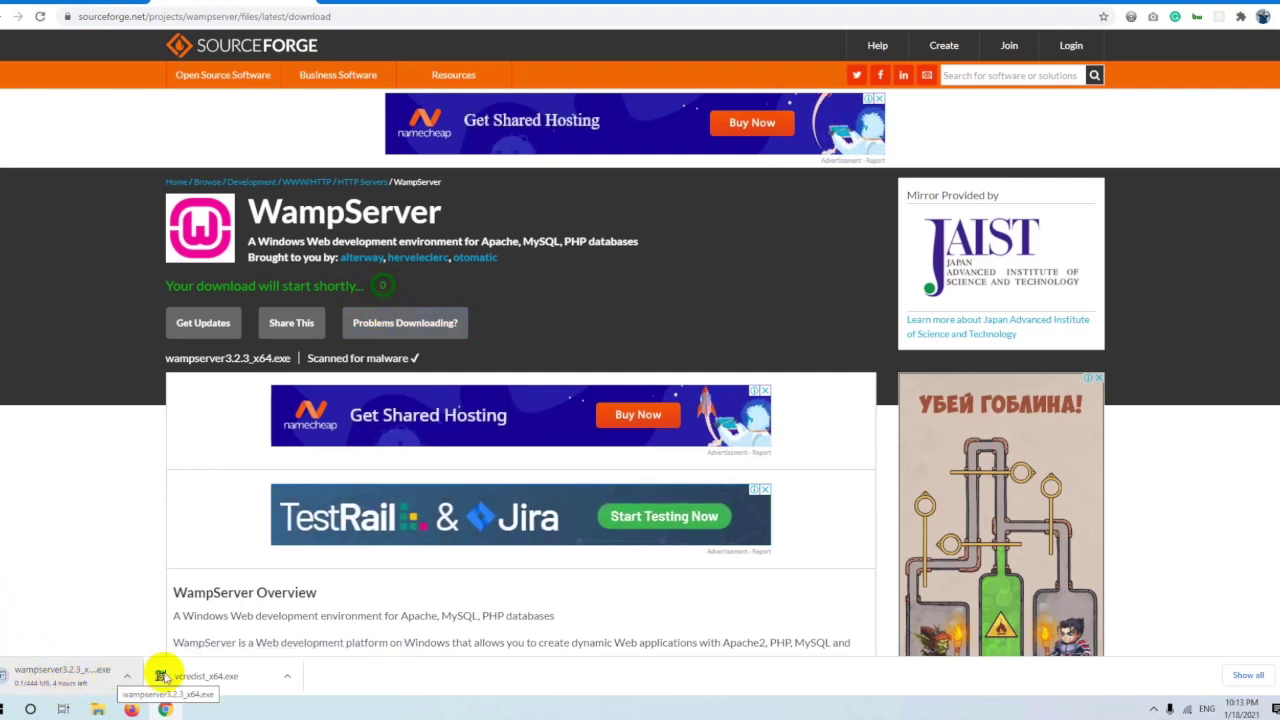
Repair the Visual C++ 2012 x64 redistributable from vcredist_x64.exe and close the finished setup.
left_click(222, 679)
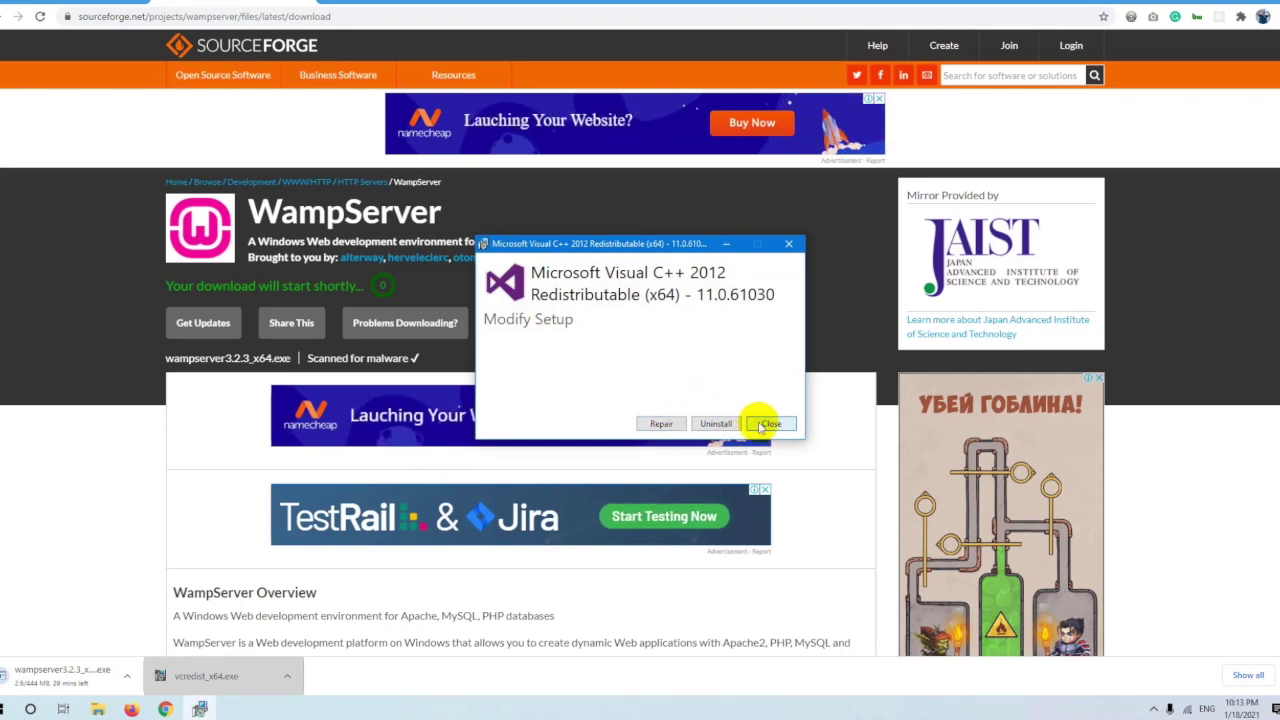
left_click(660, 423)
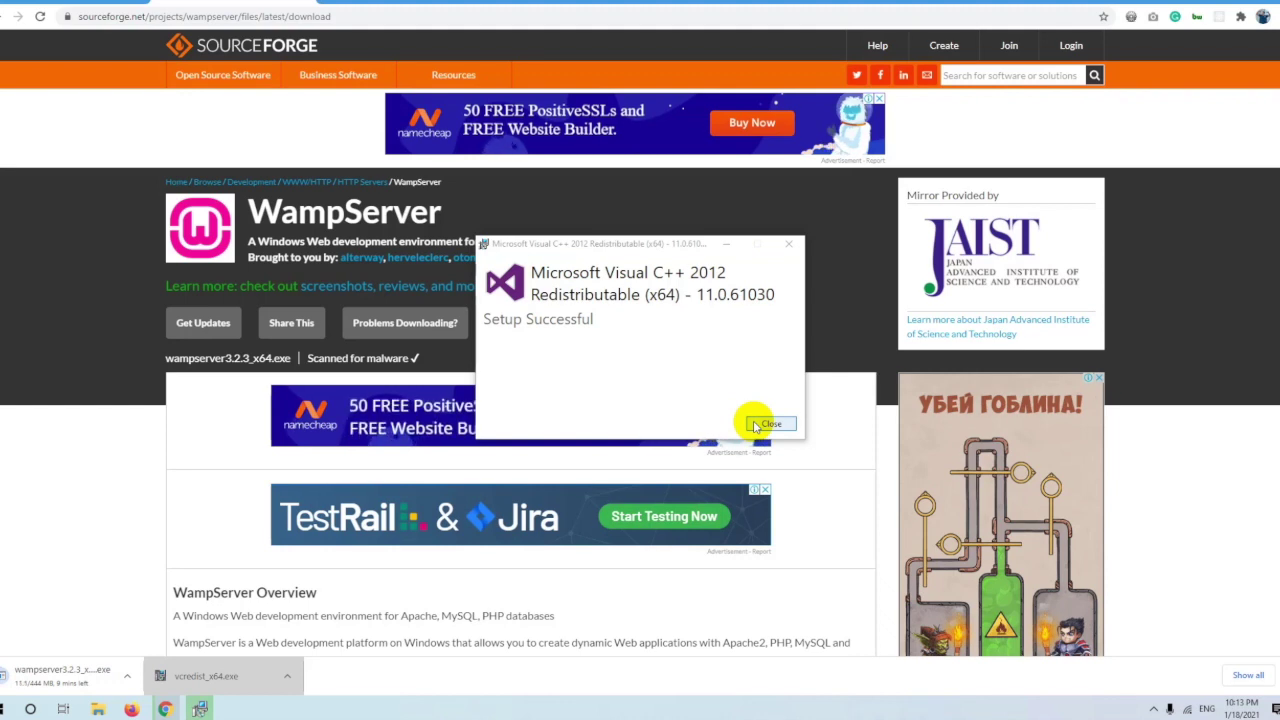
left_click(768, 424)
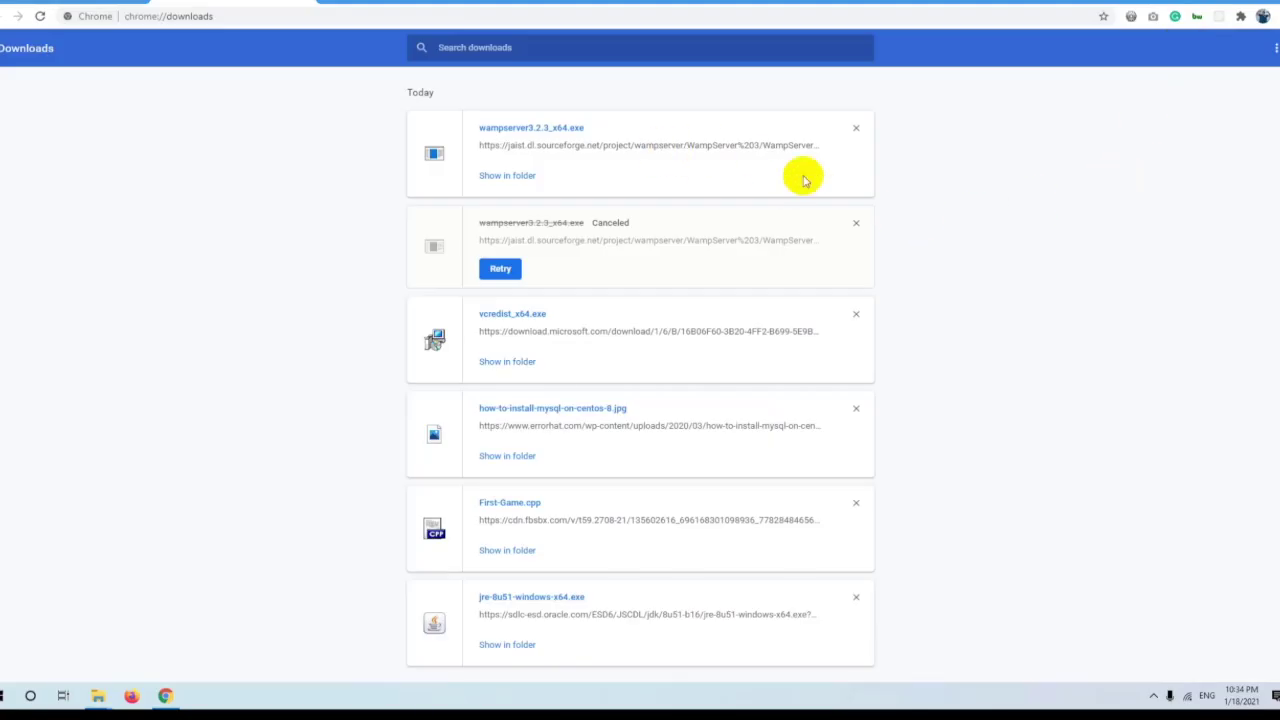
key("super+e")
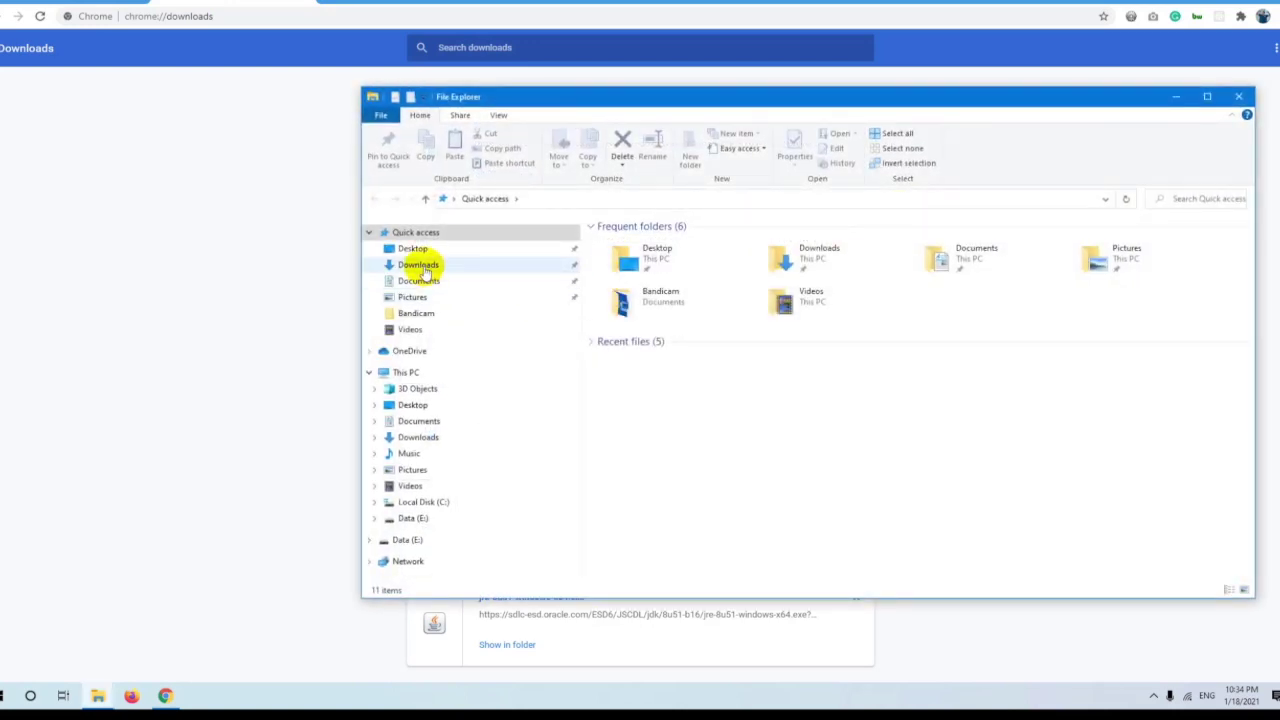
Run the wampserver3.2.3_x64 installer from the Downloads folder.
left_click(418, 265)
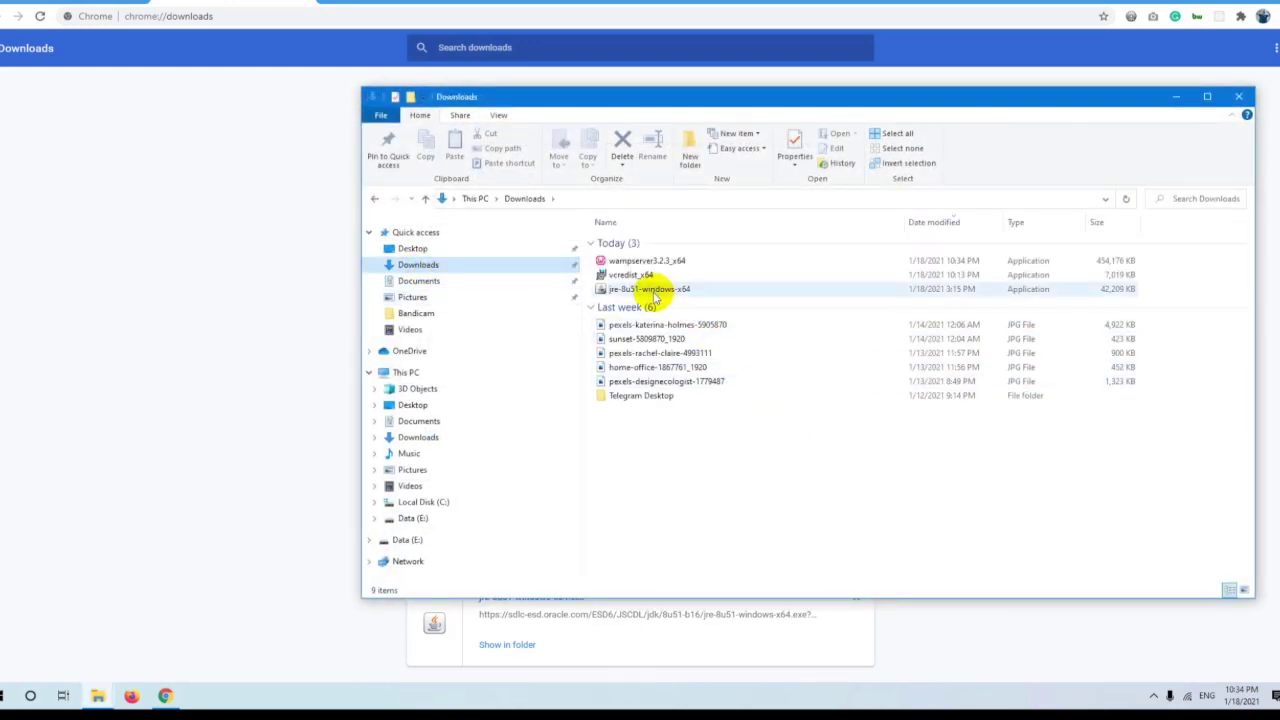
scroll(737, 277, "up", 3, "ctrl")
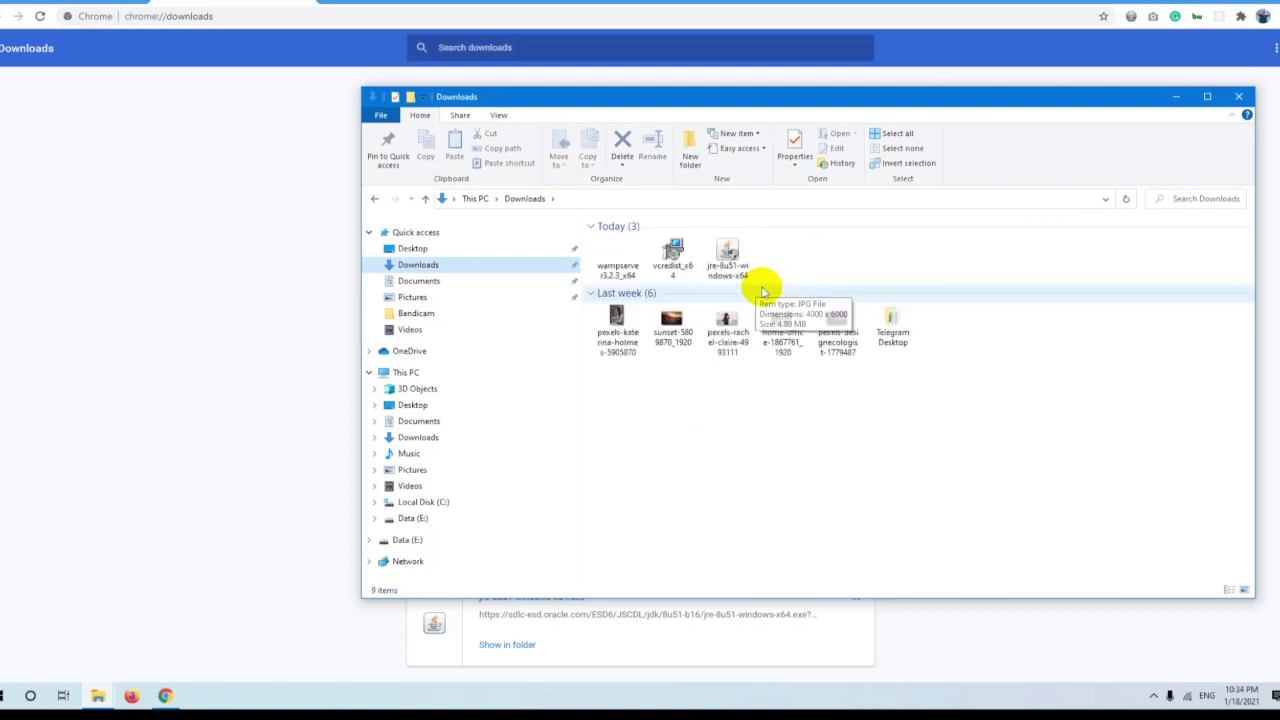
left_click(672, 262)
left_click(620, 264, "ctrl")
left_click(674, 258)
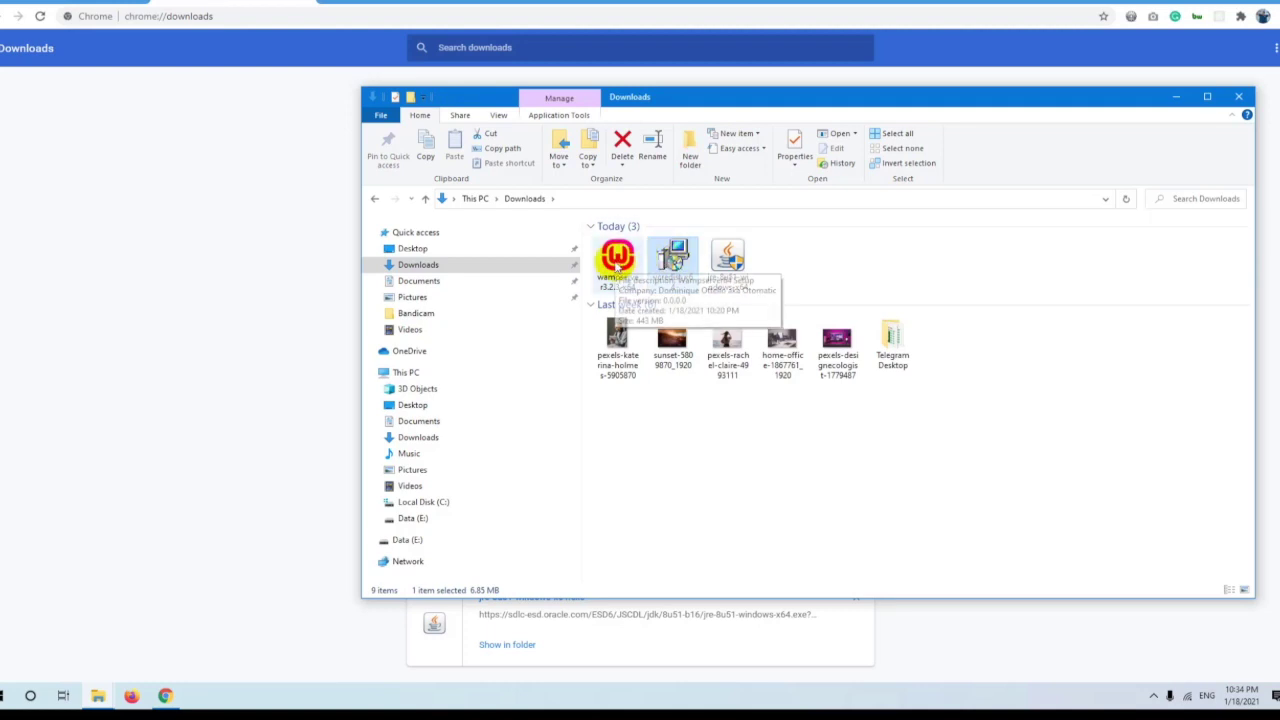
double_click(617, 262)
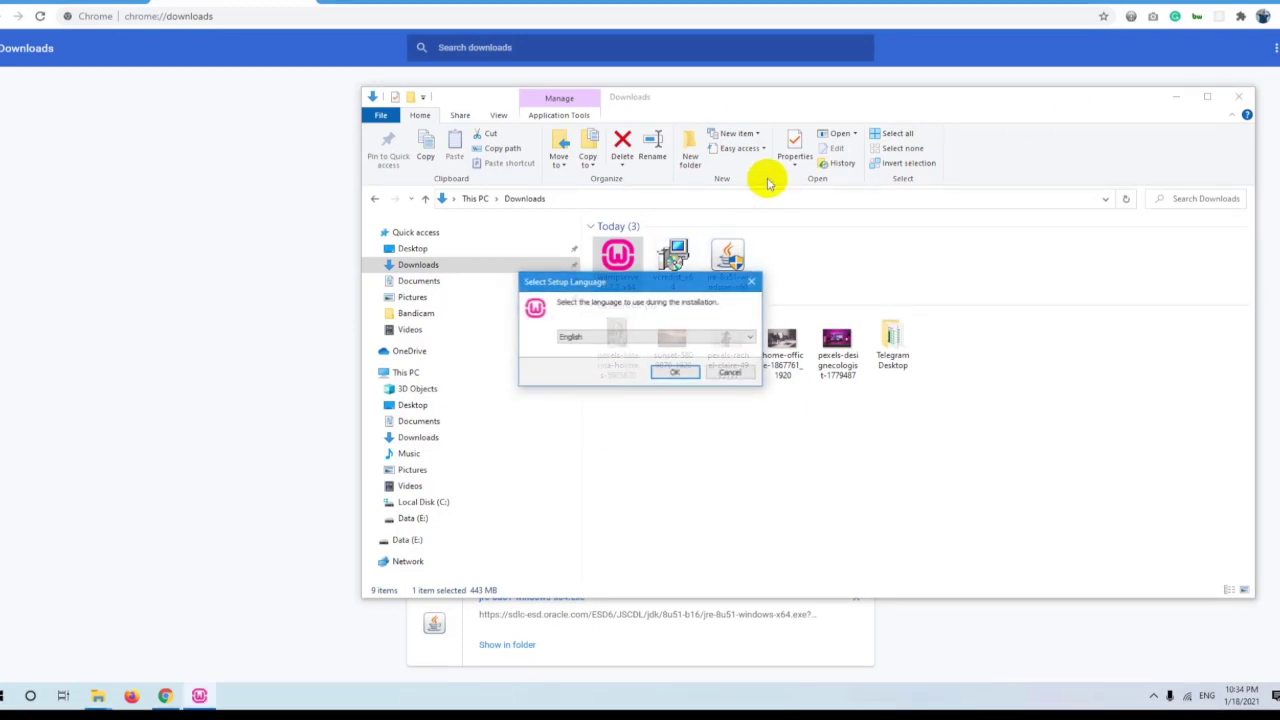
Choose English, accept the licence and reach c:\wamp64, declining the existing folder.
left_click(667, 370)
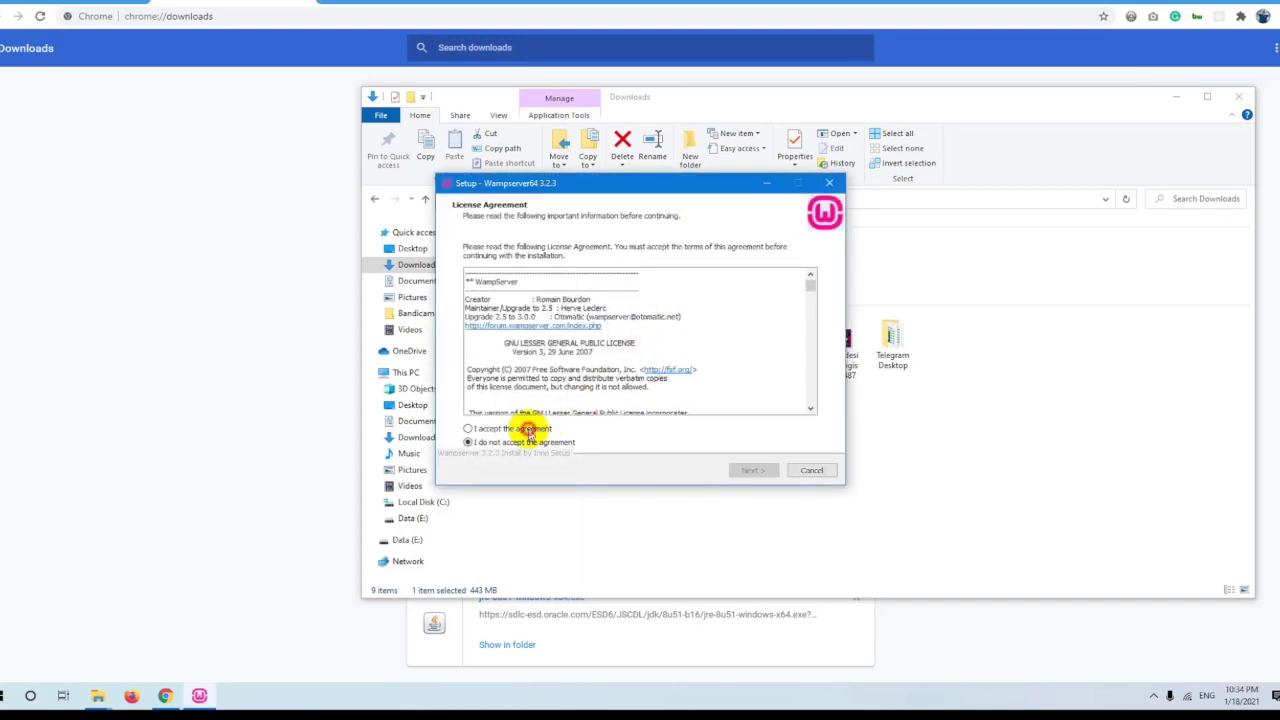
left_click(528, 430)
left_click(742, 470)
left_click(742, 470)
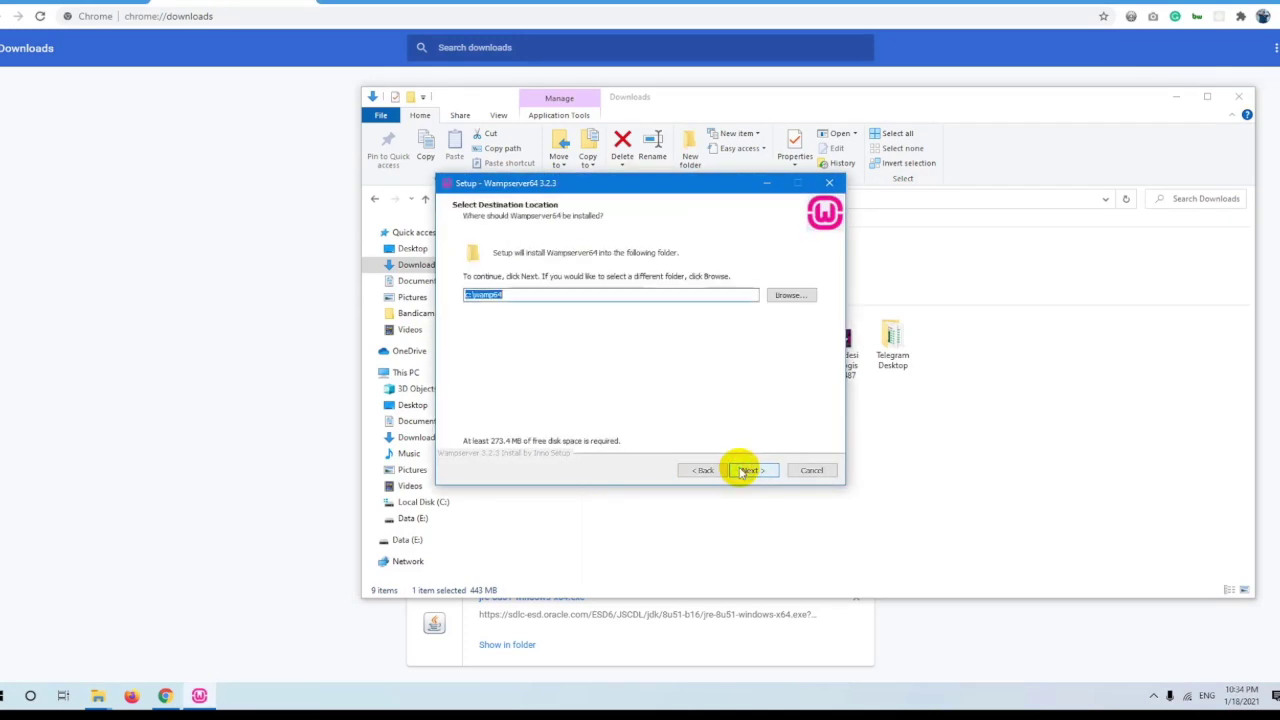
left_click(742, 470)
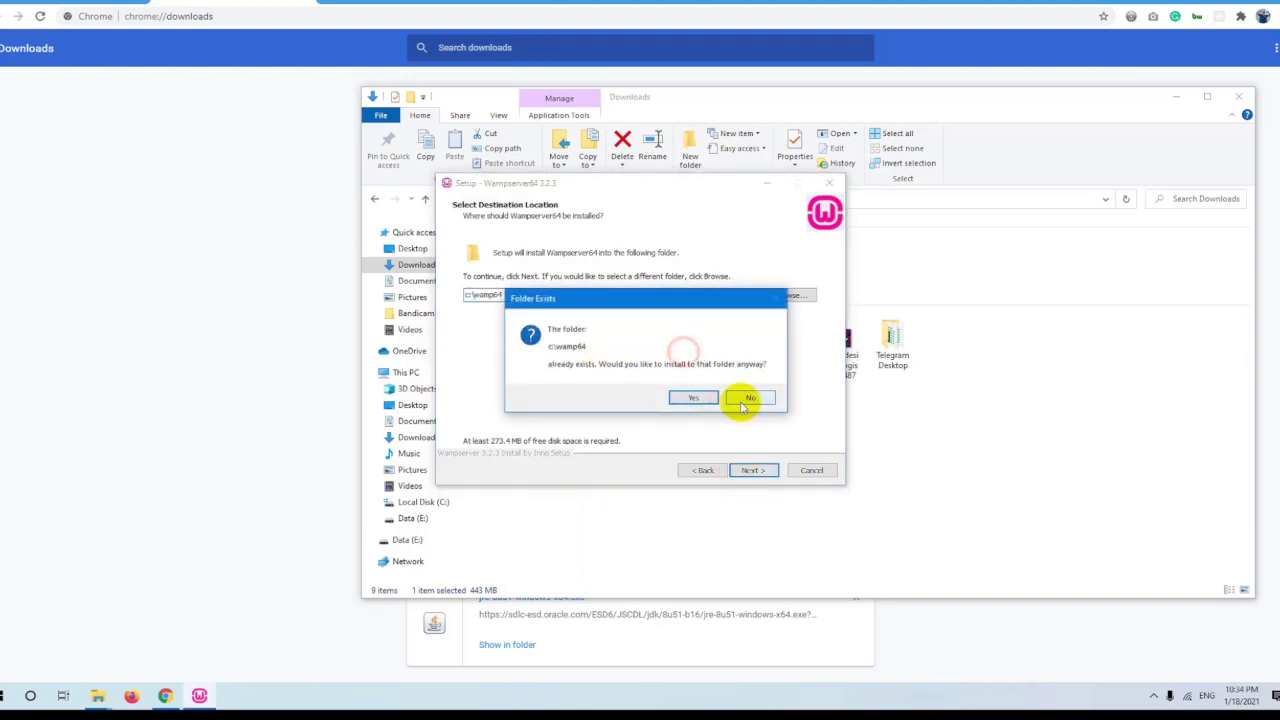
left_click(745, 398)
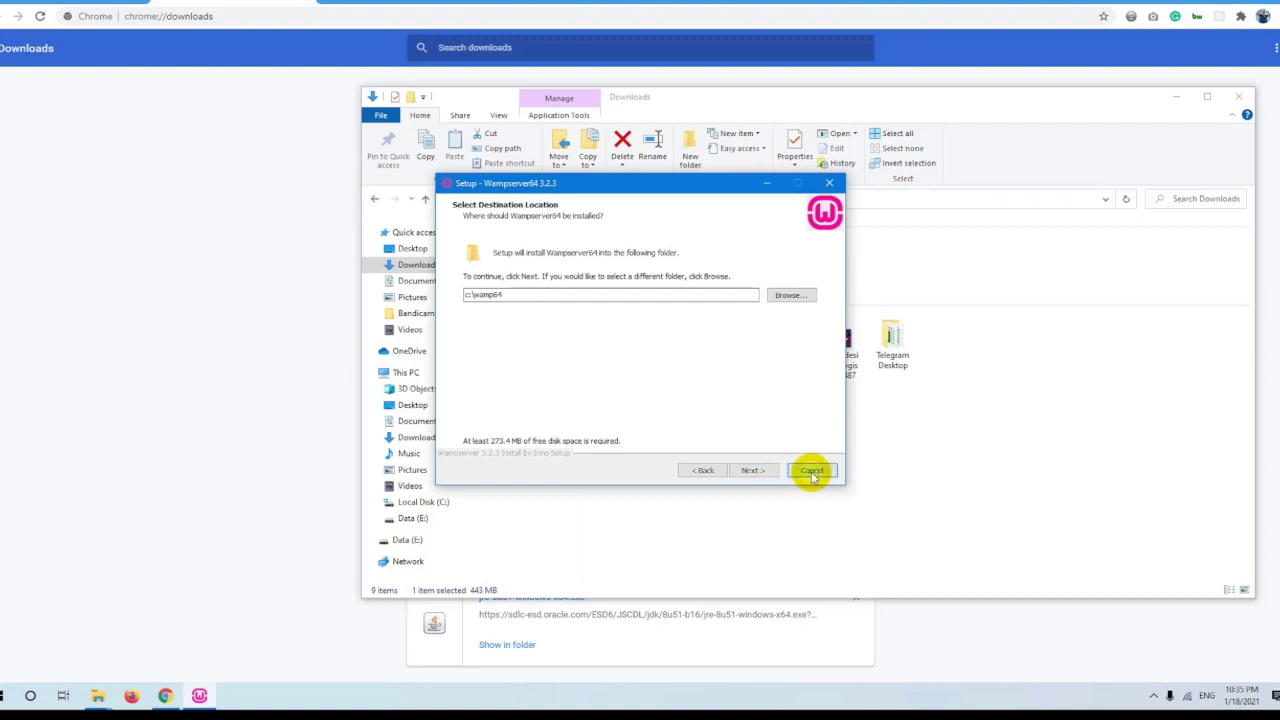
Cancel the WampServer setup and confirm exiting.
left_click(812, 472)
left_click(700, 406)
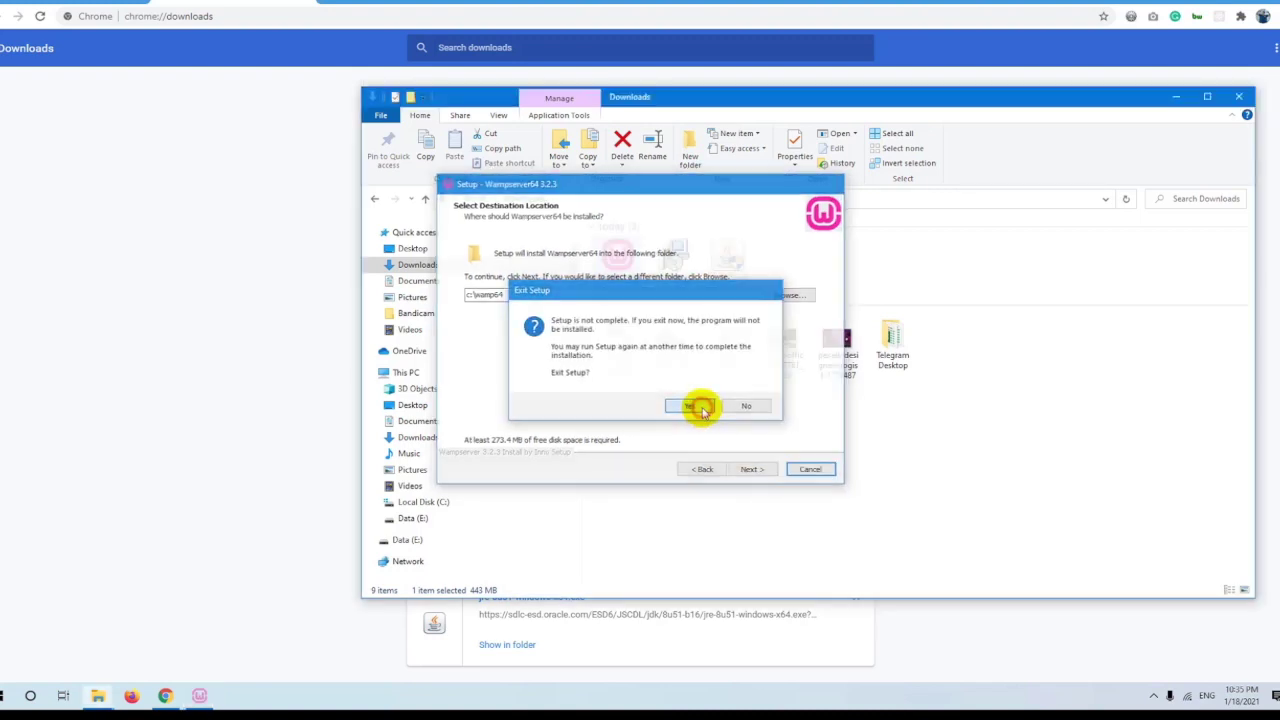
key("super")
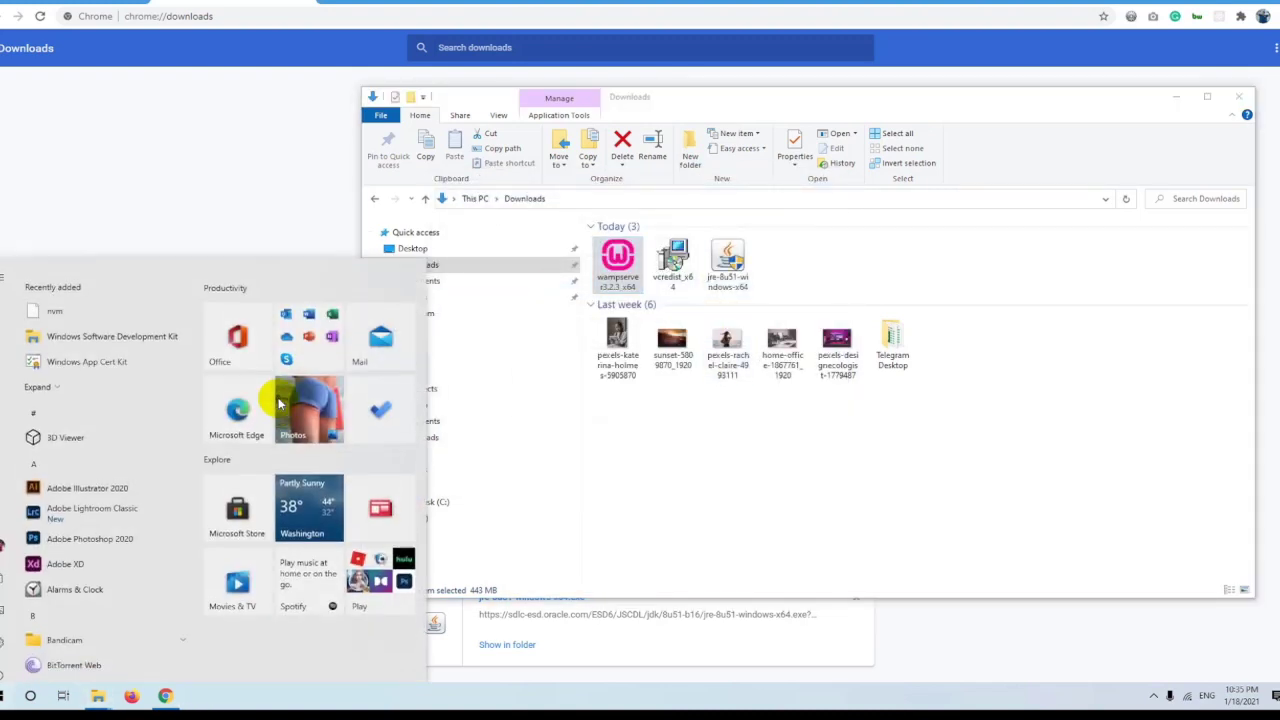
Launch Wampserver64 by searching 'wamp' in the Start menu.
type("wamp")
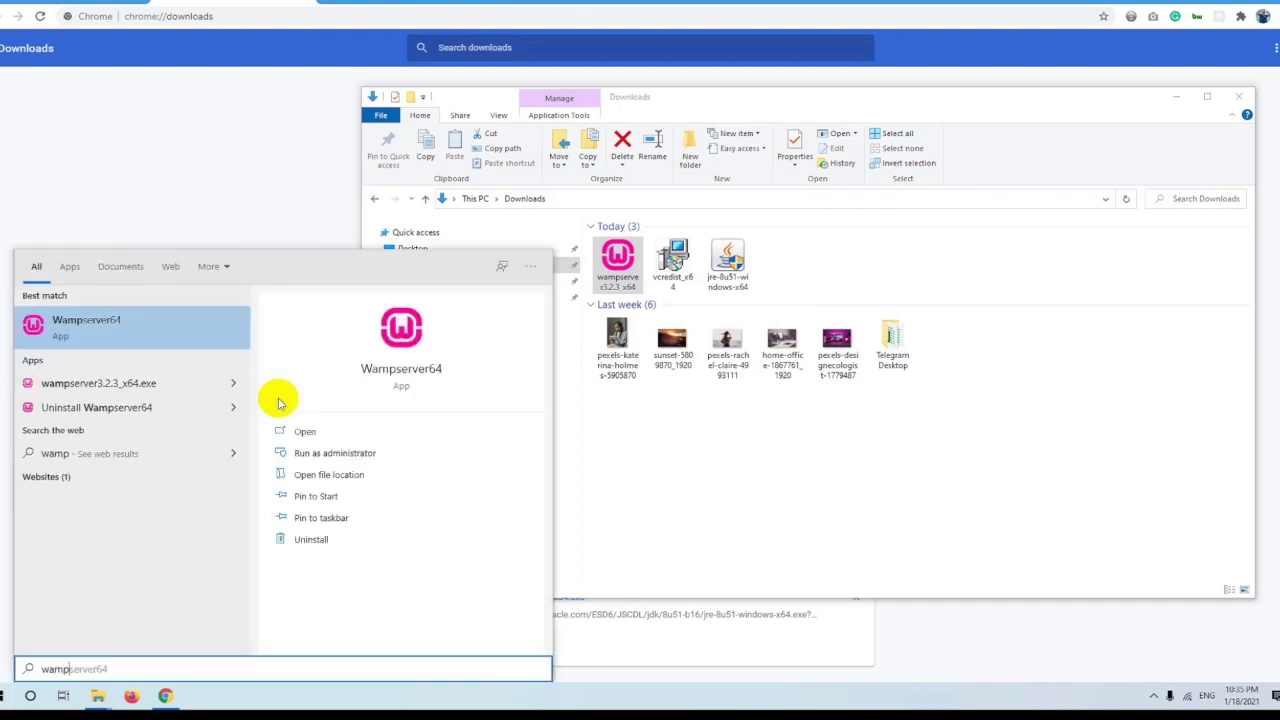
left_click(124, 340)
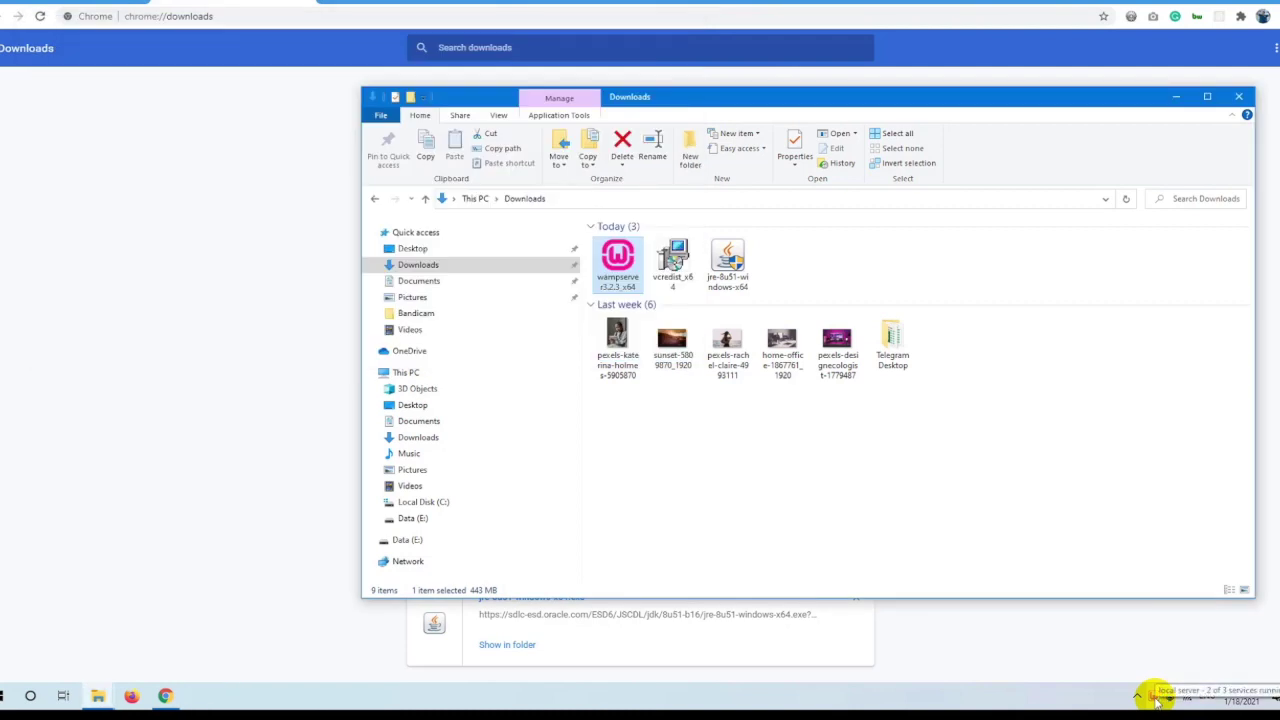
left_click(1155, 697)
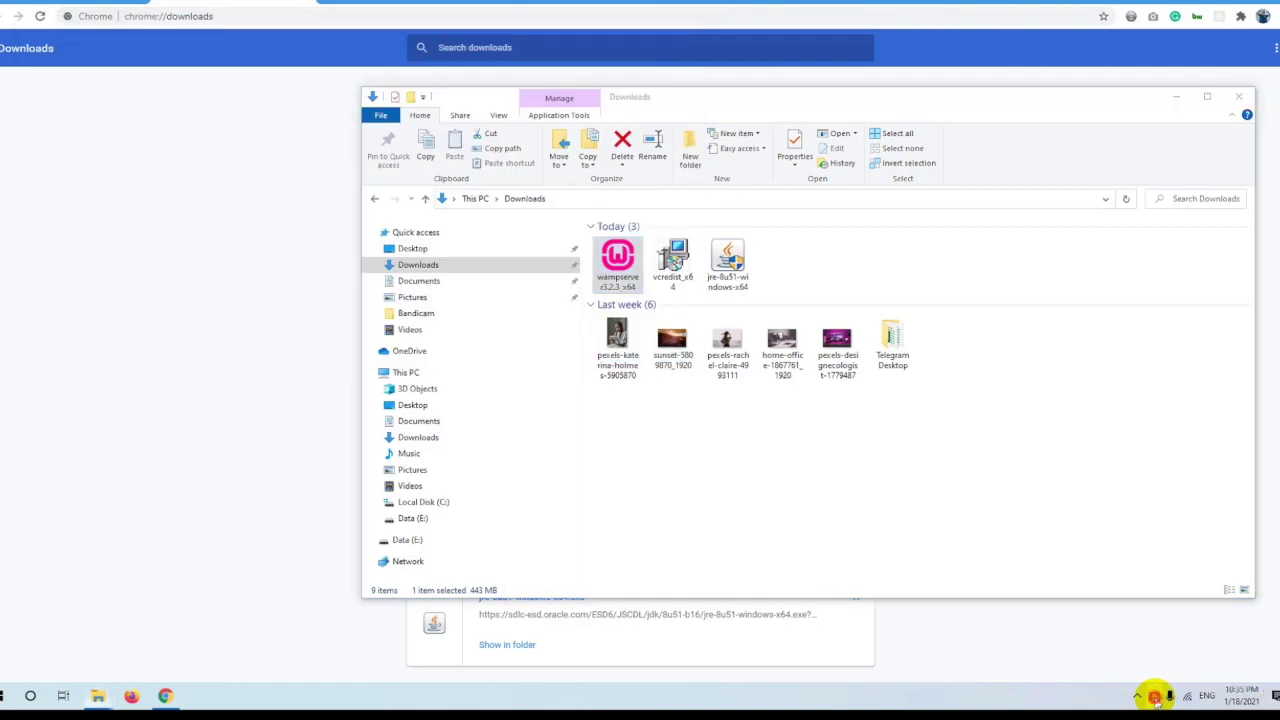
left_click(1046, 485)
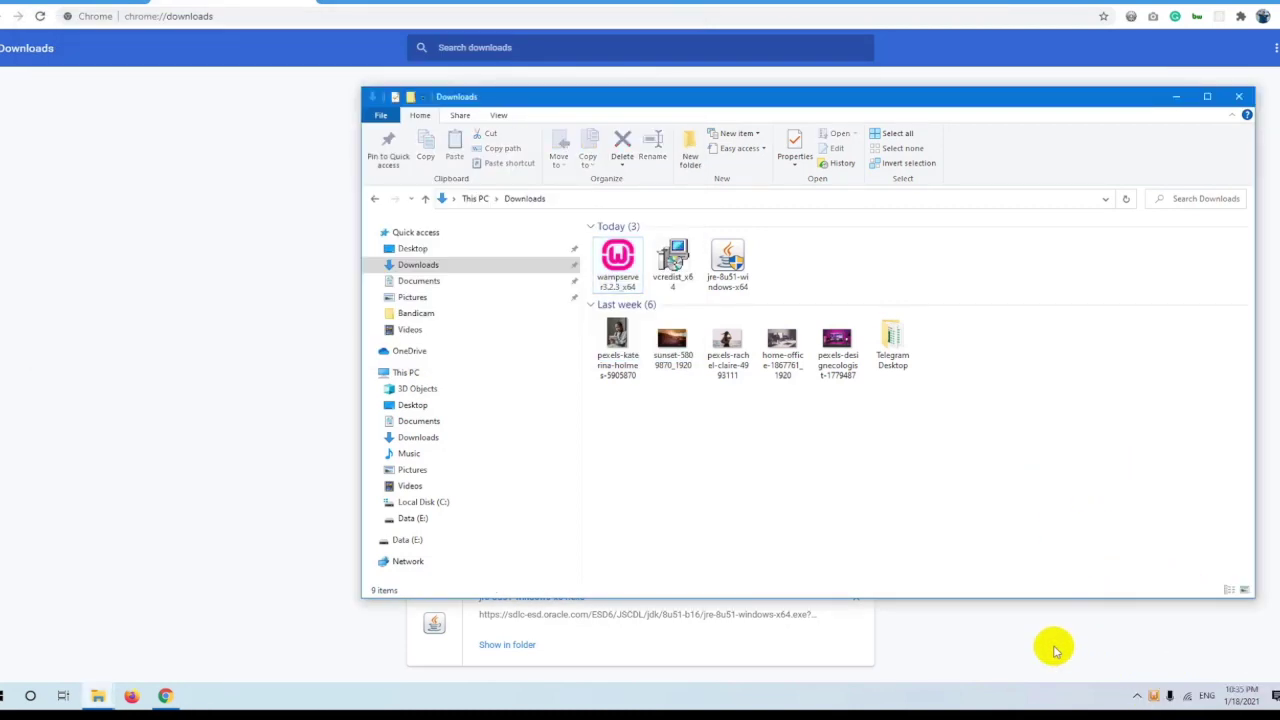
Review the Apache, MySQL and MariaDB service menus from the WampServer tray icon.
left_click(1155, 697)
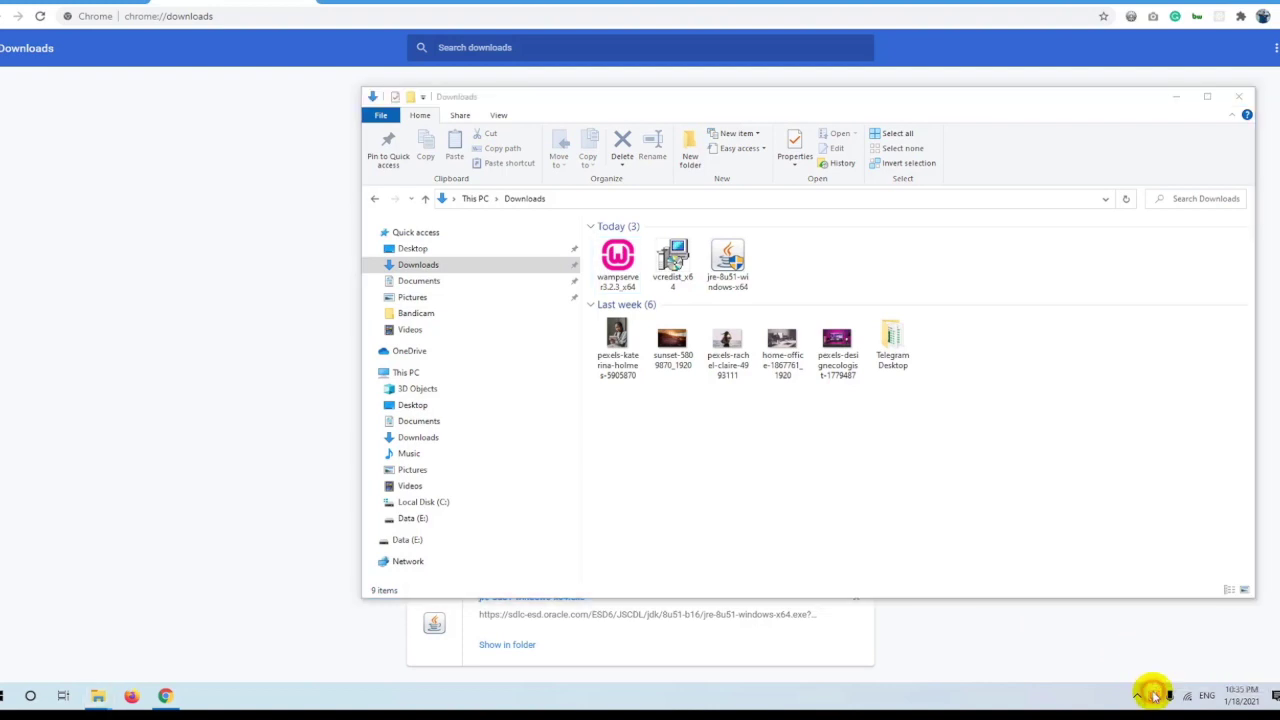
mouse_move(1186, 556)
mouse_move(1055, 428)
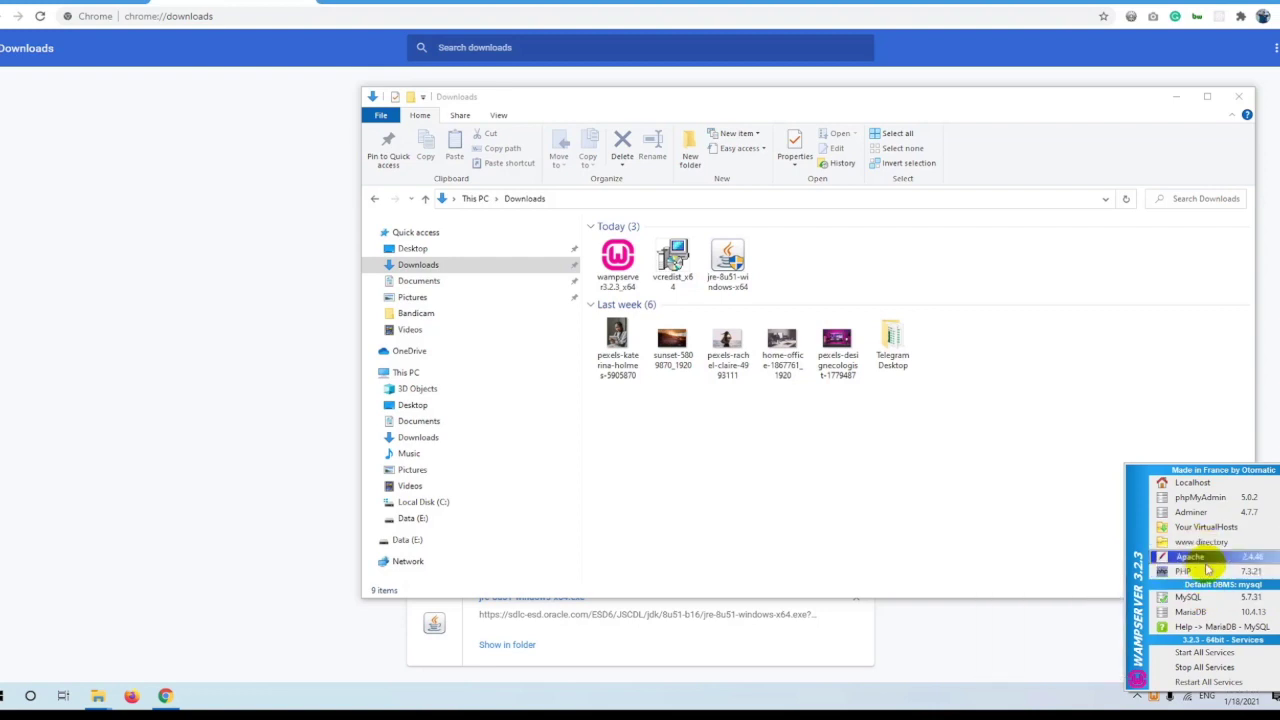
mouse_move(1190, 596)
mouse_move(1092, 514)
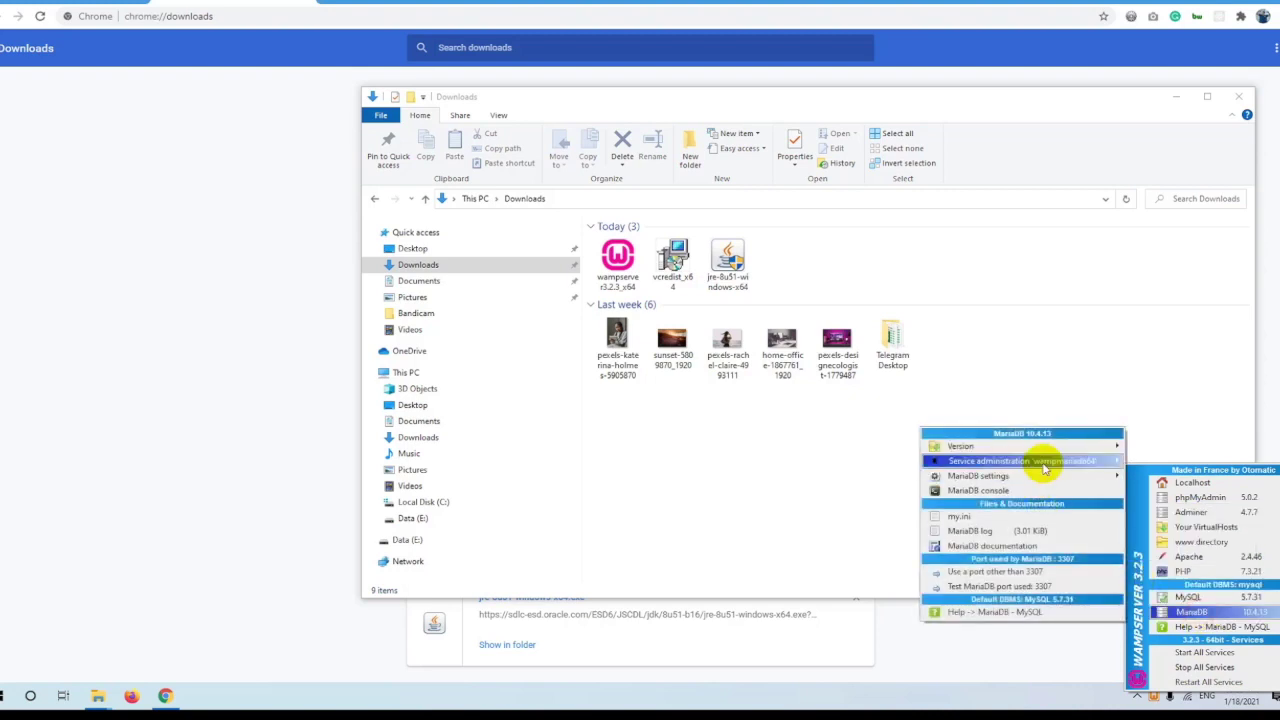
mouse_move(1060, 461)
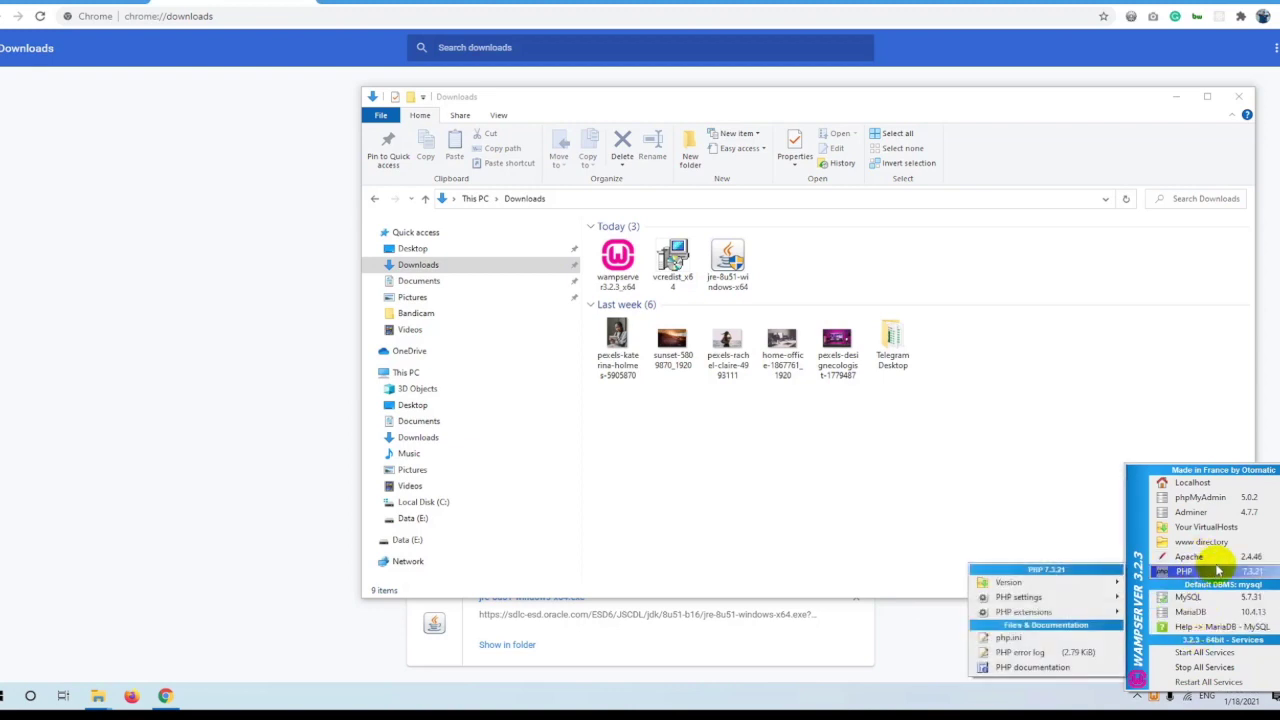
left_click(71, 334)
key("ctrl+t")
Load the localhost homepage in a new tab.
type("lcoalhost")
key("ctrl+a")
type("localhost")
key("Delete")
key("Return")
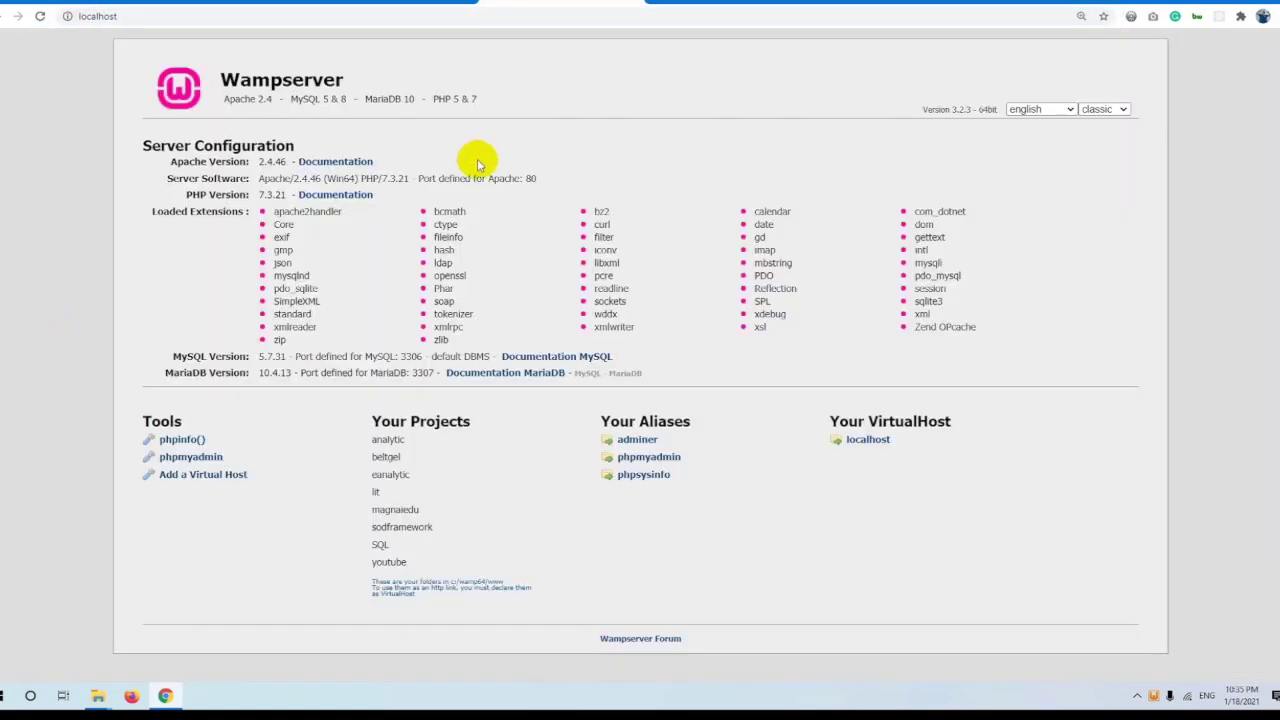
Open the phpinfo() page from the localhost Tools section.
left_click_drag(148, 76, 977, 488)
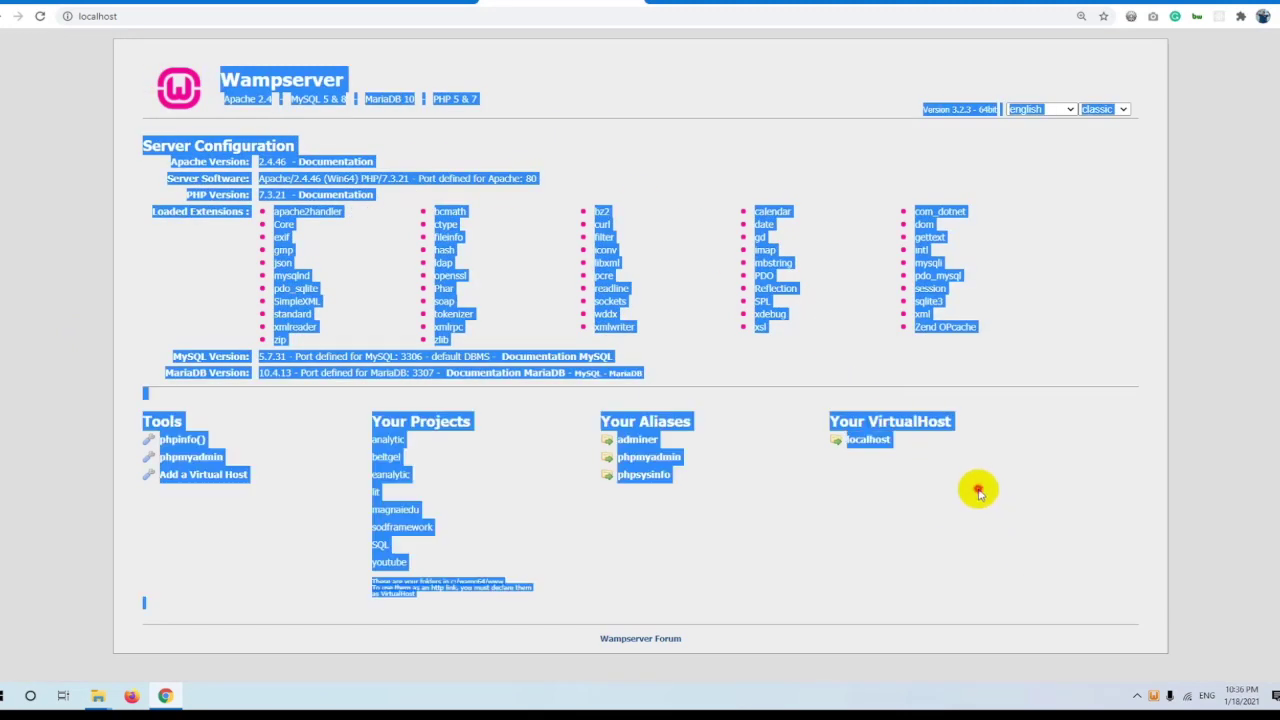
left_click(922, 498)
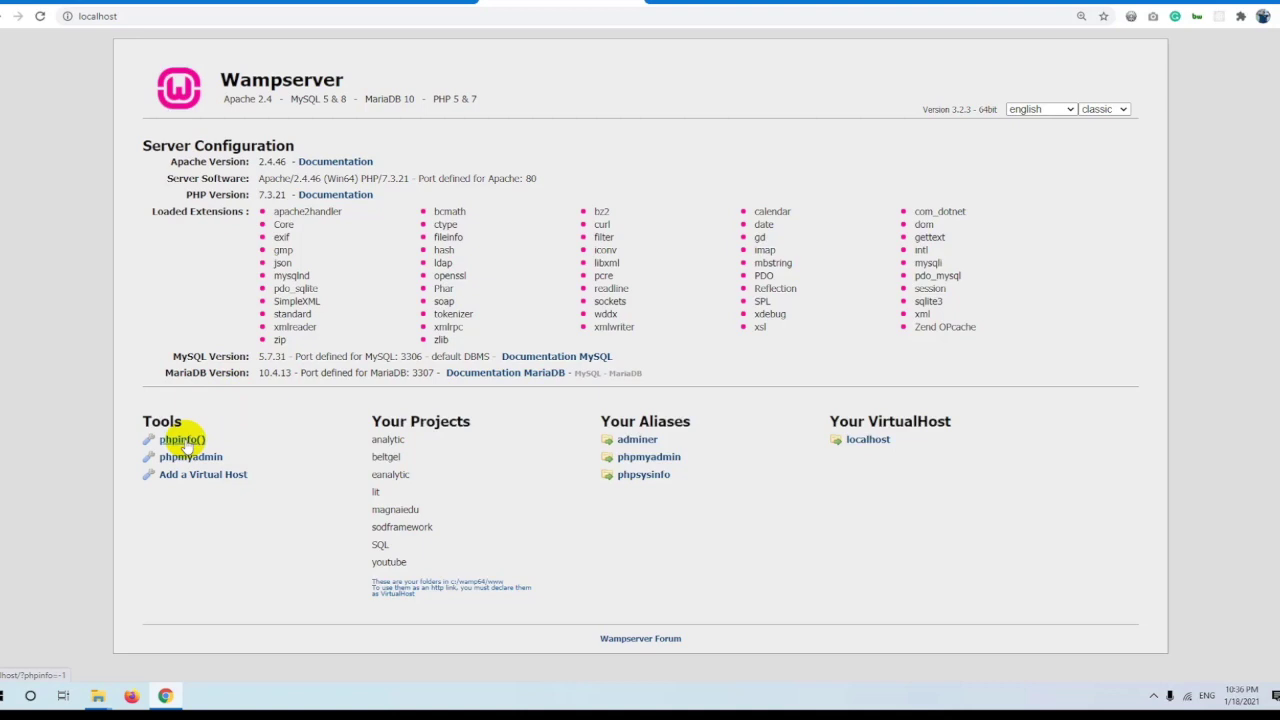
left_click(182, 441)
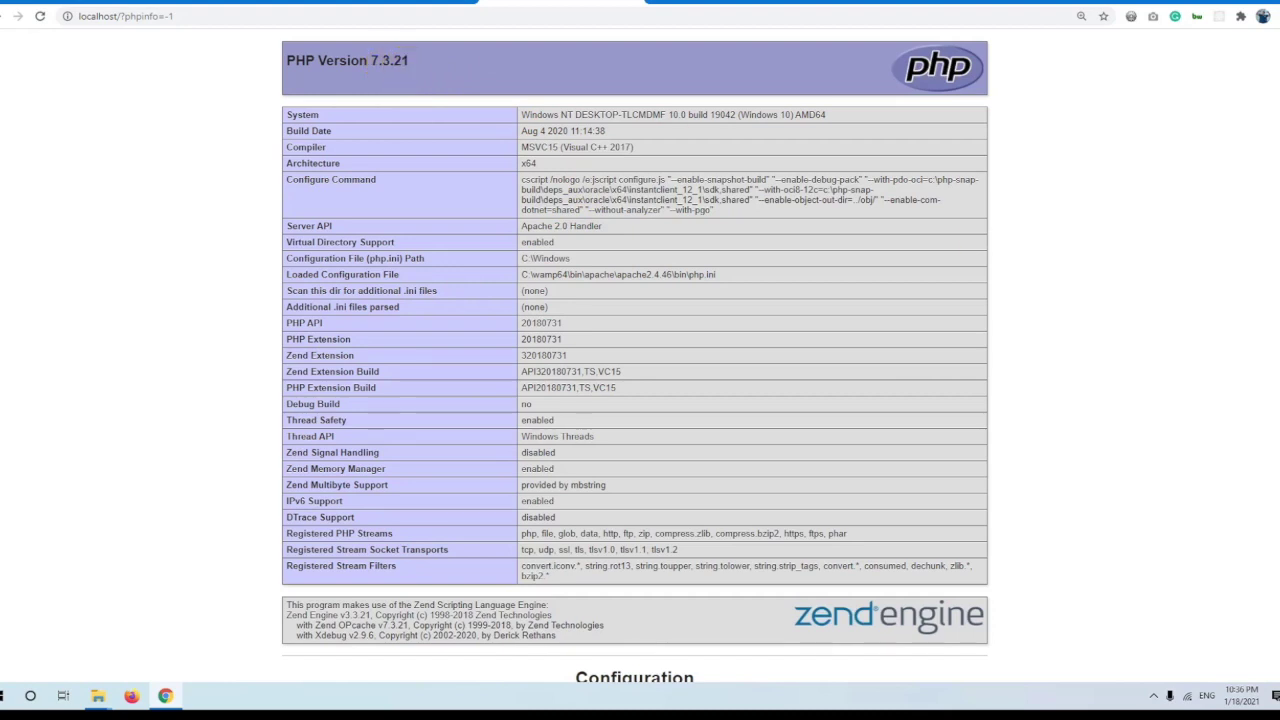
left_click(1153, 695)
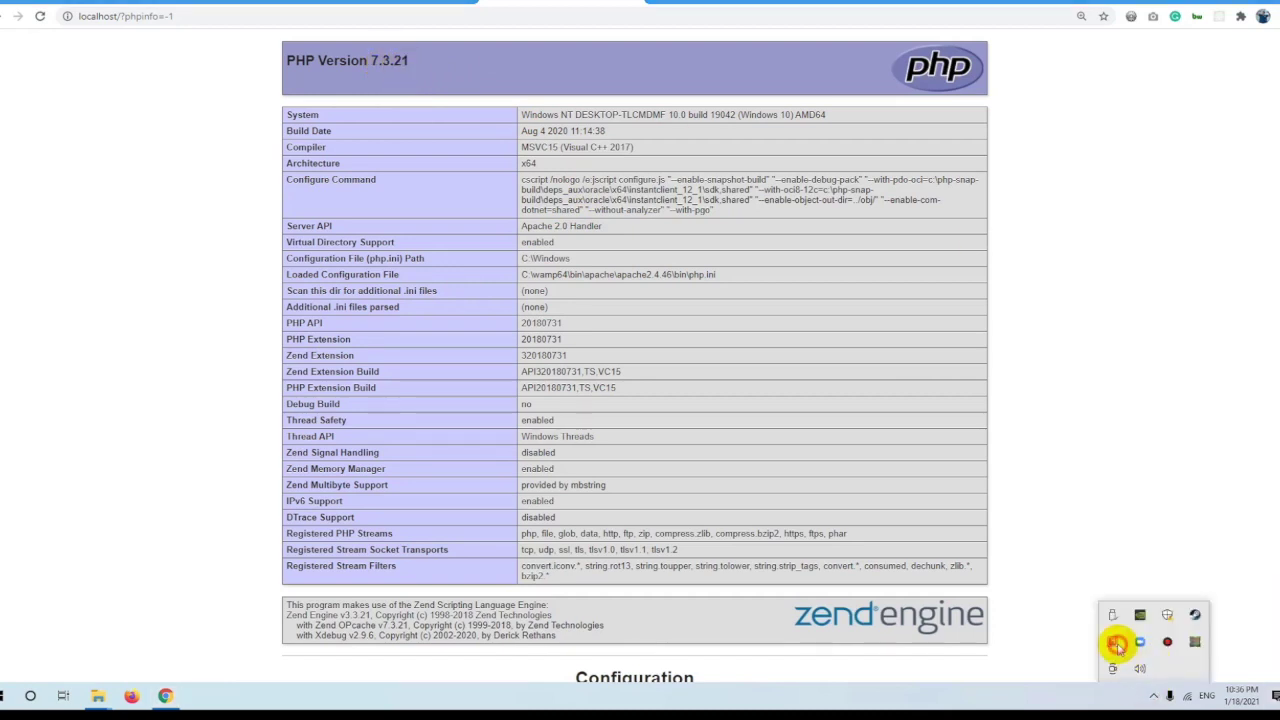
left_click(1114, 643)
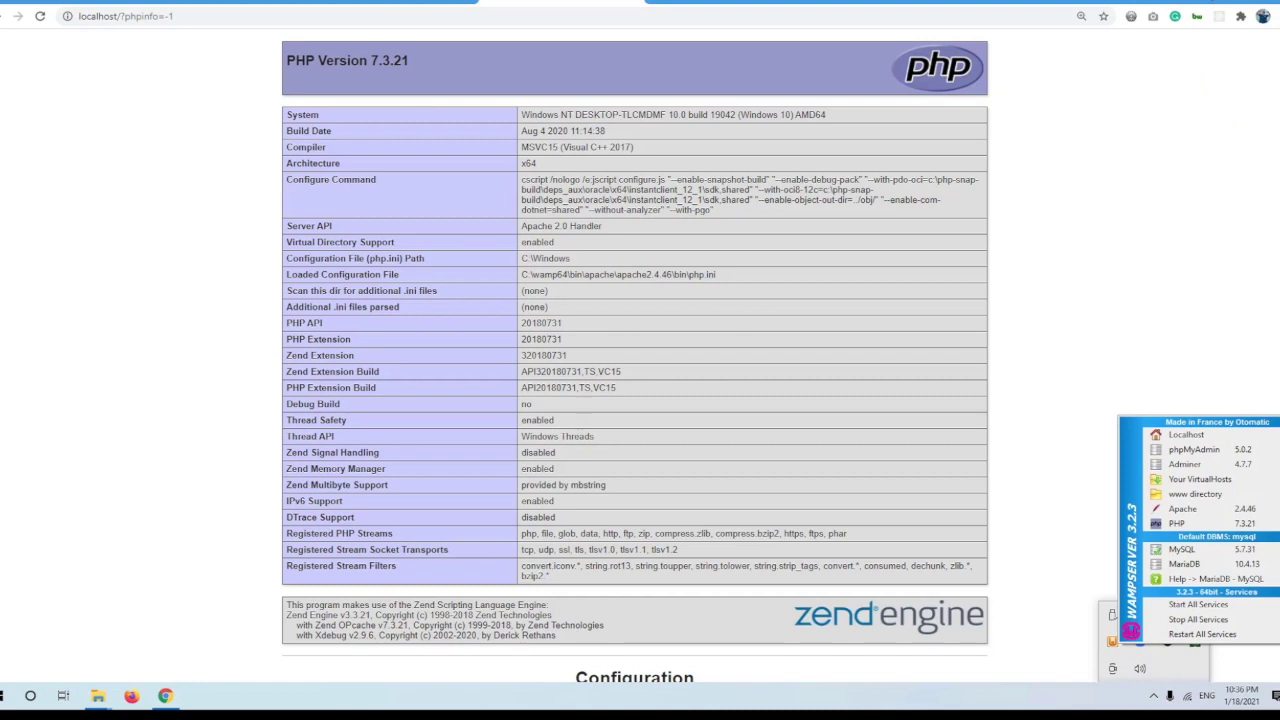
left_click(1131, 630)
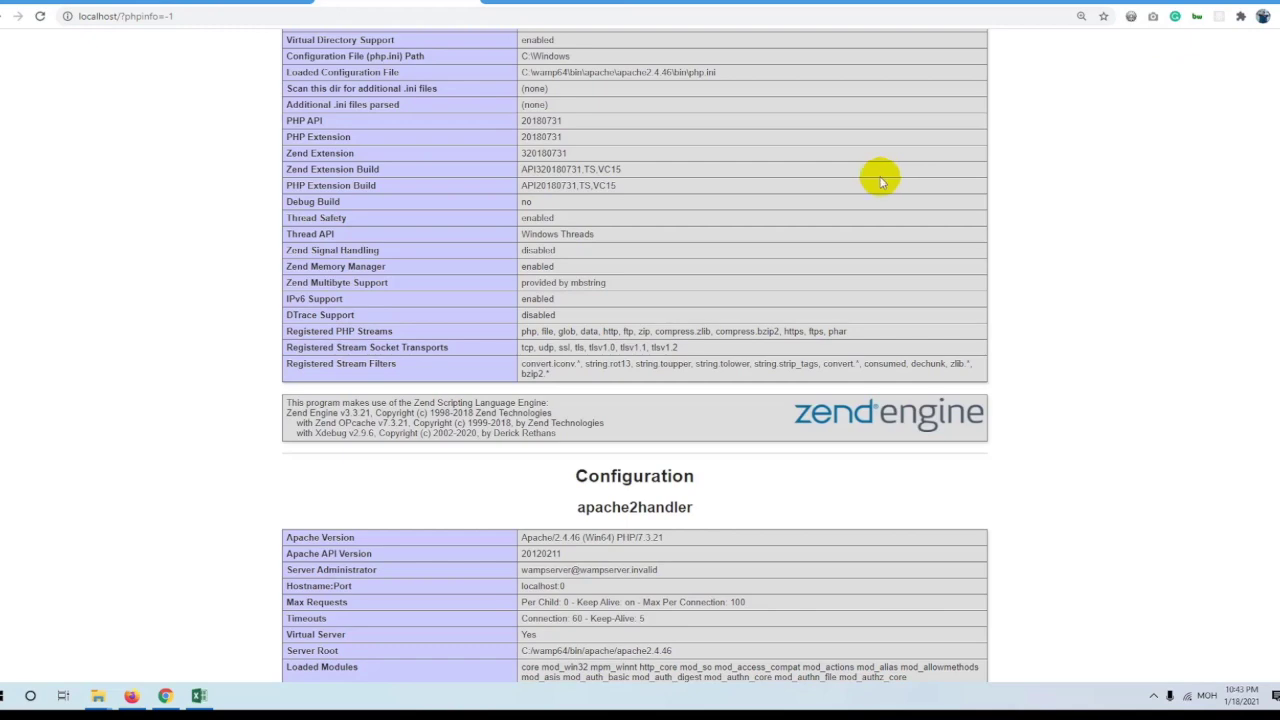
scroll(664, 205, "down", 3)
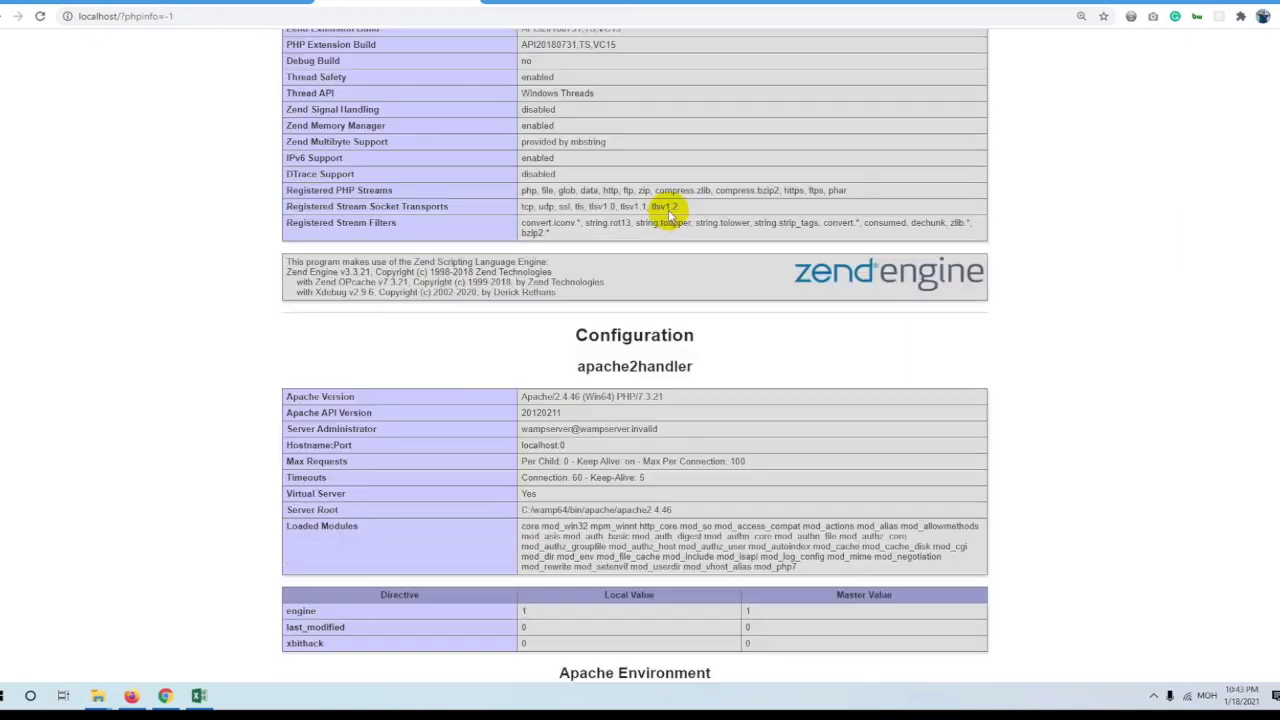
scroll(668, 190, "up", 6)
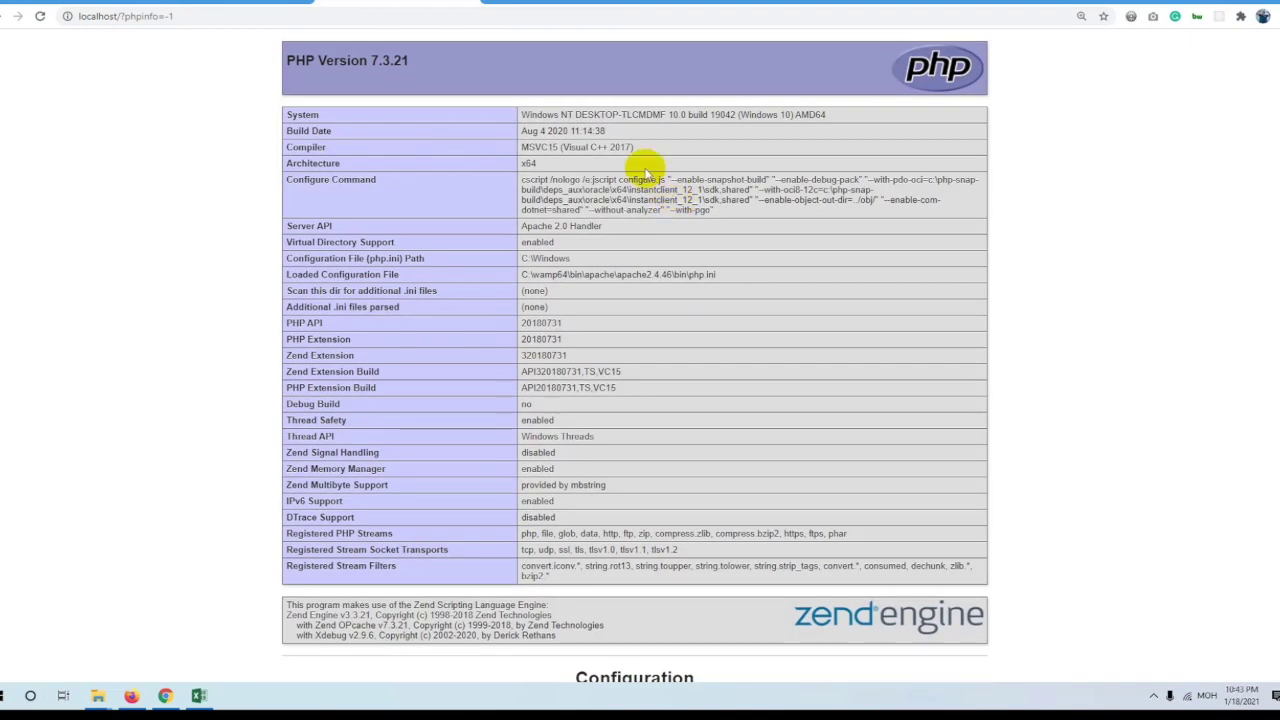
left_click_drag(286, 60, 440, 62)
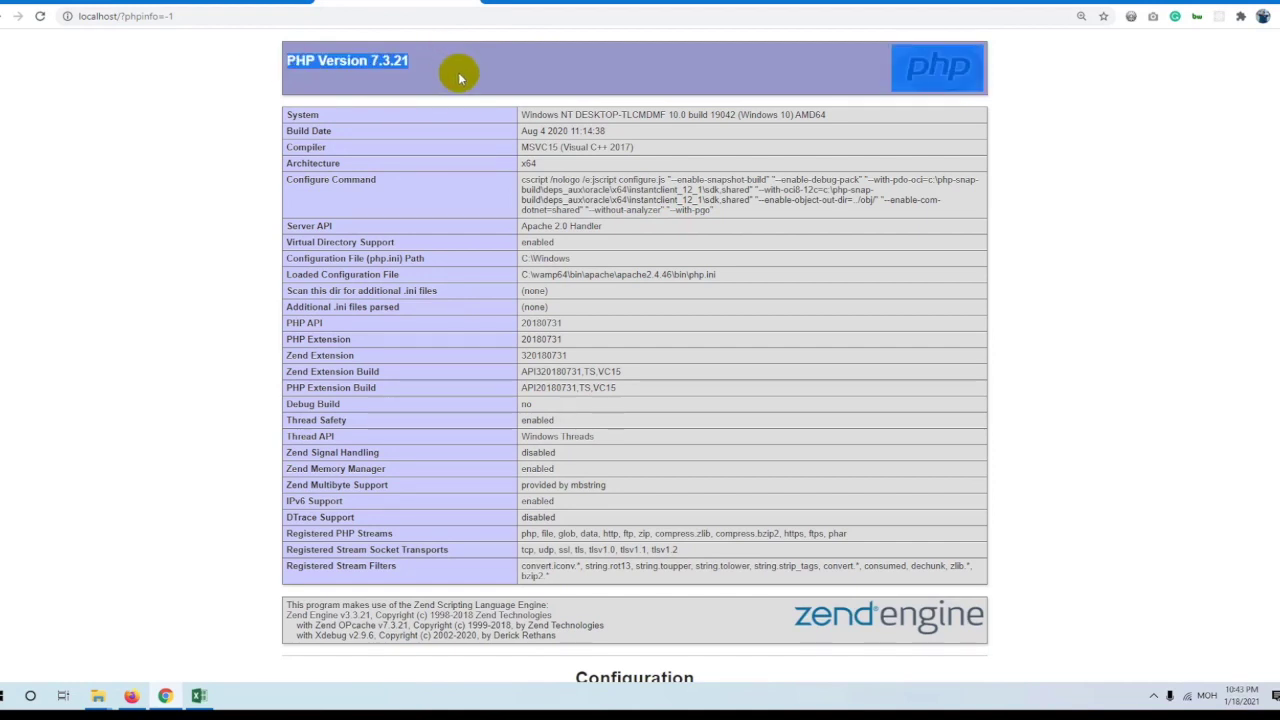
left_click(456, 73)
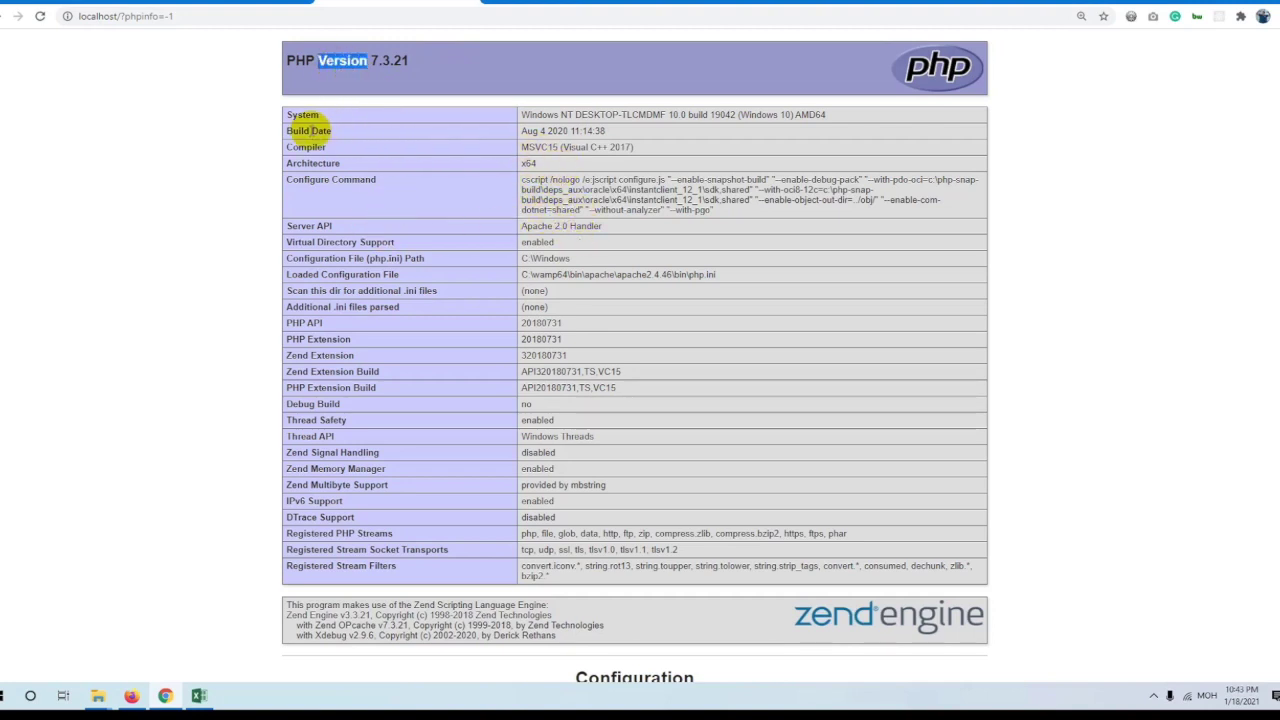
left_click_drag(287, 120, 528, 286)
left_click(640, 318)
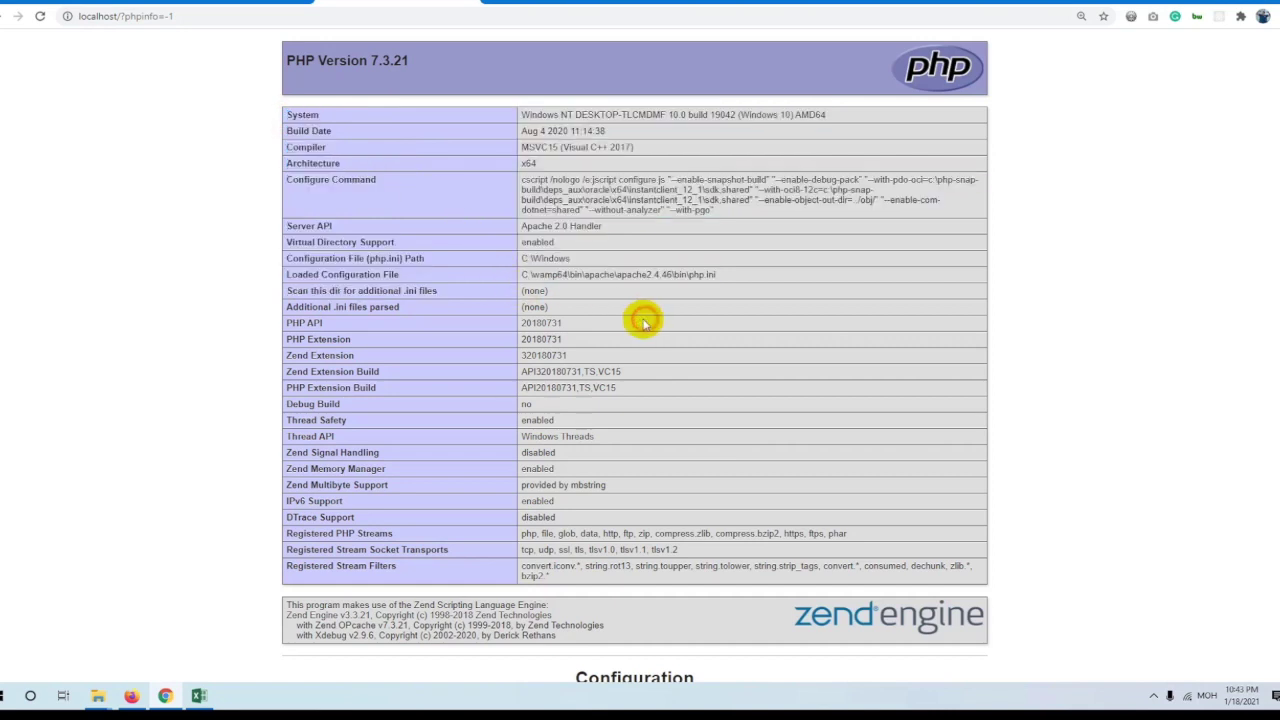
left_click_drag(330, 224, 517, 226)
left_click(560, 218)
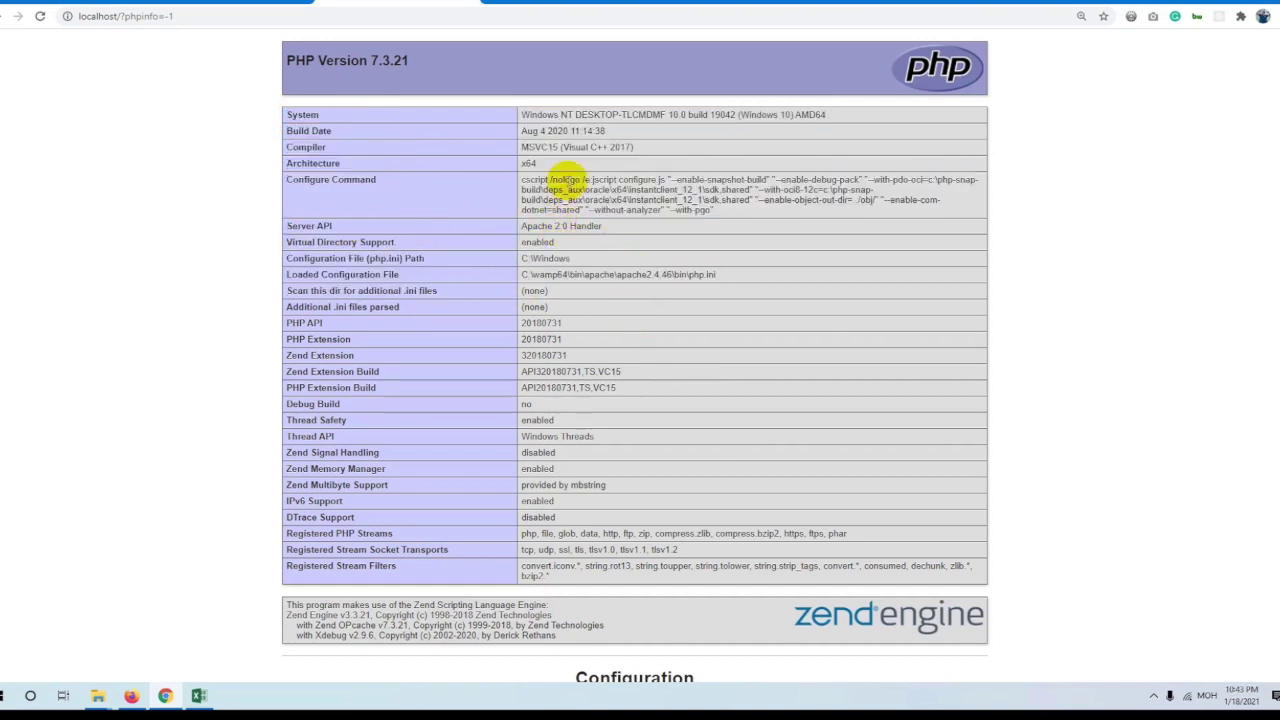
left_click_drag(372, 60, 417, 62)
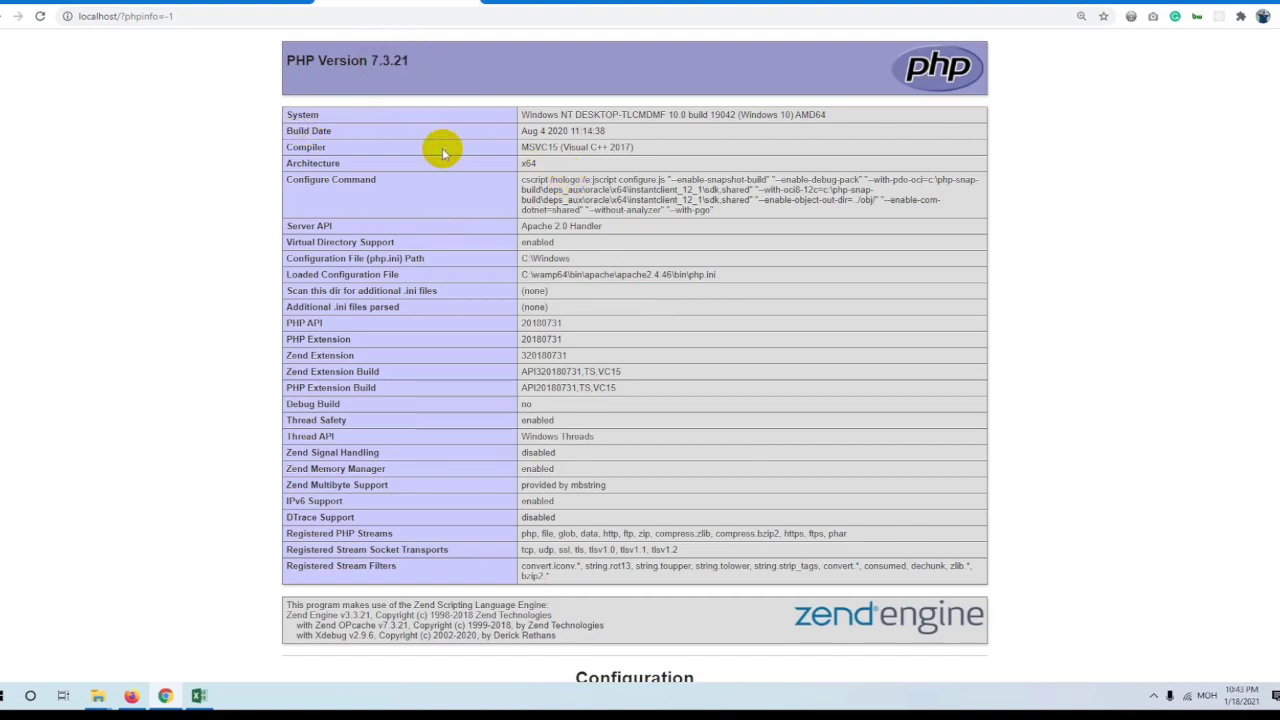
left_click_drag(522, 131, 623, 128)
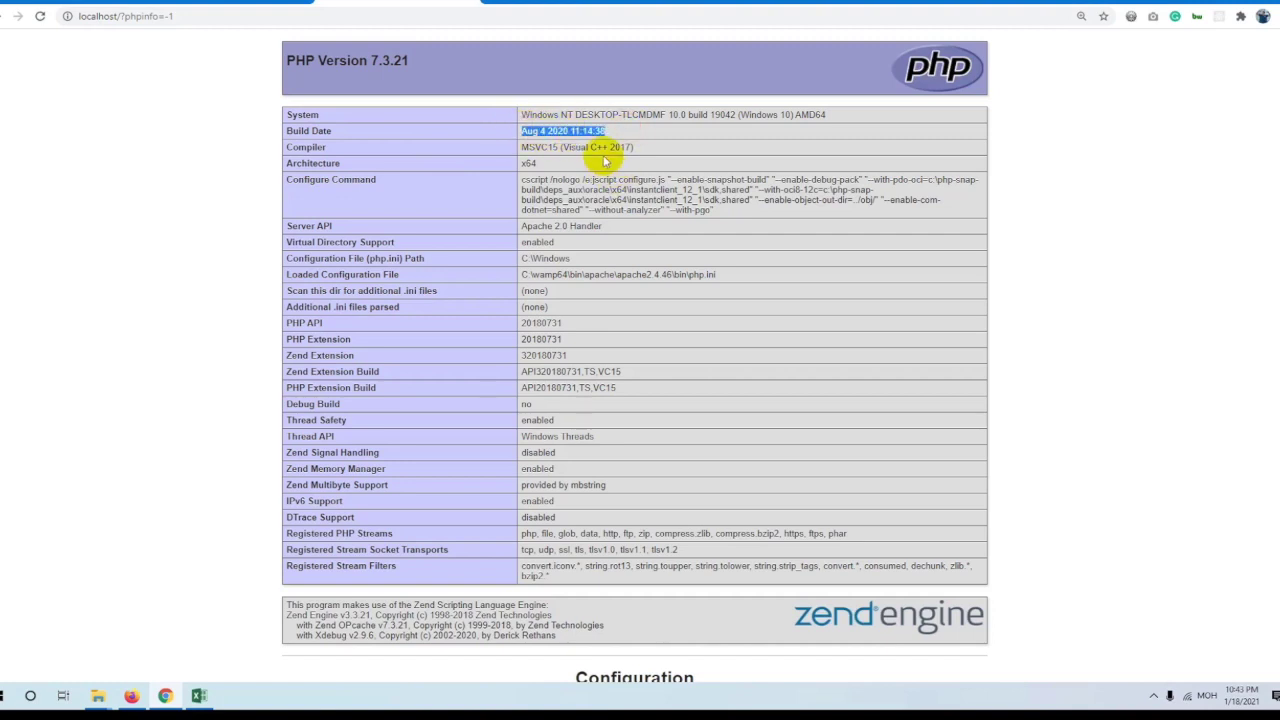
triple_click(665, 114)
double_click(786, 114)
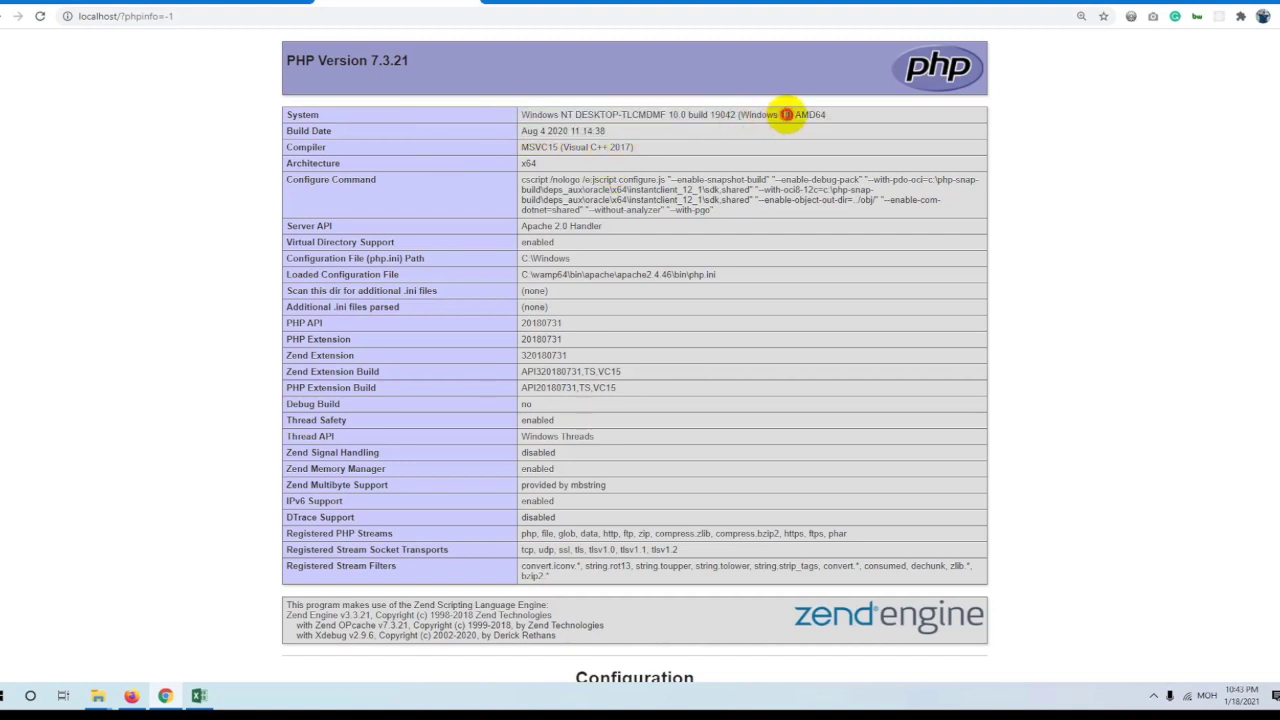
scroll(591, 214, "down", 7)
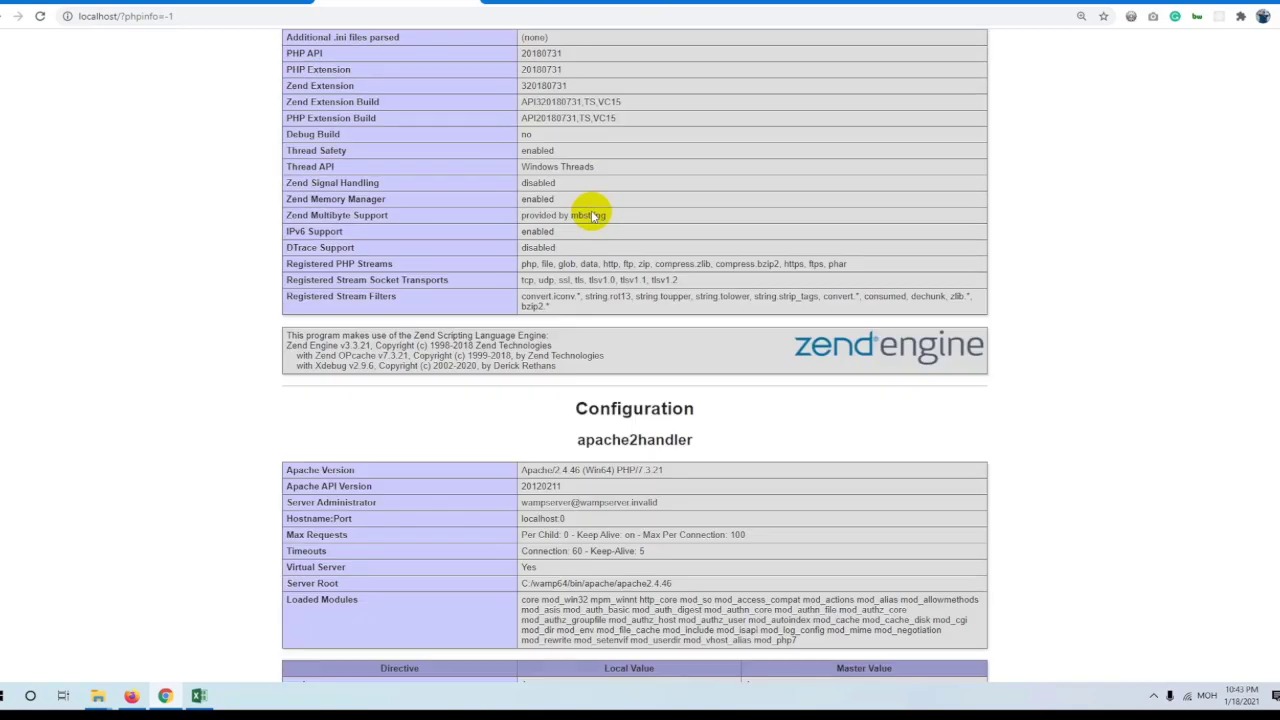
scroll(620, 170, "down", 3)
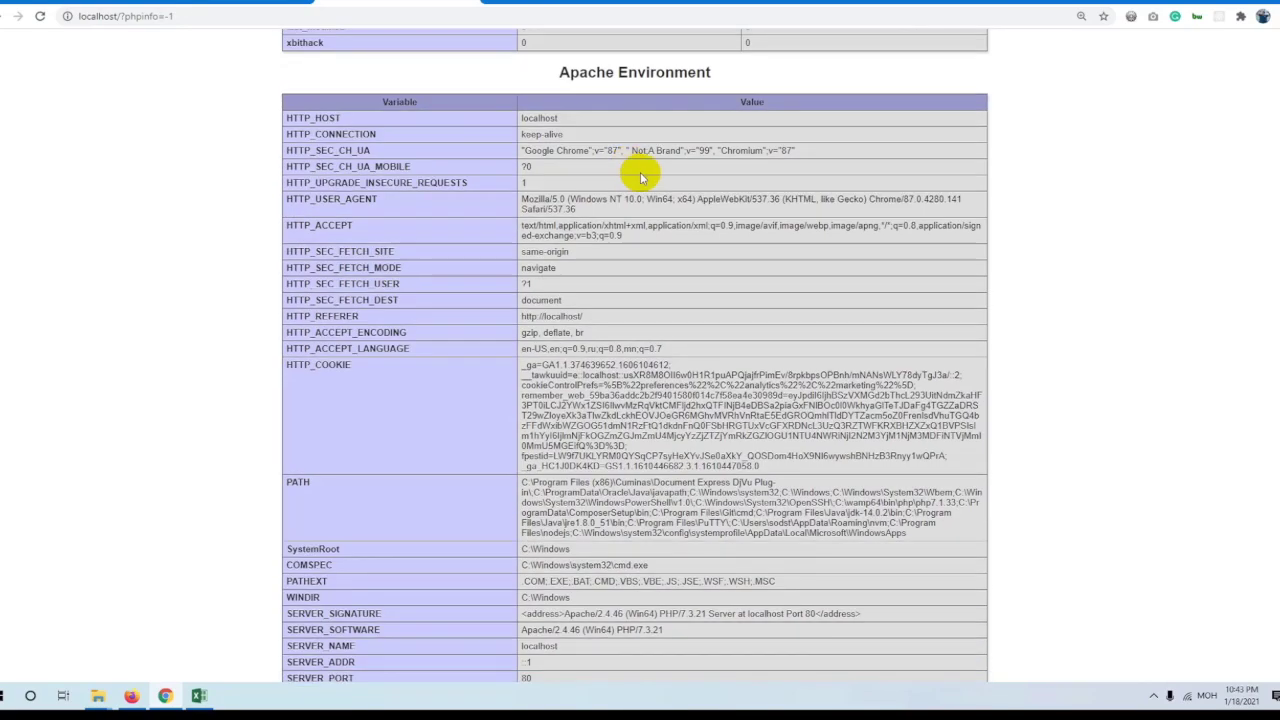
scroll(651, 271, "down", 10)
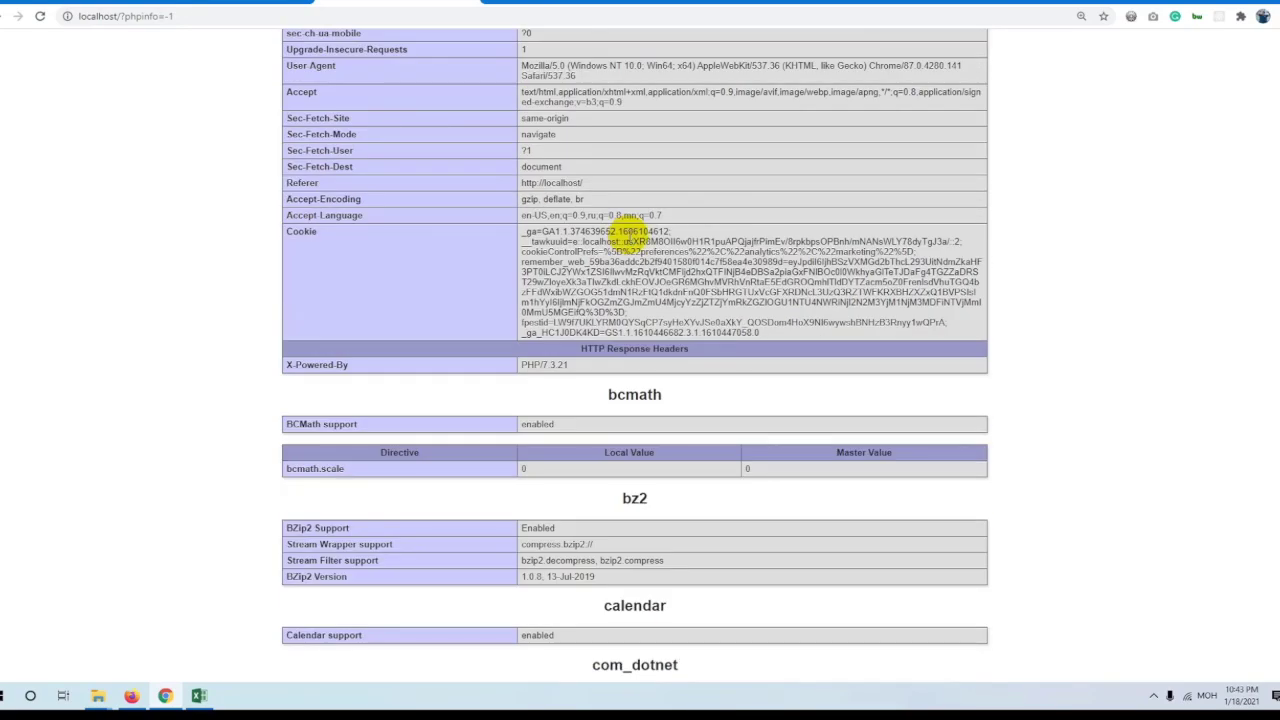
scroll(634, 230, "down", 8)
left_click_drag(294, 112, 394, 286)
scroll(414, 300, "down", 8)
key("ctrl+f")
Search phpinfo for 'max' and highlight max_execution_time, max_file_uploads and post_max_size 8M.
type("ma")
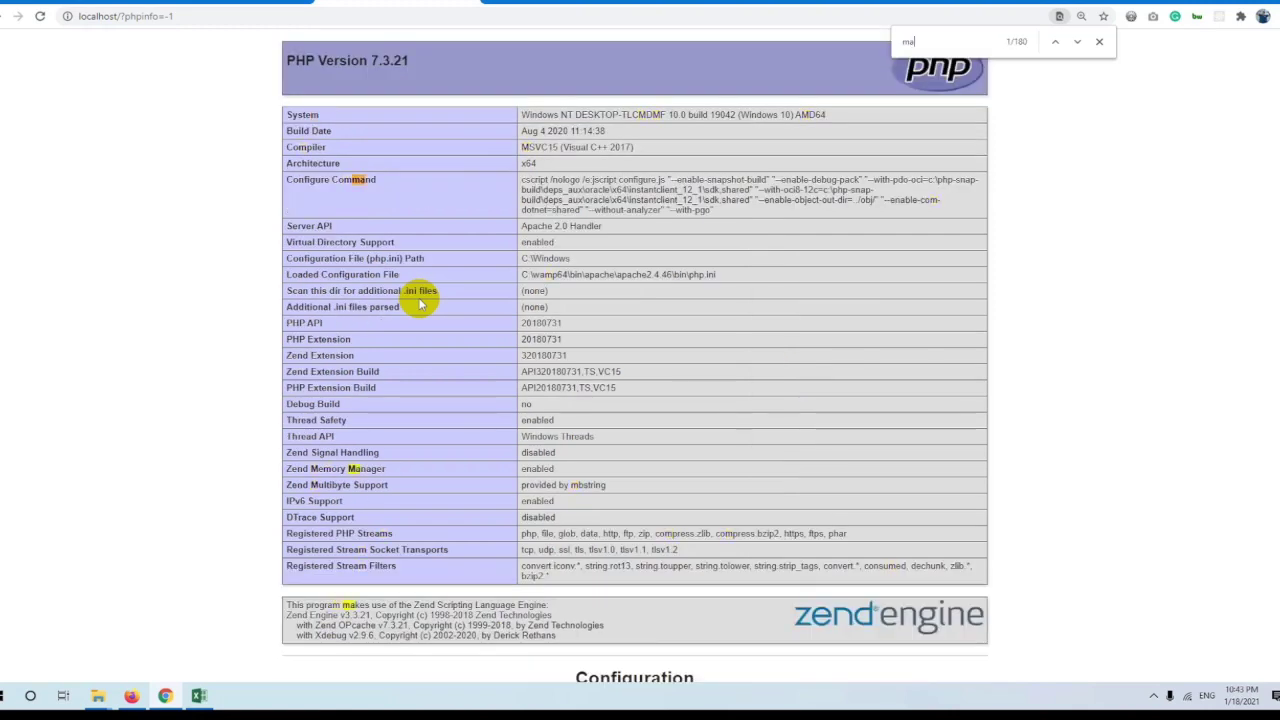
type("x")
key("Return")
key("Return")
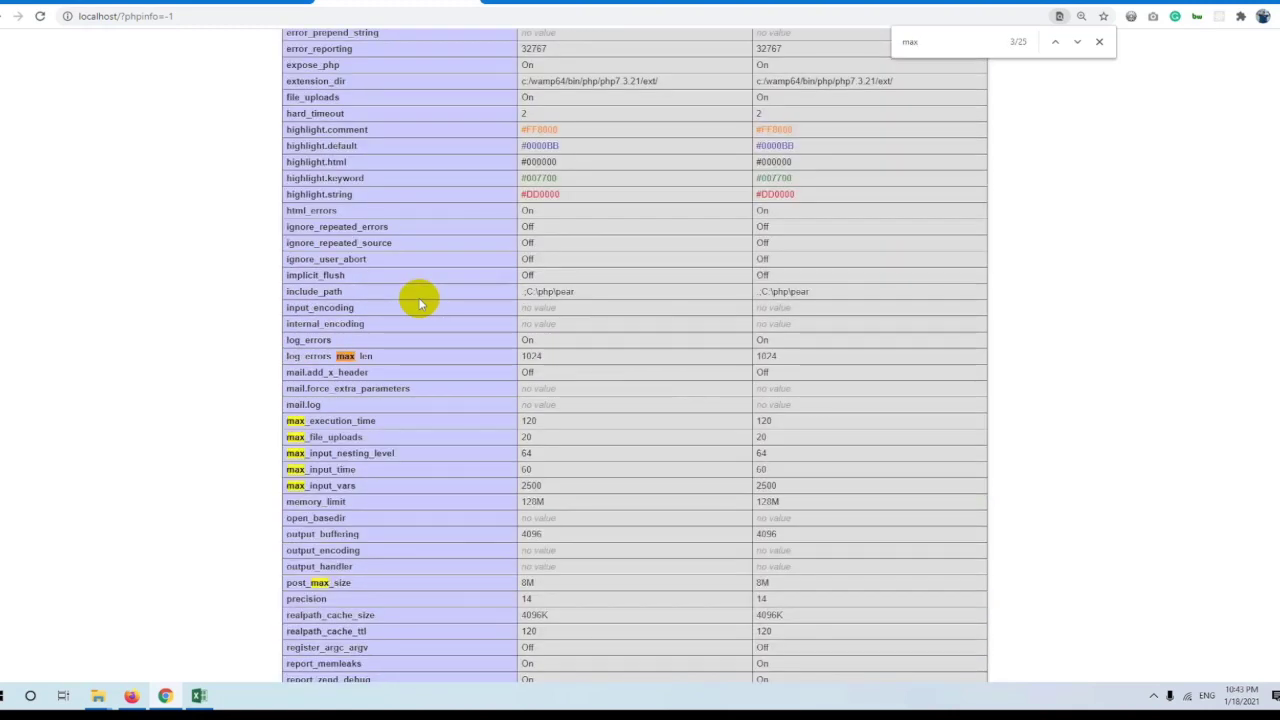
left_click_drag(386, 423, 287, 425)
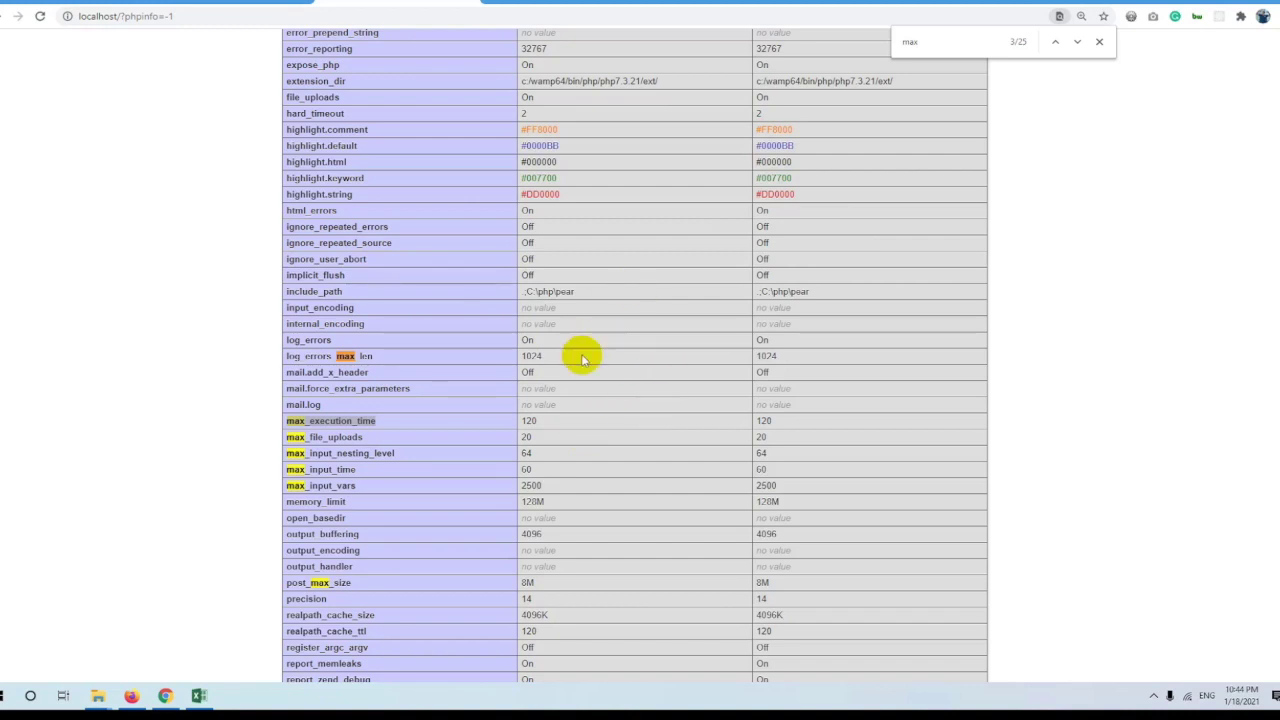
double_click(334, 437)
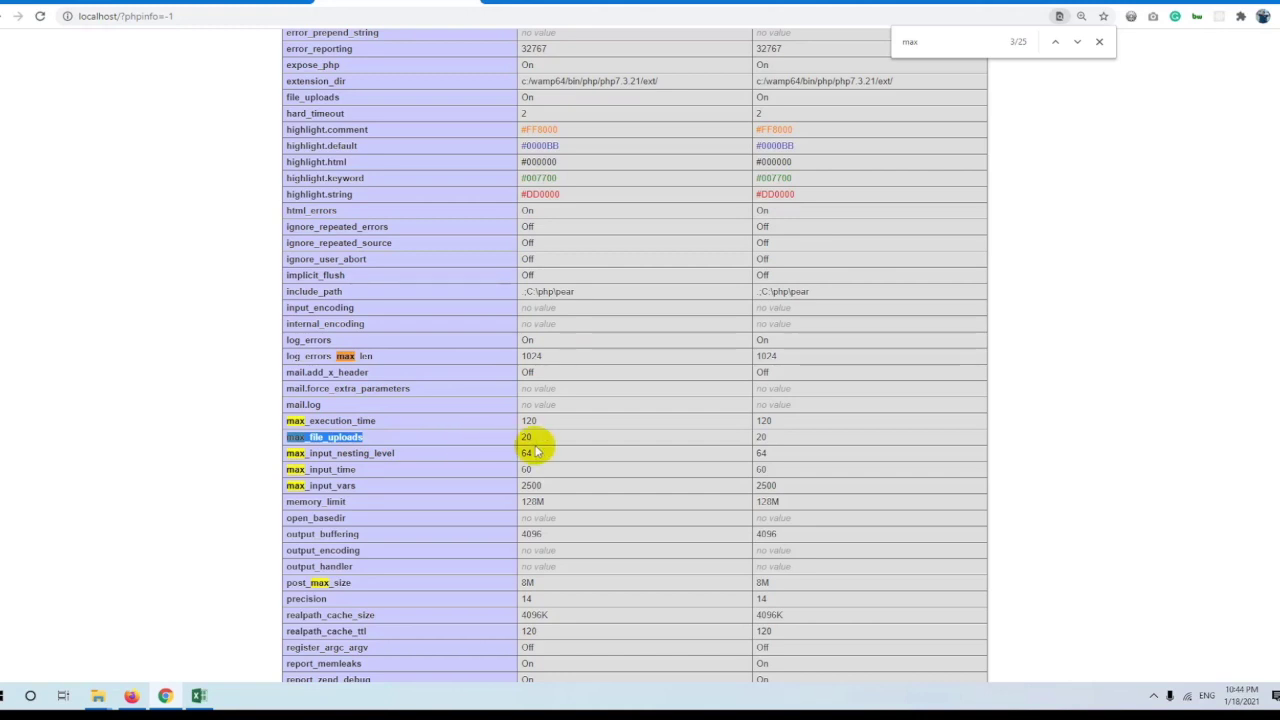
scroll(560, 430, "down", 2)
double_click(300, 447)
double_click(527, 447)
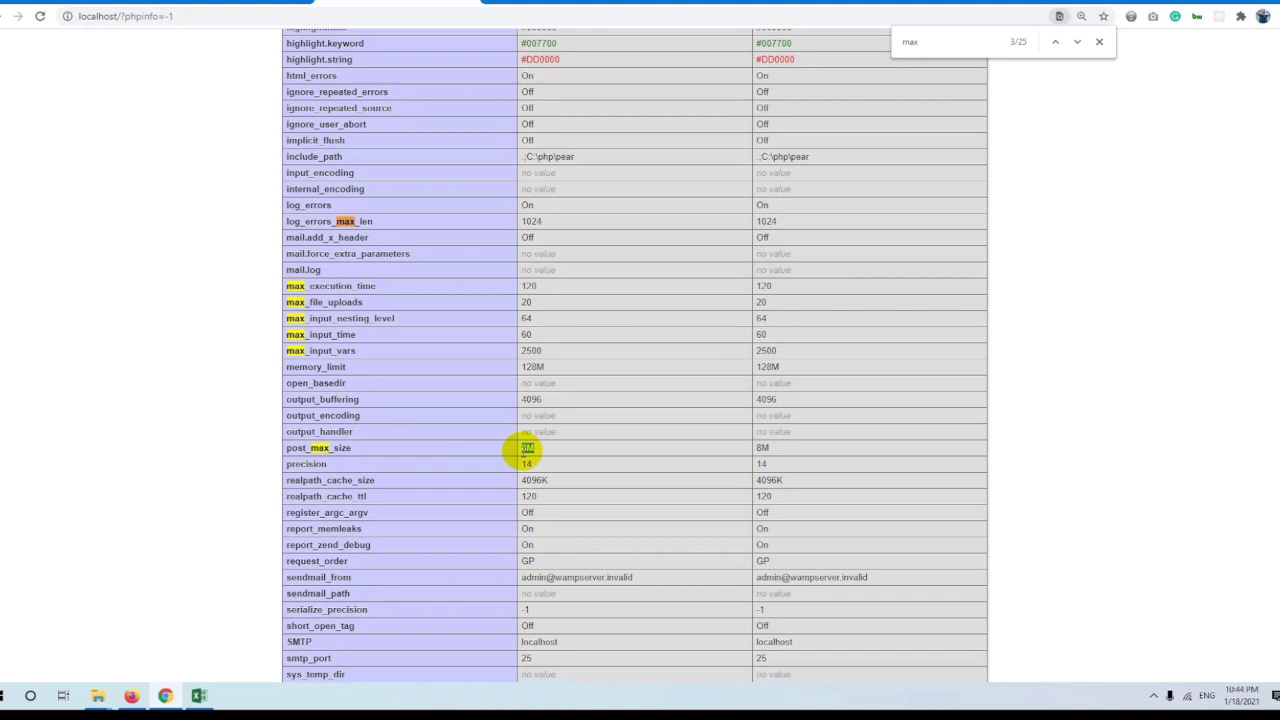
scroll(568, 453, "down", 10)
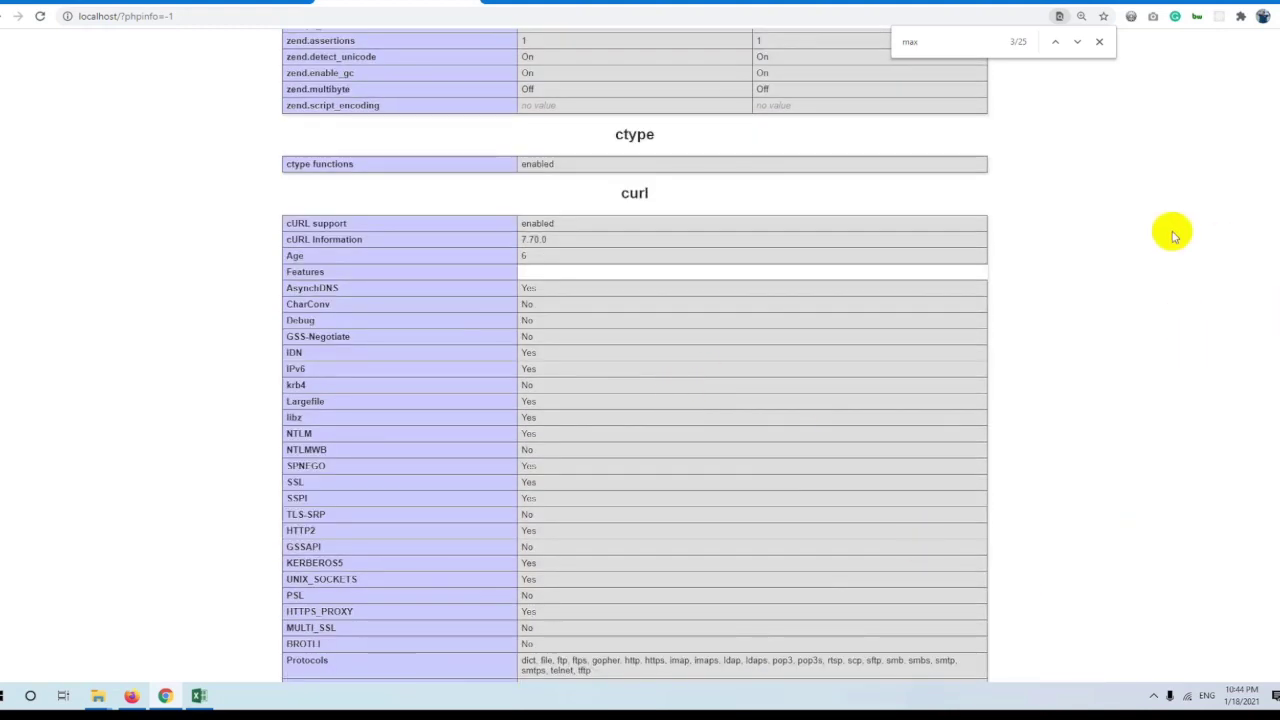
scroll(1006, 309, "up", 4)
Go back to the localhost home page.
left_click(272, 16)
type("localhost")
key("Return")
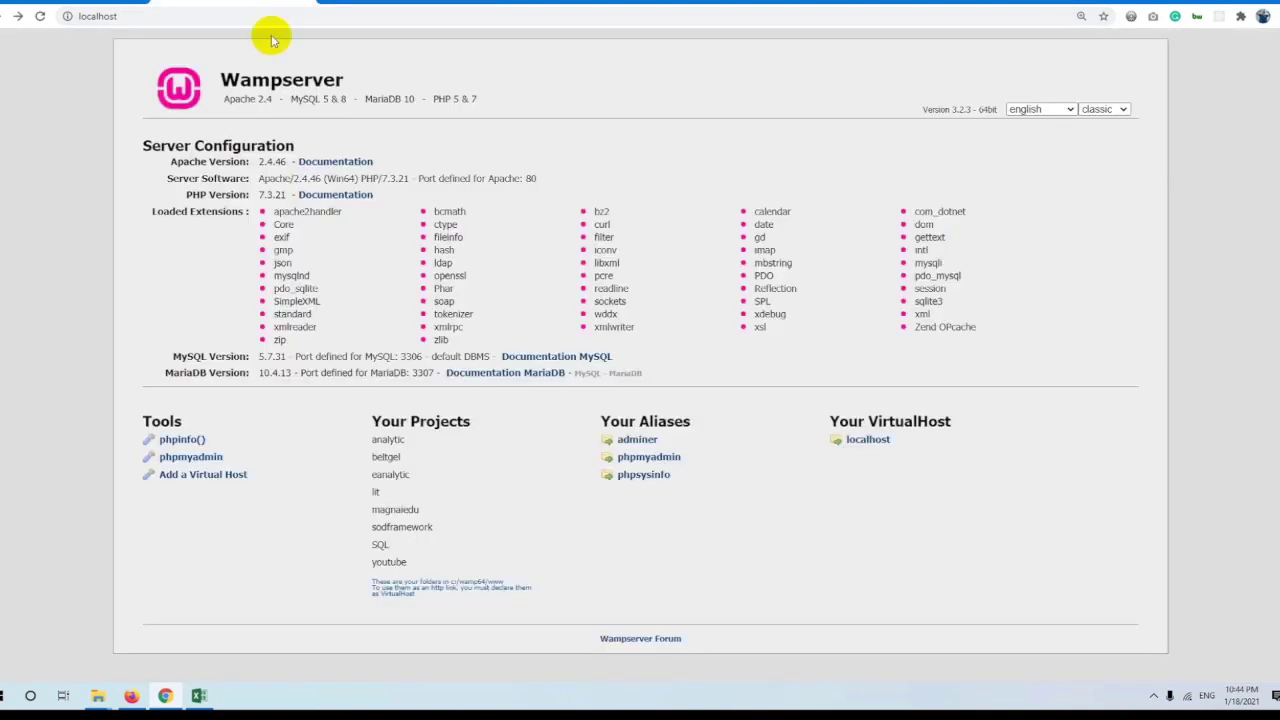
Highlight the Loaded Extensions list on the localhost page.
left_click(145, 211)
left_click_drag(160, 211, 866, 329)
left_click(314, 211)
left_click(890, 335)
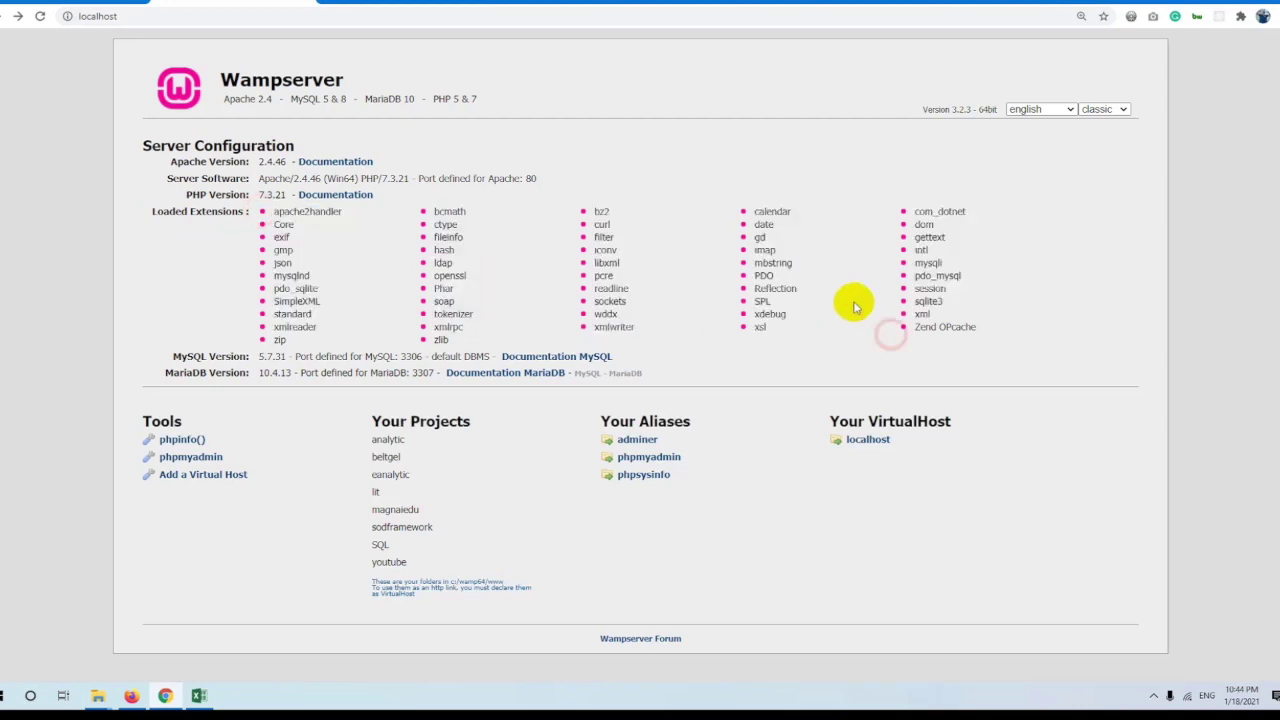
triple_click(766, 275)
left_click(768, 272)
triple_click(768, 272)
left_click(651, 217)
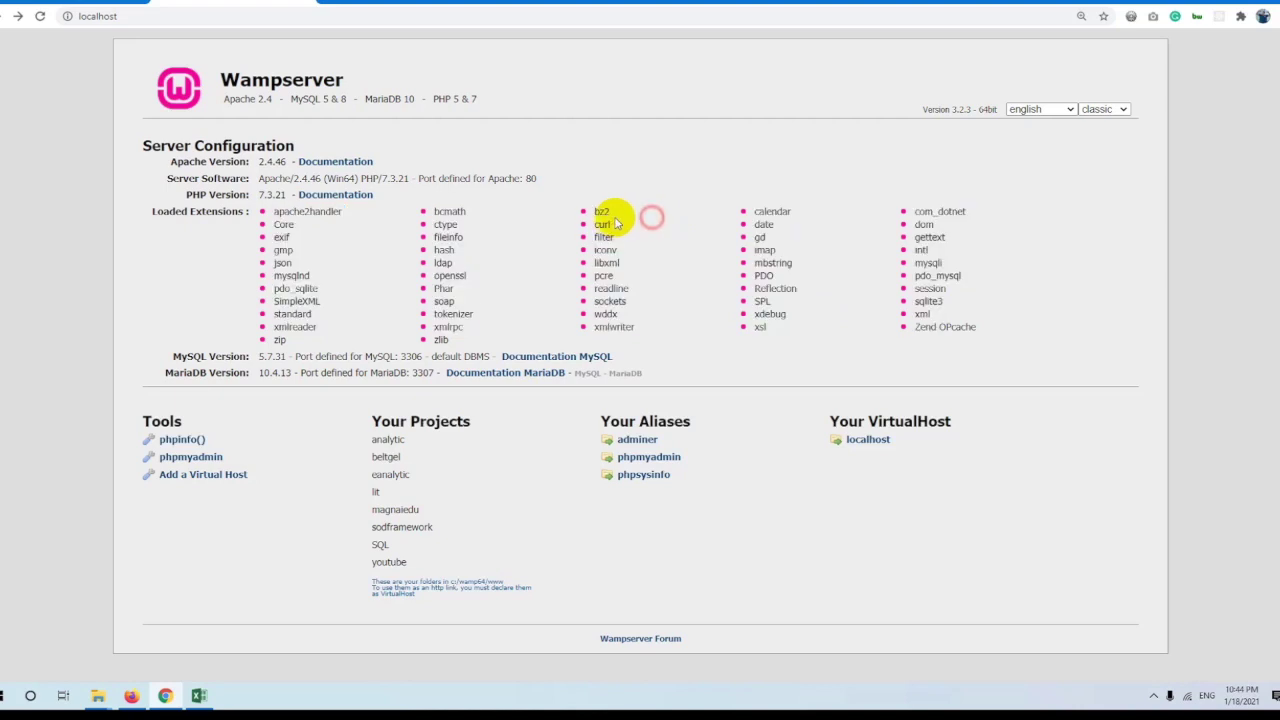
triple_click(605, 222)
left_click(790, 247)
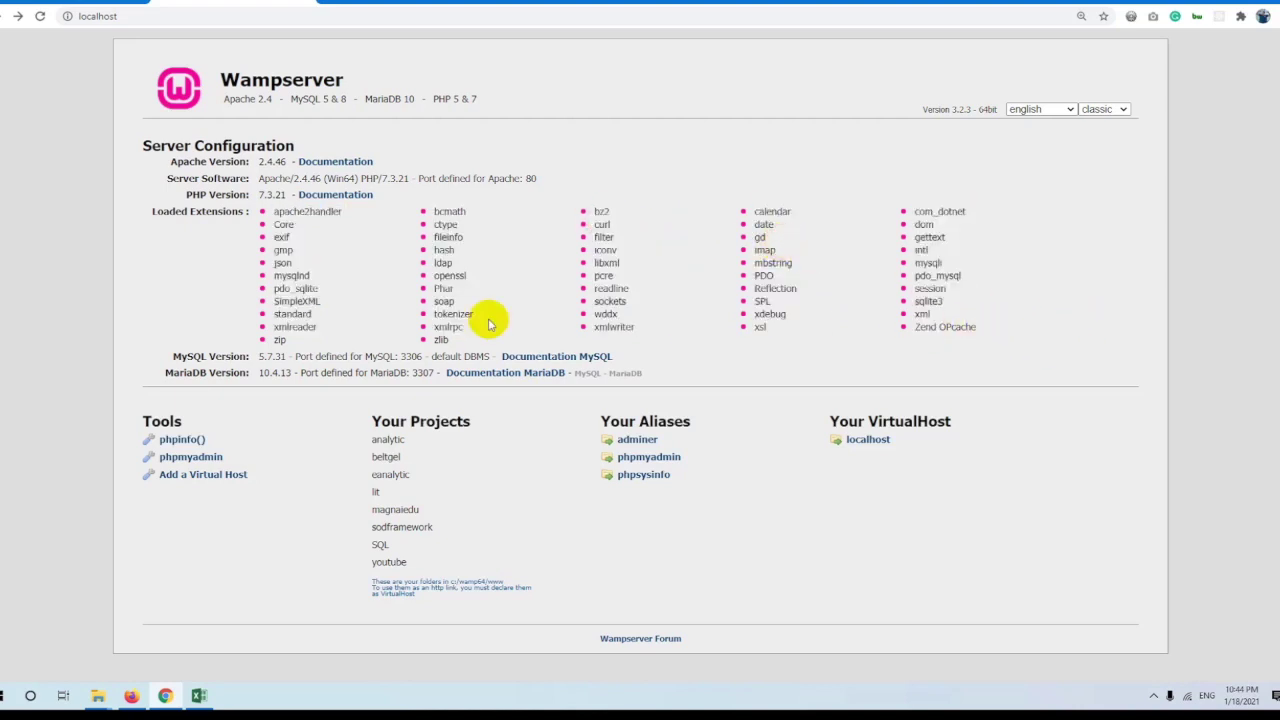
Highlight the server configuration and Tools sections, then open the phpMyAdmin login page.
left_click_drag(457, 334, 365, 212)
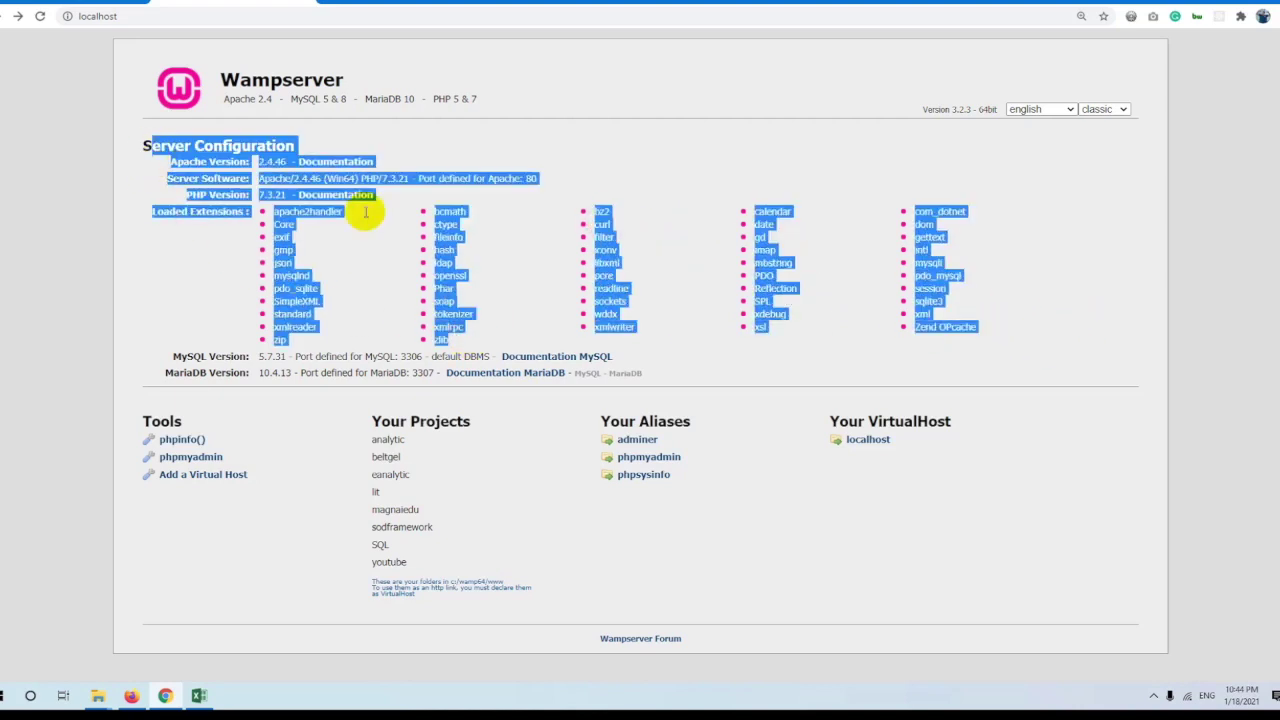
left_click(573, 245)
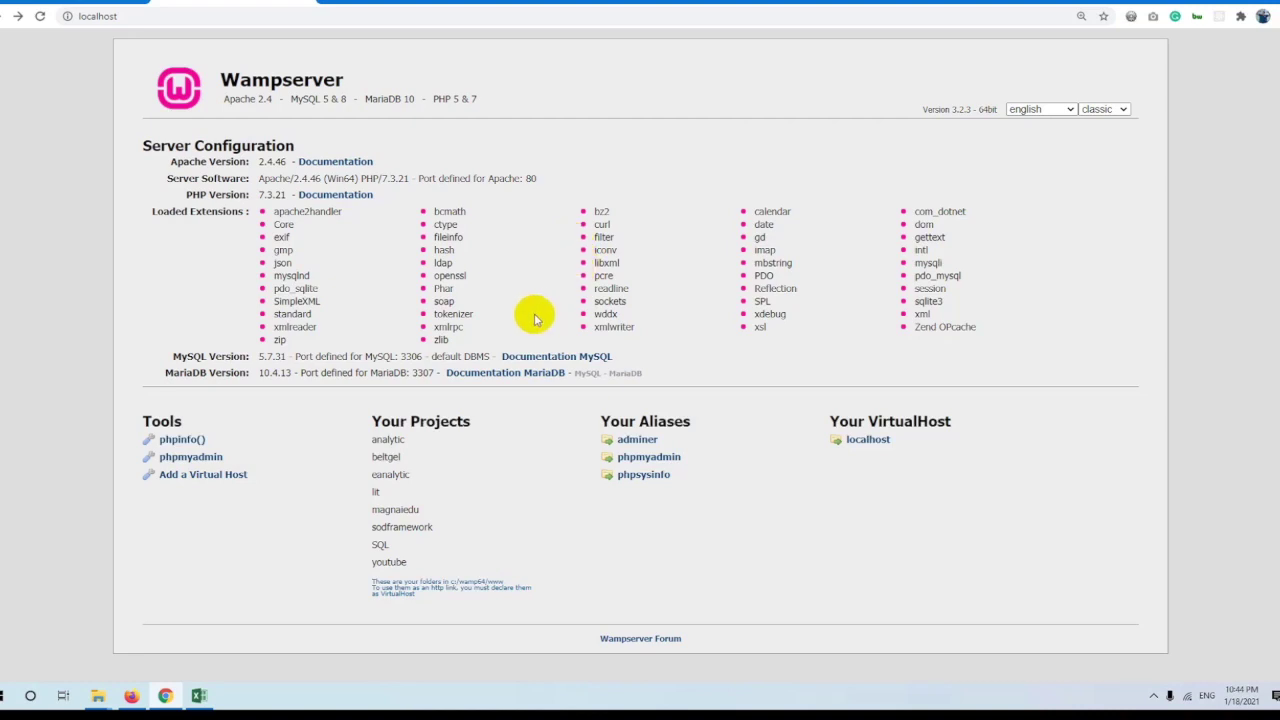
left_click_drag(138, 416, 274, 423)
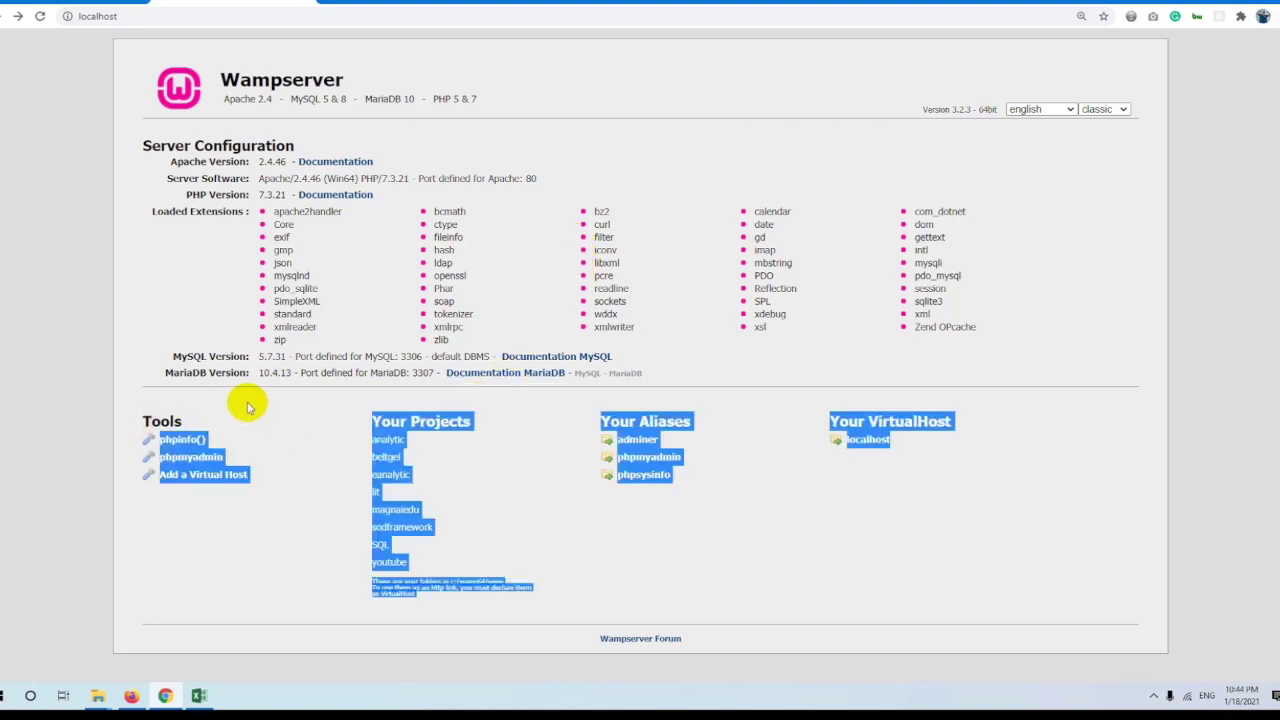
left_click(249, 406)
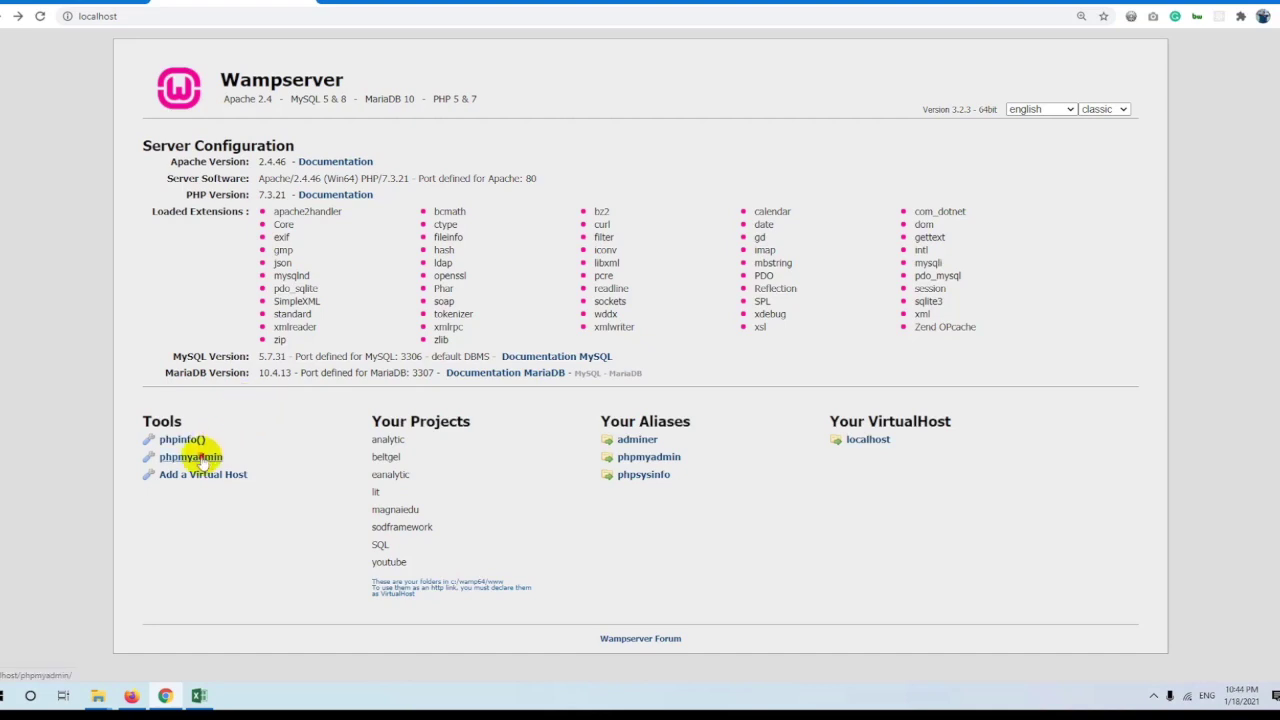
left_click(201, 458)
Log in to phpMyAdmin using the saved account password instead of the autofilled one.
double_click(723, 314)
key("BackSpace")
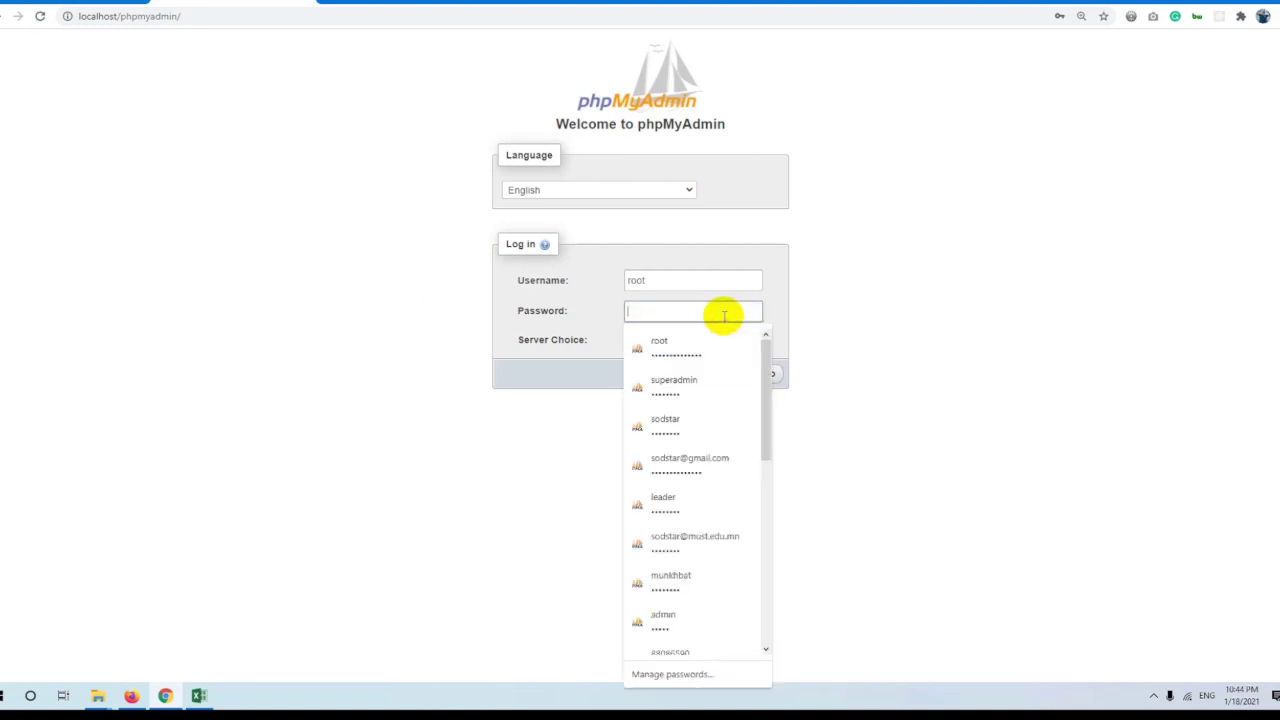
left_click(853, 297)
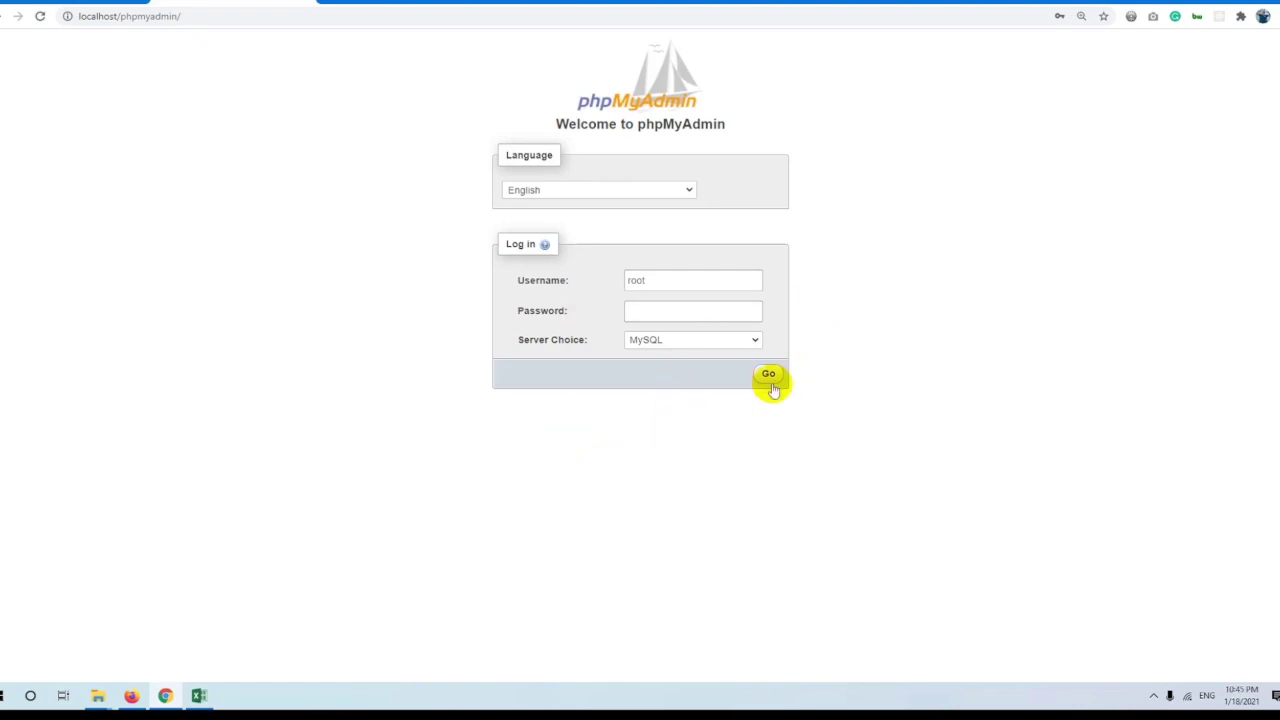
left_click(714, 314)
left_click(686, 342)
left_click(766, 372)
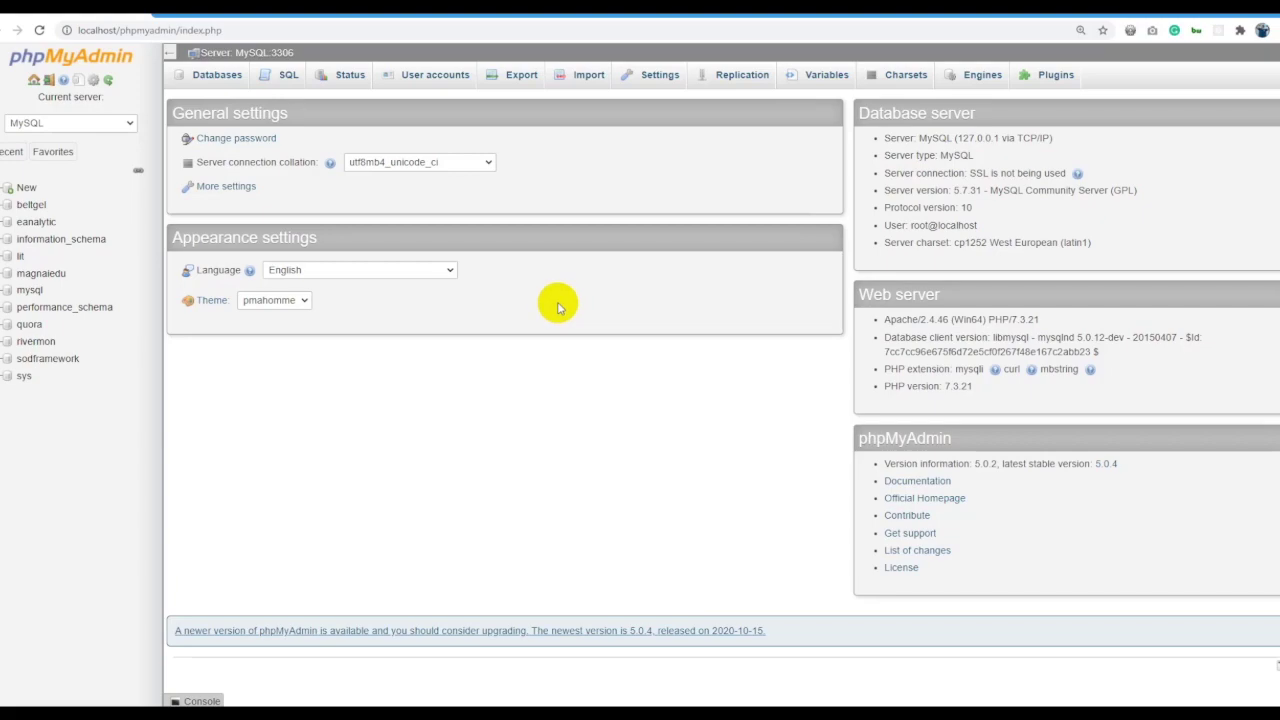
key("alt+Tab")
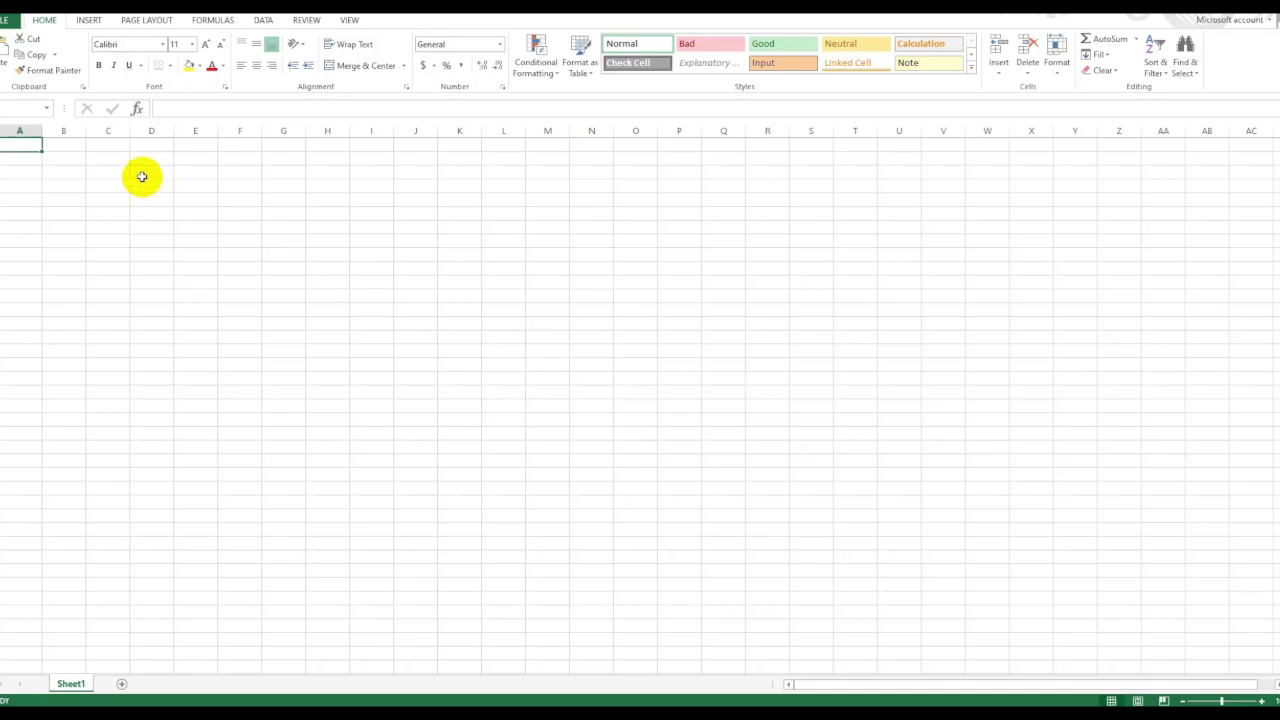
Merge and centre A1:H1 and enter the title LITNEWS.mn.
left_click_drag(30, 146, 330, 140)
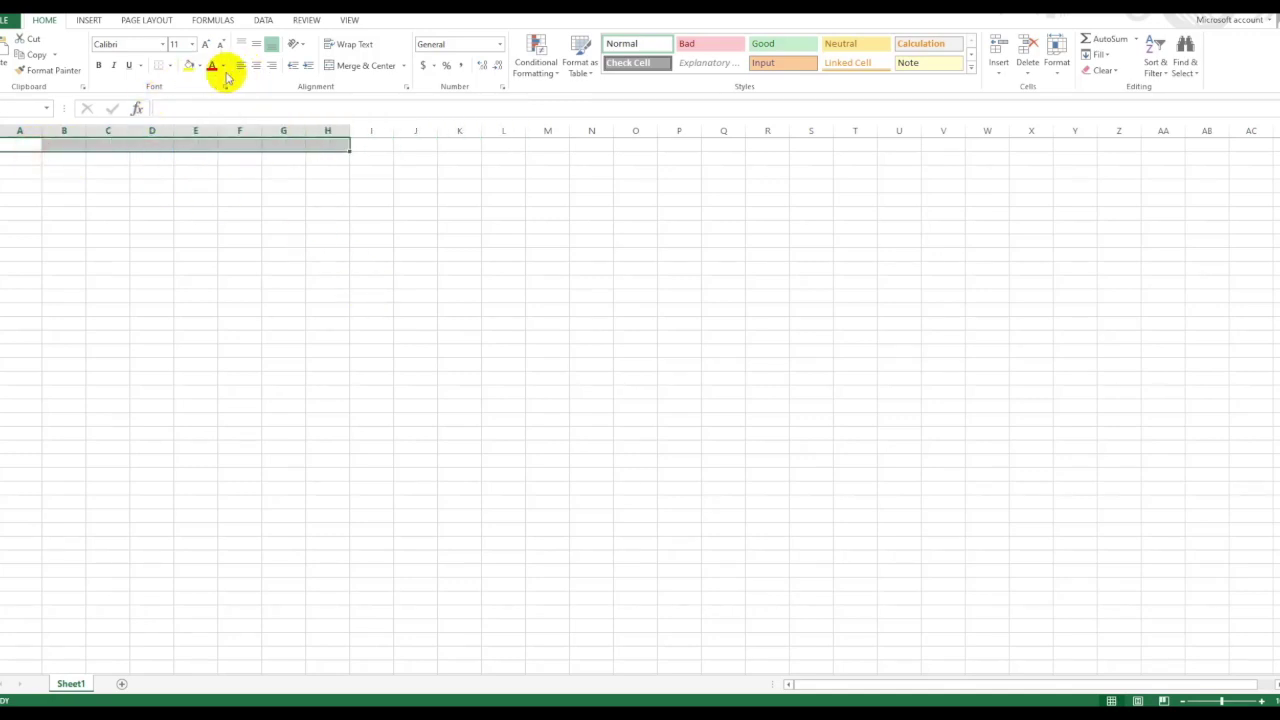
left_click(366, 66)
double_click(123, 148)
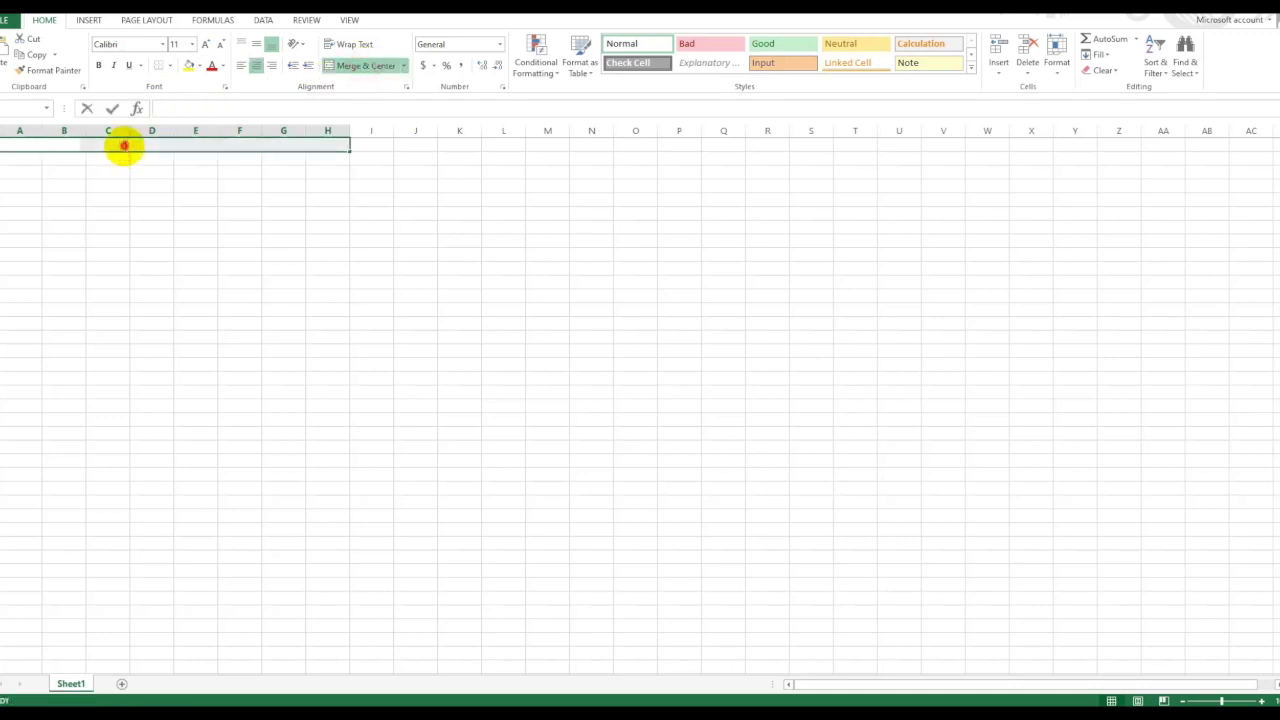
type("LIT")
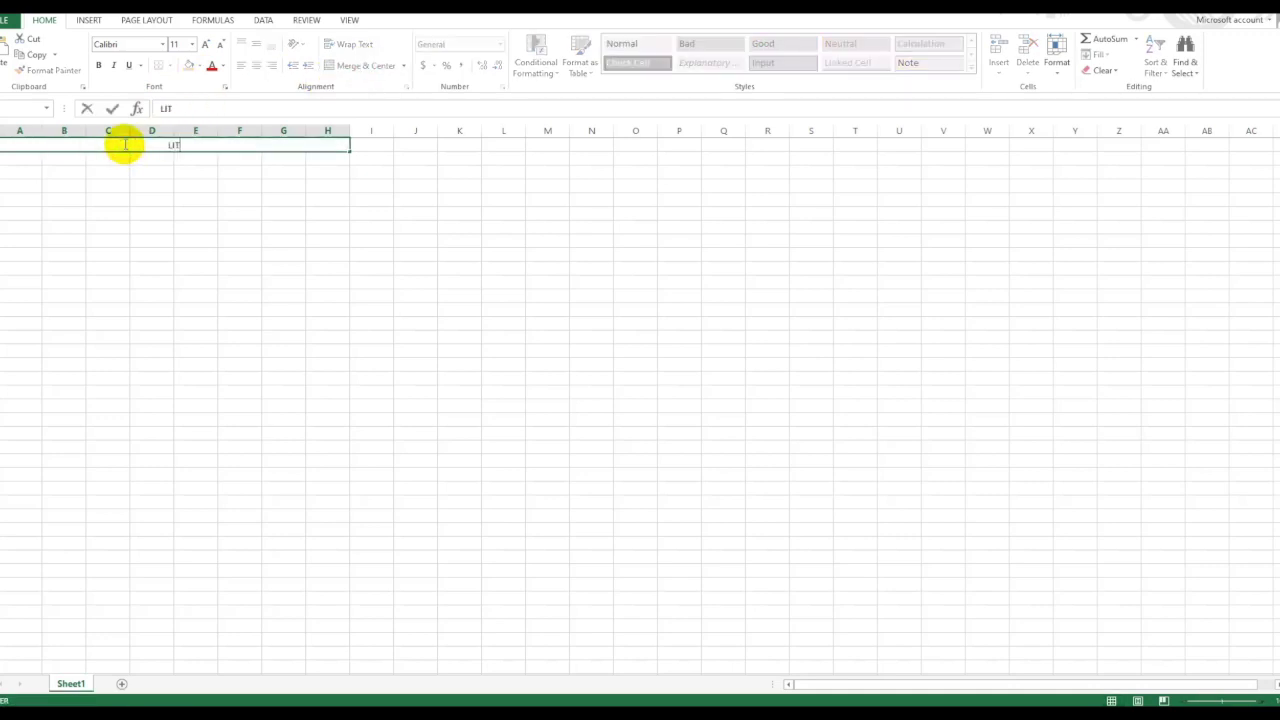
type("NEWS.mn")
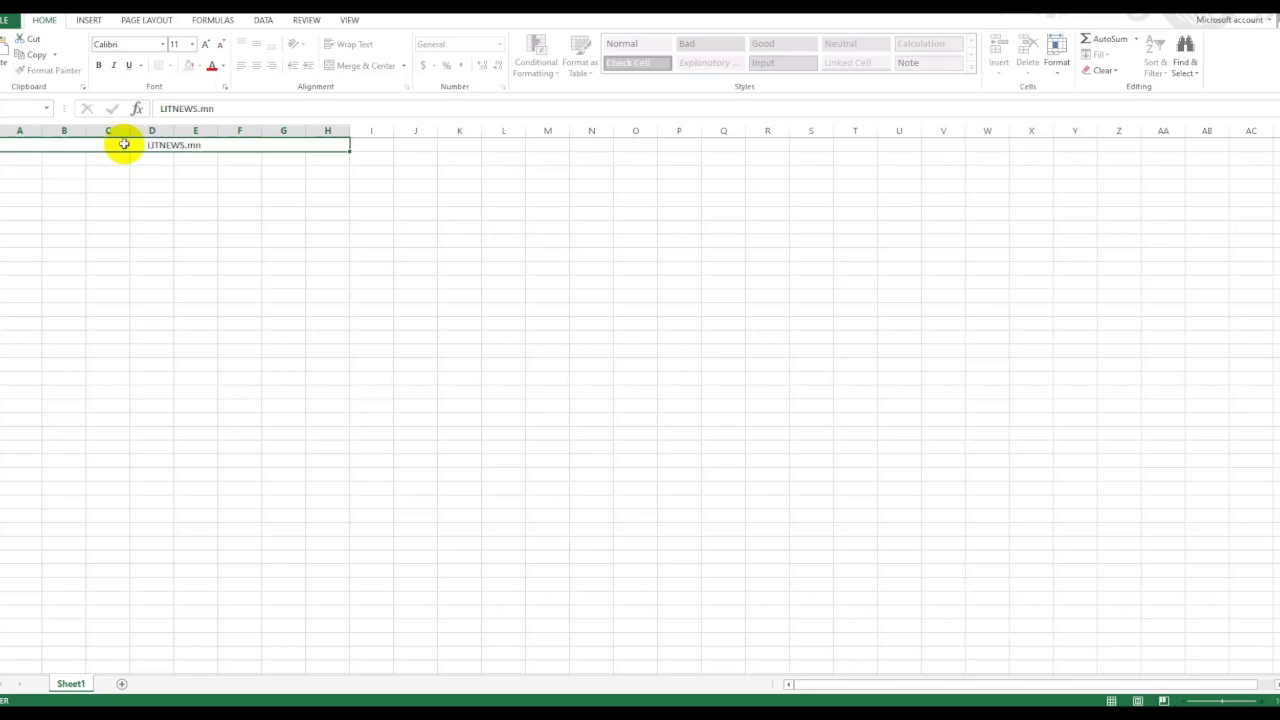
key("Return")
Select several cell ranges, then settle on the first cell under the title.
left_click(140, 145)
left_click(234, 196)
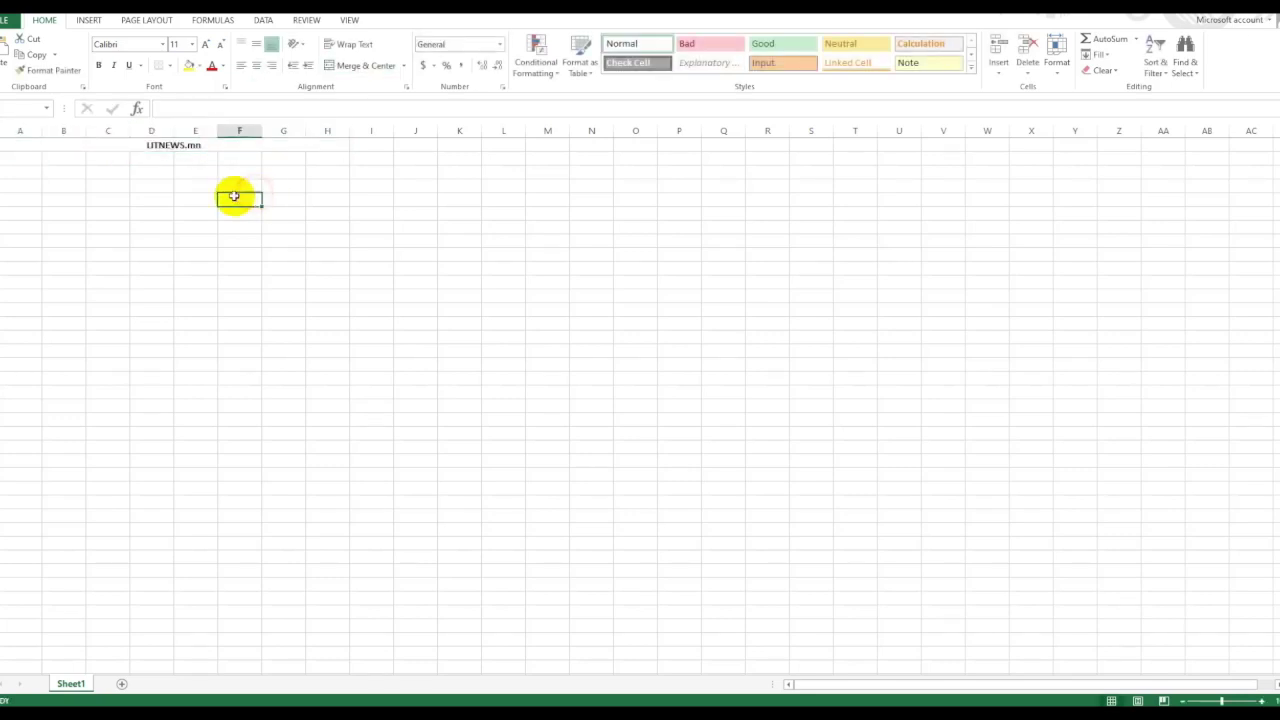
left_click(50, 196)
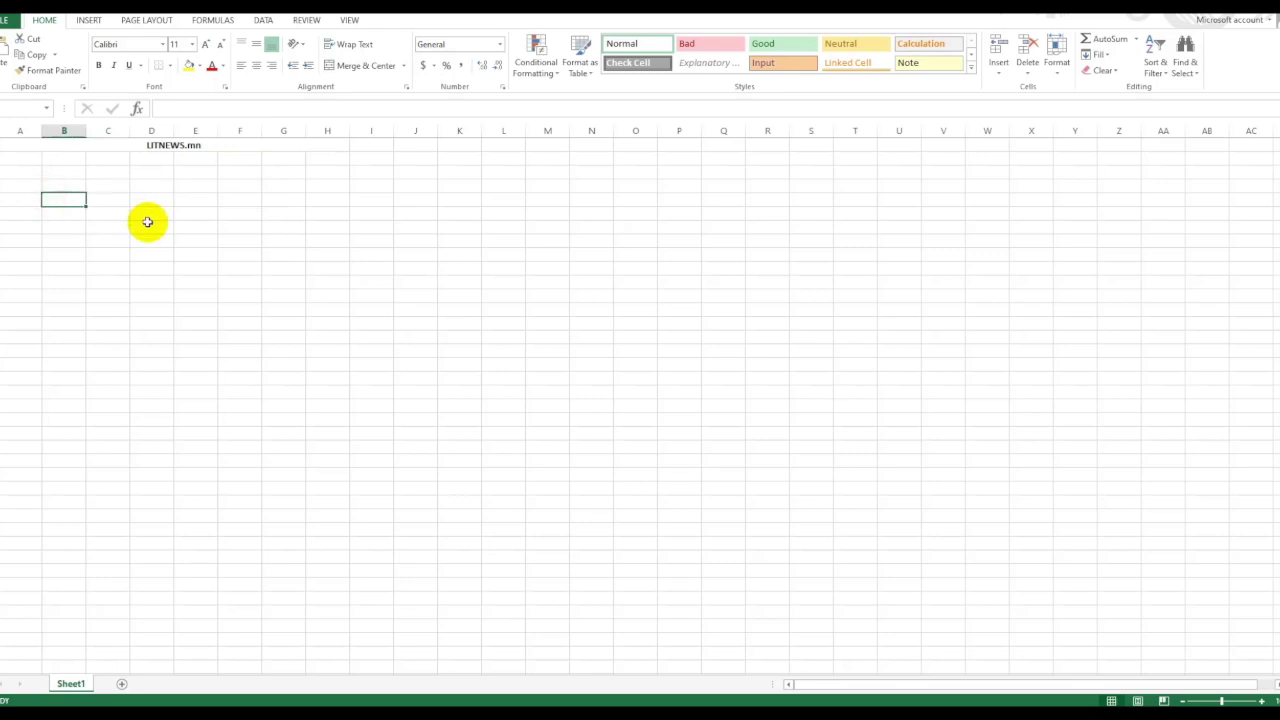
left_click_drag(48, 224, 366, 343)
left_click_drag(680, 268, 875, 382)
left_click_drag(638, 185, 750, 268)
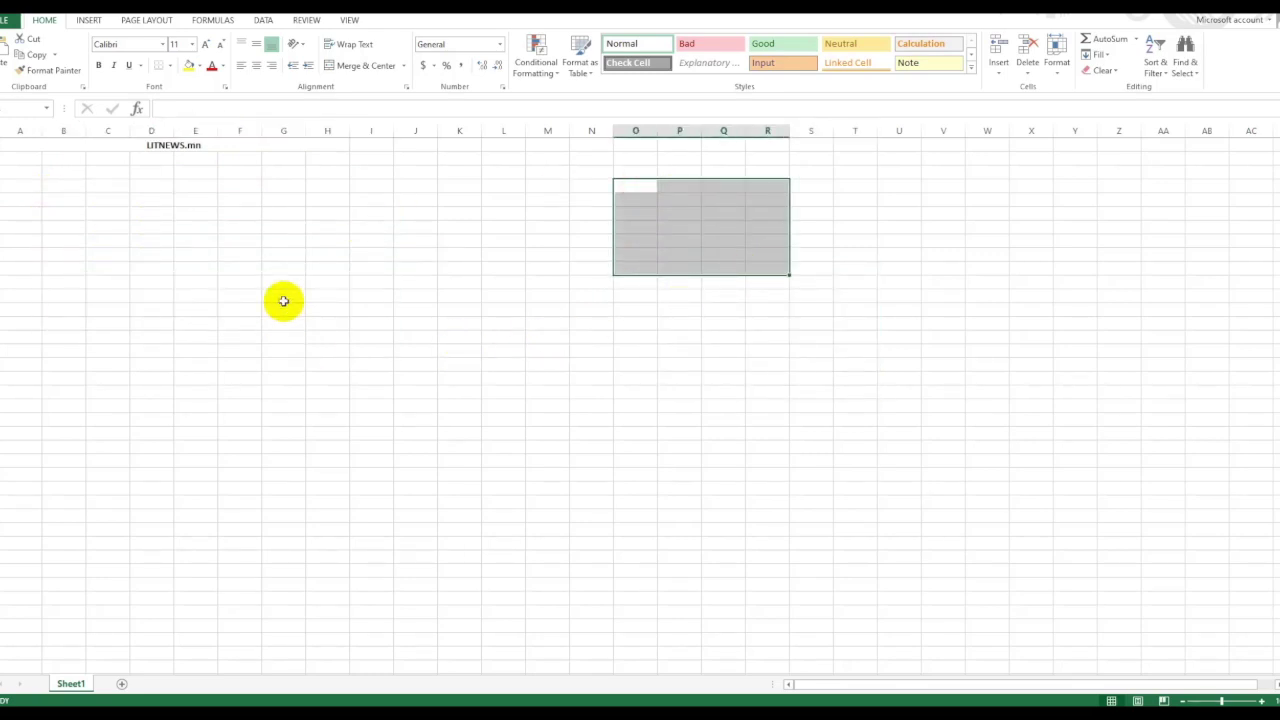
left_click(51, 160)
left_click(28, 160)
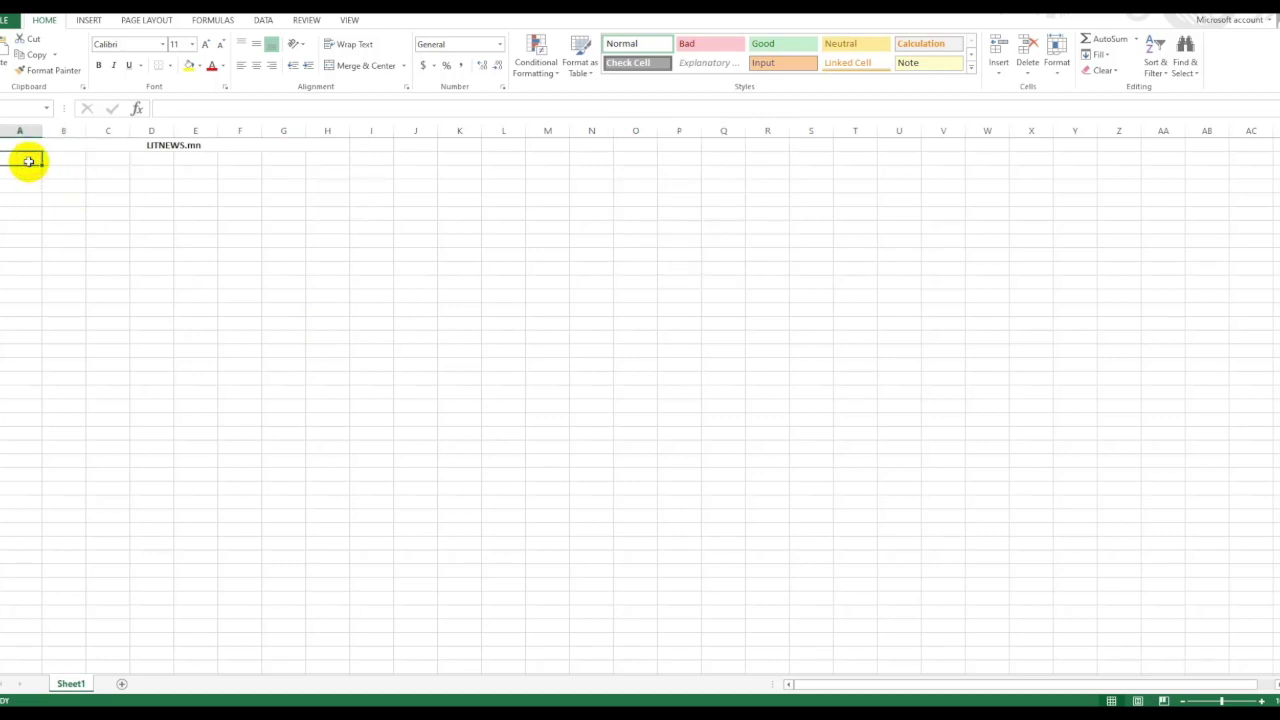
Enter Админ, Нийтлэгч, Мэдээ and Мэдээний гарчиг down column A.
type("G:")
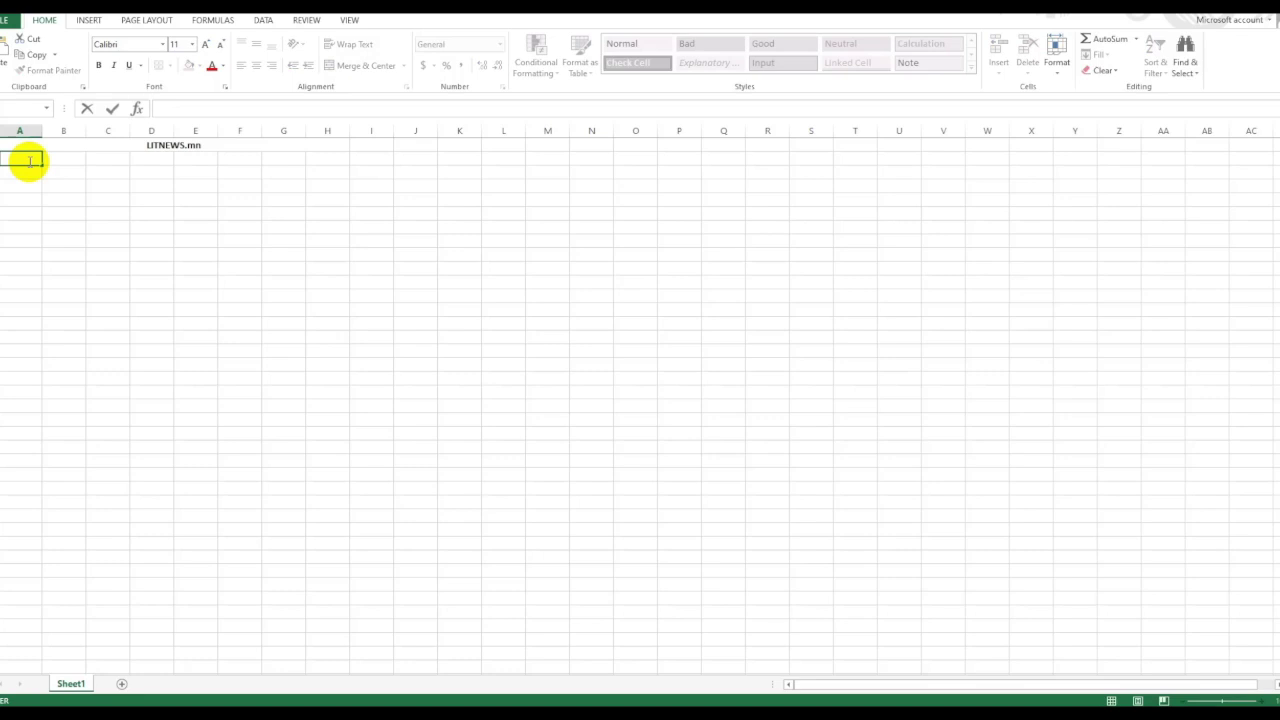
key("Return")
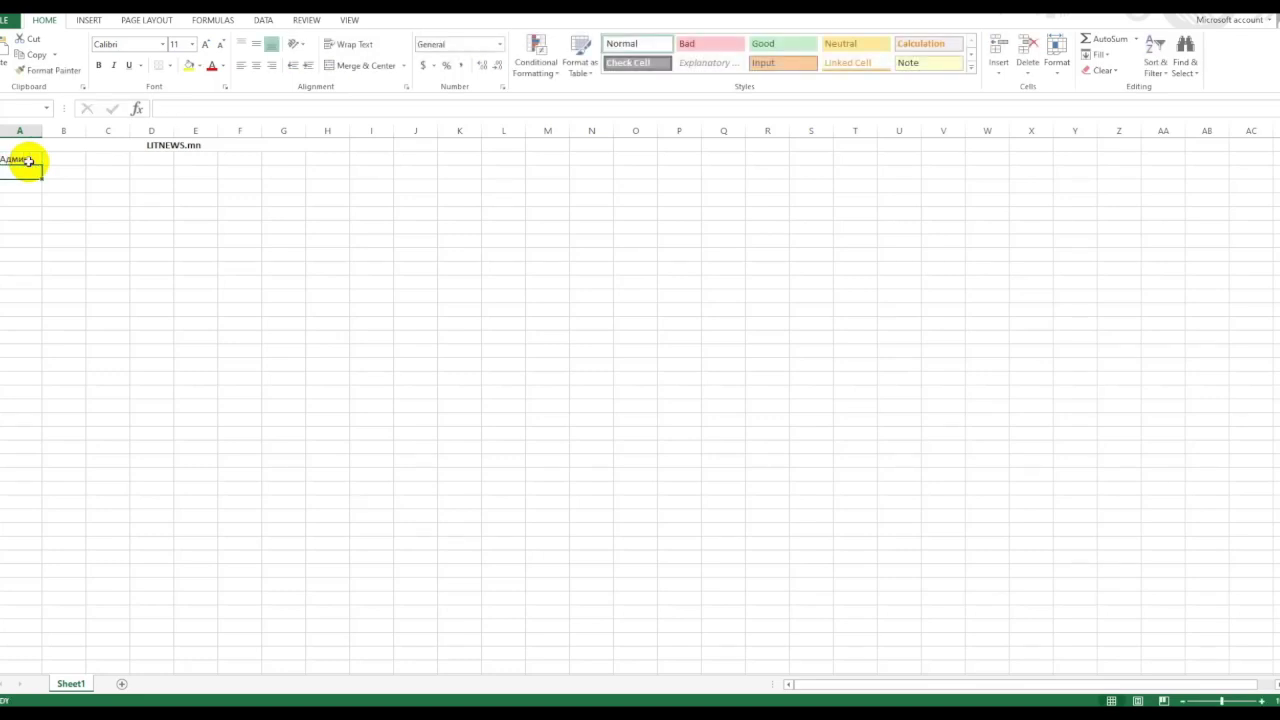
type("Нийтлэгч")
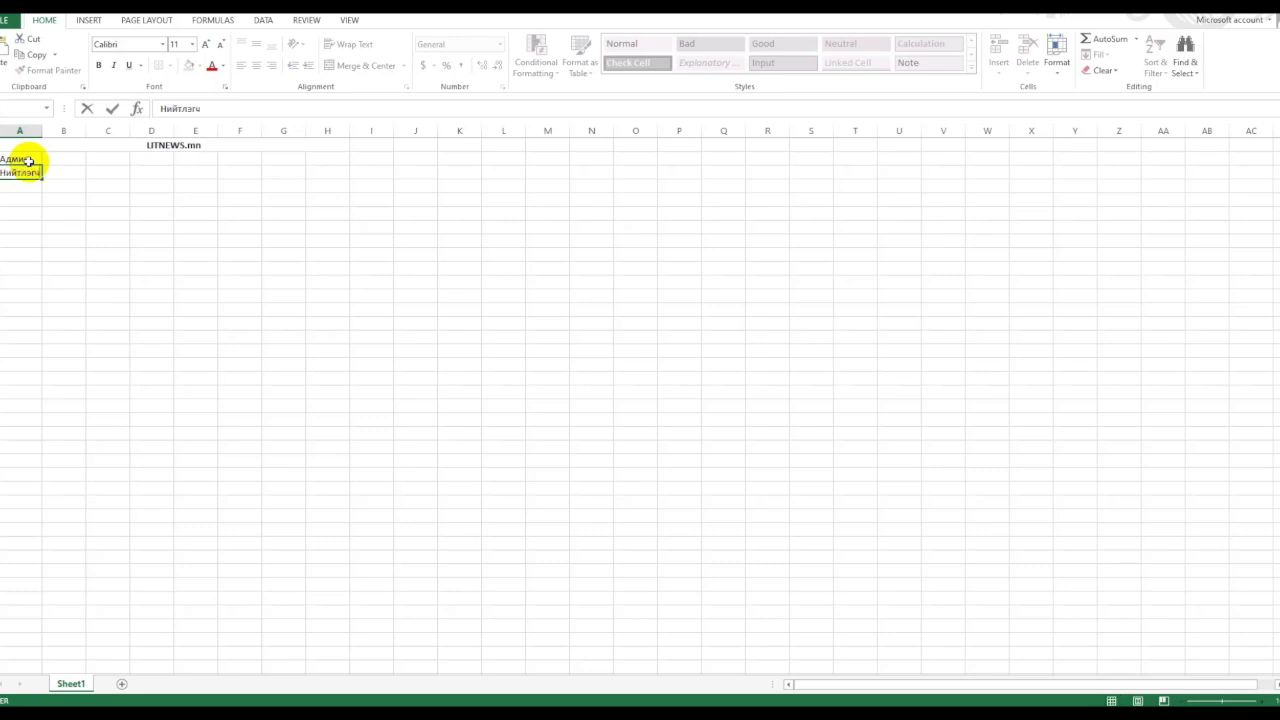
key("Return")
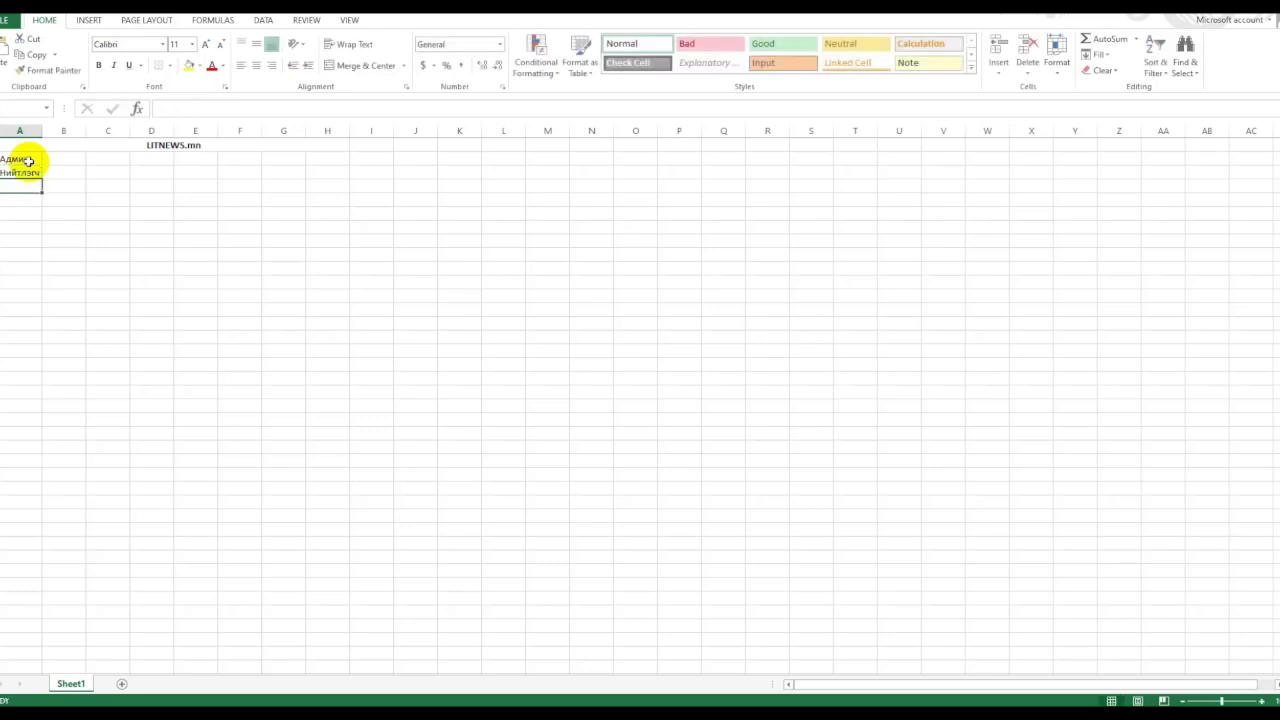
type("Мэдээ")
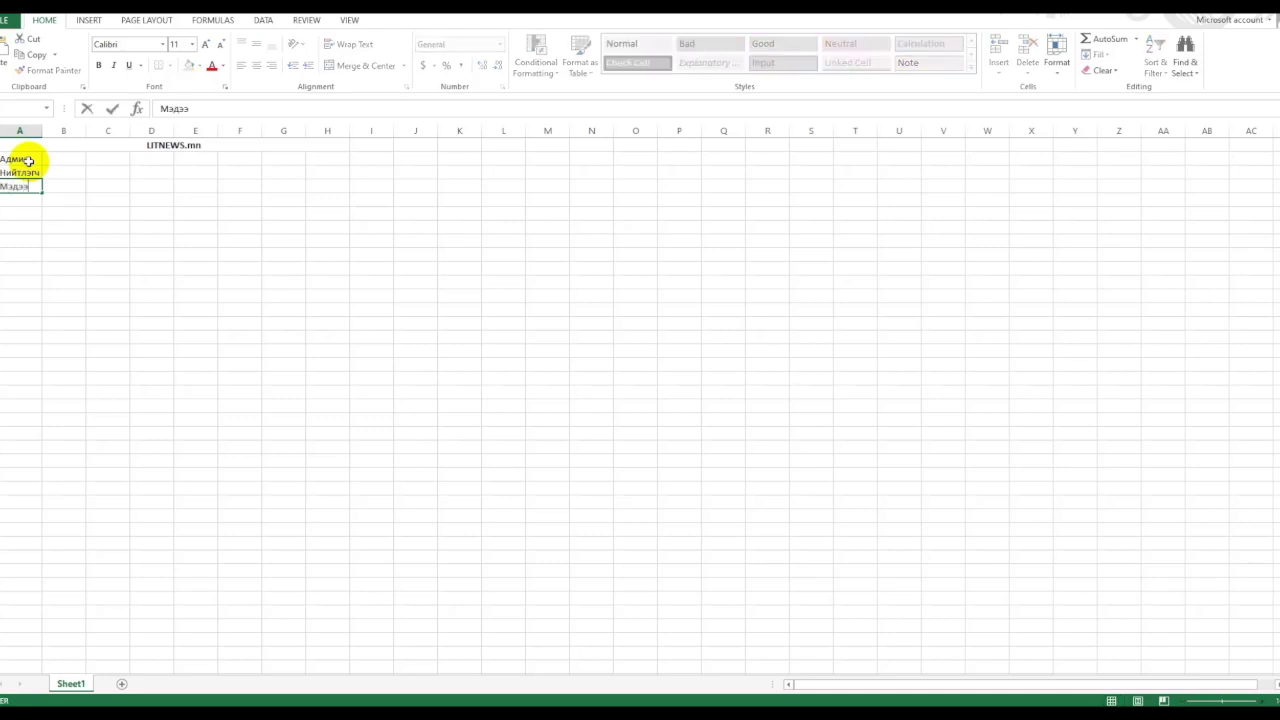
key("Return")
type("Мэдээний гарчиг")
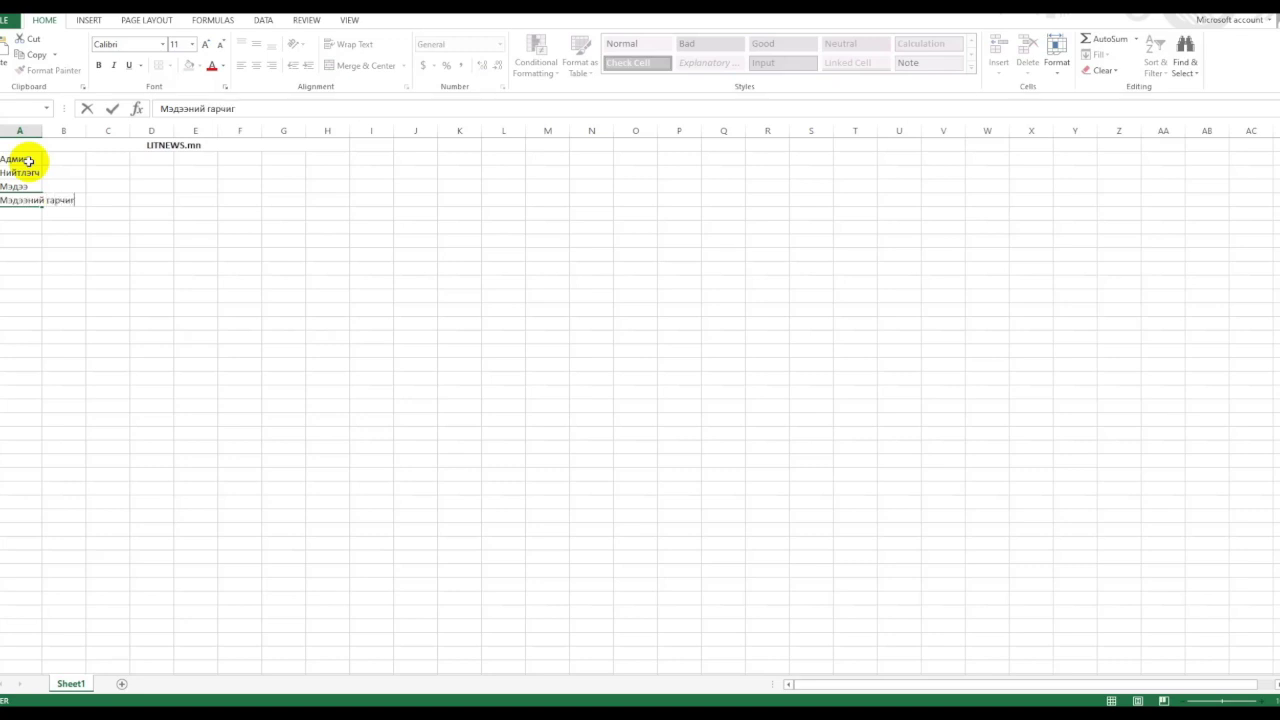
key("Return")
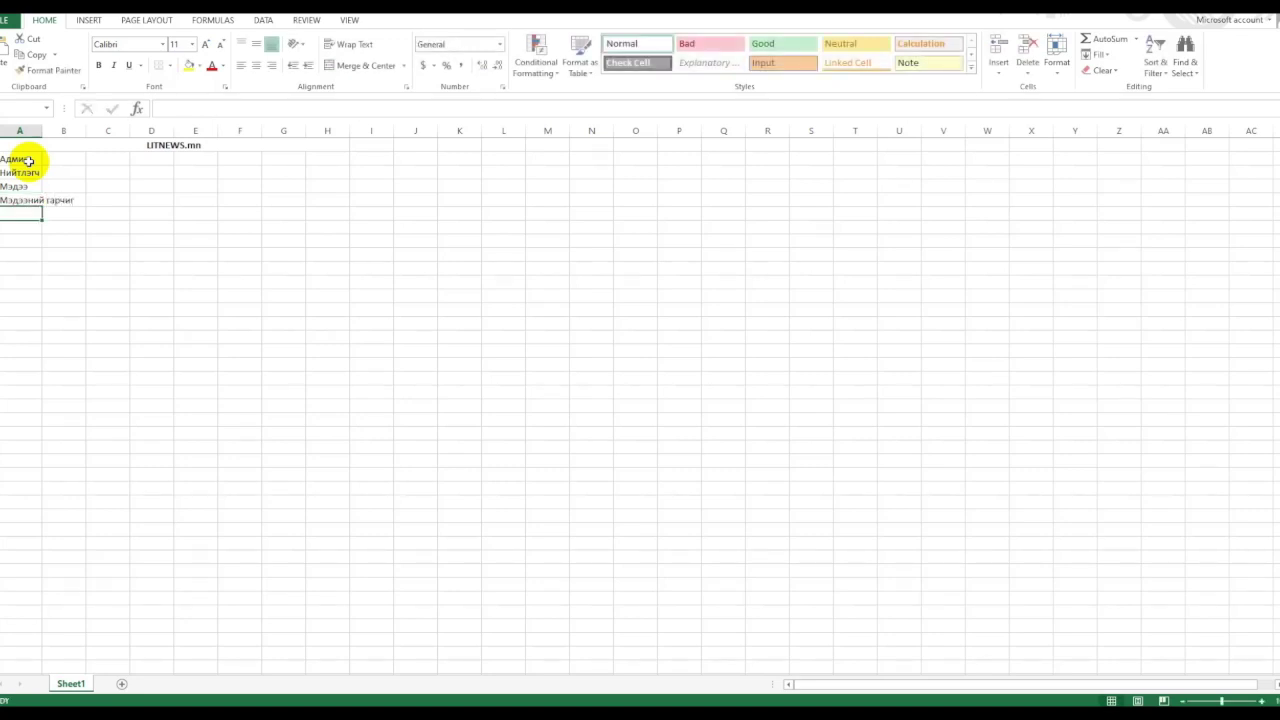
Widen column A and paste a copy of Админ into an empty cell below the list.
left_click_drag(44, 131, 87, 146)
left_click(190, 268)
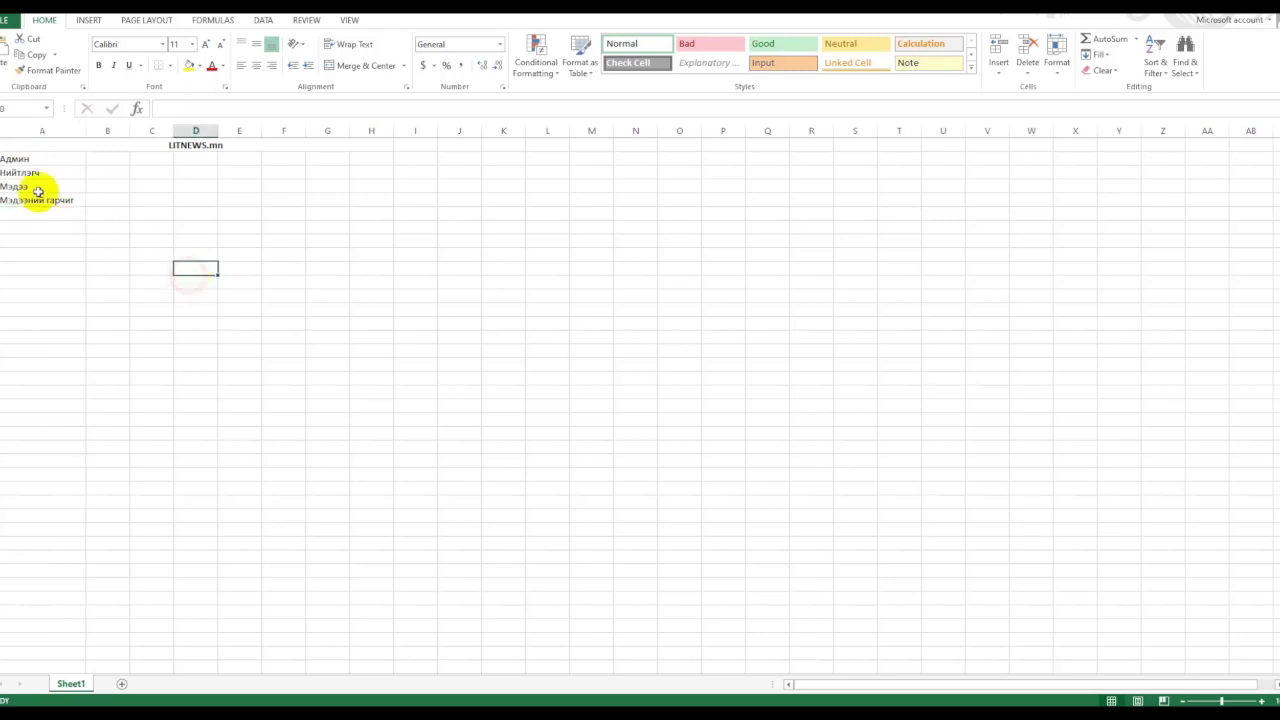
left_click(37, 158)
key("ctrl+c")
left_click(278, 230)
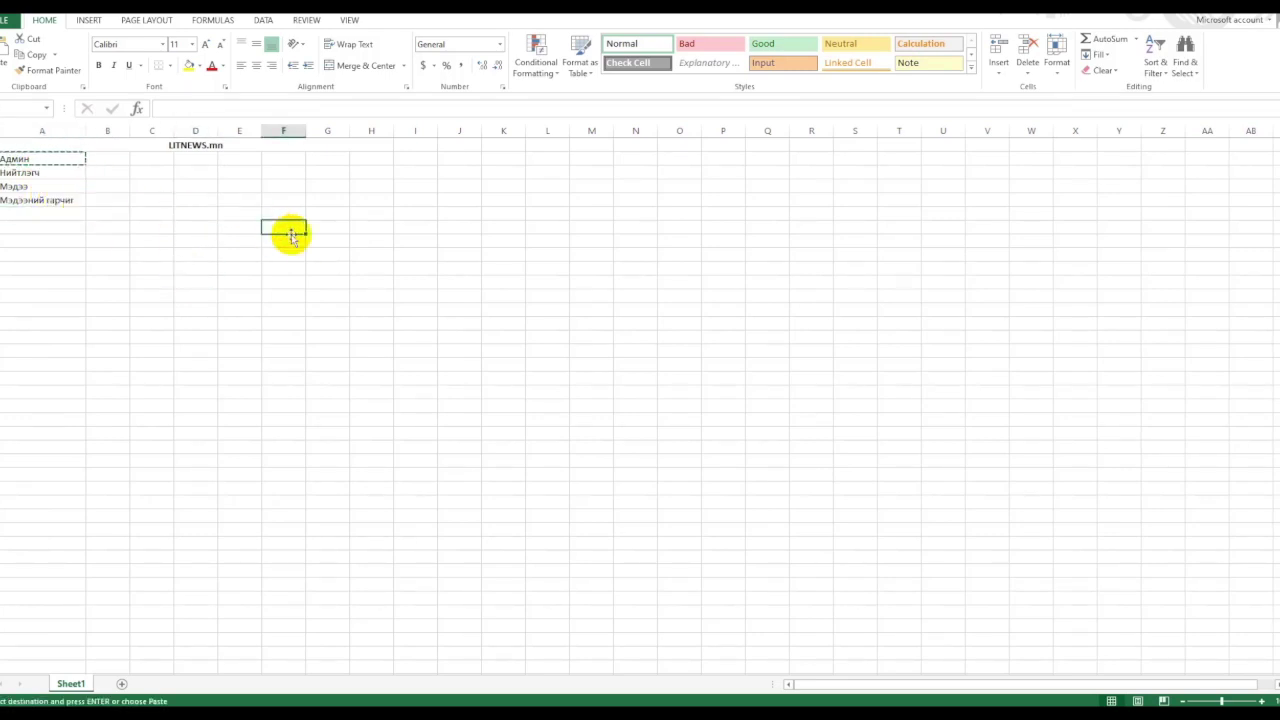
left_click(57, 227)
key("ctrl+v")
Enter the Админ table headings ID, Username, Password, Name and Picture.
left_click(54, 243)
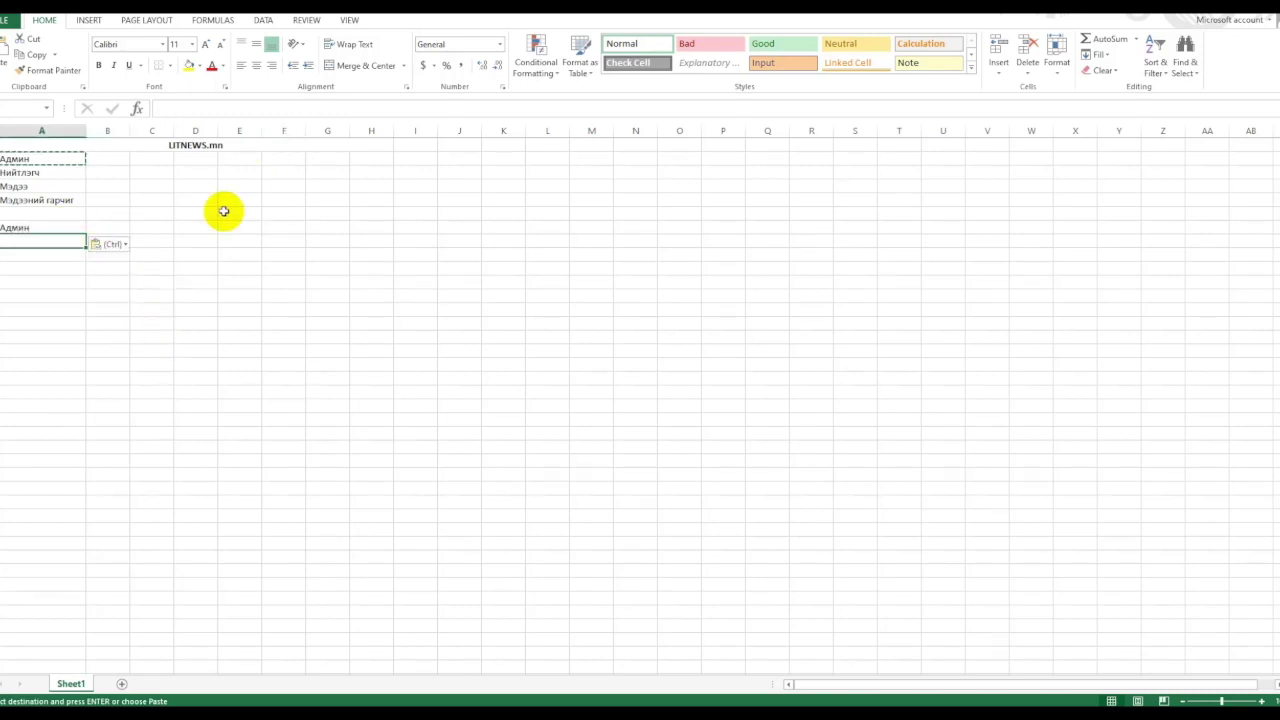
type("ID")
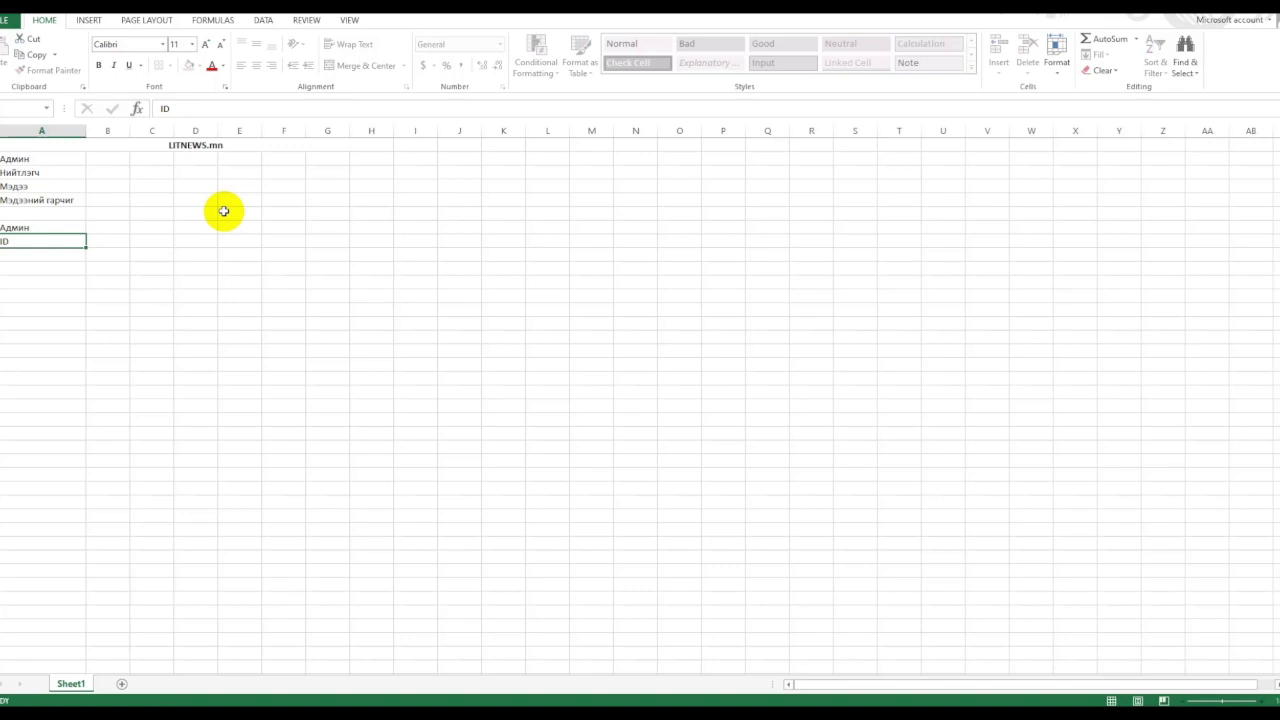
key("Tab")
type("Username")
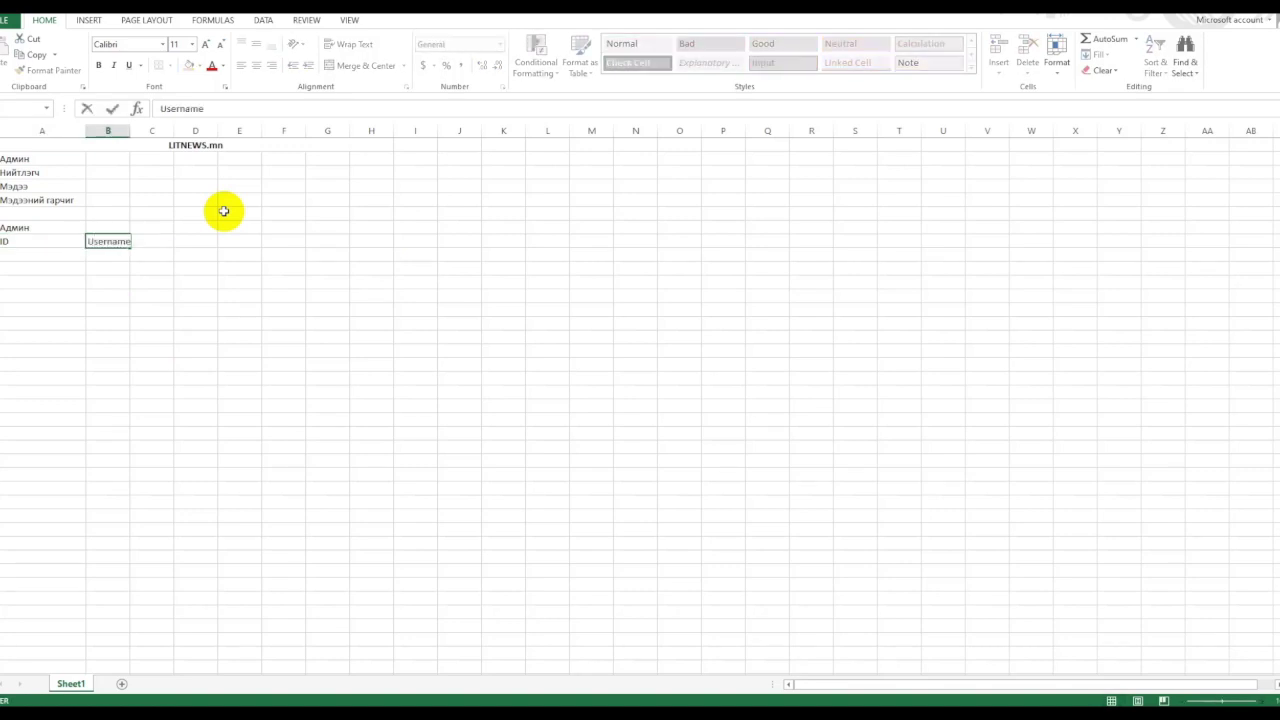
key("Tab")
type("Pa")
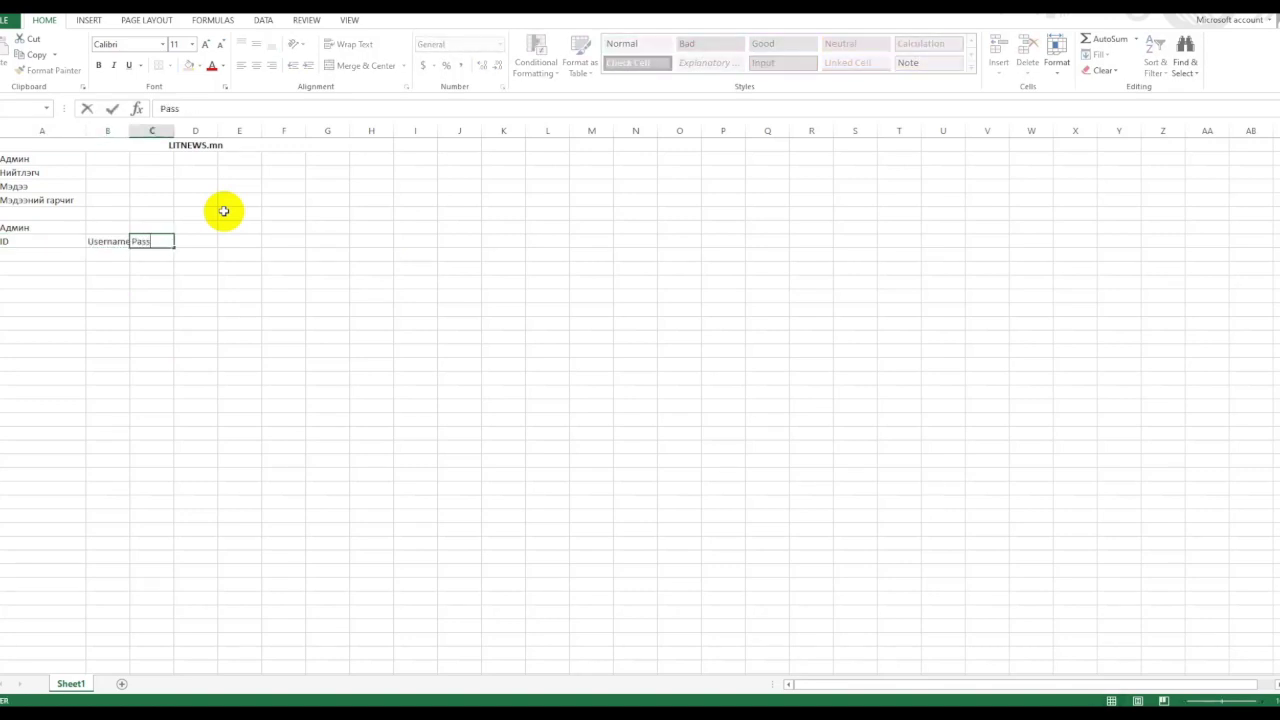
key("Return")
key("Up")
key("Right")
key("Right")
key("Right")
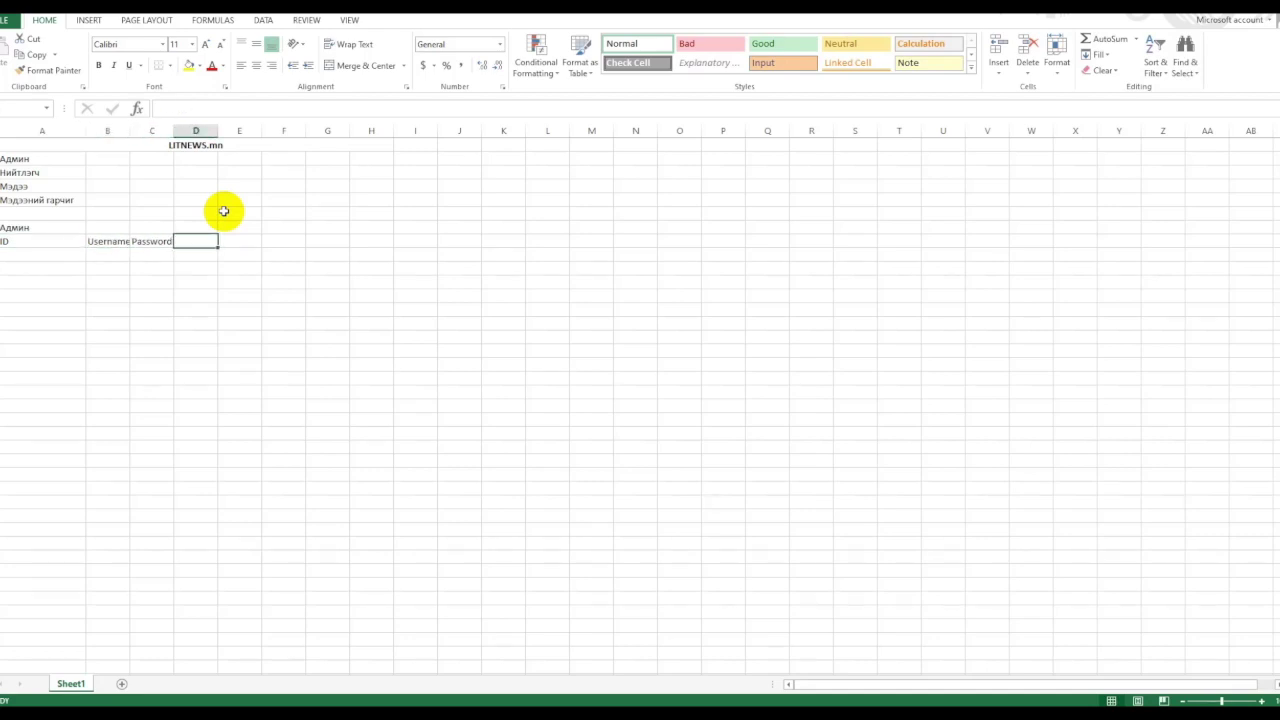
type("Name")
key("Return")
left_click(70, 241)
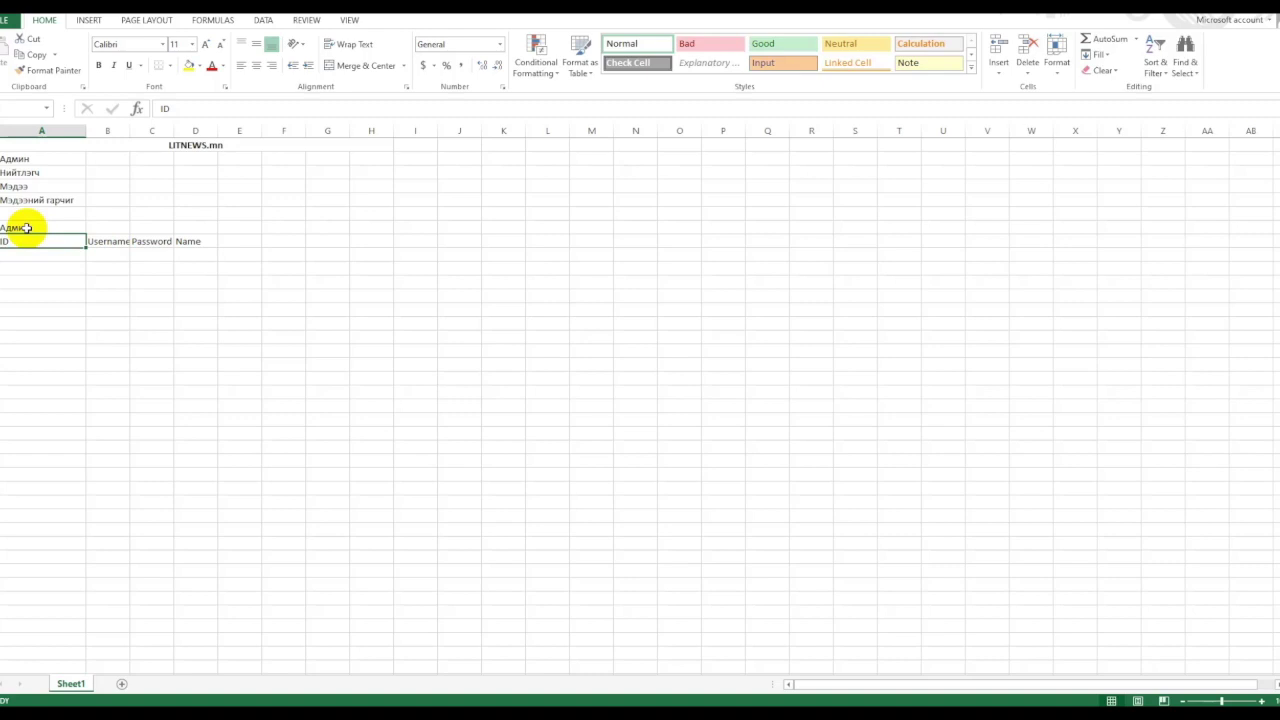
left_click(238, 242)
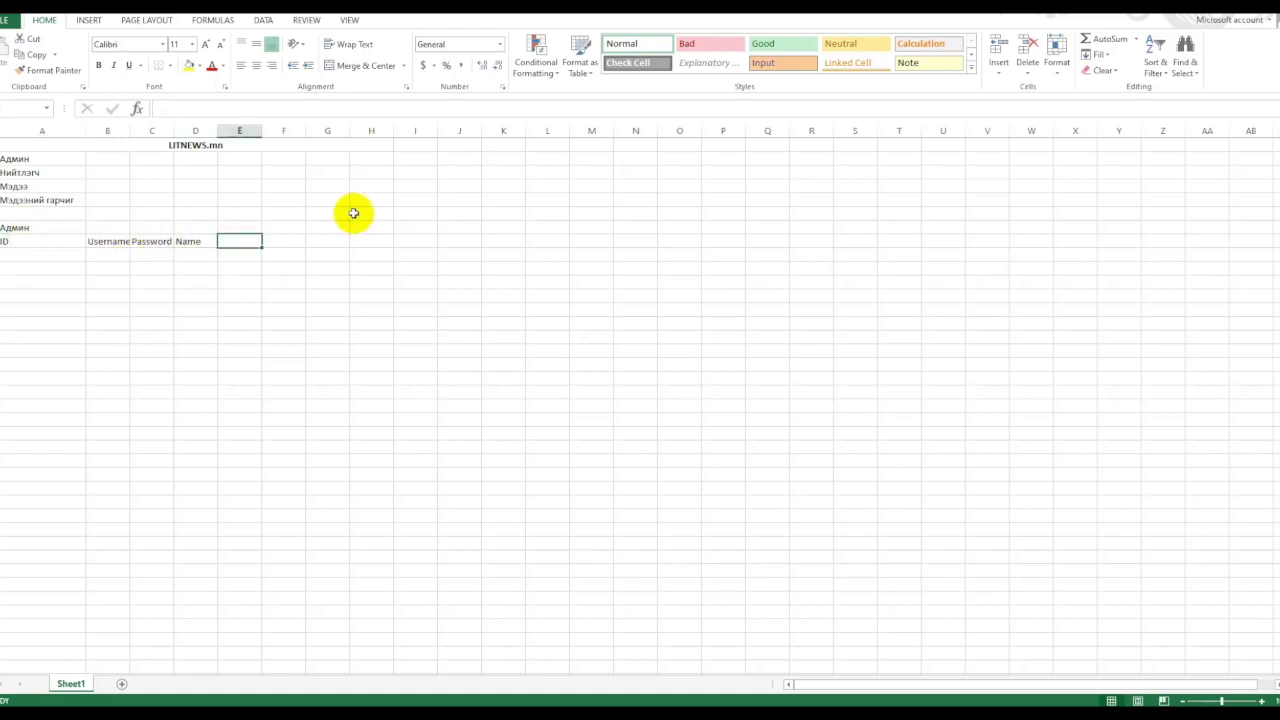
type("P")
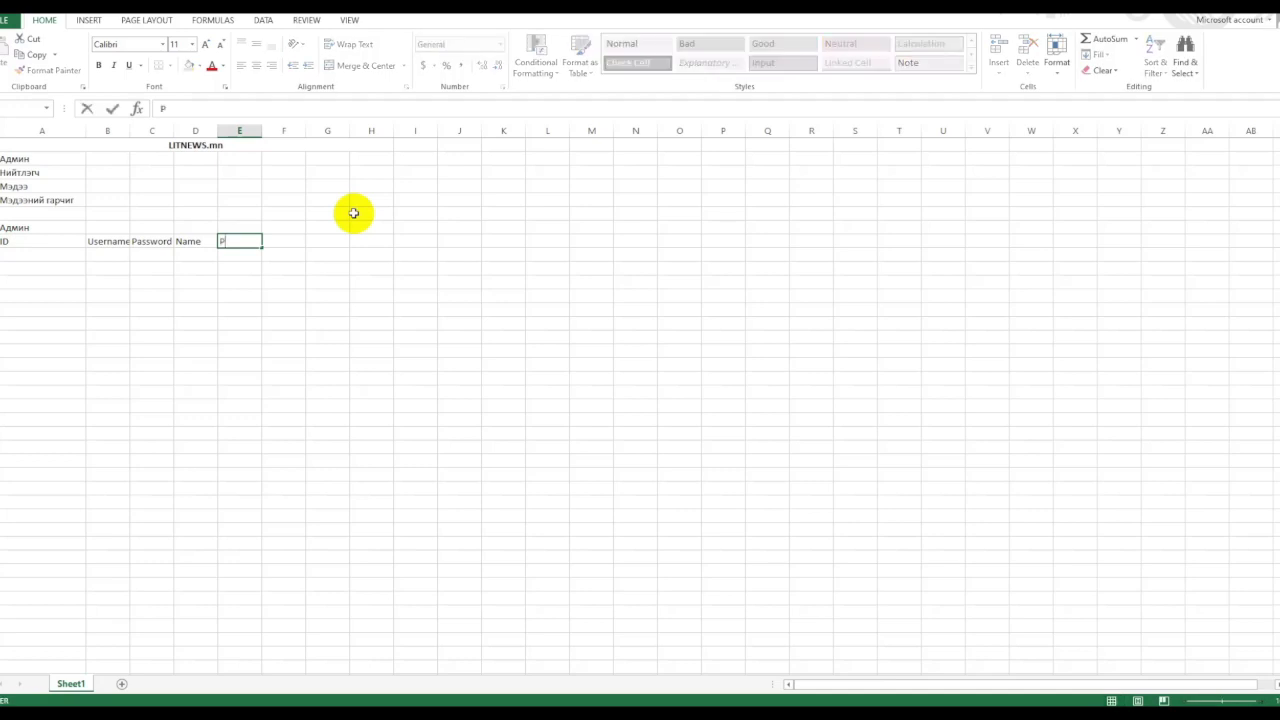
key("Return")
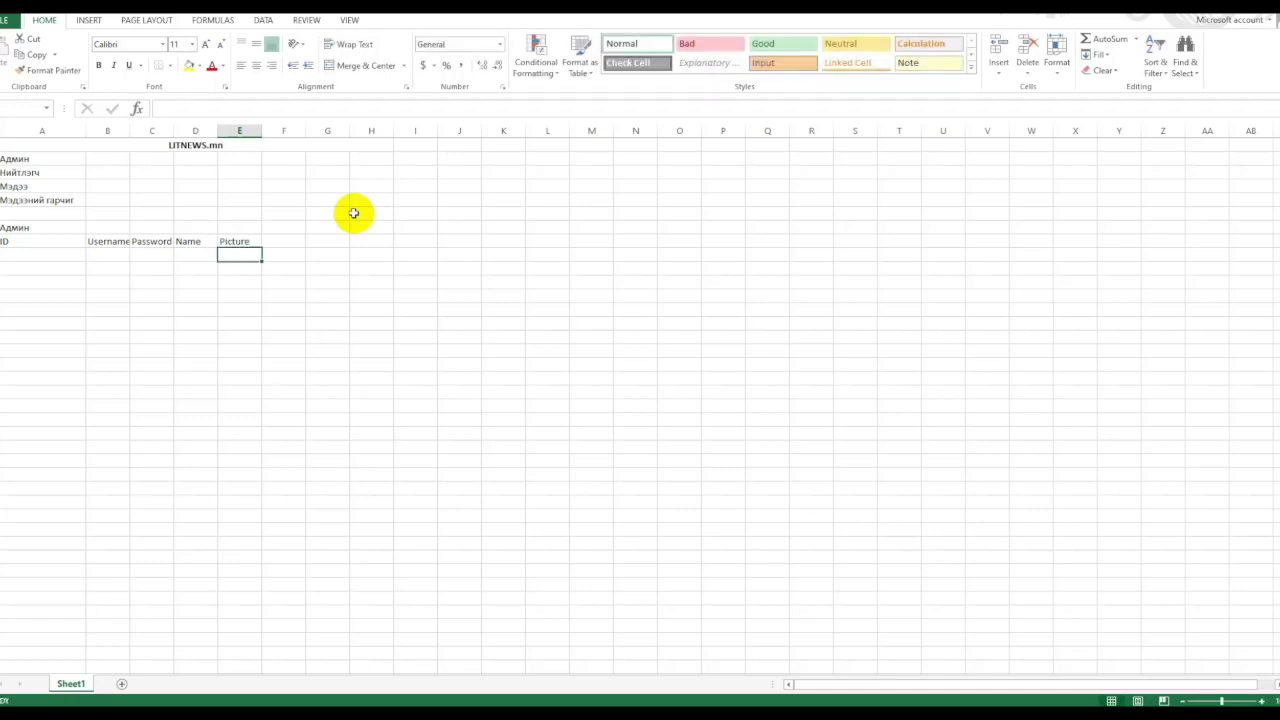
Add the admin record: ID 1, username admin, password admin, name Administartor.
left_click(33, 255)
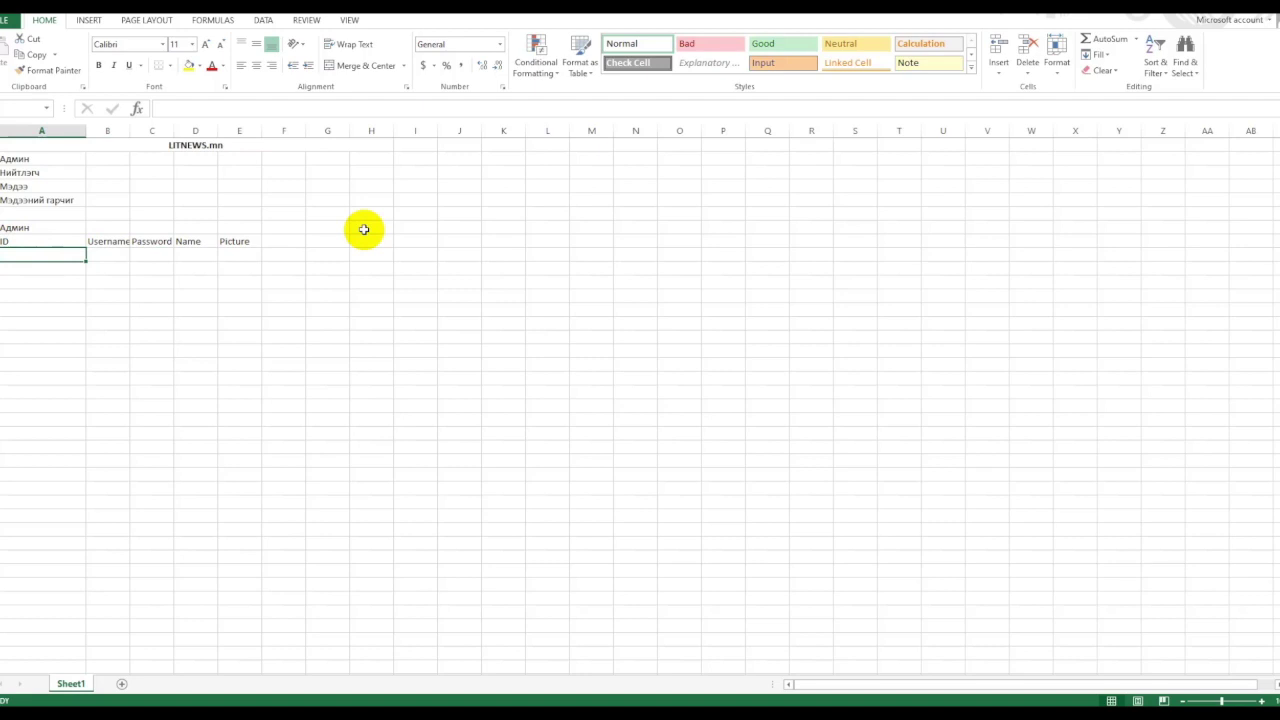
type("admin")
key("Tab")
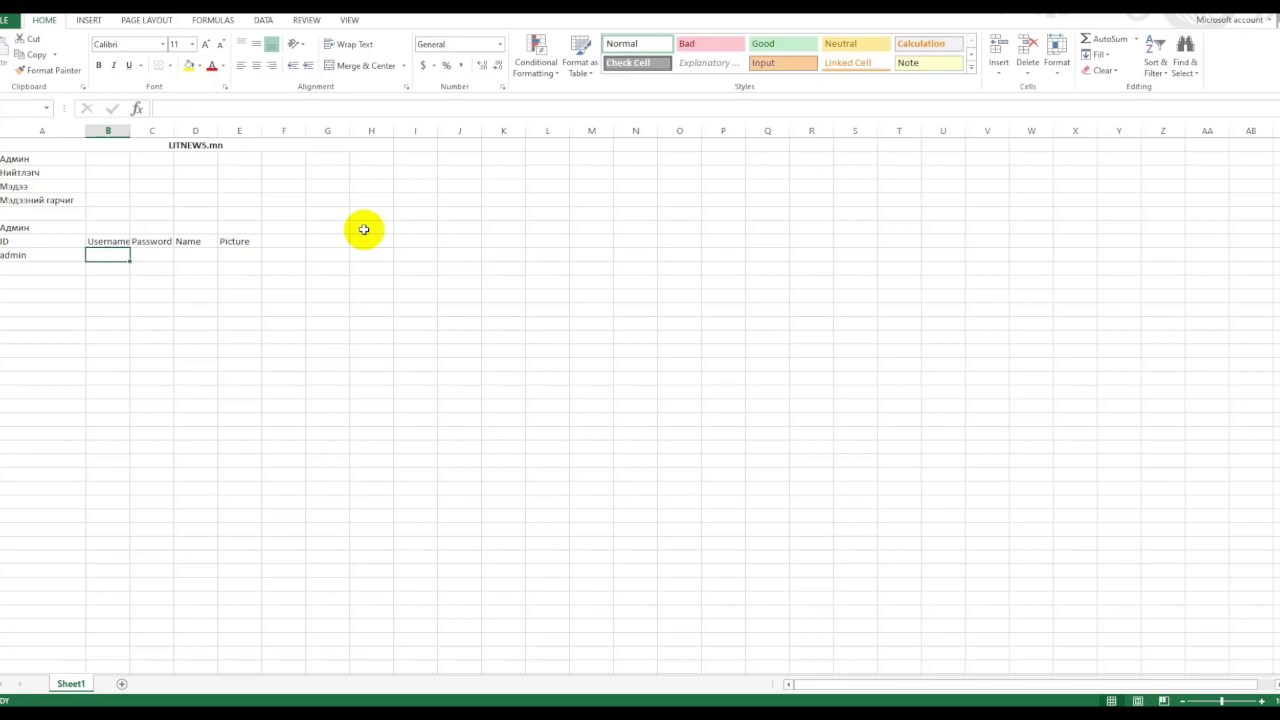
key("Left")
type("1")
key("Return")
key("Up")
key("Right")
type("admin")
key("Tab")
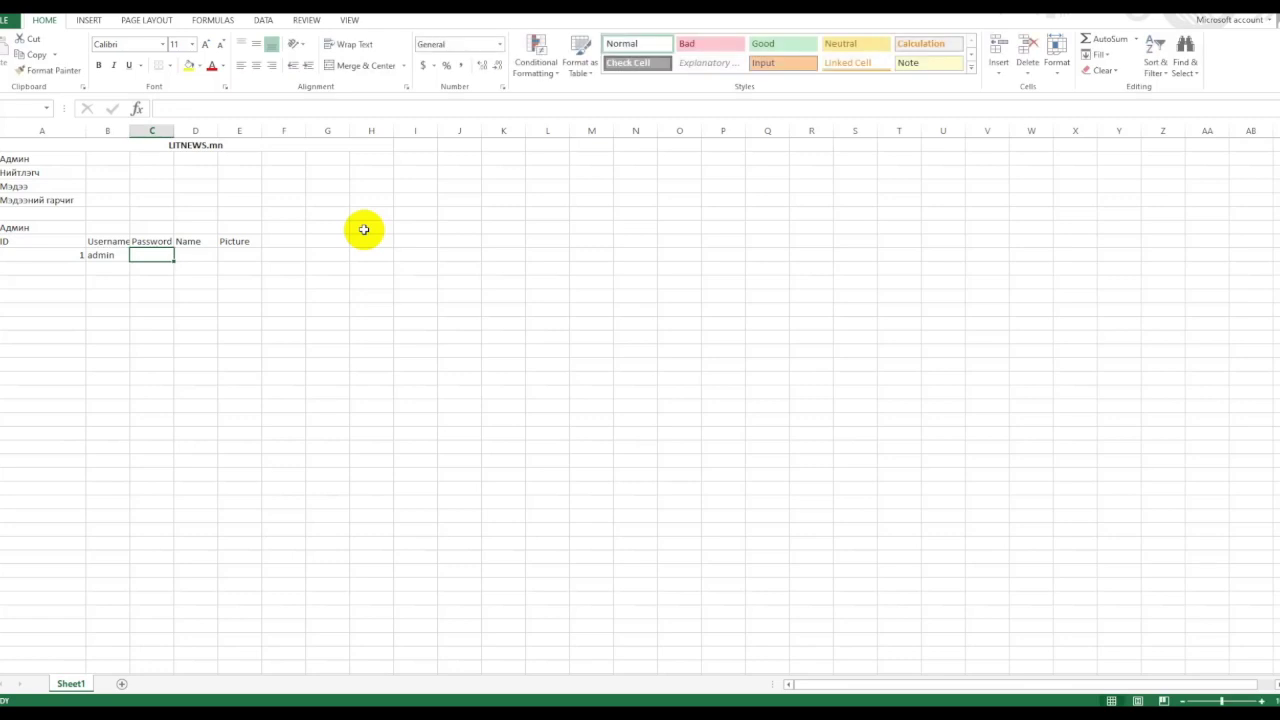
type("admi")
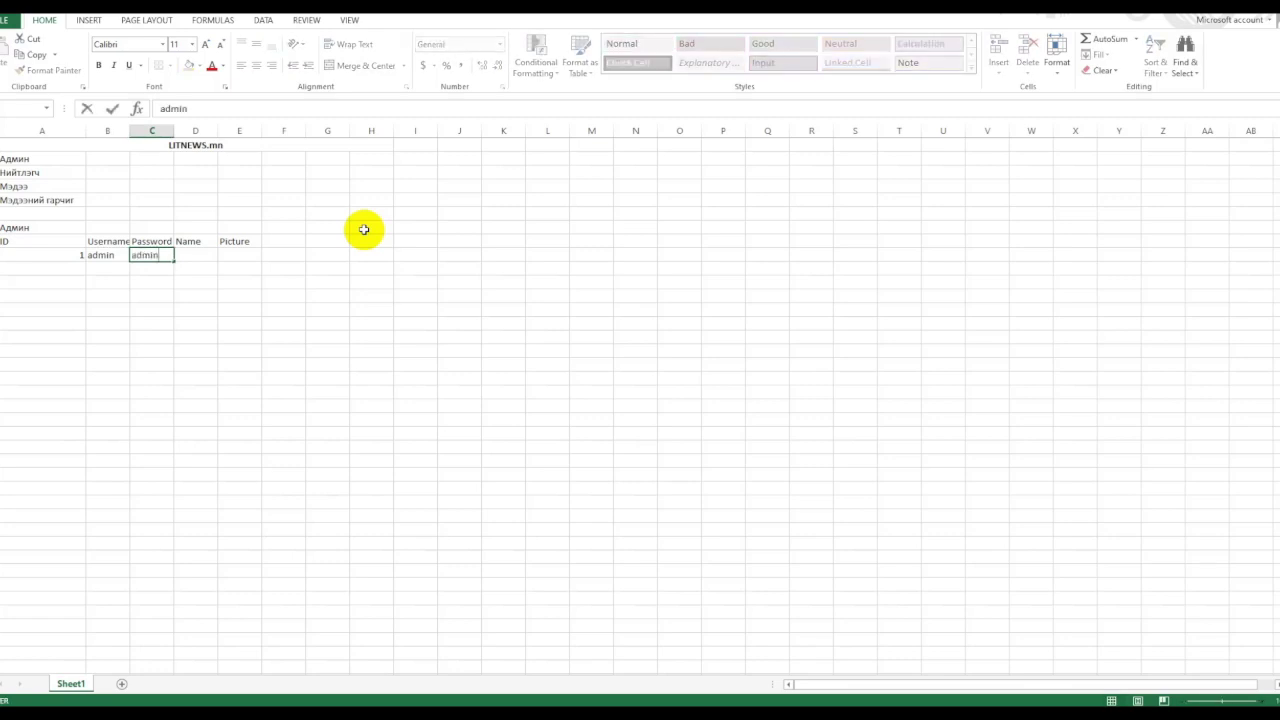
type("n")
key("Tab")
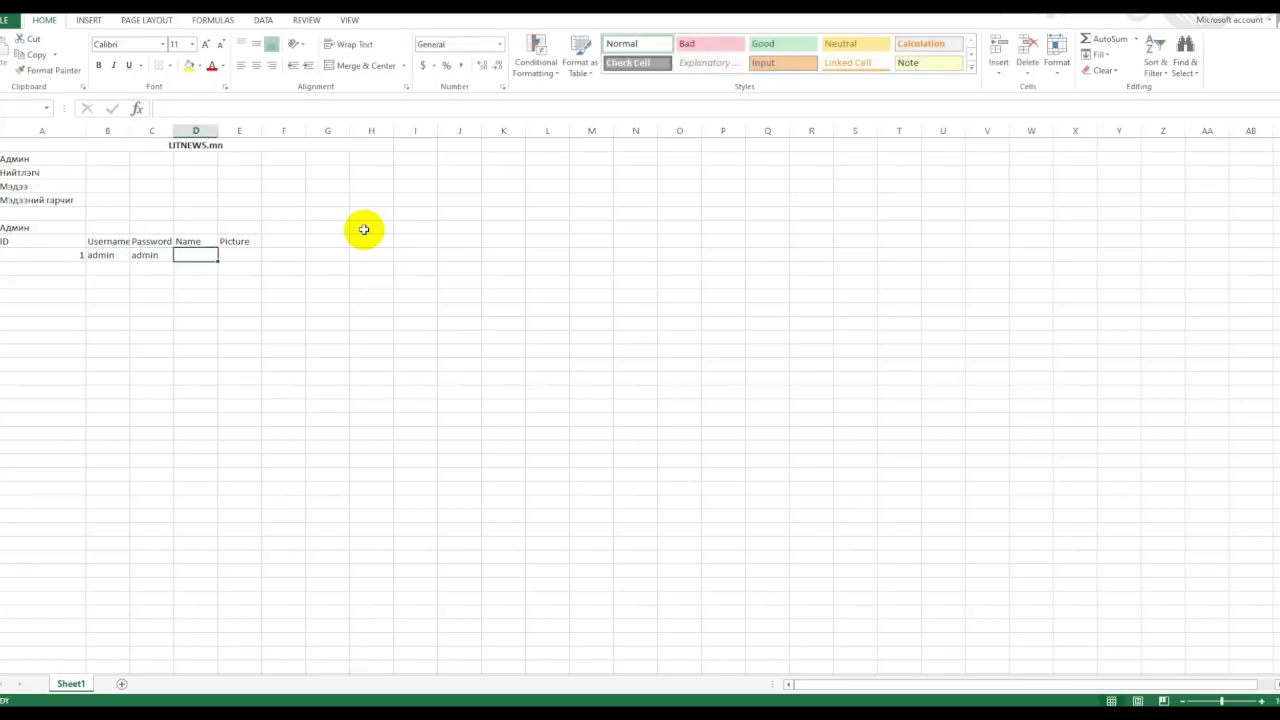
type("Administartor")
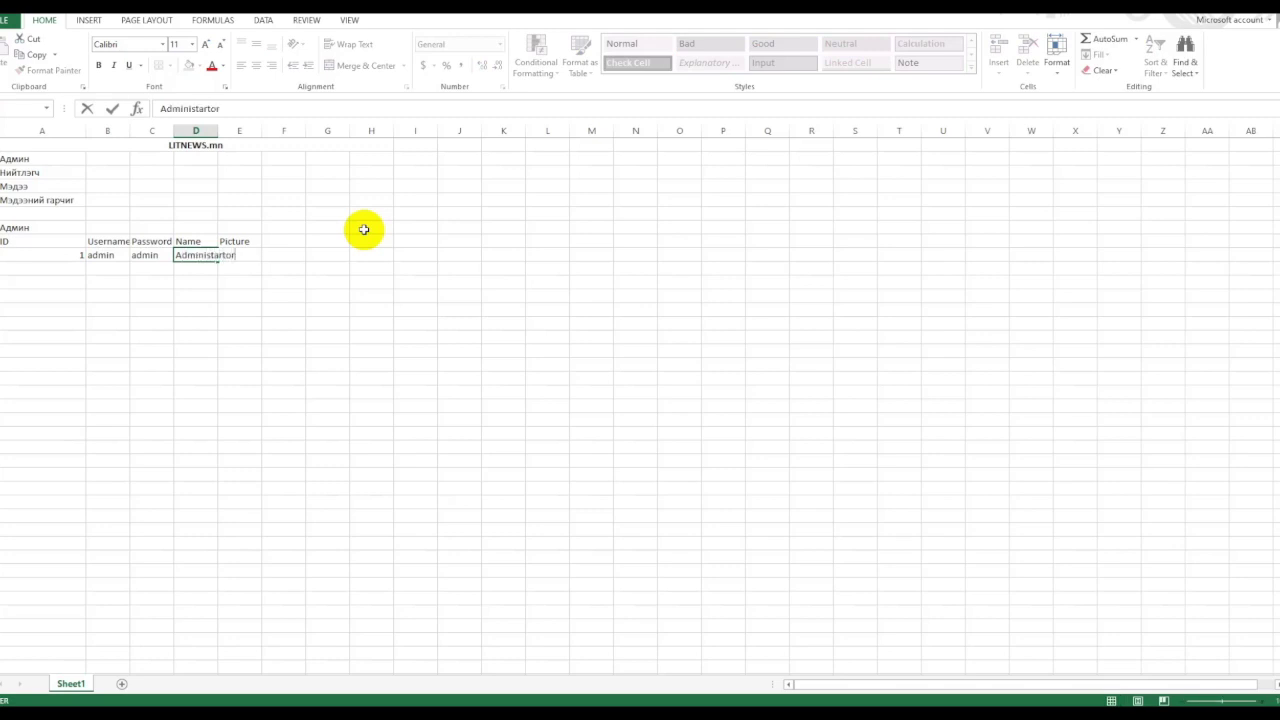
key("Return")
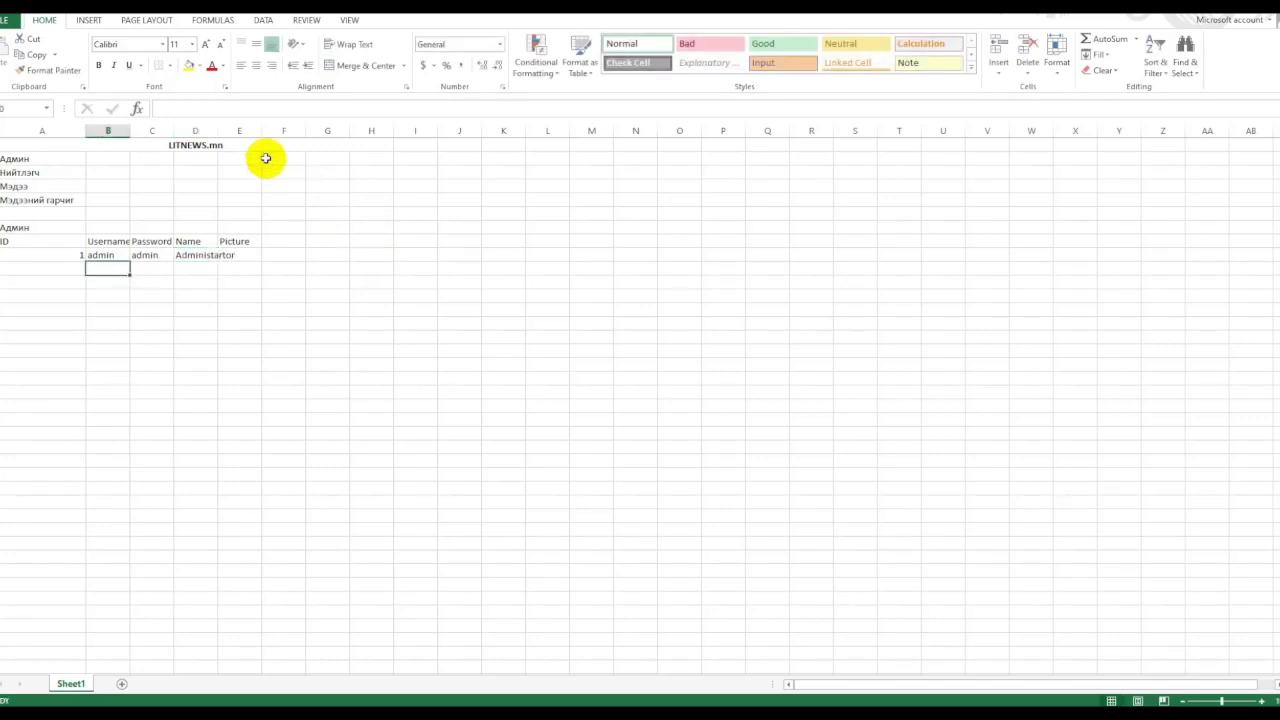
Autofit the Name column to Administartor and widen the Picture column.
double_click(218, 131)
left_click(262, 256)
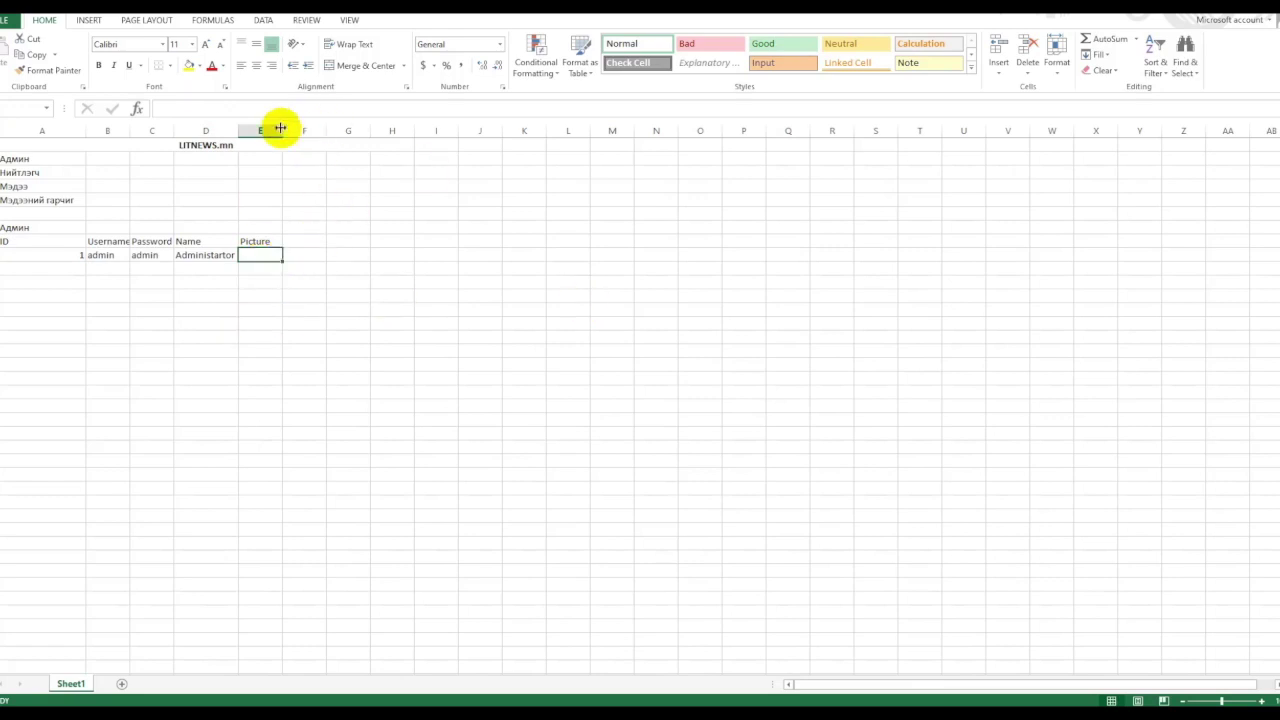
left_click_drag(281, 128, 322, 130)
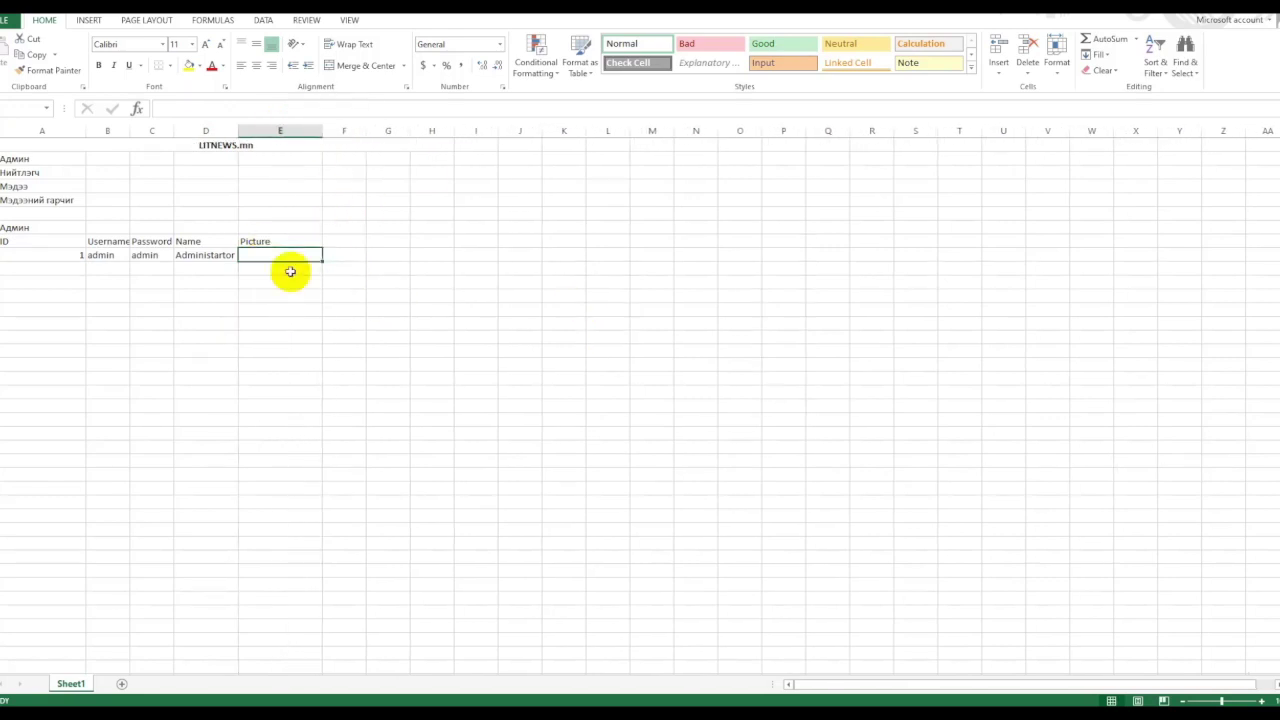
Duplicate the admin table below with the title Нийтлэгч, then delete the copy.
left_click(108, 321)
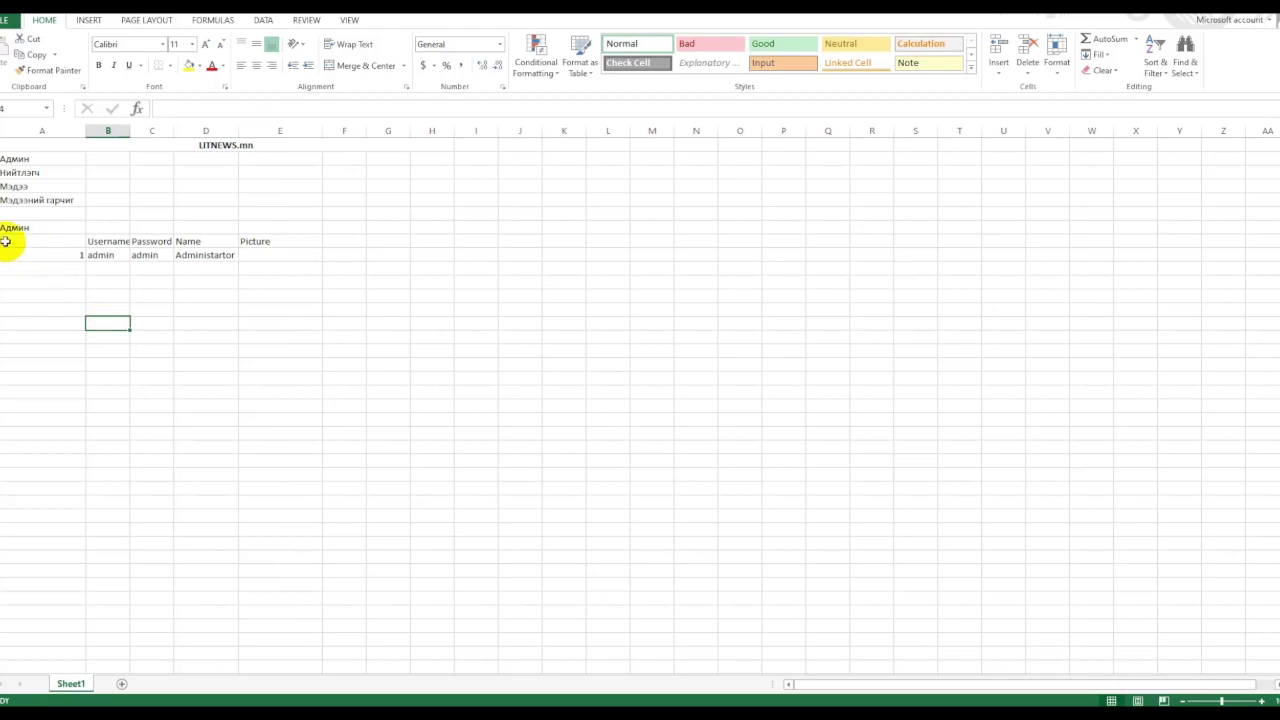
left_click(25, 172)
key("ctrl+c")
left_click_drag(20, 228, 251, 263)
key("ctrl+c")
left_click(31, 282)
key("ctrl+v")
left_click(33, 283)
type("Y")
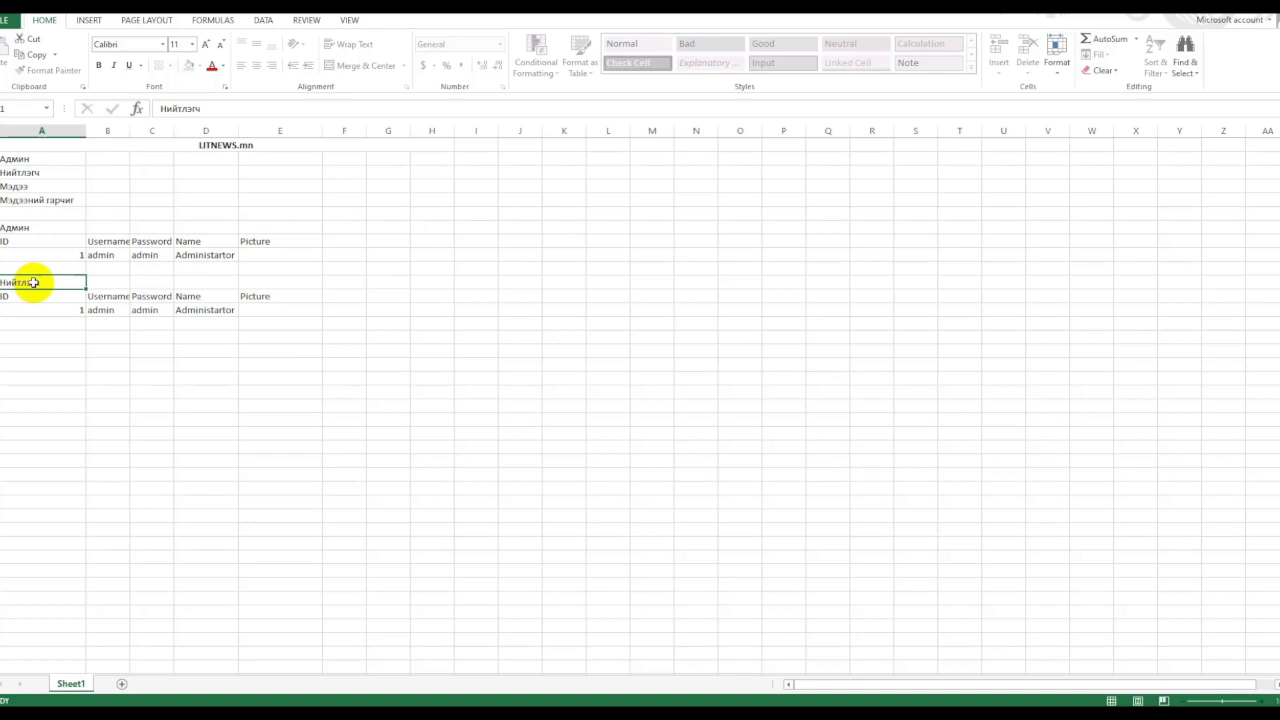
key("Return")
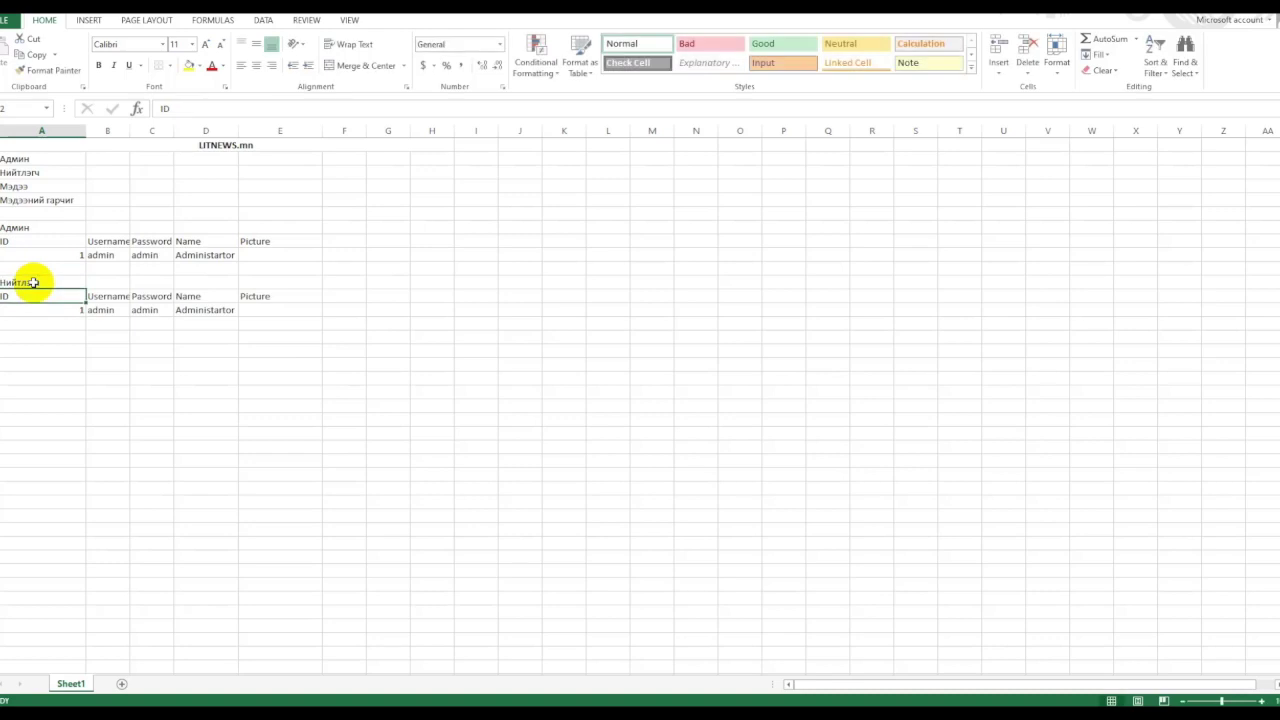
left_click_drag(33, 283, 322, 311)
key("Delete")
Rename the Picture column to Type and enter 1 for the admin.
key("End")
left_click(105, 241)
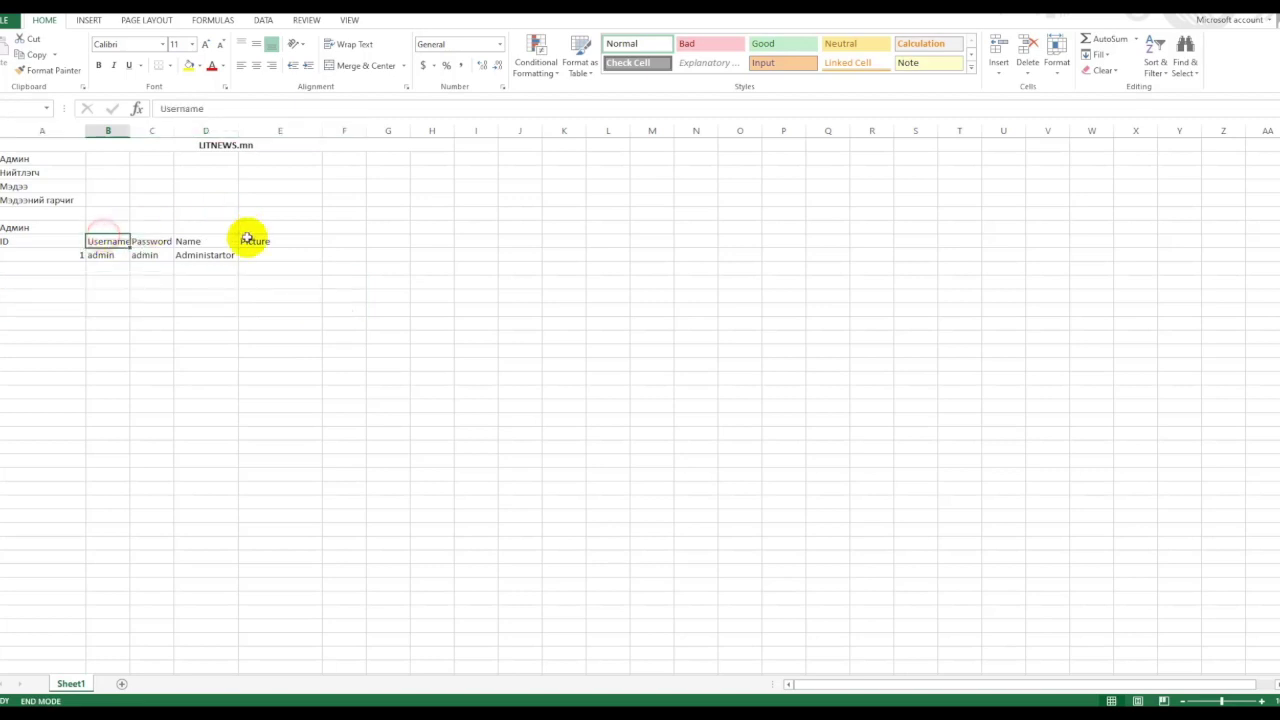
left_click(253, 241)
type("э")
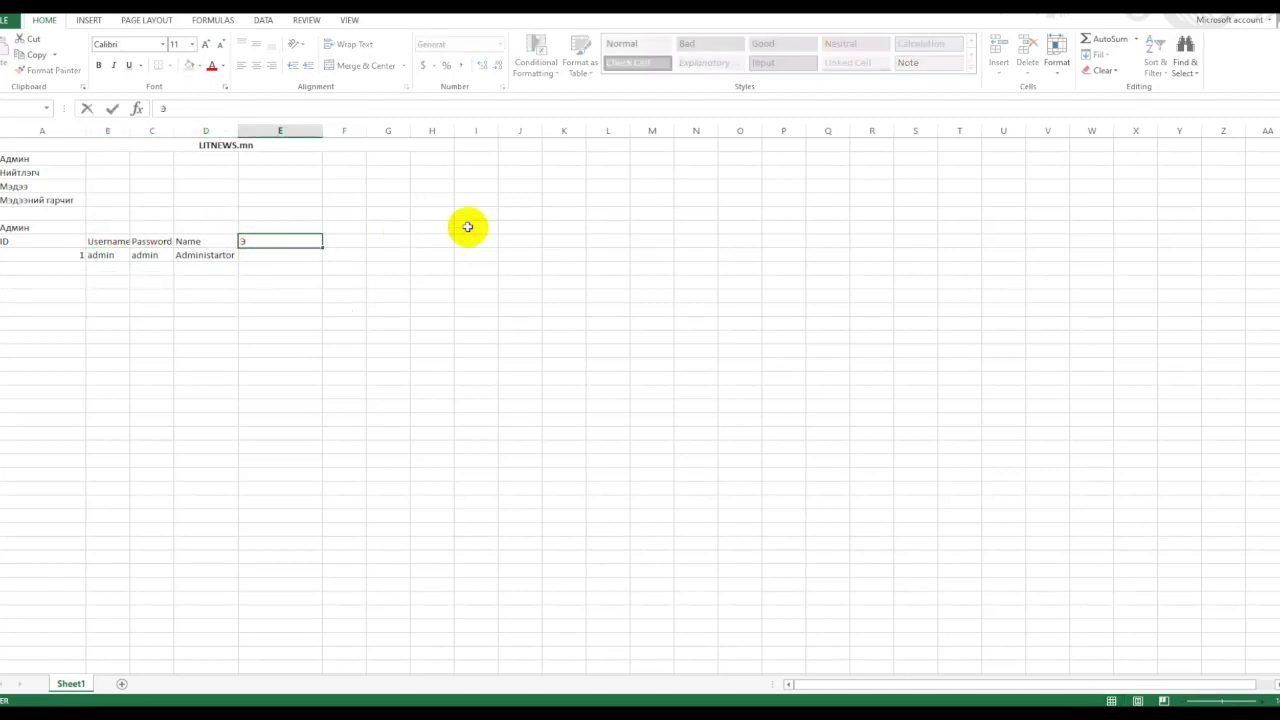
type("ype")
key("Return")
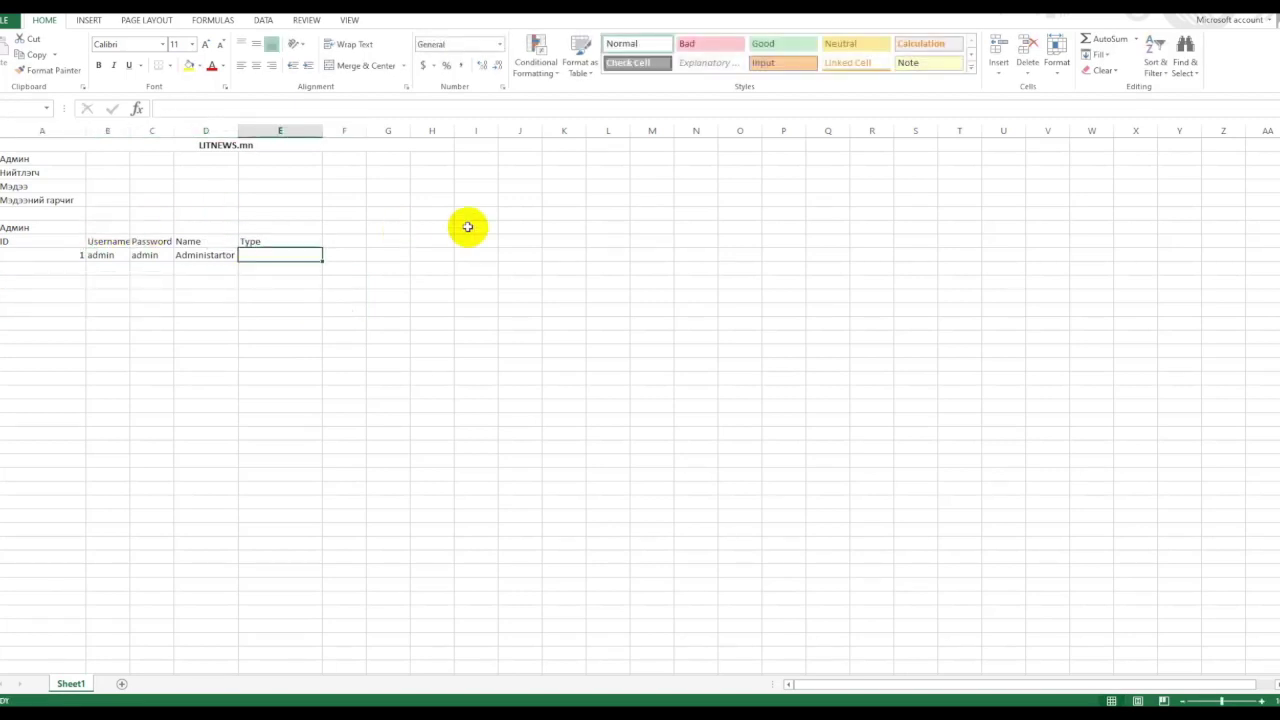
type("1")
Start a second record with ID 2 and username publisher.
left_click_drag(286, 254, 70, 262)
left_click(74, 268)
type("2")
key("Return")
left_click(76, 270)
key("Tab")
type("p")
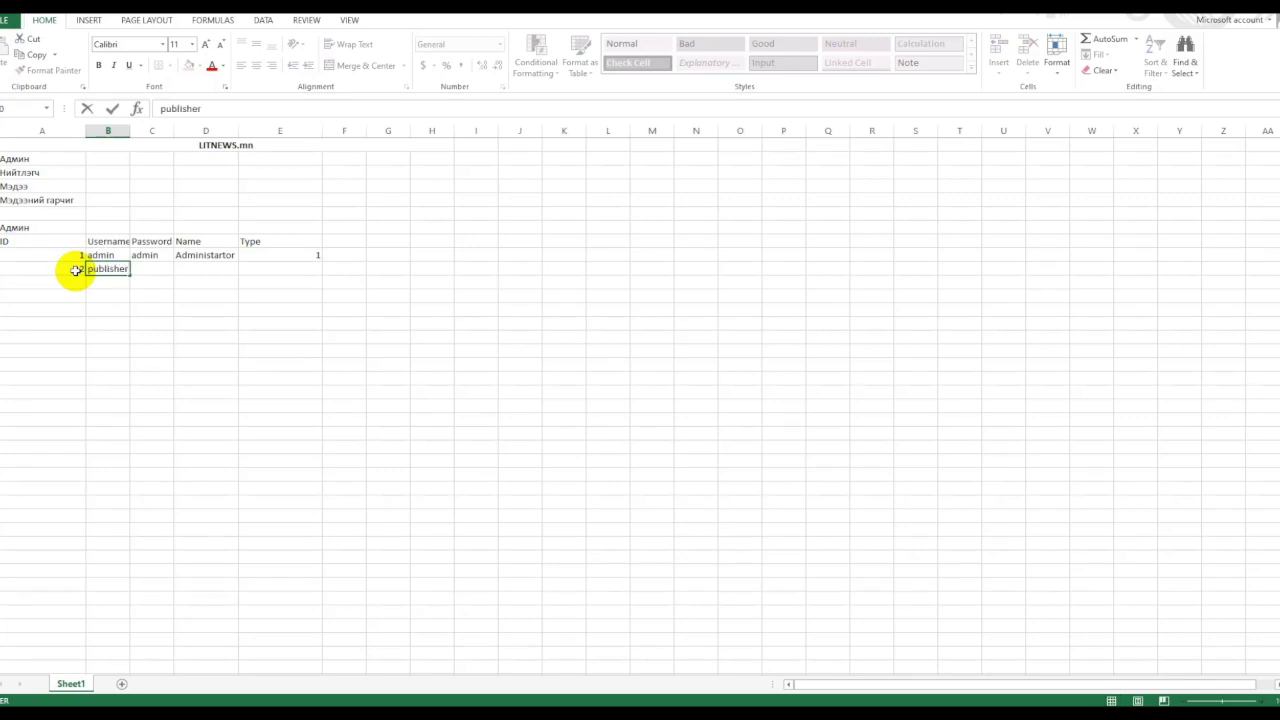
type("ublisher")
key("Return")
left_click(112, 268)
key("ctrl+c")
left_click(150, 268)
key("ctrl+v")
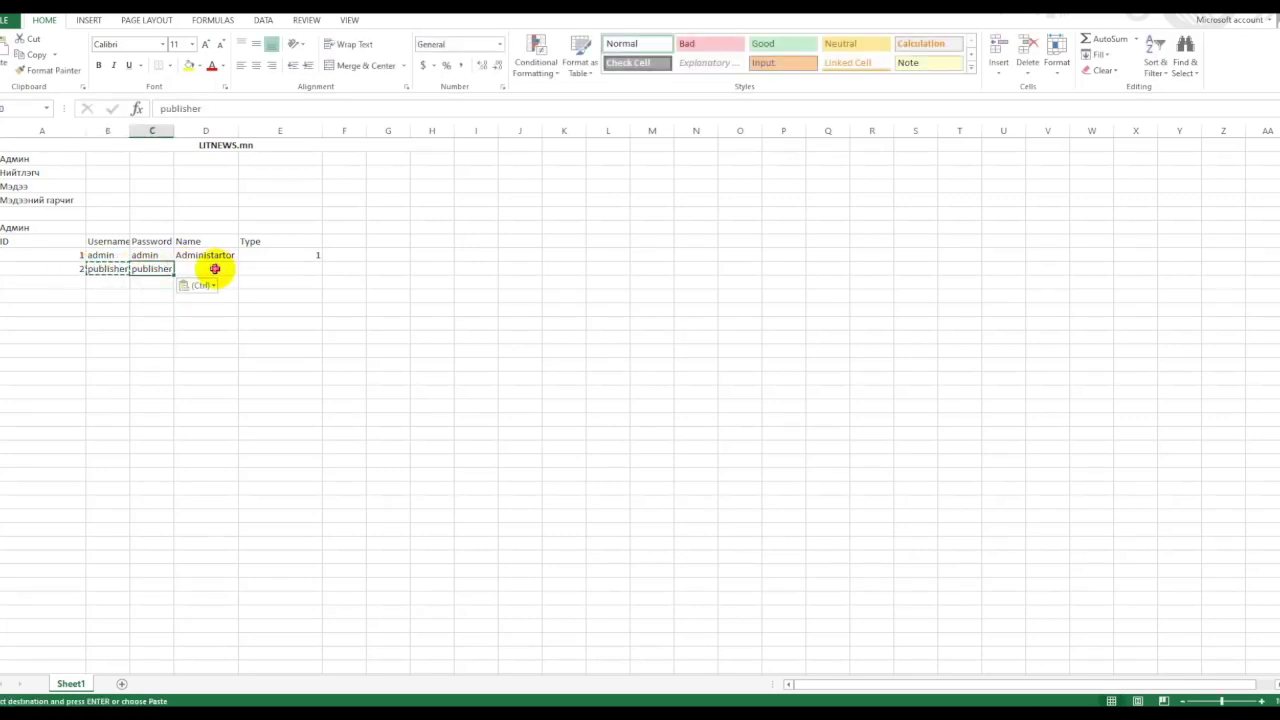
left_click(215, 268)
type("Publisher")
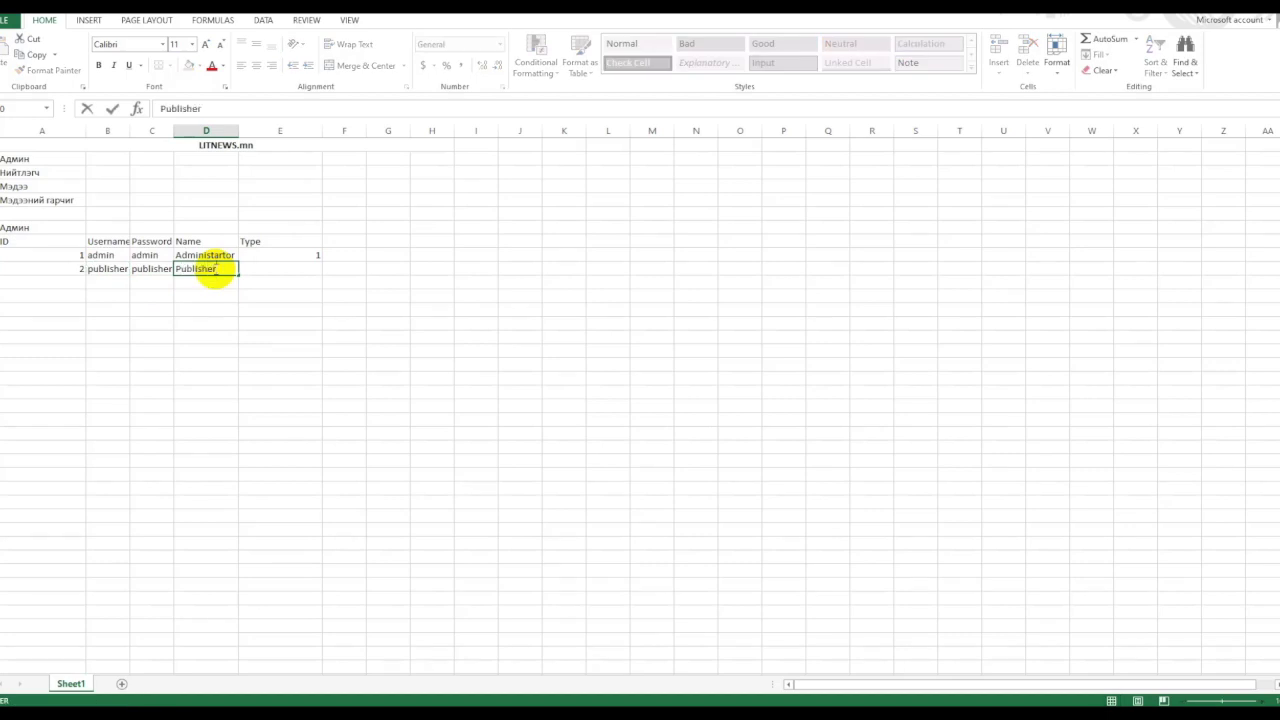
key("Return")
left_click(271, 270)
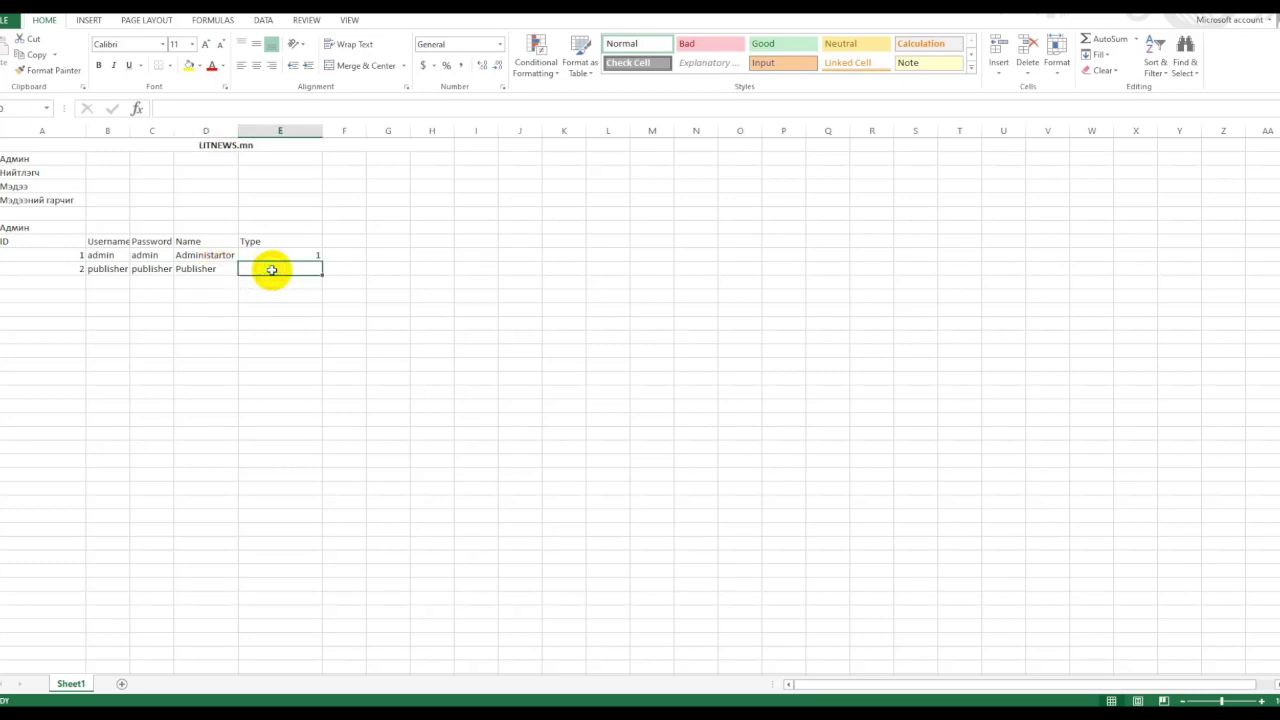
type("2")
key("Return")
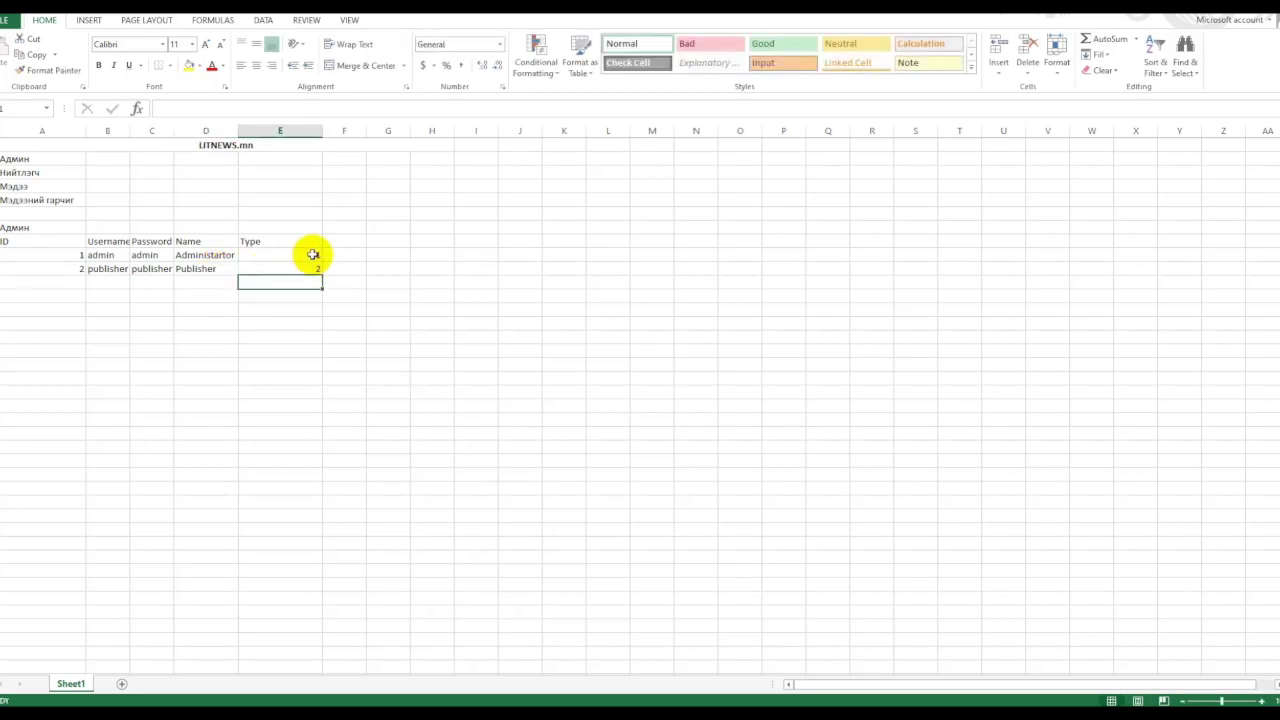
Re-enter type 1 for the admin record and retype the Нийтлэгч entry as Usertype.
left_click(289, 243)
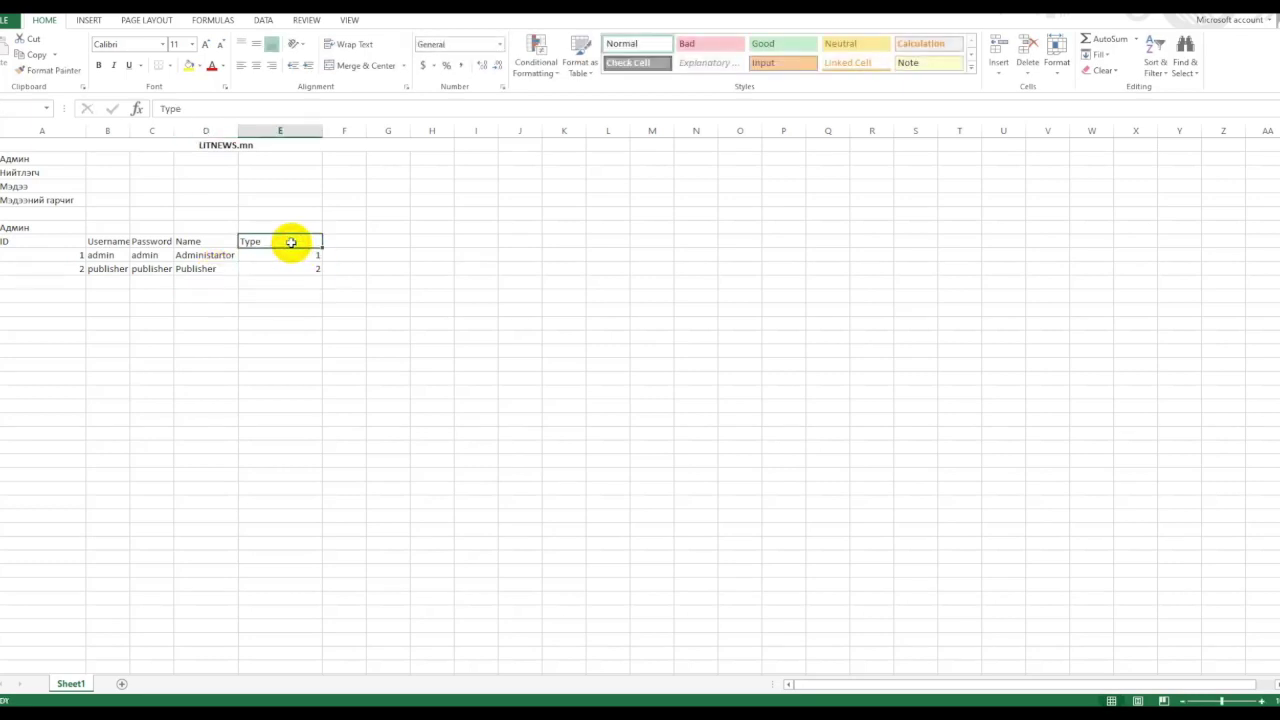
left_click(352, 256)
left_click(309, 255)
type("1")
key("Return")
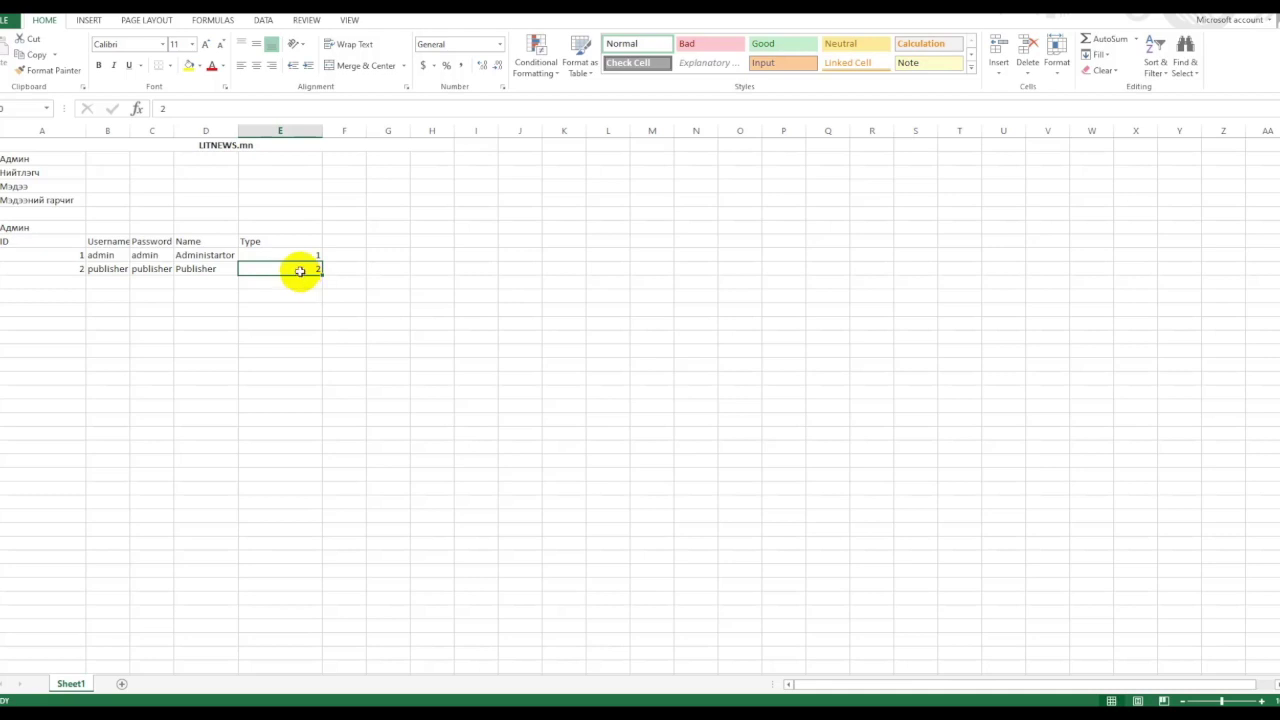
left_click(30, 174)
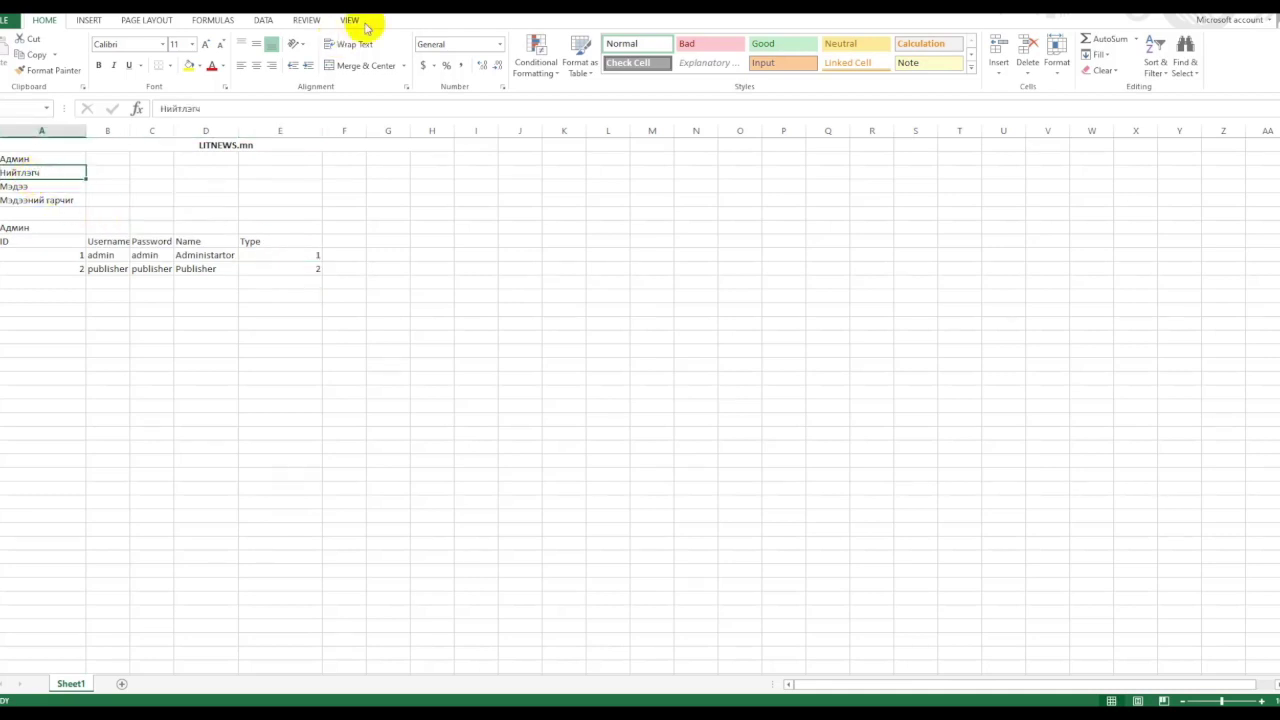
type("Usertype")
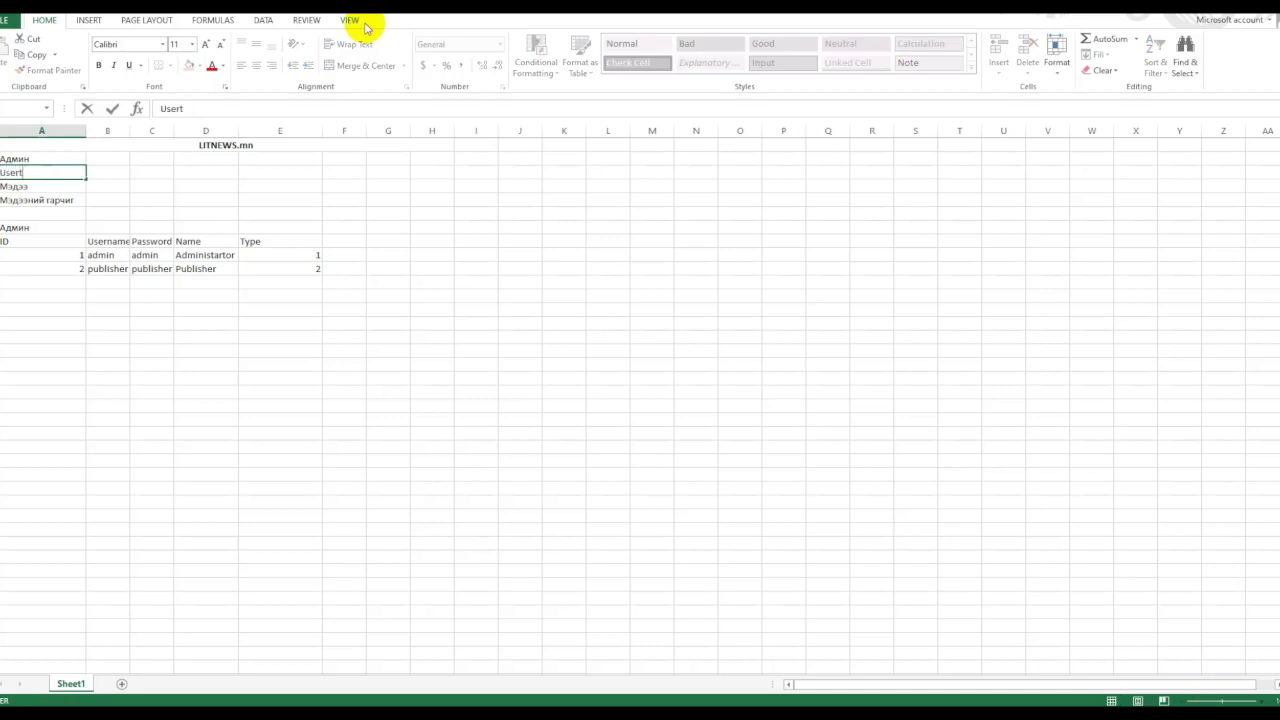
Rename the first two list entries in column A to Хэрэглэгч and Төрөл.
left_click(40, 158)
type("Хэрэглэгч")
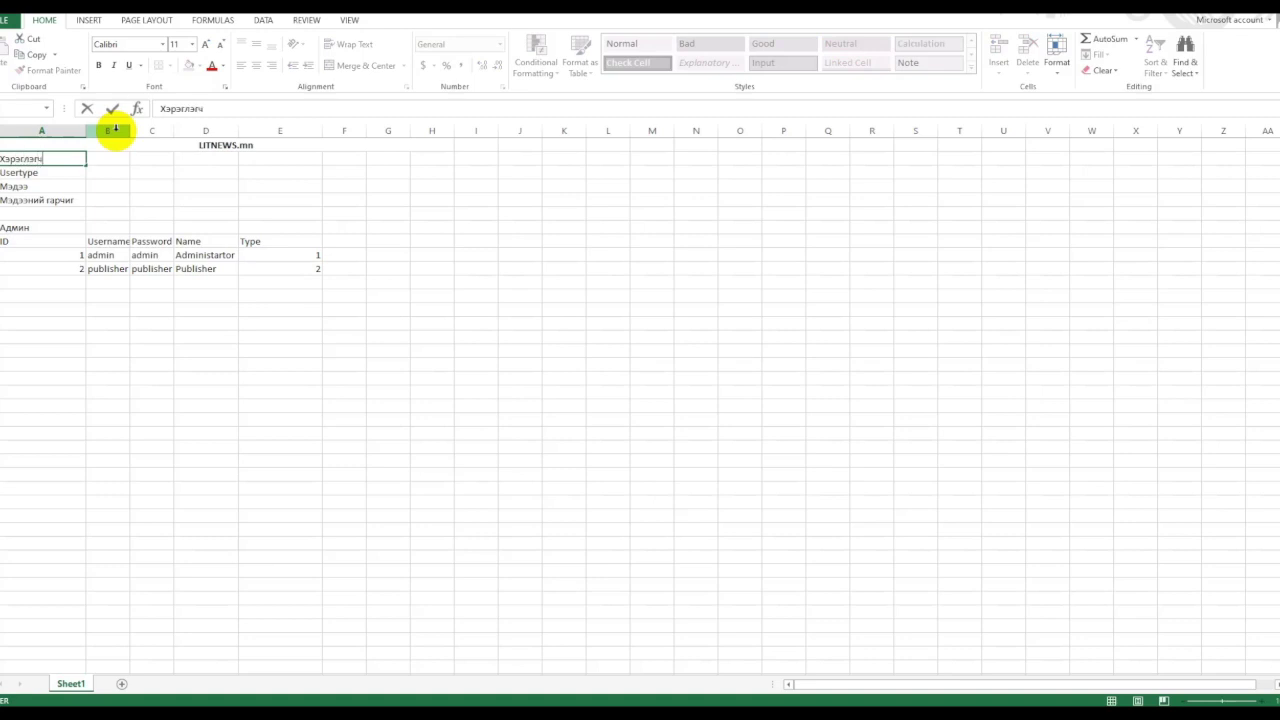
key("Return")
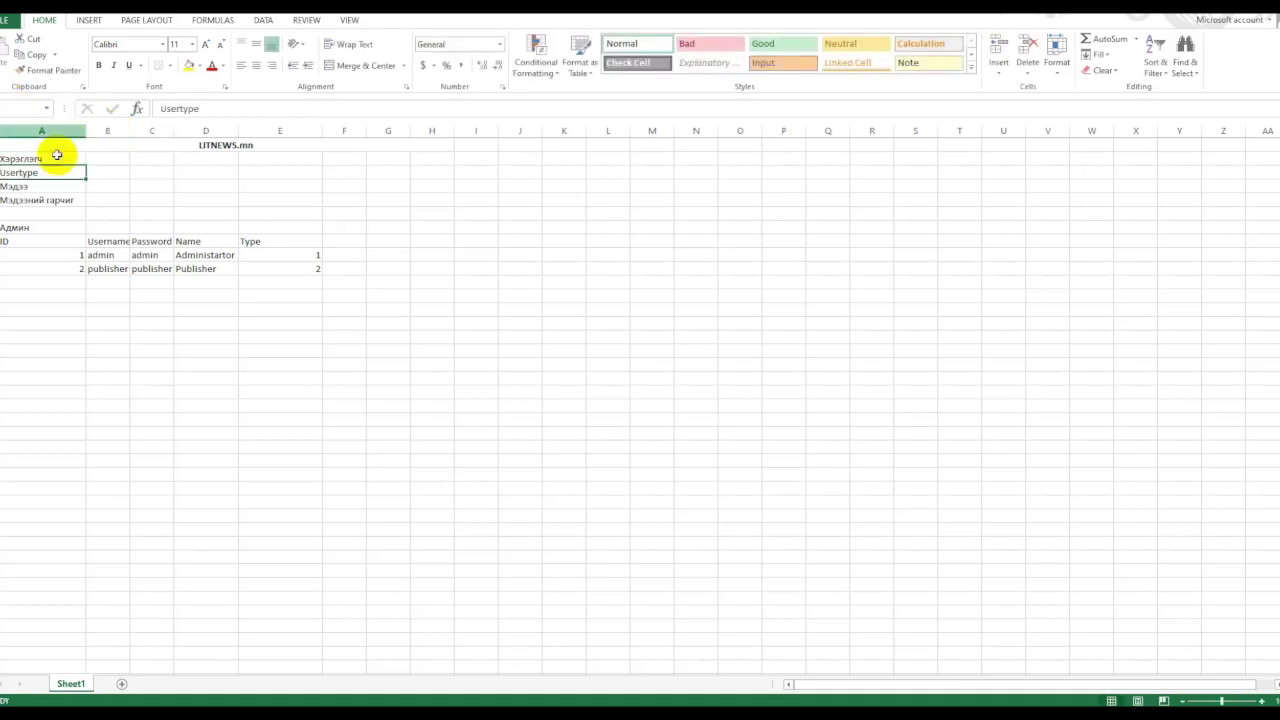
type("Төрөл")
key("Return")
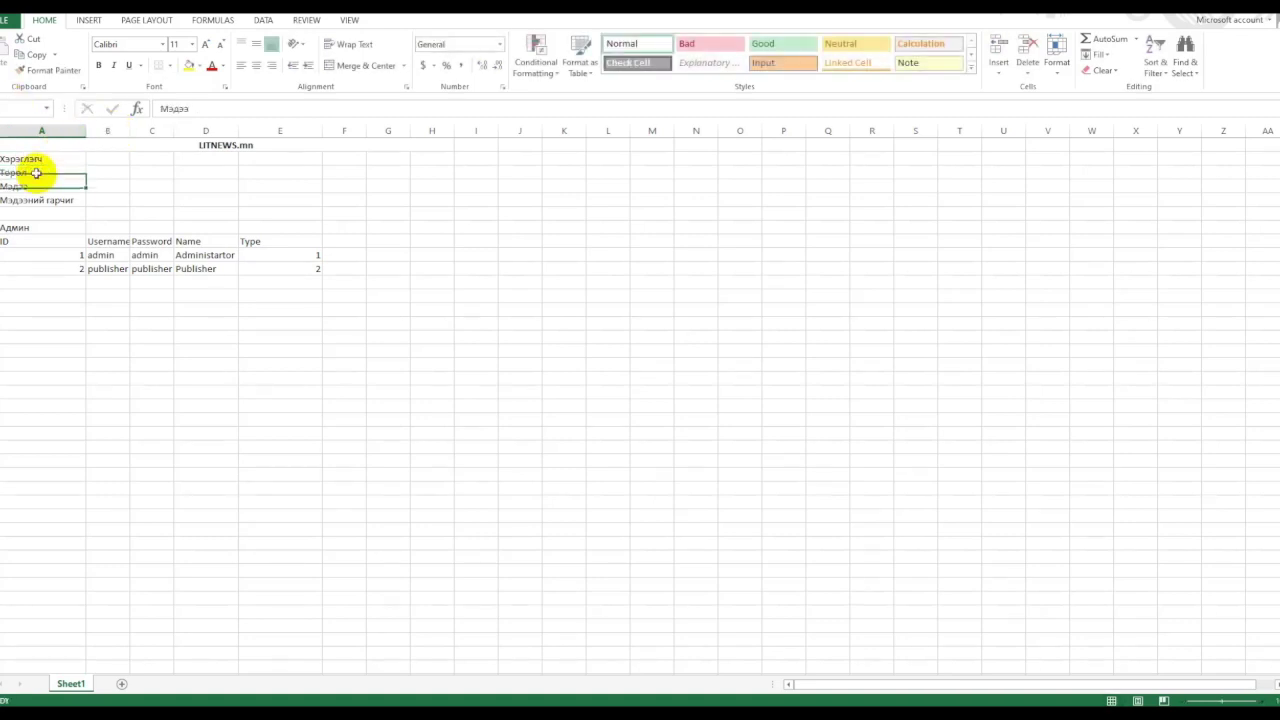
Copy Хэрэглэгч over the Админ title to retitle the table.
left_click(20, 225)
left_click(20, 158)
key("ctrl+c")
left_click(15, 228)
key("ctrl+v")
Add a third record: ID 3, username reader, password reader, name Reader, type 3.
left_click(94, 300)
left_click(54, 280)
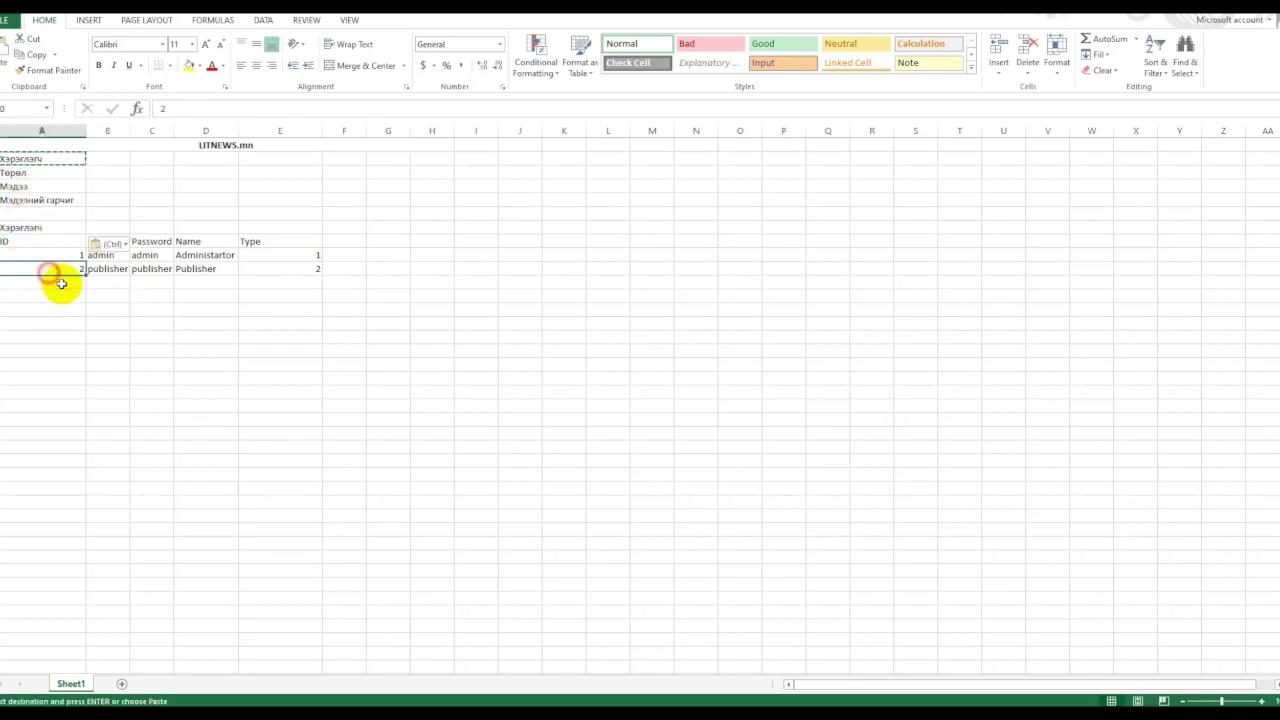
type("3")
key("Tab")
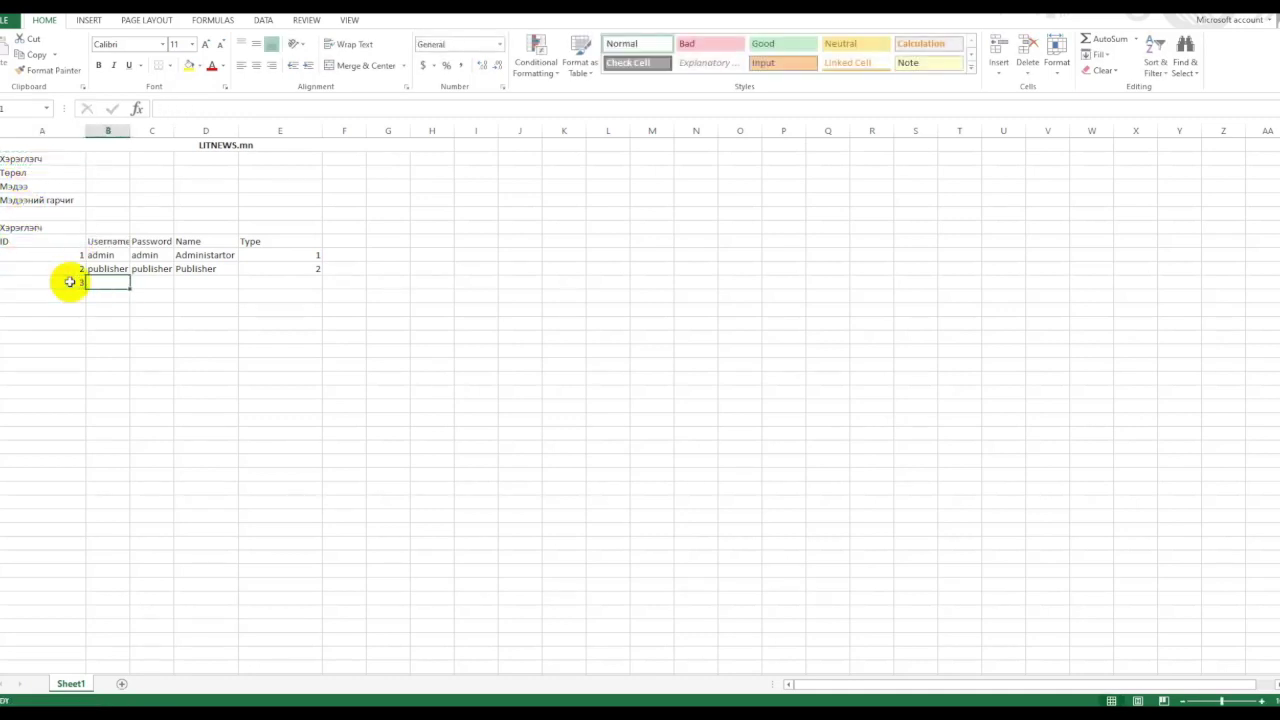
type("reader")
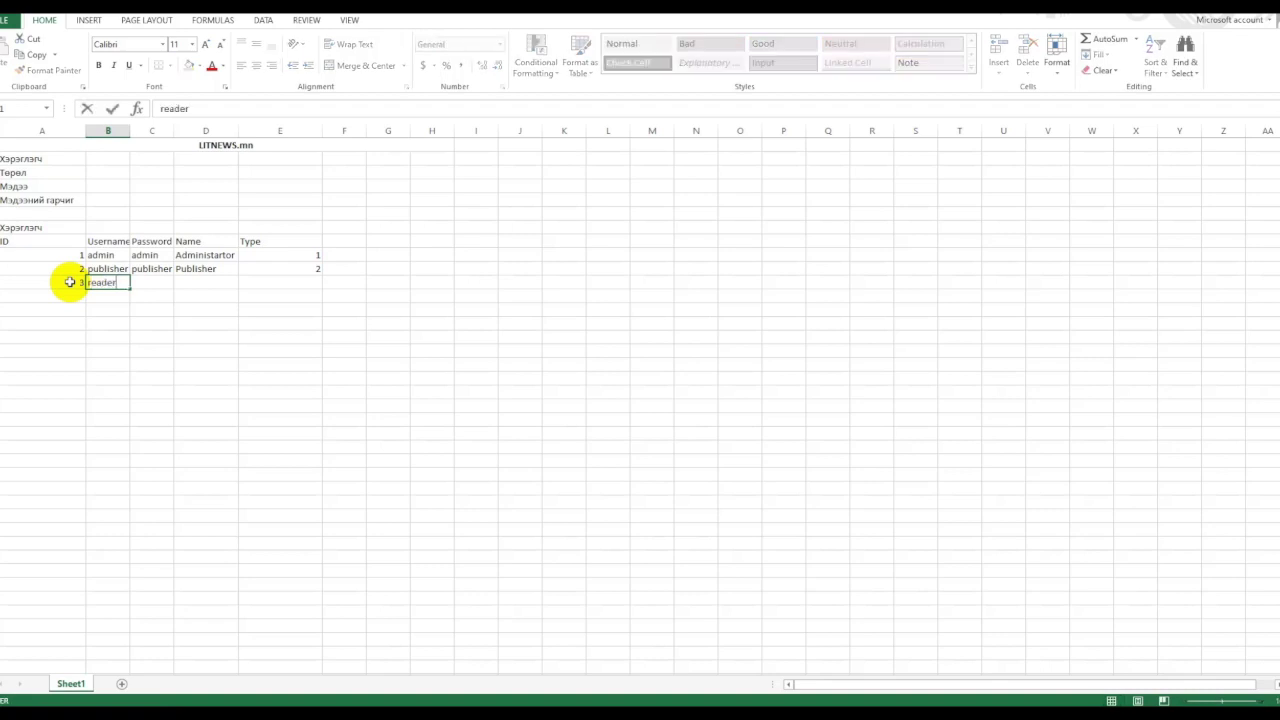
left_click(177, 309)
left_click(108, 282)
key("ctrl+c")
left_click(152, 282)
key("ctrl+v")
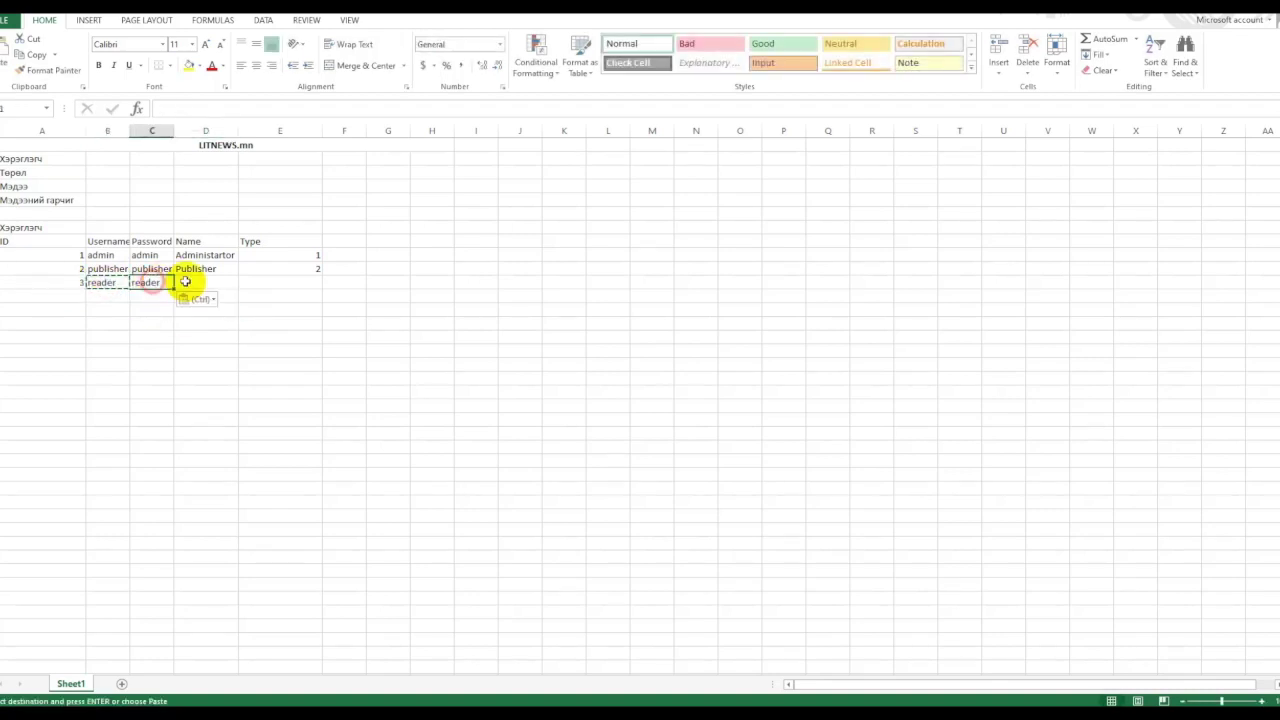
left_click(203, 283)
type("Reader")
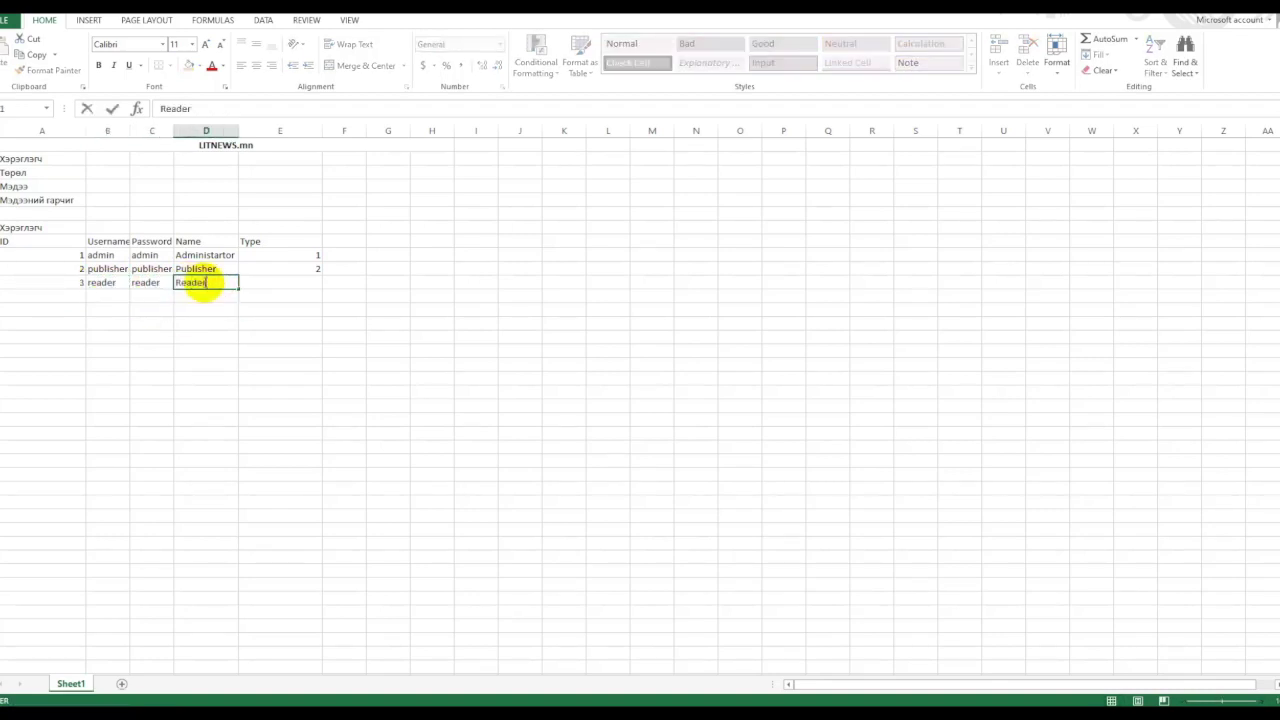
left_click(262, 282)
type("3")
key("Return")
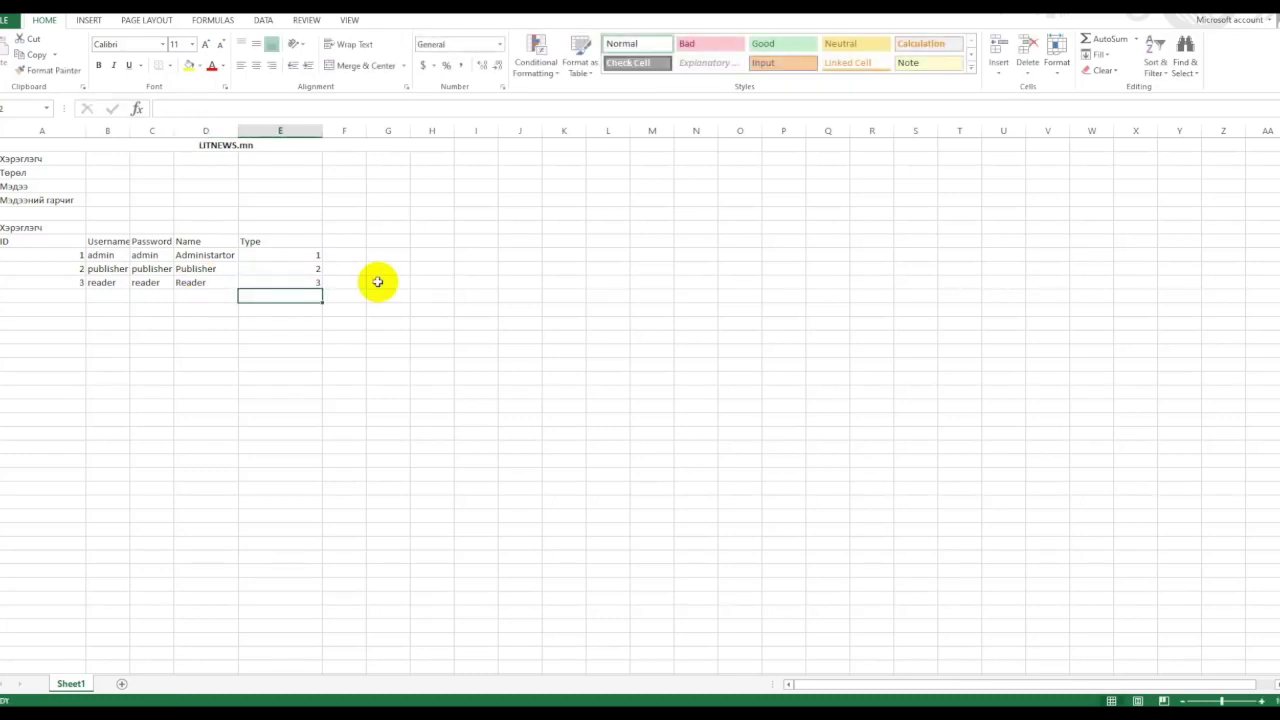
left_click(17, 170)
Paste Төрөл as a new table title below, with ID and Username headers under it.
key("ctrl+c")
left_click(40, 312)
key("ctrl+v")
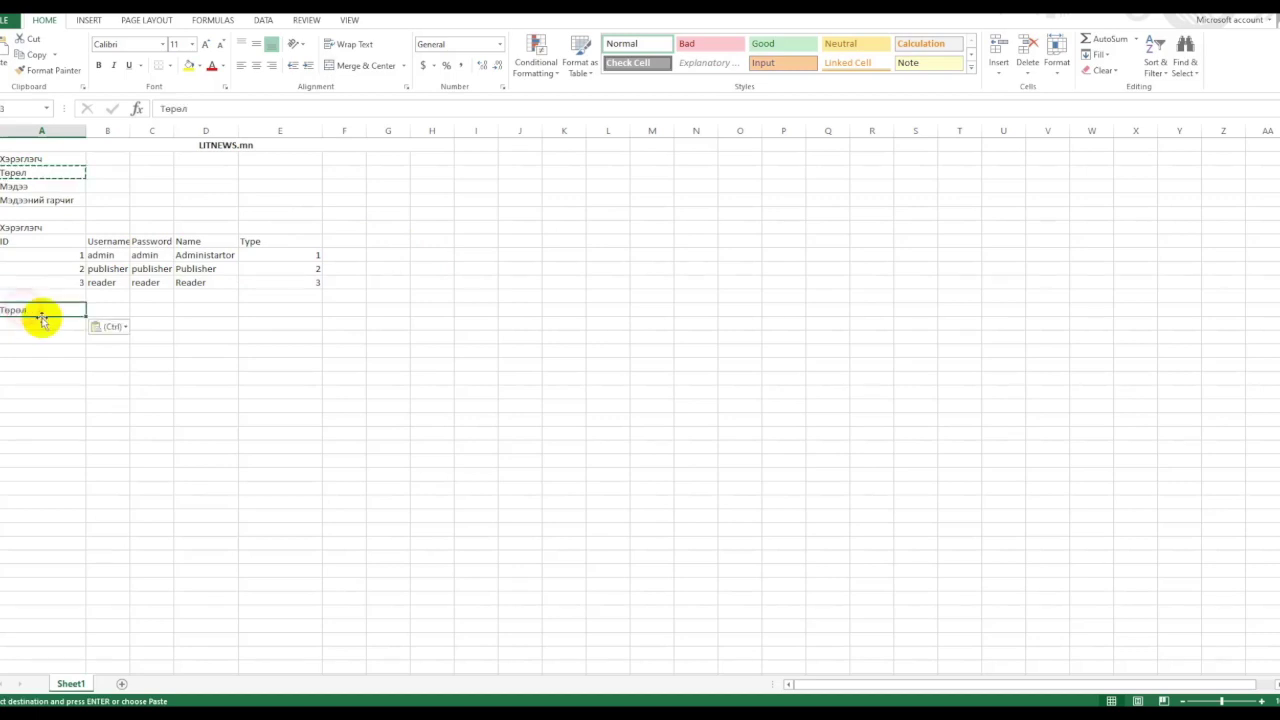
left_click_drag(51, 243, 110, 265)
key("ctrl+c")
left_click(40, 323)
key("ctrl+v")
left_click(40, 336)
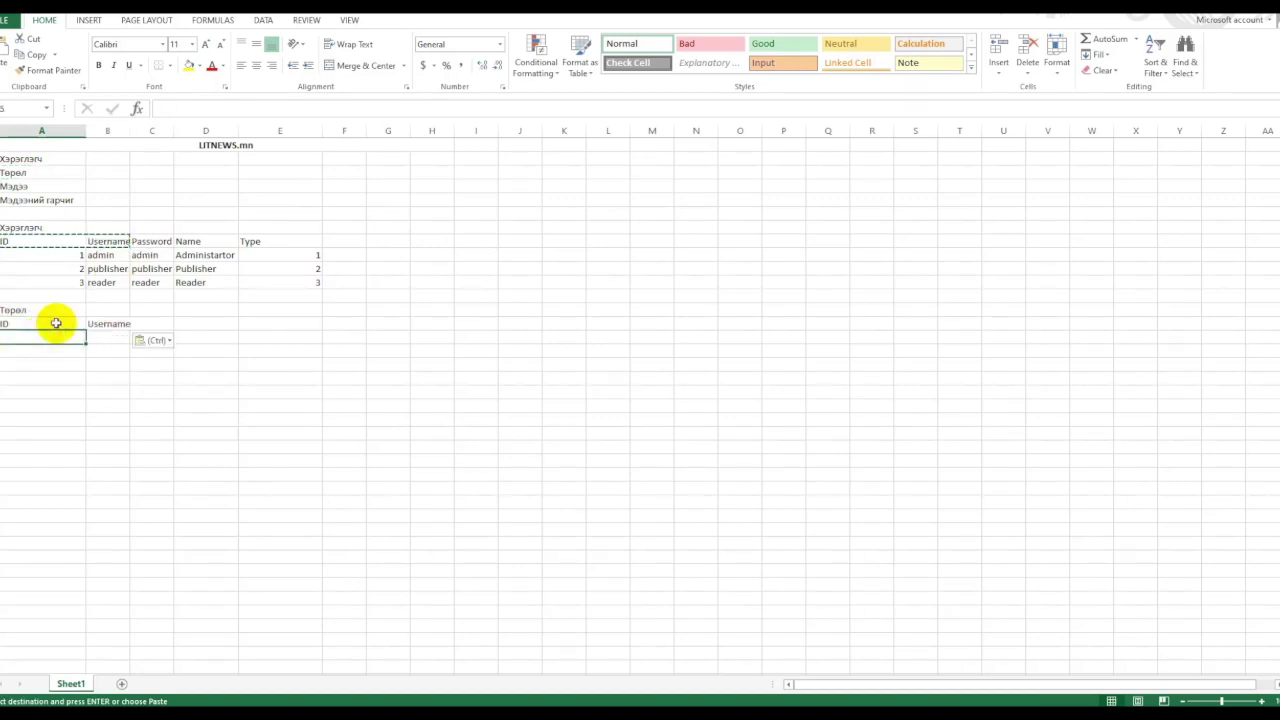
Number the Төрөл rows 1, 2, 3 and rename the Username header to Name.
type("1")
key("Return")
type("2")
key("Return")
type("3")
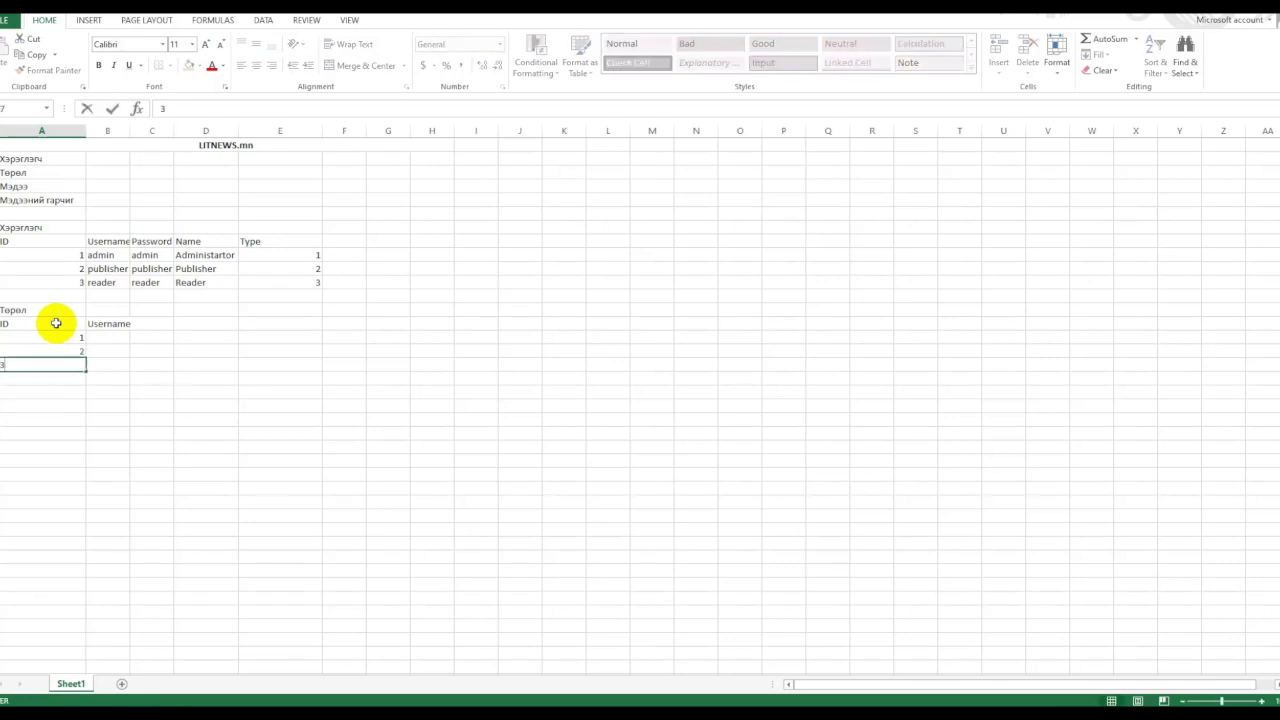
key("Return")
left_click(108, 324)
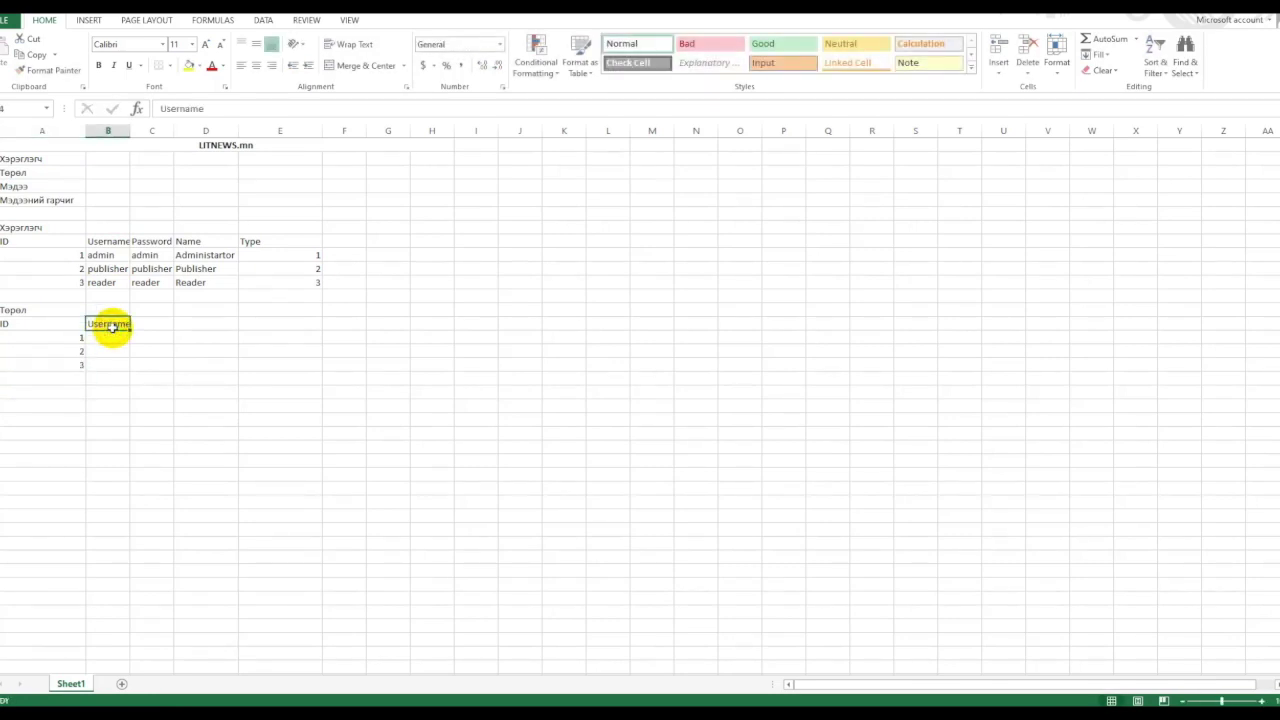
type("Nam")
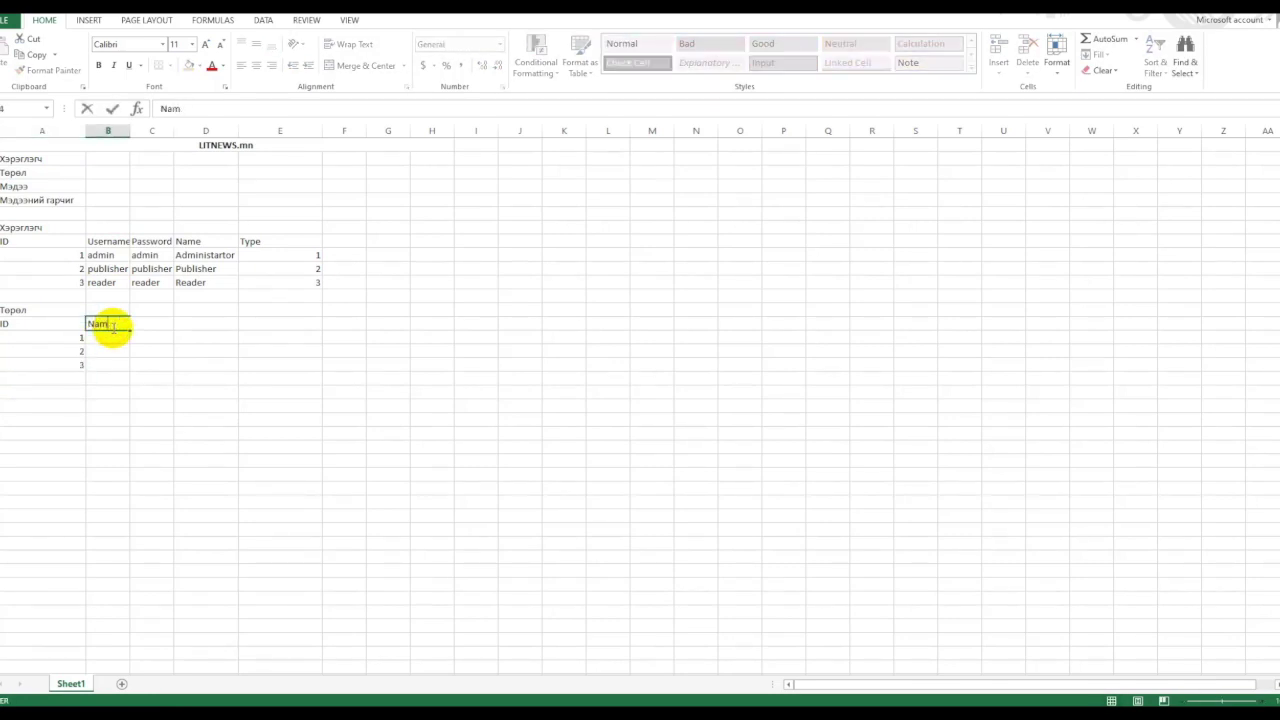
type("e")
key("Return")
Enter the names Админ, Нийтлэгч and Уншигч for the three type rows.
type("G")
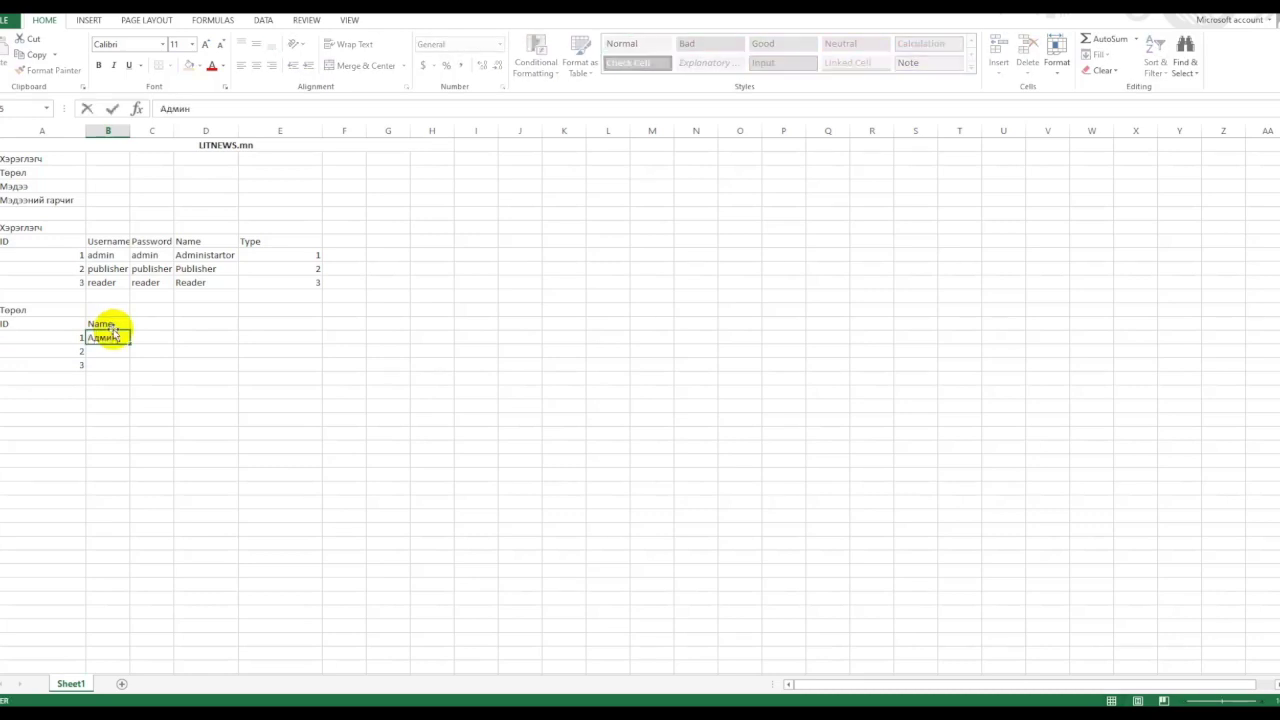
type("дмин")
key("Return")
type("Нийтлэгч")
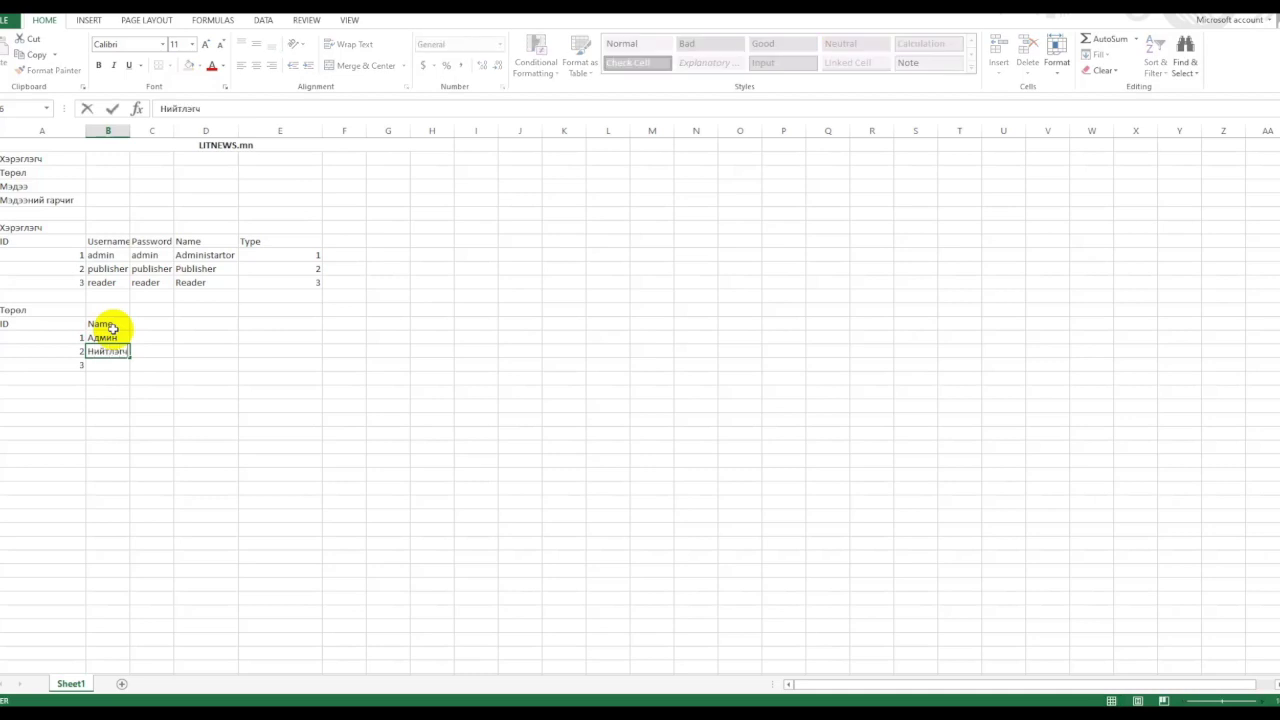
key("Return")
type("3")
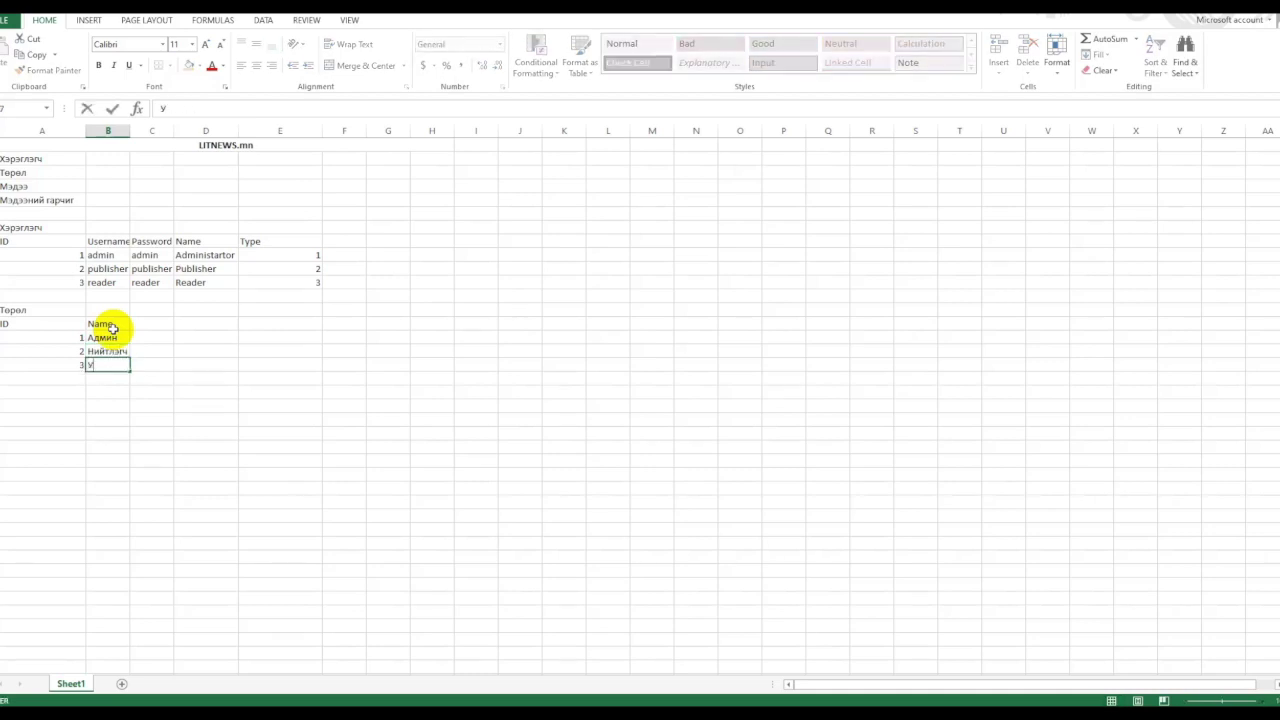
type("ншигч")
key("Return")
key("Up")
key("Up")
key("Up")
key("Up")
mouse_move(24, 228)
left_mouse_down()
mouse_move(297, 389)
mouse_move(314, 357)
left_mouse_up()
left_click(467, 349)
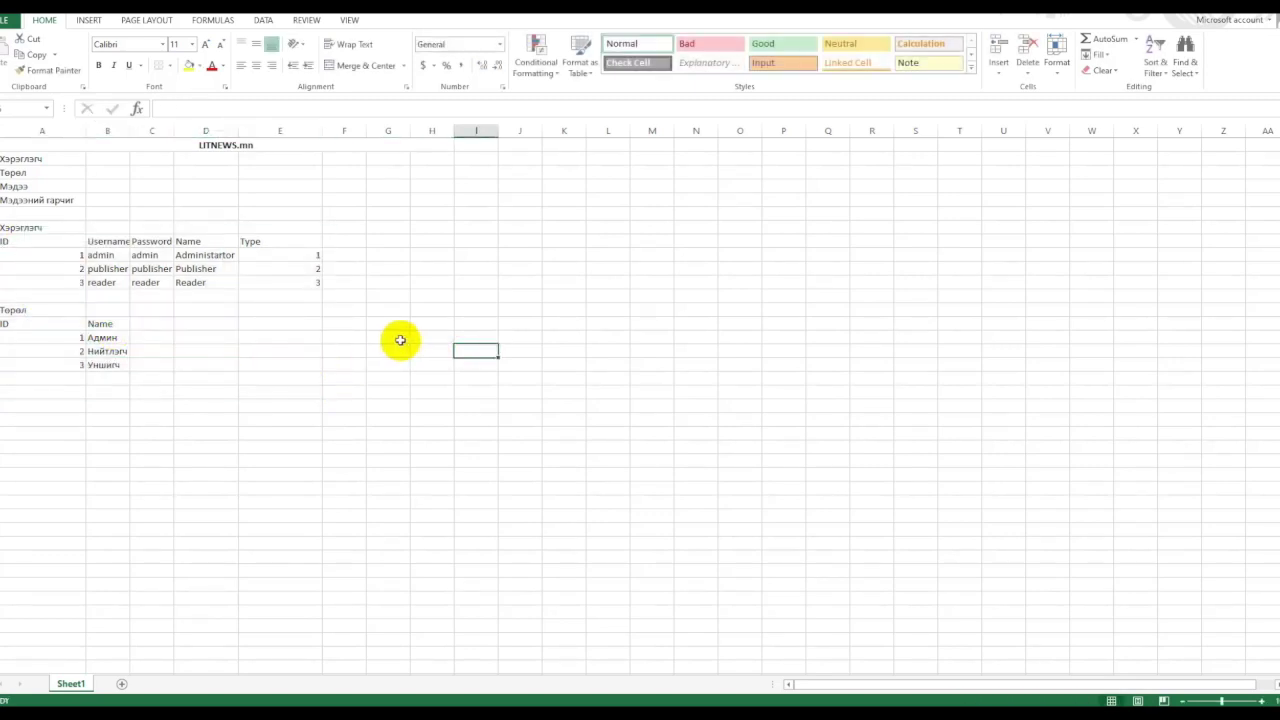
left_click(277, 241)
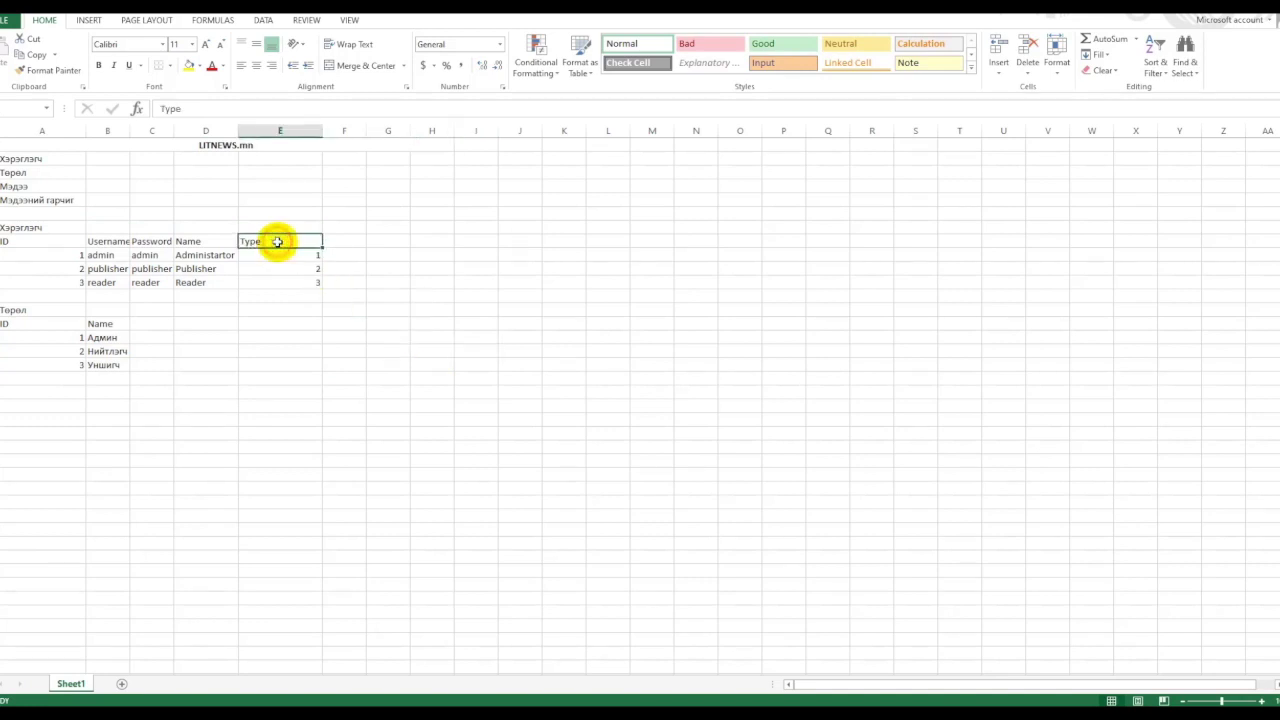
Rename Мэдээний гарчиг to Мэдээний ангилал and copy it as a new table title in A20.
left_click(12, 311)
left_click(36, 190)
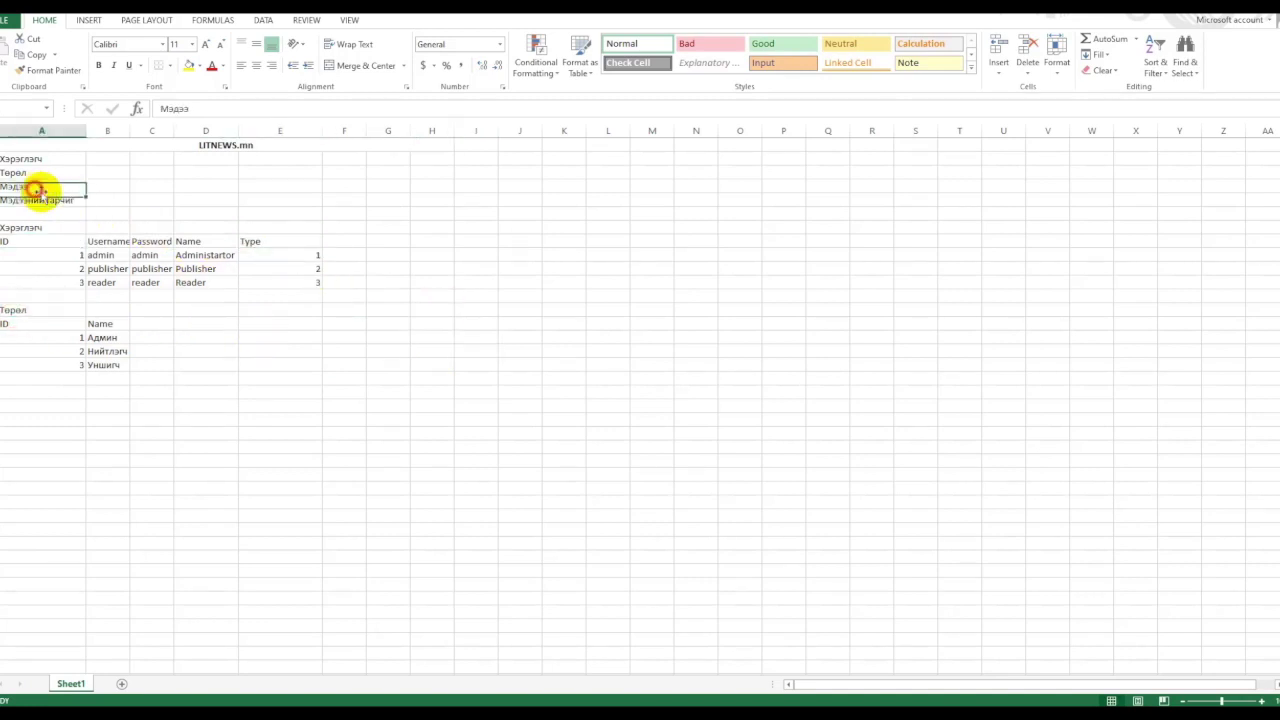
left_click(48, 201)
double_click(64, 205)
double_click(64, 202)
type("анг")
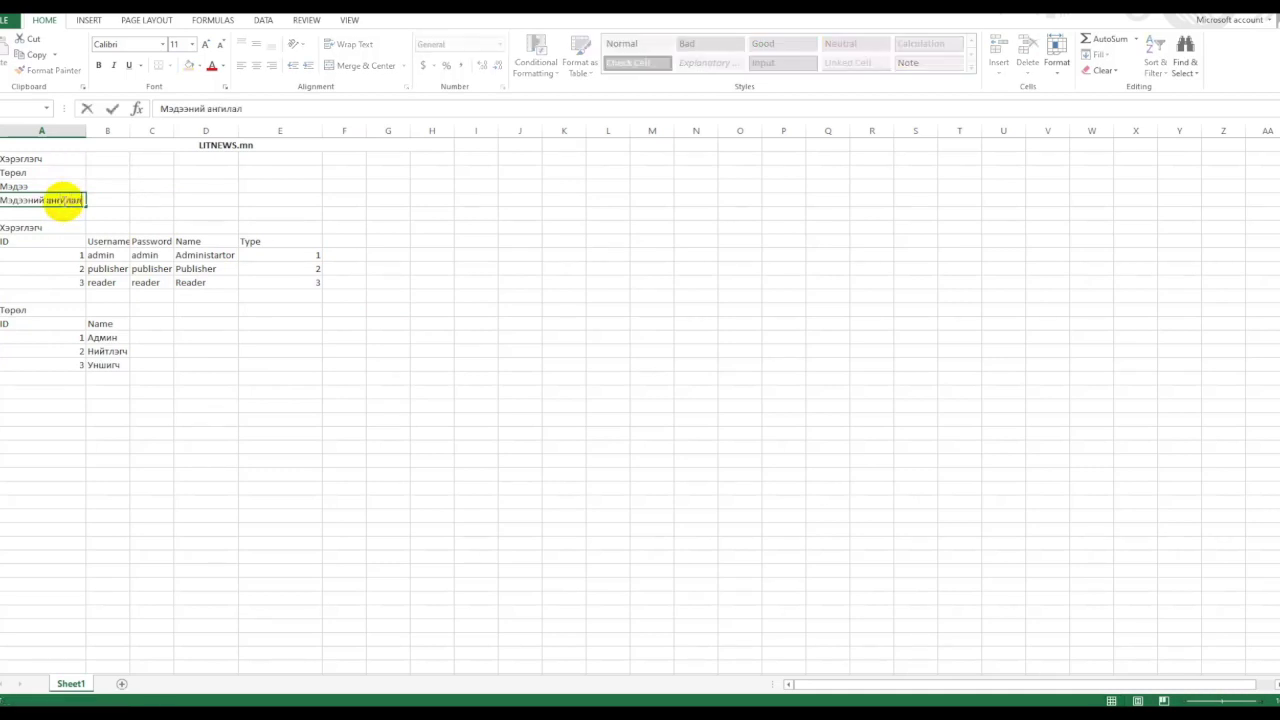
type("илал")
key("Return")
left_click(55, 200)
key("ctrl+c")
left_click(28, 392)
key("ctrl+v")
Copy the Төрөл ID/Name rows under the new title and add a ParentID header.
left_click_drag(18, 325, 112, 362)
key("ctrl+c")
left_click(52, 407)
key("ctrl+v")
left_click(149, 404)
type("3")
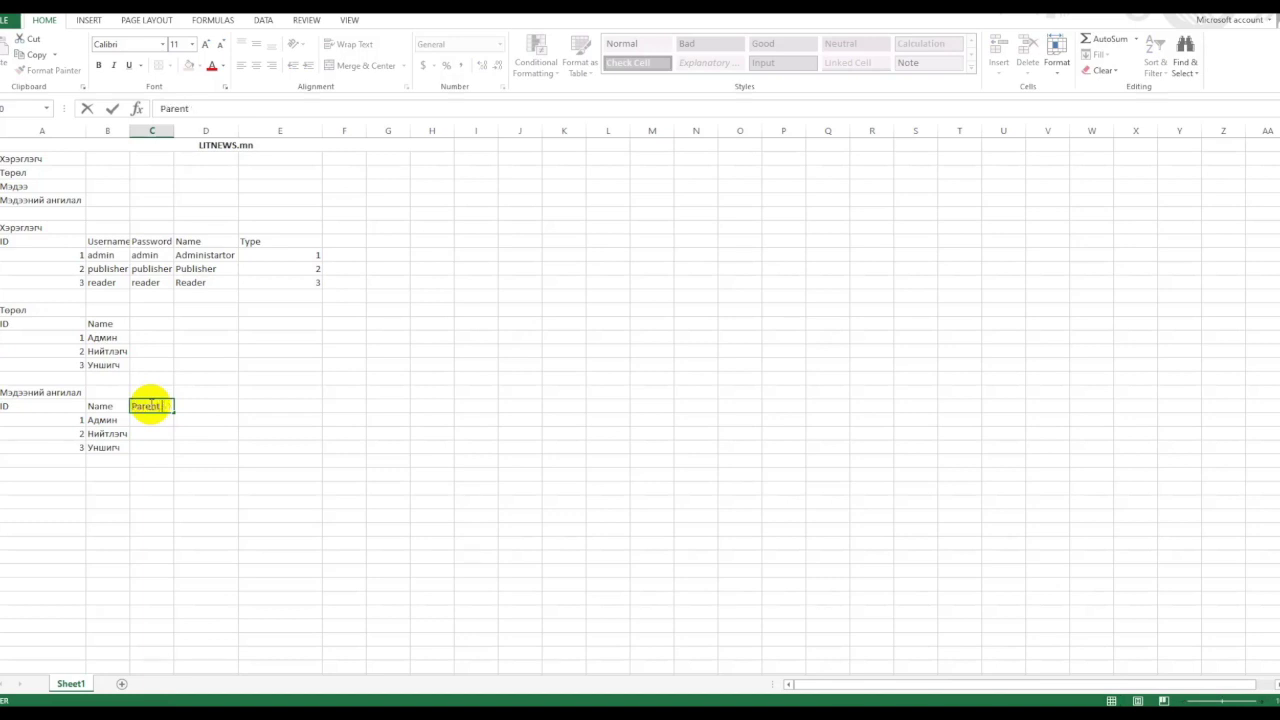
type("arentID")
key("Return")
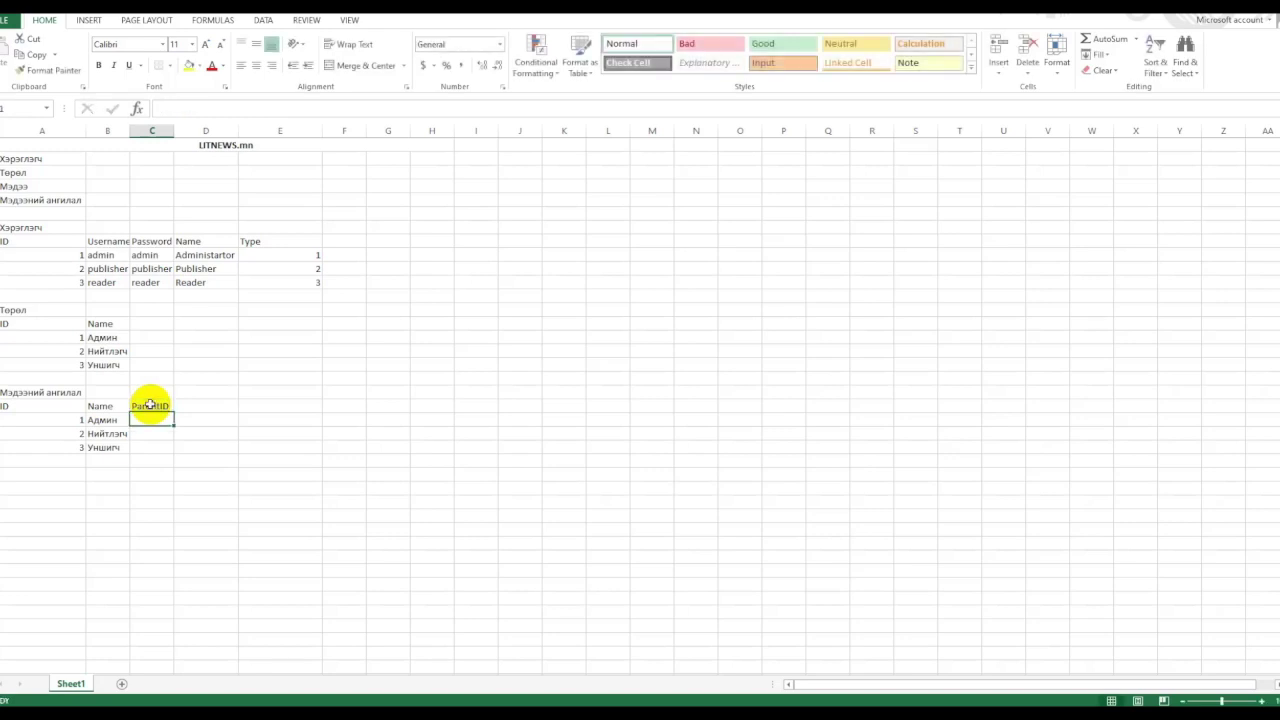
Add ID 4 below the copied IDs 1–3.
left_click(60, 418)
left_click(65, 446)
key("ctrl+c")
left_click(68, 461)
key("ctrl+v")
type("4")
key("Return")
Replace the copied names with Улс төр, Спорт and Технологи, and widen the Name column.
left_click(120, 449)
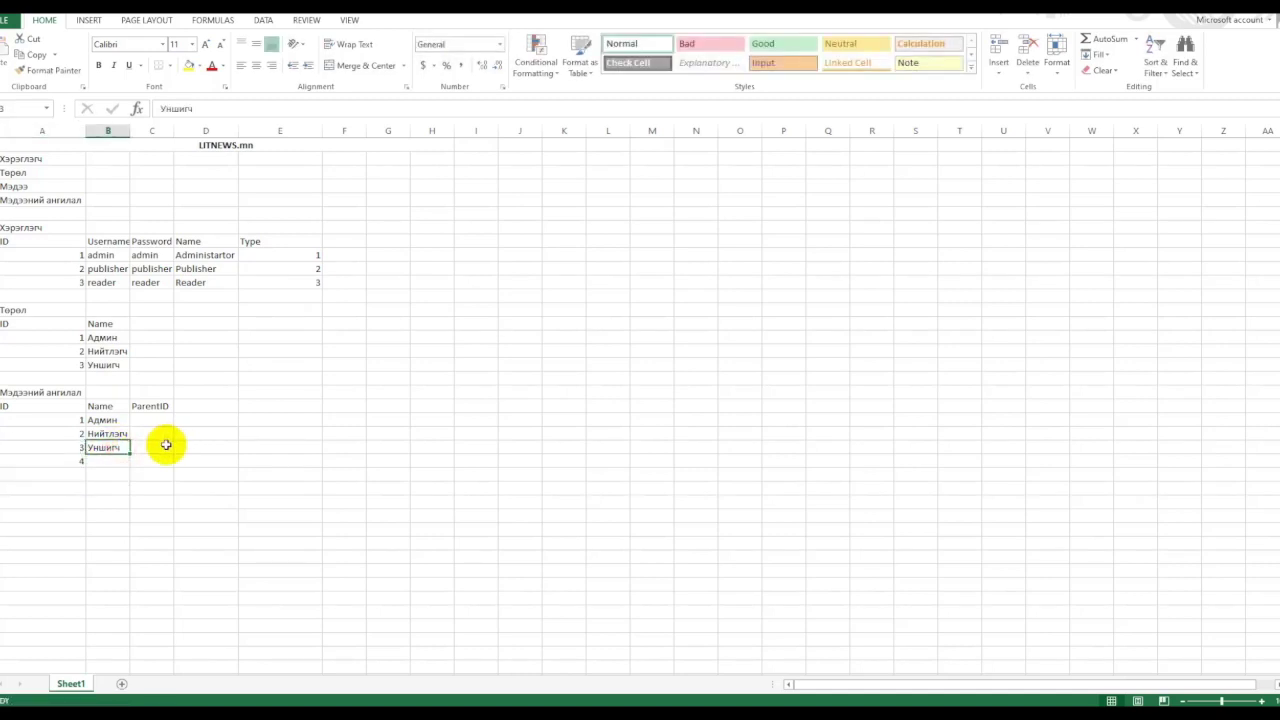
left_click(113, 421)
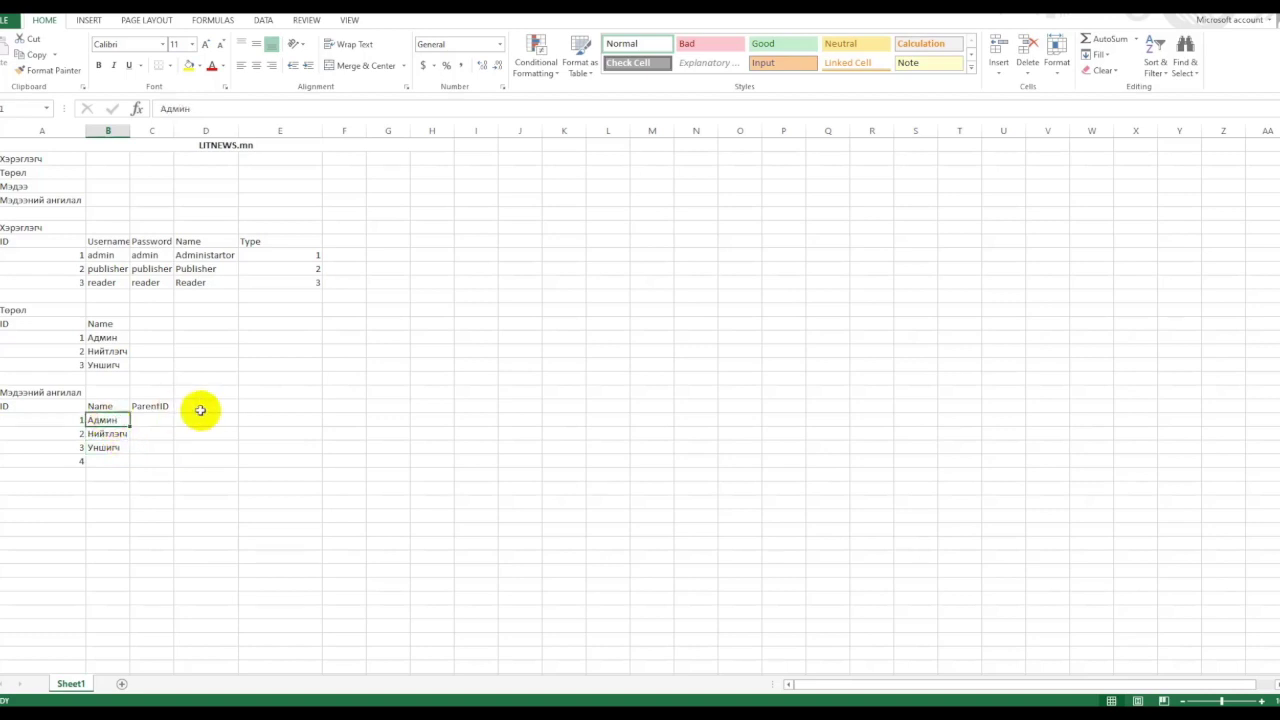
type("Elv")
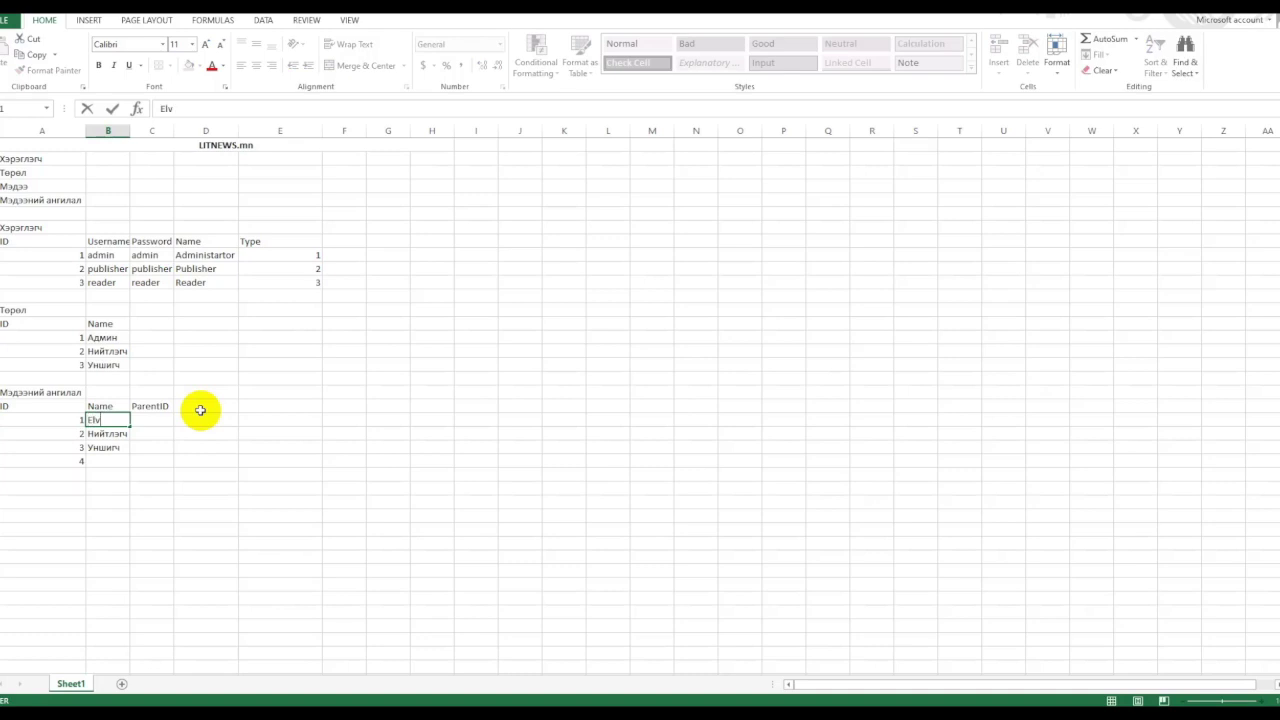
key("Escape")
type("Улс төр")
key("Return")
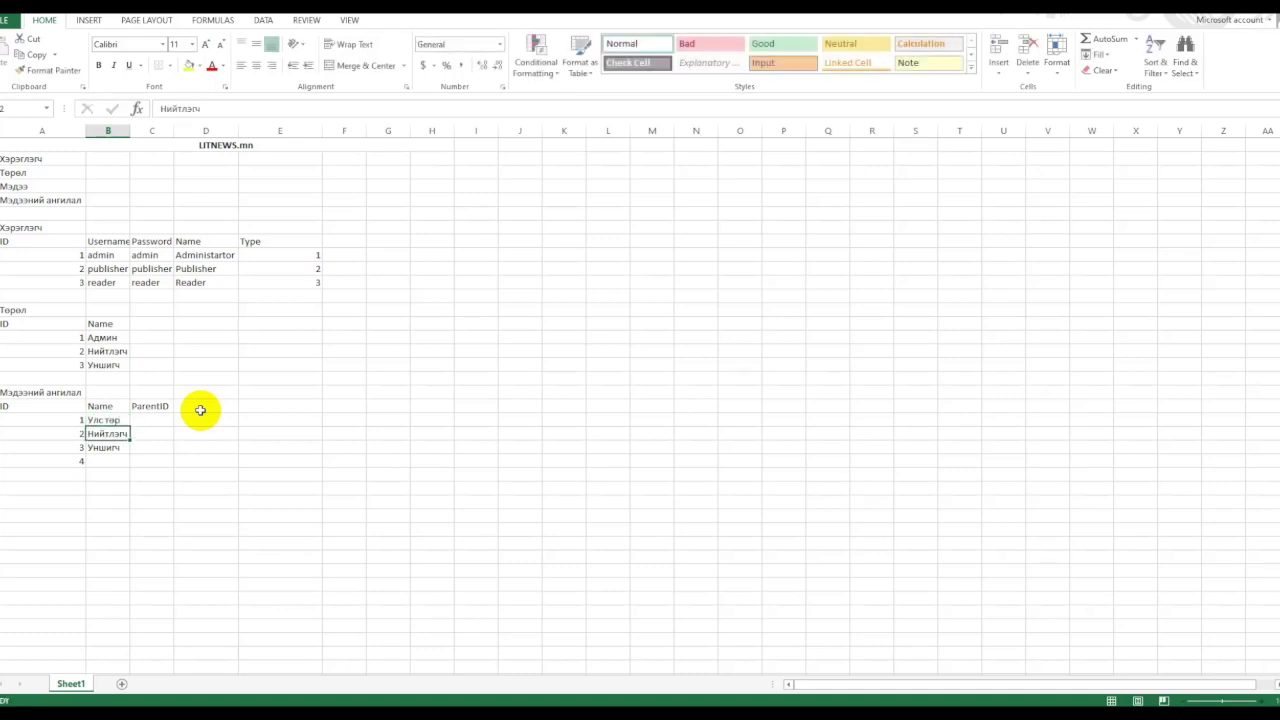
type("Спорт")
key("Return")
type("Т")
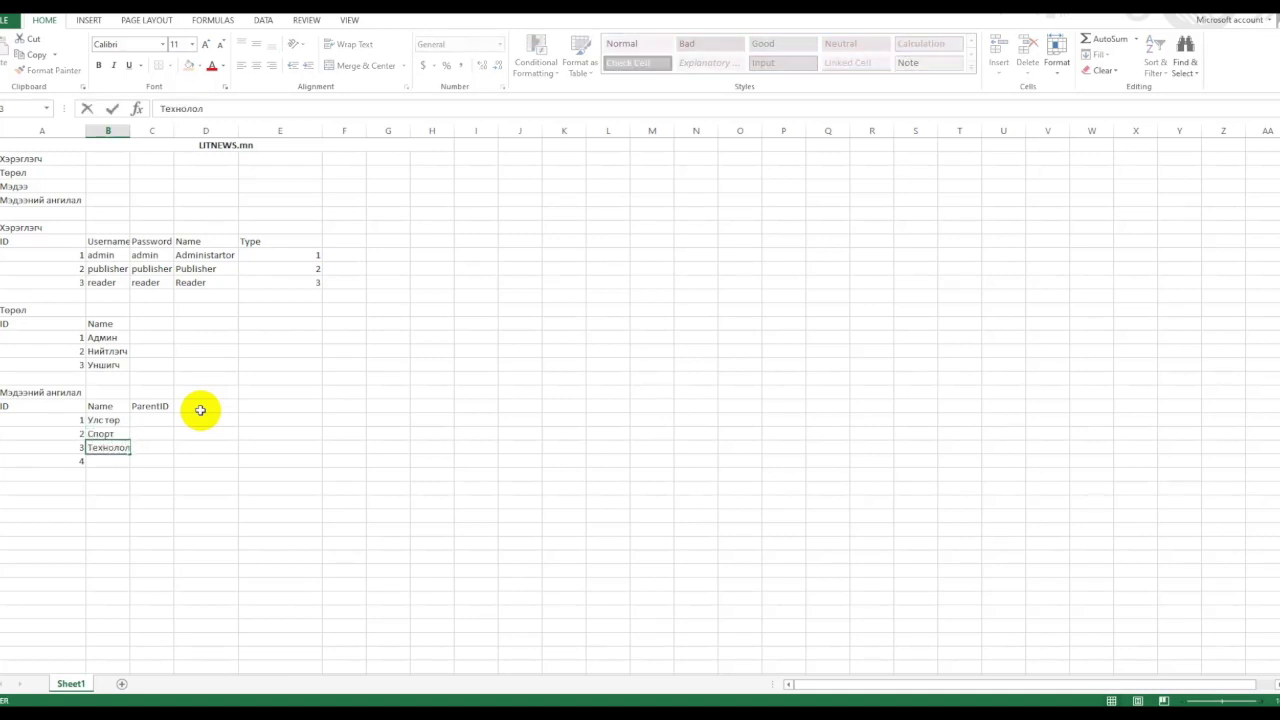
type("ехнологи")
key("Return")
left_click_drag(130, 131, 149, 131)
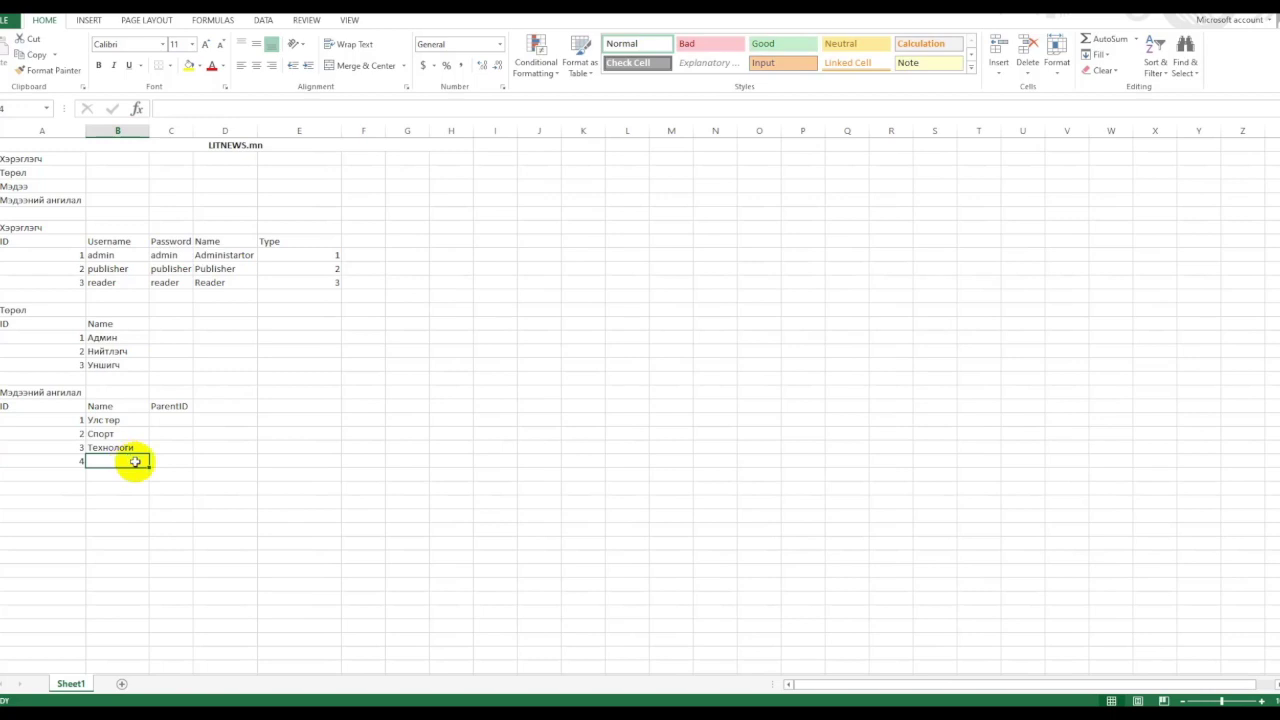
Add Олон улс, then fill ID 5 downward and name it Сагсан бөмбөг.
type("У")
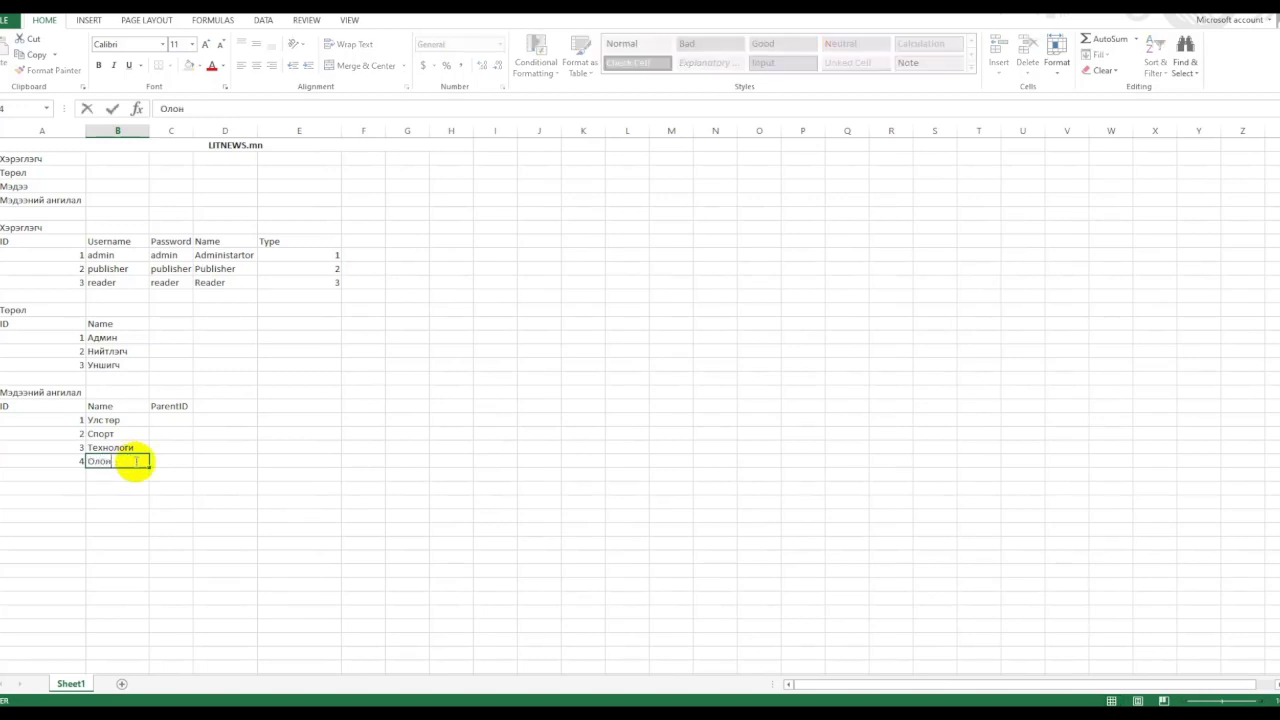
key("Return")
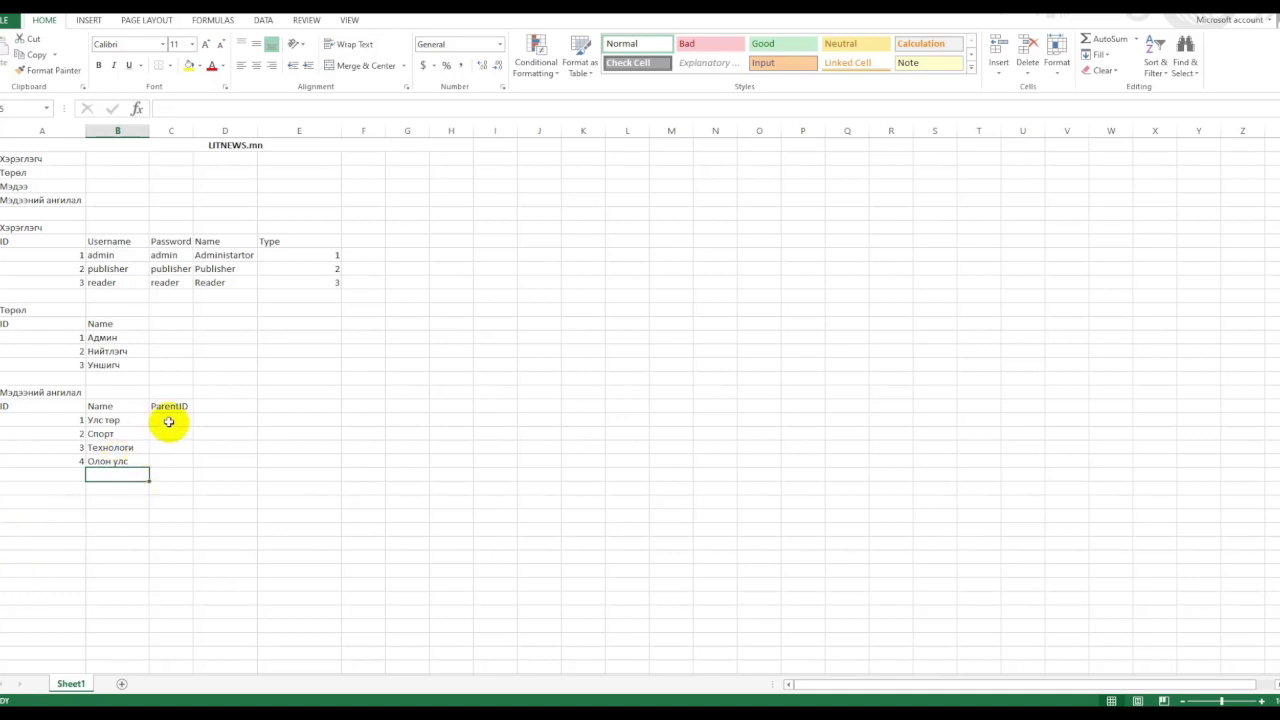
left_click(170, 420)
left_click(74, 462)
left_click_drag(86, 468, 75, 476)
key("Tab")
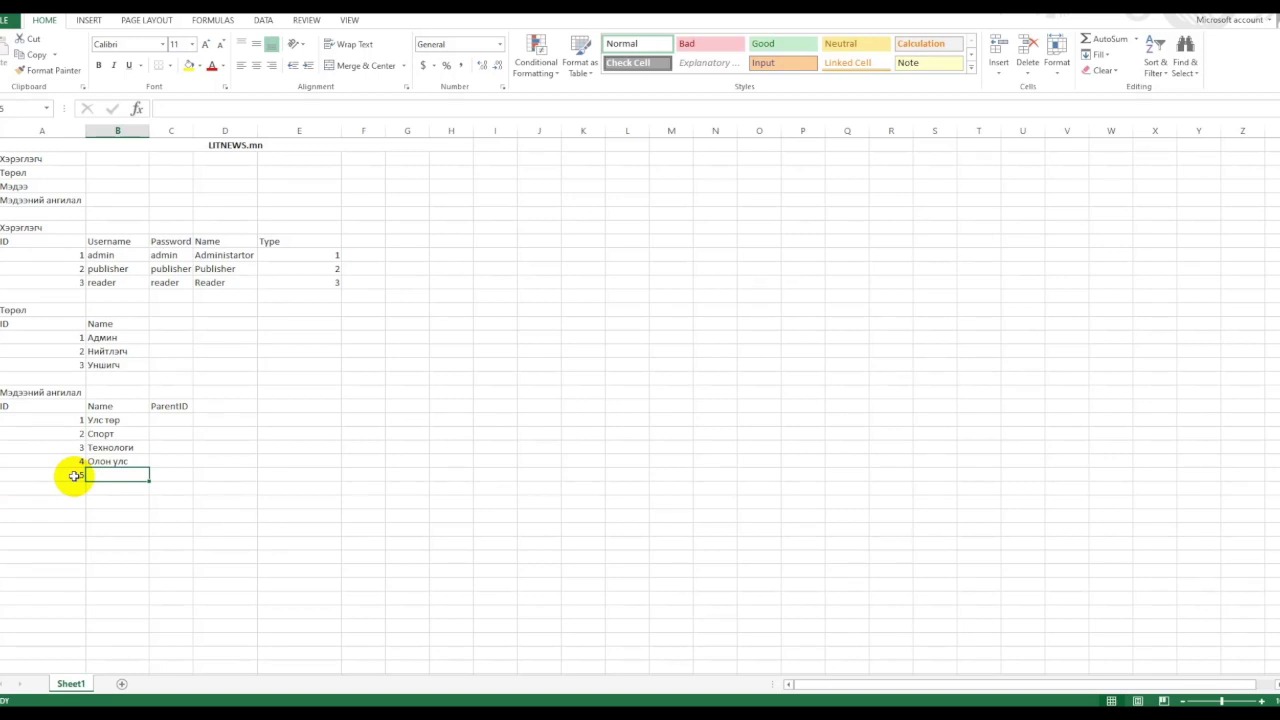
type("Сп")
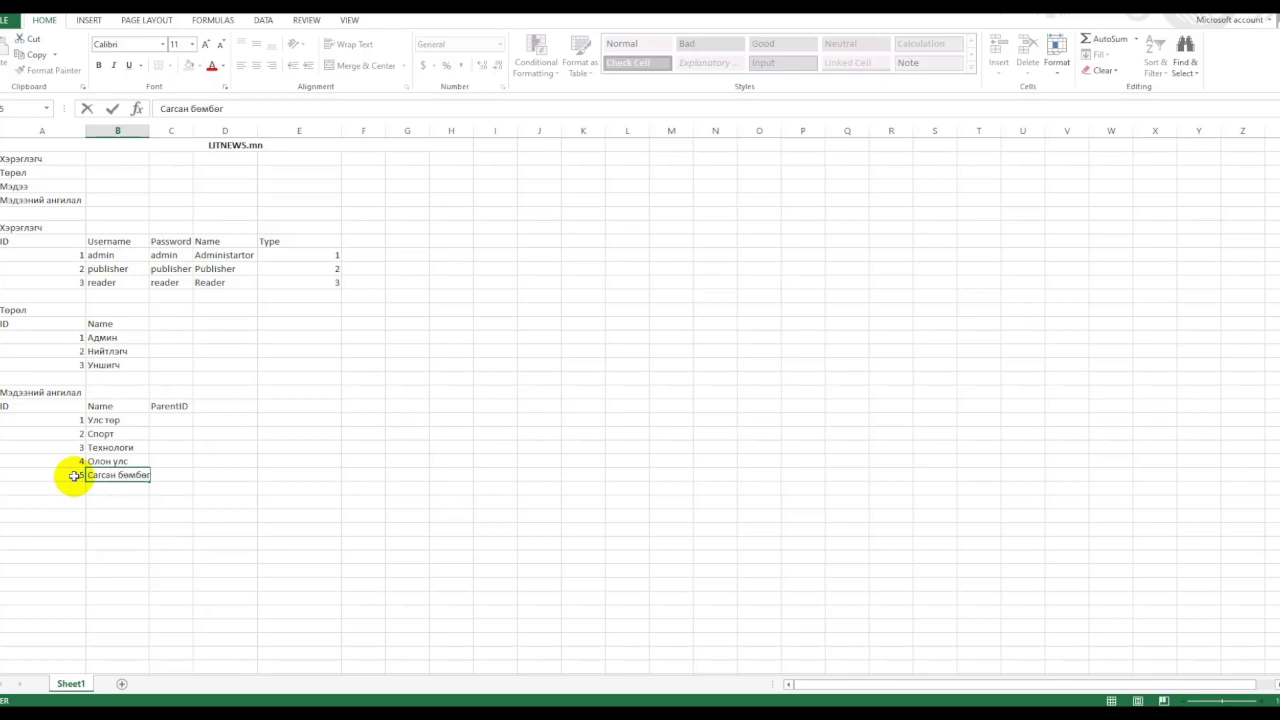
key("Return")
Add ID 6 named Програмчлал and autofit the Name column width.
left_click(72, 487)
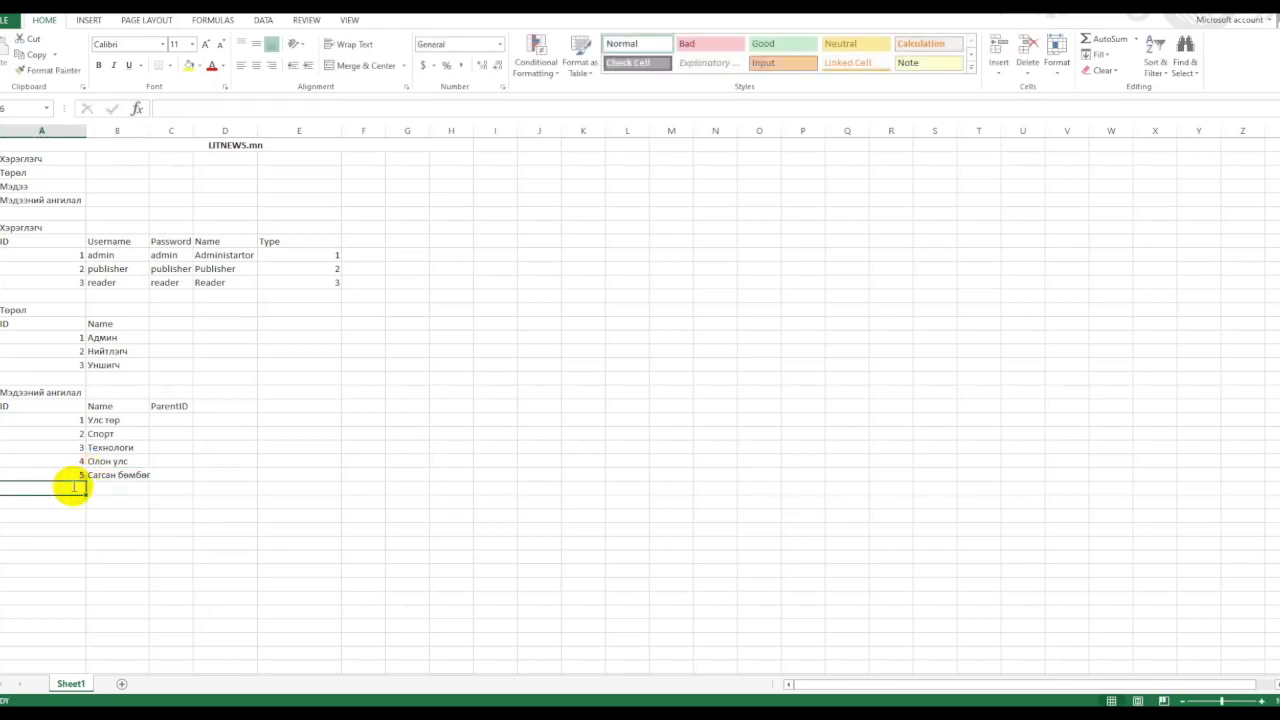
type("6")
key("Tab")
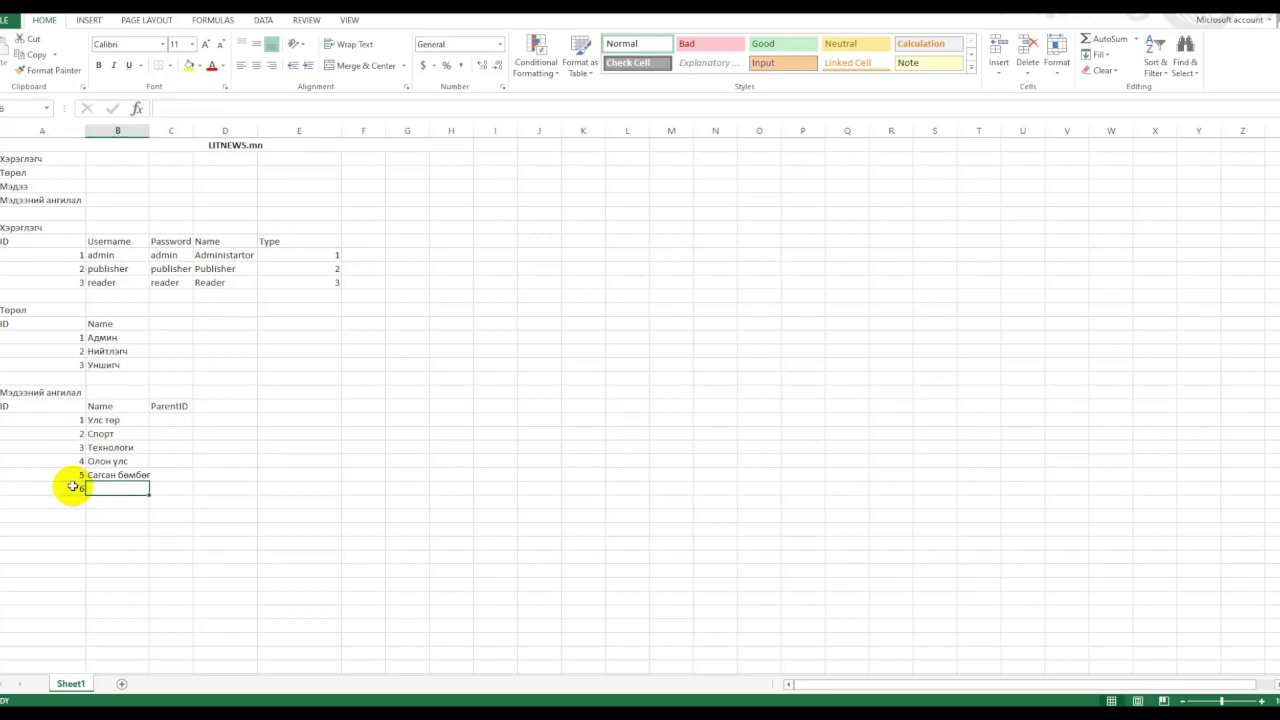
type("Програмчлал")
key("Return")
double_click(145, 131)
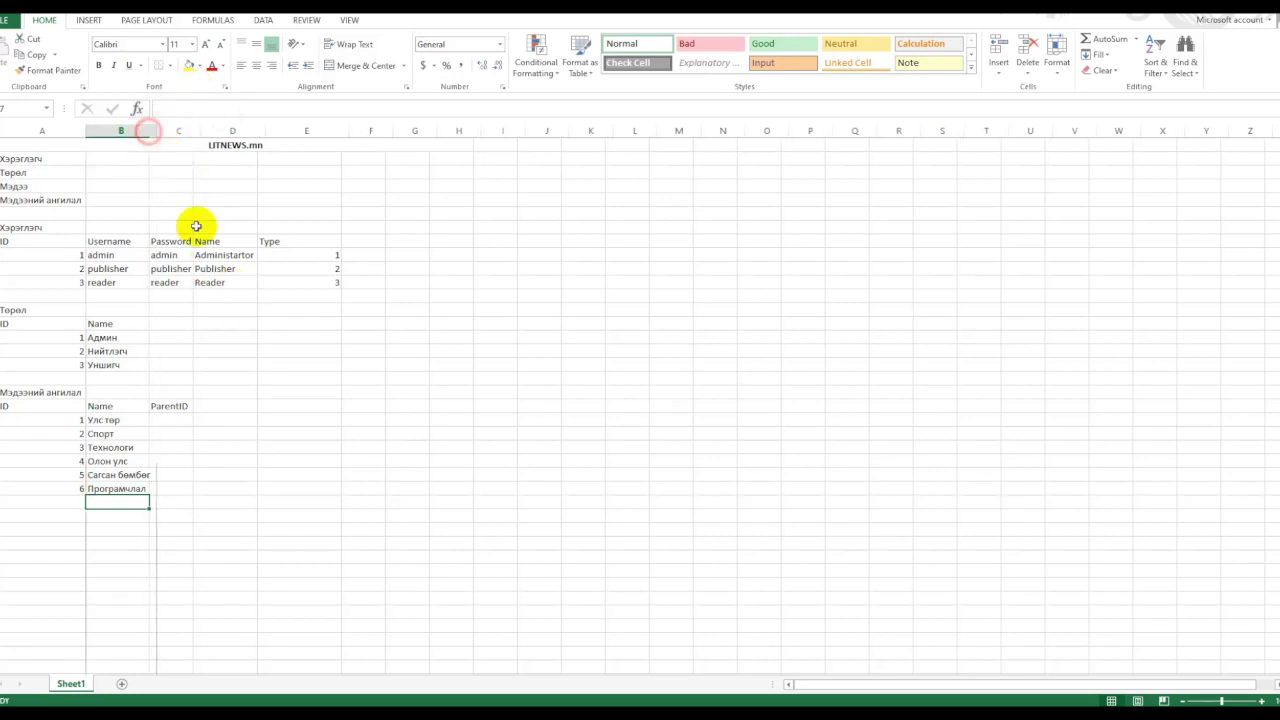
Set Сагсан бөмбөг's ParentID to 2.
left_click(181, 420)
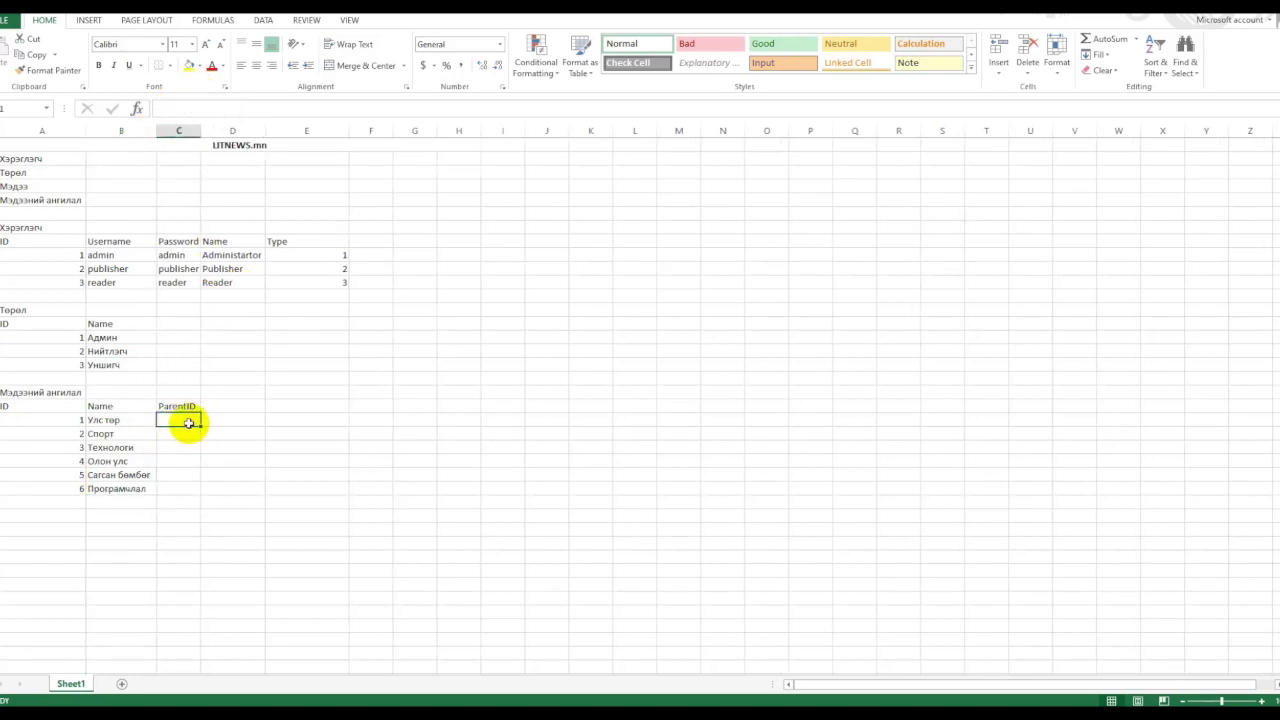
left_click(184, 434)
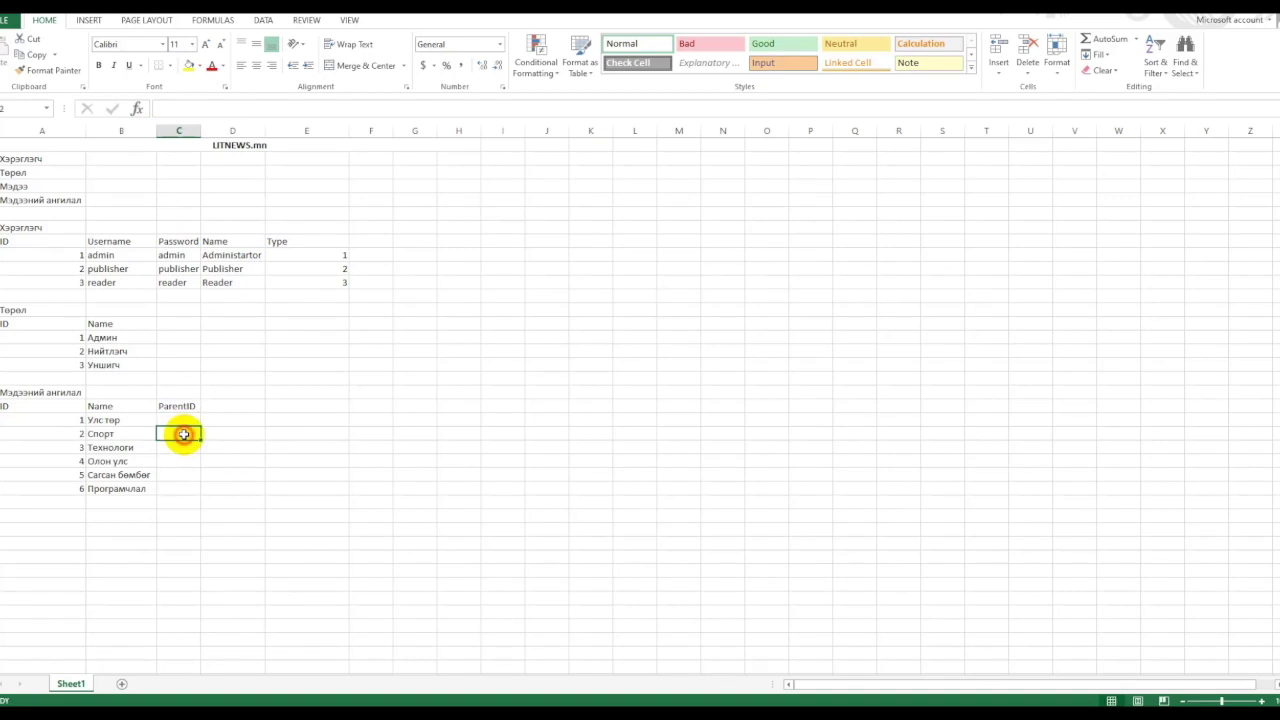
left_click(181, 448)
left_click(180, 461)
left_click(178, 475)
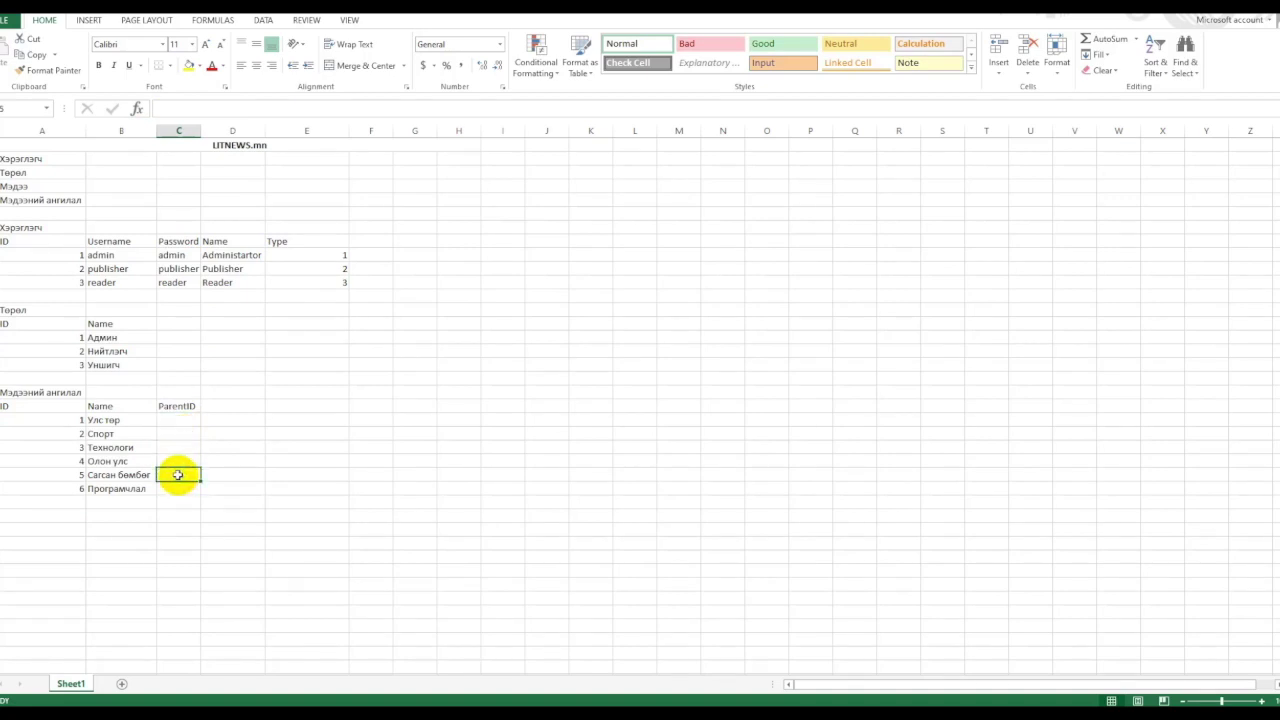
type("2")
key("Return")
Fill Сагсан бөмбөг and Спорт yellow, and shade Технологи light grey.
left_click(104, 475)
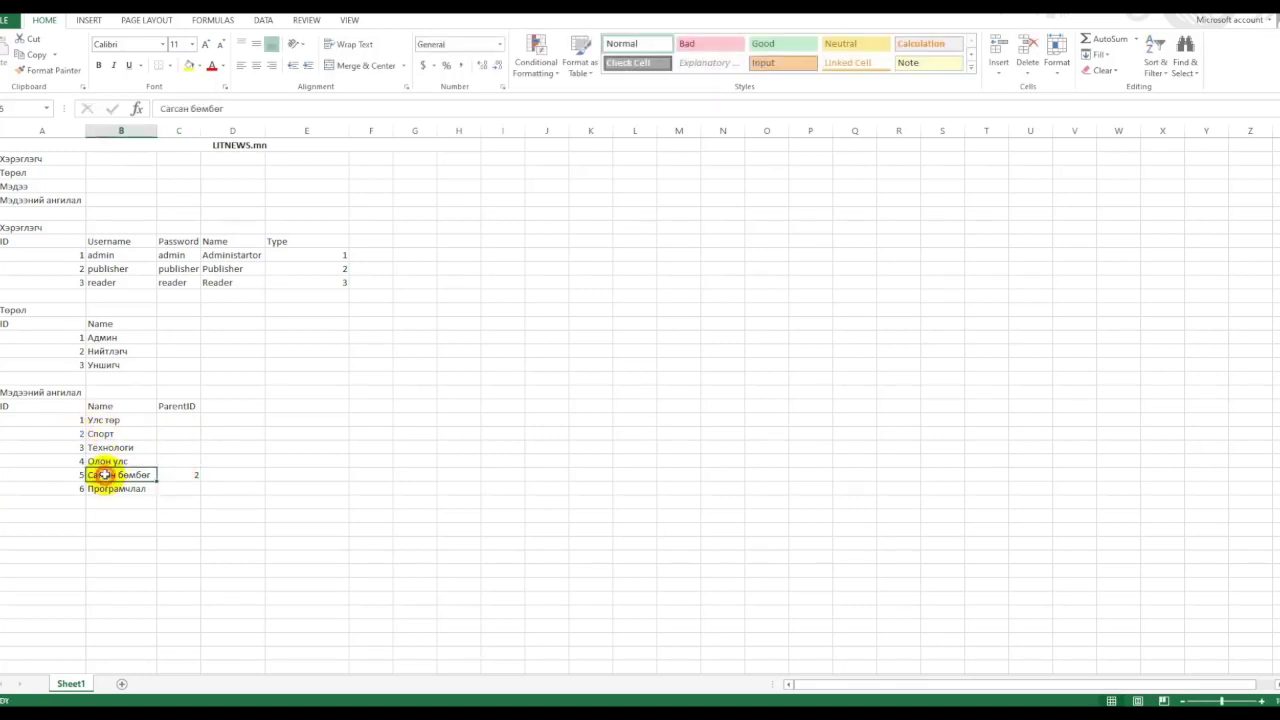
left_click(190, 66)
left_click(117, 434)
left_click(190, 66)
left_click(233, 433)
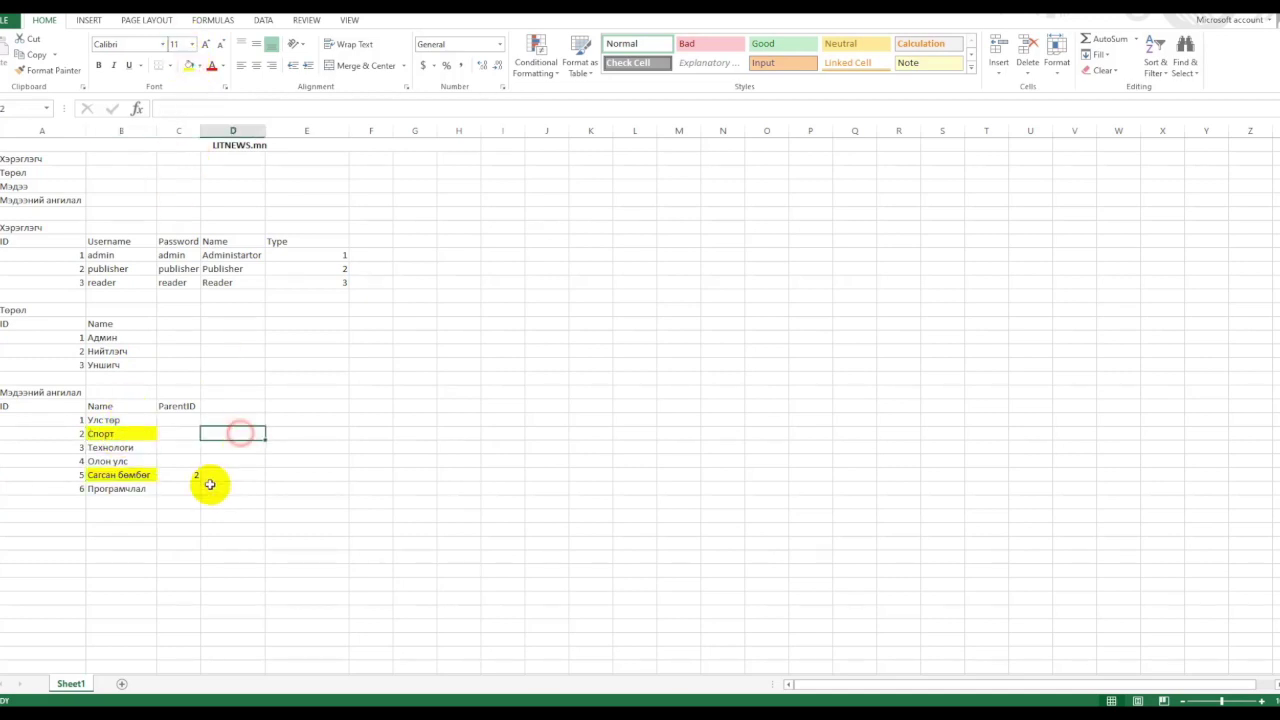
left_click(132, 489)
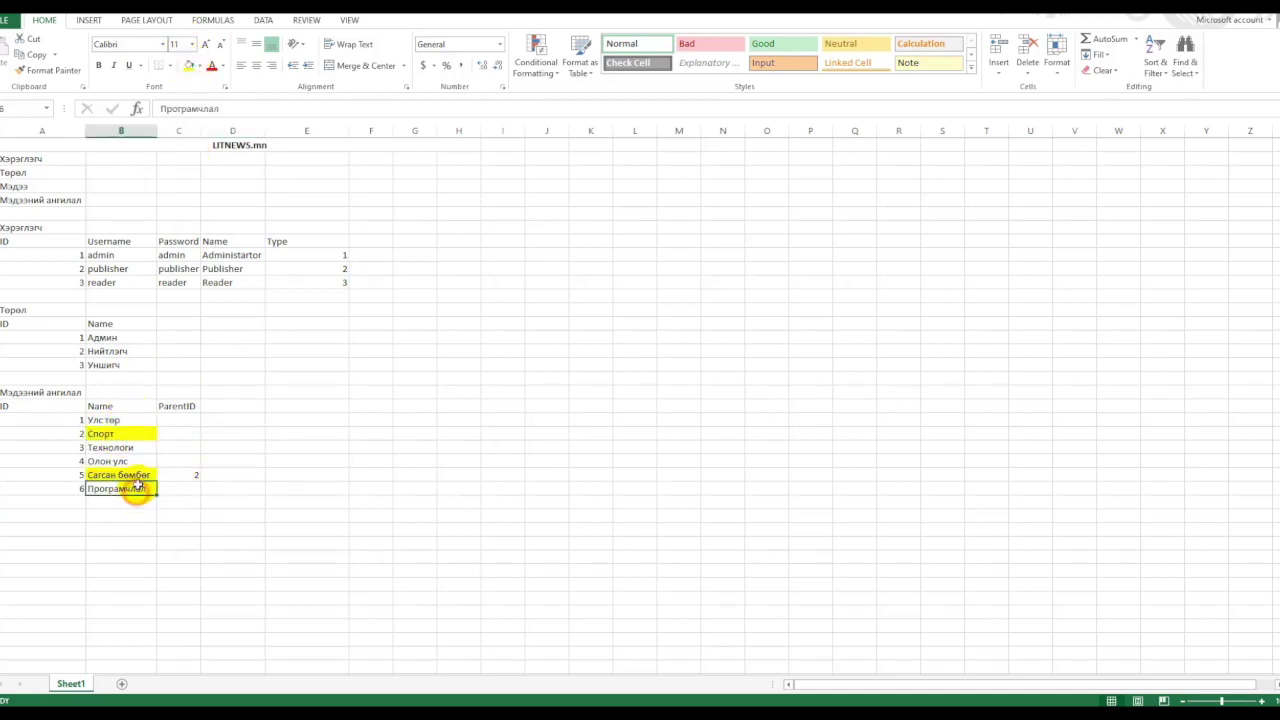
left_click(199, 66)
left_click(297, 106)
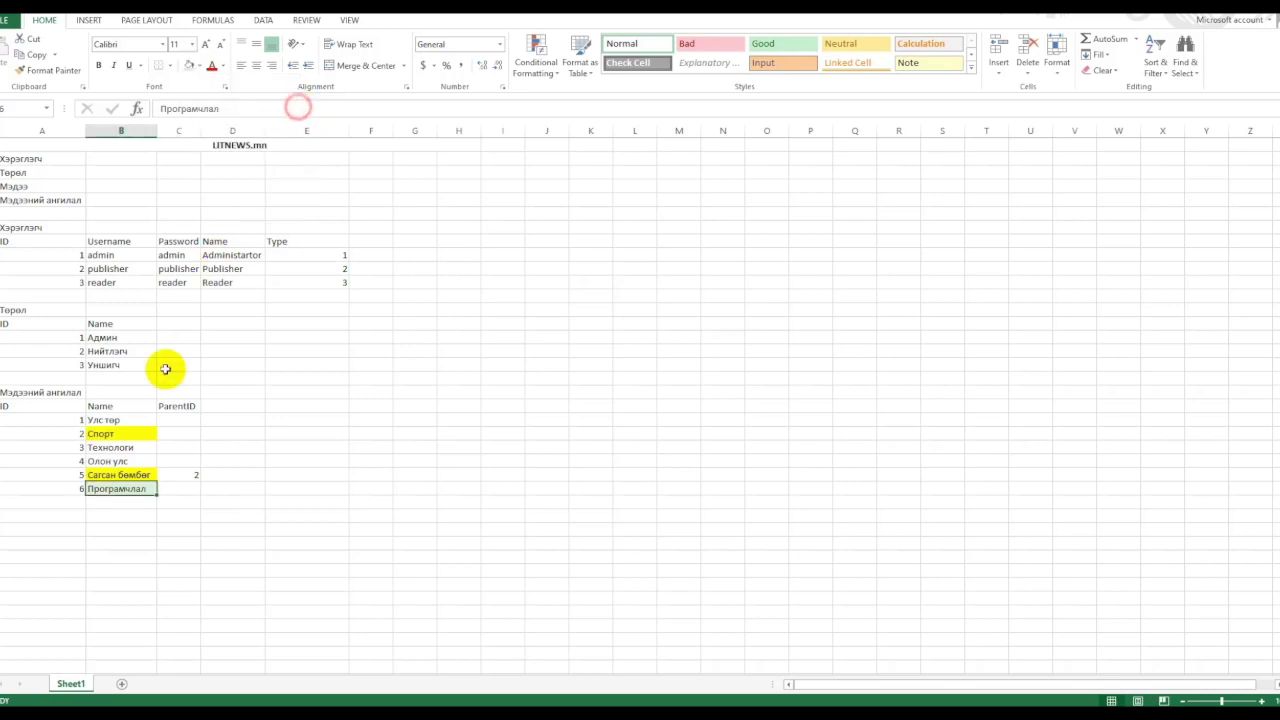
left_click(126, 451)
left_click(189, 64)
Give Програмчлал ParentID 3 and select the whole Мэдээний ангилал table.
left_click(190, 487)
type("3")
key("Return")
left_click_drag(29, 391, 194, 491)
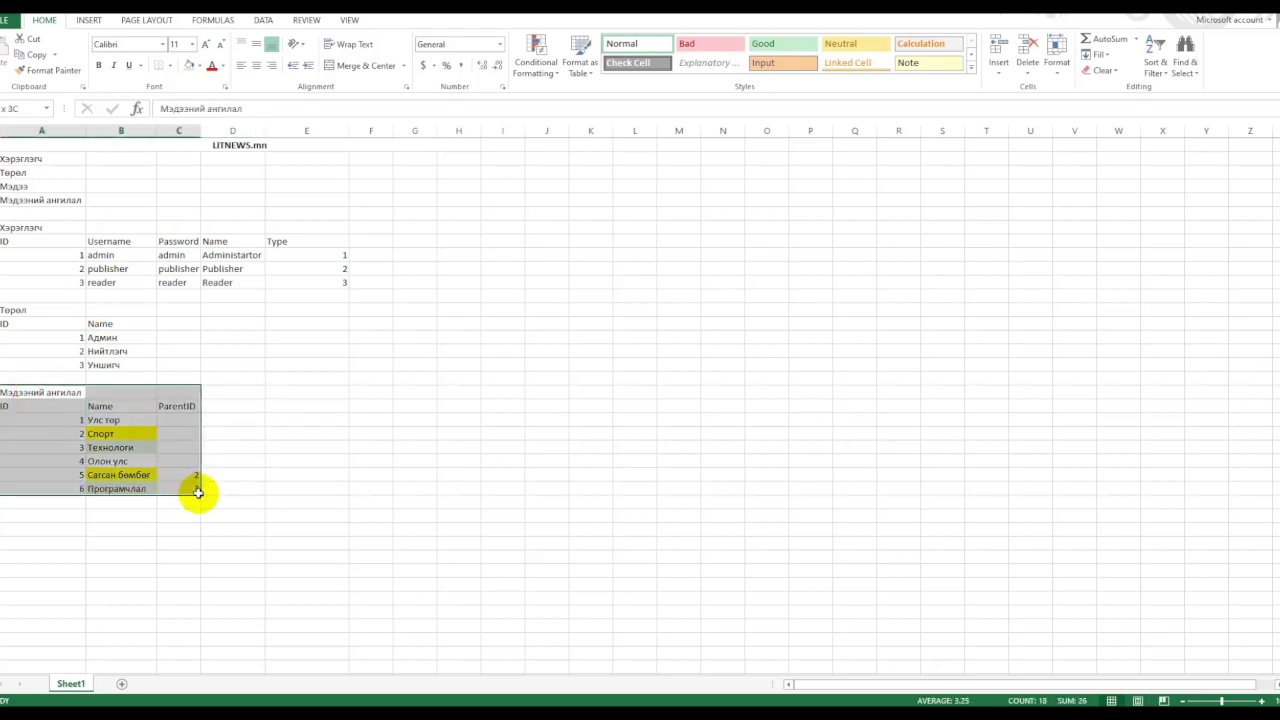
Copy the Мэдээ title to A36 below the categories table.
left_click(414, 380)
left_click(20, 186)
key("ctrl+c")
left_click(34, 516)
key("ctrl+v")
left_click(253, 514)
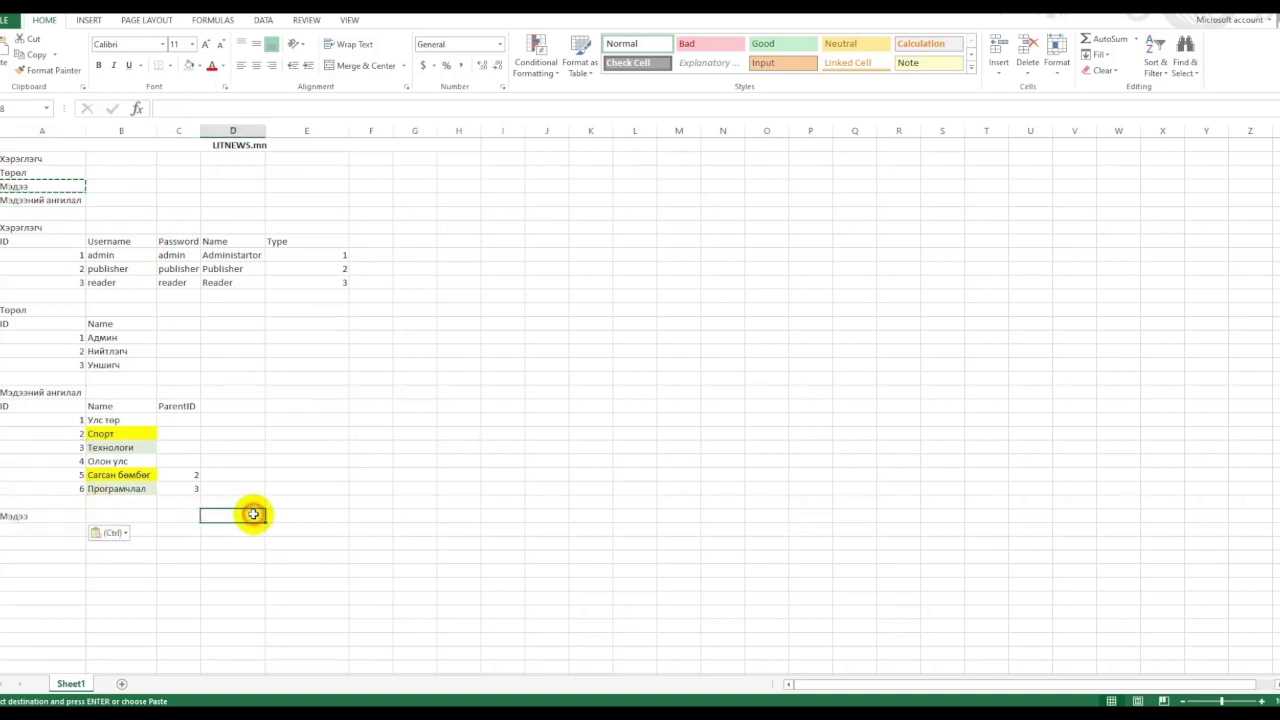
Copy the Төрөл ID/Name rows under the Мэдээ heading, clearing an earlier wrong paste.
left_click(29, 407)
left_click_drag(23, 310, 107, 366)
key("ctrl+c")
left_click(29, 530)
key("ctrl+v")
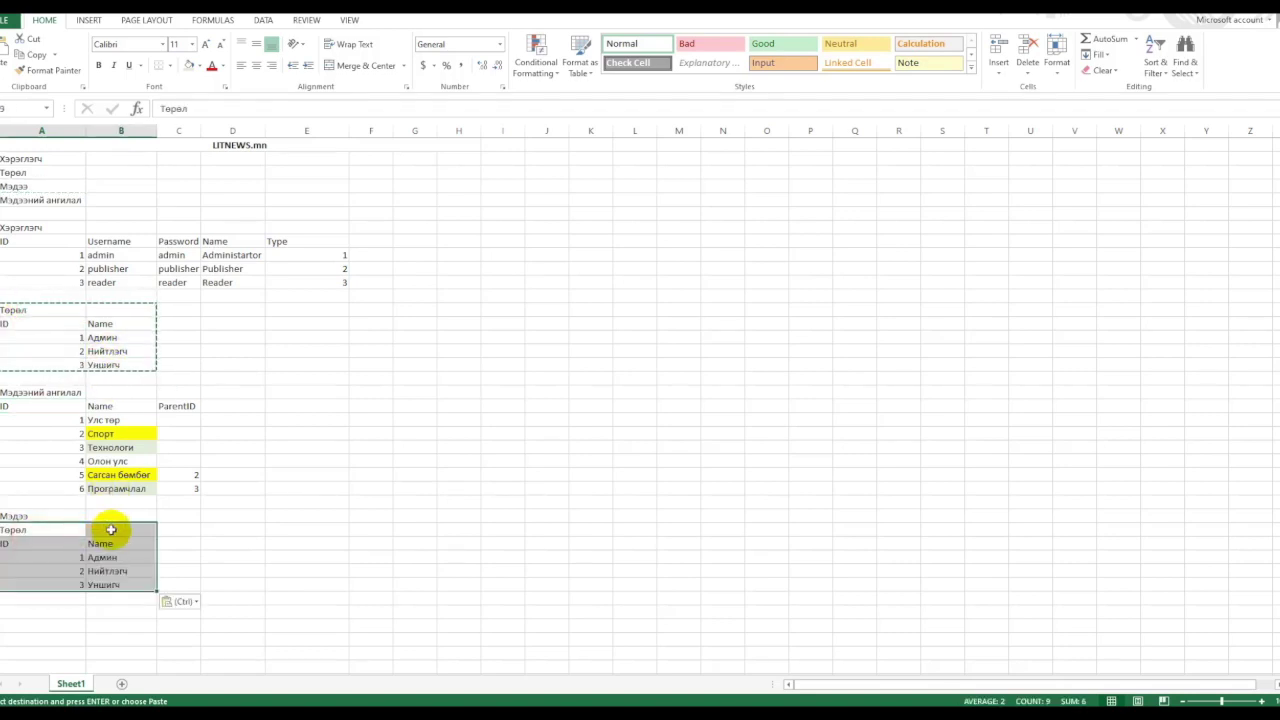
left_click(107, 529)
left_click_drag(40, 529, 120, 585)
key("Delete")
left_click_drag(31, 323, 100, 365)
key("ctrl+c")
left_click(26, 529)
key("ctrl+v")
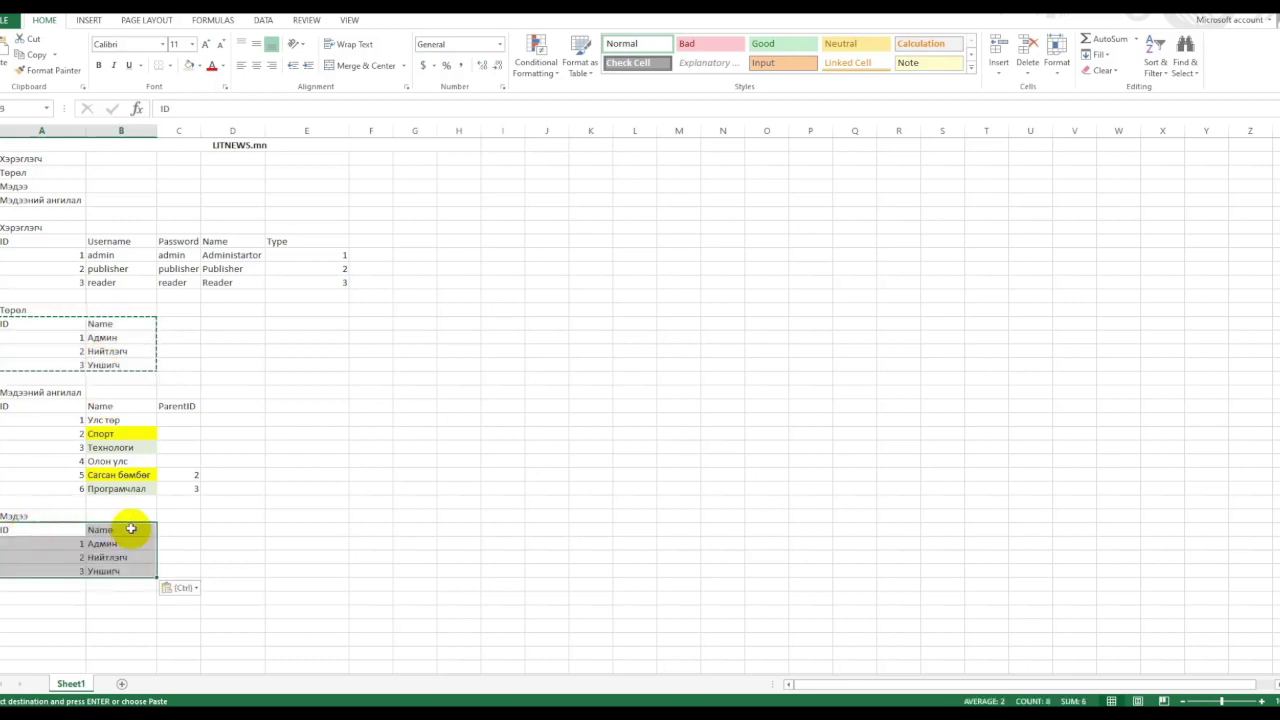
left_click(117, 531)
Rename the Name header to Title, add a Shortdesc header, and widen column C.
left_click(63, 529)
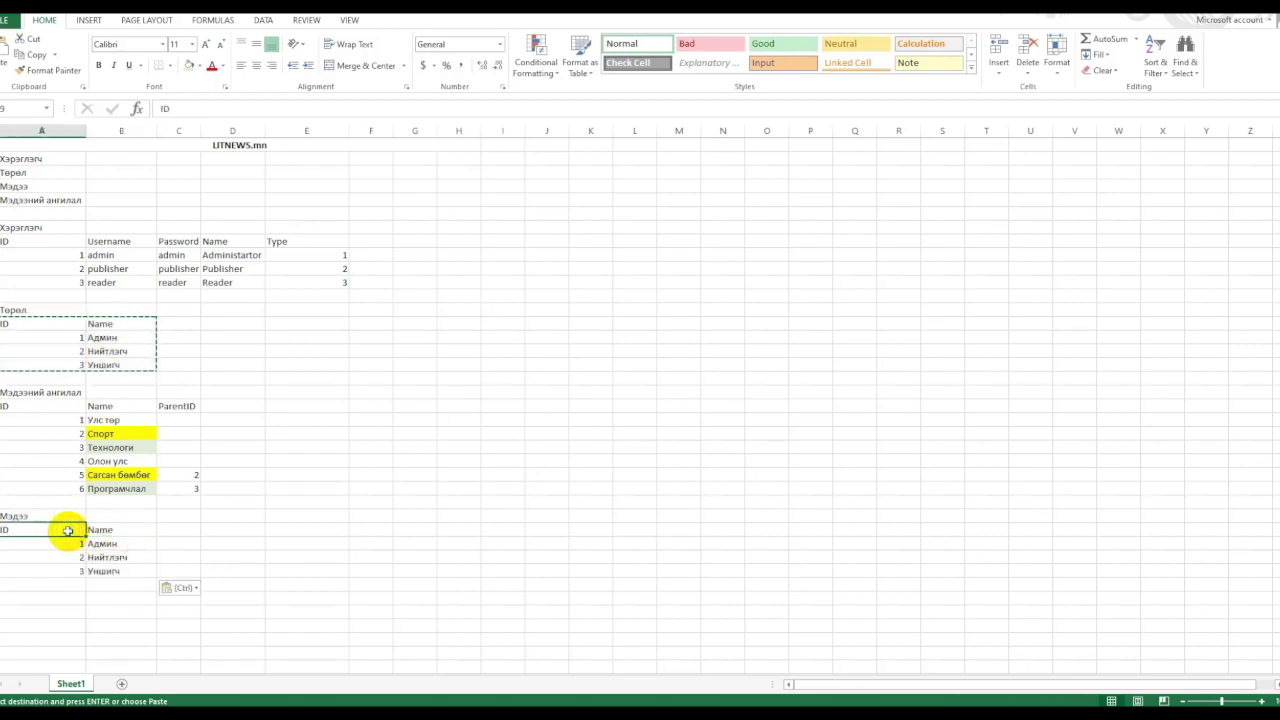
left_click(127, 529)
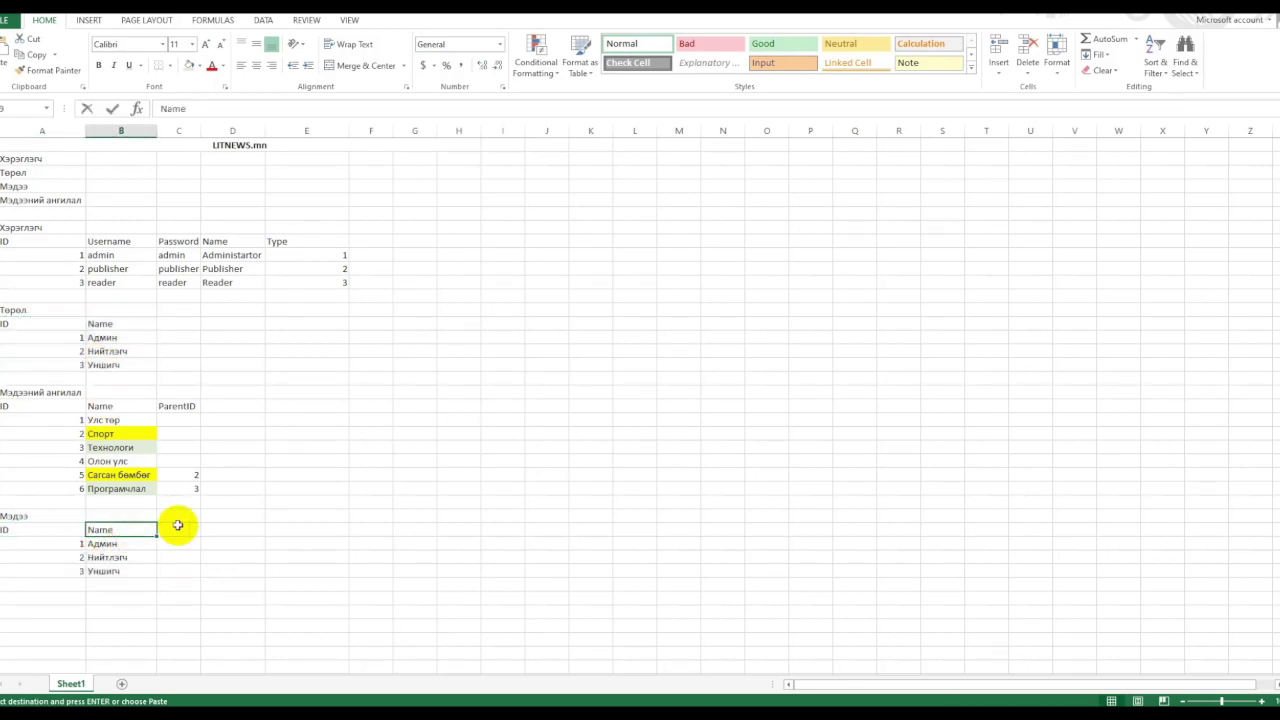
type("Эшэ")
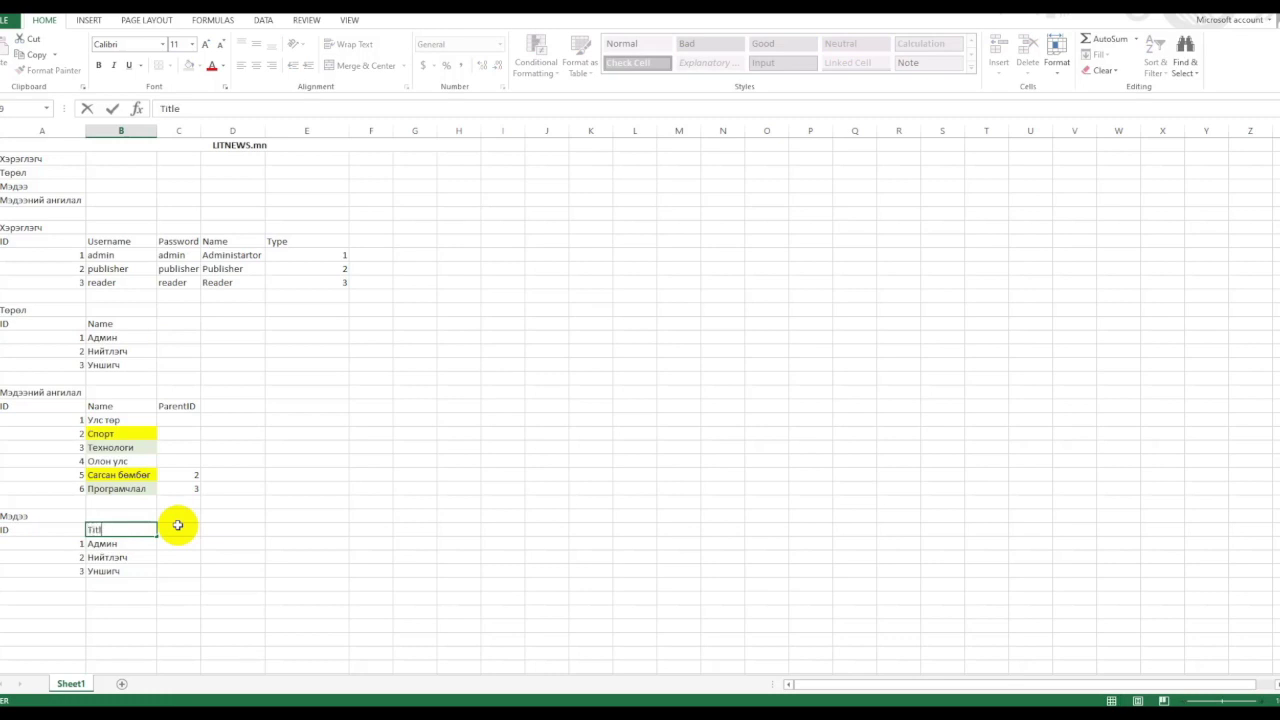
left_click(178, 526)
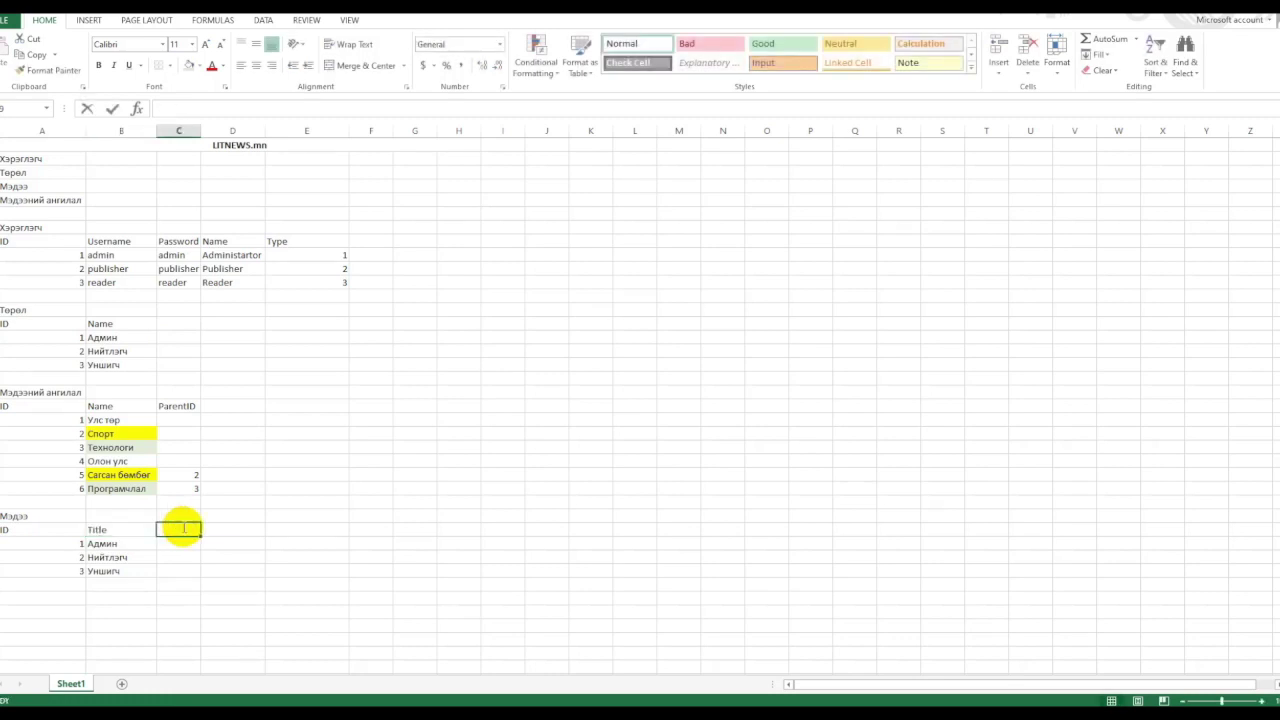
type("Shor")
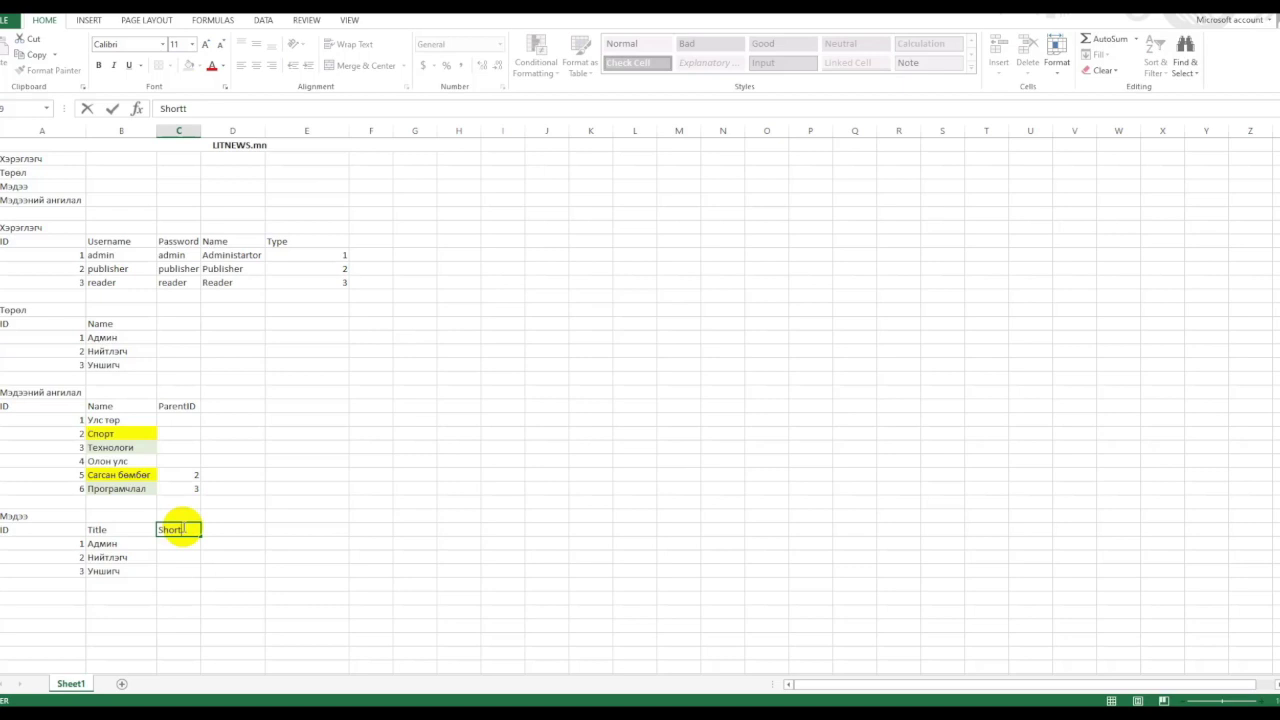
type("tdesc")
left_click(460, 268)
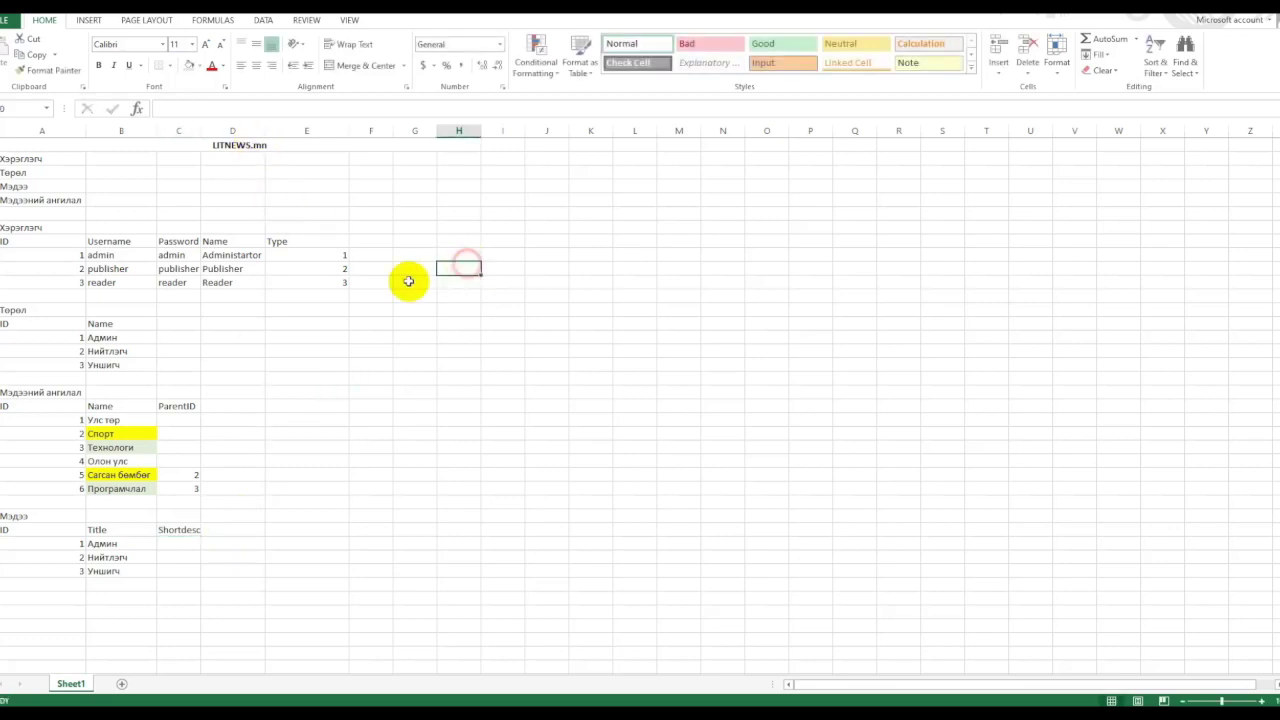
left_click_drag(201, 131, 226, 150)
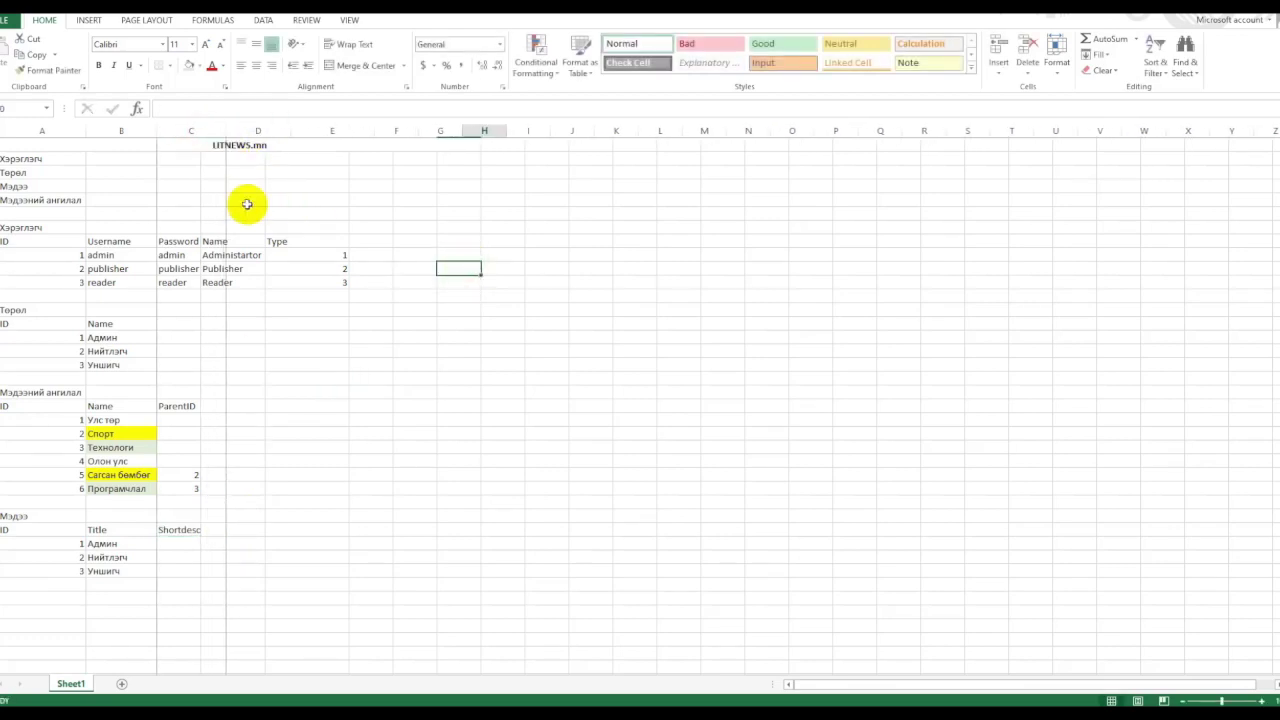
Add a longdesc header in D38 after Shortdesc.
left_click(263, 530)
type("longdesc")
left_click(351, 506)
left_click(186, 529)
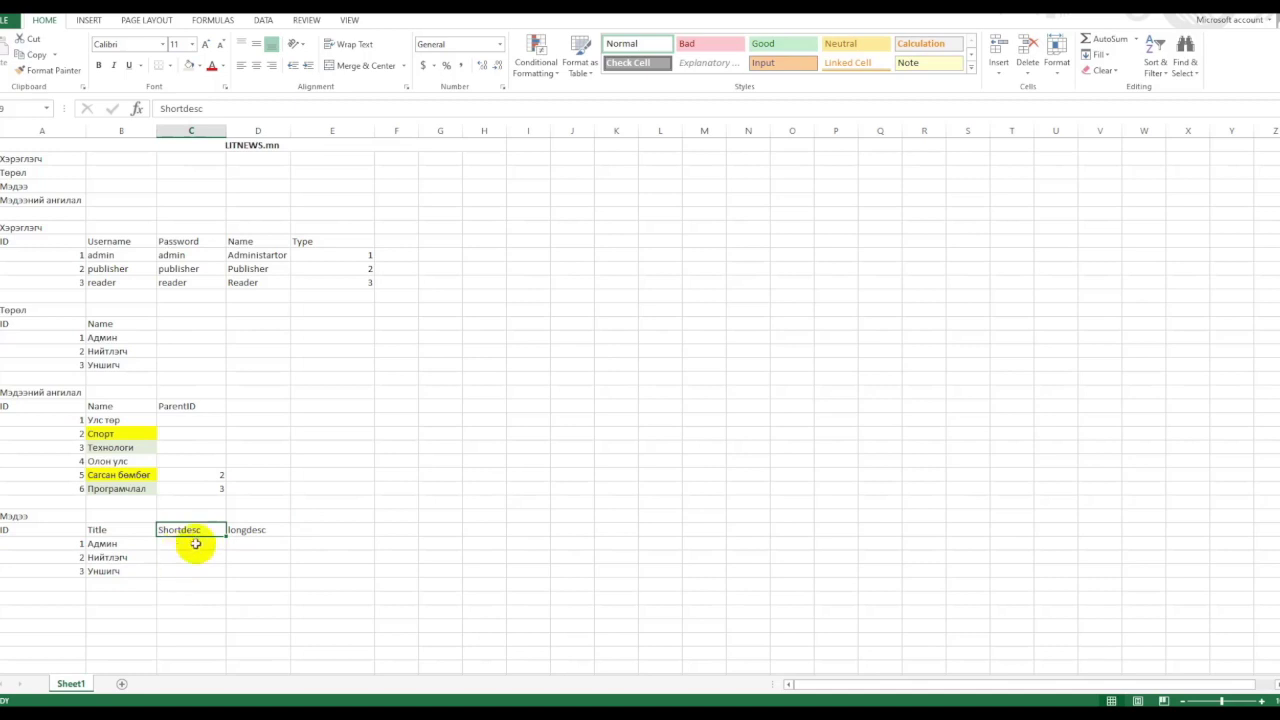
left_click(258, 531)
left_click(260, 547)
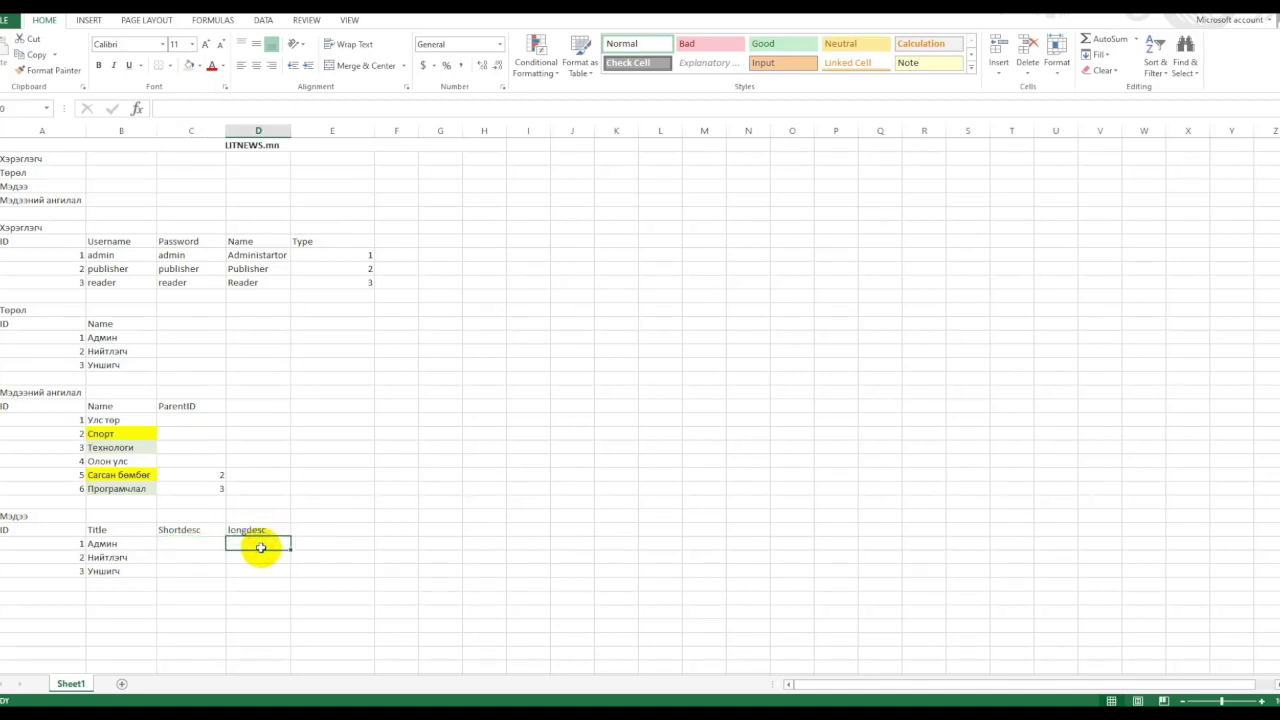
Add userID, PDate and Views headers in E38 through G38.
left_click(324, 532)
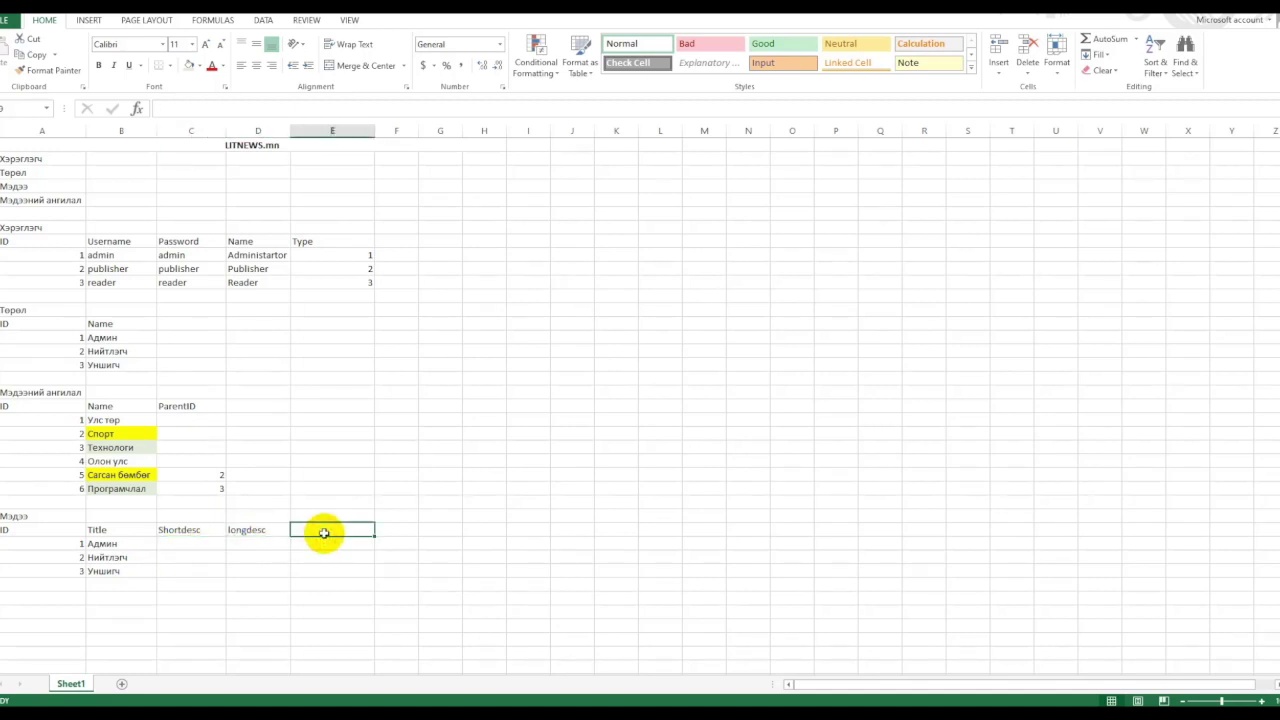
type("userID")
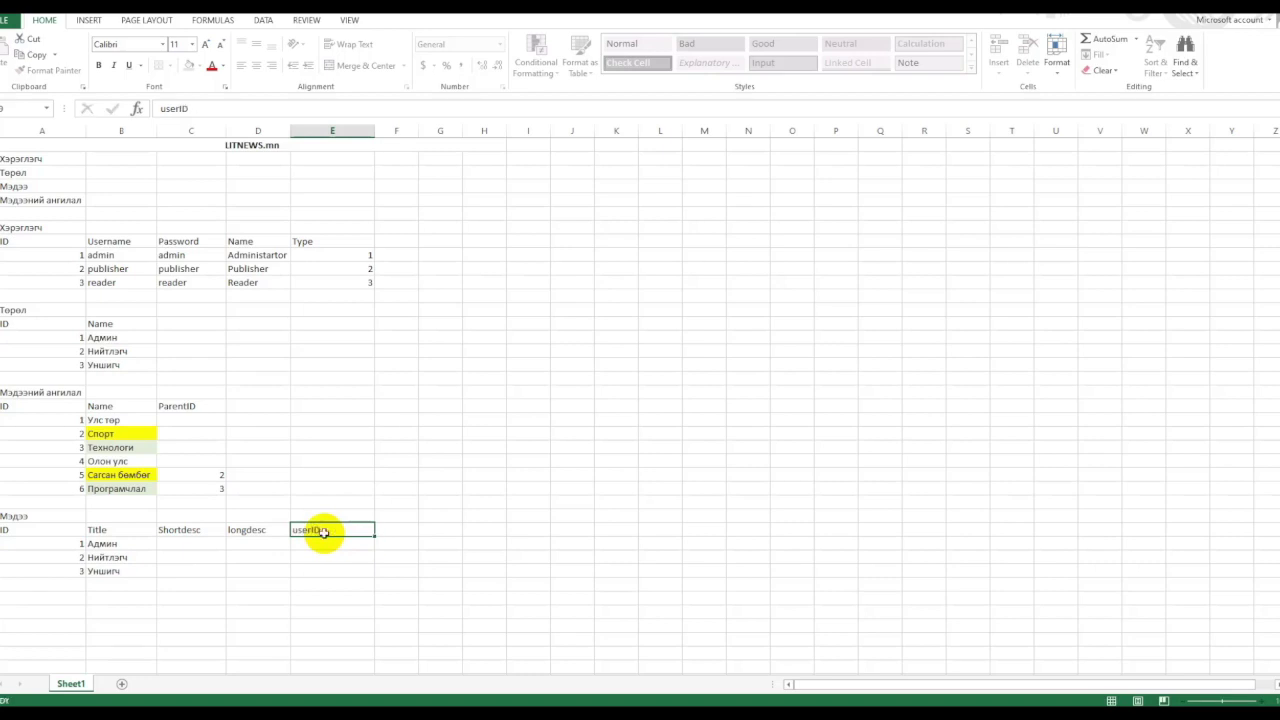
key("Return")
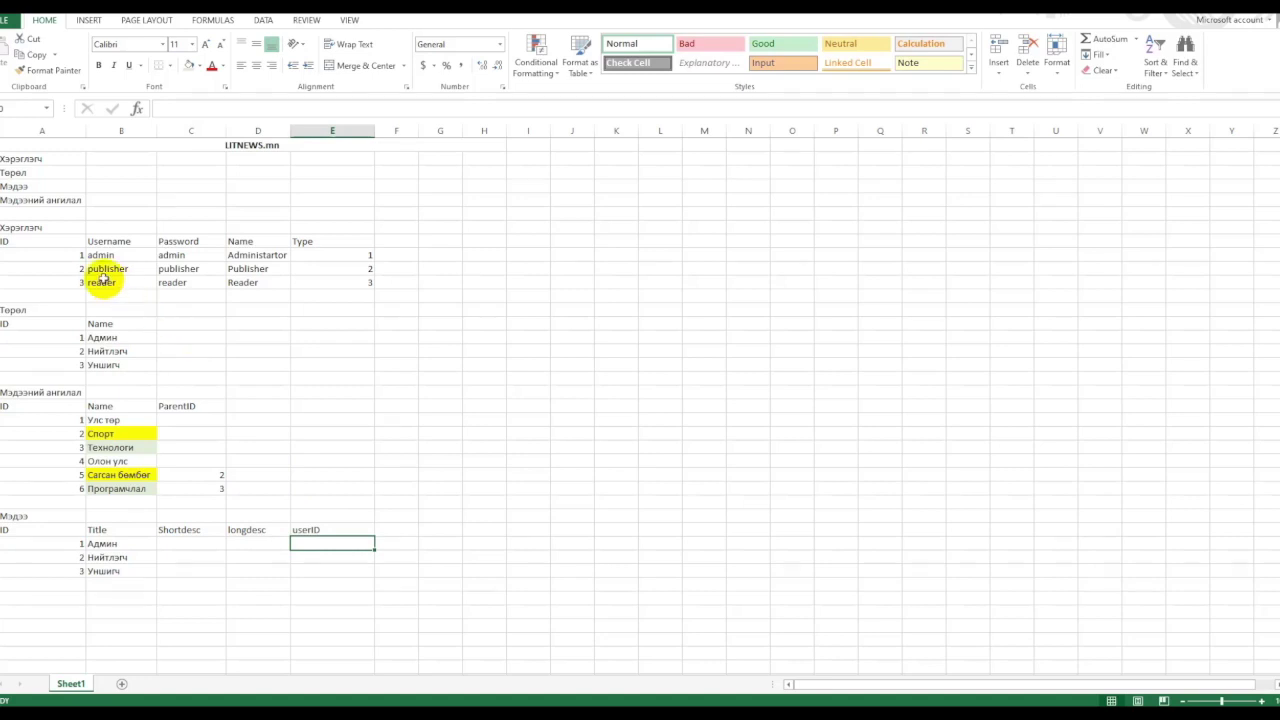
left_click(410, 530)
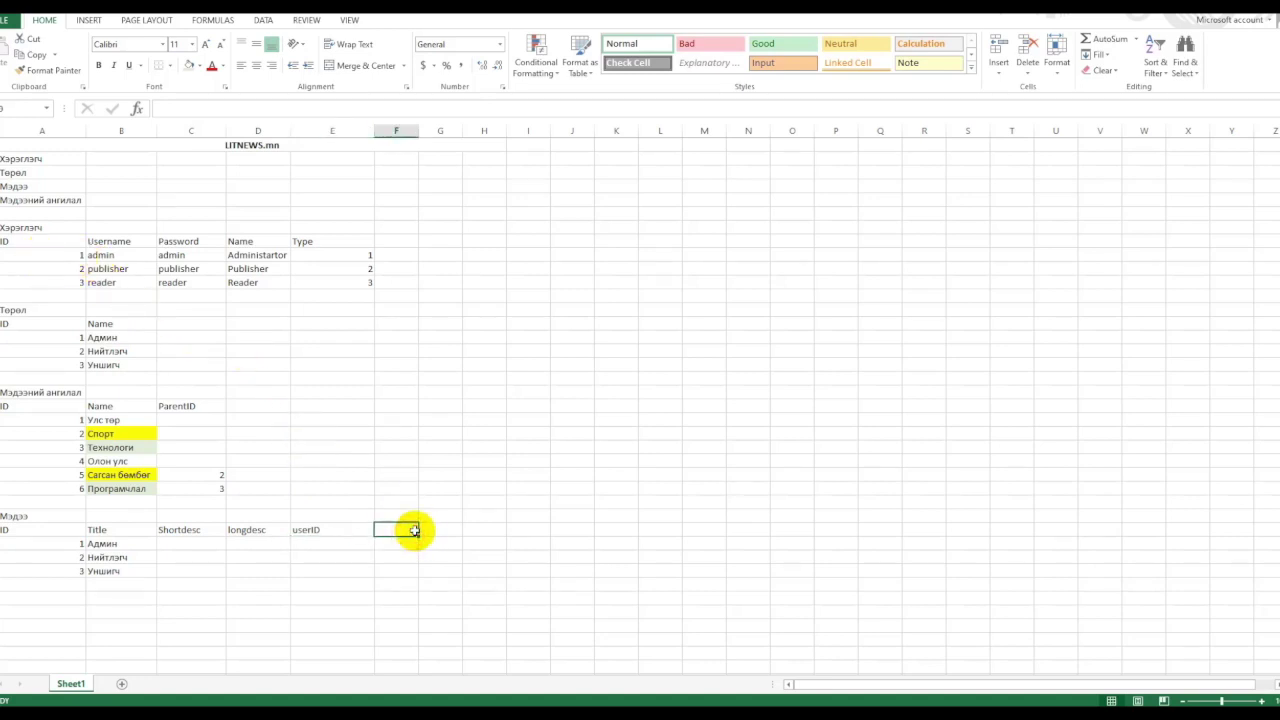
type("PD")
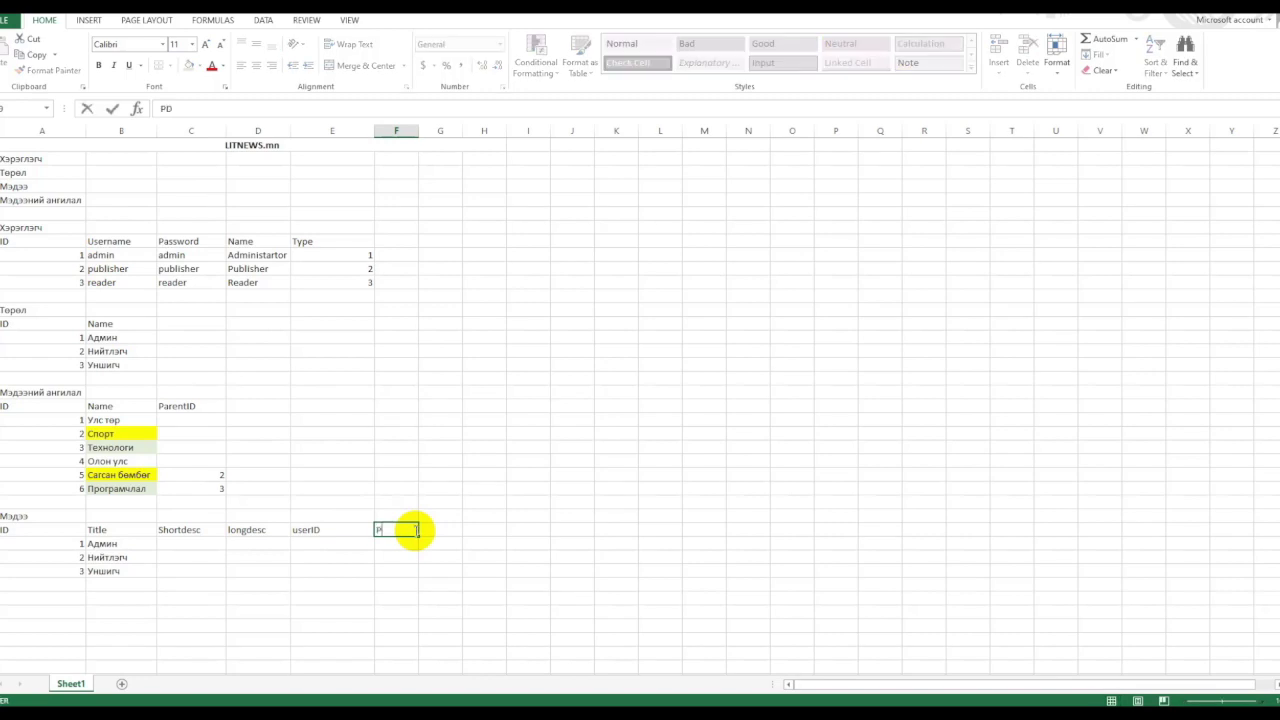
type("ate")
key("Return")
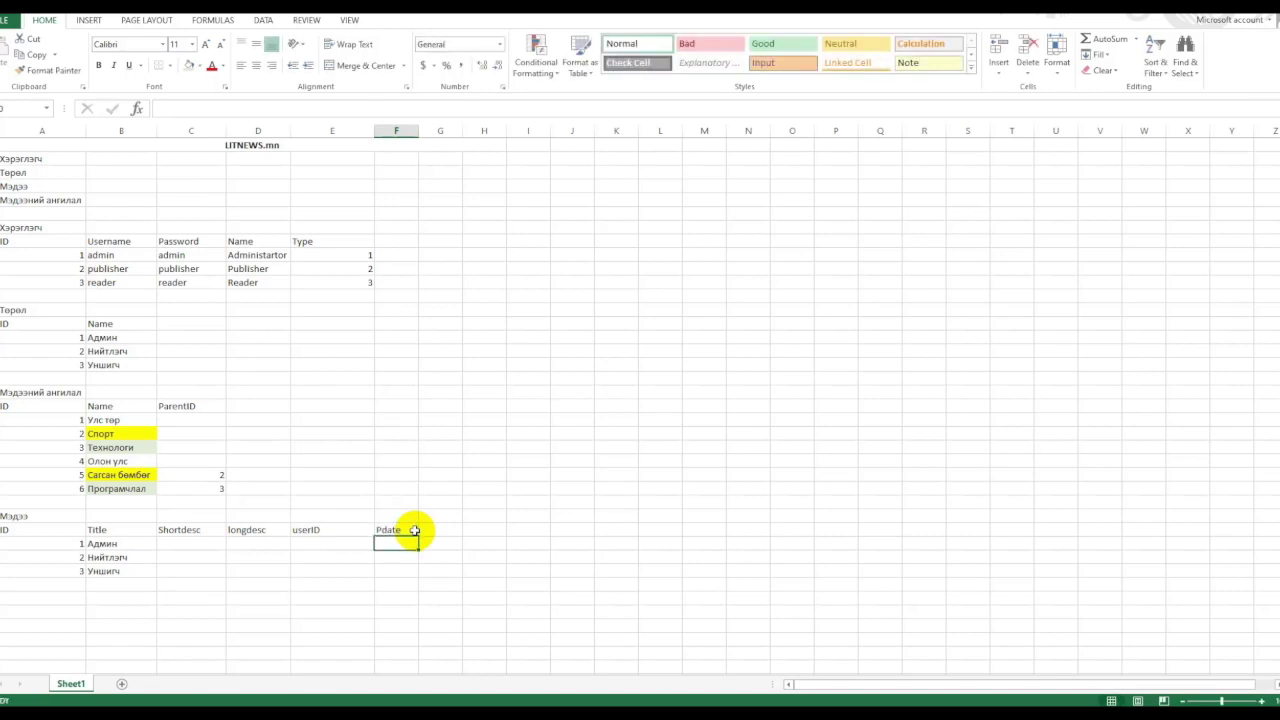
left_click(450, 535)
type("V")
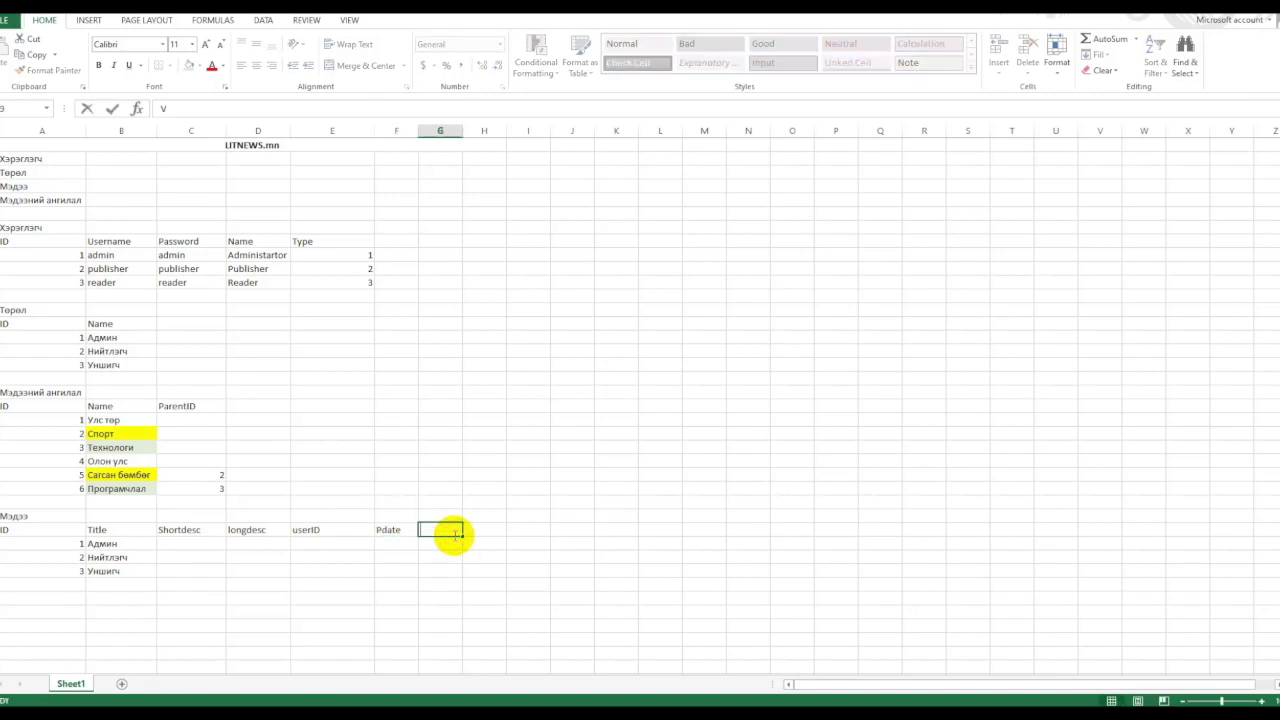
type("iews")
left_click(466, 546)
left_click(447, 530)
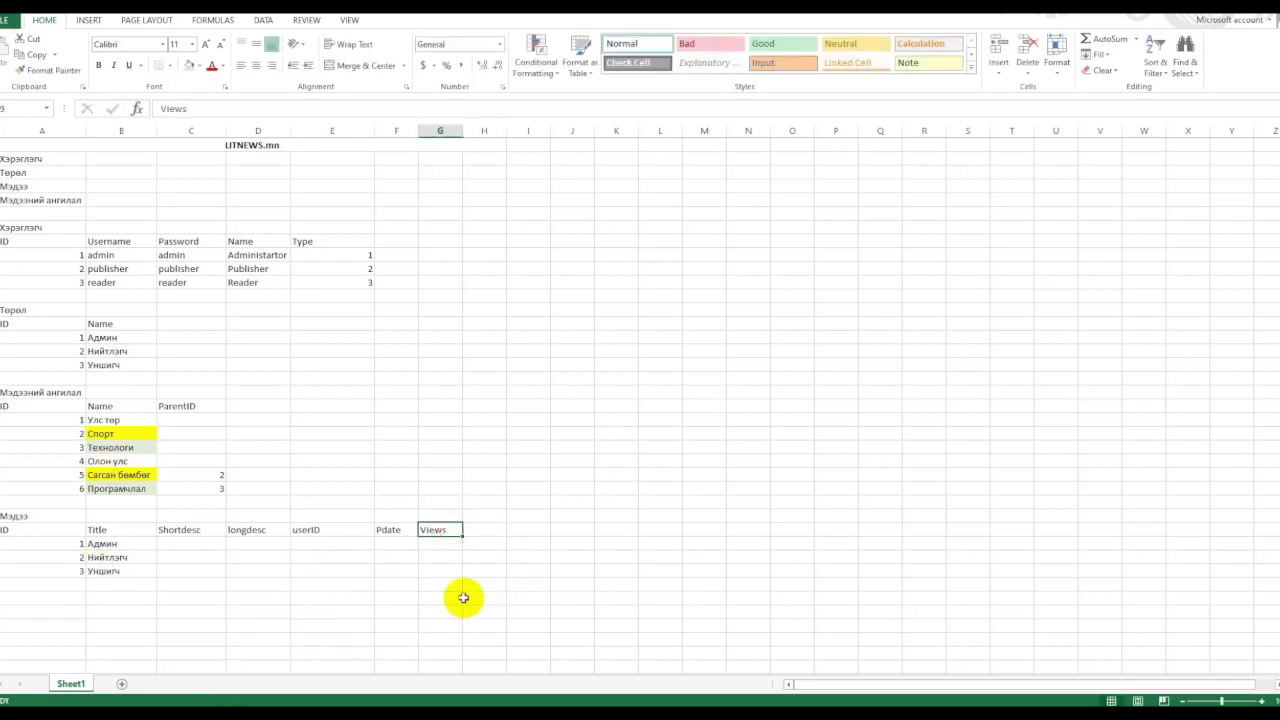
left_click_drag(114, 545, 106, 569)
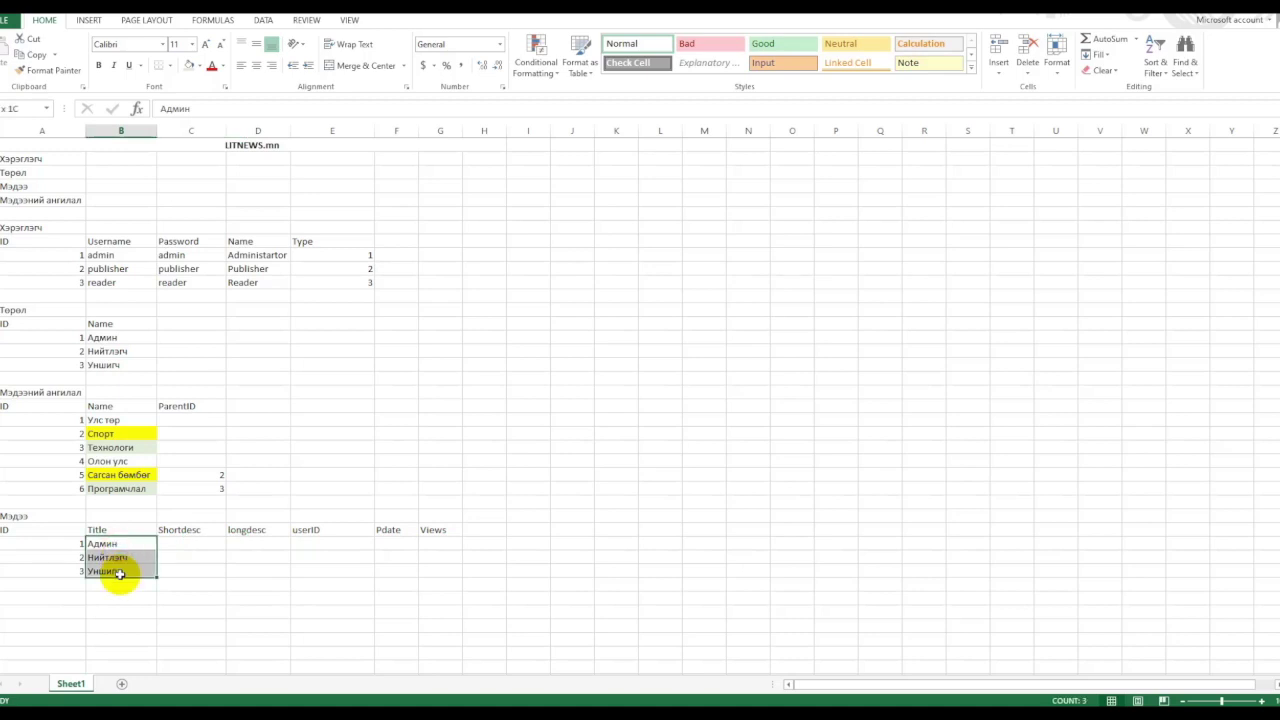
key("Delete")
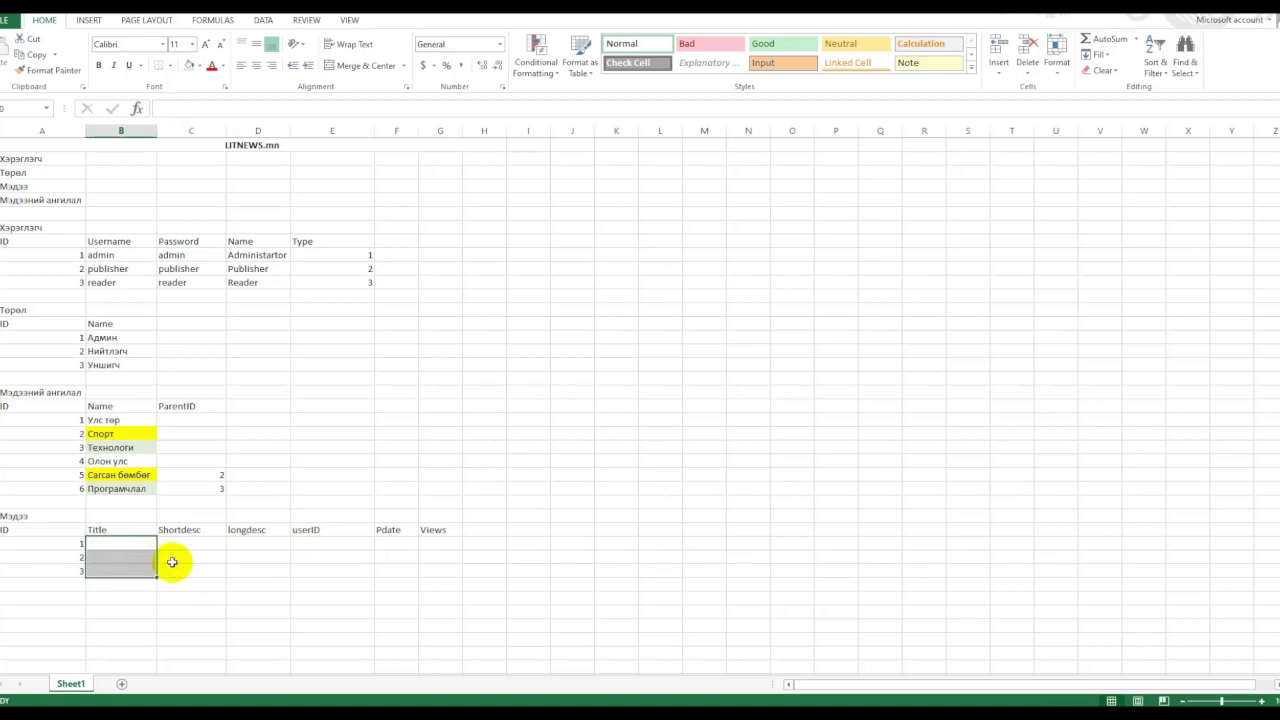
left_click(262, 557)
left_click(445, 552)
left_click_drag(20, 529, 461, 572)
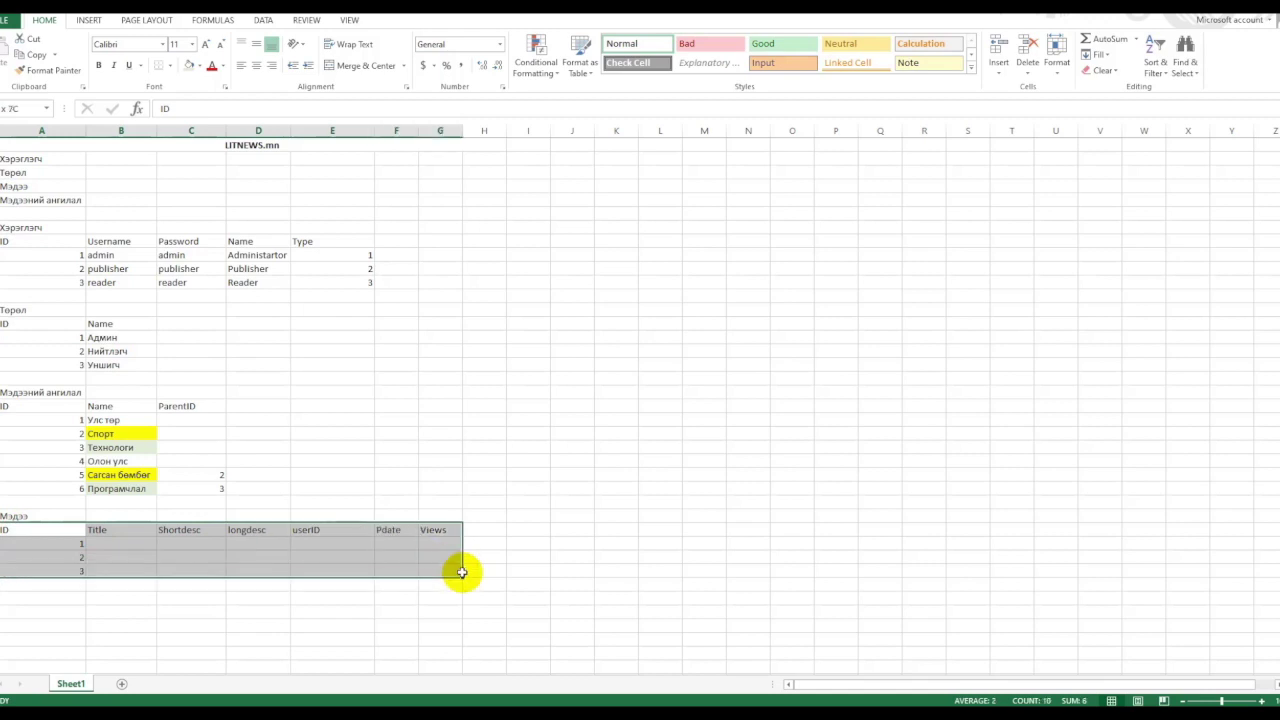
left_click(514, 529)
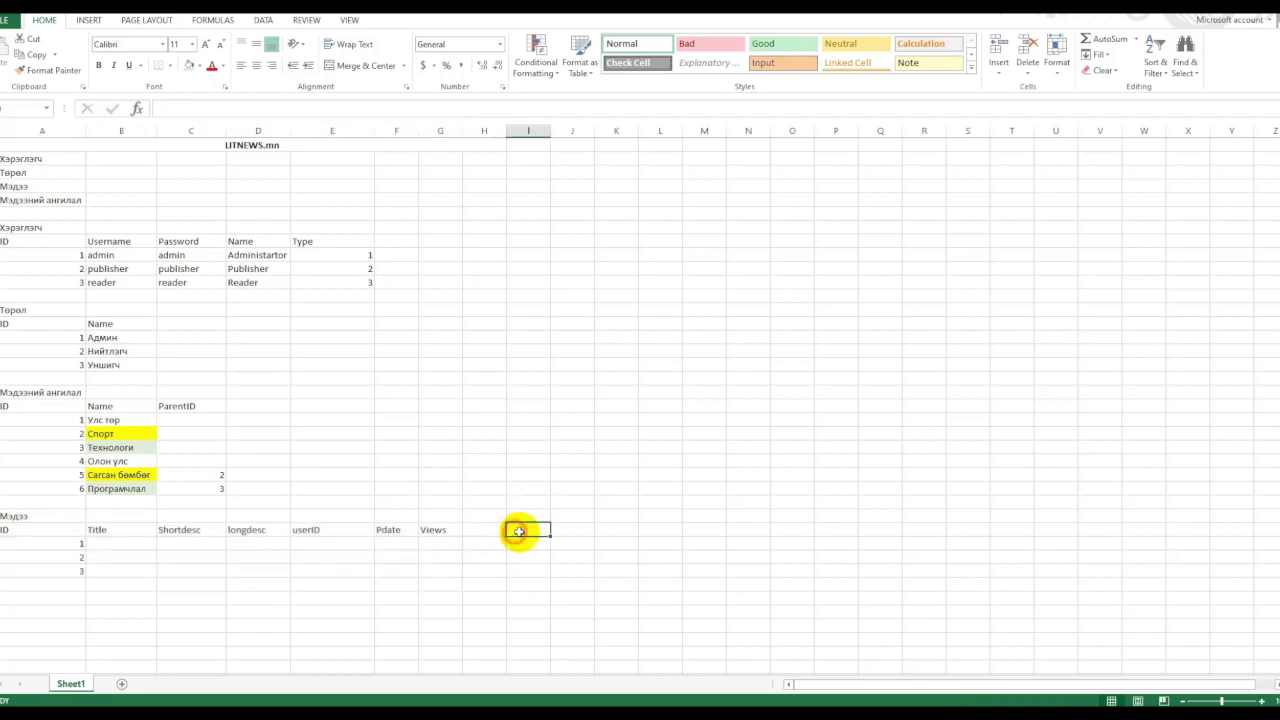
left_click(21, 147)
left_click_drag(21, 147, 465, 569)
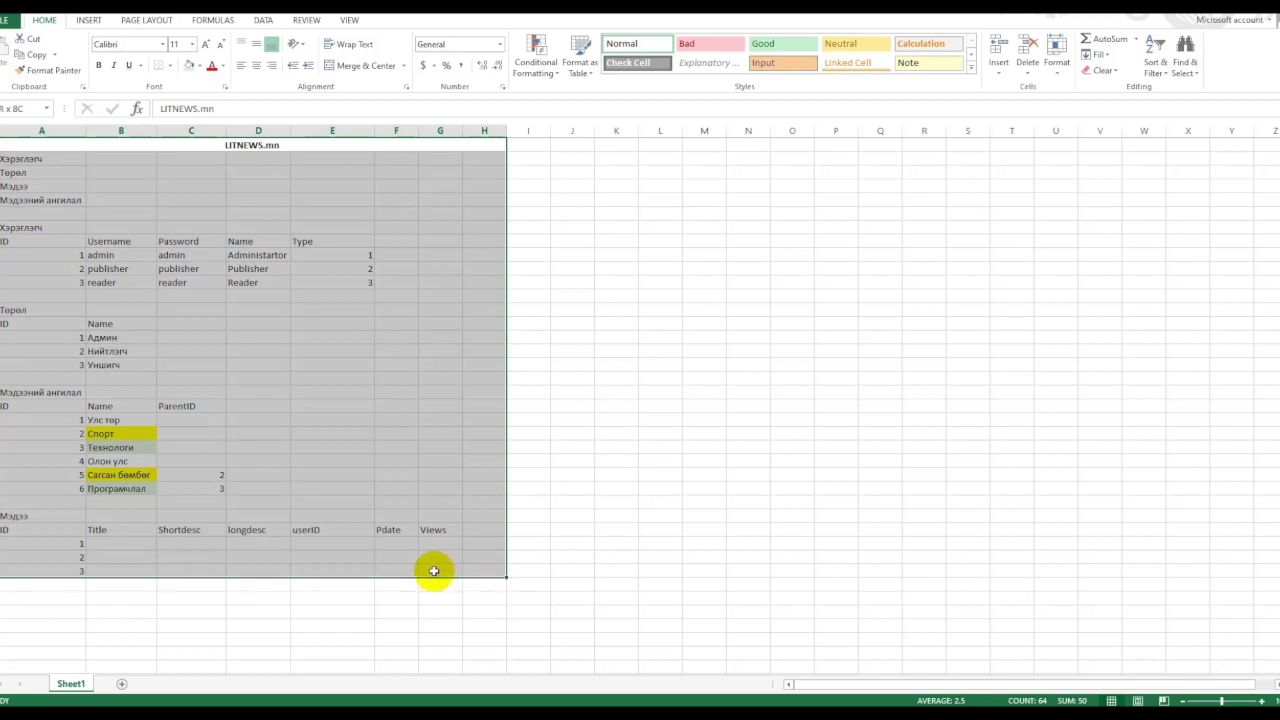
left_click(614, 569)
left_click(478, 568)
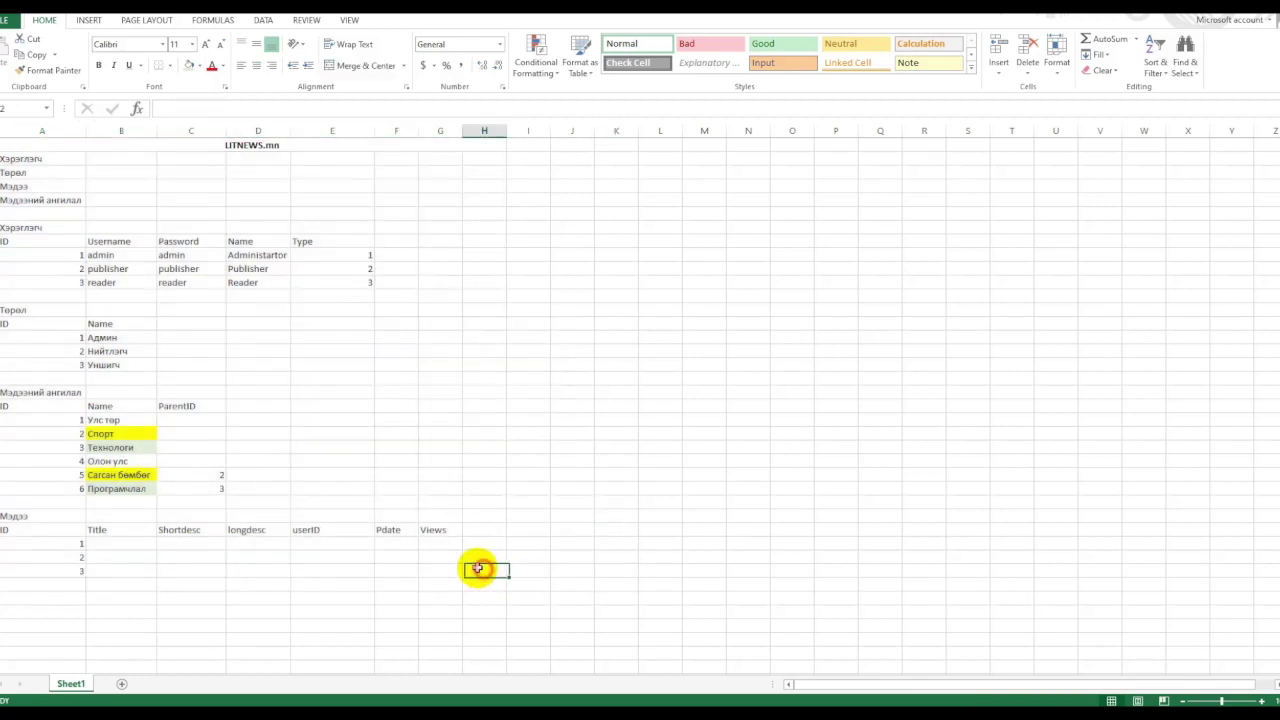
left_click_drag(434, 571, 163, 87)
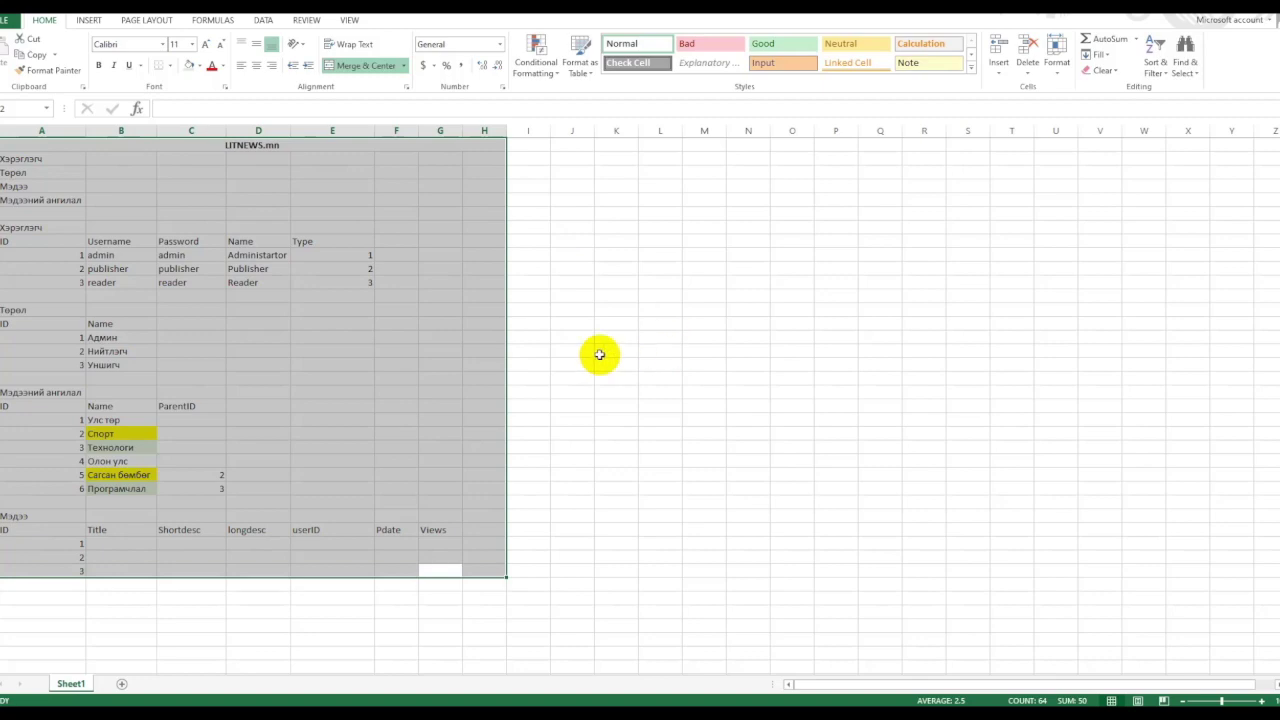
left_click(583, 474)
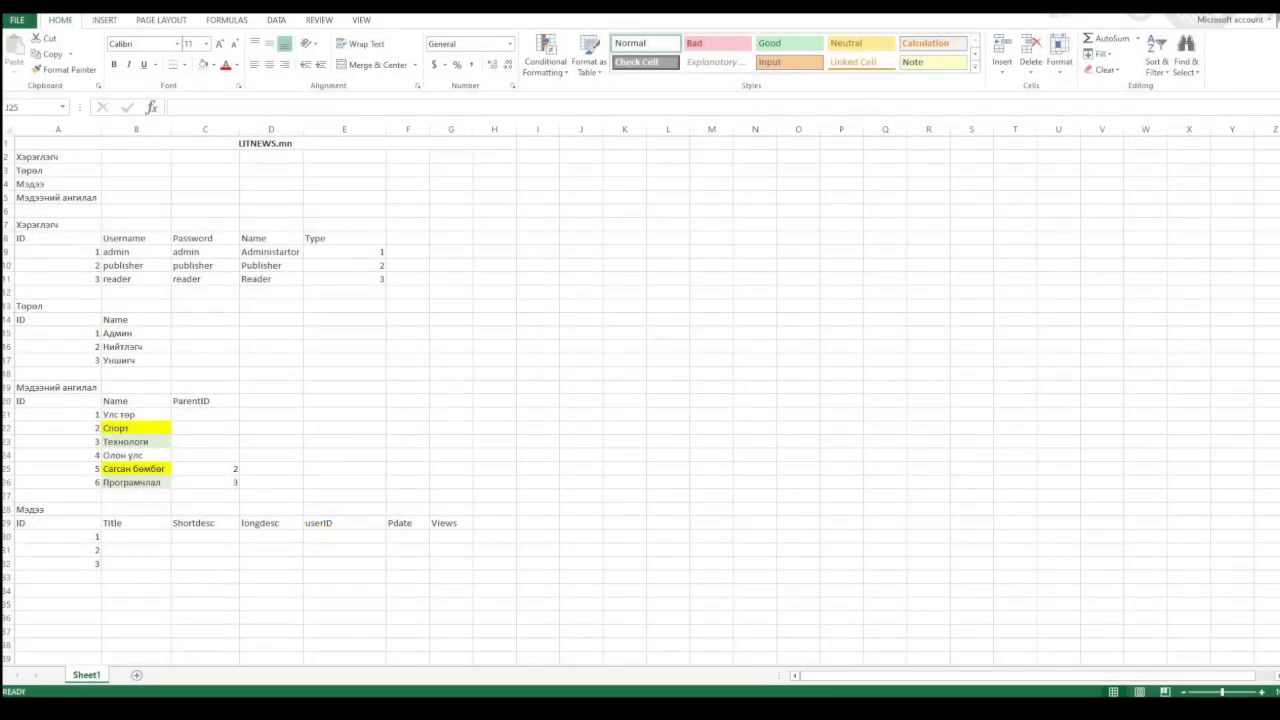
left_click(181, 647)
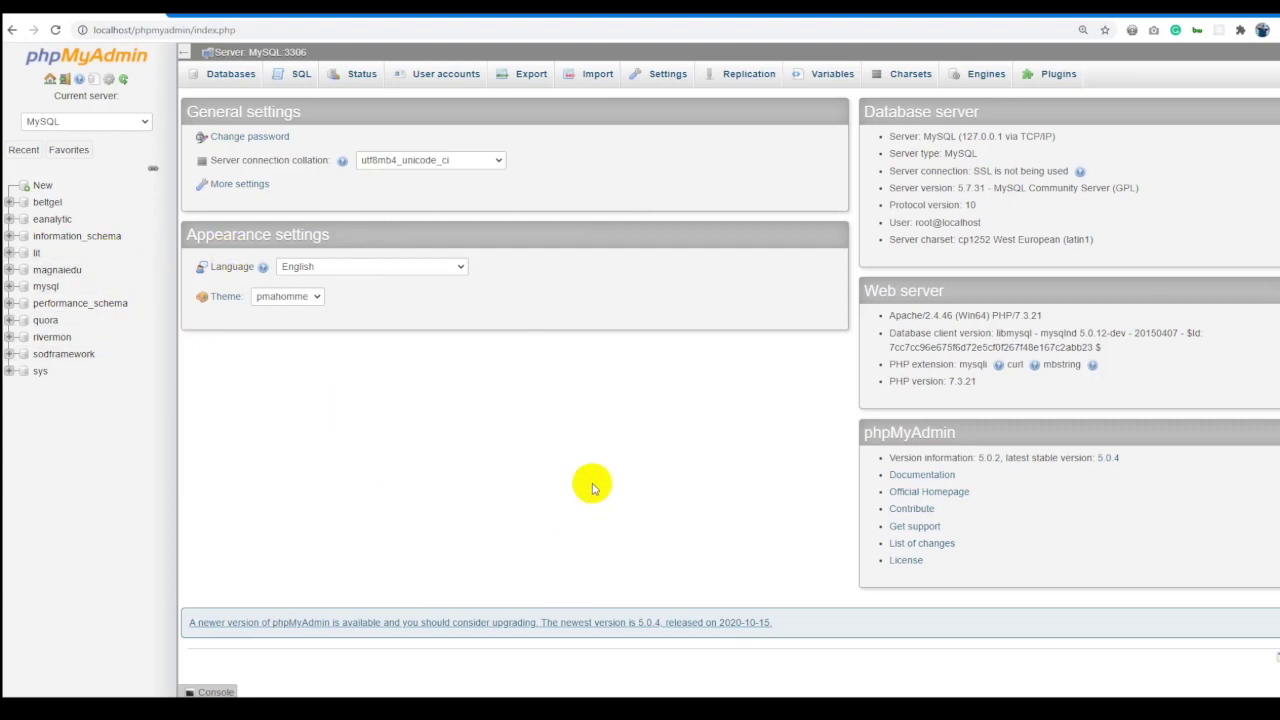
Review the table names in A2:A5 and the layouts from row 7, then return to phpMyAdmin.
key("alt+Tab")
left_click_drag(54, 158, 54, 194)
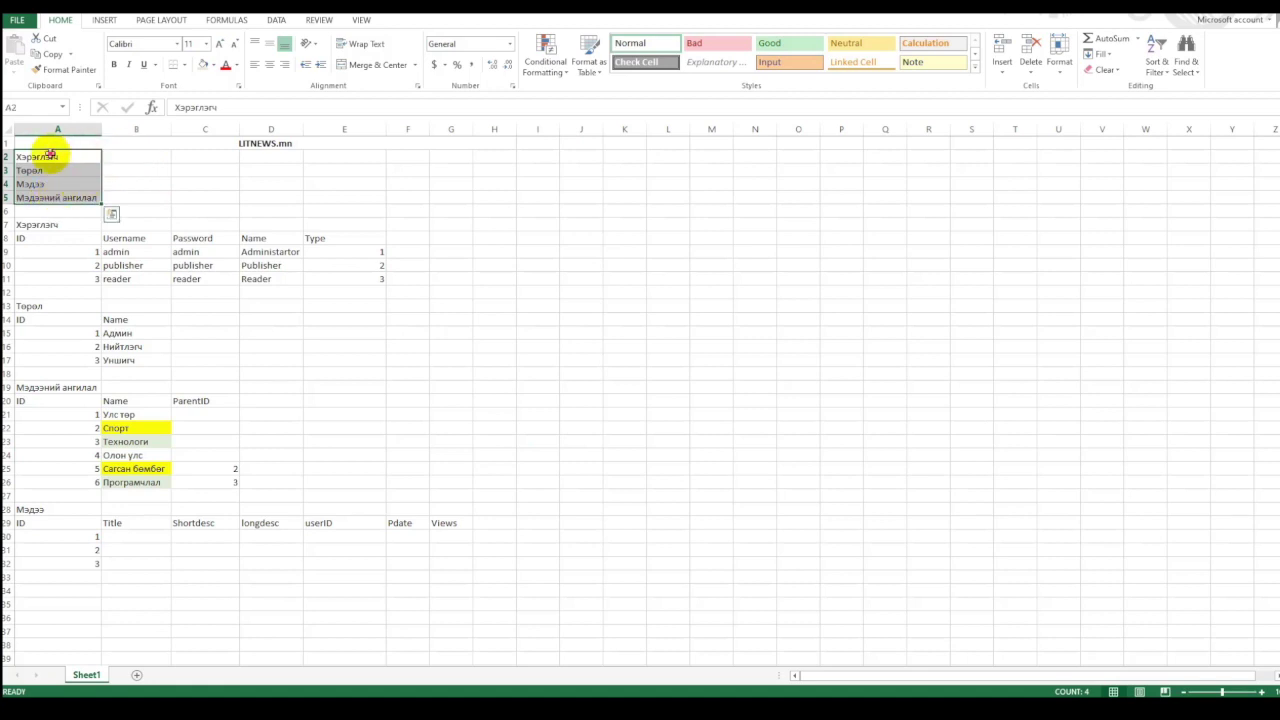
left_click_drag(30, 223, 587, 538)
left_click(587, 538)
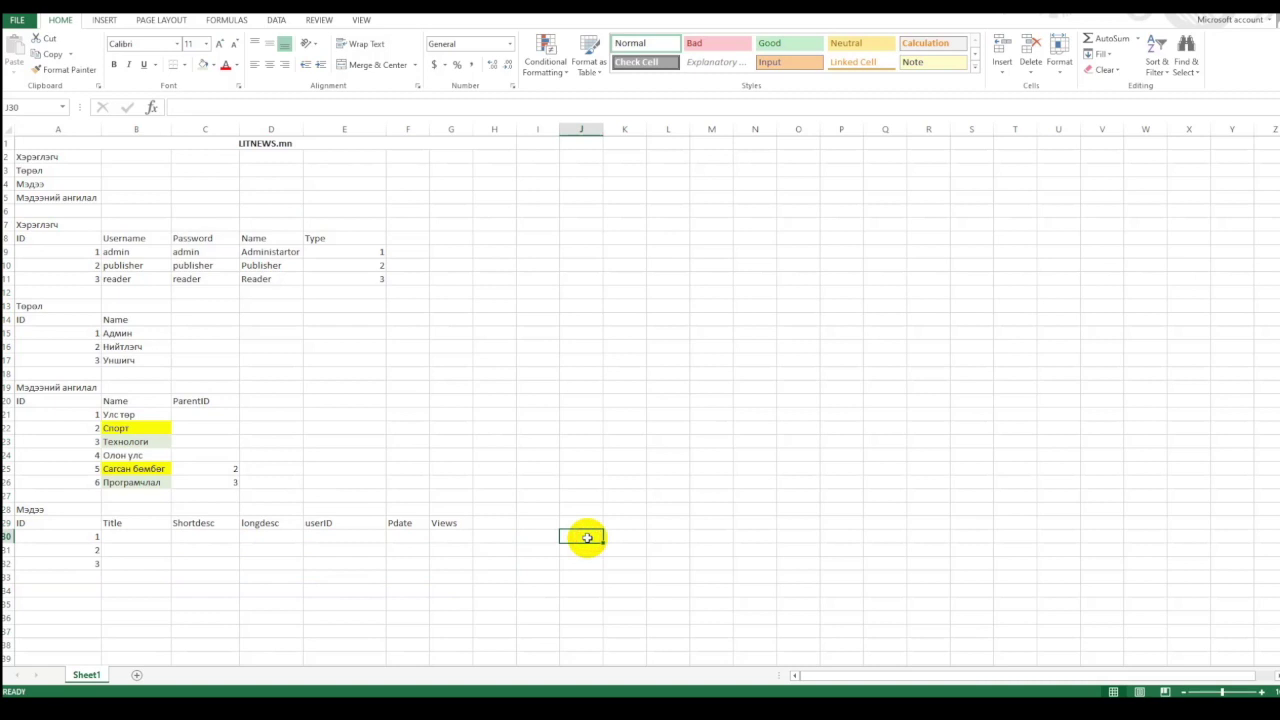
key("alt+Tab")
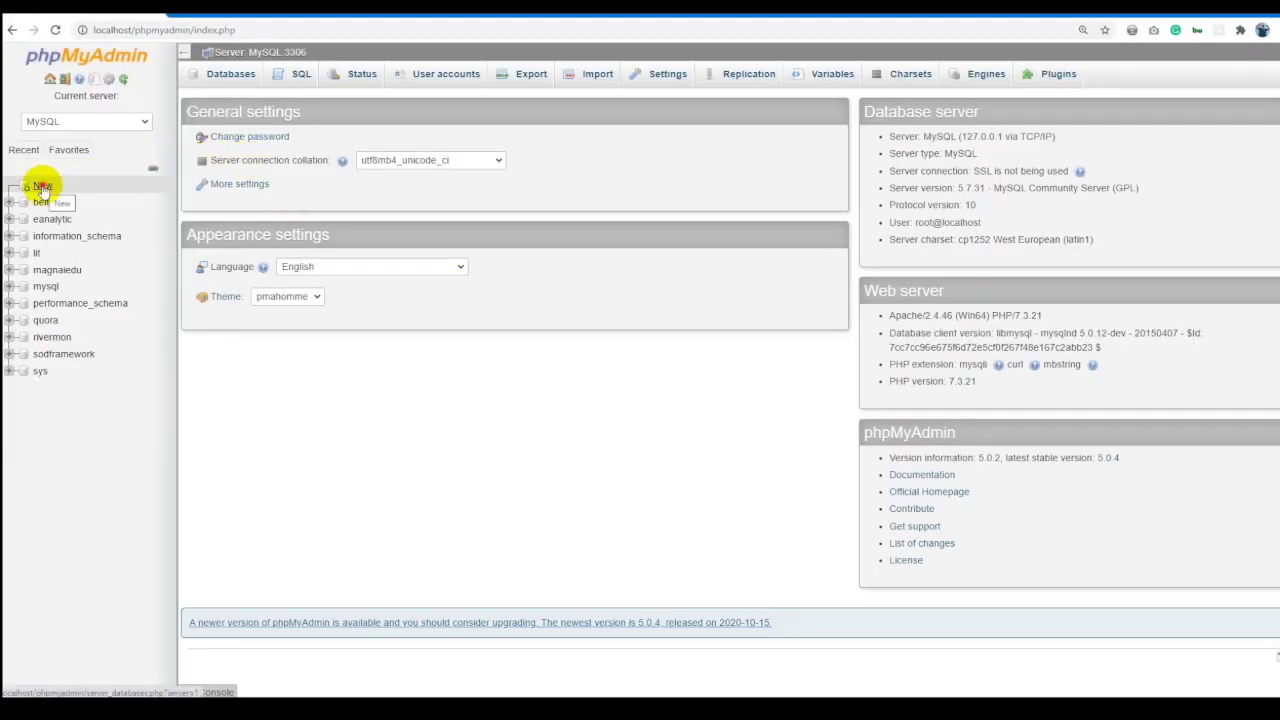
Create a database named 'litnews' with utf8_general_ci collation from the New page.
left_click(299, 75)
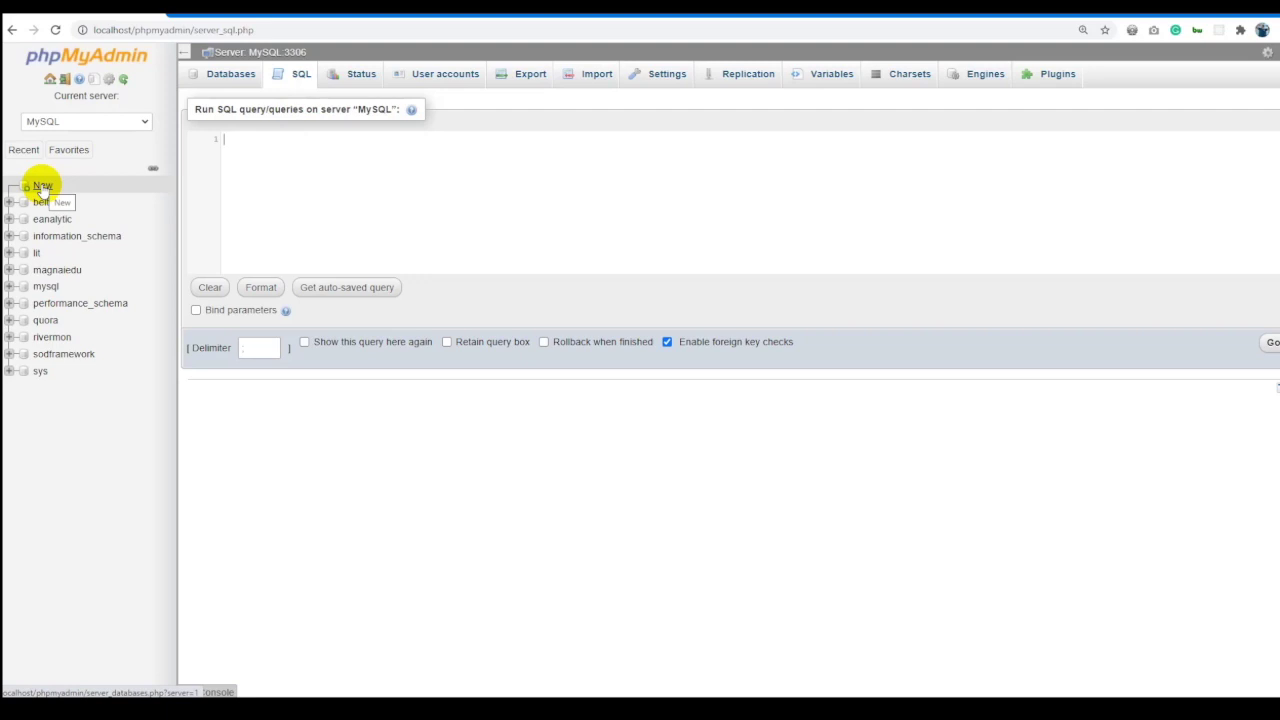
left_click(42, 186)
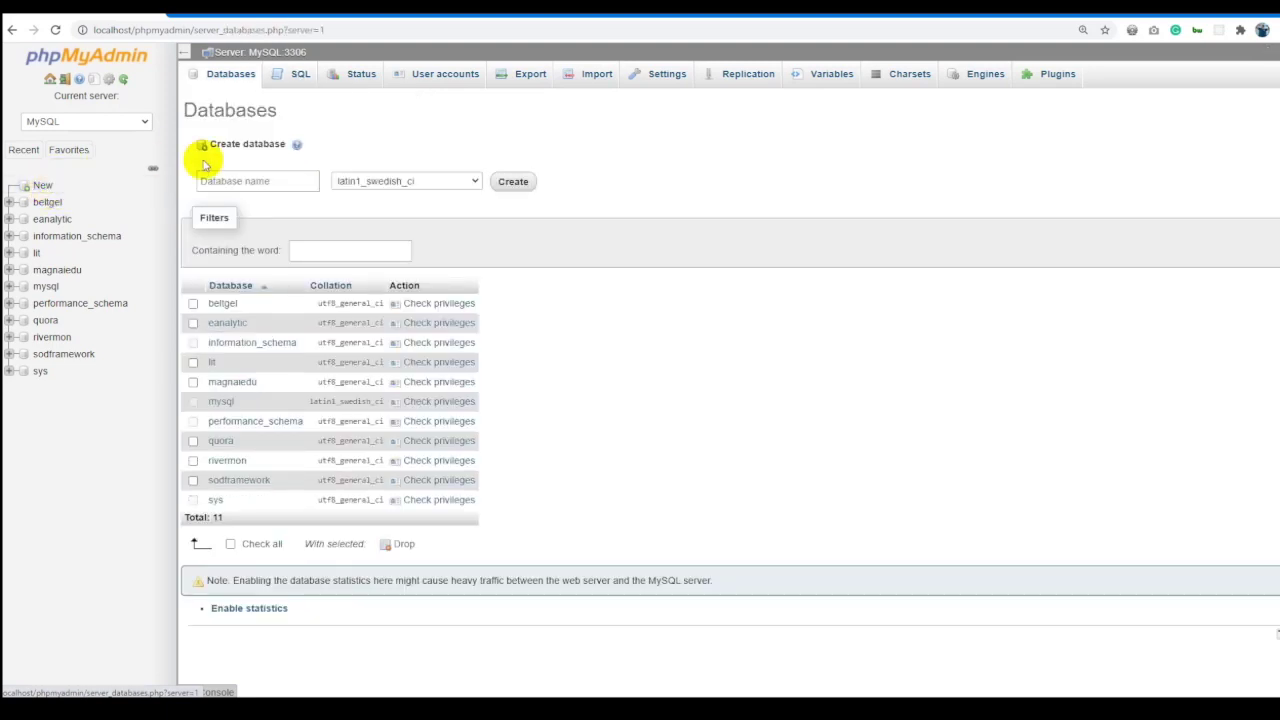
left_click(243, 178)
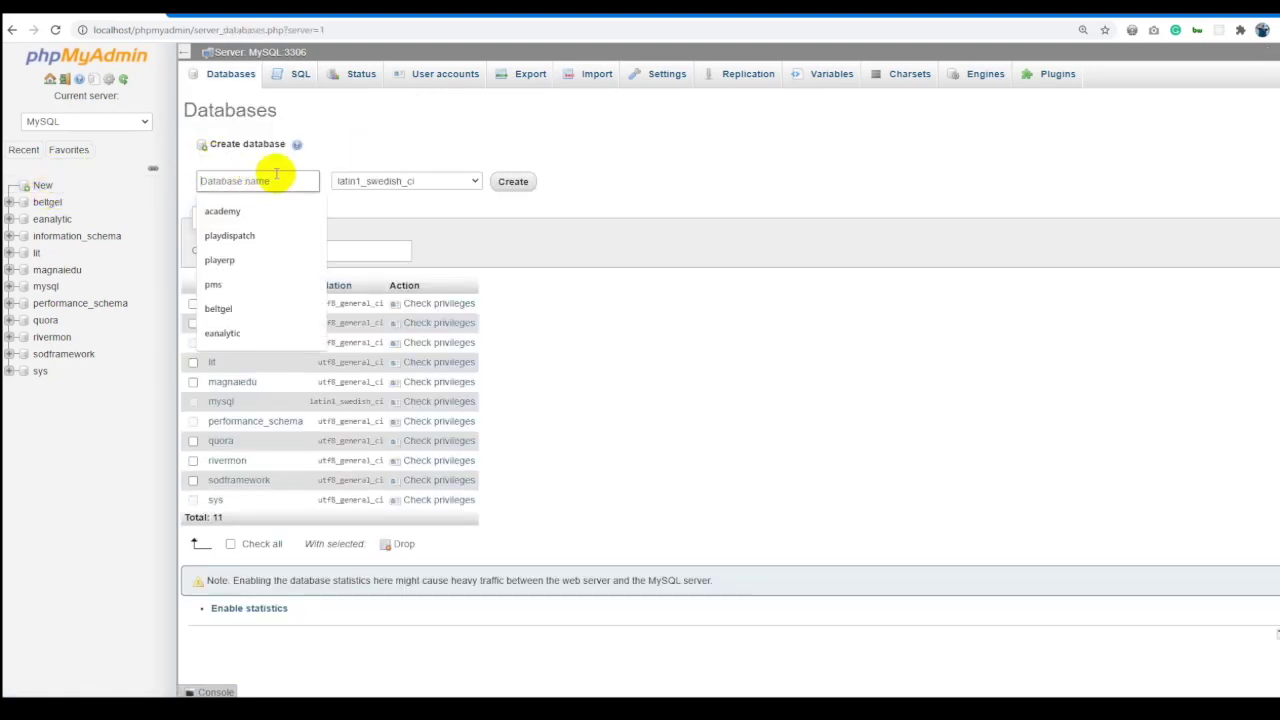
type("litnews")
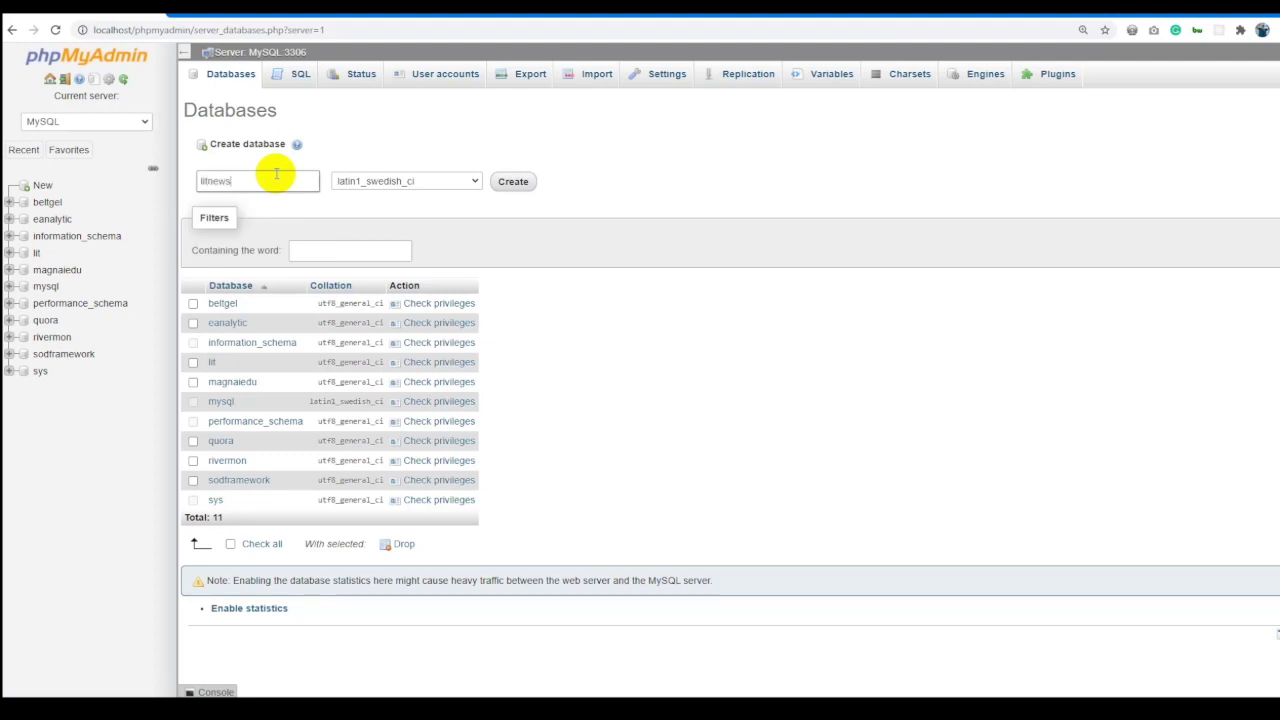
left_click(396, 183)
type("utf8_general")
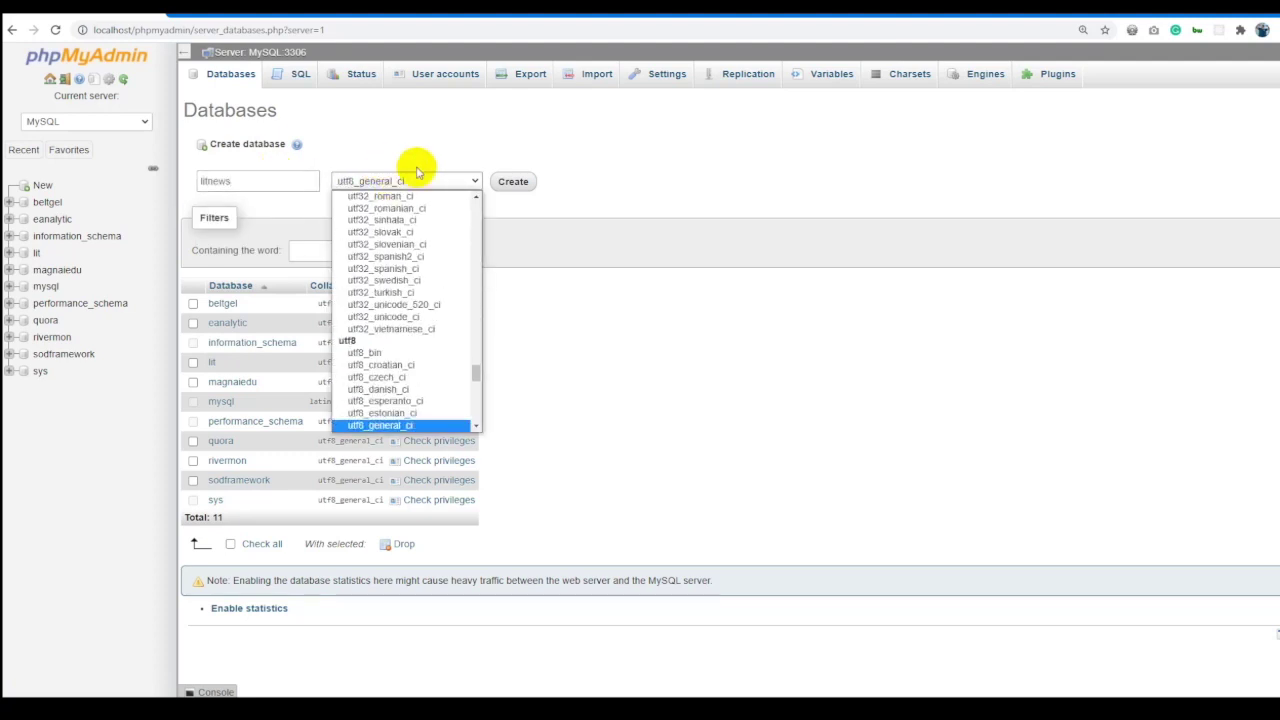
key("Return")
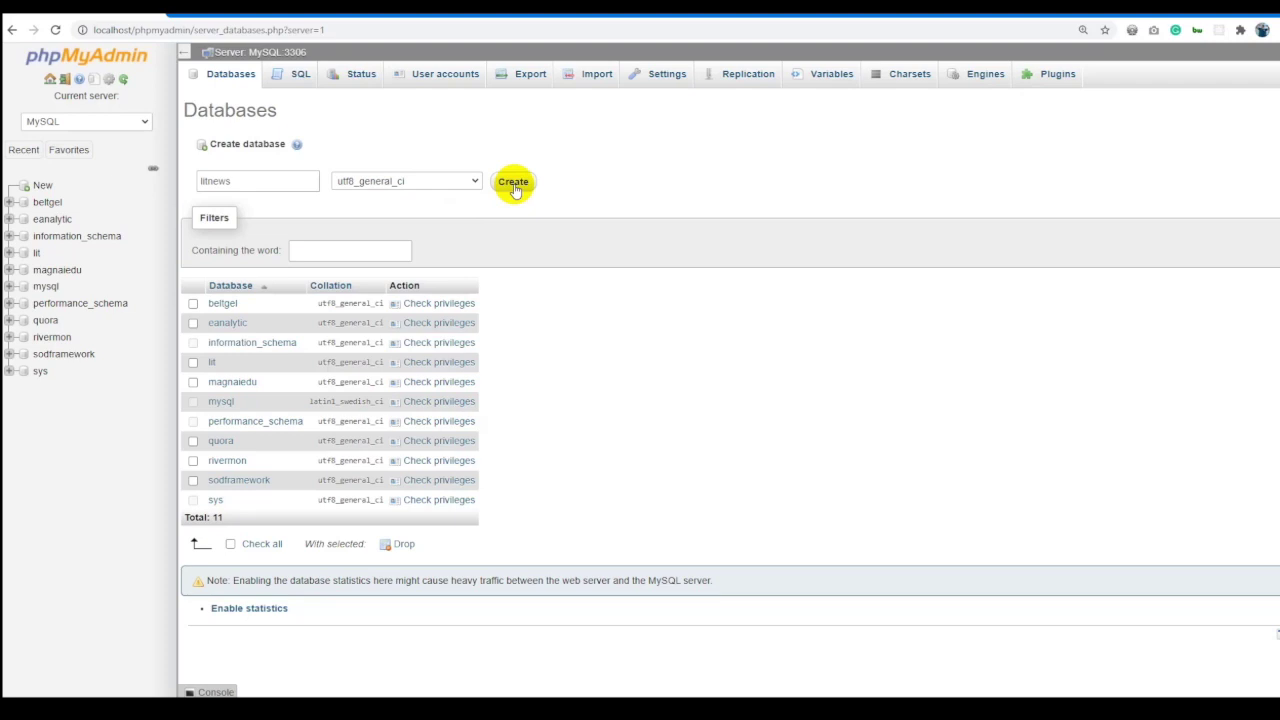
left_click(445, 182)
left_click(688, 232)
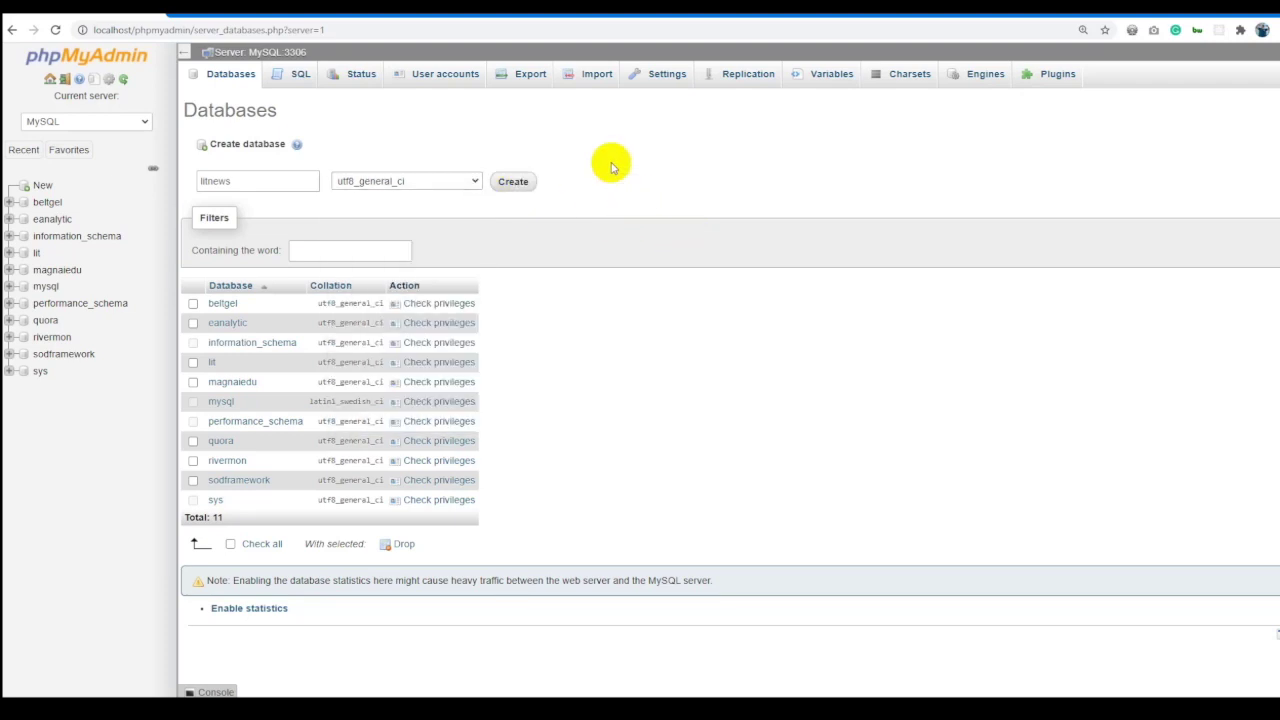
left_click(514, 182)
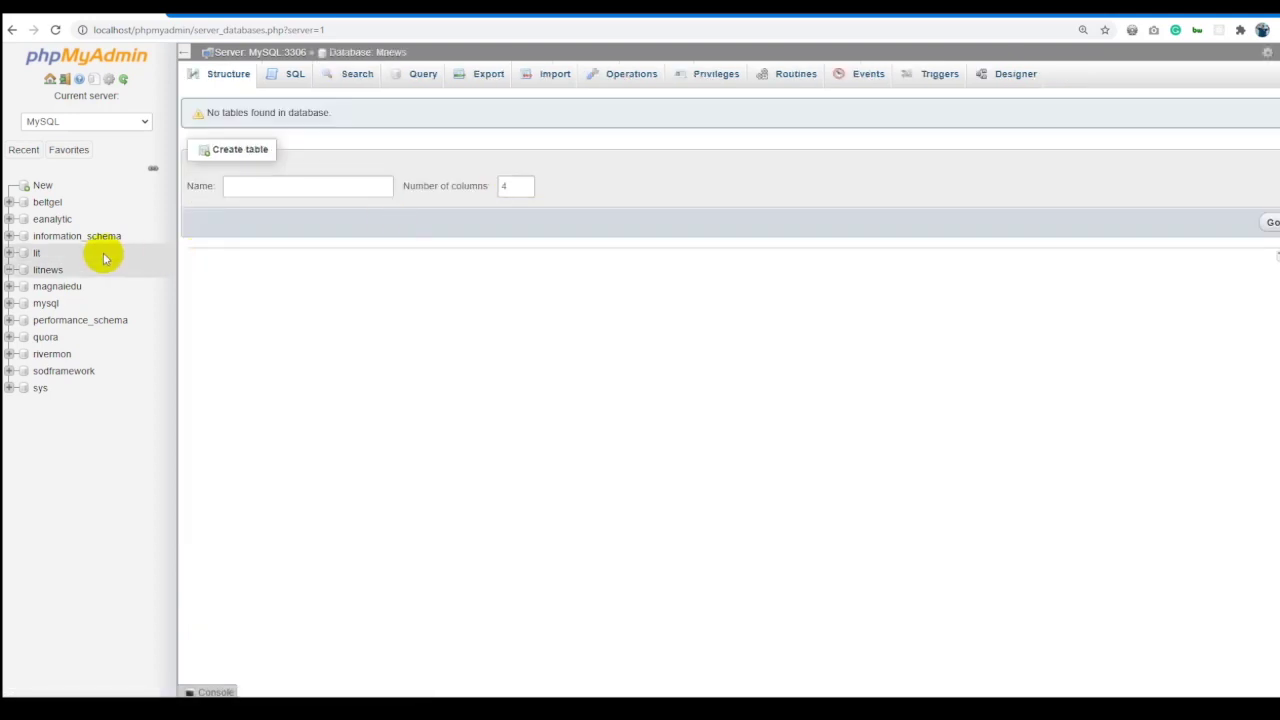
Open litnews, look through its Structure, SQL, Search and Query pages, ending on Export.
left_click(45, 271)
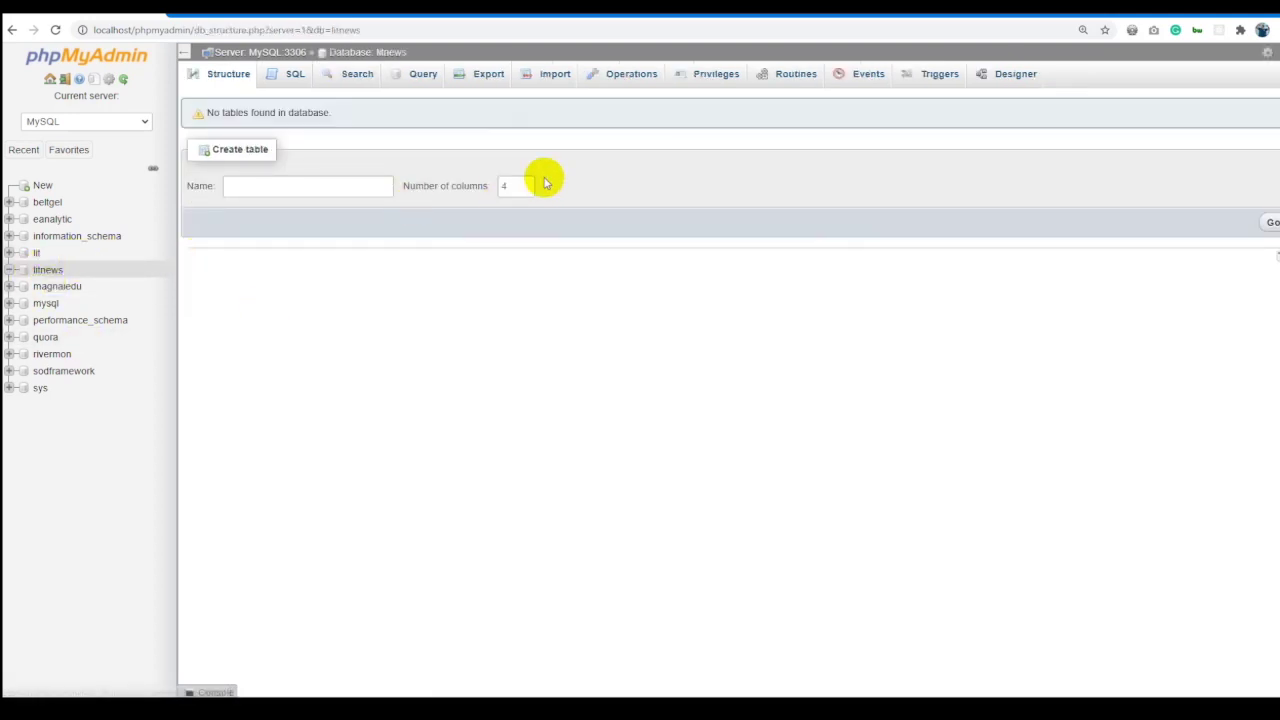
left_click_drag(363, 119, 205, 114)
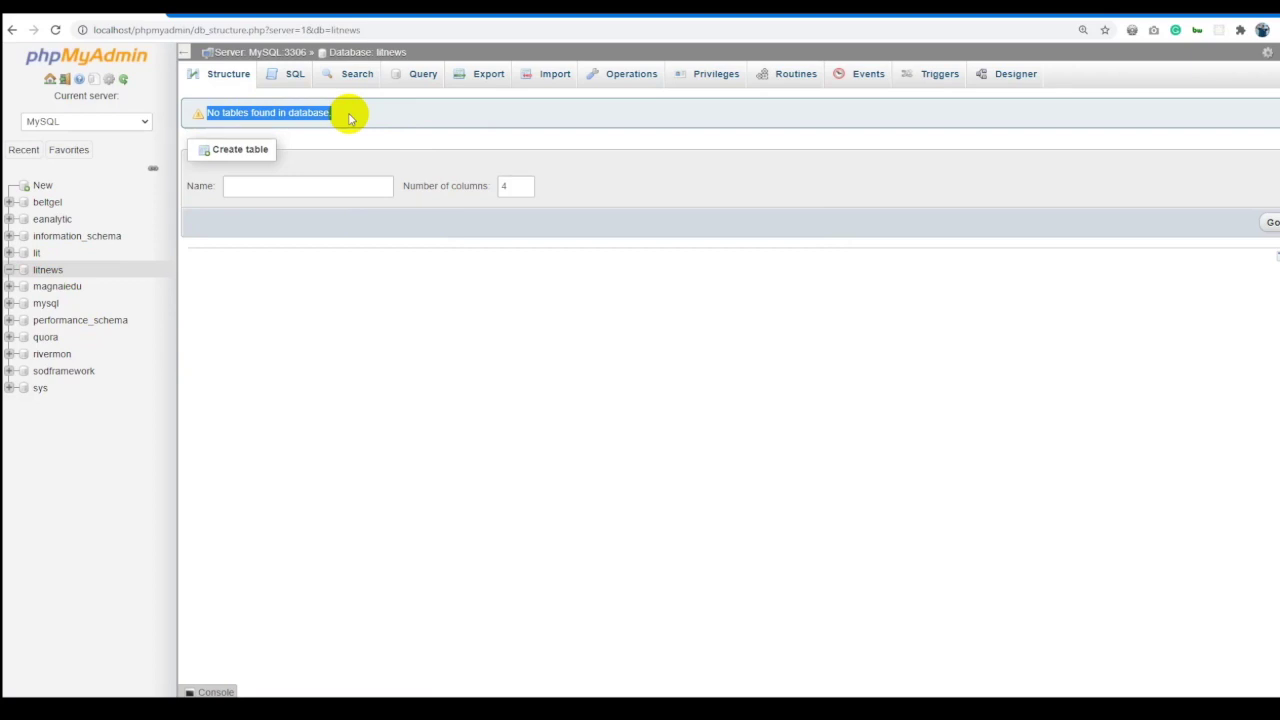
left_click(298, 84)
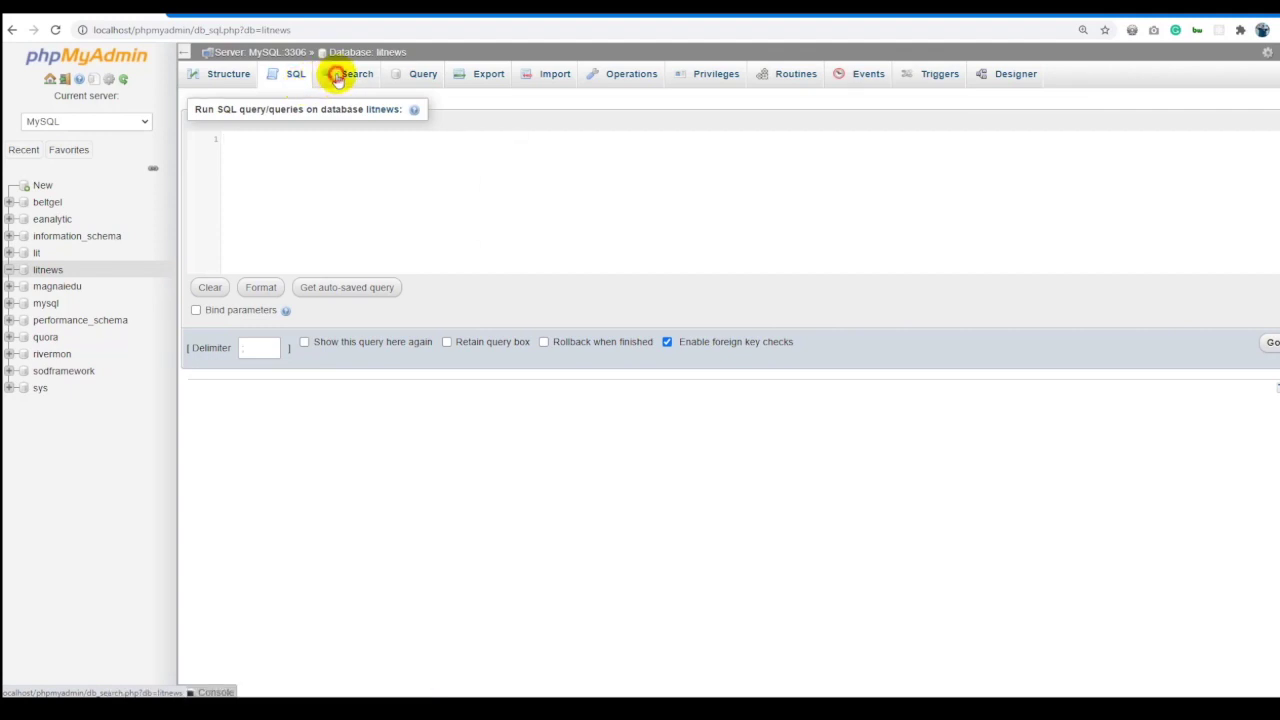
left_click(338, 80)
left_click(423, 78)
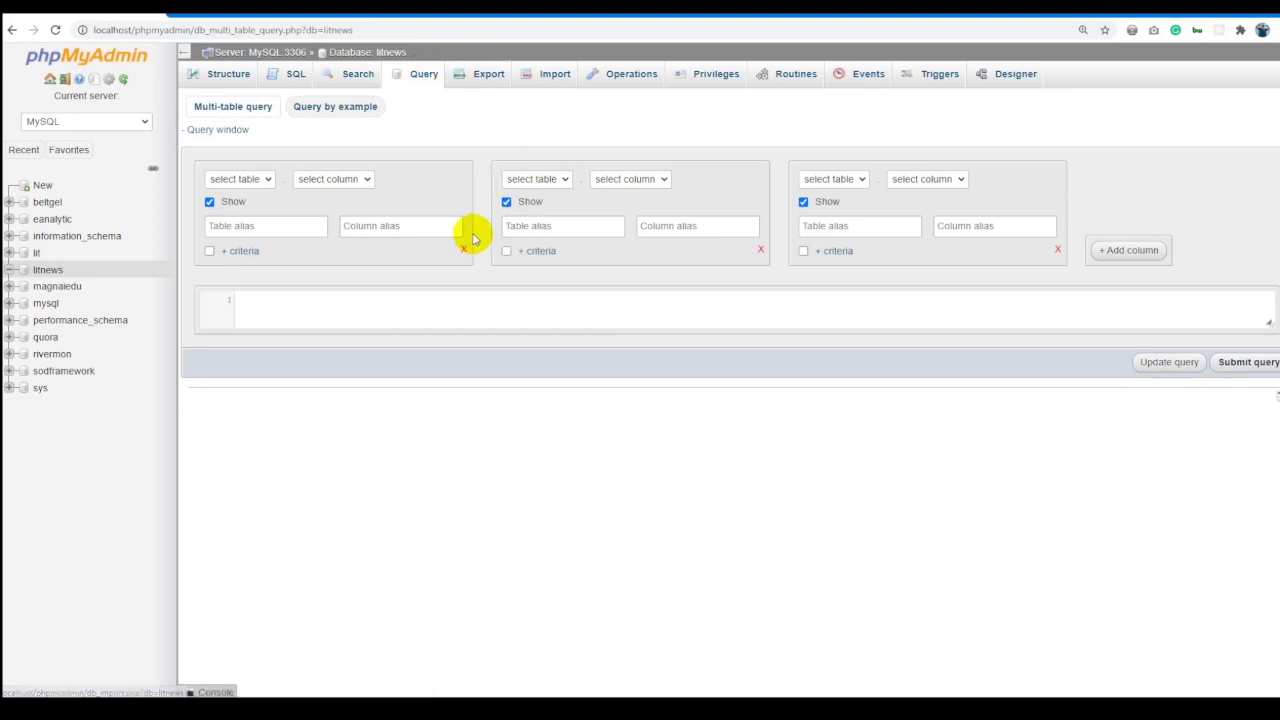
left_click(263, 225)
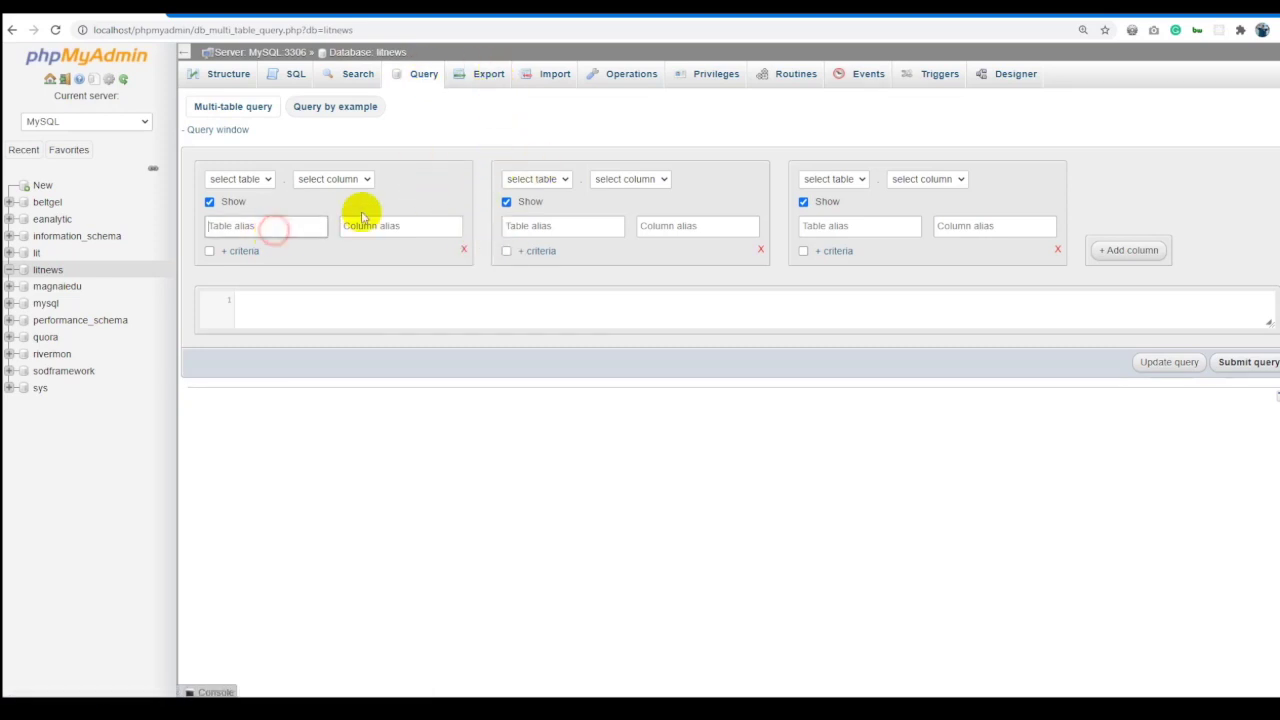
left_click(480, 80)
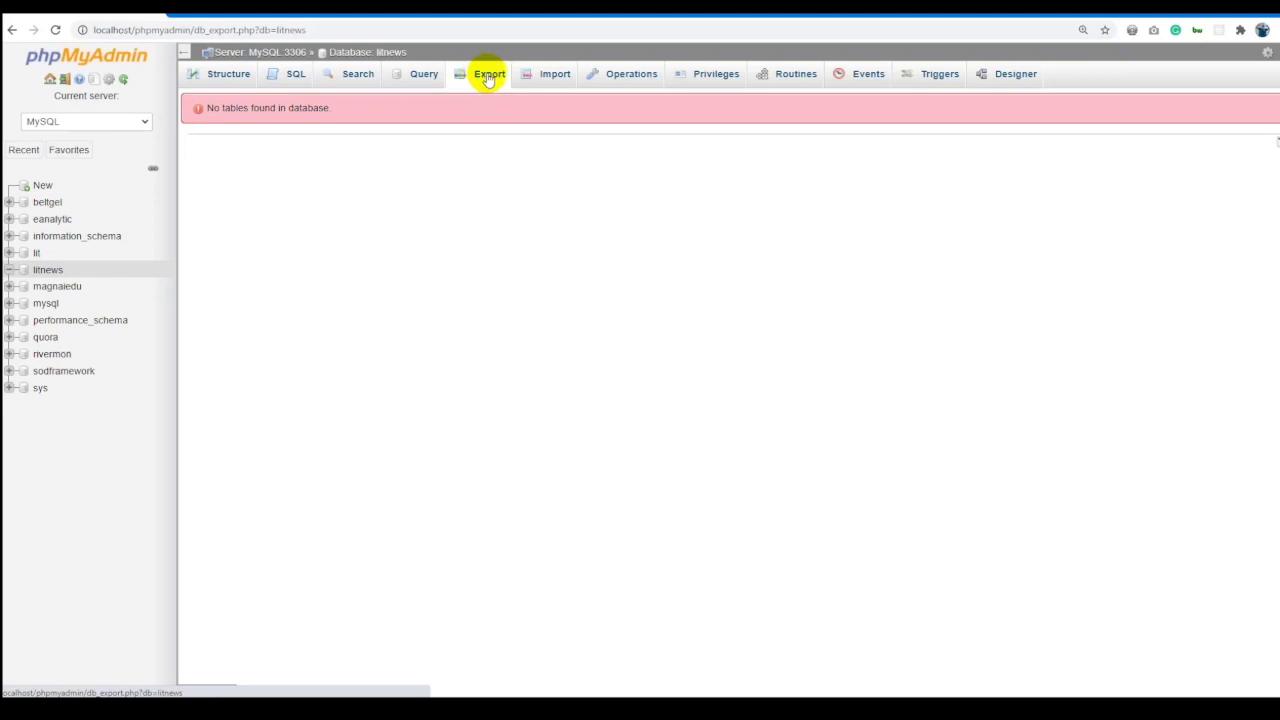
Check the litnews Import and Operations pages, keeping utf8_general_ci collation, then view its Privileges.
left_click(554, 76)
left_click(608, 75)
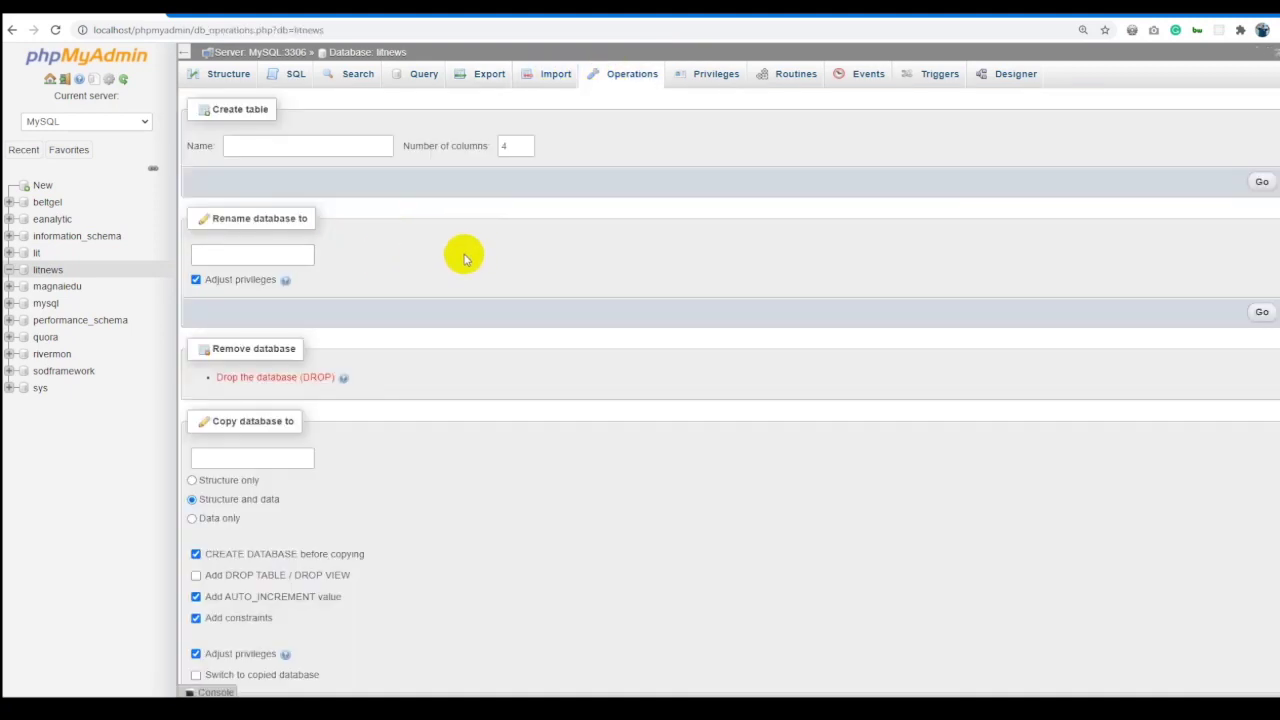
scroll(463, 251, "down", 2)
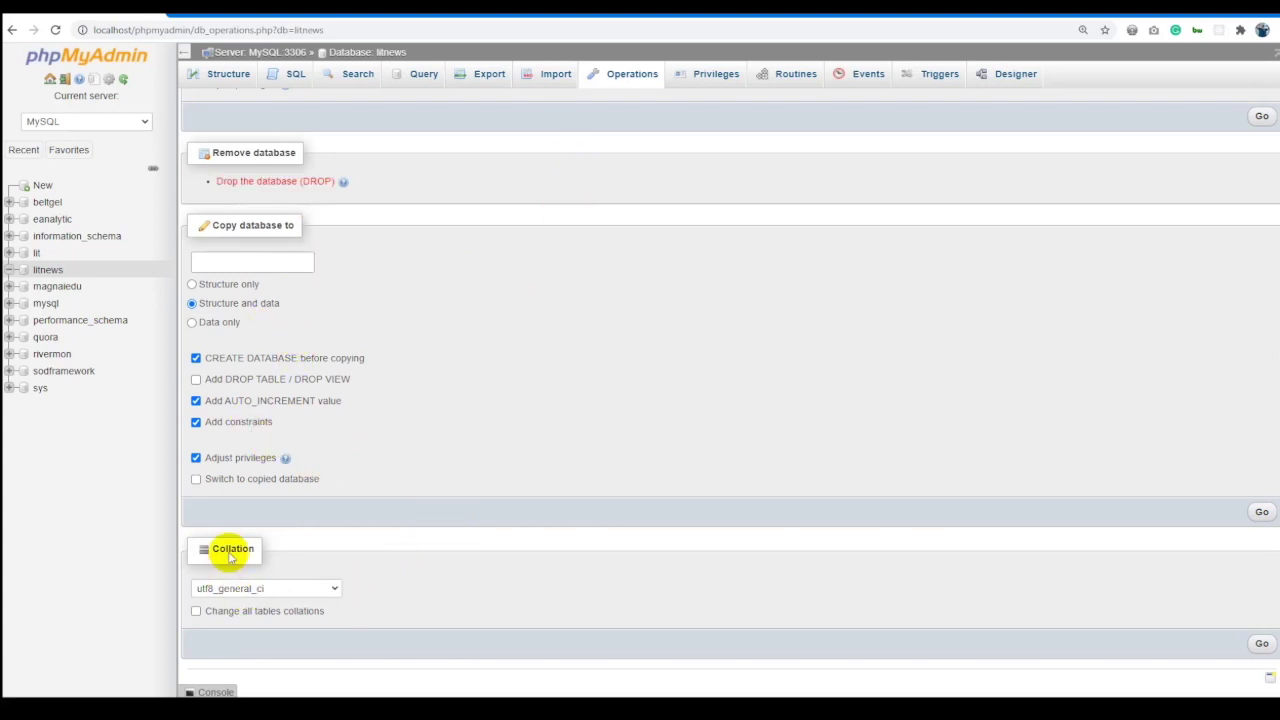
left_click(280, 588)
left_click(522, 532)
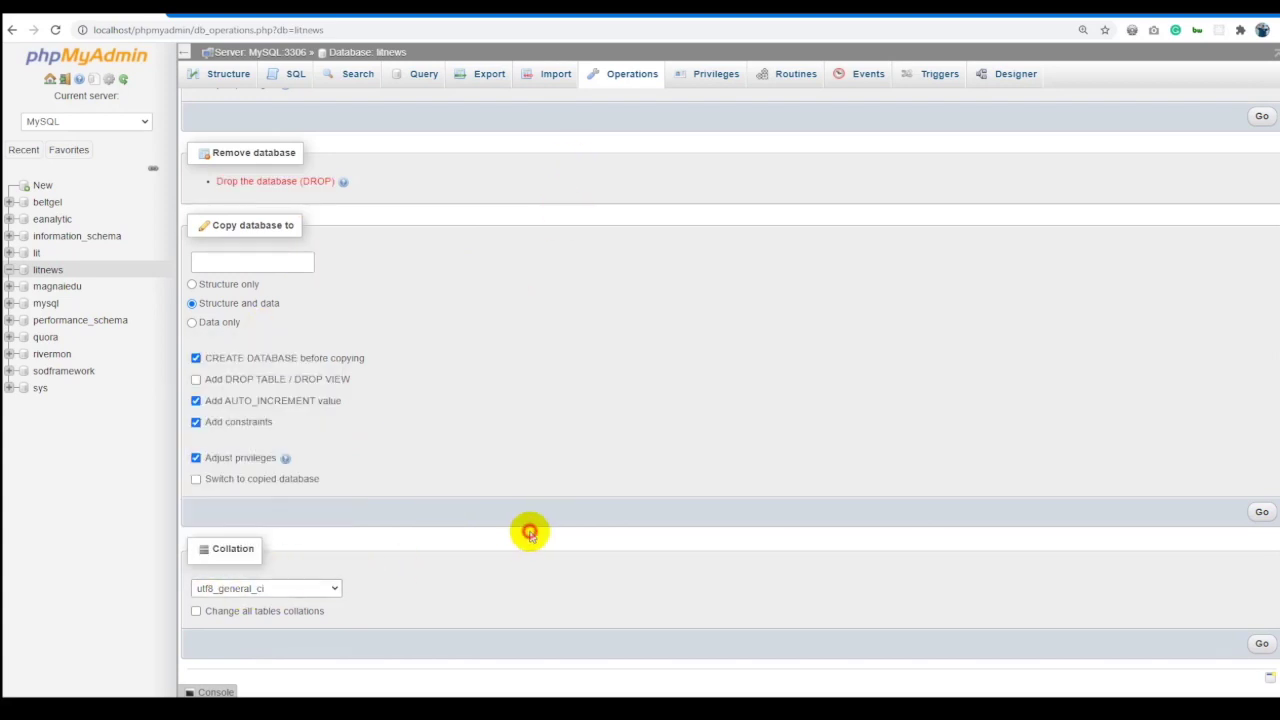
scroll(793, 375, "up", 3)
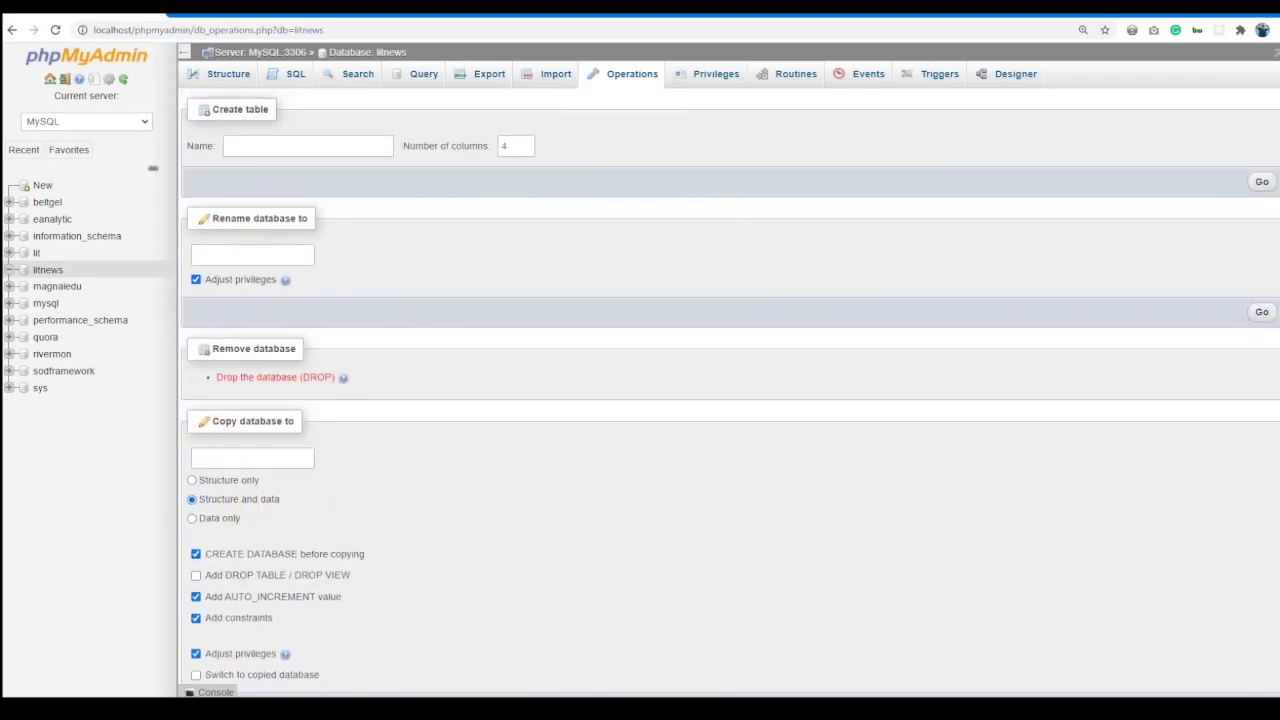
left_click(709, 84)
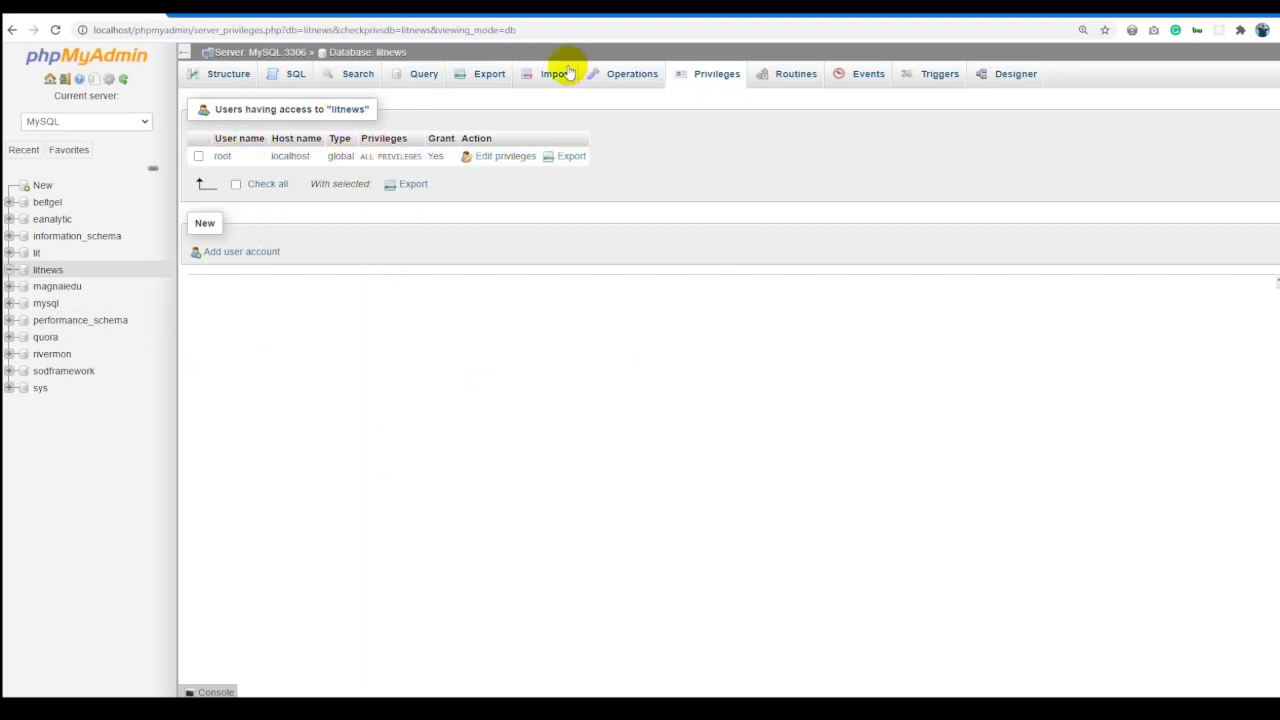
Browse the litnews Routines and Events pages, then start adding a trigger from the Triggers page.
left_click(808, 85)
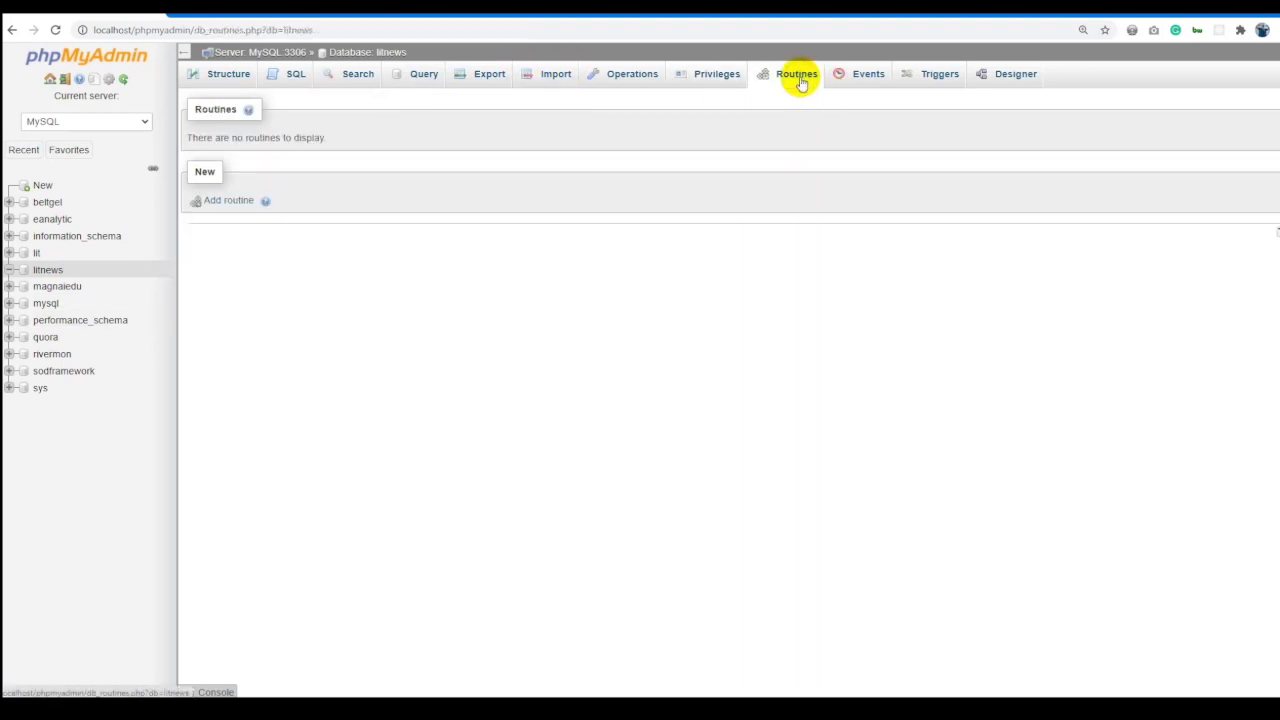
left_click(845, 77)
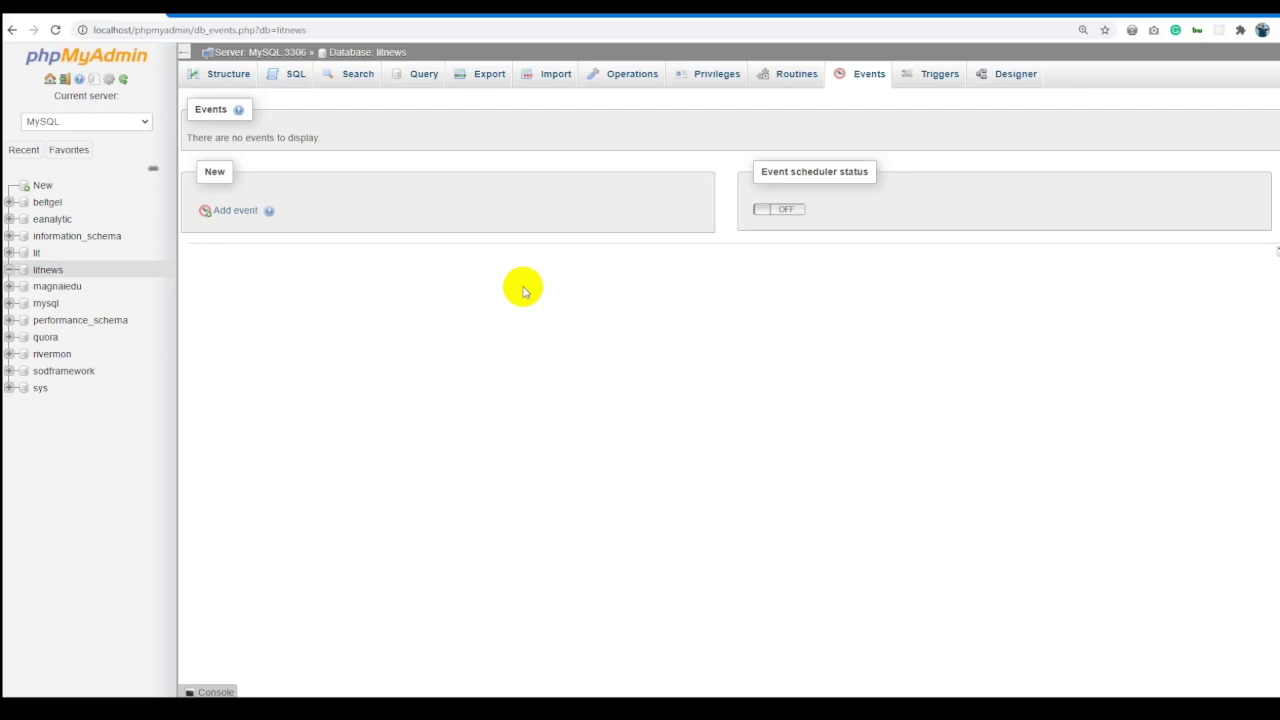
left_click(922, 86)
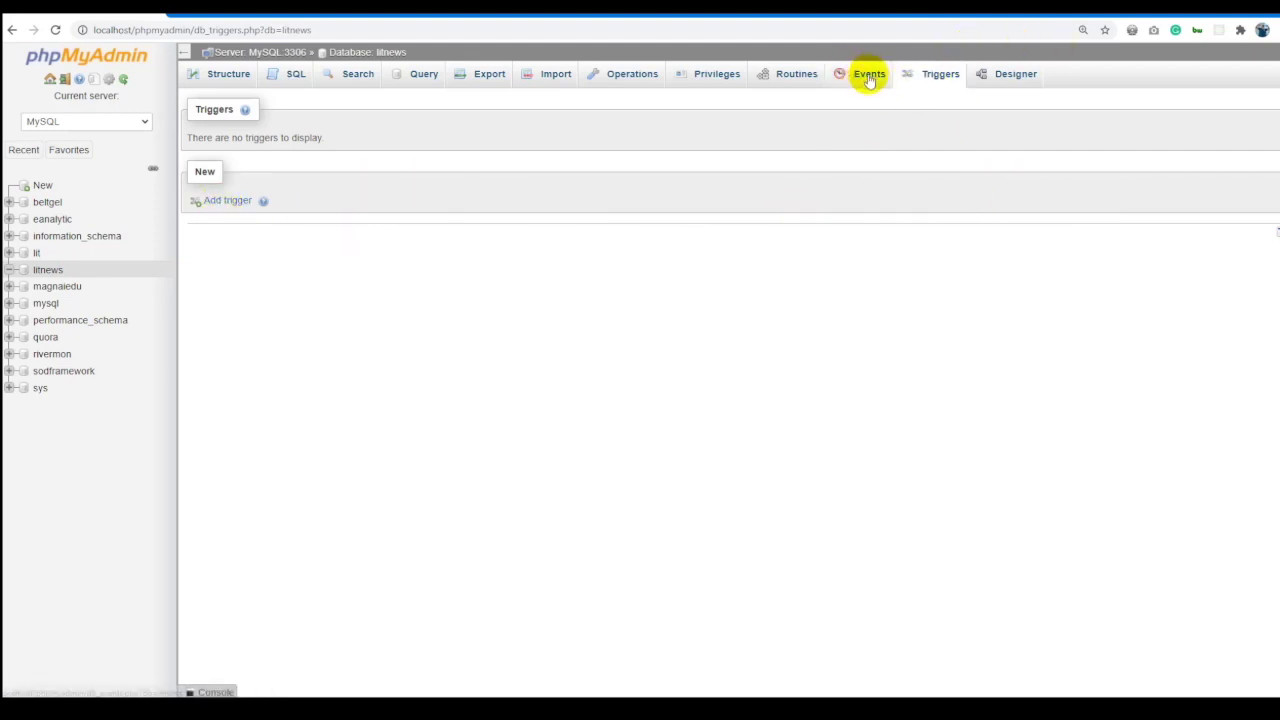
left_click(229, 203)
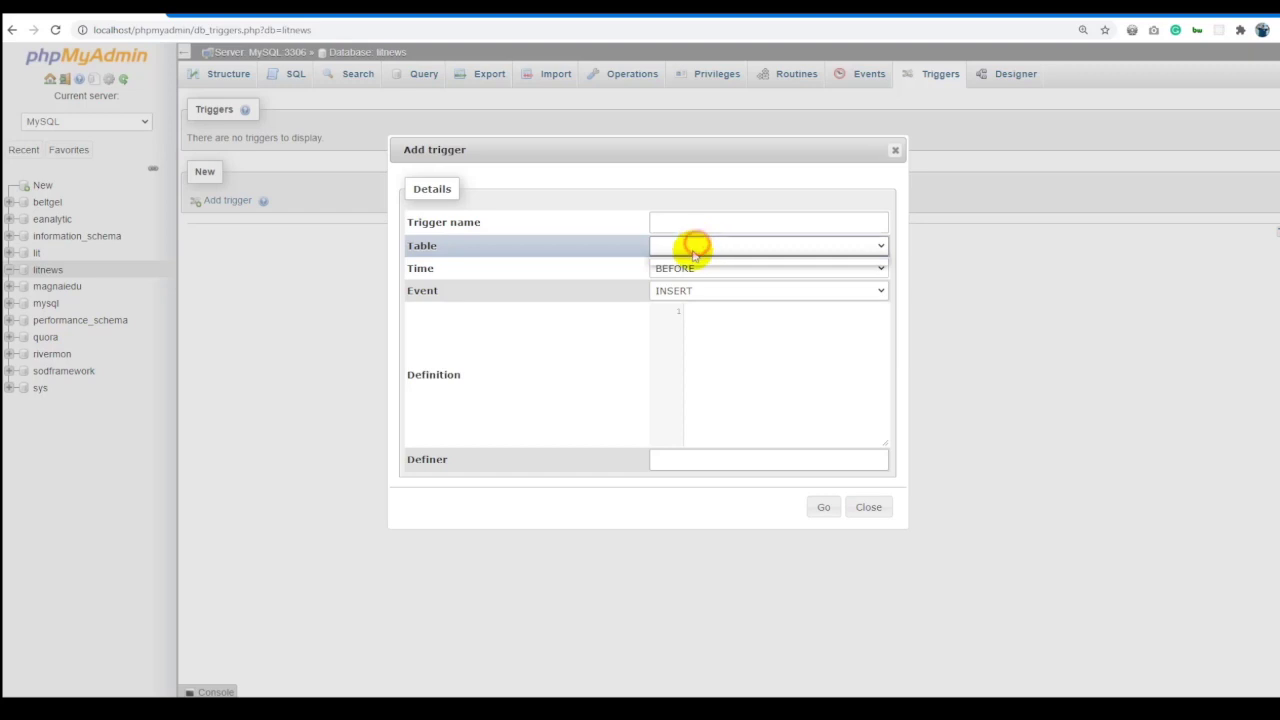
Pick the trigger's table and toggle its timing between AFTER and BEFORE, glancing at the Excel plan.
left_click(692, 246)
left_click(692, 270)
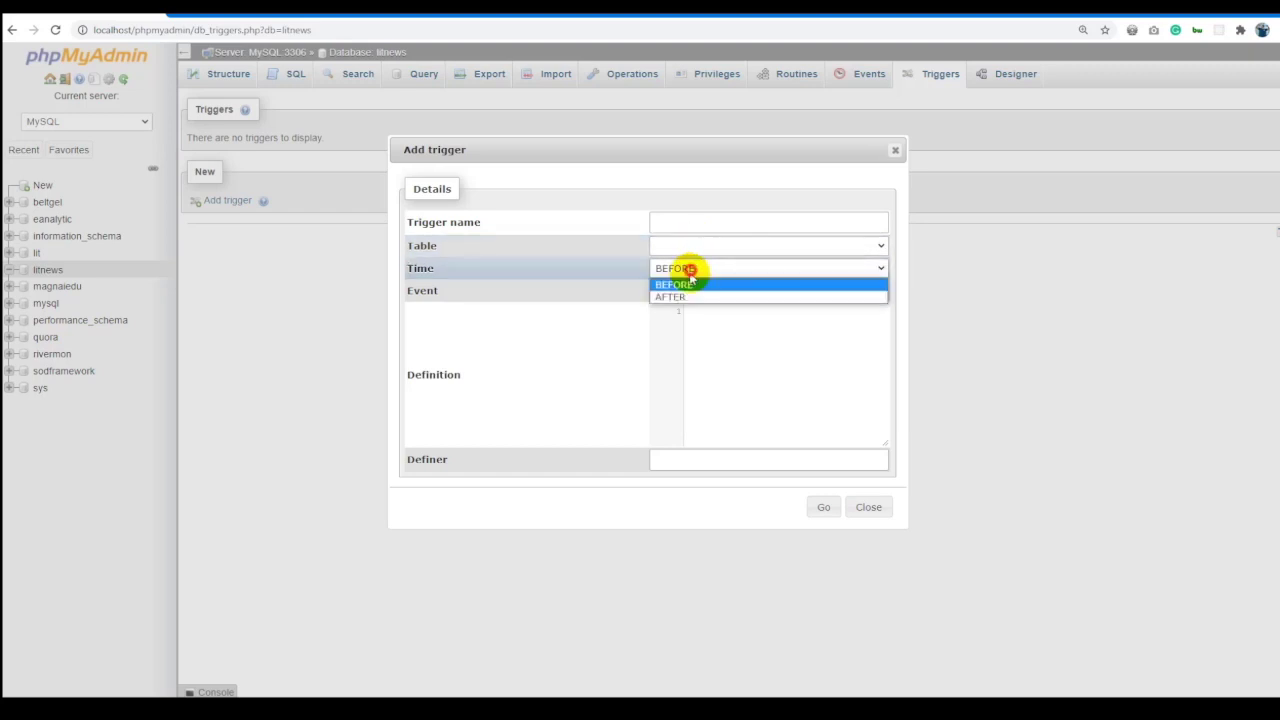
left_click(680, 297)
left_click(688, 267)
left_click(686, 287)
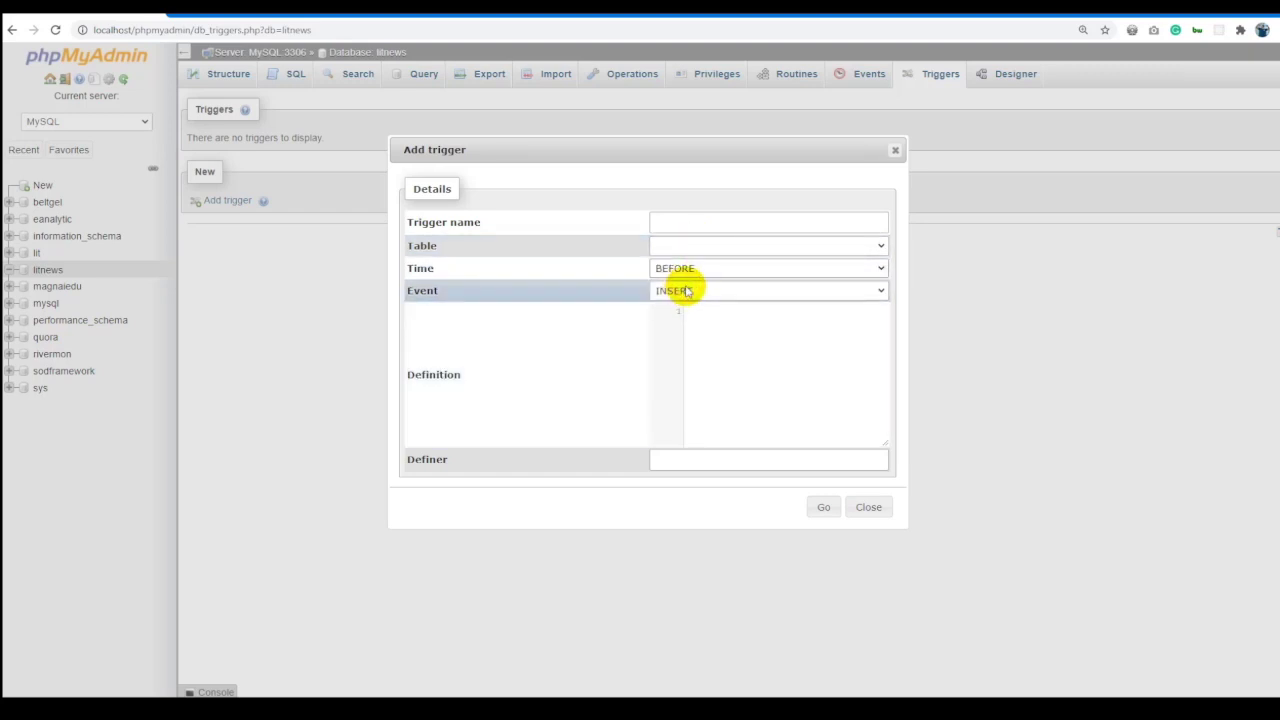
left_click(224, 708)
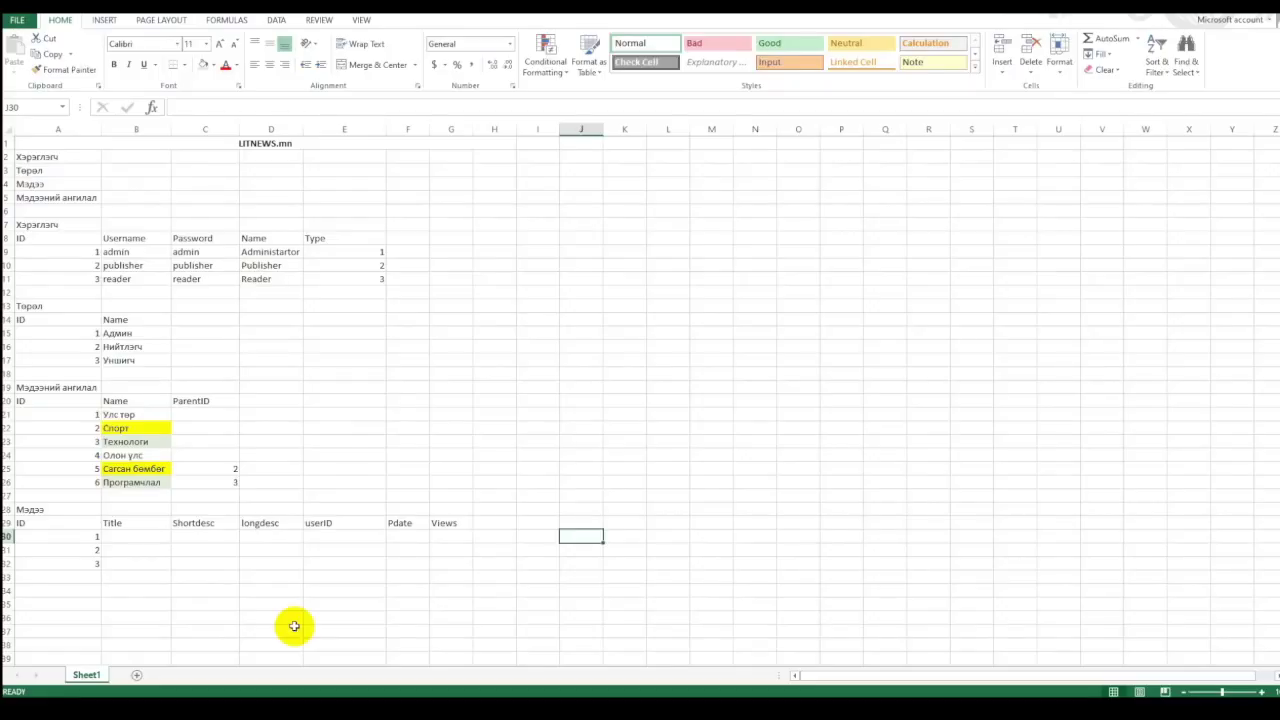
left_click(455, 537)
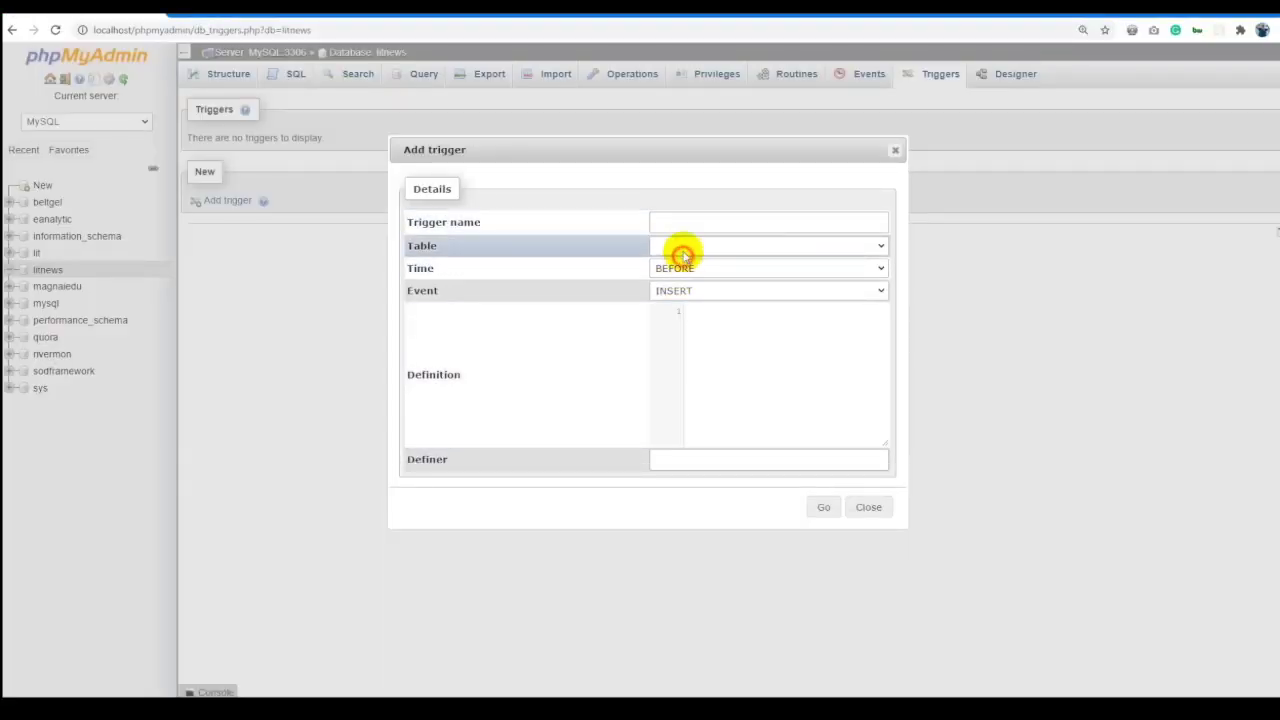
Set the trigger event to UPDATE, then close the Add trigger form without saving.
left_click(686, 266)
double_click(606, 306)
left_click(706, 290)
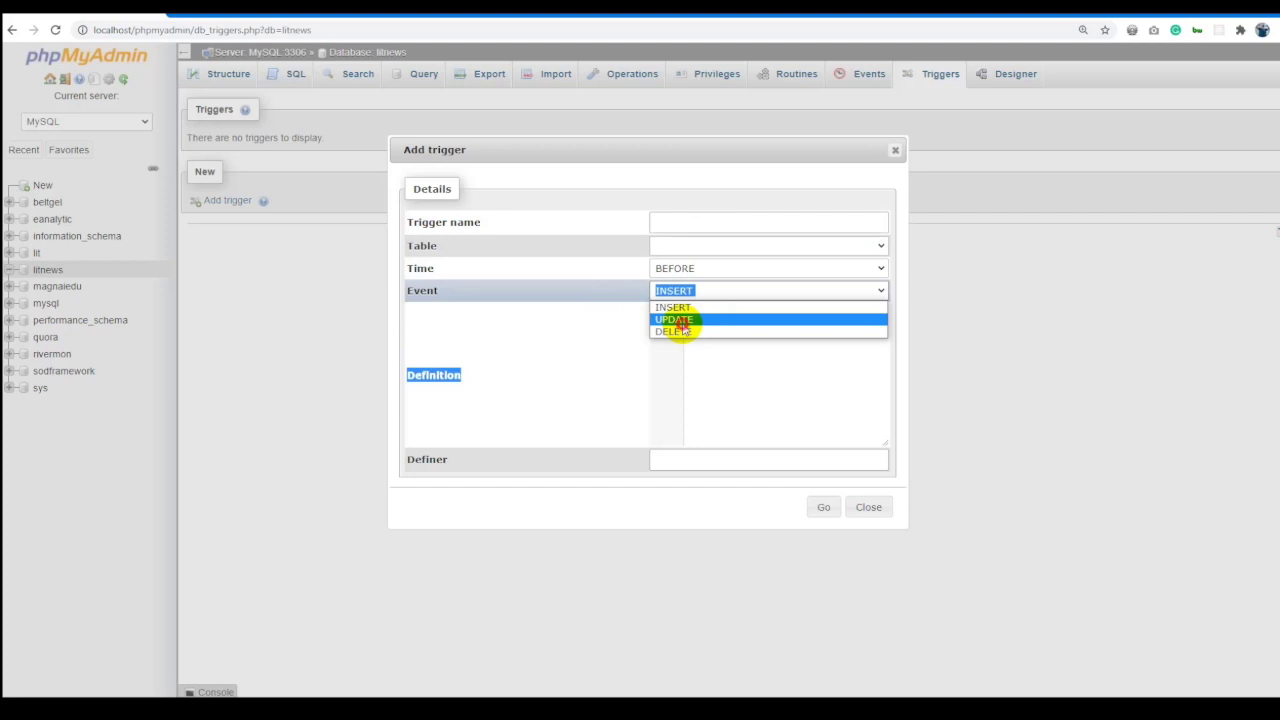
left_click(681, 322)
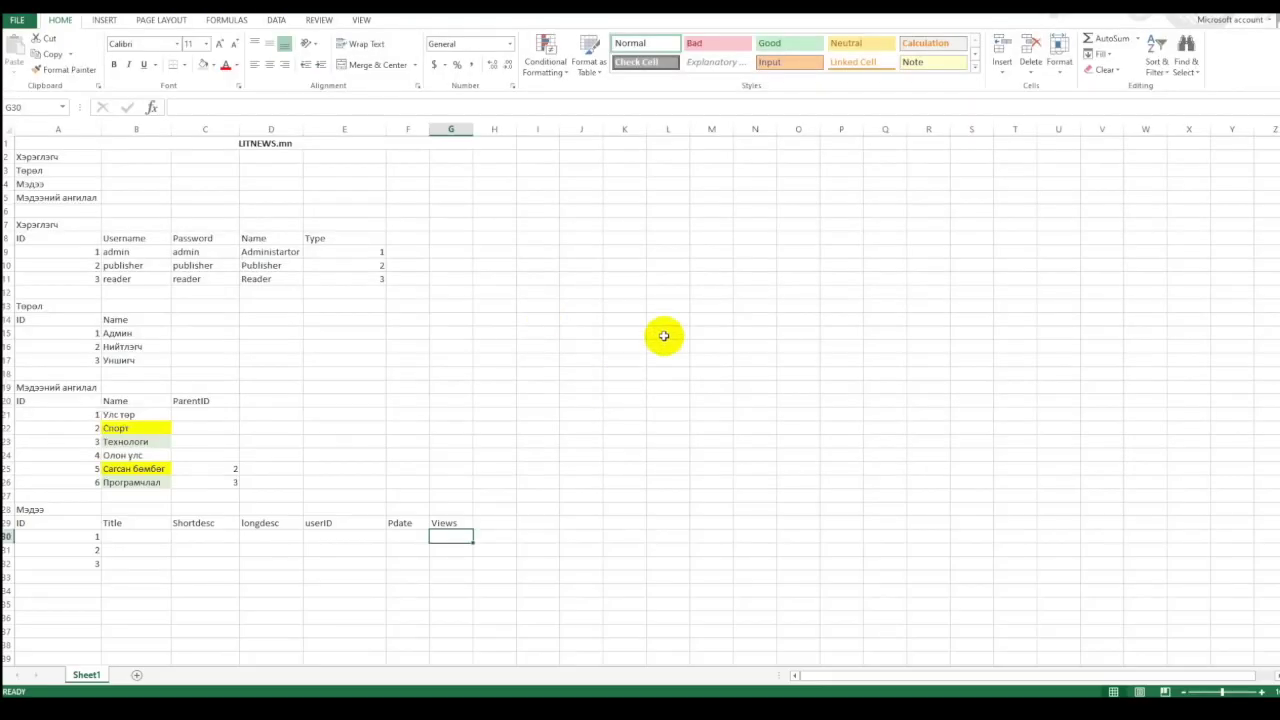
left_click(672, 331)
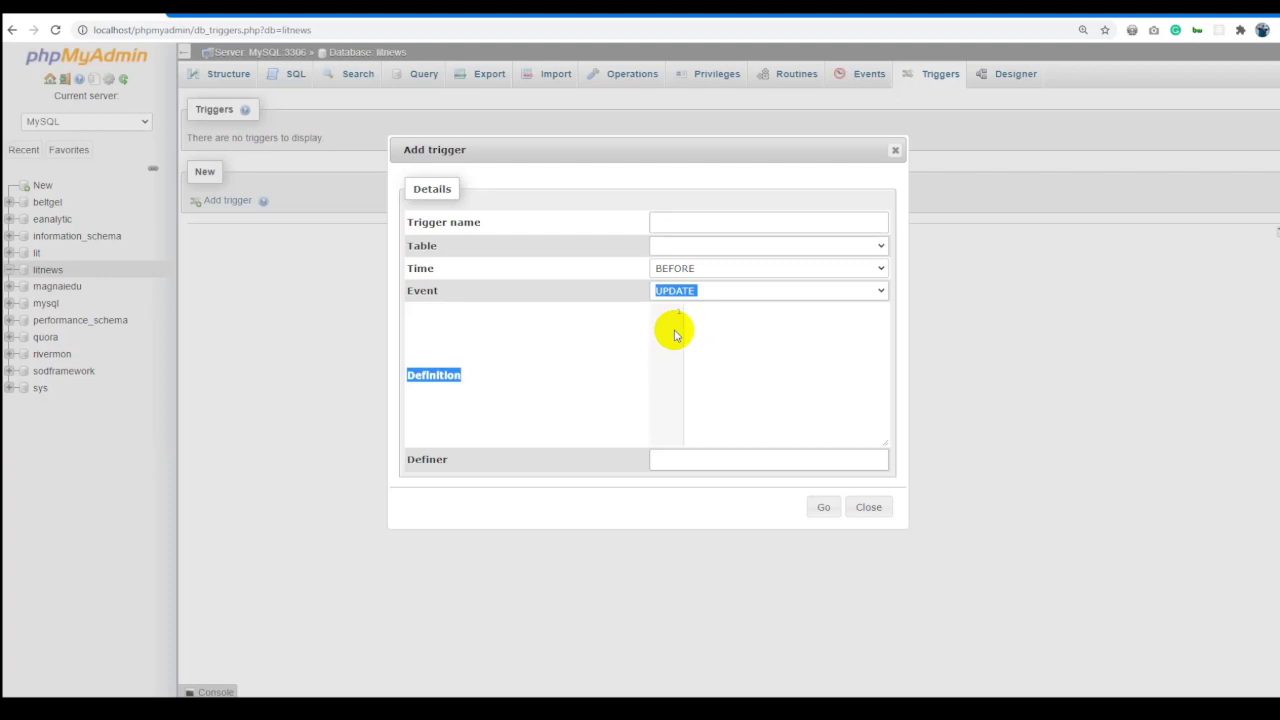
left_click(729, 337)
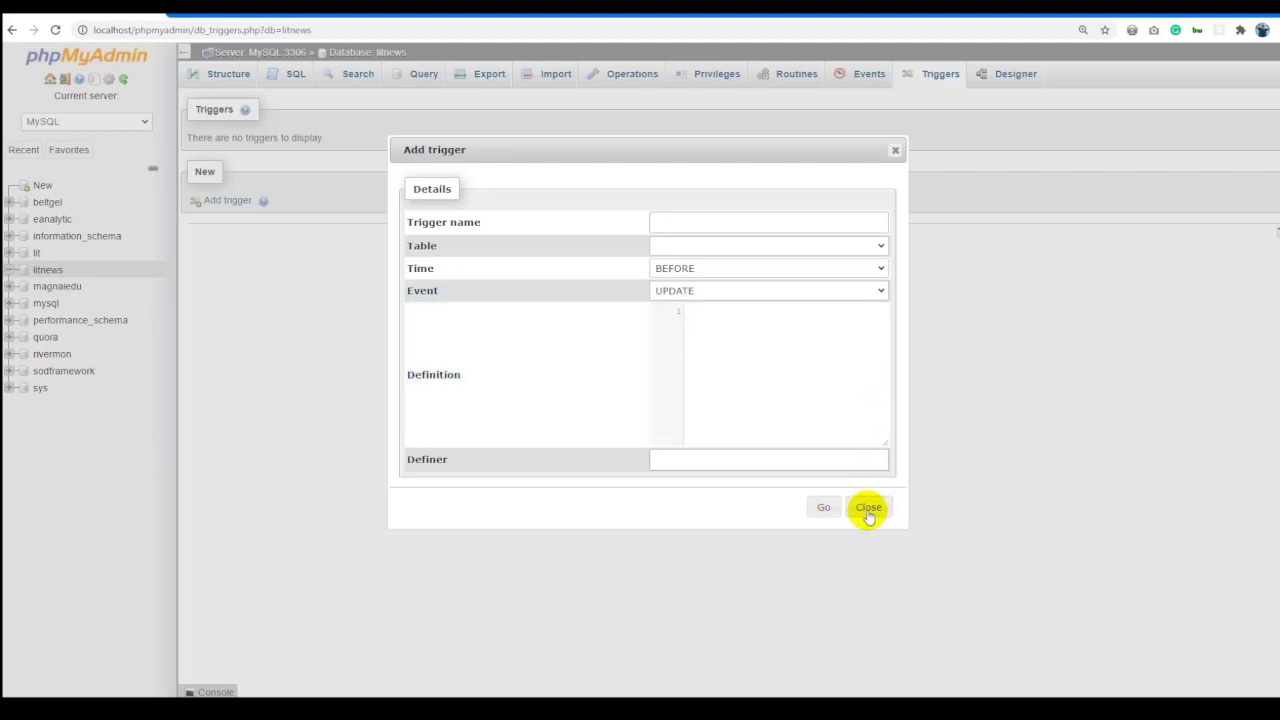
left_click(868, 507)
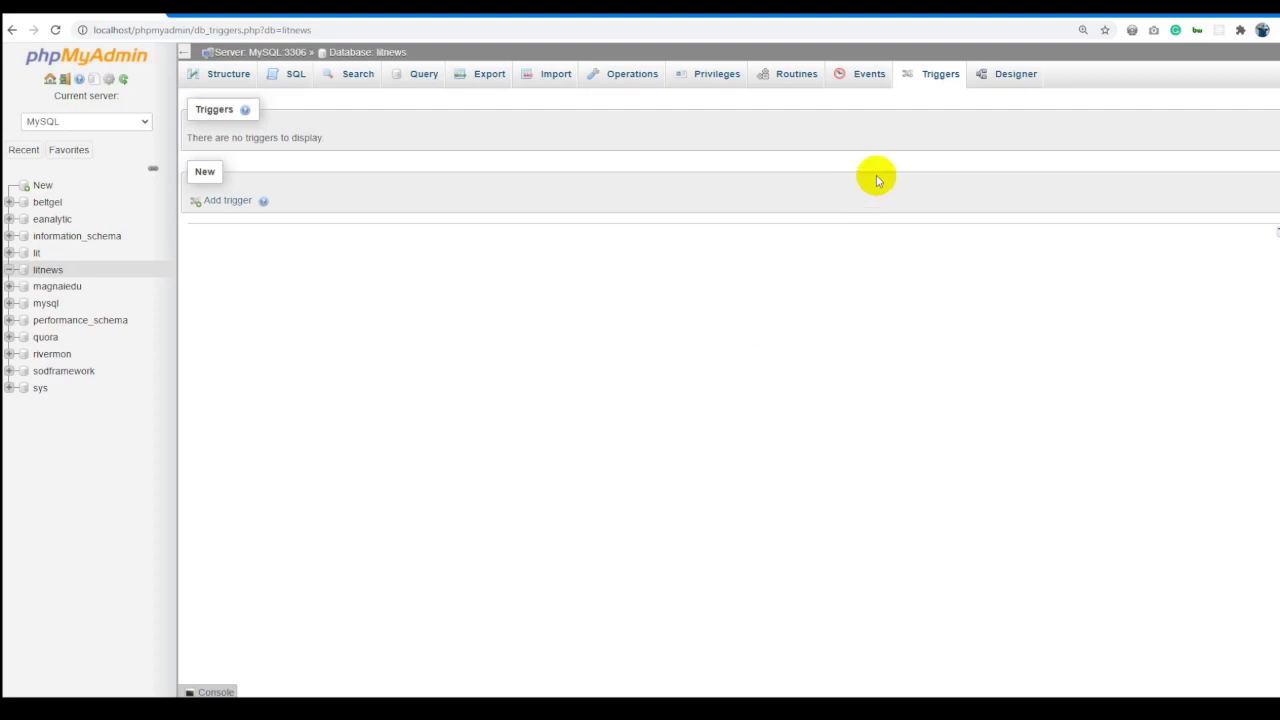
left_click(1003, 74)
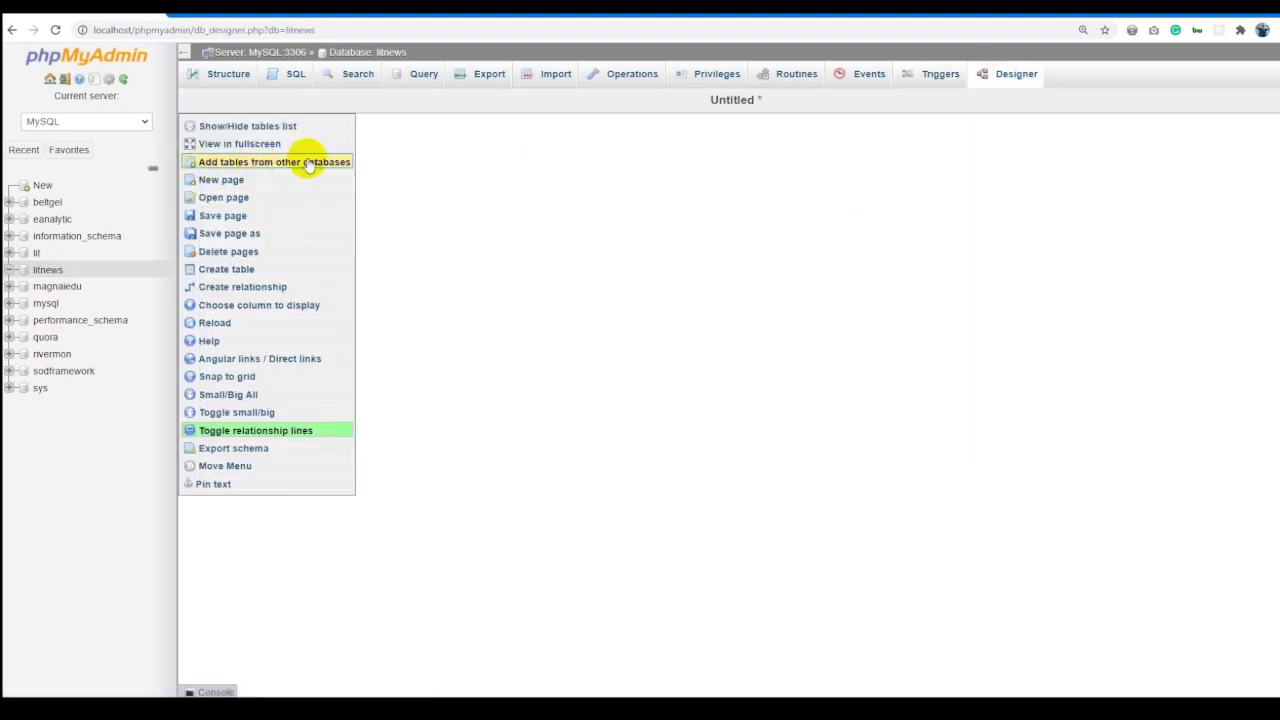
Leave the Designer for the litnews Structure page, focus the new table Name field, then switch to Excel.
double_click(563, 213)
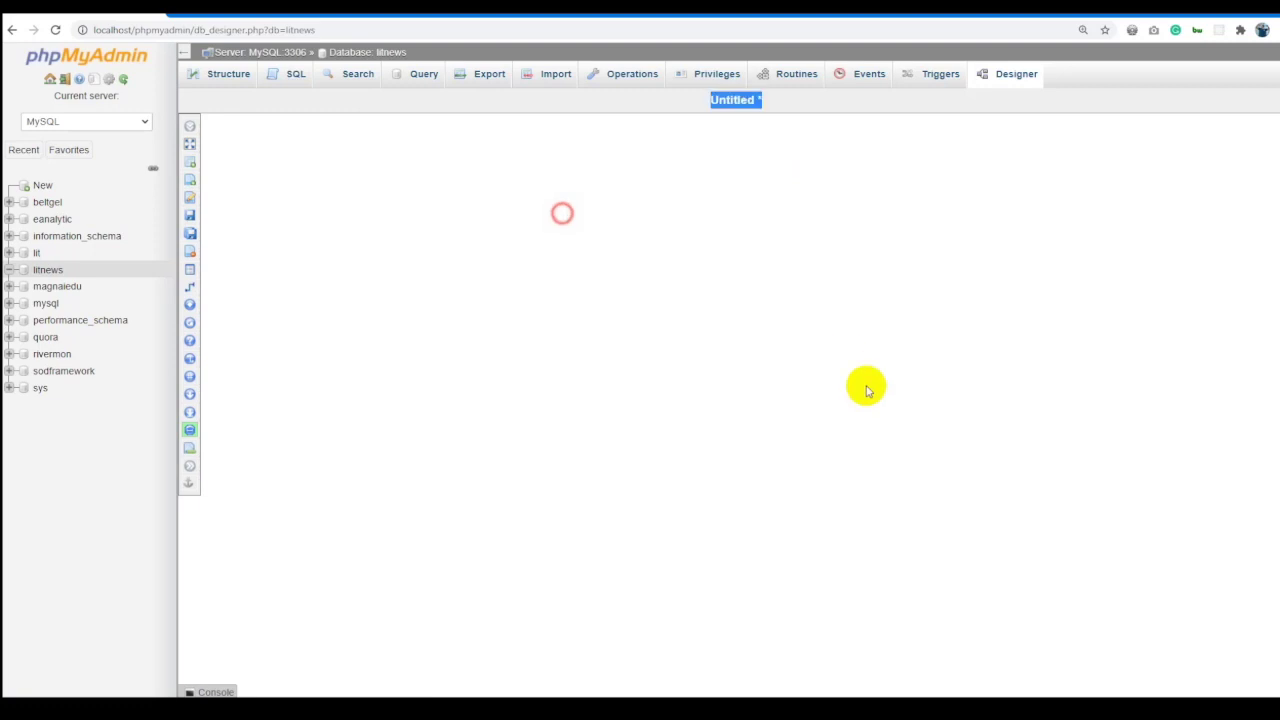
mouse_move(185, 255)
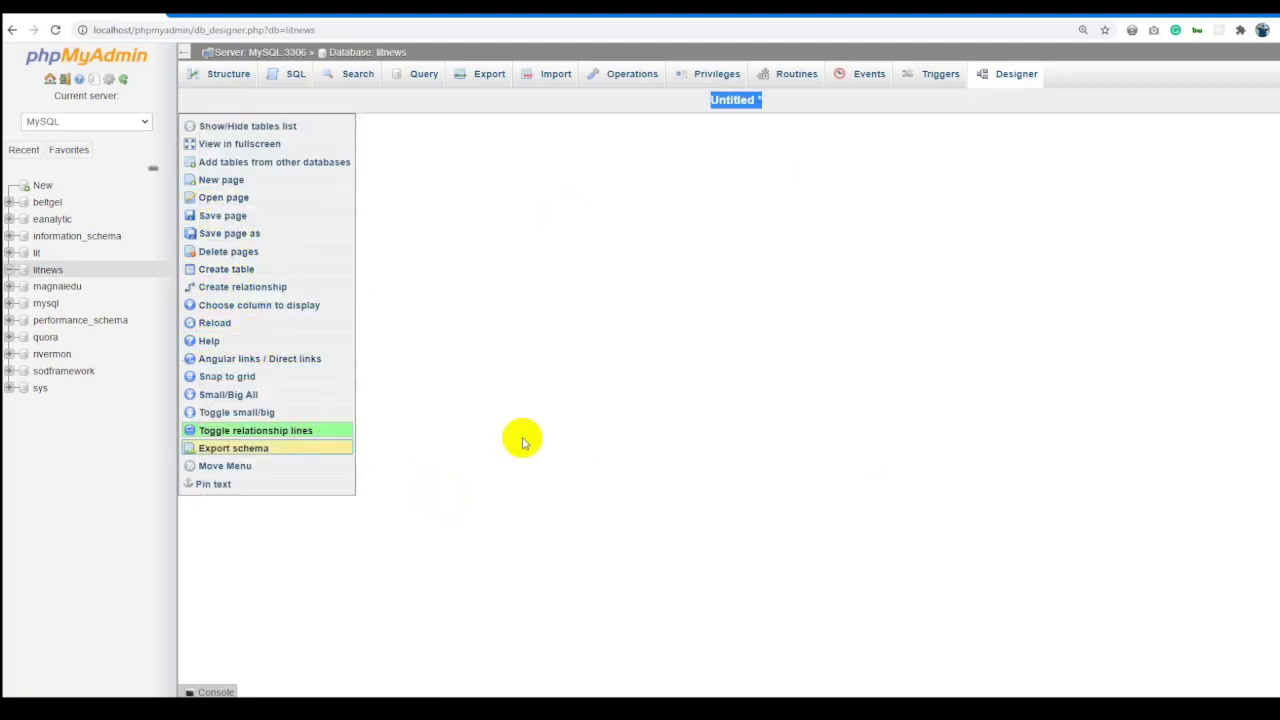
left_click(225, 76)
left_click(50, 268)
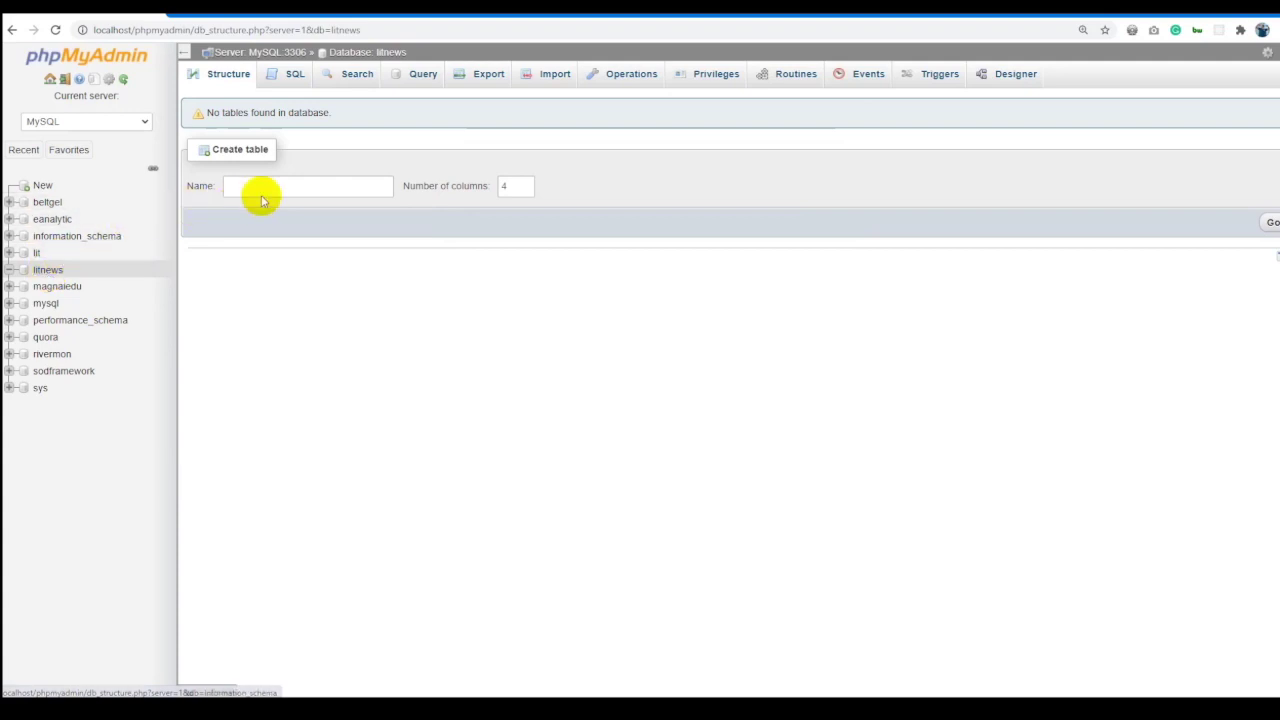
triple_click(240, 149)
left_click(281, 187)
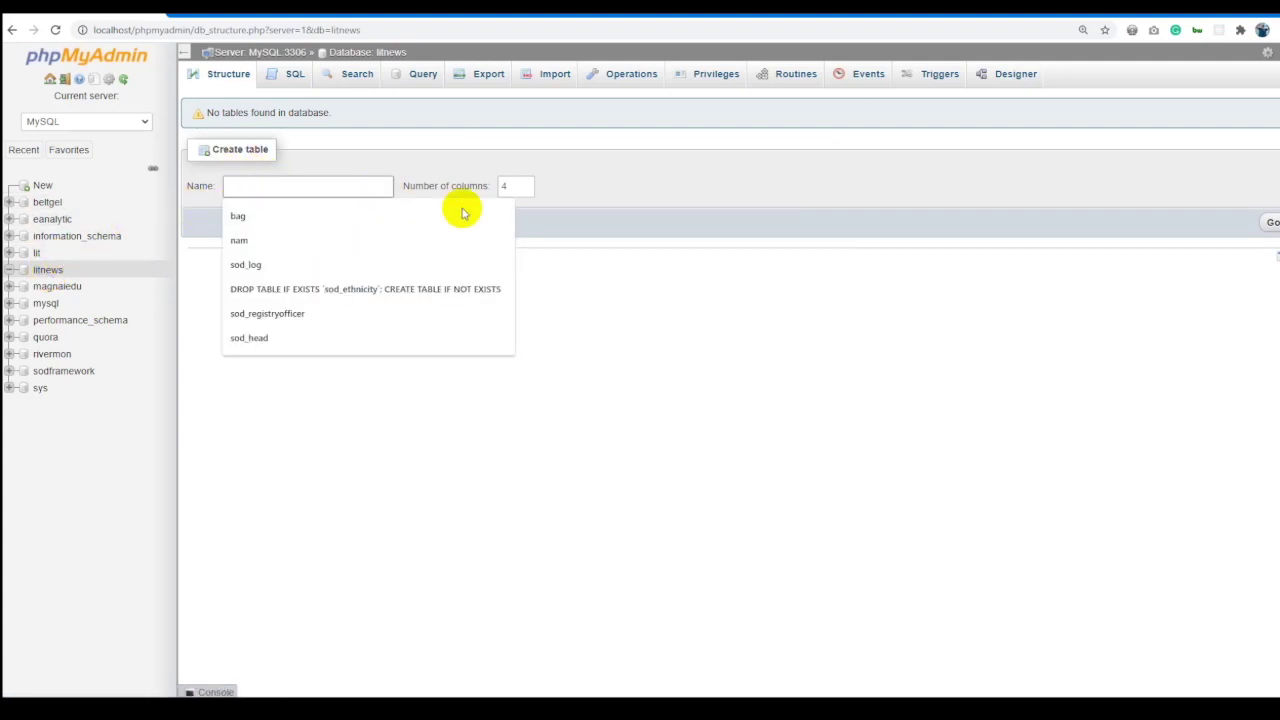
left_click(829, 346)
key("alt+Tab")
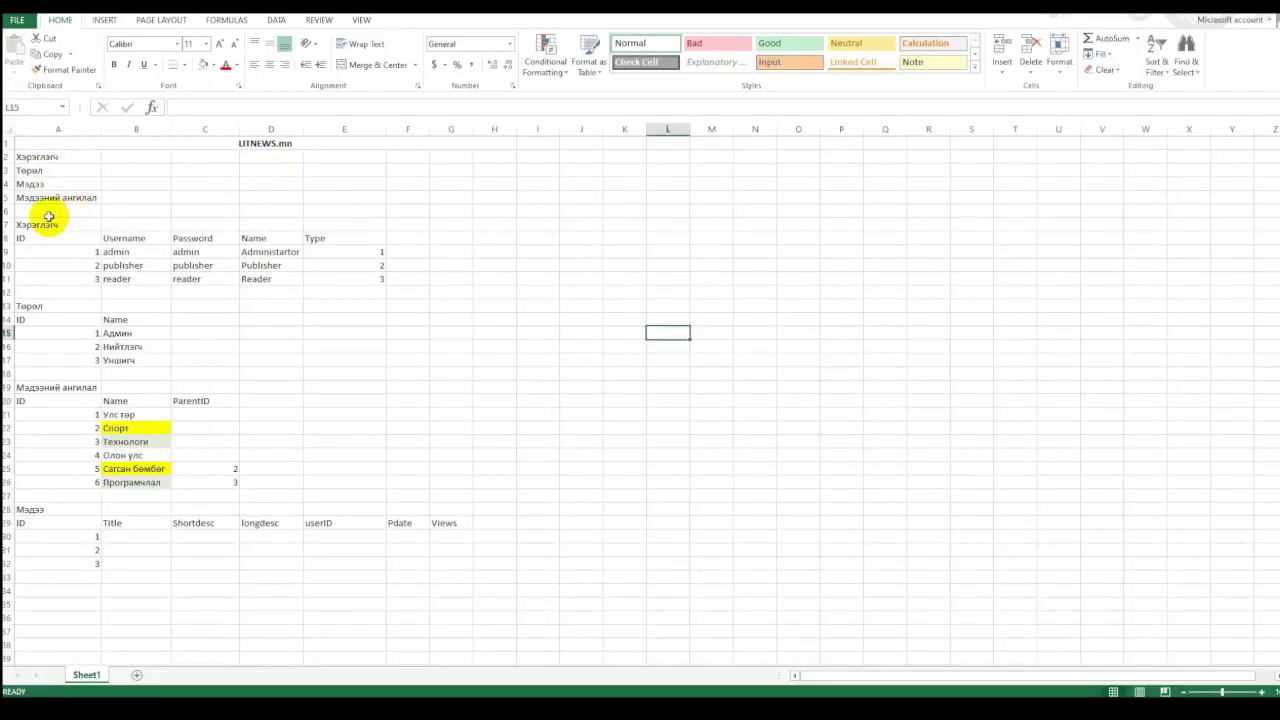
left_click_drag(40, 224, 404, 274)
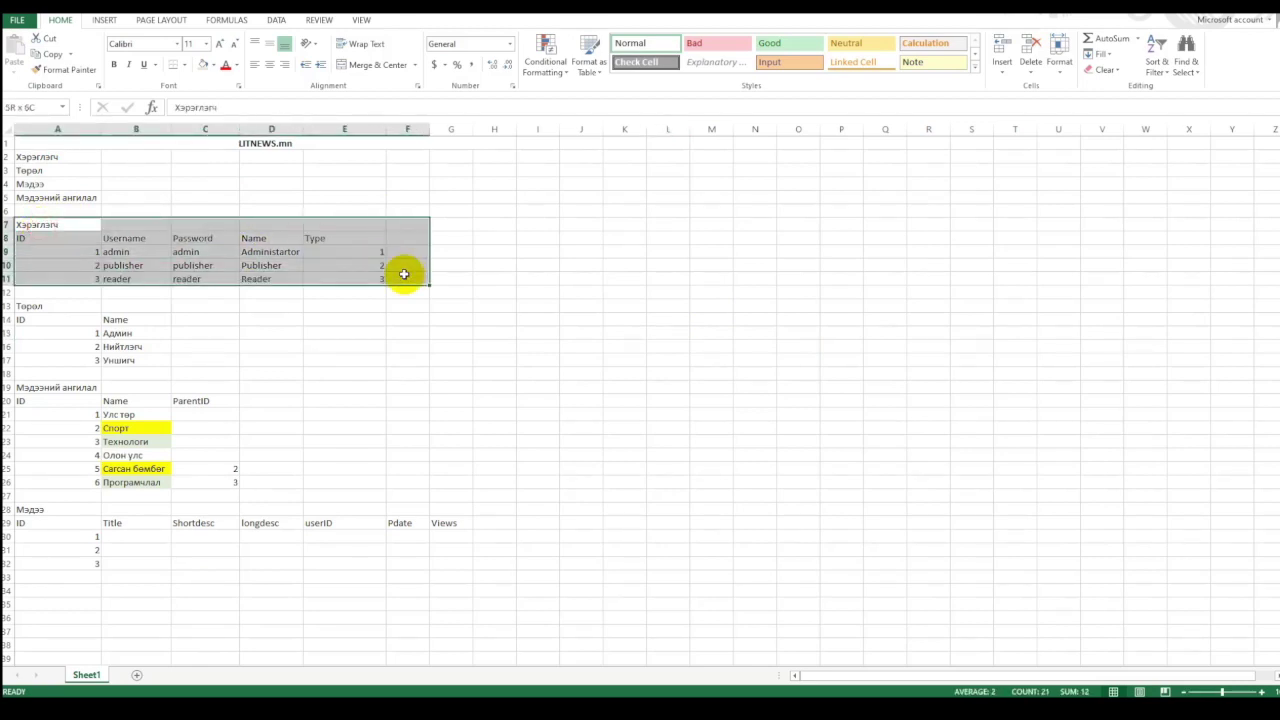
left_click(260, 320)
left_click_drag(31, 307, 206, 358)
left_click_drag(40, 306, 234, 488)
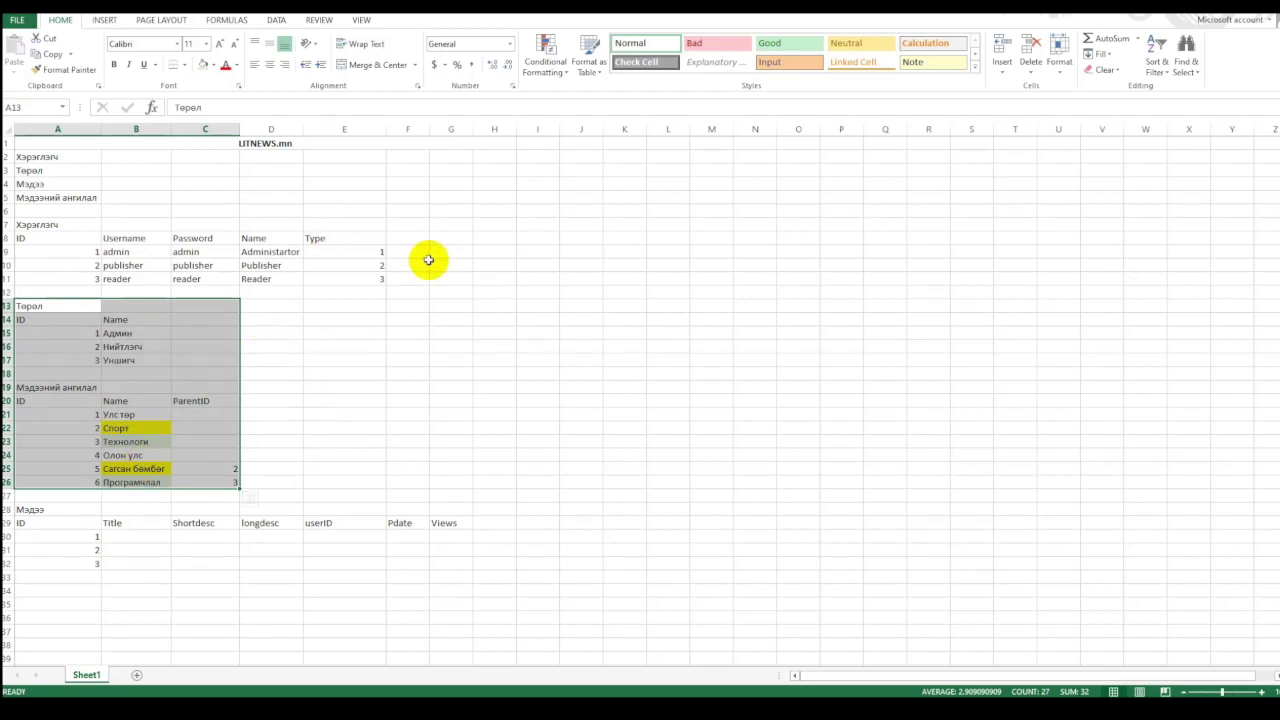
left_click(151, 346)
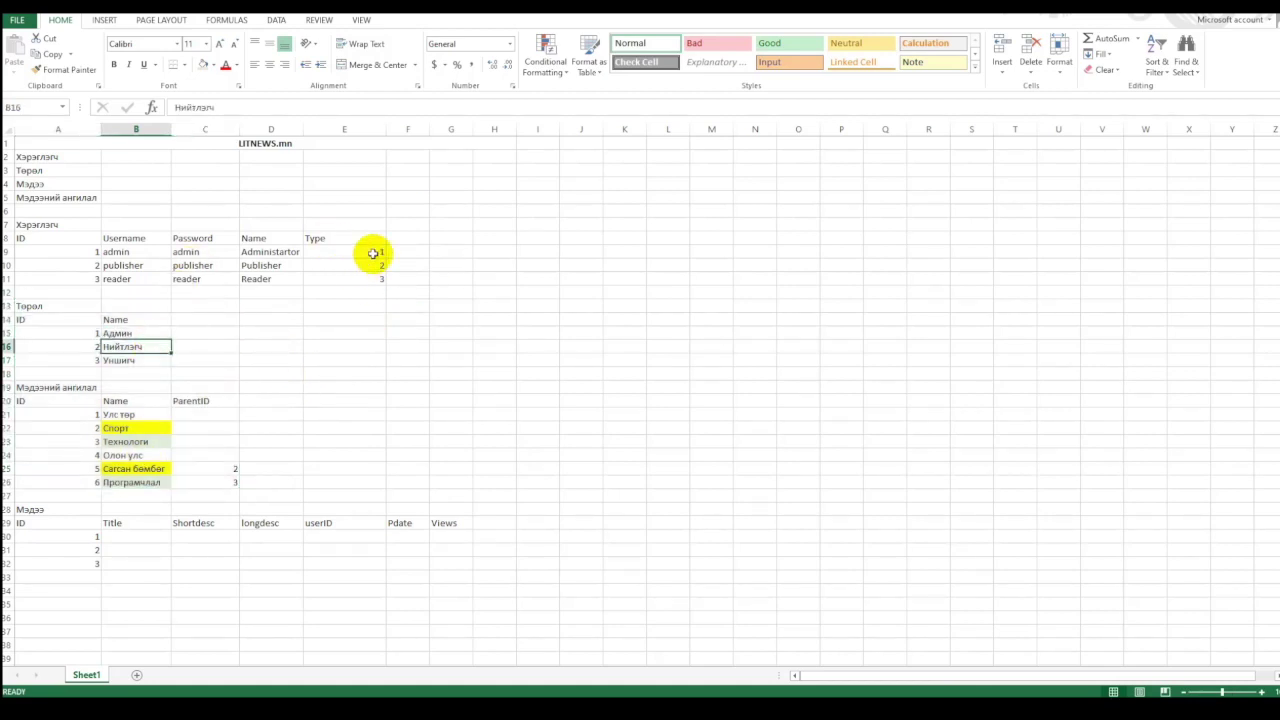
left_click(371, 251)
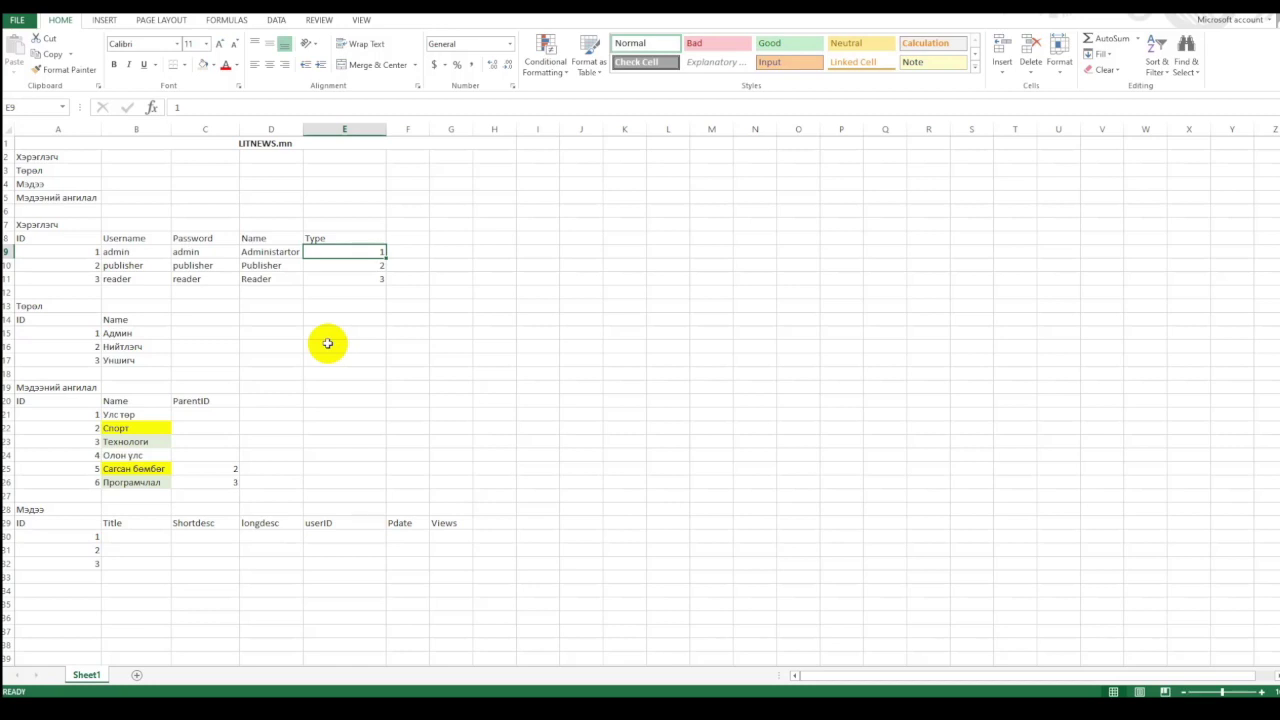
left_click(43, 307)
key("alt+Tab")
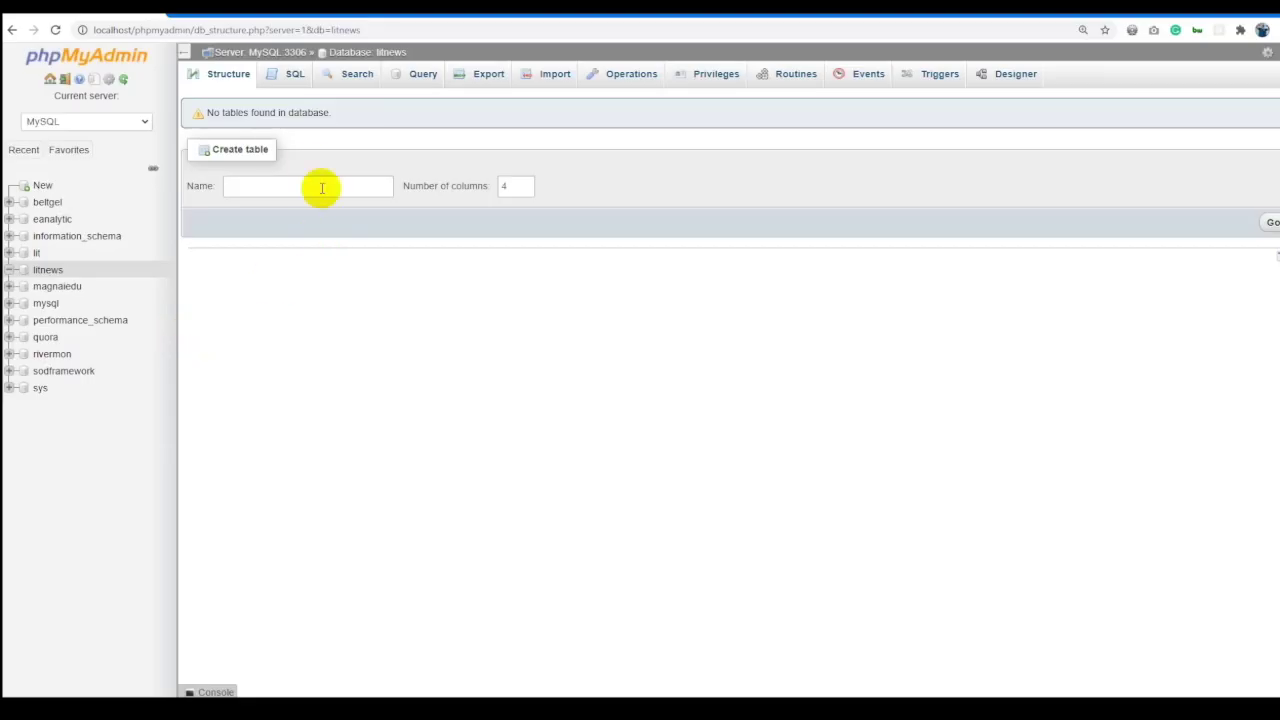
Create a new table named 'type' with 2 columns.
left_click(296, 178)
type("type")
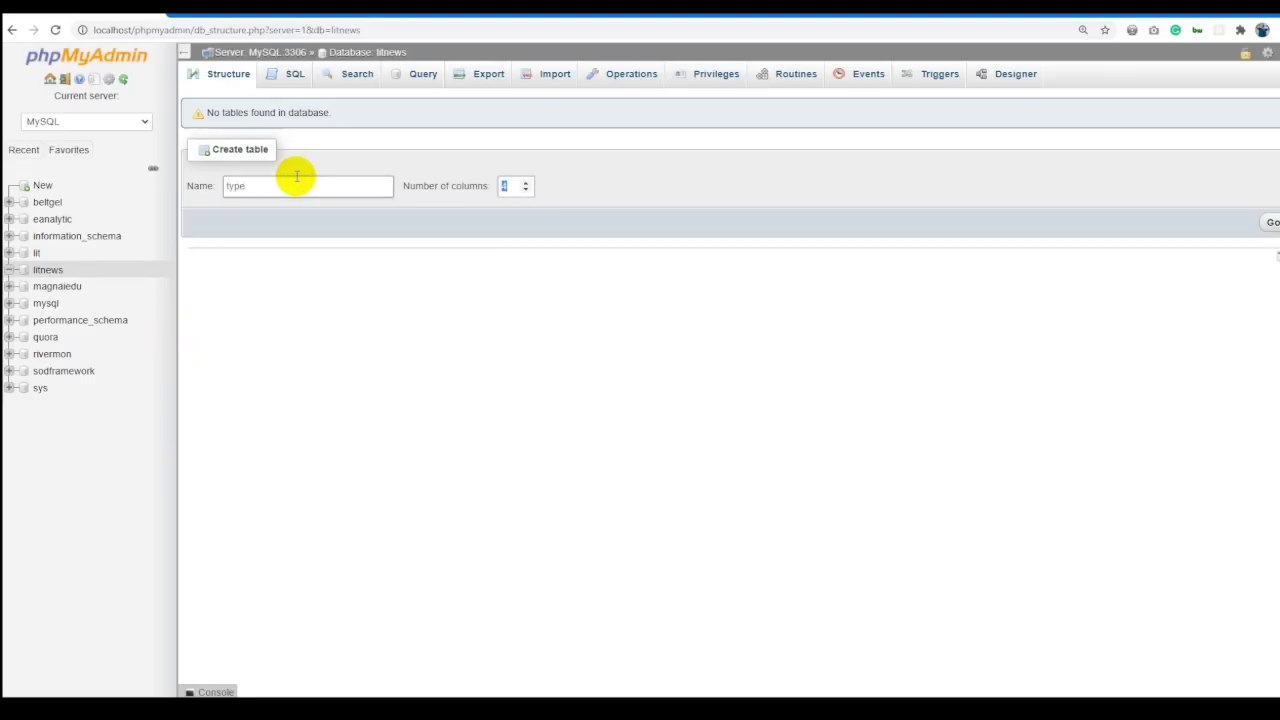
key("alt+Tab")
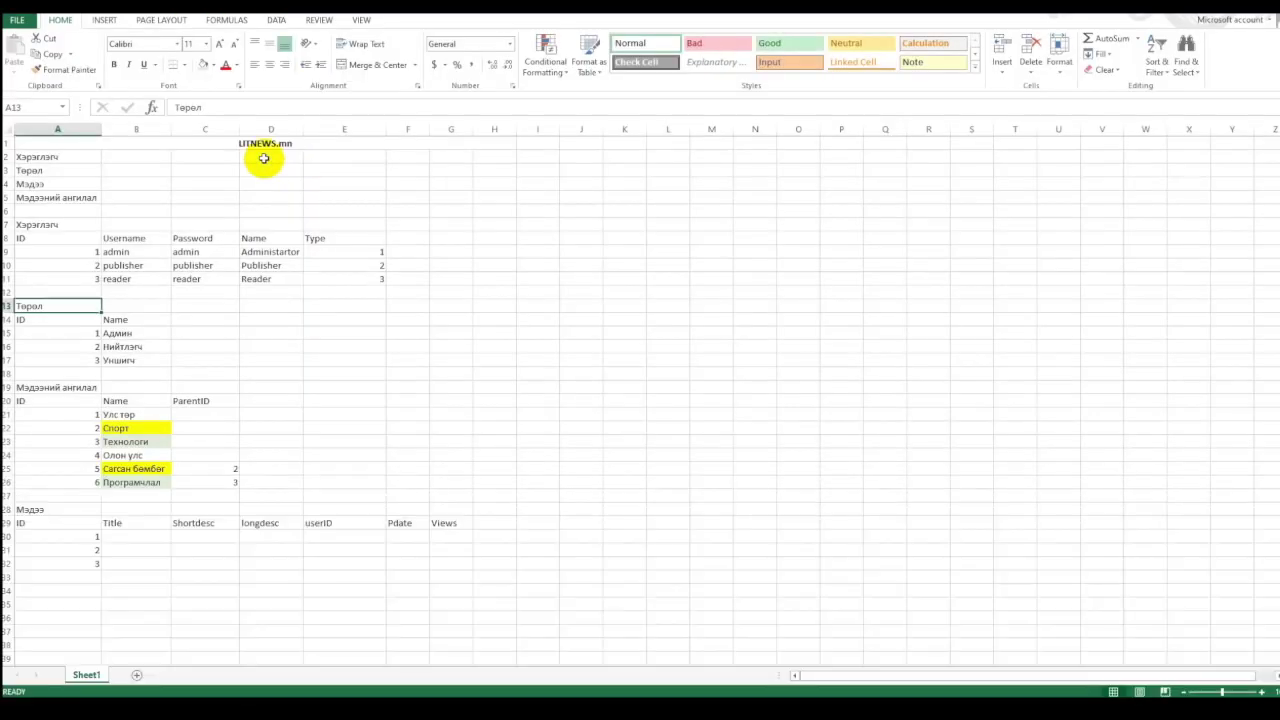
key("alt+Tab")
type("2")
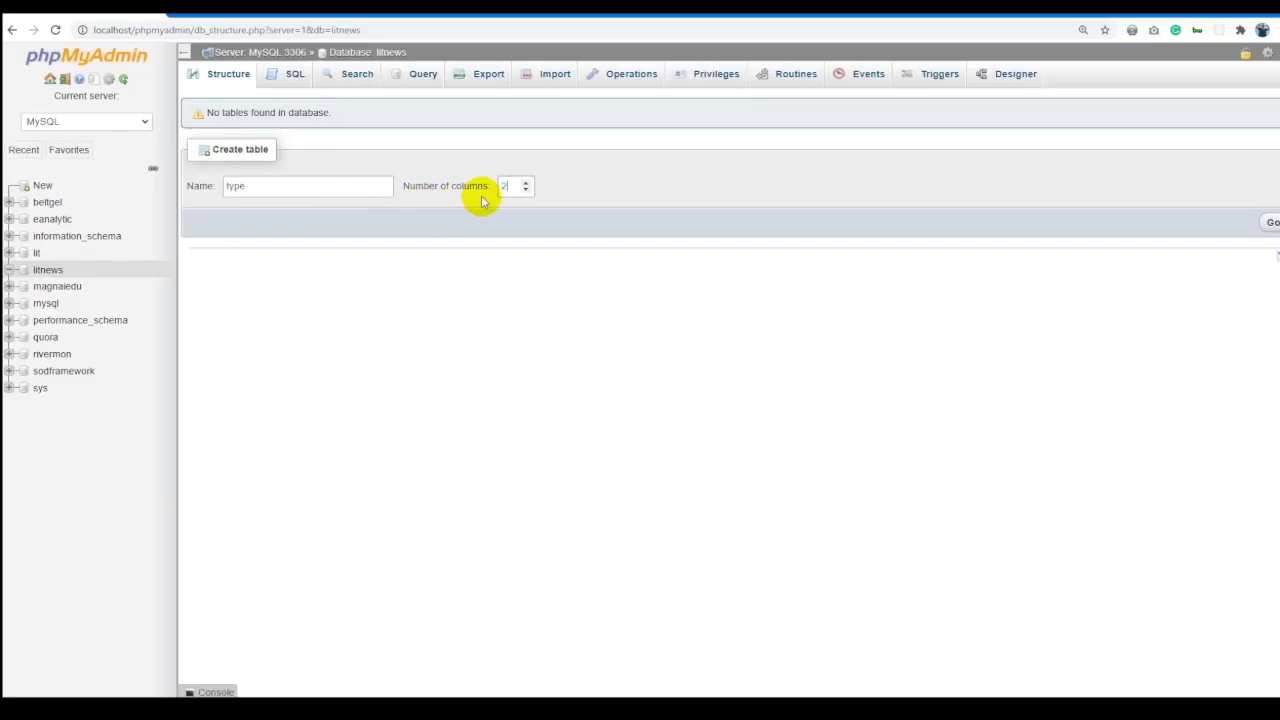
key("Return")
Name the two columns id and name and set the table collation to utf8_general_ci.
left_click(228, 148)
type("id")
left_click(234, 186)
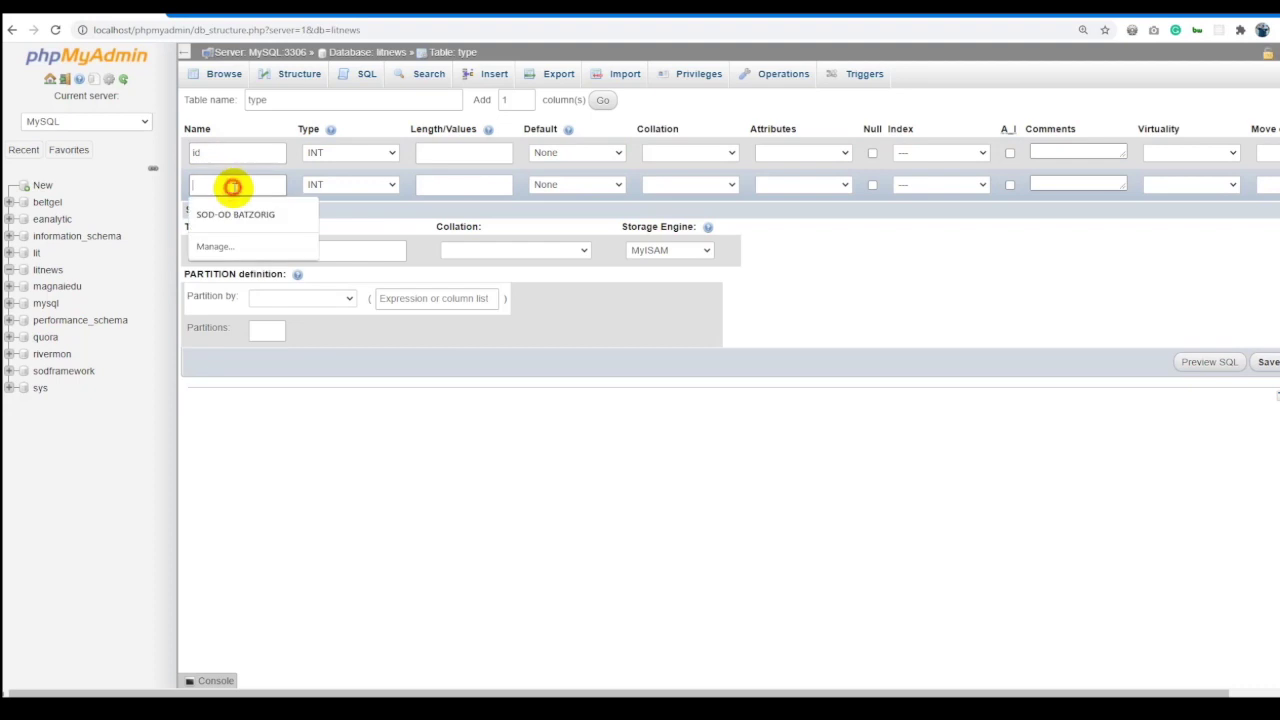
type("name")
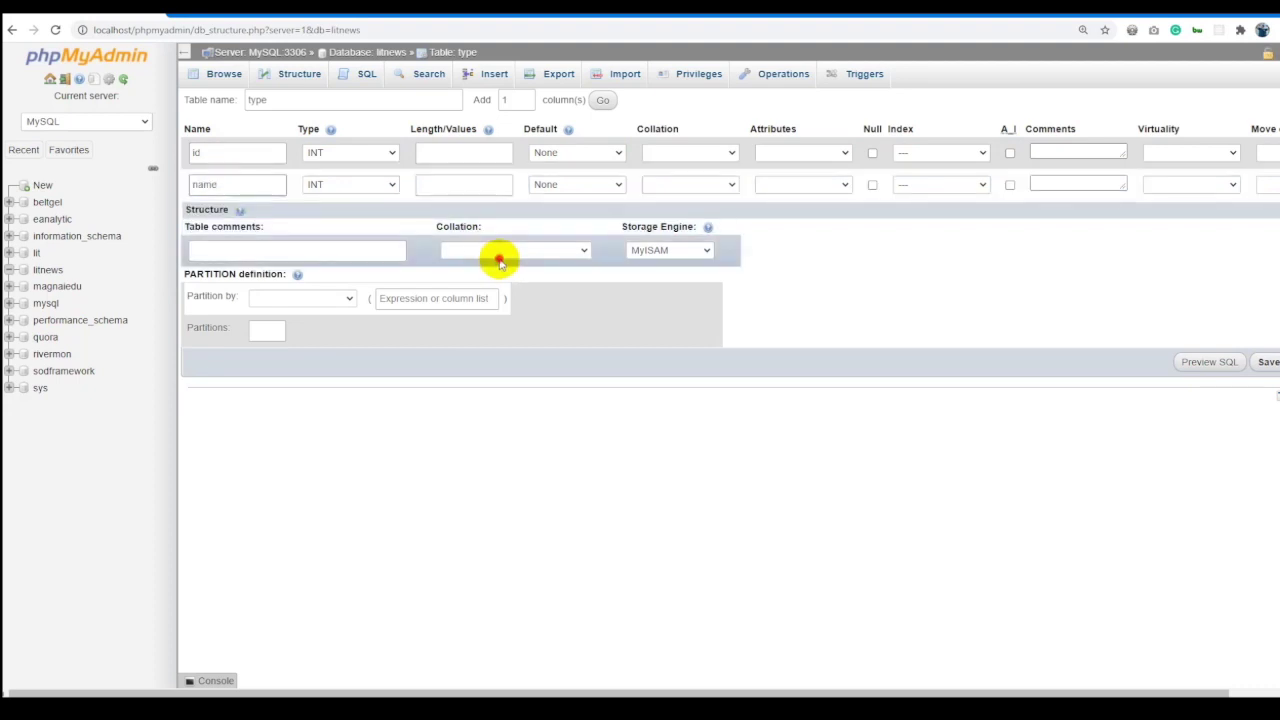
left_click(500, 254)
type("utf8_general")
key("Return")
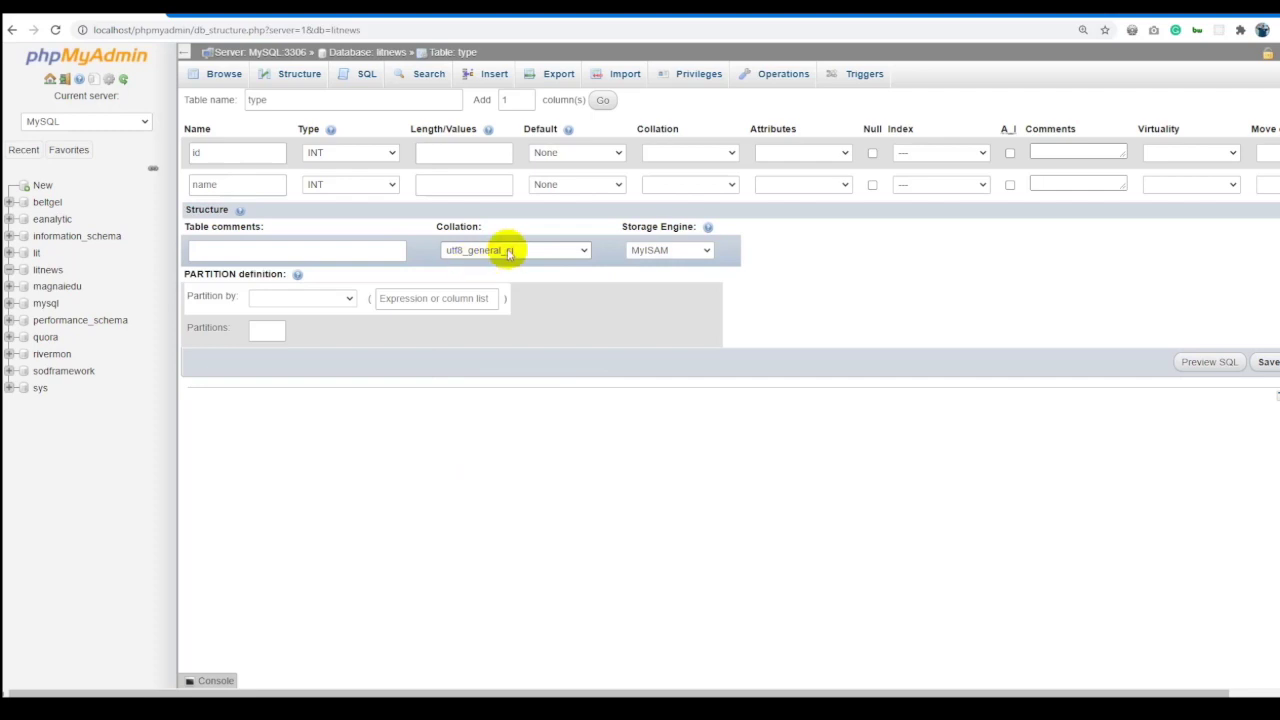
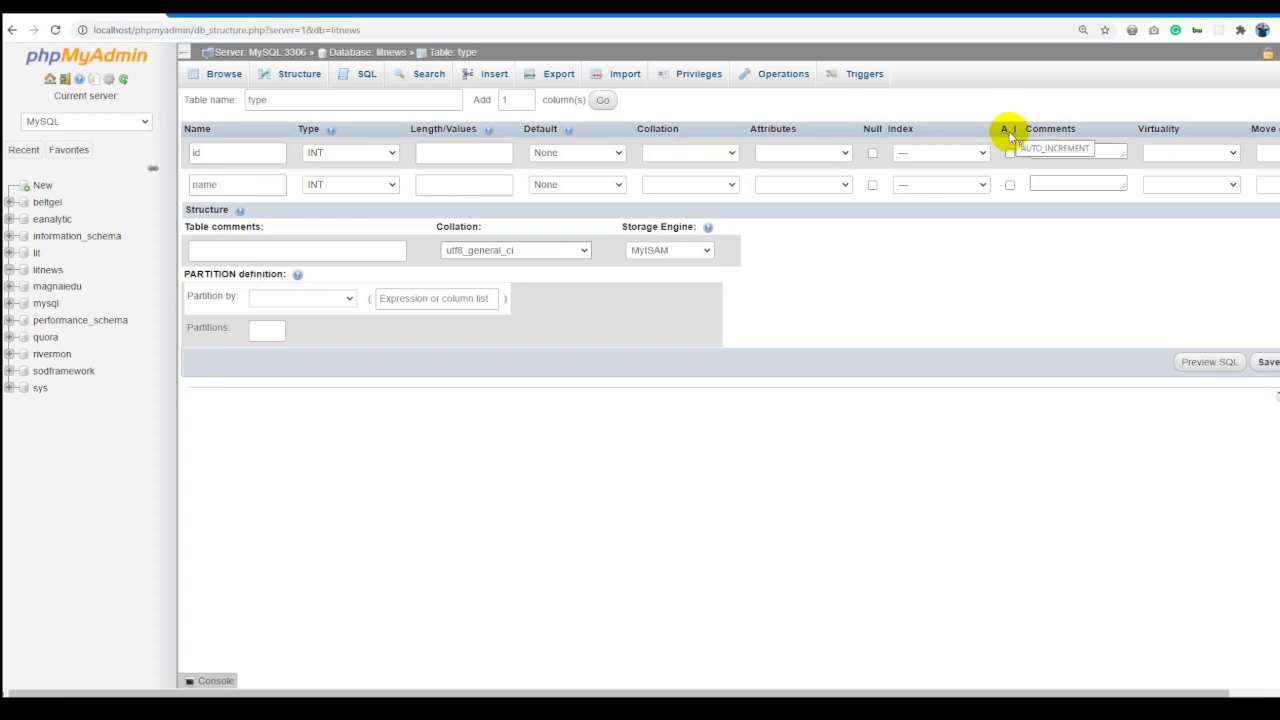
Make the type table's id column auto-increment with a PRIMARY index.
left_click(1009, 153)
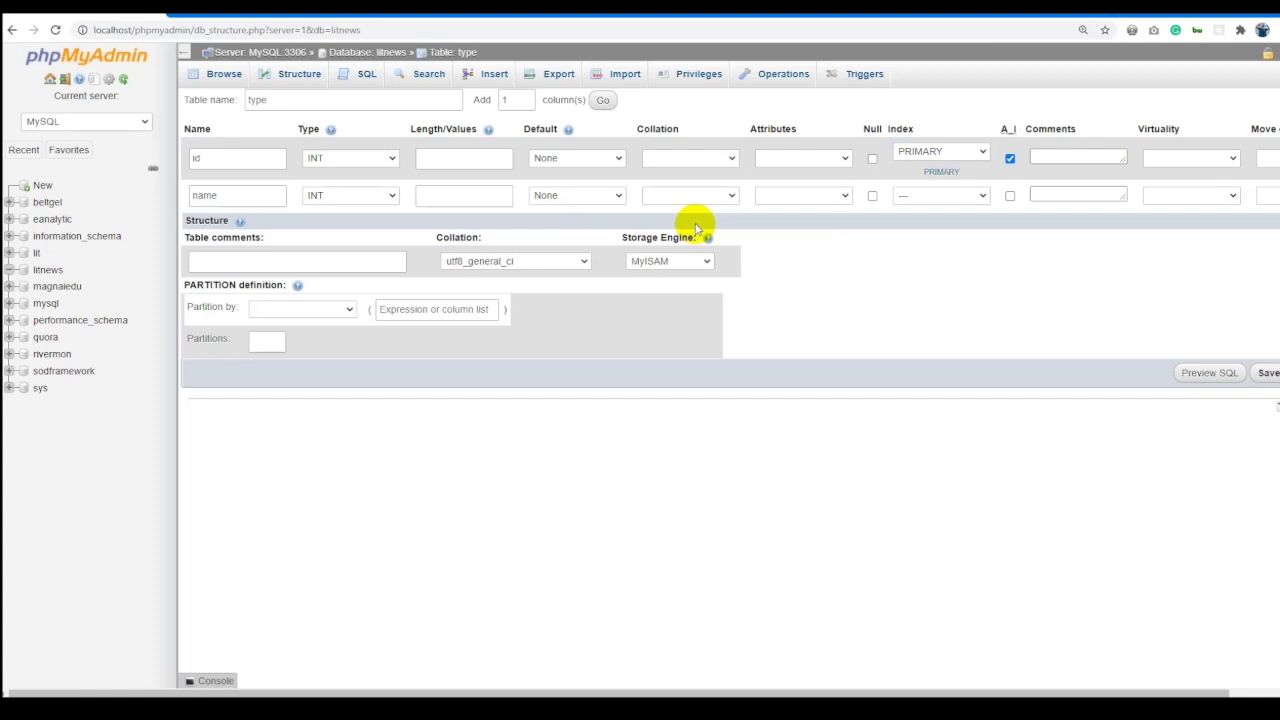
left_click(940, 152)
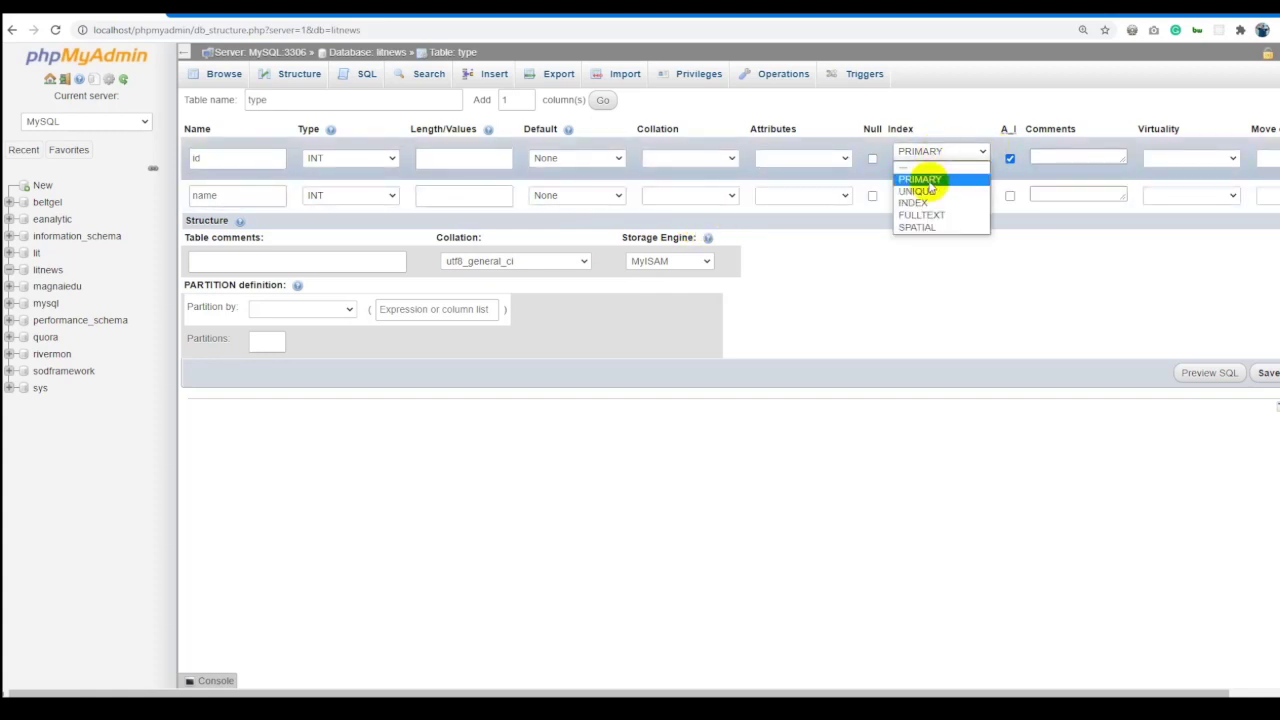
left_click(926, 178)
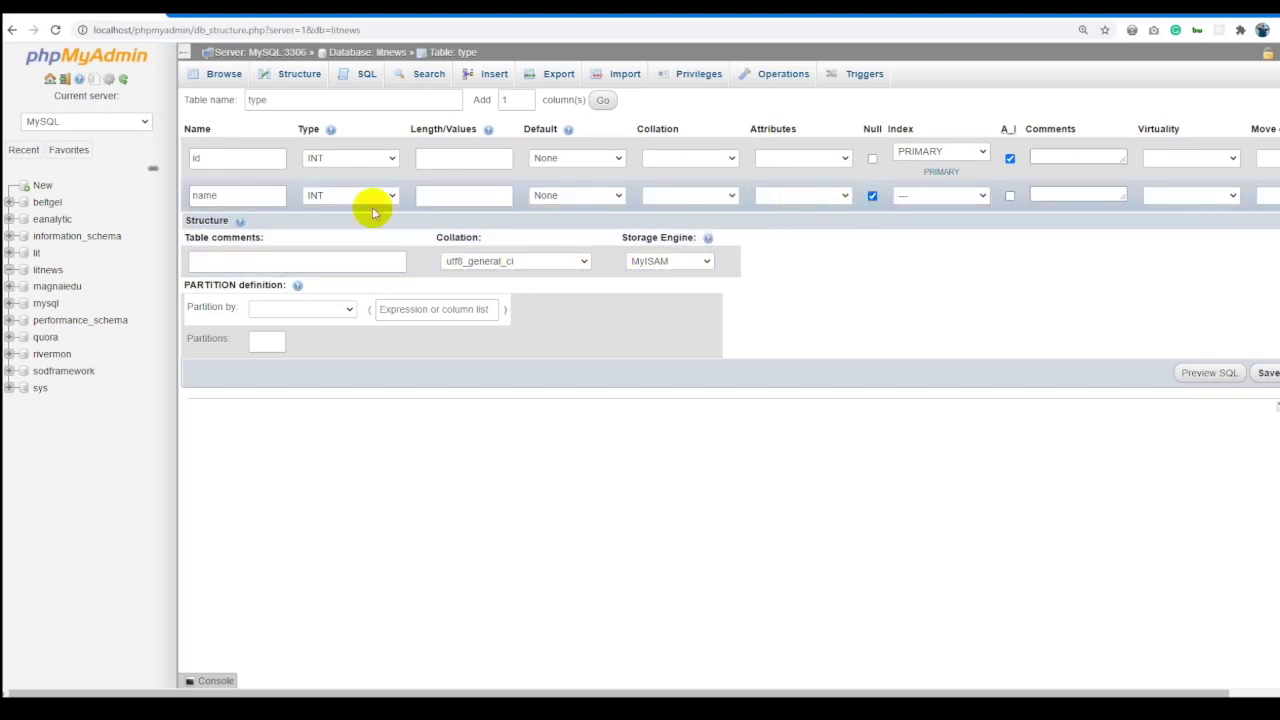
key("alt+Tab")
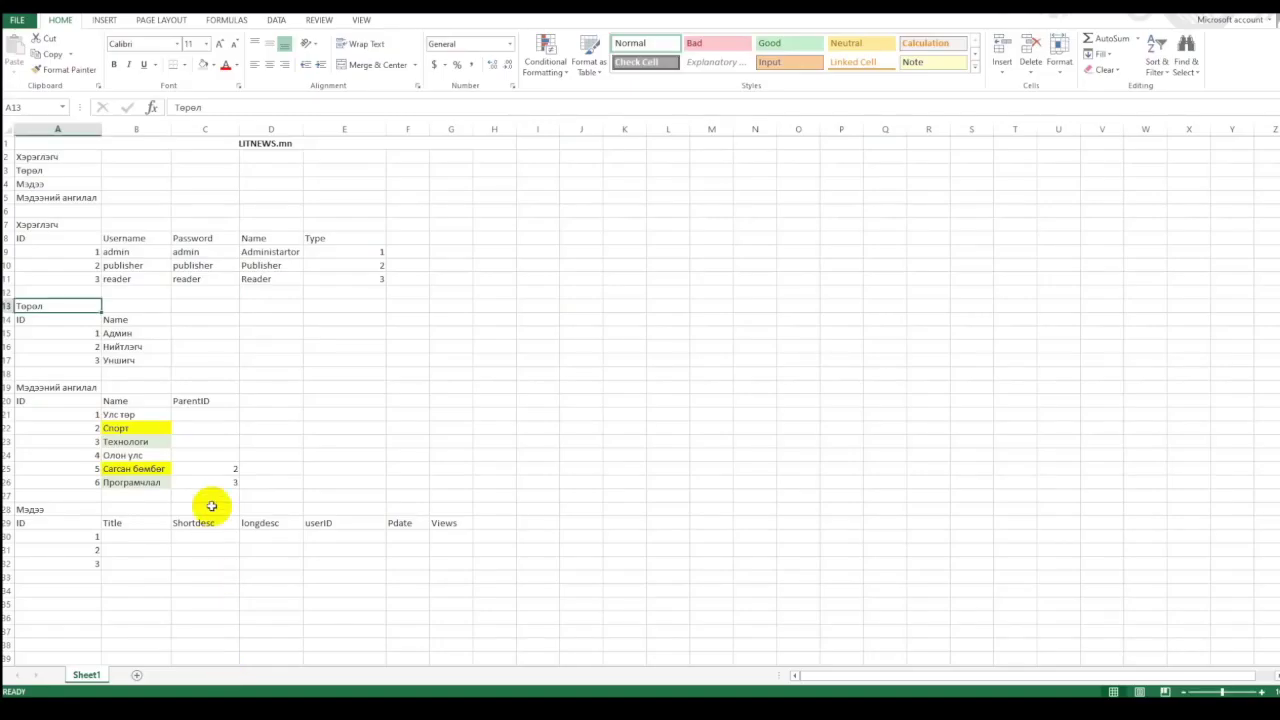
Copy the role names from B15:B17 into the Title cells B30:B32.
left_click_drag(120, 333, 120, 360)
key("ctrl+c")
key("ctrl+v")
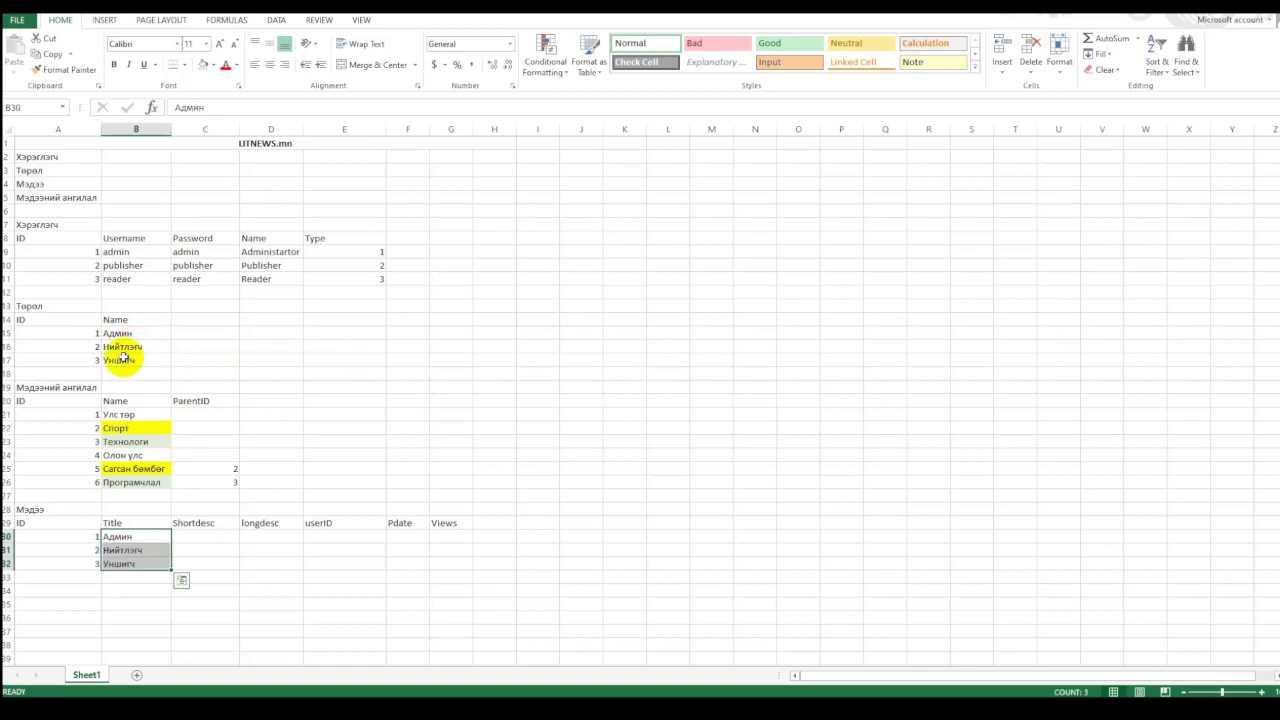
key("ctrl+q")
Re-enter Нийтлэгч in cell B16, then make the type table's name column not nullable.
left_click(135, 345)
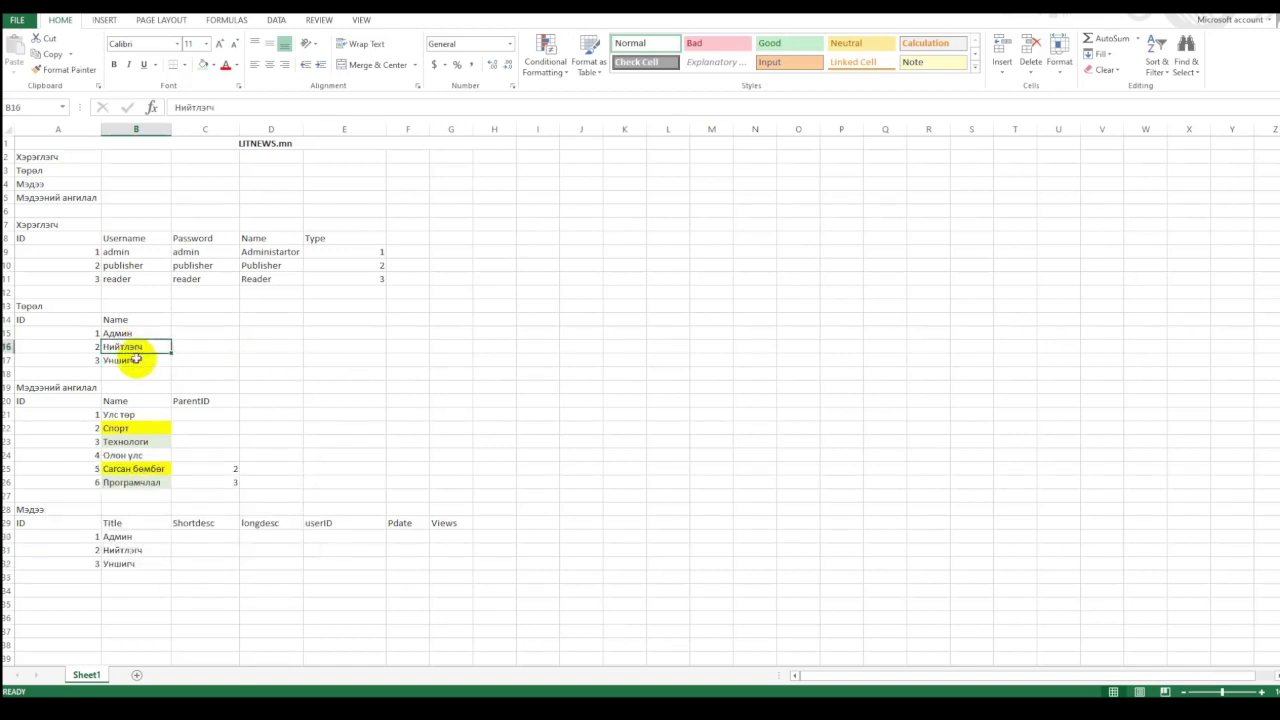
key("Delete")
left_click(487, 357)
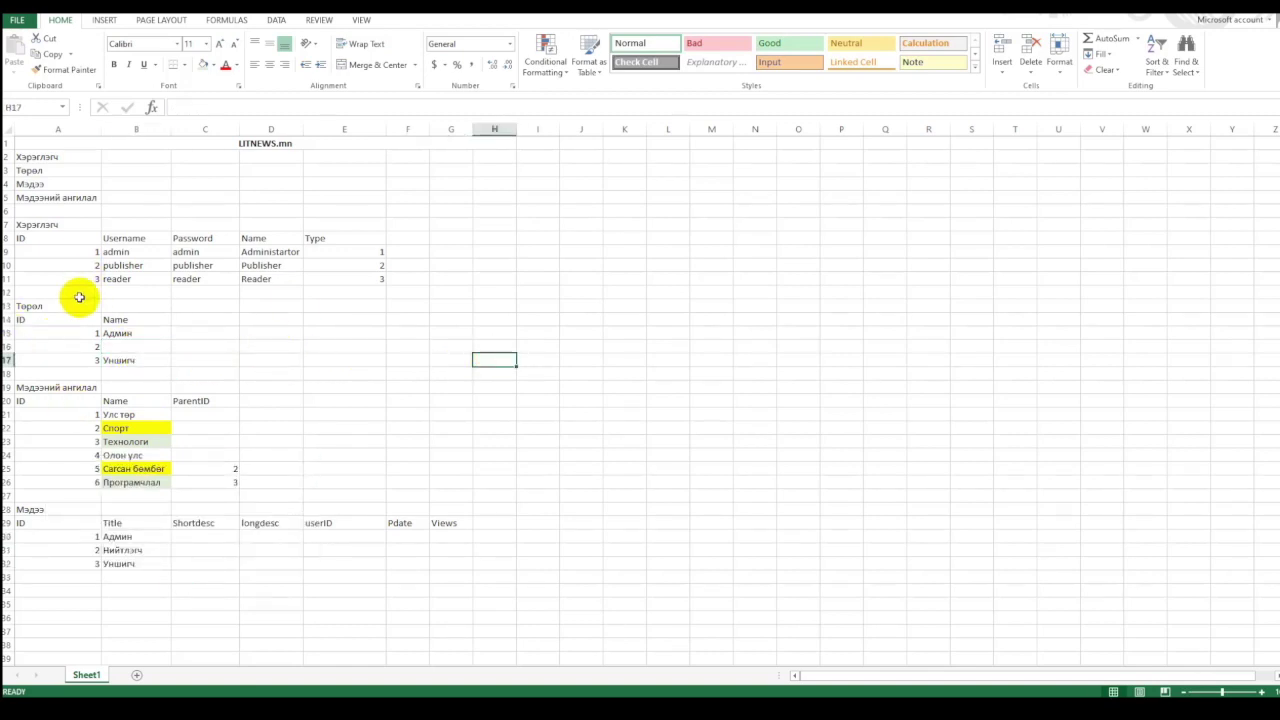
left_click(116, 346)
type("Нийтлэгч")
left_click(346, 343)
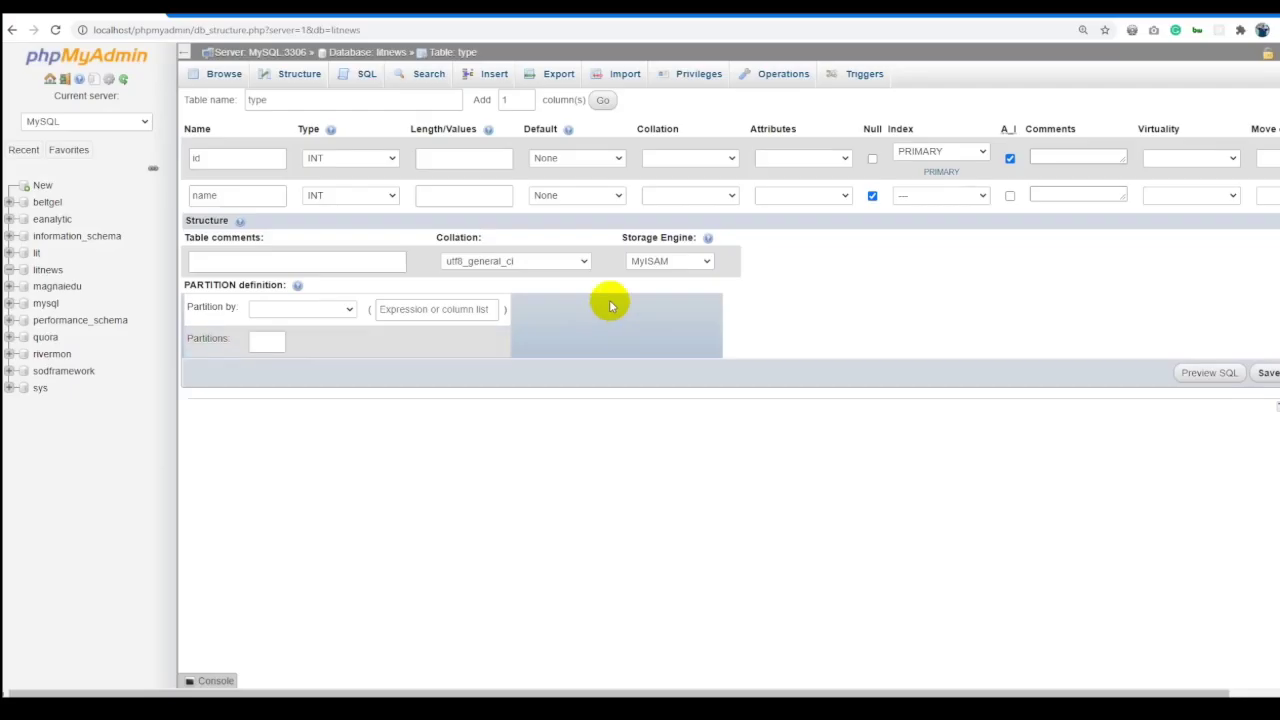
left_click(872, 195)
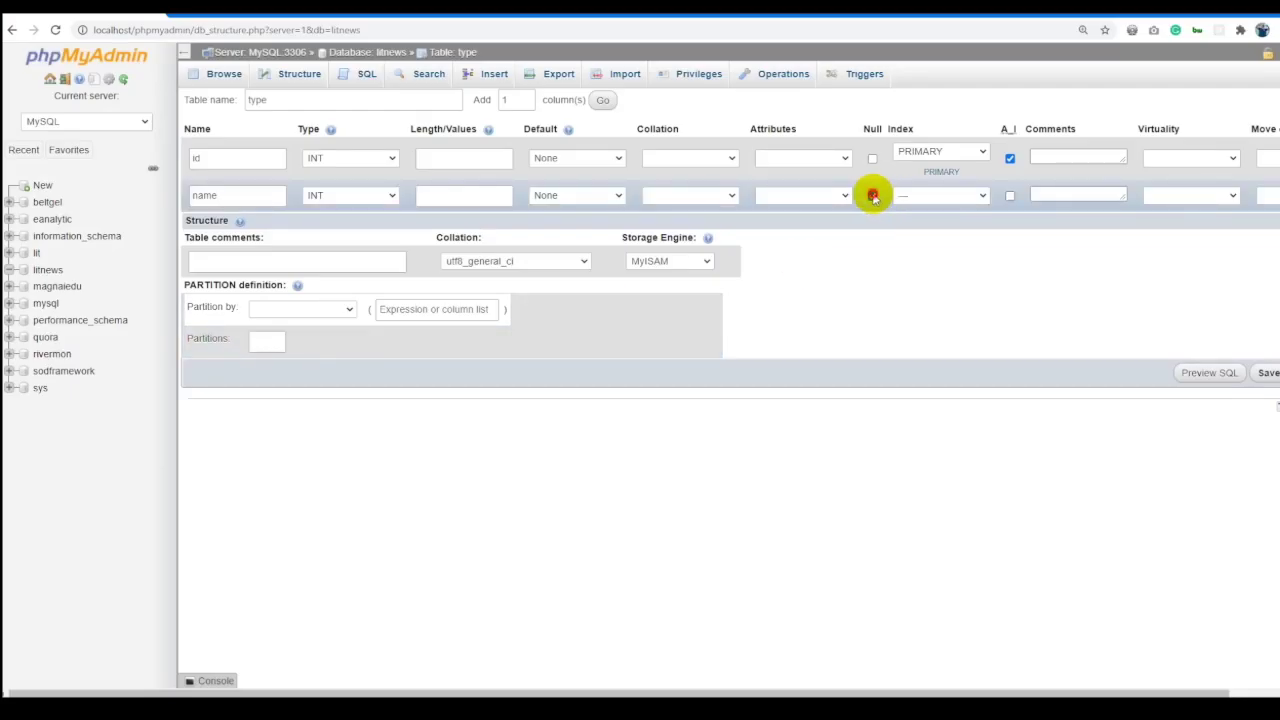
Save the type table and browse its contents via SELECT * FROM `type`.
left_click(1266, 373)
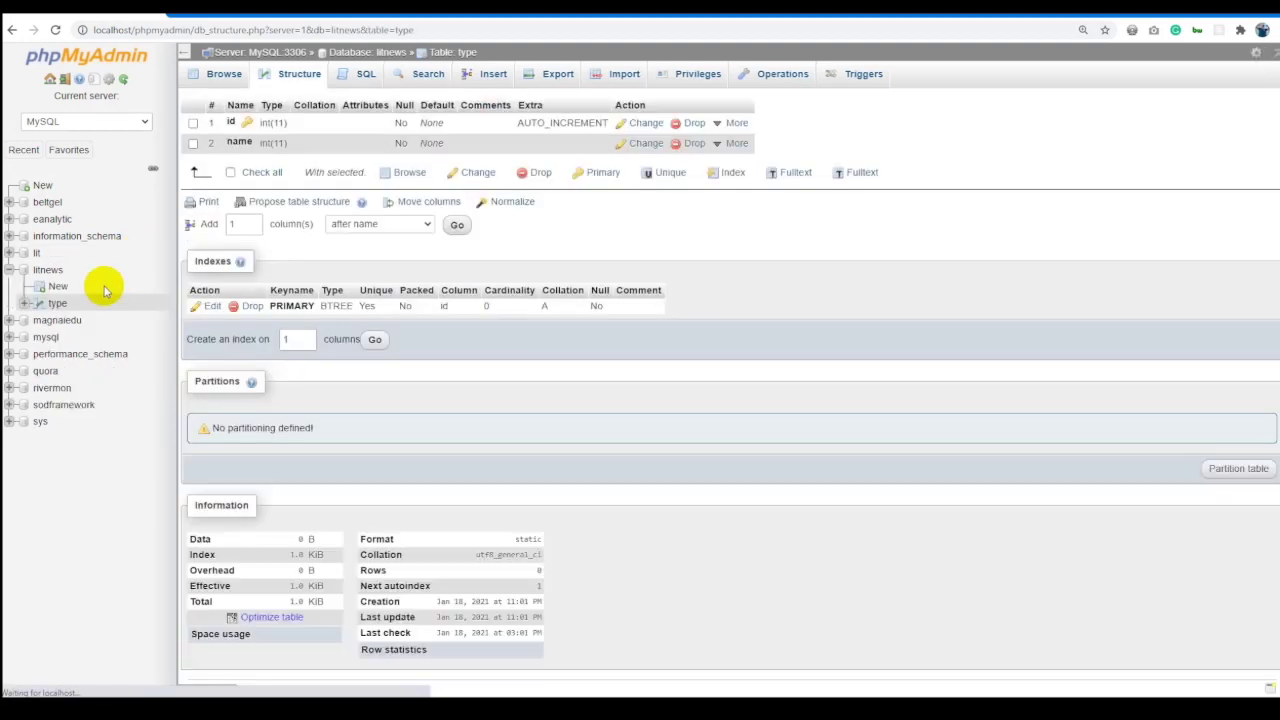
left_click(58, 303)
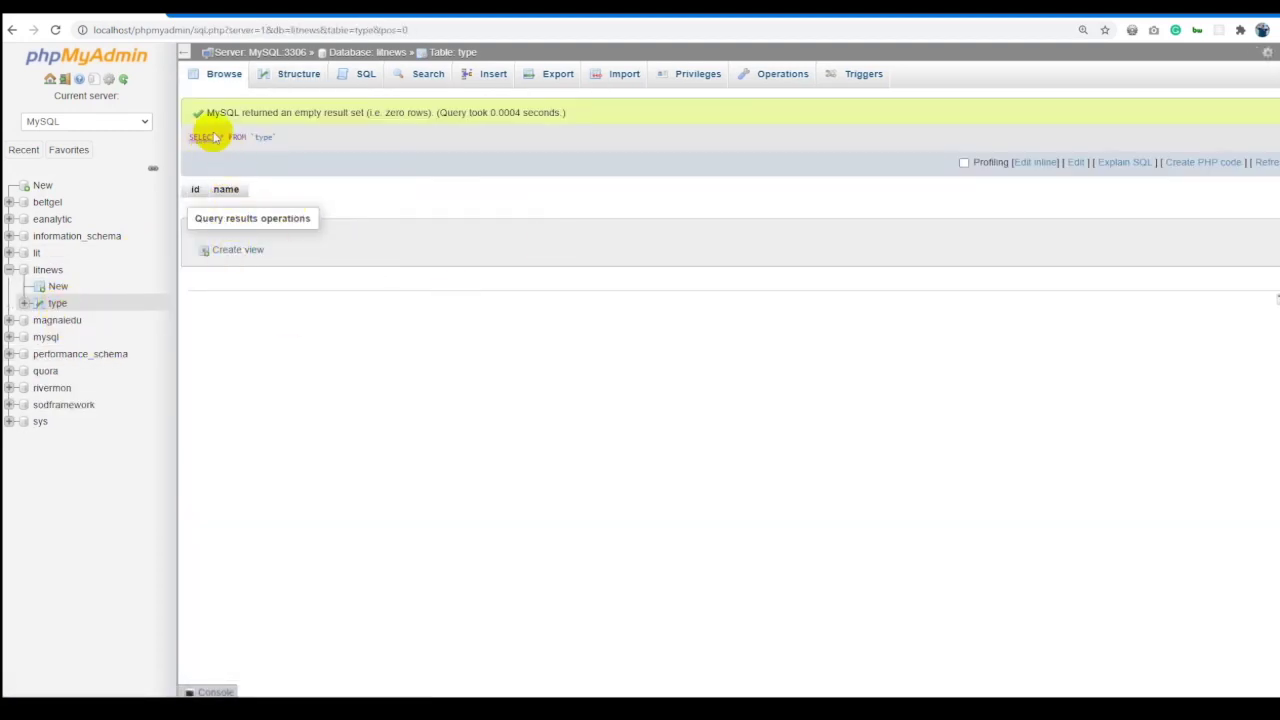
left_click_drag(209, 134, 349, 134)
left_click(381, 137)
left_click_drag(255, 143, 200, 134)
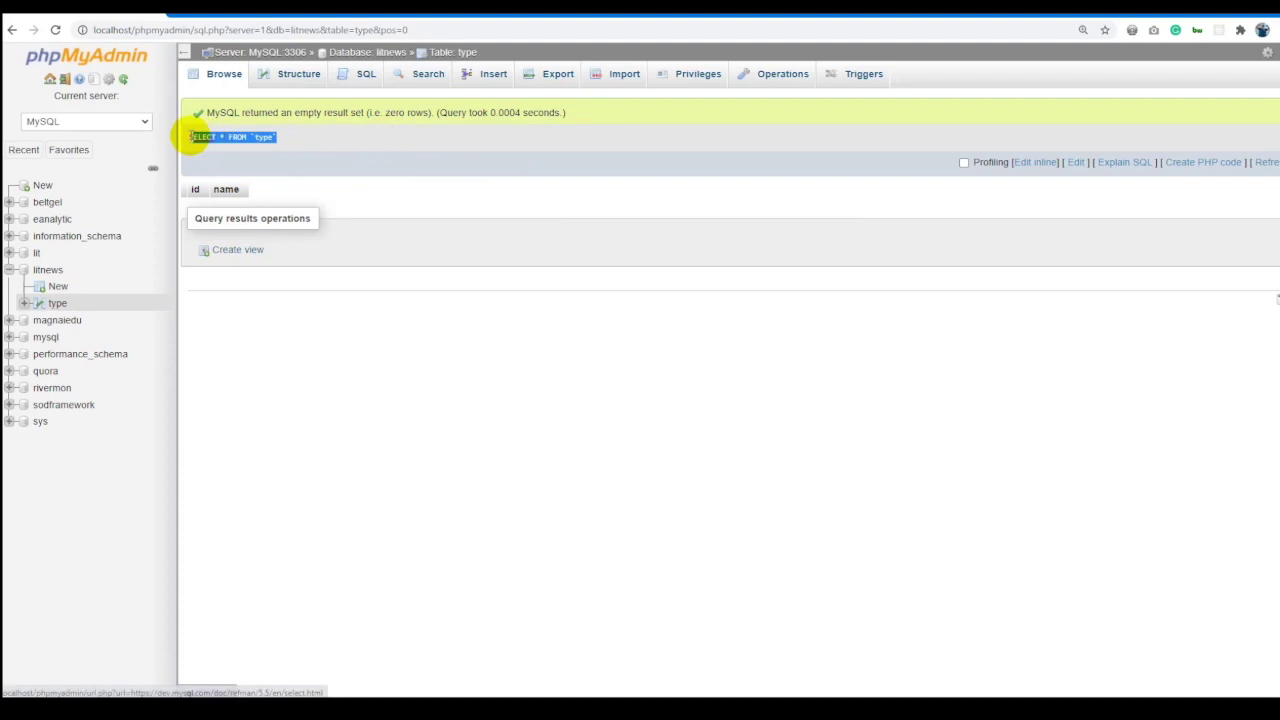
left_click(491, 157)
Begin a new table in litnews, starting with the first column id.
left_click(57, 286)
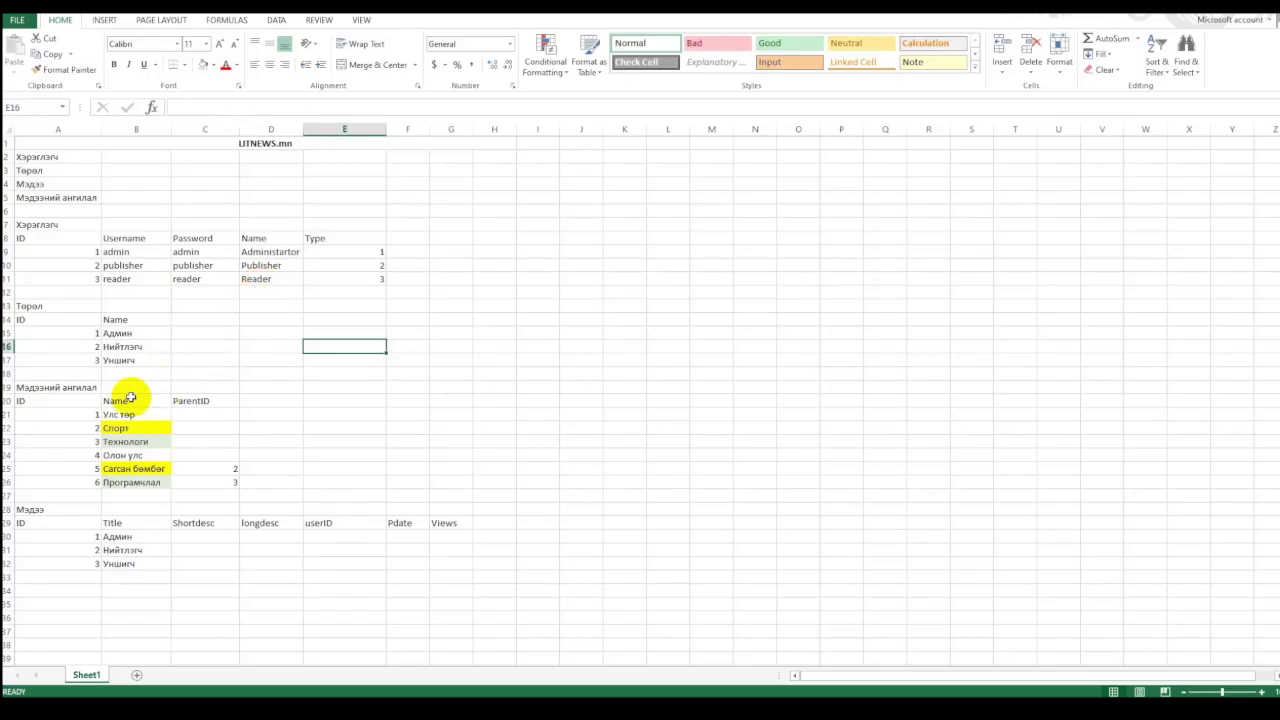
left_click(42, 388)
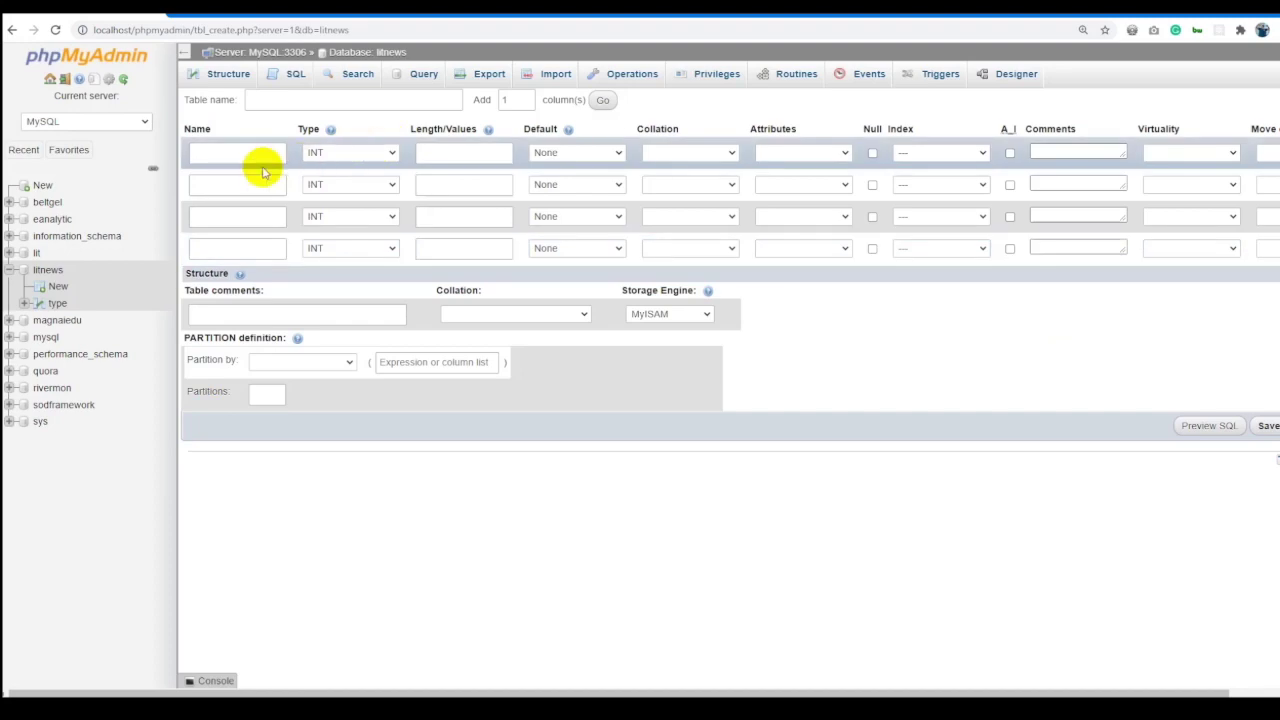
left_click(254, 154)
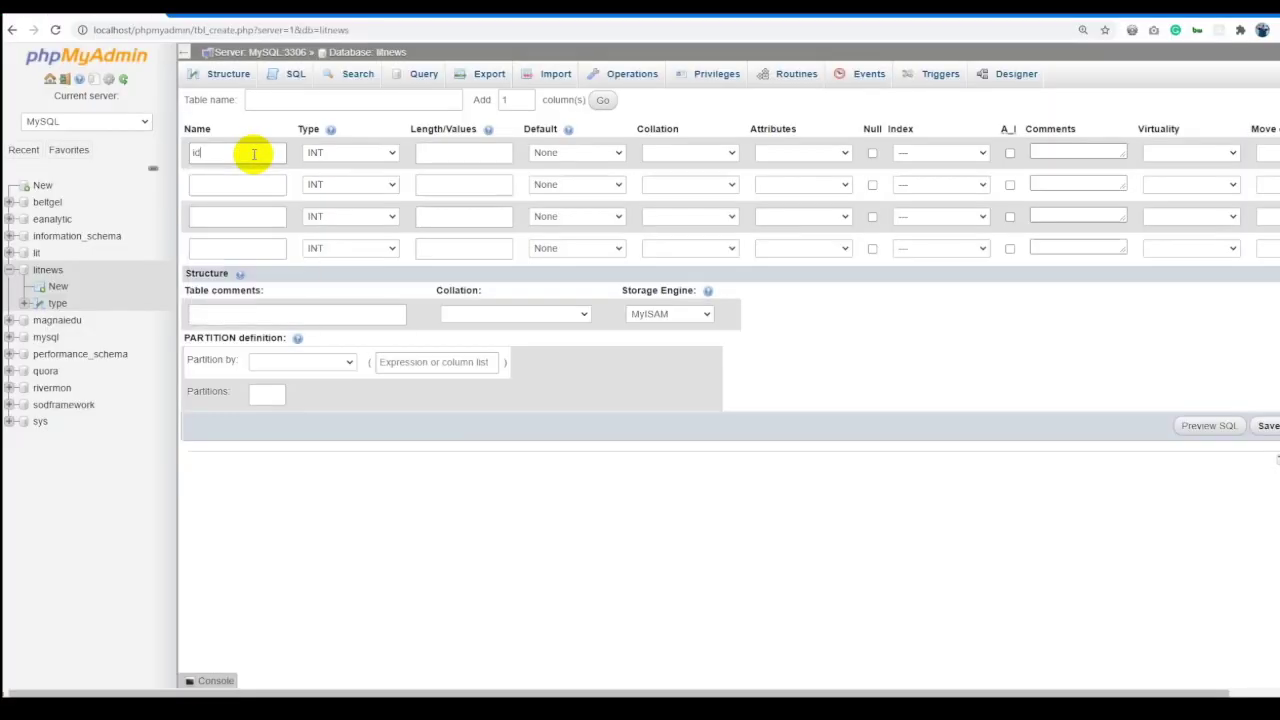
Add columns name and parent_id, and make id an auto-increment primary key.
left_click(251, 185)
type("name")
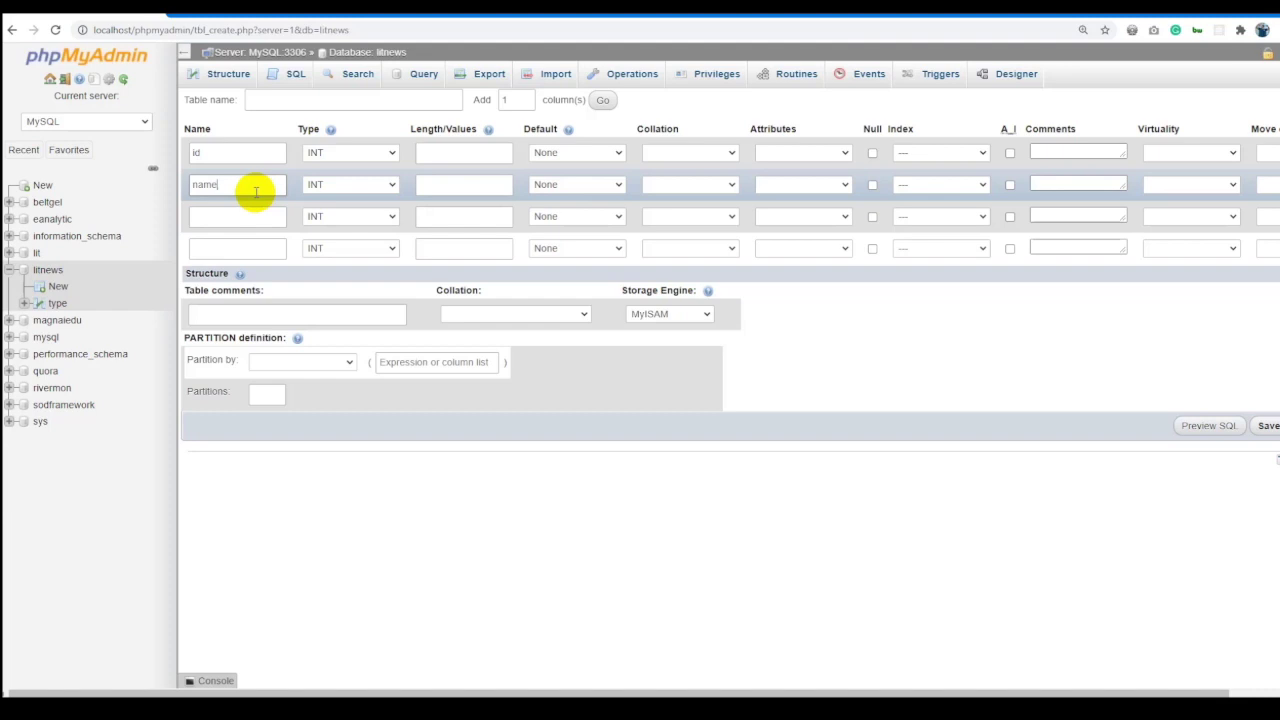
left_click(249, 212)
type("parent_id")
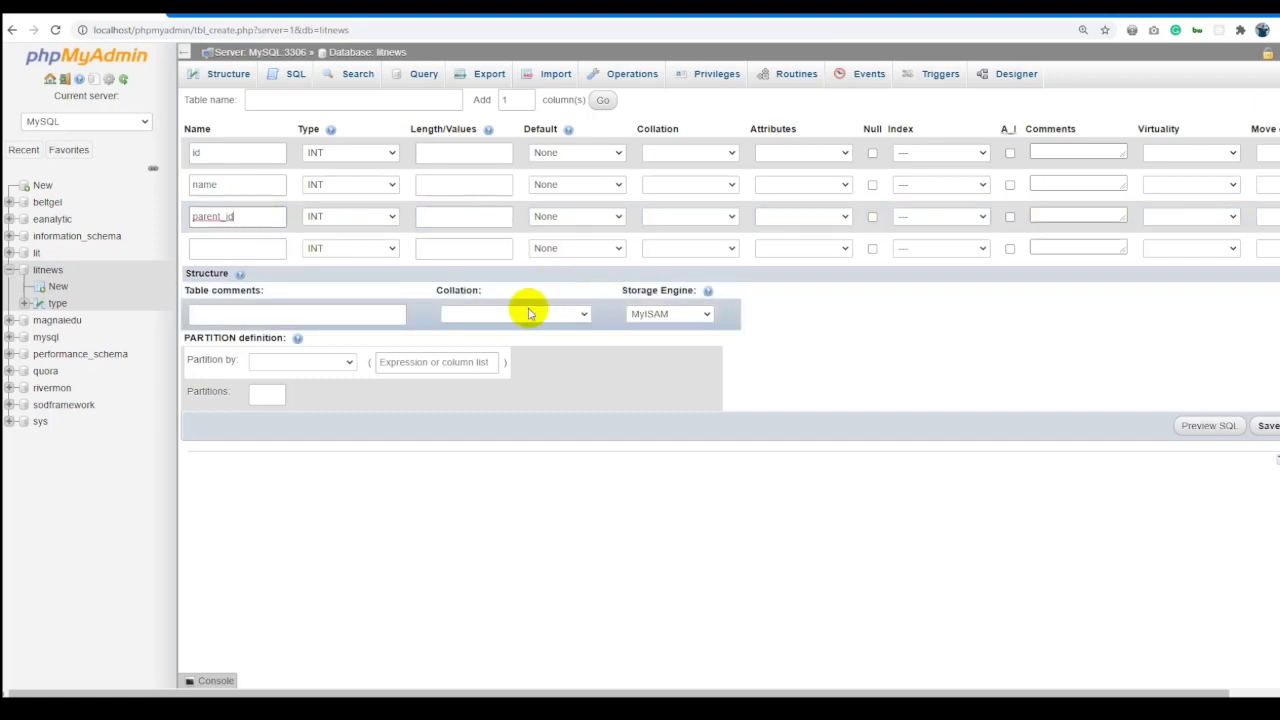
left_click(1009, 152)
Make the name column VARCHAR with length 150.
left_click(366, 195)
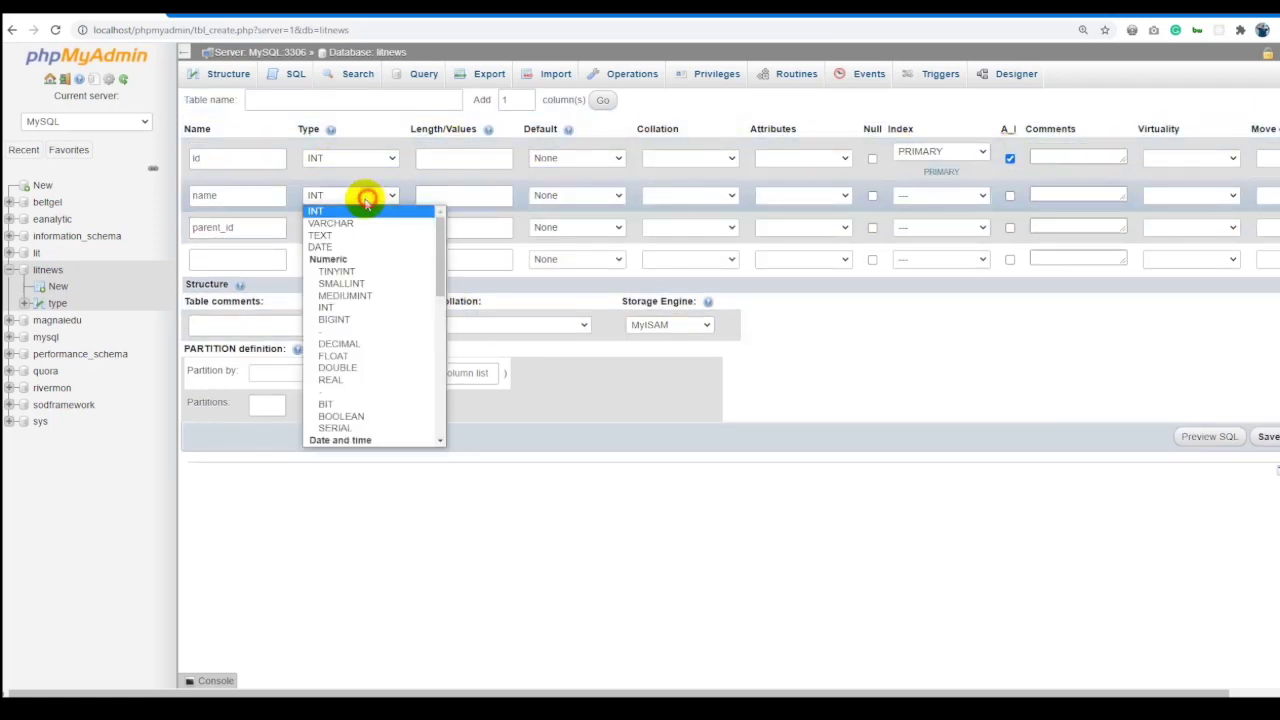
left_click(330, 223)
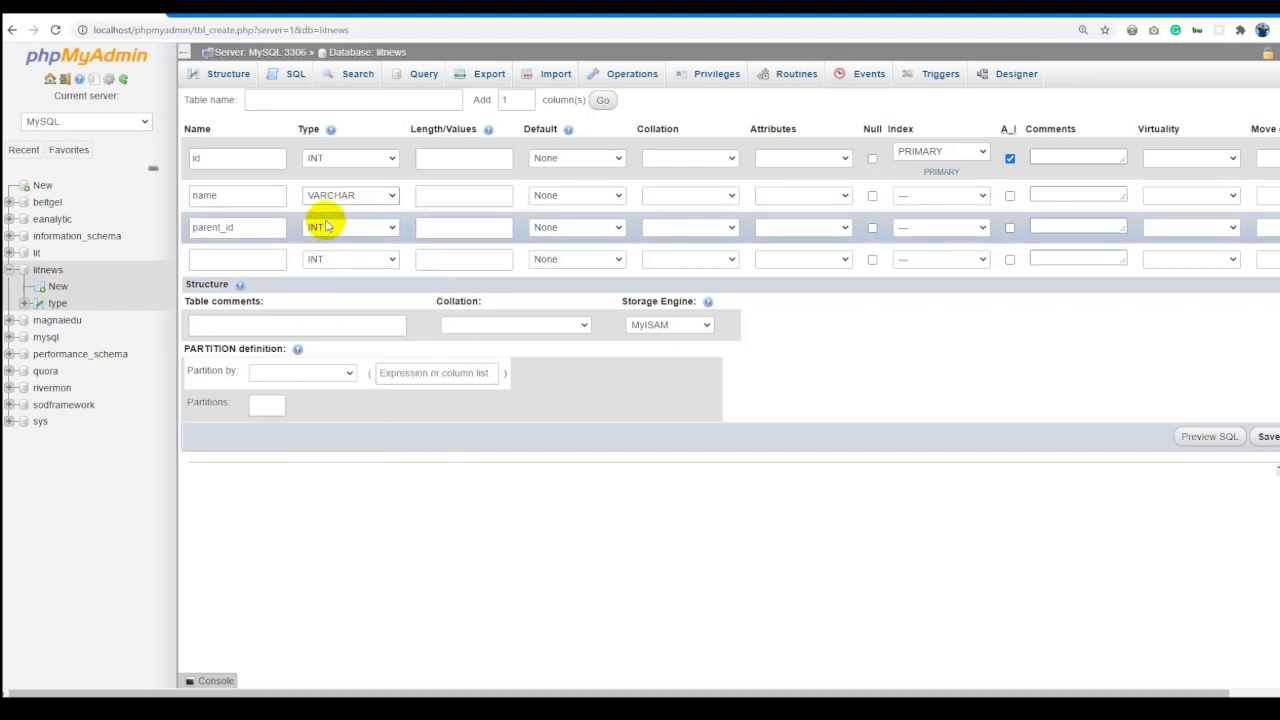
left_click(432, 197)
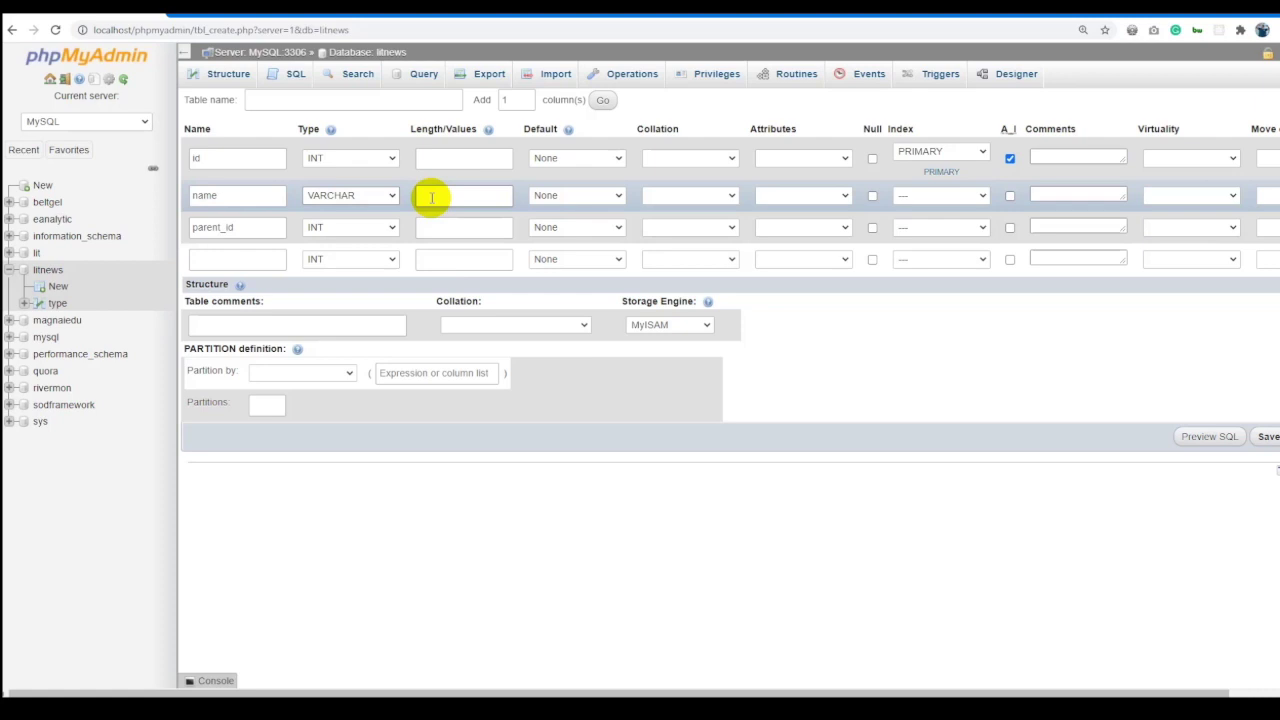
left_click(352, 196)
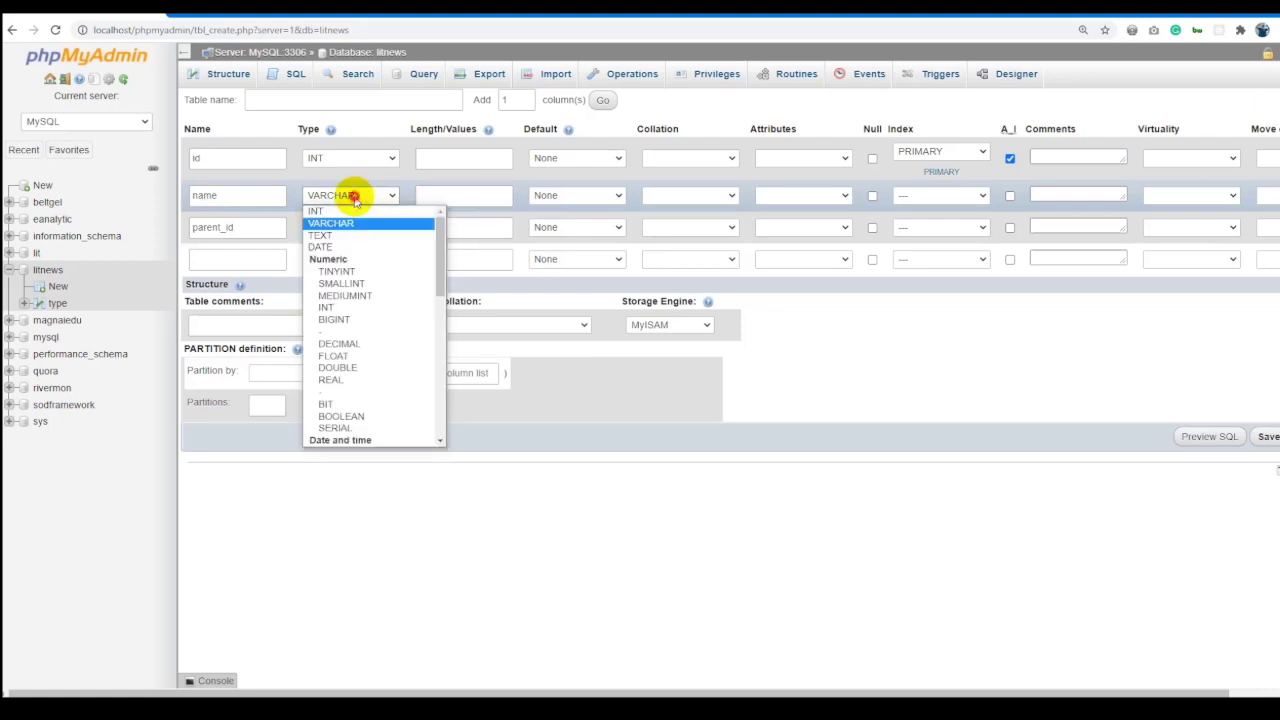
scroll(378, 322, "down", 5)
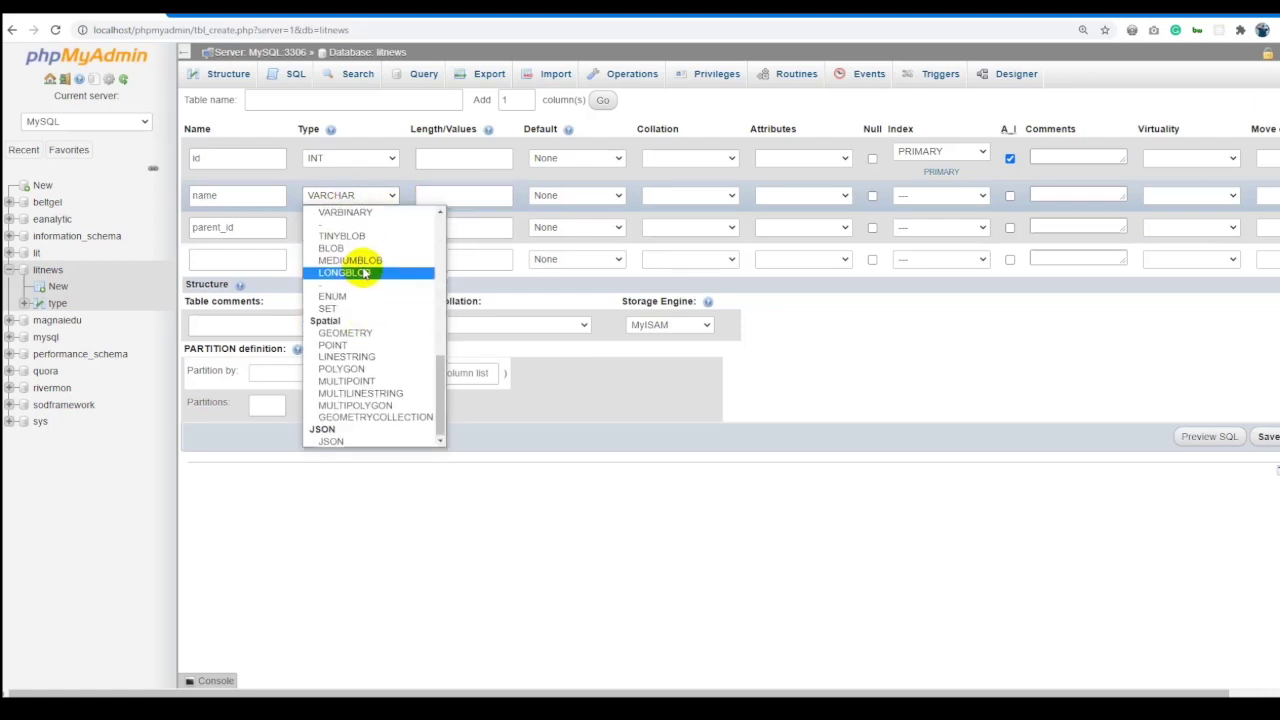
scroll(355, 262, "up", 5)
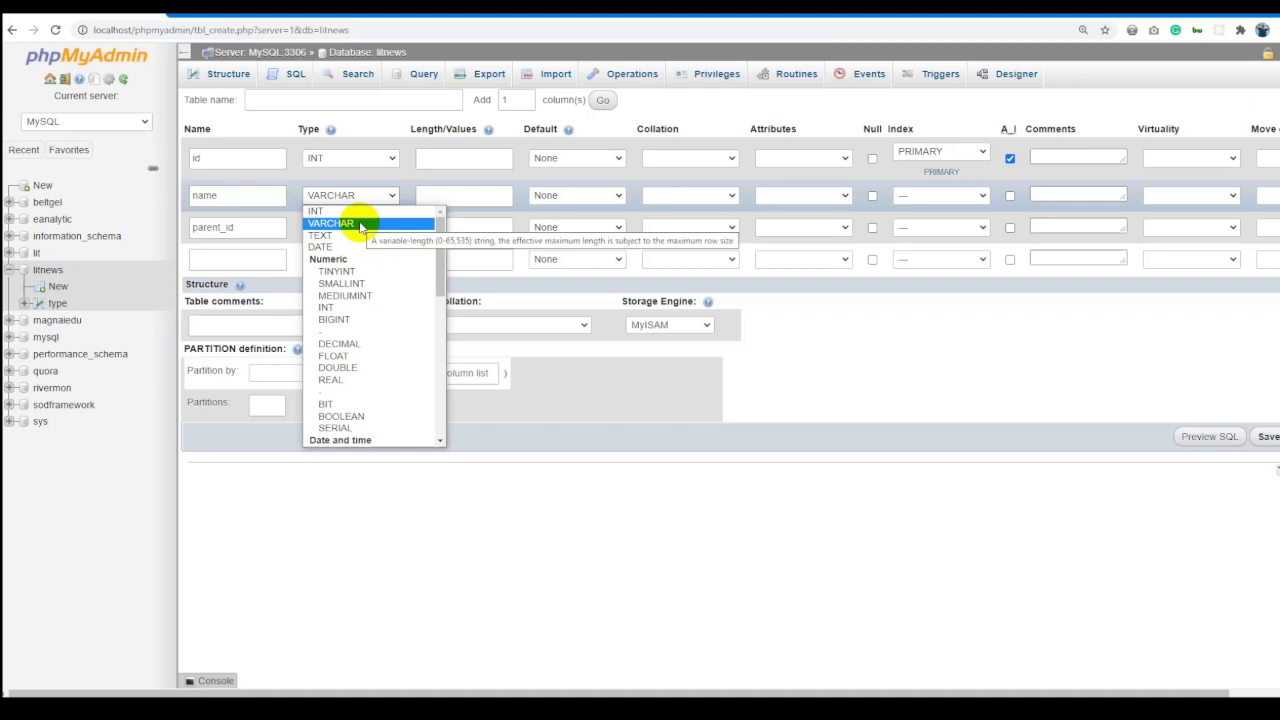
left_click(360, 224)
left_click(429, 197)
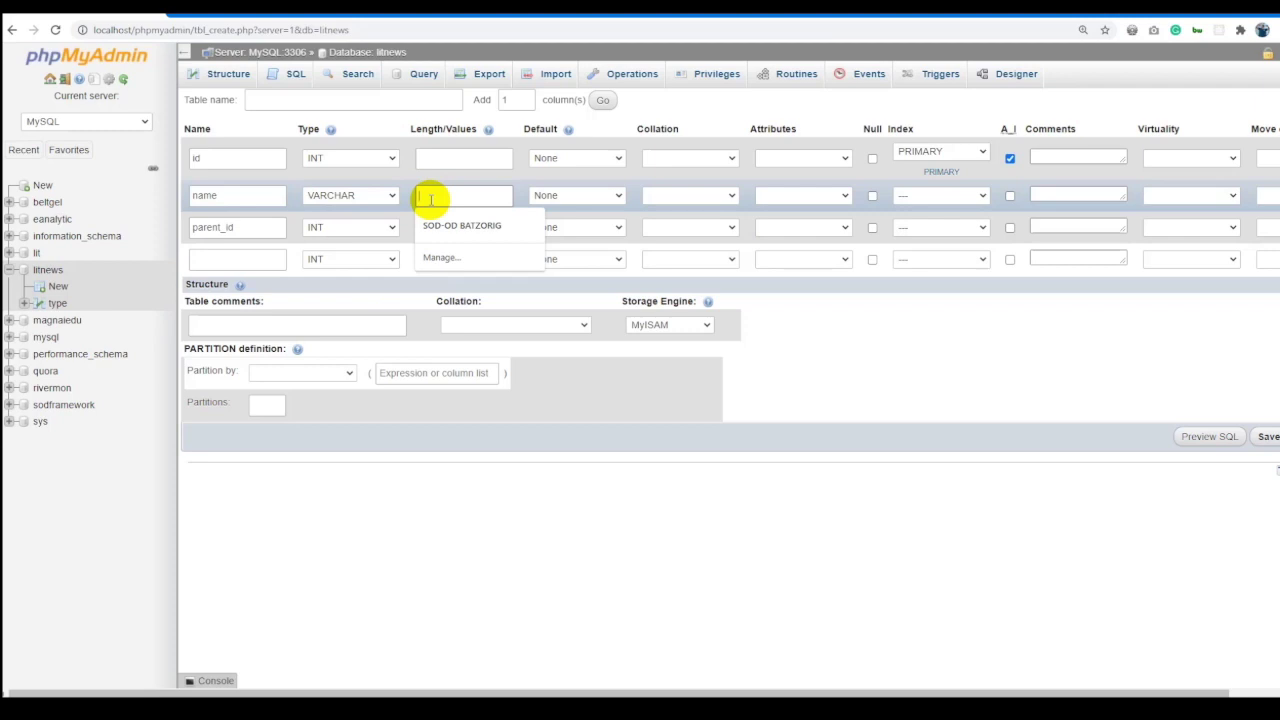
type("40")
type("150")
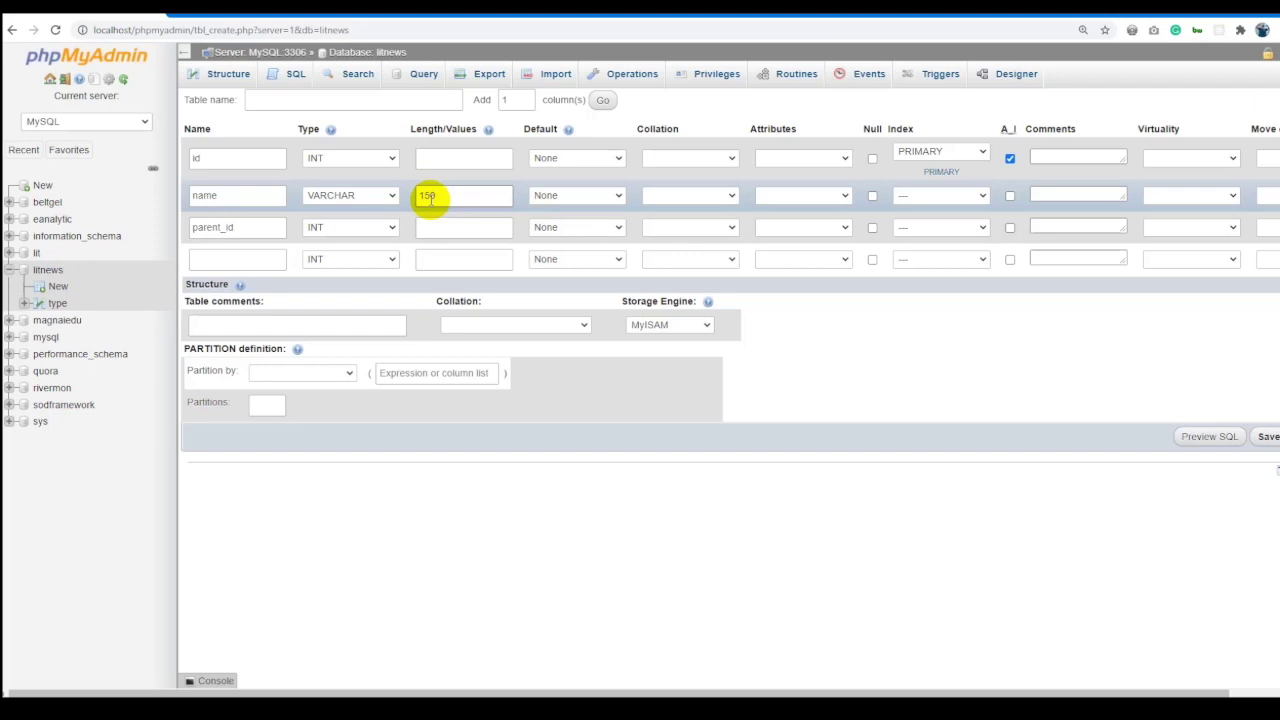
left_click_drag(462, 198, 308, 195)
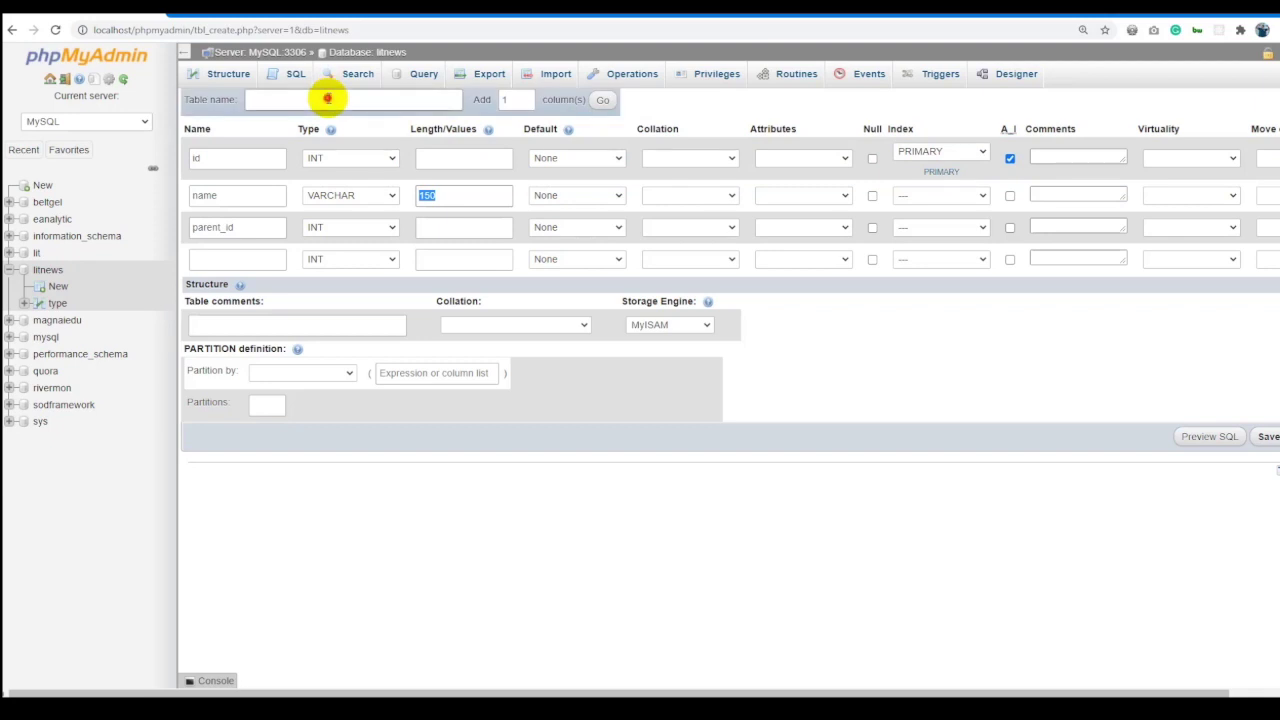
Name the table category and change the name column length to 30.
left_click(327, 98)
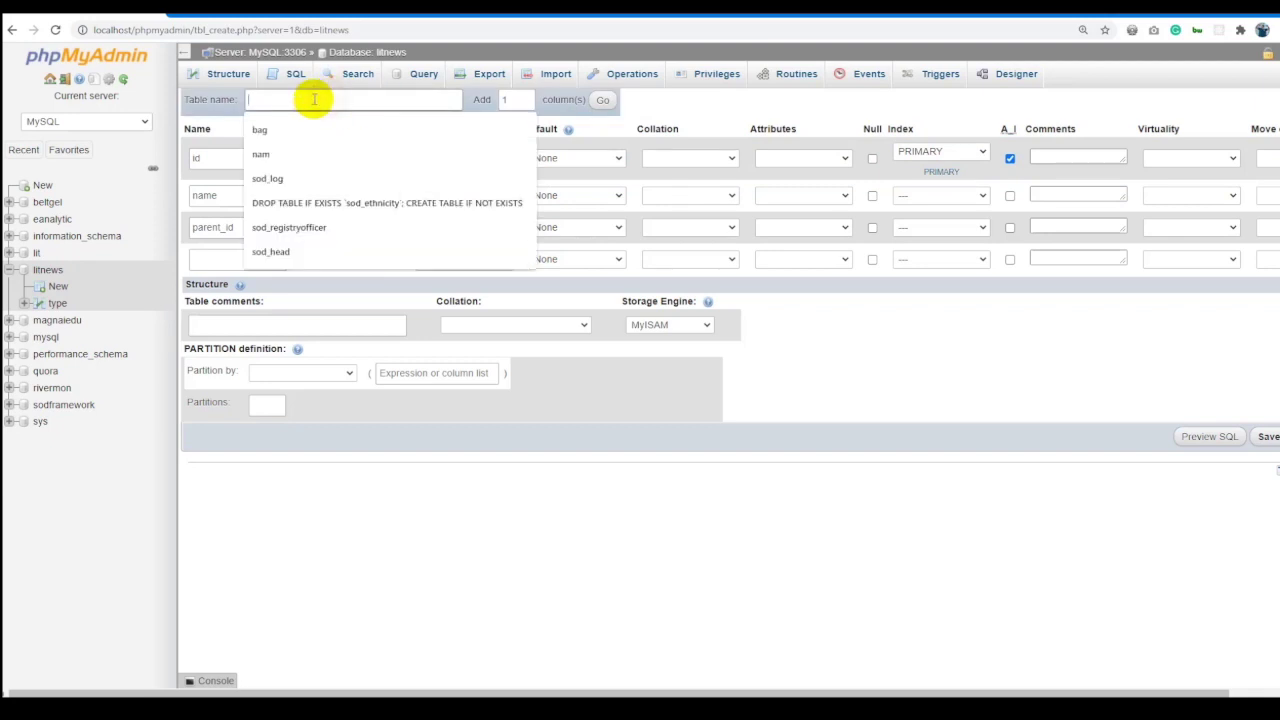
left_click(365, 102)
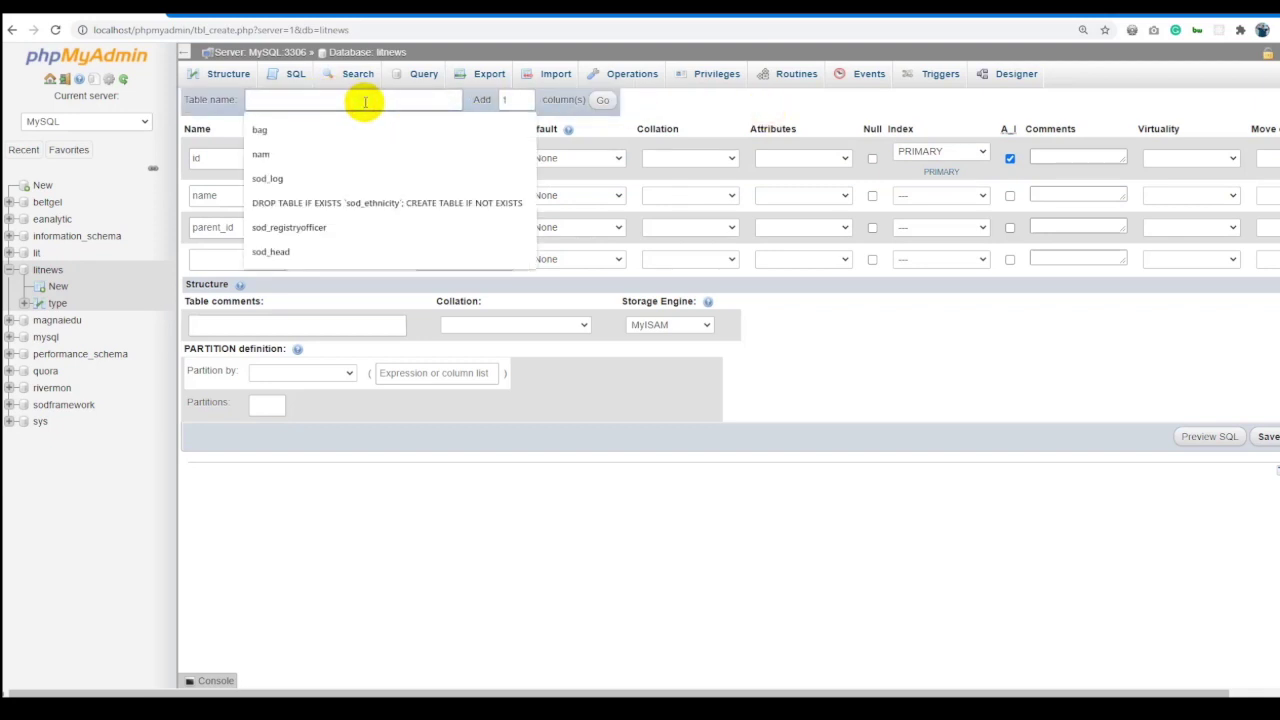
type("category")
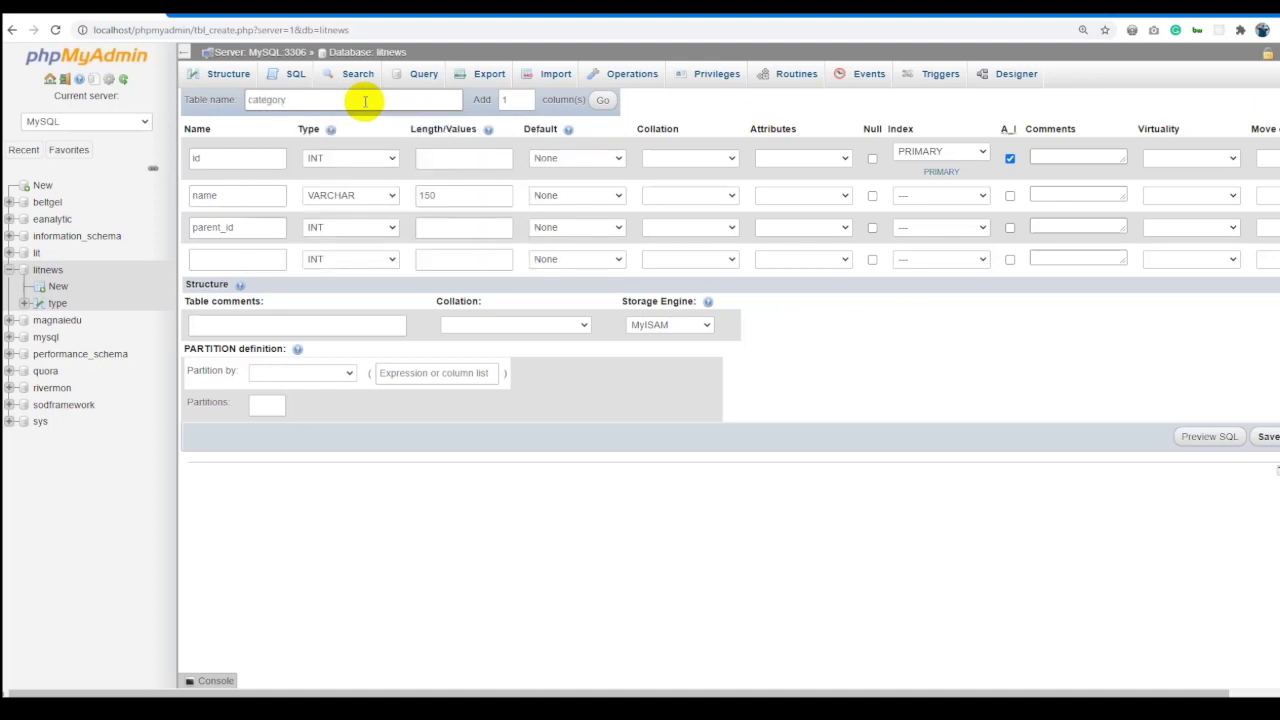
double_click(432, 195)
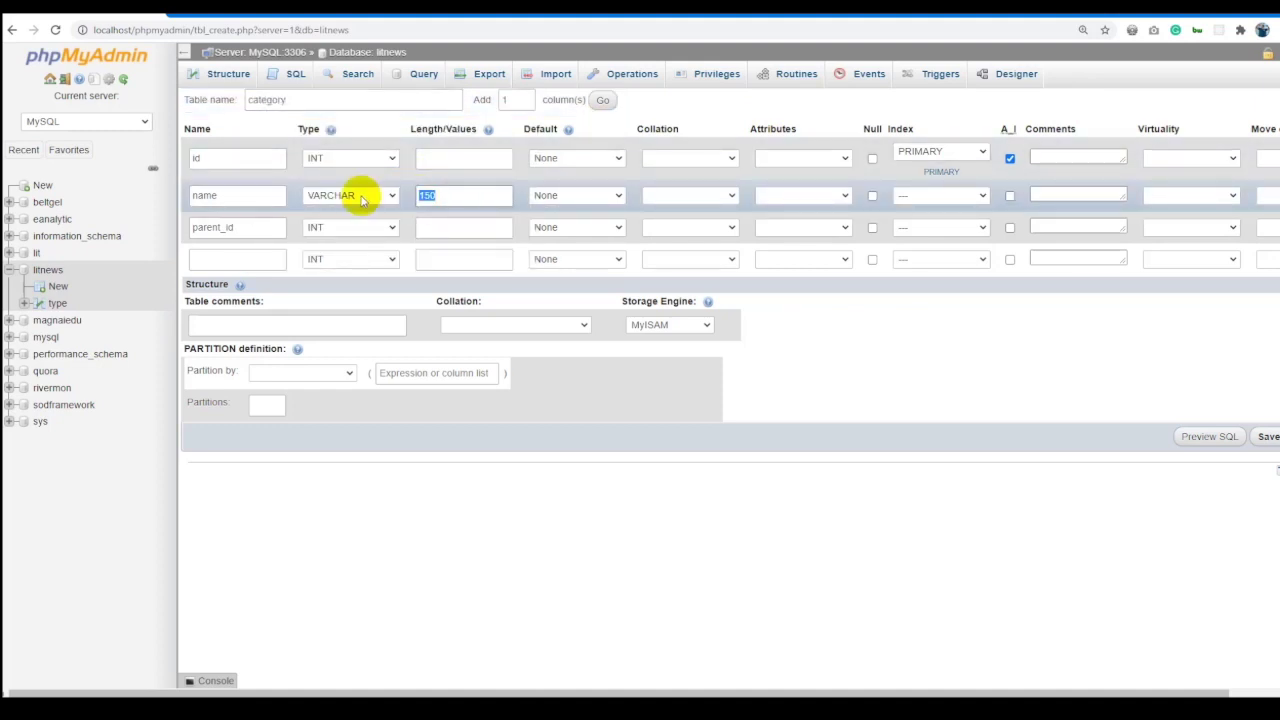
double_click(440, 195)
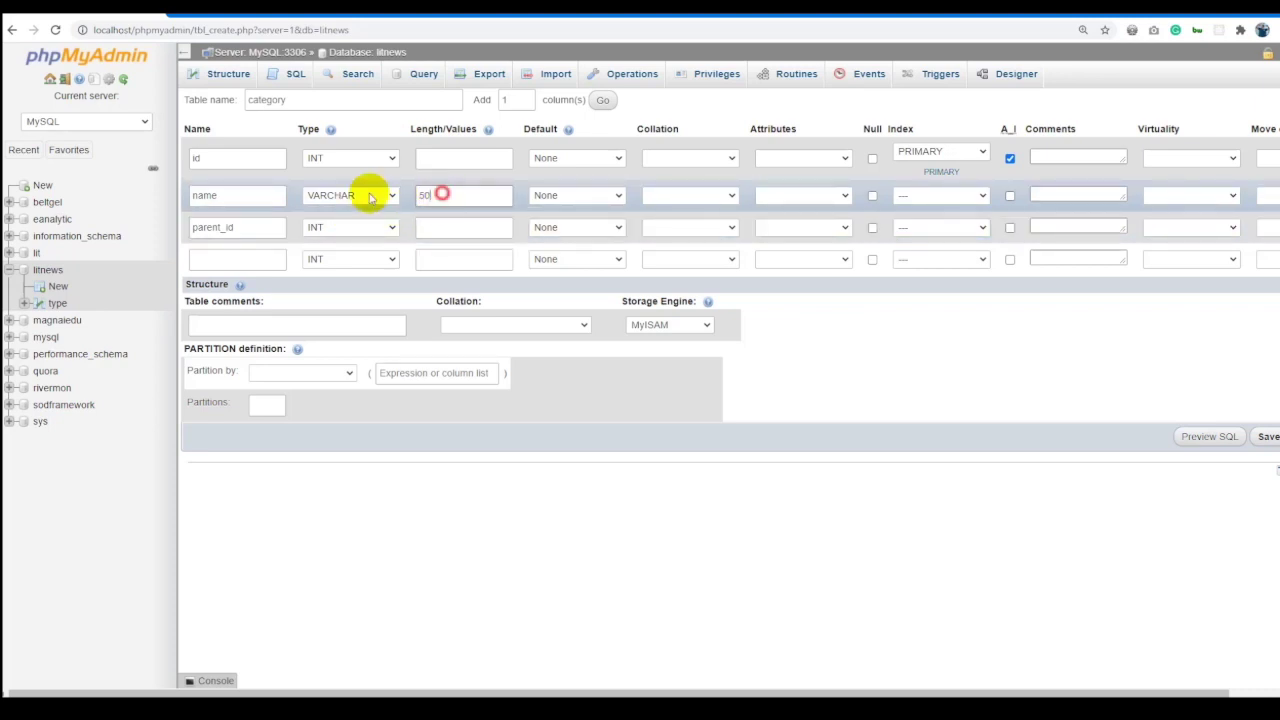
type("30")
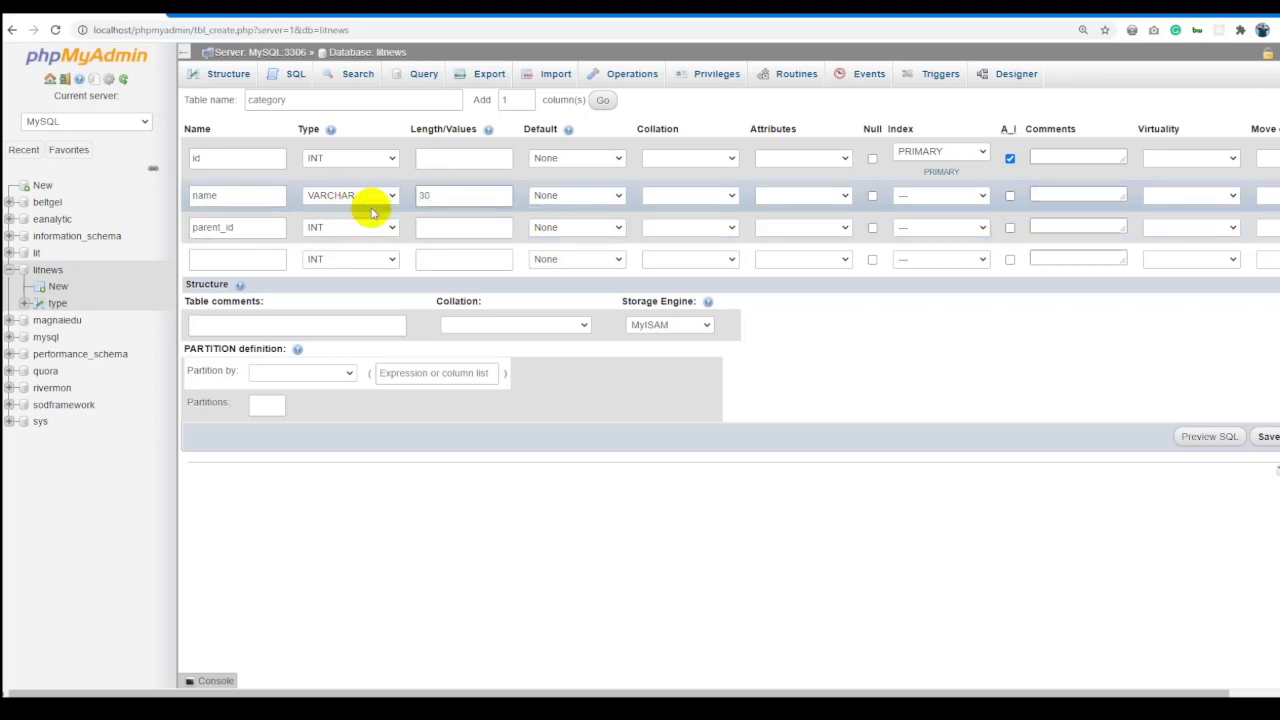
left_click(455, 228)
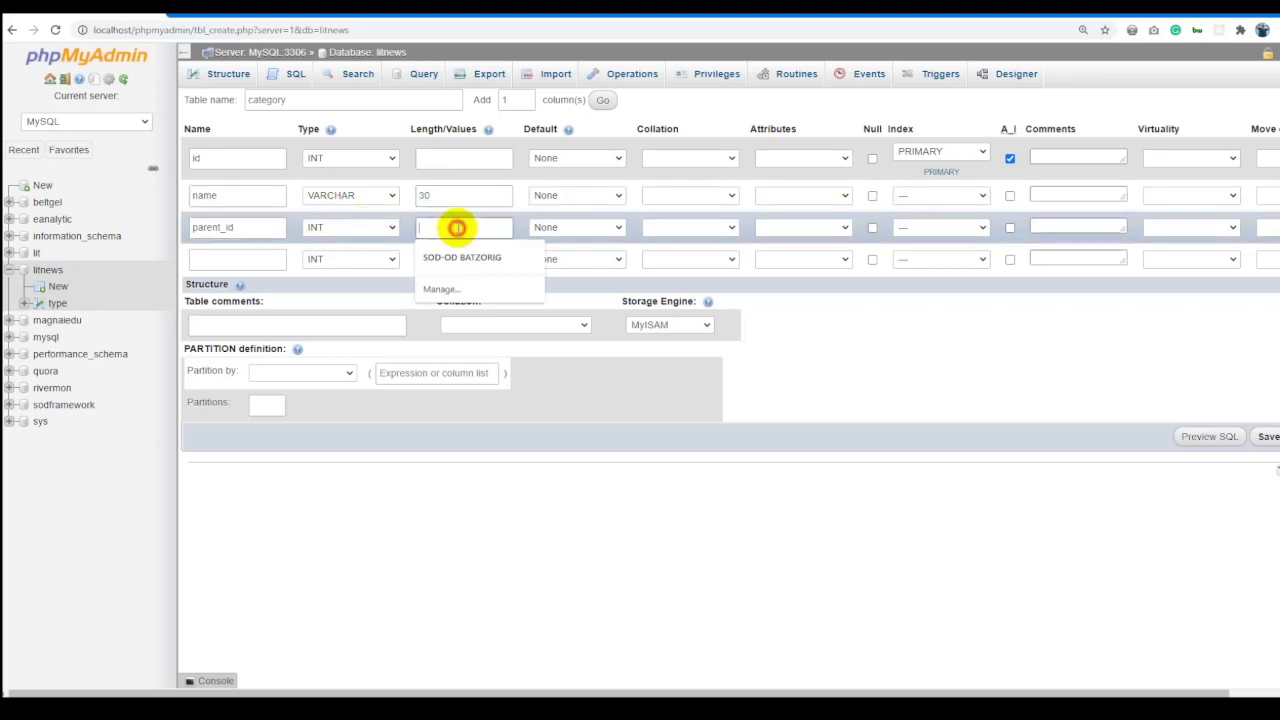
Allow NULL on parent_id and save the category table.
left_click(872, 228)
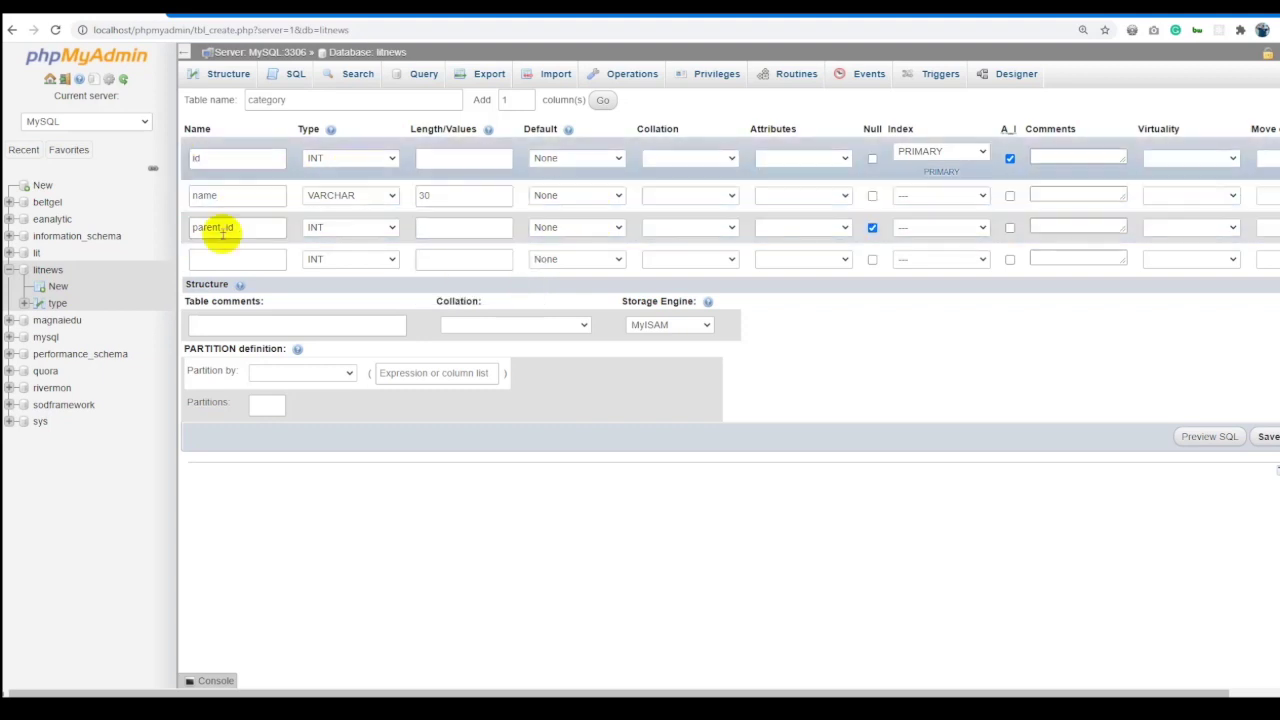
left_click(1268, 437)
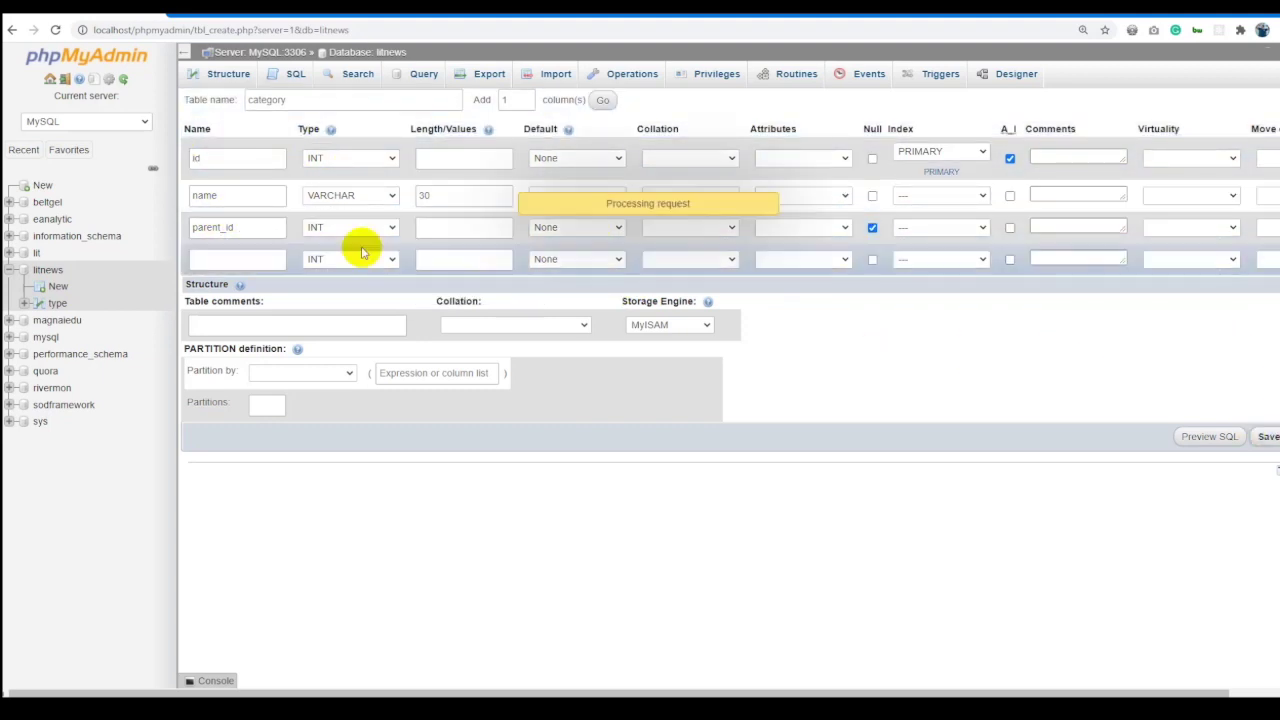
left_click(58, 320)
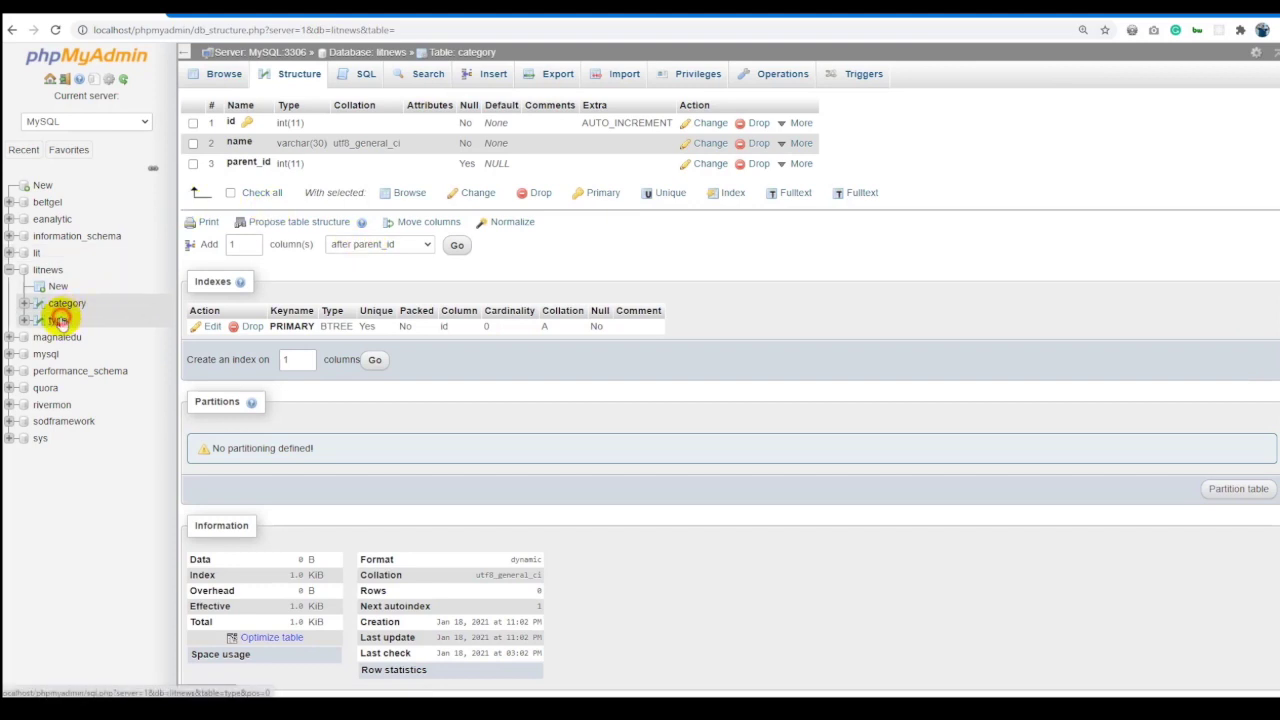
Change the type table's name column from INT to VARCHAR.
left_click(286, 80)
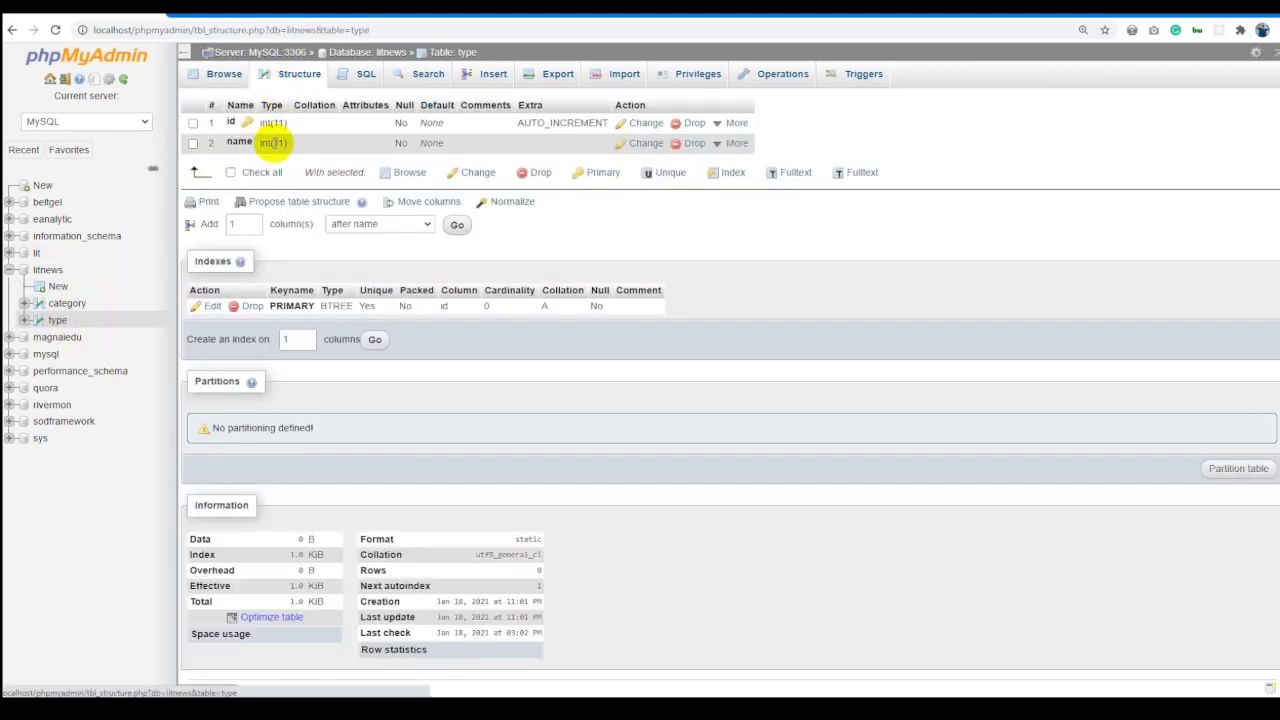
left_click(640, 143)
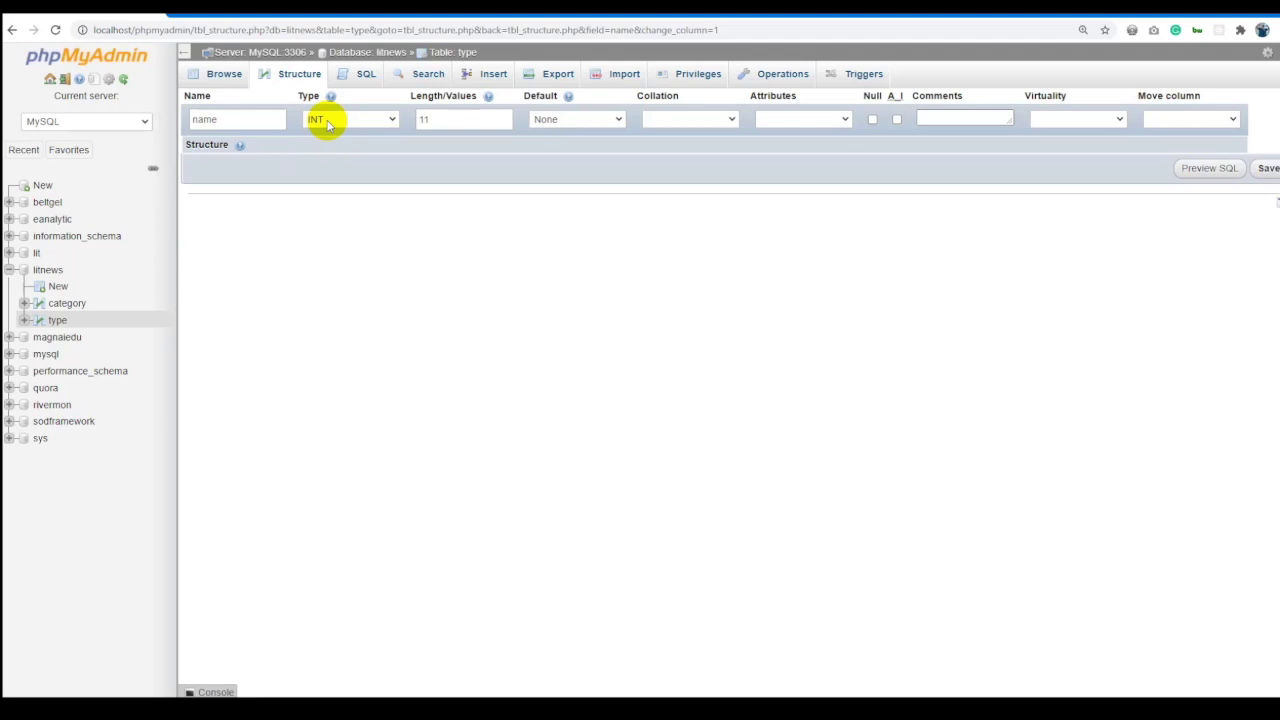
left_click(327, 121)
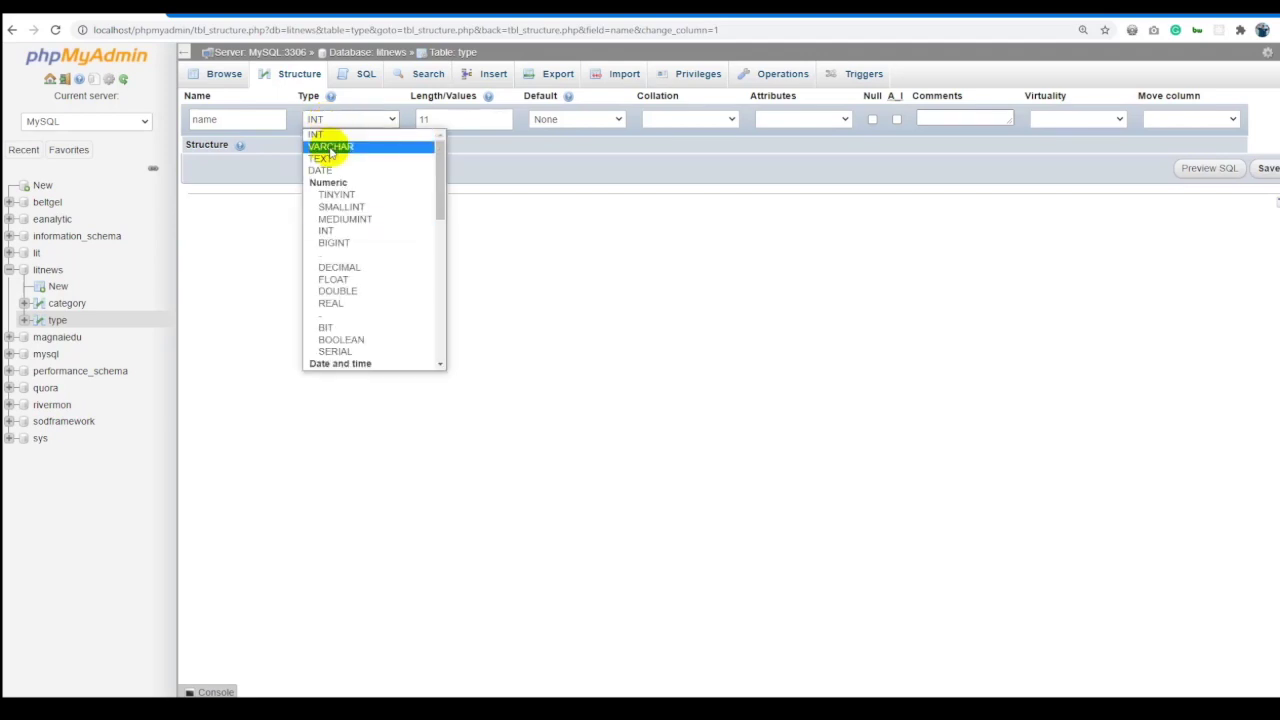
left_click(330, 147)
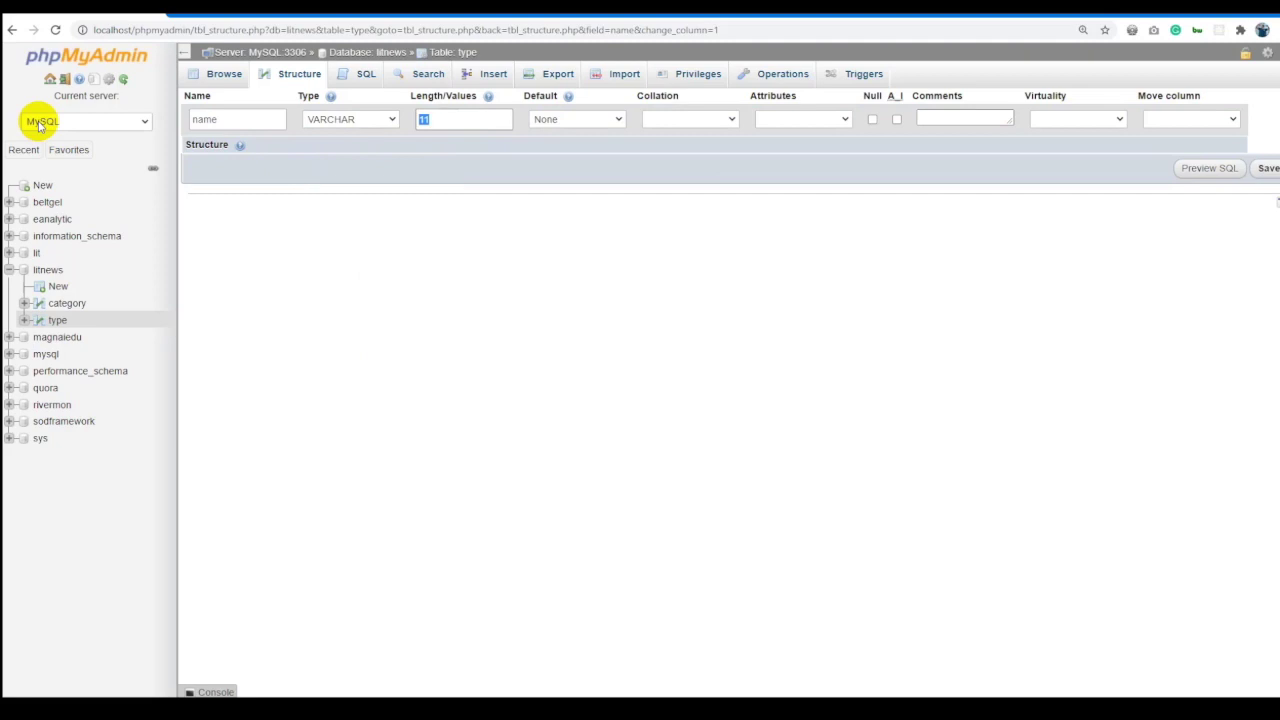
key("alt+Tab")
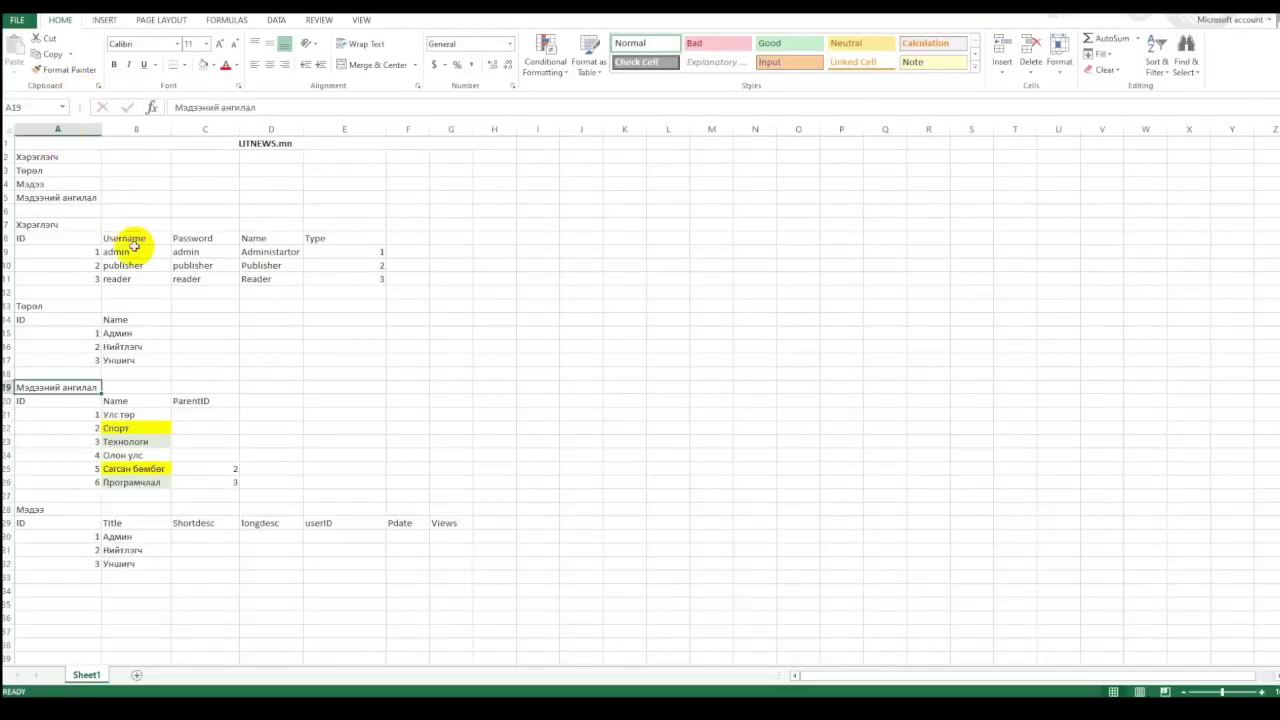
left_click_drag(131, 330, 134, 360)
key("alt+Tab")
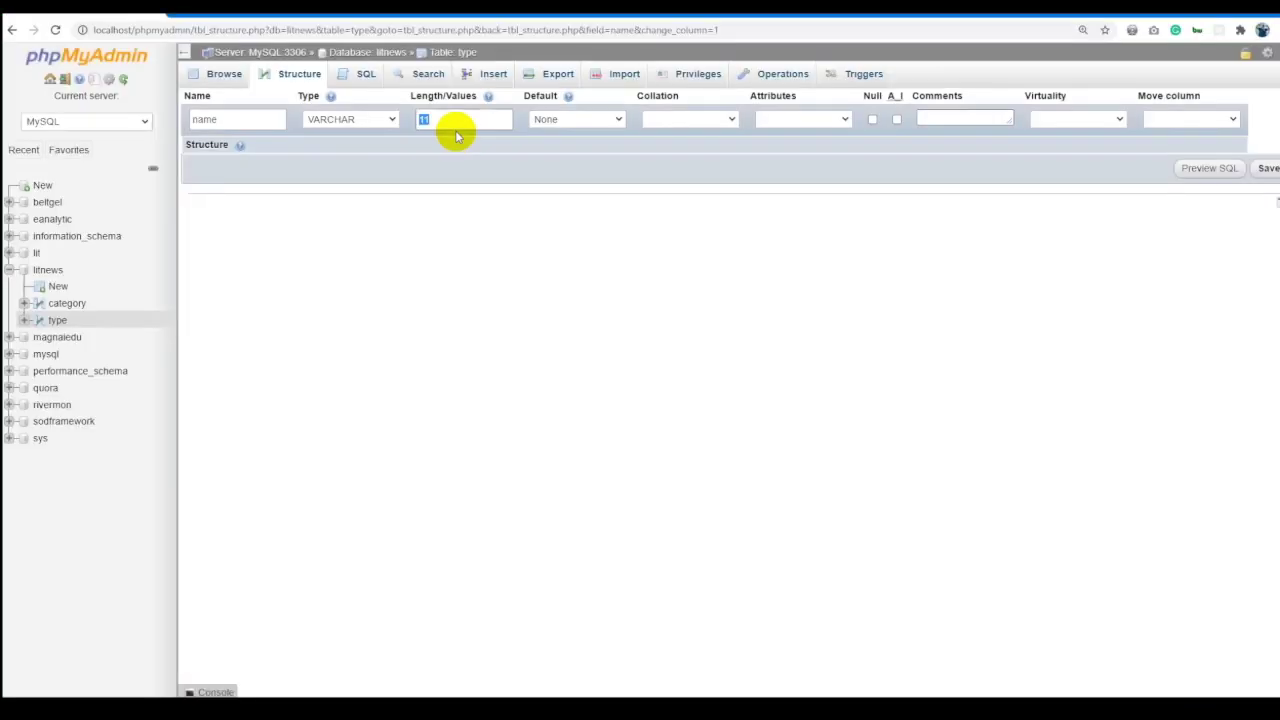
Set the name column length to 15, save, and browse the type and category tables.
double_click(461, 117)
type("15")
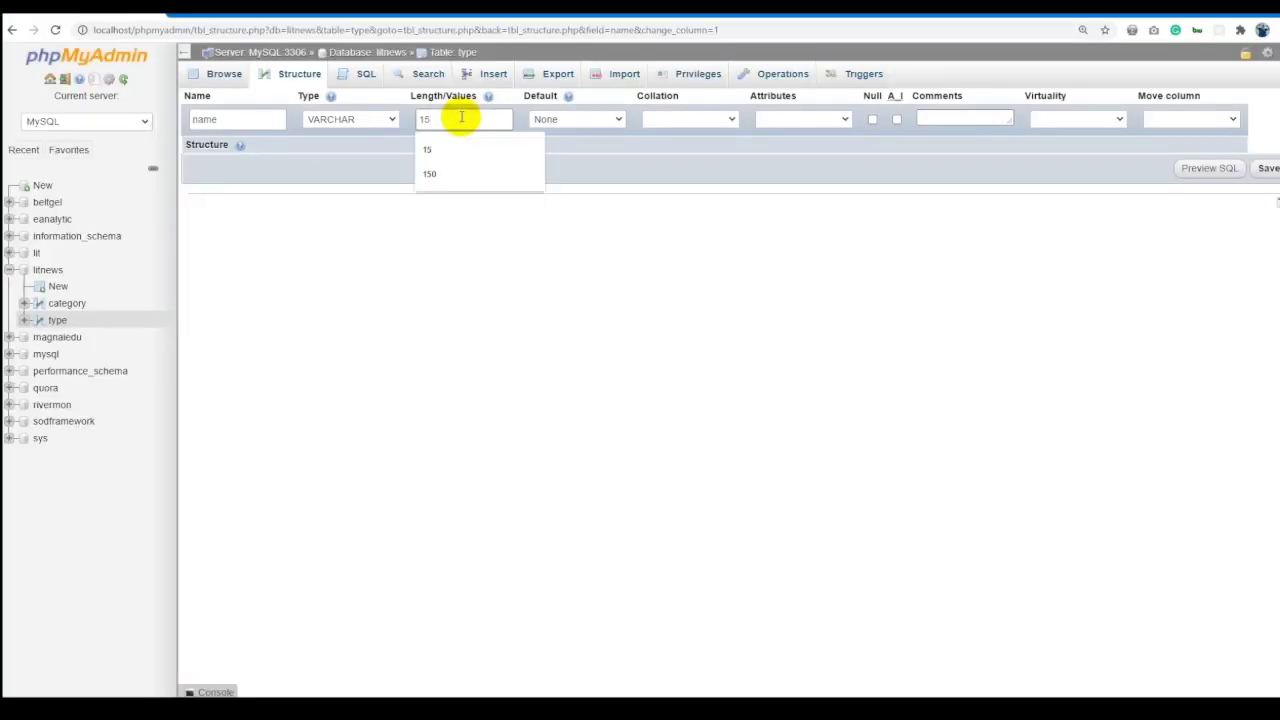
left_click(1266, 168)
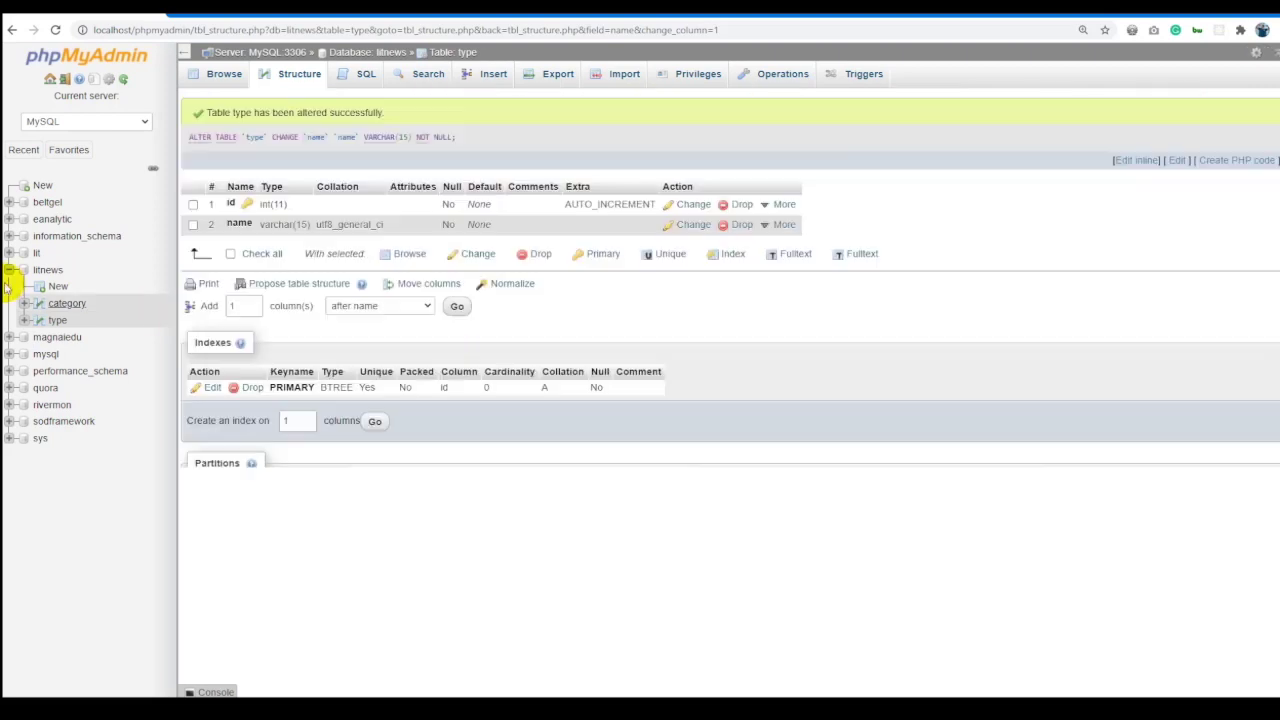
left_click(57, 320)
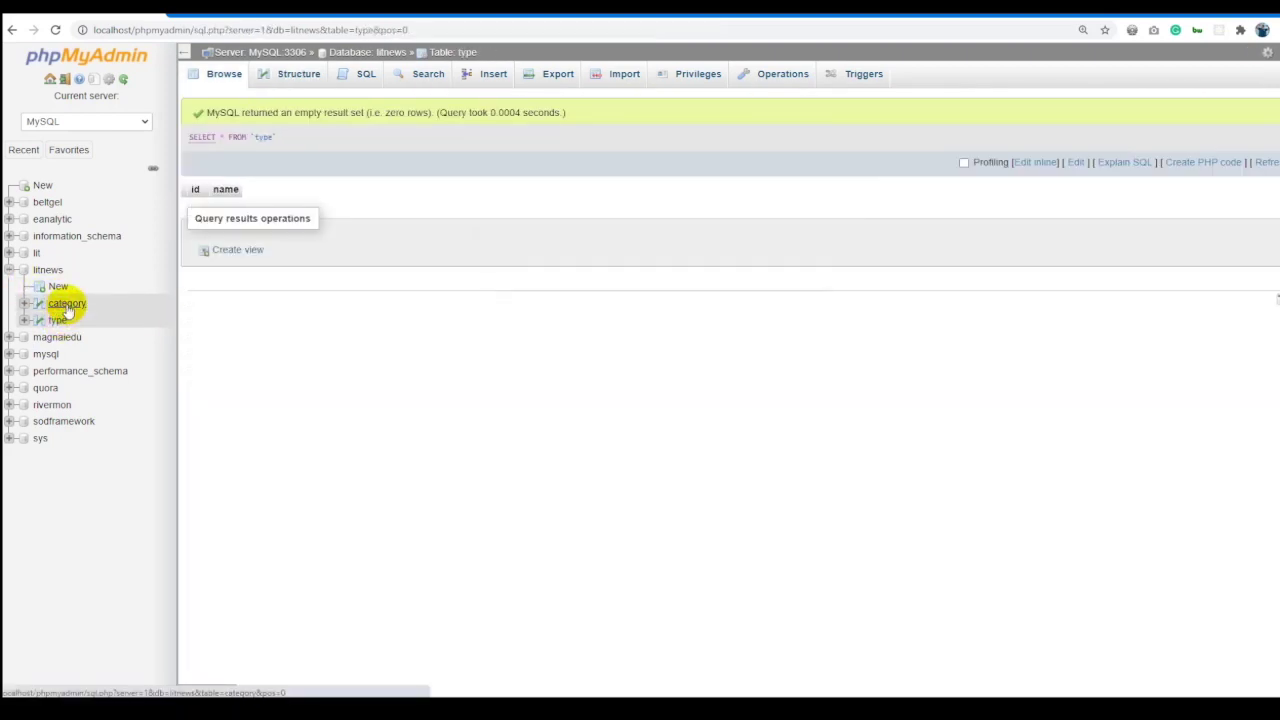
left_click(67, 305)
Review the user table plan in Excel and begin a new litnews table.
key("alt+Tab")
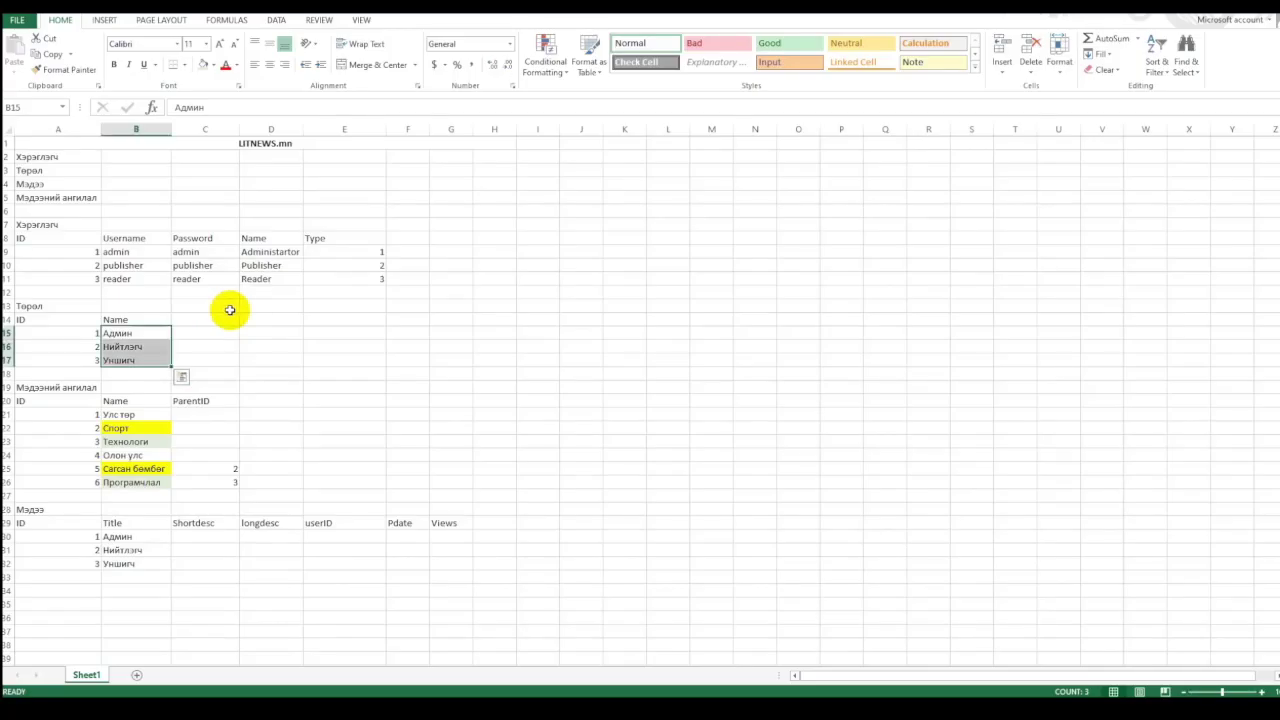
left_click(219, 316)
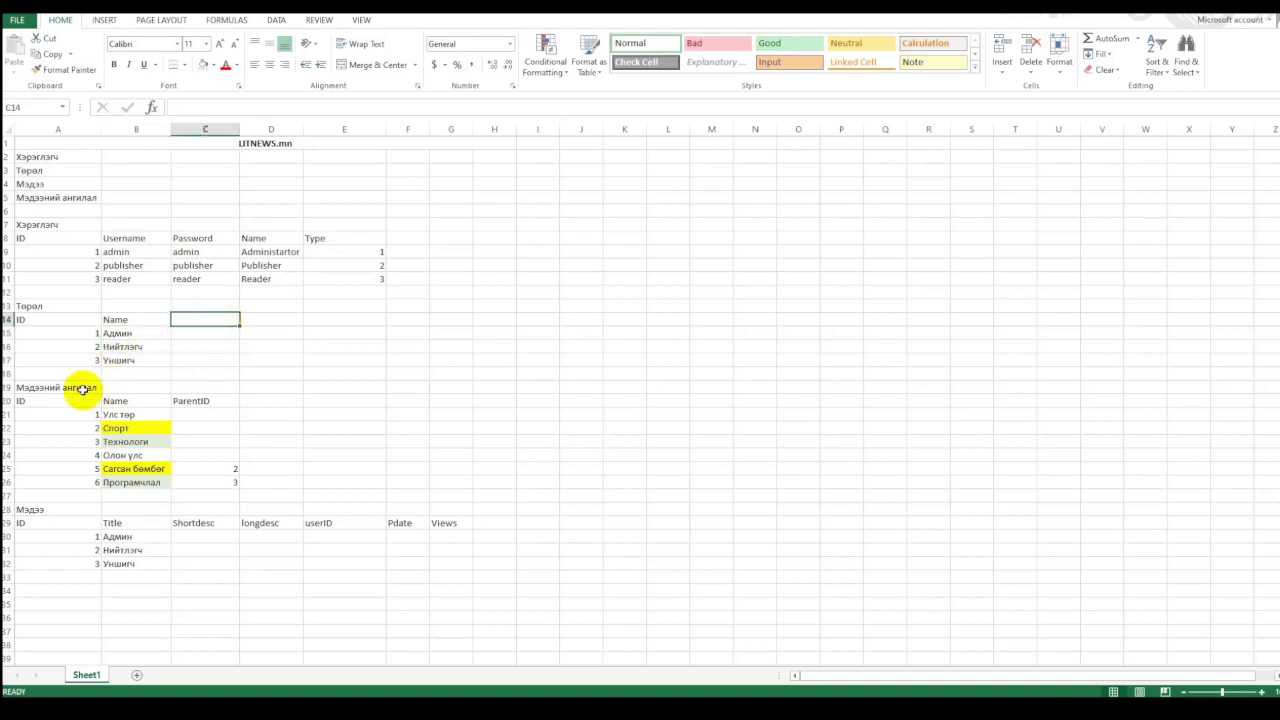
left_click(43, 223)
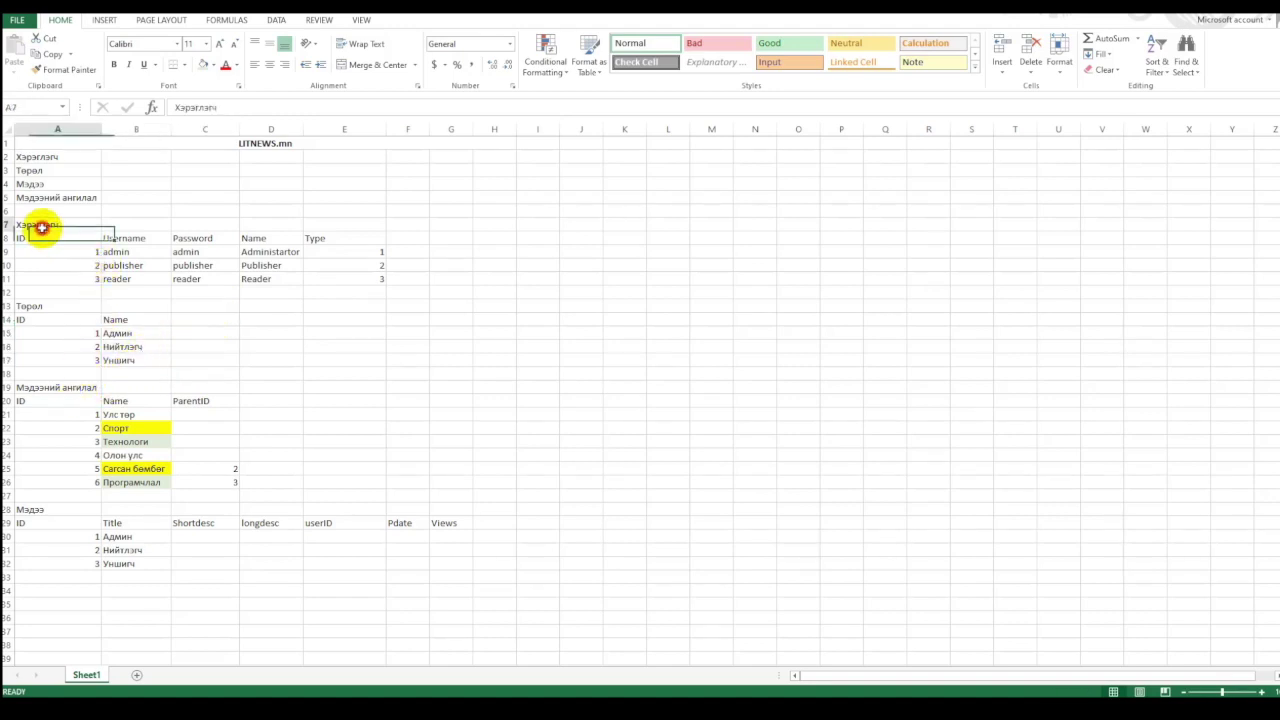
key("alt+Tab")
left_click(58, 286)
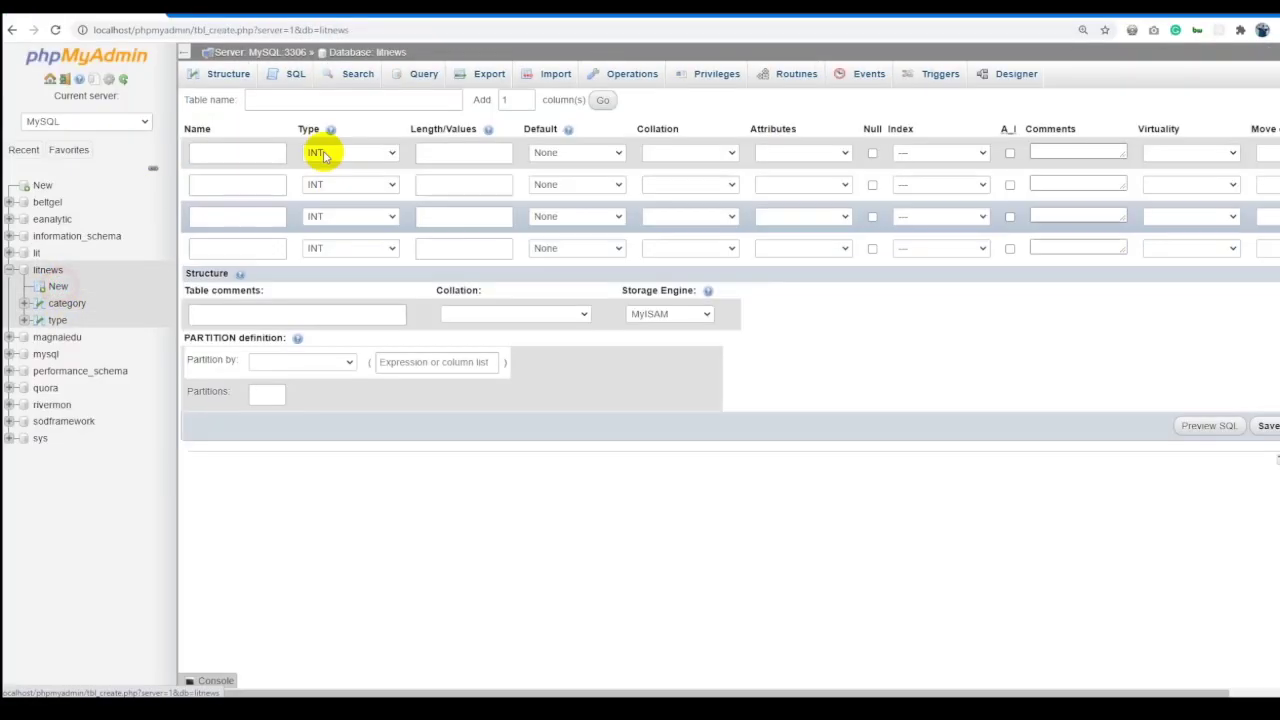
Name the new table user and begin its first column, checking the Excel plan.
left_click(313, 99)
type("user")
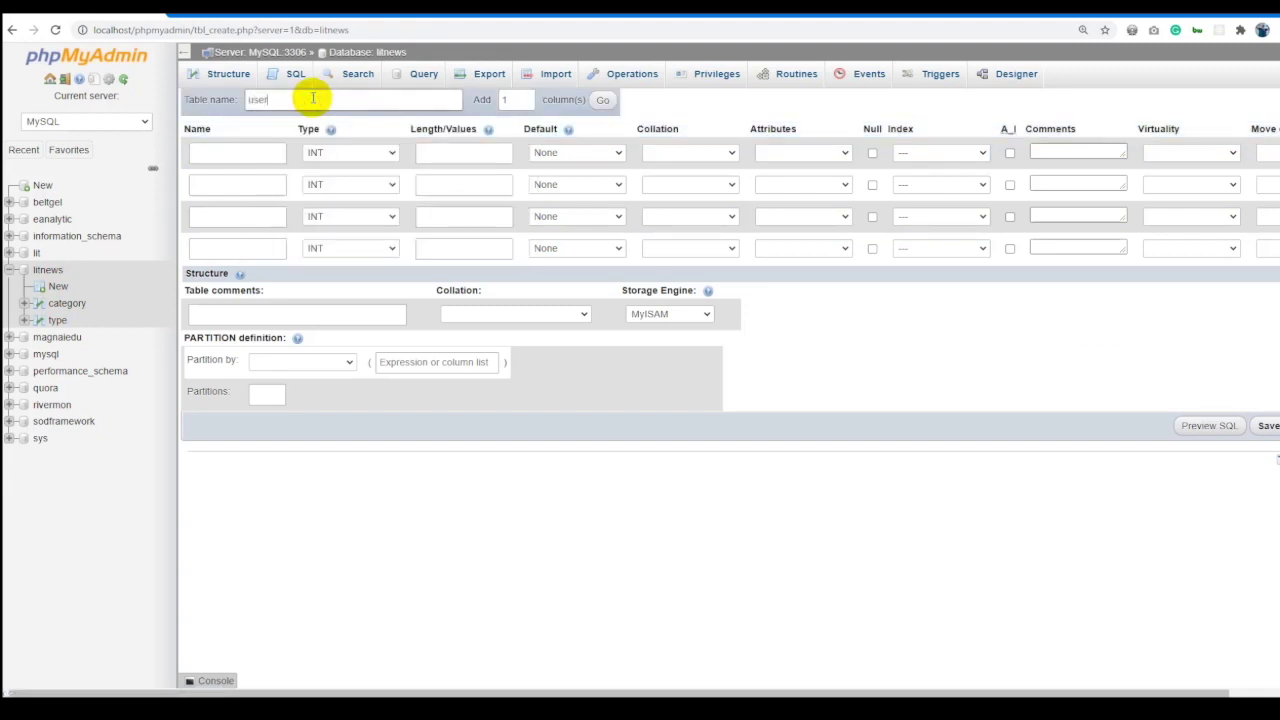
left_click(258, 150)
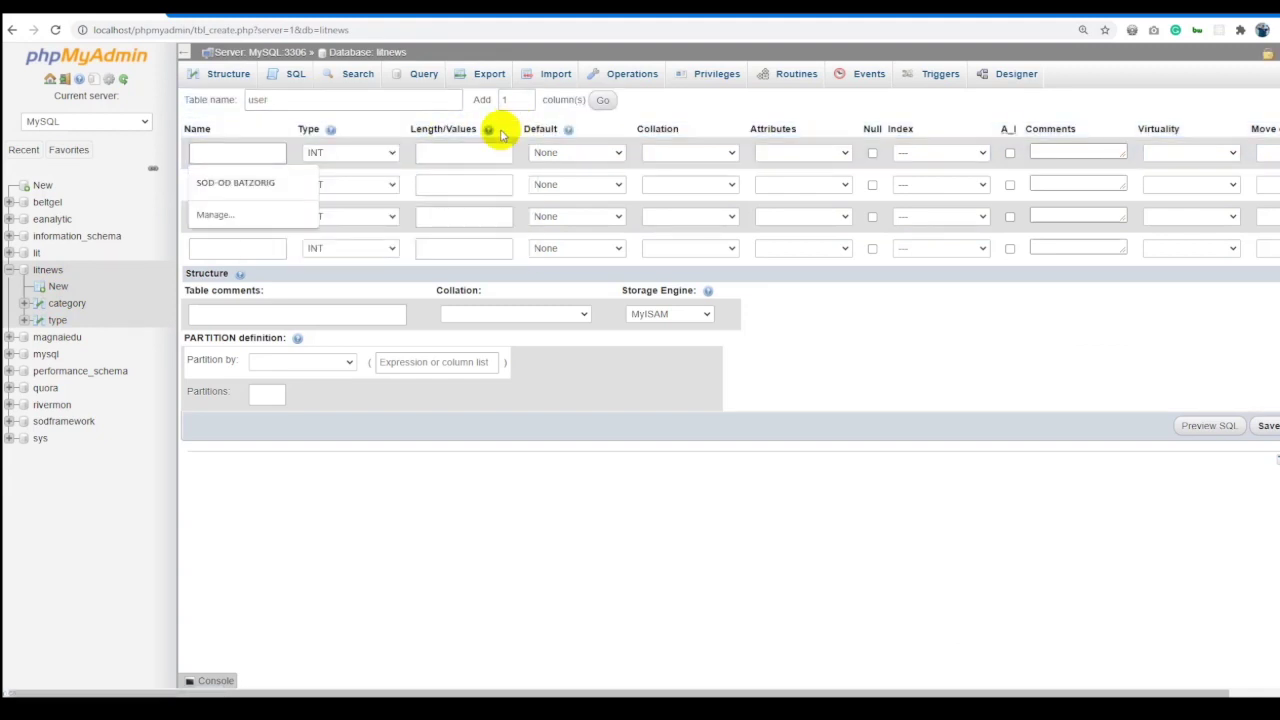
key("alt+Tab")
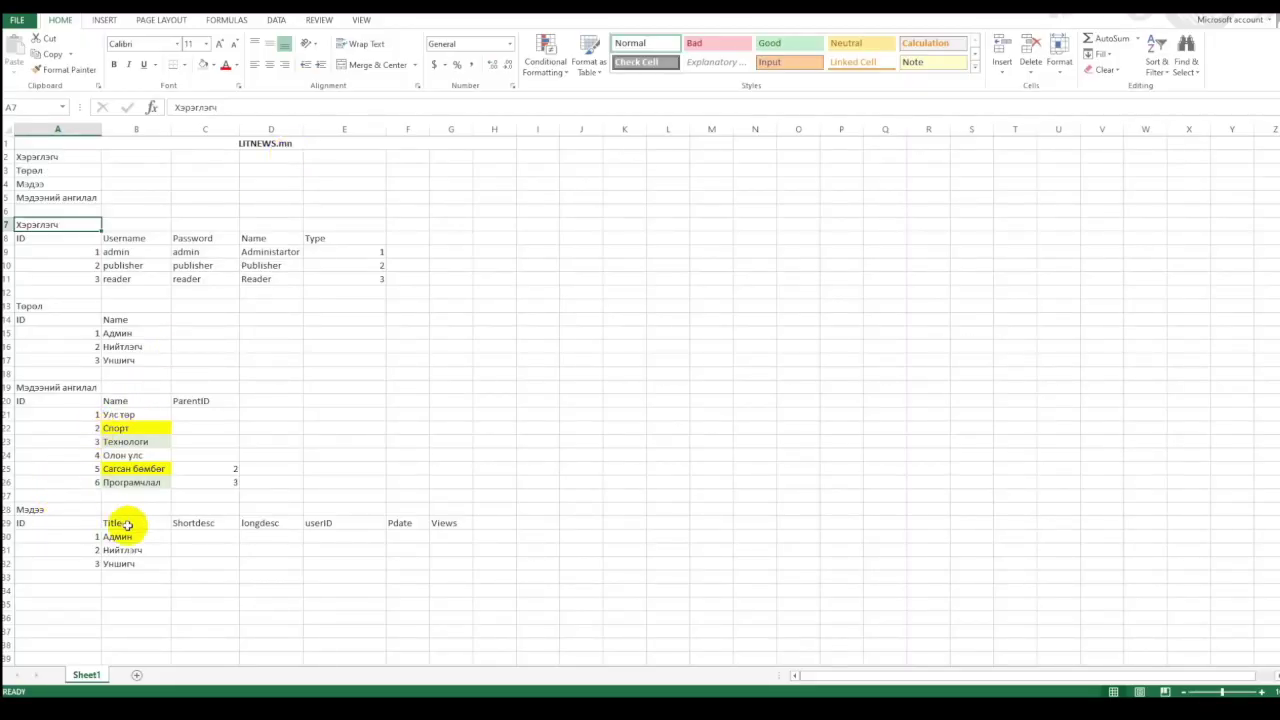
left_click(126, 240)
key("alt+Tab")
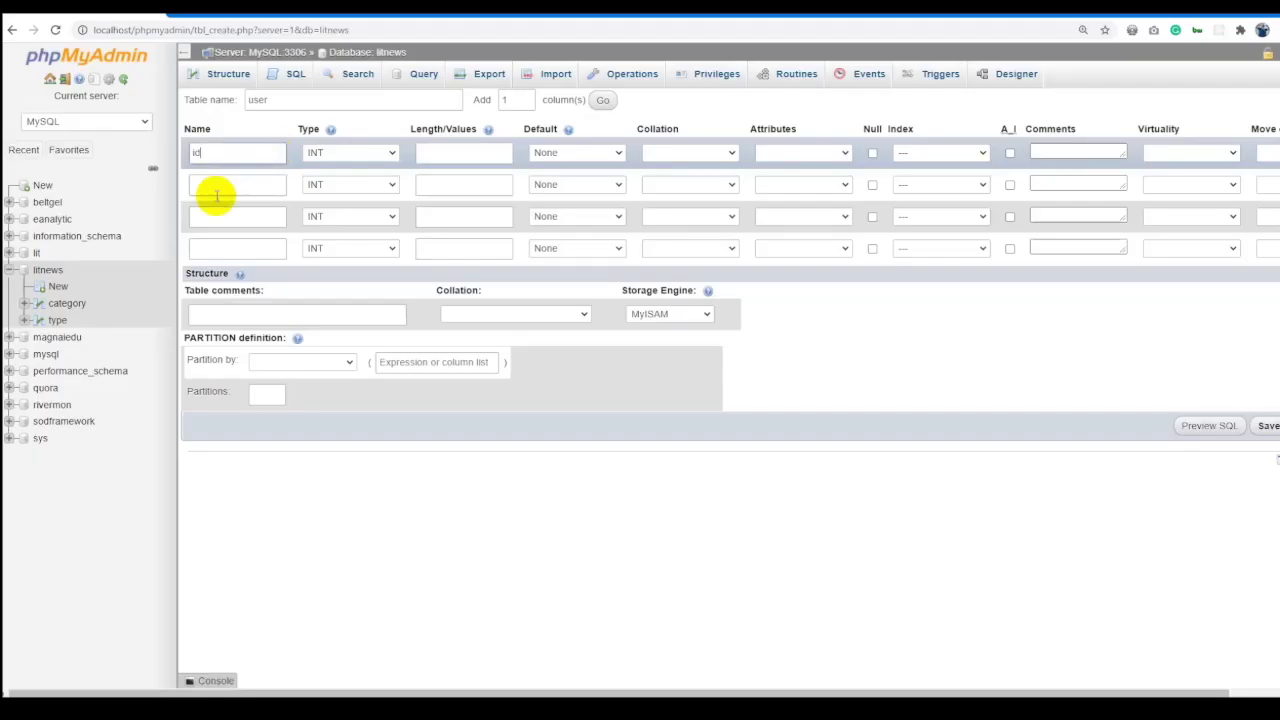
Add the columns username, password and name.
left_click(215, 186)
type("username")
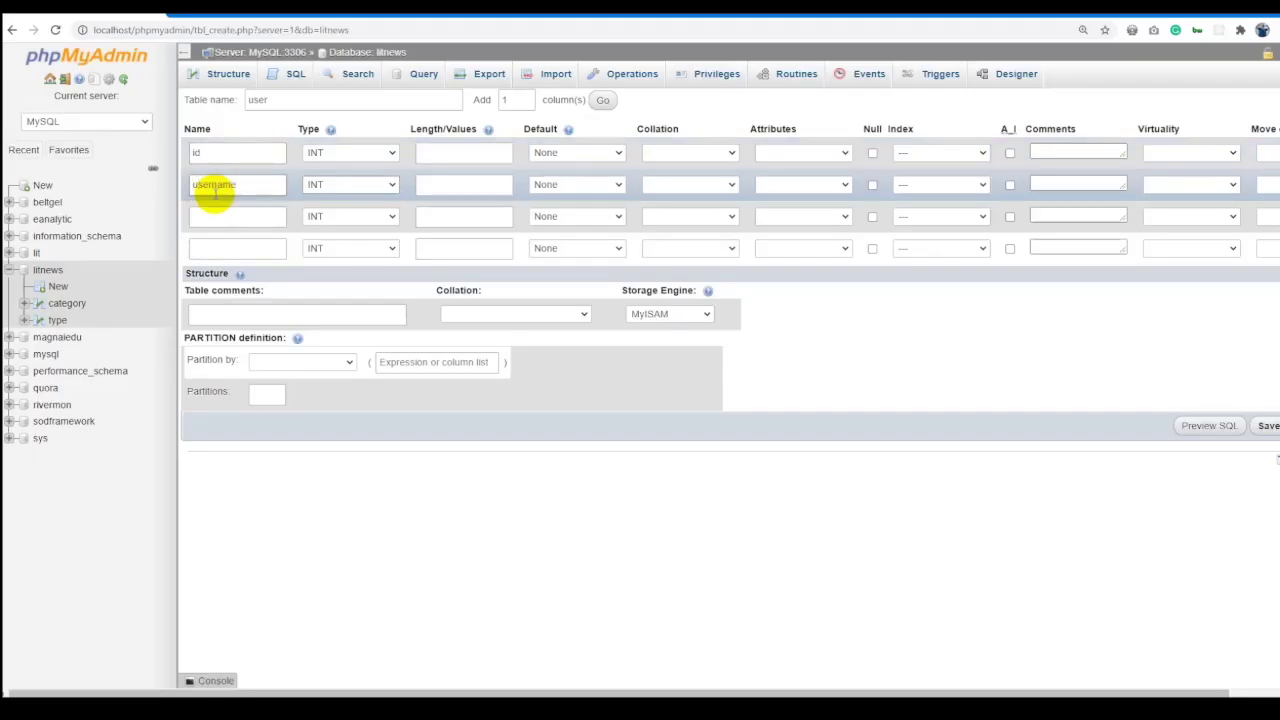
left_click(215, 212)
type("password")
key("alt+Tab")
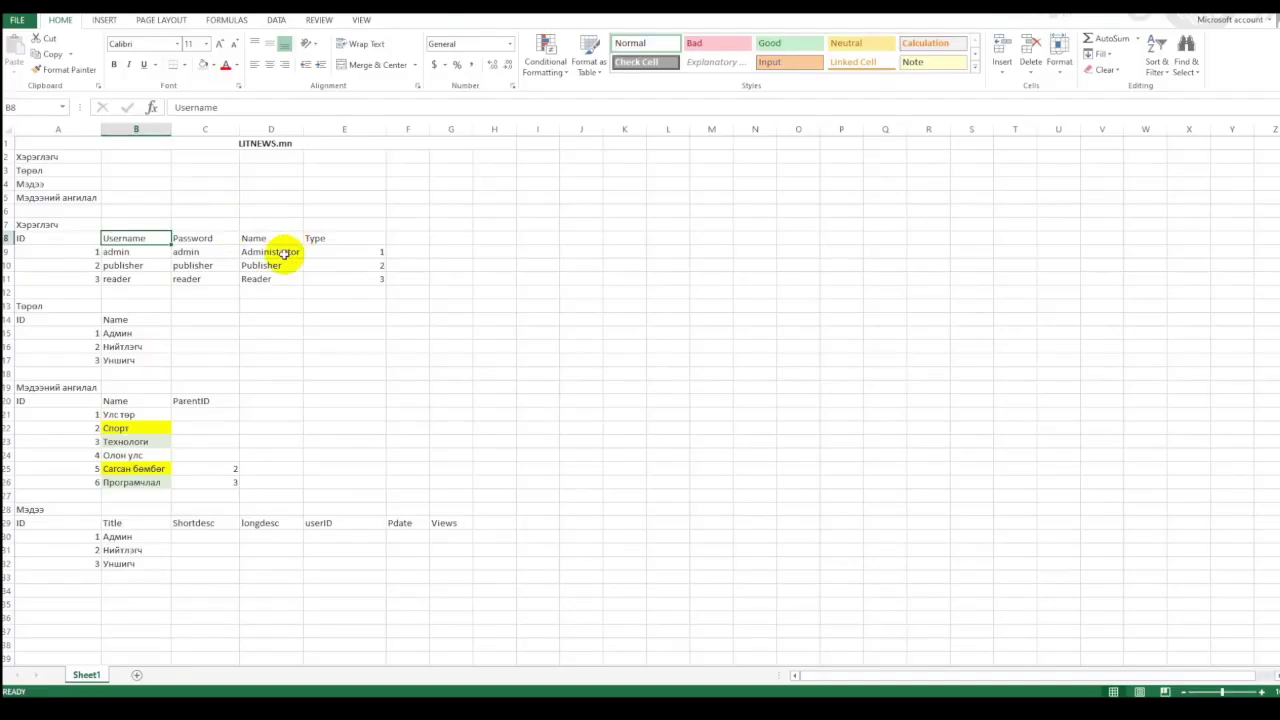
key("alt+Tab")
left_click(229, 245)
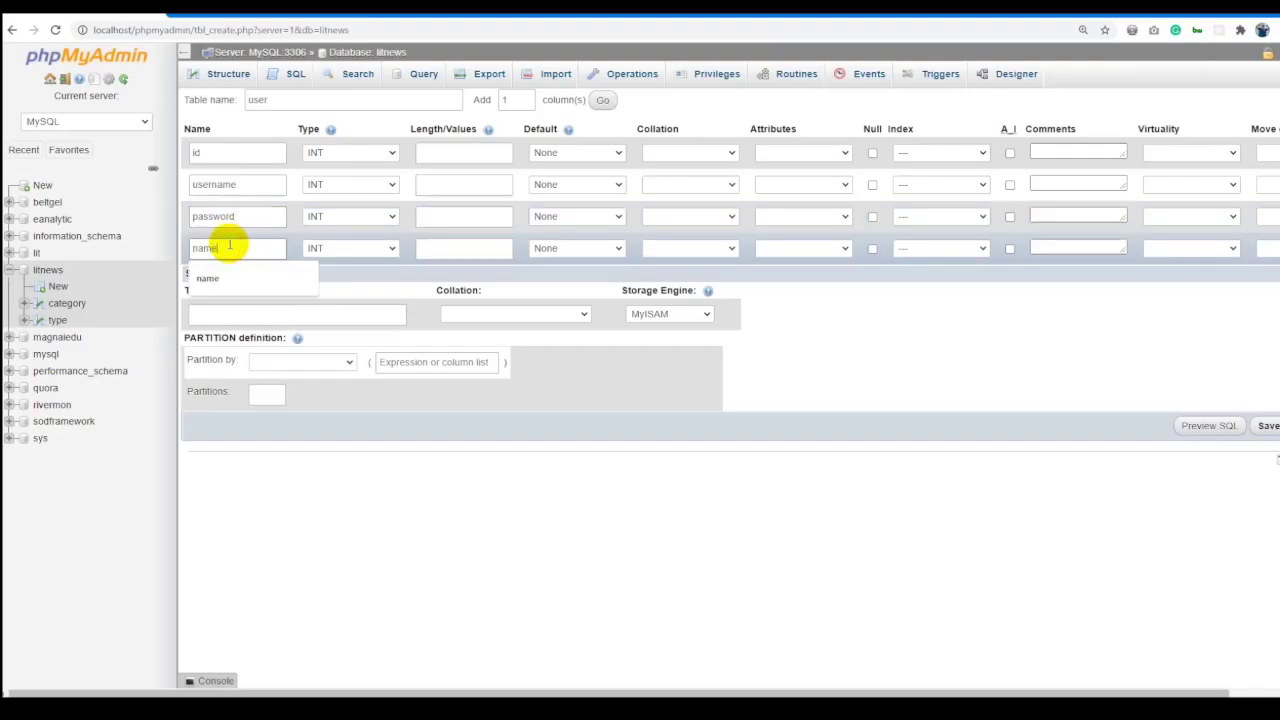
key("alt+Tab")
key("alt+Tab")
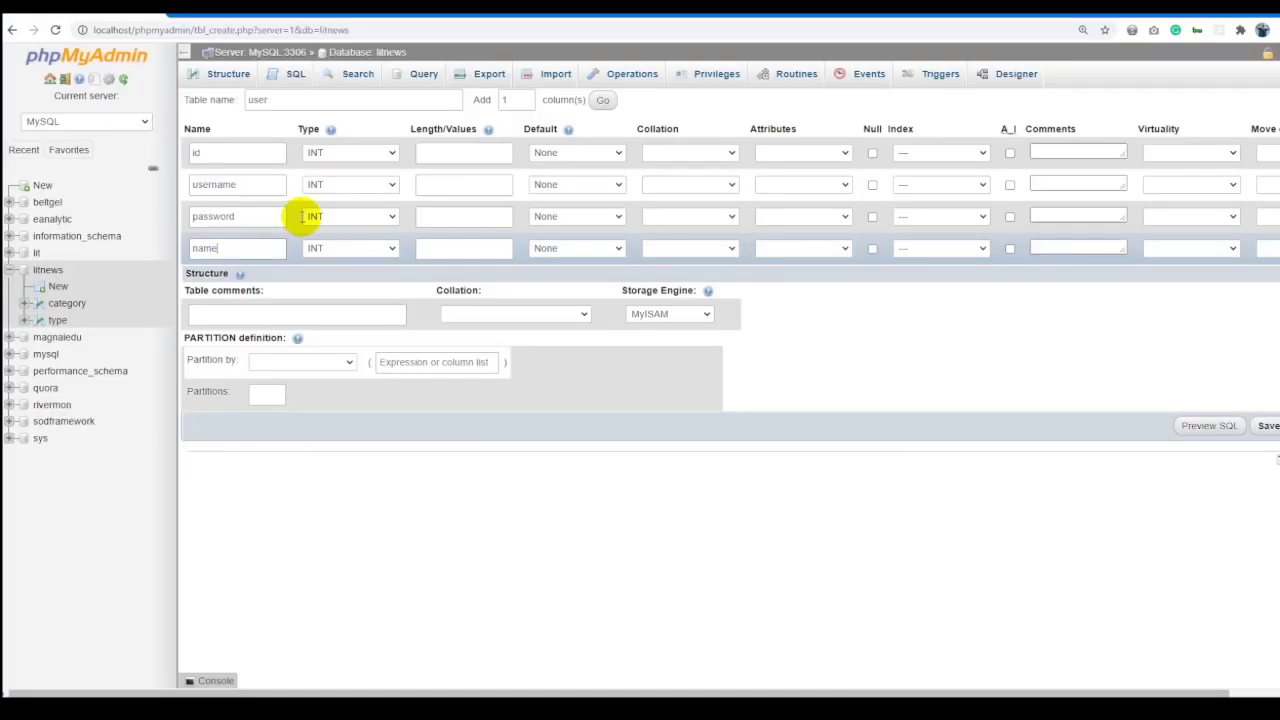
type("name")
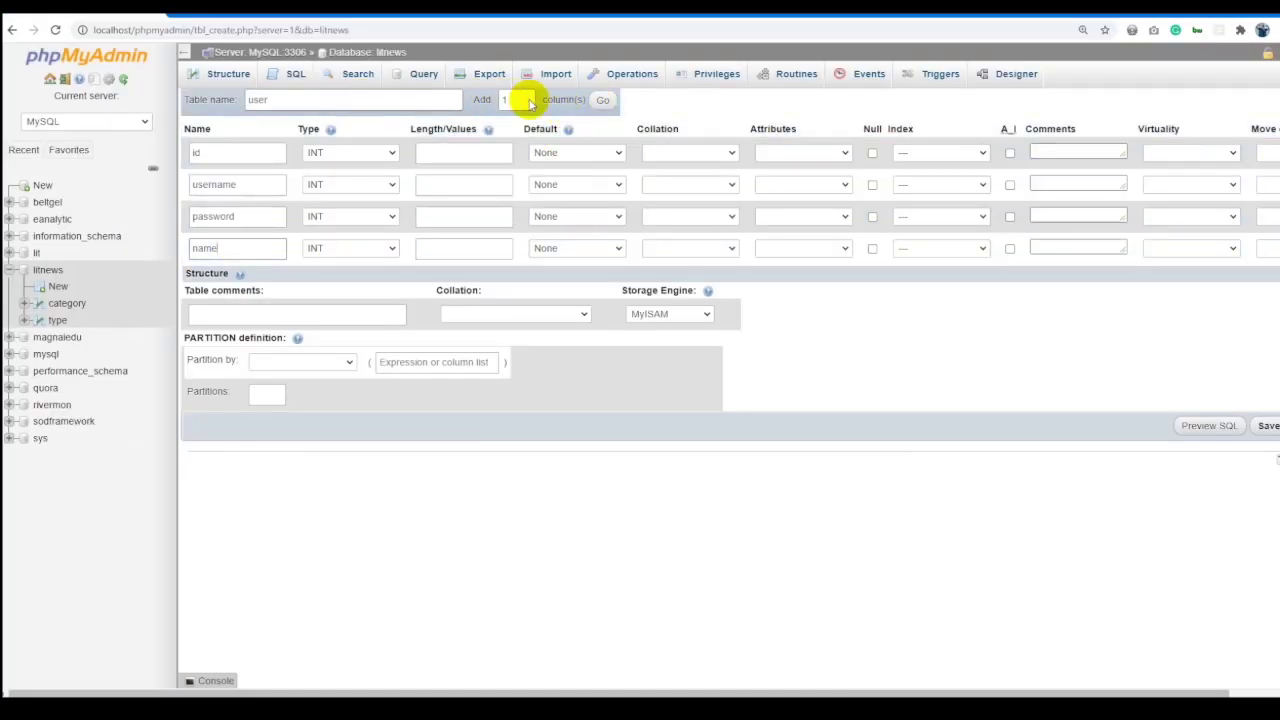
Add a fifth INT column named type and make the name column VARCHAR.
left_click(601, 102)
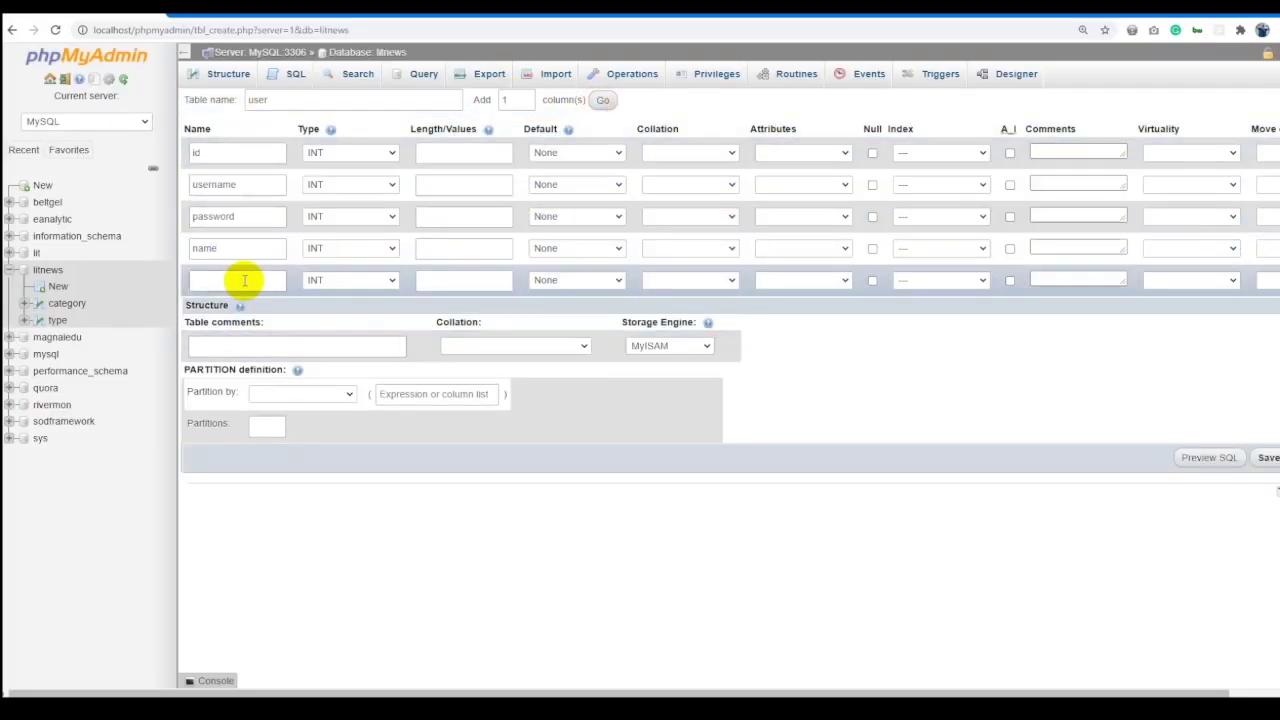
left_click(244, 280)
type("type")
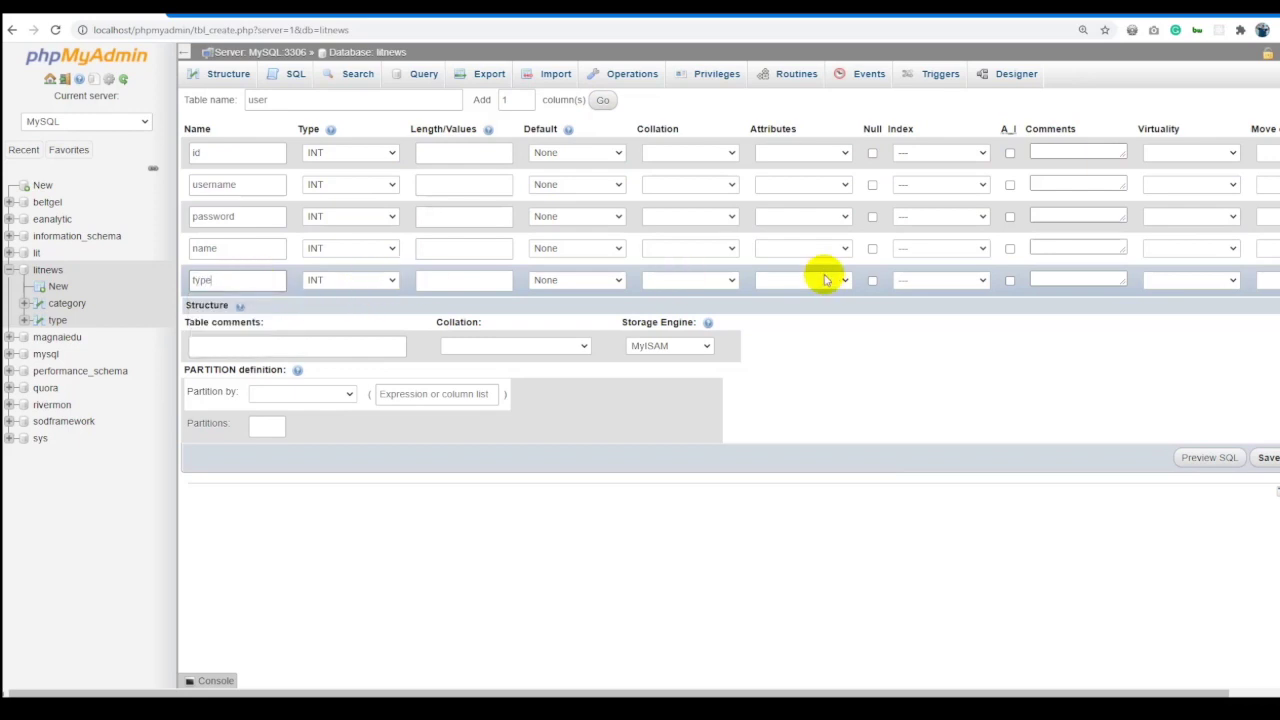
left_click(358, 283)
left_click(358, 290)
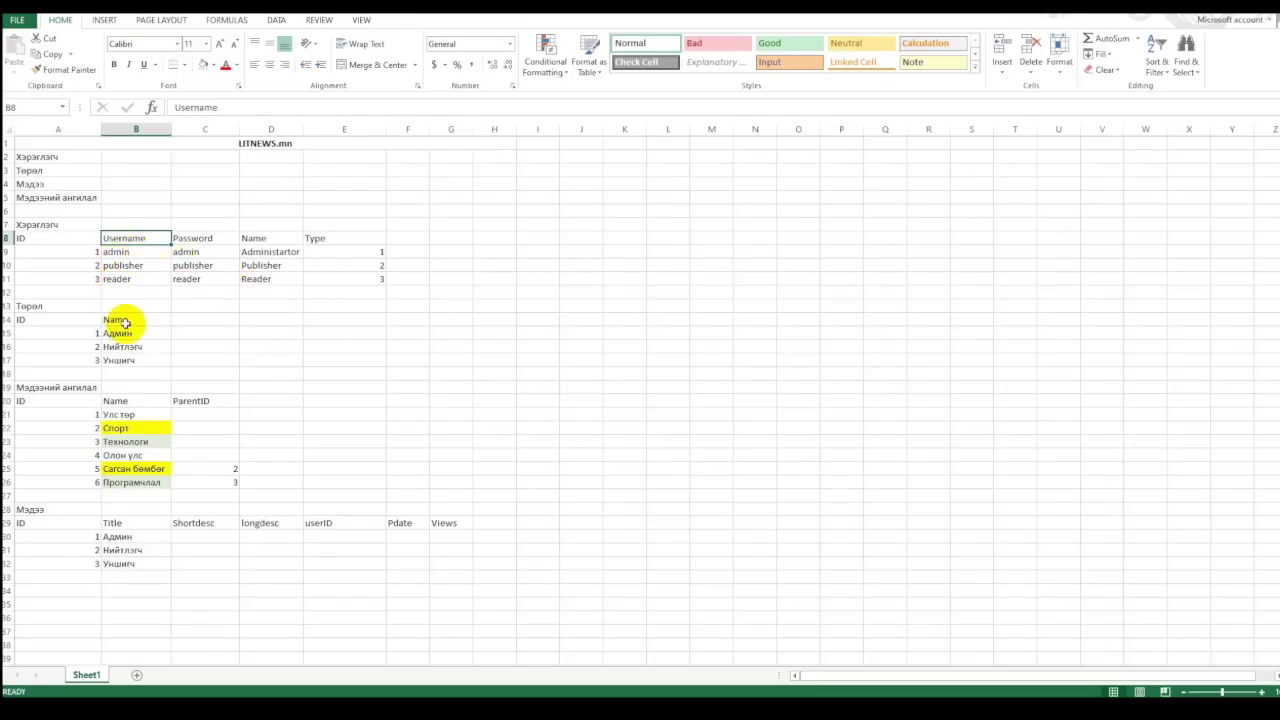
left_click(117, 335)
left_click_drag(117, 335, 122, 356)
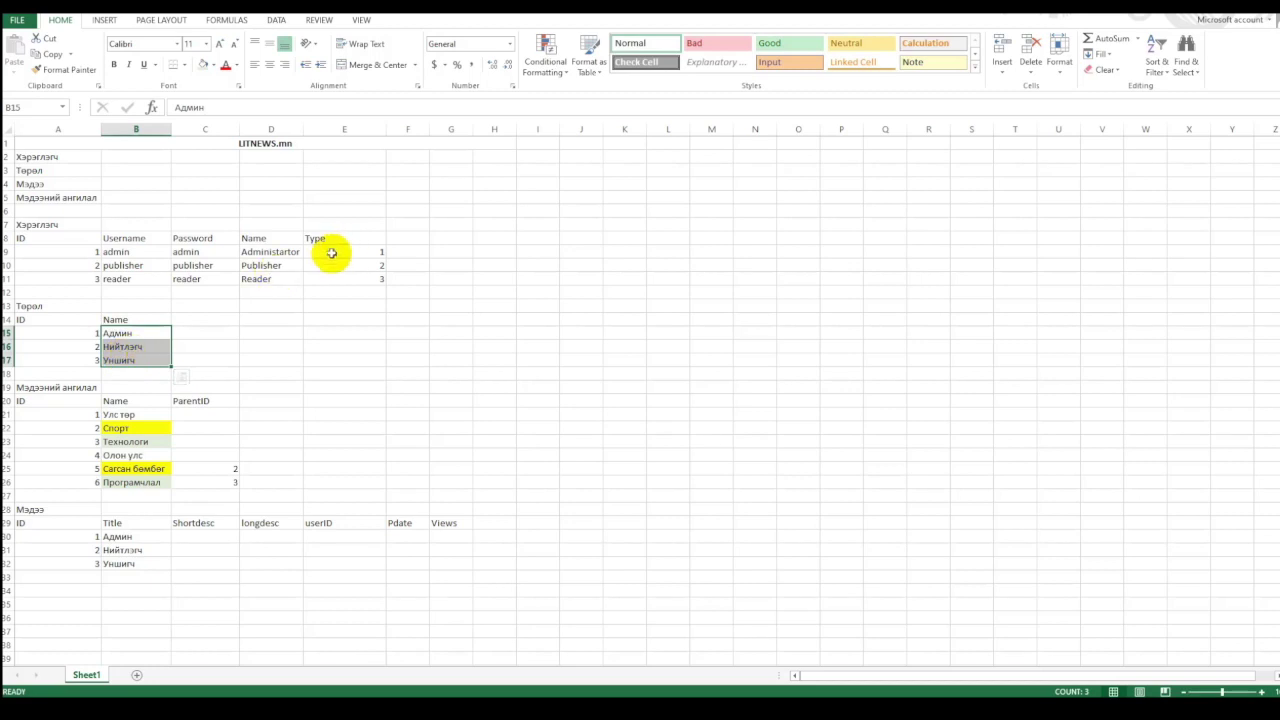
key("alt+Tab")
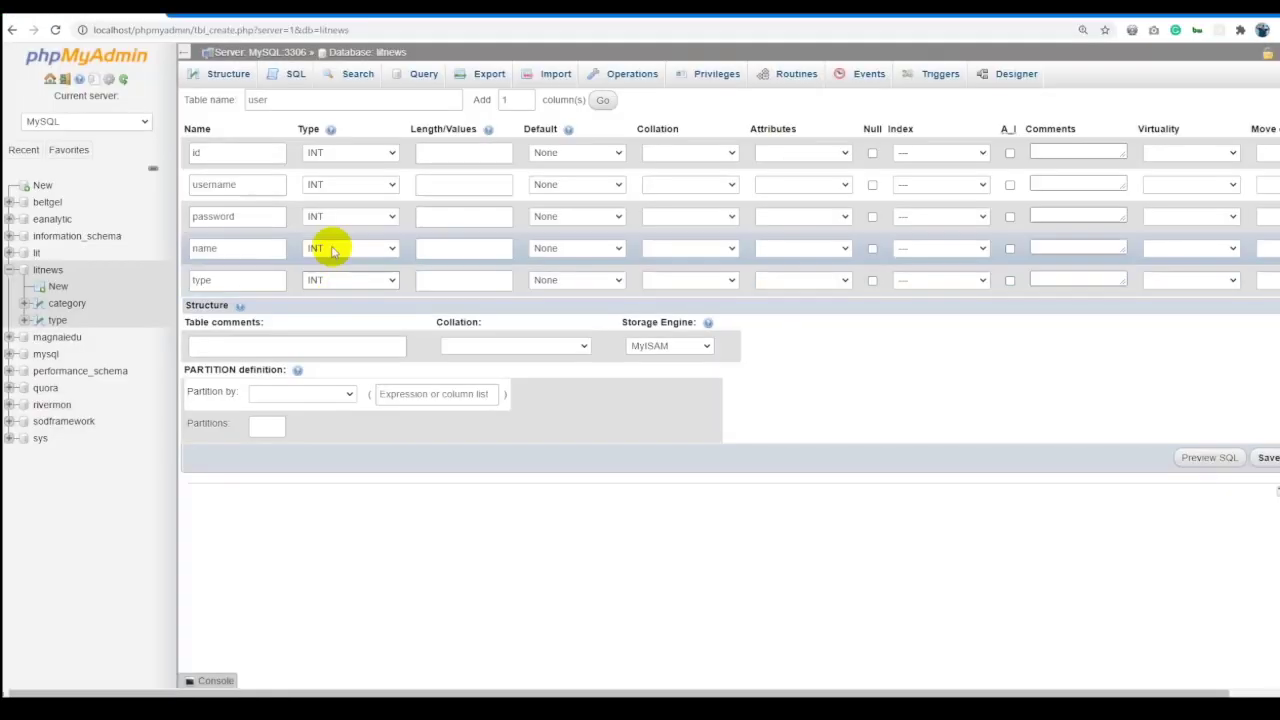
left_click(320, 256)
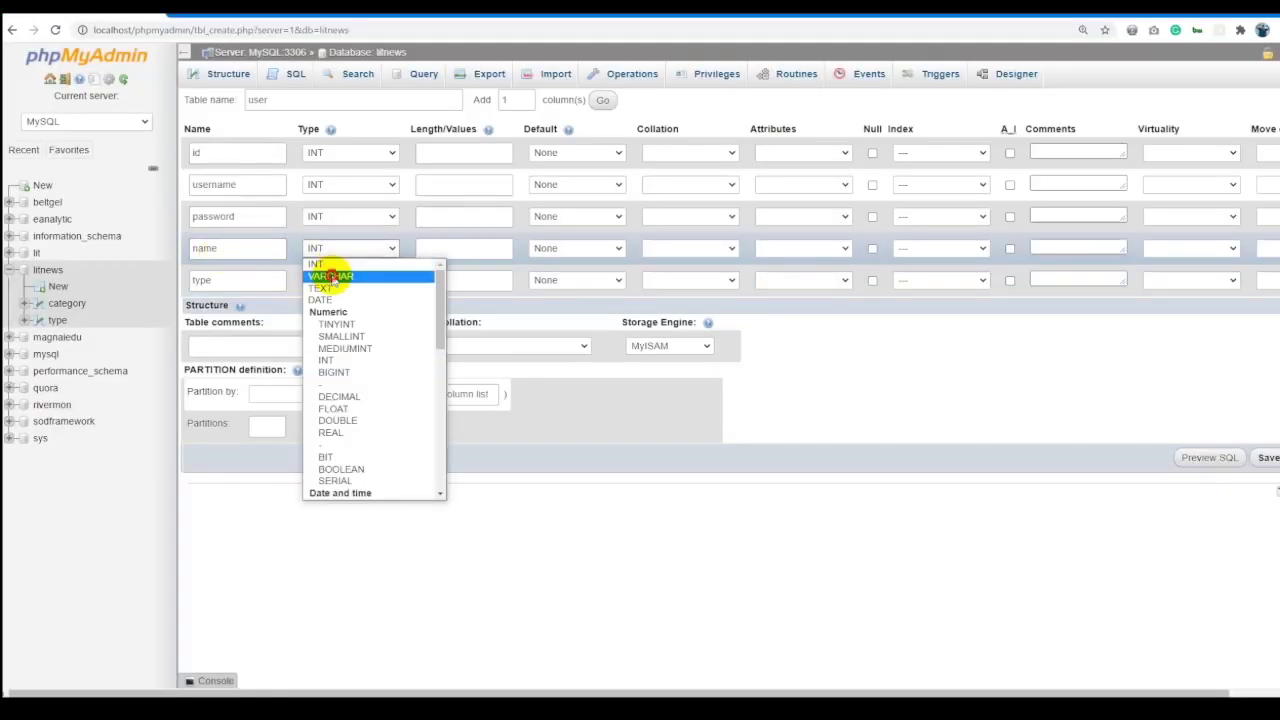
left_click(330, 275)
Make username VARCHAR(150) and both password and name VARCHAR(50).
left_click(350, 218)
left_click(328, 245)
left_click(340, 185)
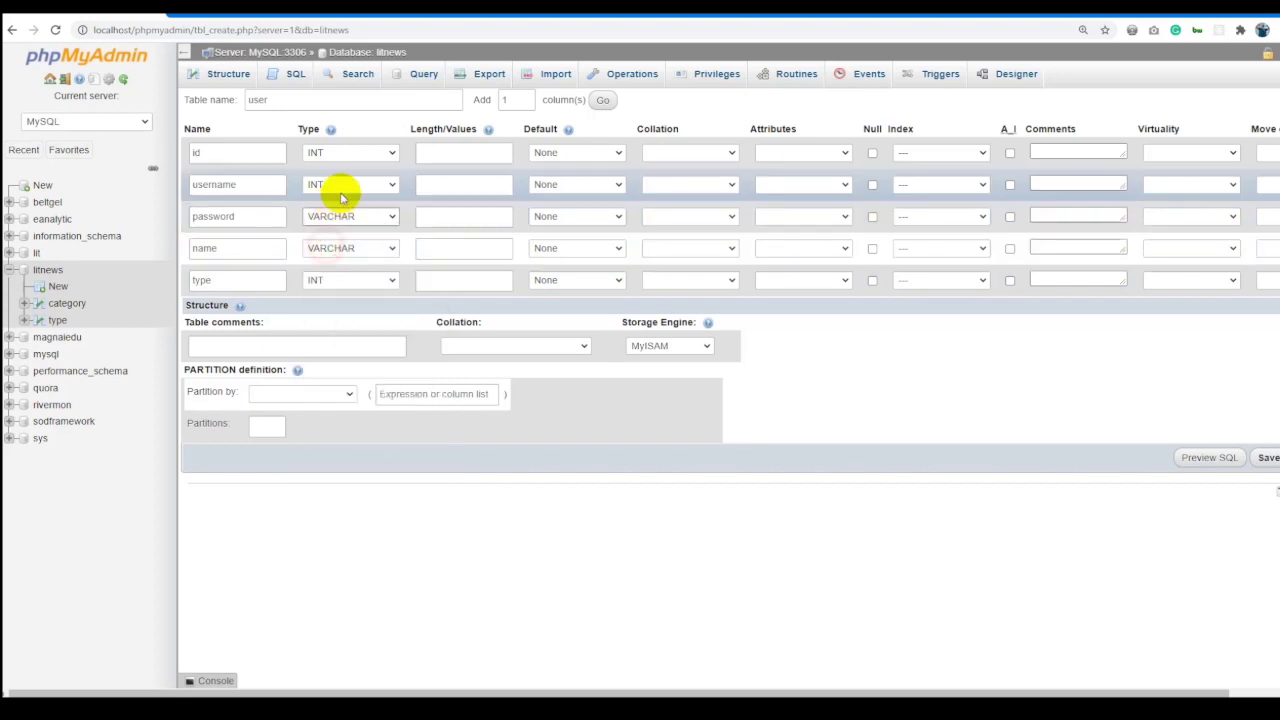
left_click(340, 211)
left_click(428, 188)
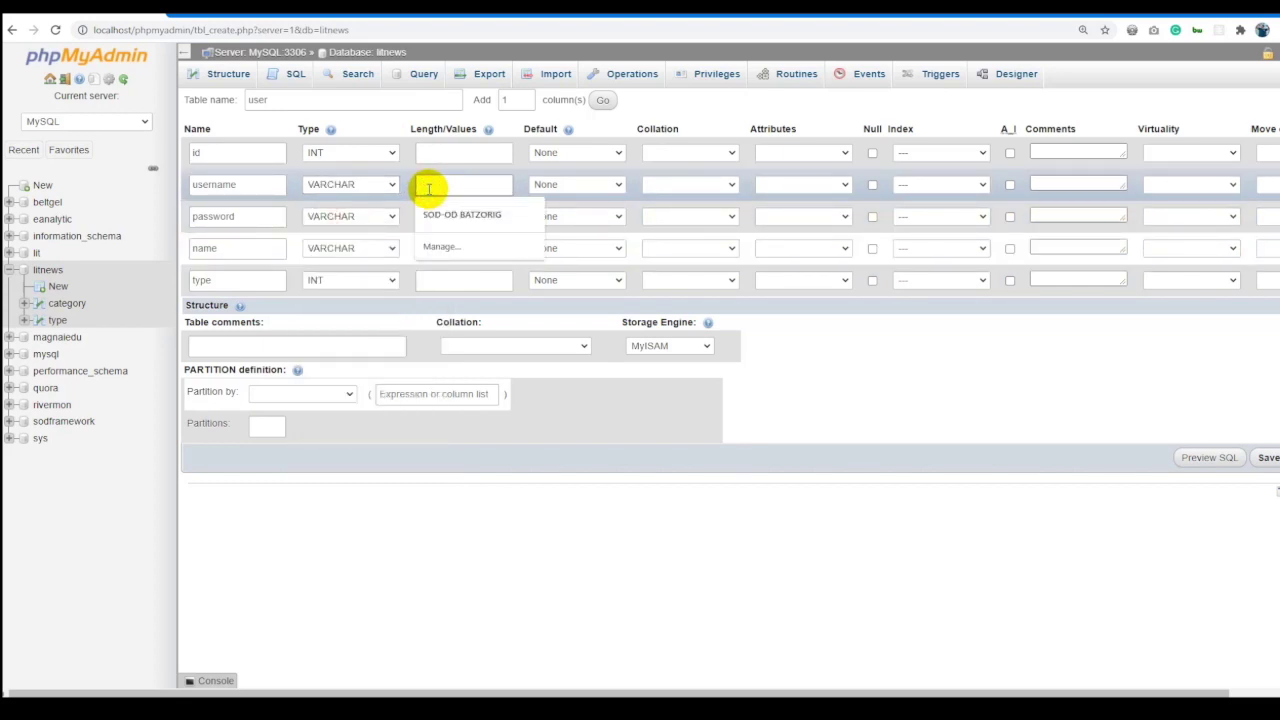
type("150")
left_click(447, 213)
type("50")
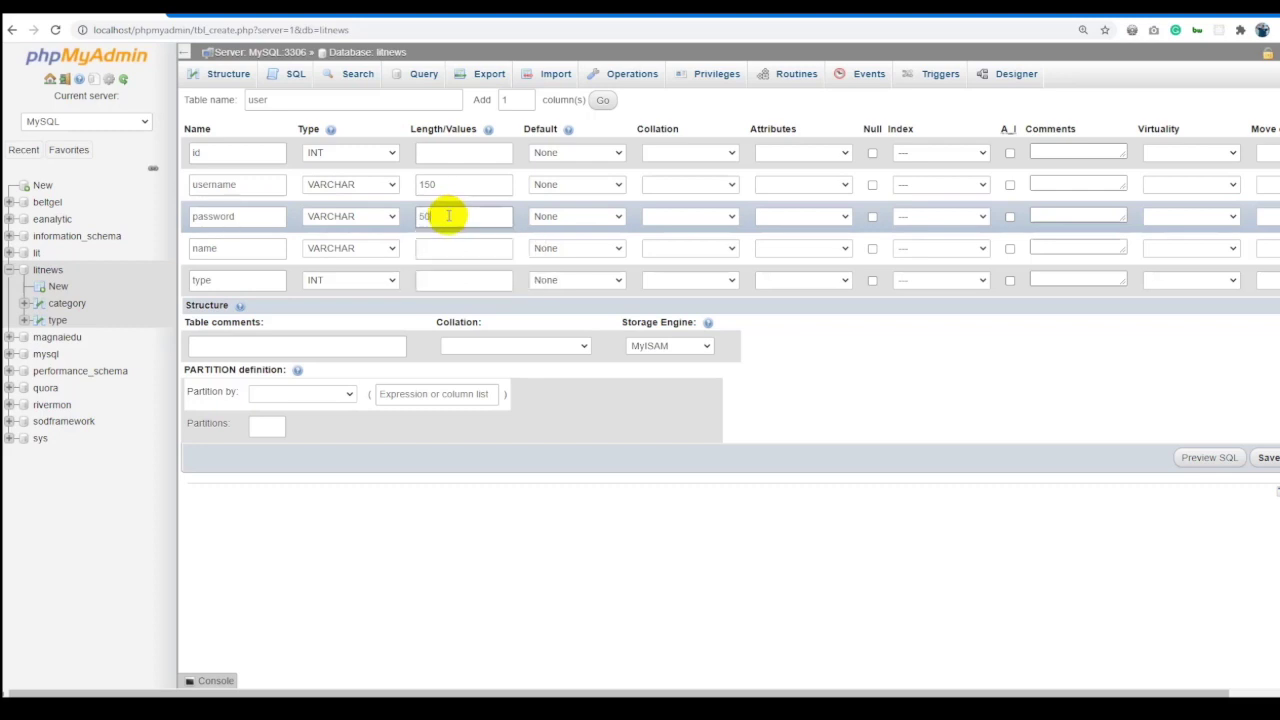
left_click(469, 245)
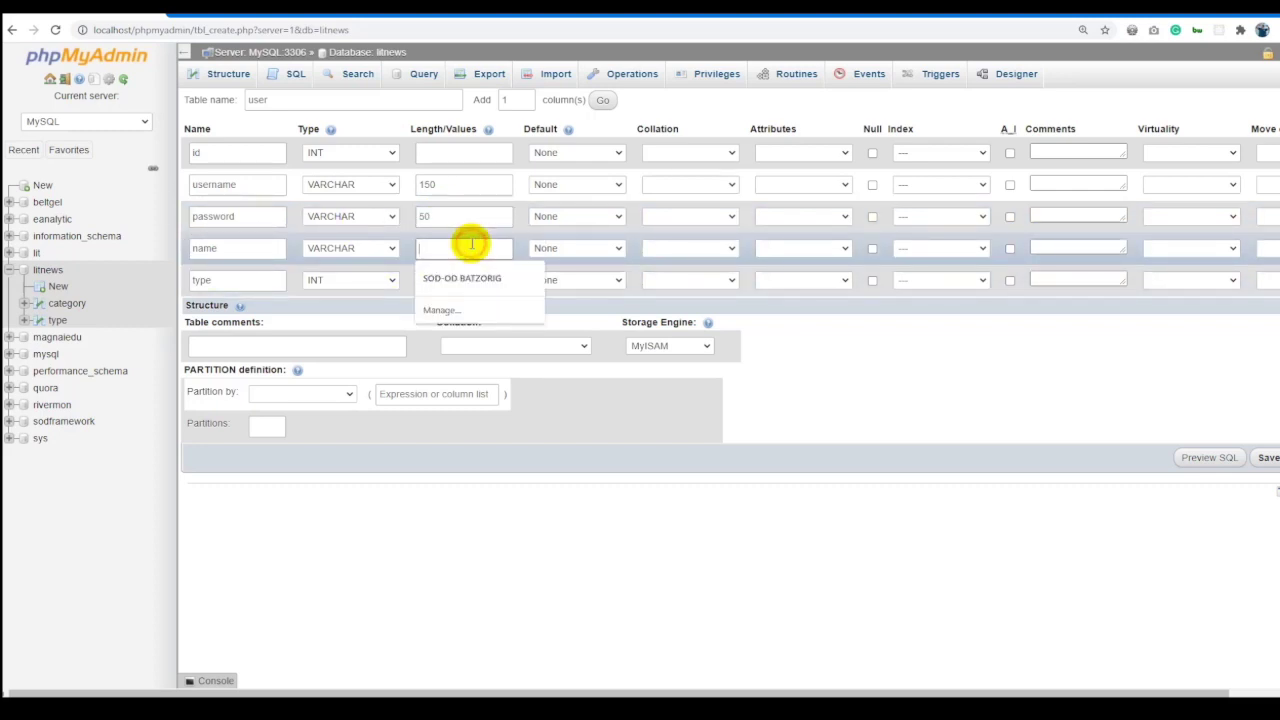
type("50")
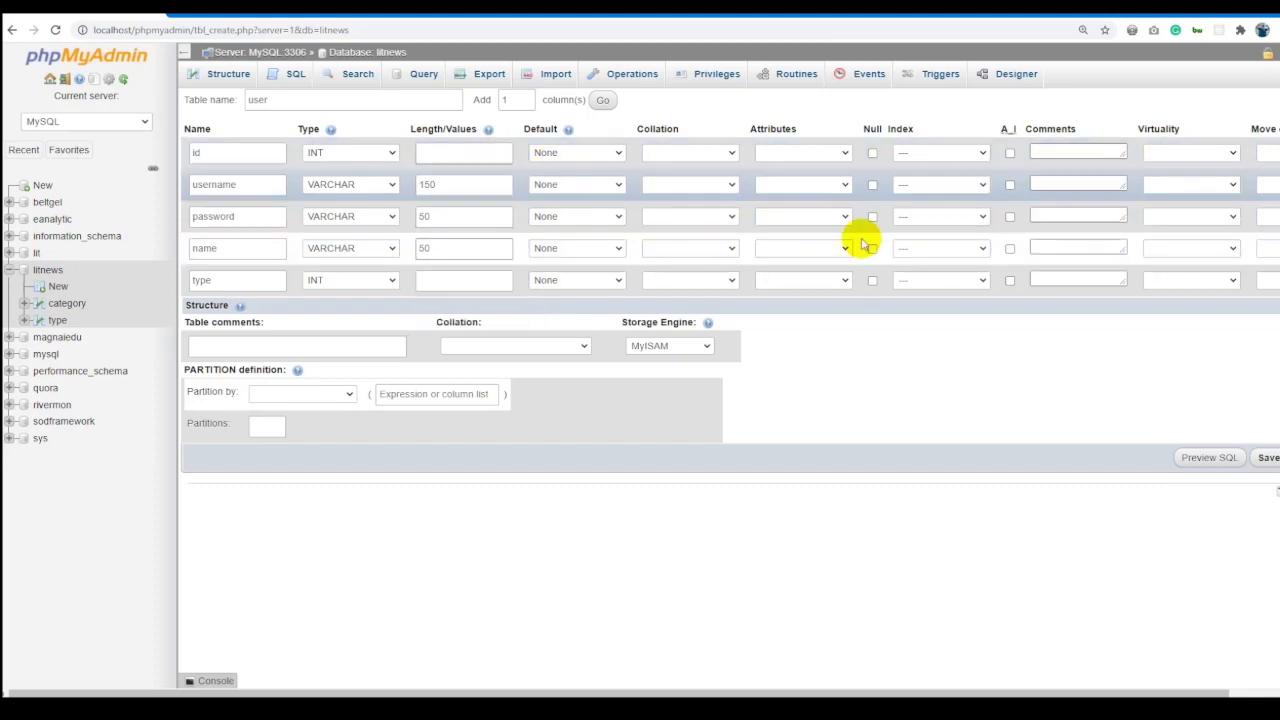
Make id auto-increment and save the user table.
left_click(1010, 155)
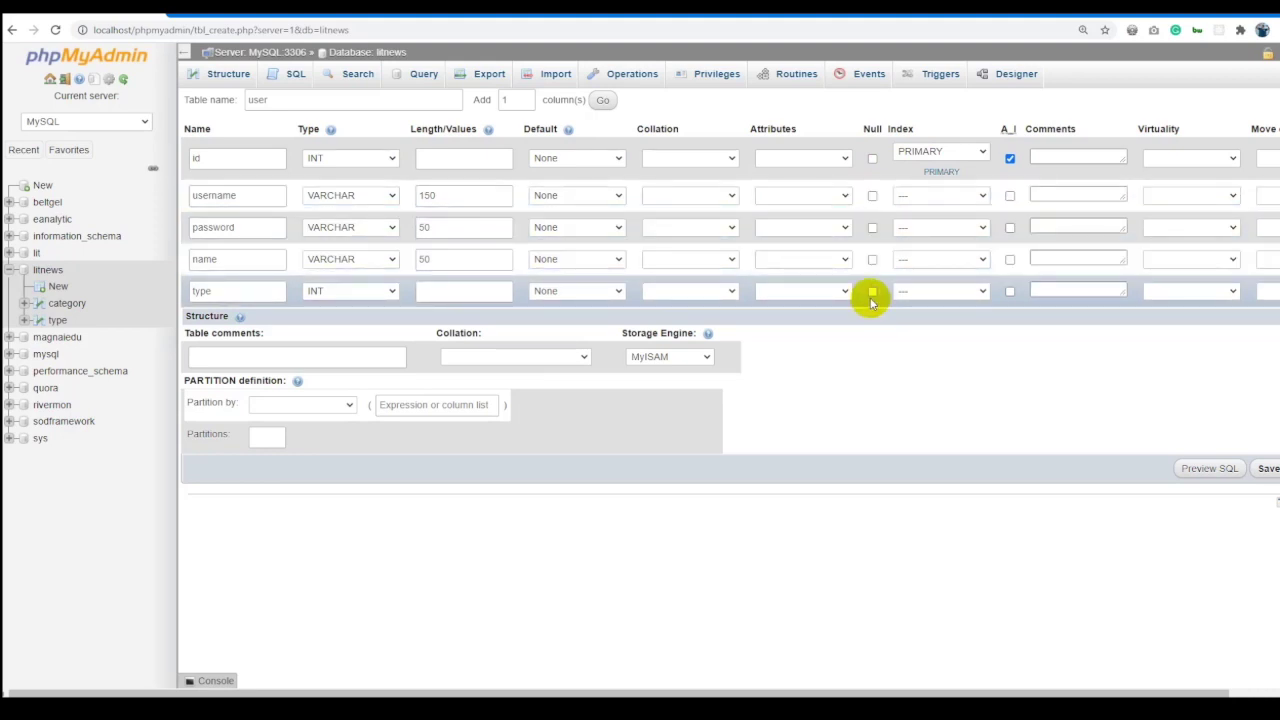
left_click(1268, 468)
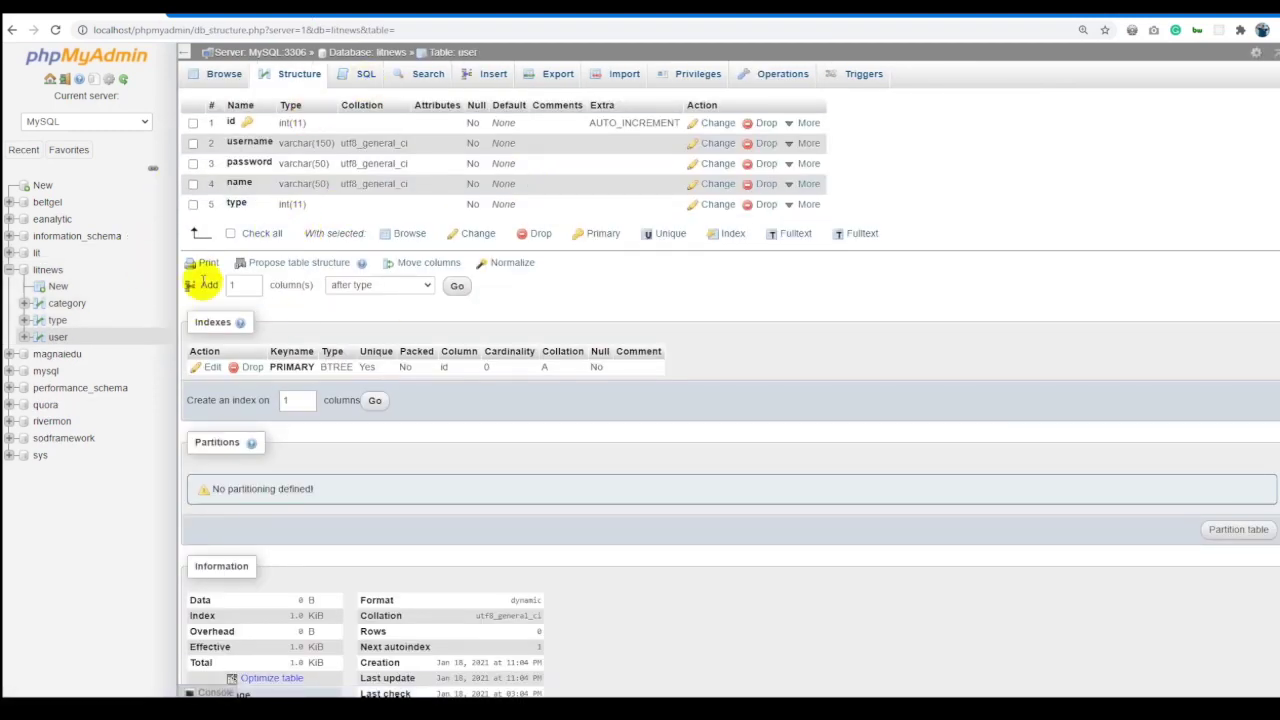
left_click(60, 287)
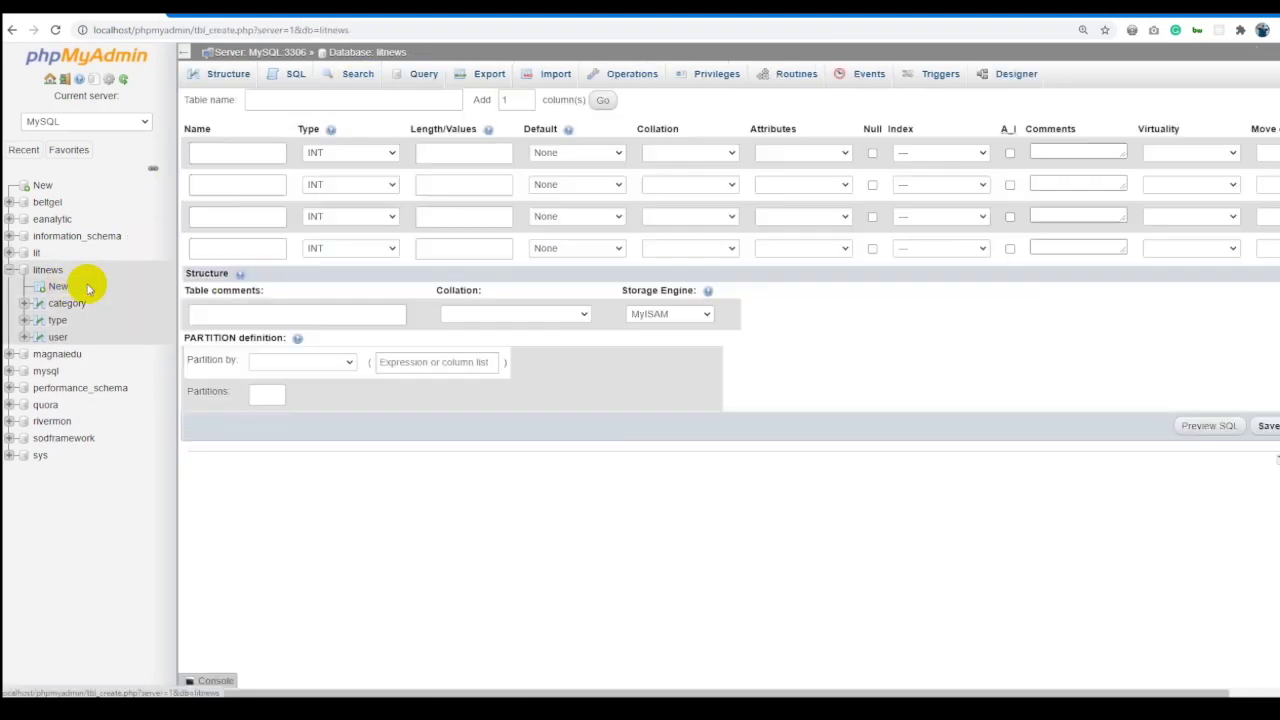
Name the new table news.
key("alt+Tab")
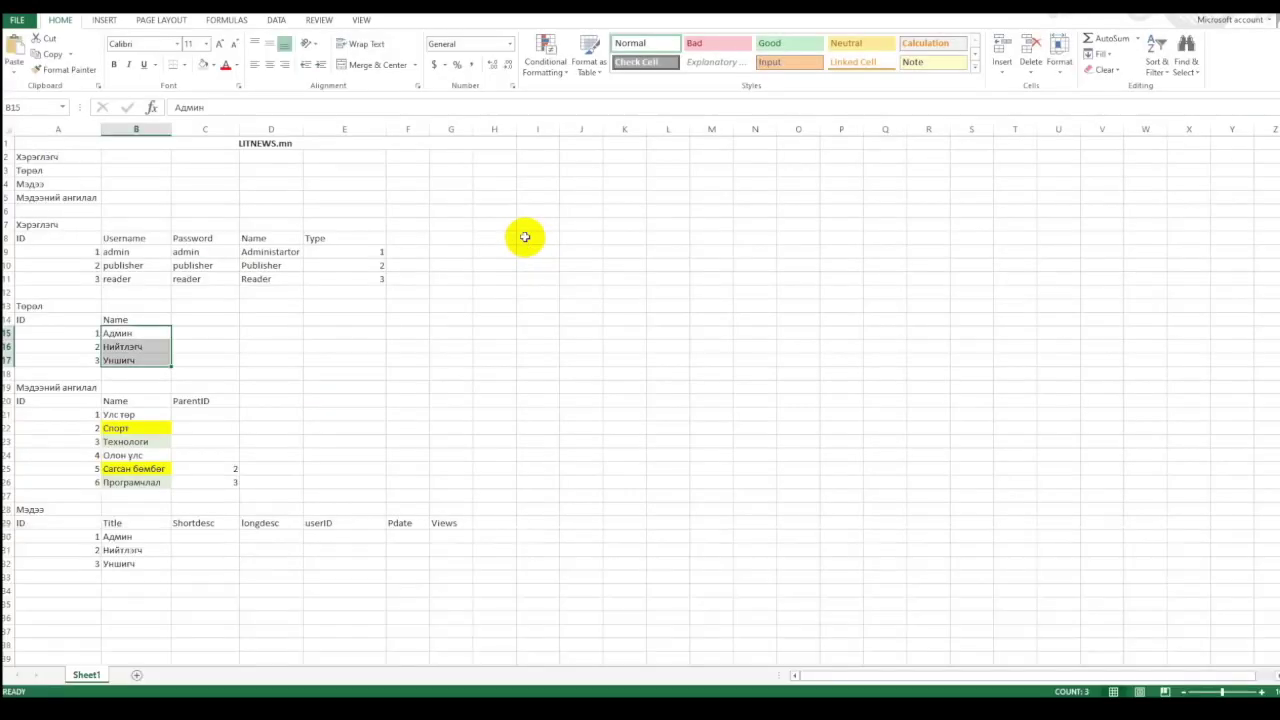
key("alt+Tab")
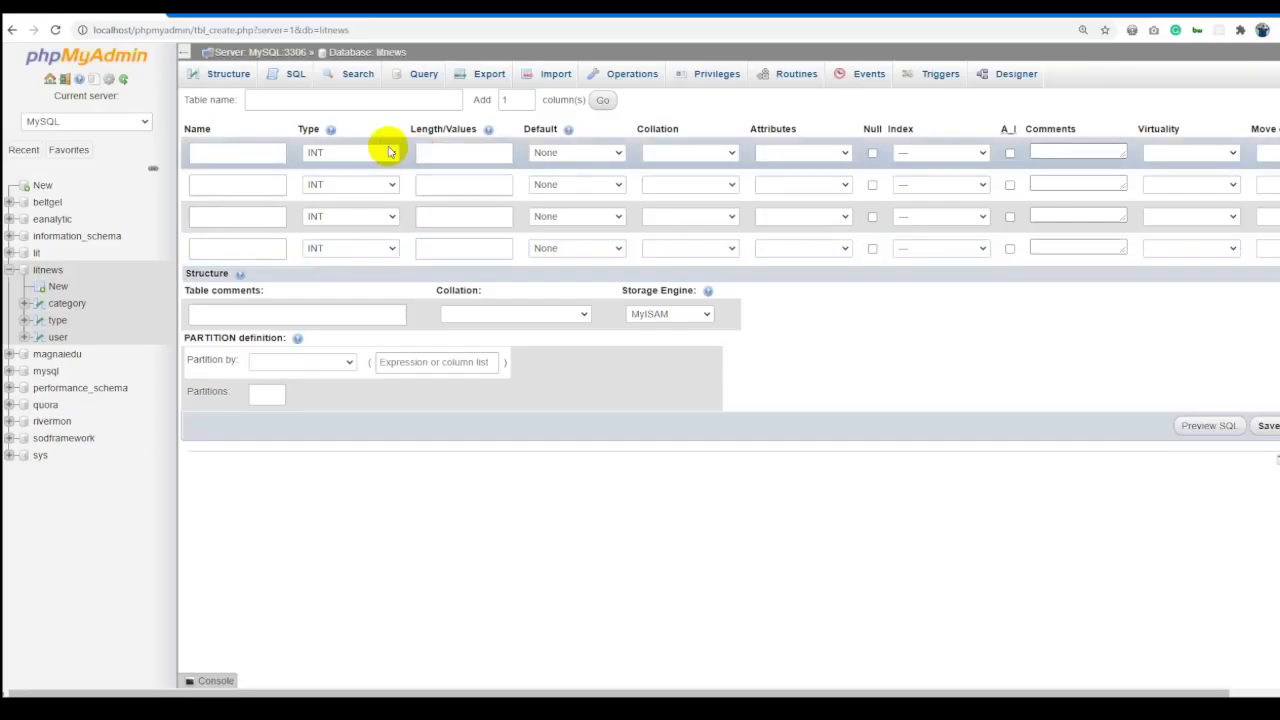
left_click(240, 154)
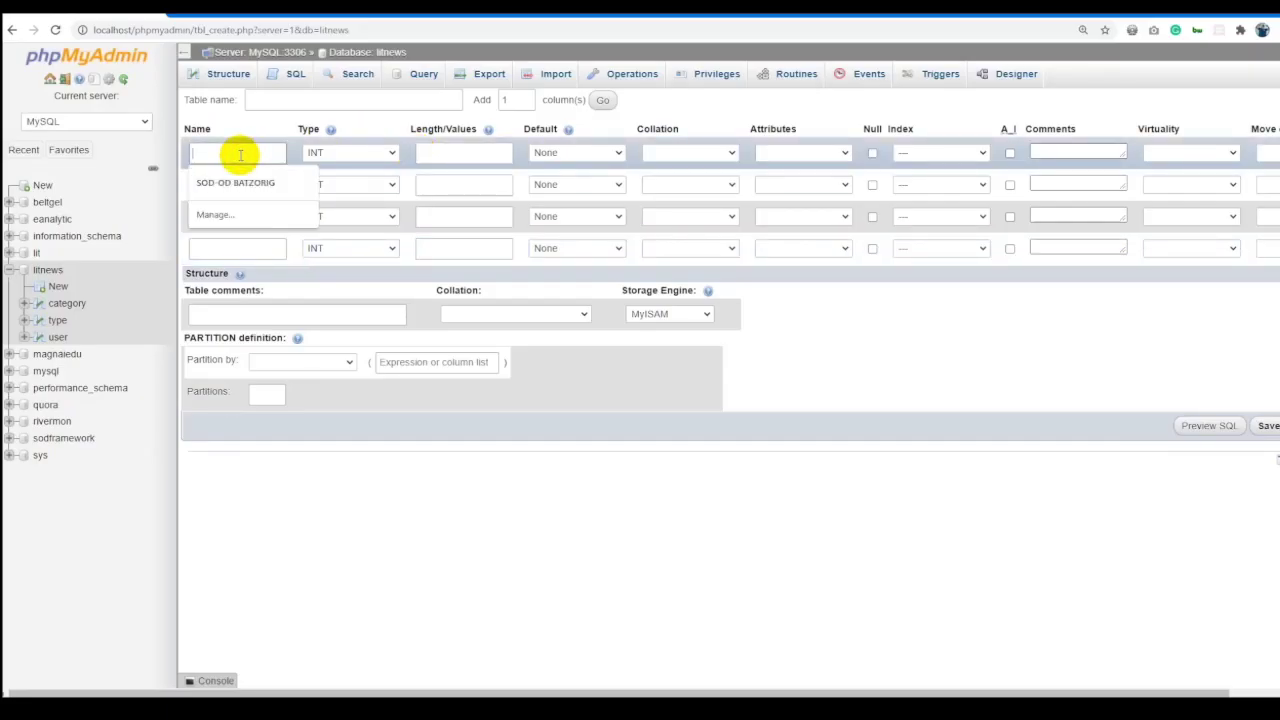
key("alt+Tab")
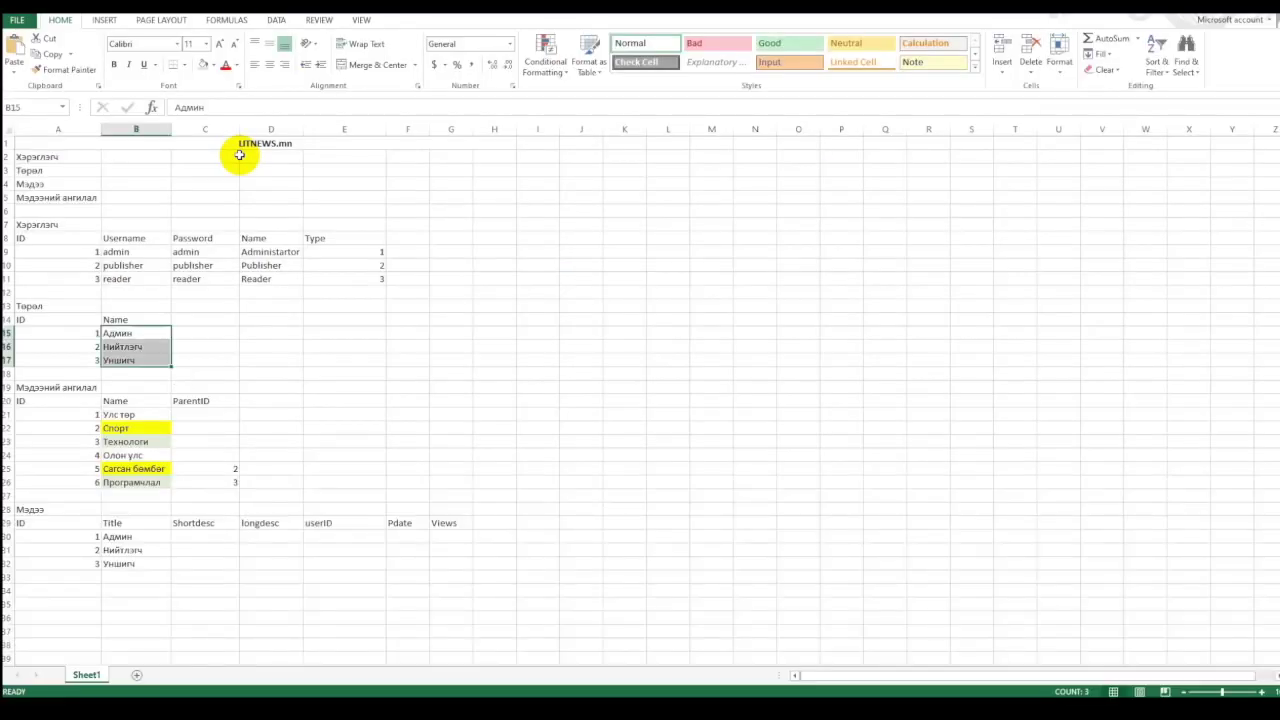
key("alt+Tab")
left_click(296, 104)
type("news")
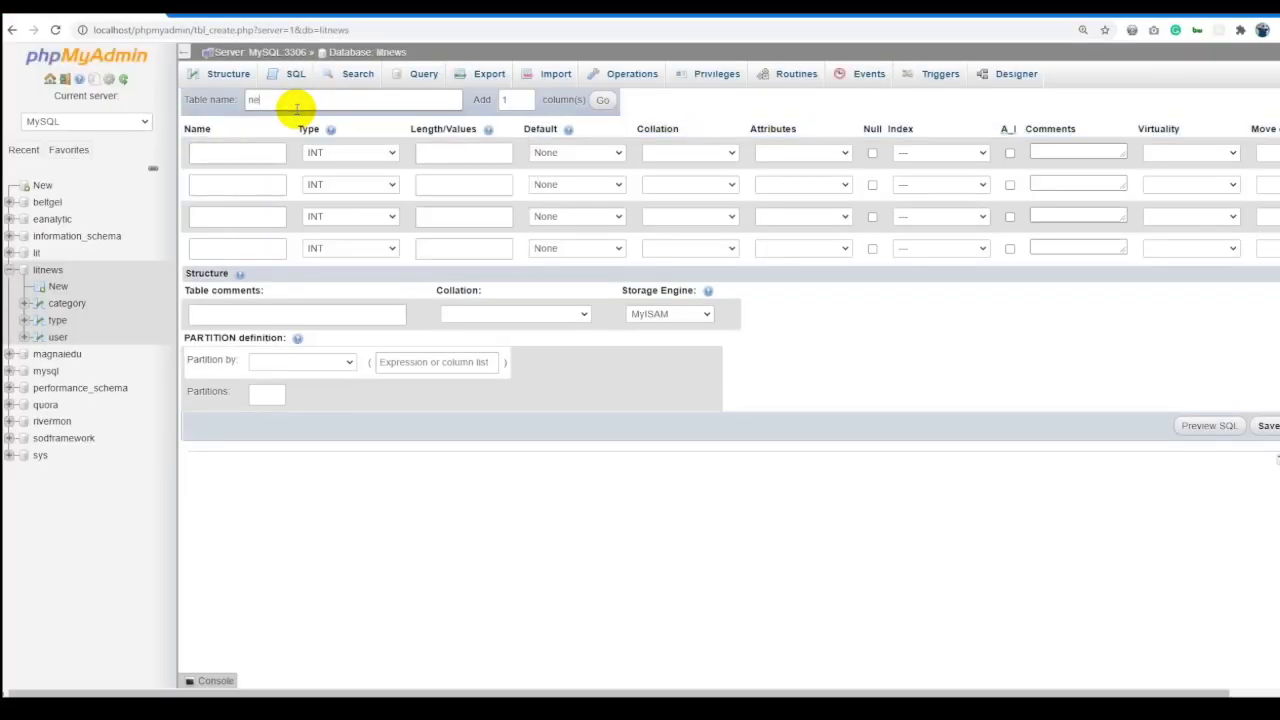
Add three more column rows to match the news plan in Excel.
key("alt+Tab")
left_click_drag(52, 522, 263, 514)
key("alt+Tab")
double_click(512, 99)
type("3")
key("Return")
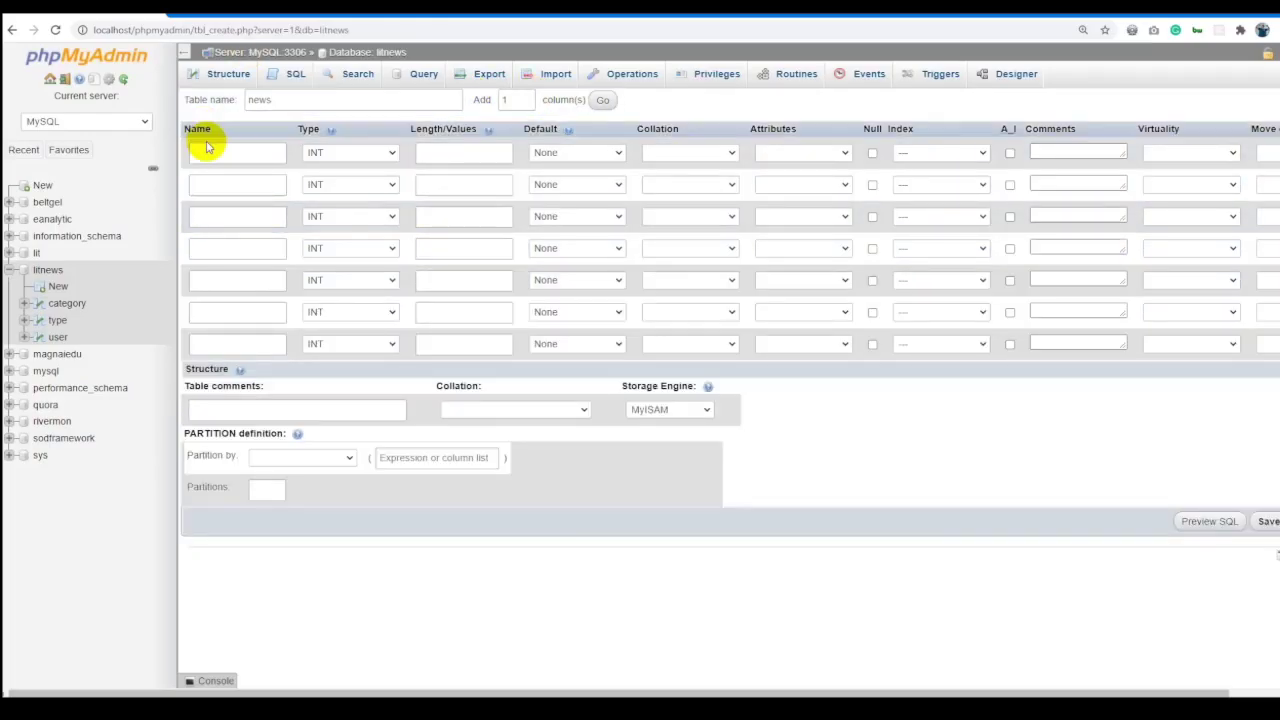
Name the columns id, title, shordesc, longdesc and user_id.
left_click(206, 150)
key("alt+Tab")
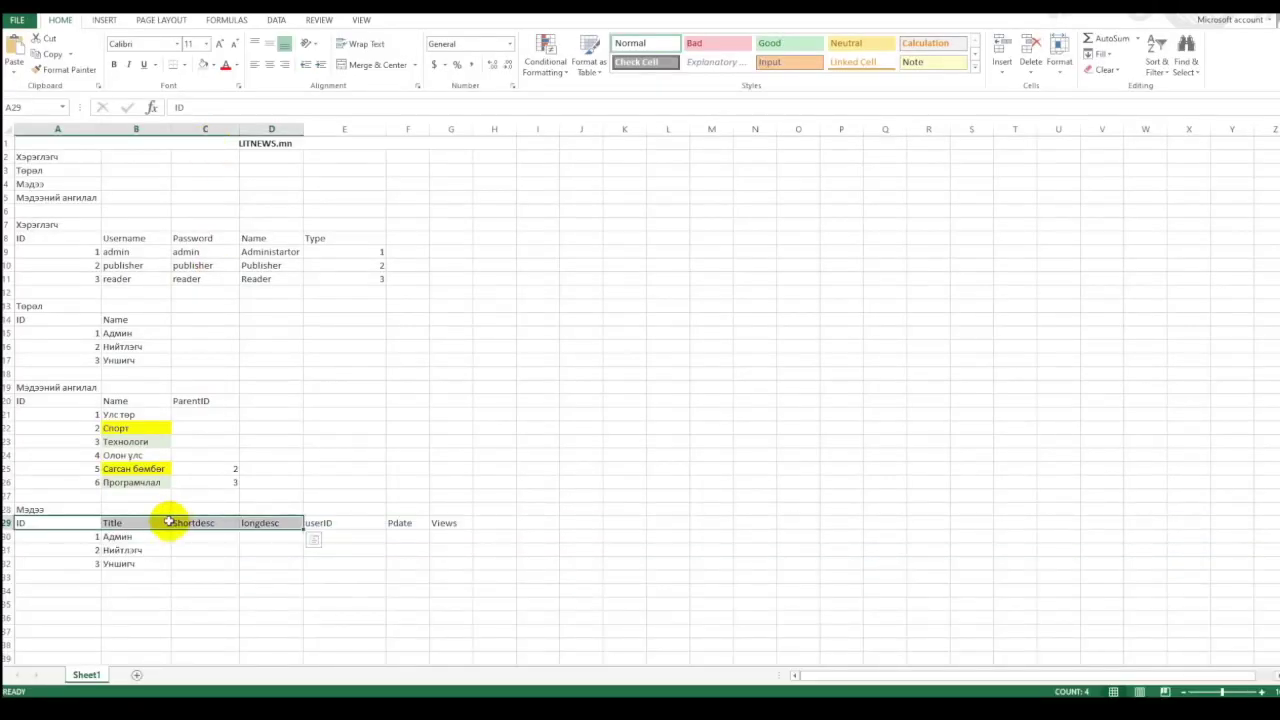
key("alt+Tab")
left_click(234, 184)
type("titl")
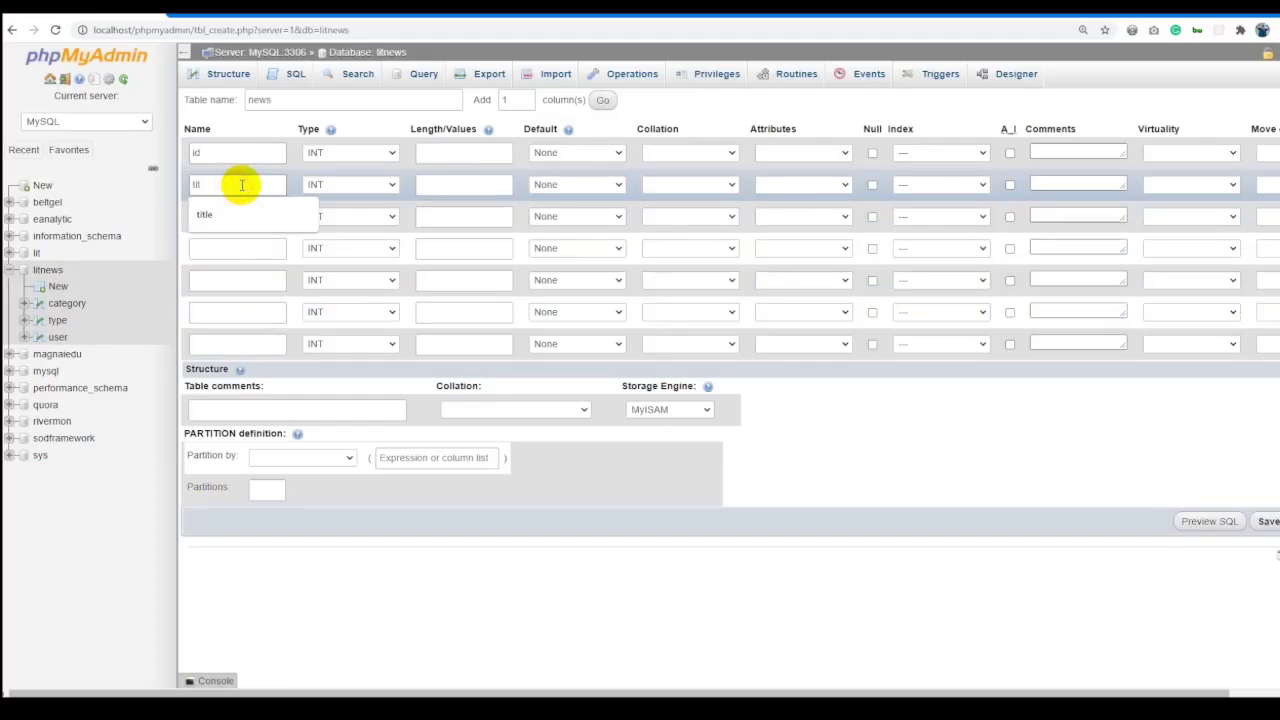
type("e")
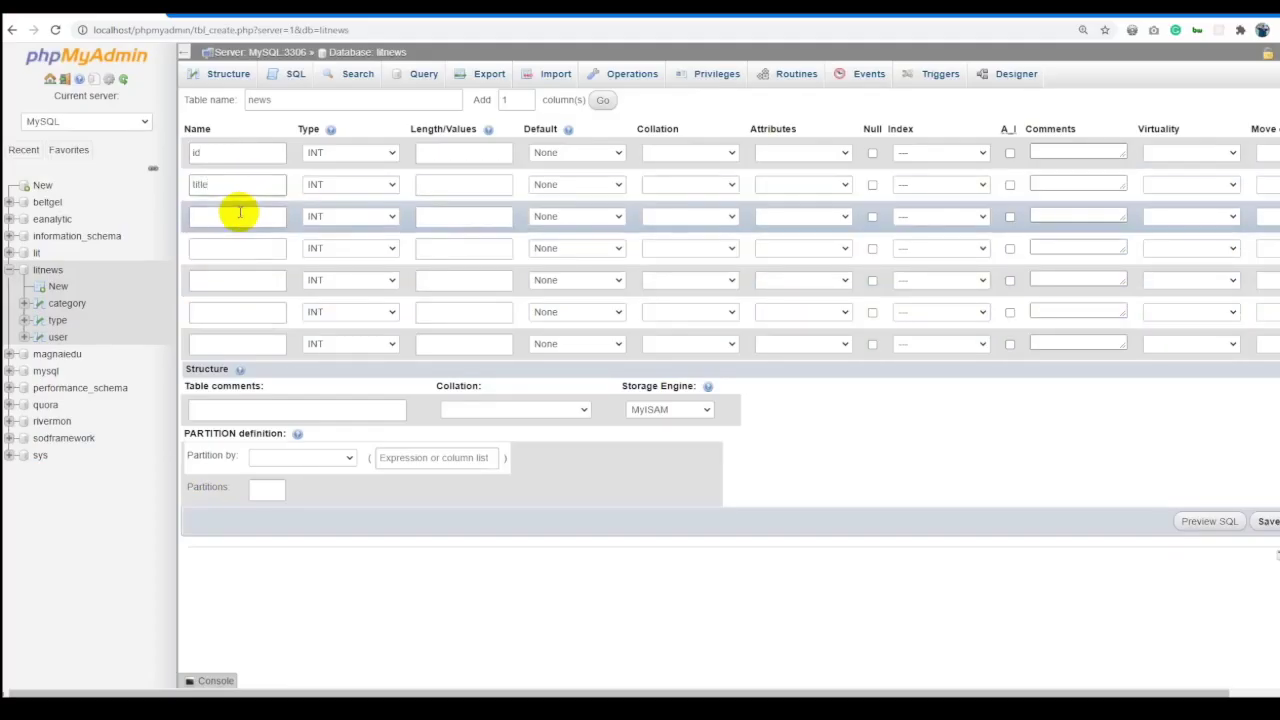
left_click(241, 213)
type("shorder")
left_click(222, 245)
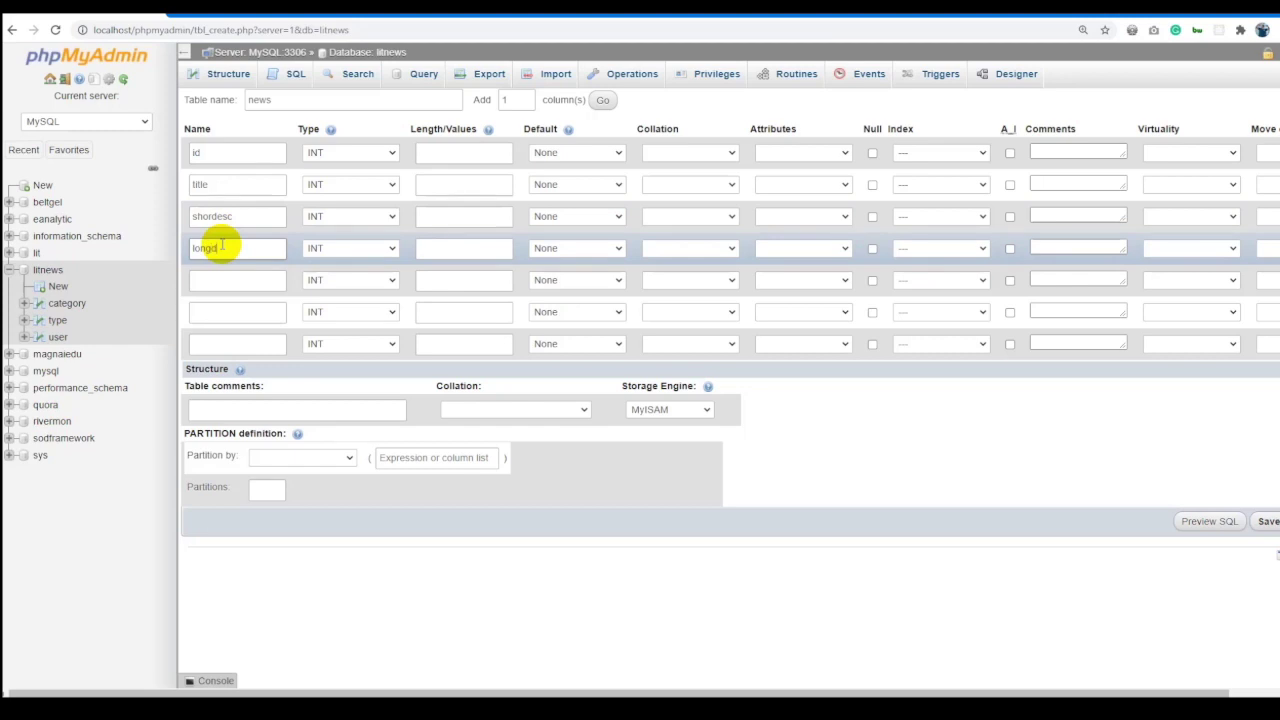
key("alt+Tab")
key("alt+Tab")
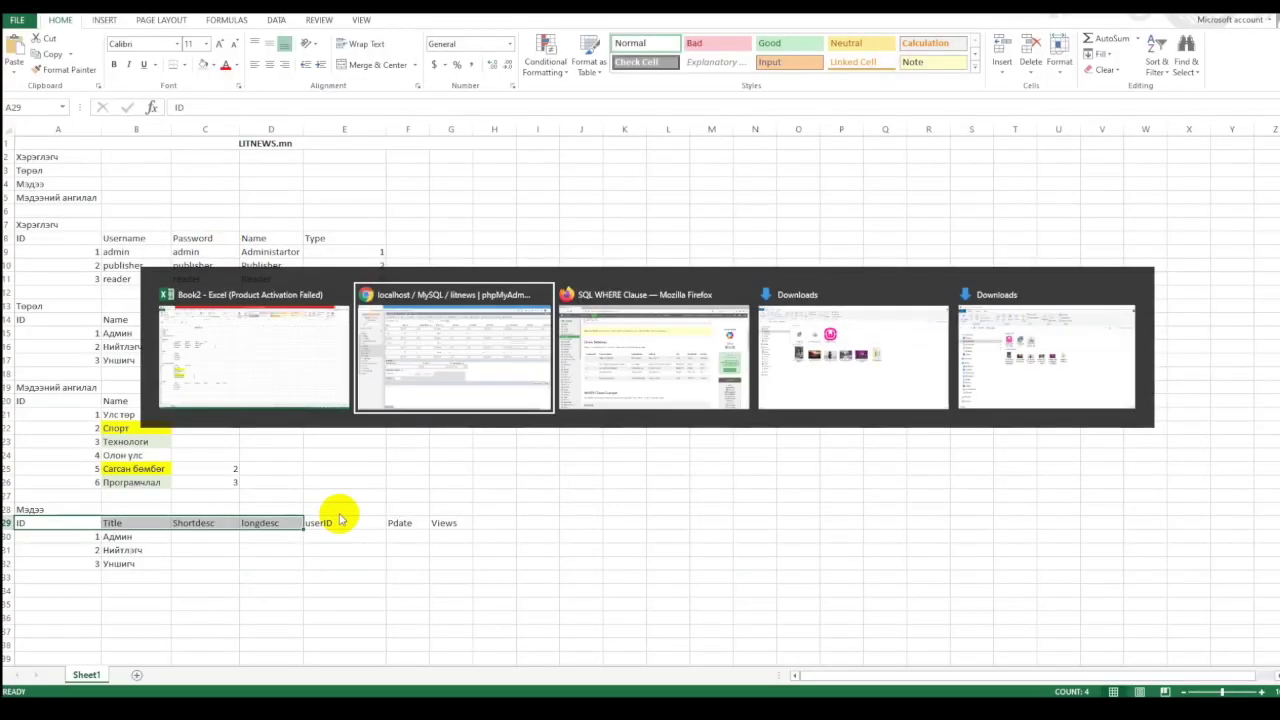
left_click(250, 286)
type("user_")
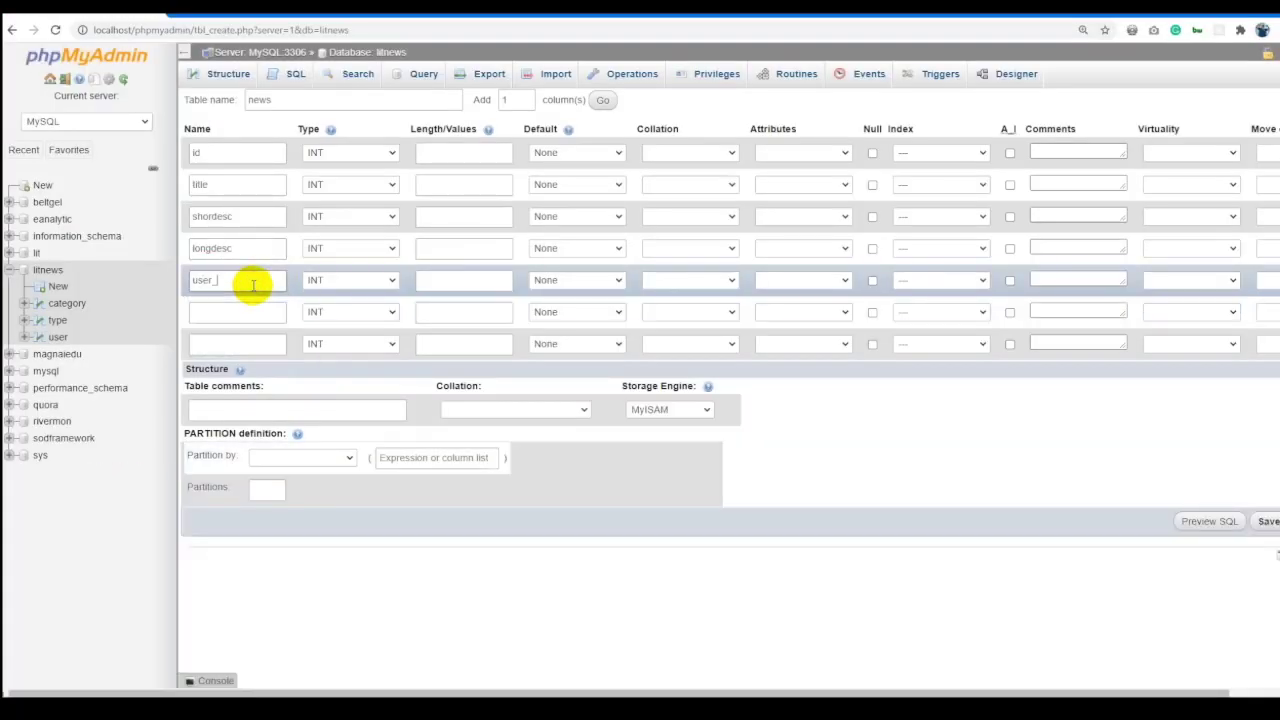
type("id")
Name the last columns pdate and views, and make id auto-increment.
key("alt+Tab")
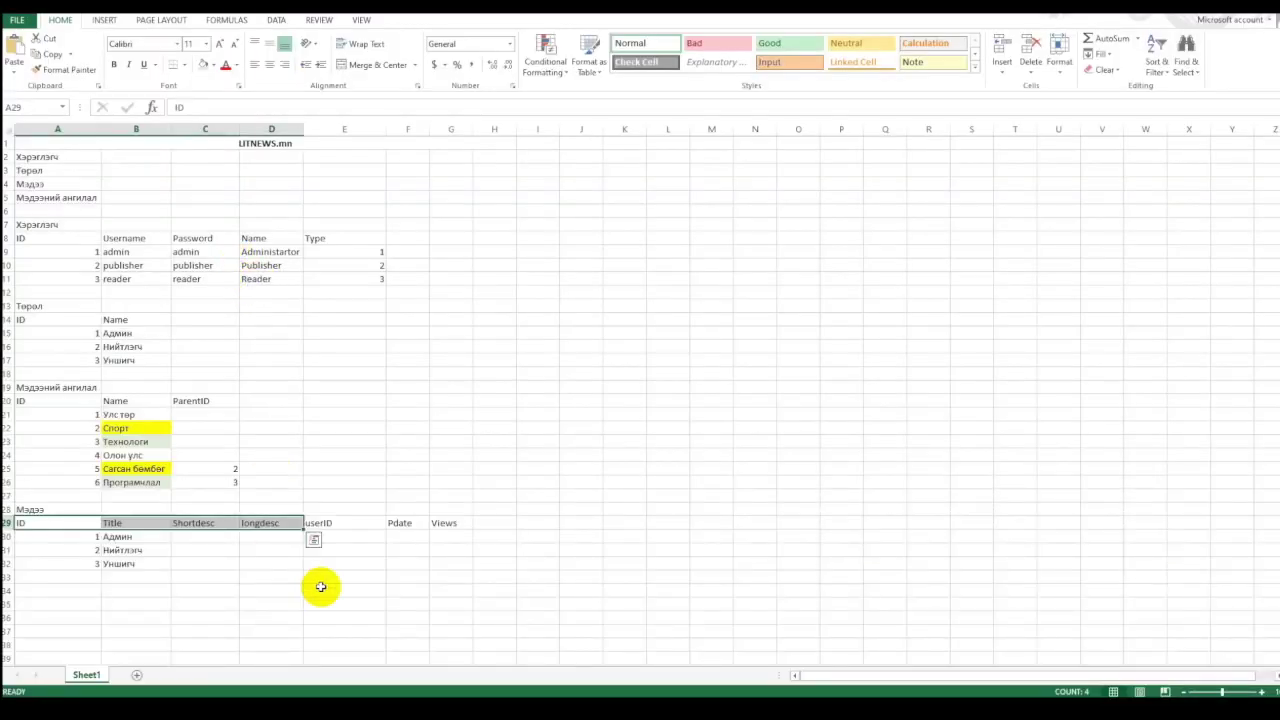
key("alt+Tab")
left_click(207, 311)
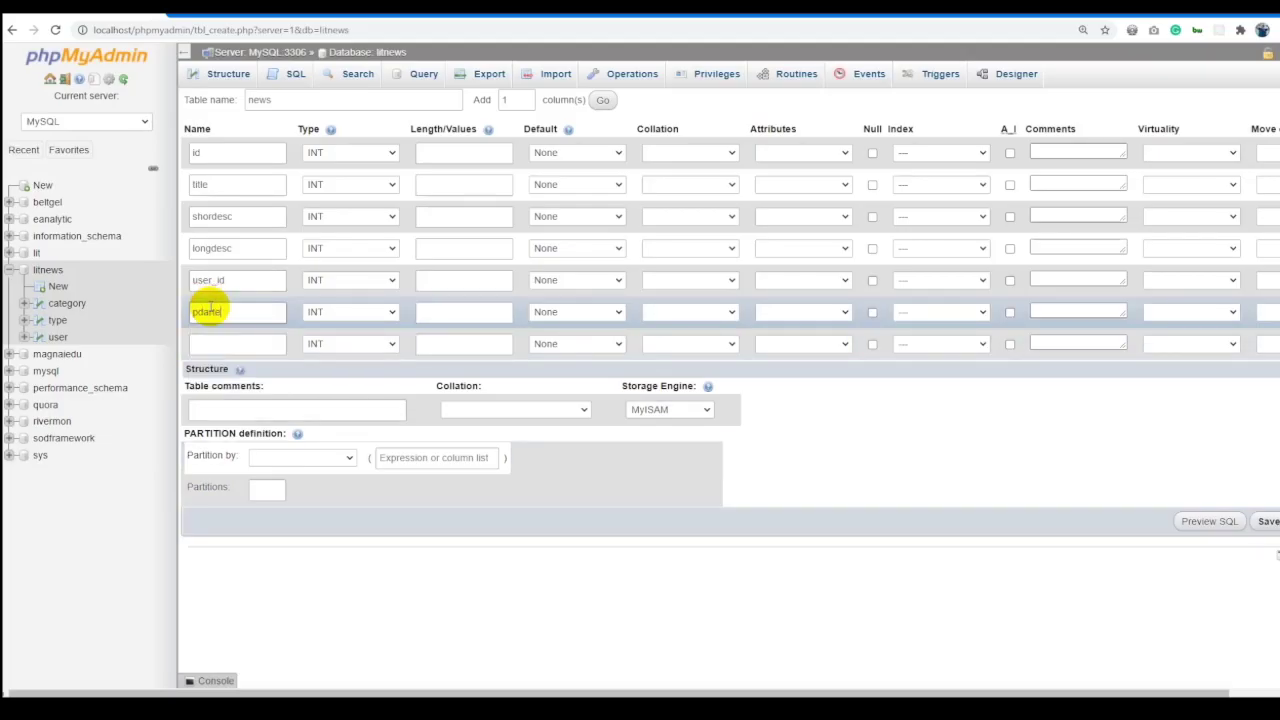
type("pdarte")
left_click(240, 280)
key("alt+Tab")
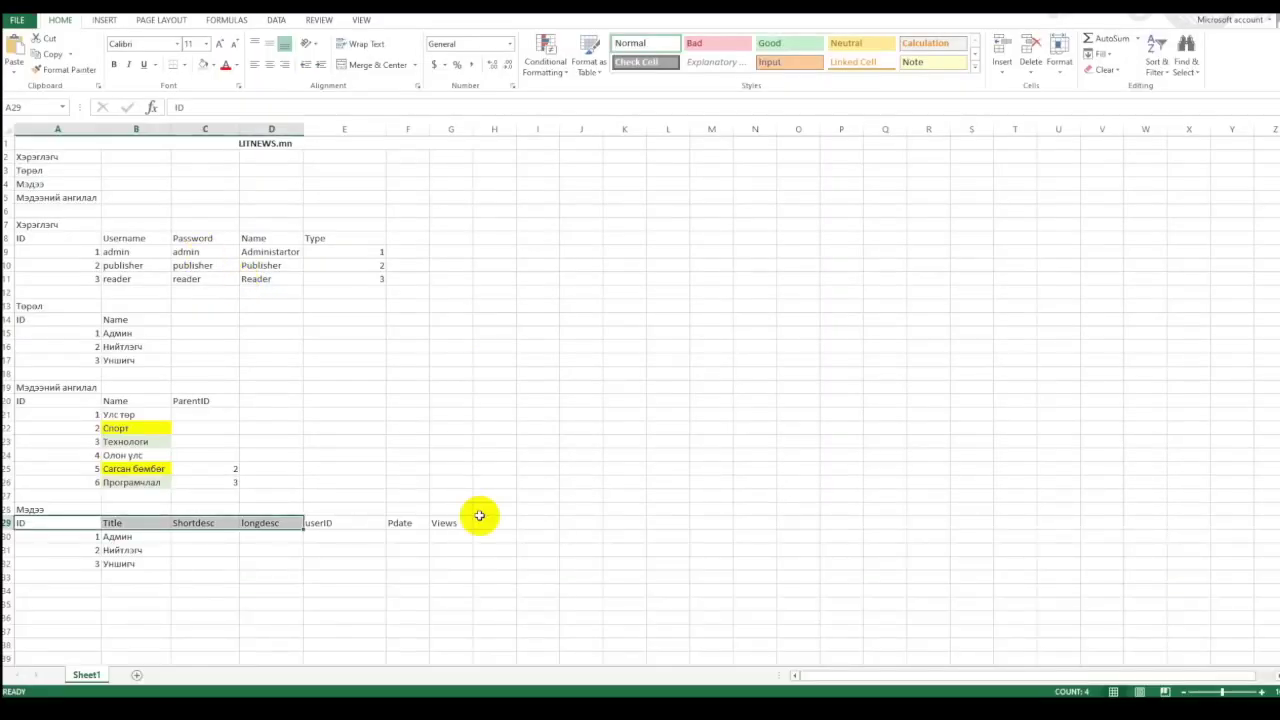
key("alt+Tab")
left_click(222, 343)
type("views")
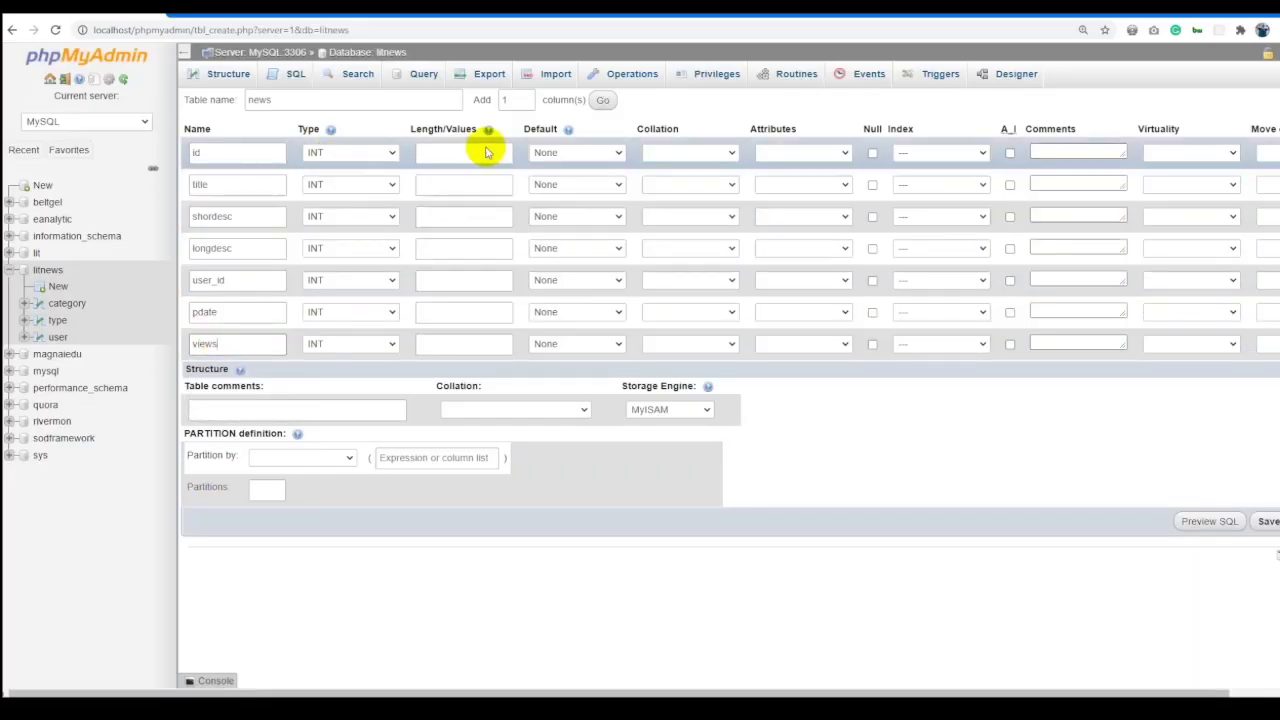
left_click(1010, 155)
Make id the primary key, title VARCHAR(250) and shordesc VARCHAR(500).
left_click(591, 180)
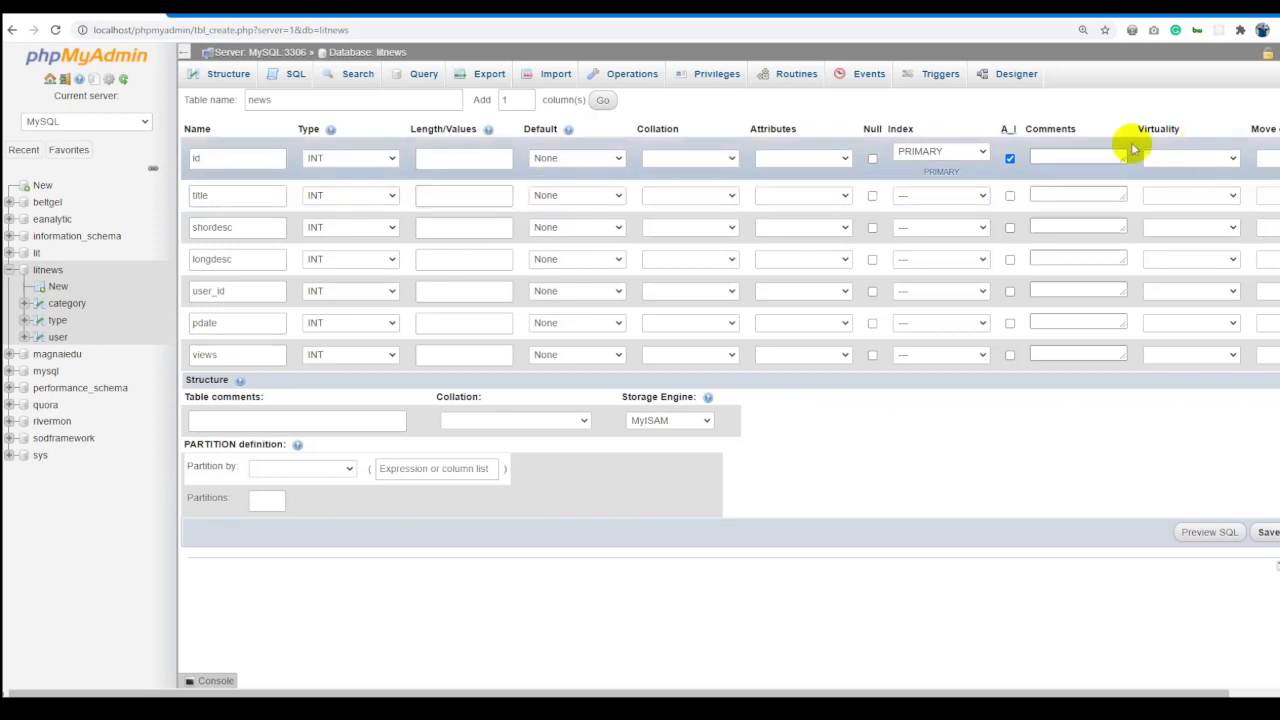
left_click(315, 195)
left_click(328, 223)
left_click(424, 194)
type("250")
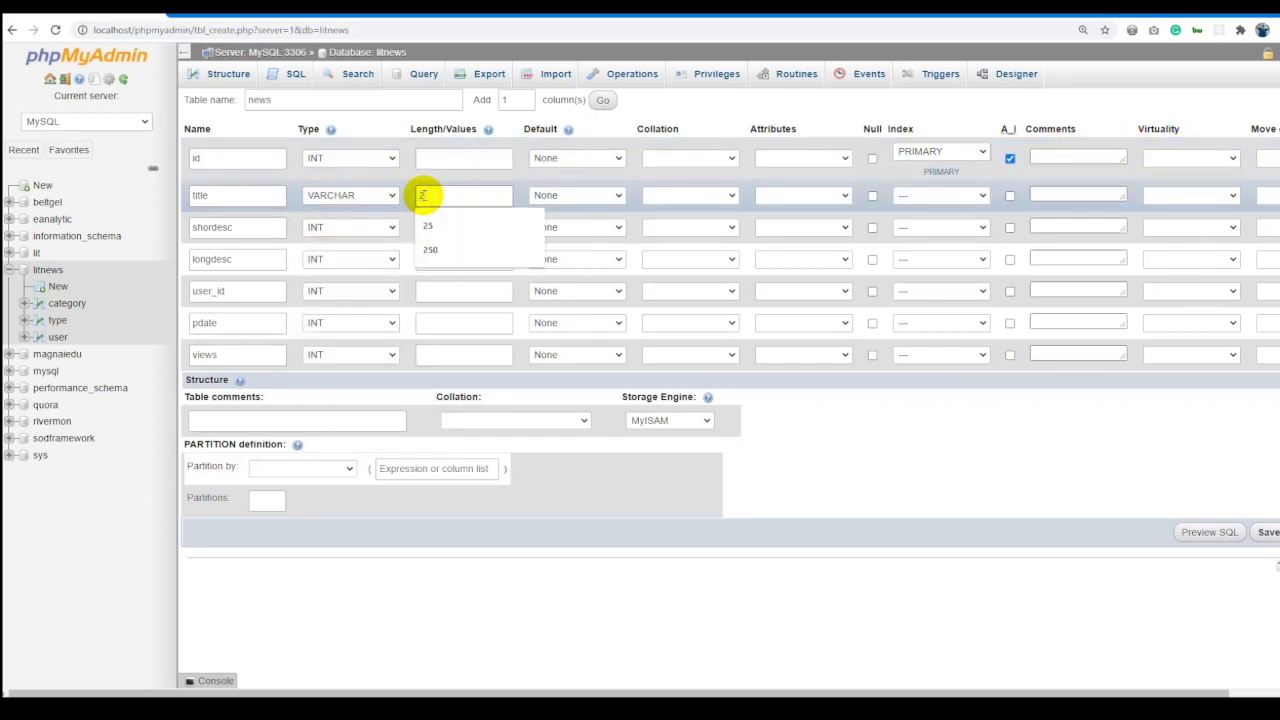
left_click(323, 225)
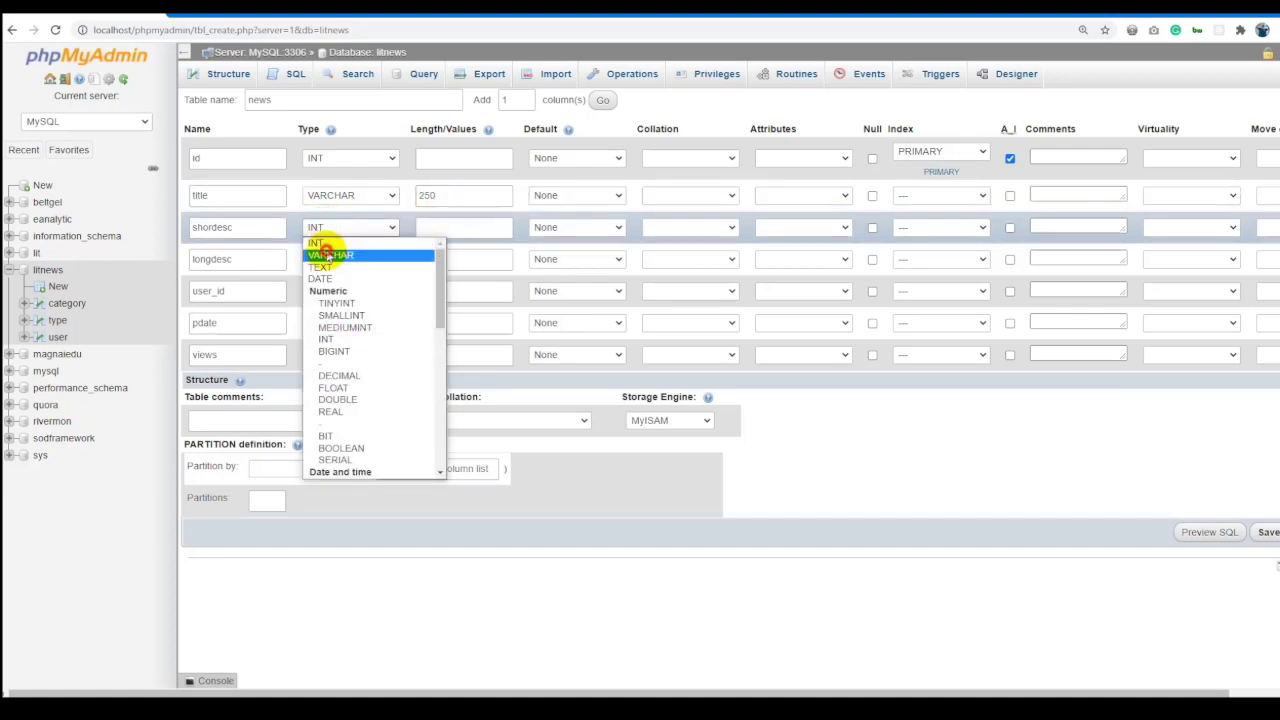
left_click(325, 253)
left_click(464, 227)
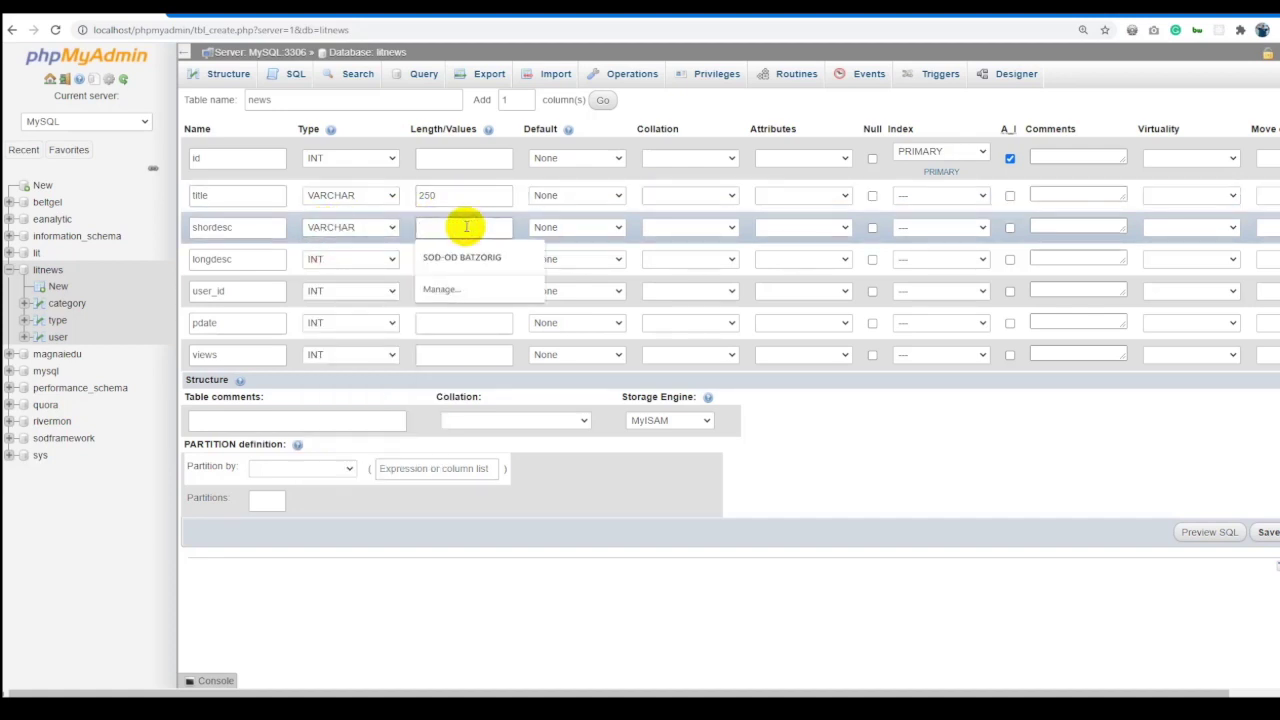
type("500")
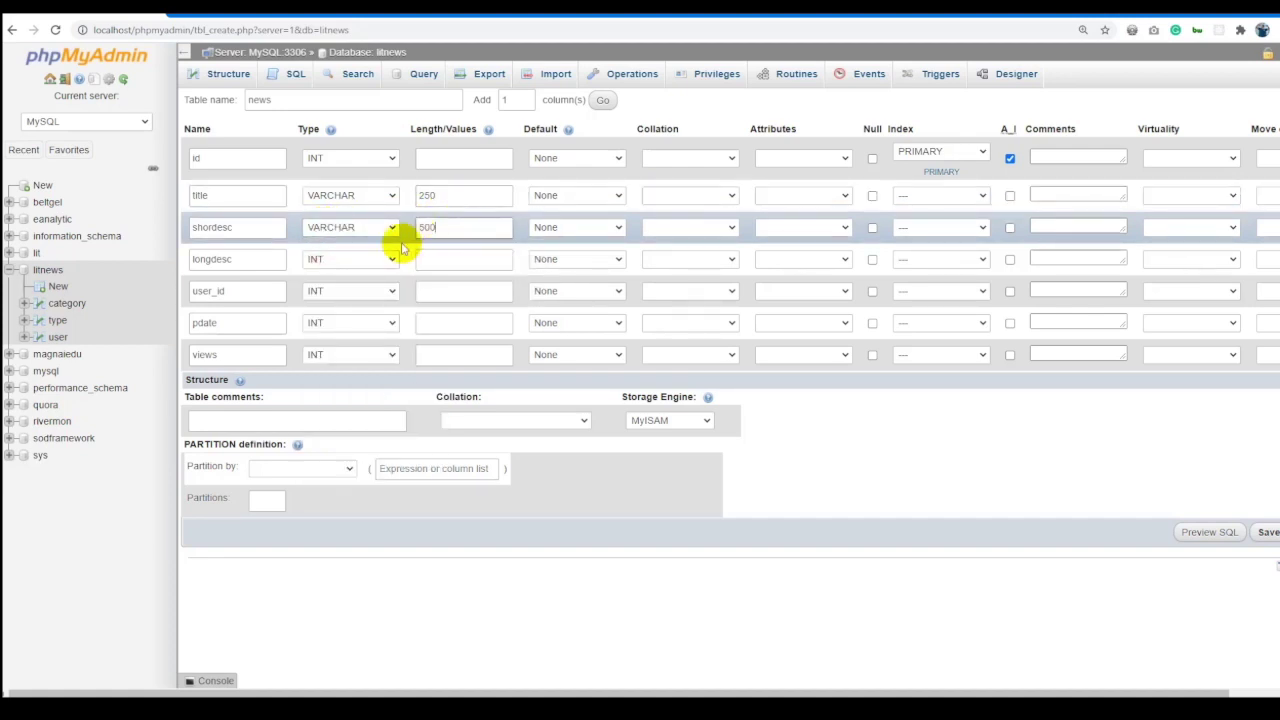
Set the longdesc column type to LONGTEXT.
left_click(214, 258)
left_click(325, 262)
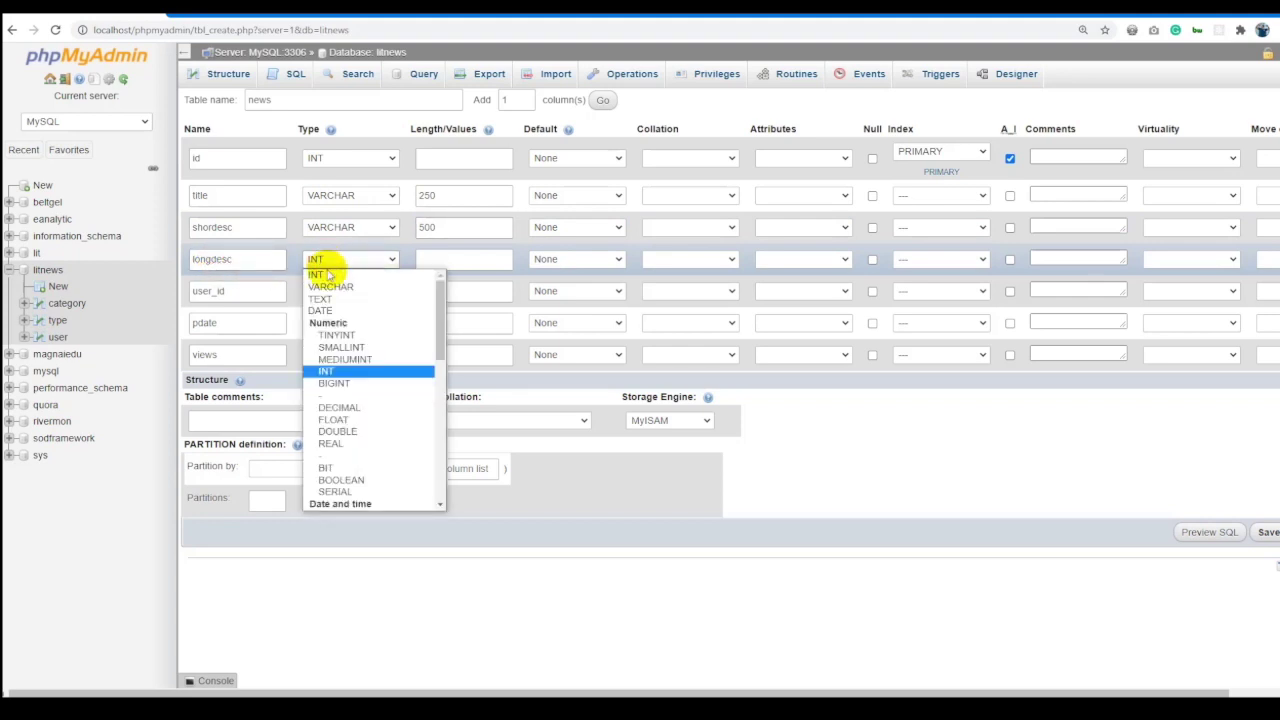
left_click(320, 299)
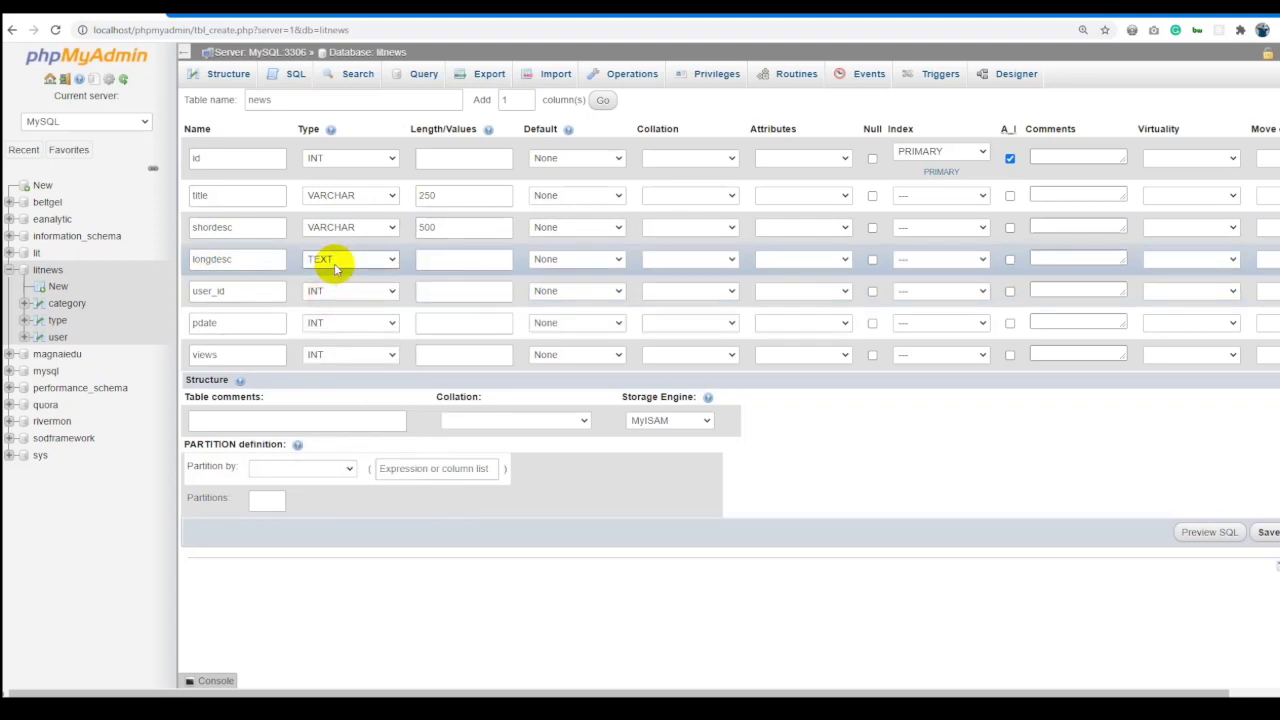
left_click(335, 265)
scroll(360, 370, "down", 10)
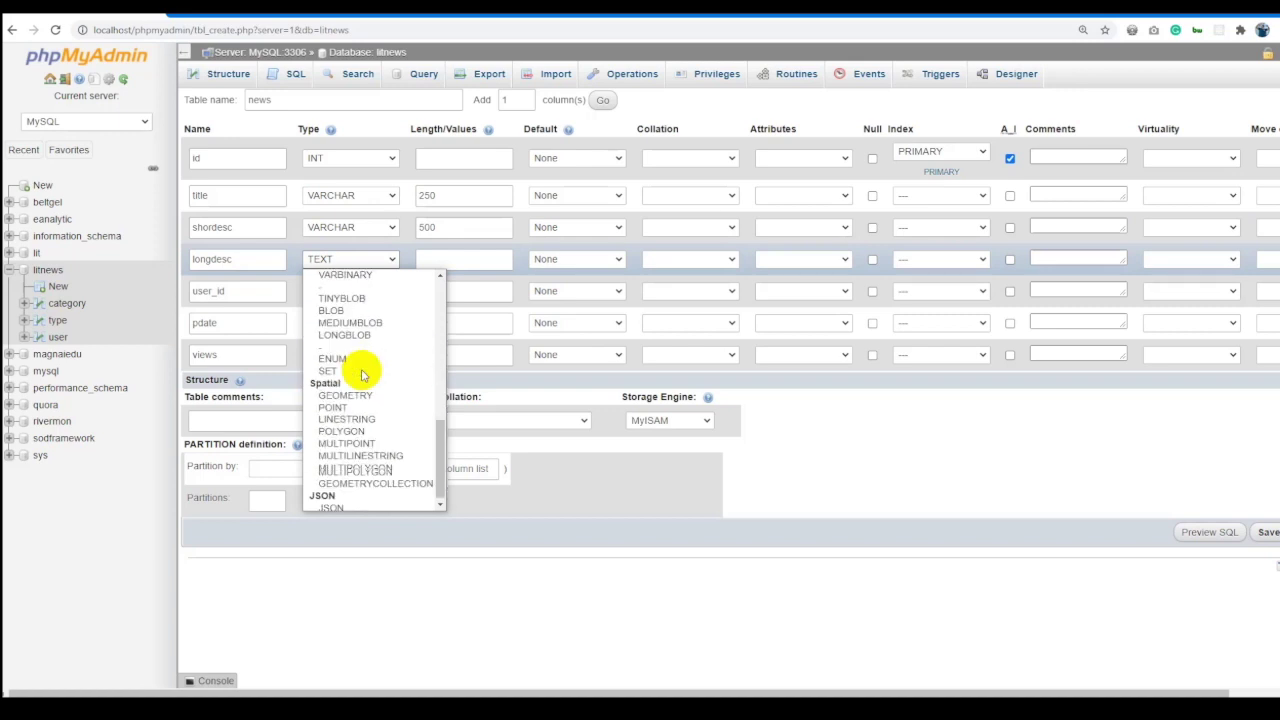
scroll(362, 374, "up", 3)
left_click(362, 374)
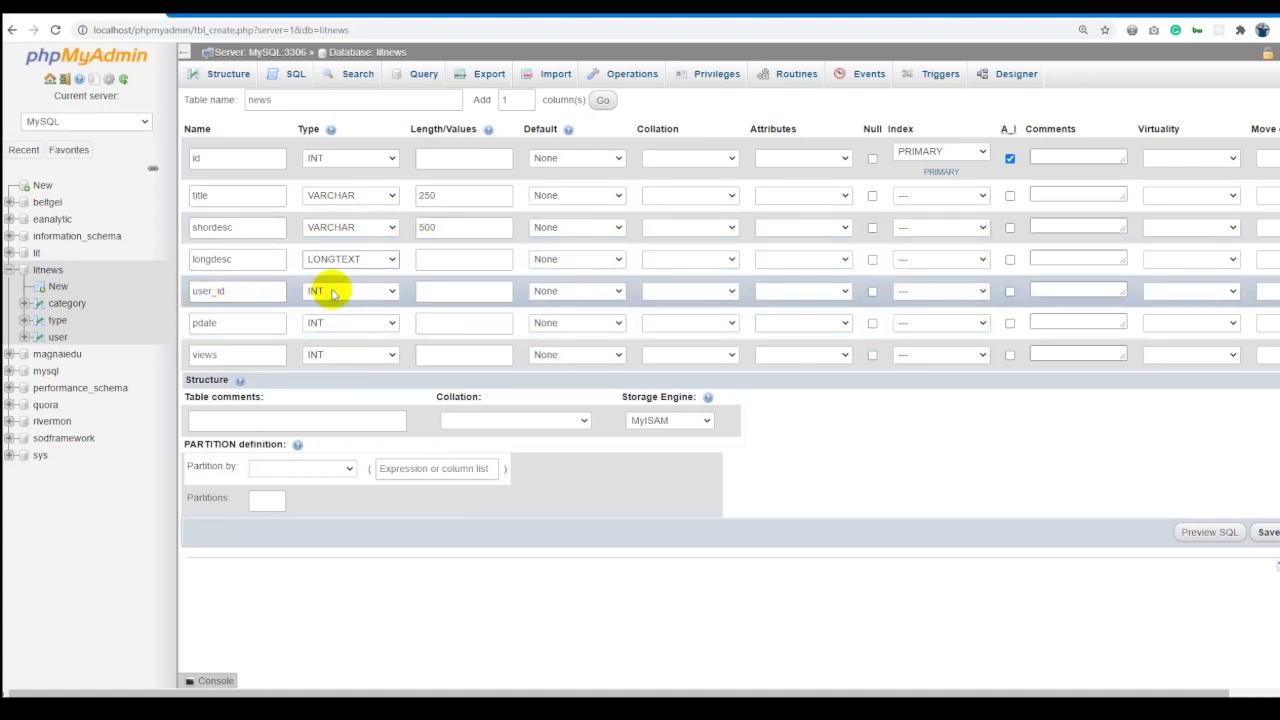
Make pdate DATETIME, allow NULL in shordesc, give views a default of 0, and save.
left_click(338, 324)
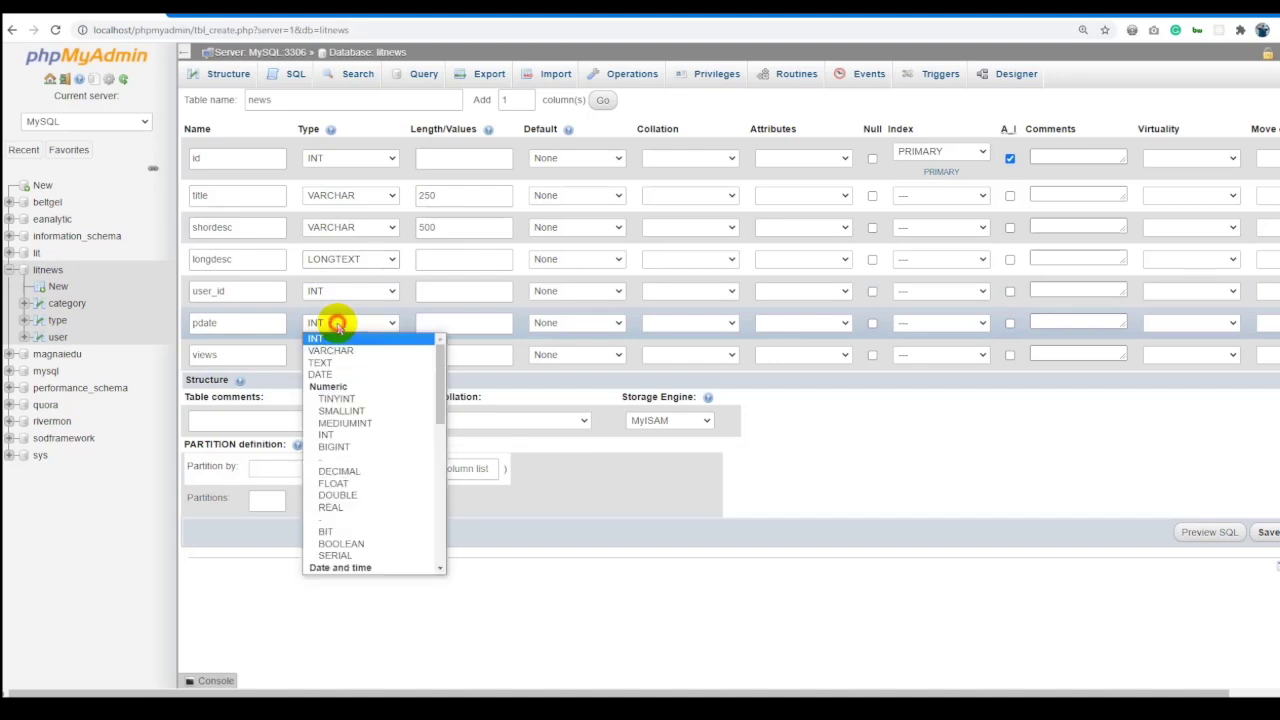
key("Down")
key("Down")
key("Down")
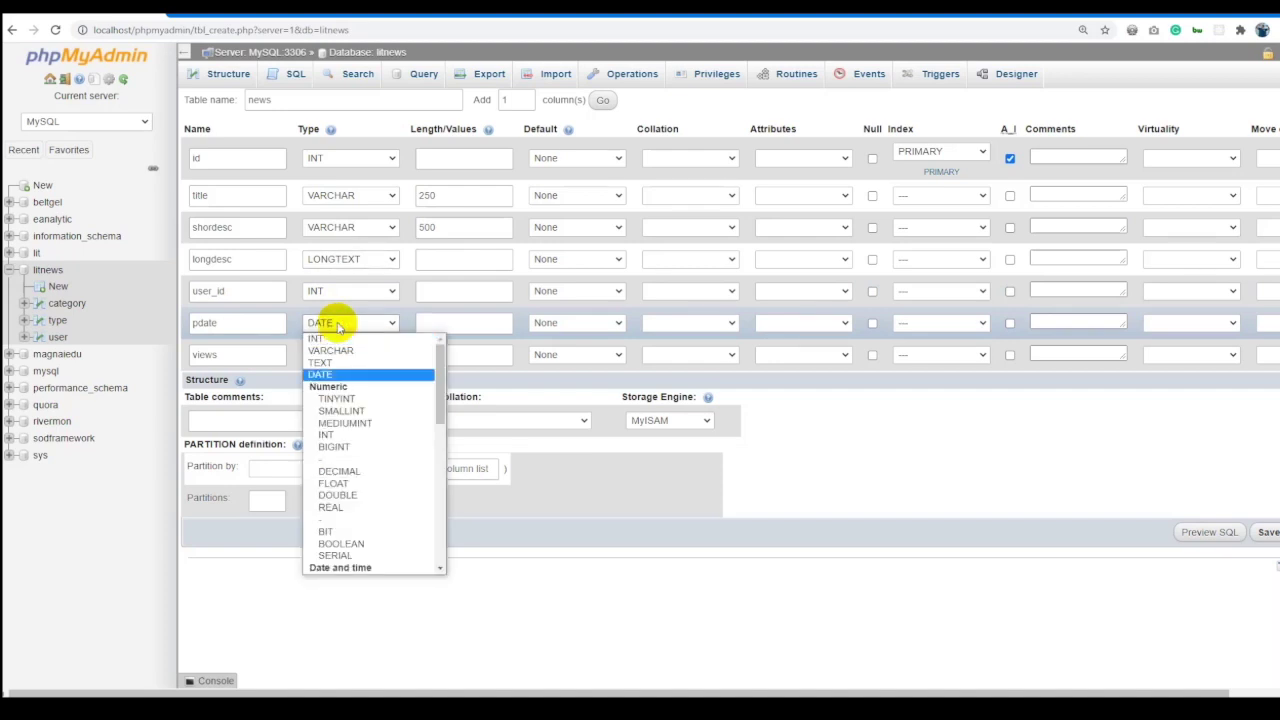
key("d")
key("d")
key("d")
key("d")
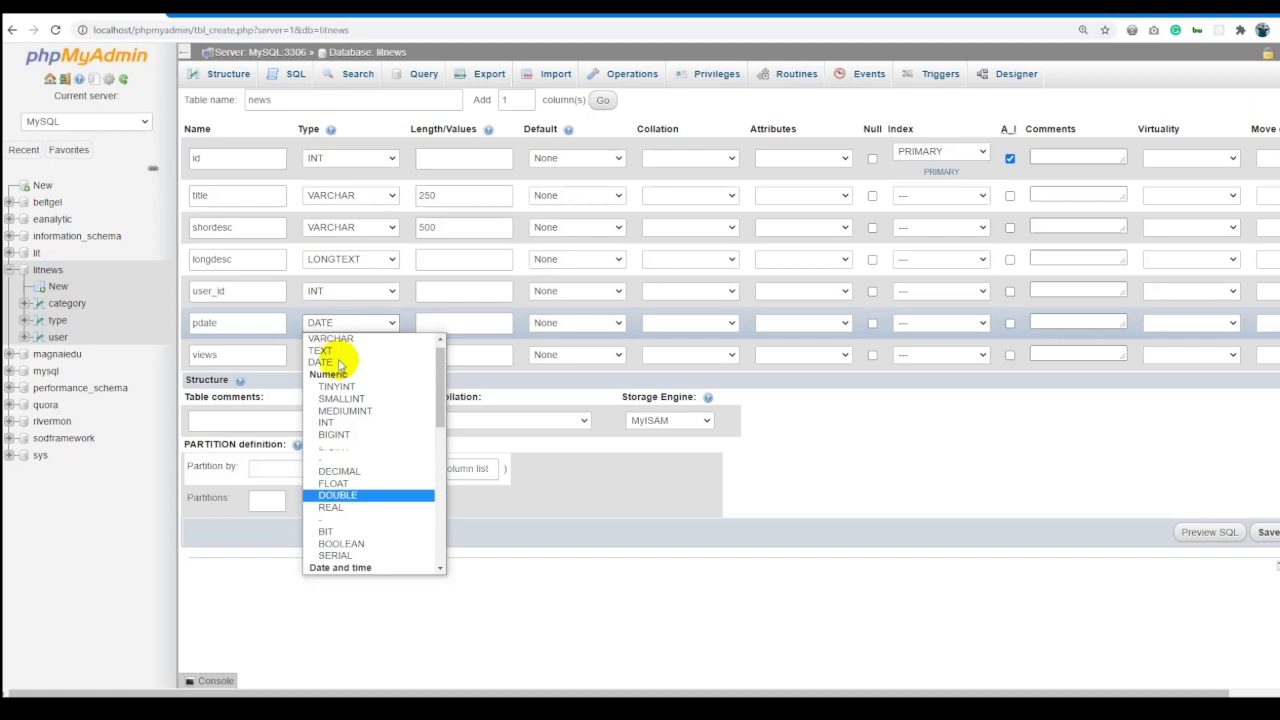
key("Return")
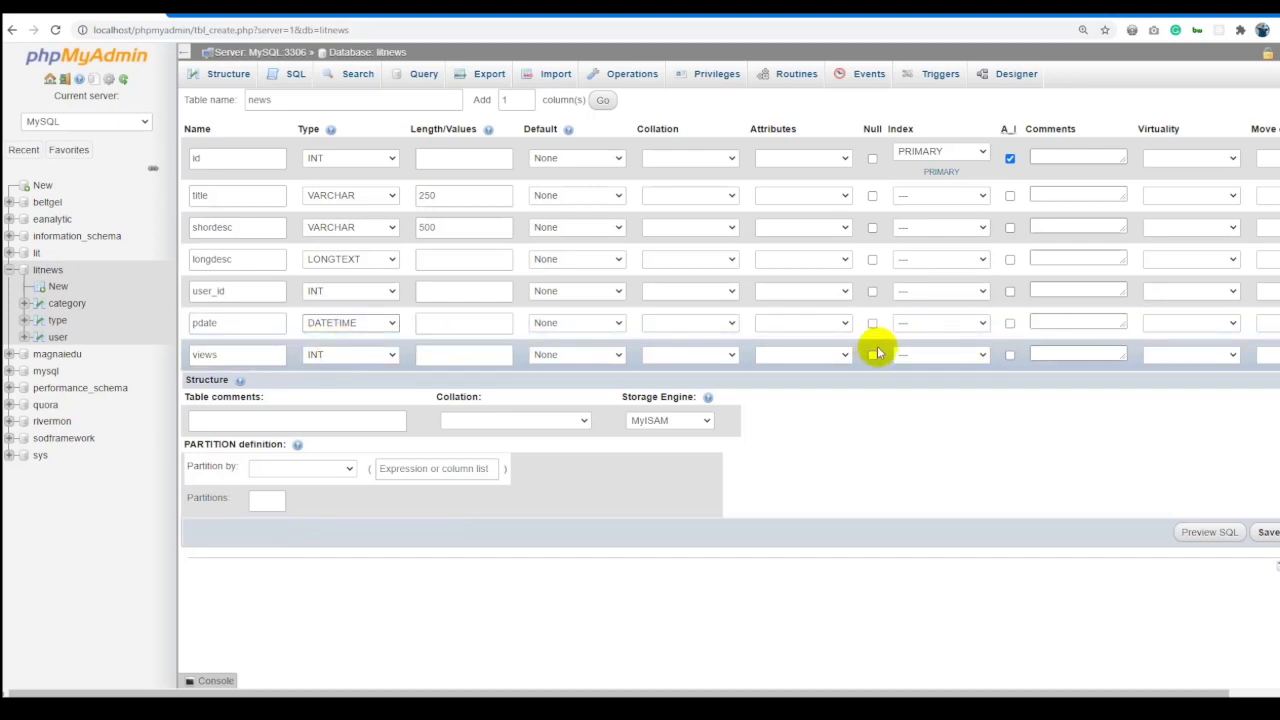
left_click(872, 228)
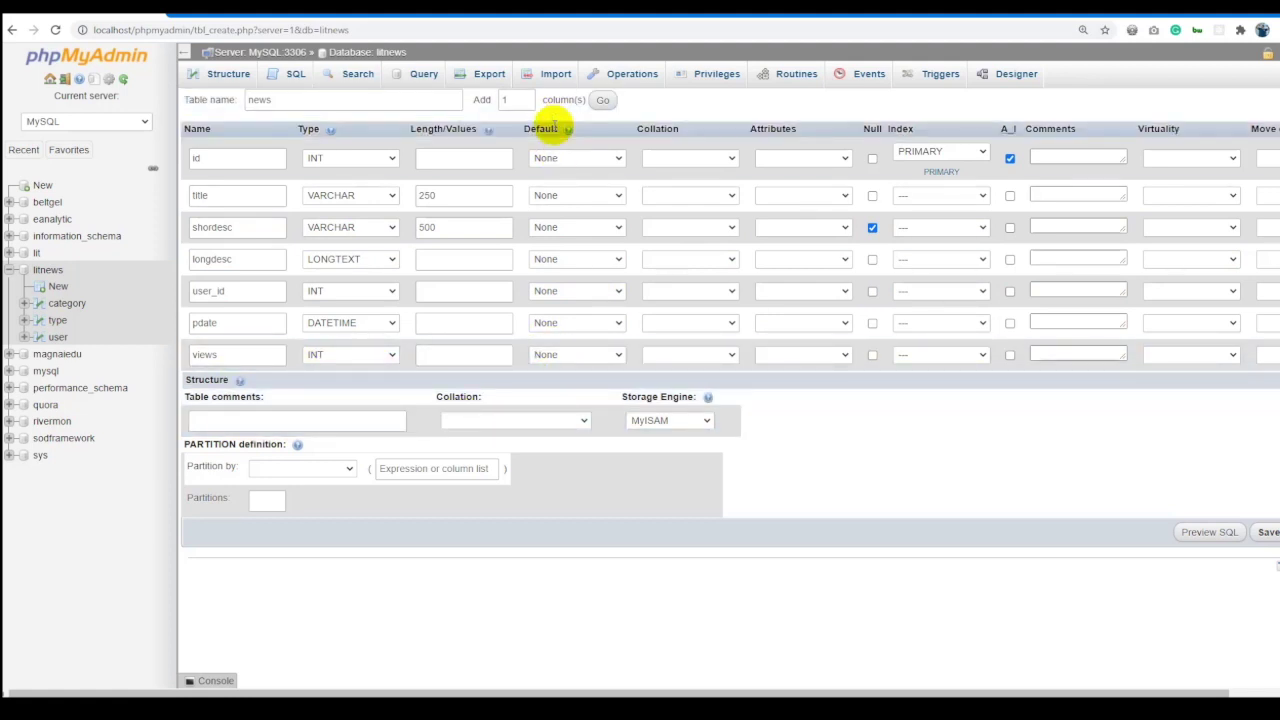
left_click(563, 352)
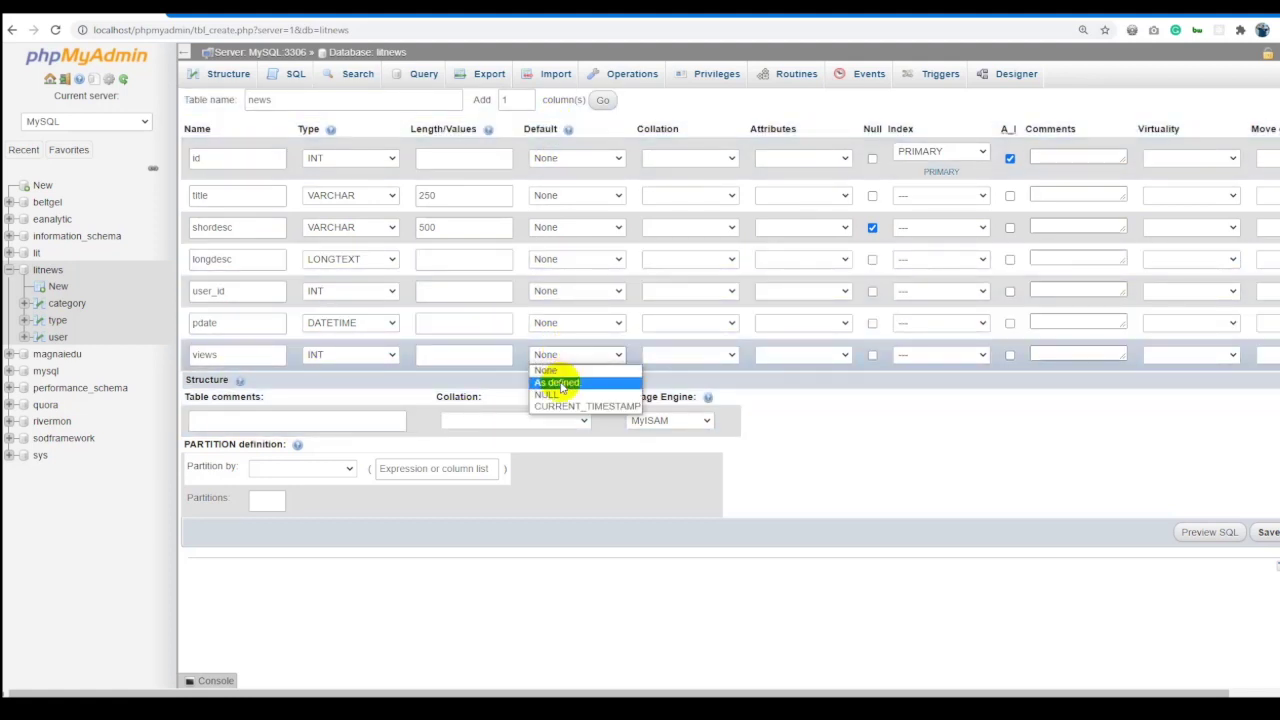
left_click(560, 383)
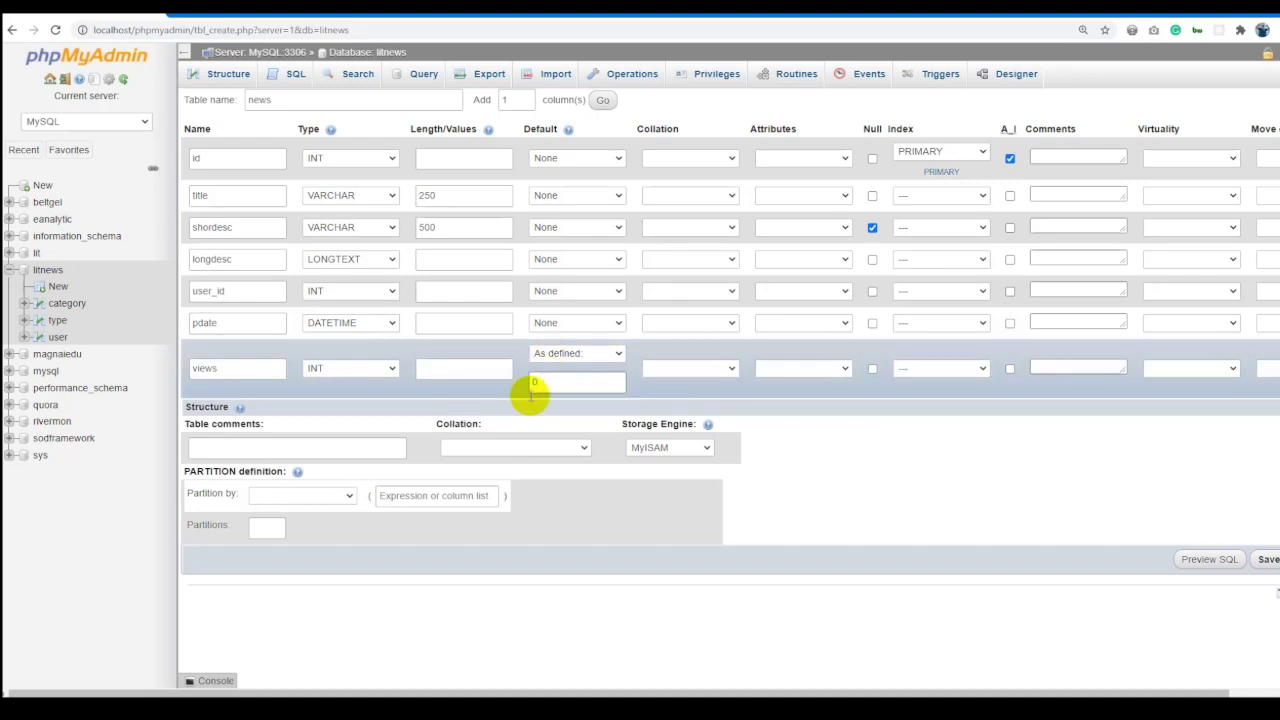
left_click(963, 504)
left_click(1266, 558)
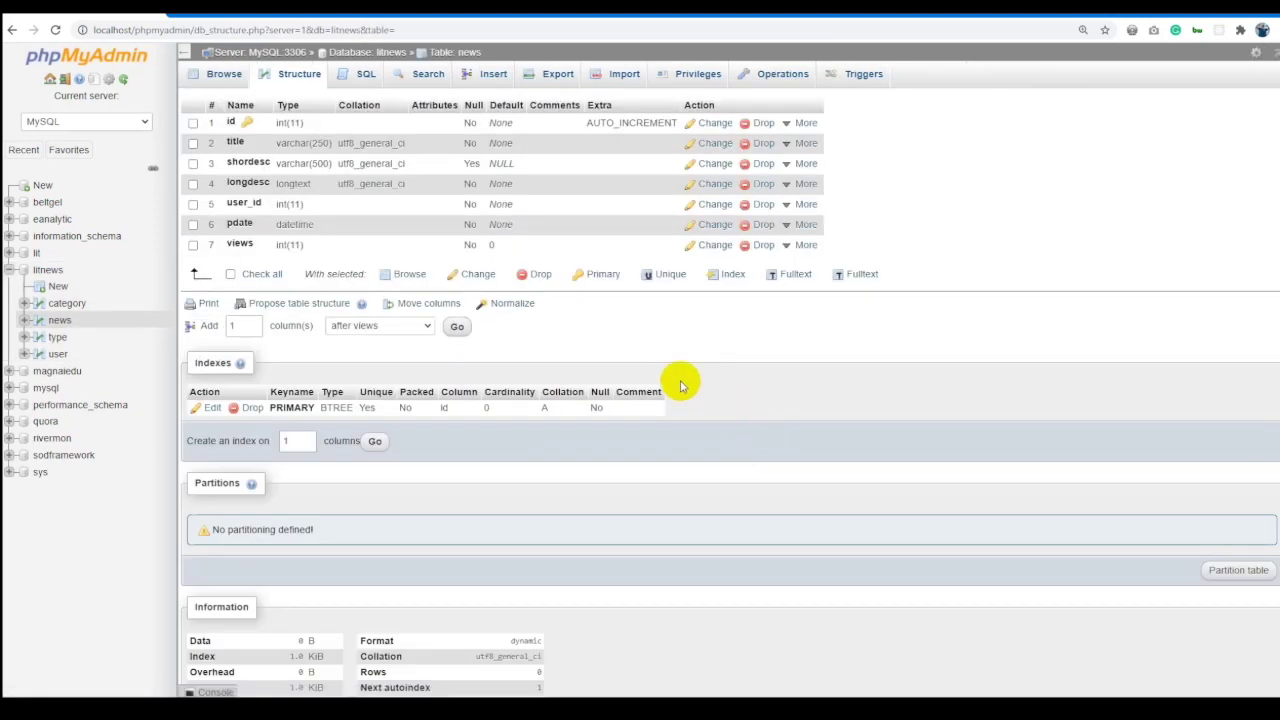
Browse the category, news, type and user tables in turn, ending on the type table.
left_click(64, 304)
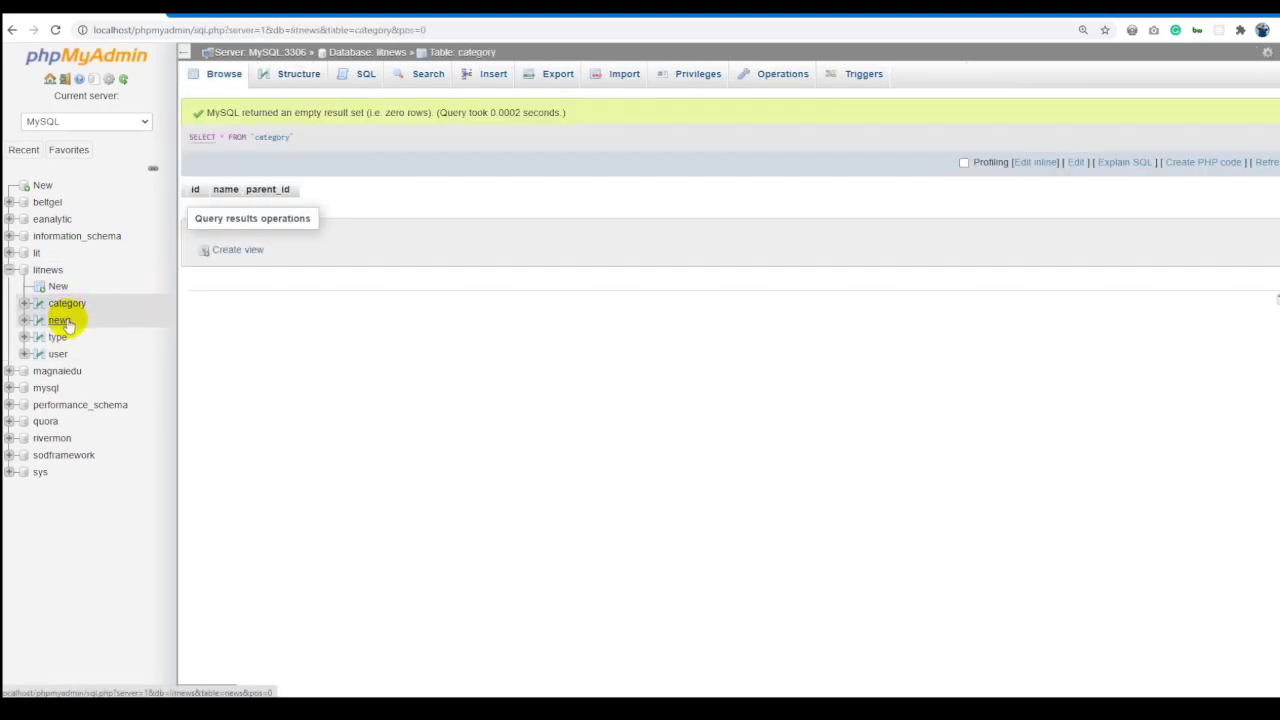
left_click(62, 320)
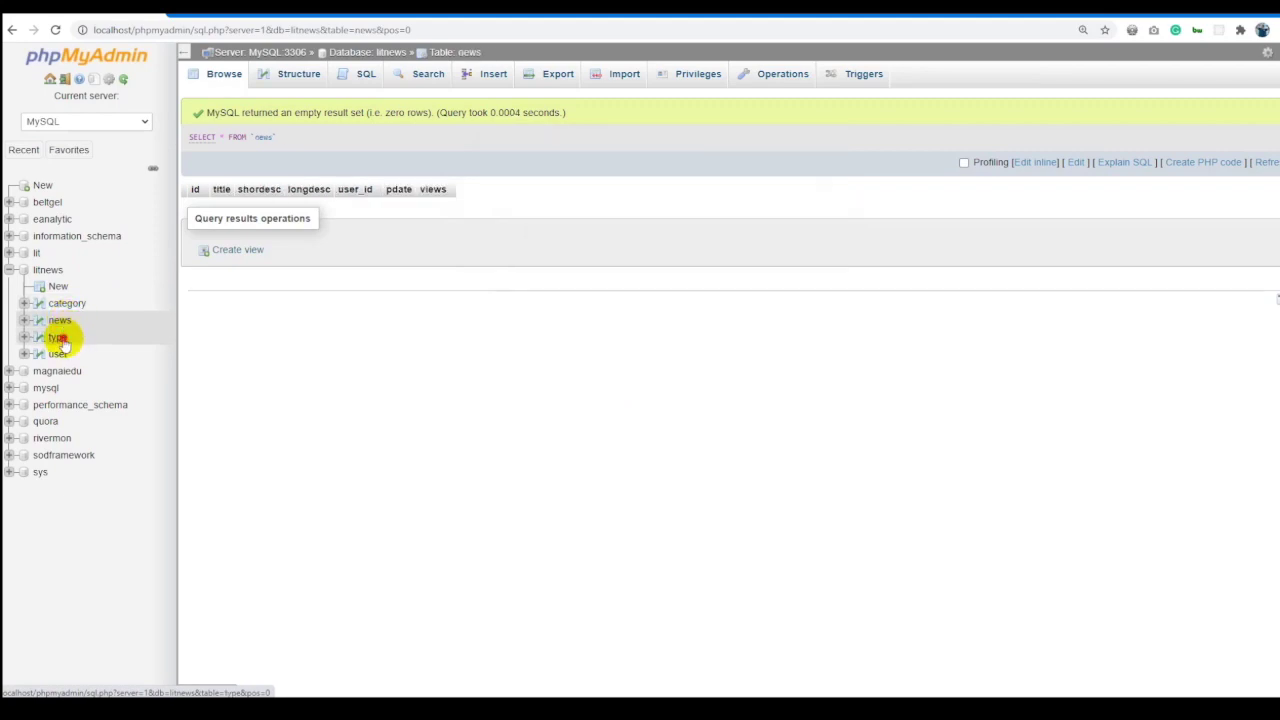
left_click(57, 337)
left_click(59, 355)
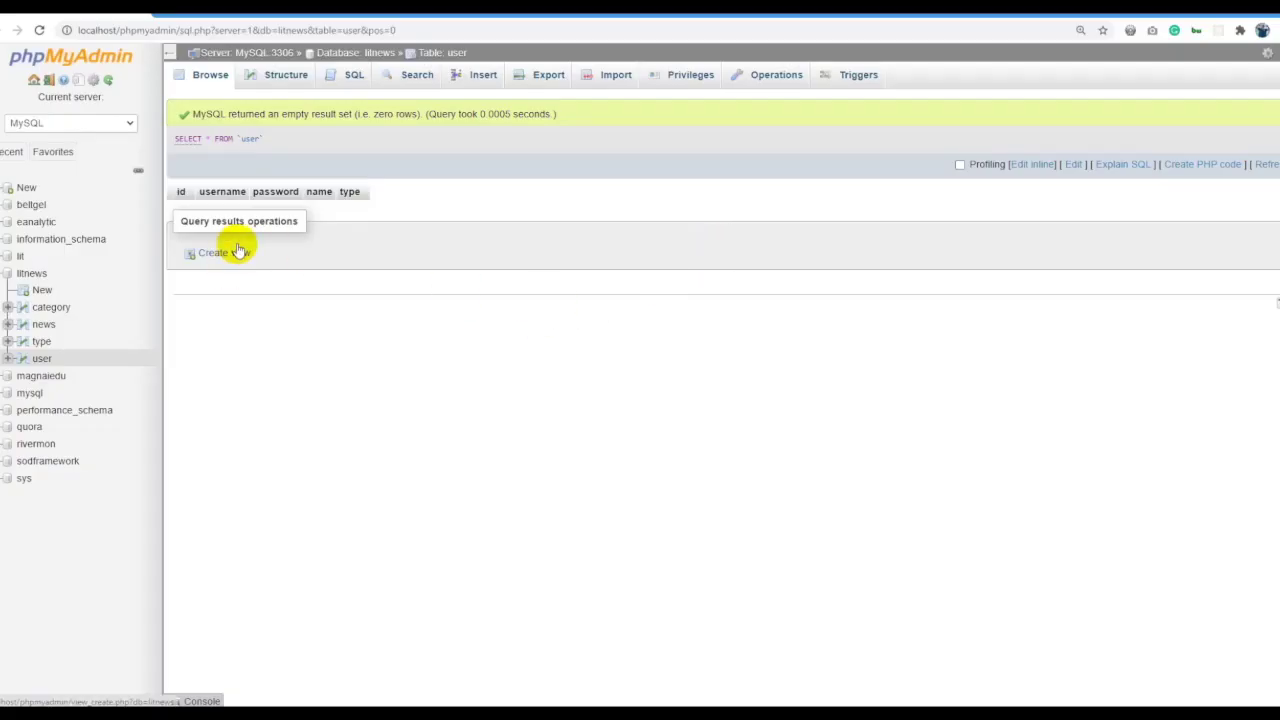
left_click(42, 342)
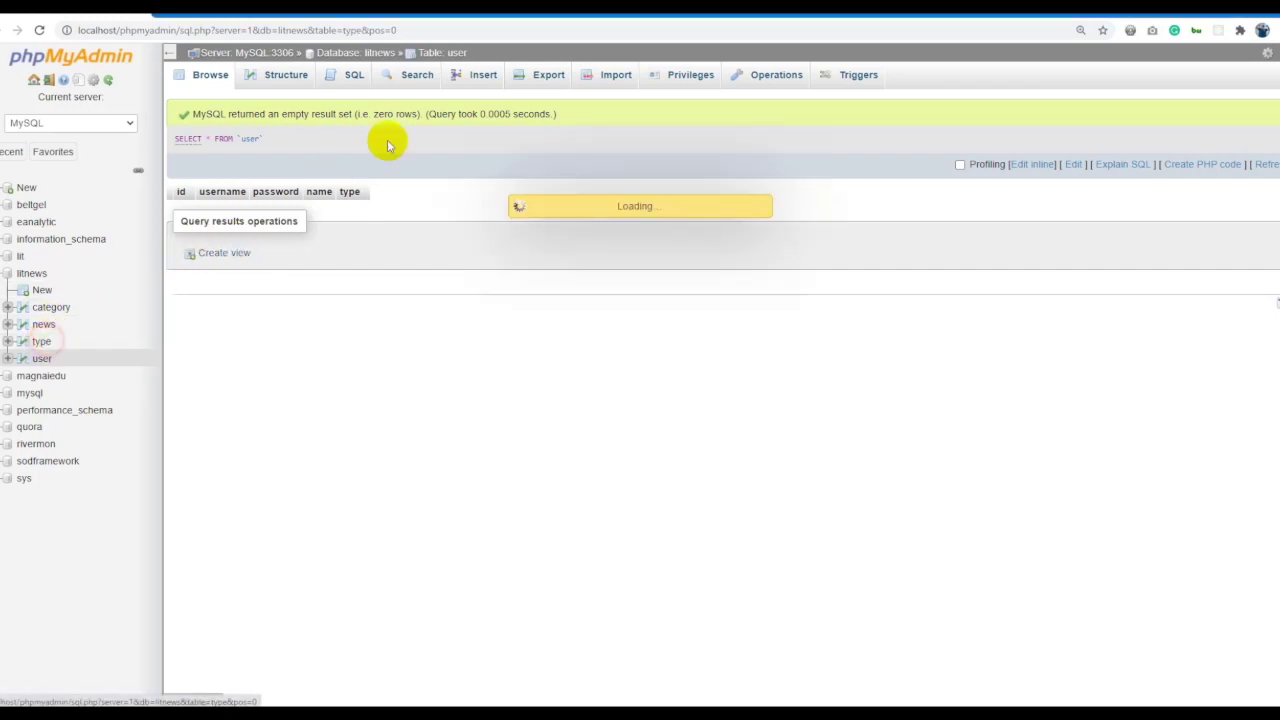
Insert a type row named Админ using the value copied from the spreadsheet.
left_click(484, 78)
key("alt+Tab")
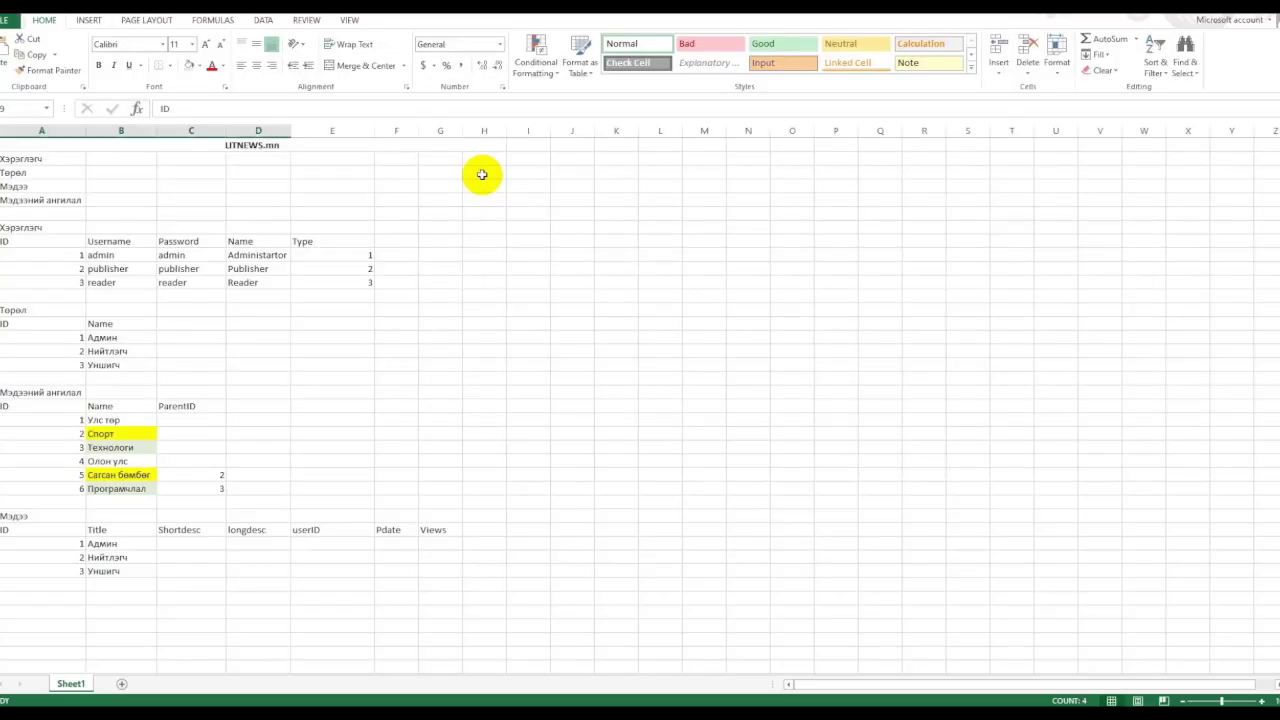
left_click(112, 337)
key("alt+Tab")
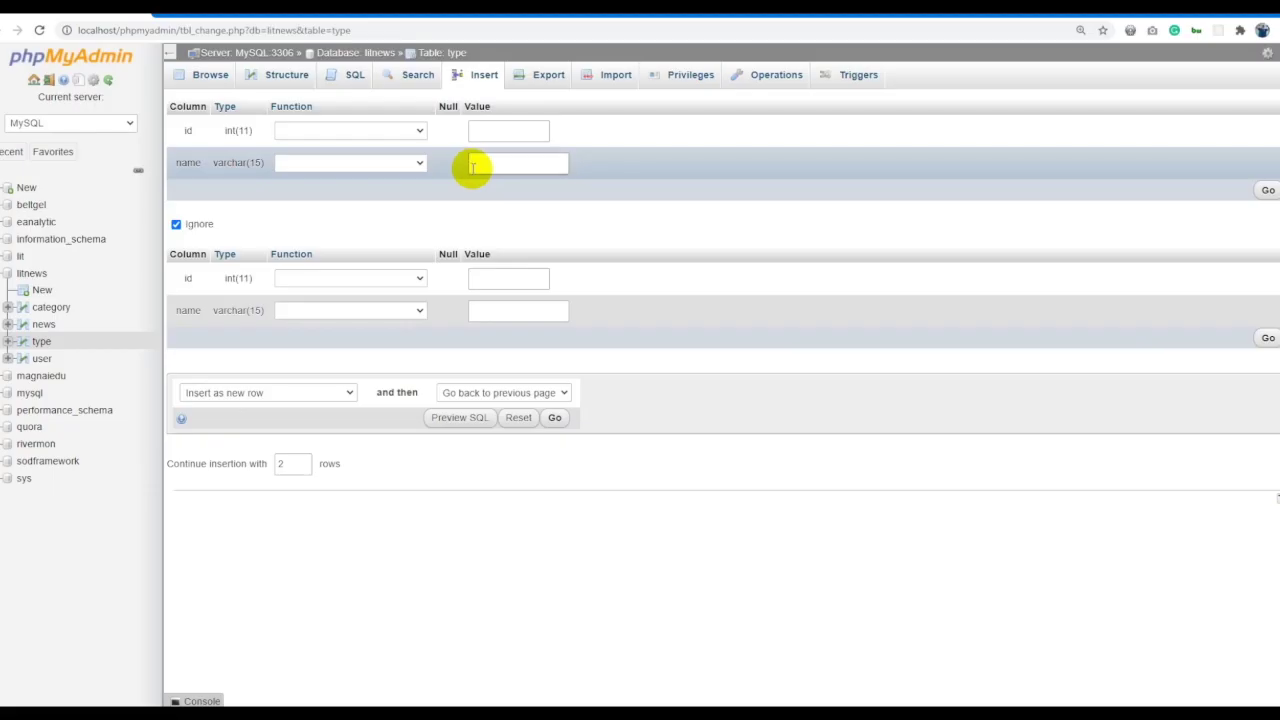
type("Админ")
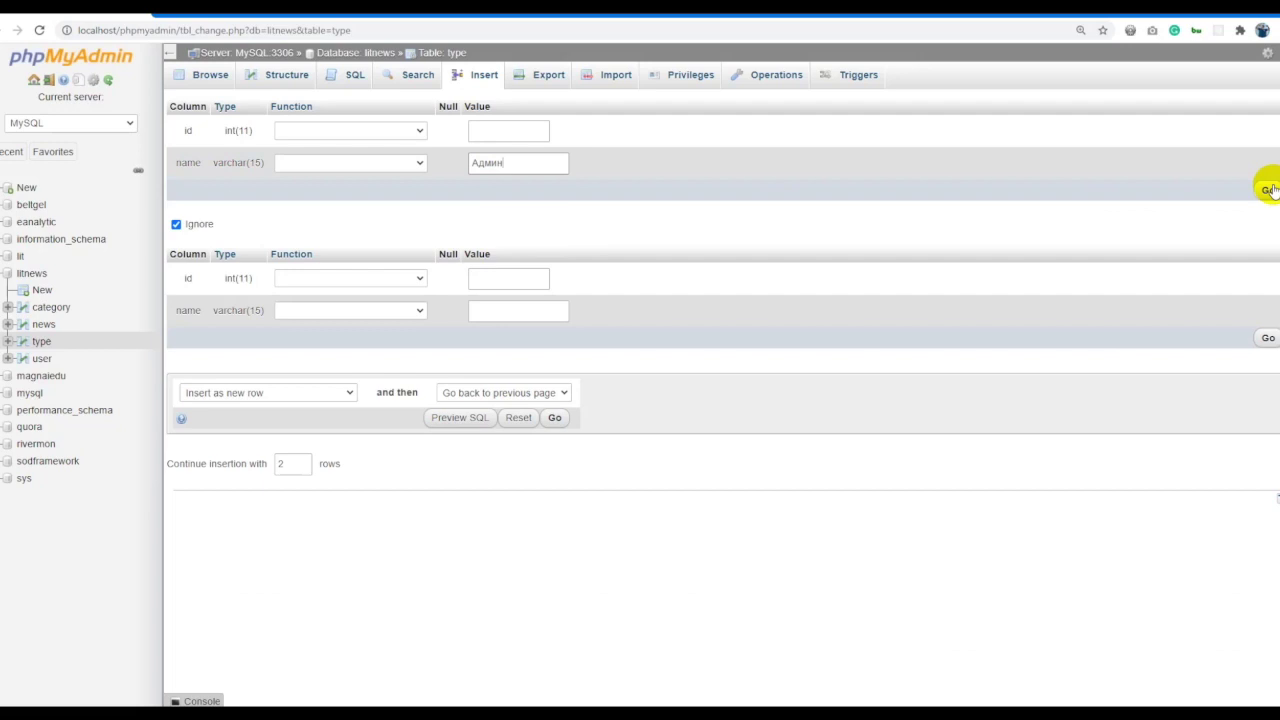
left_click(1268, 190)
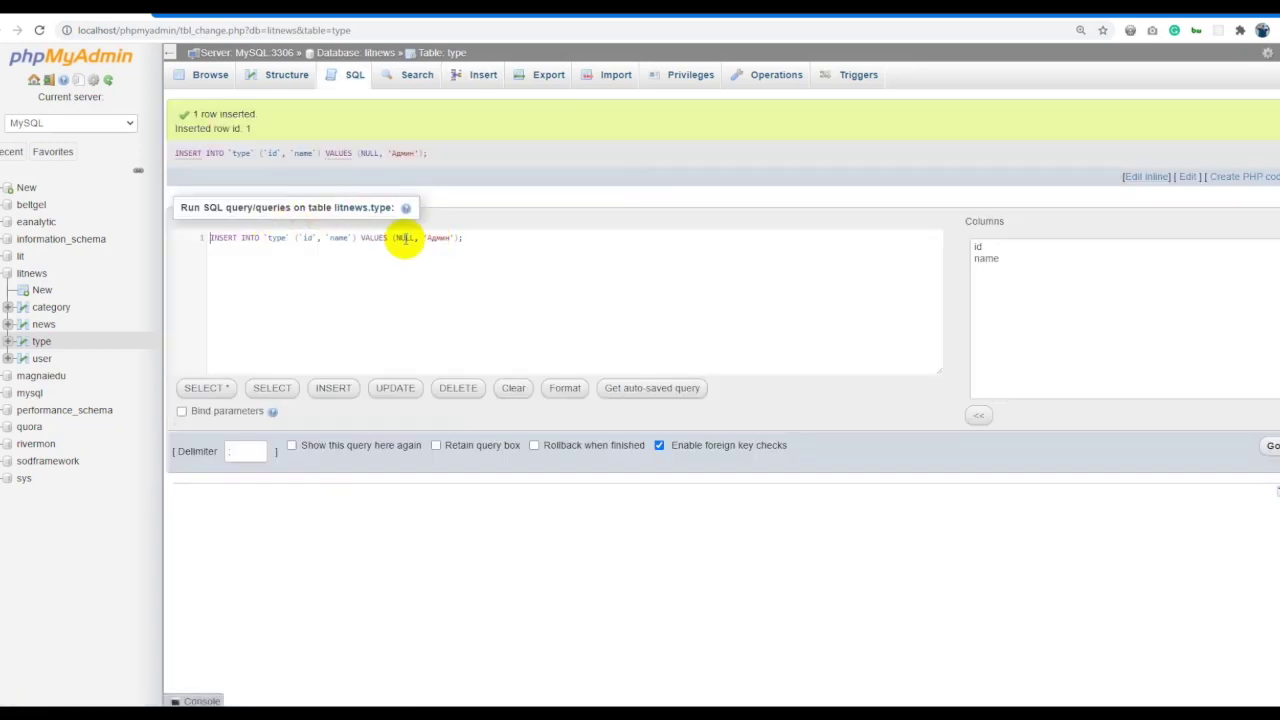
Insert a second type row named Нийтлэгч.
left_click_drag(466, 238, 248, 240)
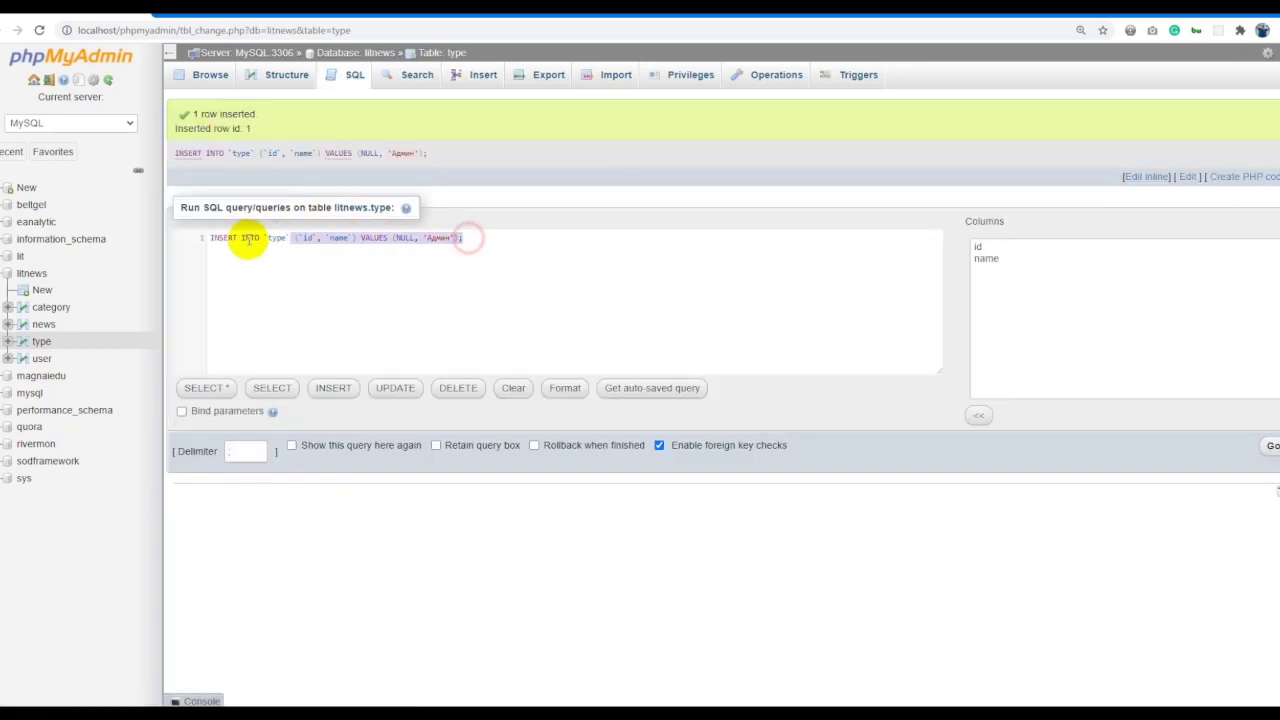
left_click(375, 237)
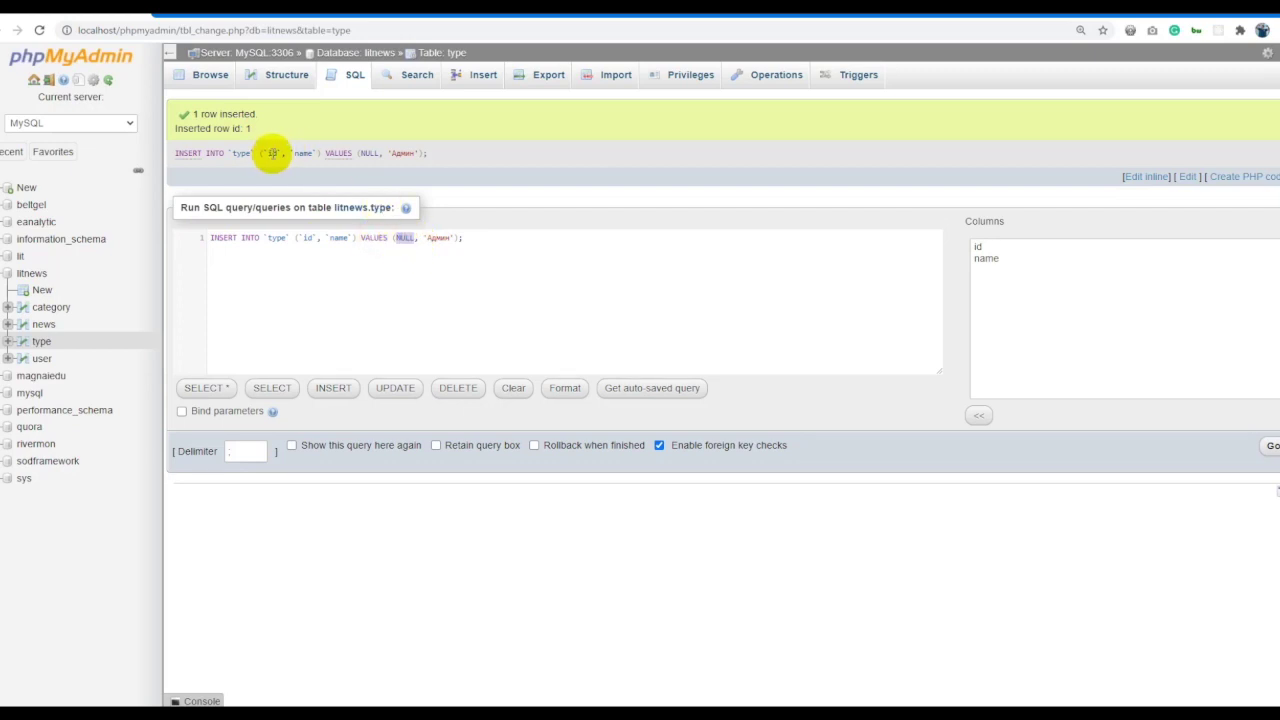
key("alt+Tab")
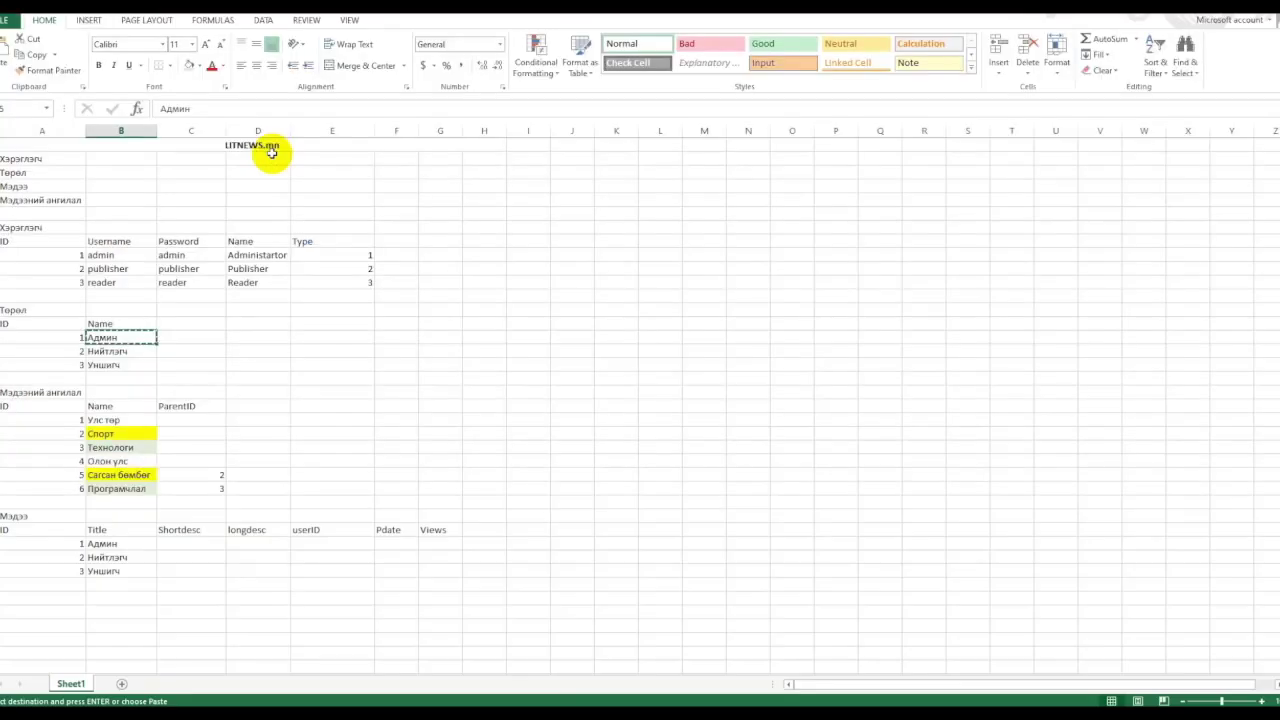
key("ctrl+c")
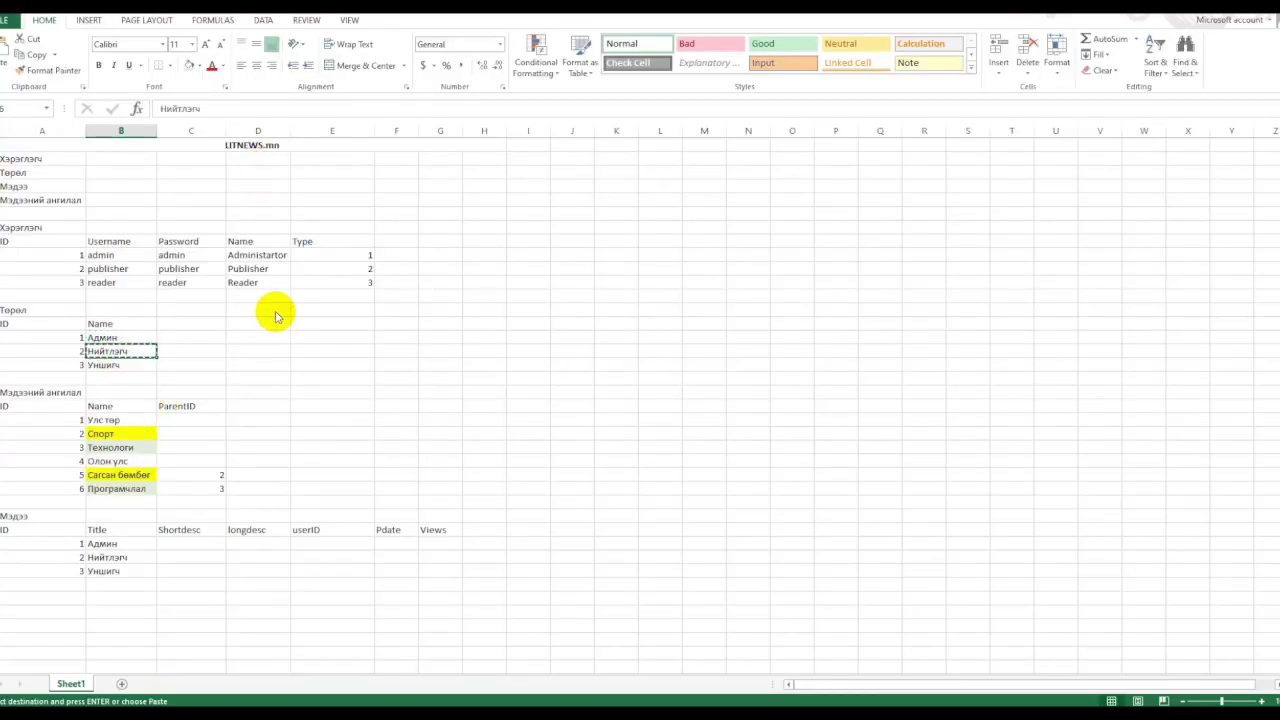
key("alt+Tab")
left_click(480, 75)
left_click(493, 170)
key("ctrl+v")
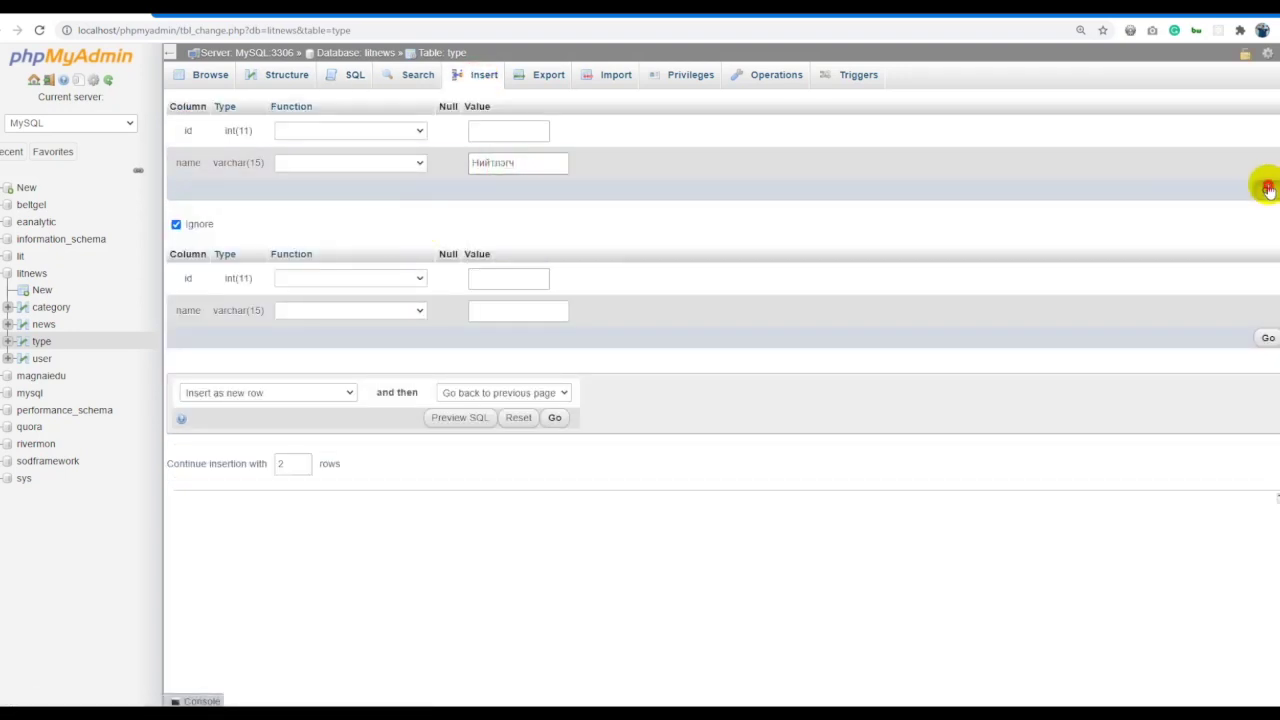
left_click(1266, 190)
Insert Уншигч by rerunning the edited query, then browse the three type rows.
key("alt+Tab")
left_click(140, 363)
key("alt+Tab")
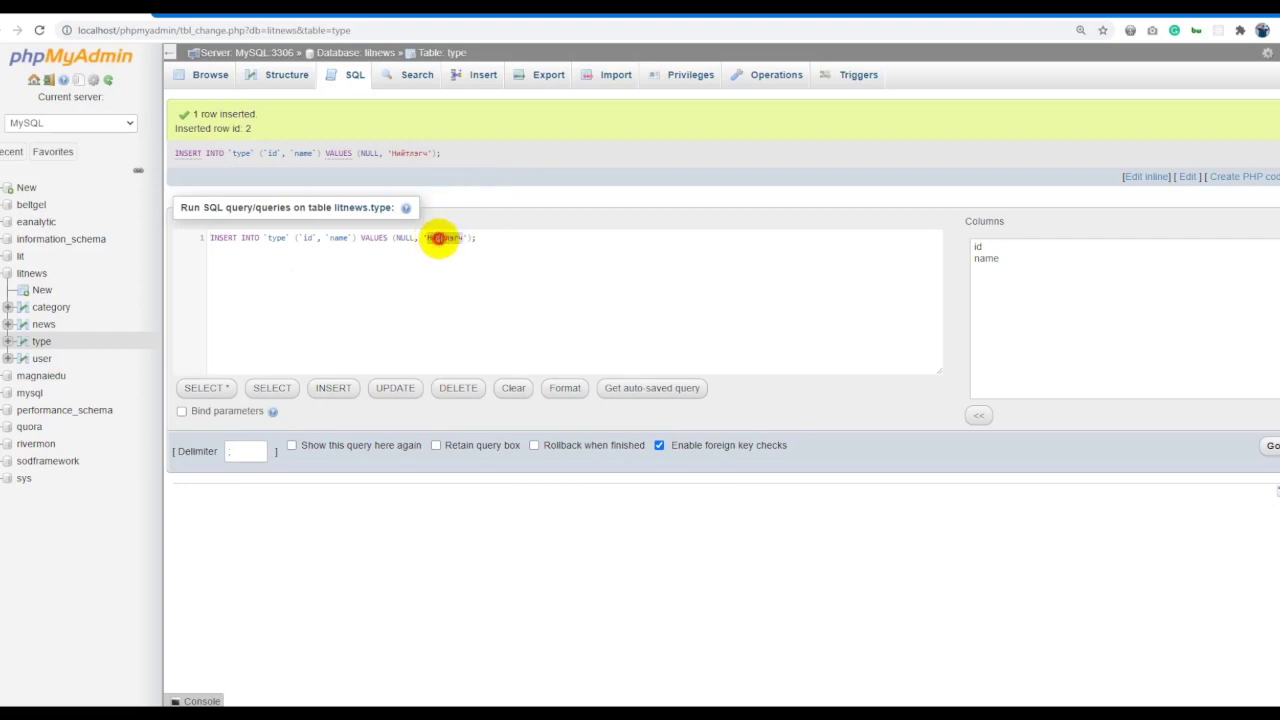
left_click(1272, 446)
left_click(452, 55)
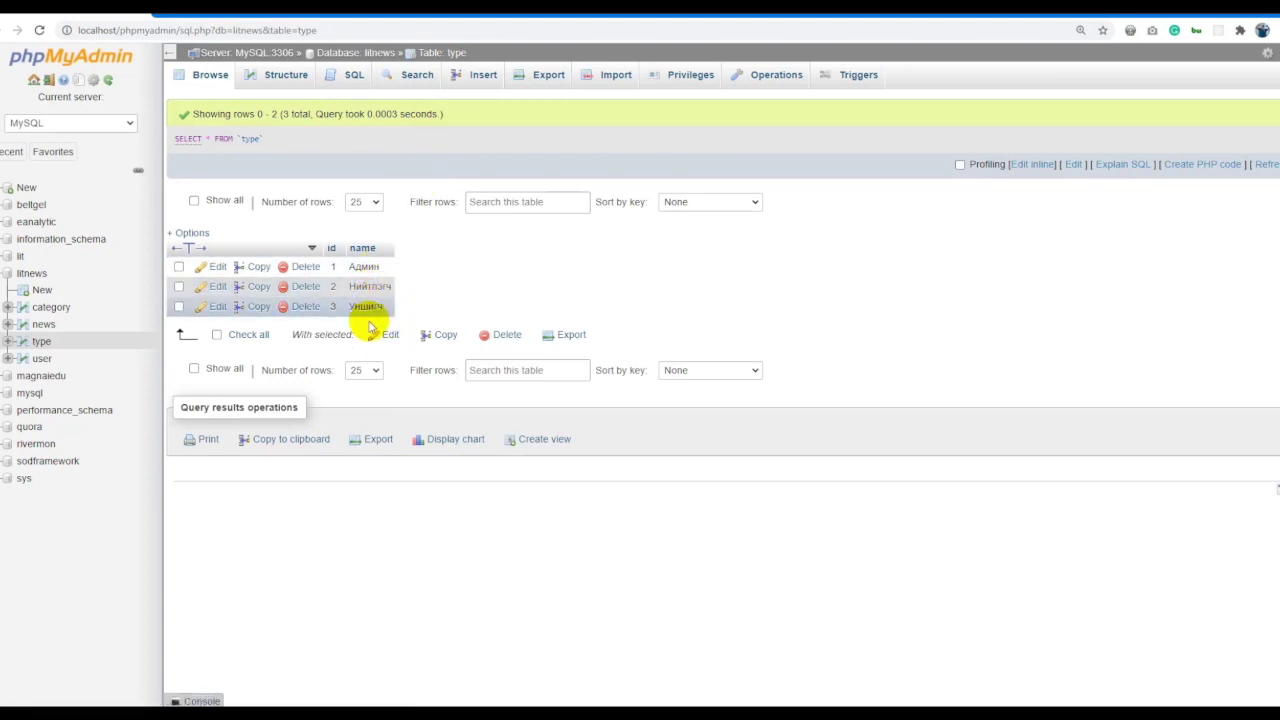
left_click(42, 356)
Insert the Улс төр row into the category table.
left_click(48, 308)
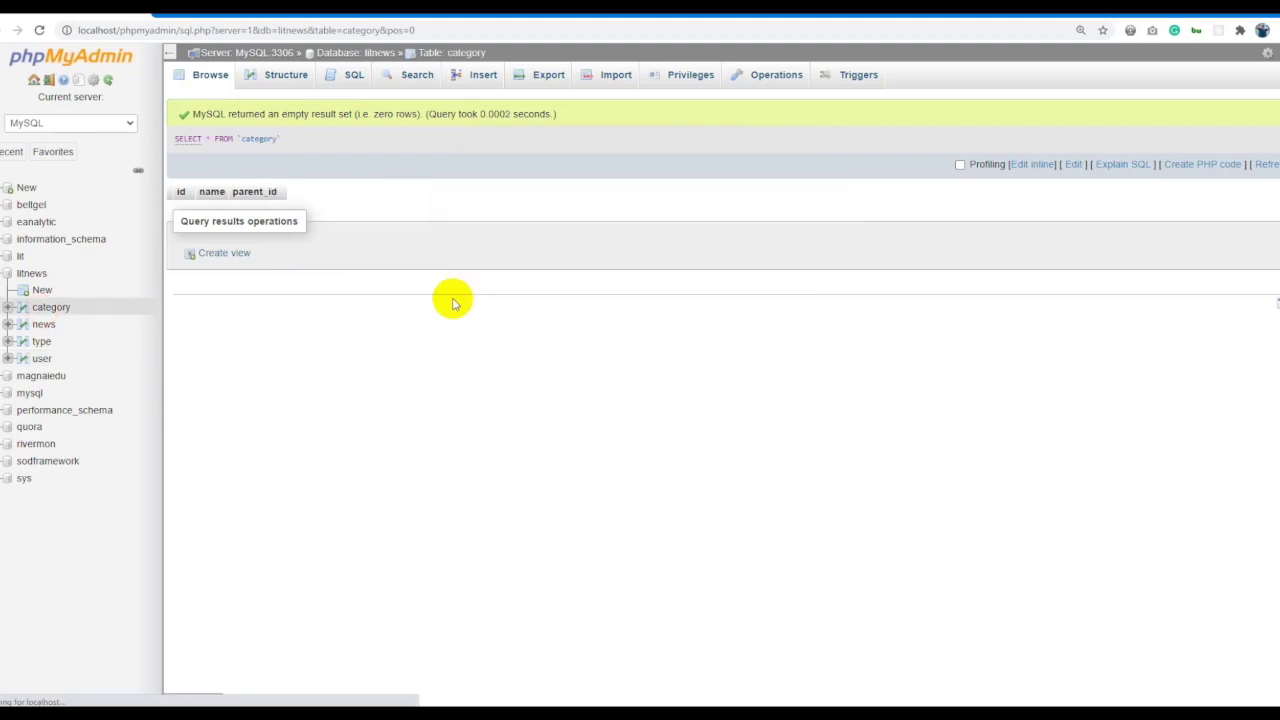
left_click(486, 80)
key("alt+Tab")
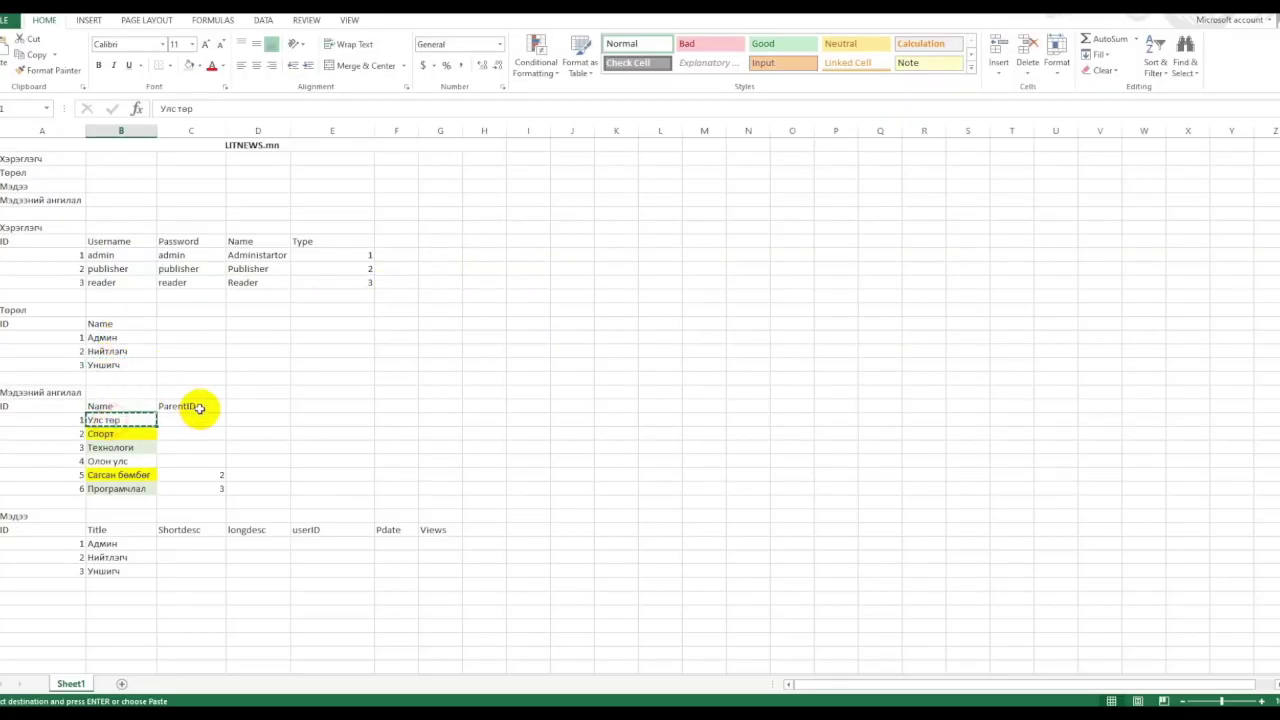
key("alt+Tab")
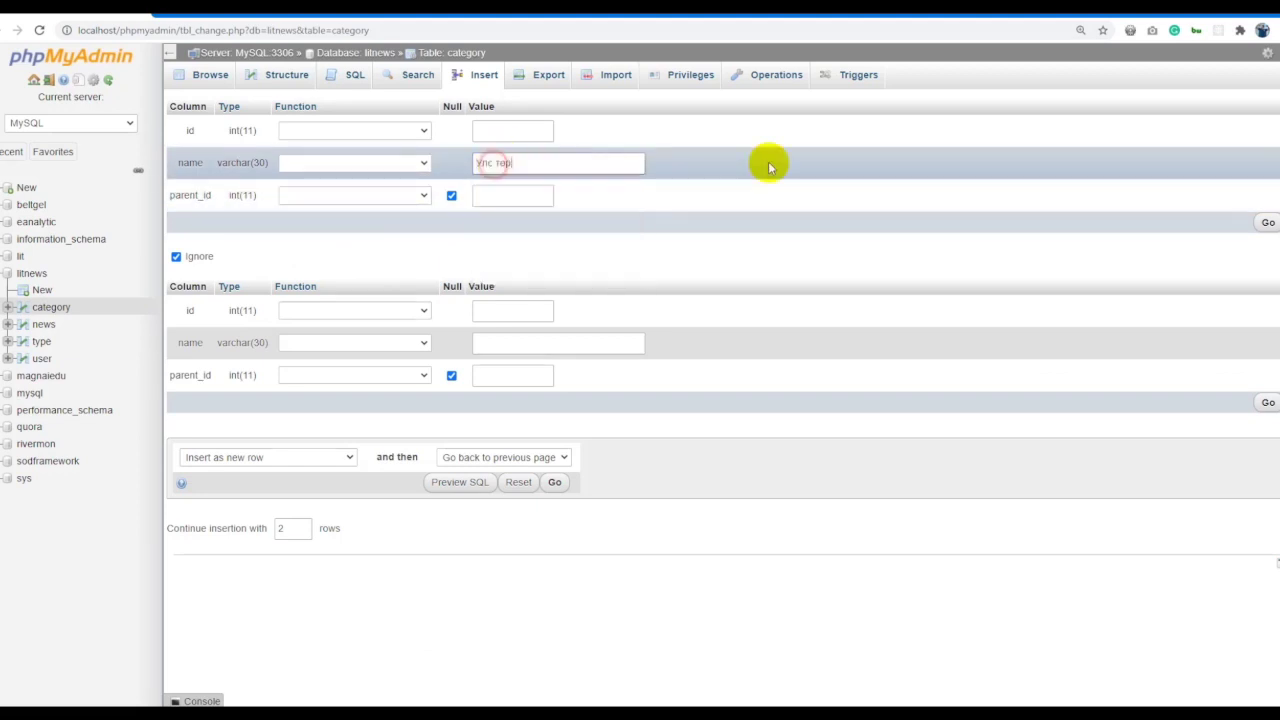
left_click(1268, 223)
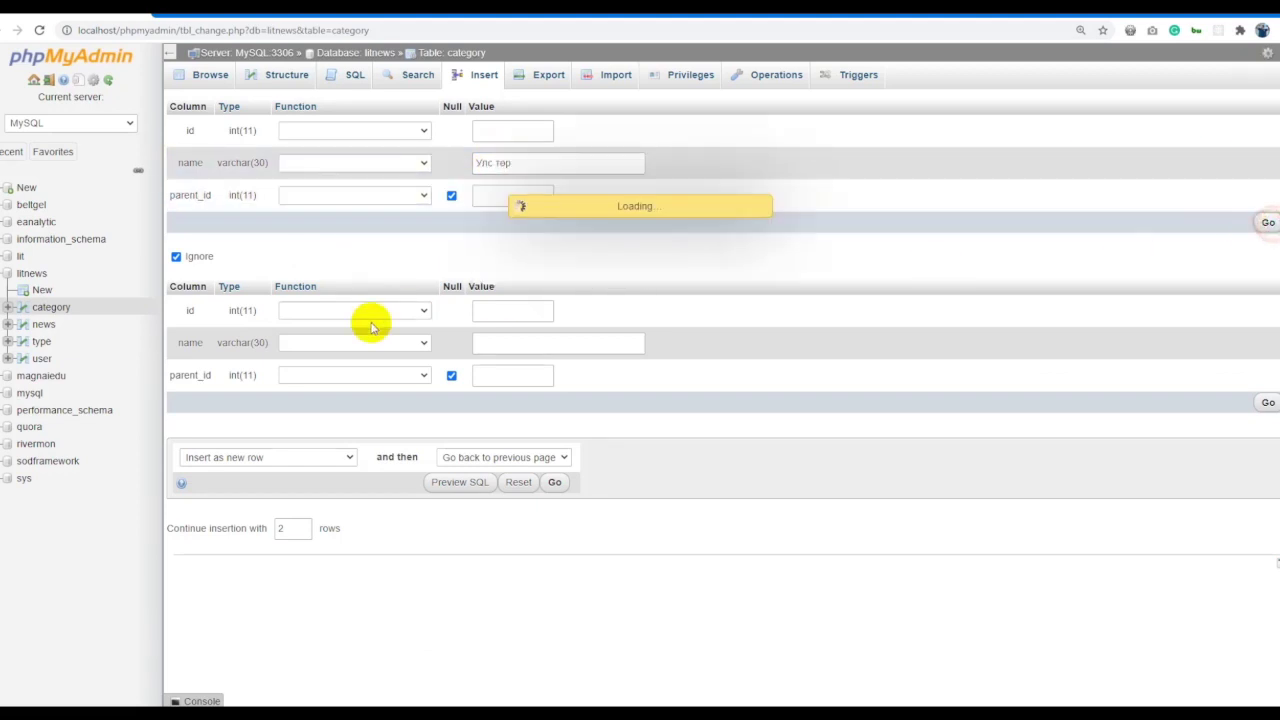
Insert Спорт by pasting it over Улс төр in the insert query.
key("alt+Tab")
left_click(126, 446)
key("ctrl+c")
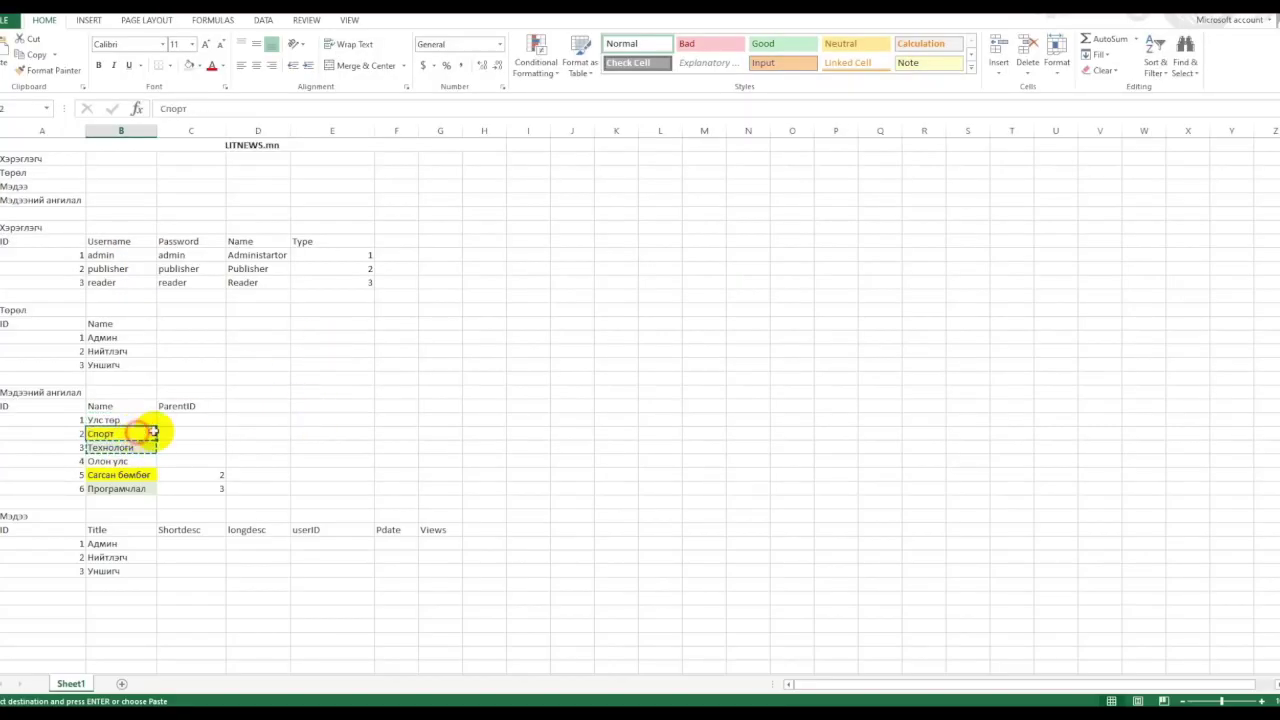
key("alt+Tab")
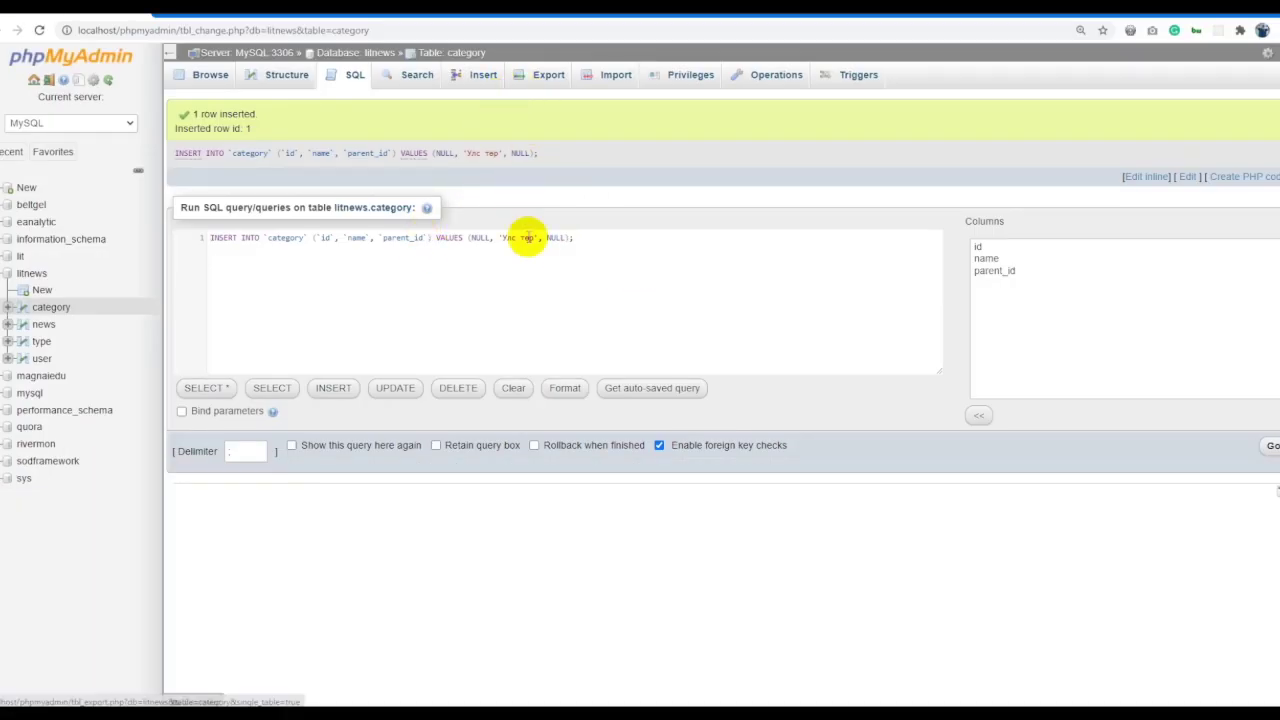
key("ctrl+v")
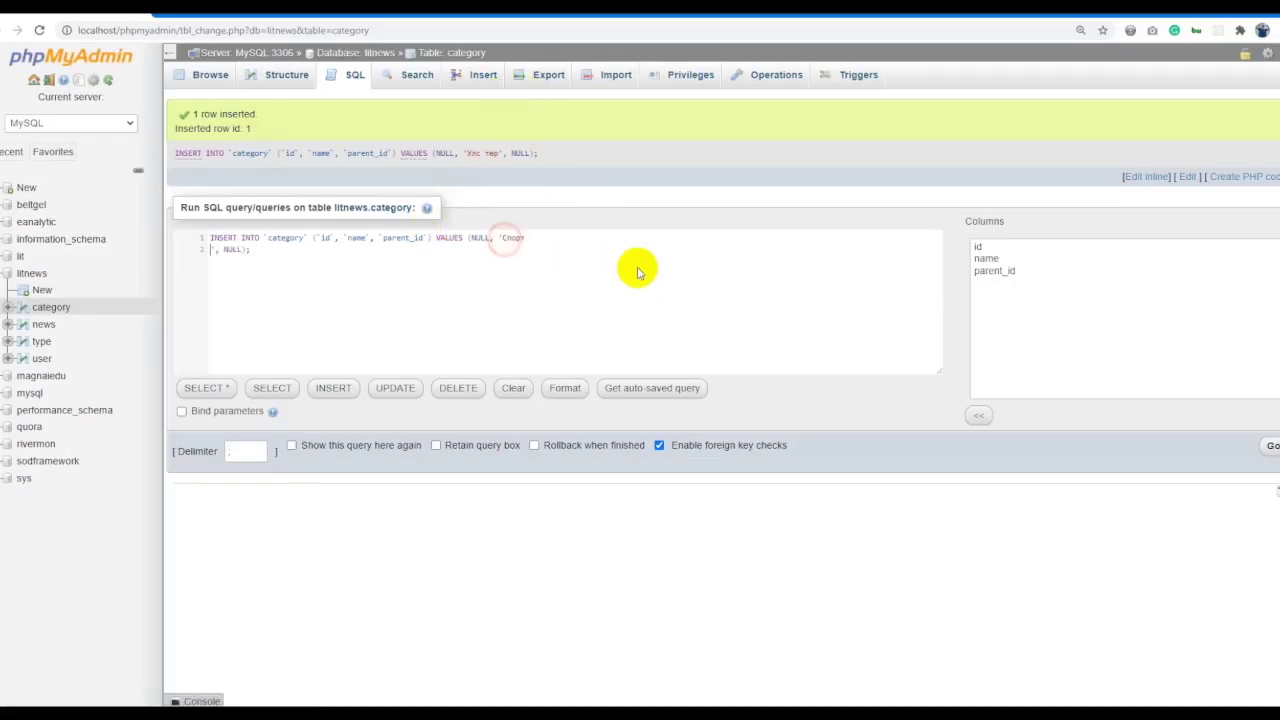
left_click(1256, 451)
Insert Технологи through the inline-edited query, which runs three times.
key("alt+Tab")
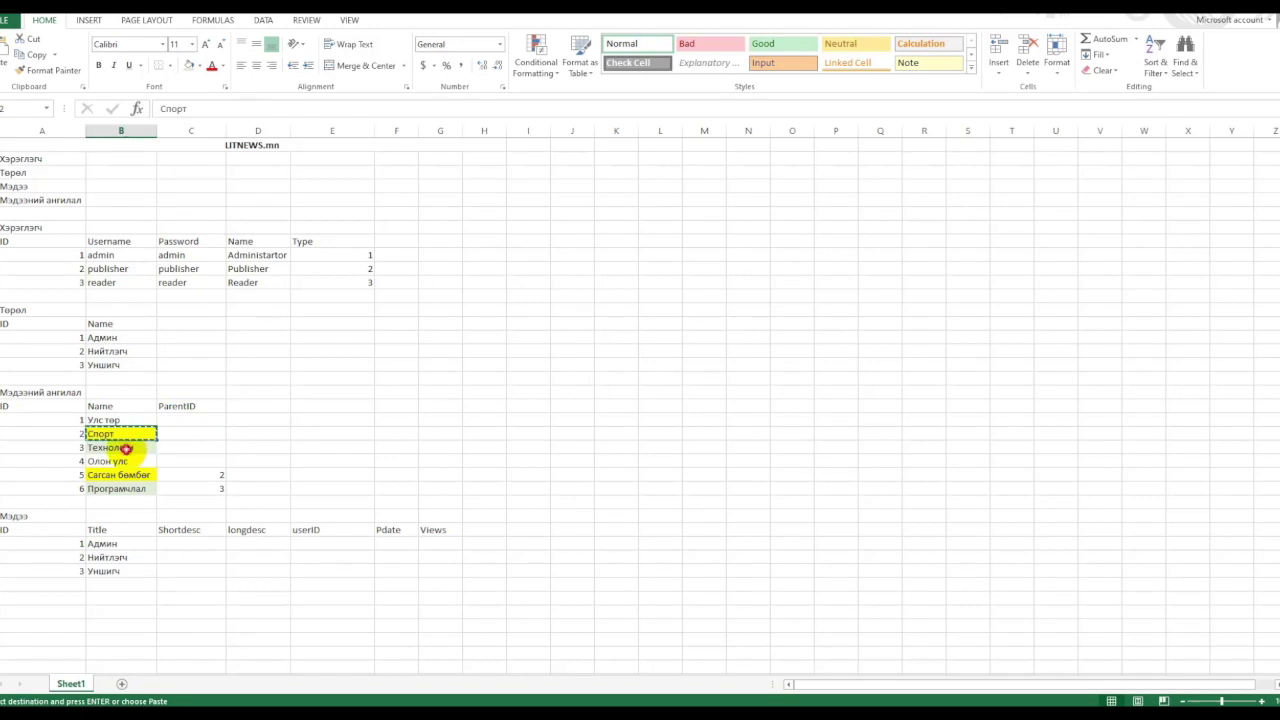
key("alt+Tab")
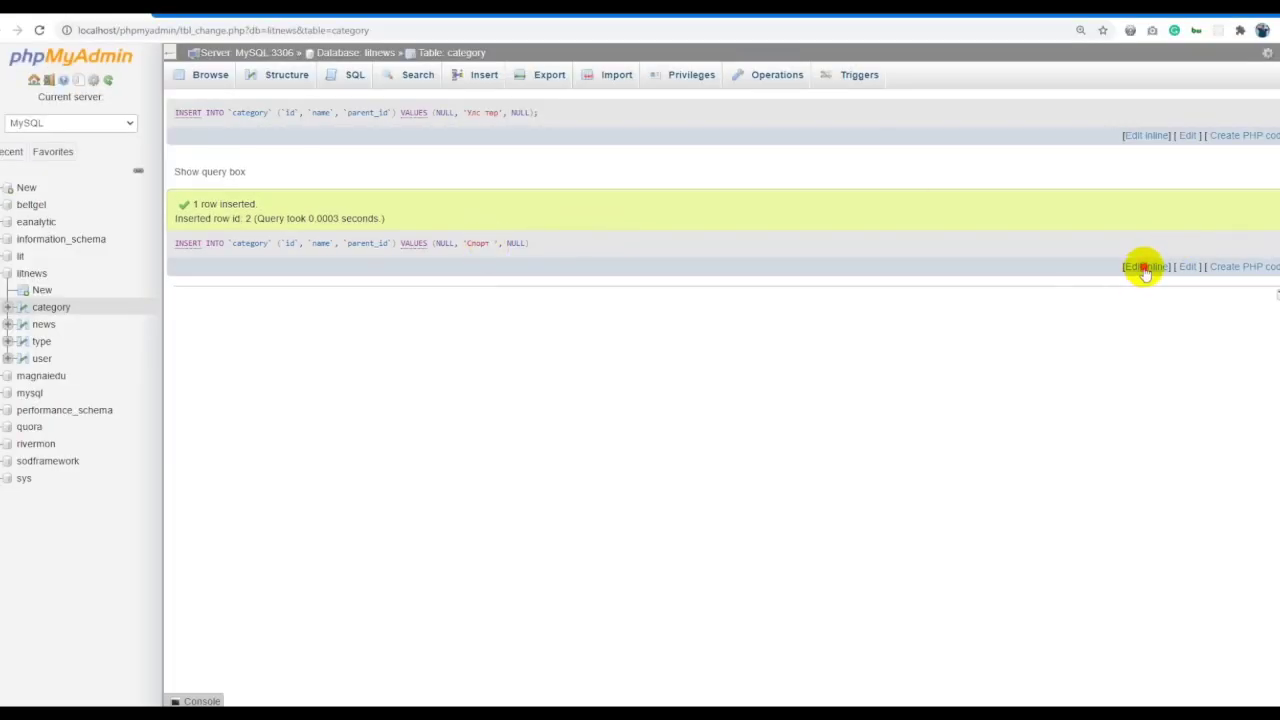
left_click(1145, 266)
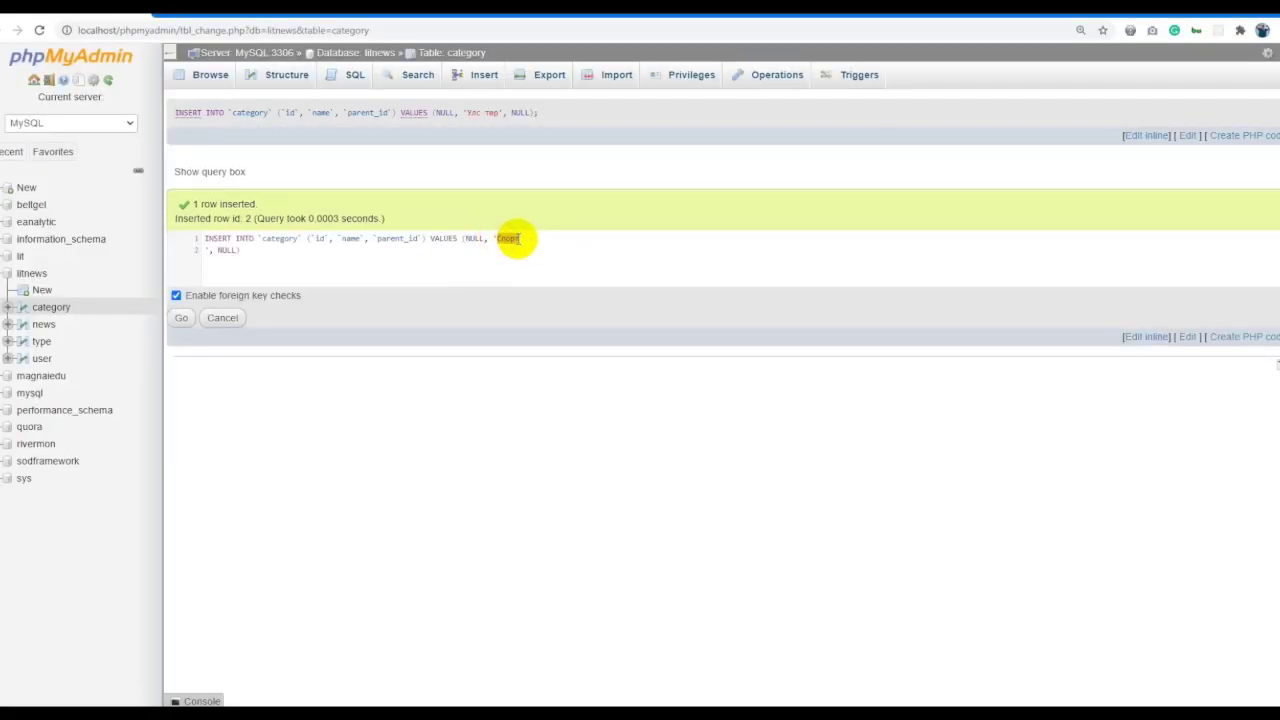
left_click(182, 318)
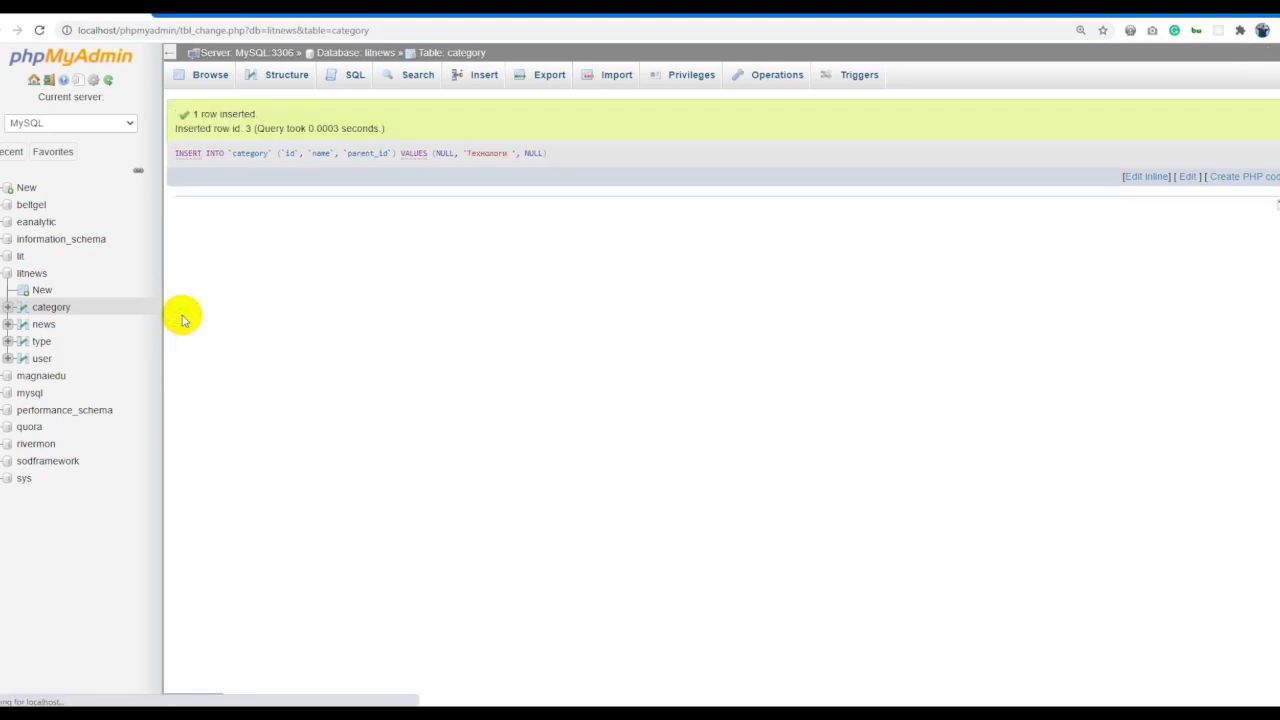
left_click(1145, 176)
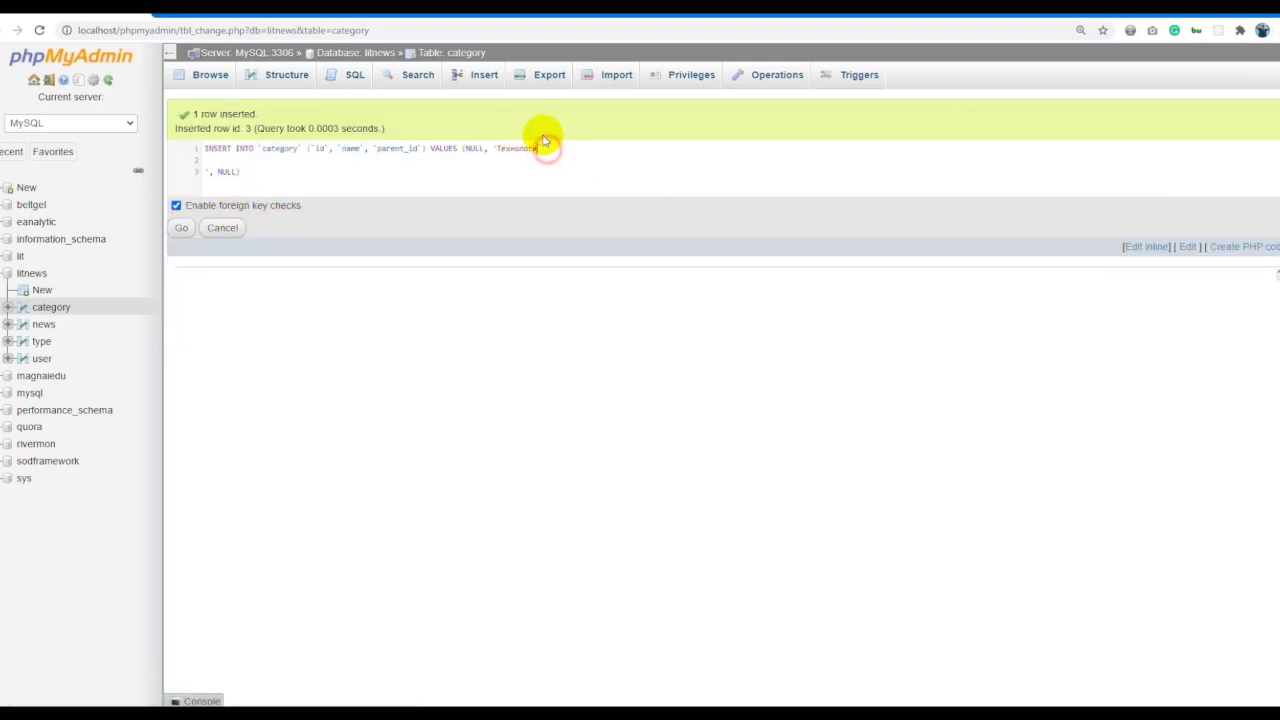
left_click(183, 229)
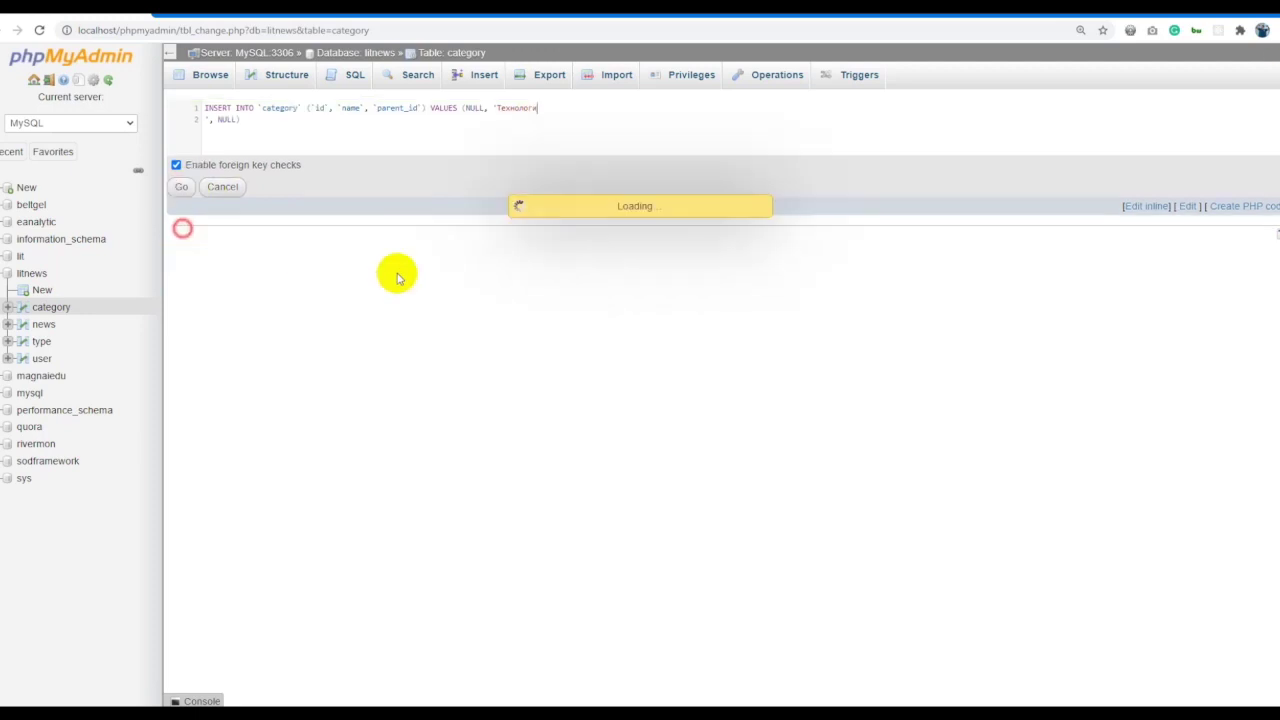
key("alt+Tab")
key("alt+Tab")
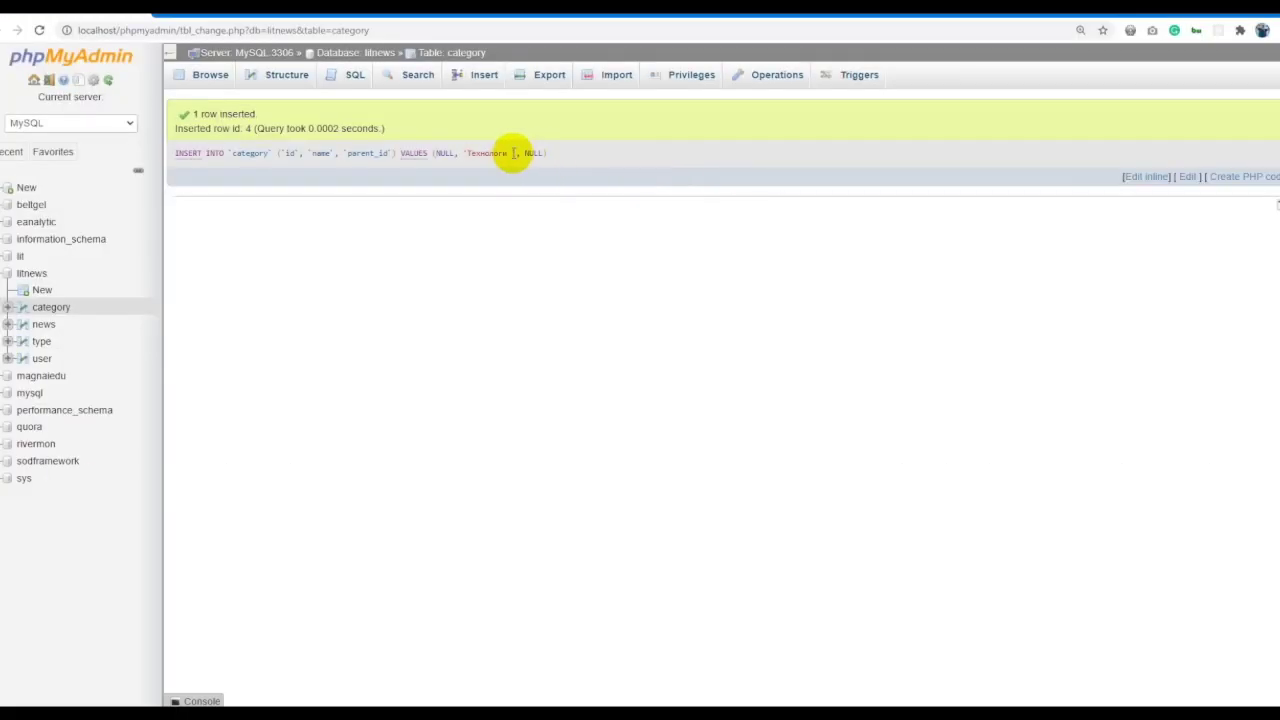
left_click(1146, 177)
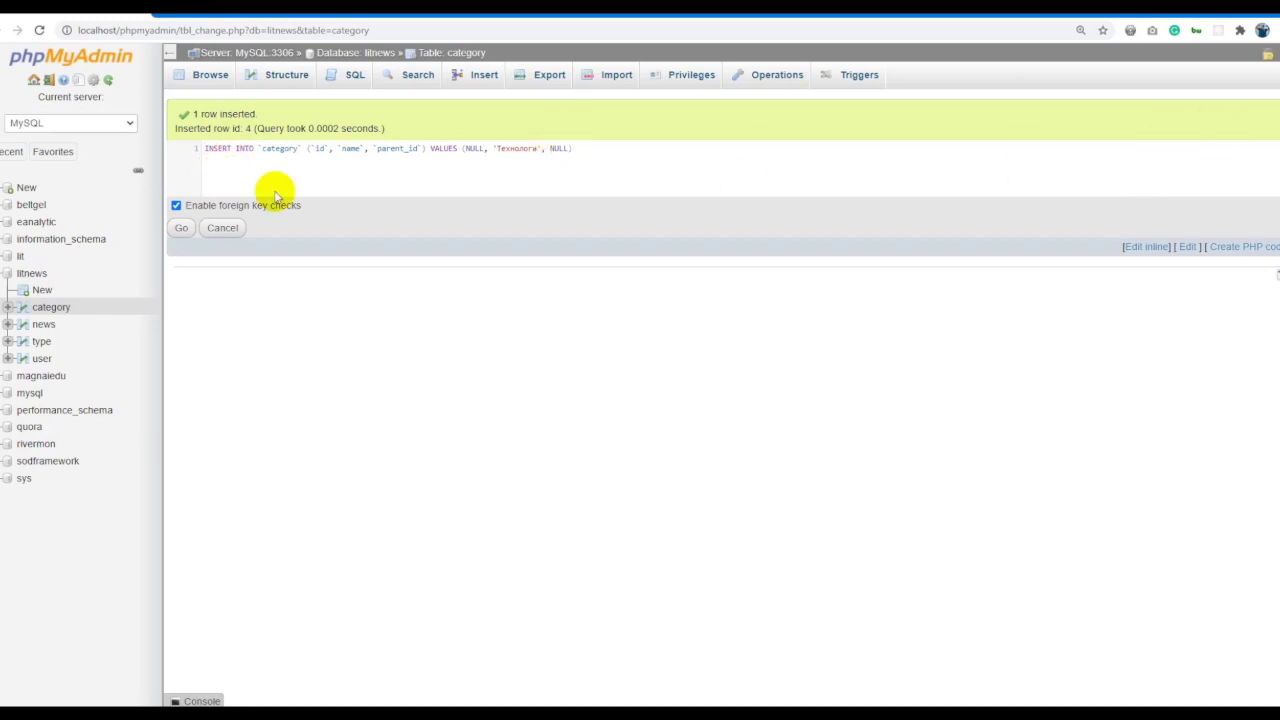
left_click(182, 228)
Add the Олон улс category via the Insert form and list the category rows.
key("alt+Tab")
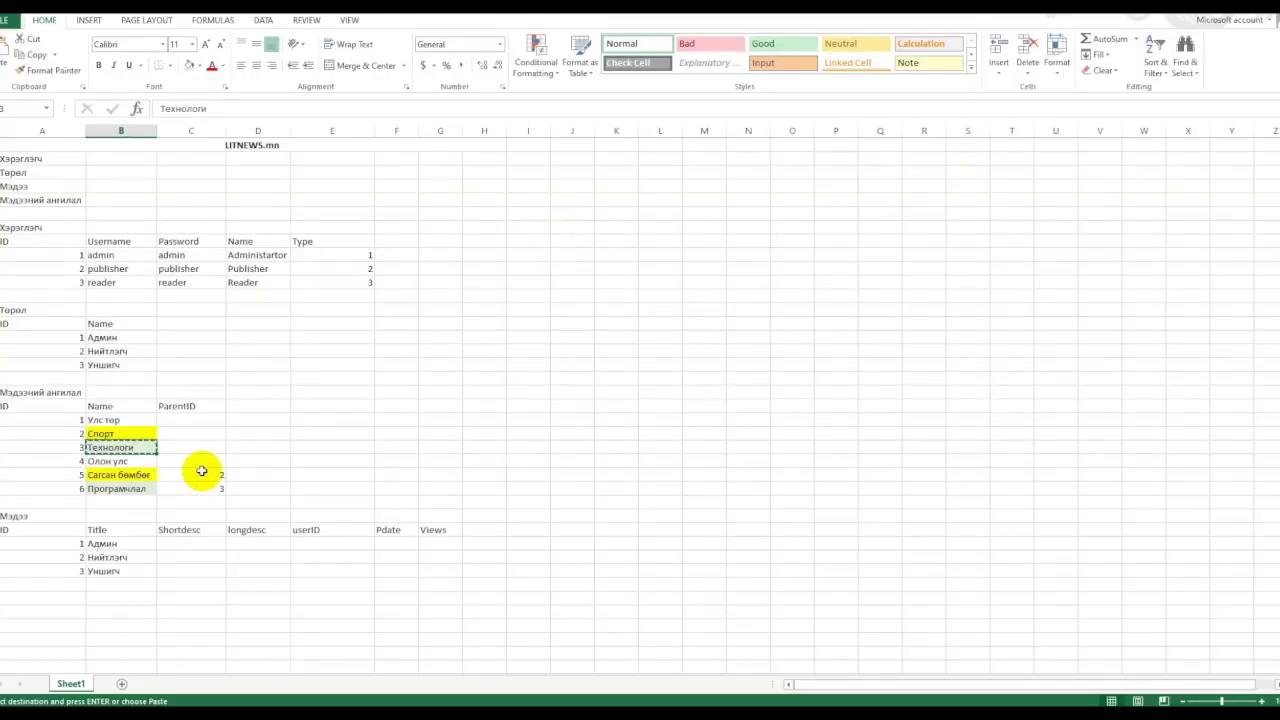
key("alt+Tab")
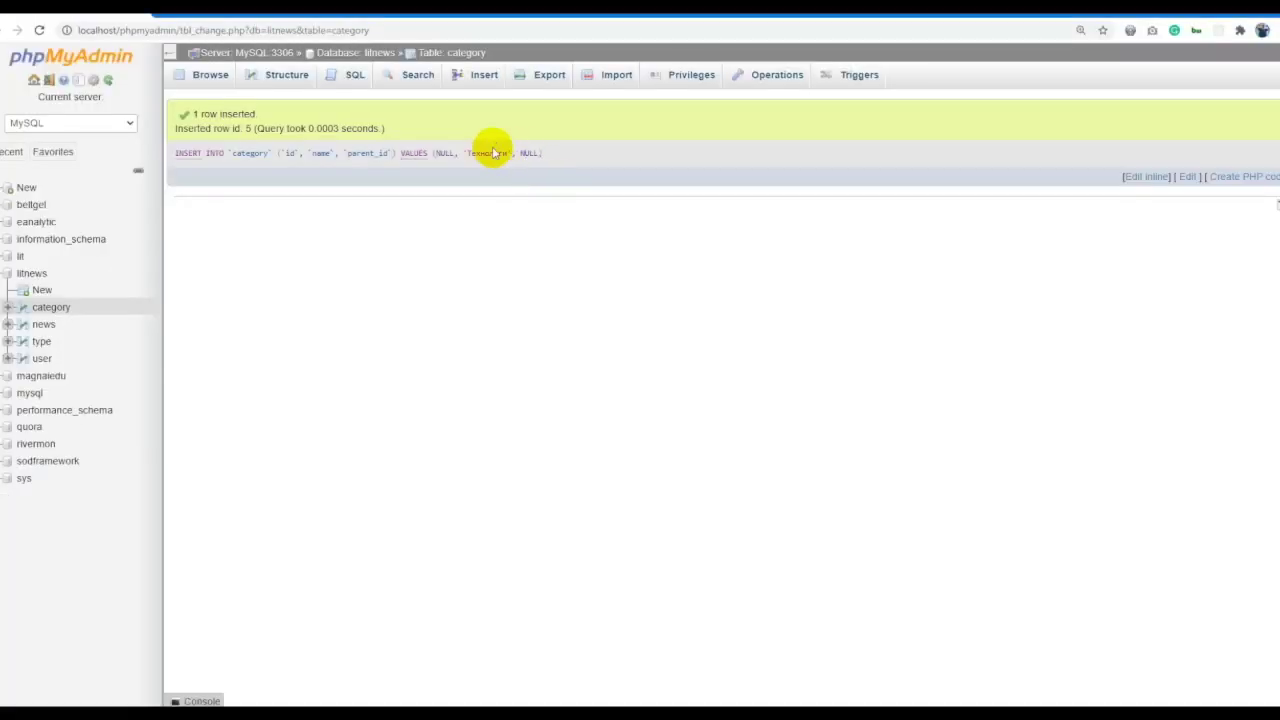
left_click(493, 80)
left_click(508, 160)
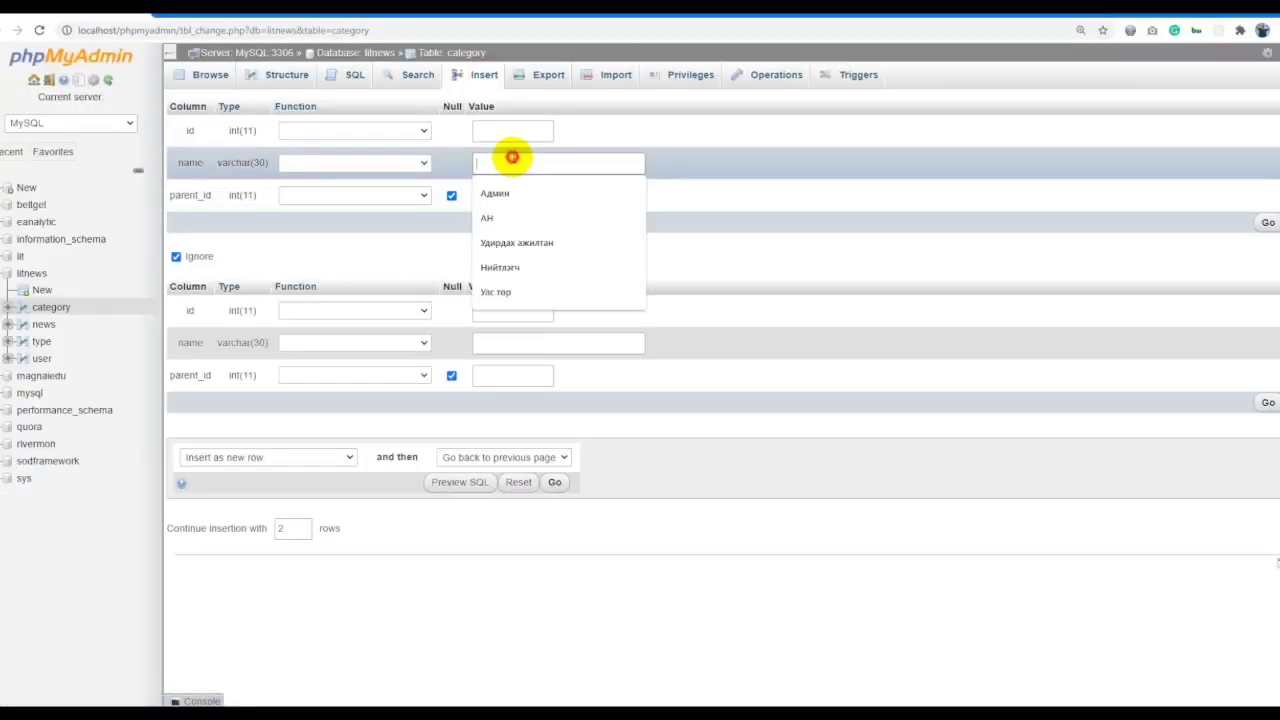
type("Олон улс")
left_click(1262, 220)
key("alt+Tab")
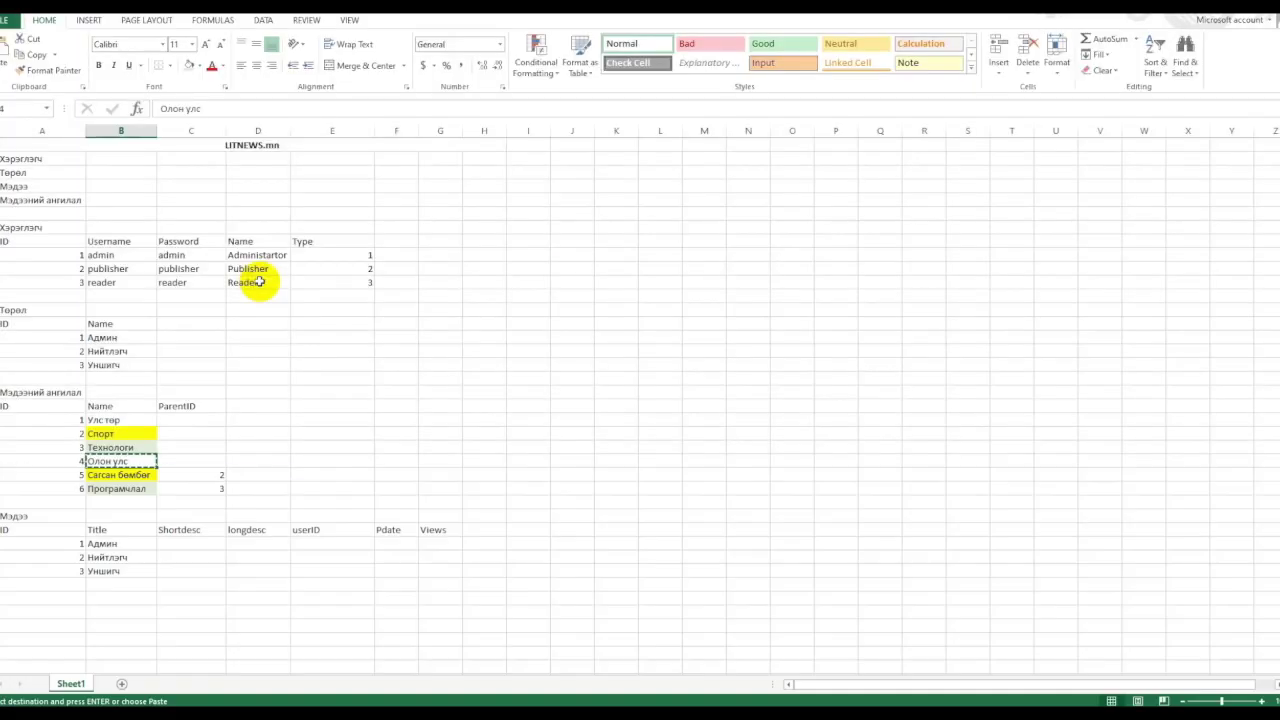
left_click(136, 477)
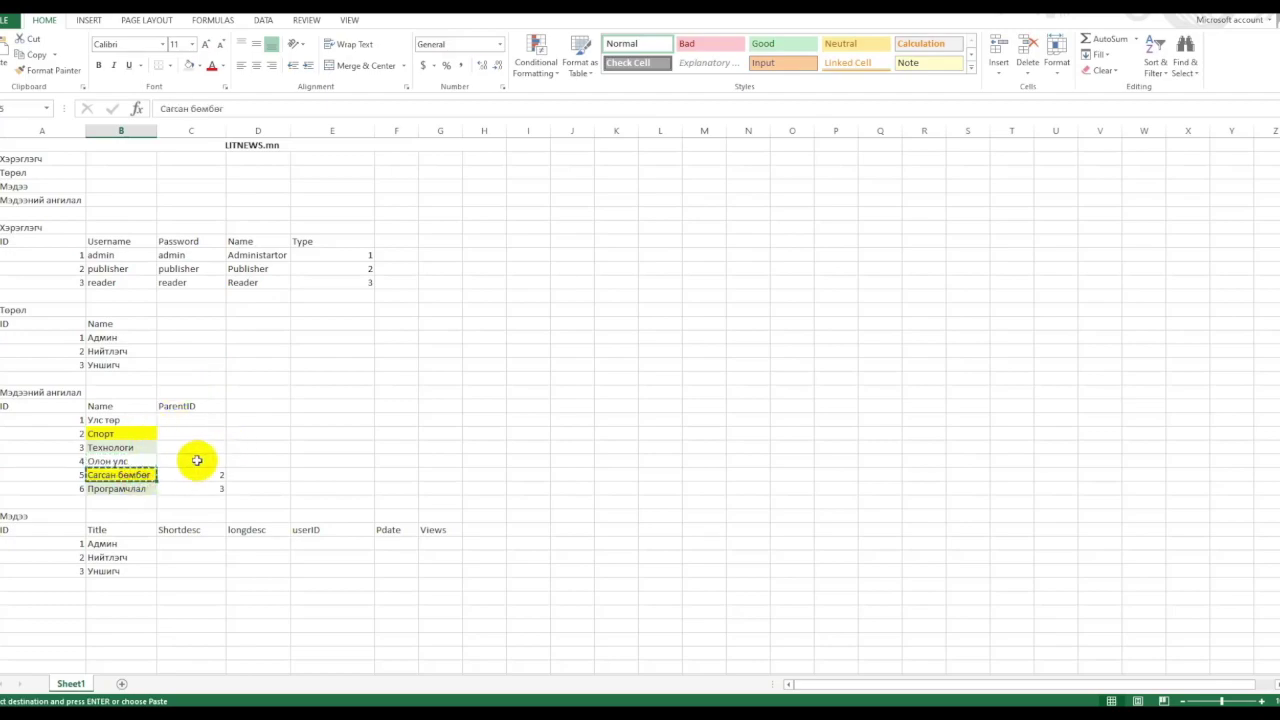
key("alt+Tab")
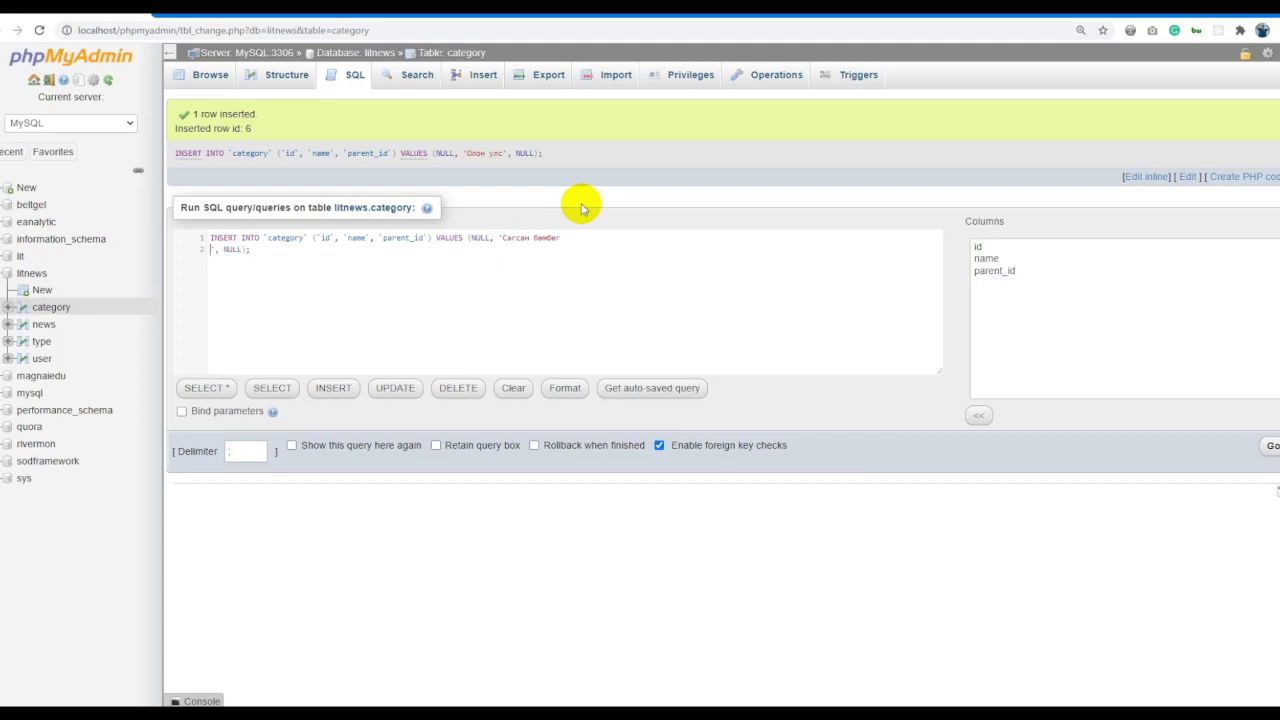
left_click(450, 52)
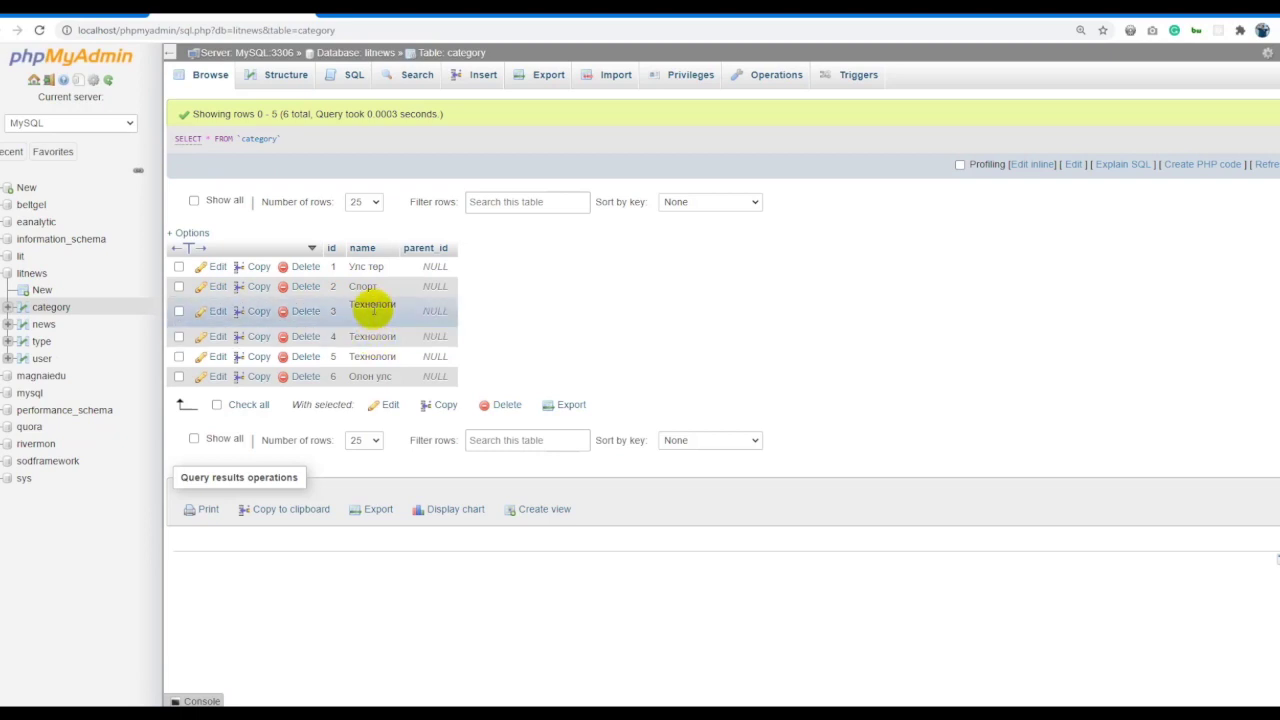
Rename category row 4 to Олон улс with an inline edit.
key("alt+Tab")
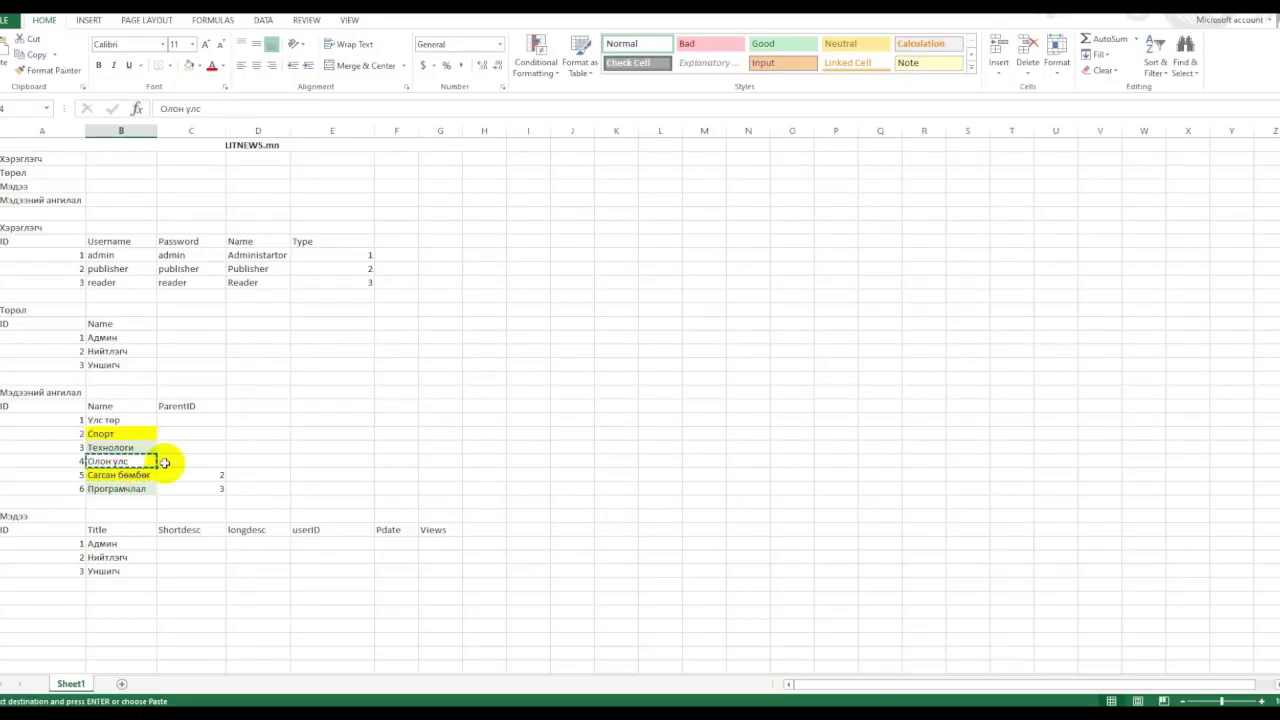
key("alt+Tab")
double_click(372, 336)
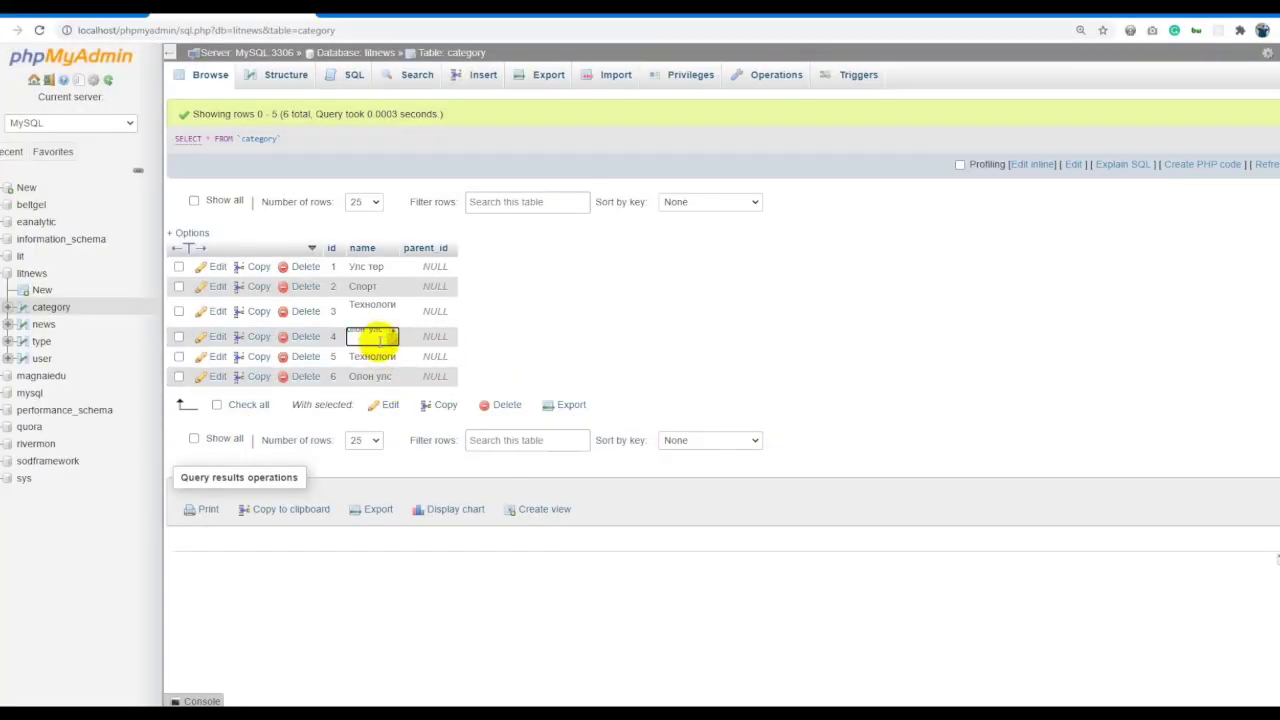
left_click(556, 328)
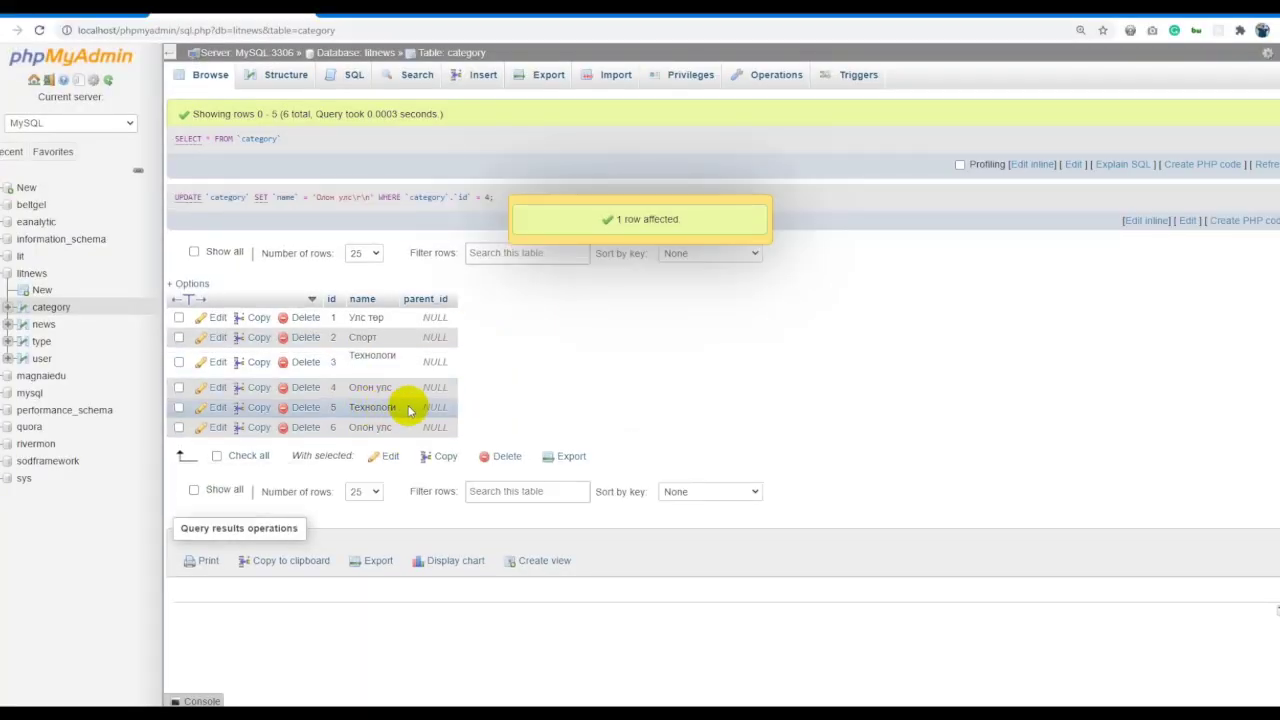
Insert Сагсан бөмбөг with parent_id 2 by editing the earlier INSERT query.
key("alt+Left")
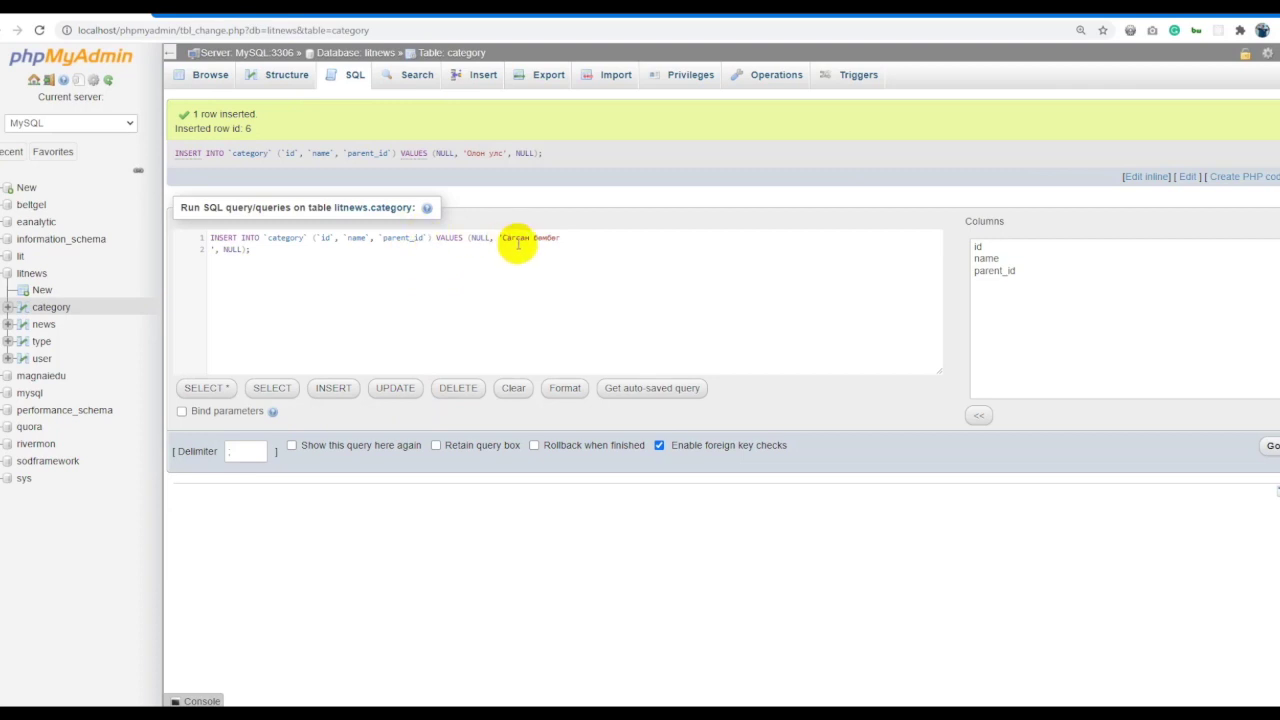
key("alt+Tab")
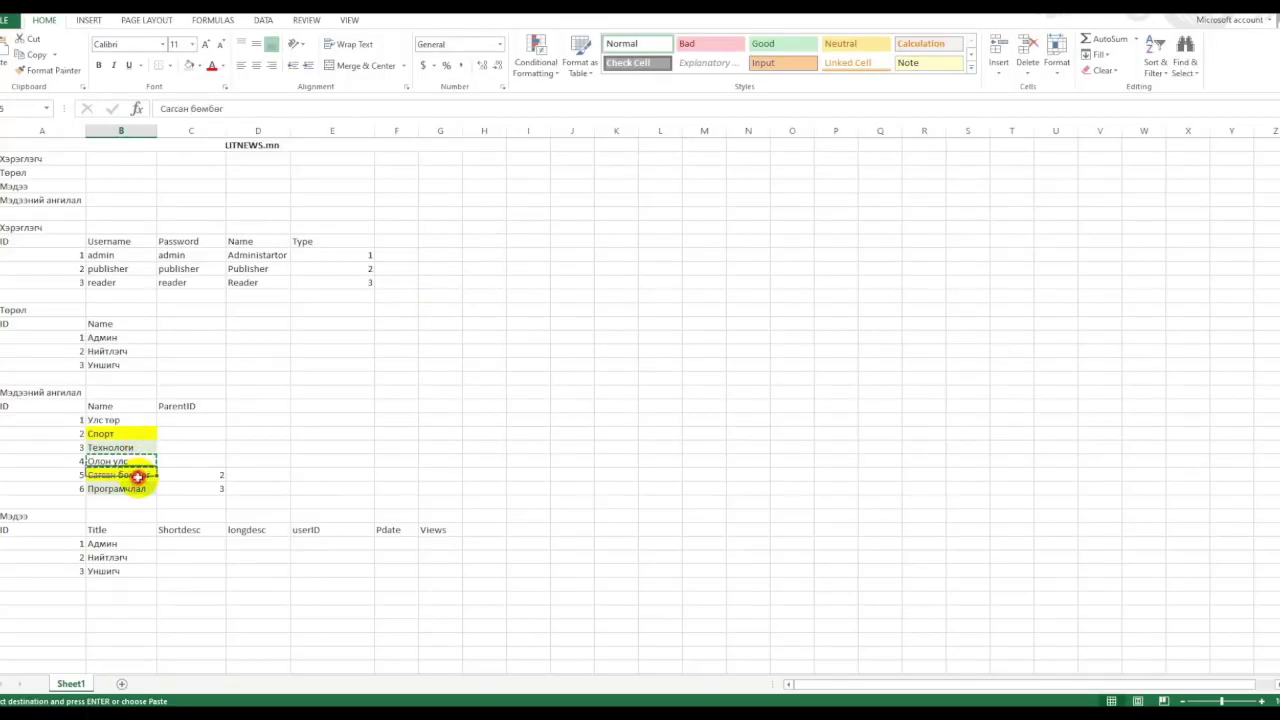
key("alt+Tab")
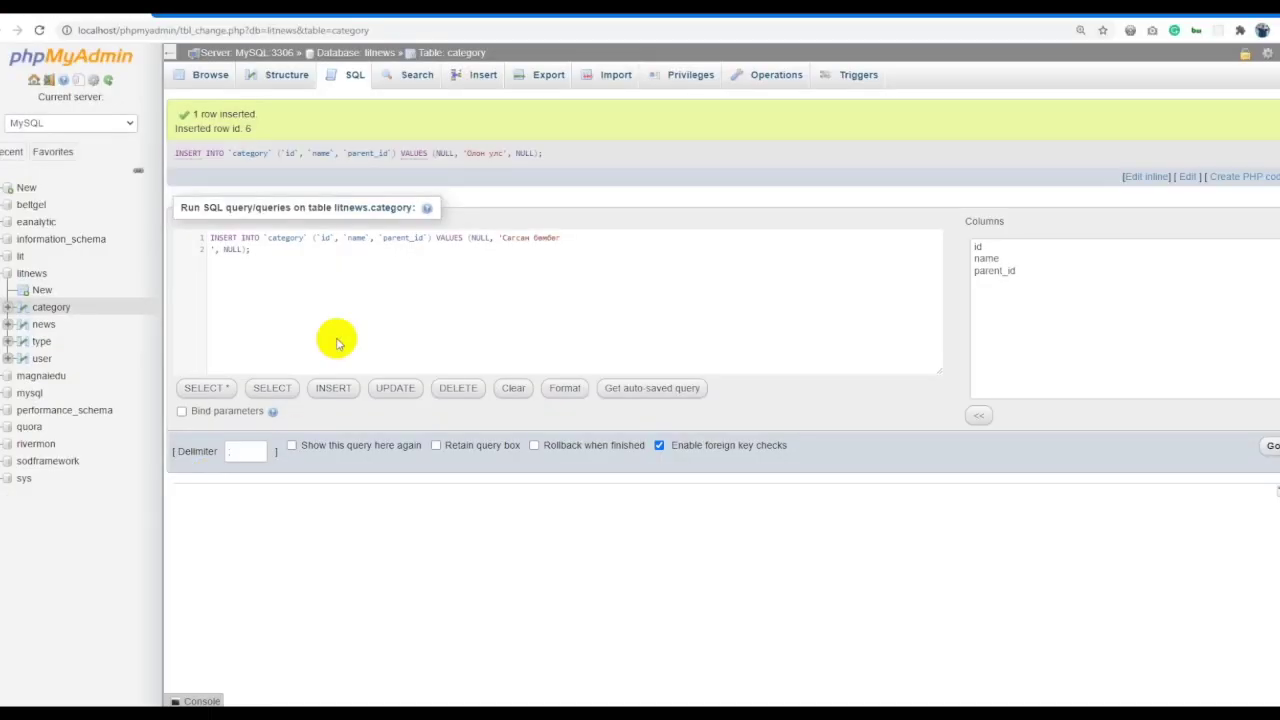
double_click(231, 249)
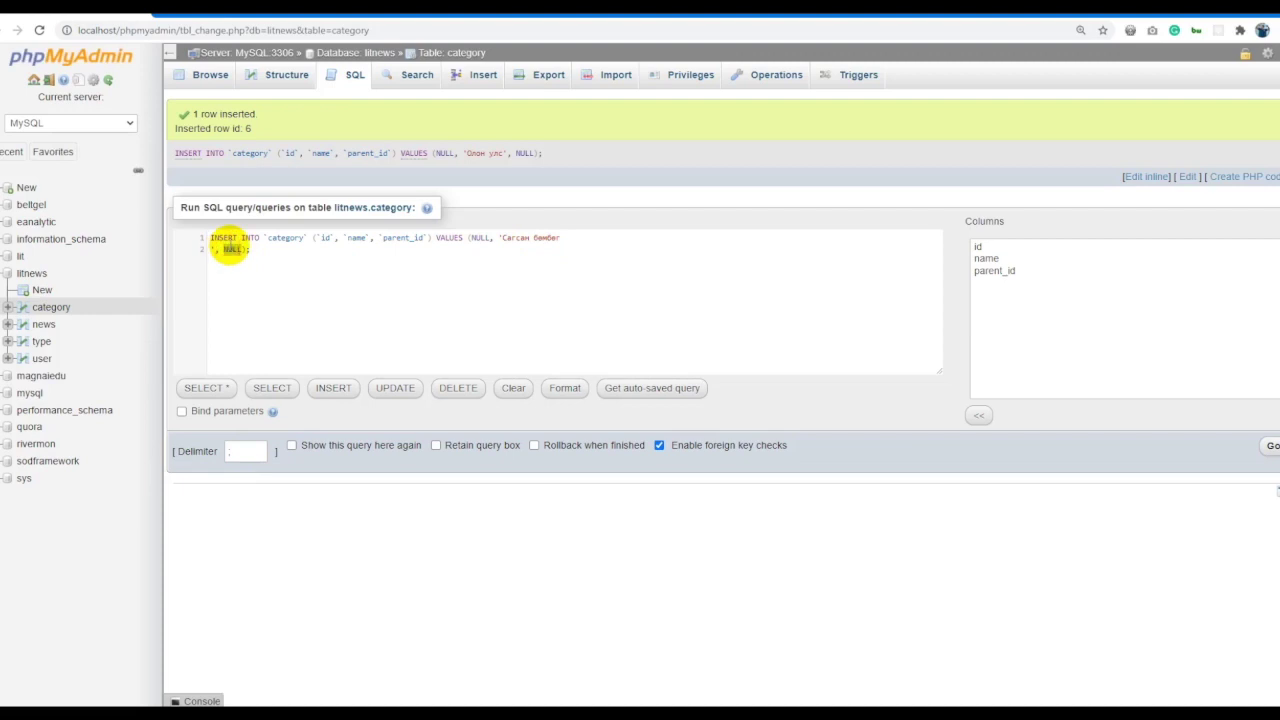
type("2")
left_click(1271, 447)
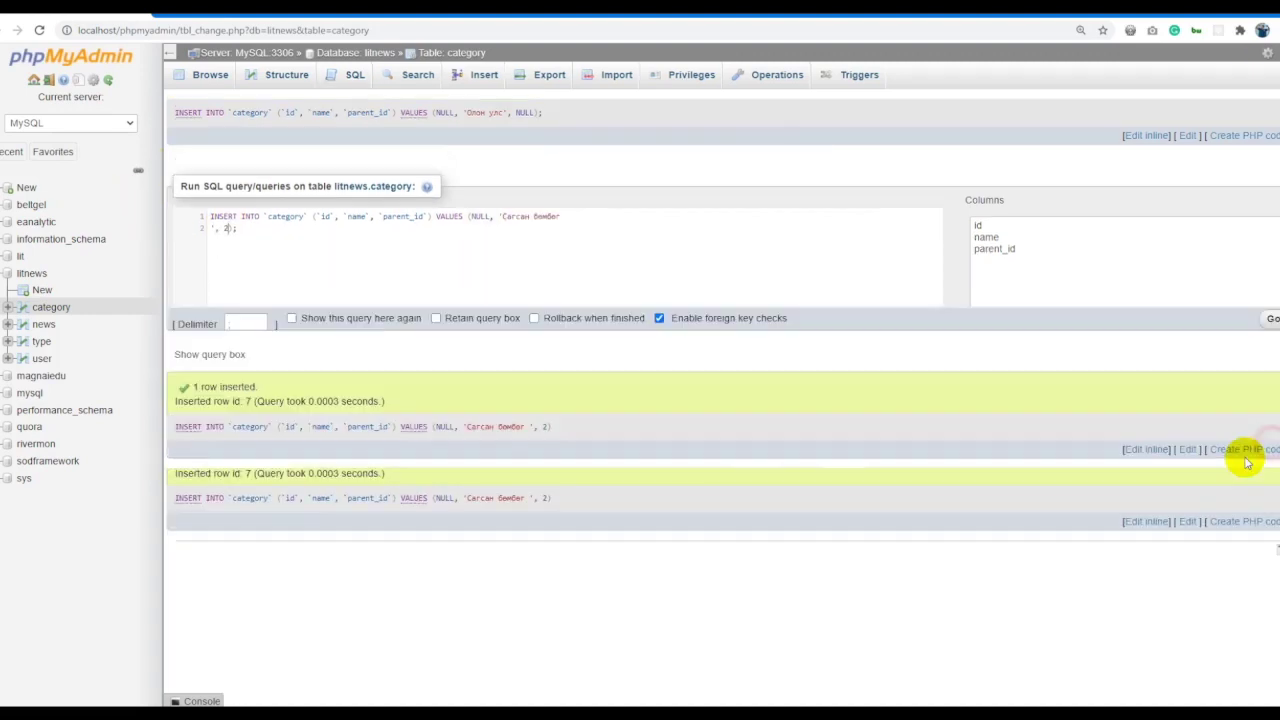
Delete duplicate category row 6 and correct row 3's name to Технологи.
left_click(472, 56)
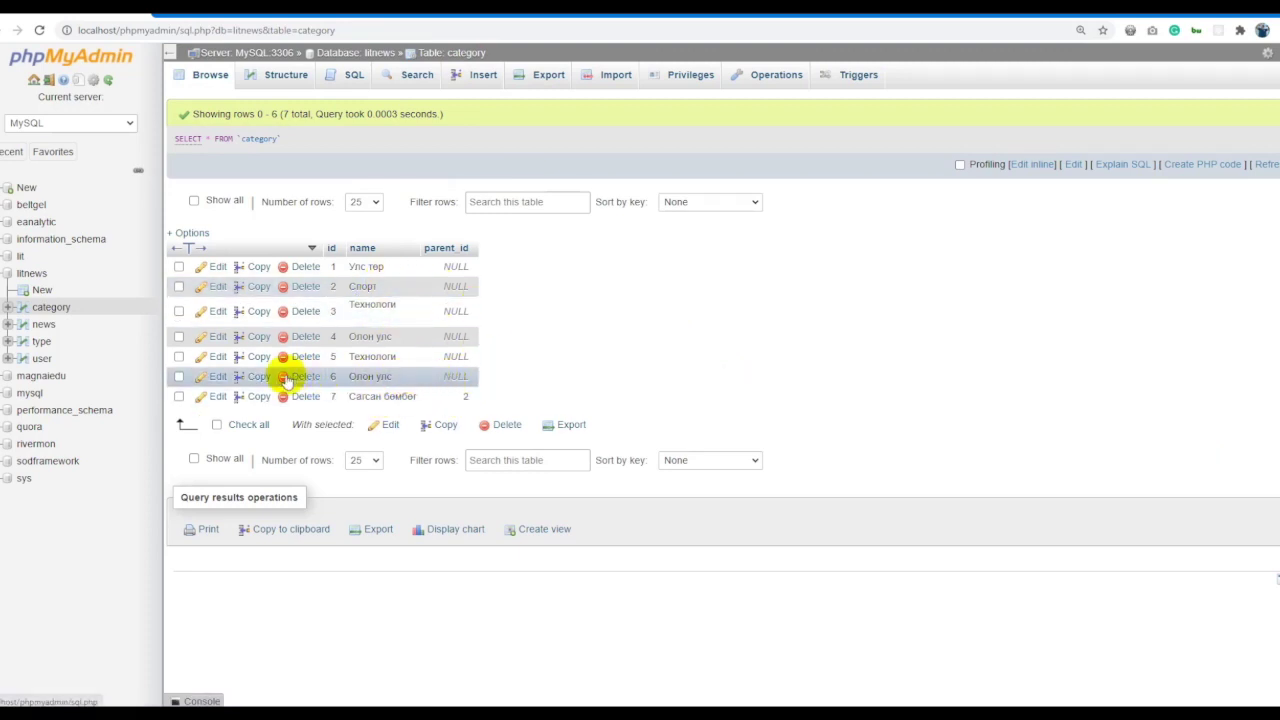
left_click(305, 377)
left_click(656, 418)
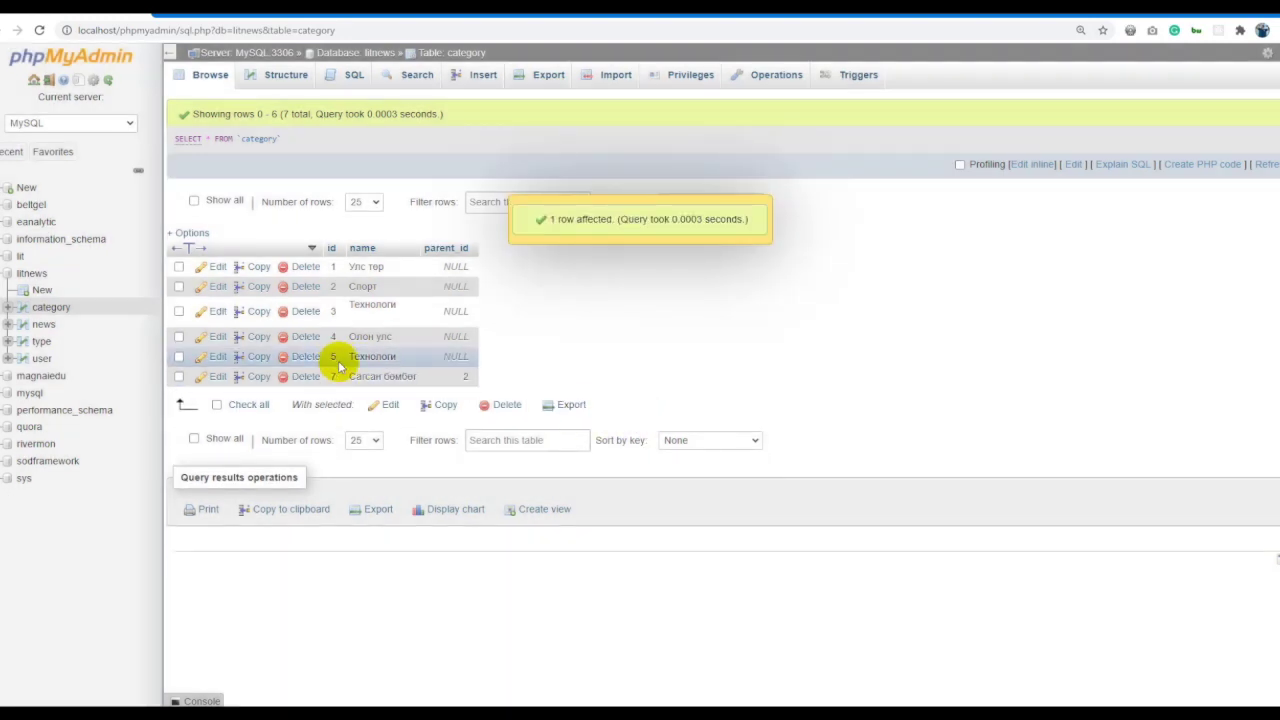
double_click(385, 309)
left_click(392, 288)
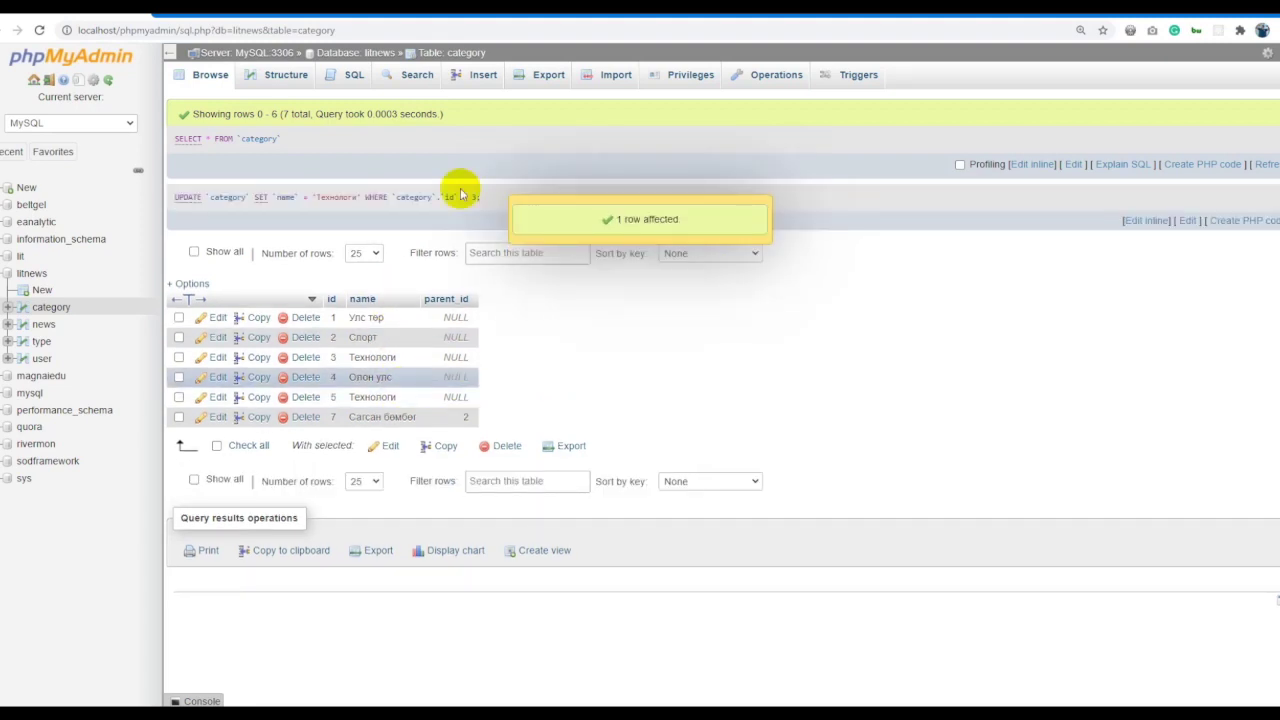
Insert the category Програмчлал with parent_id 3.
left_click(484, 78)
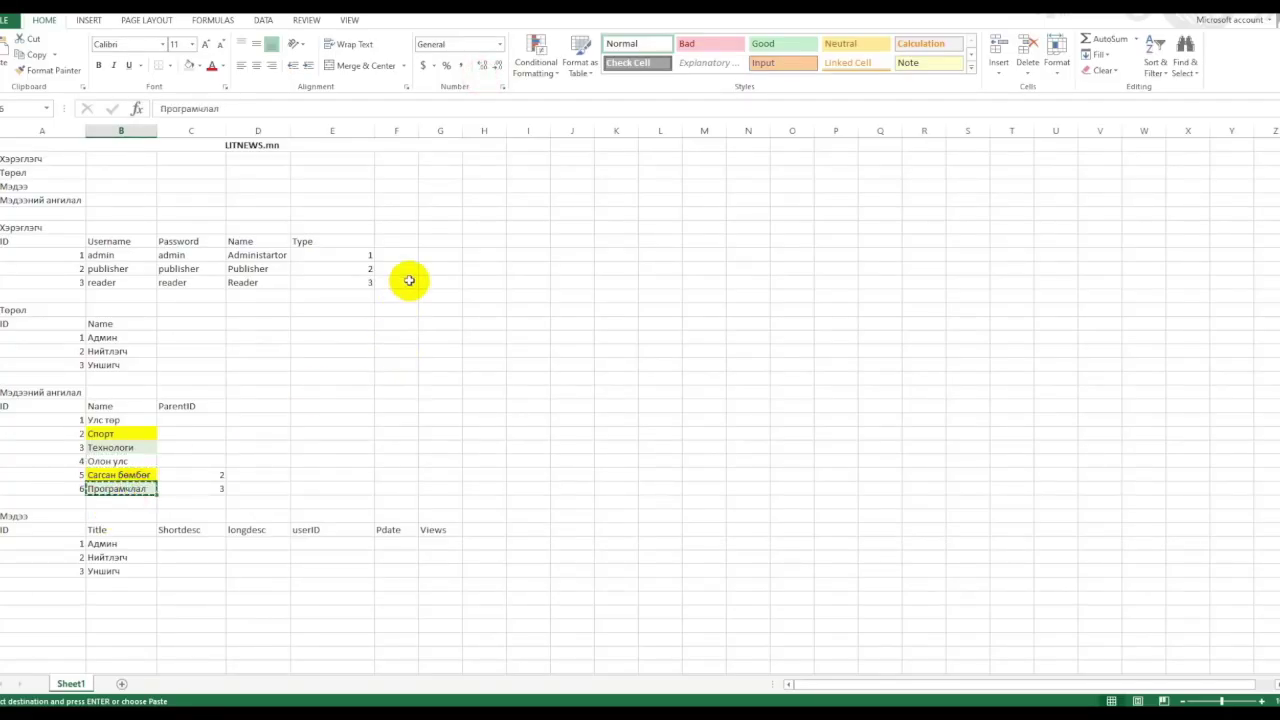
key("alt+Tab")
left_click(486, 160)
key("ctrl+v")
left_click(504, 204)
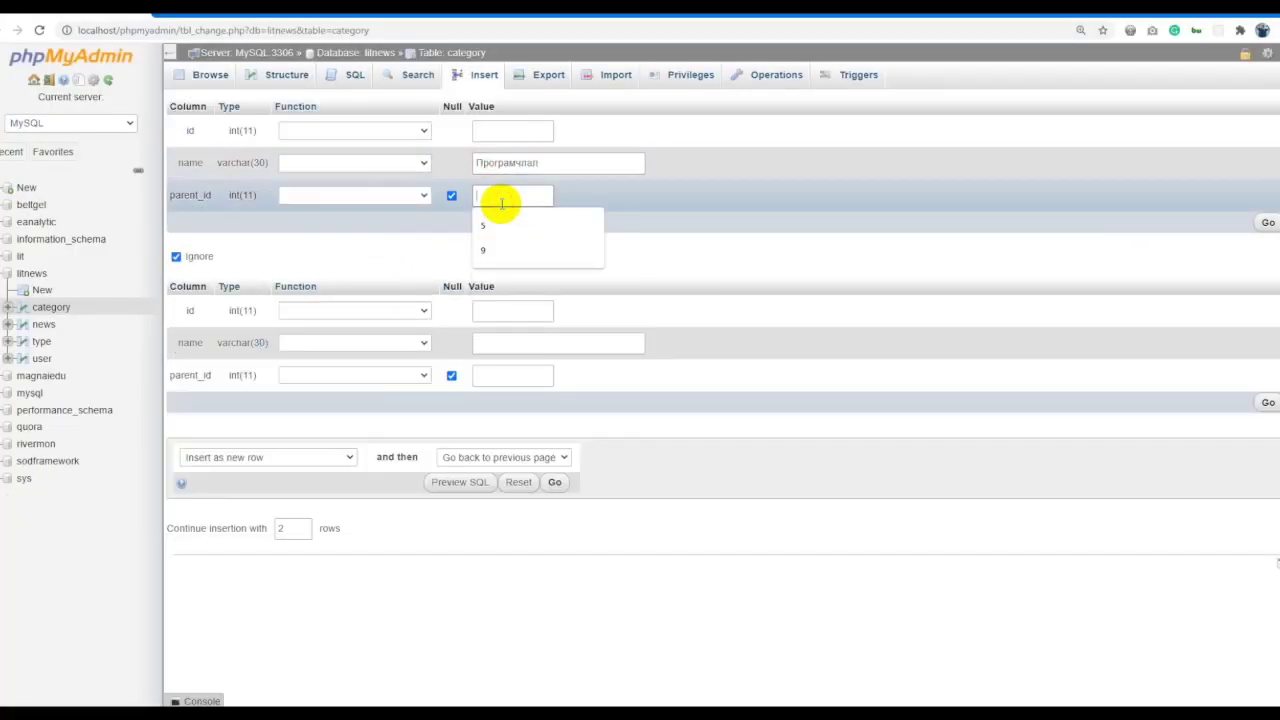
type("3")
key("Return")
List the category rows sorted by id.
left_click(466, 53)
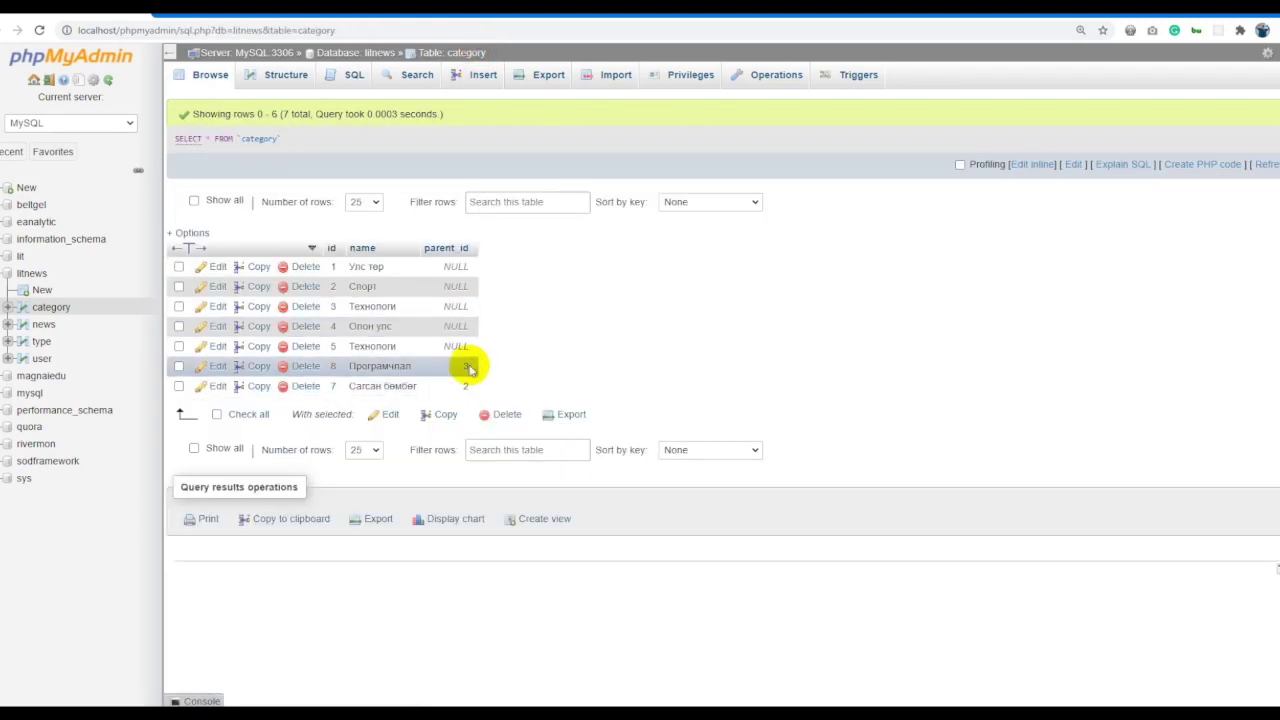
left_click(330, 248)
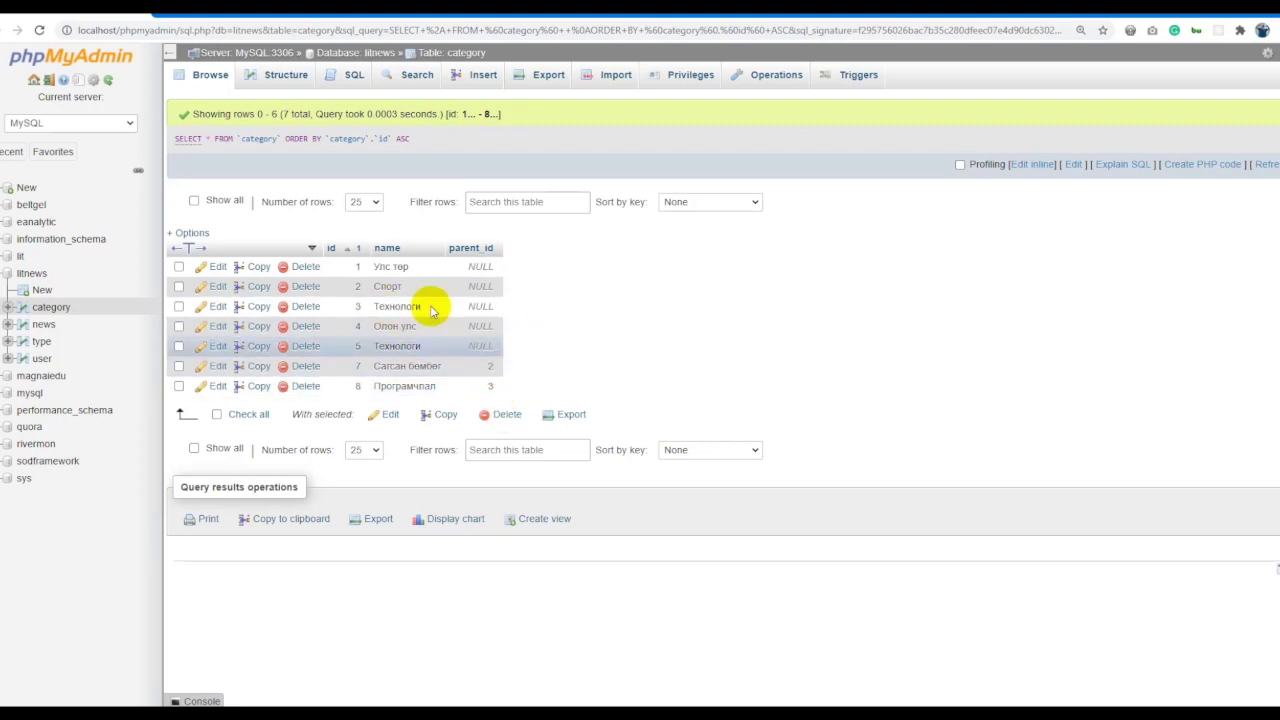
left_click(42, 325)
Fill the user insert form with the admin username and its password copied from the spreadsheet.
left_click(41, 358)
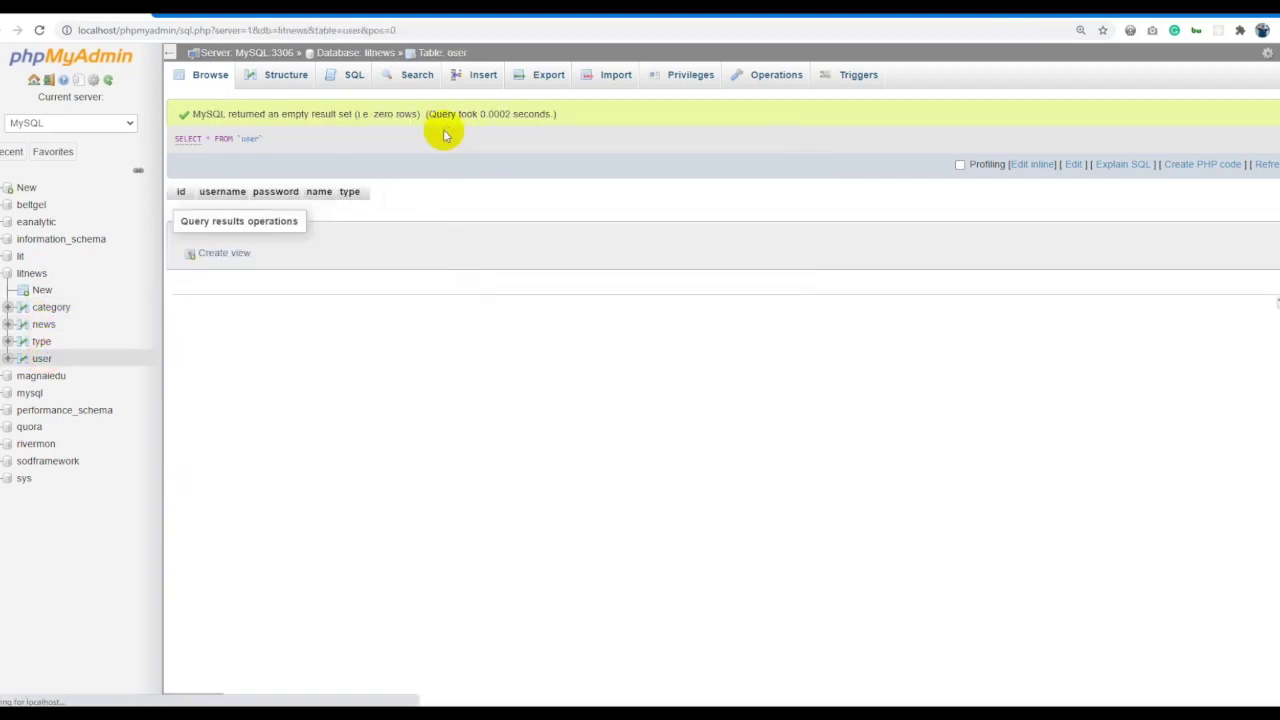
left_click(478, 80)
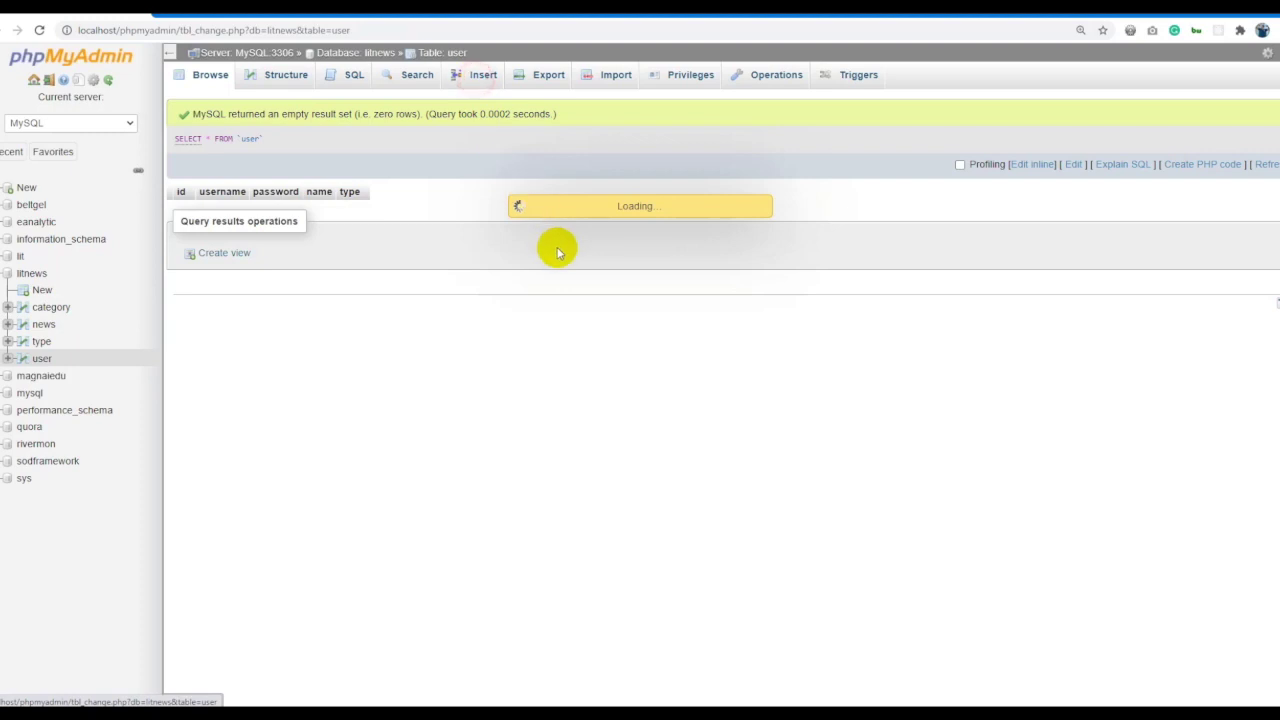
key("alt+Tab")
left_click(97, 257)
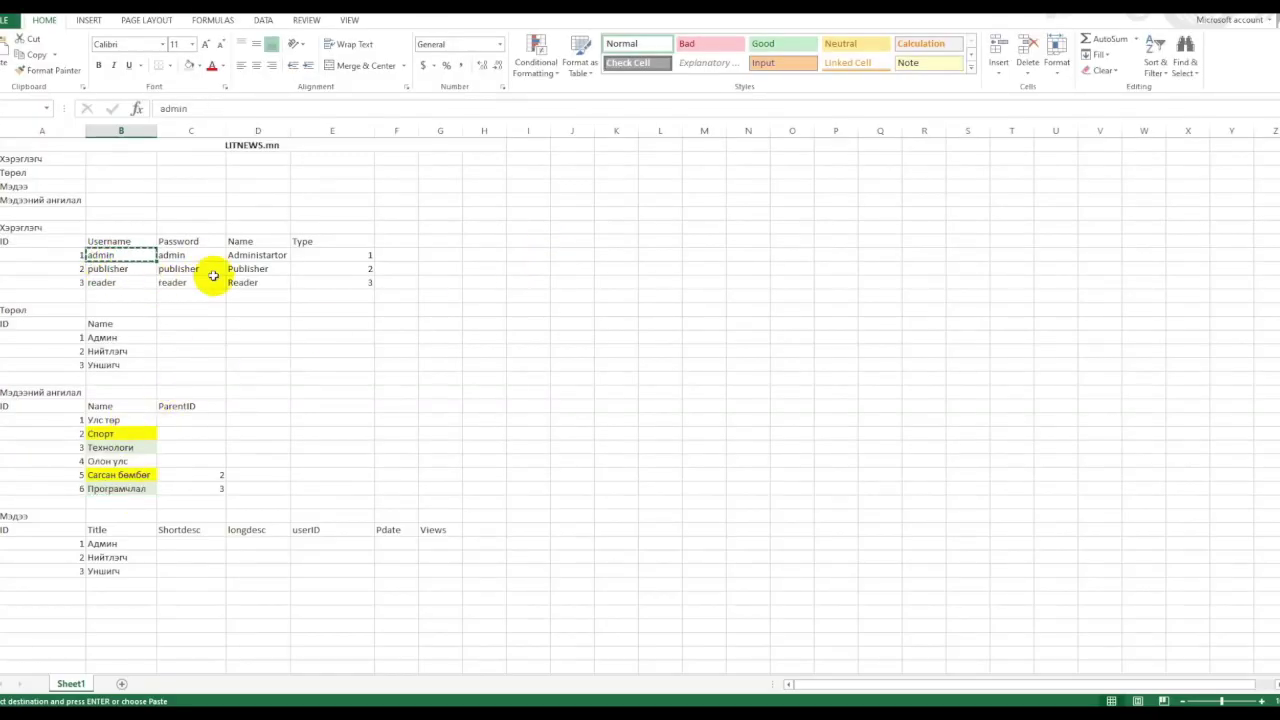
key("alt+Tab")
left_click(515, 177)
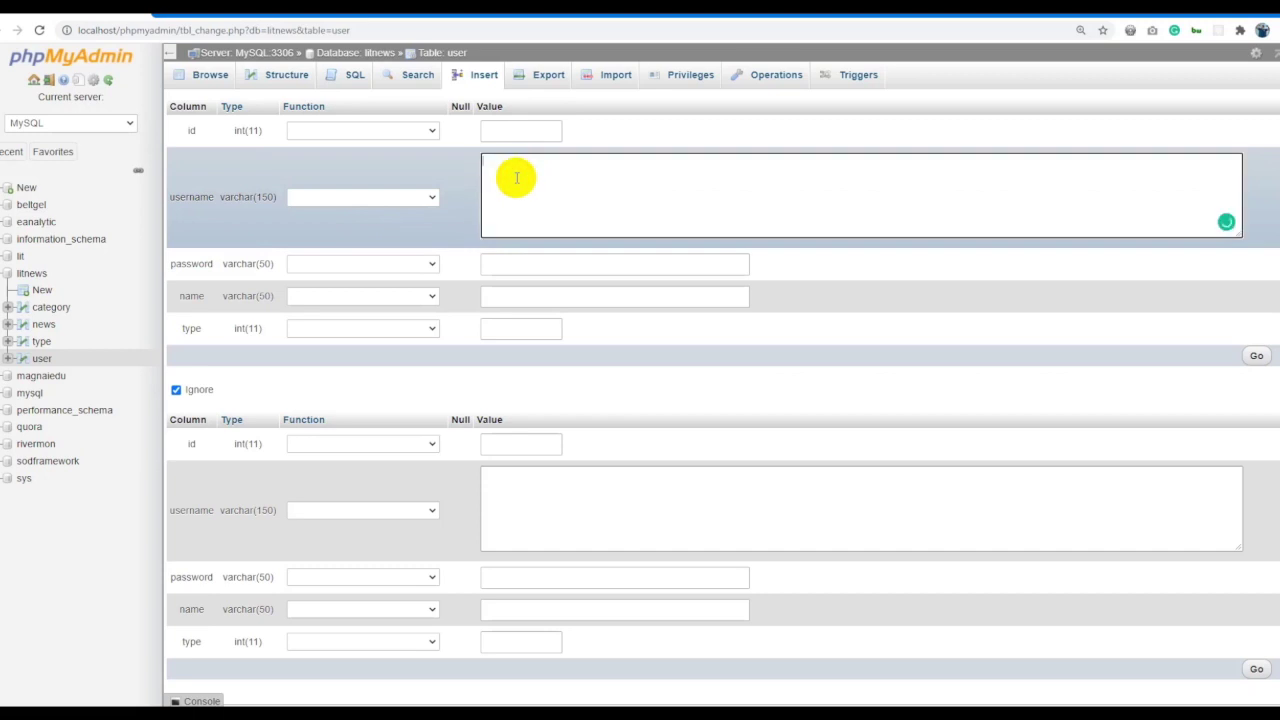
key("ctrl+v")
key("alt+Tab")
key("alt+Tab")
key("alt+Tab")
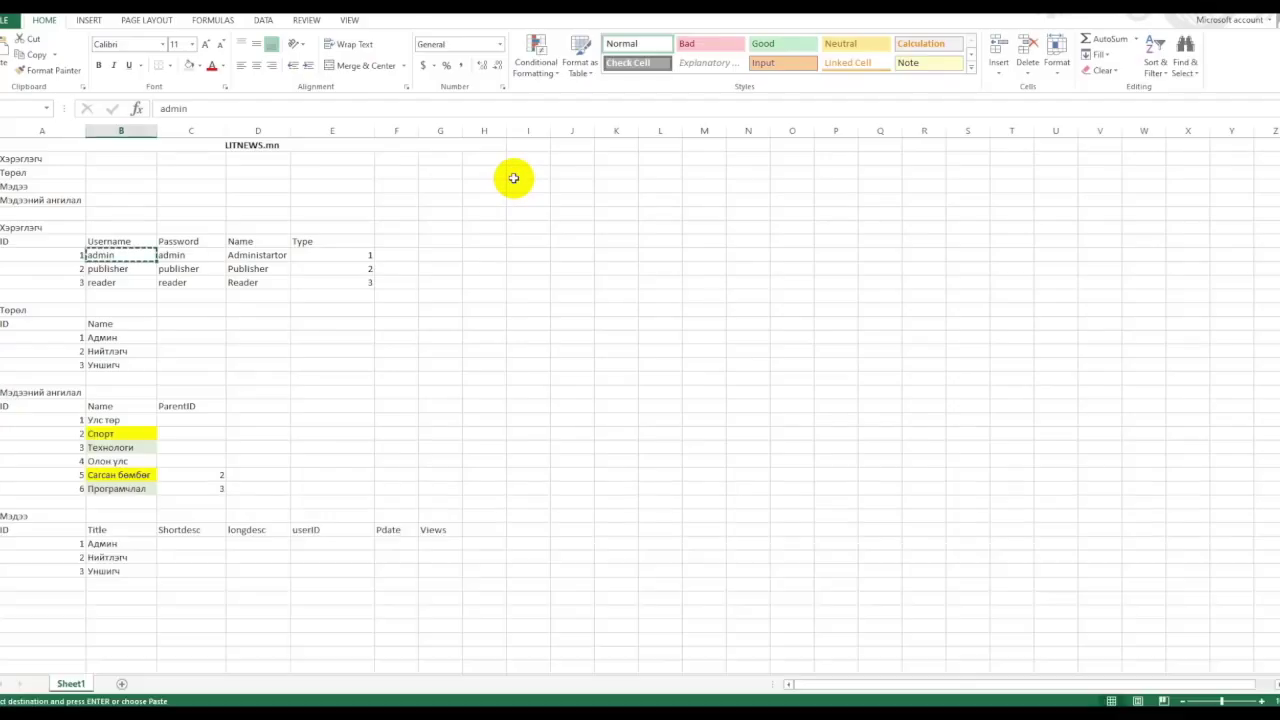
left_click(210, 255)
key("ctrl+c")
key("alt+Tab")
left_click(517, 260)
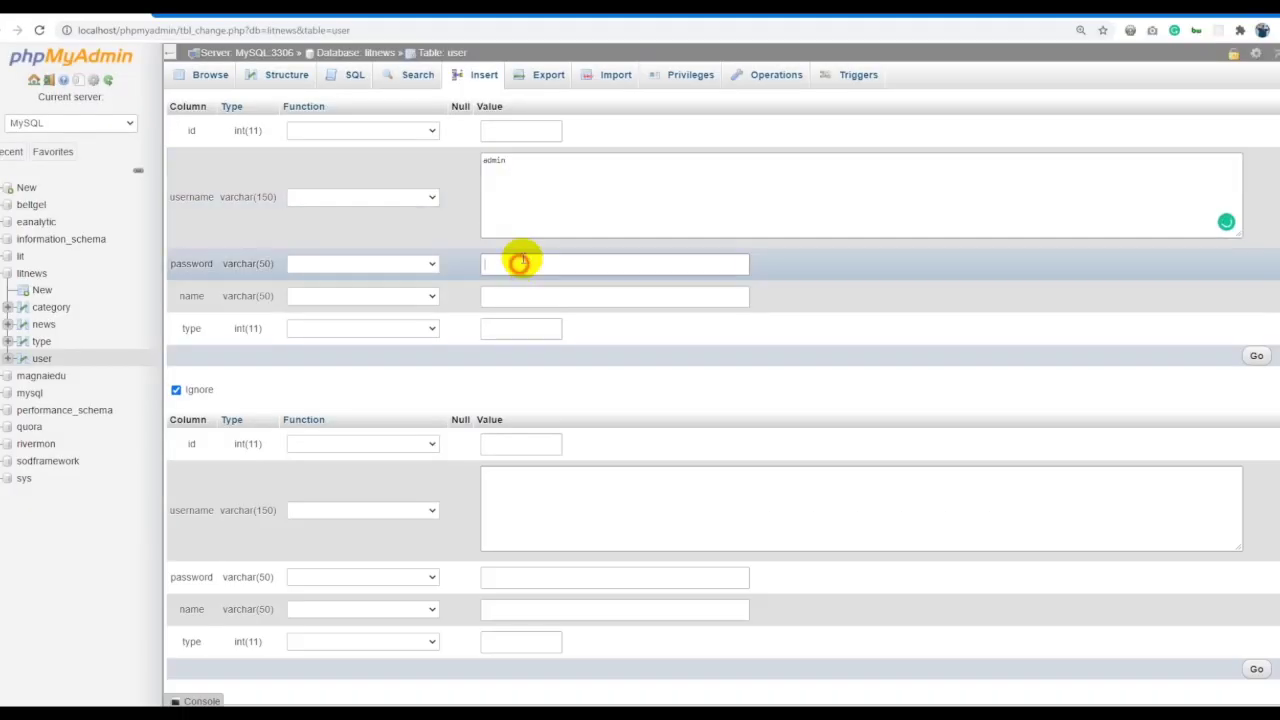
Enter name Administartor and type 1, and save the admin user row.
key("alt+Tab")
left_click(252, 256)
key("ctrl+c")
key("alt+Tab")
left_click(500, 295)
key("ctrl+v")
key("alt+Tab")
left_click(366, 257)
key("ctrl+c")
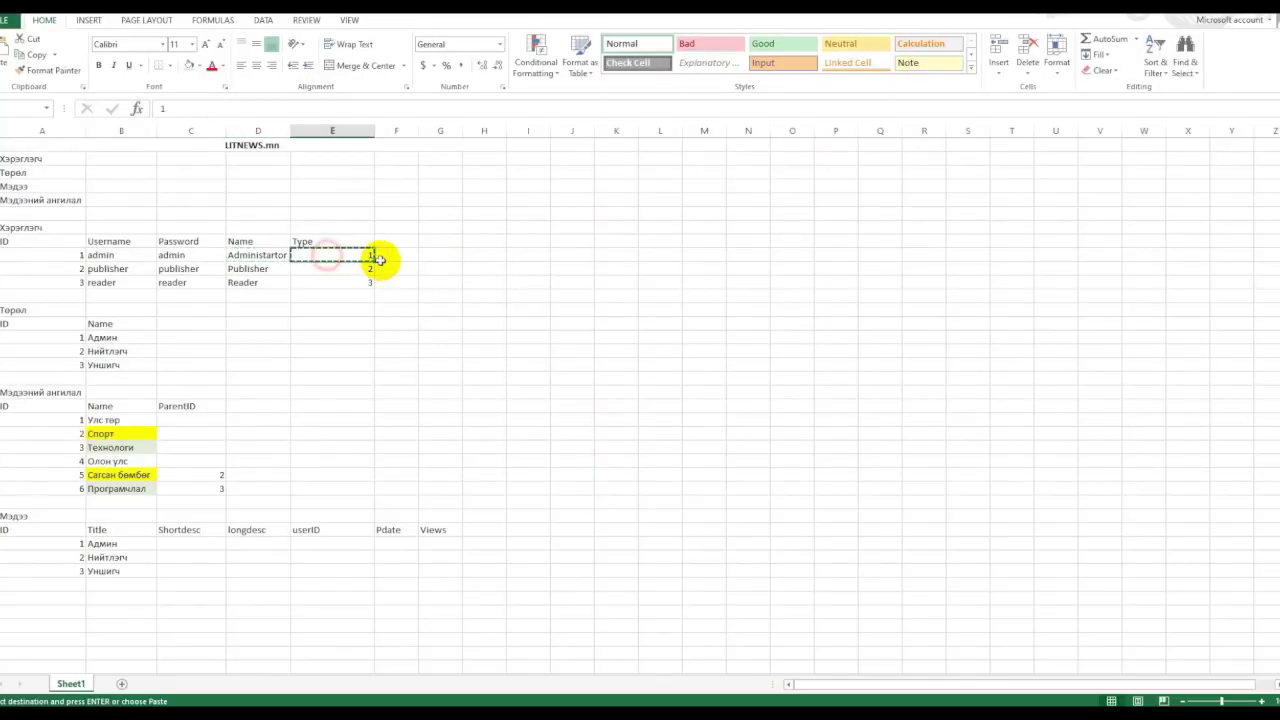
key("alt+Tab")
left_click(514, 329)
key("ctrl+v")
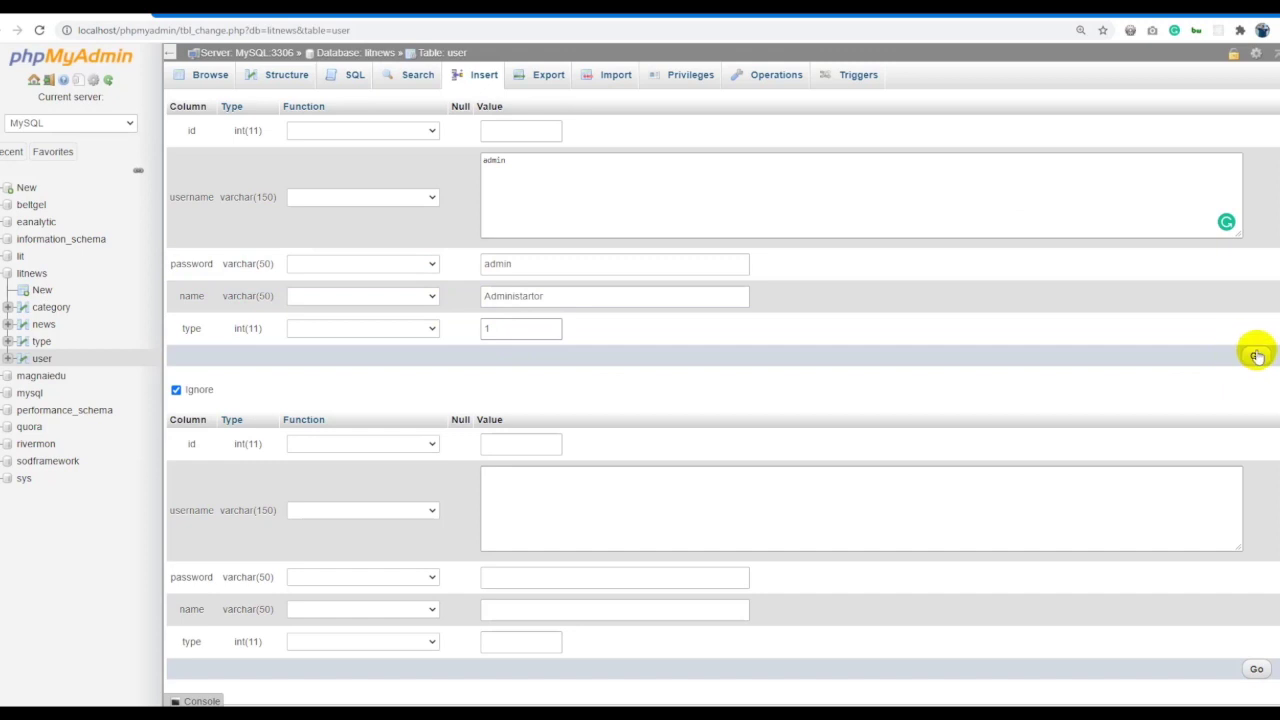
left_click(1254, 355)
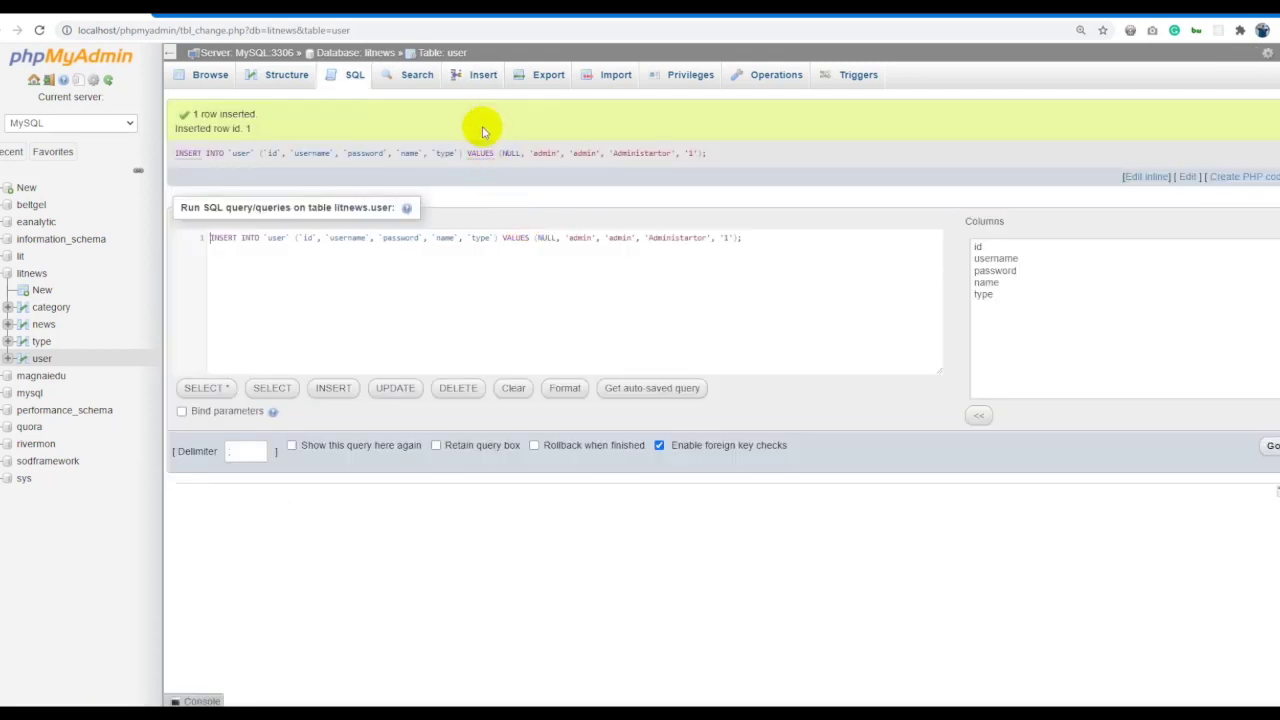
Replace admin with publisher as the username in the insert query.
key("alt+Tab")
left_click(120, 269)
key("ctrl+c")
key("alt+Tab")
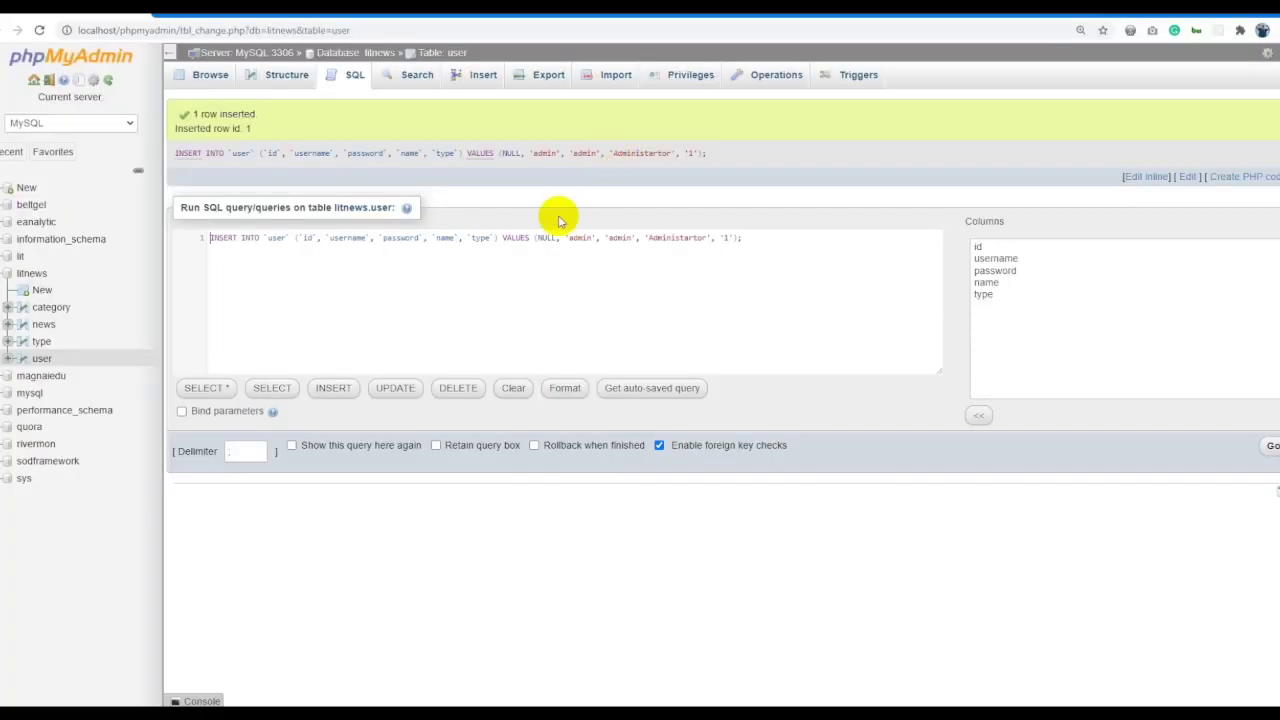
double_click(577, 237)
key("ctrl+v")
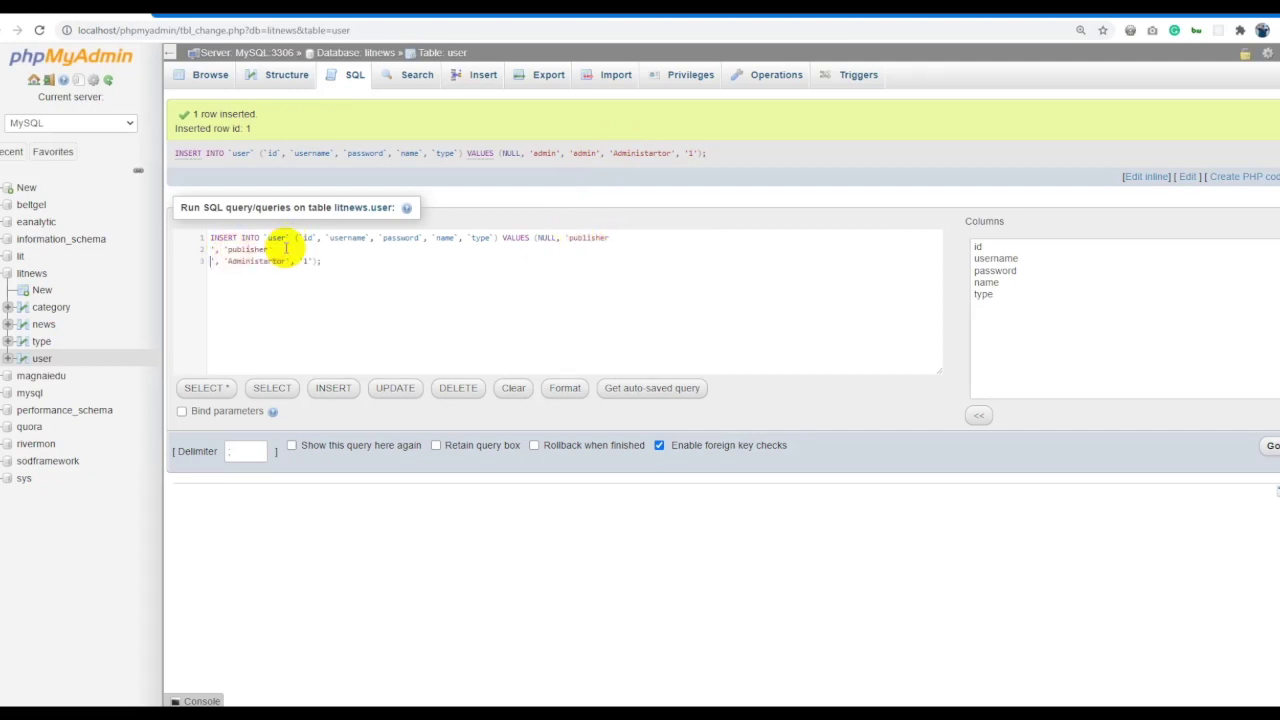
double_click(248, 249)
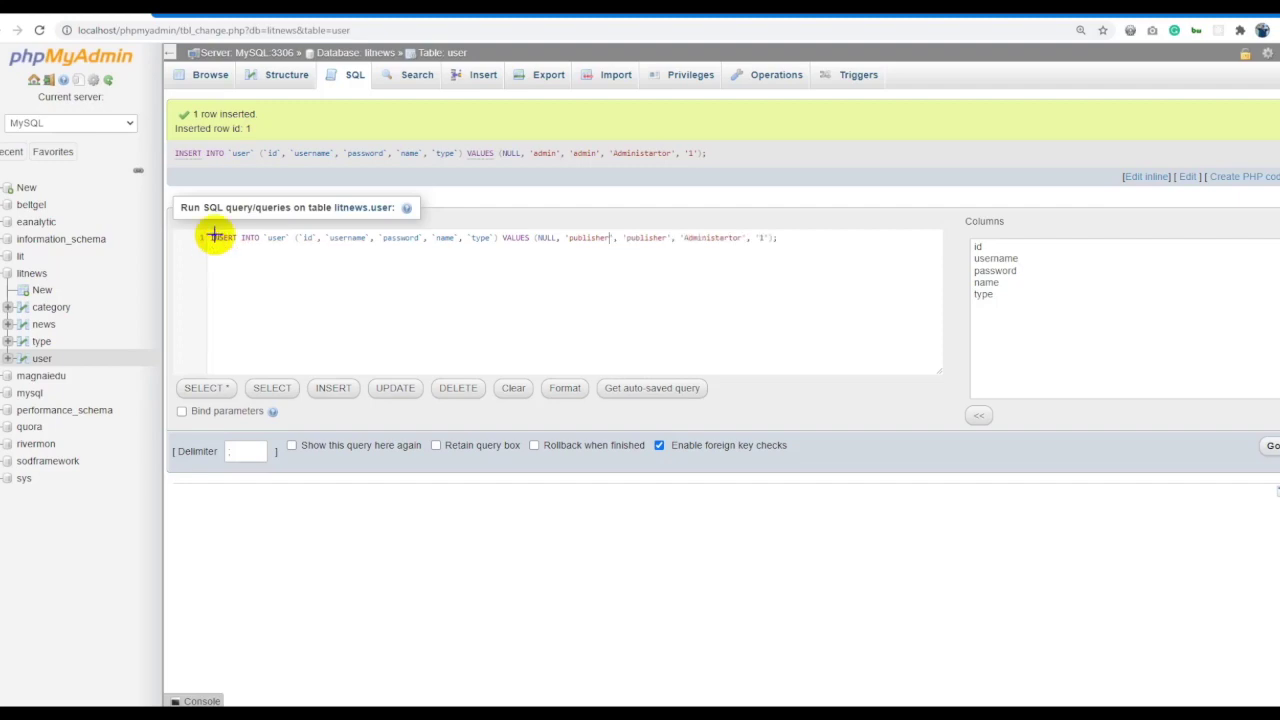
Run an INSERT adding user publisher with the name Publisher and type 2.
key("alt+Tab")
left_click(265, 270)
key("alt+Tab")
left_click(343, 37)
key("ctrl+v")
key("ctrl+a")
left_click(619, 323)
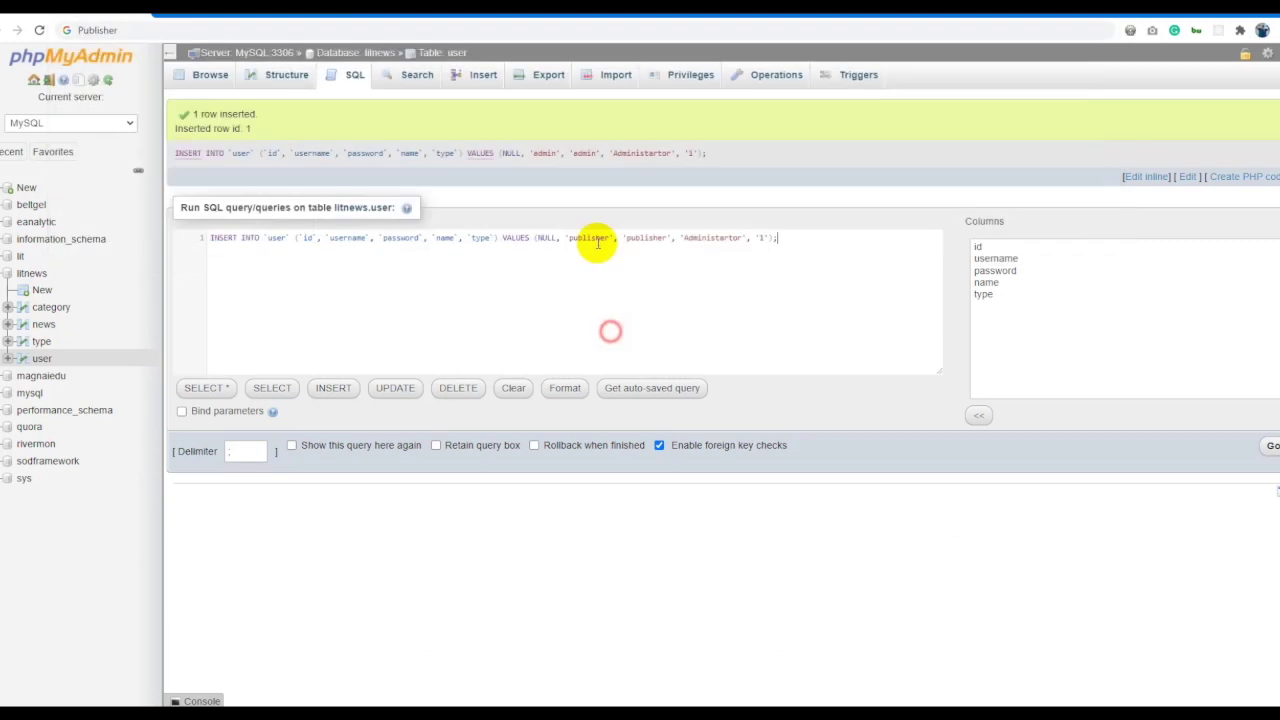
left_click(745, 237)
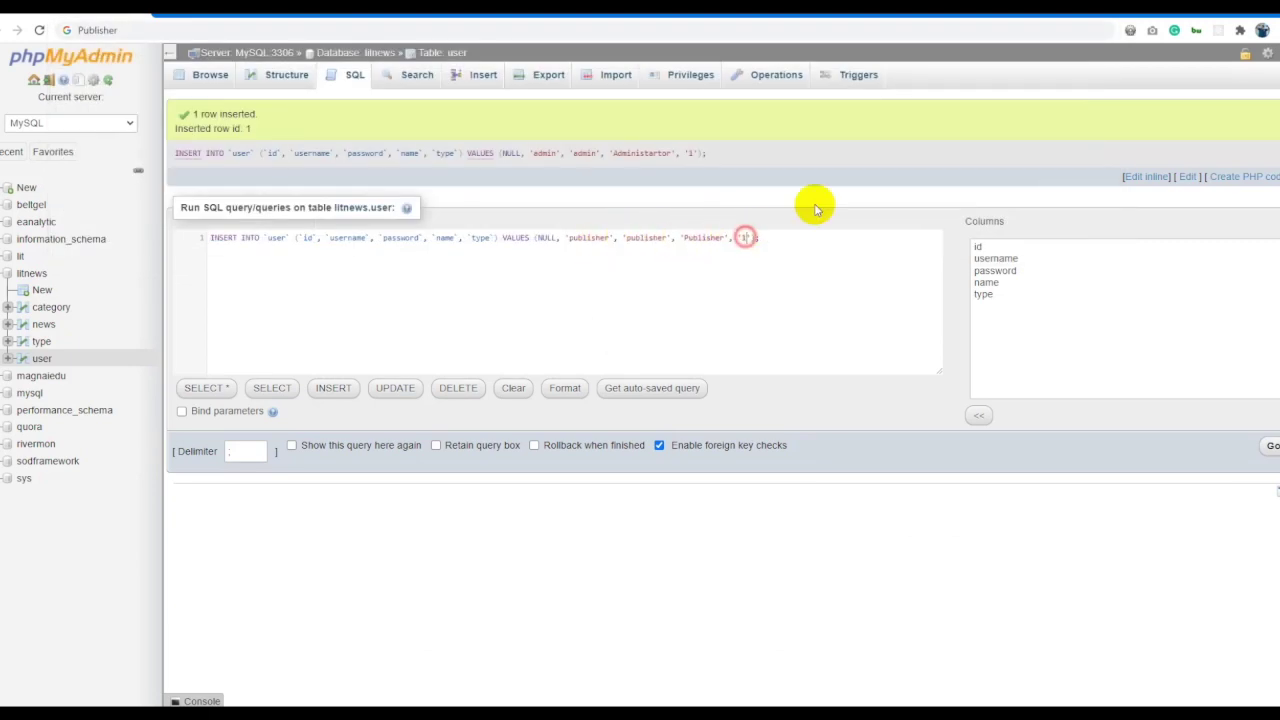
type("2")
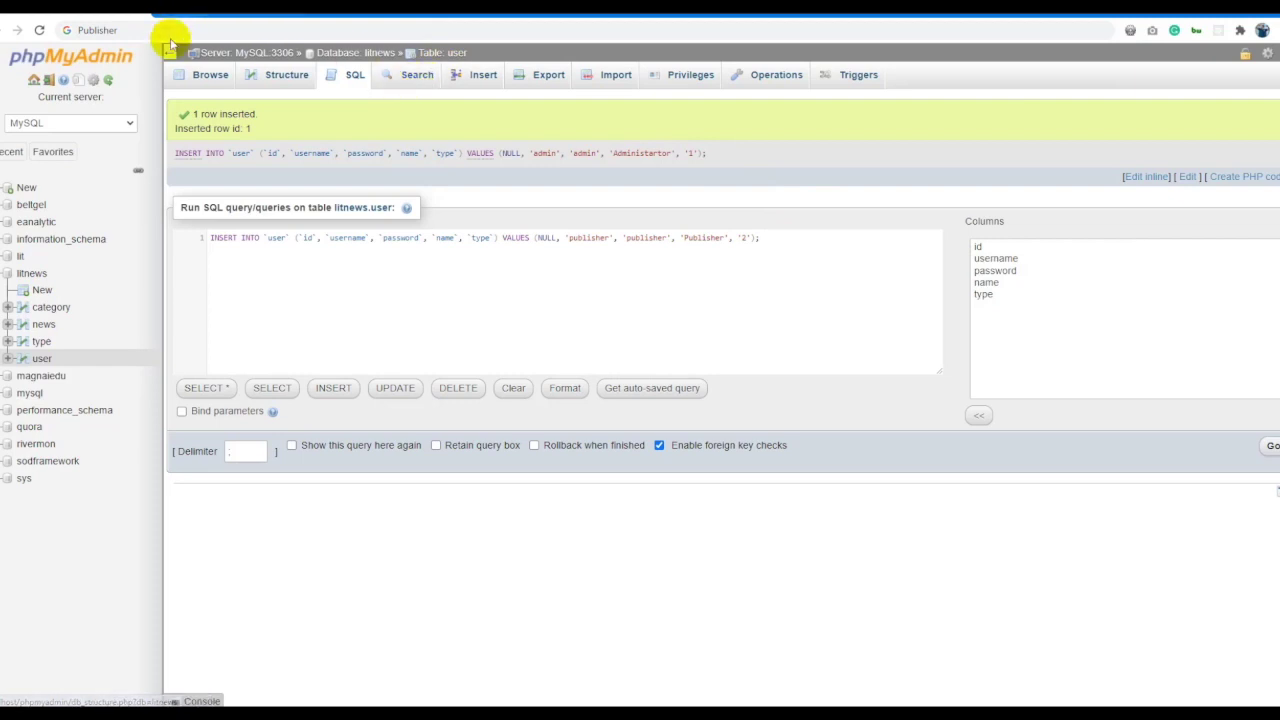
left_click(185, 68)
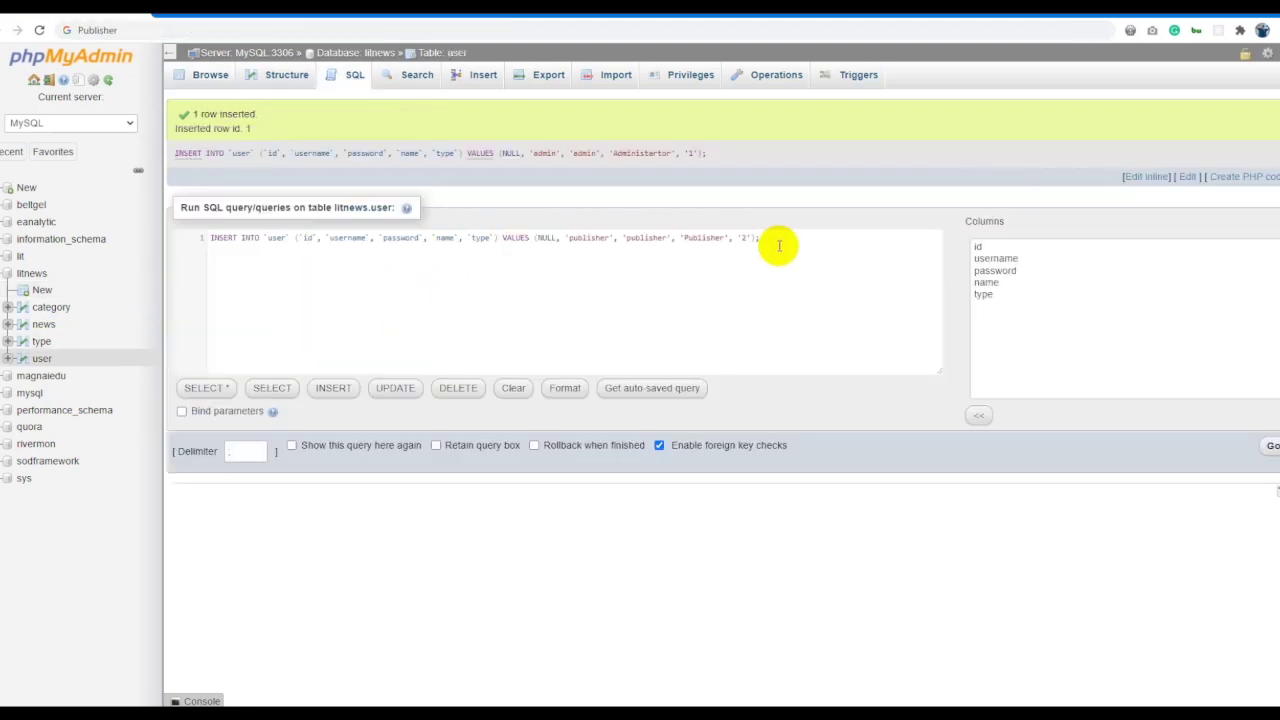
left_click(1272, 447)
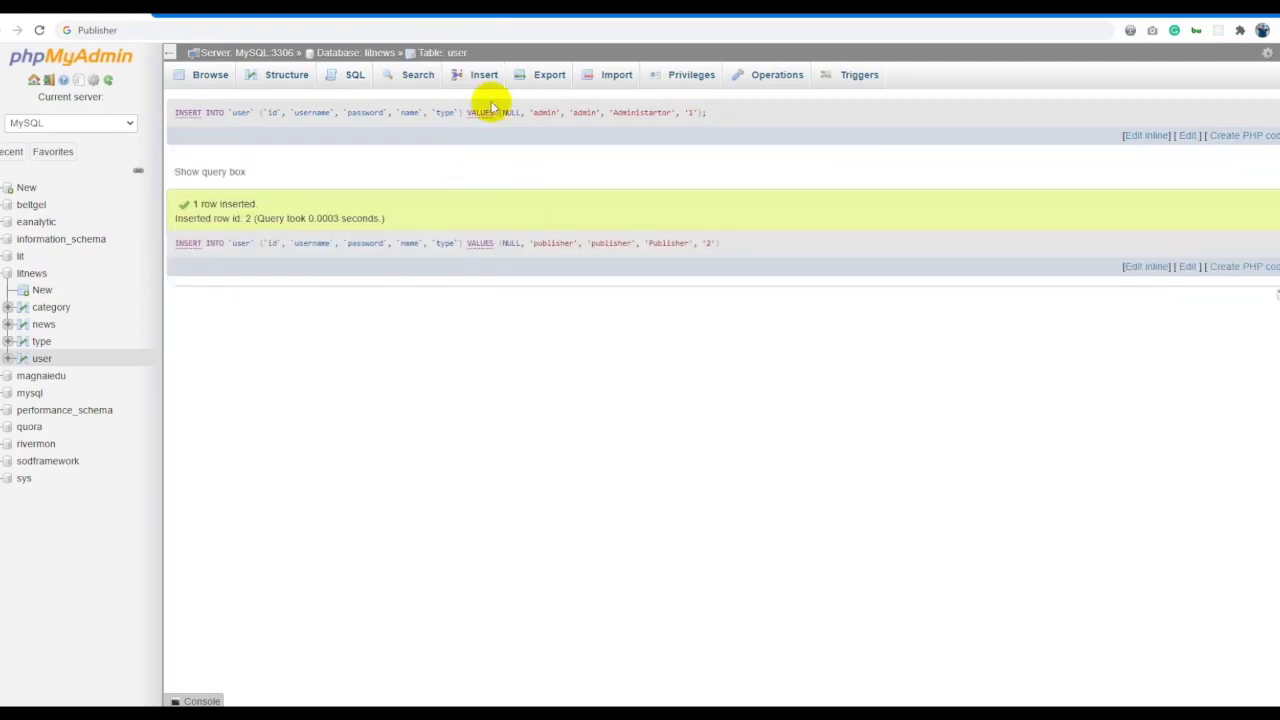
left_click(484, 75)
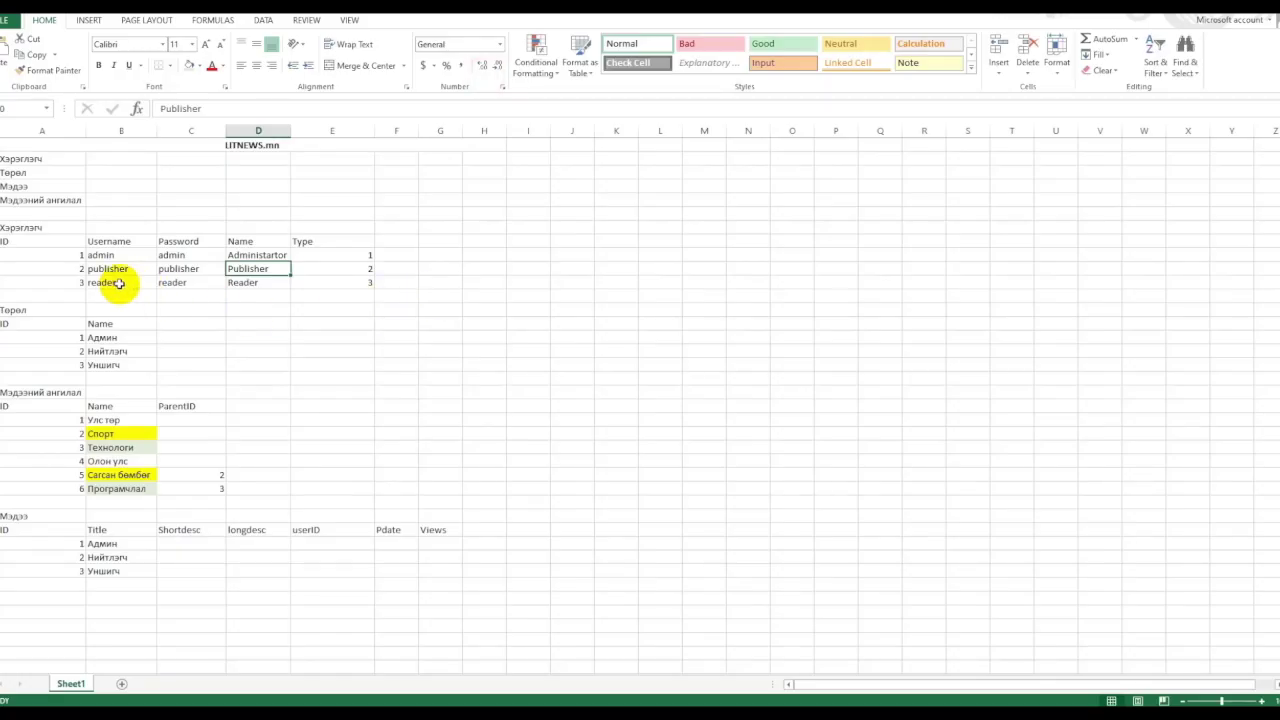
Fill the new user row's username with reader and set its password.
left_click(120, 280)
key("ctrl+c")
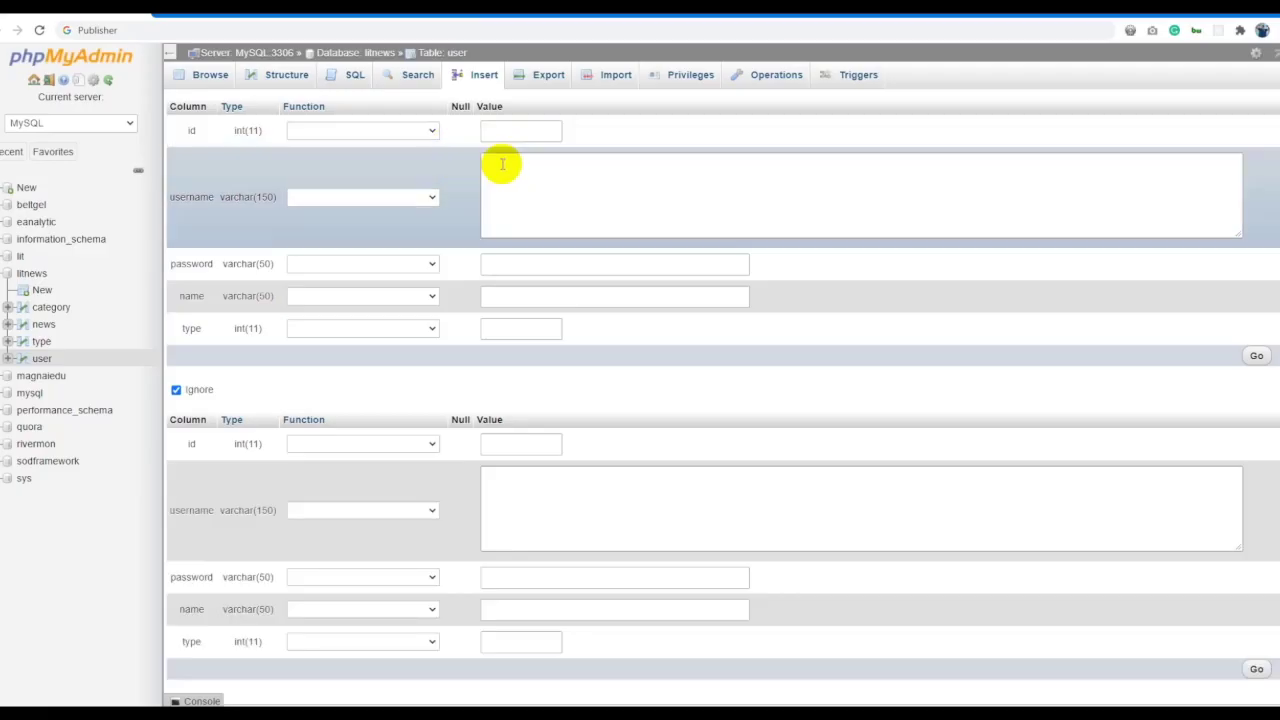
left_click(534, 166)
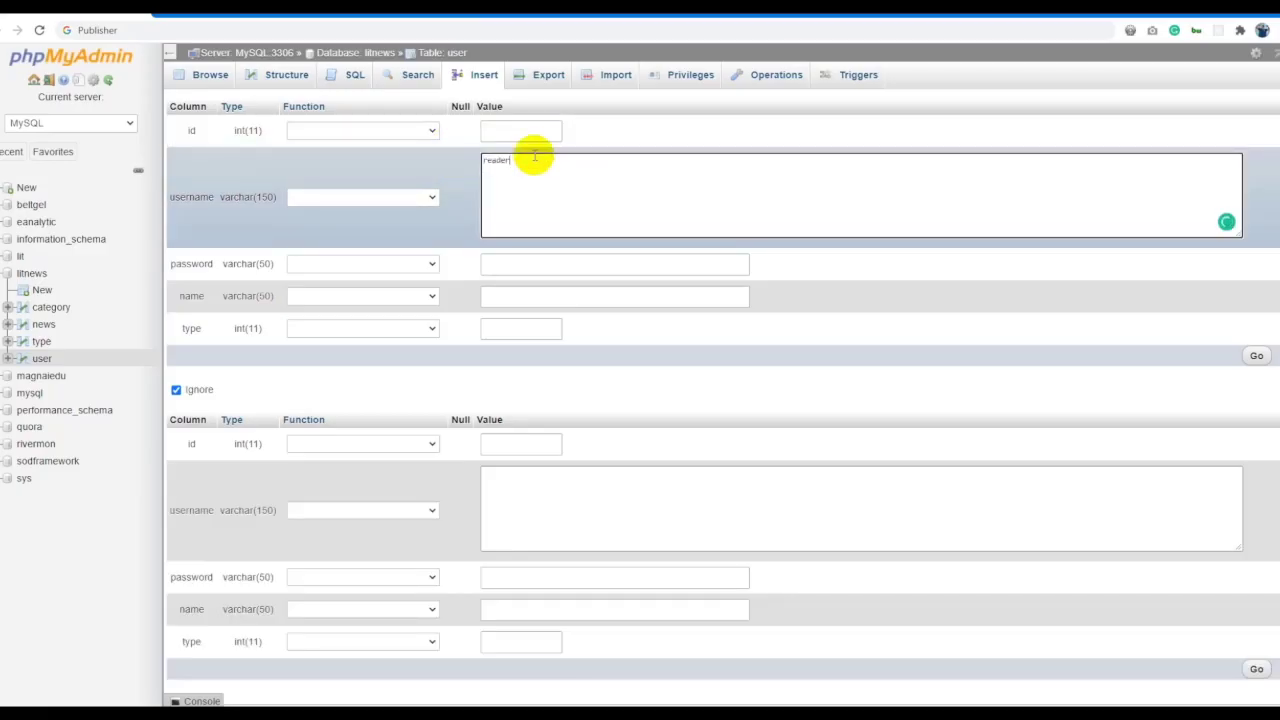
key("ctrl+a")
key("ctrl+c")
left_click(528, 263)
key("ctrl+v")
Give the reader row the name Reader and type 3, and save it.
left_click(503, 292)
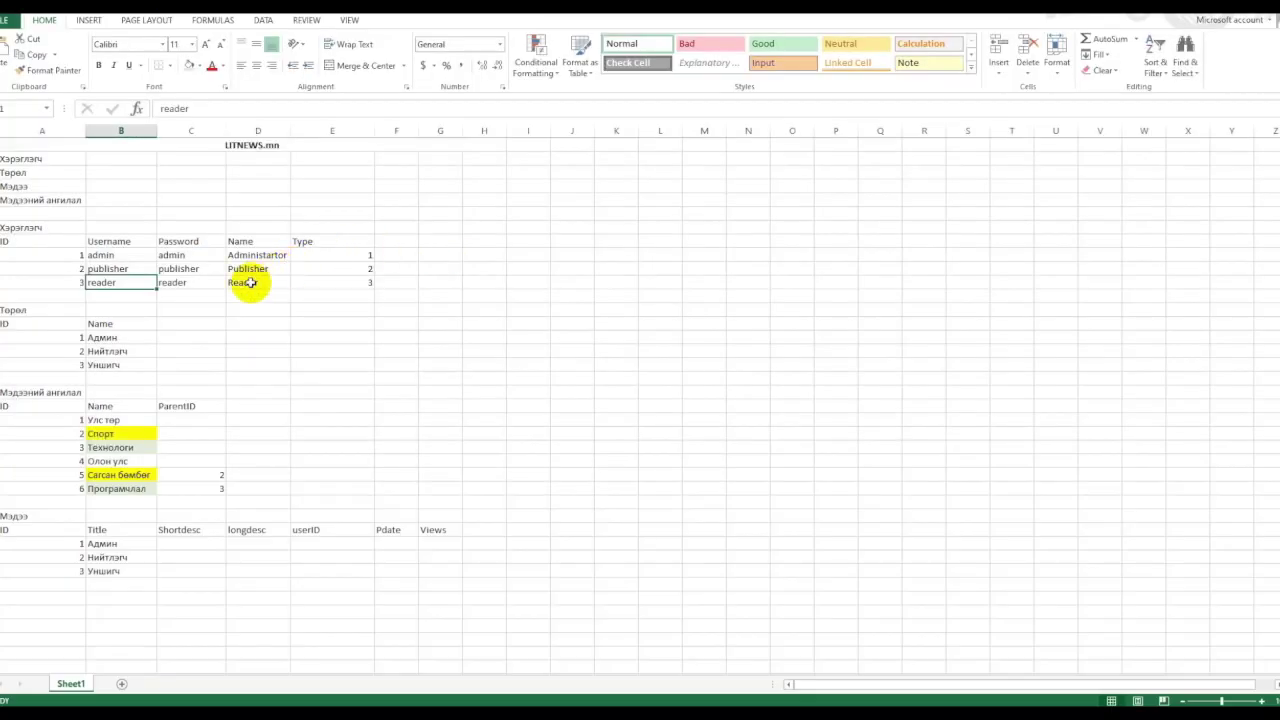
left_click(251, 283)
key("ctrl+c")
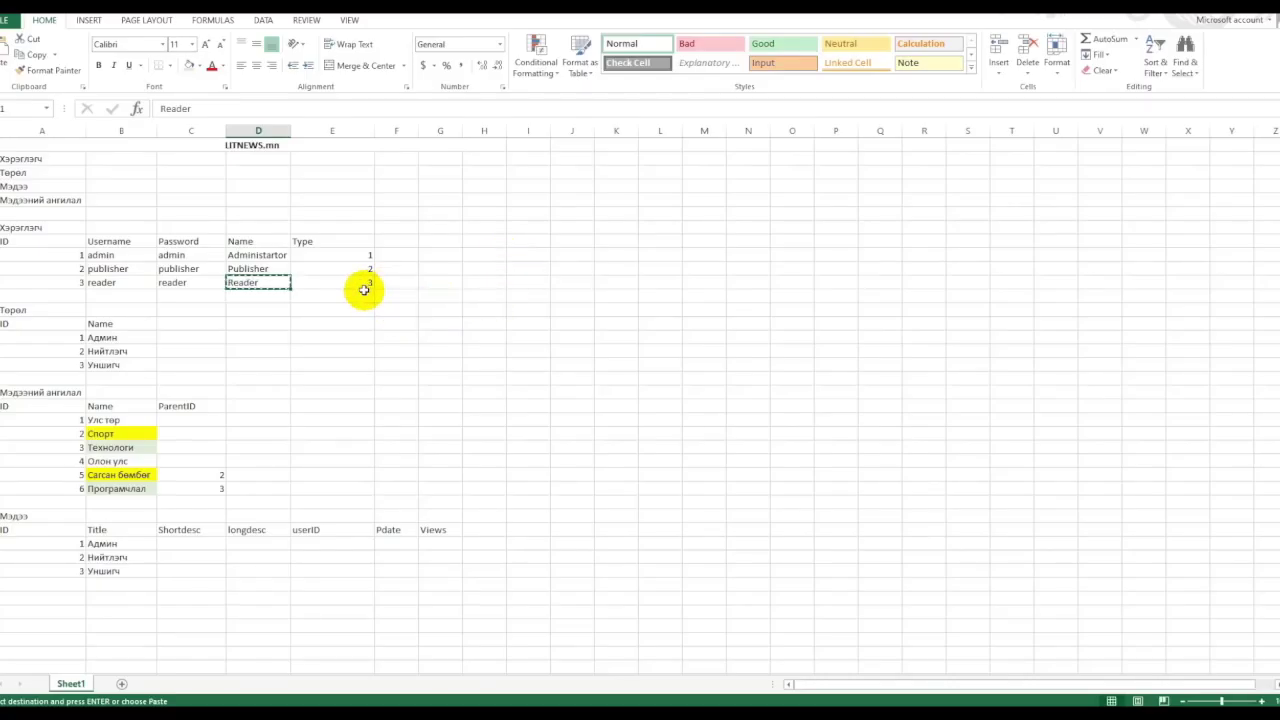
left_click(370, 292)
left_click(368, 283)
key("ctrl+c")
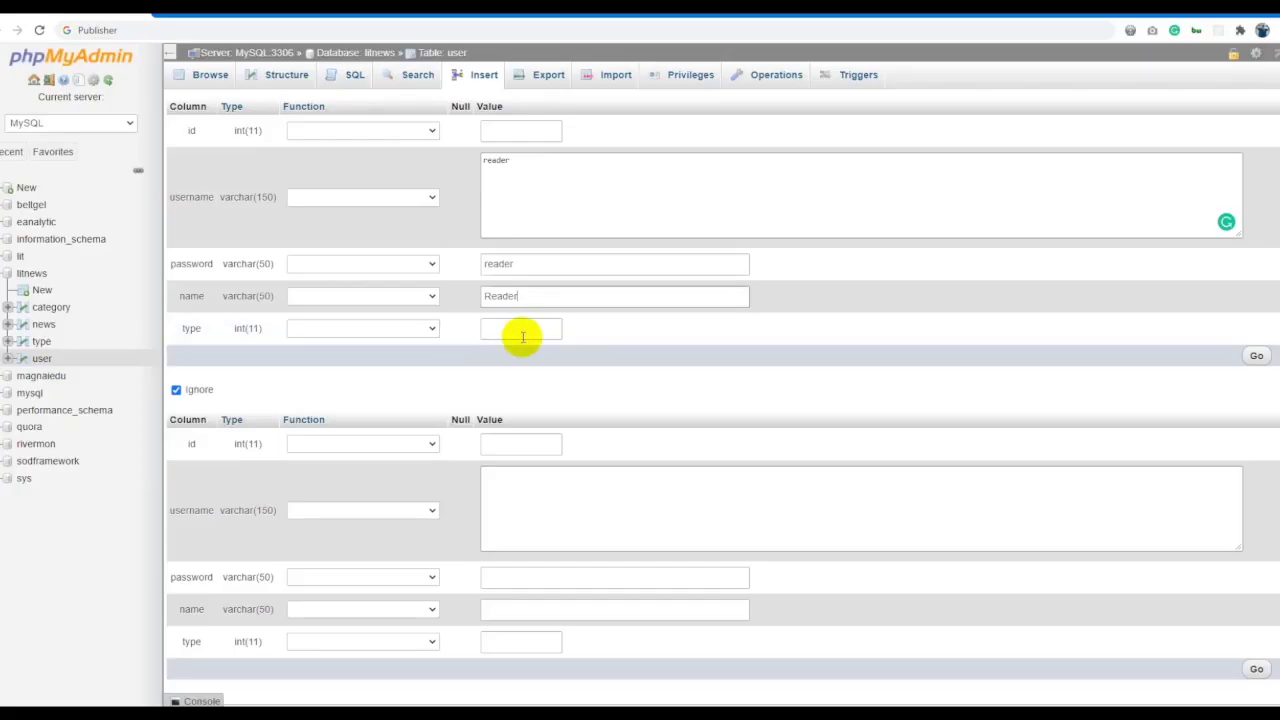
left_click(520, 330)
key("ctrl+v")
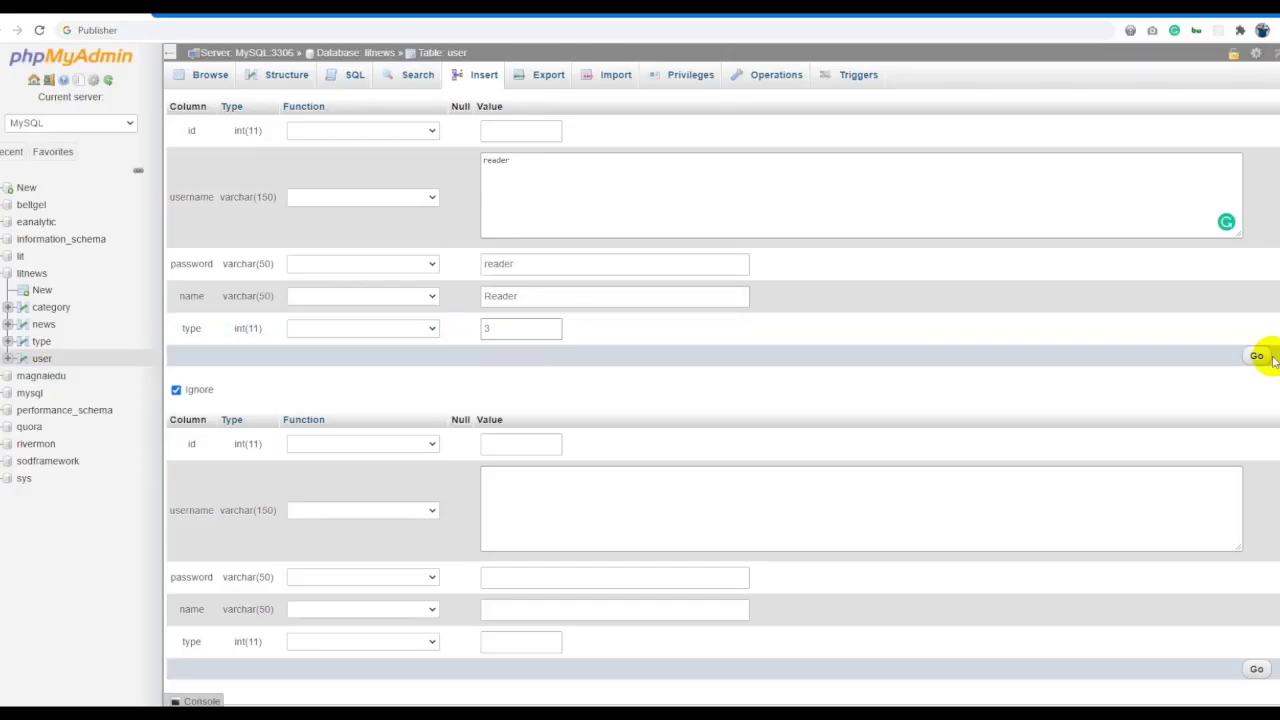
left_click(1256, 356)
Browse the user table's three rows, then open the empty news table.
left_click(443, 57)
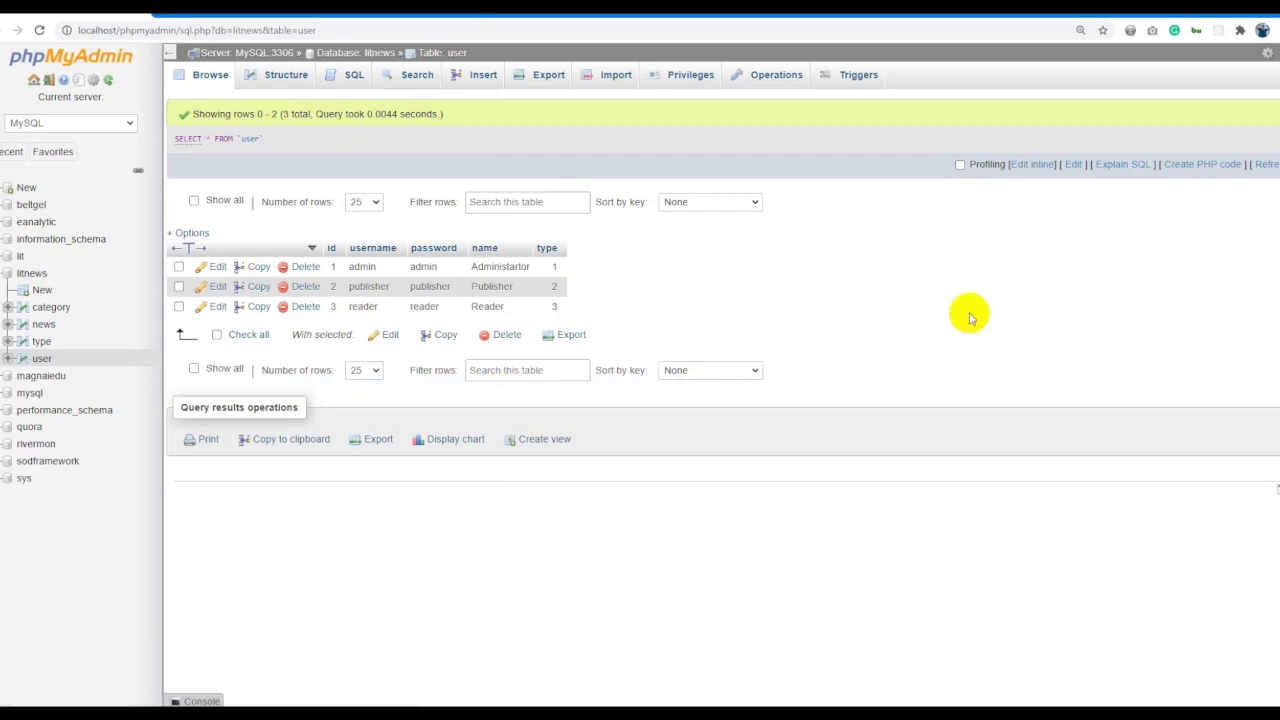
left_click(896, 285)
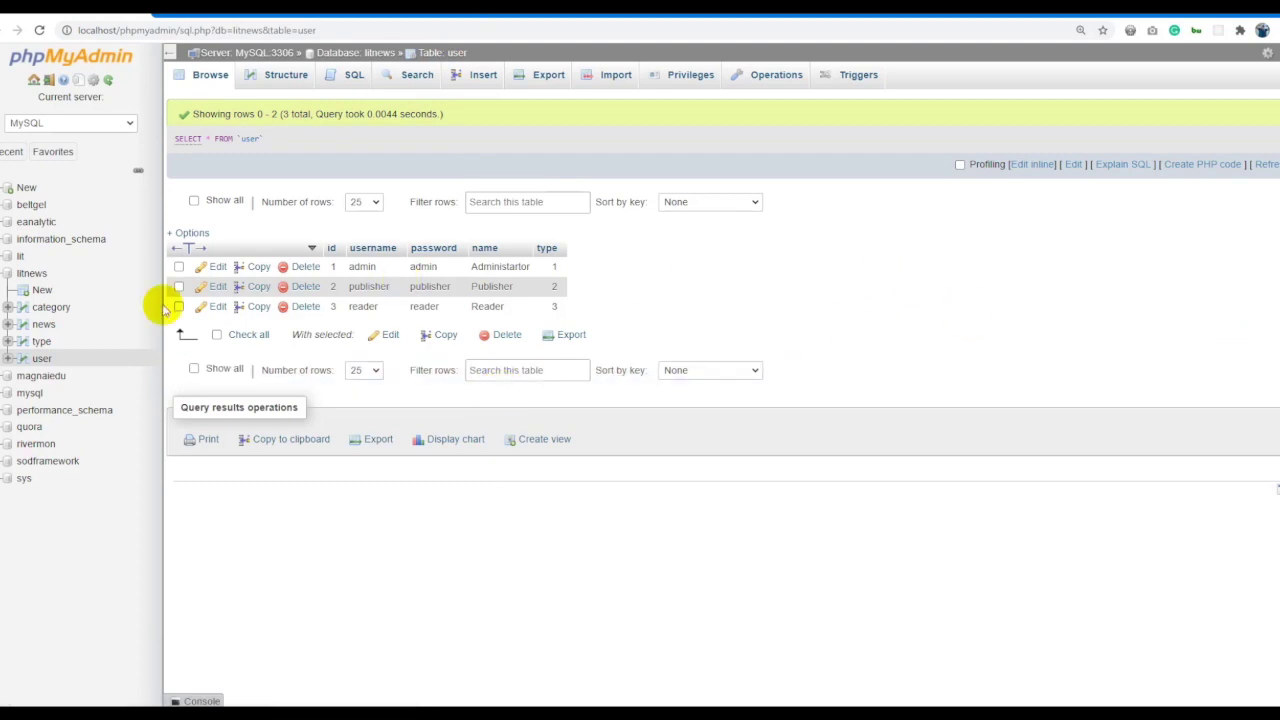
left_click(40, 324)
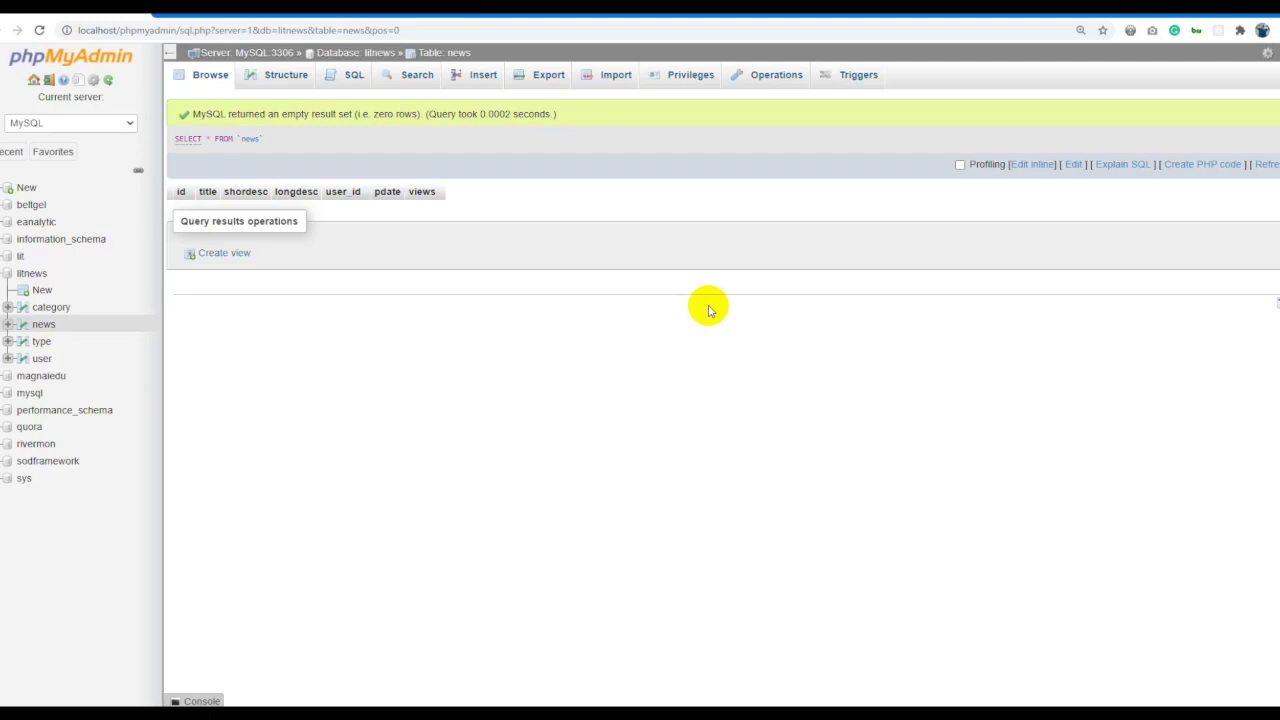
In a new tab, visit zang.mn, eguur.mn, news.mn and then sonin.mn.
key("ctrl+t")
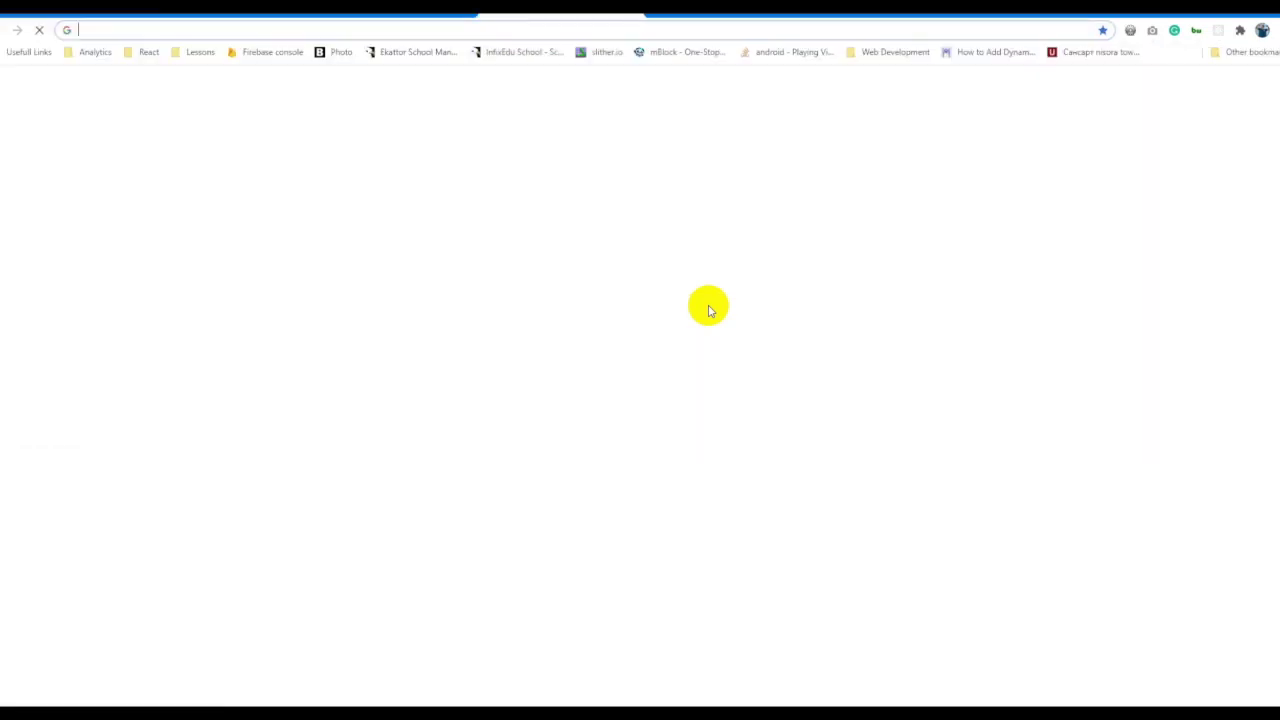
type("zang.mn")
key("Return")
key("ctrl+l")
type("eguur.mn")
key("Return")
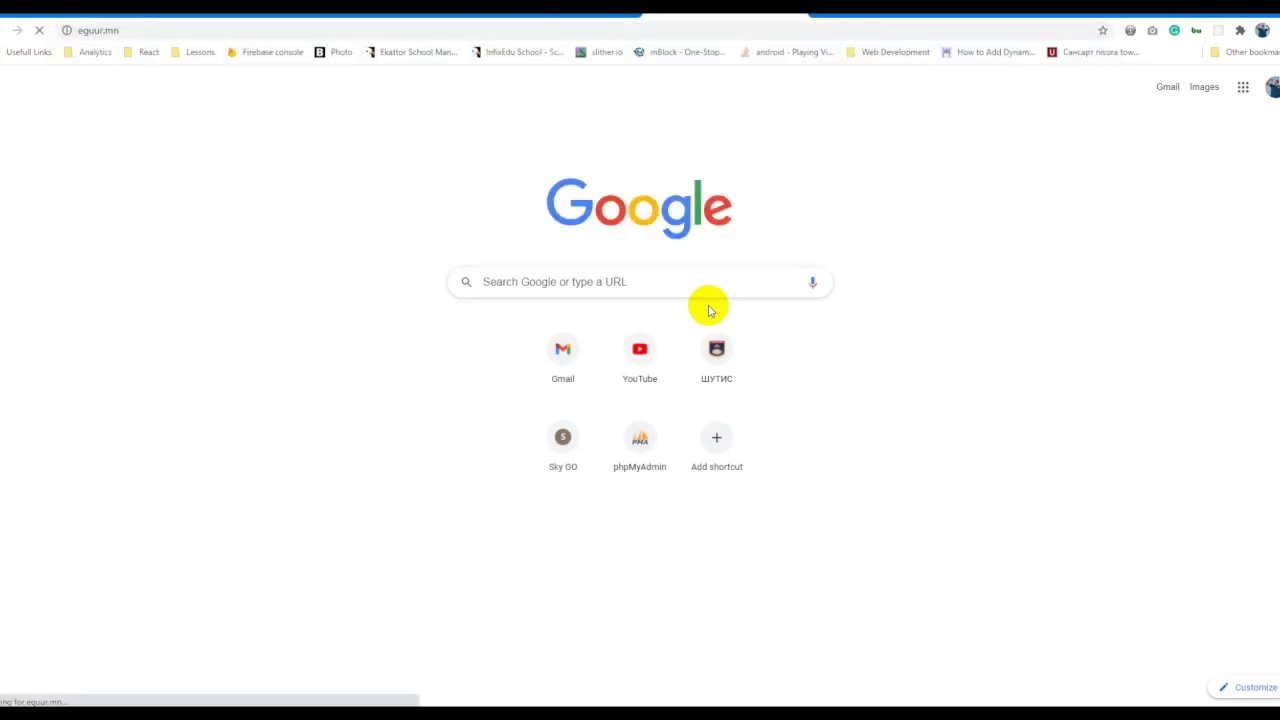
key("ctrl+l")
type("news.mn")
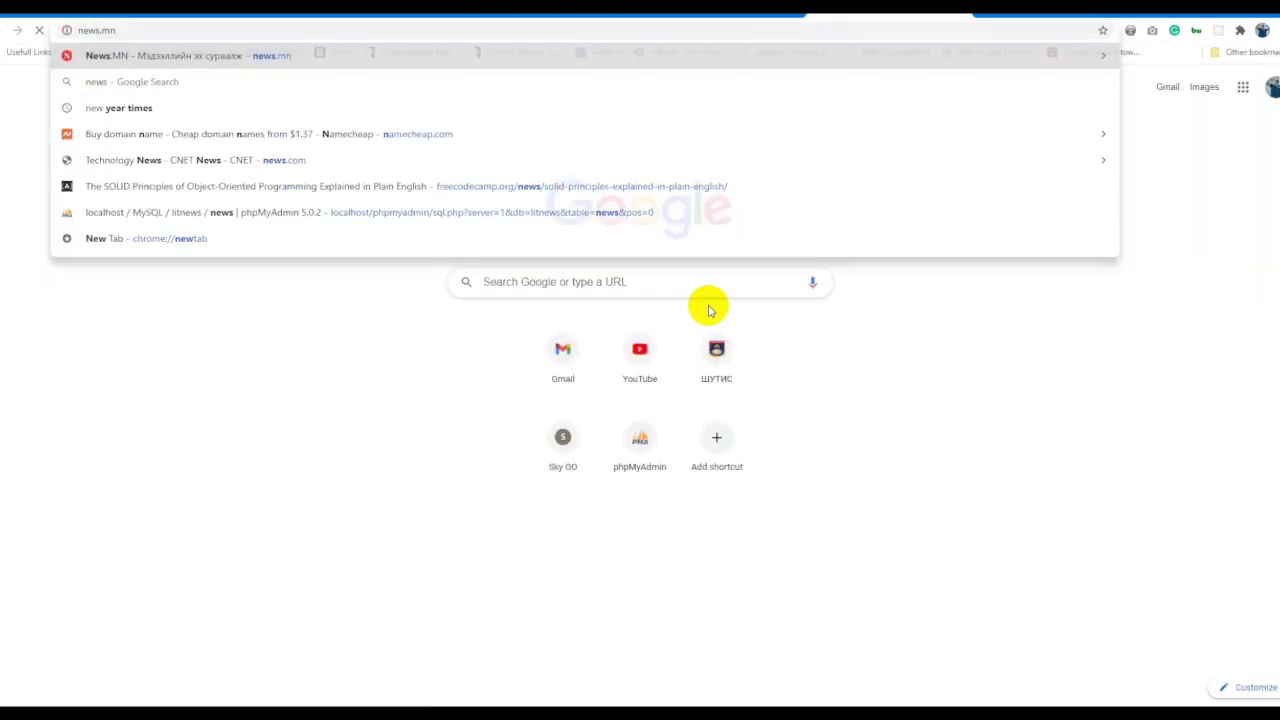
key("Return")
key("ctrl+l")
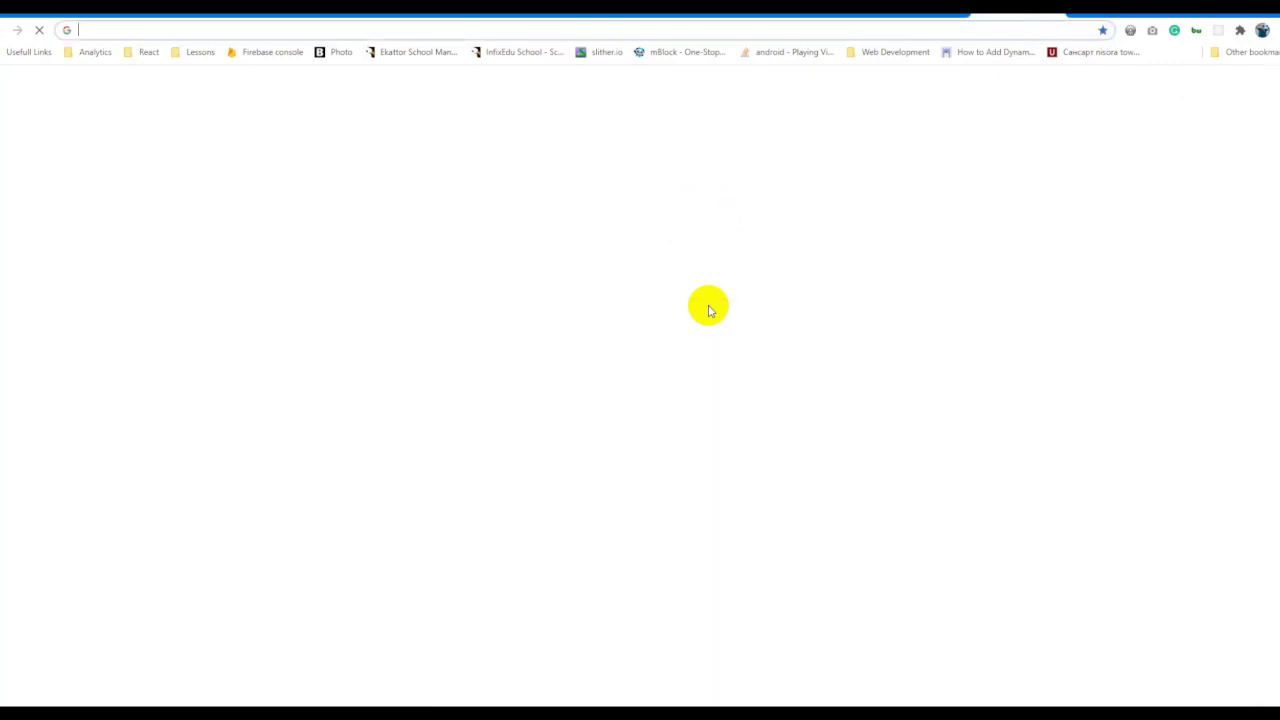
type("sonin.mn")
key("Return")
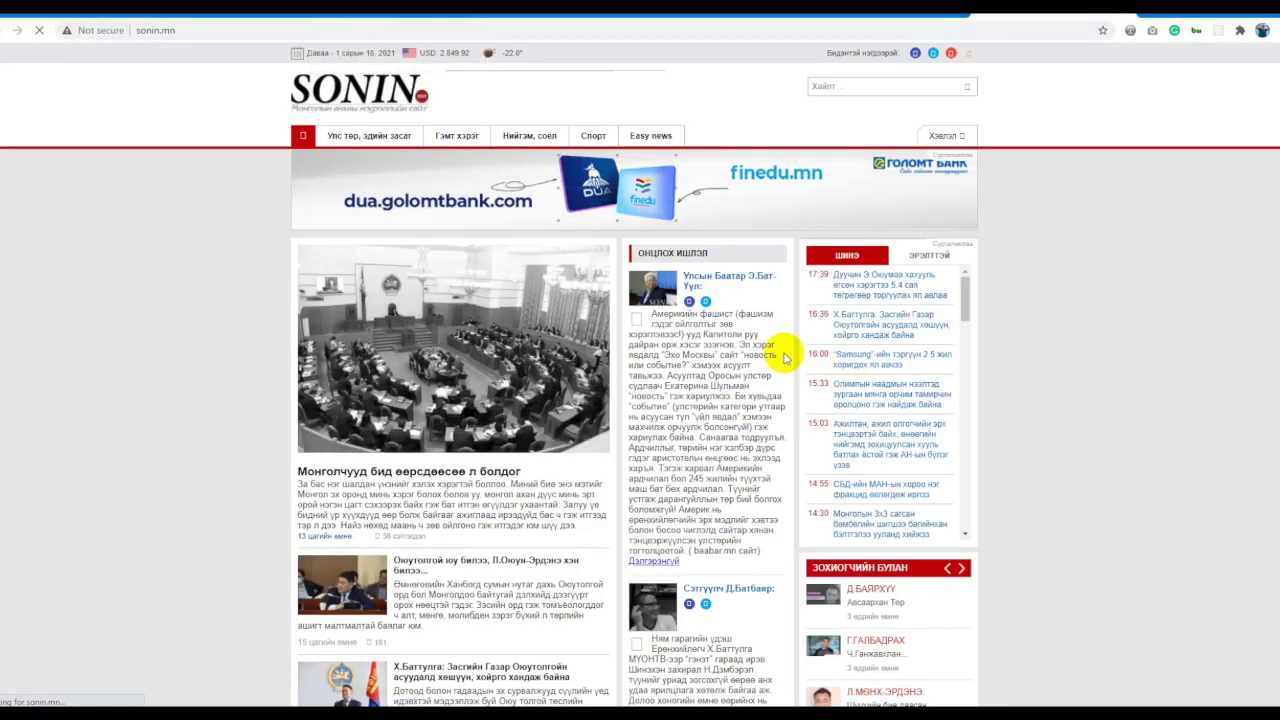
Open sonin.mn's main headline article and select its headline.
left_click_drag(785, 358, 286, 466)
left_click(271, 457)
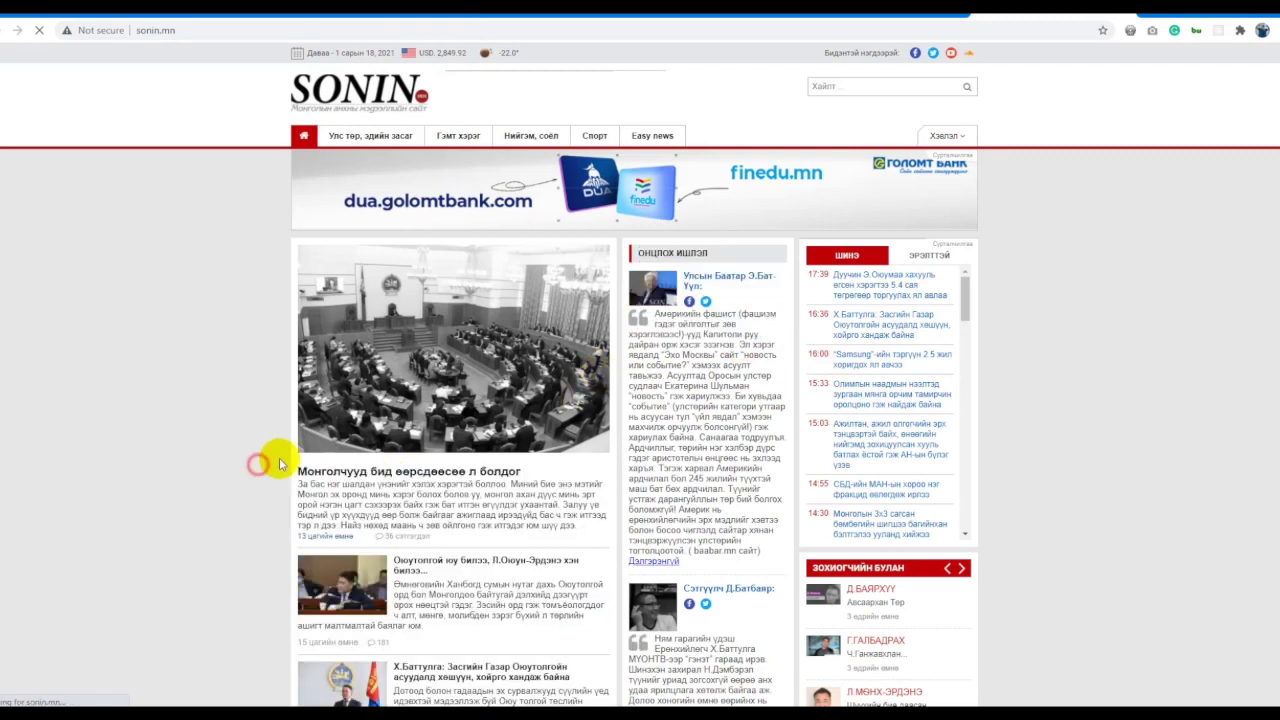
left_click(367, 482)
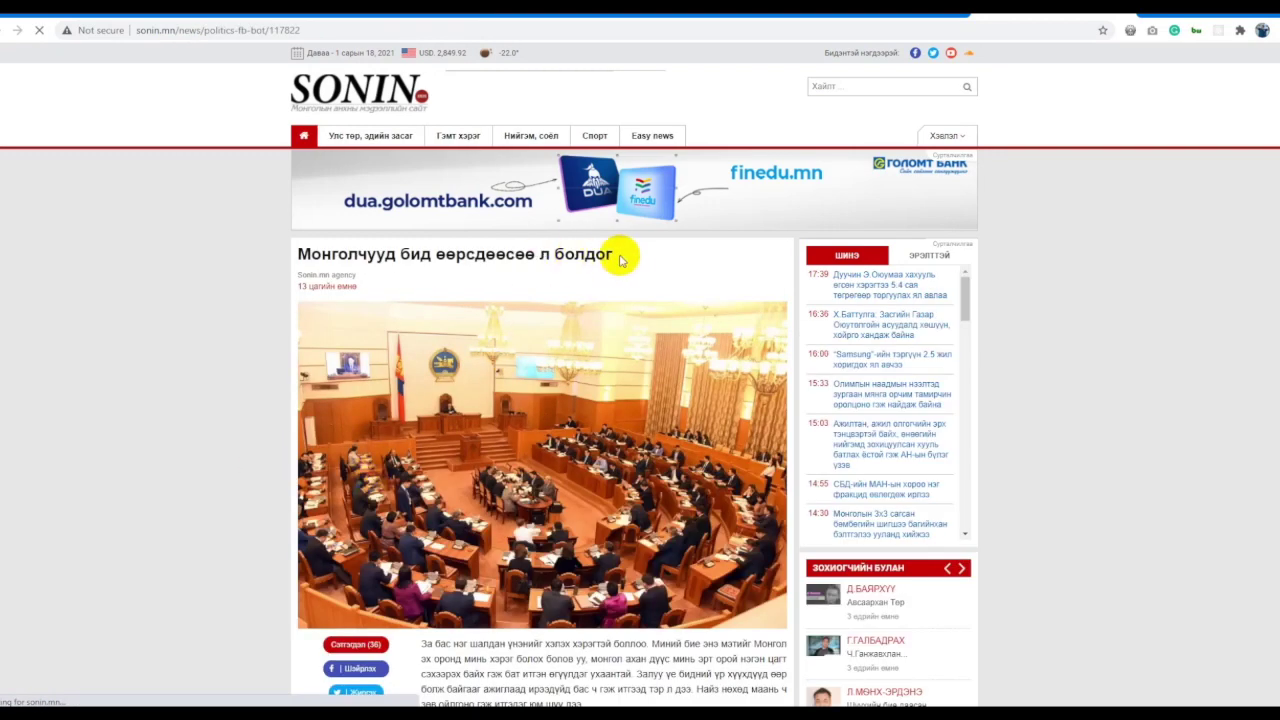
left_click_drag(626, 256, 273, 263)
key("ctrl+c")
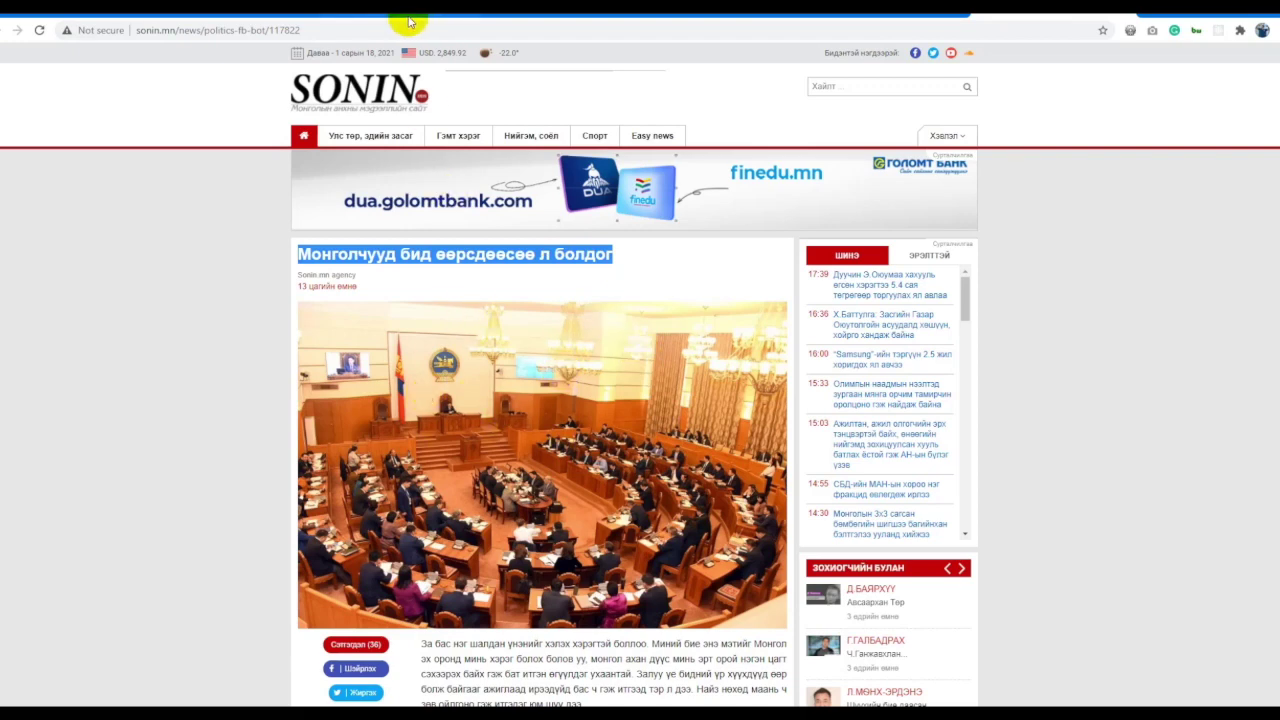
Return to phpMyAdmin and open a blank insert form for the news table.
key("ctrl+Tab")
key("ctrl+Tab")
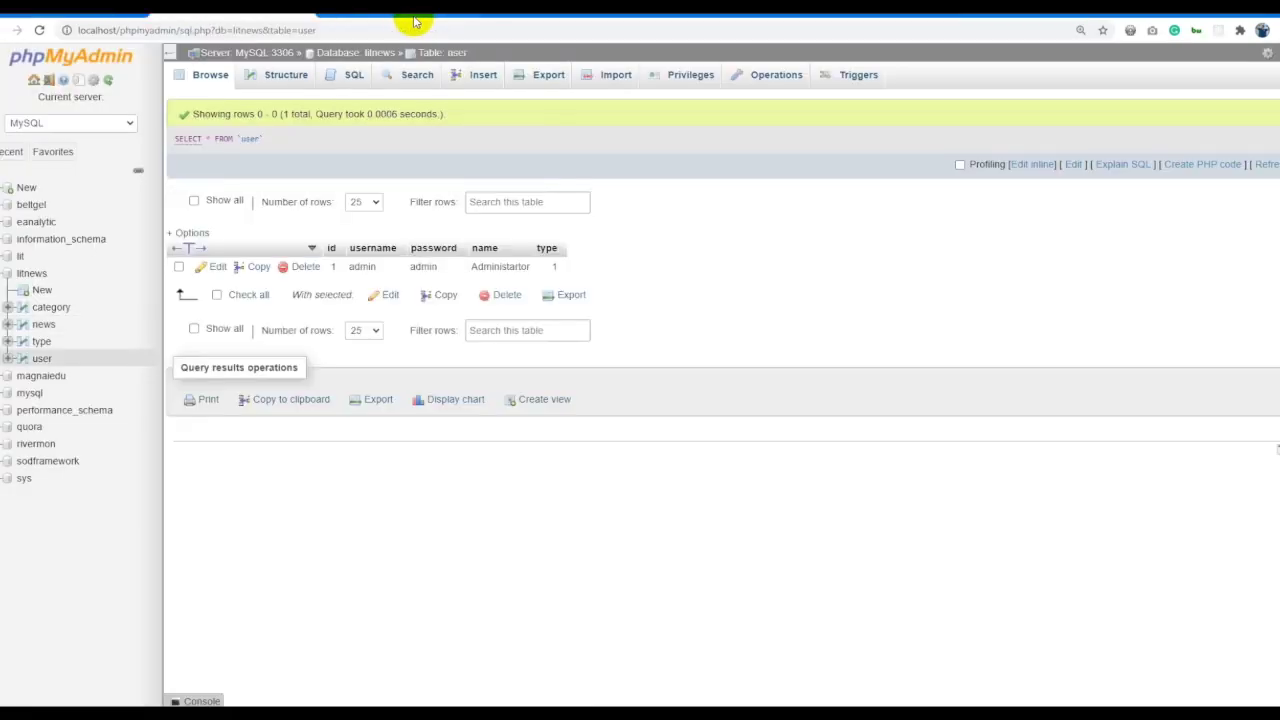
key("ctrl+Tab")
key("ctrl+Tab")
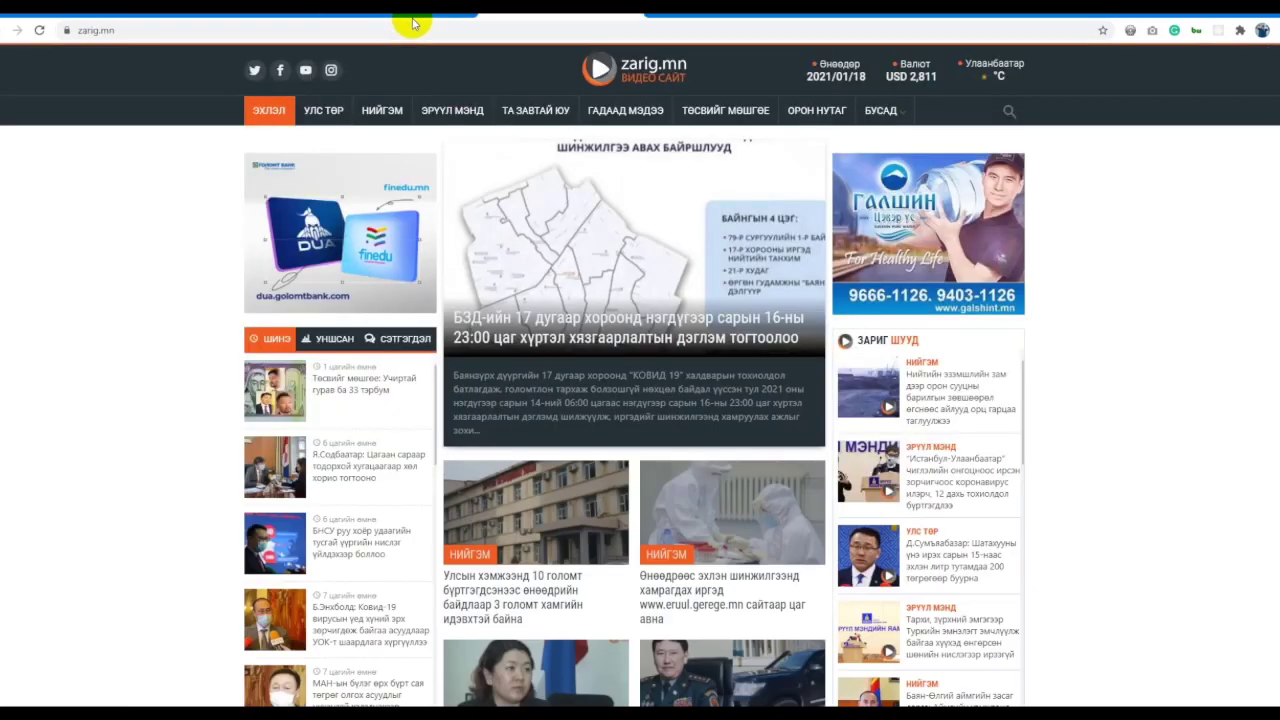
key("ctrl+Tab")
key("ctrl+Tab")
key("ctrl+Tab")
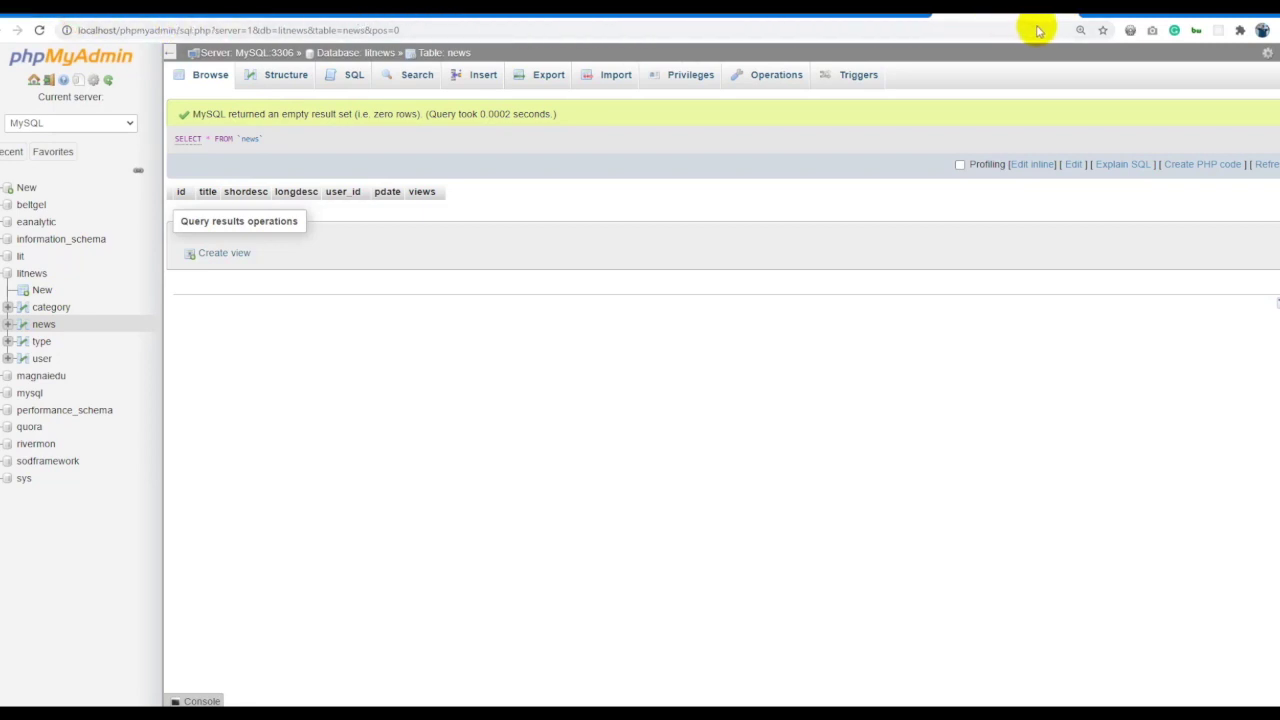
left_click(490, 80)
Paste the Sonin article headline into the news entry's title field.
left_click(955, 16)
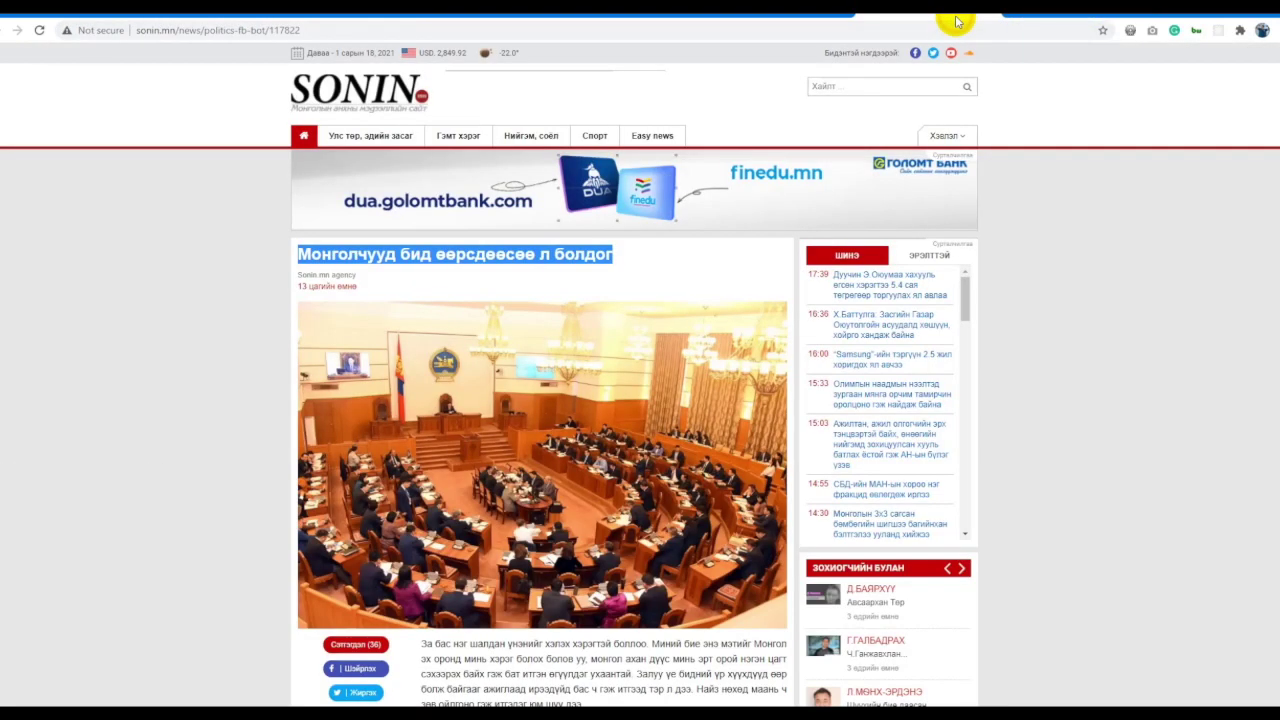
left_click(1050, 16)
left_click(520, 200)
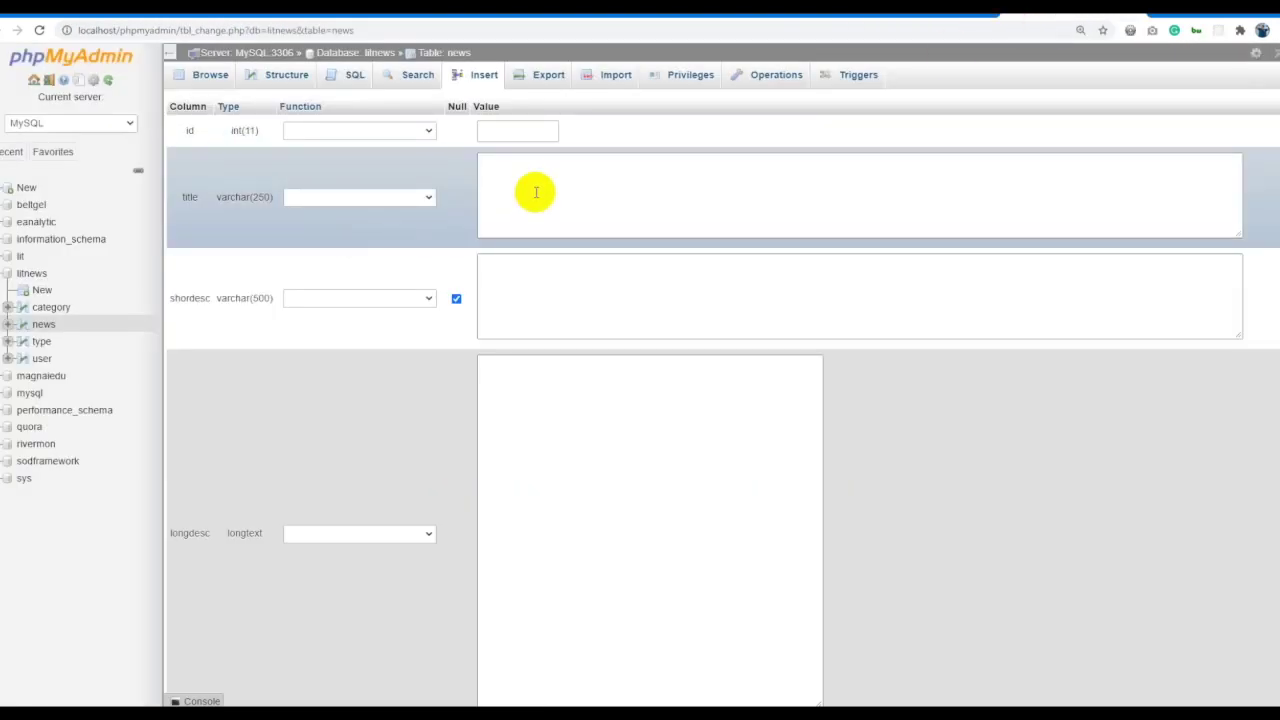
key("ctrl+v")
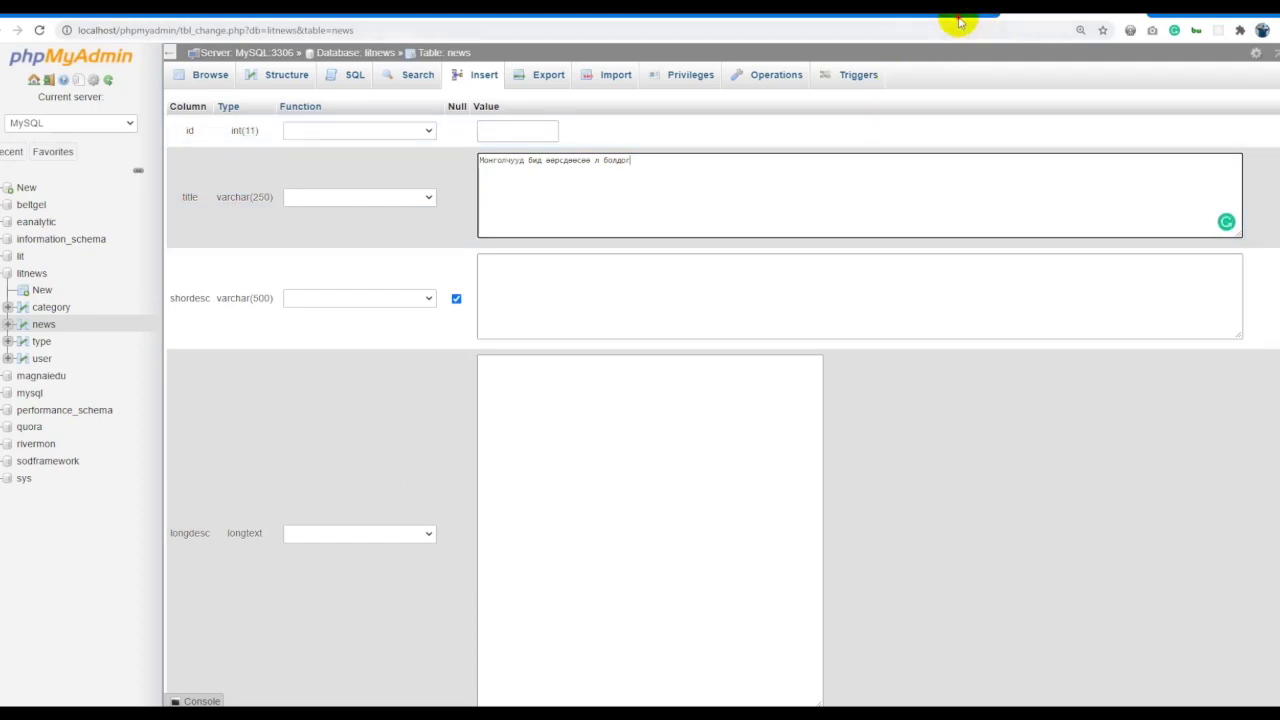
Copy the article's summary paragraph into the shordesc field.
left_click(958, 18)
scroll(423, 297, "down", 3)
scroll(423, 297, "up", 3)
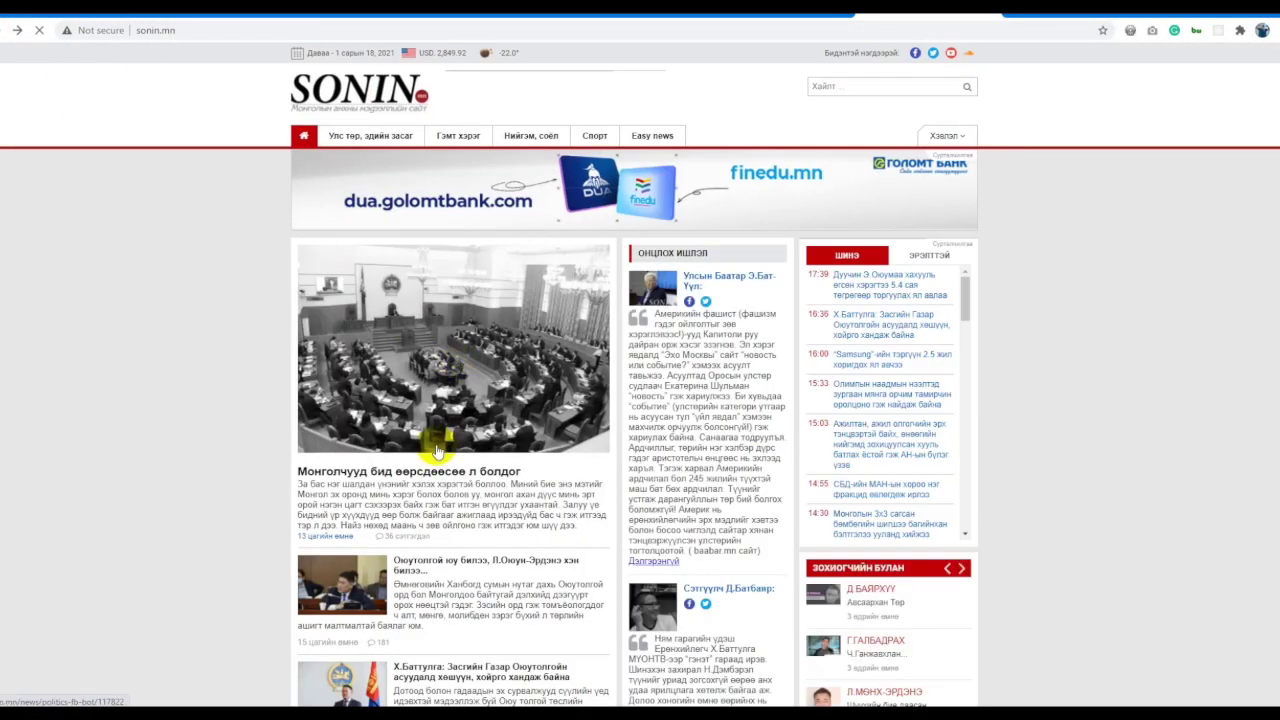
scroll(568, 397, "down", 1)
left_click_drag(592, 392, 281, 339)
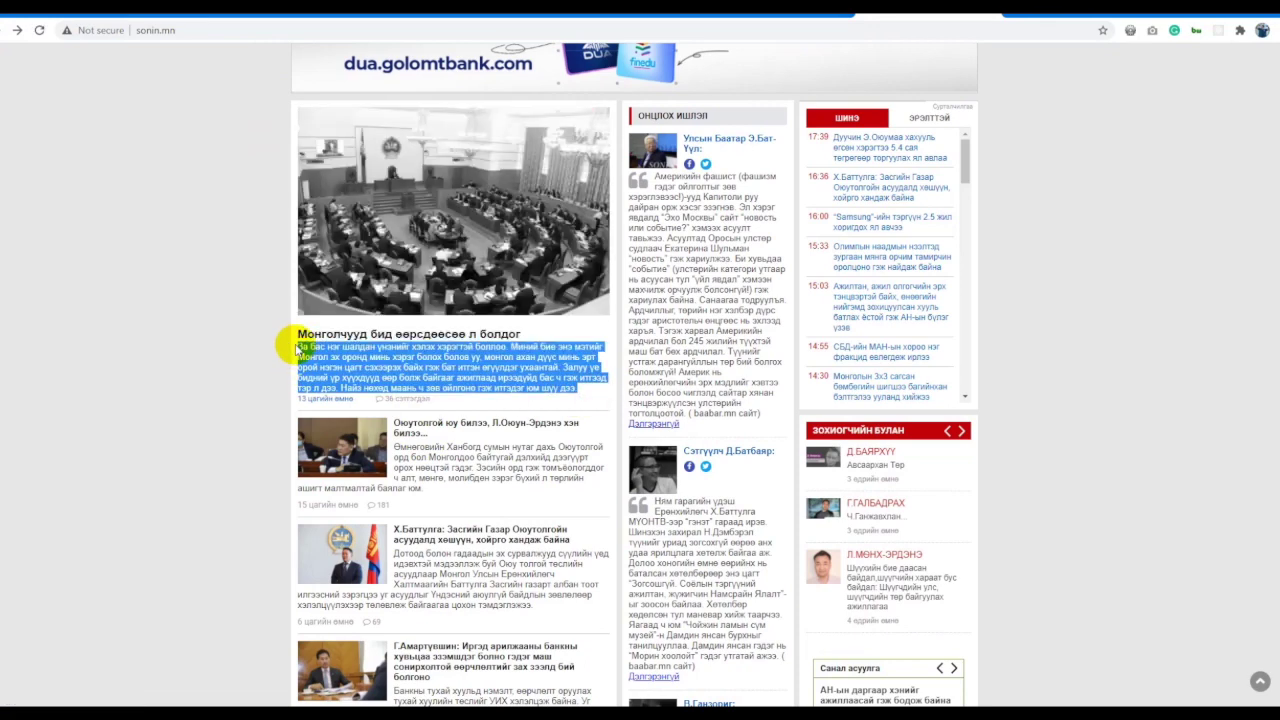
key("ctrl+c")
key("ctrl+Tab")
left_click(586, 271)
key("ctrl+v")
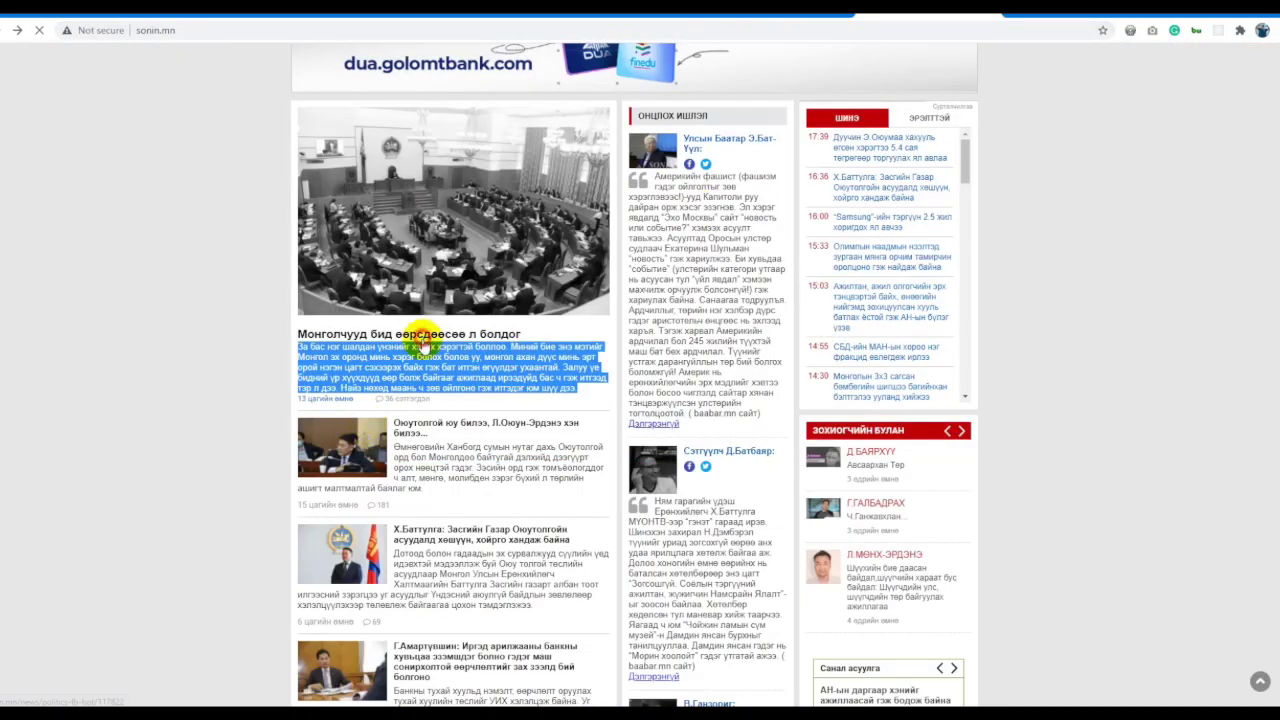
Select and copy the full Sonin article body text.
left_click(416, 333)
scroll(378, 320, "down", 4)
left_click_drag(421, 236, 737, 543)
left_click(737, 543)
scroll(775, 697, "down", 3)
left_click_drag(775, 697, 755, 459)
key("ctrl+c")
key("ctrl+Tab")
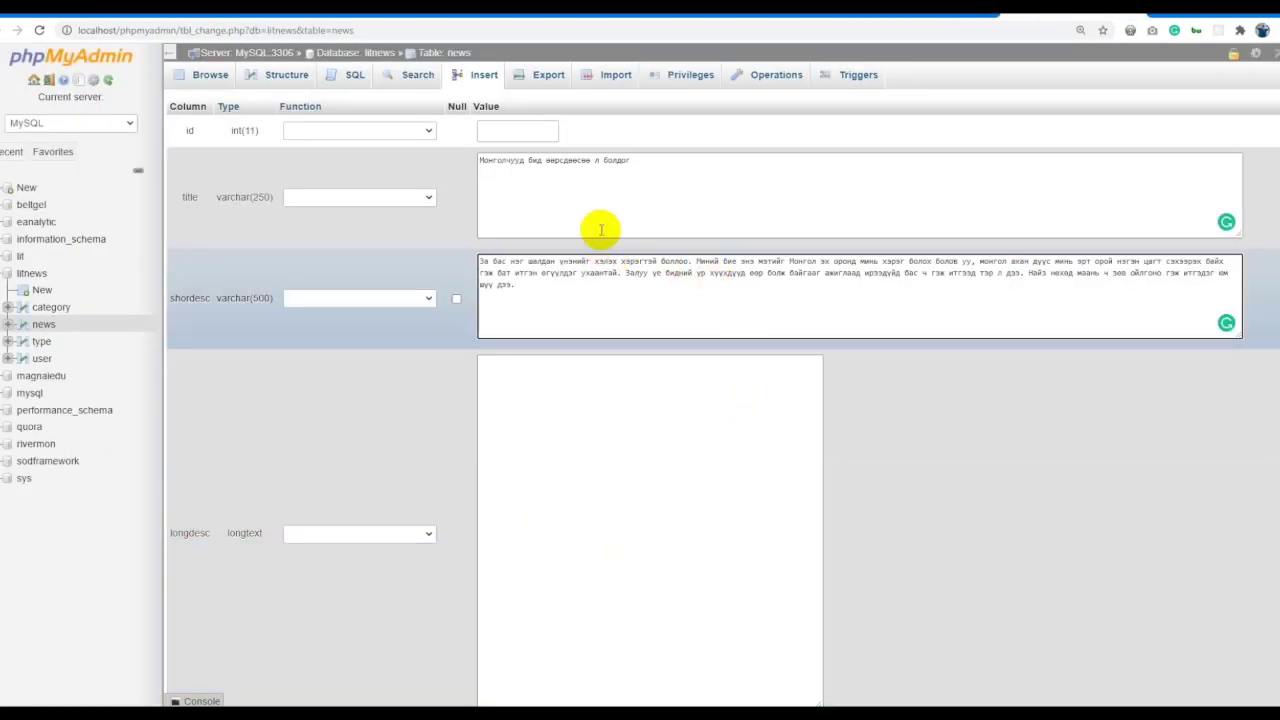
Paste the Sonin article body into the longdesc field.
left_click(592, 440)
key("ctrl+v")
scroll(527, 357, "up", 5)
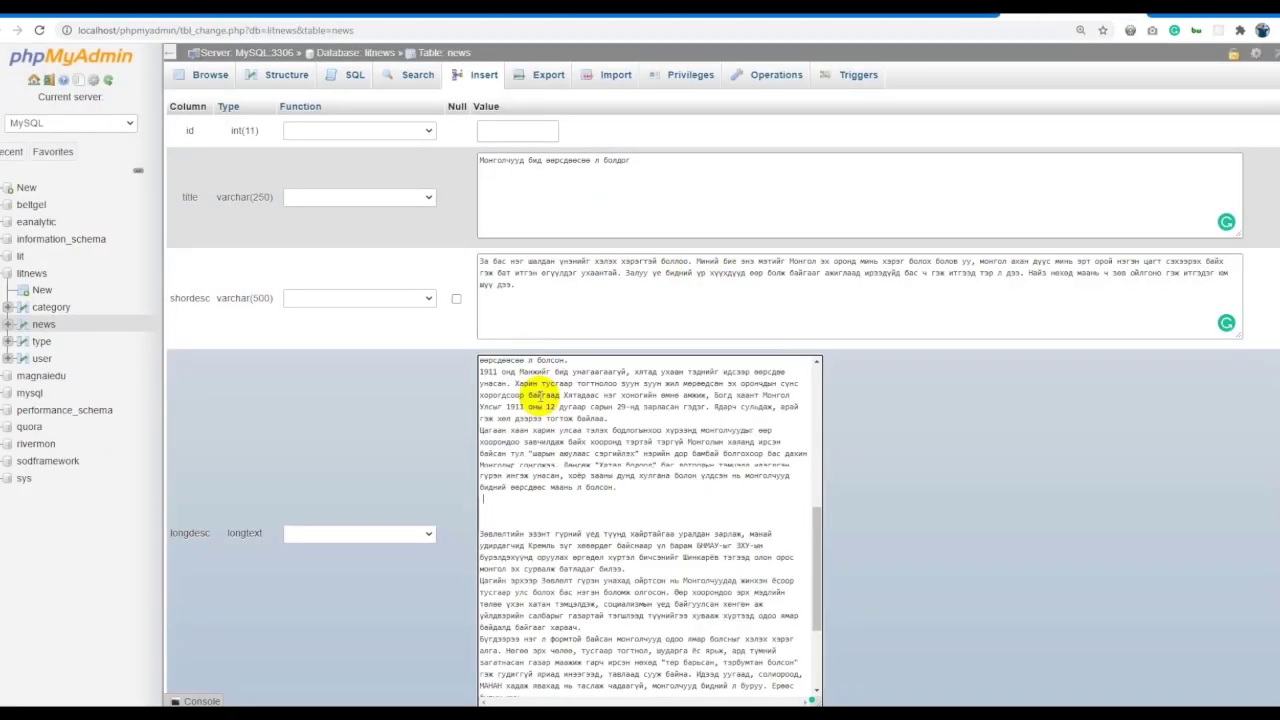
scroll(229, 423, "down", 10)
scroll(320, 354, "down", 5)
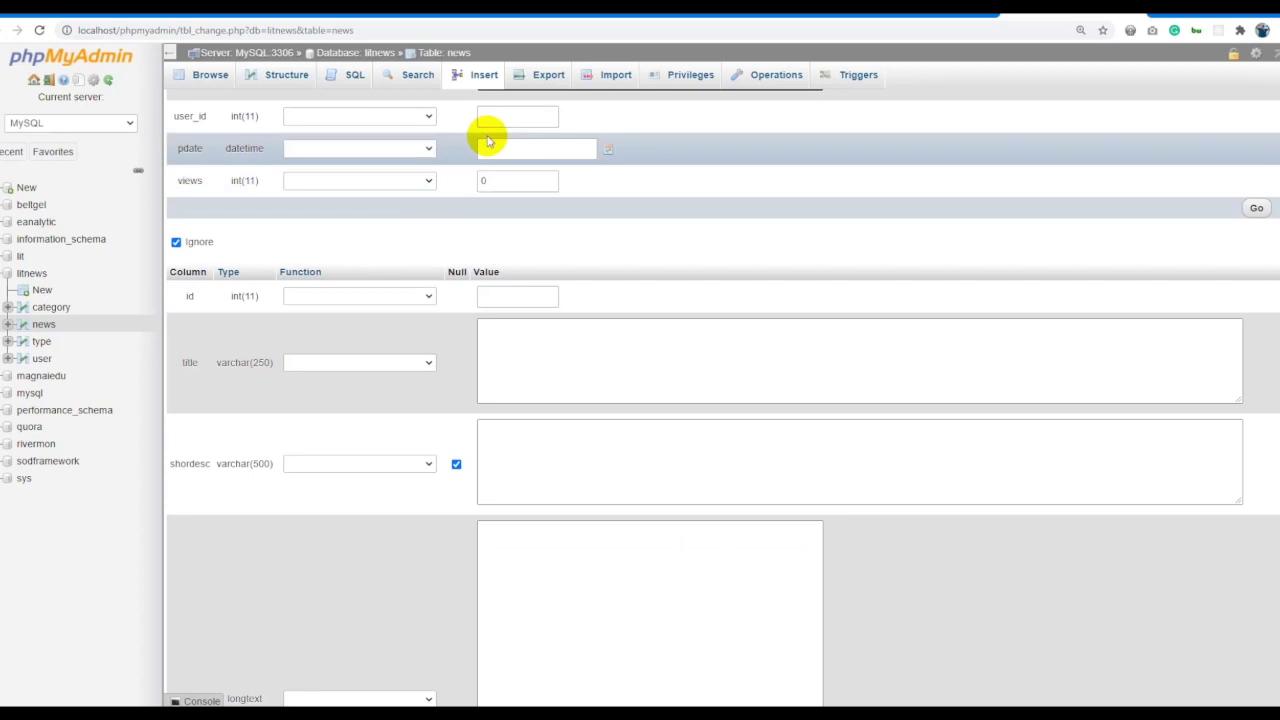
Fill in user_id, pick 18 January 2021 as the publish date, and save the row.
left_click(515, 116)
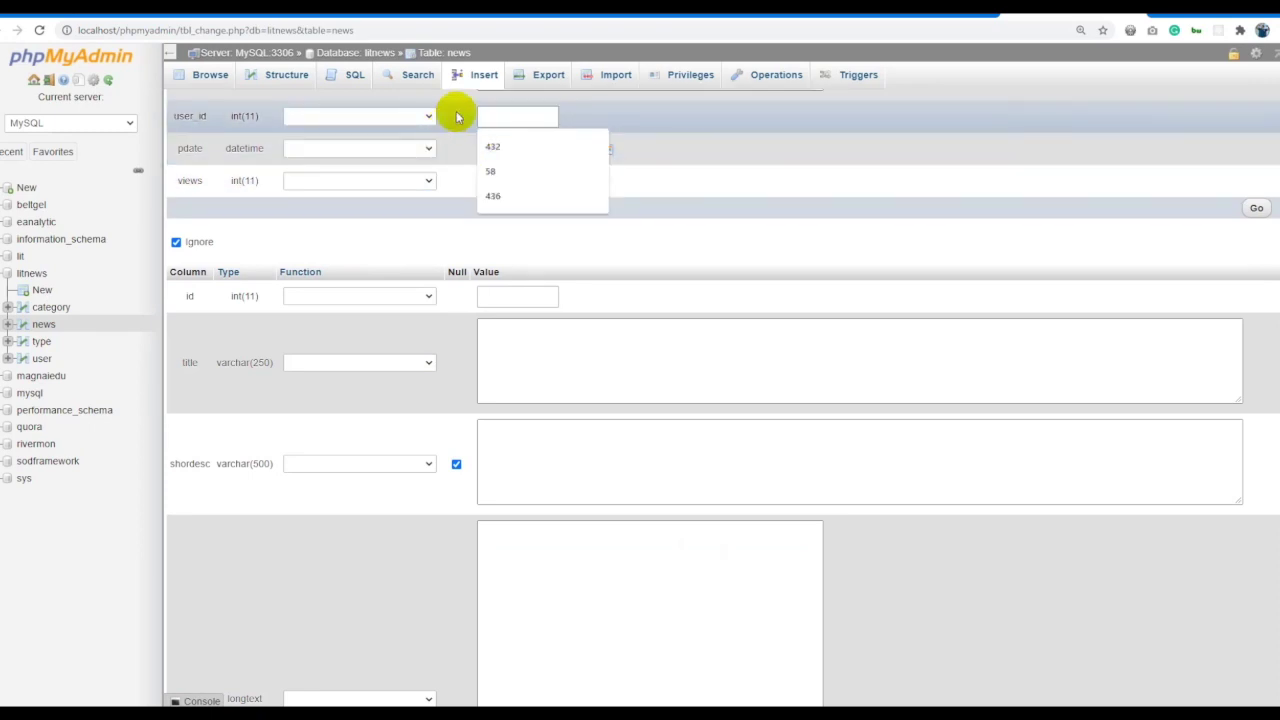
left_click(451, 114)
left_click(512, 116)
type("1")
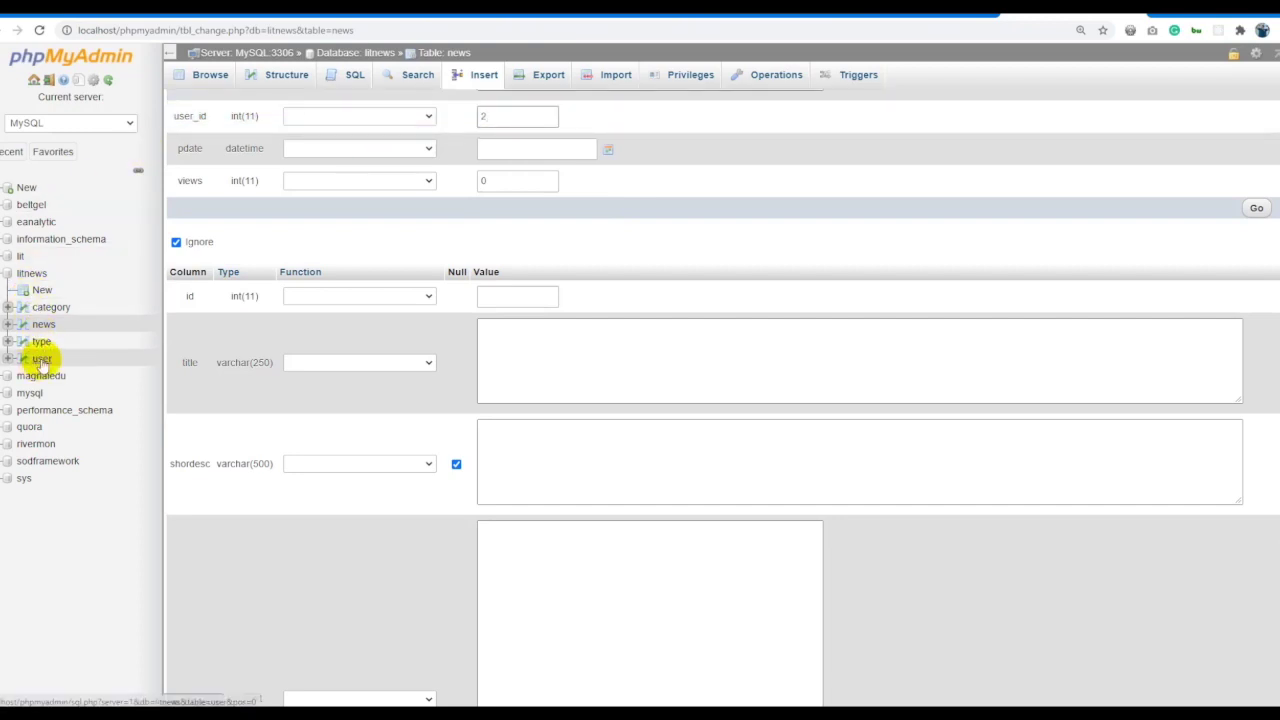
left_click(608, 149)
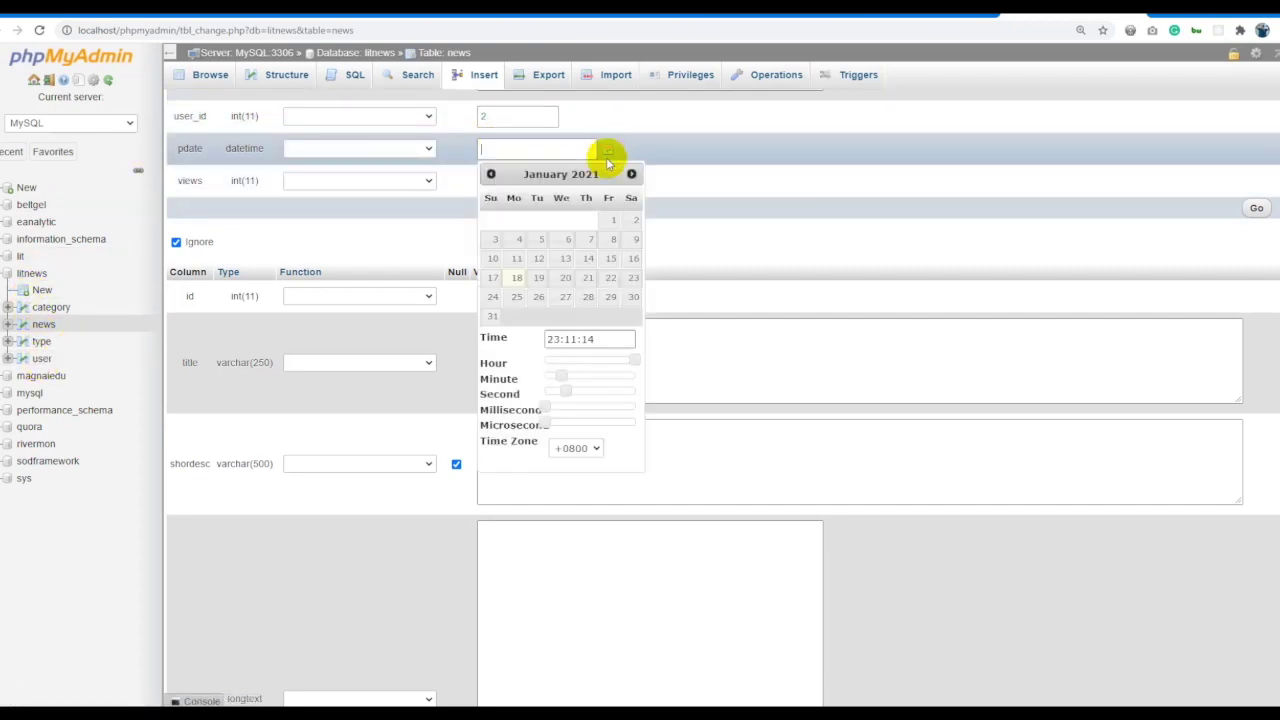
left_click(517, 278)
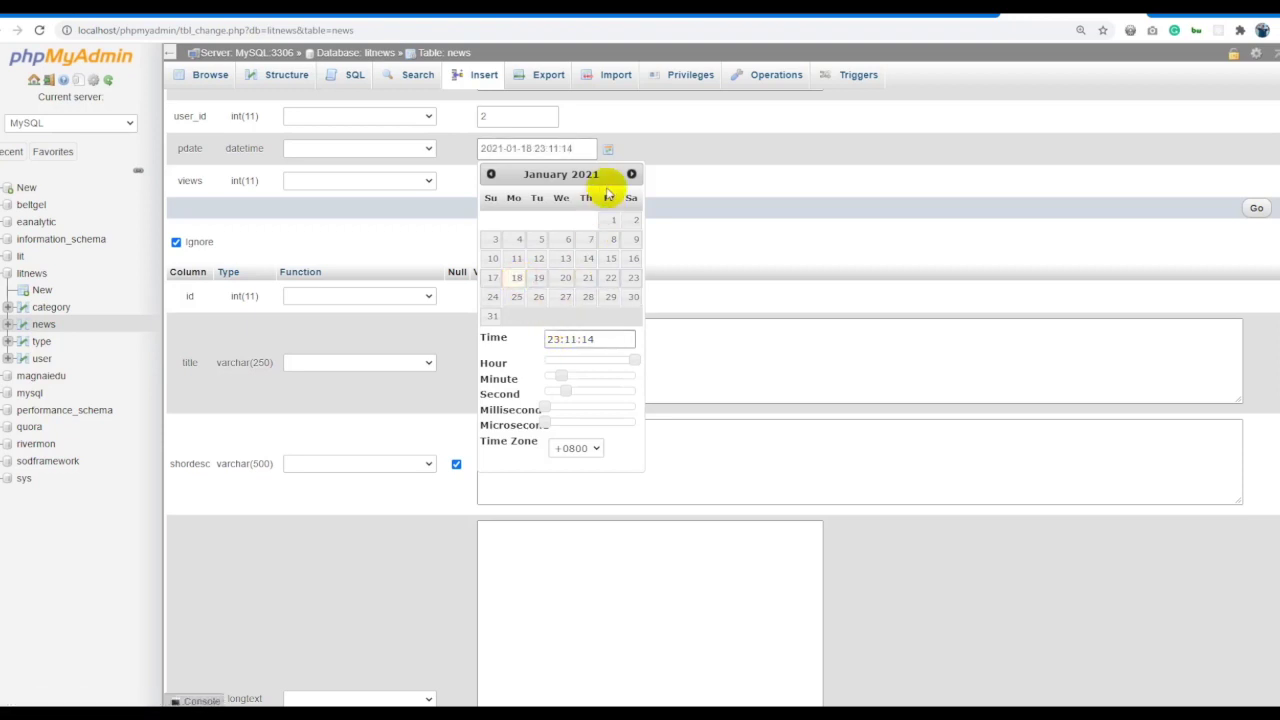
left_click(705, 272)
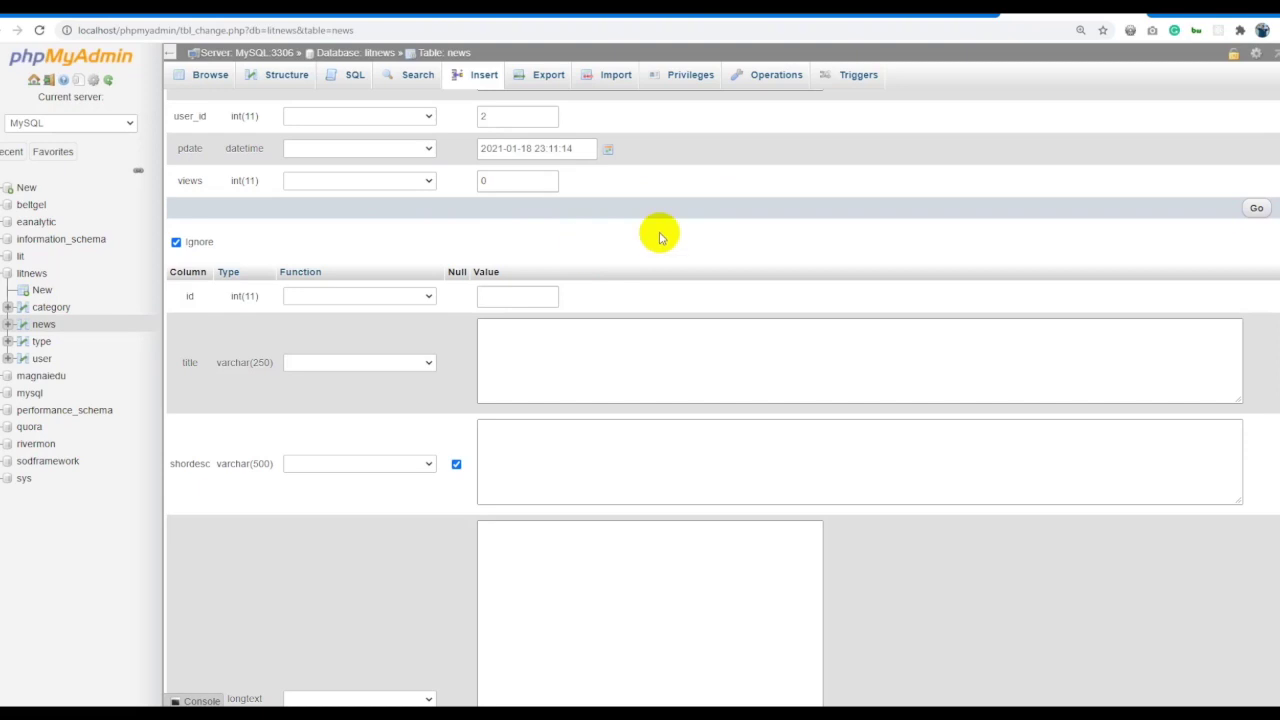
left_click(1256, 210)
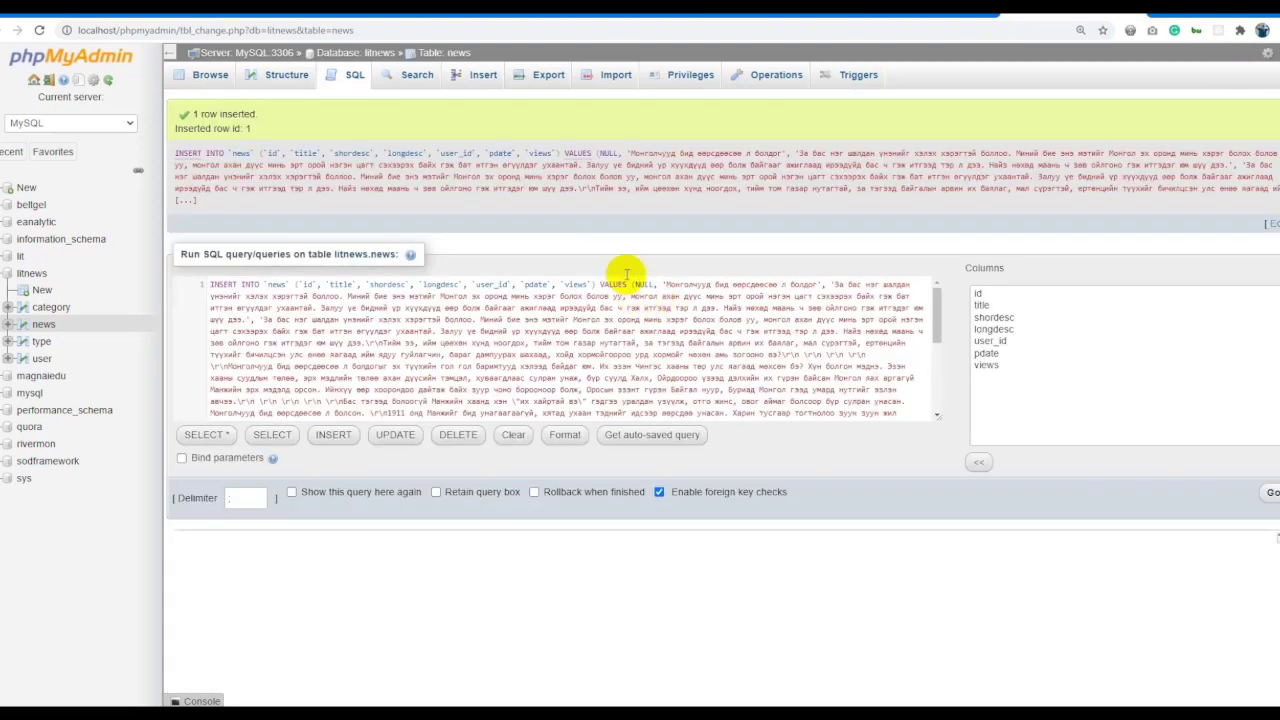
Browse the news table's new Sonin row, then go back to the Sonin and news.mn tabs.
left_click(445, 55)
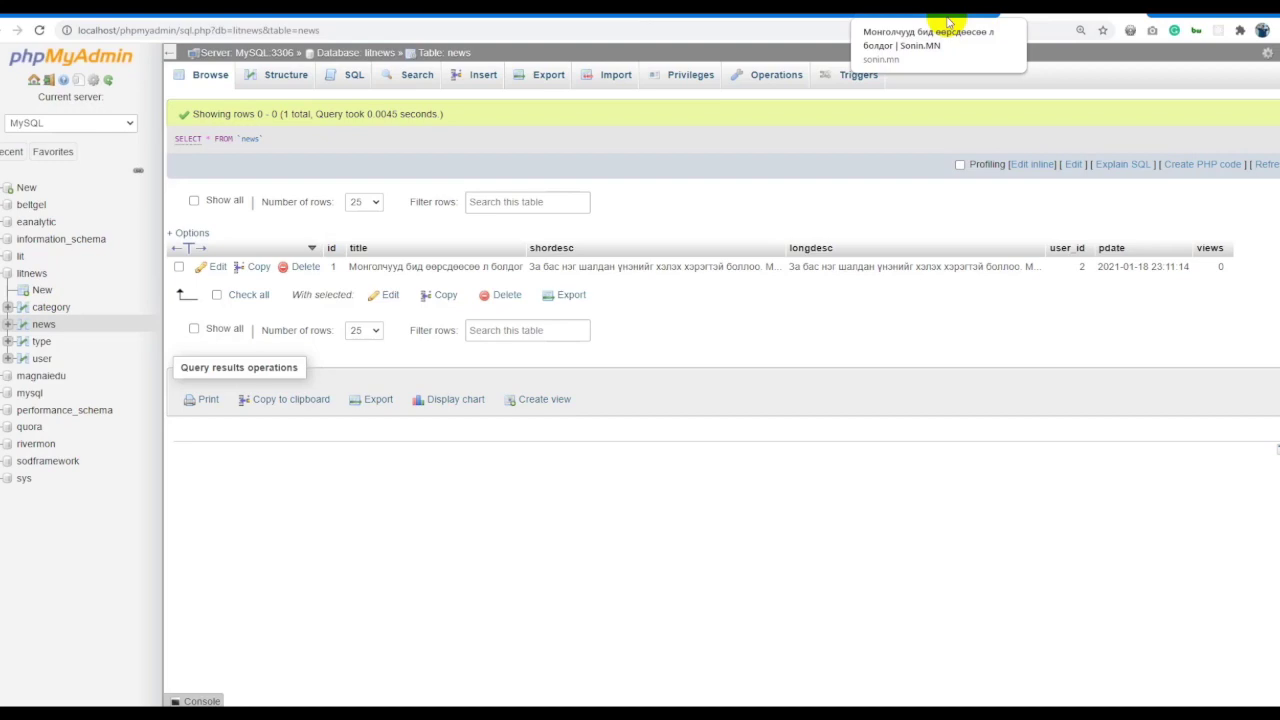
left_click(948, 22)
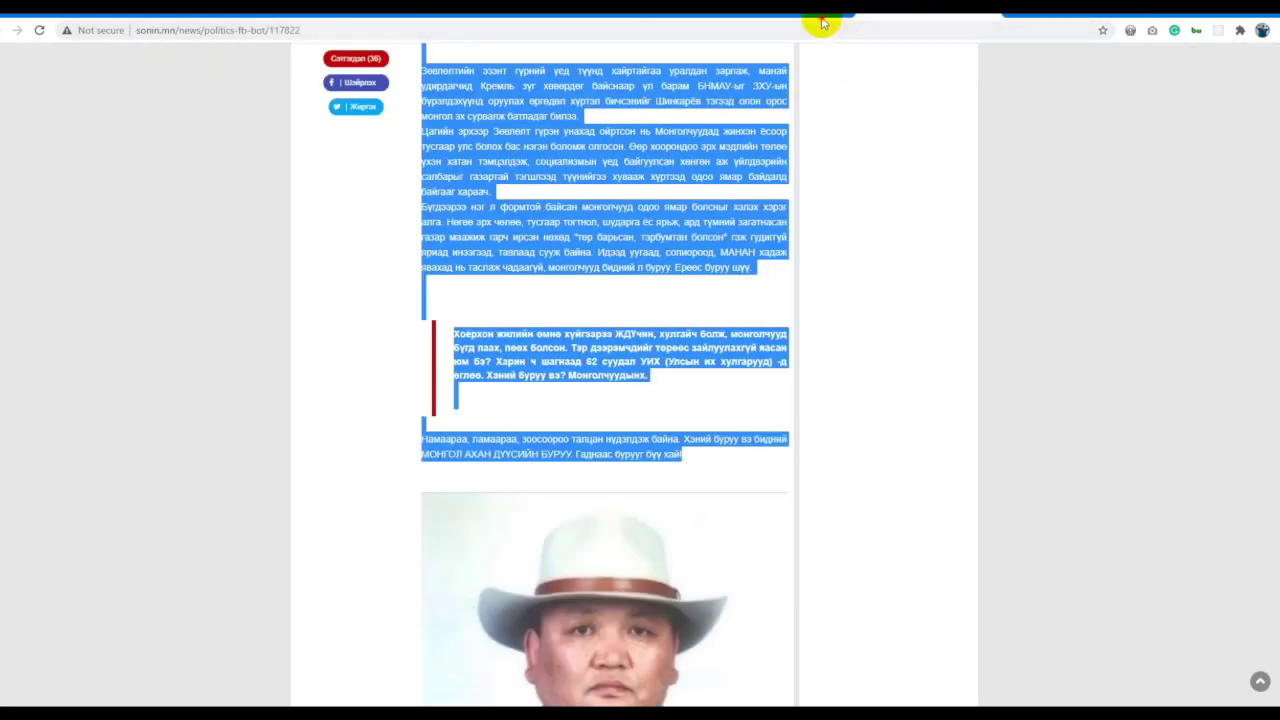
left_click(824, 22)
Select the headline 'ОХУ-д бүх нийтийн вакцинжуулалт эхэллээ' and open a blank news insert form.
left_click_drag(484, 581, 330, 597)
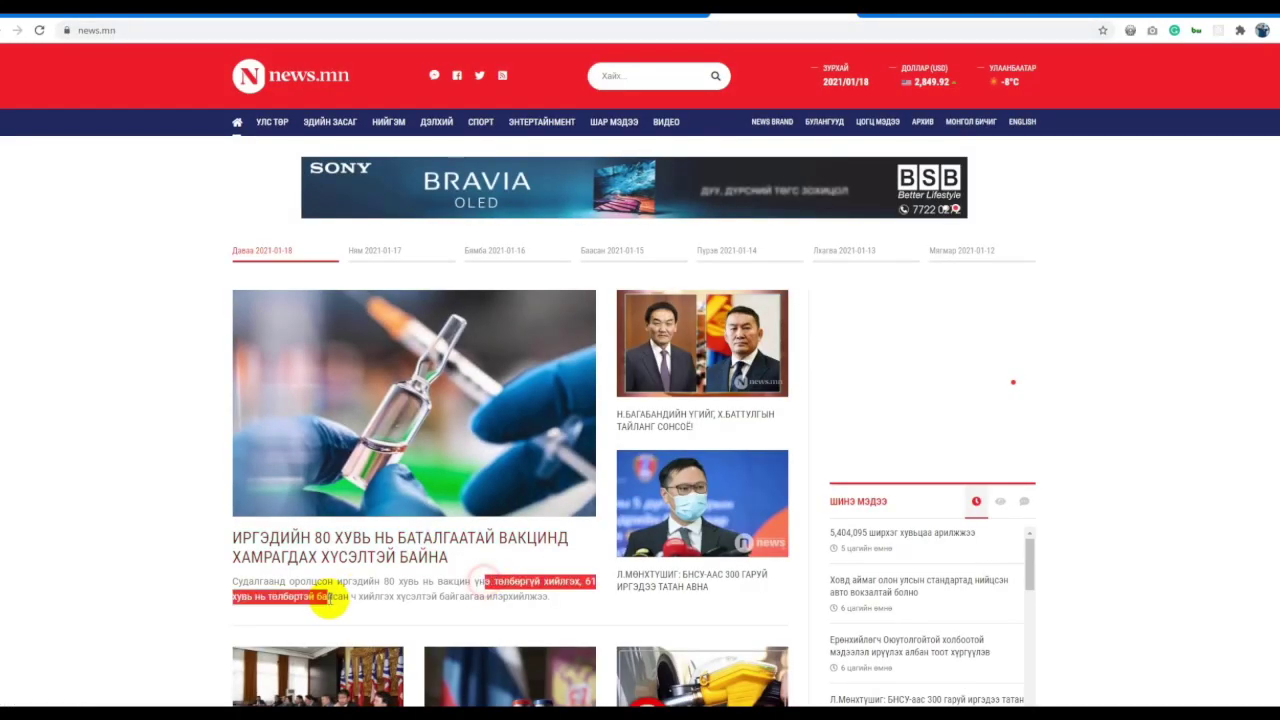
scroll(263, 443, "down", 4)
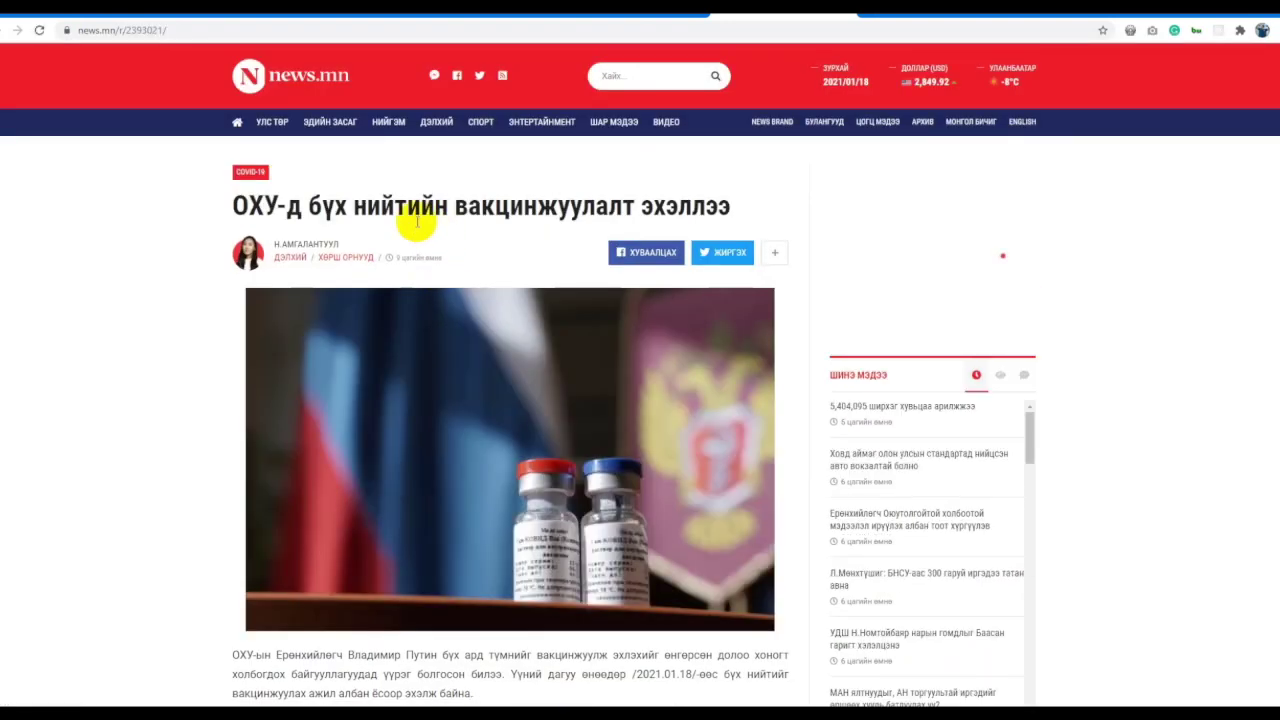
triple_click(383, 213)
key("ctrl+c")
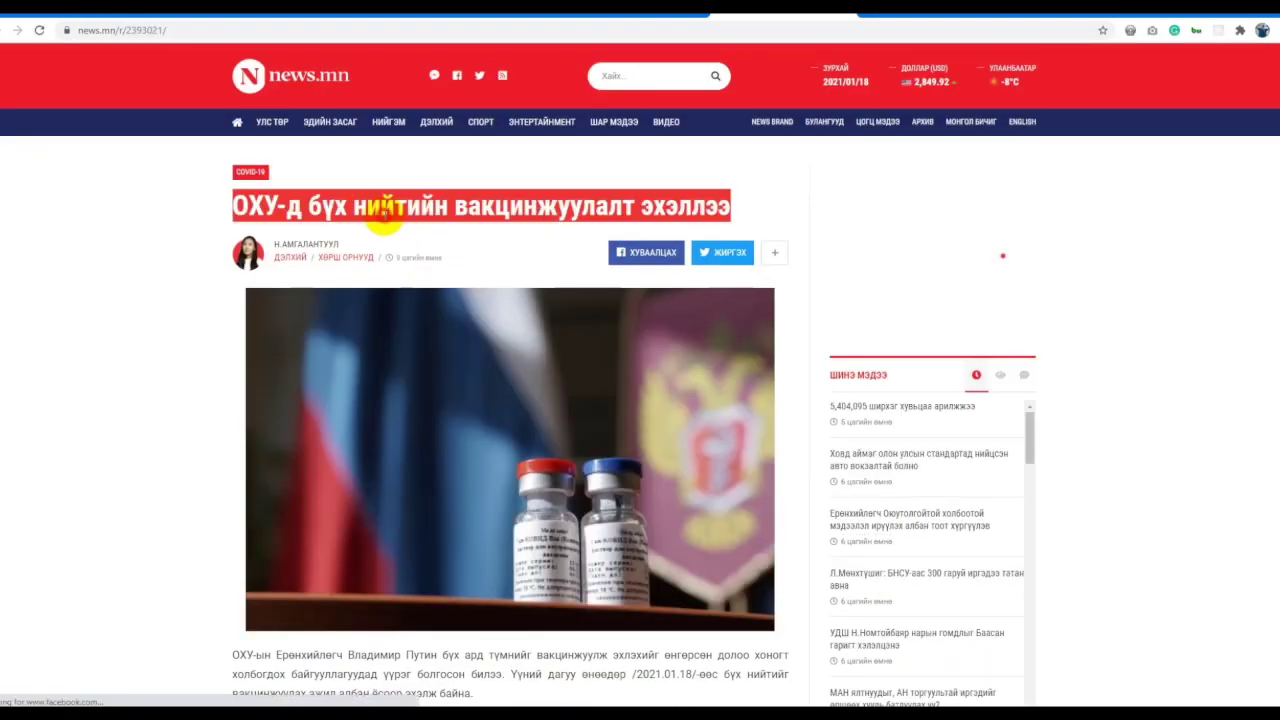
left_click_drag(770, 20, 963, 22)
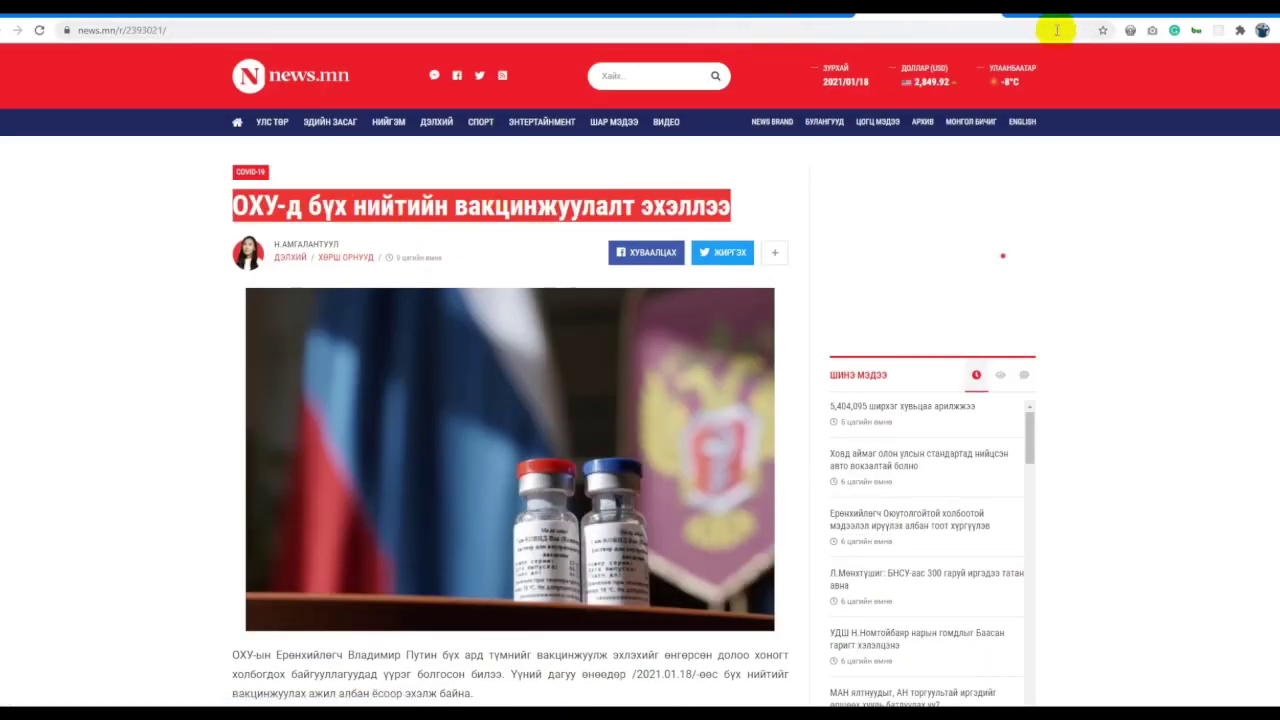
left_click(1062, 25)
left_click(490, 74)
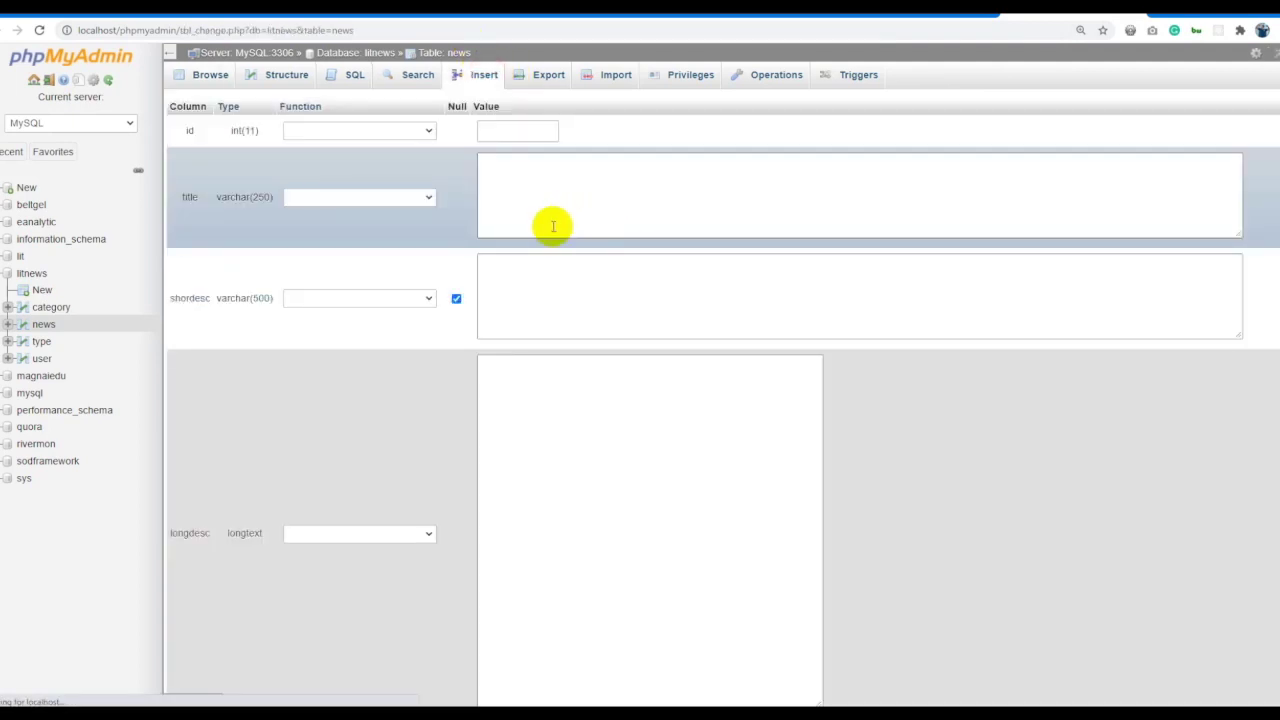
Paste the vaccine headline as title and its first paragraph as shordesc.
left_click(553, 226)
key("ctrl+v")
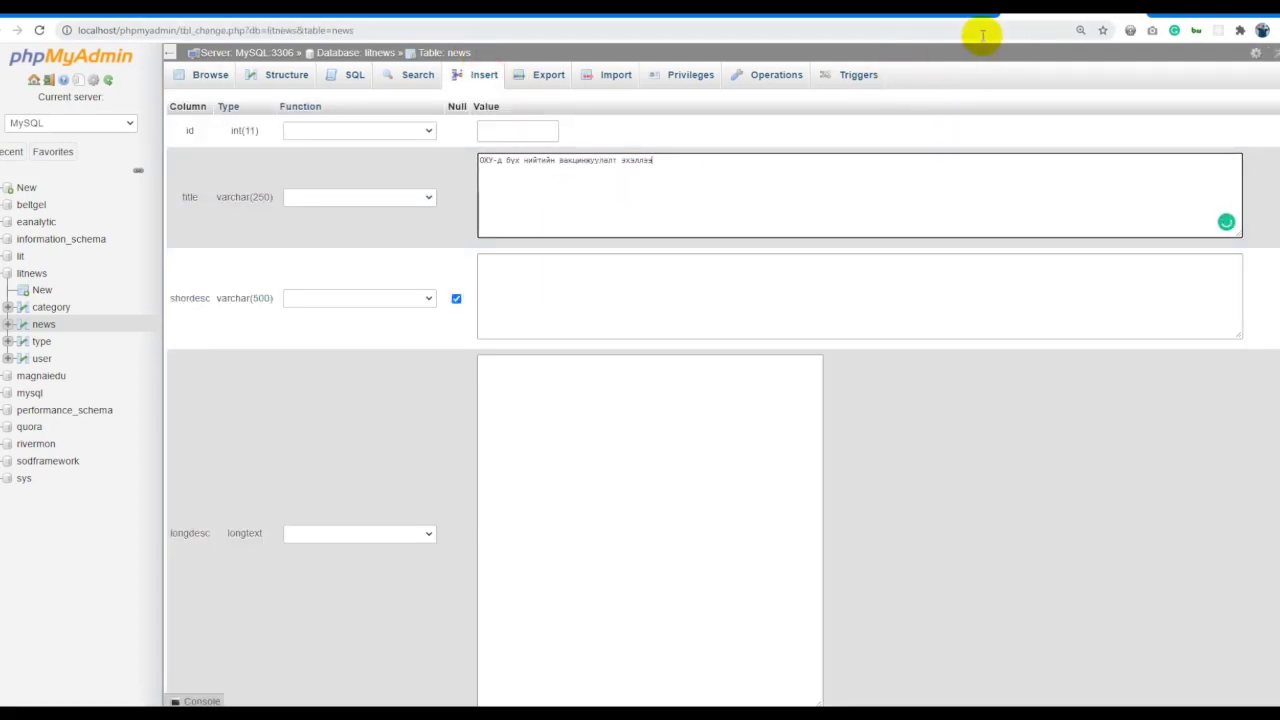
left_click(962, 22)
scroll(246, 306, "down", 3)
left_click_drag(236, 310, 476, 352)
key("ctrl+c")
key("ctrl+Tab")
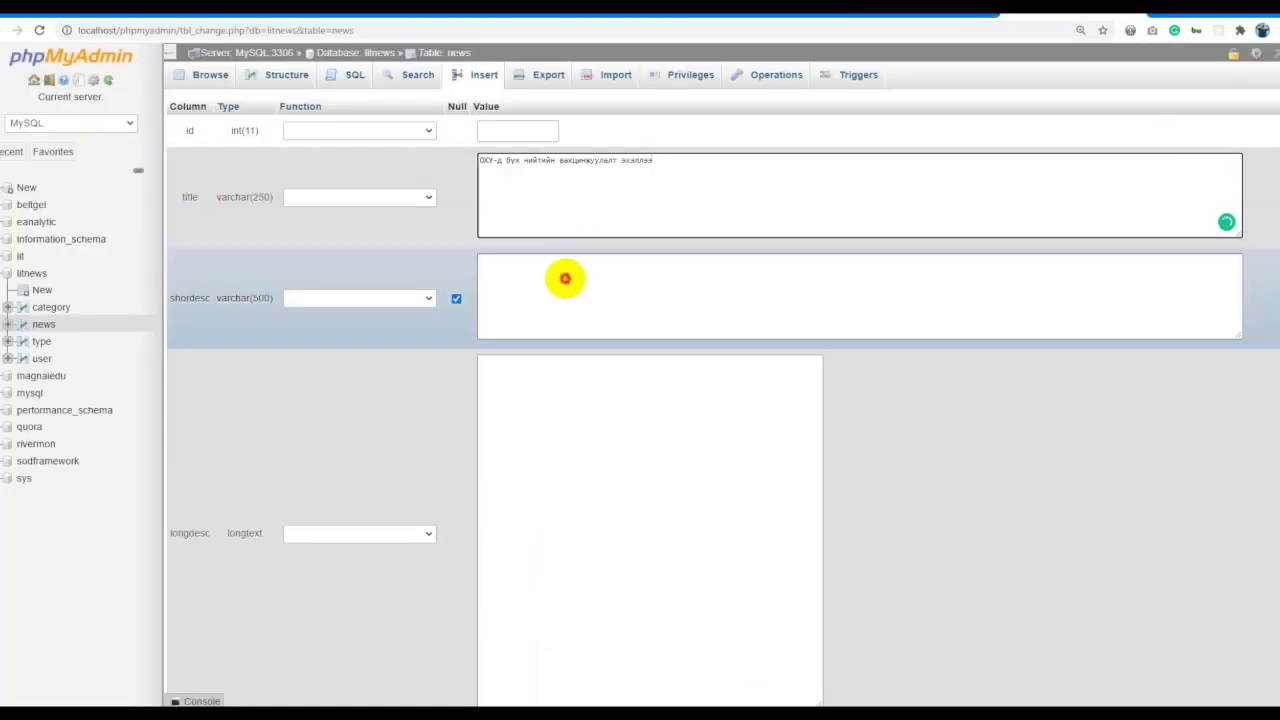
left_click(563, 277)
key("ctrl+v")
Copy the article text down to the TASS source into longdesc.
left_click(968, 22)
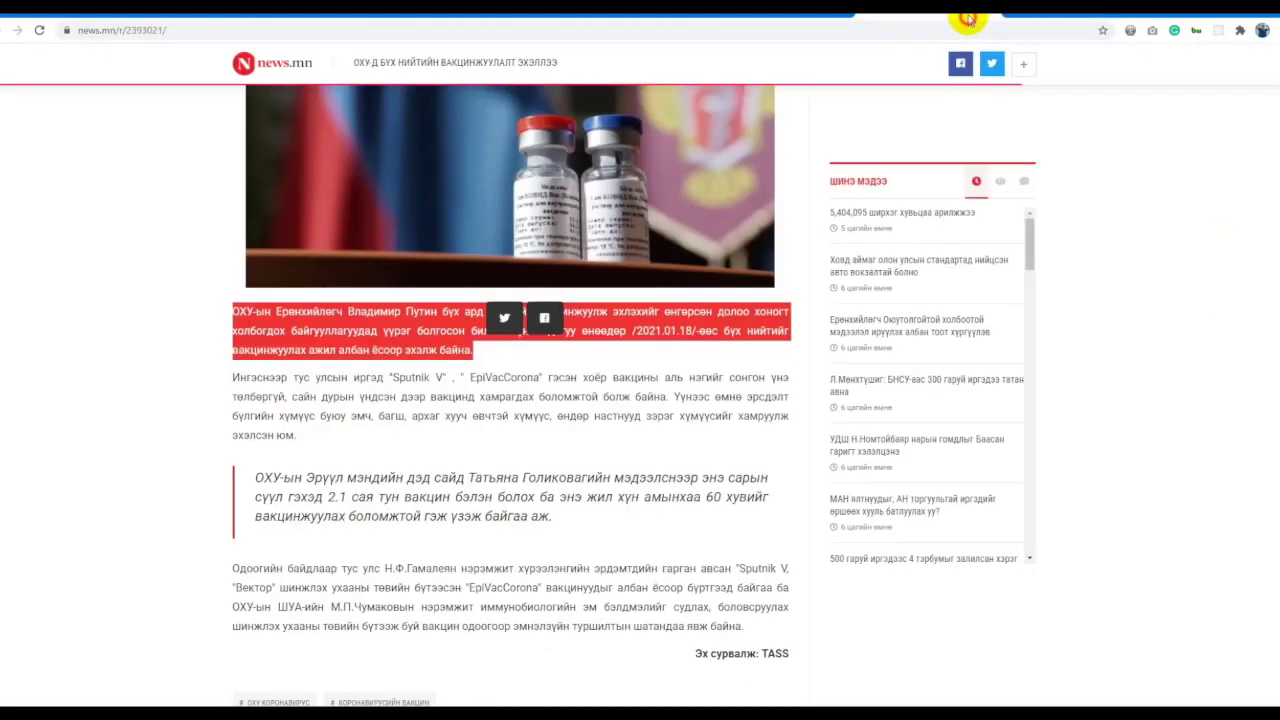
left_click_drag(743, 568, 232, 318)
left_click(780, 653)
left_click(980, 15)
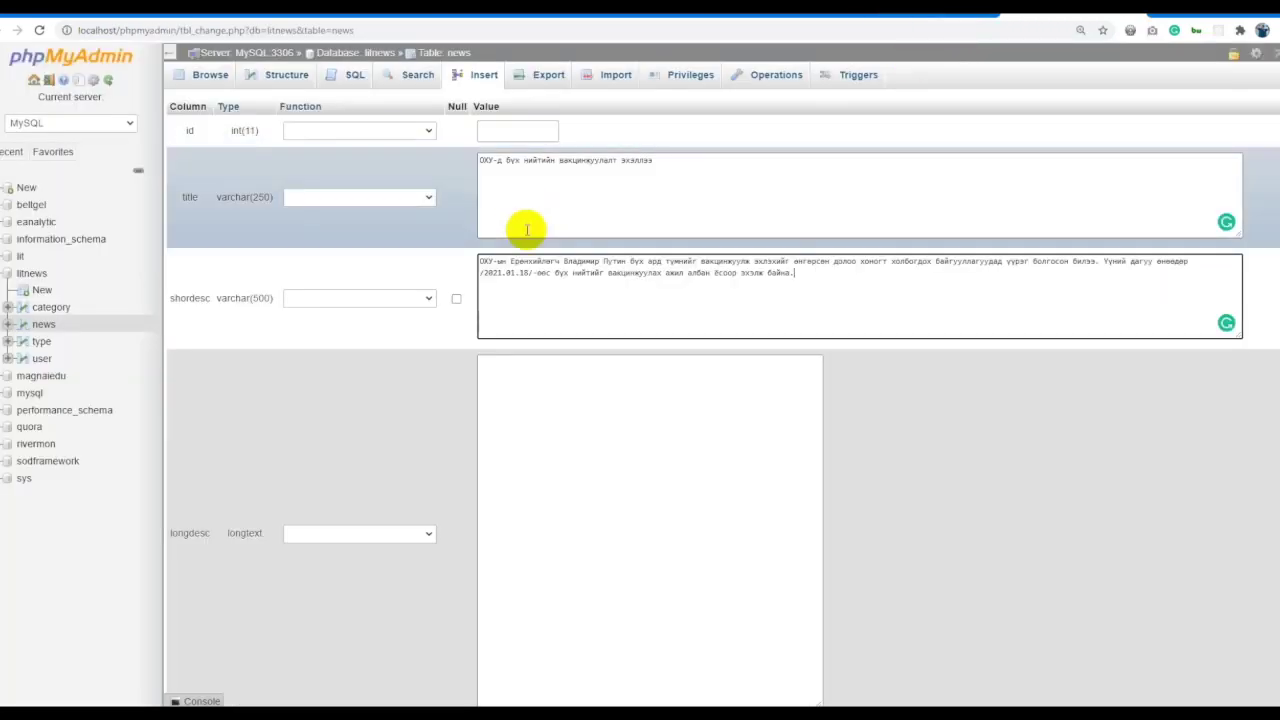
left_click(586, 494)
key("ctrl+v")
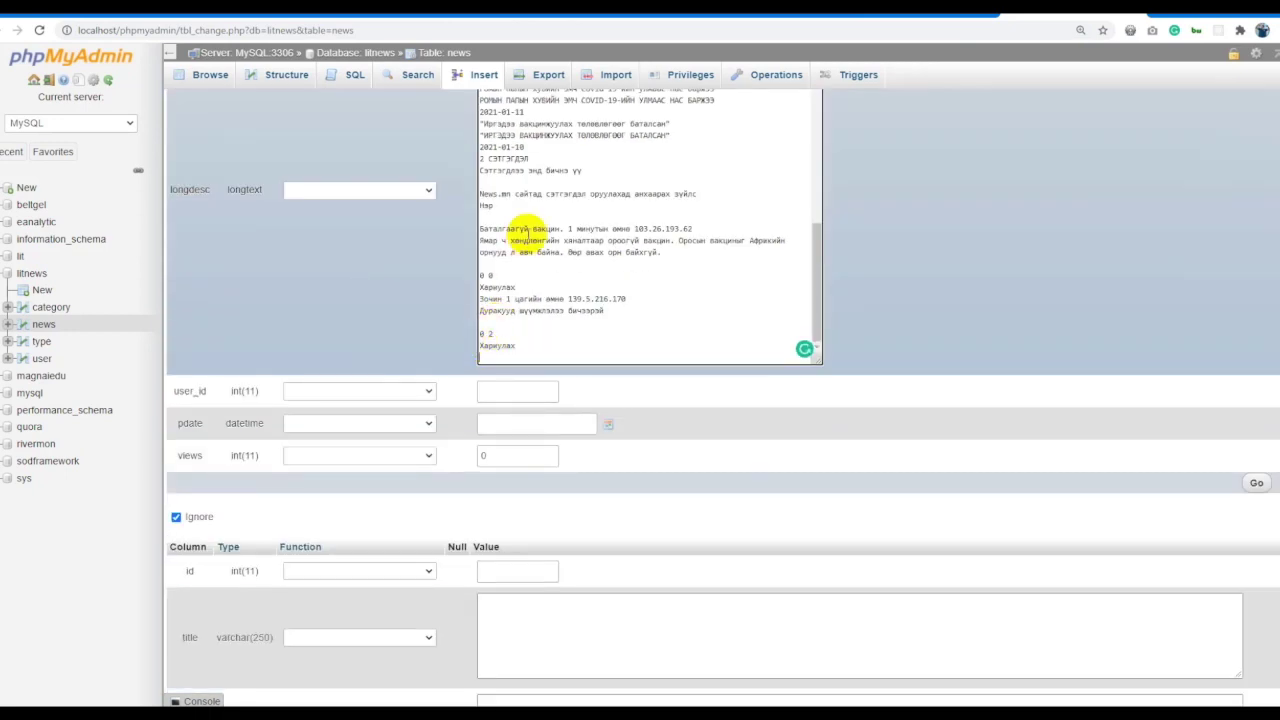
Trim the leftover comment lines after the TASS source from longdesc.
left_click_drag(530, 346, 486, 149)
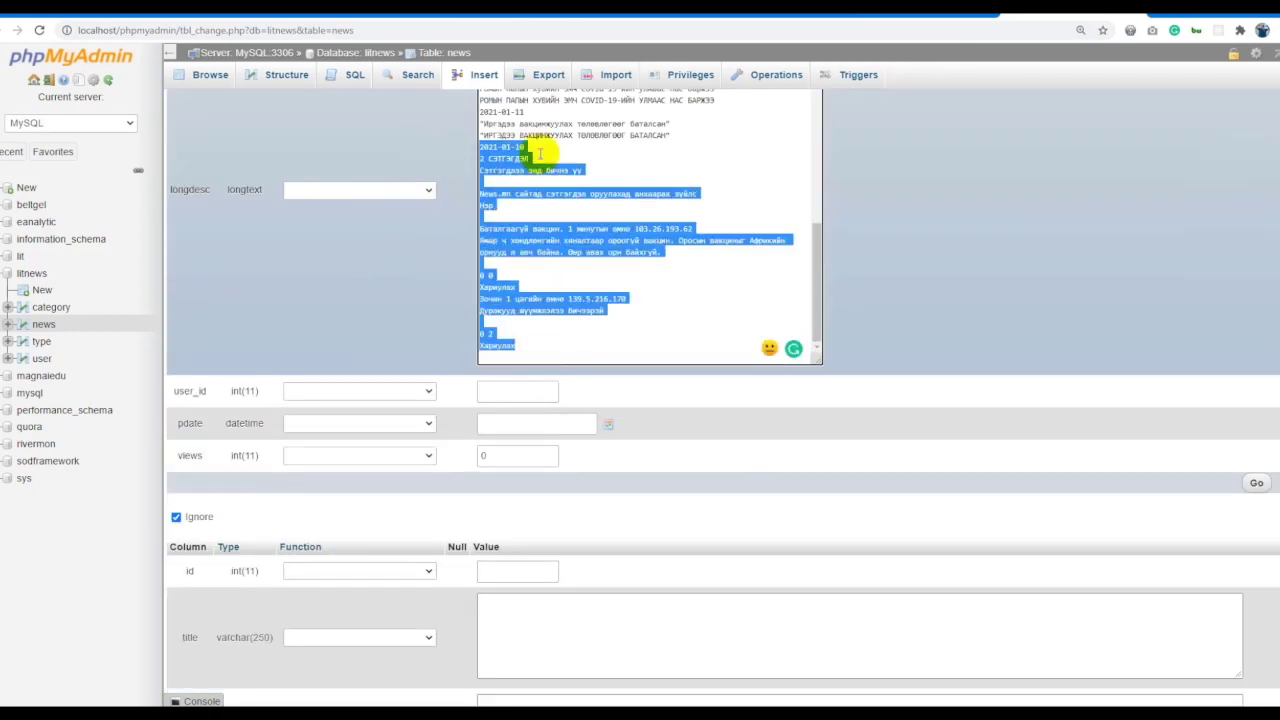
key("BackSpace")
left_click_drag(688, 348, 443, 600)
key("BackSpace")
key("ctrl+z")
left_click(539, 623)
key("ctrl+shift+End")
key("BackSpace")
scroll(862, 440, "down", 5)
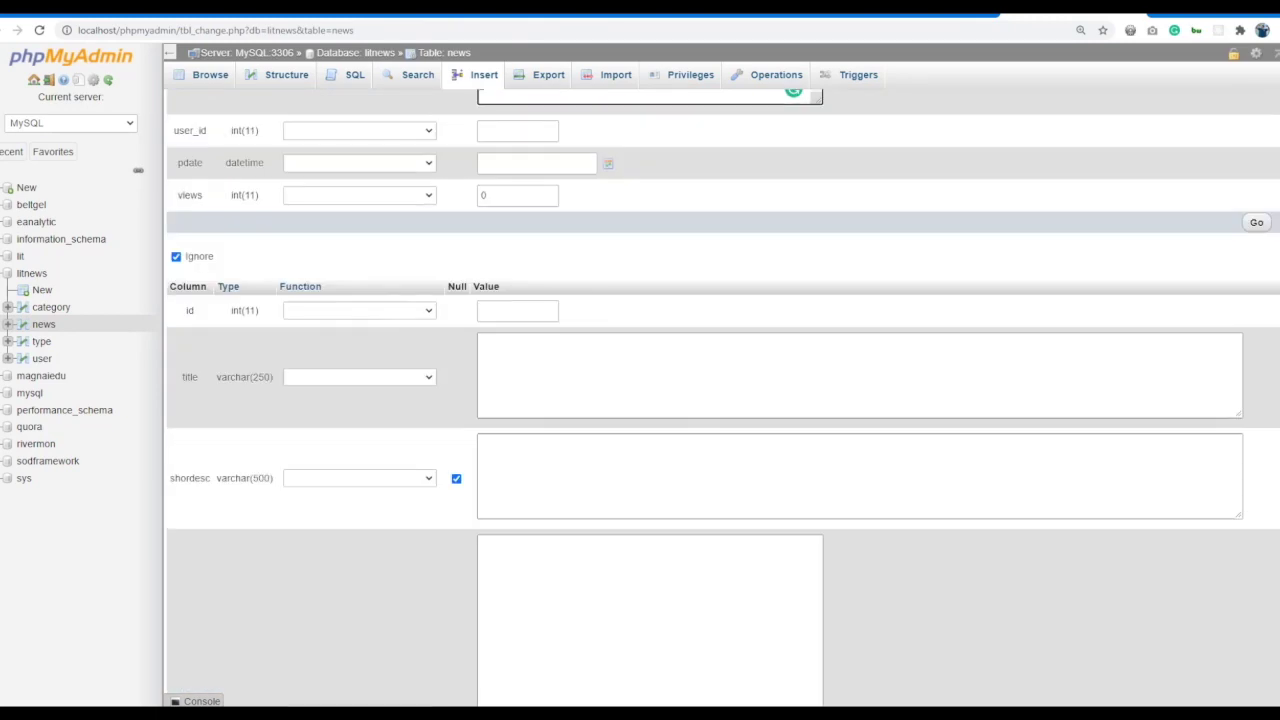
scroll(862, 440, "up", 3)
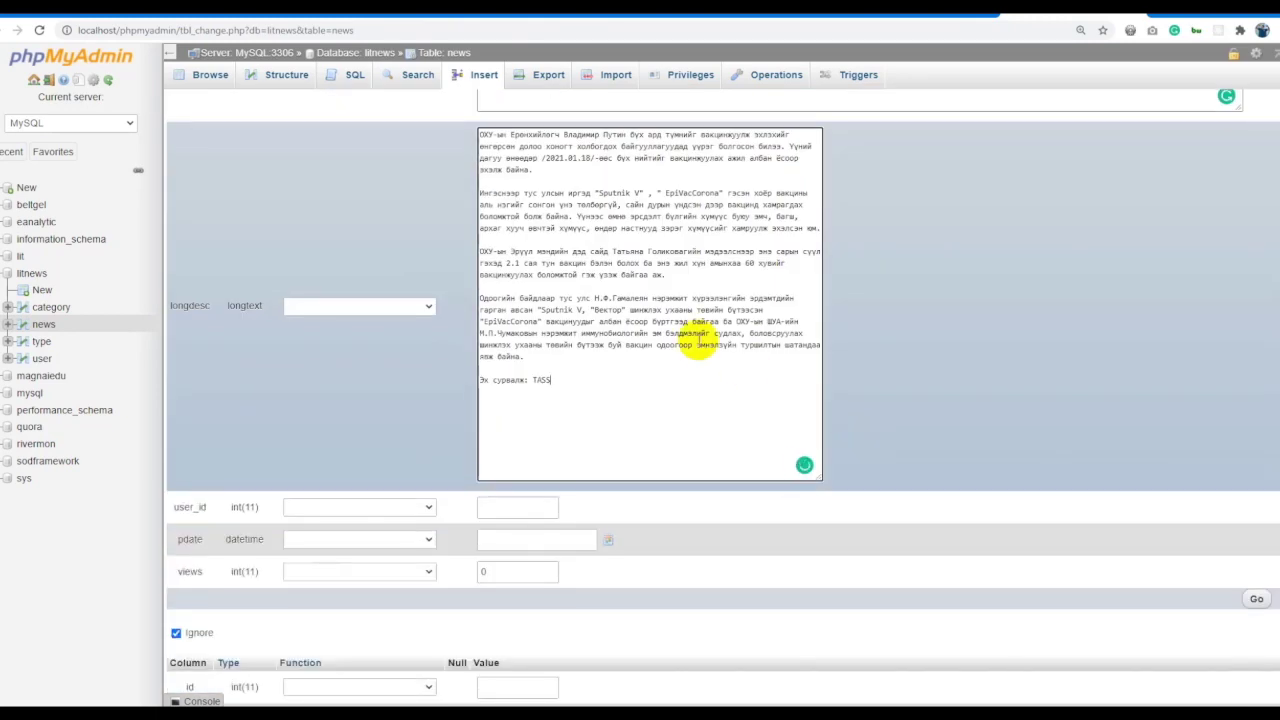
Set user_id 1 and publish date 18 January 2021, then save the vaccination row.
left_click(509, 513)
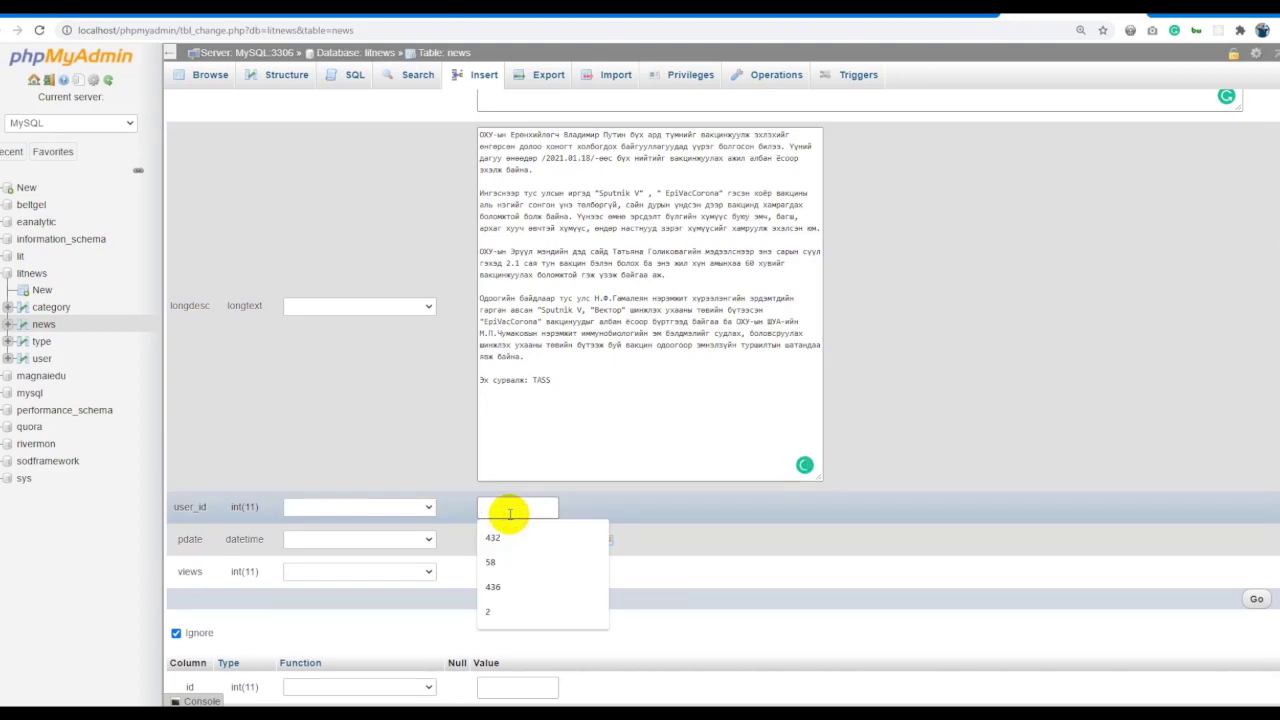
type("1")
left_click(607, 540)
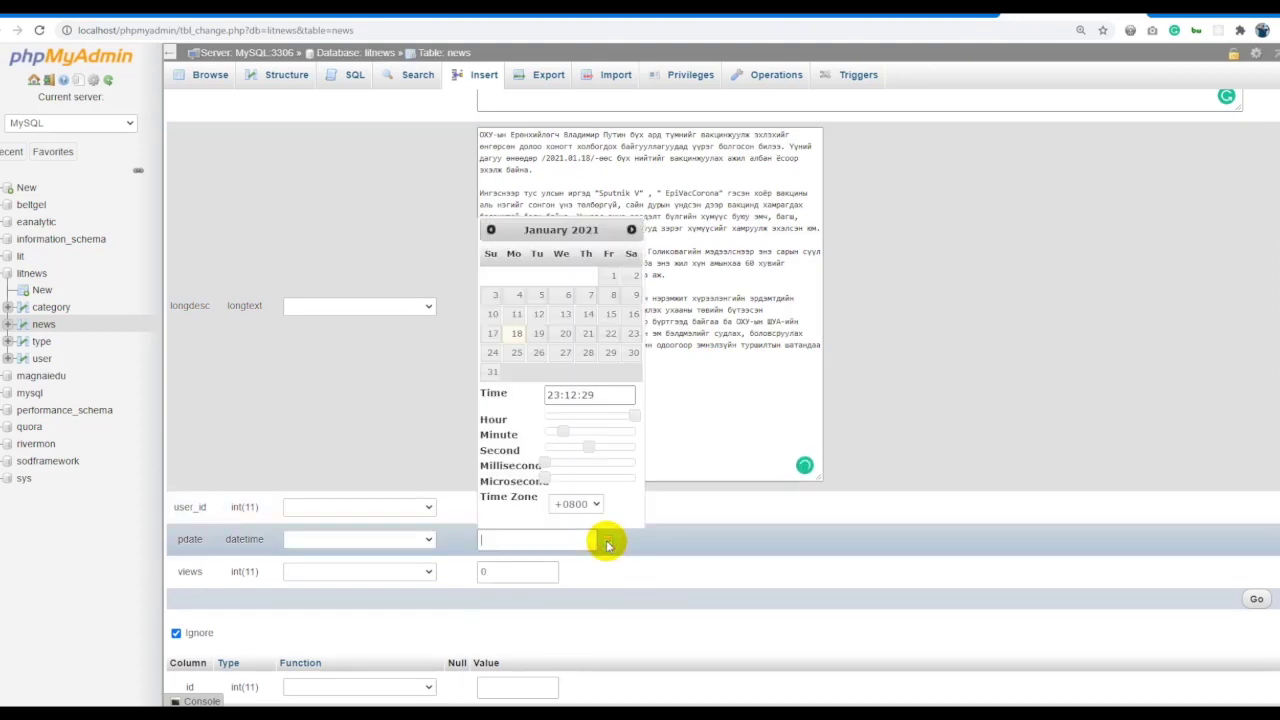
left_click(518, 336)
left_click(700, 549)
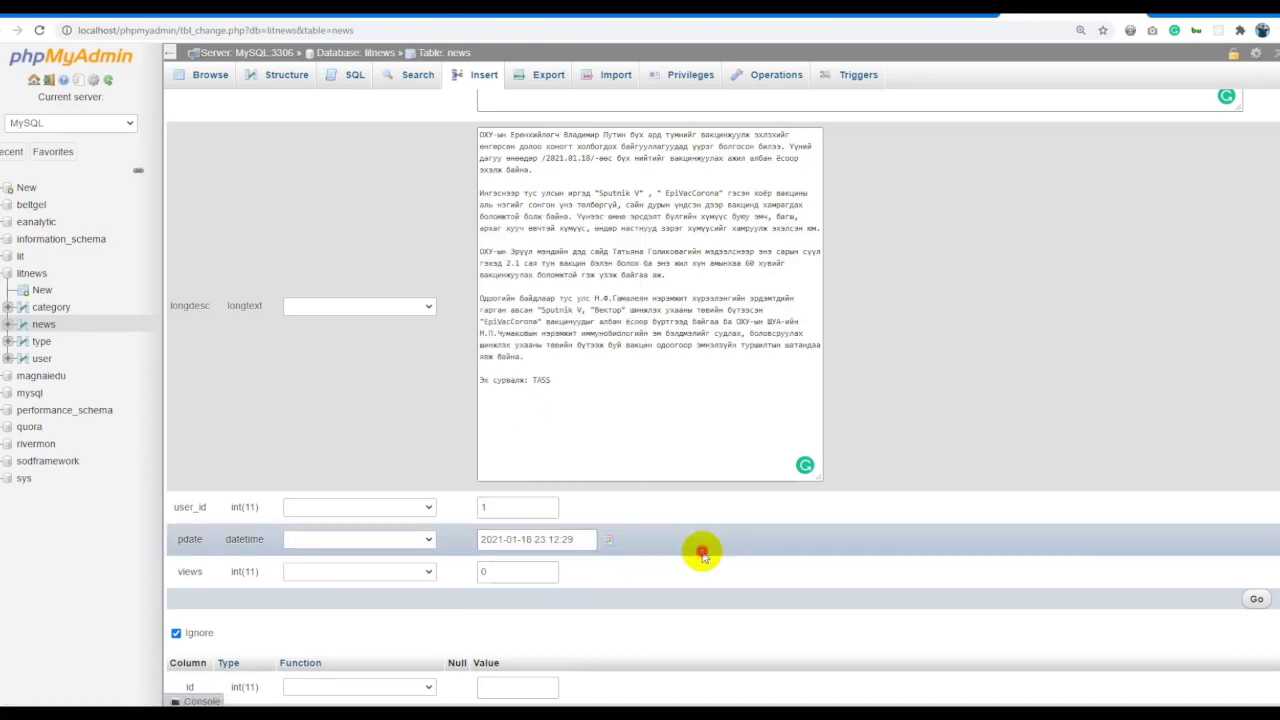
left_click(1253, 598)
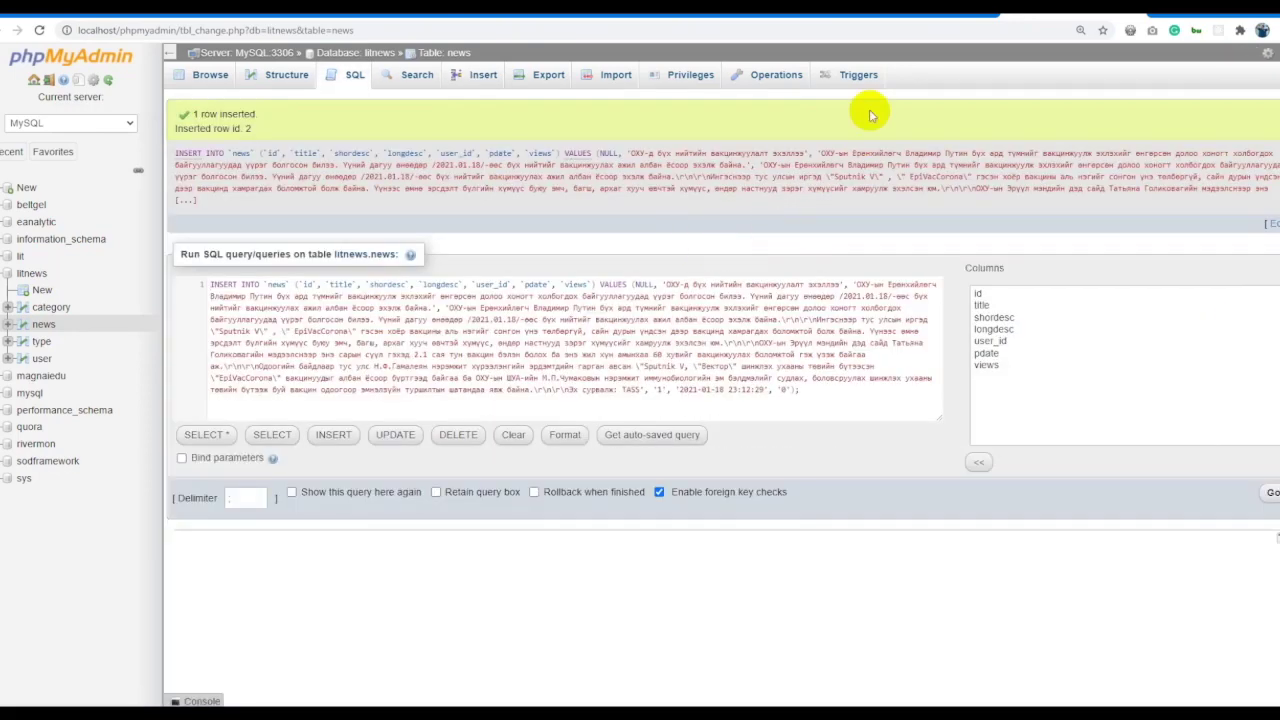
left_click(957, 17)
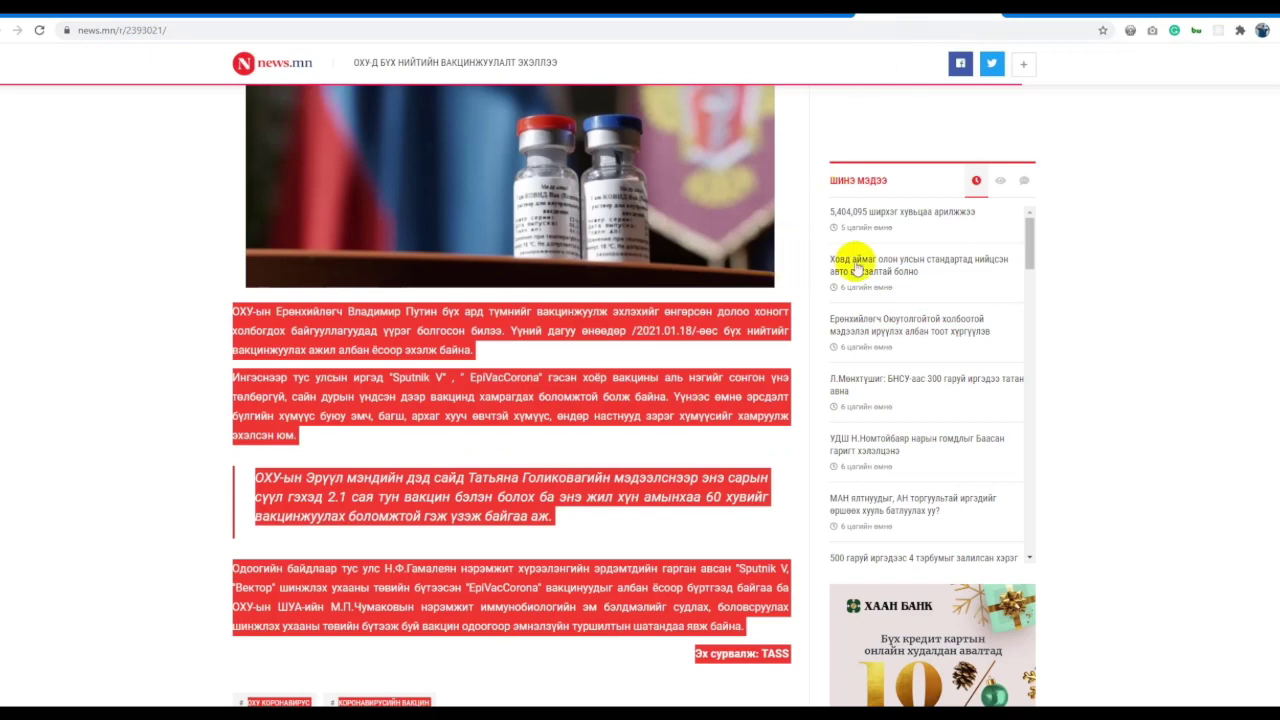
Copy the news.mn headline '5,404,095 ширхэг хувьцаа арилжжээ' into a new news row's title.
left_click(877, 215)
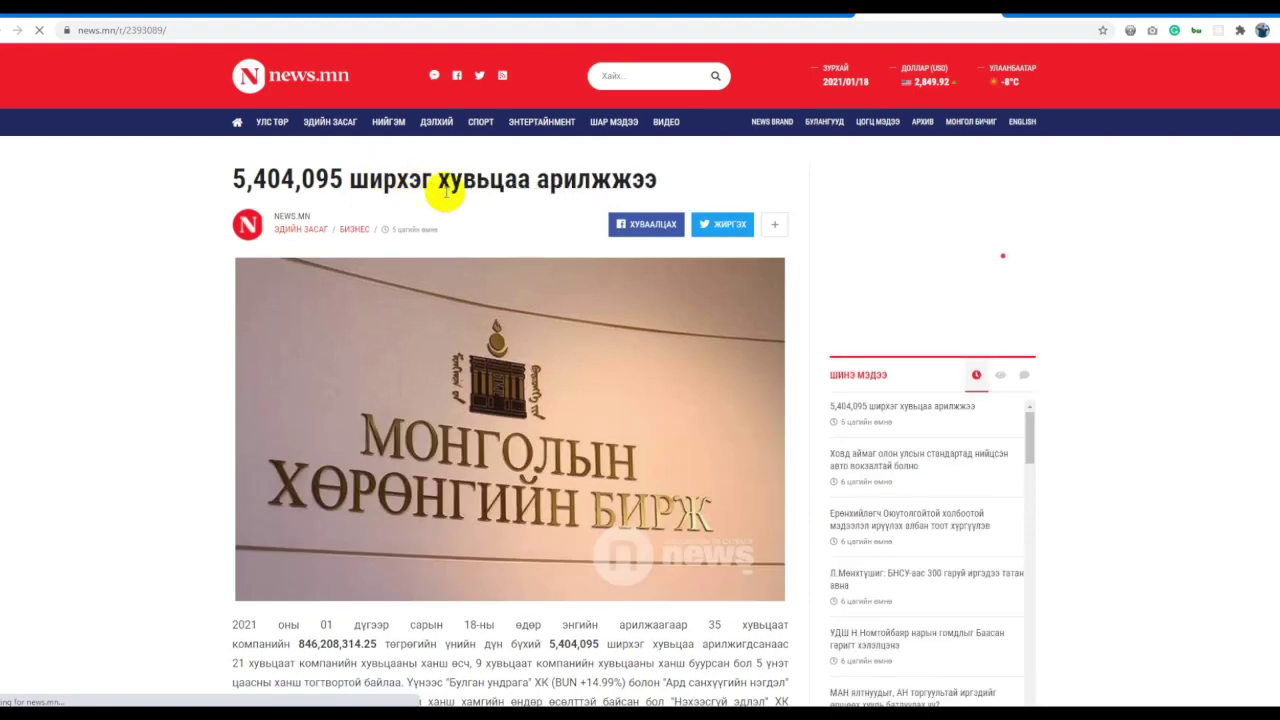
double_click(445, 190)
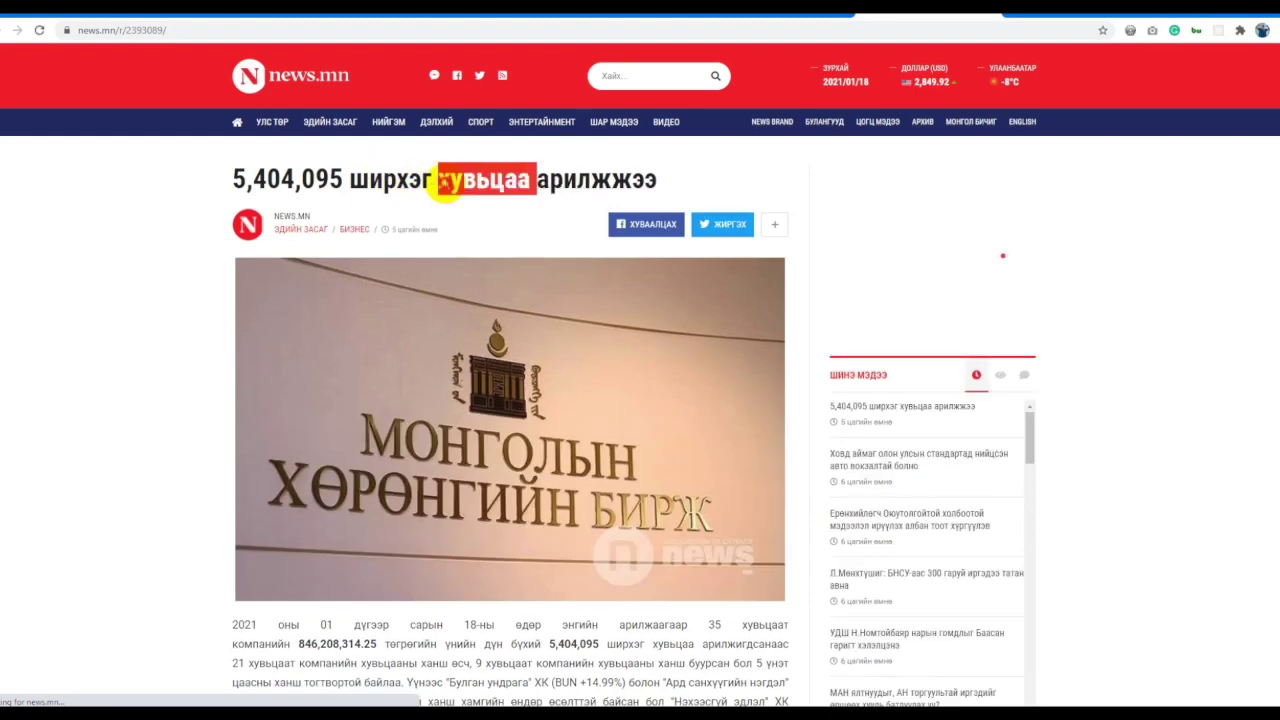
triple_click(466, 186)
key("ctrl+c")
key("alt+Tab")
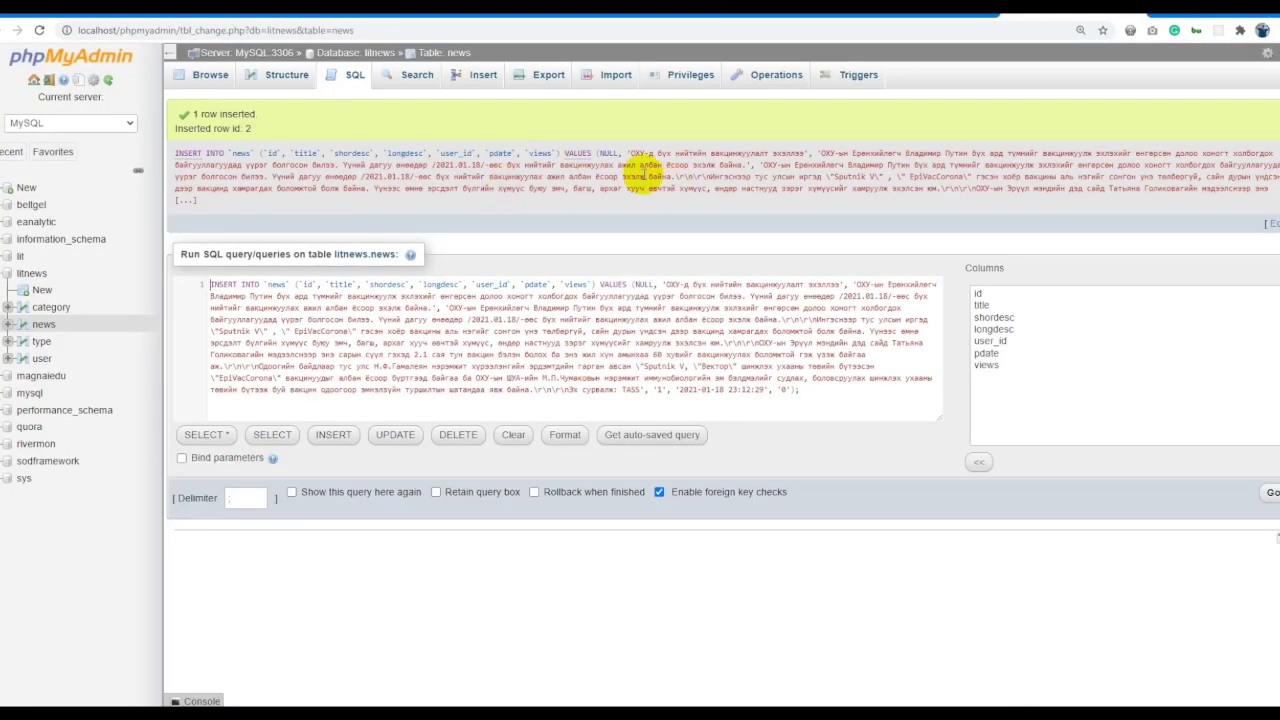
left_click(482, 75)
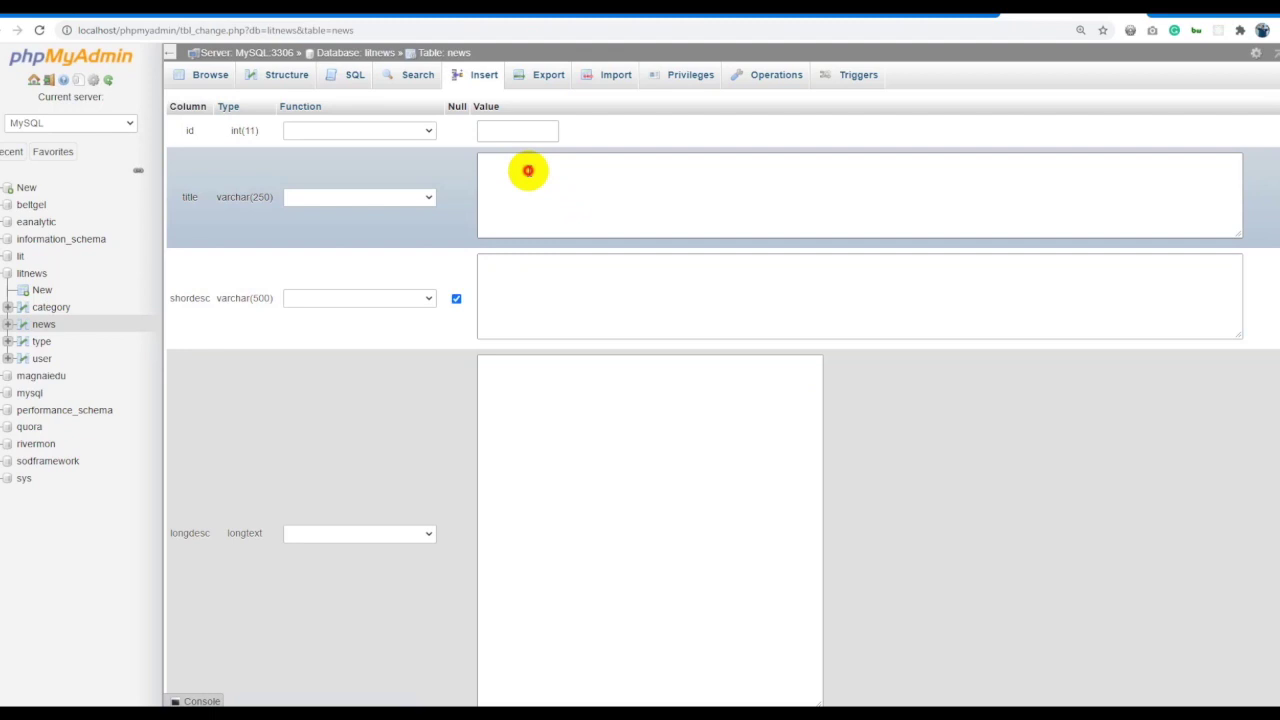
left_click(526, 169)
key("ctrl+v")
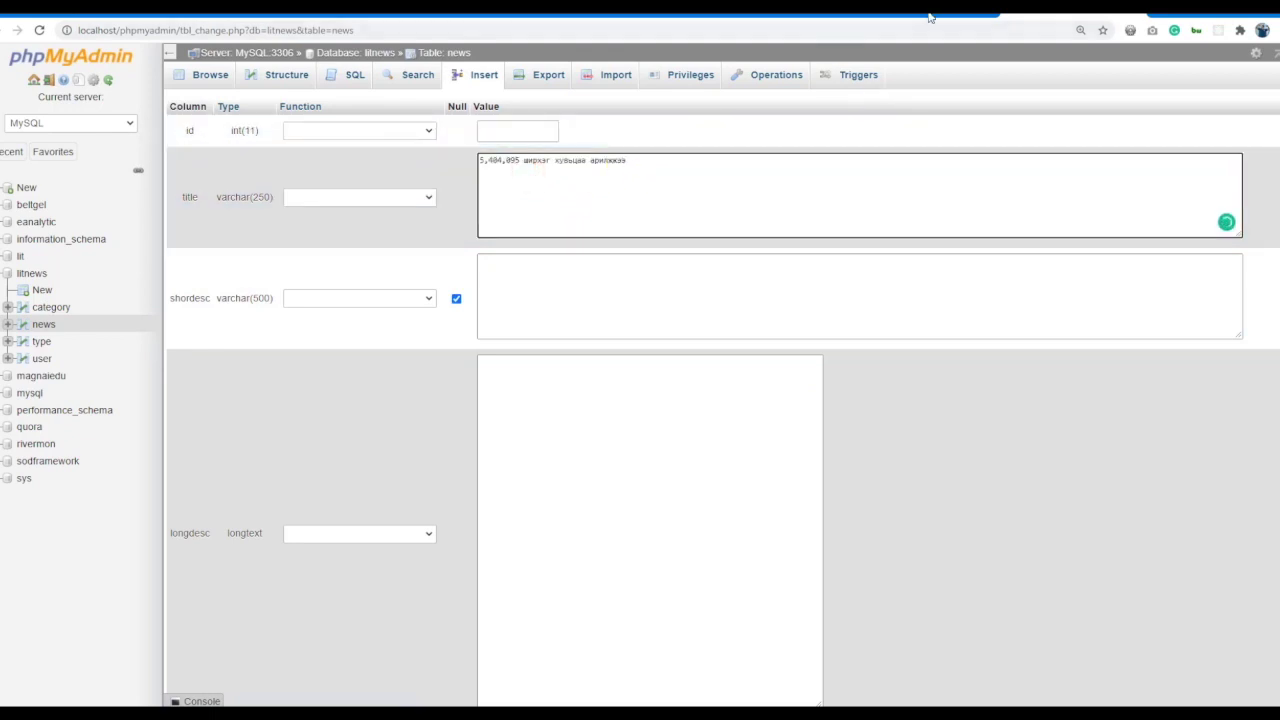
Copy the article body, from 2021 to the final line, into the longdesc field.
left_click(928, 14)
scroll(330, 323, "down", 3)
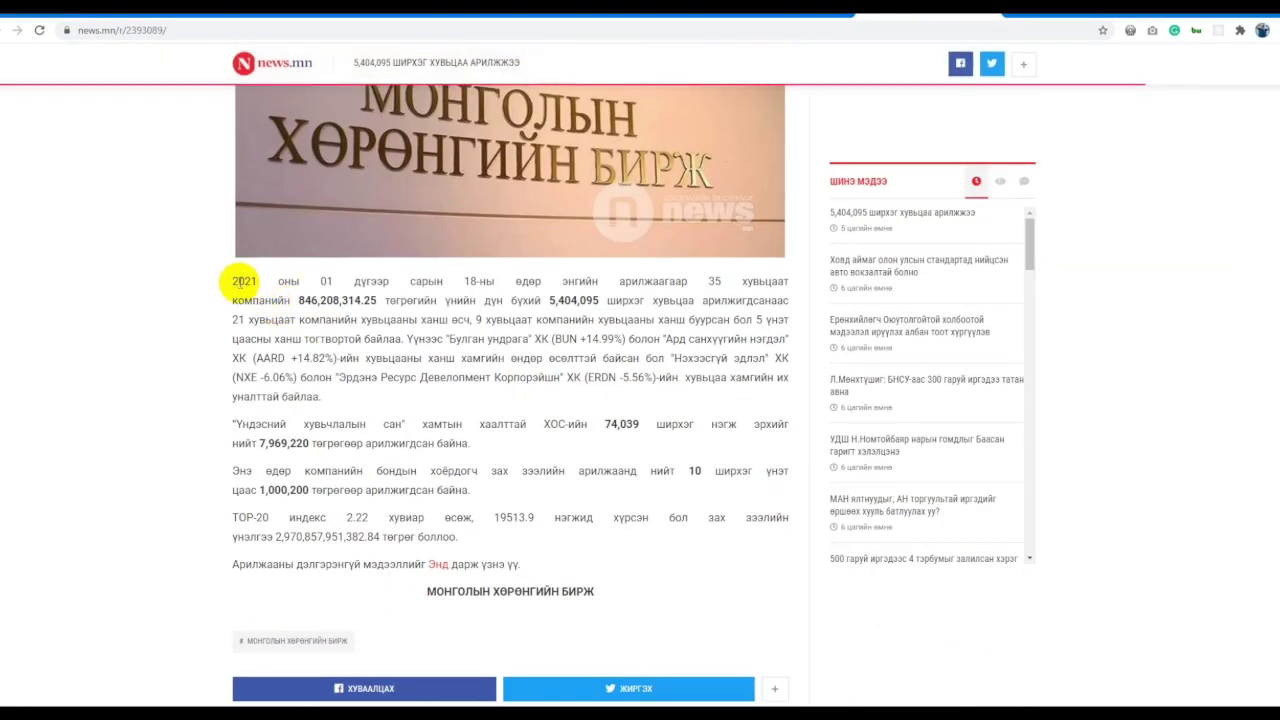
left_click_drag(226, 281, 414, 320)
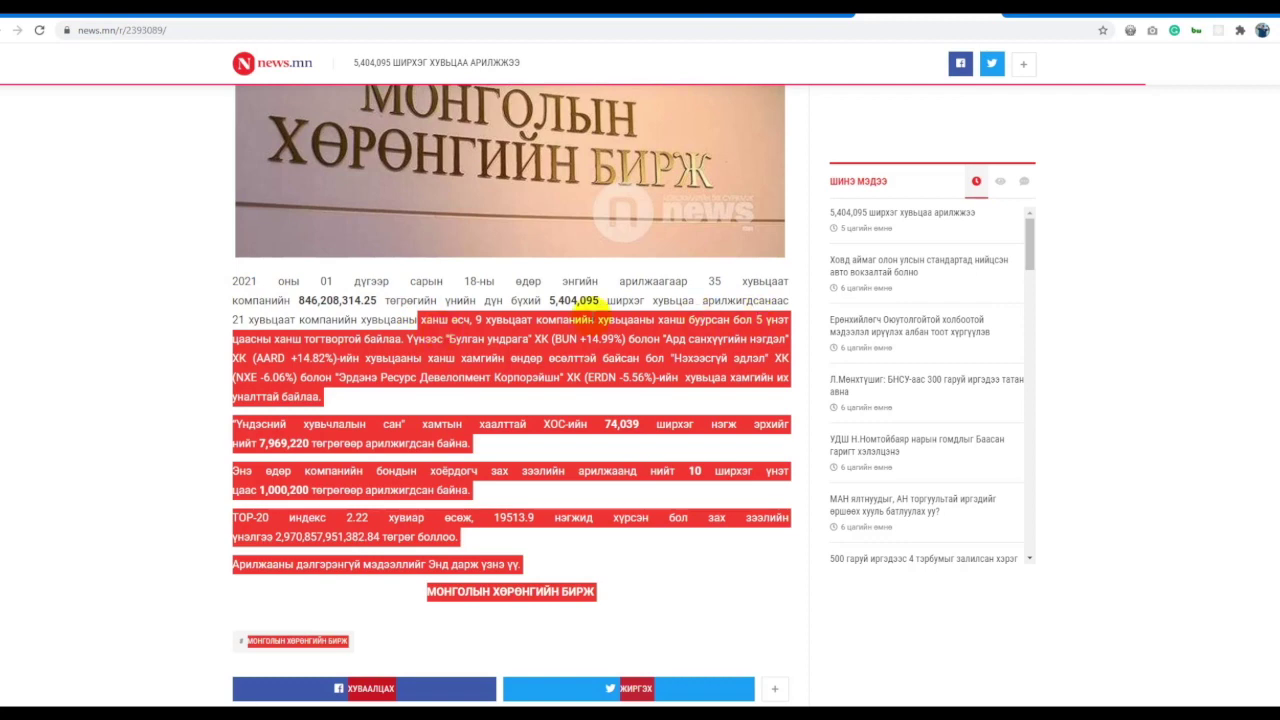
left_click(230, 281)
left_click(565, 313)
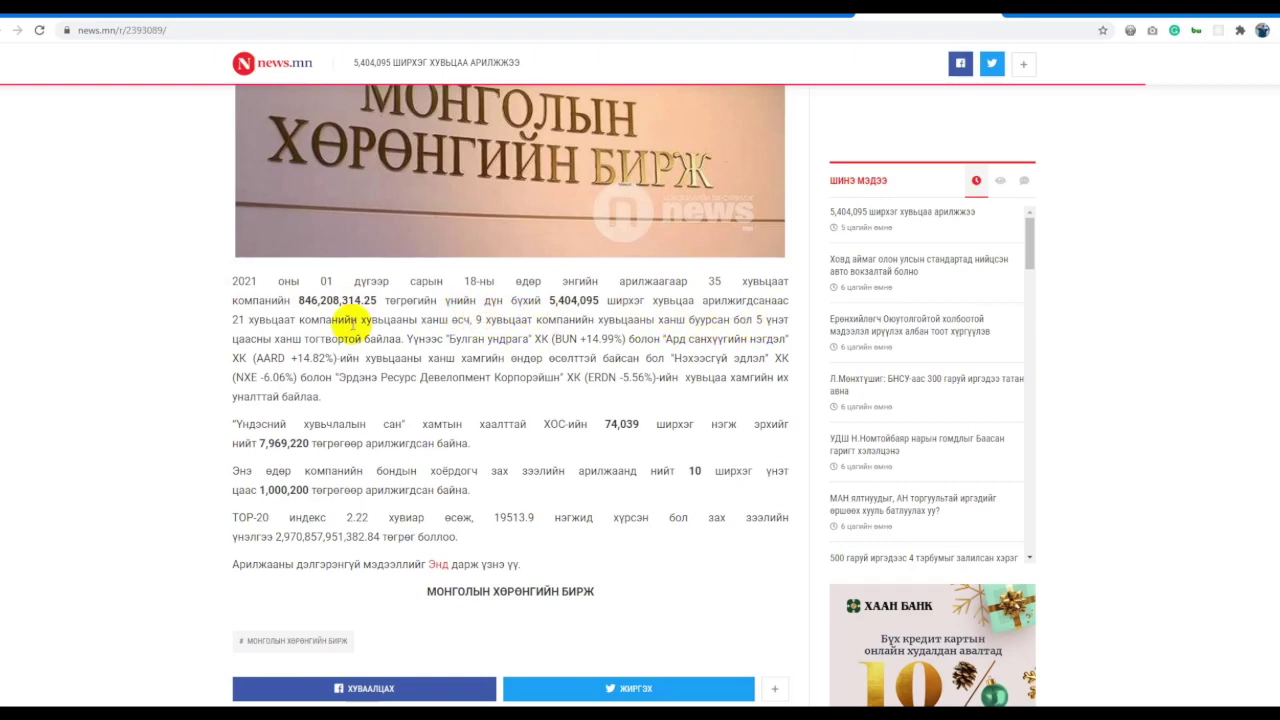
scroll(257, 286, "up", 4)
key("ctrl+a")
left_click(306, 271)
scroll(194, 371, "down", 4)
left_click_drag(232, 212, 636, 530)
key("ctrl+c")
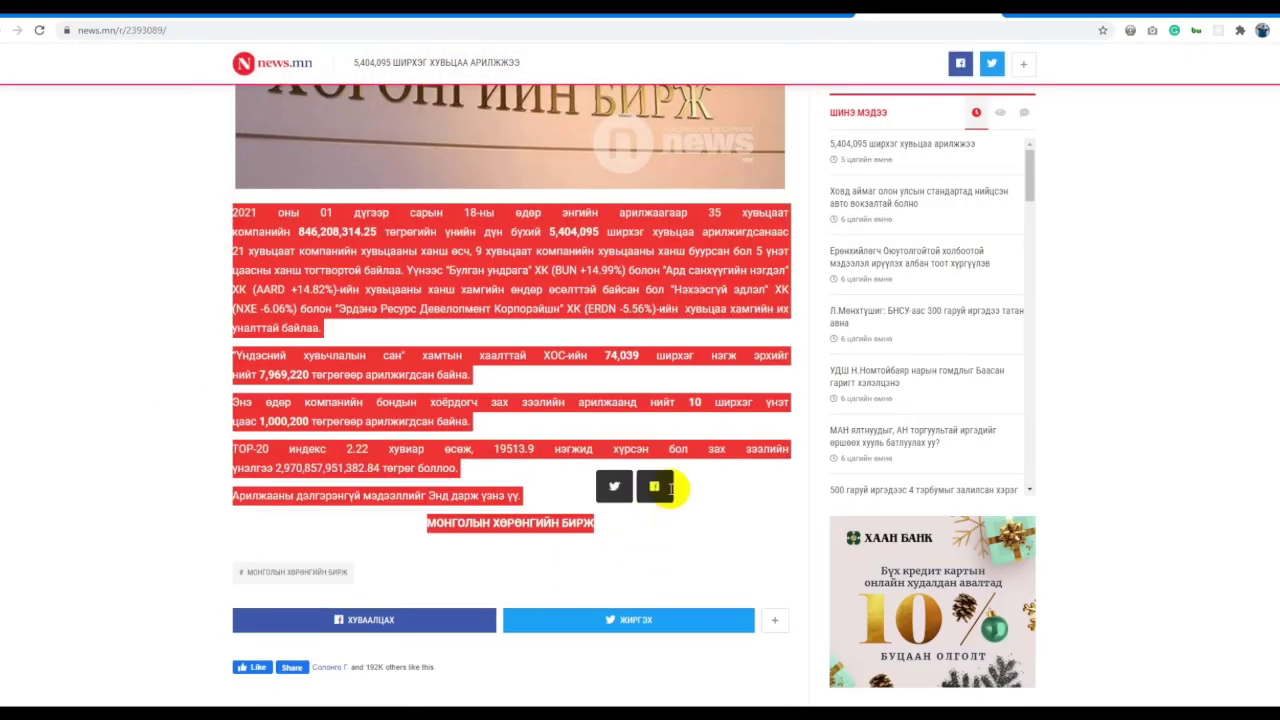
key("ctrl+Tab")
left_click(607, 420)
key("ctrl+v")
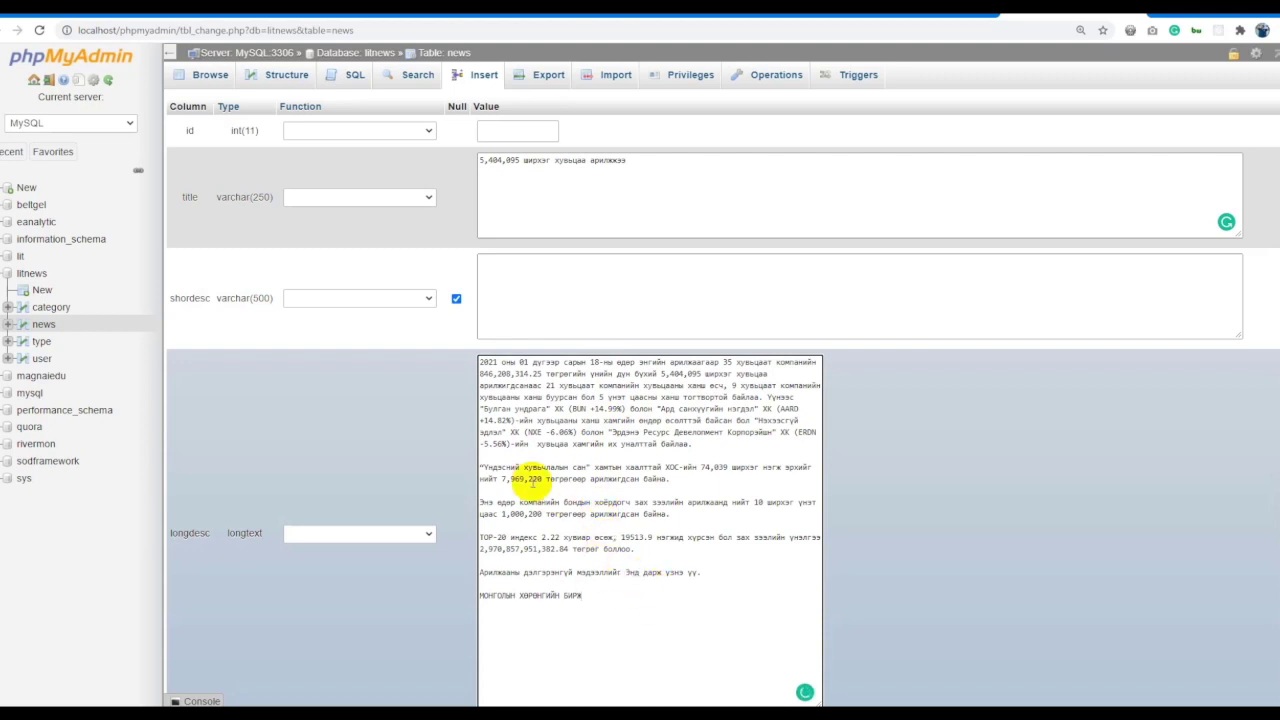
Set the pdate to January 18, 2021 with the calendar picker.
scroll(459, 436, "down", 3)
left_click(611, 423)
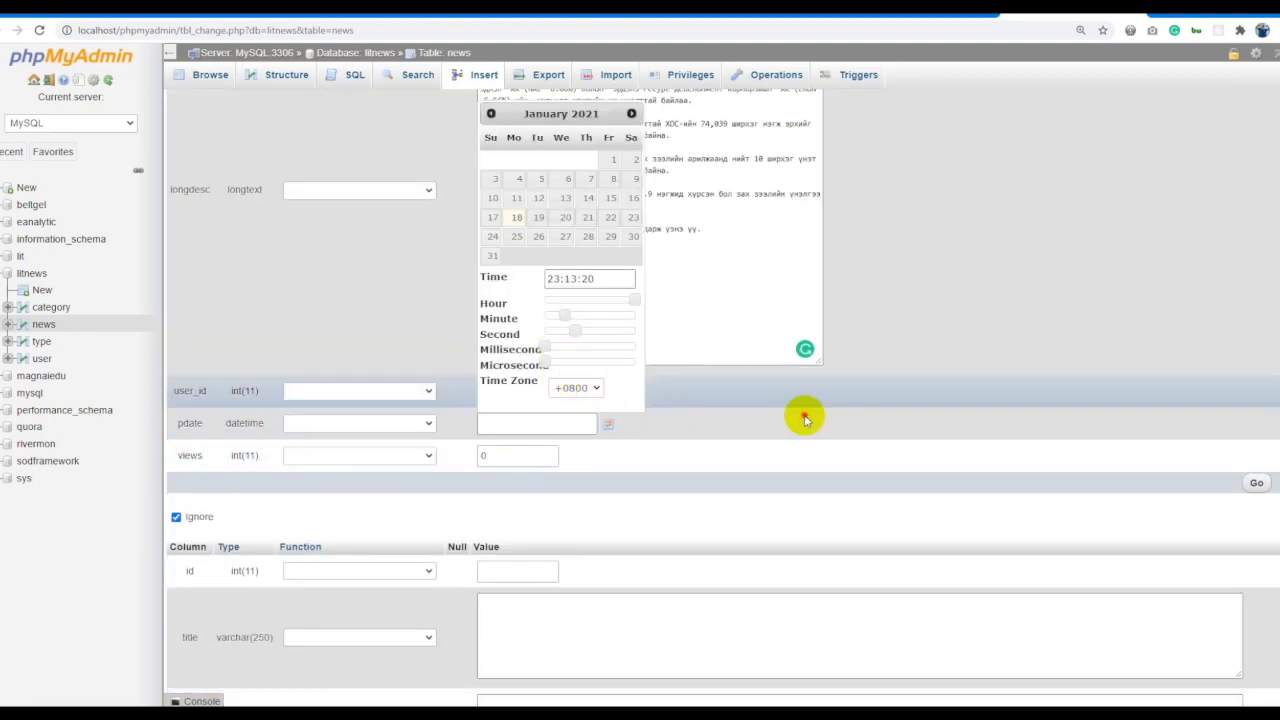
left_click(543, 426)
left_click(606, 425)
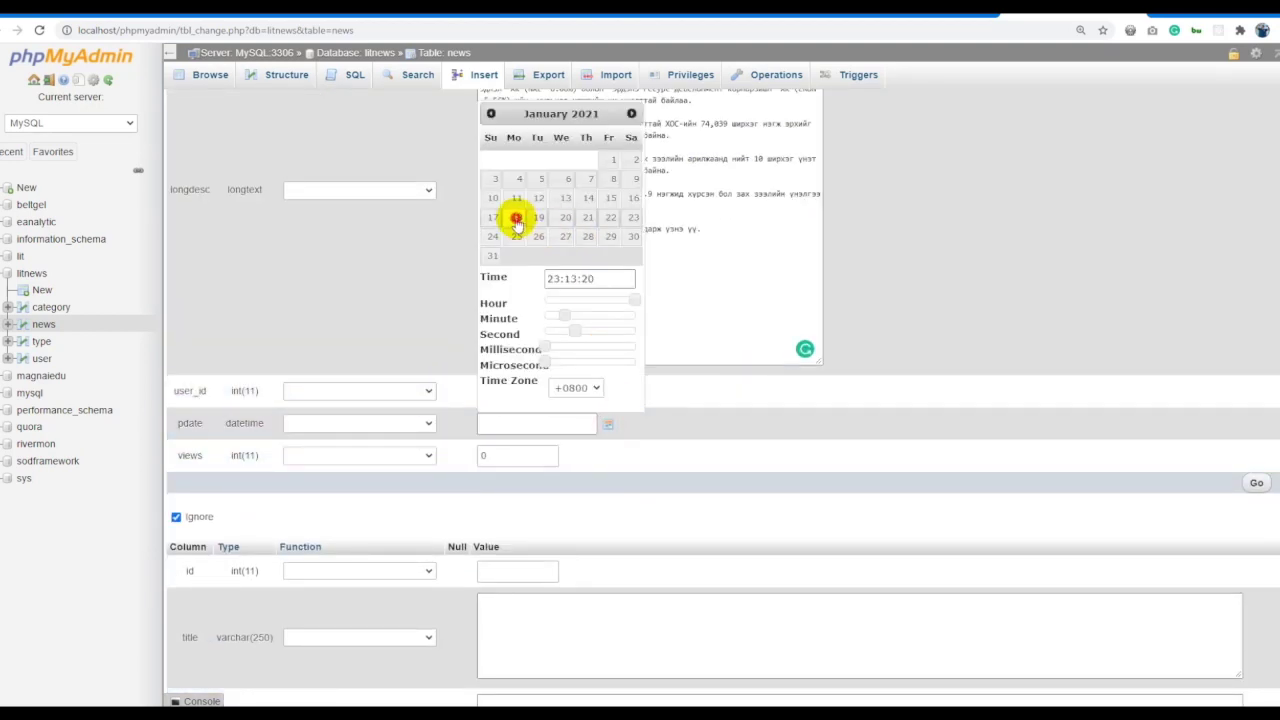
left_click(1006, 363)
left_click(608, 430)
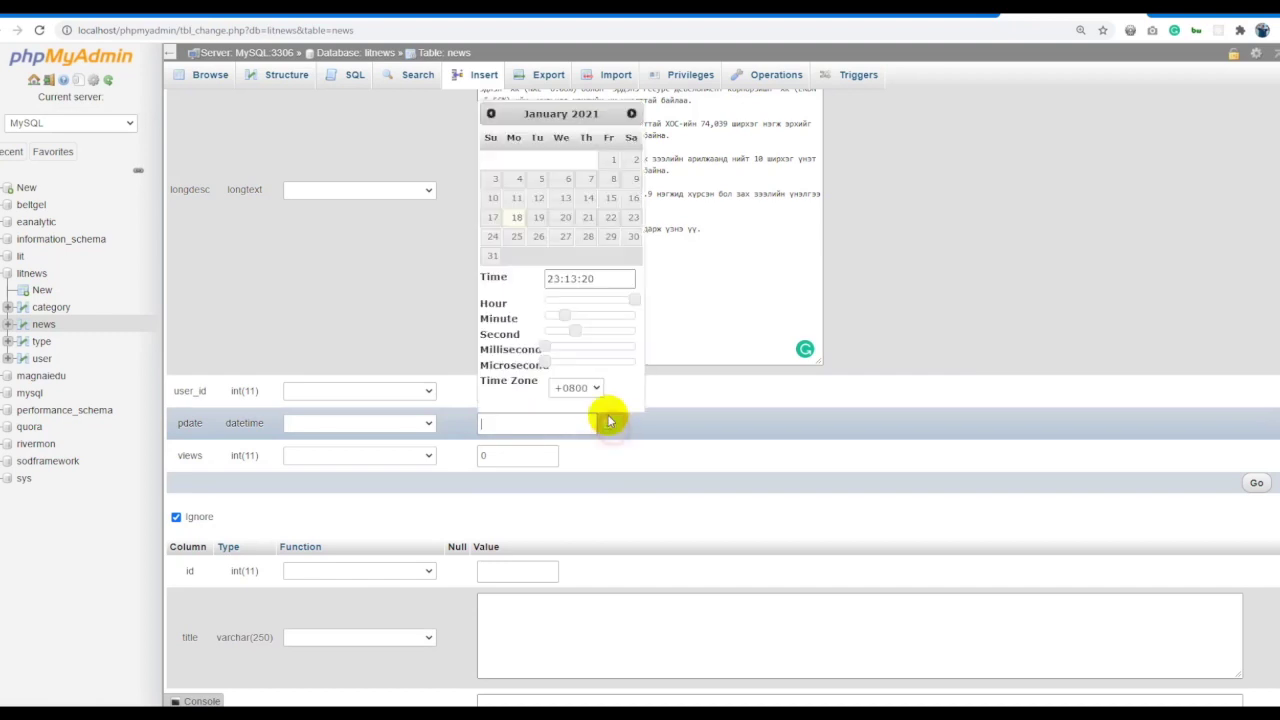
left_click(516, 218)
left_click(716, 449)
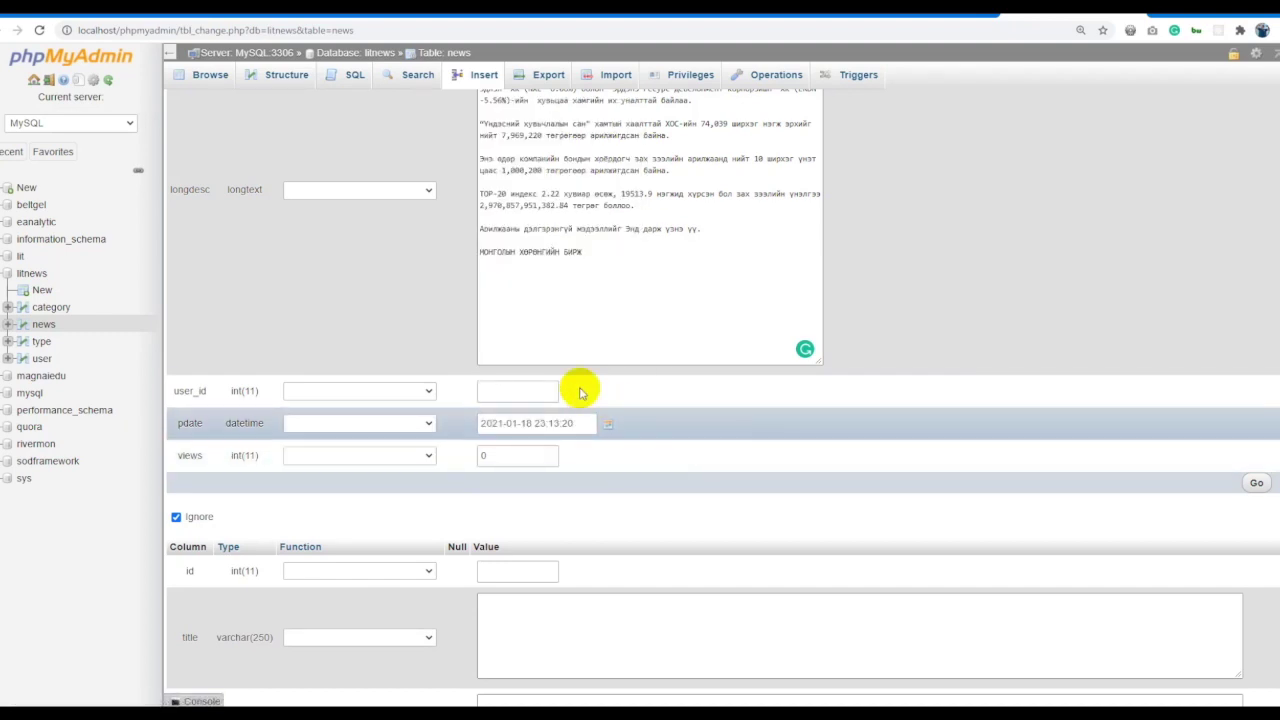
Enter user_id 2, save the row, and browse the news table.
left_click(512, 391)
type("2")
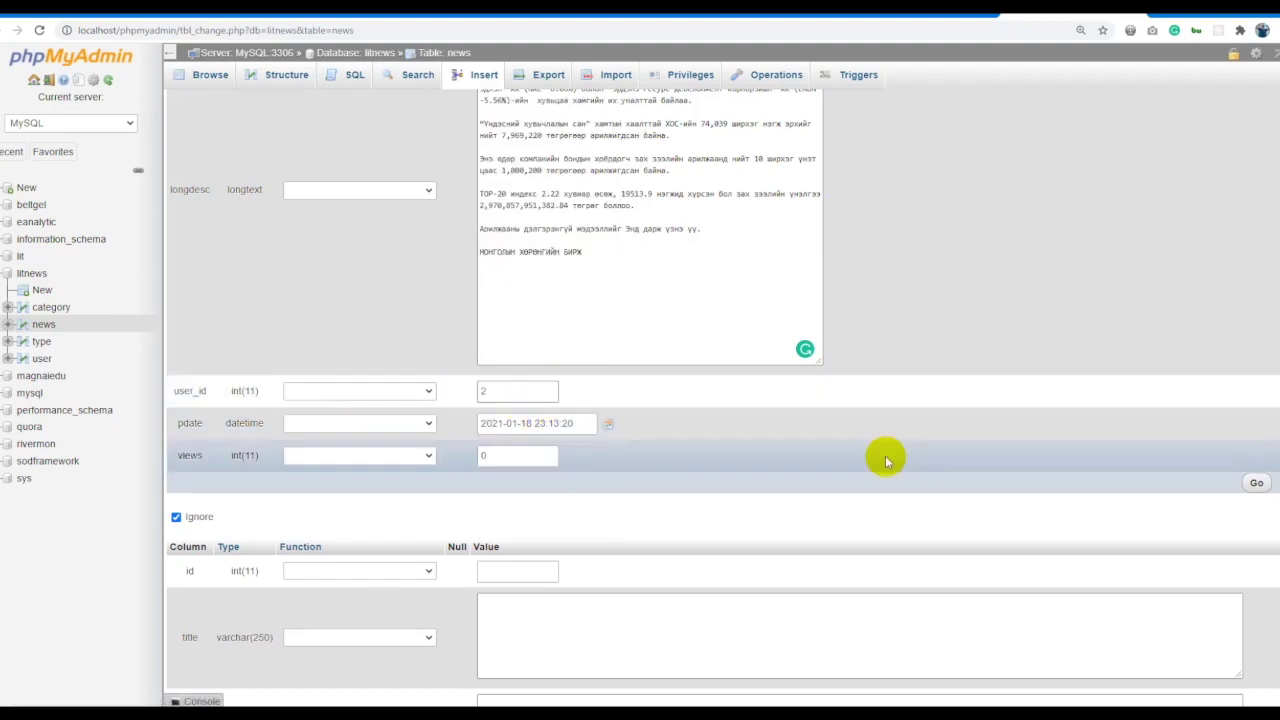
left_click(1258, 483)
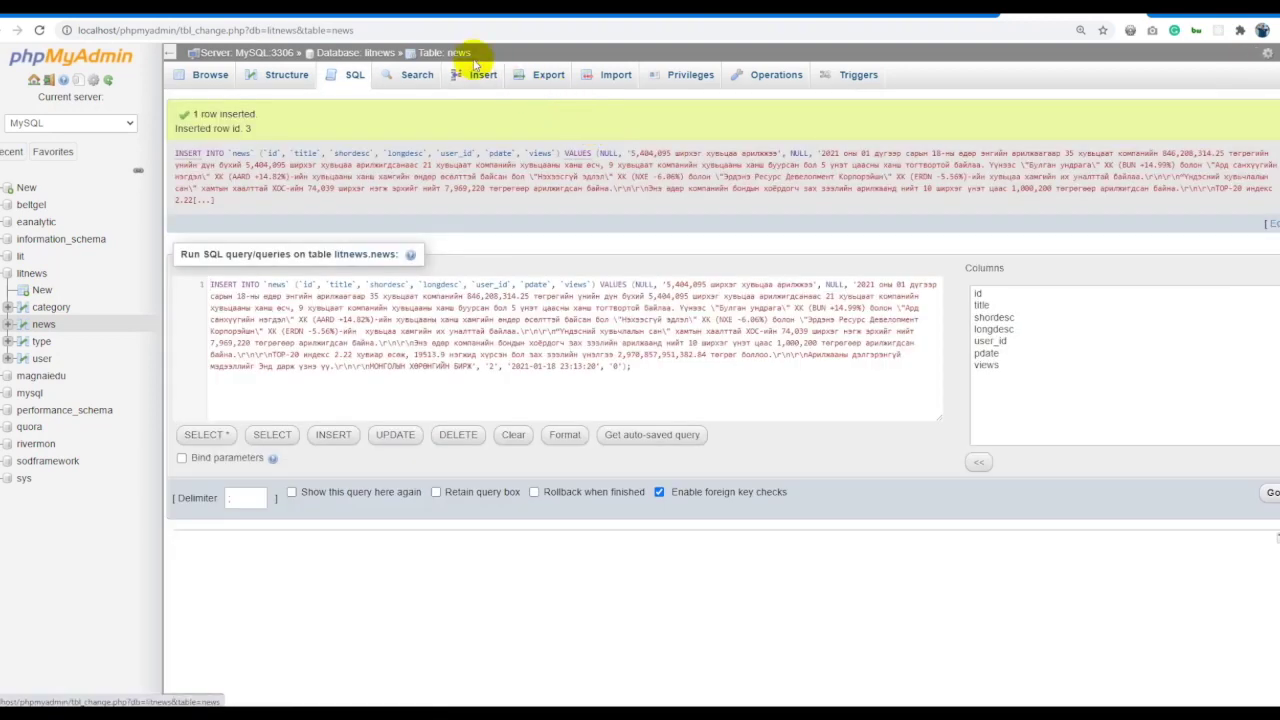
left_click(449, 52)
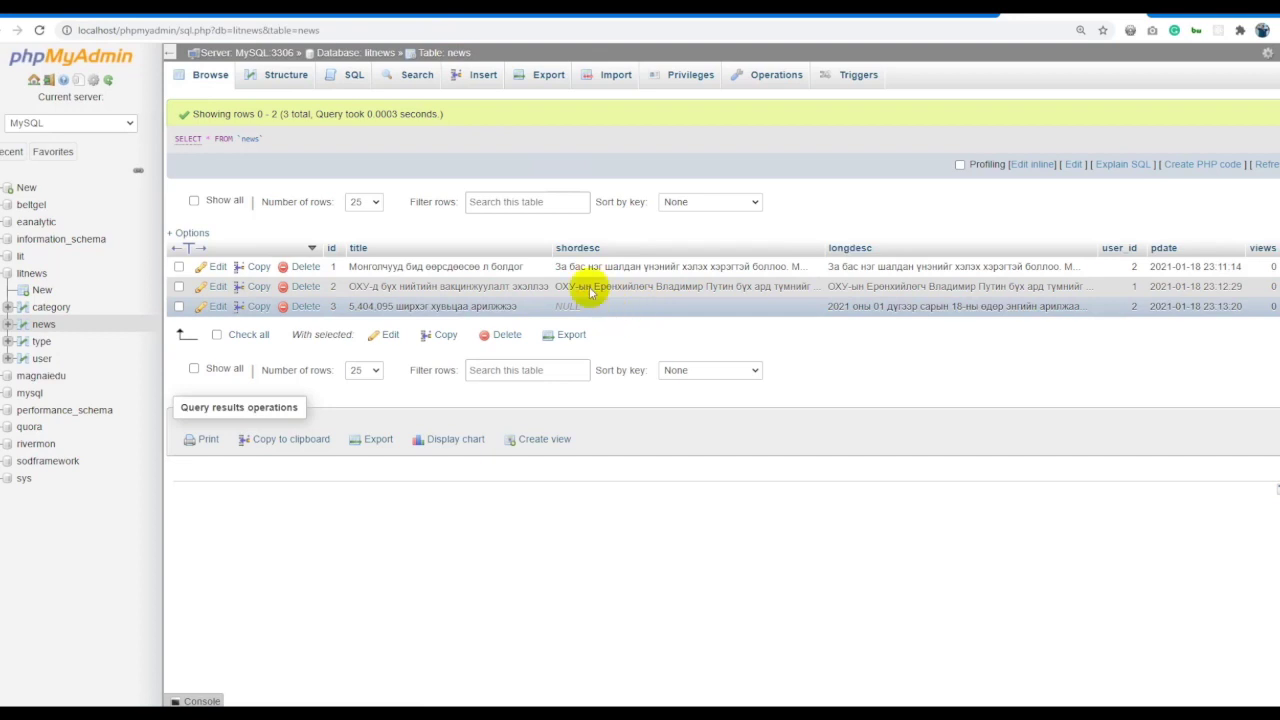
Check the news table's structure and rows, then browse the category, type, news and user tables.
left_click(272, 84)
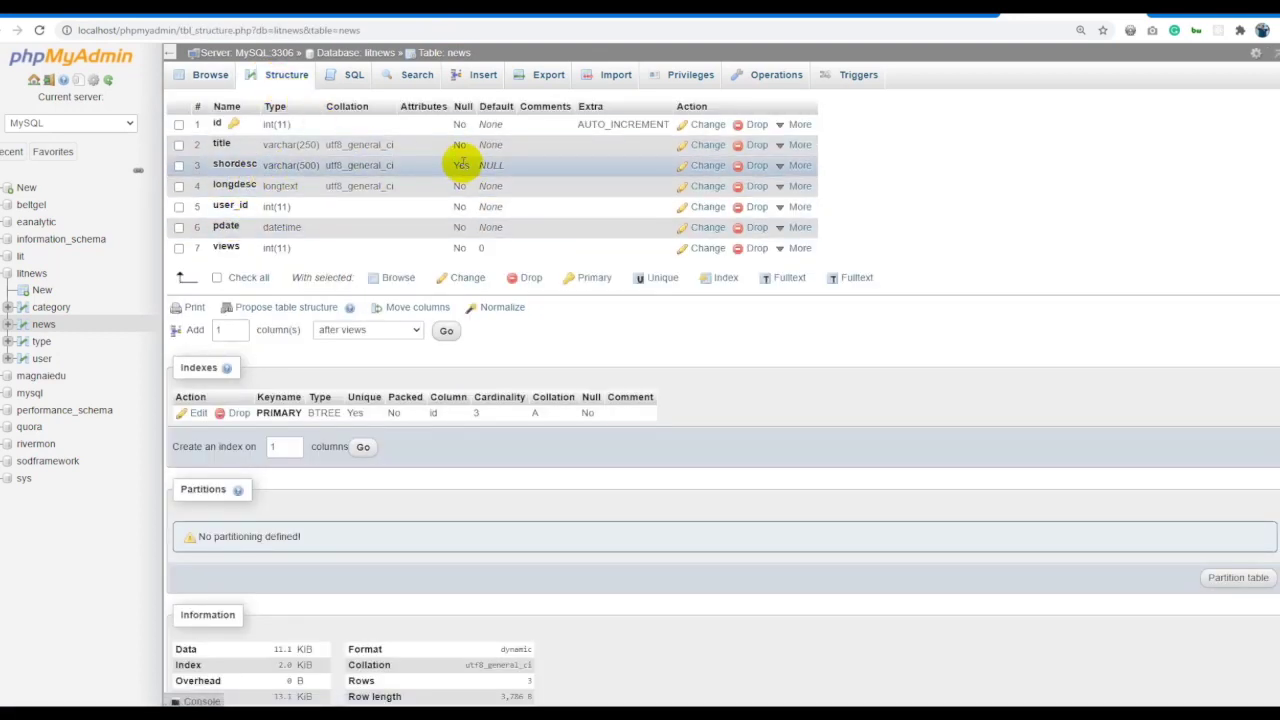
left_click(446, 53)
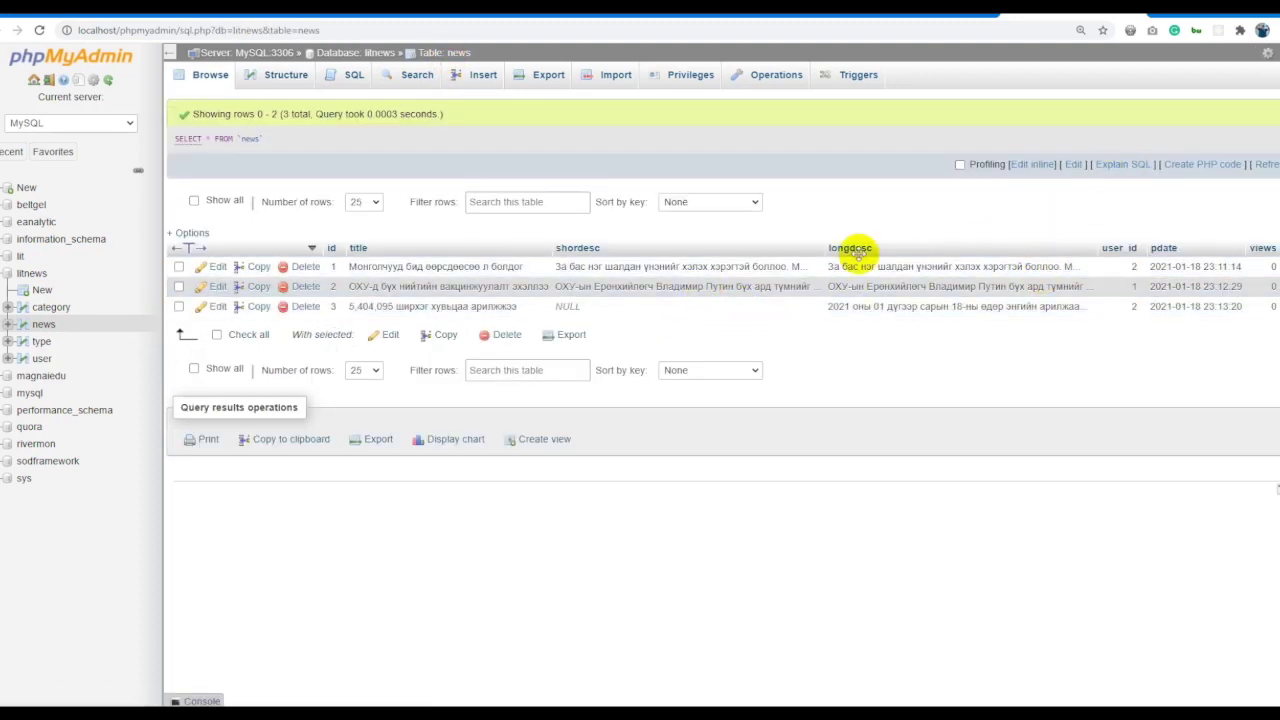
left_click(42, 307)
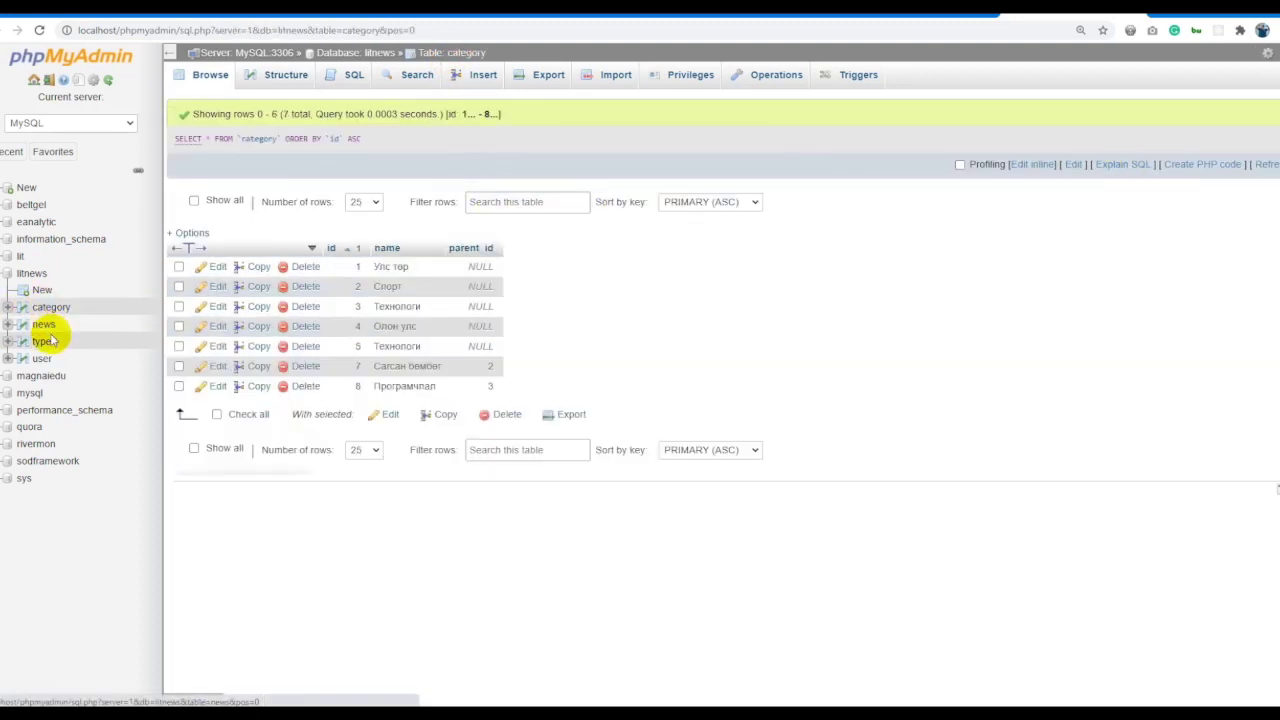
left_click(42, 342)
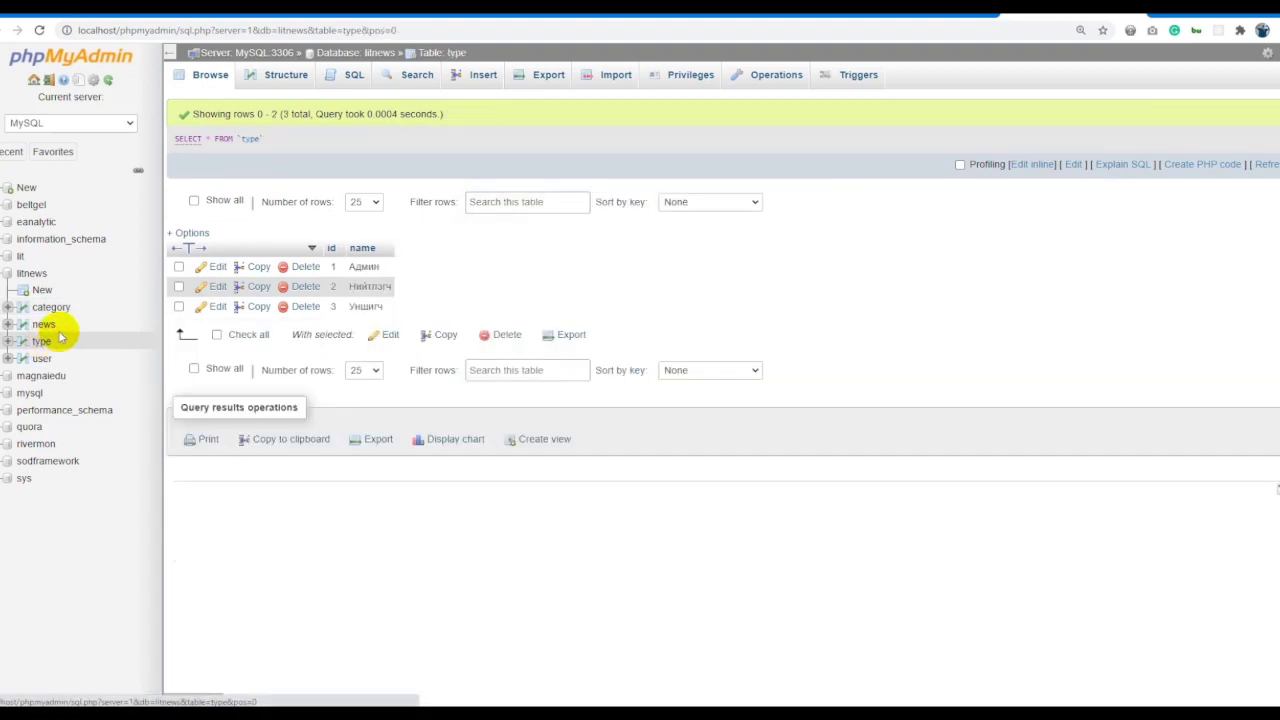
left_click(50, 308)
left_click(45, 325)
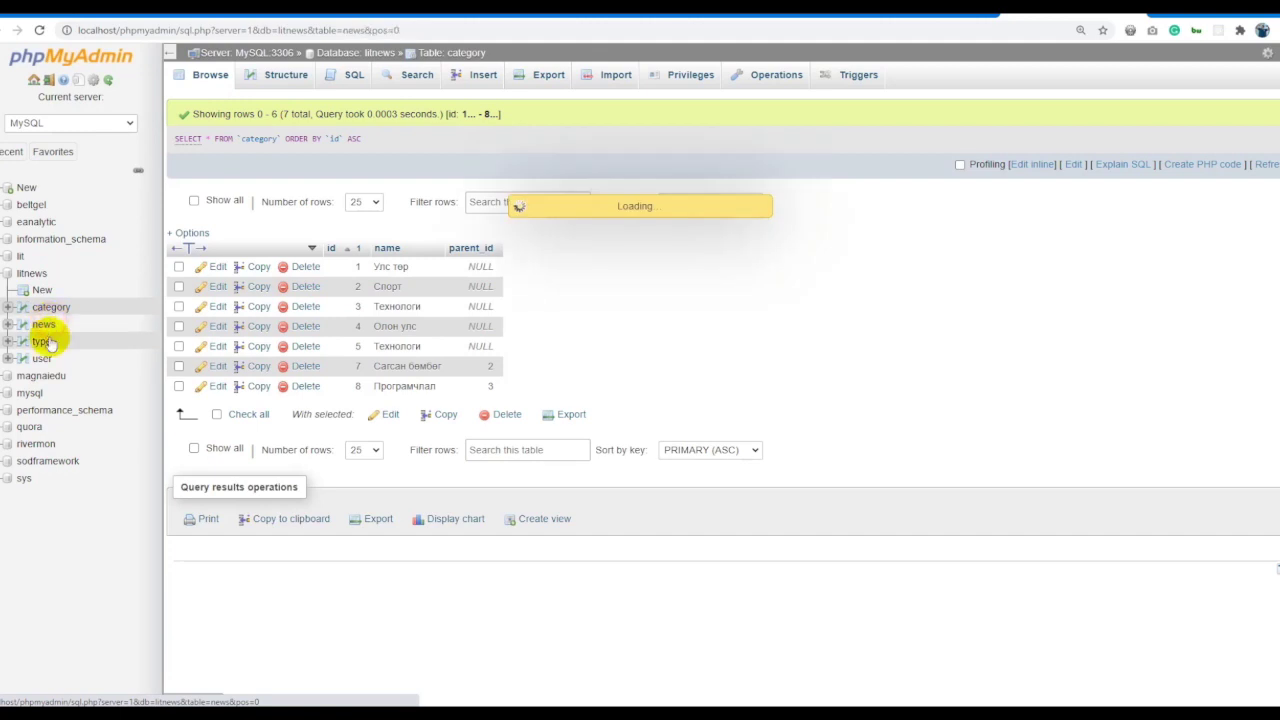
left_click(42, 341)
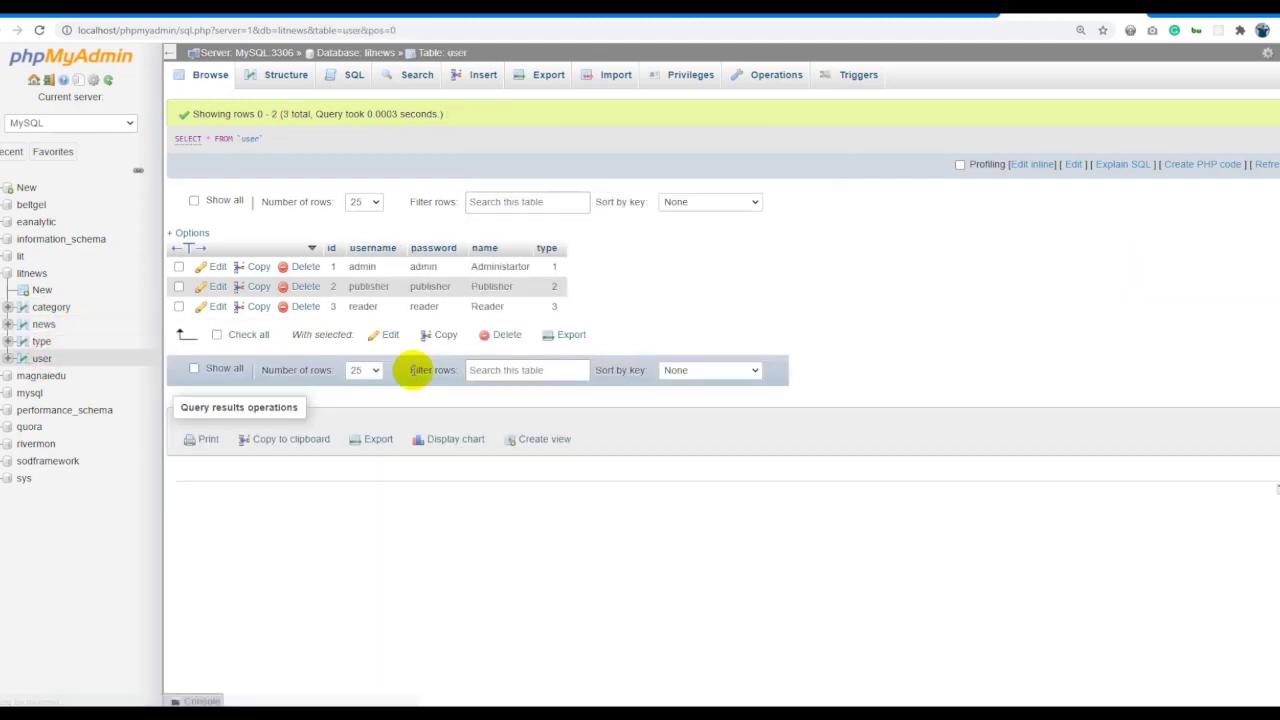
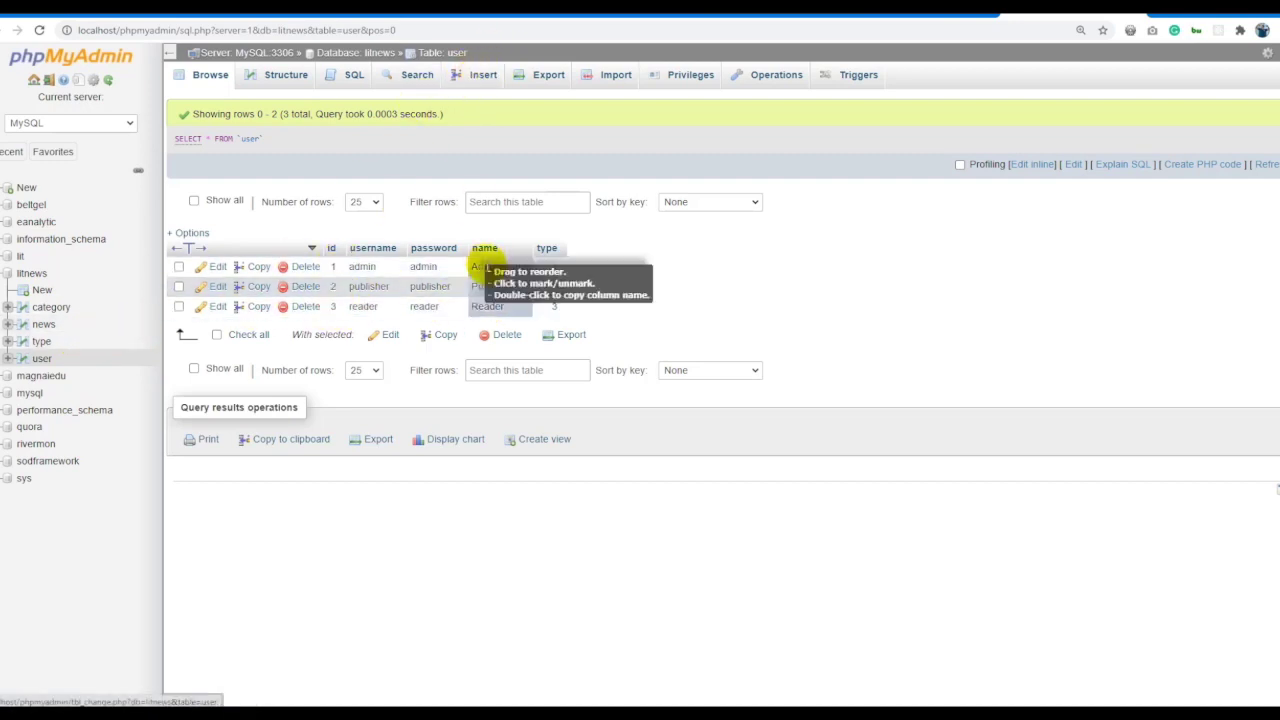
Copy the name Reader and paste it into a new user row's name field.
double_click(490, 307)
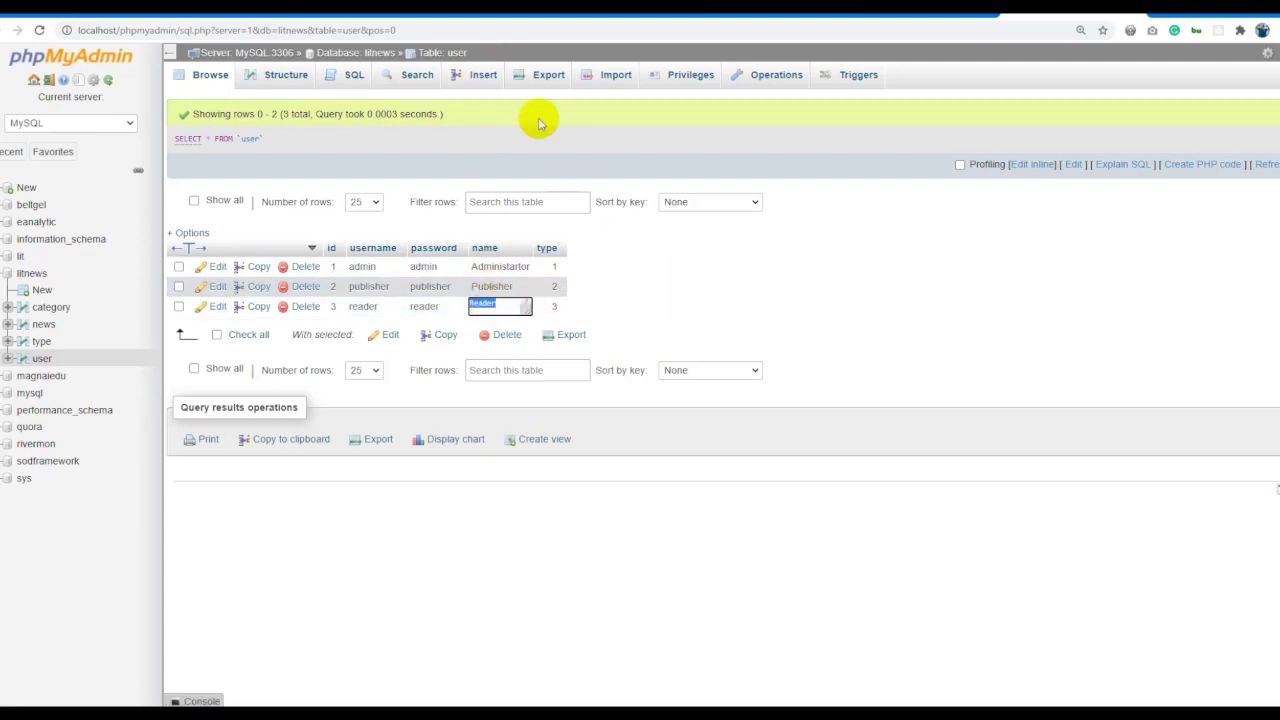
left_click(487, 75)
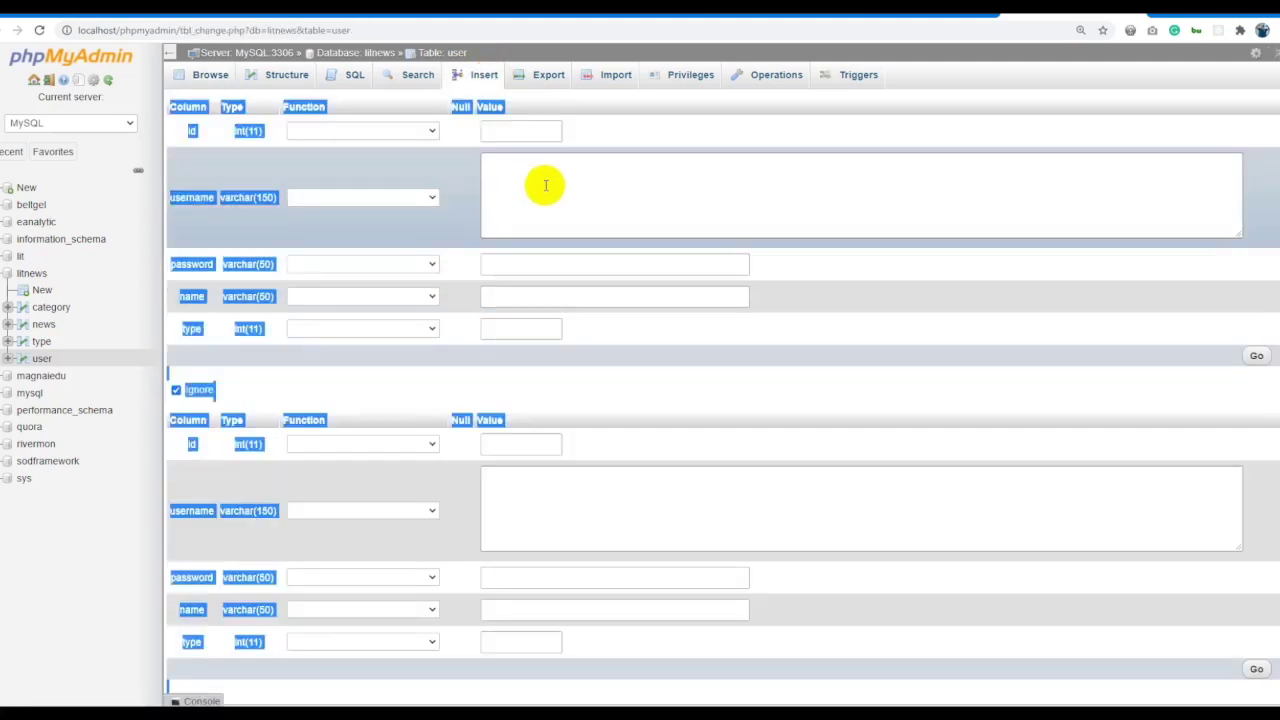
left_click(545, 185)
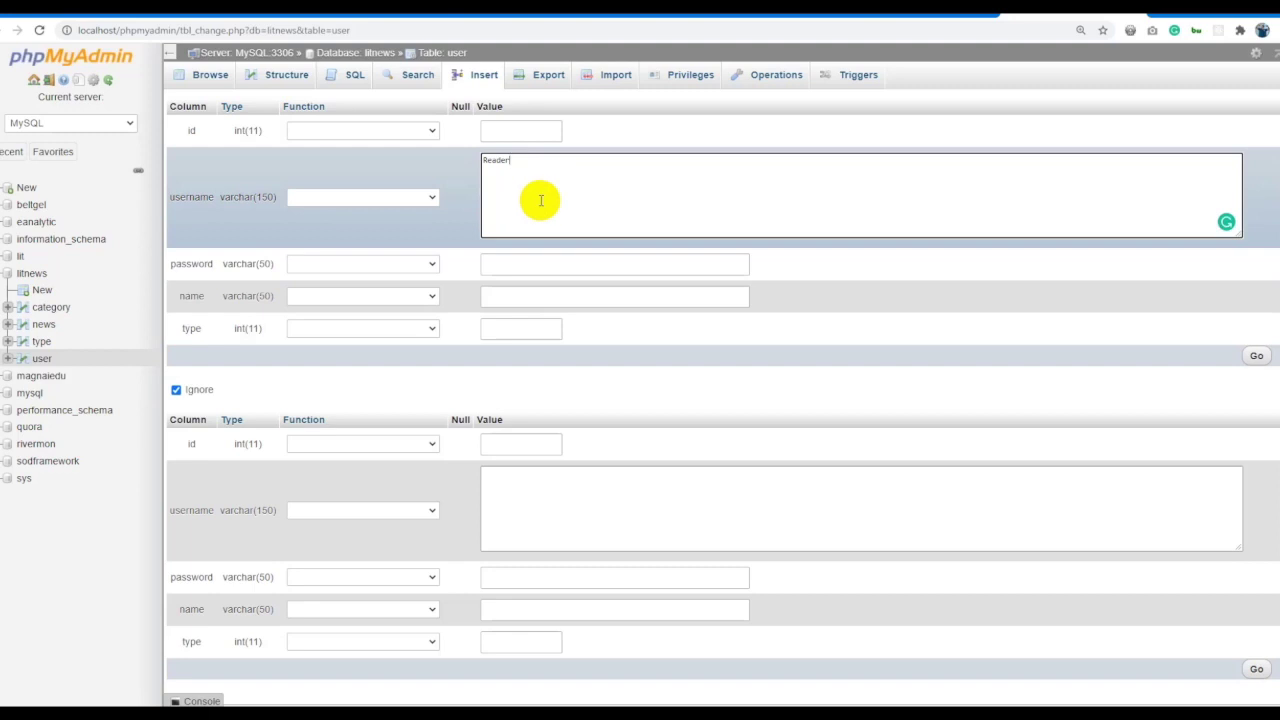
left_click(509, 294)
type("Reader")
Reuse the username as the password, set type to 3, save the row, and browse the table.
double_click(521, 162)
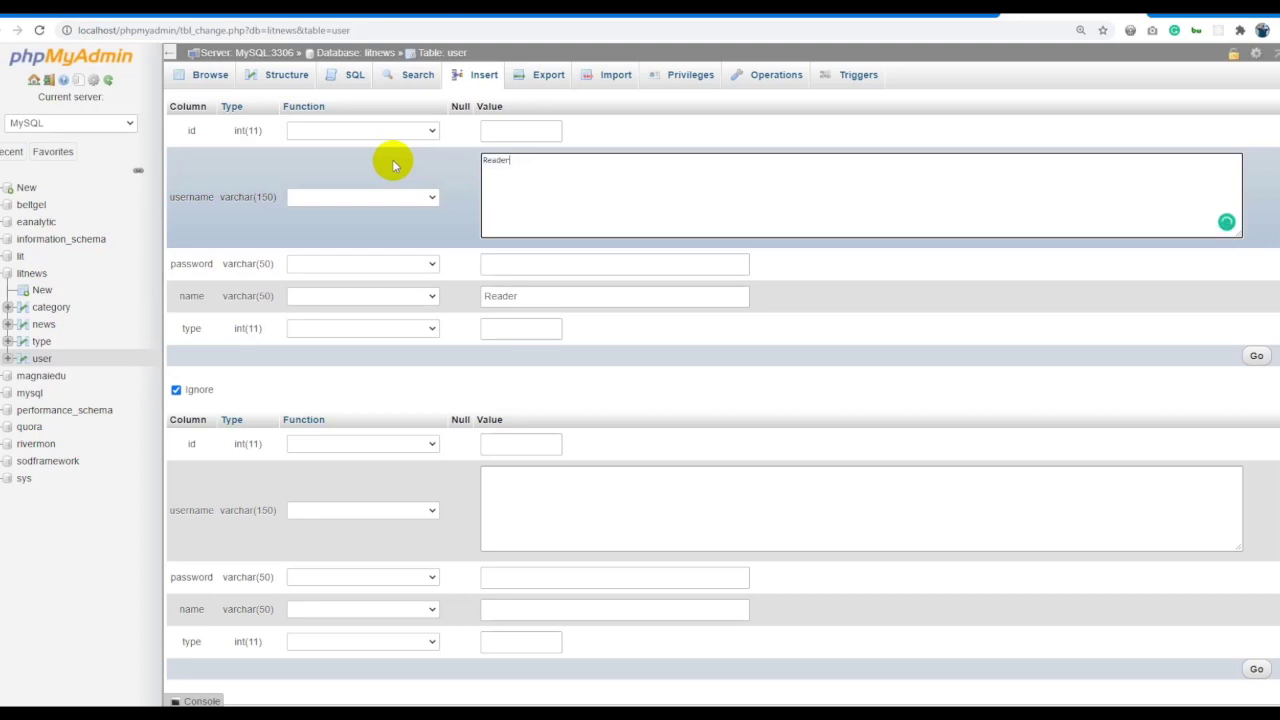
key("ctrl+a")
key("ctrl+c")
left_click(520, 263)
key("ctrl+v")
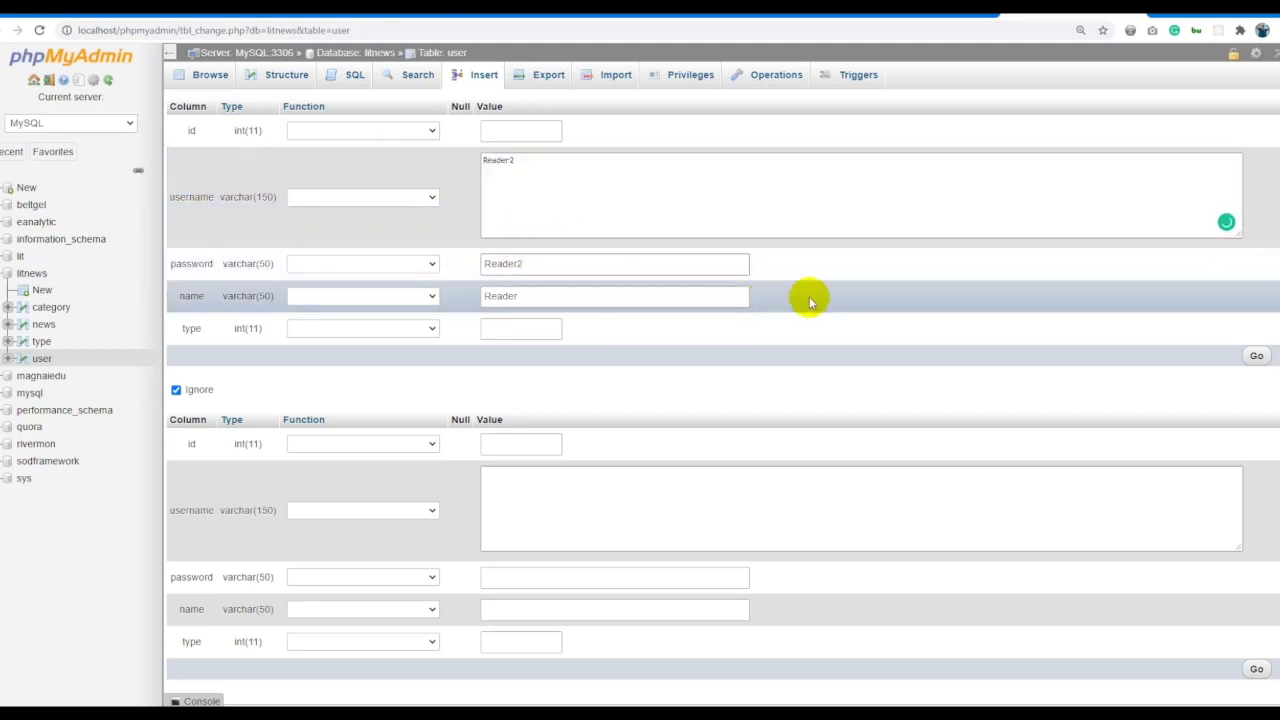
left_click(558, 326)
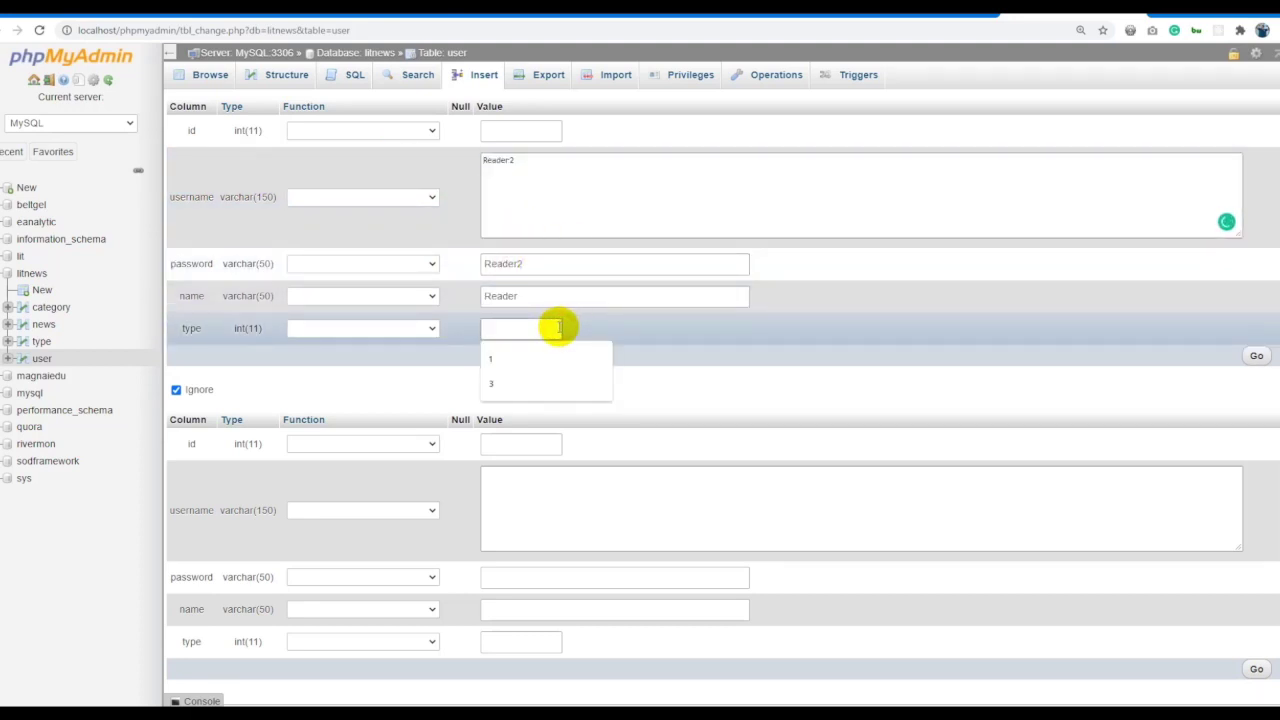
type("3")
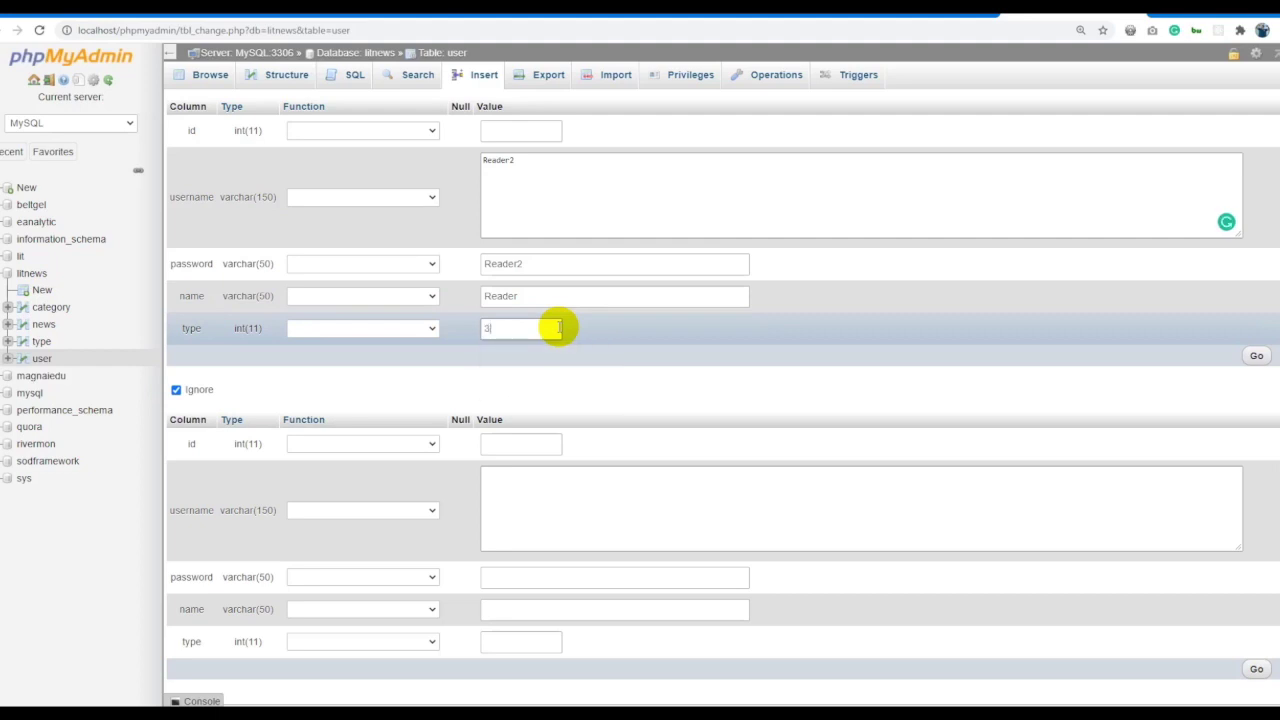
left_click(1256, 356)
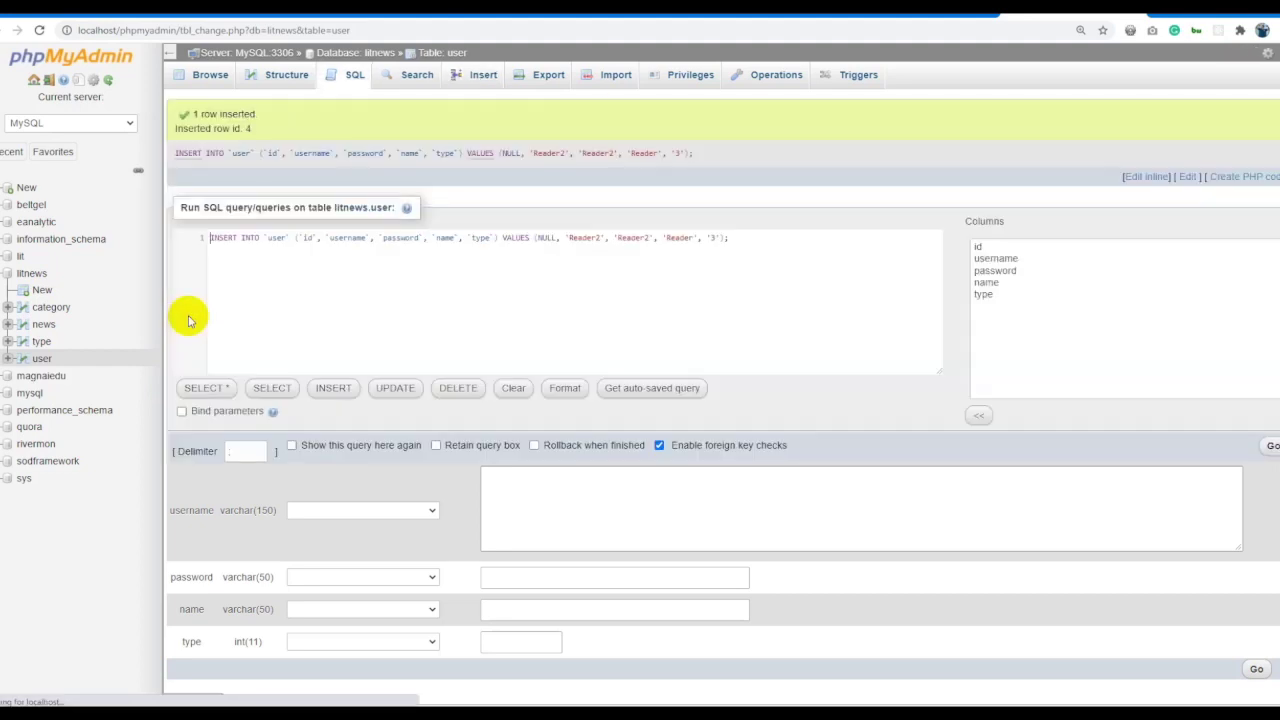
left_click(448, 52)
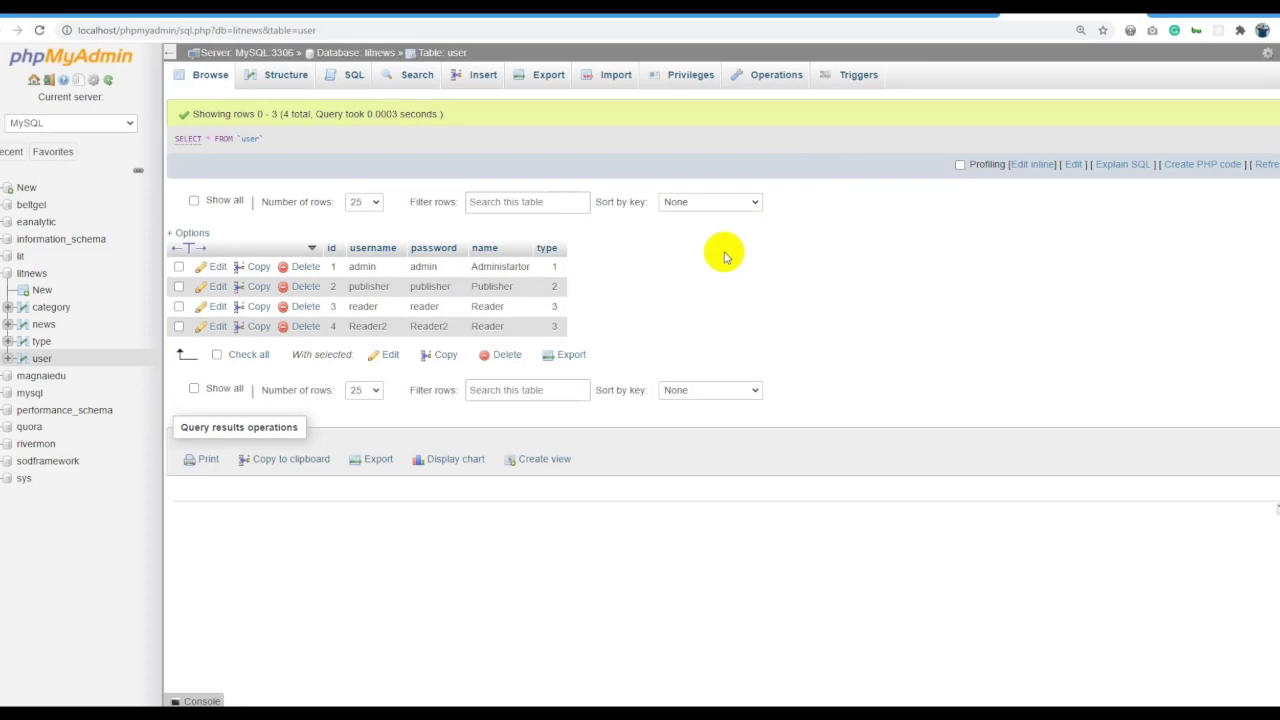
left_click(31, 273)
left_click(286, 79)
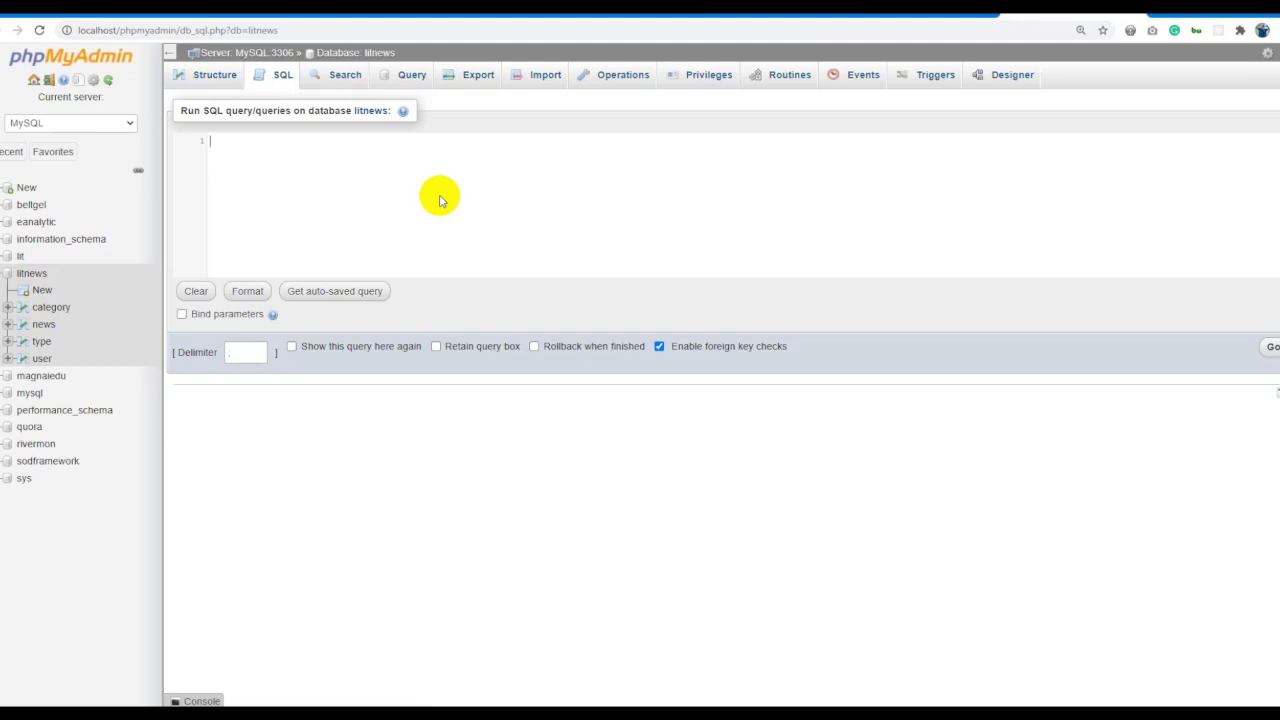
type("SELECT bagana1, bagana2")
type("FROM husnegt")
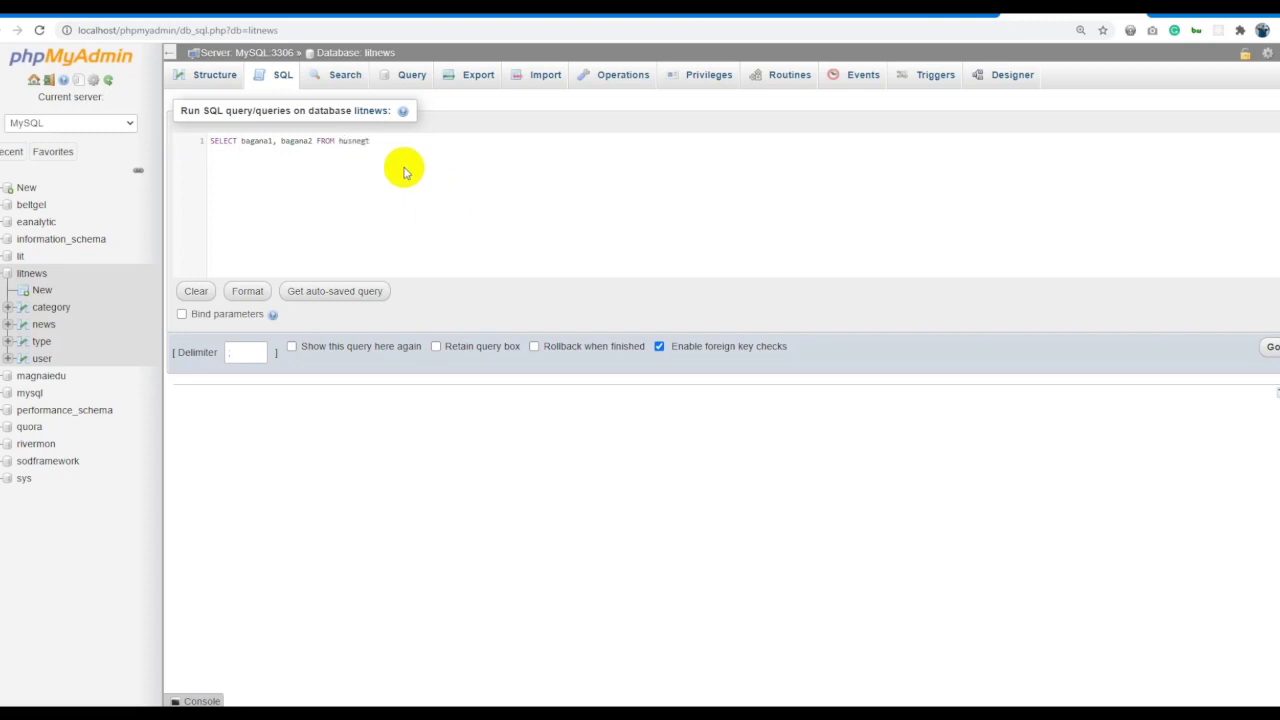
triple_click(413, 158)
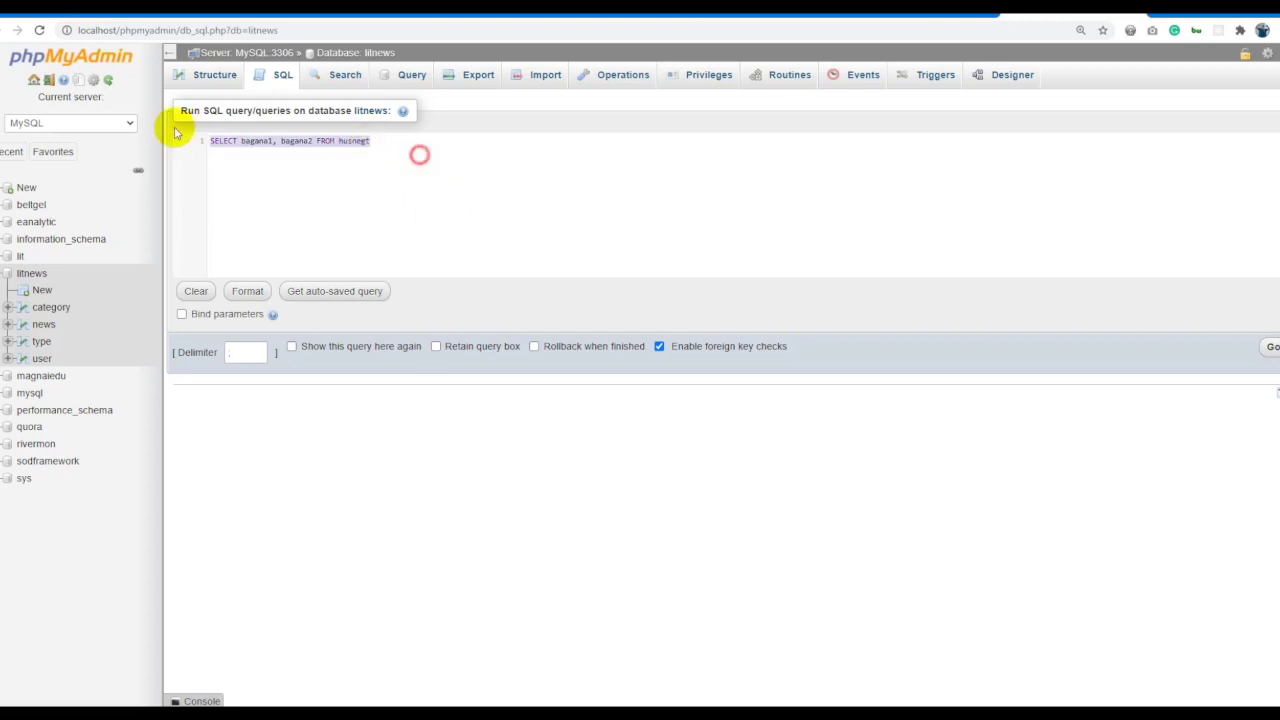
left_click(395, 172)
scroll(453, 180, "up", 3)
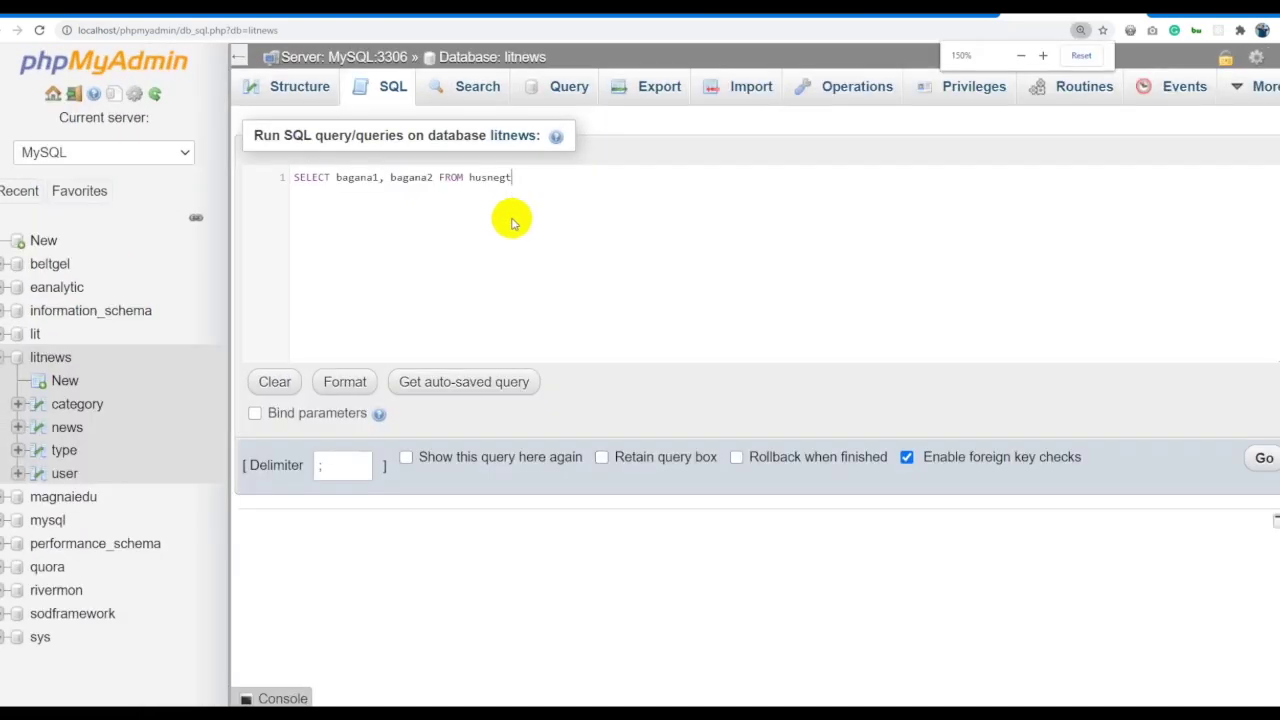
scroll(575, 243, "down", 1)
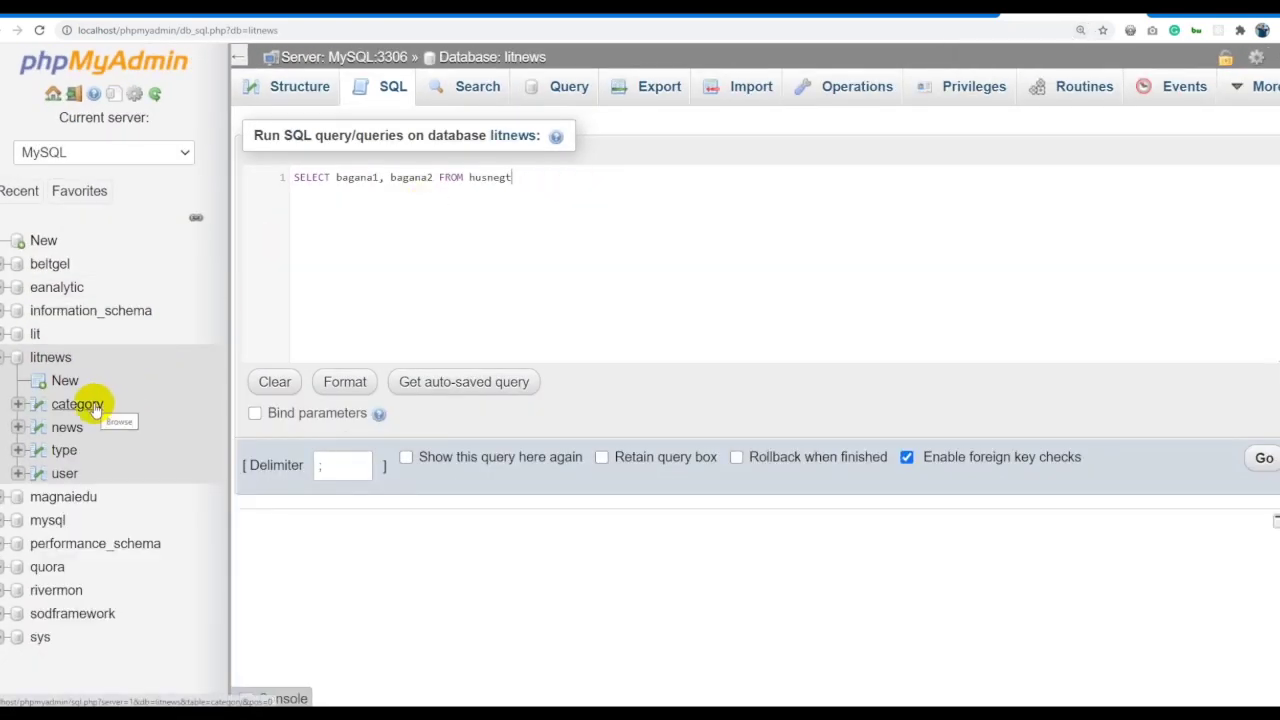
left_click(65, 475)
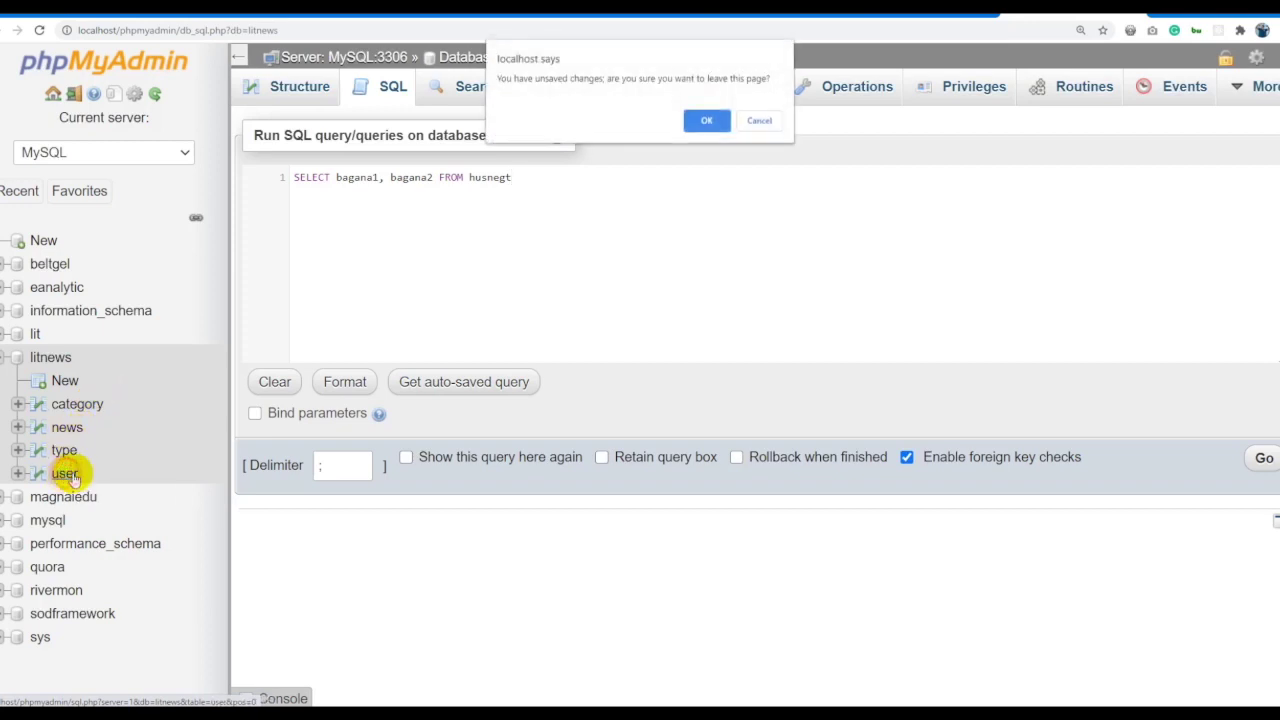
left_click(705, 120)
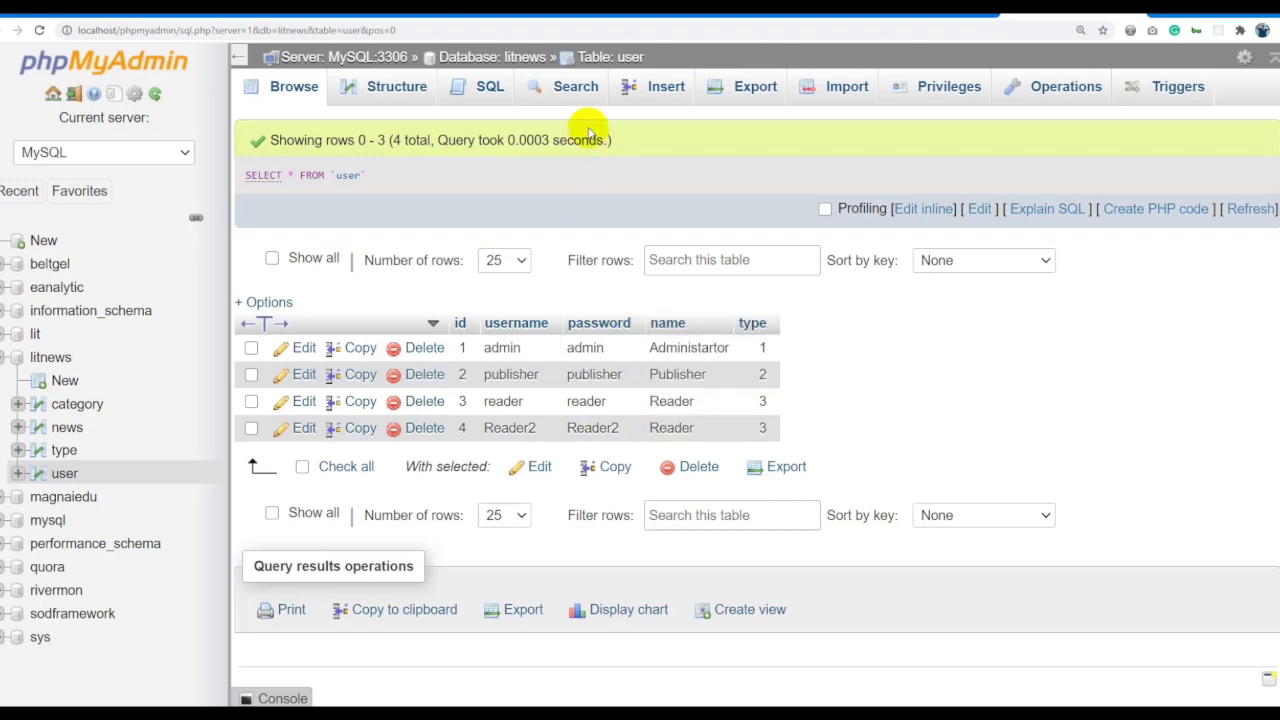
left_click(560, 430)
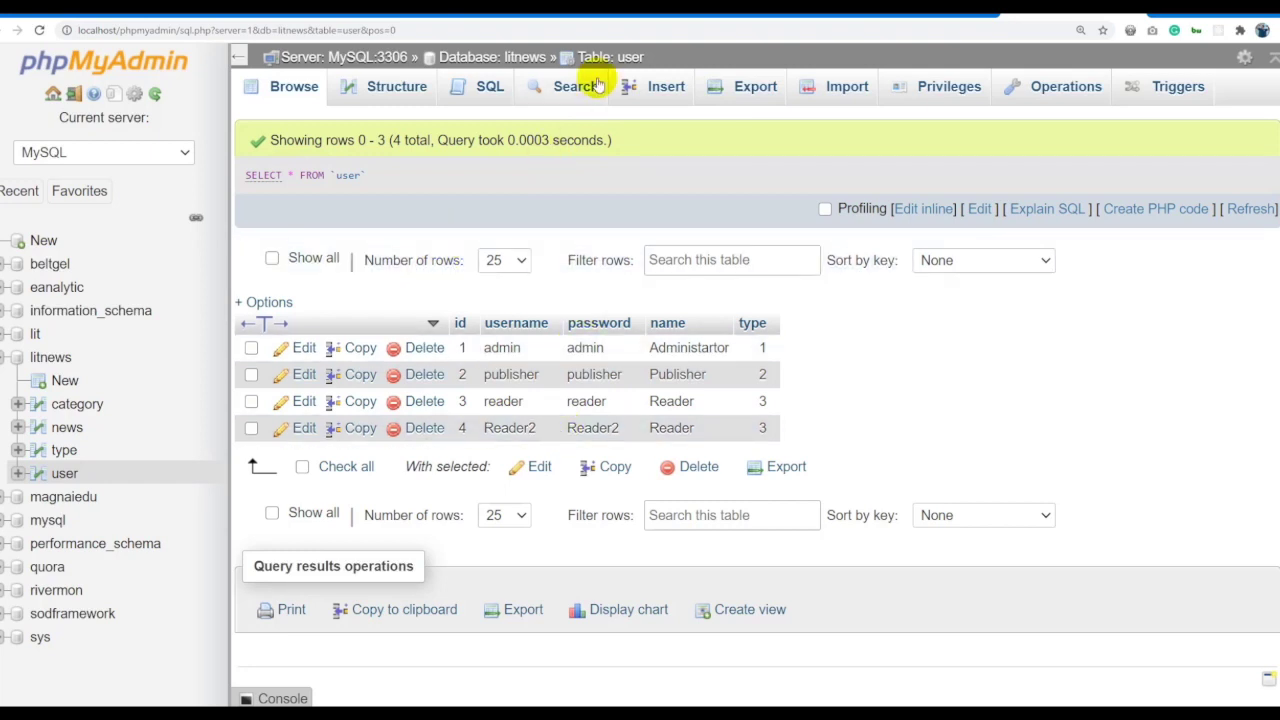
left_click(475, 87)
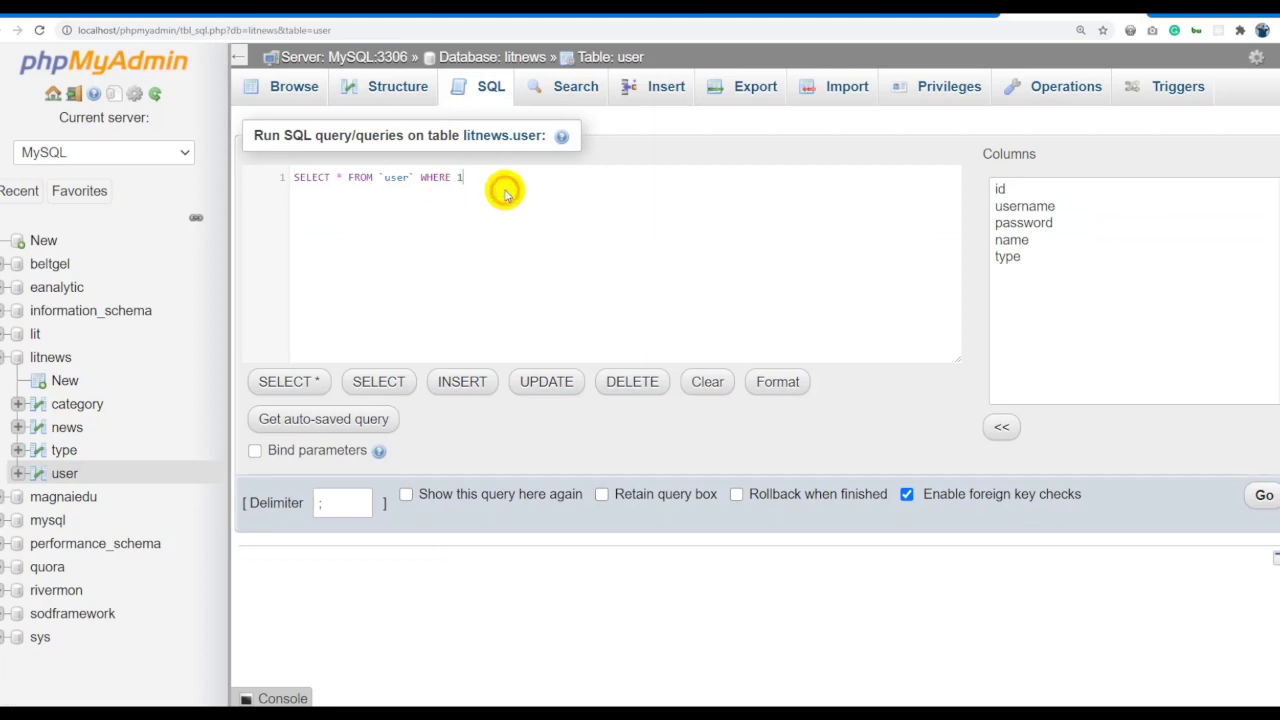
left_click_drag(514, 180, 266, 180)
key("BackSpace")
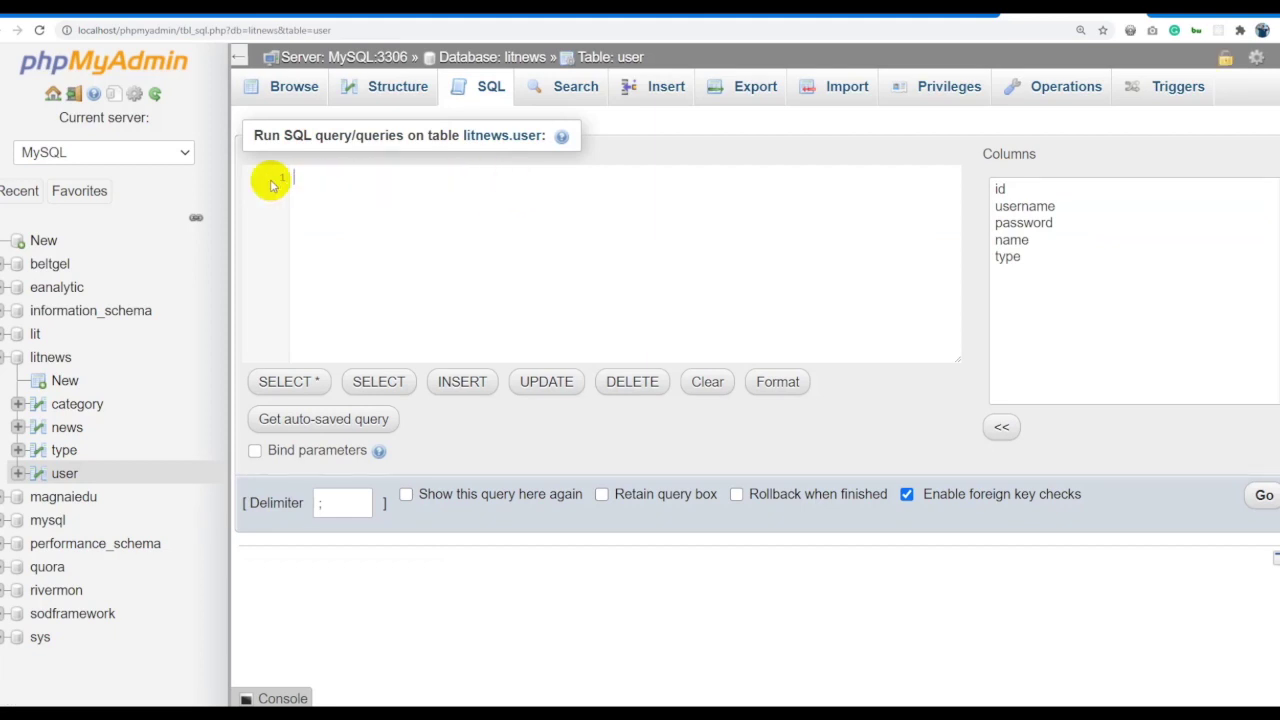
type("SELECT id, username")
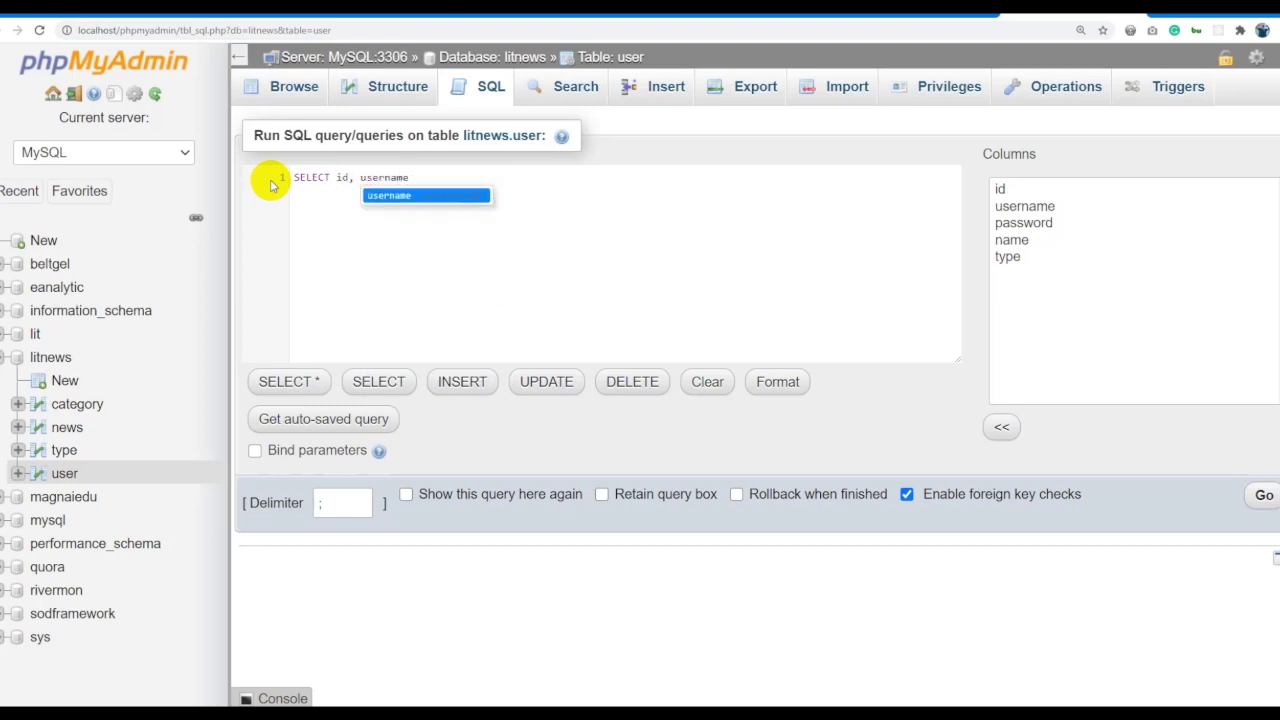
type(" F")
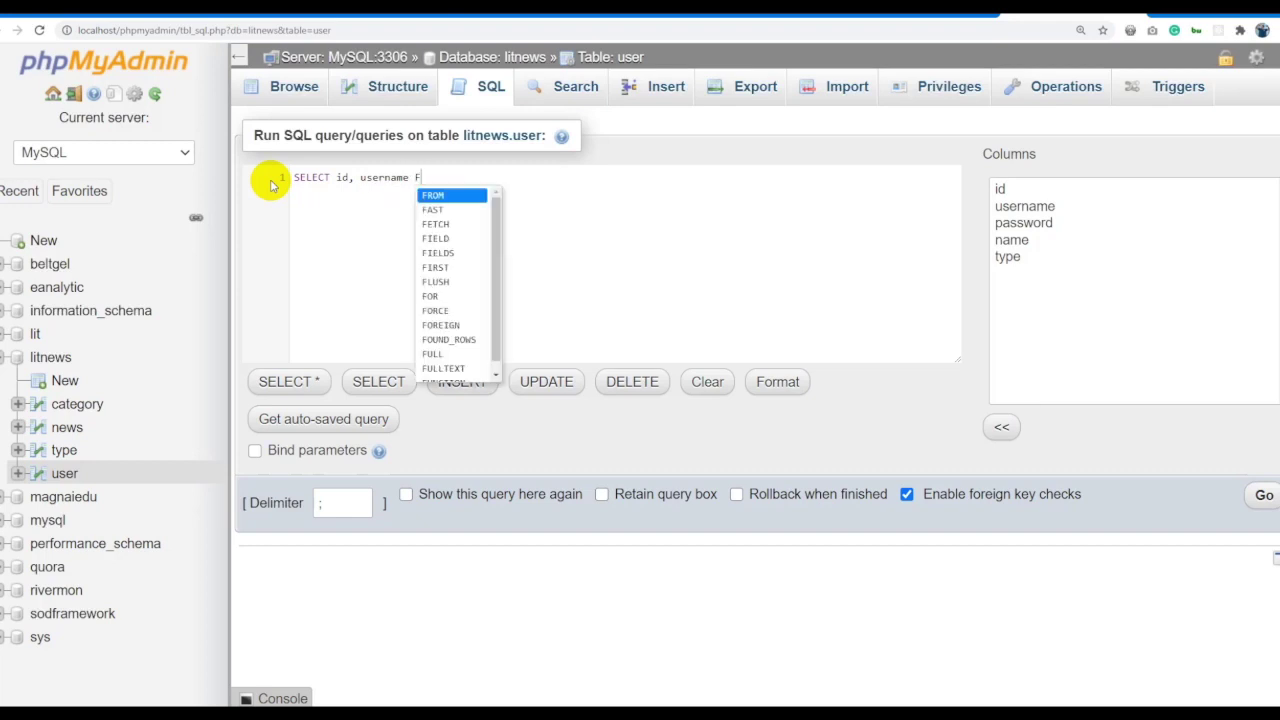
type("ROM user")
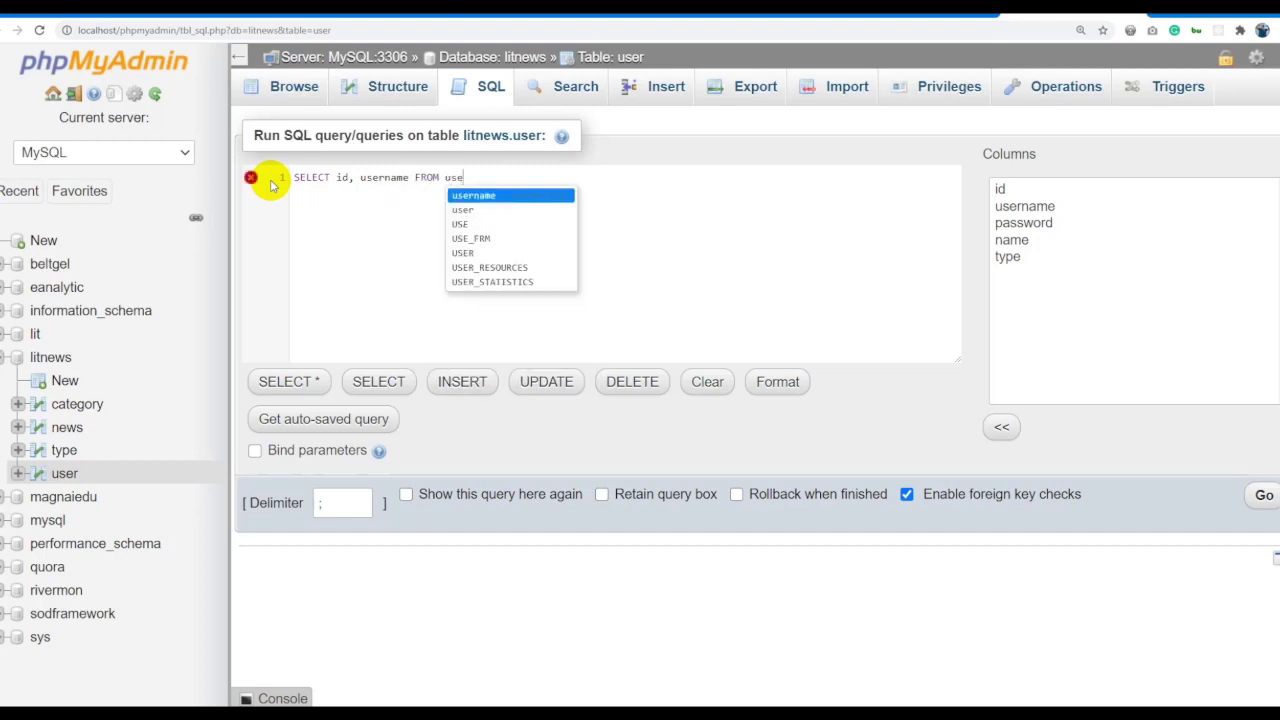
left_click(363, 222)
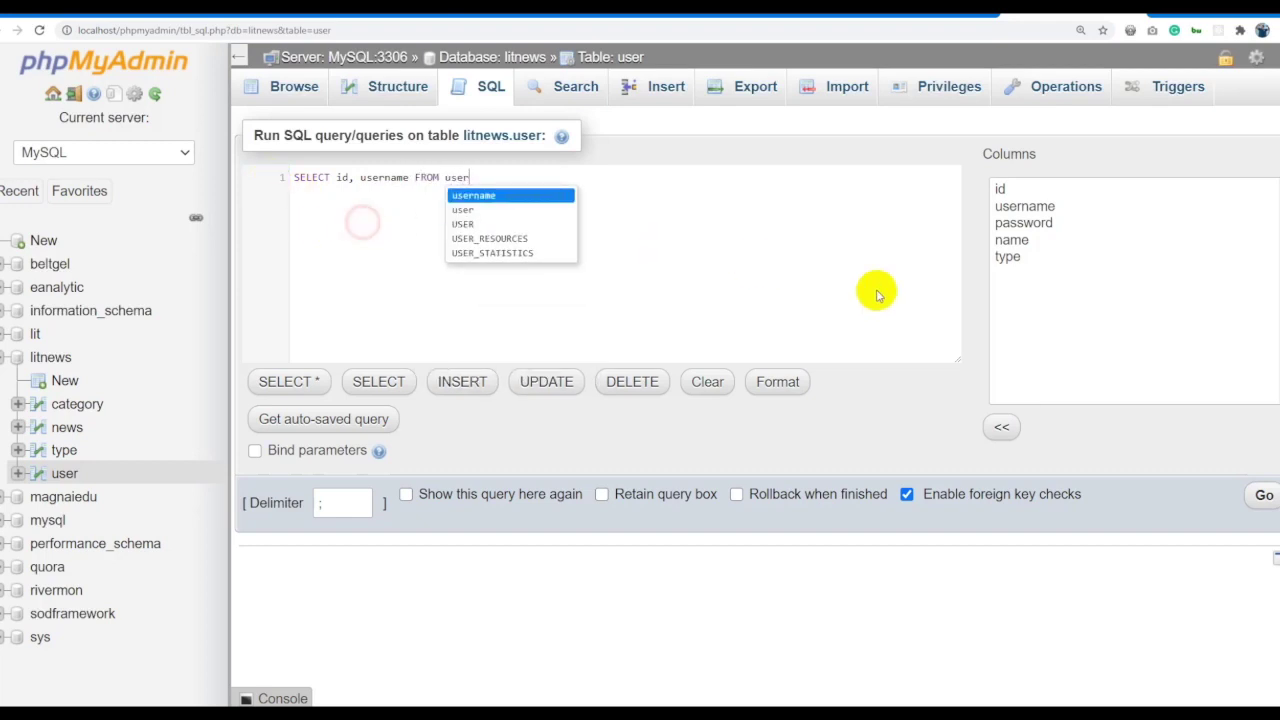
left_click(1258, 492)
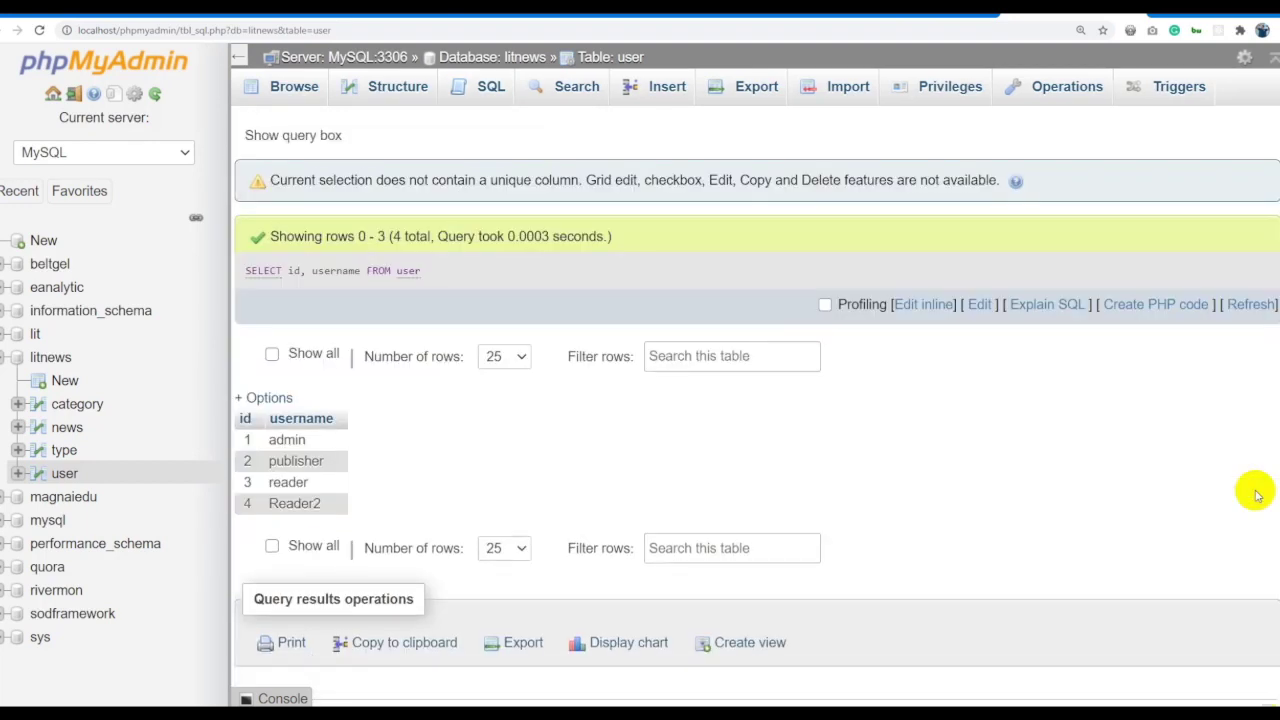
left_click_drag(244, 440, 349, 503)
left_click(405, 478)
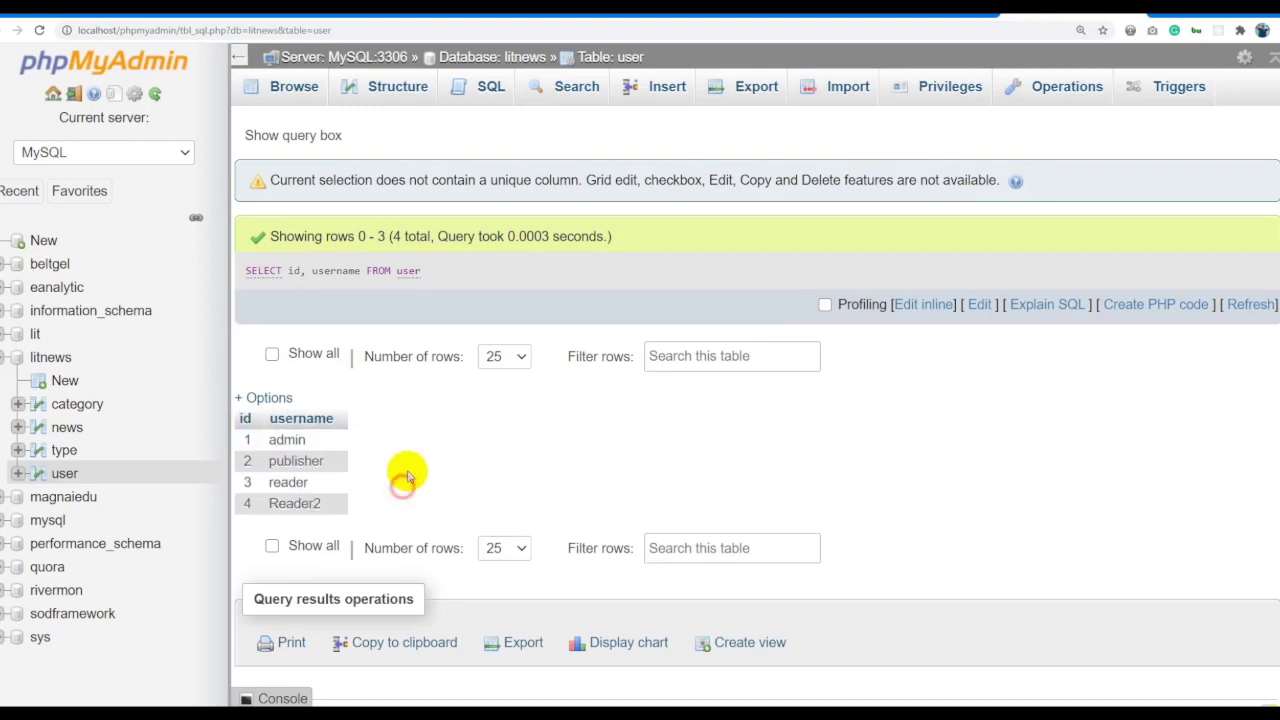
left_click(930, 305)
left_click(484, 263)
left_click(402, 264)
type(", password, name FROM user")
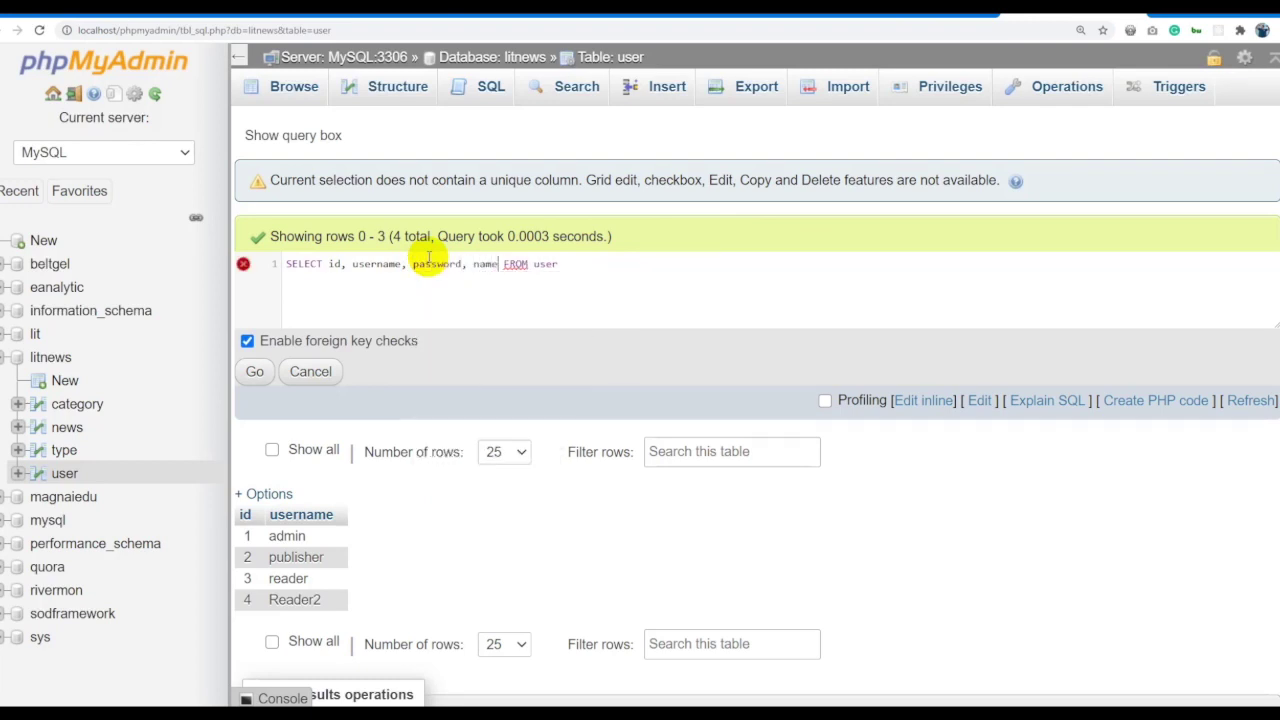
left_click(254, 371)
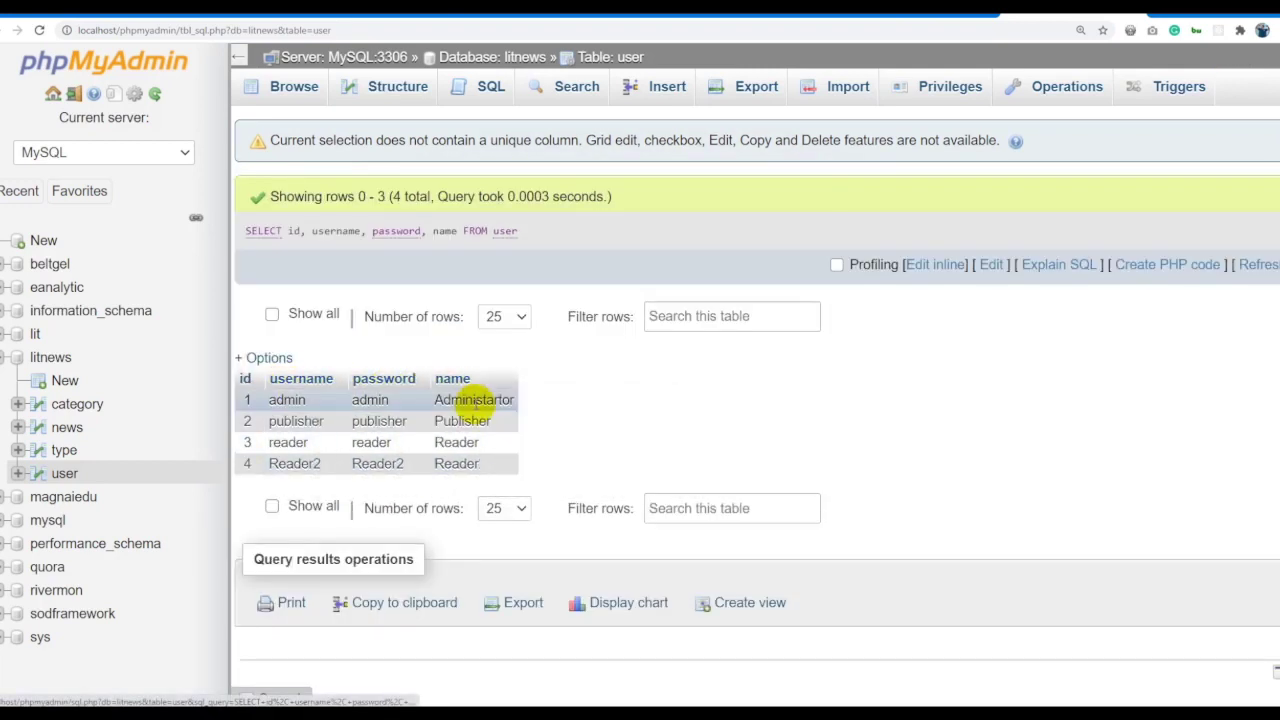
double_click(474, 400)
left_click(62, 473)
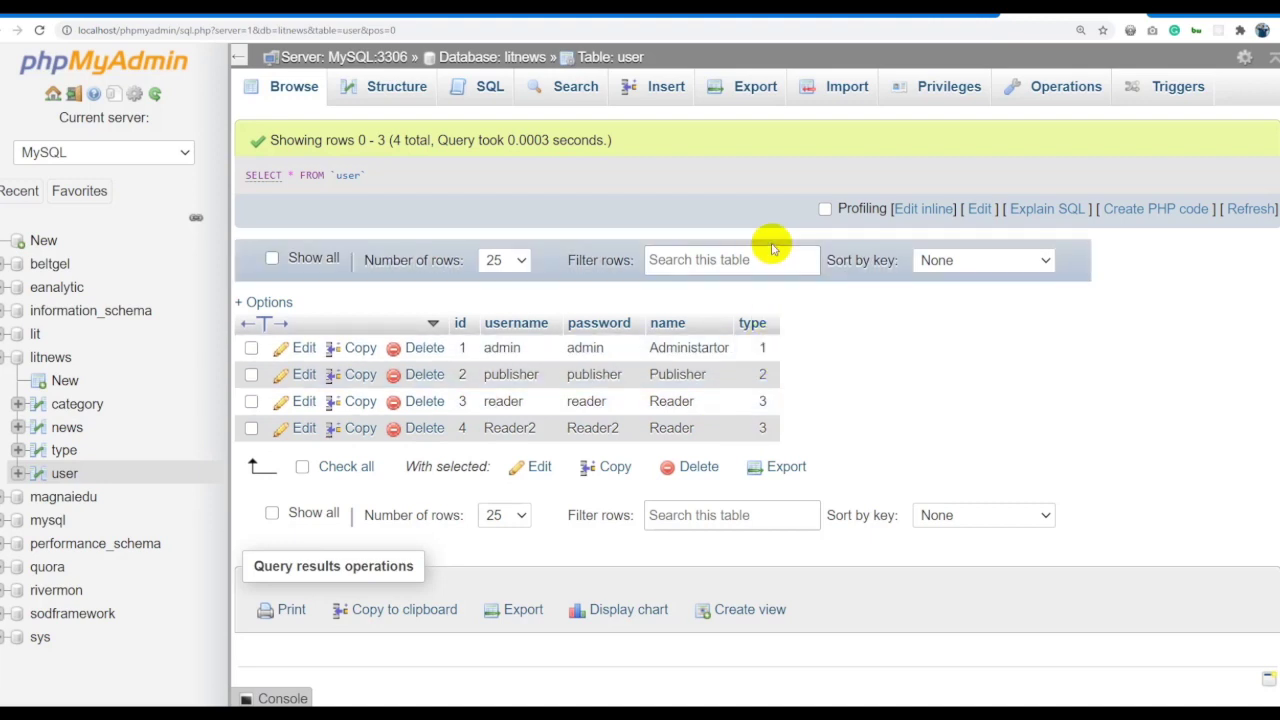
Replace the inline query with SELECT * FROM user and run it.
left_click(913, 210)
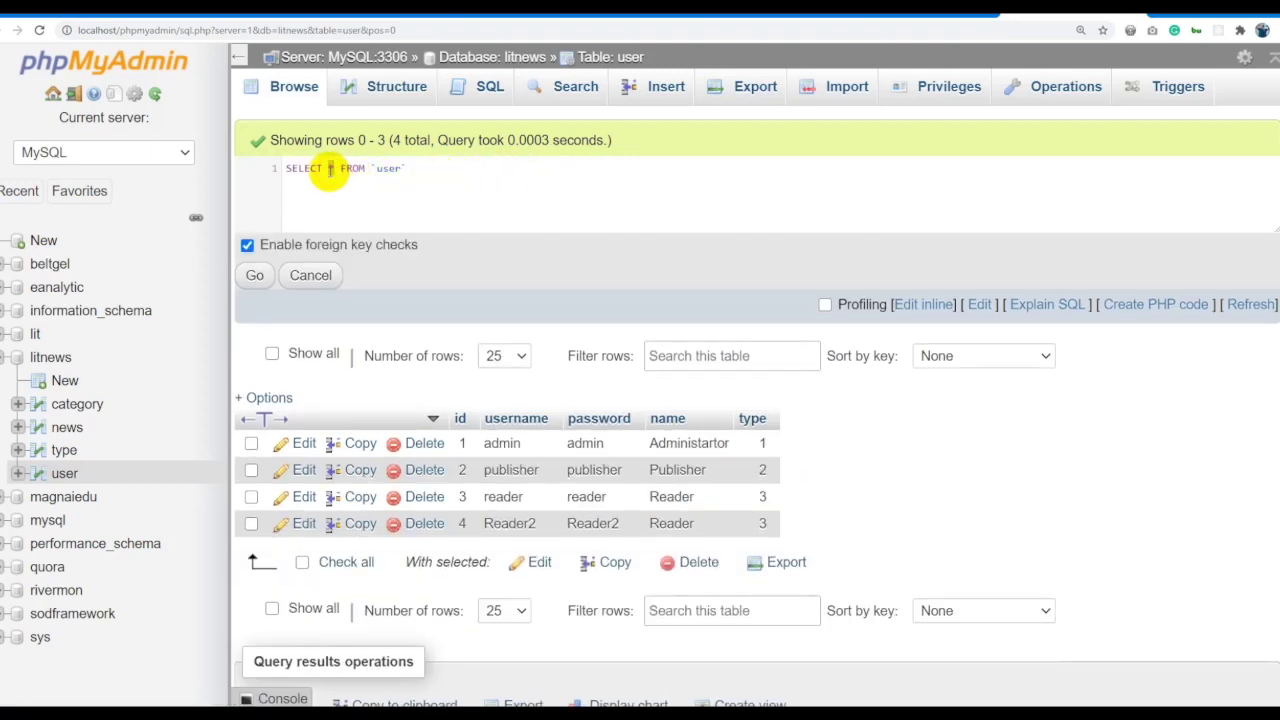
key("ctrl+a")
key("BackSpace")
type("SELECT")
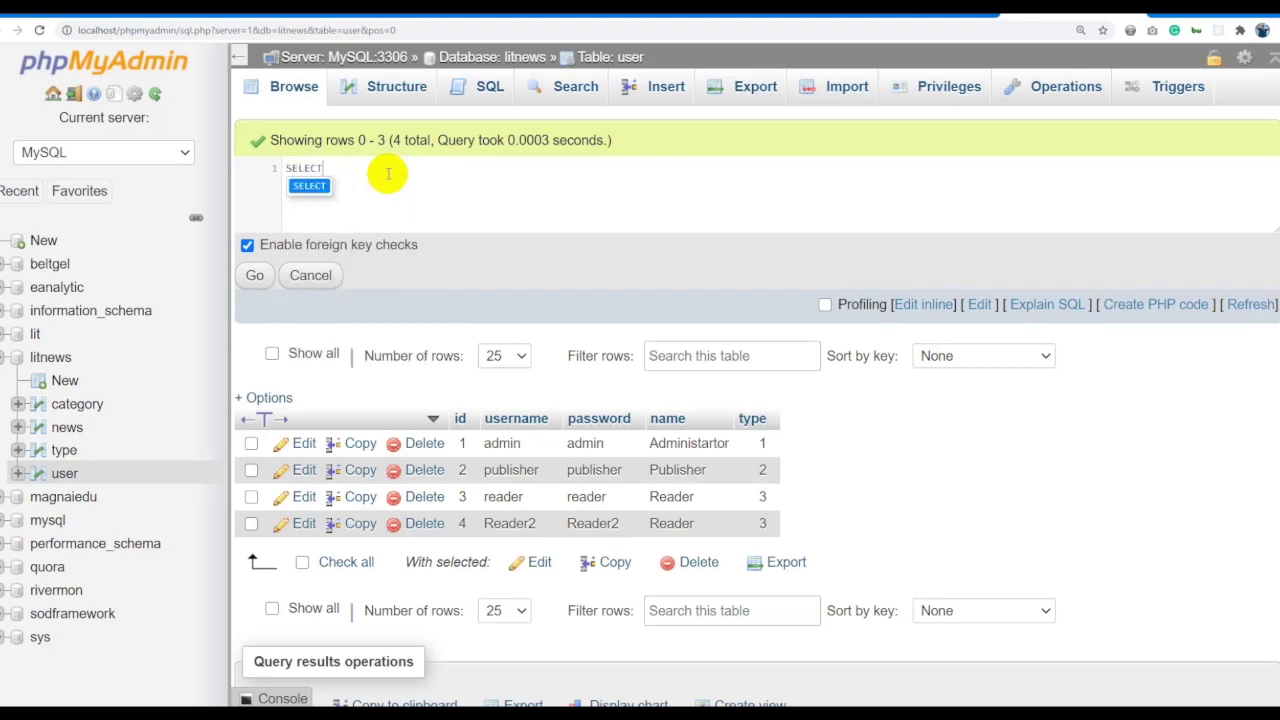
type(" * FROM user")
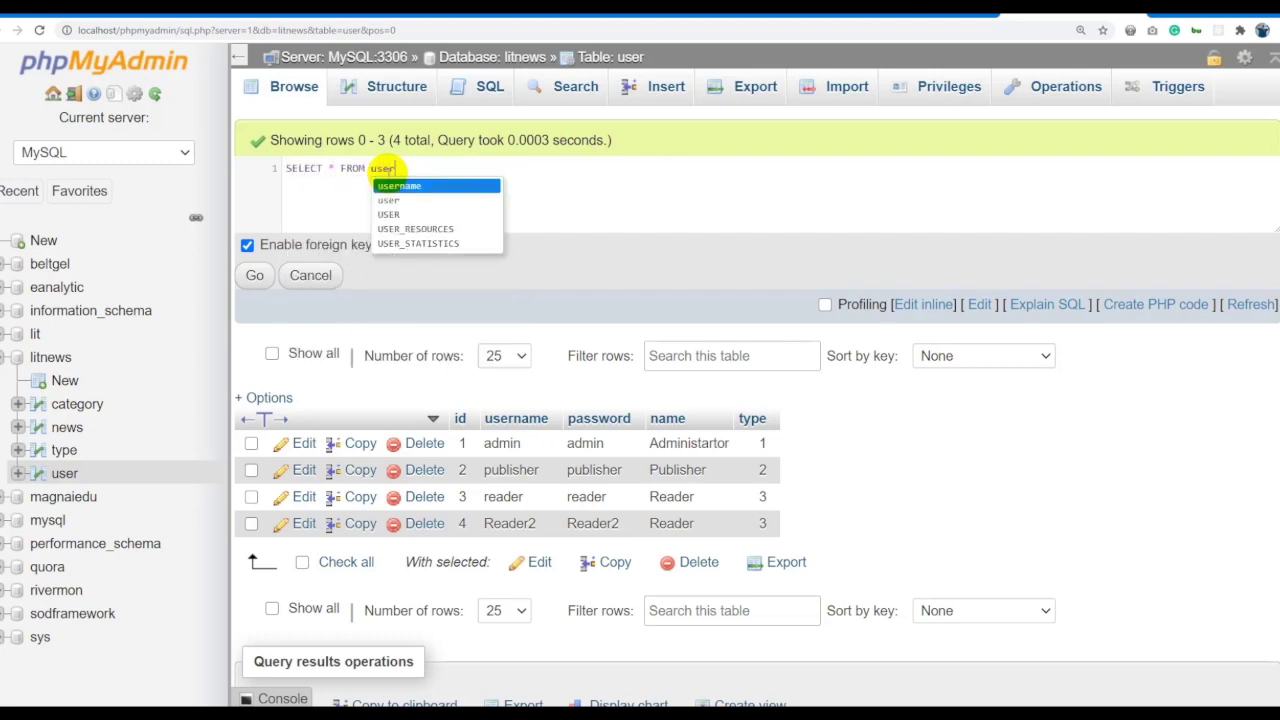
triple_click(440, 171)
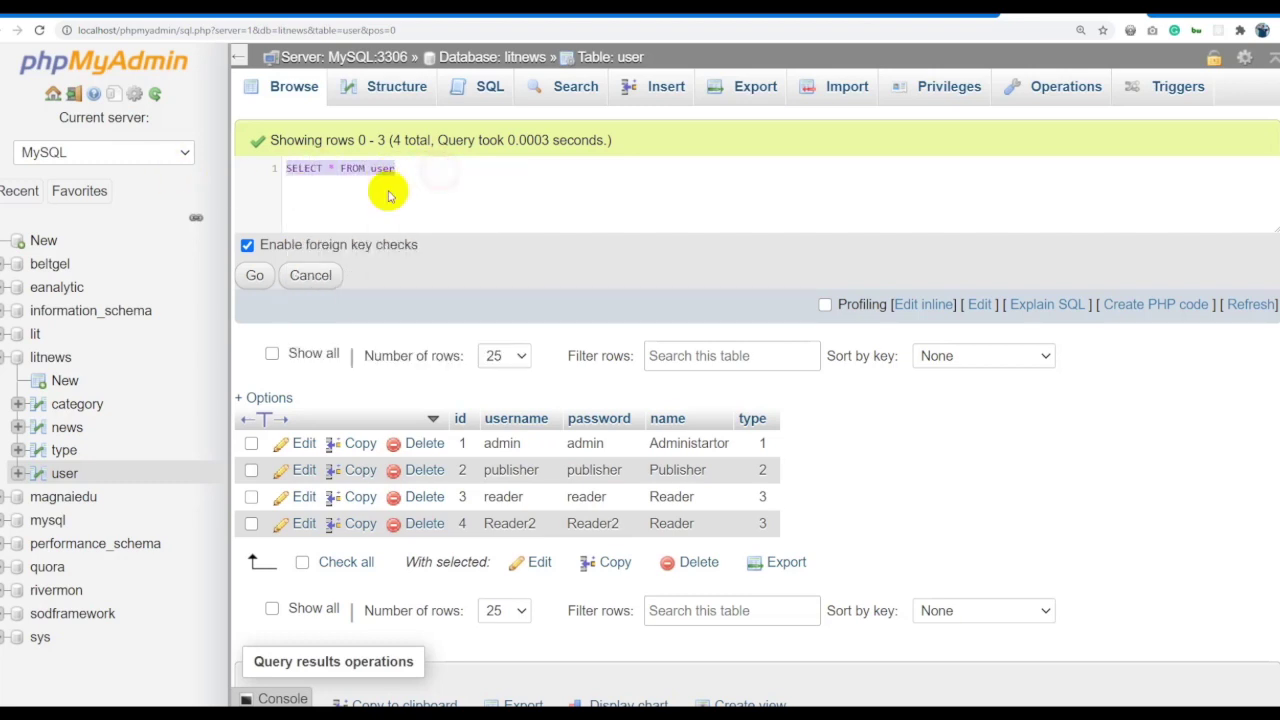
left_click(390, 167)
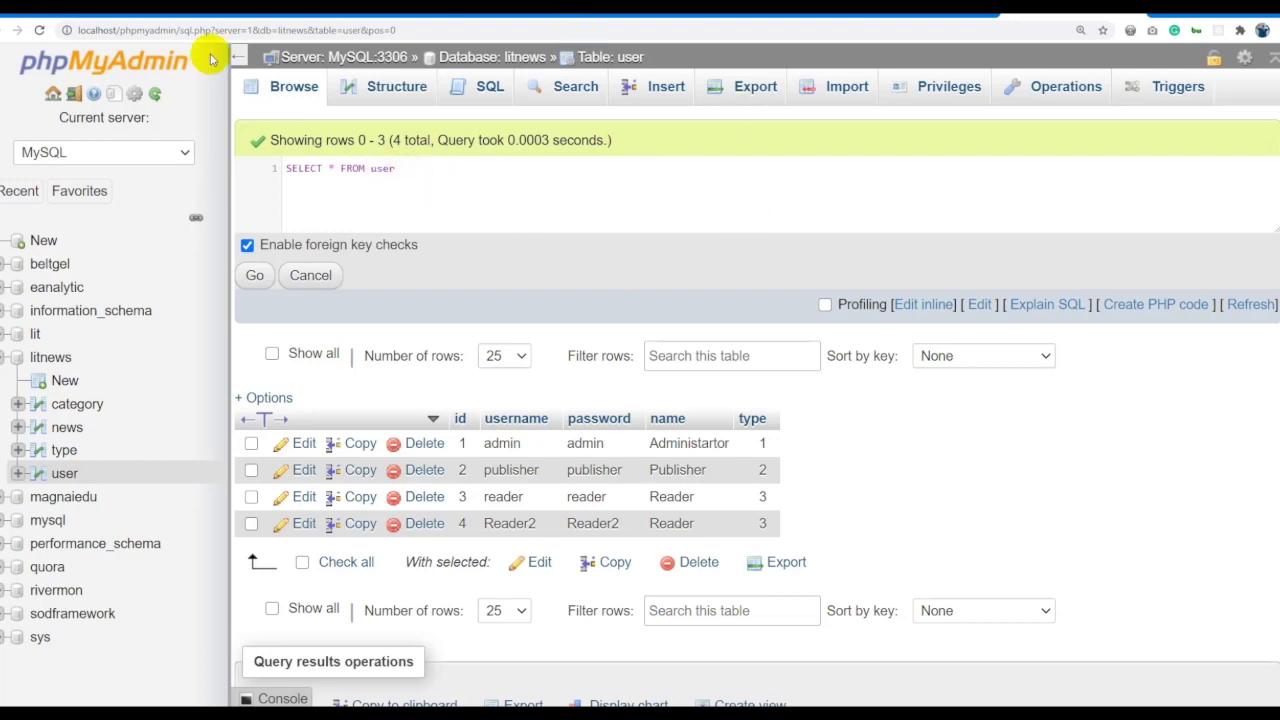
left_click(255, 278)
left_click_drag(252, 400, 551, 471)
left_click(557, 471)
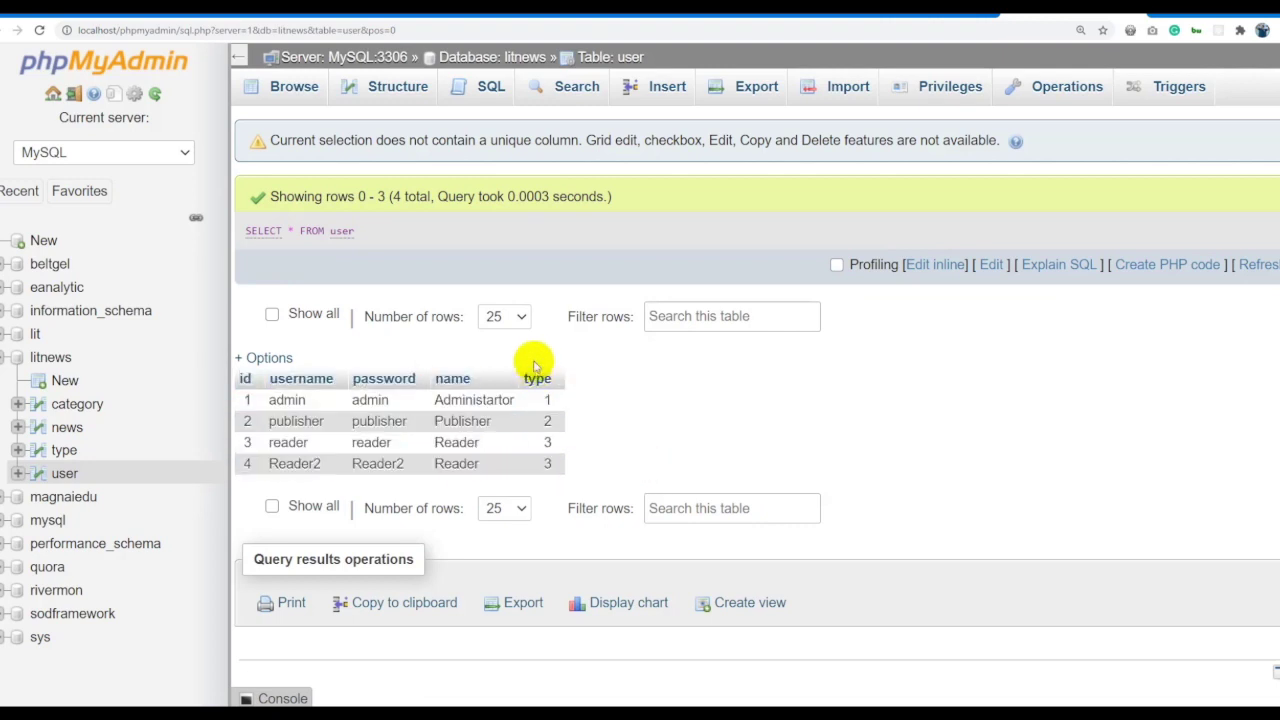
Change the query to SELECT * FROM news and run it.
left_click(940, 264)
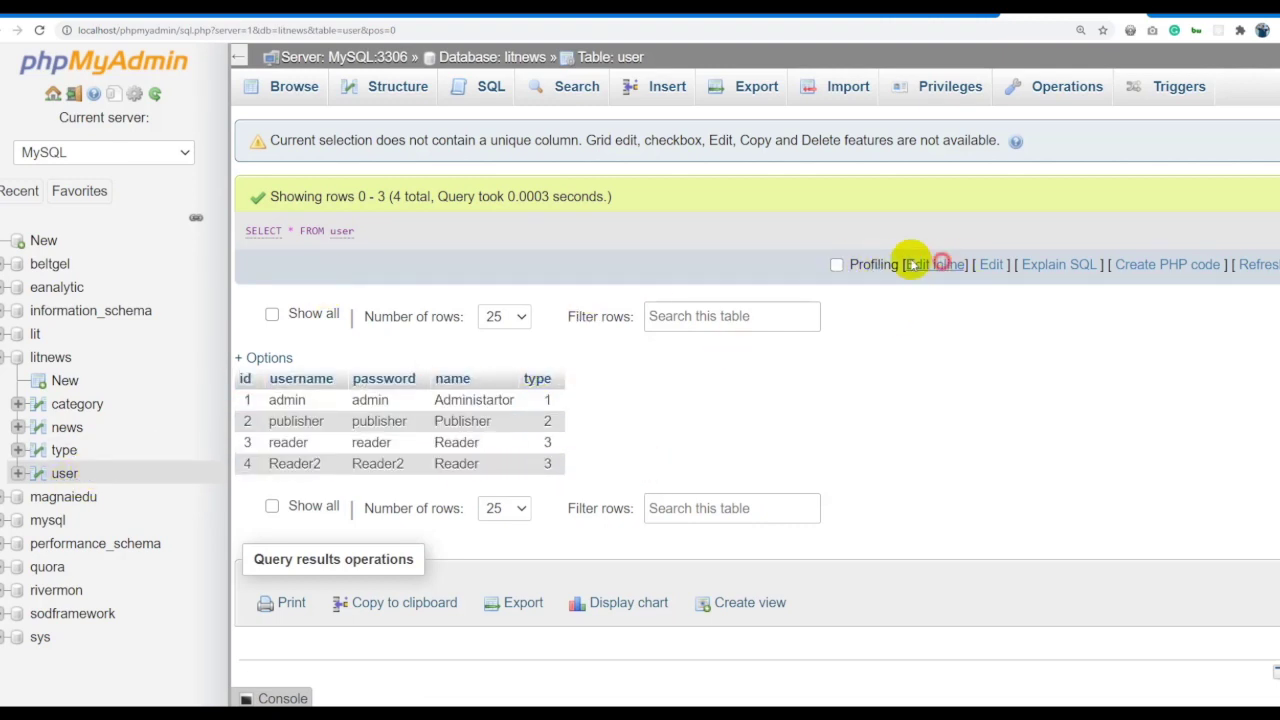
left_click_drag(543, 229, 323, 233)
left_click(506, 247)
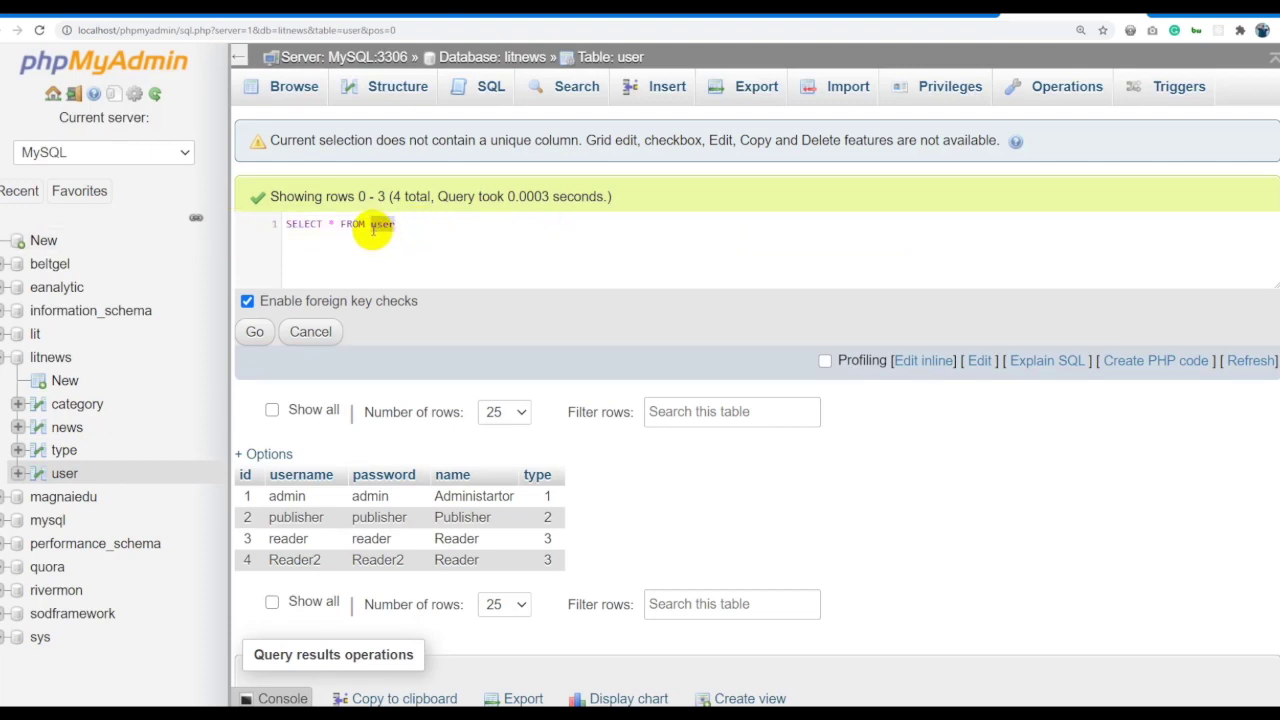
left_click(258, 332)
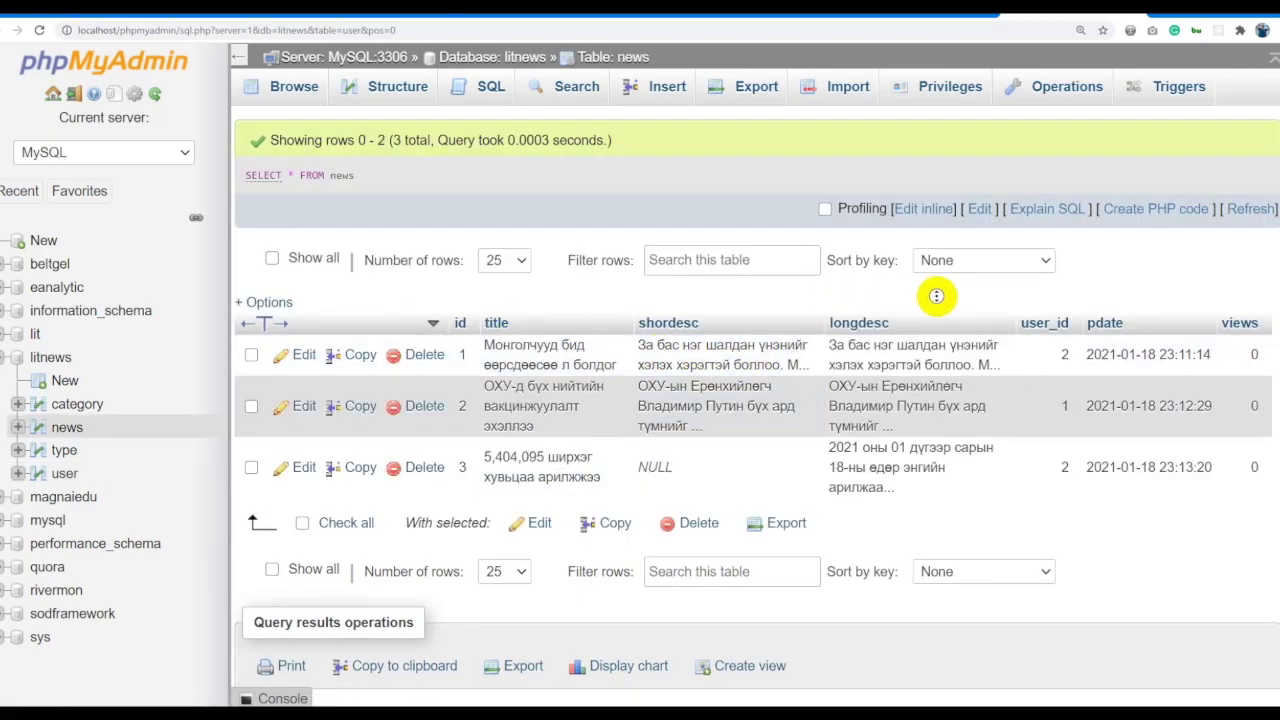
Run SELECT title FROM news to list only the news titles.
left_click(918, 208)
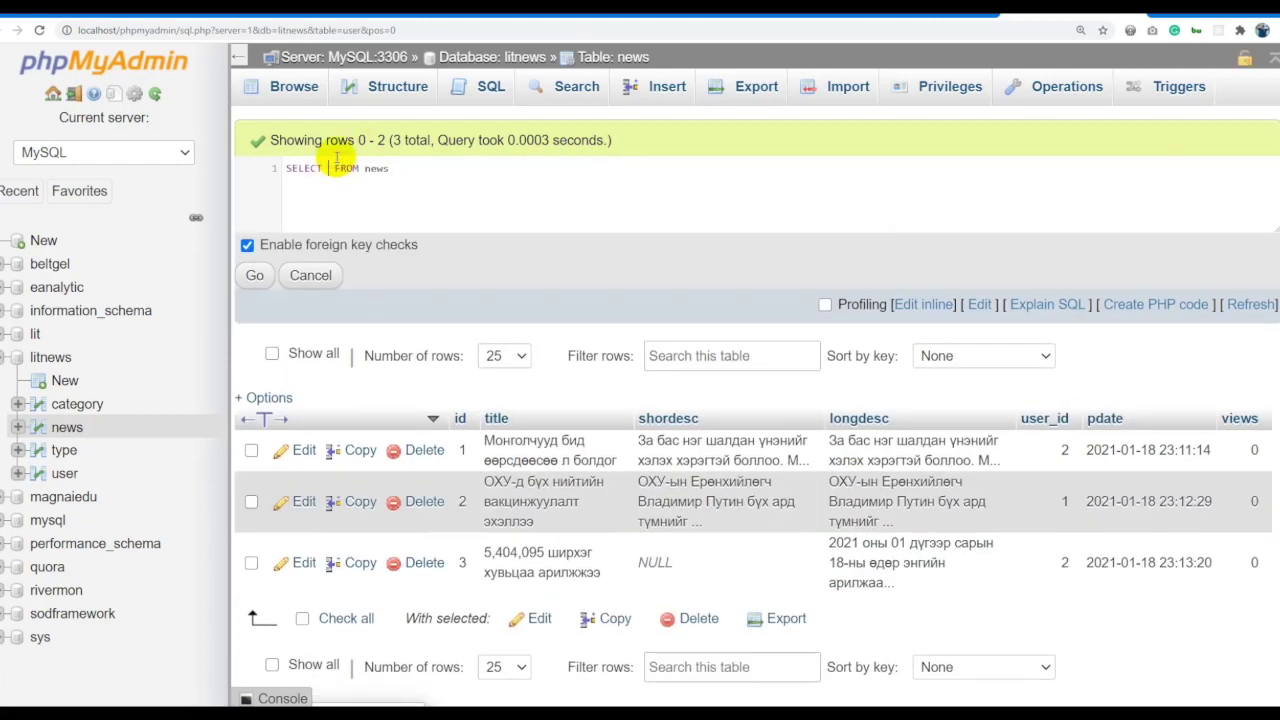
left_click(255, 274)
double_click(480, 347)
left_click(858, 355)
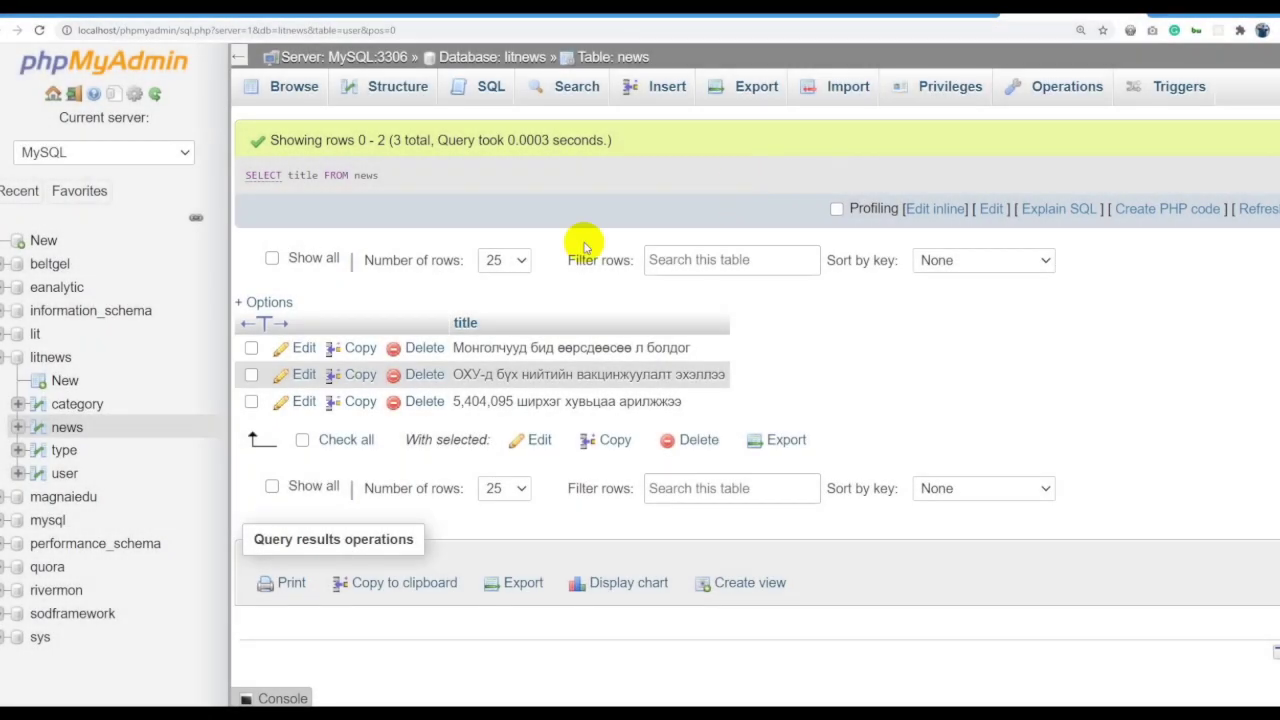
left_click(70, 474)
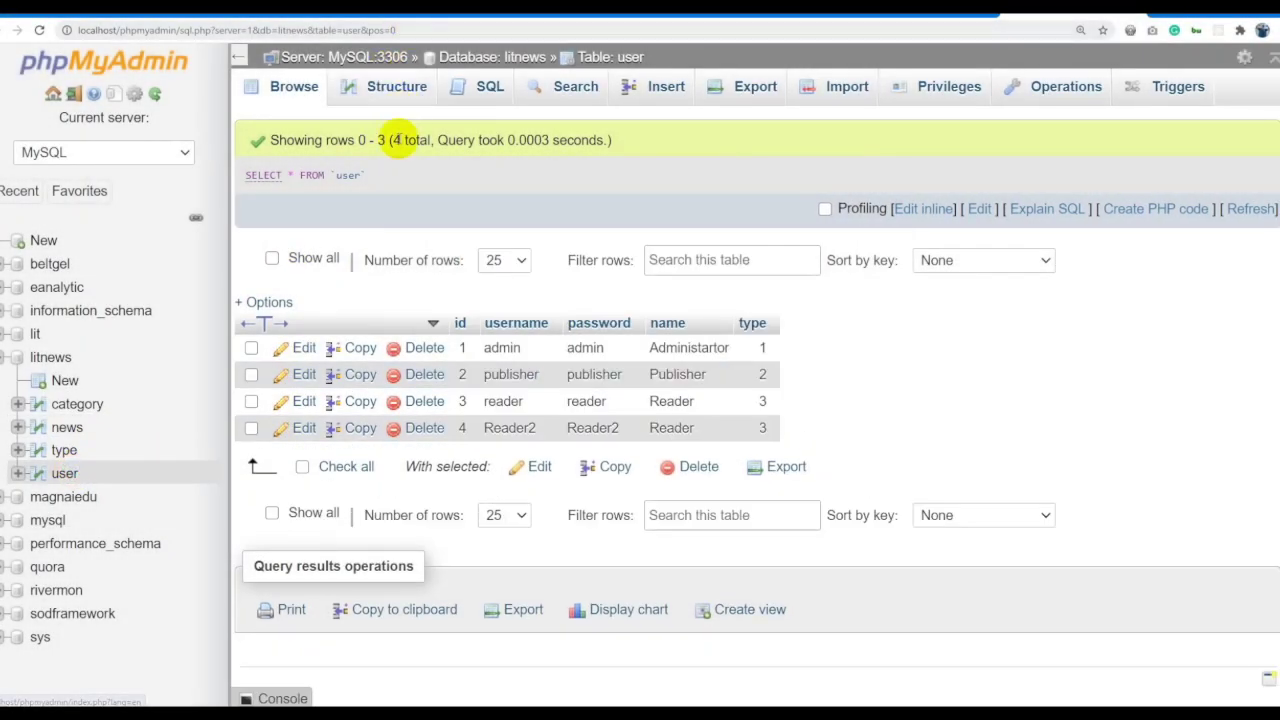
Rewrite the query as SELECT id,username,name FROM user and run it, returning four rows.
left_click(915, 209)
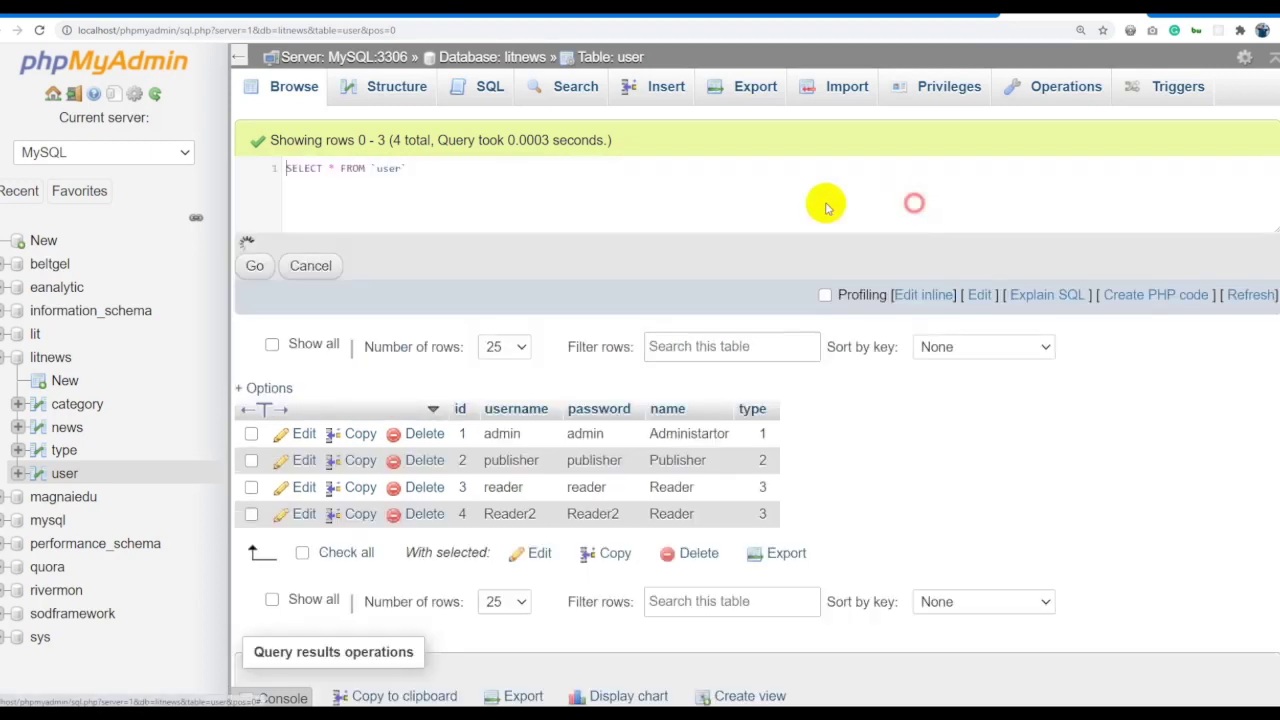
key("ctrl+a")
type("DISTINCT")
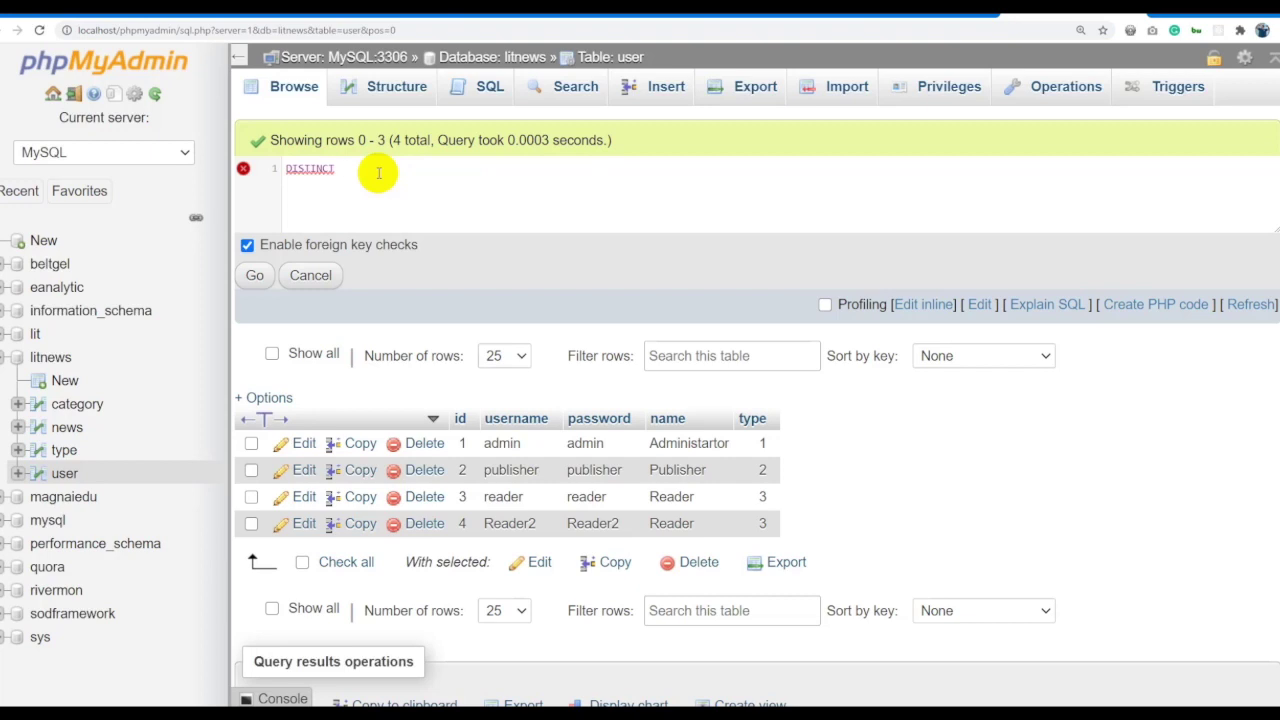
type("SELECT ")
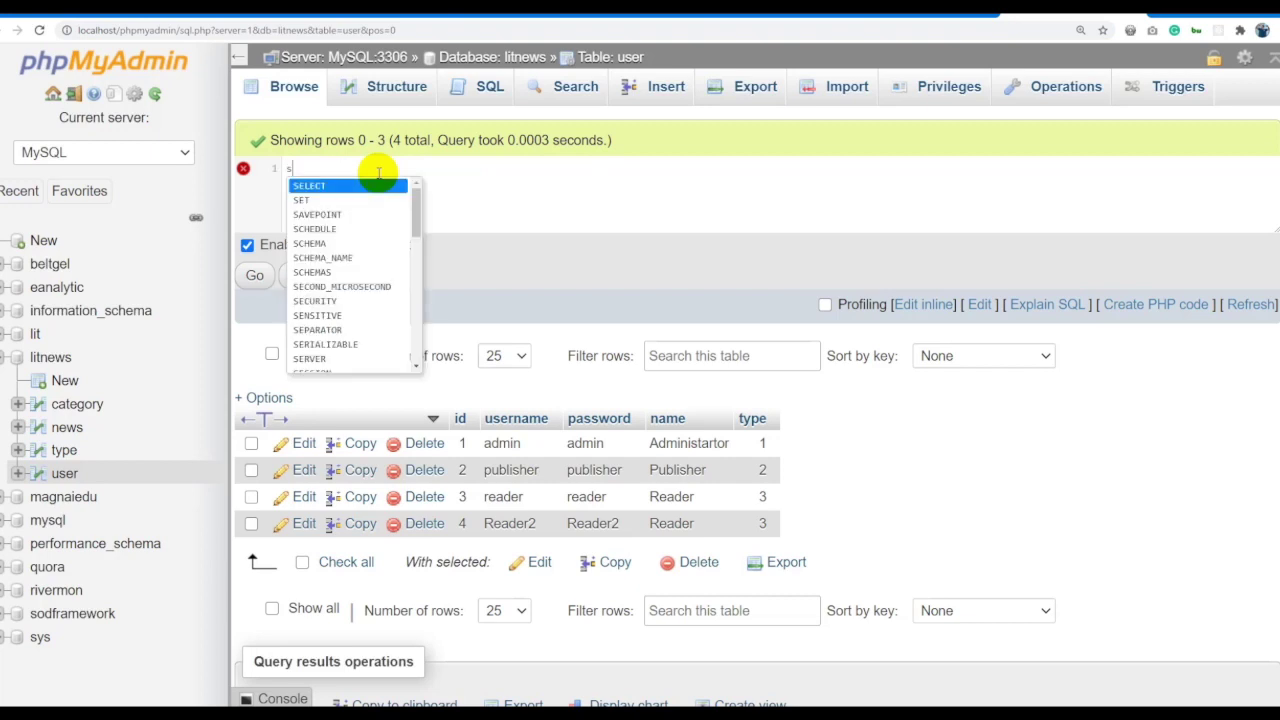
type("*")
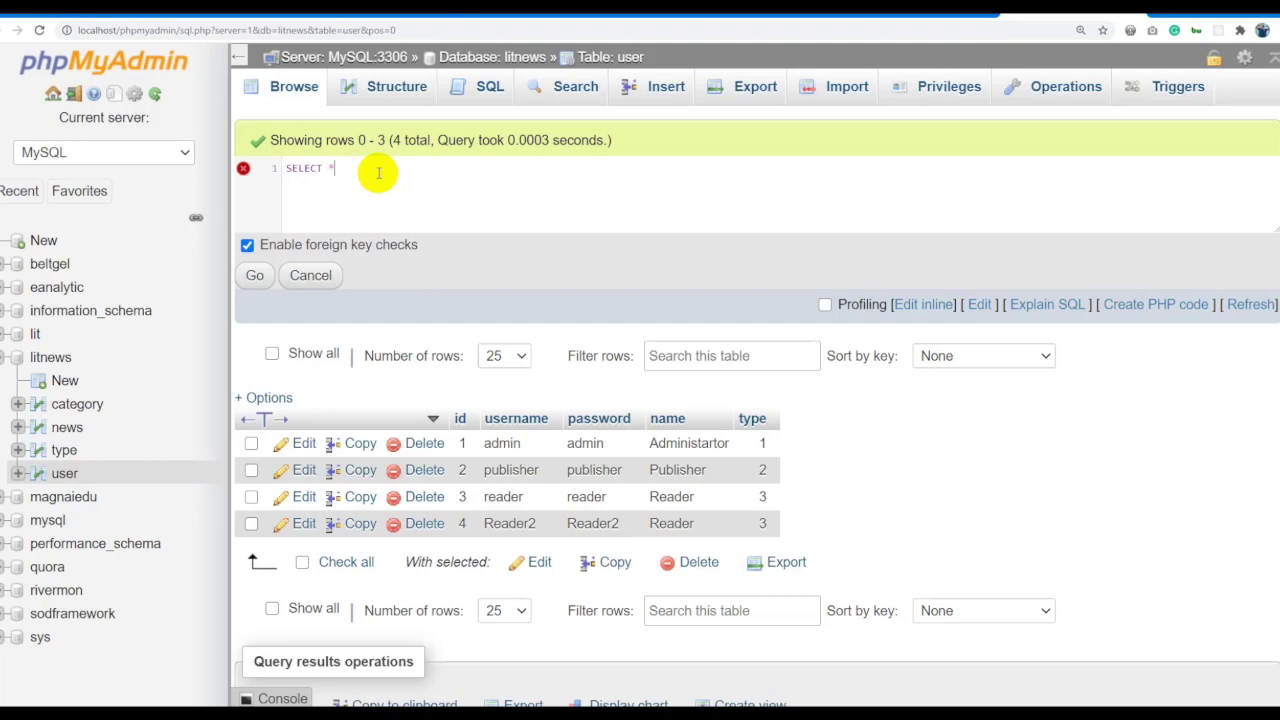
type(" FROM user")
left_click(378, 182)
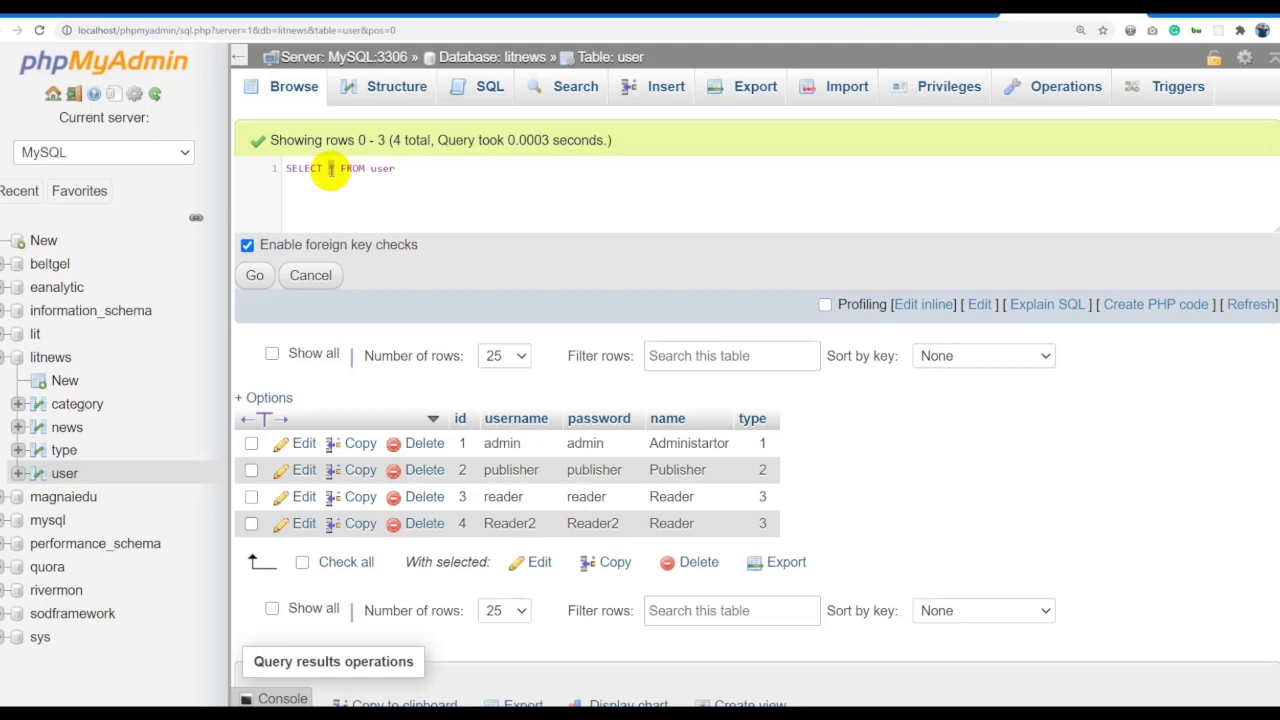
double_click(331, 168)
type("id,username,")
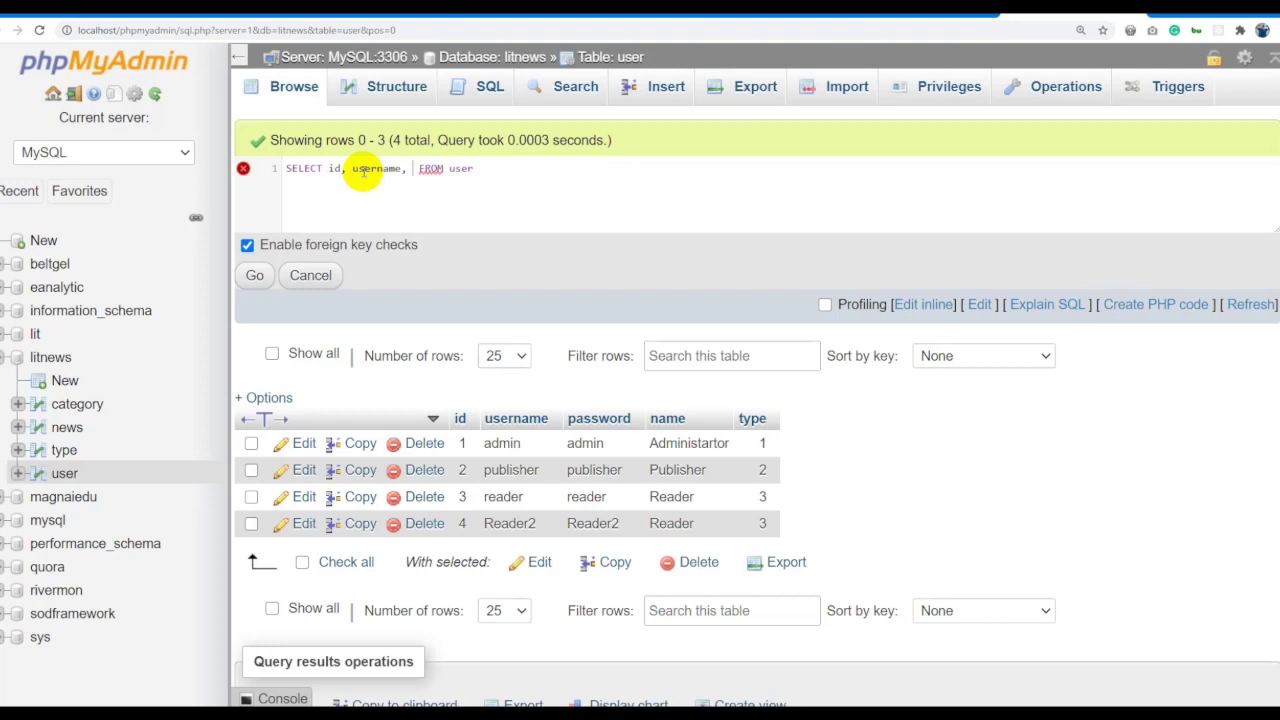
type("name")
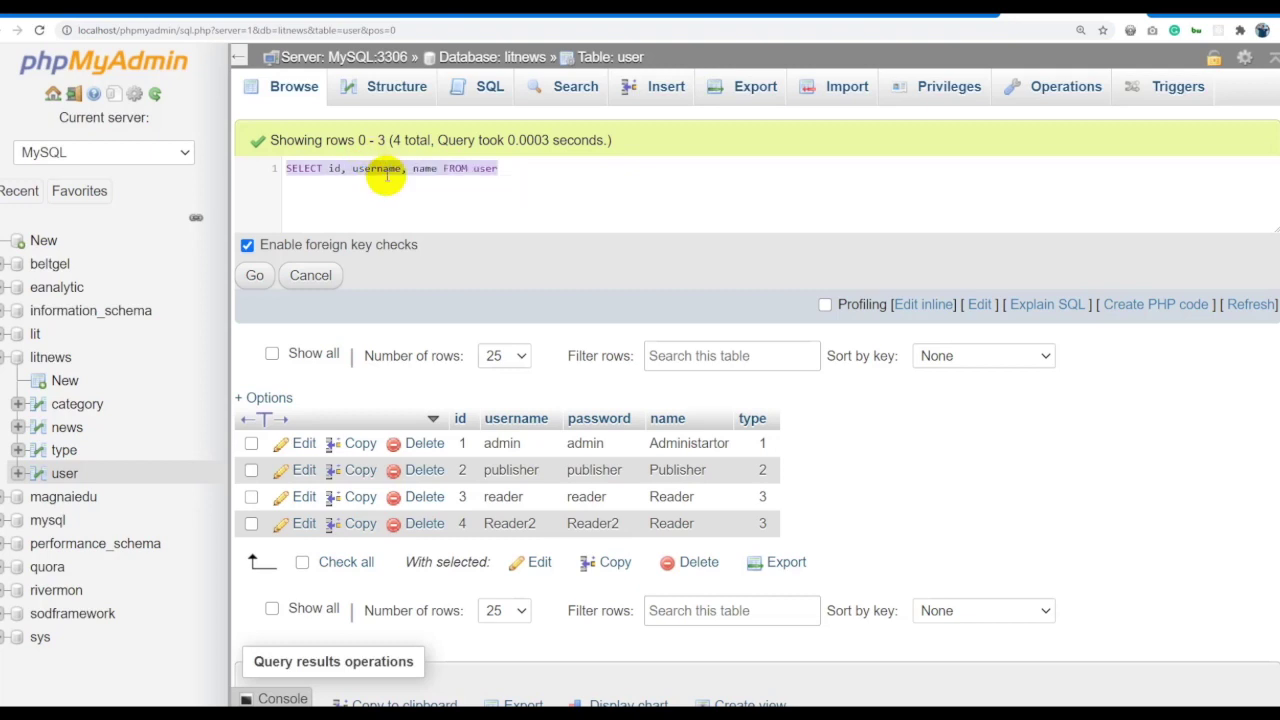
left_click(255, 275)
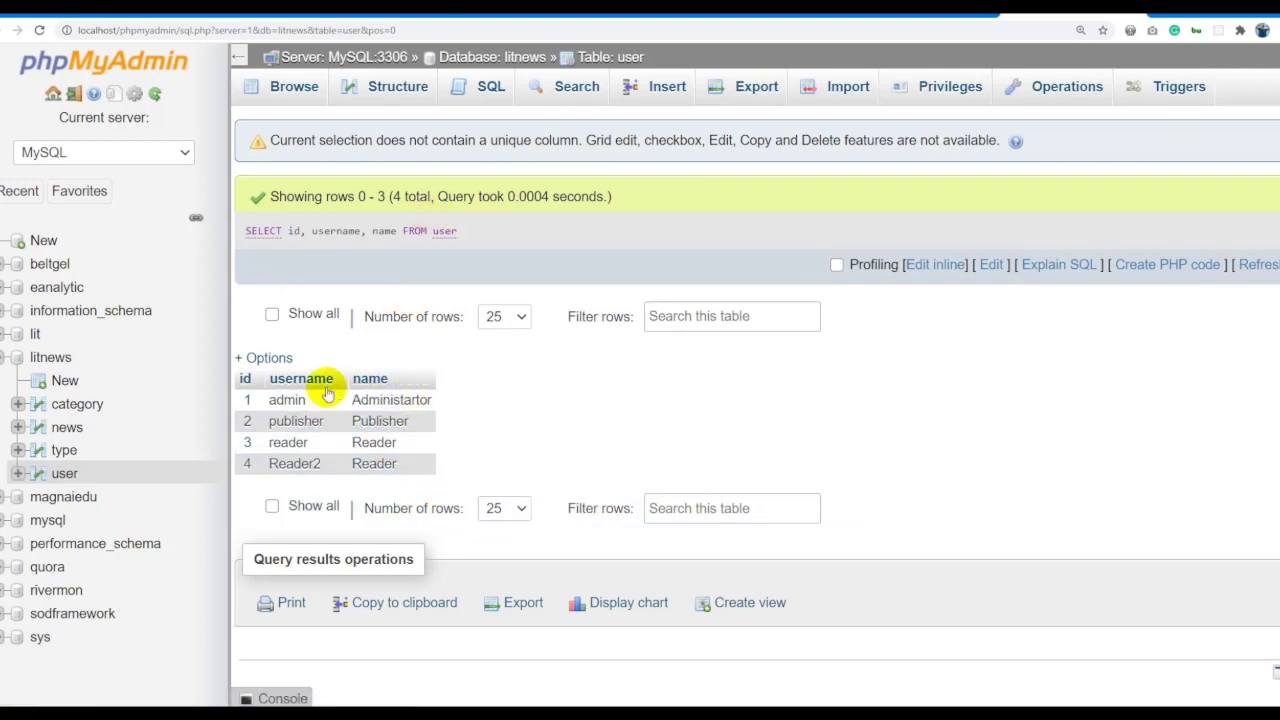
left_click(925, 264)
left_click(585, 234)
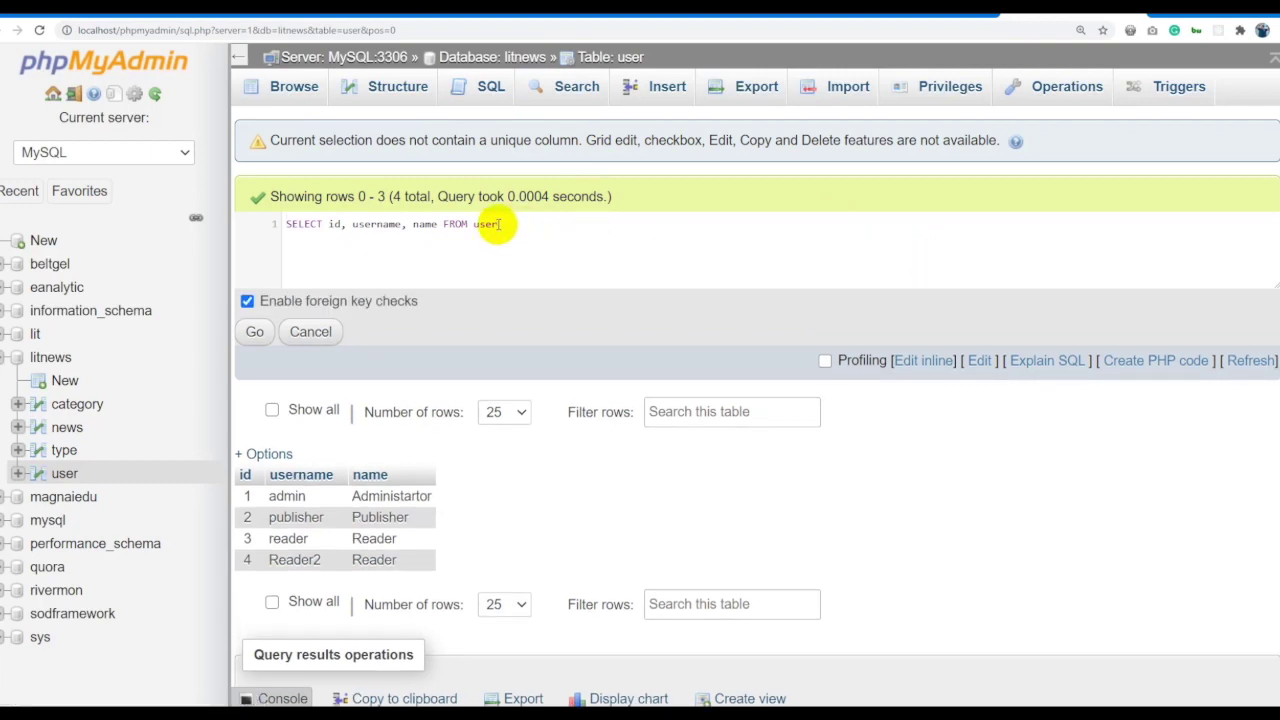
Run SELECT DISTINCT name FROM user, returning Administartor, Publisher and Reader.
left_click(408, 224)
type("SELECT id, username, name FROM user")
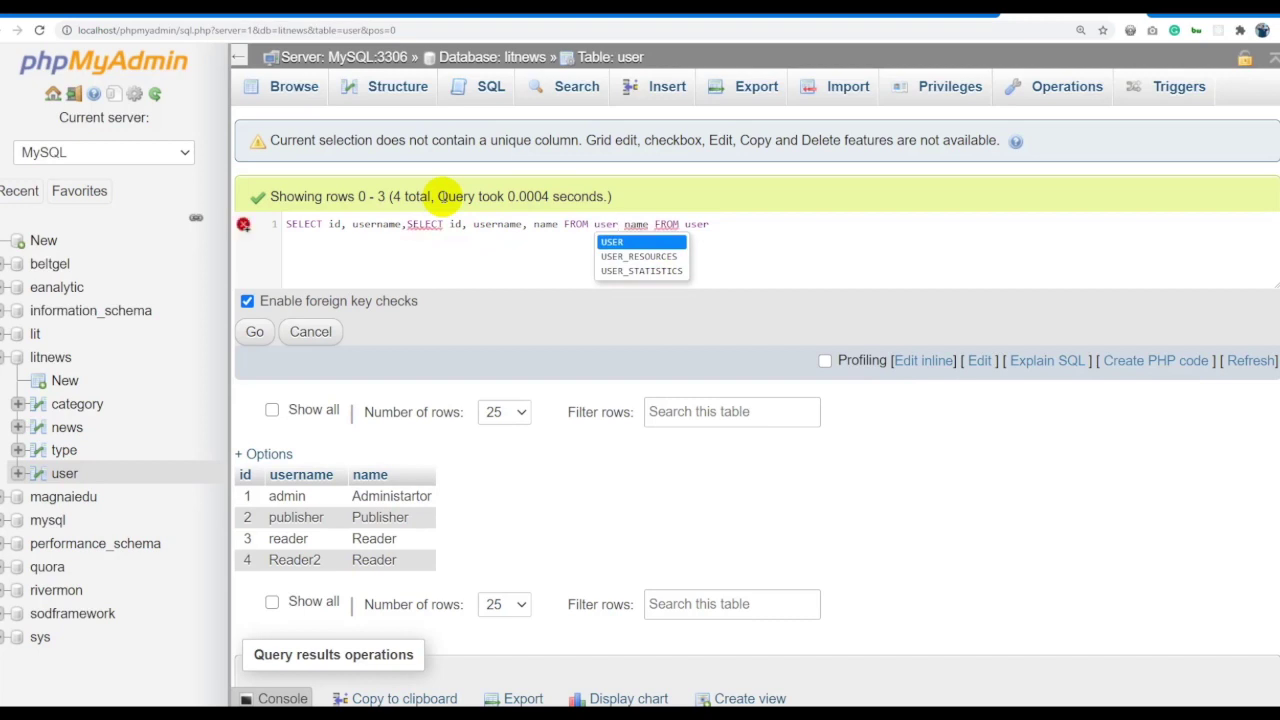
key("ctrl+z")
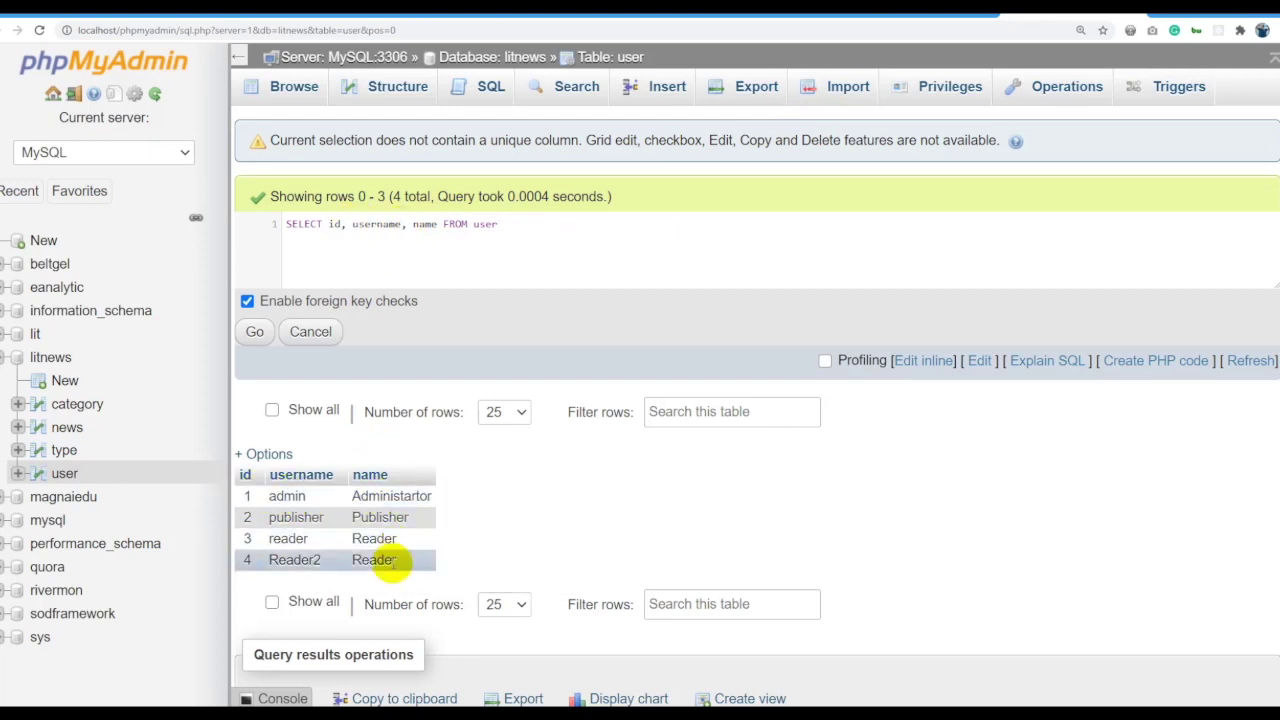
left_click_drag(405, 565, 251, 491)
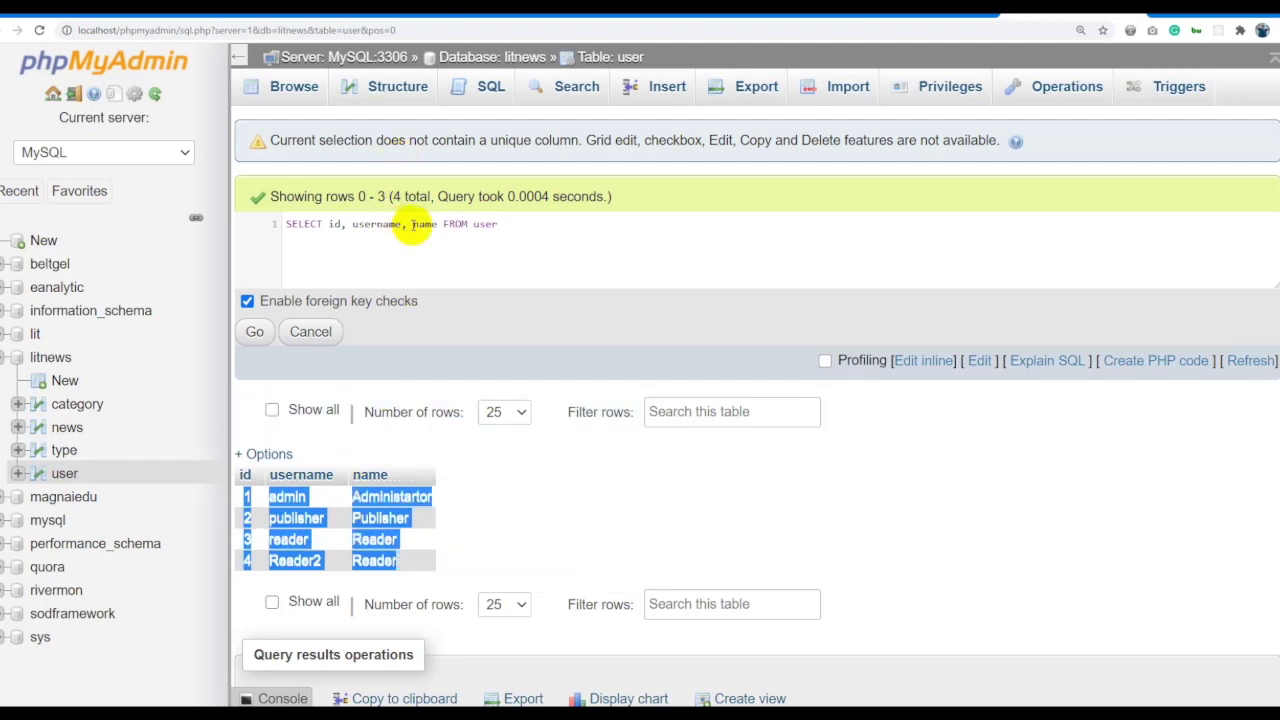
left_click(405, 223)
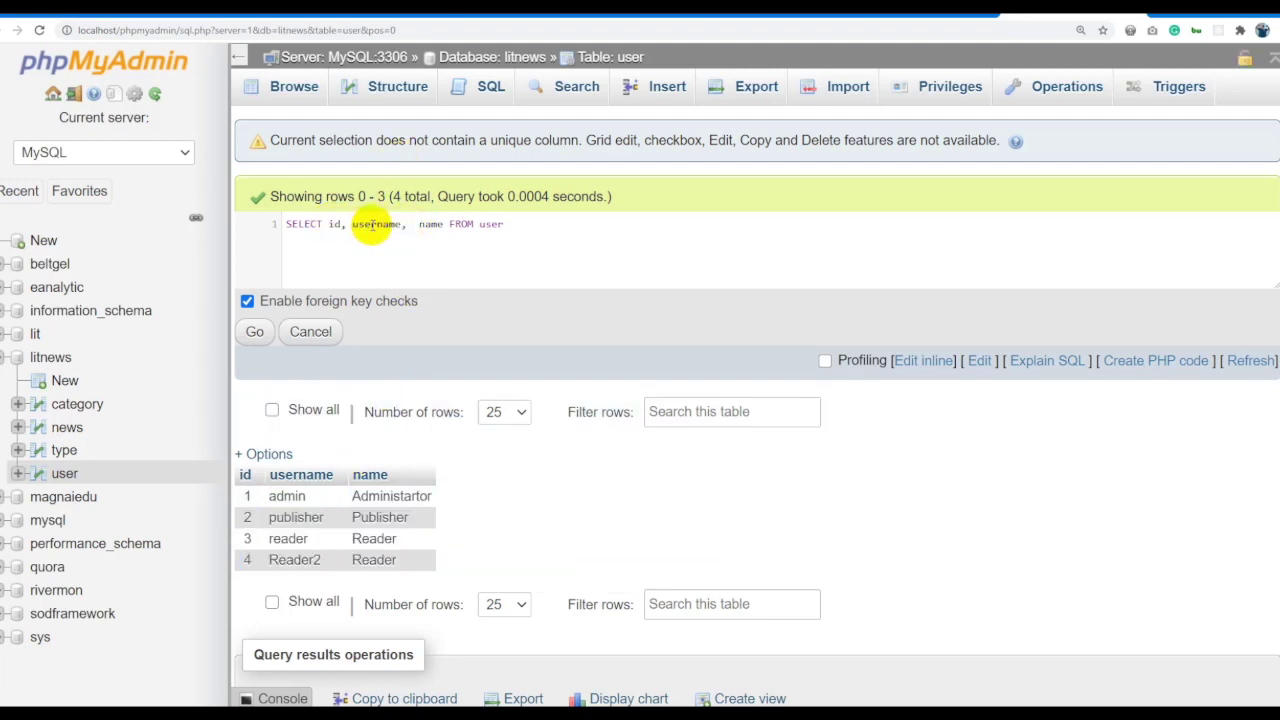
left_click(329, 224, "shift")
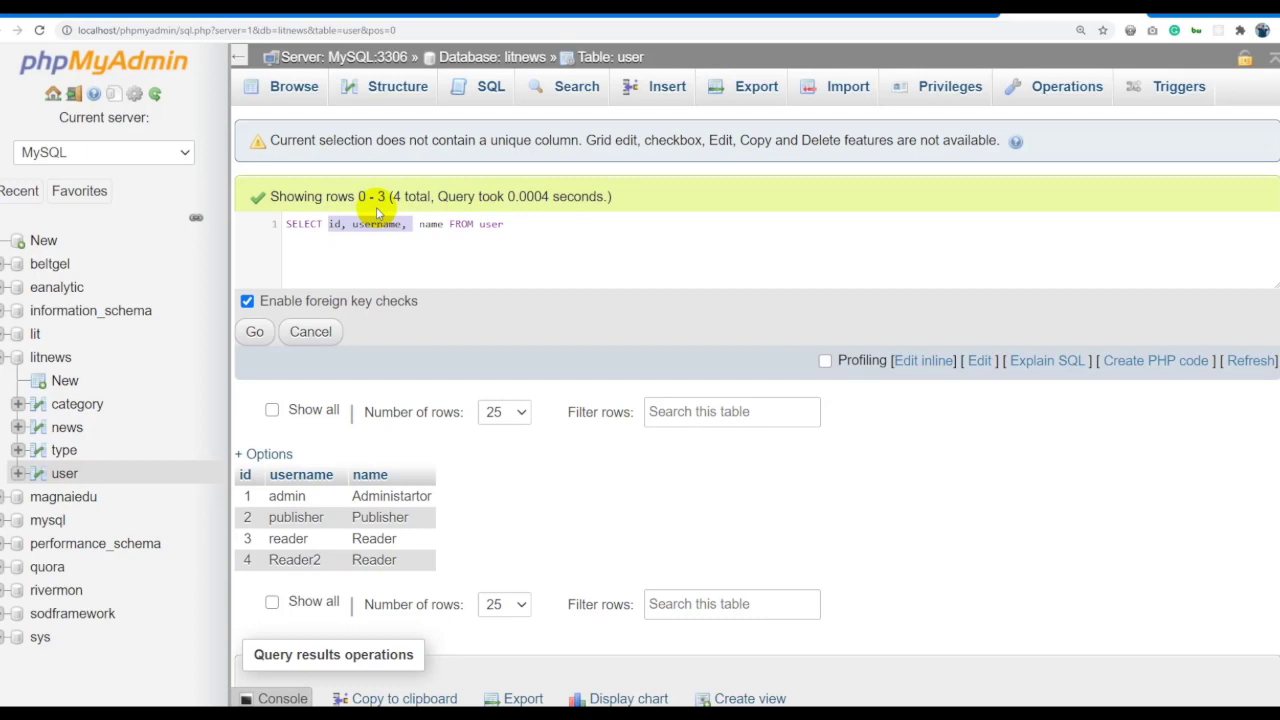
type("DI")
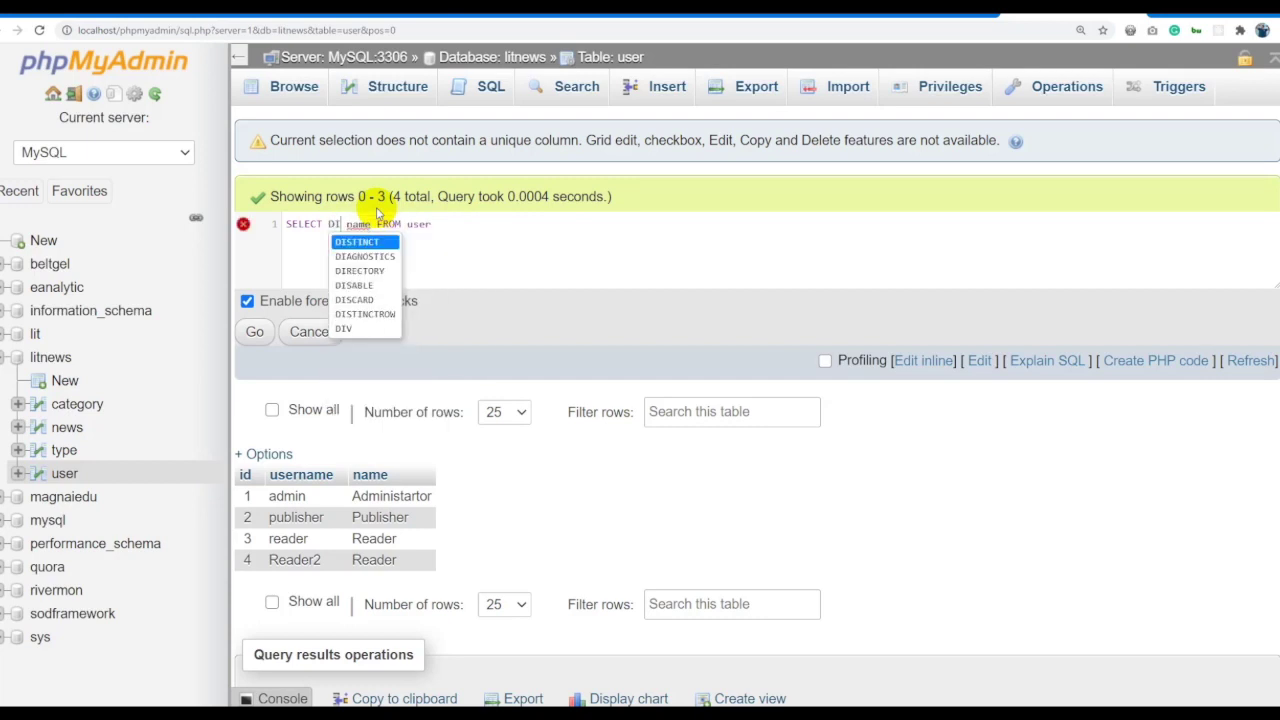
key("Return")
double_click(350, 224)
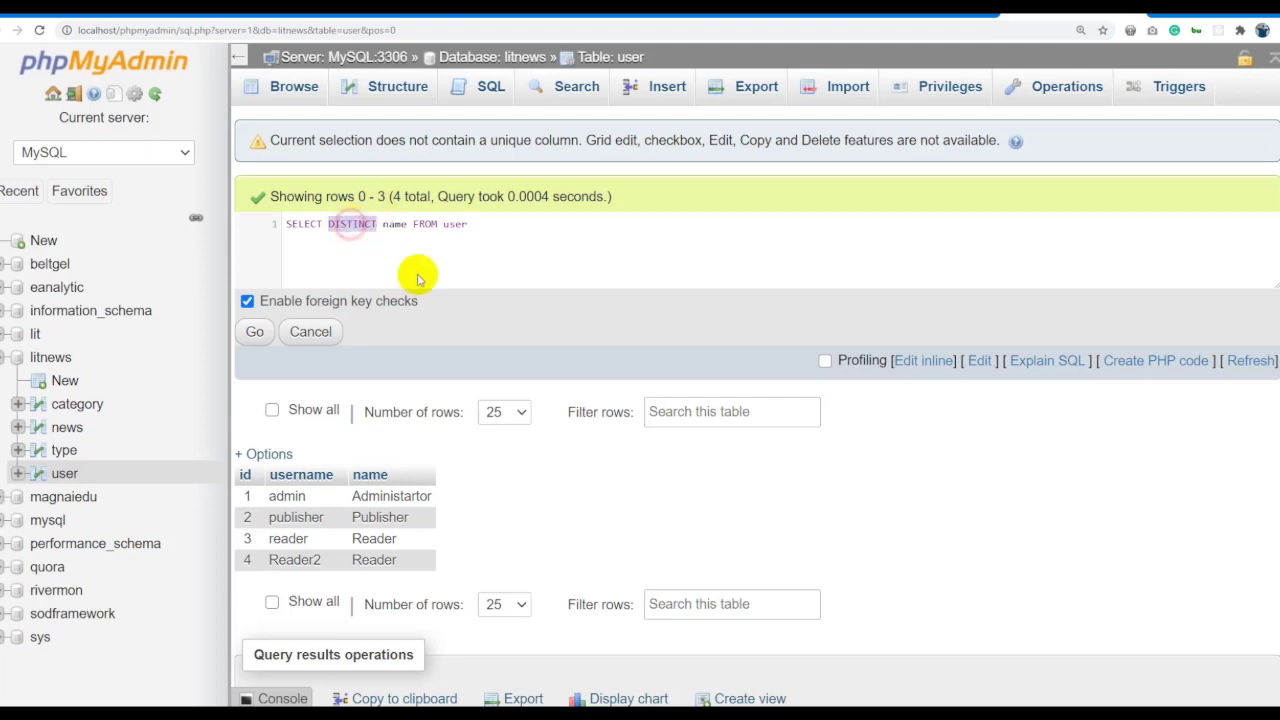
left_click(459, 244)
left_click(256, 333)
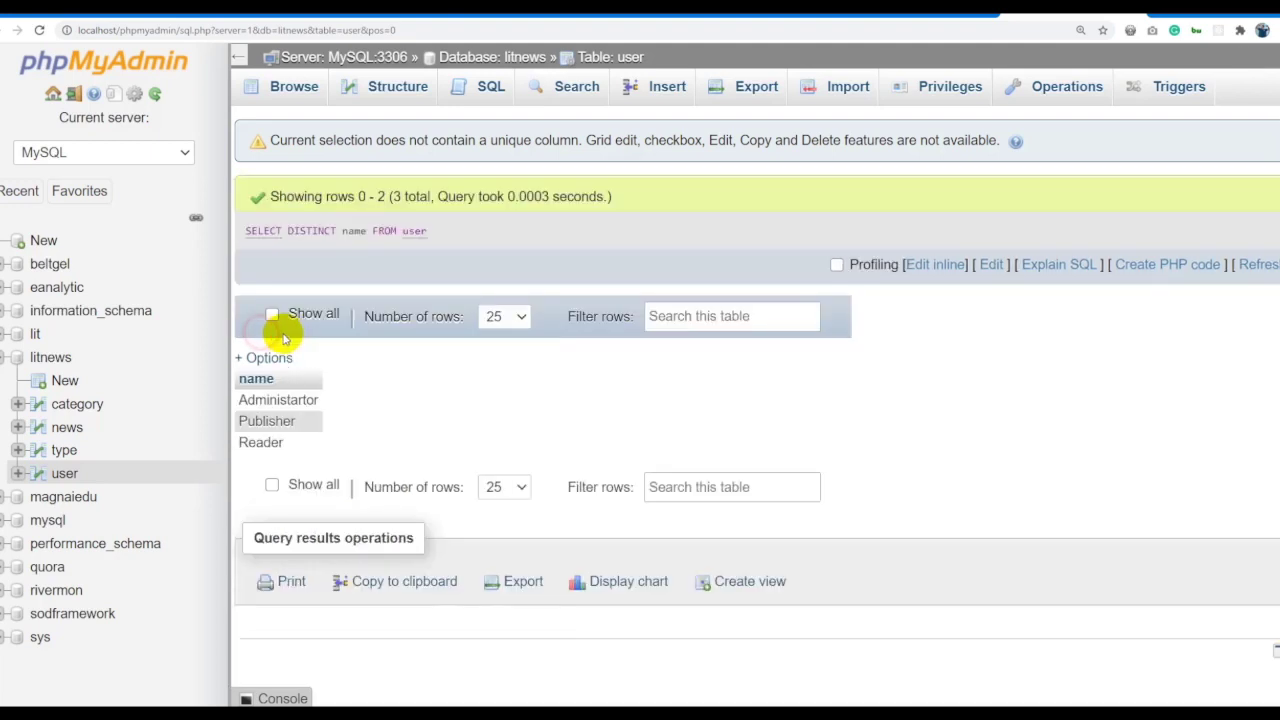
Add the type column after password in the DISTINCT query and run it.
left_click_drag(240, 403, 284, 443)
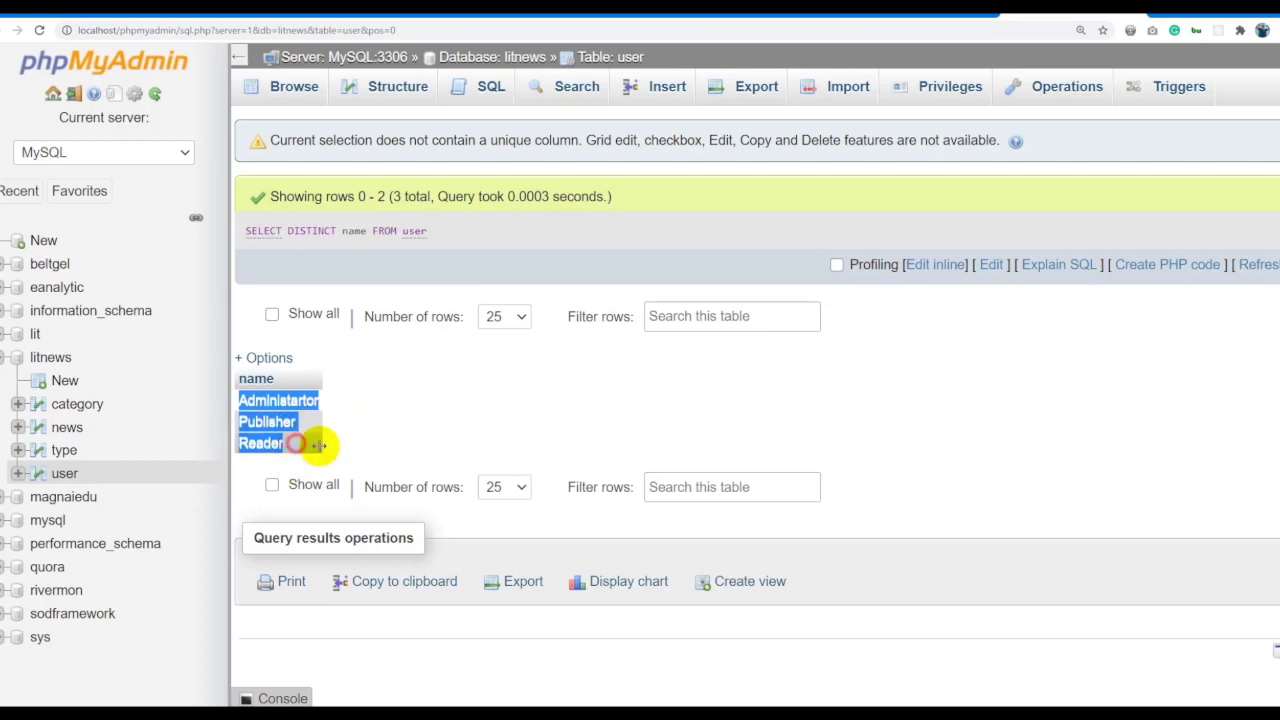
left_click(541, 411)
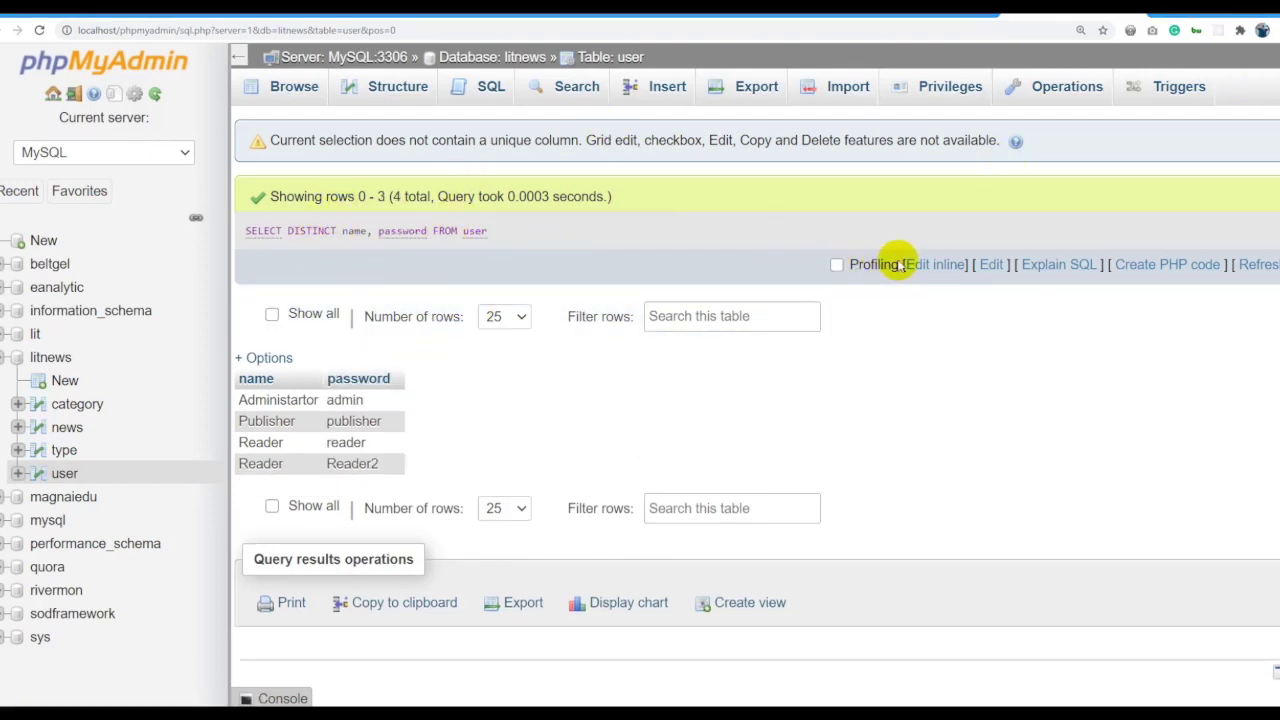
left_click(920, 259)
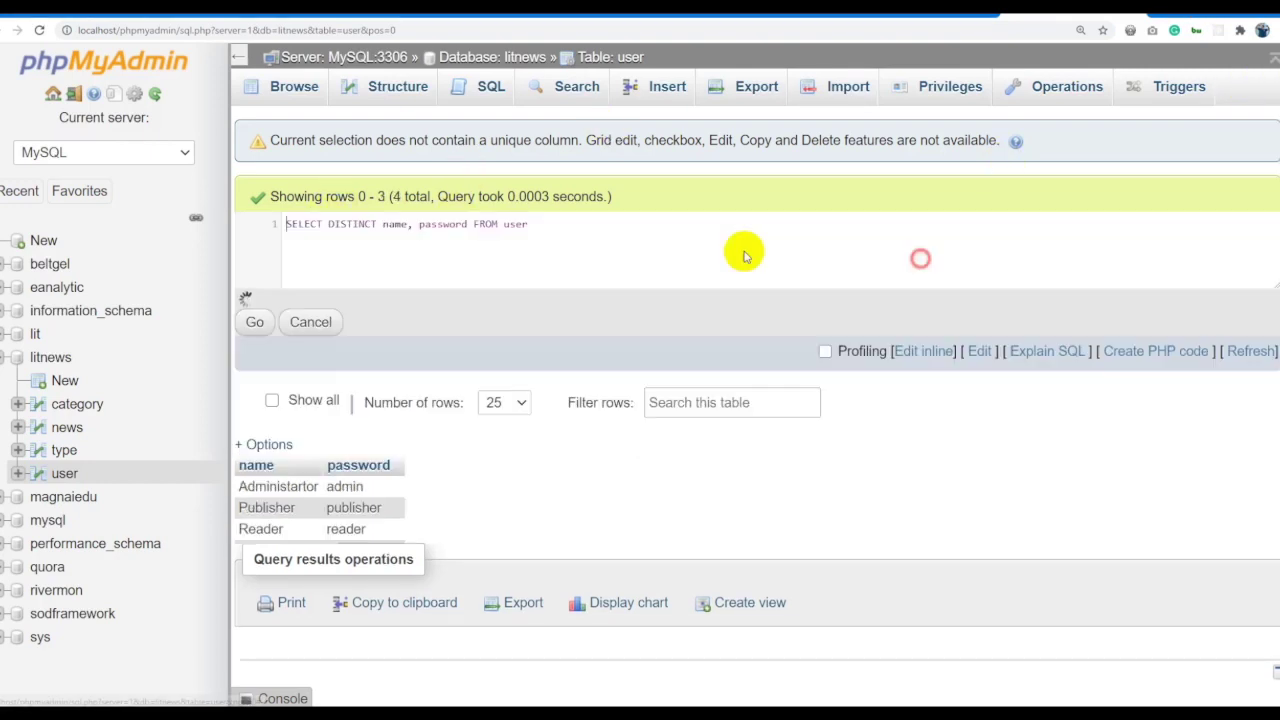
left_click(469, 224)
type(", type")
left_click(388, 256)
left_click(255, 331)
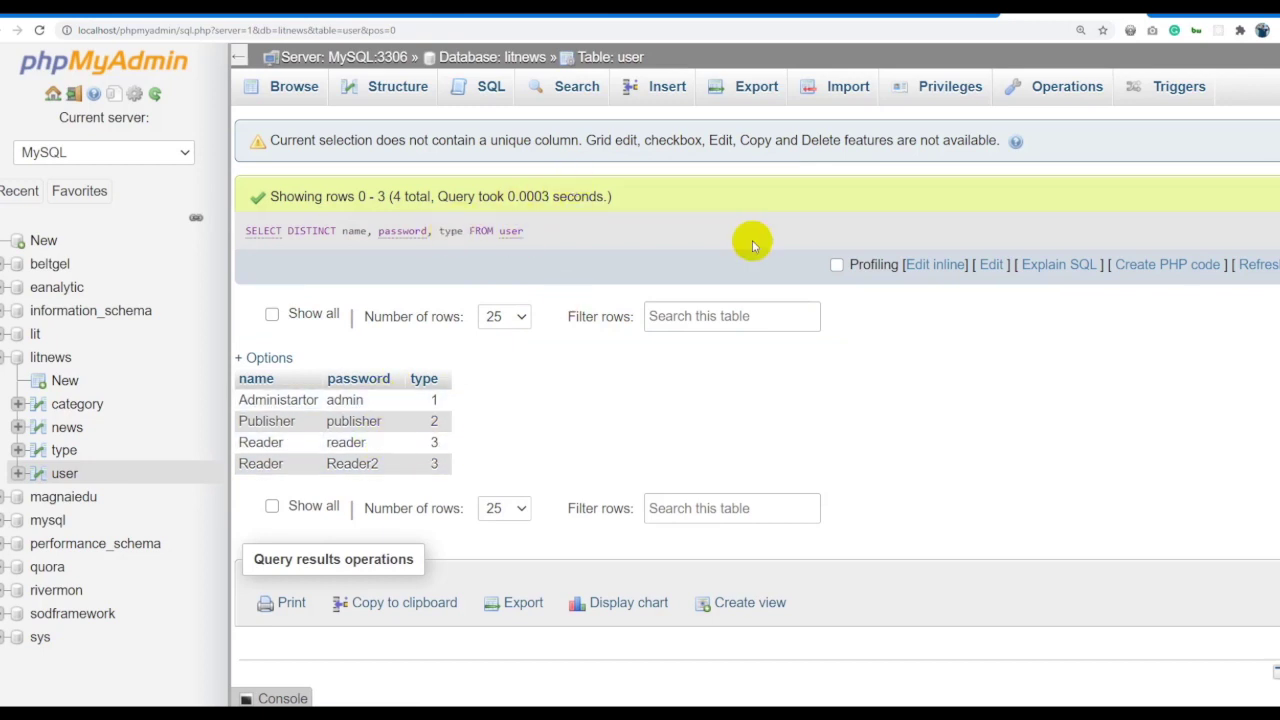
Remove password and type to rerun DISTINCT name, then show the full user table.
left_click(918, 266)
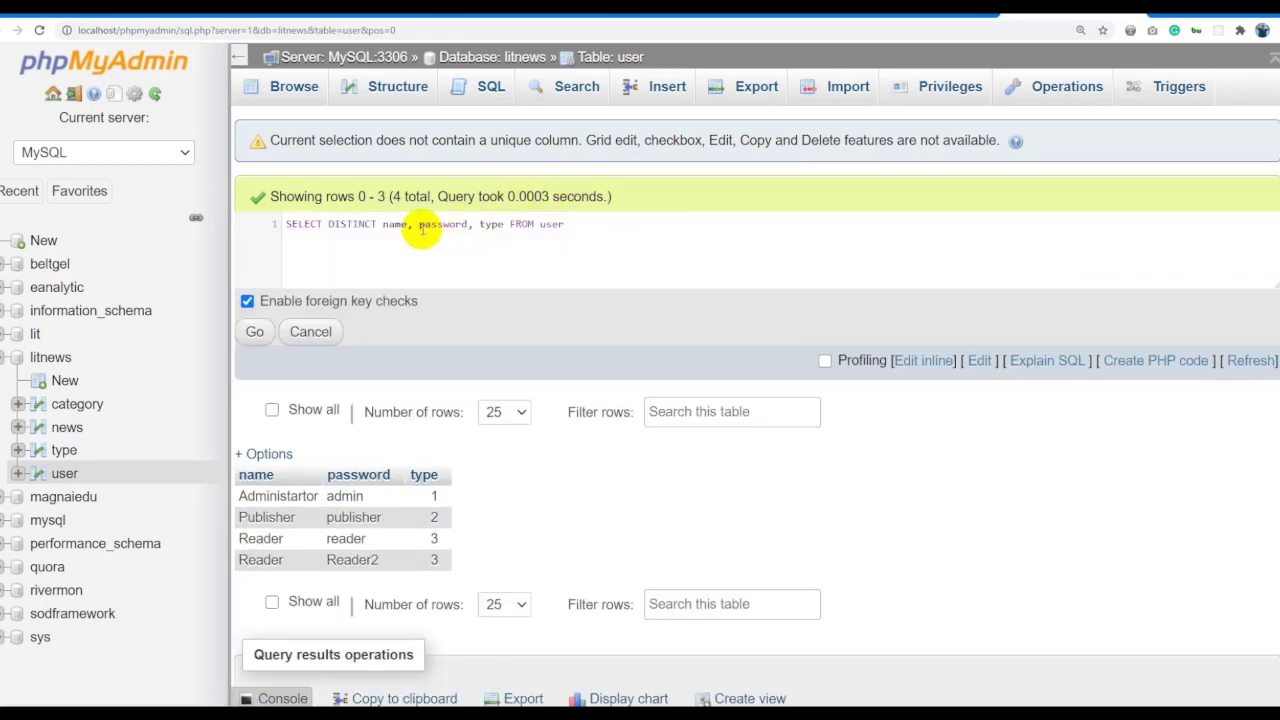
left_click_drag(419, 225, 496, 224)
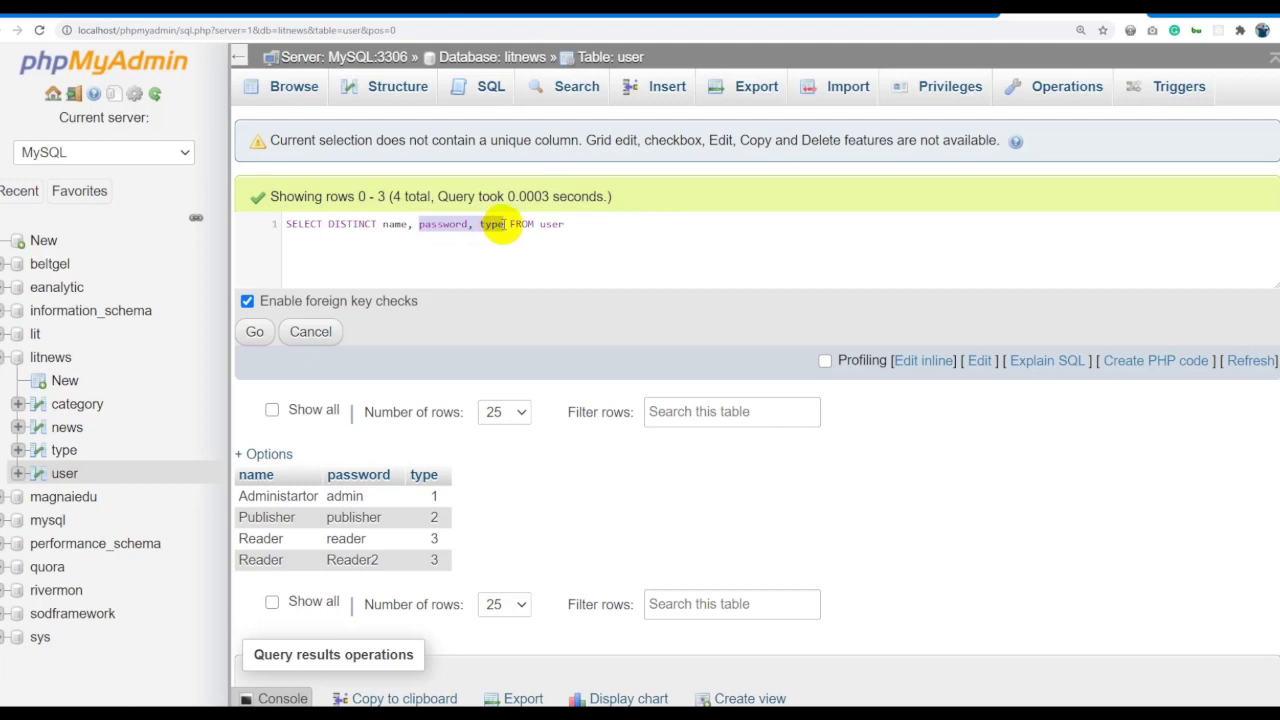
key("BackSpace")
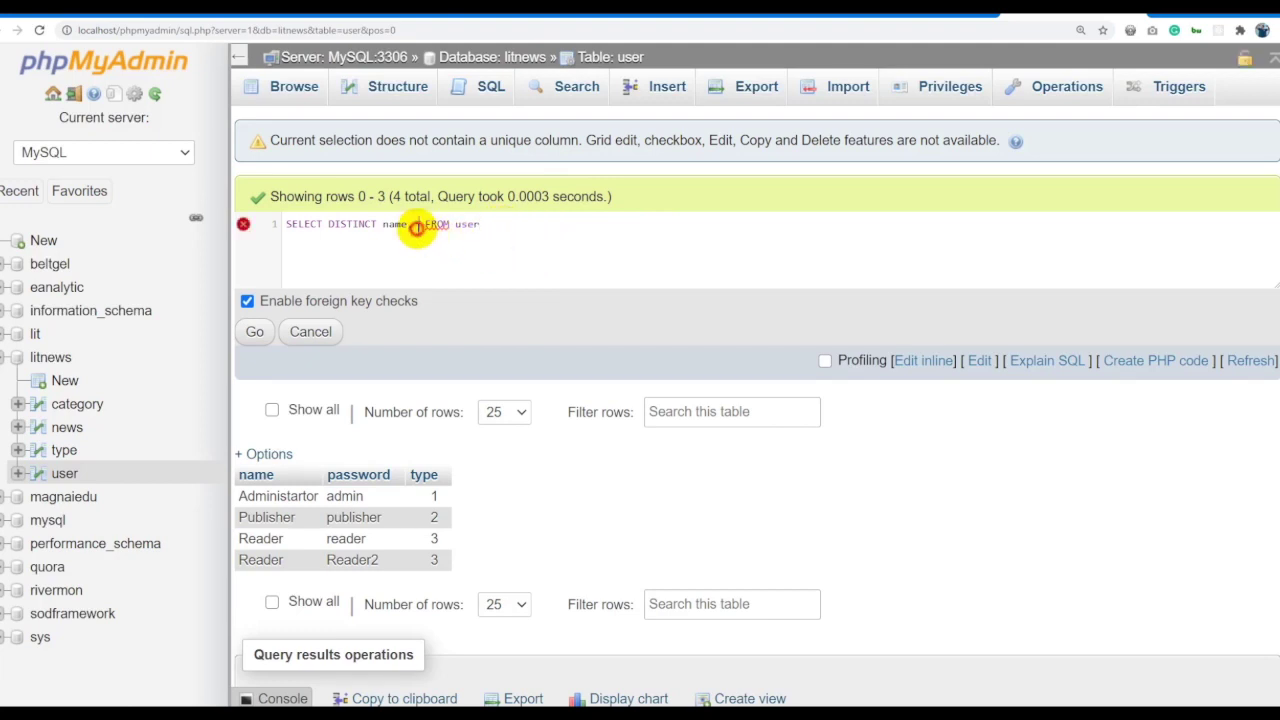
key("BackSpace")
left_click(255, 331)
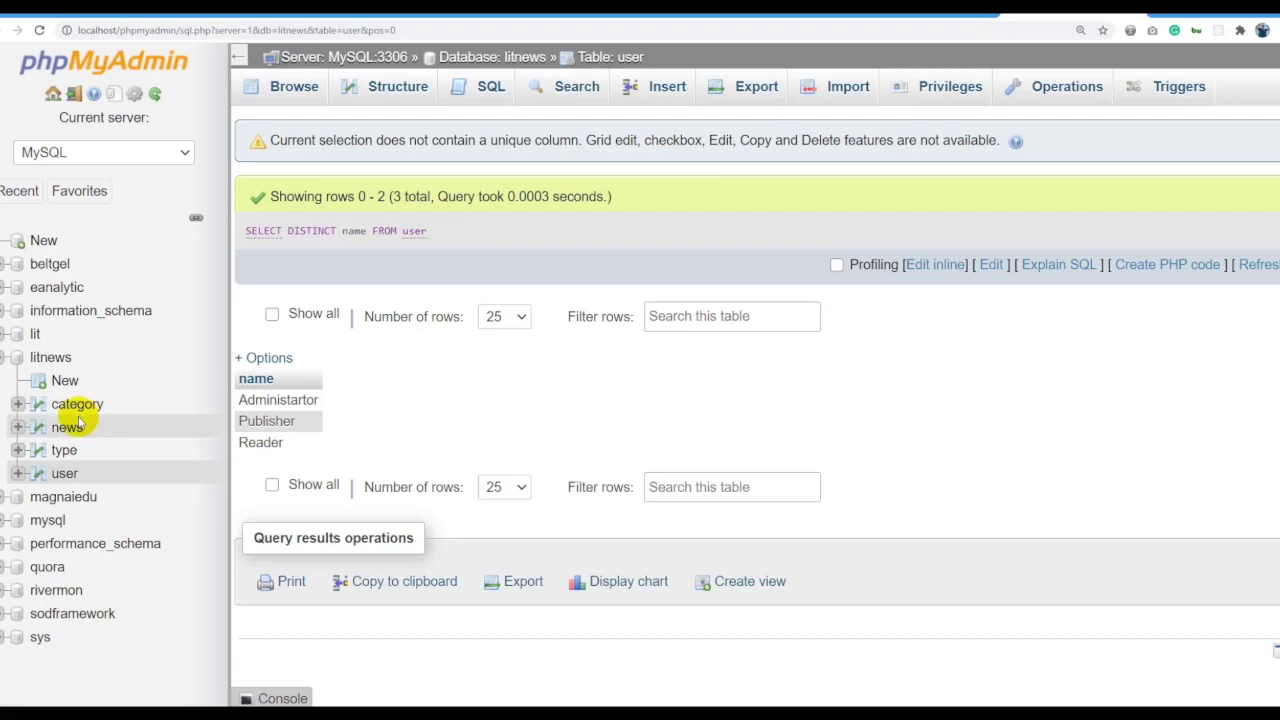
left_click(72, 474)
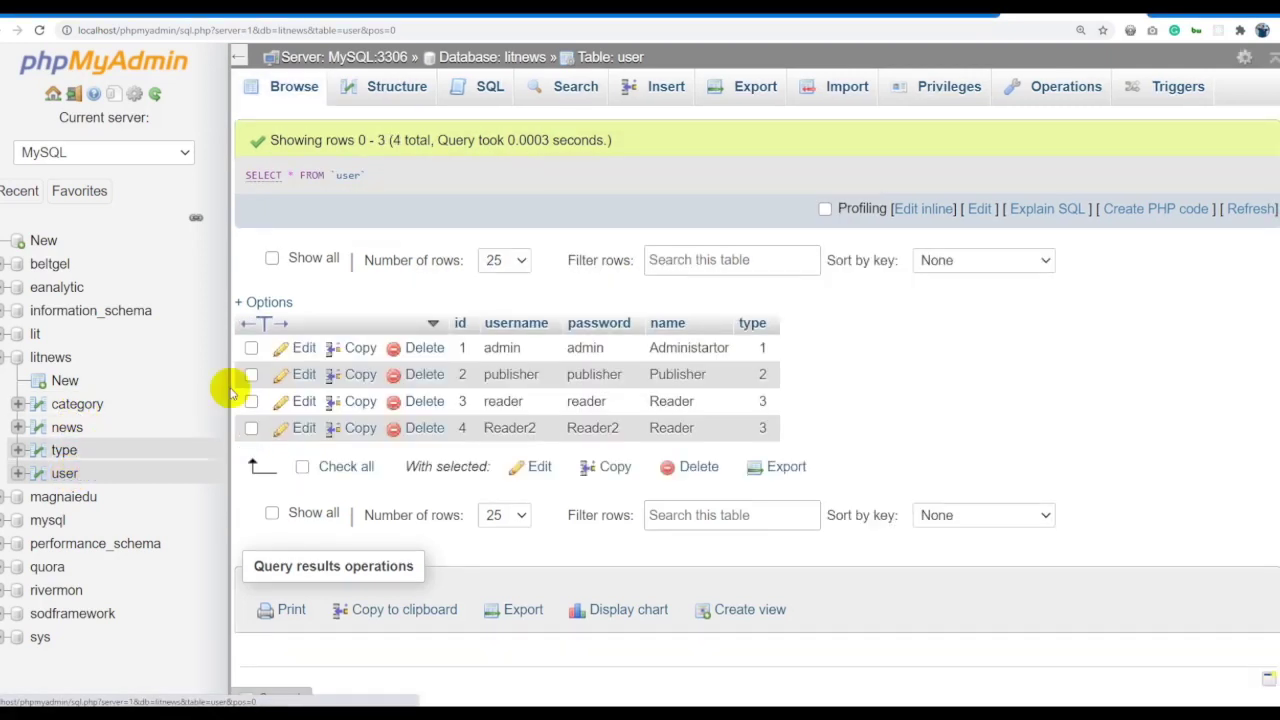
Append WHERE type=1 to SELECT * FROM `user` and run it, leaving only the admin row.
left_click(937, 208)
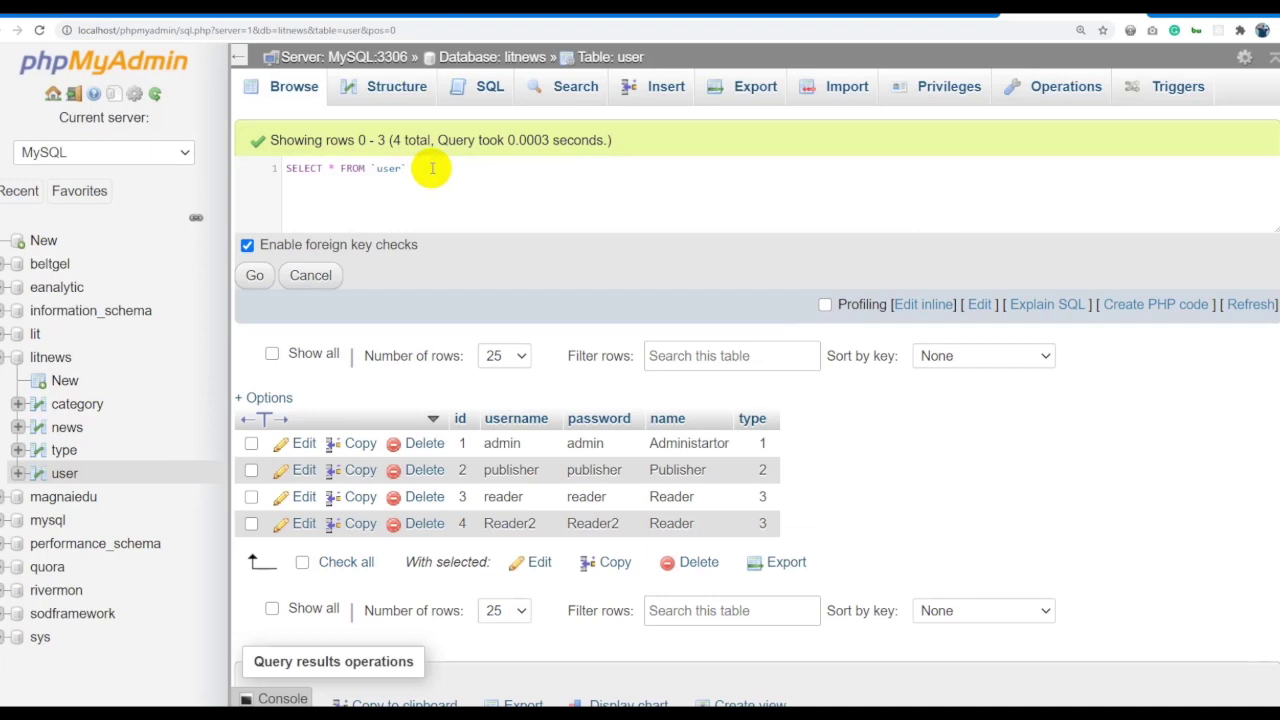
type("WHERE TYPE")
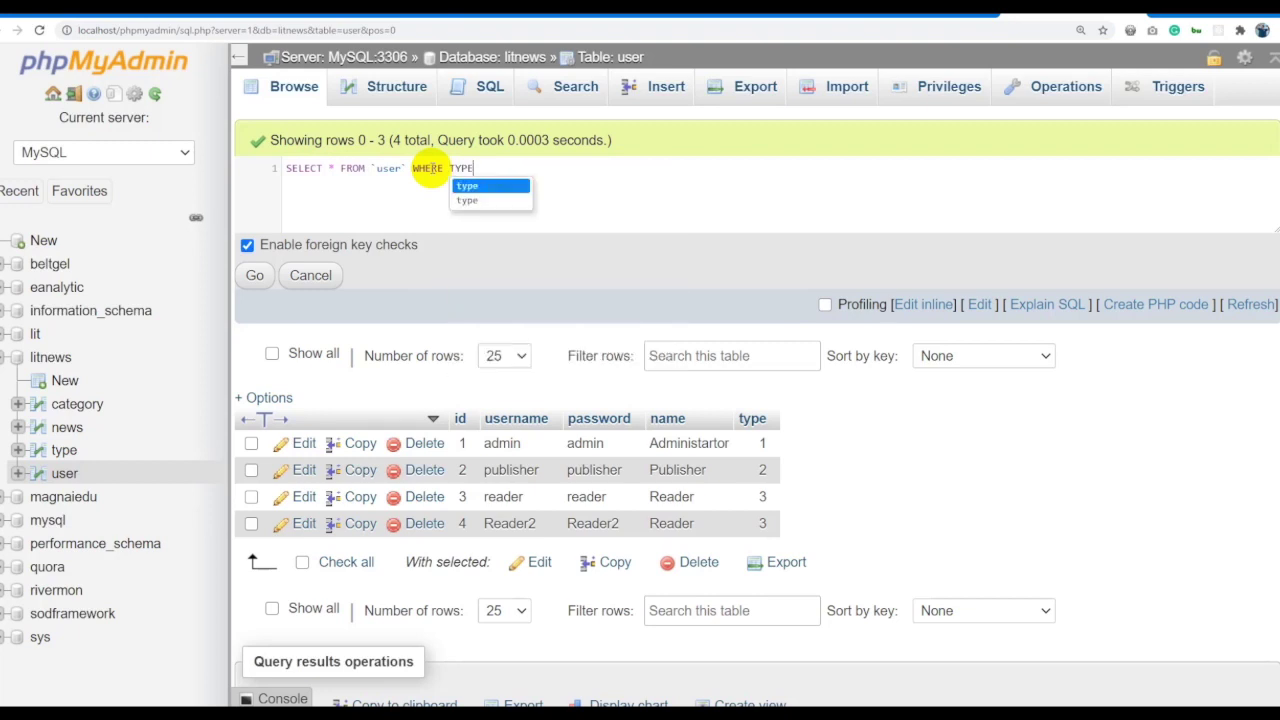
key("BackSpace")
key("BackSpace")
key("BackSpace")
key("BackSpace")
type("type=")
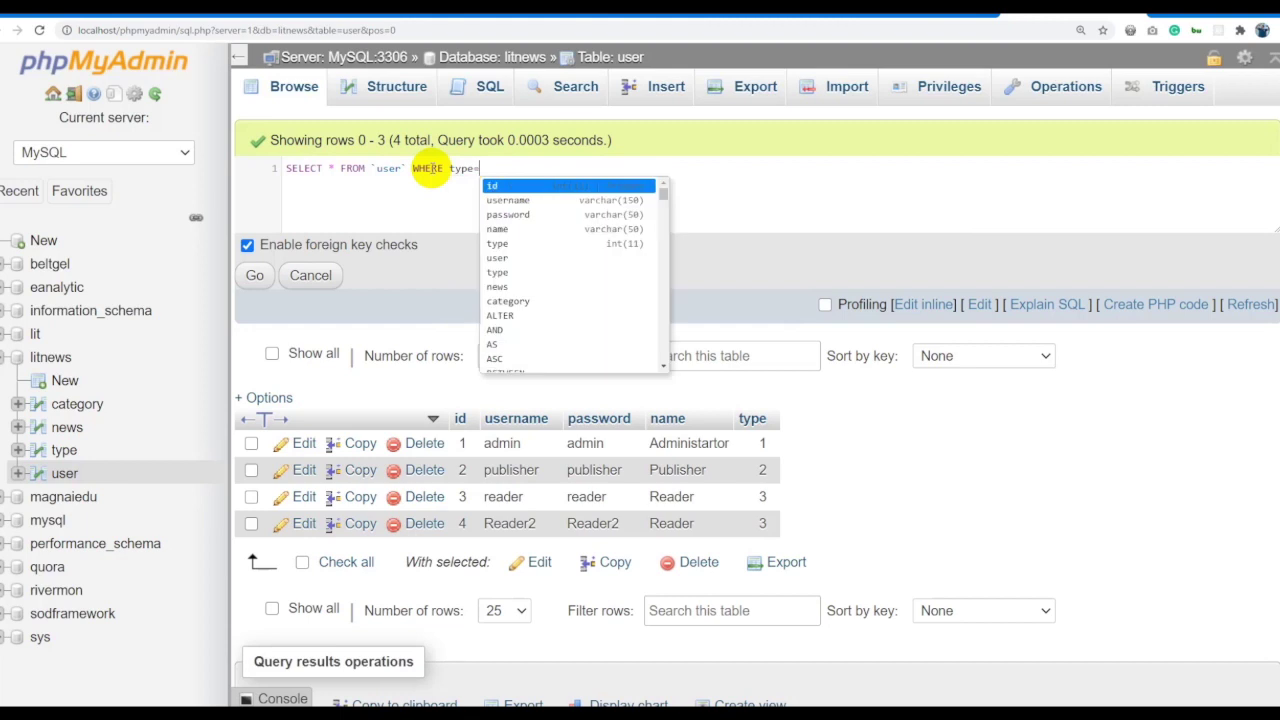
type("1")
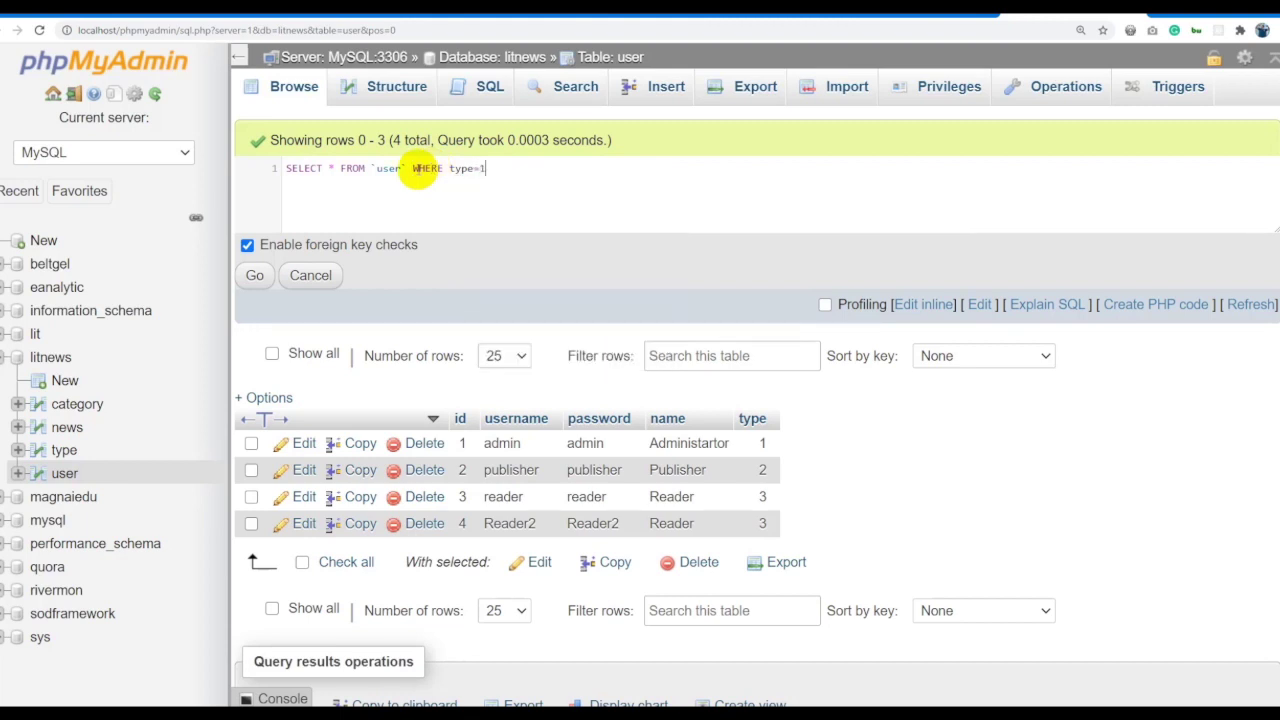
key("ctrl+a")
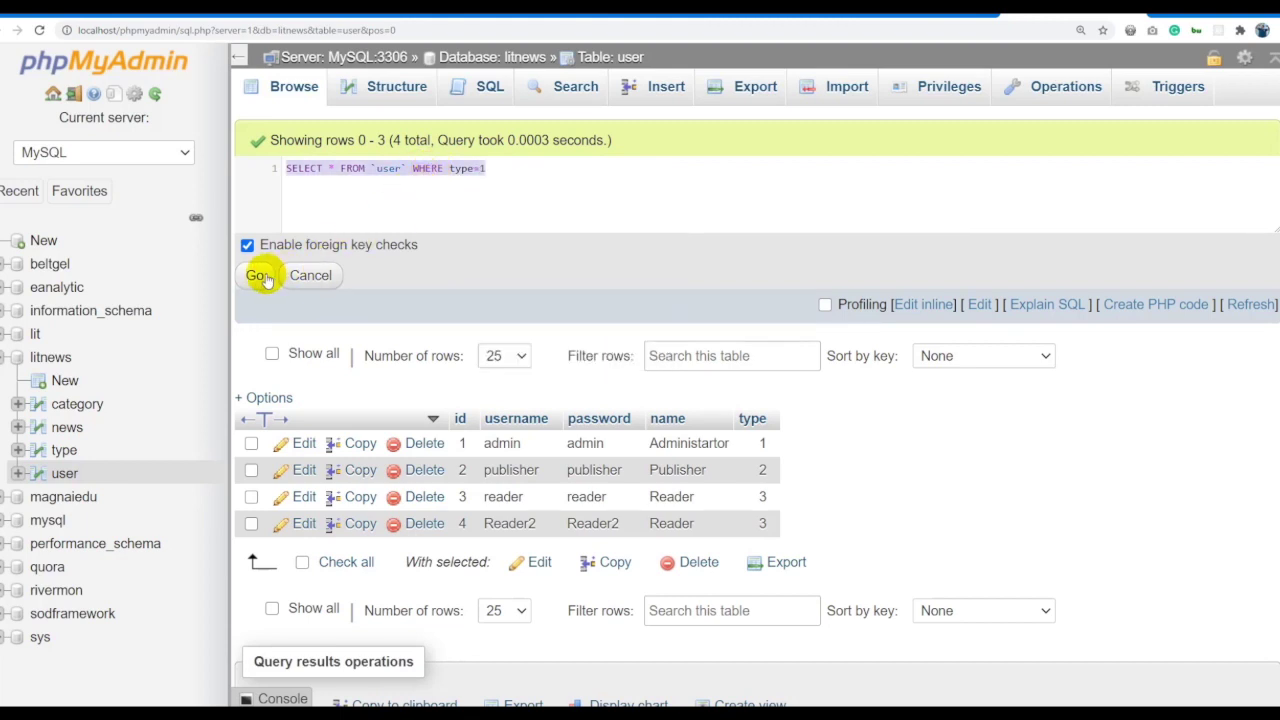
left_click(259, 276)
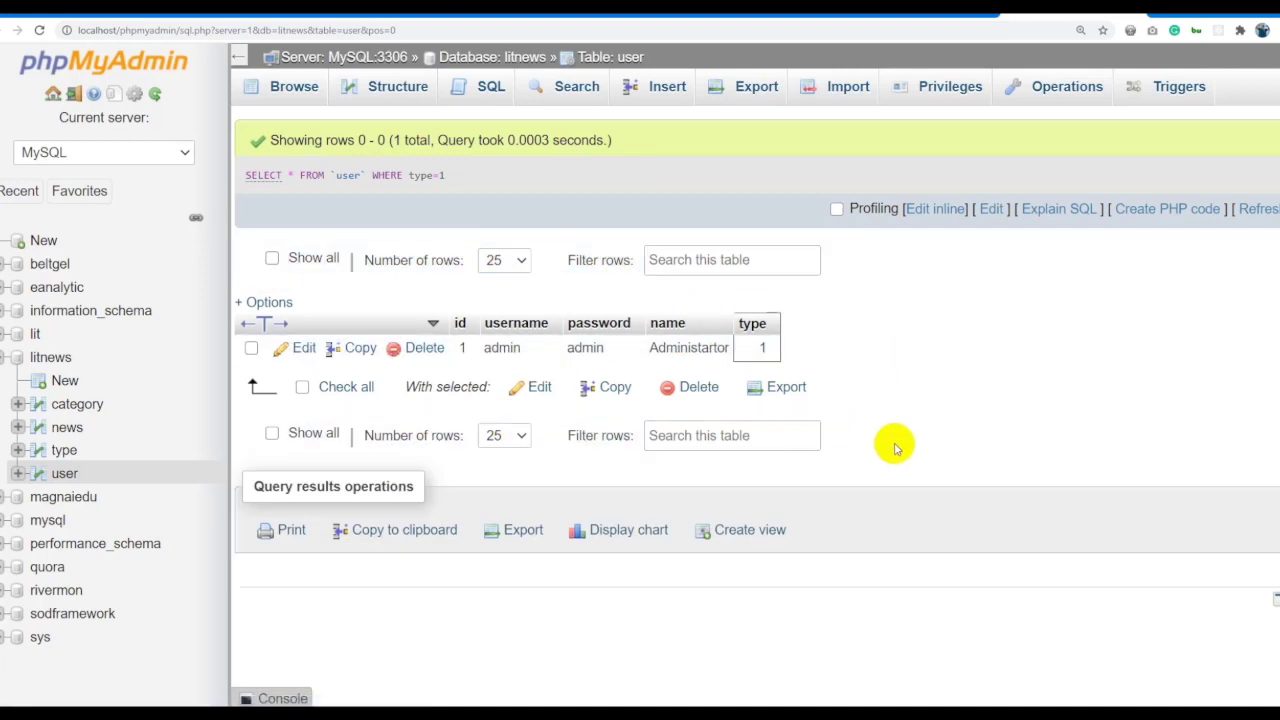
left_click(928, 210)
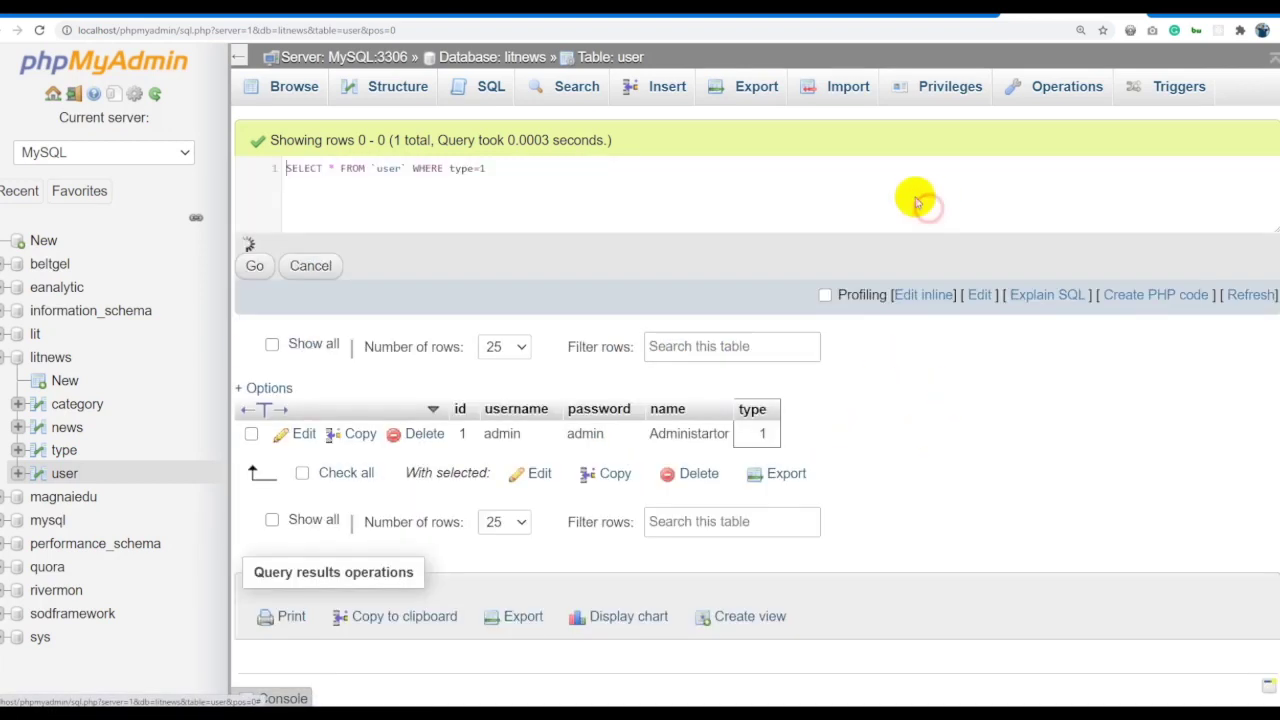
Change the WHERE condition to username='admin' and run the query.
left_click(479, 168)
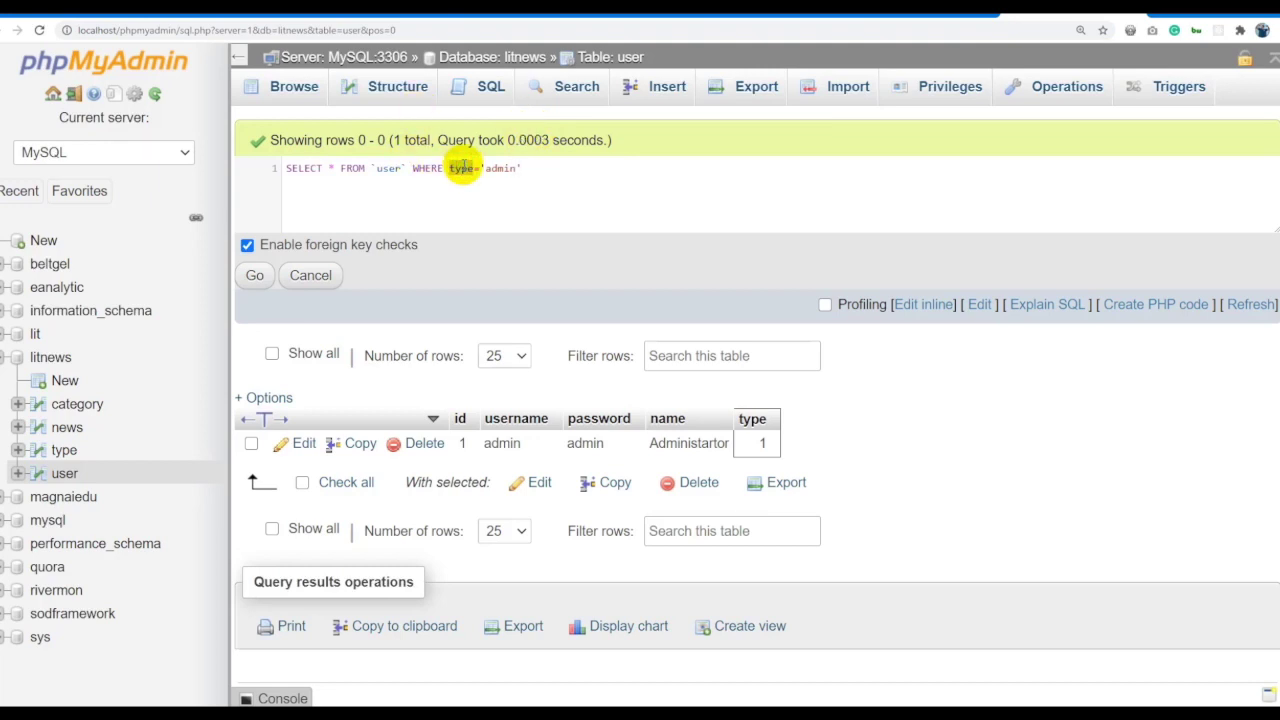
type("username")
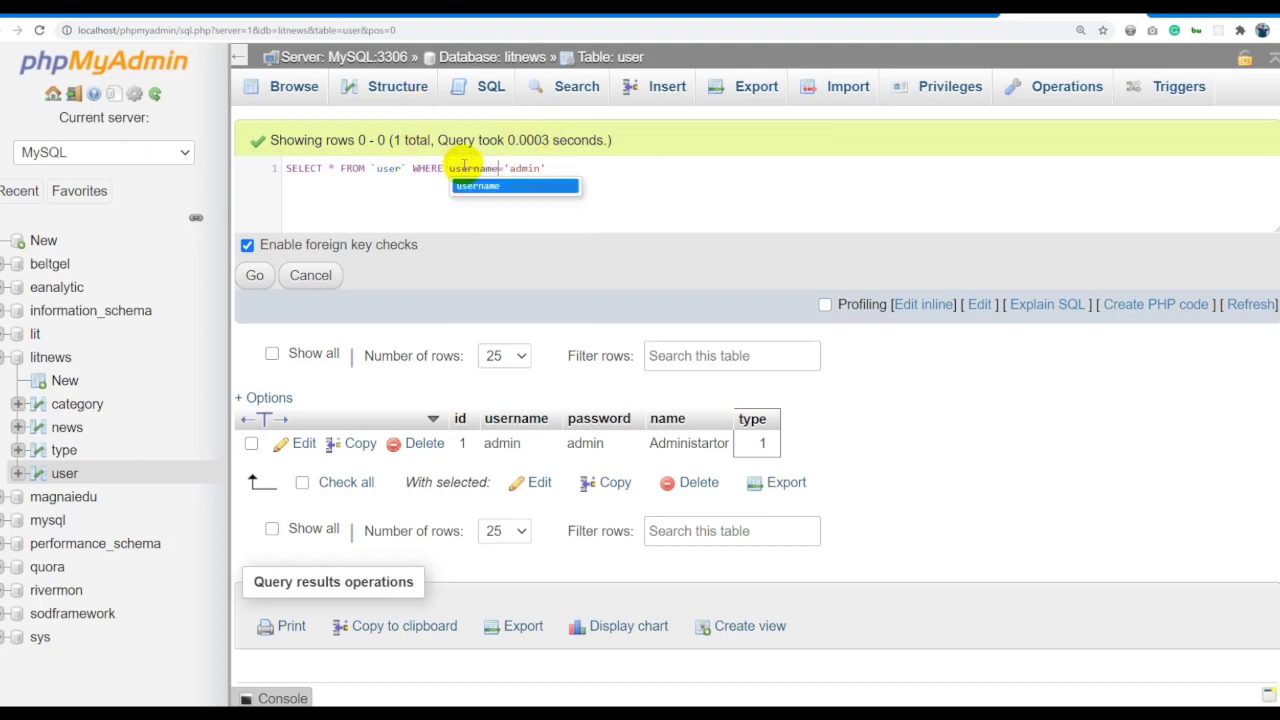
key("ctrl+a")
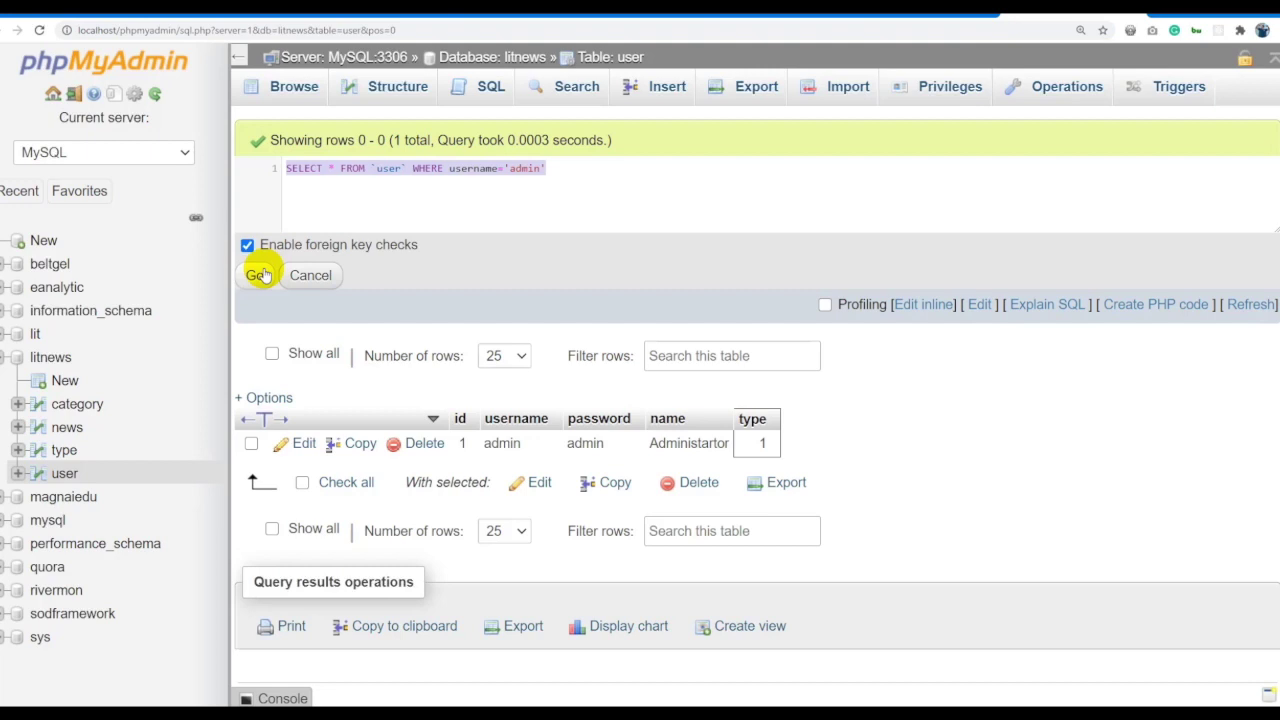
left_click(259, 275)
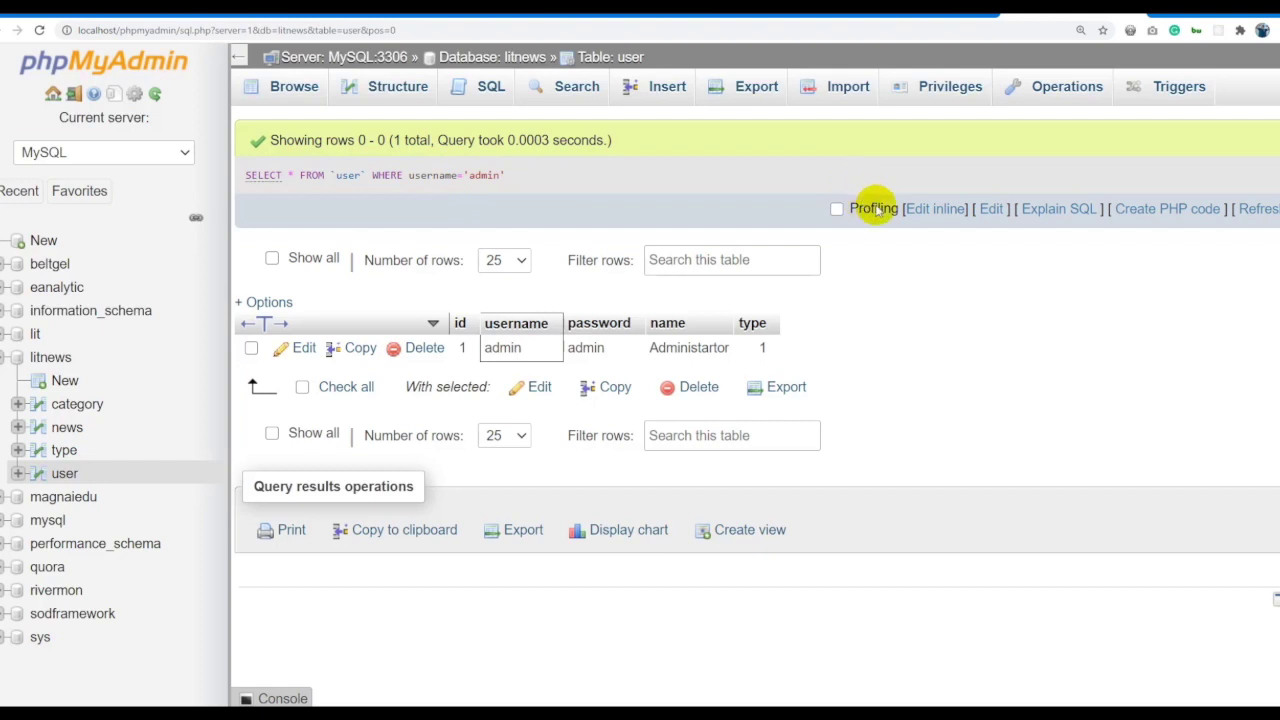
Replace admin with publisher in the condition and run it, returning the Publisher row.
left_click(940, 208)
double_click(522, 169)
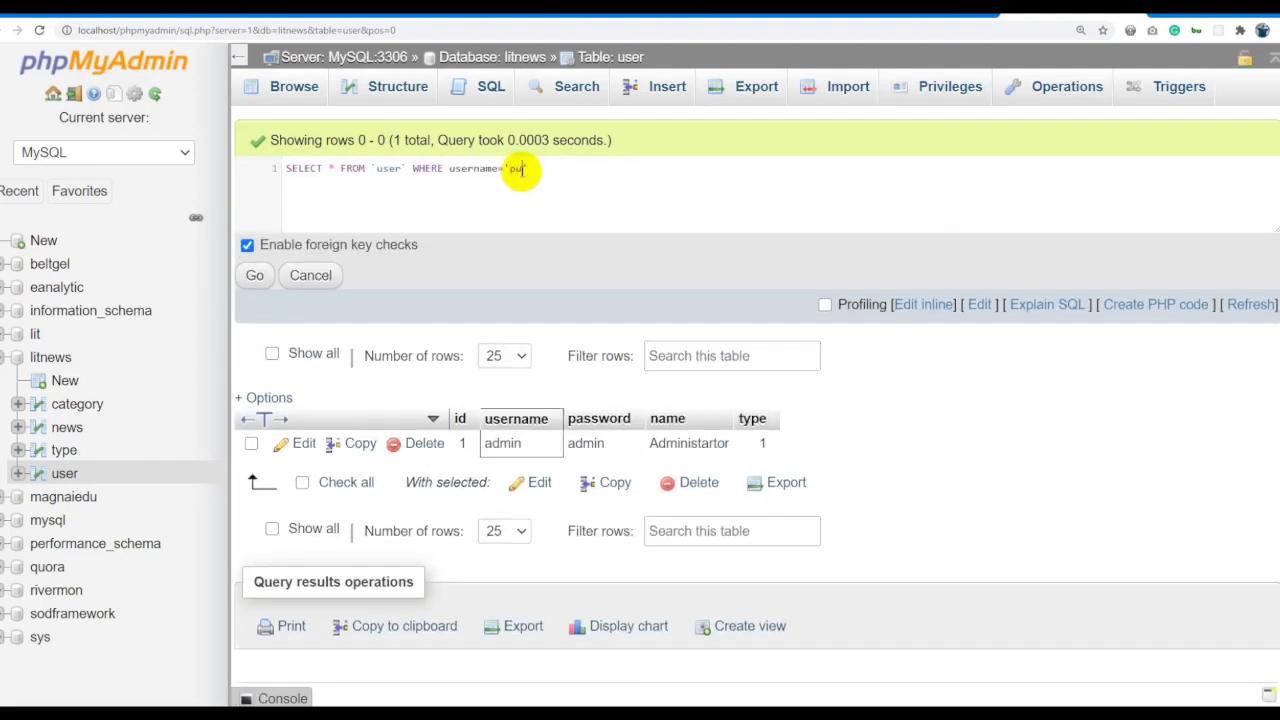
type("publisher")
left_click(253, 275)
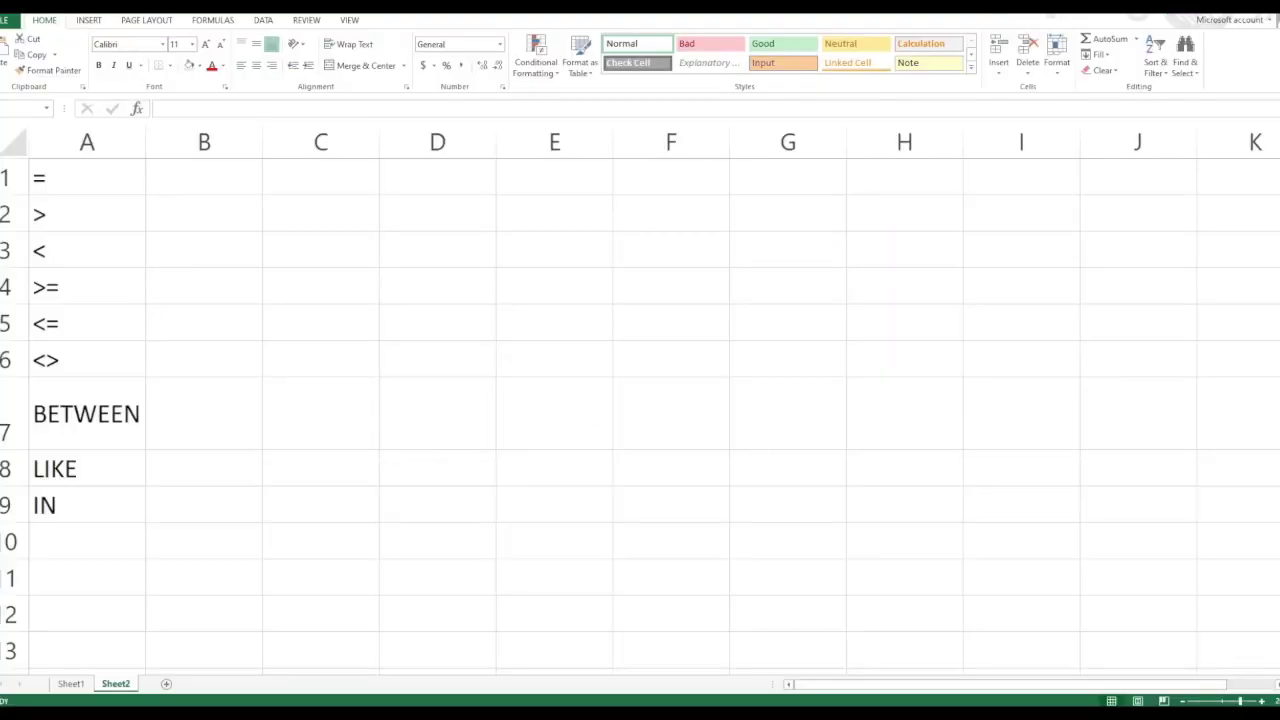
left_click(269, 394)
Paste the username='publisher' query into Excel cell C1 beside = and widen column C to fit.
left_click(220, 178)
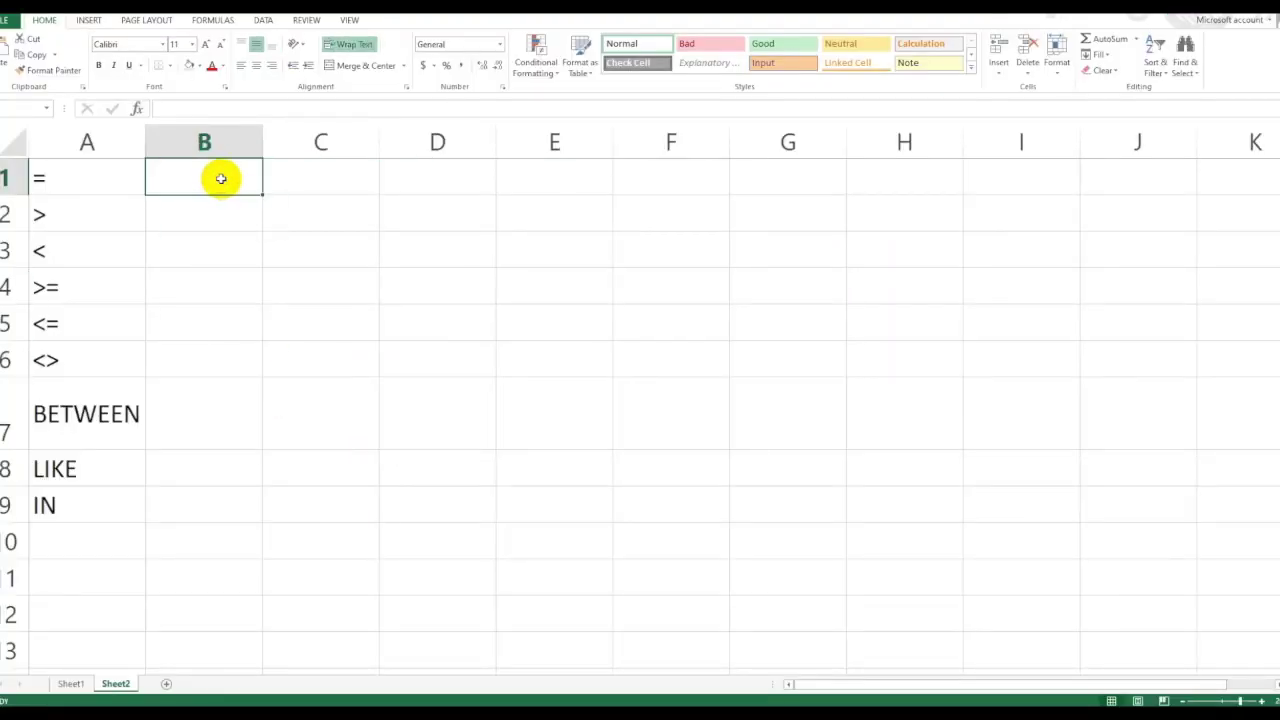
left_click(326, 177)
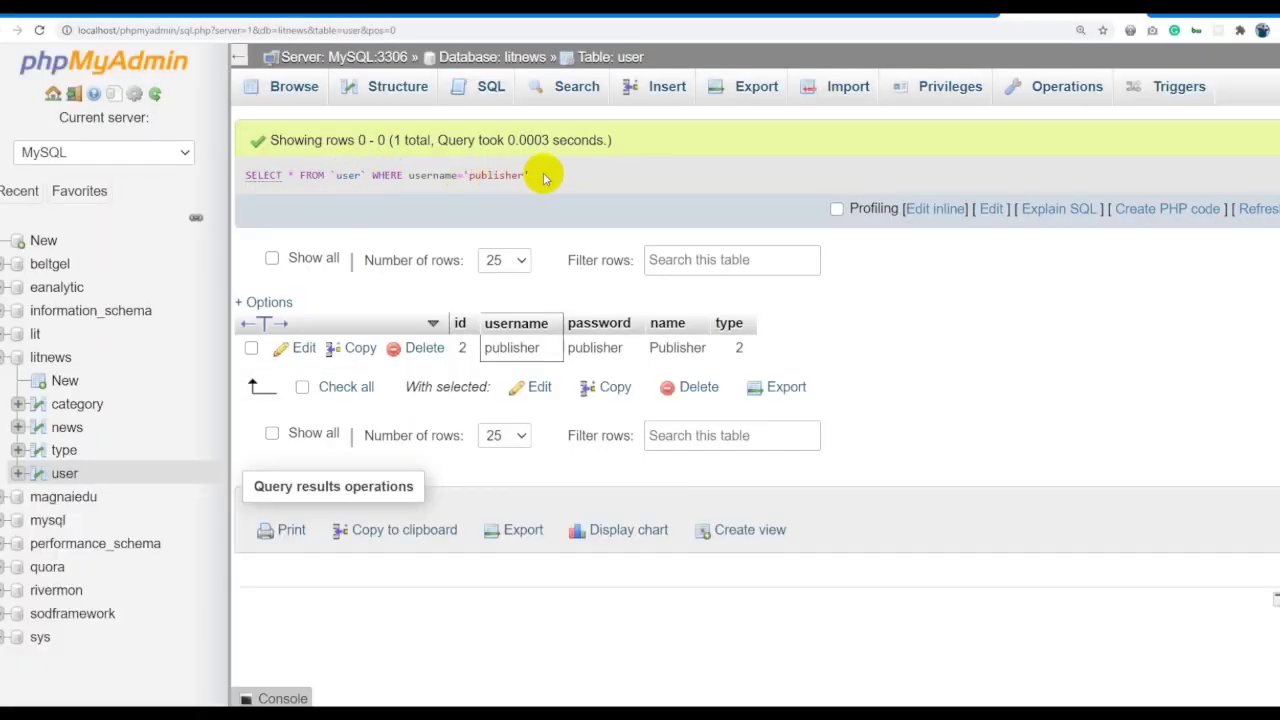
left_click_drag(545, 177, 251, 171)
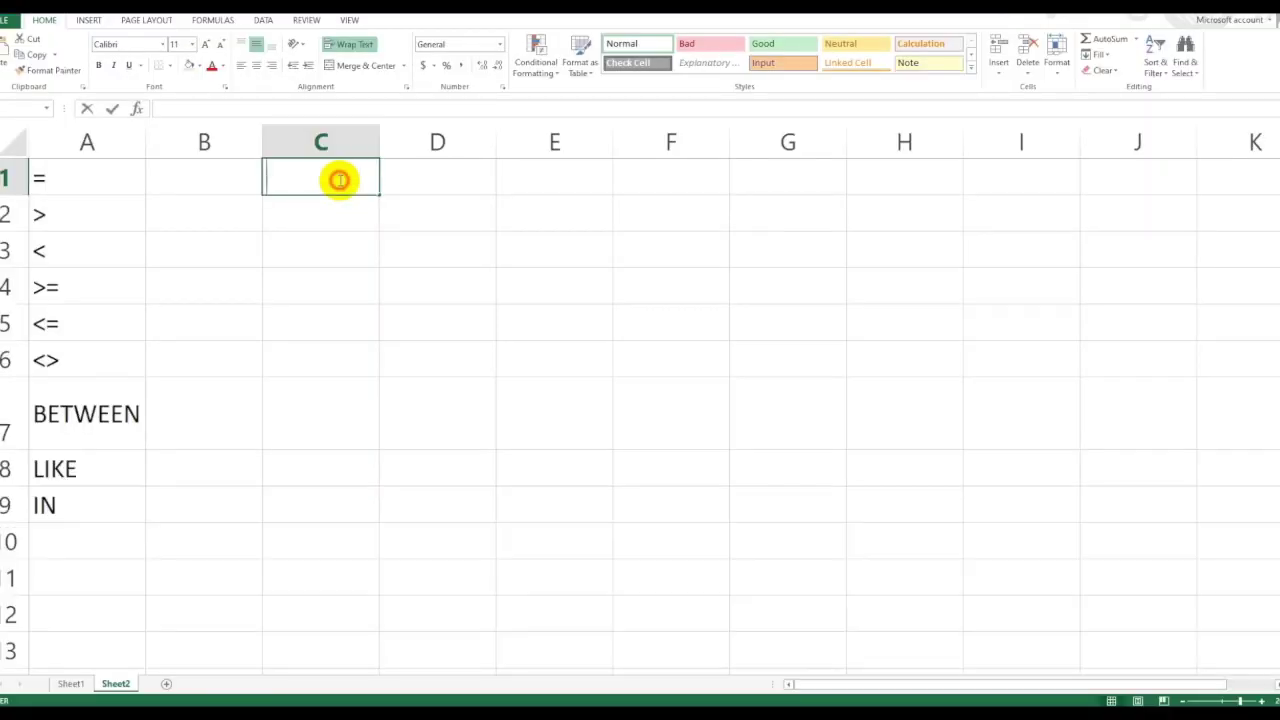
type("SELECT * FROM `user` WHERE username='publisher'")
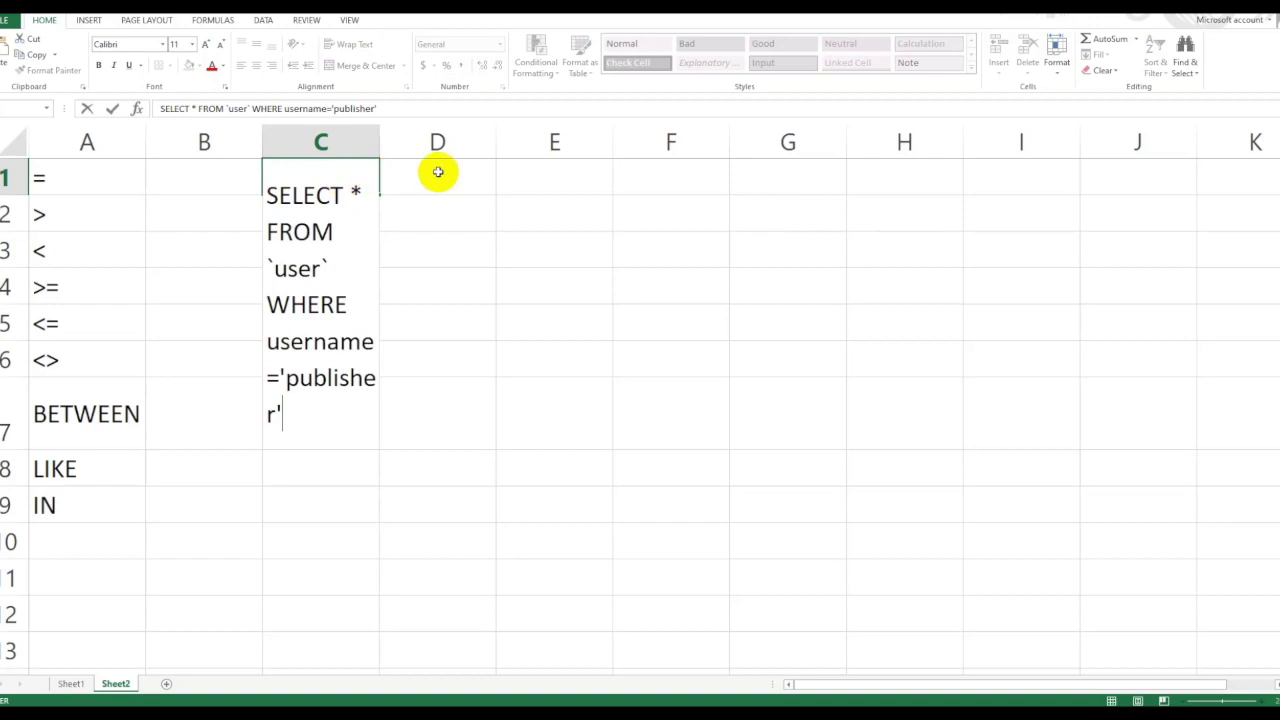
left_click_drag(465, 214, 931, 146)
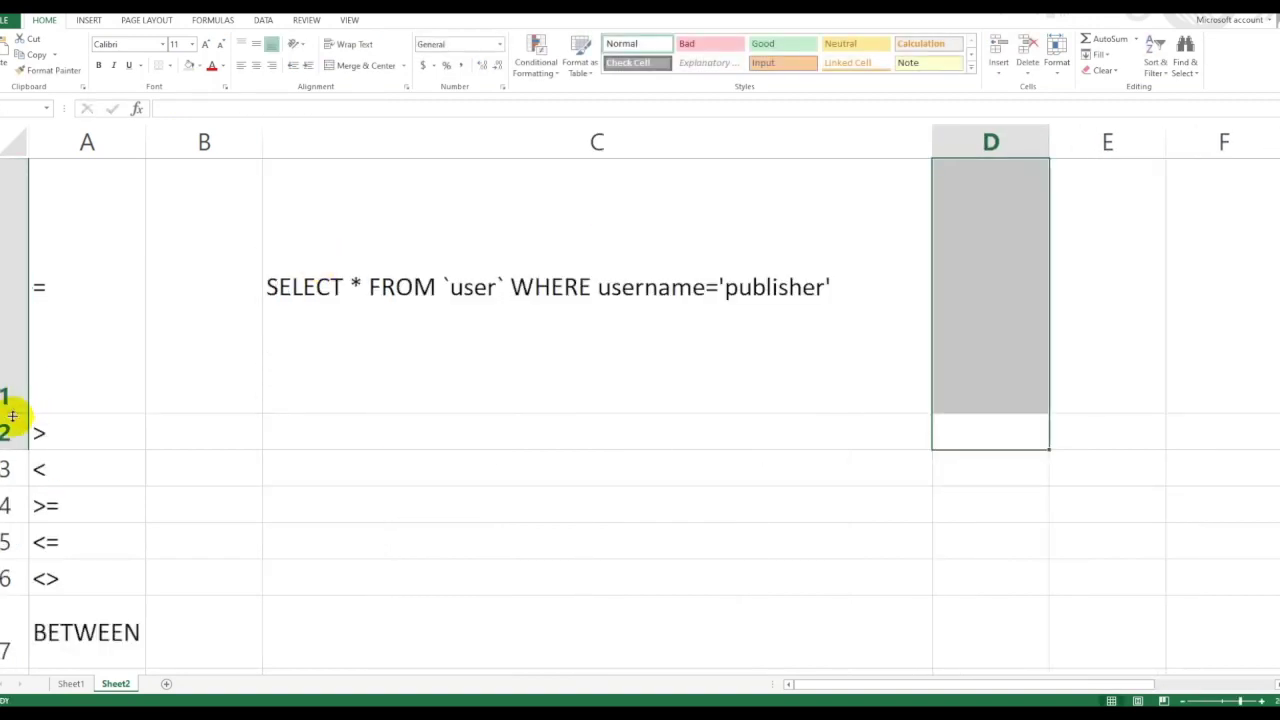
left_click(11, 409)
double_click(11, 413)
left_click(696, 274)
left_click_drag(931, 140, 1043, 136)
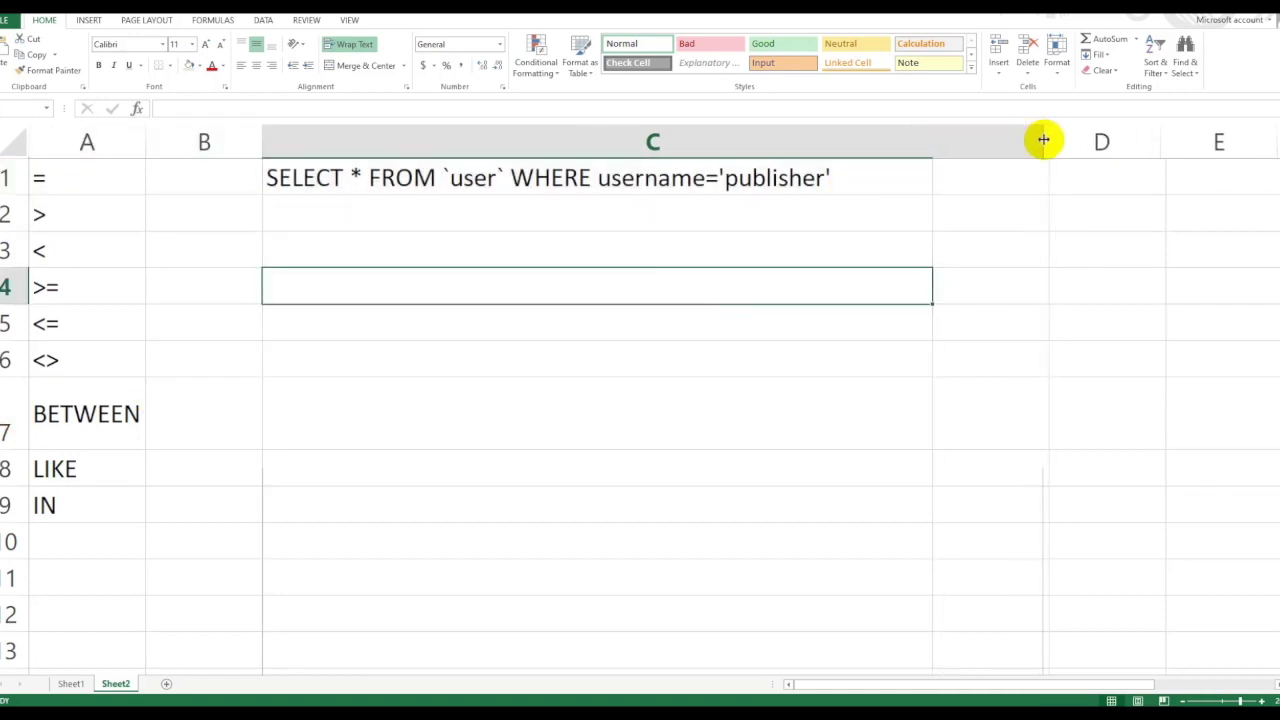
left_click(131, 214)
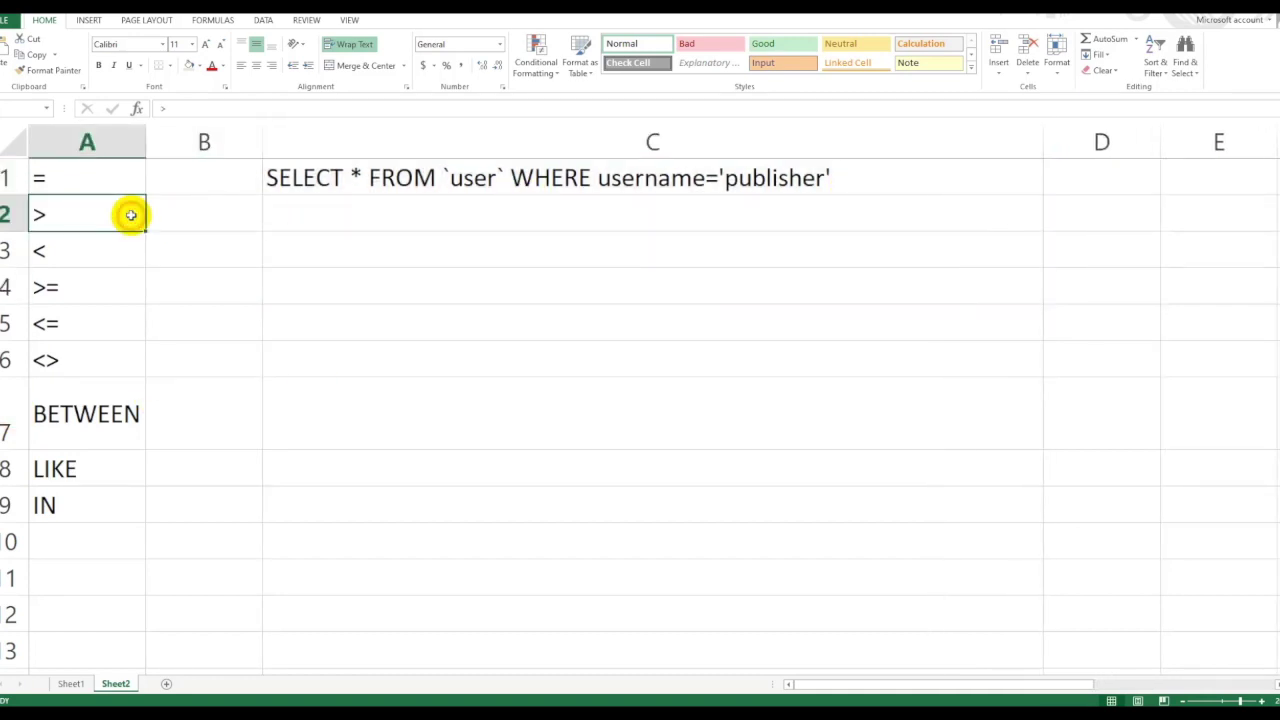
left_click(292, 212)
Back in phpMyAdmin, select the username='publisher' condition in the inline query editor.
key("alt+Tab")
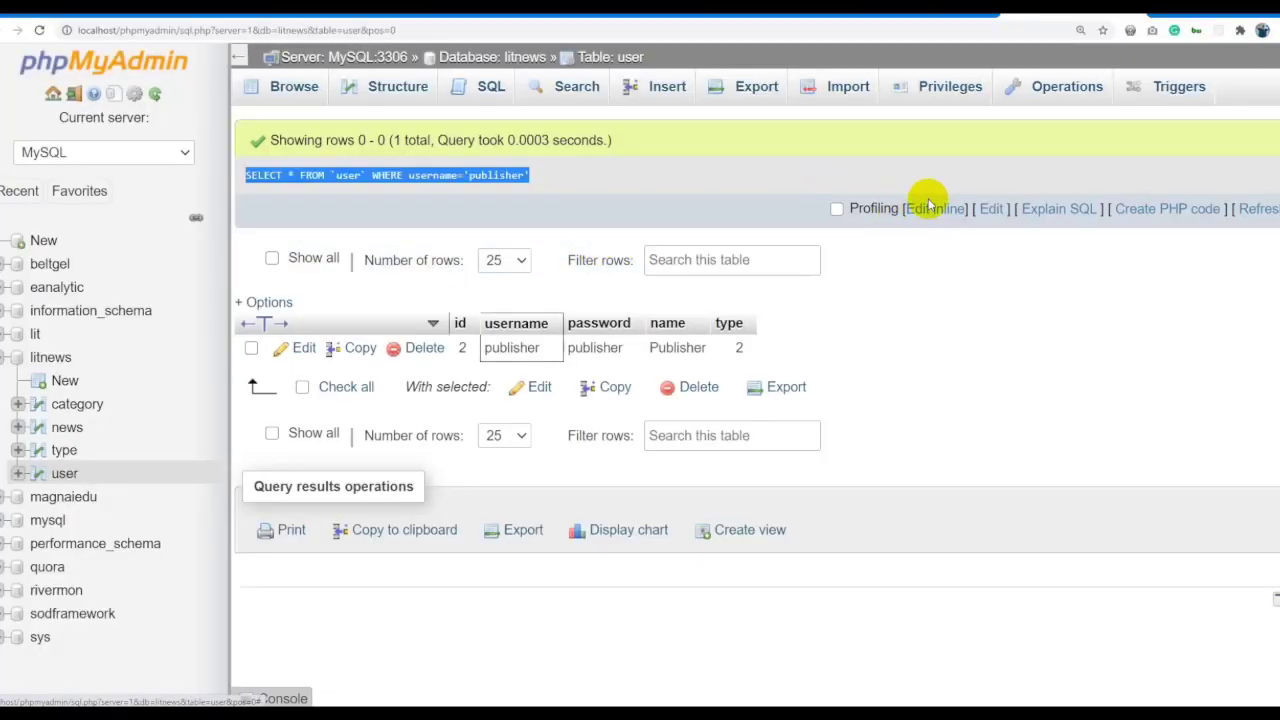
left_click(929, 208)
left_click_drag(587, 168, 462, 168)
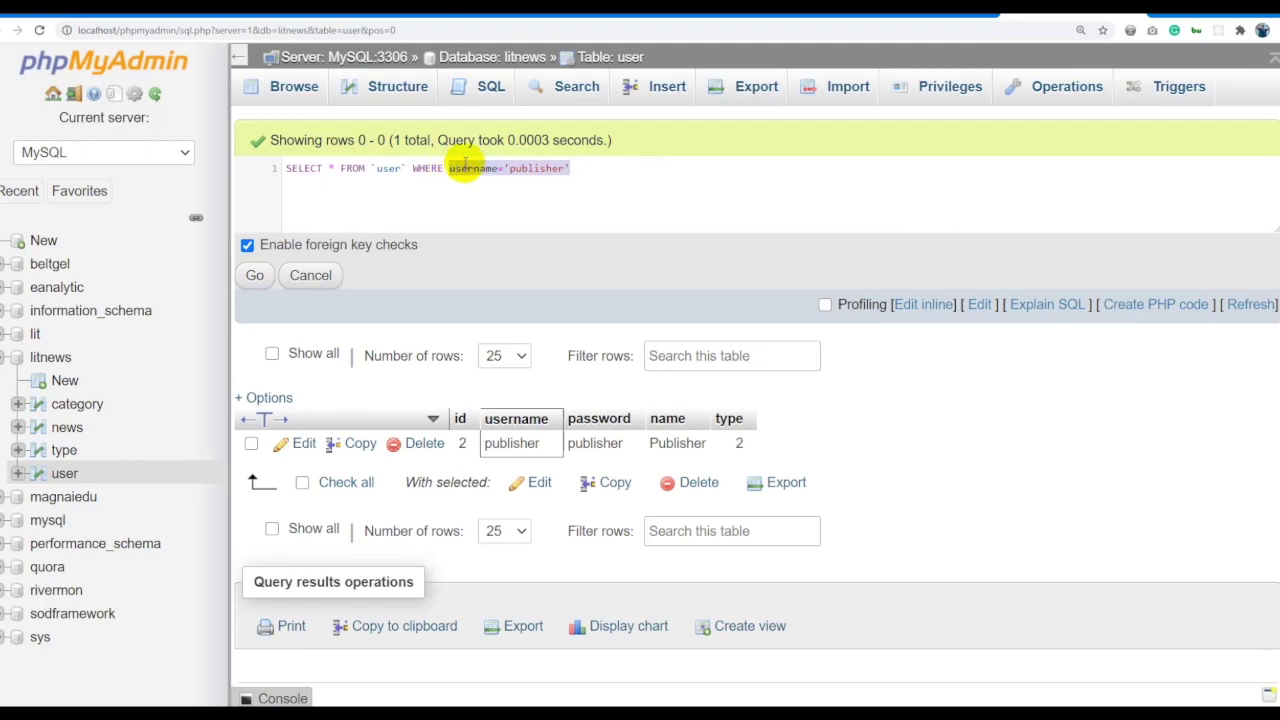
Change the condition to type>1 and run it, returning publisher, reader and Reader2.
type("type>1")
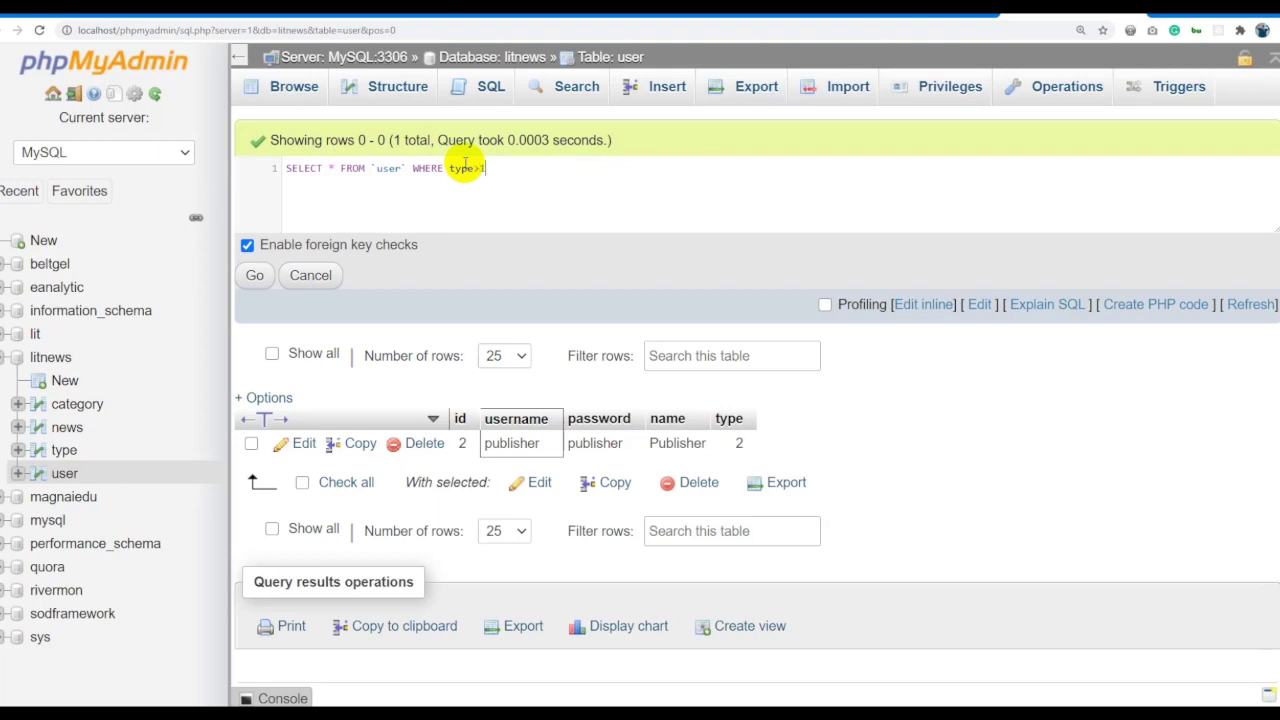
key("ctrl+a")
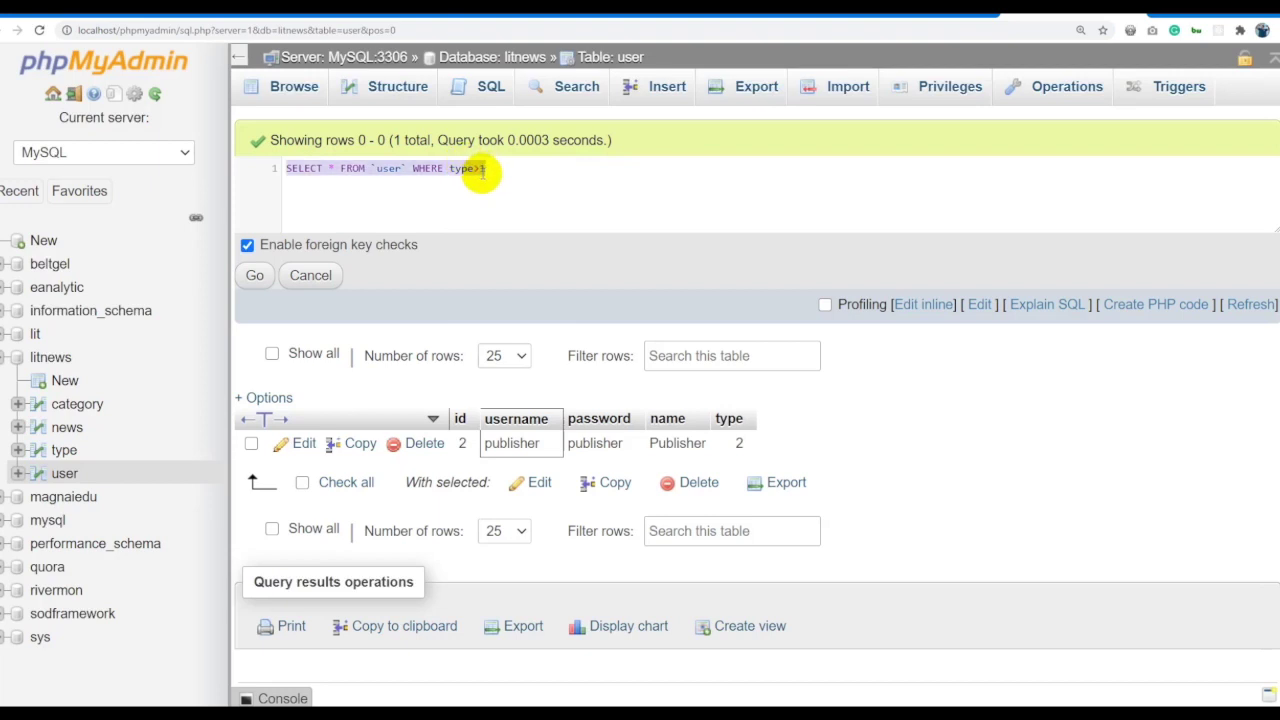
left_click(257, 277)
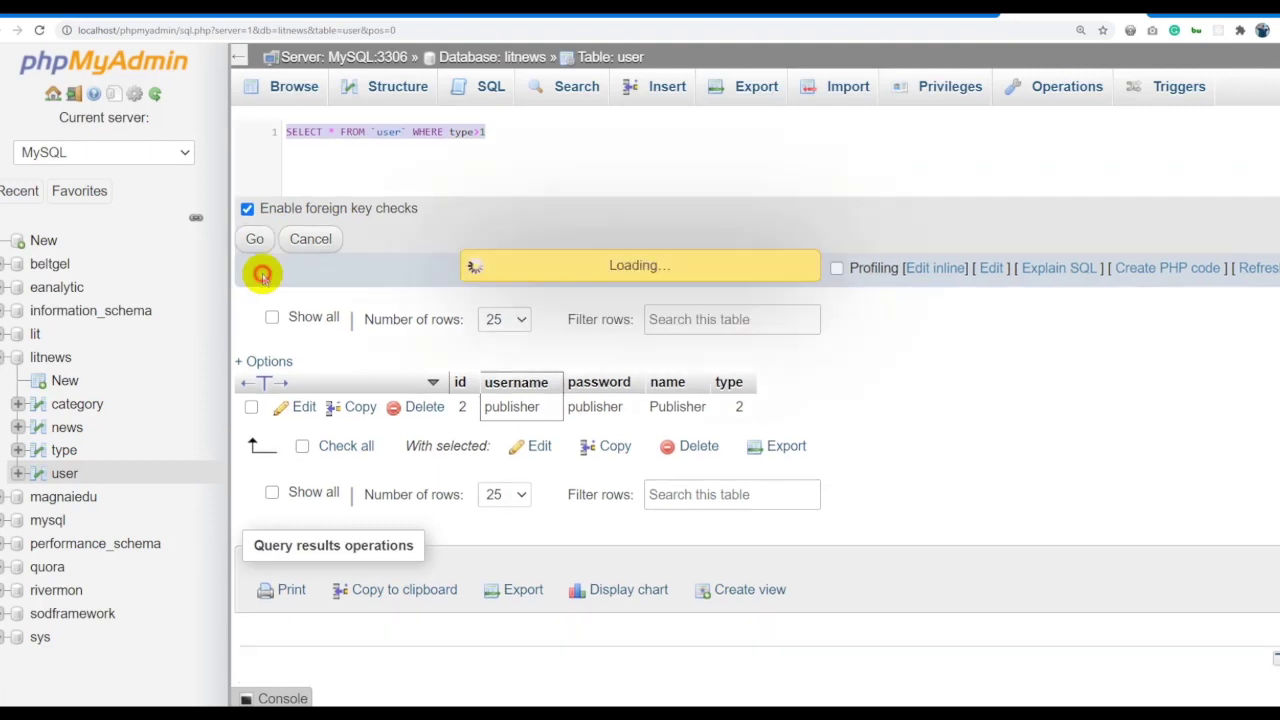
Copy the type>1 query into Excel cell C2 beside the > operator.
left_click_drag(520, 177, 243, 177)
key("ctrl+c")
left_click(320, 27)
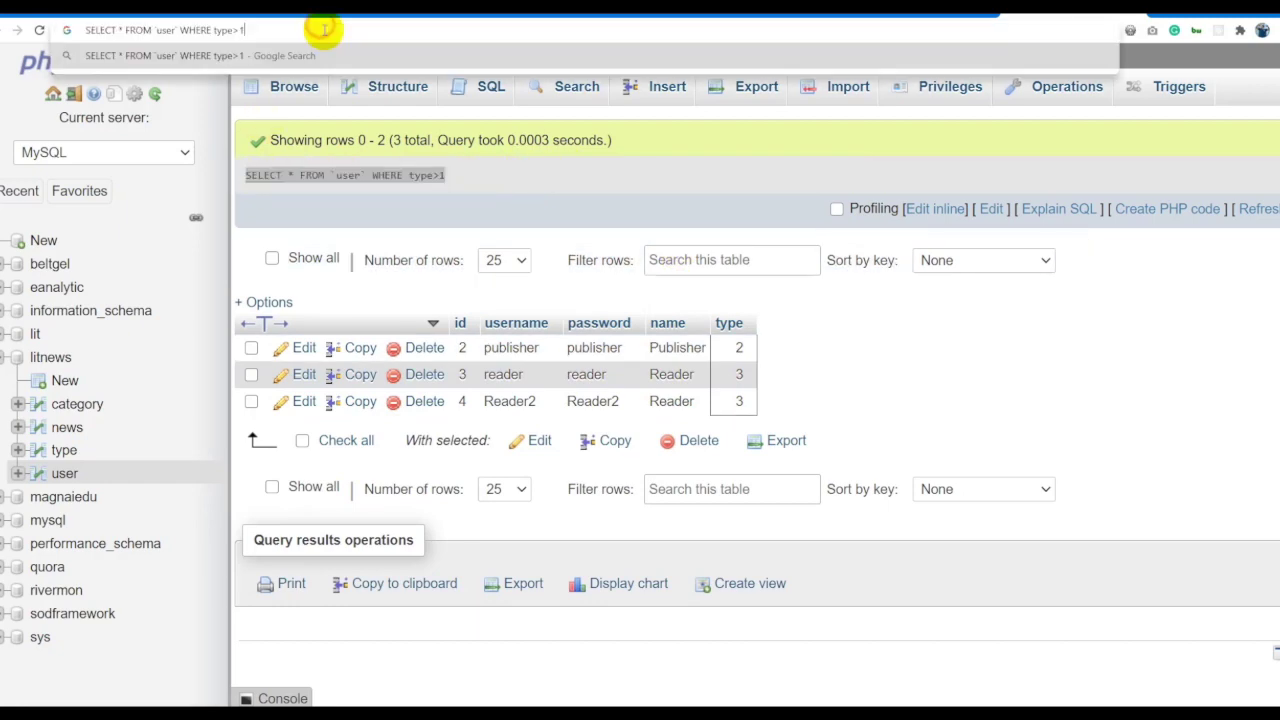
key("alt+Tab")
double_click(523, 209)
key("ctrl+v")
key("Return")
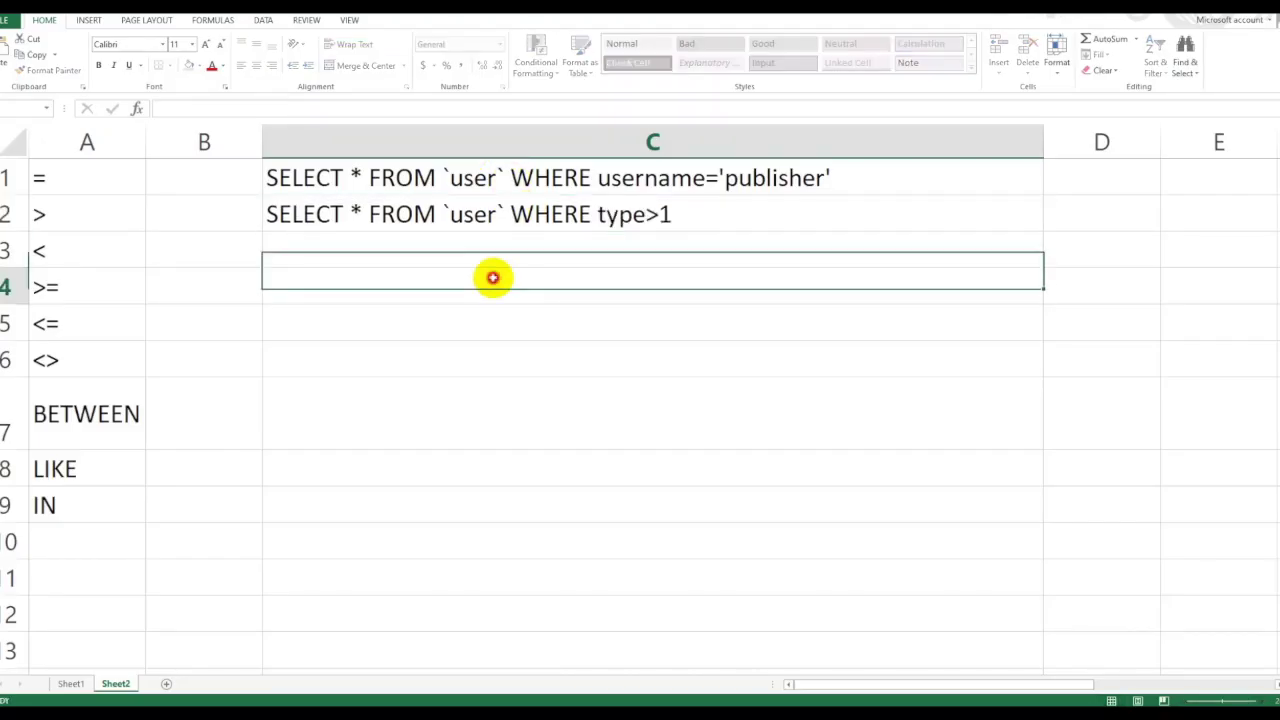
key("alt+Tab")
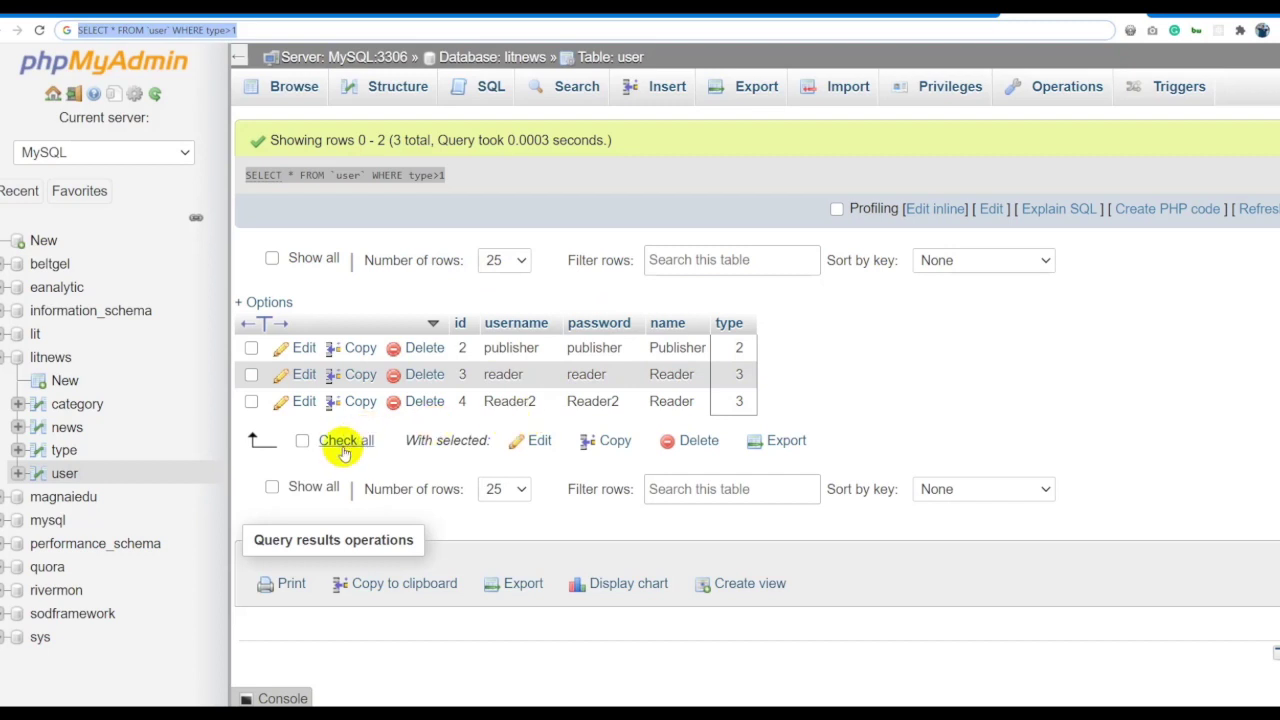
left_click(933, 208)
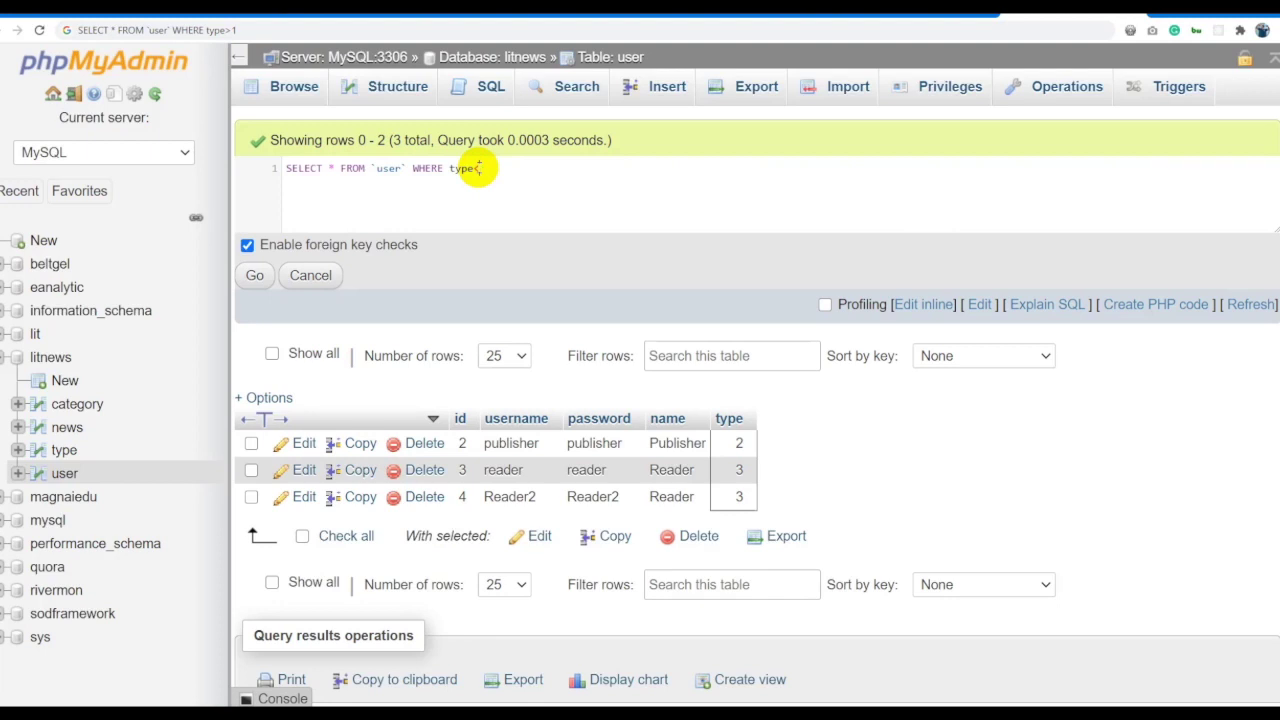
Run the type<3 query and paste it into Excel cell C3.
left_click(262, 274)
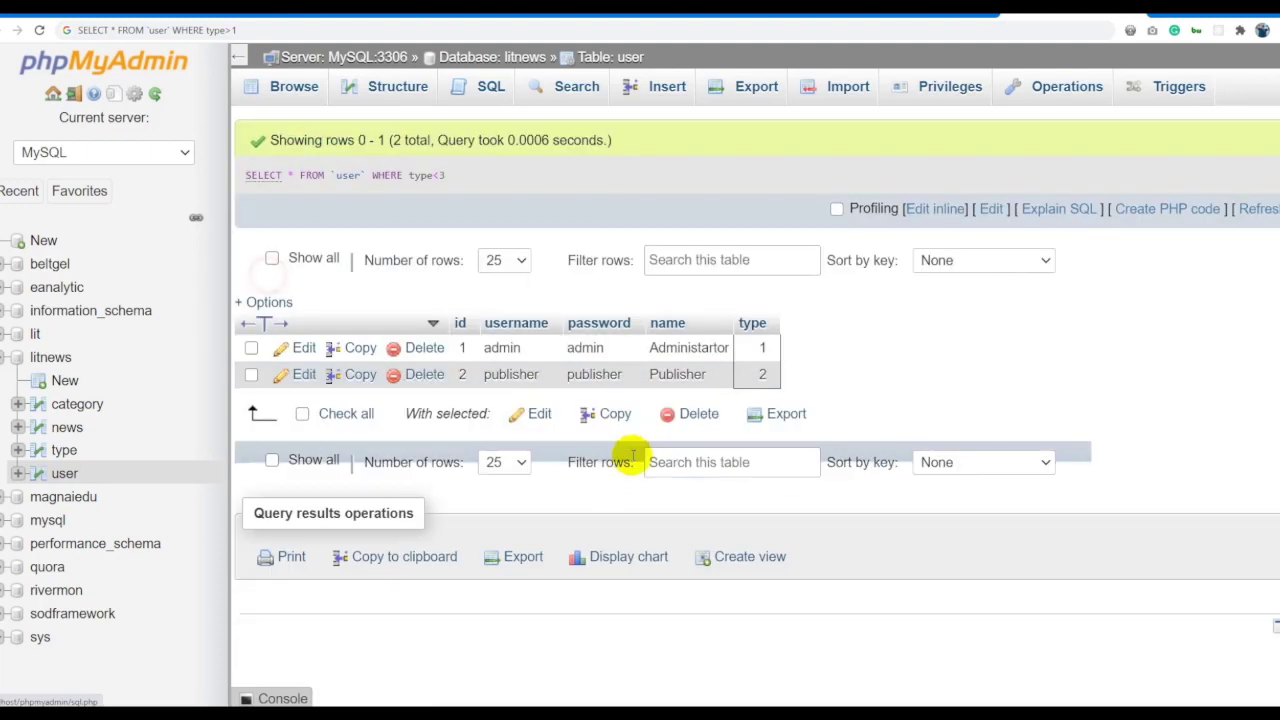
left_click(461, 174)
left_click_drag(461, 174, 323, 49)
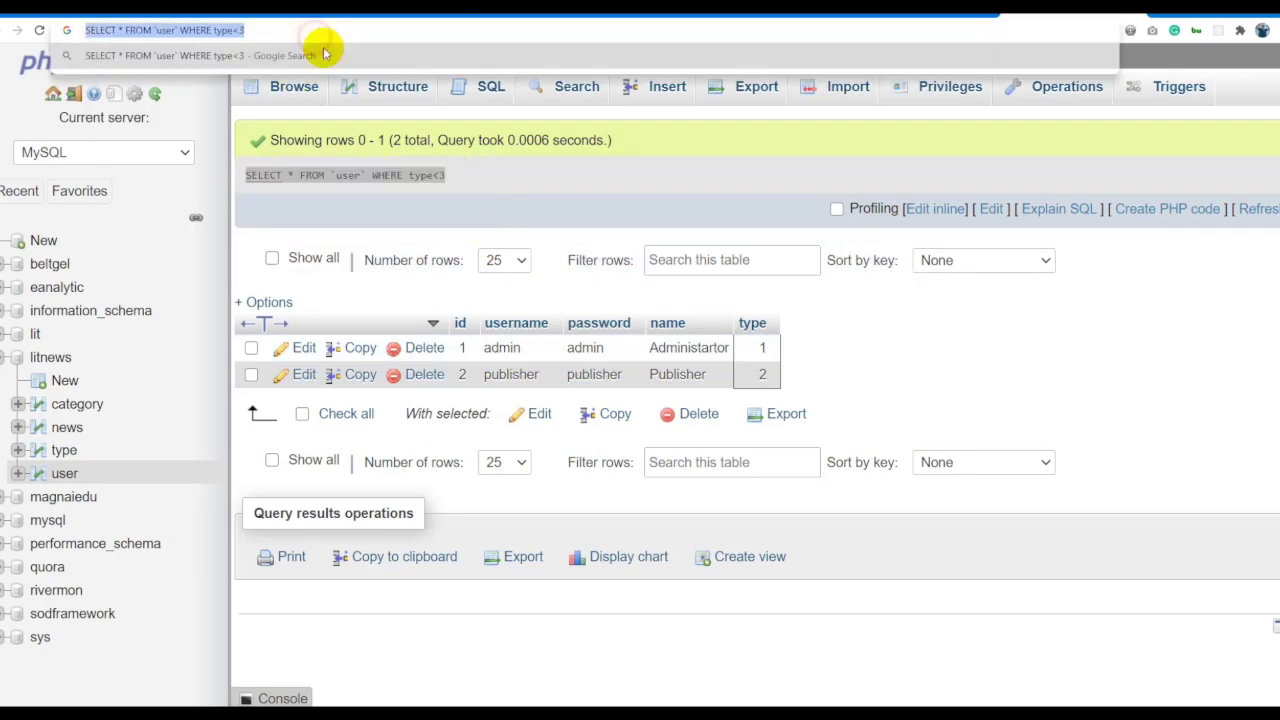
key("alt+Tab")
left_click(446, 240)
key("ctrl+v")
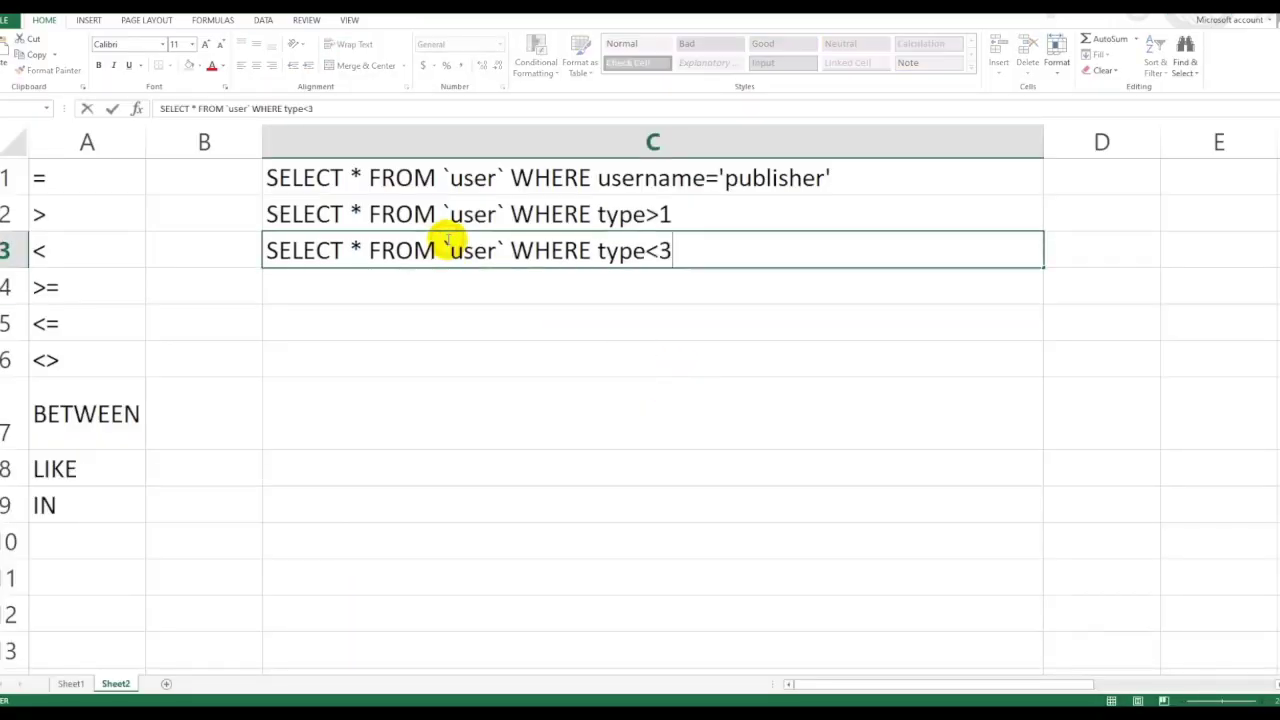
left_click(593, 369)
key("alt+Tab")
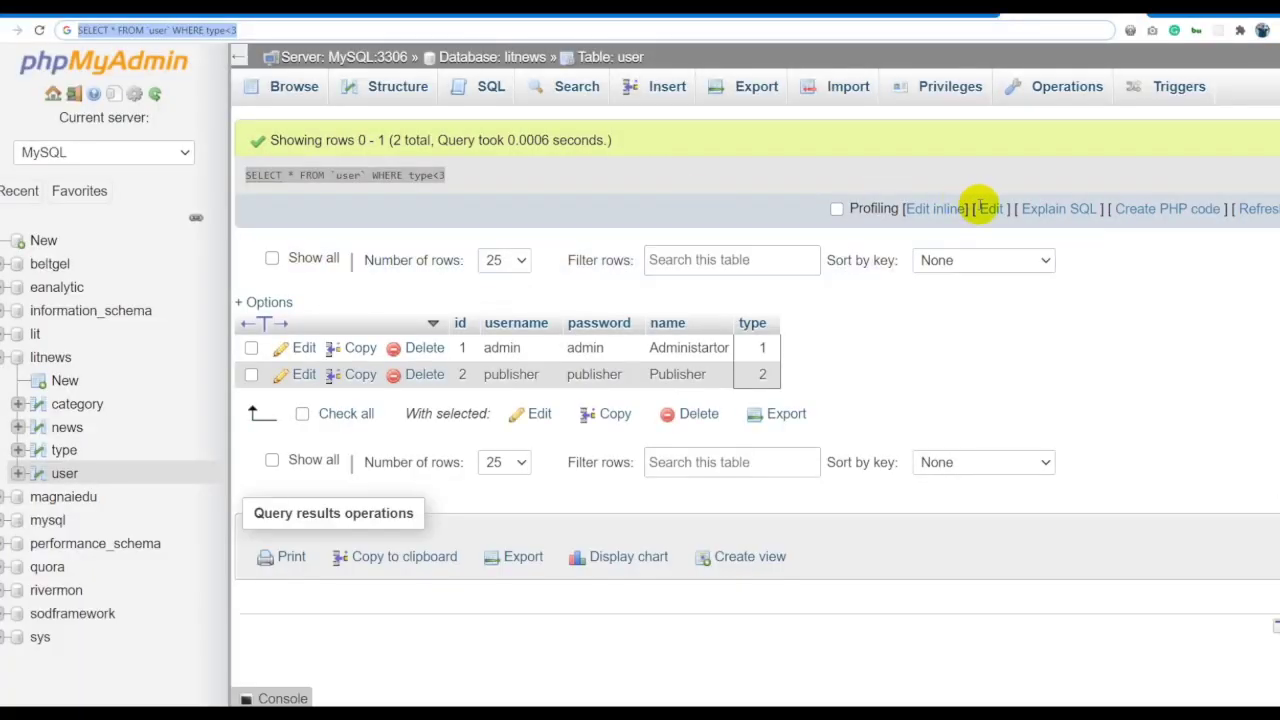
Fix the =< syntax error and run the type<=3 query, returning all four rows.
left_click(953, 207)
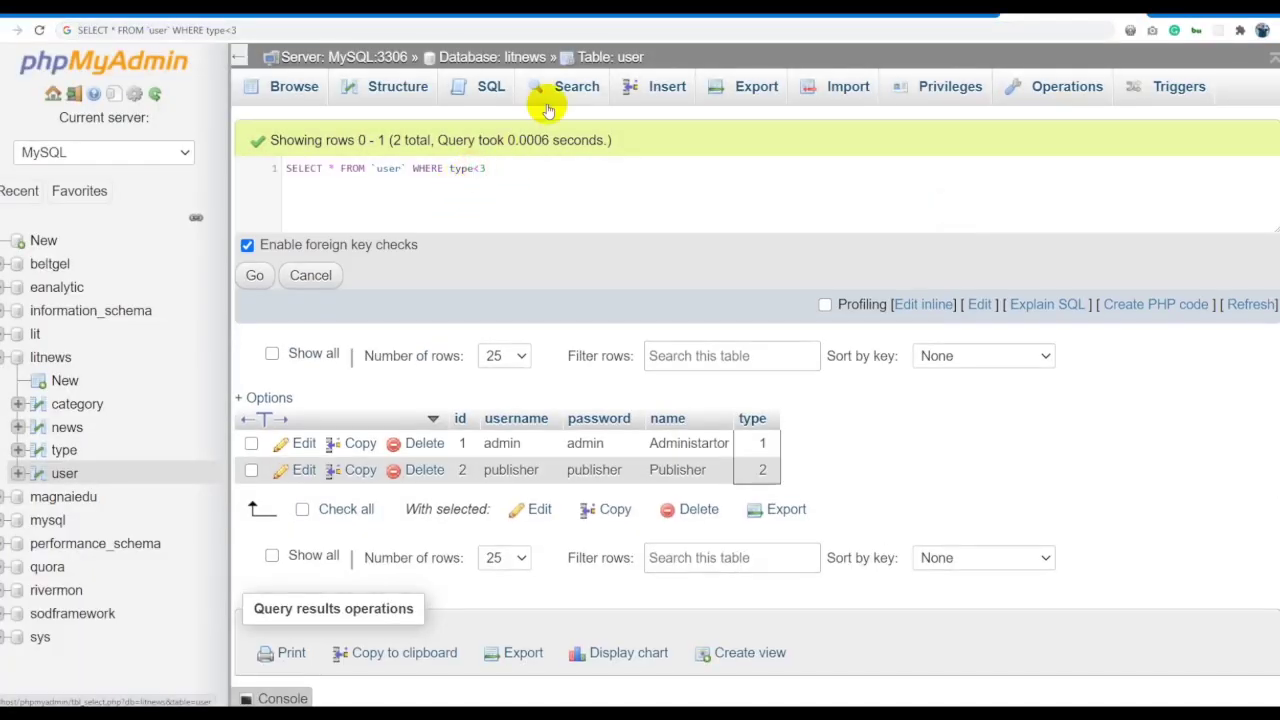
key("ctrl+a")
left_click(254, 275)
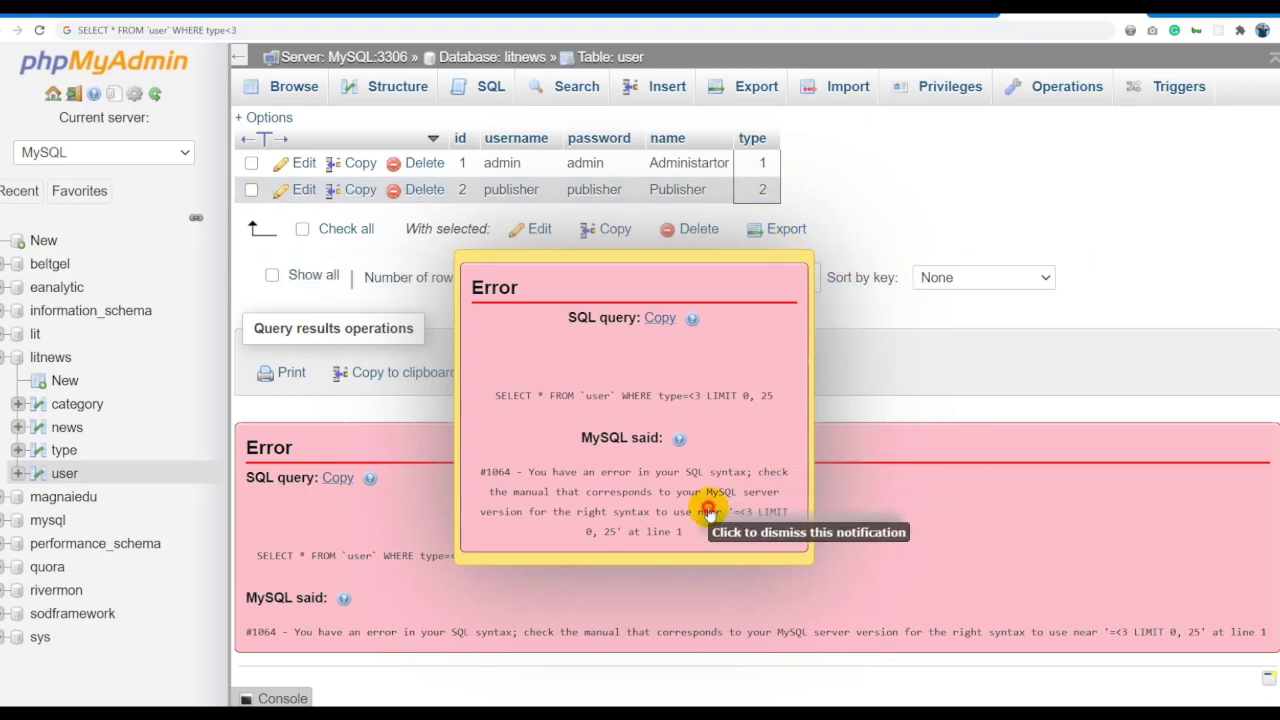
left_click(708, 502)
scroll(767, 319, "up", 3)
left_click(480, 132)
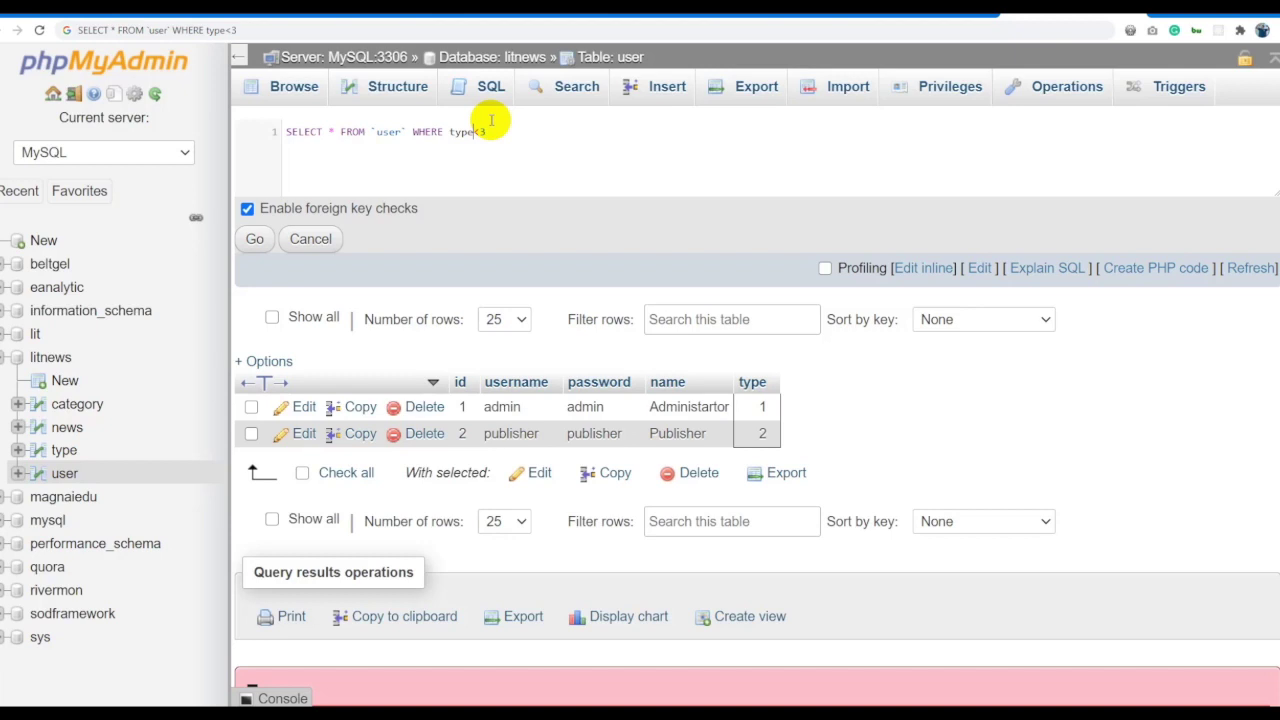
key("ctrl+plus")
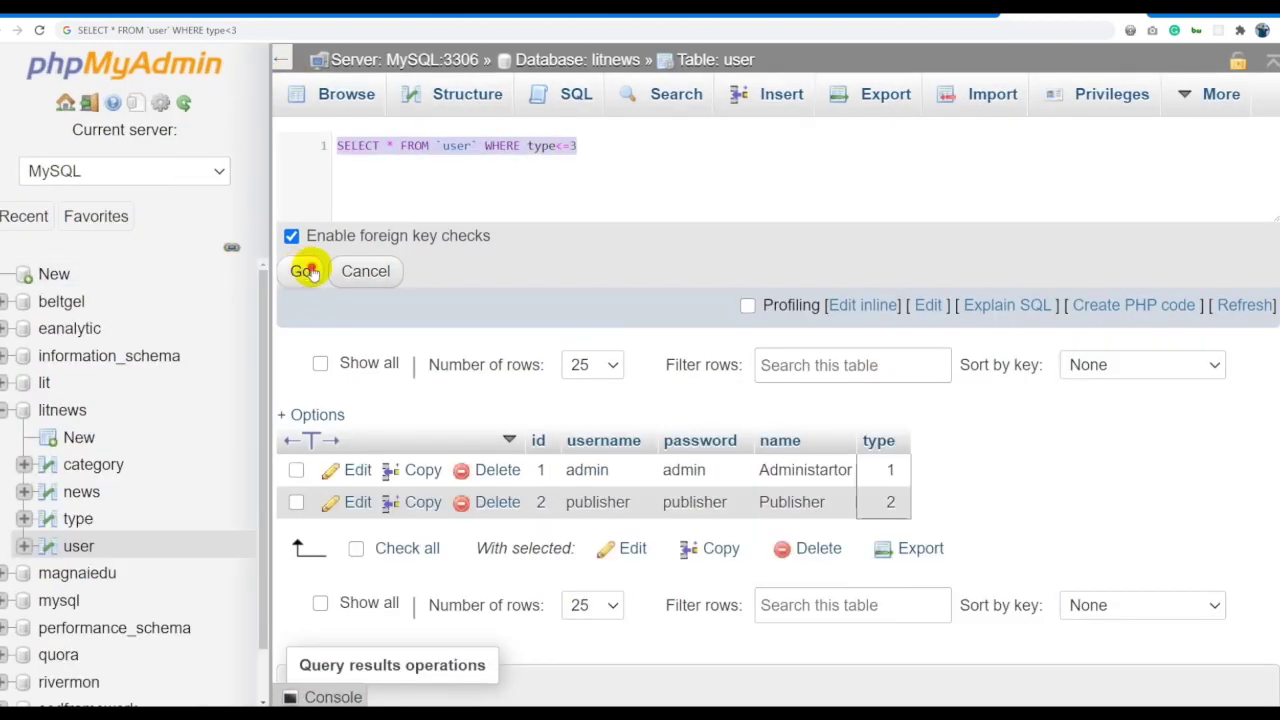
left_click(304, 268)
Paste the type<=3 query into Excel cell C4.
left_click_drag(534, 196, 286, 200)
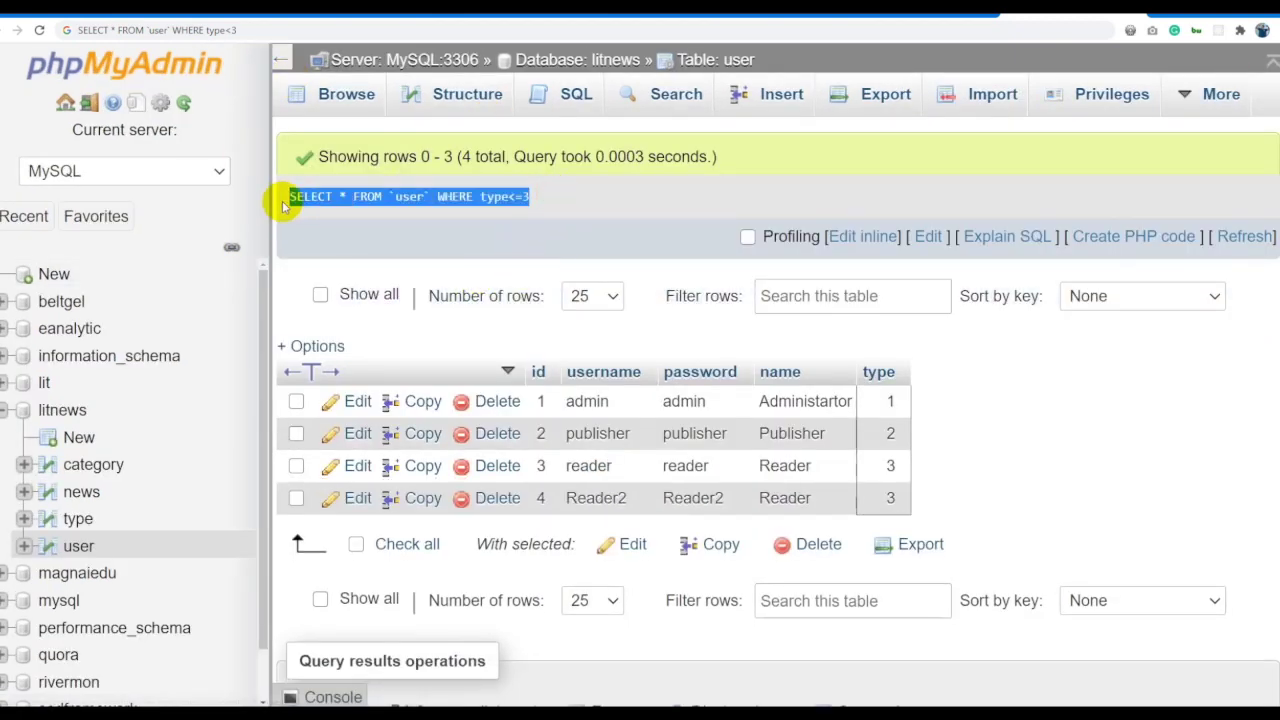
left_click(344, 29)
key("alt+Tab")
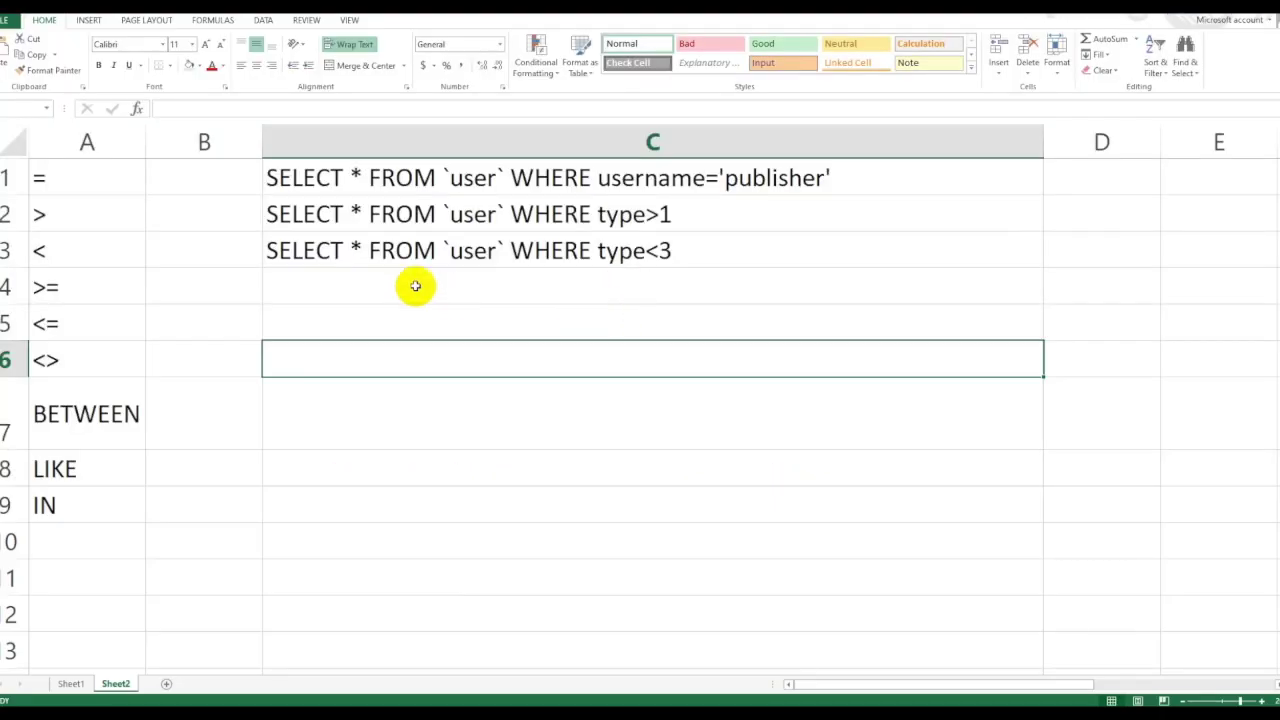
left_click(414, 277)
key("ctrl+v")
left_click(439, 334)
left_click(509, 217)
key("alt+Tab")
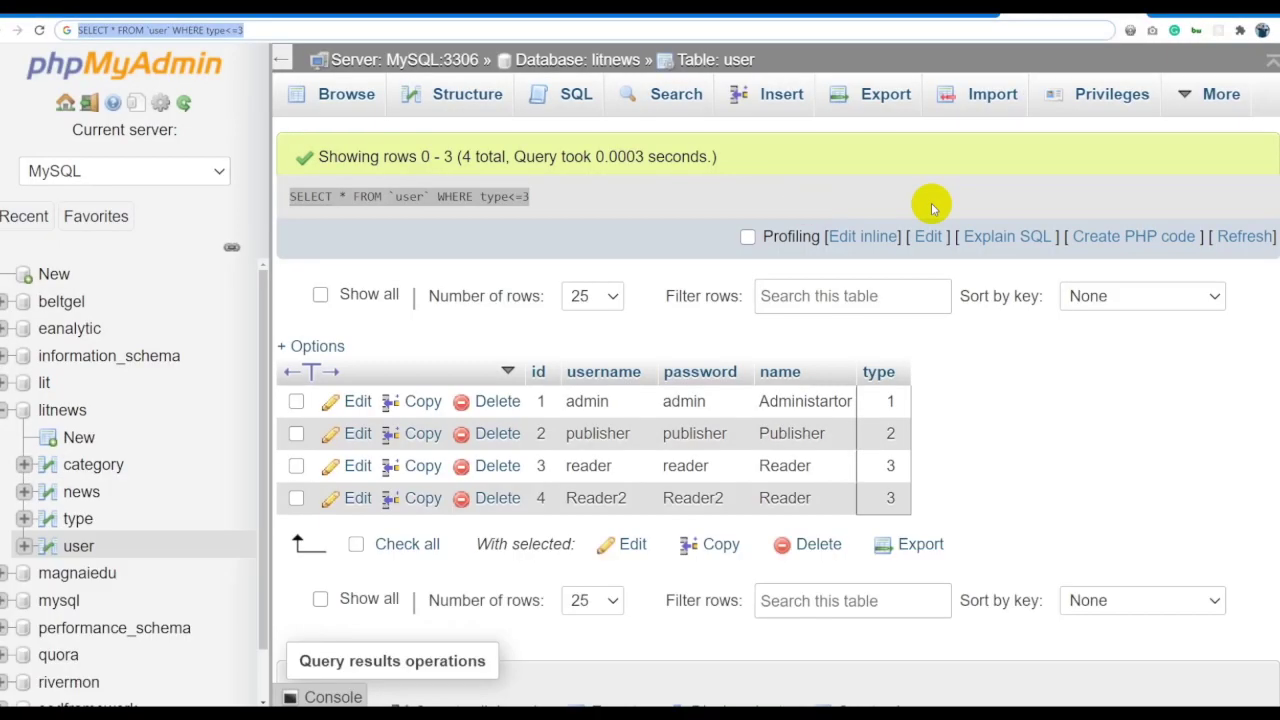
left_click(843, 234)
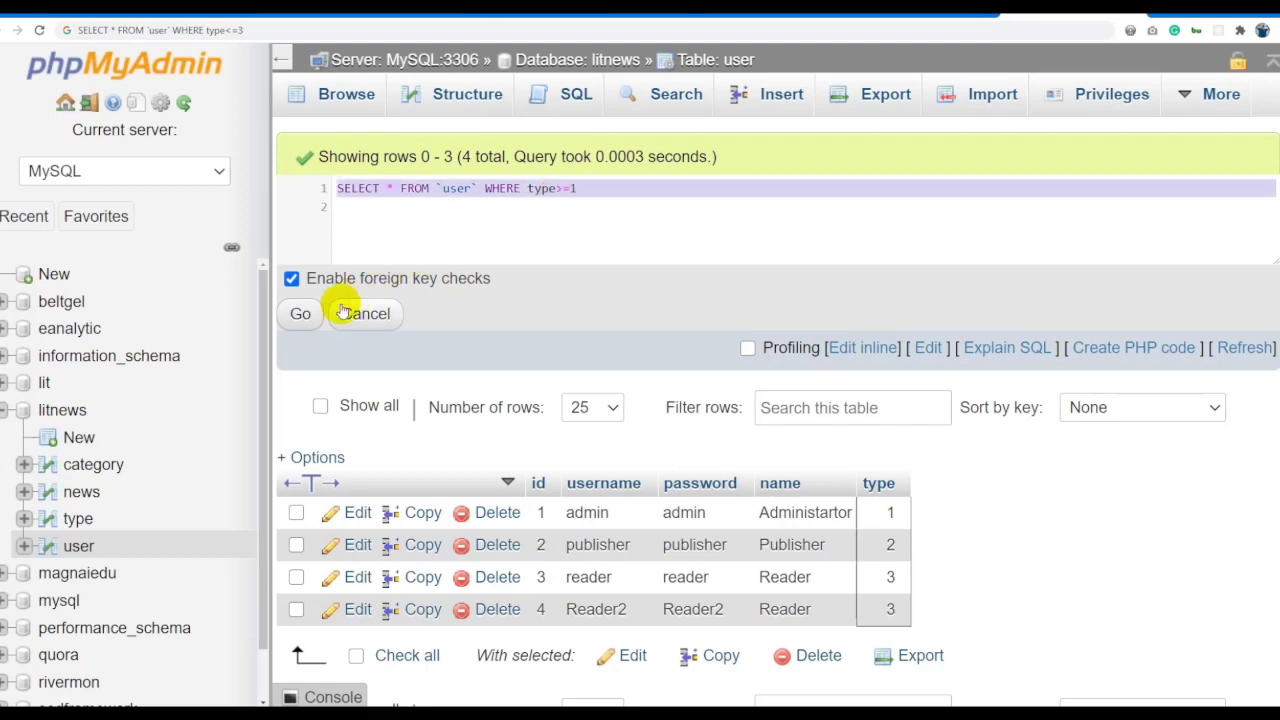
Run the type>=1 query and store it in cell C5 of the notes sheet.
left_click(302, 313)
key("alt+Tab")
double_click(341, 313)
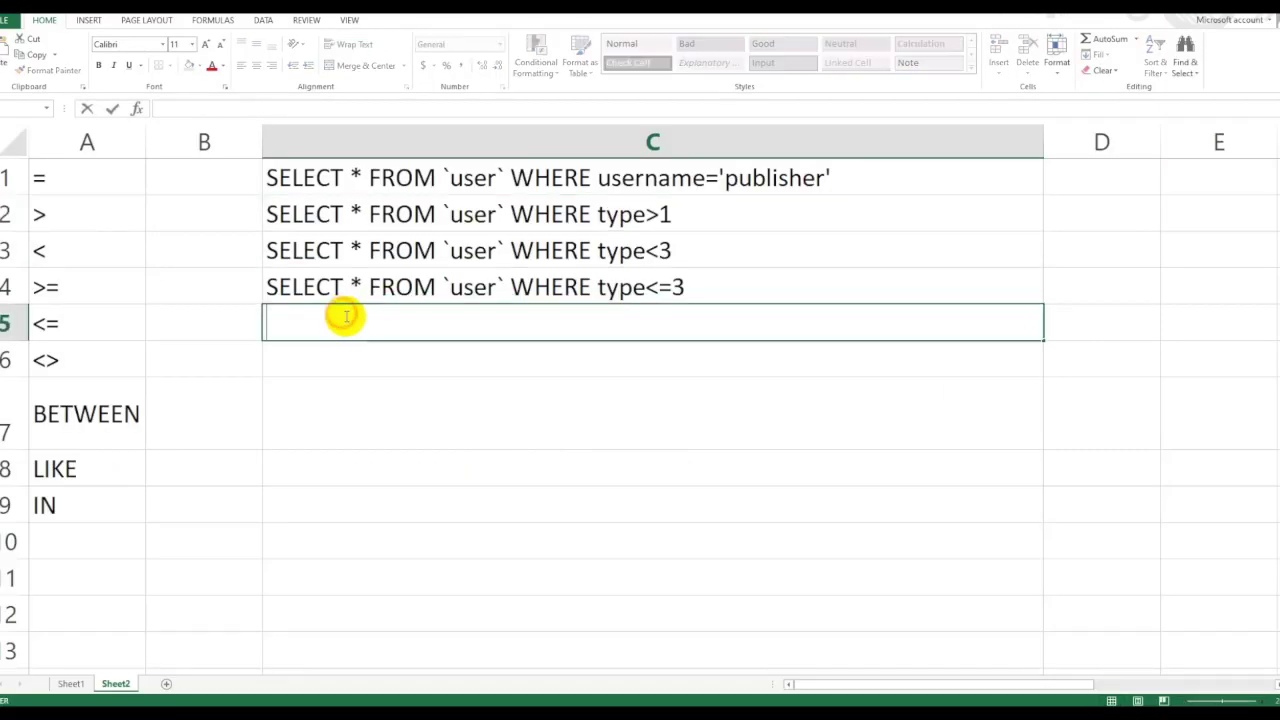
type("SELECT * FROM `user` WHERE type>=1")
left_click(394, 420)
left_click(362, 357)
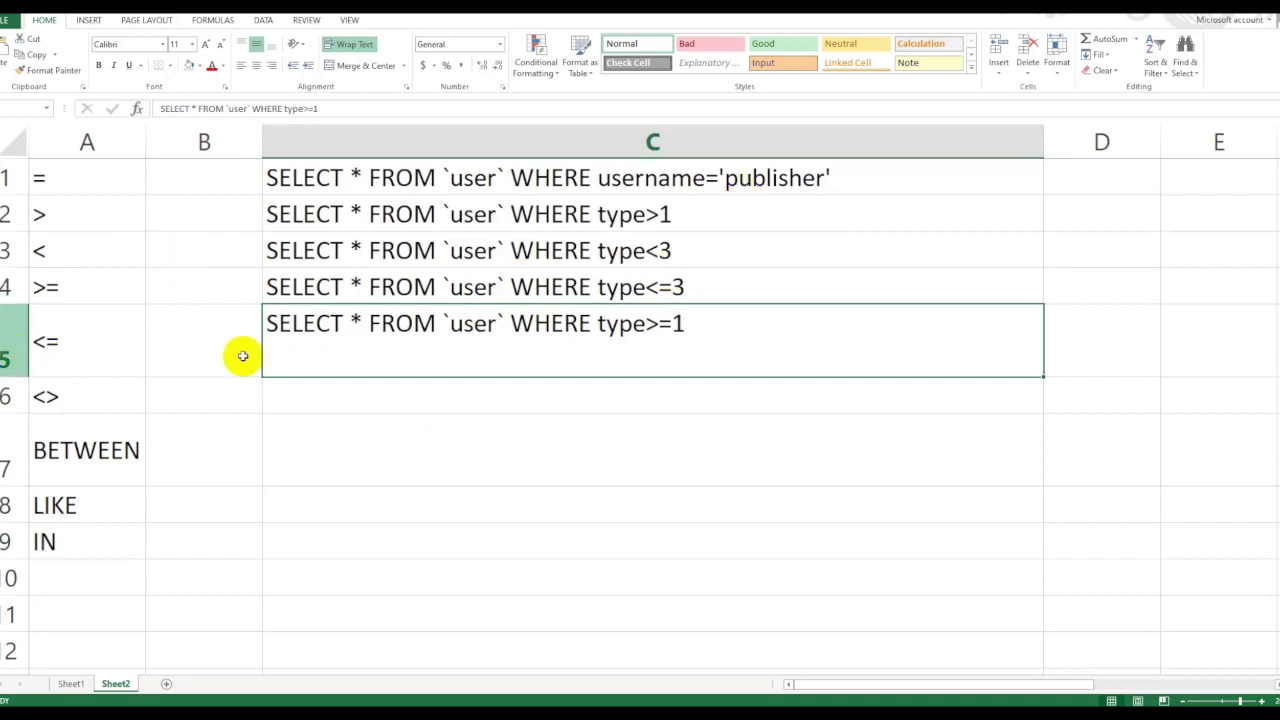
double_click(422, 340)
key("Return")
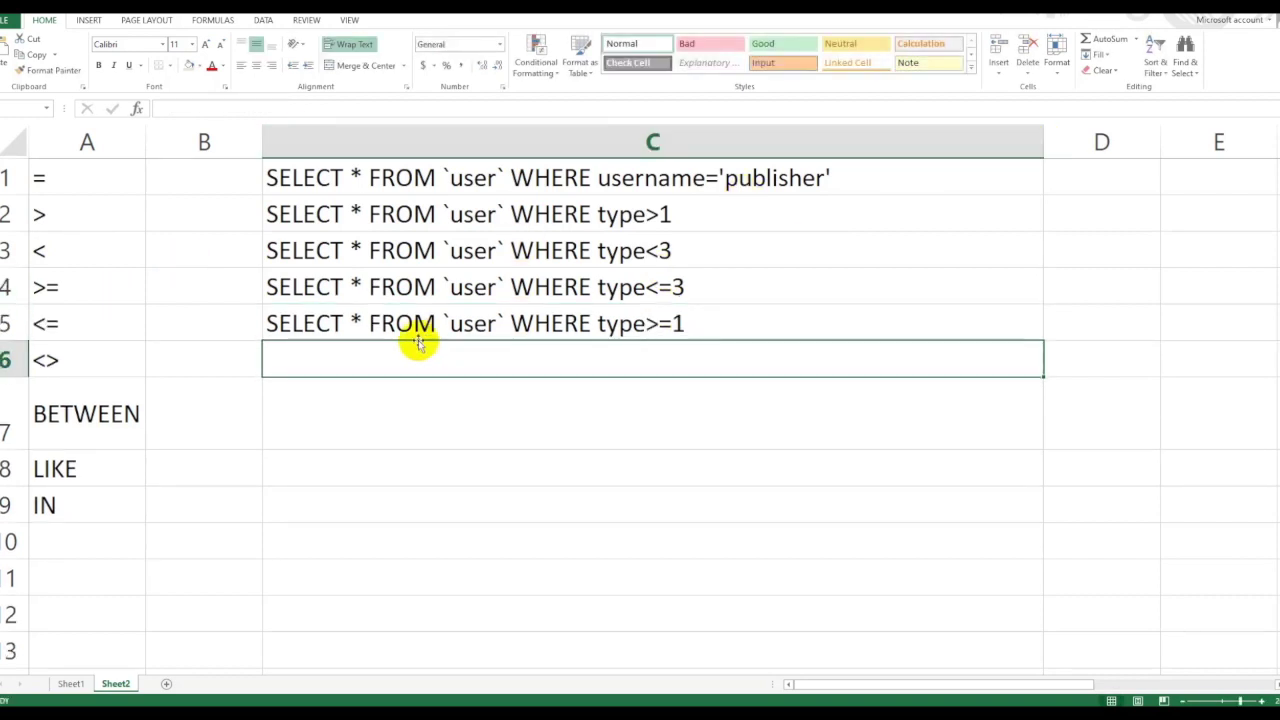
left_click(94, 366)
Change the condition to type <> 3 and run the query.
key("alt+Tab")
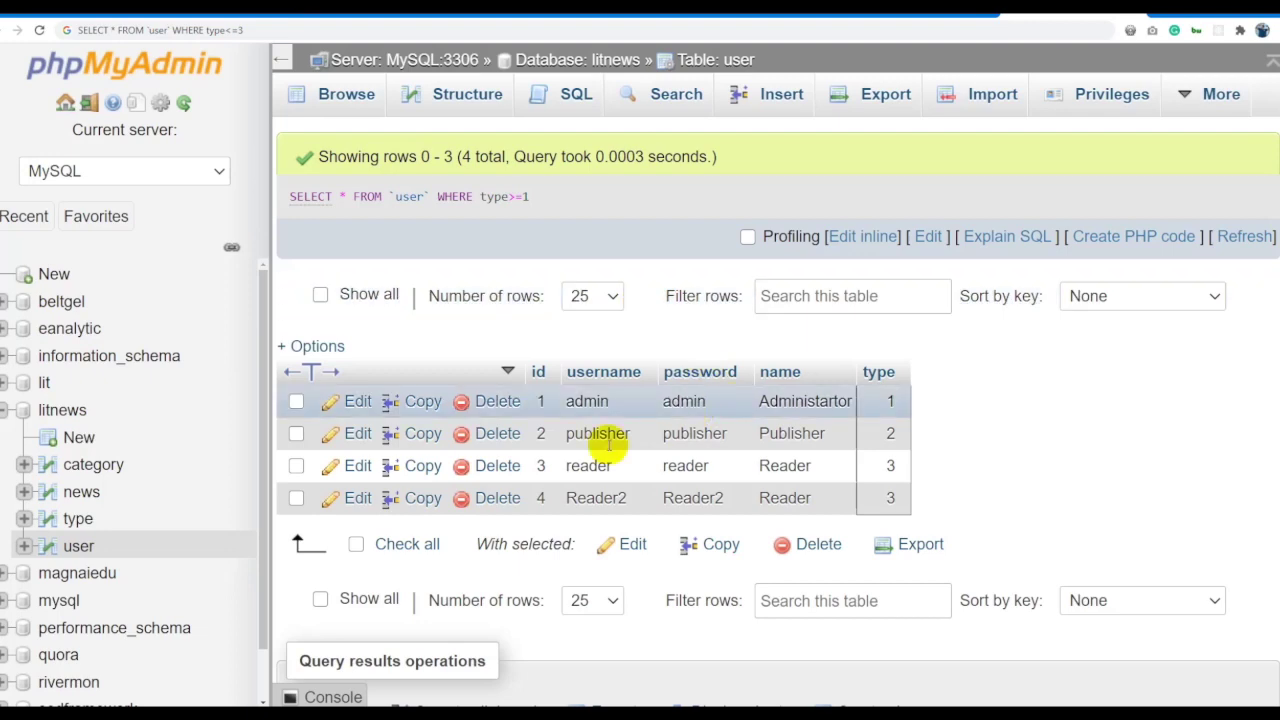
left_click(862, 237)
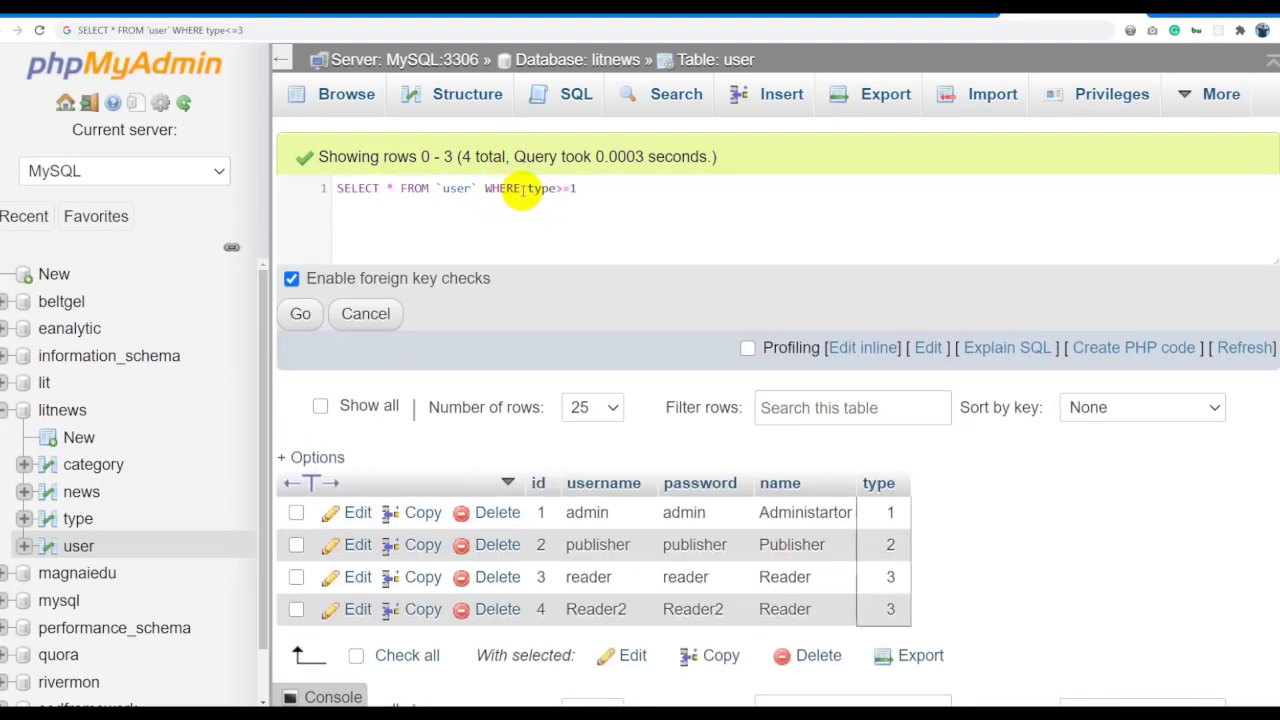
left_click_drag(526, 188, 576, 188)
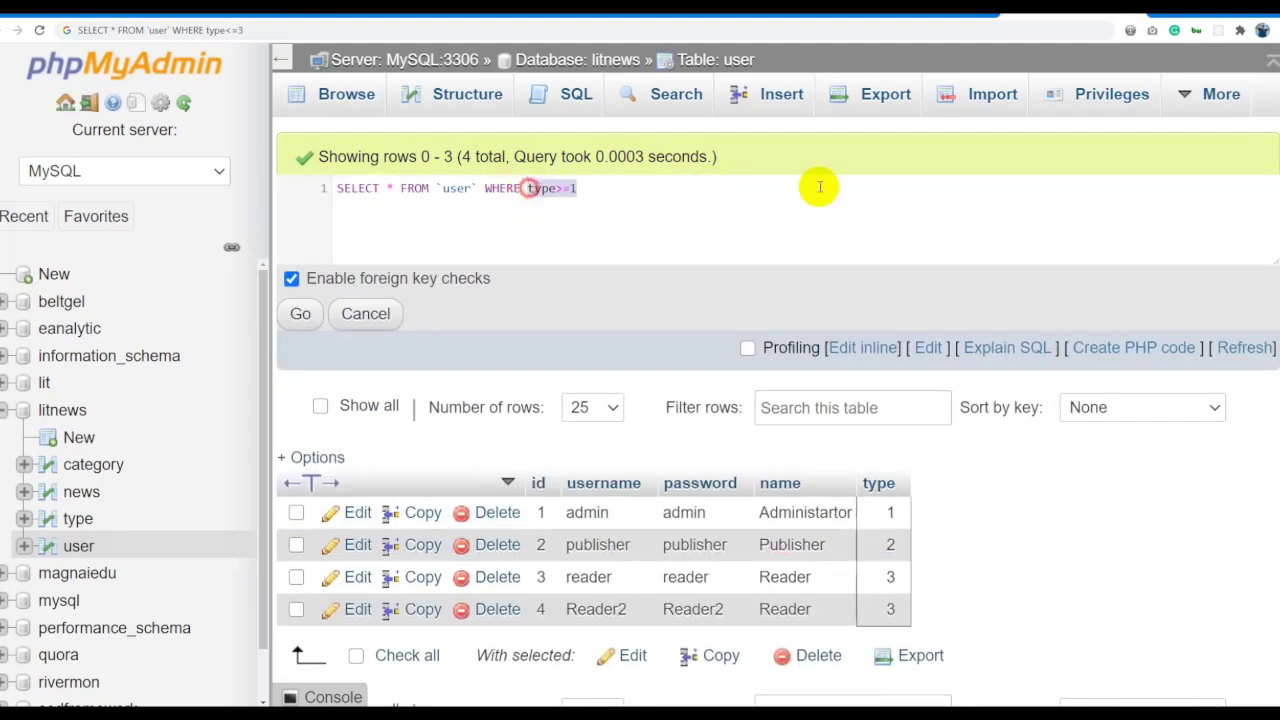
type("<>")
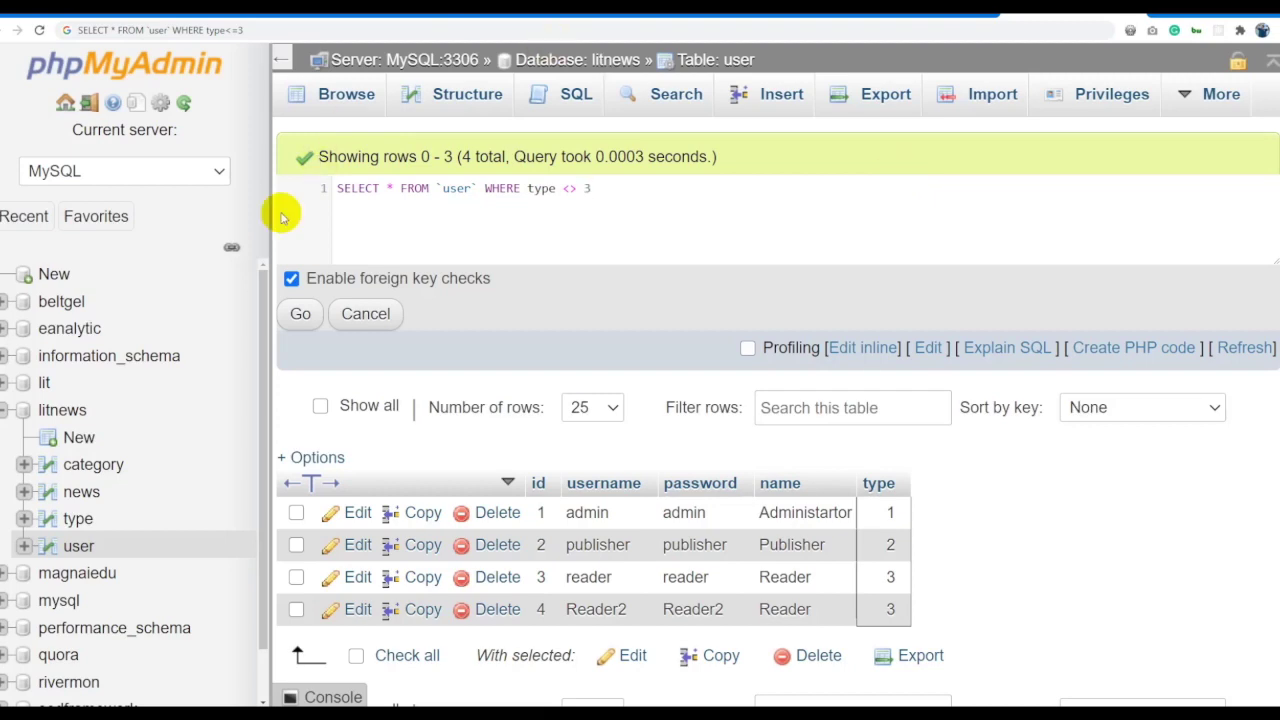
left_click(300, 313)
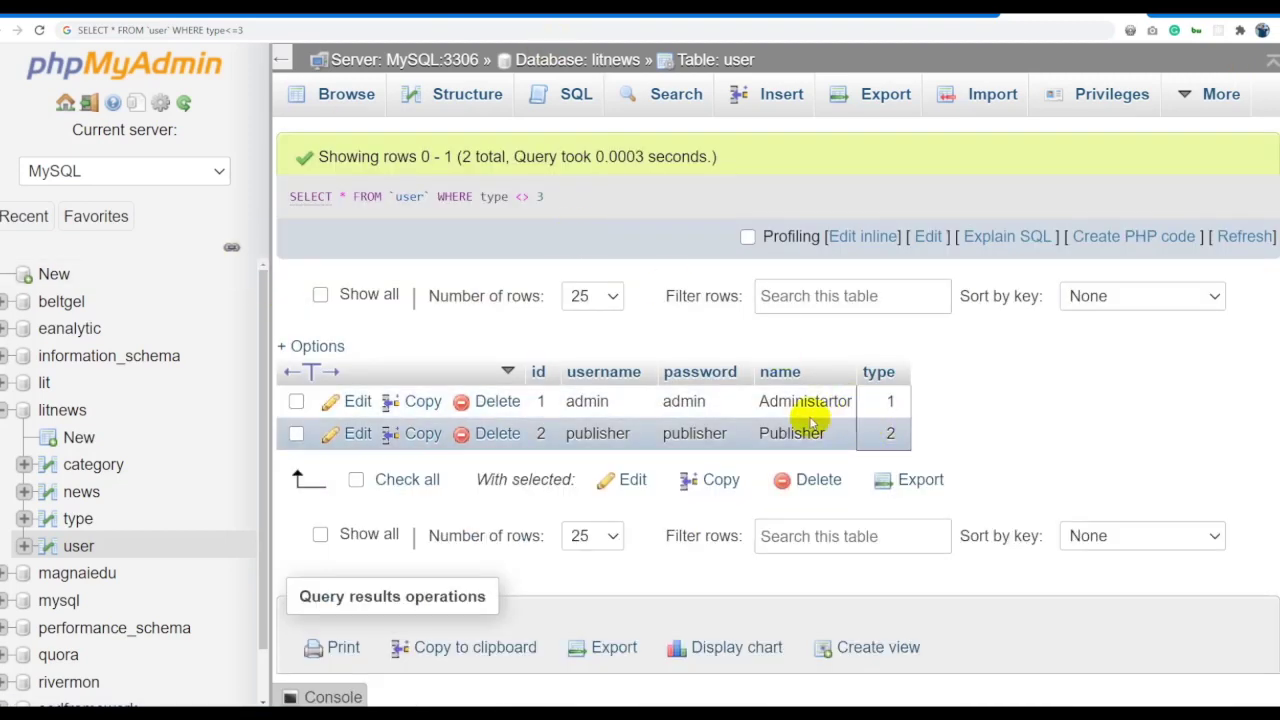
Paste the executed type <> 3 query into the cell beside <> in Excel.
left_click_drag(571, 196, 292, 197)
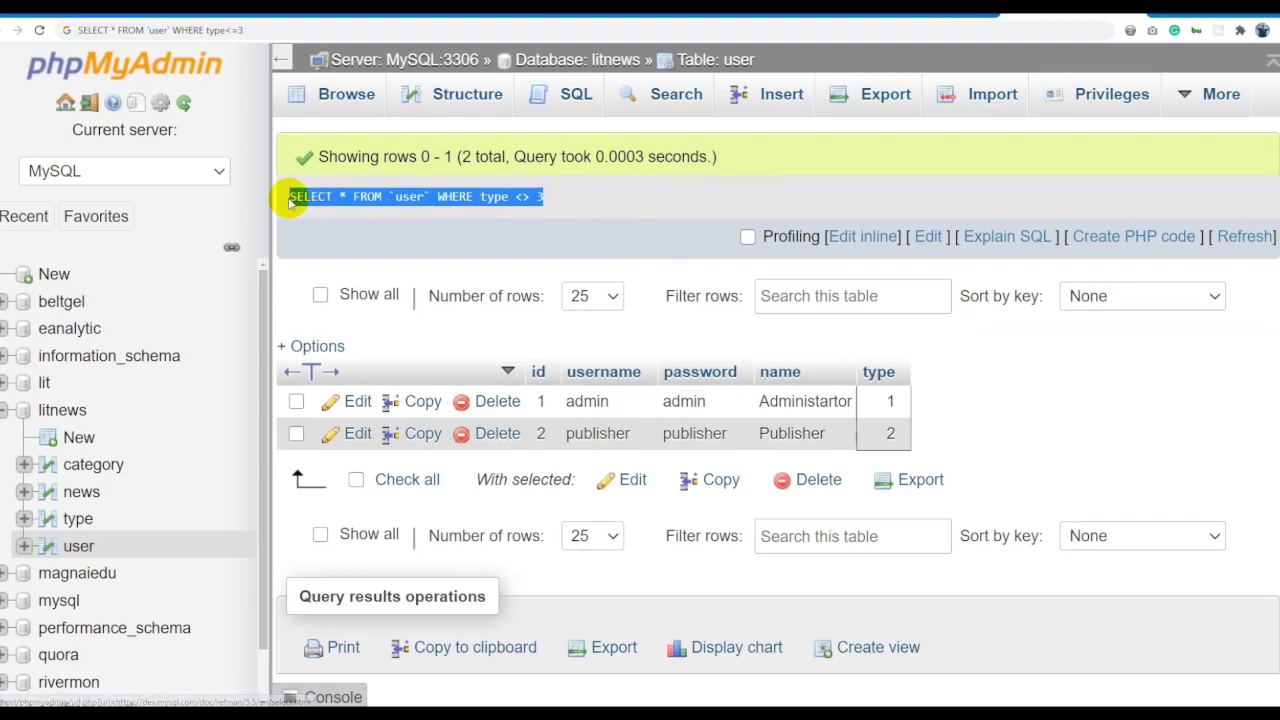
key("ctrl+c")
key("alt+Tab")
double_click(331, 360)
key("ctrl+v")
left_click(420, 463)
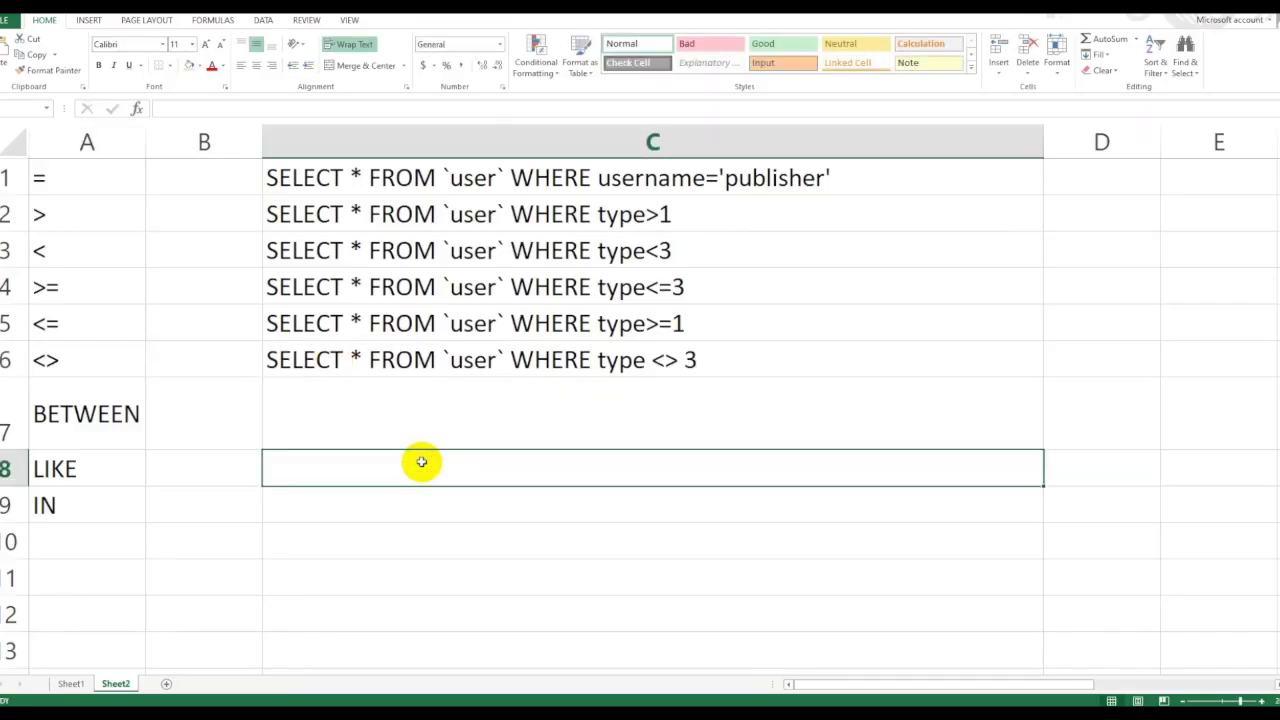
left_click(104, 408)
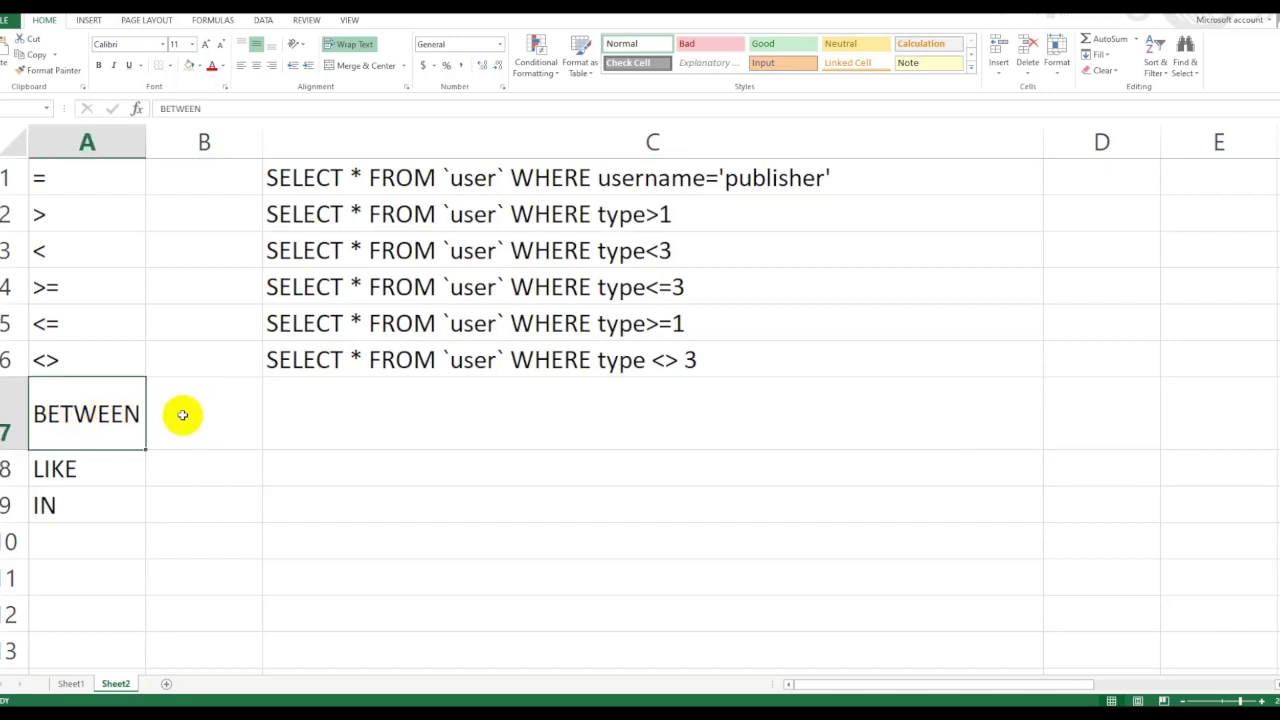
Replace the <> operator with BETWEEN and run it, dismissing the syntax error.
key("ctrl+c")
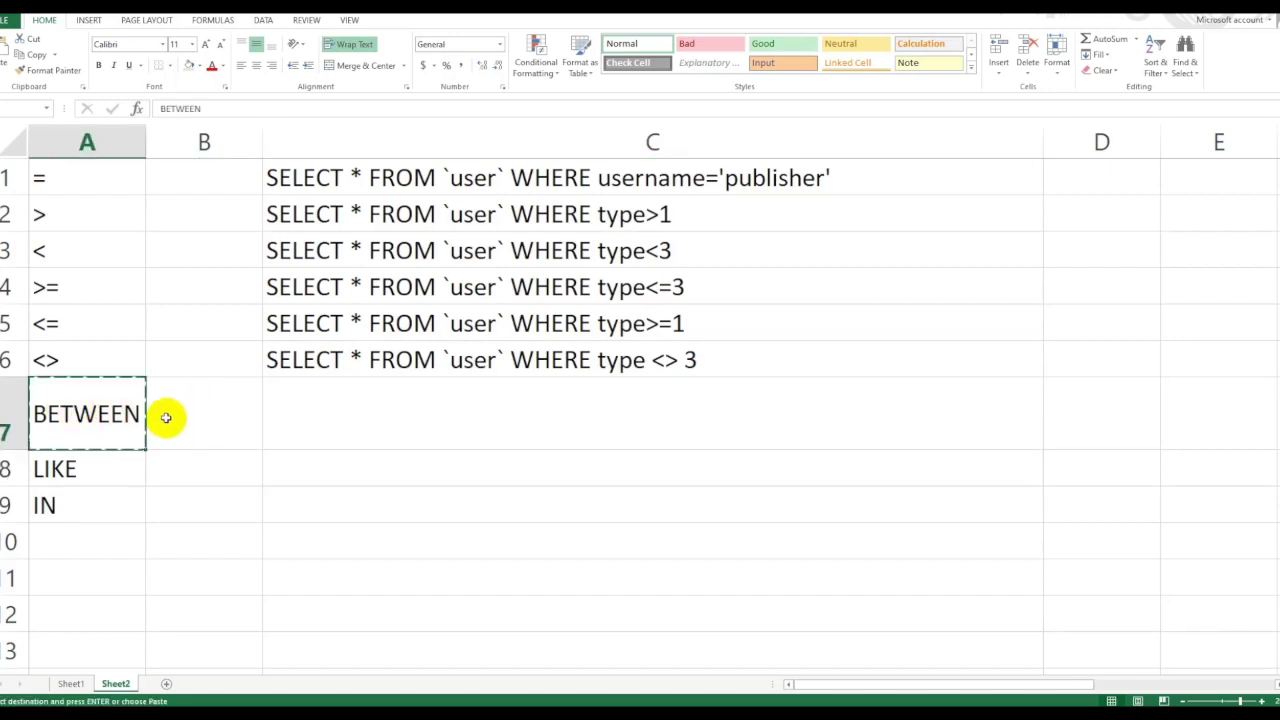
key("alt+Tab")
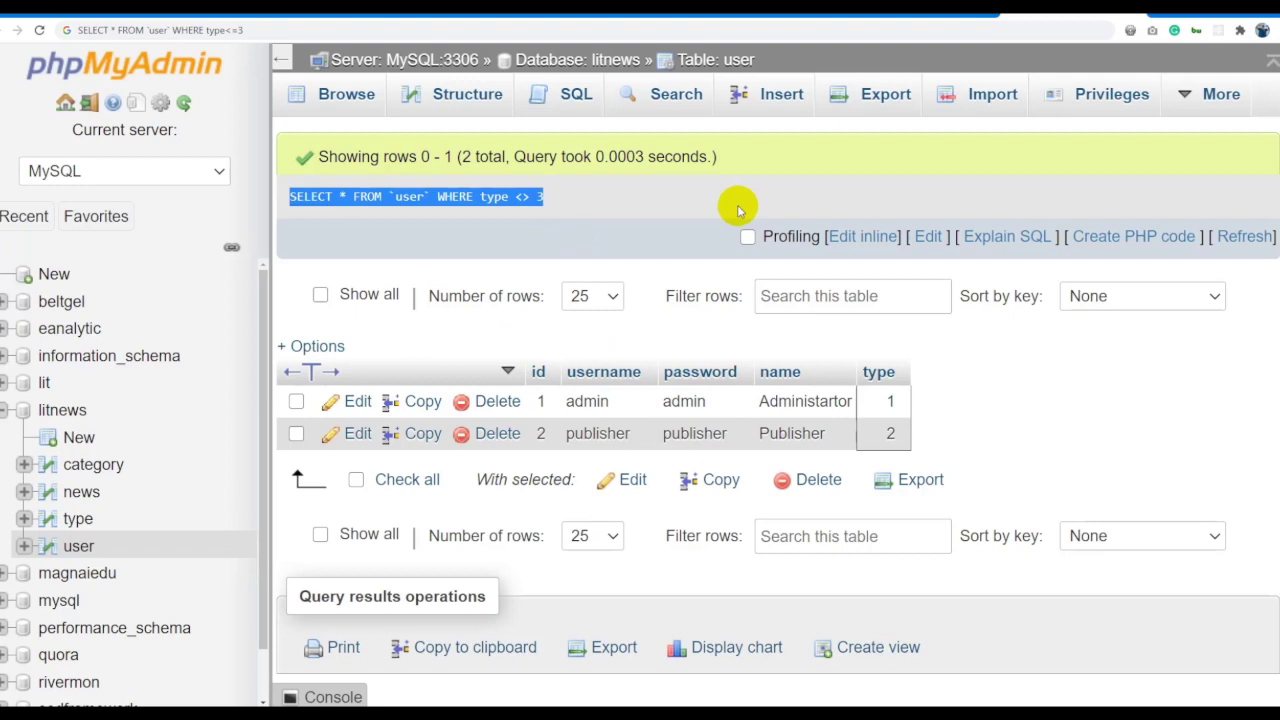
left_click(846, 236)
left_click(599, 188)
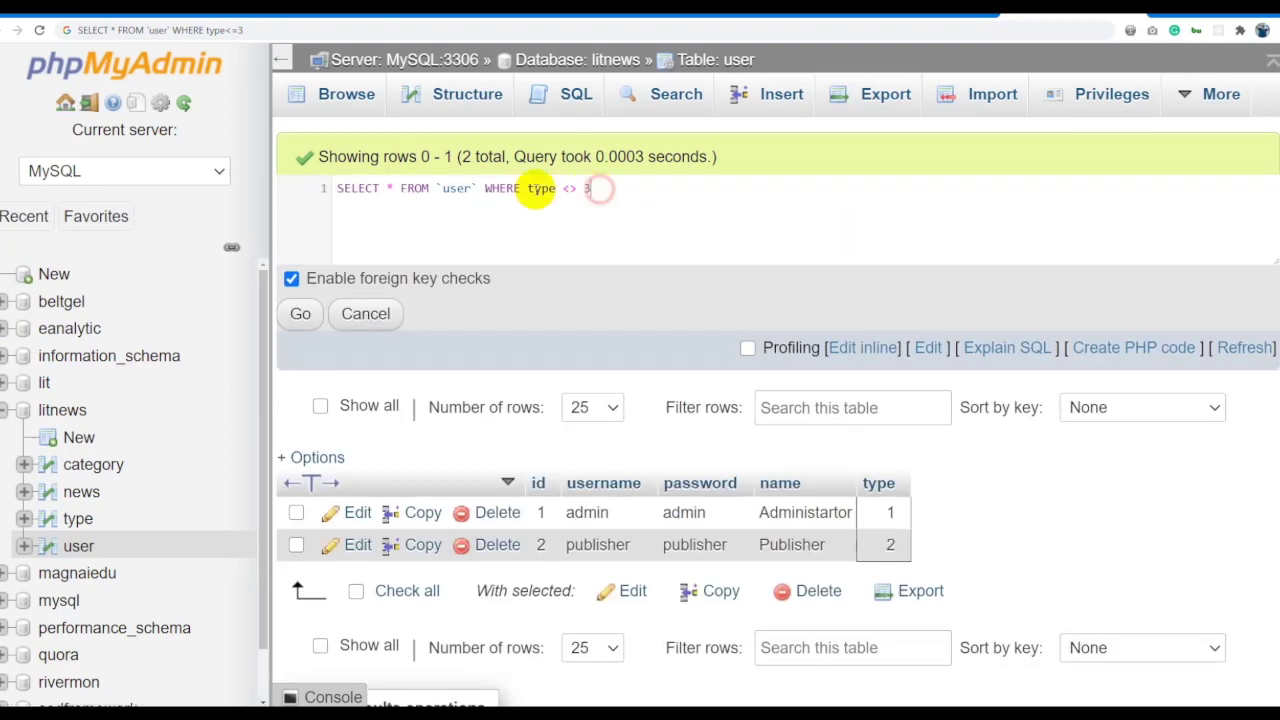
left_click_drag(561, 188, 578, 188)
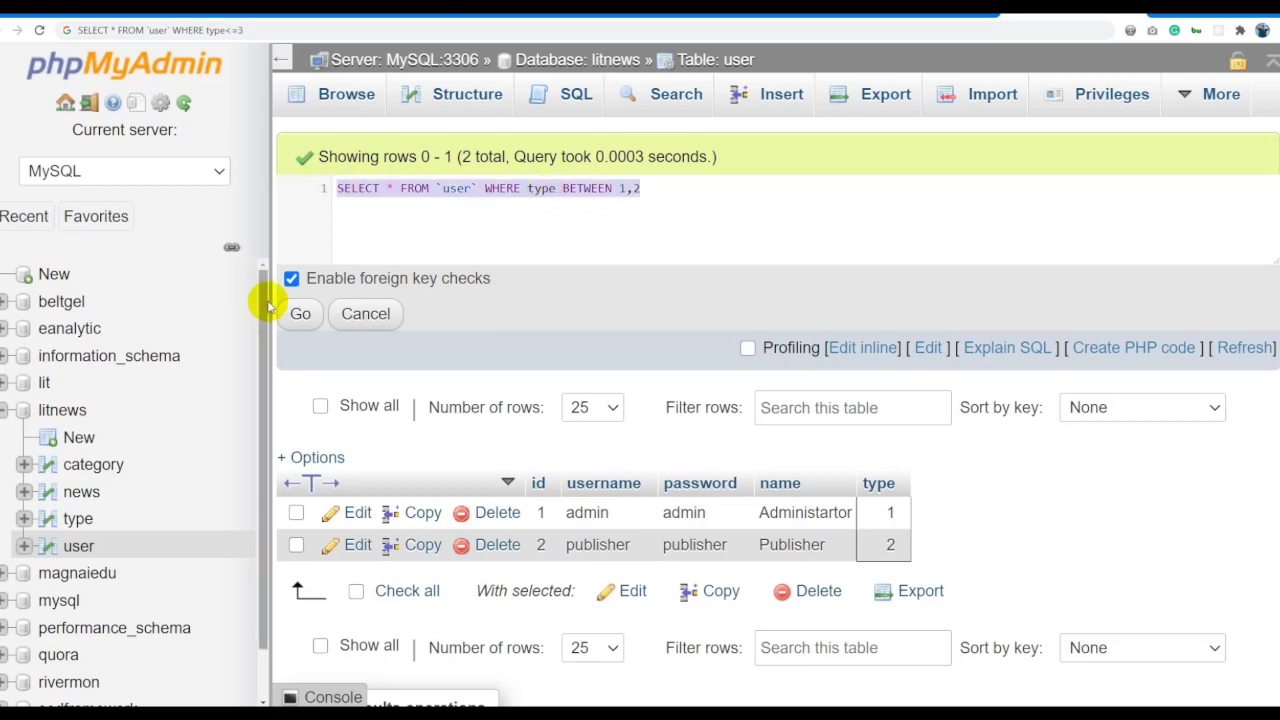
left_click(302, 313)
left_click(630, 580)
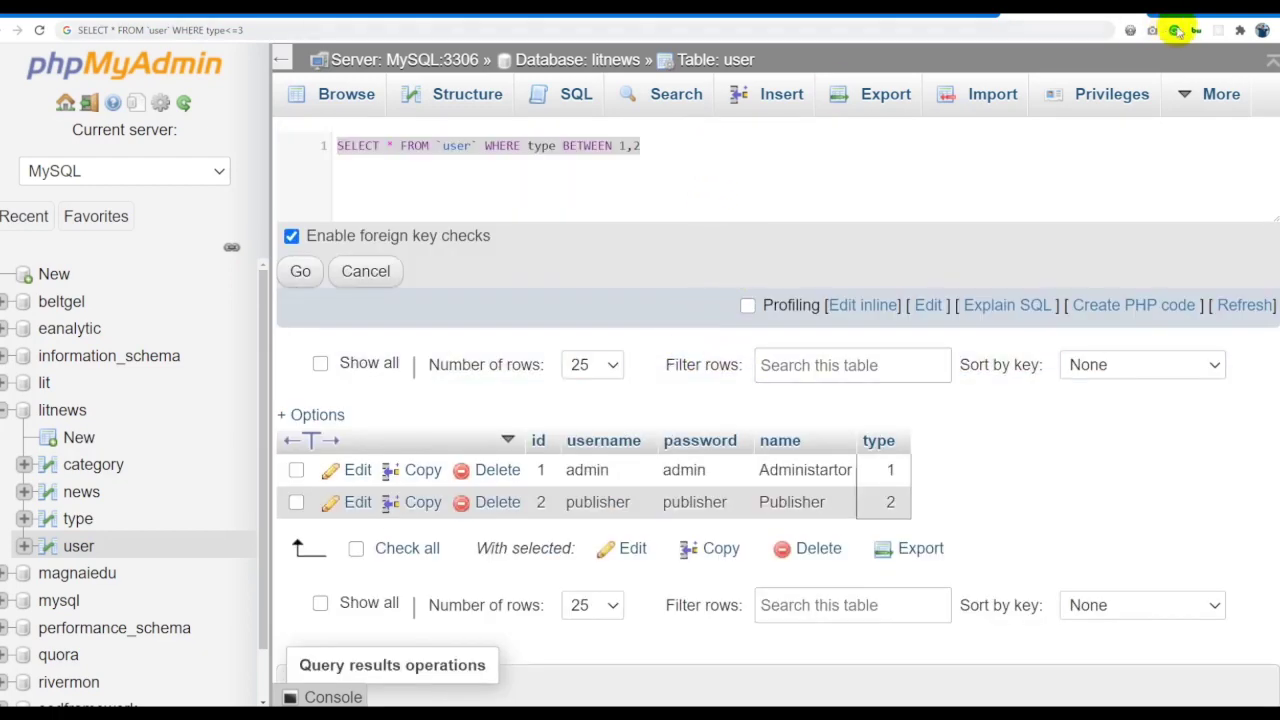
Fix the range to BETWEEN 1 AND 2 and run the query.
left_click(729, 166)
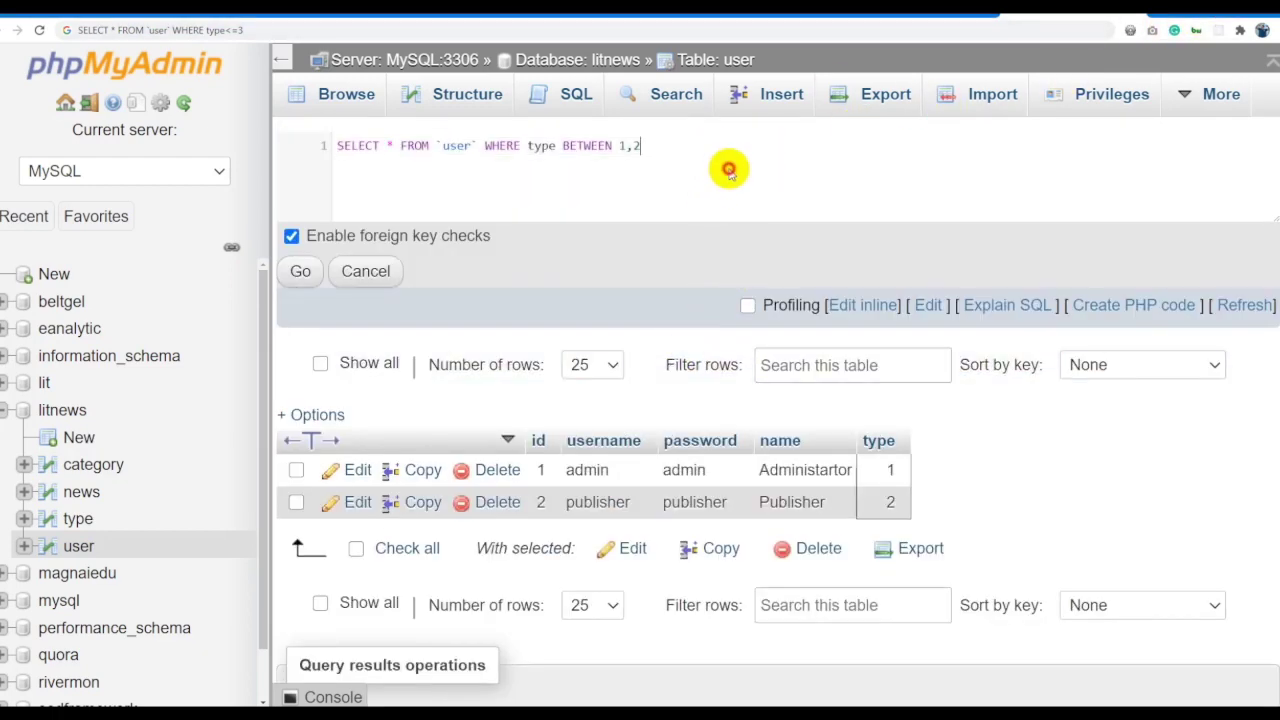
left_click(655, 150)
left_click(632, 148)
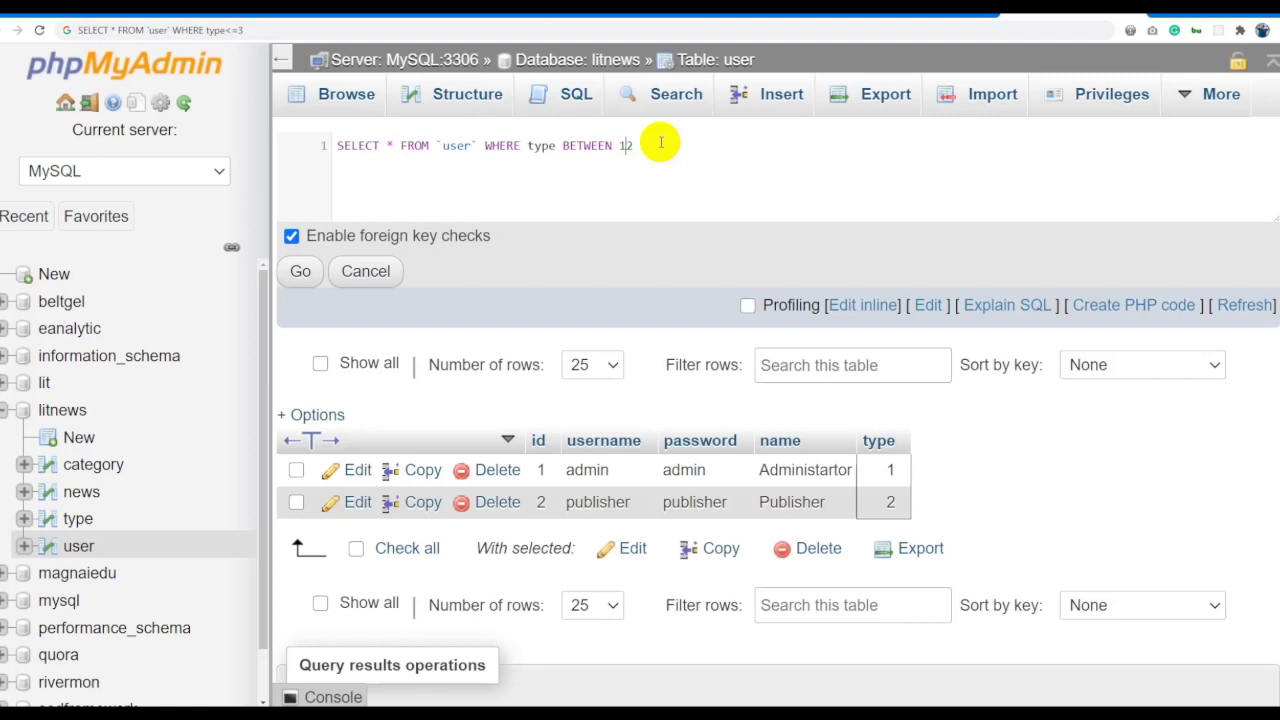
type("AND")
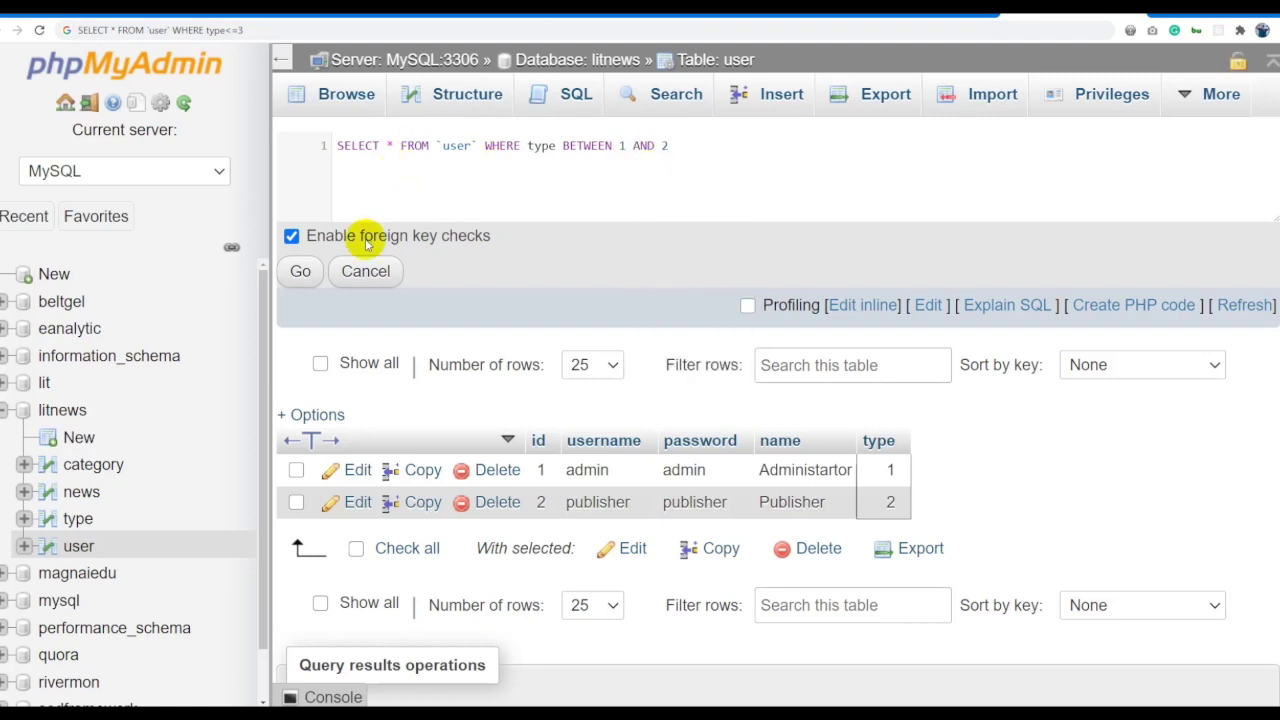
left_click(300, 271)
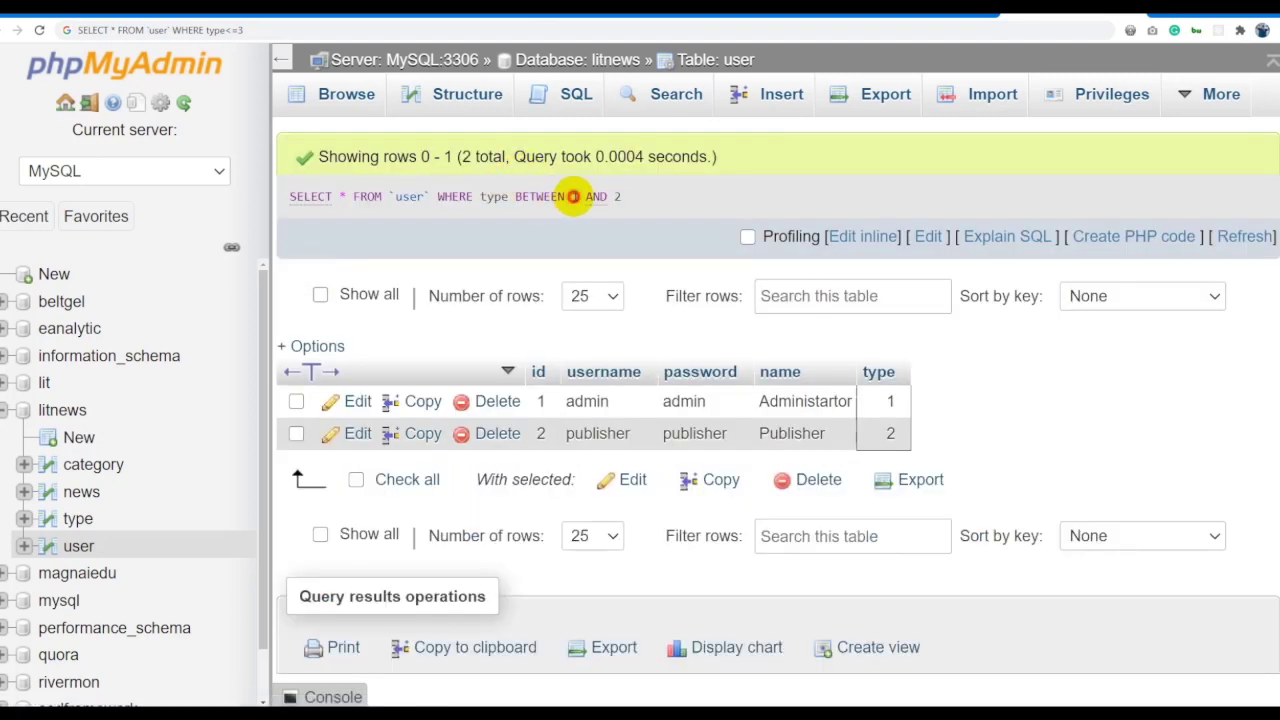
Copy the BETWEEN 1 AND 2 query and paste it into C7 beside BETWEEN.
left_click_drag(621, 196, 572, 197)
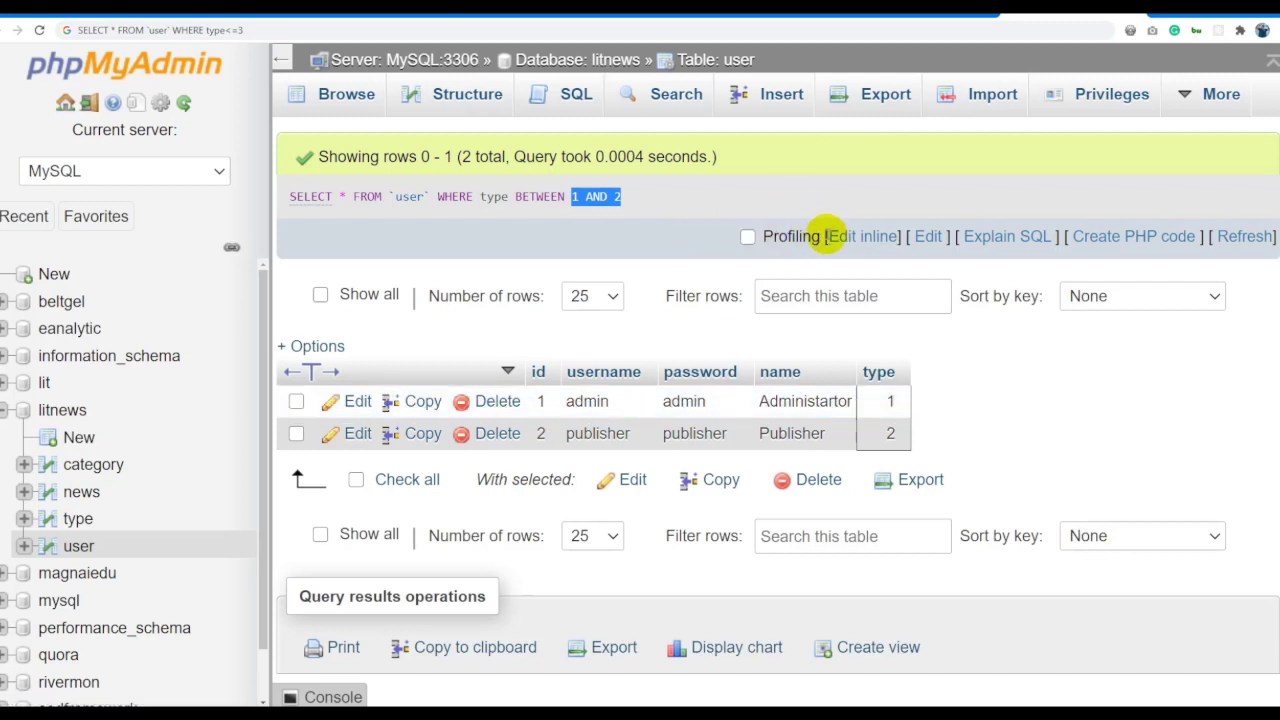
triple_click(672, 197)
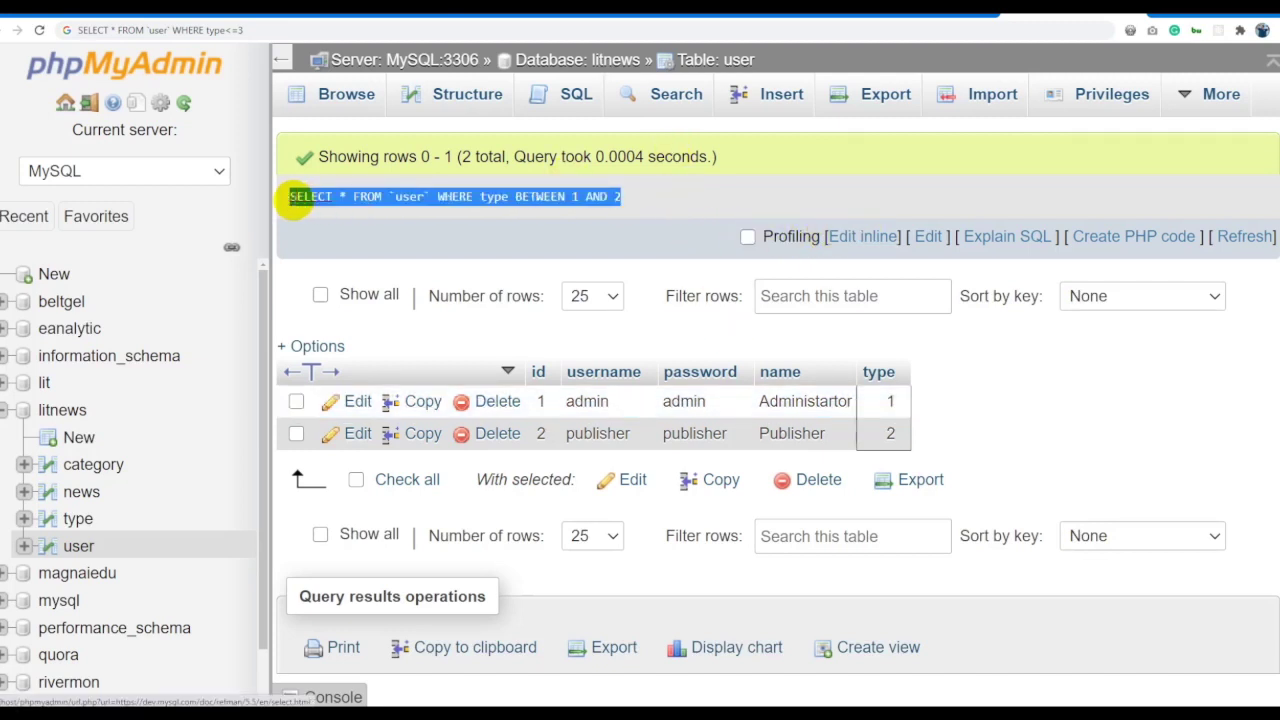
left_click(323, 29)
key("alt+Tab")
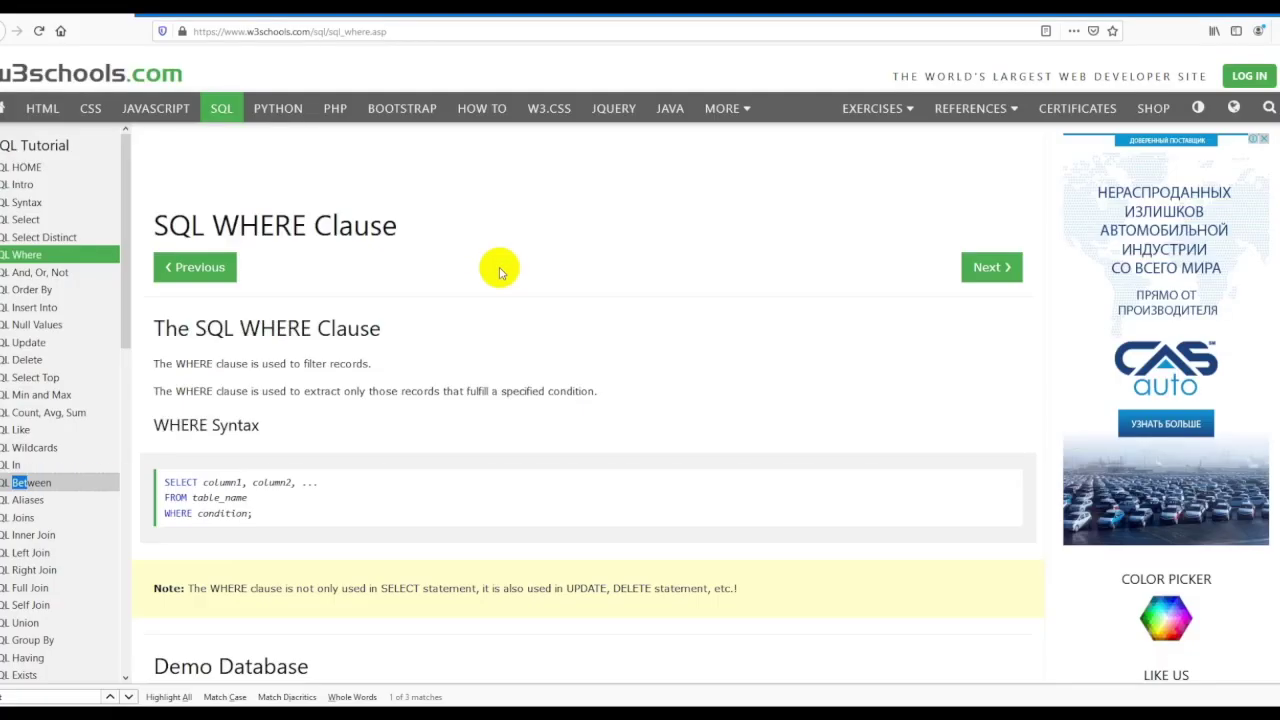
key("alt+Tab")
key("Tab")
double_click(320, 406)
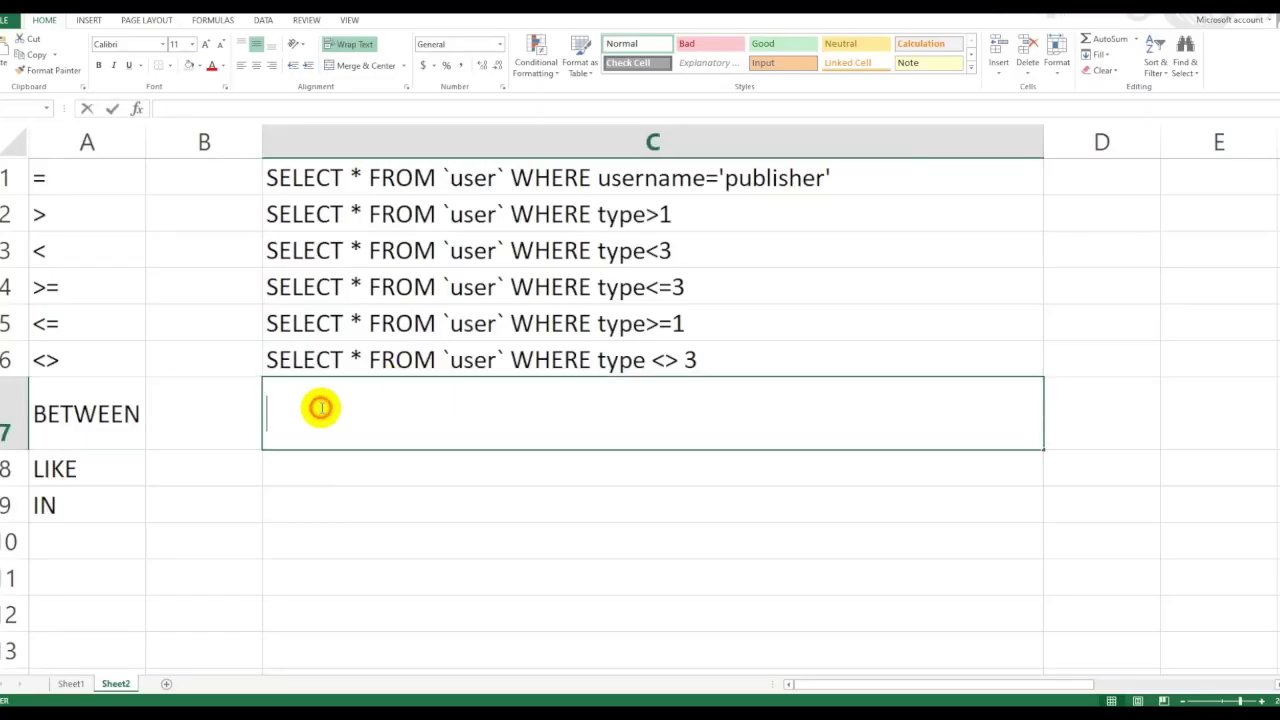
key("ctrl+v")
left_click(377, 546)
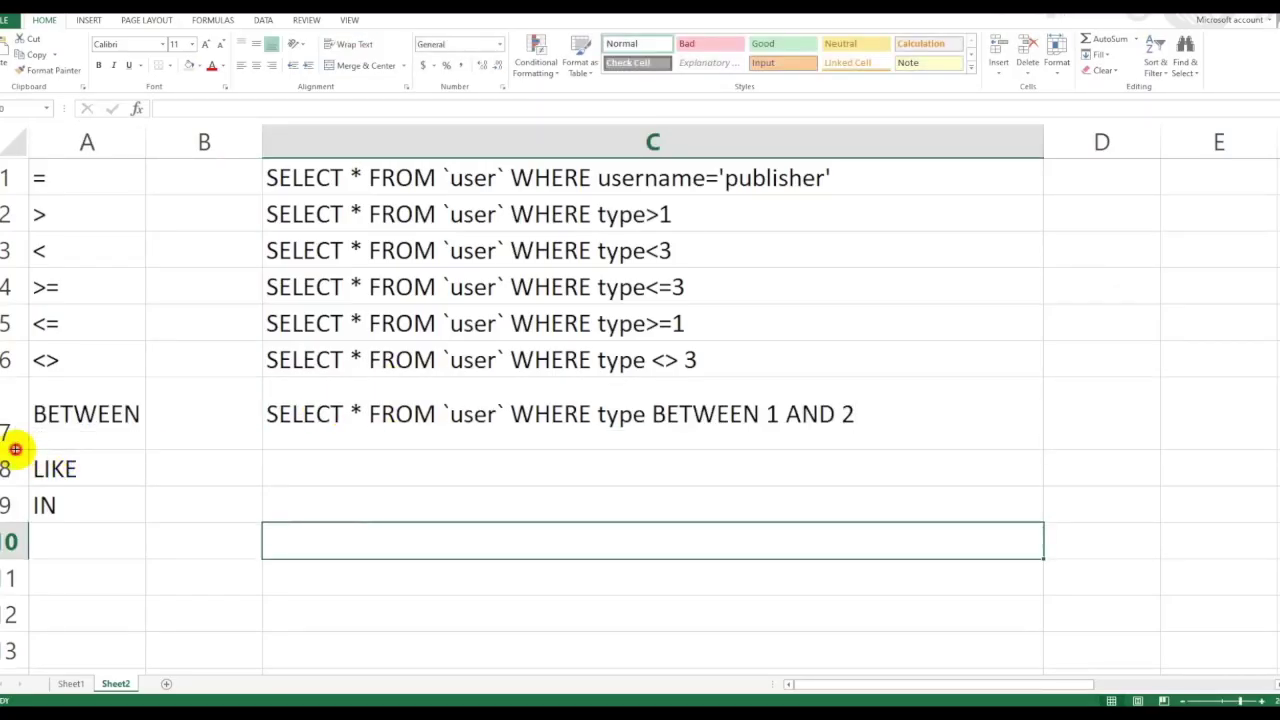
Commit the BETWEEN query in row 7, keeping the row height, and select the LIKE cell.
left_click_drag(16, 449, 16, 418)
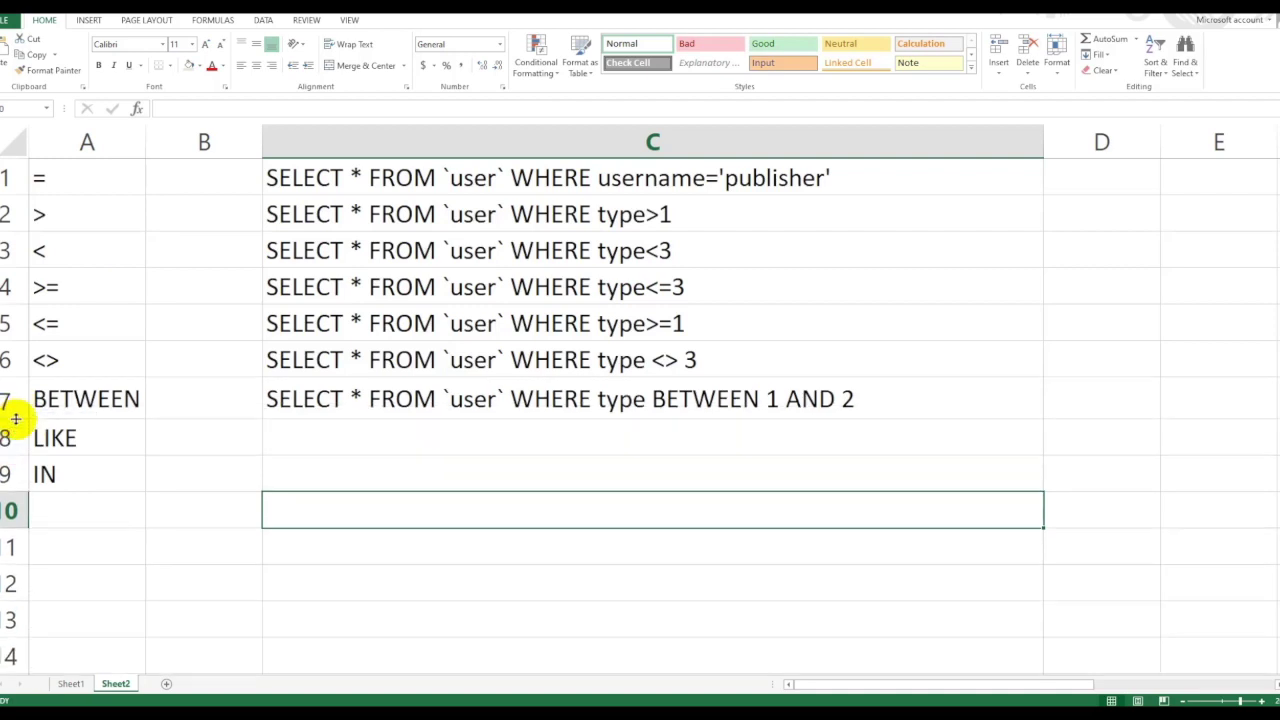
key("ctrl+z")
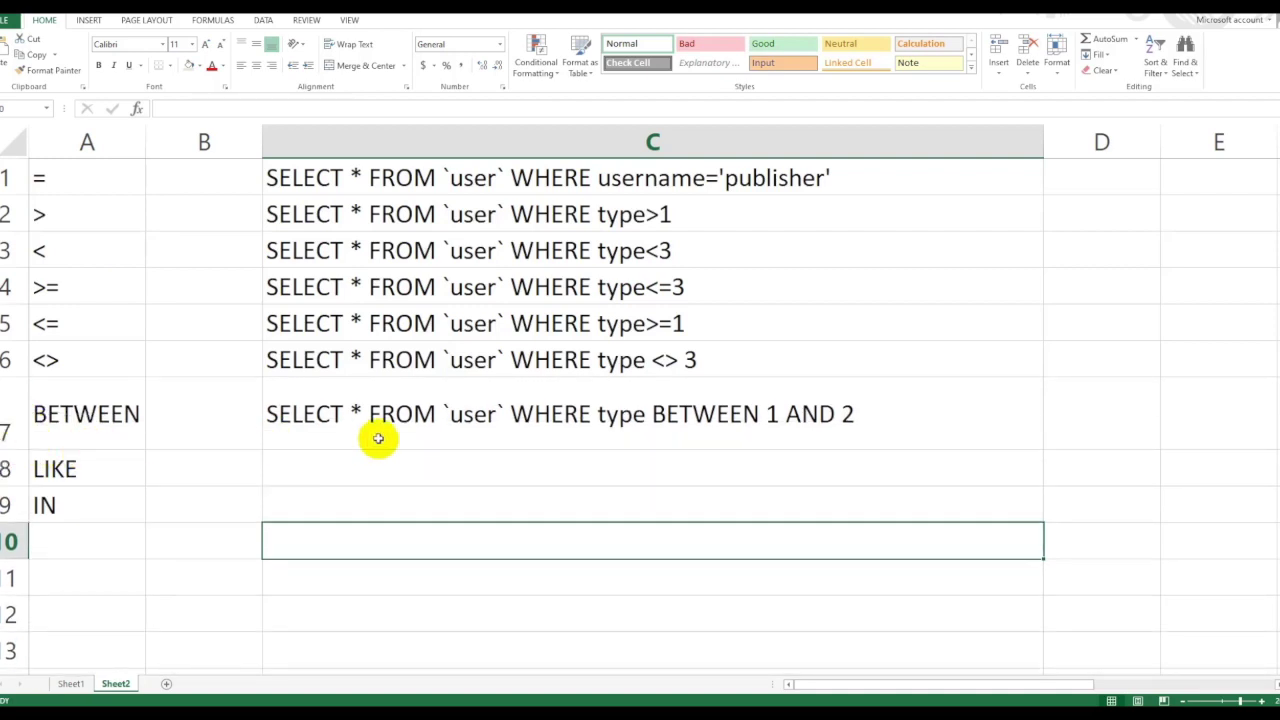
double_click(580, 426)
key("Return")
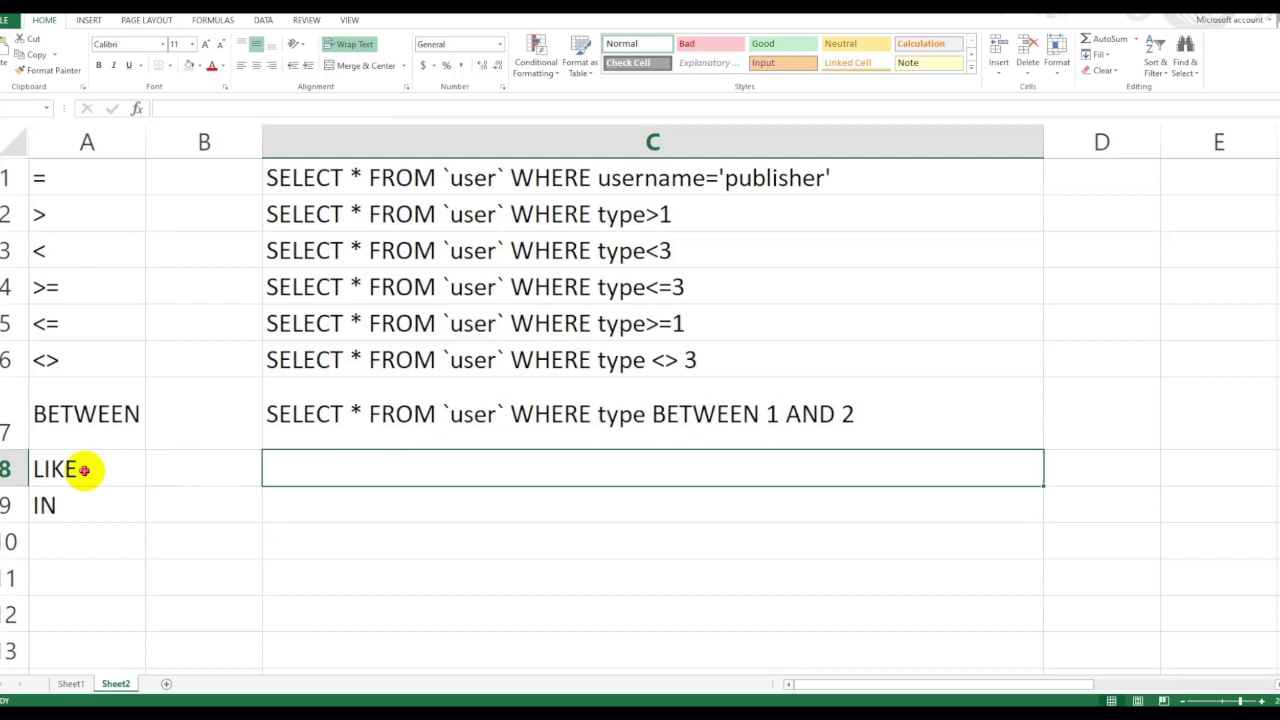
left_click(86, 470)
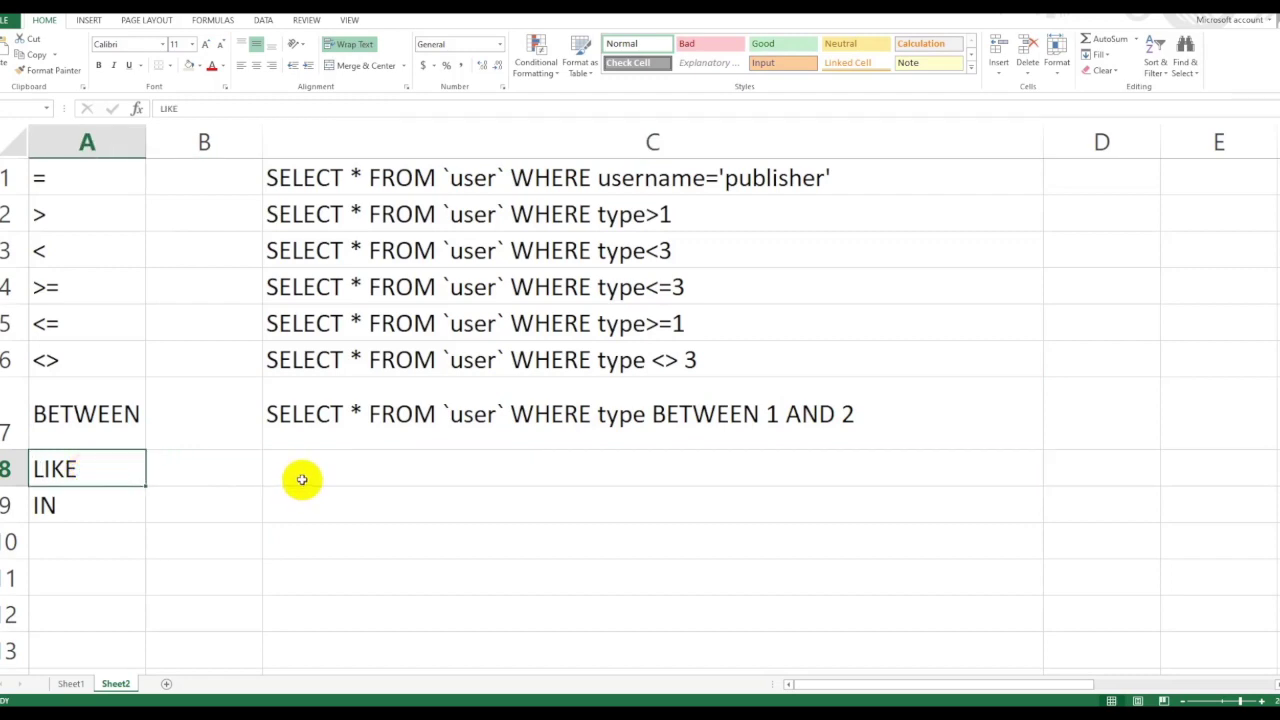
key("alt+Tab")
key("alt+Tab")
key("alt+Tab")
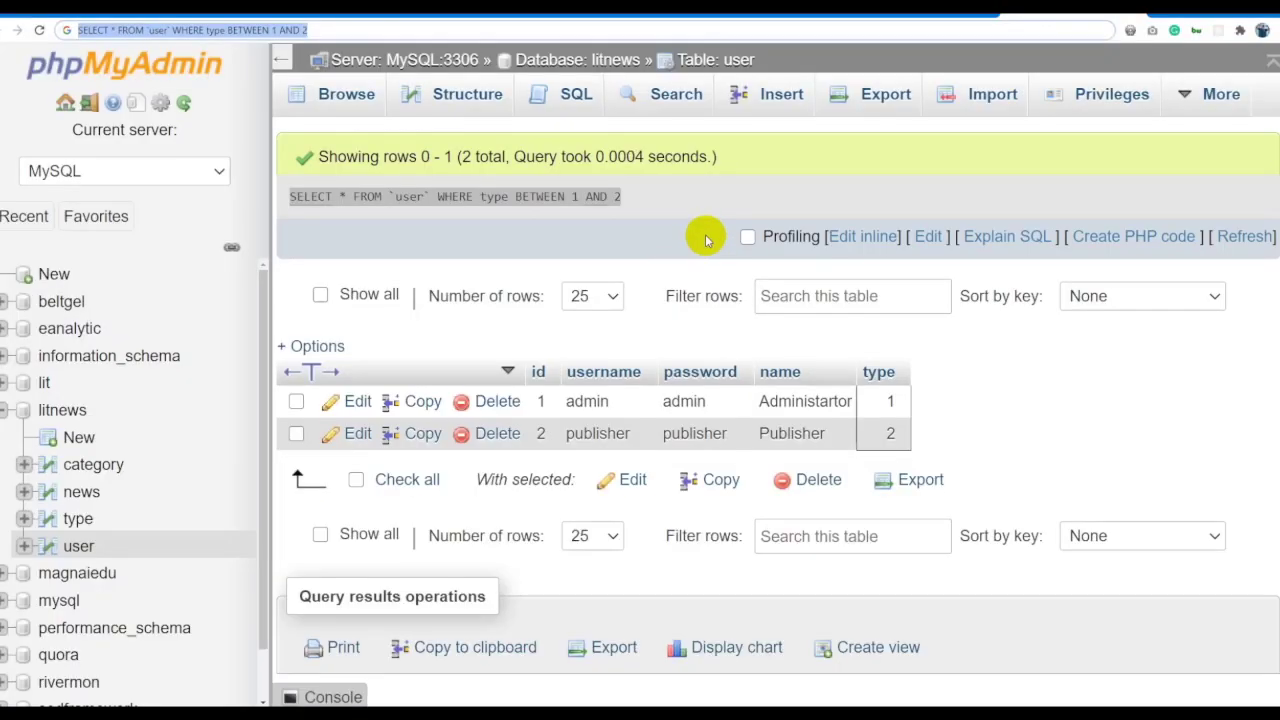
Replace the BETWEEN condition with name LIKE 'Administartor' and run the query.
left_click(862, 236)
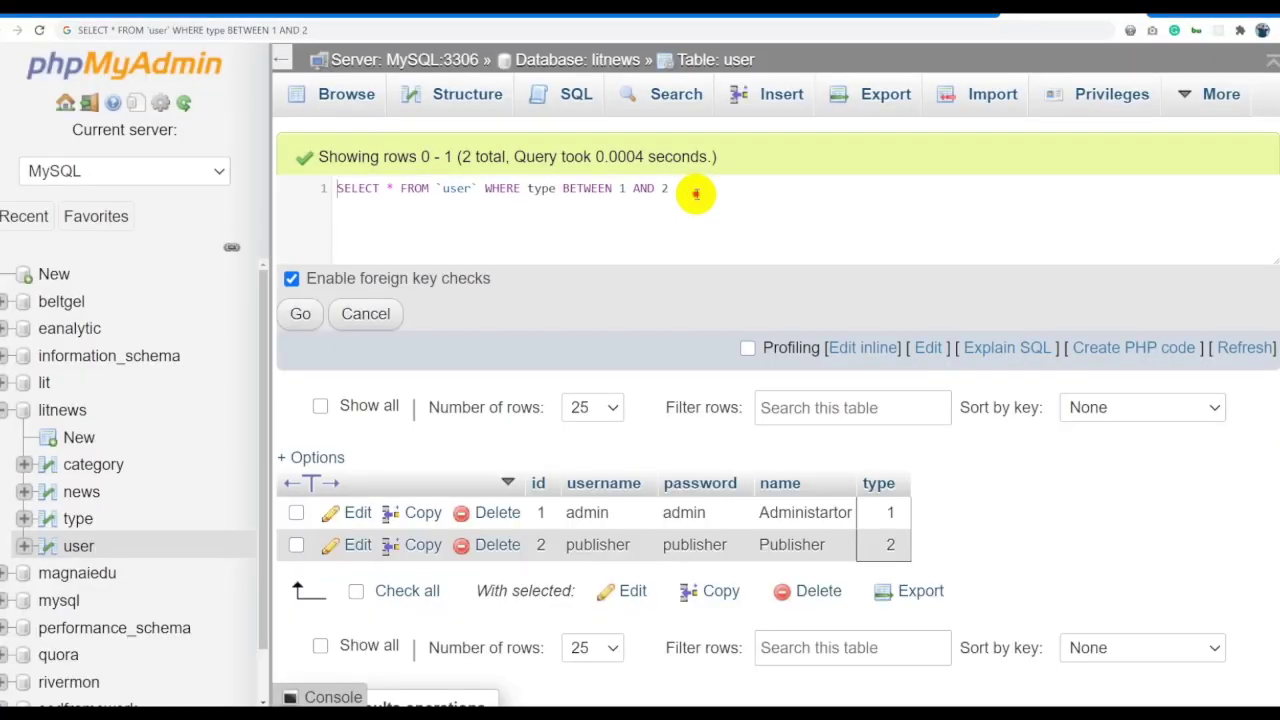
left_click_drag(680, 190, 562, 189)
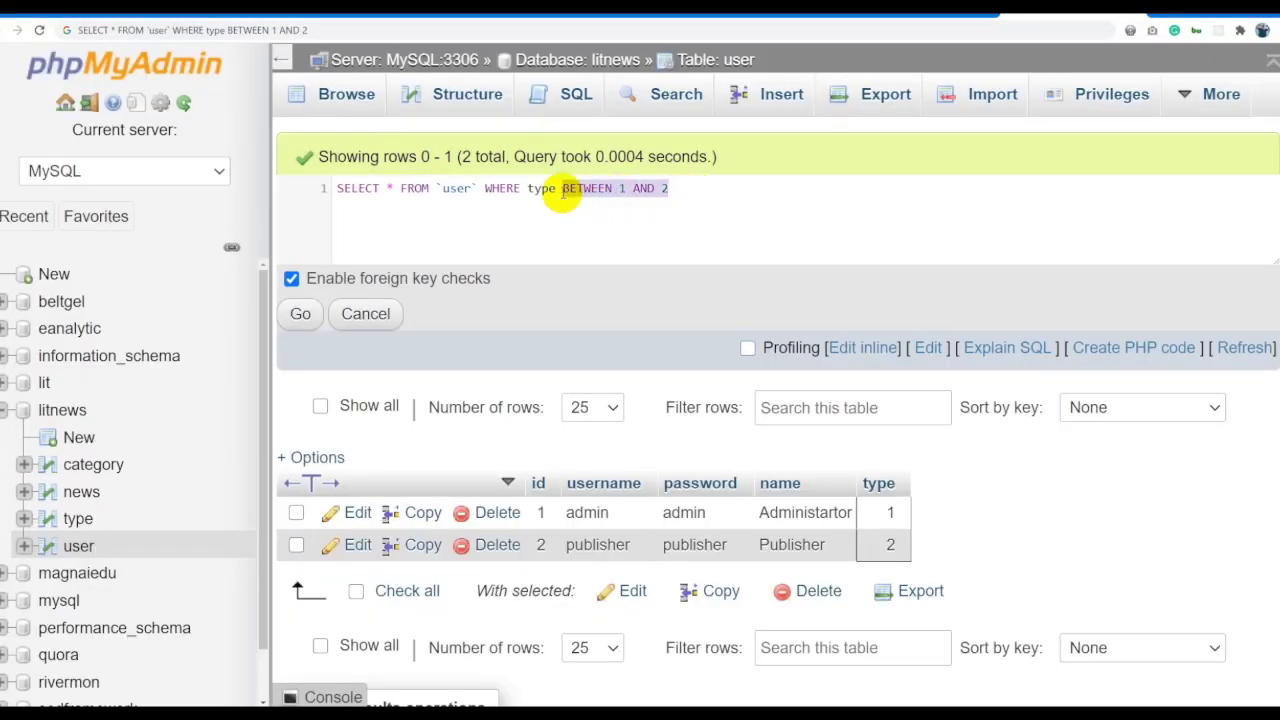
key("BackSpace")
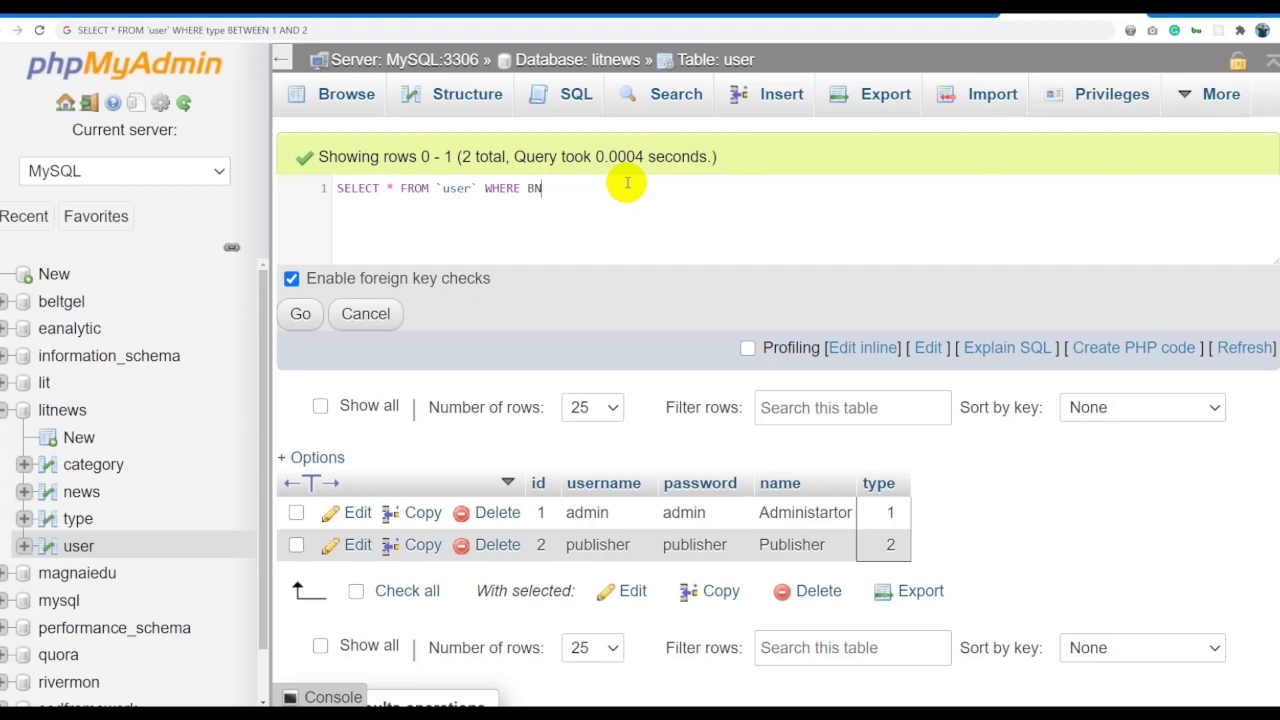
key("BackSpace")
key("BackSpace")
key("BackSpace")
key("BackSpace")
type("n")
key("BackSpace")
type("name")
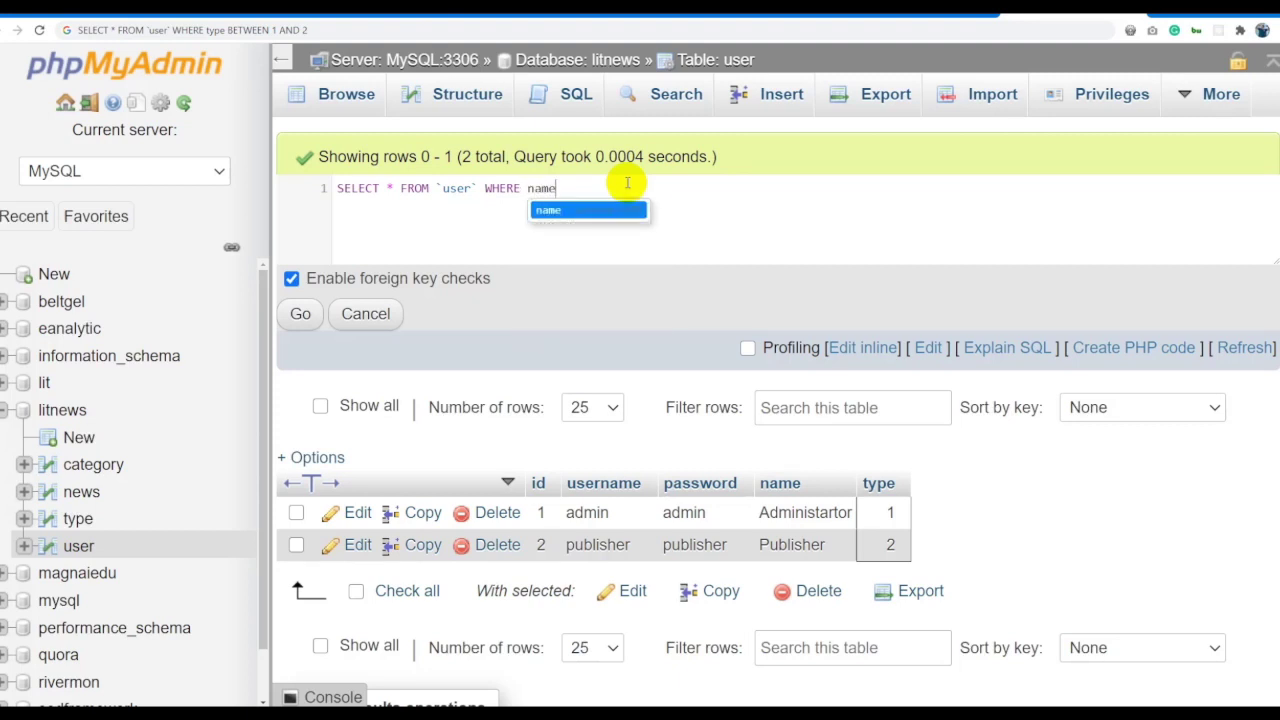
type(" LIKE")
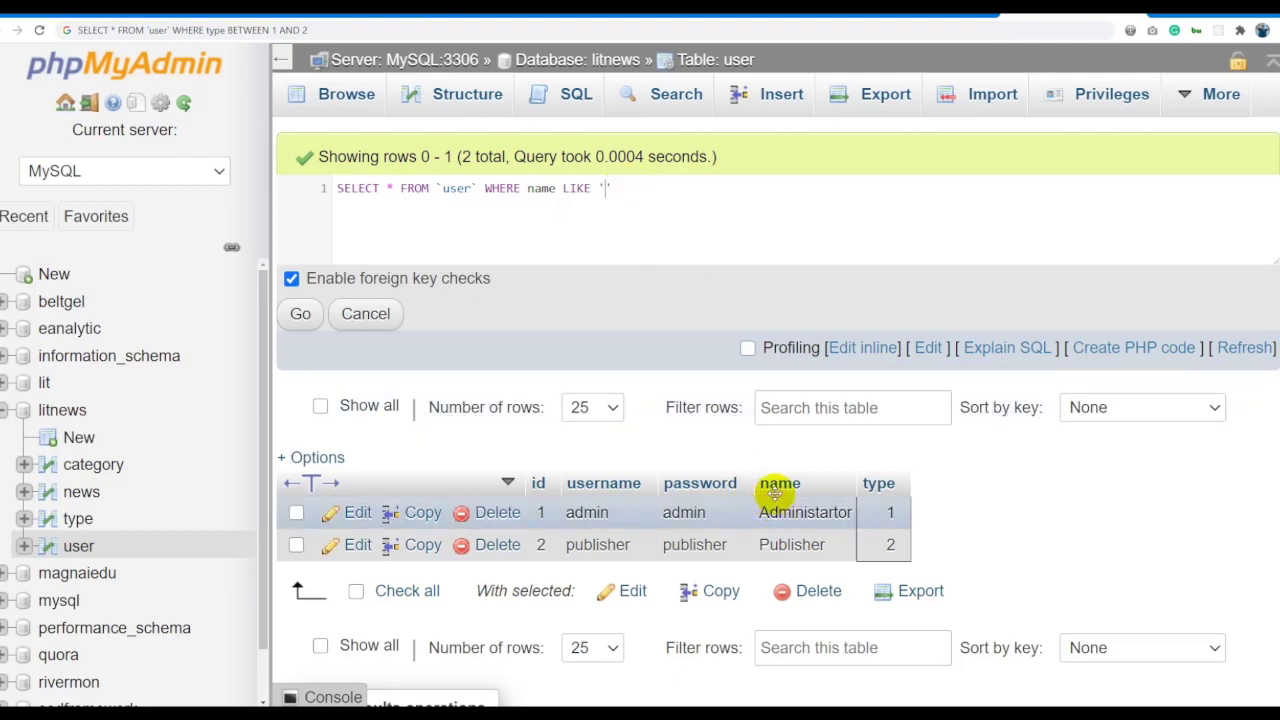
left_click_drag(760, 512, 850, 512)
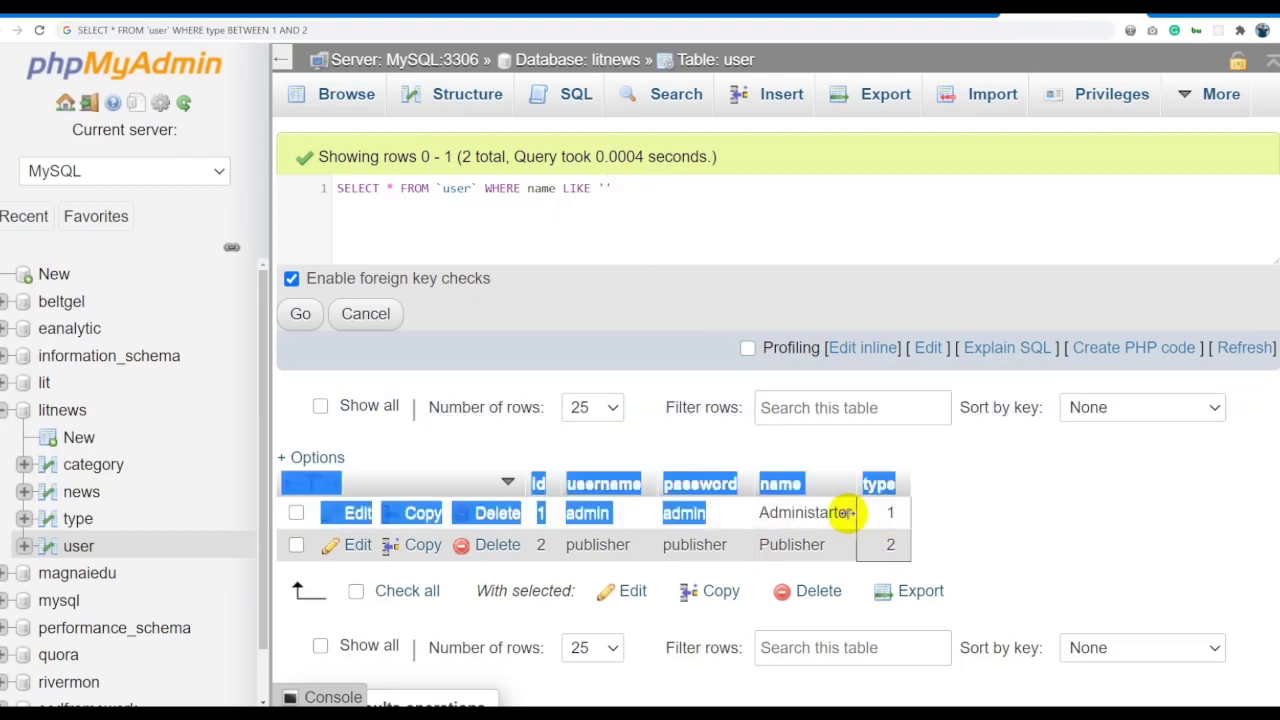
double_click(808, 510)
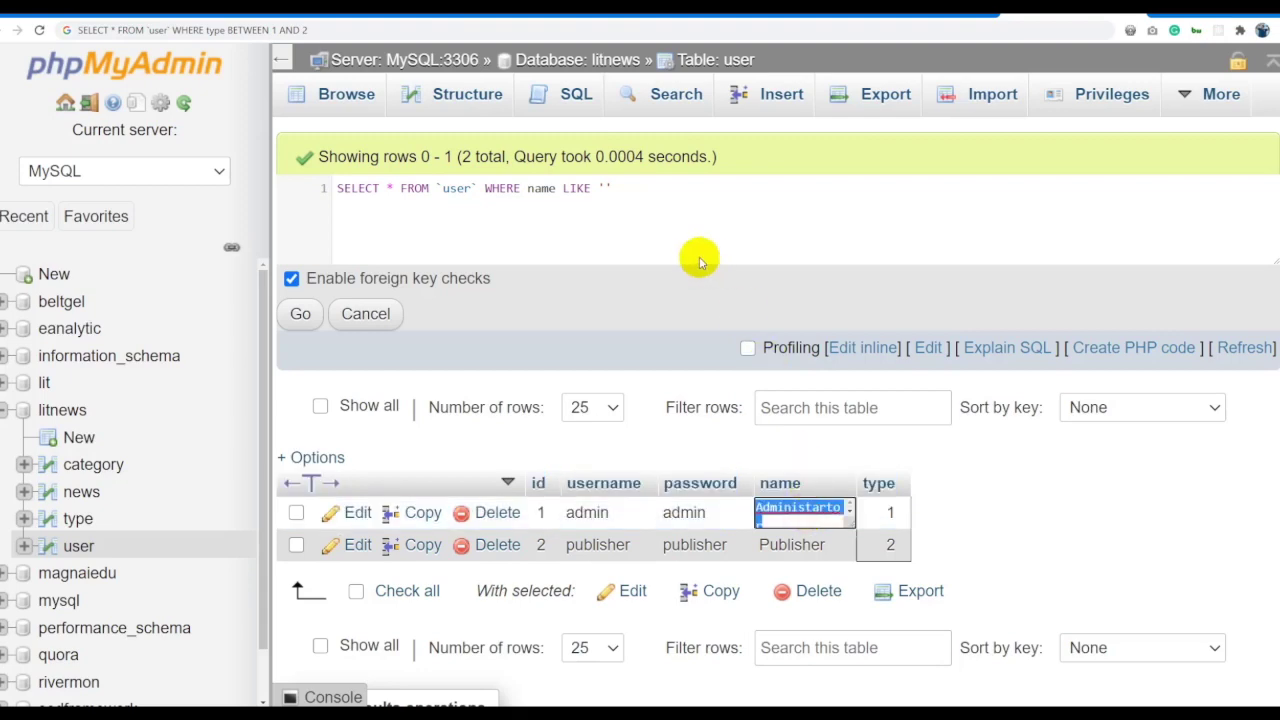
type("Administartor")
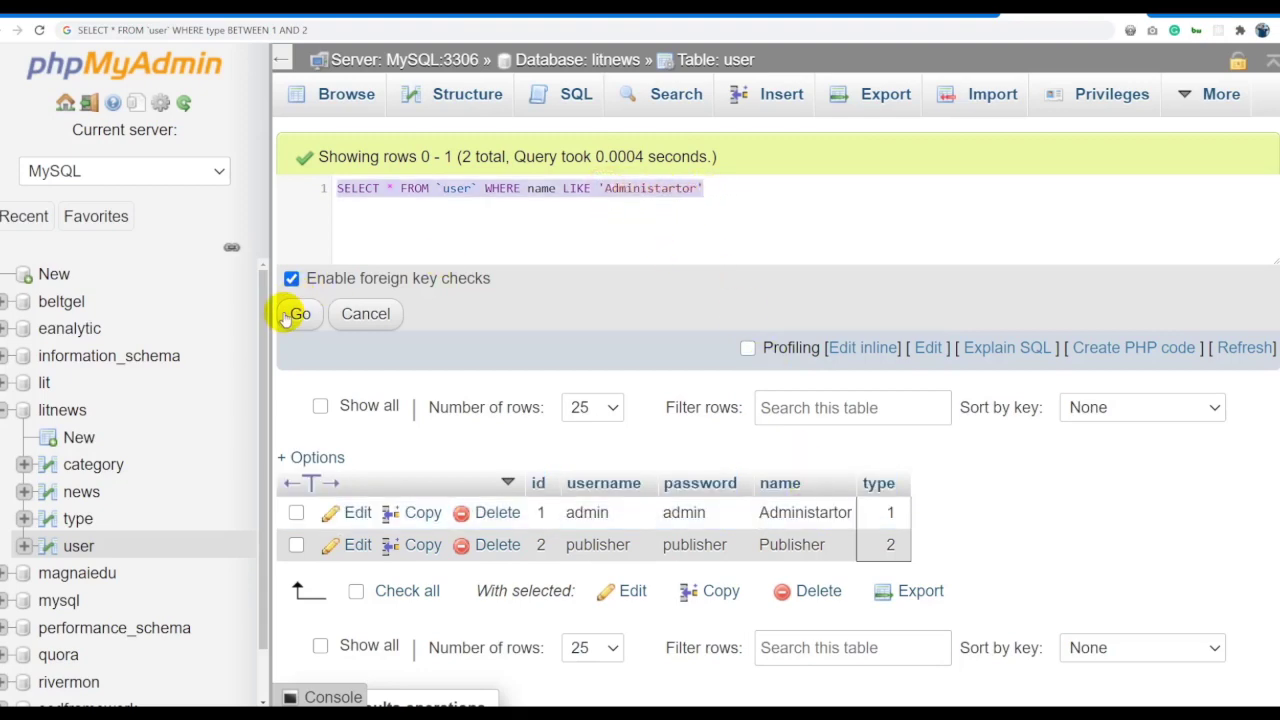
left_click(297, 312)
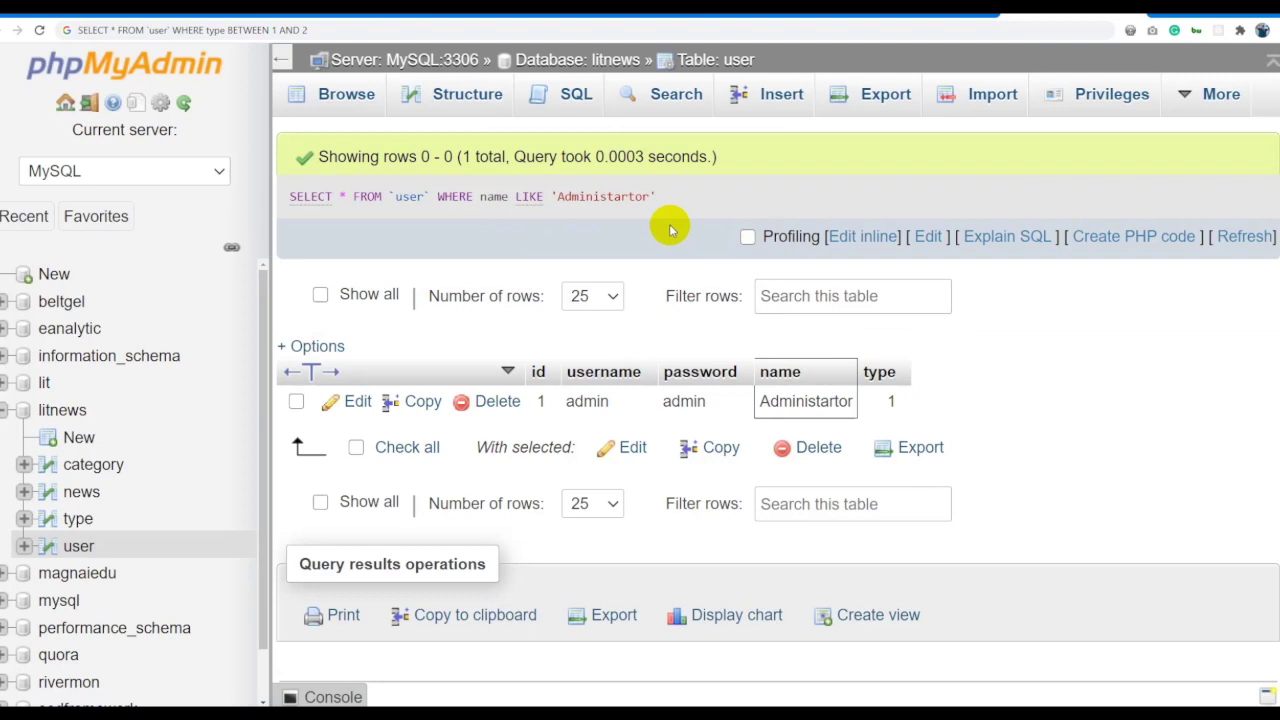
Shorten the pattern to 'Administar' and run it, getting an empty result.
left_click(847, 238)
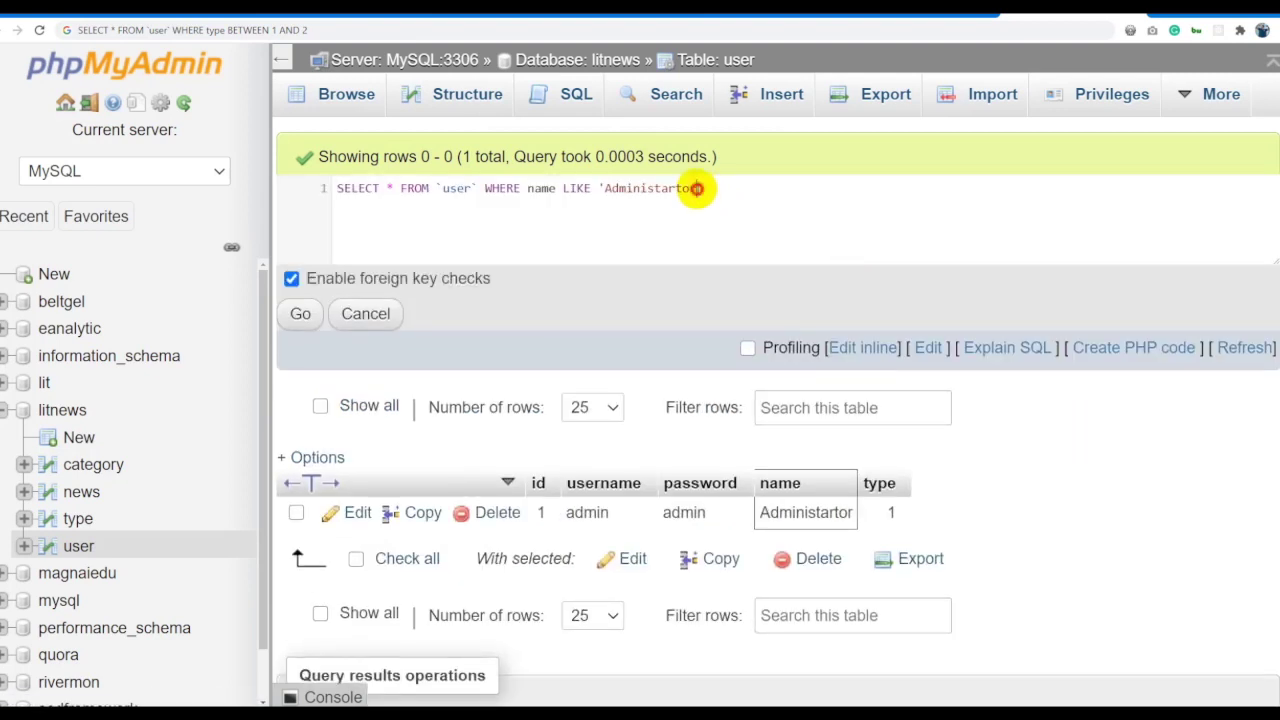
left_click_drag(698, 188, 680, 188)
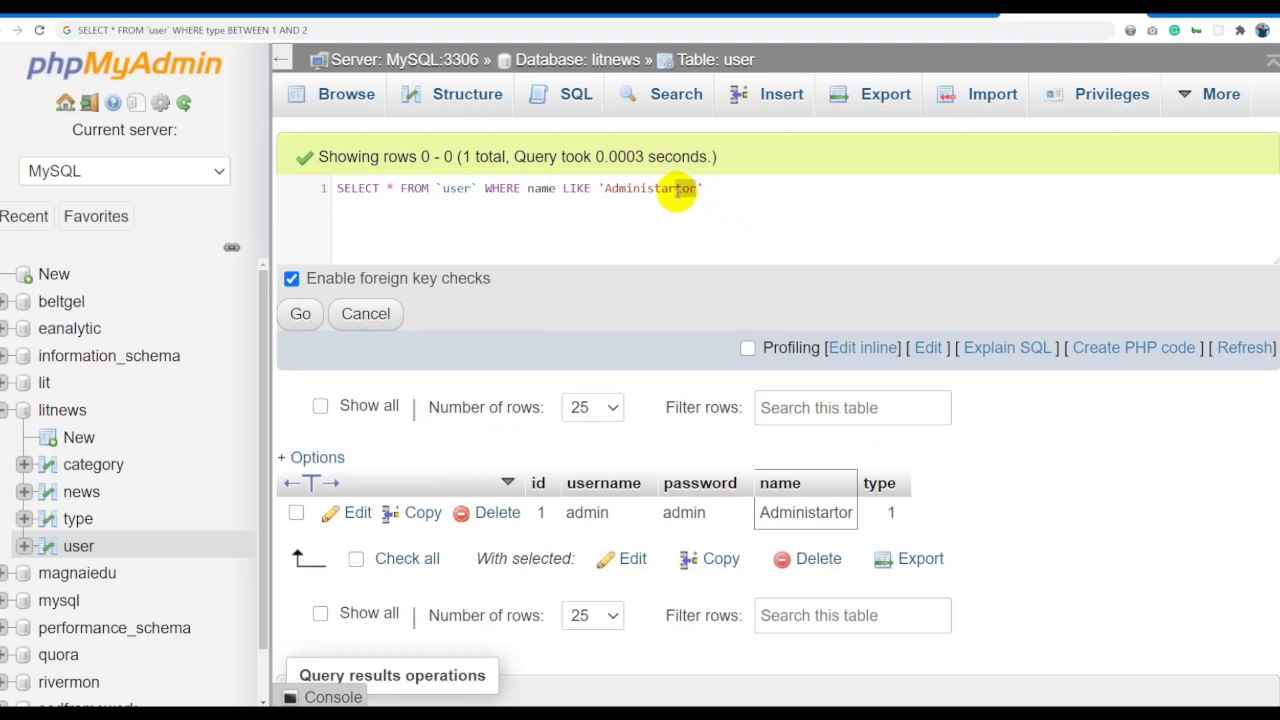
key("BackSpace")
left_click(303, 314)
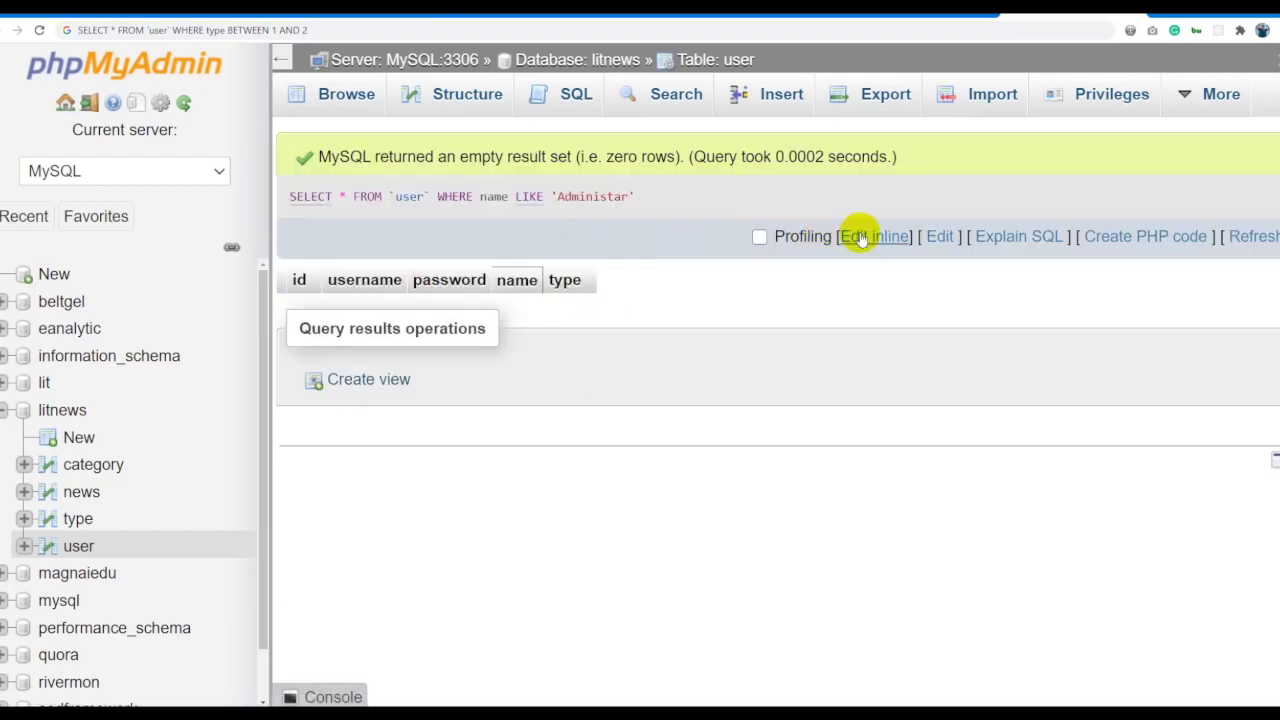
Add wildcards, running LIKE 'Administar%' and then LIKE '%star%'.
left_click(860, 235)
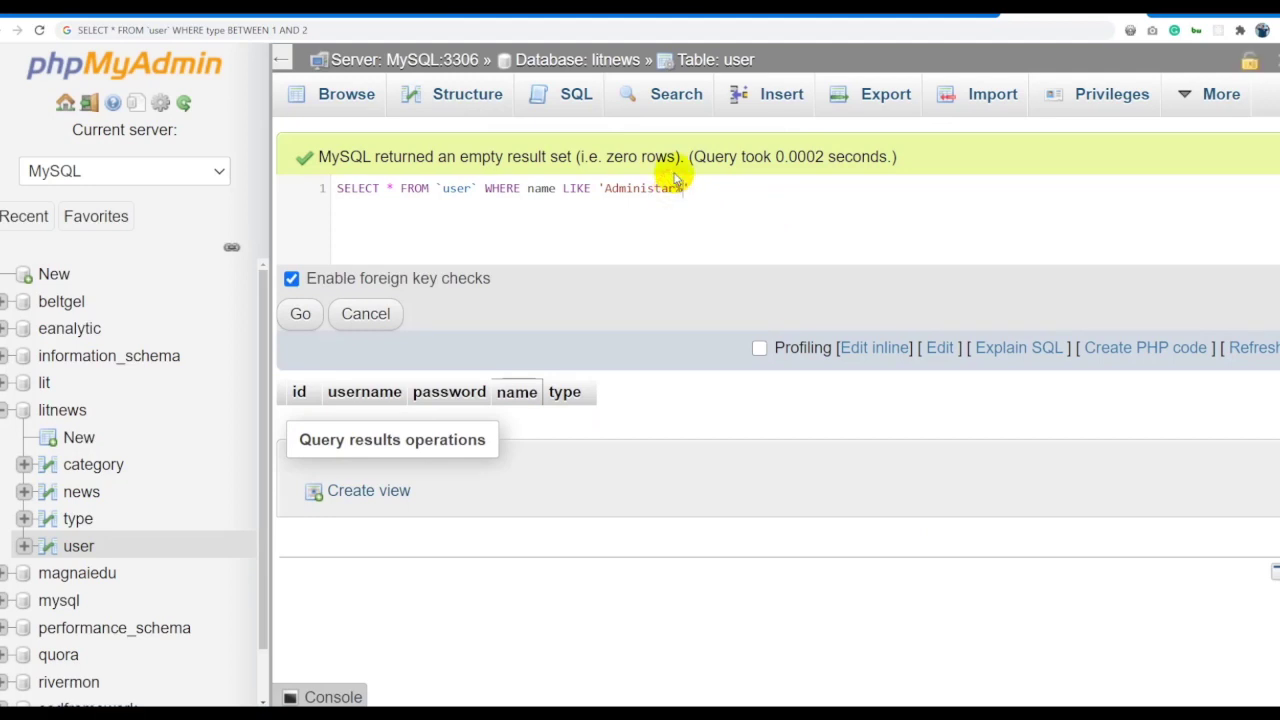
type("%")
left_click(302, 314)
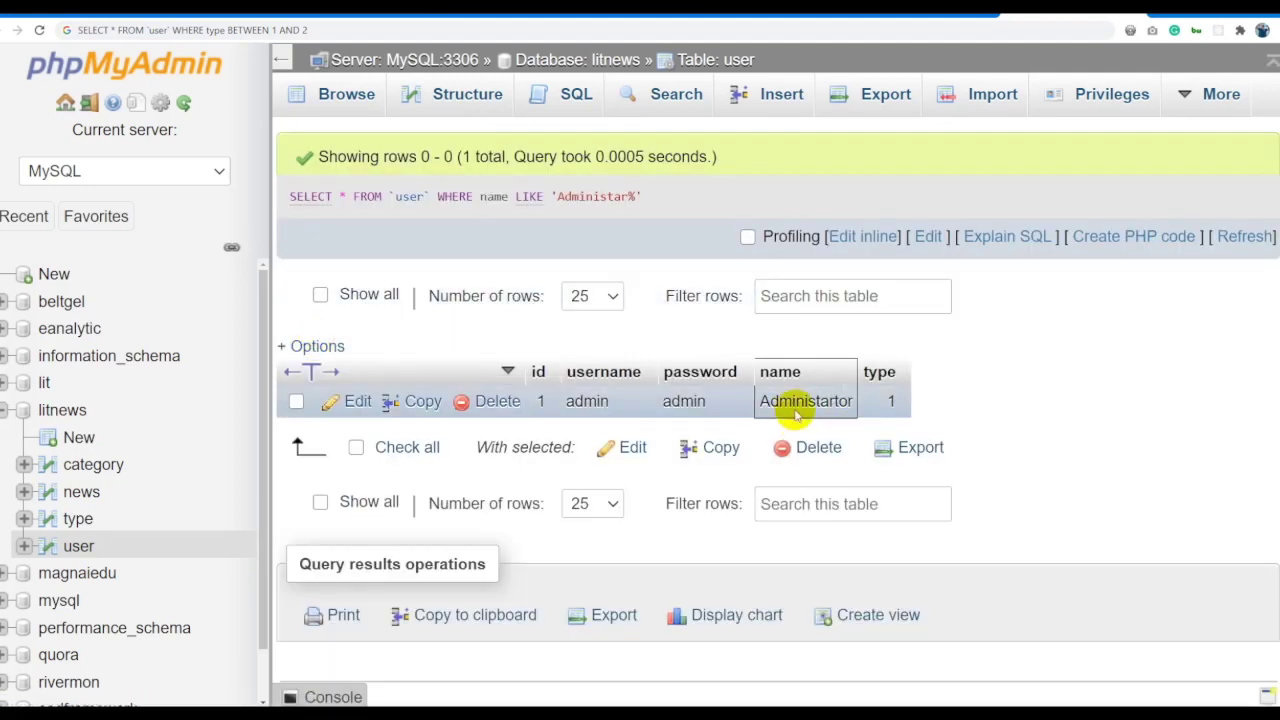
left_click(860, 237)
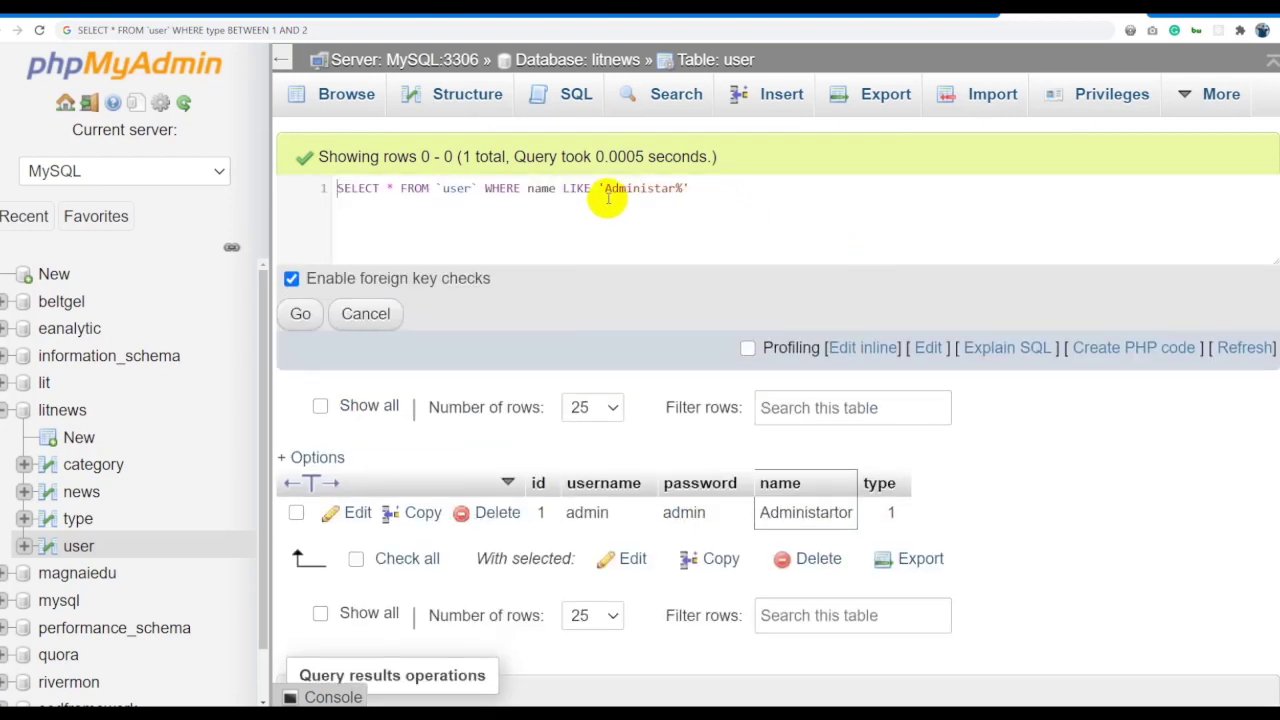
left_click(646, 189)
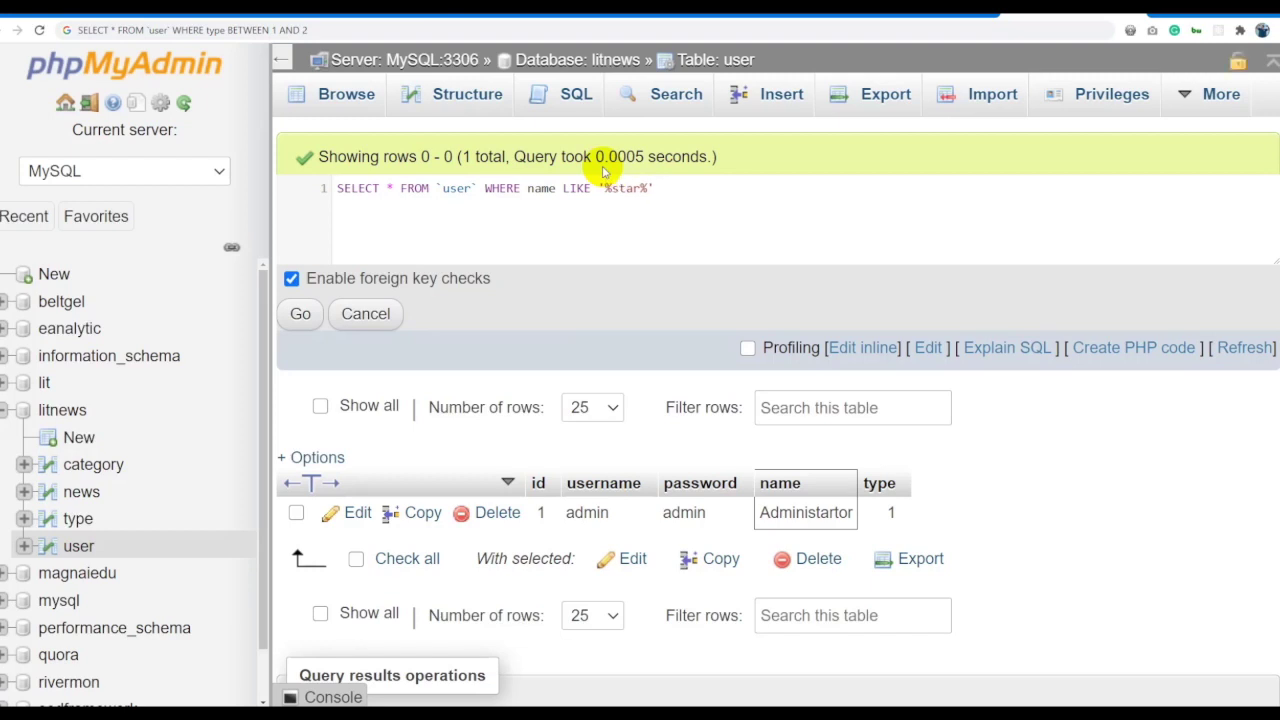
left_click(301, 313)
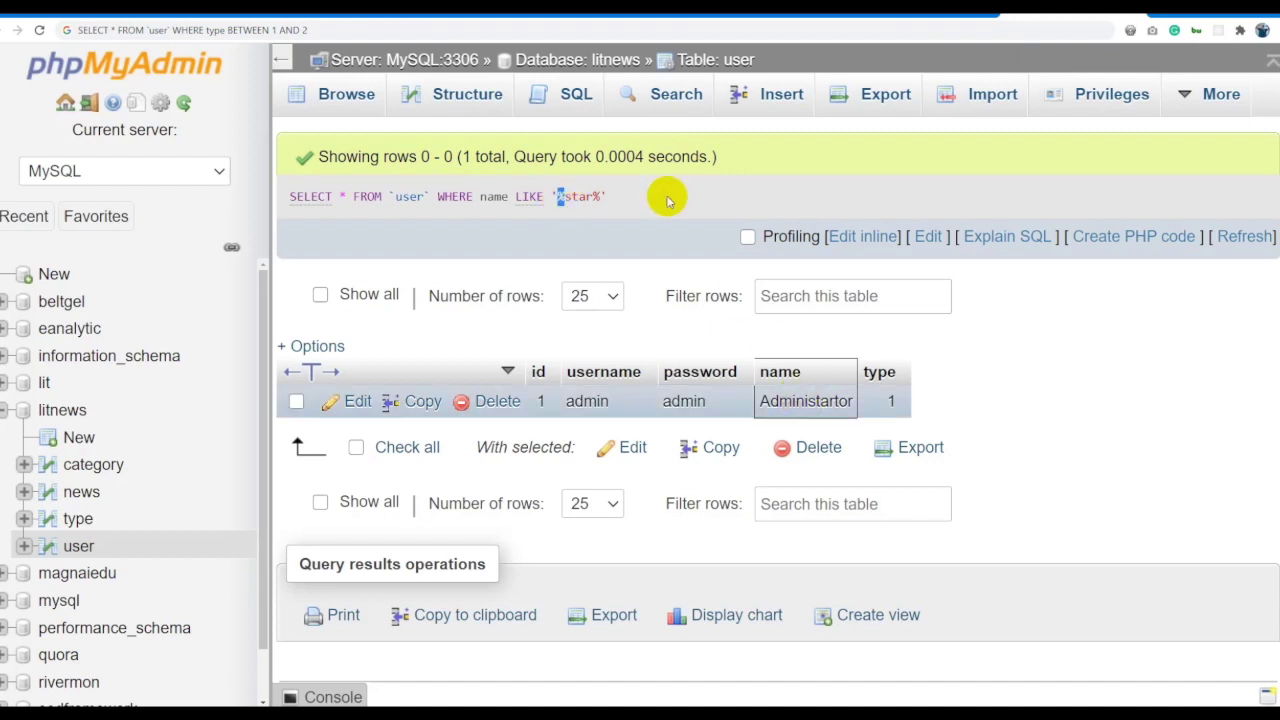
Check the 'star' part of the Administartor name, then select the LIKE query text.
double_click(800, 397)
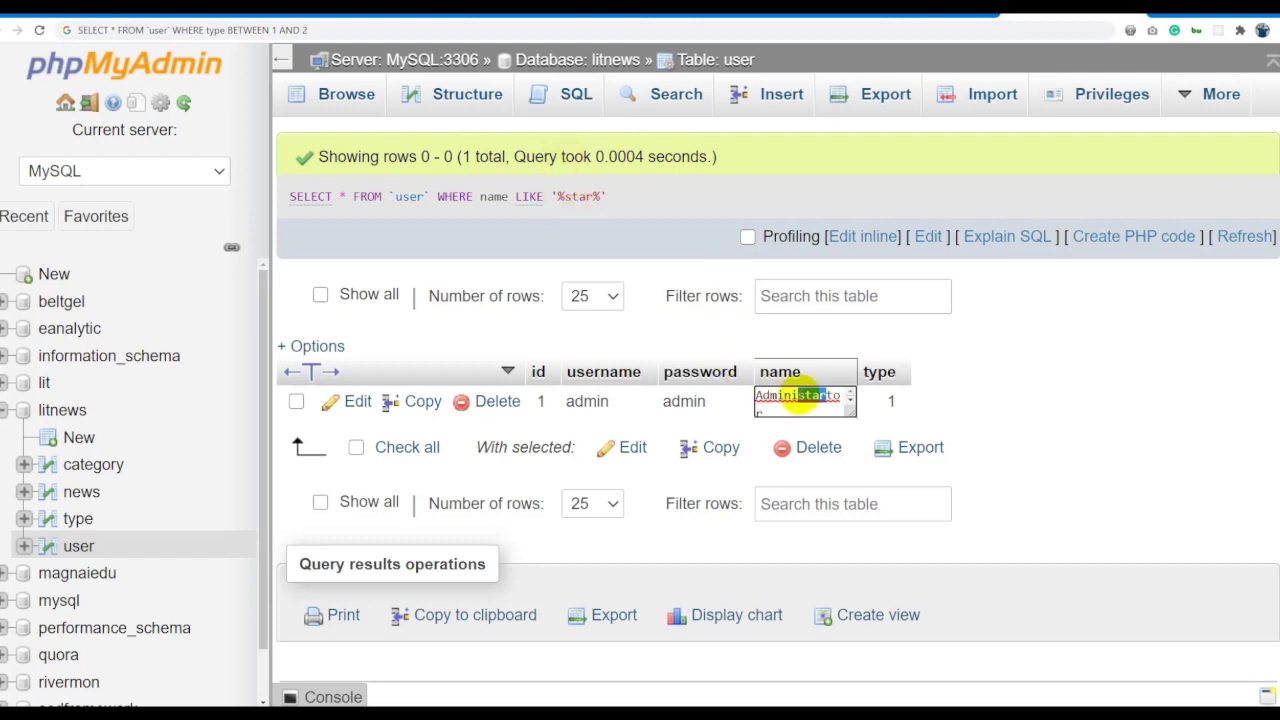
double_click(805, 397)
left_click(815, 397)
double_click(823, 397)
left_click(833, 397)
left_click(870, 400)
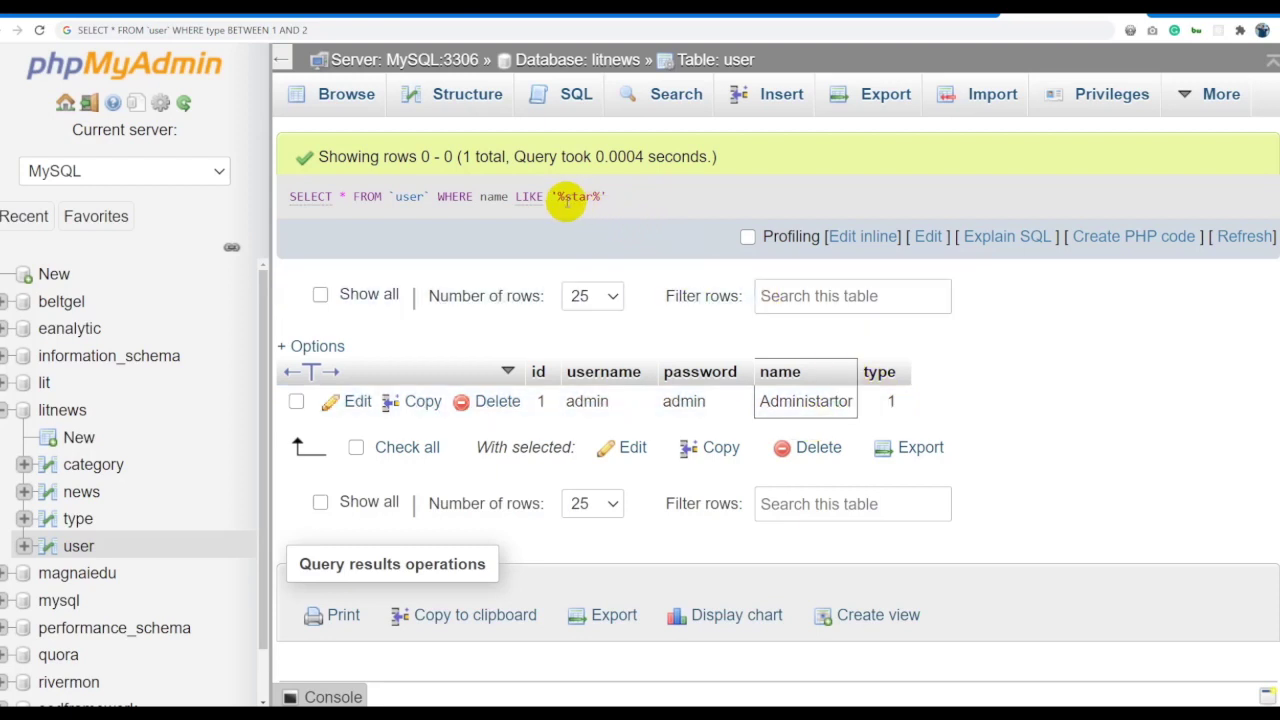
left_click_drag(618, 196, 285, 196)
key("ctrl+c")
left_click(415, 33)
Paste the LIKE '%star%' query into cell C8 beside LIKE and return to the browser.
key("ctrl+v")
key("alt+Tab")
key("alt+Tab")
key("Tab")
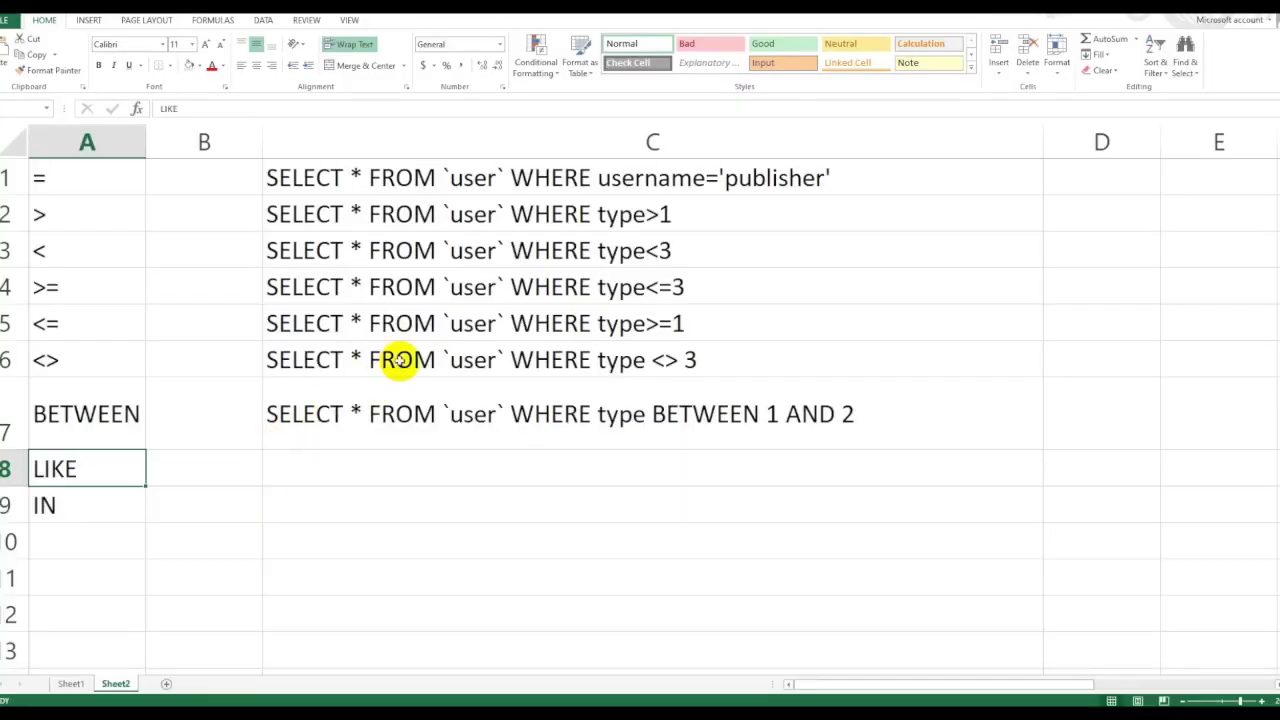
double_click(335, 468)
key("ctrl+v")
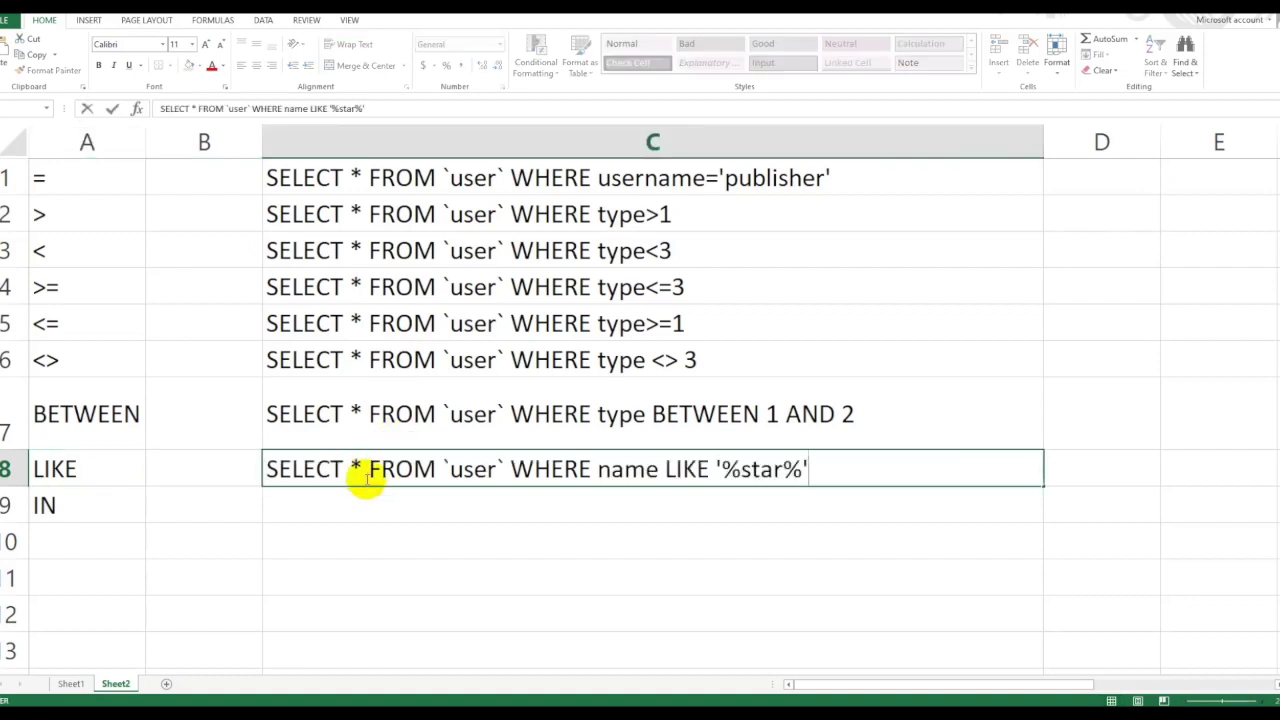
left_click(451, 508)
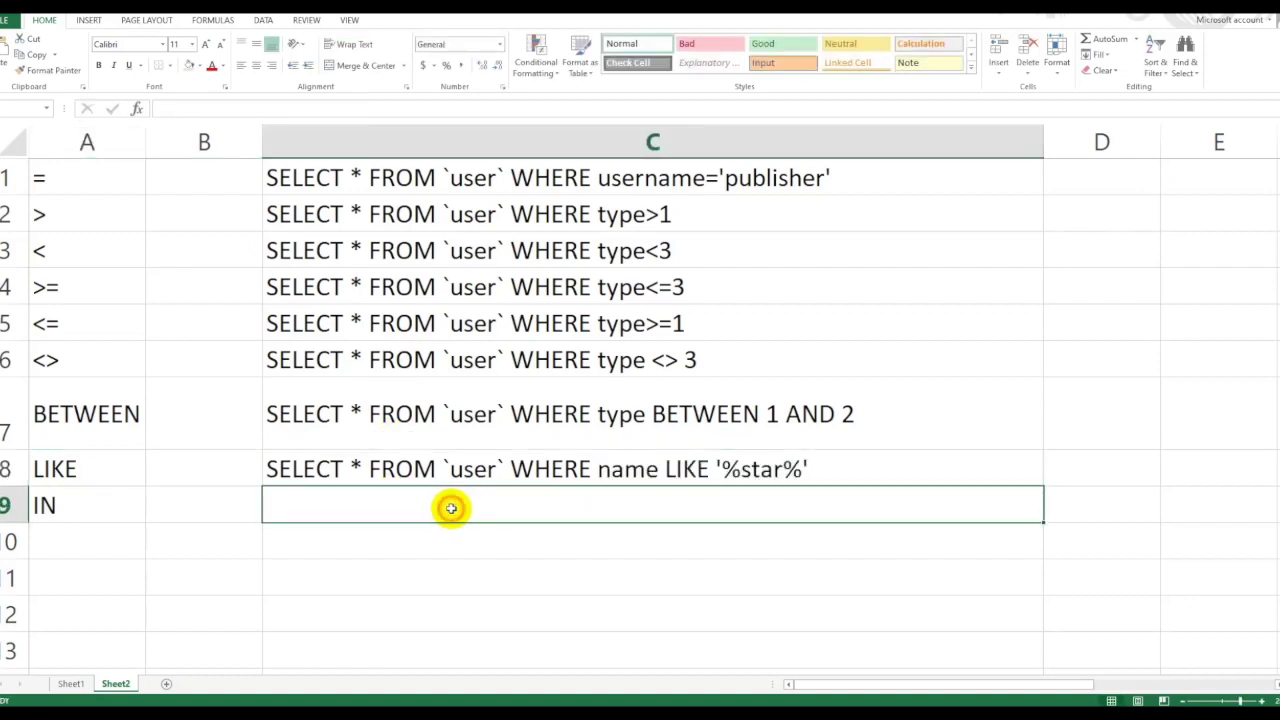
mouse_move(165, 710)
left_click(200, 669)
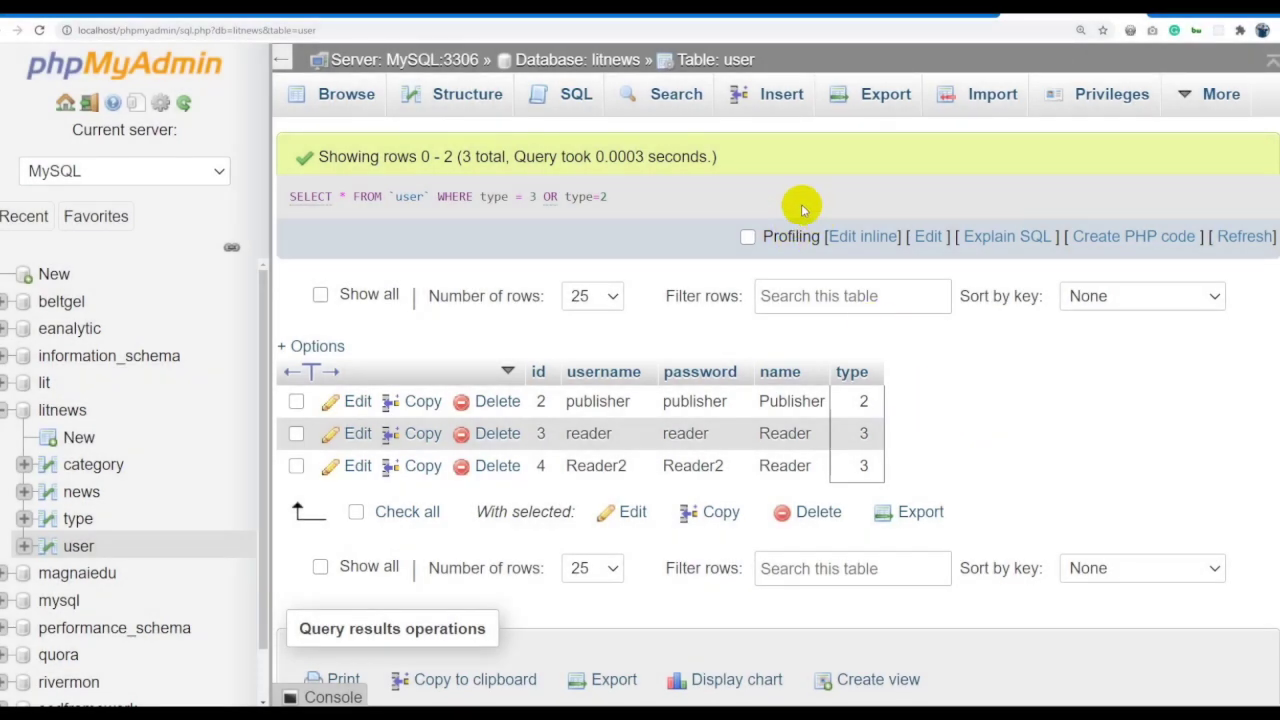
Replace the WHERE clause with ORDER BY id ASC and run it.
left_click(866, 236)
left_click_drag(748, 199, 483, 190)
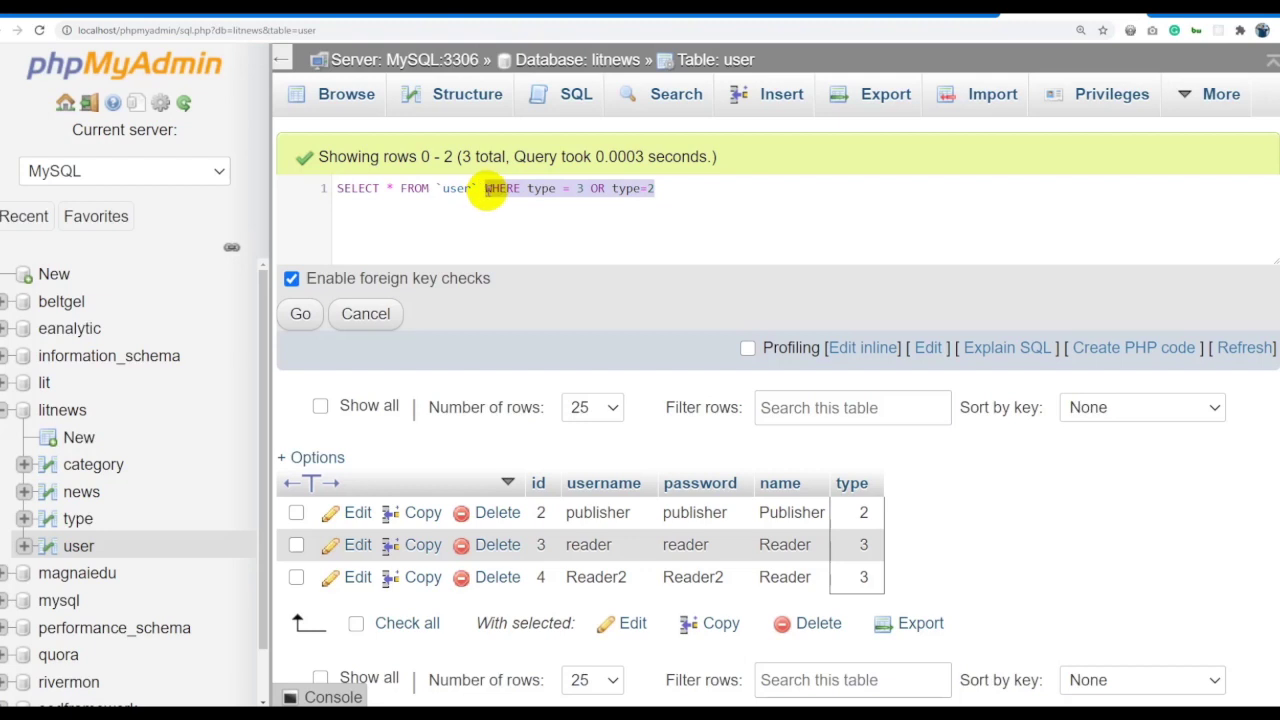
key("BackSpace")
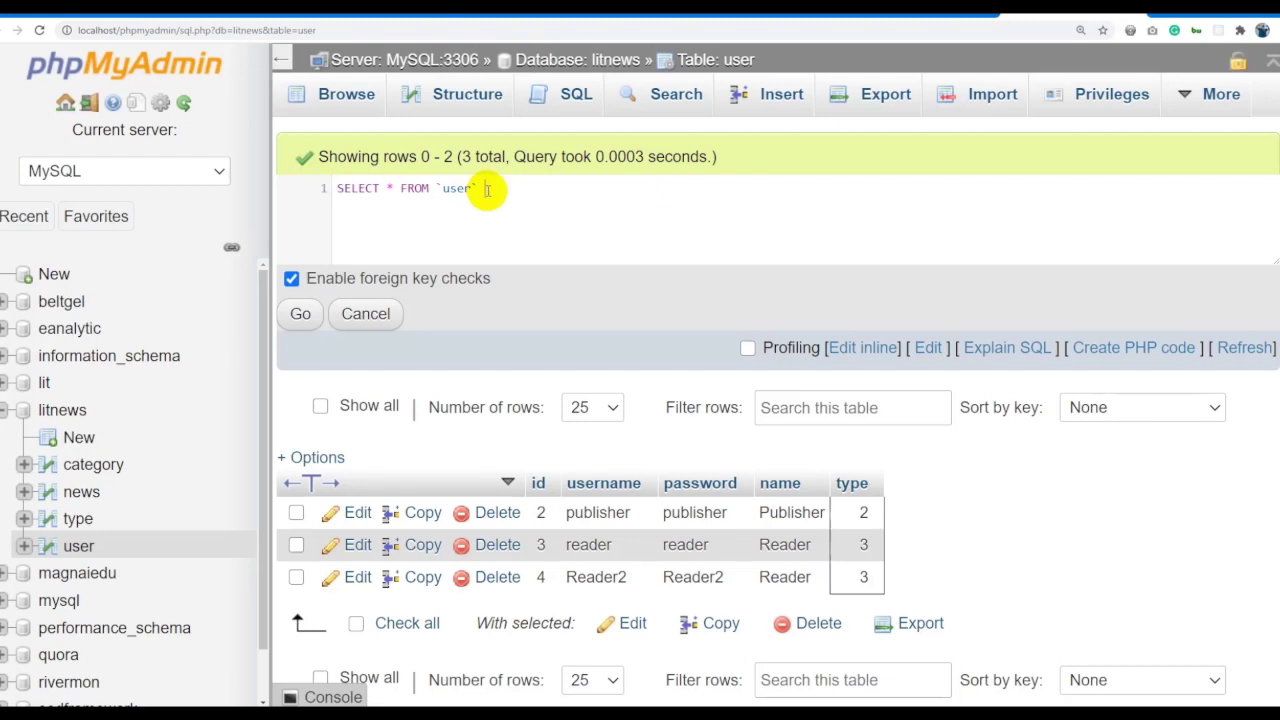
type("ORDER BYTi")
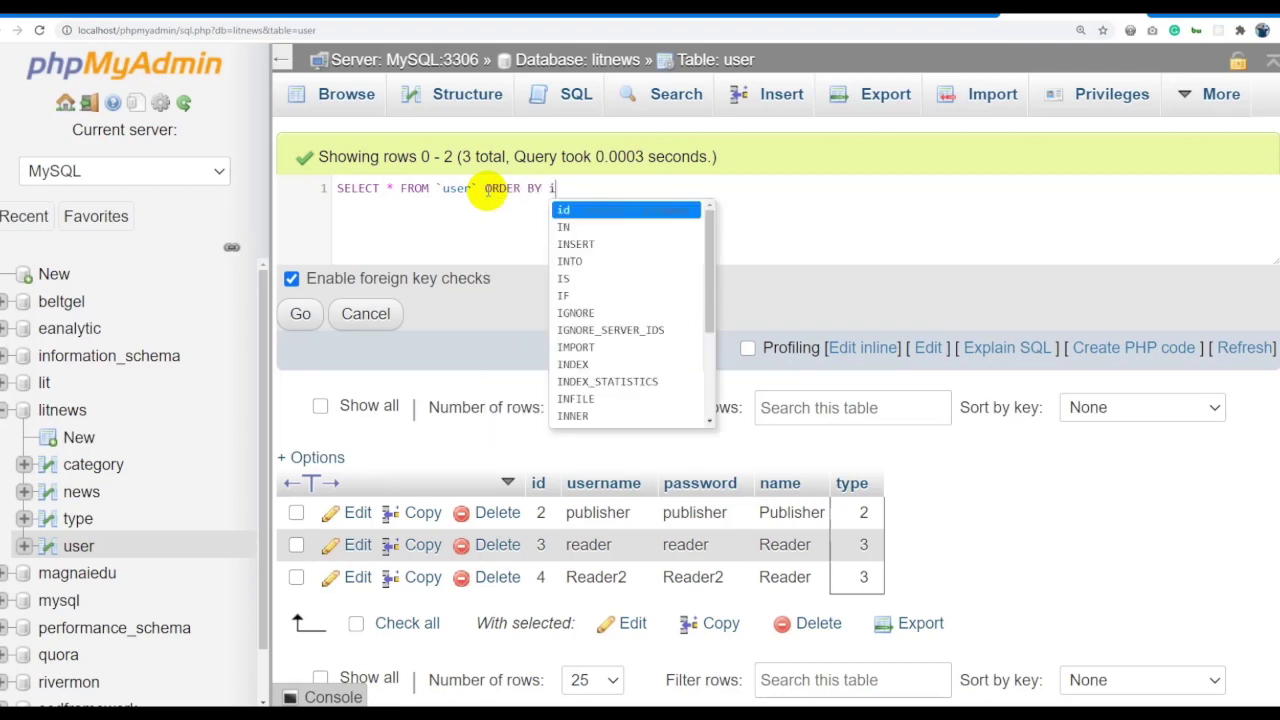
type("d ASC")
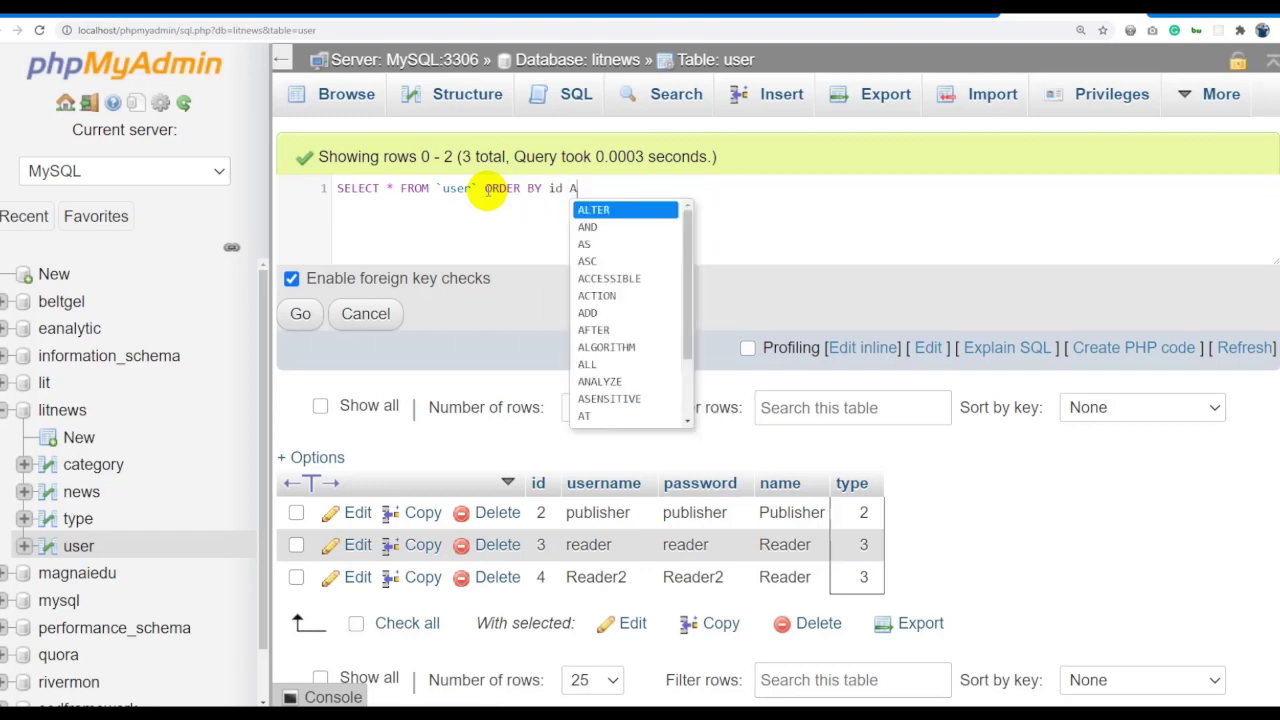
key("ctrl+a")
left_click(300, 314)
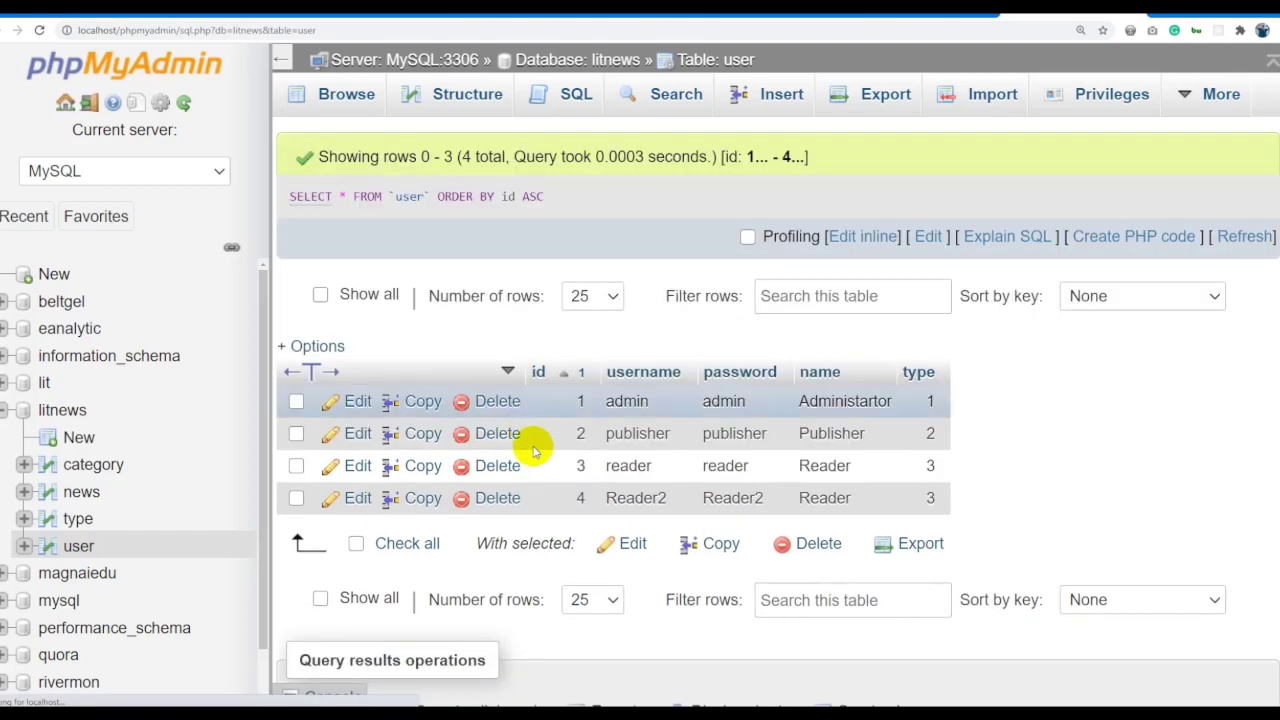
Change the sort to ORDER BY id DESC and run it.
left_click(860, 237)
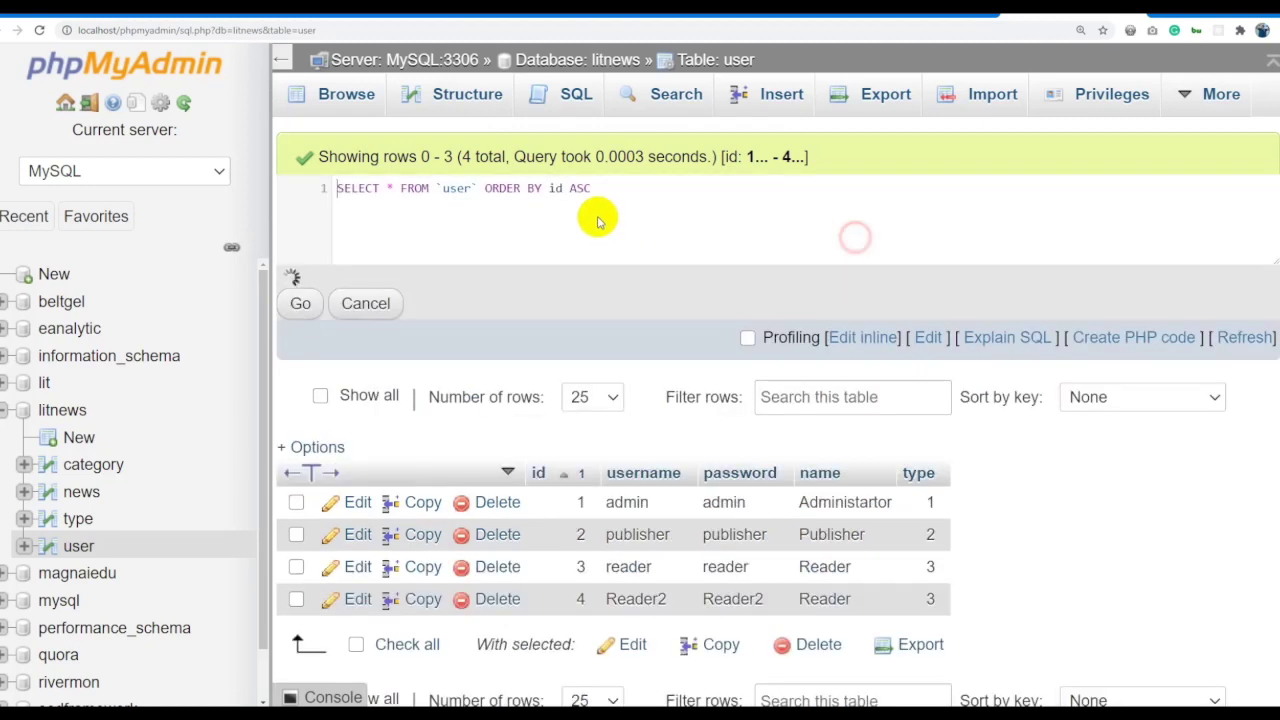
double_click(583, 188)
type("DESC")
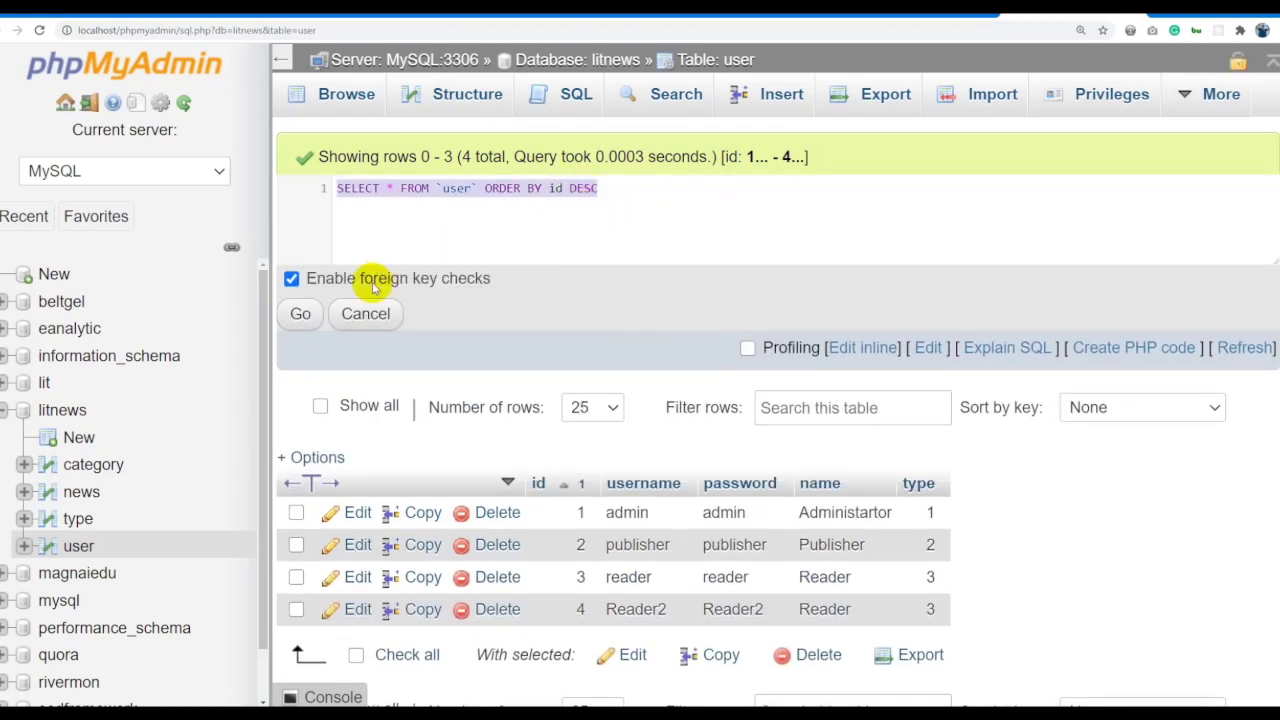
left_click(300, 313)
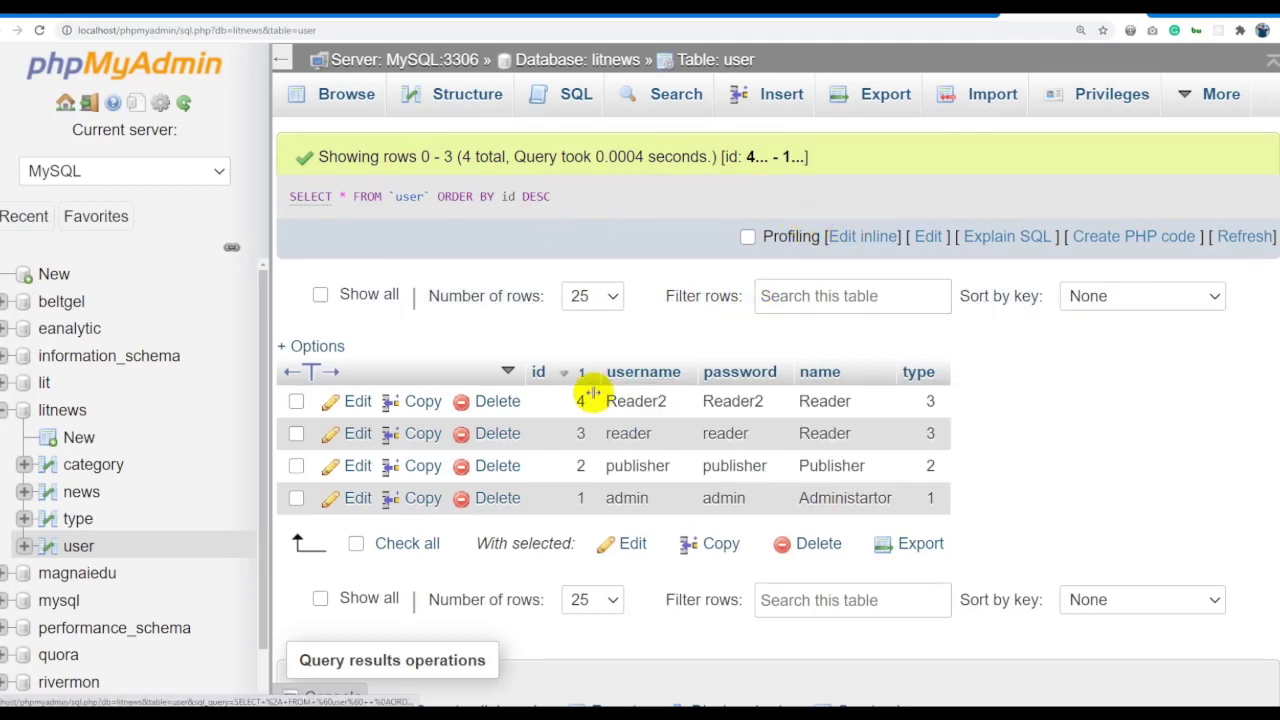
Sort the users by name descending and run the query.
left_click(850, 240)
double_click(556, 188)
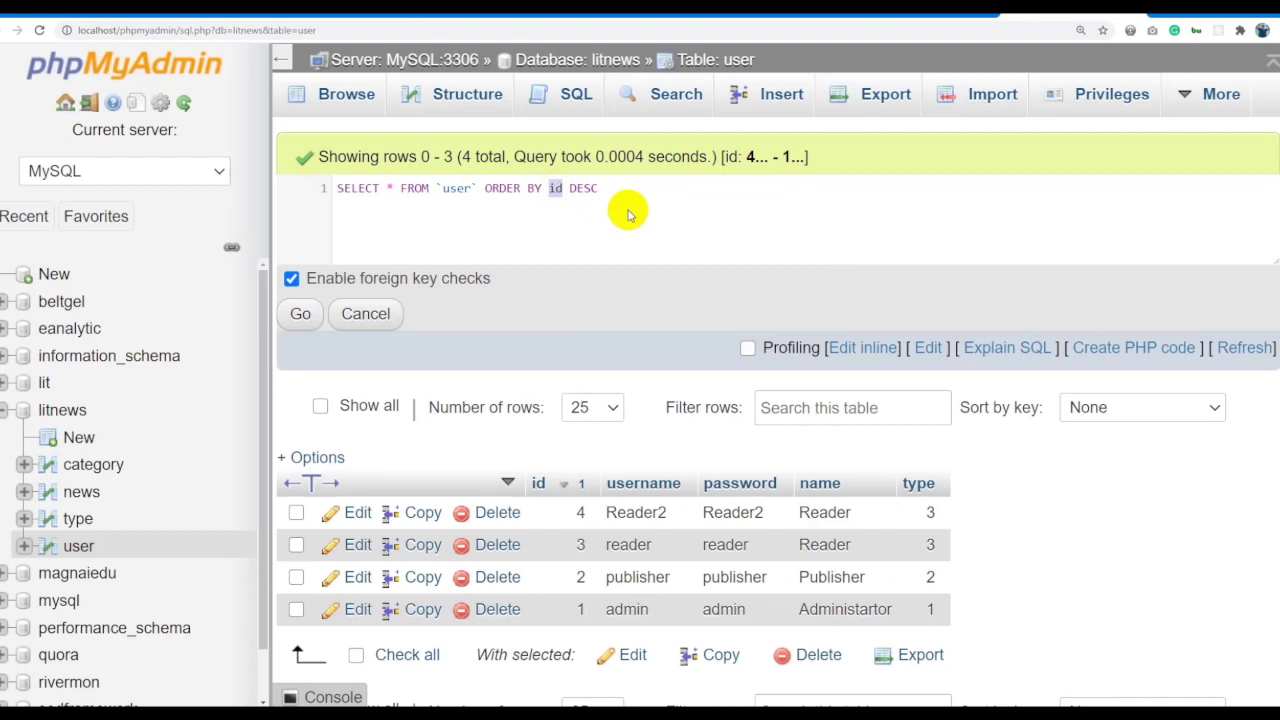
type("NAME")
key("BackSpace")
key("BackSpace")
key("BackSpace")
key("BackSpace")
type("name")
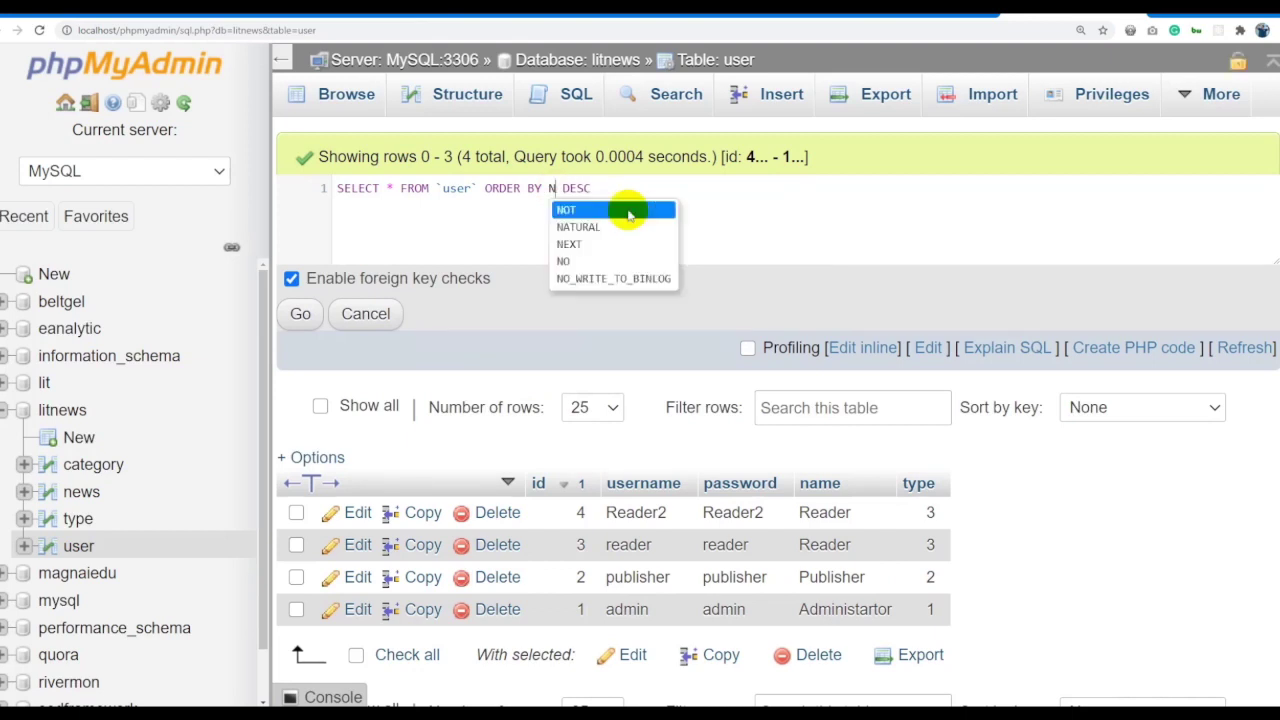
key("ctrl+a")
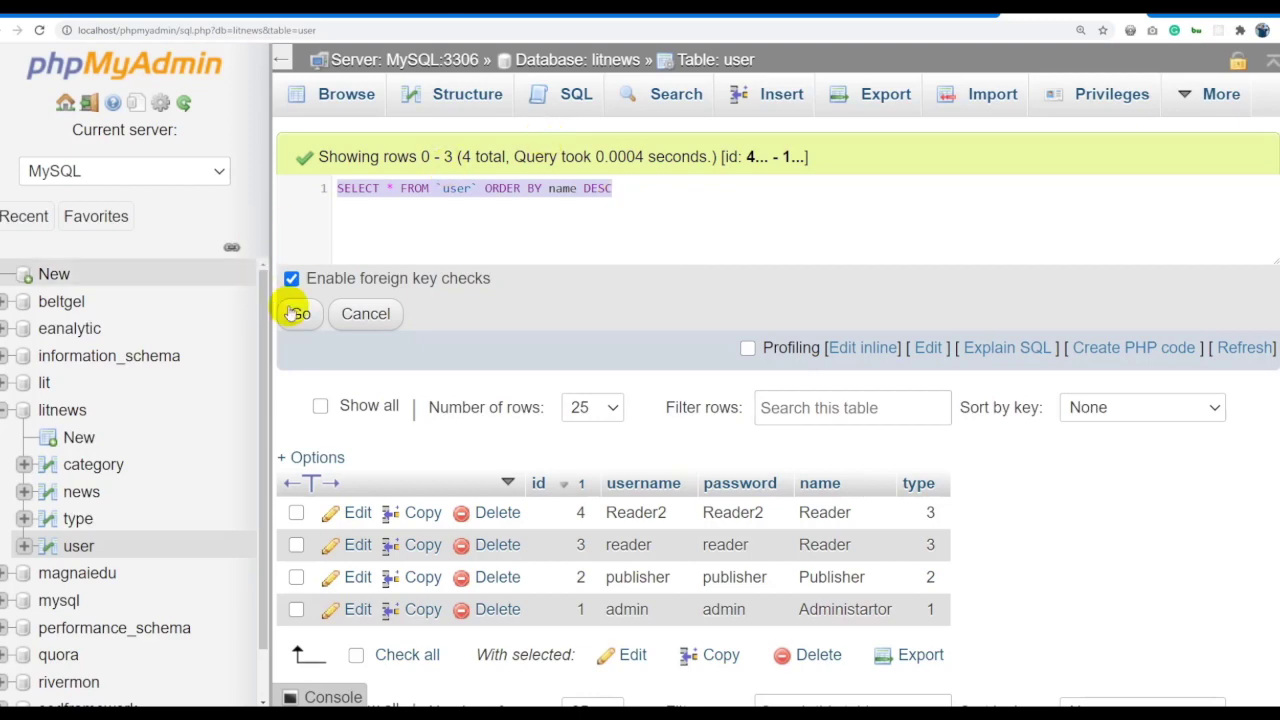
left_click(300, 313)
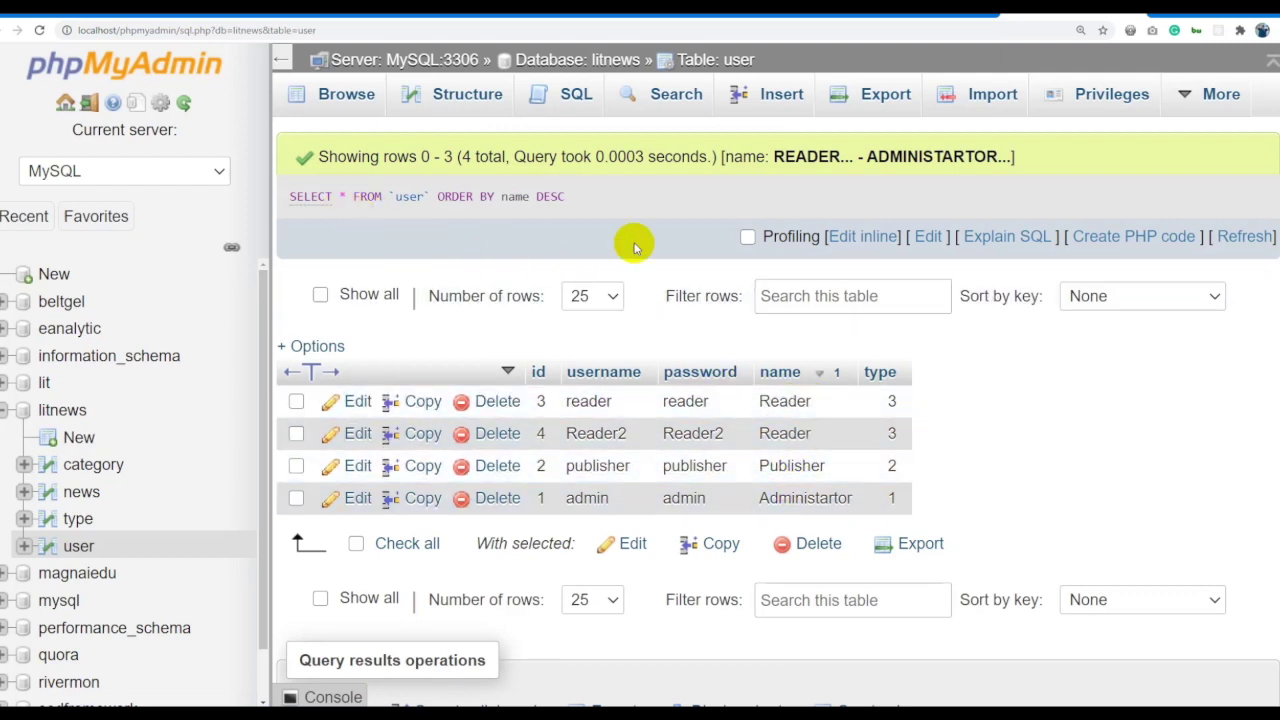
Rewrite the sort clause to ORDER BY type ASC followed by a username column.
left_click(853, 236)
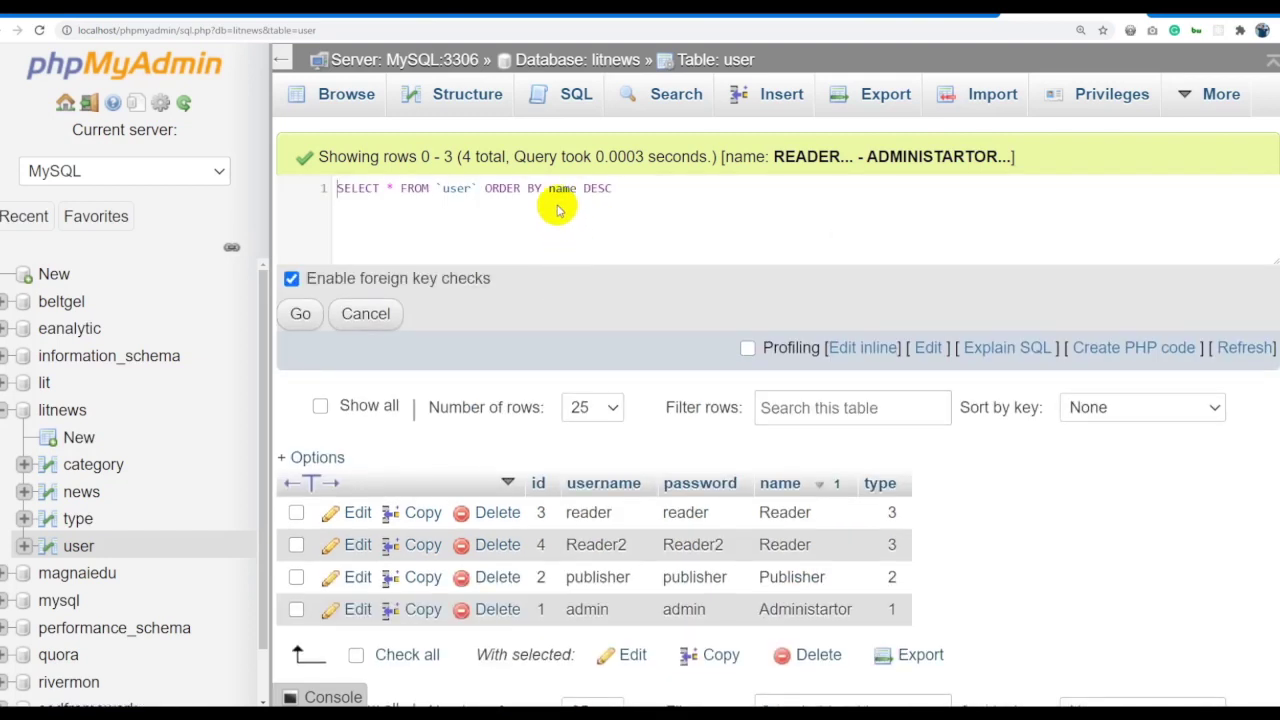
left_click(568, 189)
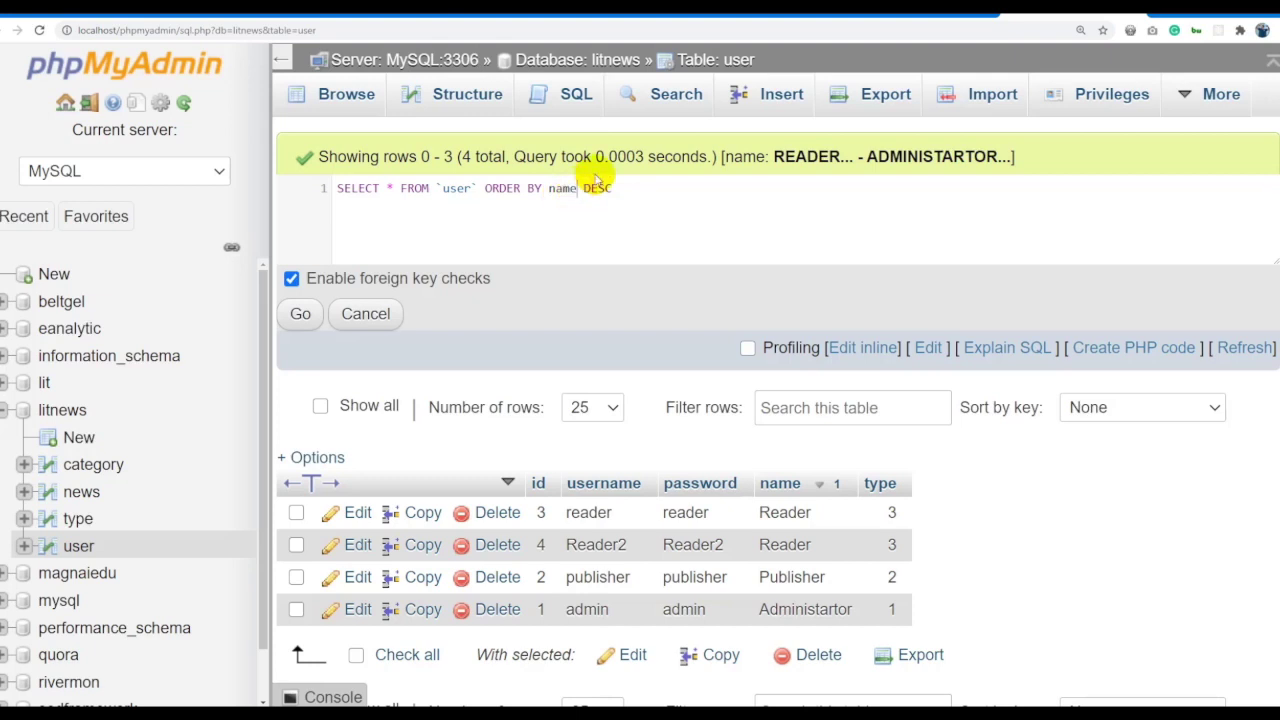
key("BackSpace")
type("ty")
key("BackSpace")
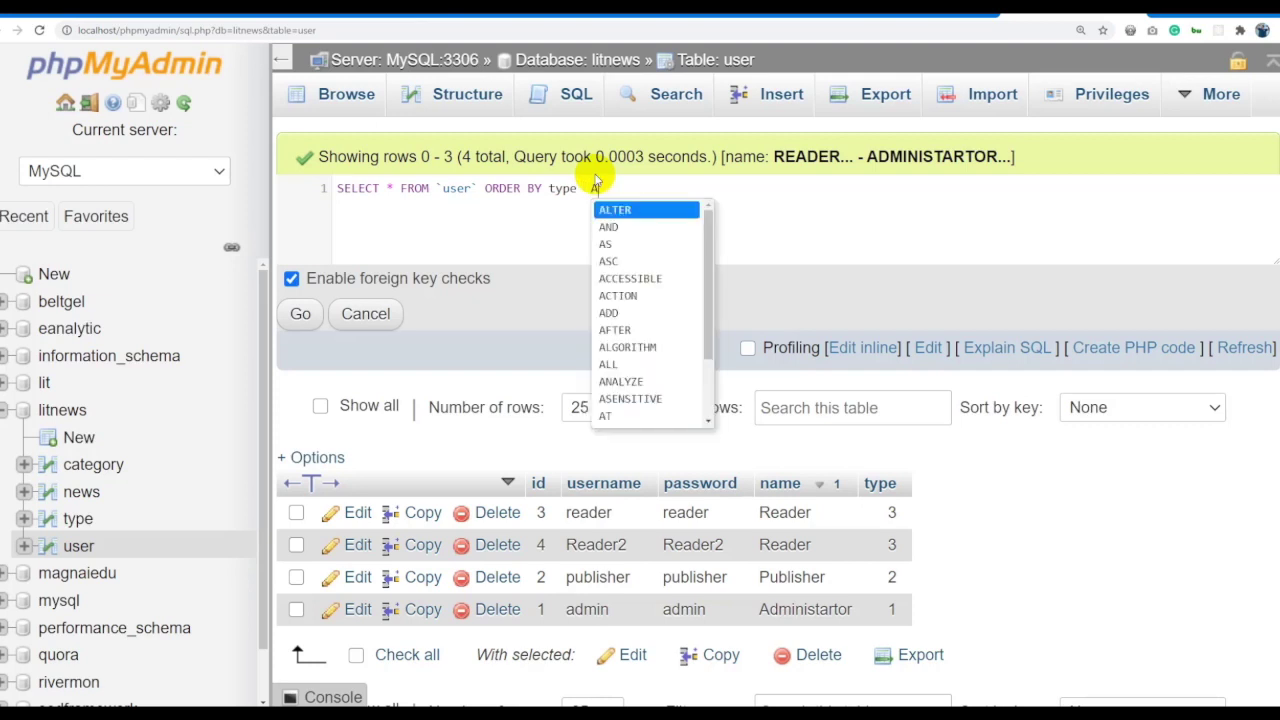
type("ASC")
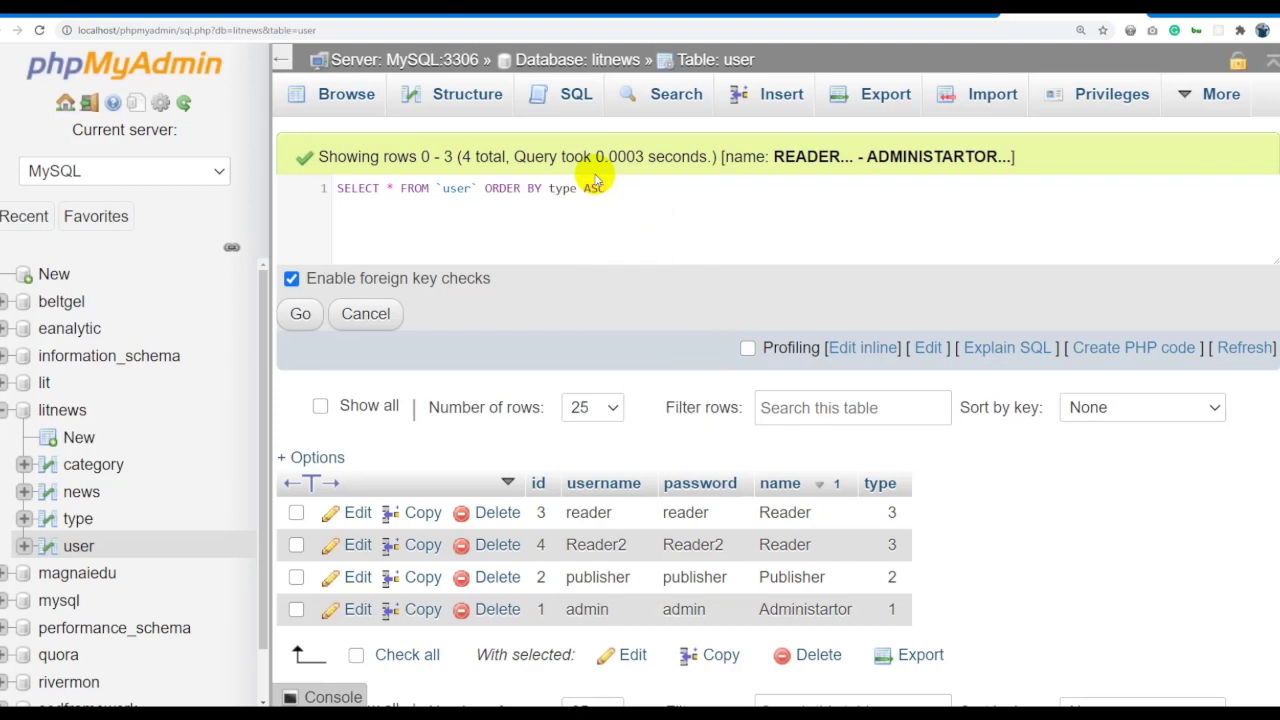
type(" suern")
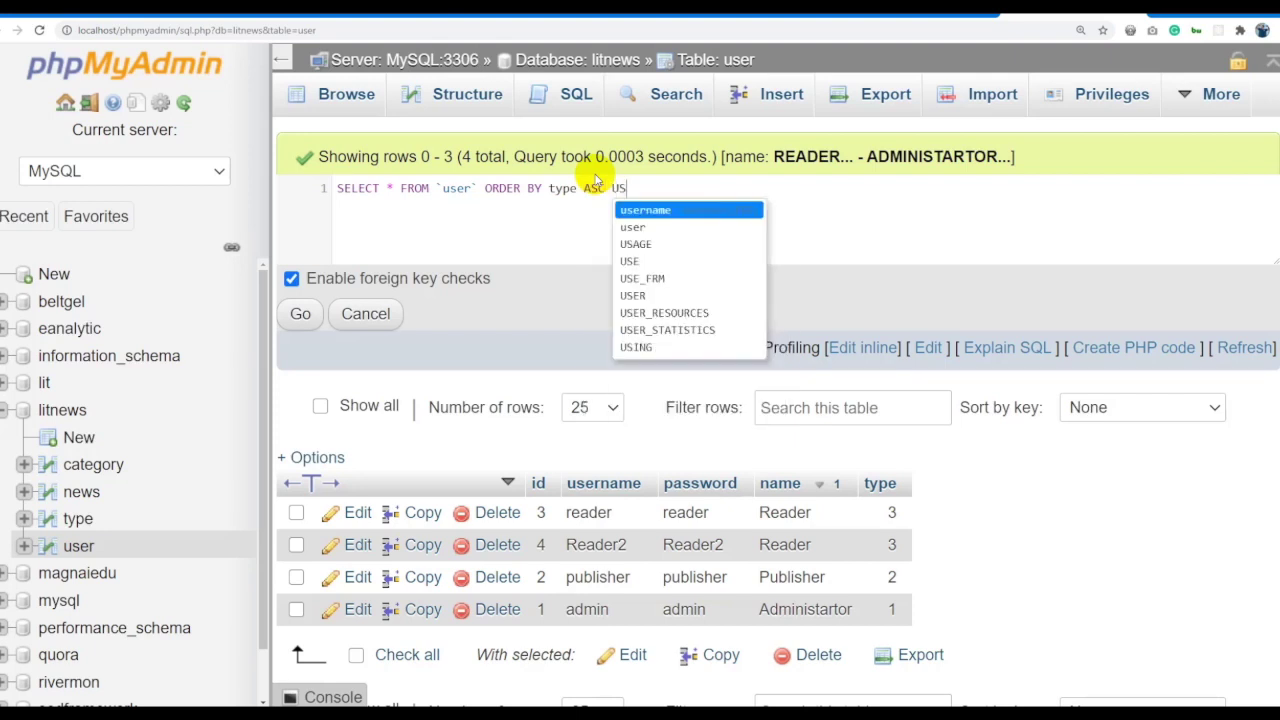
type("ame")
Run ORDER BY type ASC, username DESC, adding the missing comma after the syntax error.
key("ctrl+BackSpace")
type("username D")
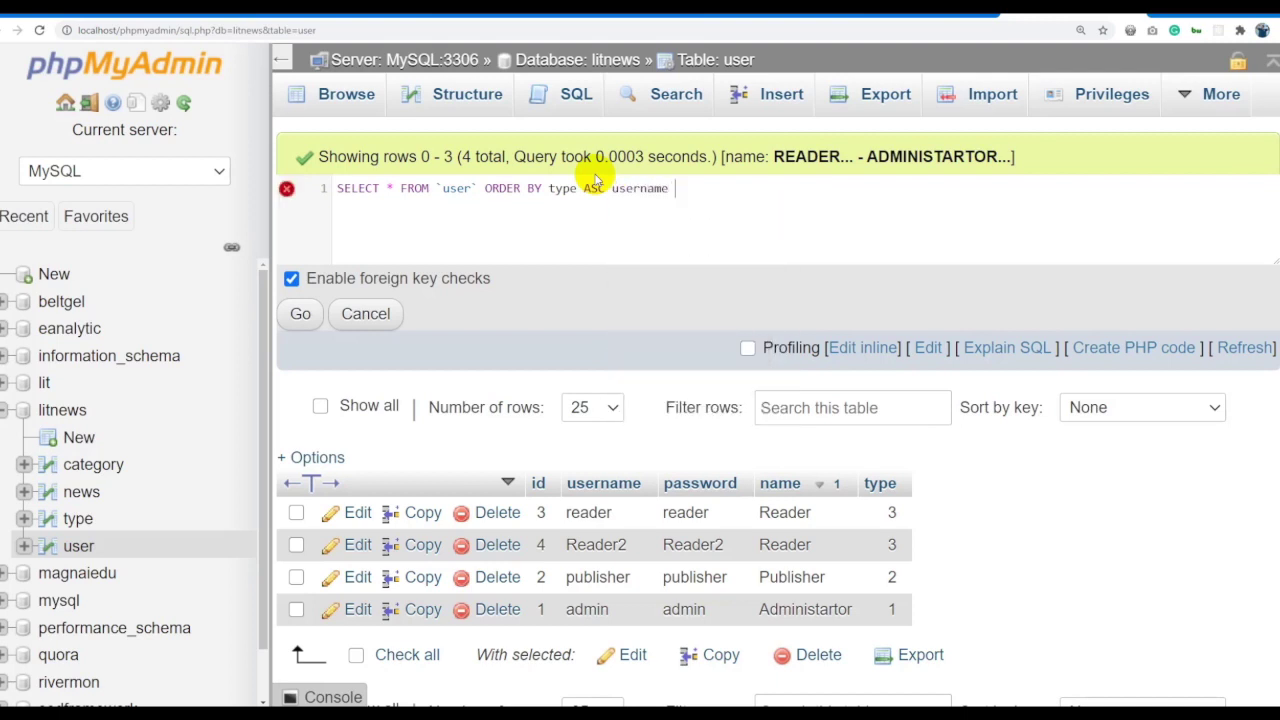
type("ESC")
key("ctrl+a")
left_click(300, 314)
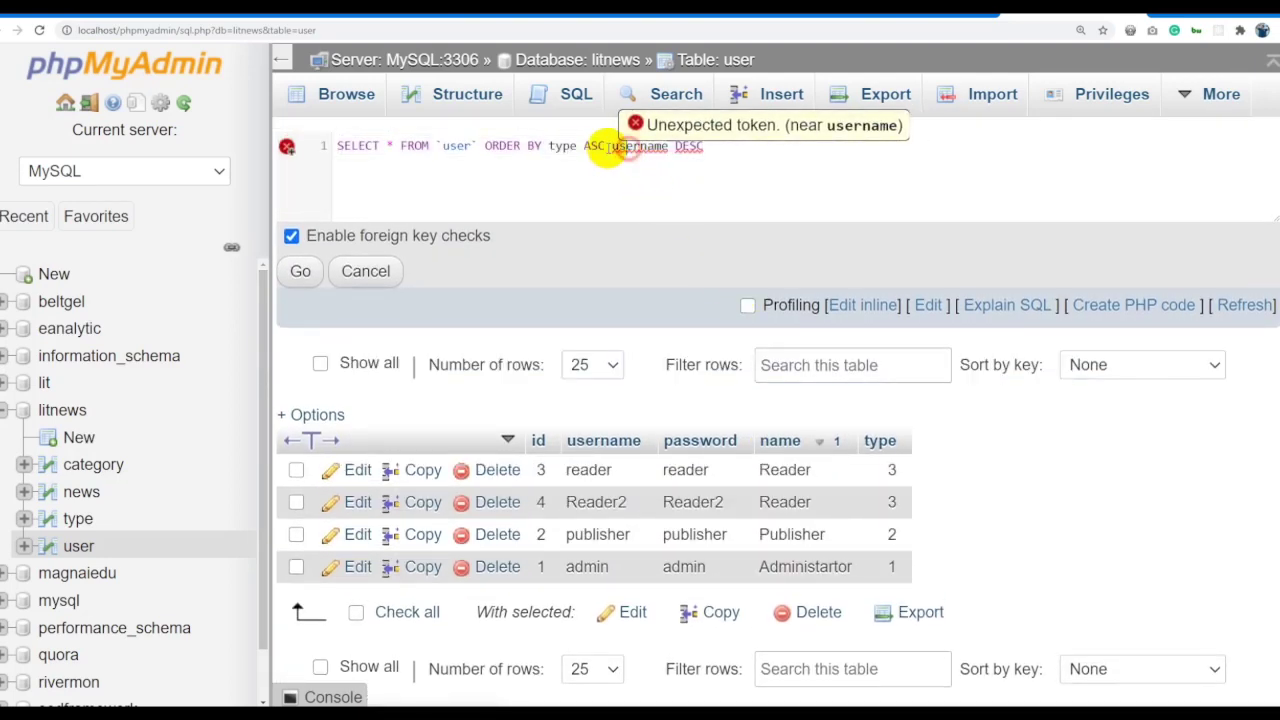
left_click(608, 146)
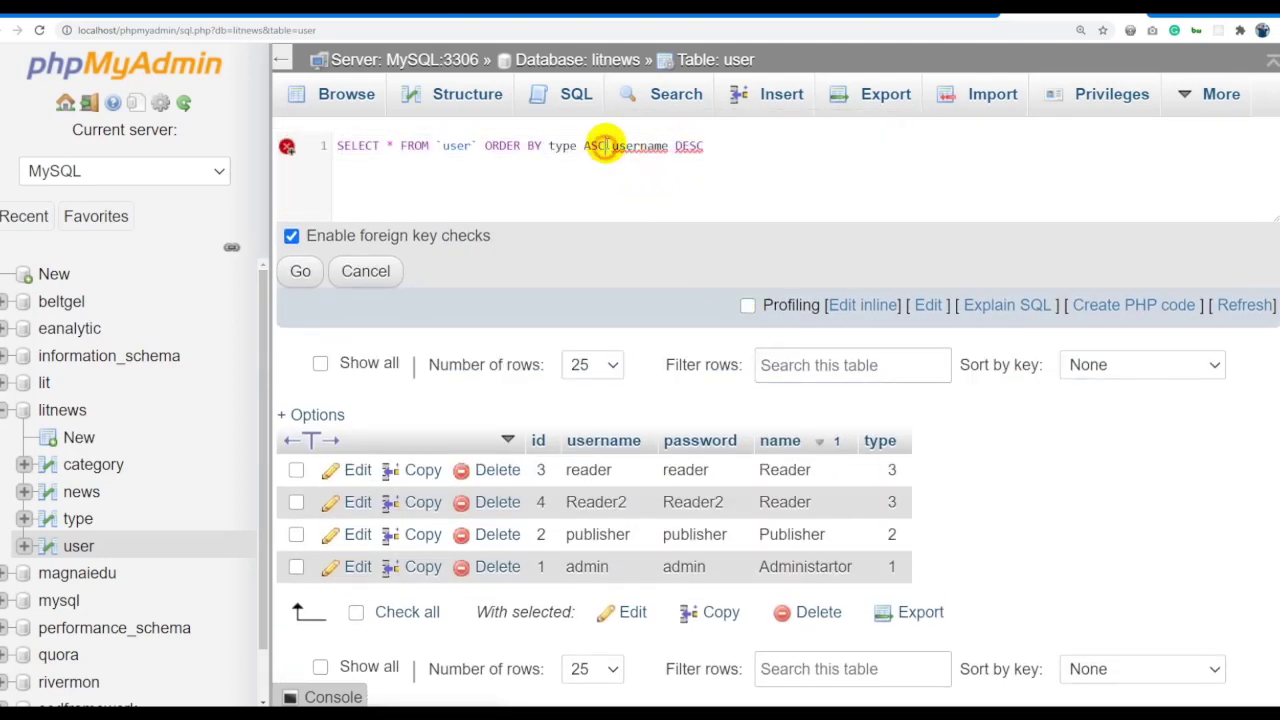
key("ctrl+a")
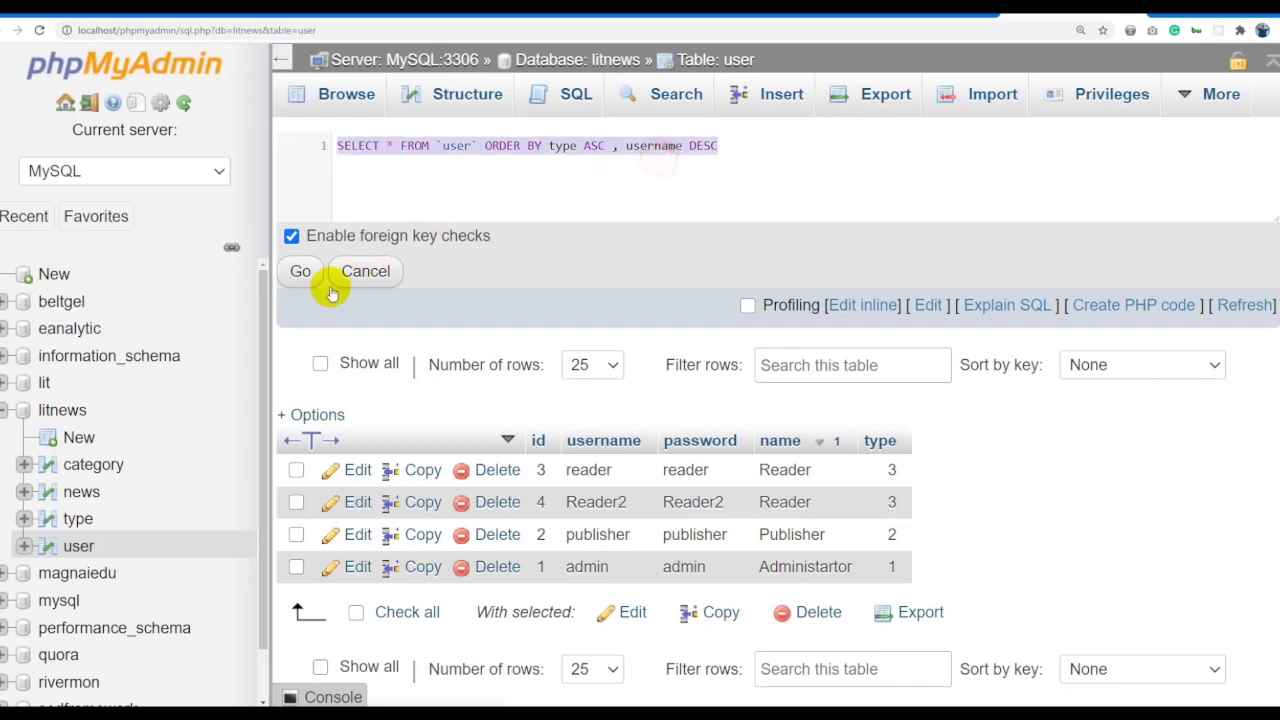
left_click(303, 274)
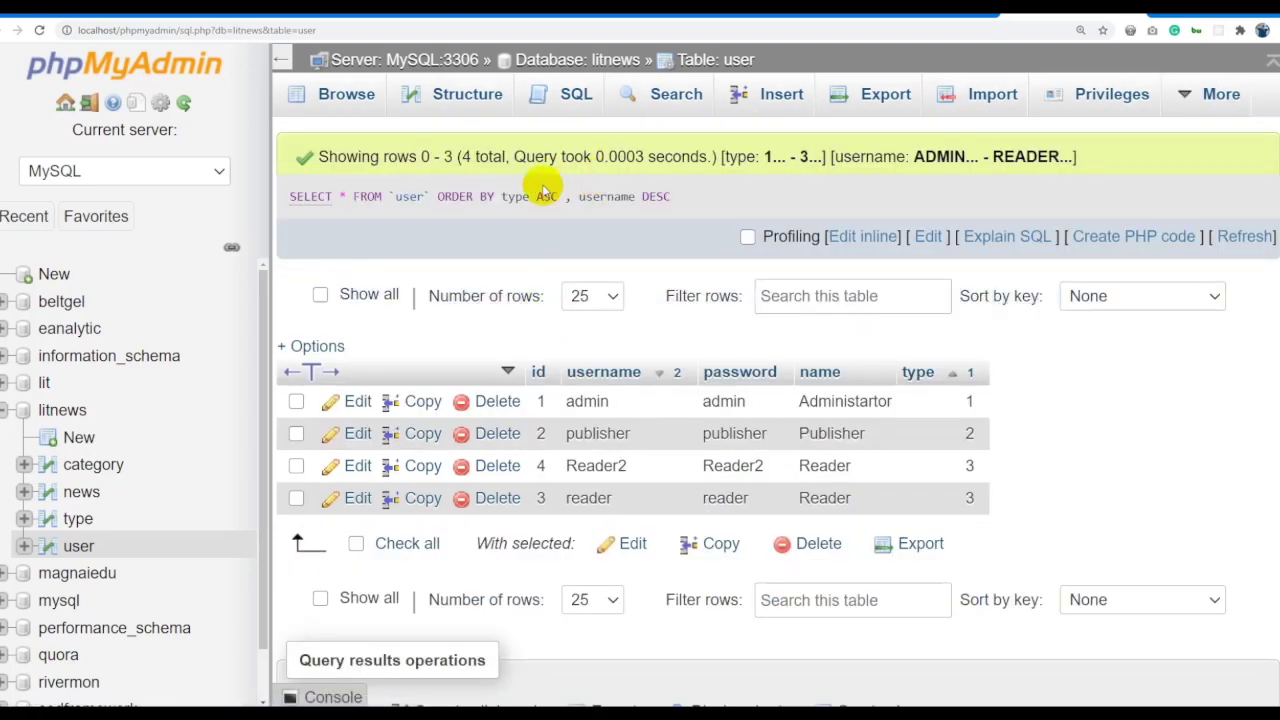
left_click(716, 60)
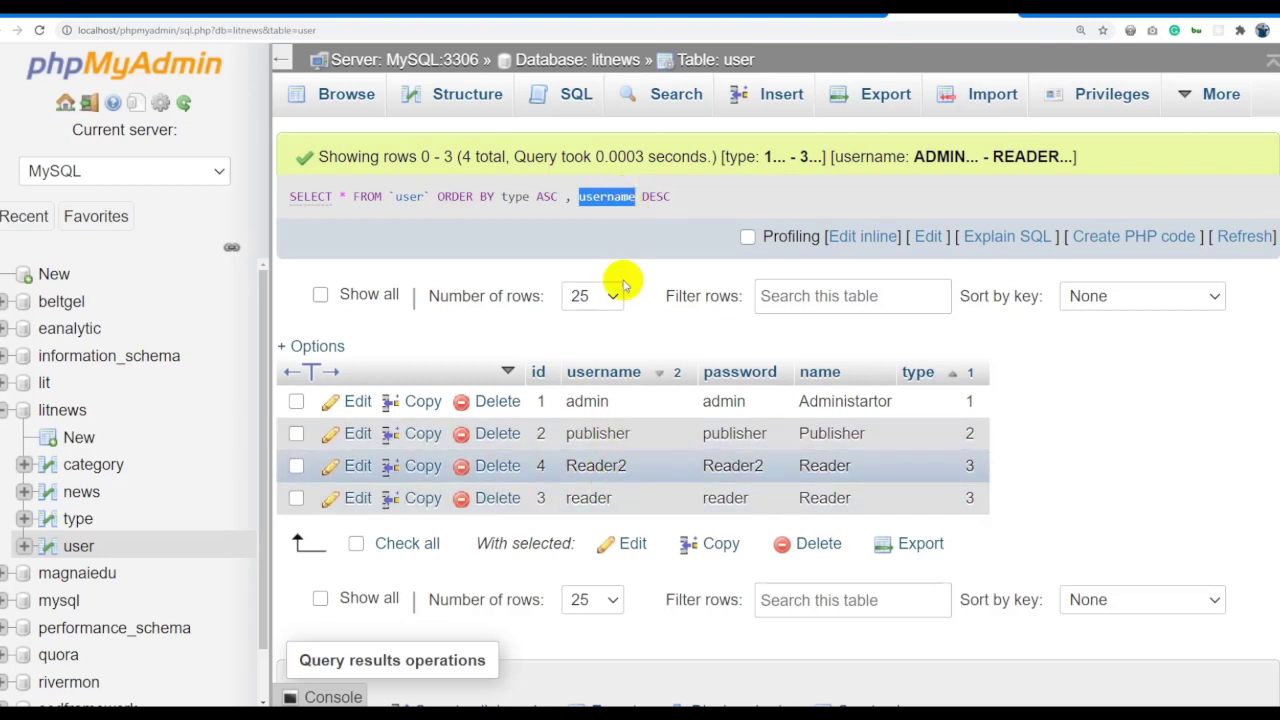
left_click(489, 198)
Add WHERE type = 2 OR type=3 before ORDER BY and run the filtered query.
triple_click(695, 197)
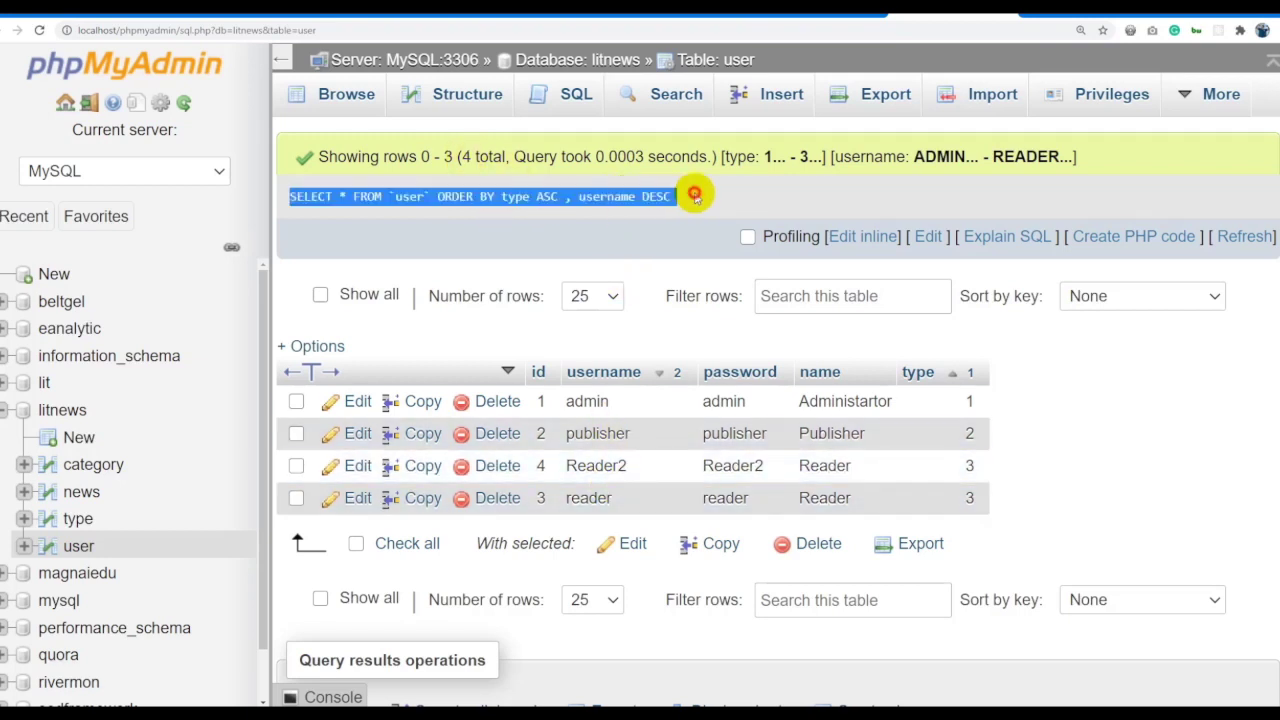
left_click(838, 236)
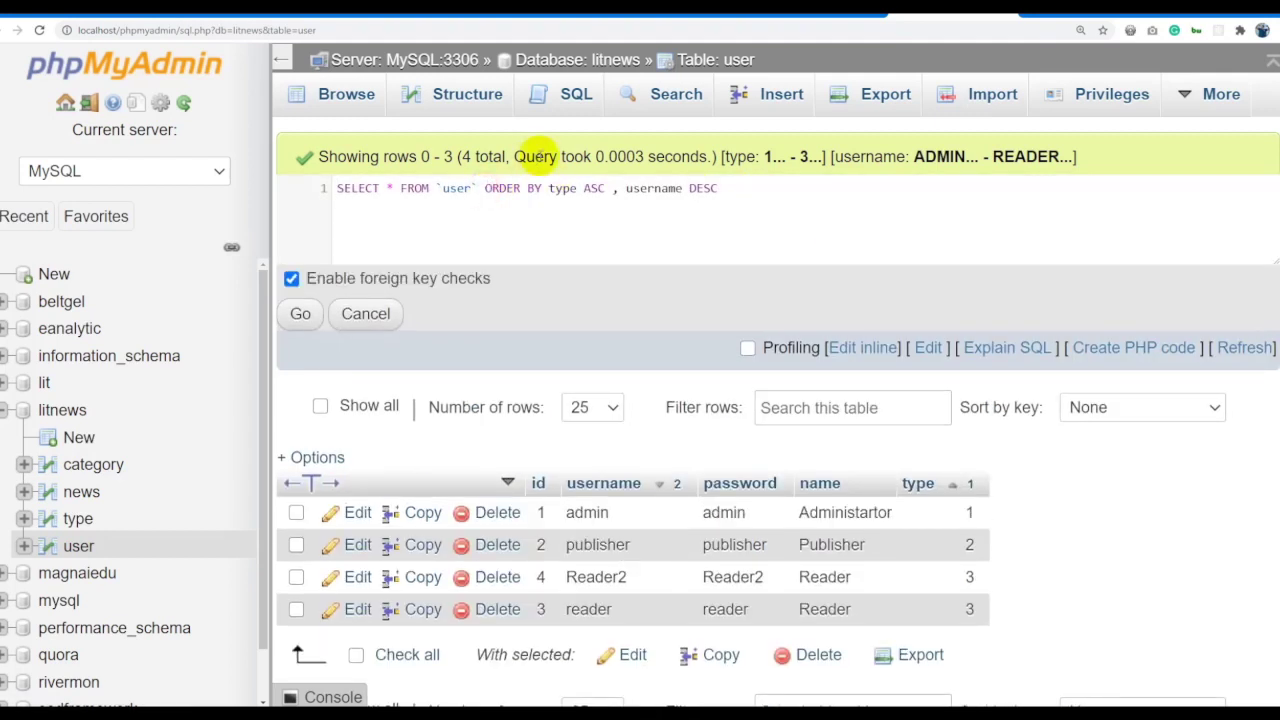
type("WHERE")
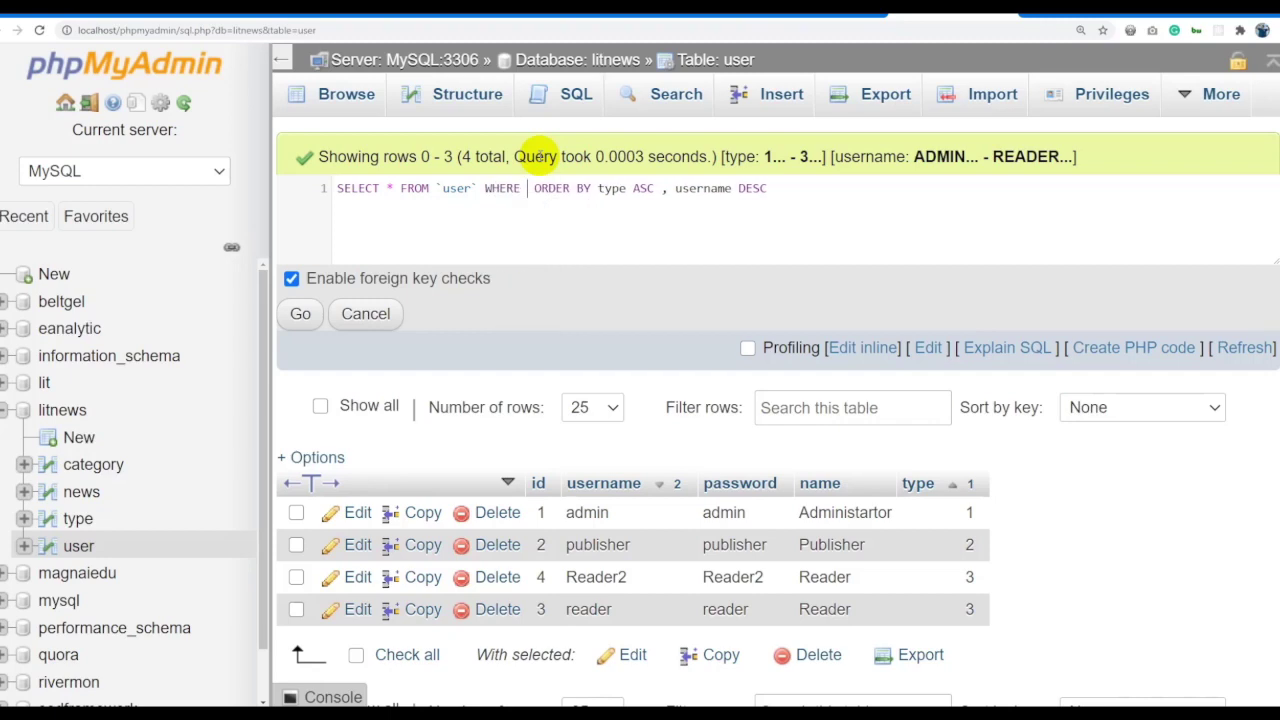
key("alt+Tab")
key("alt+Tab")
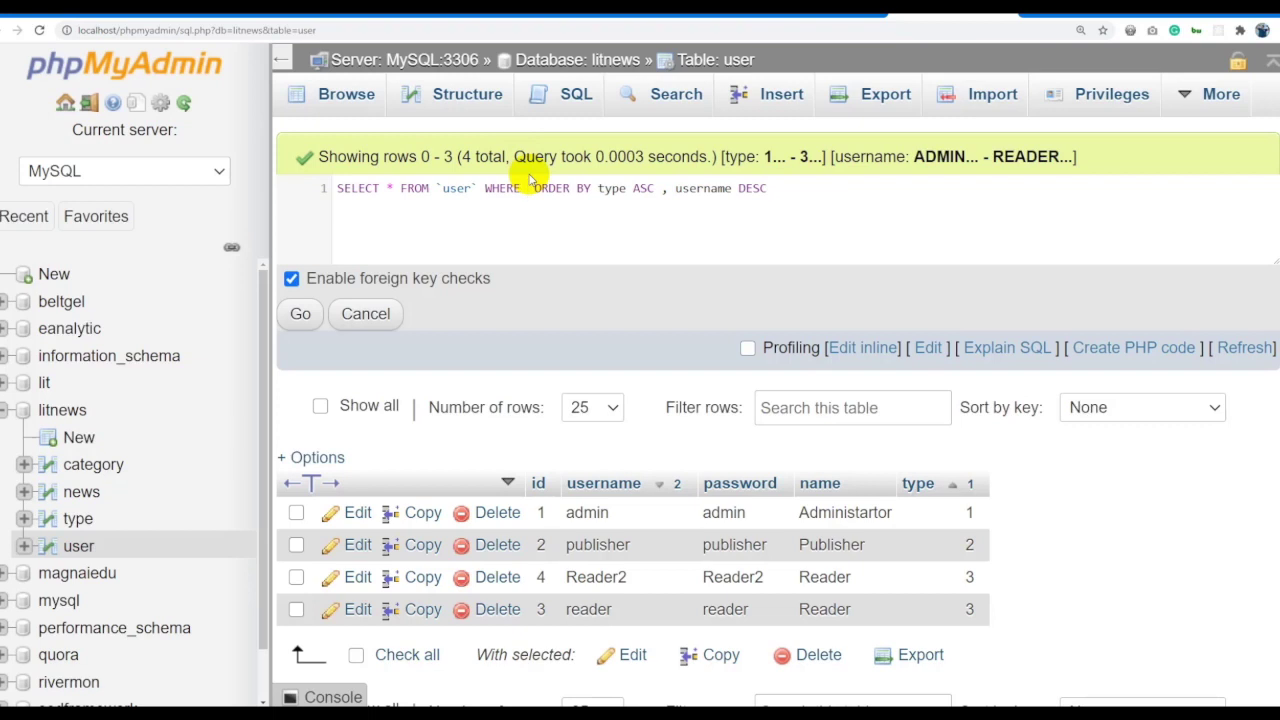
type("TYP")
key("BackSpace")
key("BackSpace")
key("BackSpace")
type("type")
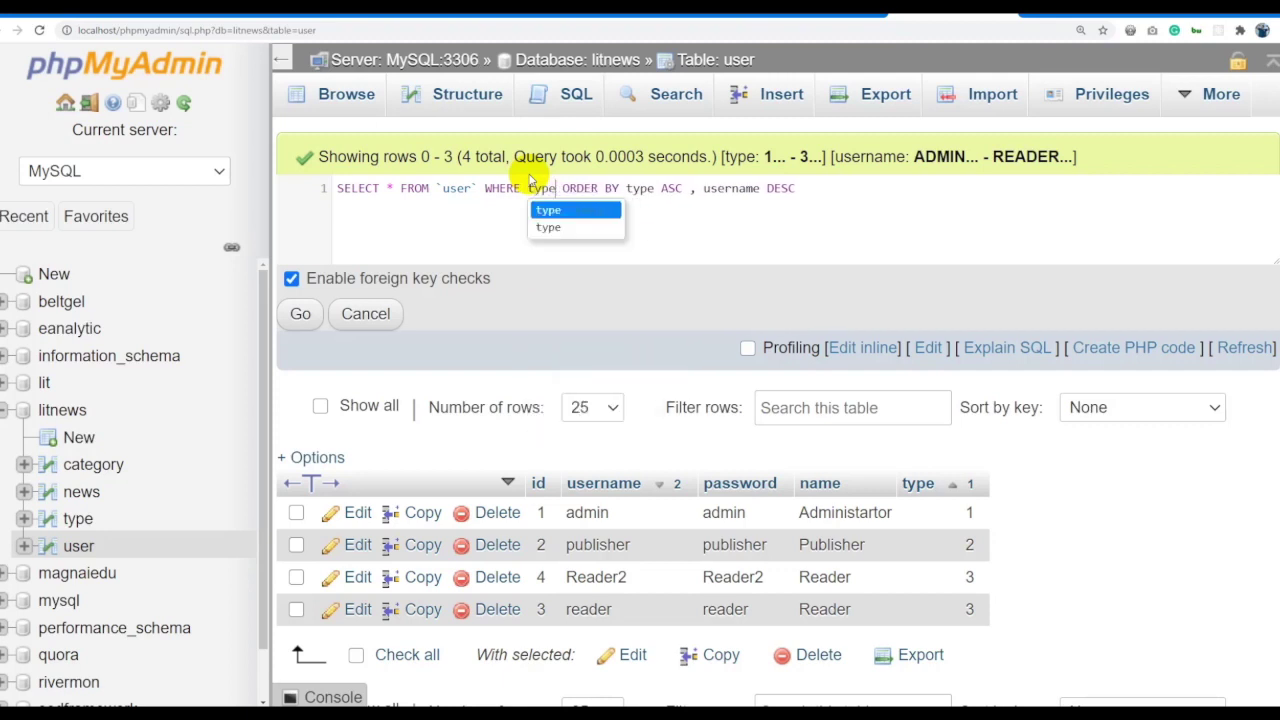
type(" =")
type(" 2 or")
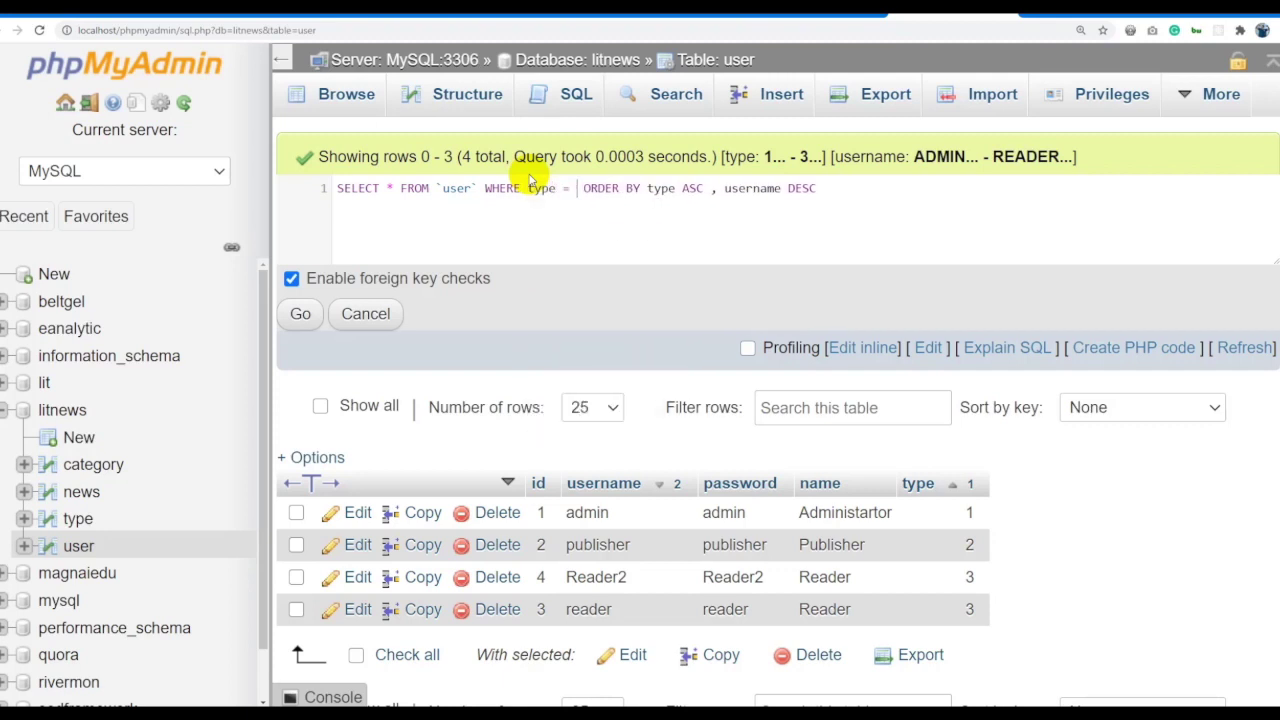
key("Return")
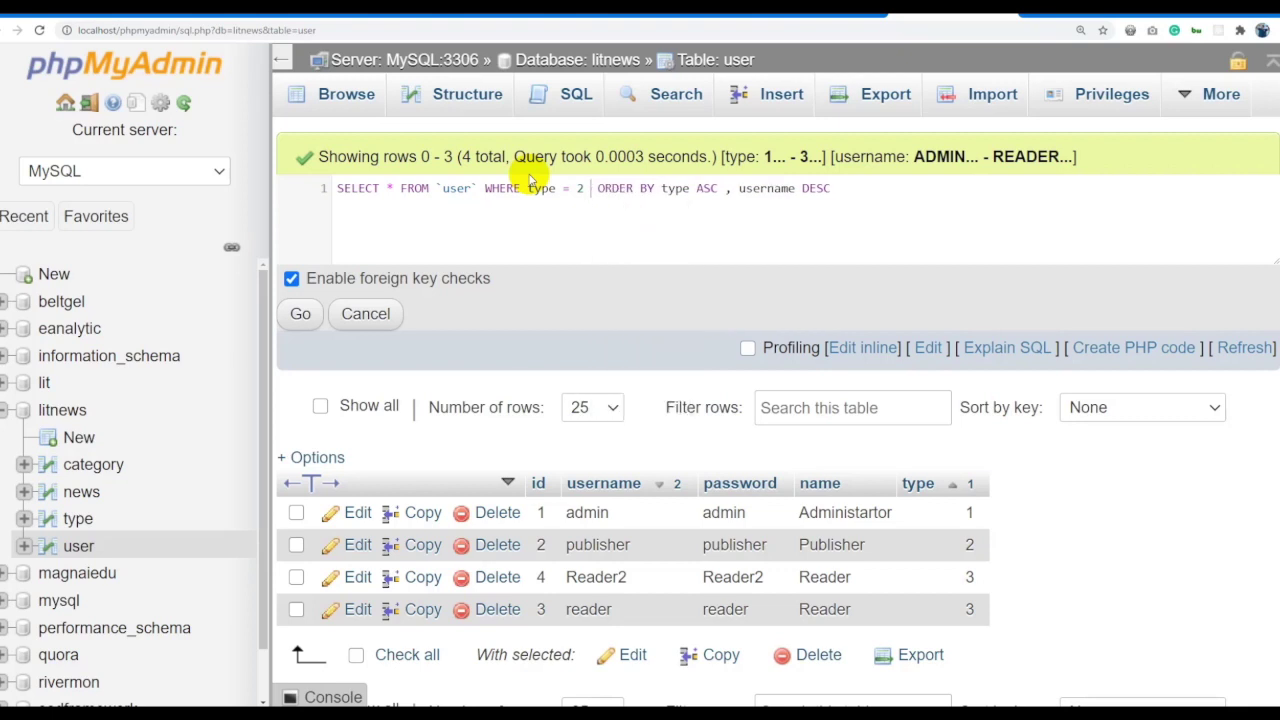
type("type=3")
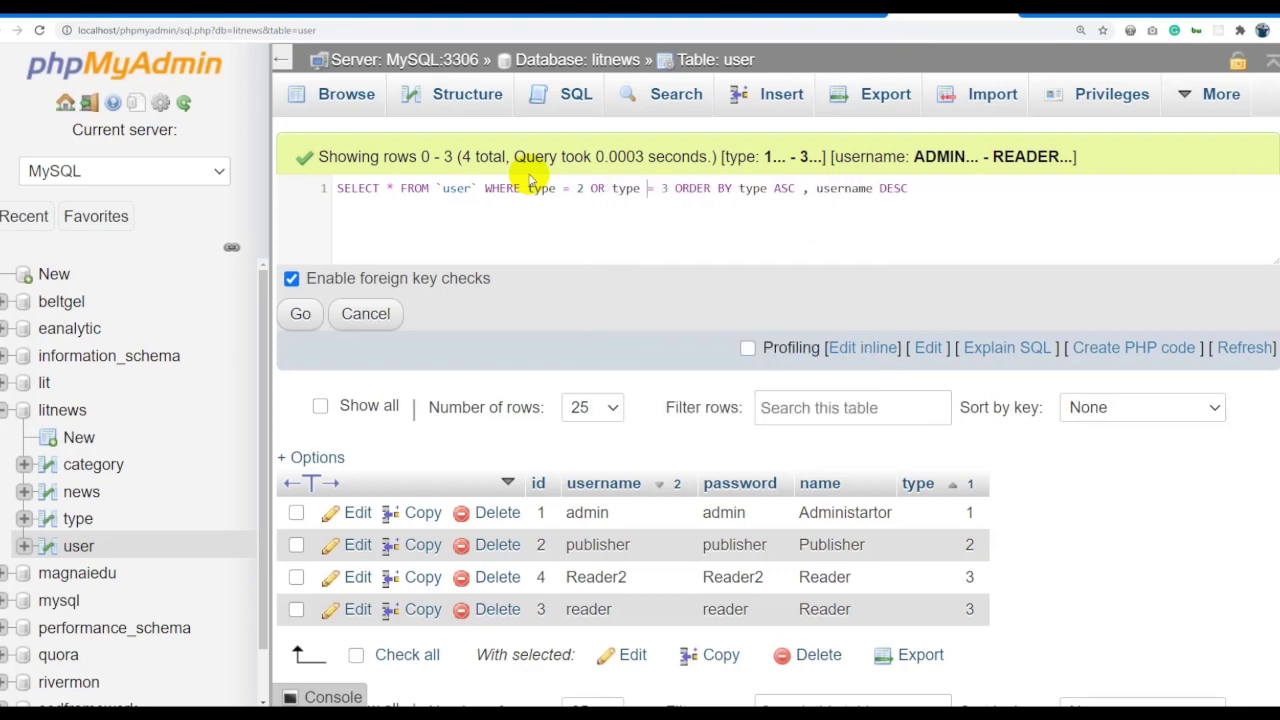
left_click(300, 313)
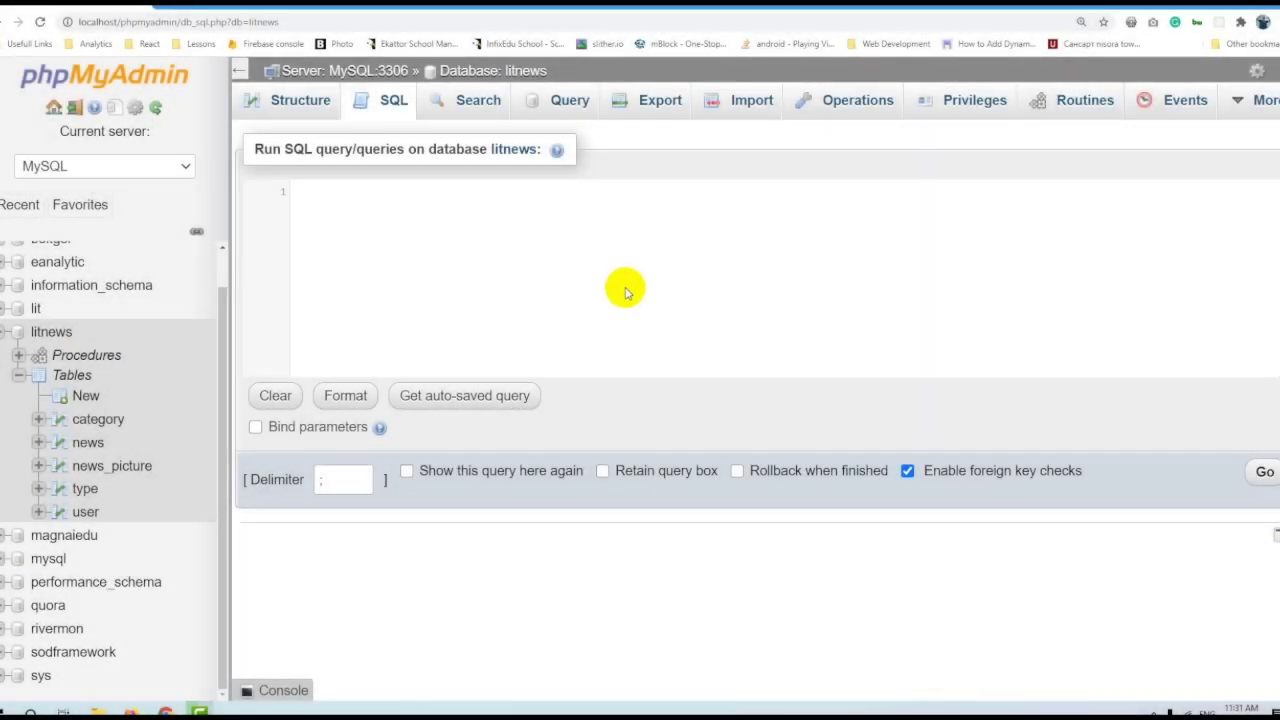
Run SELECT * FROM news to list every news row.
left_click(616, 261)
type("select")
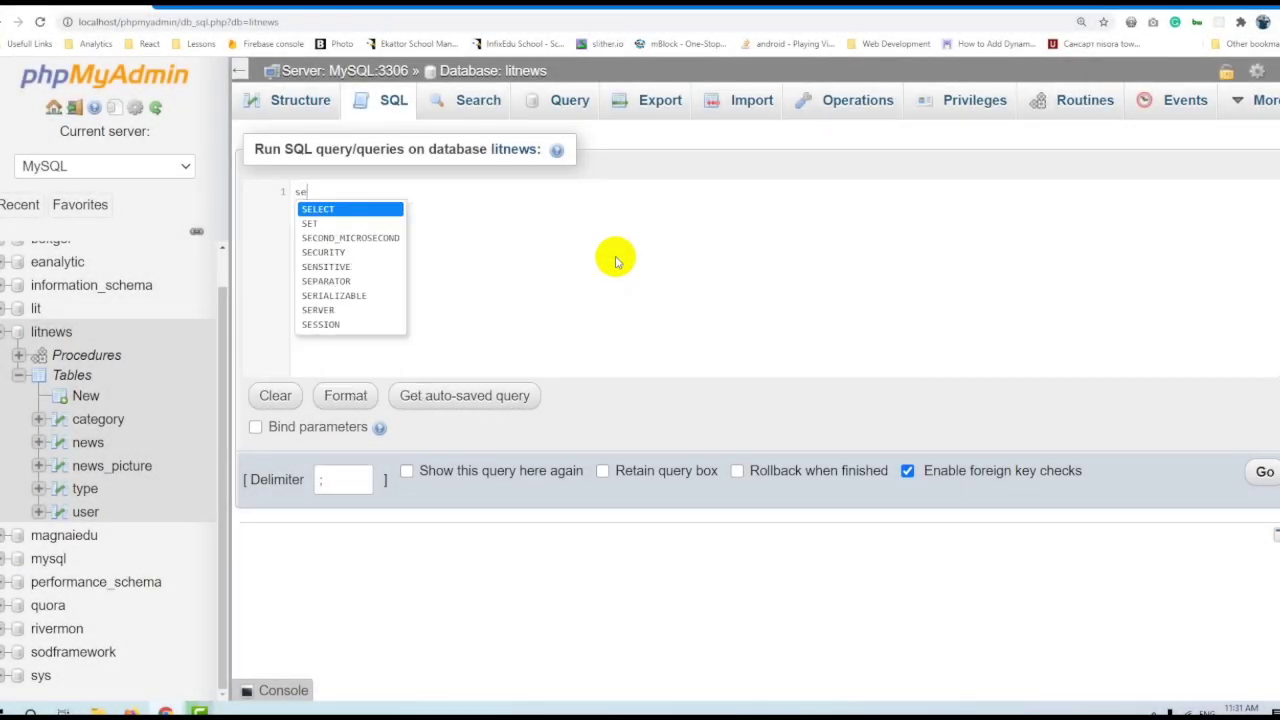
key("Return")
type("* from news")
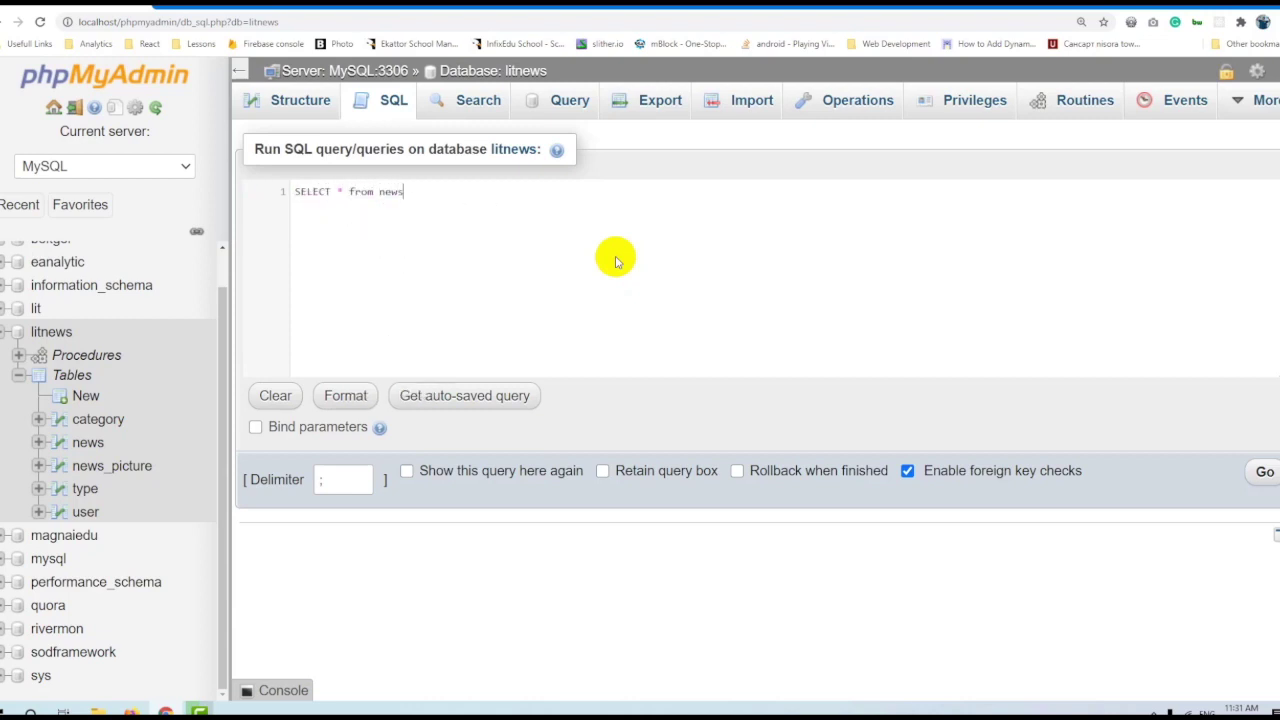
left_click(1265, 471)
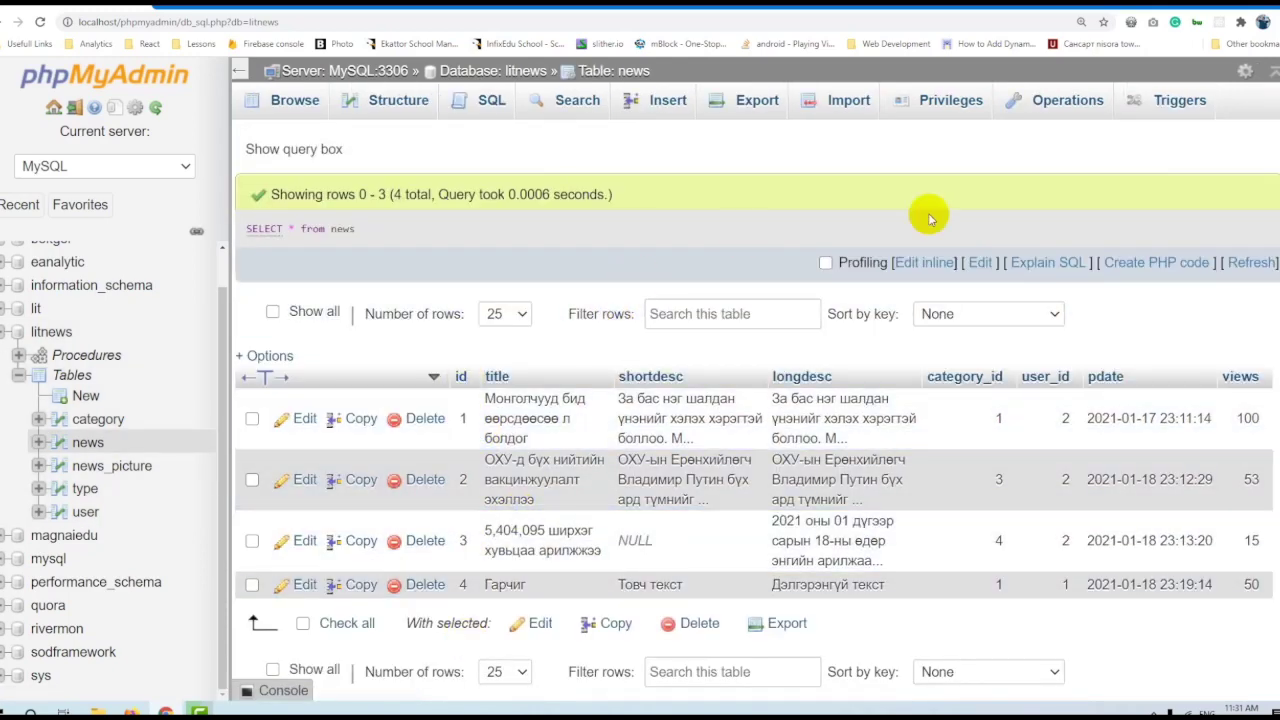
Edit the news query to add LIMIT 3 and run it.
left_click(924, 262)
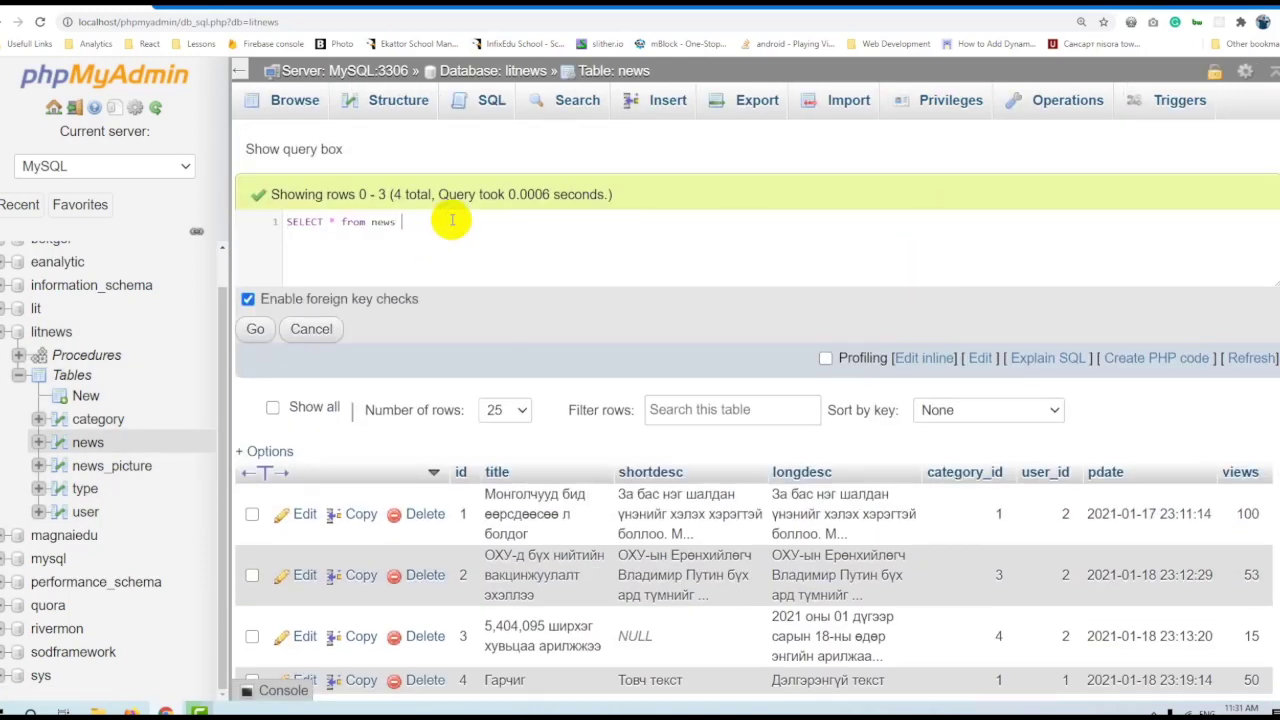
type("limit 3")
left_click(255, 328)
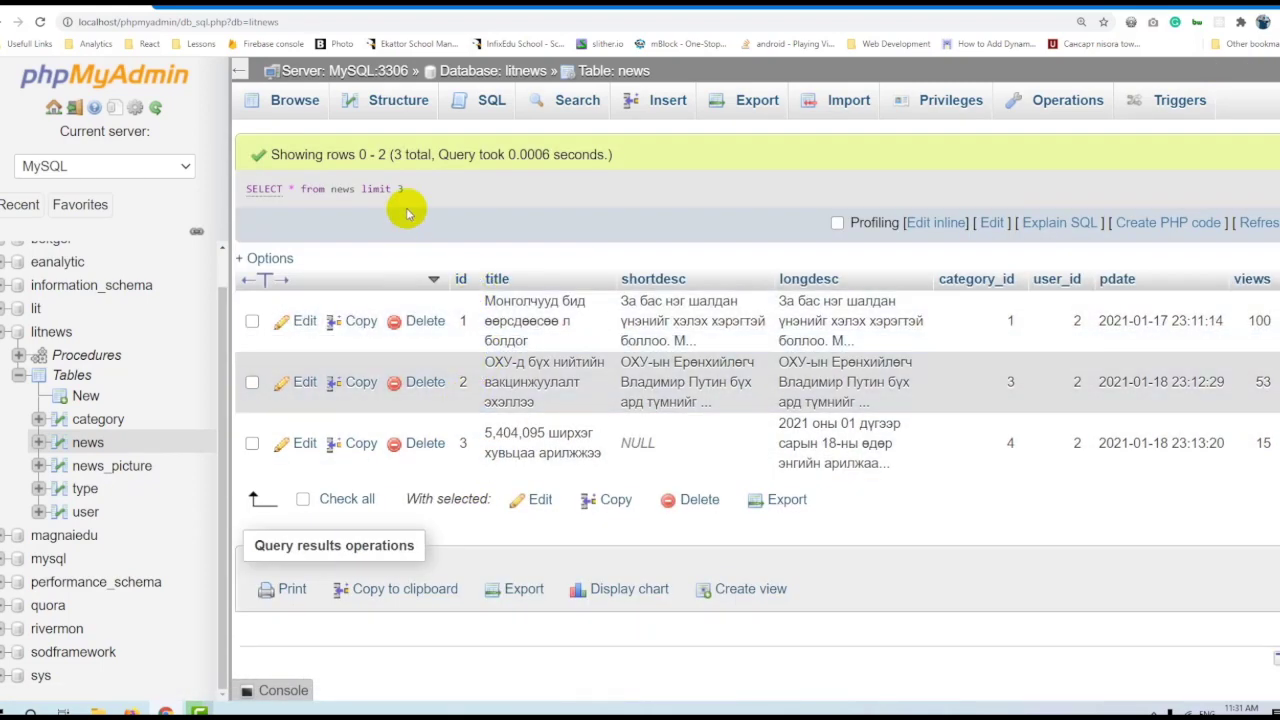
left_click_drag(410, 193, 240, 185)
Change the limit to LIMIT 1, 3 to skip the first row, and rerun it.
left_click(754, 191)
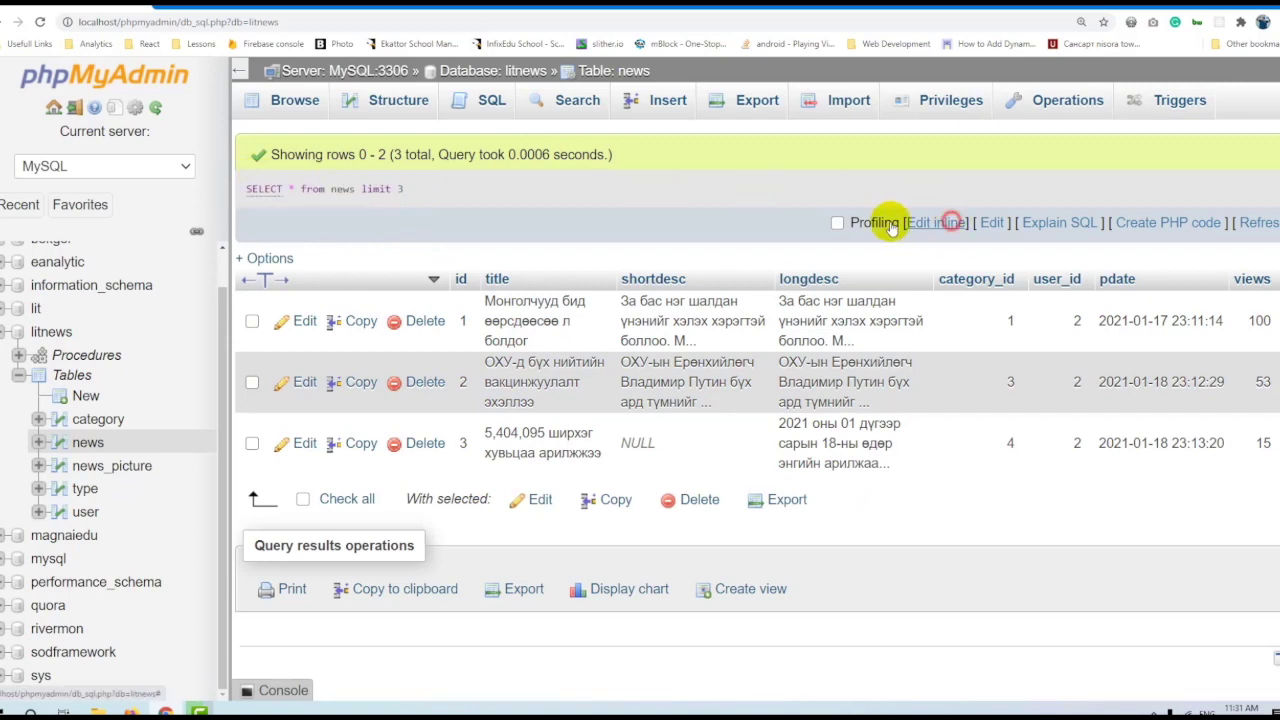
left_click(920, 222)
left_click(495, 181)
key("BackSpace")
type("1 ,")
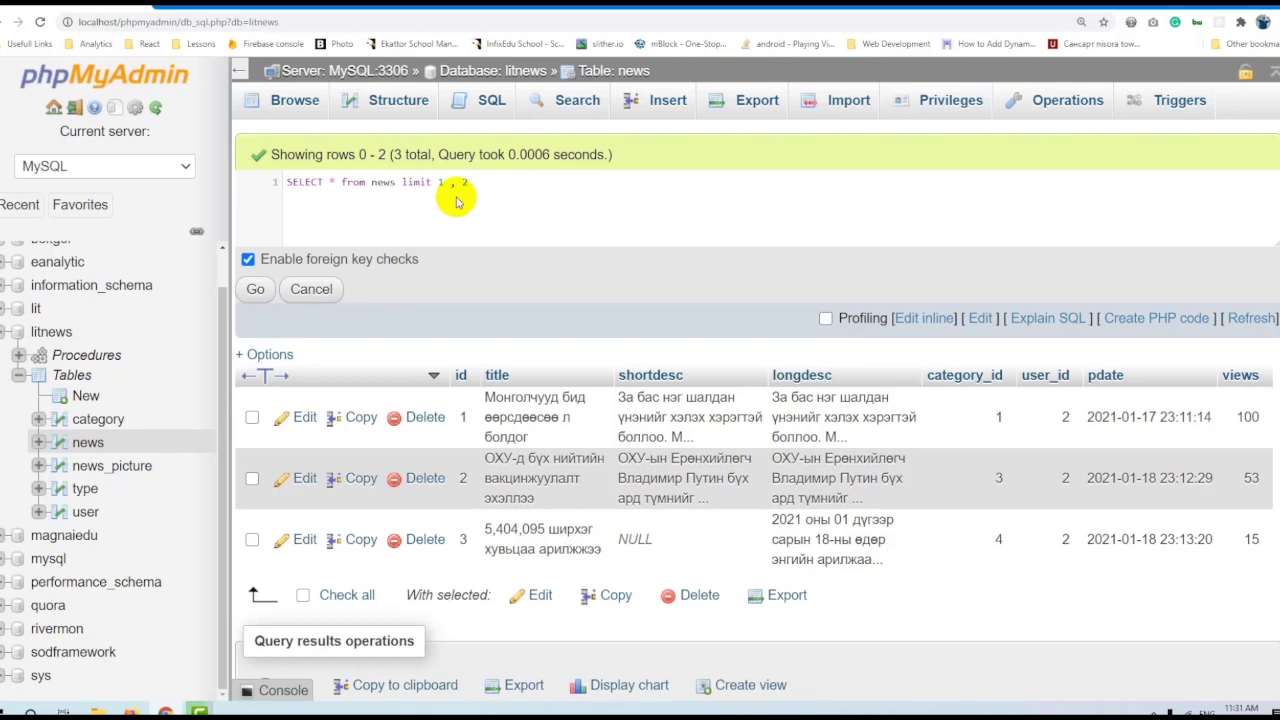
left_click(255, 289)
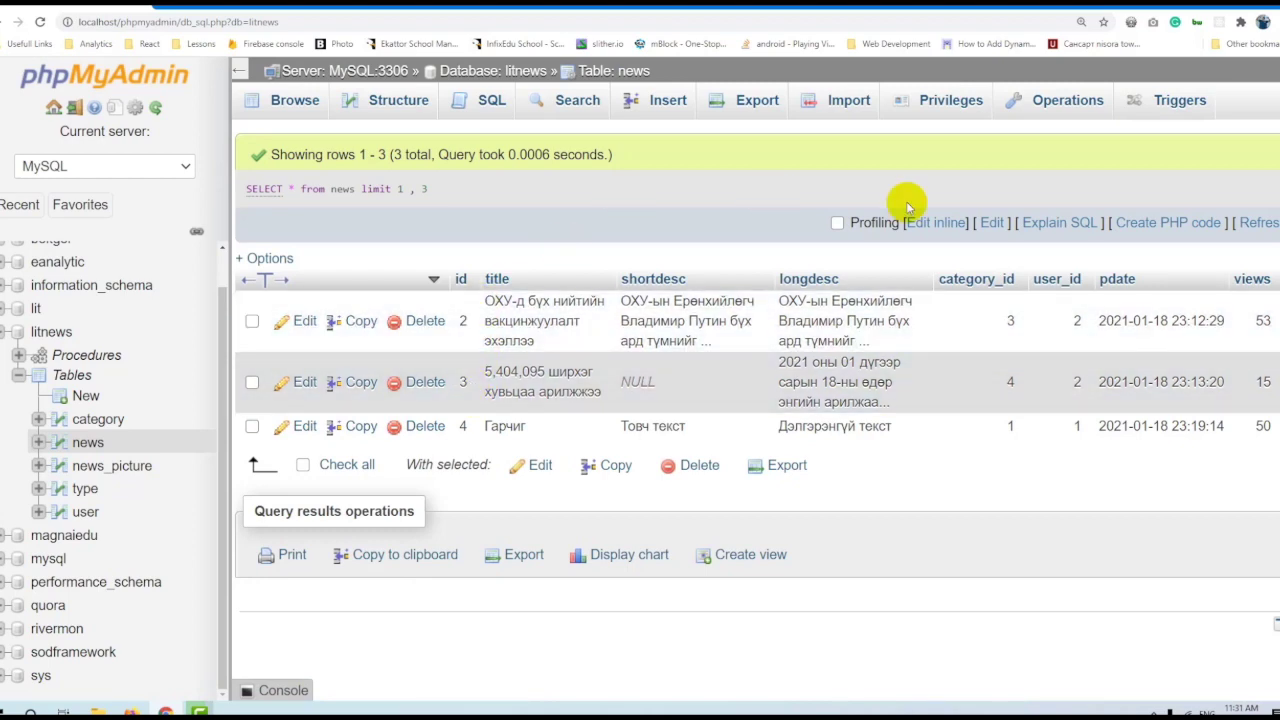
left_click(935, 222)
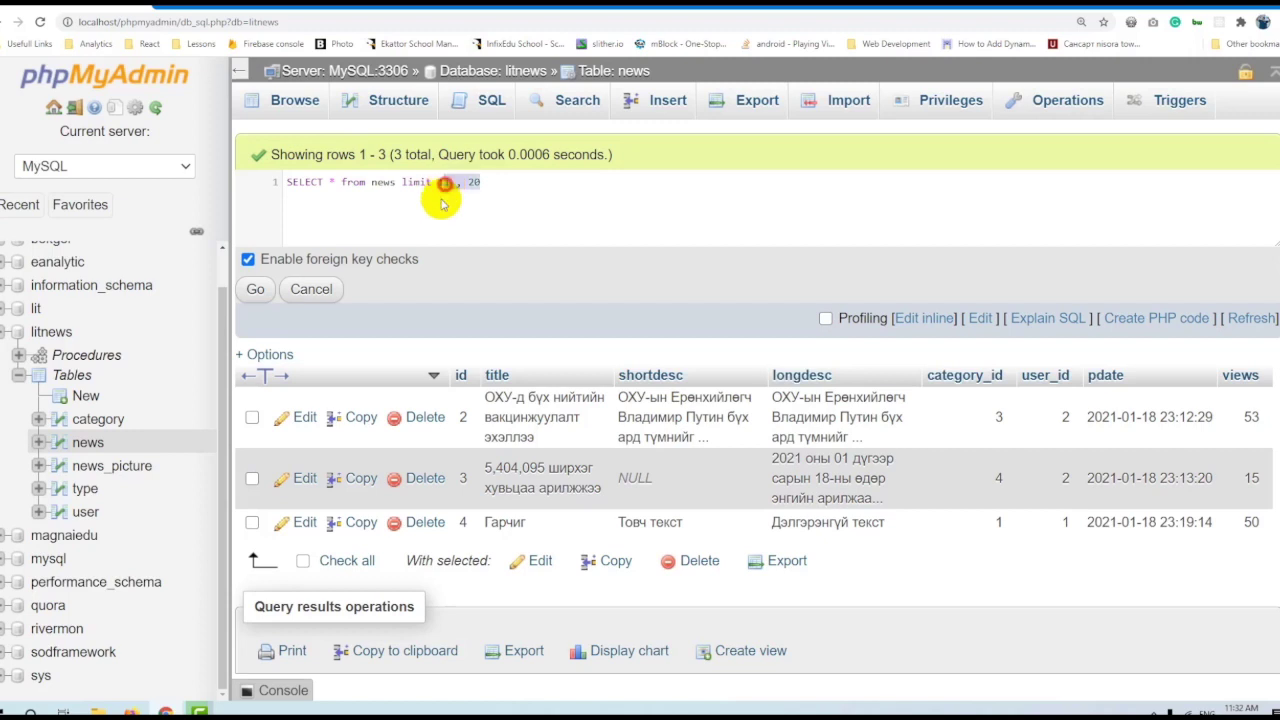
Rewrite the news query as ORDER BY id DESC LIMIT 50 and run it.
left_click(505, 182)
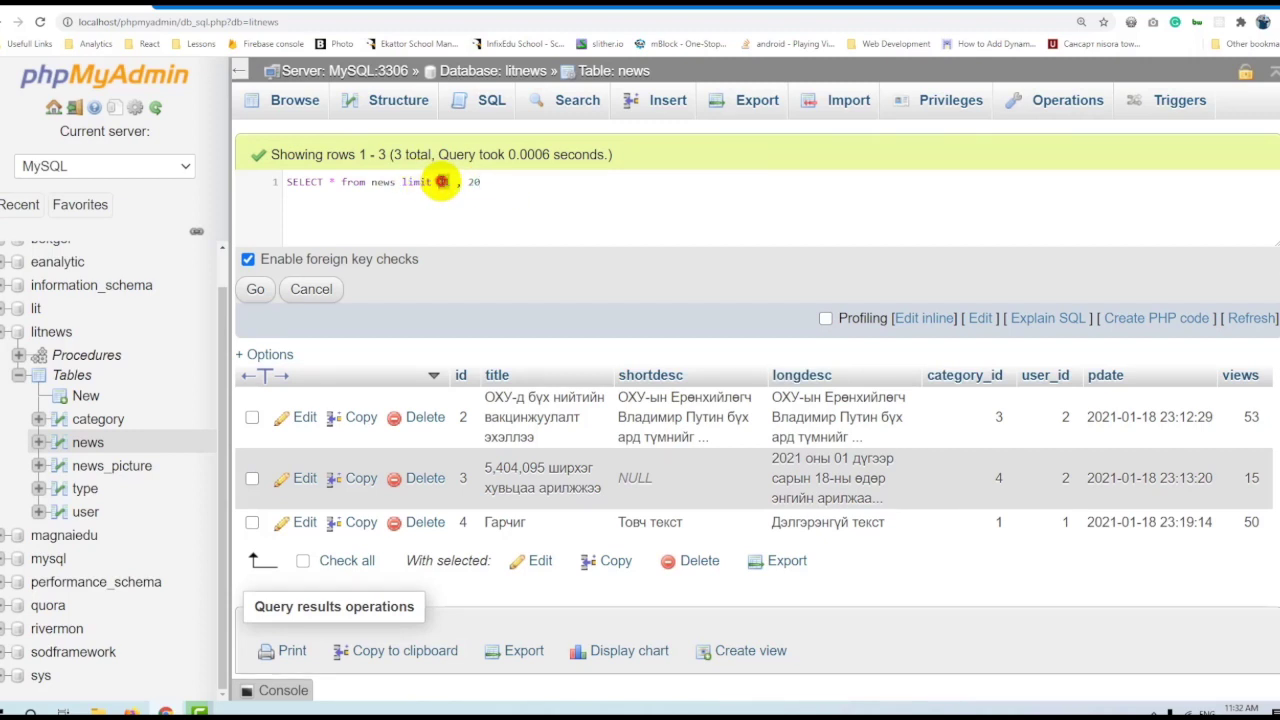
double_click(473, 182)
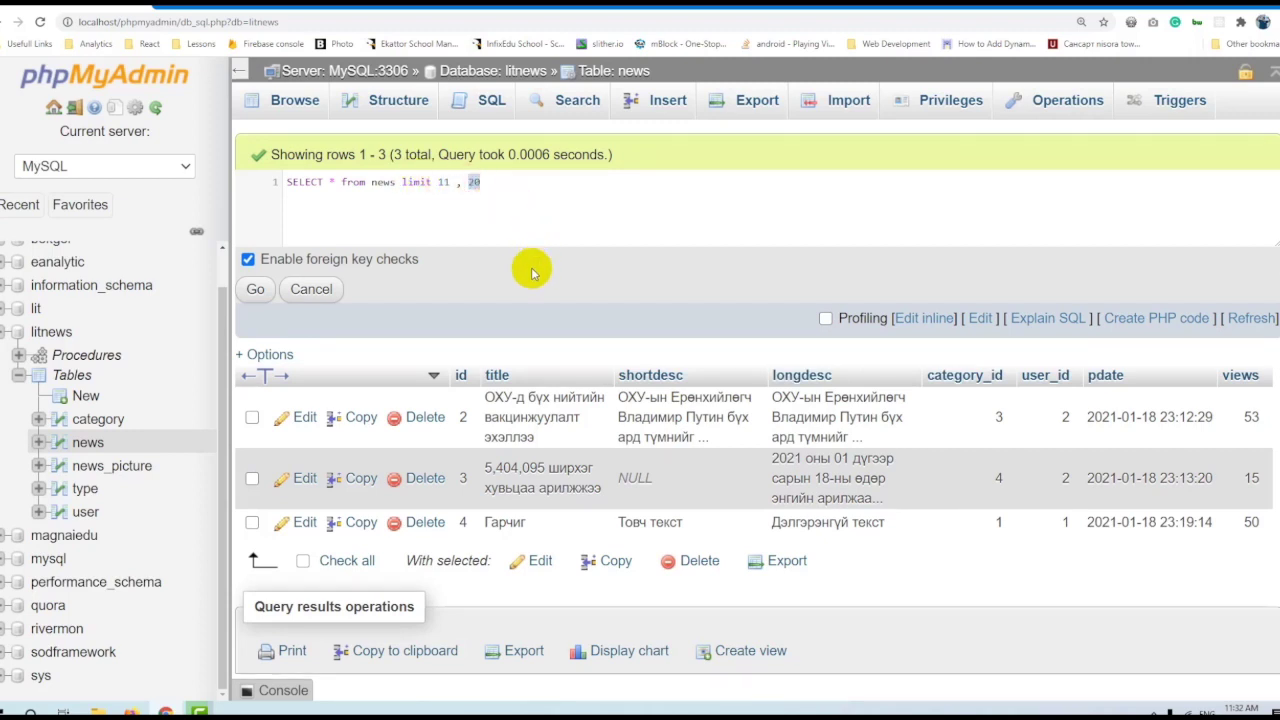
left_click(444, 182)
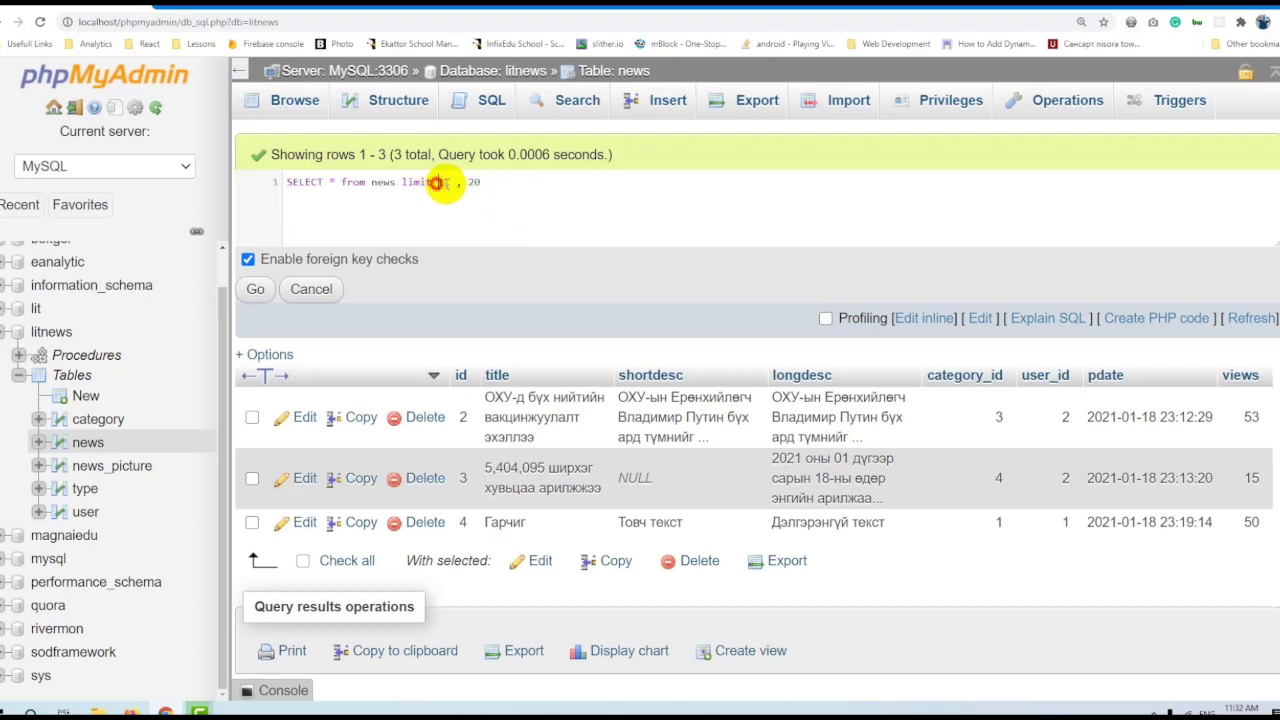
left_click_drag(437, 182, 782, 220)
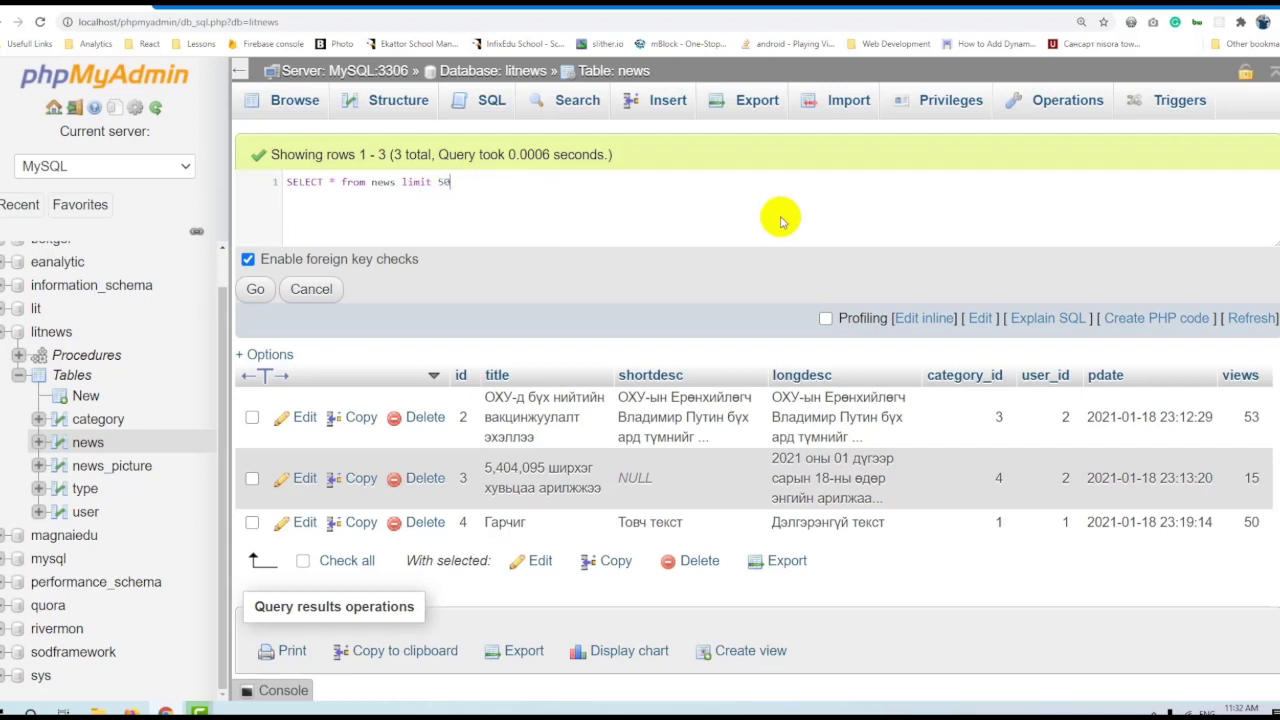
key("ctrl+shift+Left")
key("ctrl+shift+Left")
key("ctrl+shift+Left")
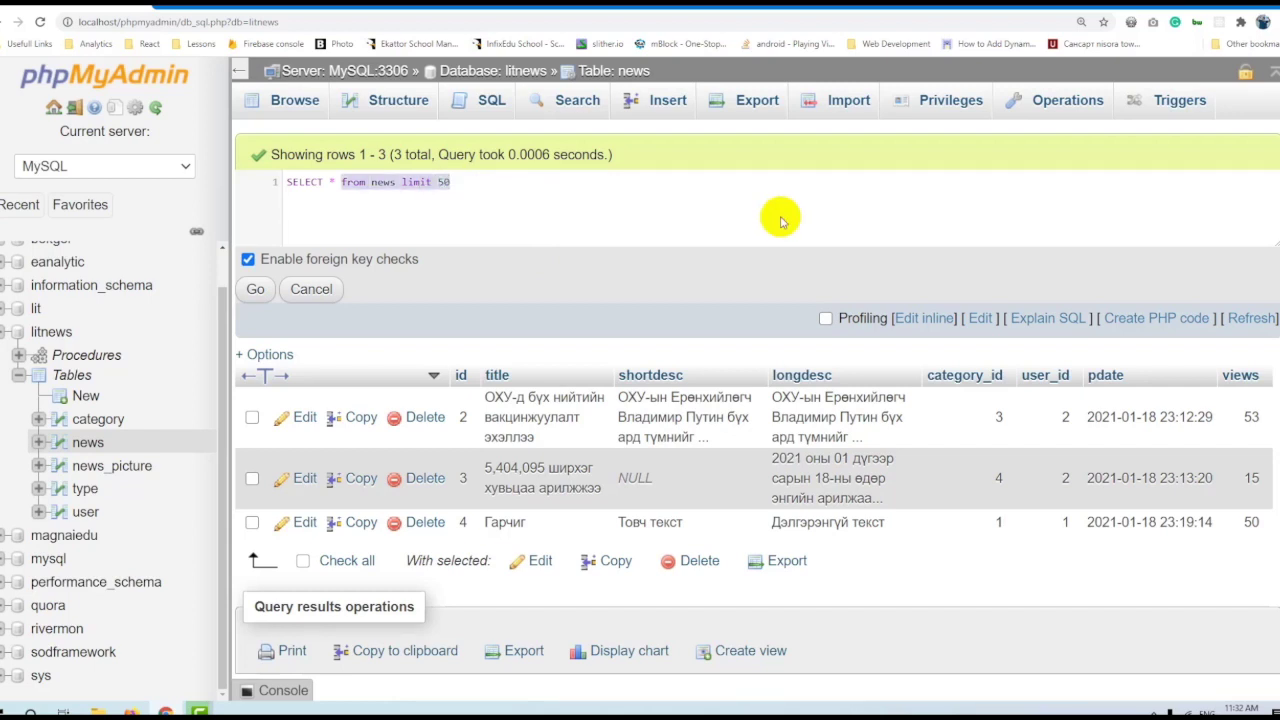
left_click(569, 211)
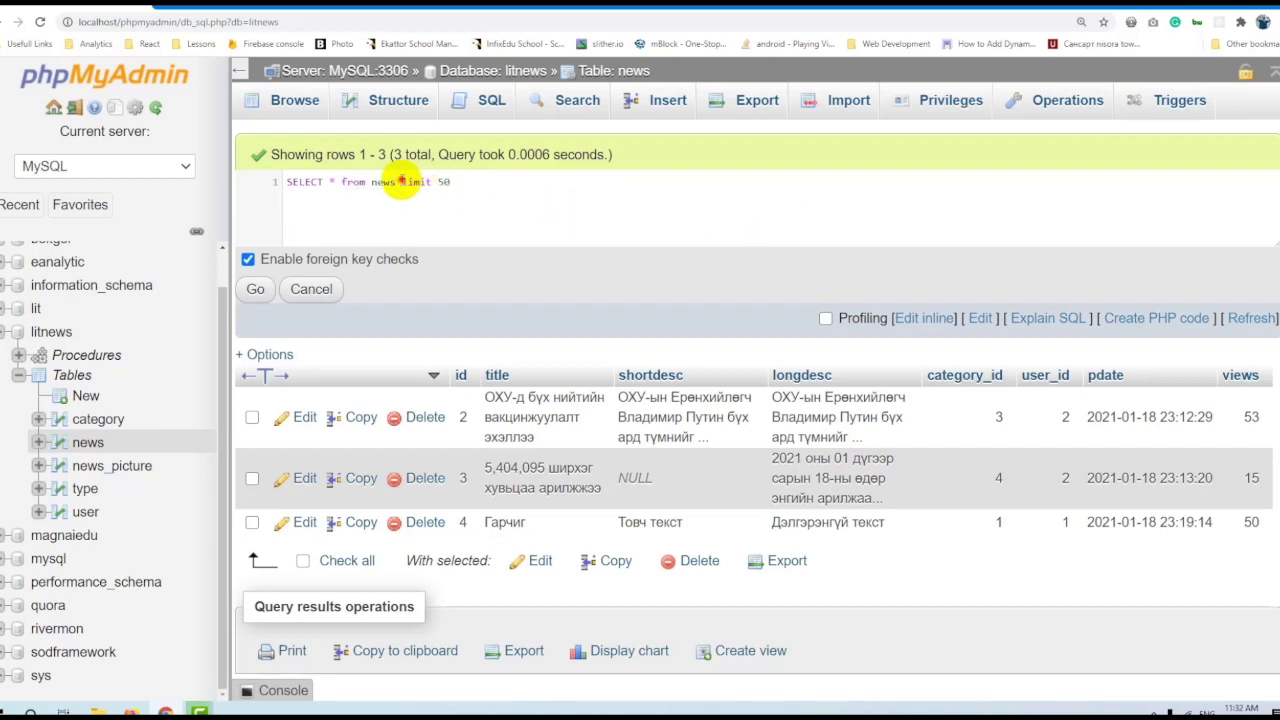
type("order ")
type("by id desc")
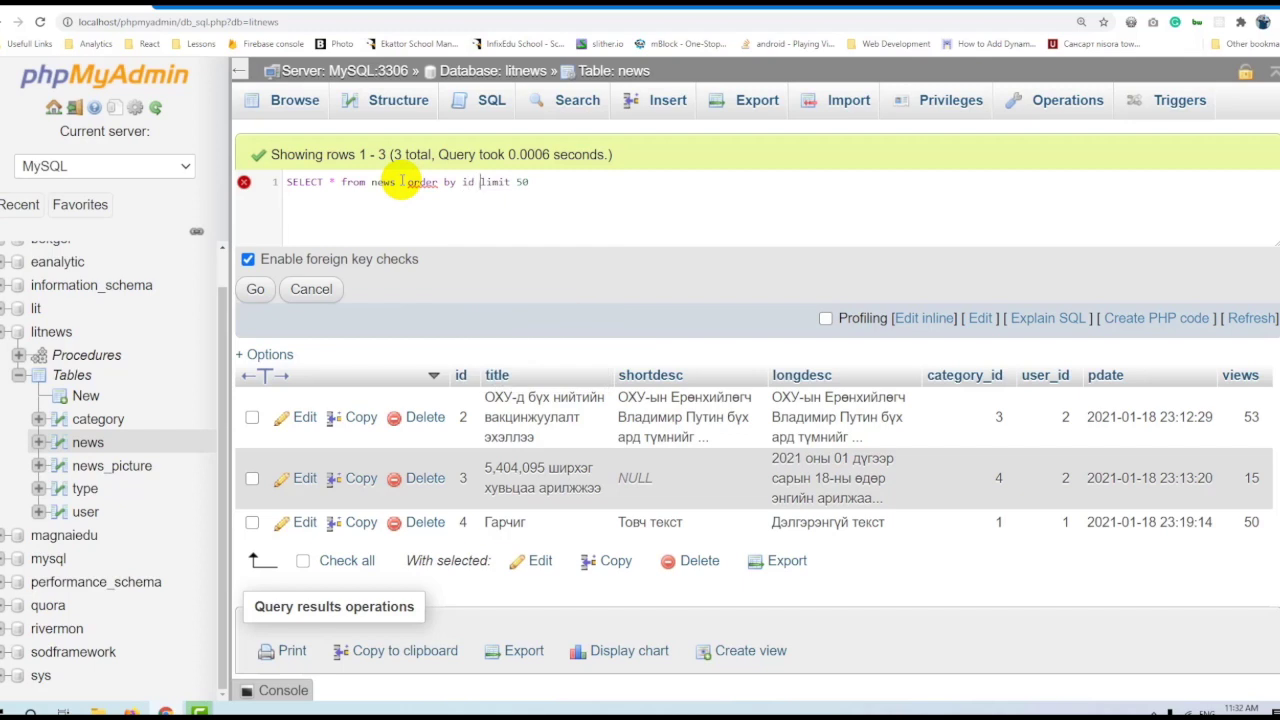
left_click(610, 199)
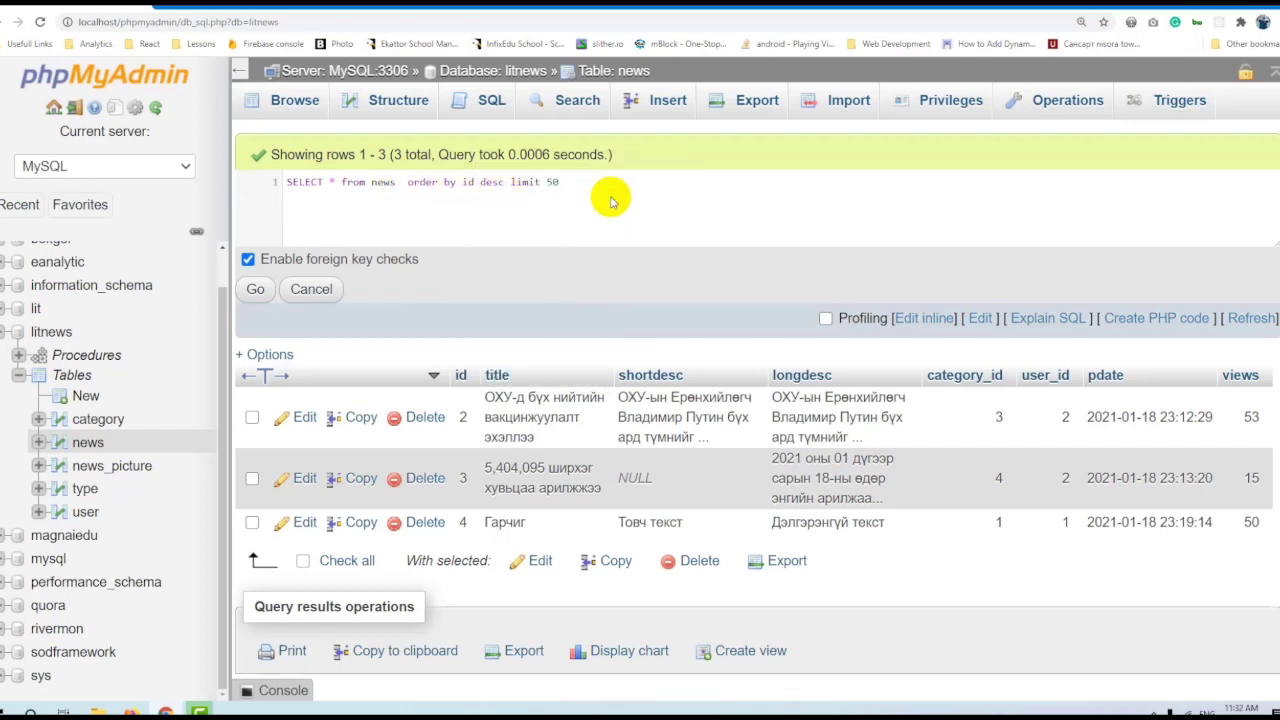
left_click(257, 287)
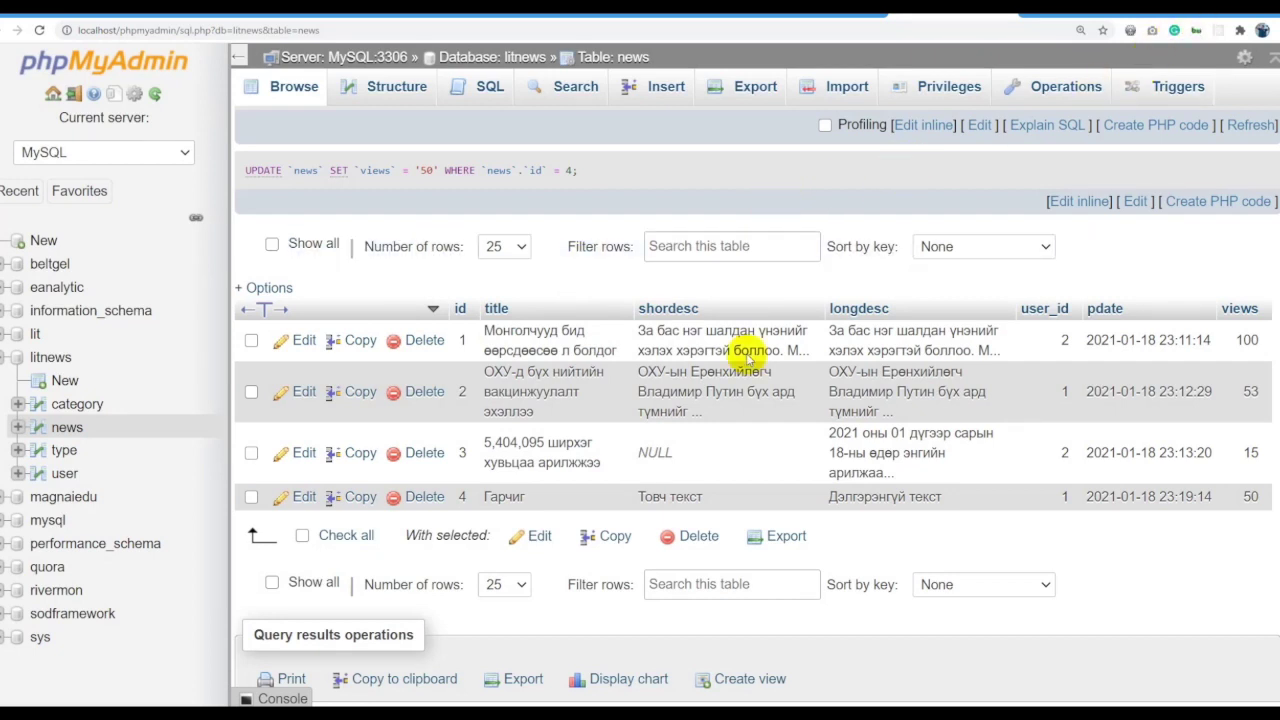
Replace the UPDATE statement with SELECT * FROM news and run it.
left_click(1077, 205)
left_click_drag(680, 170, 214, 175)
type("SE")
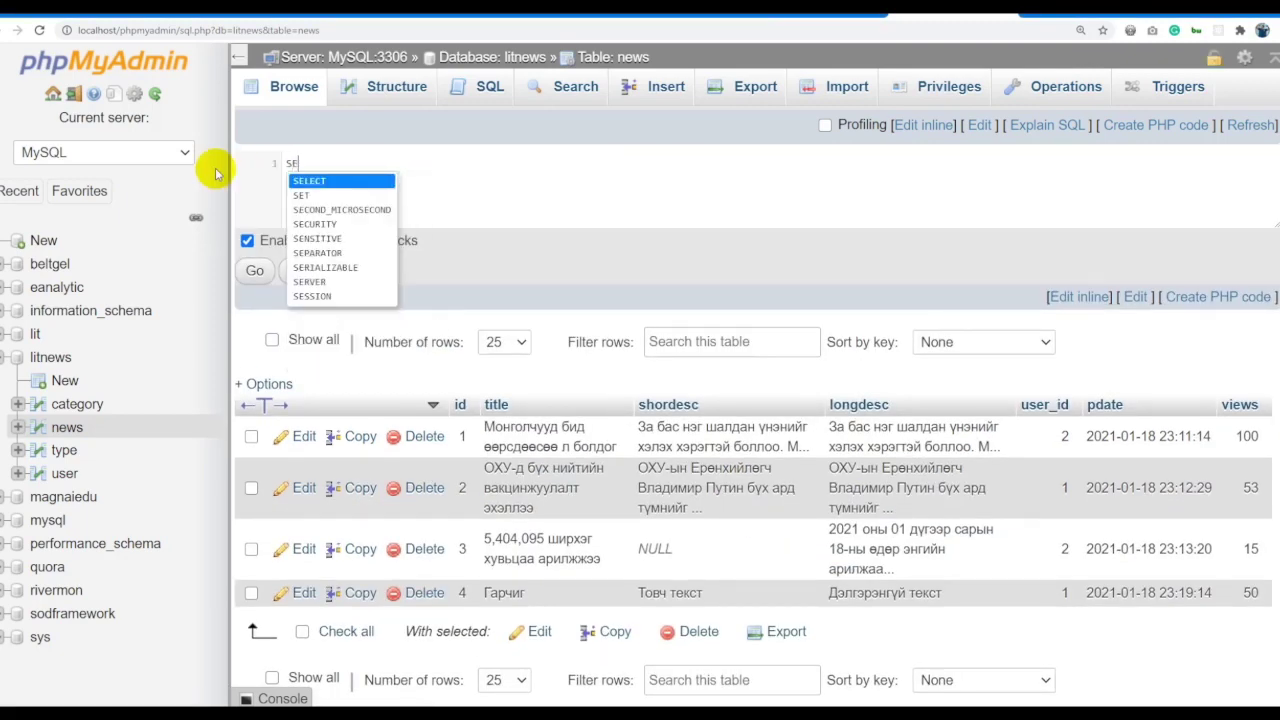
type("LECT * FROM news")
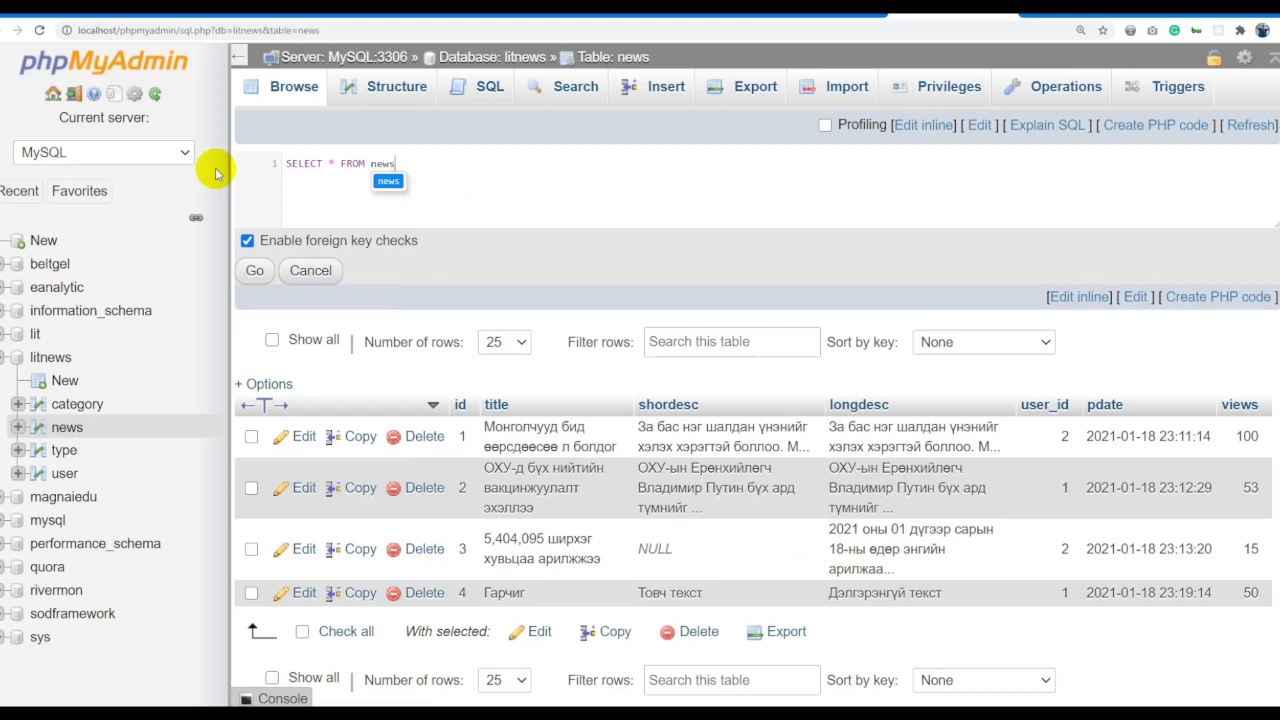
key("ctrl+a")
left_click(255, 271)
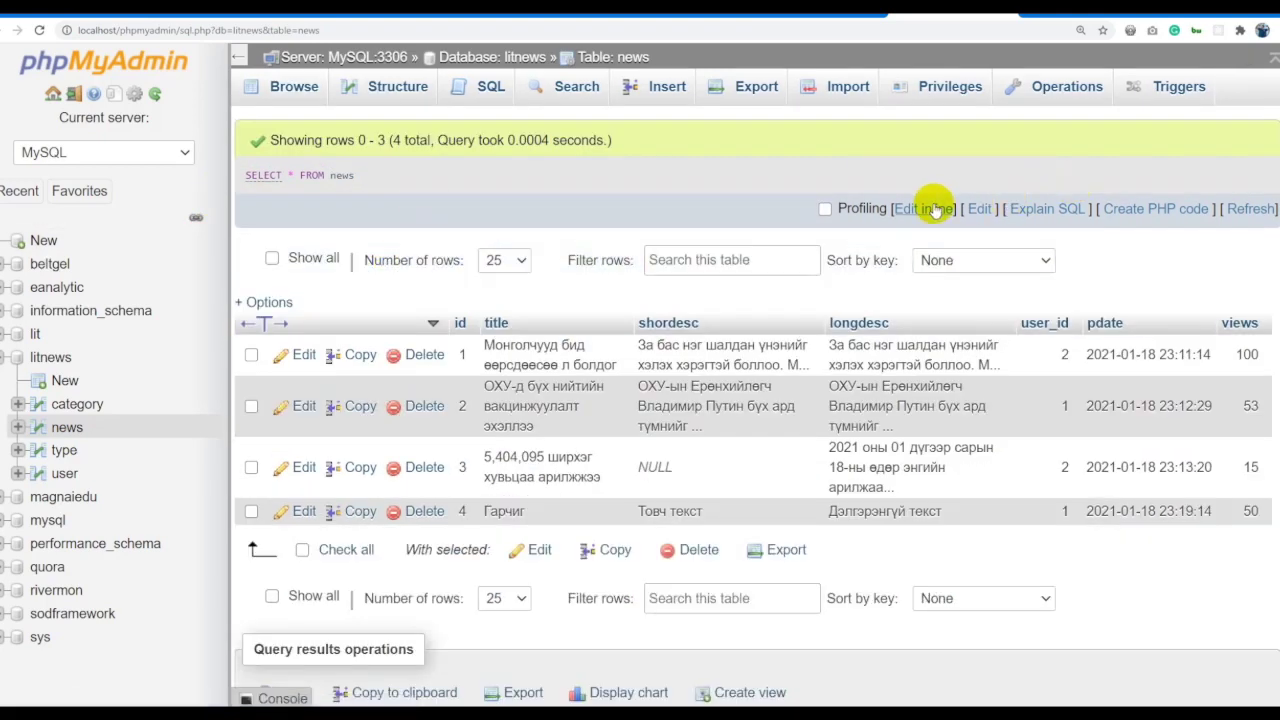
Add a WHERE shordesc NULL condition, run it, and dismiss the syntax error.
left_click(933, 204)
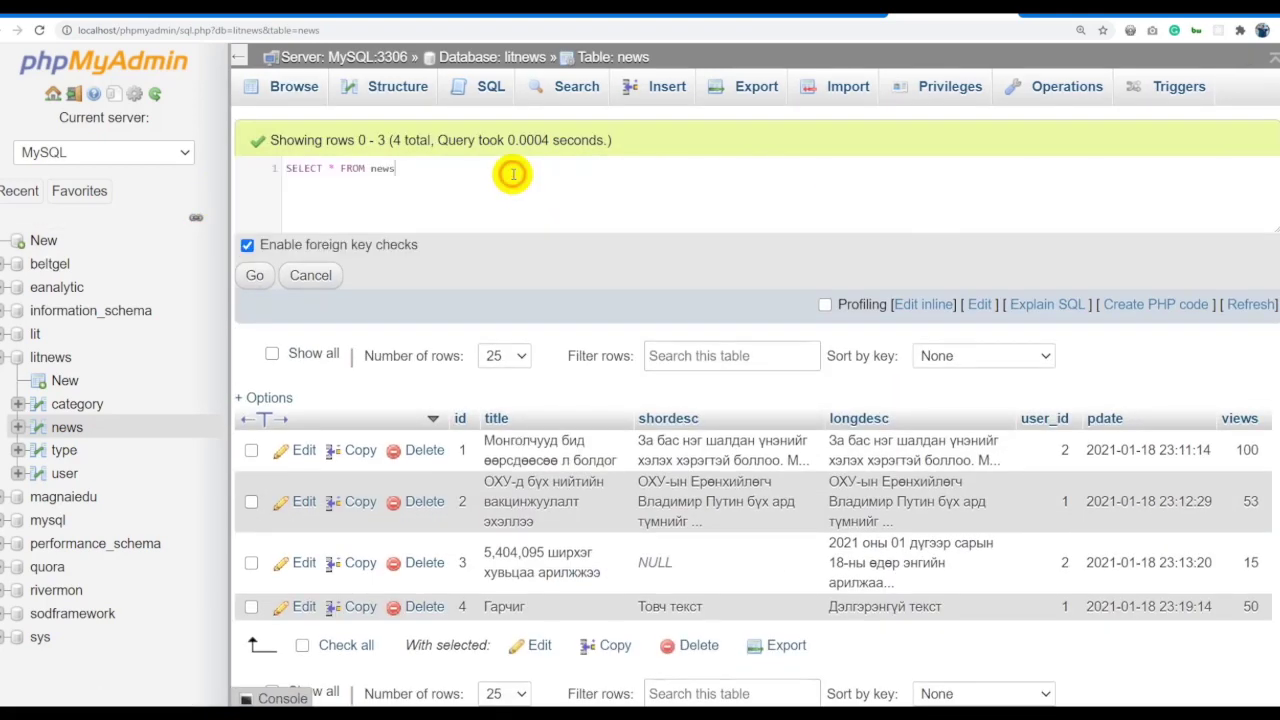
left_click(509, 169)
type("where")
key("BackSpace")
key("BackSpace")
key("BackSpace")
key("BackSpace")
type("WHERE shordesc NUL")
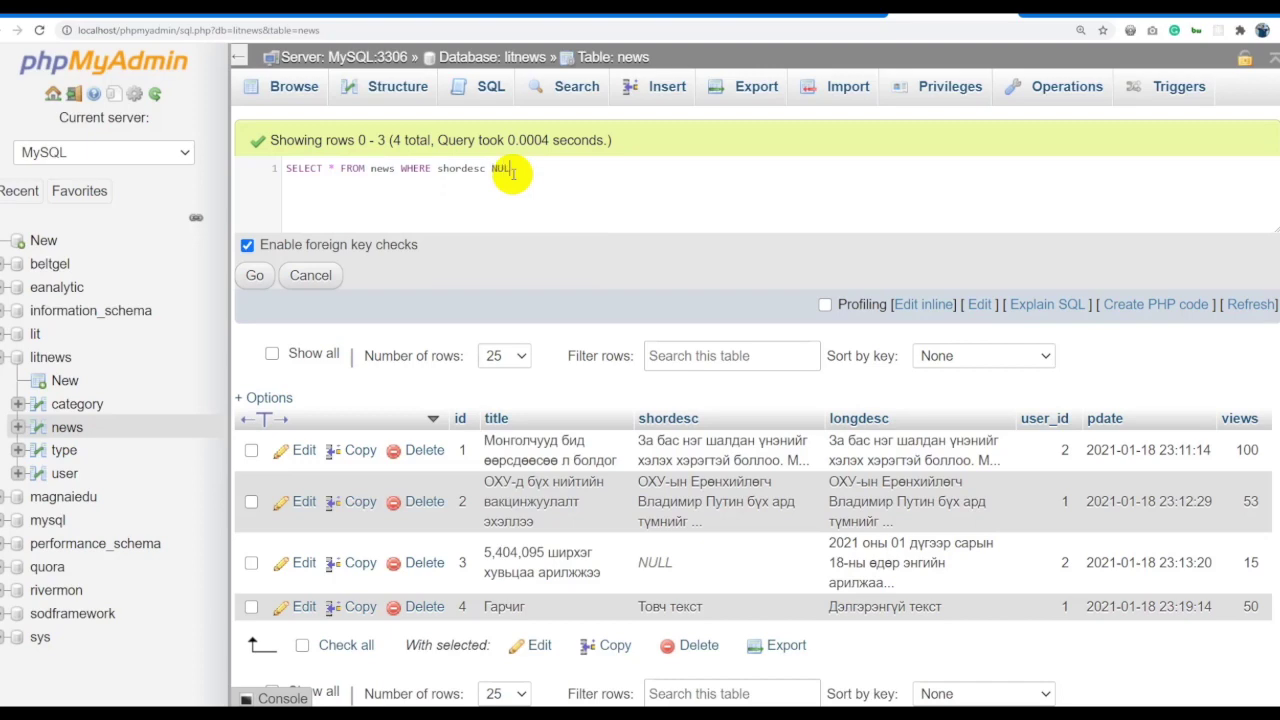
key("ctrl+a")
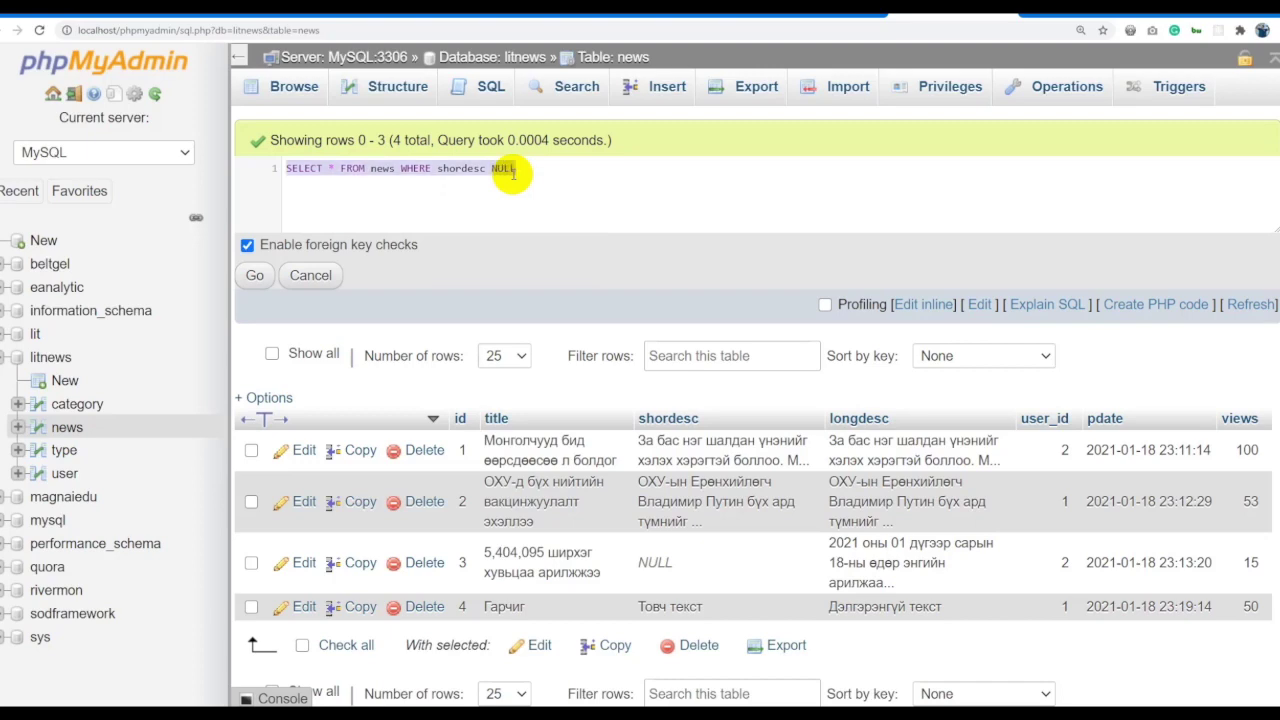
left_click(514, 200)
key("ctrl+a")
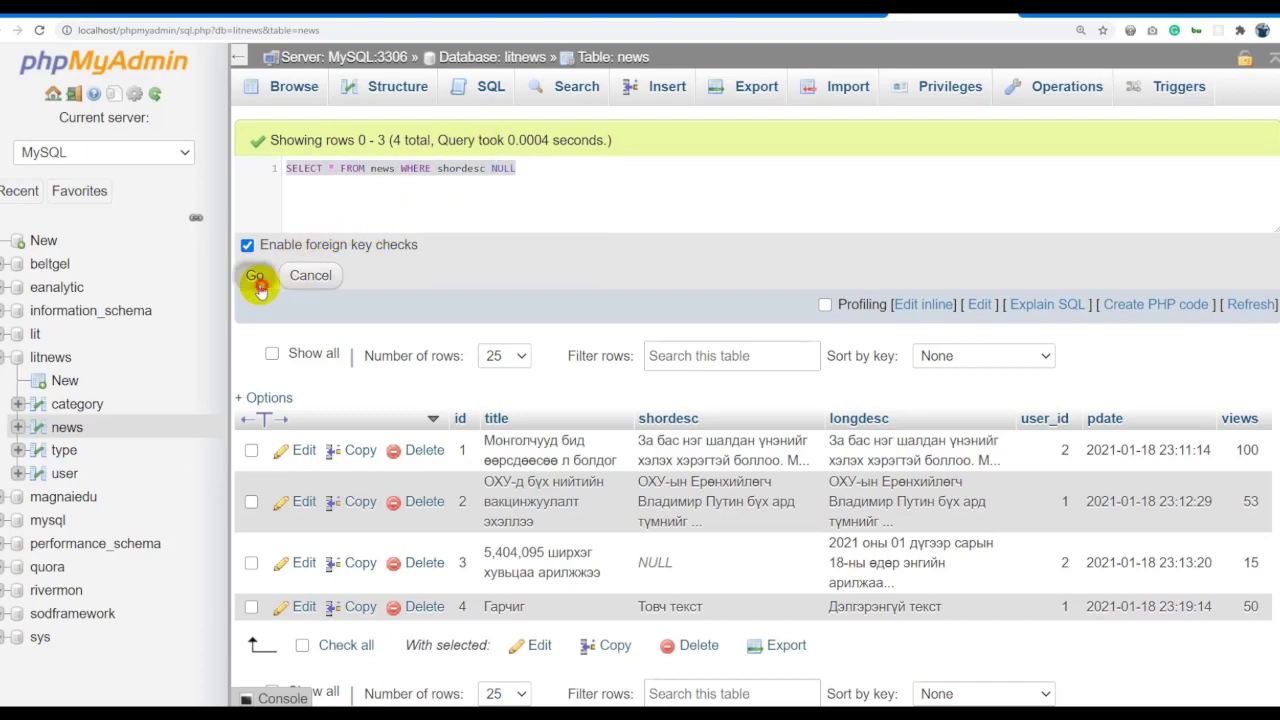
left_click(254, 275)
left_click(633, 412)
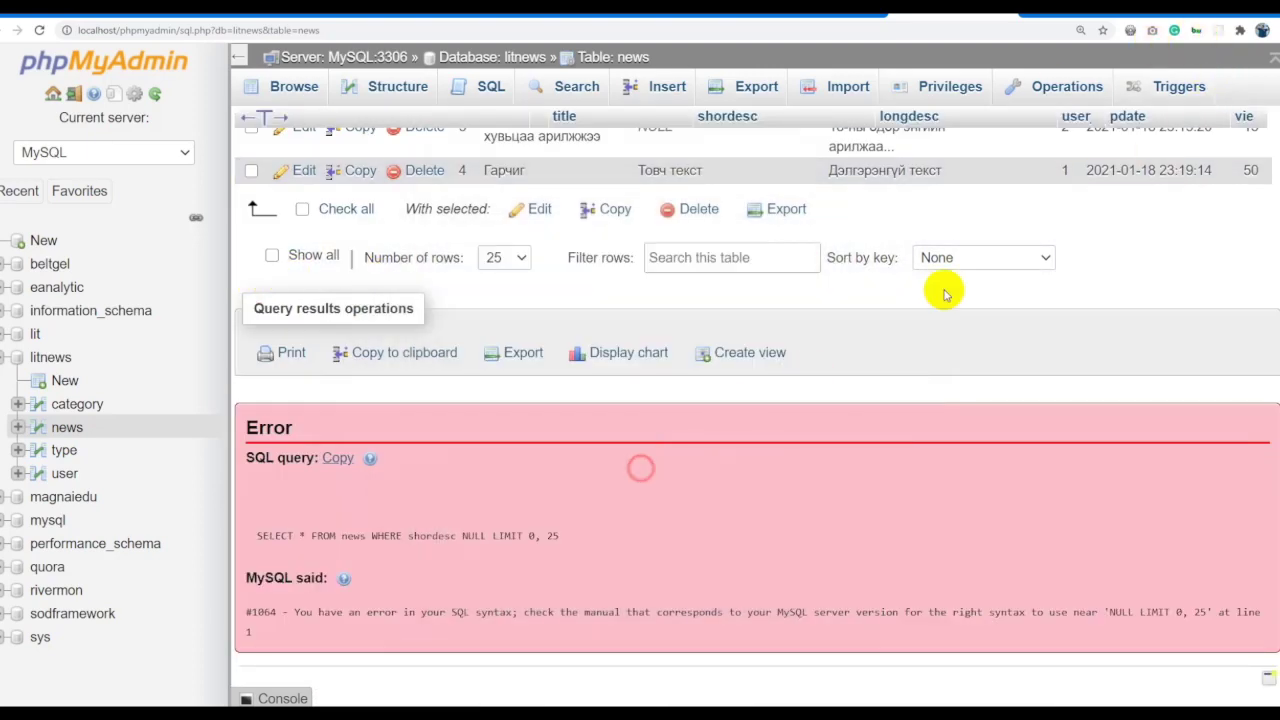
Correct the condition to WHERE shordesc IS NULL, run it, and return to browsing news.
scroll(565, 285, "up", 4)
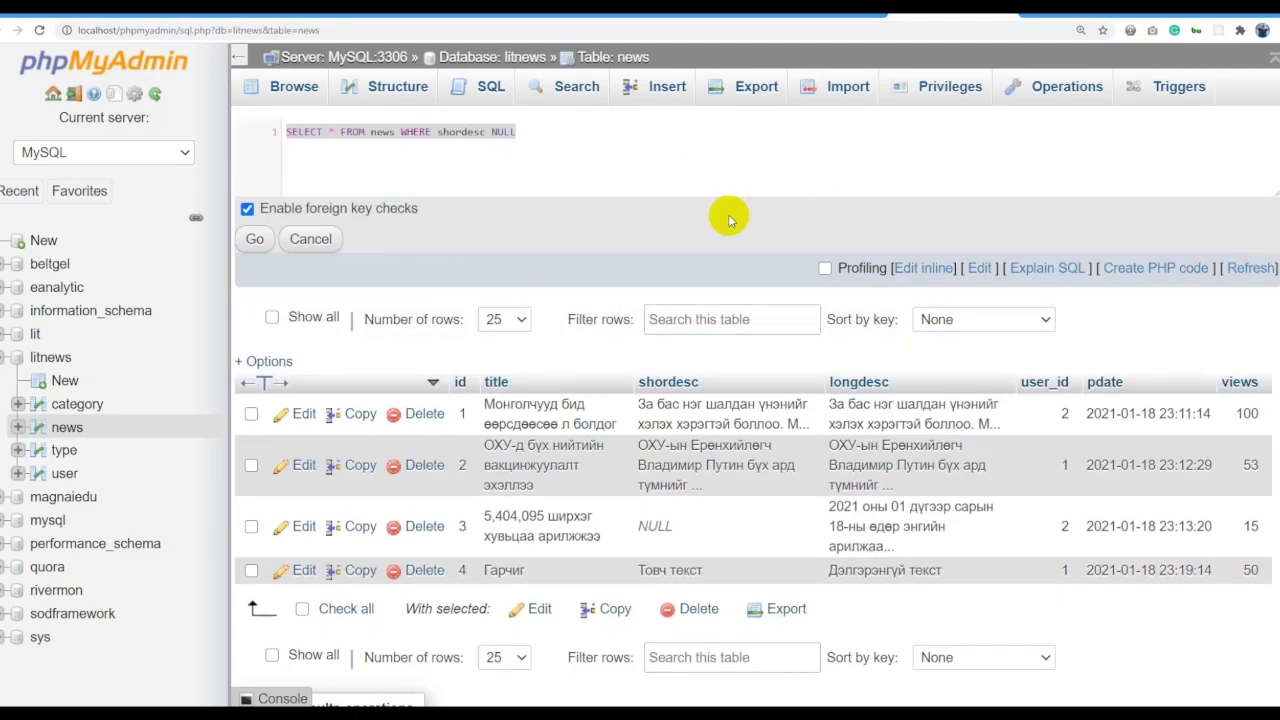
left_click(500, 157)
left_click(491, 131)
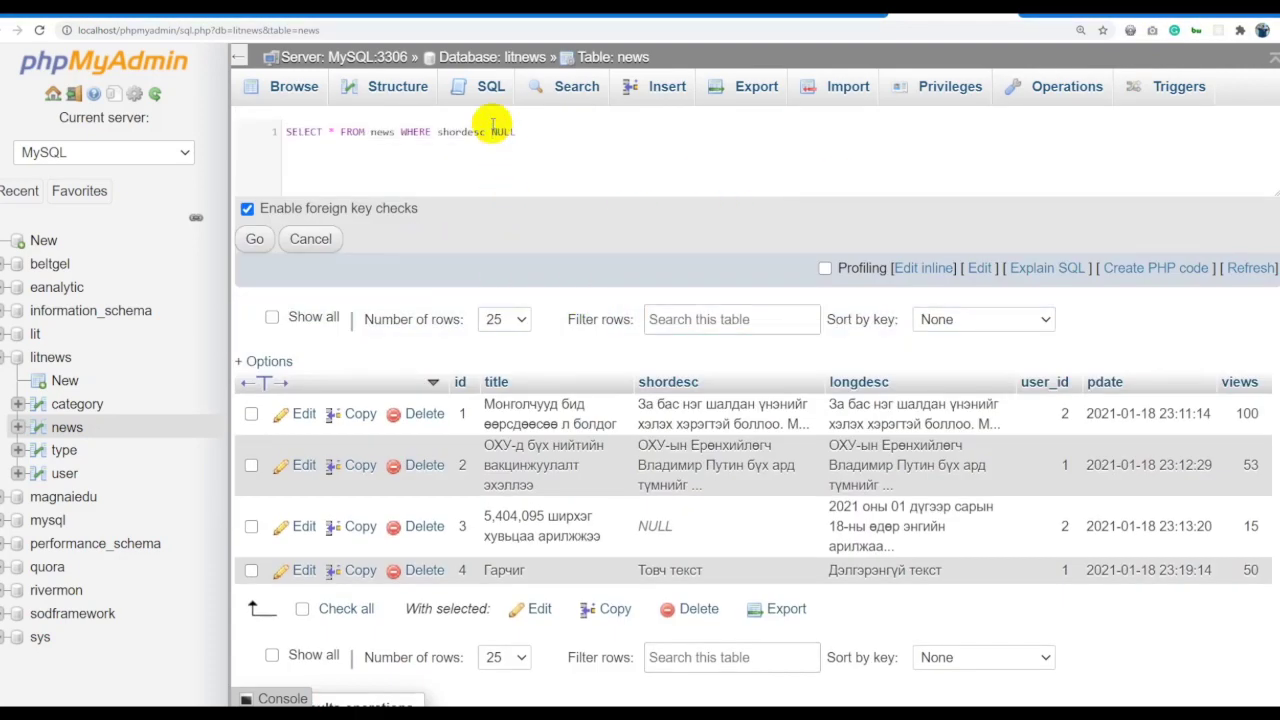
type("IS")
key("ctrl+a")
key("ctrl+c")
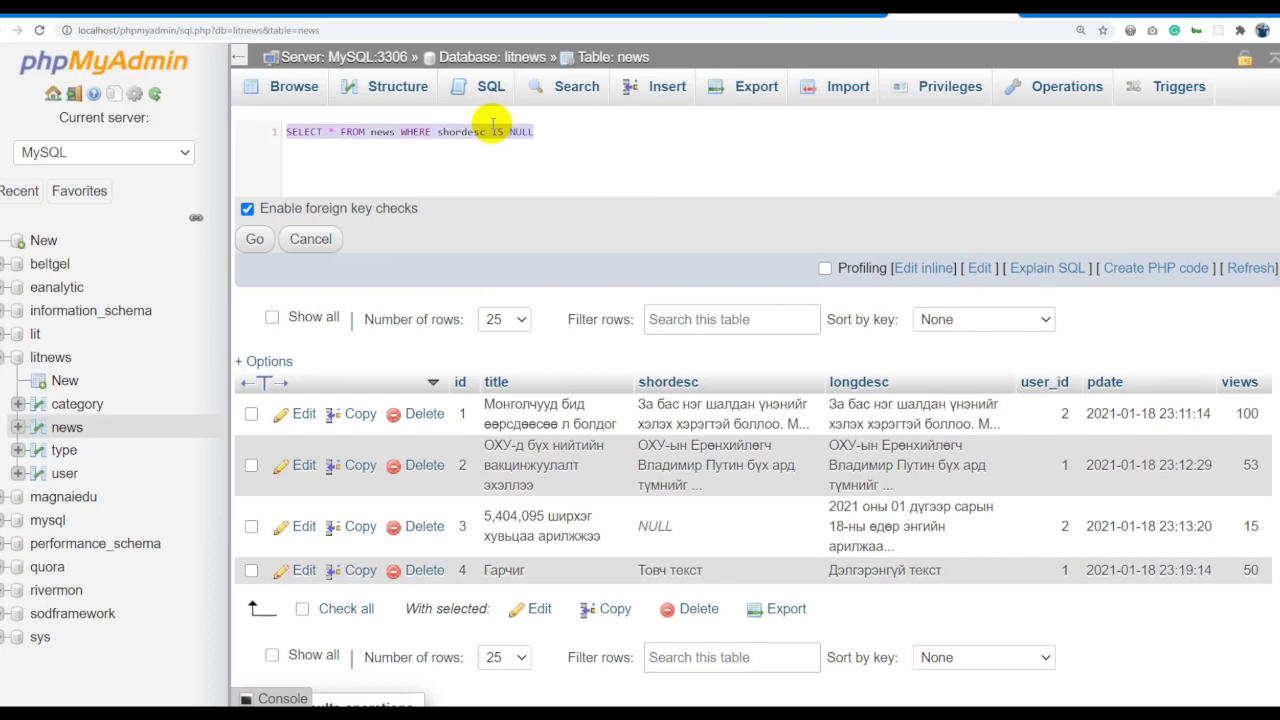
left_click(268, 243)
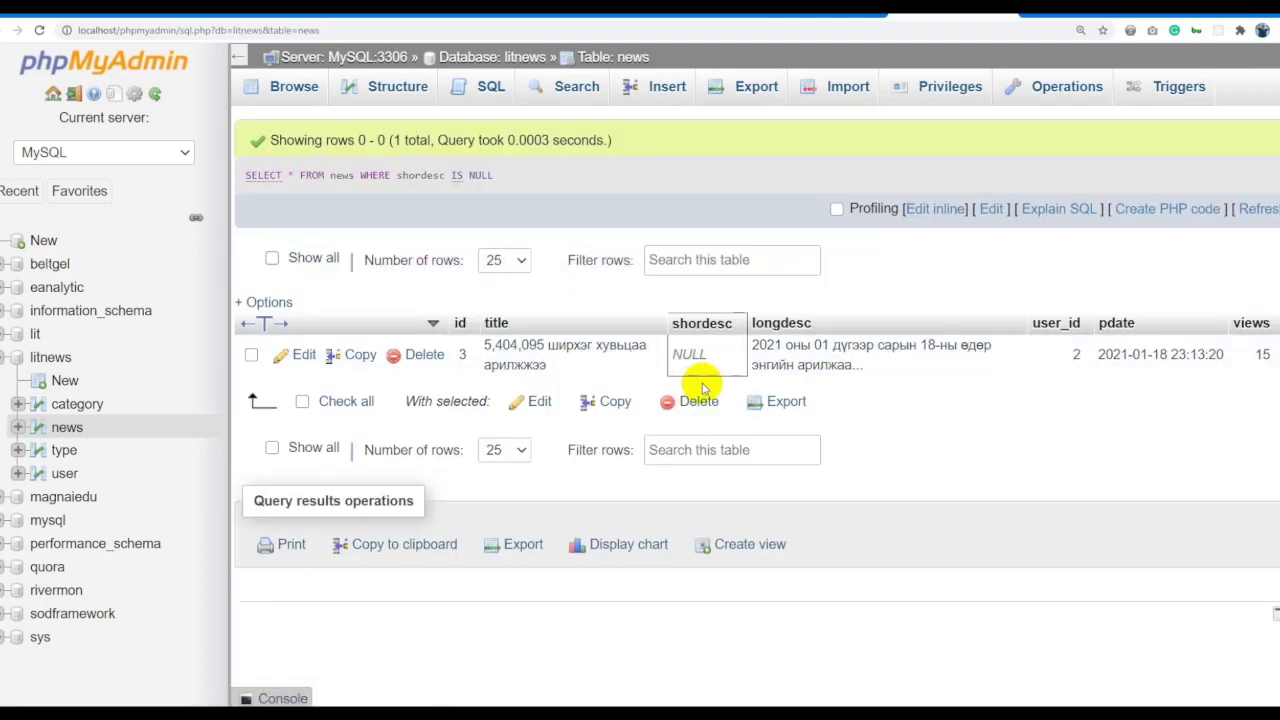
left_click(600, 56)
Paste the shordesc IS NULL query into the editor and rerun it.
left_click(923, 208)
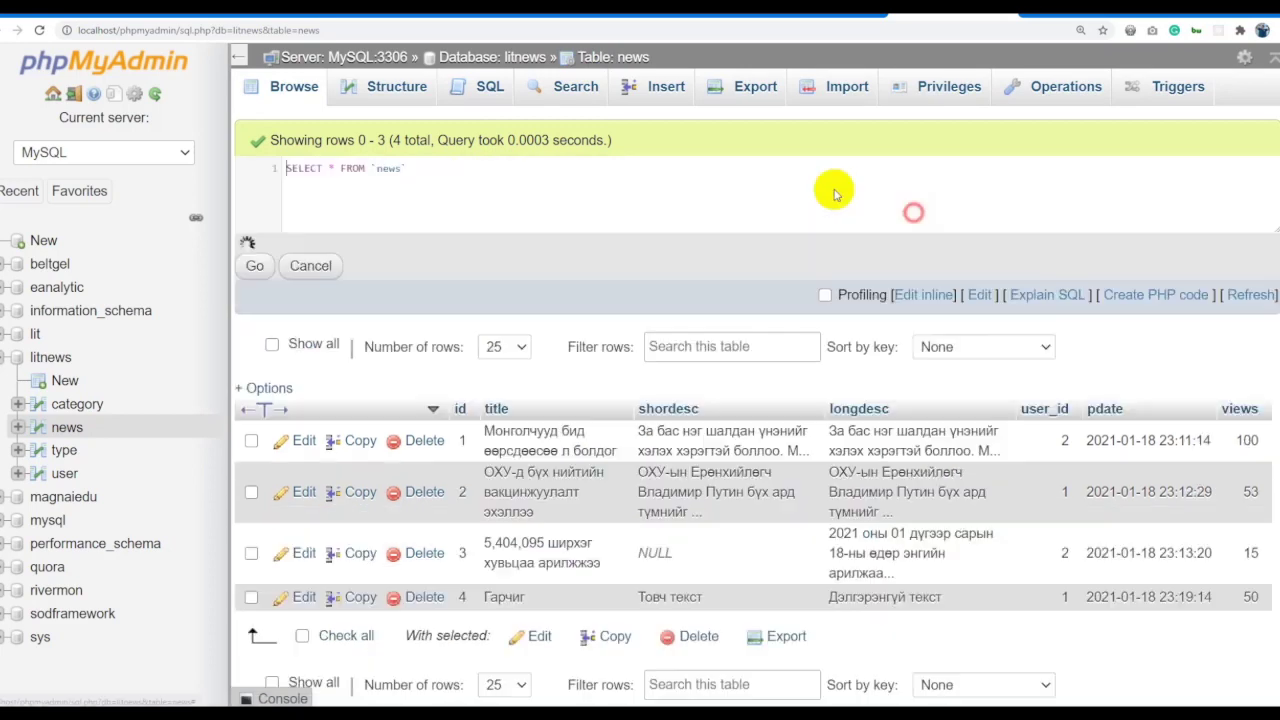
key("ctrl+a")
key("ctrl+v")
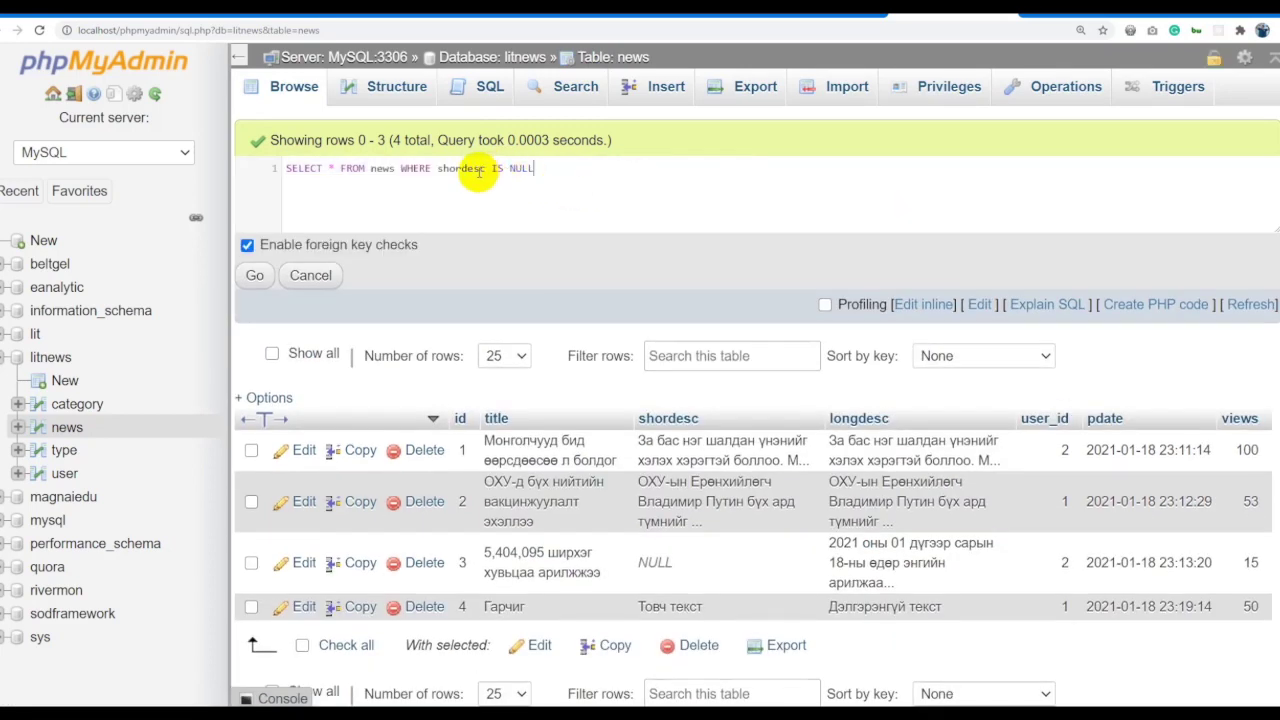
left_click_drag(609, 171, 157, 157)
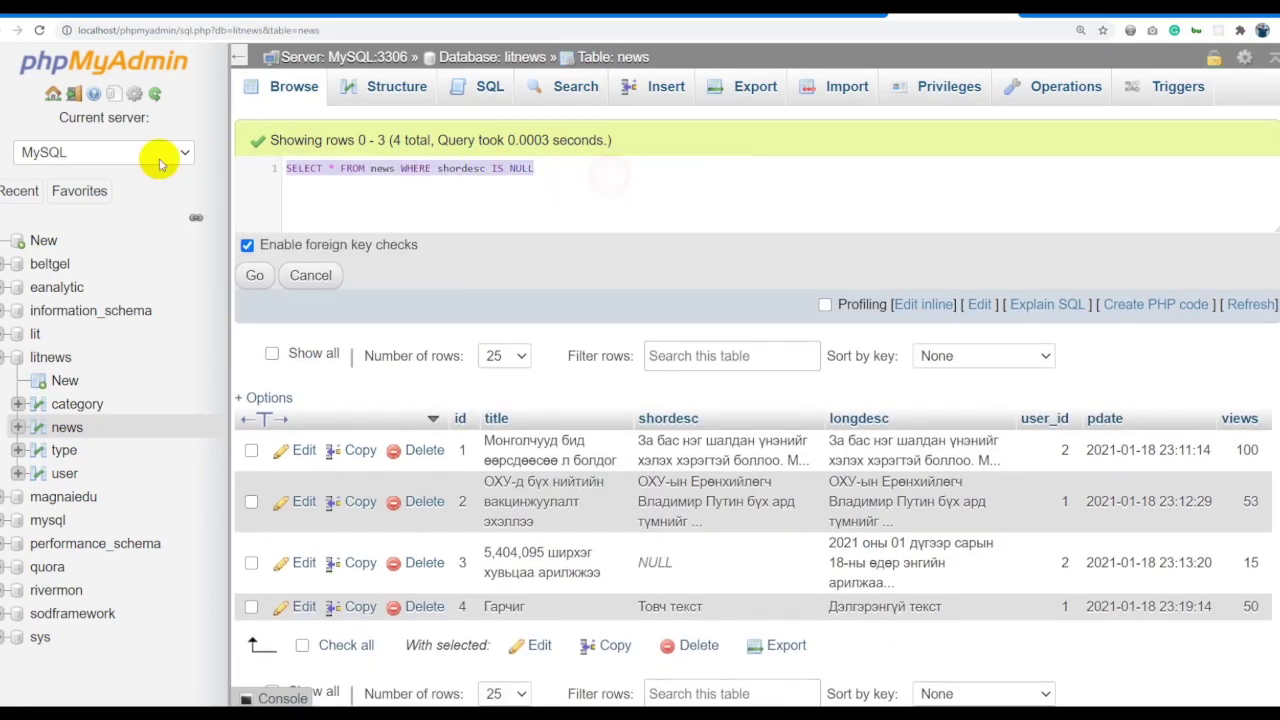
left_click(254, 276)
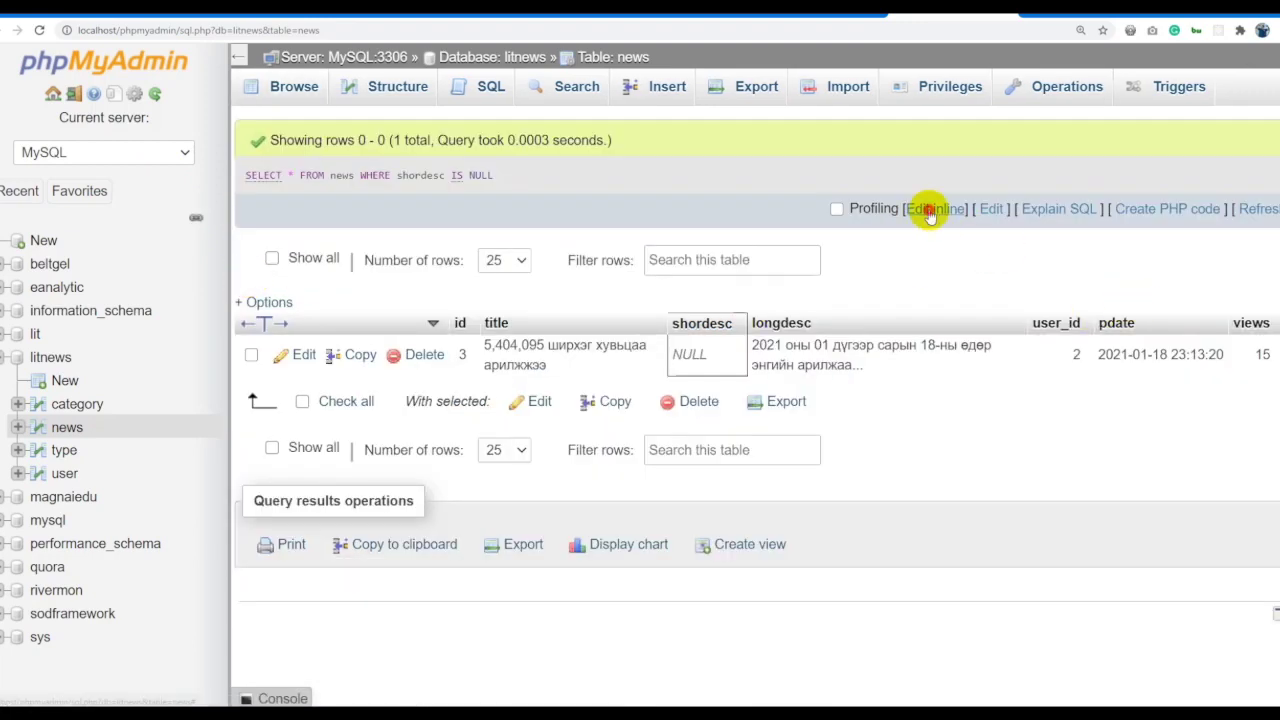
Try the query with shordesc = NULL, then with shordesc compared to empty text.
left_click(933, 208)
double_click(494, 168)
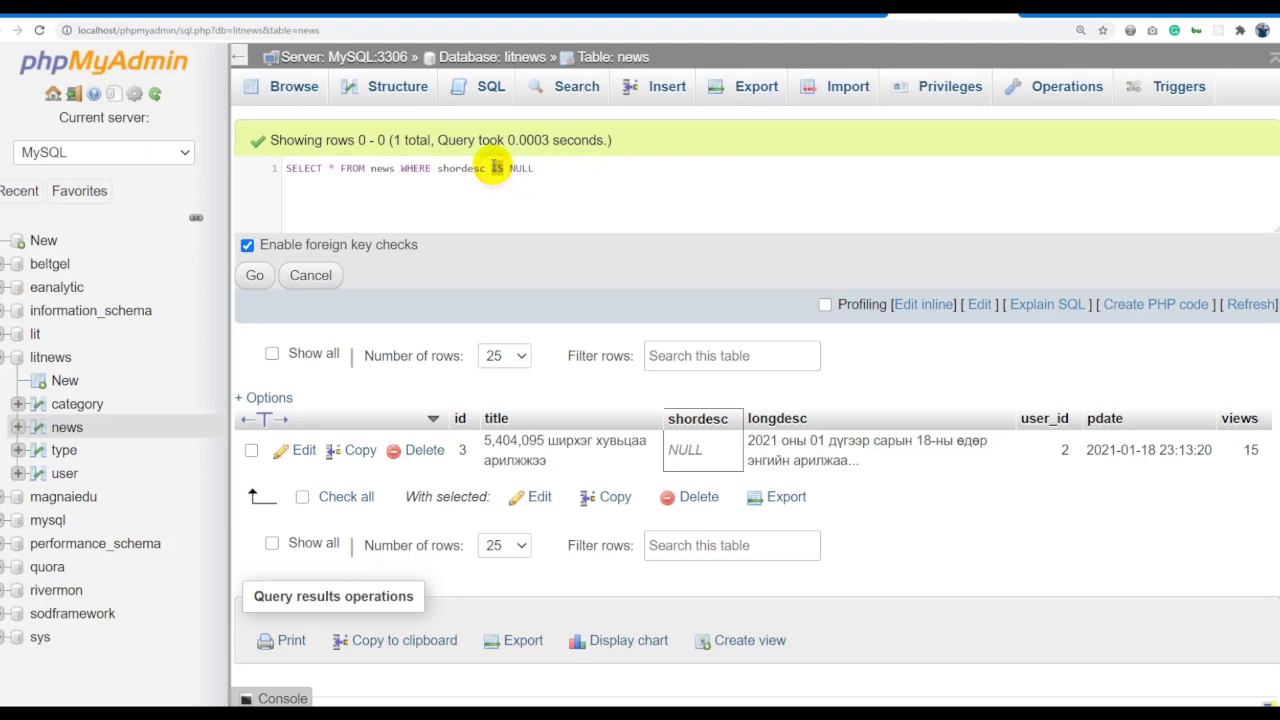
key("ctrl+a")
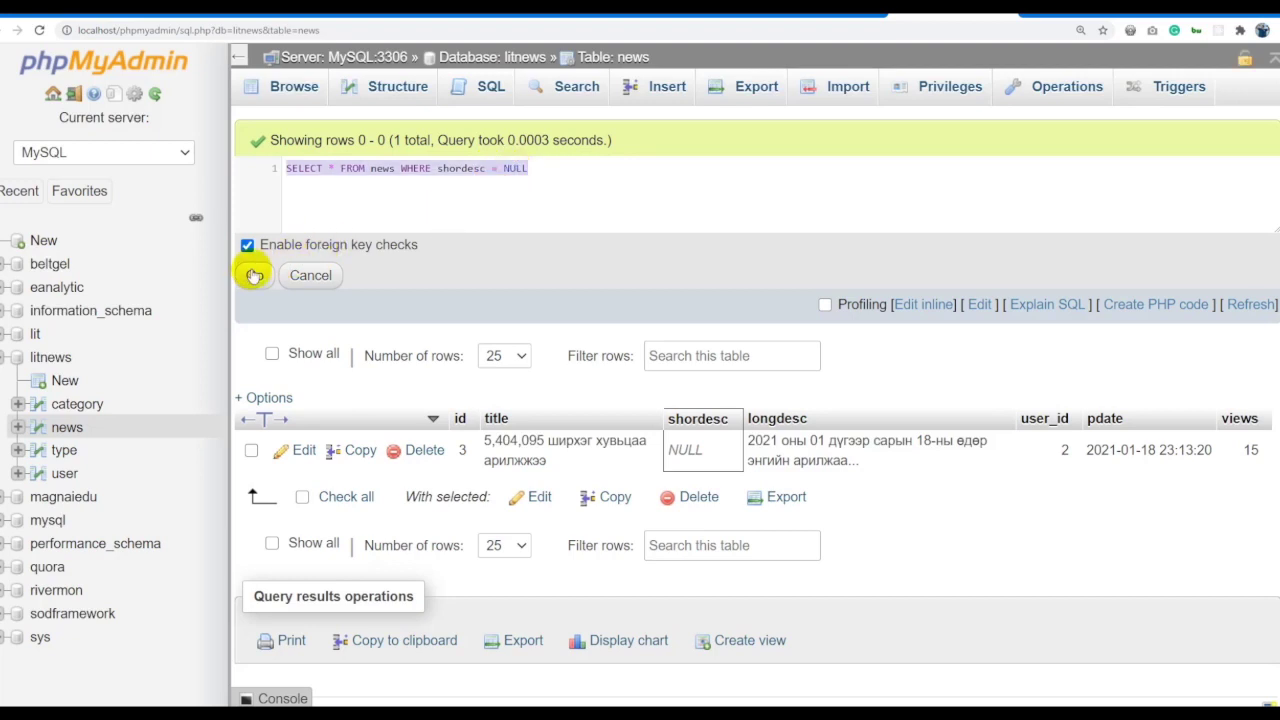
left_click(254, 275)
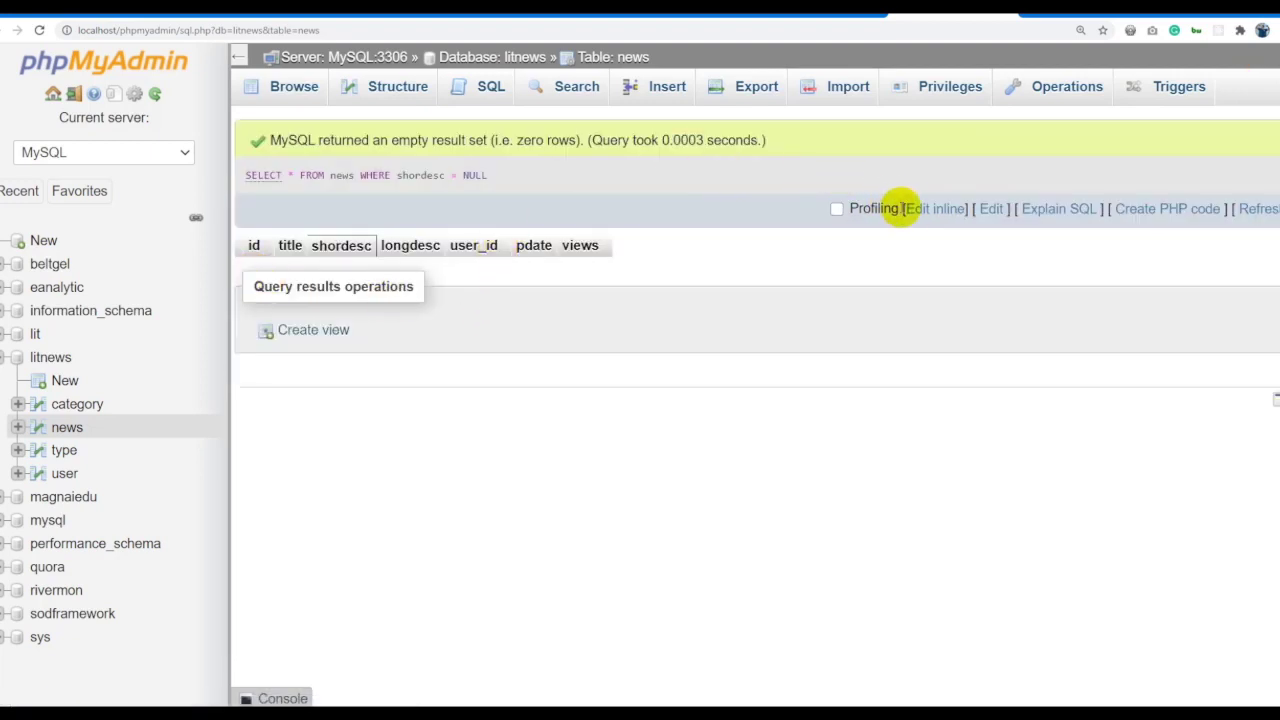
left_click(914, 211)
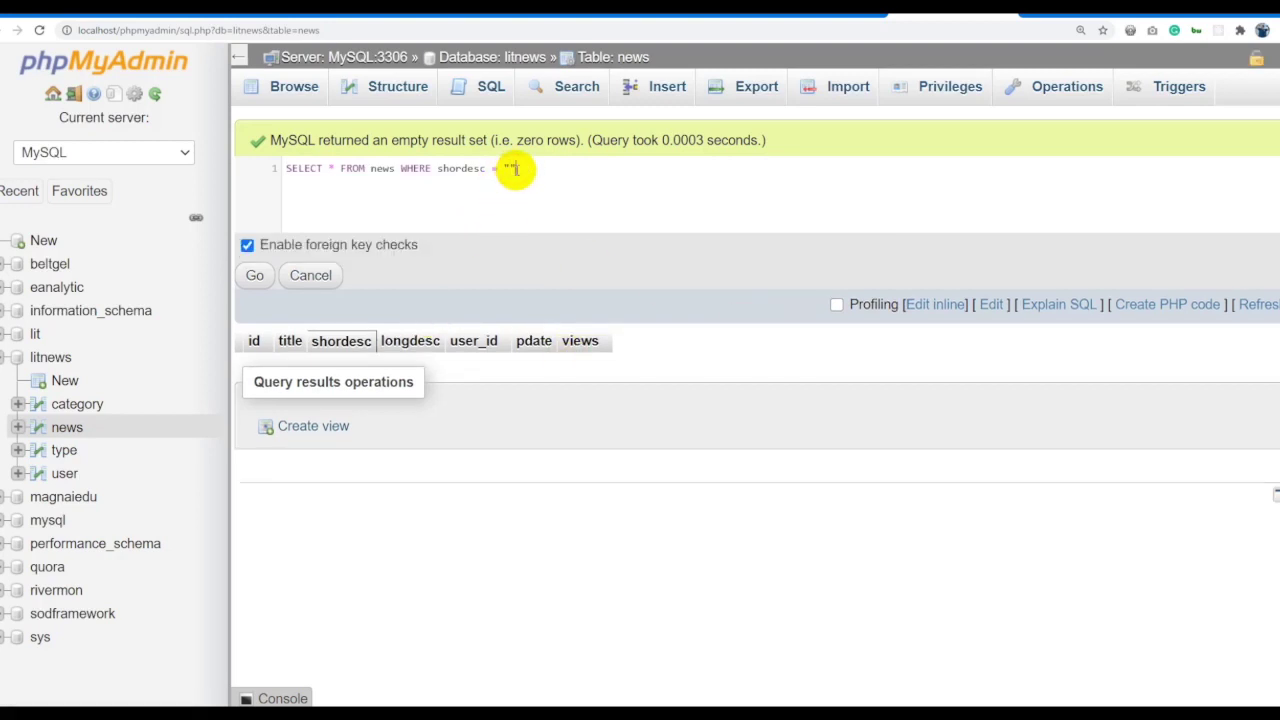
left_click(258, 275)
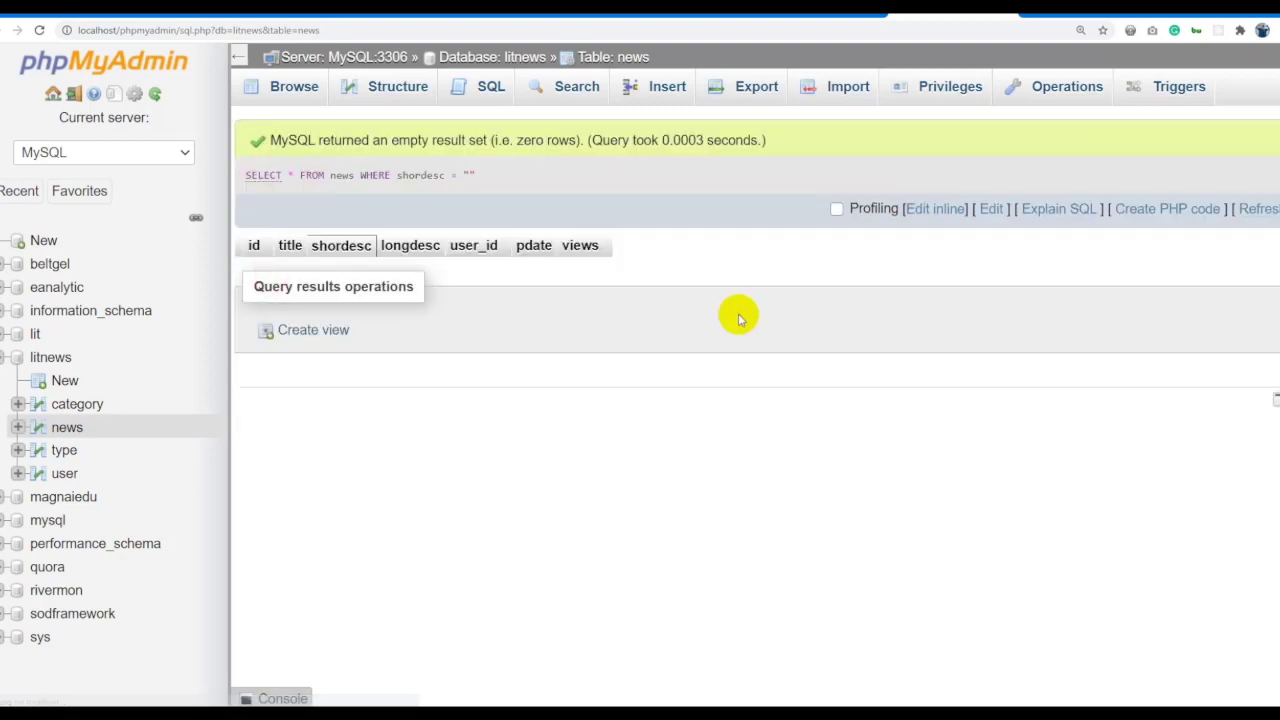
Reload news, paste the empty-shordesc filter, change it back to IS NULL, and run it.
left_click(622, 57)
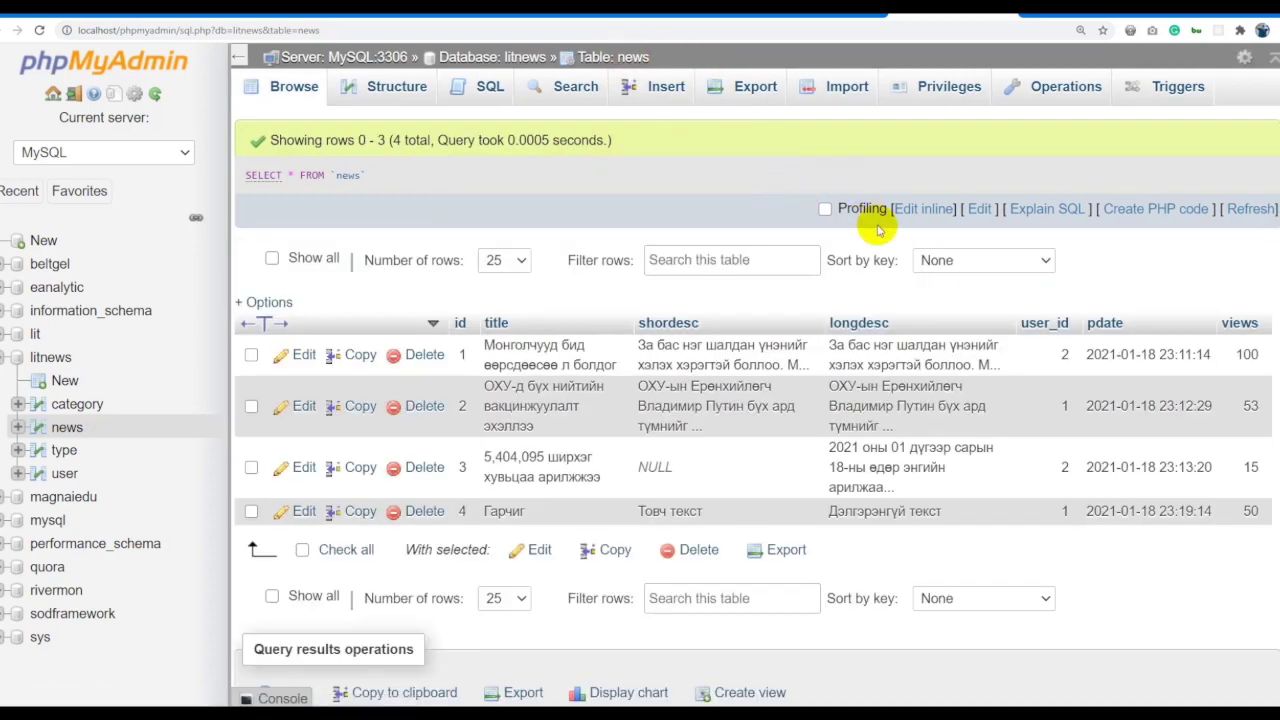
left_click(913, 208)
key("ctrl+a")
type("SELECT * FROM news WHERE shordesc = ''")
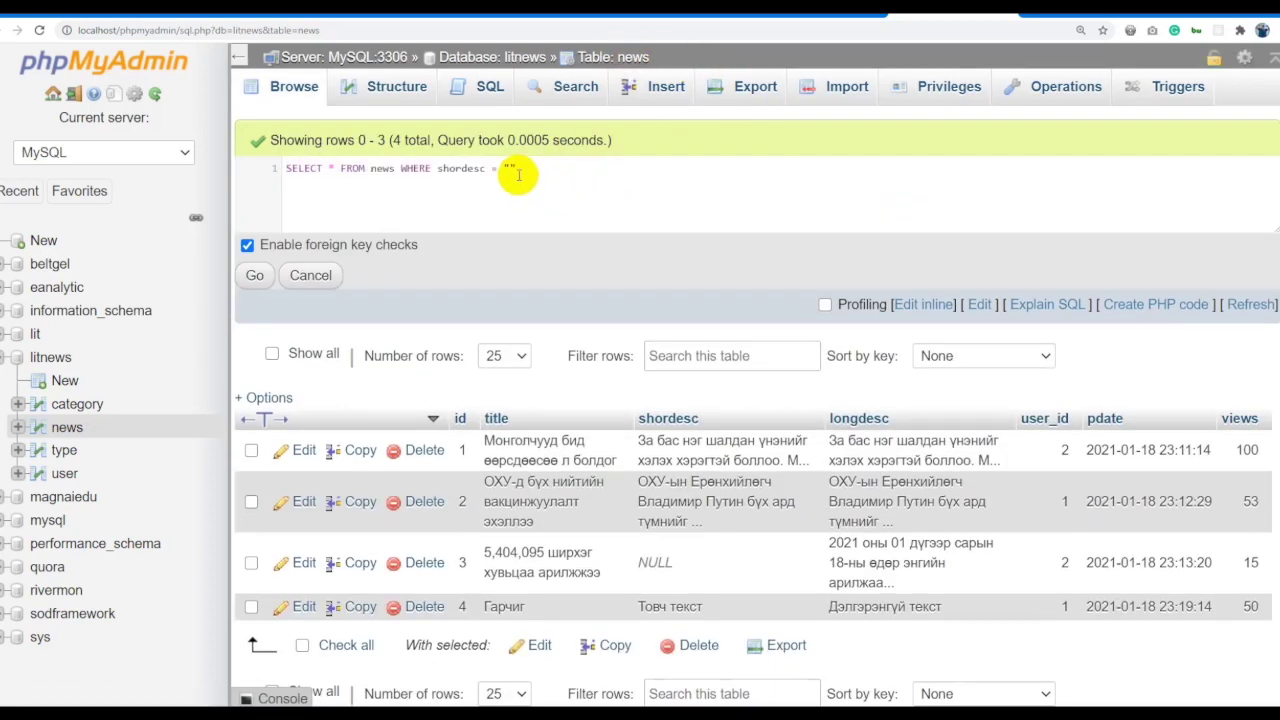
left_click_drag(517, 170, 491, 174)
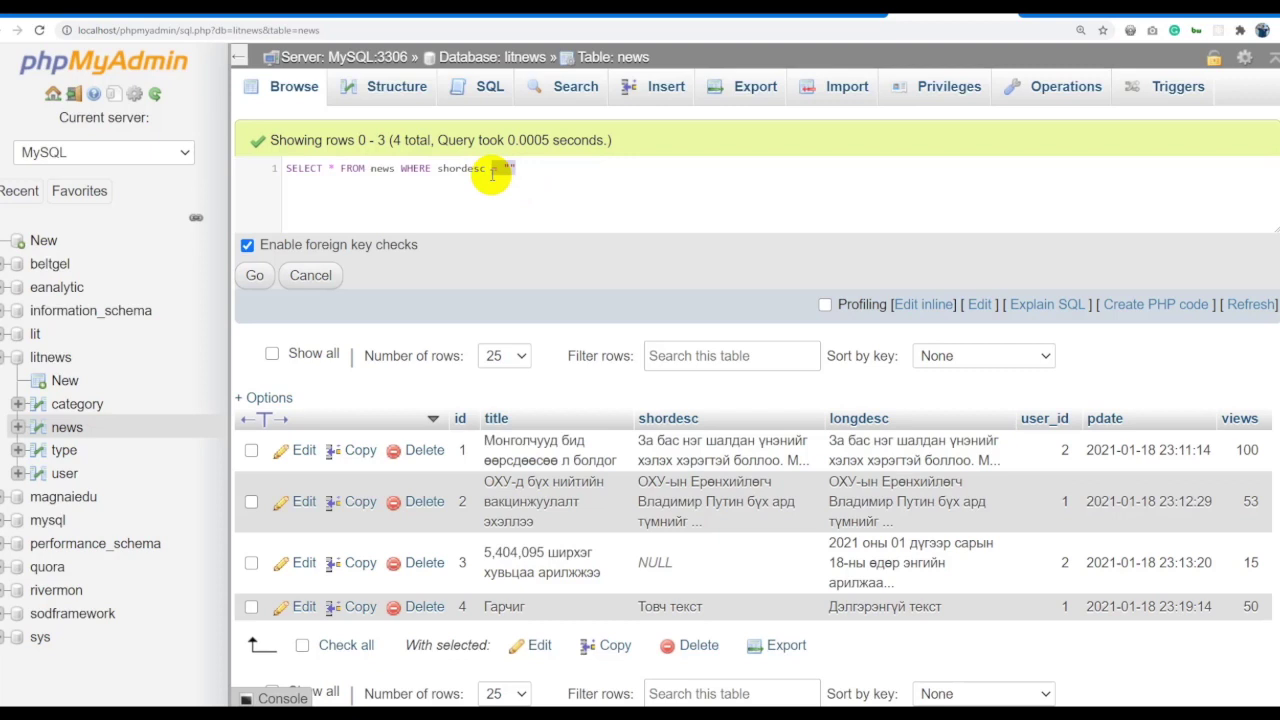
type("=95")
type(" NULL")
key("ctrl+a")
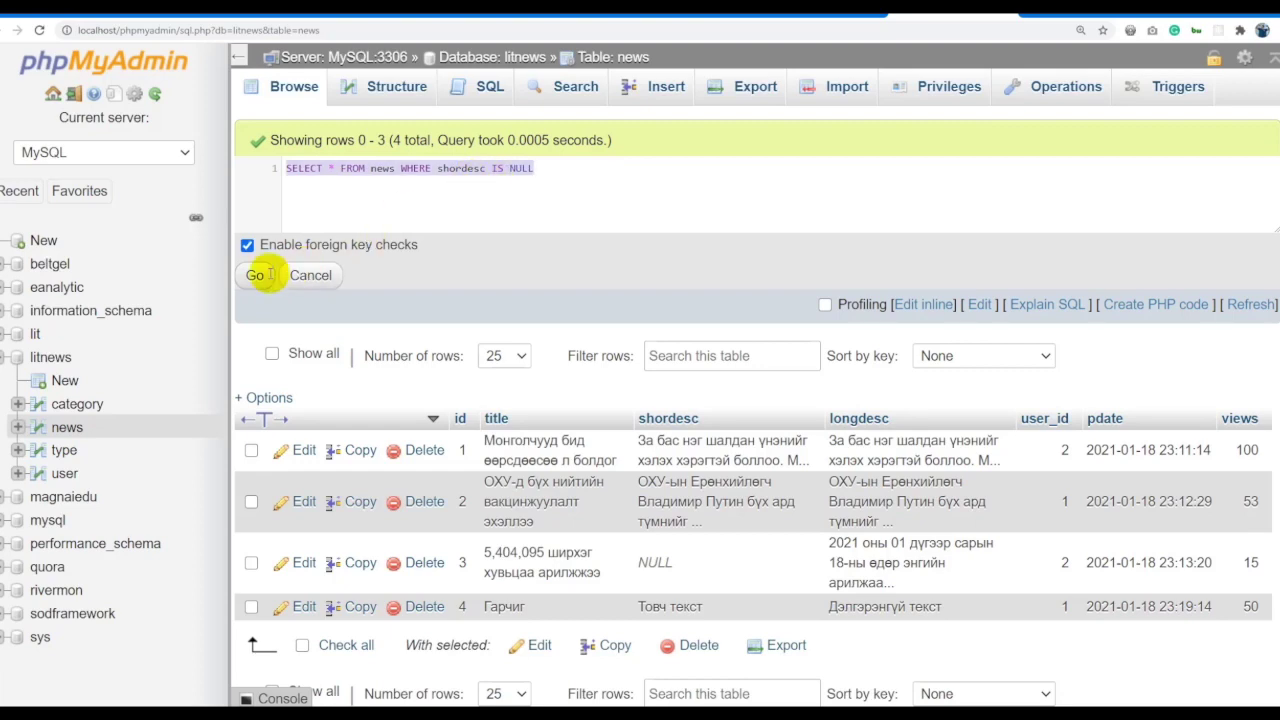
left_click(255, 275)
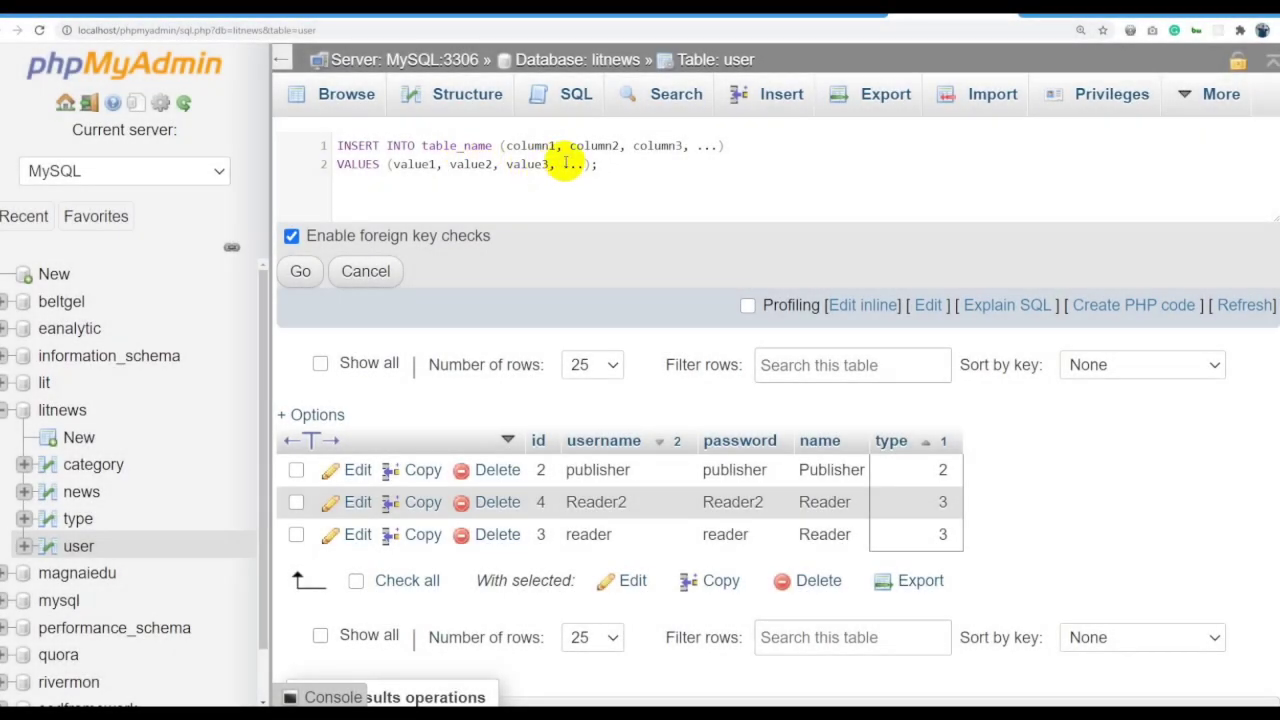
Replace the table_name placeholder in the INSERT template with user.
left_click(647, 170)
key("ctrl+a")
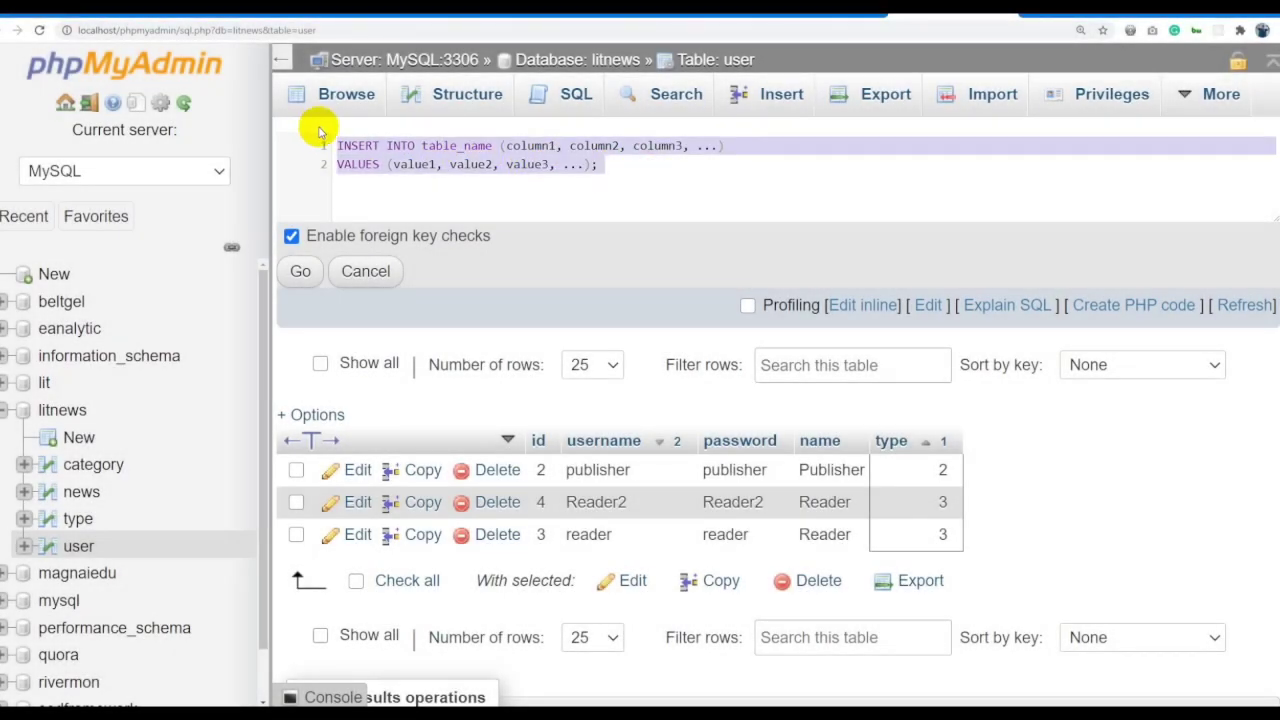
left_click(581, 172)
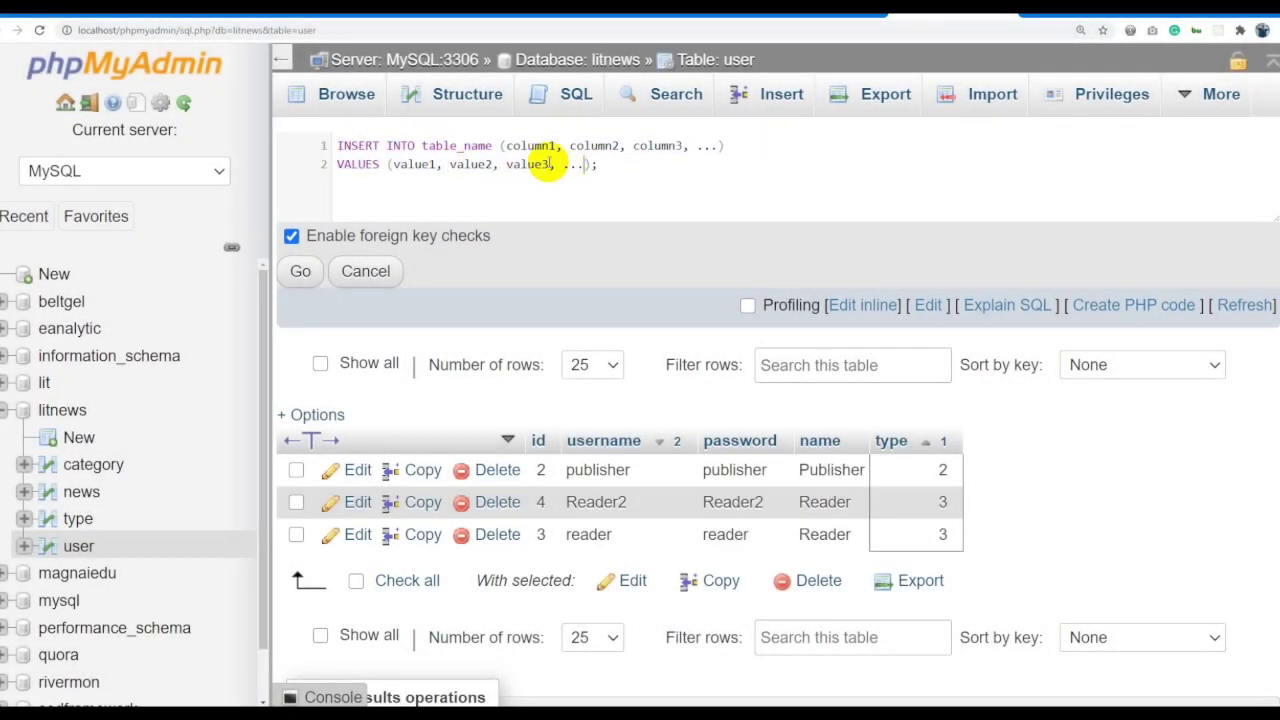
left_click_drag(421, 145, 493, 145)
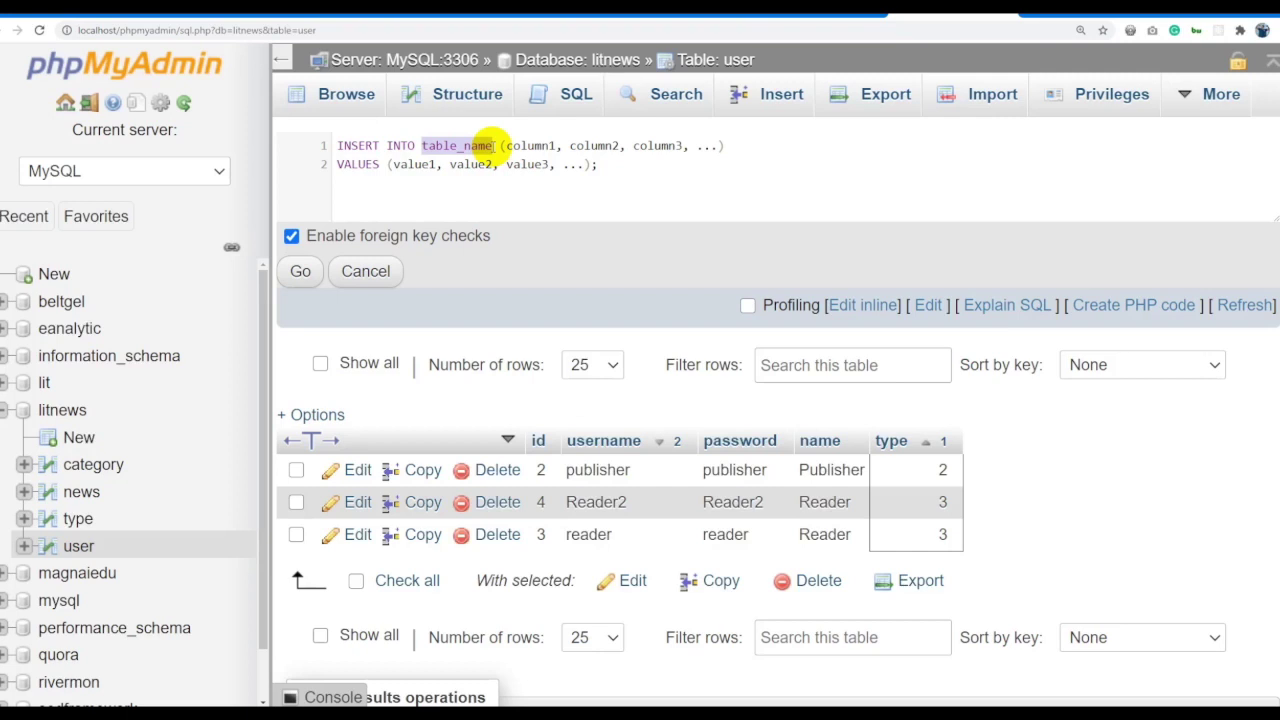
type("Us")
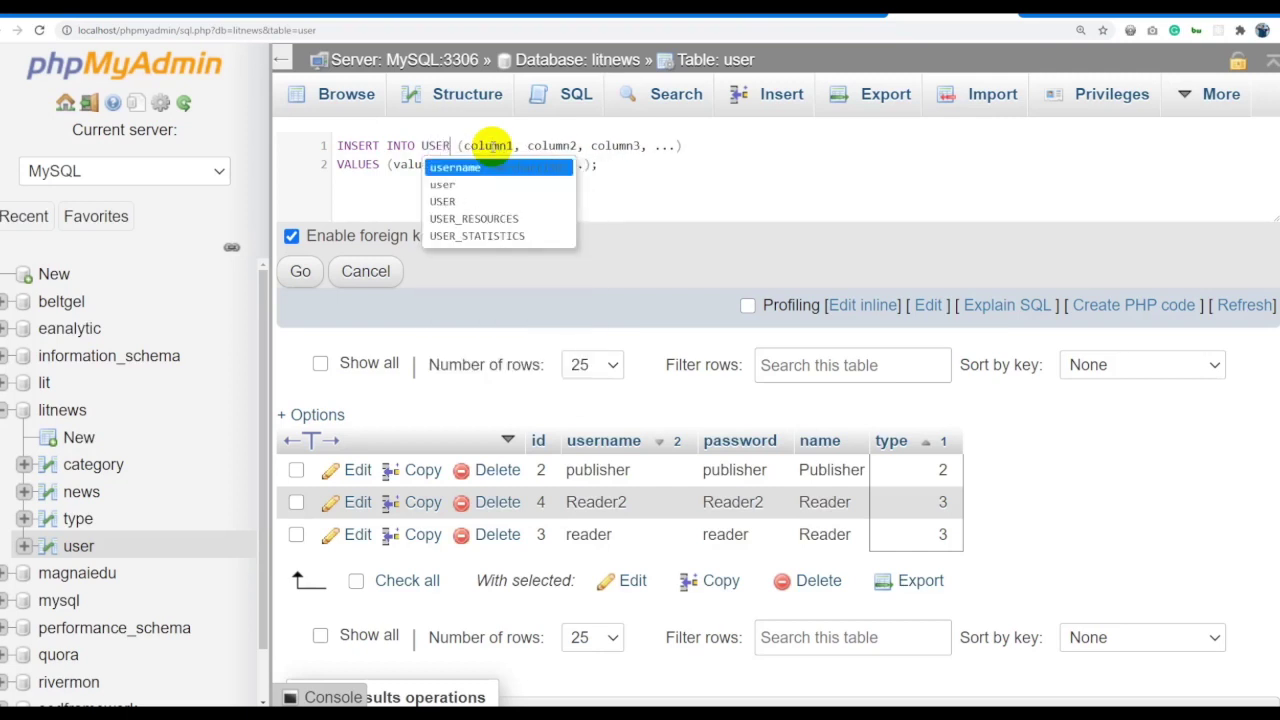
key("BackSpace")
key("BackSpace")
type("user")
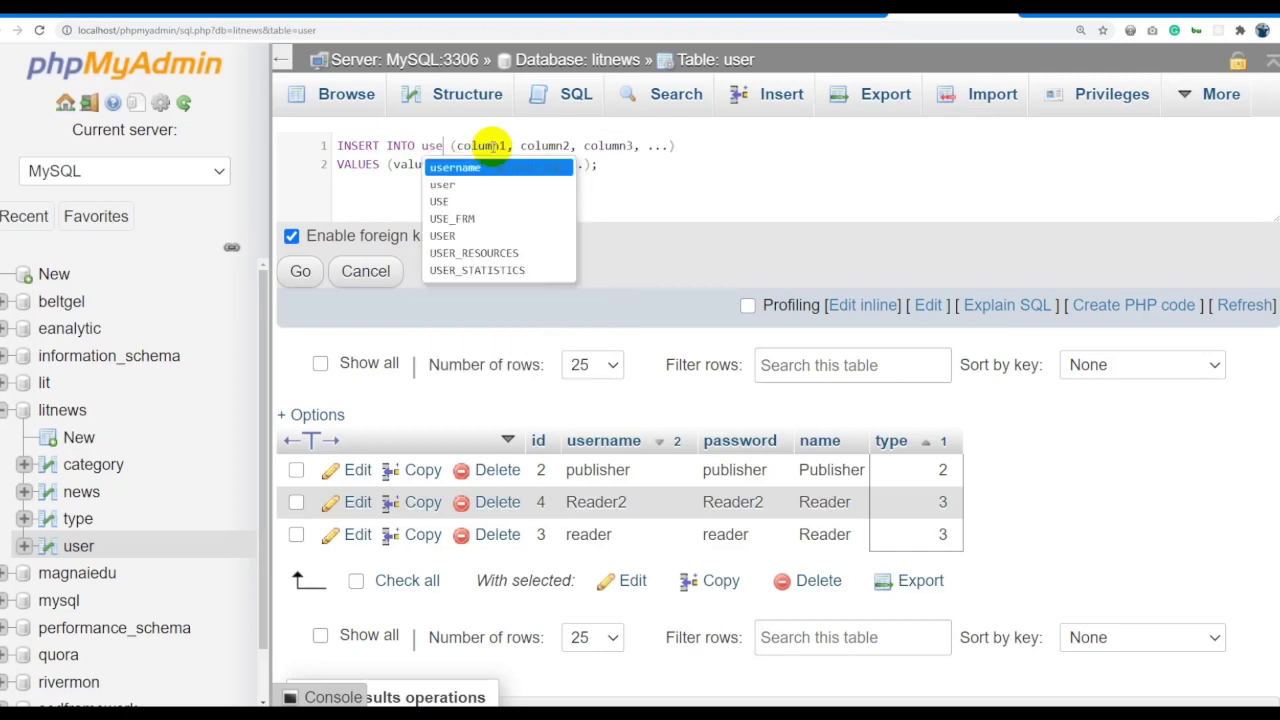
key("Escape")
Replace the column placeholders with username, password, name and type.
double_click(490, 145)
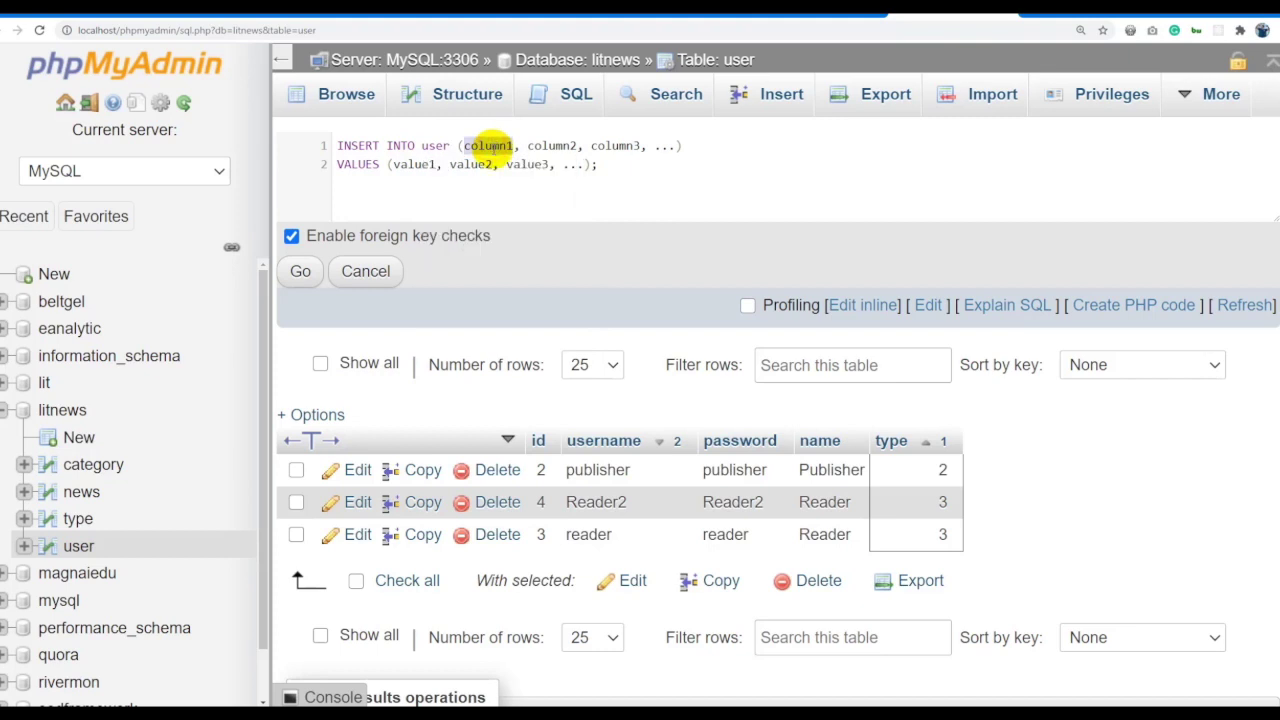
type("id")
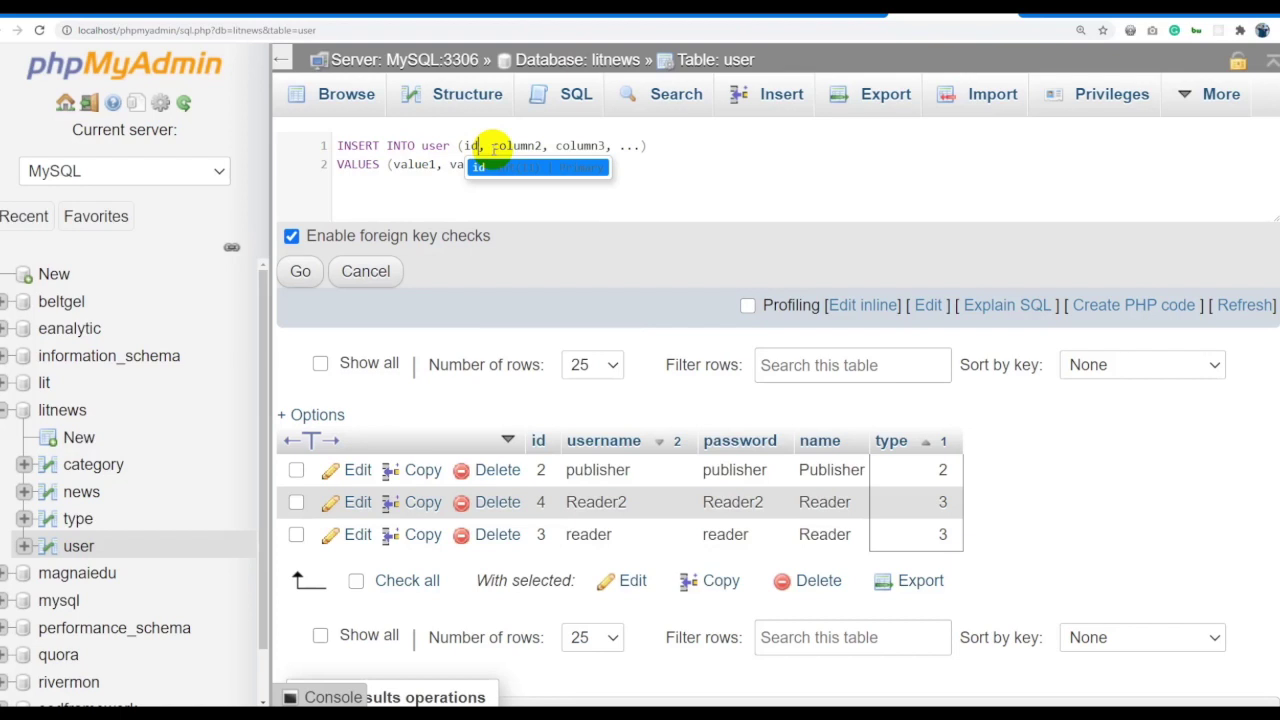
key("BackSpace")
key("BackSpace")
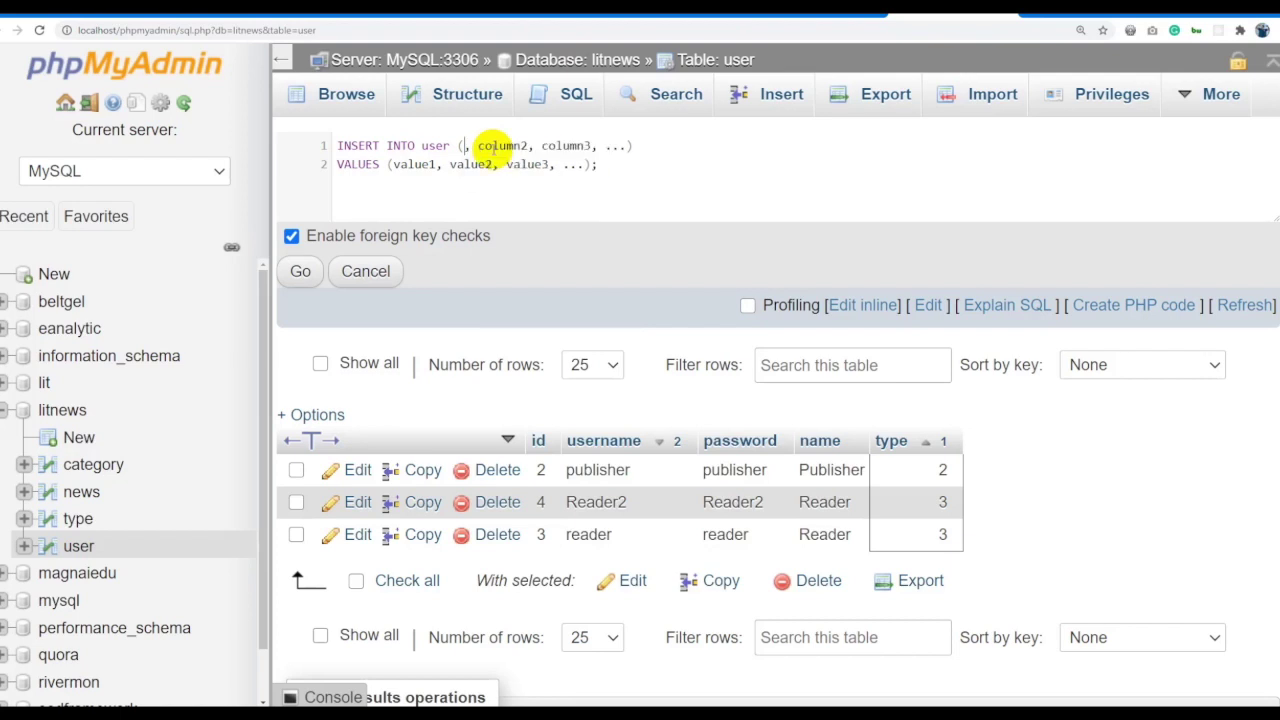
type("username")
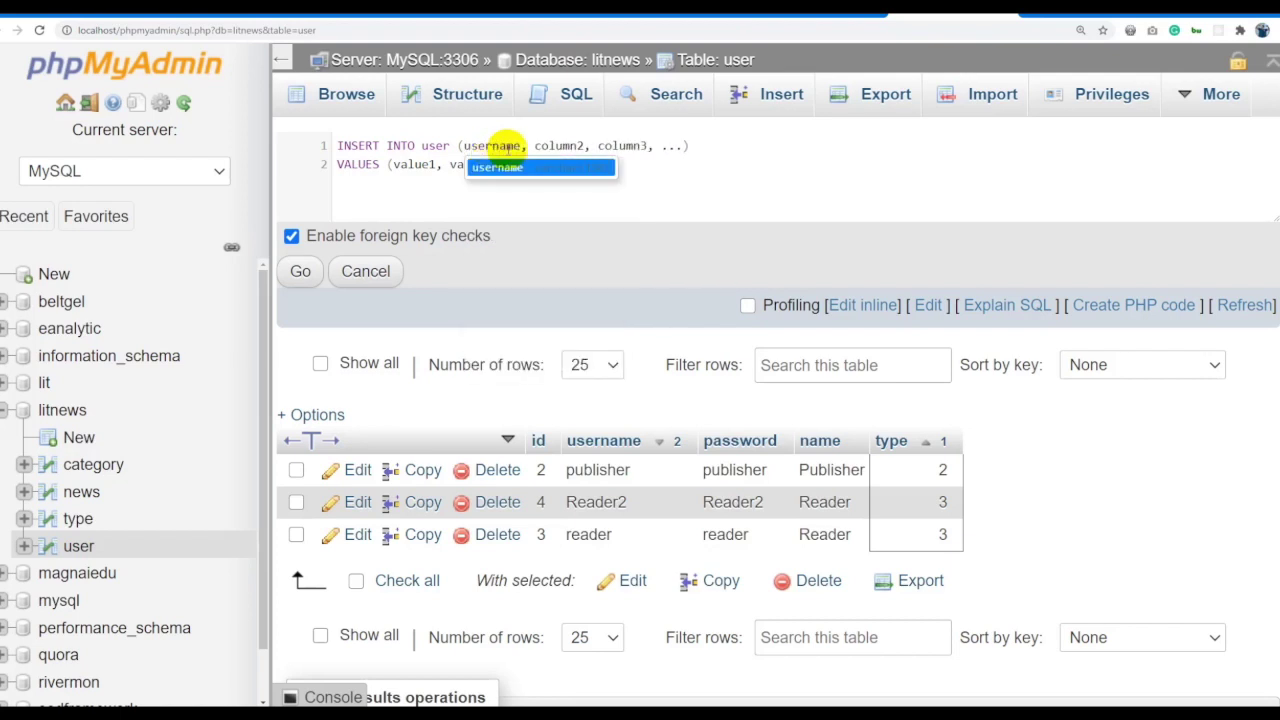
double_click(548, 145)
type("pass")
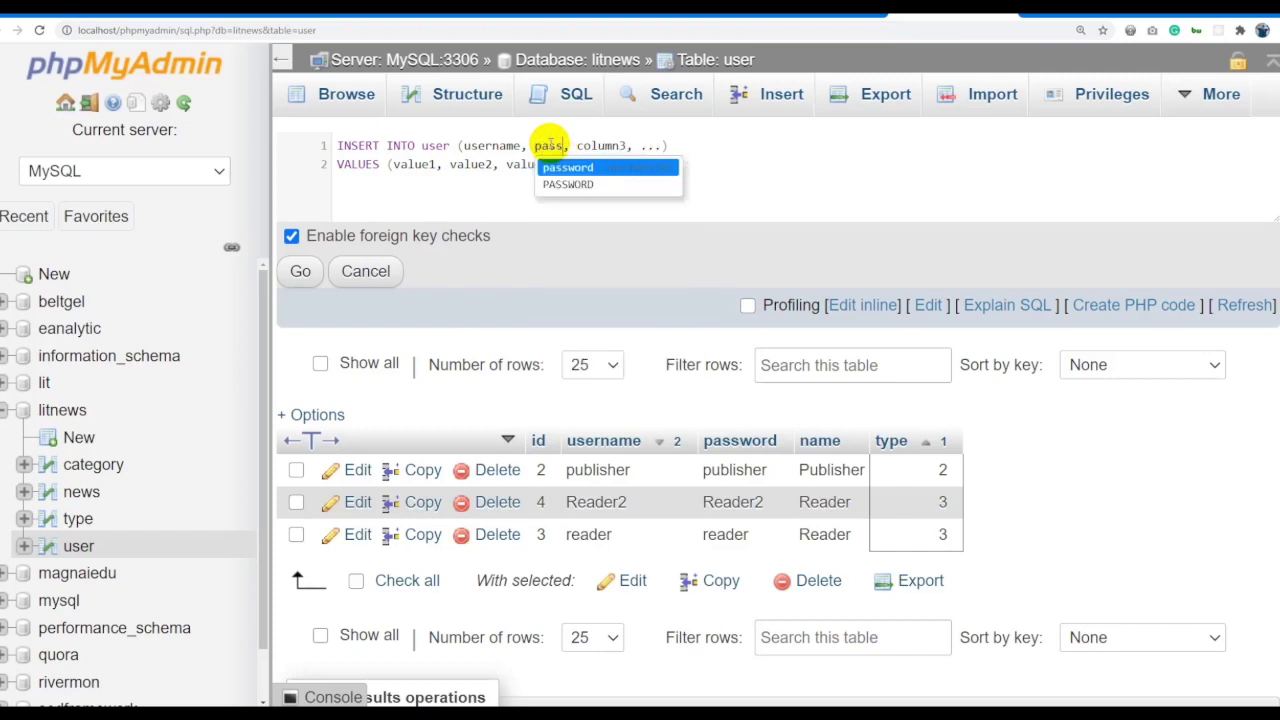
type("word")
double_click(630, 145)
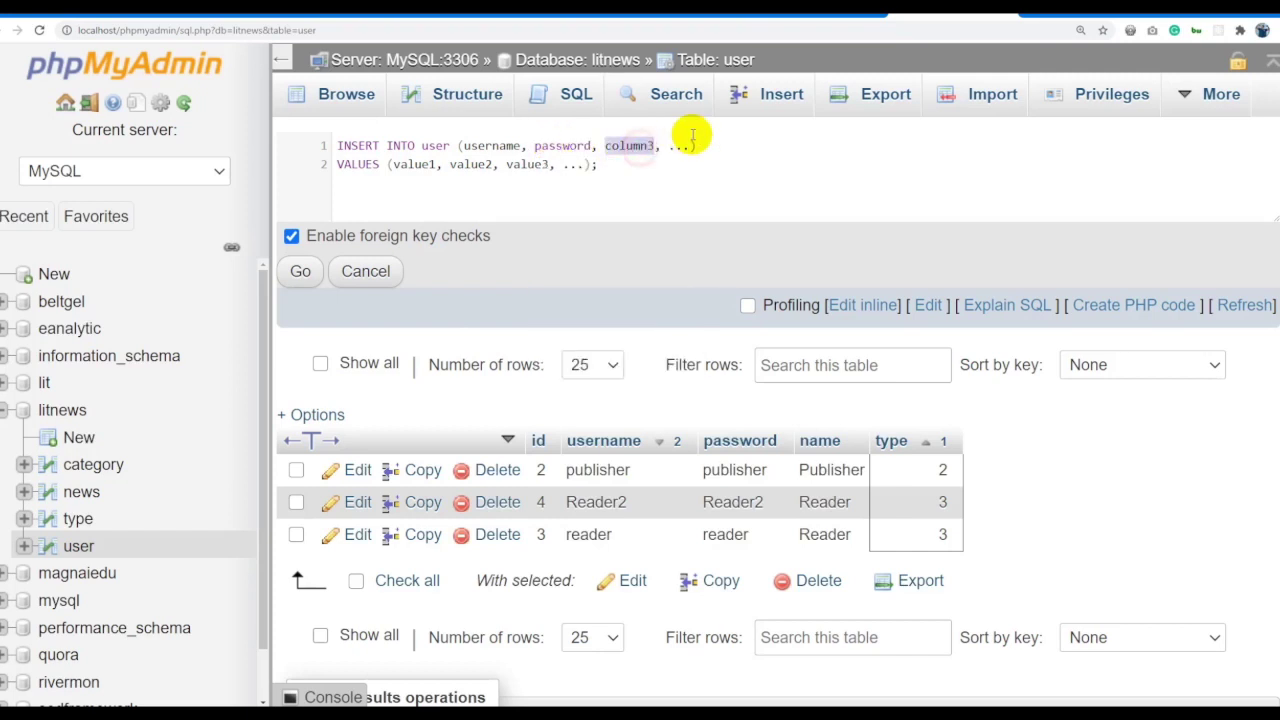
type("name")
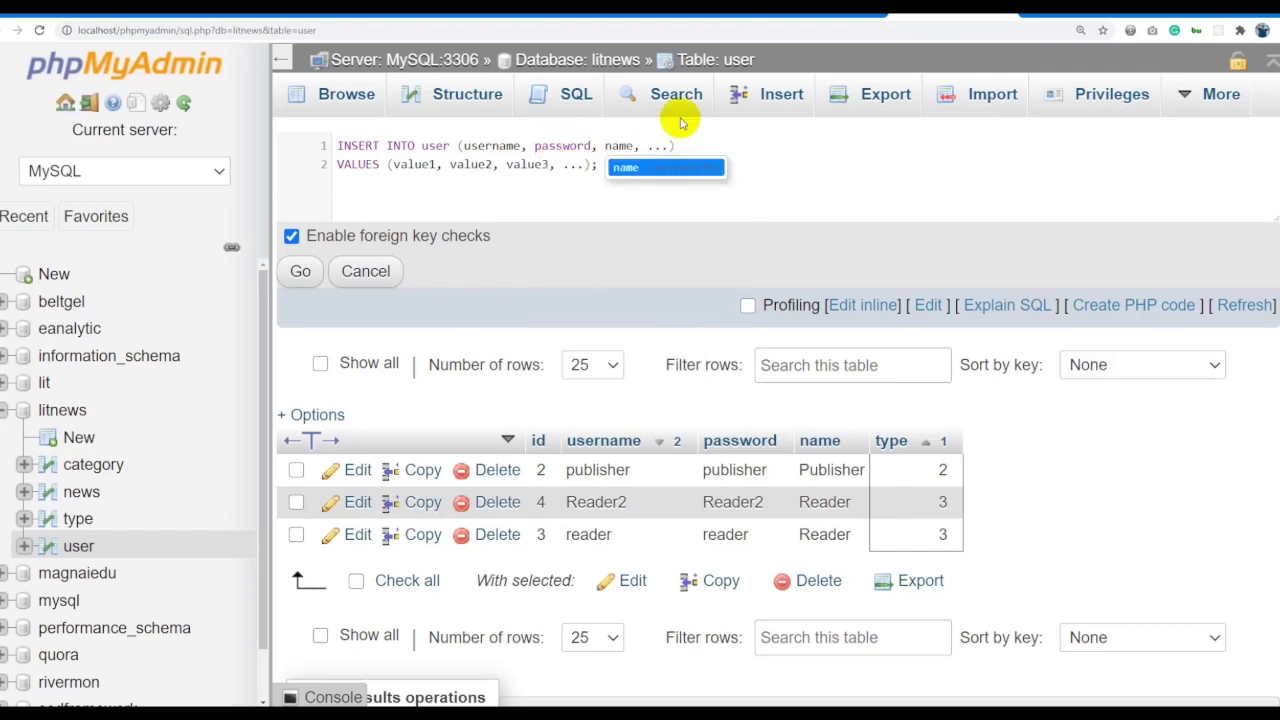
double_click(658, 146)
type("type")
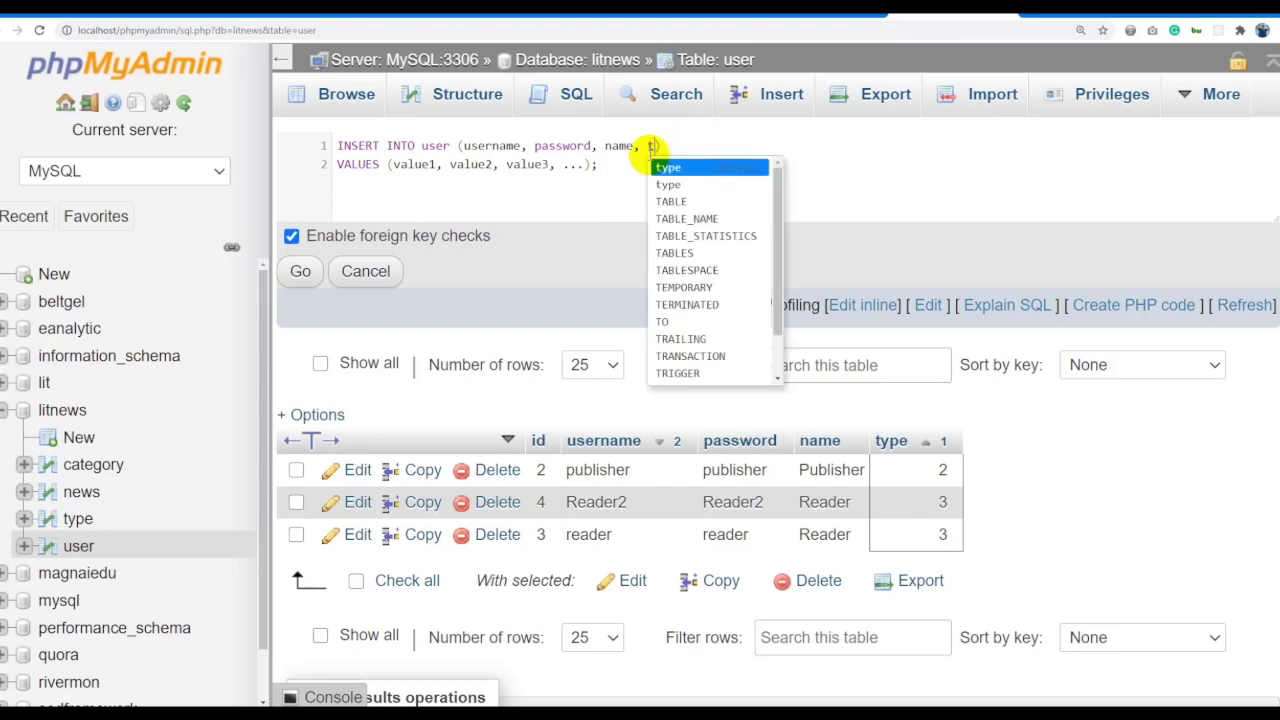
left_click(420, 164)
double_click(418, 164)
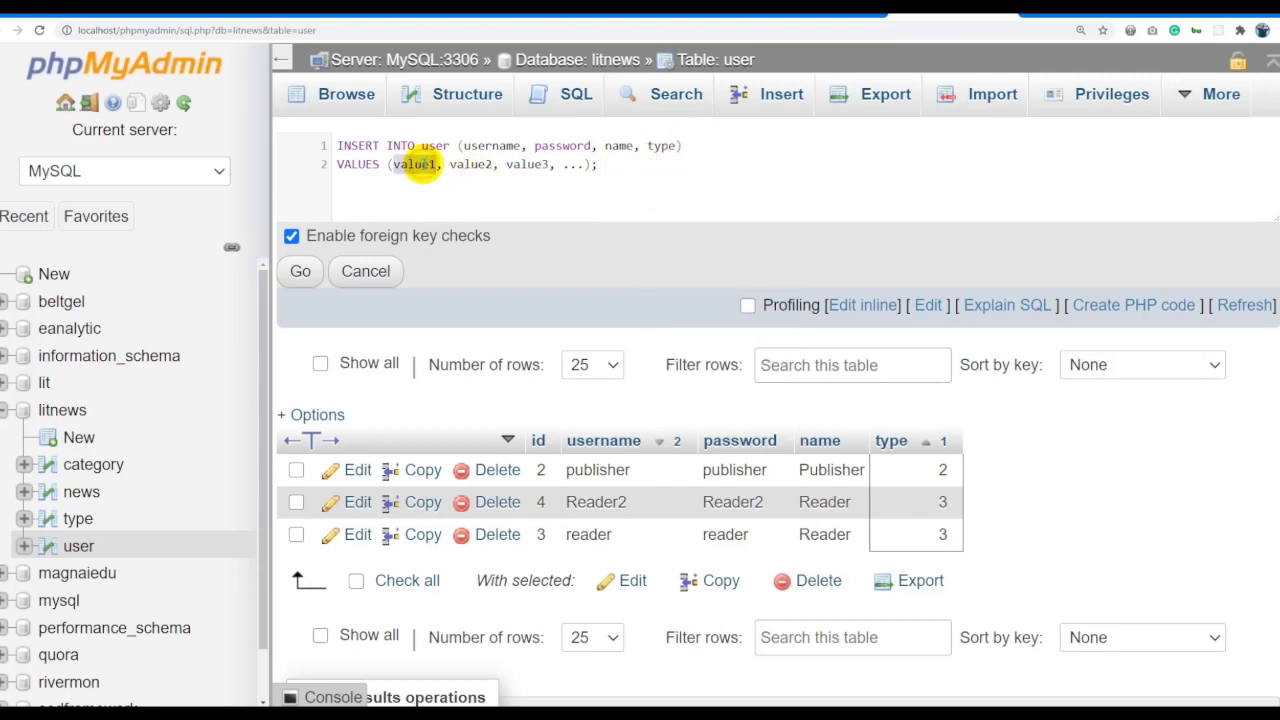
Set the first three VALUES to the quoted guest username, its password, and 'Guest'.
type("''")
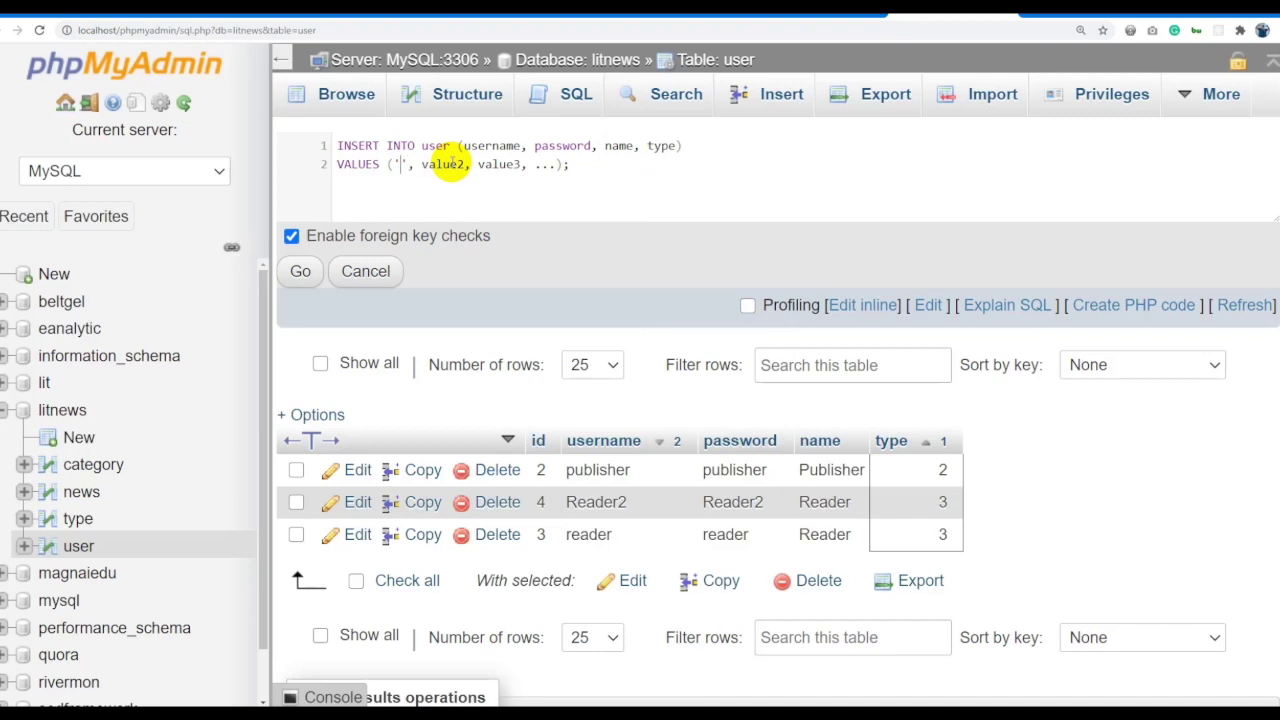
type("Guest")
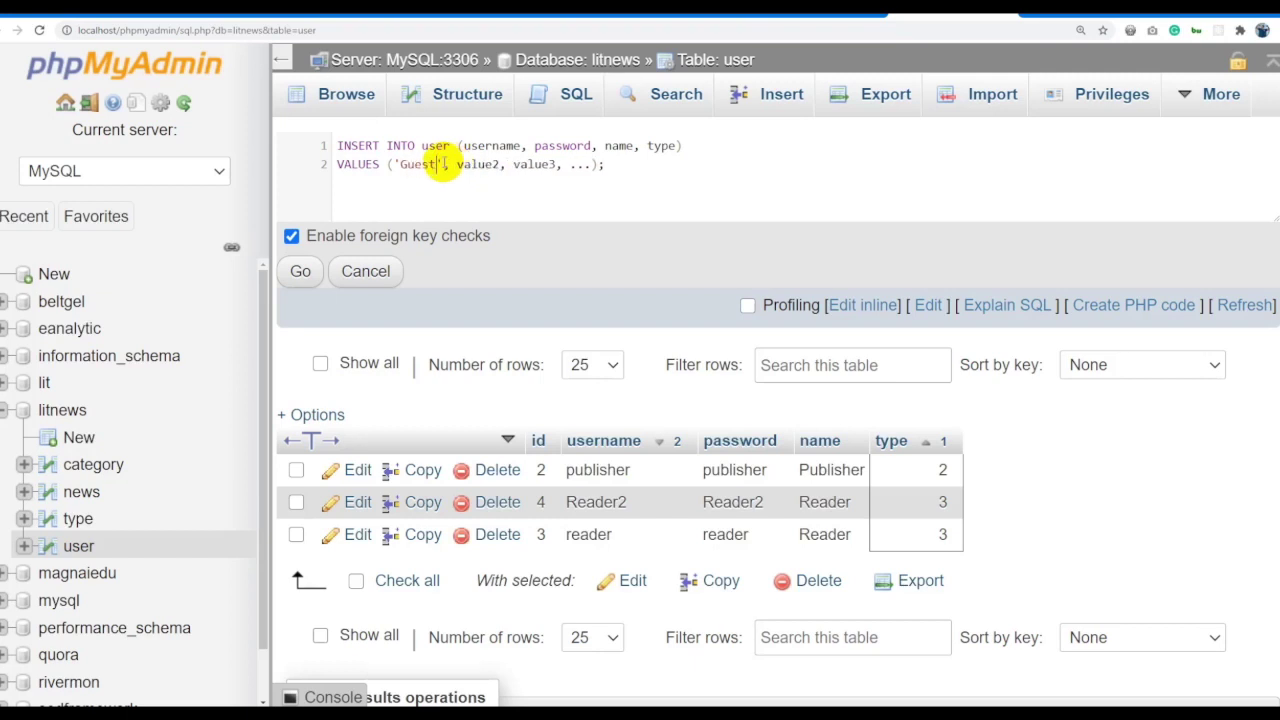
double_click(418, 164)
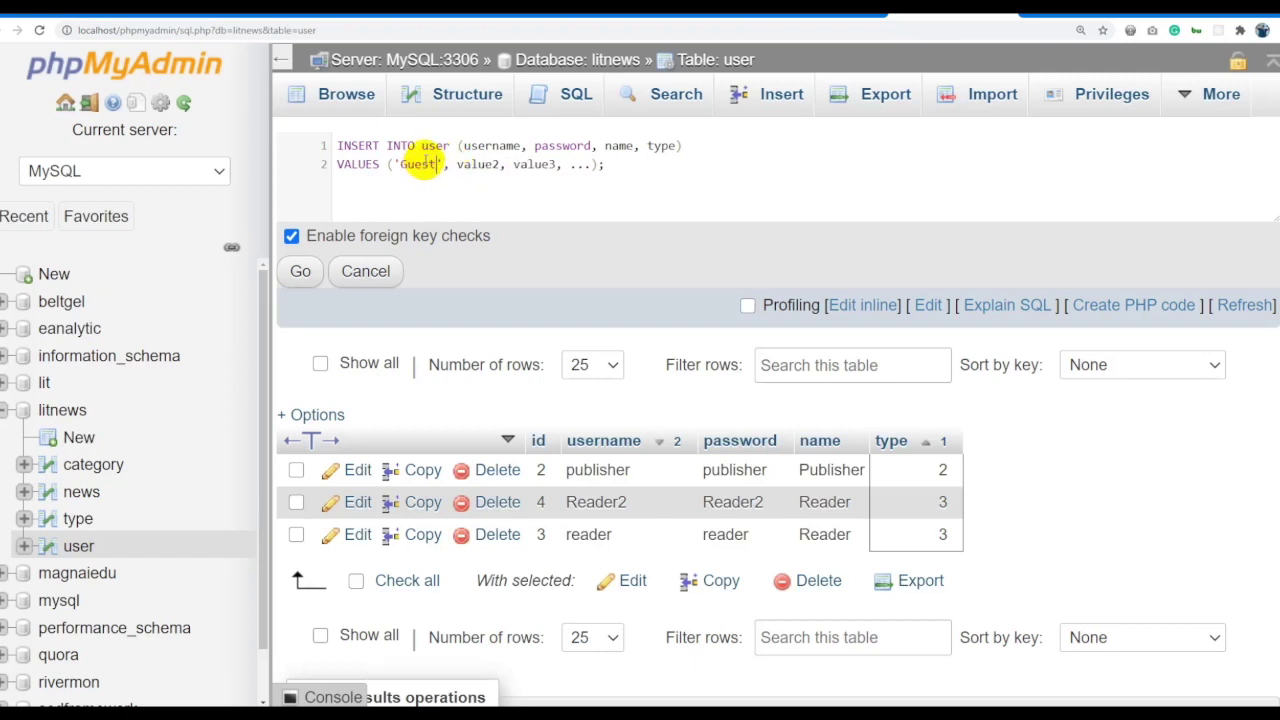
left_click(408, 165)
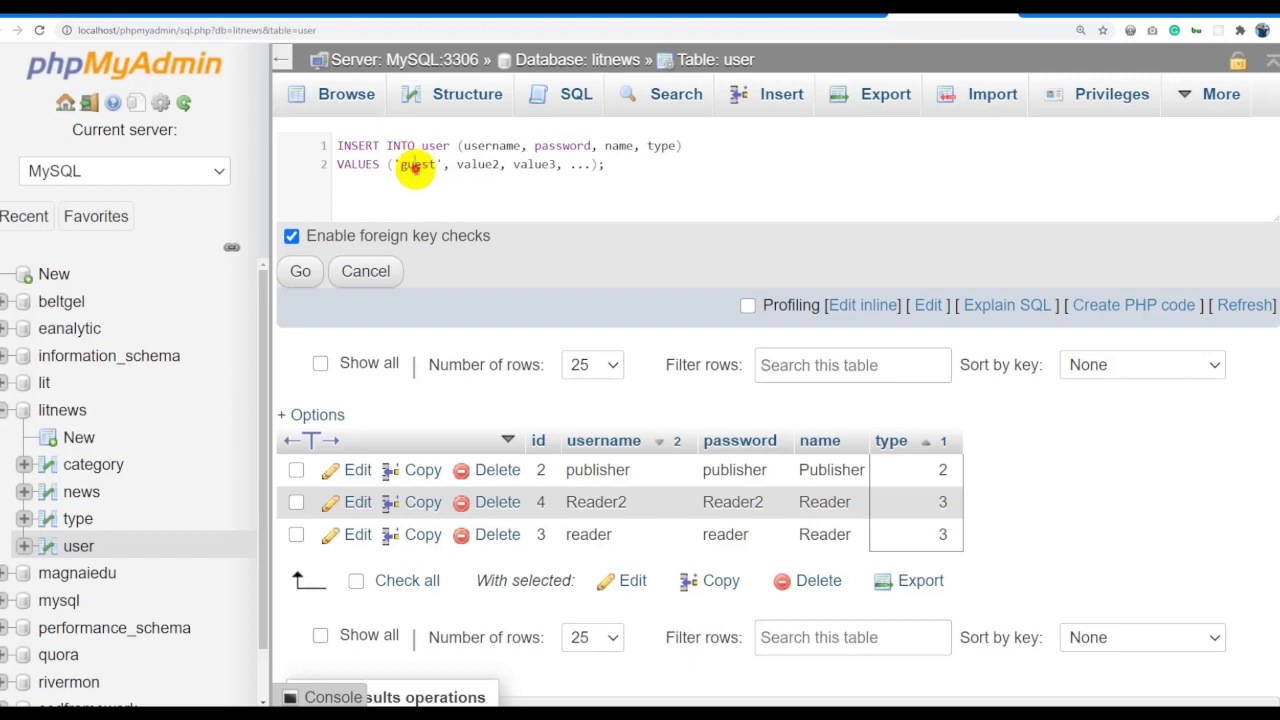
double_click(478, 164)
type("', '")
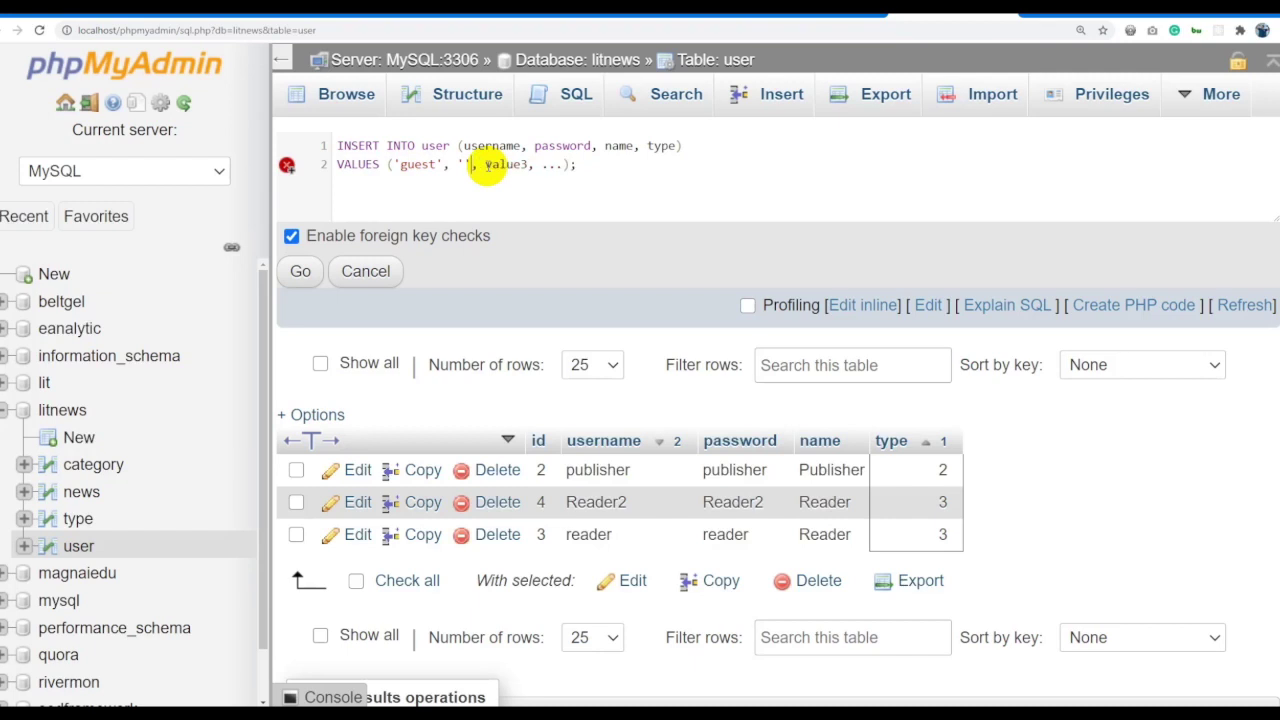
type("guest")
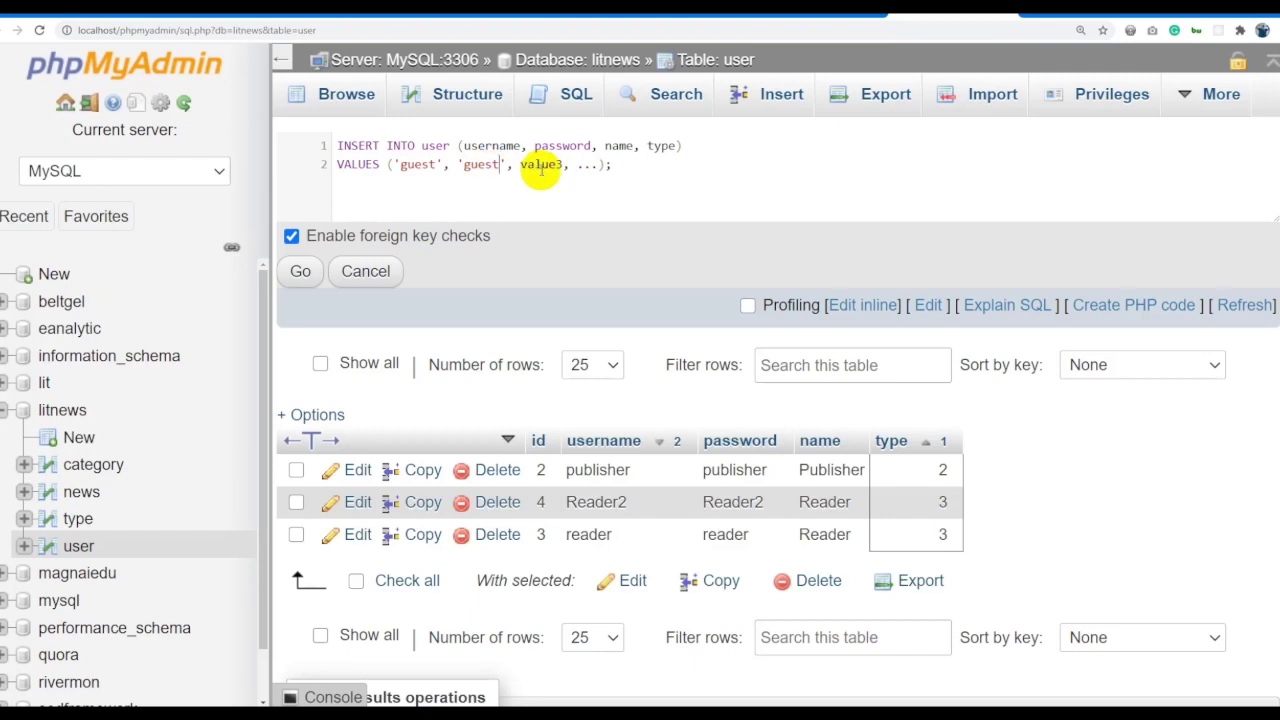
double_click(540, 164)
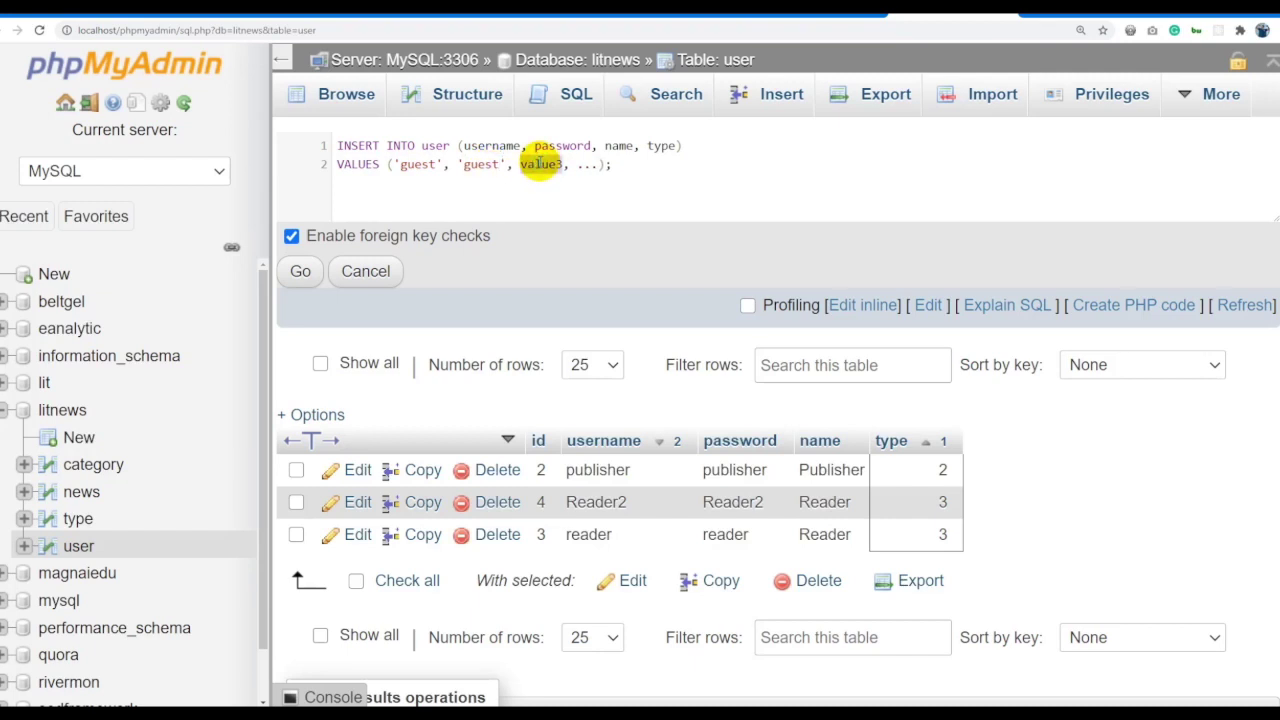
type("', 'Guest")
double_click(594, 164)
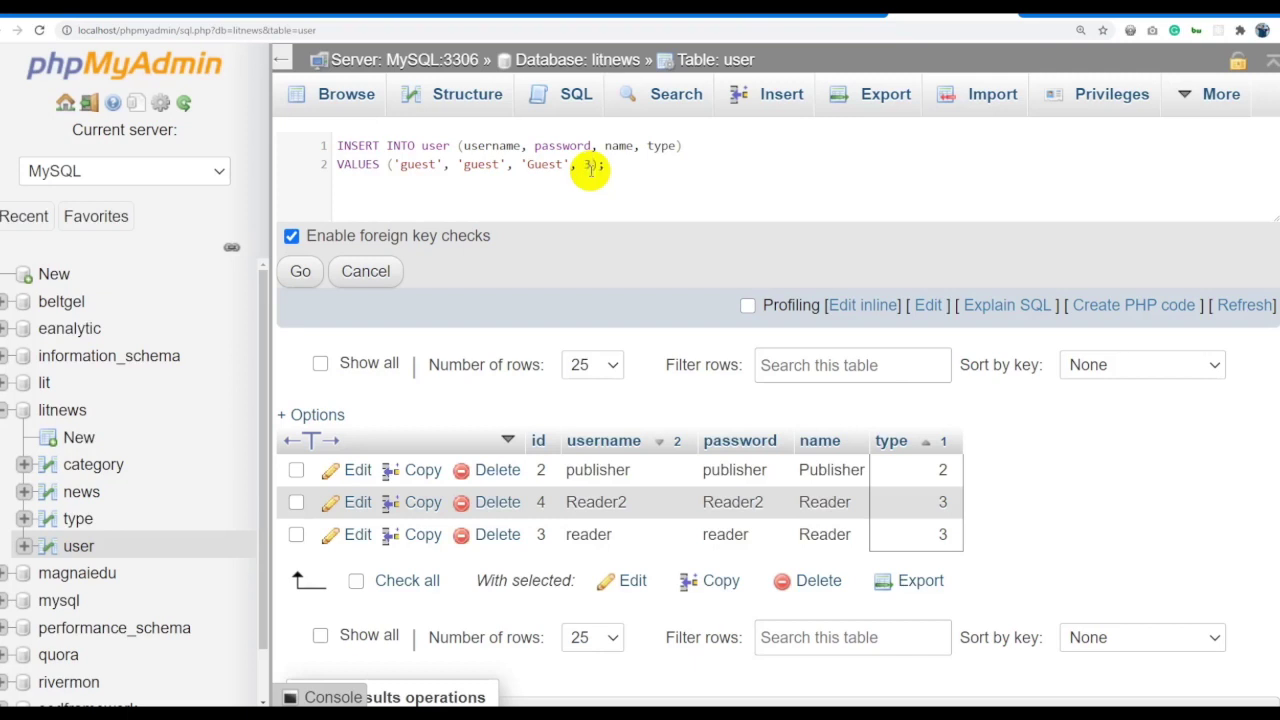
Run the INSERT adding the type-3 guest account, then browse the user table's five rows.
key("ctrl+a")
key("ctrl+c")
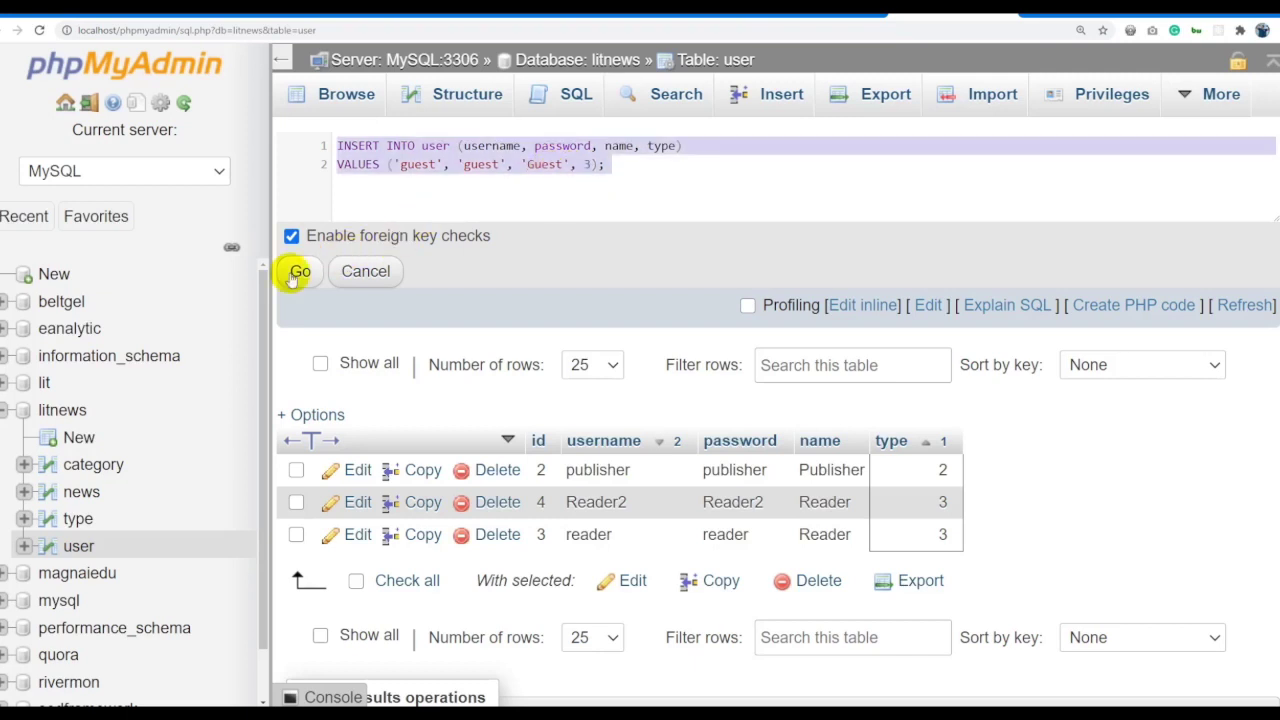
left_click(299, 272)
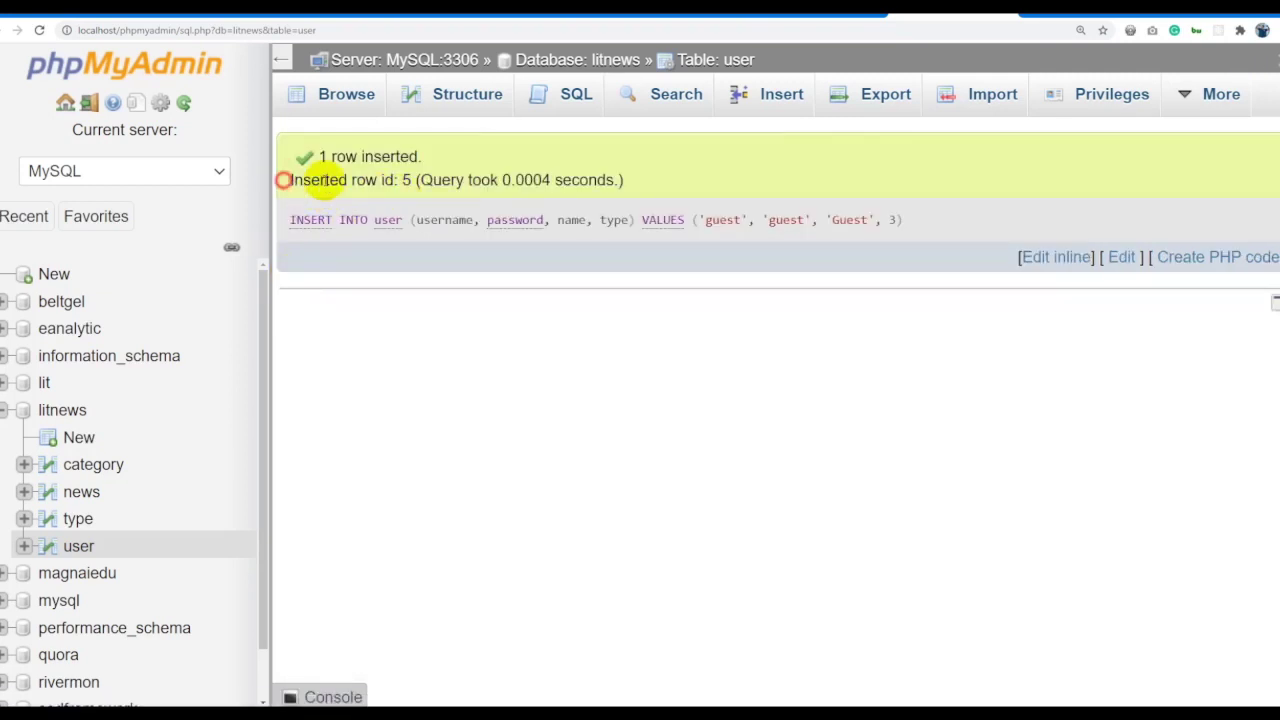
left_click_drag(283, 180, 385, 182)
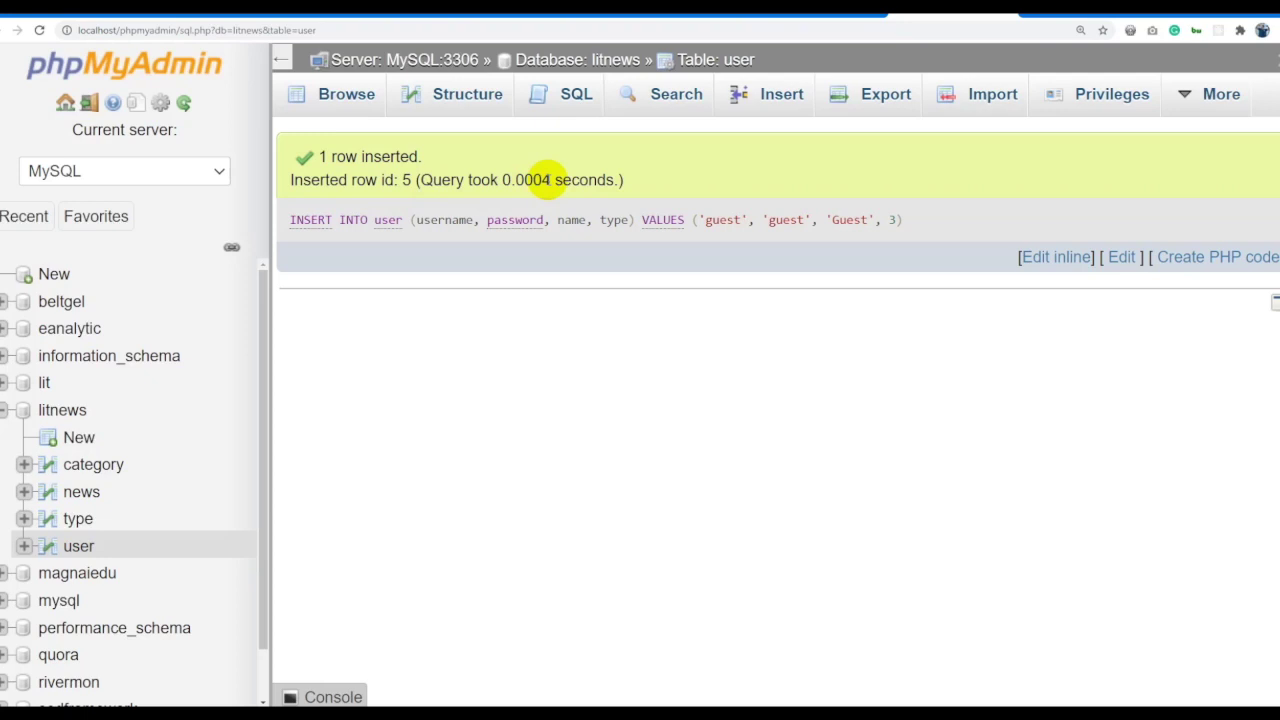
mouse_move(518, 181)
left_mouse_down()
mouse_move(552, 181)
mouse_move(531, 180)
left_mouse_up()
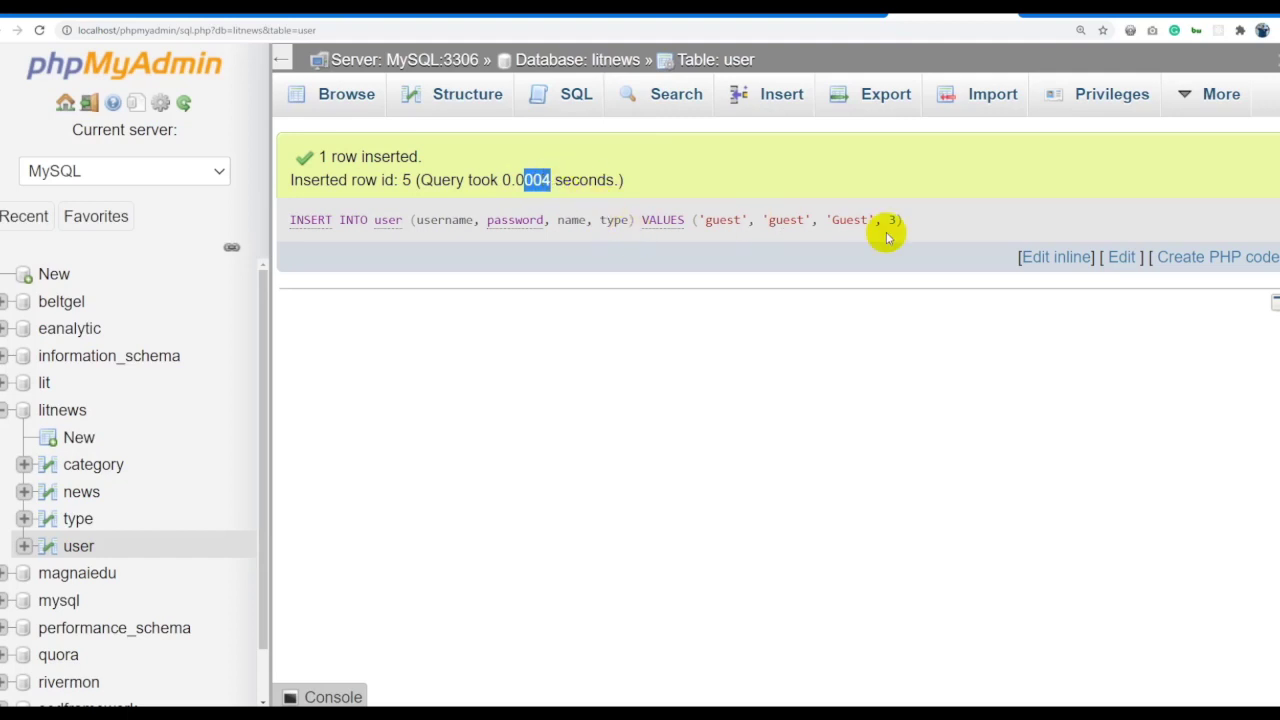
left_click(731, 60)
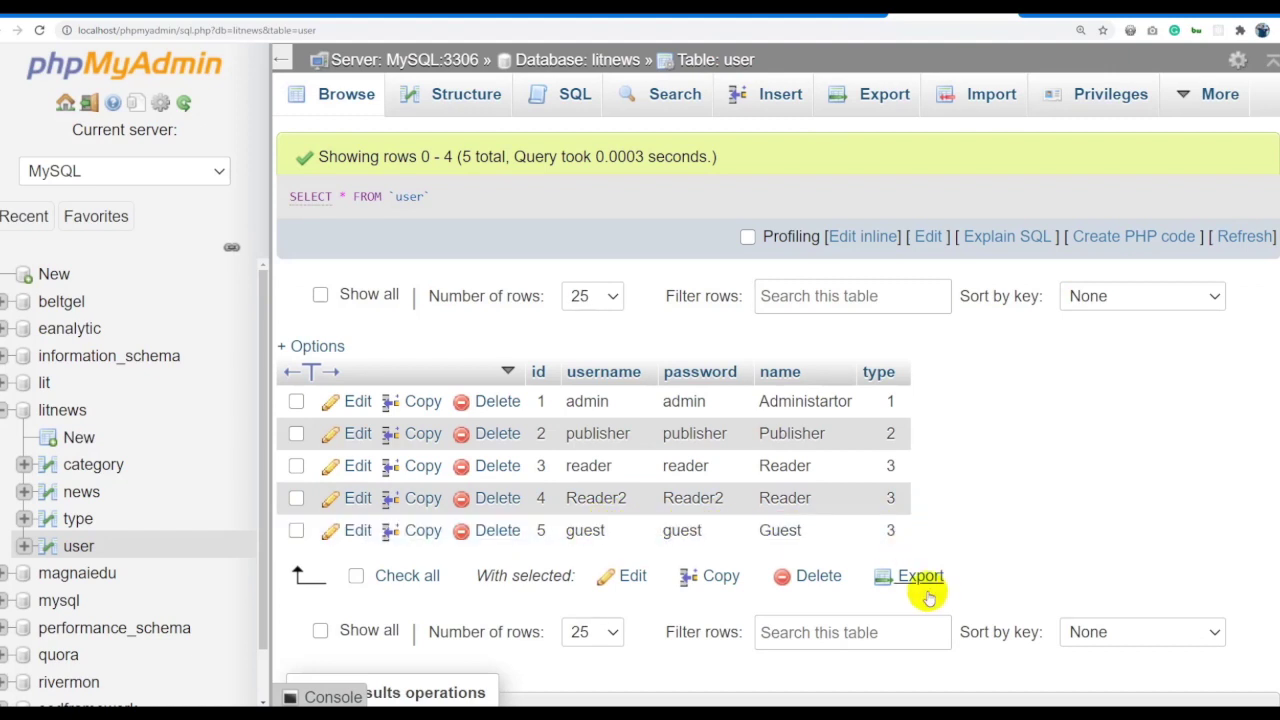
Open the news table and its SQL editor, then go back to browsing its three articles.
left_click(845, 237)
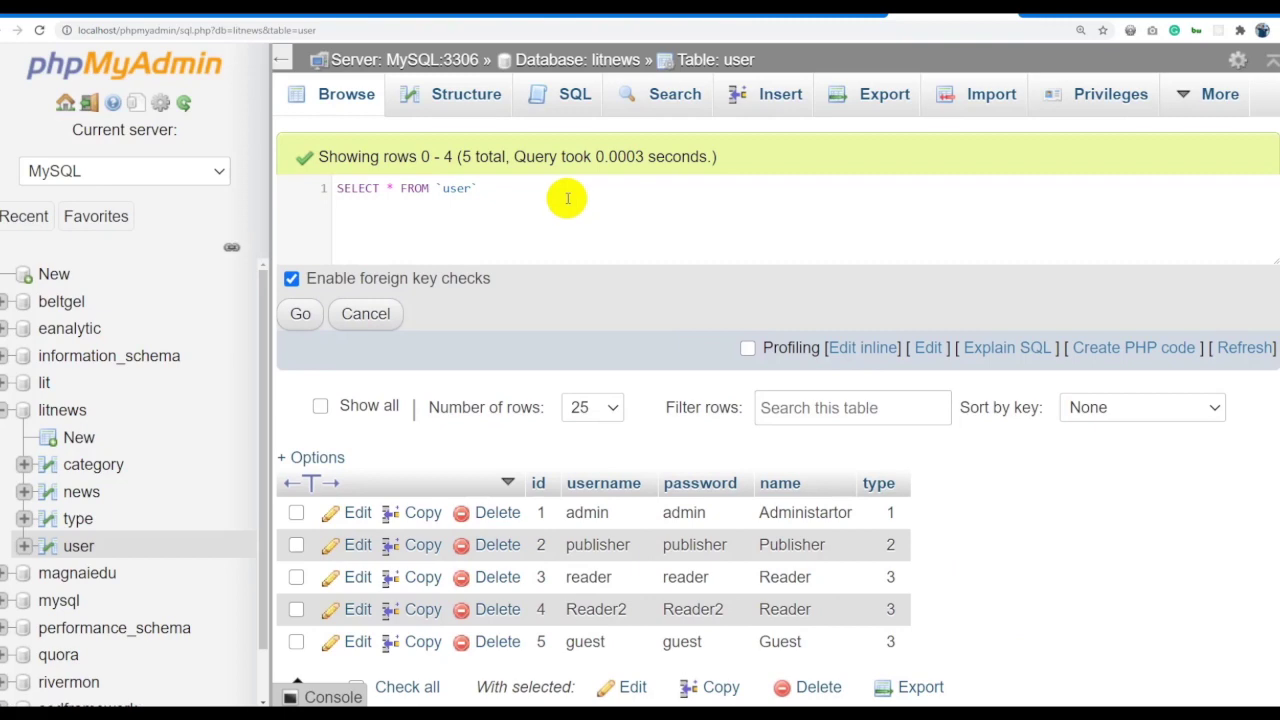
left_click(86, 492)
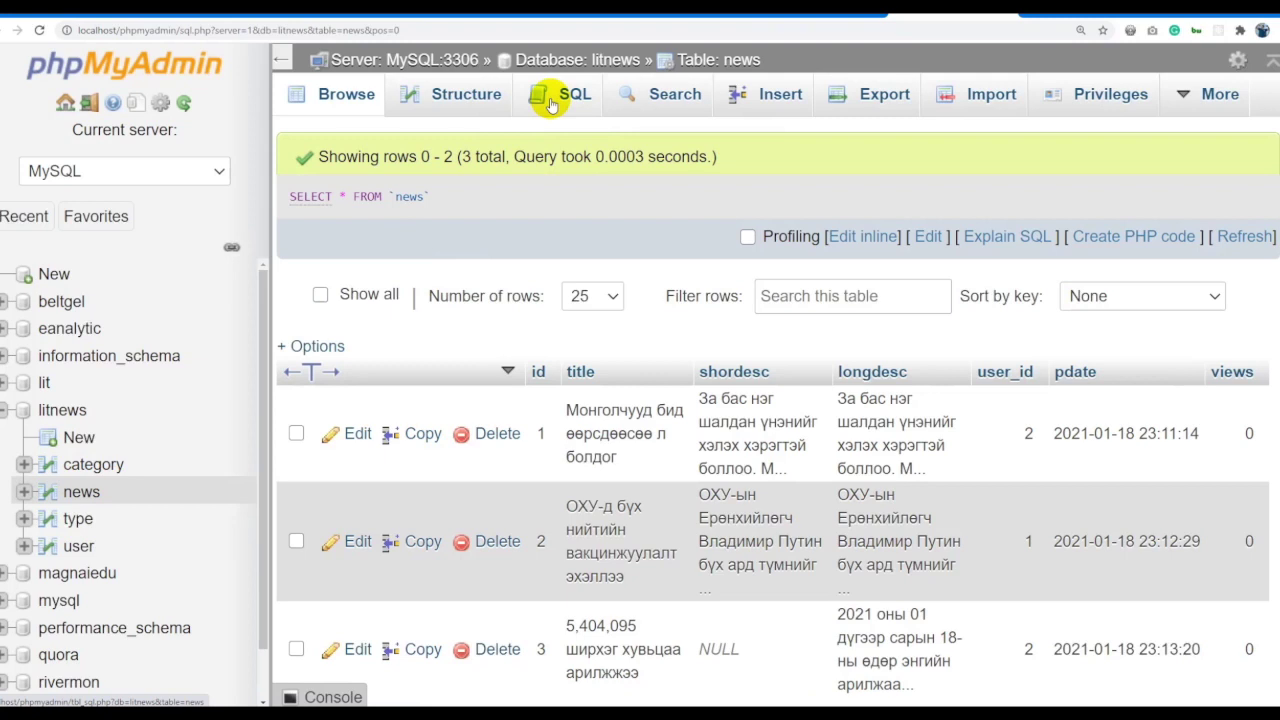
left_click(551, 100)
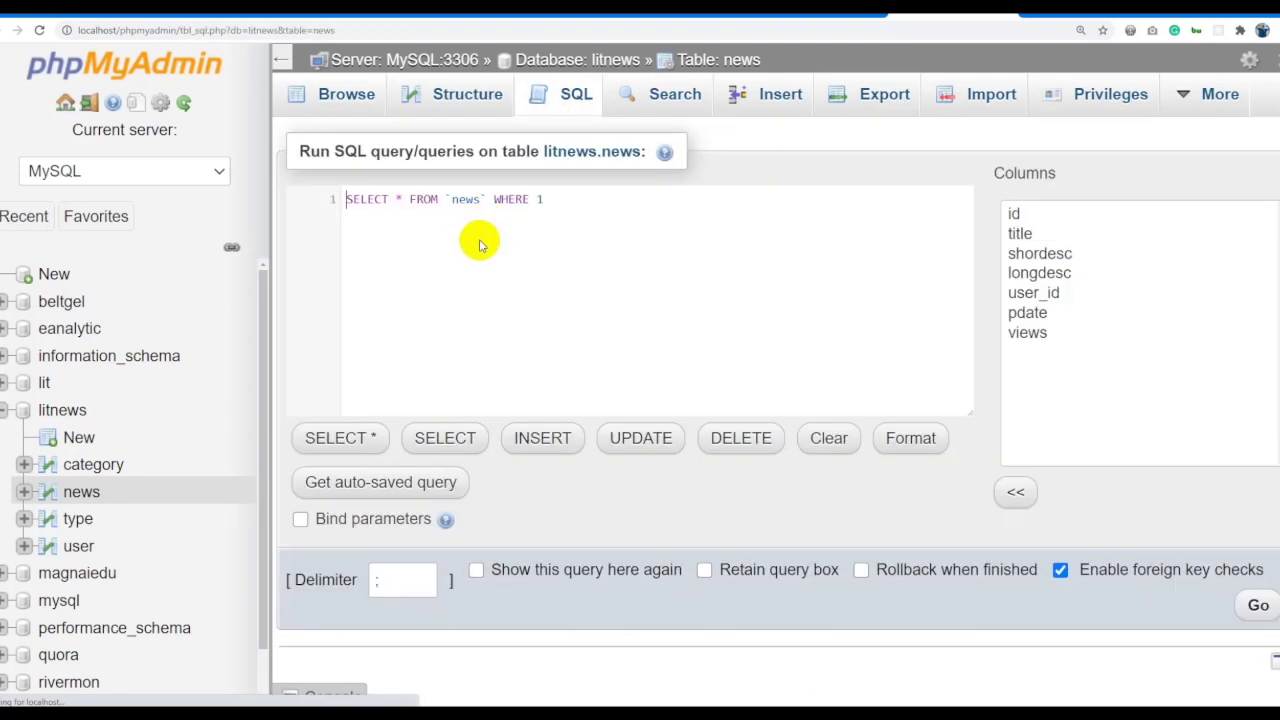
left_click(576, 204)
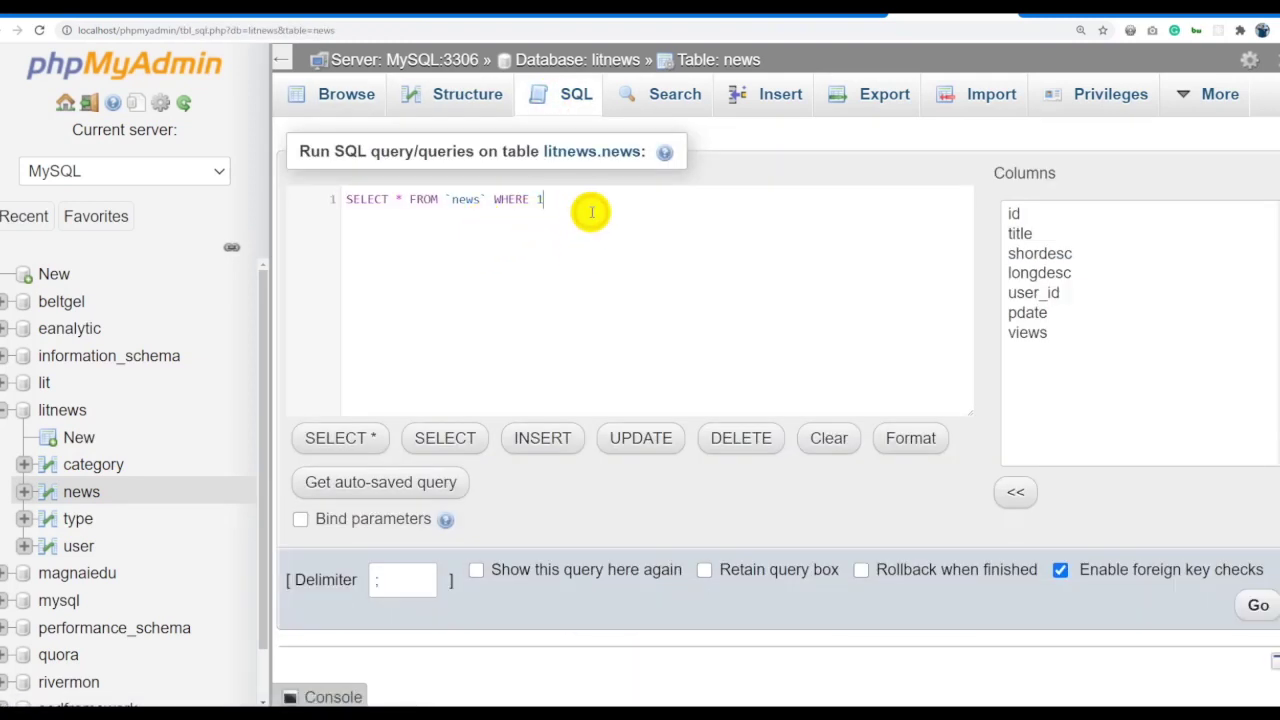
left_click(703, 60)
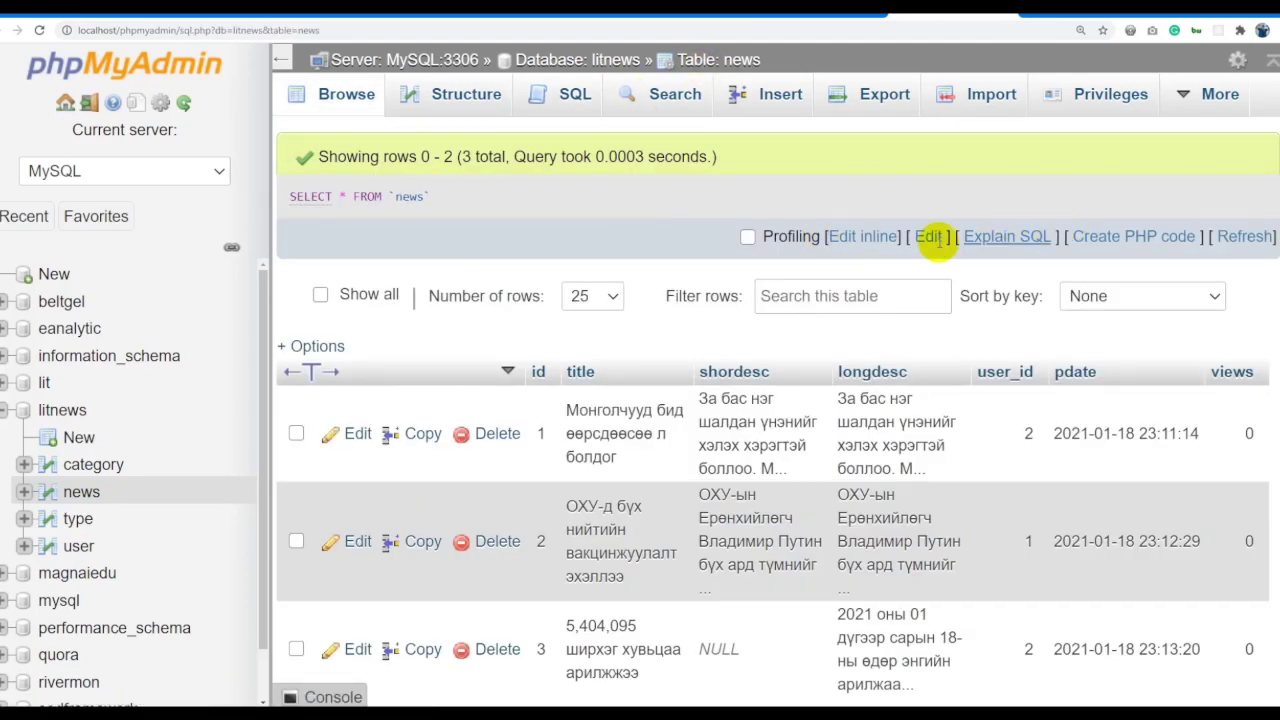
left_click(857, 236)
Paste the earlier guest-user INSERT and replace its first column names with title.
key("ctrl+minus")
key("ctrl+a")
key("ctrl+v")
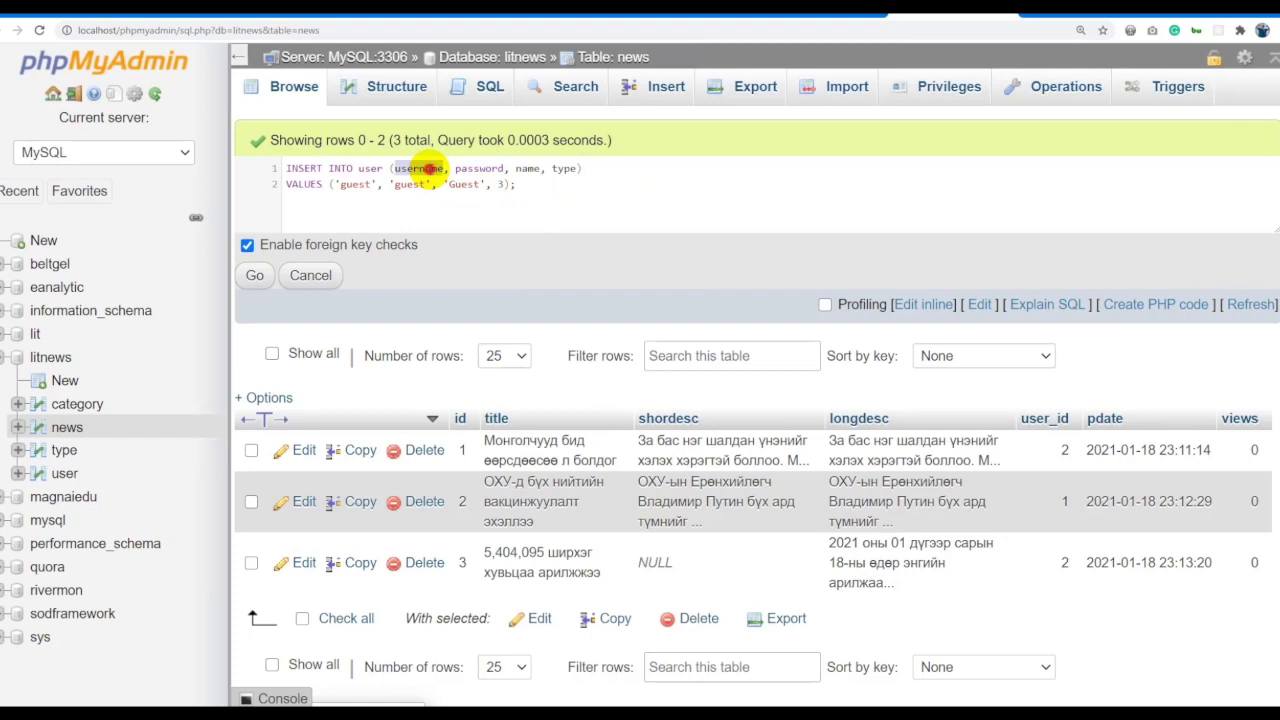
type("title")
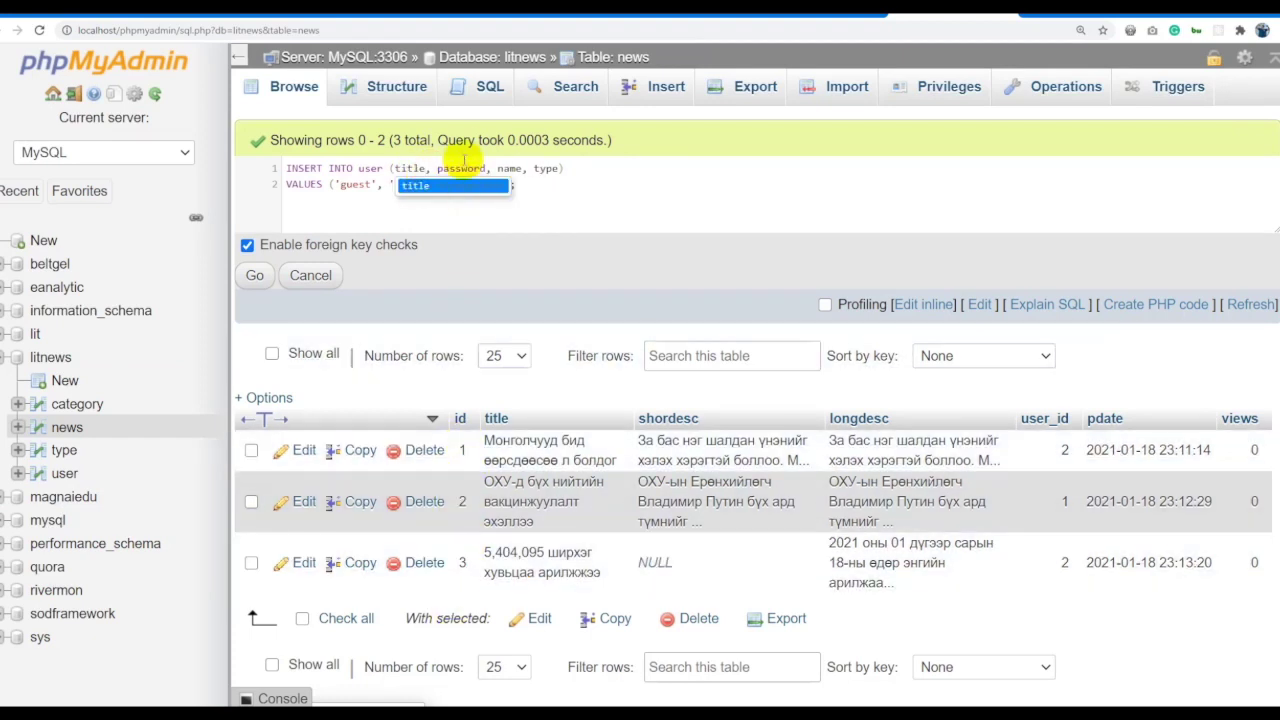
double_click(455, 168)
type("title")
Complete the column list with shordesc, longdesc, user_id, psdate and views.
left_click(410, 168)
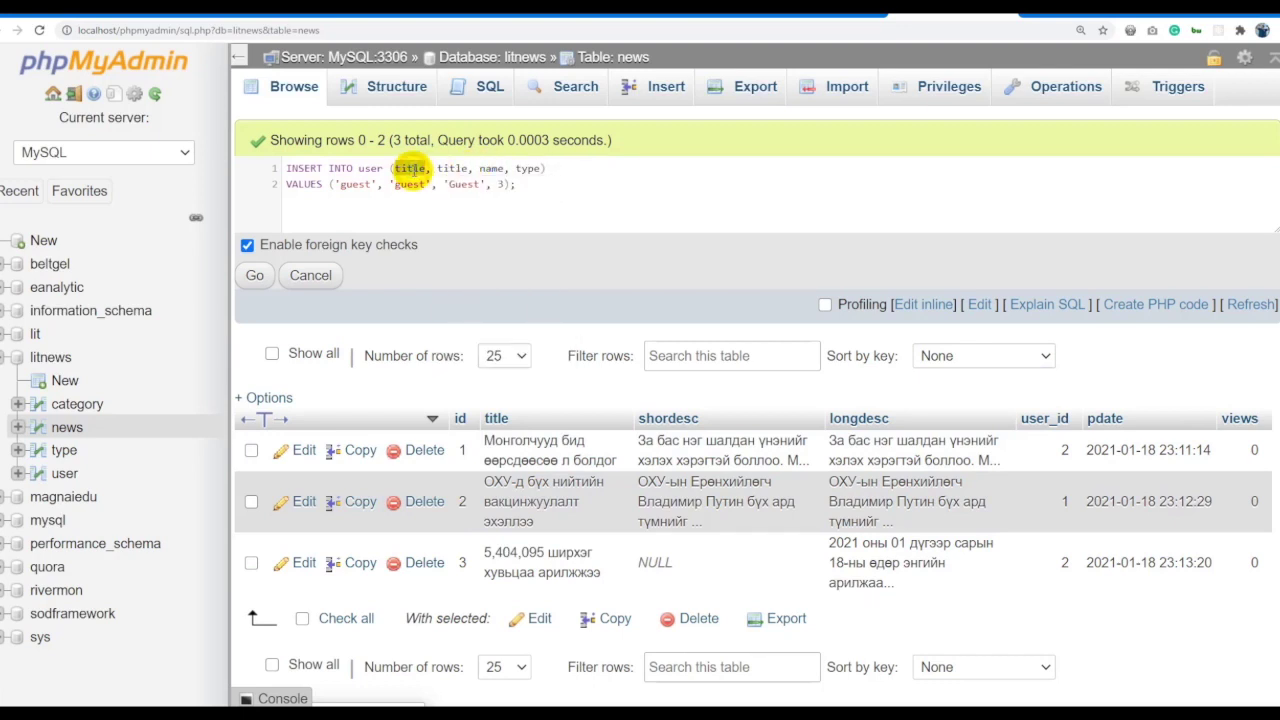
type("sjhor")
key("BackSpace")
type("hort")
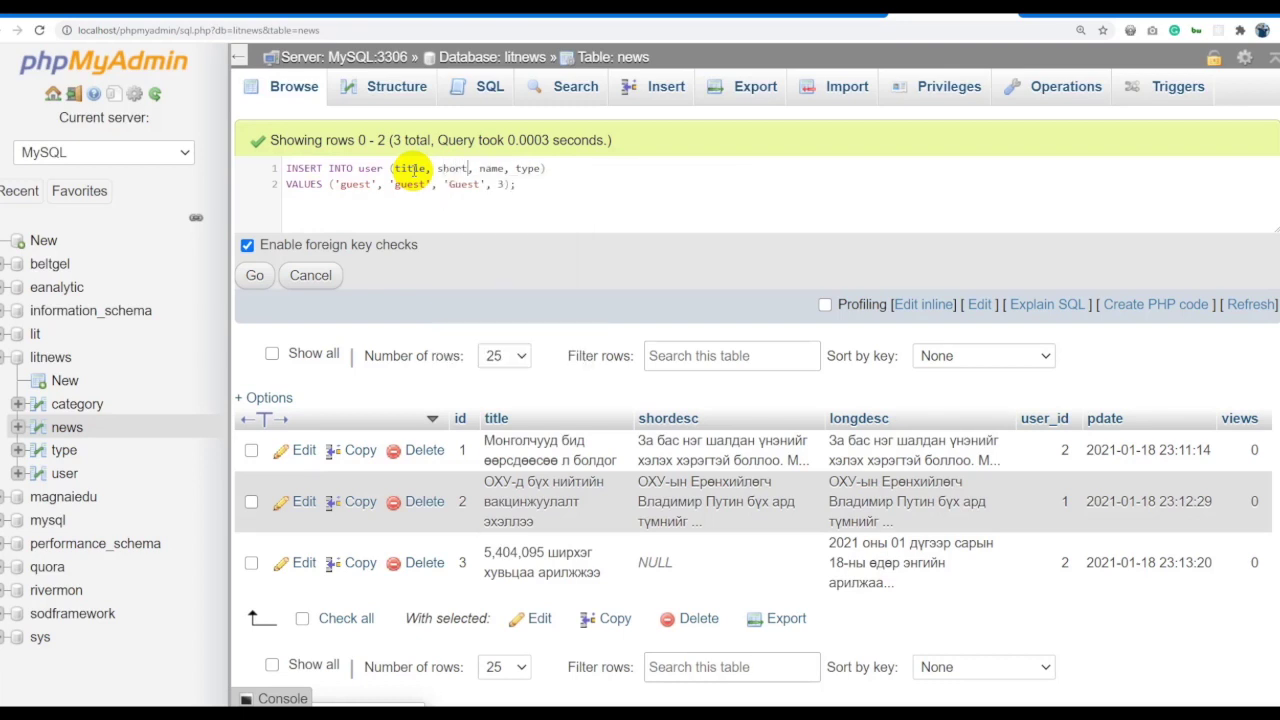
key("BackSpace")
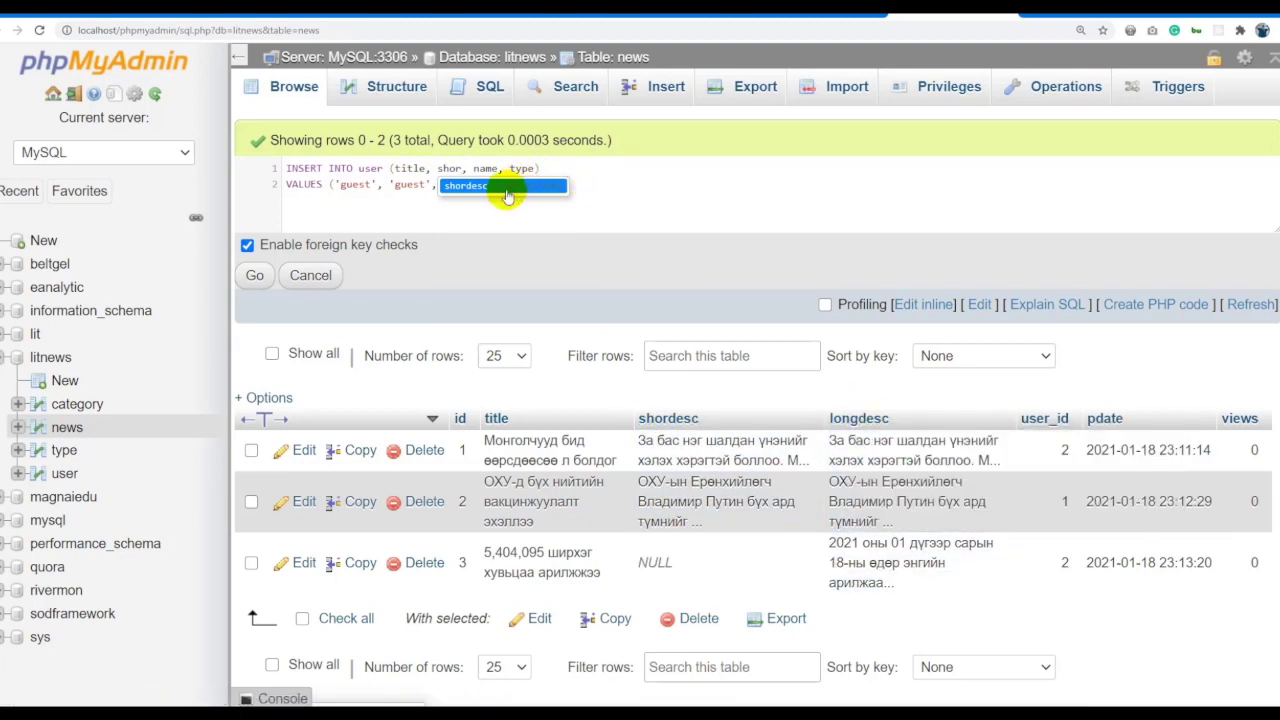
left_click(476, 188)
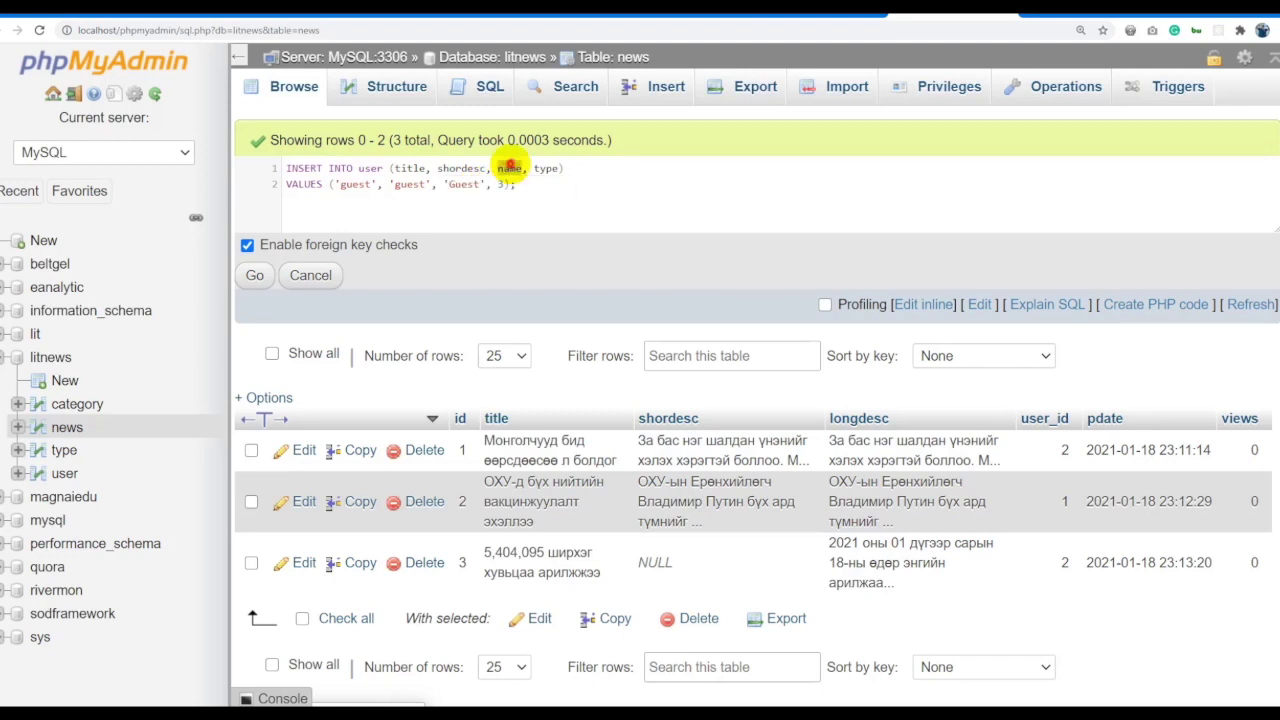
type("long")
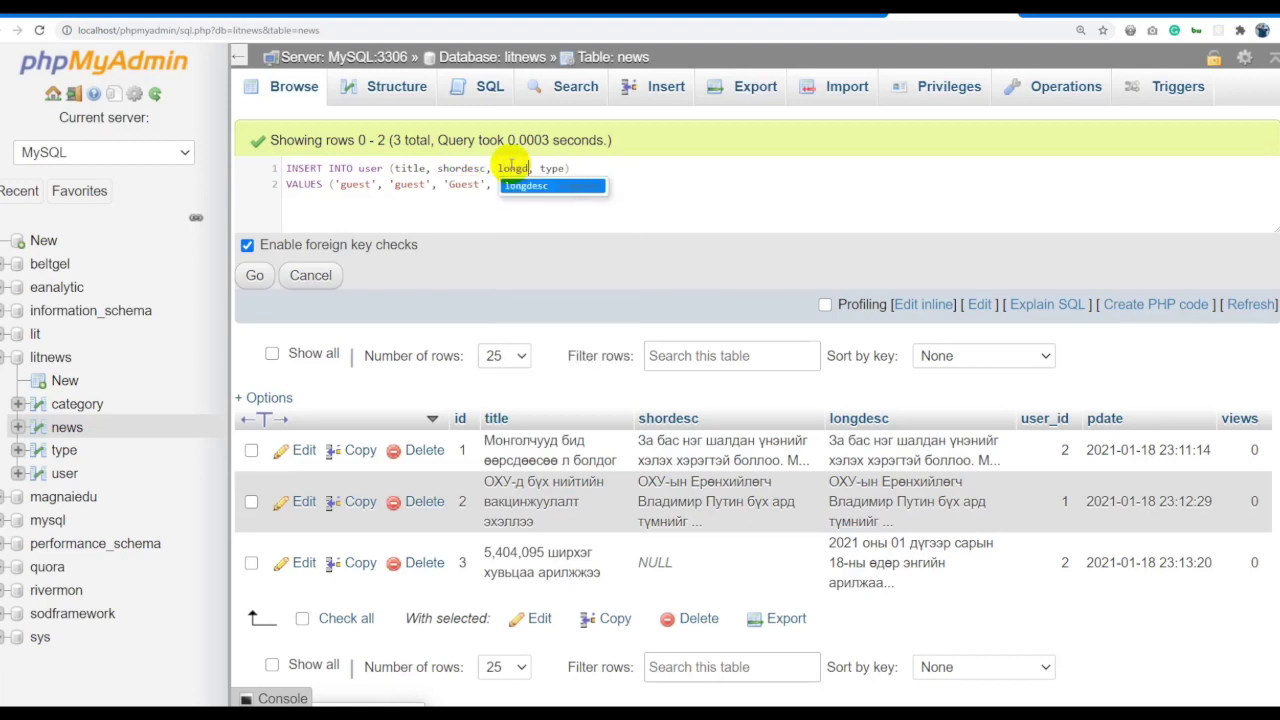
type("d")
key("Return")
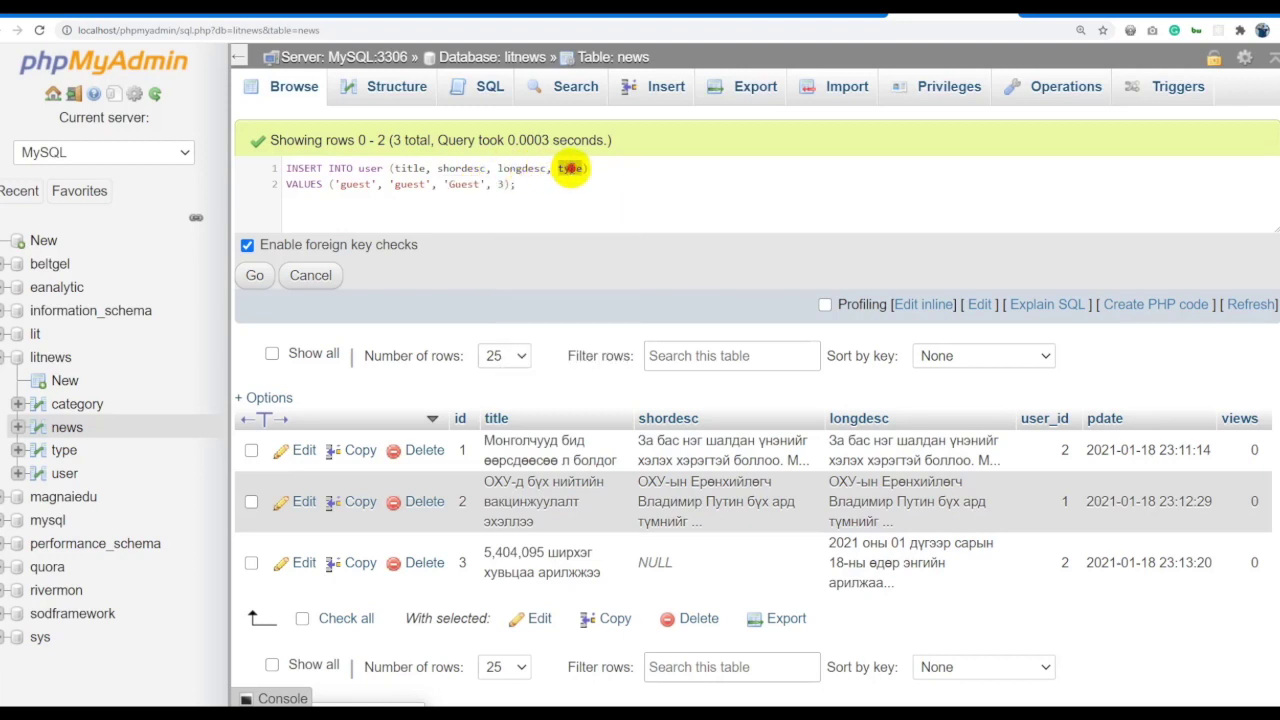
type("user_id")
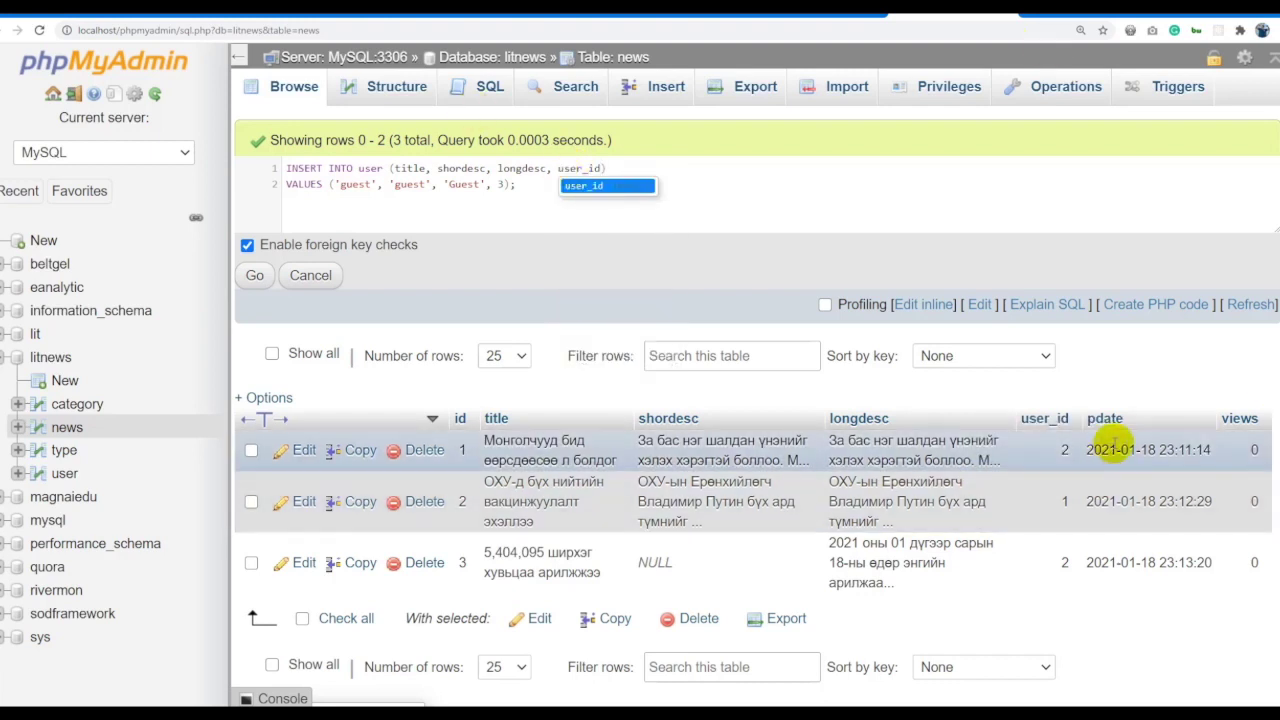
type(",ps")
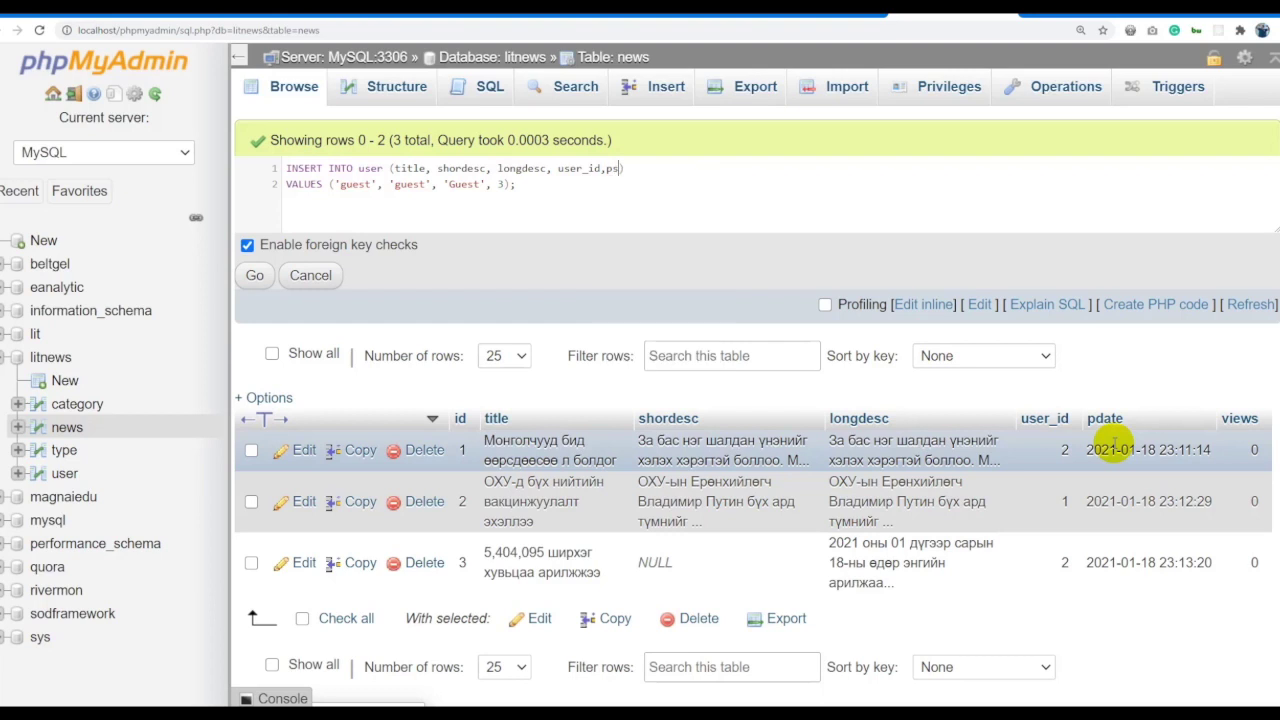
type("date,views")
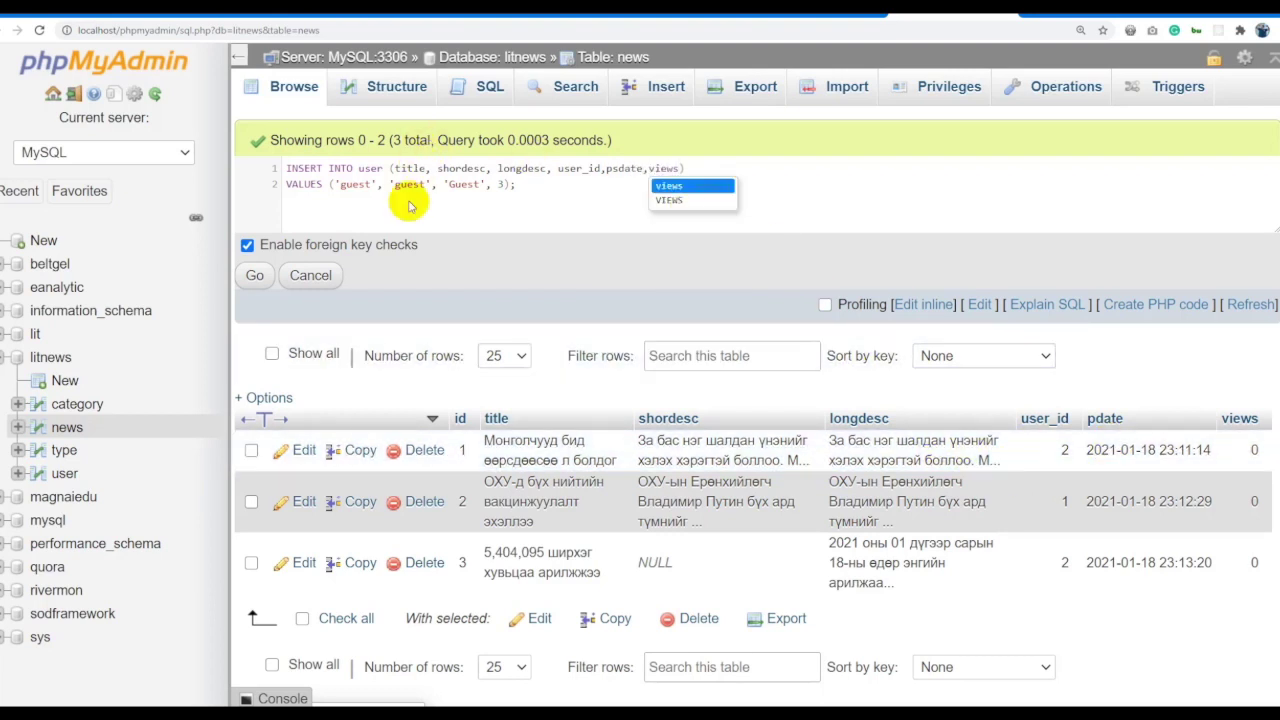
left_click(362, 180)
Replace the INSERT values with title Гарчиг and Mongolian short and long description texts.
type("U")
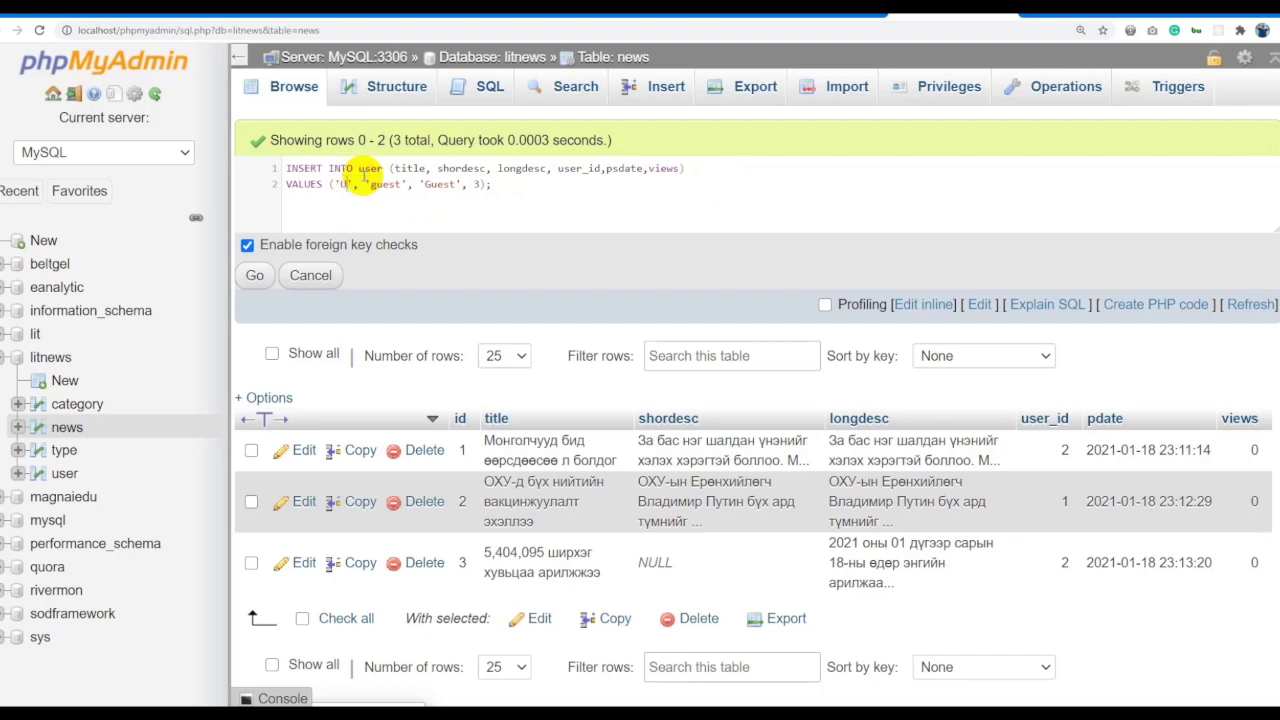
type("gjxnu")
double_click(362, 183)
type("Гарчиг")
double_click(413, 184)
type("Товч танилцуулга")
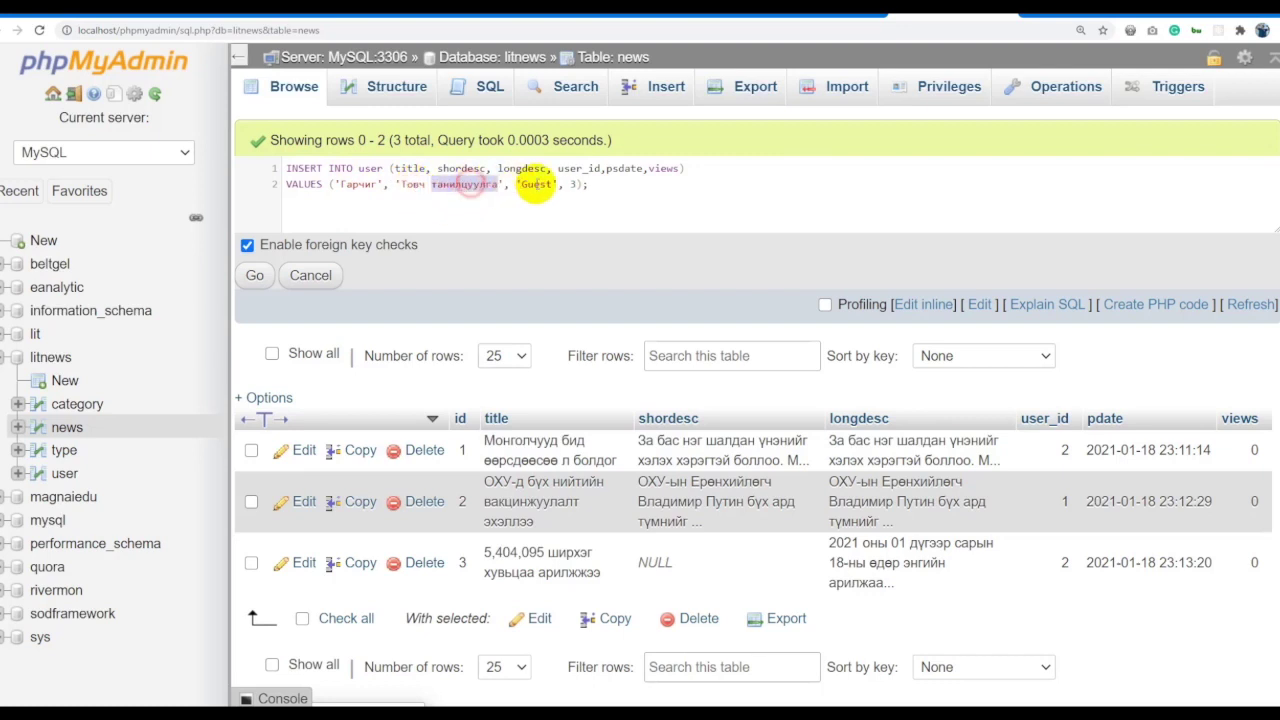
double_click(537, 184)
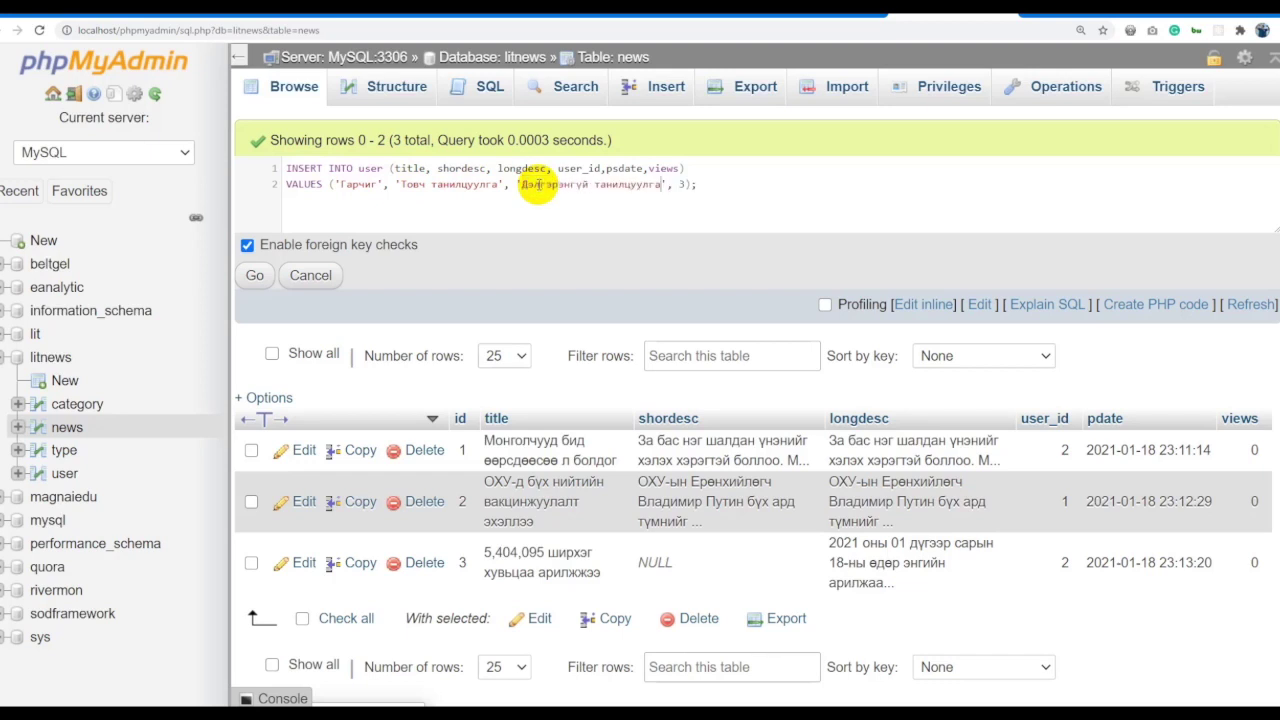
double_click(631, 184)
type("т")
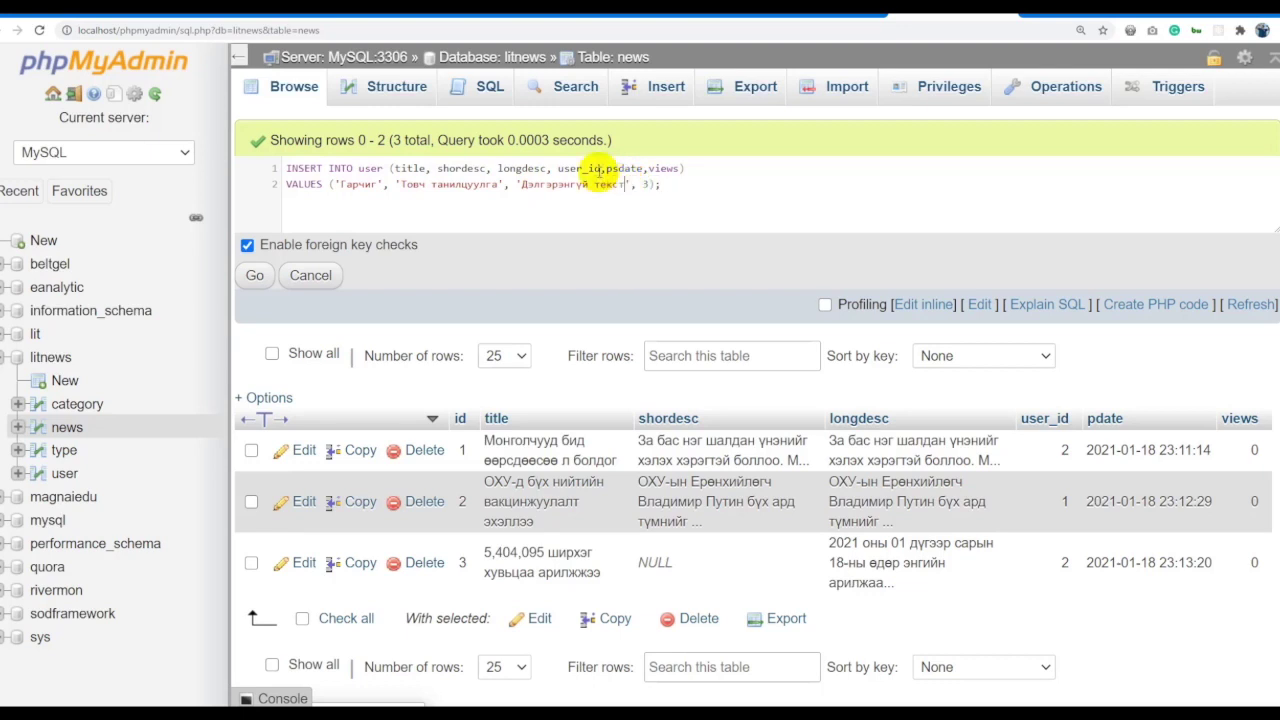
double_click(462, 184)
type("текст")
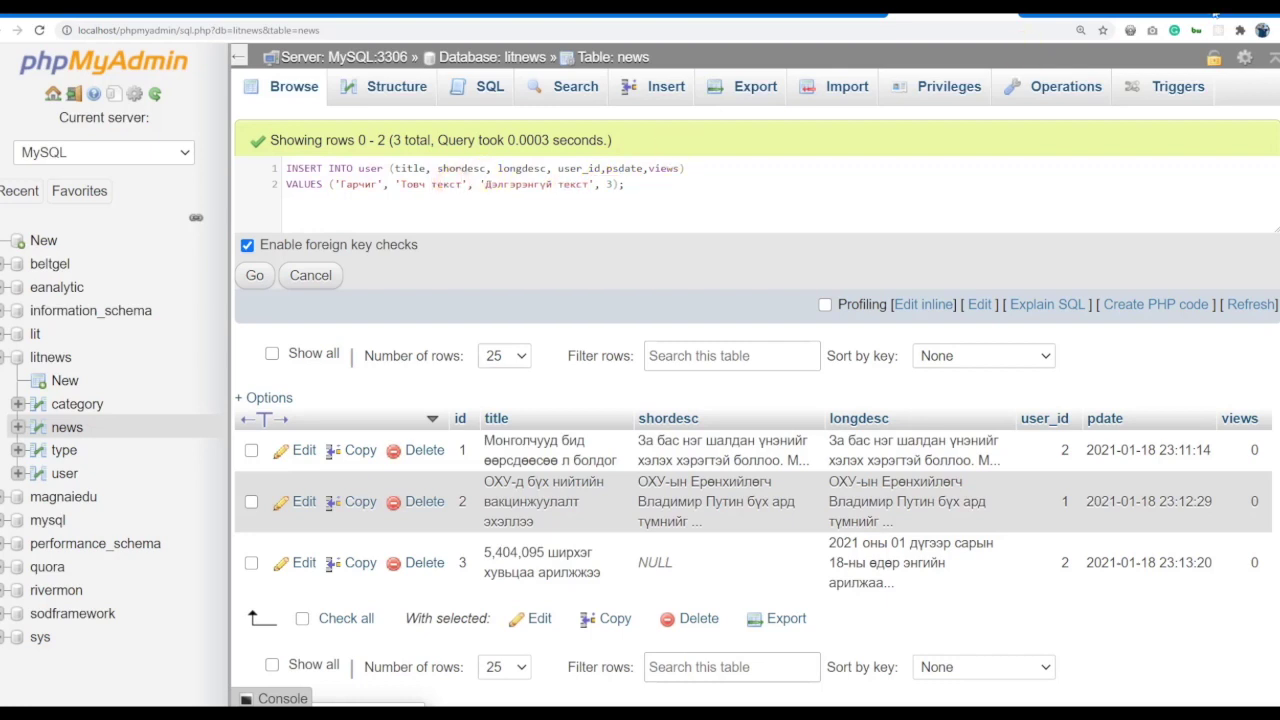
Drop the old type value, paste row 1's 2021-01-18 date, and run the INSERT.
double_click(612, 185)
key("BackSpace")
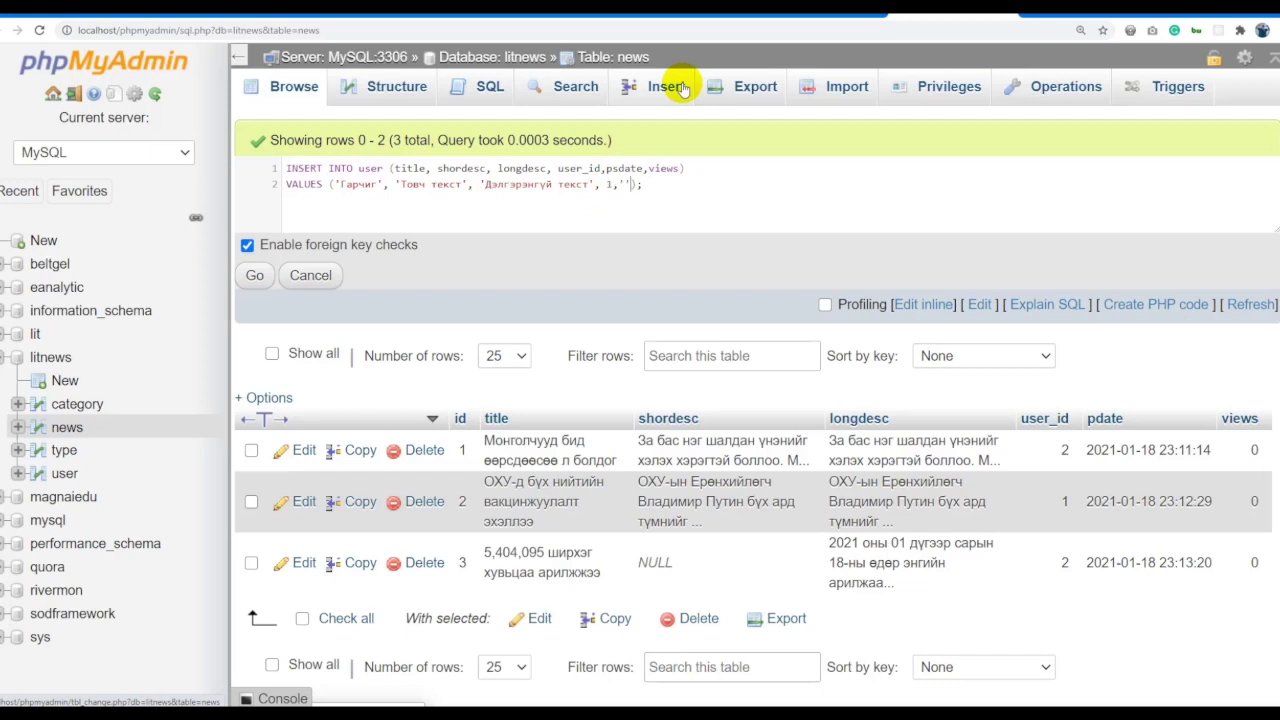
left_click_drag(1088, 450, 1212, 450)
key("ctrl+c")
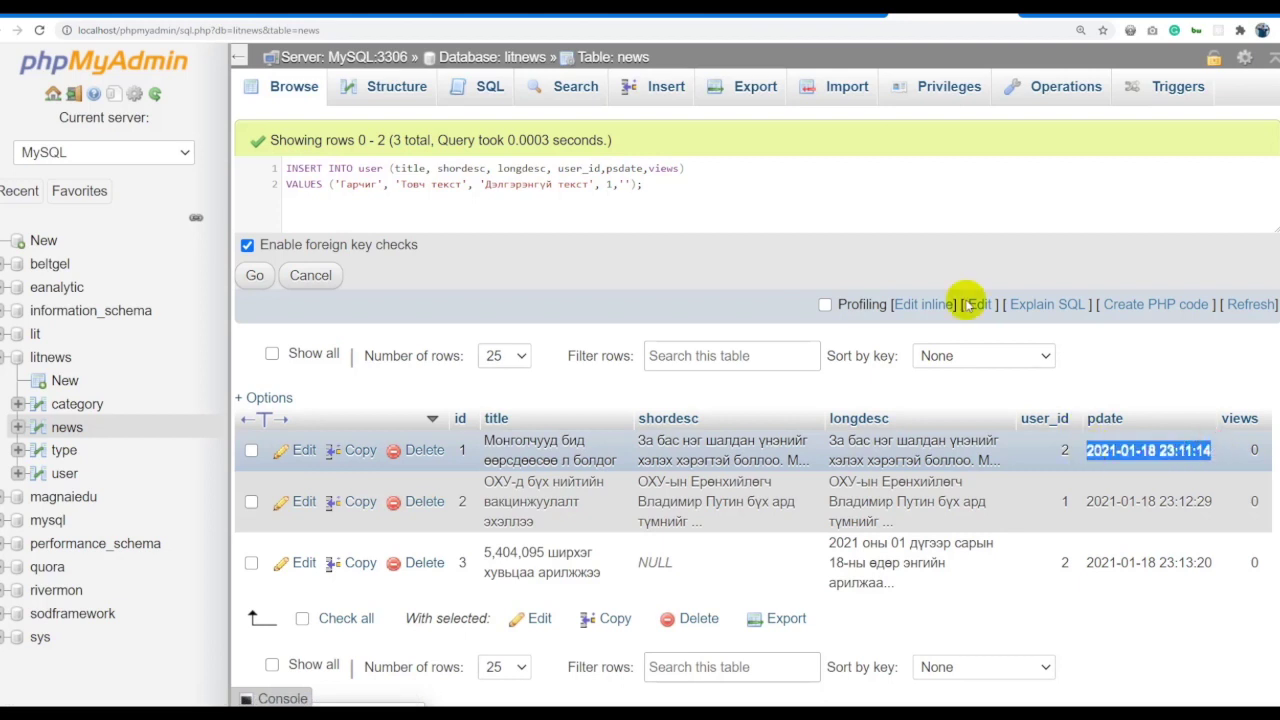
left_click(629, 185)
key("ctrl+v")
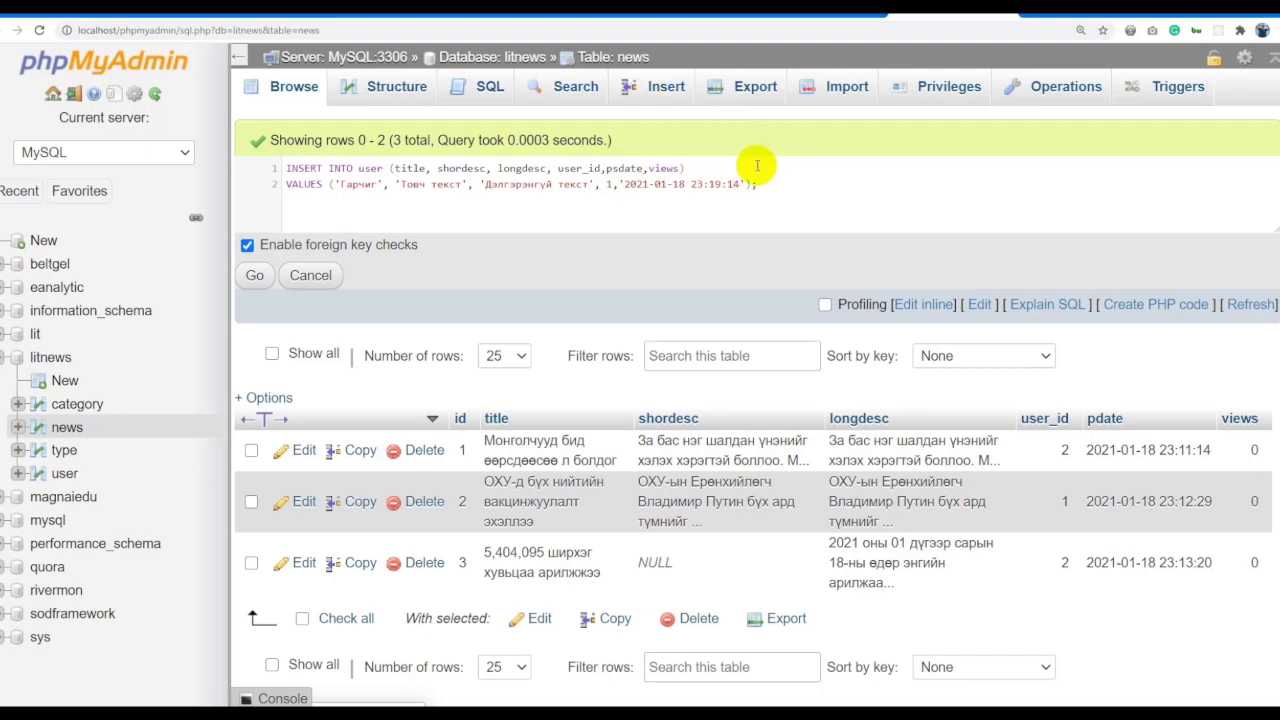
left_click(743, 183)
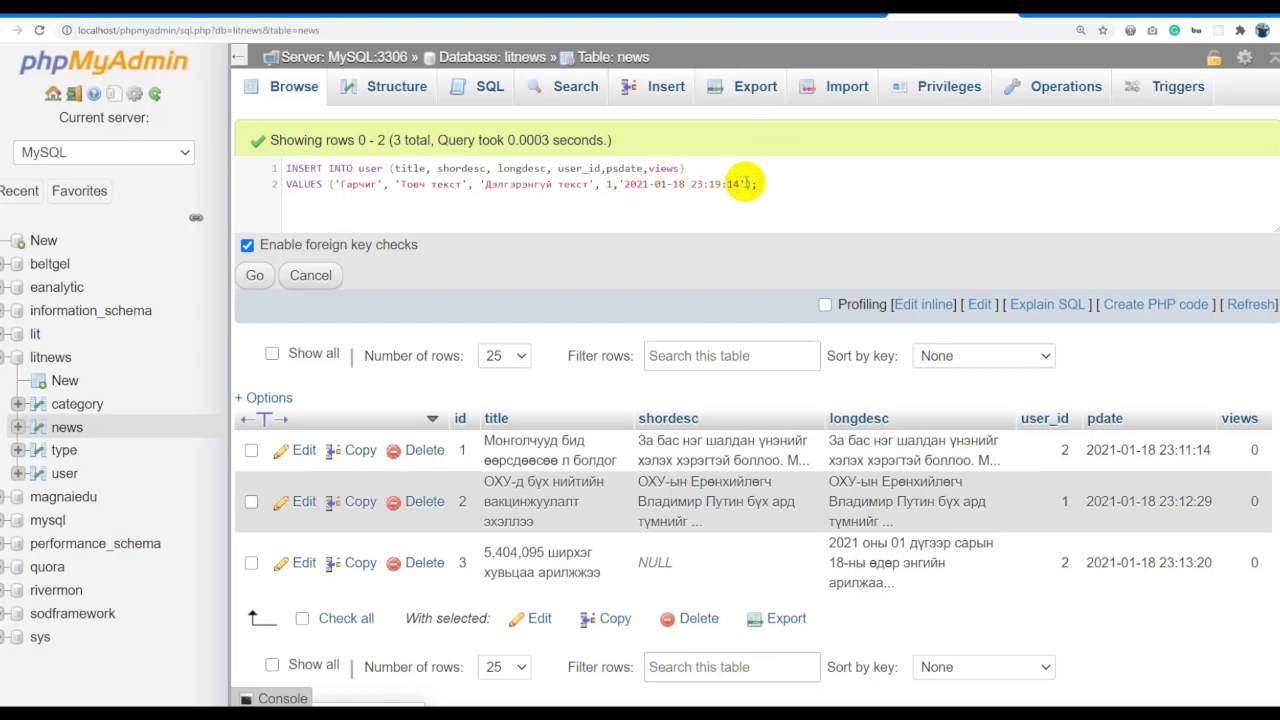
left_click(665, 168)
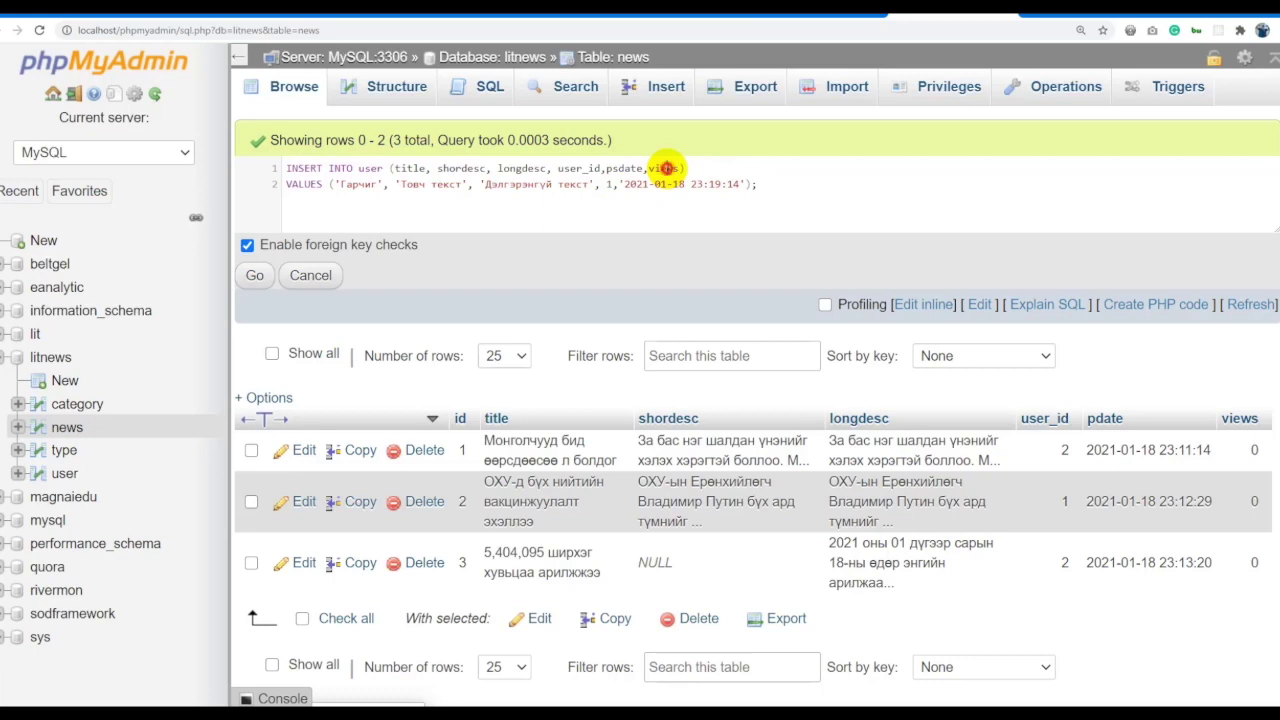
key("ctrl+a")
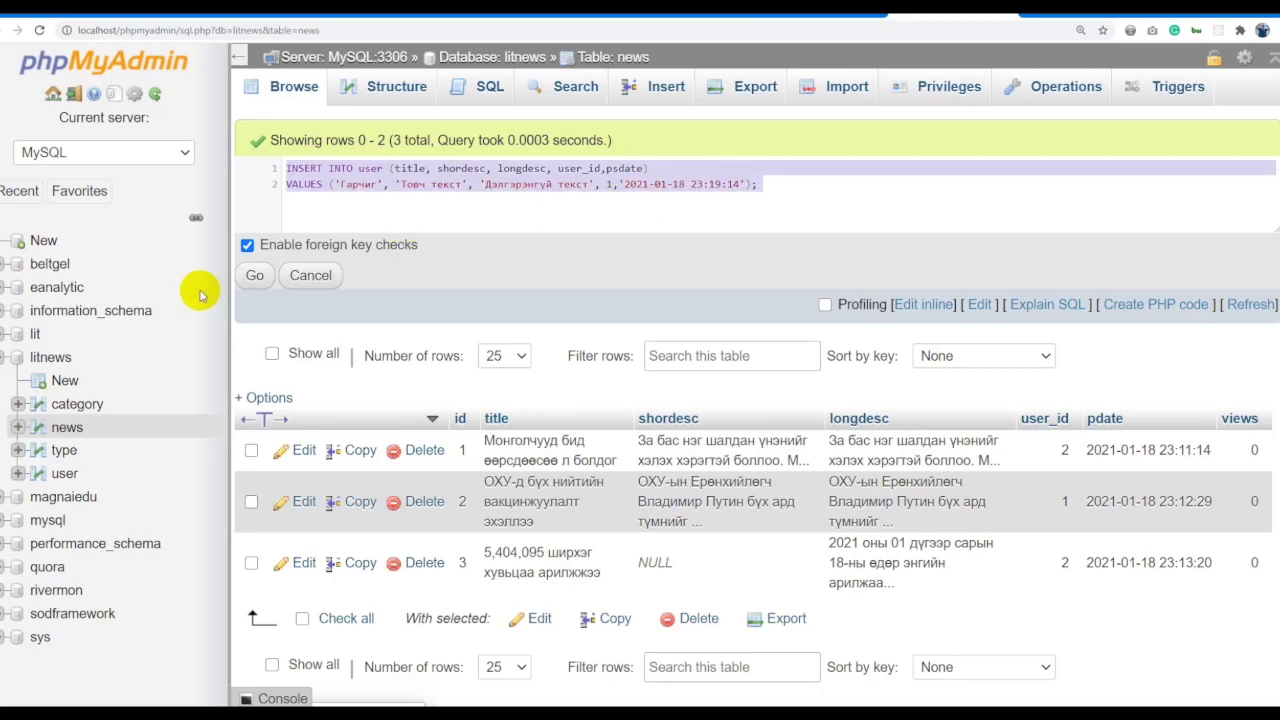
left_click(247, 276)
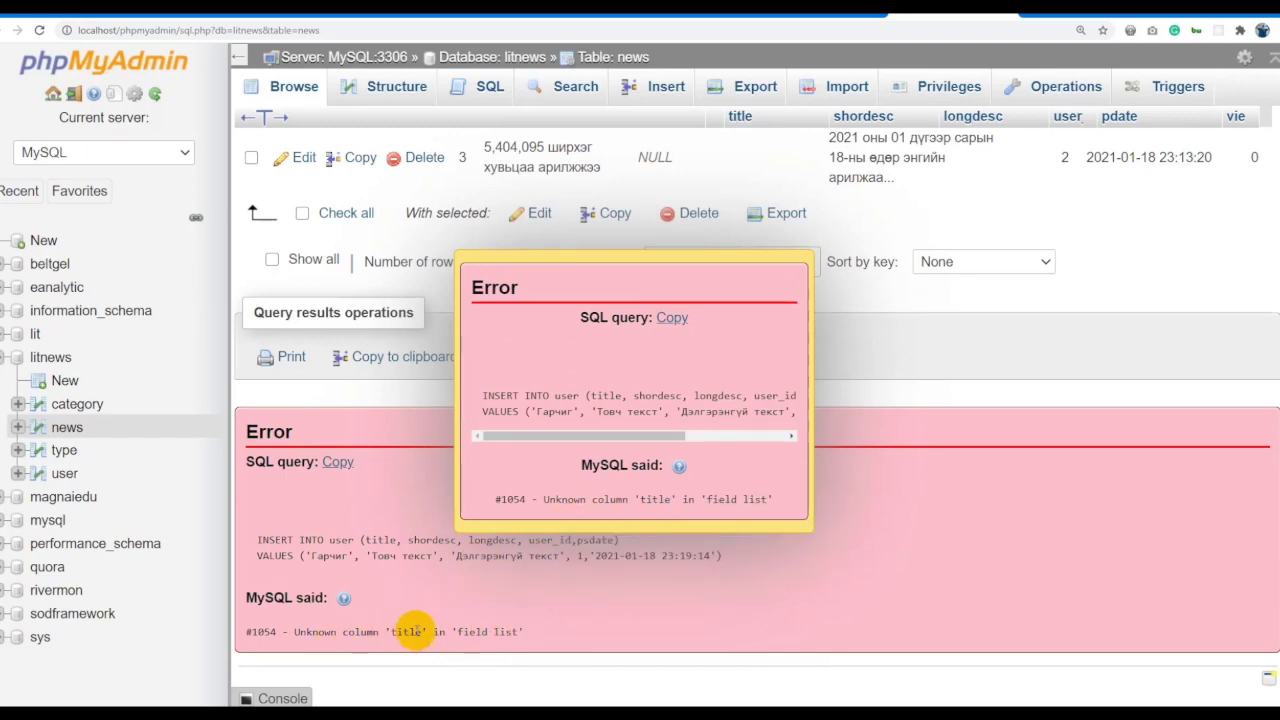
Change the INSERT's target table from user to news and rerun it.
left_click(571, 489)
scroll(554, 470, "up", 2)
scroll(550, 460, "up", 2)
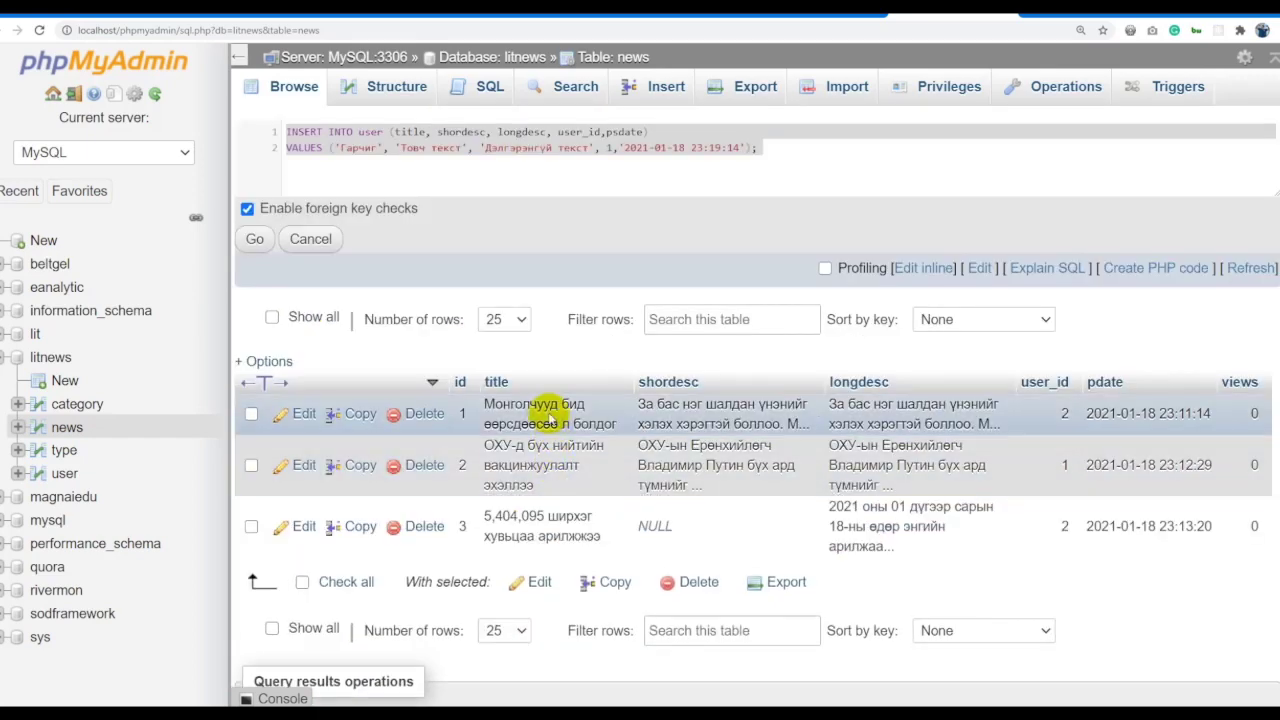
left_click(470, 165)
key("ctrl+a")
left_click(473, 167)
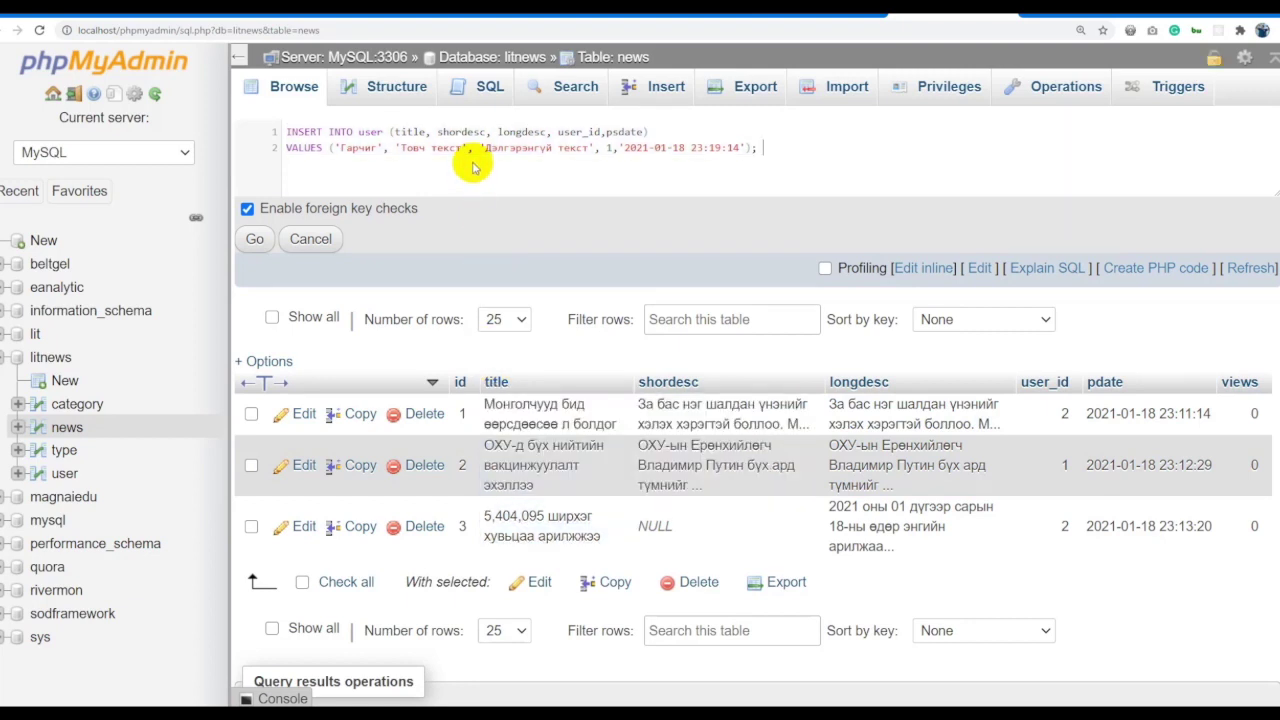
double_click(367, 131)
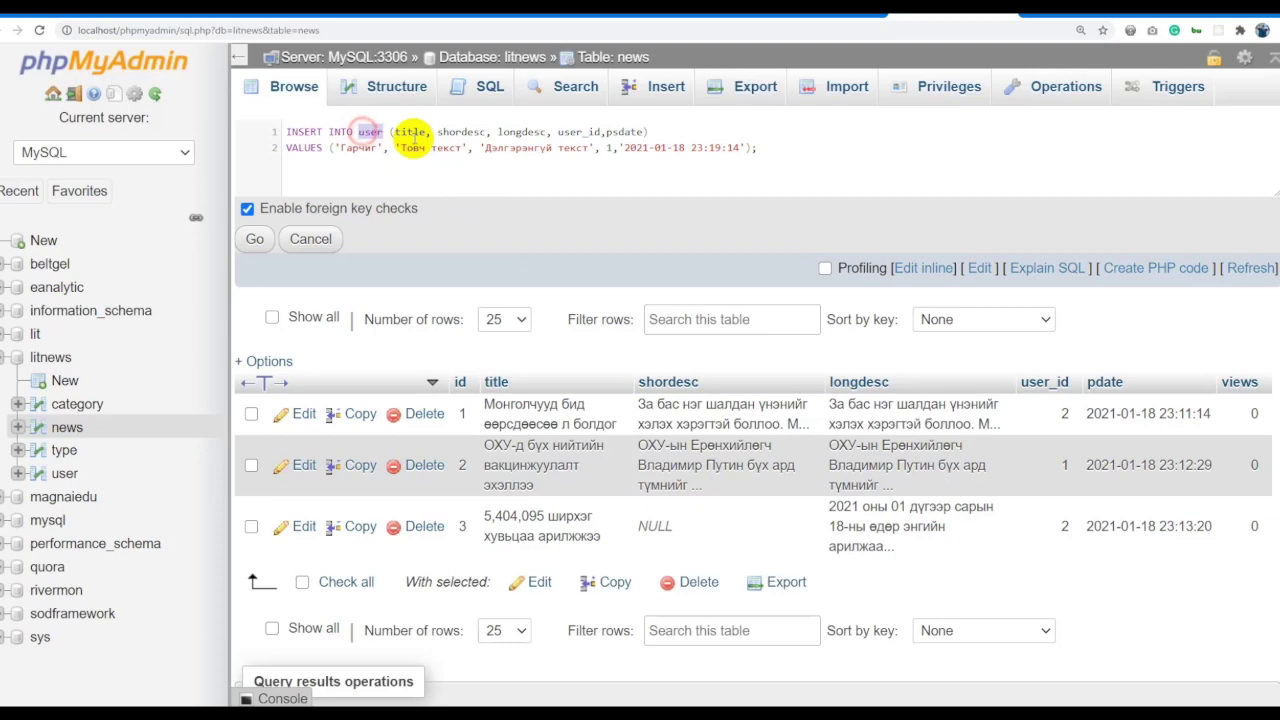
type("news")
key("ctrl+a")
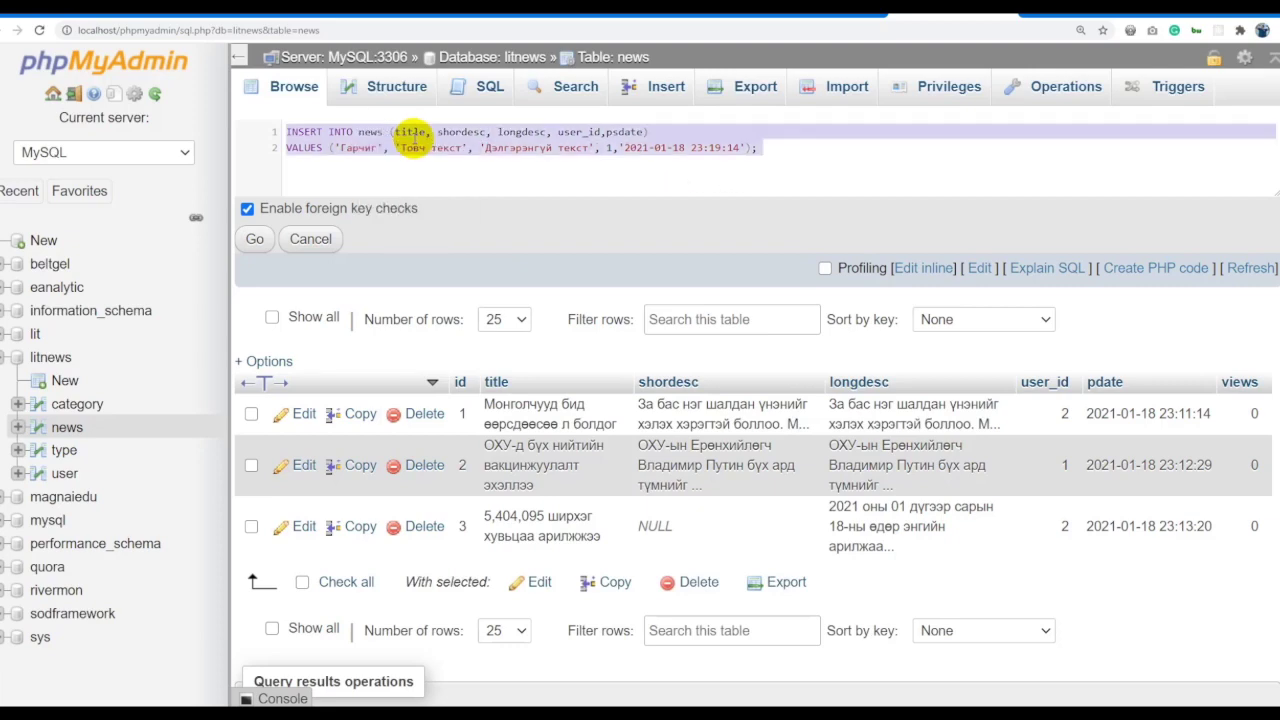
left_click(256, 240)
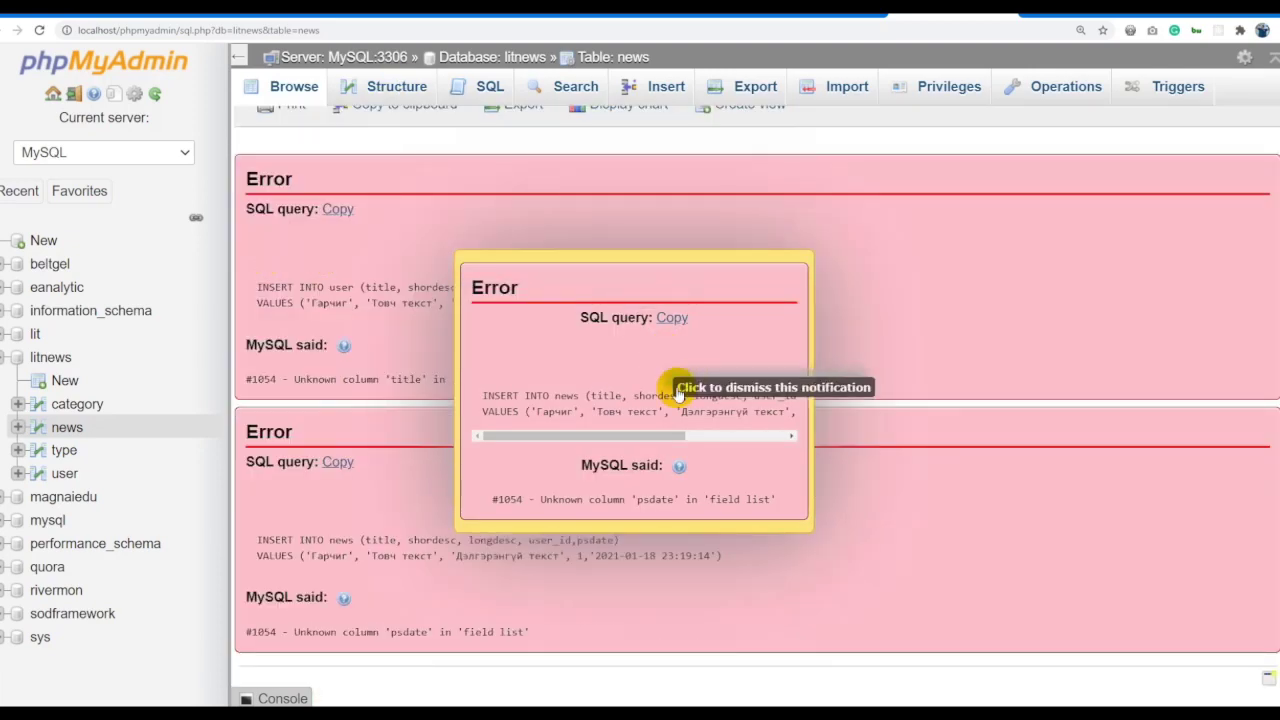
Correct the psdate column to pdate, rerun the INSERT, and browse the news rows.
left_click(648, 505)
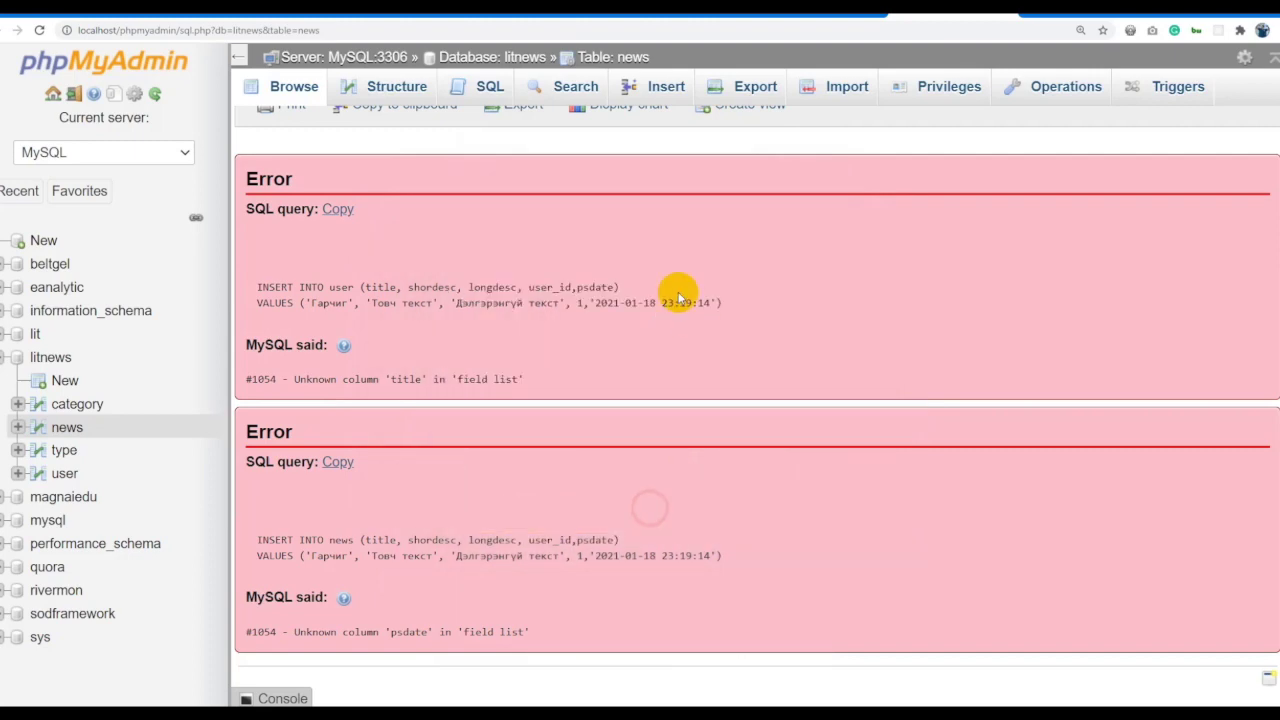
scroll(675, 280, "up", 5)
scroll(668, 262, "up", 3)
left_click(612, 133)
key("ctrl+a")
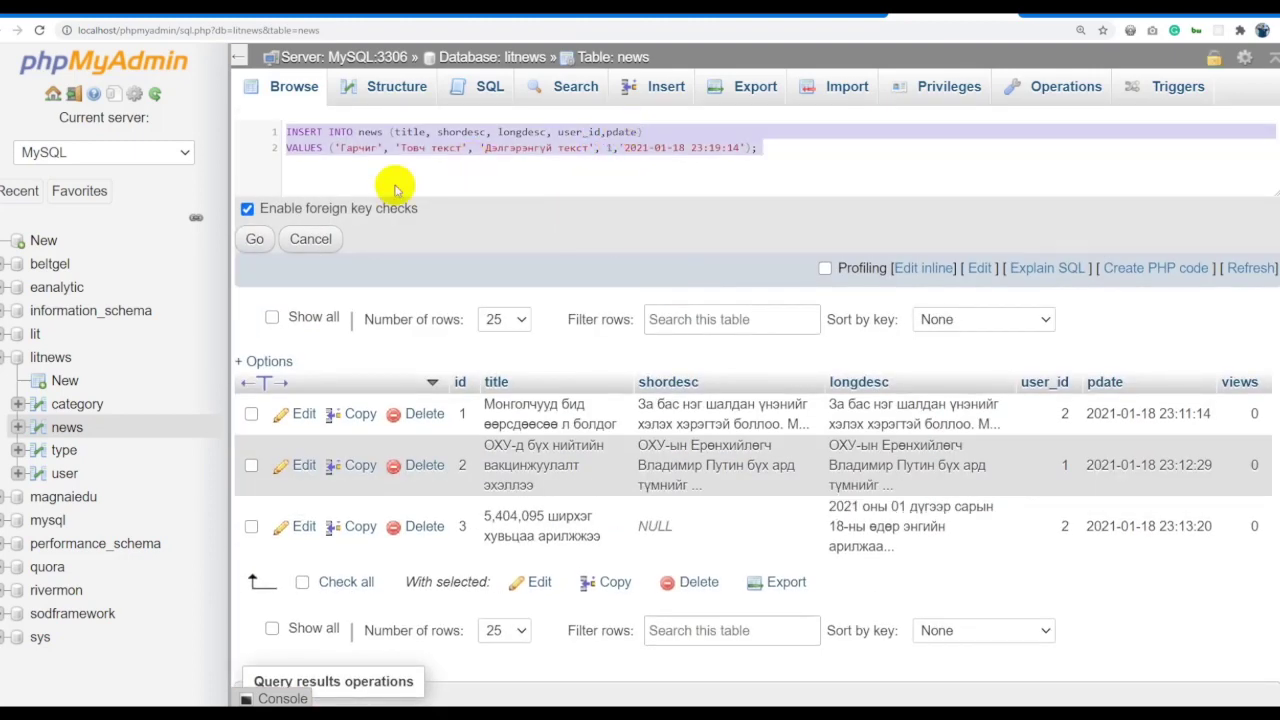
left_click(256, 240)
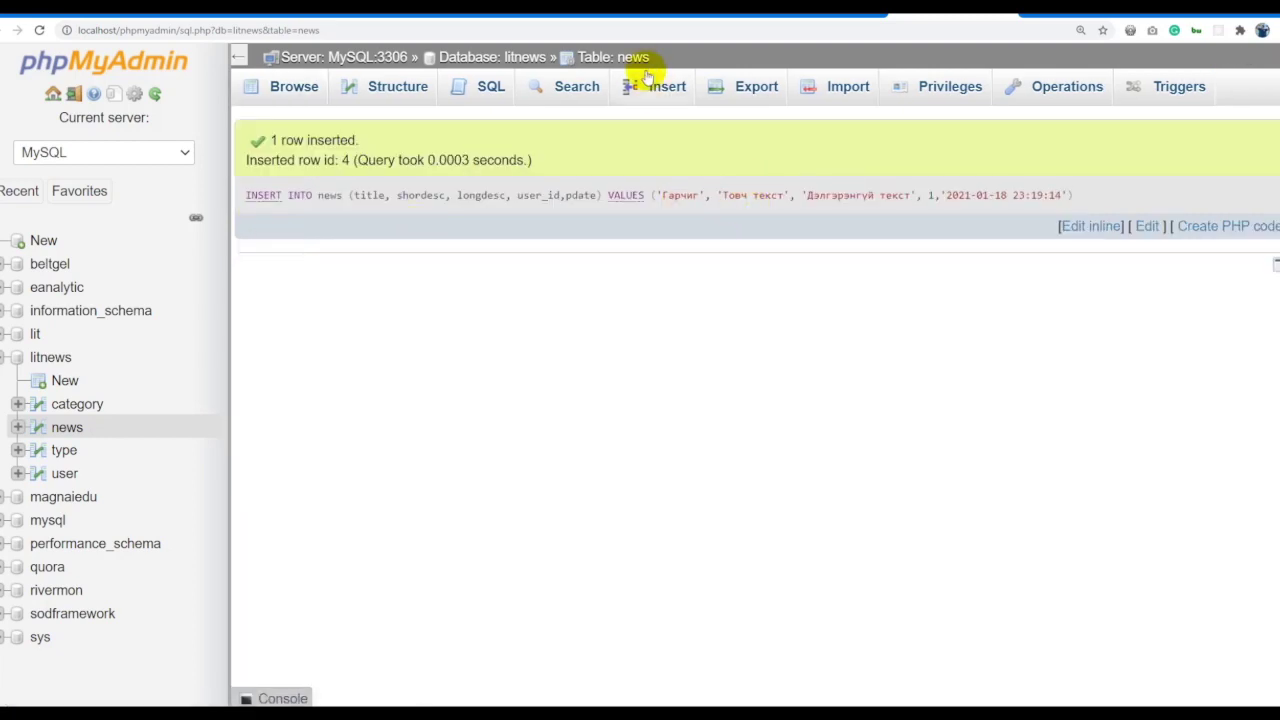
left_click(636, 57)
scroll(925, 385, "down", 2)
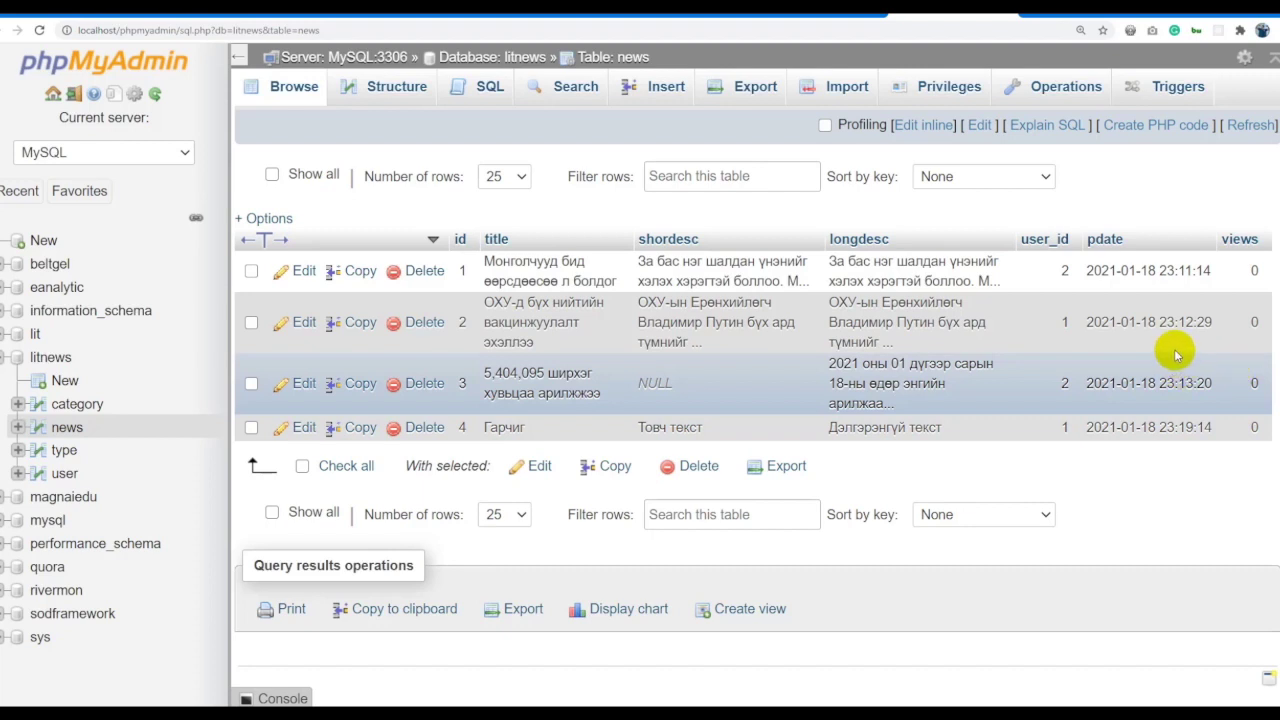
Edit the views cells of articles 1–4, entering 1, 53, 15 and 5.
double_click(1222, 271)
type("1")
left_click(1237, 297)
double_click(1254, 380)
type("53")
key("Return")
double_click(1249, 441)
type("15")
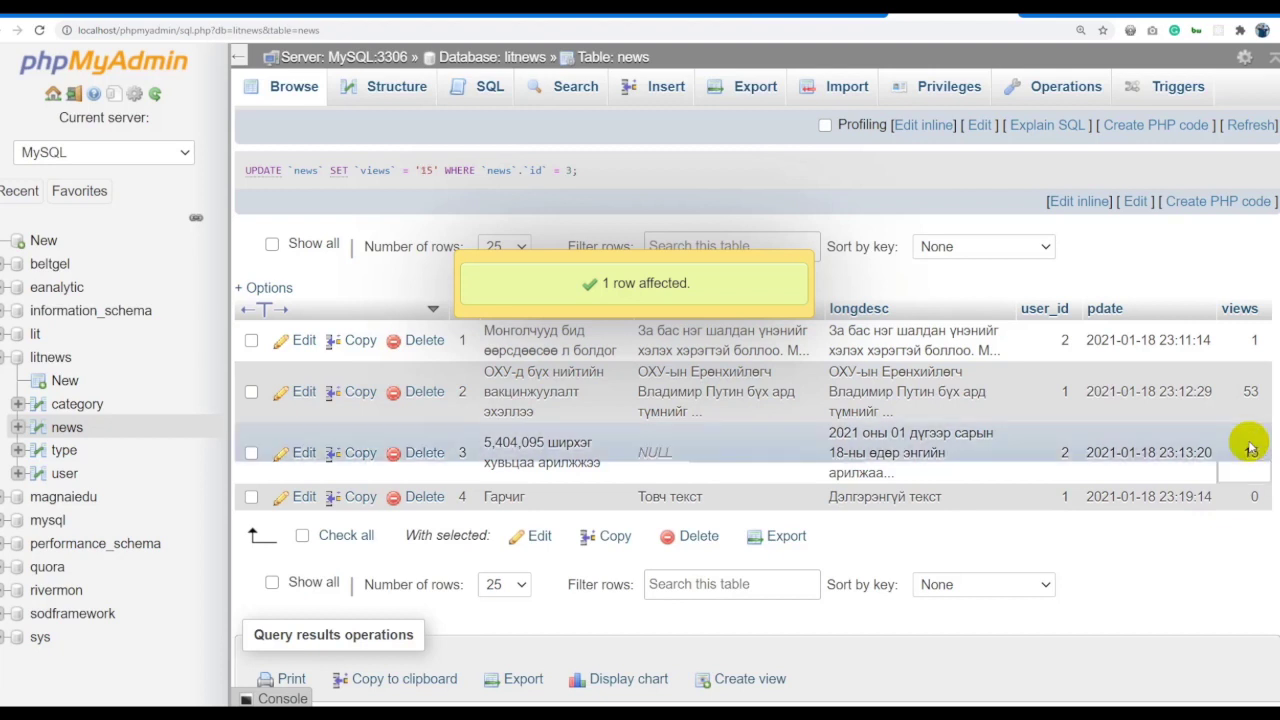
key("Return")
double_click(1250, 492)
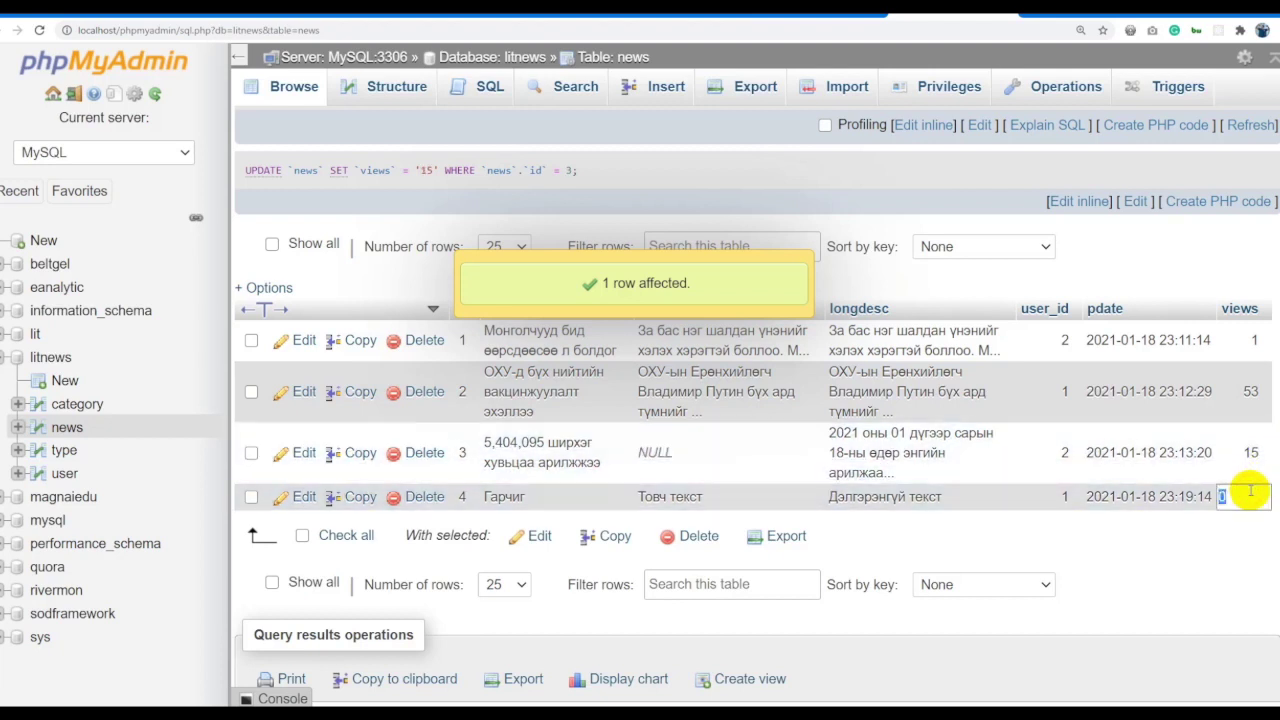
type("5")
key("Return")
Correct the views of article 1 to 100 and article 4 to 50.
double_click(1250, 340)
type("14")
type("0")
key("Return")
double_click(1256, 497)
type("0")
key("Return")
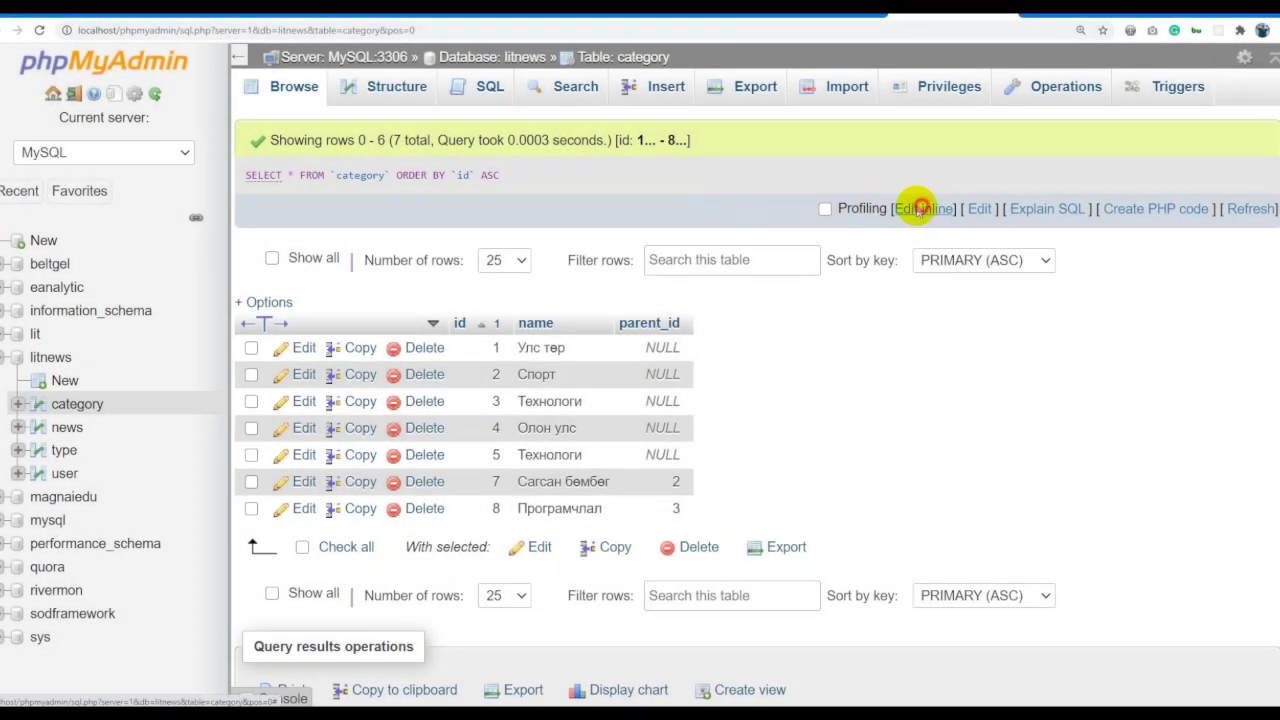
Paste the UPDATE template over the old query and set its table to category.
left_click(920, 207)
key("ctrl+a")
type("UPDATE table_name SET column1 = value1, column2 = value2, ... WHERE condition;")
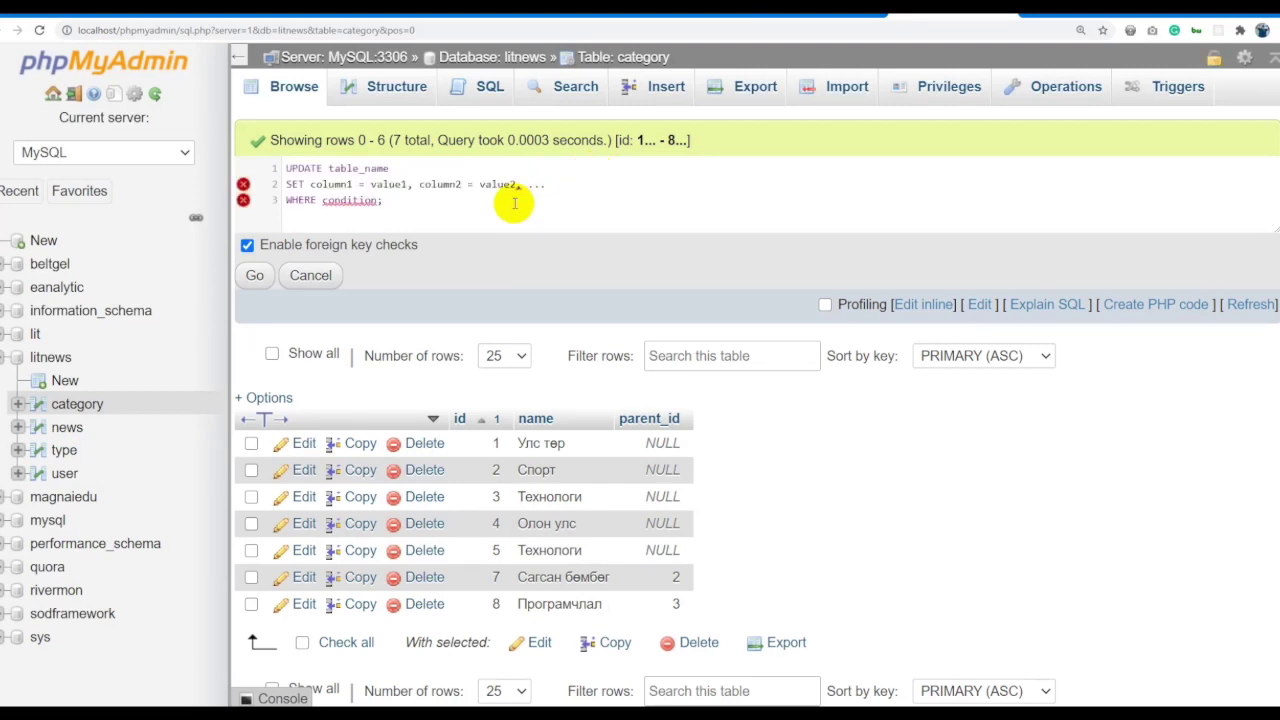
double_click(304, 169)
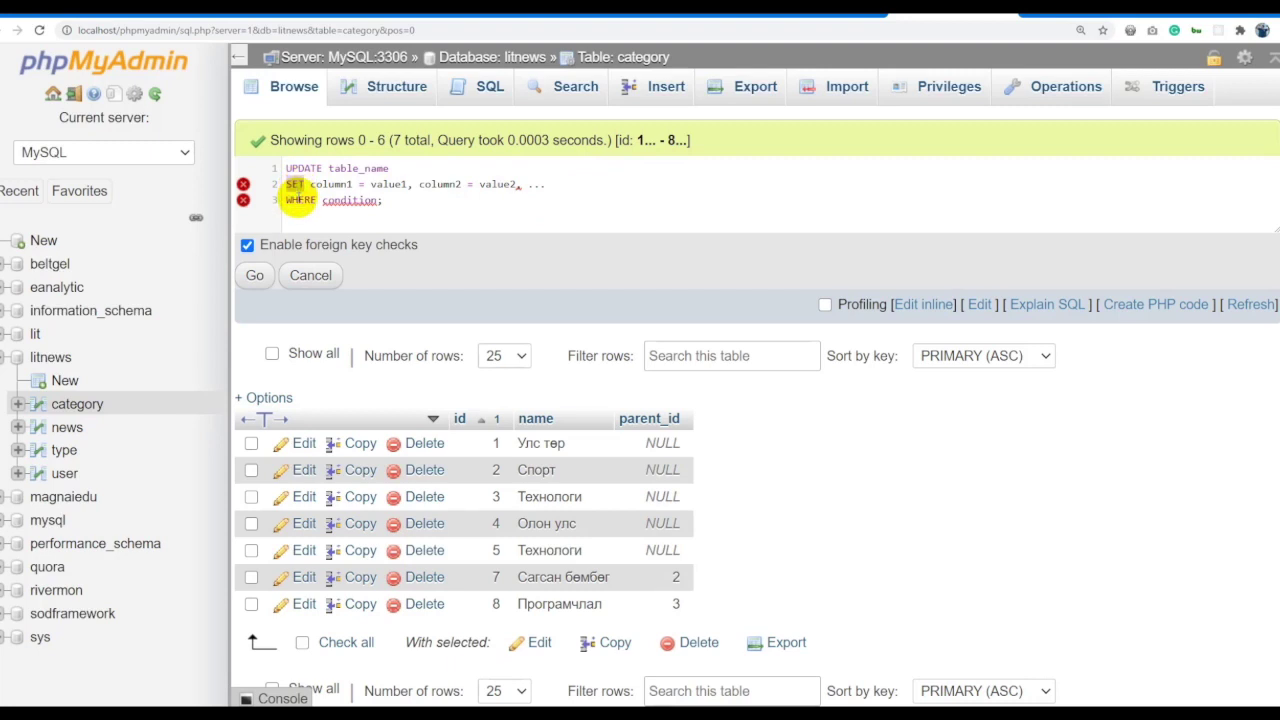
double_click(299, 199)
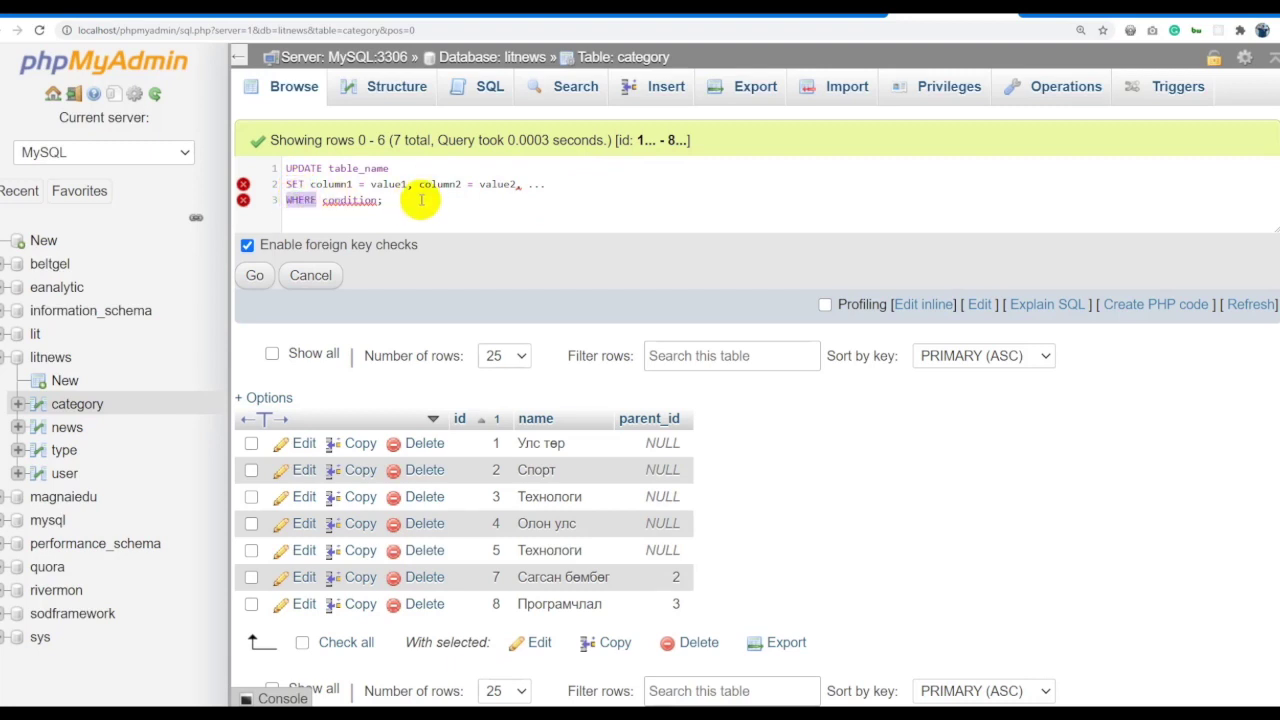
double_click(356, 168)
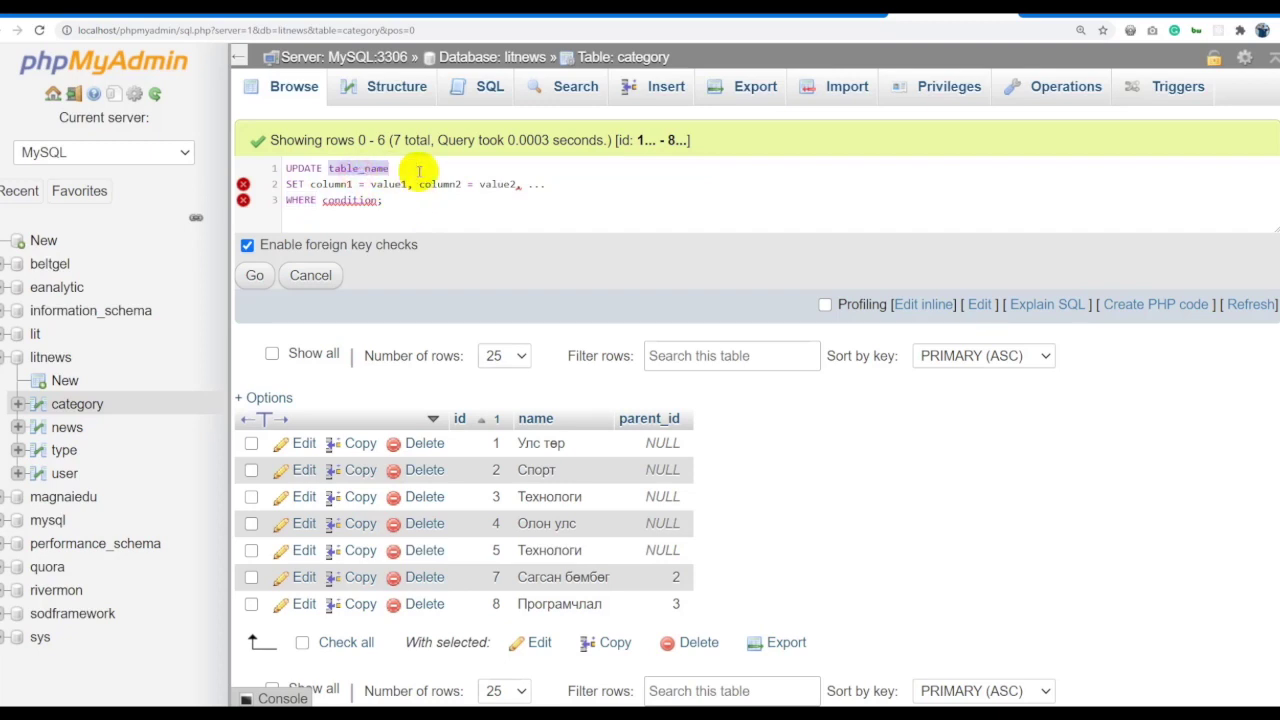
type("category")
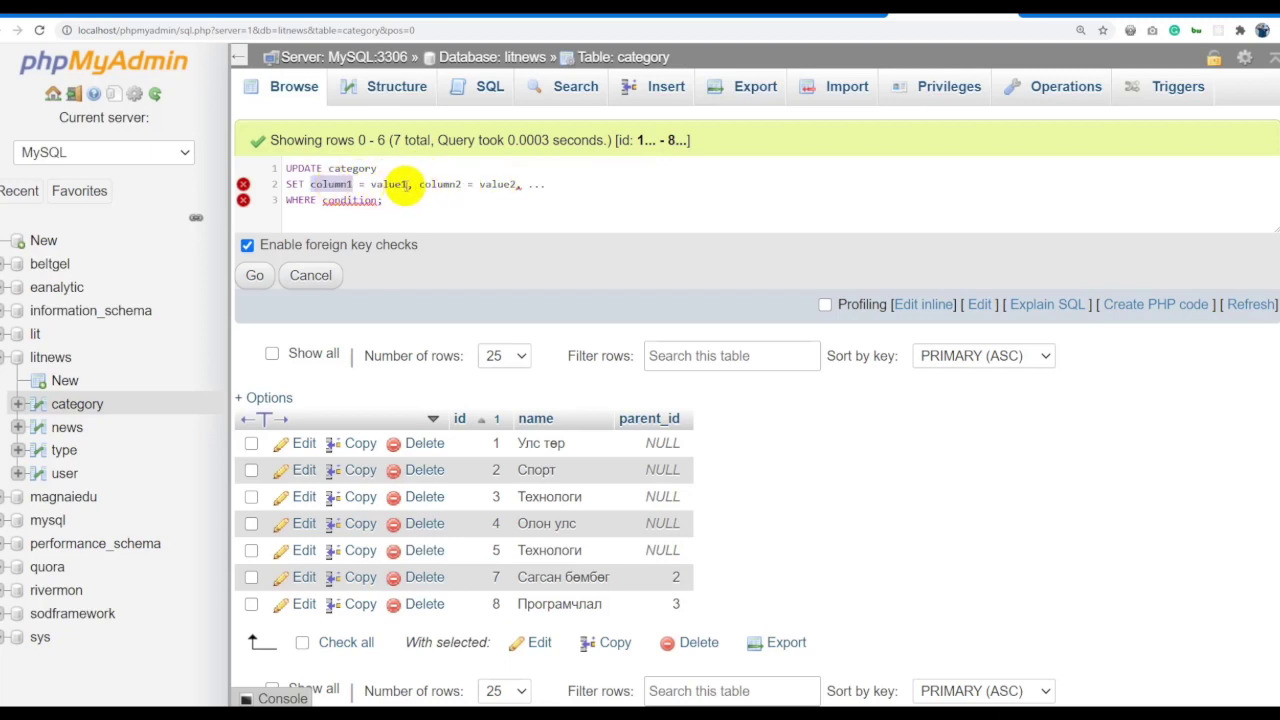
Delete the ', column2 = value2, ...' part, leaving SET column1 = value1 WHERE condition.
left_click_drag(409, 185, 599, 182)
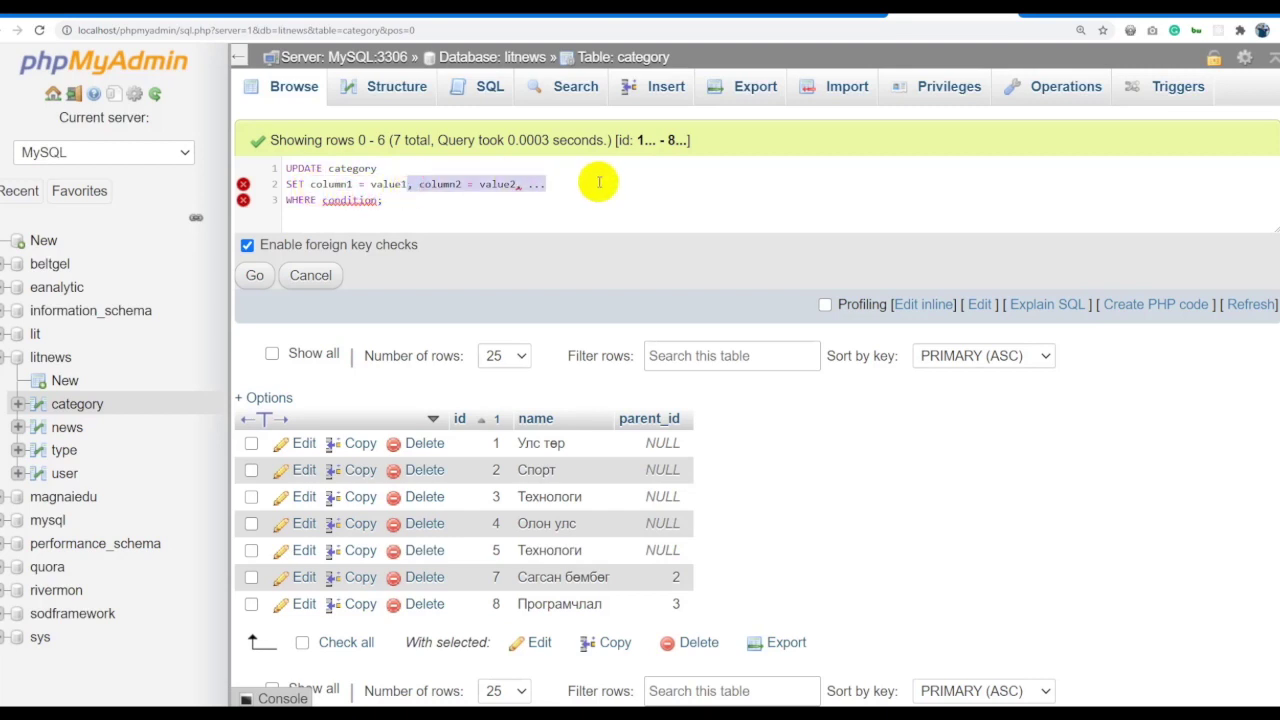
key("BackSpace")
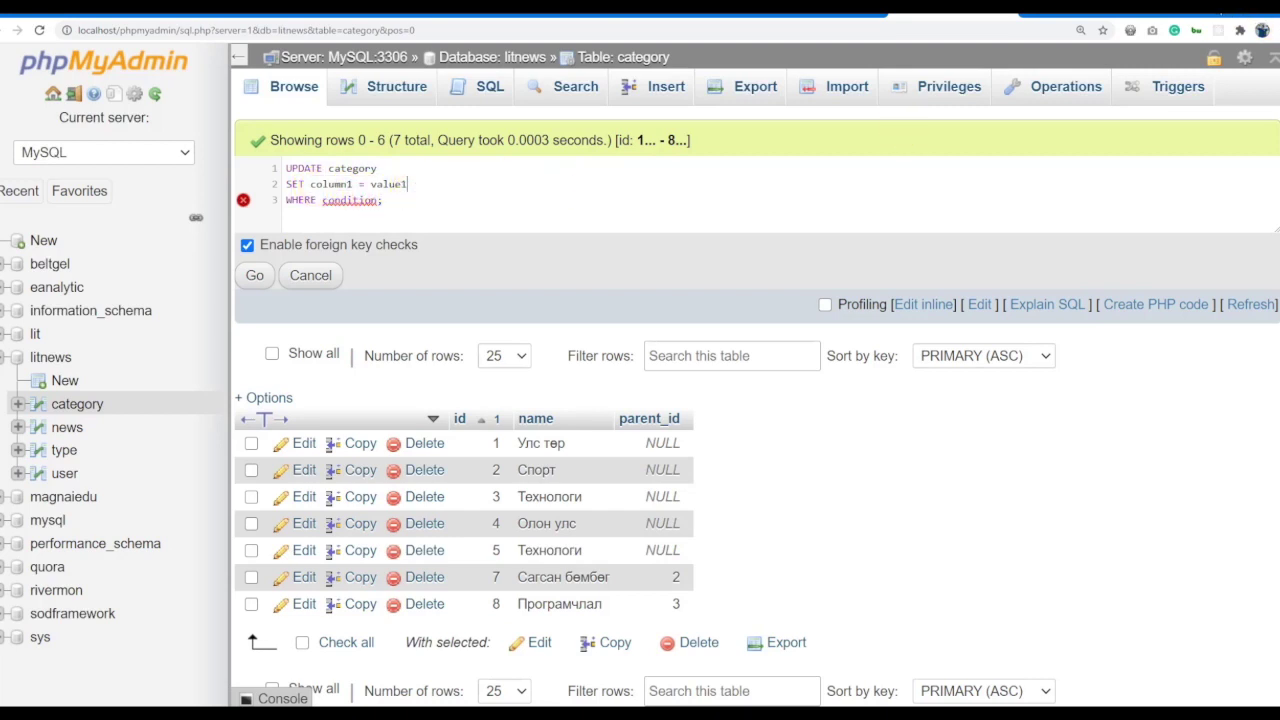
left_click(397, 182)
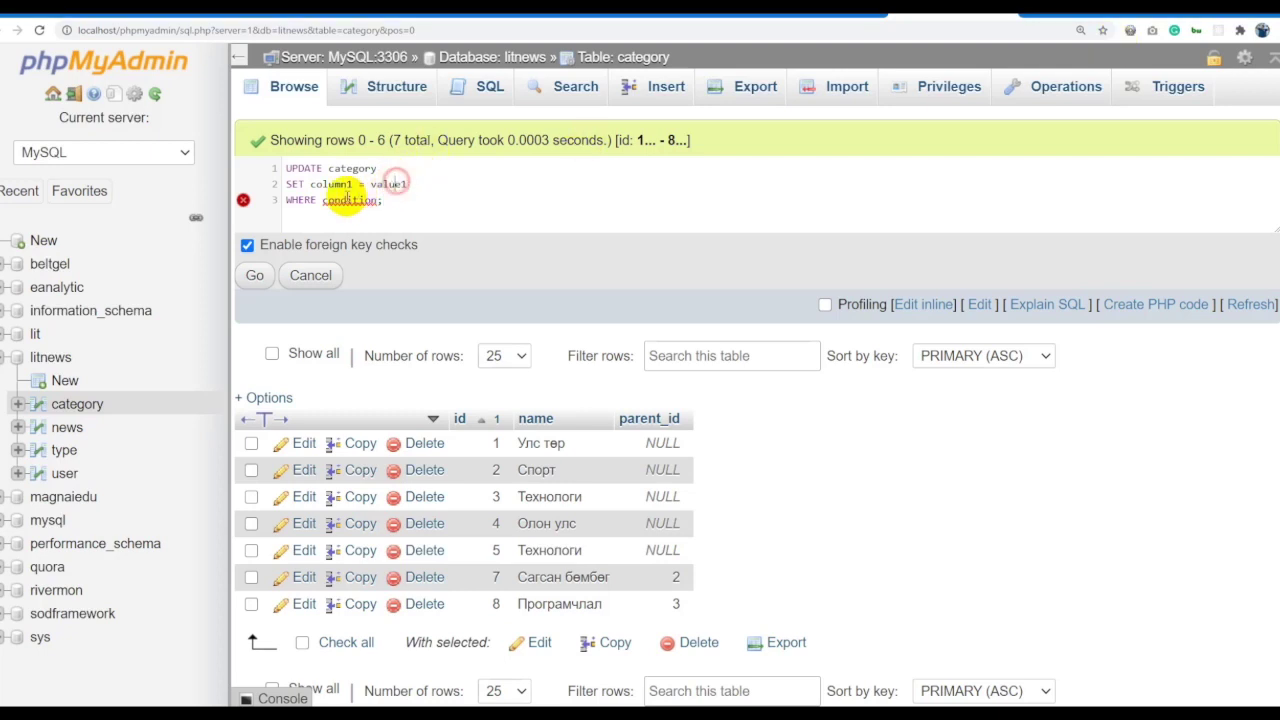
mouse_move(346, 199)
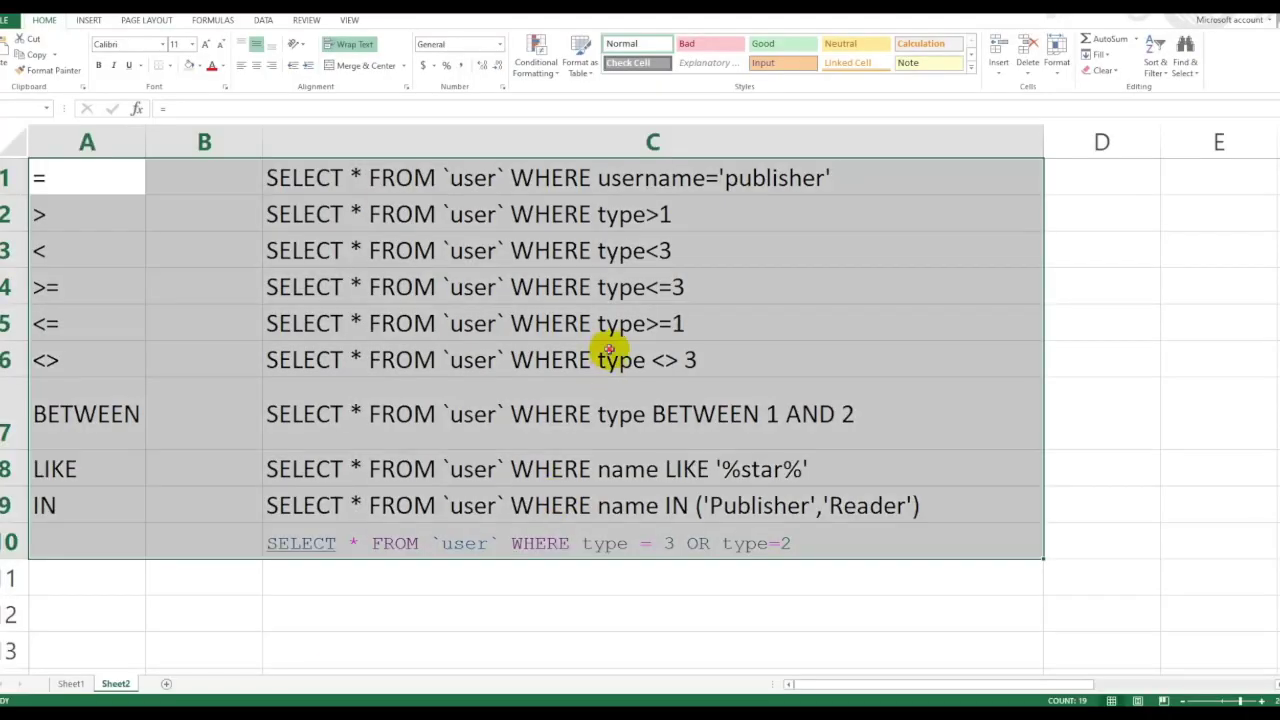
left_click(607, 352)
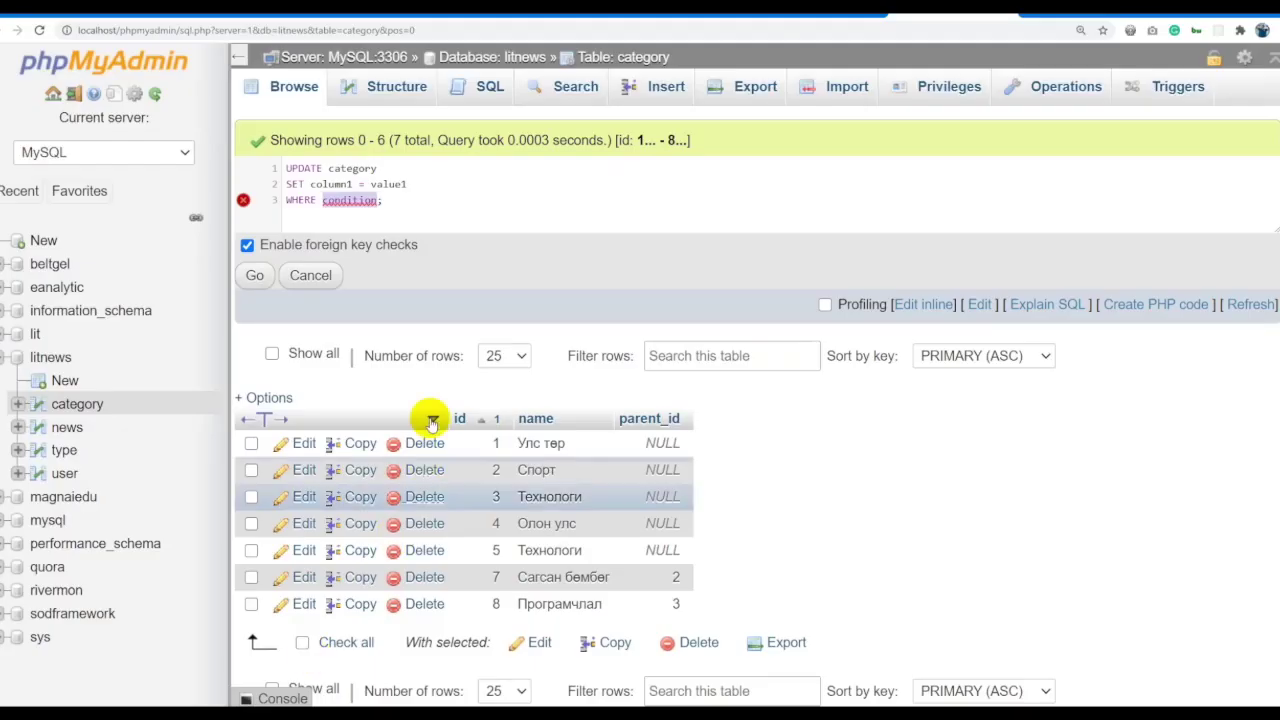
left_click(424, 198)
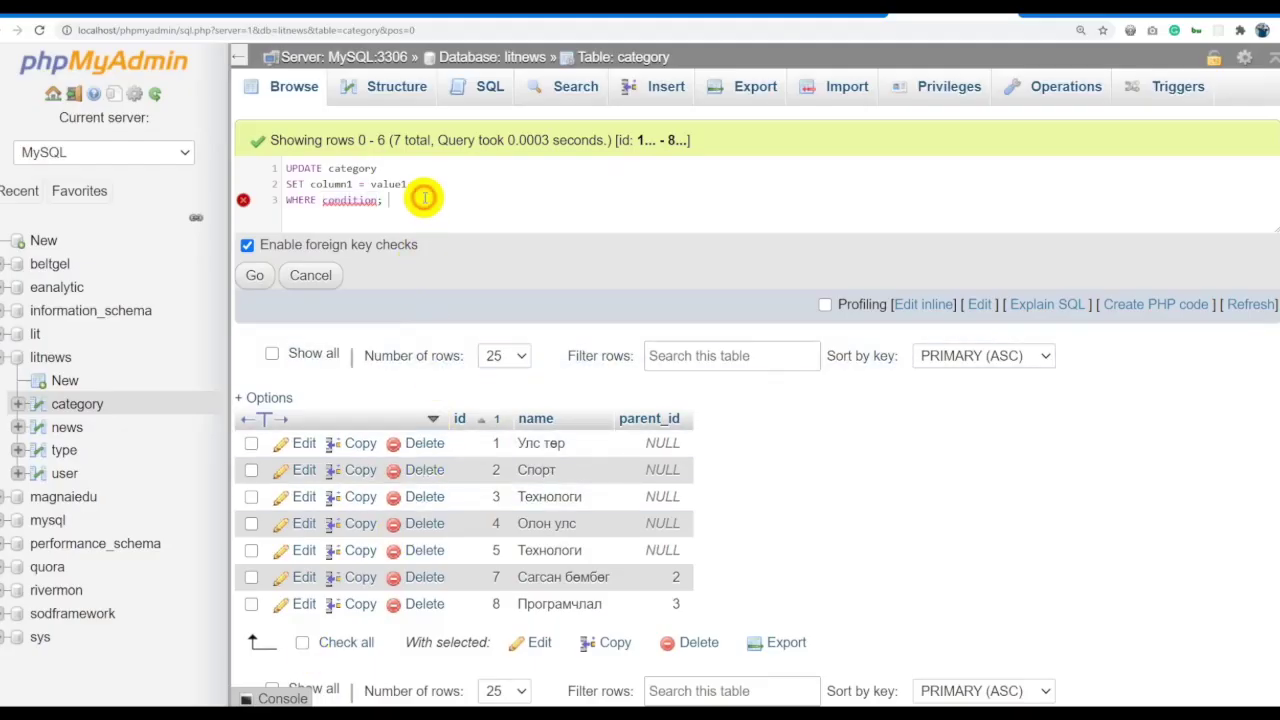
double_click(365, 166)
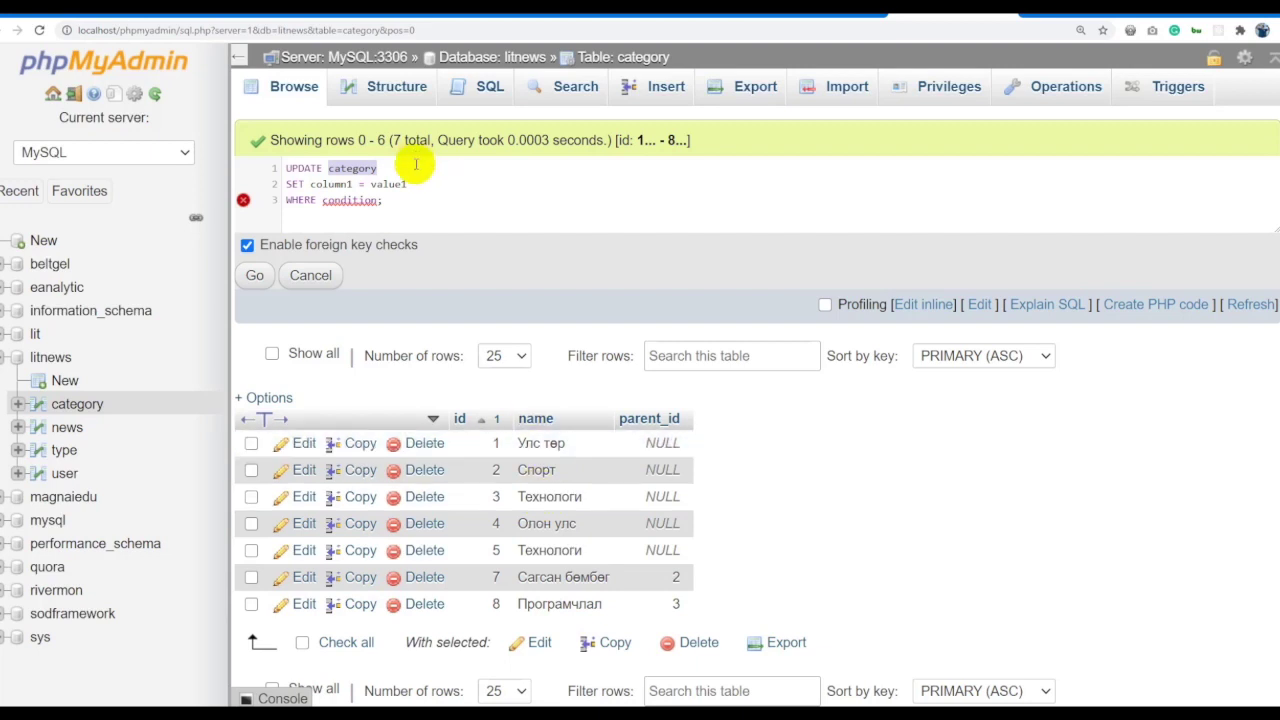
Make the UPDATE set name = 'Мэдээлэл технологи'.
left_click(327, 184)
double_click(327, 184)
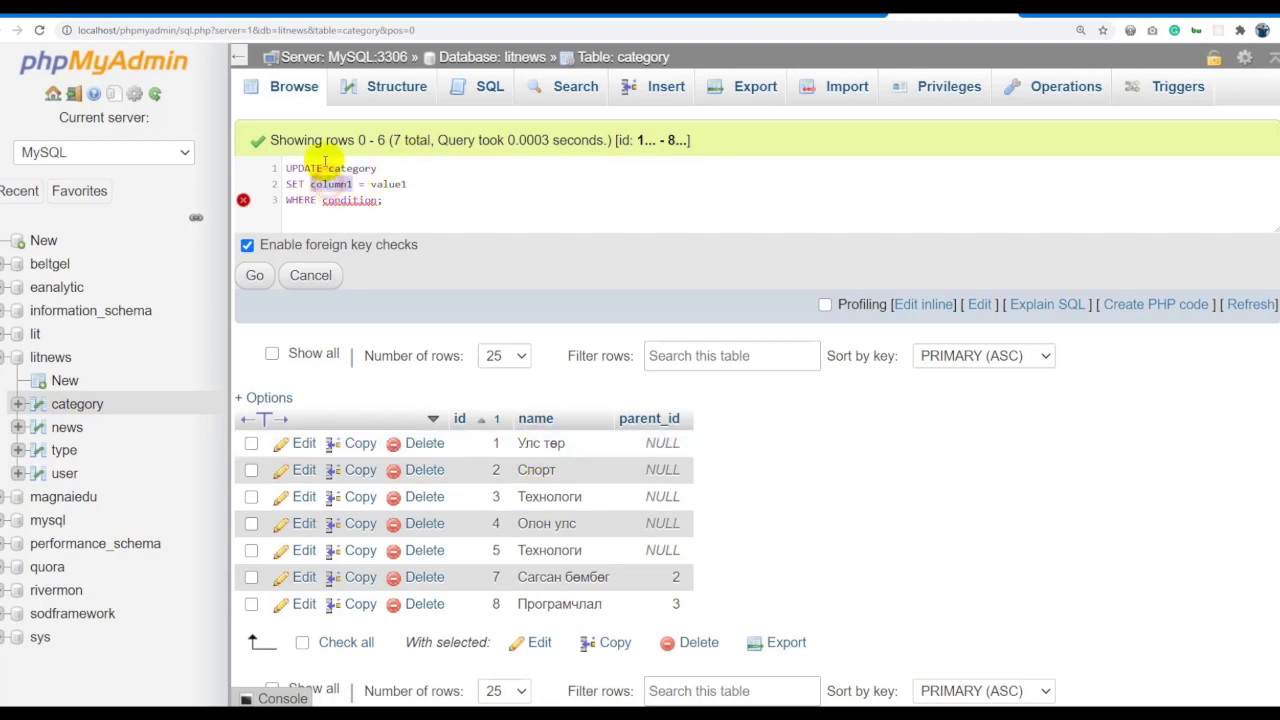
type("name")
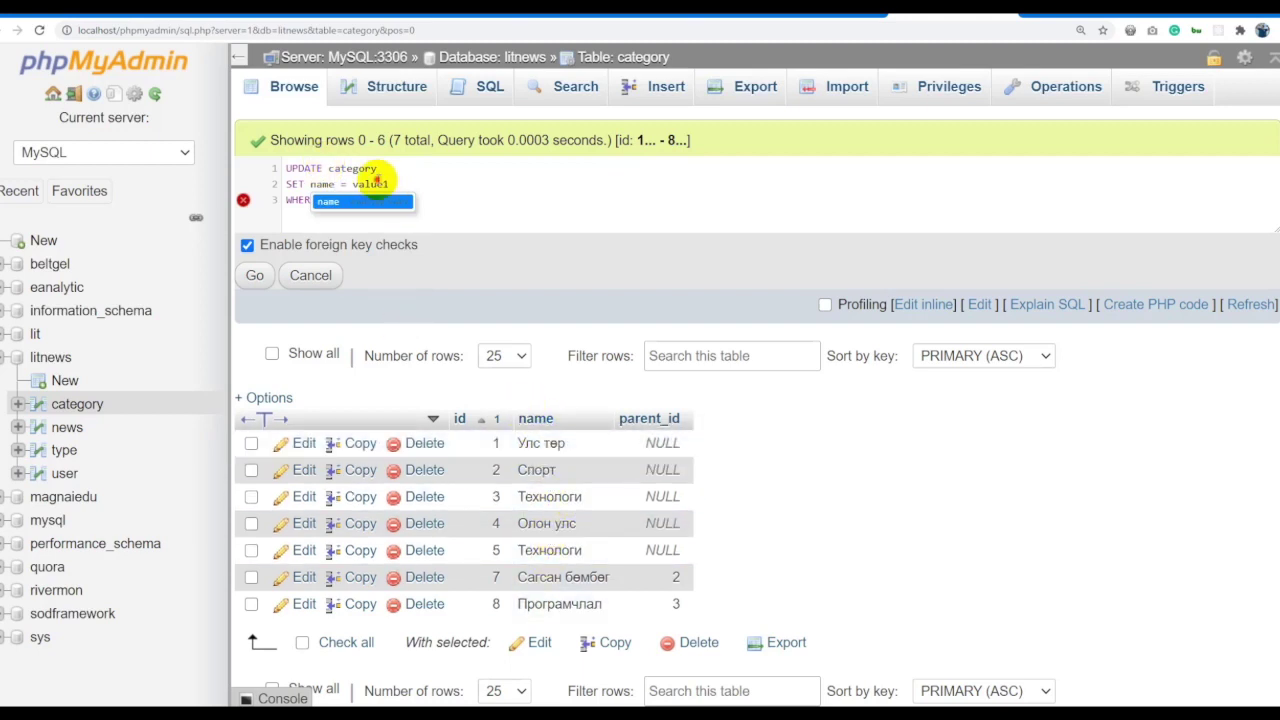
double_click(370, 184)
type("Bt")
key("Escape")
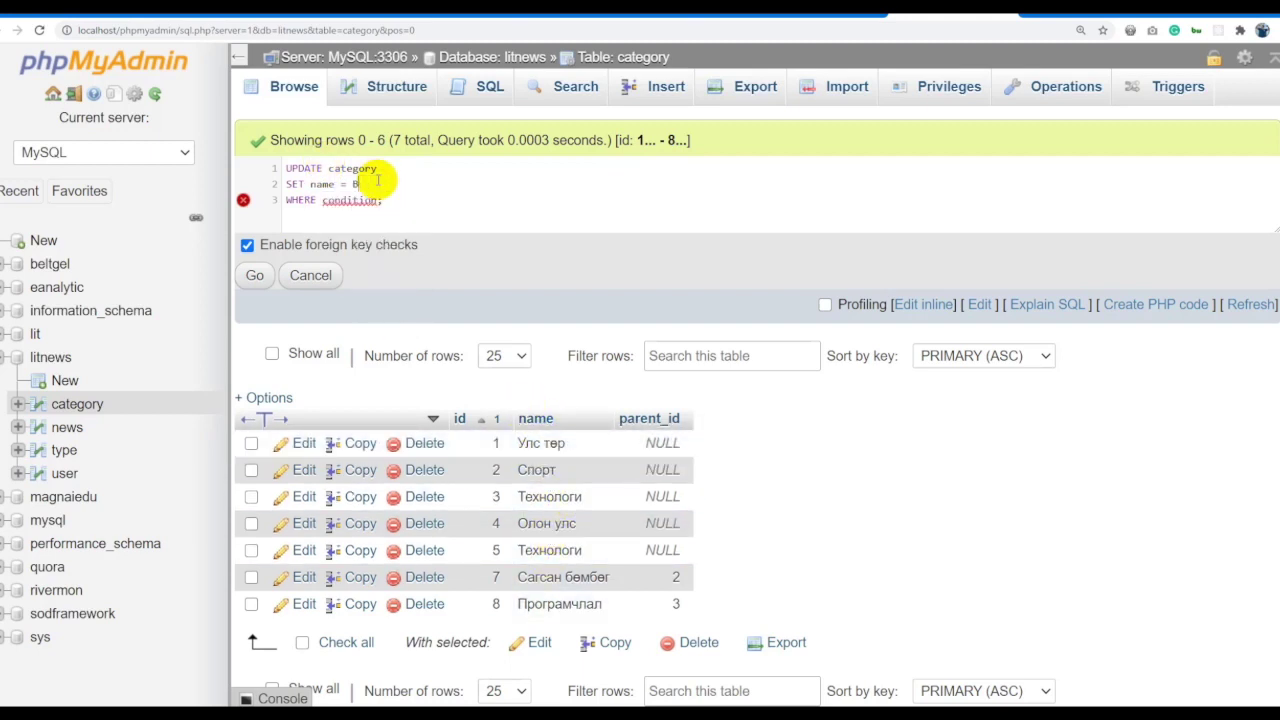
type("дээлэл")
double_click(378, 183)
type("'ММэдээлэл тех")
Draft the WHERE condition as id=3, then as name matching row 3's 'Технологи'.
double_click(355, 200)
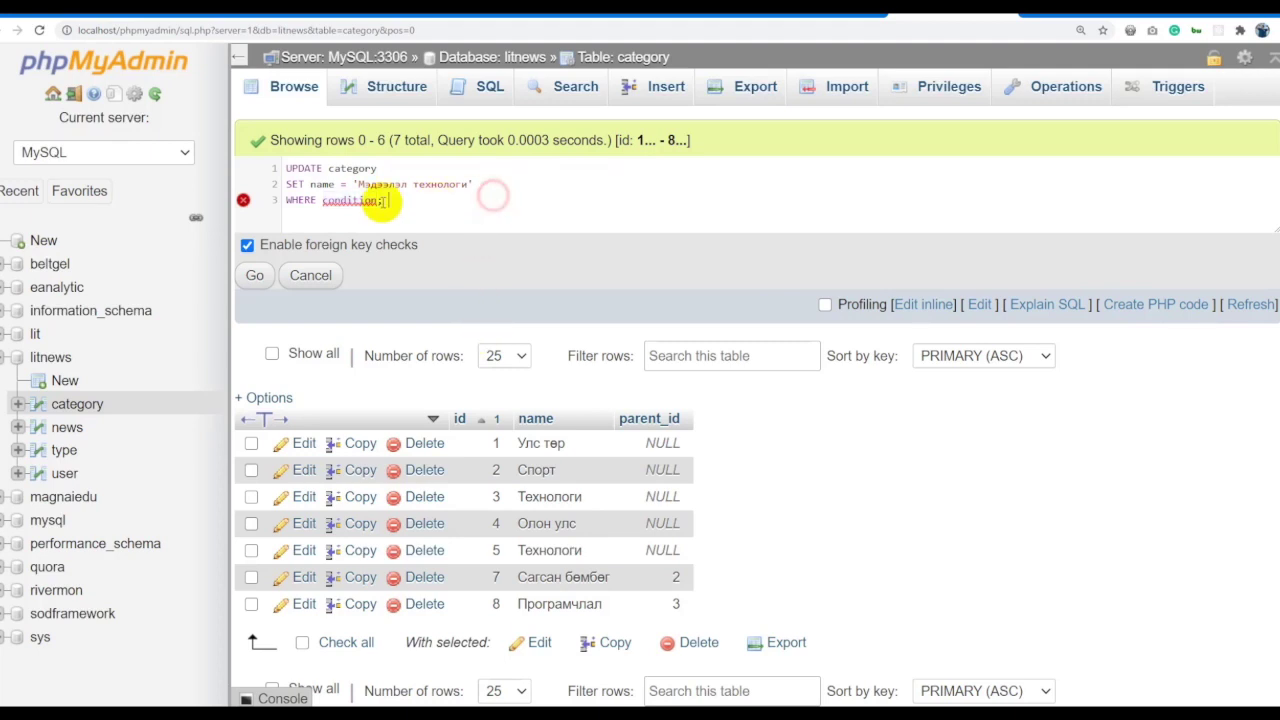
double_click(322, 184)
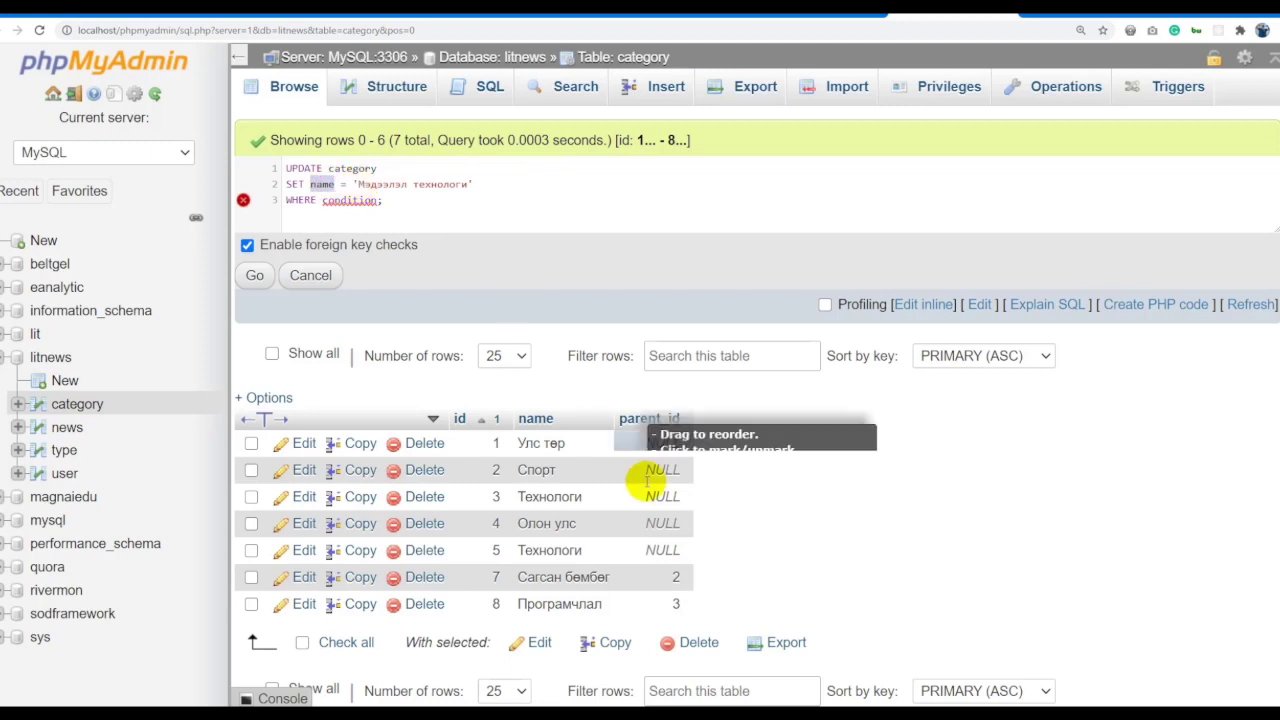
double_click(350, 200)
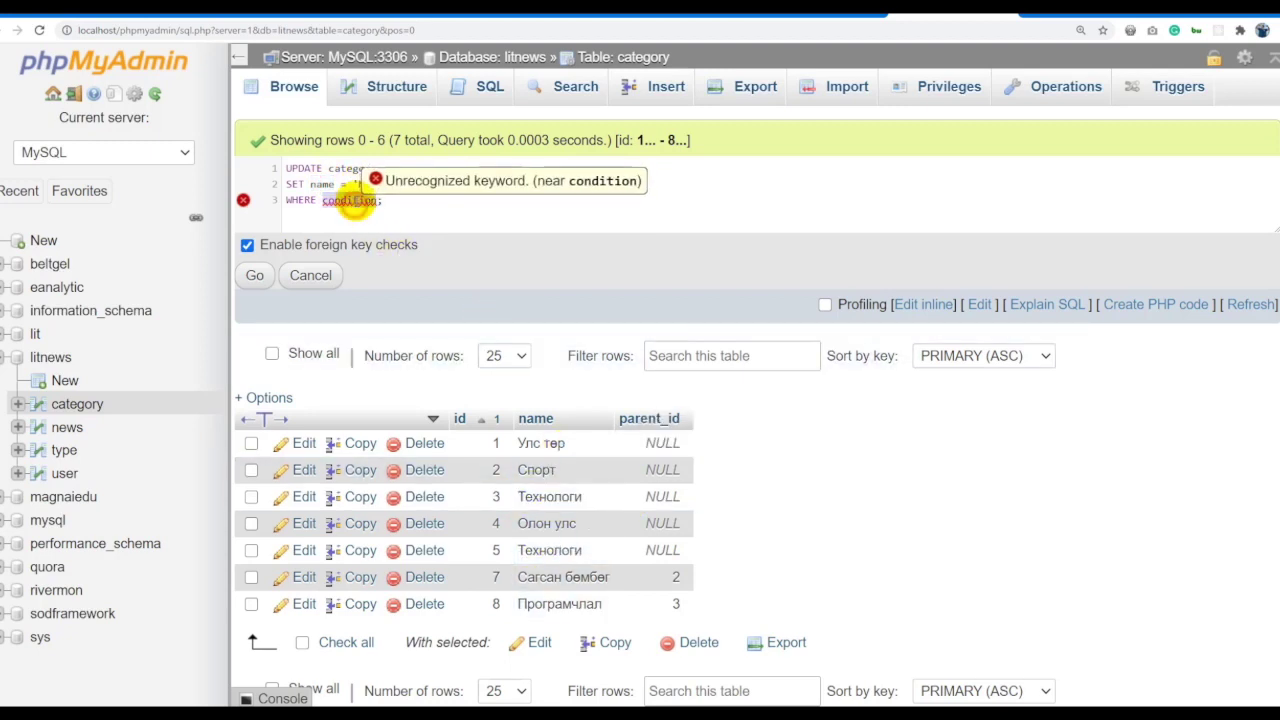
type("id=3")
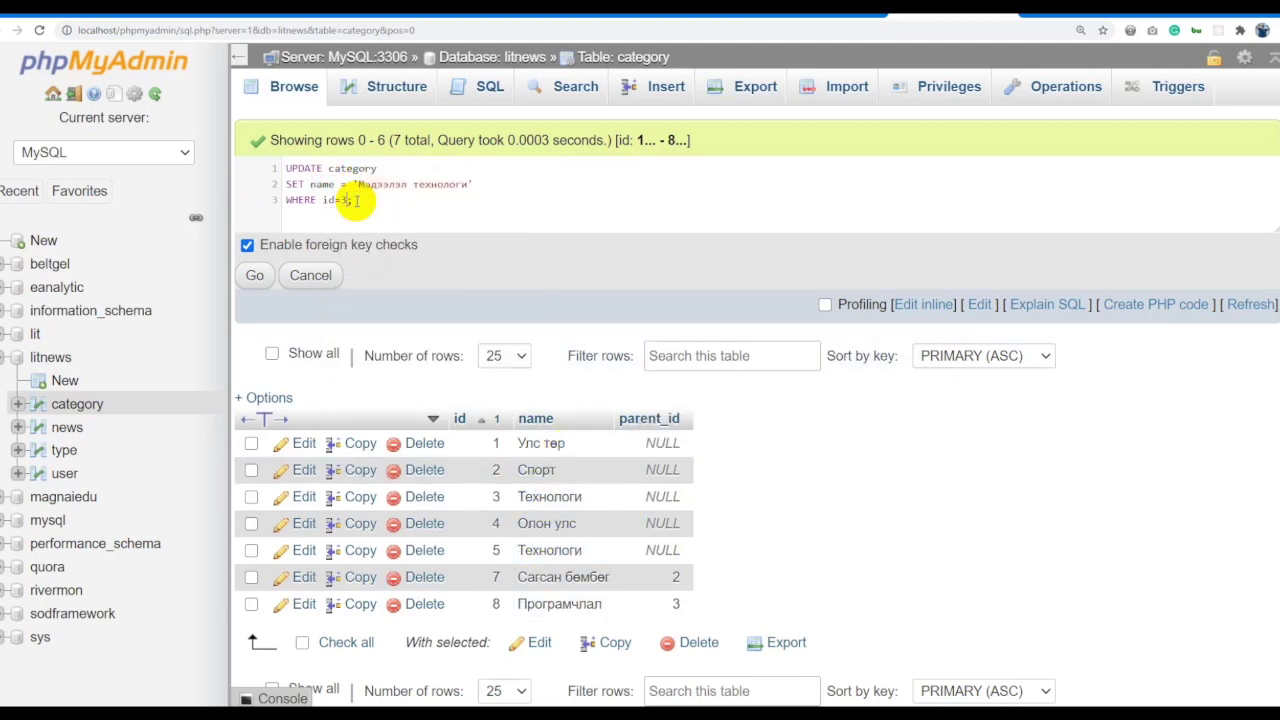
left_click(388, 210)
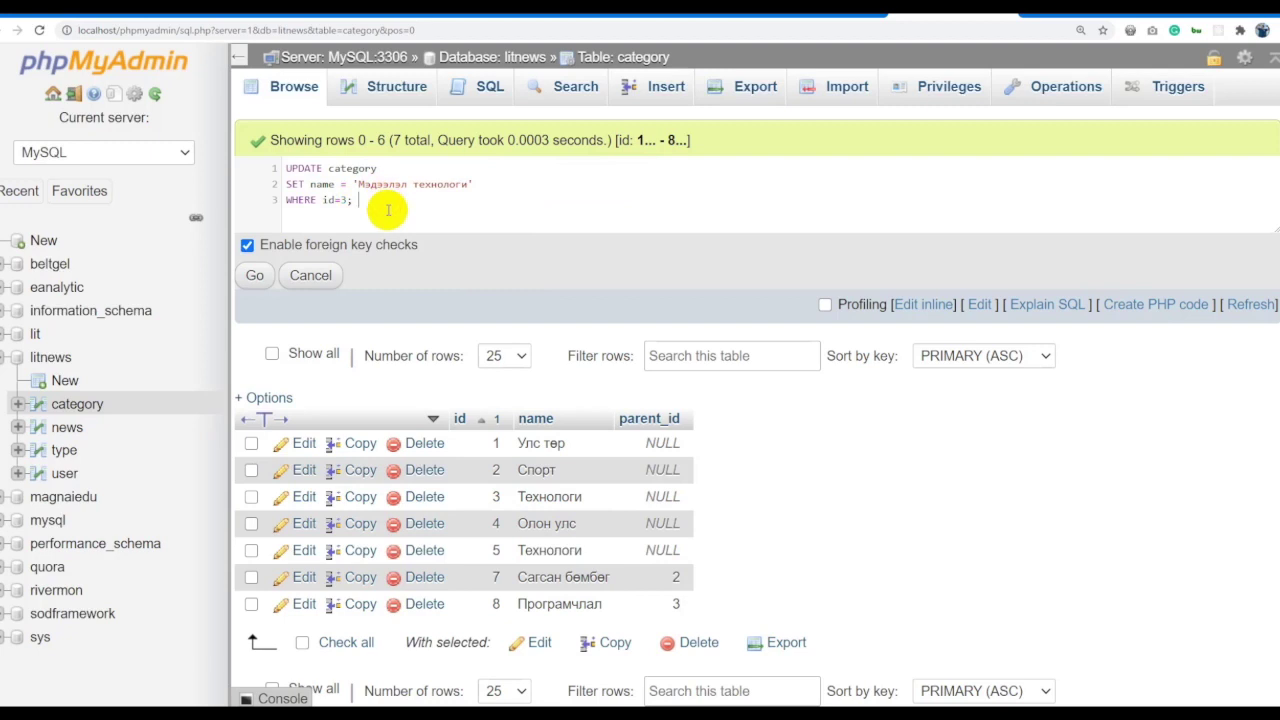
double_click(329, 200)
type("name")
left_click(357, 200)
key("BackSpace")
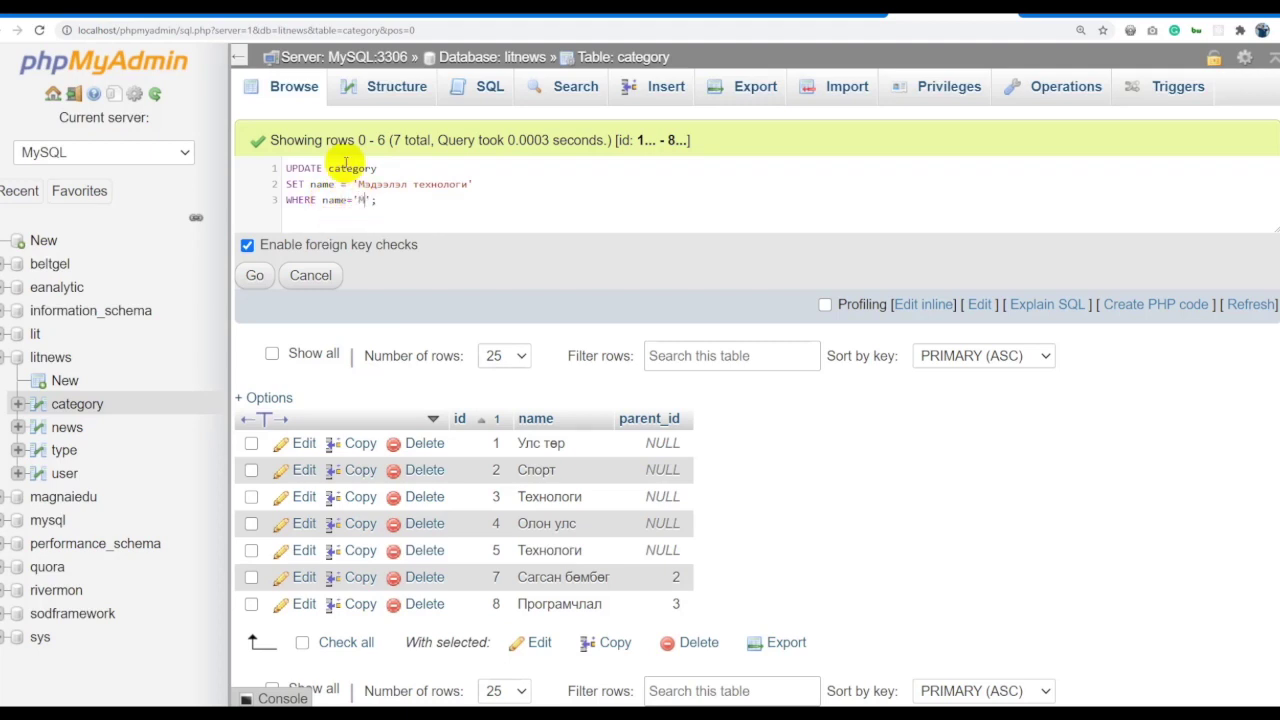
double_click(550, 496)
key("ctrl+c")
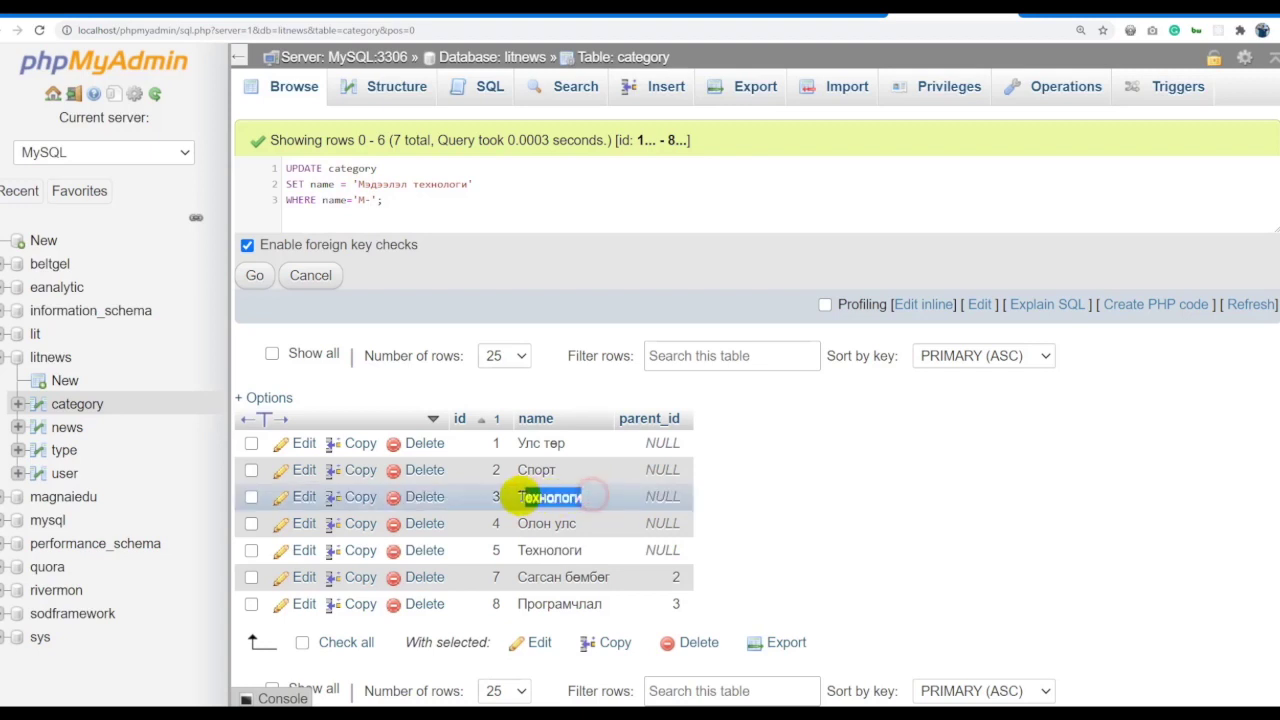
left_click(368, 200)
type("М")
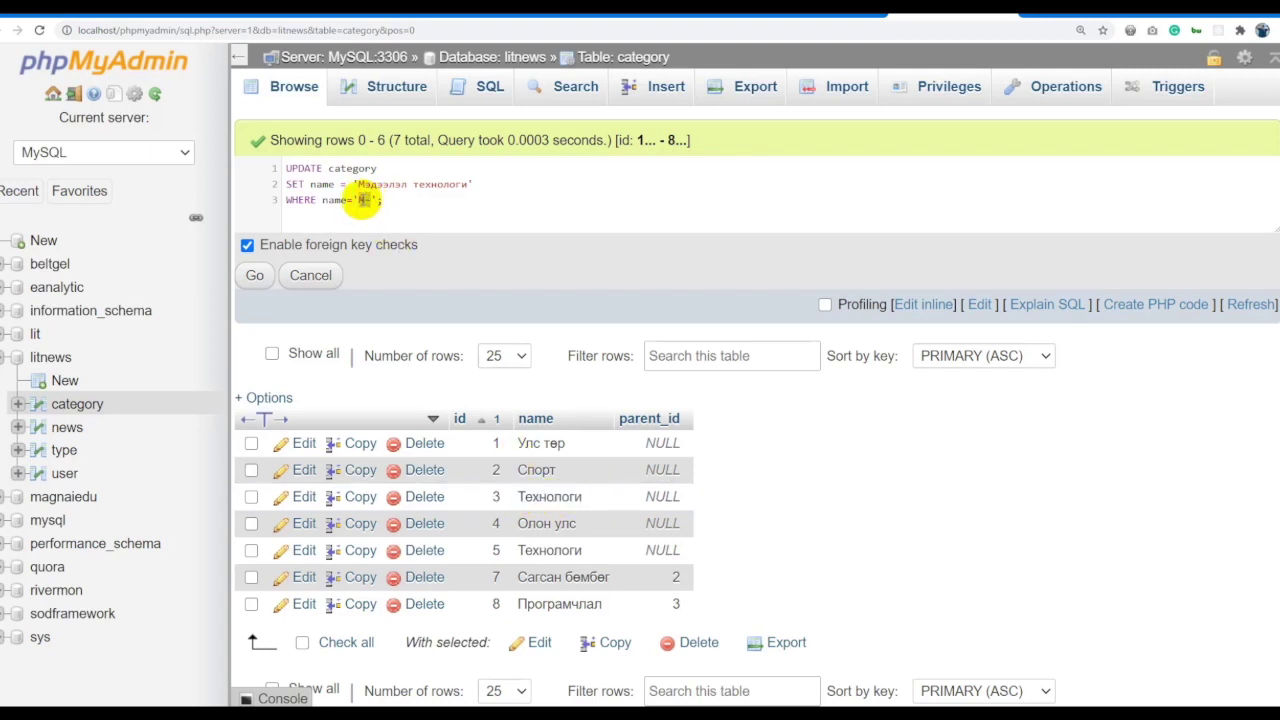
key("ctrl+v")
key("BackSpace")
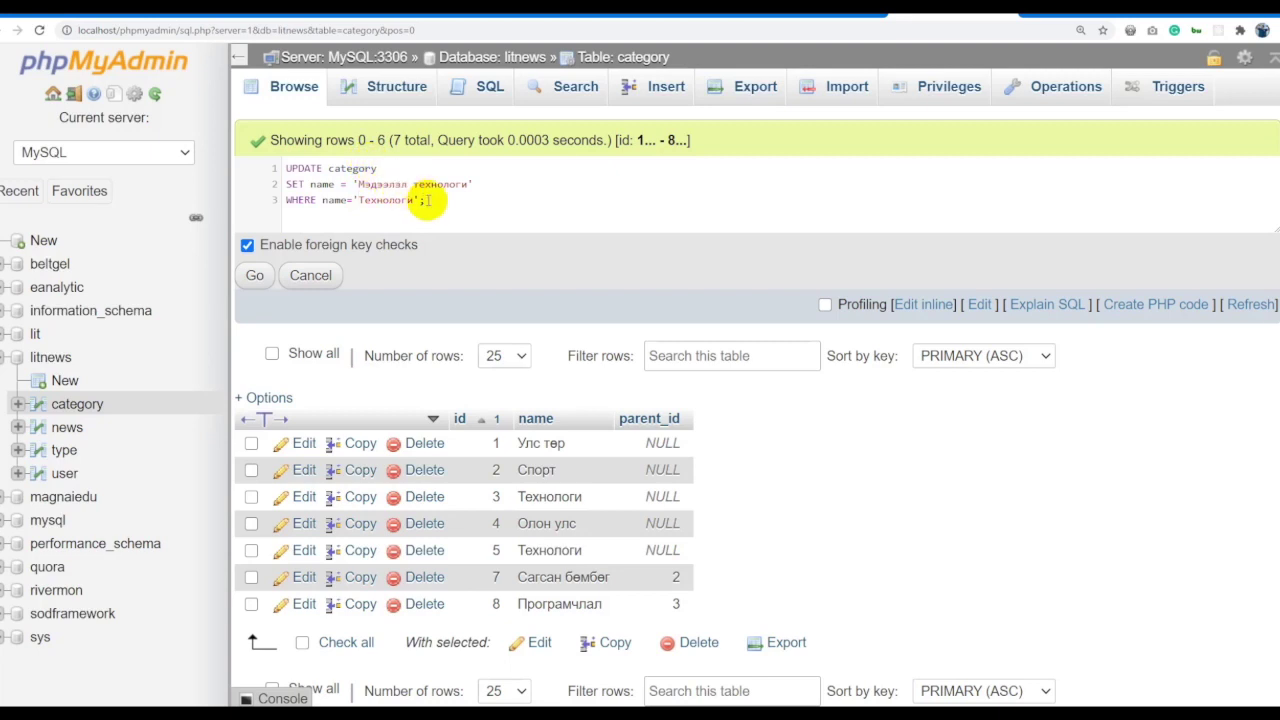
Rewrite the condition as id > 2 AND id < 4 and select the query to run.
left_click_drag(428, 201, 322, 201)
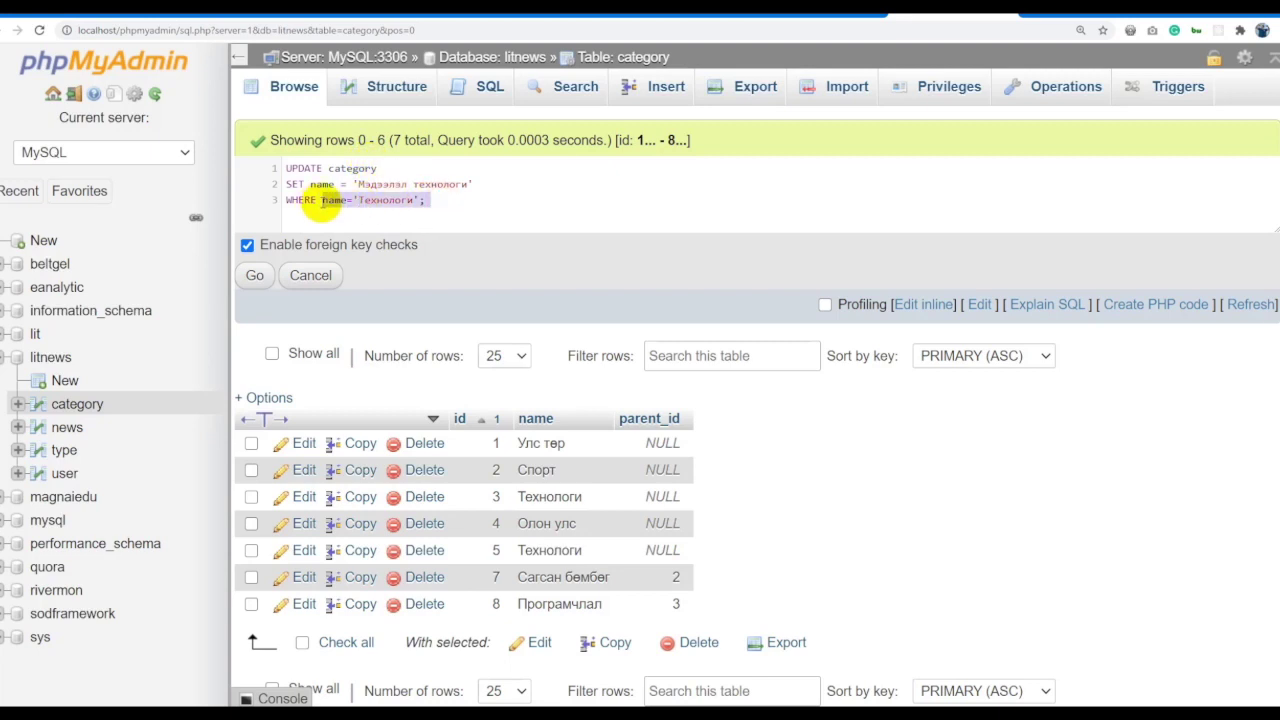
type("id ")
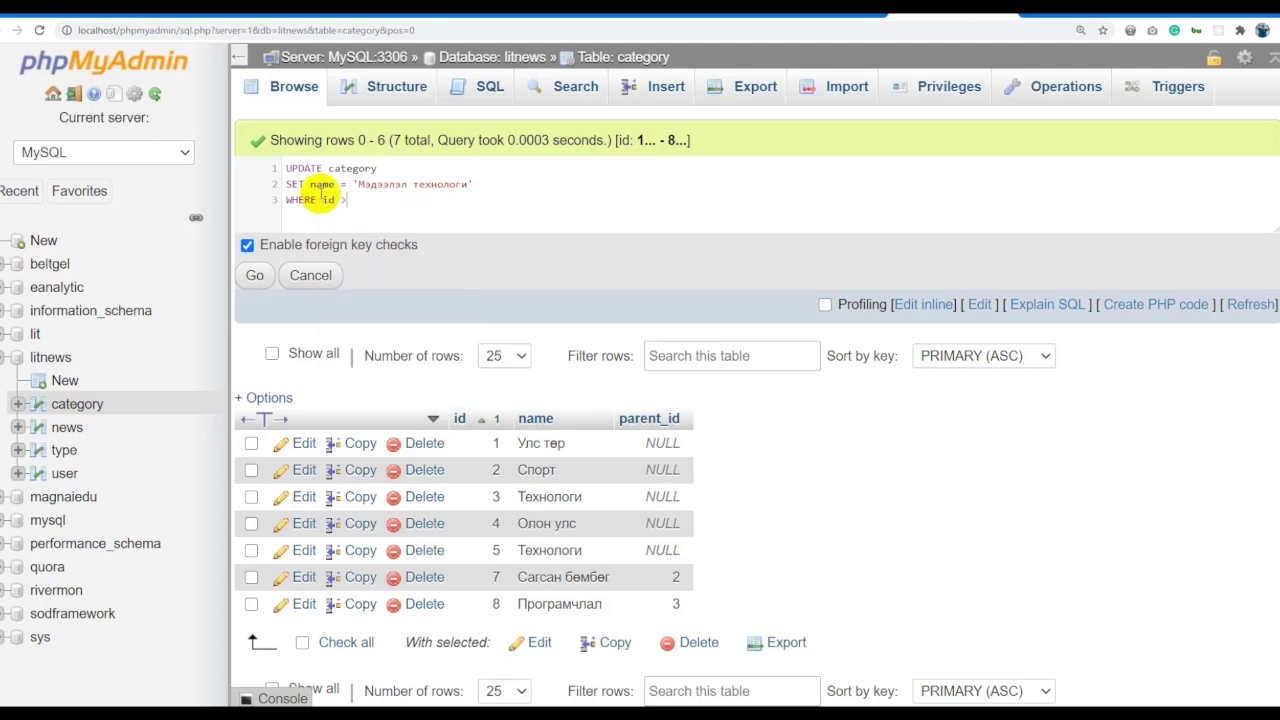
type("> 2 AND U")
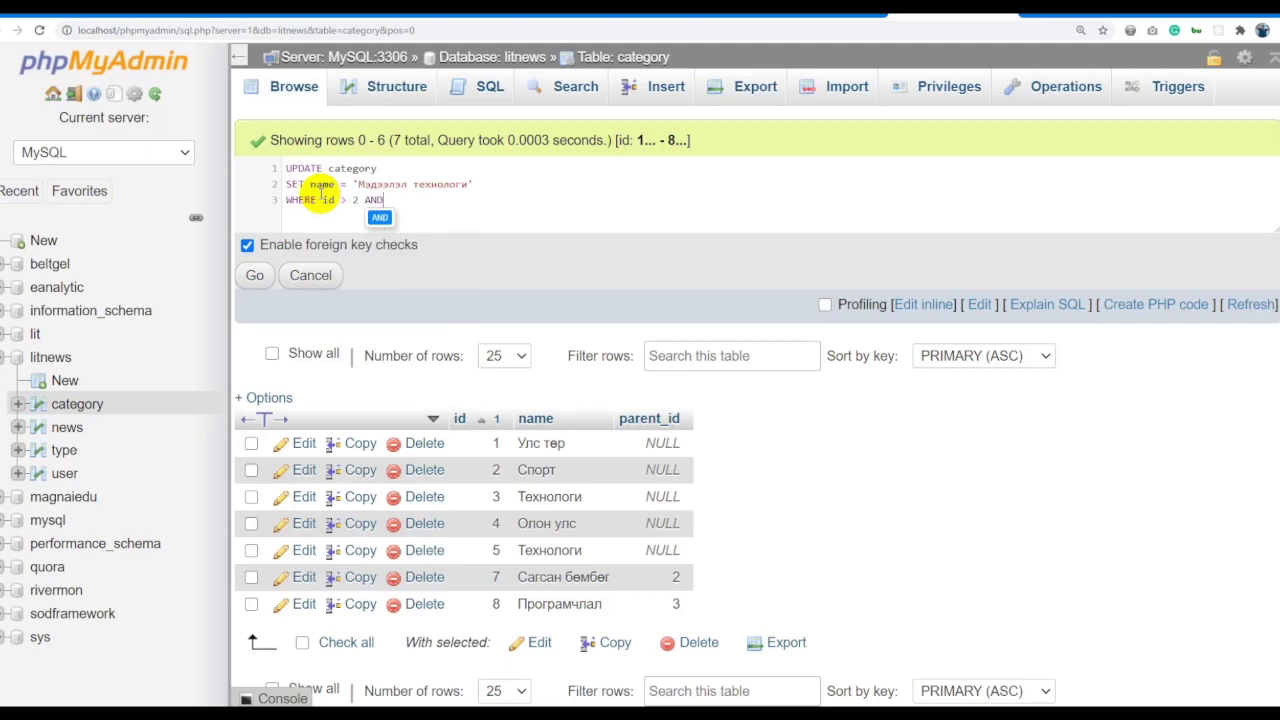
key("BackSpace")
type("id < 4")
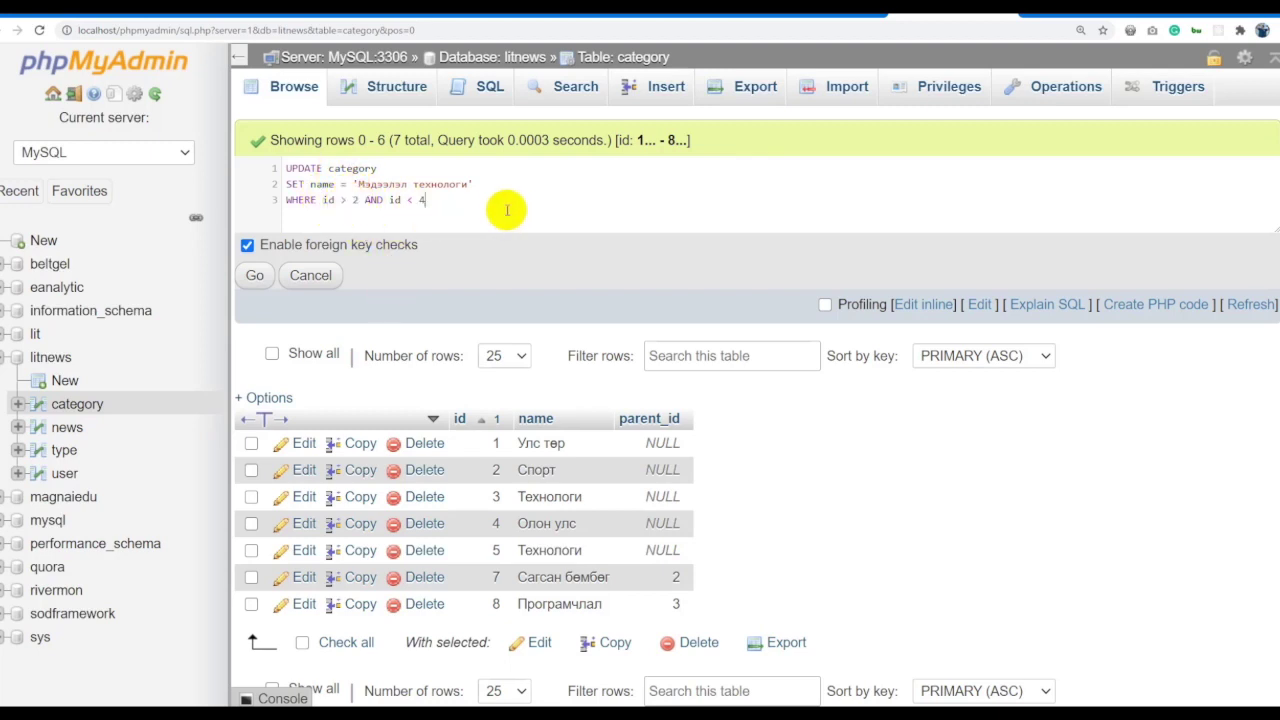
key("ctrl+a")
left_click(255, 276)
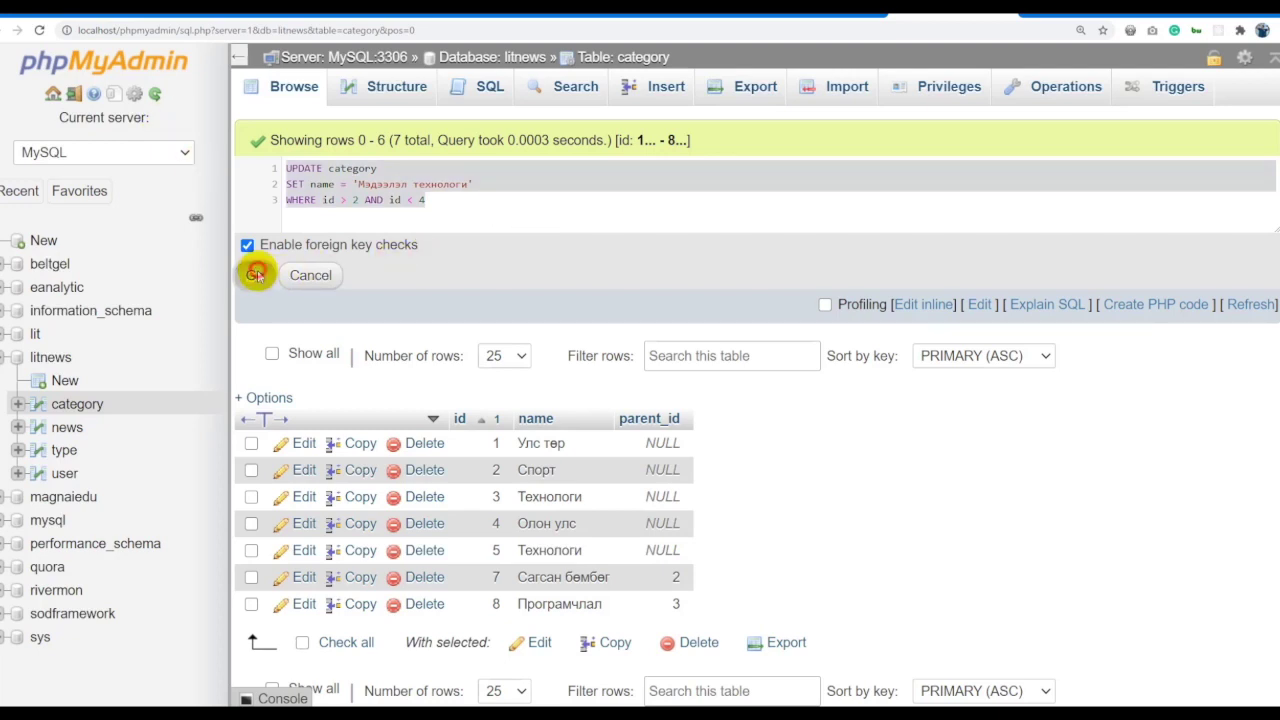
Confirm 1 row affected, browse category to see row 3 renamed, and reopen the query for editing.
left_click_drag(329, 140, 470, 140)
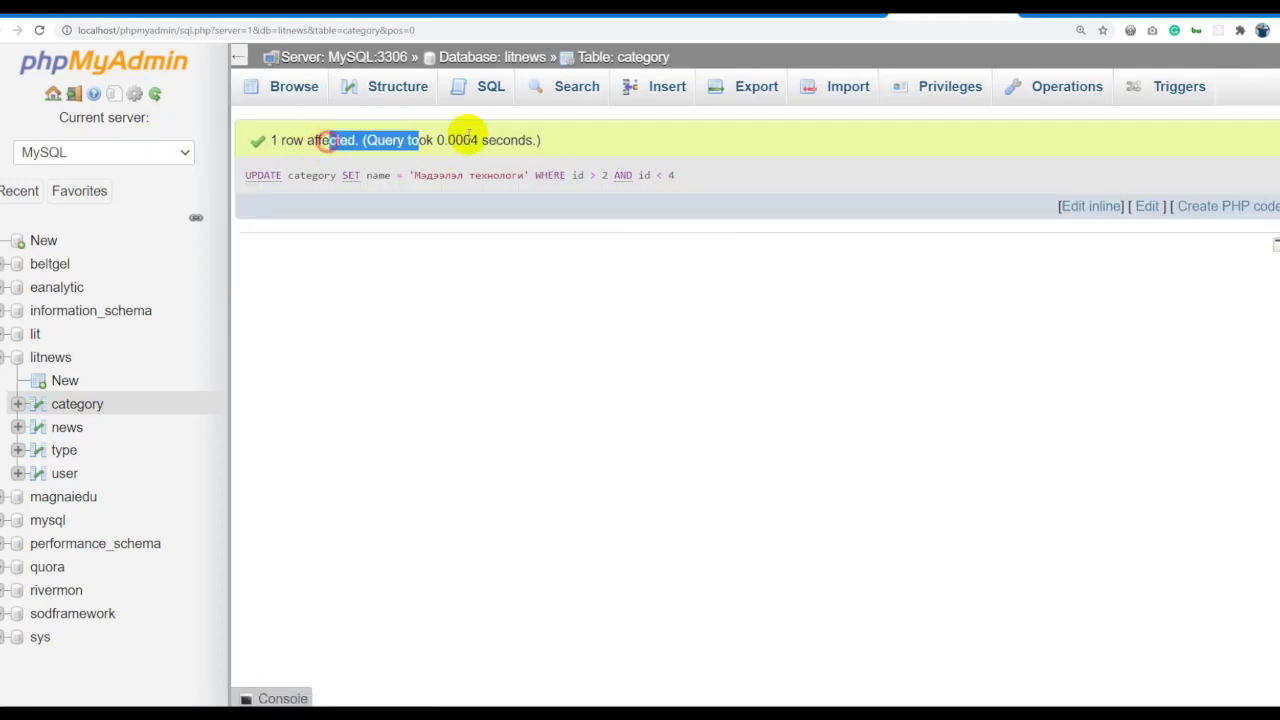
left_click(626, 58)
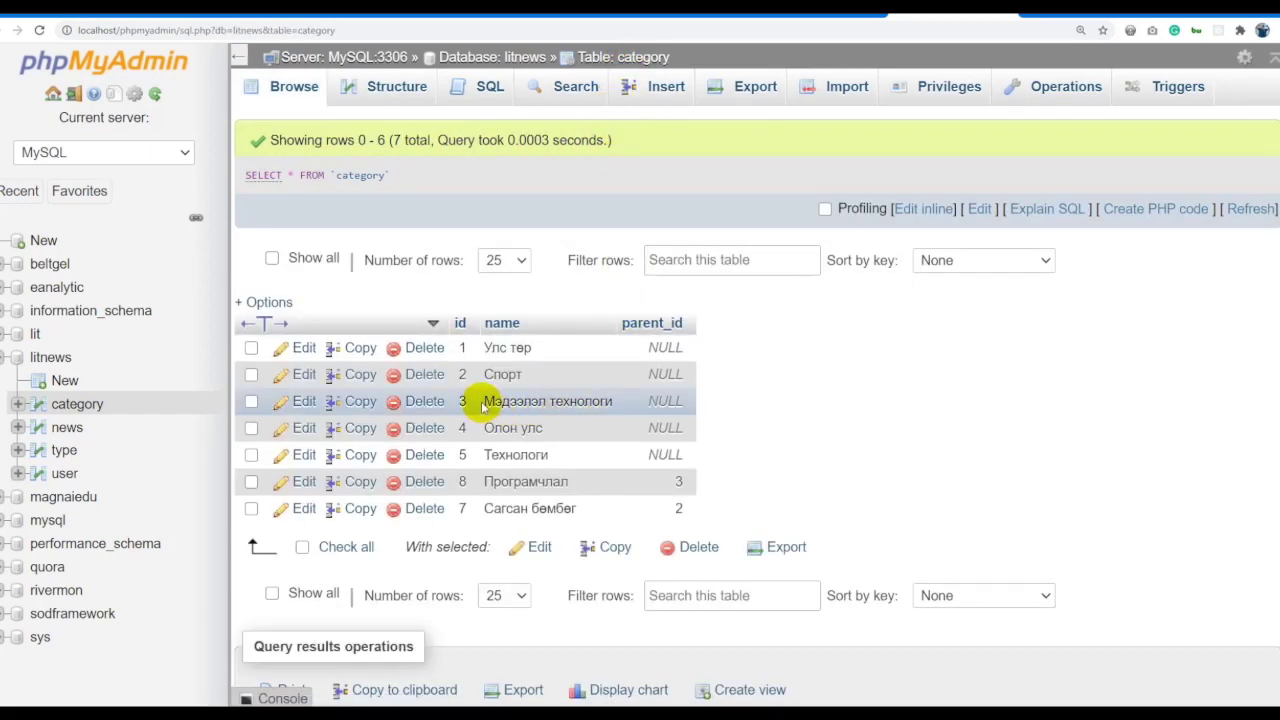
left_click(903, 209)
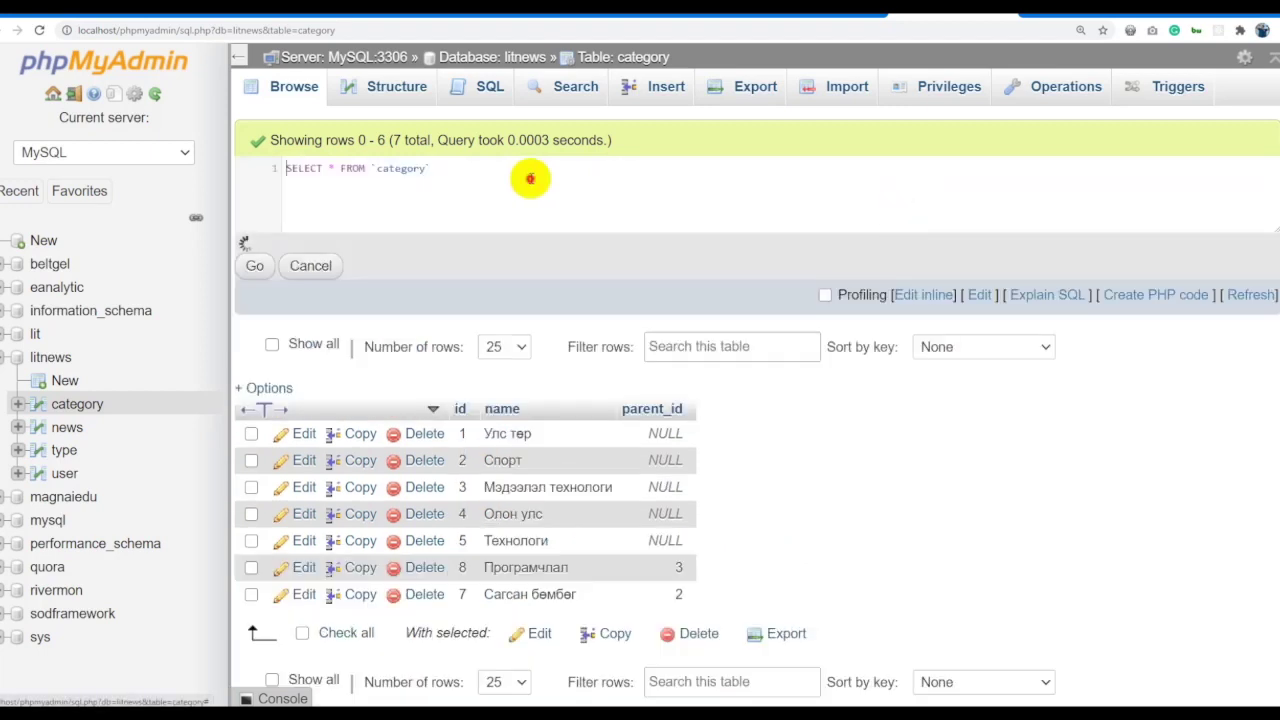
key("ctrl+a")
key("ctrl+v")
key("ctrl+a")
key("ctrl+z")
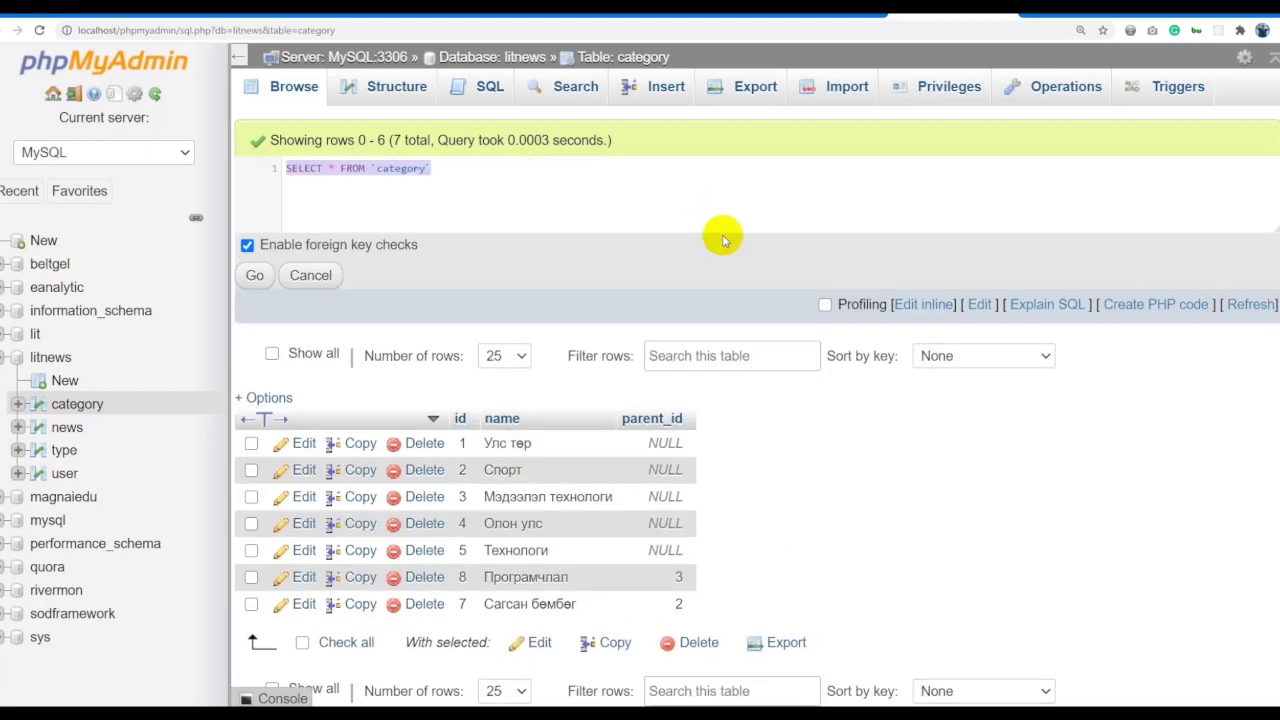
left_click(497, 171)
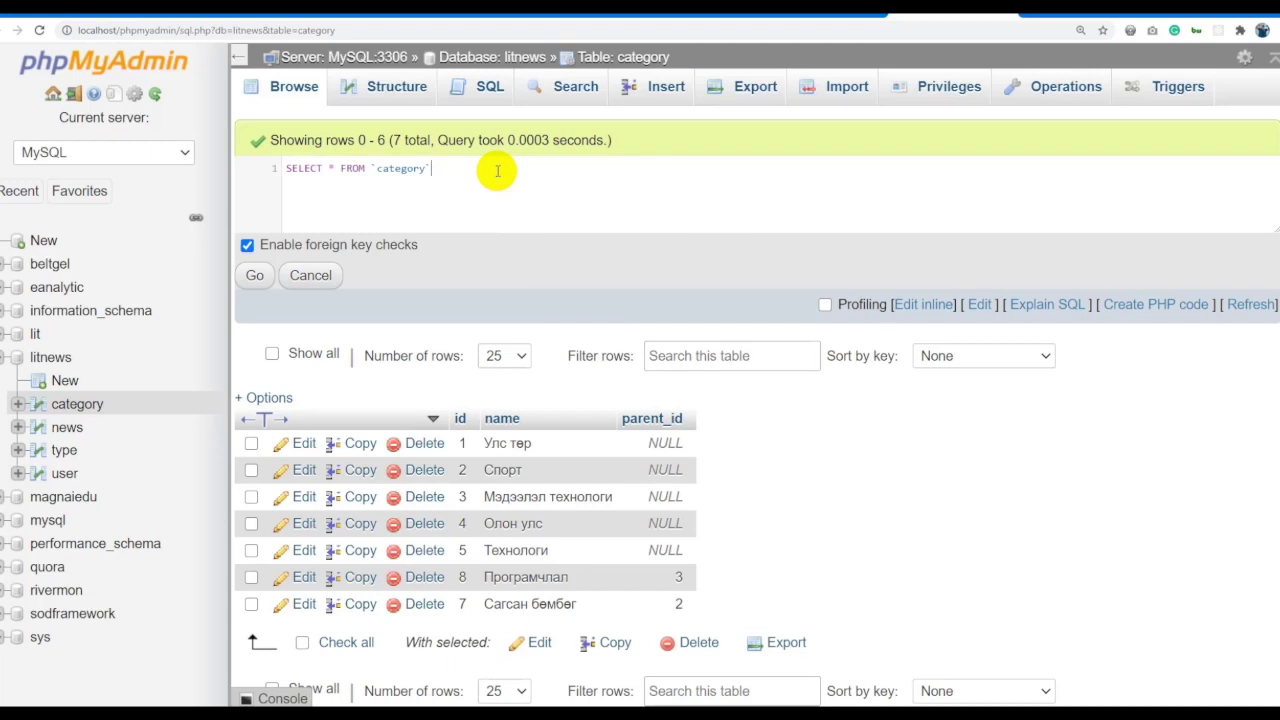
Replace the SQL box contents with UPDATE category SET parent_id = 1 WHERE id=4.
key("ctrl+a")
type("UPDATE ")
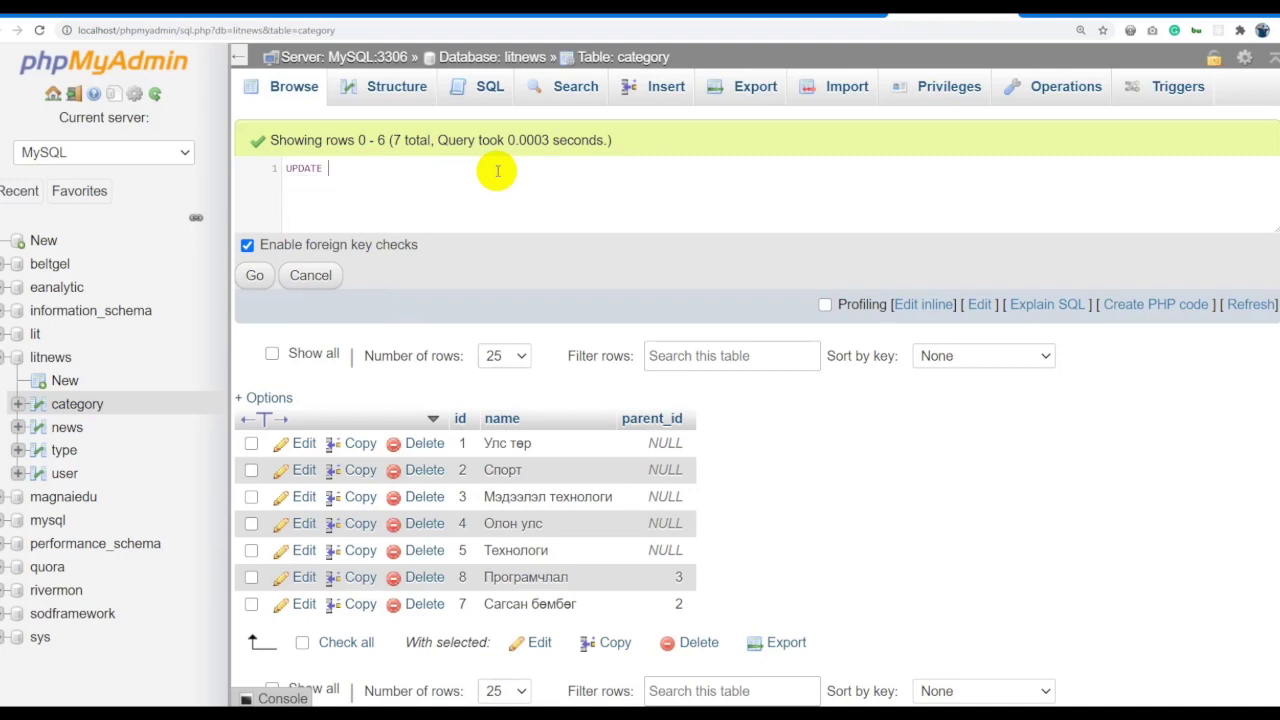
type("category ")
type("SET")
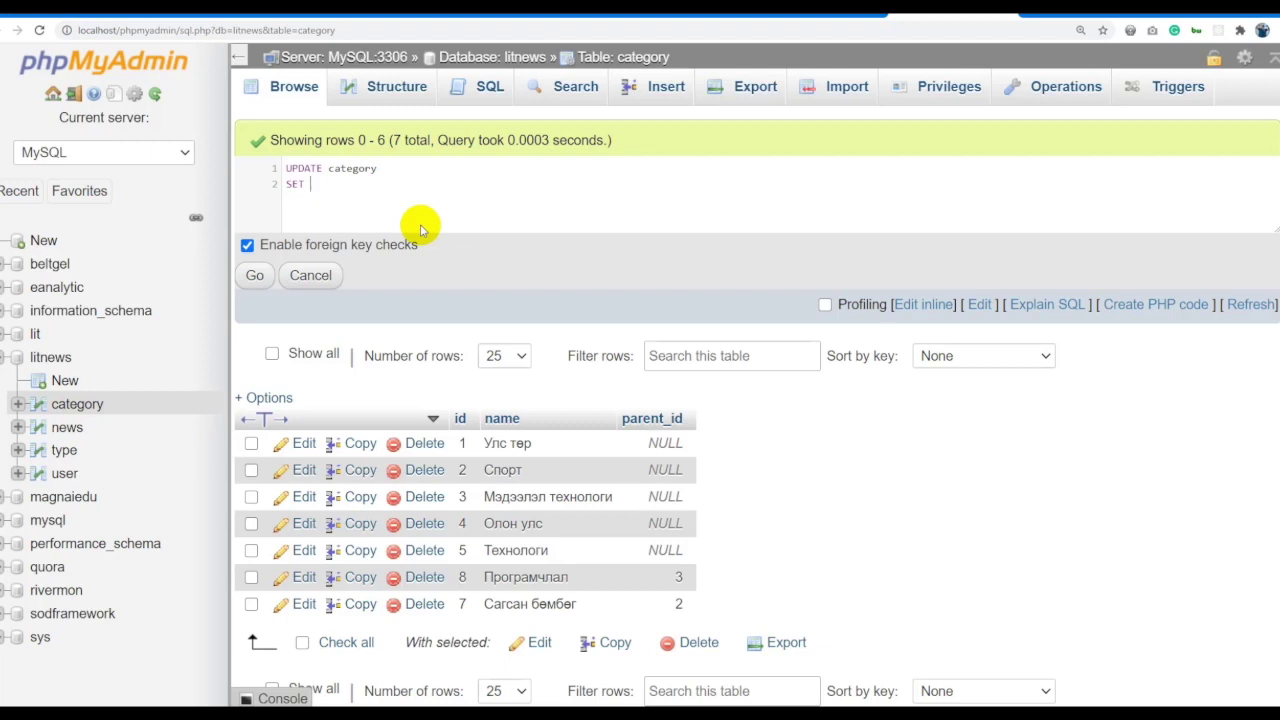
type("parent_id= 1")
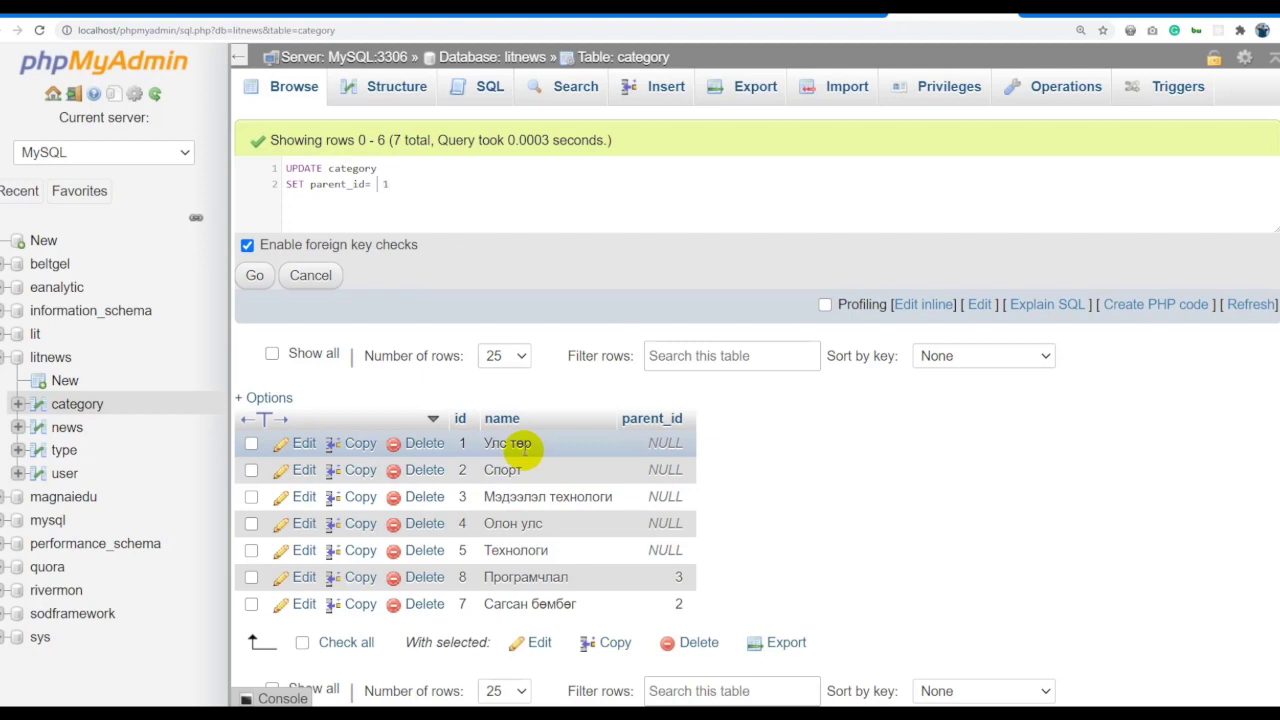
key("Right")
type("WHER")
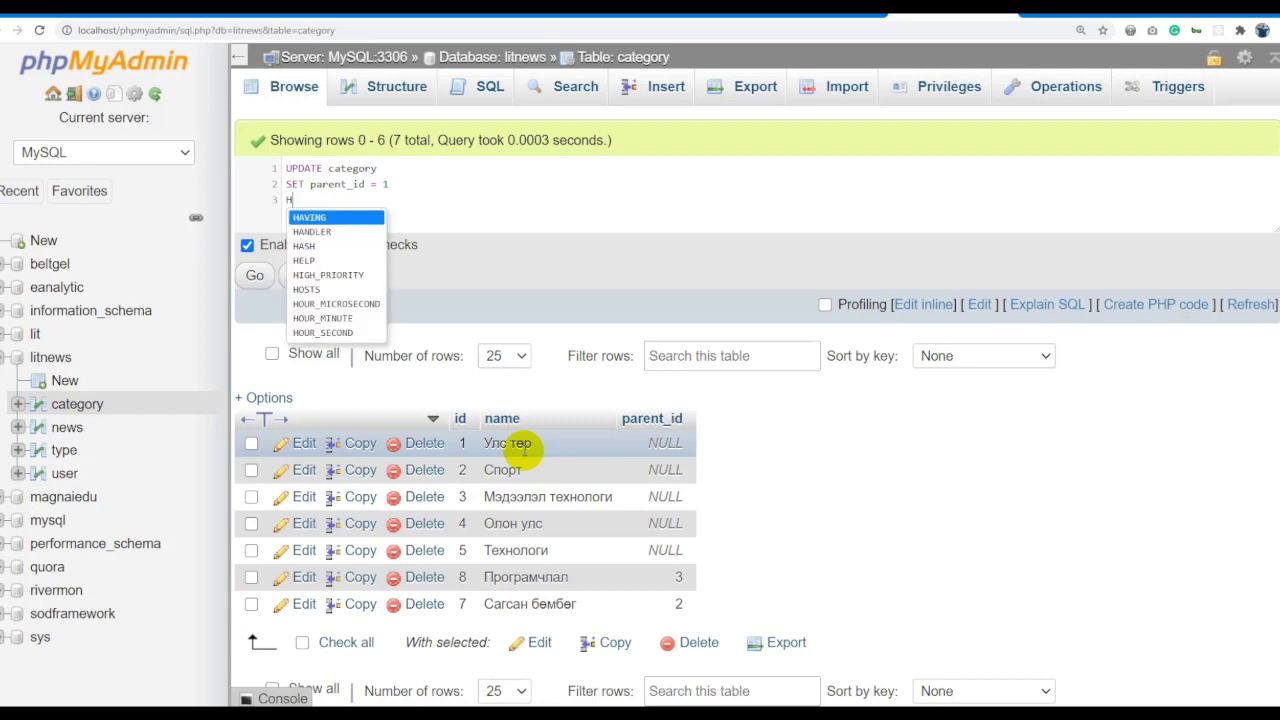
type("E")
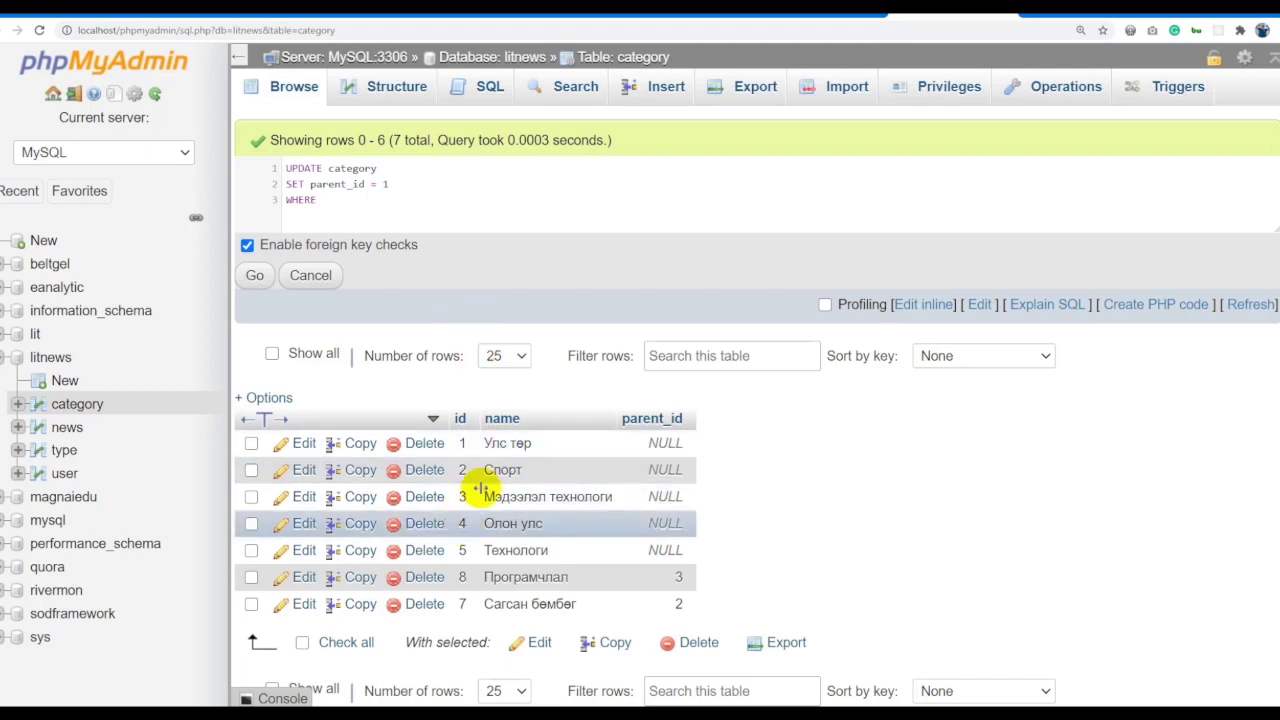
type("ID=4")
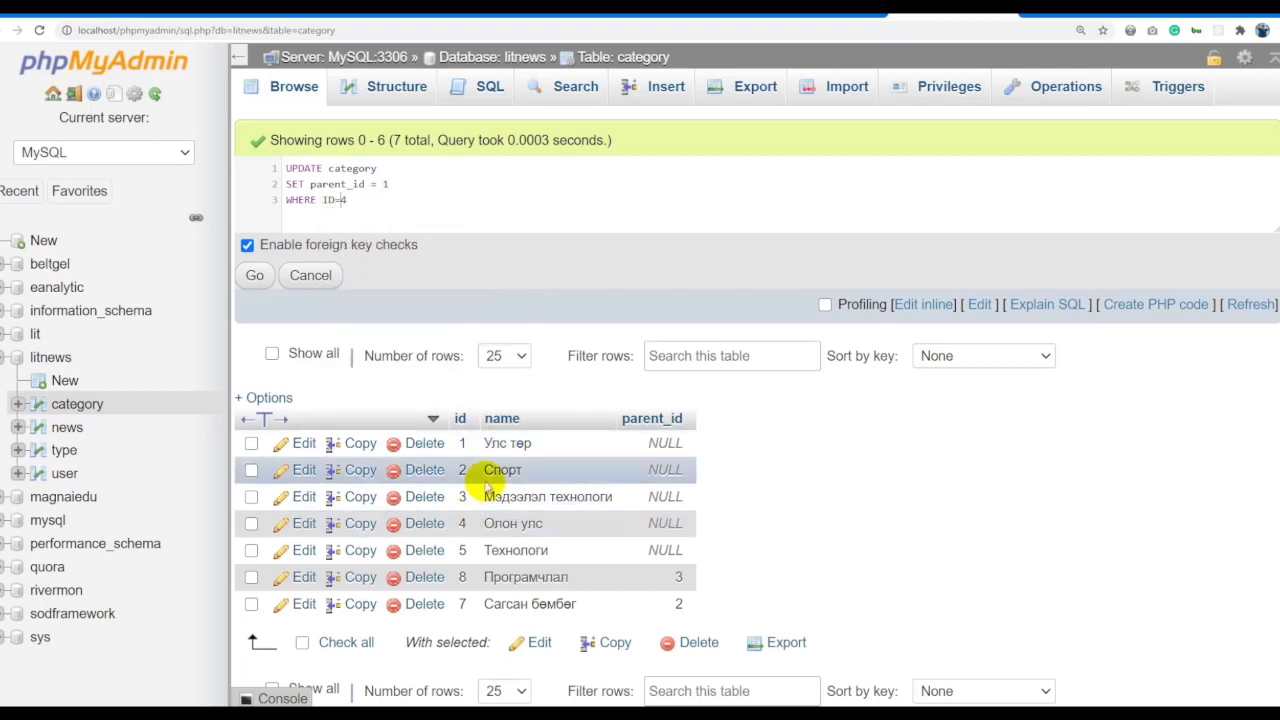
key("BackSpace")
key("BackSpace")
key("BackSpace")
key("BackSpace")
type("id=4")
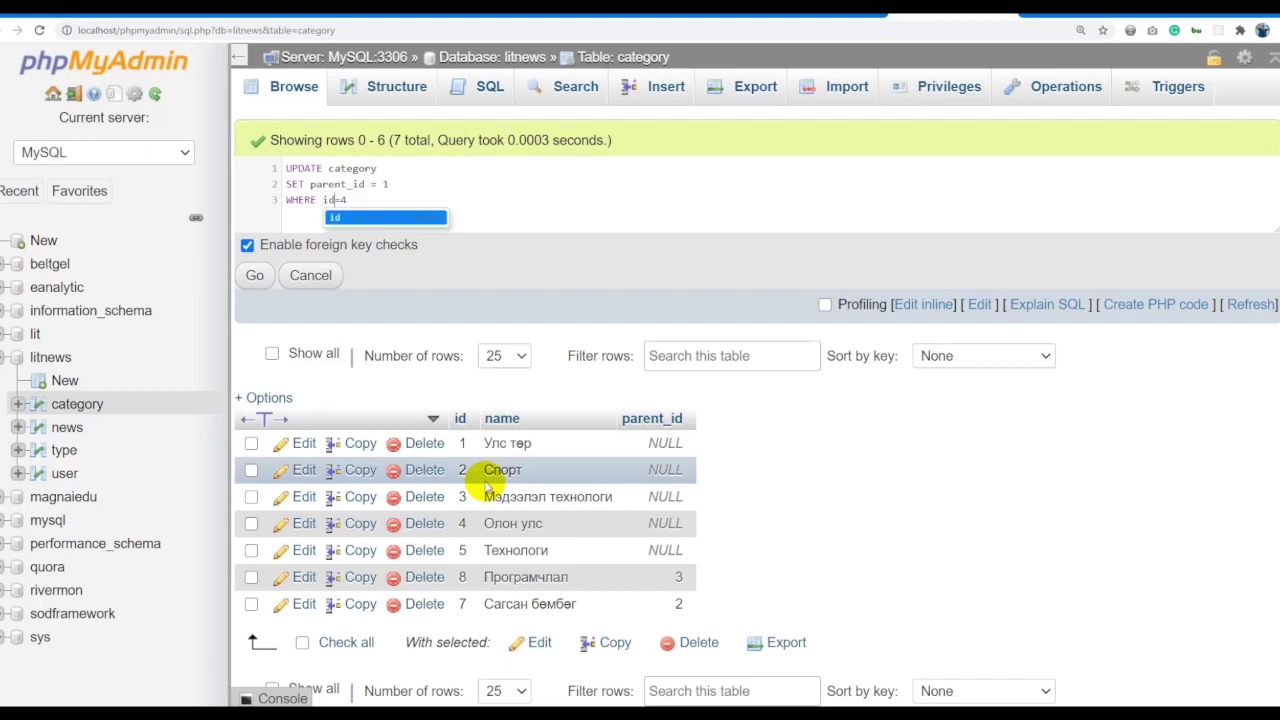
Run the update and return to the category table's rows.
key("ctrl+a")
key("ctrl+c")
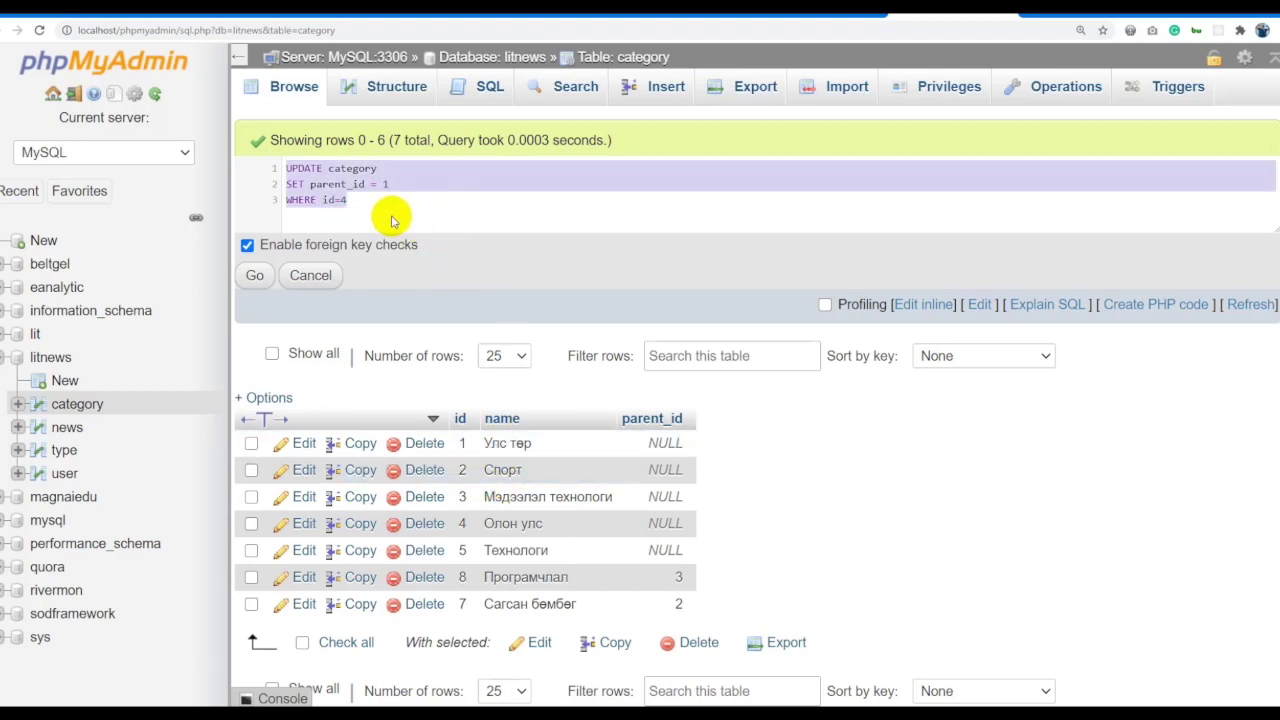
left_click(396, 210)
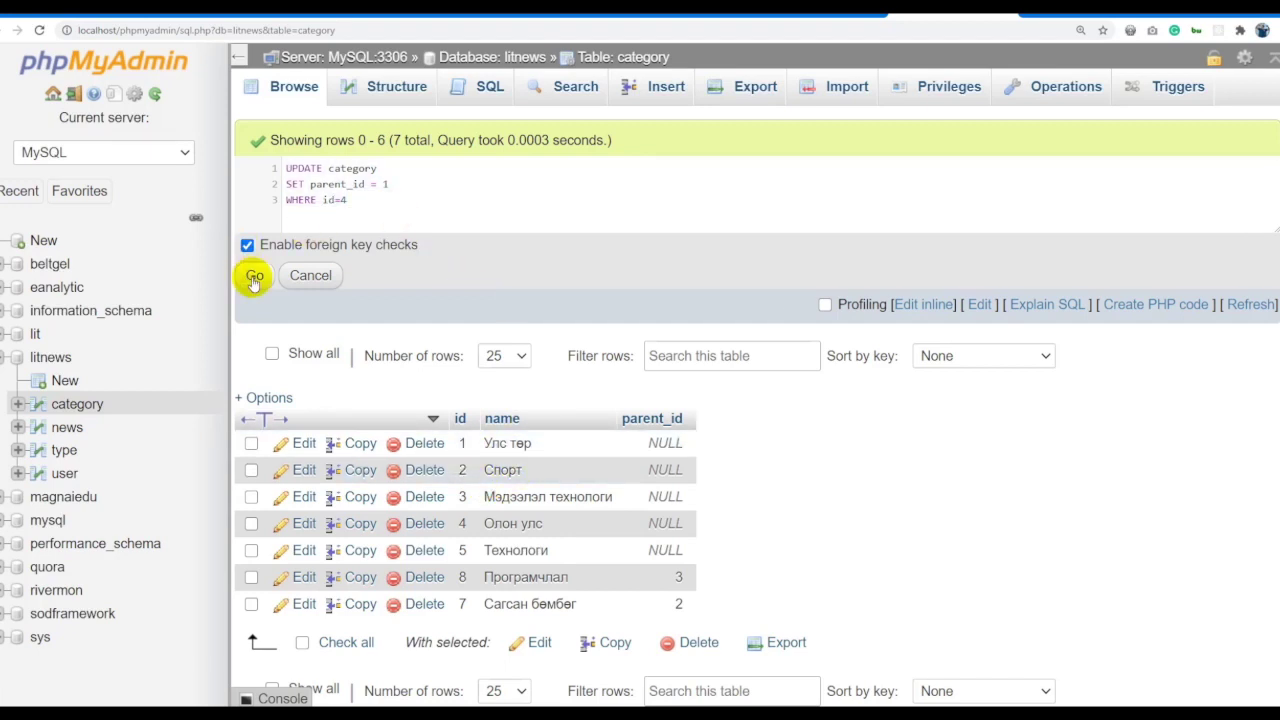
left_click(253, 276)
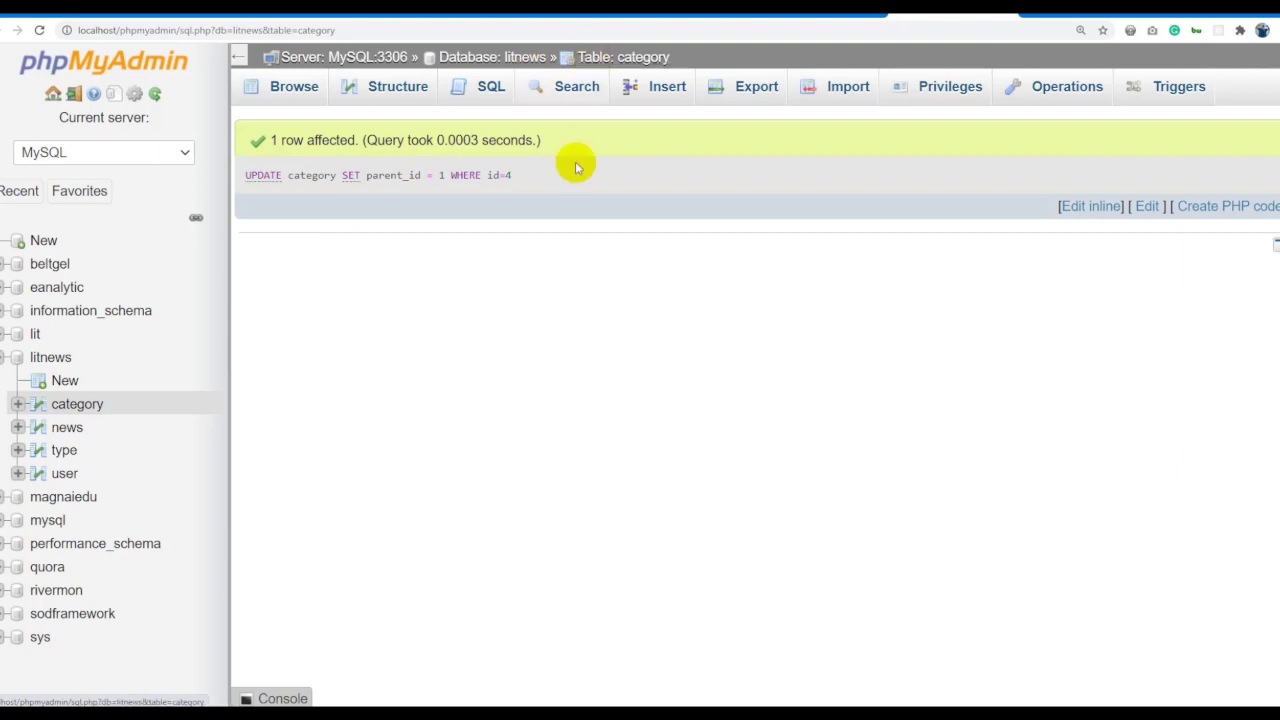
left_click(608, 60)
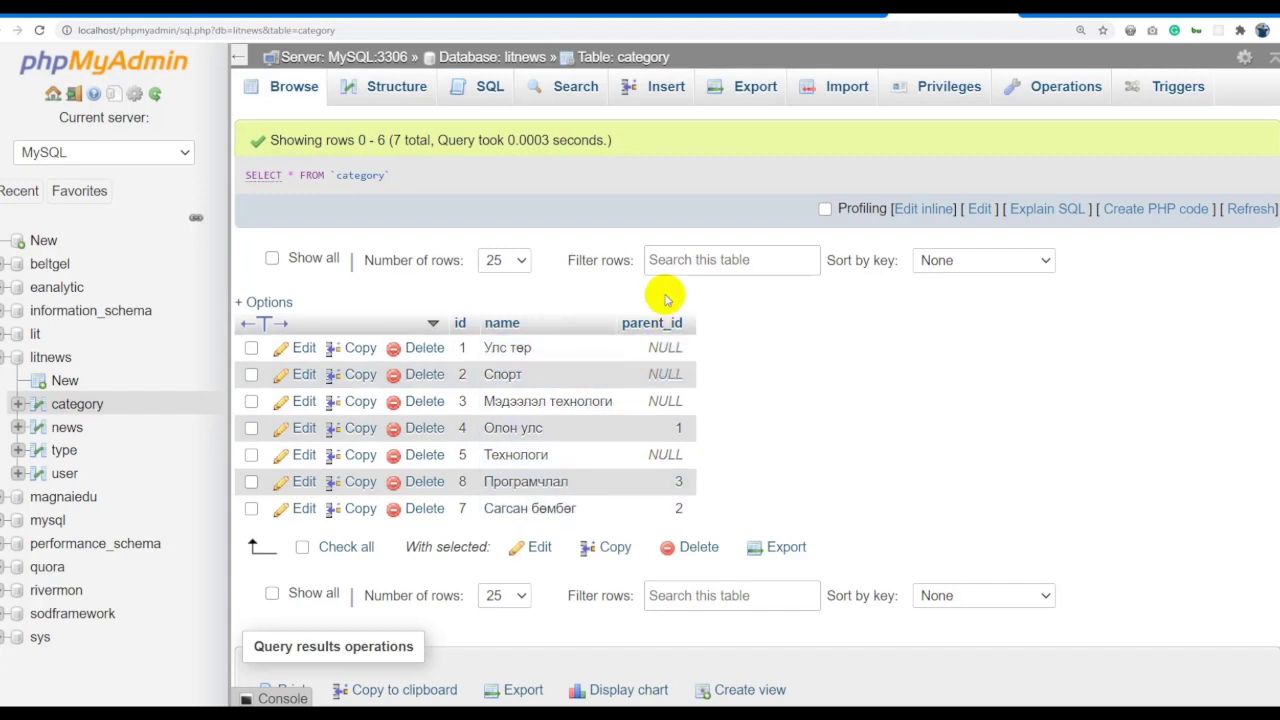
Paste the earlier UPDATE into the inline editor and change its id=4 condition to IS NULL.
left_click(921, 209)
key("ctrl+a")
key("ctrl+v")
left_click_drag(349, 200, 322, 200)
type("IS NULL")
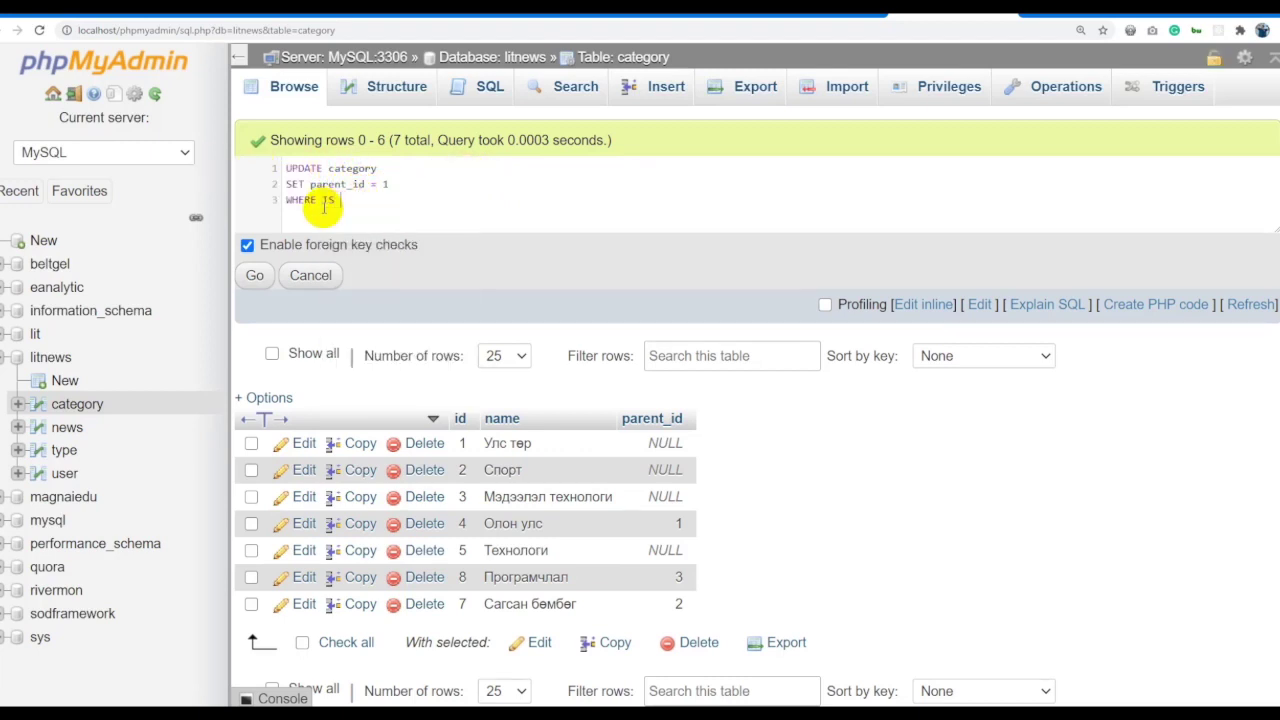
Rework the query to SET name with the condition WHERE parent_id IS NULL.
left_click(321, 200)
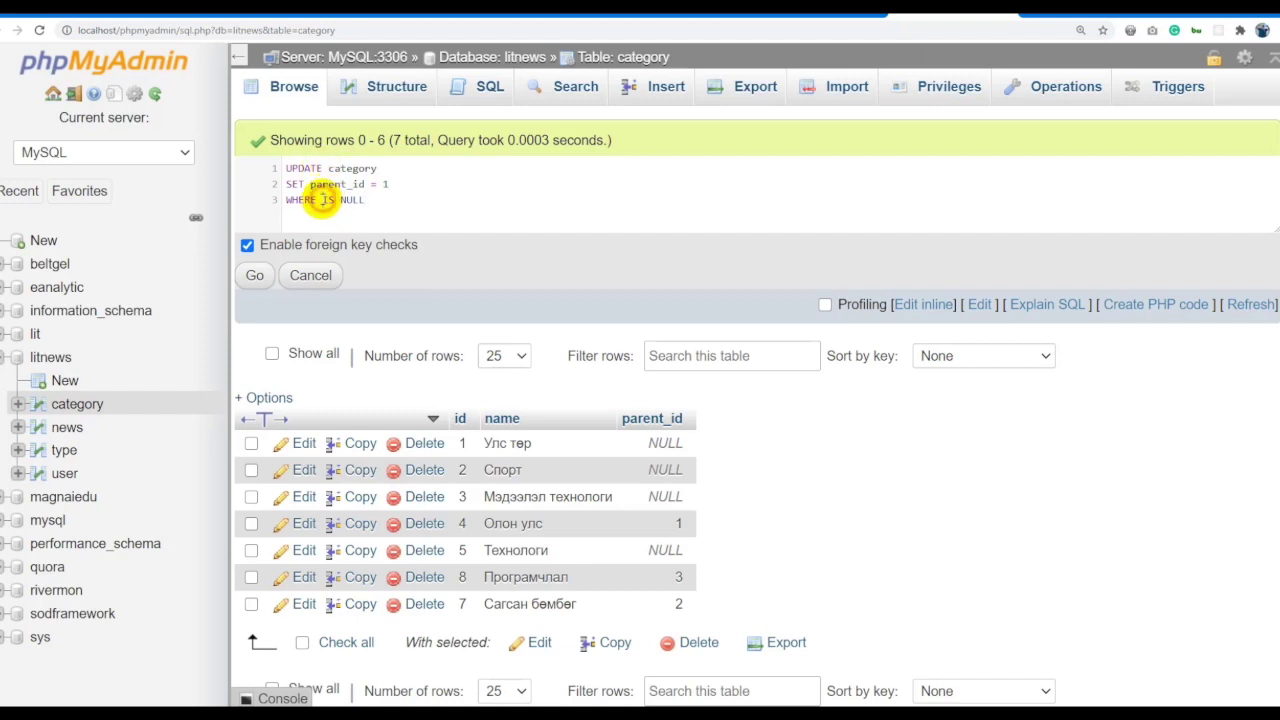
type("pare")
key("Return")
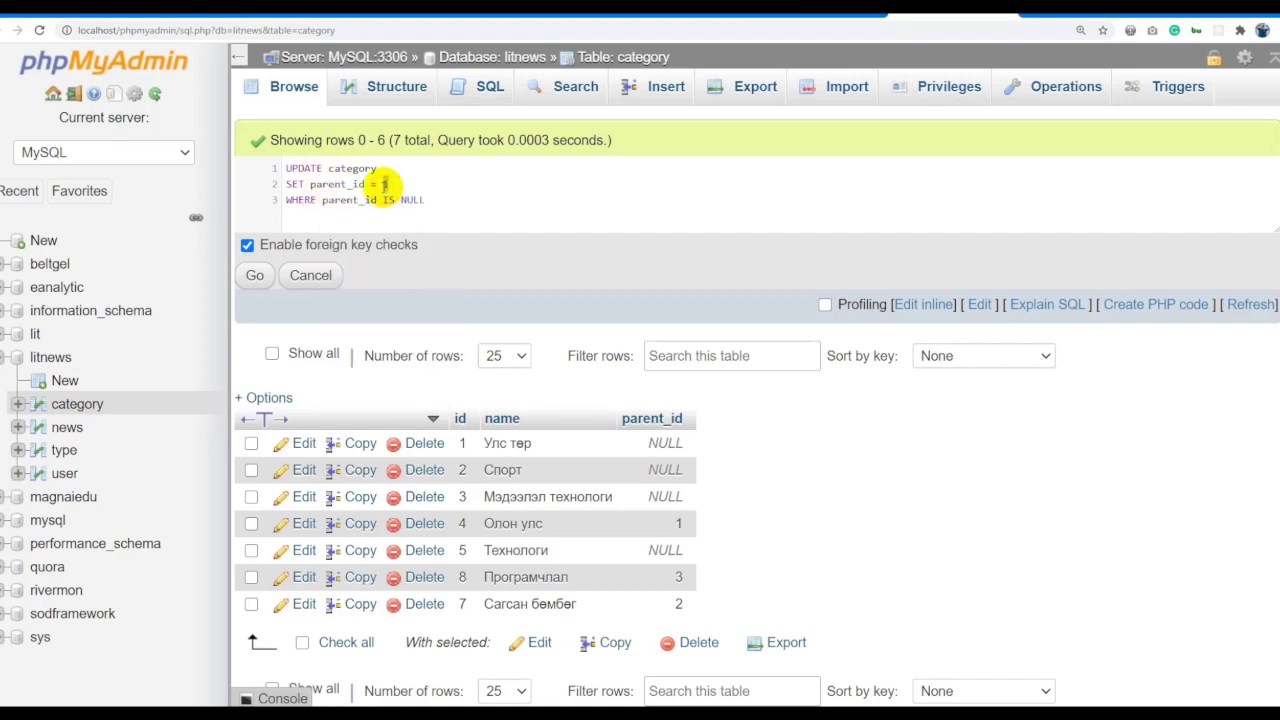
double_click(357, 183)
type("name")
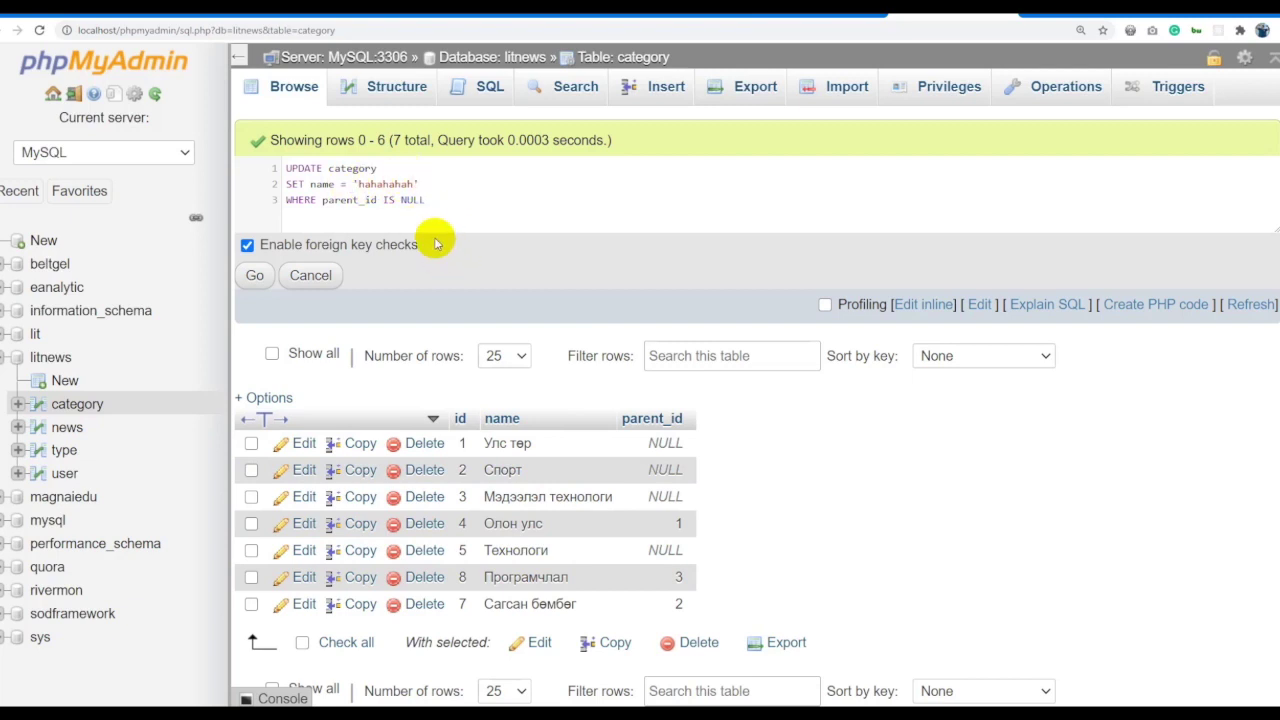
Replace the query with a DELETE FROM table_name WHERE condition template.
key("ctrl+a")
left_click(480, 170)
key("ctrl+a")
left_click(462, 200)
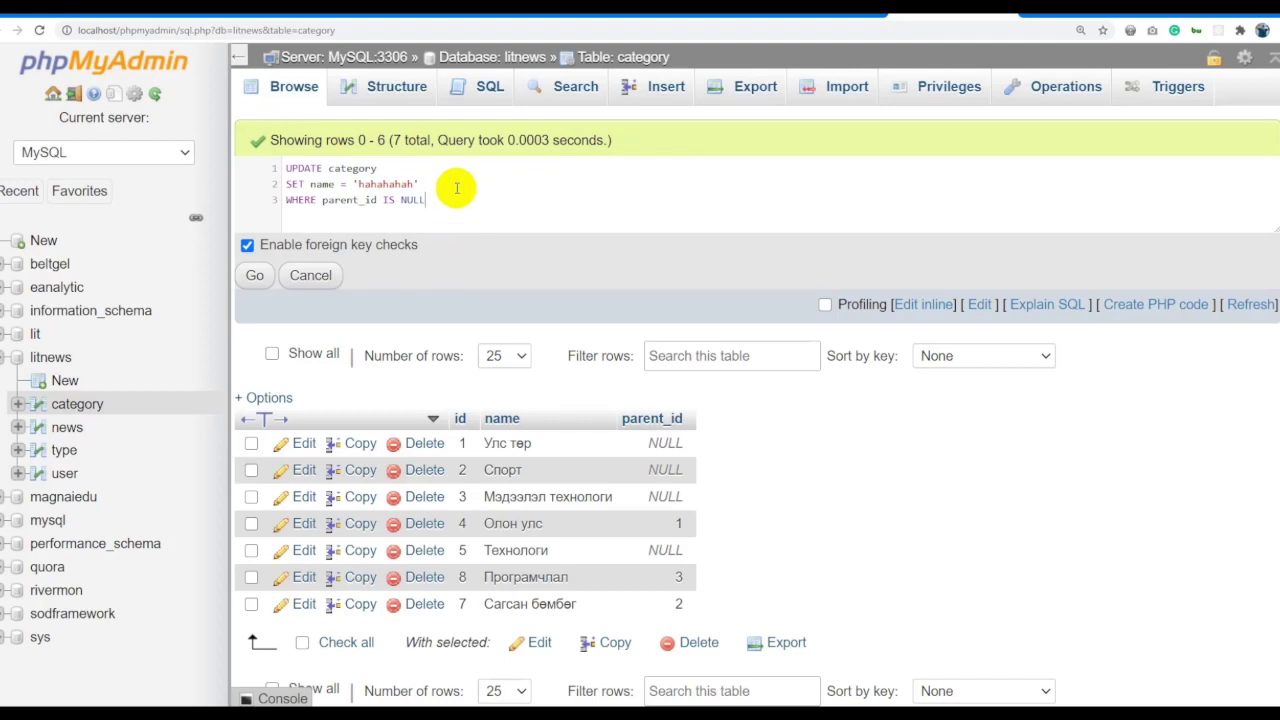
key("ctrl+a")
left_click(462, 200)
key("ctrl+a")
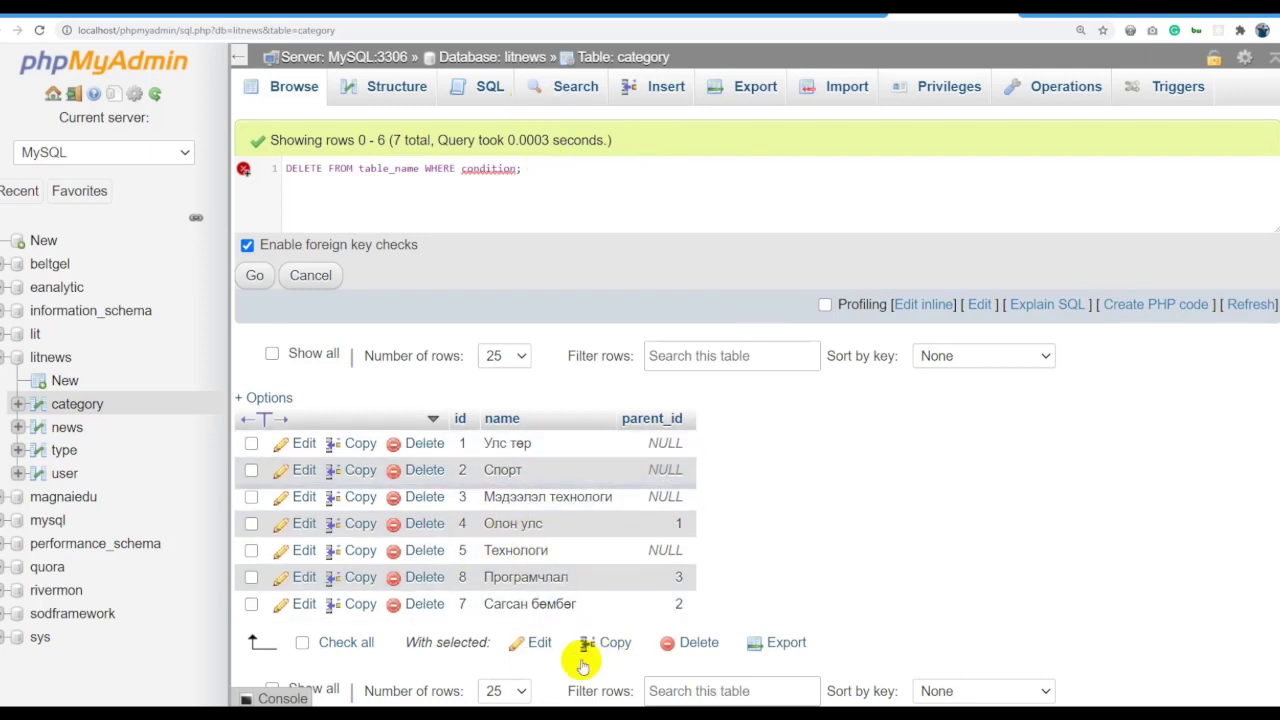
Fill the delete template to read DELETE FROM category WHERE id=7.
left_click(561, 176)
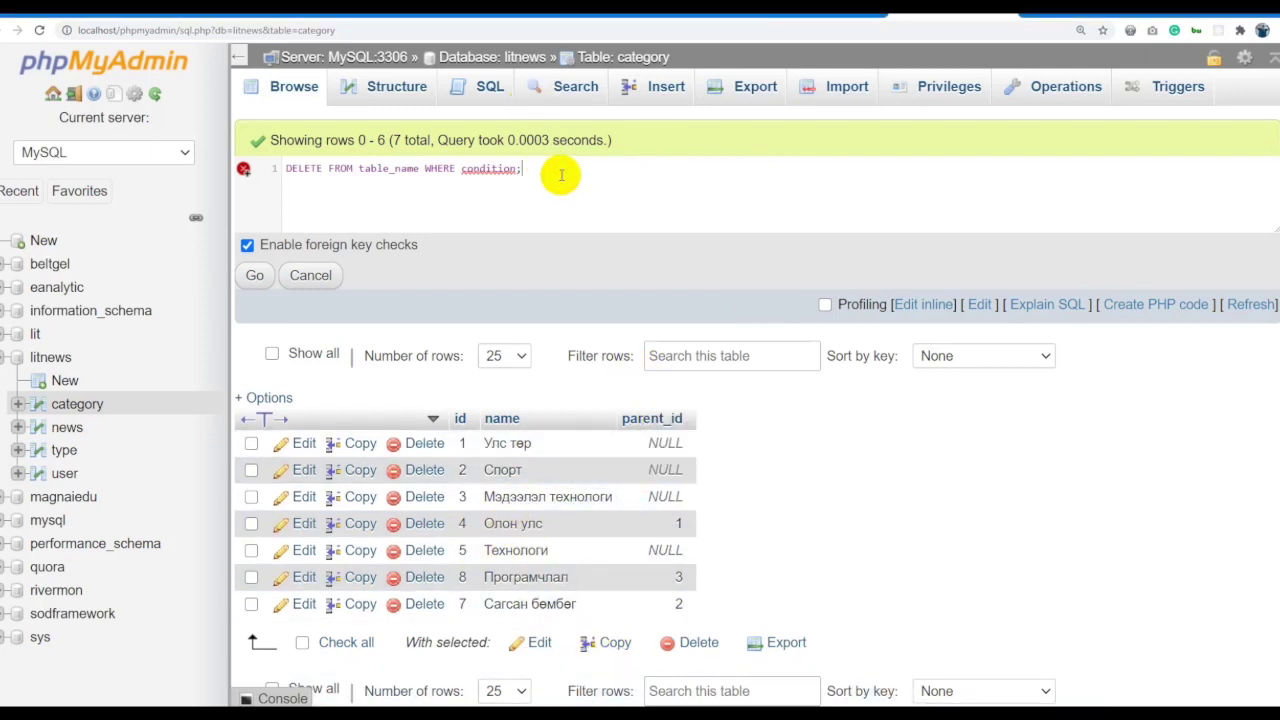
double_click(390, 170)
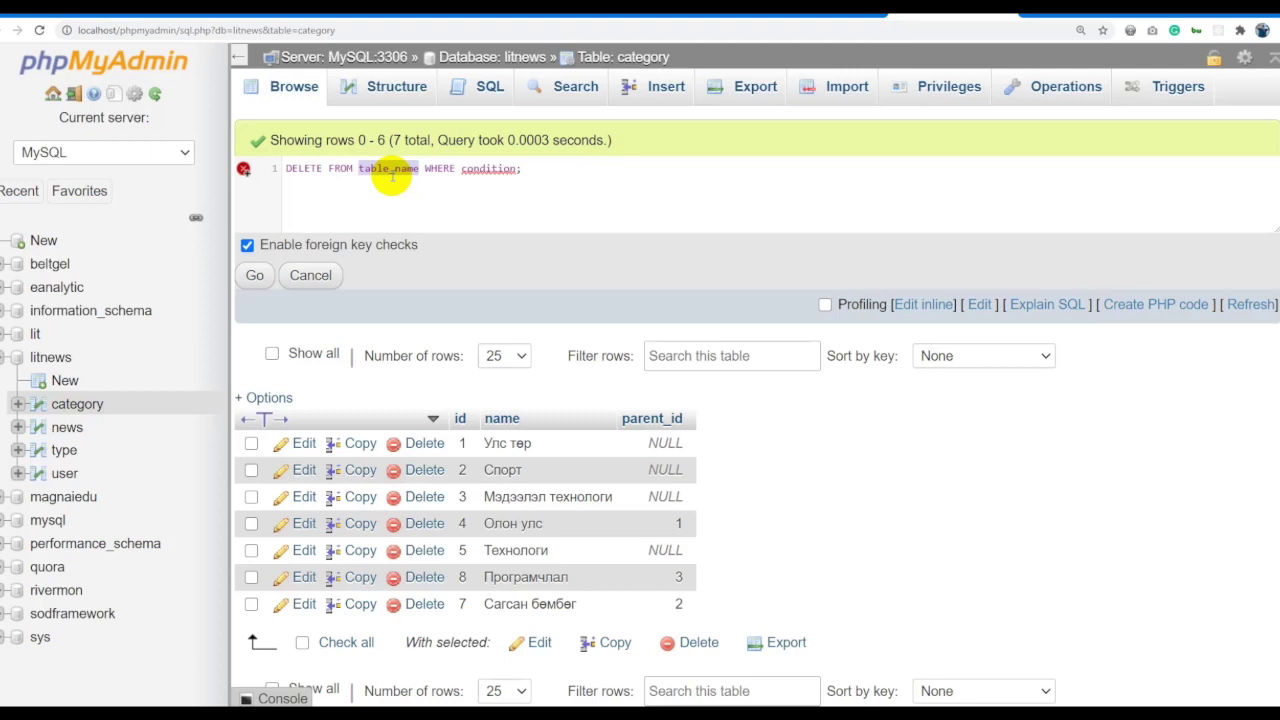
type("category")
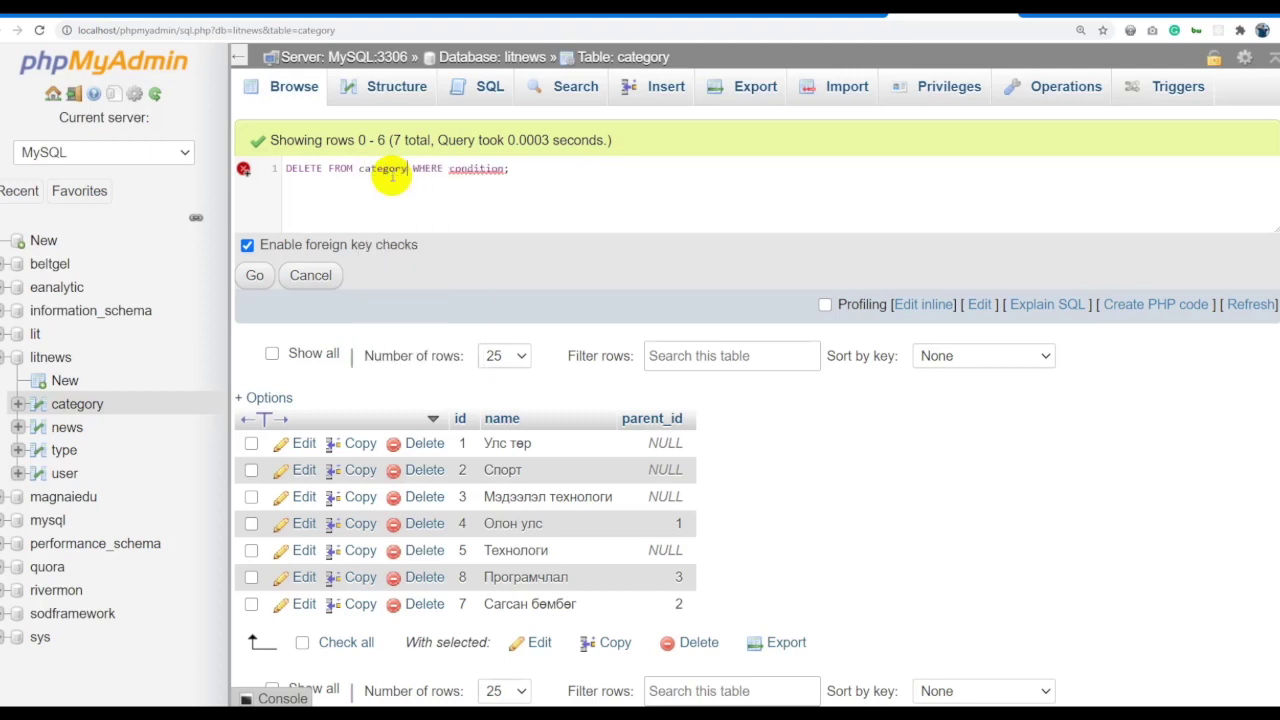
double_click(475, 168)
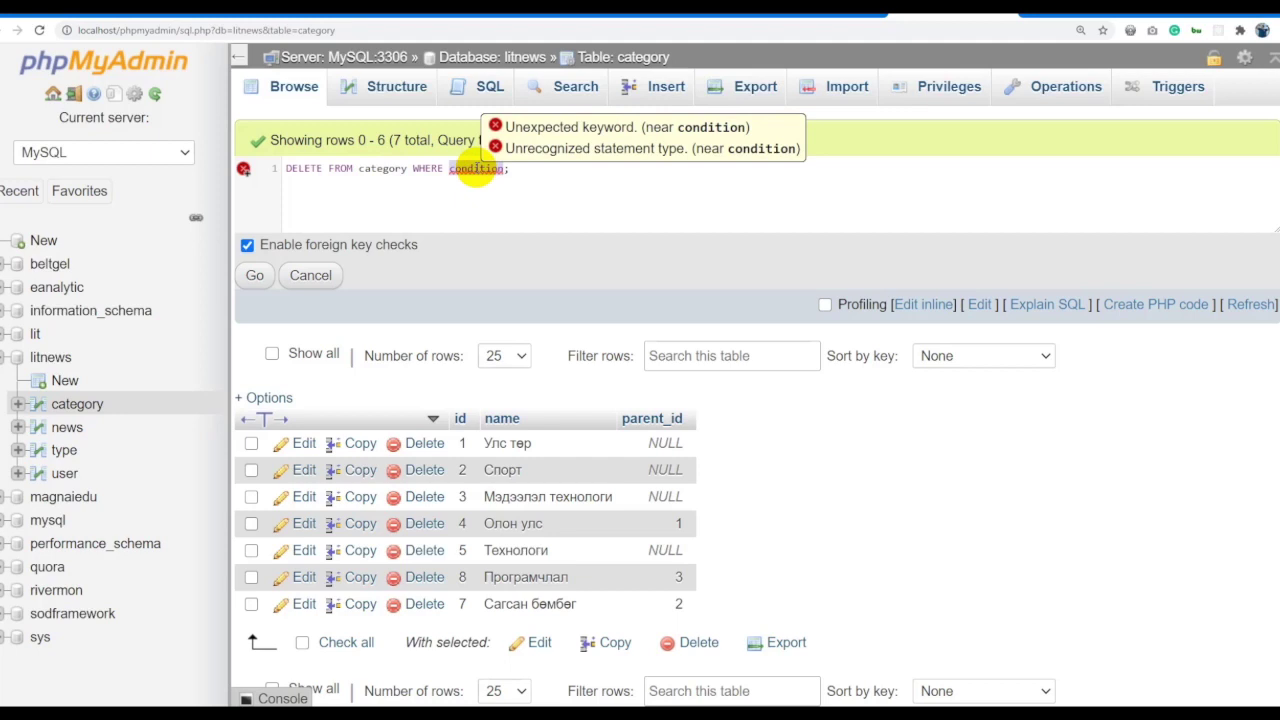
type("id=")
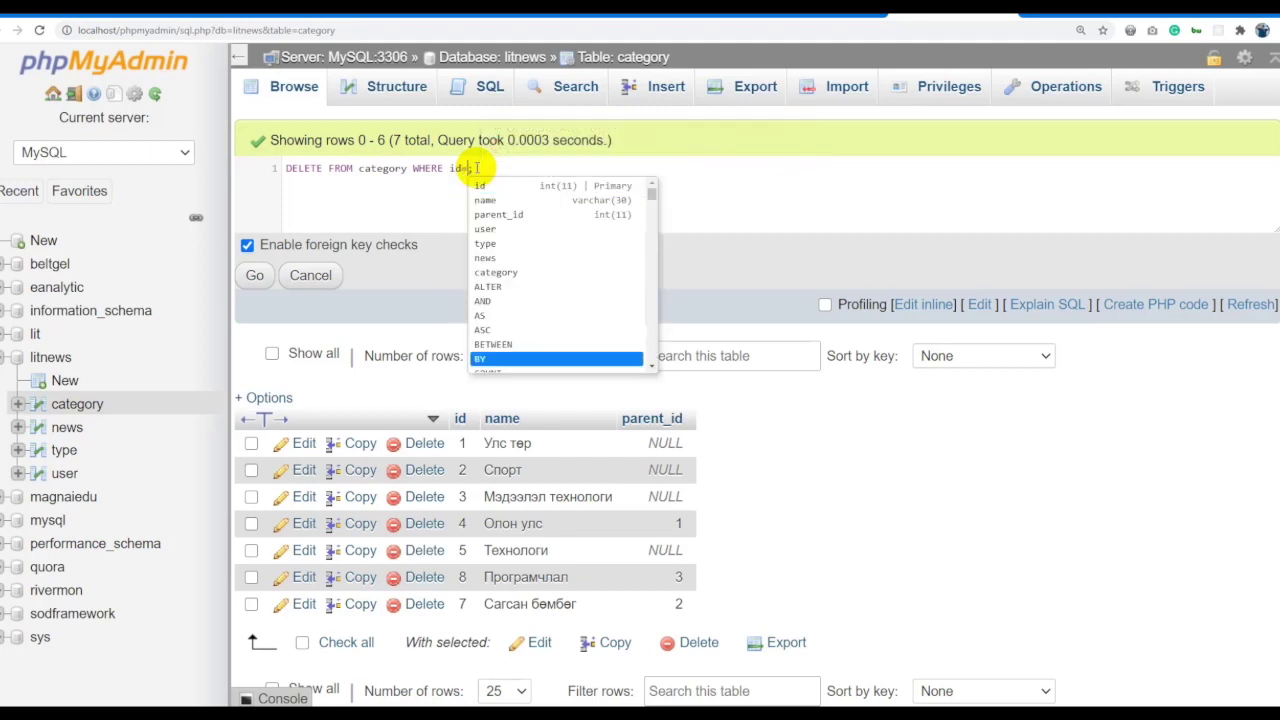
type("7")
key("ctrl+a")
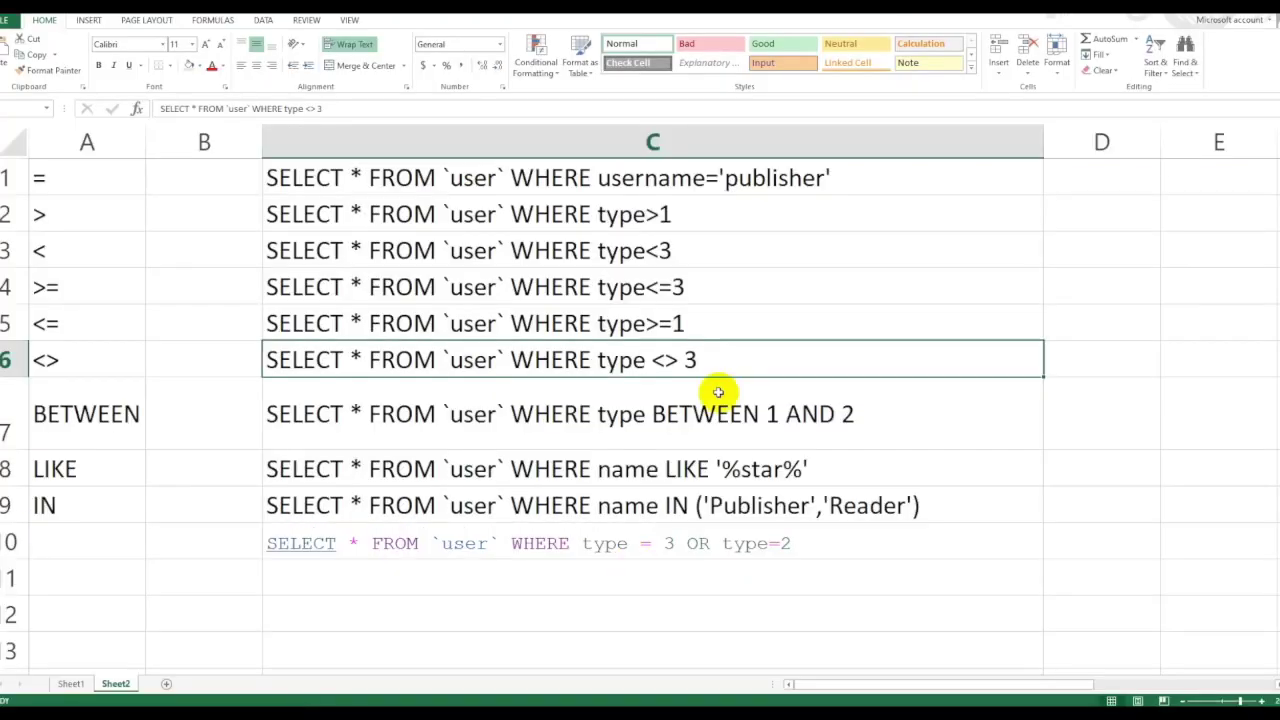
Review the id=7 delete query and submit it.
left_click(700, 323)
left_click(690, 250)
left_click_drag(700, 177, 710, 532)
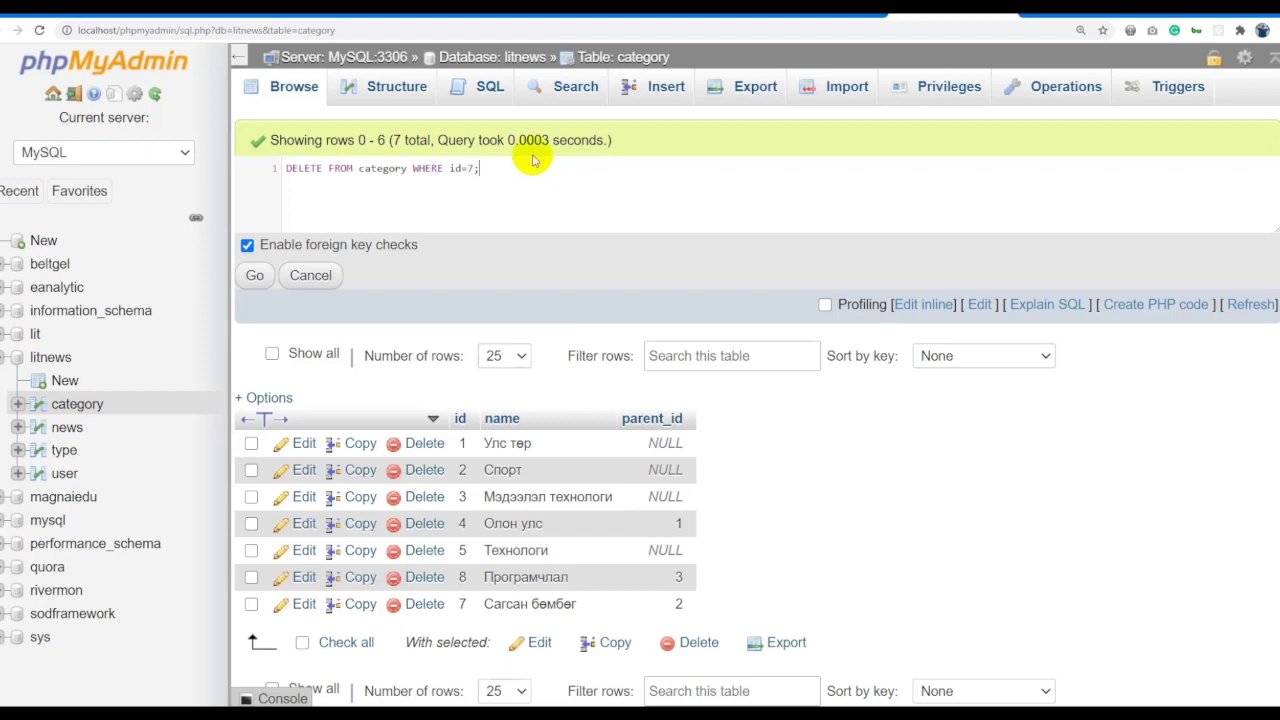
left_click(503, 186)
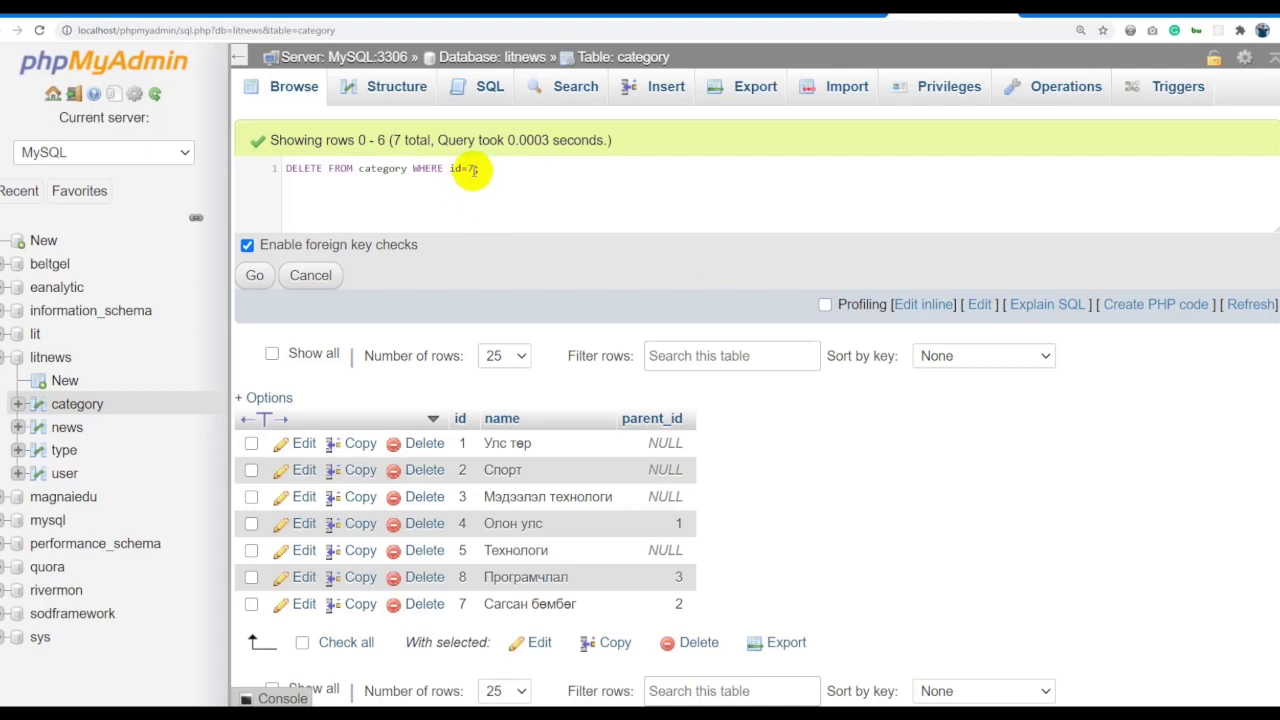
left_click_drag(476, 169, 449, 170)
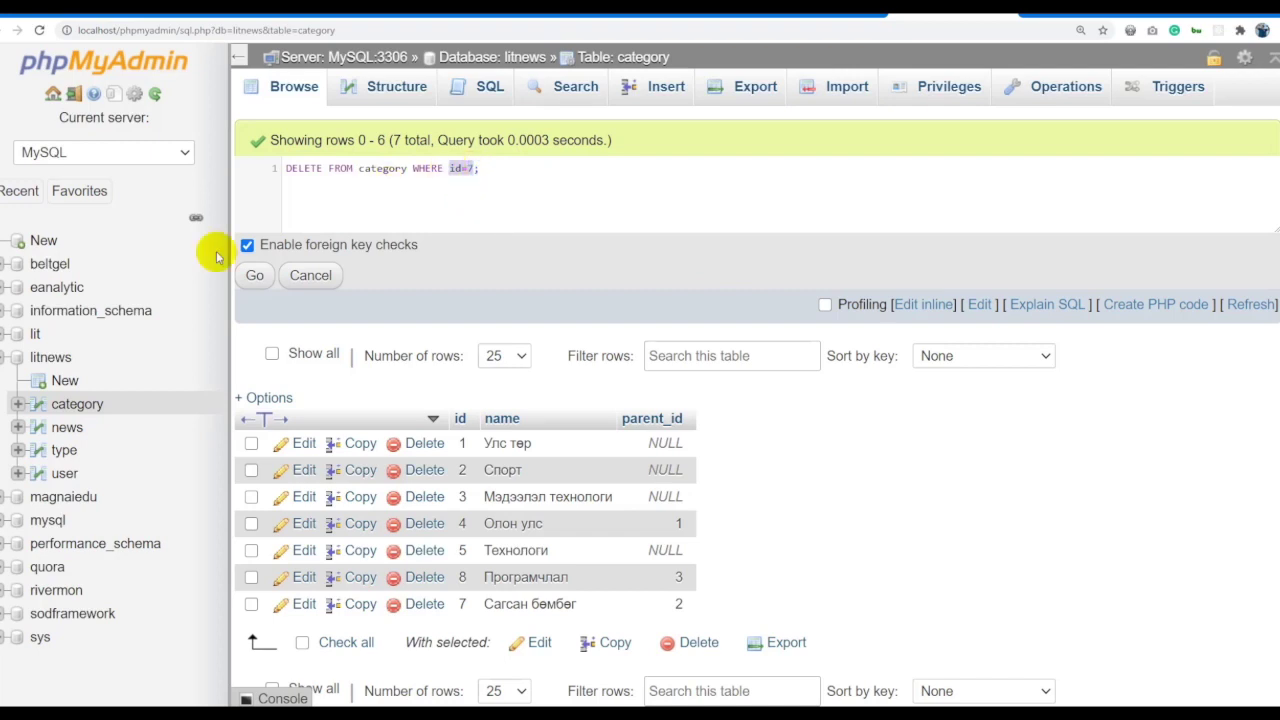
left_click(255, 275)
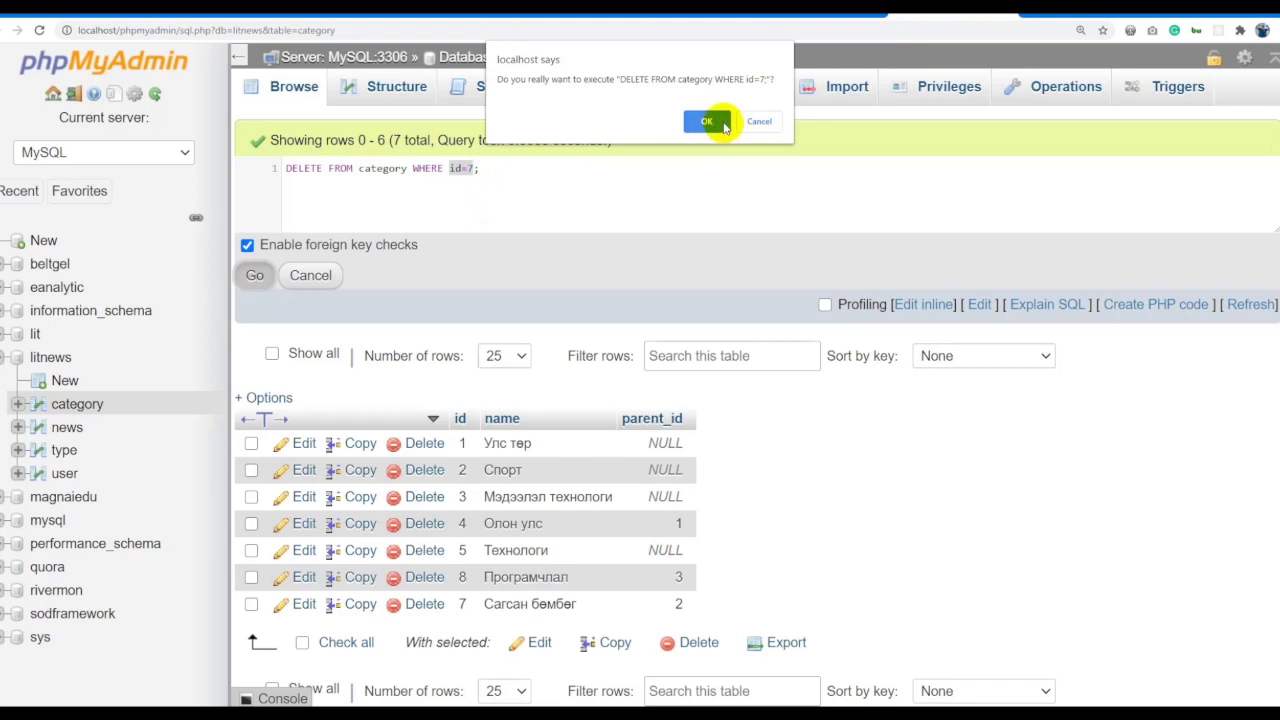
Confirm deleting category id 7 and reload the table, now showing six rows.
left_click(750, 121)
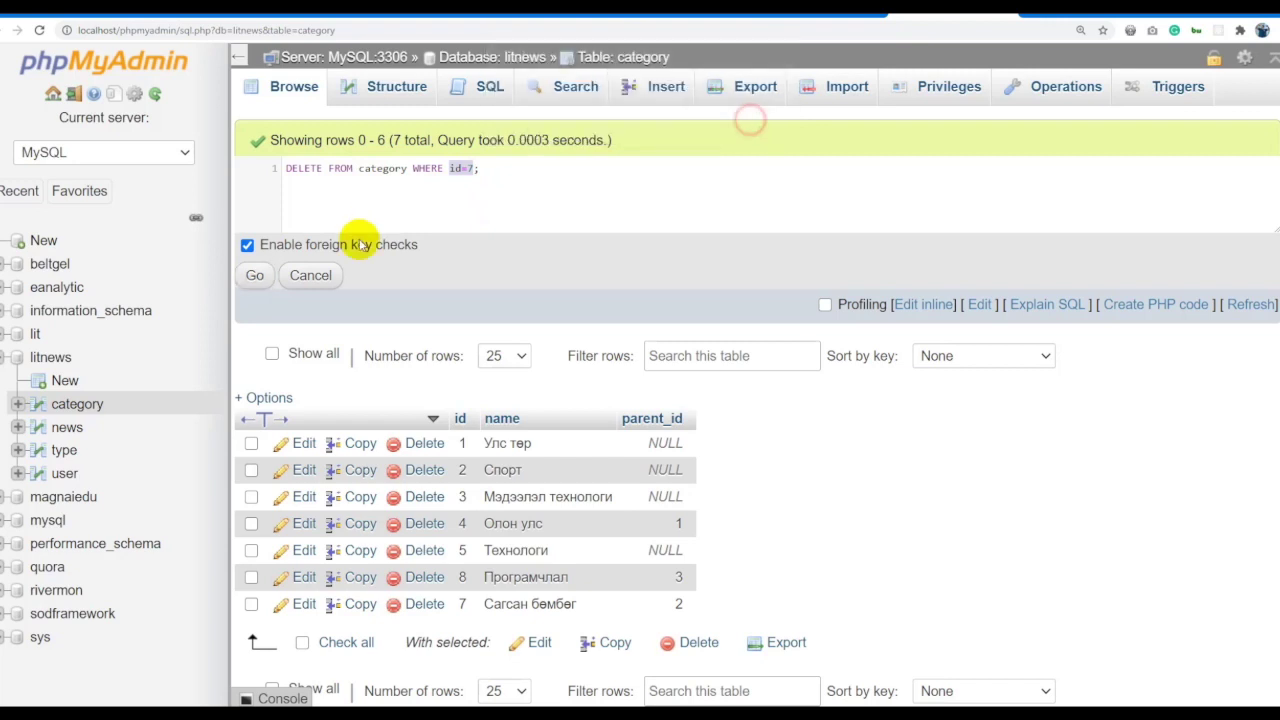
left_click(255, 276)
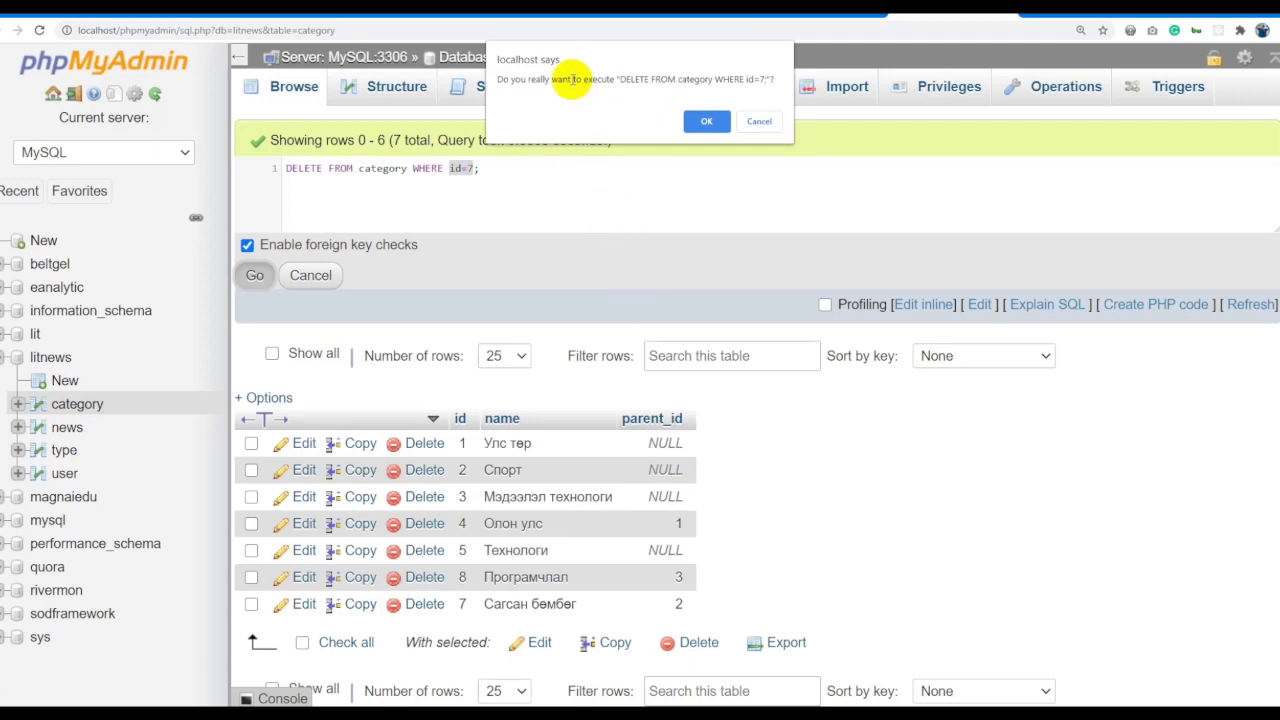
left_click_drag(617, 79, 775, 75)
key("ctrl+c")
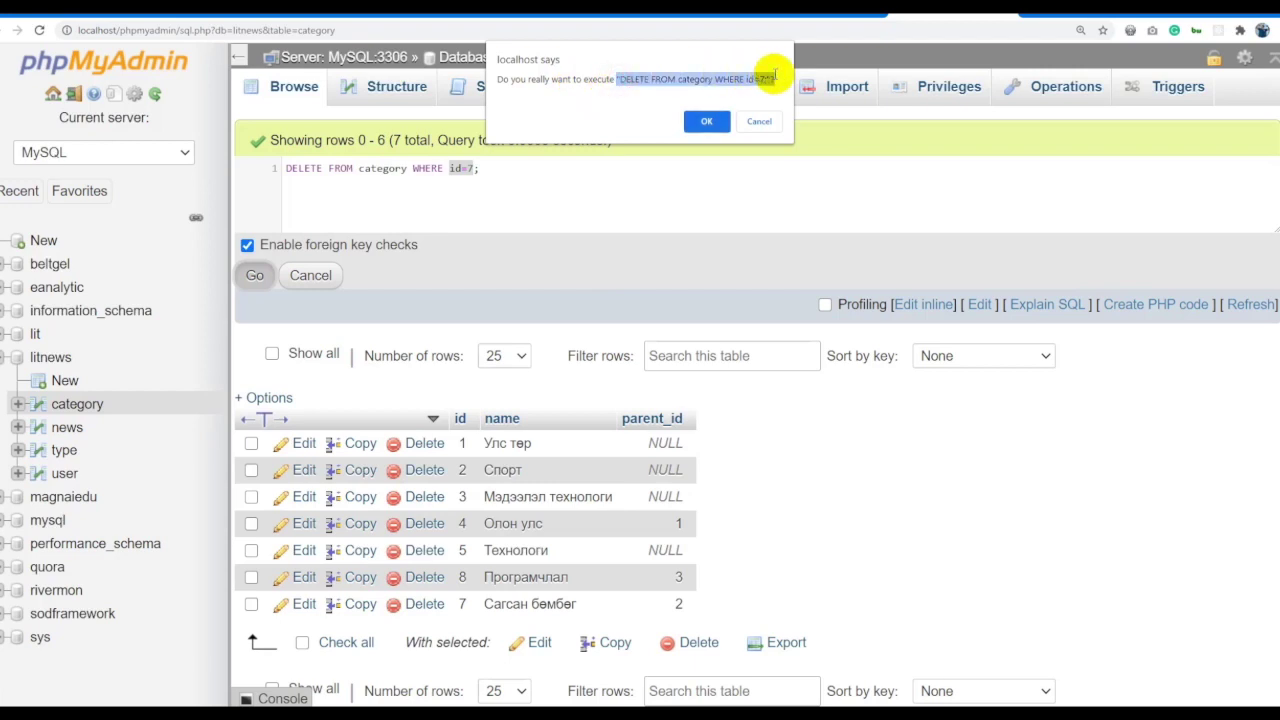
left_click(700, 121)
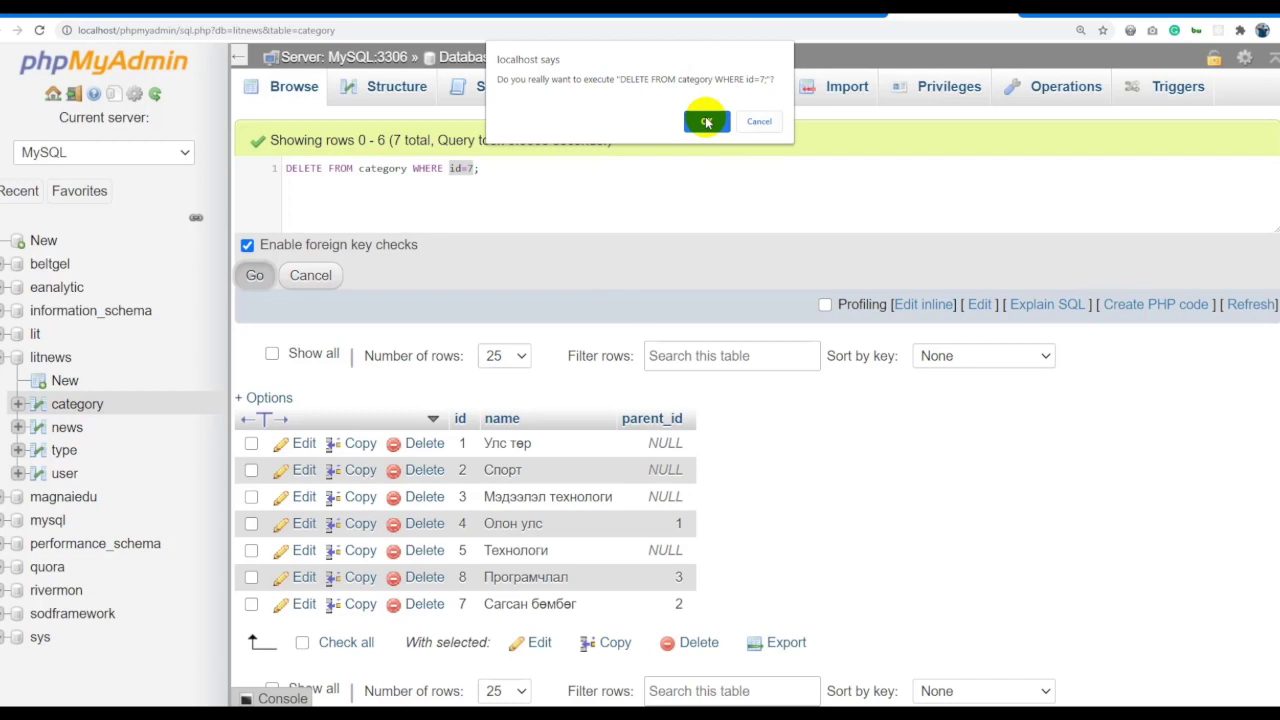
left_click(706, 121)
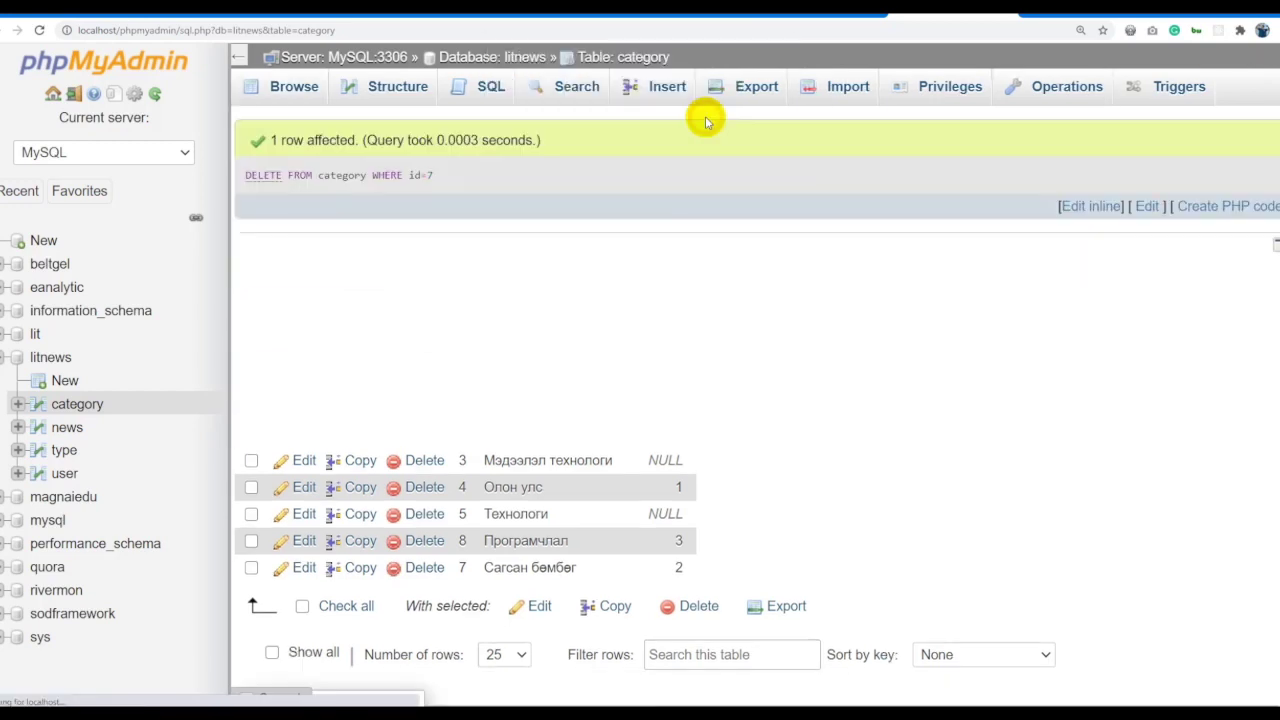
left_click(637, 57)
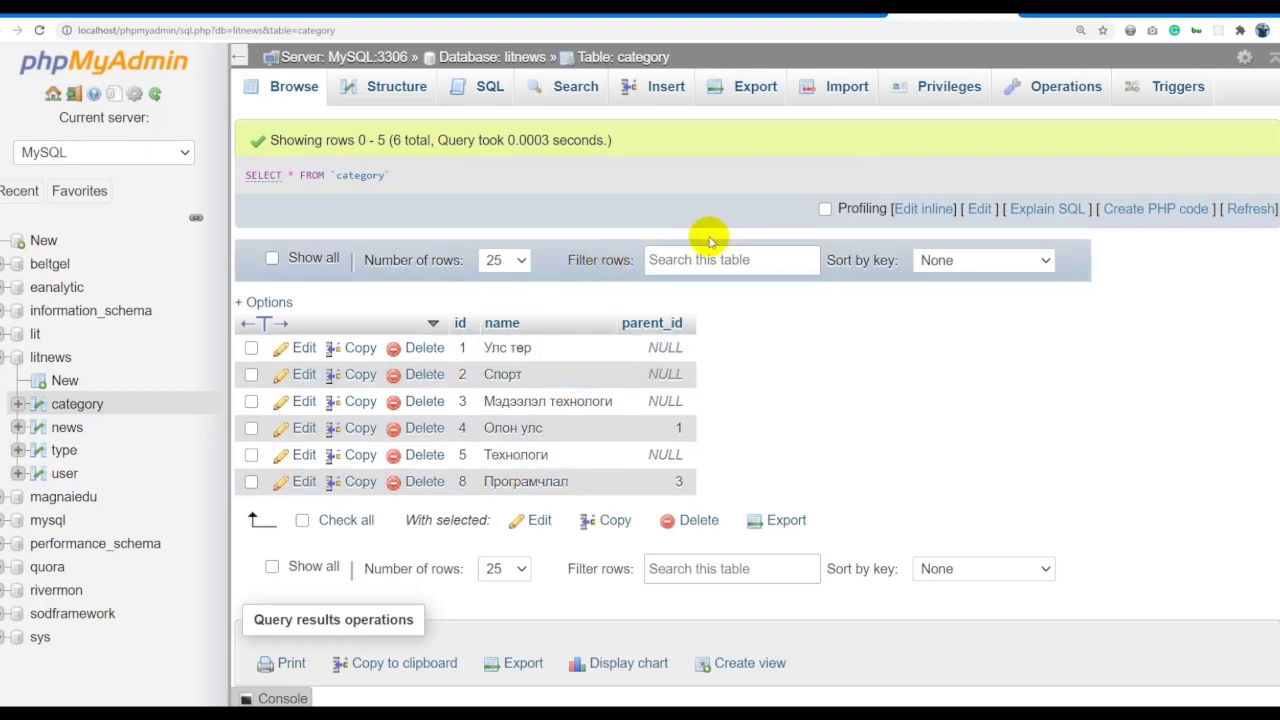
left_click(908, 208)
Paste the DELETE statement back into the inline editor and select it for replacement.
left_click(480, 177)
key("ctrl+a")
key("ctrl+v")
left_click_drag(480, 171, 451, 172)
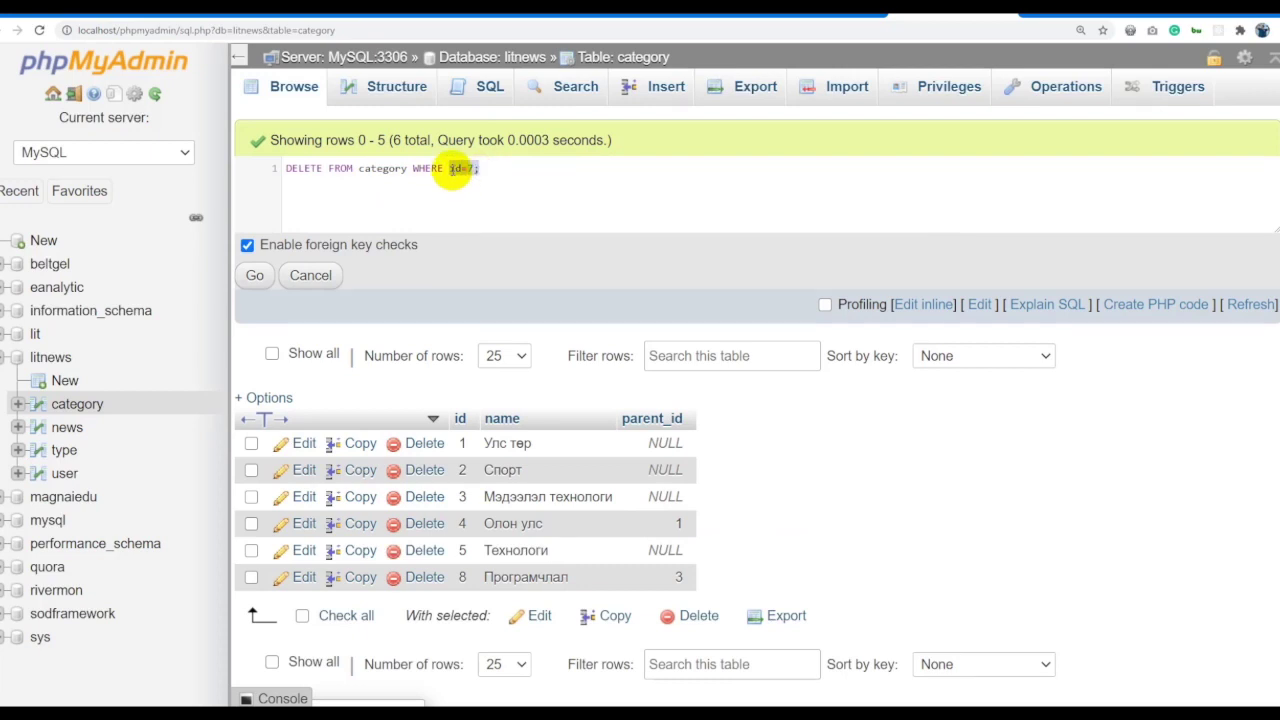
left_click(500, 167)
left_click(560, 170)
key("ctrl+a")
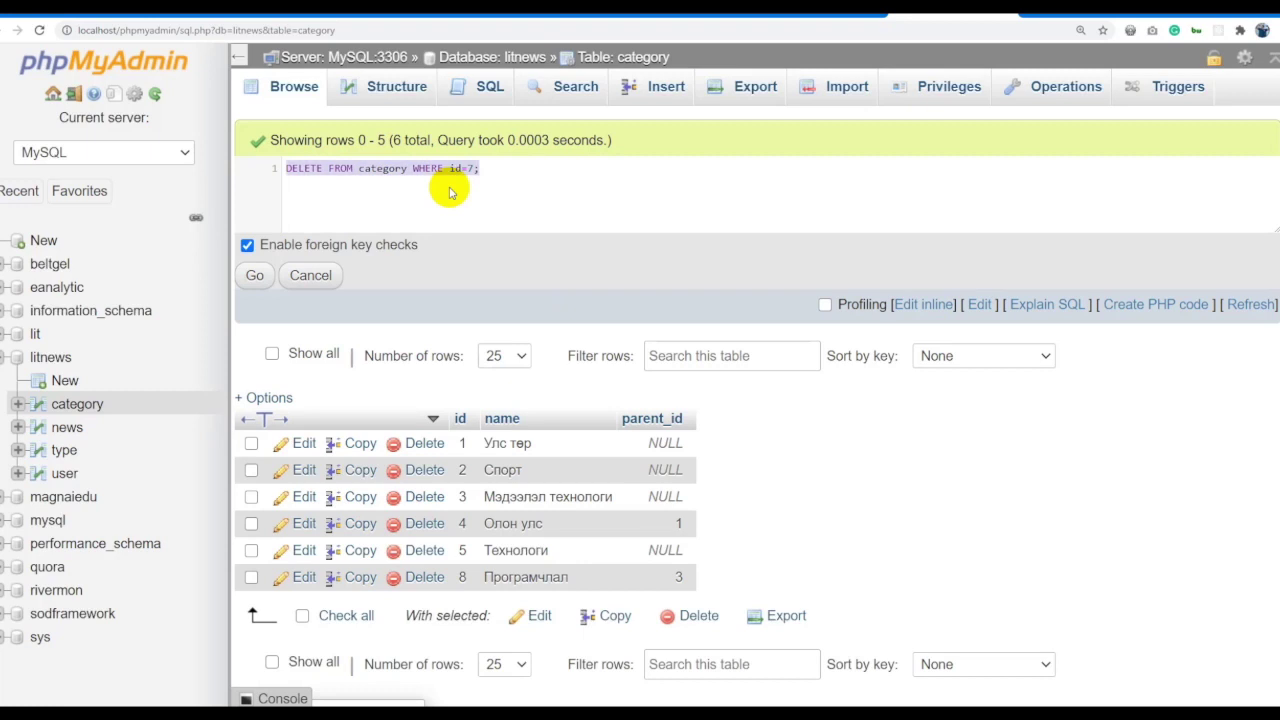
Write INSERT INTO category (name,parent_id) VALUES with parent_id 2.
type("INSERT")
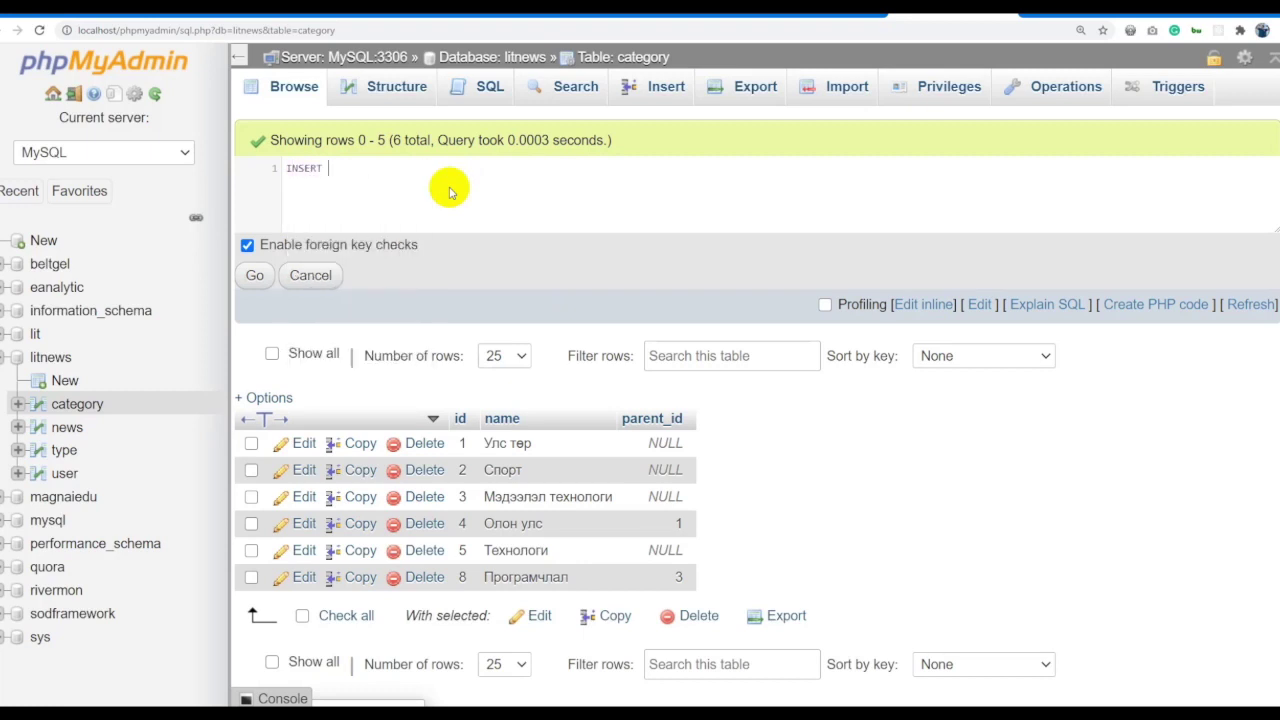
type(" INTO")
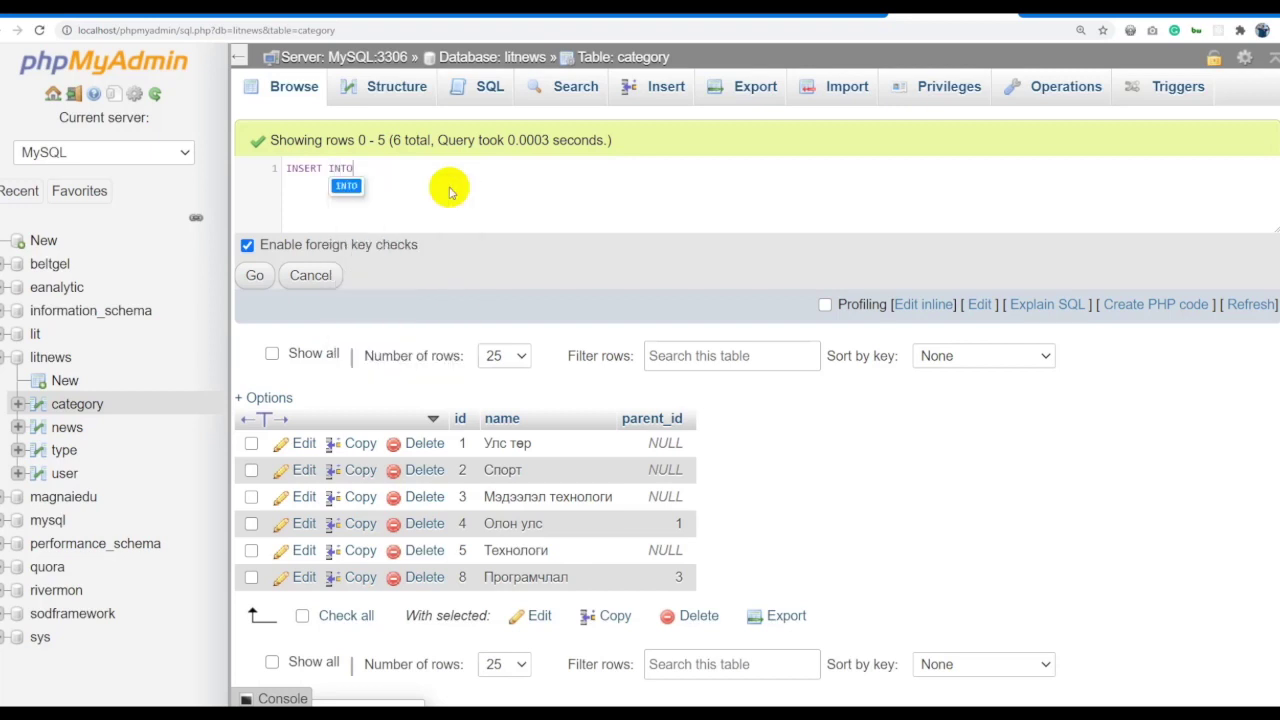
left_click(414, 170)
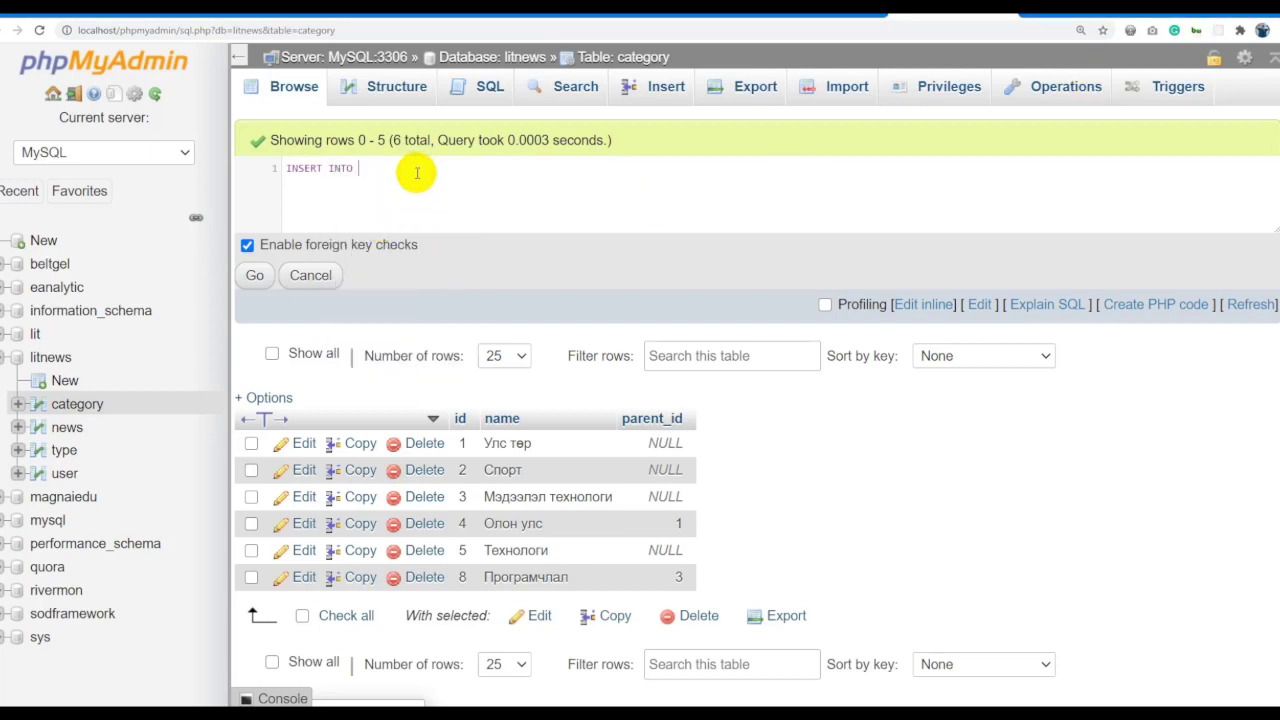
type("c")
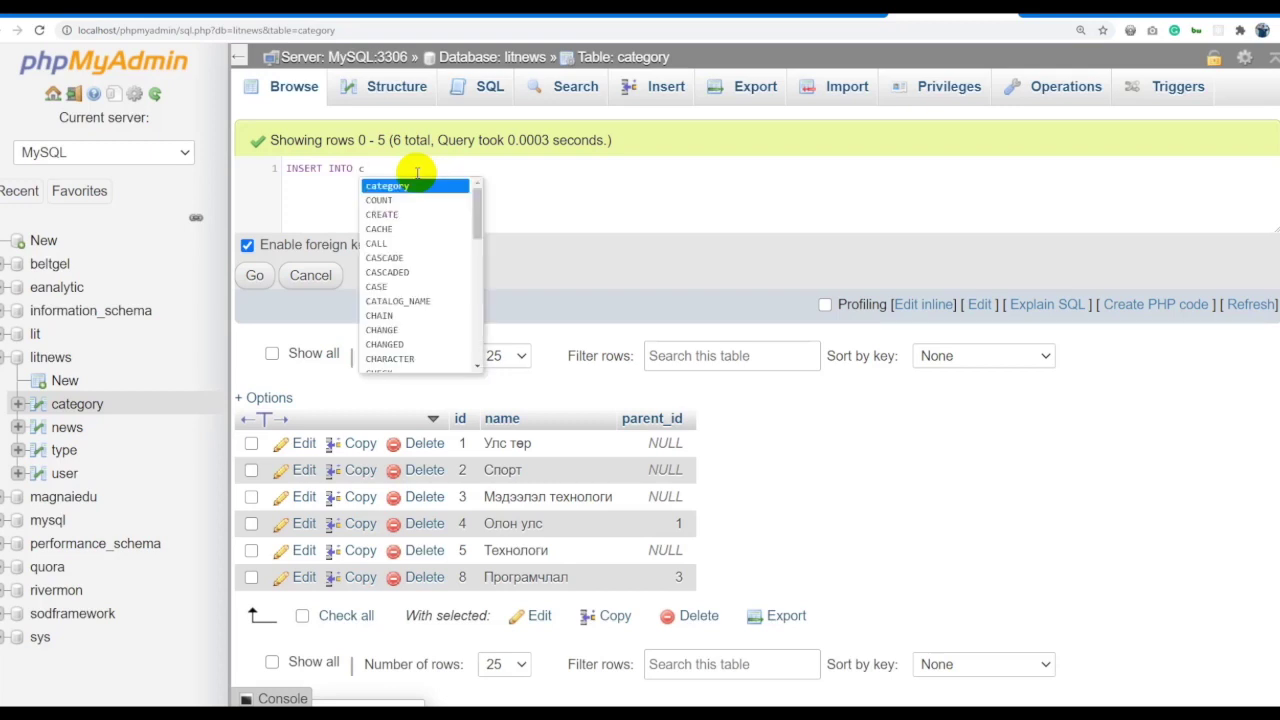
key("Return")
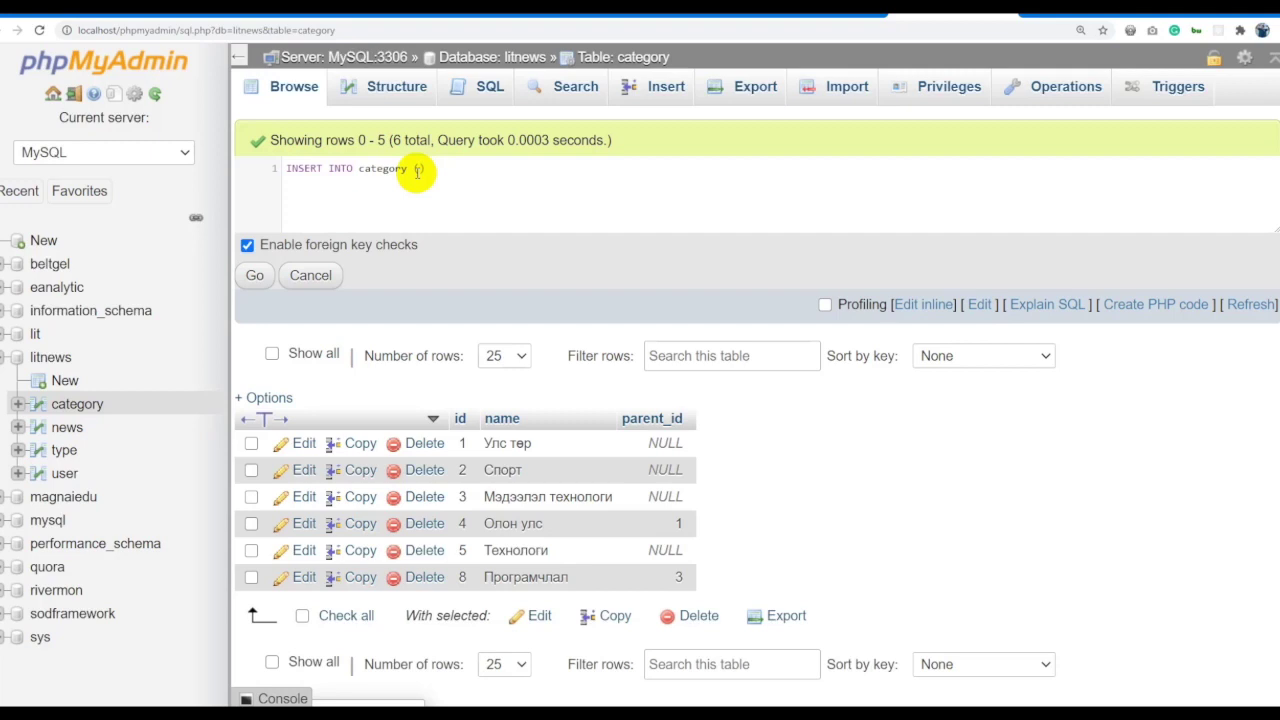
type("(name")
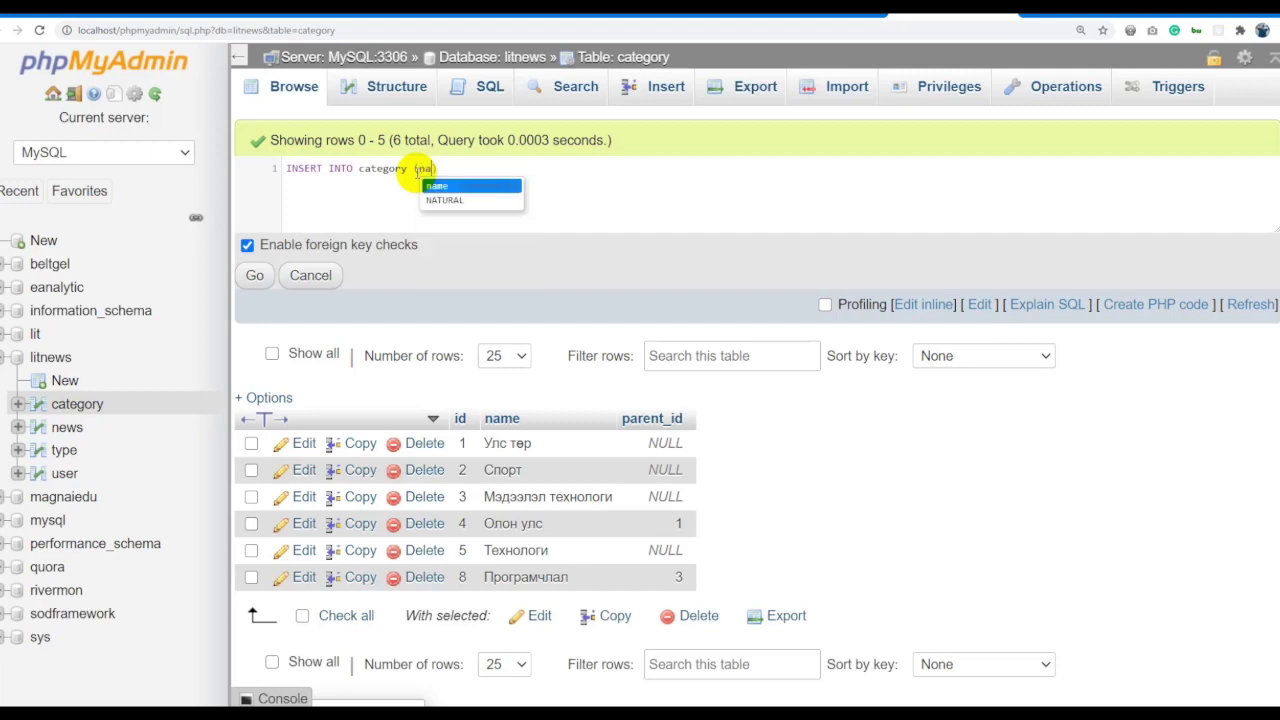
type(",pare")
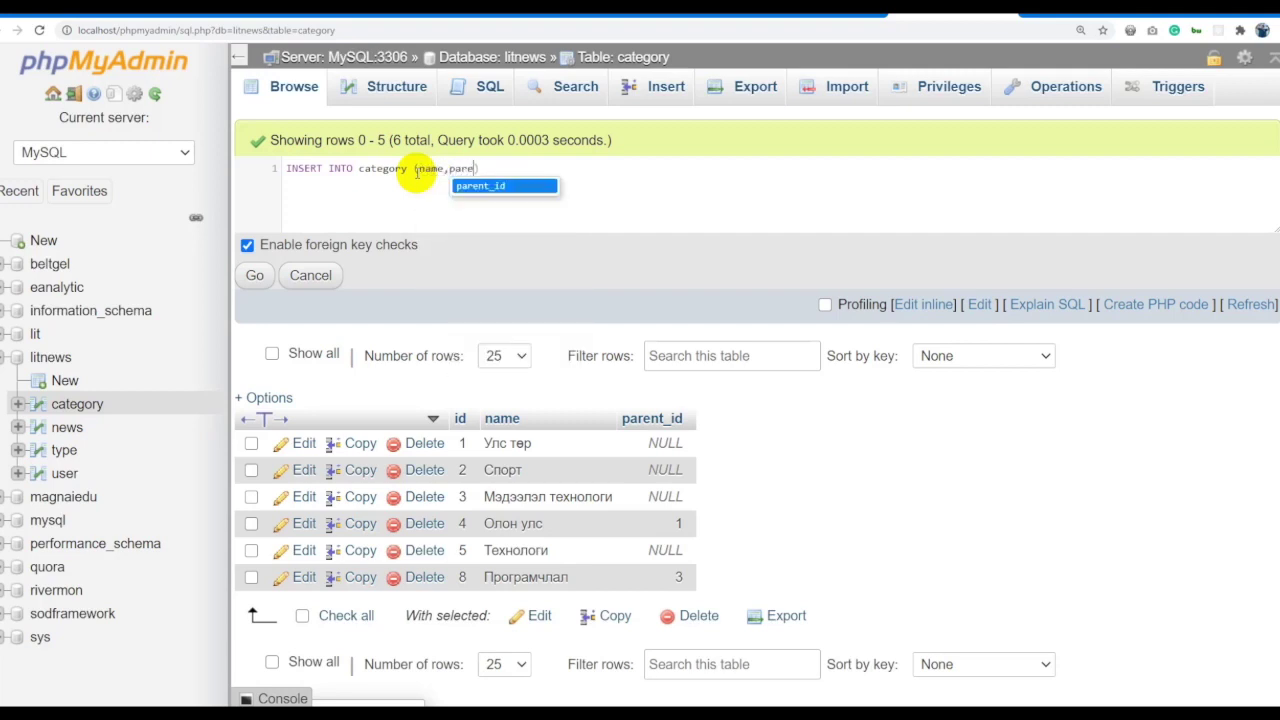
type("nt")
key("Return")
left_click(521, 172)
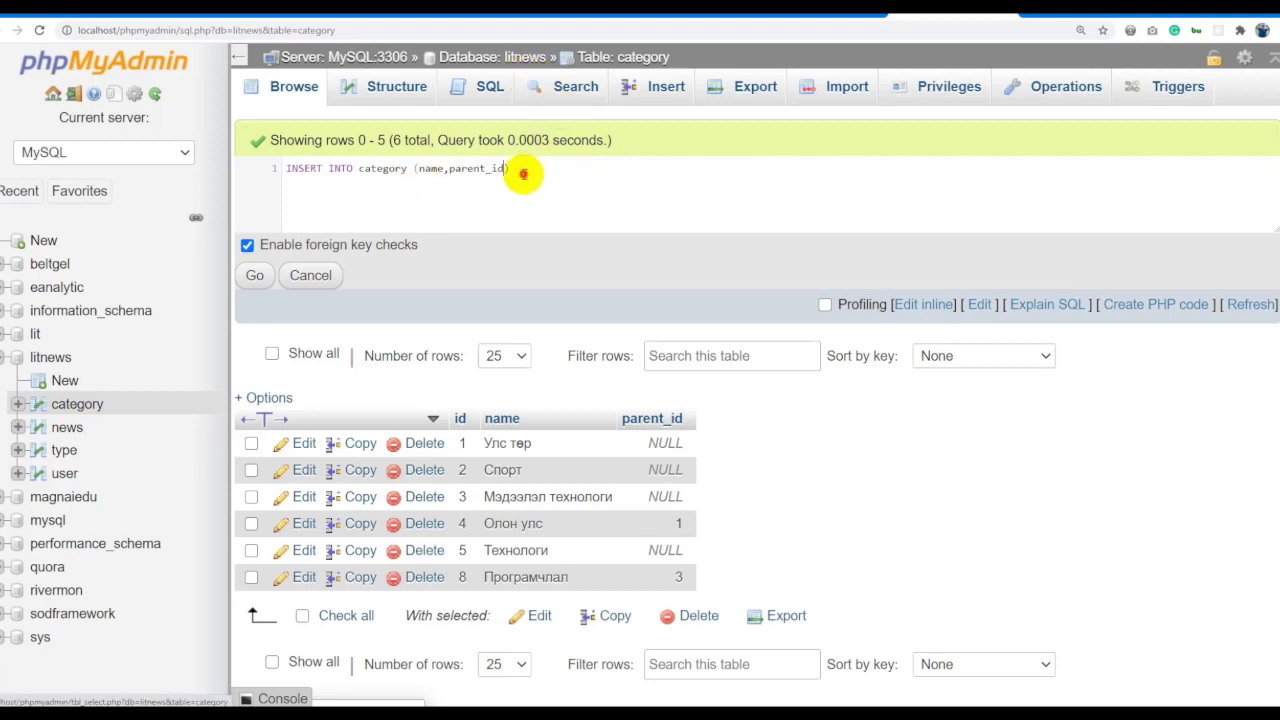
type("value")
key("Return")
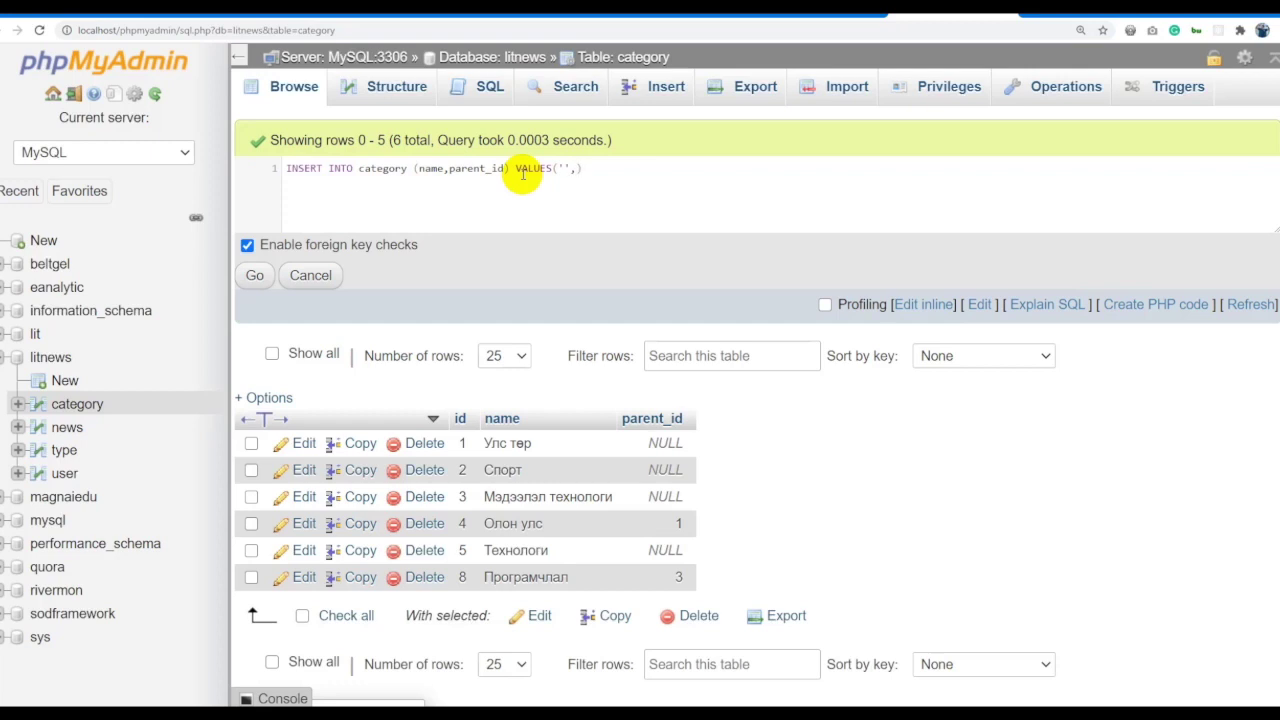
Set the name value to 'Хөл бөмбөг', run the insert, and check new row id 9.
left_click(563, 168)
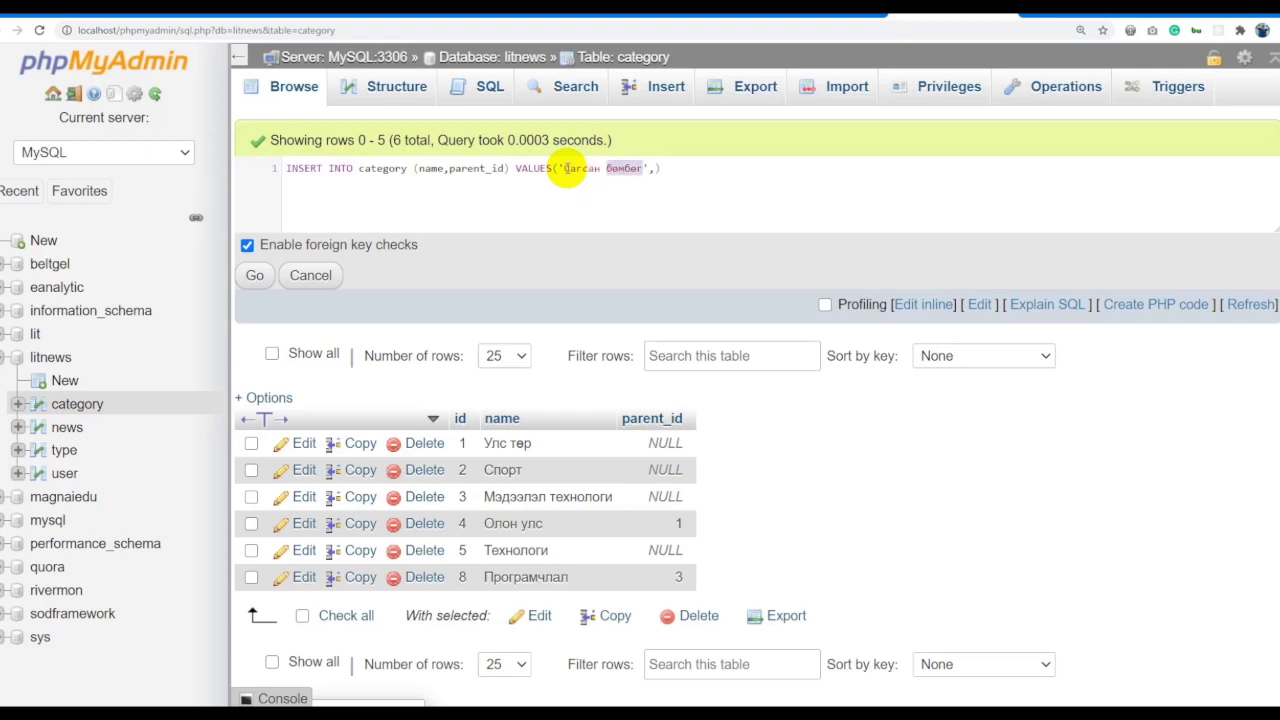
double_click(580, 168)
key("BackSpace")
type("Хөл")
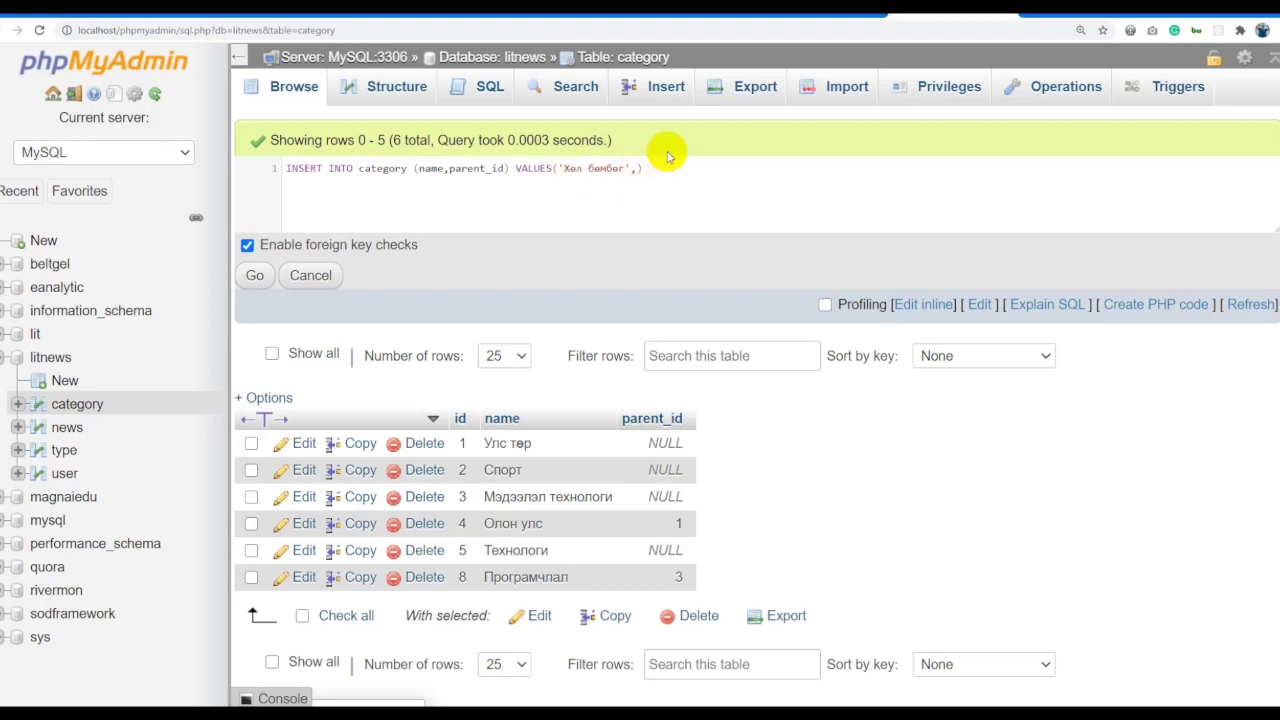
left_click(256, 276)
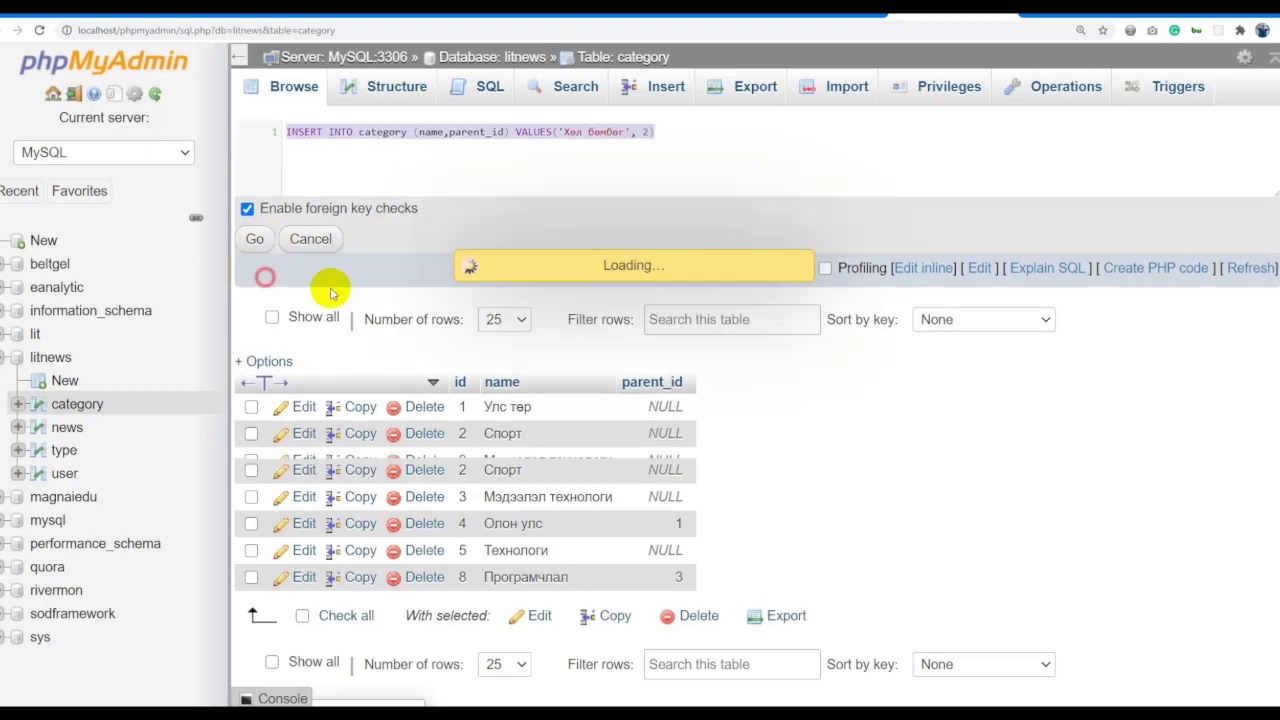
left_click(594, 60)
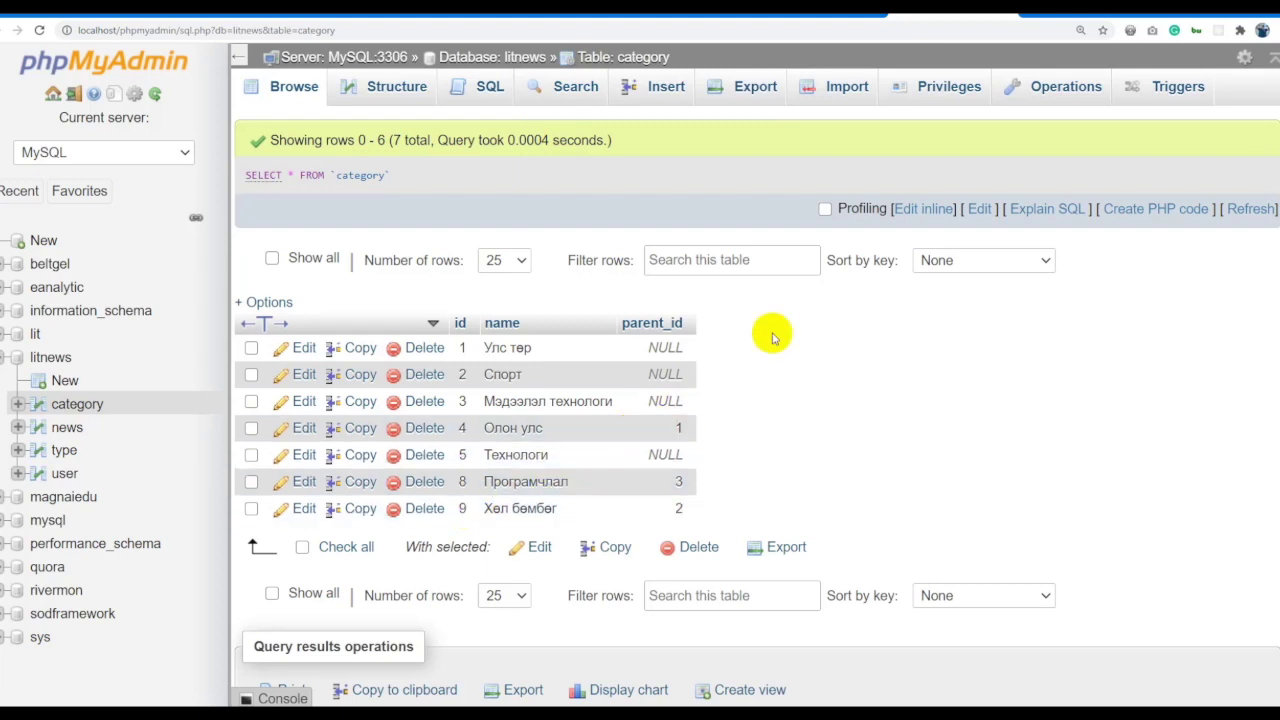
left_click(912, 213)
key("ctrl+a")
type("INSERT INTO category (name,parent_id) VALUES('Хэл бөмбөг', 2)")
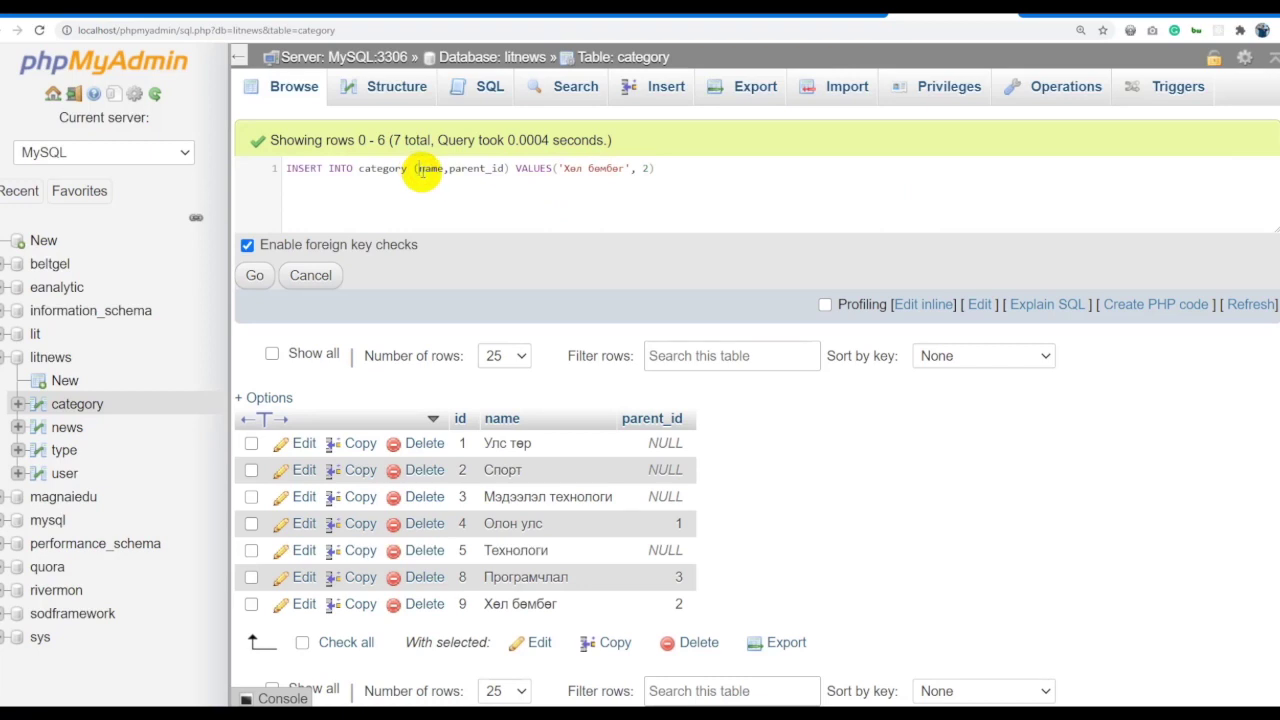
Insert category id 7 'Сагсан бөмбөг' under parent_id 2 and reload the 8-row table.
left_click(418, 169)
type("id,")
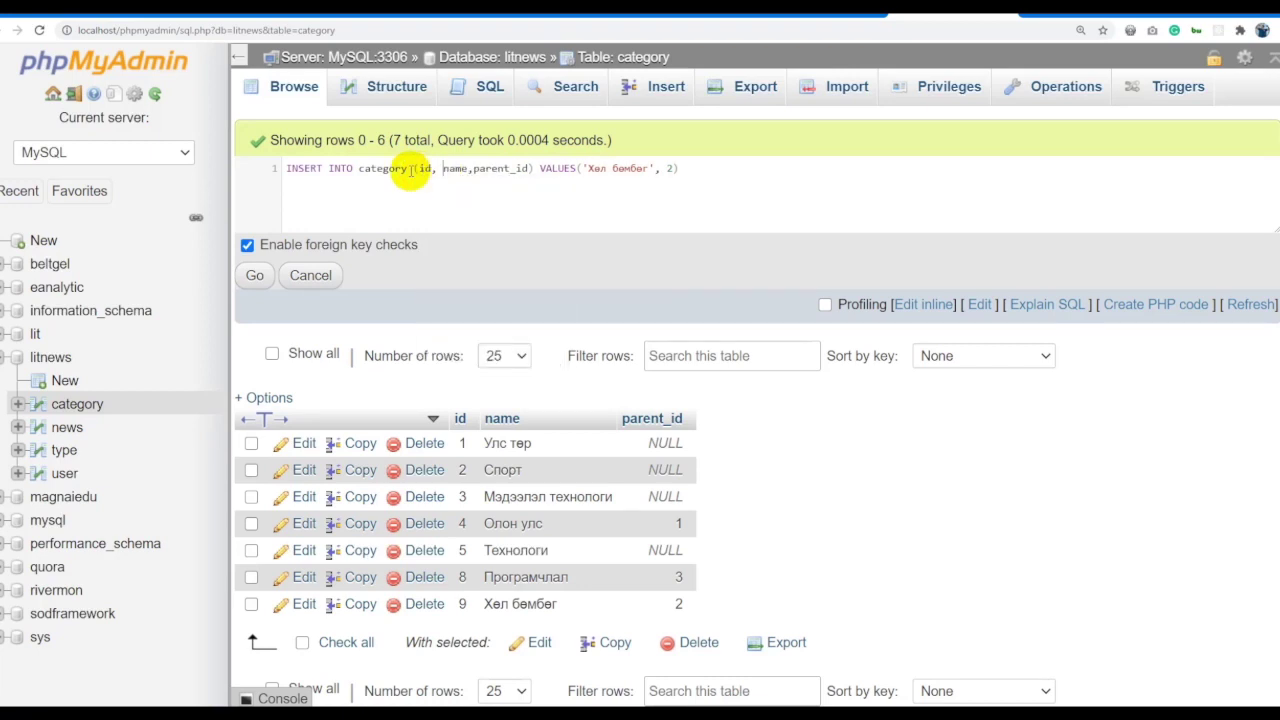
left_click(583, 169)
type("7, ")
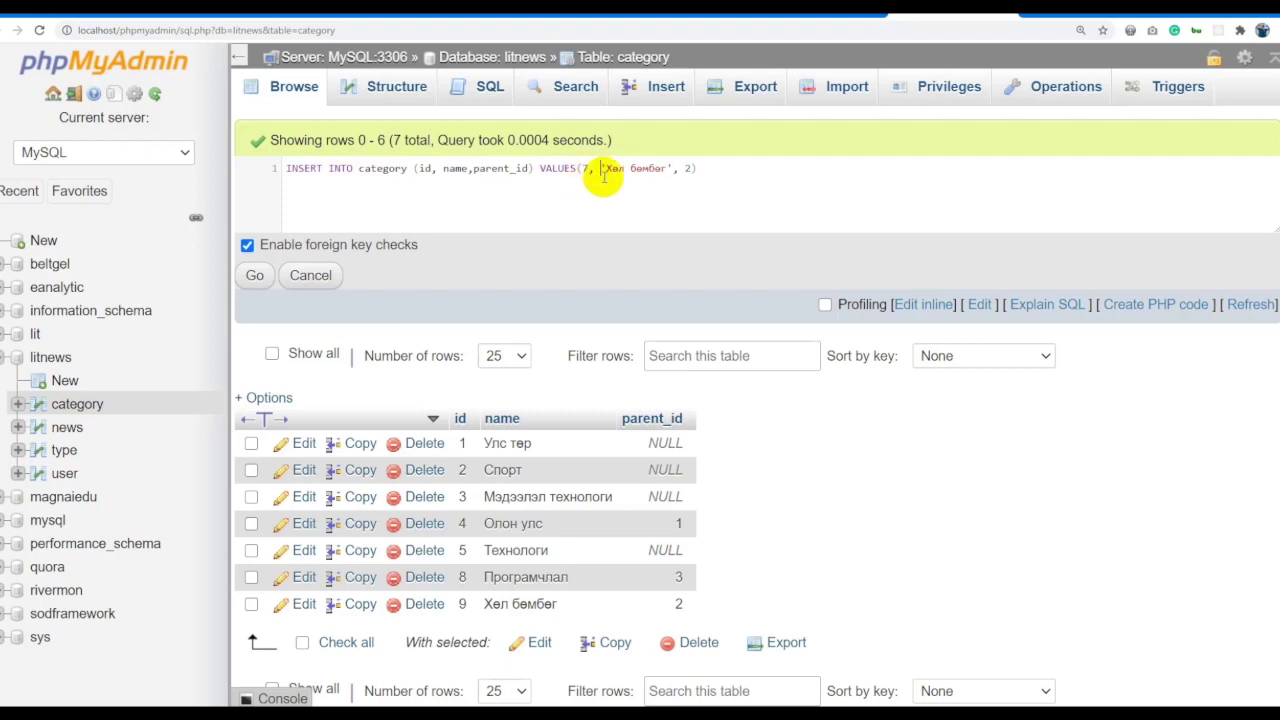
type("Ү")
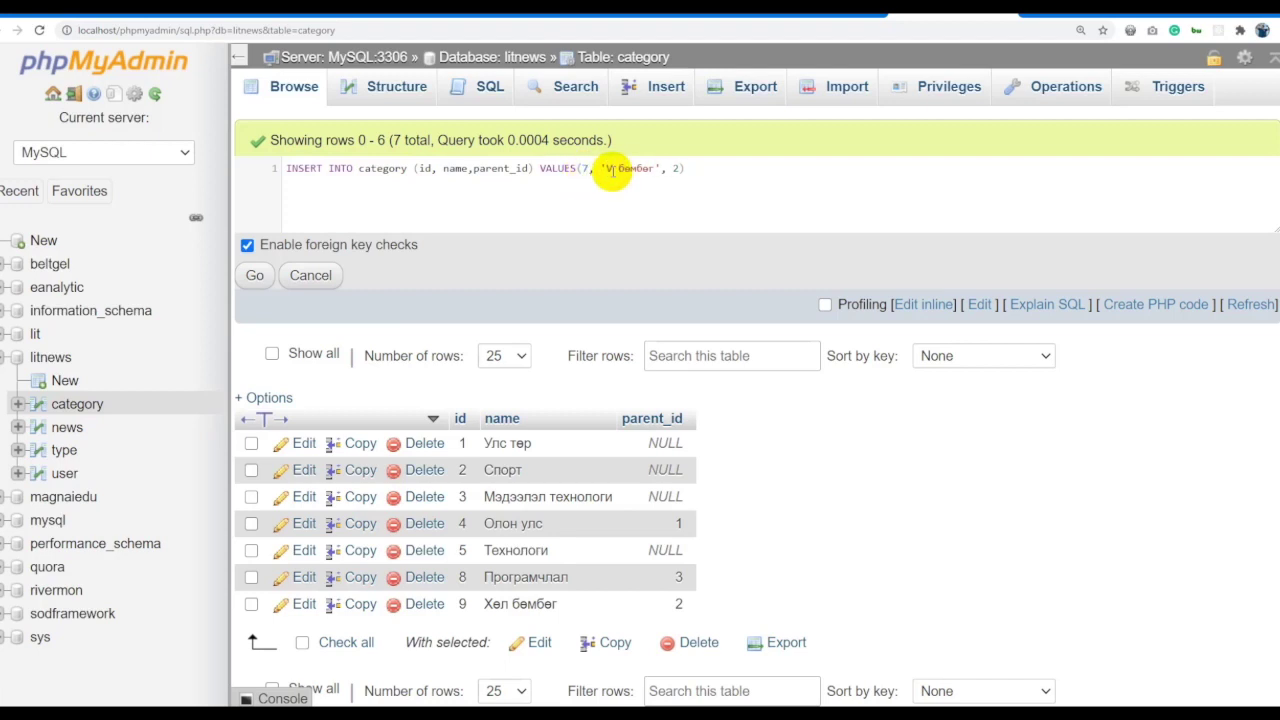
type("Сагсан")
left_click(254, 275)
left_click(628, 57)
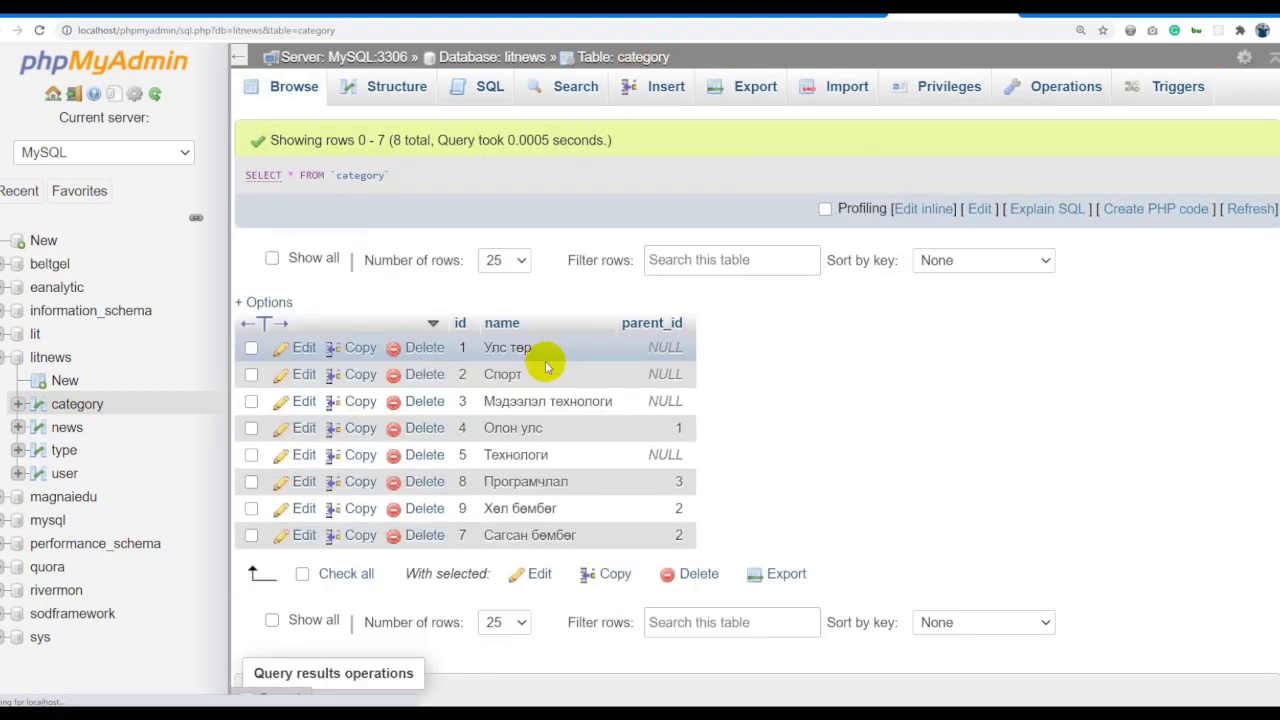
left_click(621, 57)
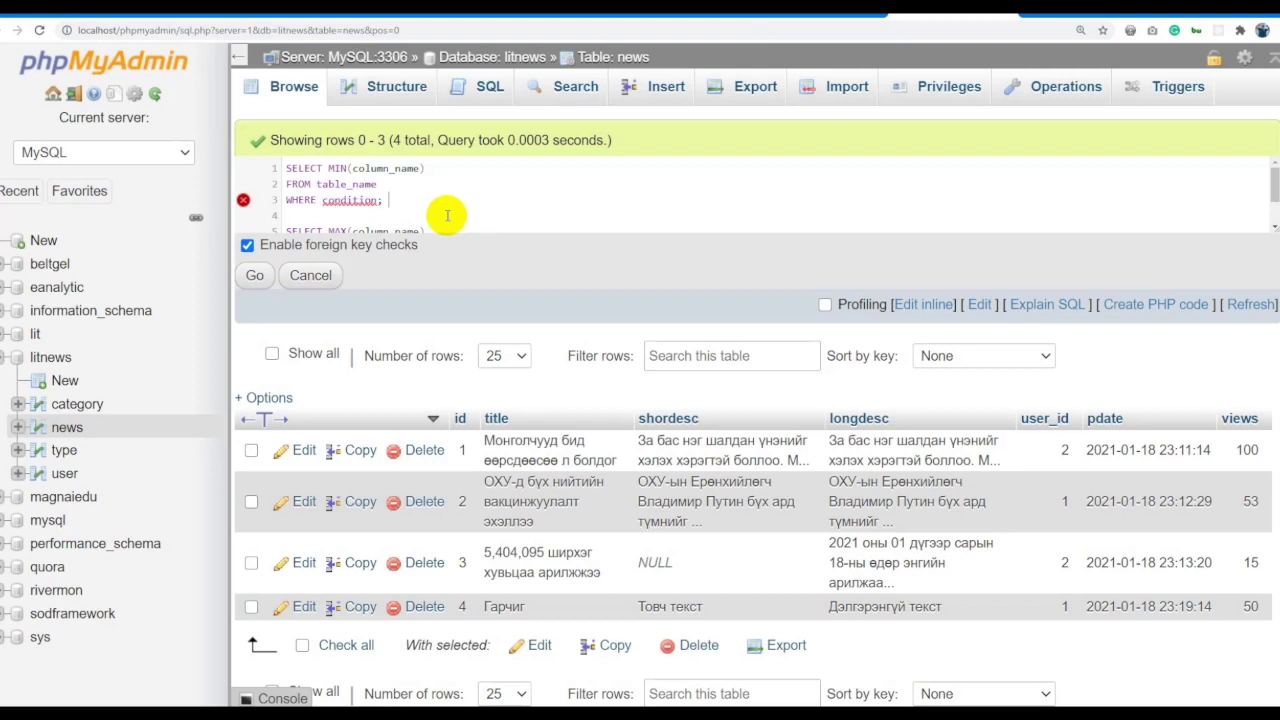
Fill the first template as SELECT MIN(views) FROM news, deleting its WHERE line.
left_click_drag(1036, 232, 1006, 357)
double_click(390, 168)
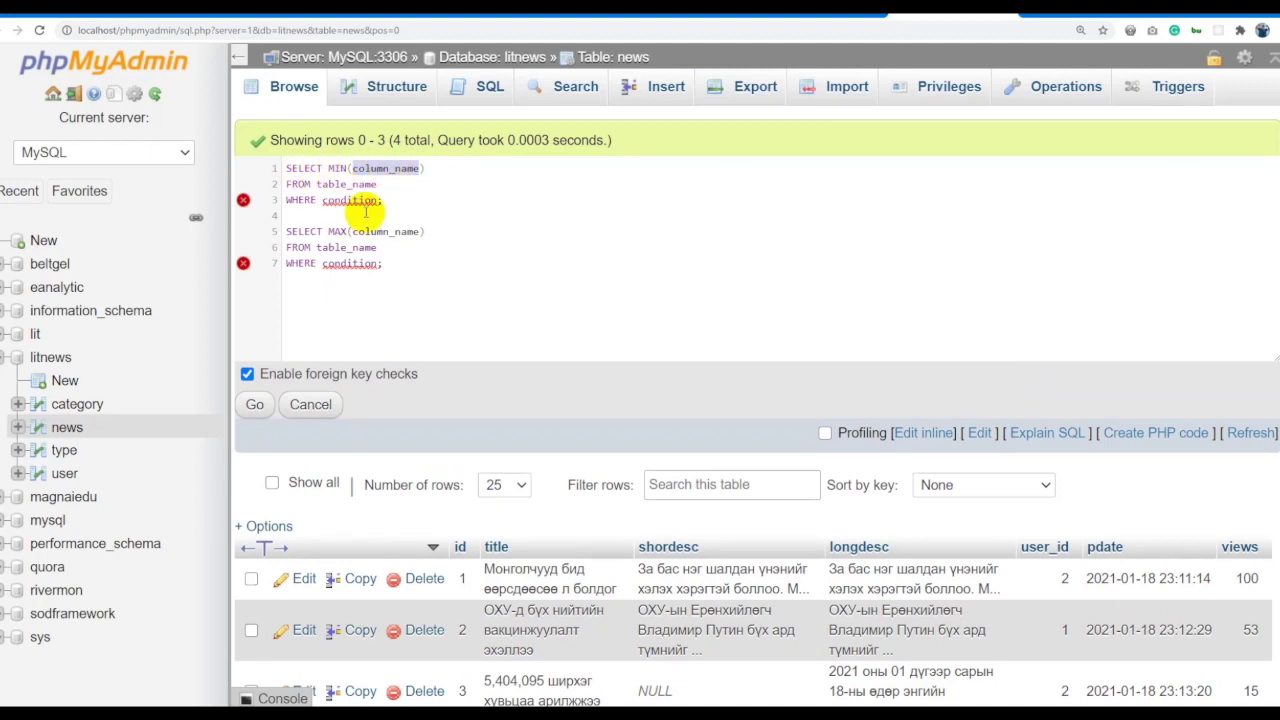
type("views")
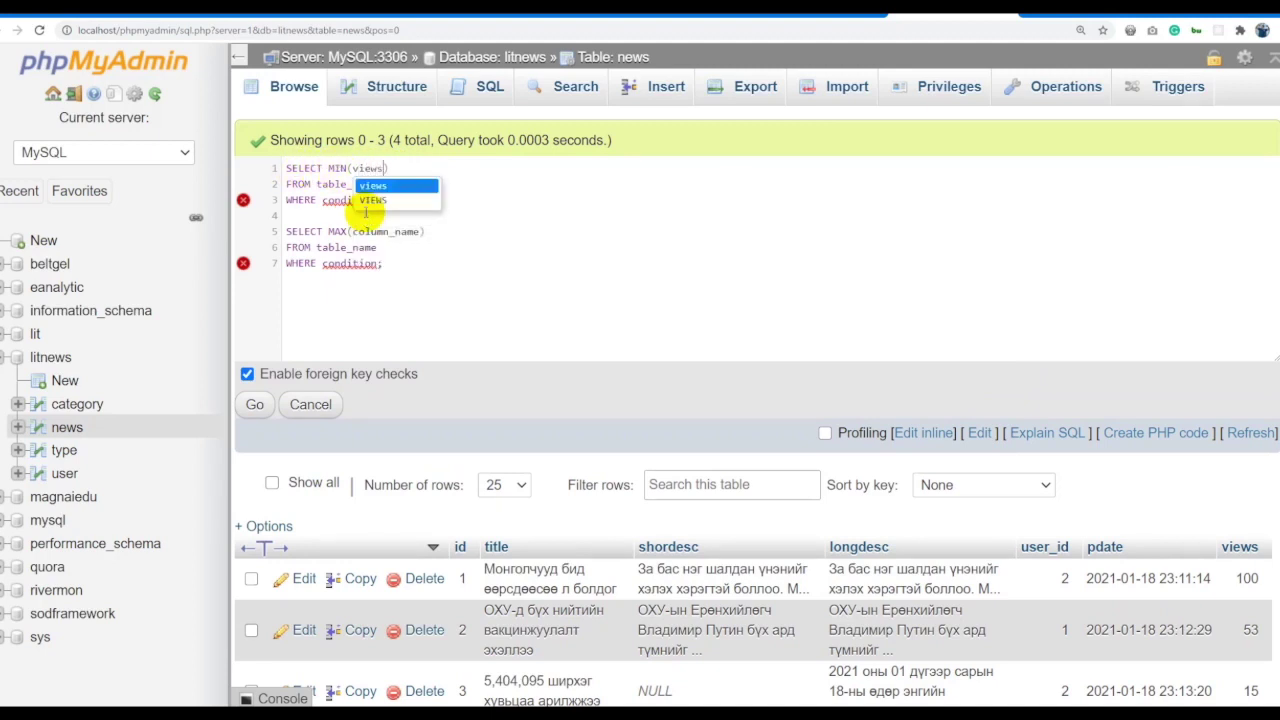
left_click(512, 194)
double_click(349, 184)
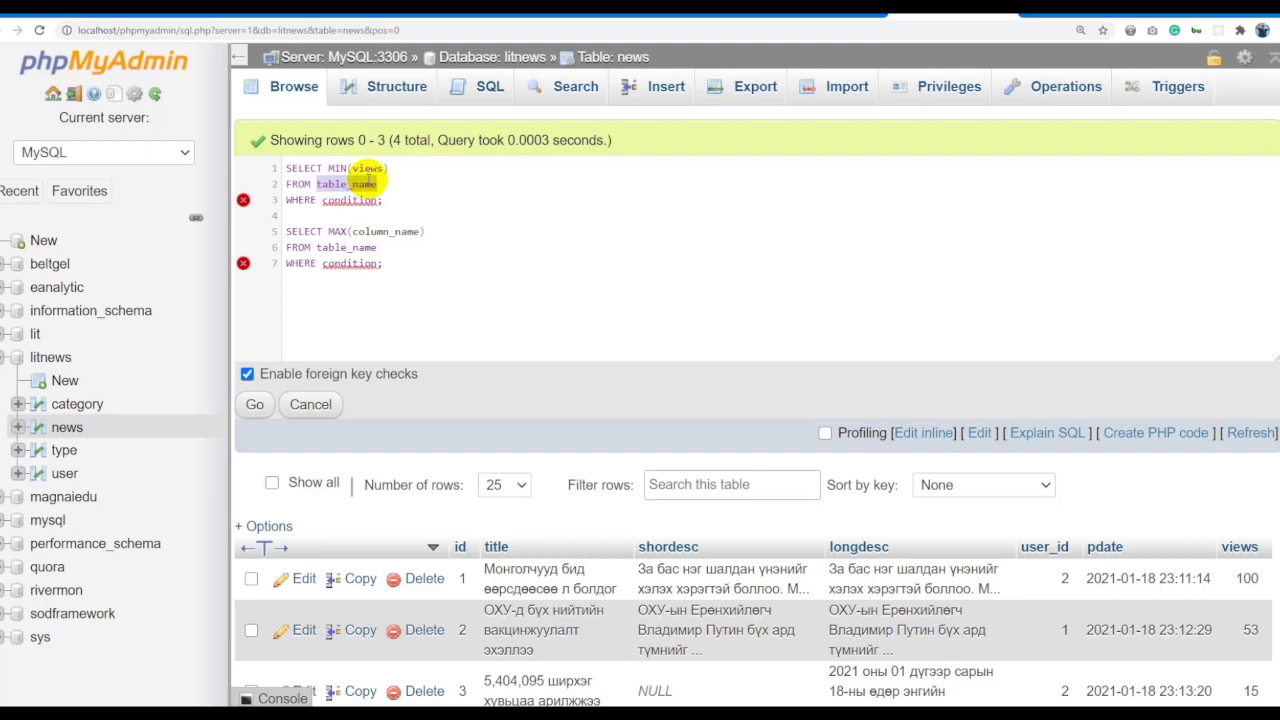
type("news")
left_click_drag(392, 196, 237, 207)
key("BackSpace")
key("BackSpace")
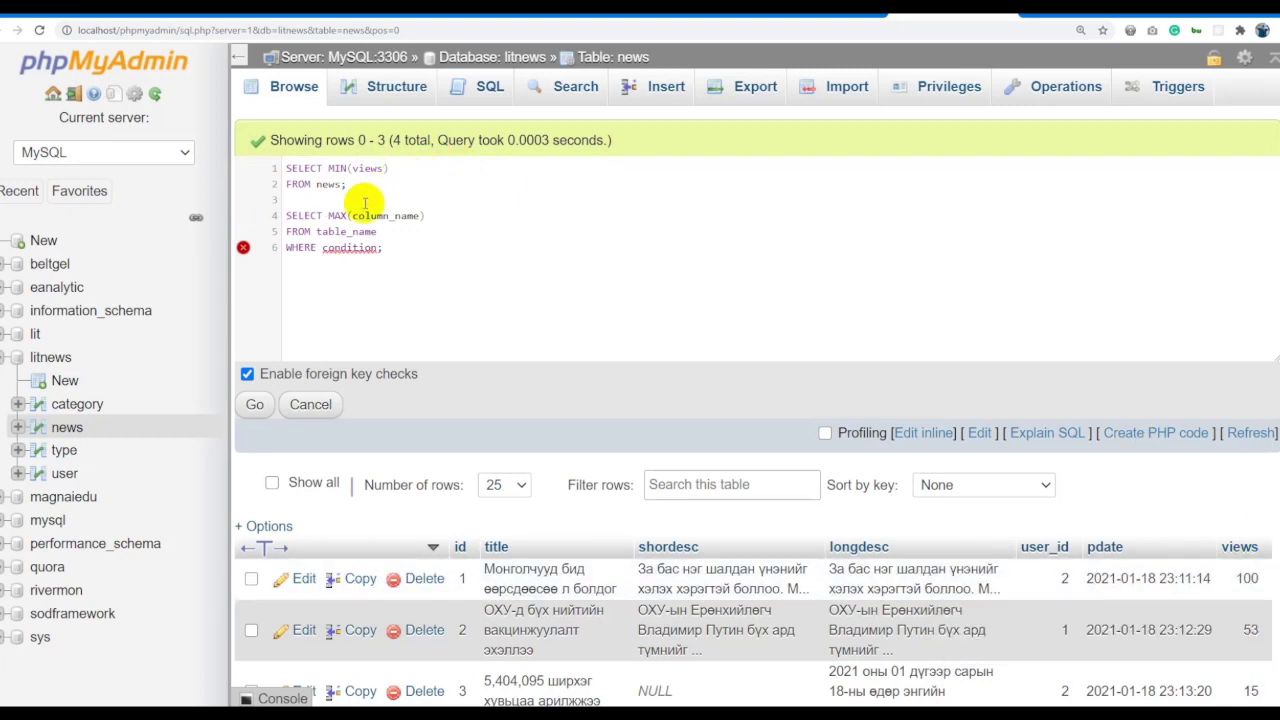
Fill the second template as SELECT MAX(views) FROM news, keeping its WHERE placeholder.
double_click(367, 169)
double_click(392, 215)
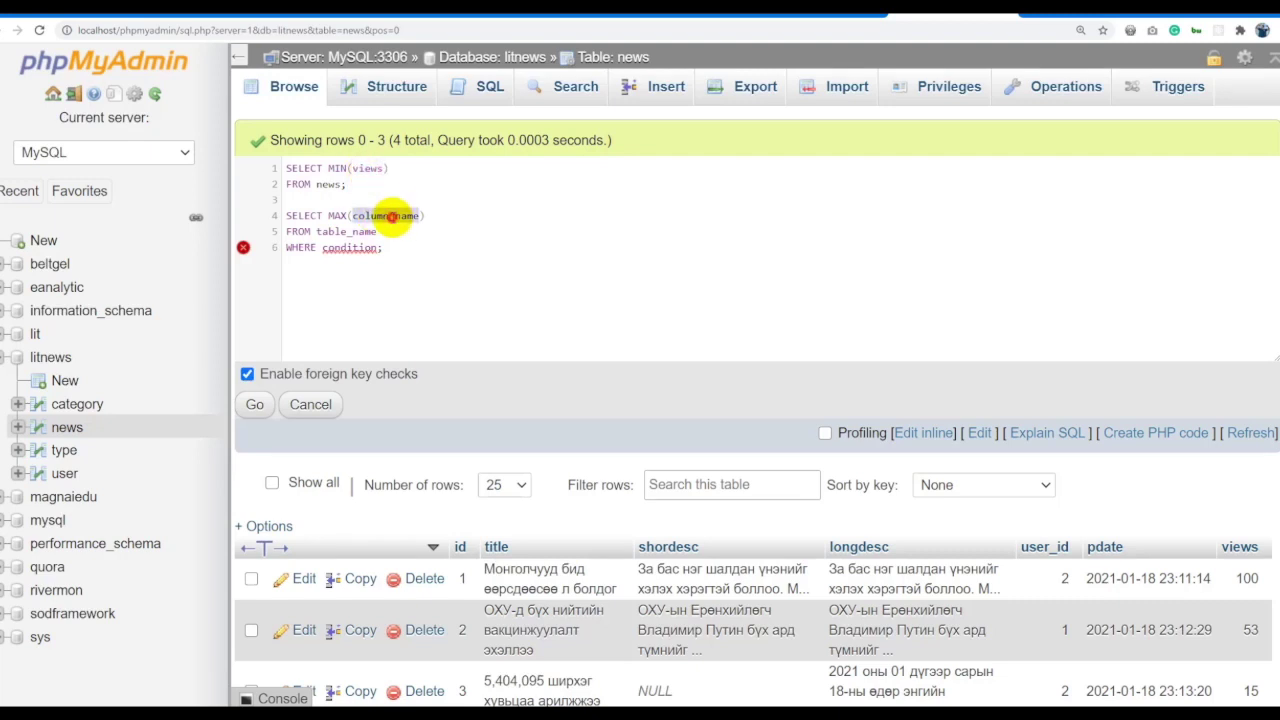
type("views")
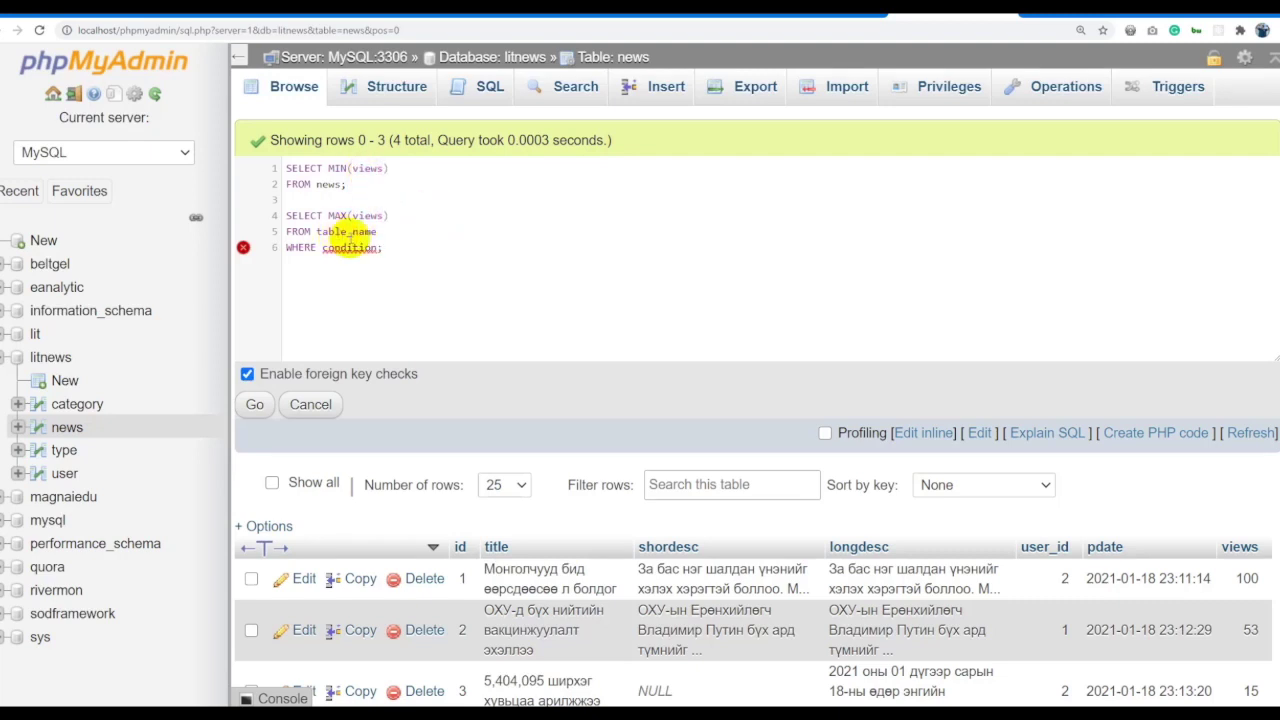
double_click(353, 231)
type("news")
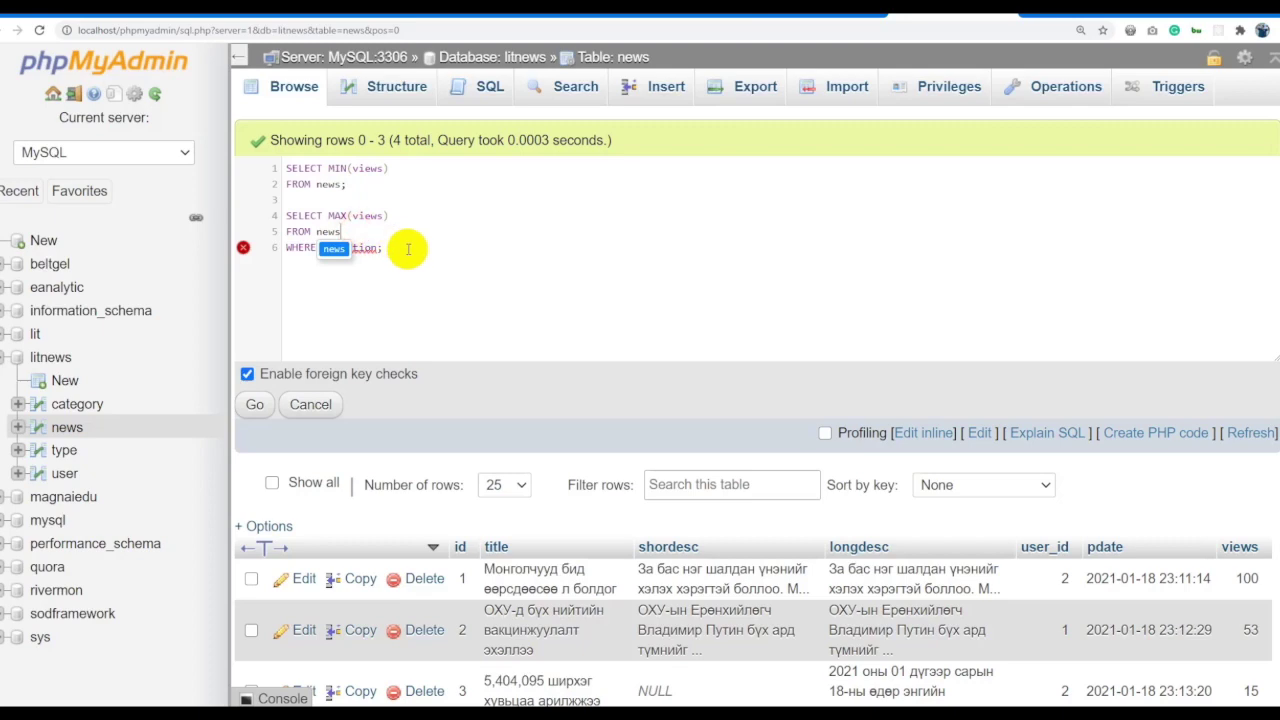
left_click_drag(409, 246, 277, 246)
left_click(480, 268)
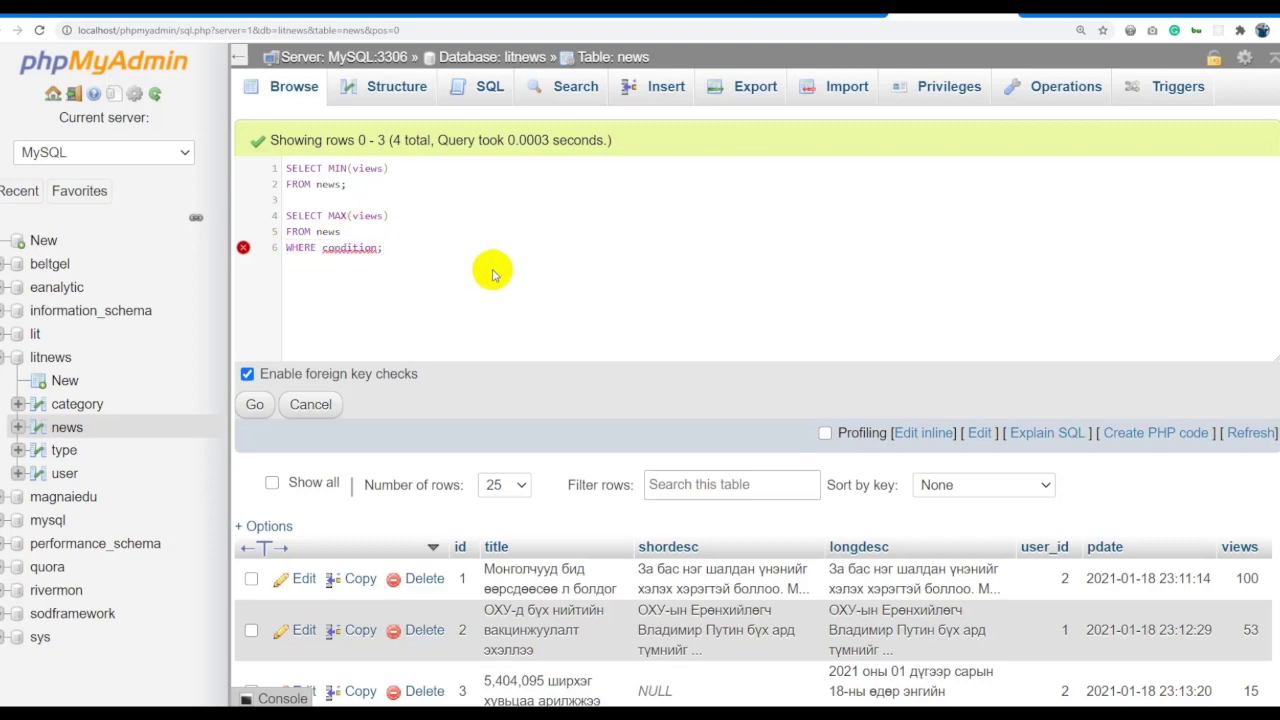
scroll(723, 277, "down", 1)
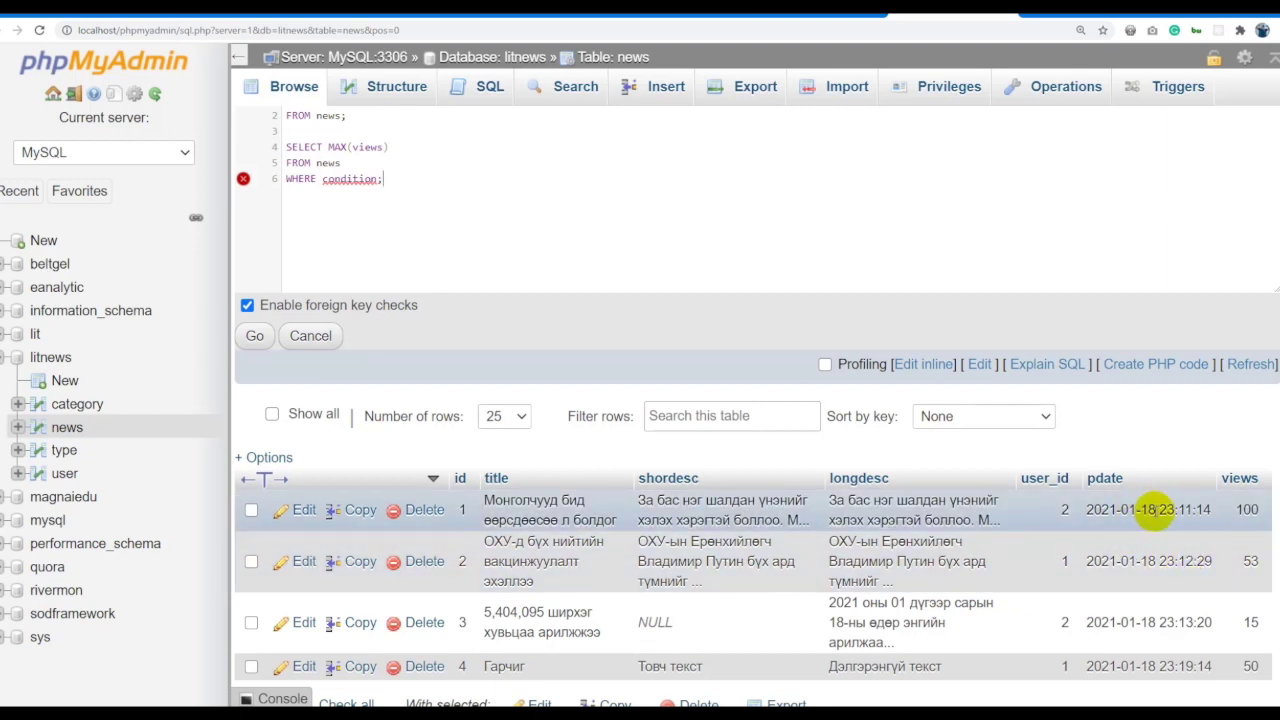
Change the first news item's pdate from 2021-01-18 to 2021-01-17.
double_click(1150, 510)
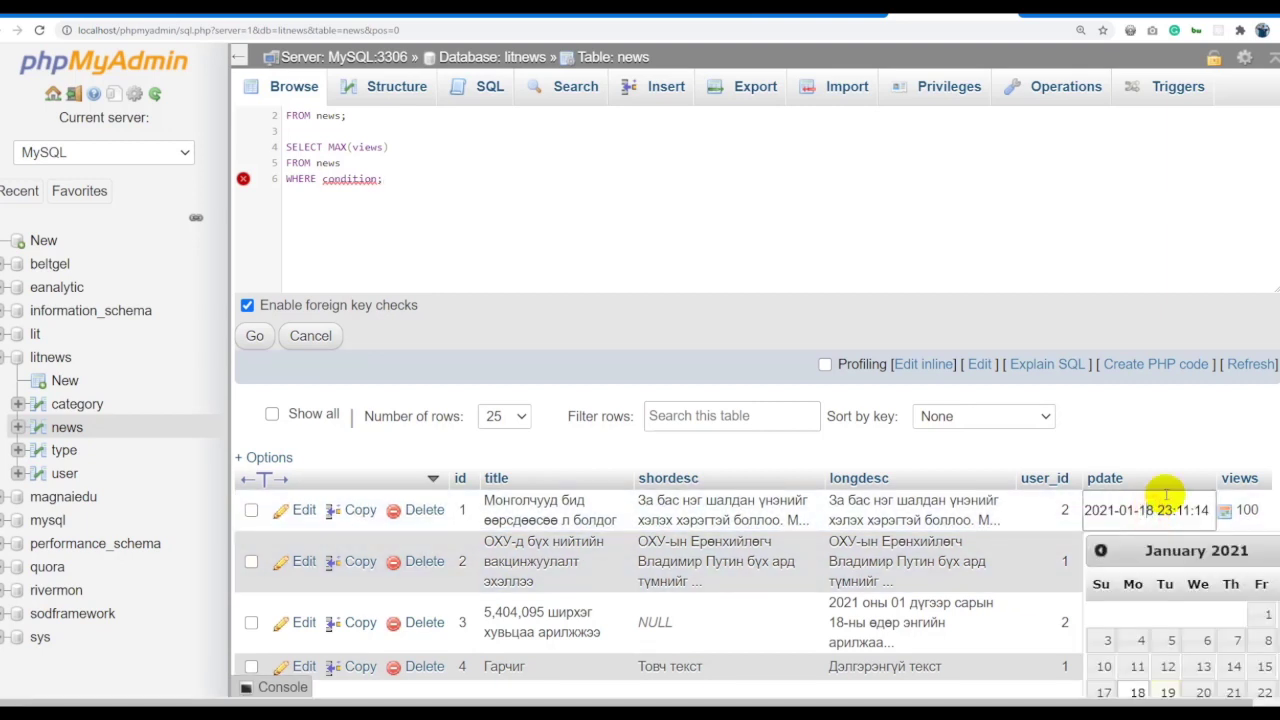
type("7")
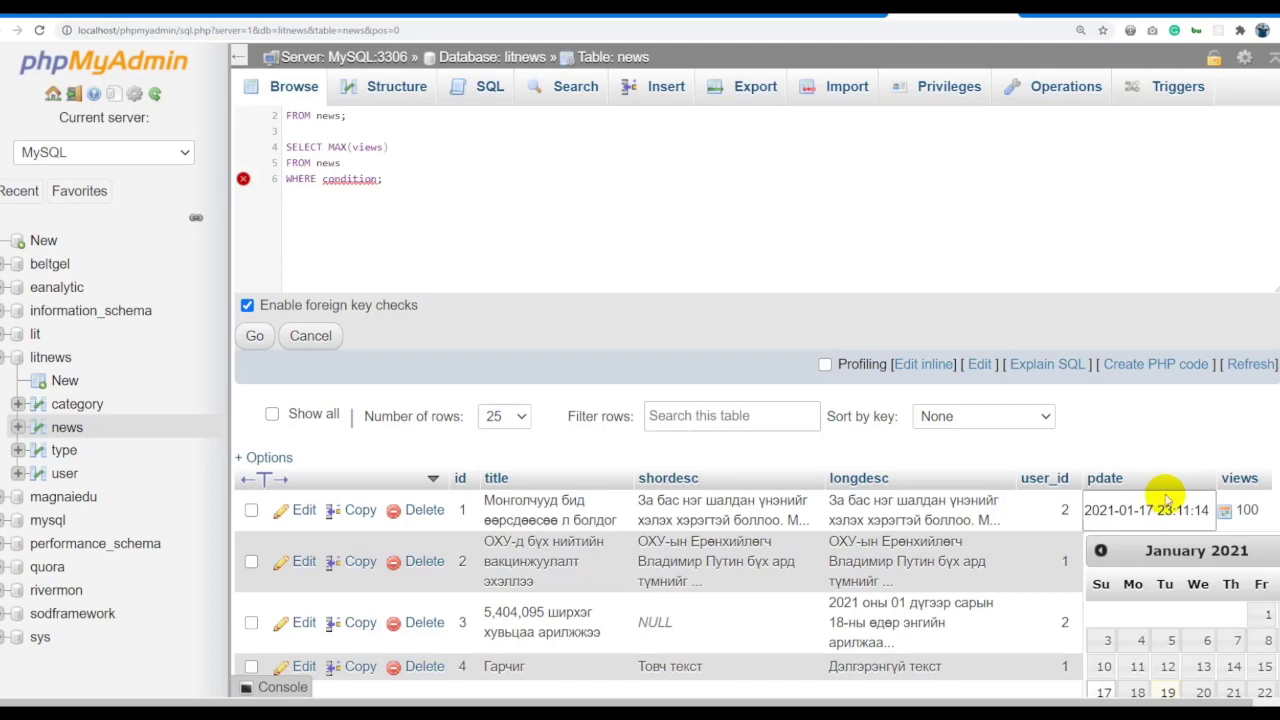
key("Return")
left_click_drag(1108, 588, 1033, 590)
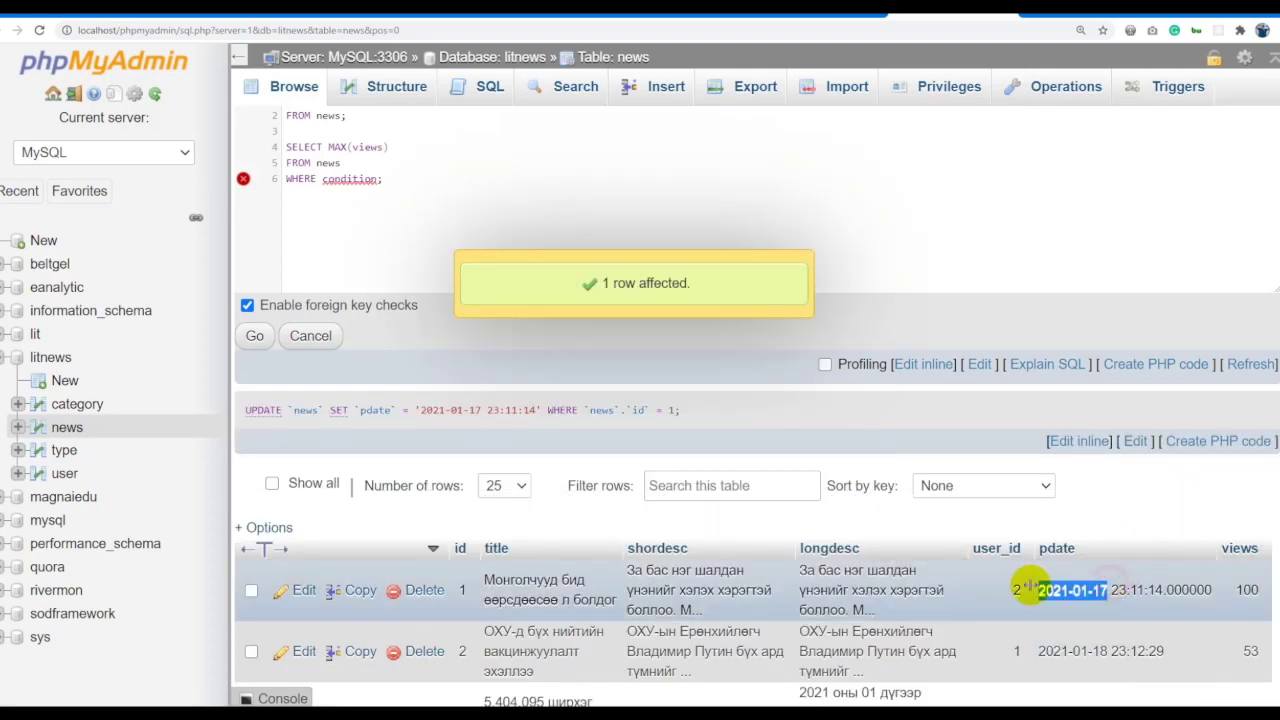
Set the MAX query's condition to pdate > '2021-01-17'.
left_click(335, 180)
double_click(338, 180)
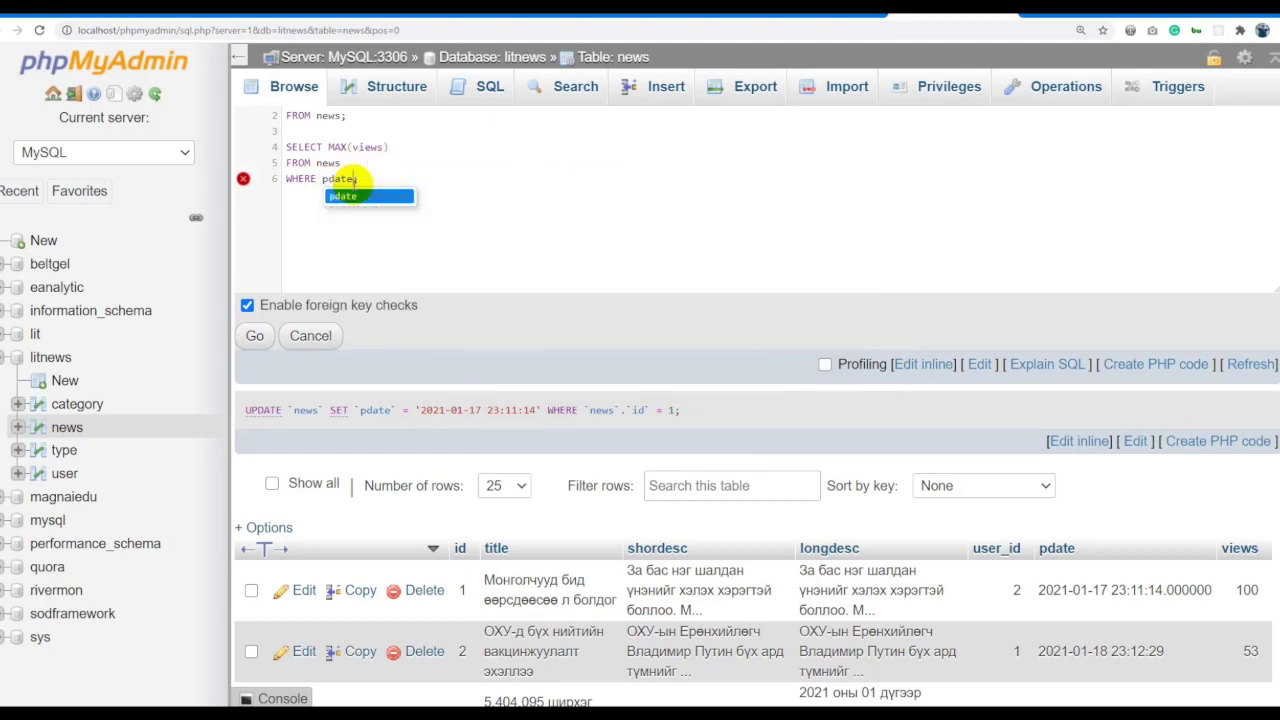
type("pdate > '2021-01-17';")
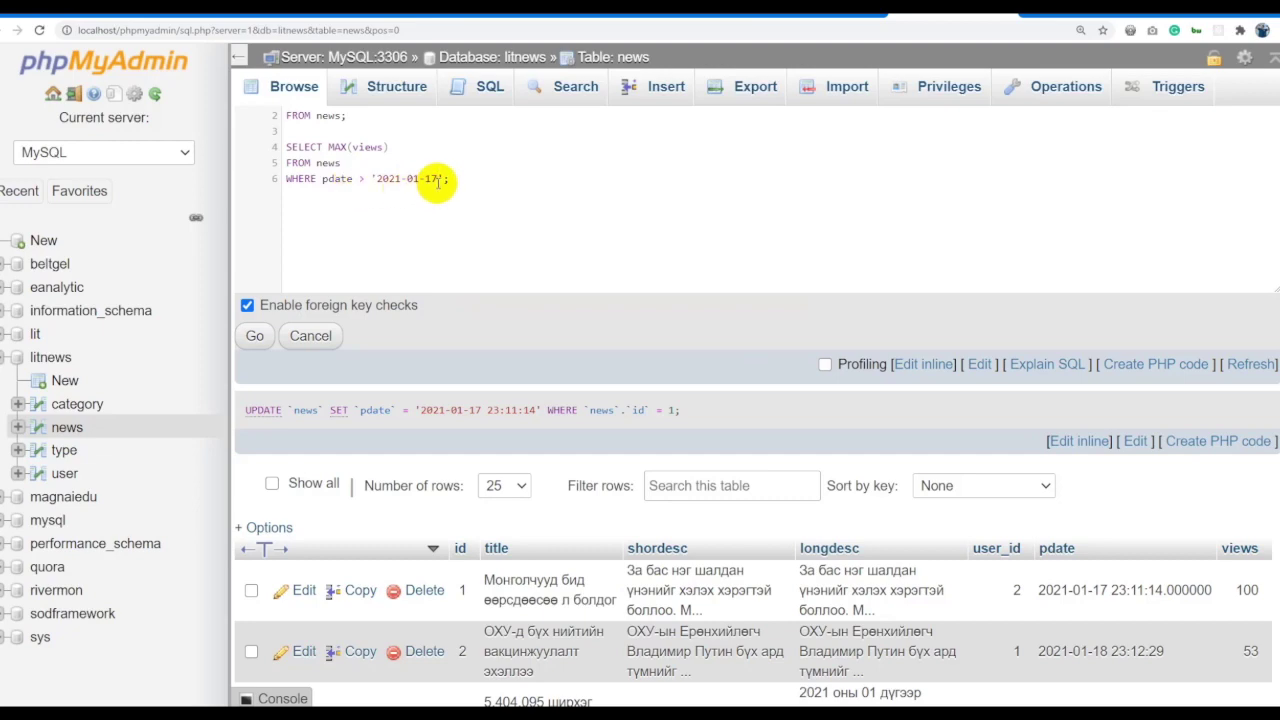
scroll(1160, 585, "down", 2)
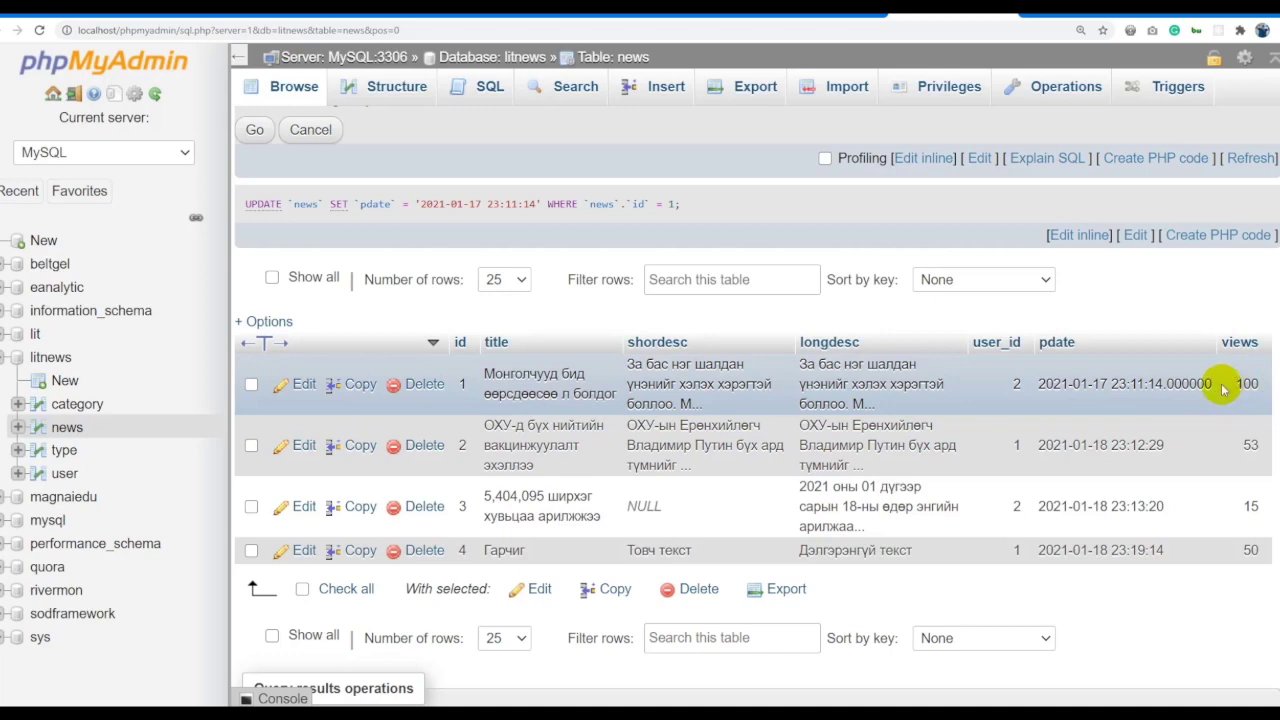
Complete the quoted date condition and run both the MIN and MAX queries.
scroll(1215, 375, "up", 3)
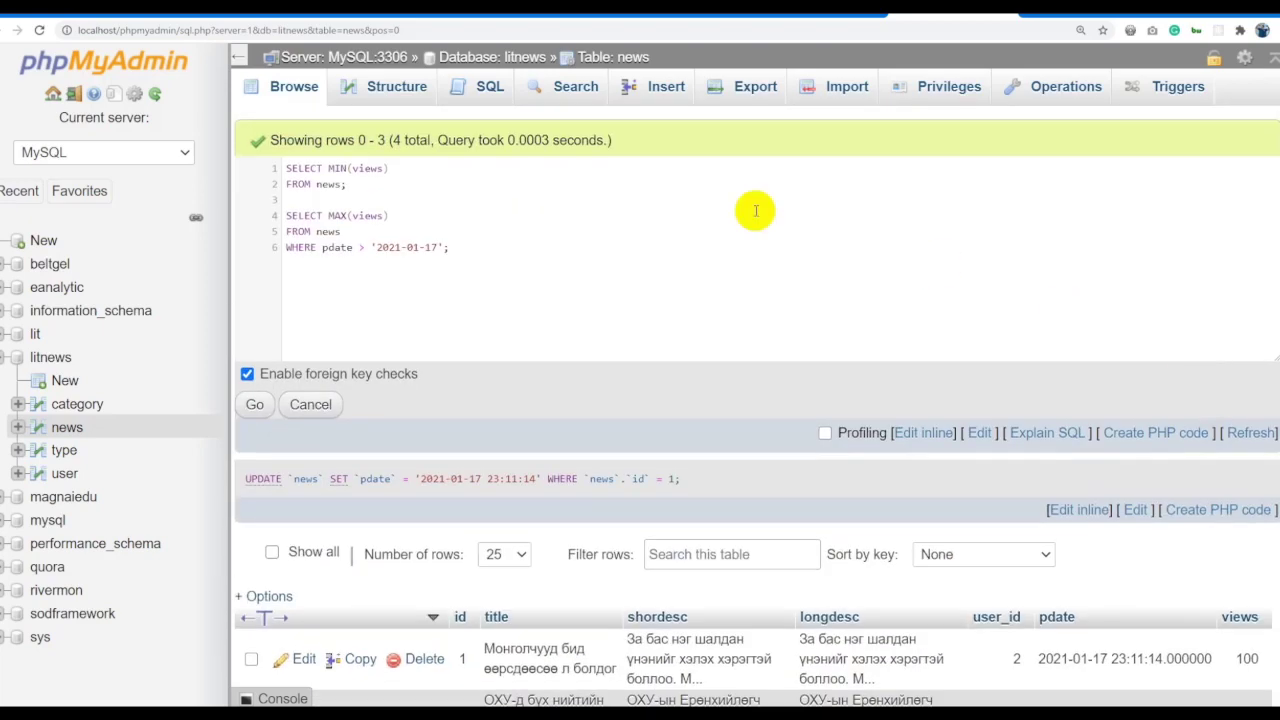
triple_click(494, 249)
key("BackSpace")
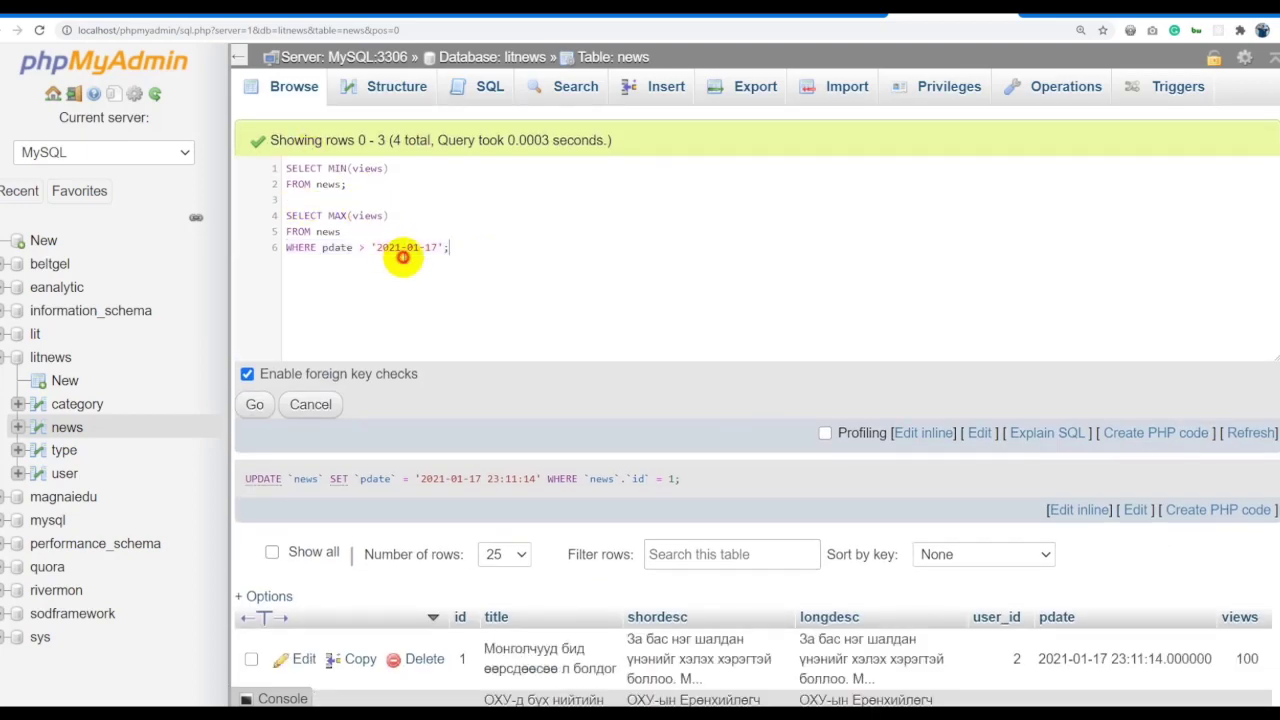
key("ctrl+a")
left_click(256, 404)
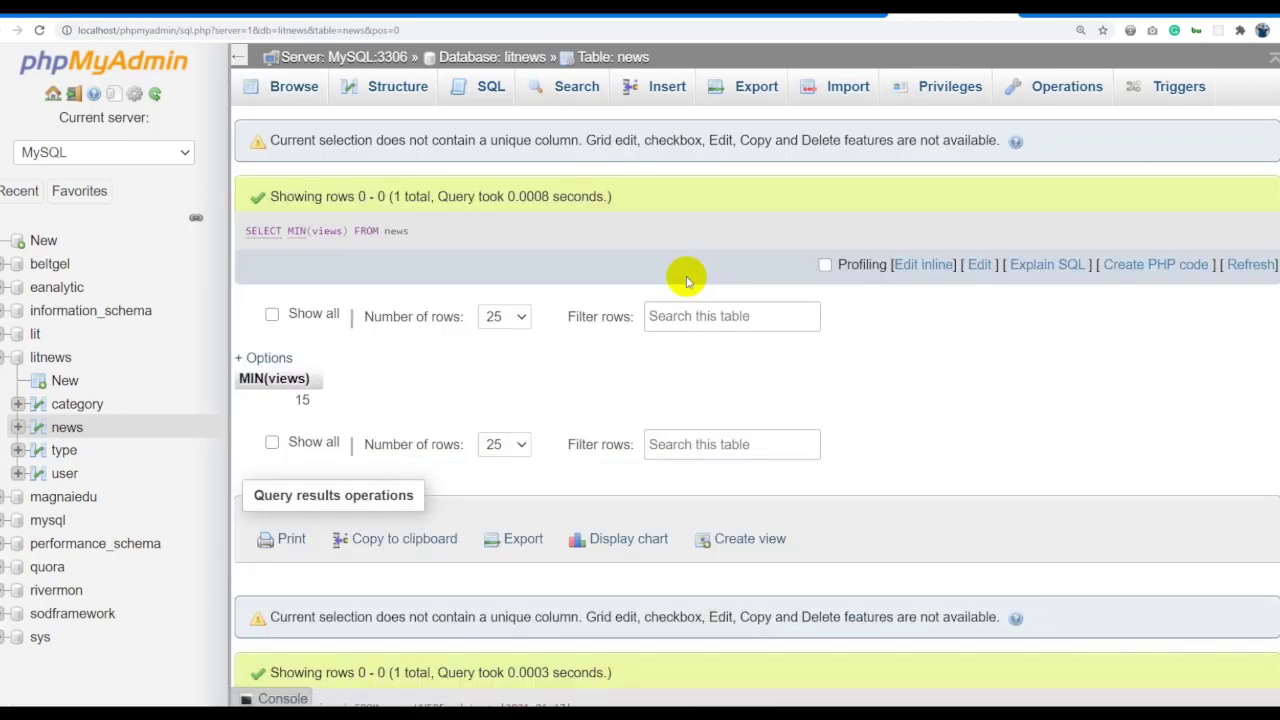
Review the results: MIN(views) 15 and MAX(views) 100 after 2021-01-17.
scroll(686, 275, "down", 3)
scroll(676, 300, "up", 3)
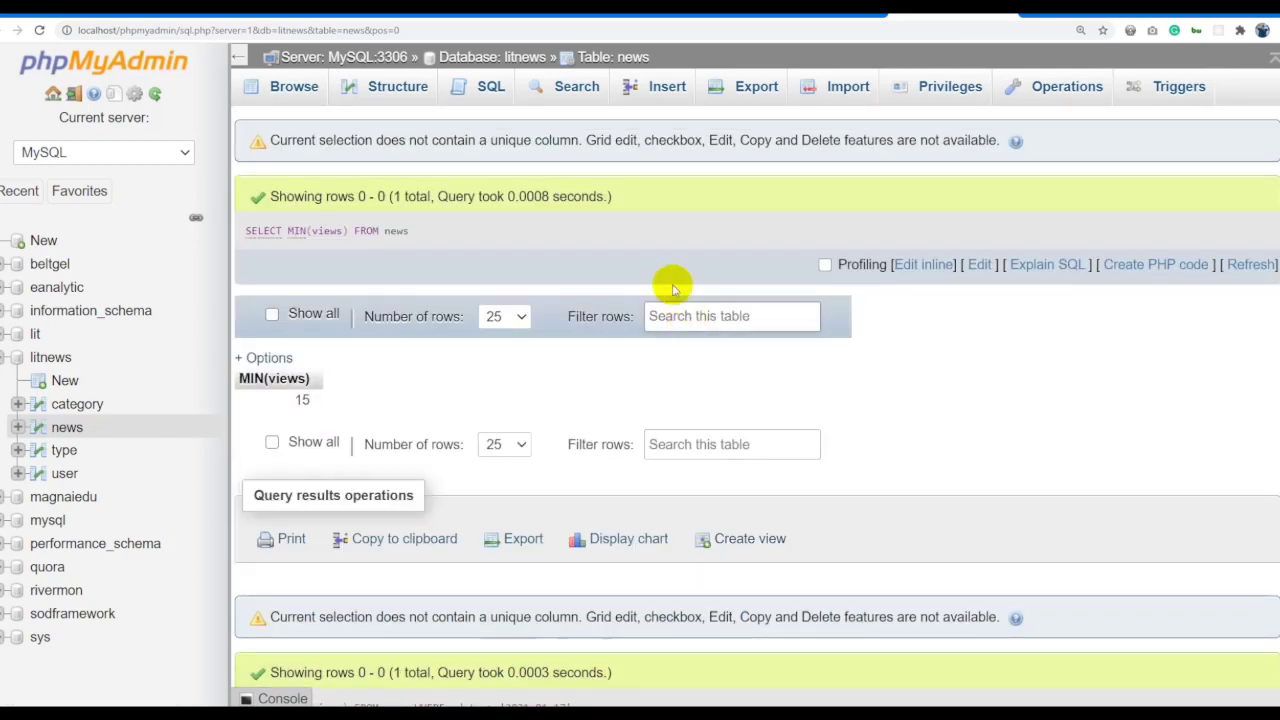
scroll(640, 268, "down", 4)
scroll(425, 270, "up", 4)
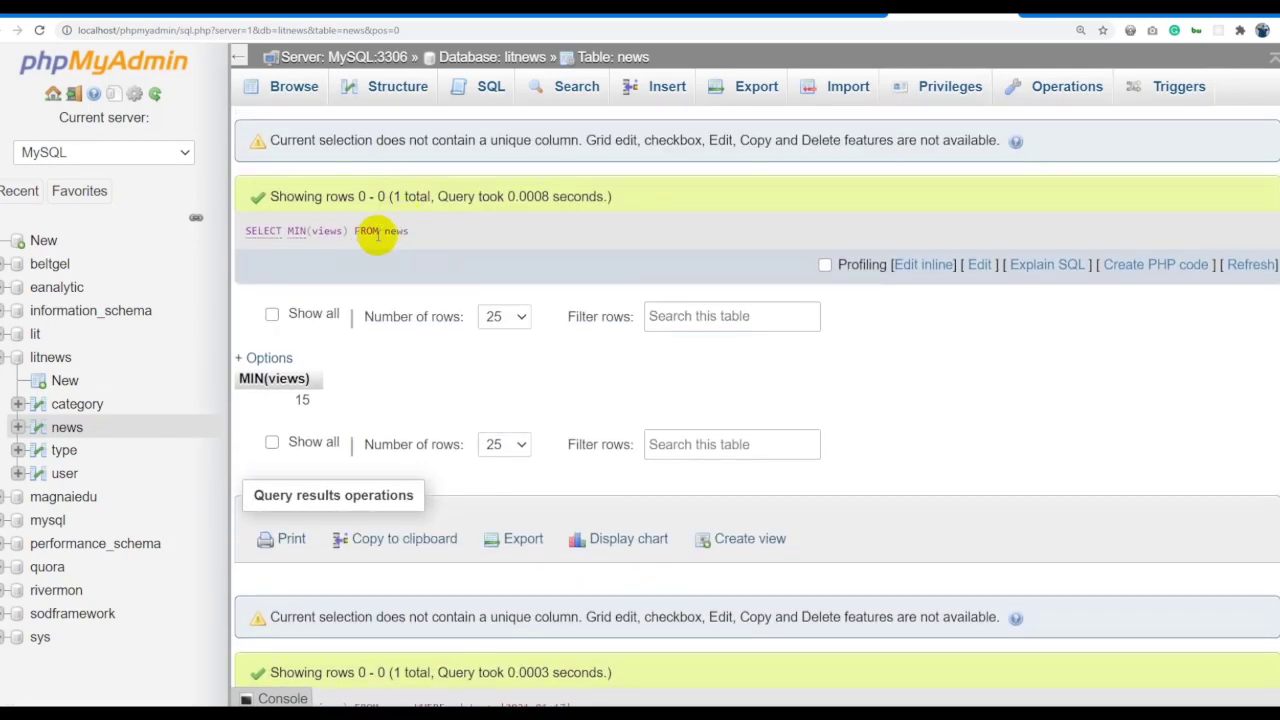
scroll(443, 277, "down", 3)
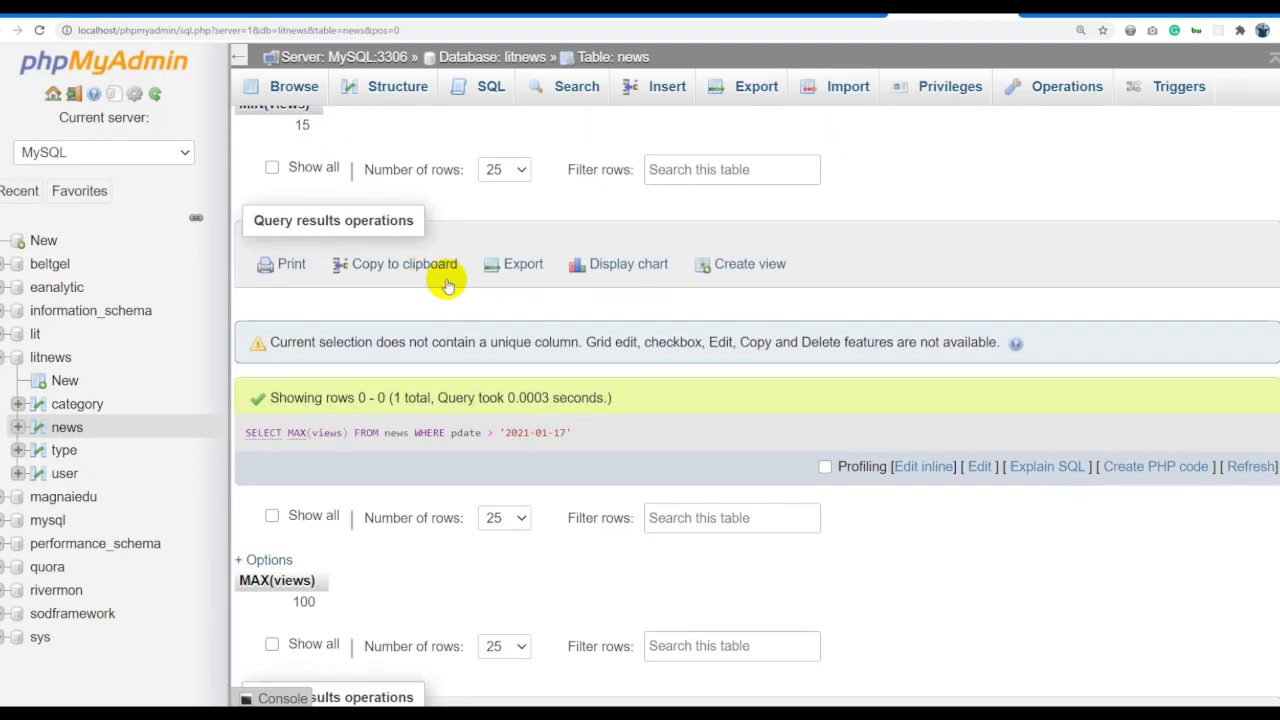
scroll(443, 277, "down", 1)
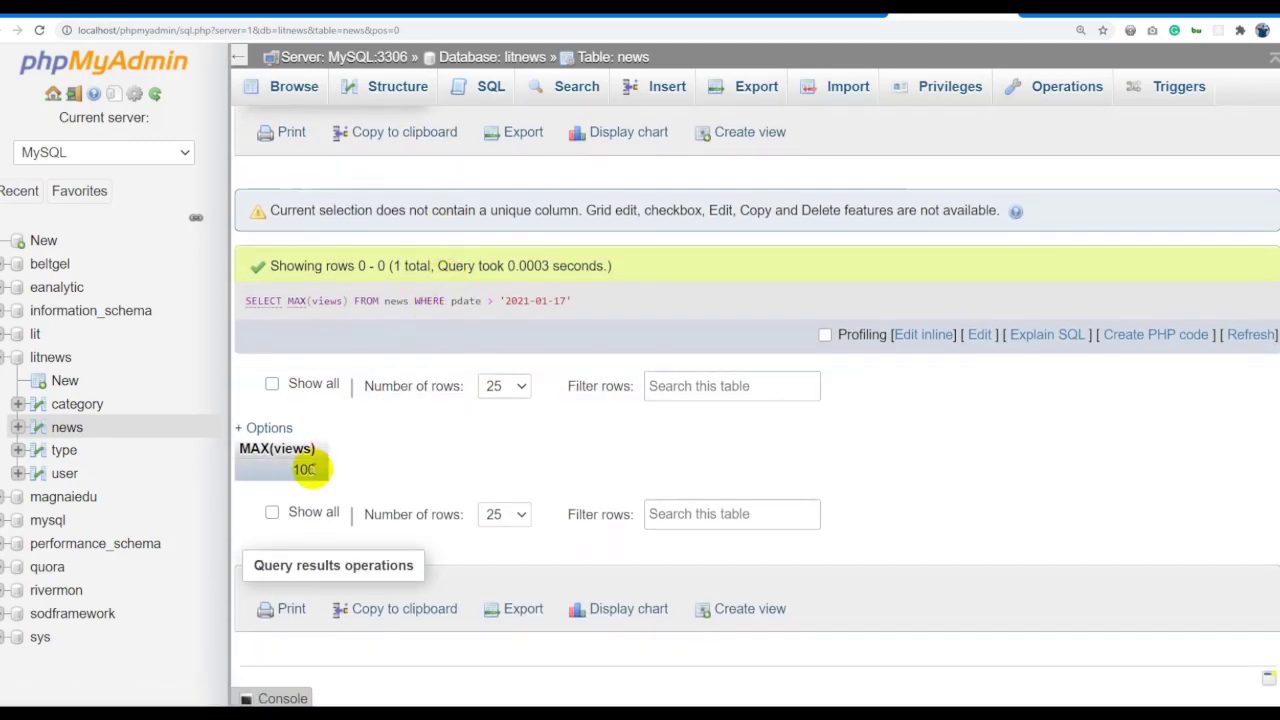
left_click(922, 335)
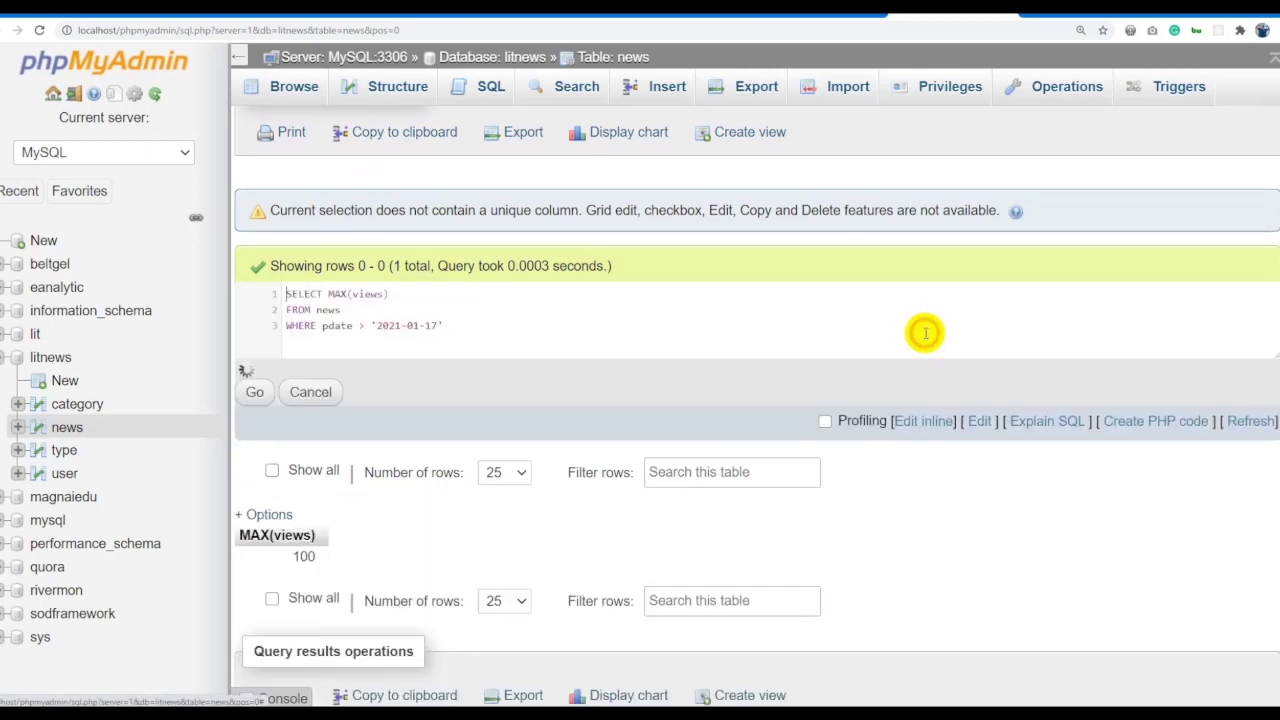
Rerun MAX(views) for dates after '2021-01-18', getting 53, and return to the news rows.
left_click(465, 326)
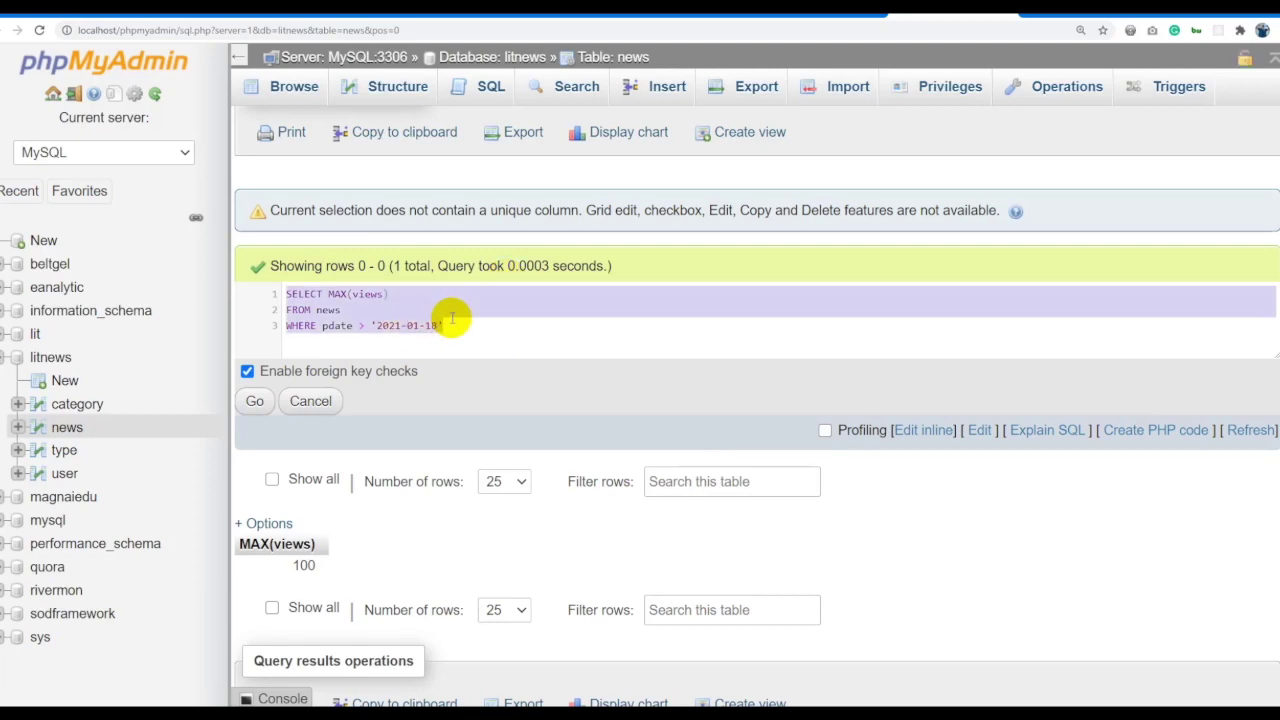
left_click(254, 401)
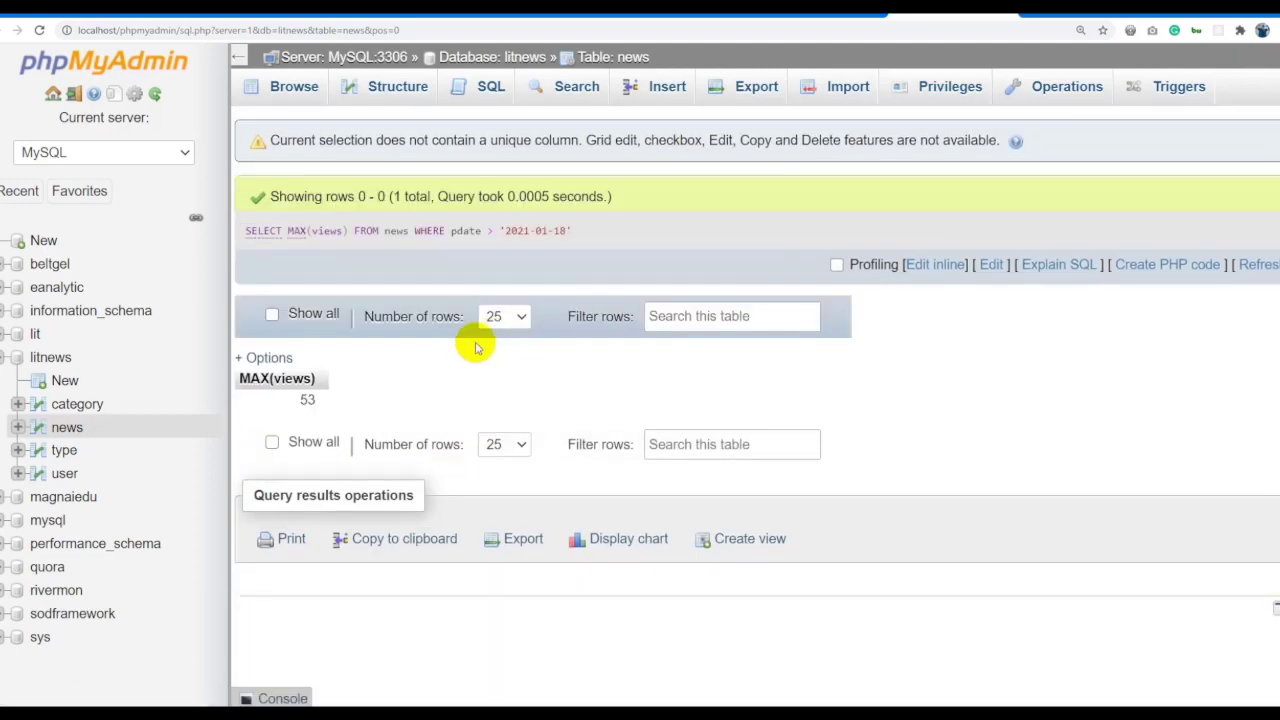
left_click(610, 57)
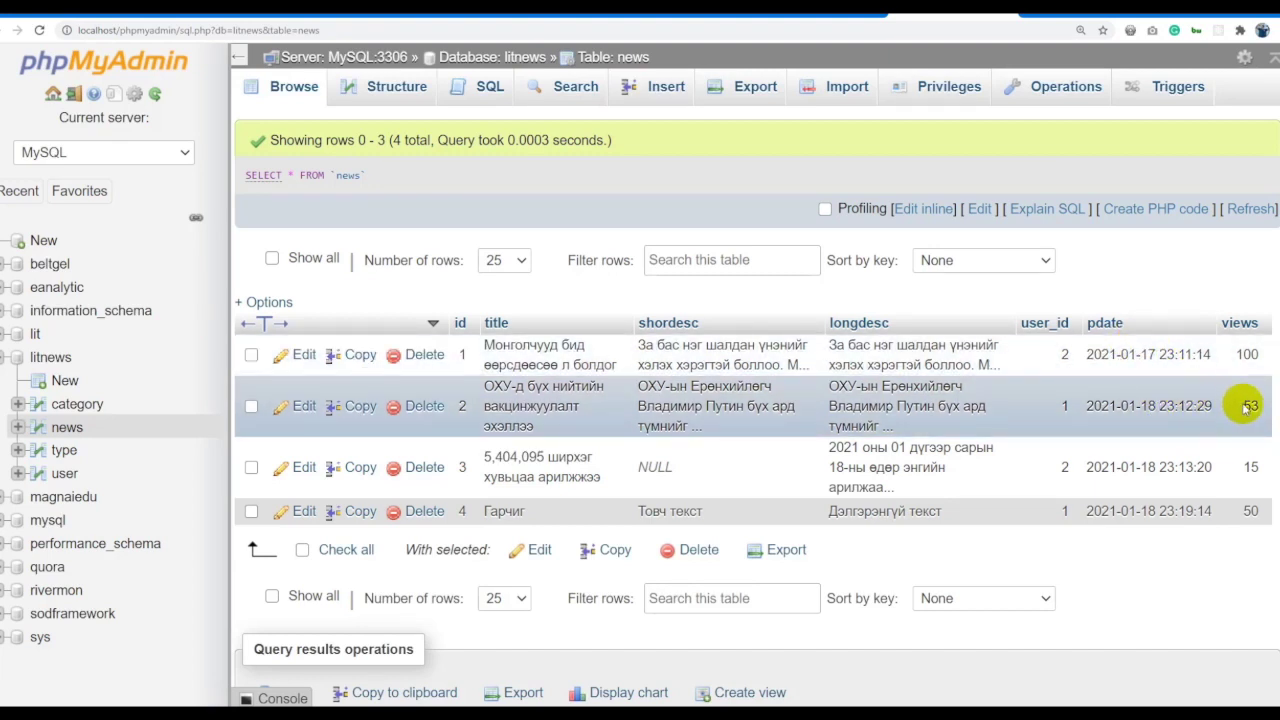
Open the query inline and look up the BETWEEN example query in spreadsheet cell C7.
left_click(920, 209)
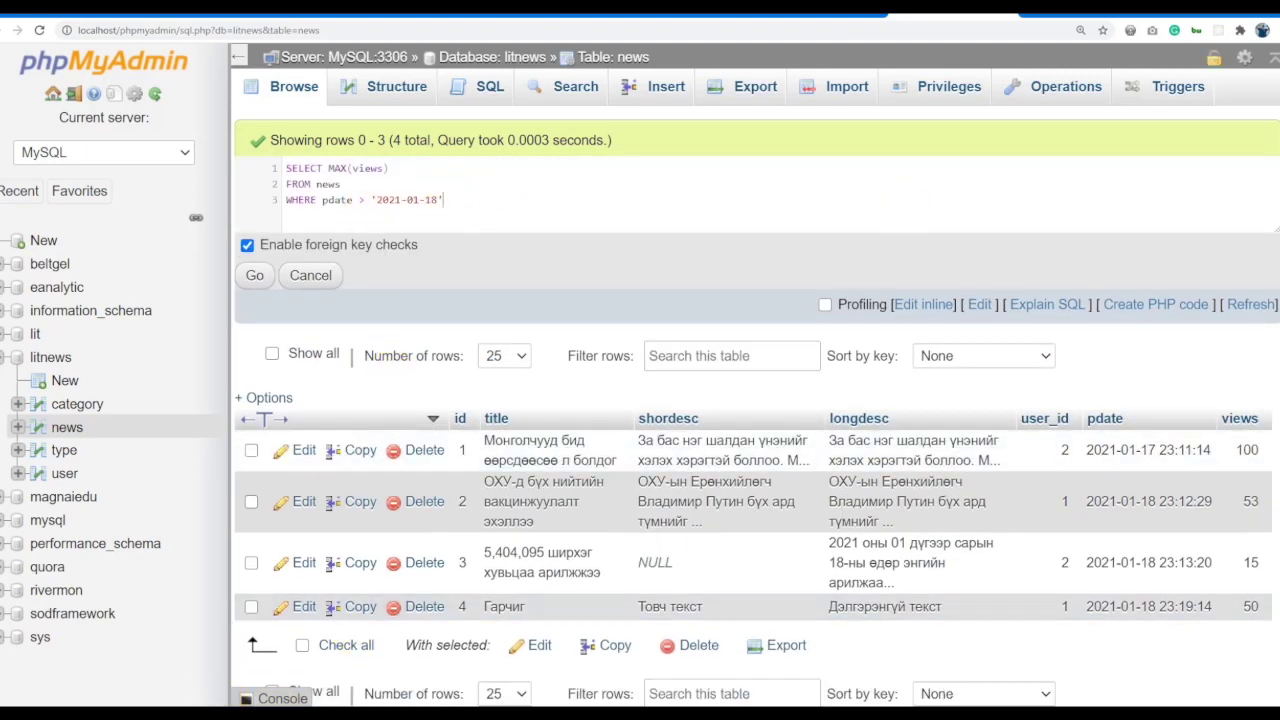
left_click(230, 712)
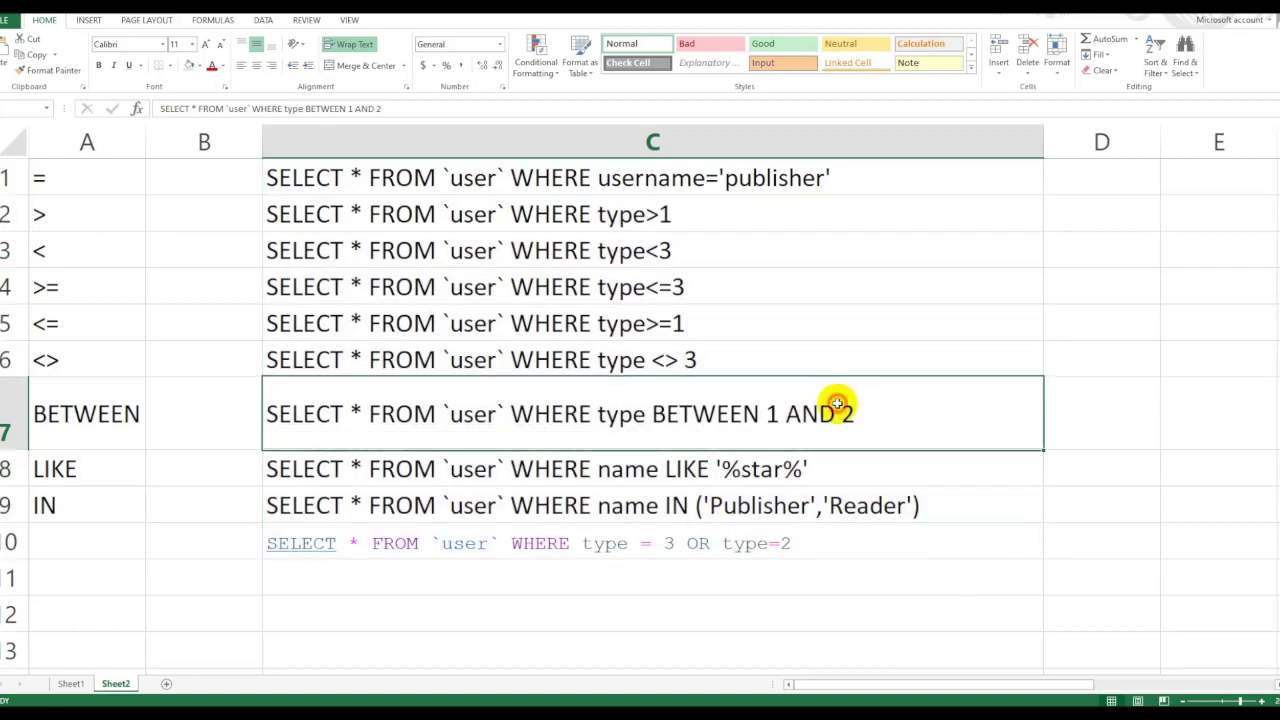
left_click(838, 404)
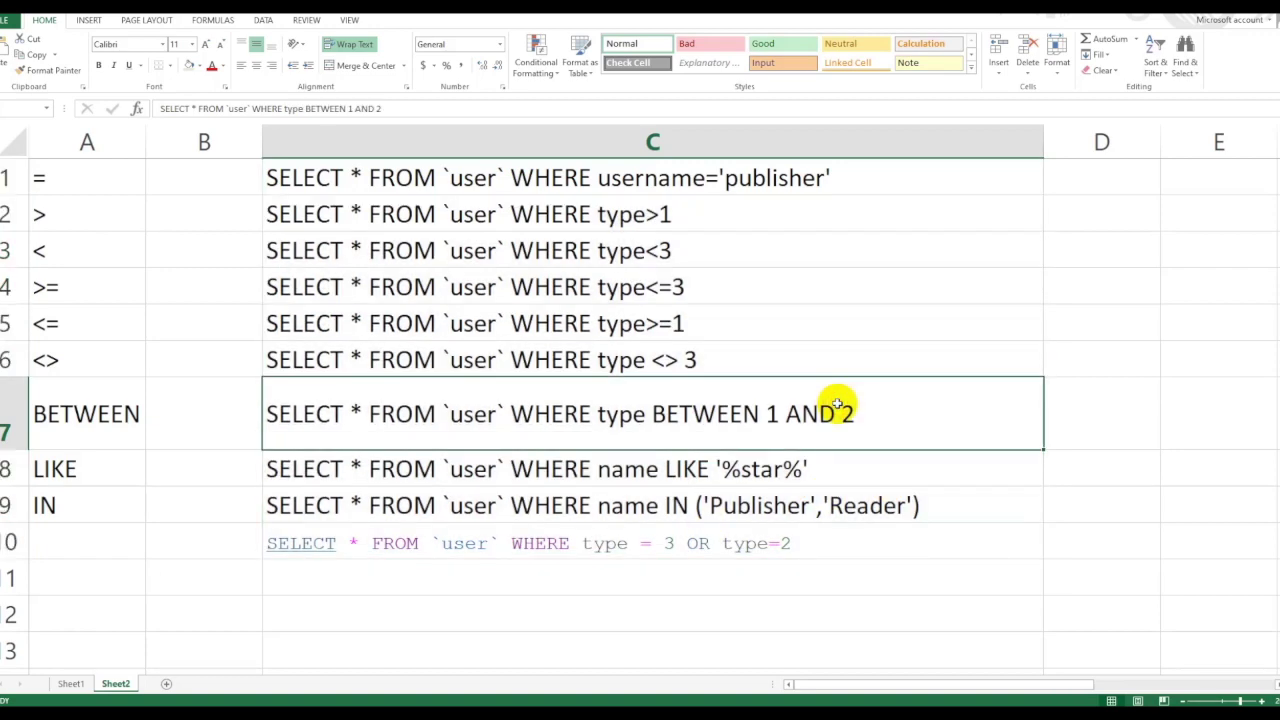
key("alt+Tab")
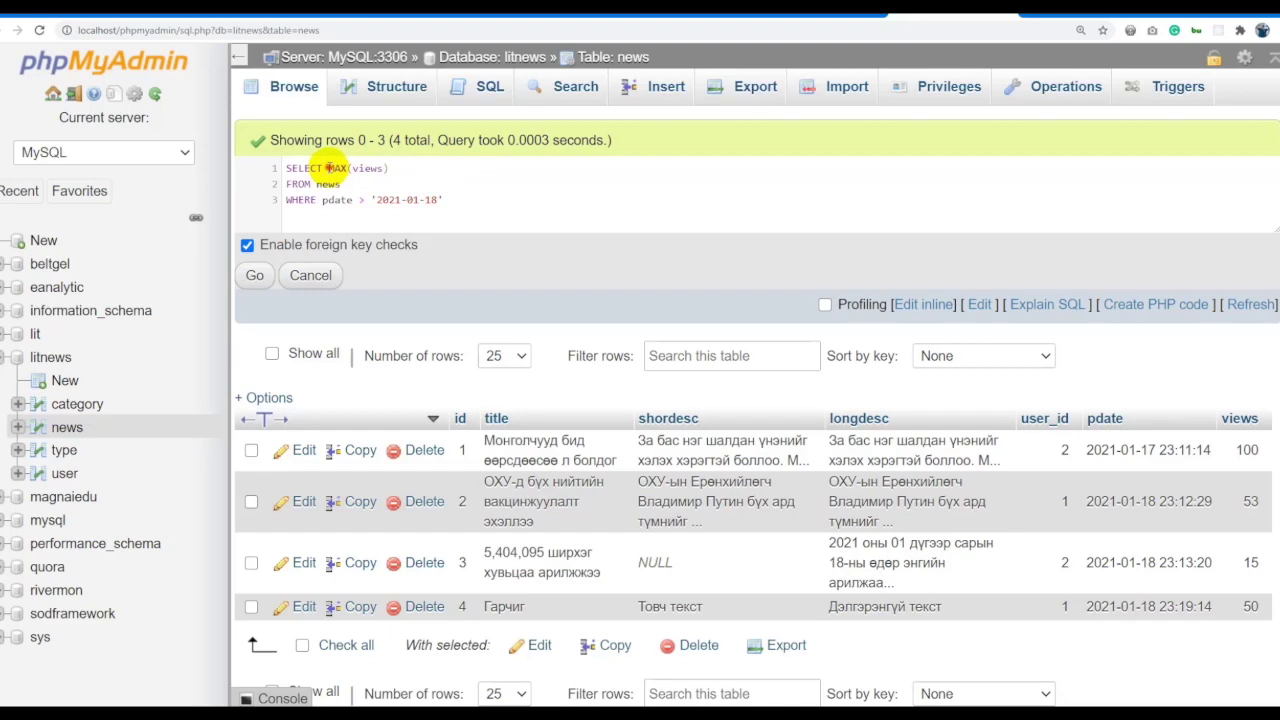
Add title after SELECT in the MAX(views) query for pdate > '2021-01-18' and run it.
left_click(340, 168)
type("title")
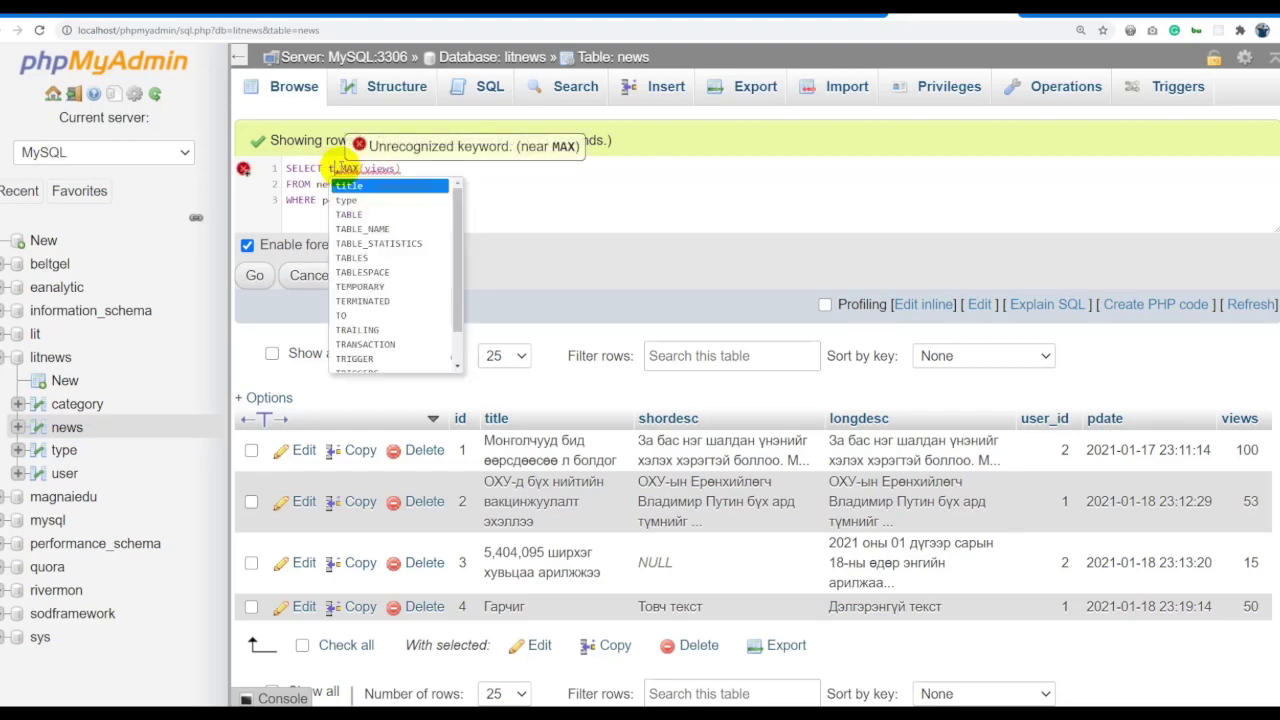
left_click(413, 187)
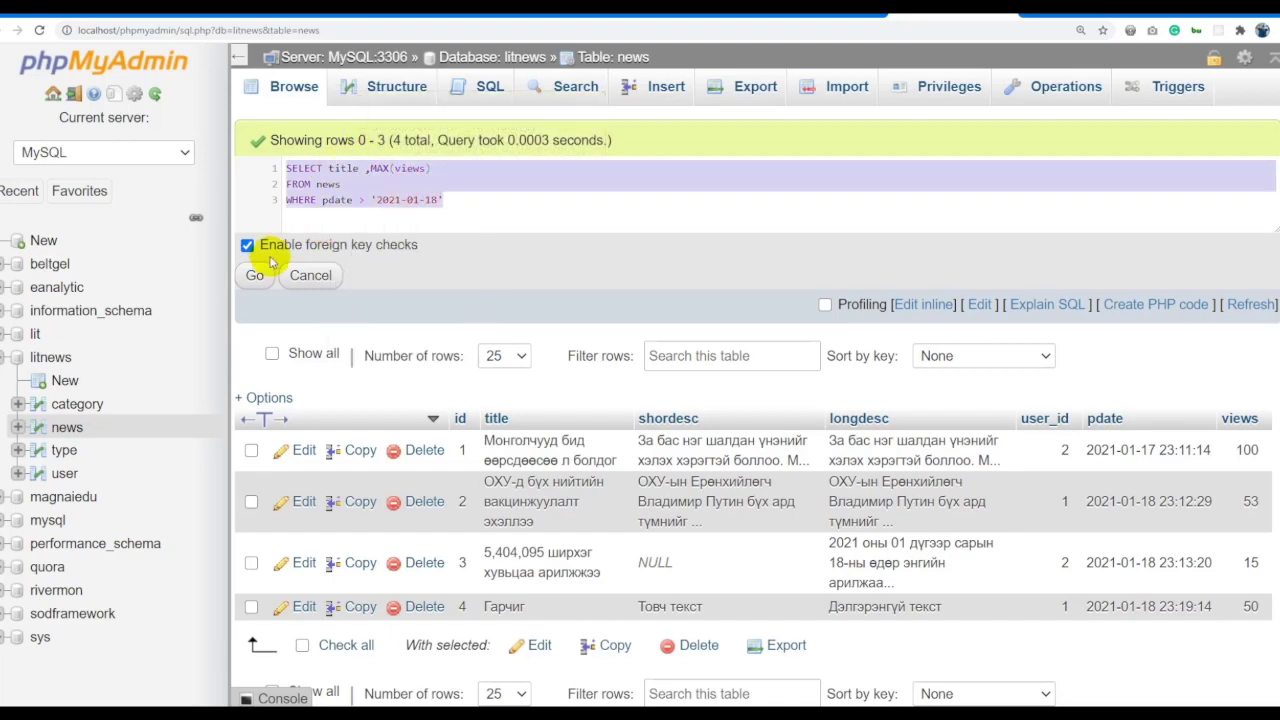
left_click(255, 274)
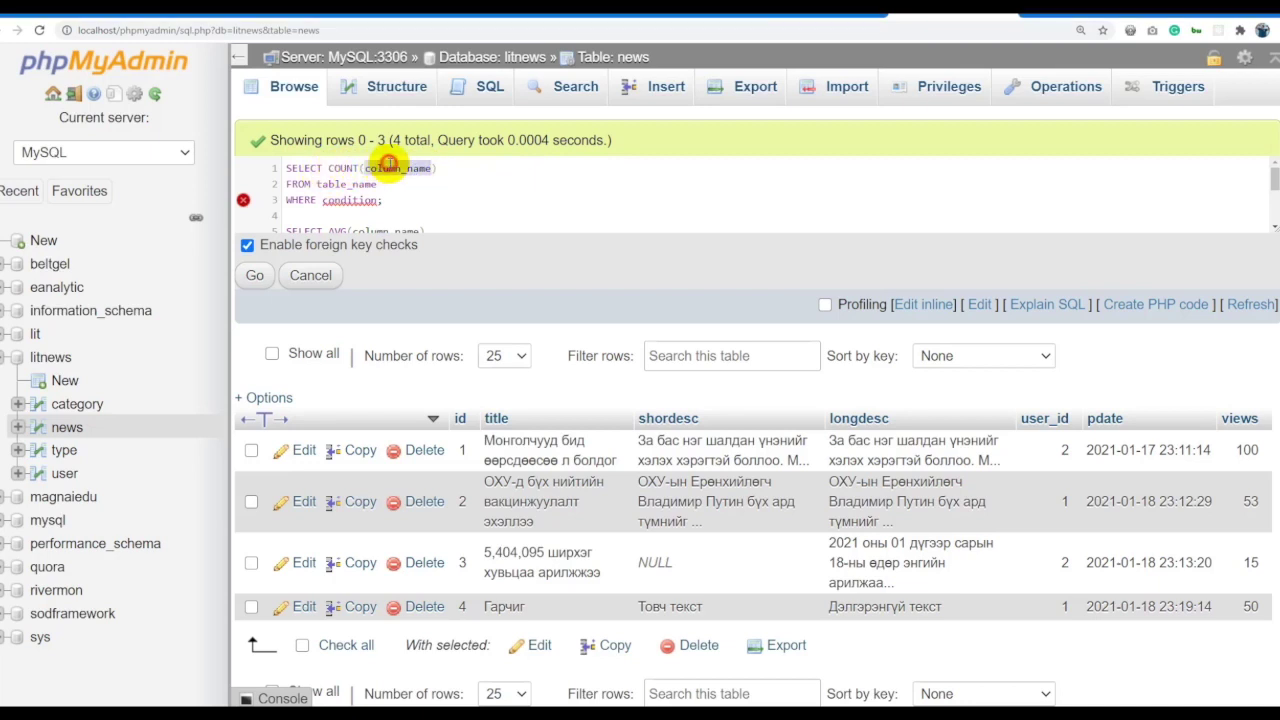
Turn the first template into SELECT COUNT(views) FROM news, removing its WHERE line.
left_click(340, 167)
double_click(398, 168)
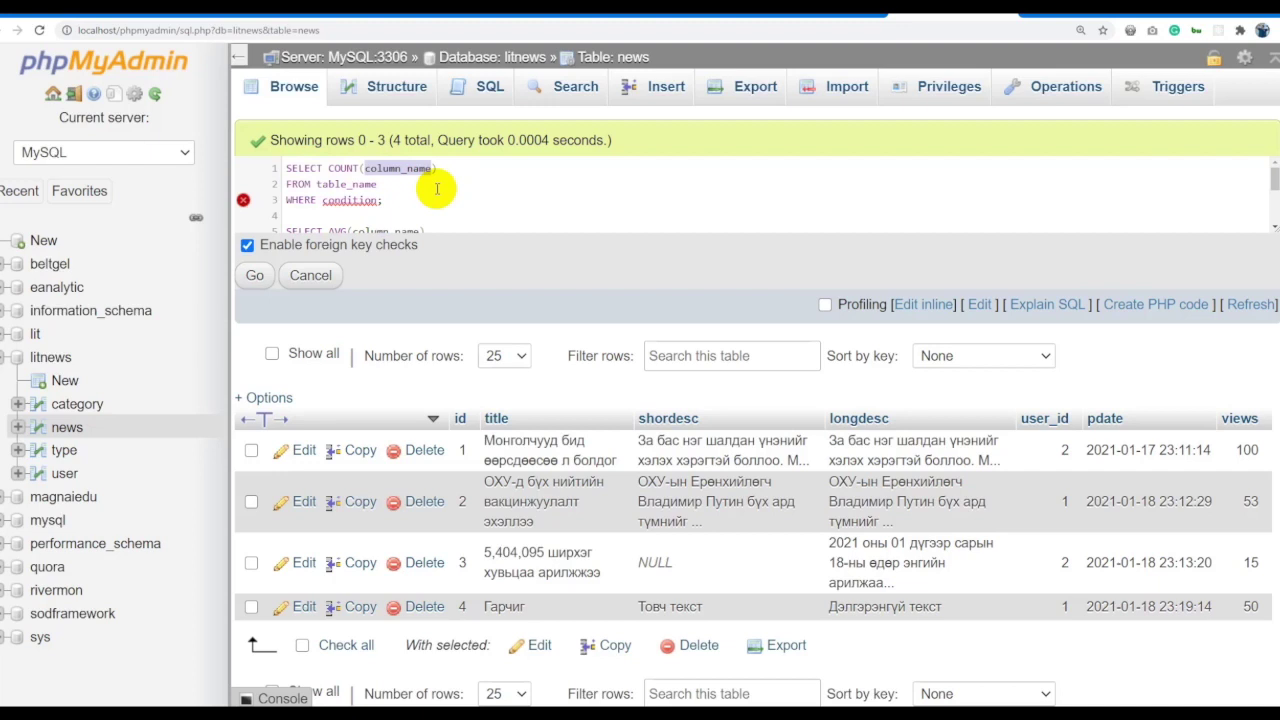
type("views")
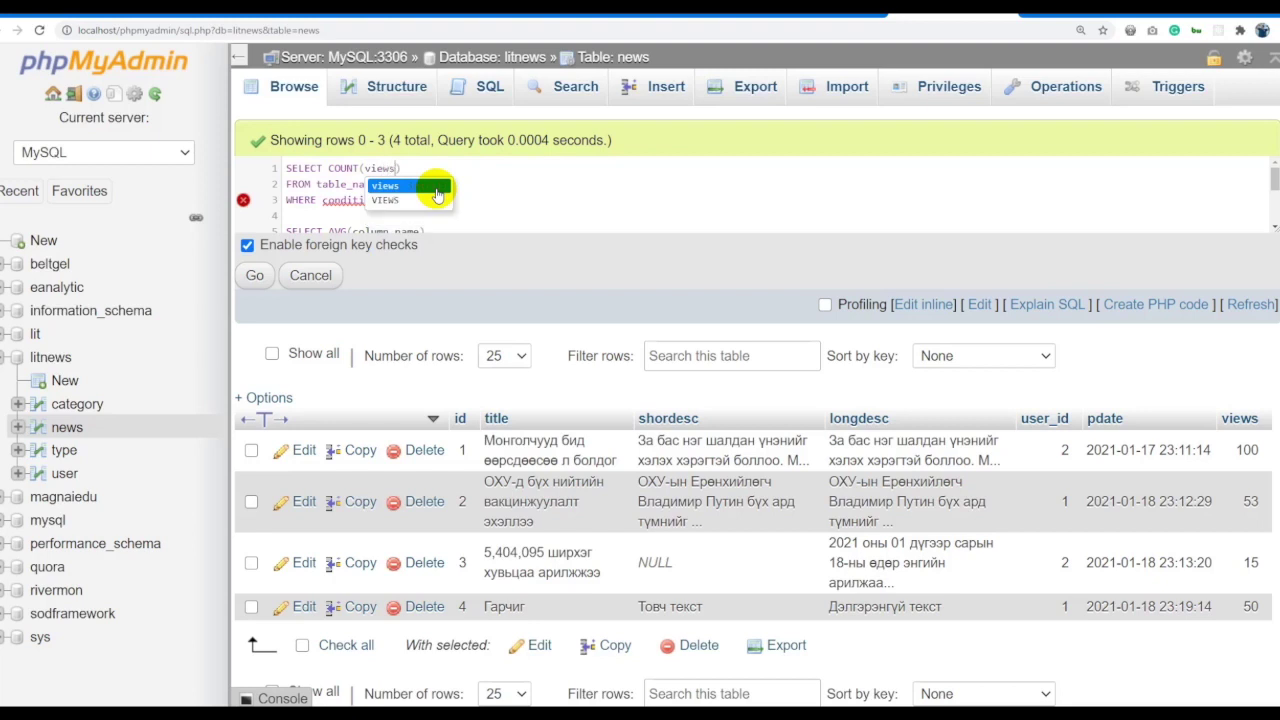
left_click(511, 190)
left_click(368, 187)
double_click(366, 185)
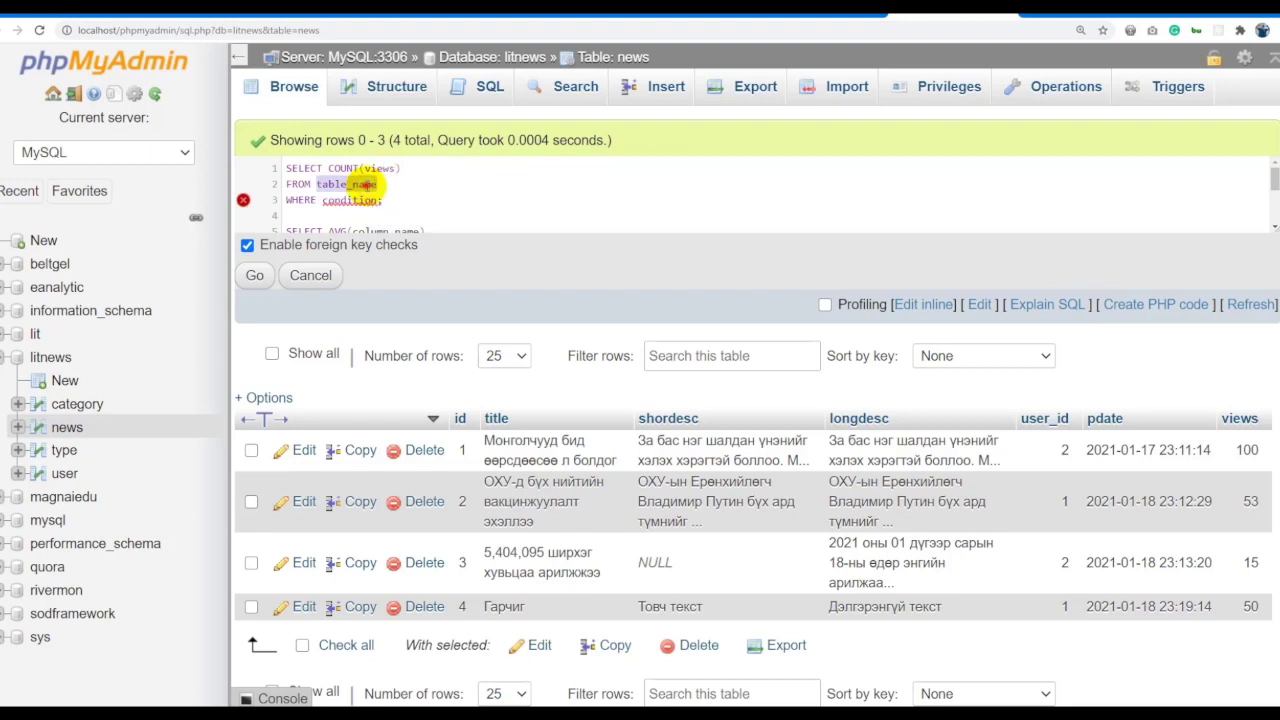
type("news")
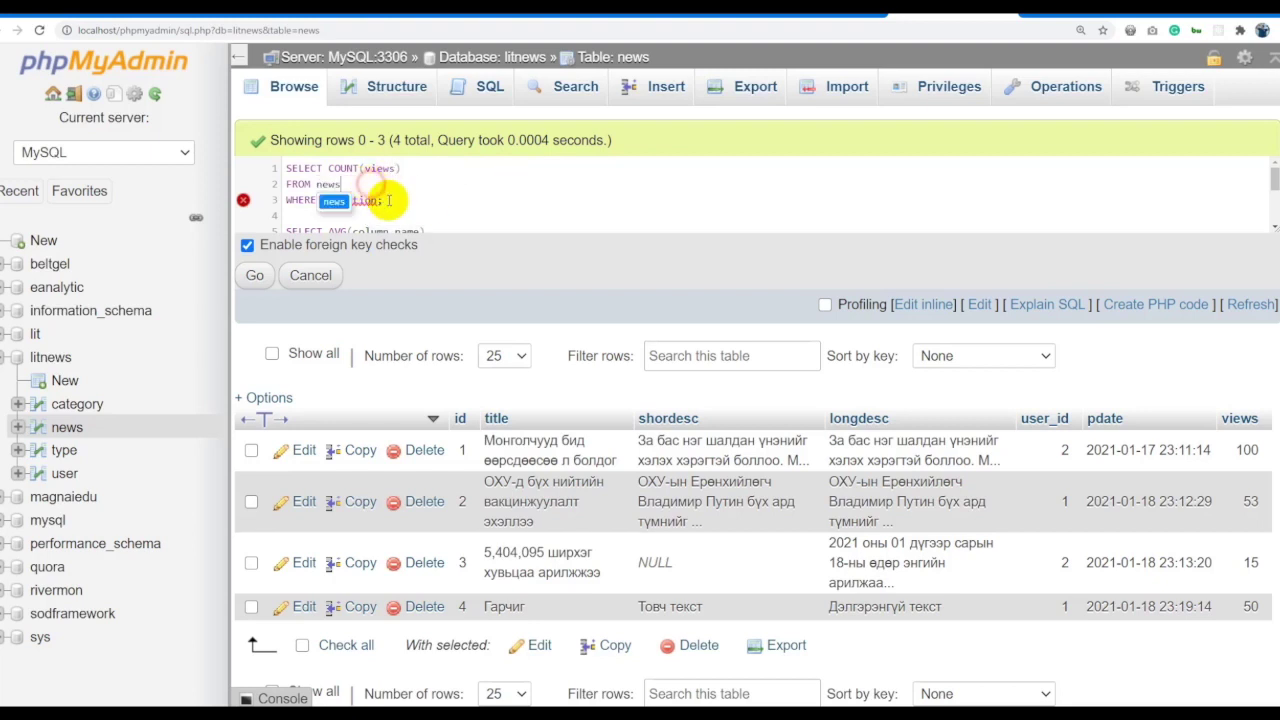
left_click_drag(386, 200, 254, 207)
key("BackSpace")
key("BackSpace")
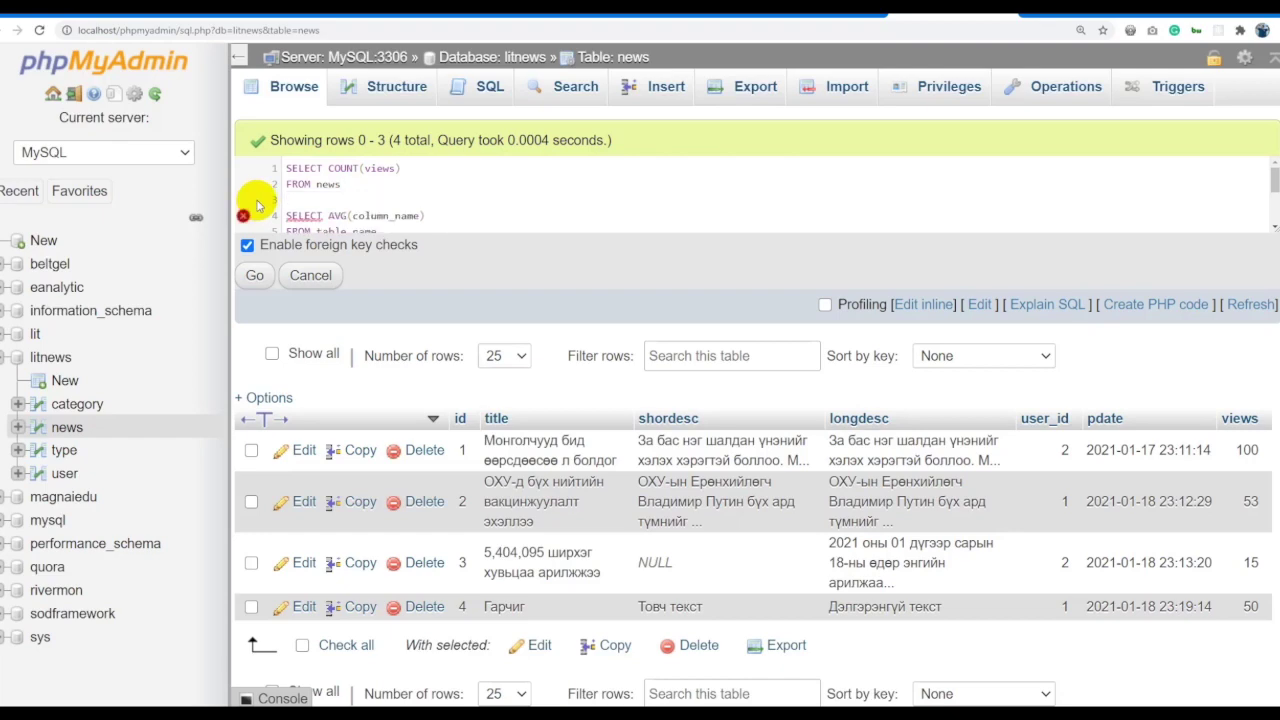
Fill the AVG template with views as the column and news as the table.
left_click_drag(478, 232, 471, 366)
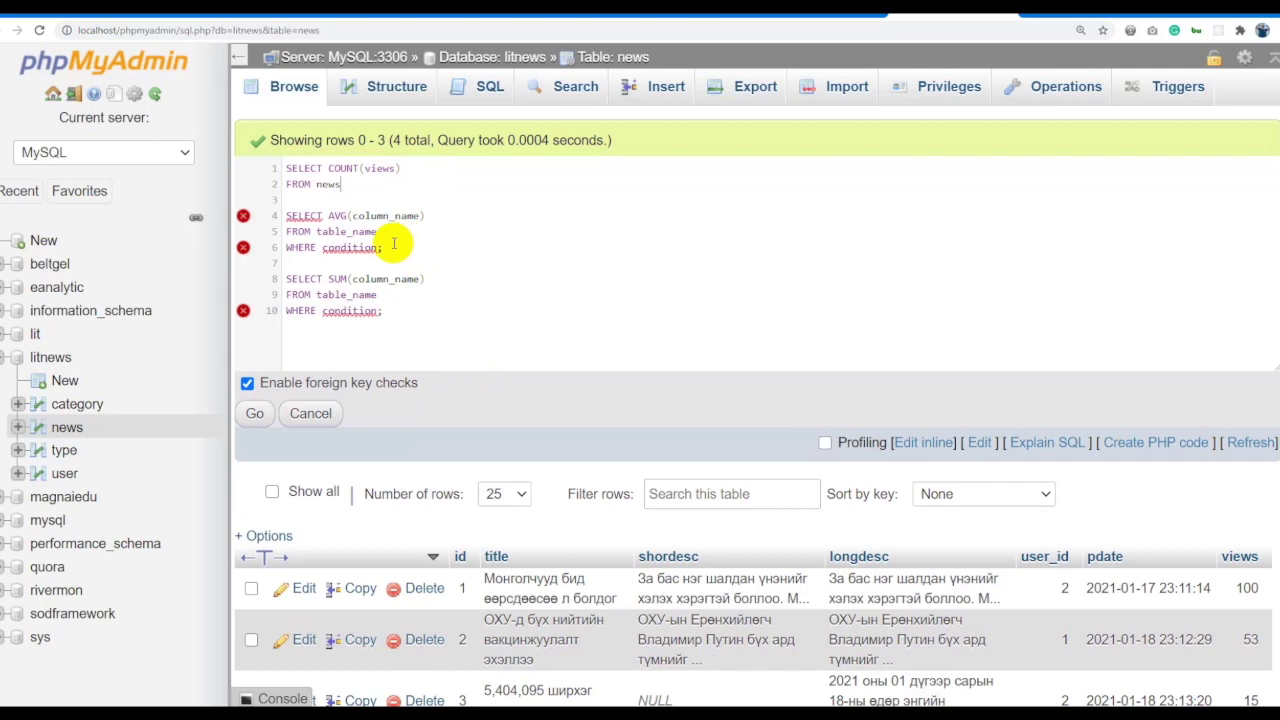
double_click(395, 217)
type("views")
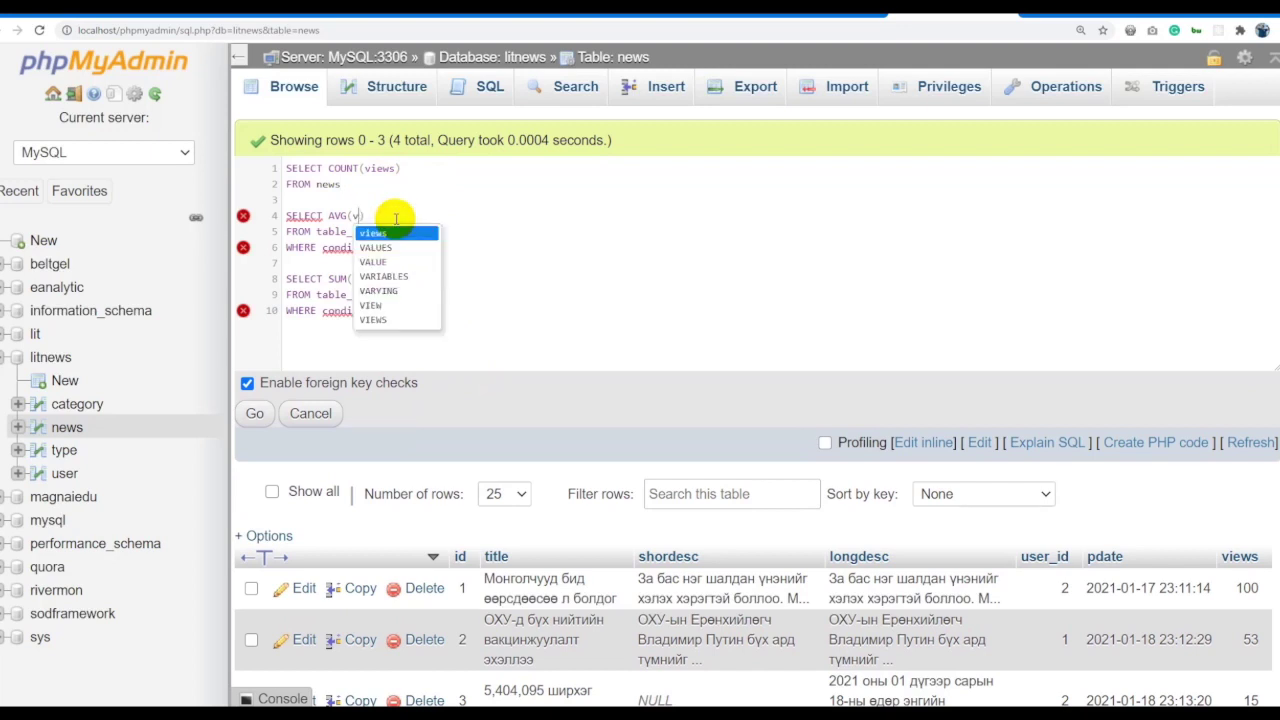
left_click(429, 209)
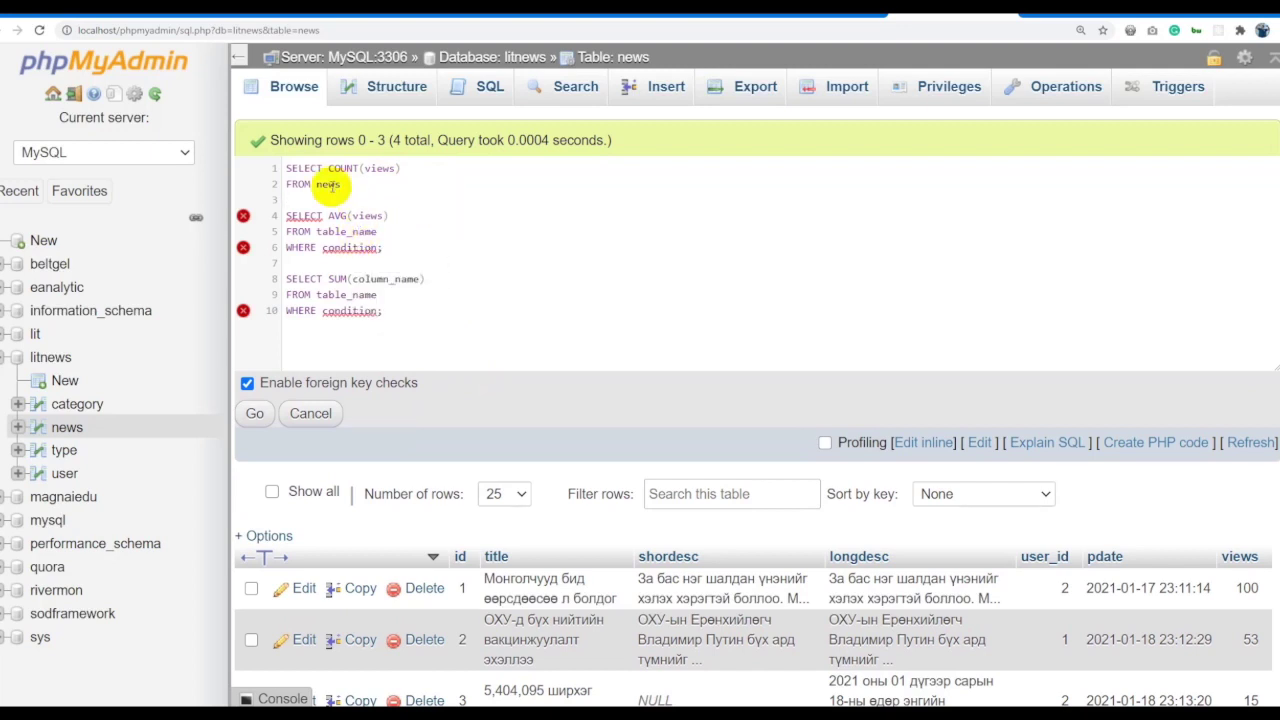
double_click(348, 231)
type("news")
Set the AVG query's condition to psate > '2021-01-18' using the copied pdate value.
left_click_drag(385, 247, 243, 243)
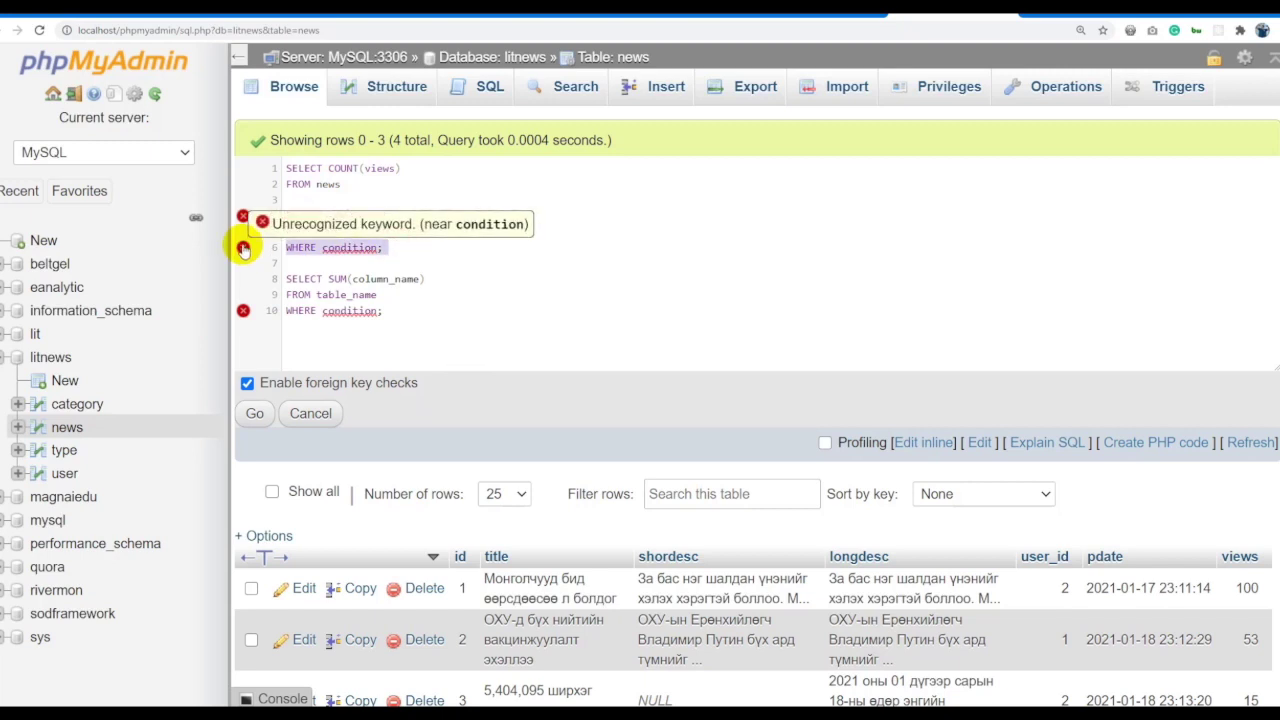
double_click(350, 247)
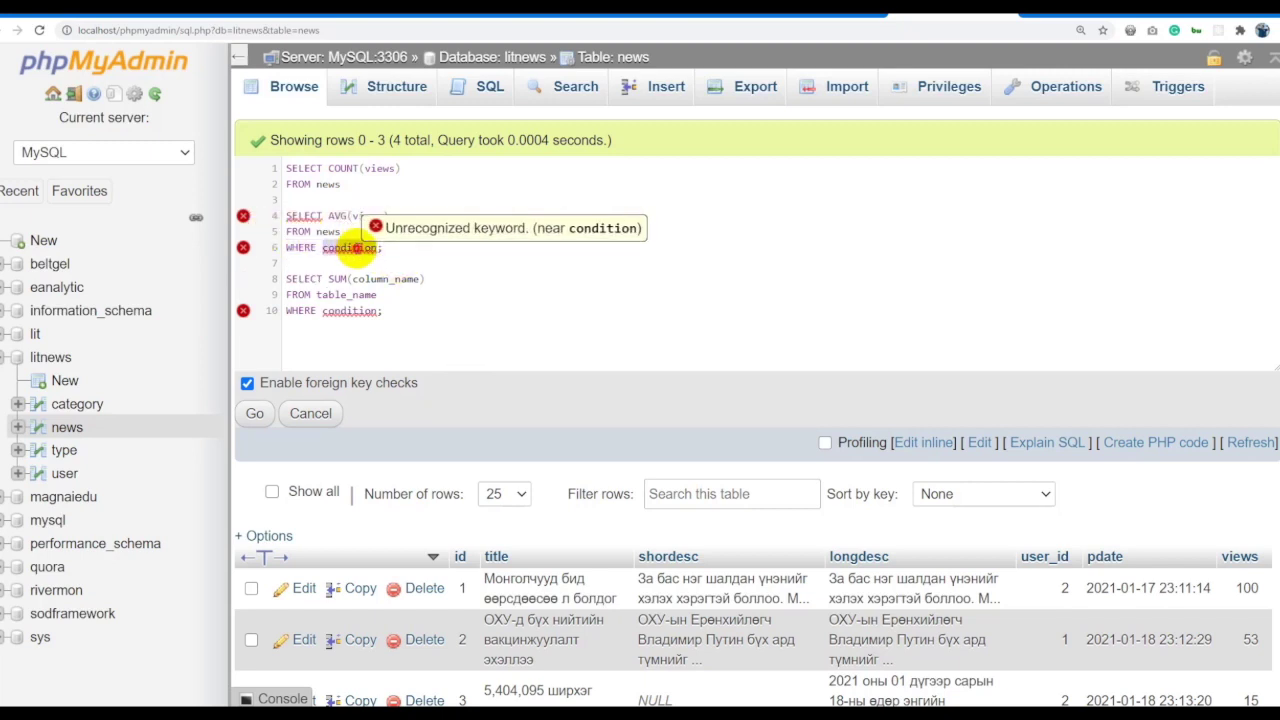
type("psadr")
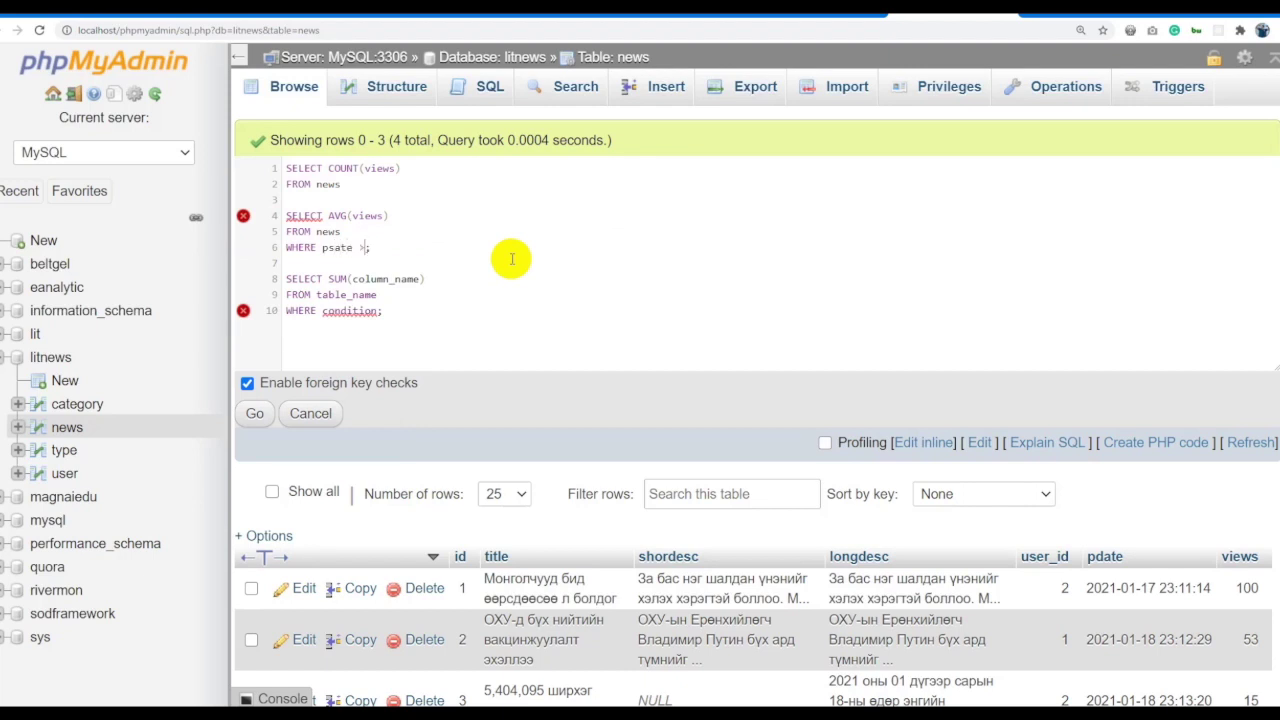
left_click_drag(1168, 588, 1085, 591)
key("ctrl+c")
left_click(371, 247)
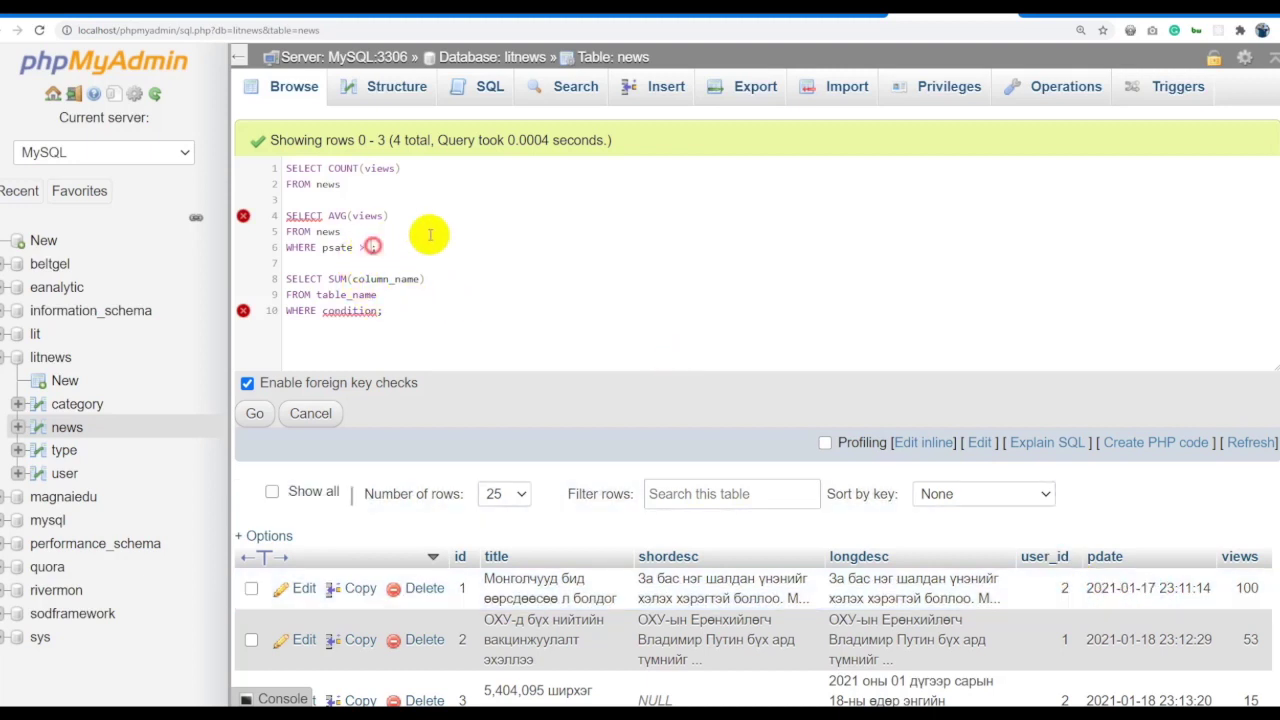
key("ctrl+v")
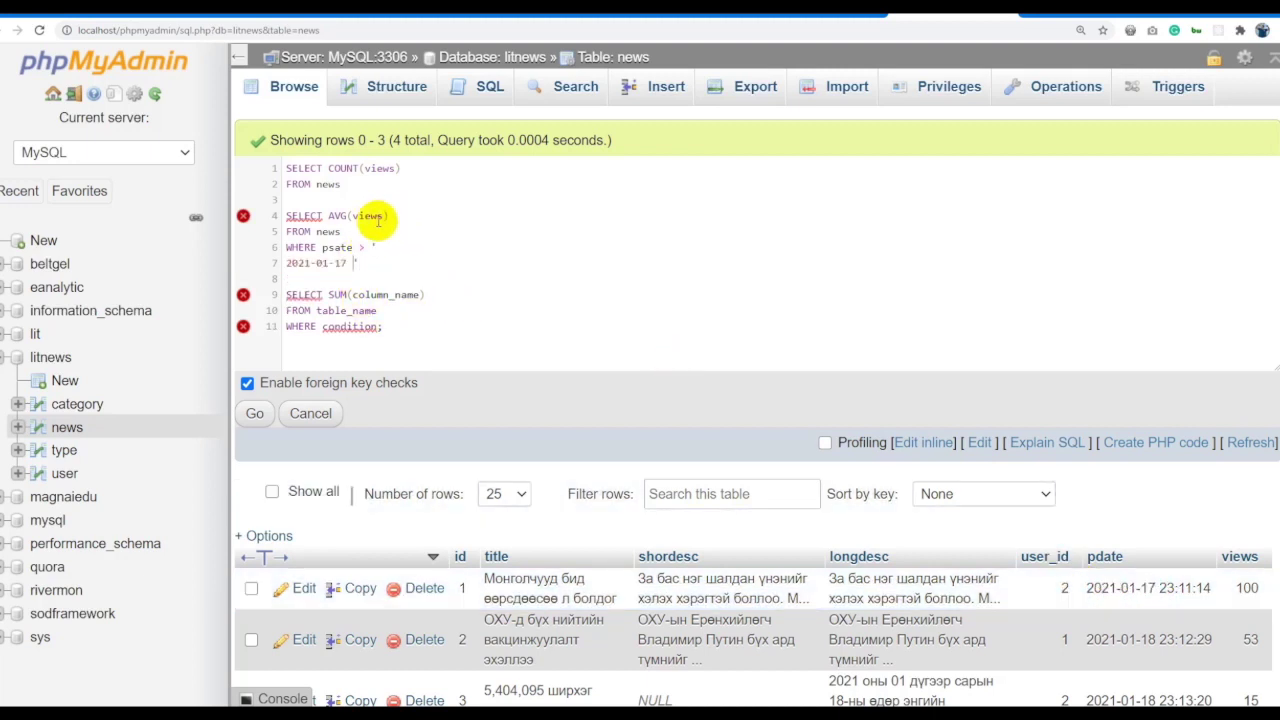
key("Delete")
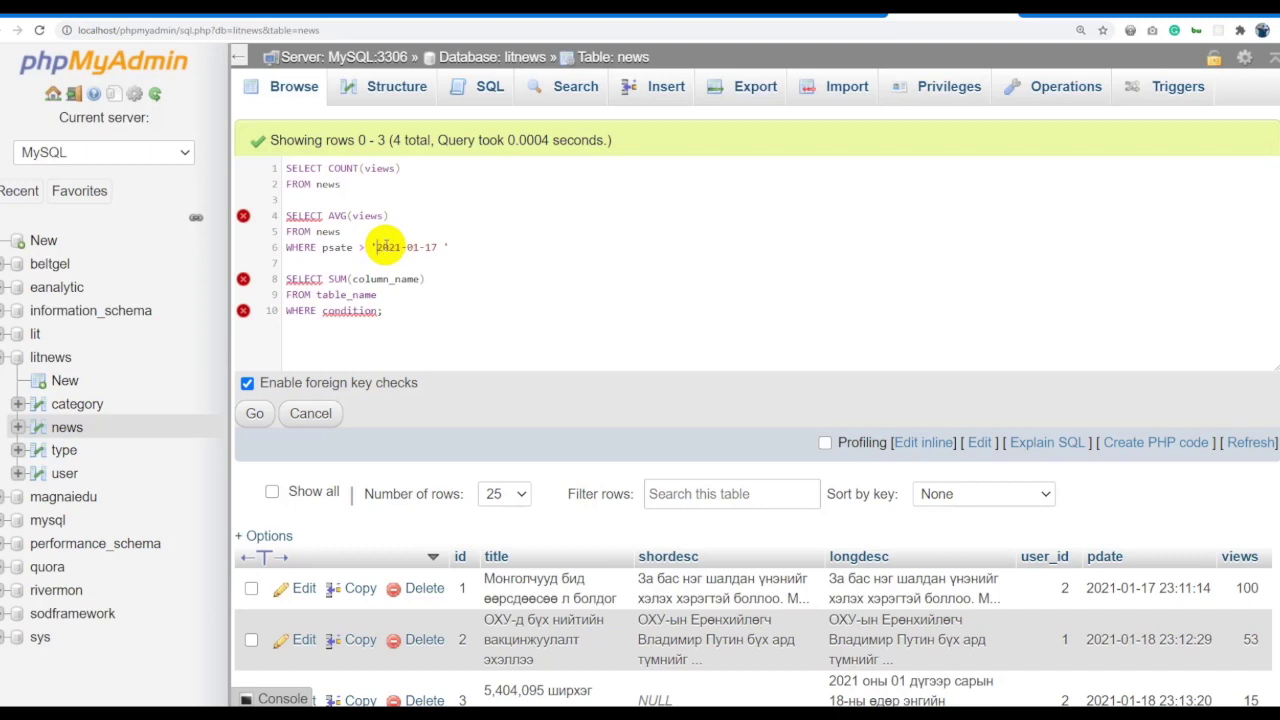
left_click(437, 247)
key("Delete")
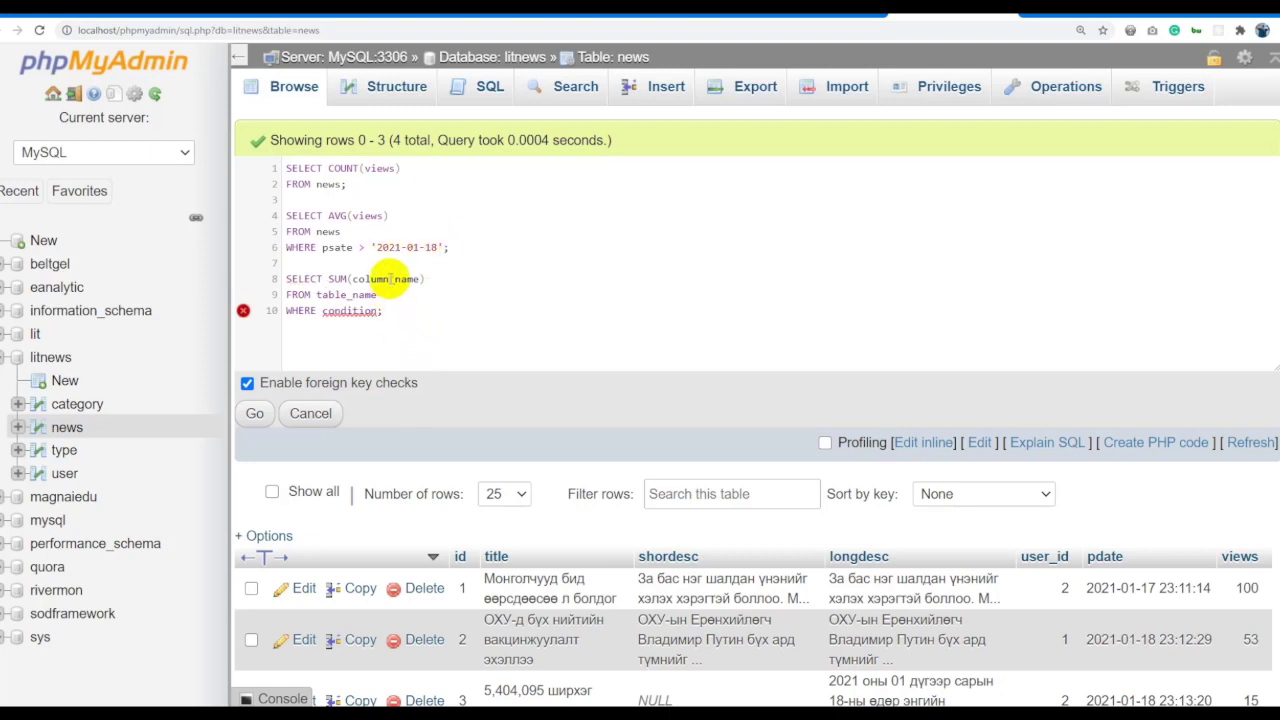
Finish the SUM query as SELECT SUM(views) FROM news; without a WHERE line.
type("v")
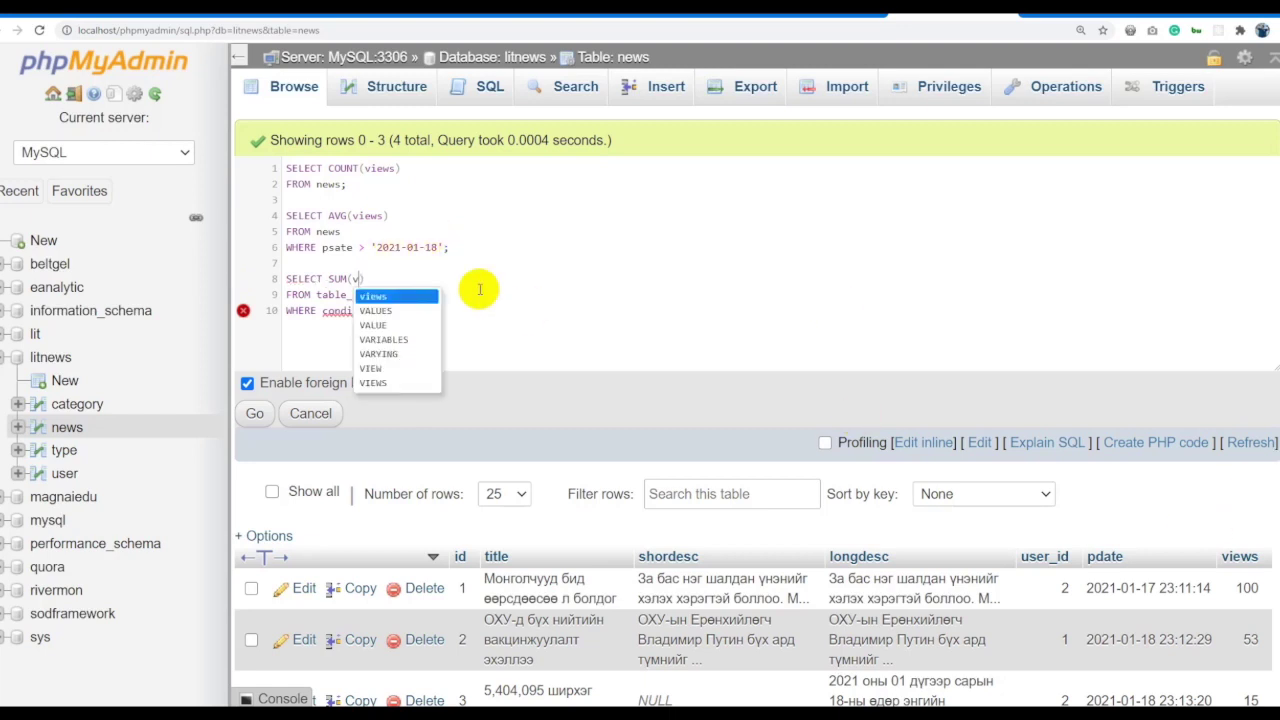
type("iews")
left_click_drag(451, 248, 268, 257)
left_click_drag(383, 311, 288, 311)
key("BackSpace")
key("BackSpace")
double_click(357, 294)
type("news")
left_click(364, 296)
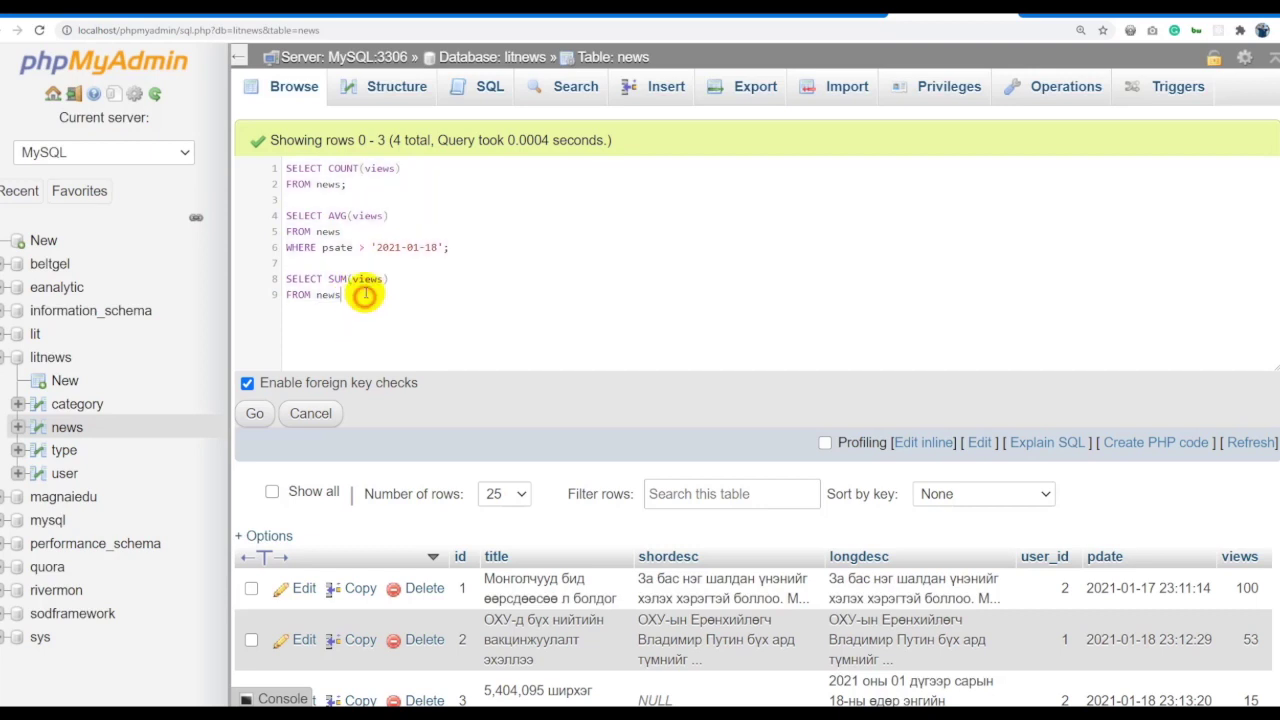
type(";")
key("ctrl+a")
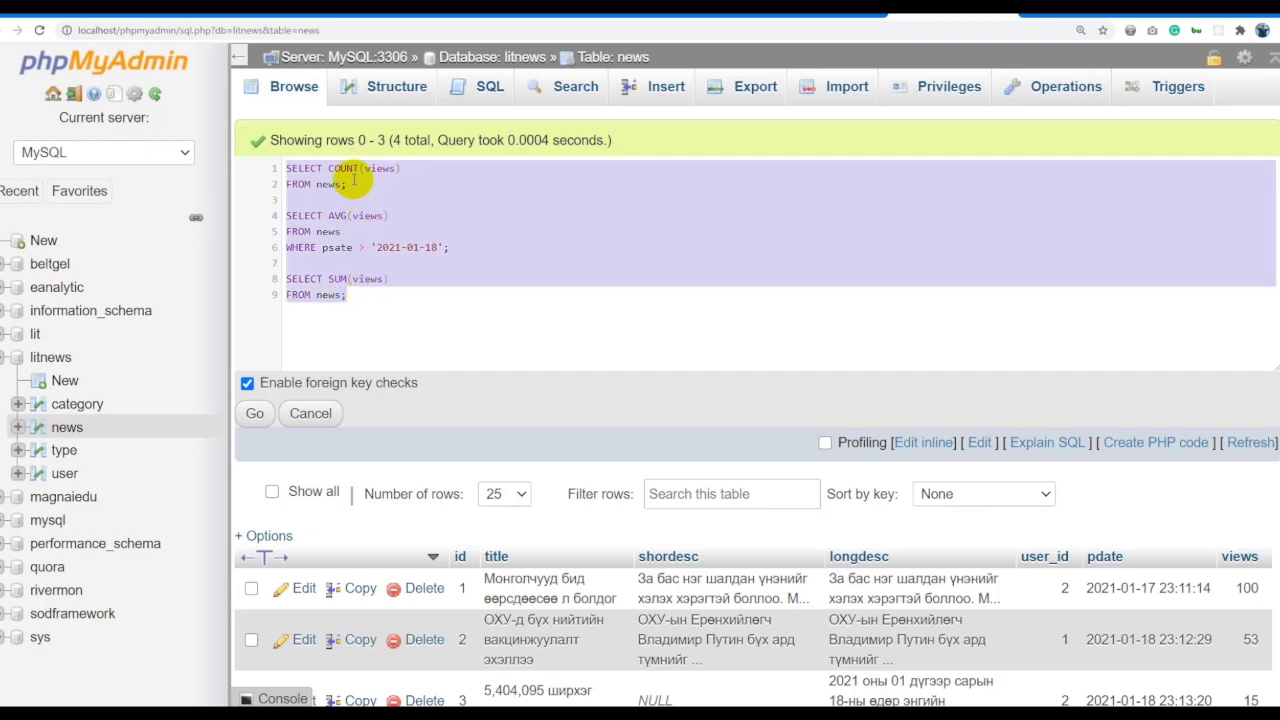
Run the three aggregate queries and dismiss the resulting error.
left_click(255, 413)
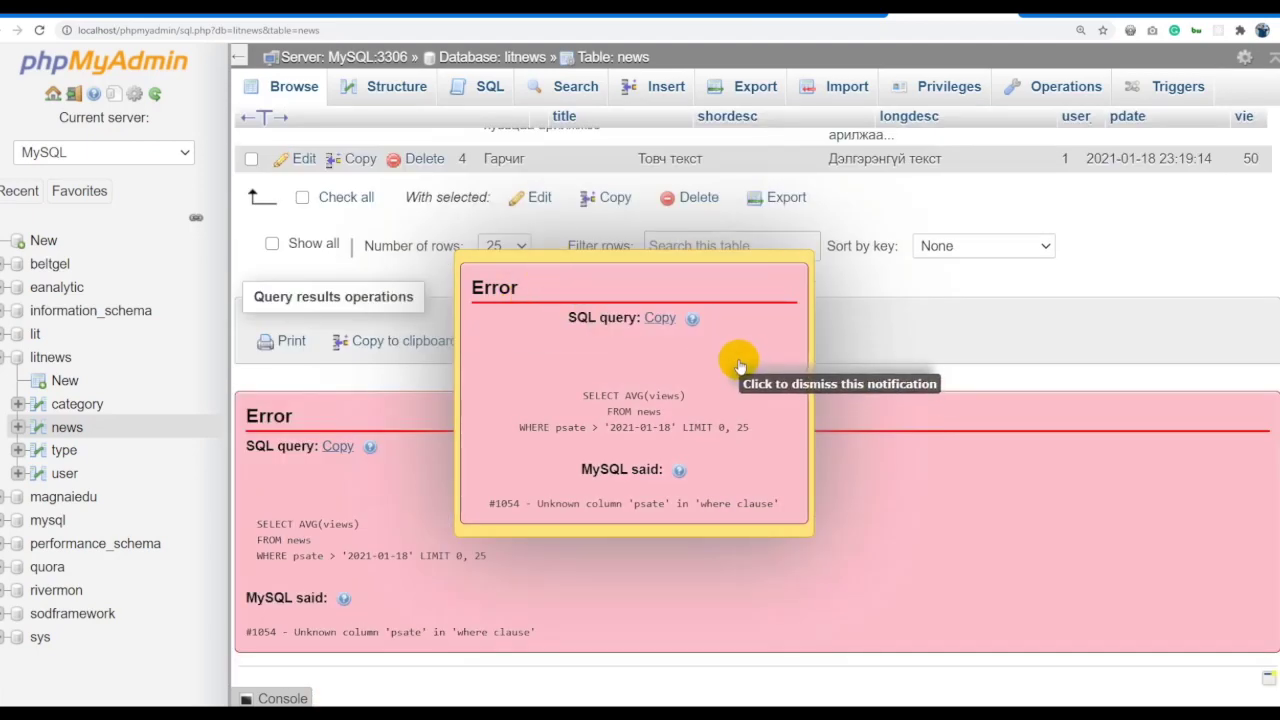
left_click(737, 358)
scroll(725, 330, "up", 4)
scroll(718, 320, "up", 2)
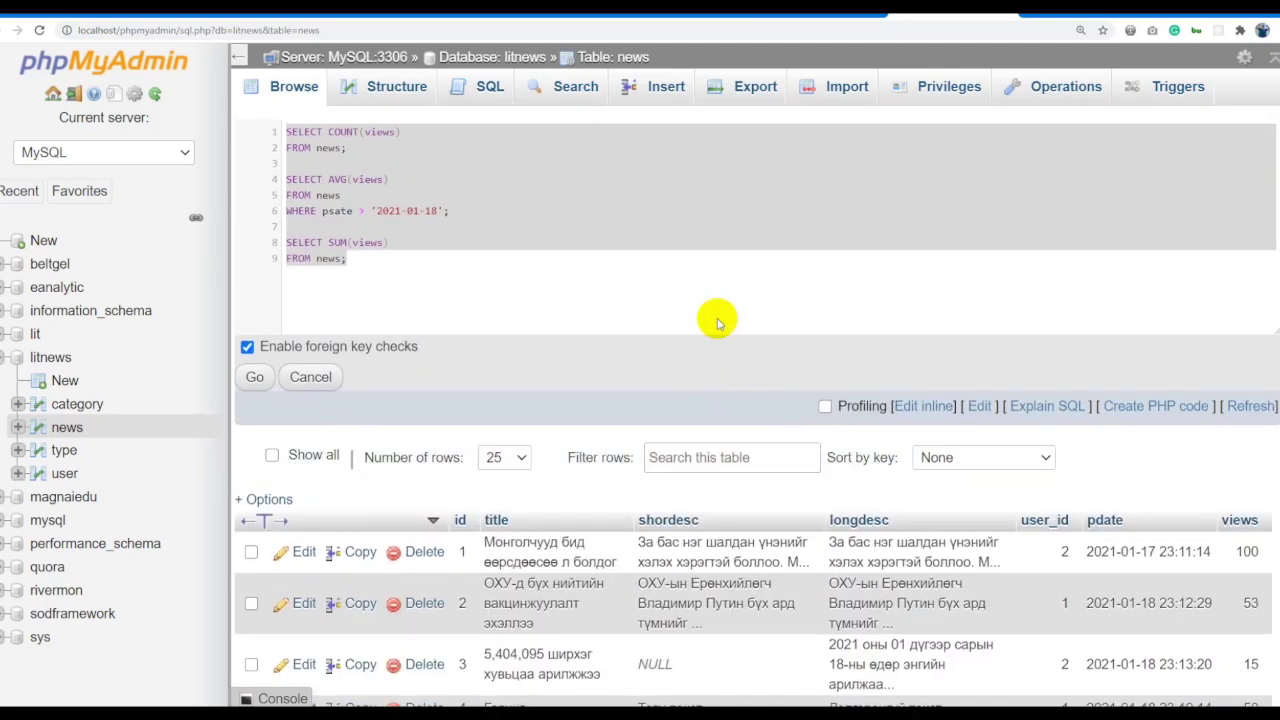
scroll(640, 320, "down", 6)
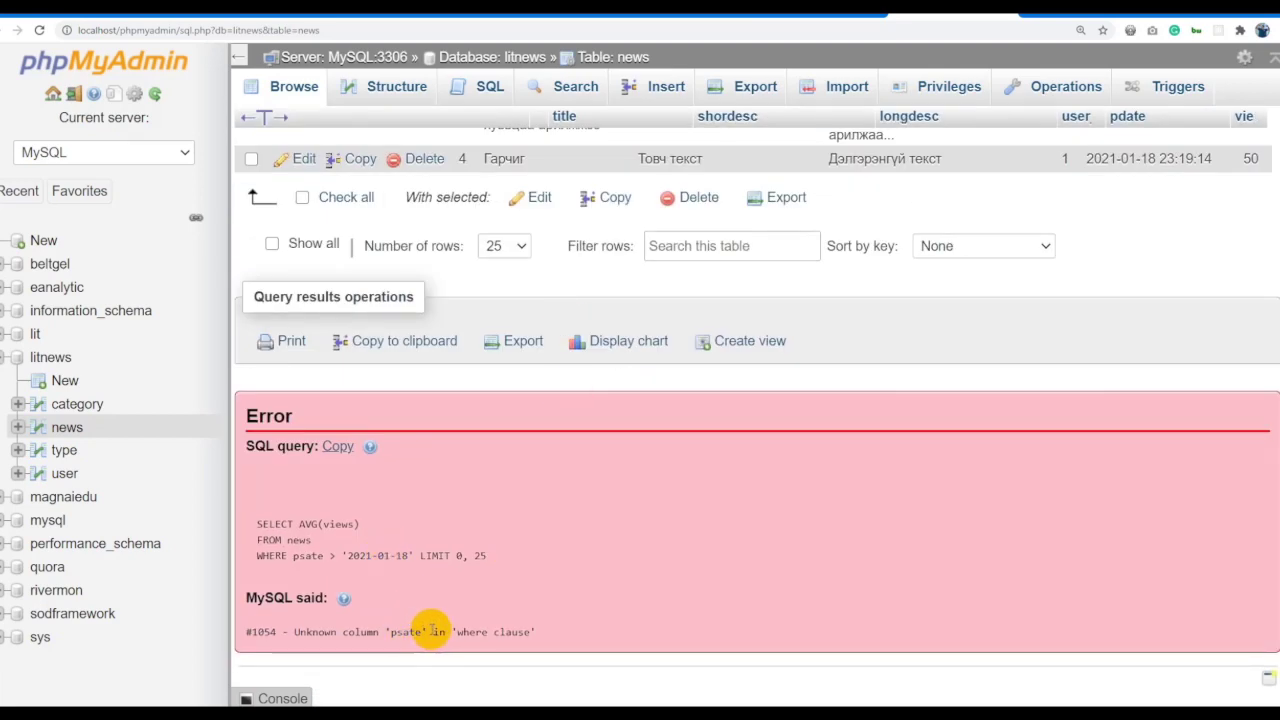
scroll(400, 500, "up", 6)
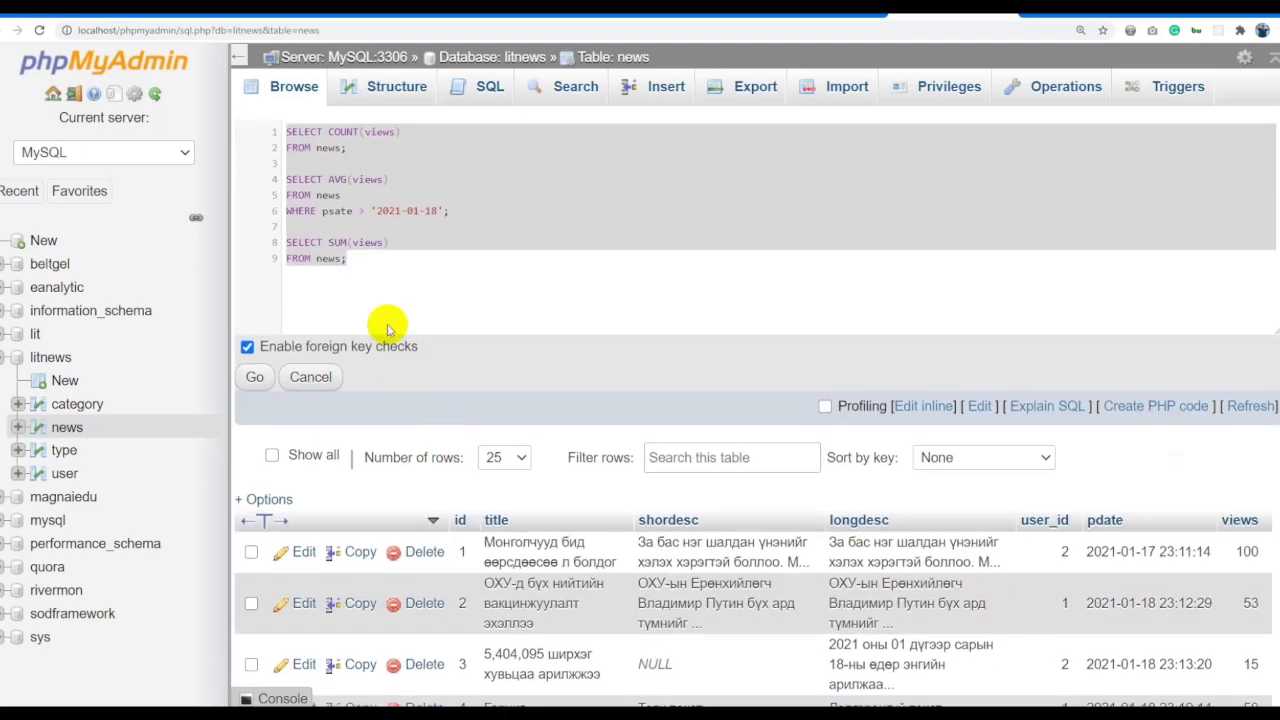
Correct the misspelled psate column to pdate and rerun the aggregate queries.
left_click(337, 211)
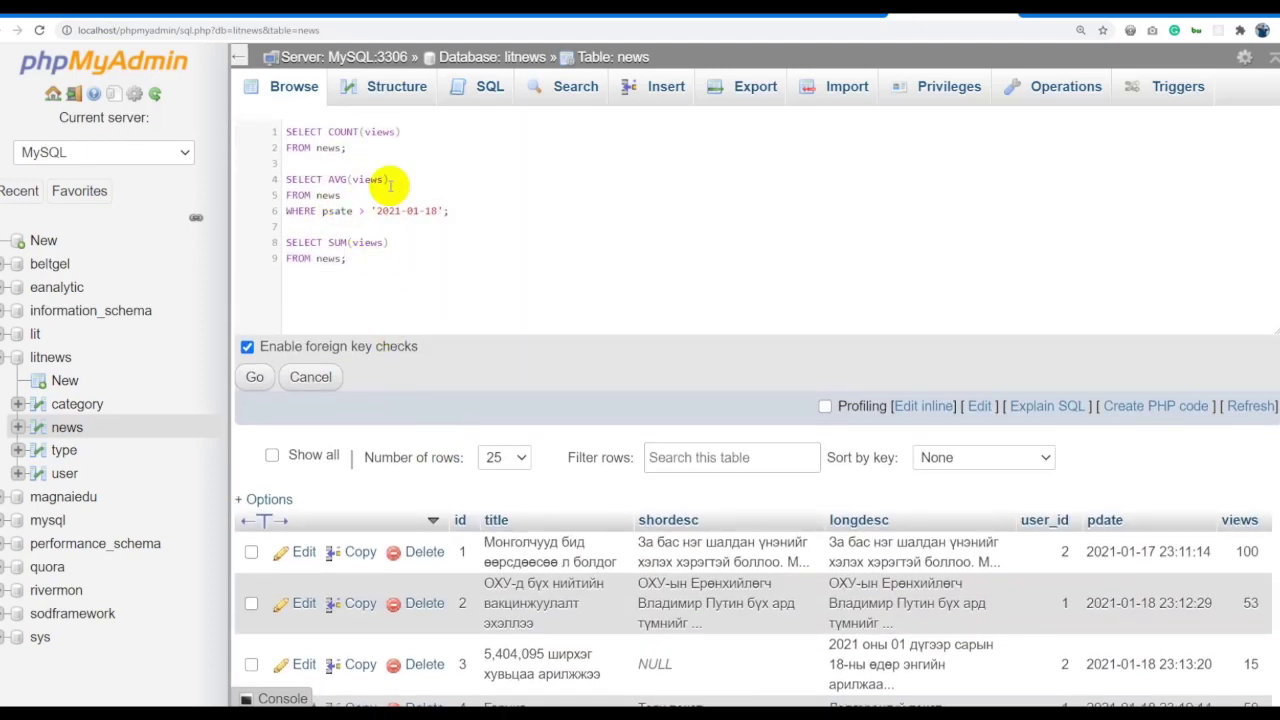
key("BackSpace")
type("d")
key("ctrl+a")
key("ctrl+c")
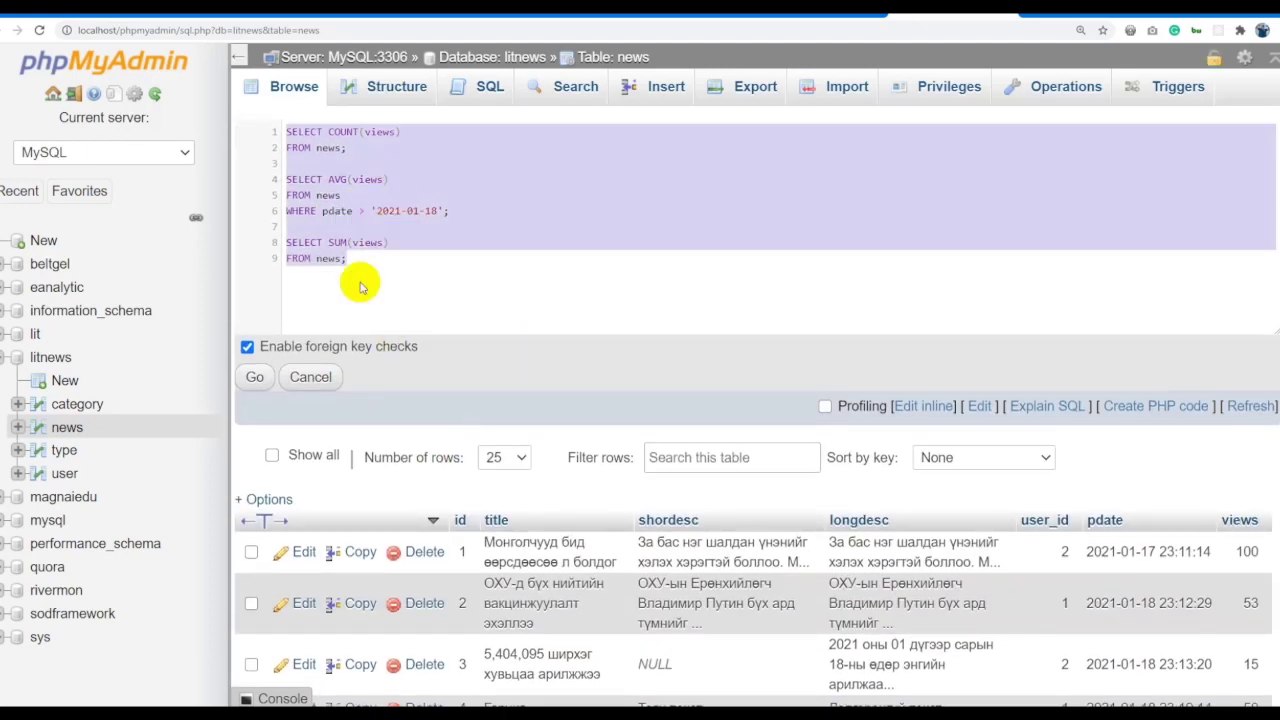
left_click(255, 379)
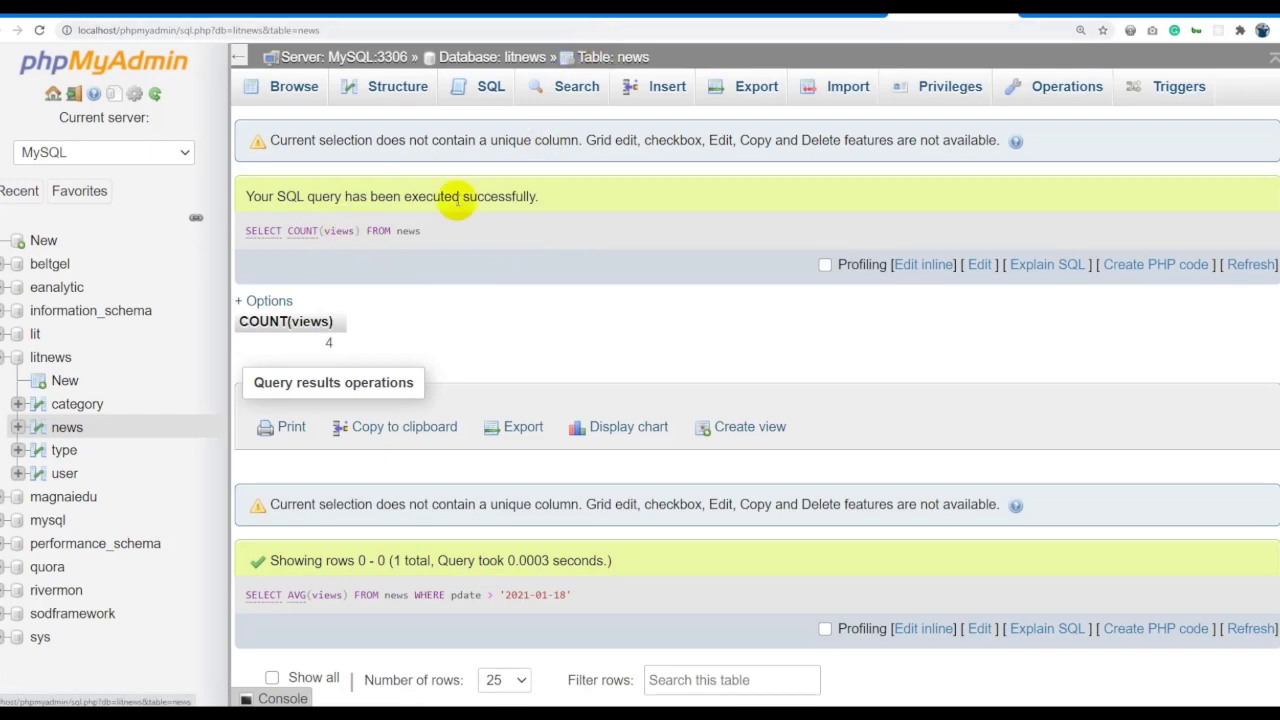
Browse the news table's rows and open its SELECT * FROM news query inline.
left_click(545, 30)
key("ctrl+v")
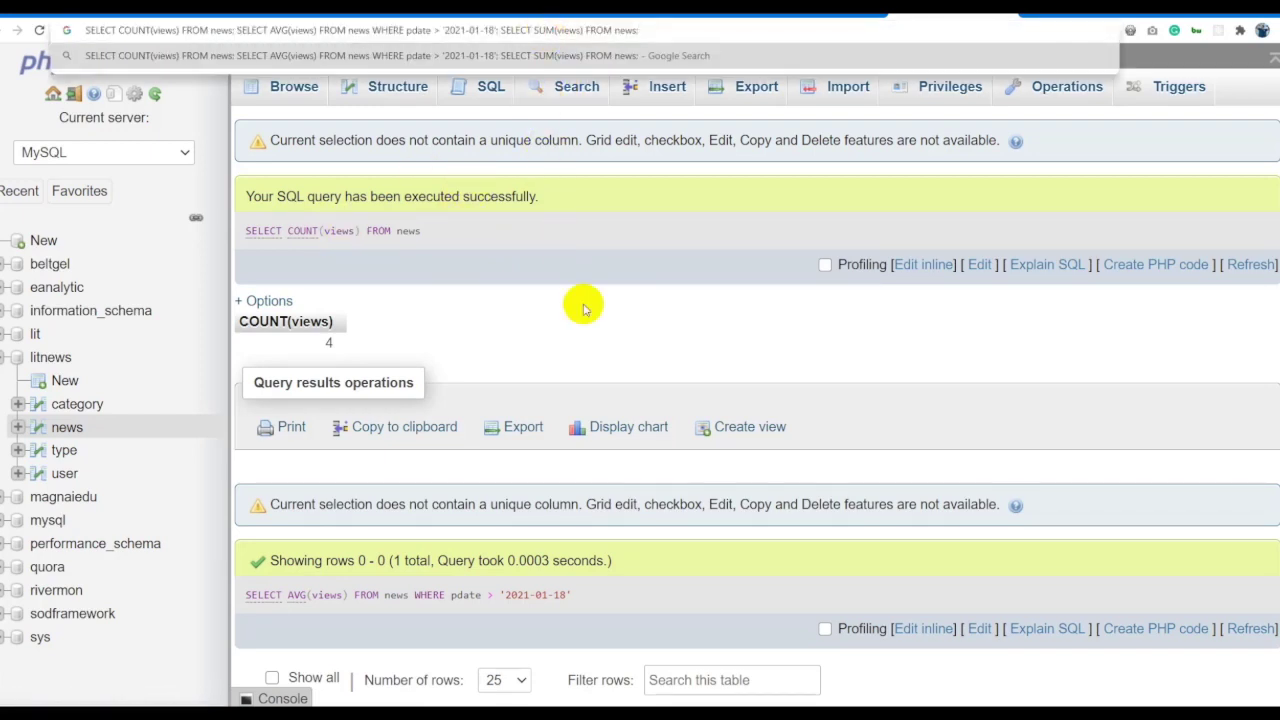
left_click(589, 334)
left_click(591, 57)
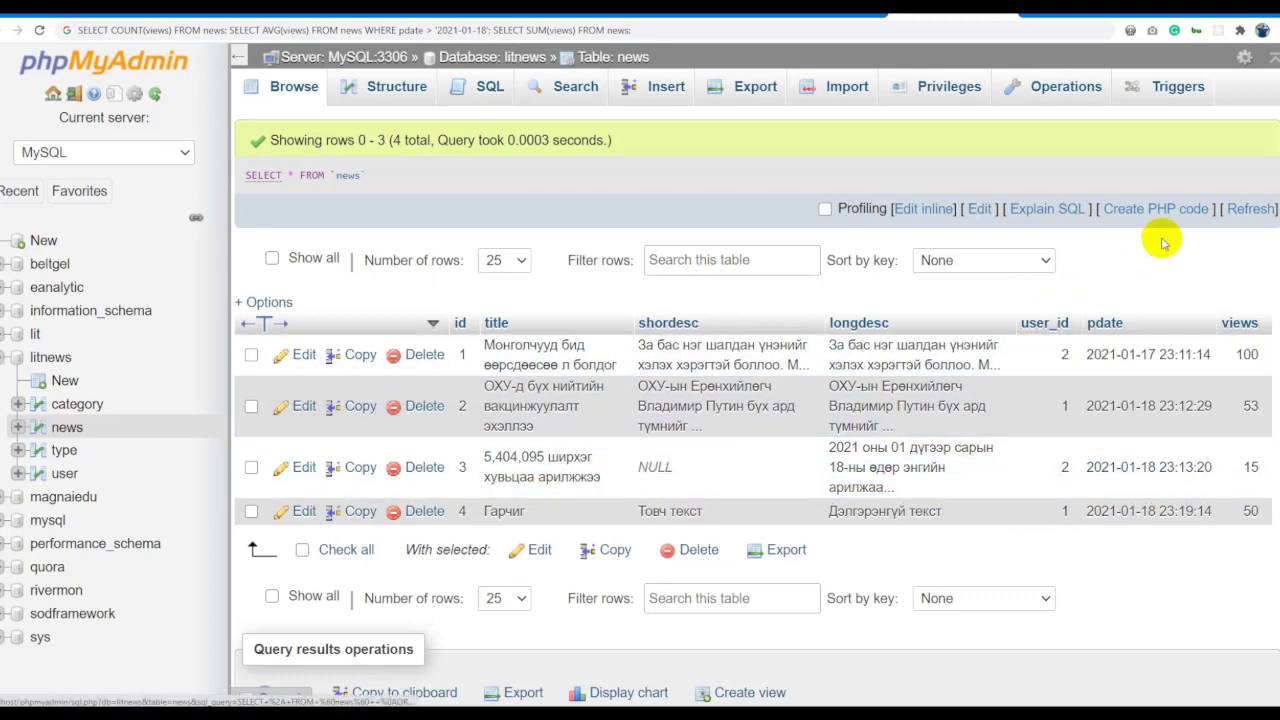
left_click(924, 208)
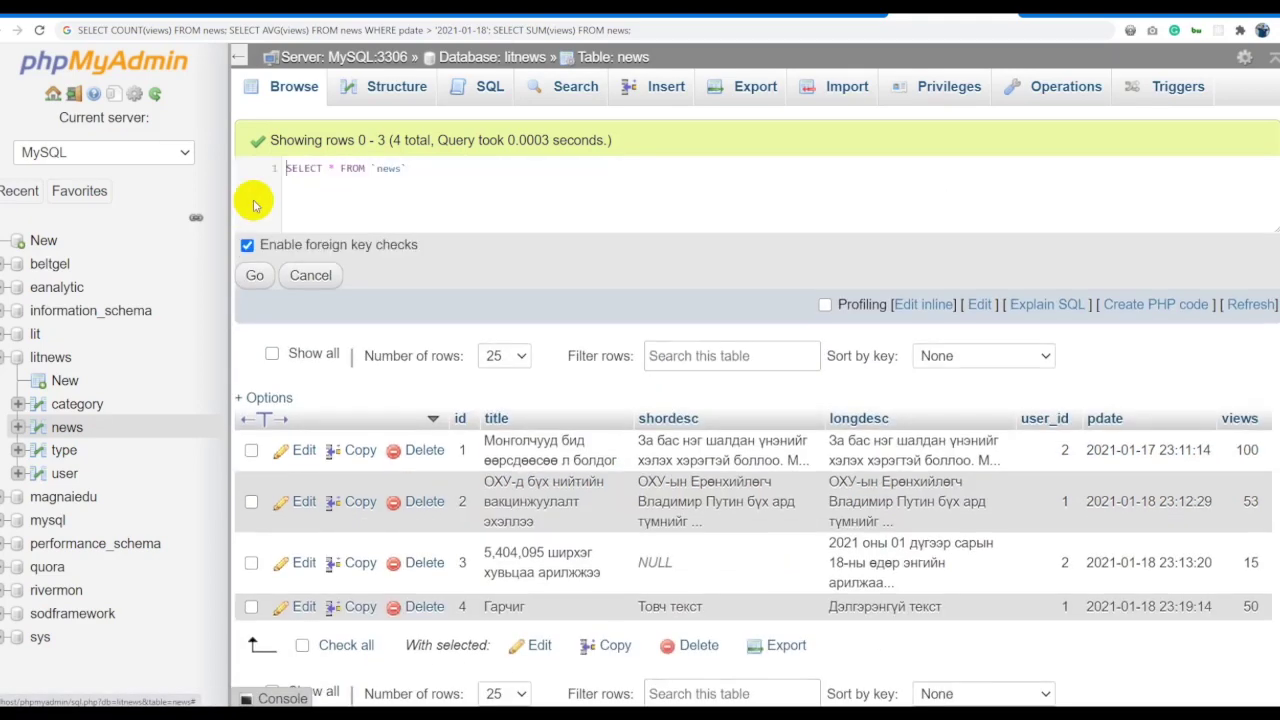
Paste the COUNT/AVG/SUM queries and move the pdate > '2021-01-18' condition under COUNT.
triple_click(440, 188)
key("ctrl+v")
scroll(445, 185, "up", 3)
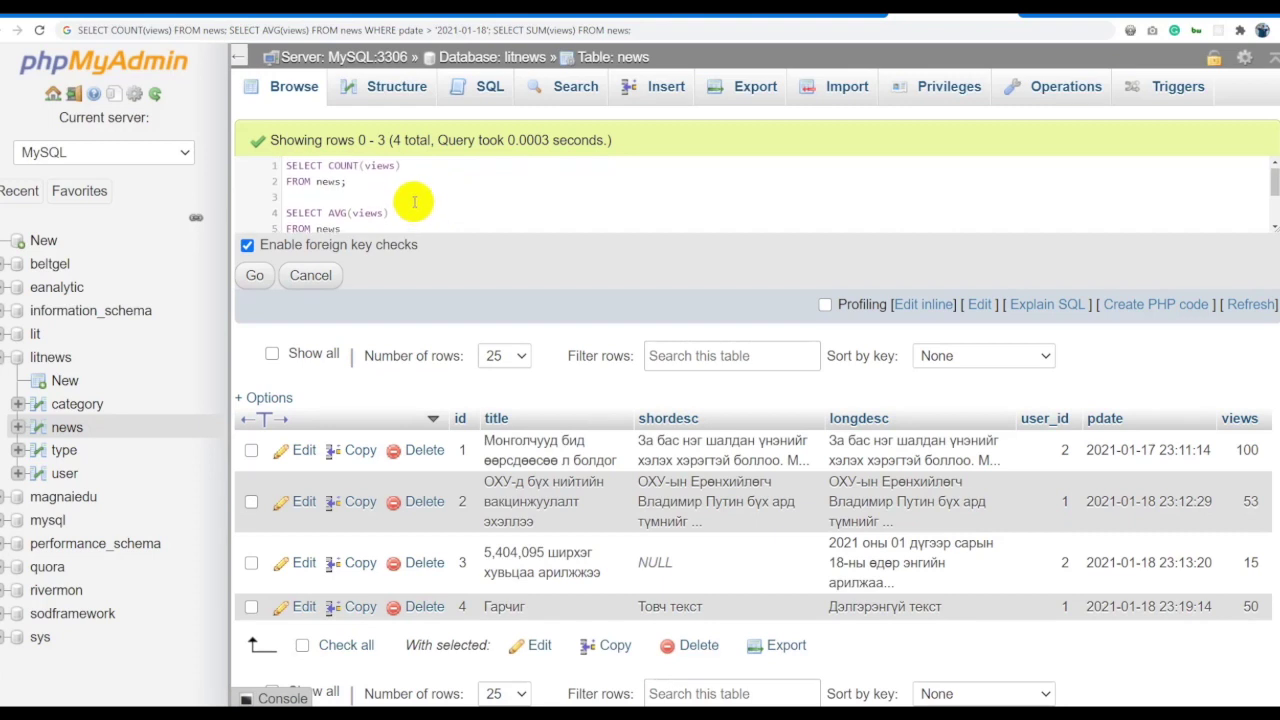
scroll(460, 182, "down", 2)
left_click_drag(449, 178, 229, 177)
key("ctrl+c")
scroll(400, 177, "up", 2)
left_click(371, 199)
key("ctrl+v")
Change COUNT(views) to COUNT(id) and run all three queries.
double_click(379, 168)
type("id")
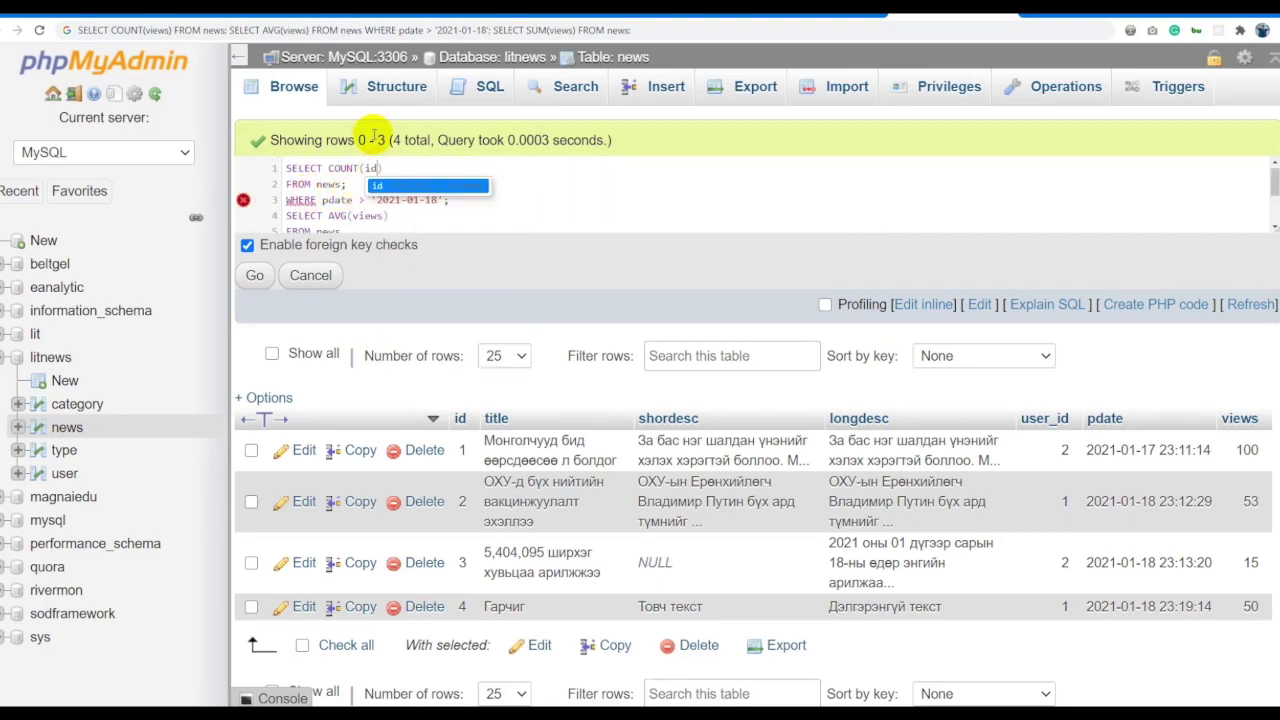
left_click(500, 196)
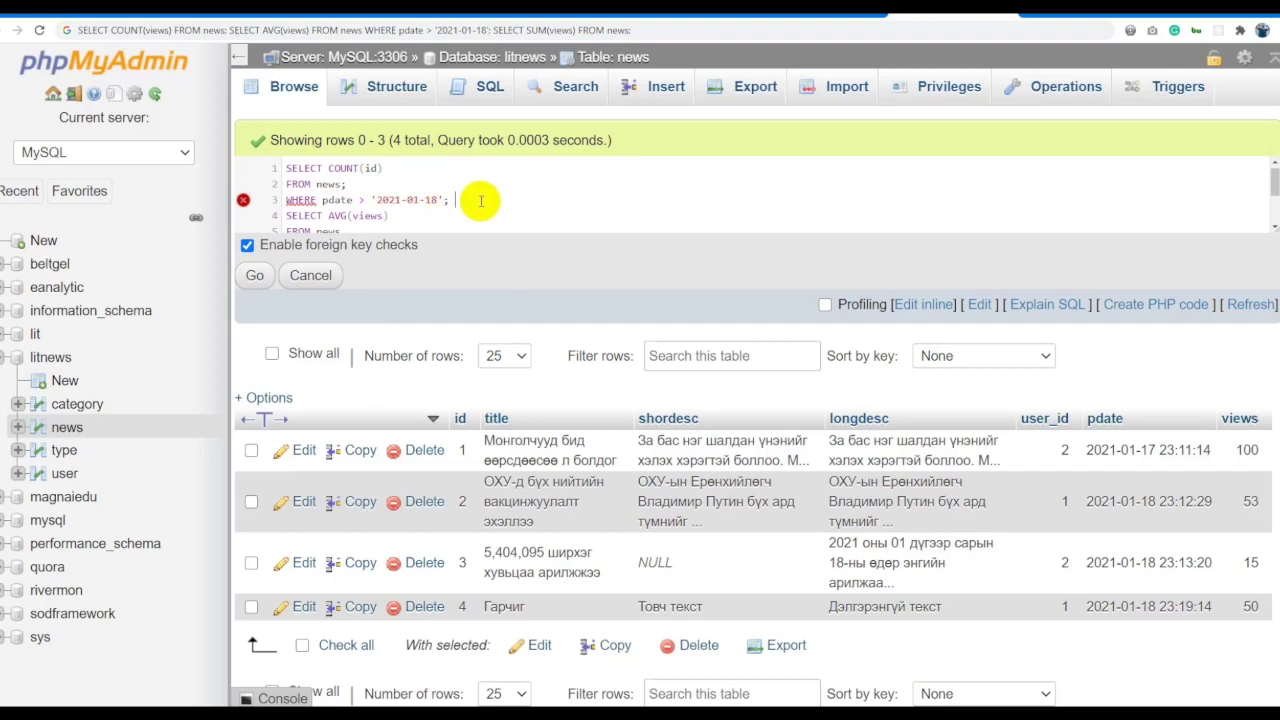
left_click(428, 190)
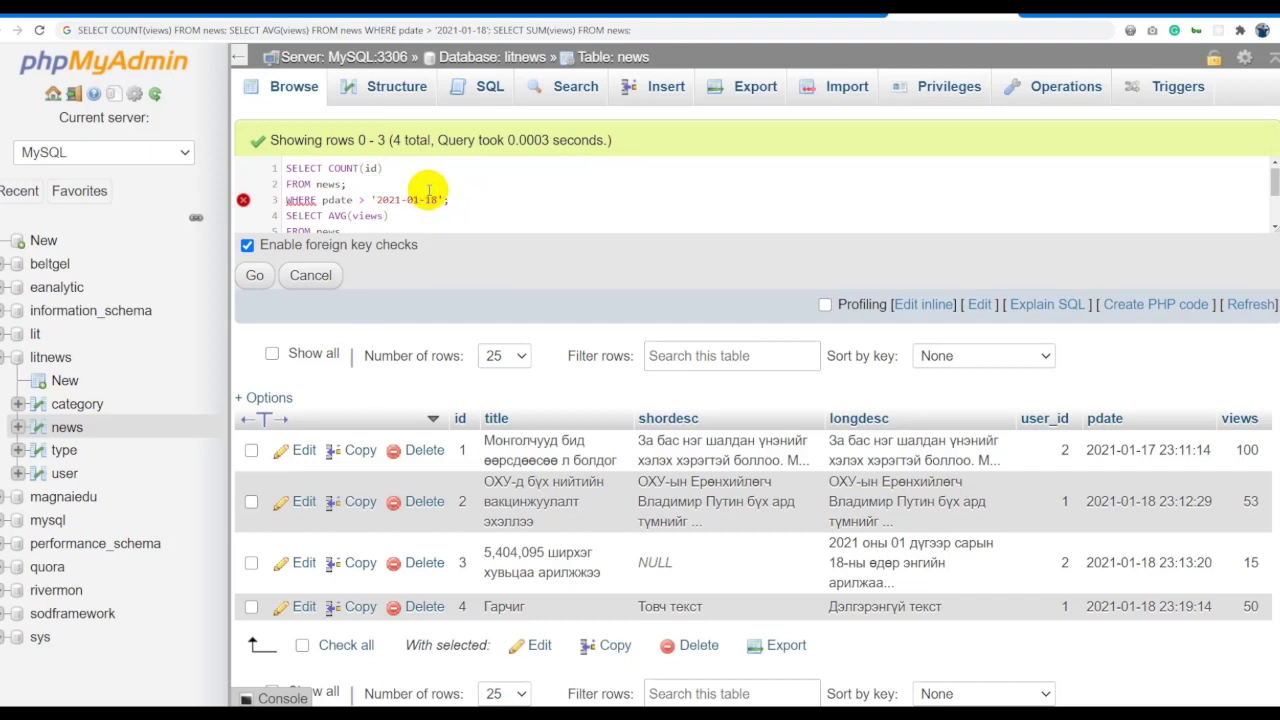
left_click(471, 198)
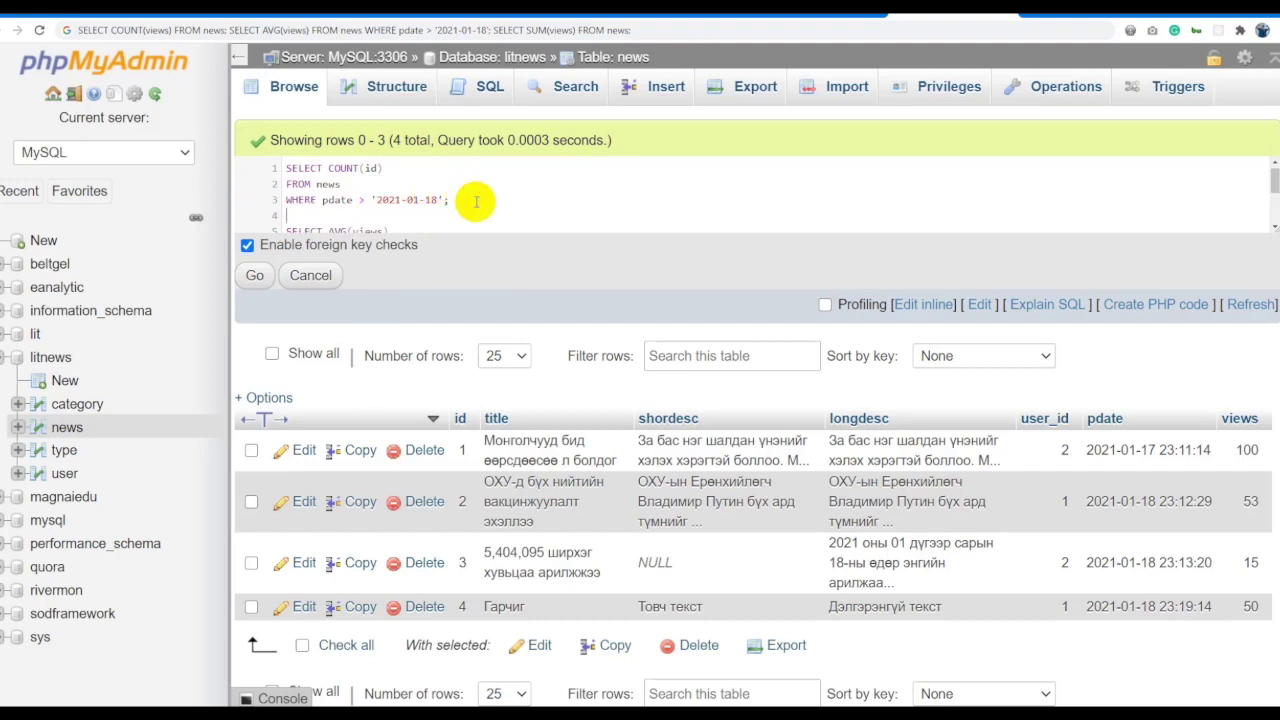
key("ctrl+a")
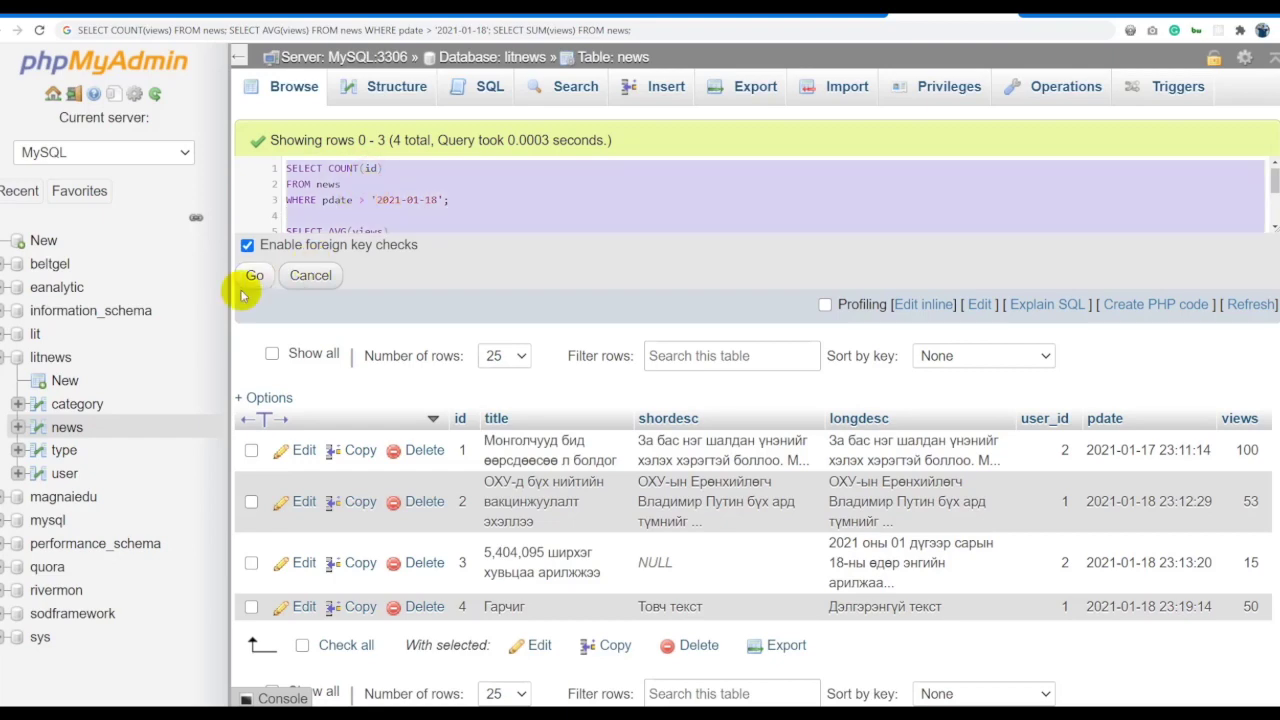
left_click(254, 275)
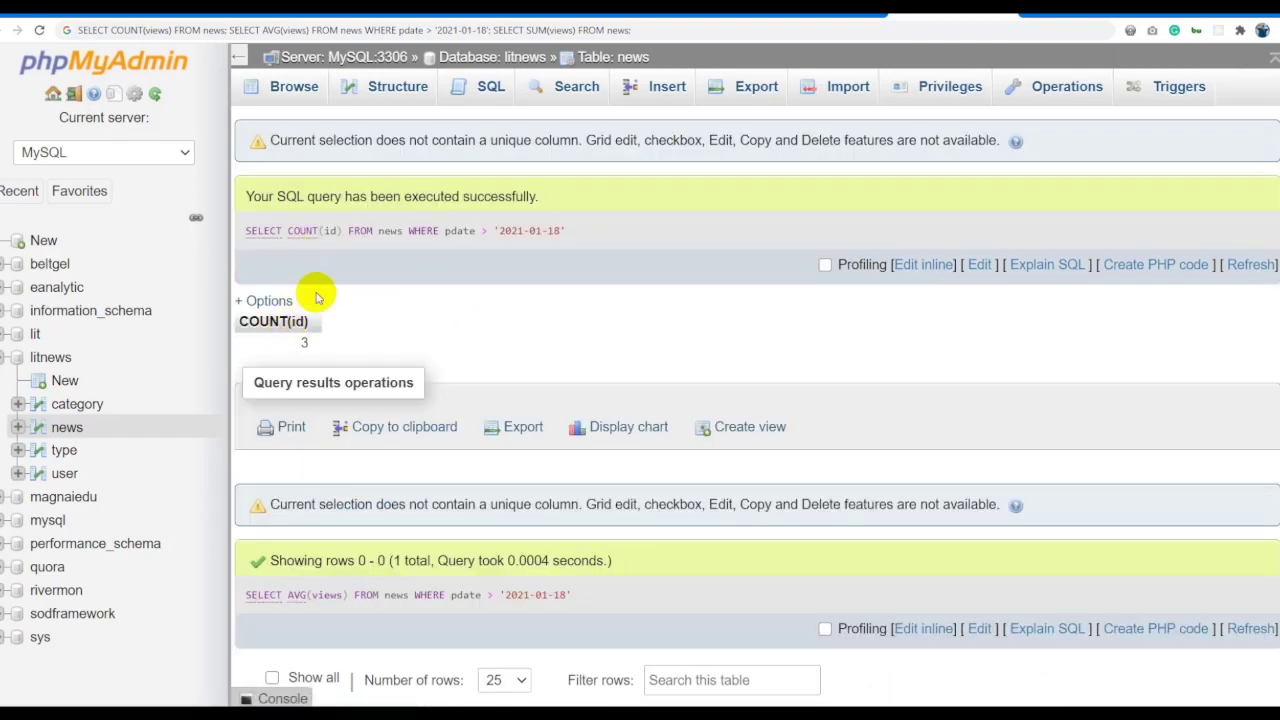
Scroll through the results: count 3, average 39.3333 and SUM(views) 218.
scroll(466, 303, "down", 3)
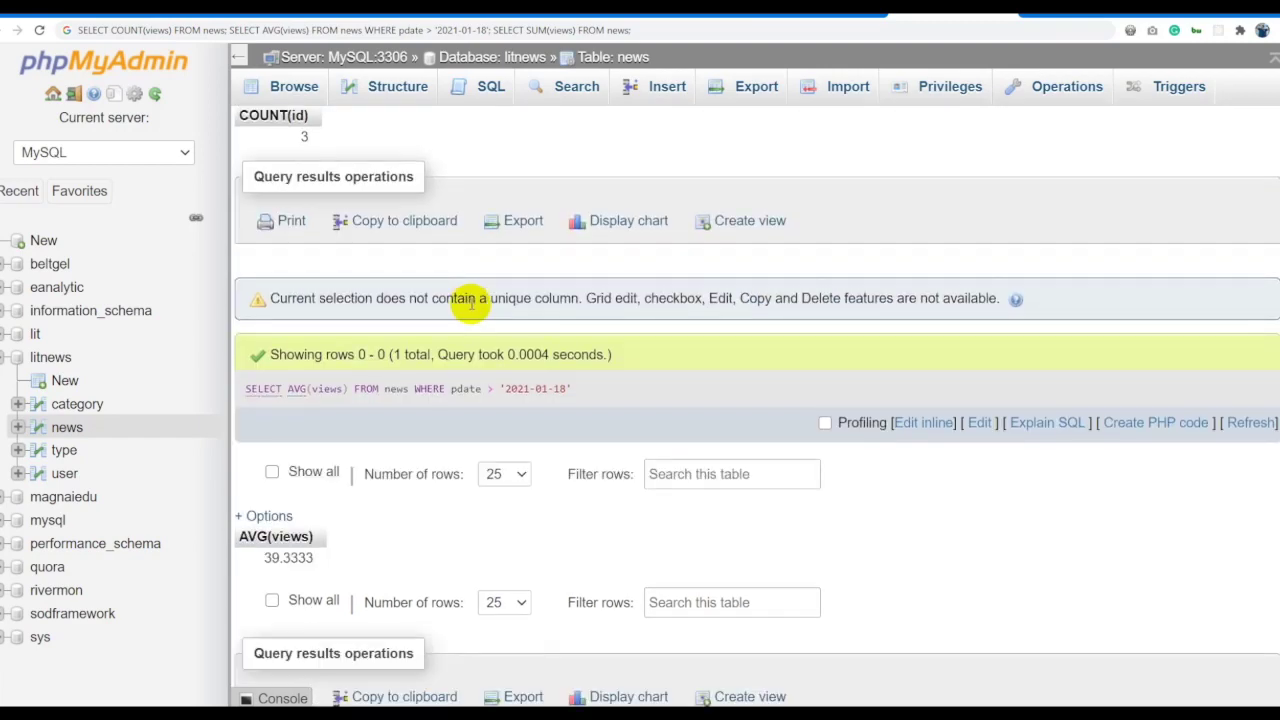
scroll(510, 354, "down", 1)
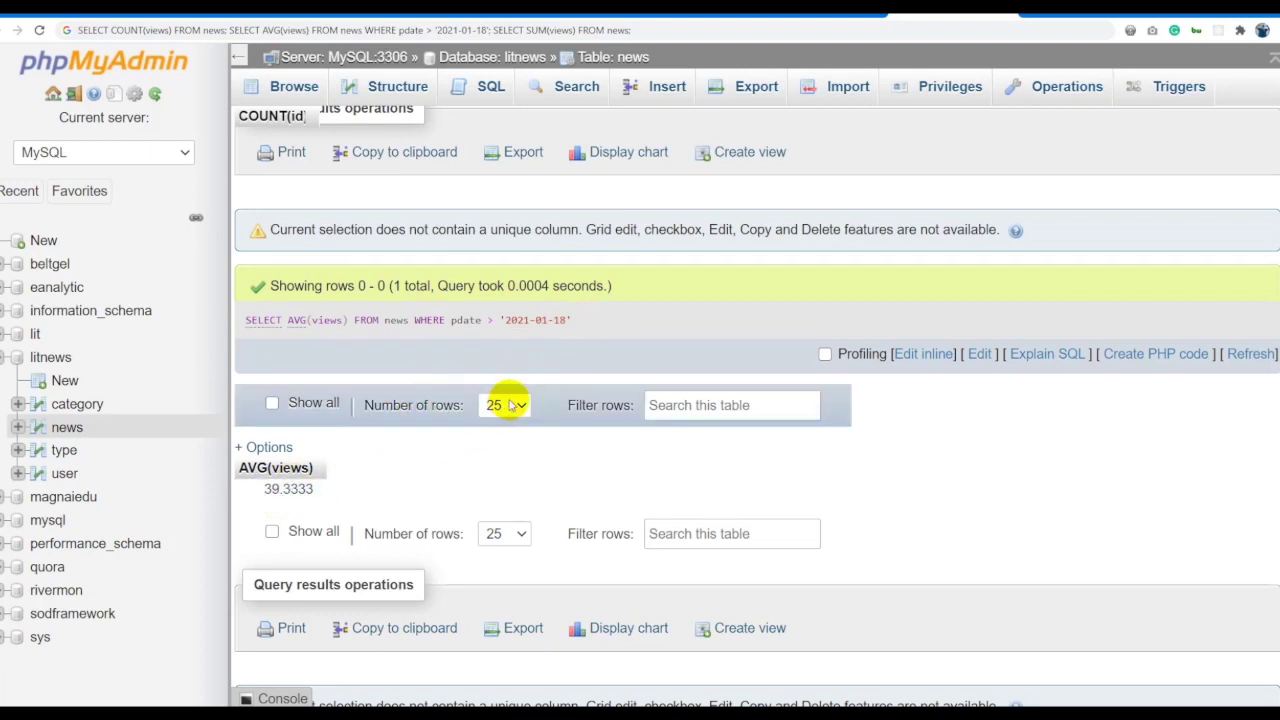
scroll(508, 403, "down", 3)
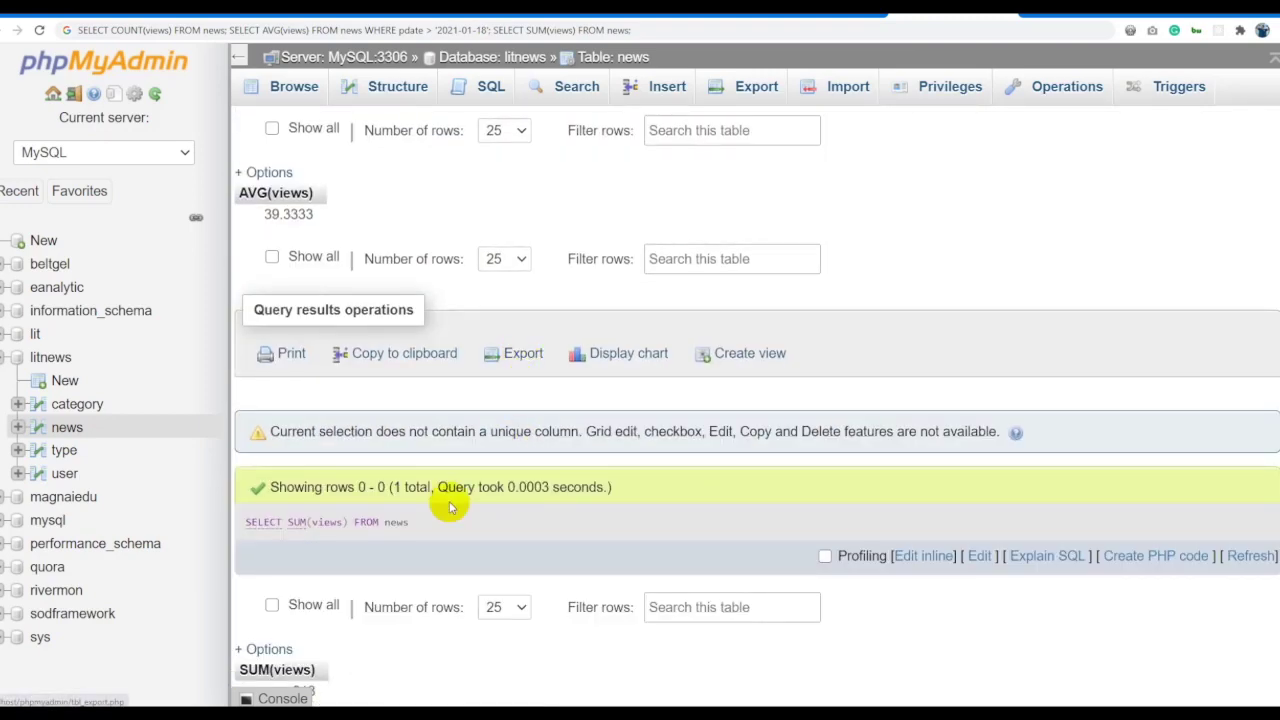
scroll(414, 503, "down", 2)
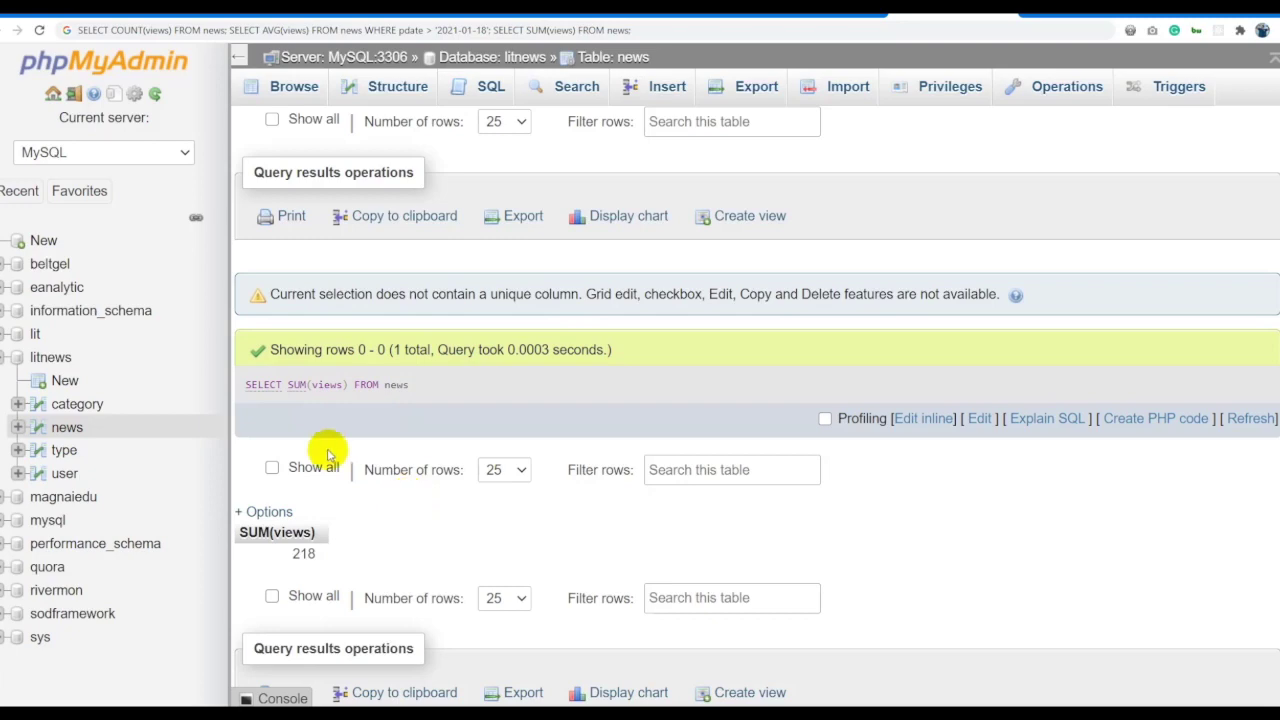
left_click_drag(277, 560, 318, 554)
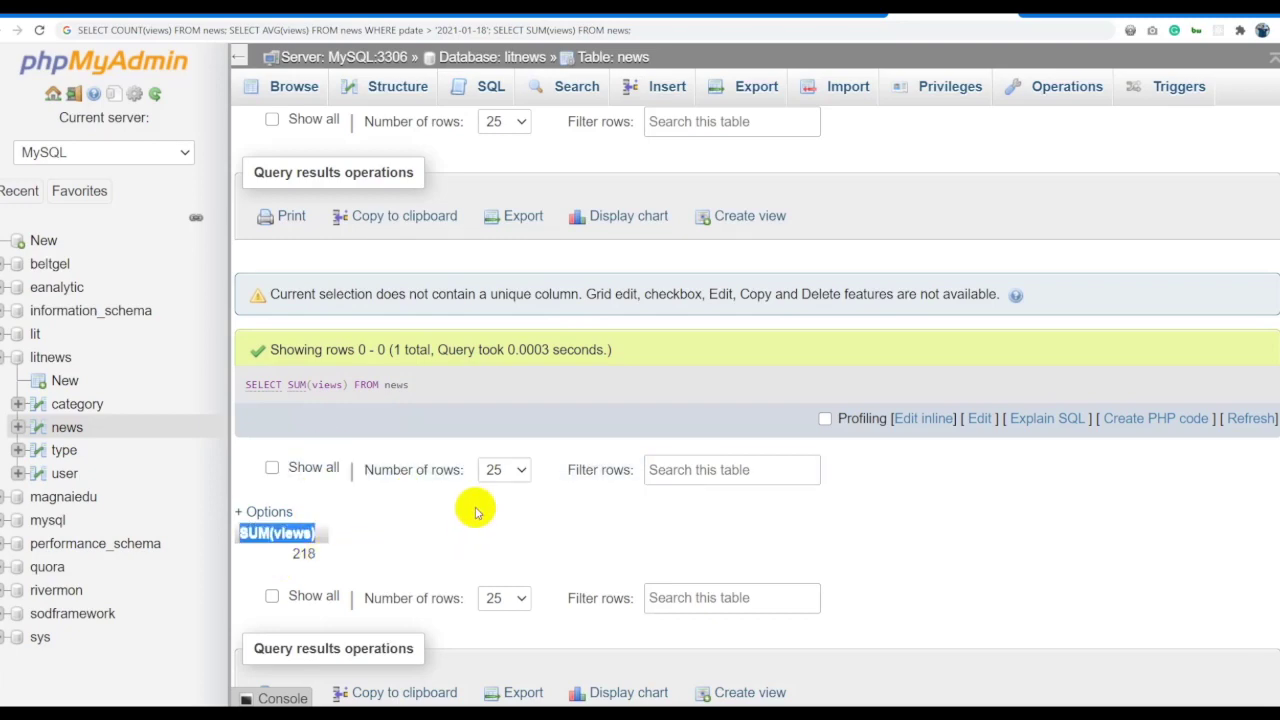
scroll(500, 420, "up", 7)
Reopen the executed queries and enlarge the editor to show every line.
left_click(901, 264)
scroll(550, 245, "down", 2)
left_click_drag(490, 289, 463, 484)
double_click(344, 224)
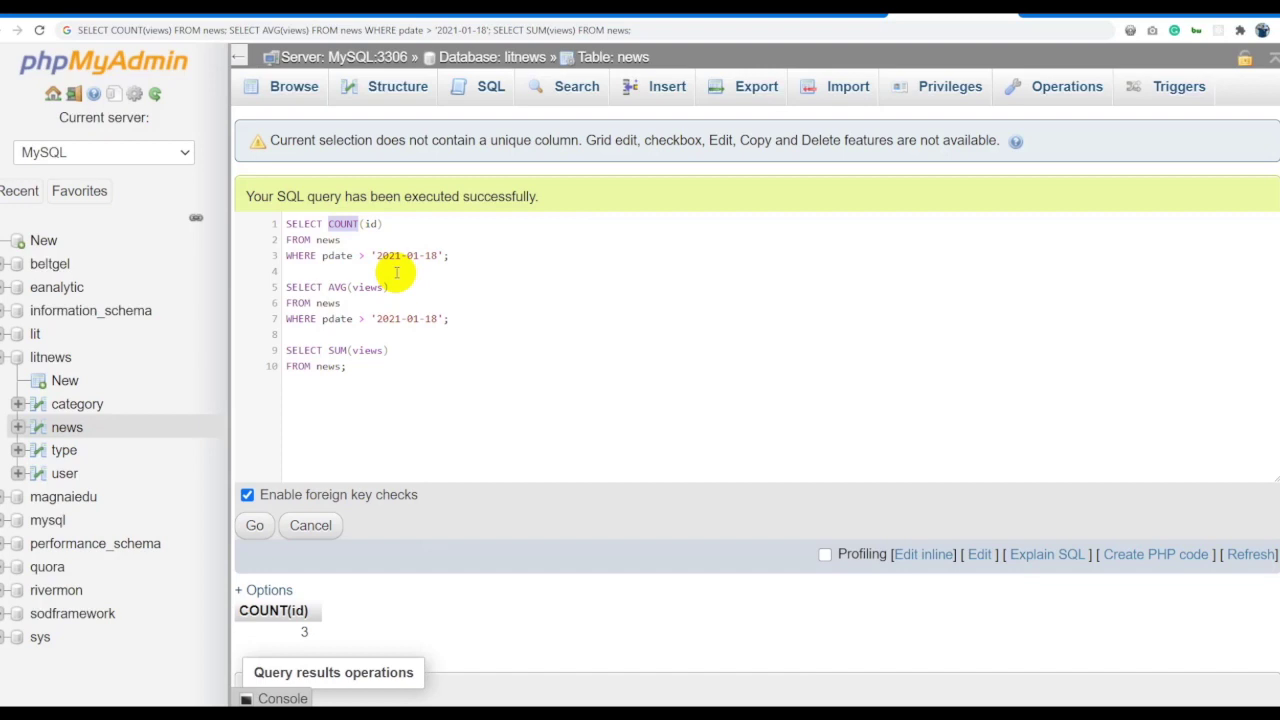
Highlight the WHERE pdate condition and AVG, then copy the LIKE example from cell C8.
left_click_drag(455, 255, 262, 260)
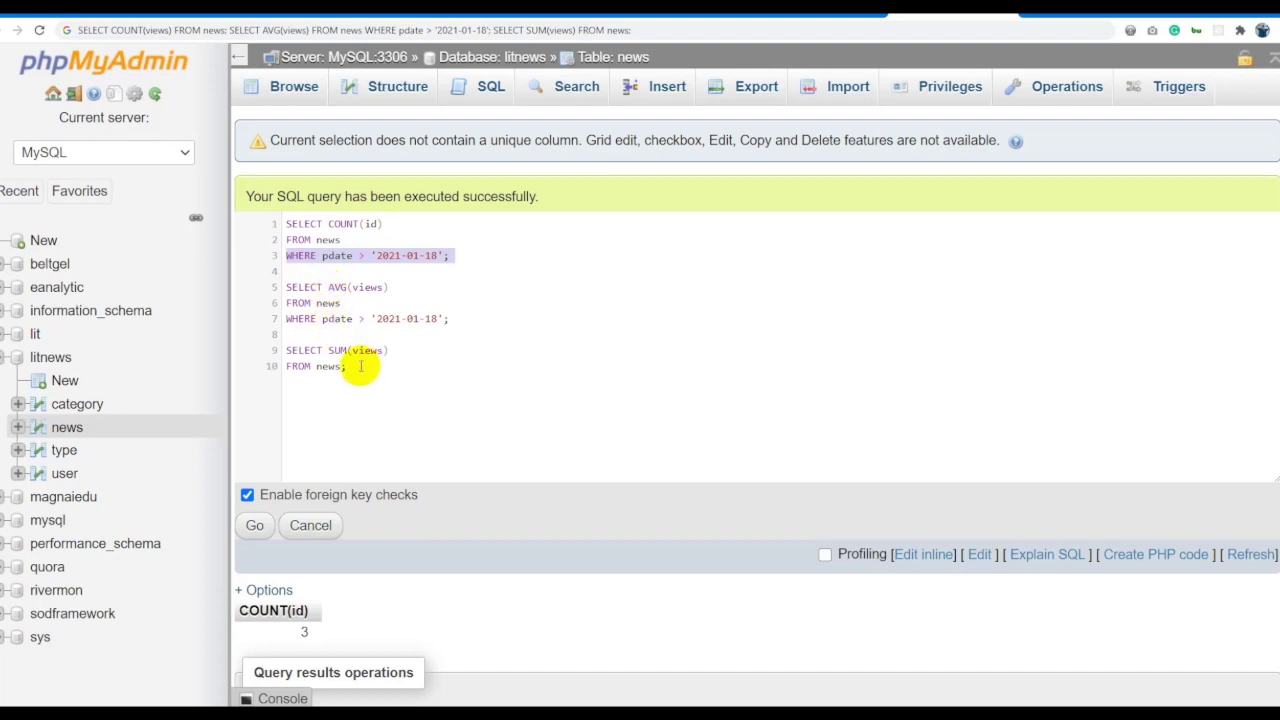
left_click(554, 274)
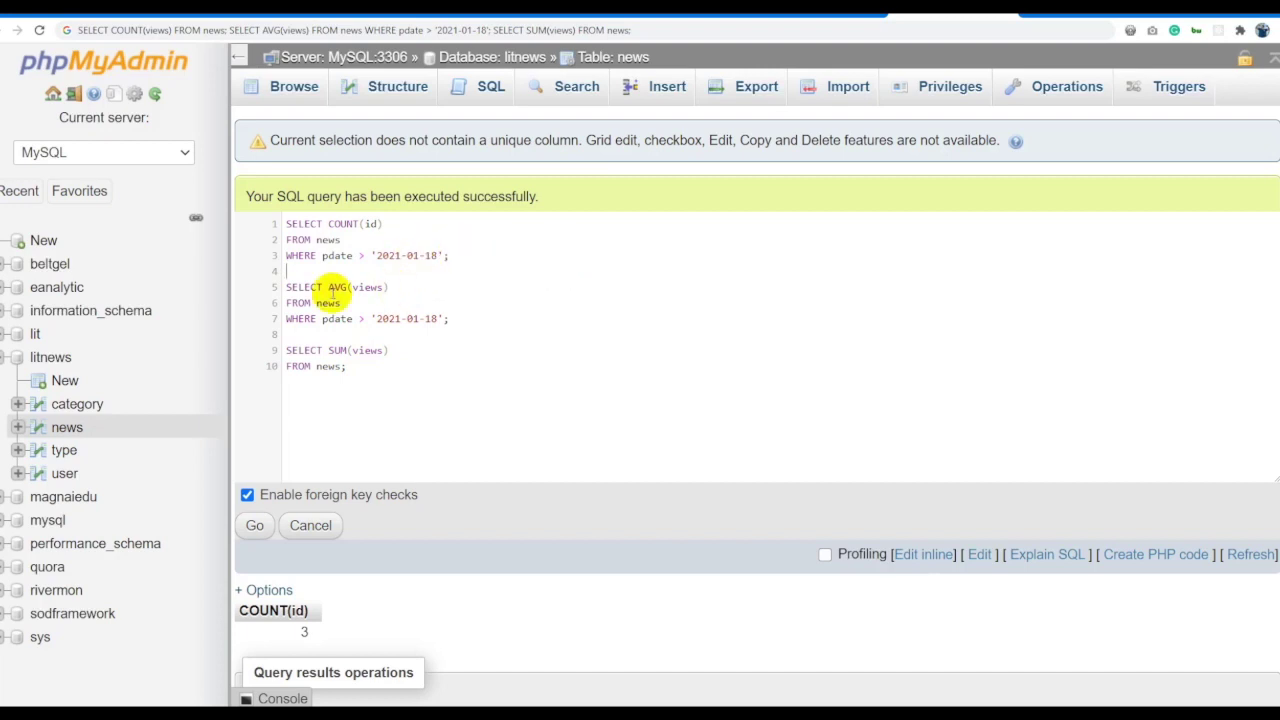
double_click(338, 287)
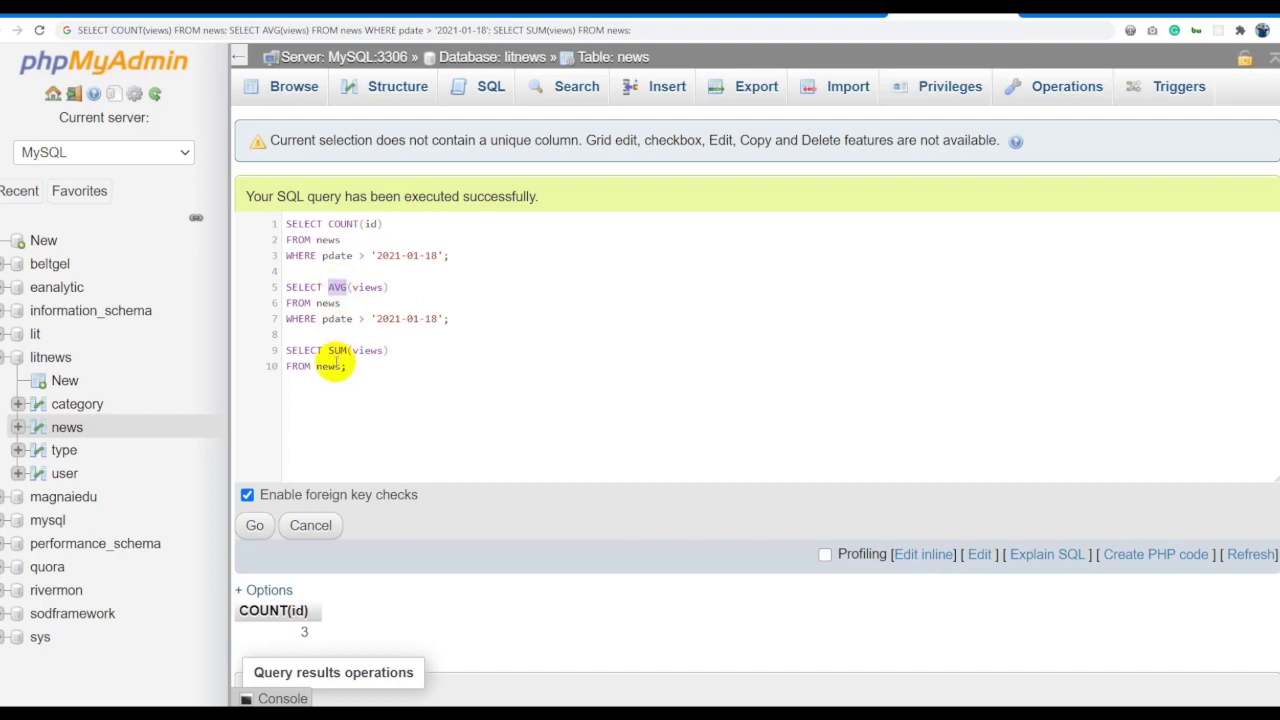
left_click(488, 352)
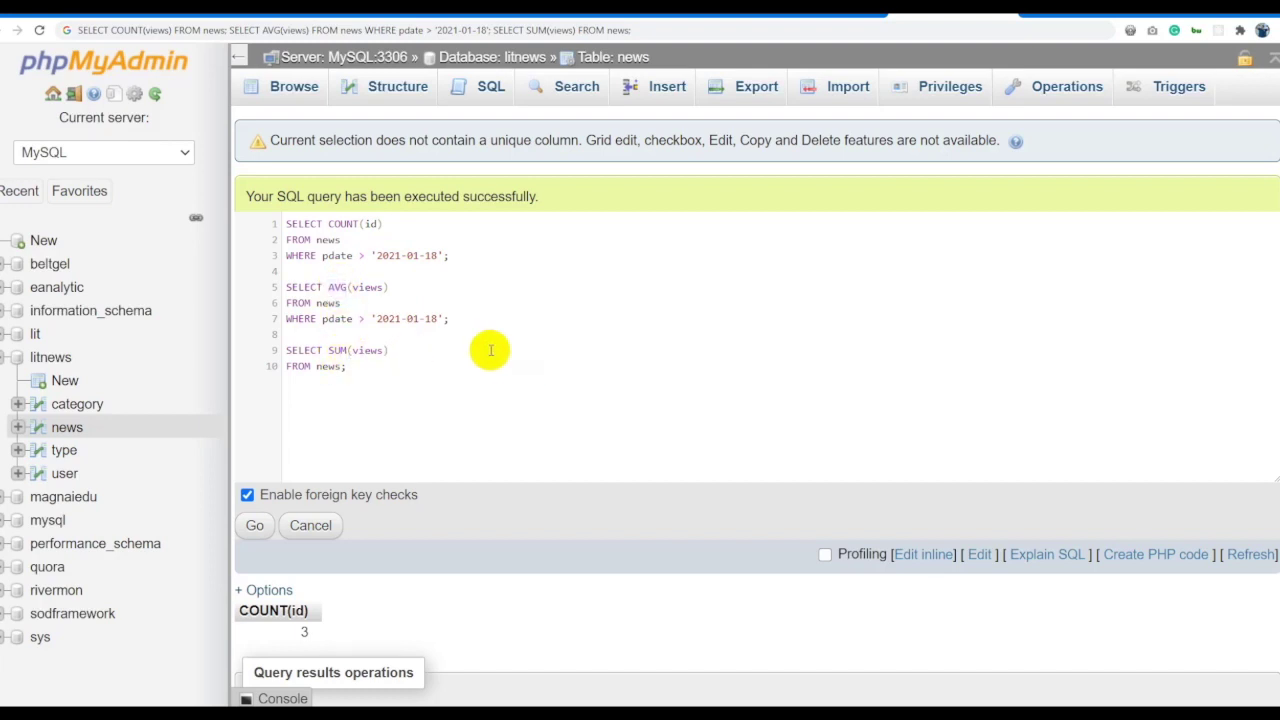
left_click_drag(647, 380, 193, 172)
left_click(644, 320)
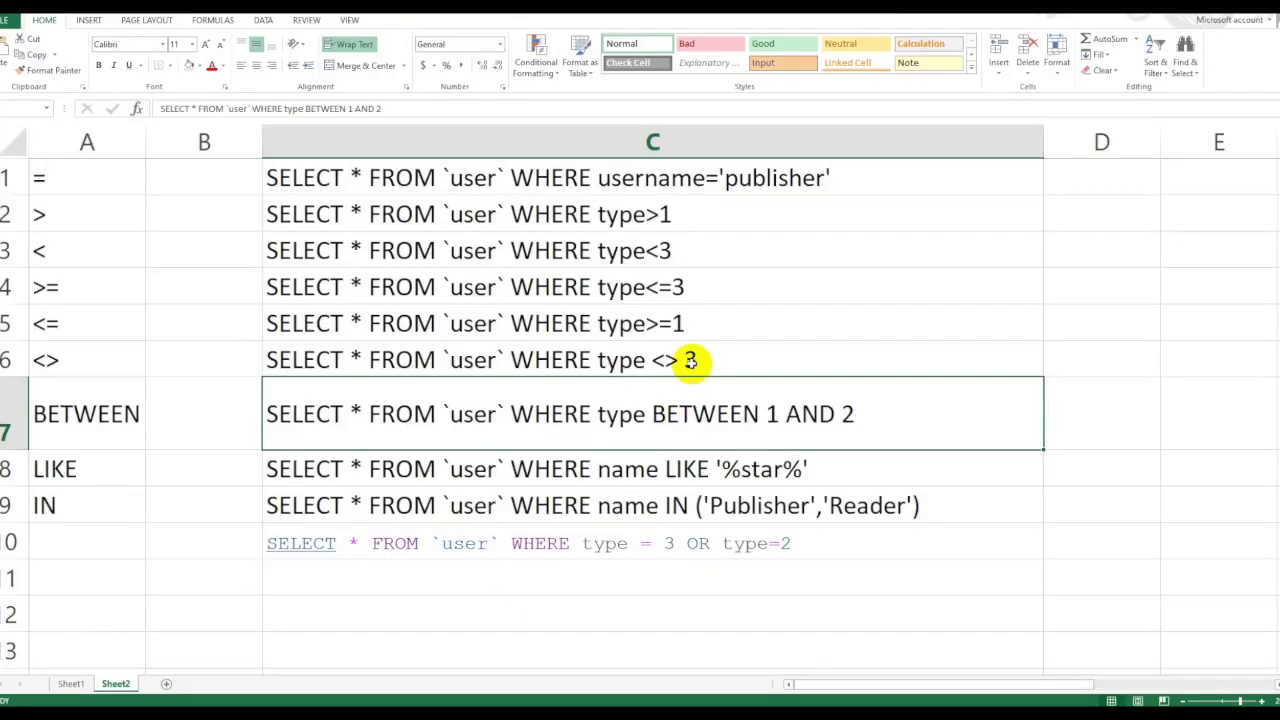
left_click(705, 469)
key("ctrl+c")
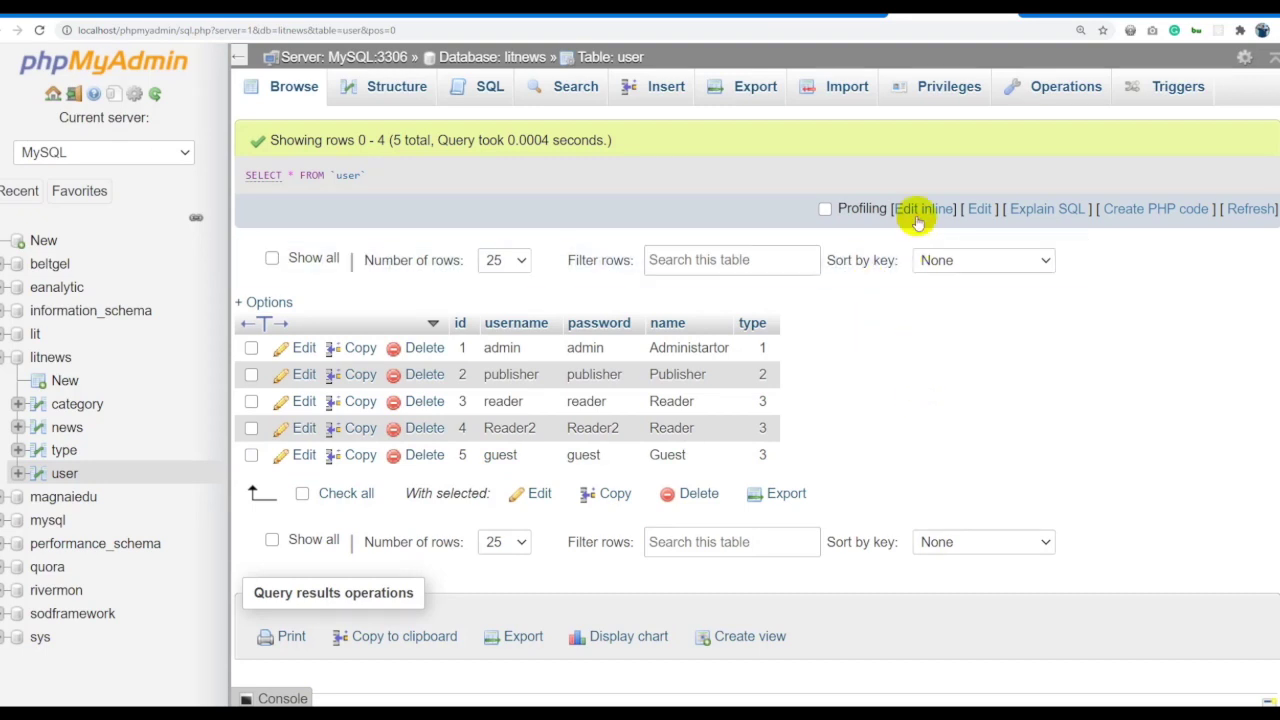
Paste the LIKE query on the user table, set the pattern to 'R_ad_r', and run it.
left_click(922, 208)
key("ctrl+v")
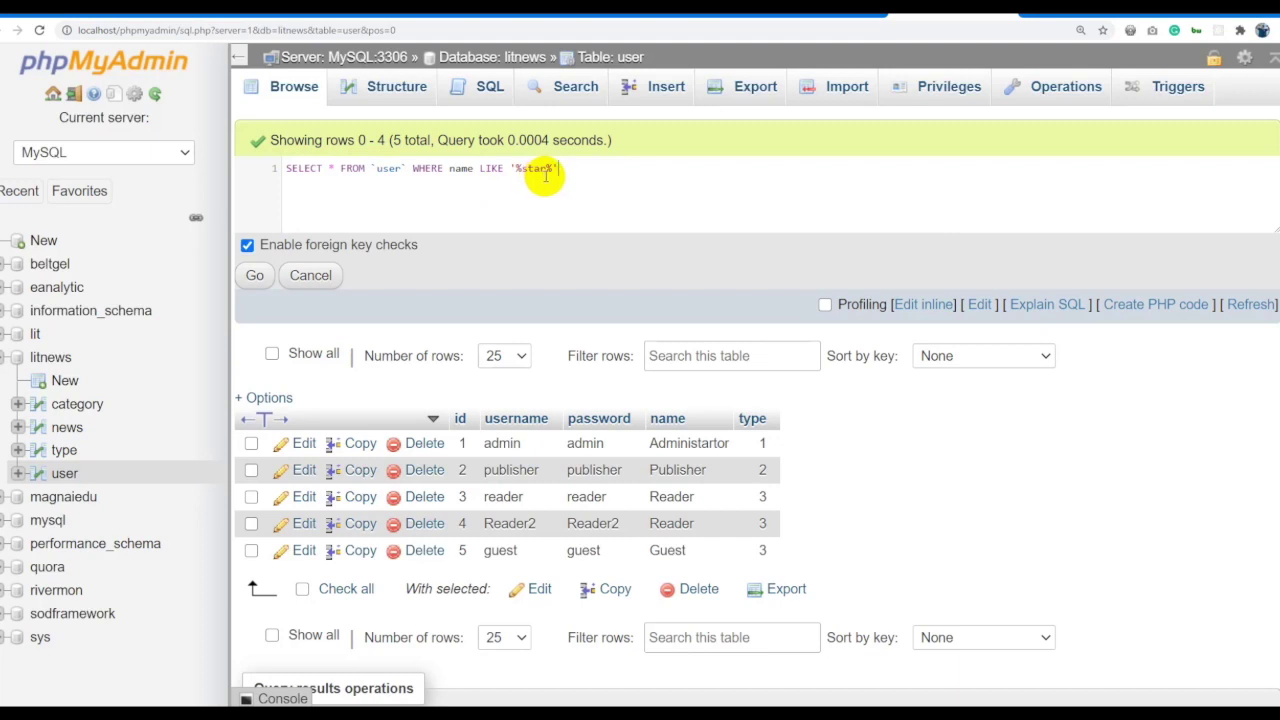
key("ctrl+a")
left_click(563, 170)
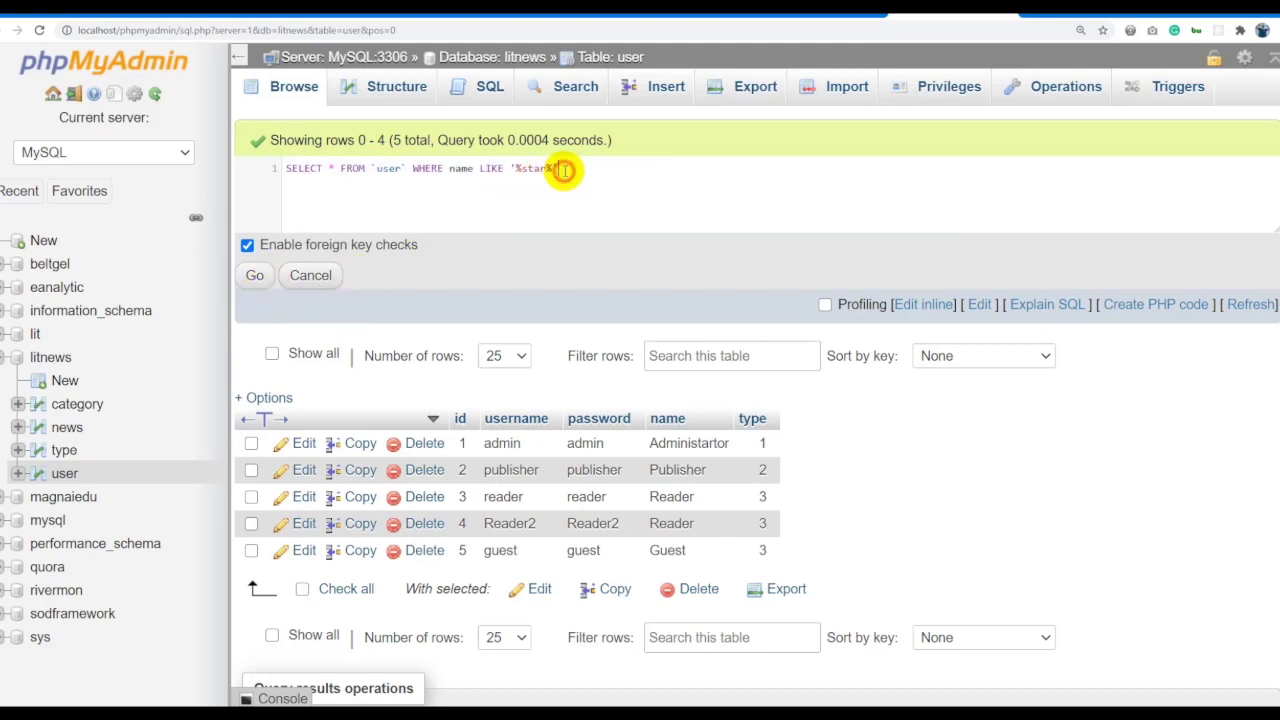
left_click(553, 168)
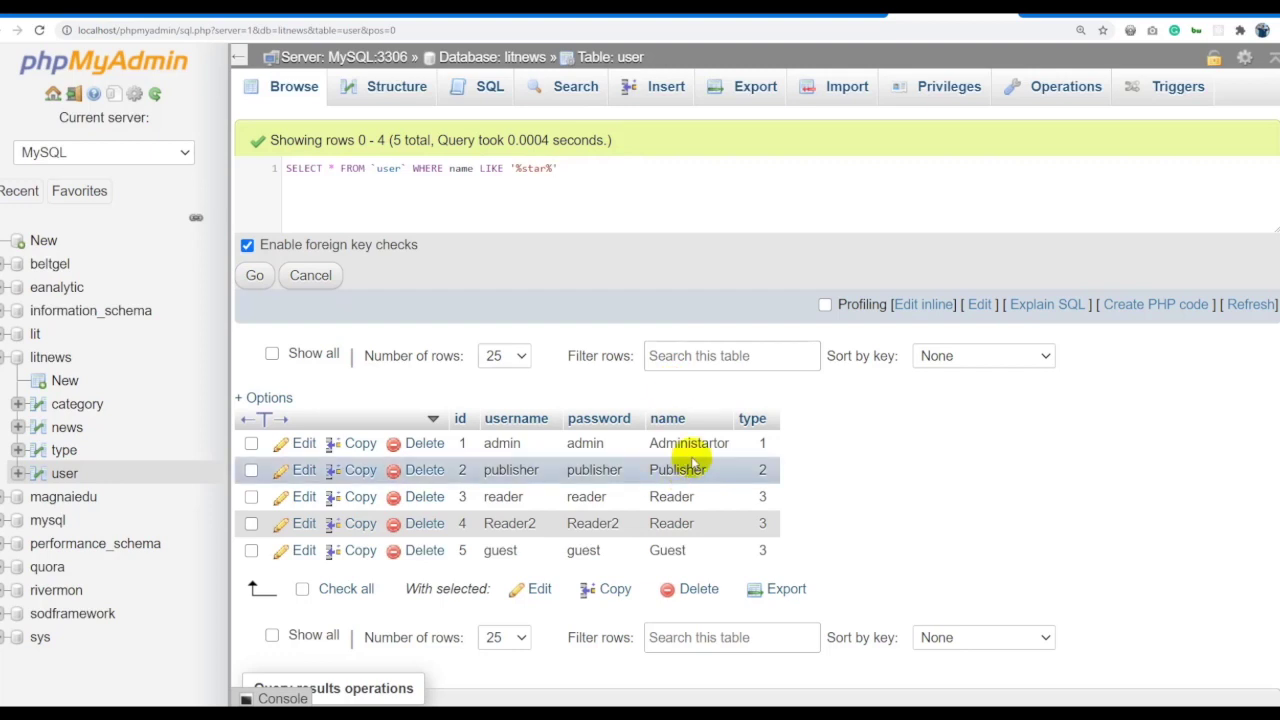
left_click_drag(553, 168, 518, 169)
key("ctrl+v")
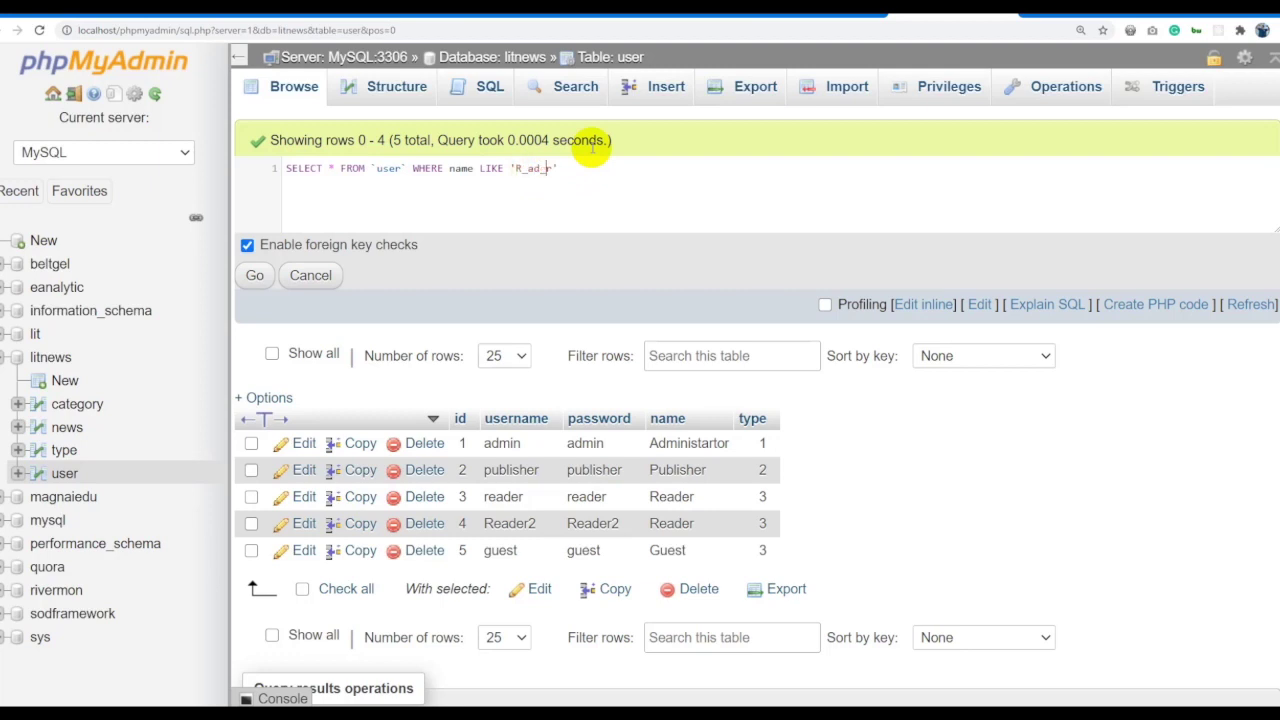
key("ctrl+a")
left_click(259, 277)
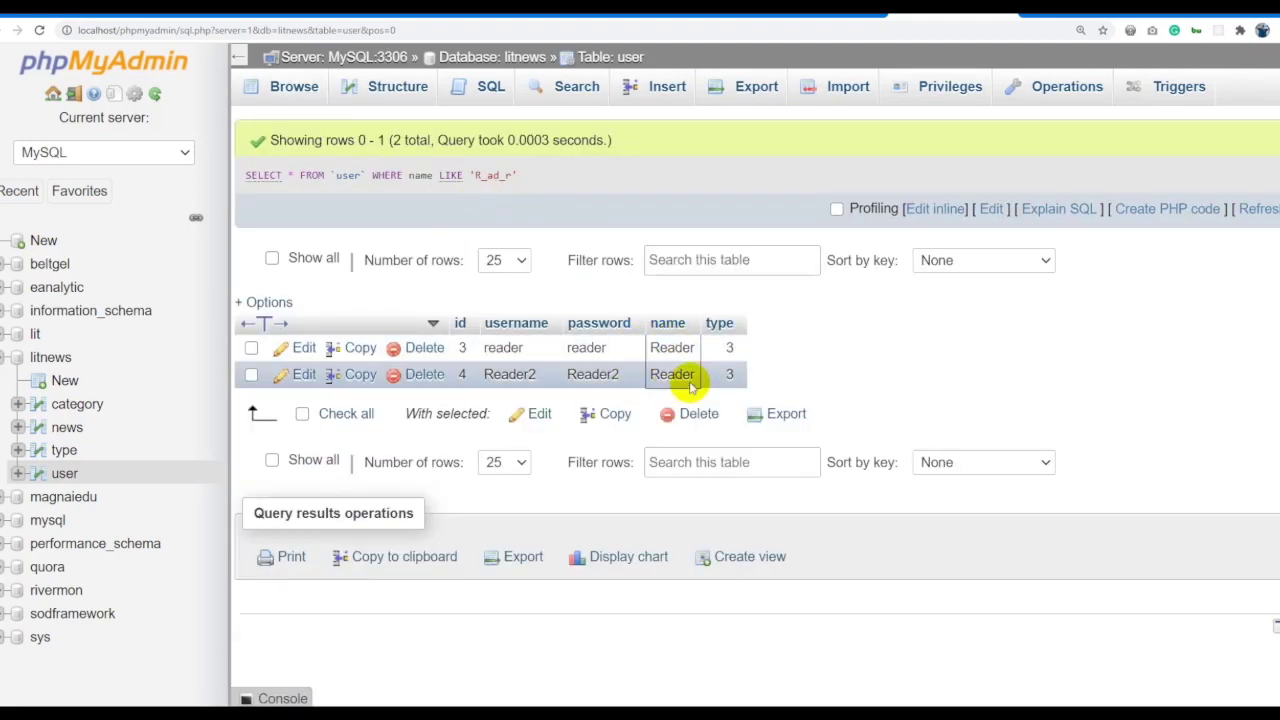
Edit the LIKE pattern to 'R%ad%r' and run it again.
left_click(930, 208)
key("BackSpace")
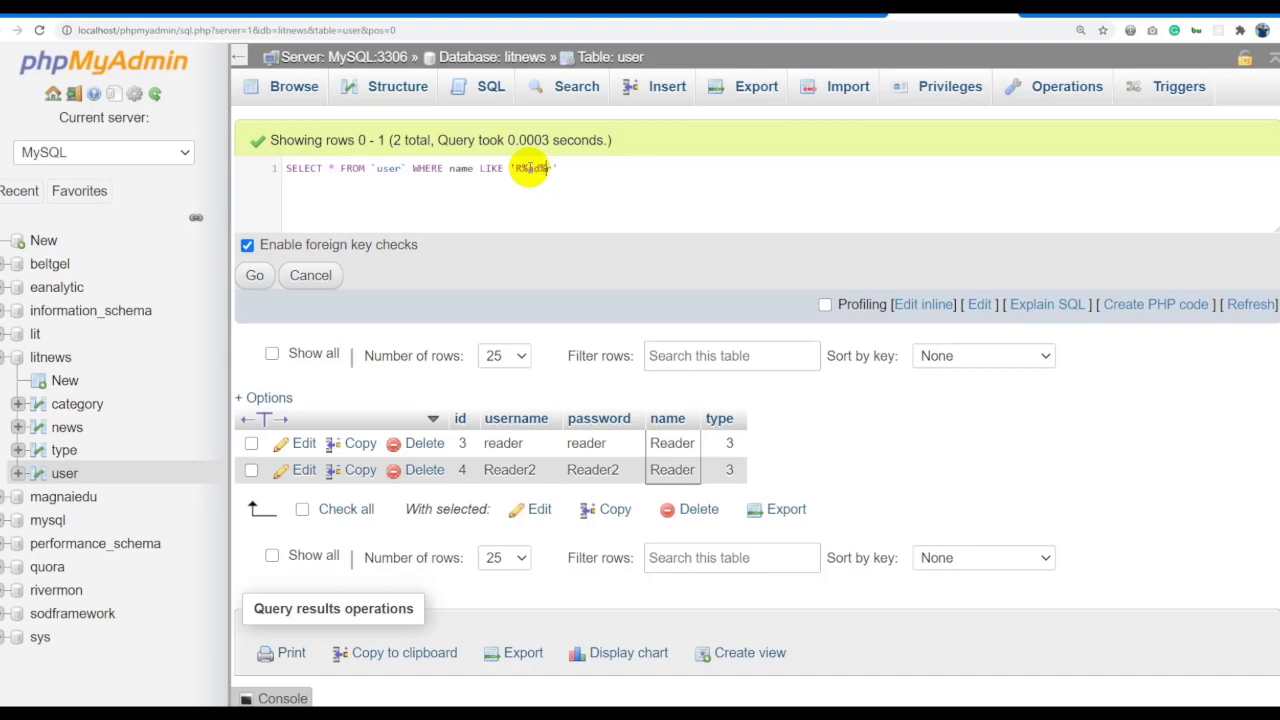
left_click(254, 275)
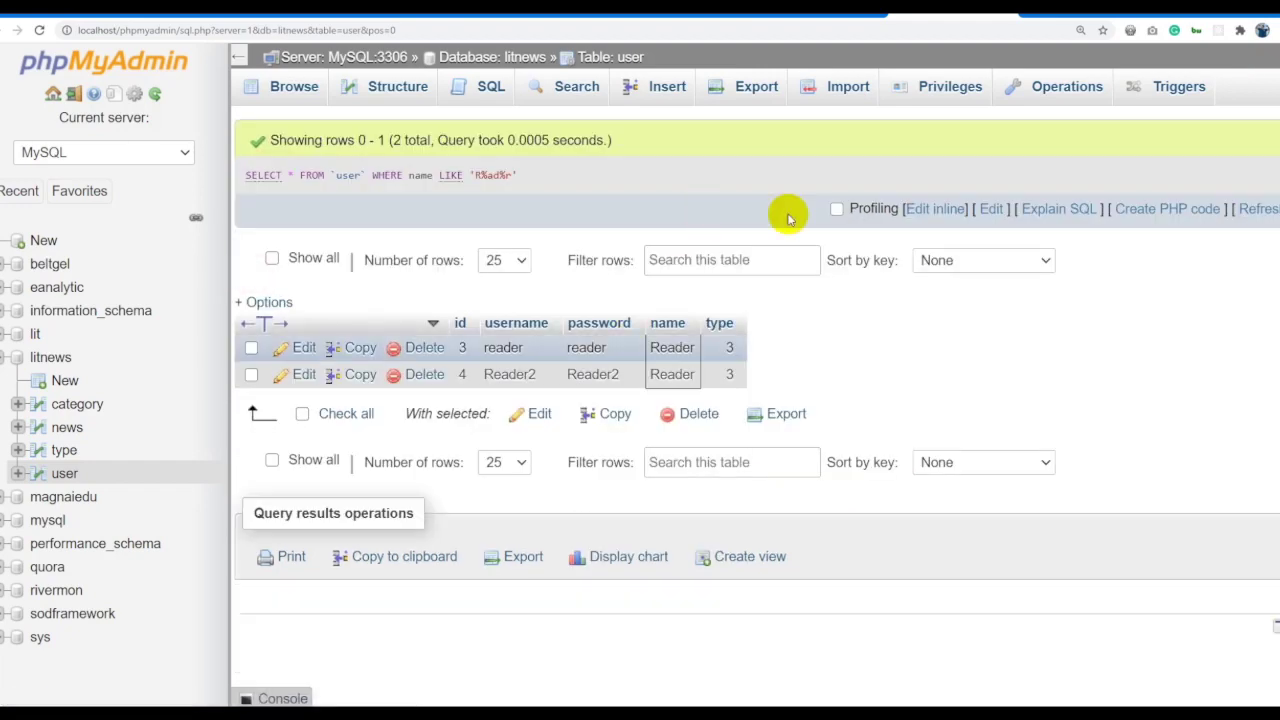
Duplicate the LIKE query onto a new line below the original.
left_click(921, 208)
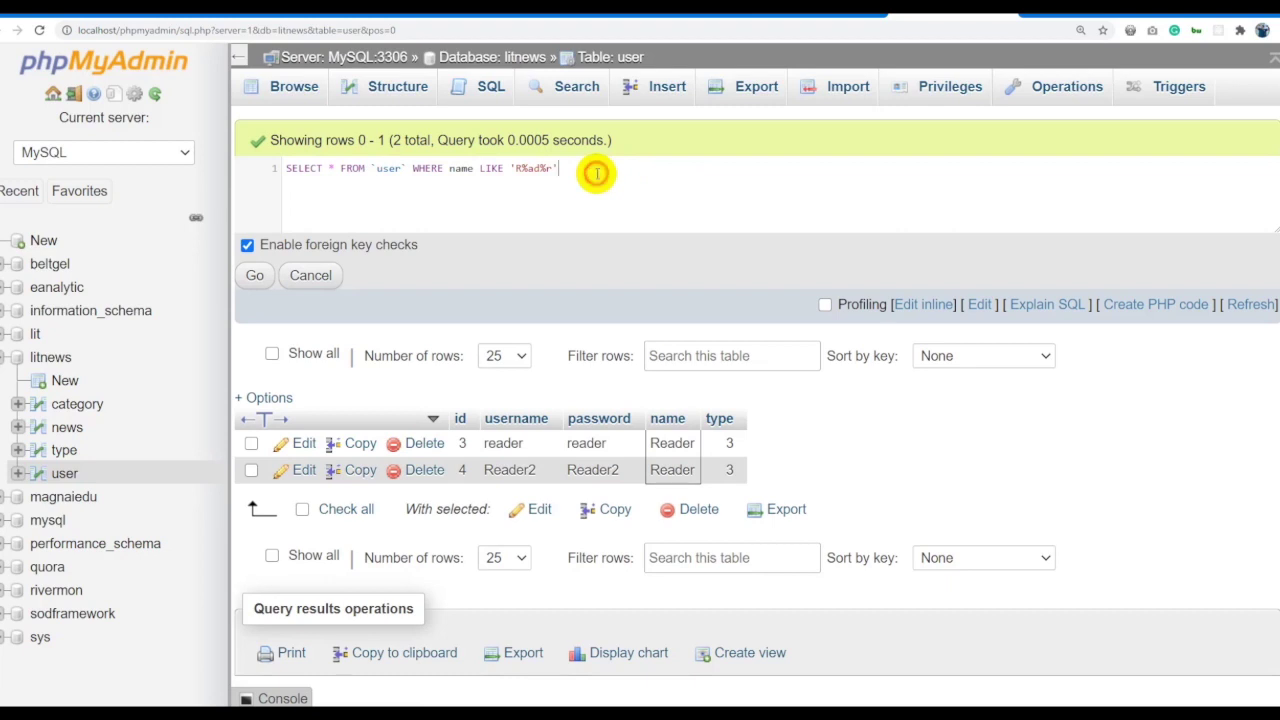
key("ctrl+a")
key("ctrl+c")
left_click(663, 177)
key("Return")
key("Return")
key("ctrl+v")
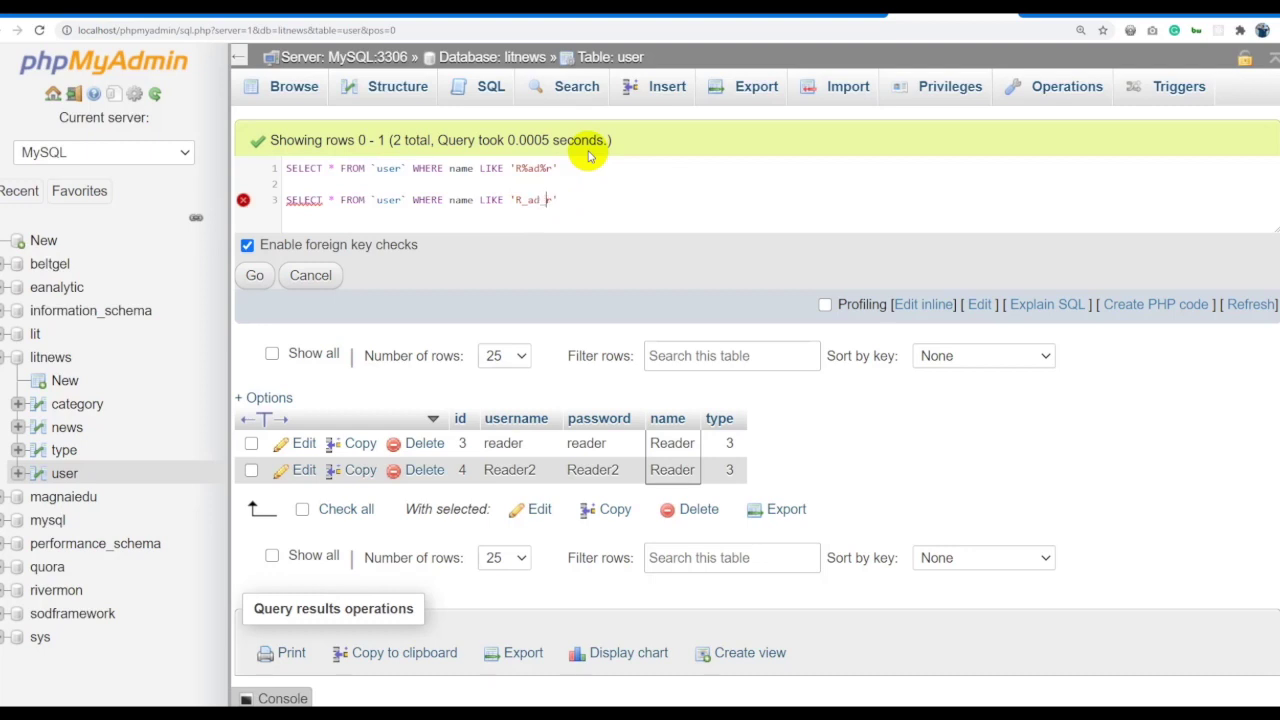
Change the second query's LIKE pattern to 'R_ade_'.
type("_")
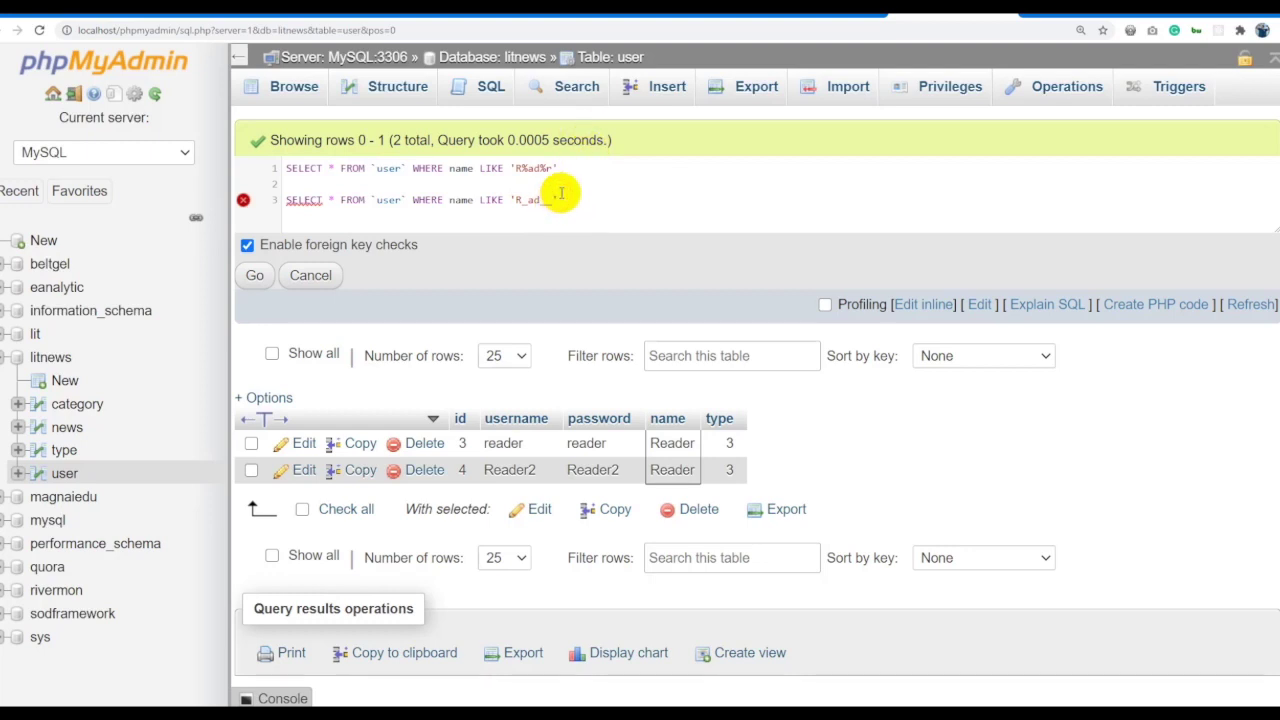
left_click(547, 202)
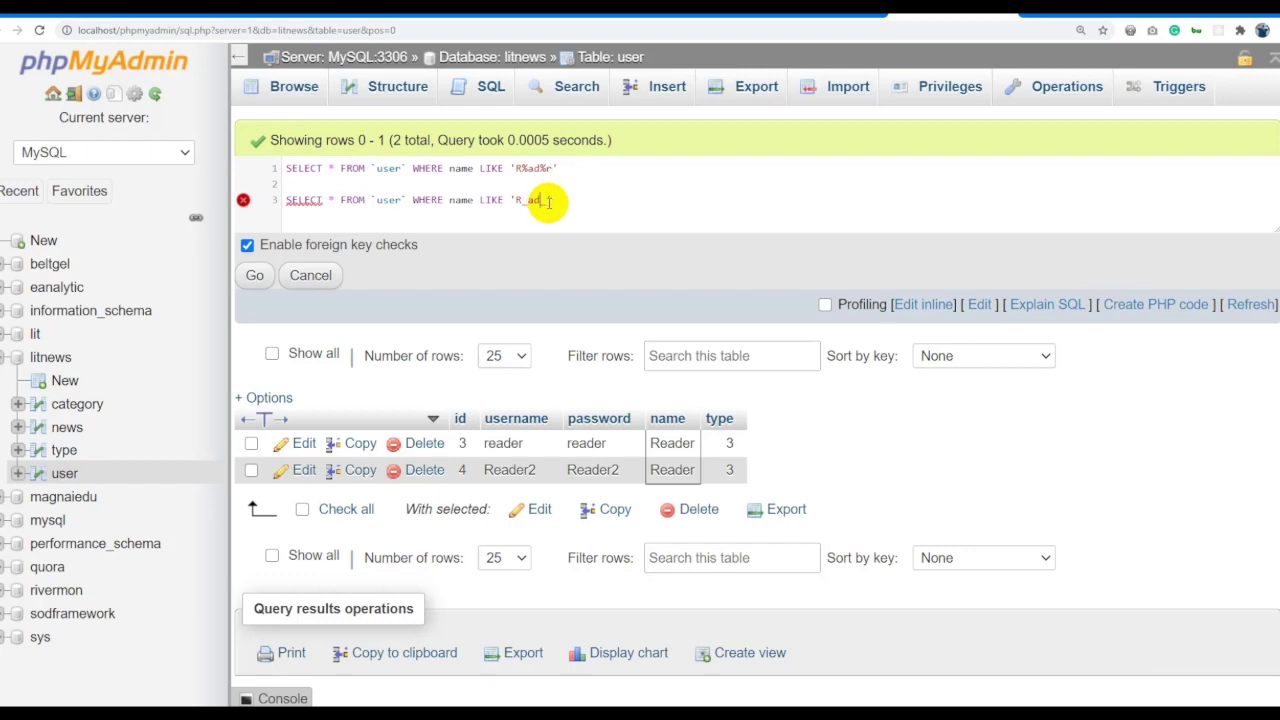
type("_")
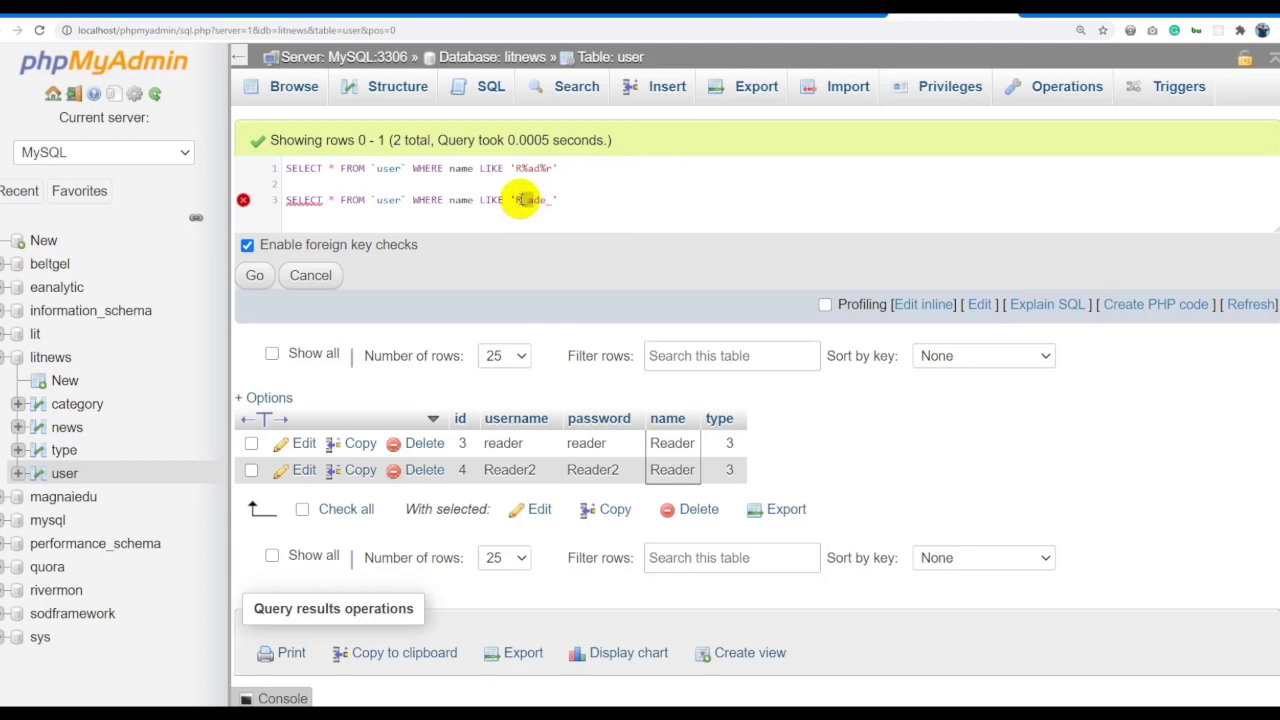
mouse_move(519, 199)
left_mouse_down()
mouse_move(554, 200)
mouse_move(543, 201)
left_mouse_up()
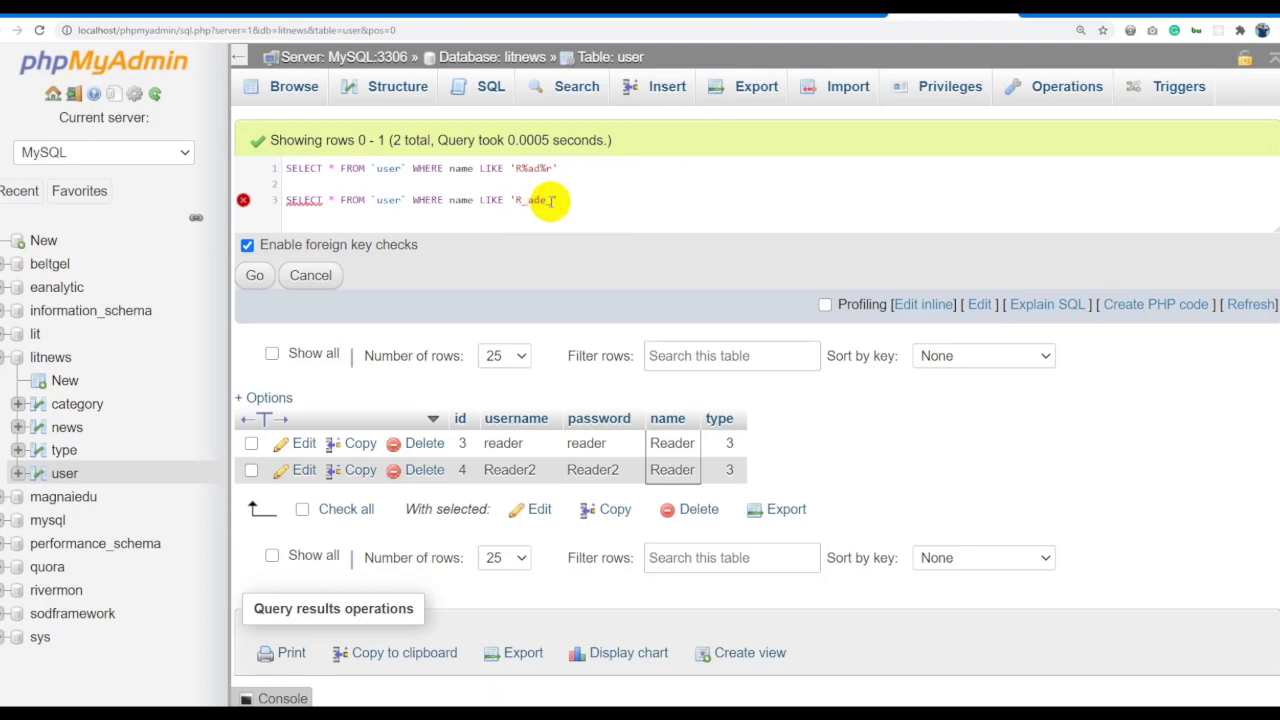
Copy line 1's 'R%ad%r' pattern and paste it at the end of line 1.
left_click(528, 168)
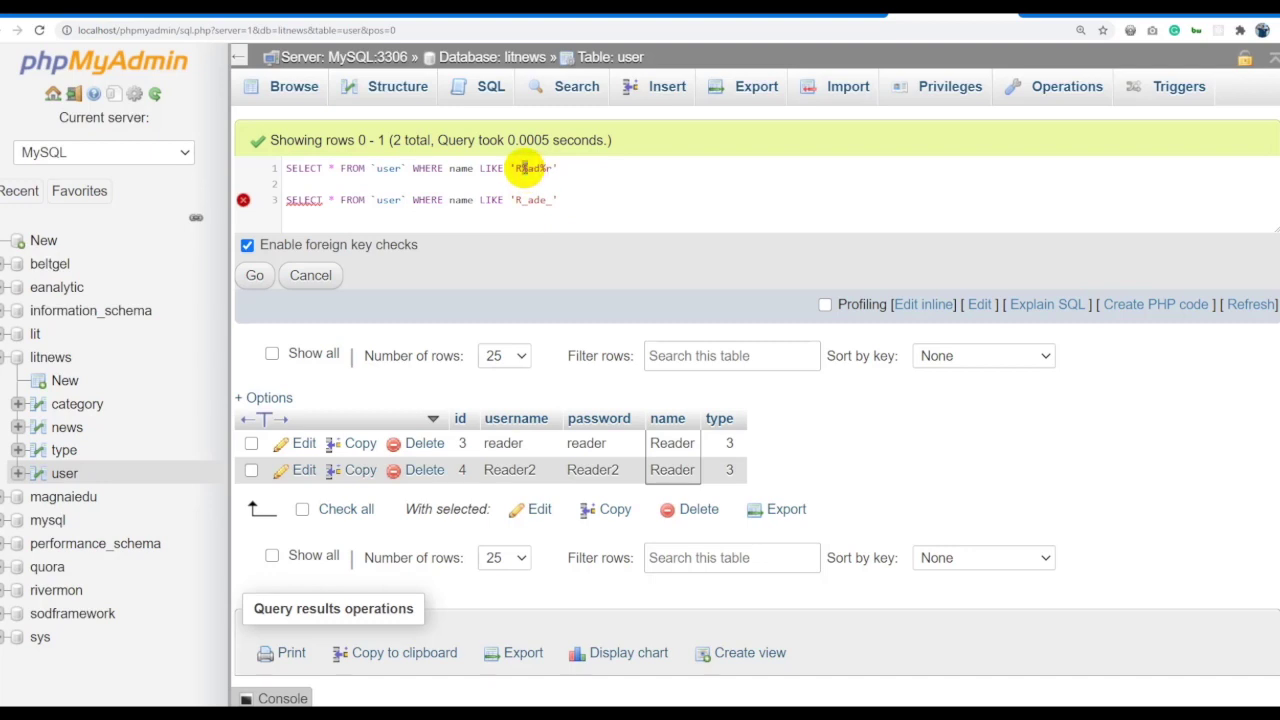
left_click(603, 172)
left_click_drag(552, 169, 518, 170)
key("ctrl+c")
left_click(617, 168)
key("ctrl+v")
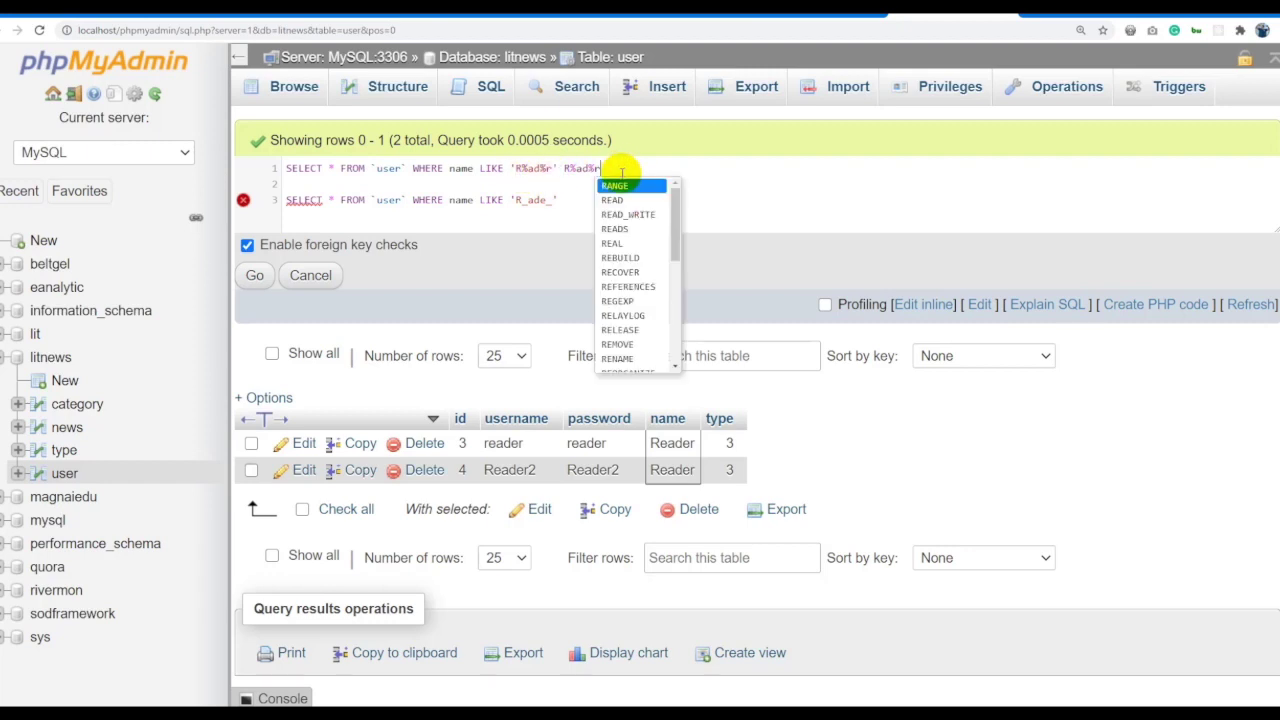
Select the stray pasted text between lines 1 and 3, then clear the selection.
left_click(574, 170)
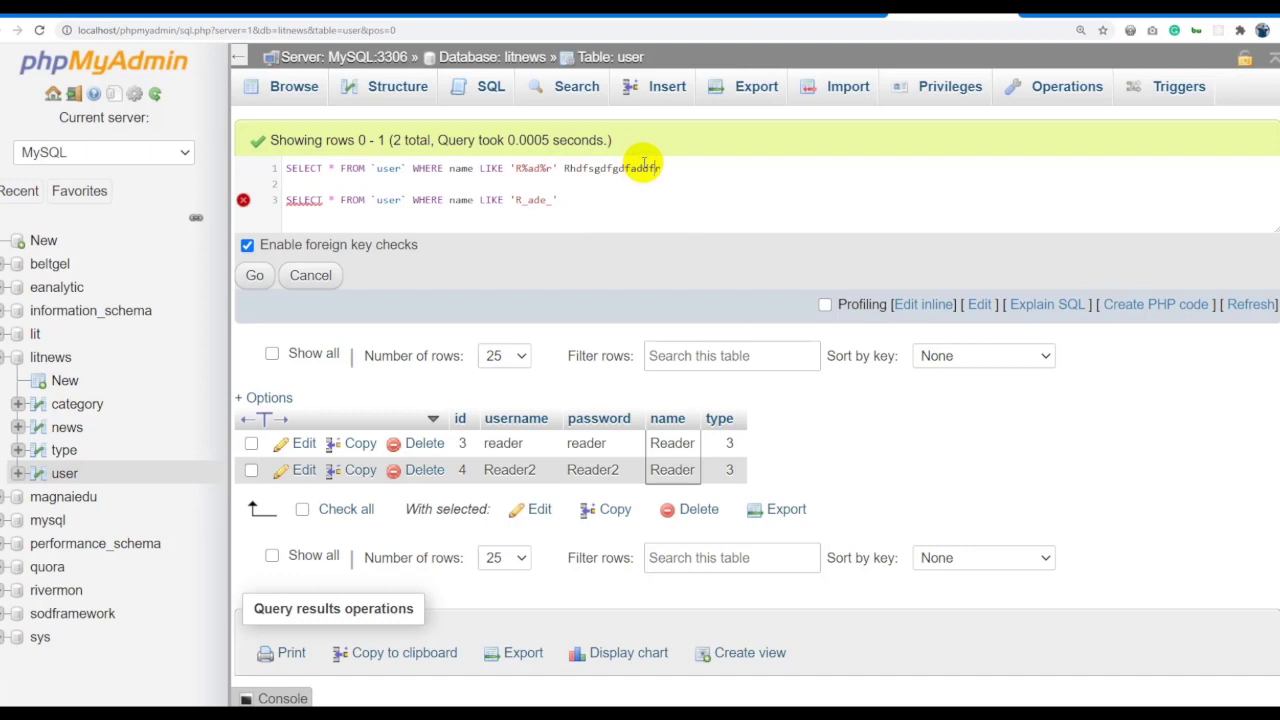
left_click(535, 169)
left_click(578, 170)
double_click(578, 170)
left_click_drag(578, 170, 558, 200)
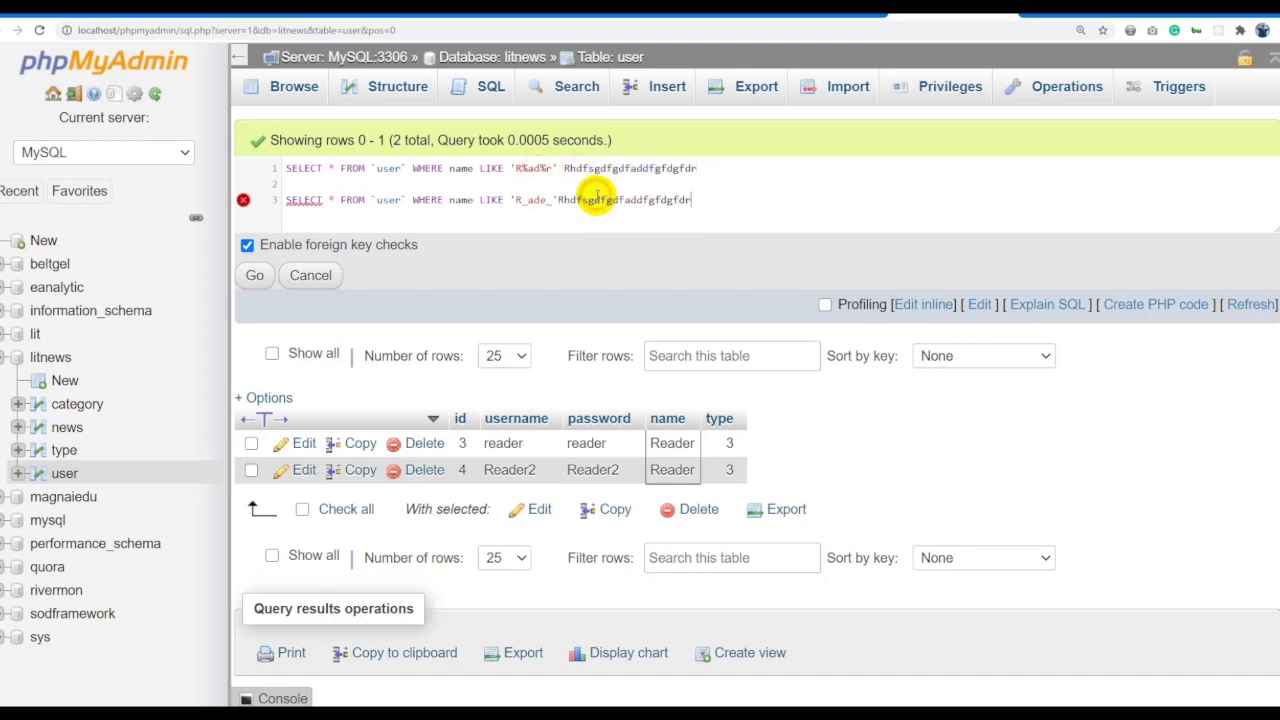
left_click(558, 200)
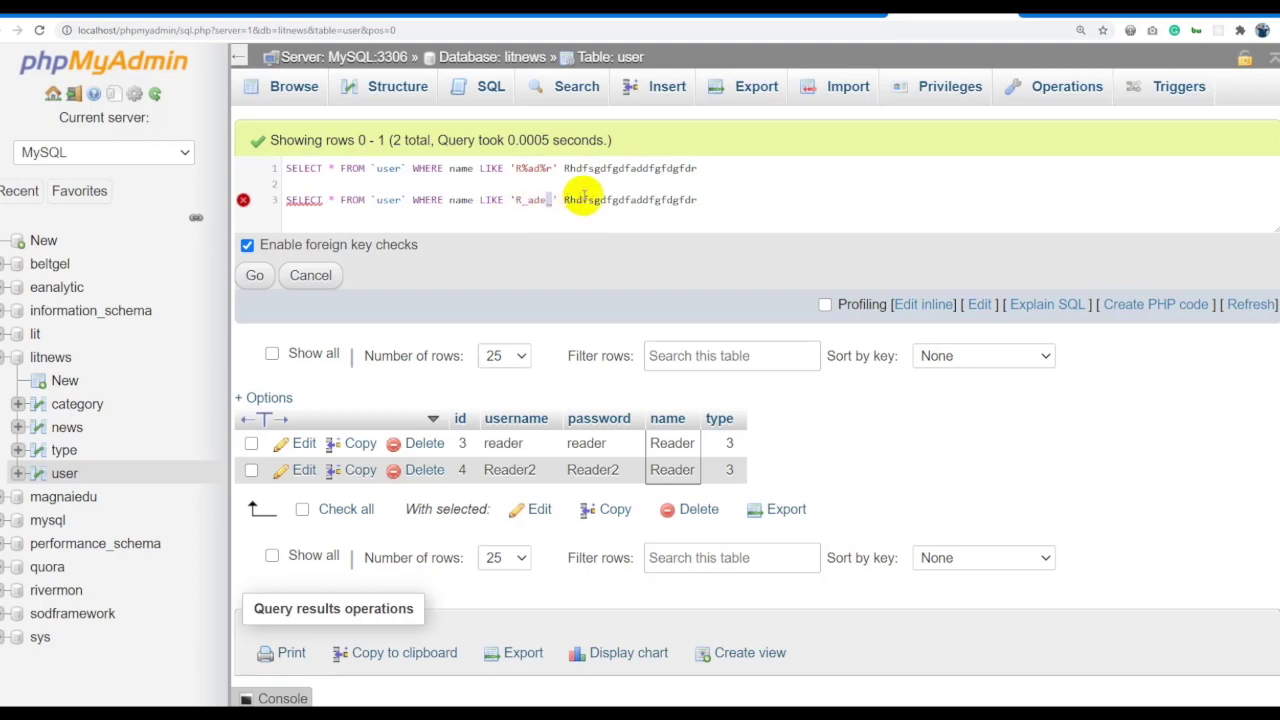
key("ctrl+a")
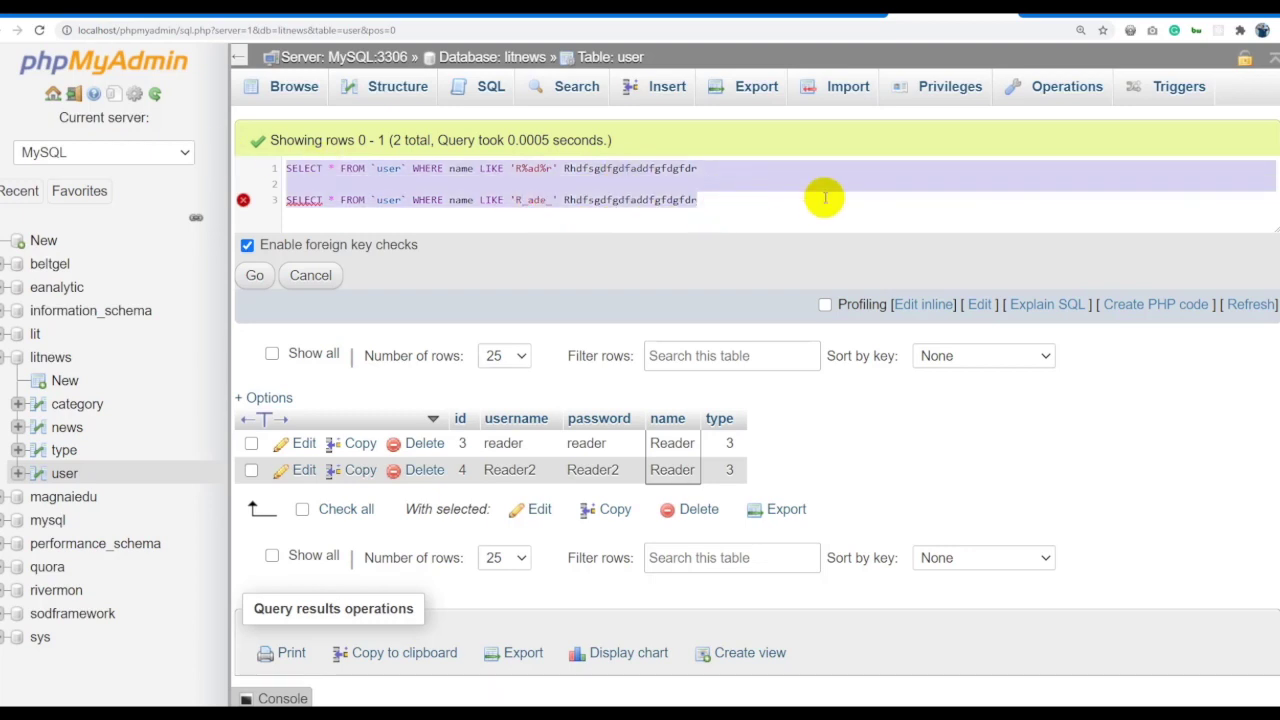
left_click(813, 209)
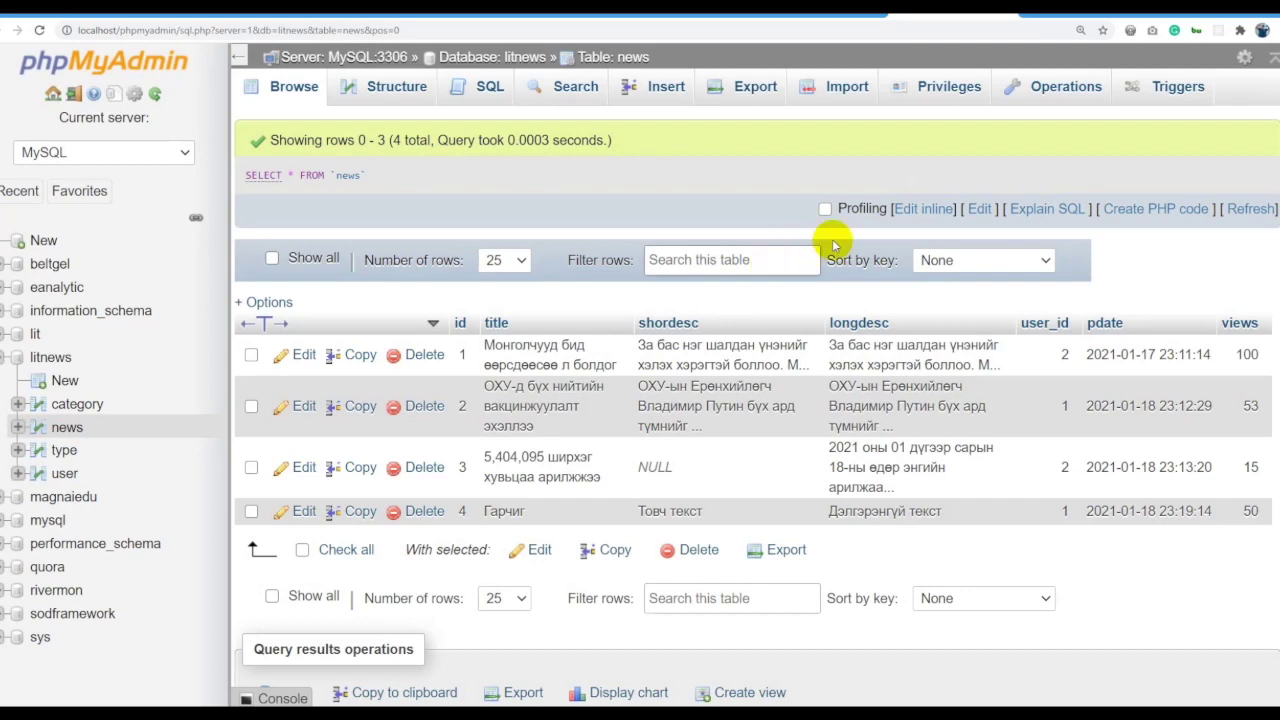
Replace * with title, shordesc, views in the news query, run it, and reopen it.
left_click(913, 213)
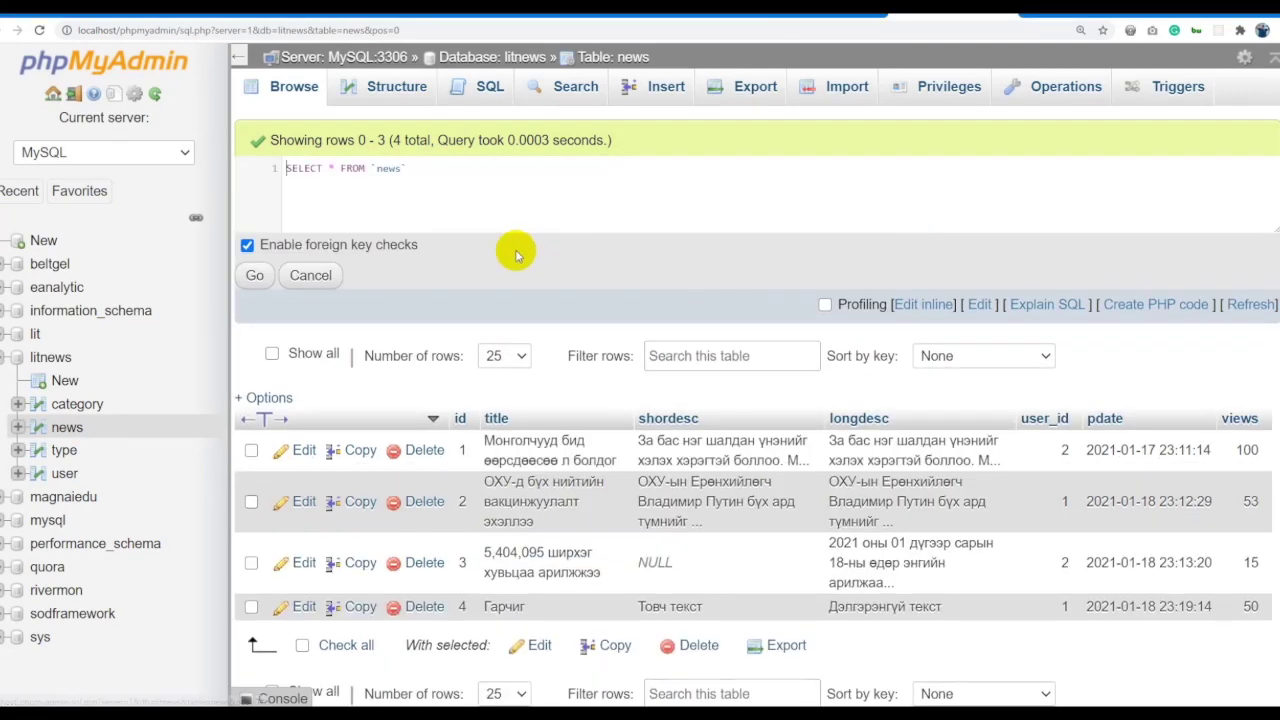
left_click(334, 168)
key("BackSpace")
type("titlem ")
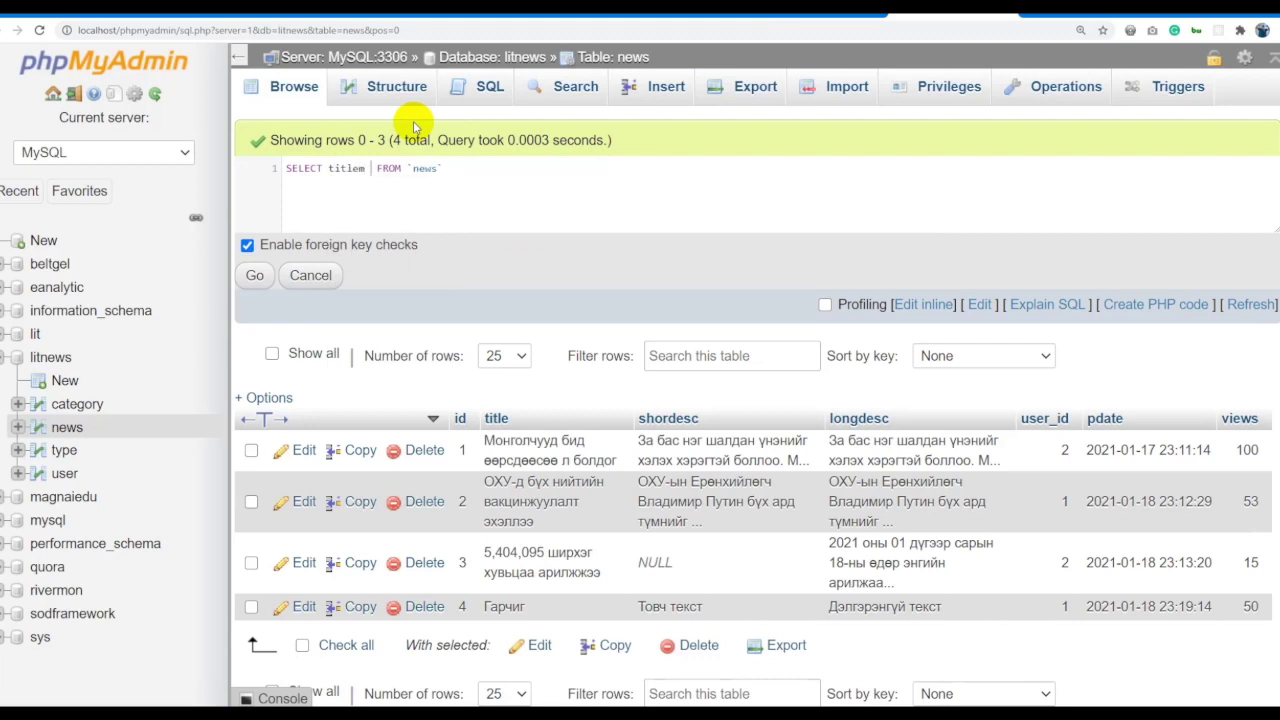
type("sh")
key("Return")
type(",")
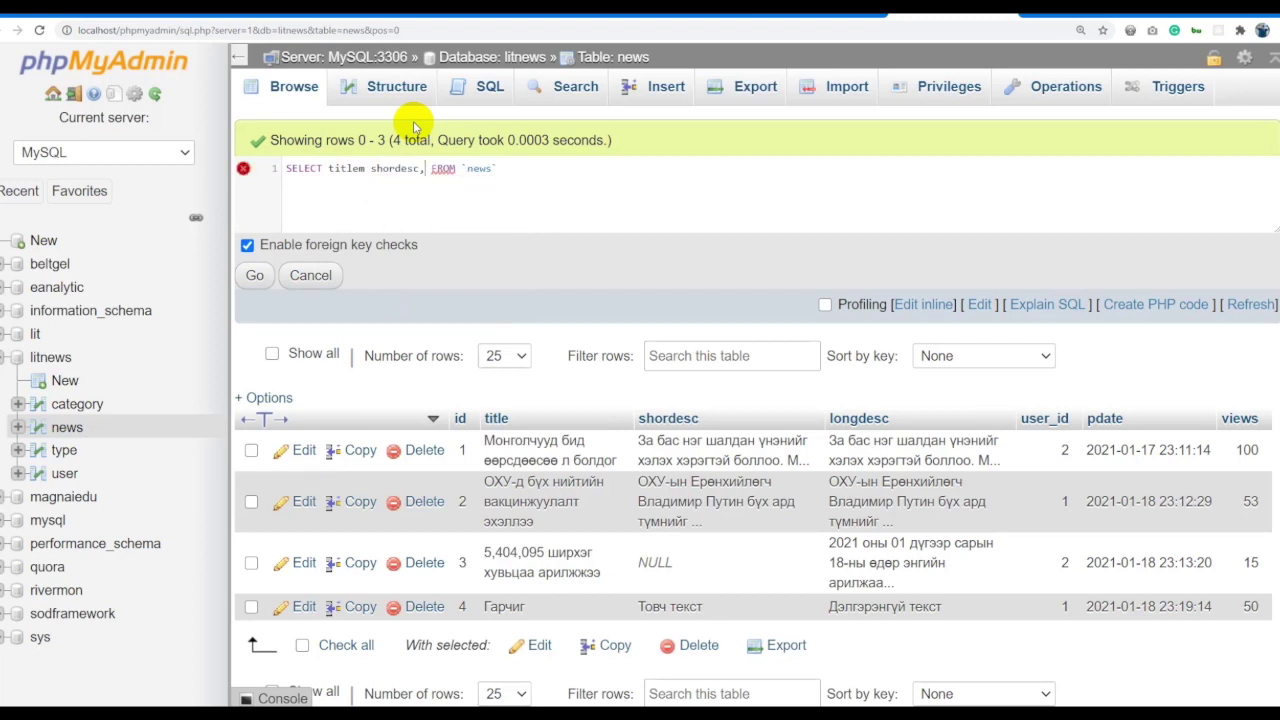
type(" views")
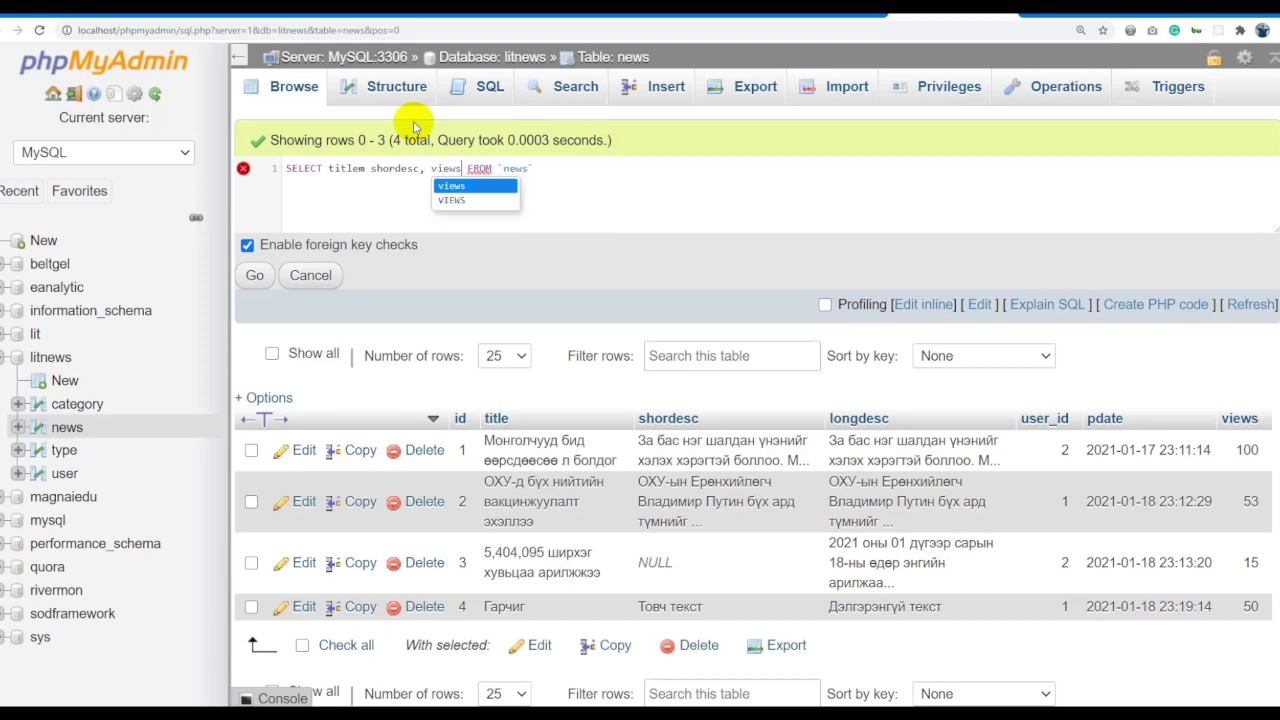
left_click(365, 168)
key("BackSpace")
type(",")
left_click(256, 275)
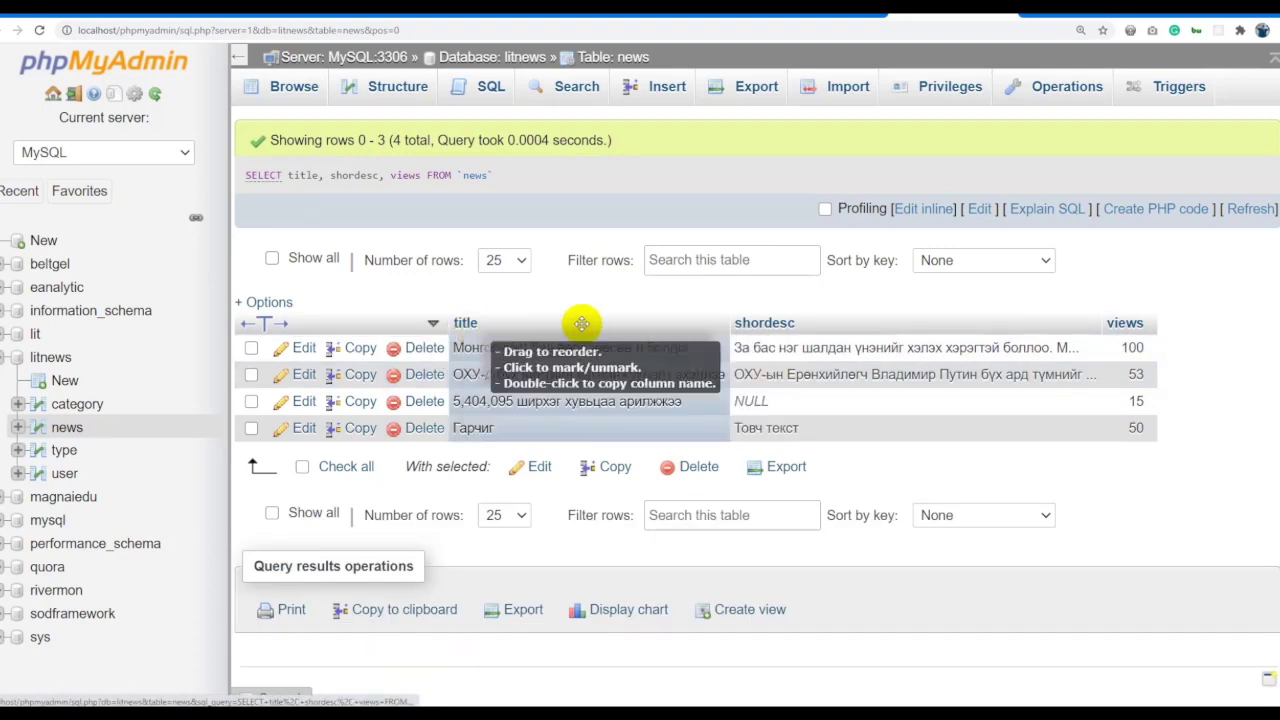
double_click(302, 175)
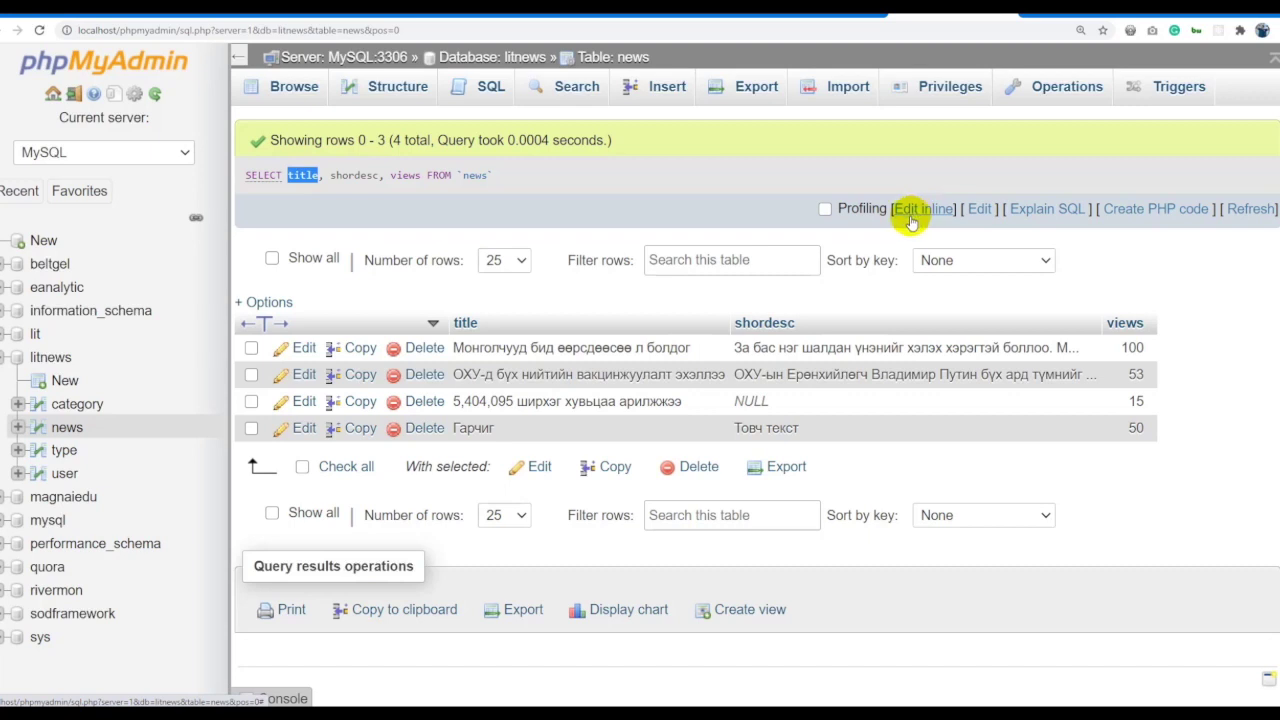
left_click(910, 216)
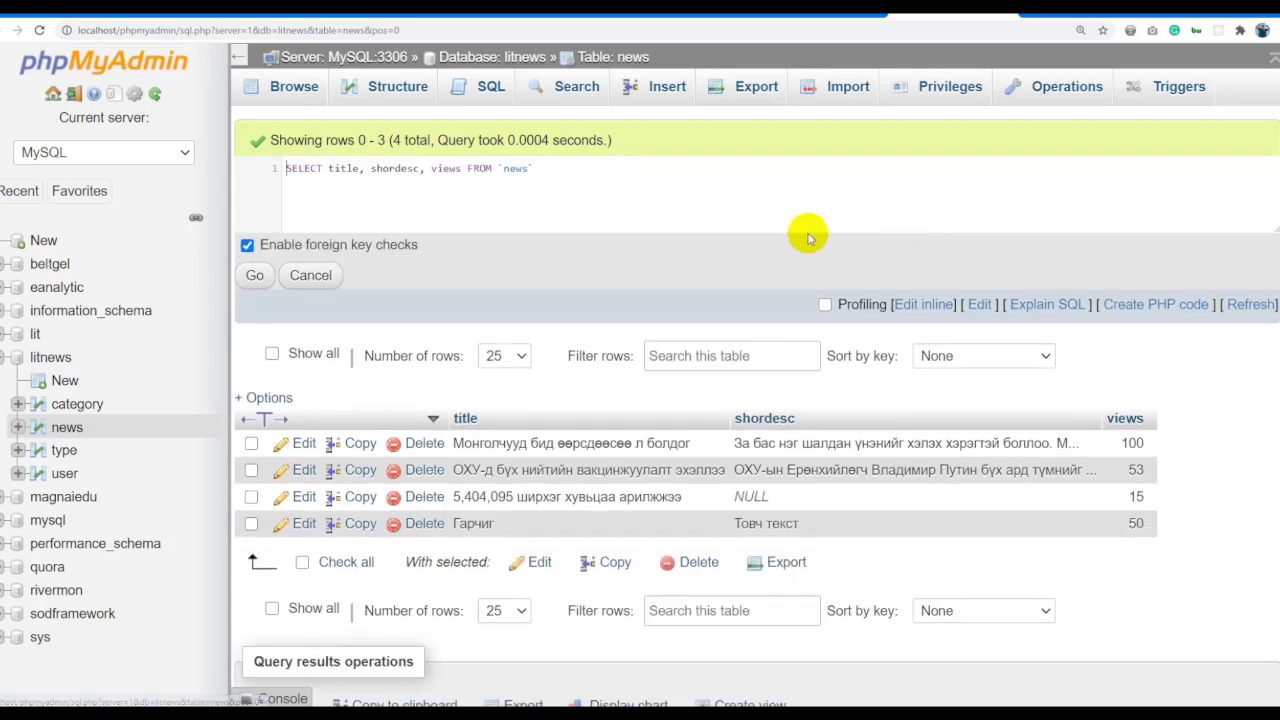
Alias the title column as 'Medeenii garchig' and run the query.
left_click(356, 170)
type("as")
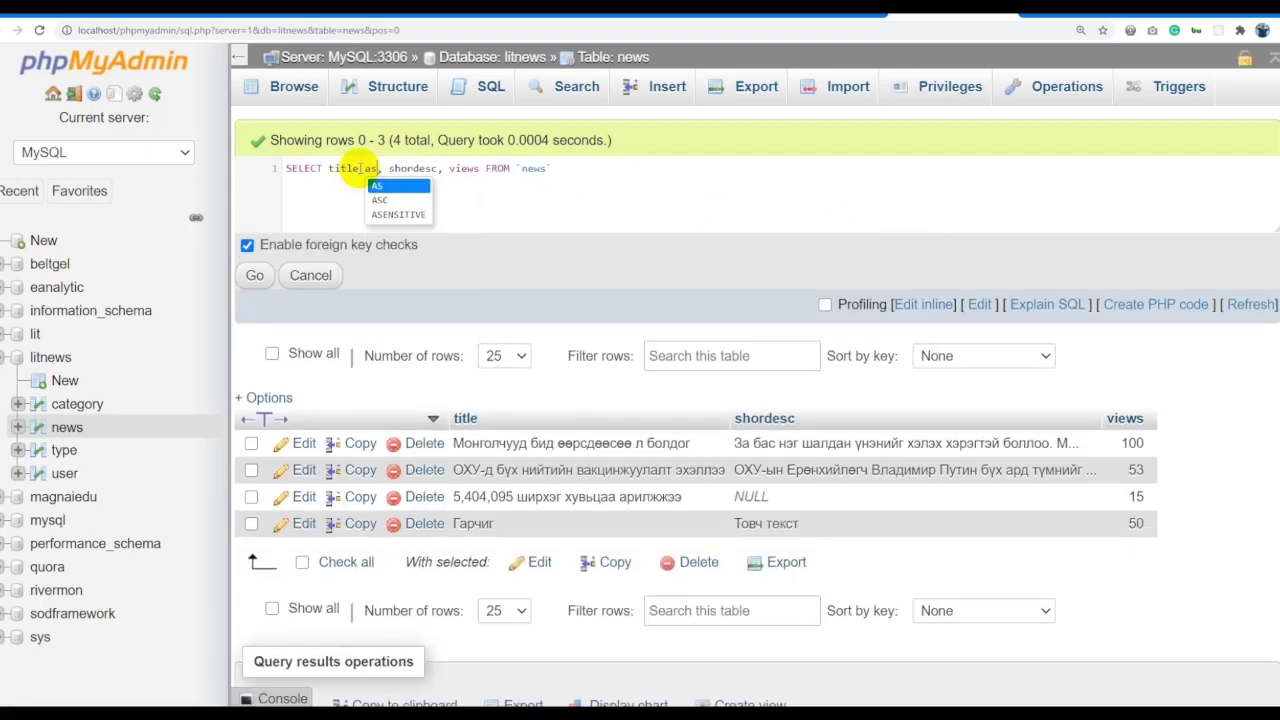
key("Return")
type("''")
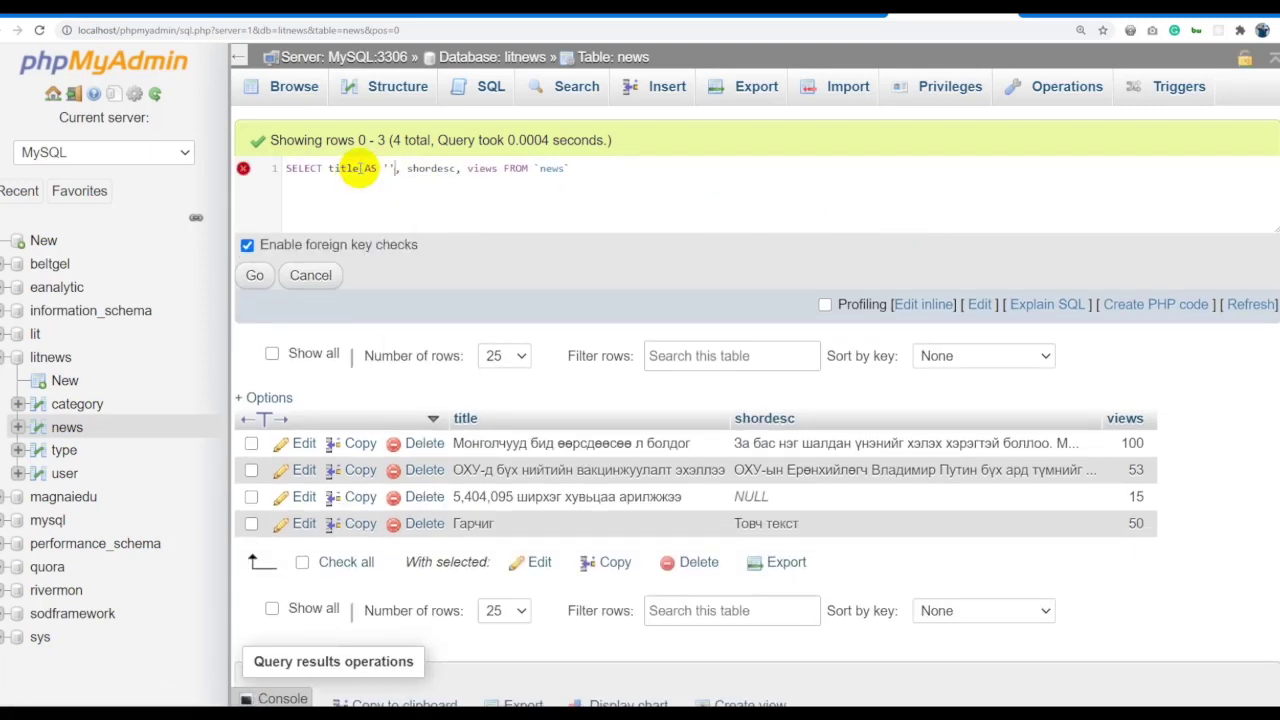
type("Medeenii garchig")
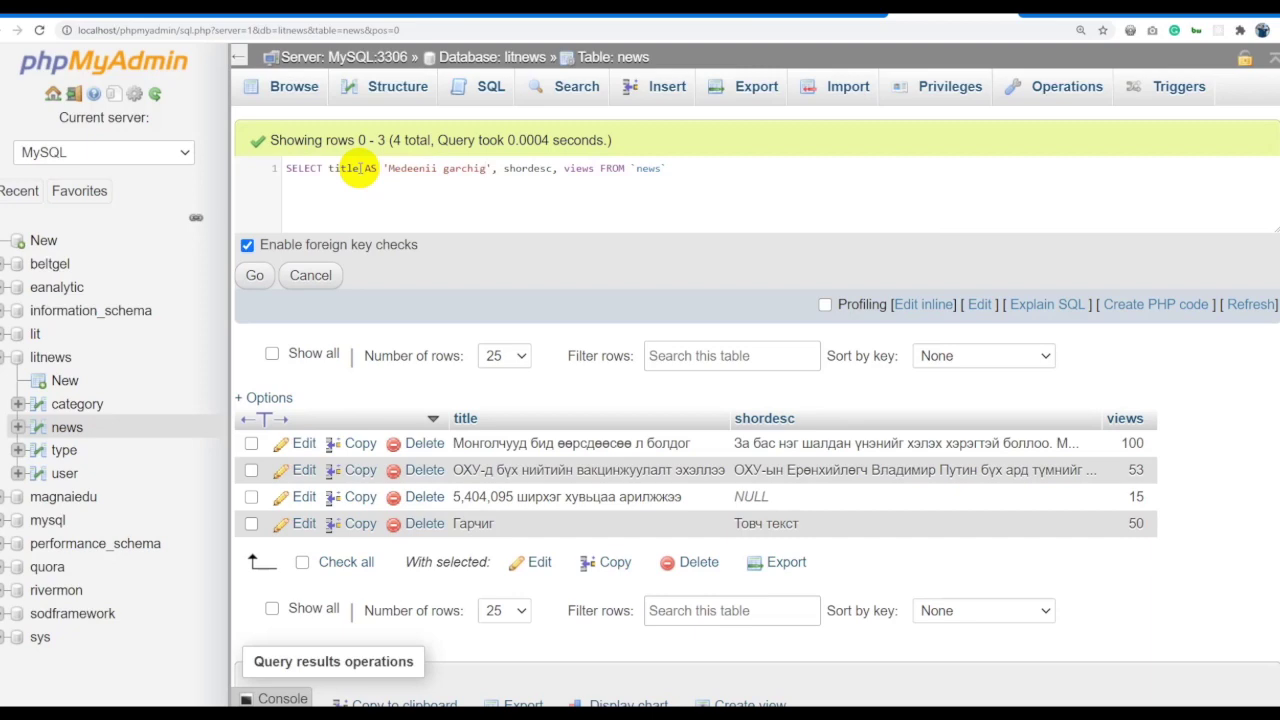
key("ctrl+a")
left_click(254, 275)
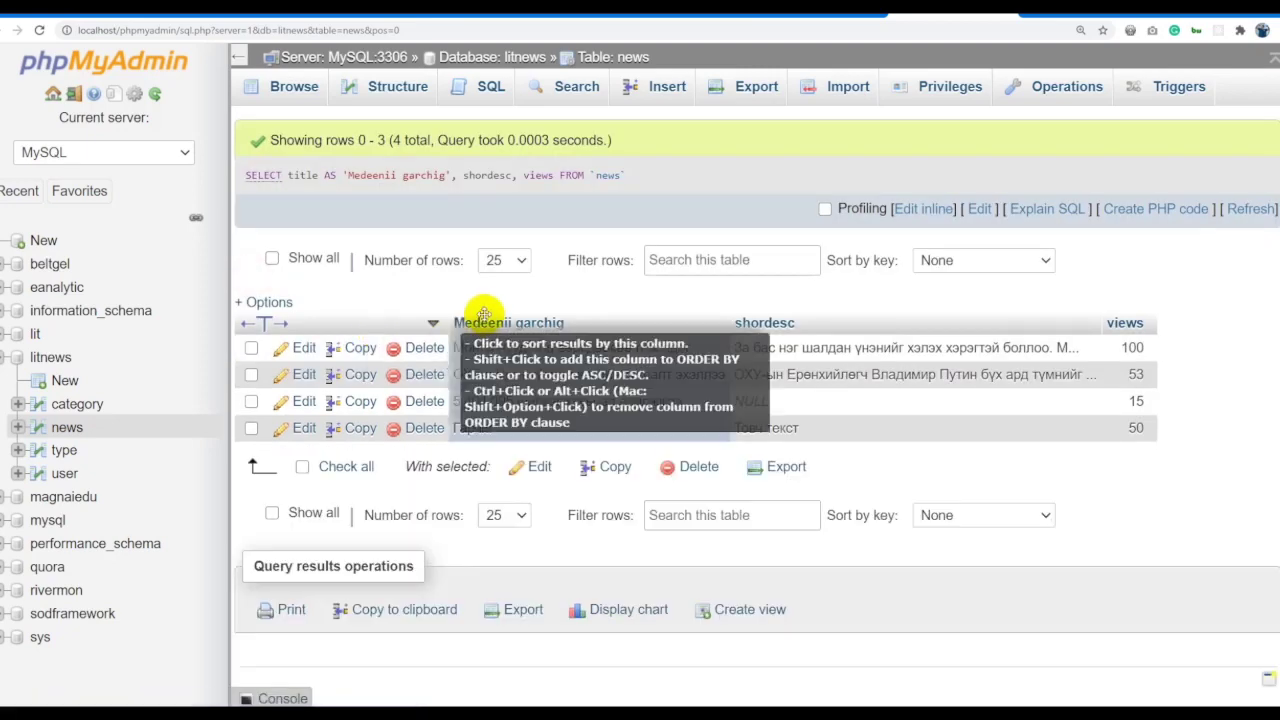
Reopen the query and add AS 'Bogino_taniltsuulga' after shordesc.
left_click(941, 209)
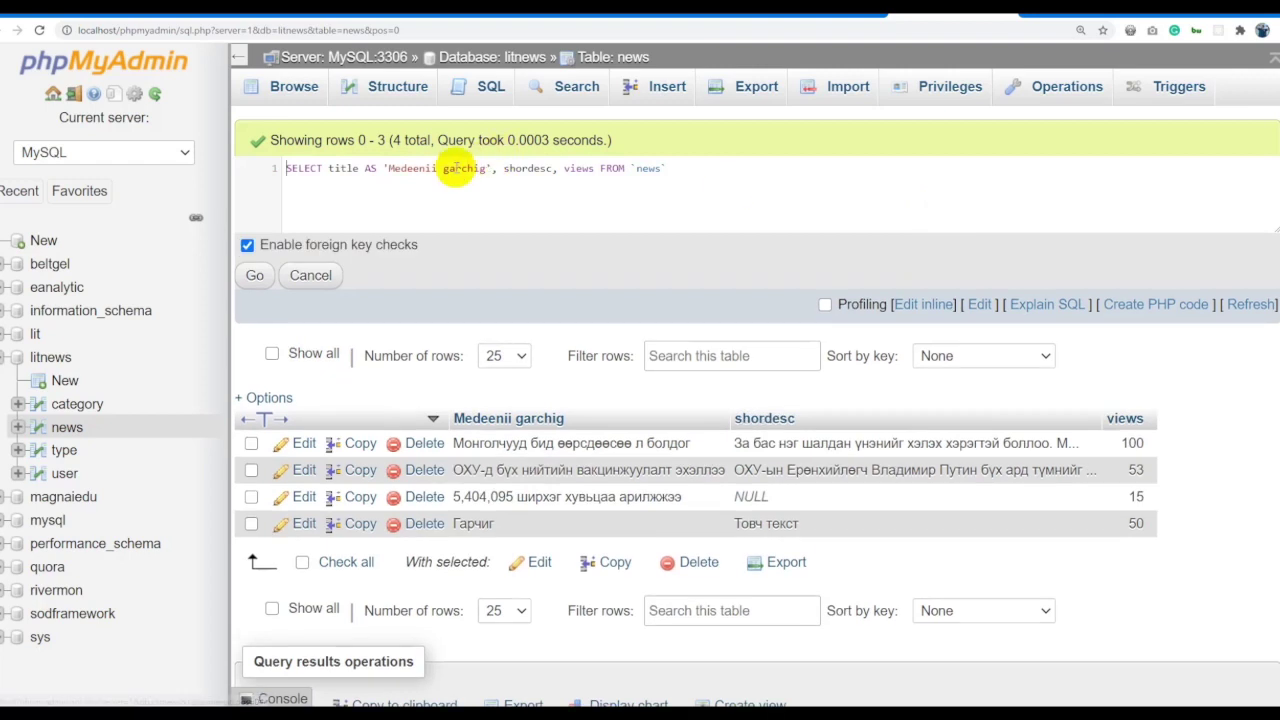
left_click(443, 168)
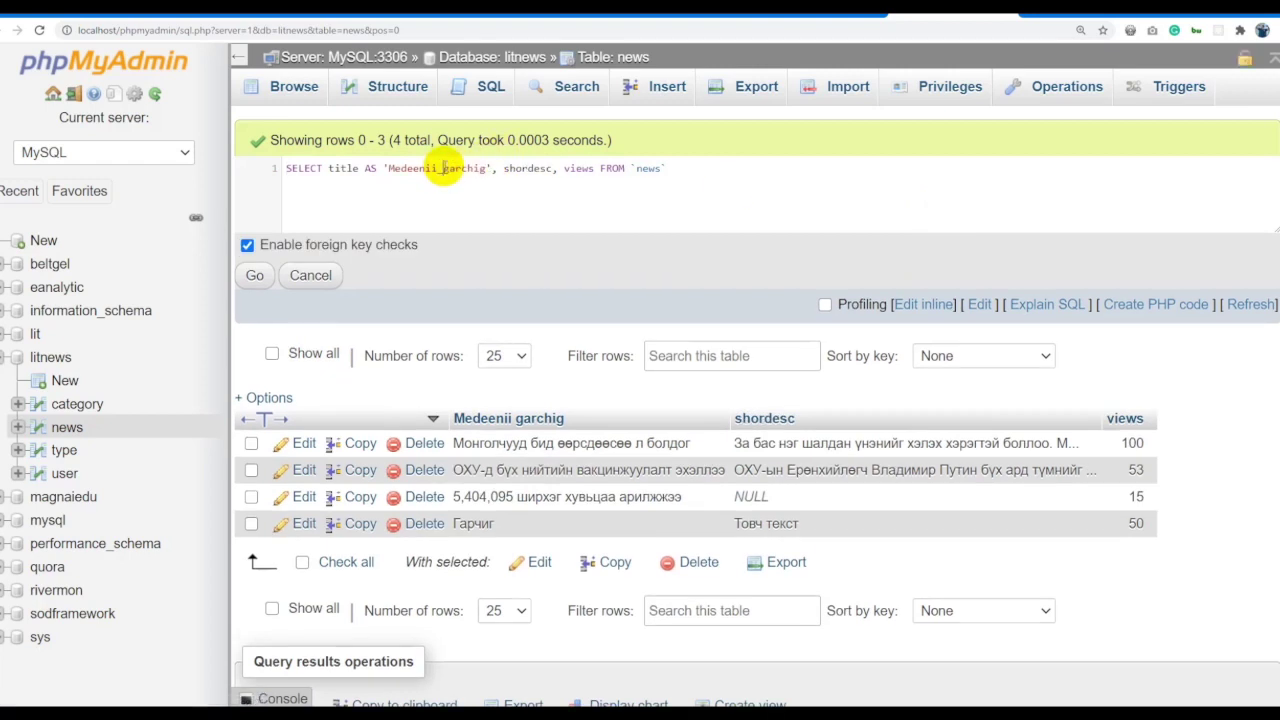
left_click(553, 168)
type("AS ''")
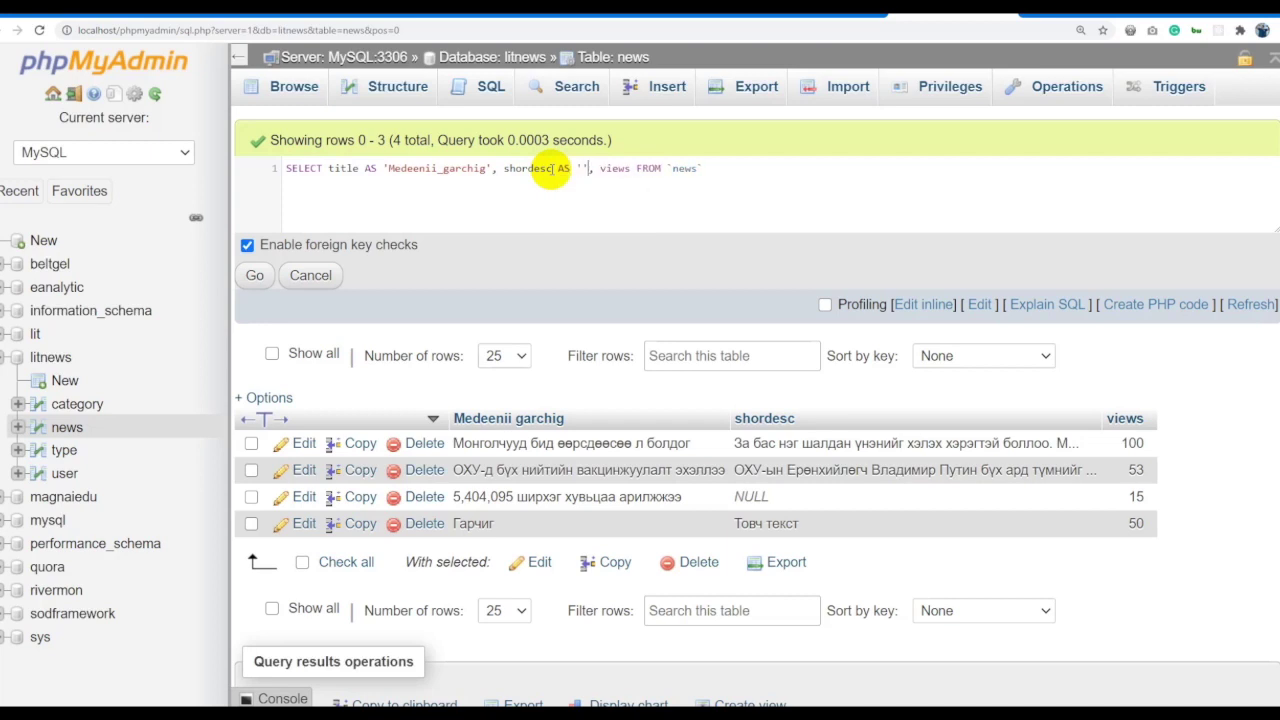
type("Bogn")
key("BackSpace")
type("ino_ta")
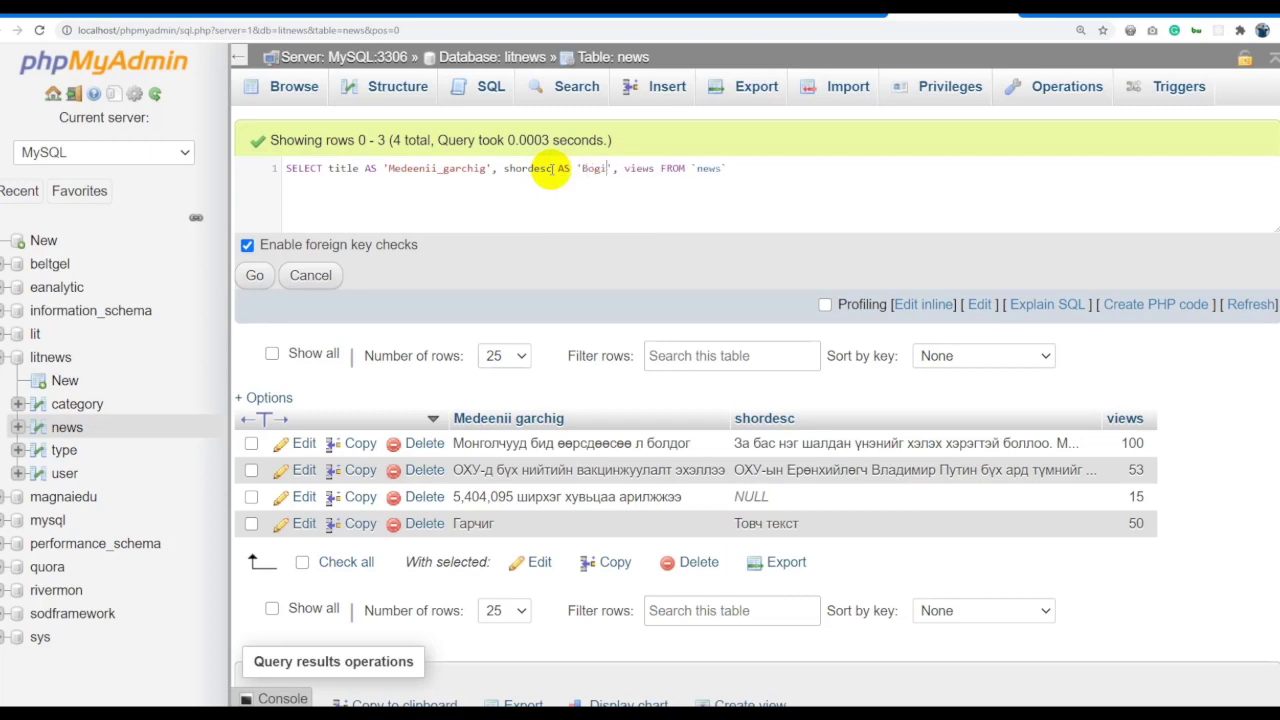
type("niltsuulga")
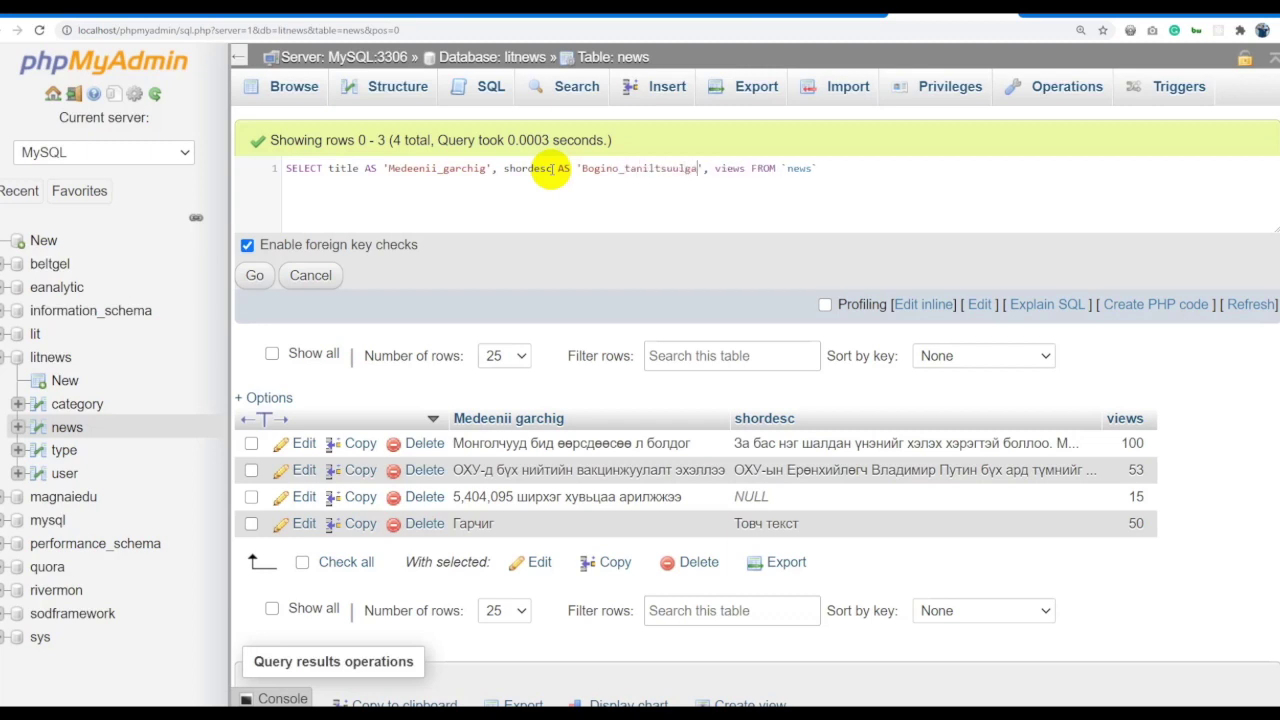
double_click(625, 168)
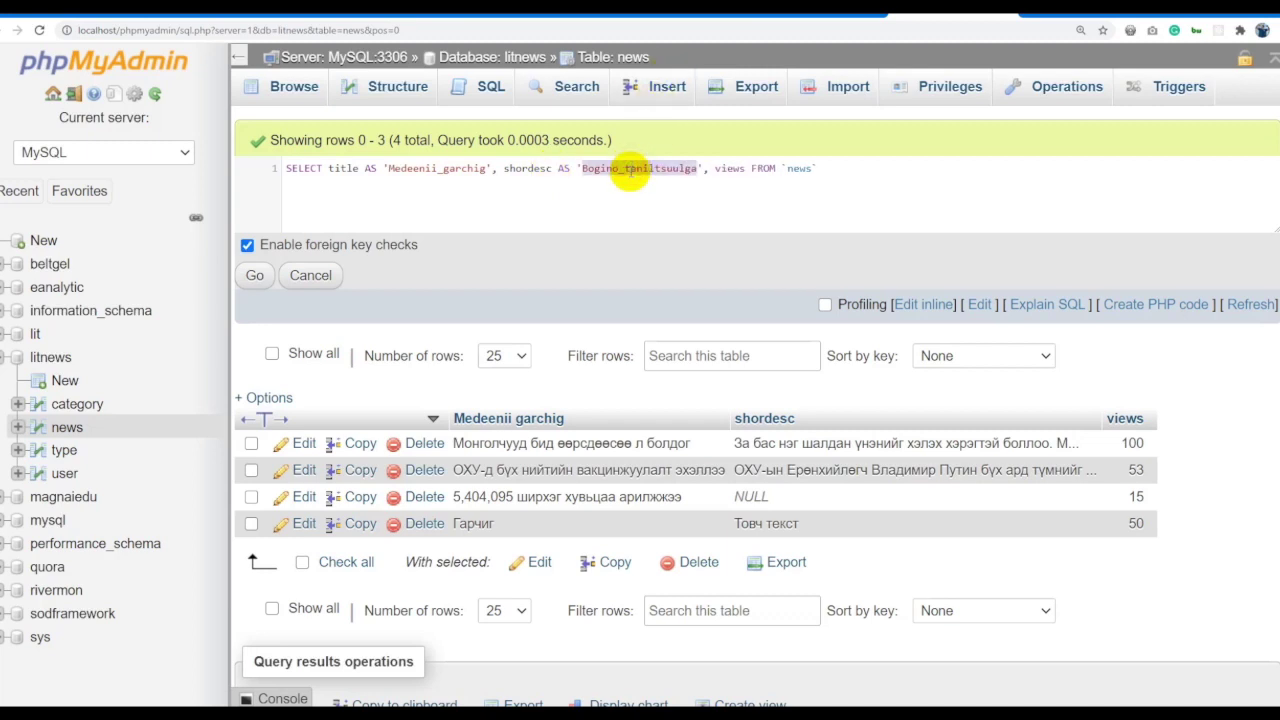
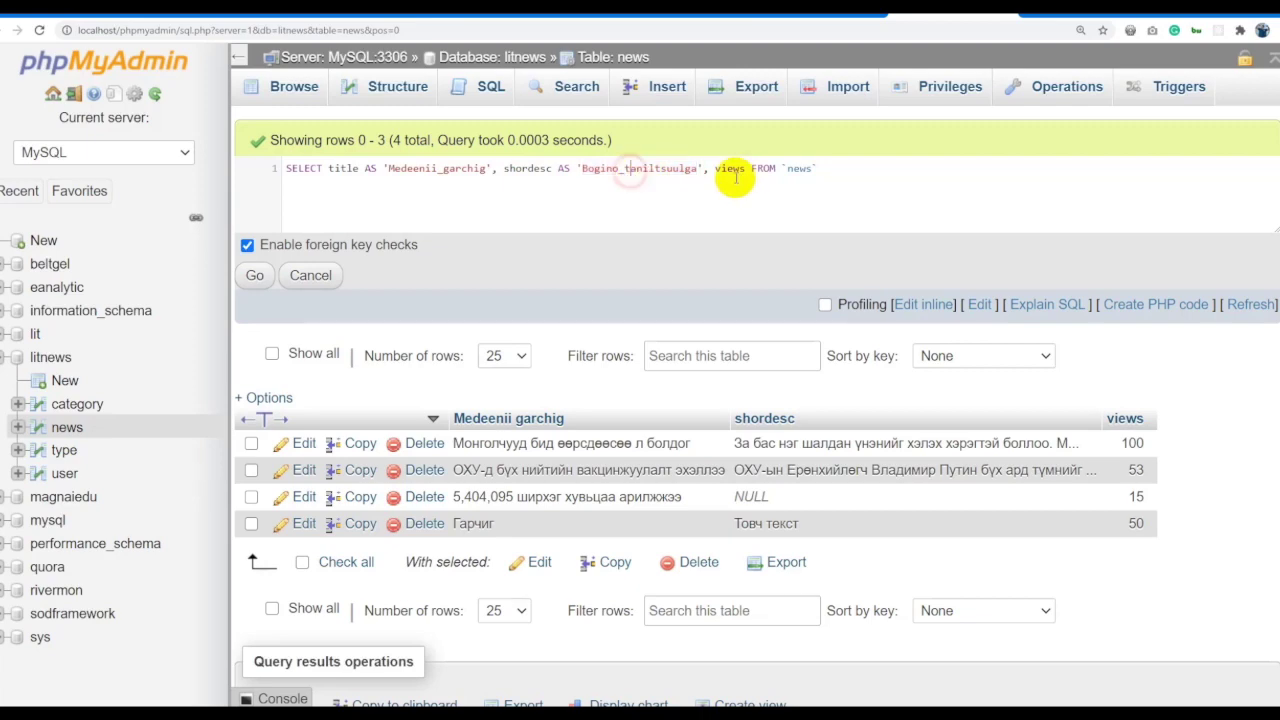
Alias the views column as 'Uzsen_too' in the titles and descriptions query and run it.
key("ctrl+a")
left_click(258, 273)
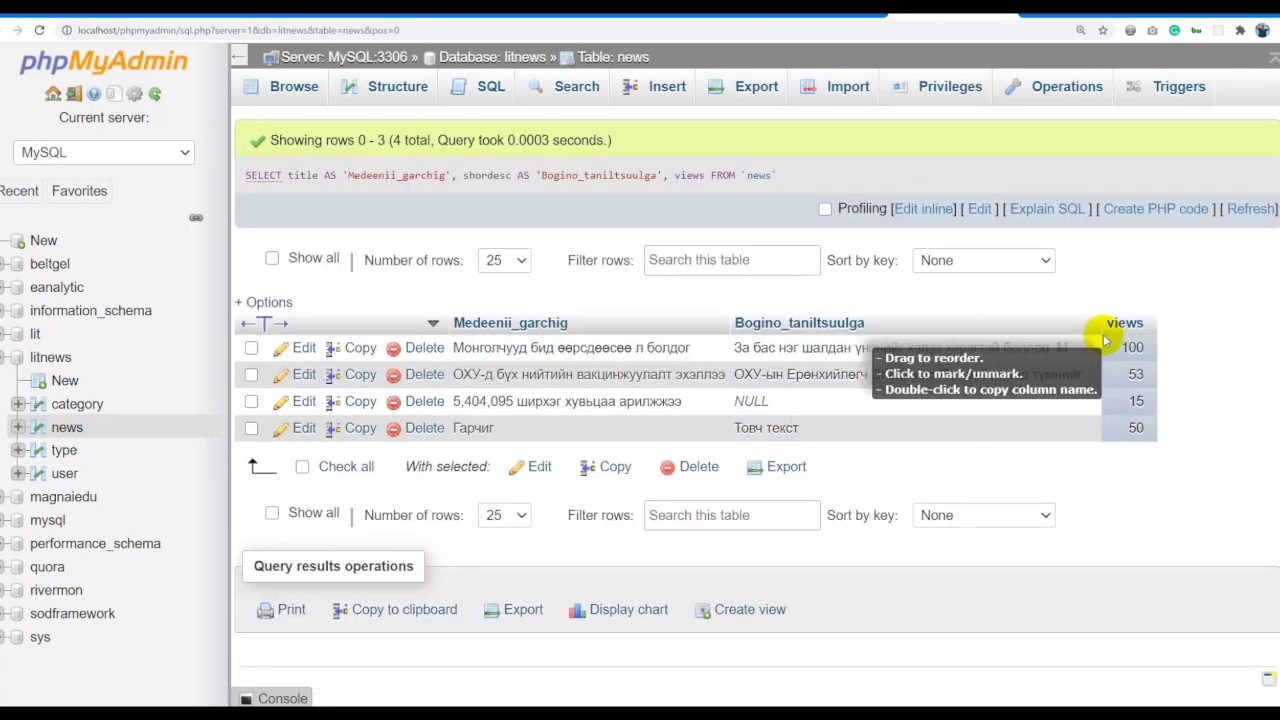
left_click(905, 208)
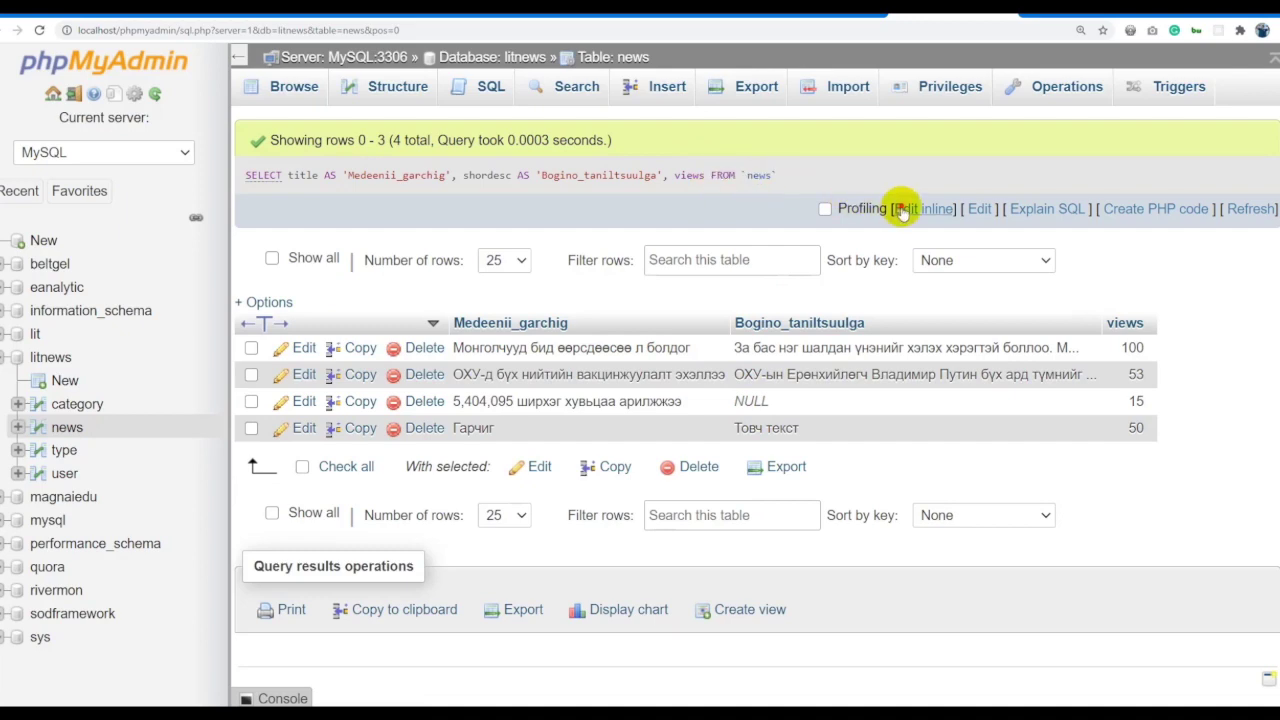
left_click(752, 168)
type("as FROM `news")
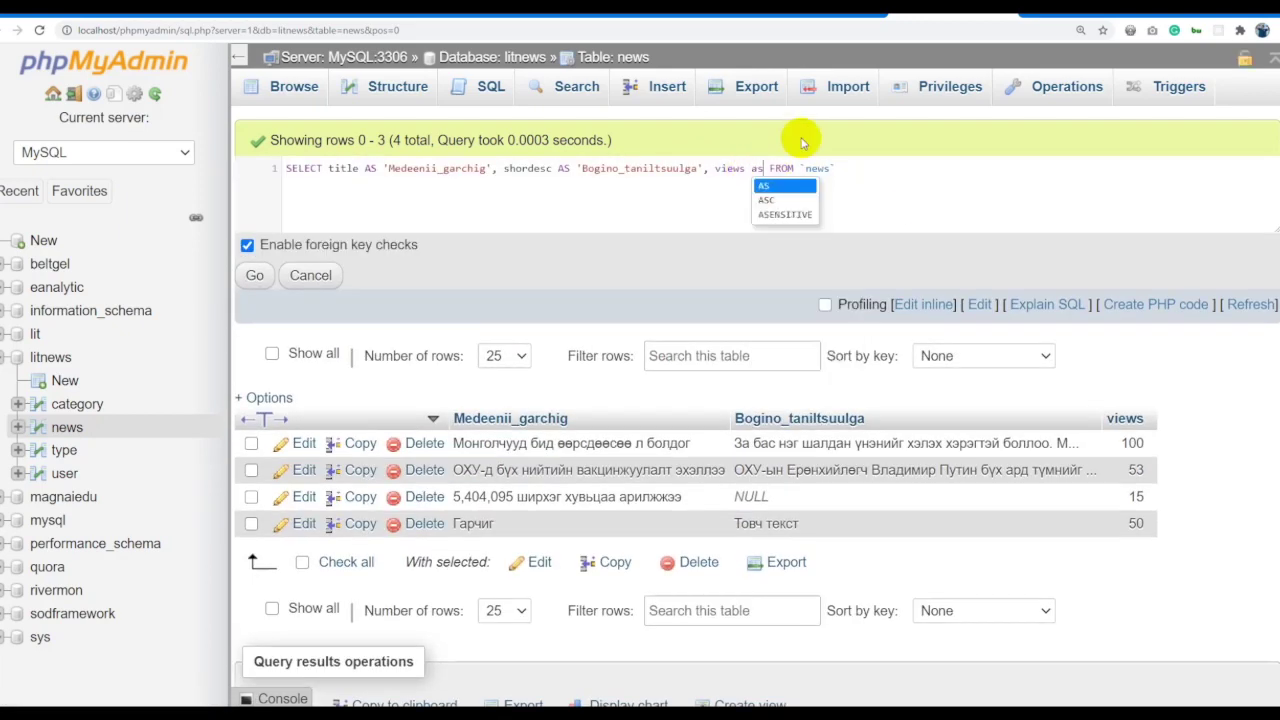
key("Return")
type("''")
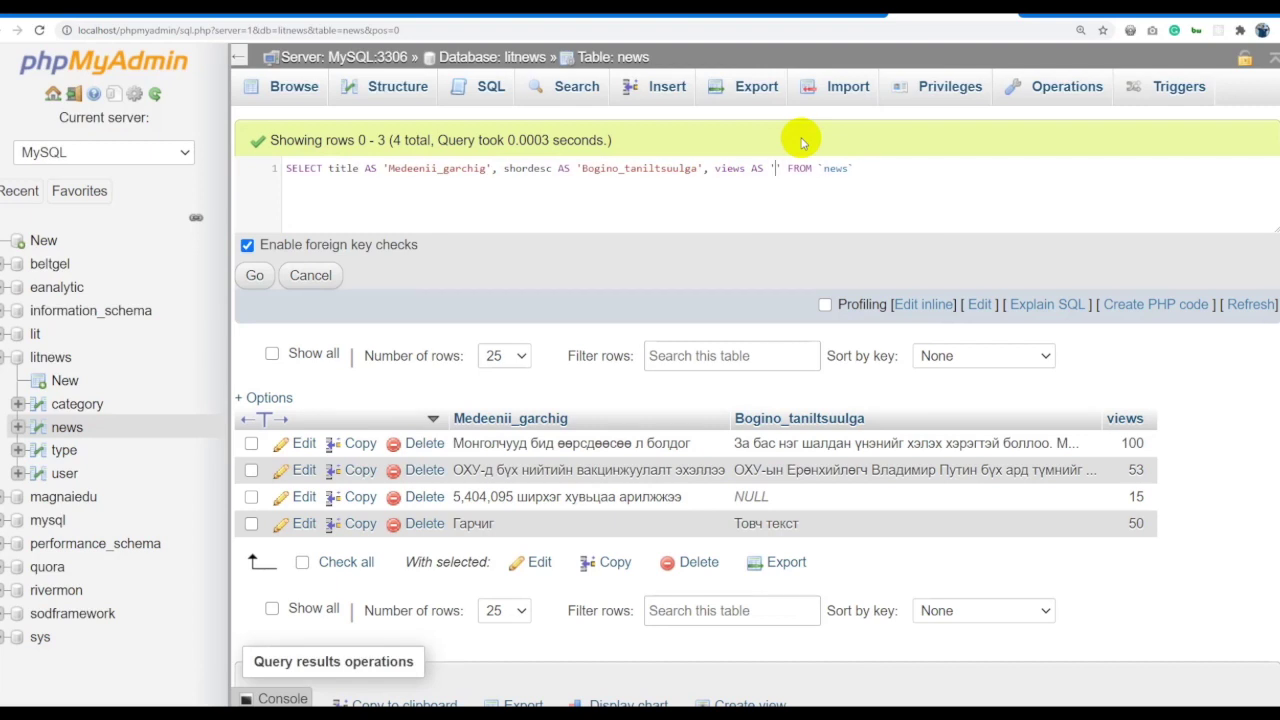
type(" U")
type("zsen_too")
key("ctrl+a")
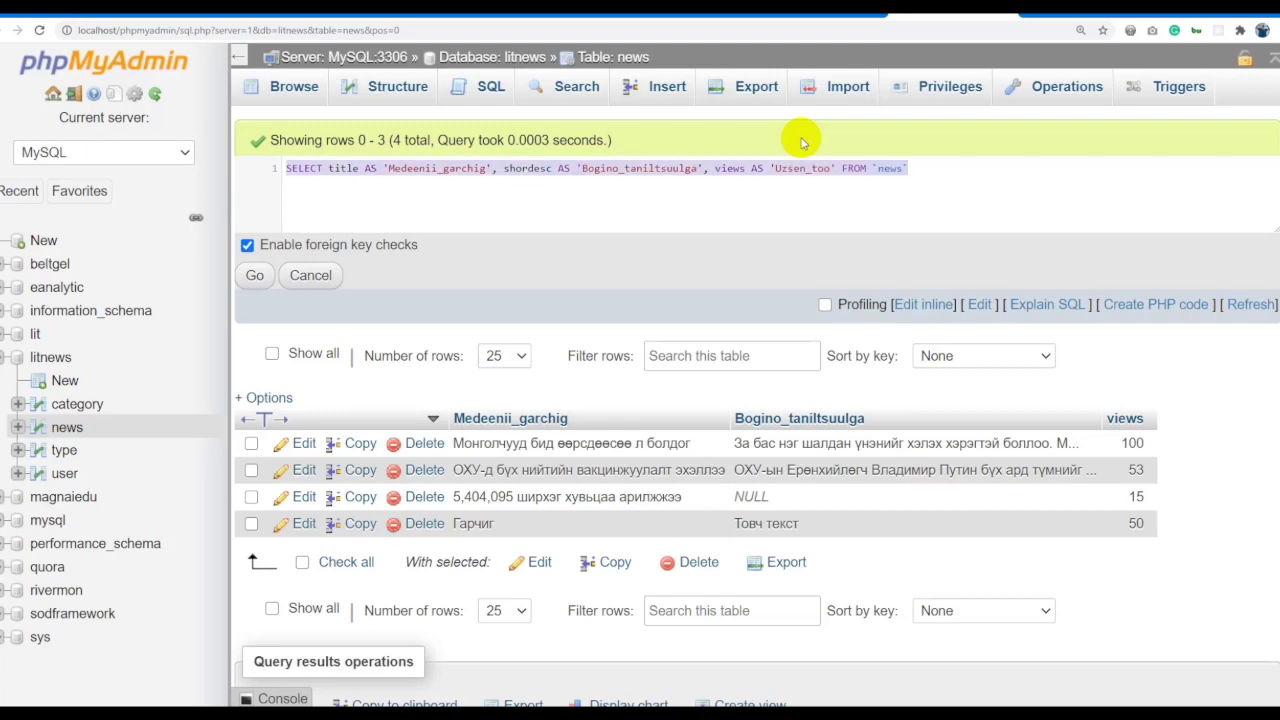
left_click(255, 275)
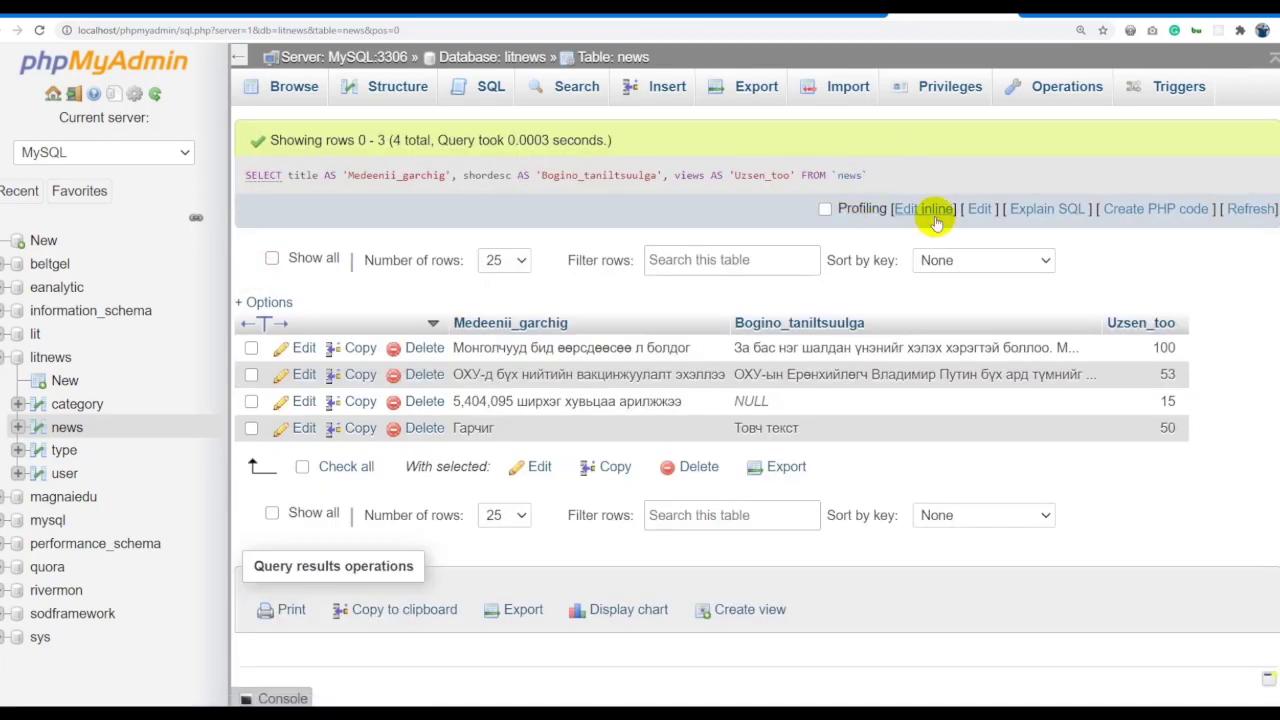
Append ORDER BY views ASC and run it, then view the news table's structure.
left_click(932, 208)
left_click(916, 168)
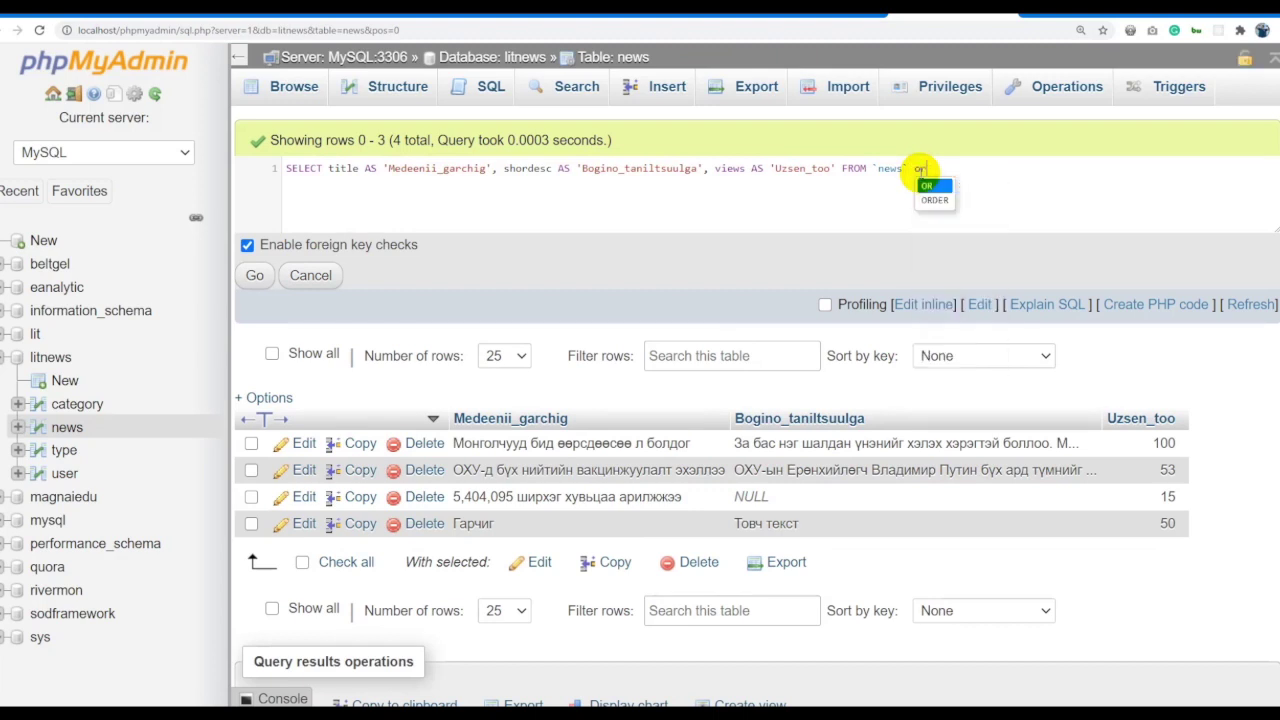
type("ORDER")
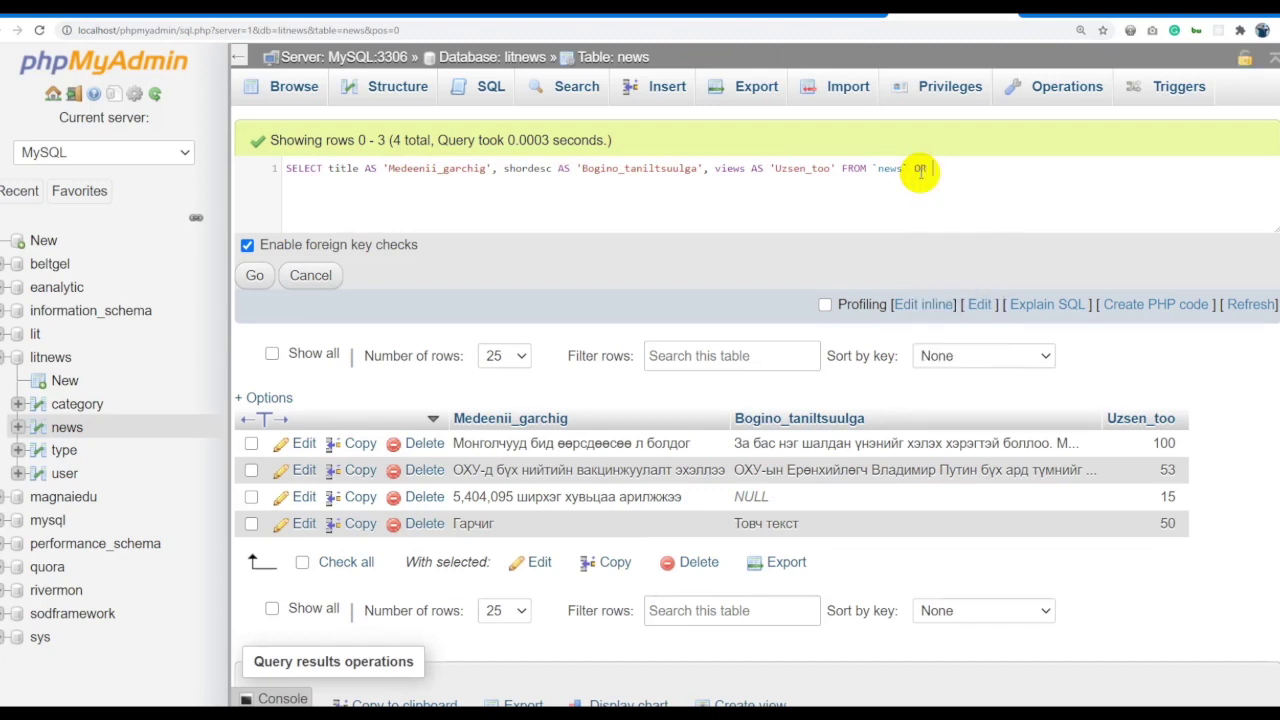
type(" BY views asc")
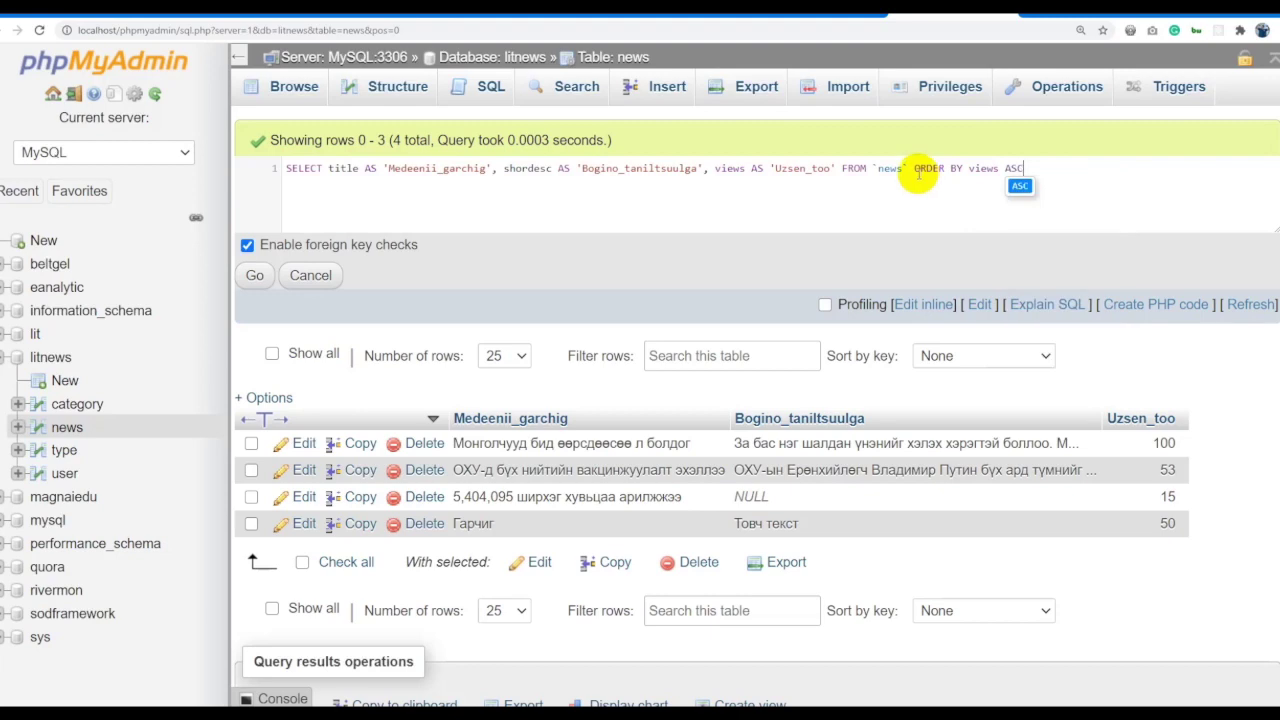
left_click(254, 275)
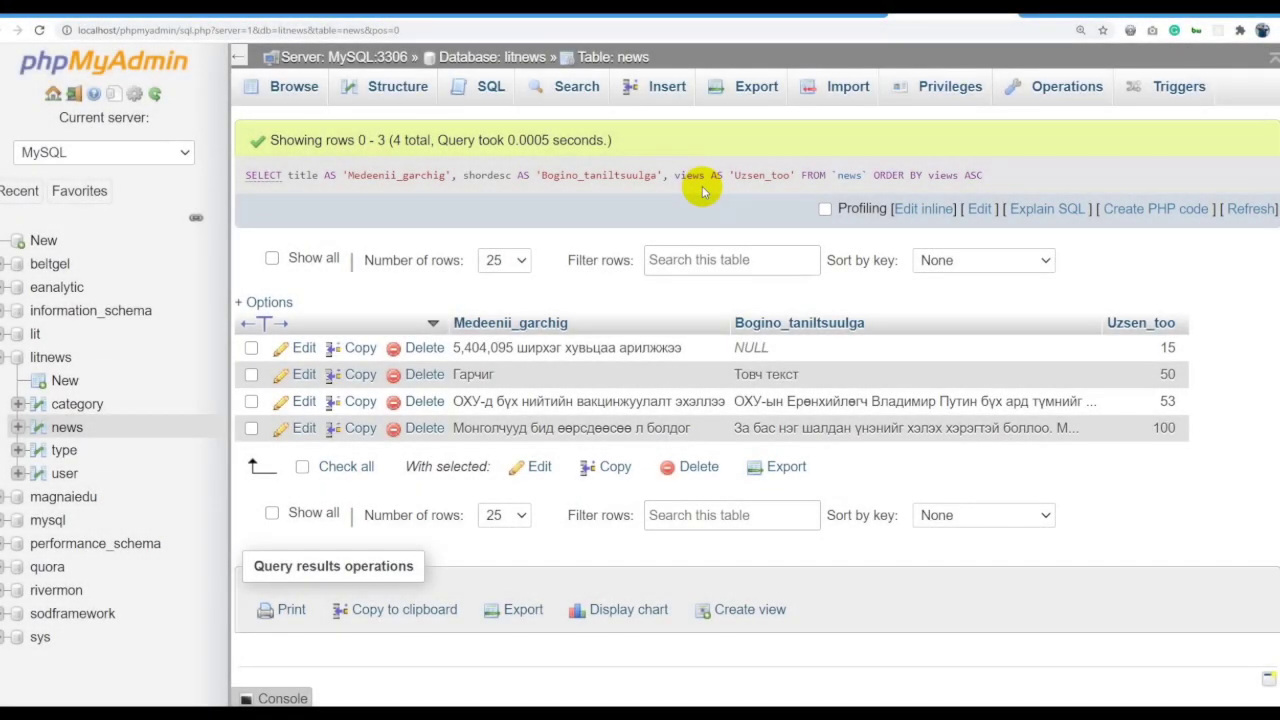
left_click(70, 428)
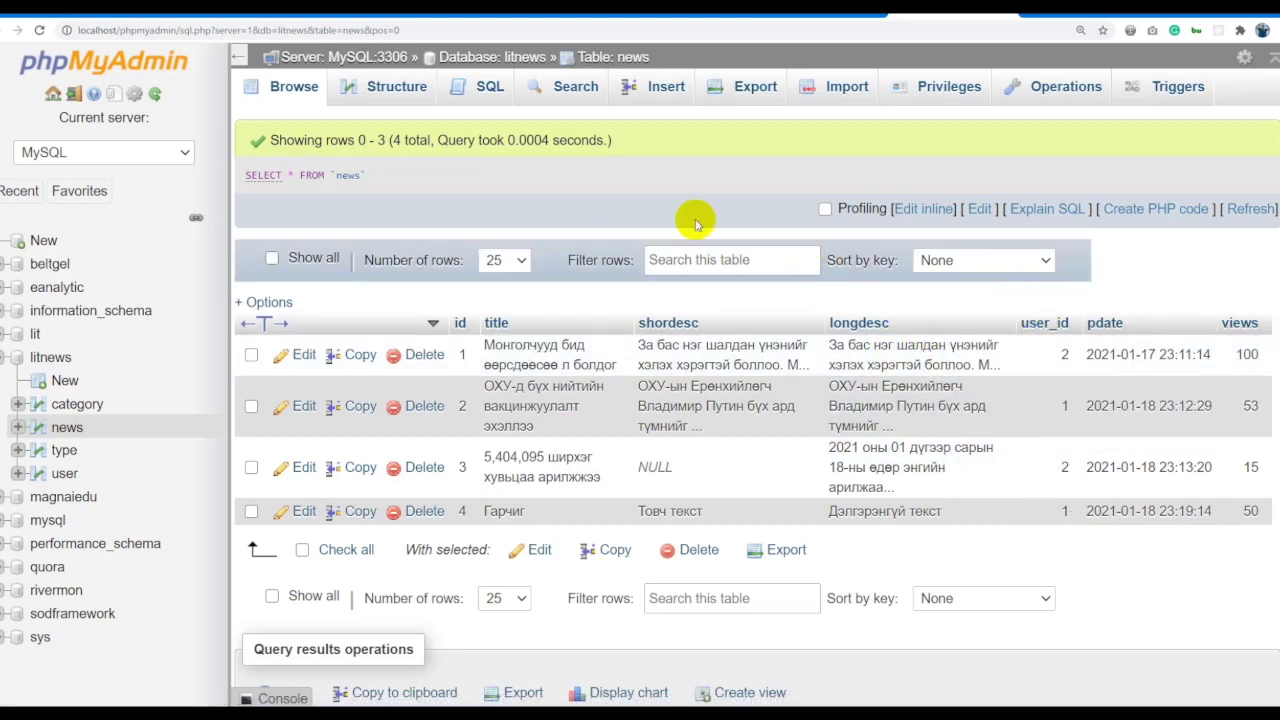
left_click(393, 98)
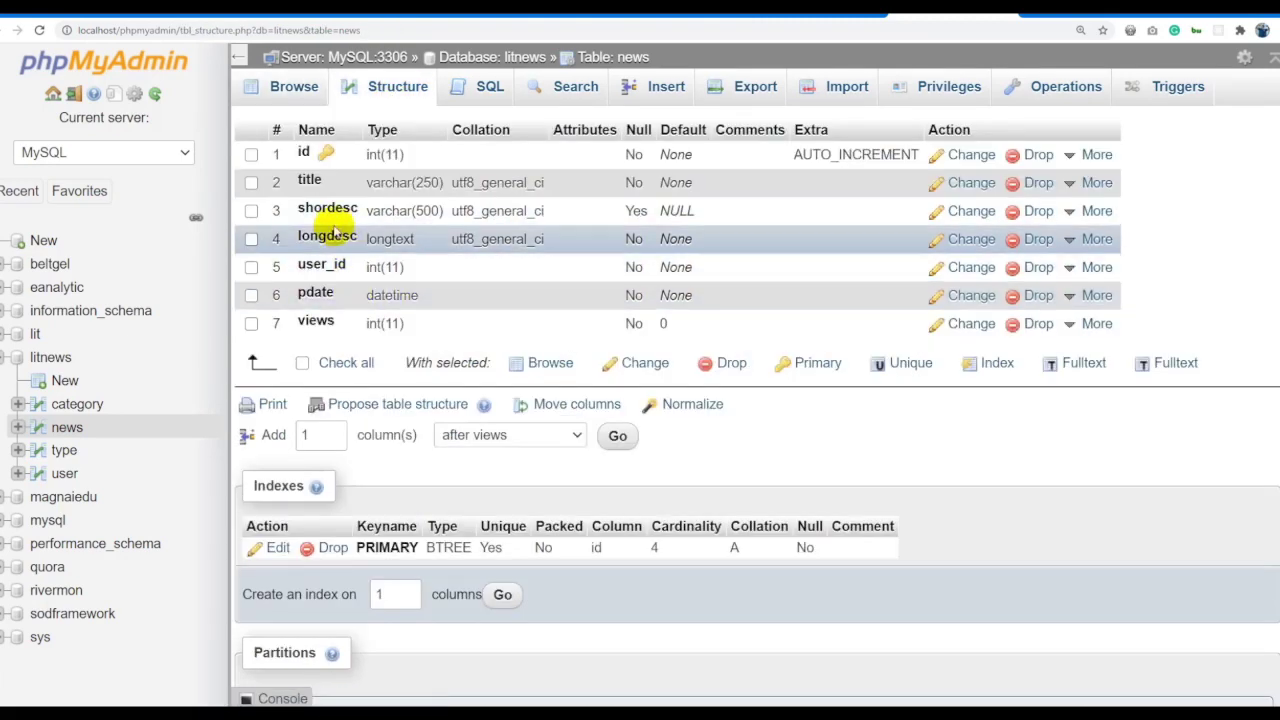
Rename the shordesc column to shortdesc.
left_click(952, 210)
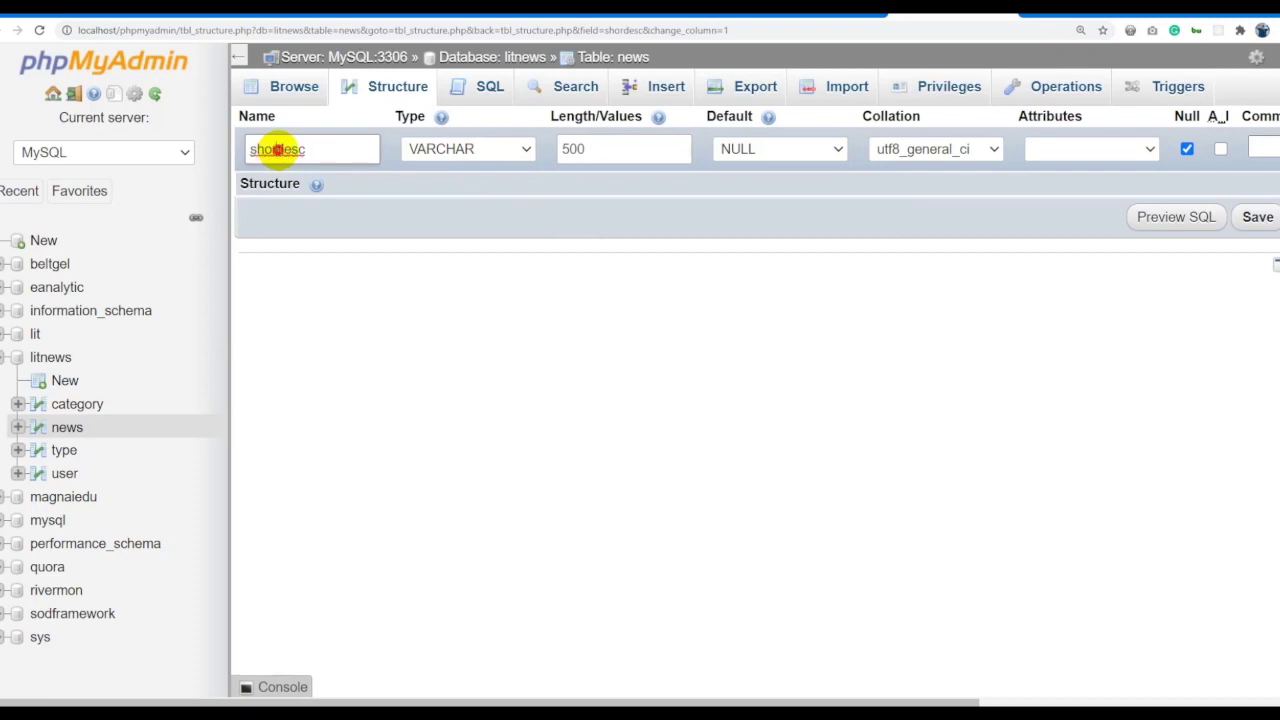
type("t")
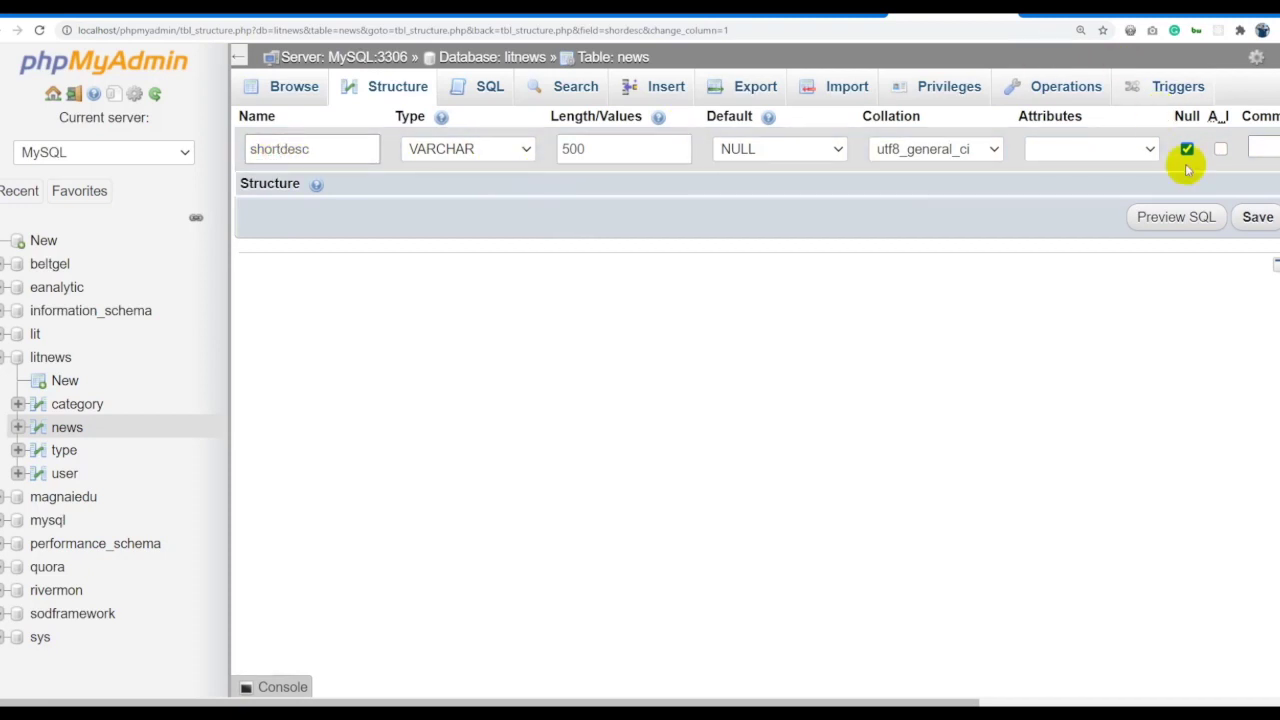
left_click(1257, 216)
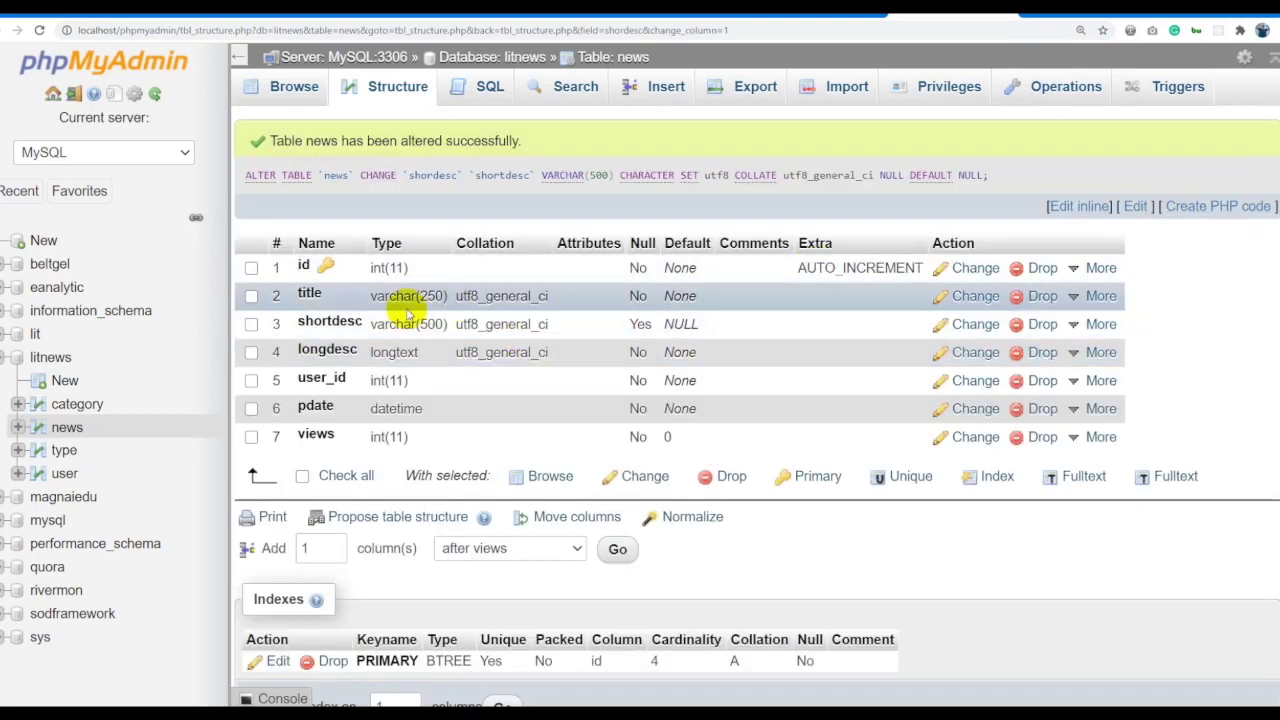
Add a nullable category_id column after longdesc, then browse the news and category rows.
left_click(481, 553)
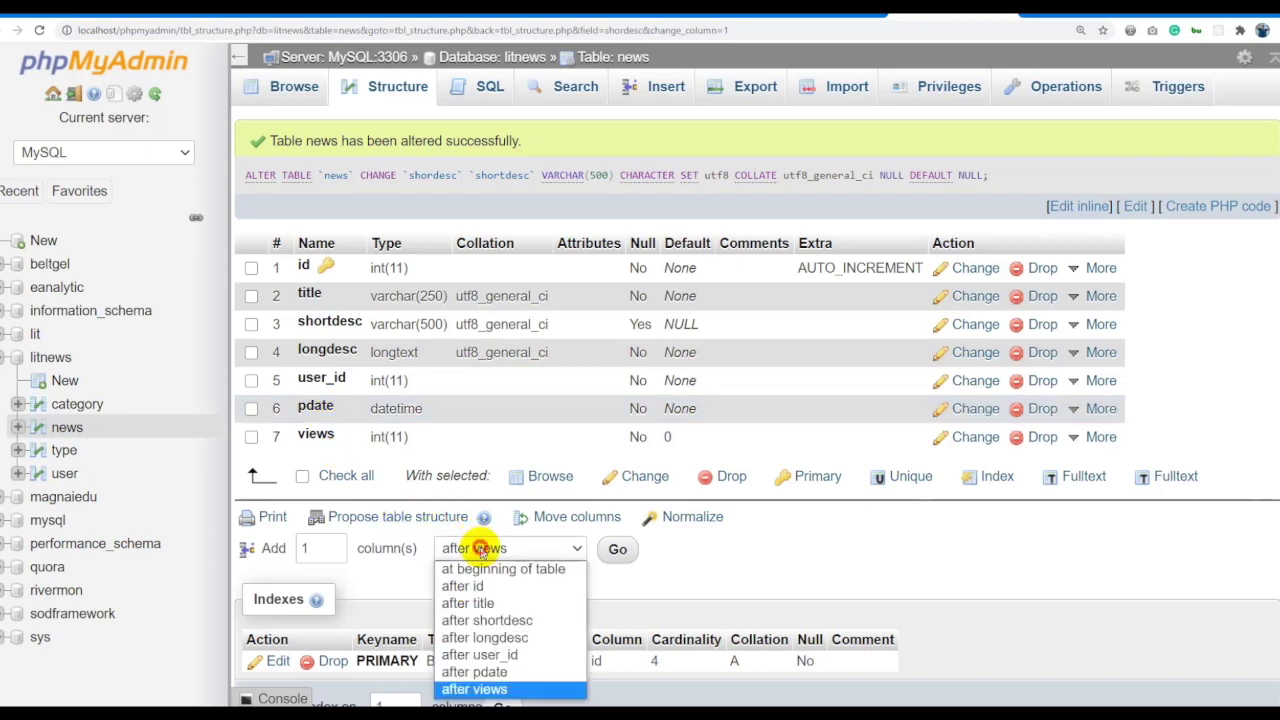
left_click(517, 638)
left_click(614, 550)
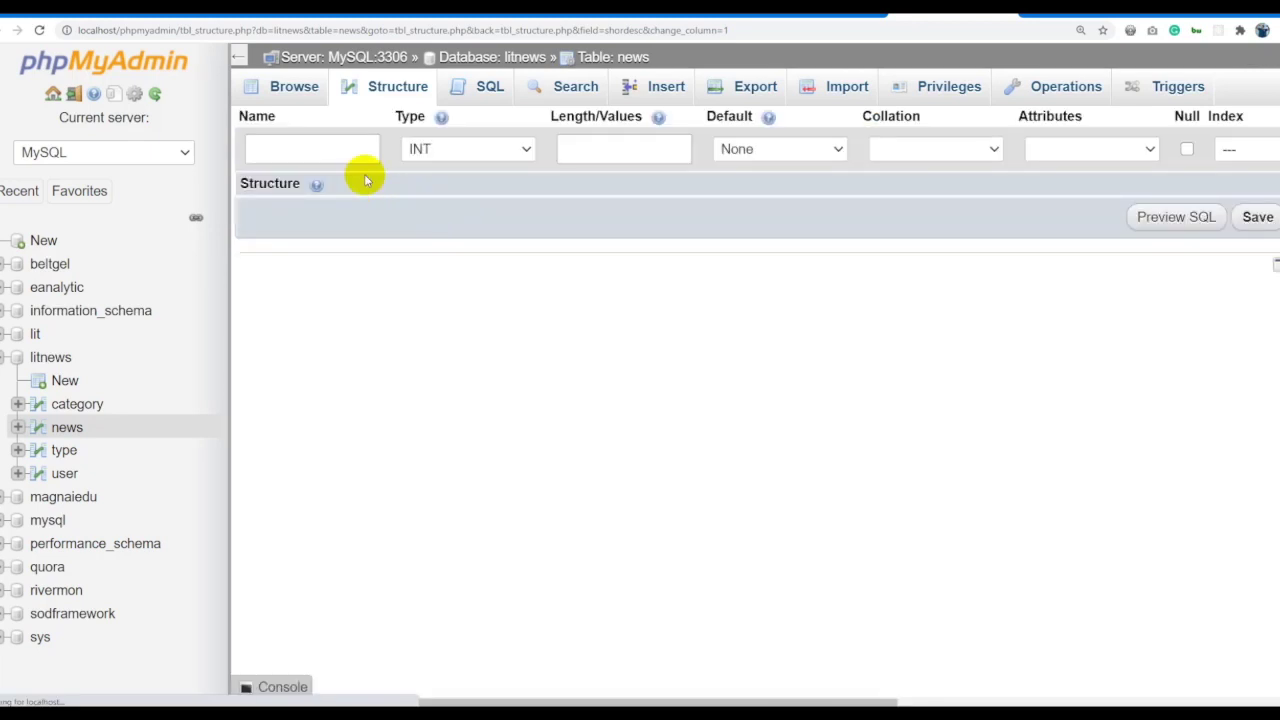
left_click(332, 150)
type("category_id")
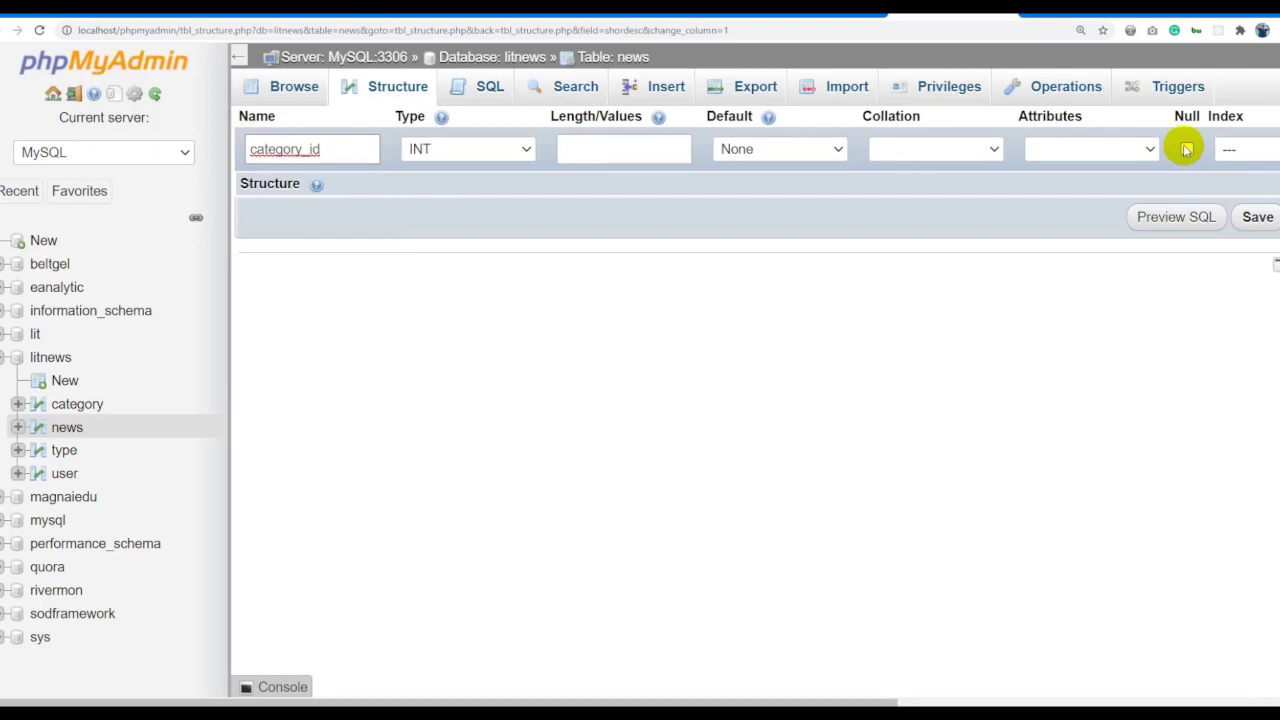
left_click(1184, 148)
left_click(1250, 216)
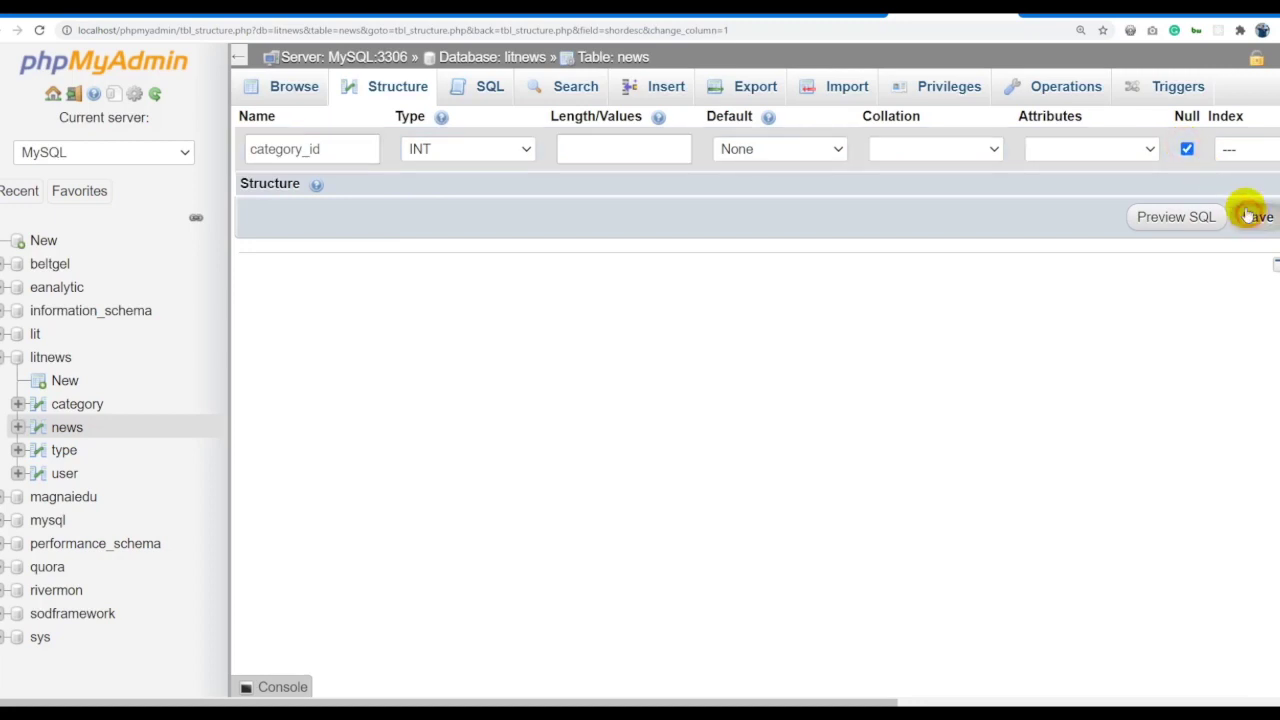
left_click(623, 56)
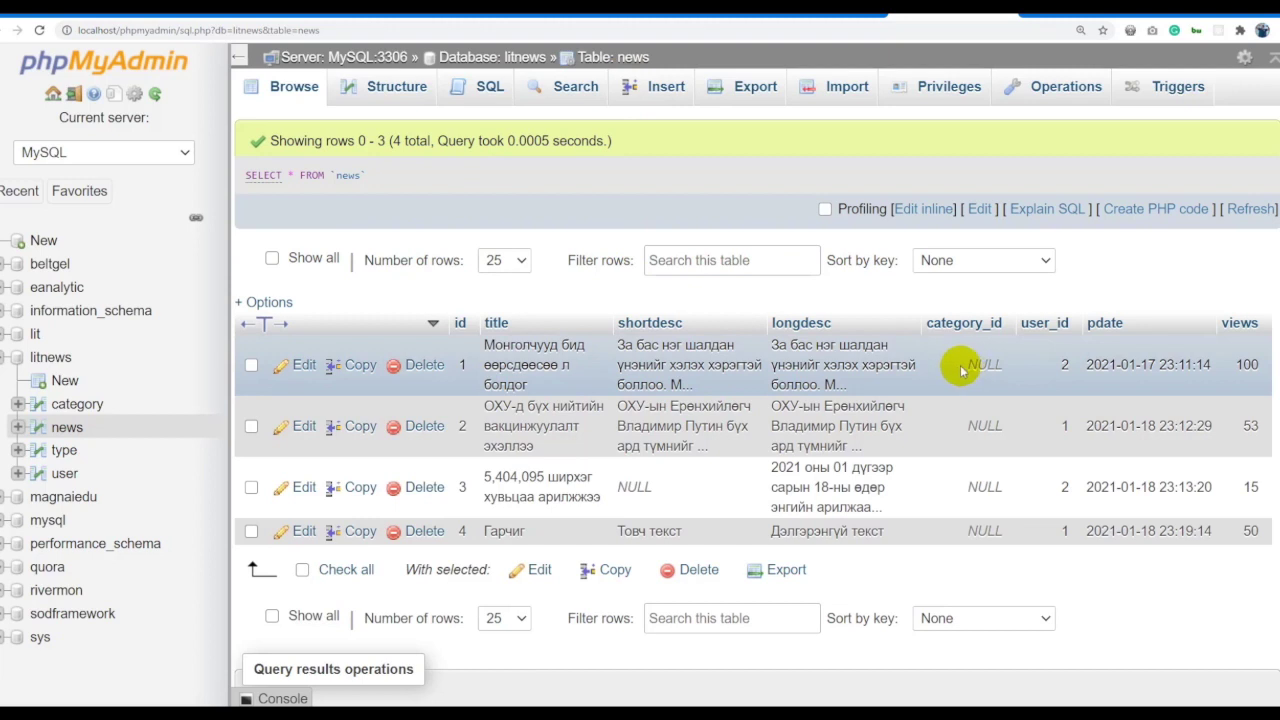
left_click(76, 406)
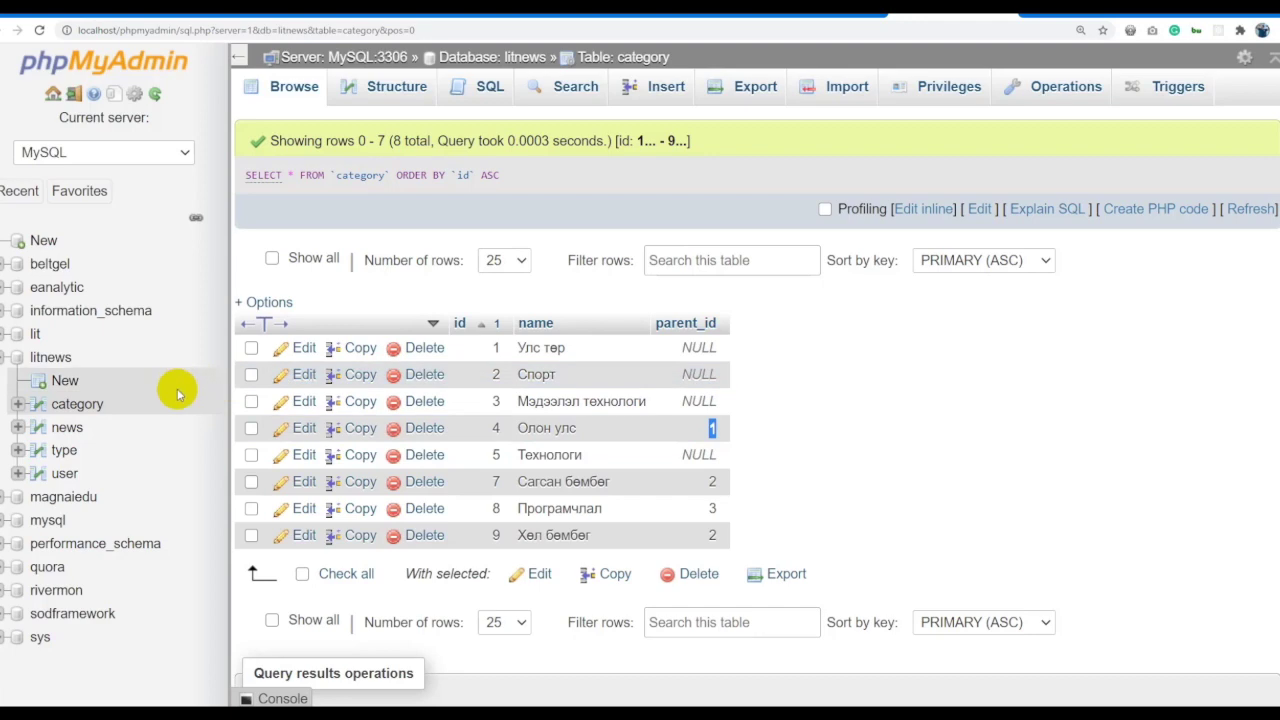
Check the category ids, then set news row 3's category_id to 4 and row 4's to 5.
left_click(66, 404)
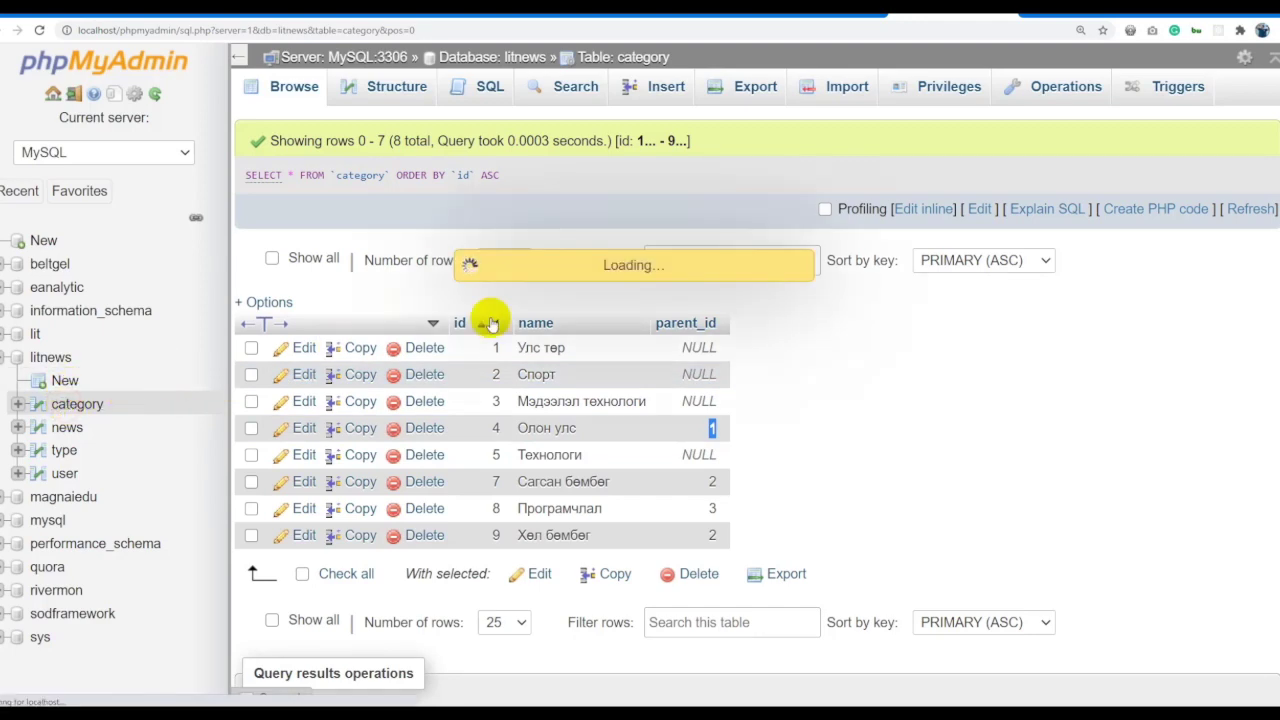
left_click(67, 427)
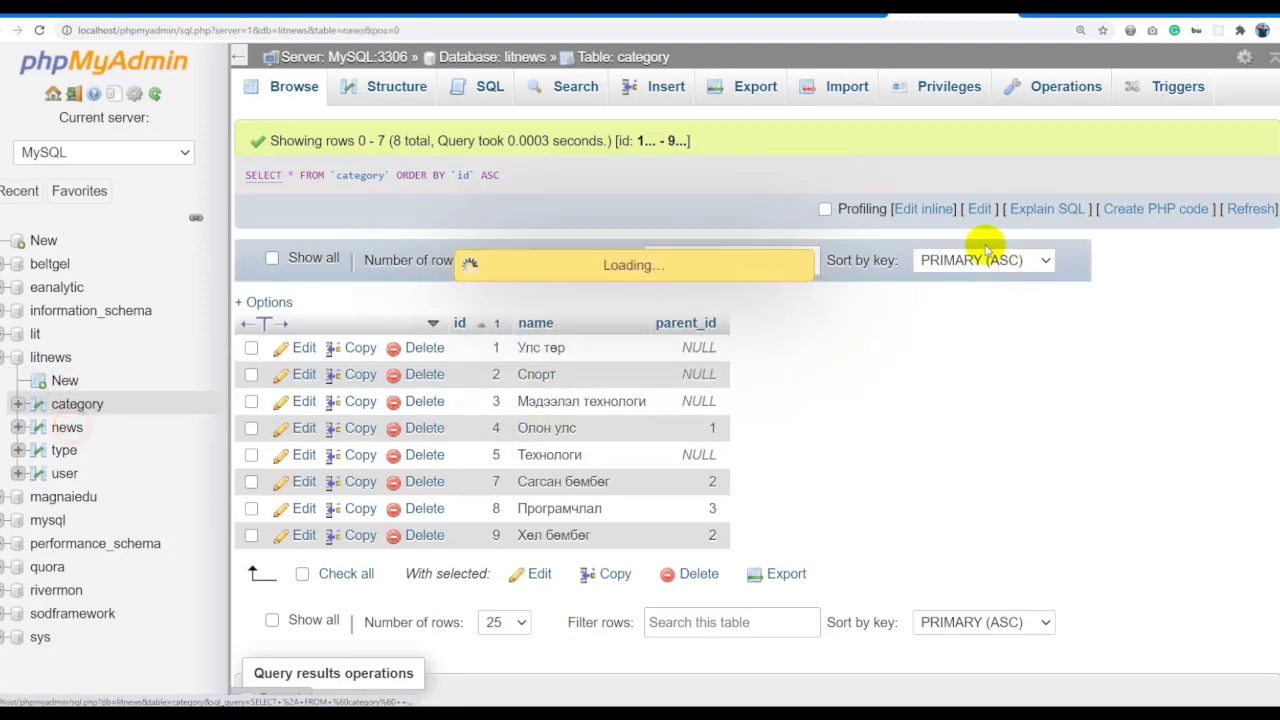
double_click(977, 357)
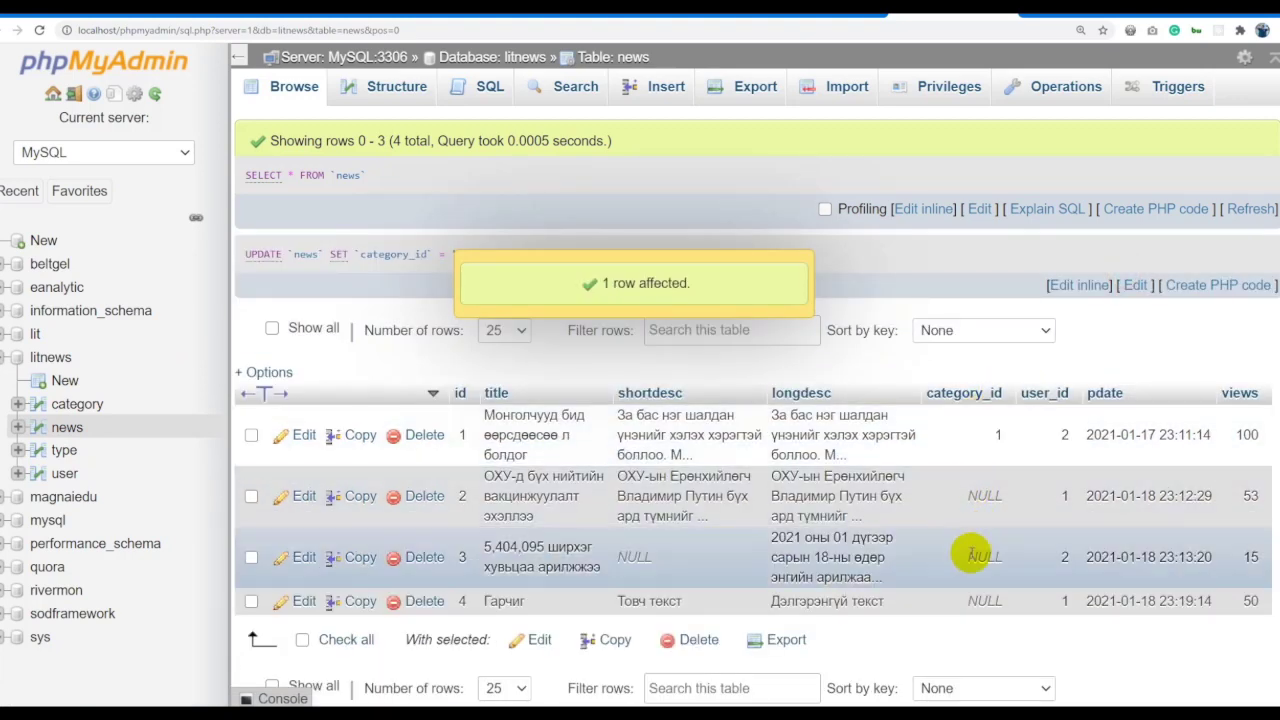
double_click(968, 557)
type("4")
left_click(1117, 370)
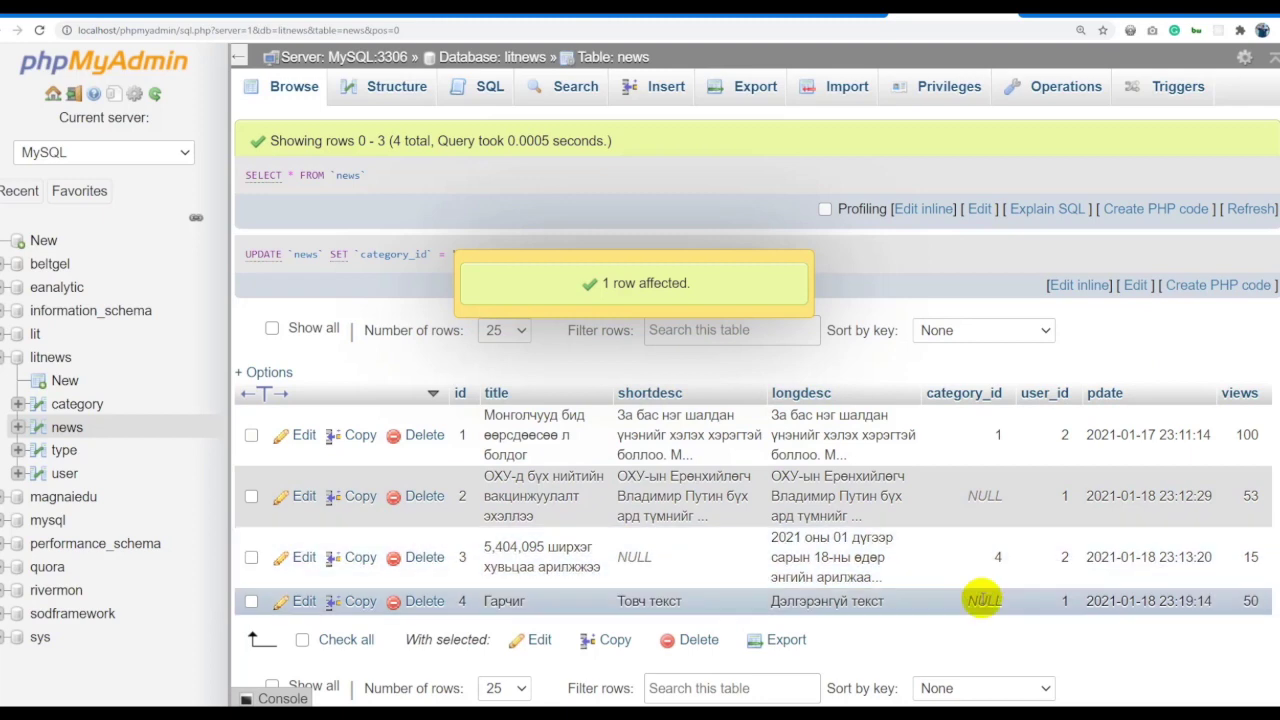
double_click(984, 600)
type("5")
left_click(1135, 345)
Set news row 2's category_id to 3.
double_click(990, 495)
type("2")
left_click(1123, 354)
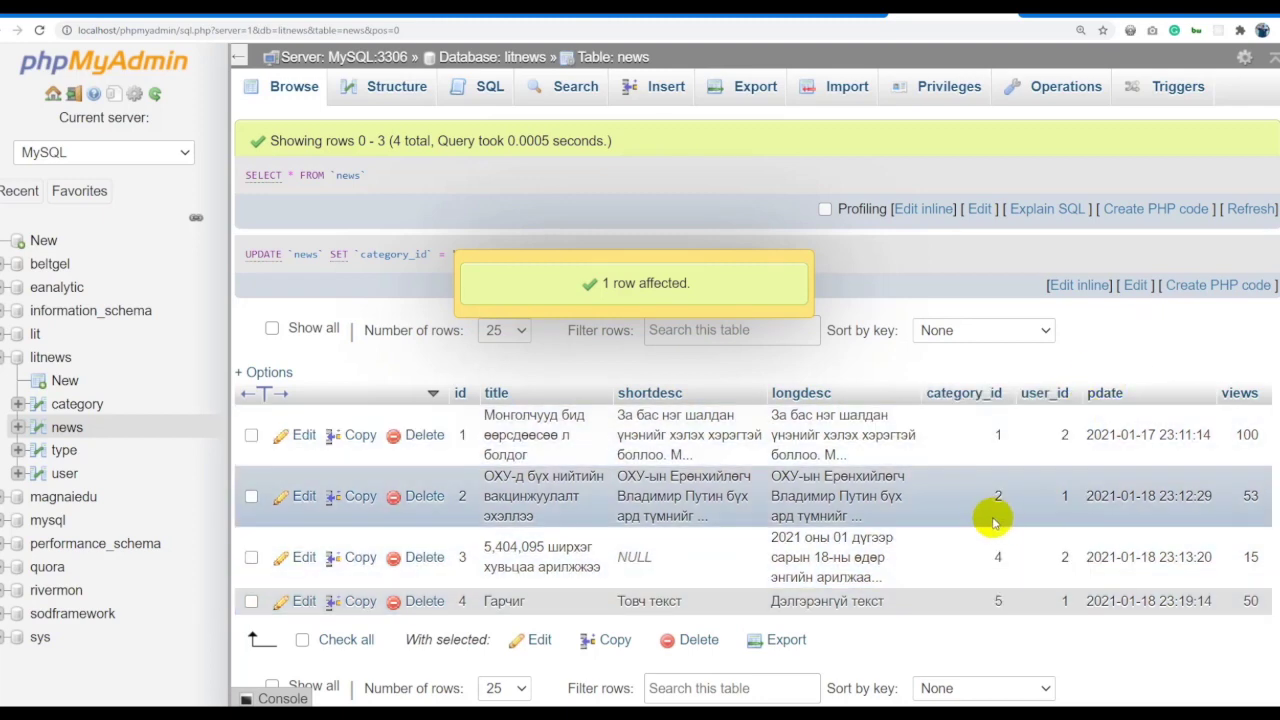
double_click(989, 503)
type("3")
left_click(1108, 364)
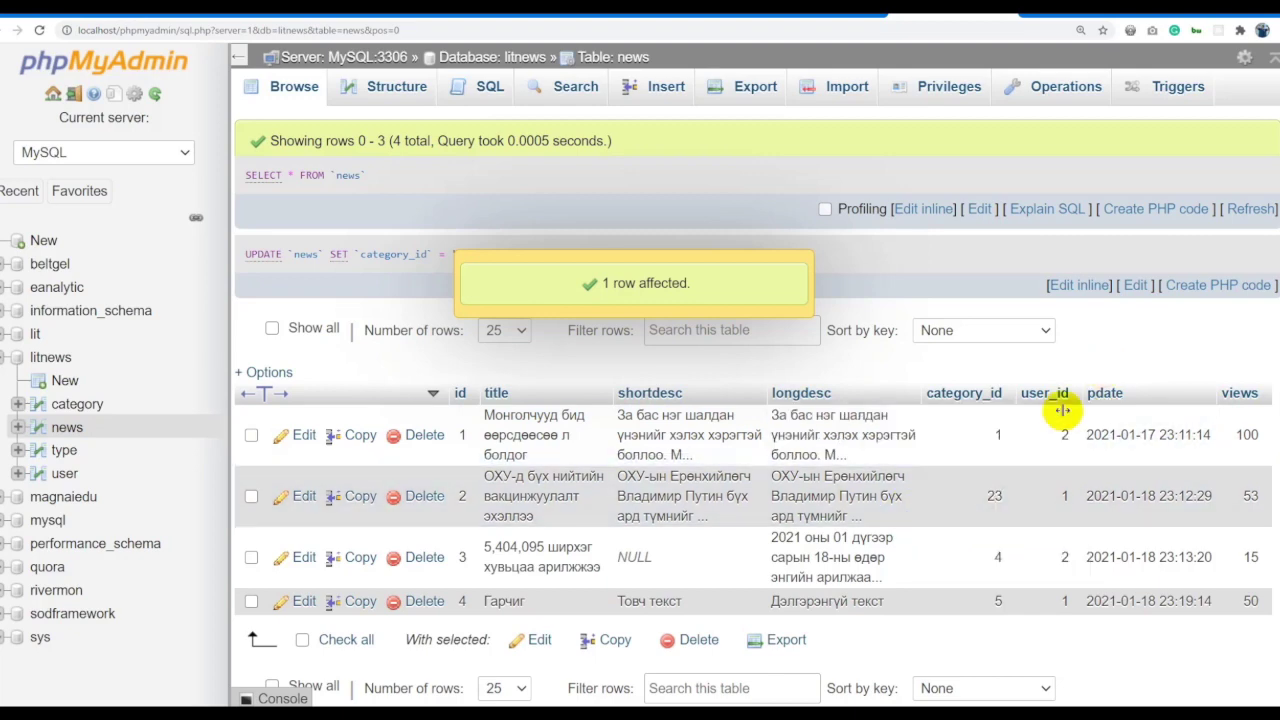
double_click(987, 496)
type("3")
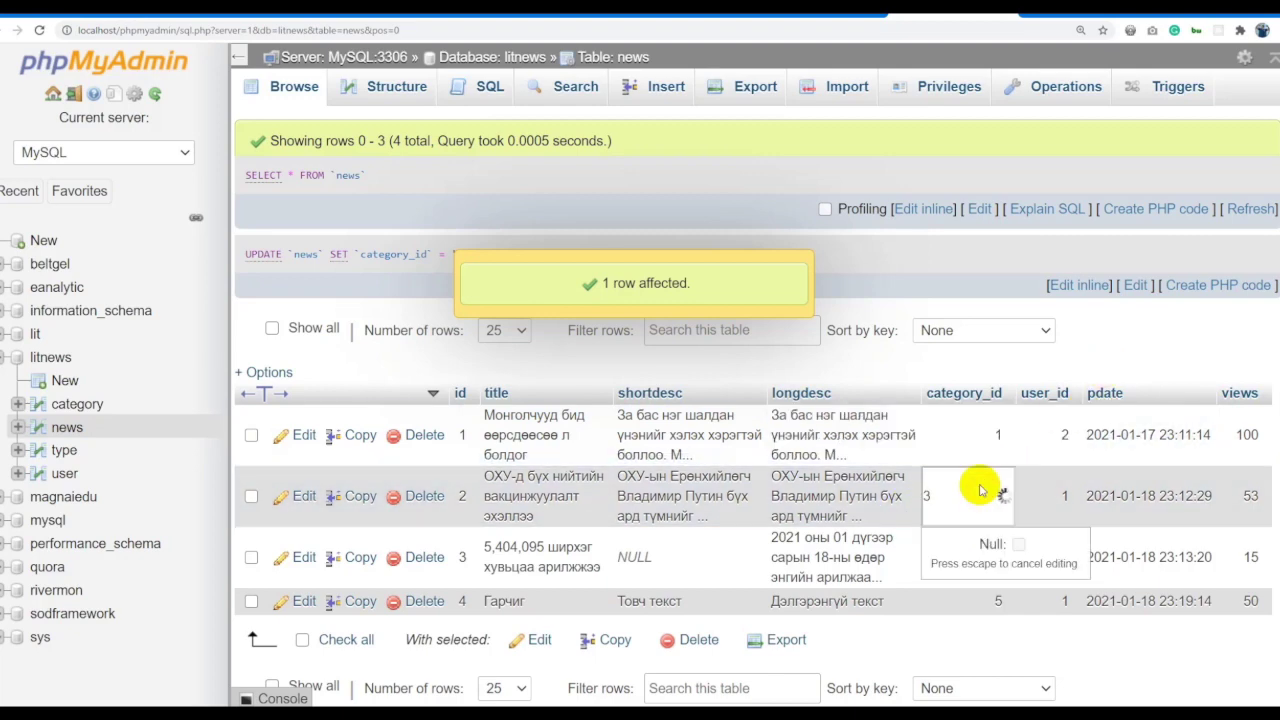
key("Return")
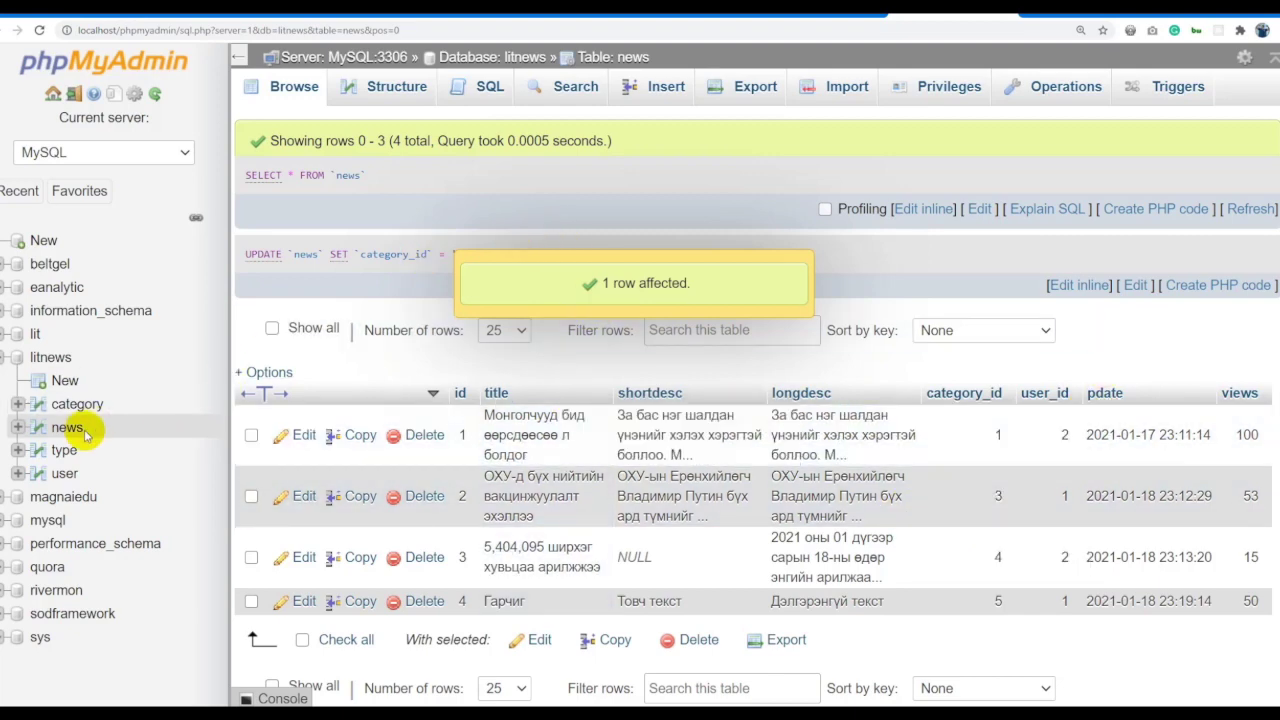
Reload the news rows and save row 4's category_id as NULL.
left_click(70, 429)
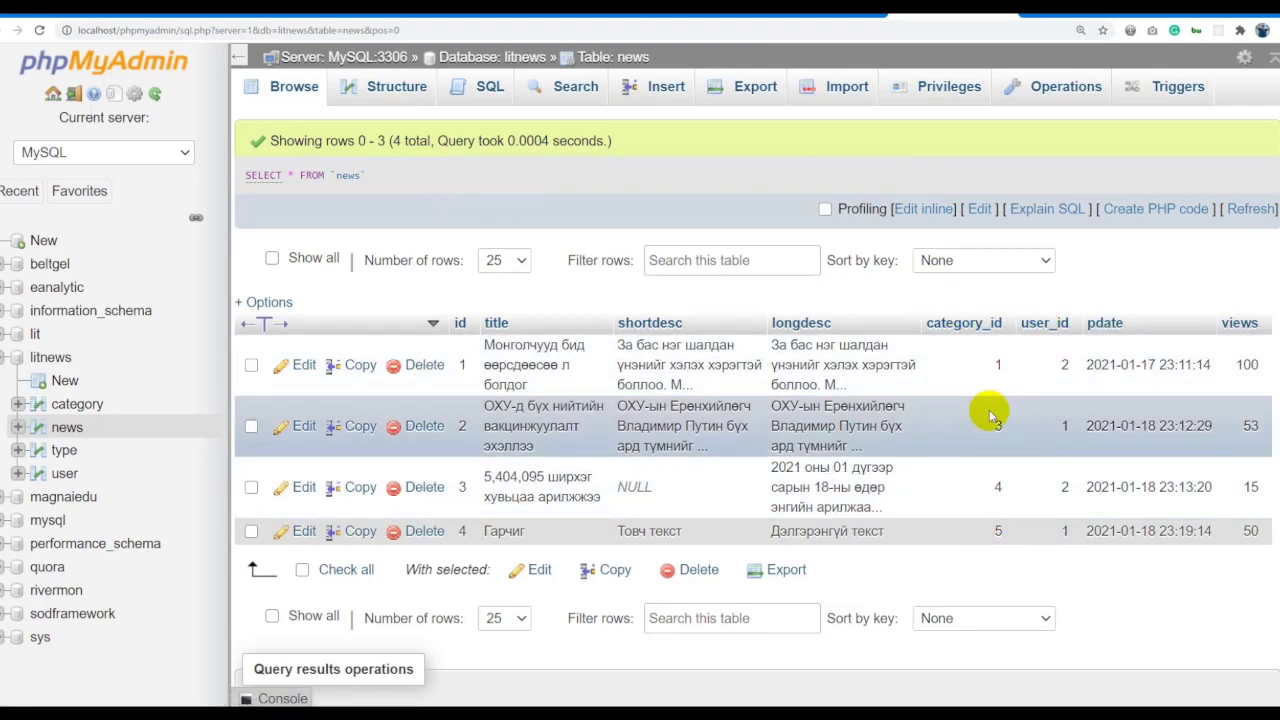
double_click(995, 533)
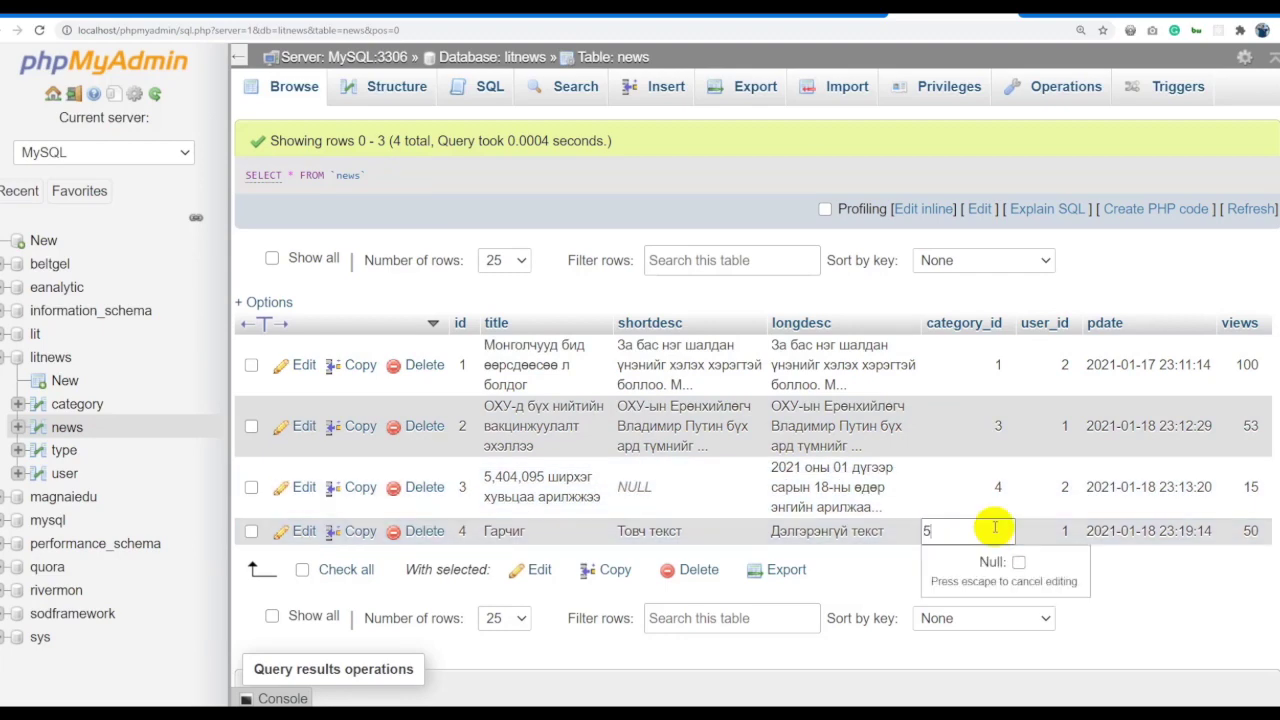
key("Return")
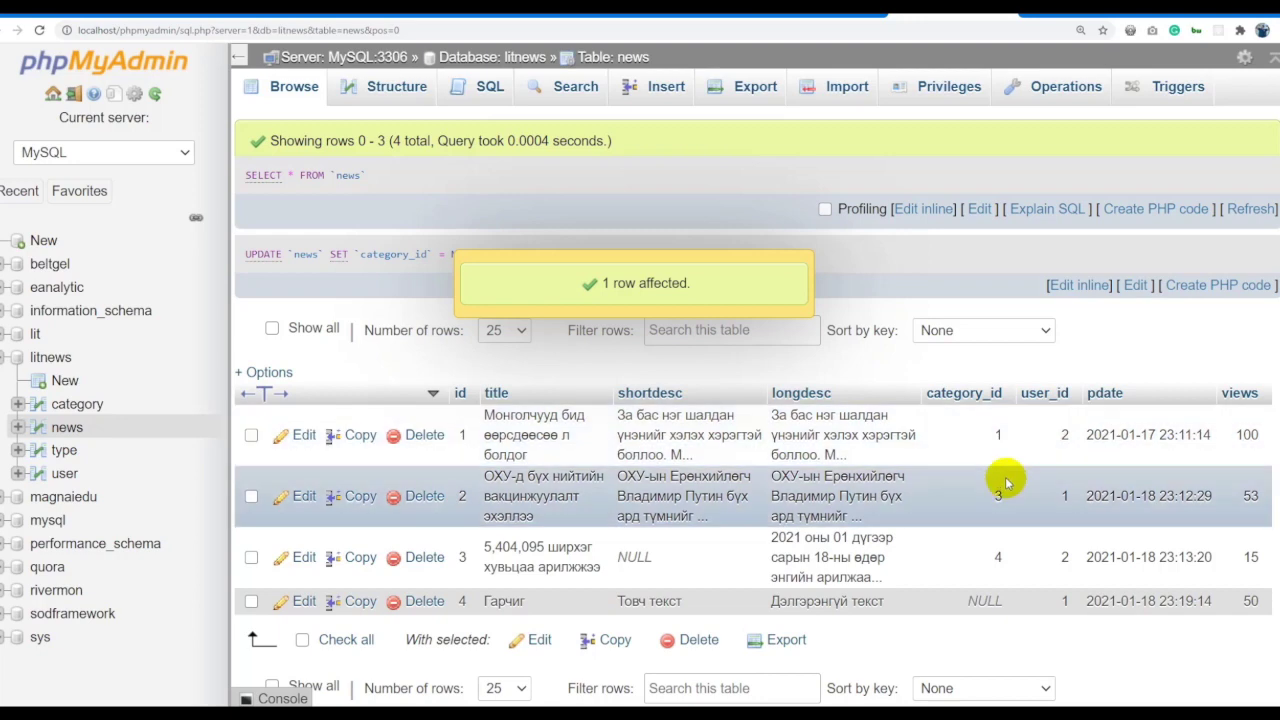
Switch to the sheet with the LITNEWS table design.
left_click(245, 698)
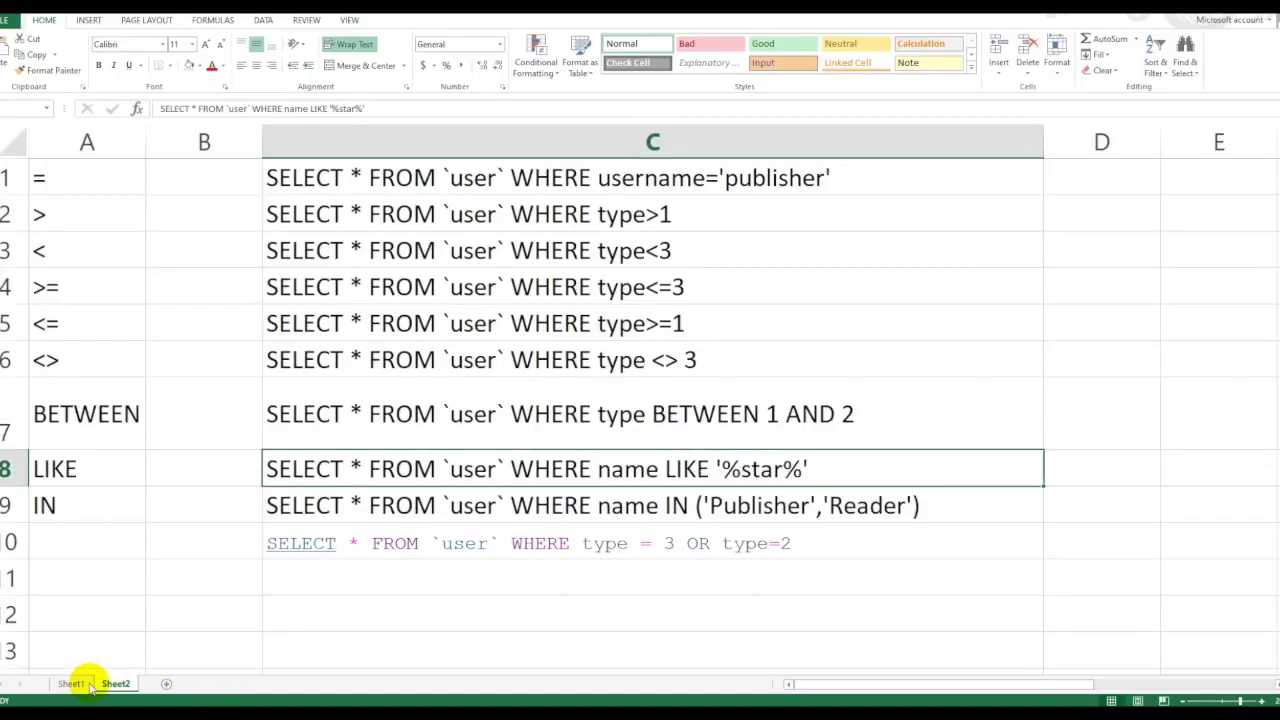
left_click(82, 682)
left_click(368, 362)
left_click(103, 338)
left_click(120, 364)
left_click(269, 364)
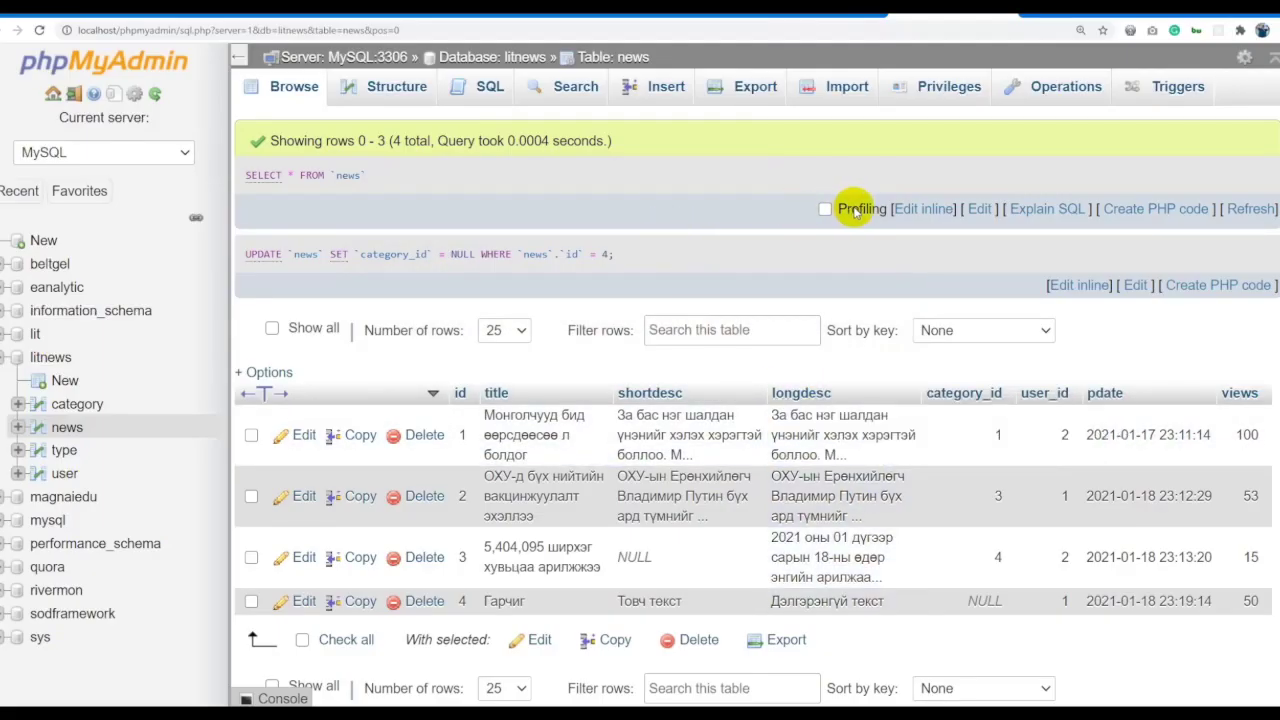
Replace * with title, shortdesc in the news query and run it.
left_click(910, 208)
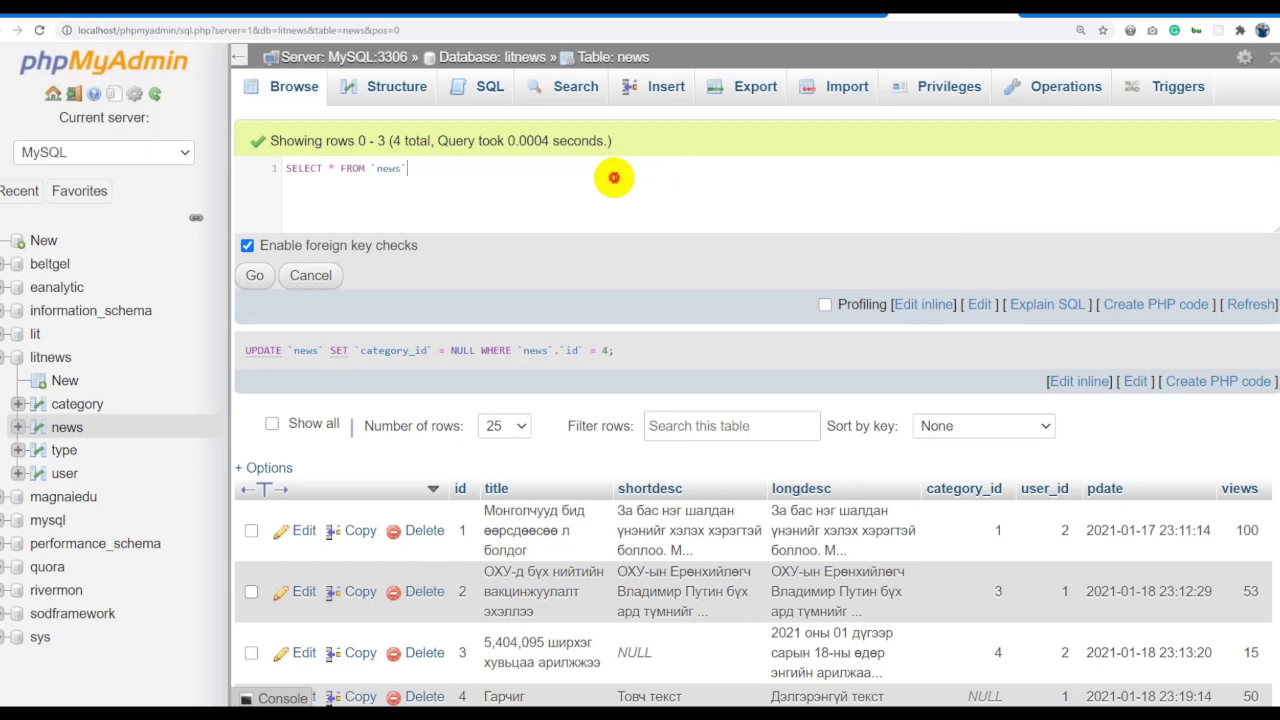
left_click(335, 169)
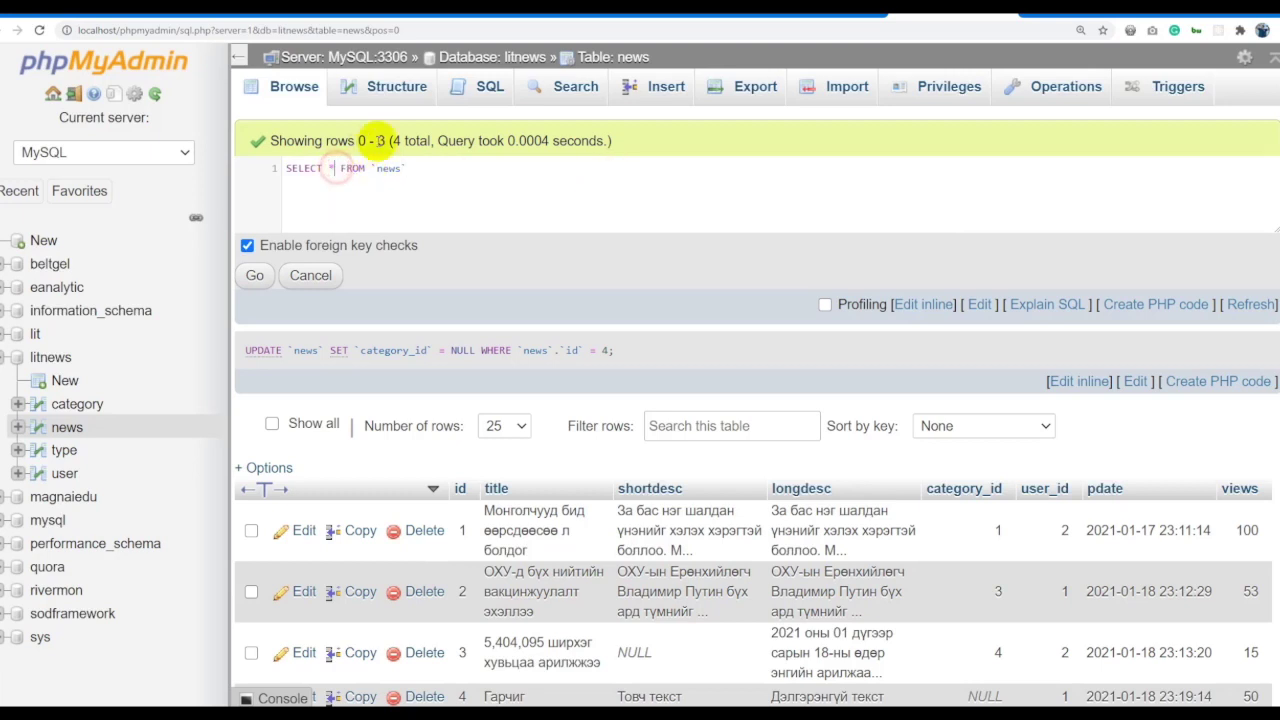
type("id")
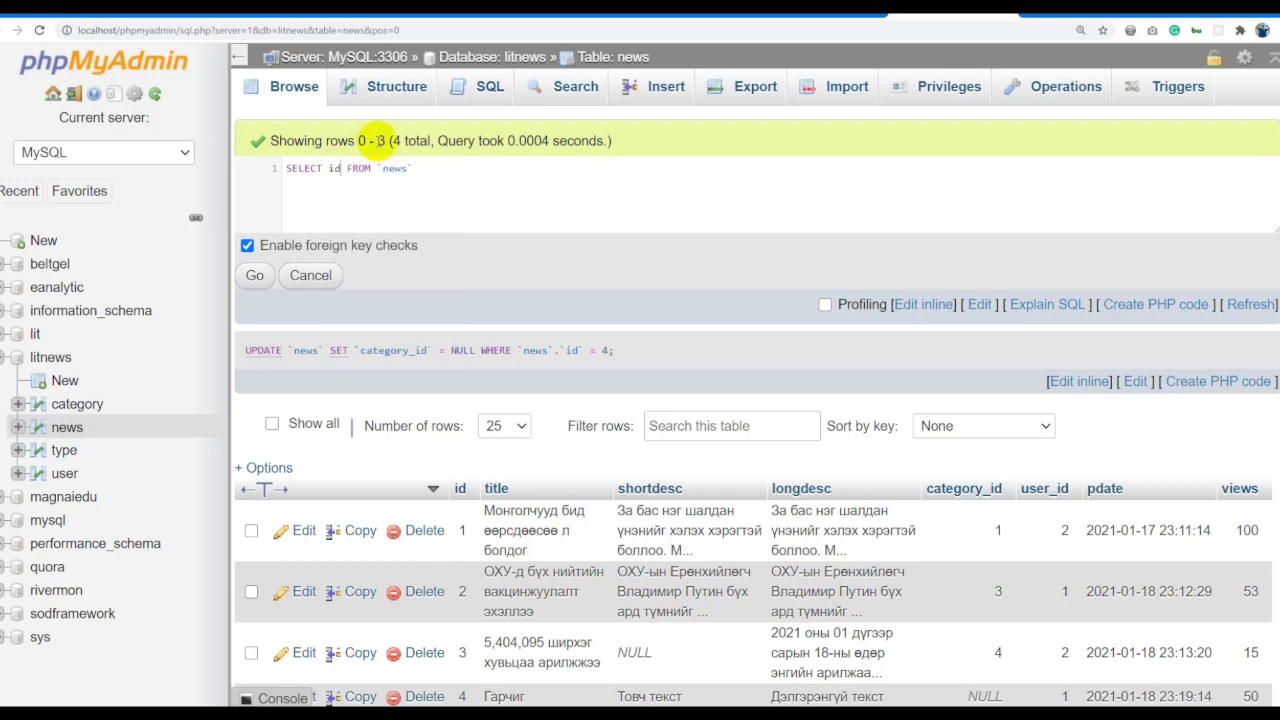
key("BackSpace")
key("BackSpace")
type("title")
key("BackSpace")
key("BackSpace")
type("le, shortdesc")
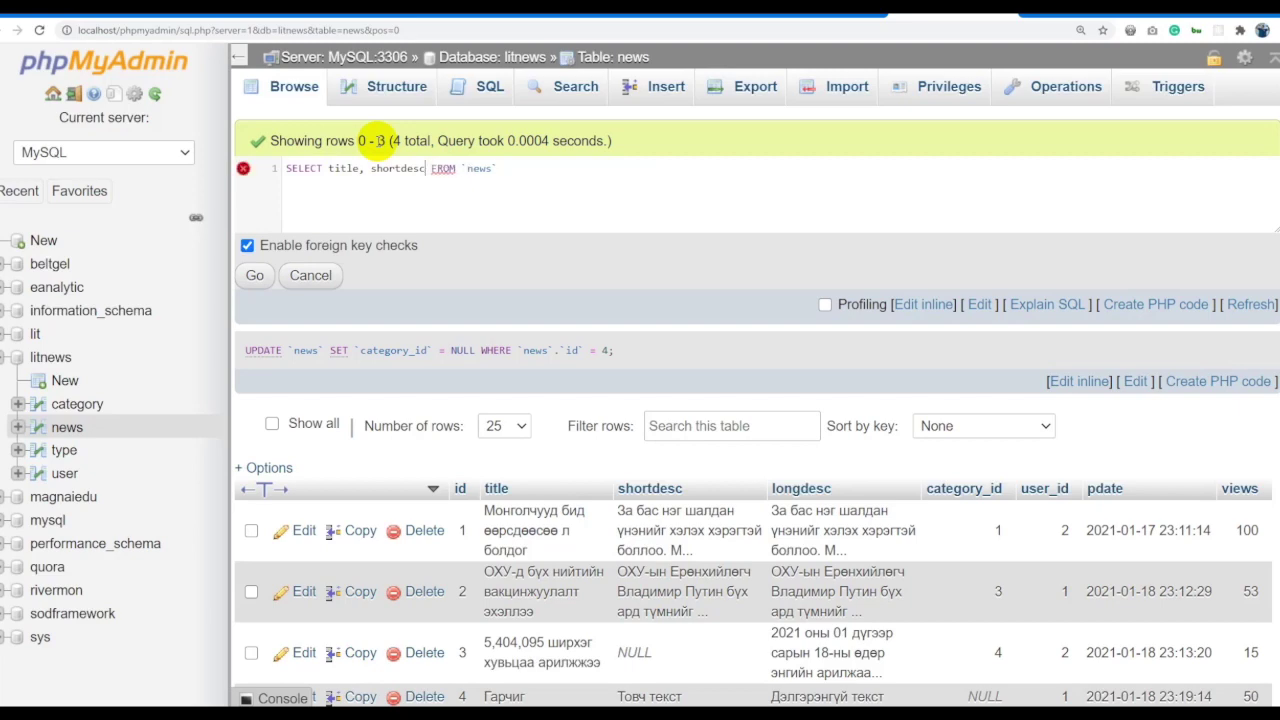
left_click(255, 275)
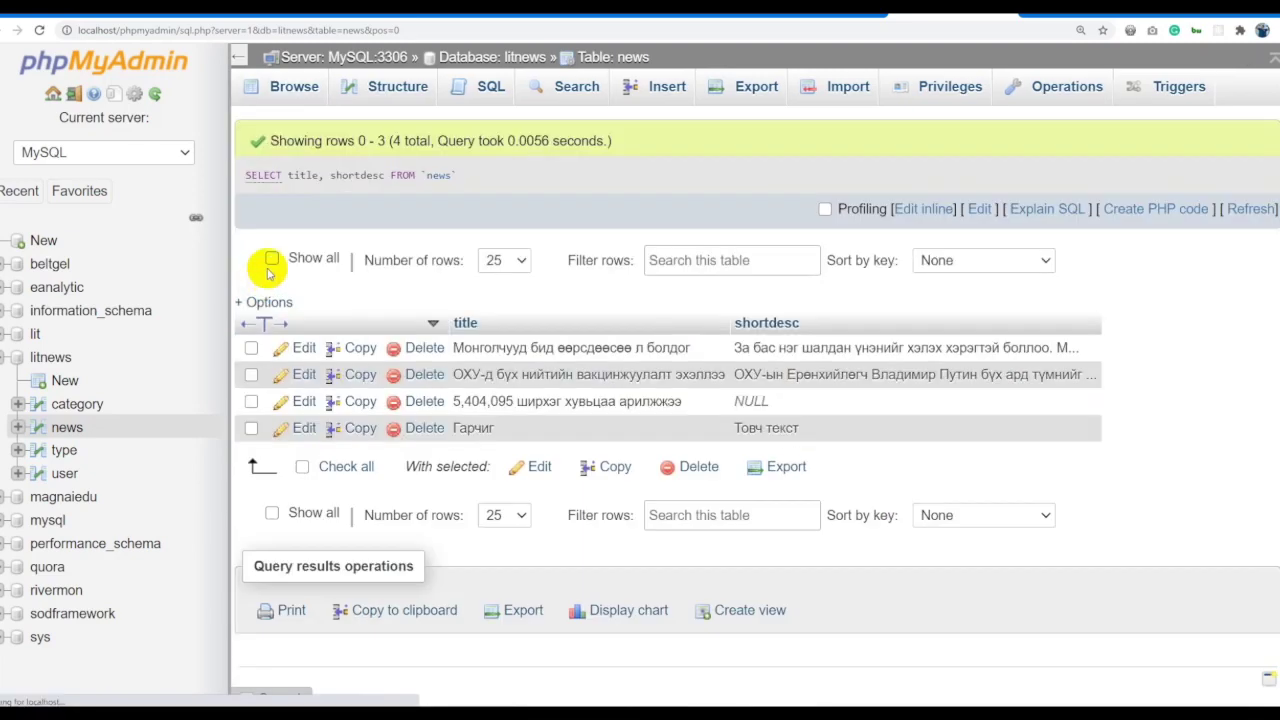
Add category_id and then user_id to the selected columns, rerunning after each.
left_click(918, 208)
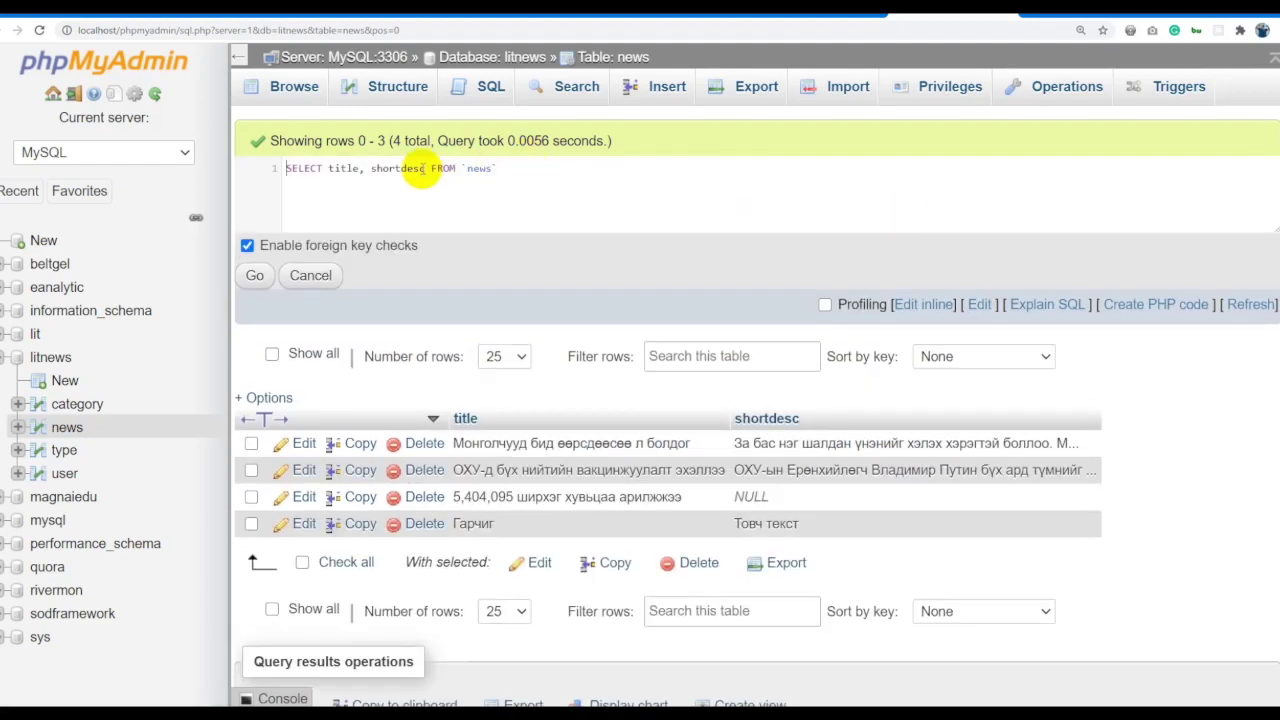
type(", category_id")
key("Return")
left_click(255, 275)
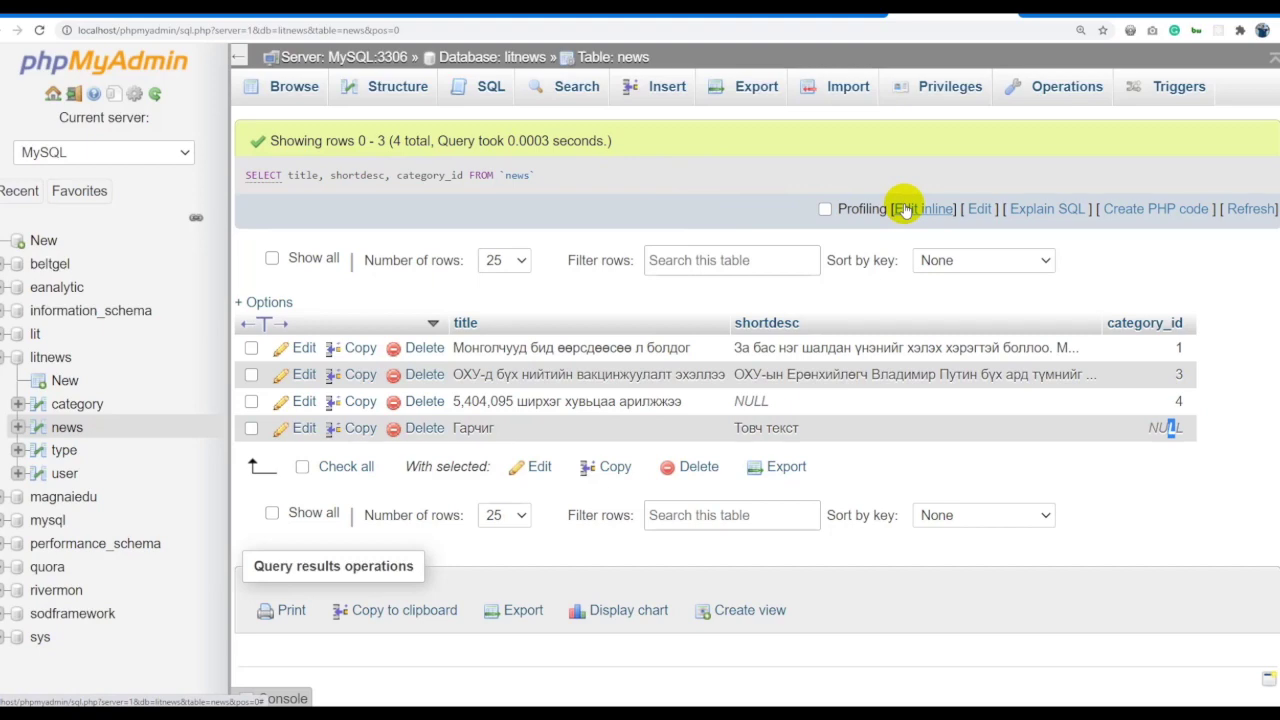
left_click(905, 210)
type(", user_id")
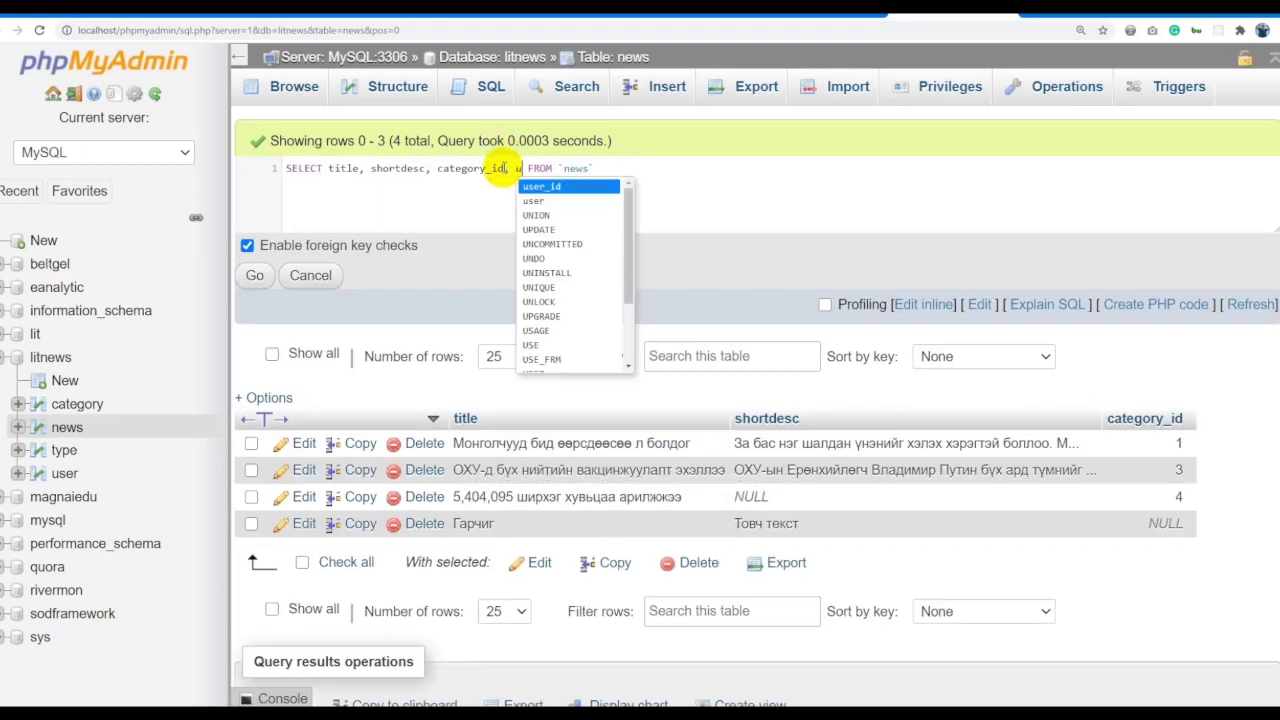
key("ctrl+a")
left_click(248, 275)
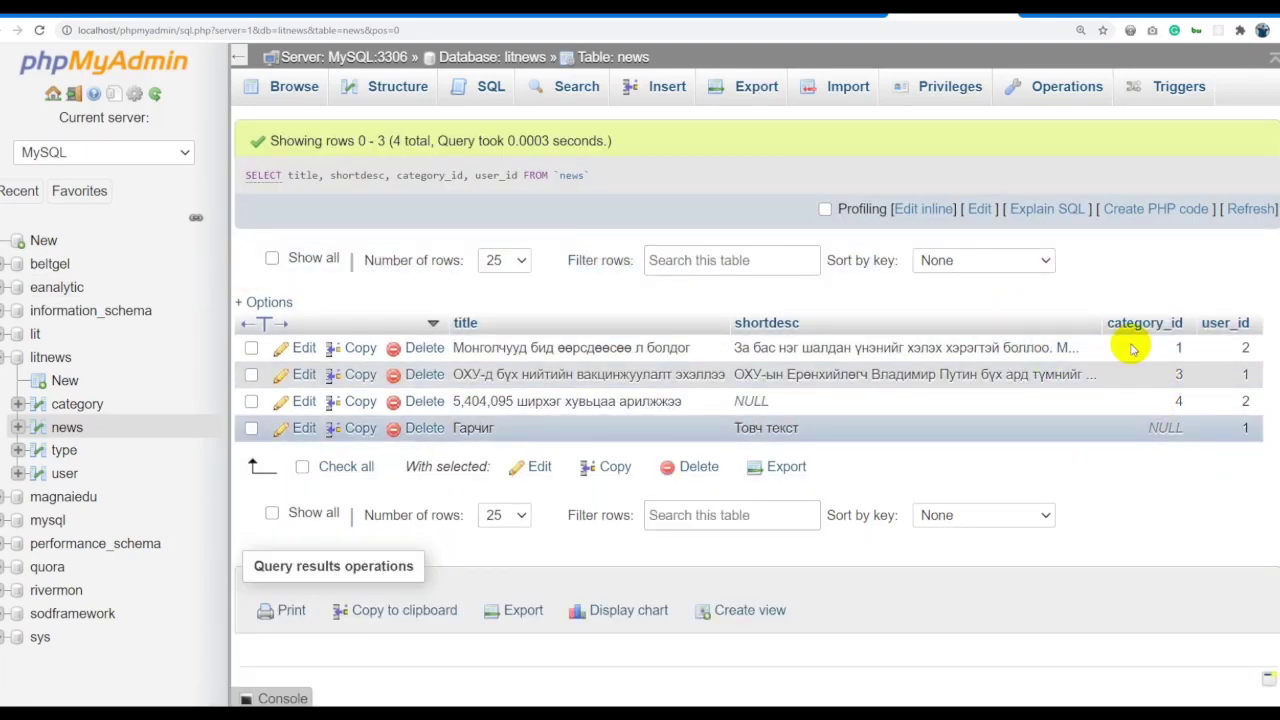
Begin an INNER JOIN on the query's second line.
left_click(926, 209)
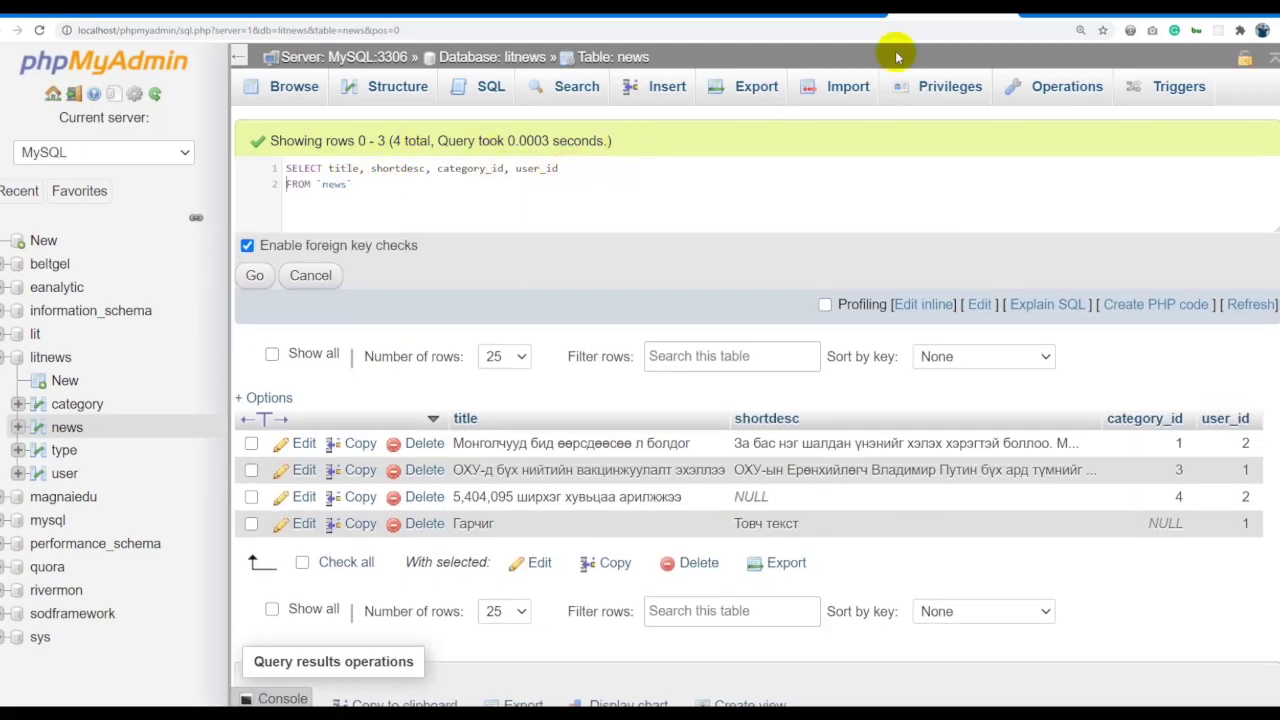
left_click(365, 183)
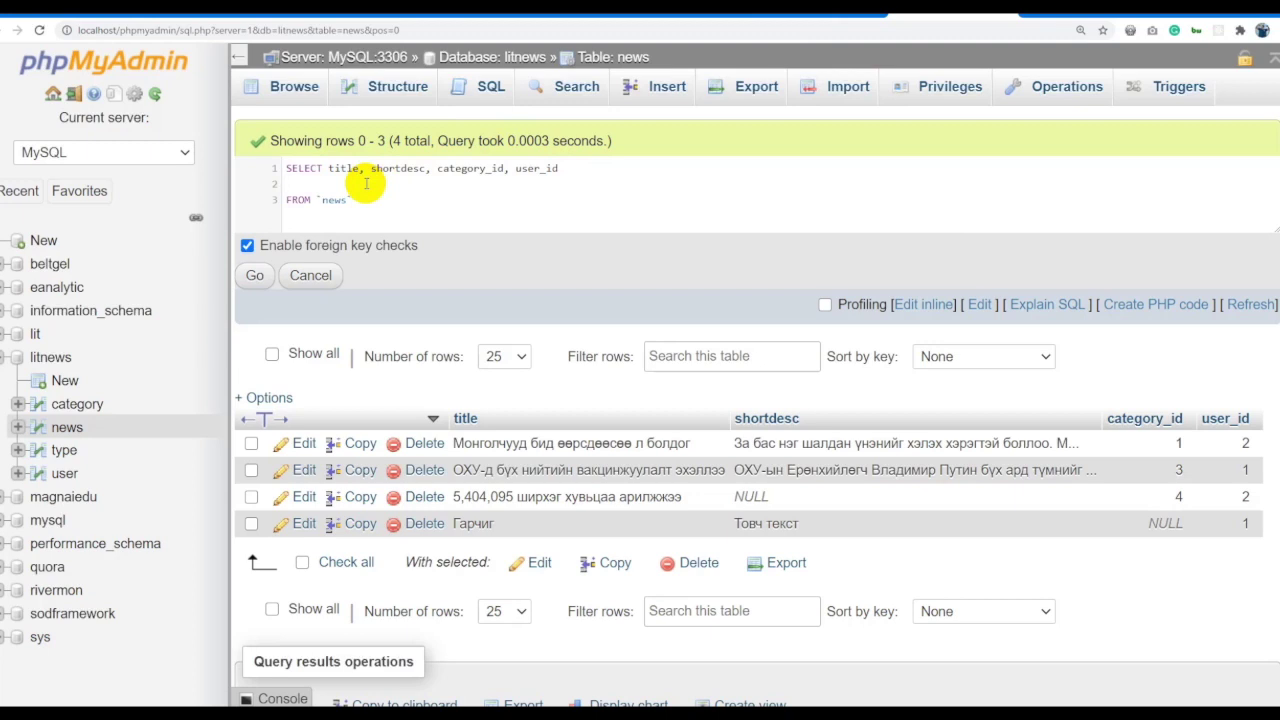
type("INNER JOIN")
Complete the join as INNER JOIN category ON news.category_id = category.id, run it, and dismiss the error.
type("category ON")
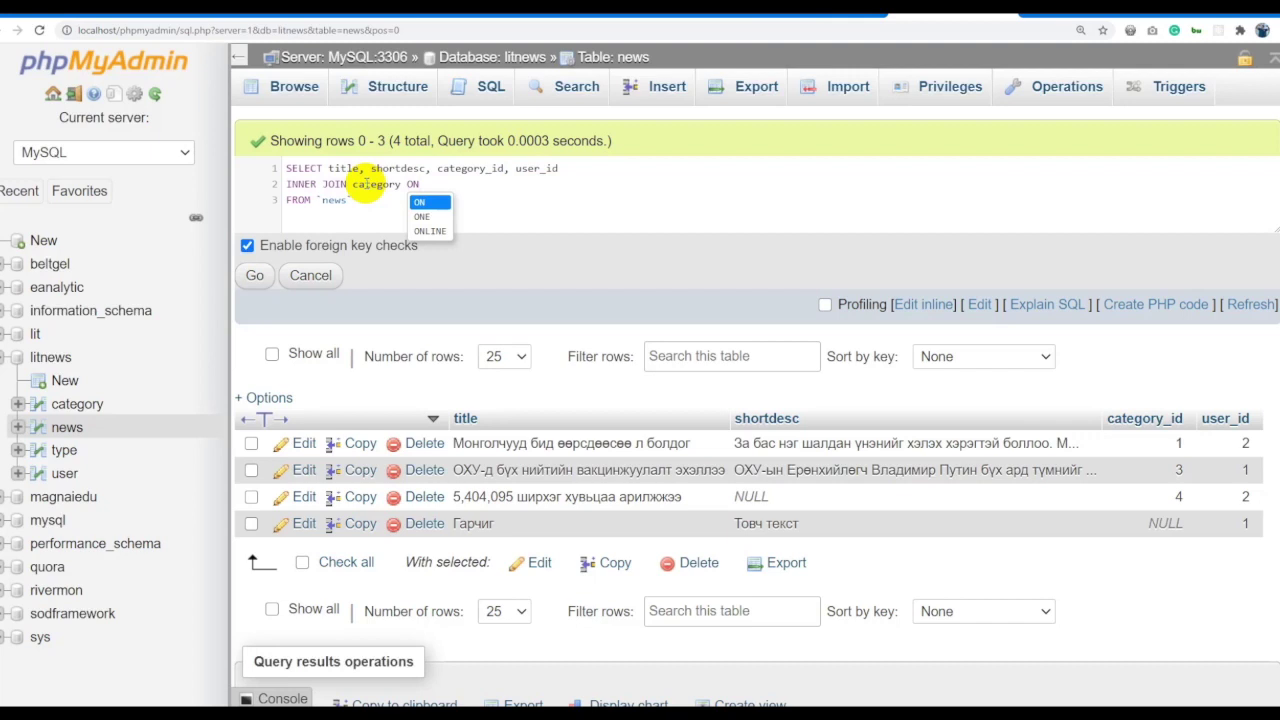
left_click_drag(561, 168, 287, 168)
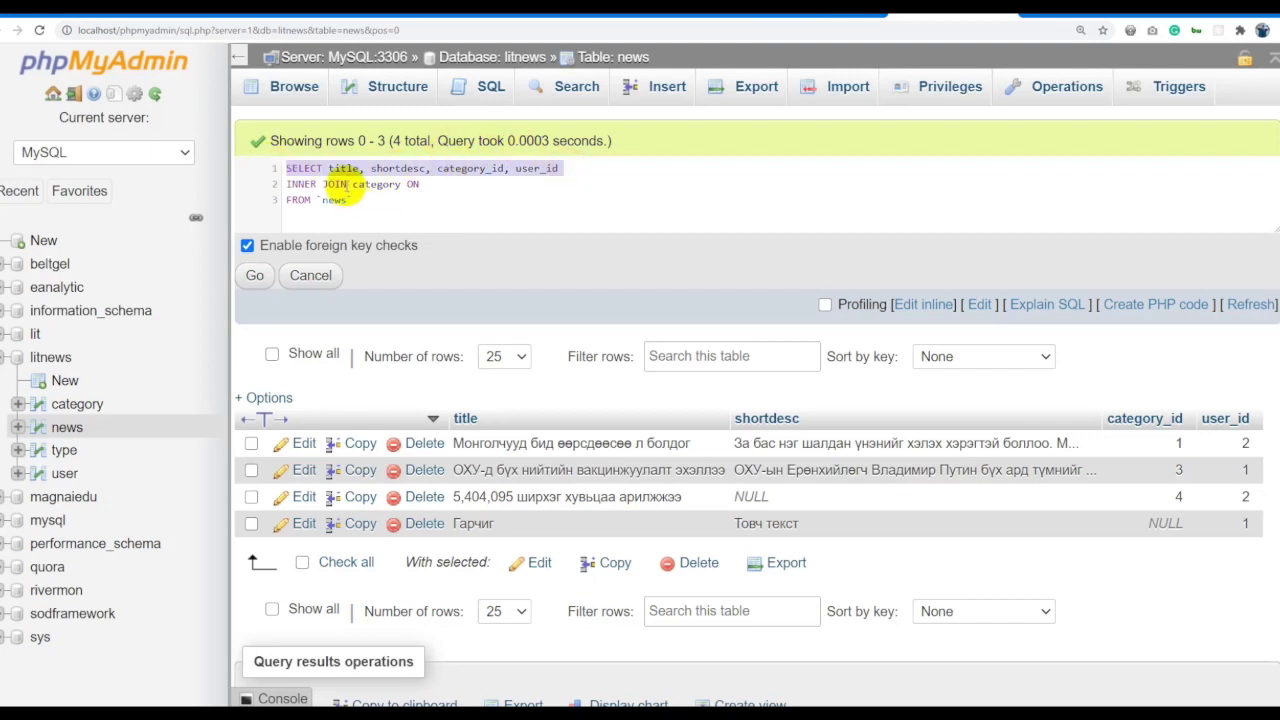
left_click(440, 185)
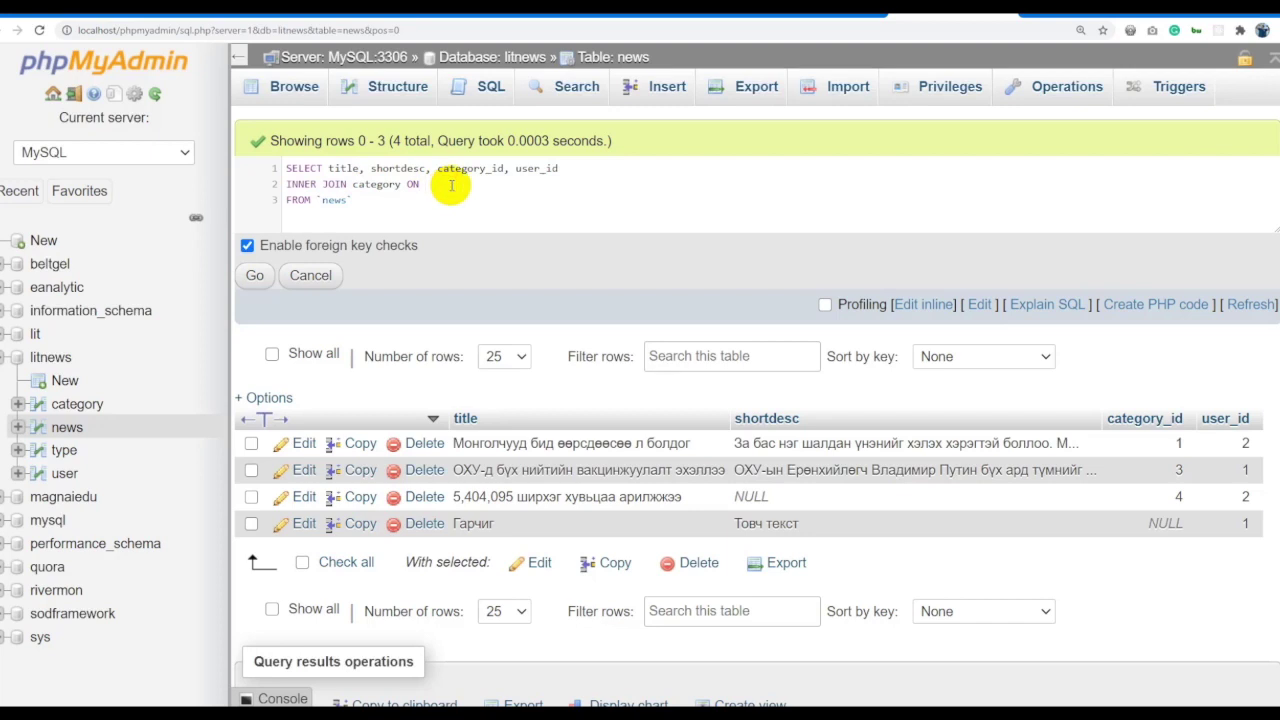
type("N")
key("BackSpace")
key("BackSpace")
key("BackSpace")
key("BackSpace")
type("news.")
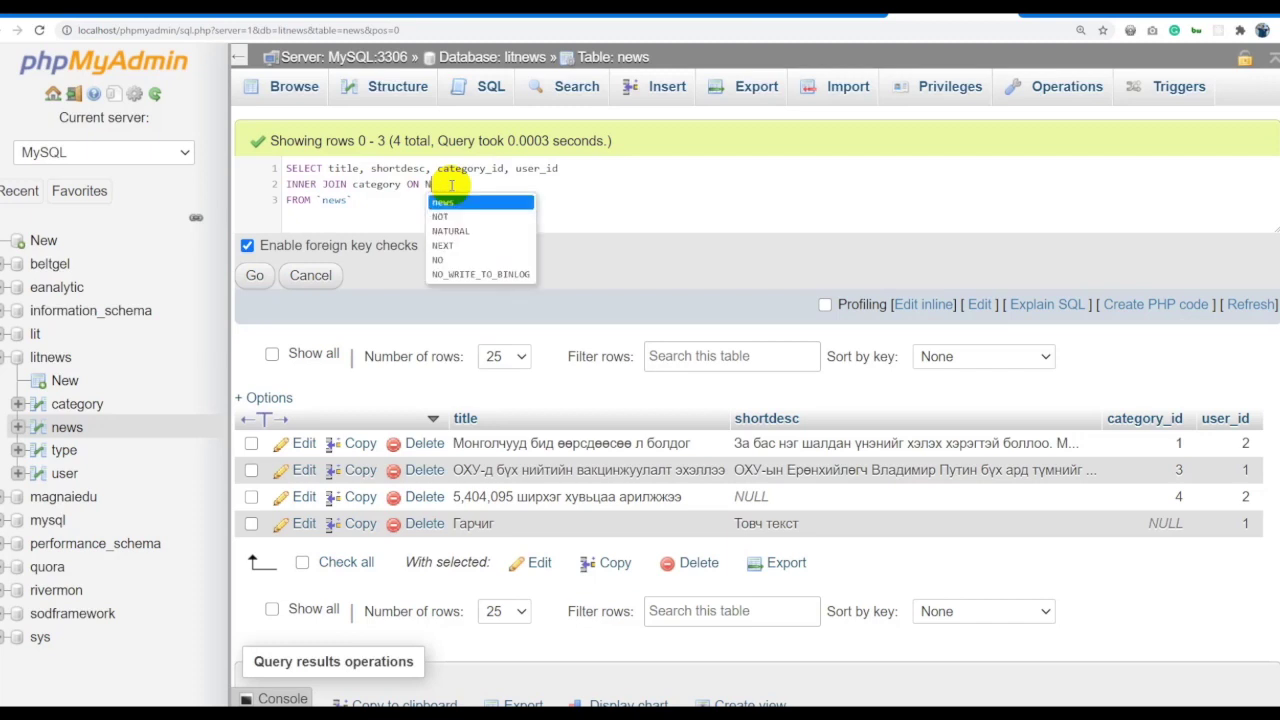
type("ca")
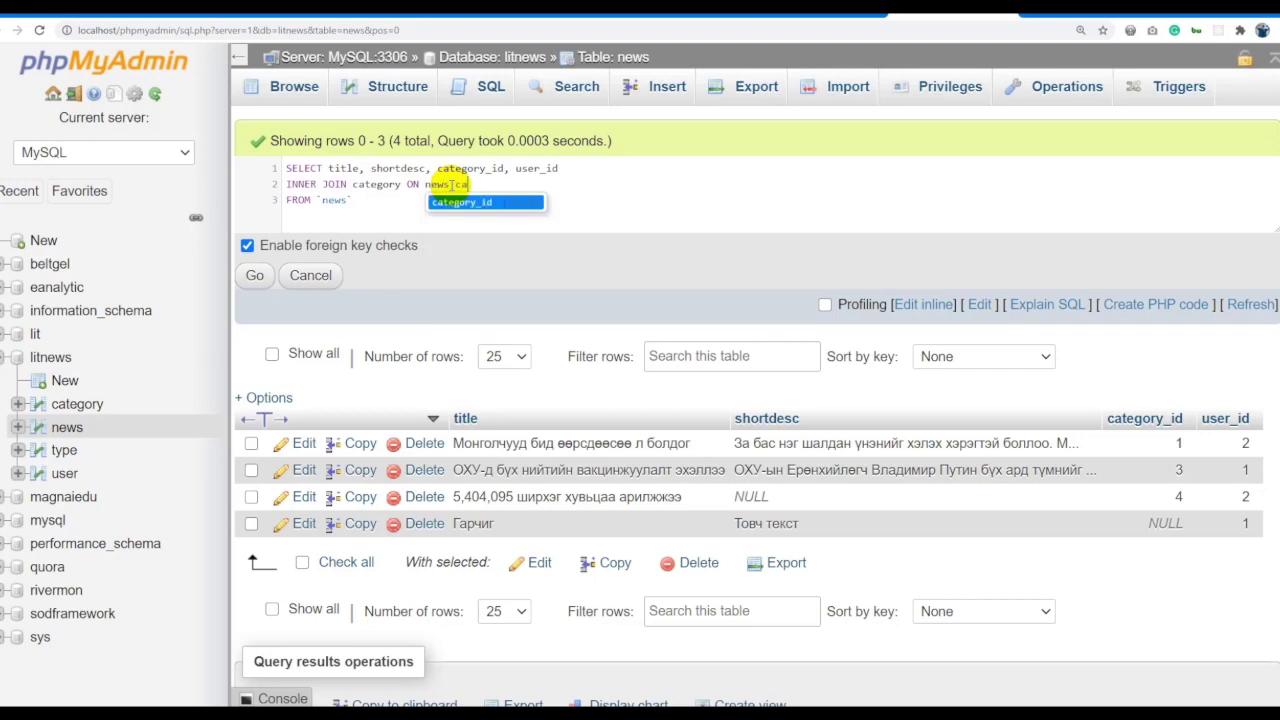
key("Return")
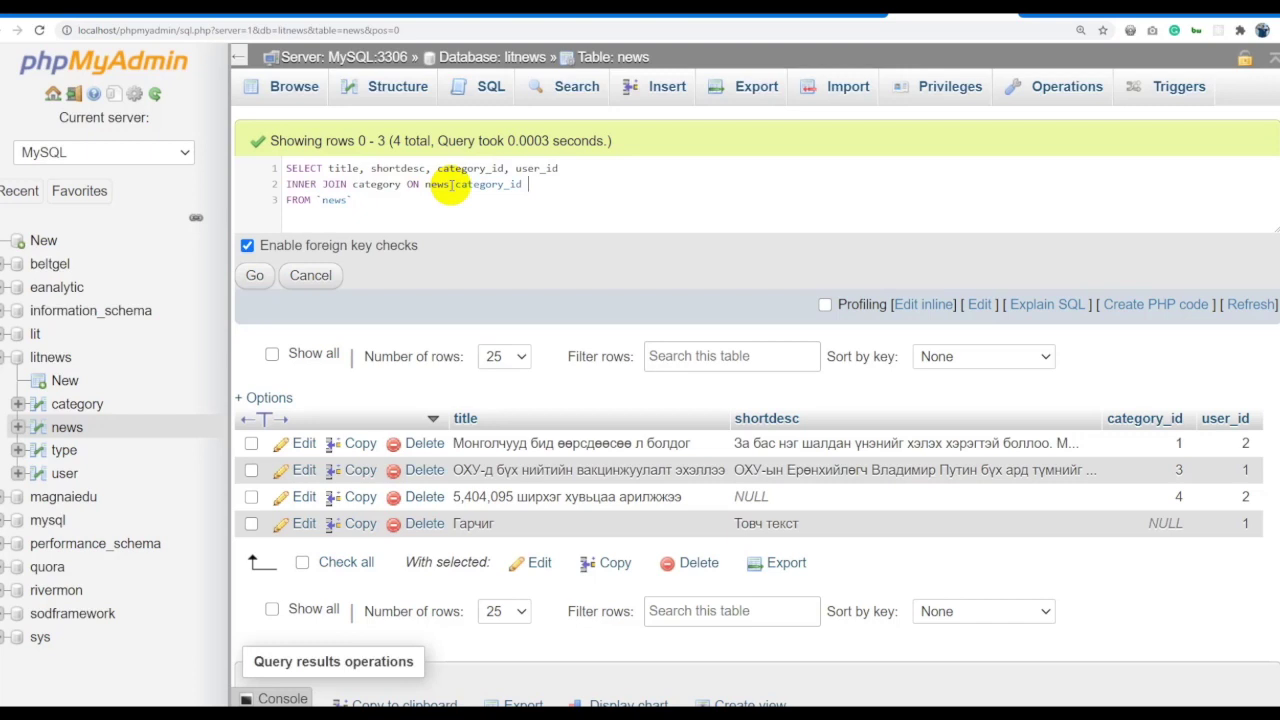
type("= cate")
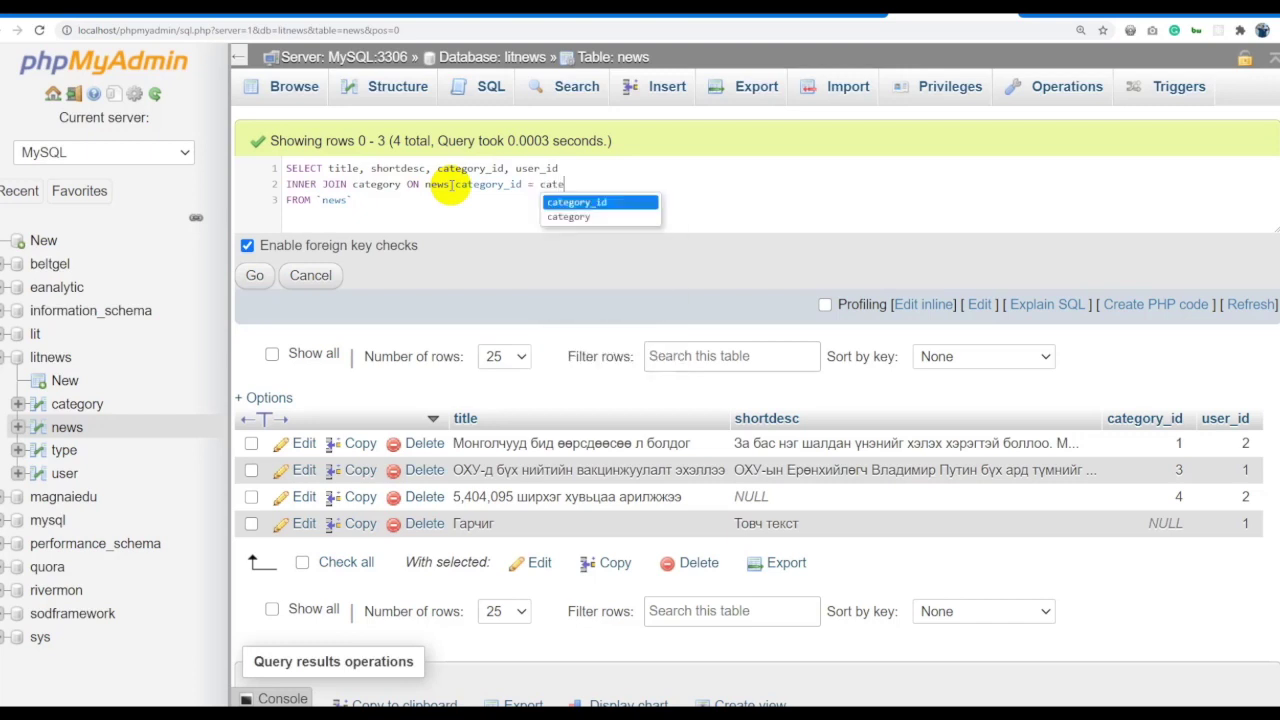
type("gory.")
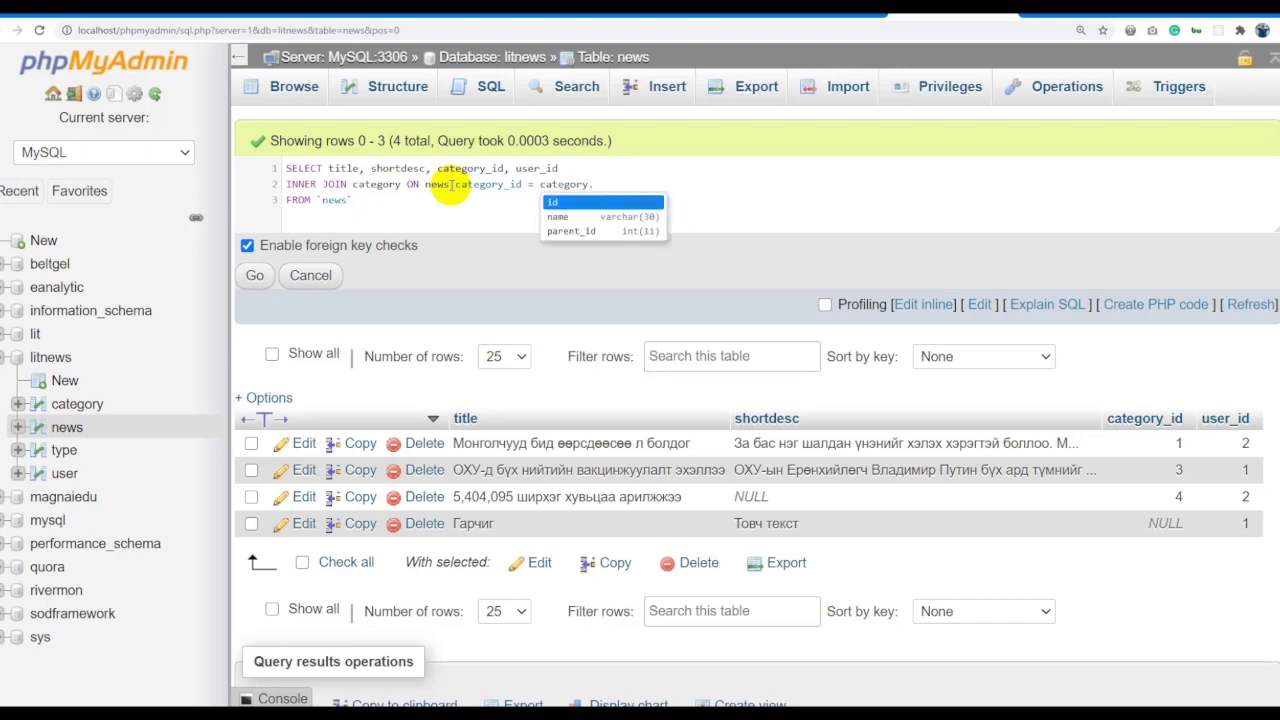
type("id")
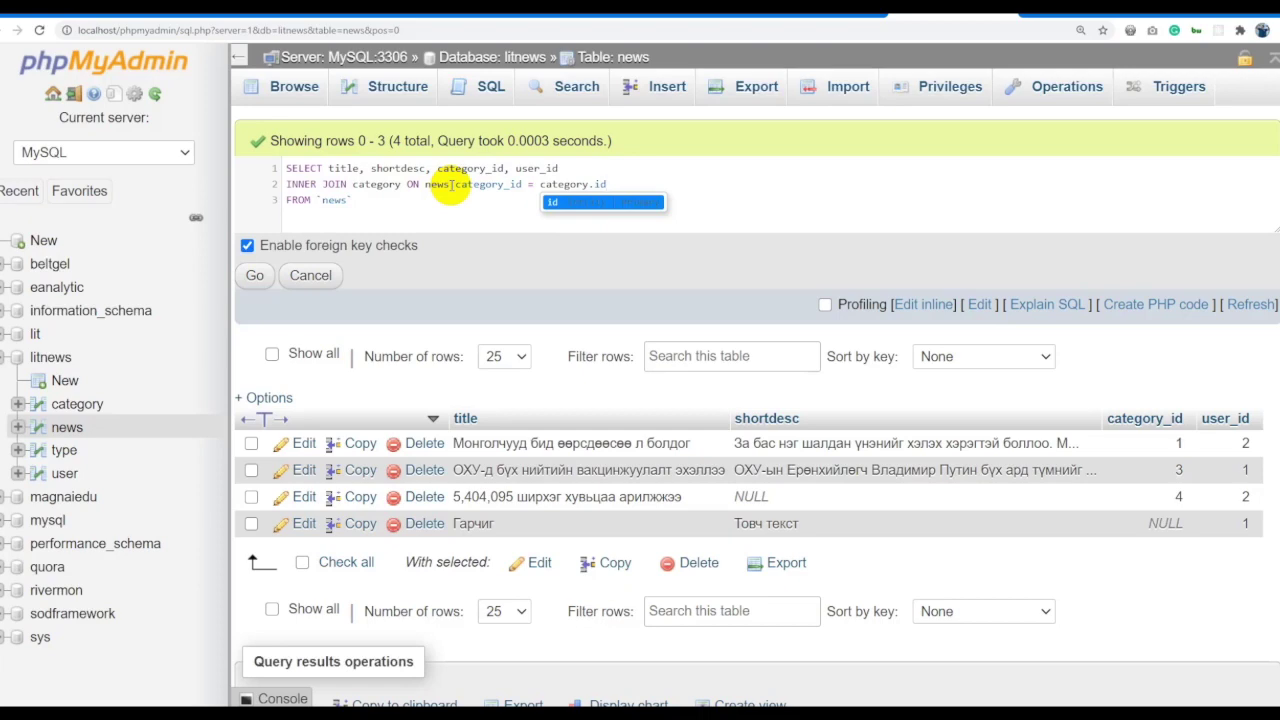
left_click(385, 187)
key("ctrl+a")
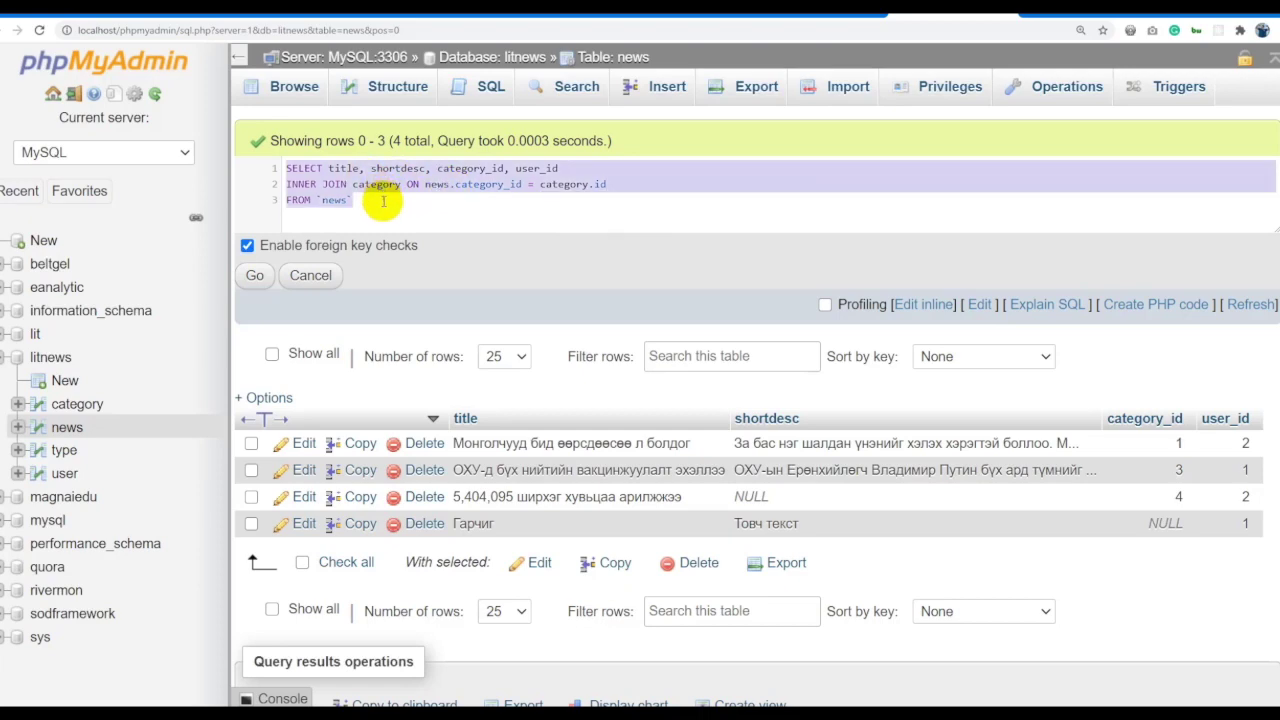
left_click(258, 276)
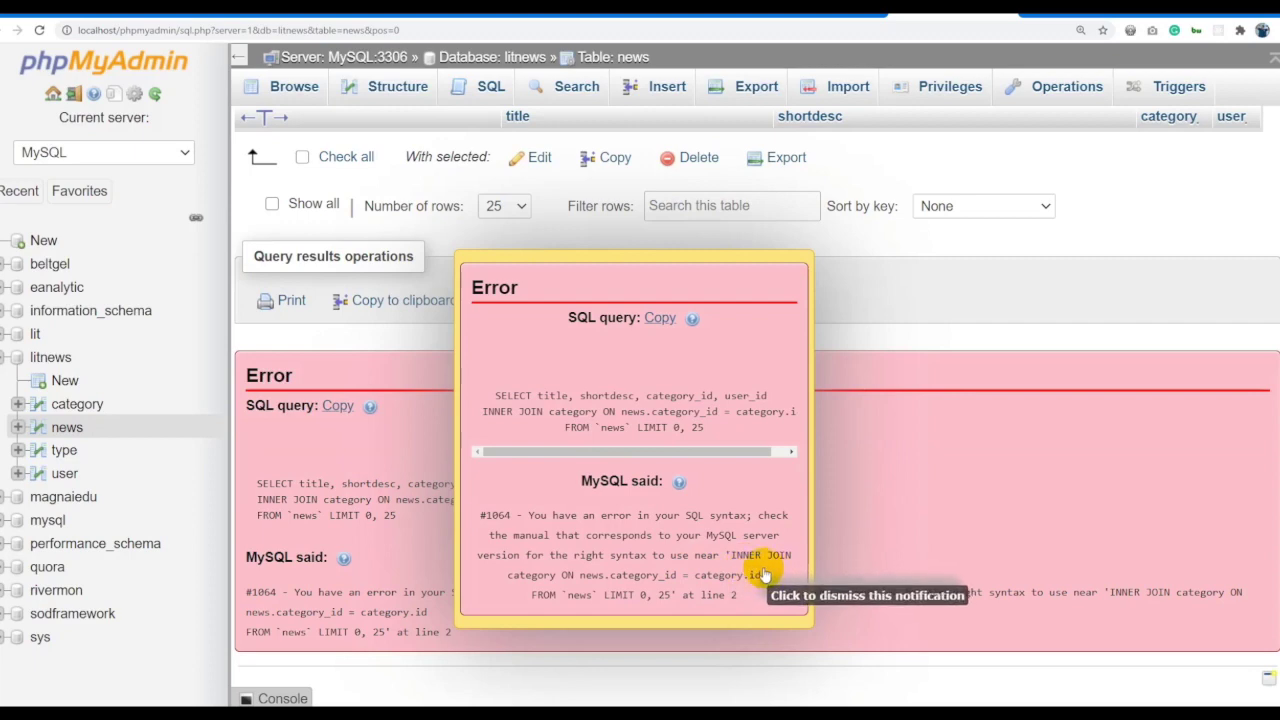
left_click(700, 565)
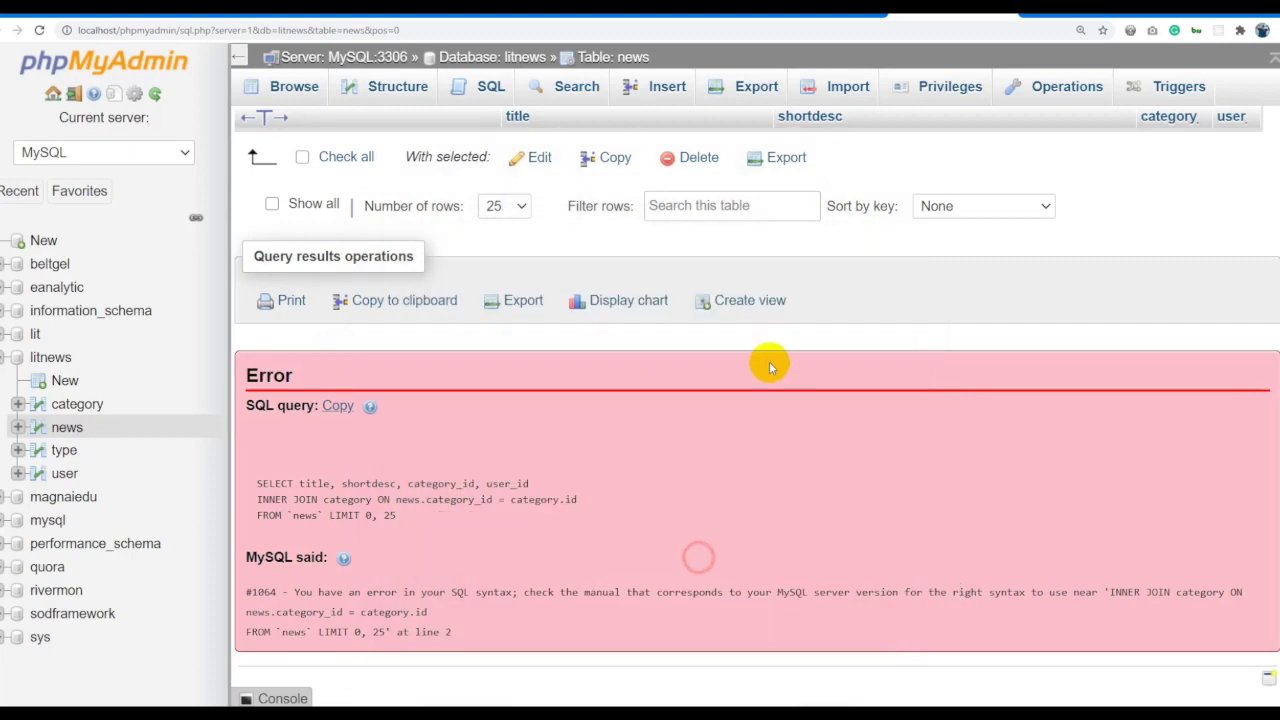
Prefix title, shortdesc, category_id and user_id with news. in the query.
scroll(820, 340, "up", 3)
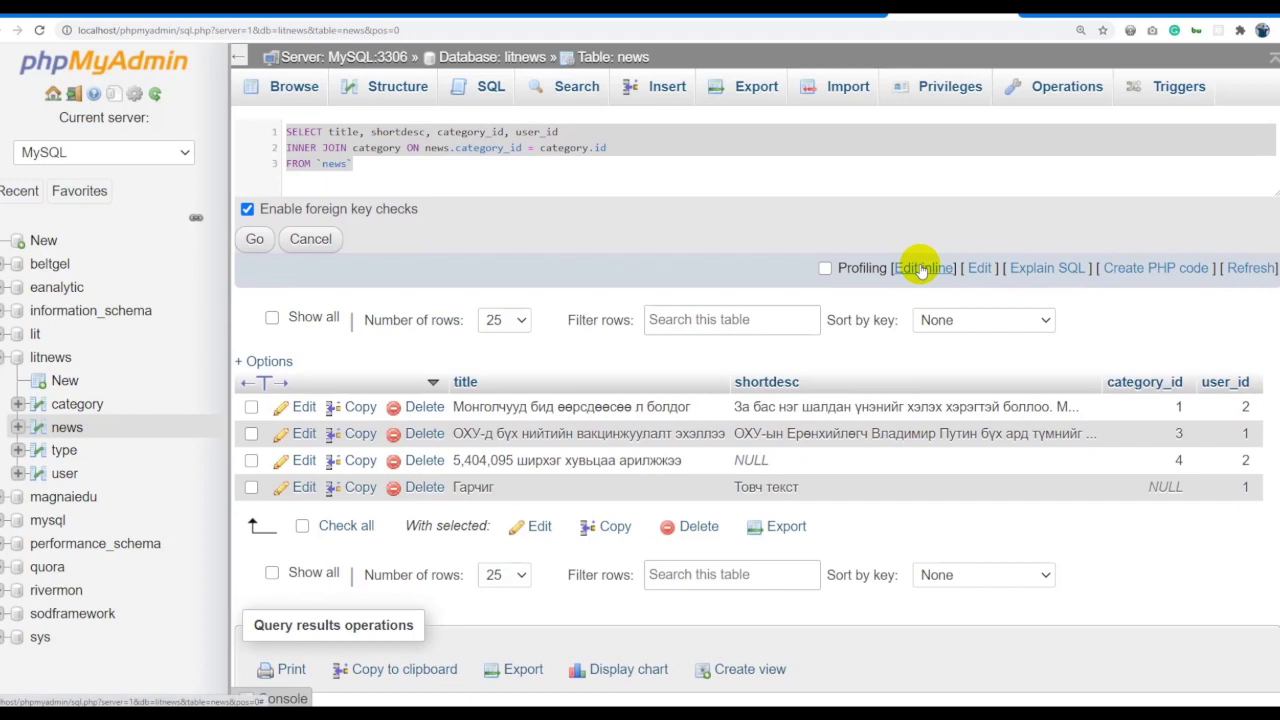
left_click(440, 152)
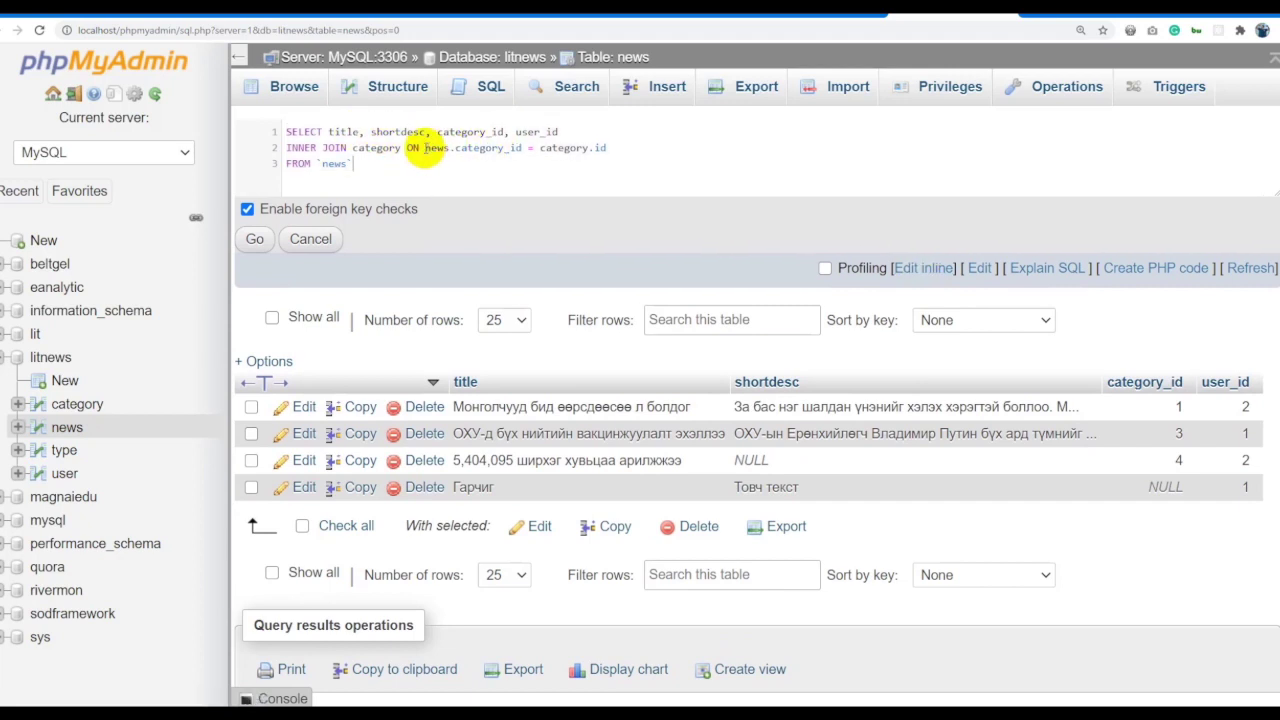
left_click(350, 163)
double_click(334, 163)
key("ctrl+c")
left_click(331, 131)
key("ctrl+v")
type(".")
key("Escape")
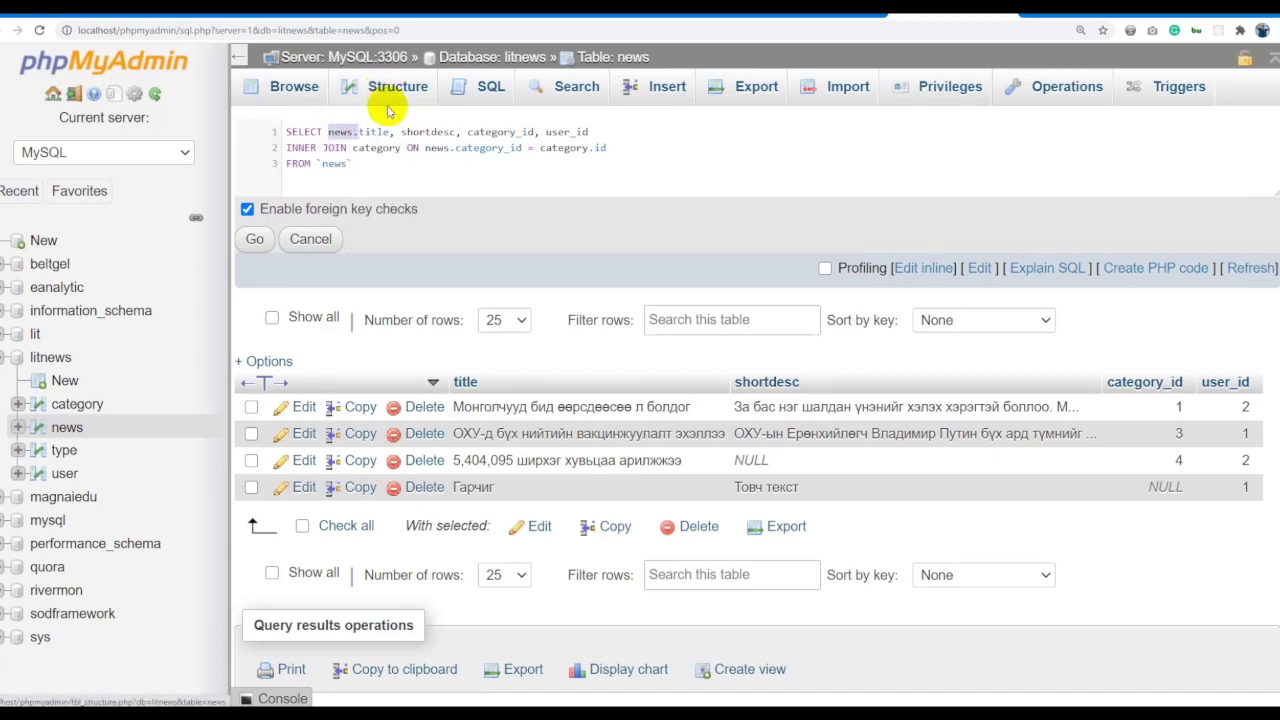
left_click(401, 131)
key("ctrl+v")
type(".")
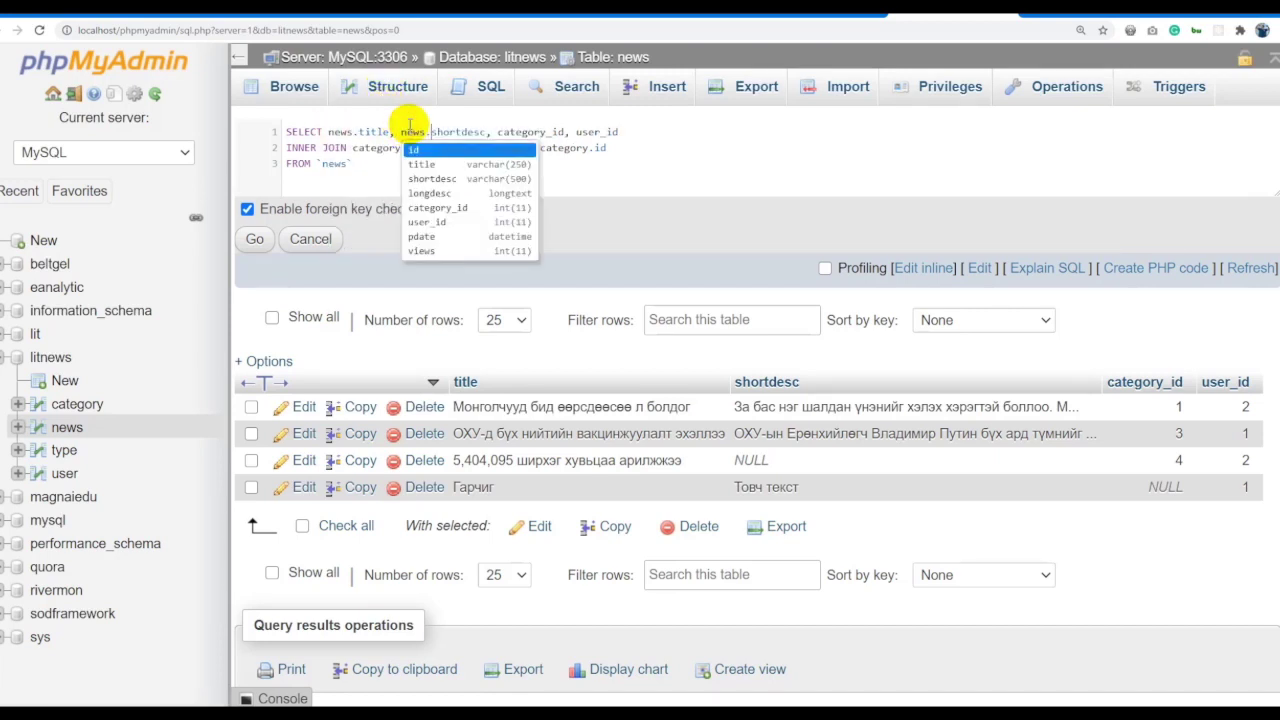
left_click(497, 131)
key("ctrl+v")
type(".")
left_click(608, 131)
key("ctrl+v")
type(".")
Run it, then merge the query onto one line ending with a semicolon and rerun.
left_click(254, 238)
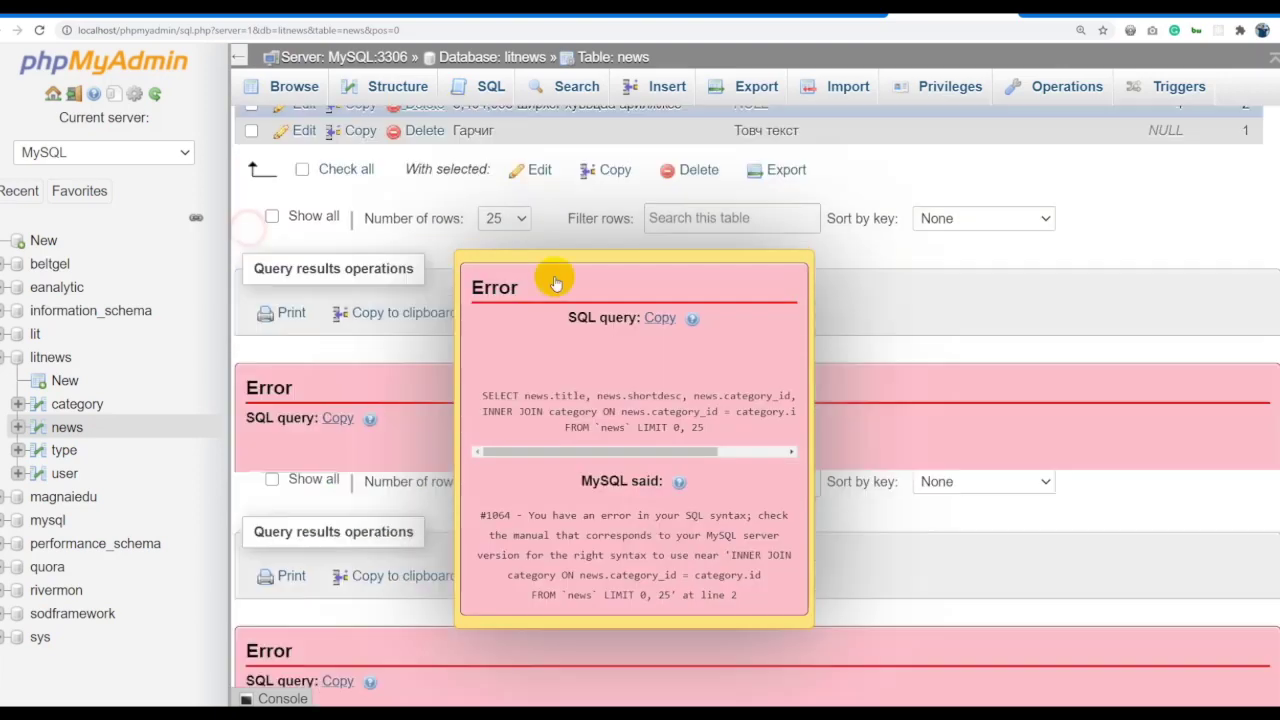
left_click(690, 456)
scroll(848, 357, "up", 5)
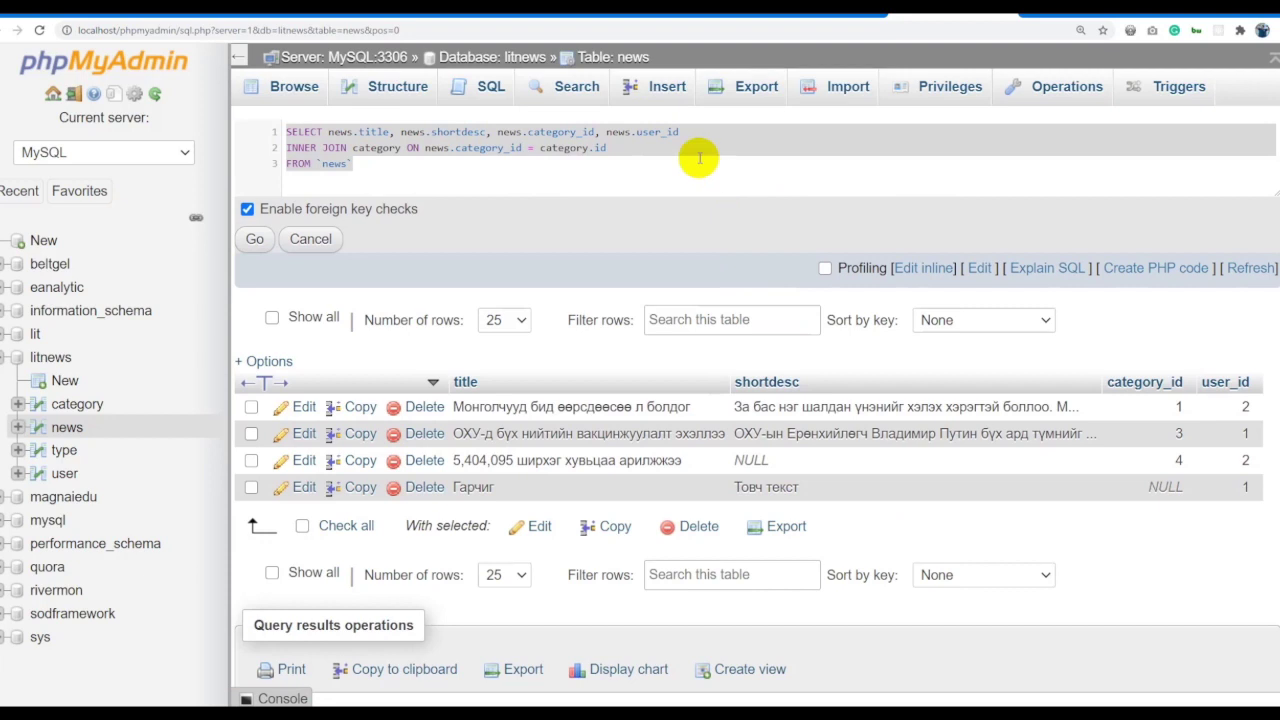
left_click(638, 151)
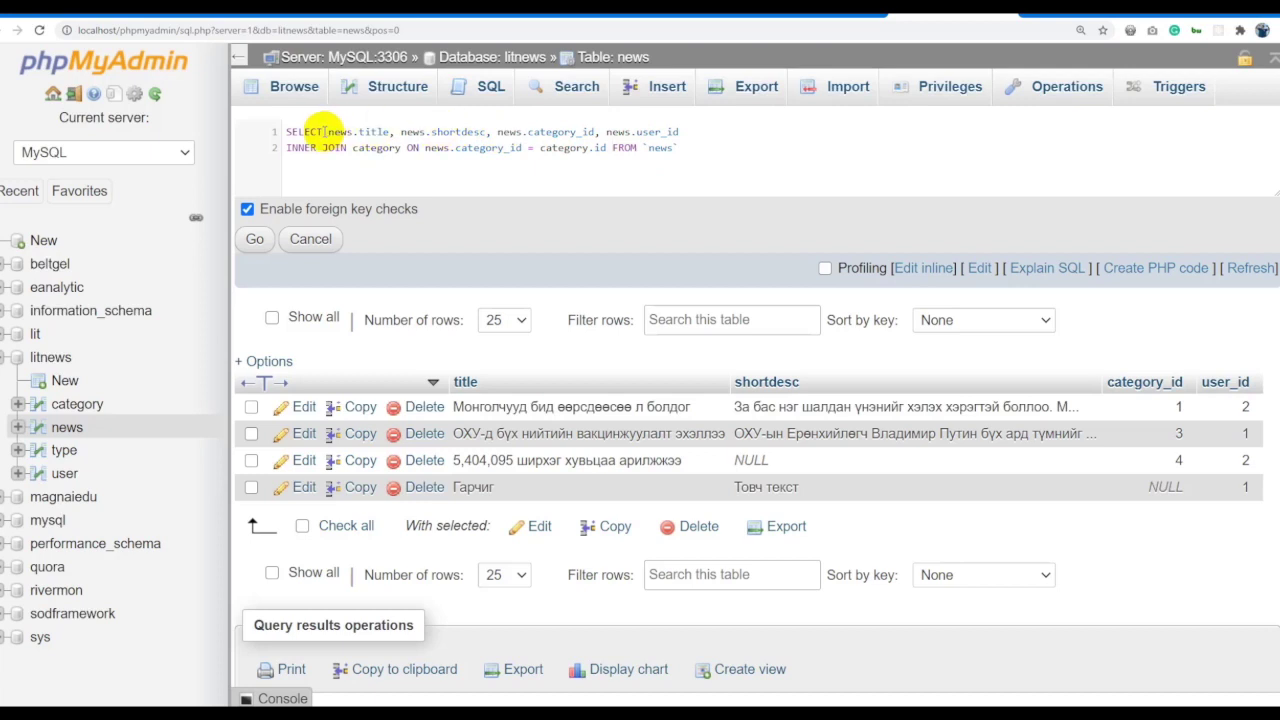
left_click(287, 147)
key("BackSpace")
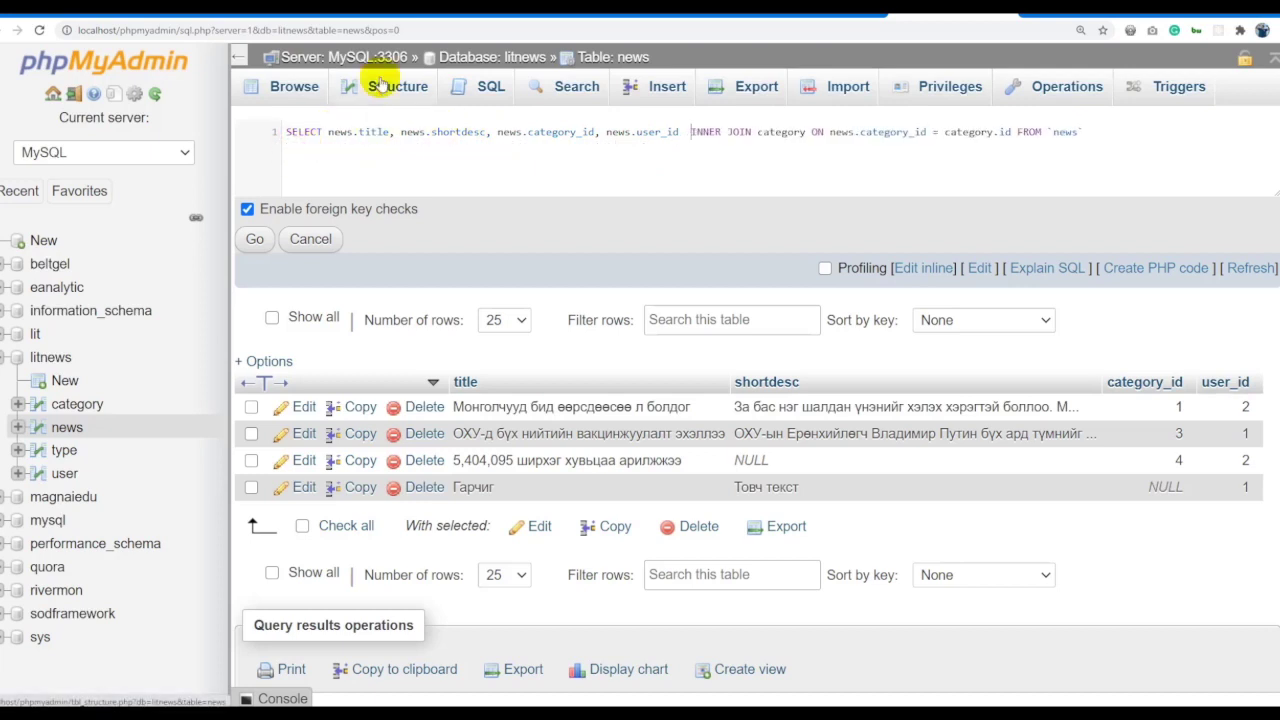
left_click(1117, 128)
type(";")
key("ctrl+a")
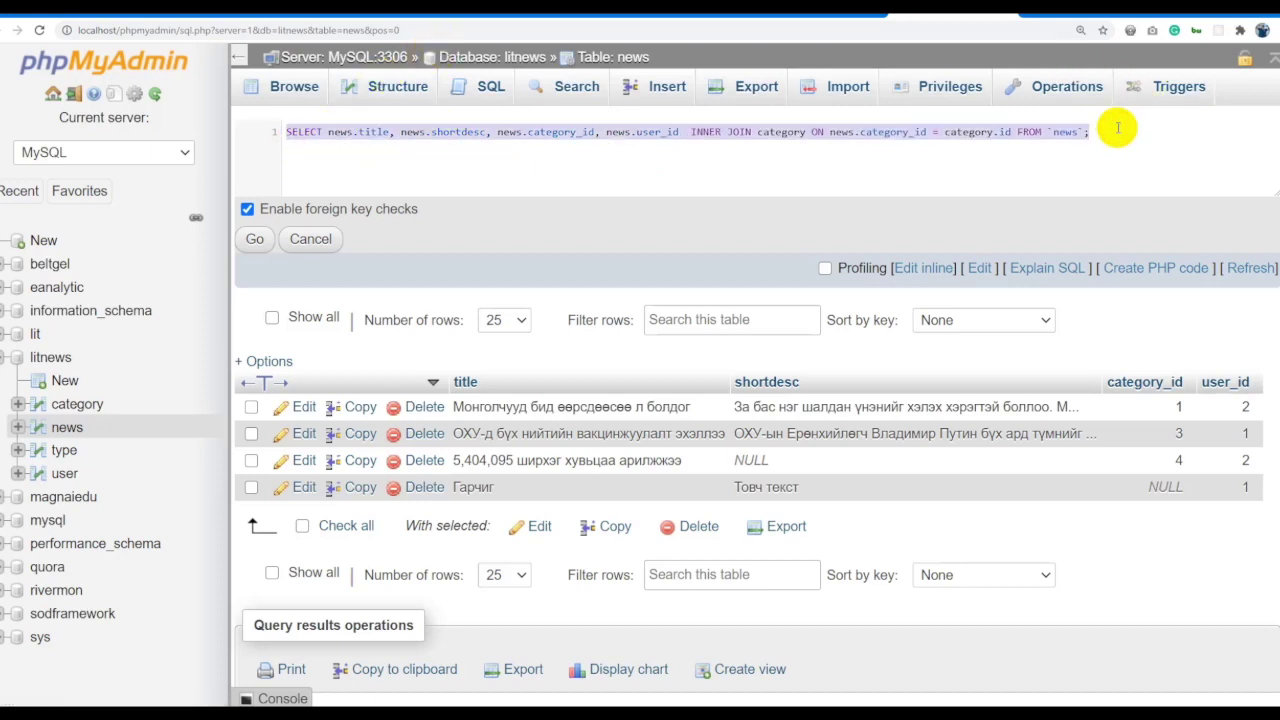
left_click(257, 238)
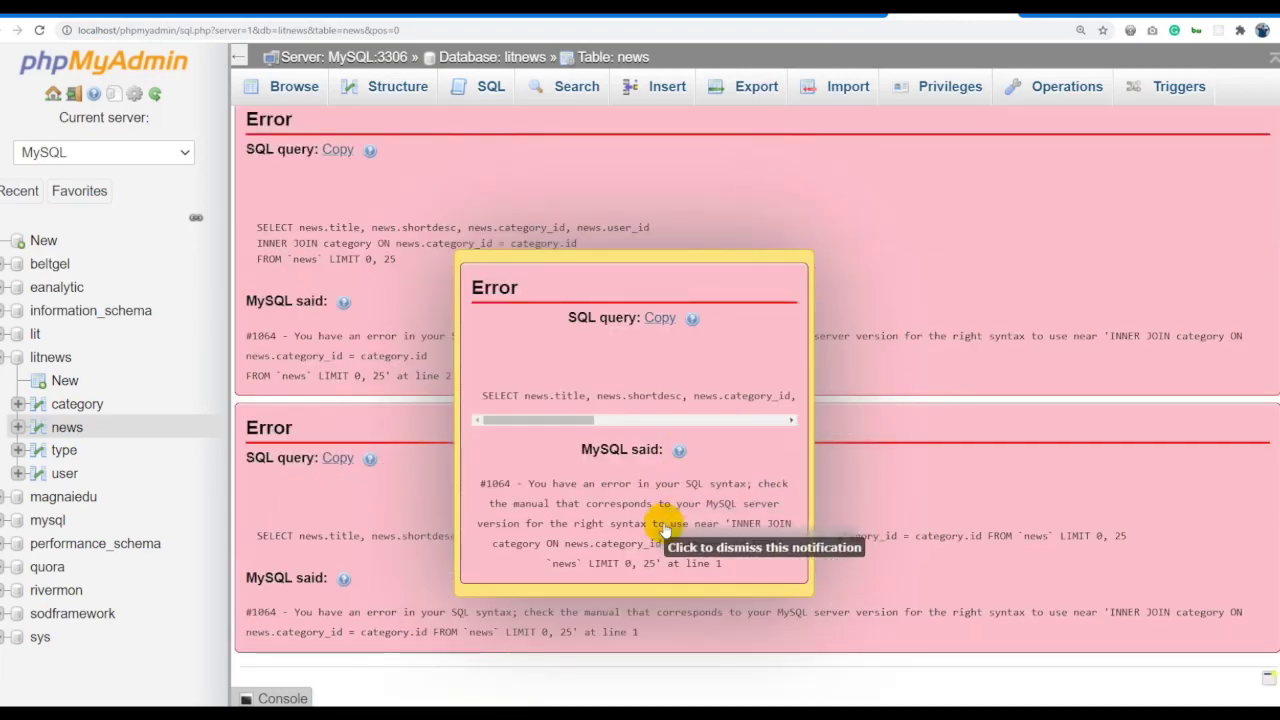
Move the FROM `news` clause before the INNER JOIN on its own line and run the query.
left_click(695, 562)
scroll(877, 320, "up", 6)
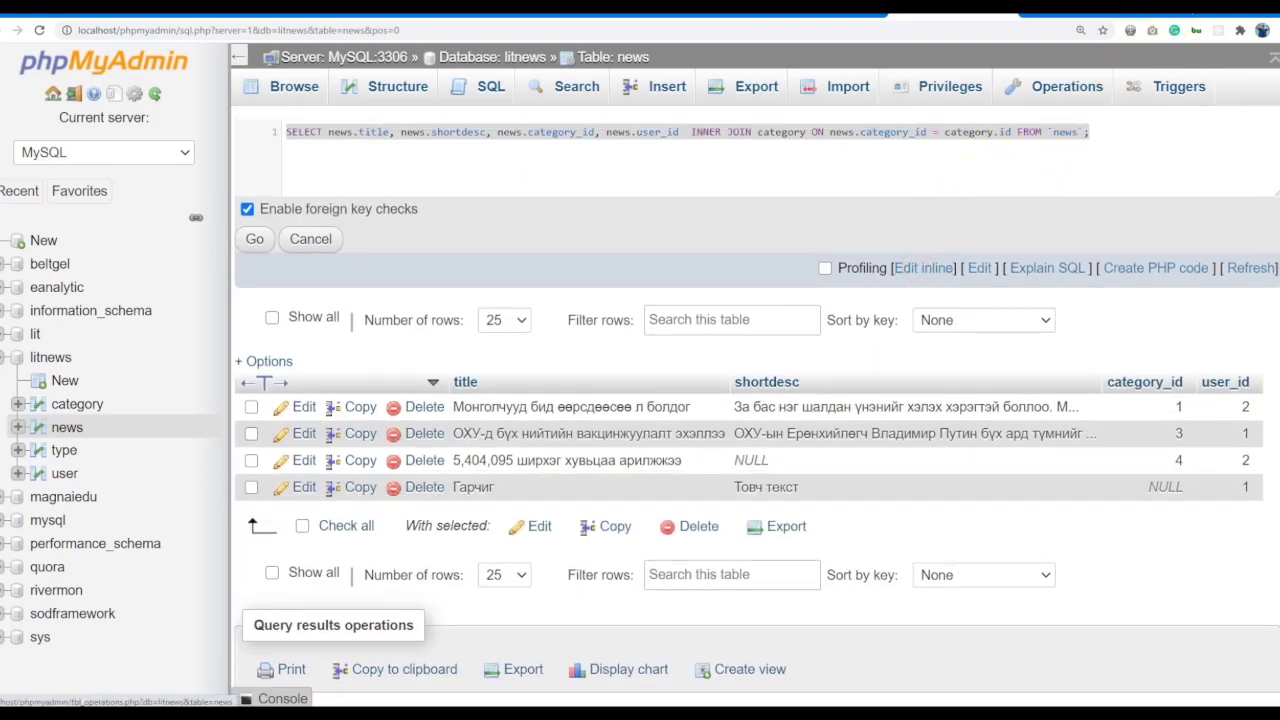
left_click(695, 157)
key("BackSpace")
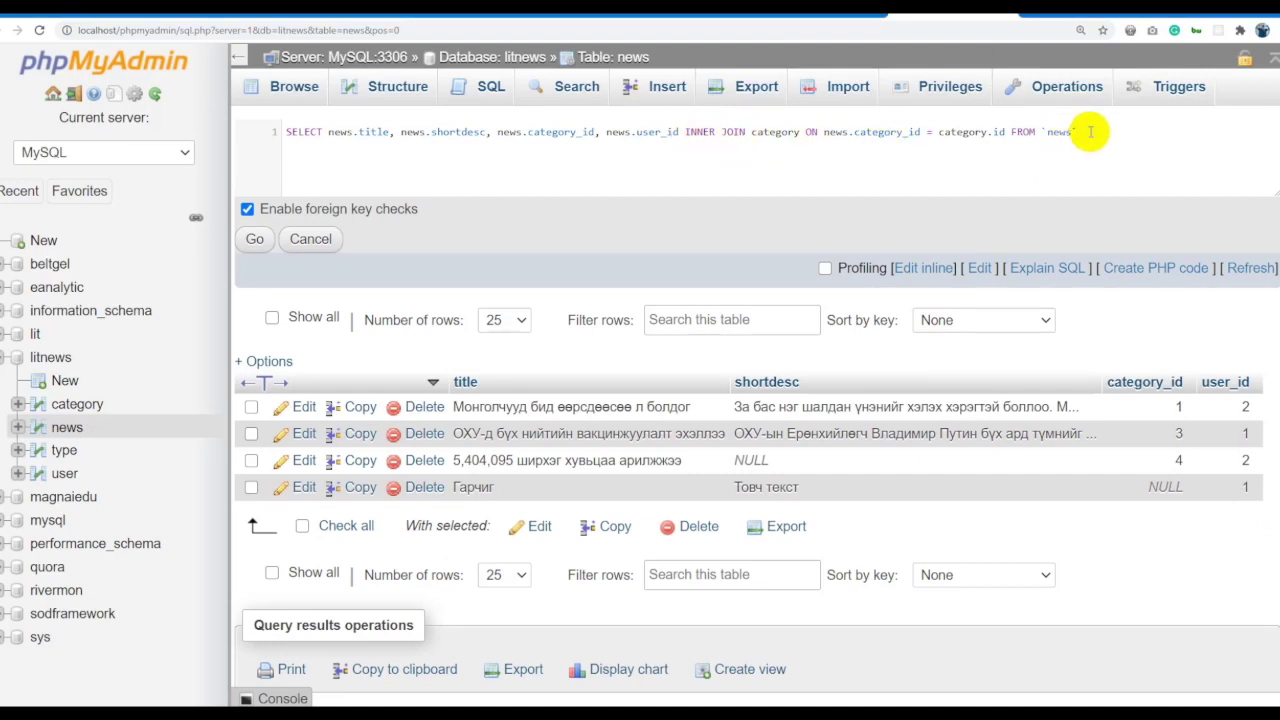
left_click_drag(1091, 131, 994, 131)
key("ctrl+c")
key("BackSpace")
left_click(686, 133)
key("ctrl+v")
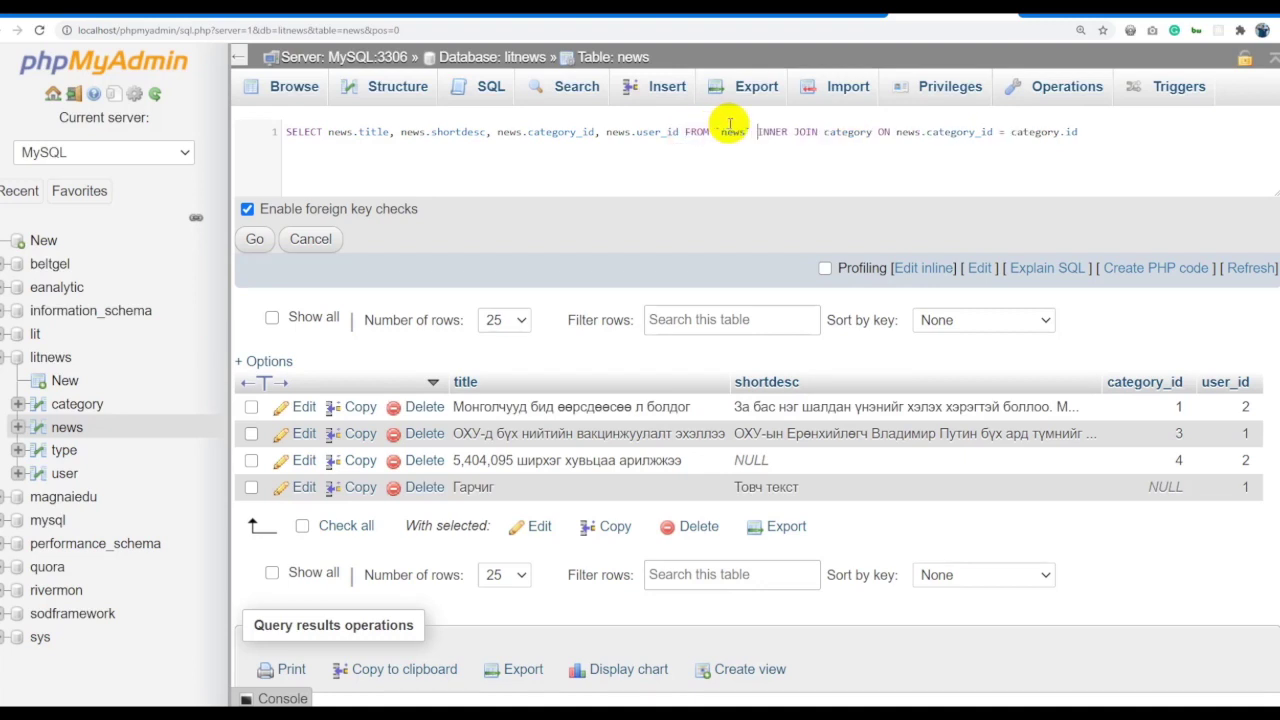
key("Return")
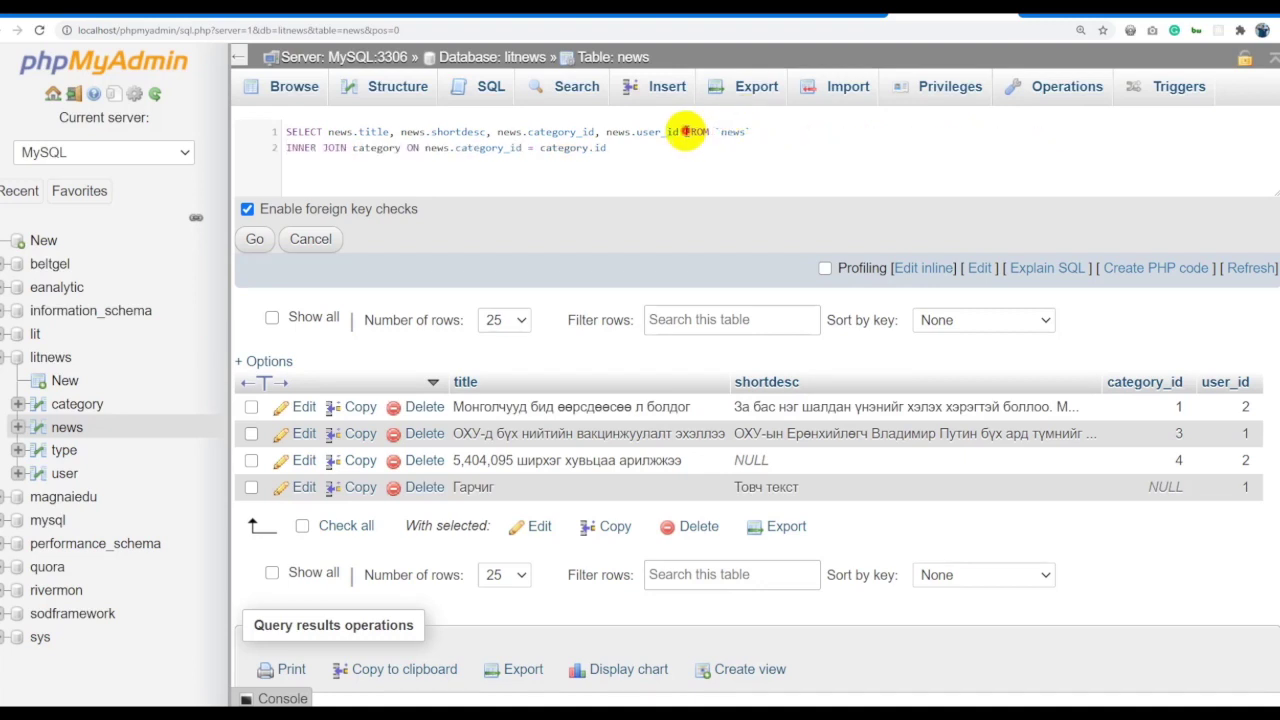
key("Return")
left_click(254, 238)
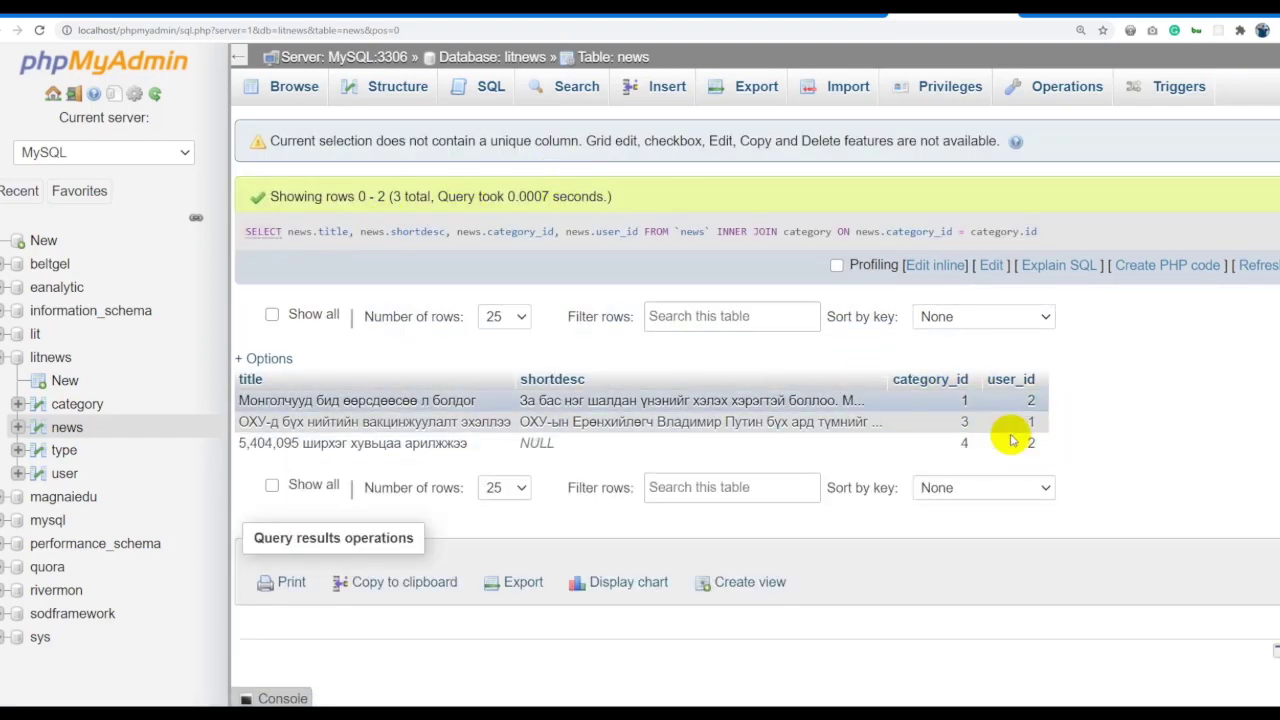
Replace news.category_id with category.name in the join query and run it.
left_click(946, 266)
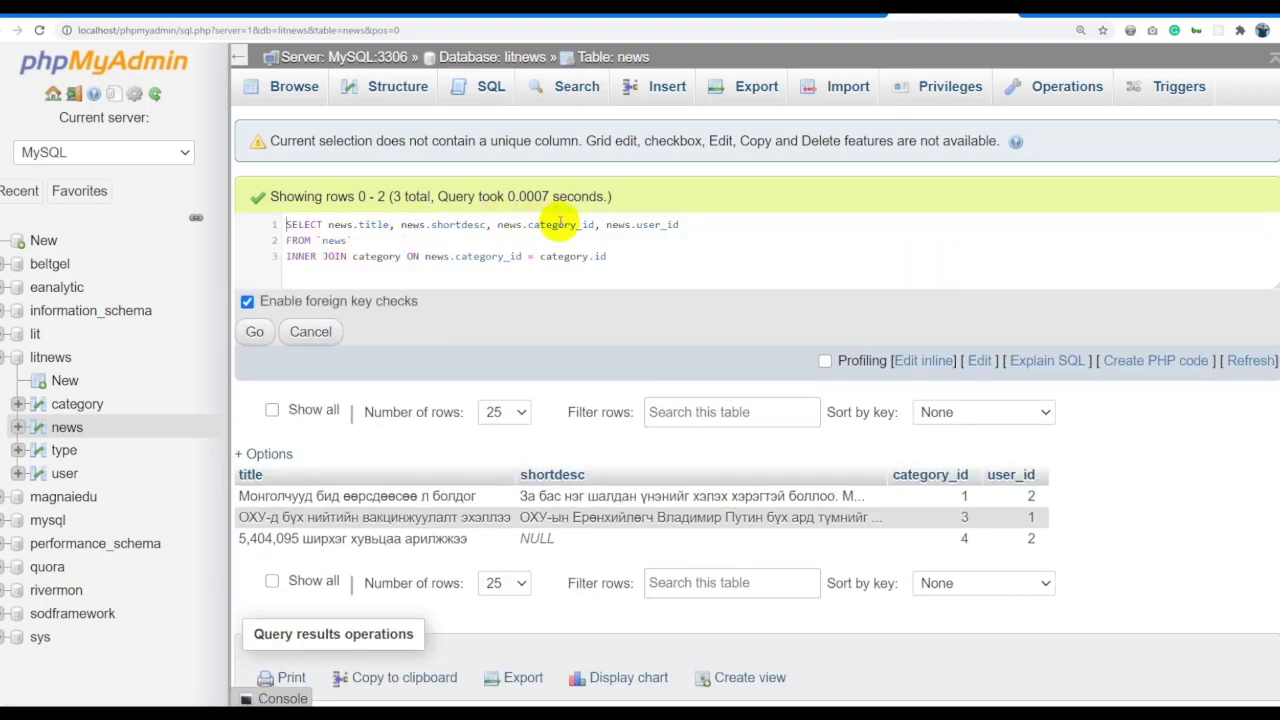
left_click_drag(495, 224, 594, 224)
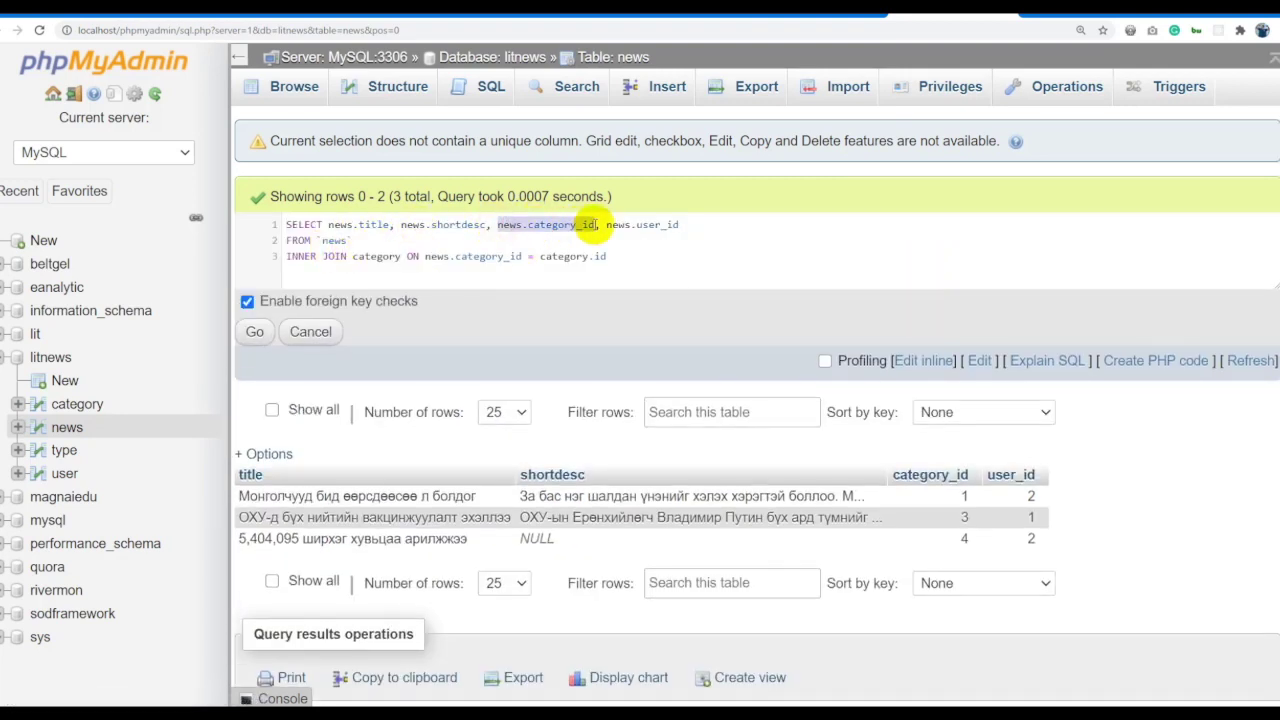
type("cate")
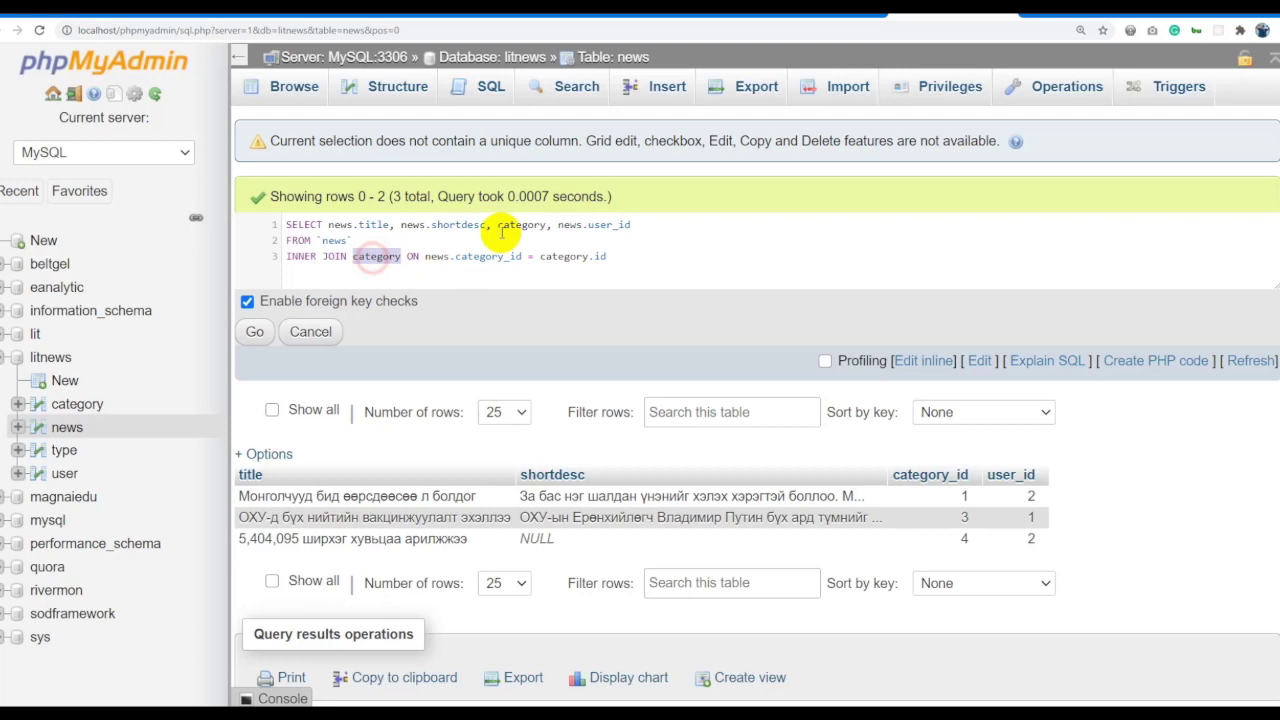
key("ctrl+space")
type("gory.")
type("name")
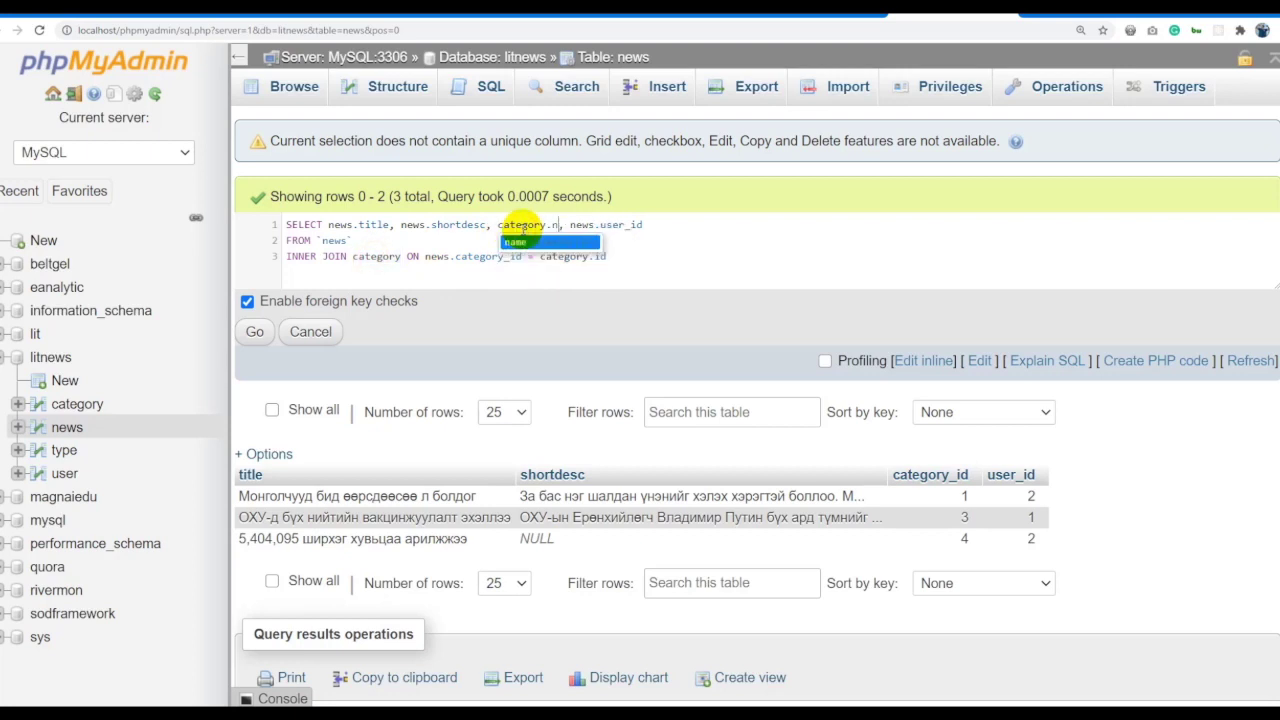
key("ctrl+a")
left_click(260, 330)
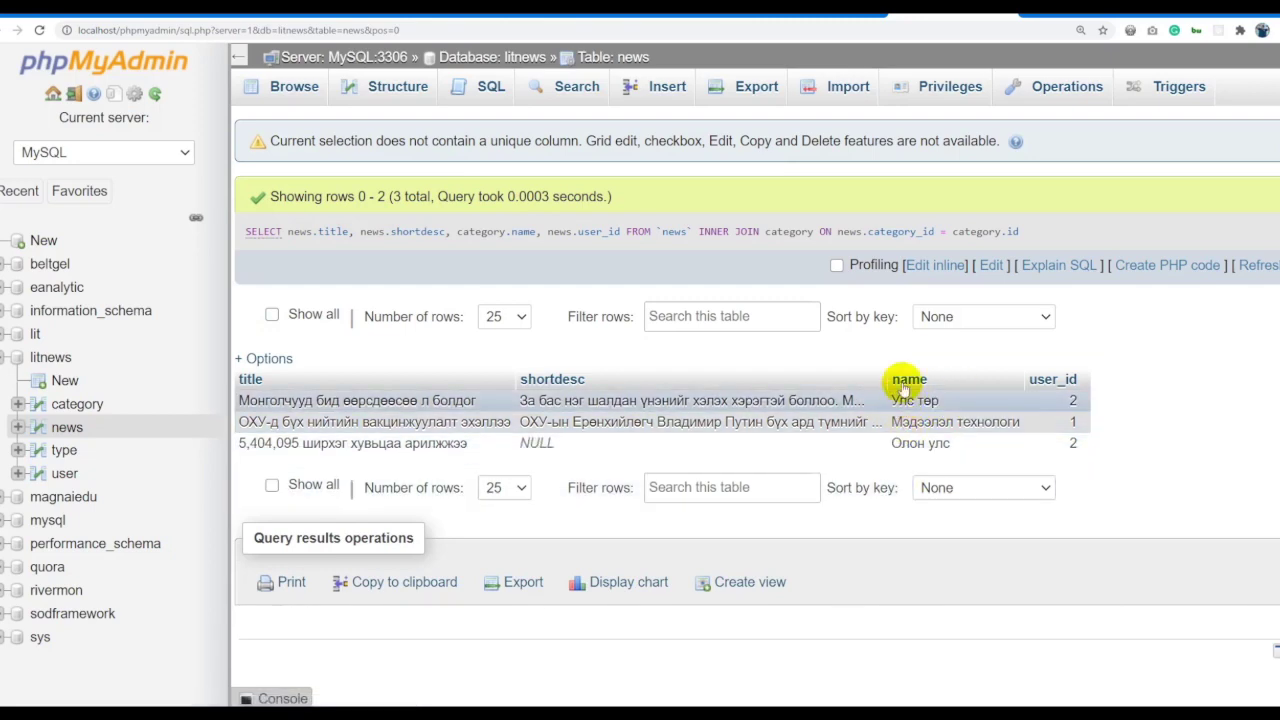
Alias category.name as 'angilal' and rerun the query.
left_click(930, 266)
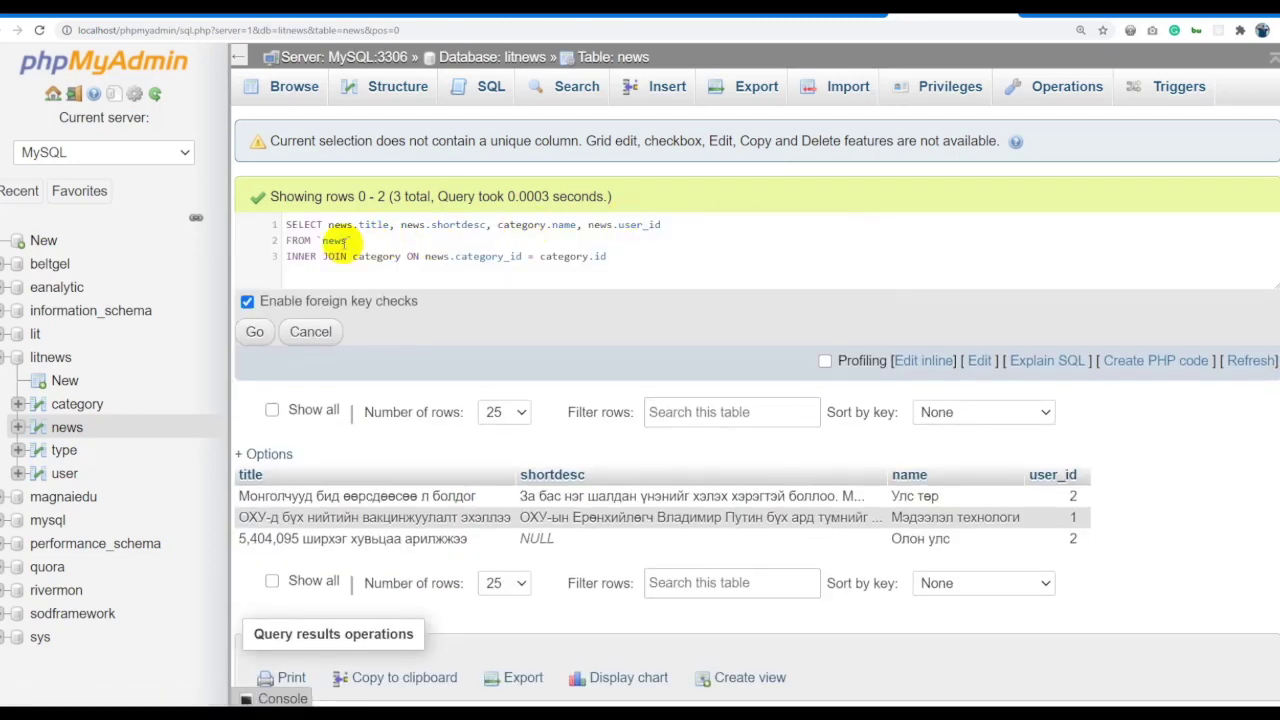
left_click(665, 226)
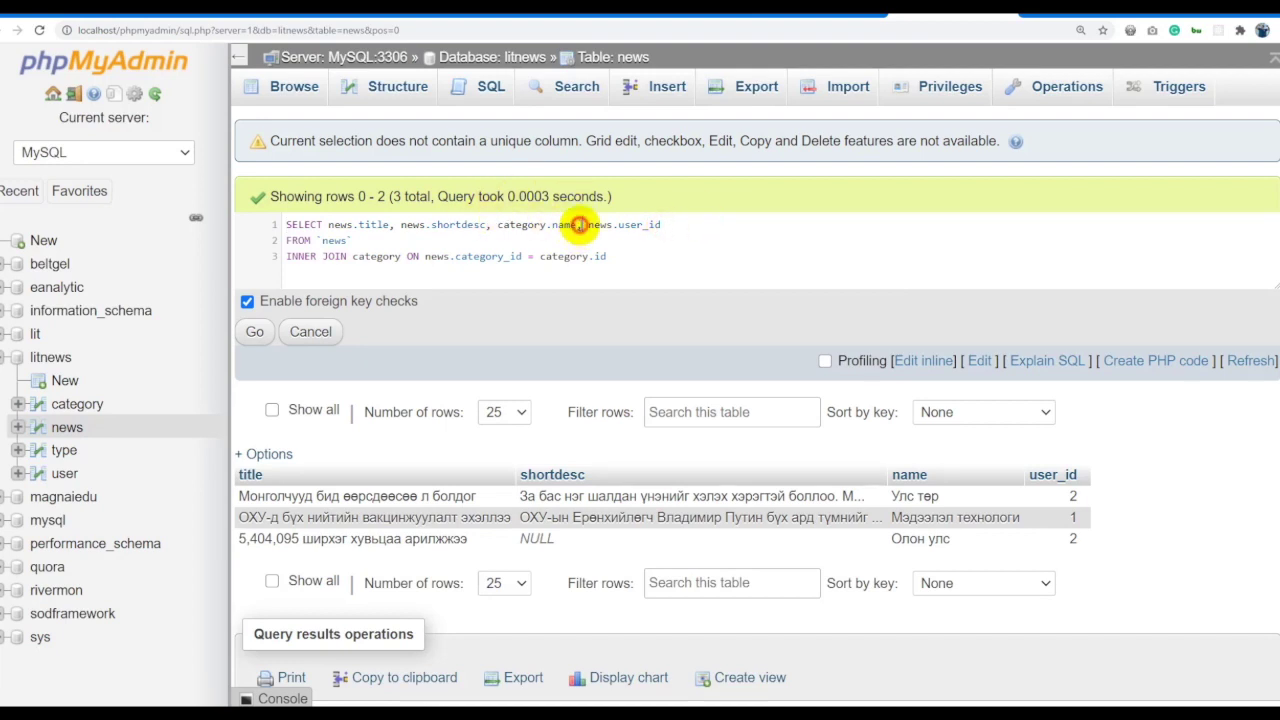
type("as")
key("Return")
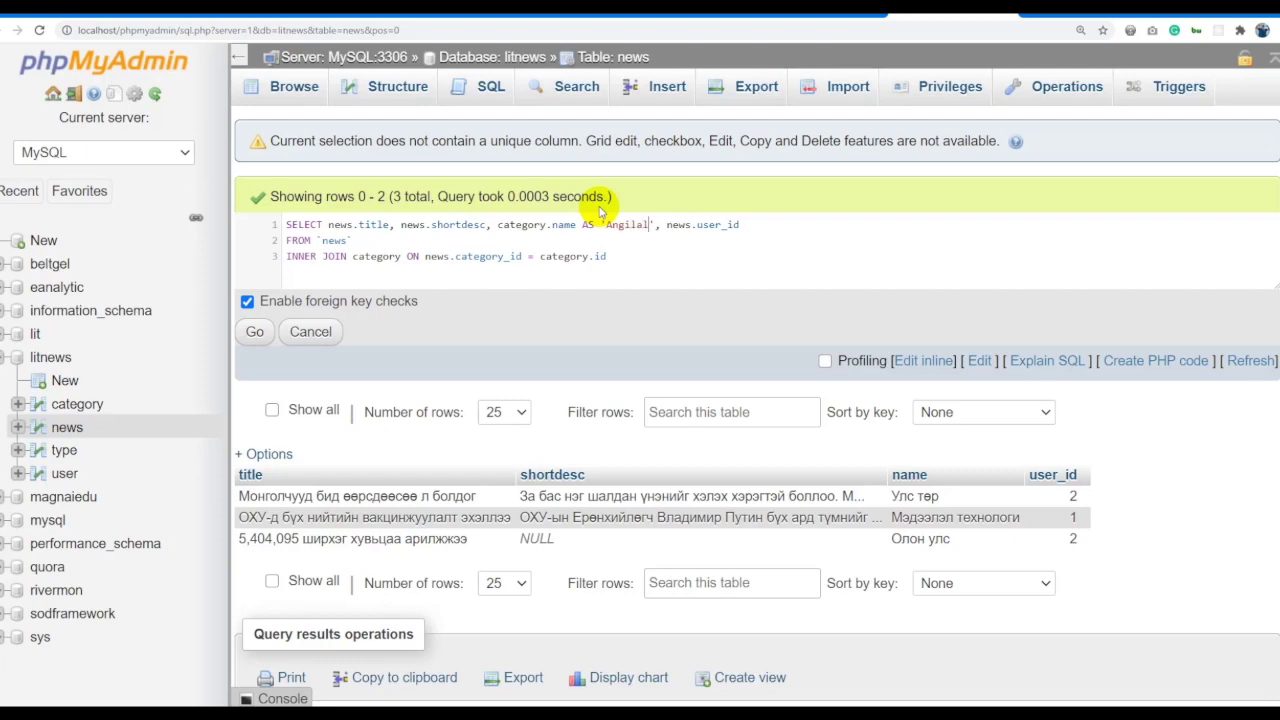
left_click(255, 331)
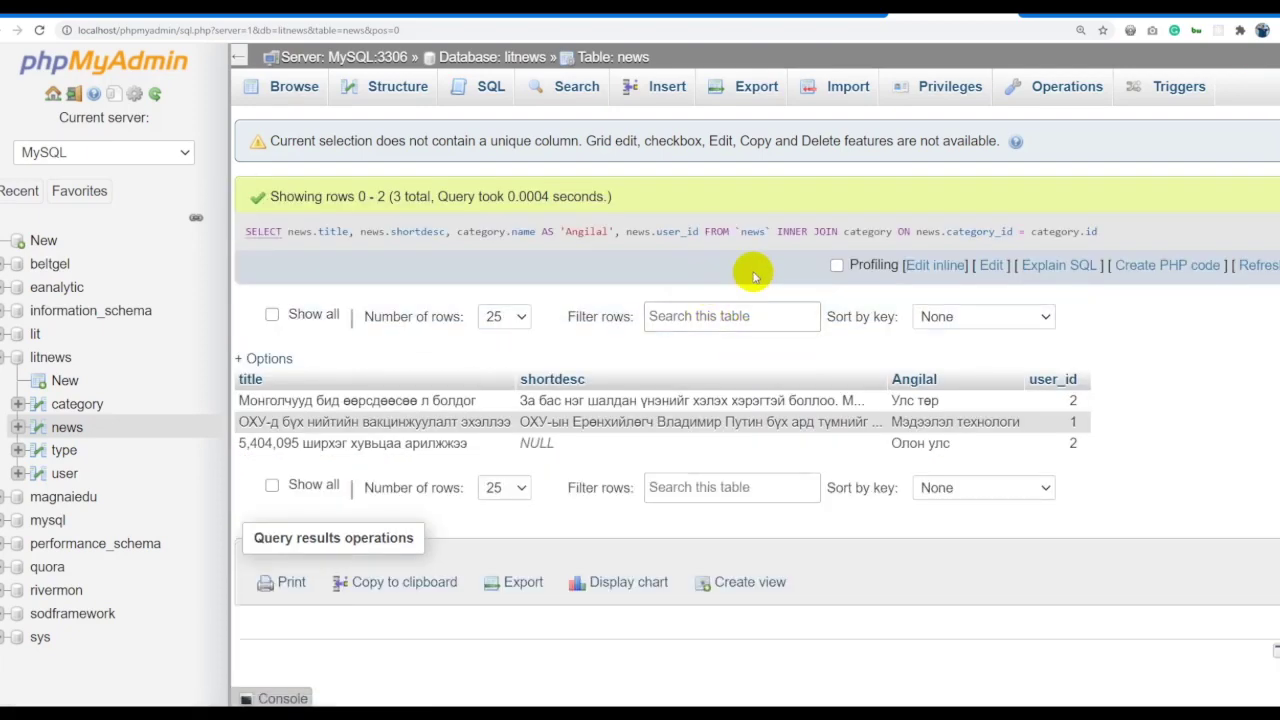
left_click(934, 265)
type("a")
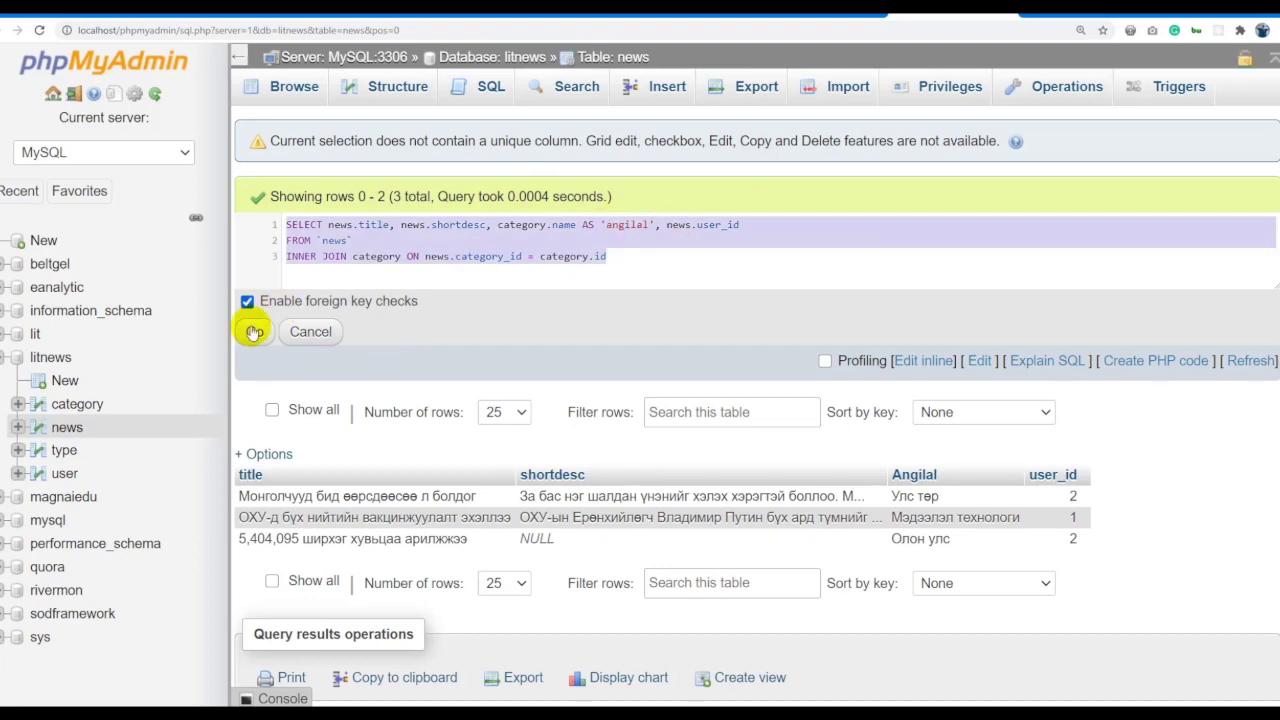
left_click(254, 331)
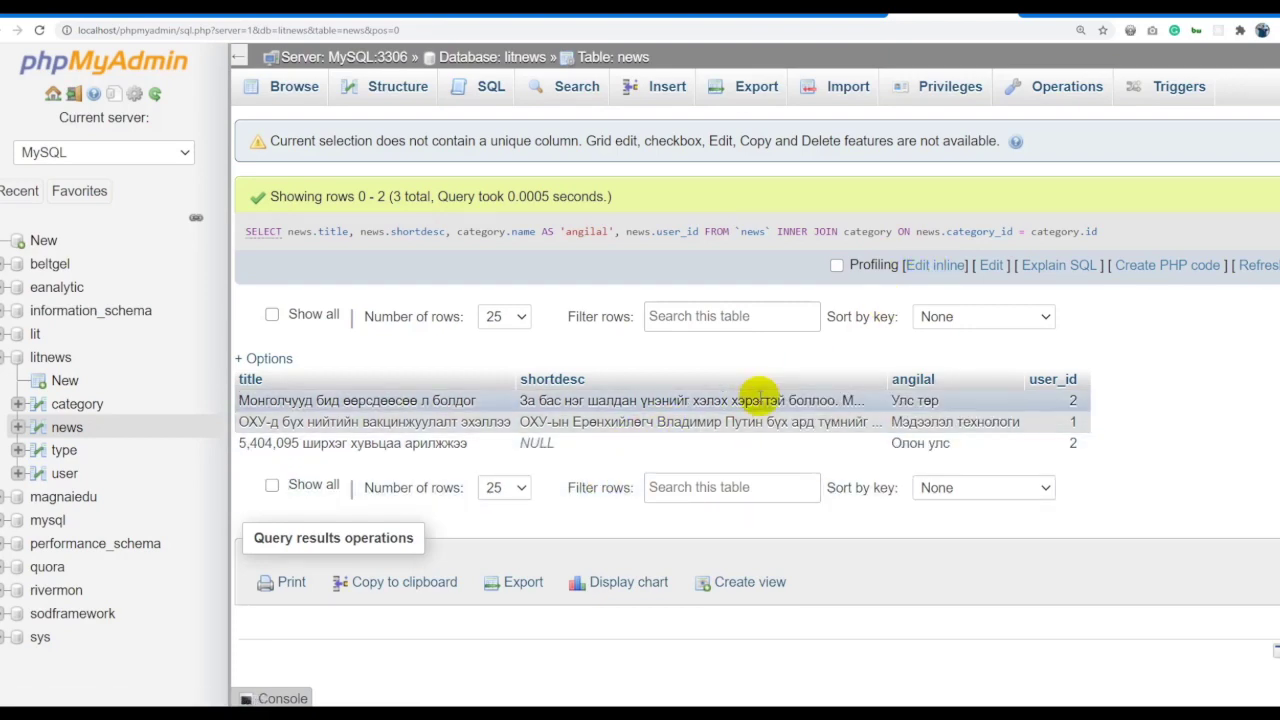
key("ctrl+a")
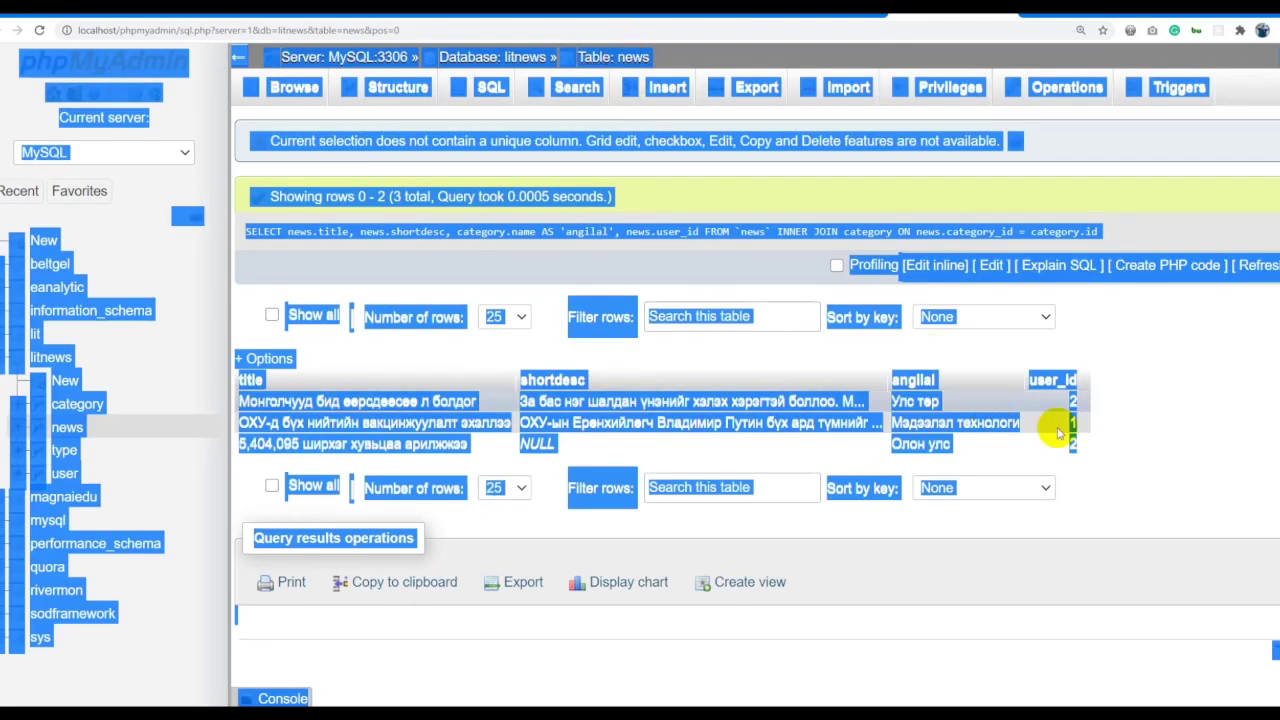
Return to the category join query result and open it for inline editing.
left_click(1116, 425)
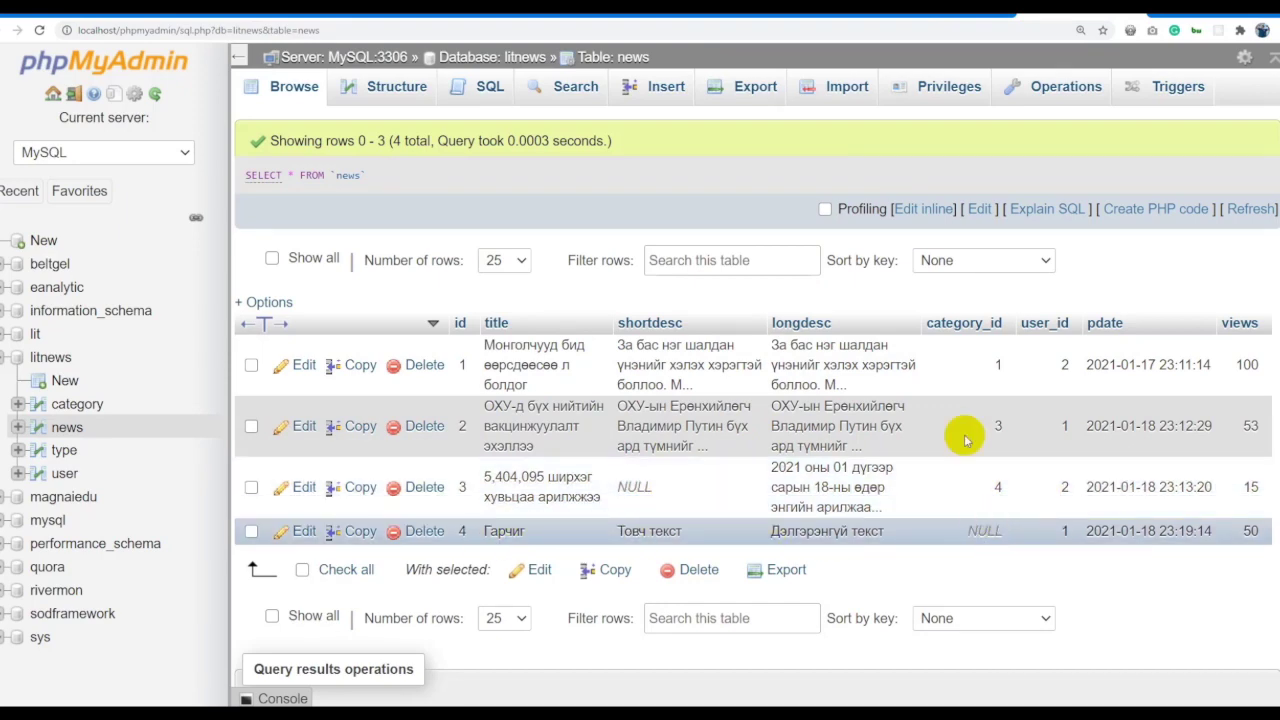
left_click(943, 22)
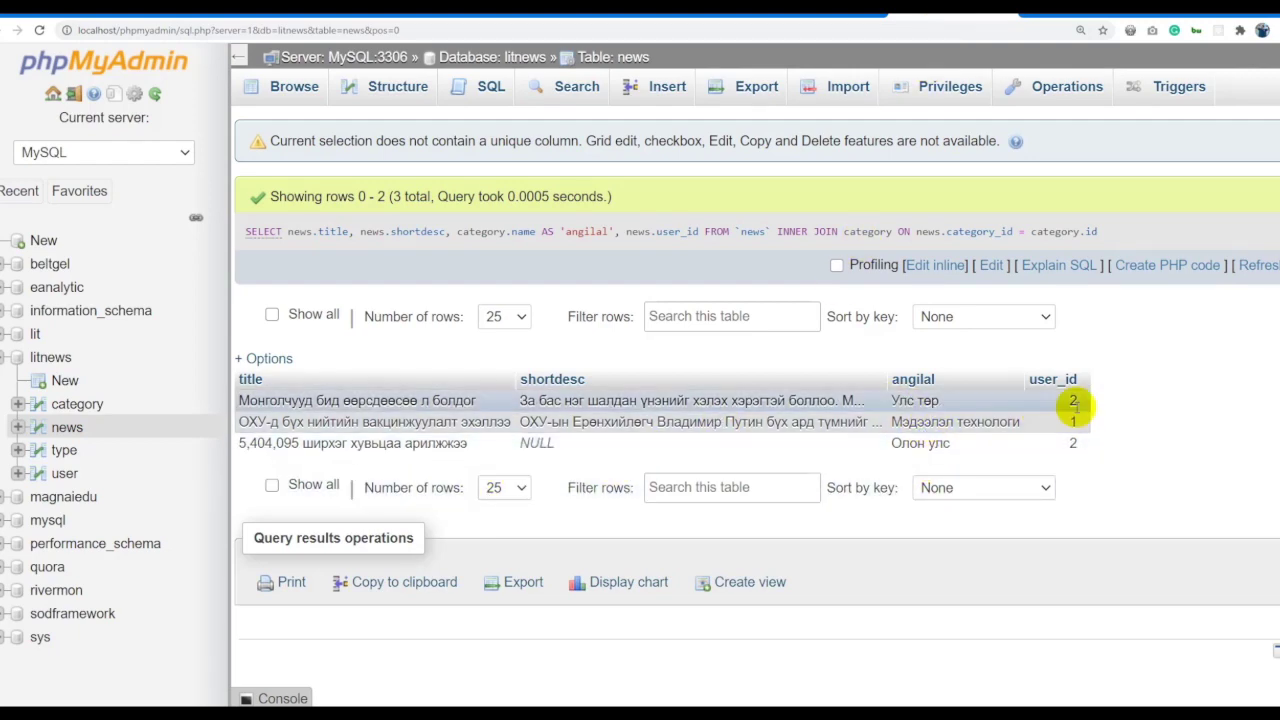
left_click(1033, 21)
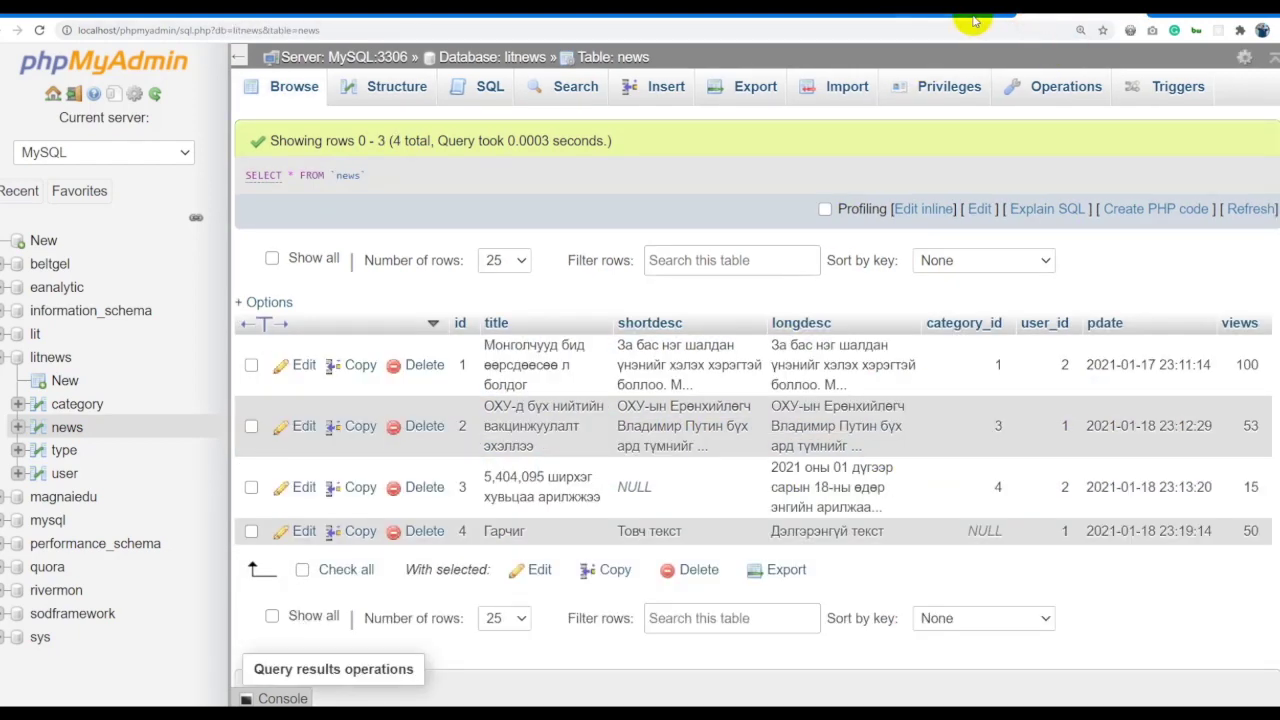
left_click(975, 20)
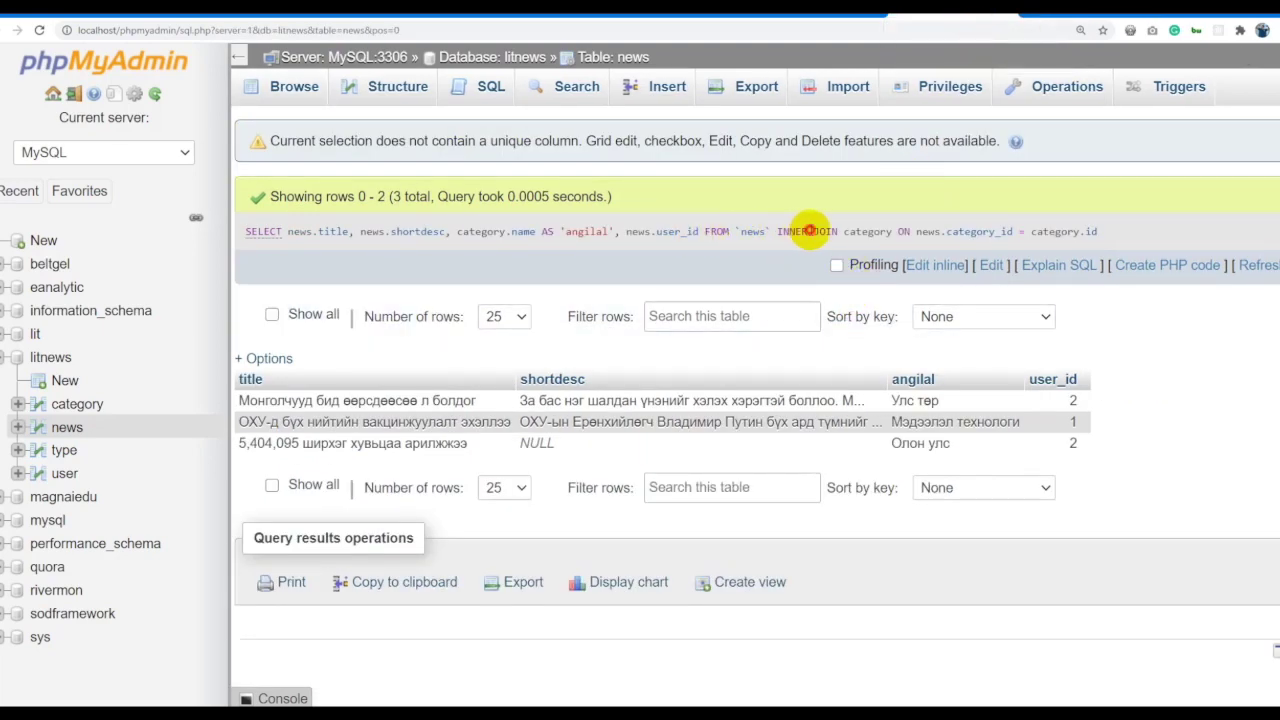
left_click(921, 265)
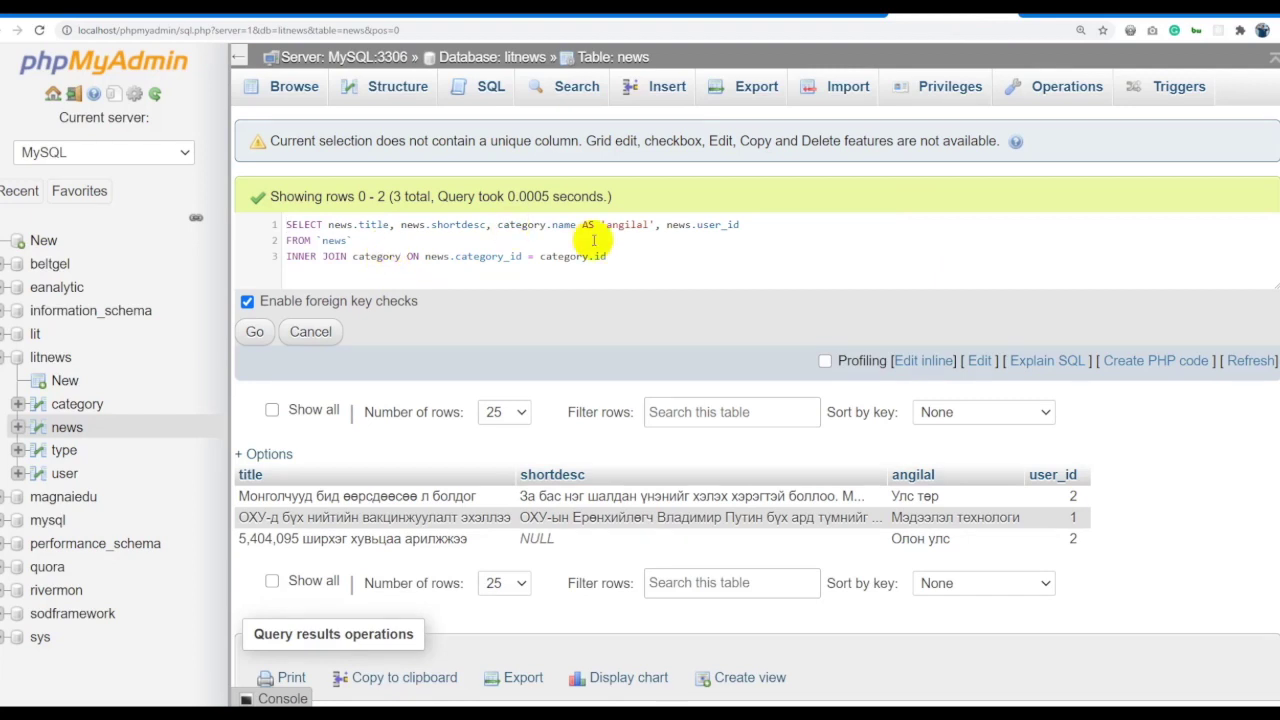
Add an INNER JOIN user ON news.user_id = user.id line and run the query.
left_click_drag(620, 257, 206, 257)
left_click(614, 254)
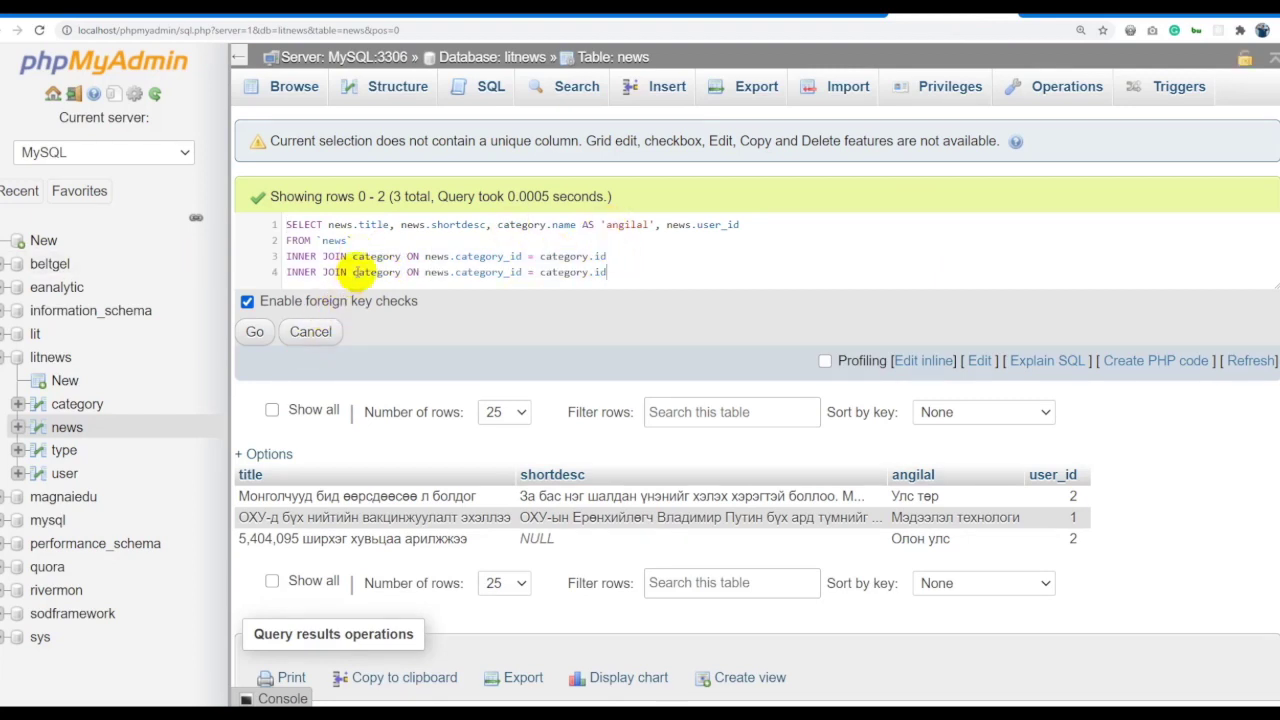
type("user")
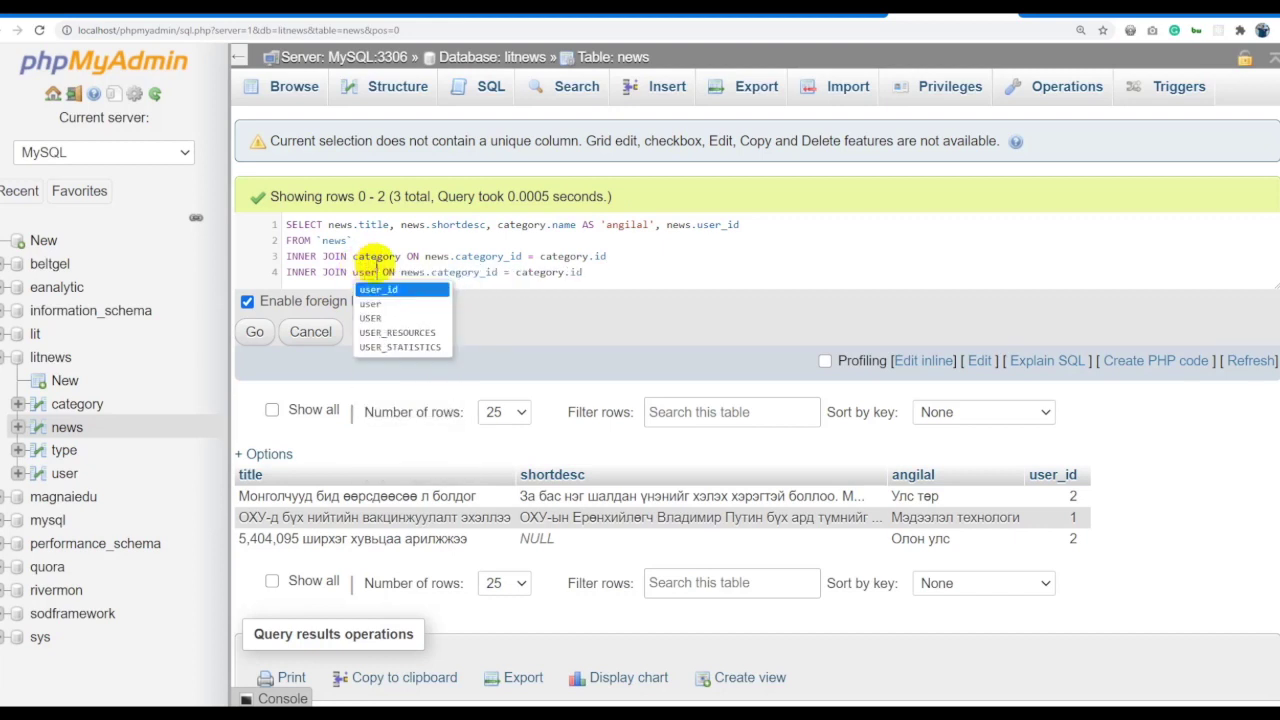
left_click(424, 272)
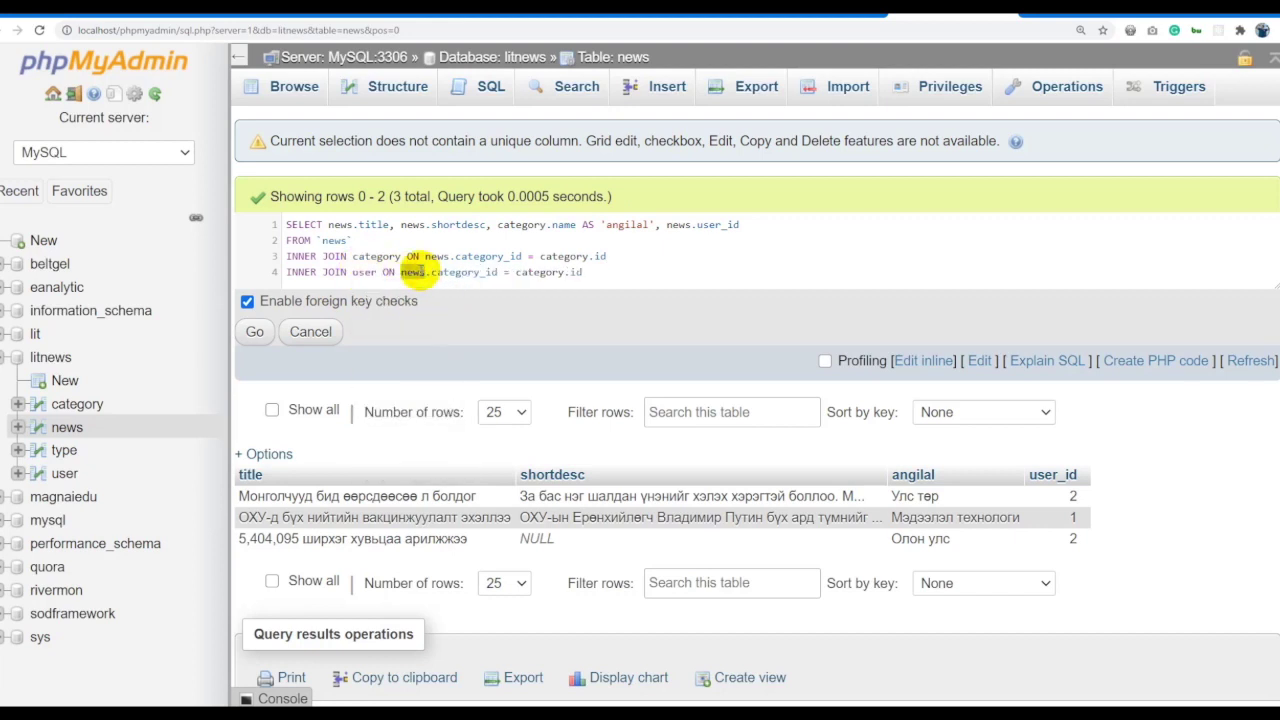
left_click_drag(401, 272, 498, 272)
type("news.c")
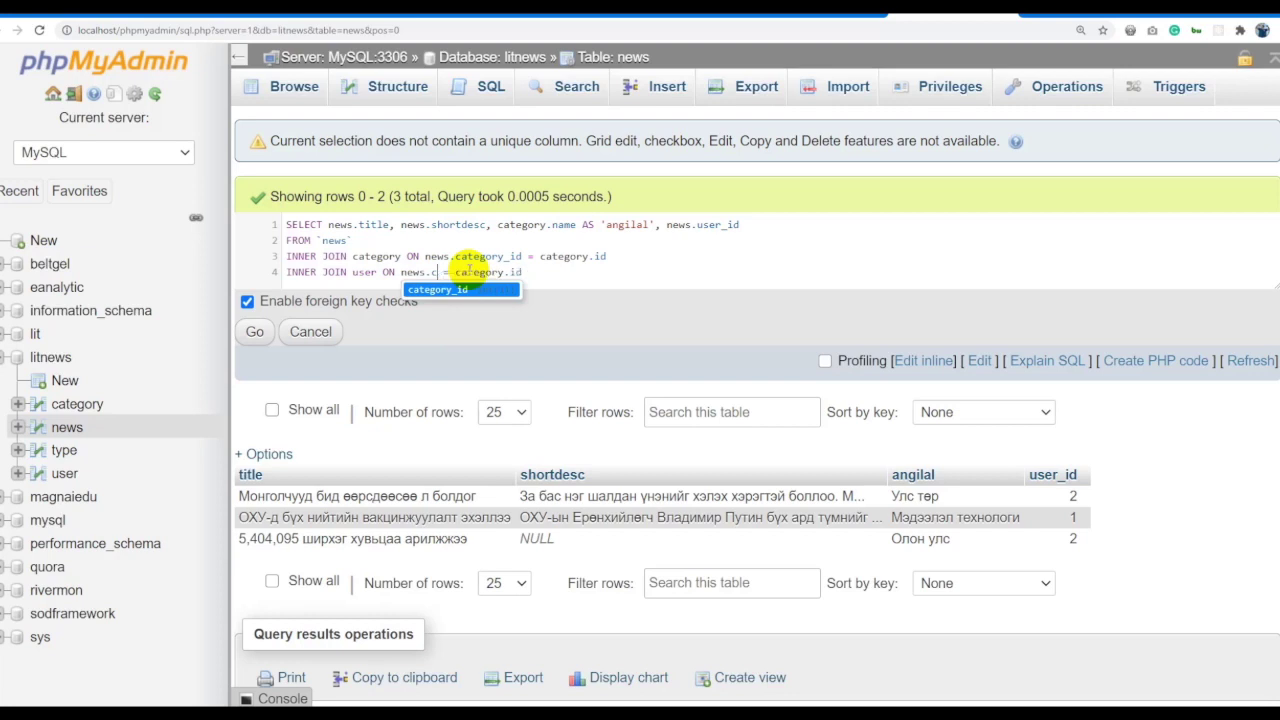
key("BackSpace")
type("uy")
key("BackSpace")
key("Return")
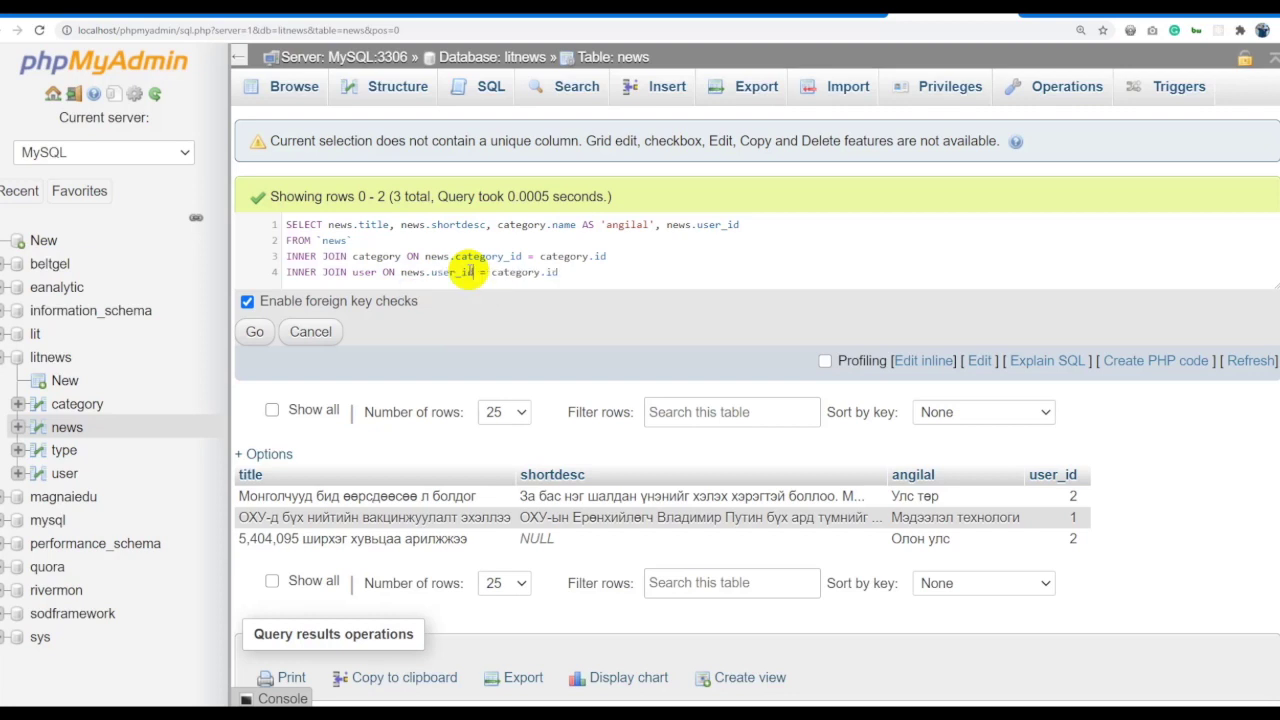
type("user")
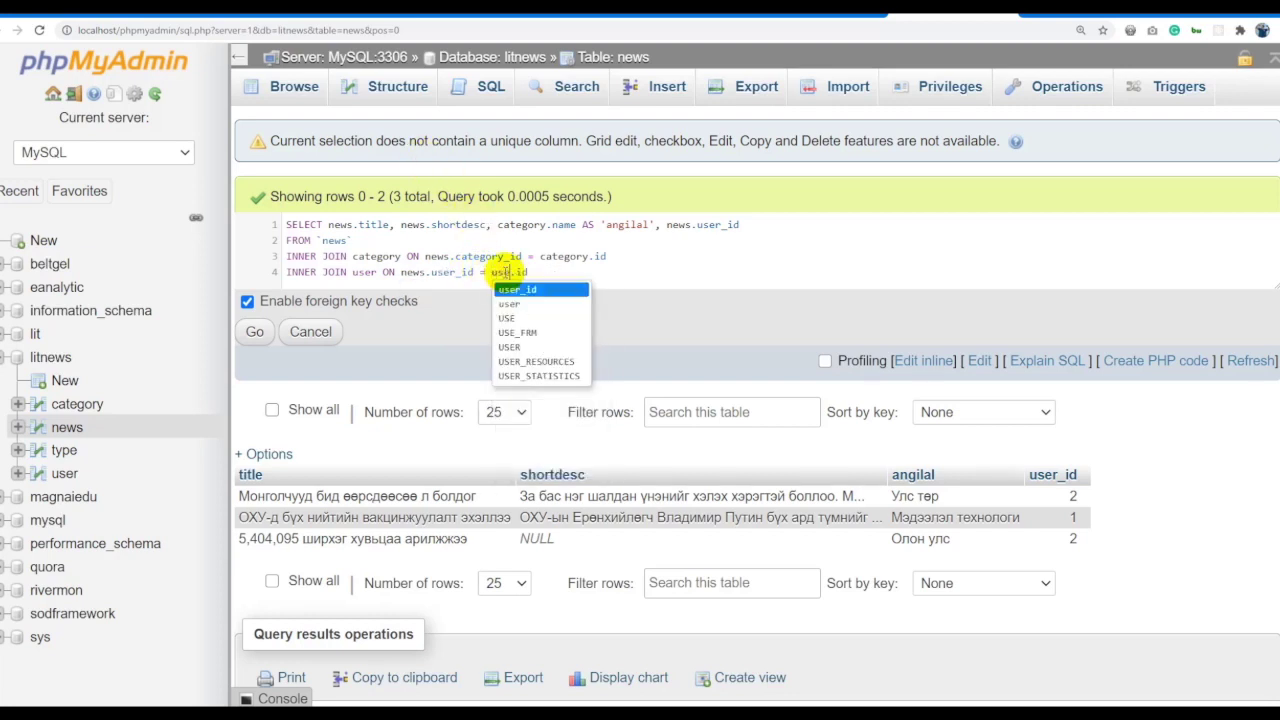
left_click(256, 331)
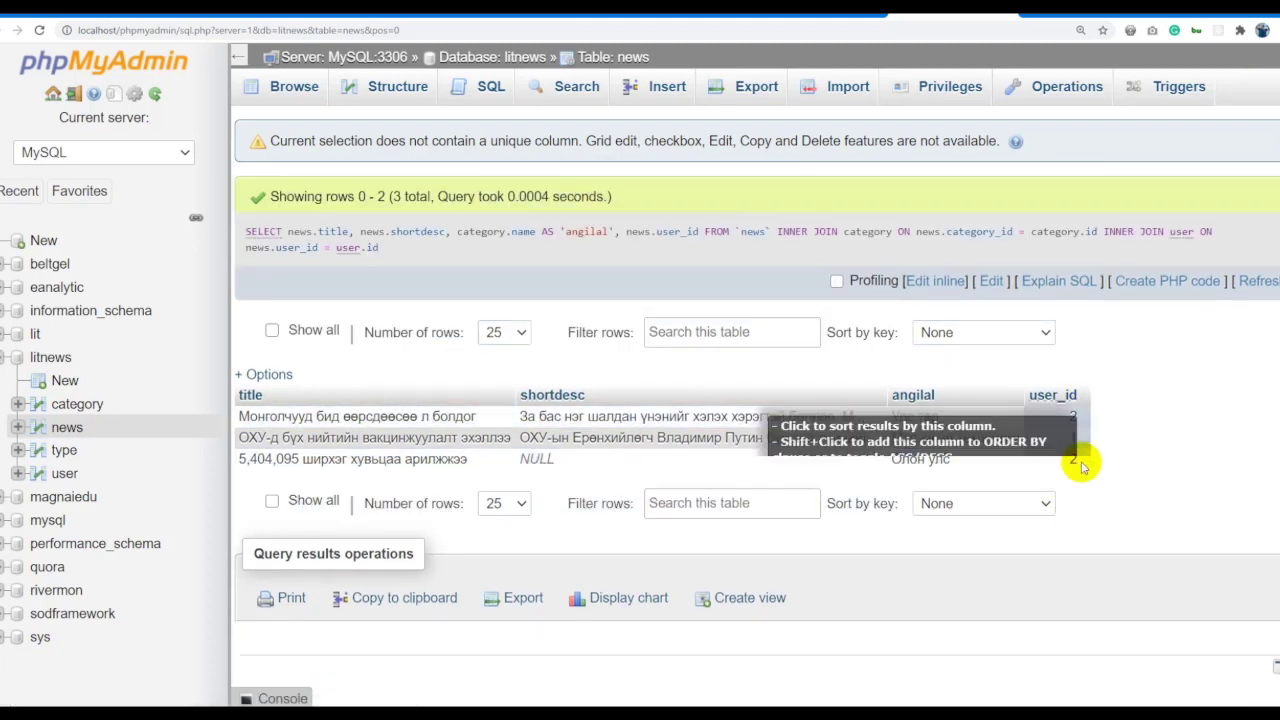
Replace news.user_id in the select list with user.name.
left_click(935, 281)
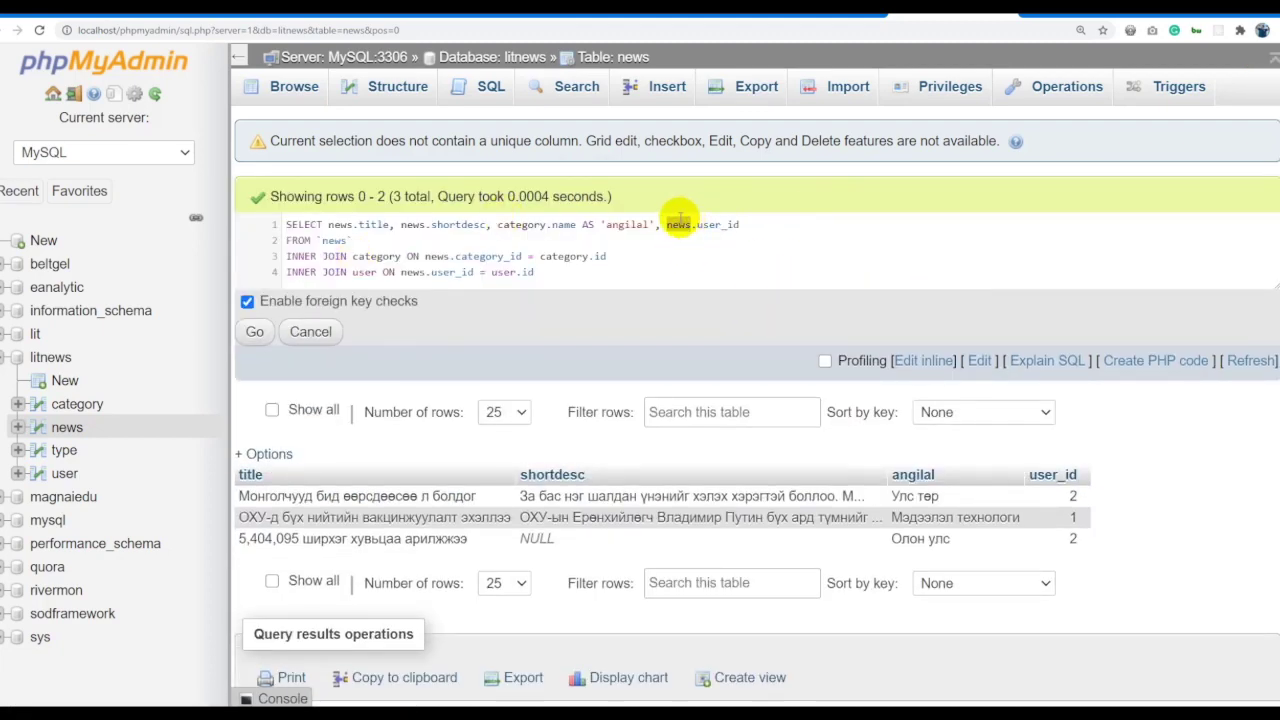
type("user.")
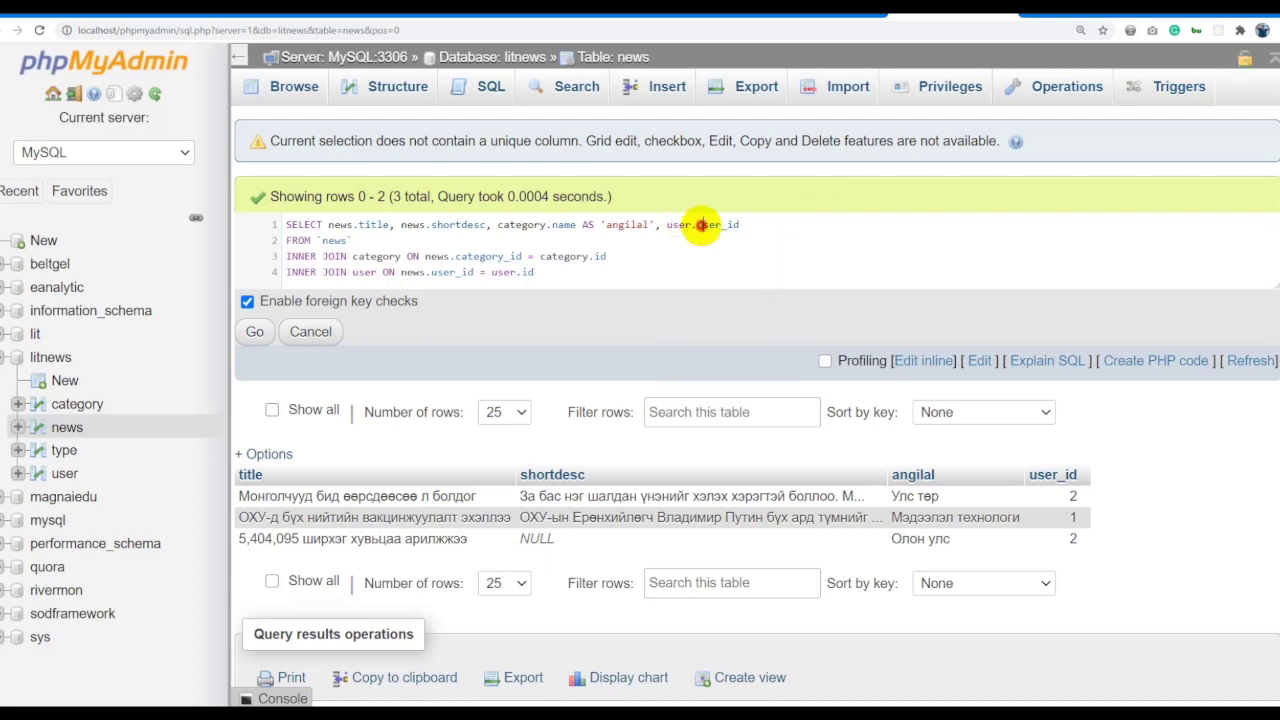
type("name")
key("ctrl+a")
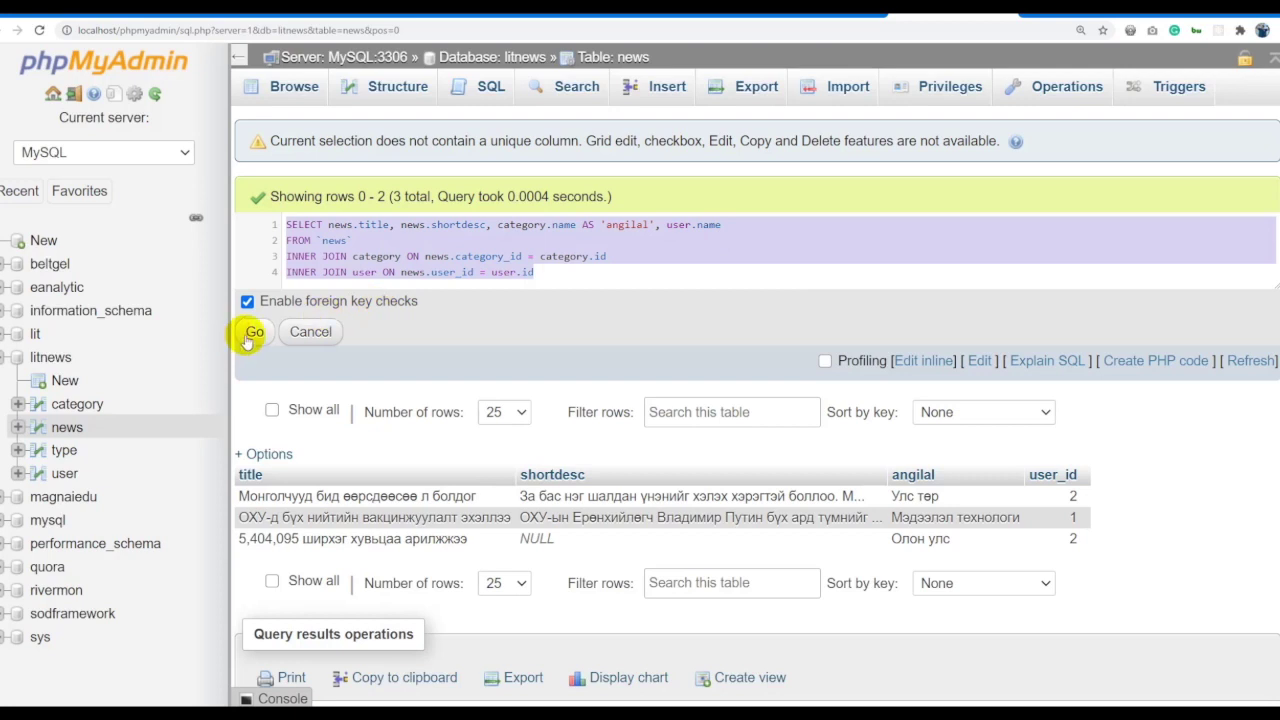
Alias user.name AS 'niitelsen' and run the query to list each article's publisher.
left_click(743, 224)
type("AS 'Niitelsen")
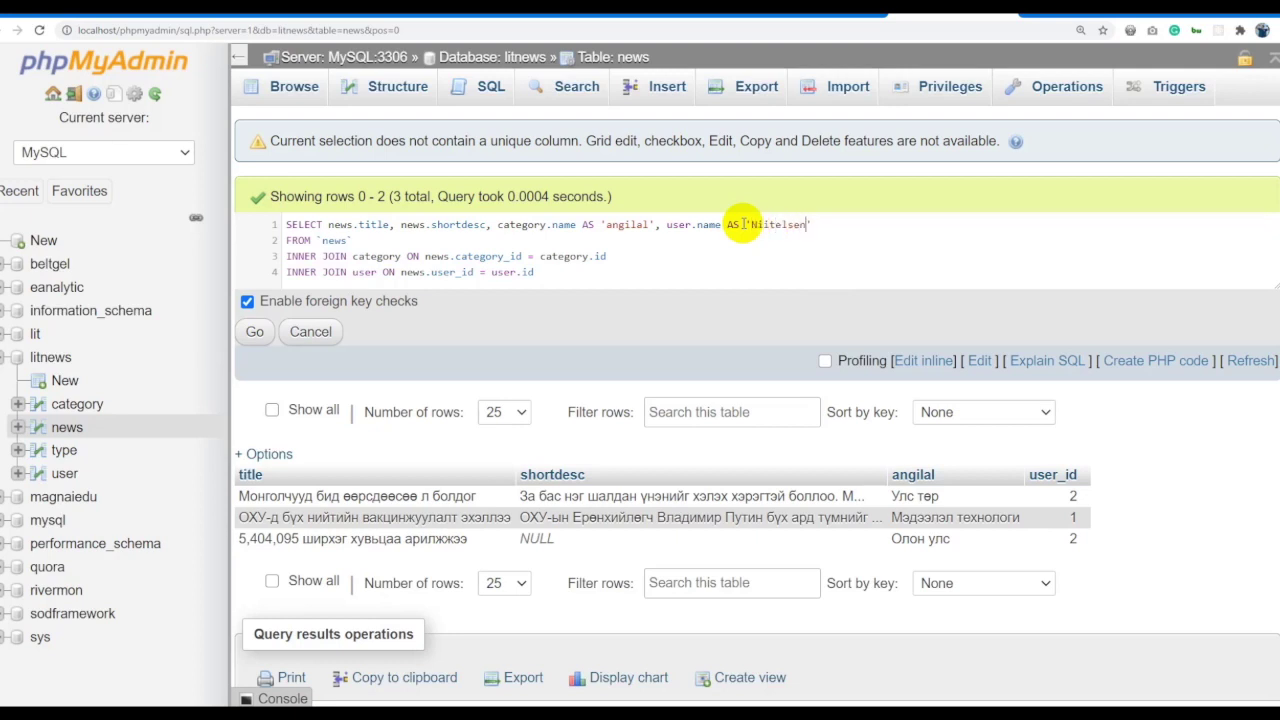
key("ctrl+a")
left_click(255, 331)
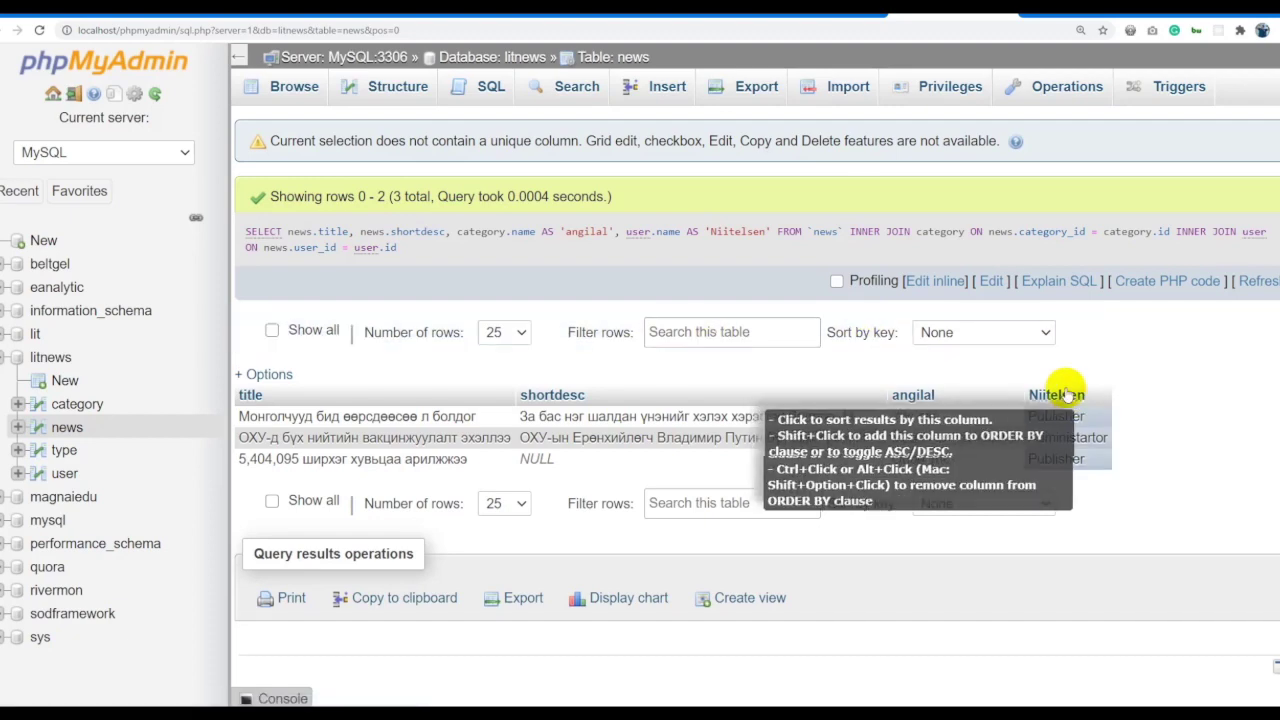
left_click(932, 281)
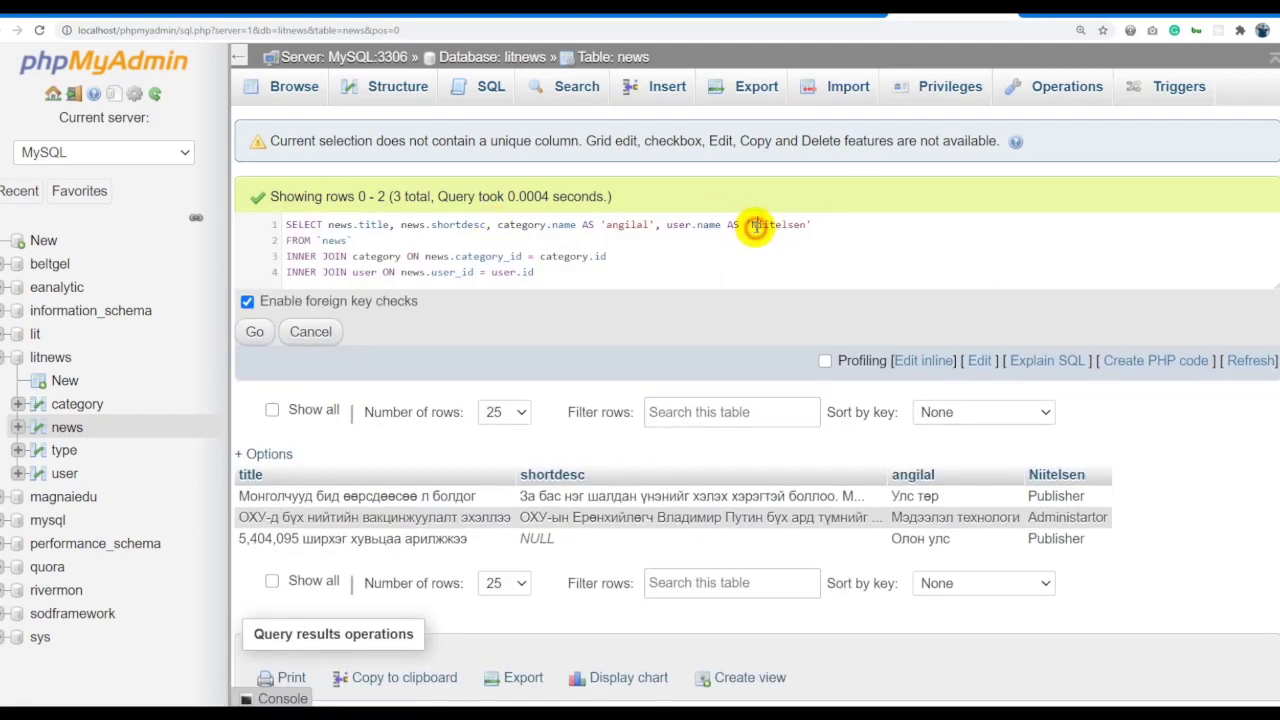
left_click(255, 331)
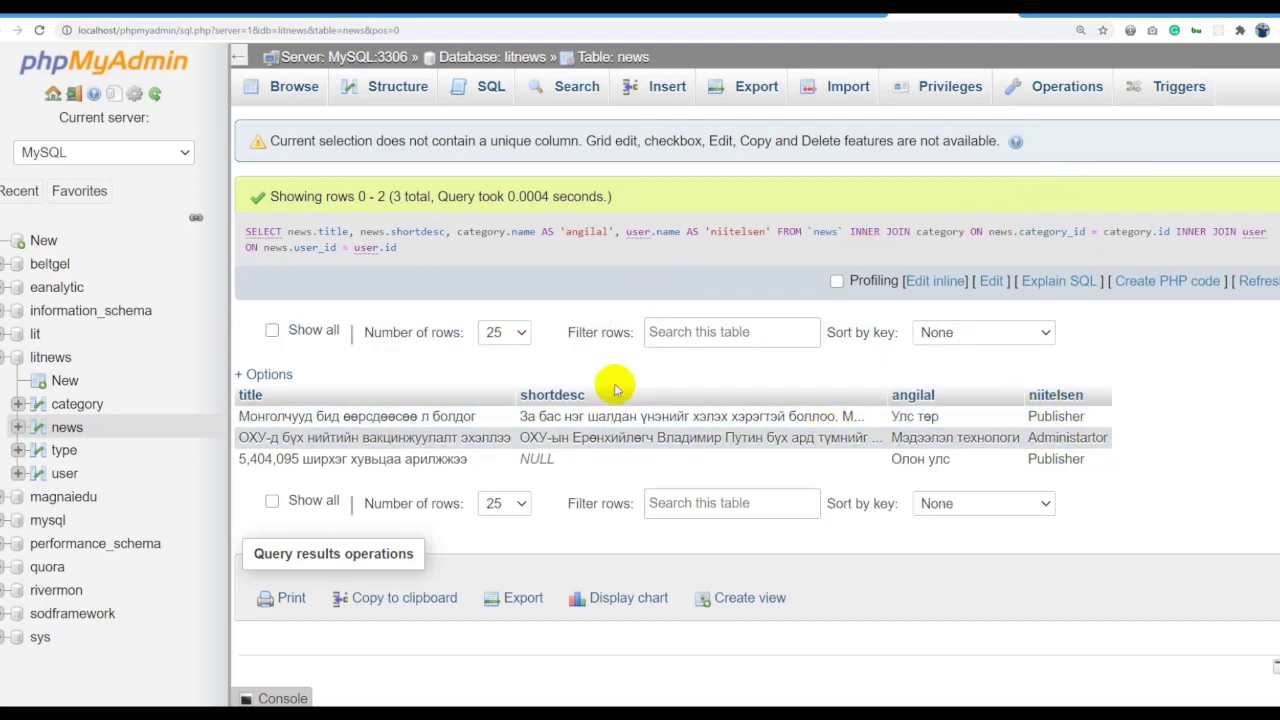
Delete the INNER JOIN user line from the query.
left_click(913, 281)
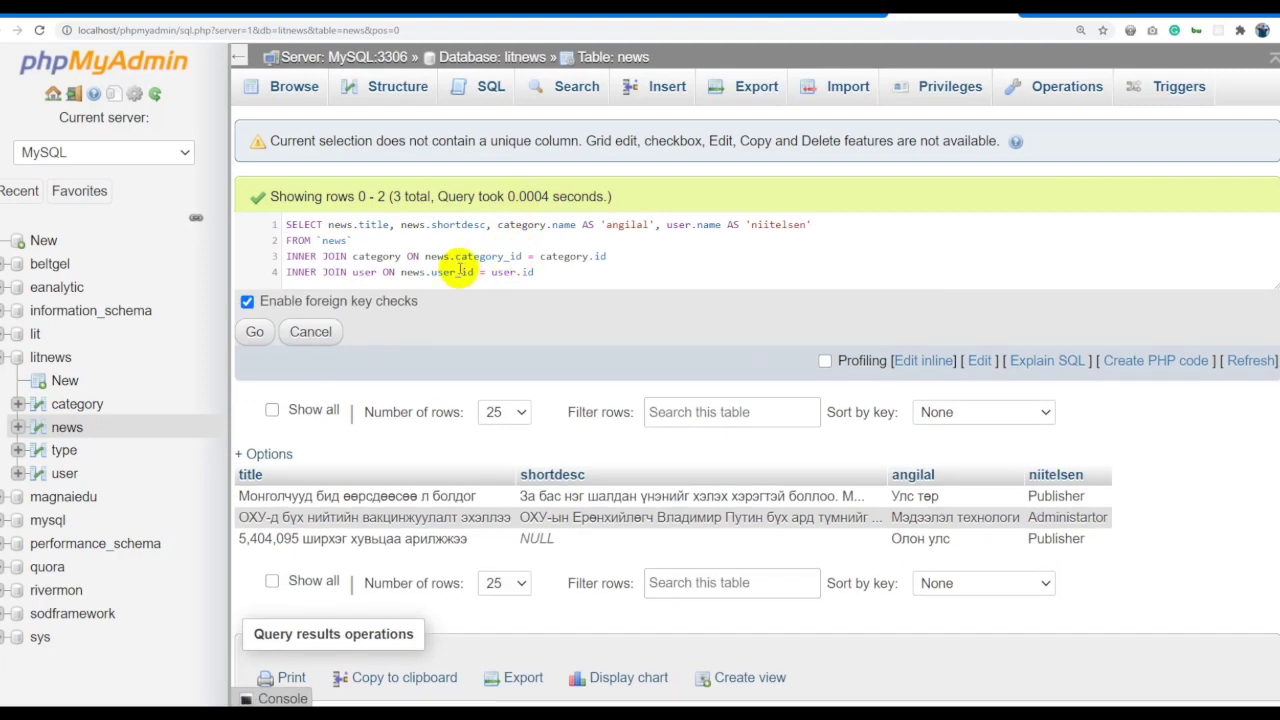
left_click_drag(586, 272, 237, 255)
left_click(659, 237)
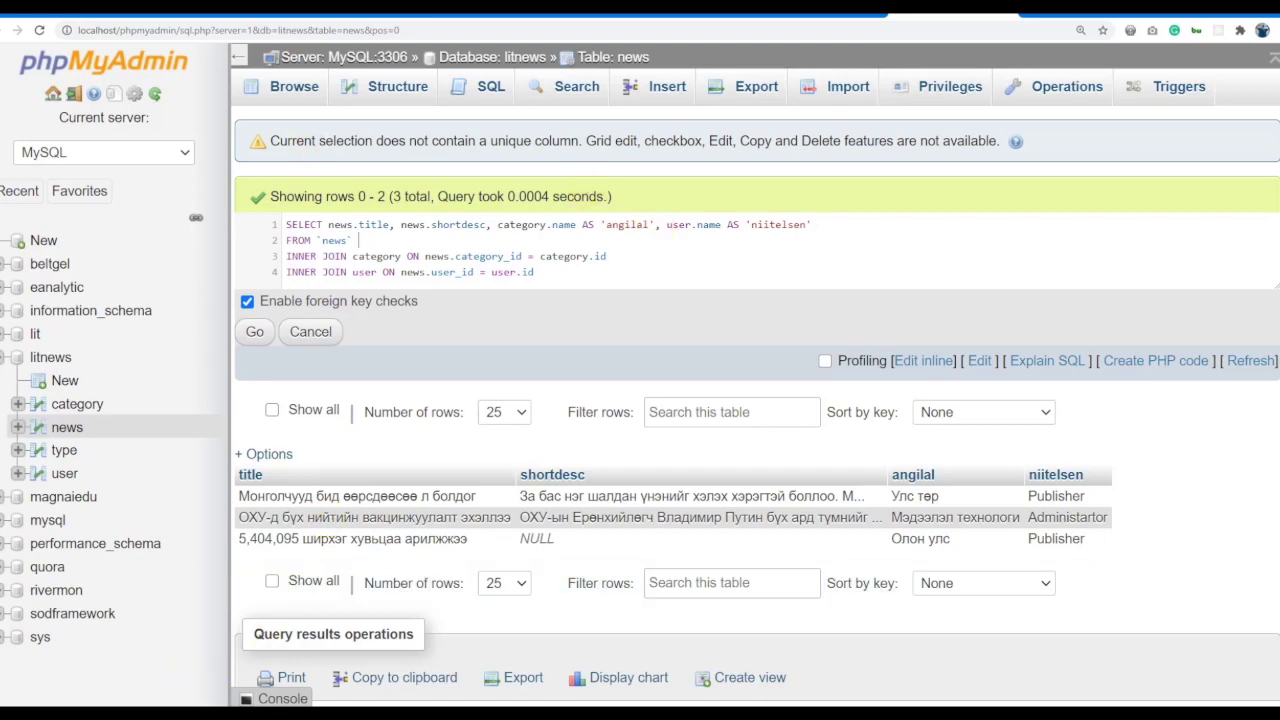
left_click(187, 690)
left_click(241, 297)
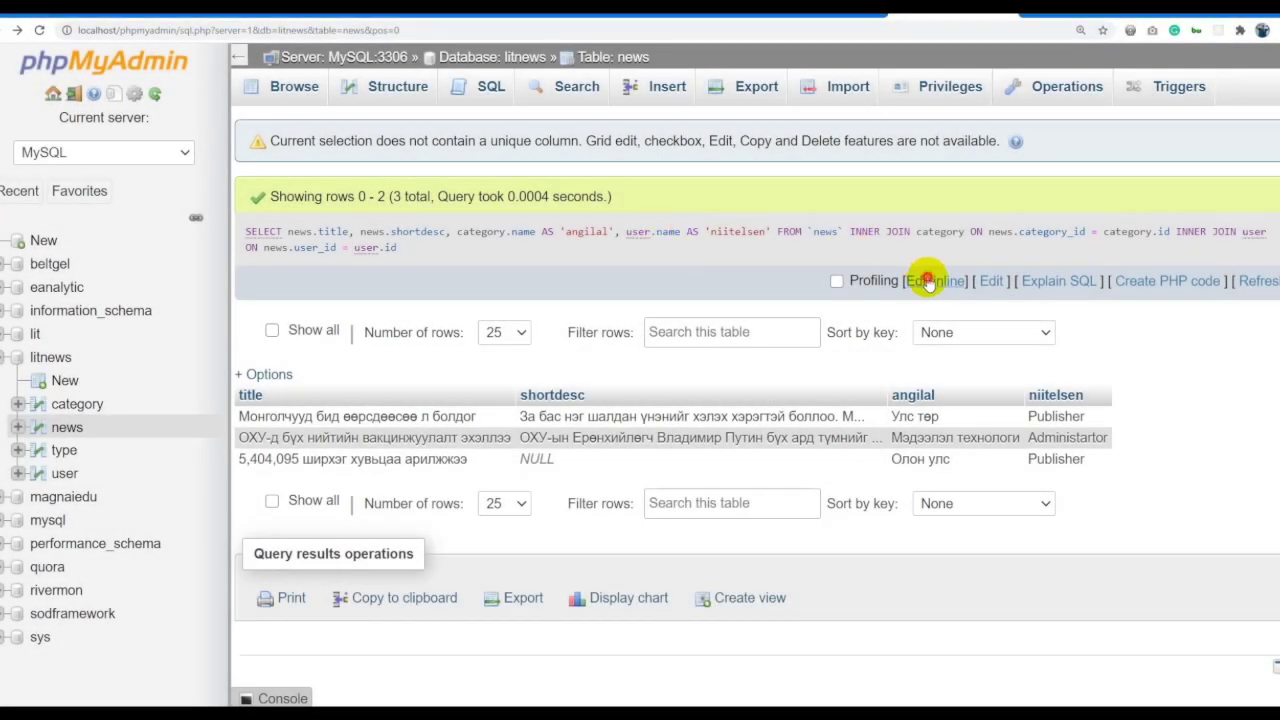
left_click(929, 280)
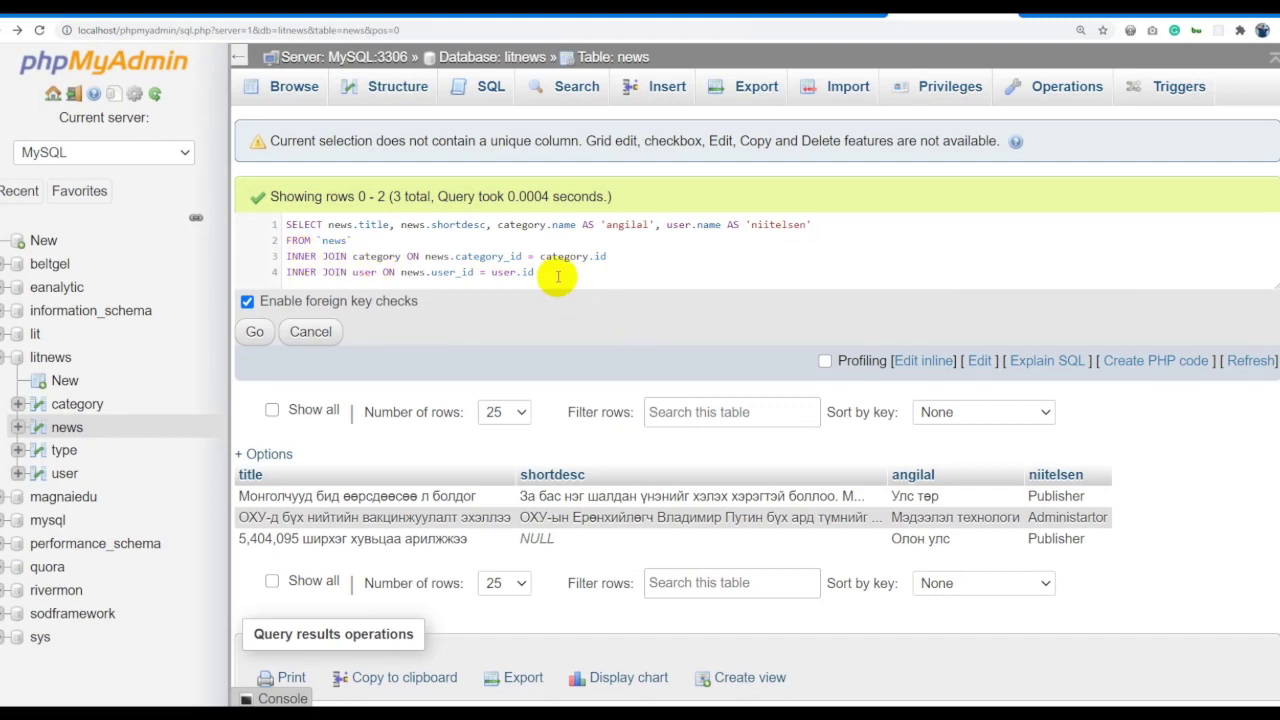
left_click_drag(558, 276, 208, 270)
key("BackSpace")
key("BackSpace")
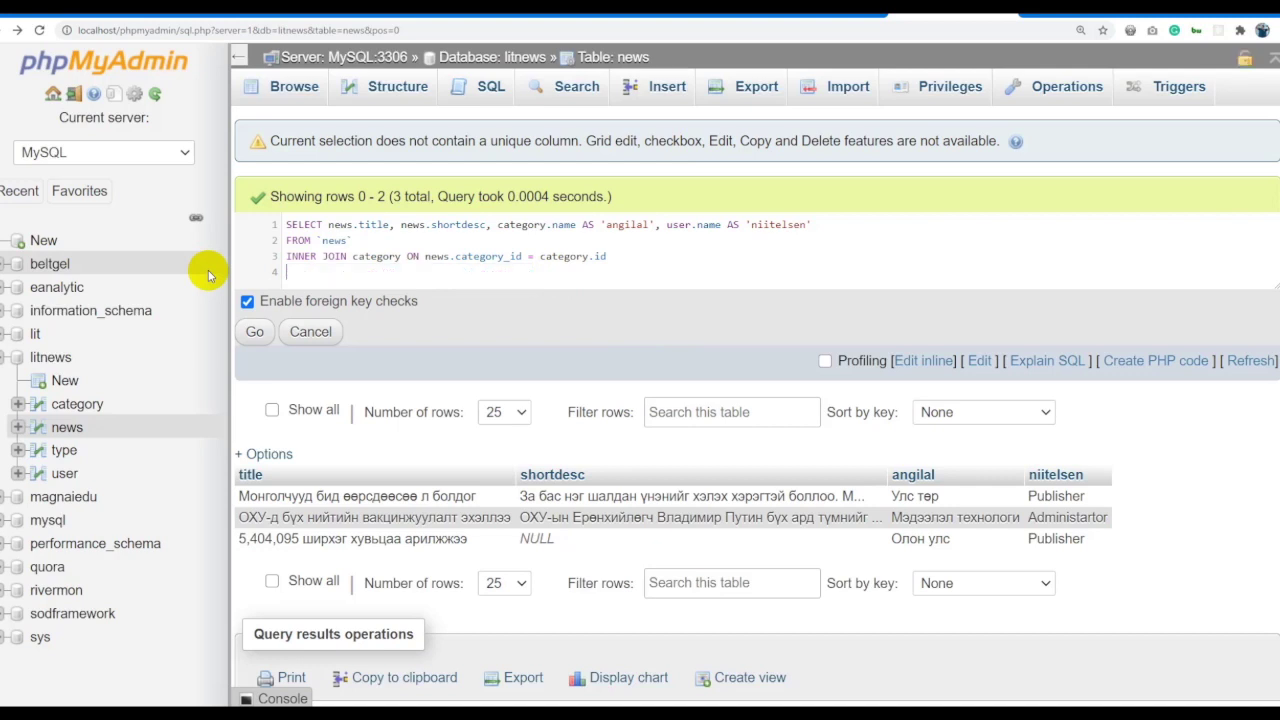
Remove ', user.name AS niitelsen' from the select list and rerun the query.
left_click_drag(820, 225, 652, 224)
key("BackSpace")
key("ctrl+a")
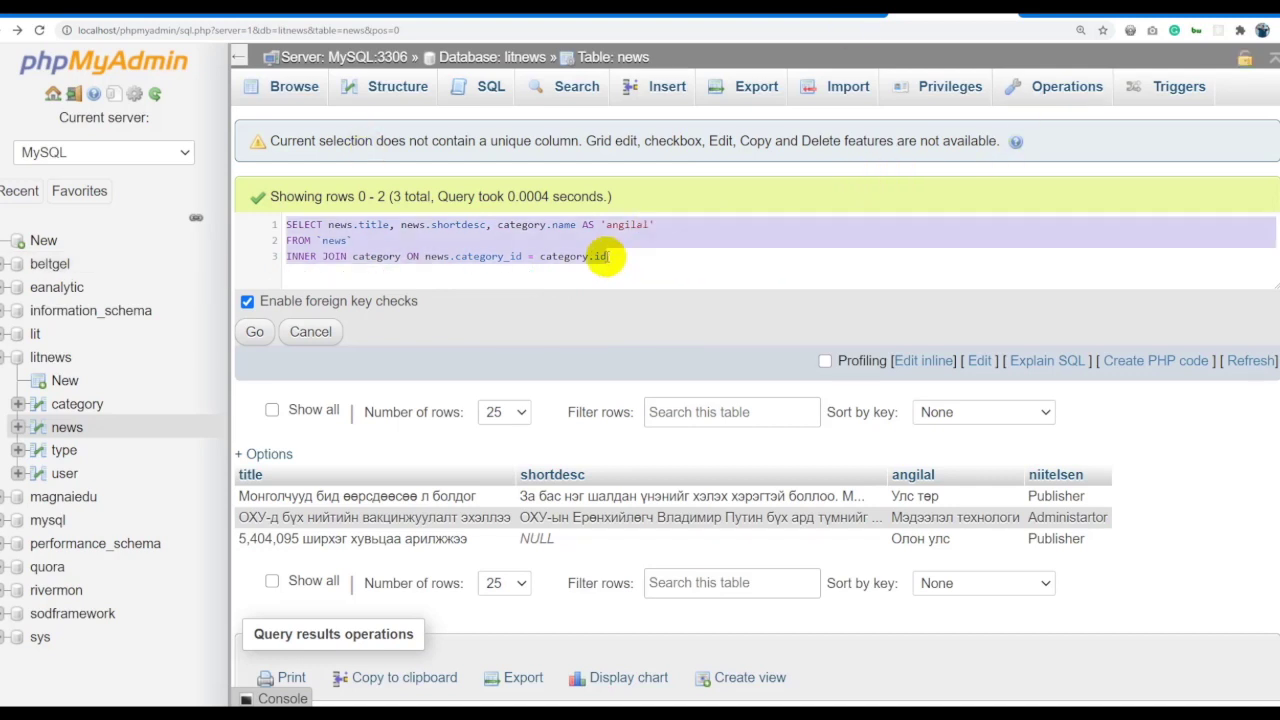
left_click(252, 331)
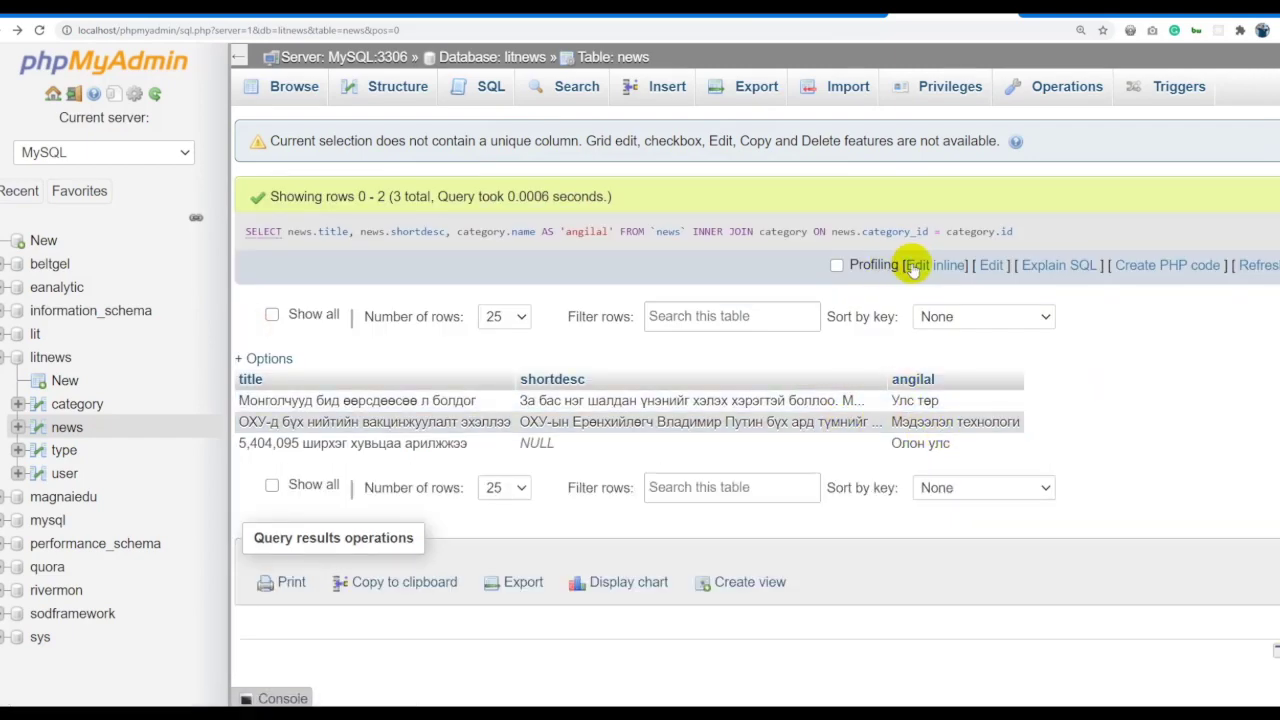
key("F5")
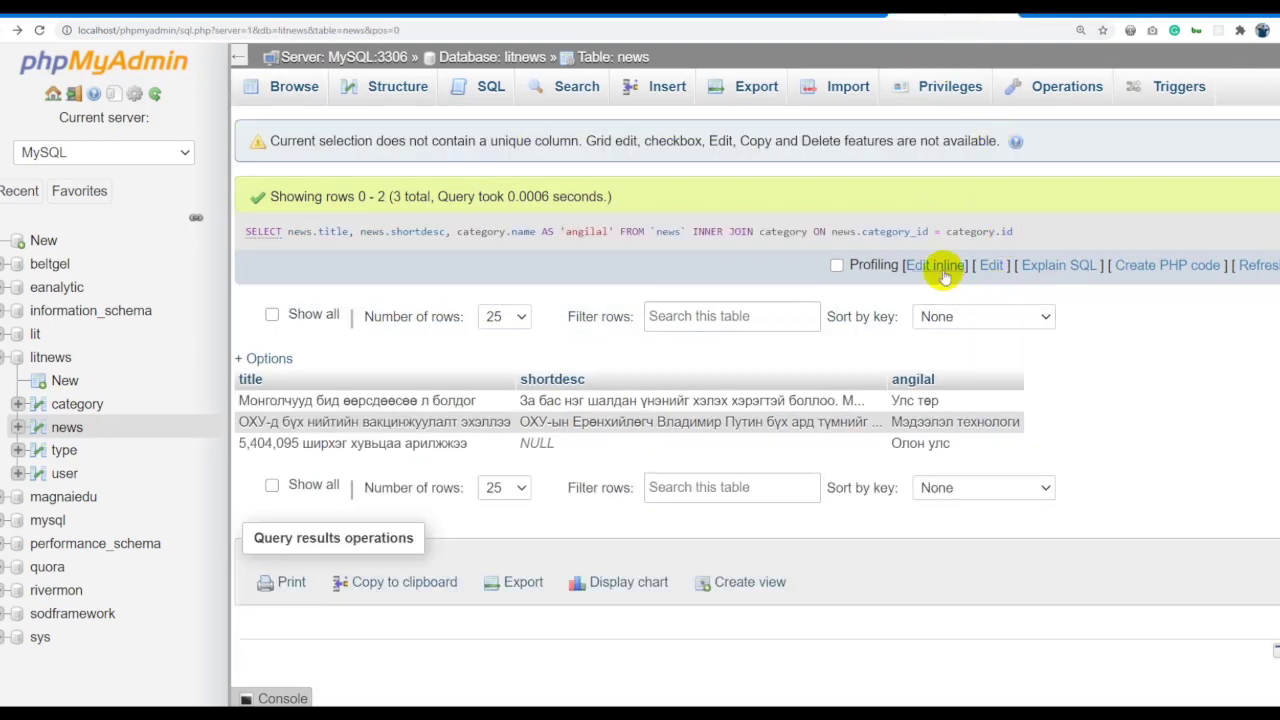
Change INNER JOIN category to LEFT JOIN and run it, revealing a fourth row with NULL category.
left_click(940, 261)
double_click(302, 257)
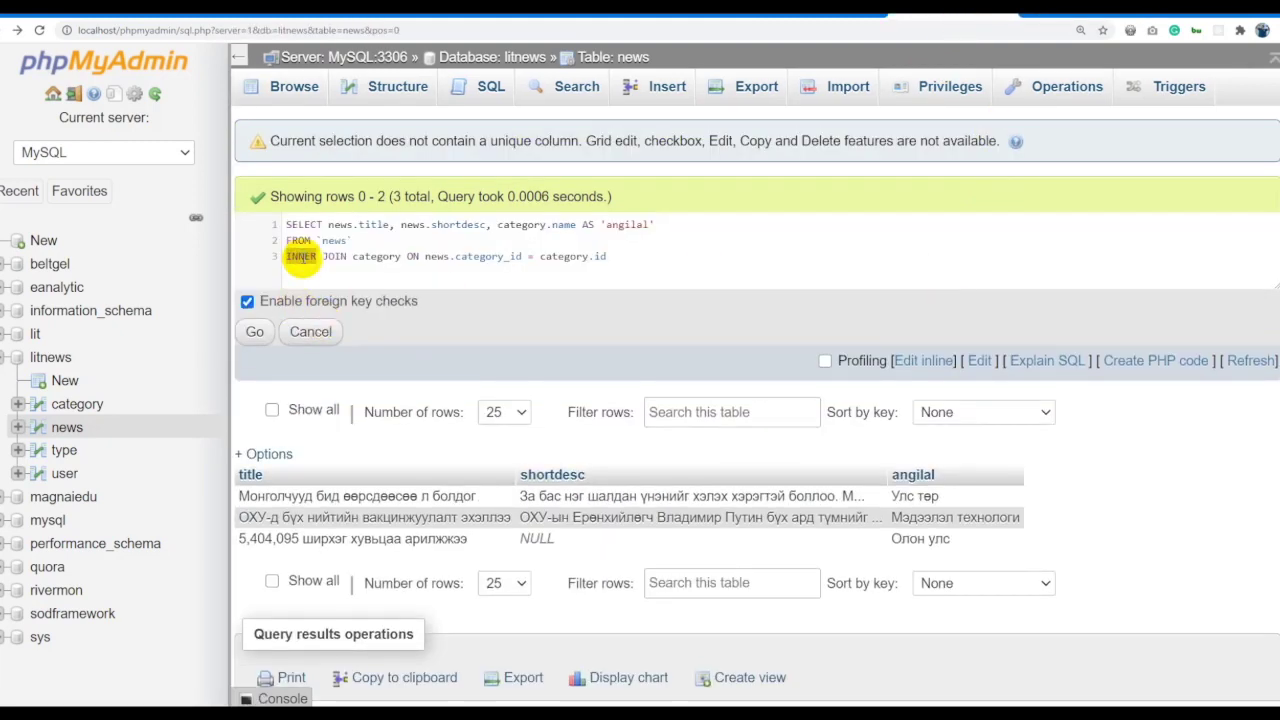
type("lef")
key("Return")
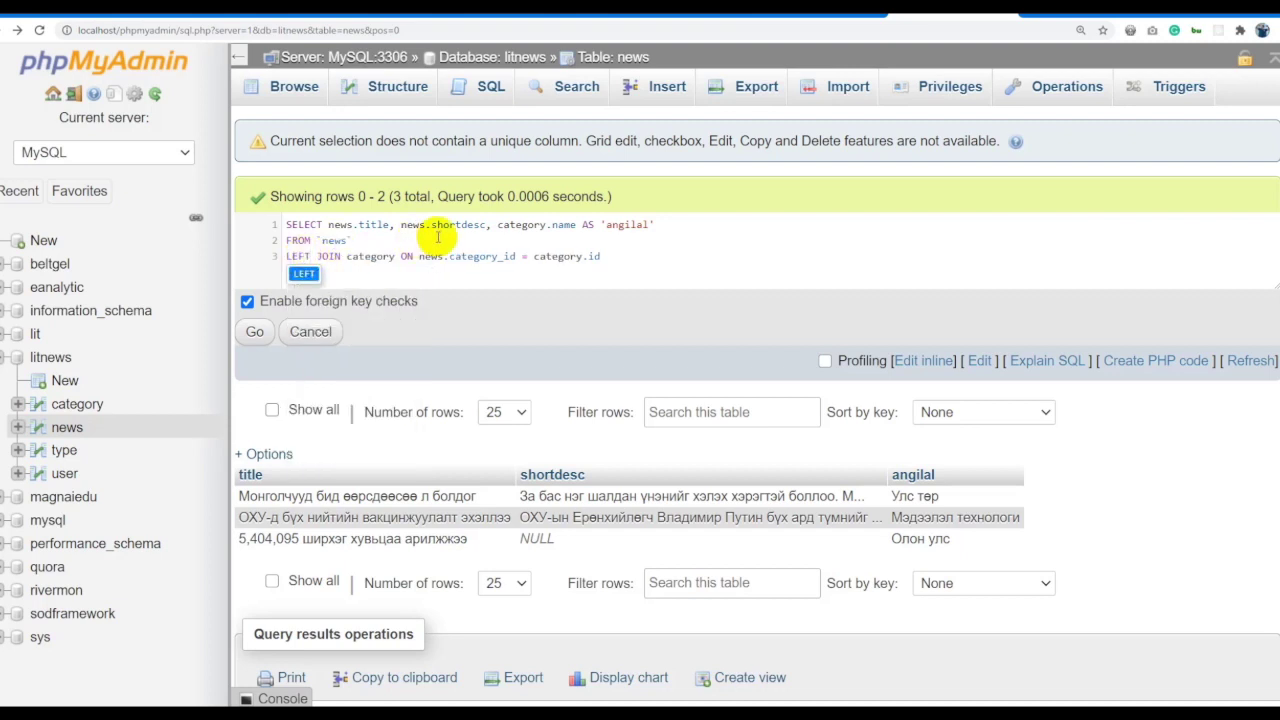
key("ctrl+a")
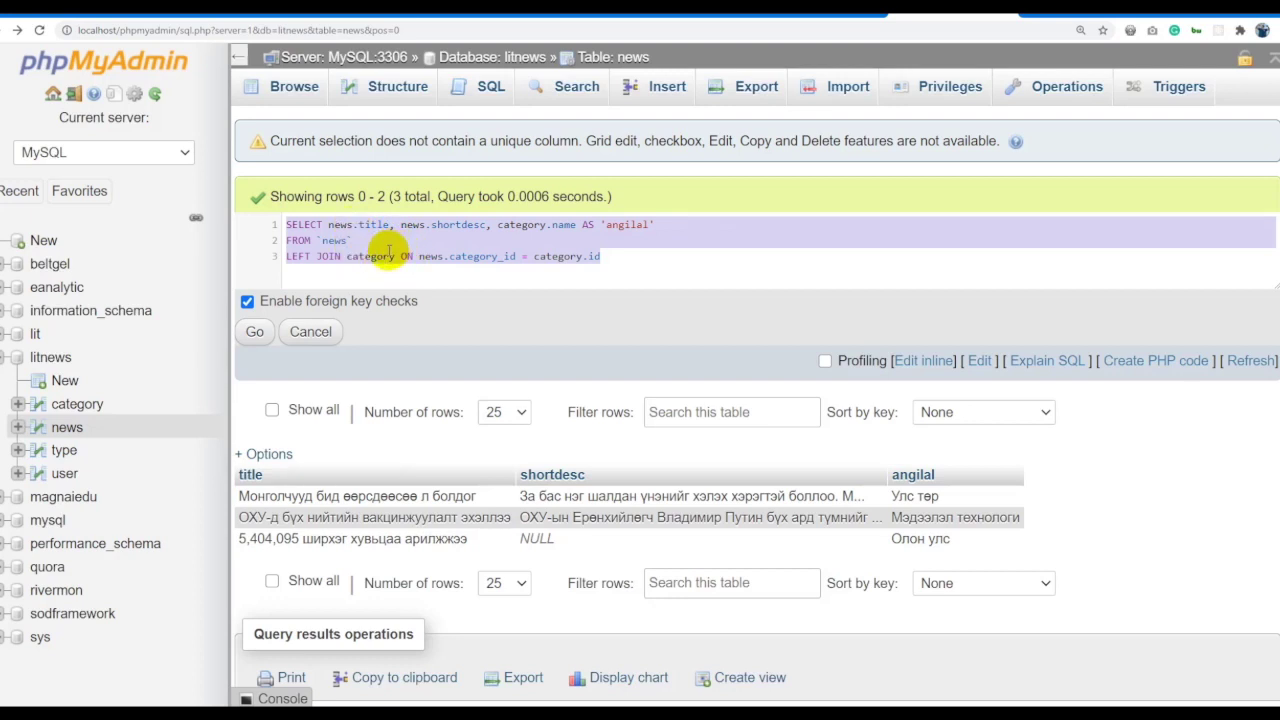
double_click(298, 256)
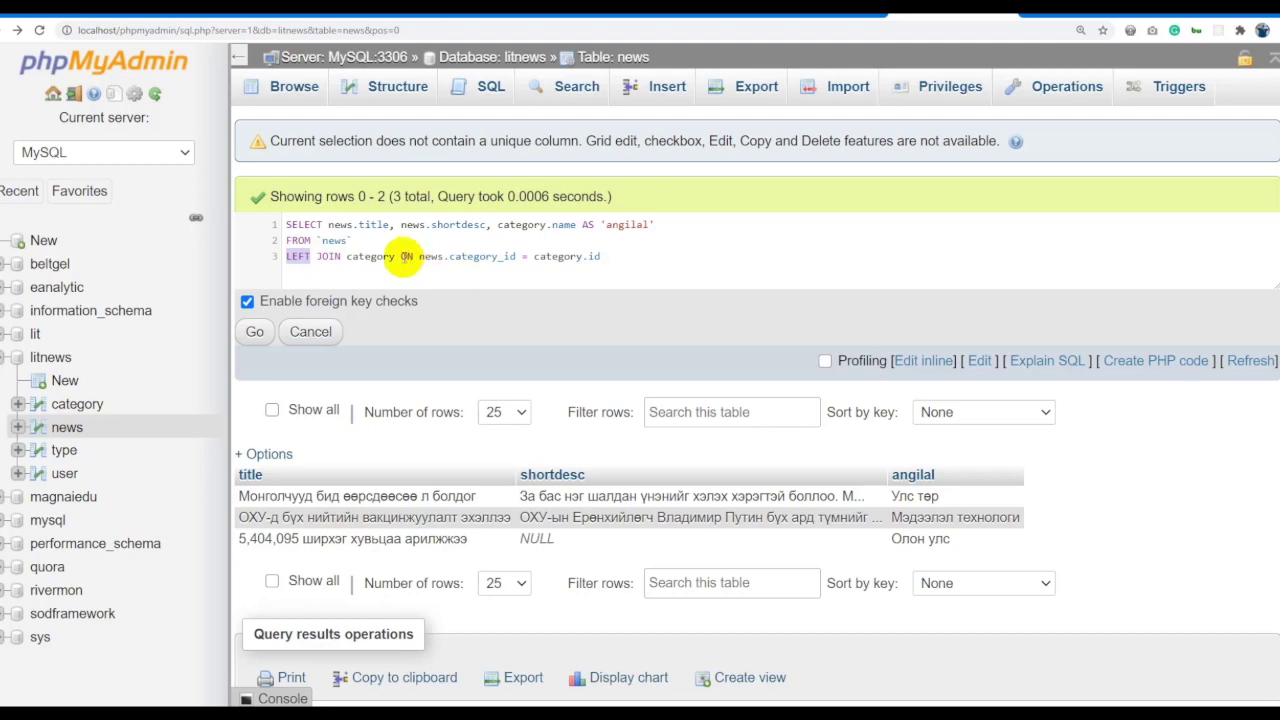
key("ctrl+a")
left_click(255, 331)
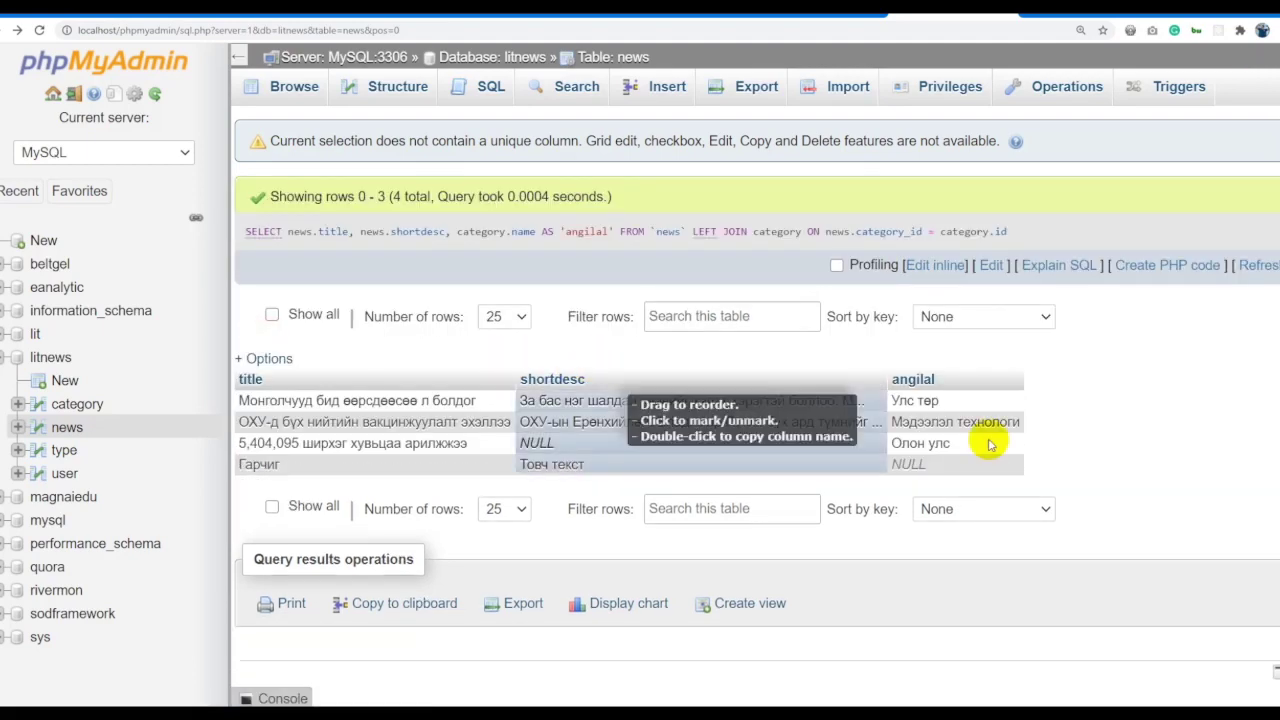
left_click_drag(285, 463, 912, 463)
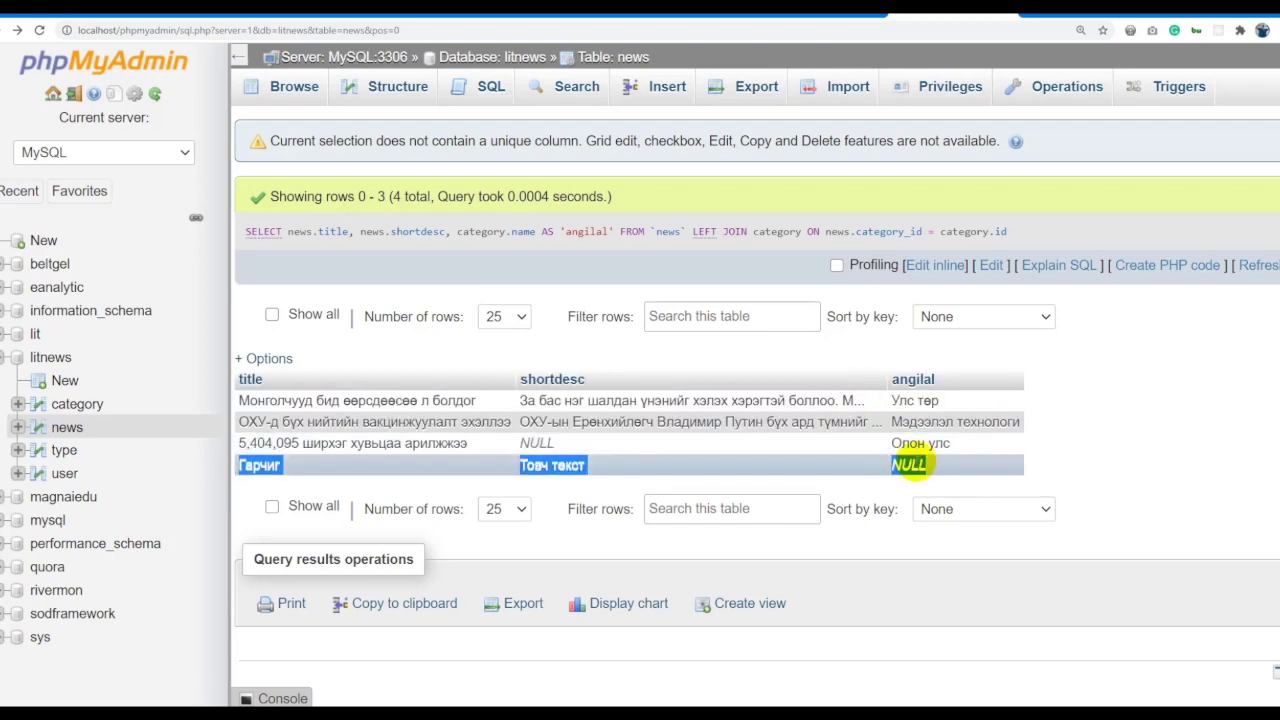
left_click(933, 265)
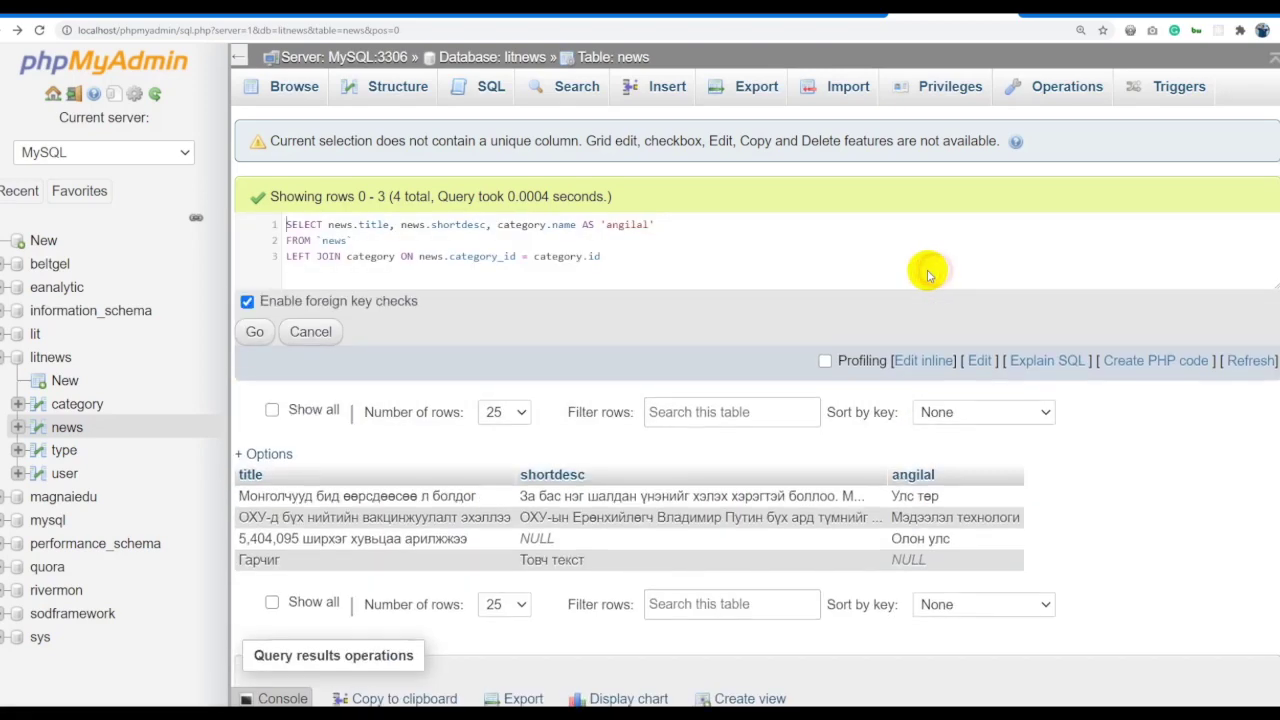
double_click(290, 256)
Switch to RIGHT JOIN category for 8 rows and compare against the category table's rows.
type("R")
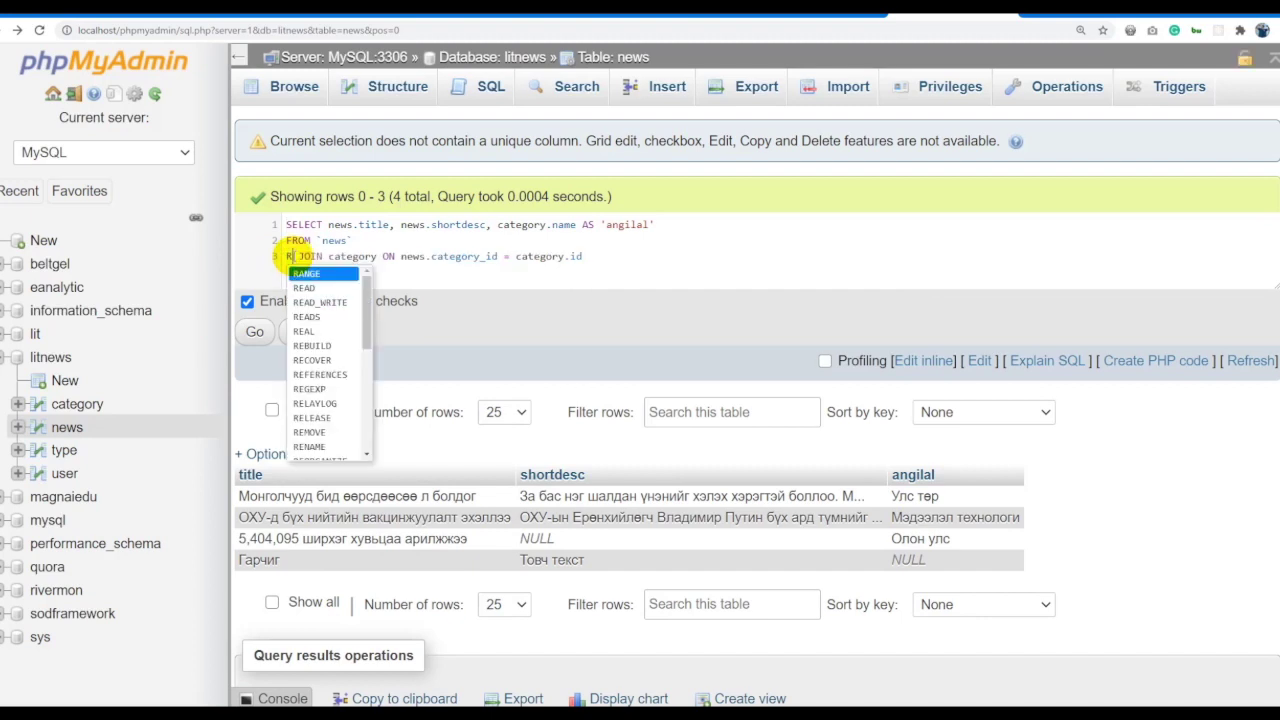
type("IGHT")
key("ctrl+a")
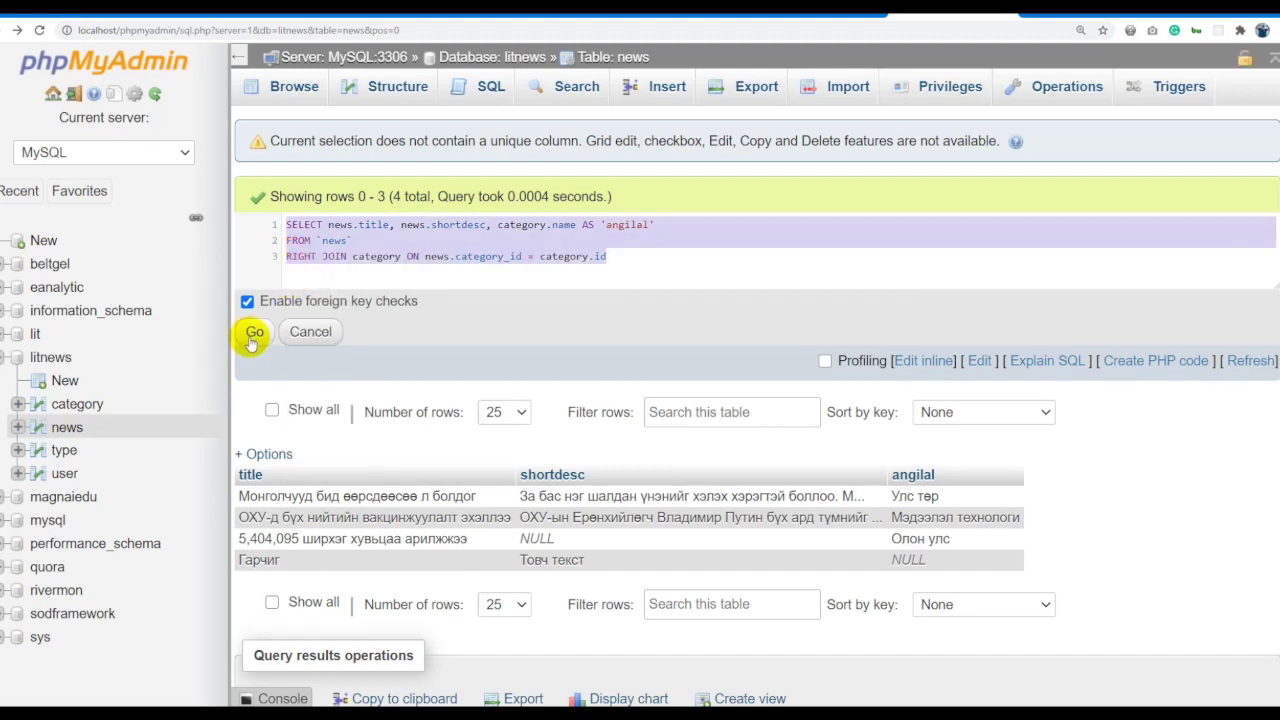
left_click(254, 333)
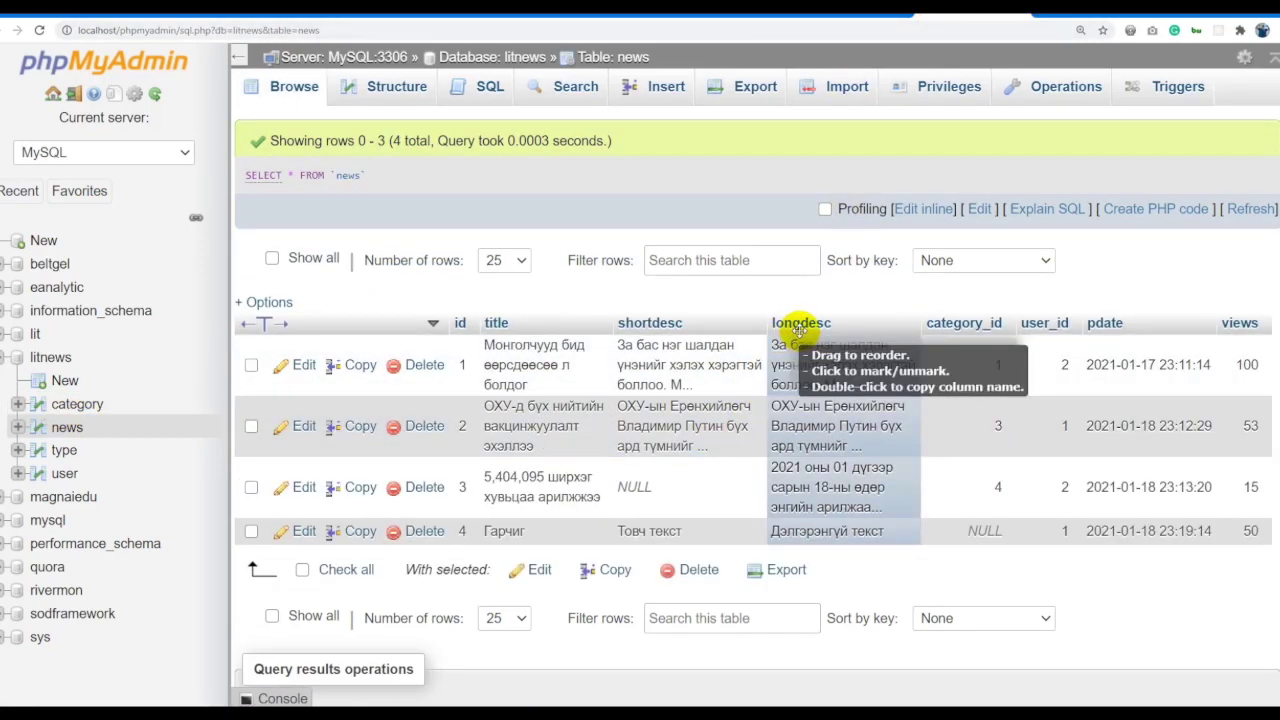
left_click(91, 410)
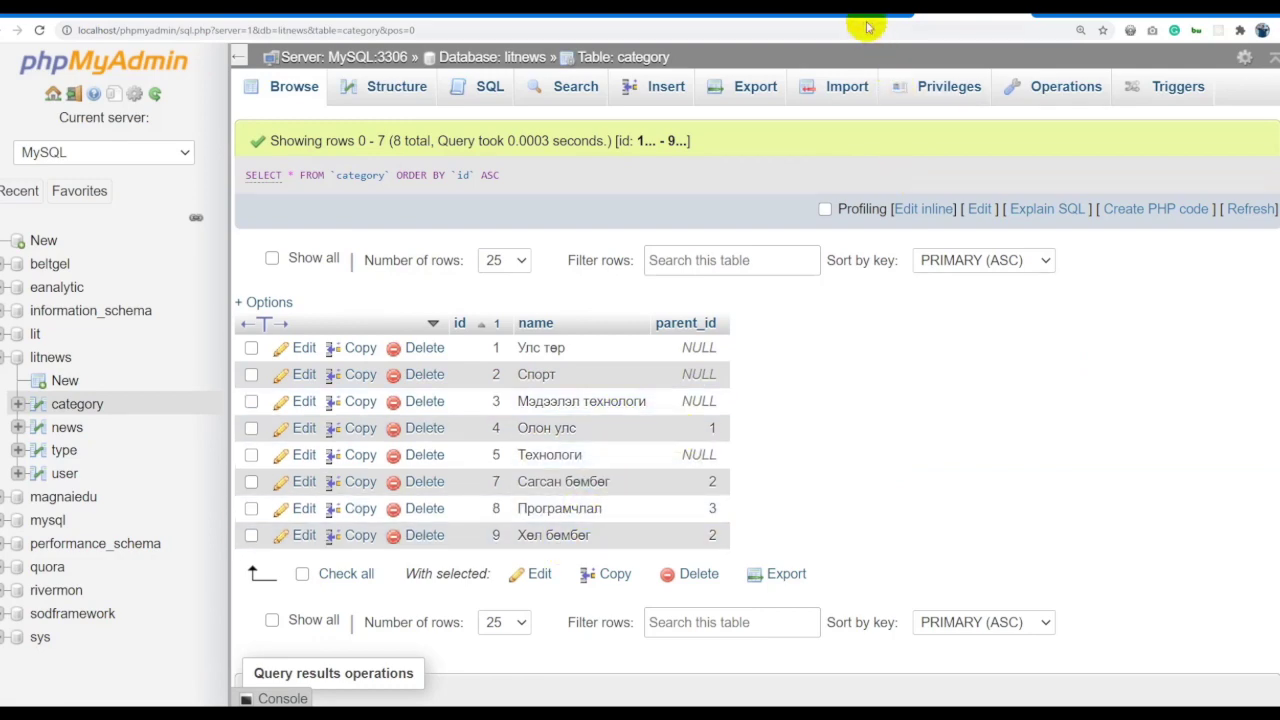
key("alt+Left")
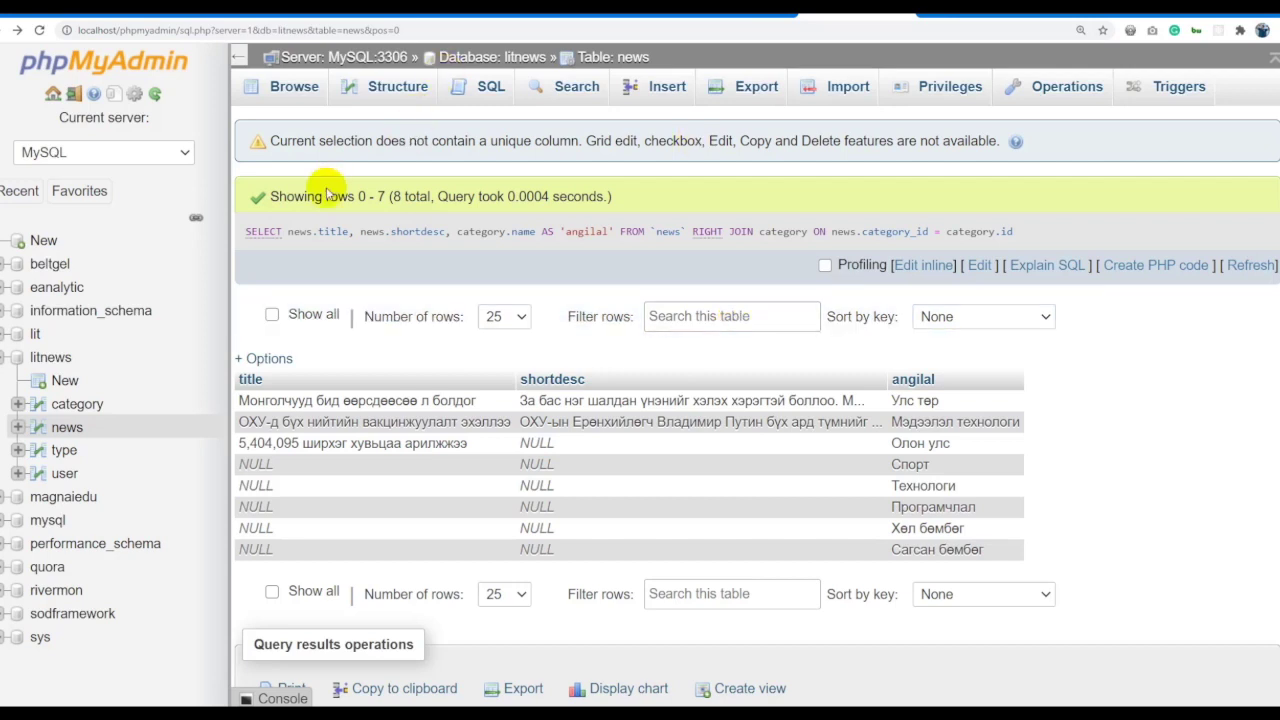
Change the join keyword from RIGHT to INNER and rerun the news–category query.
left_click_drag(289, 232, 440, 232)
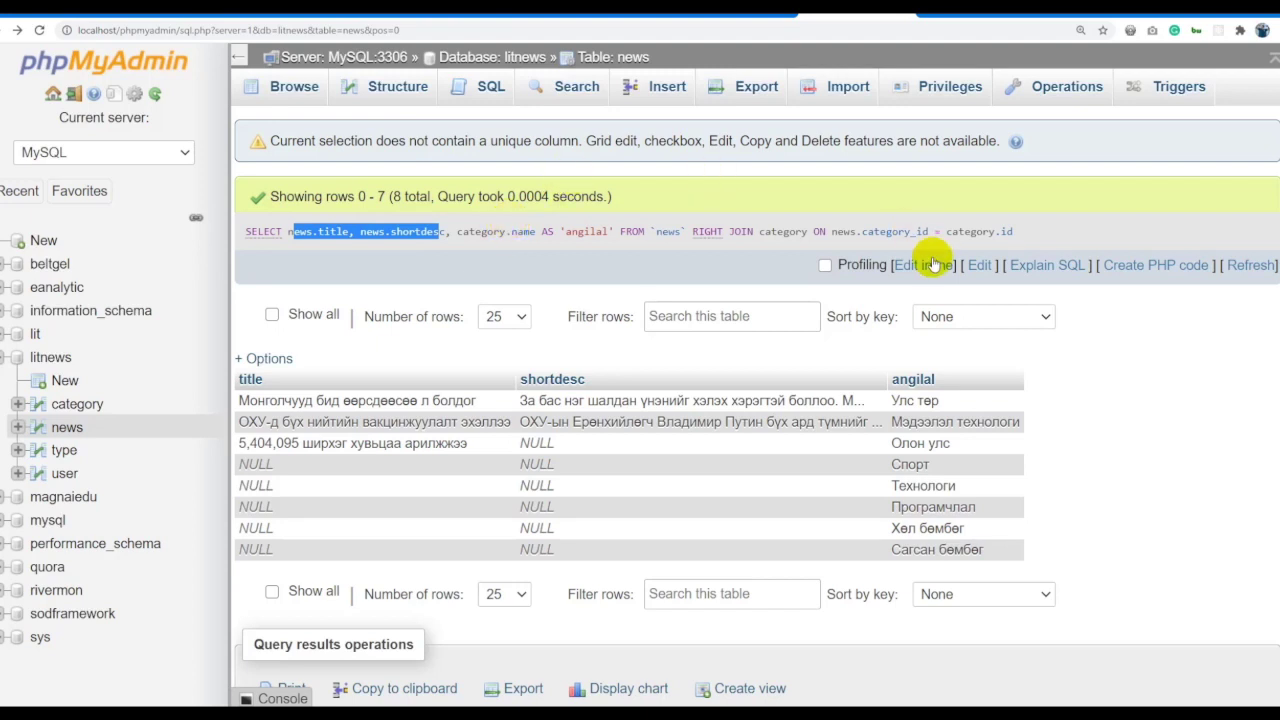
left_click(923, 265)
double_click(305, 256)
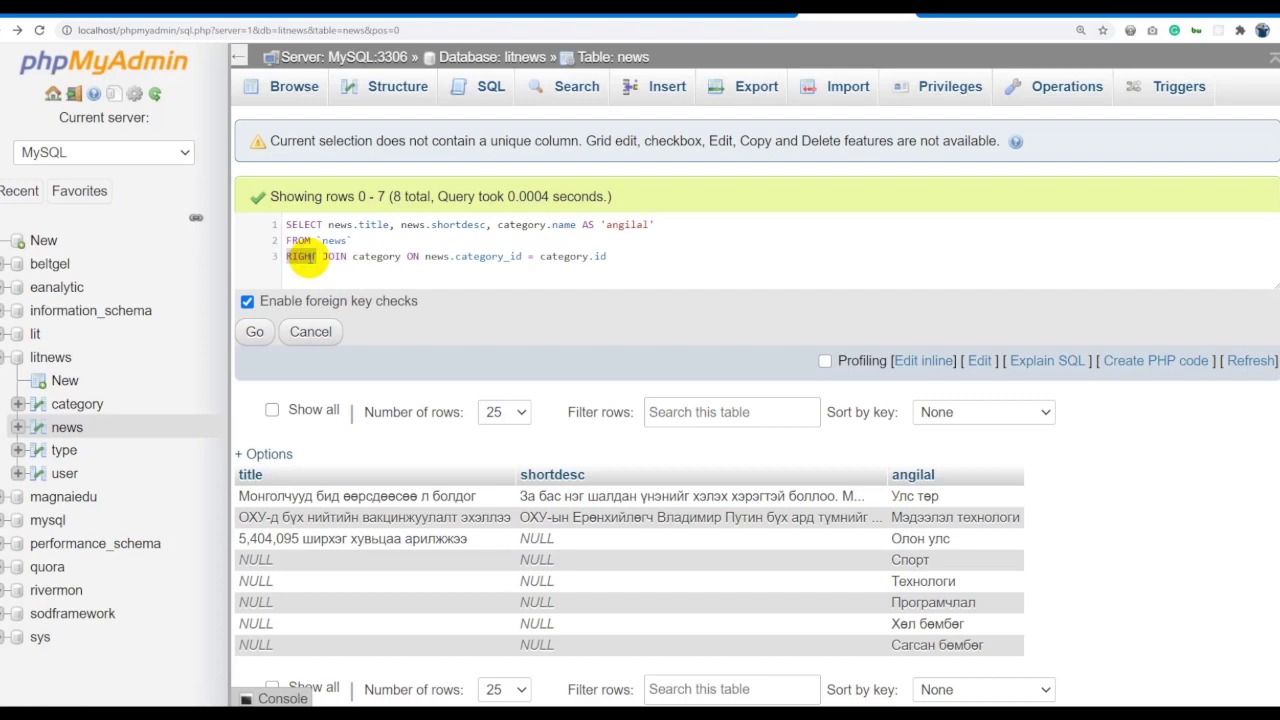
type("LEFT")
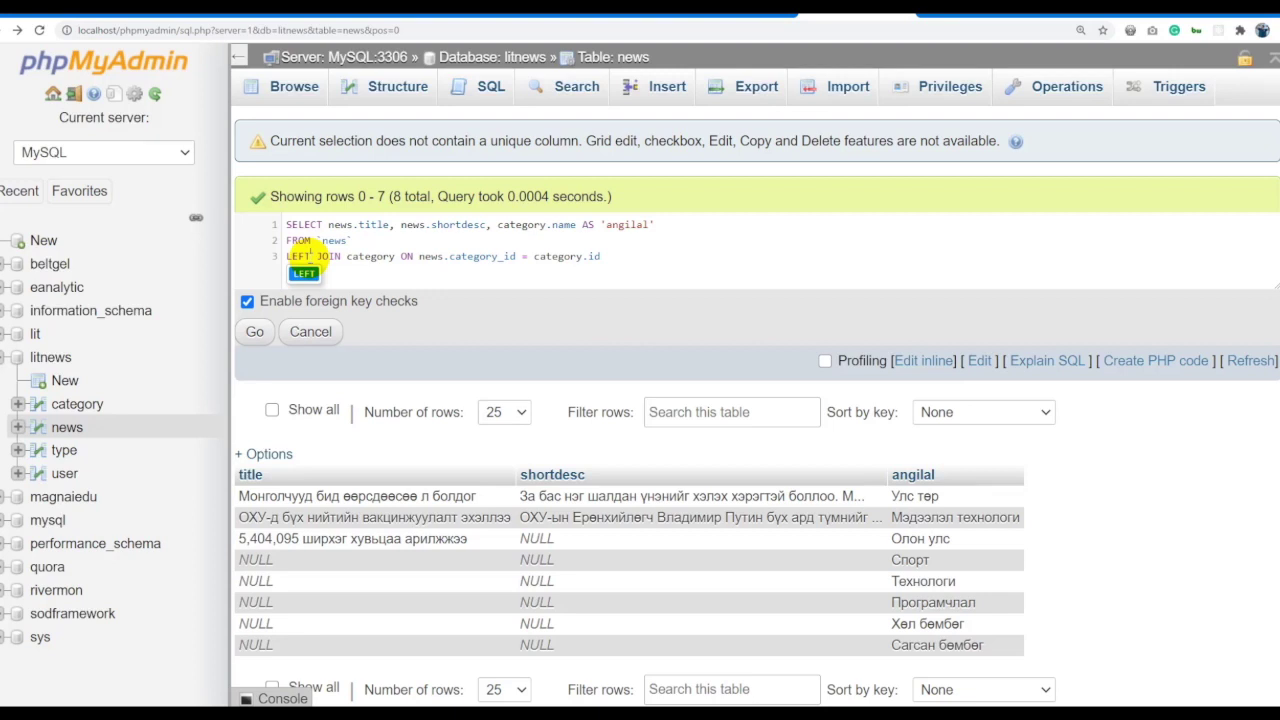
double_click(293, 256)
type("INNER")
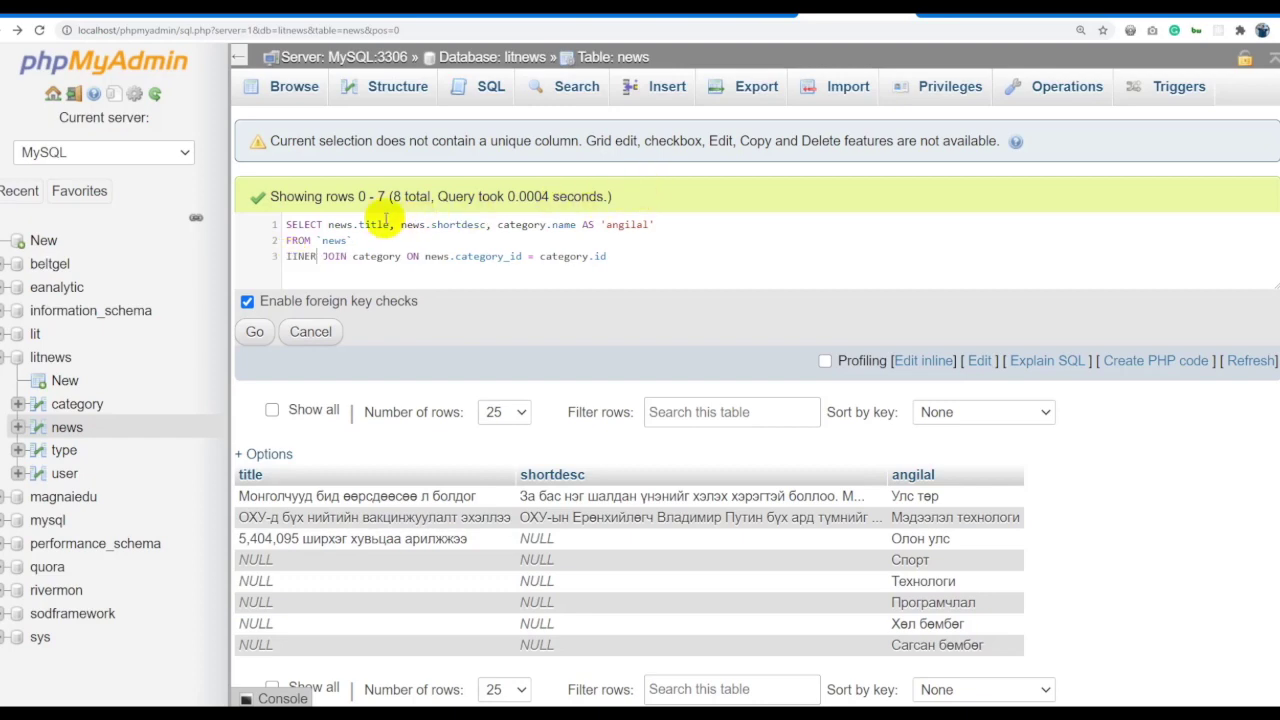
double_click(303, 256)
type("INN")
left_click(306, 273)
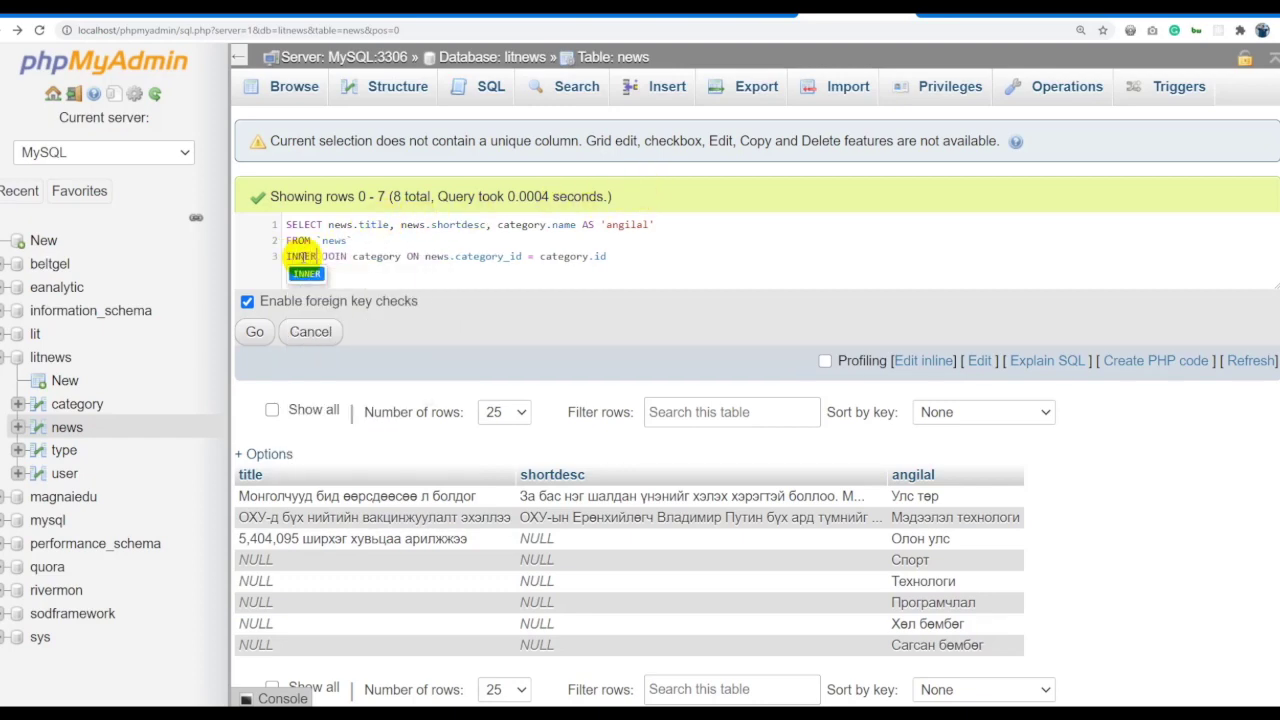
left_click(254, 331)
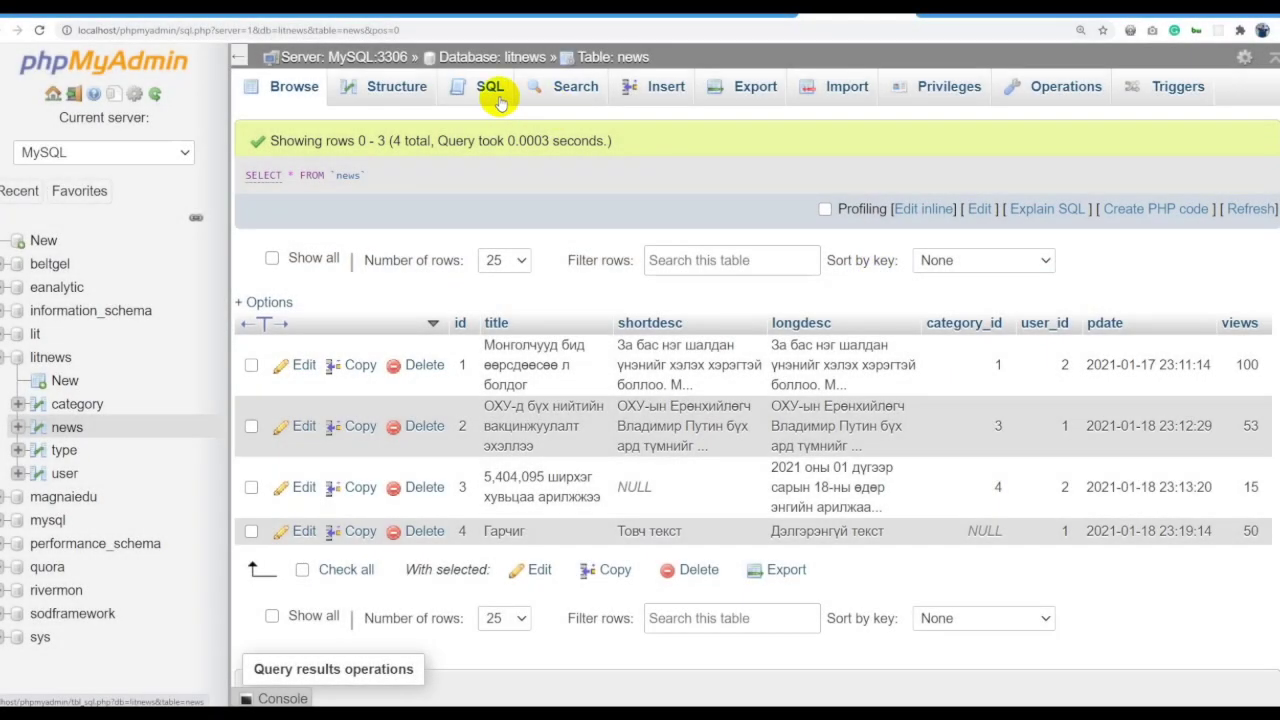
Open the news query for inline editing and adjust page zoom and navigation panel width.
left_click(497, 100)
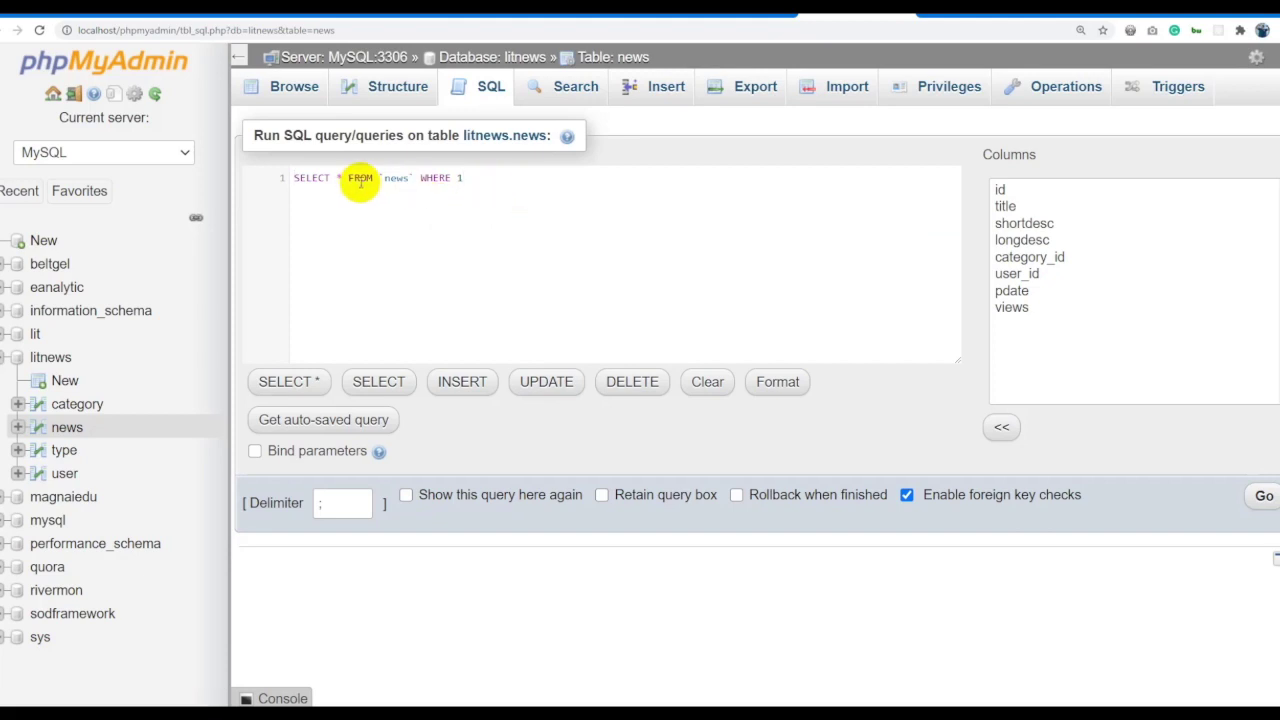
left_click(600, 57)
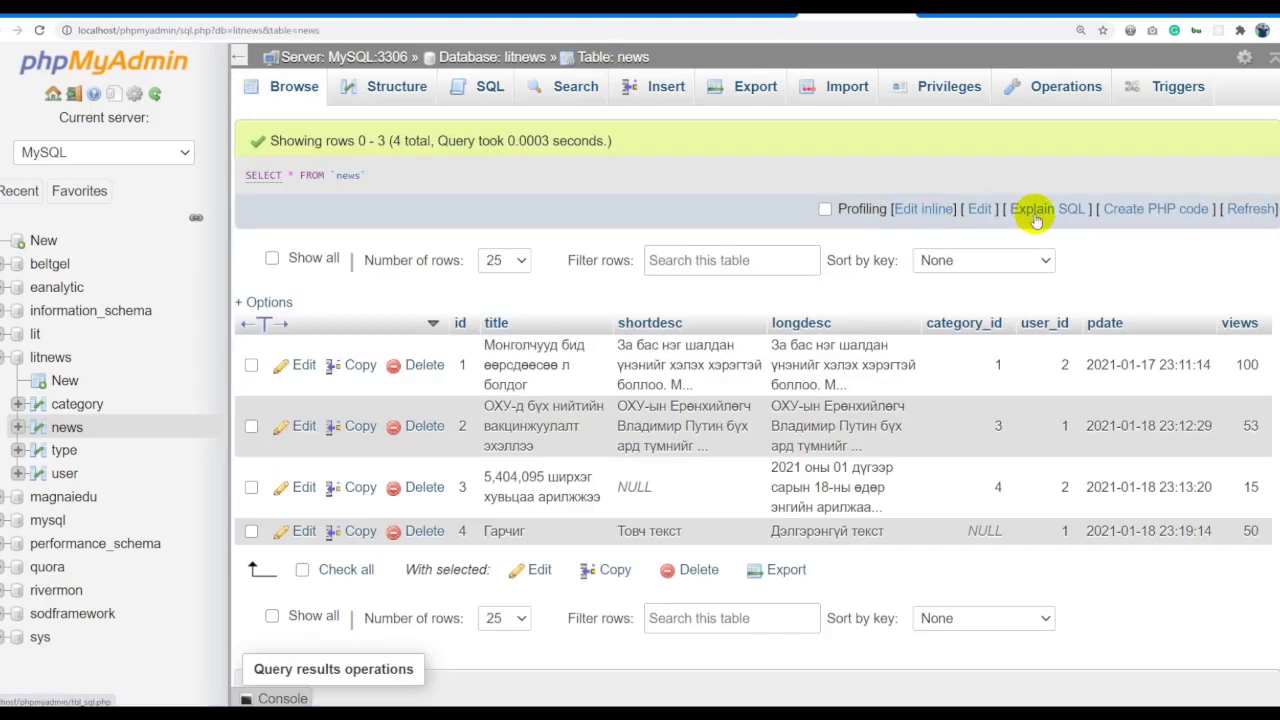
left_click(924, 205)
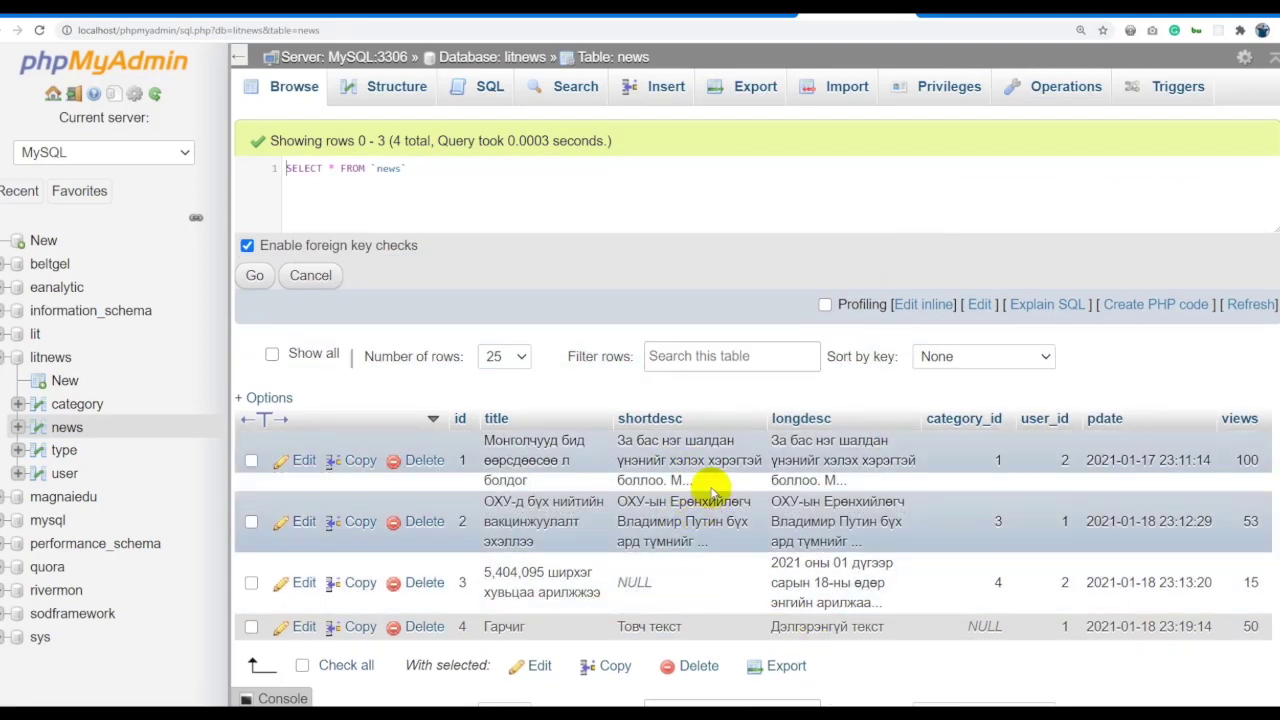
key("ctrl+minus")
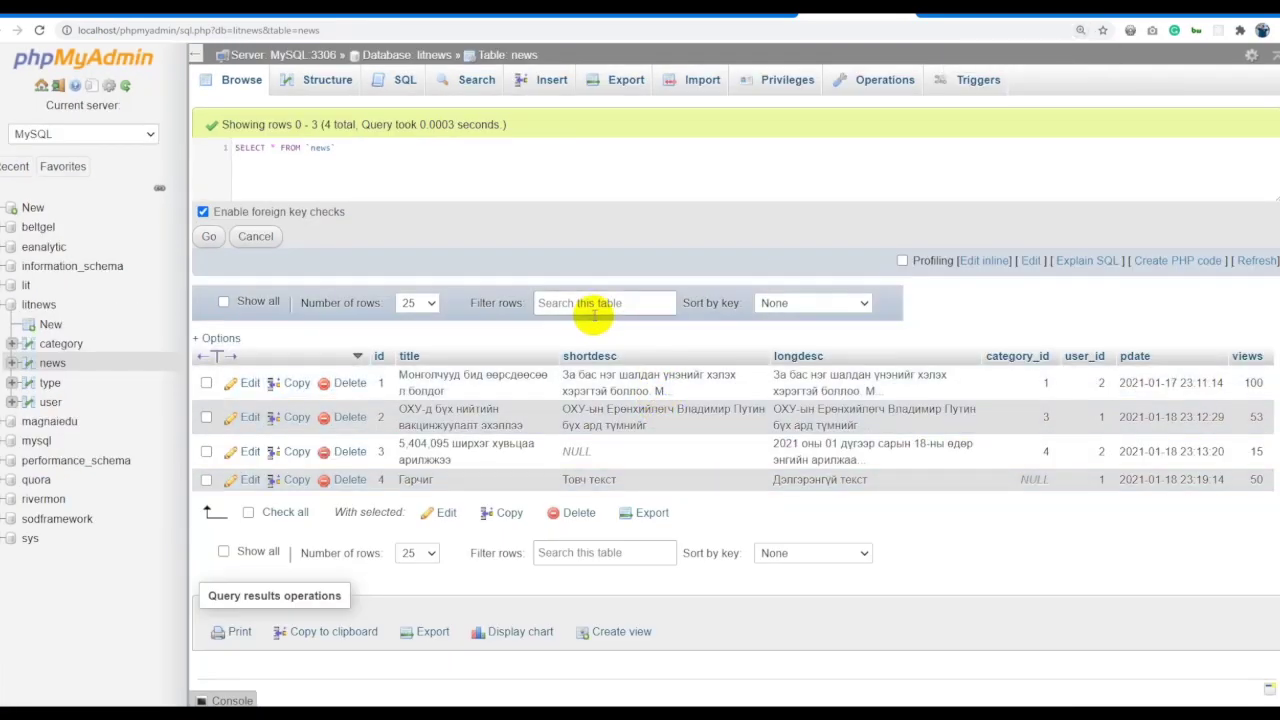
key("ctrl+plus")
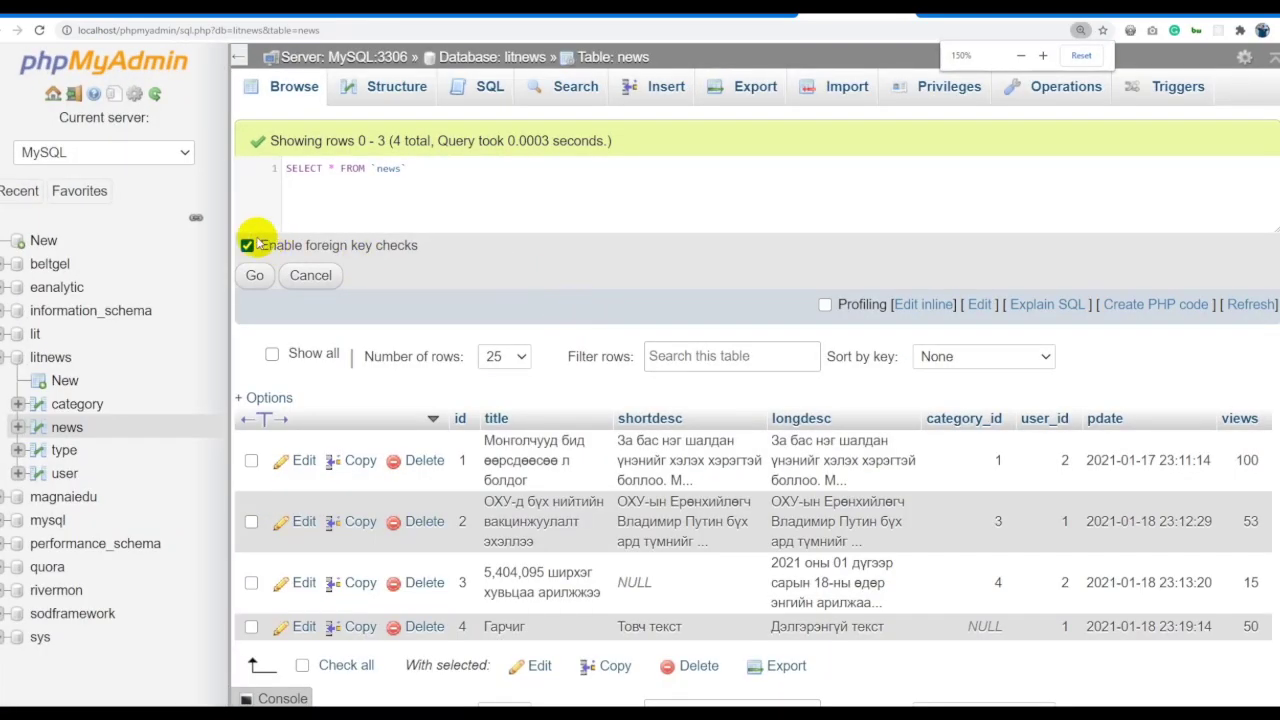
left_click_drag(226, 234, 212, 238)
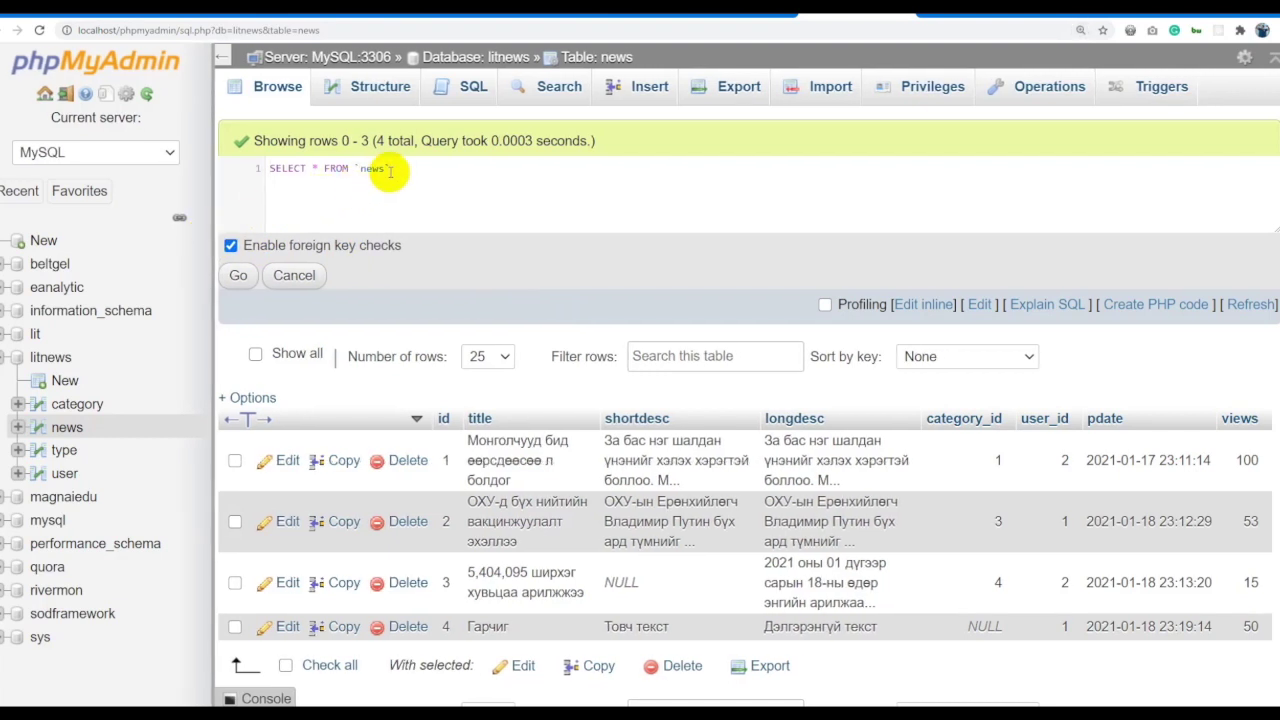
Rewrite the query as SELECT category FROM news GROUP BY category and run it.
left_click(318, 170)
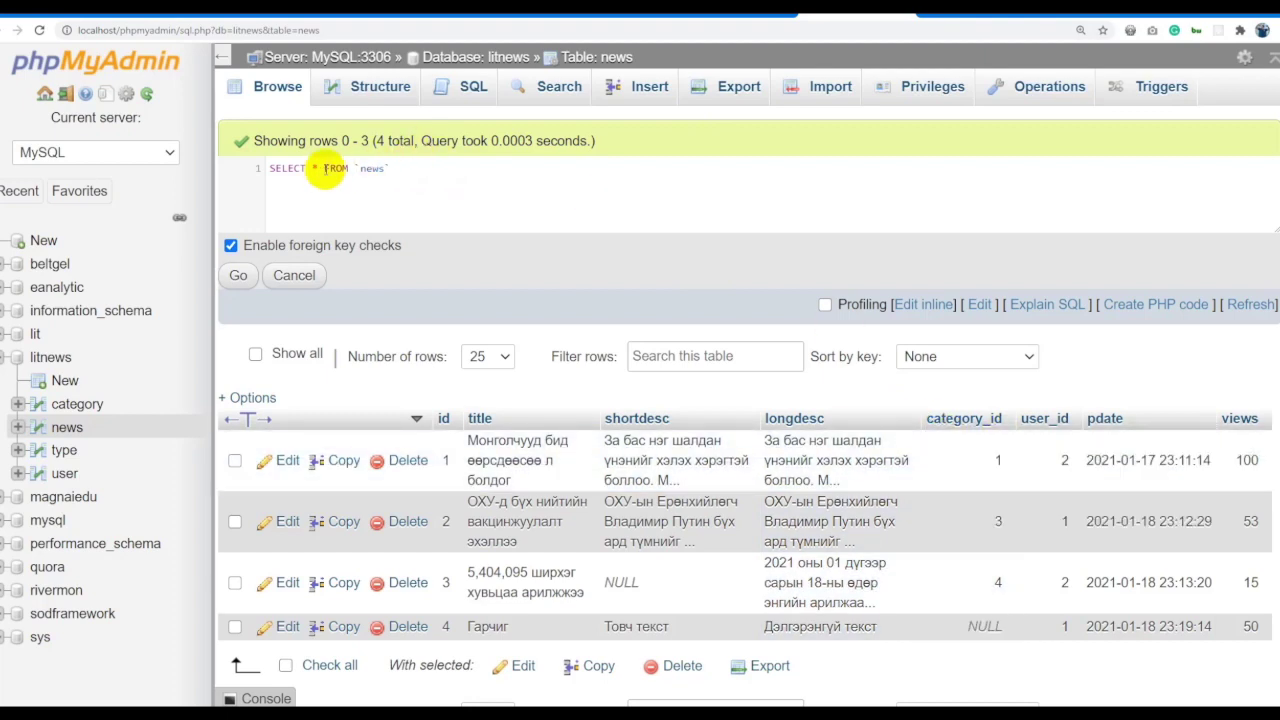
key("BackSpace")
type("category")
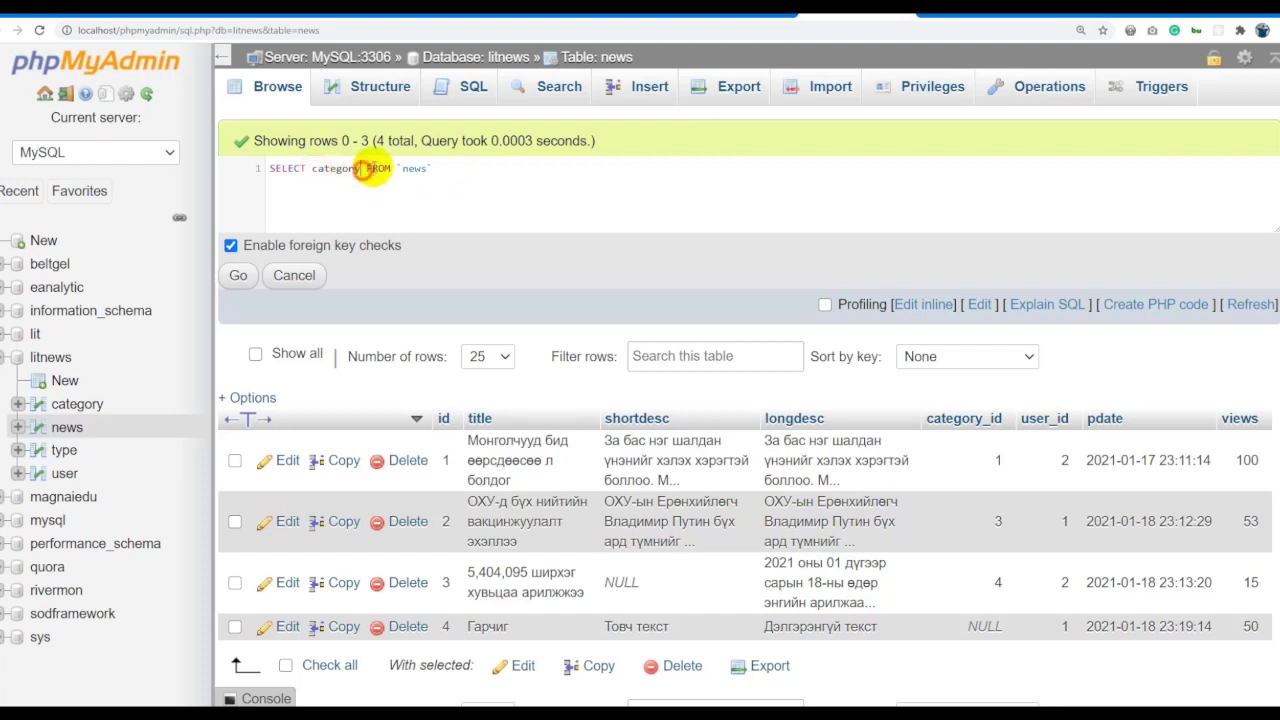
left_click(506, 180)
type("GROU")
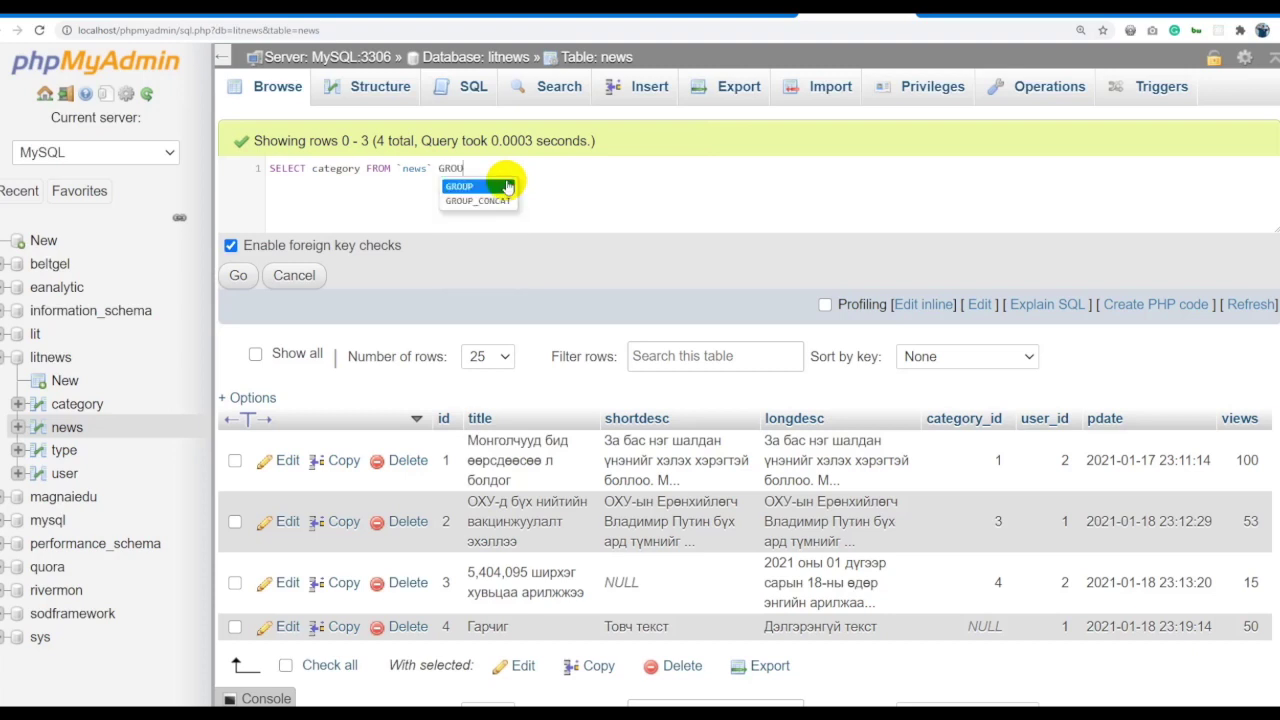
type("P BY ca")
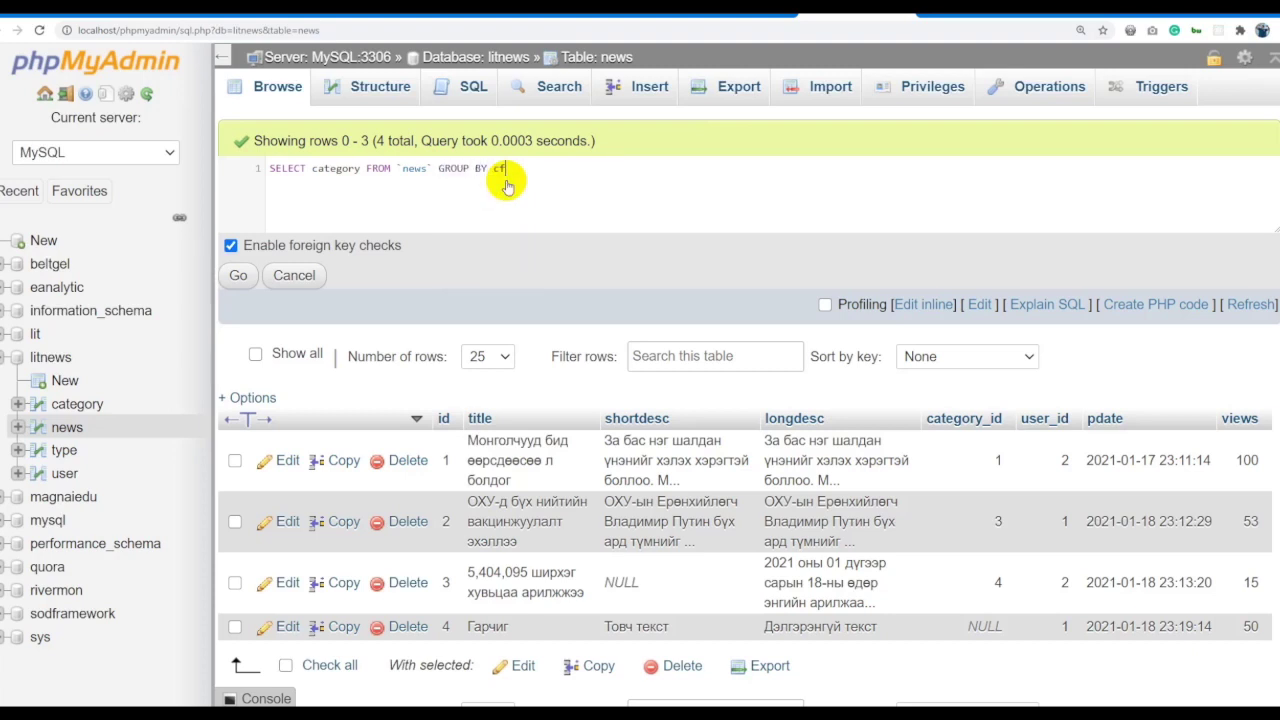
type("te")
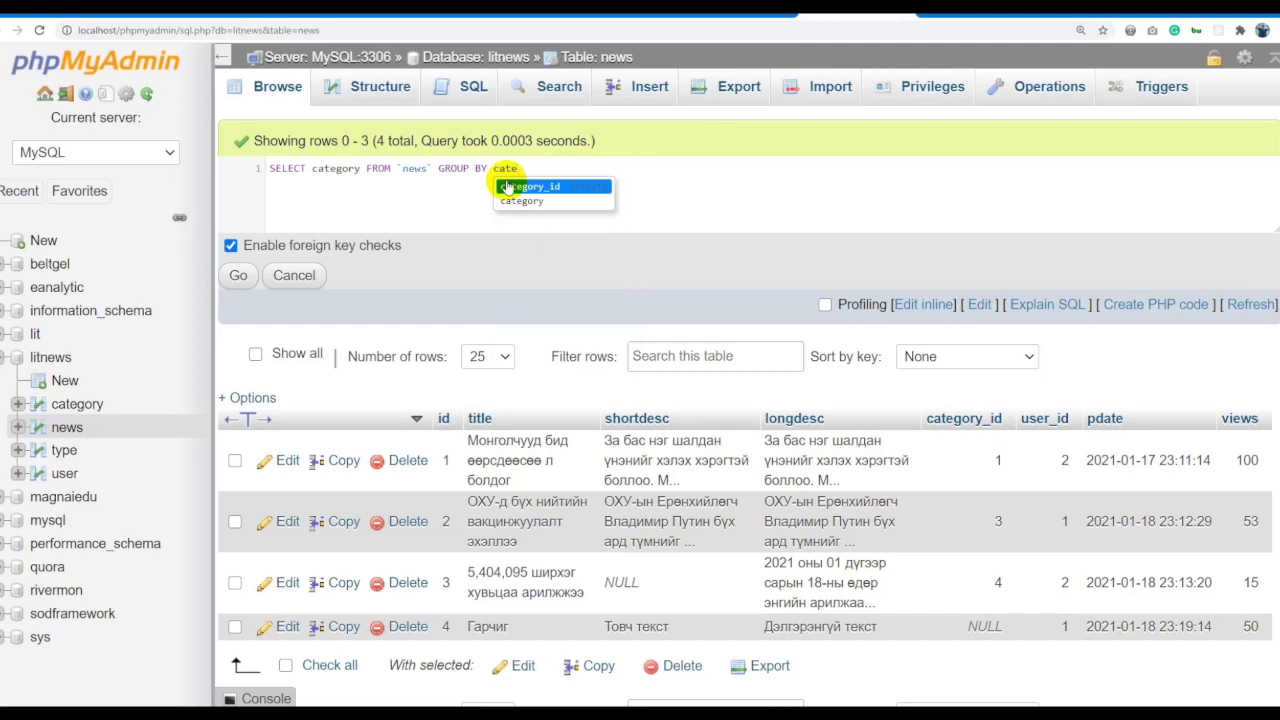
left_click(515, 200)
left_click(238, 276)
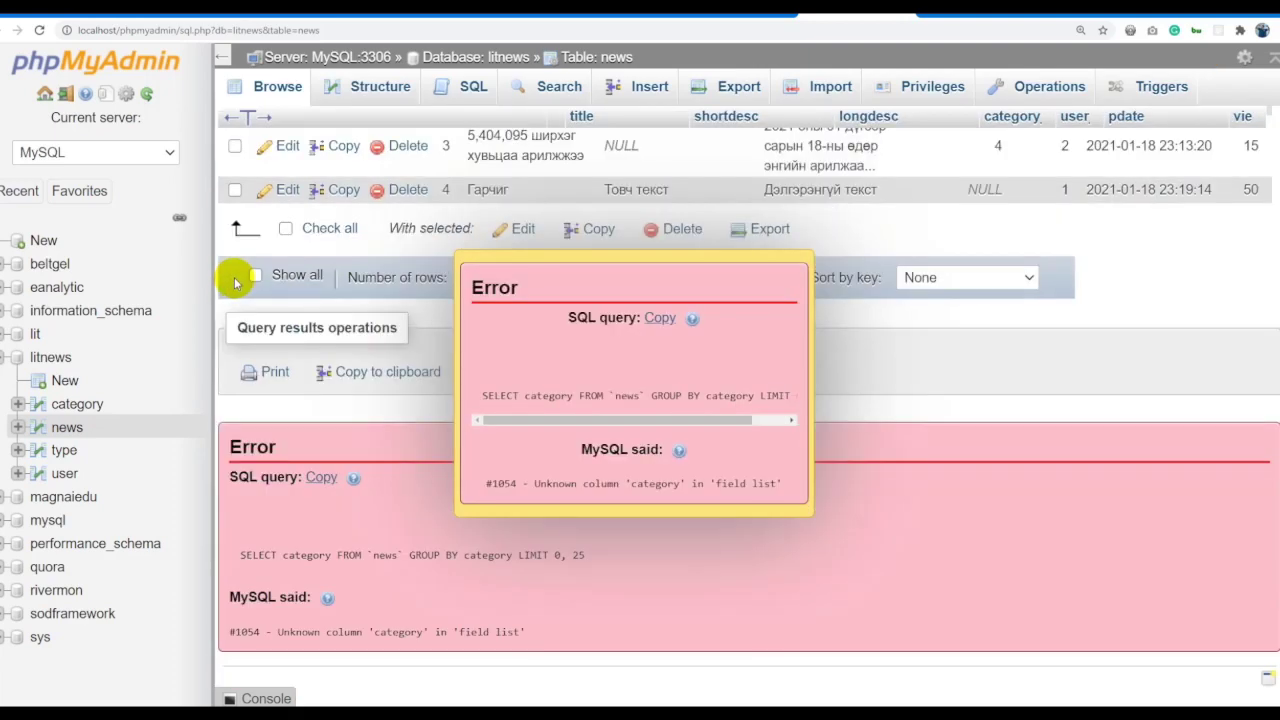
Fix the unknown-column errors by using category_id in both SELECT and GROUP BY, then rerun.
left_click(634, 486)
scroll(368, 131, "up", 4)
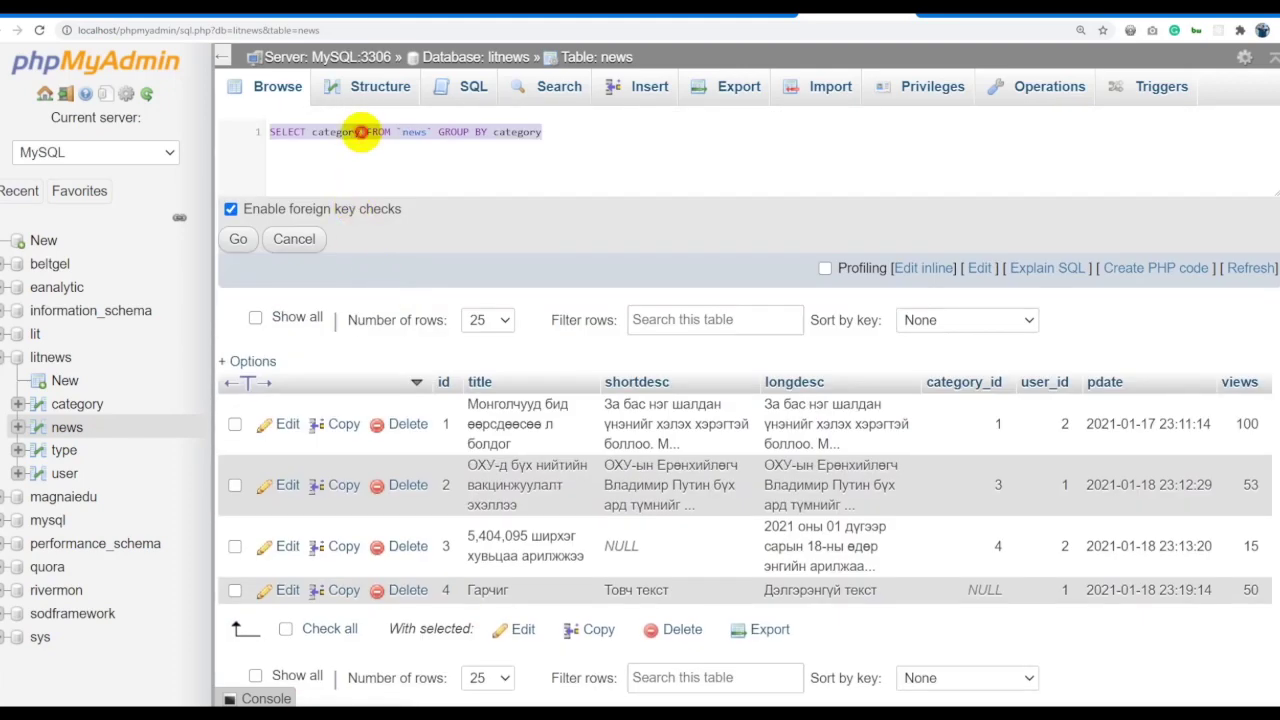
left_click(360, 131)
type("_")
left_click(348, 149)
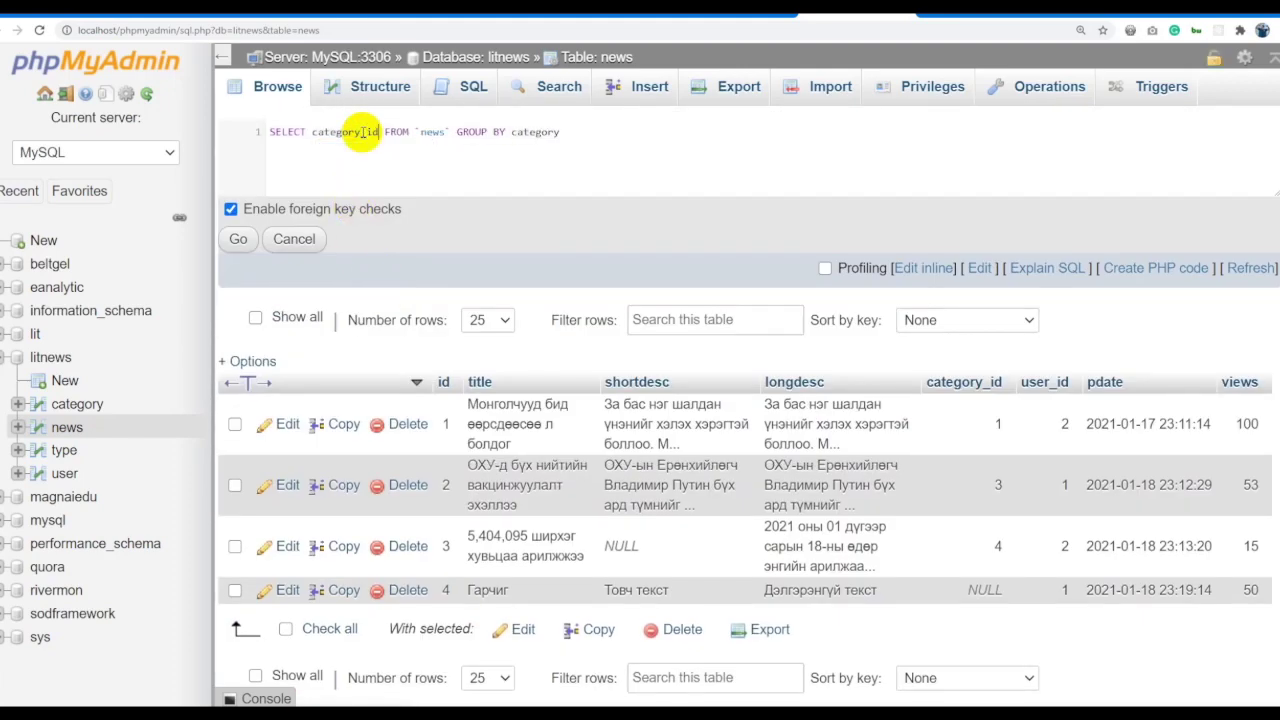
left_click(235, 239)
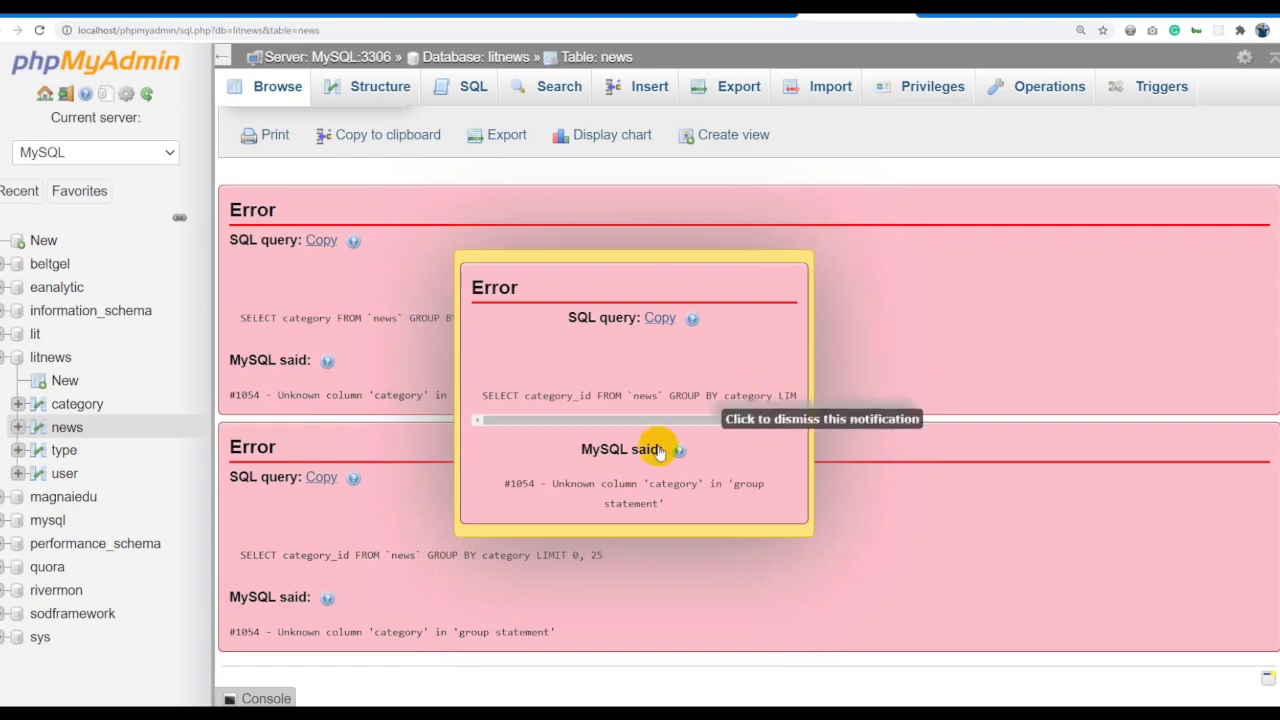
left_click(715, 503)
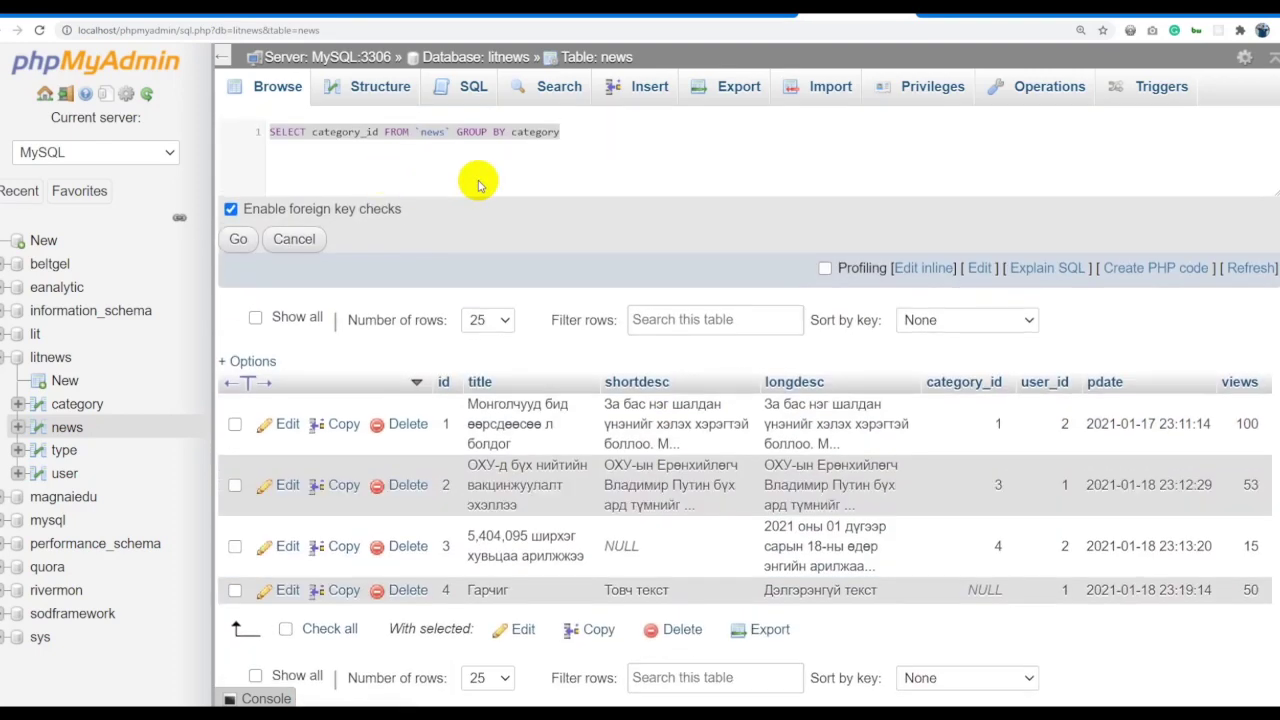
left_click(516, 157)
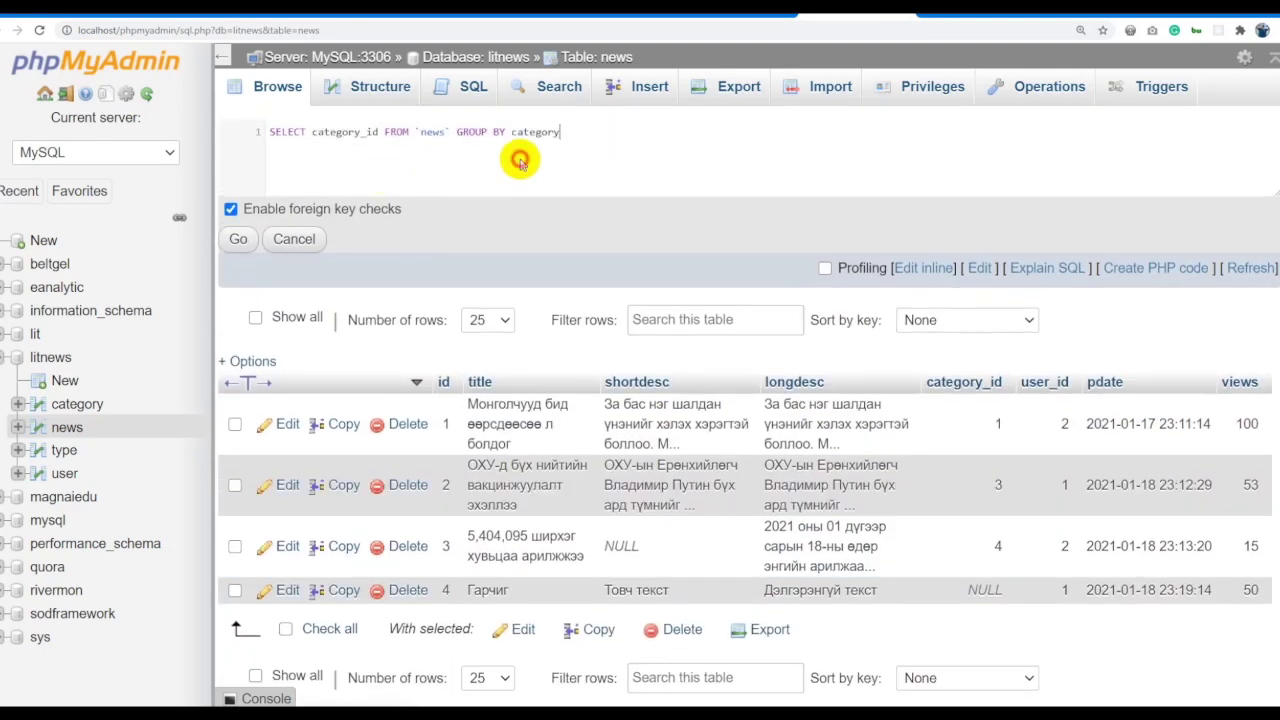
key("Return")
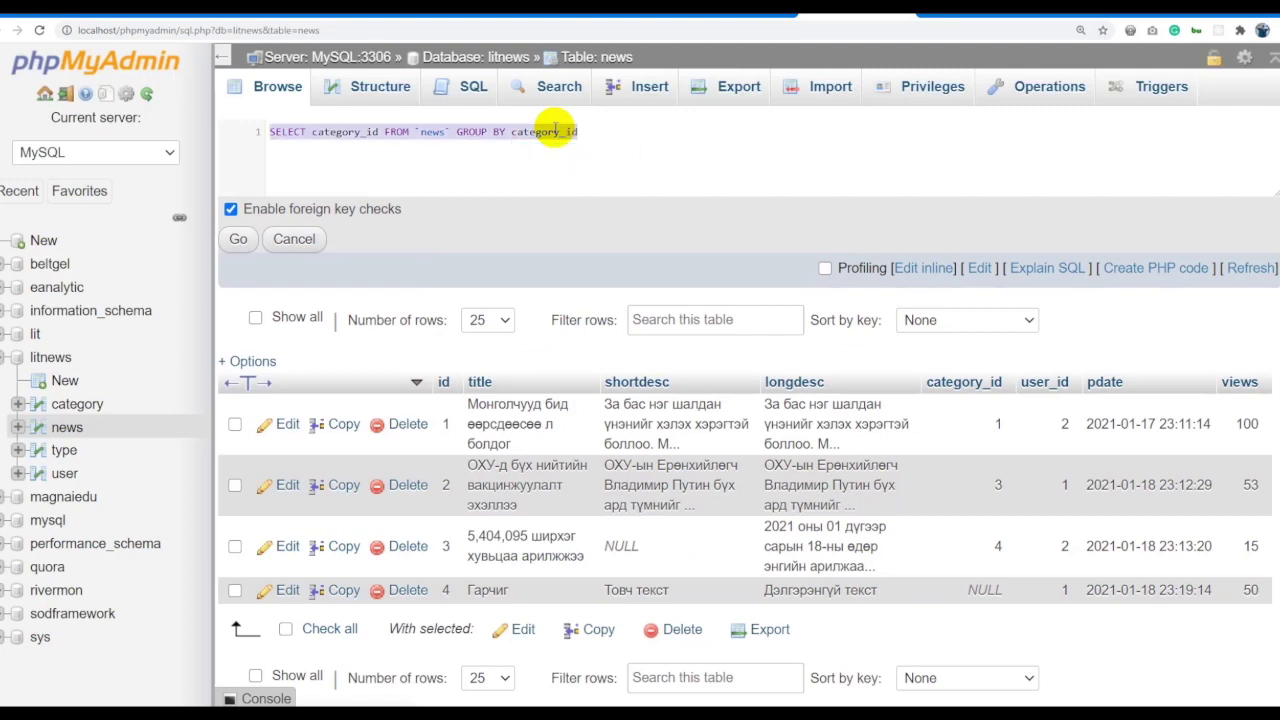
left_click(238, 238)
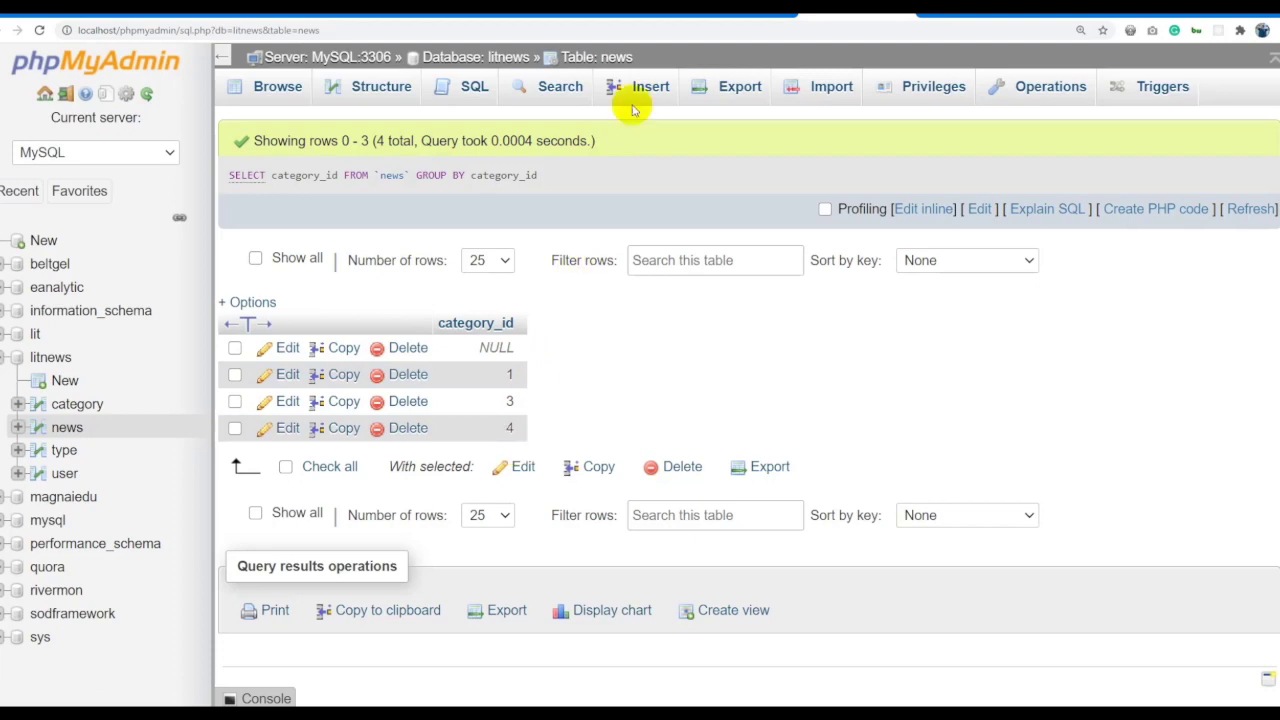
Restore the category_id grouping query and add count(views) to the select list.
left_click(615, 58)
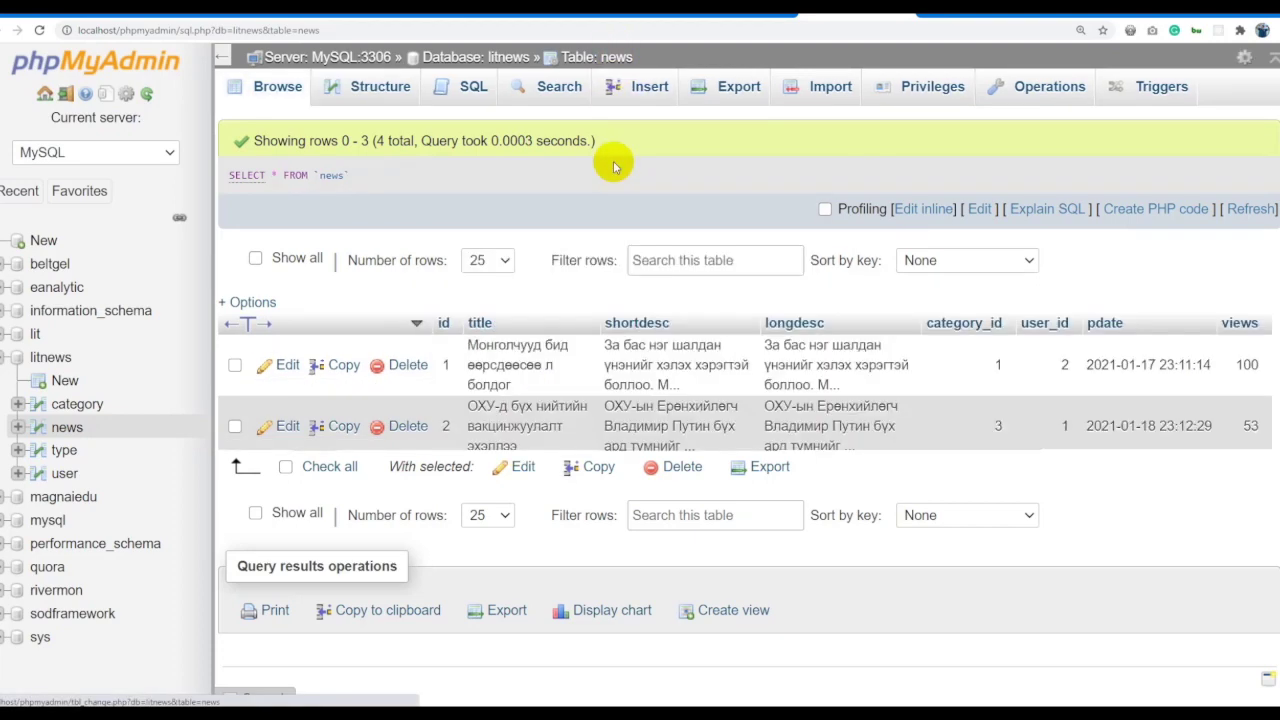
left_click(910, 210)
key("ctrl+a")
type("SELECT category_id FROM `news` GROUP BY category_id")
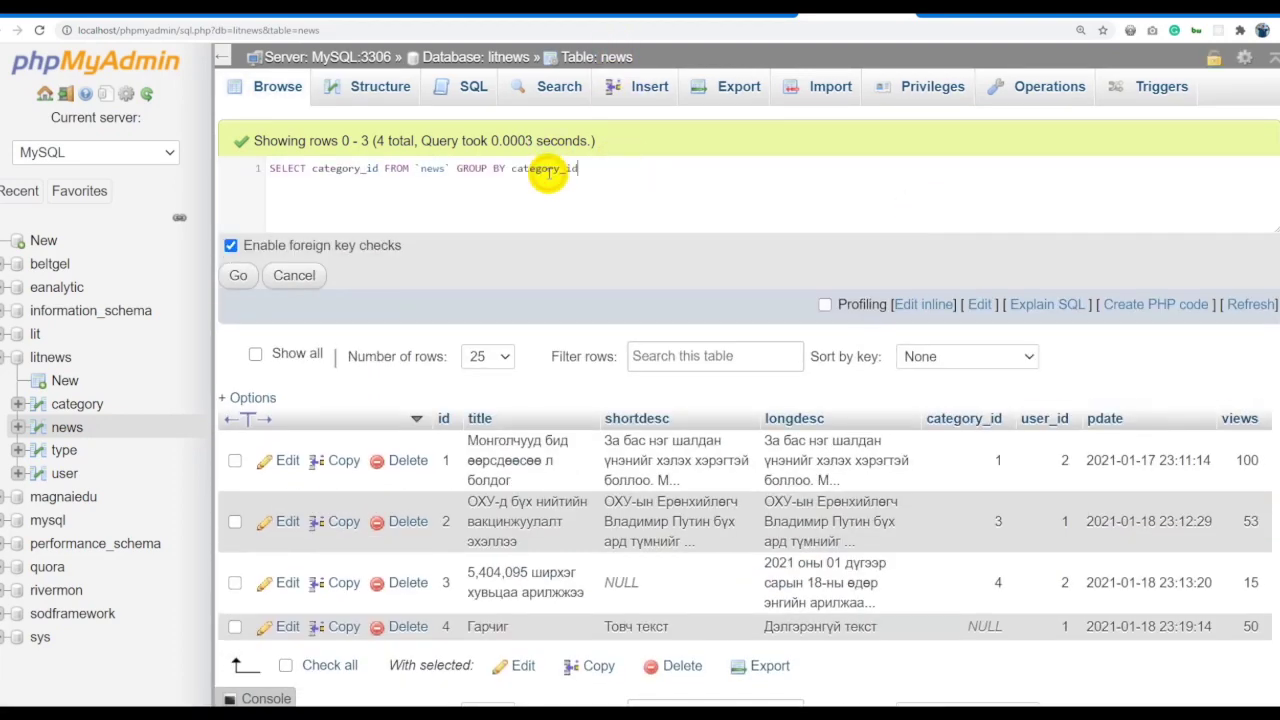
left_click(381, 169)
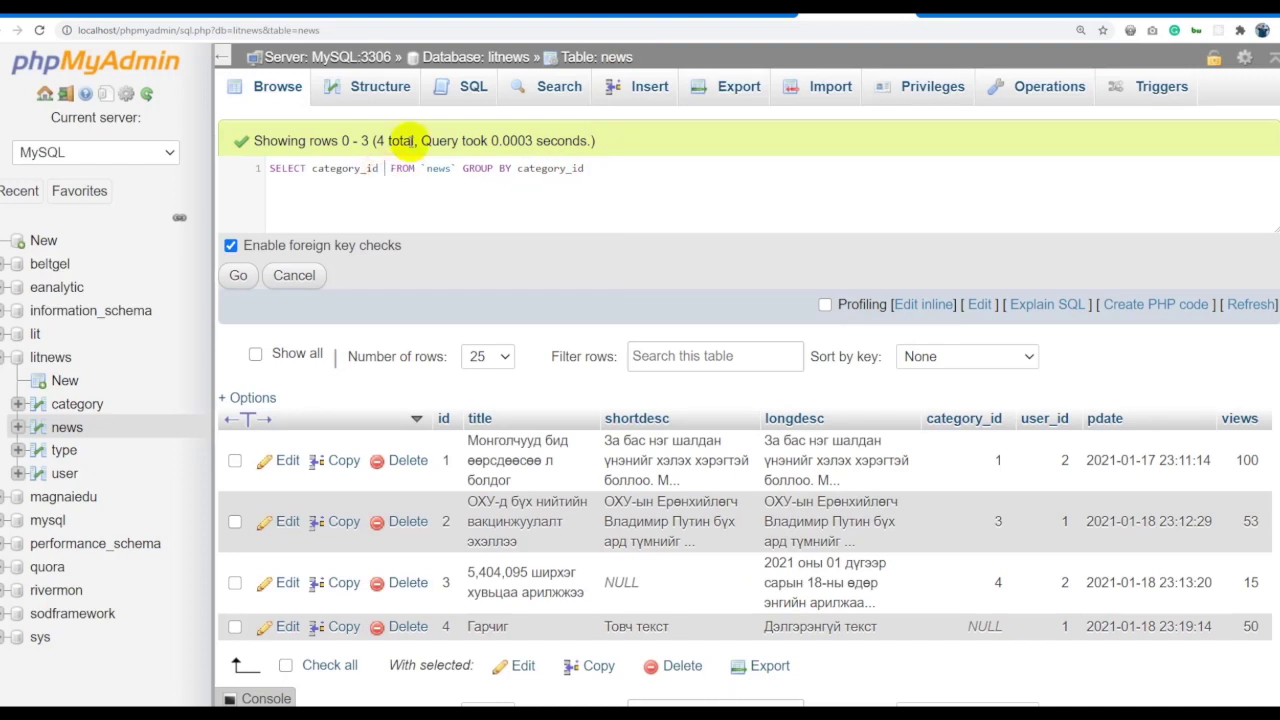
type("count(viwe")
key("BackSpace")
key("BackSpace")
type("ew")
key("Return")
Order the grouped results by count(views) DESC and run the query.
left_click(660, 169)
type("ORDER BYE")
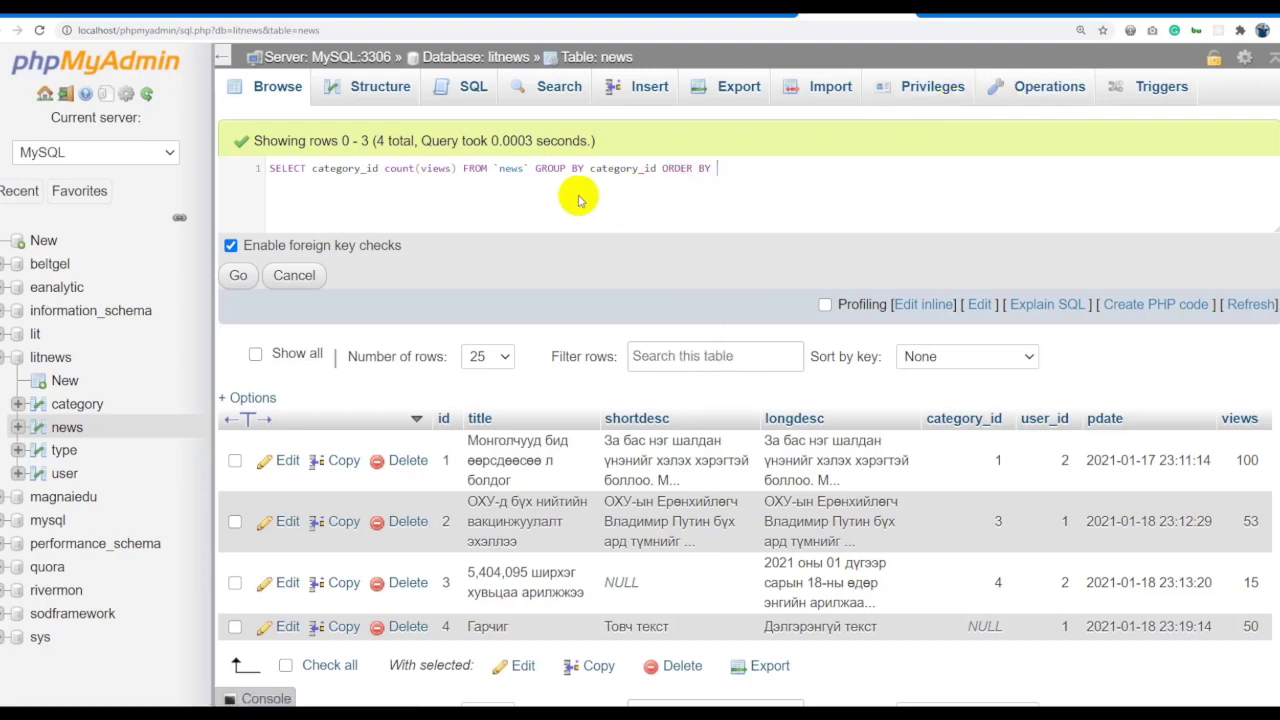
left_click_drag(457, 170, 394, 170)
key("ctrl+c")
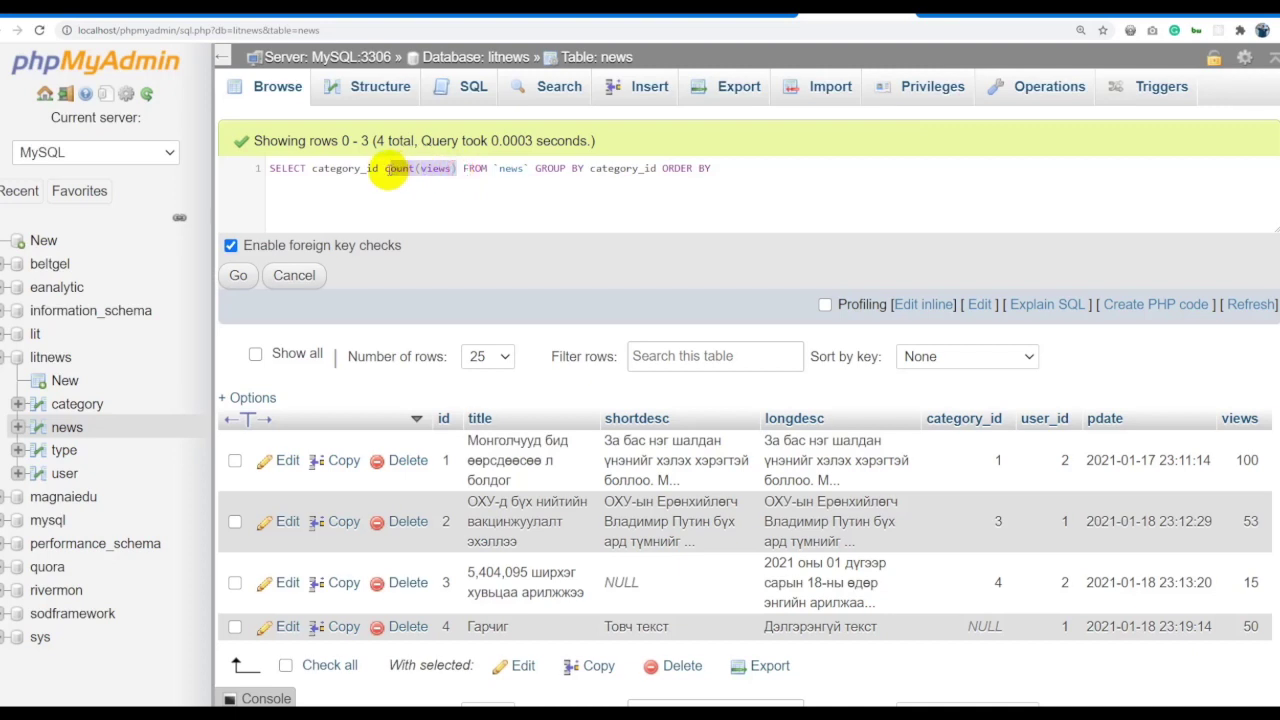
left_click(379, 167)
type(",")
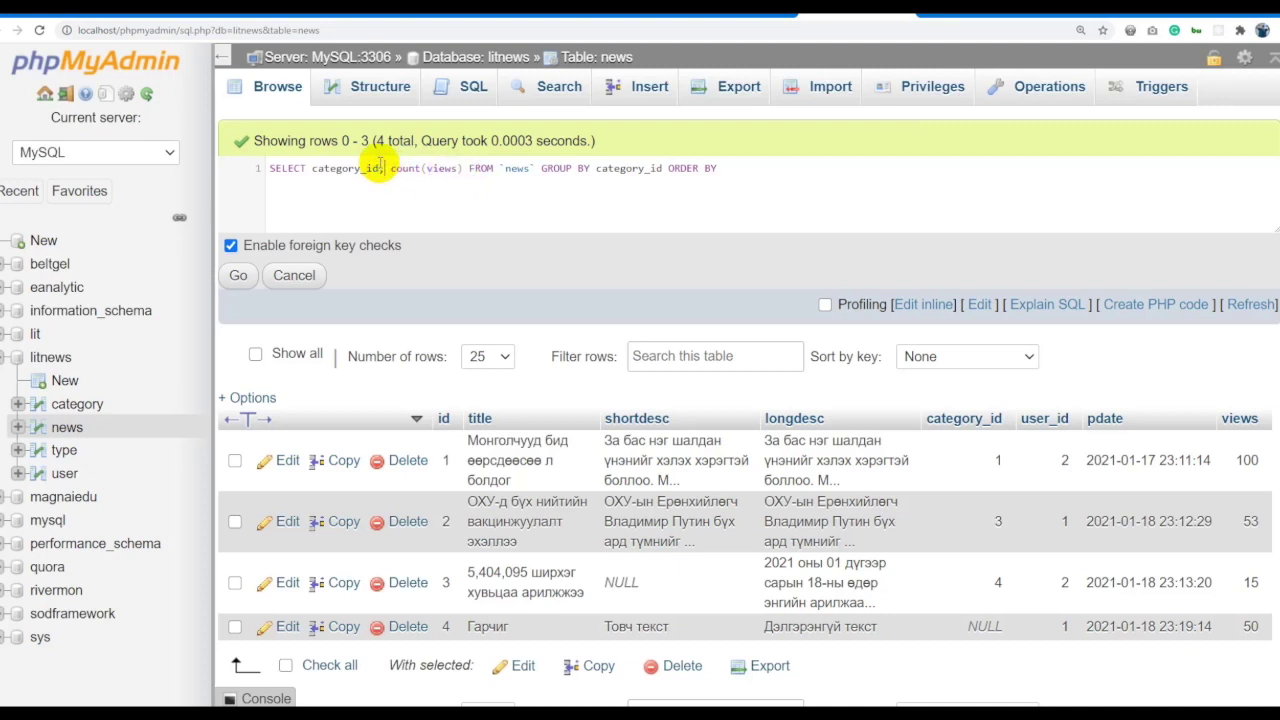
left_click(780, 167)
key("ctrl+v")
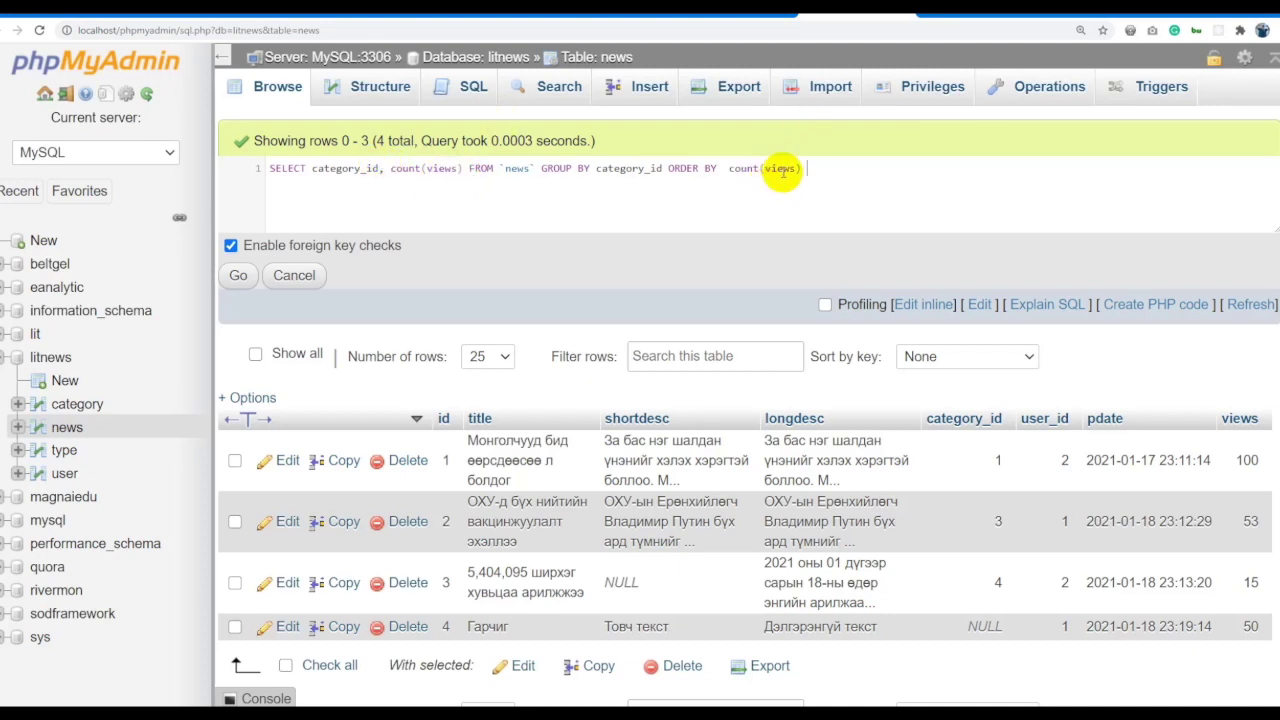
type("DESC")
key("ctrl+a")
left_click(240, 273)
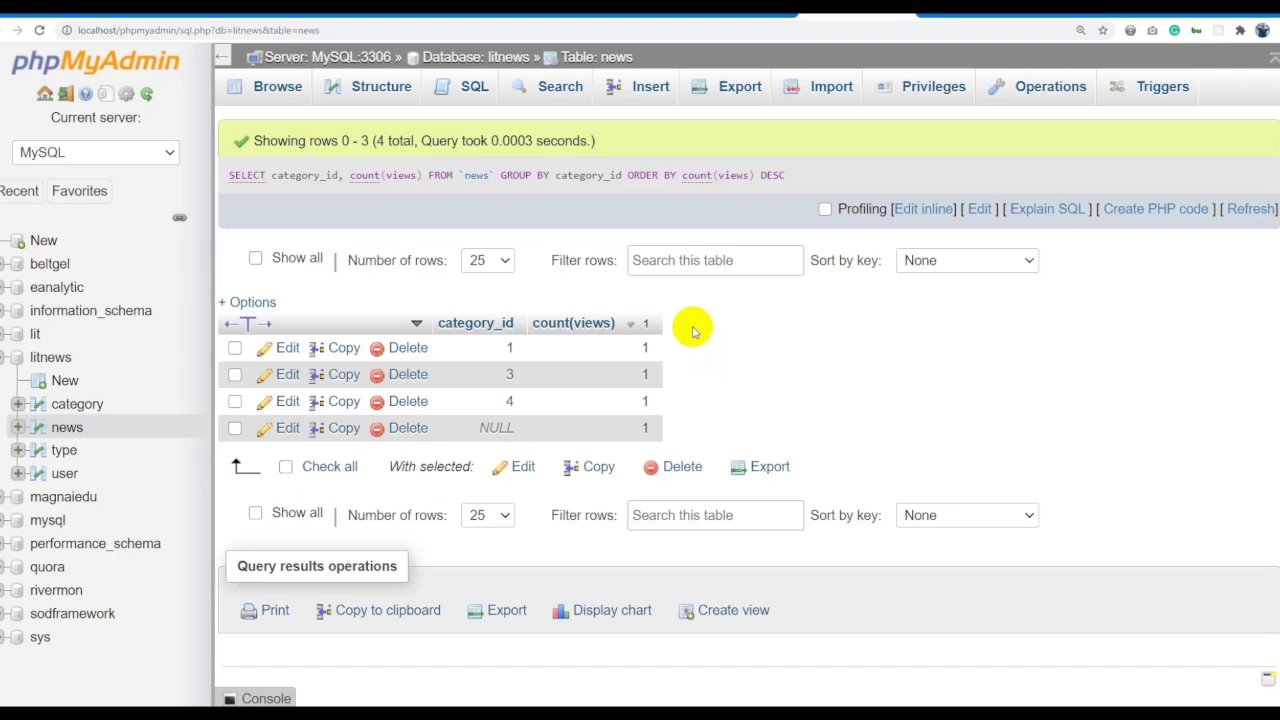
Replace count with sum(views) in the query and rerun it.
left_click(918, 208)
type("sum")
double_click(418, 167)
type("sum")
key("ctrl+a")
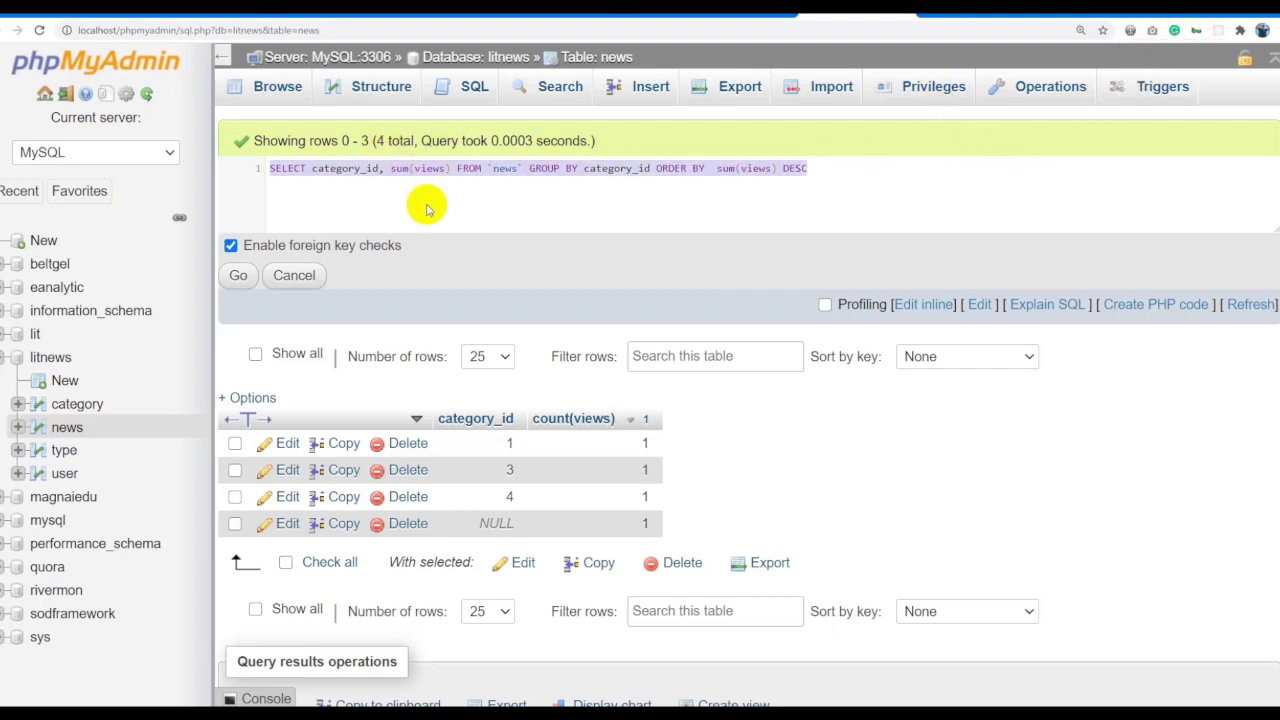
left_click(238, 276)
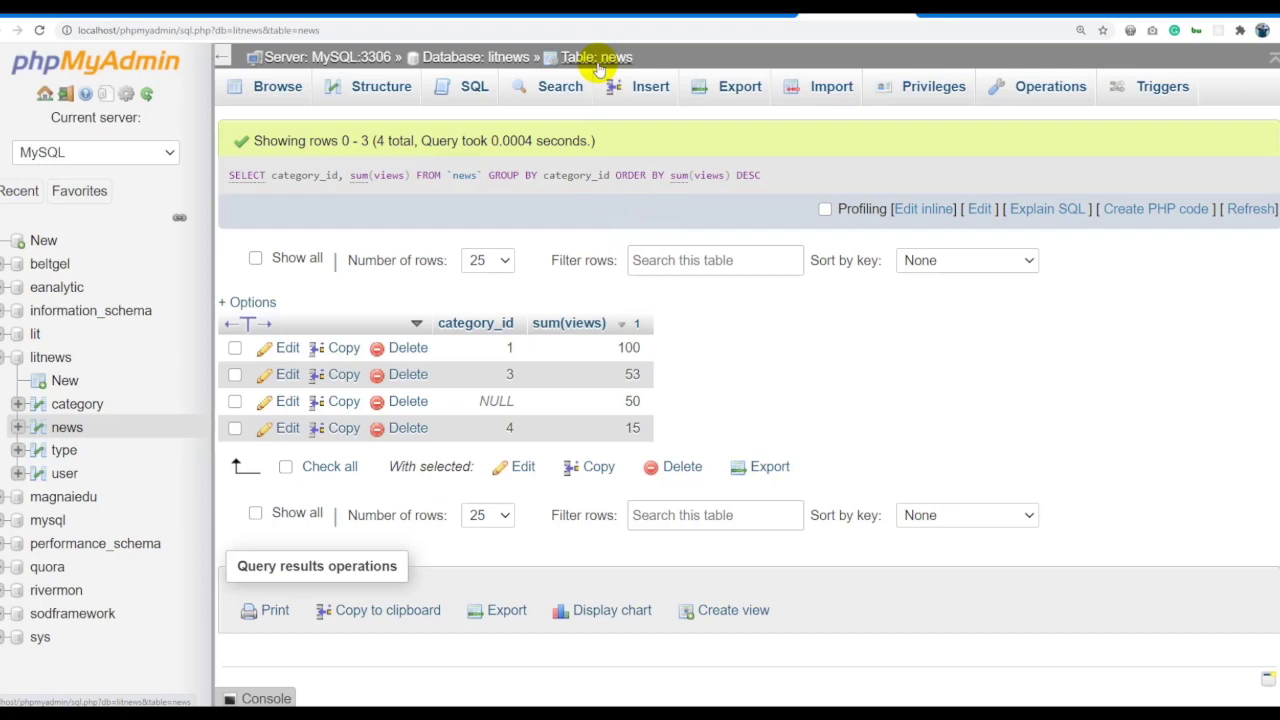
key("alt+Left")
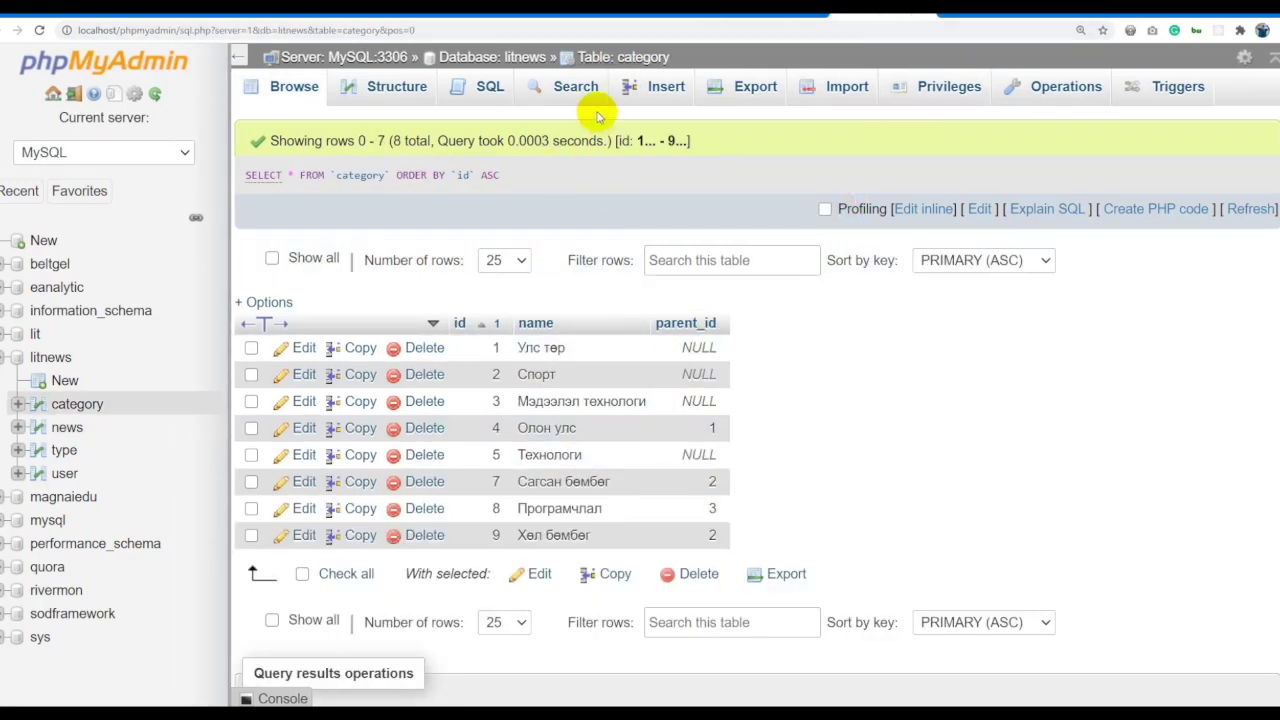
Change the fourth news row's category_id from NULL to 1 and save it.
left_click(70, 427)
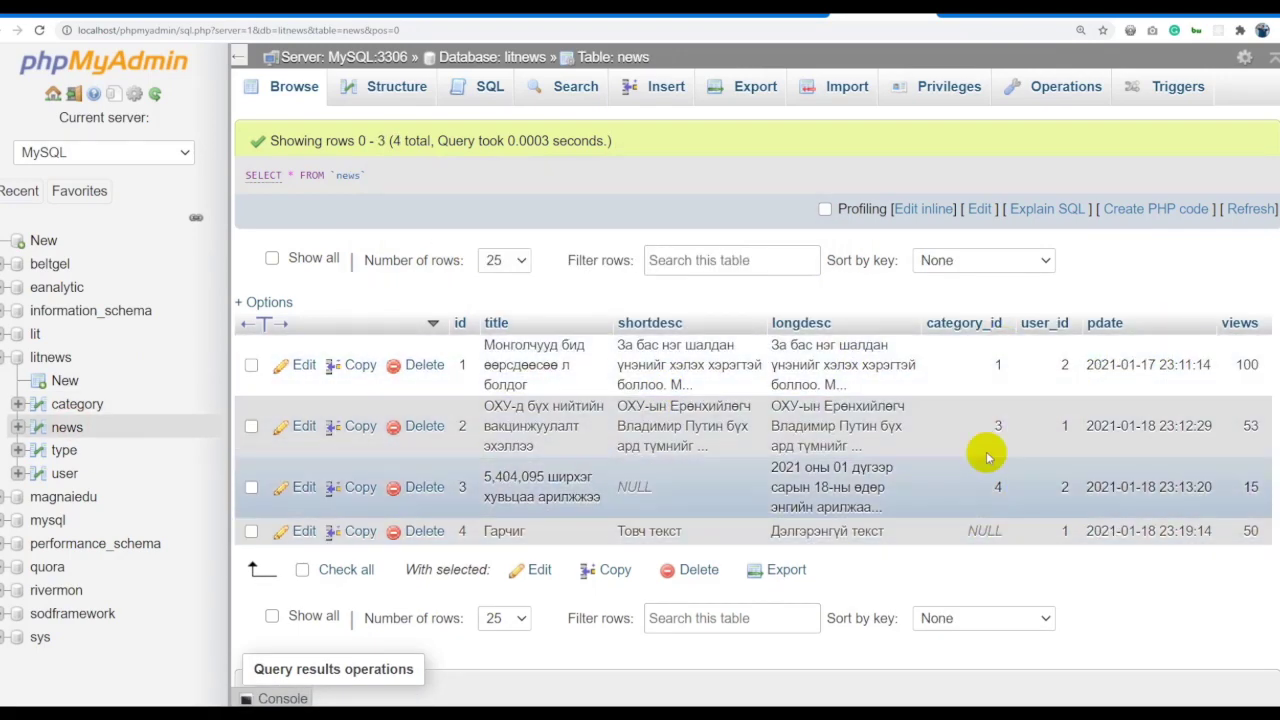
double_click(985, 531)
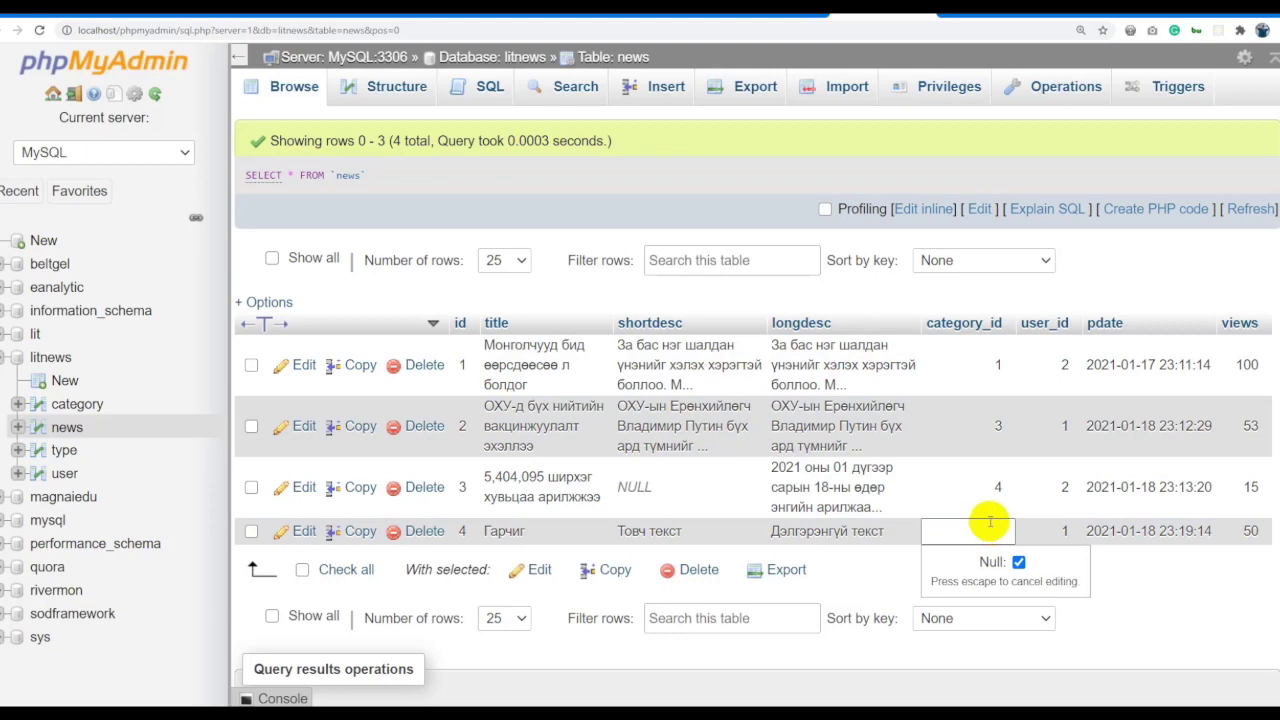
type("1")
key("Return")
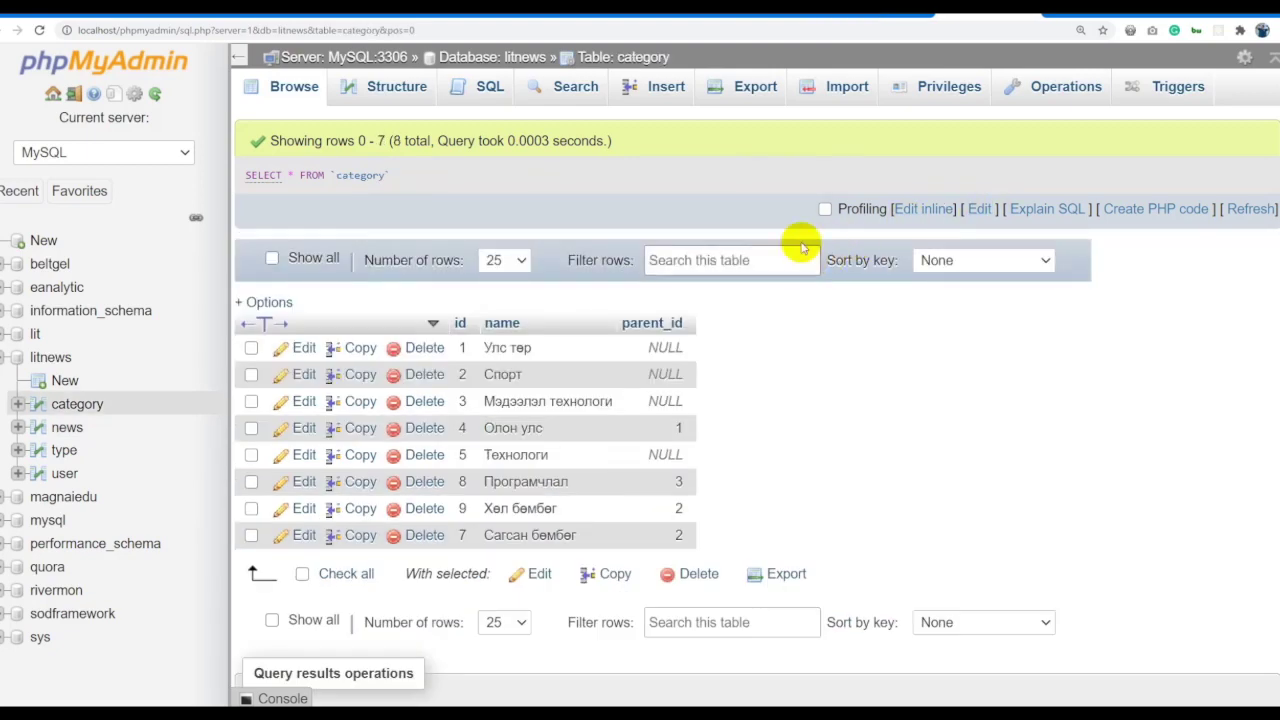
key("alt+Left")
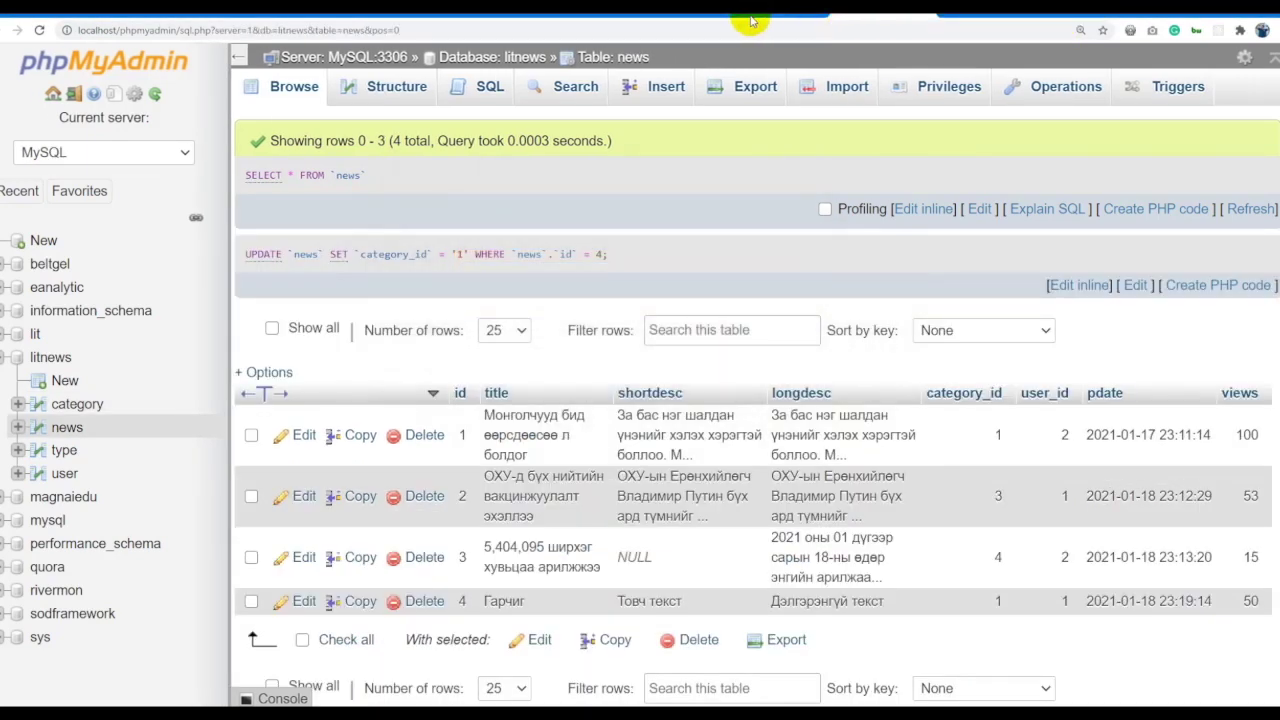
left_click(752, 20)
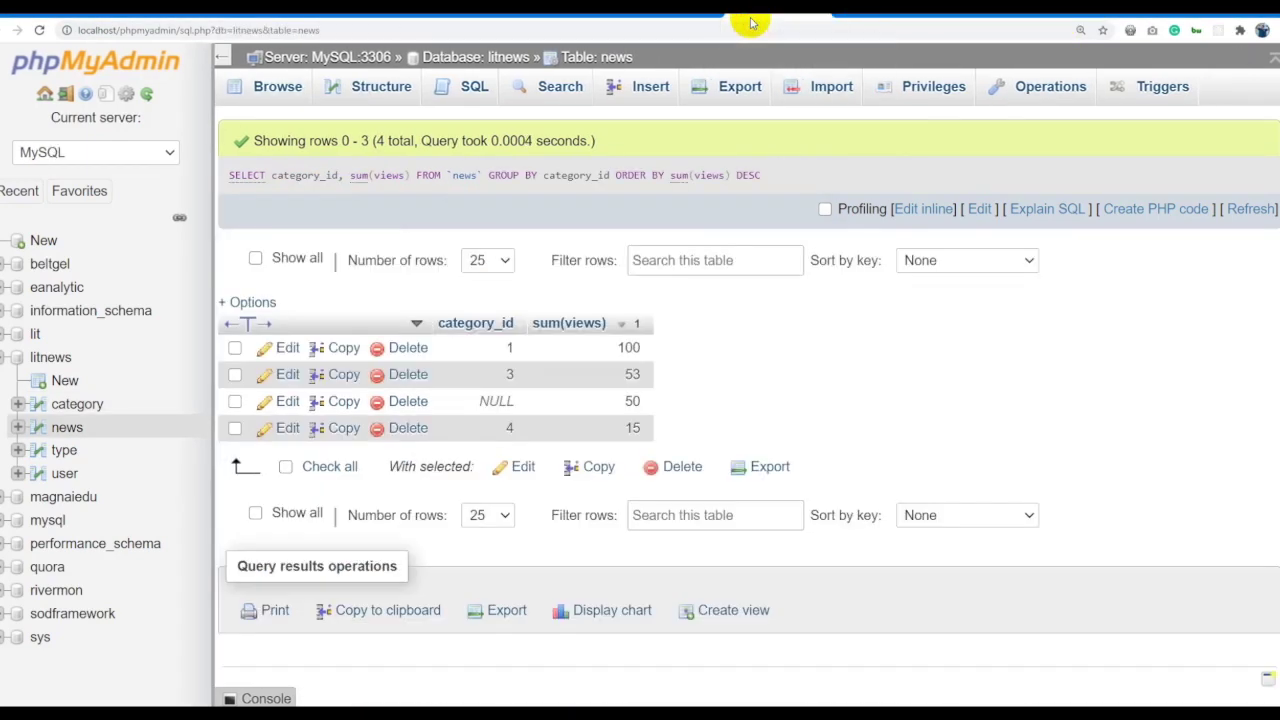
Re-execute the sum(views) GROUP BY category_id query, now giving 1: 150, 3: 53, 4: 15.
left_click(930, 210)
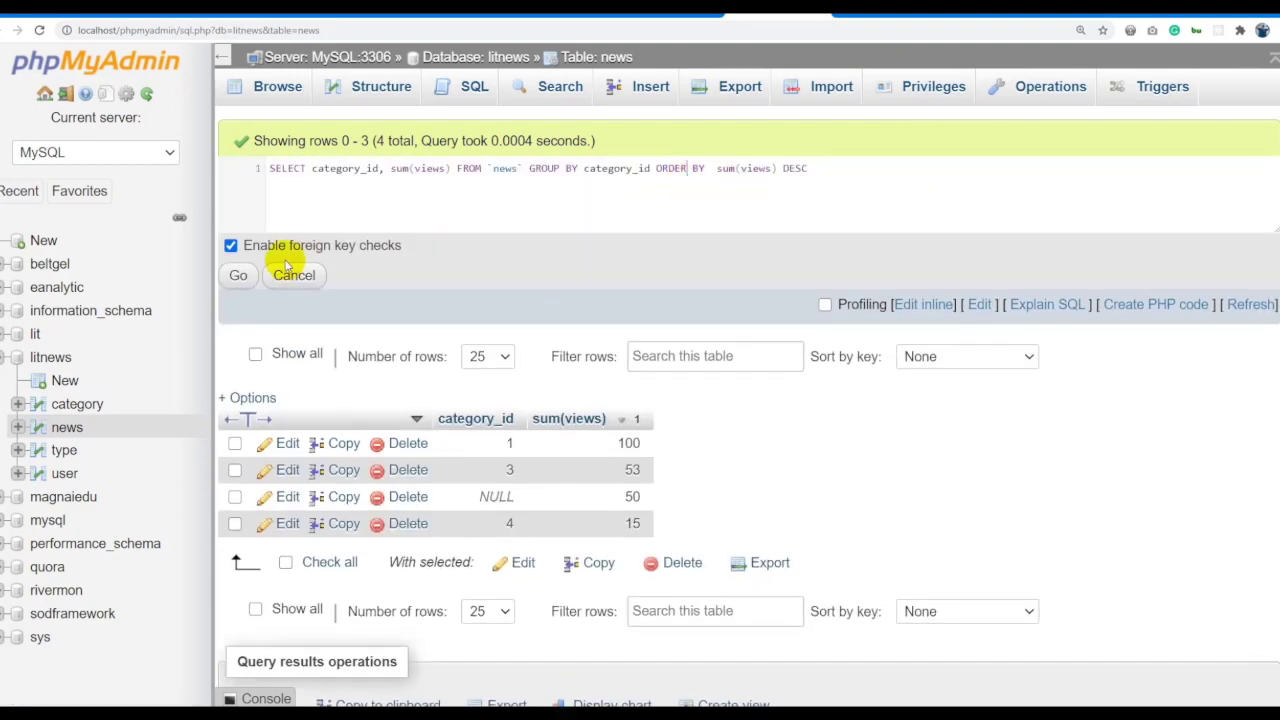
left_click(242, 277)
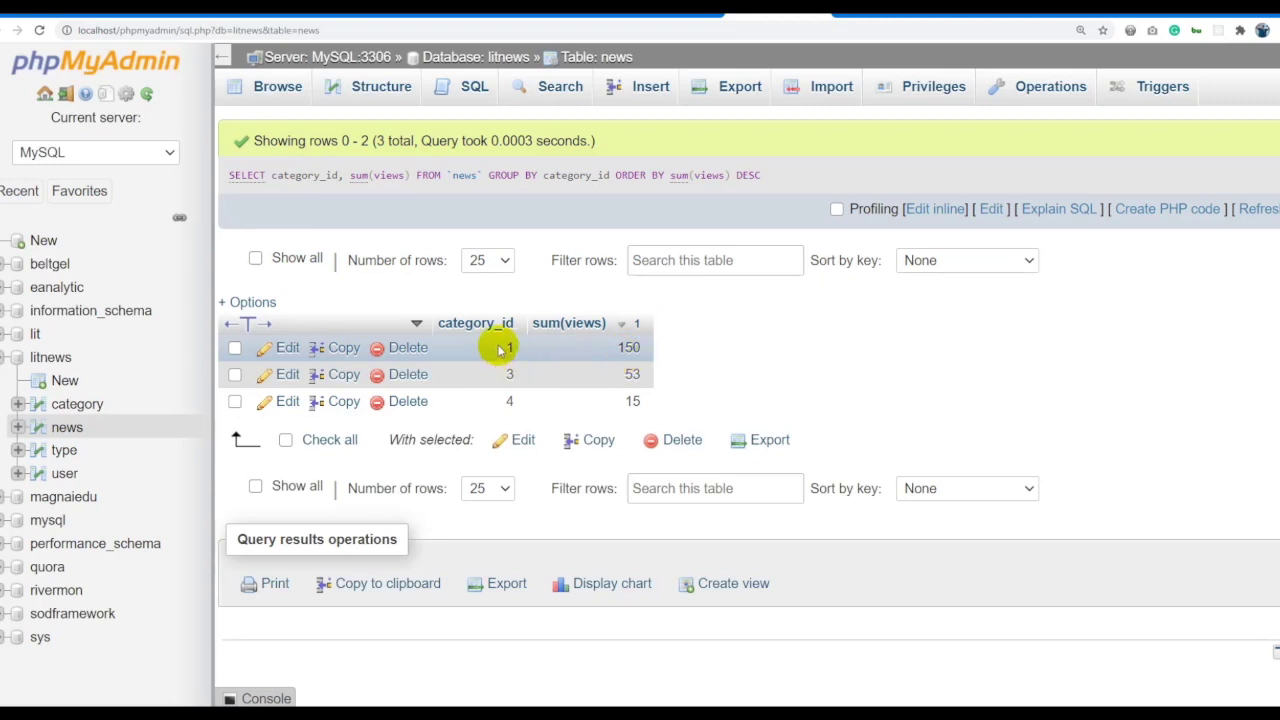
left_click_drag(507, 357, 777, 380)
left_click(777, 380)
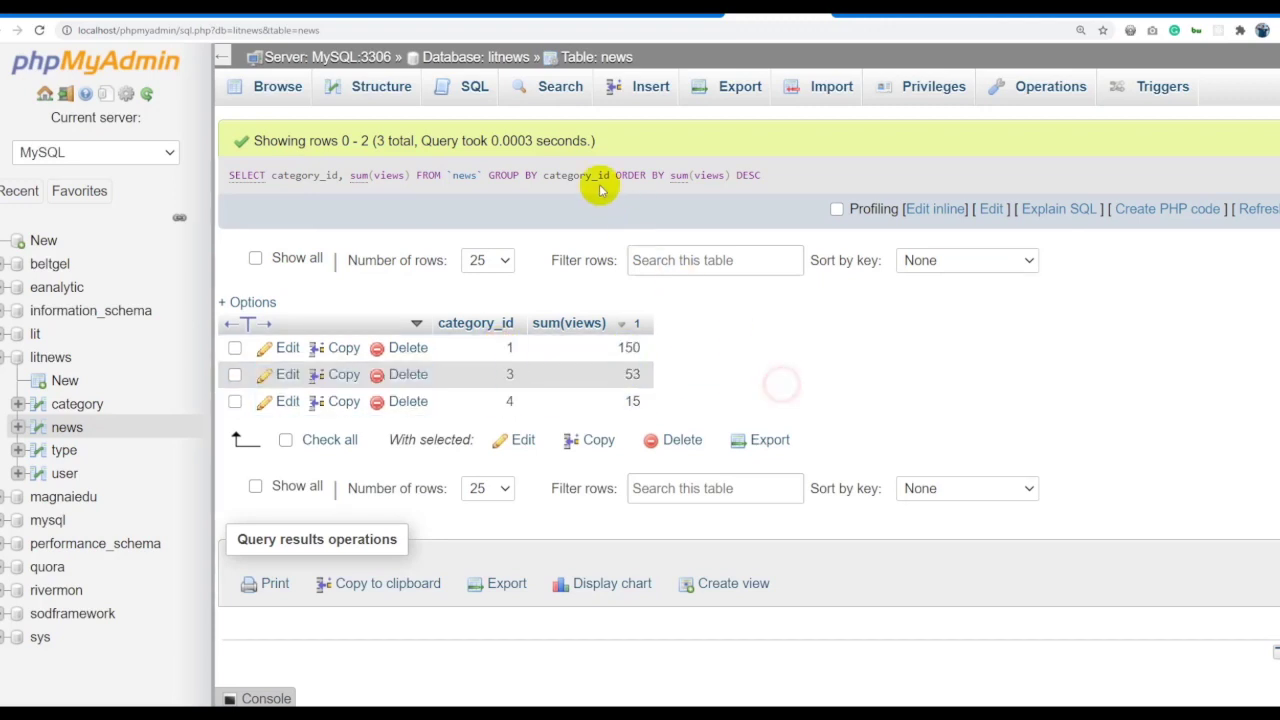
double_click(580, 175)
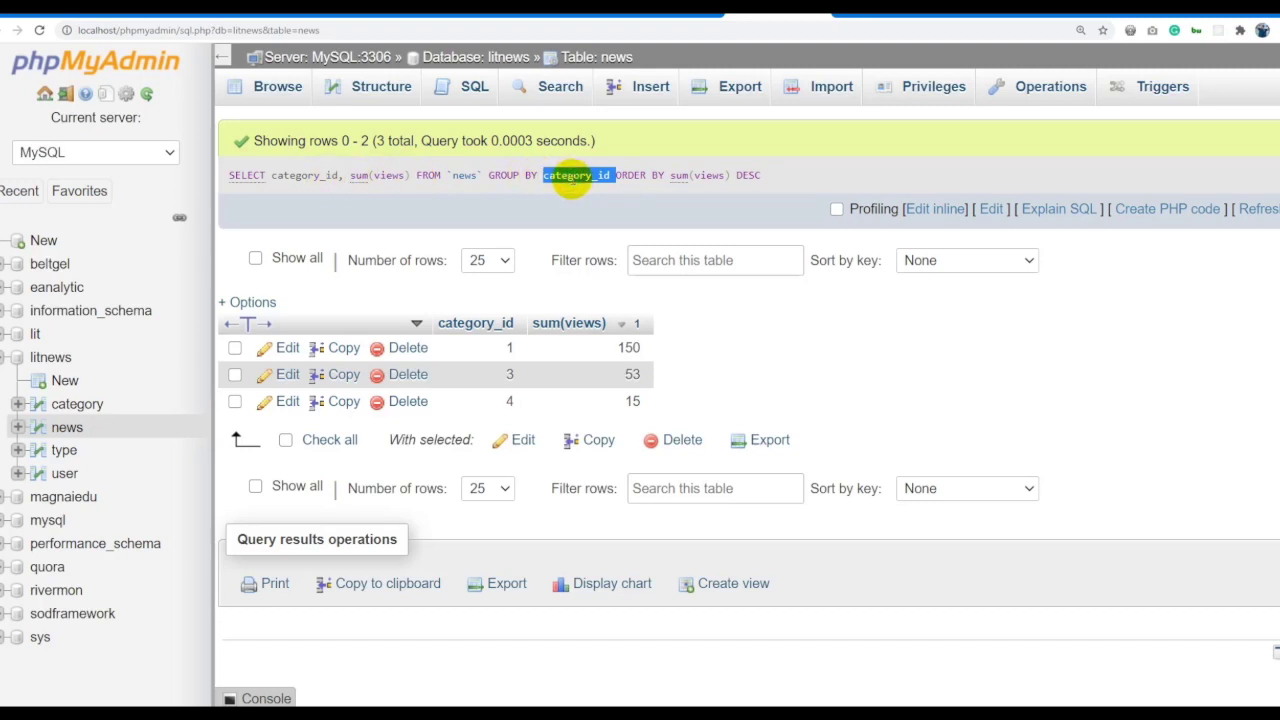
triple_click(300, 175)
key("ctrl+c")
left_click(308, 176)
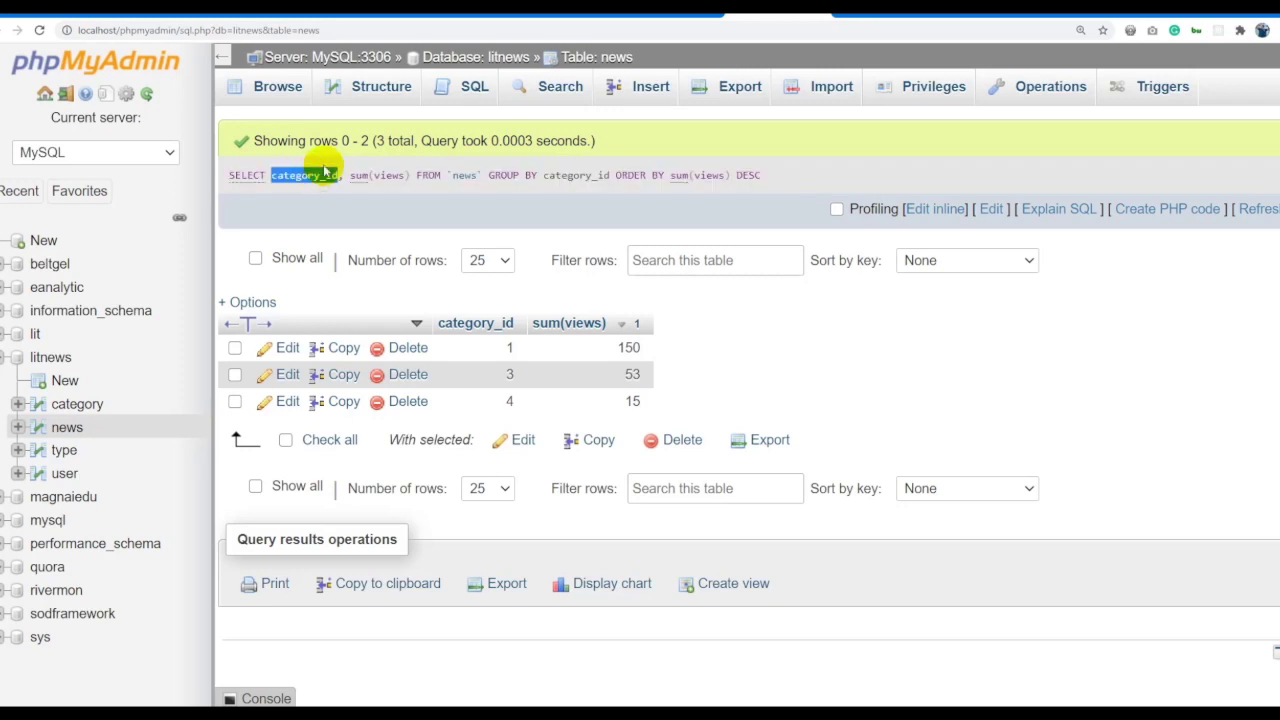
left_click_drag(350, 176, 408, 176)
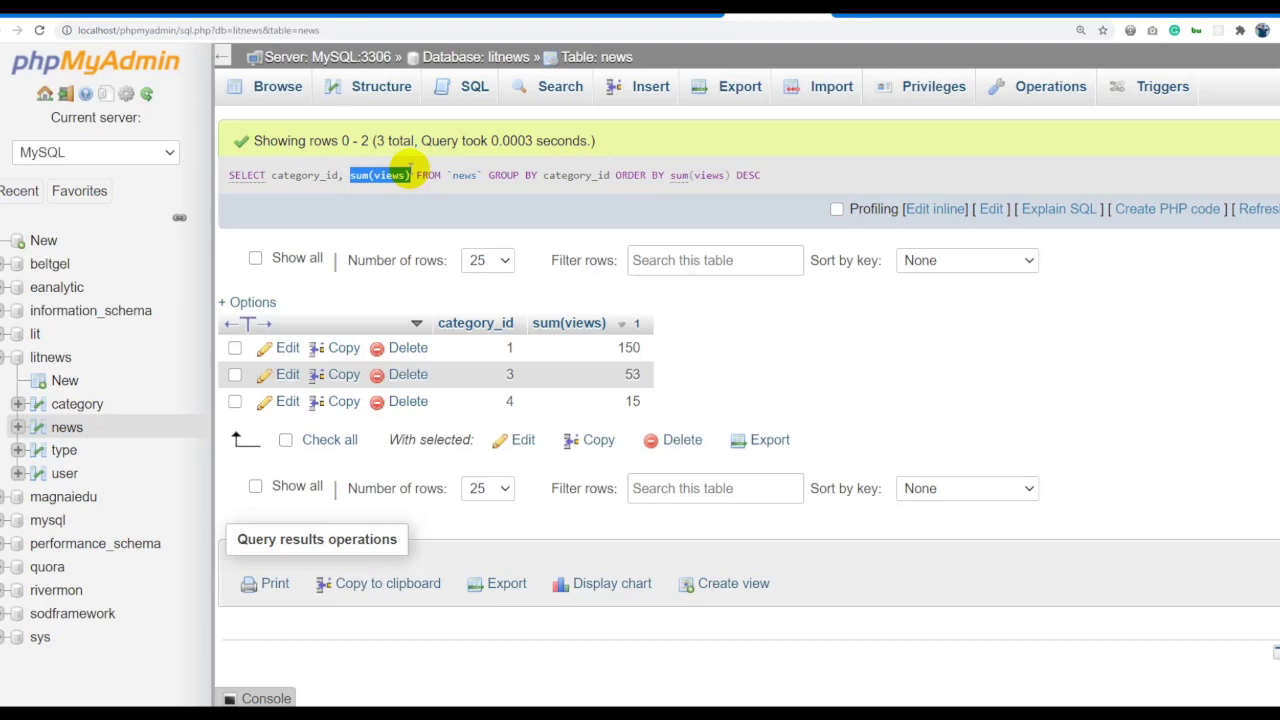
Check the news table rows for category 3's article, then reopen the sum query.
left_click(620, 58)
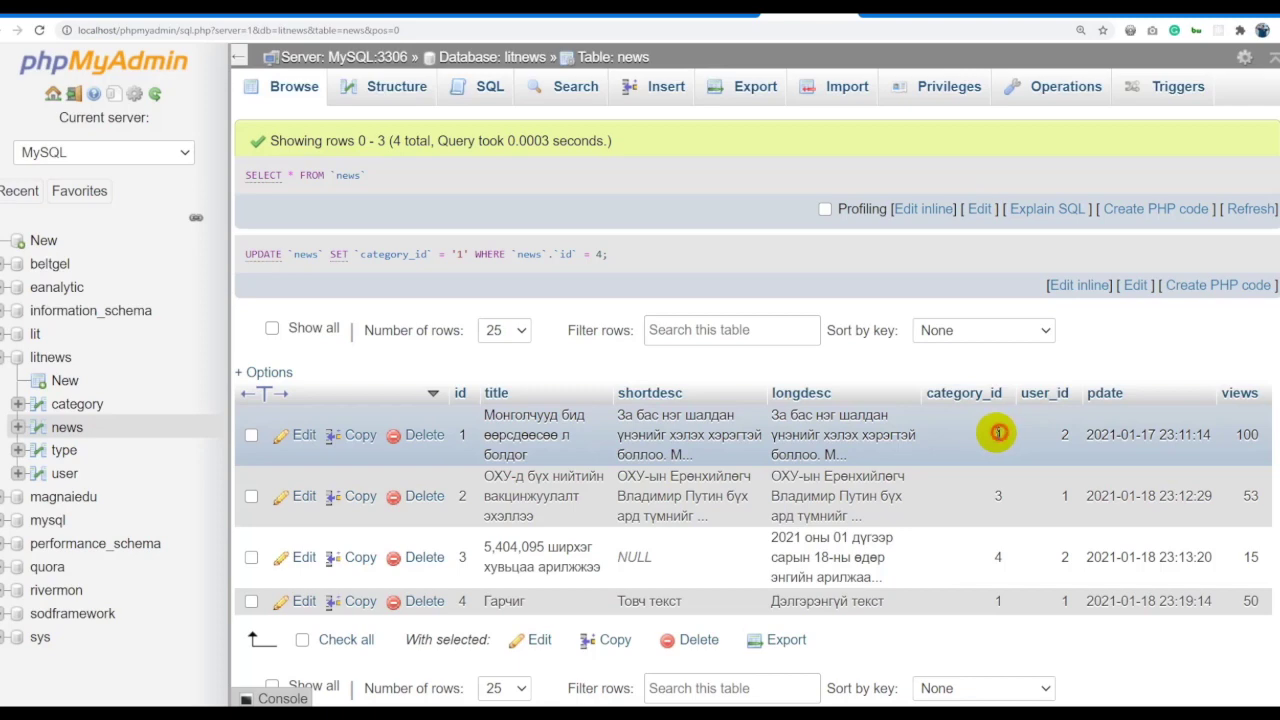
left_click(995, 495)
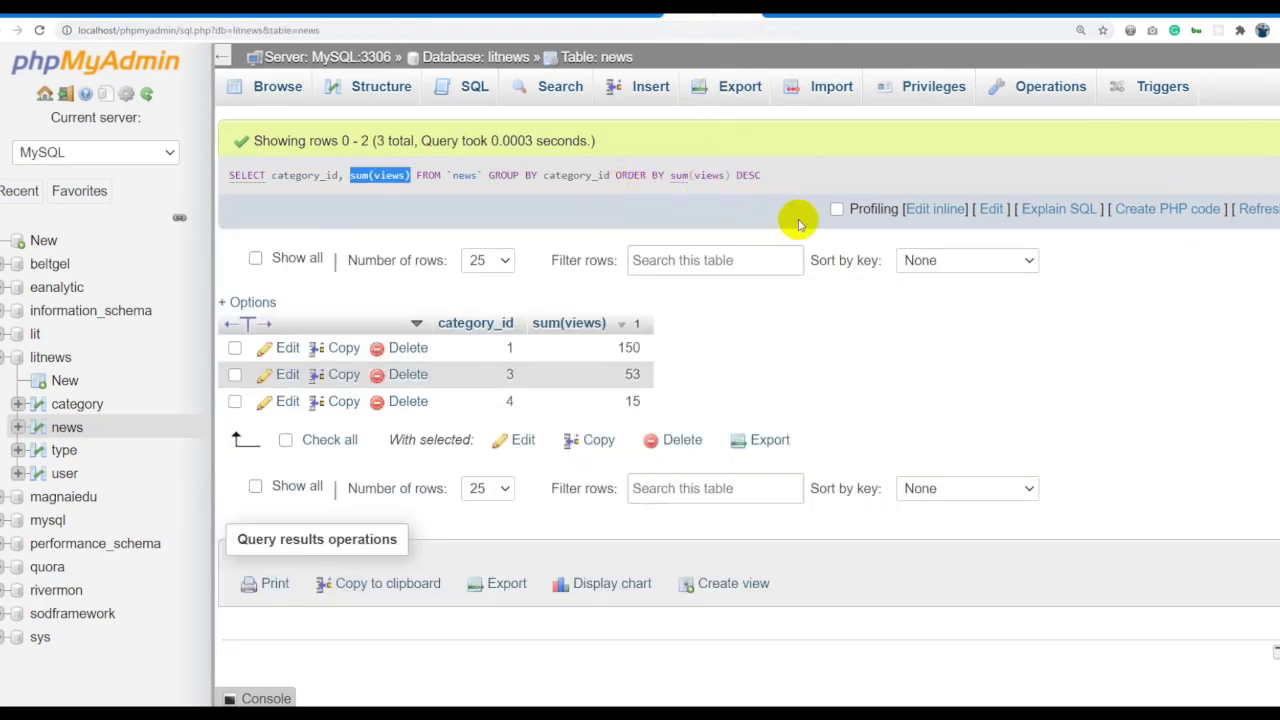
left_click(928, 210)
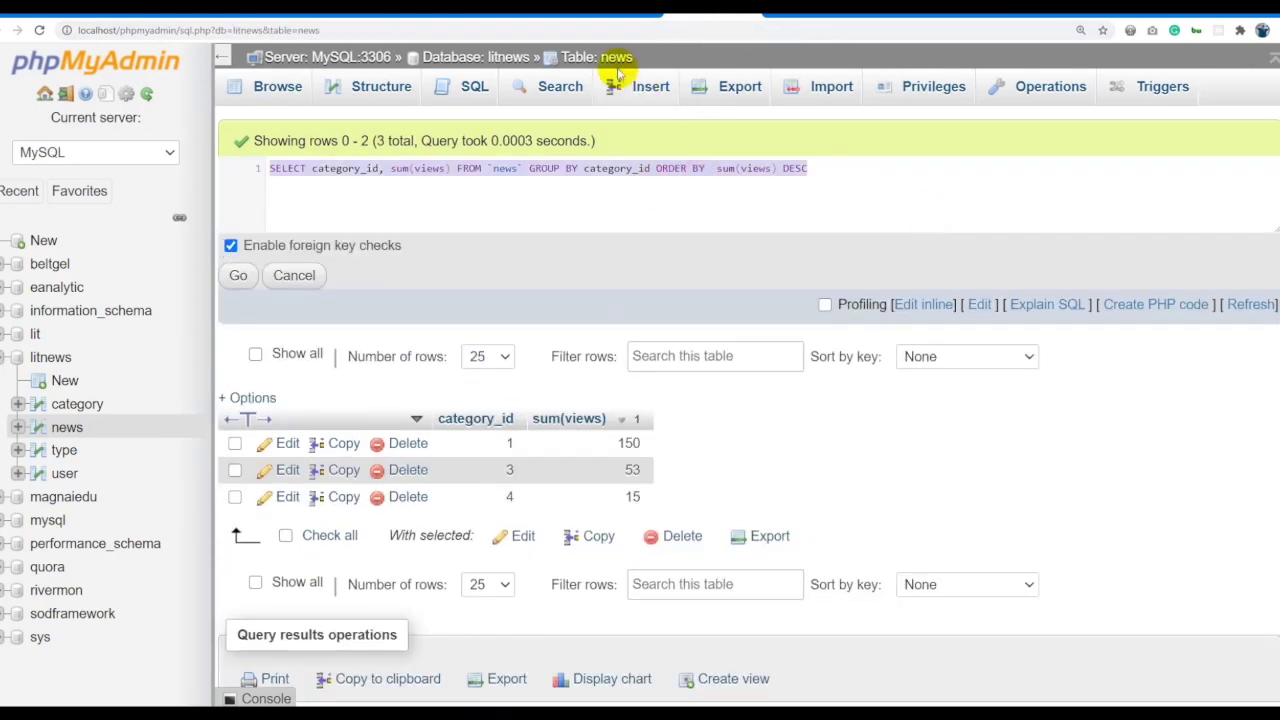
Paste the grouped sum(views) query into the news table's SQL editor.
left_click(598, 60)
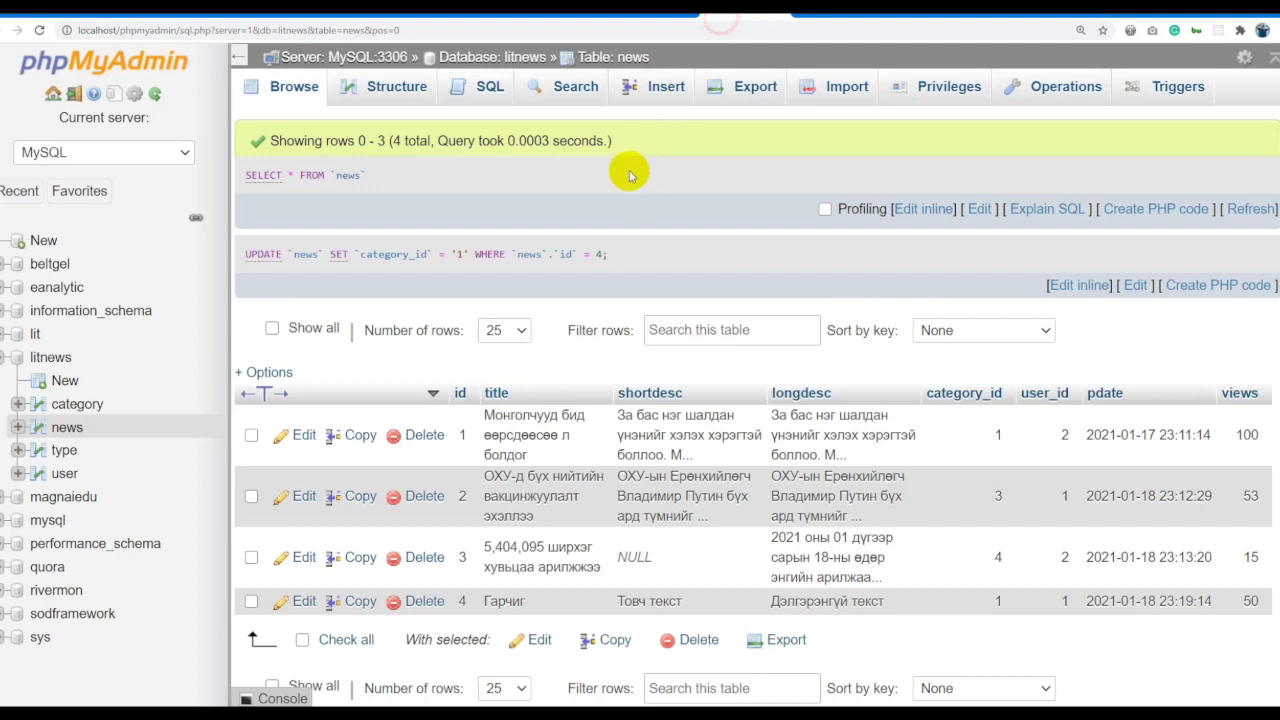
left_click(470, 84)
key("ctrl+a")
key("ctrl+v")
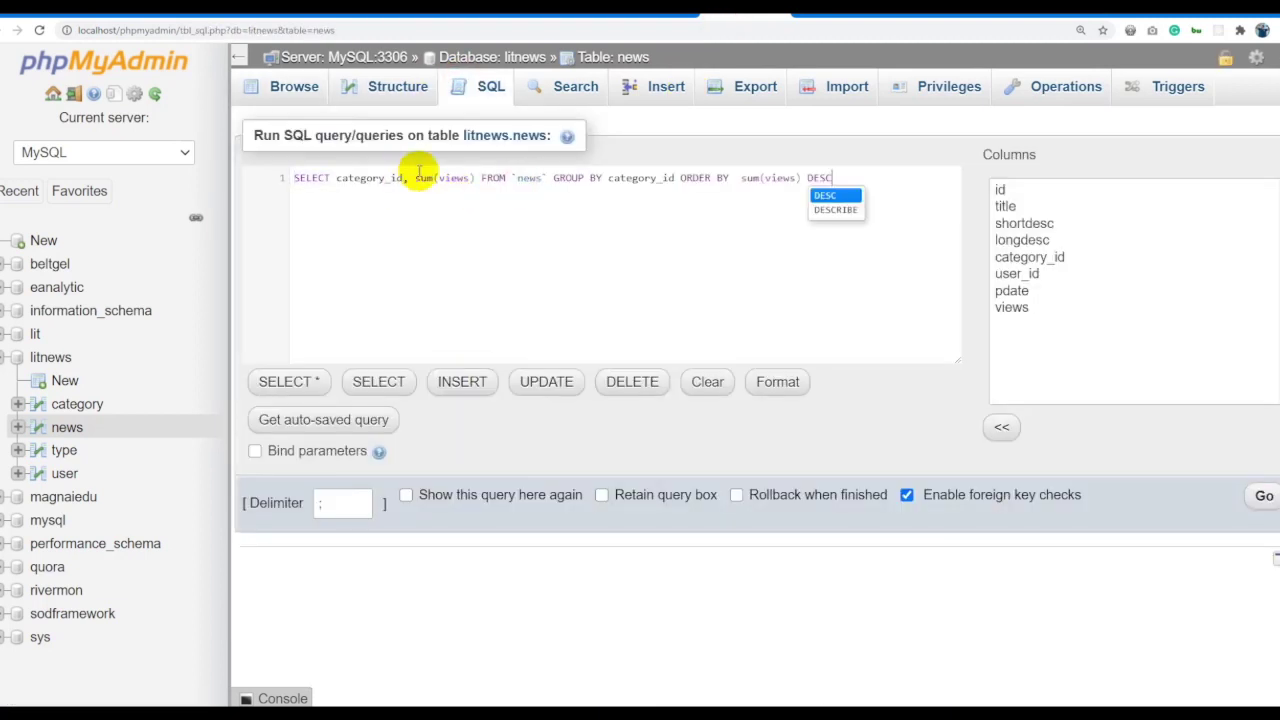
Trim it to SELECT category_id GROUP BY category_id and run it, returning 1, 3 and 4.
left_click_drag(414, 178, 472, 178)
key("Delete")
left_click_drag(614, 178, 960, 177)
key("Delete")
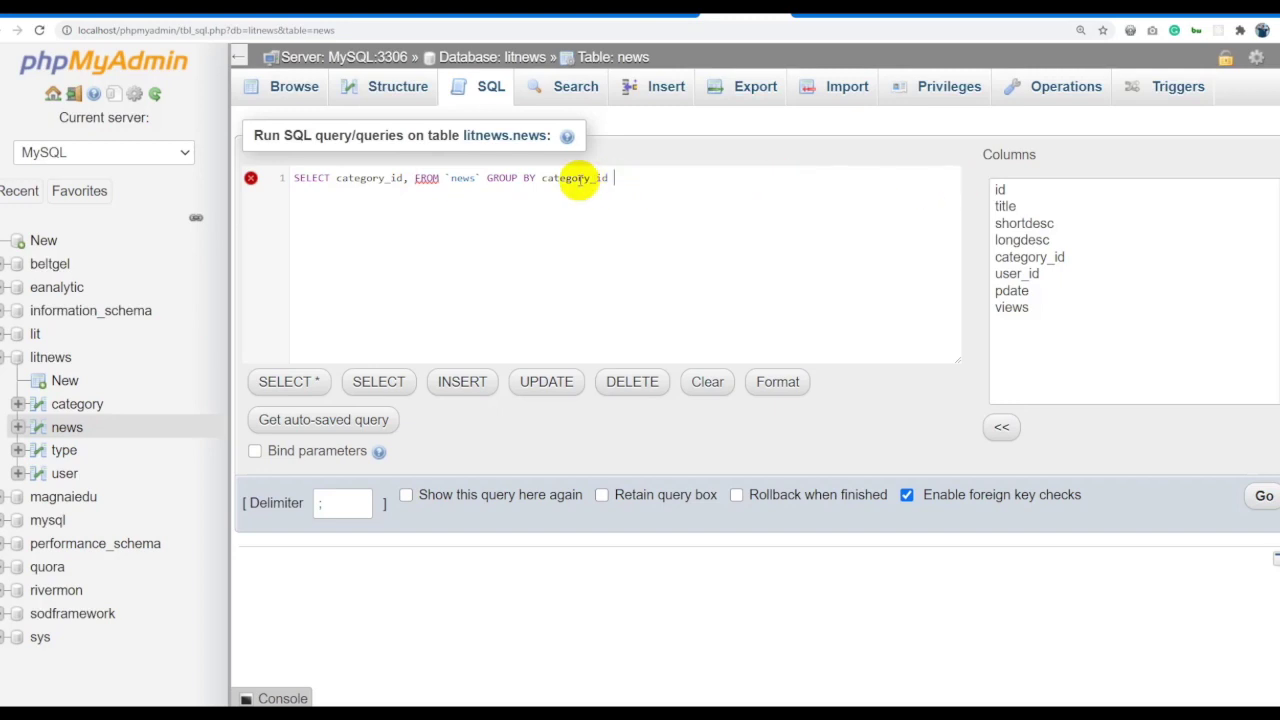
left_click(410, 178)
key("BackSpace")
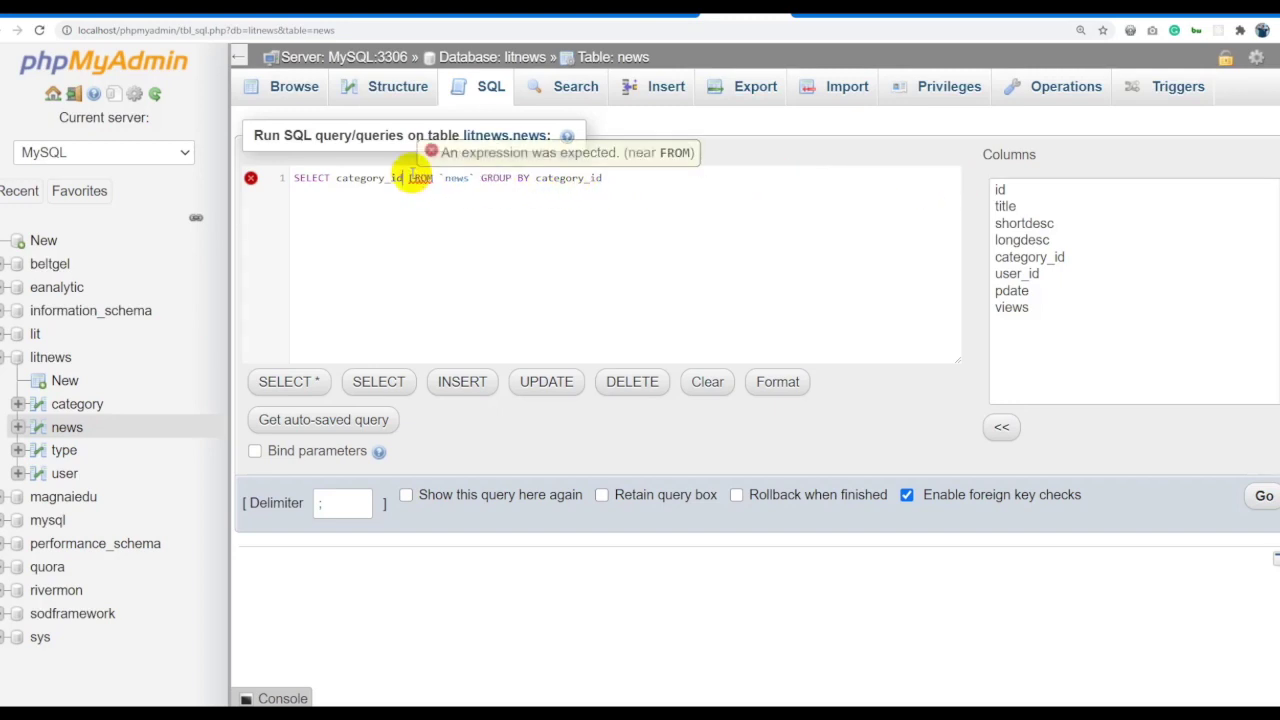
key("ctrl+a")
left_click(1262, 496)
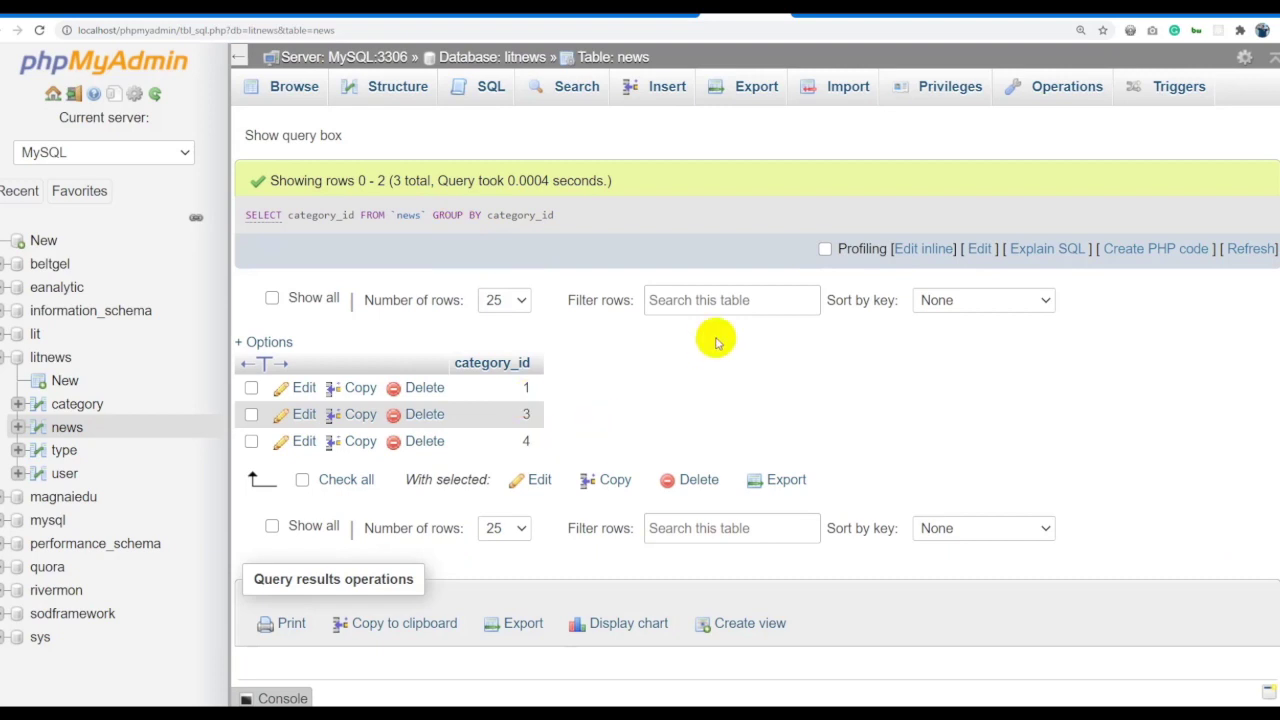
left_click(605, 60)
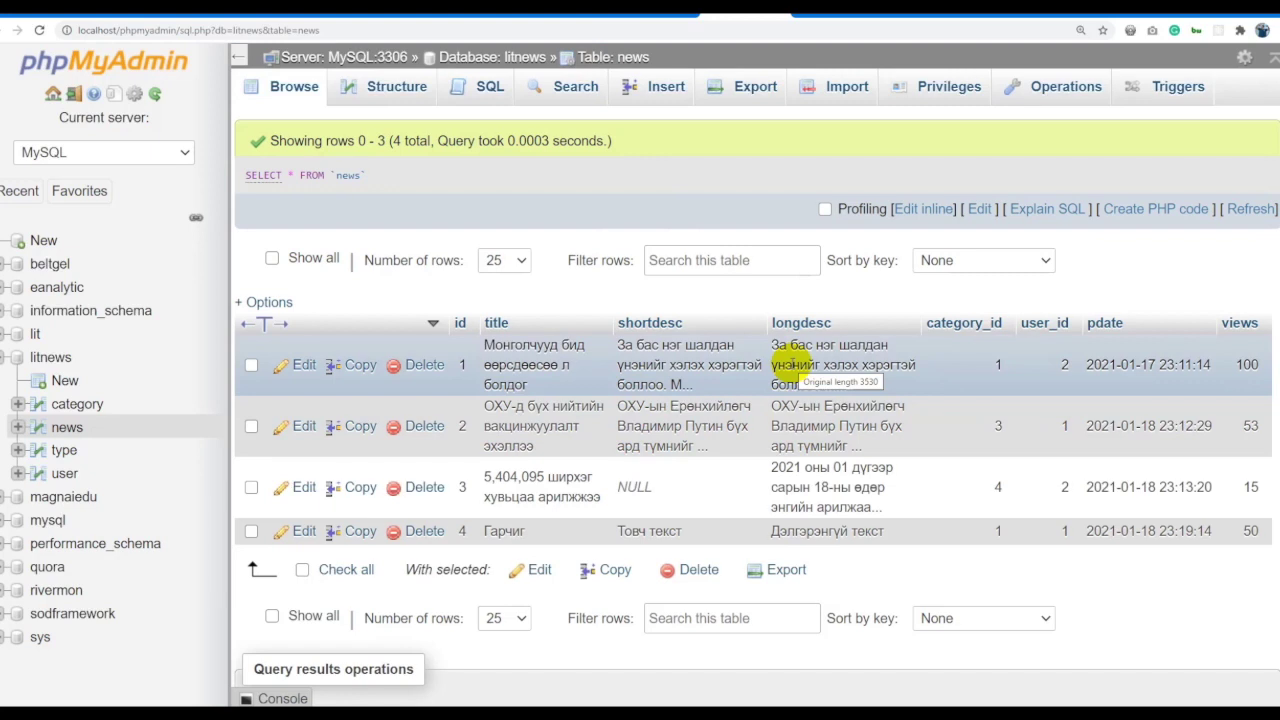
left_click(670, 20)
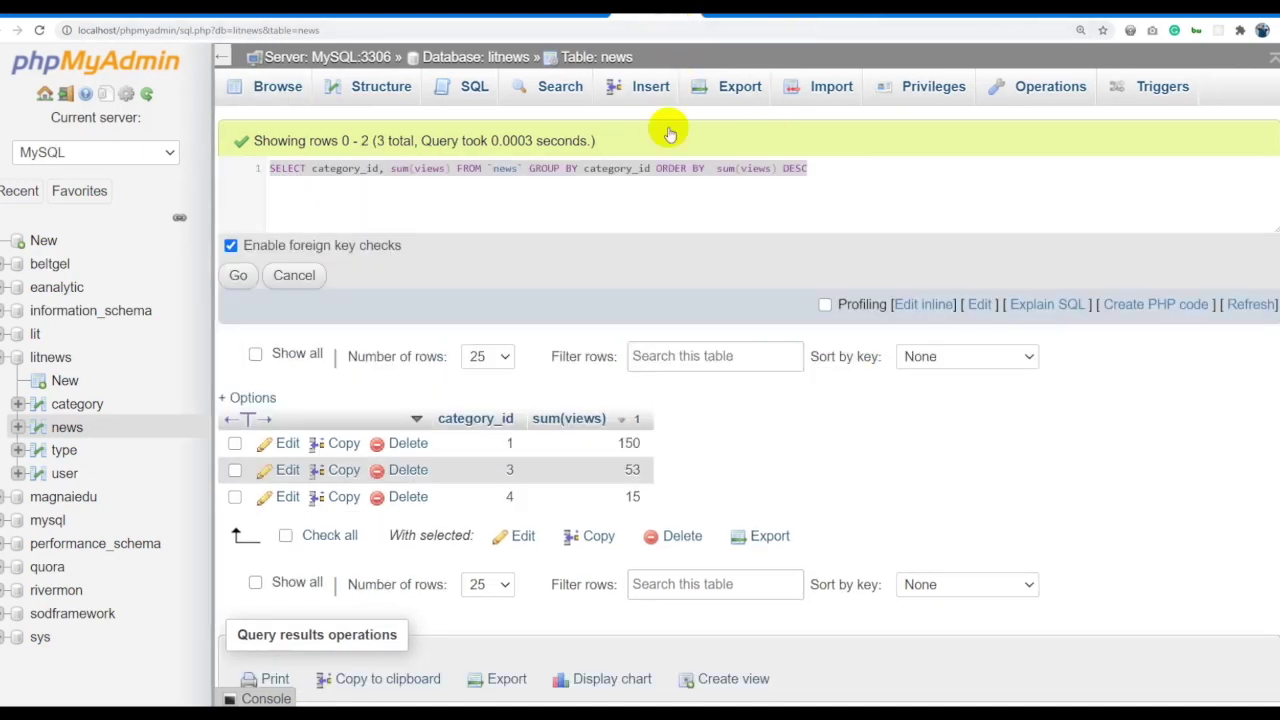
Run the per-category sum(views) query filtered by pdate > '2021-01-18', giving 3: 53, 1: 50, 4: 15.
left_click(238, 275)
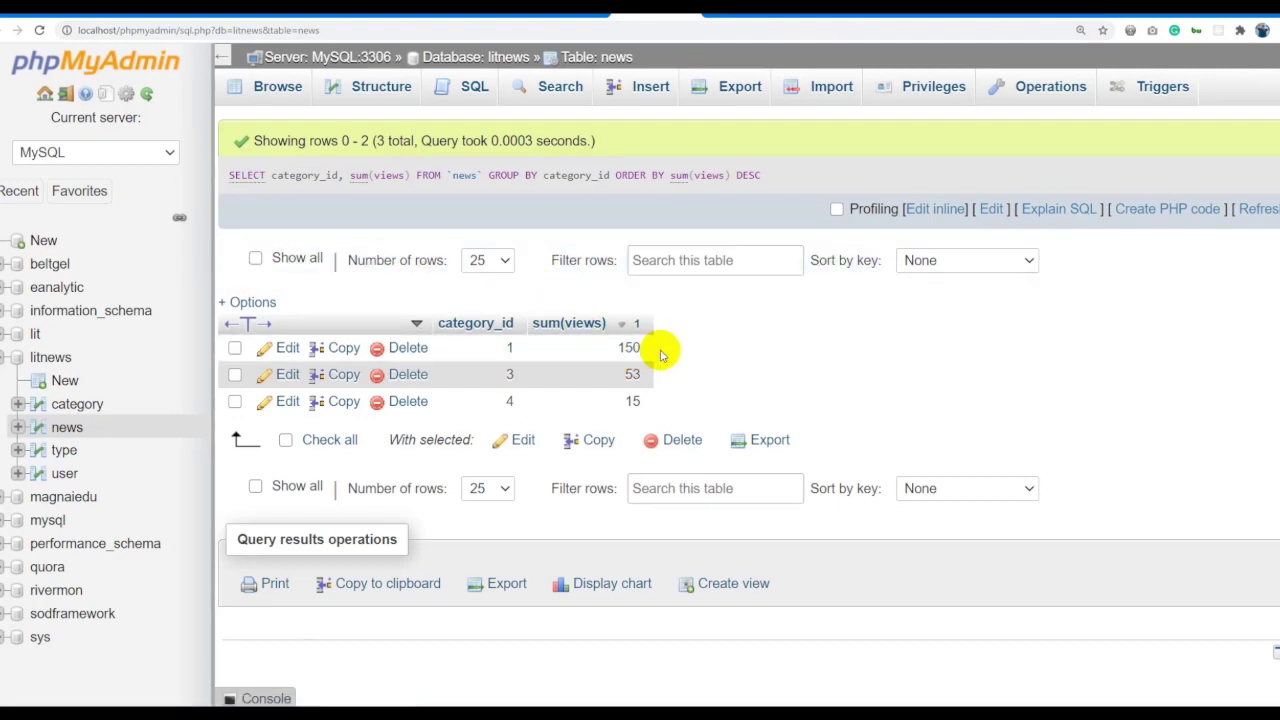
left_click(920, 212)
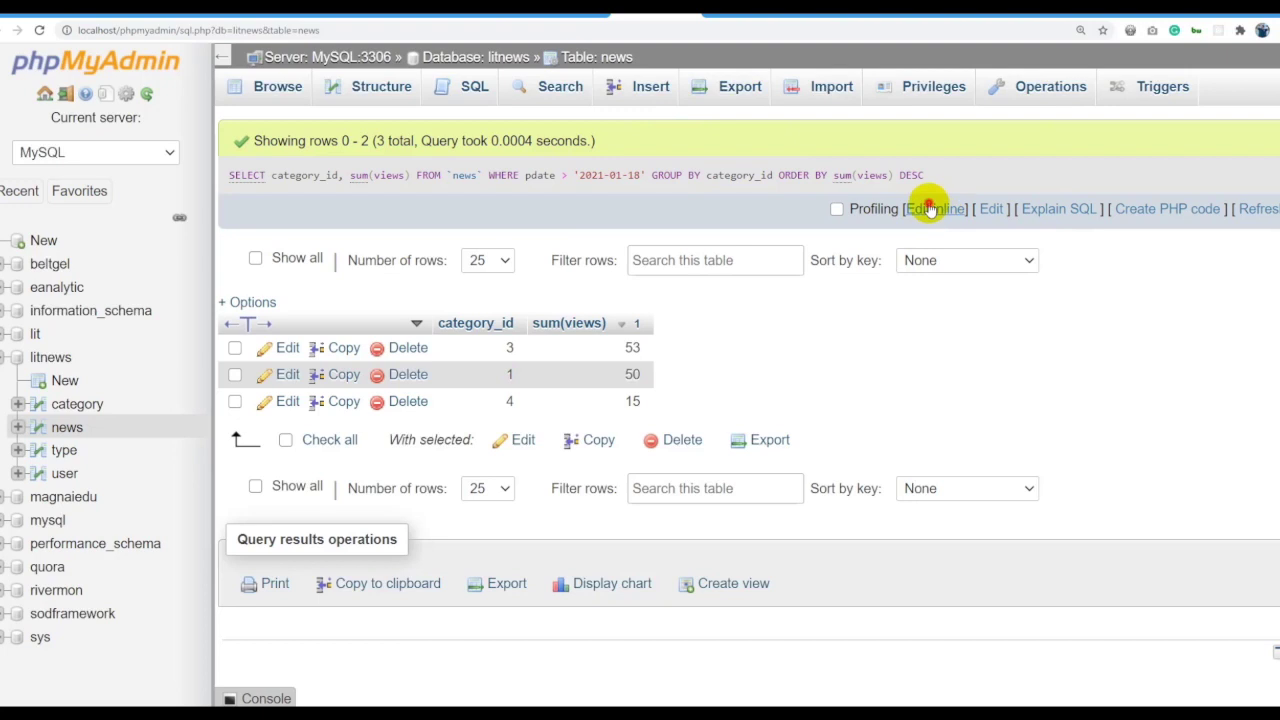
left_click(933, 209)
left_click(683, 172)
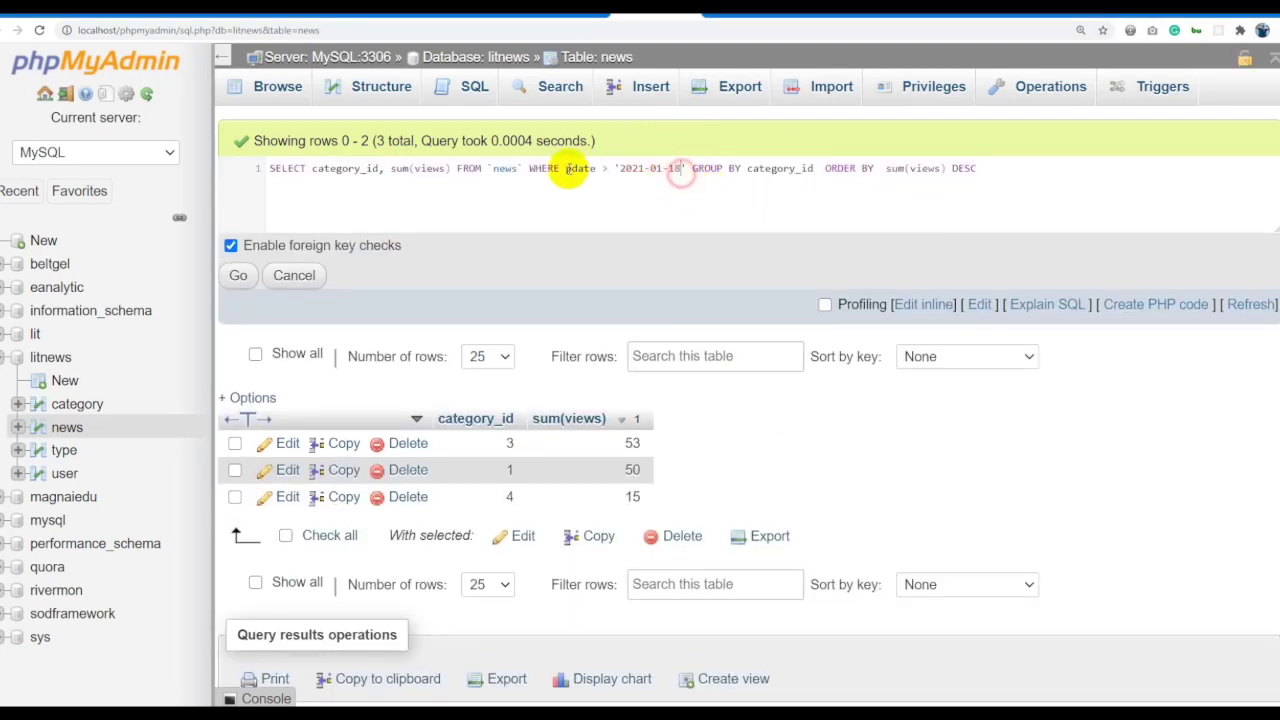
left_click_drag(530, 168, 688, 168)
left_click(553, 168)
left_click(733, 168)
left_click_drag(826, 168, 1153, 175)
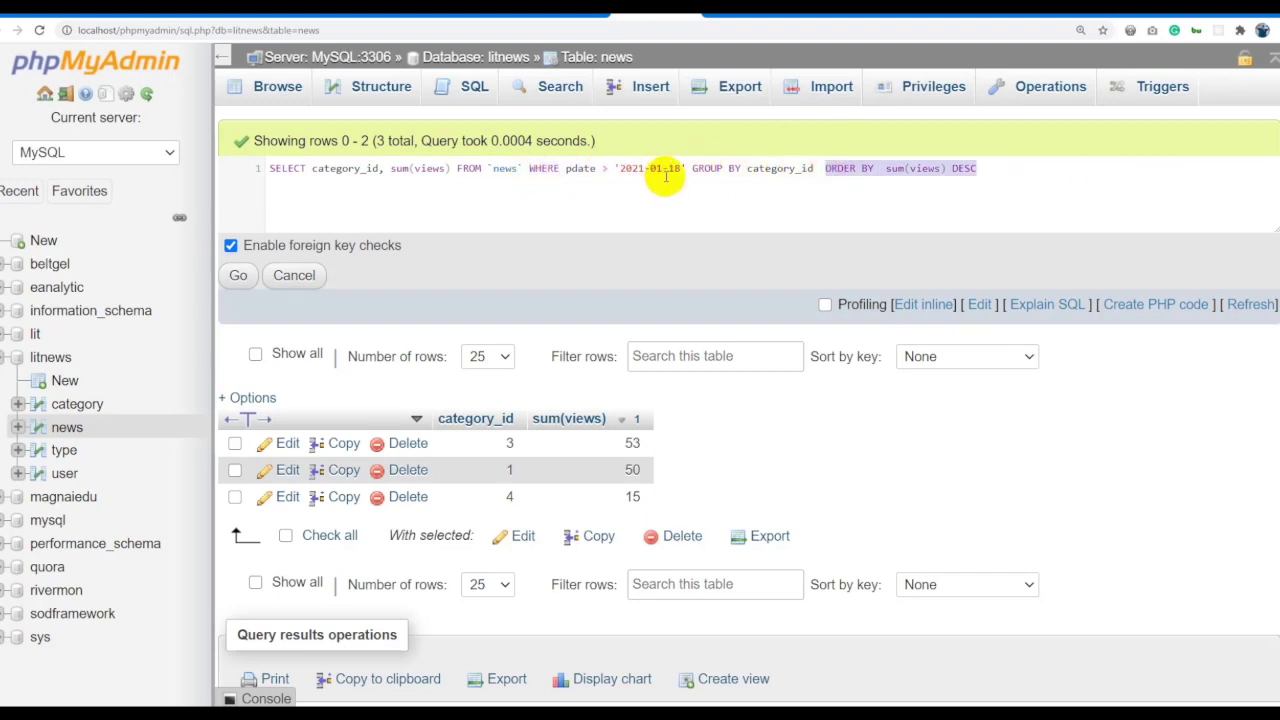
left_click_drag(685, 168, 530, 168)
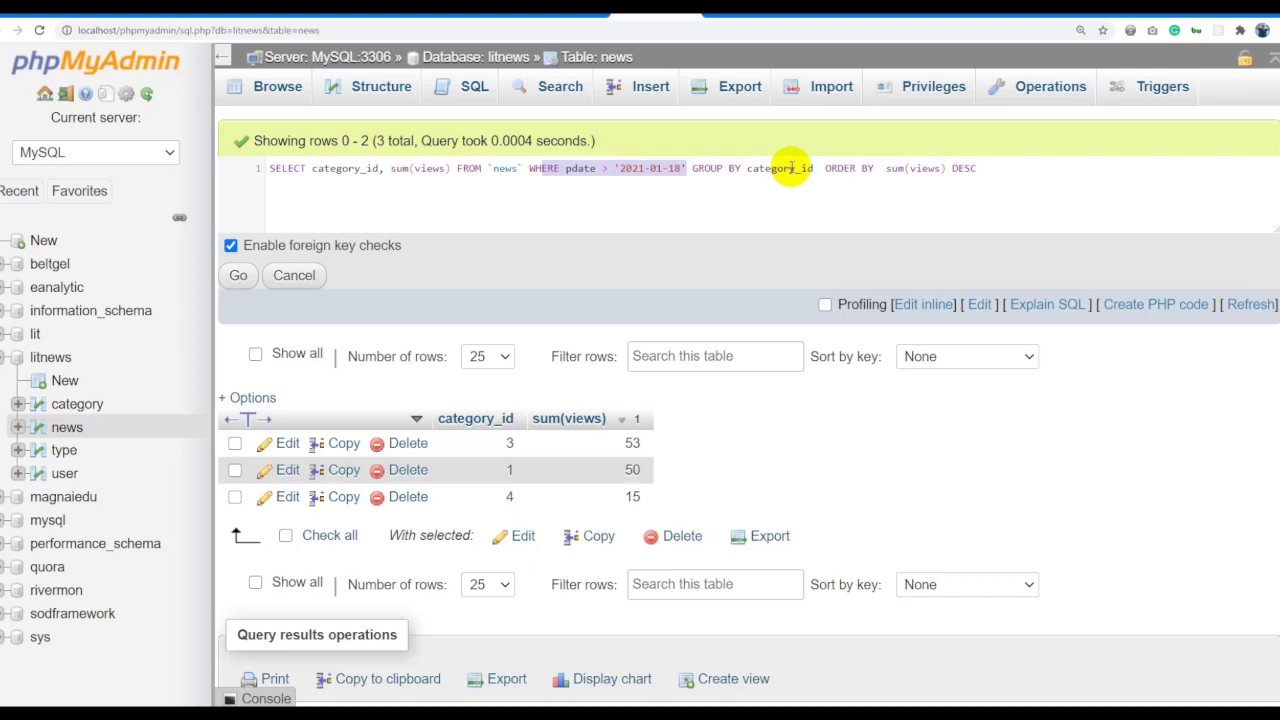
left_click(240, 278)
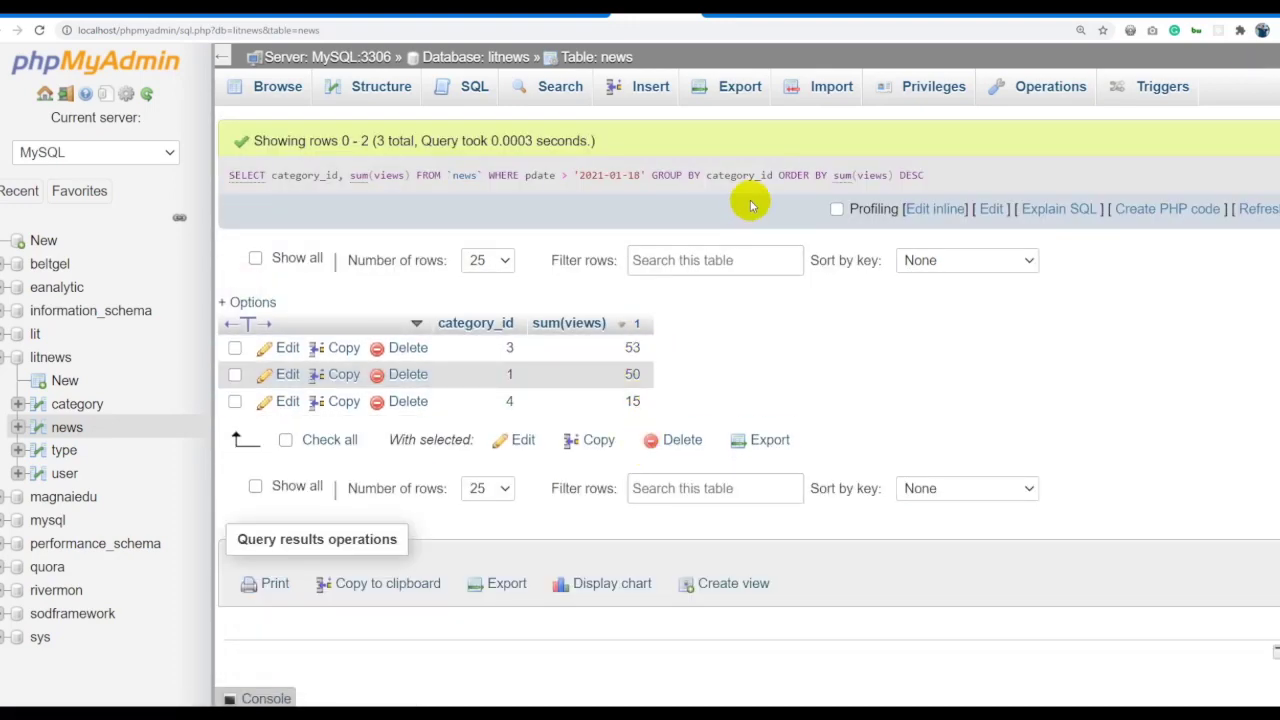
Reopen the query inline and delete the WHERE pdate date filter.
left_click(912, 209)
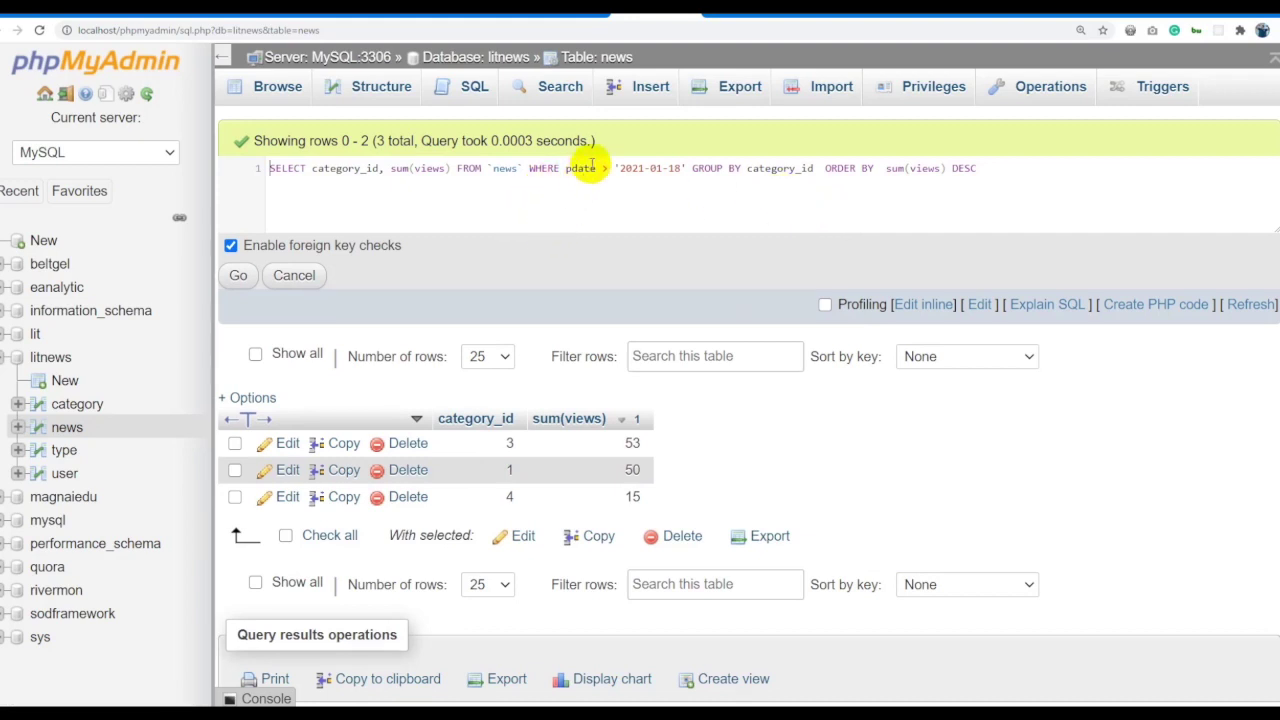
left_click_drag(531, 168, 690, 168)
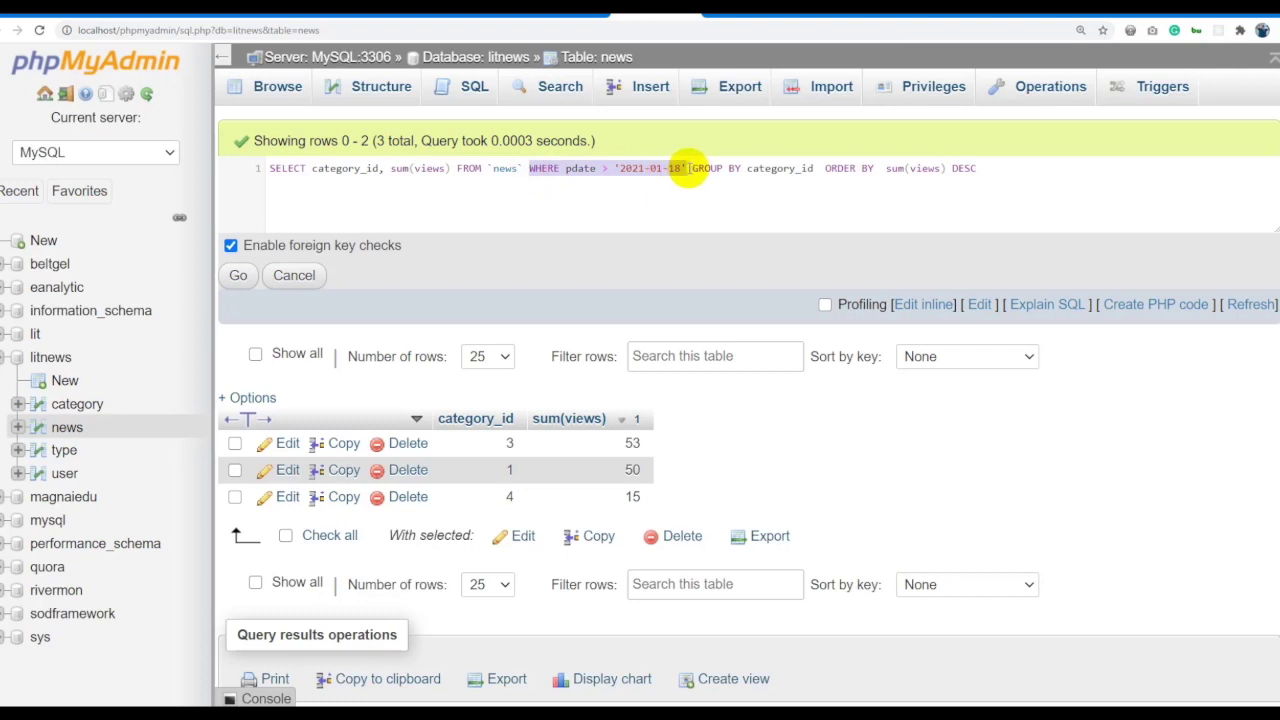
key("BackSpace")
Change the selected and grouping columns to user_id and the aggregate to count(id).
double_click(606, 168)
type("user_id")
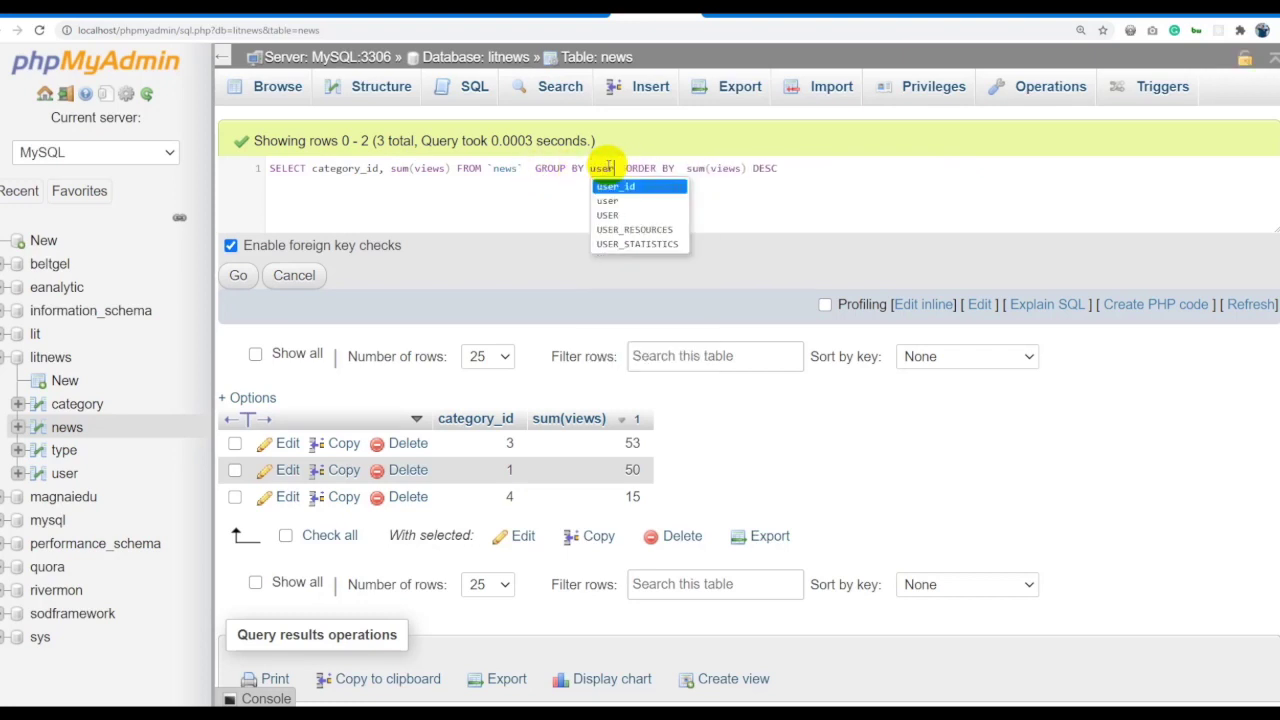
double_click(345, 168)
type("user_id")
double_click(375, 168)
type("count")
key("Right")
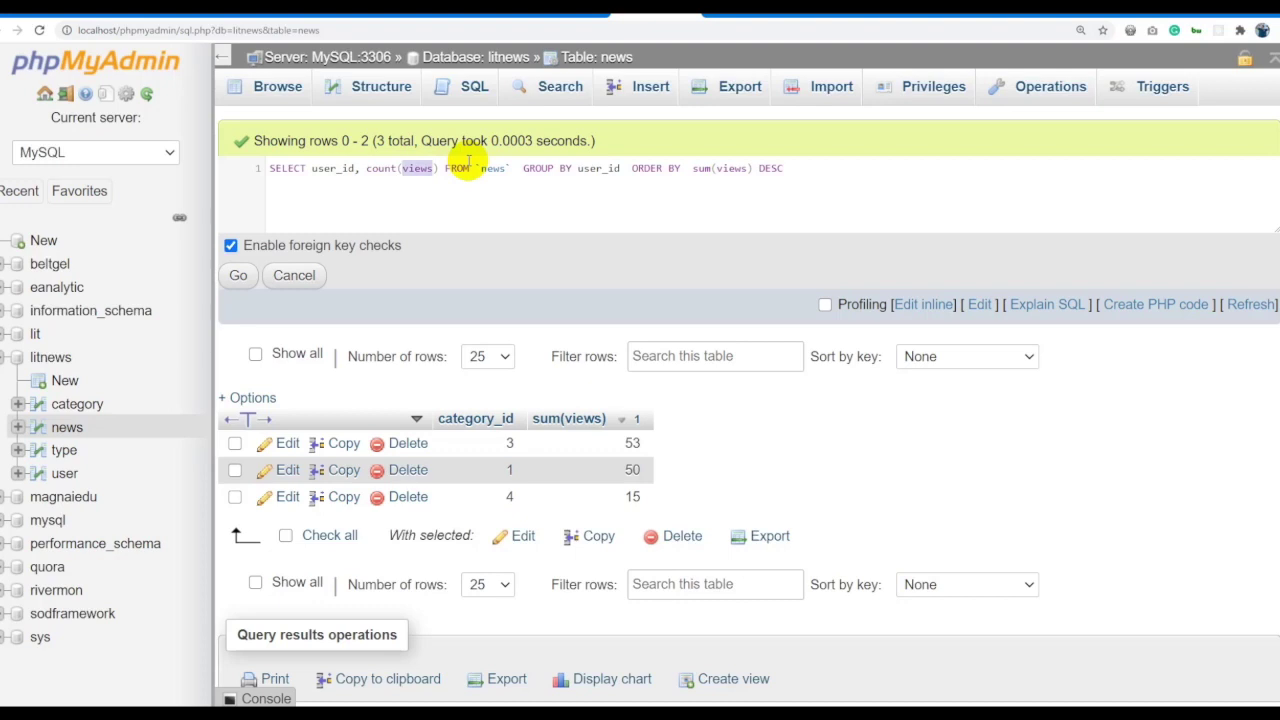
type("id")
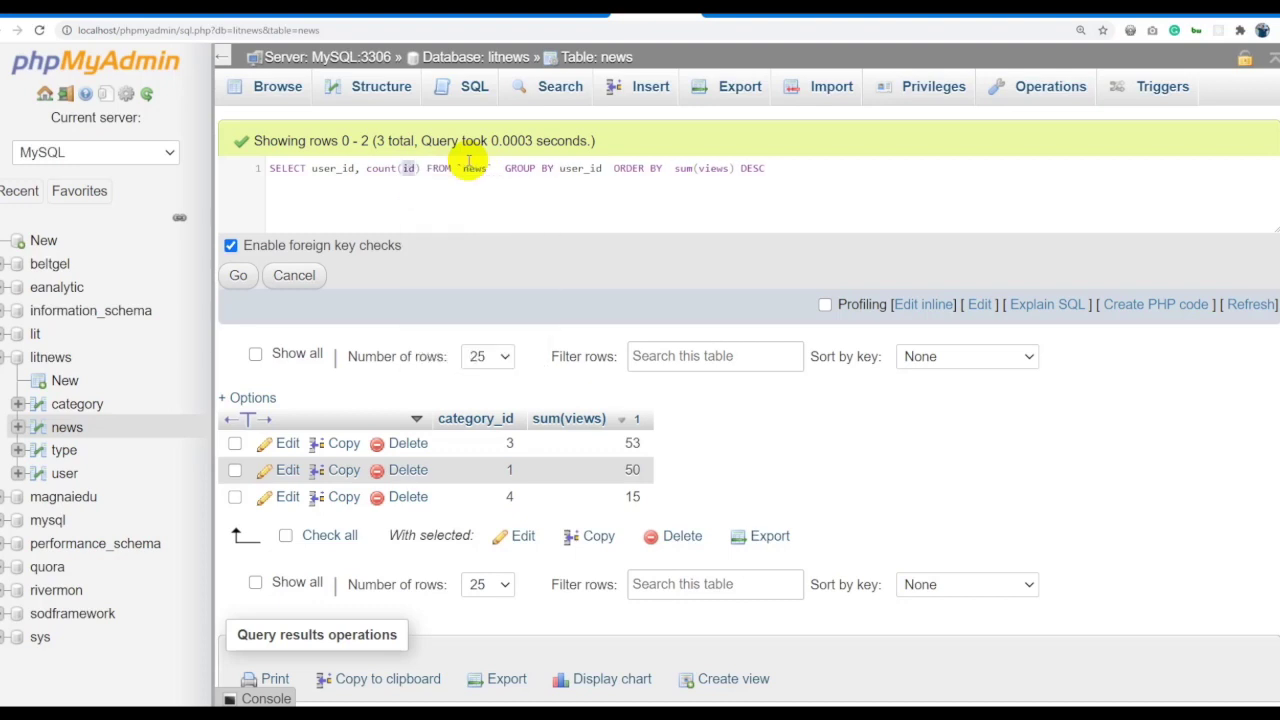
Sort by count(id) DESC and run, showing users 2 and 1 with two articles each.
double_click(684, 168)
double_click(714, 168)
type("id")
double_click(684, 168)
type("count")
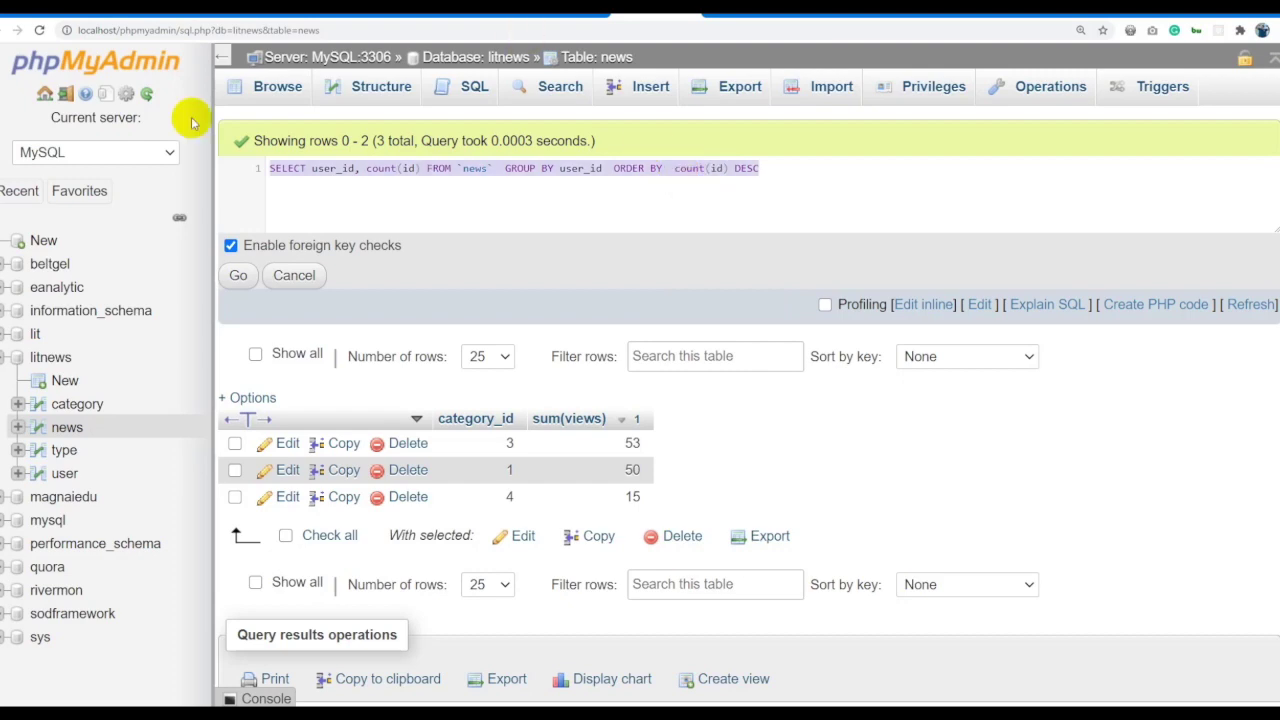
left_click(238, 275)
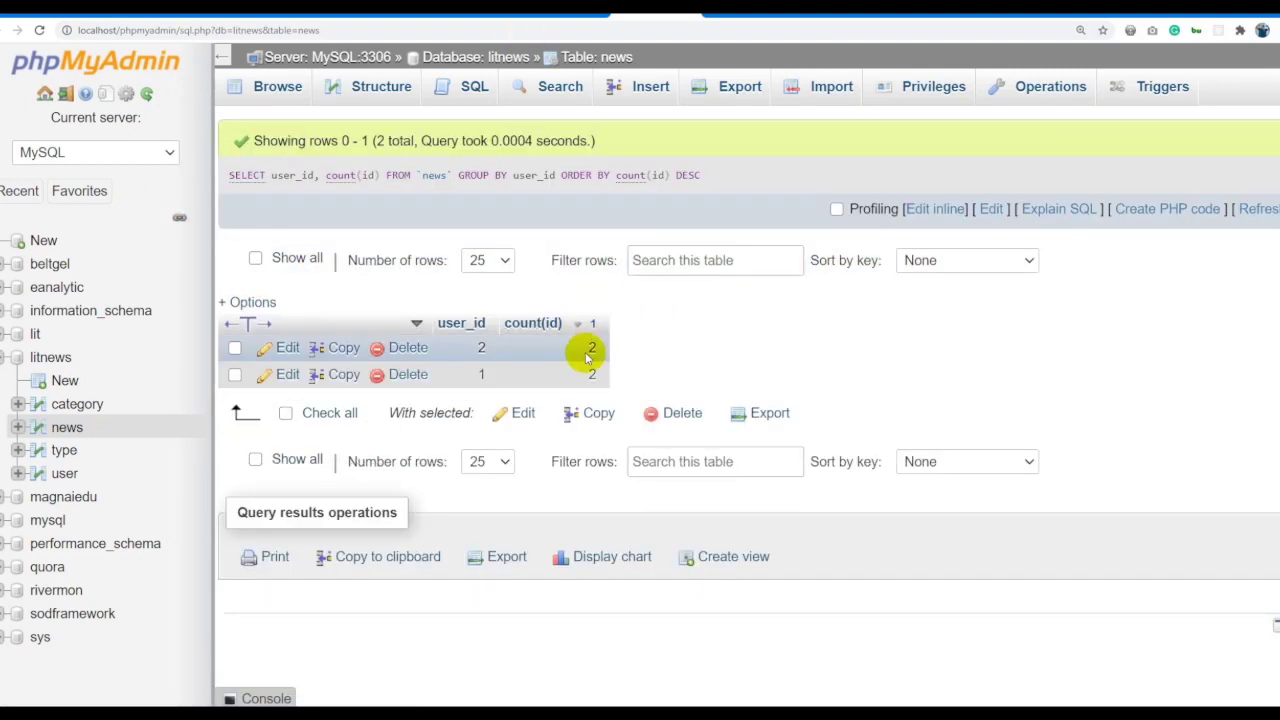
left_click(910, 209)
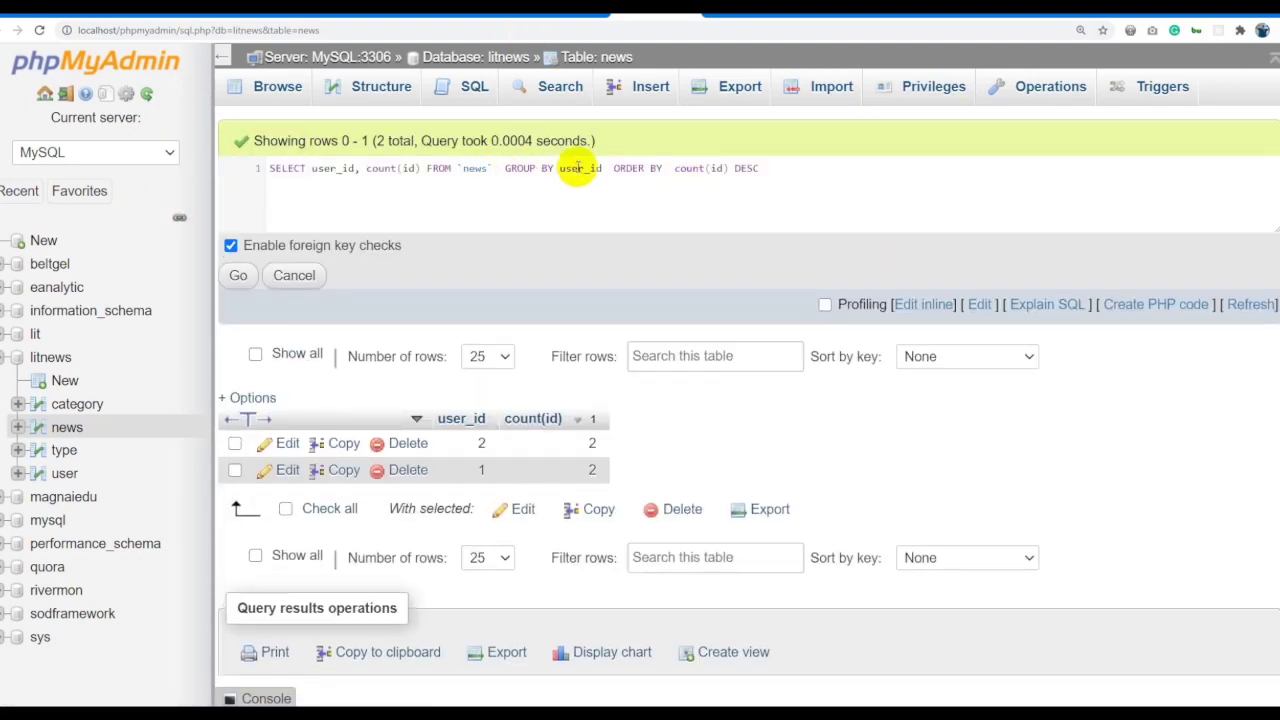
Alias user_id as 'Niitelsen' and count(id) as 'Medee', run the query, then show all news rows.
left_click(357, 168)
type("AS '")
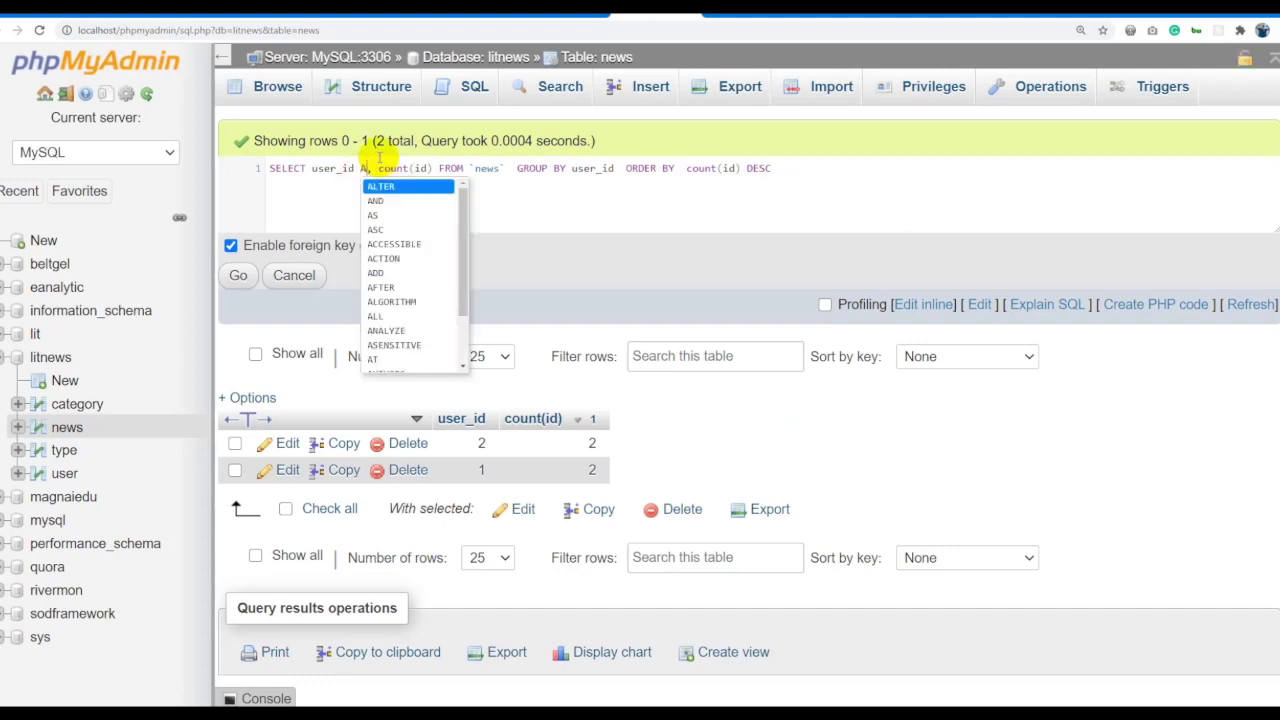
type("Niitelsen")
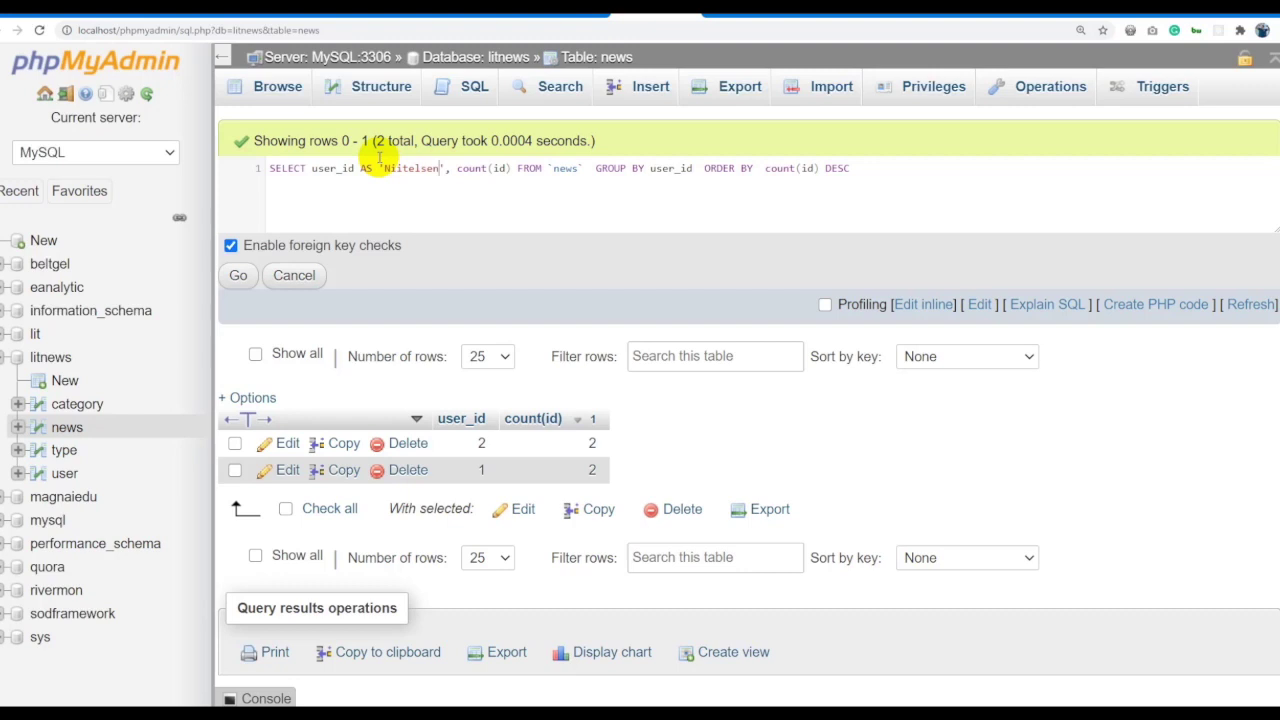
left_click(518, 168)
type("AS '")
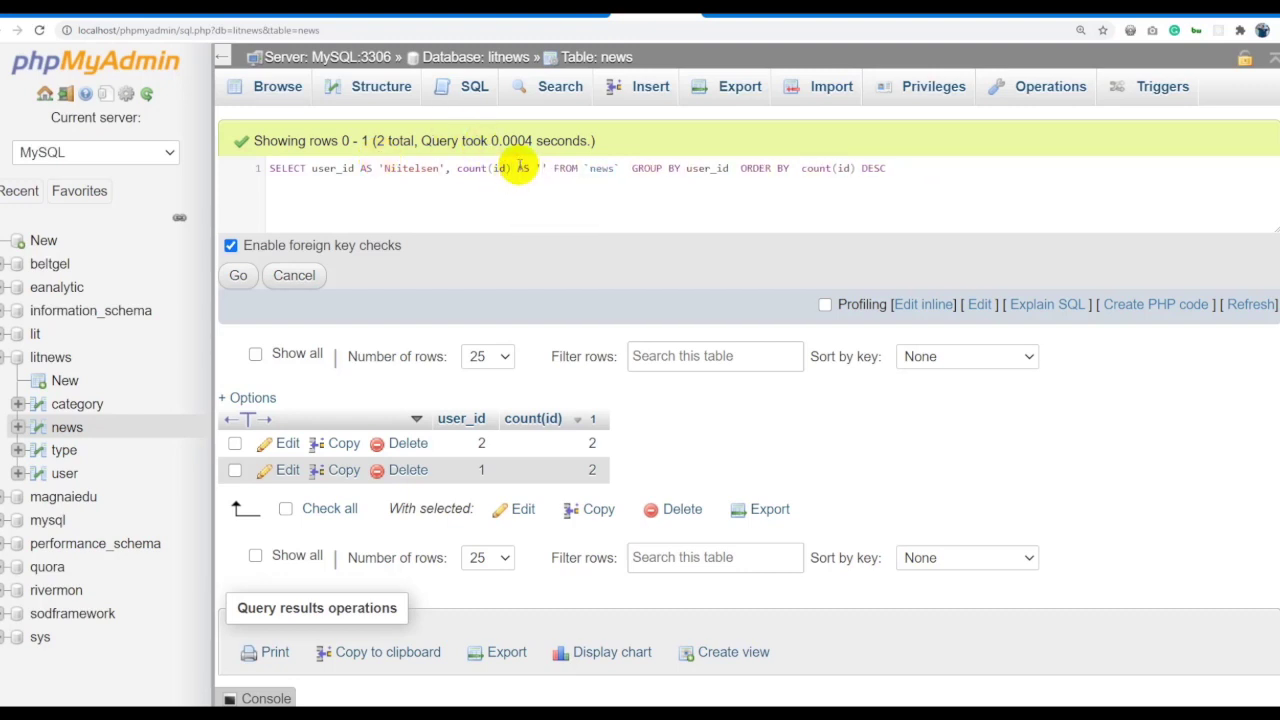
type("Medel")
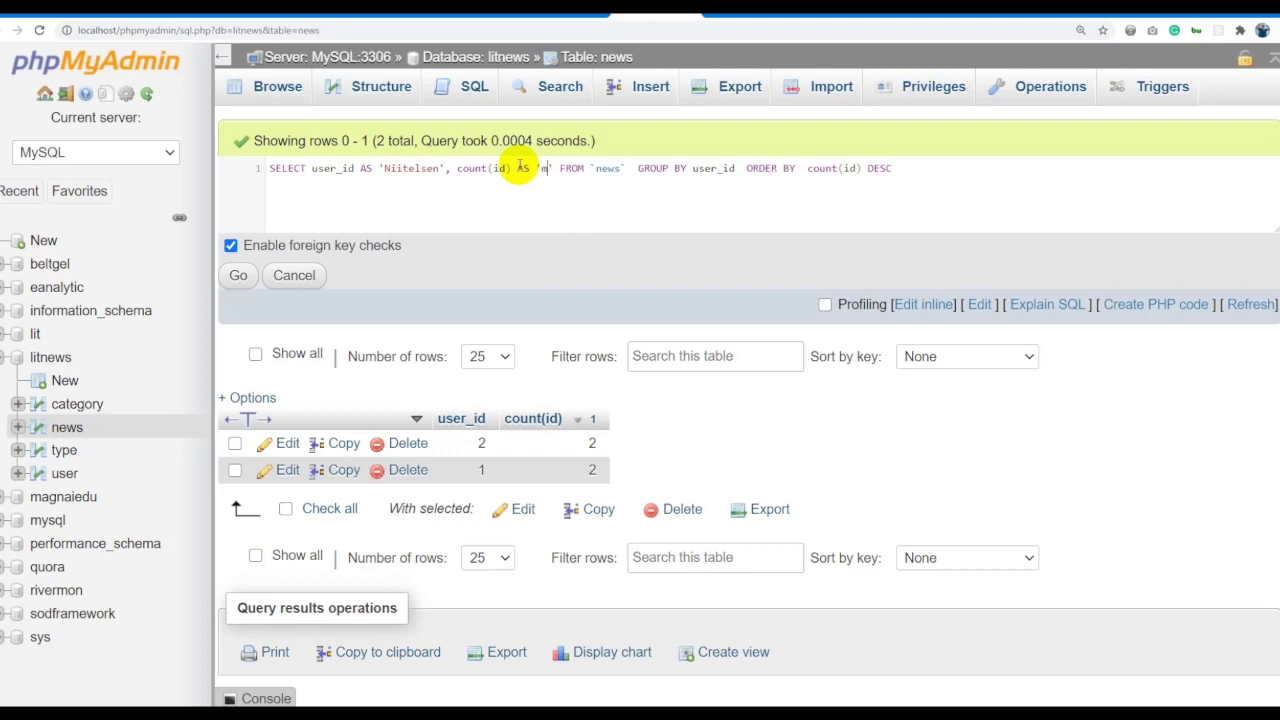
type("edee")
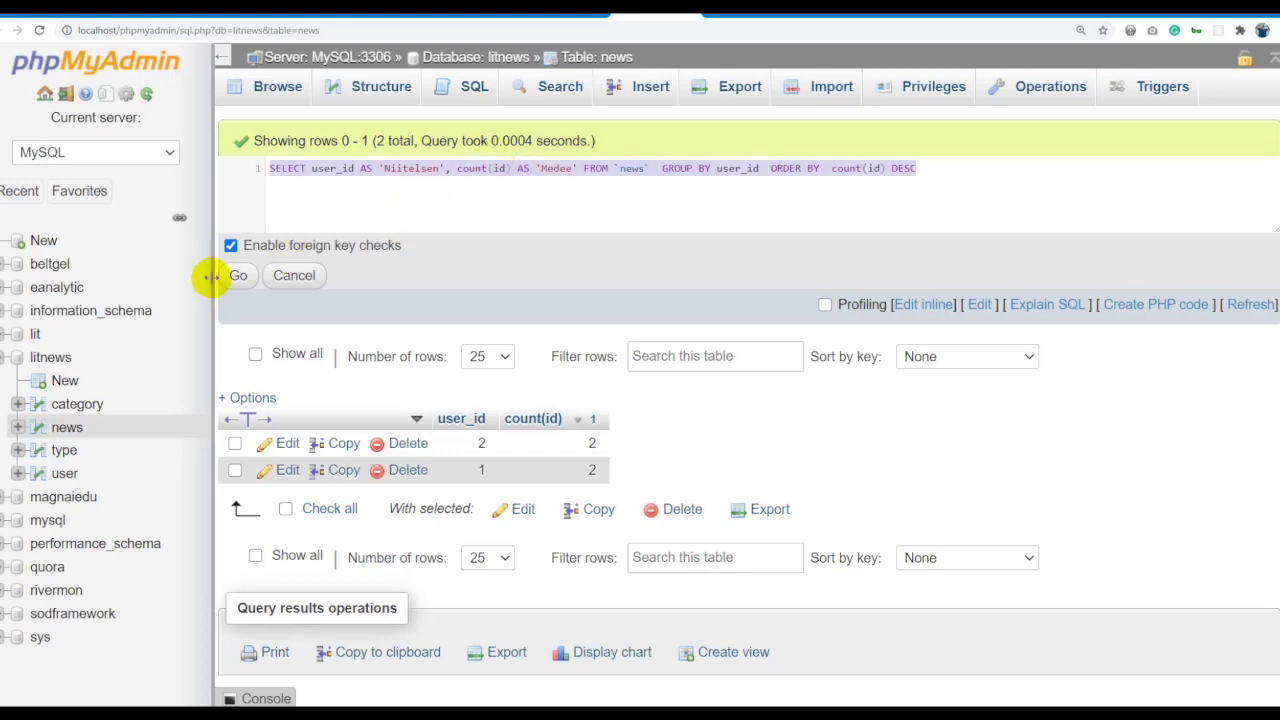
left_click(238, 275)
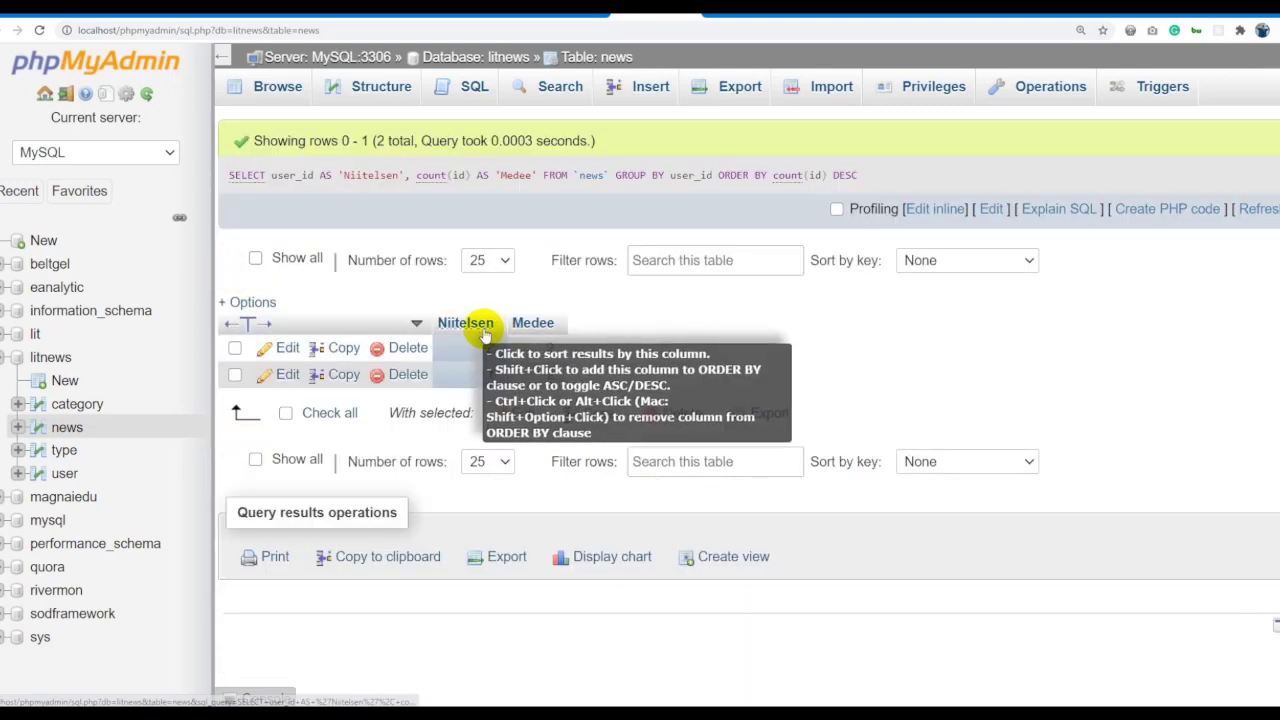
double_click(489, 347)
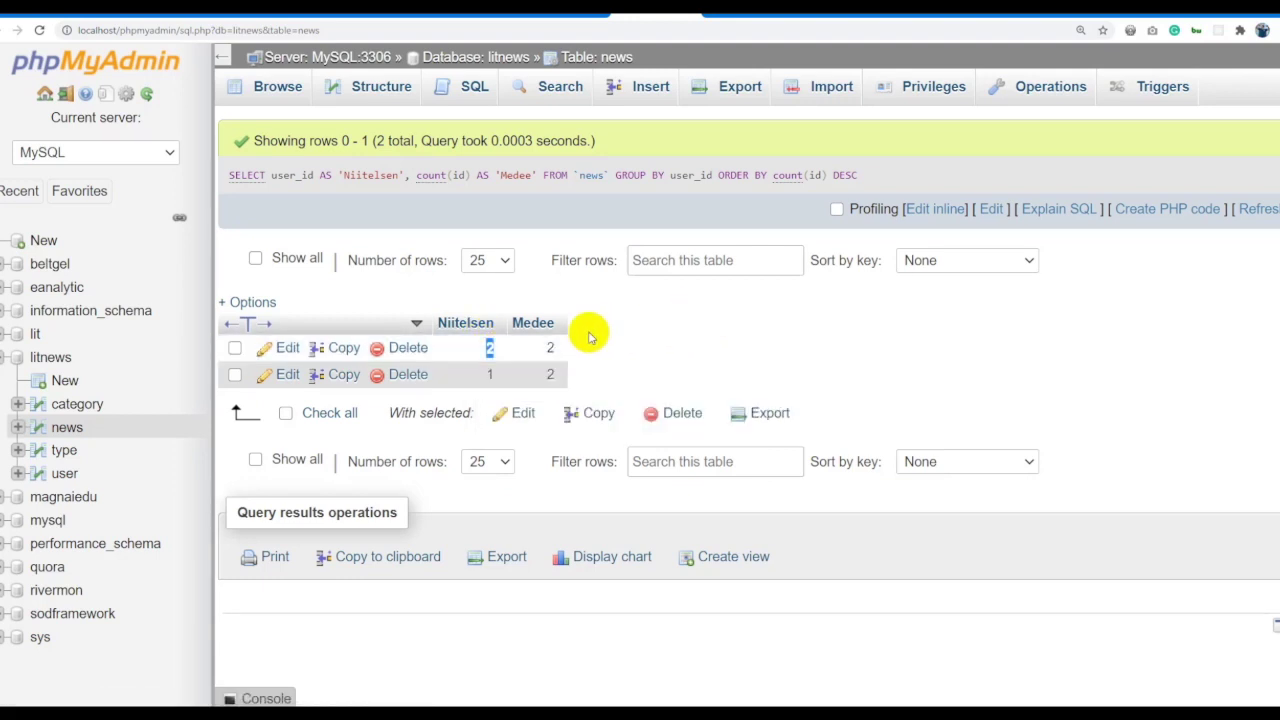
double_click(550, 347)
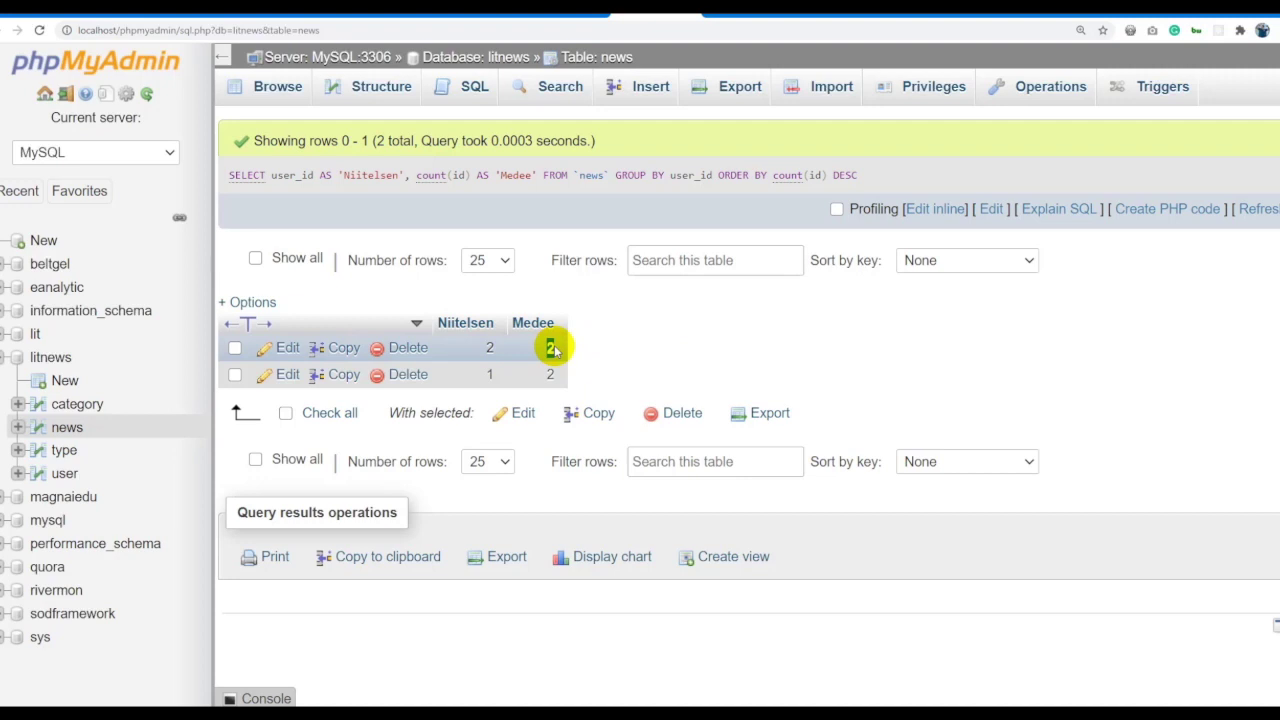
left_click(617, 60)
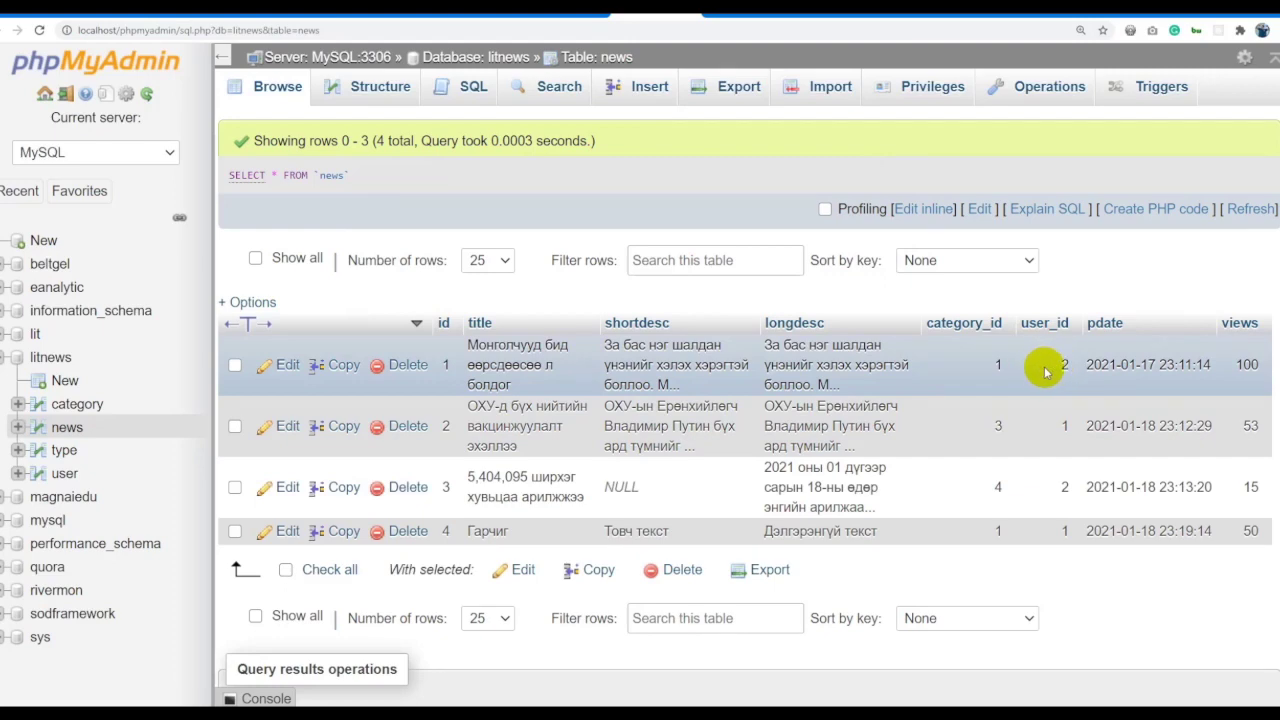
Change news article 2's user_id from 1 to 2 and rerun the per-user count, now 3 and 1.
left_click(737, 31)
type("SELECT user_id AS 'Niitelsen', count(id) AS 'Medee' FROM `news` GROUP BY user_id ORDER BY count(id) DESC")
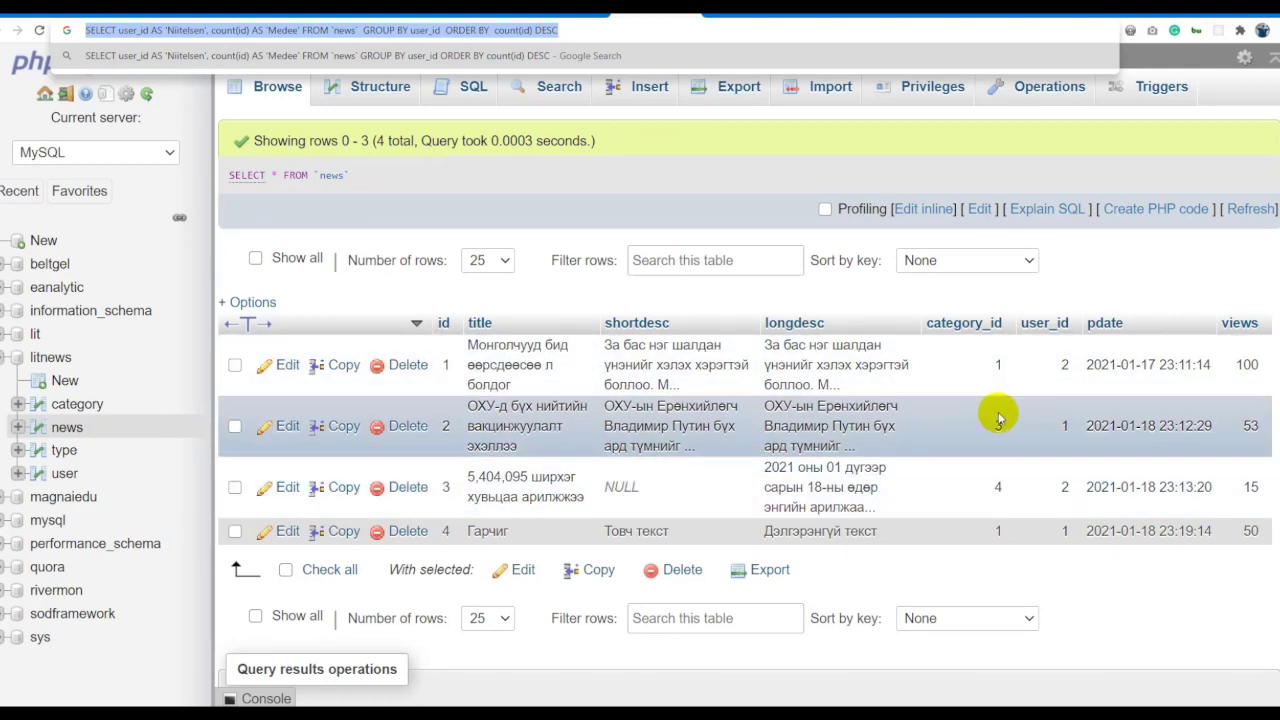
left_click(1062, 430)
double_click(1062, 430)
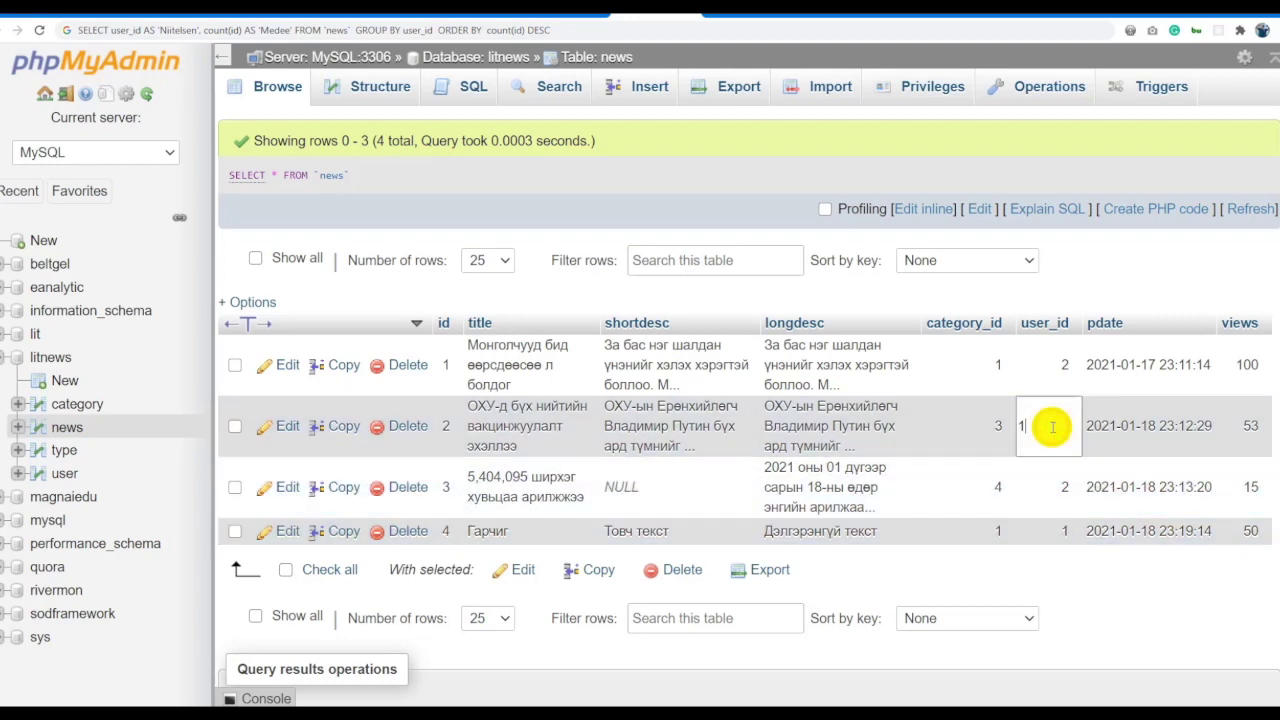
type("2")
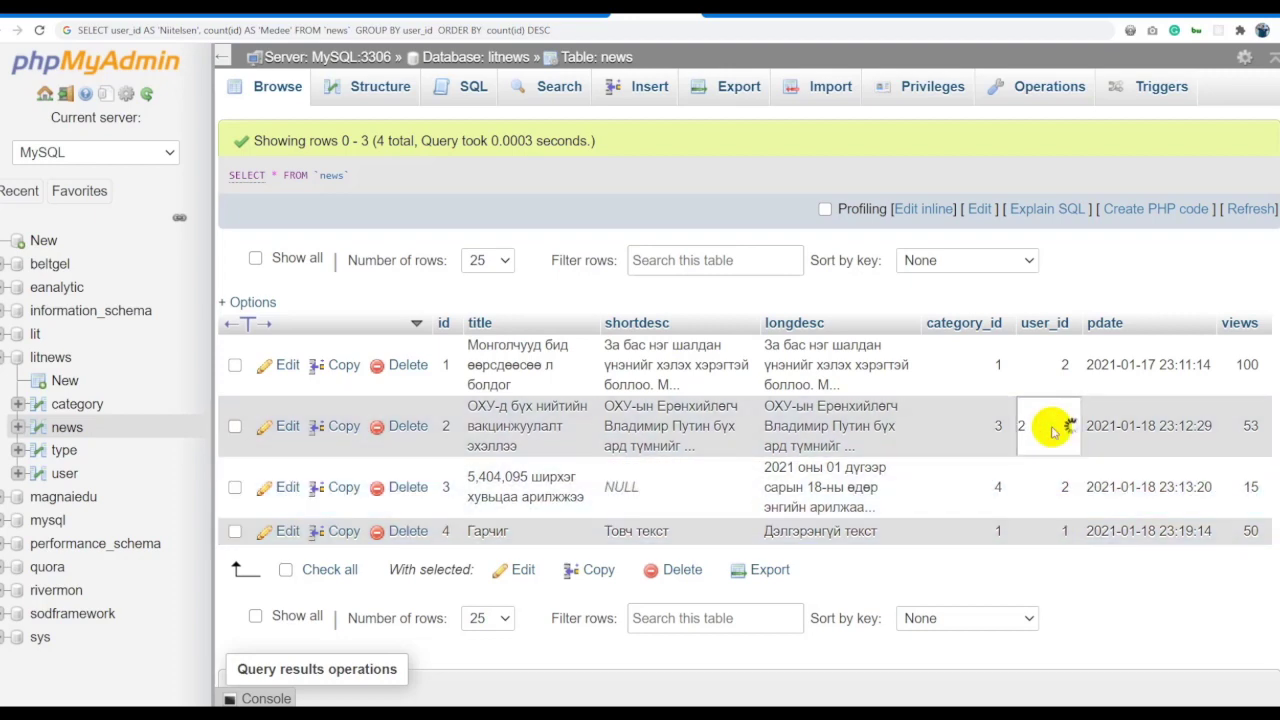
key("Return")
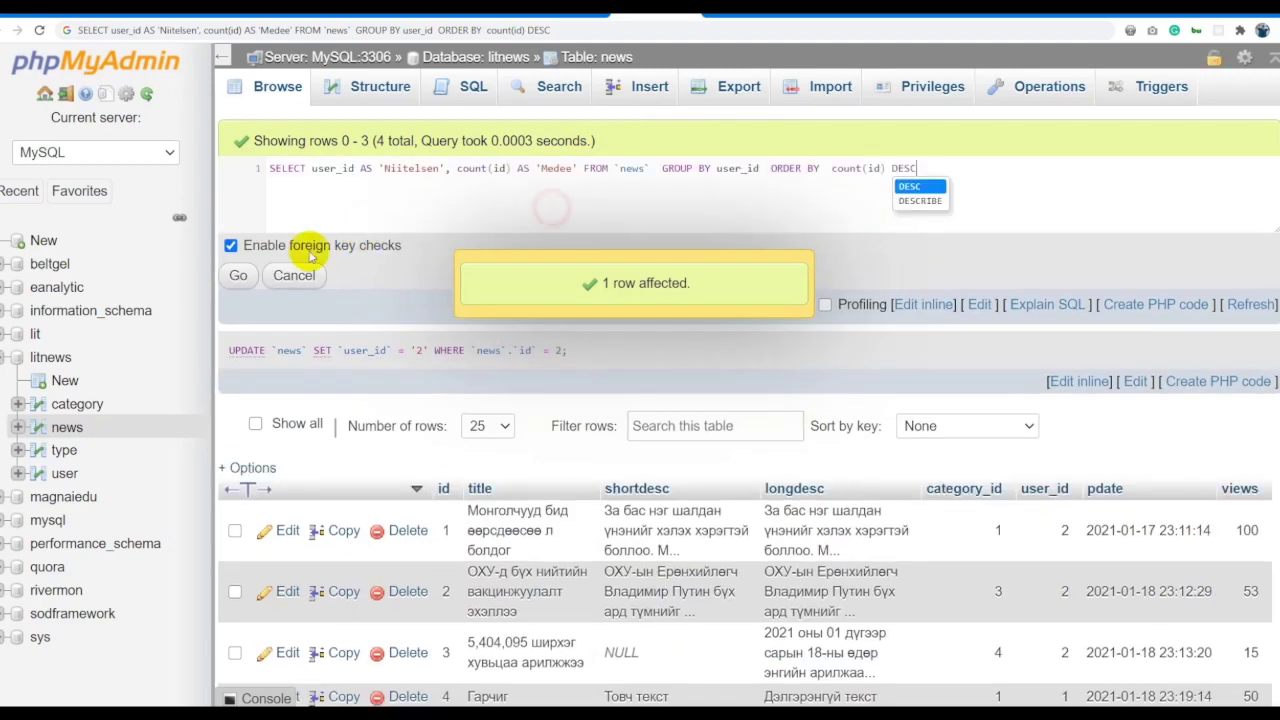
left_click(240, 270)
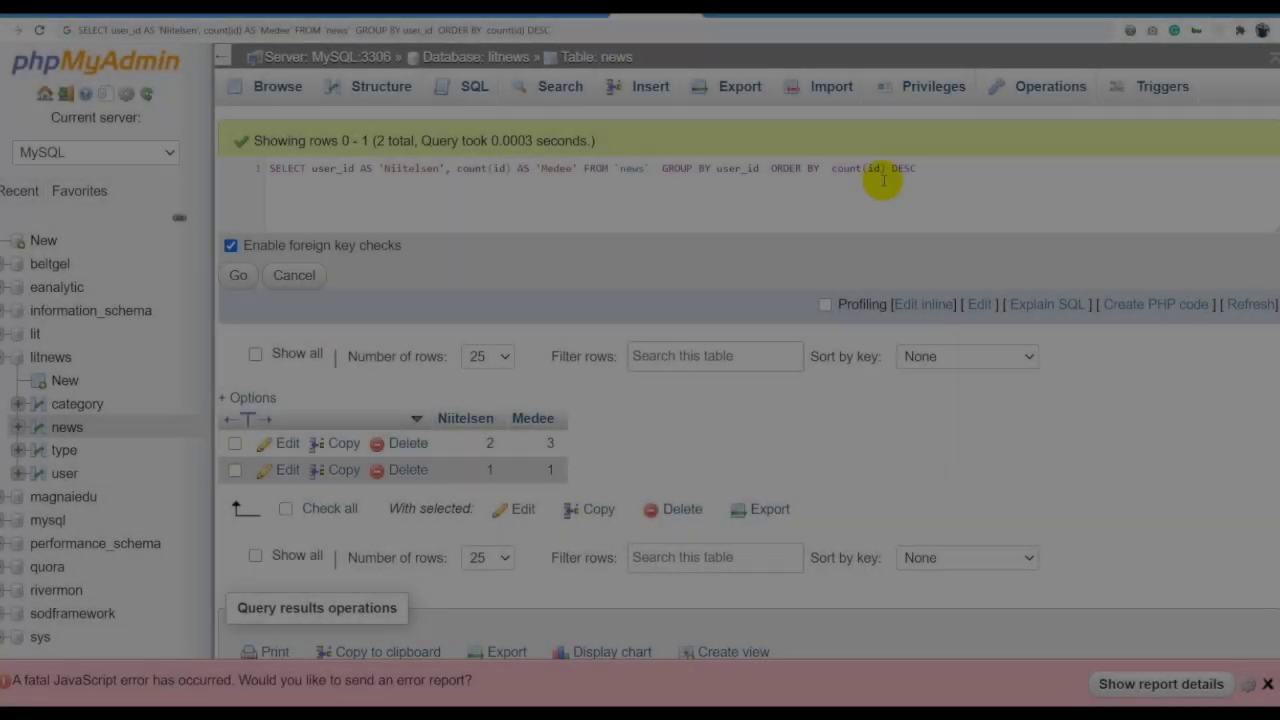
left_click(945, 173)
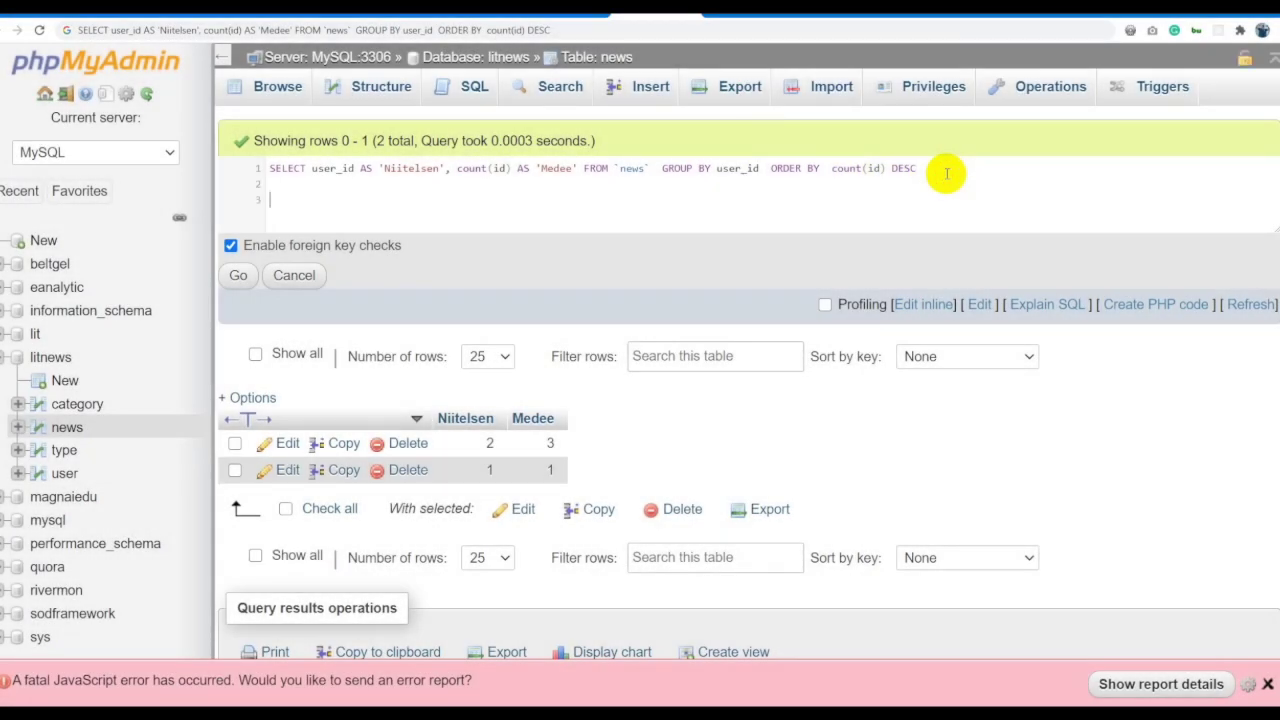
Paste the SELECT clause-order template and fill its SELECT and GROUP BY columns with user_id.
type("SELECT column_name(s) FROM table_name WHERE condition GROUP BY column_name(s) HAVING condition ORDER BY column_name(s);")
left_click_drag(590, 237, 571, 441)
left_click(945, 170)
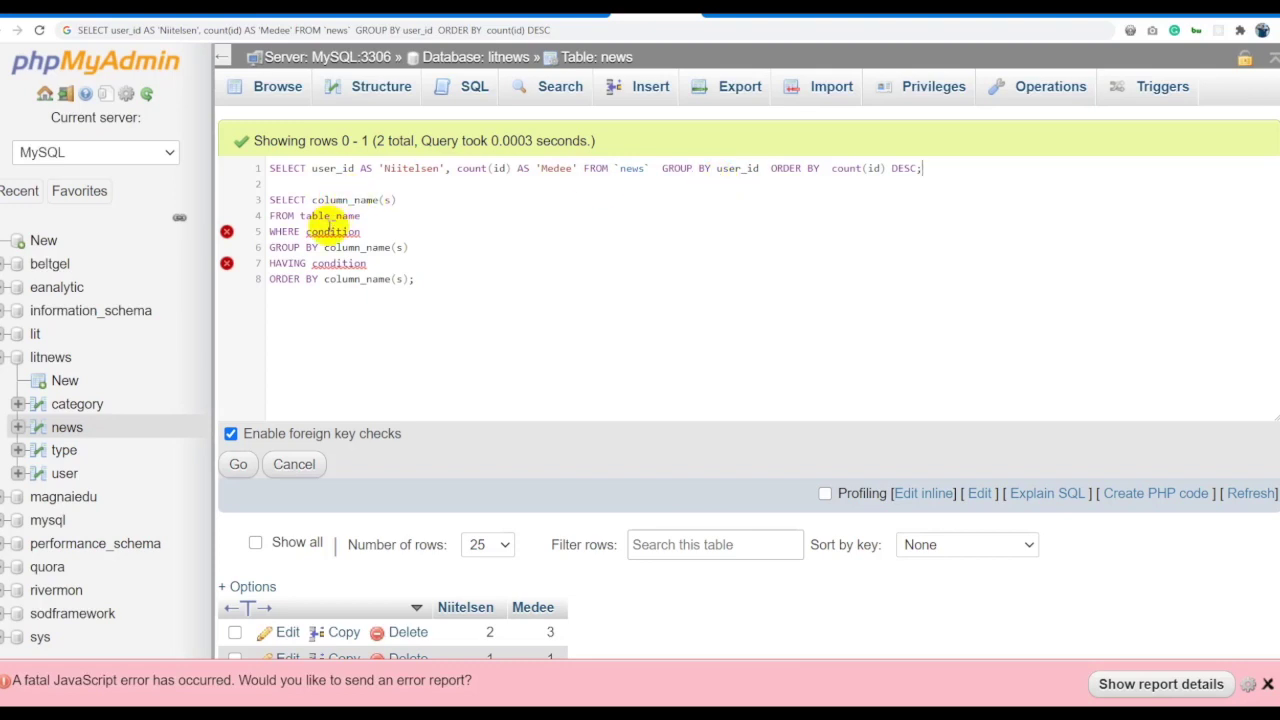
left_click_drag(267, 263, 384, 262)
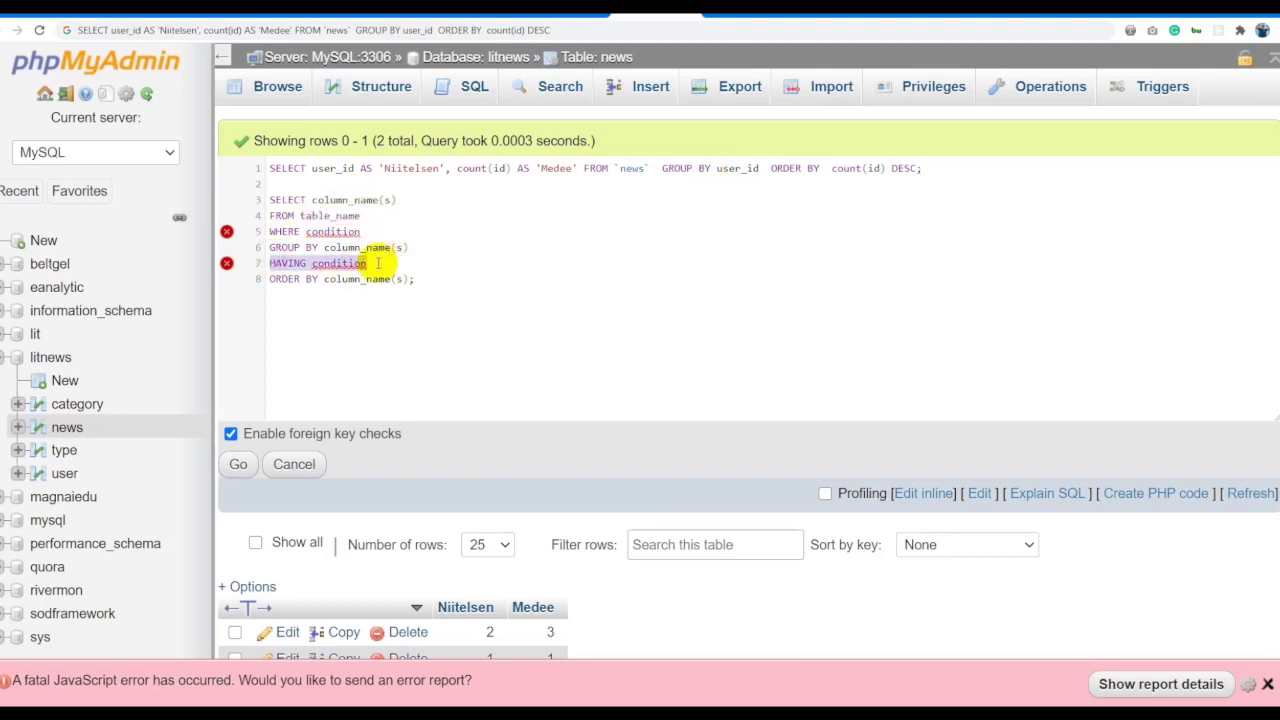
left_click(370, 263)
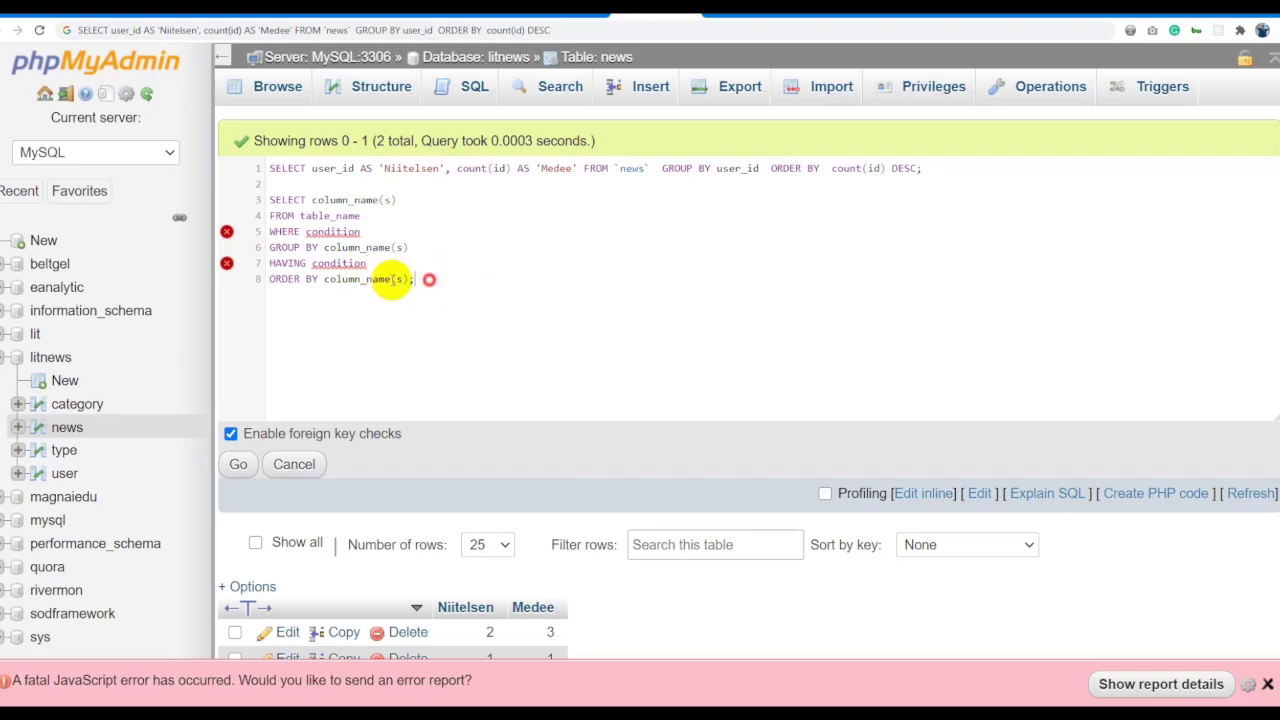
left_click_drag(428, 278, 324, 280)
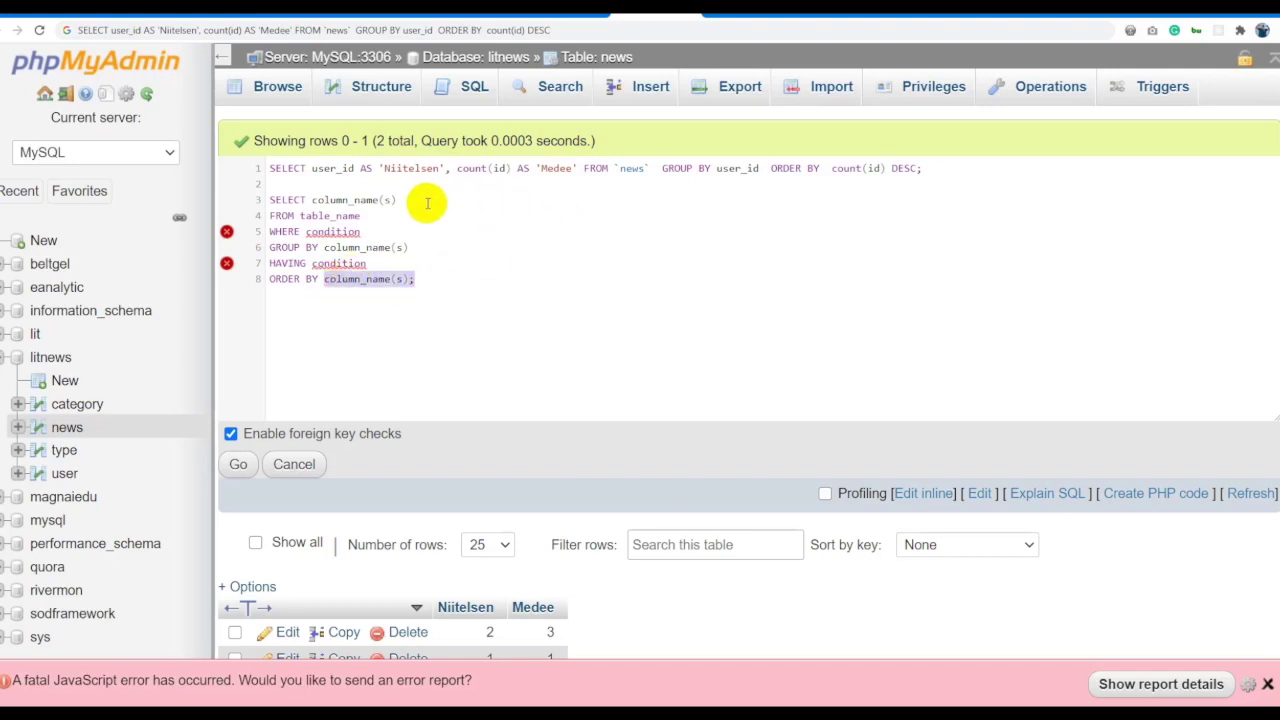
left_click_drag(407, 199, 311, 201)
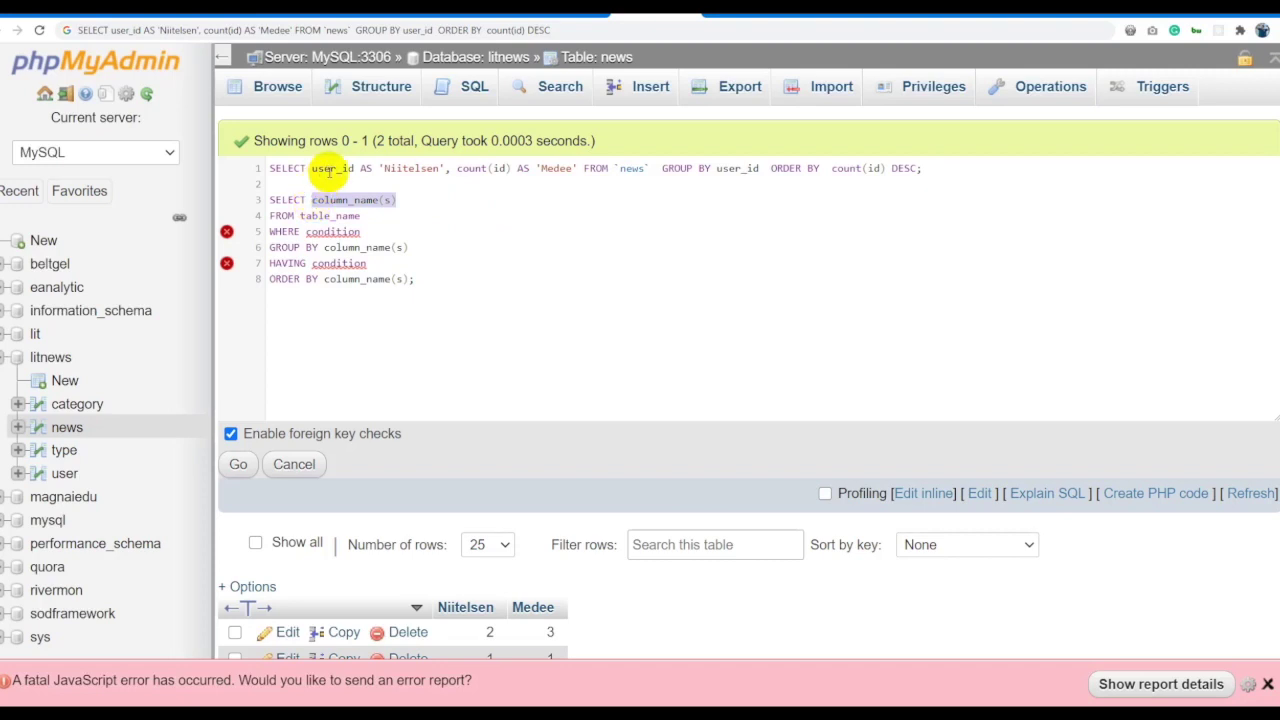
double_click(333, 170)
key("ctrl+c")
double_click(341, 199)
key("ctrl+v")
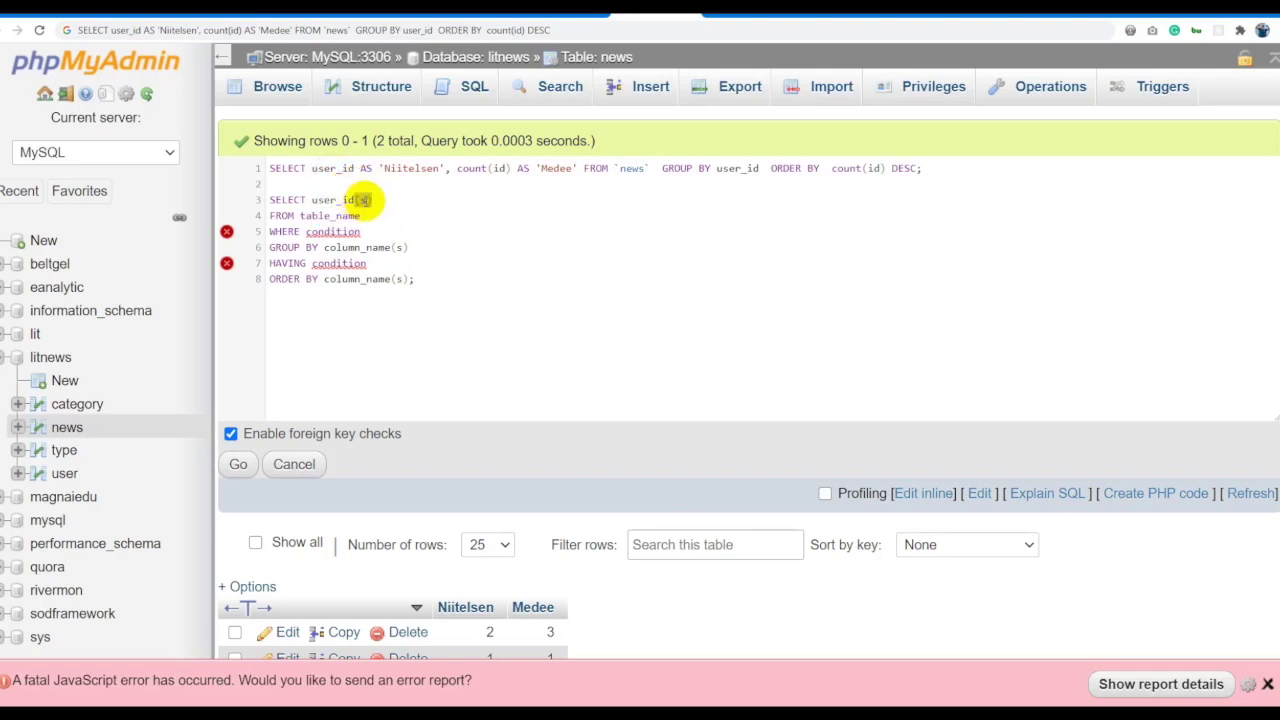
left_click_drag(407, 247, 325, 248)
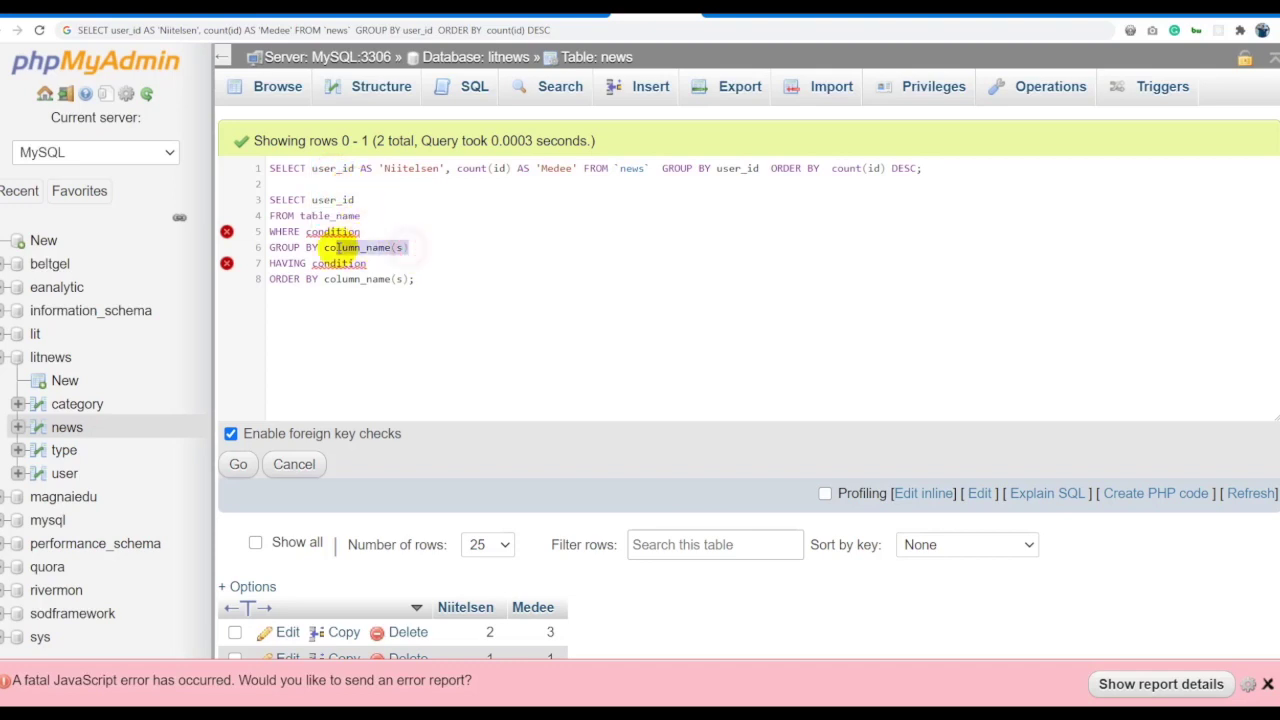
key("ctrl+v")
Fill in FROM news, WHERE pdate > '2021-01-18', ORDER BY user_id DESC and HAVING COUNT(id).
left_click(393, 228)
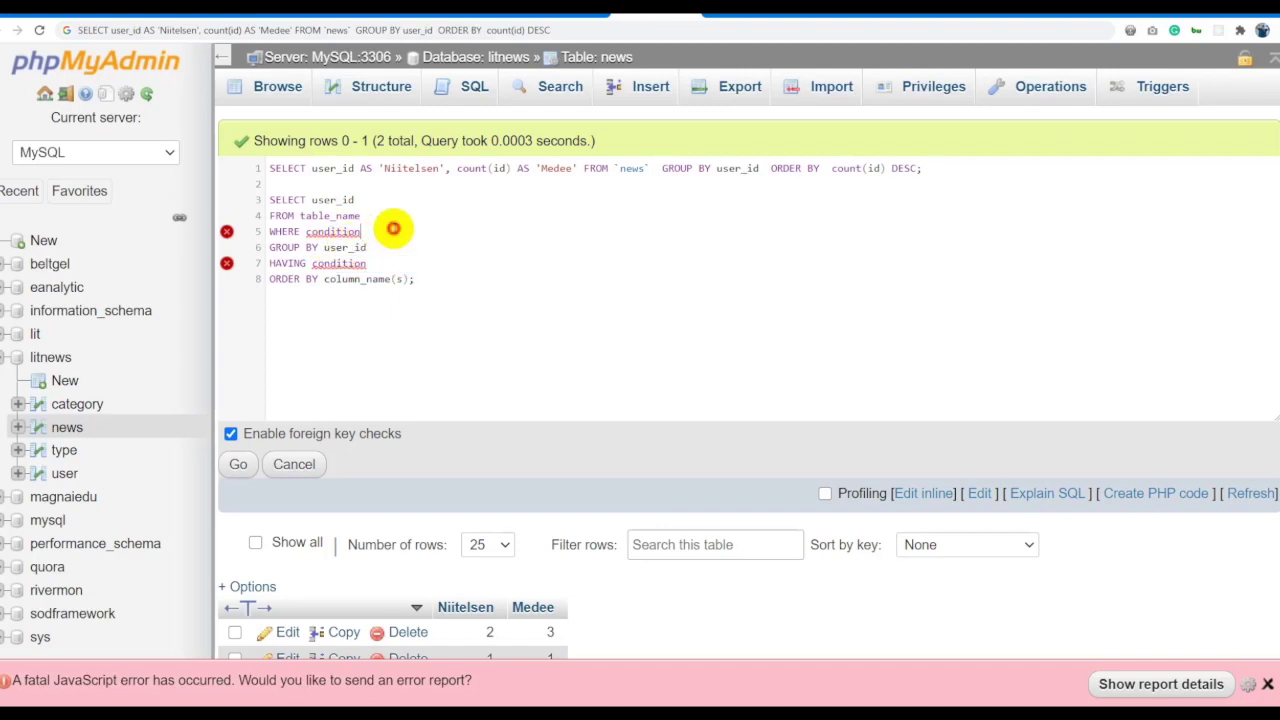
double_click(352, 232)
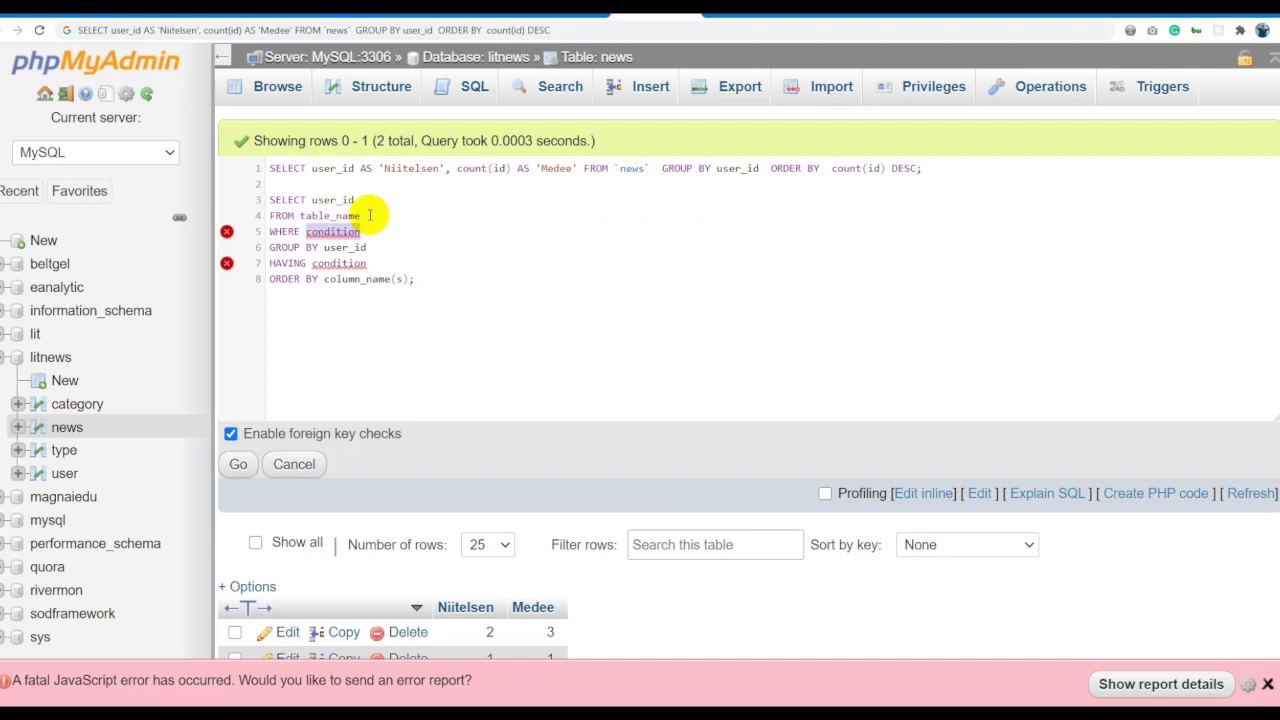
double_click(331, 215)
type("news")
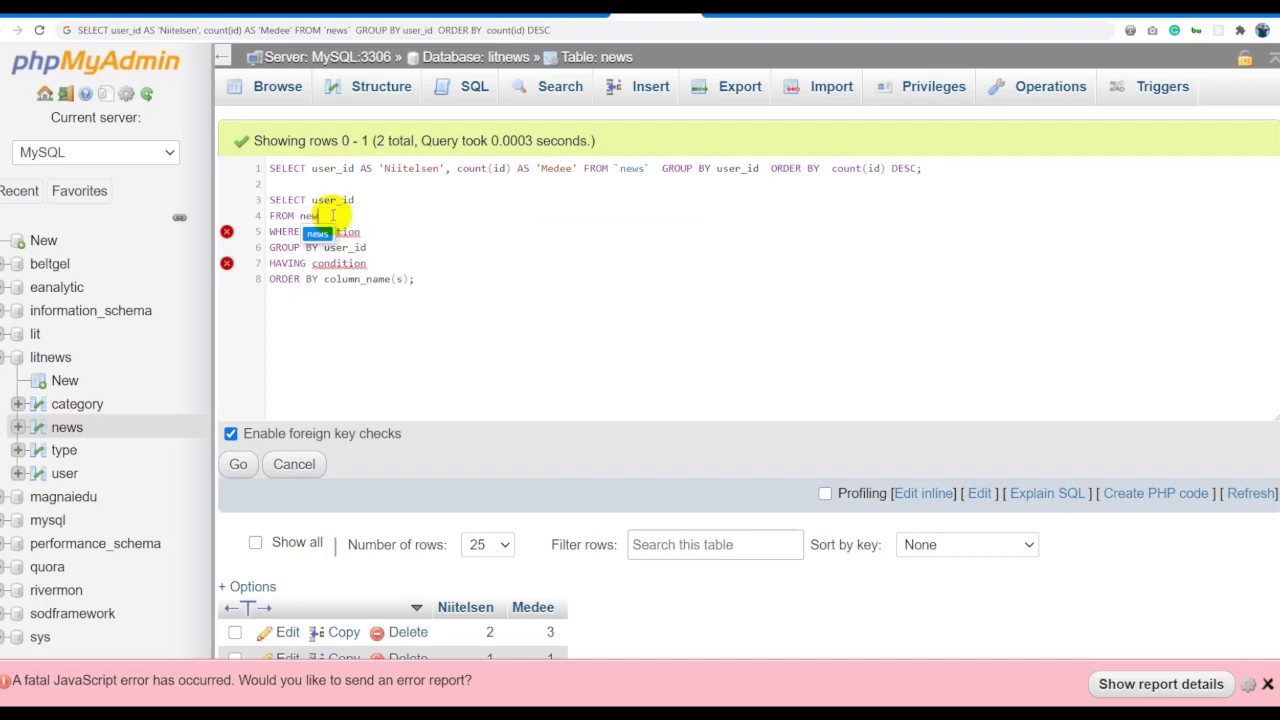
double_click(333, 231)
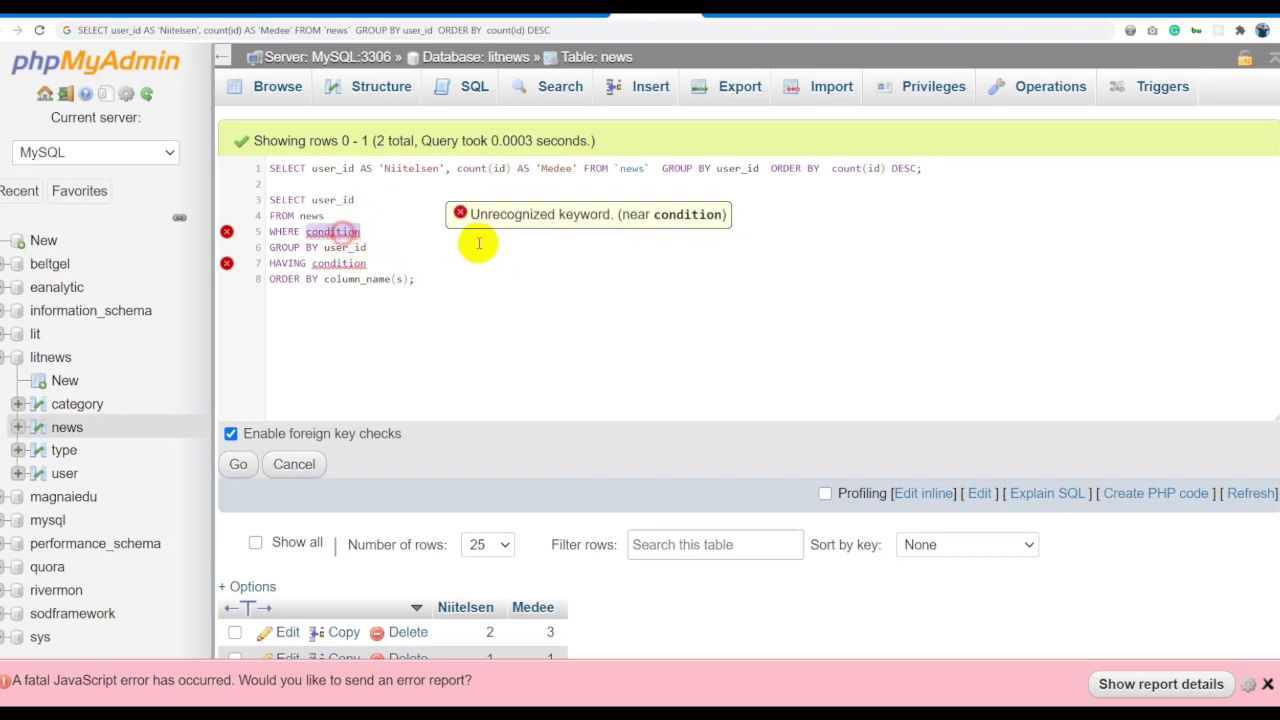
type("p")
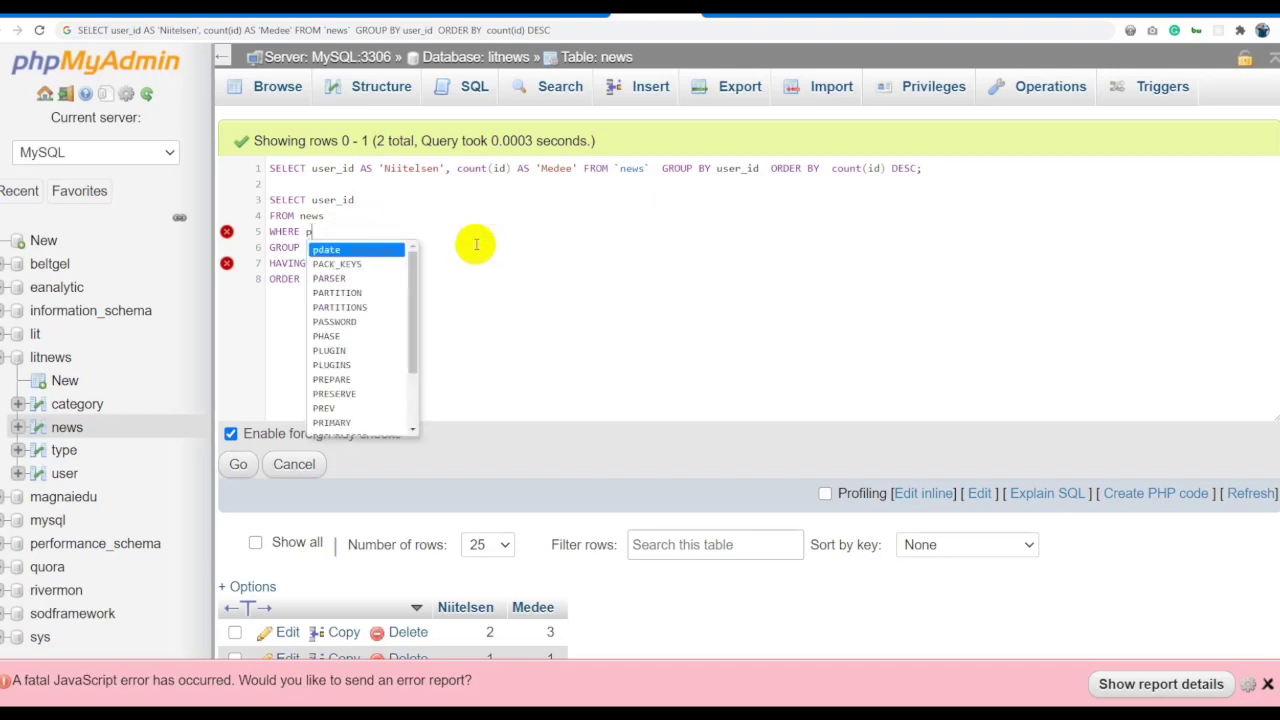
key("Return")
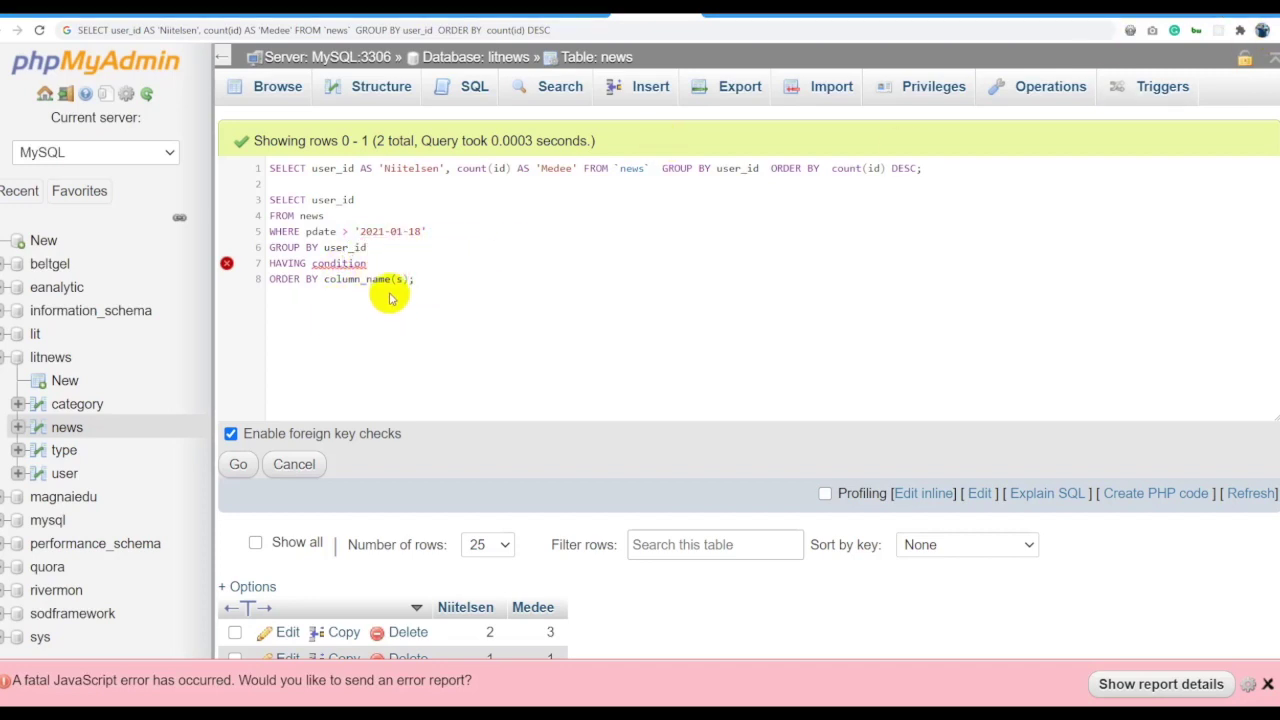
double_click(332, 200)
left_click_drag(411, 279, 326, 280)
type("user_id D")
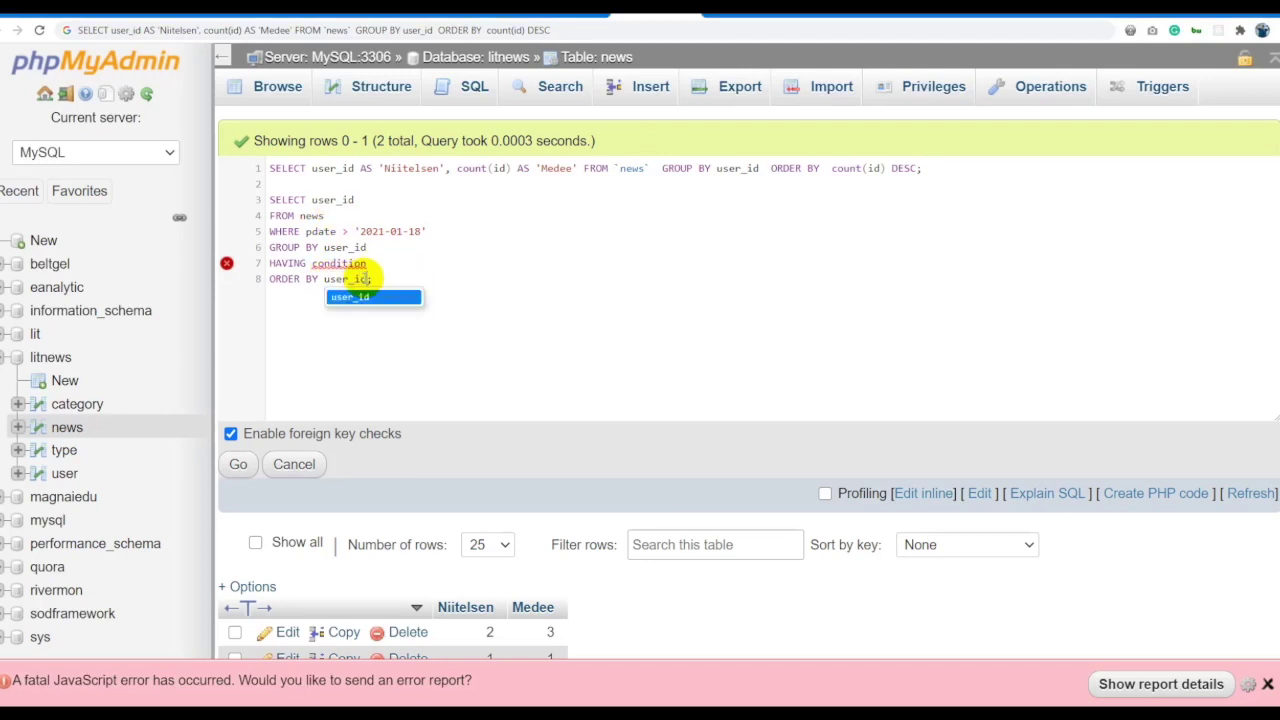
type("ESC;")
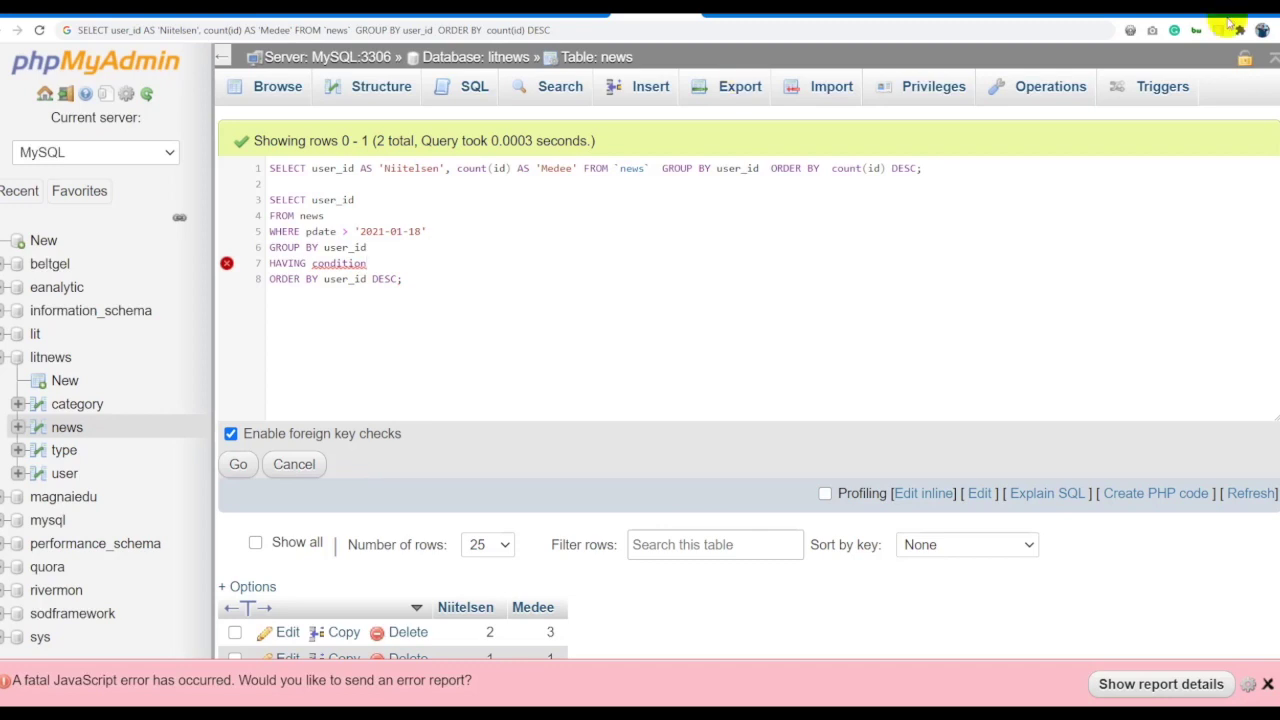
mouse_move(330, 262)
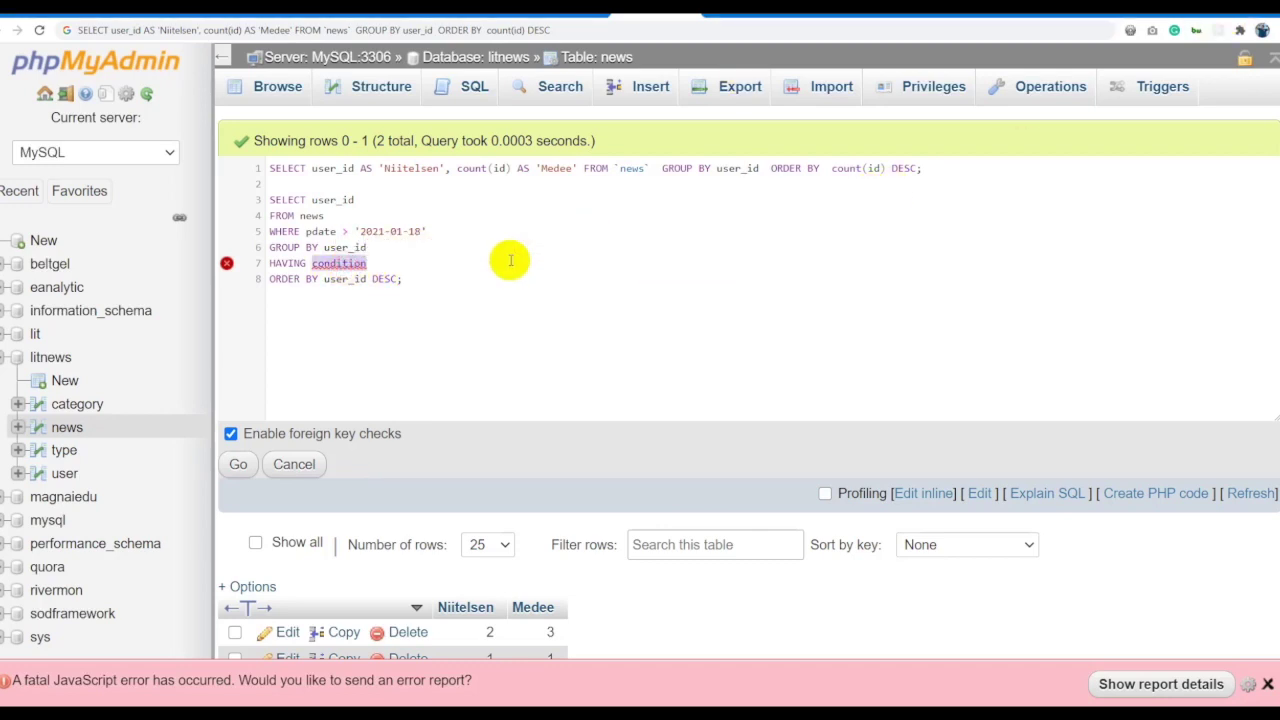
type("COUN")
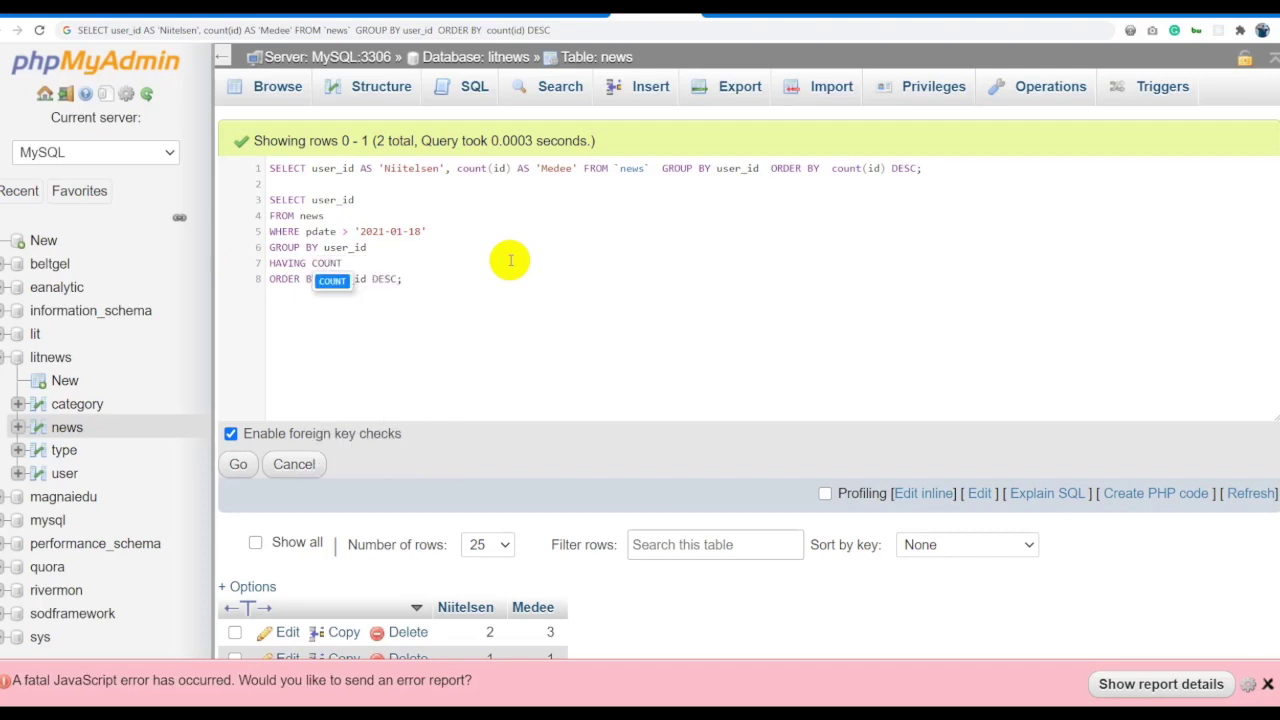
type("T")
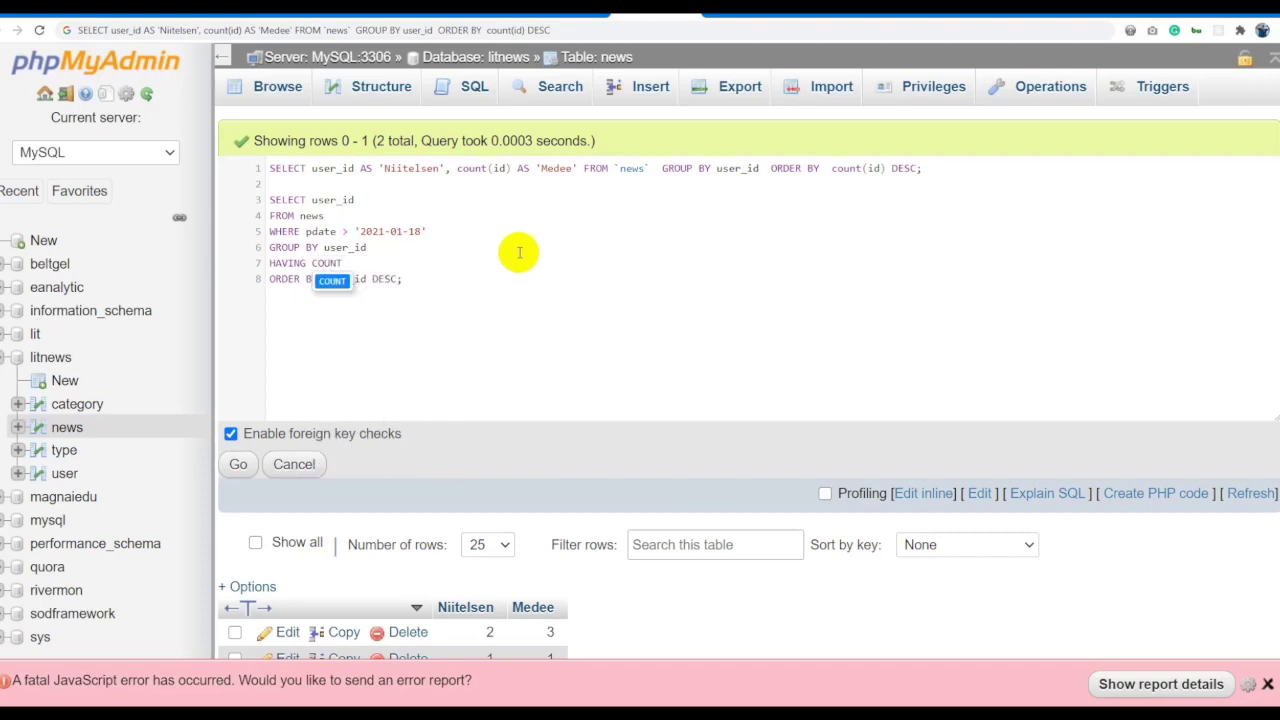
type("()")
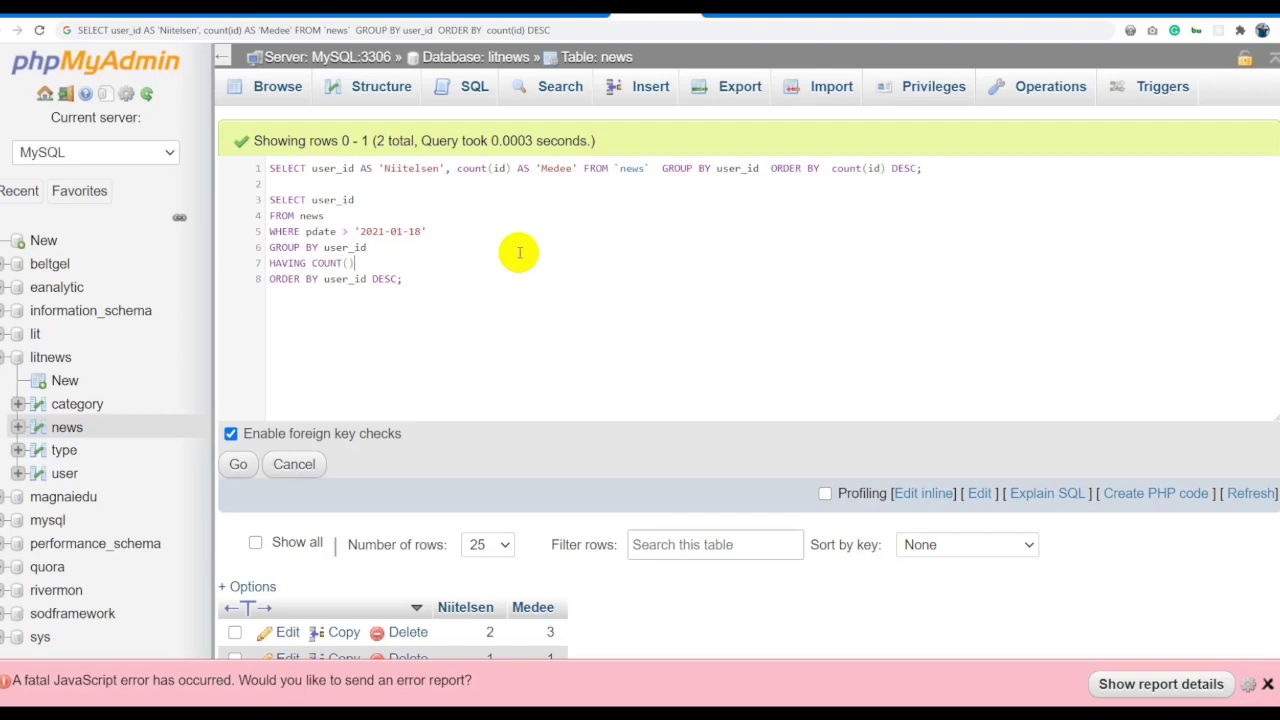
type("I")
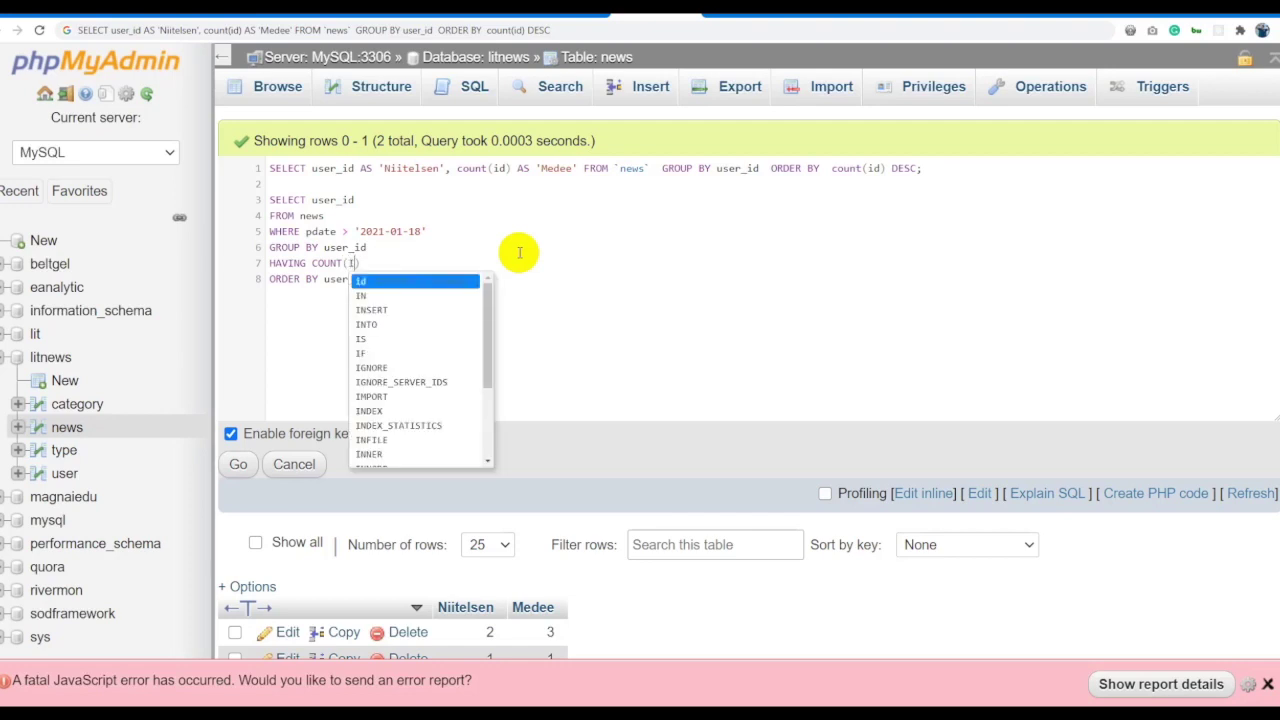
type("d")
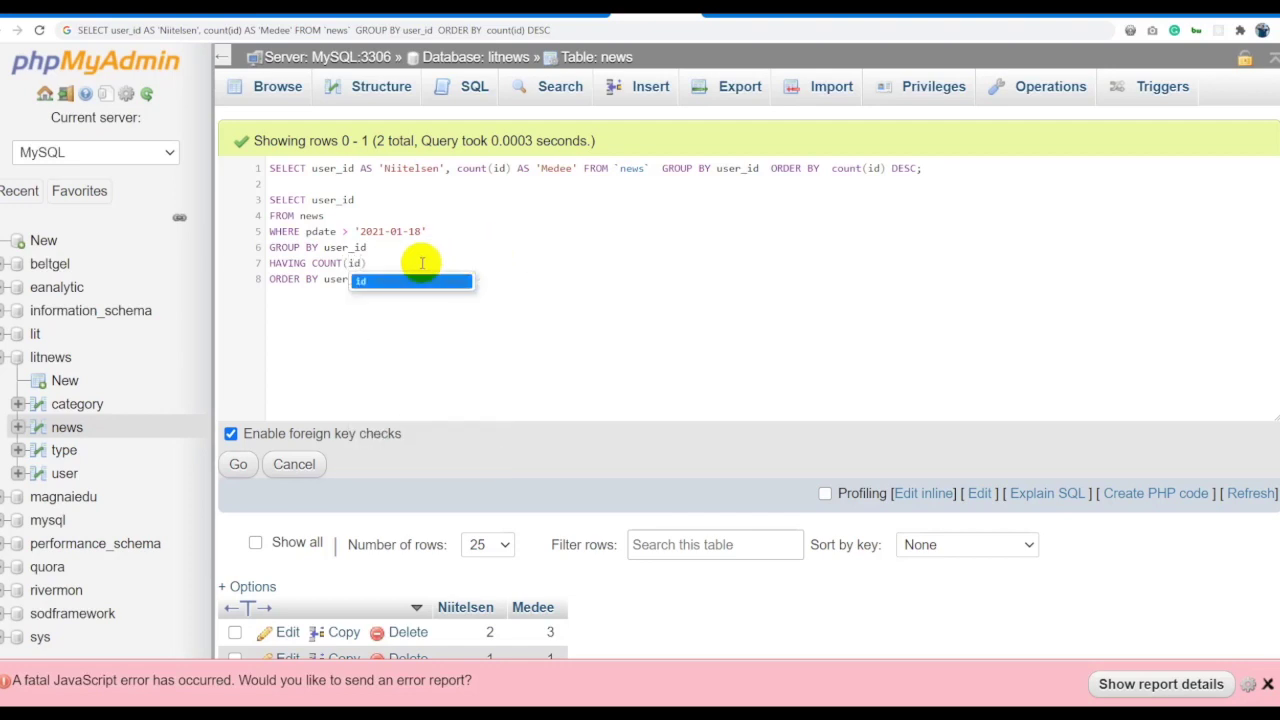
key("Escape")
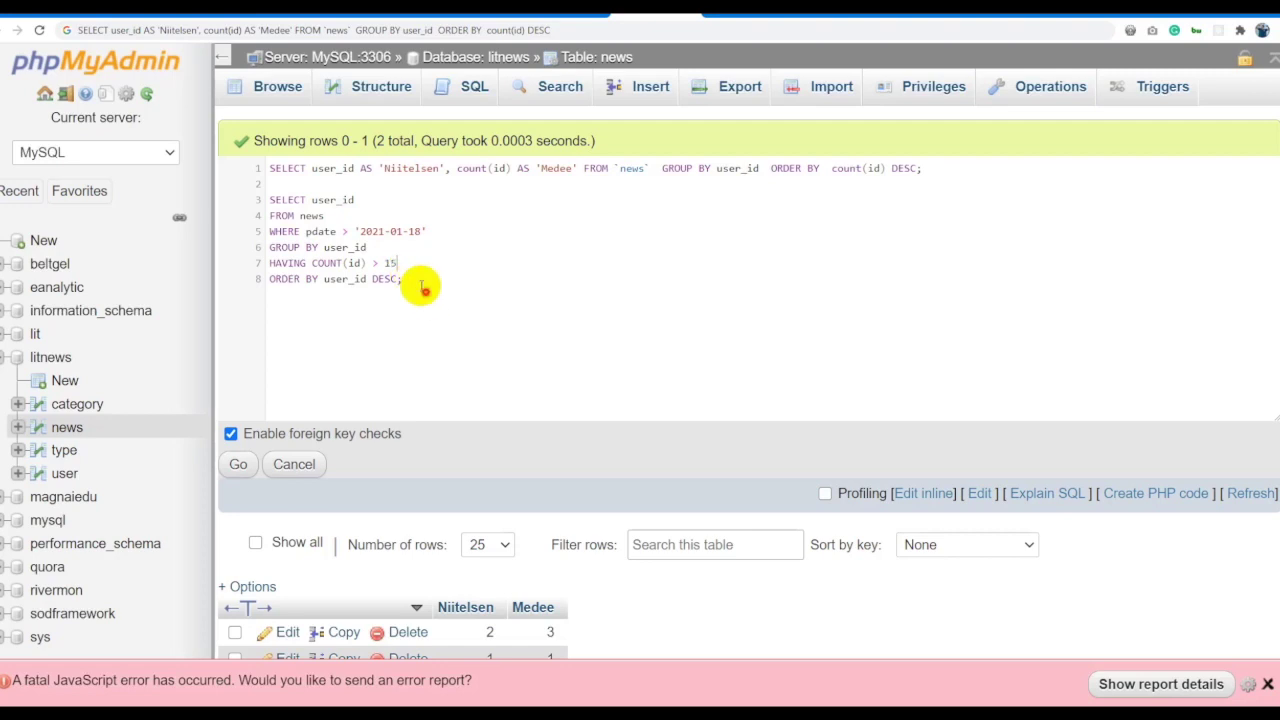
Keep only the new template query in the editor and run it.
left_click_drag(420, 286, 270, 199)
key("ctrl+c")
key("ctrl+a")
key("ctrl+v")
left_click(238, 464)
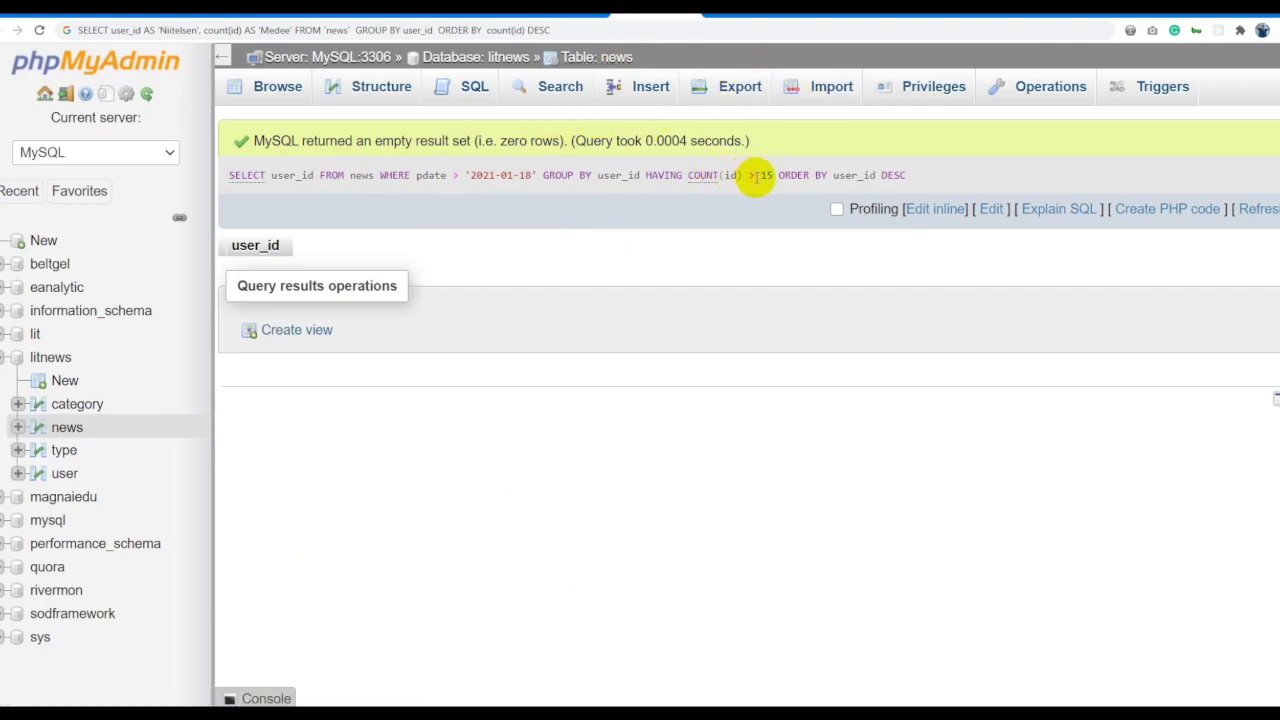
Set the threshold to HAVING COUNT(id) > 1 and rerun, returning only user_id 2.
left_click(918, 209)
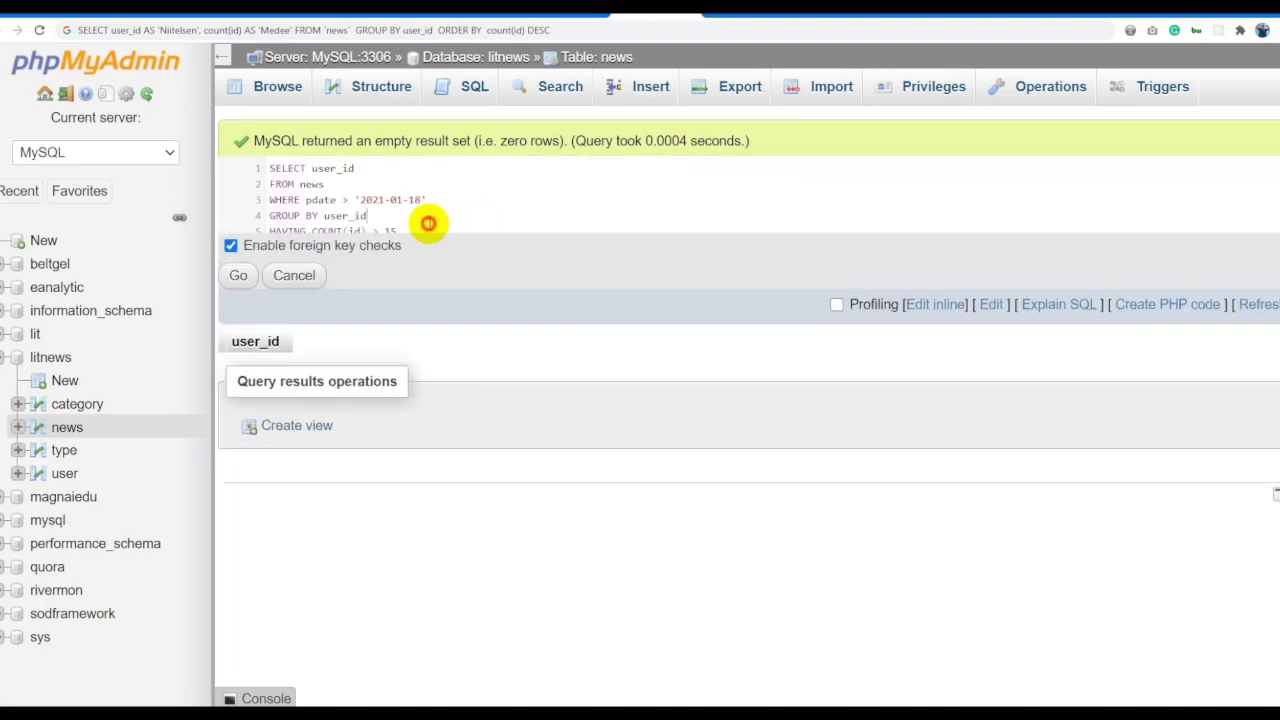
left_click(423, 205)
key("BackSpace")
key("ctrl+a")
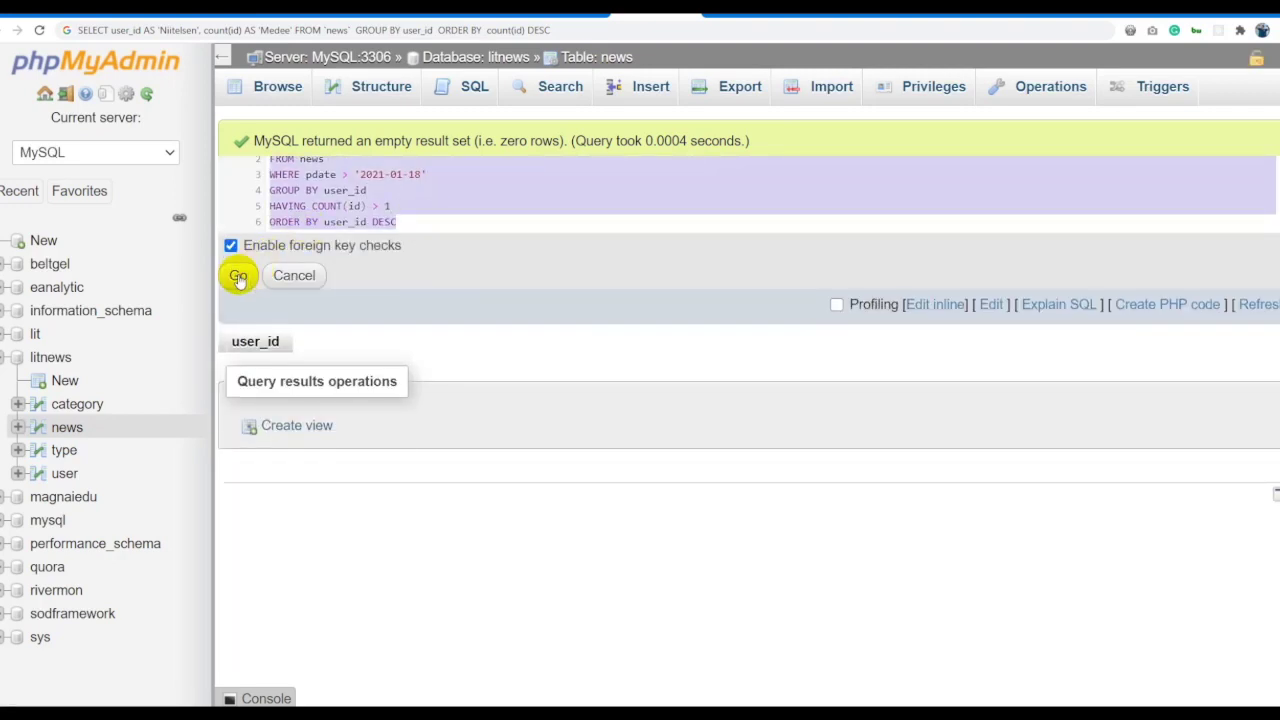
left_click(238, 275)
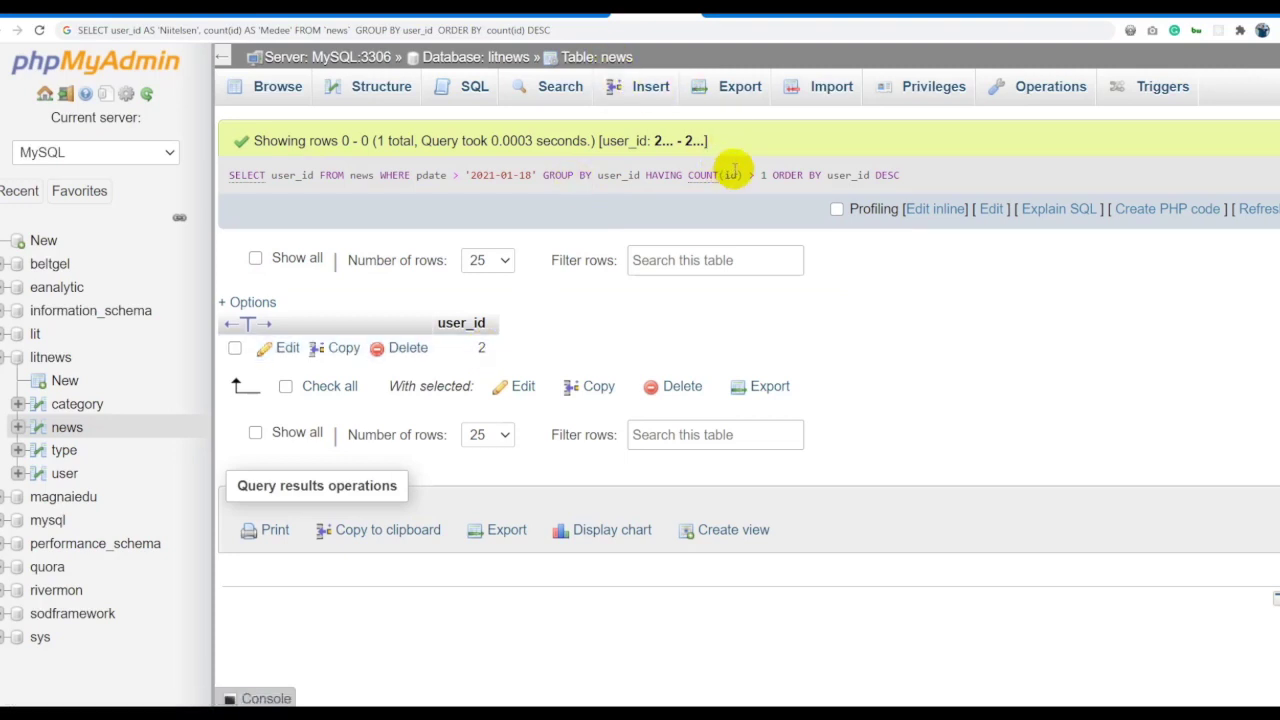
left_click(618, 60)
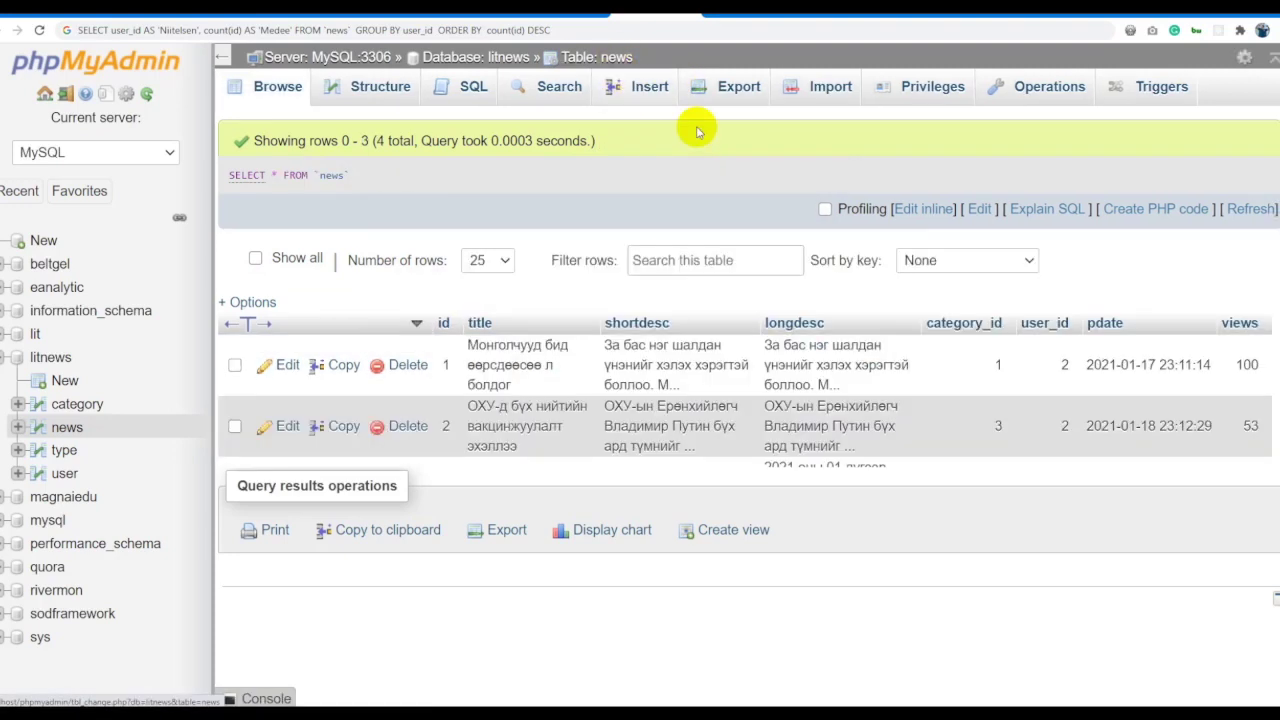
left_click(908, 208)
Paste the earlier user_id grouped query with its HAVING COUNT(id) > 1 condition back in.
key("ctrl+a")
key("ctrl+v")
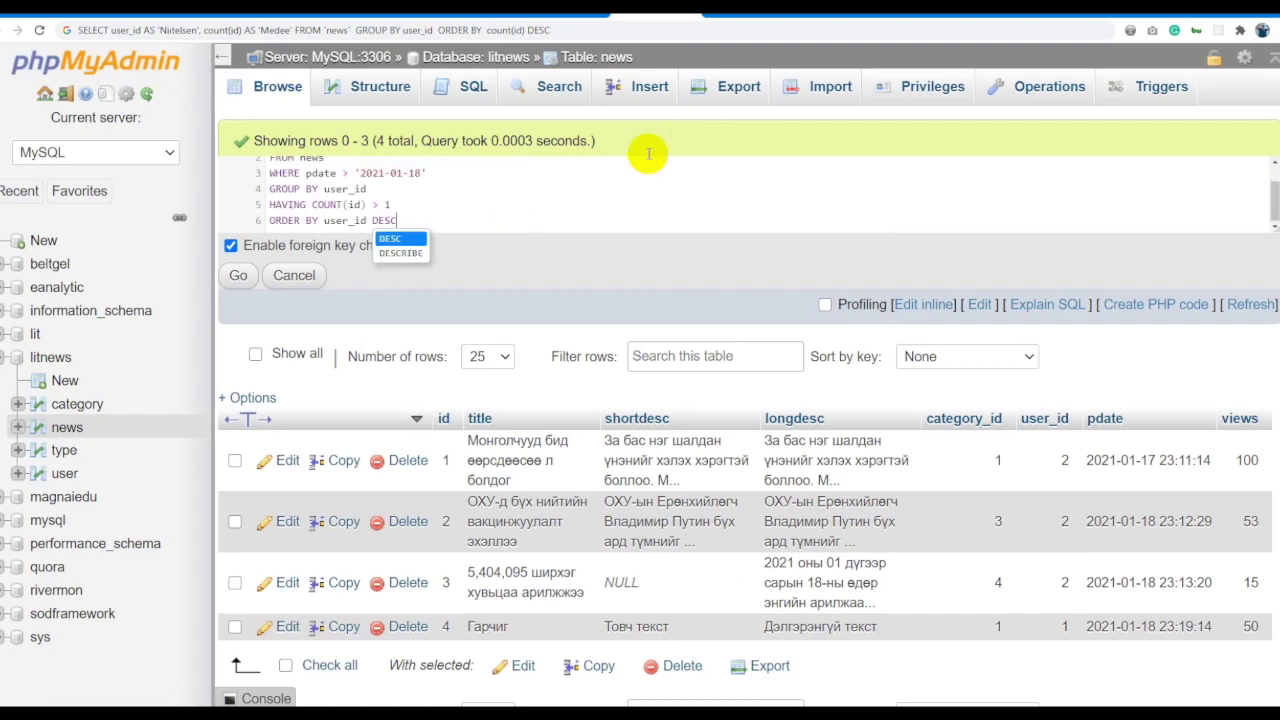
left_click(430, 217)
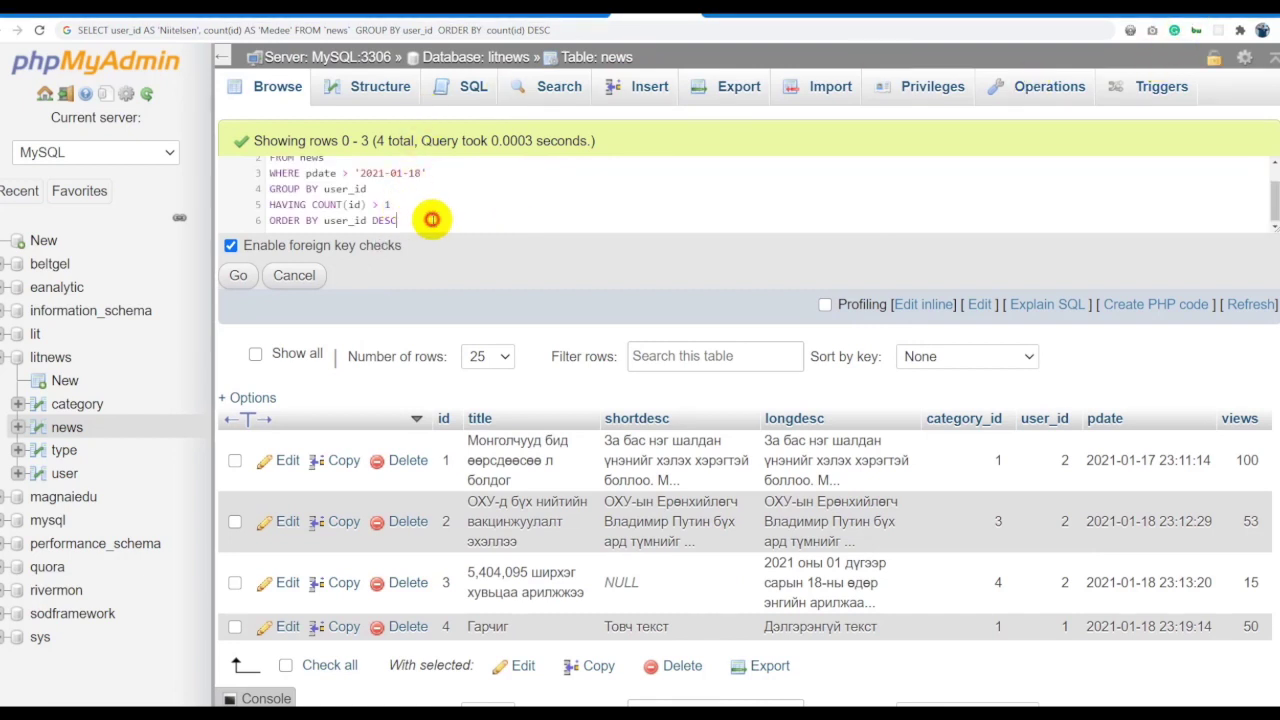
left_click_drag(392, 204, 312, 204)
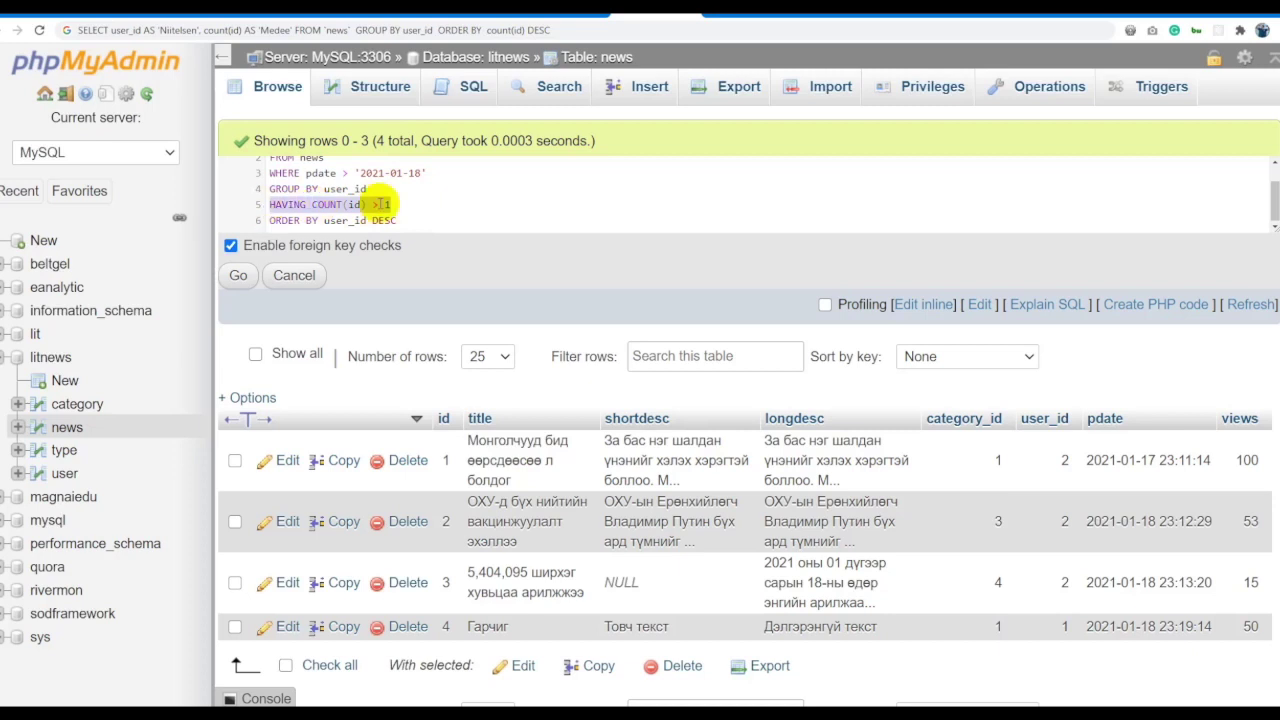
scroll(400, 190, "up", 1)
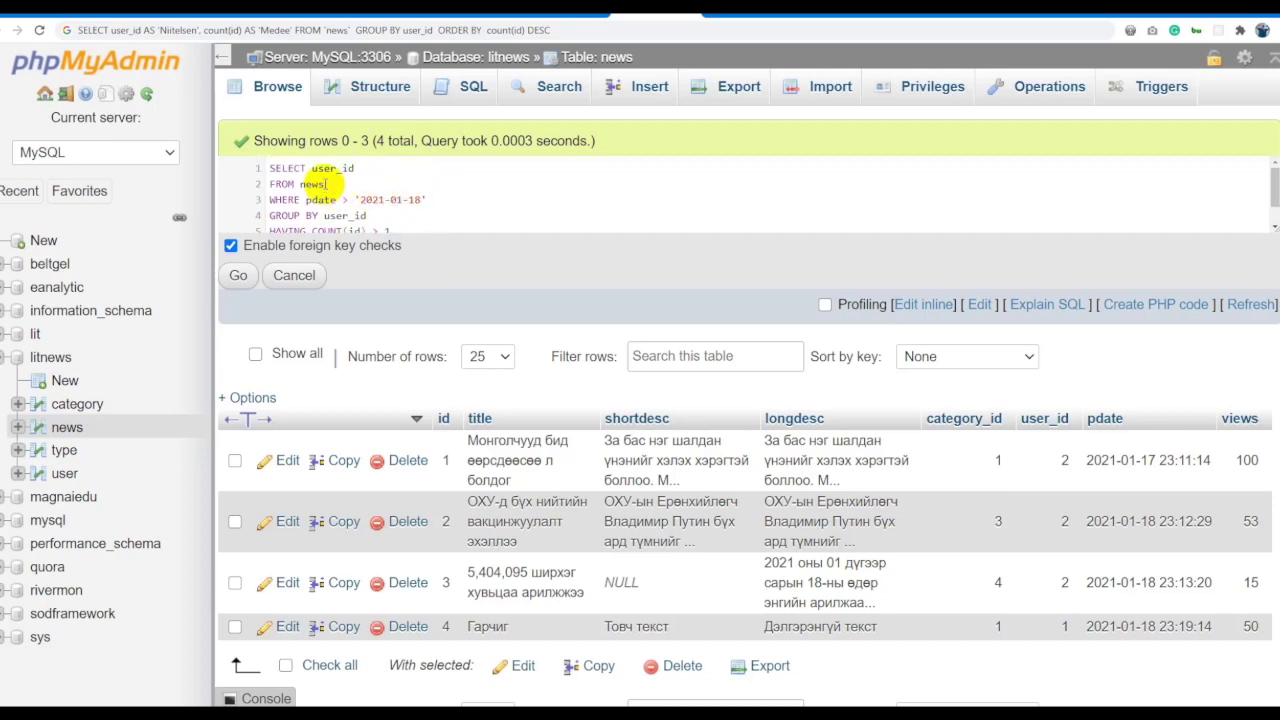
scroll(400, 205, "down", 1)
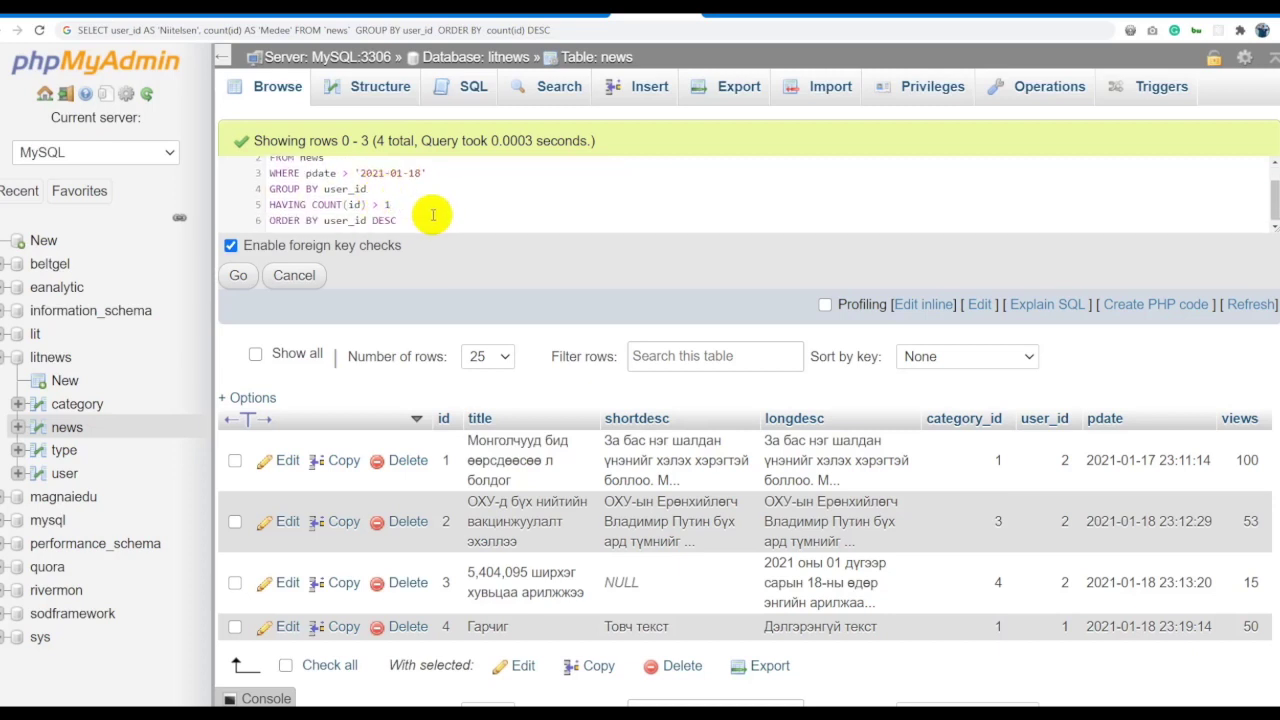
left_click_drag(429, 220, 218, 222)
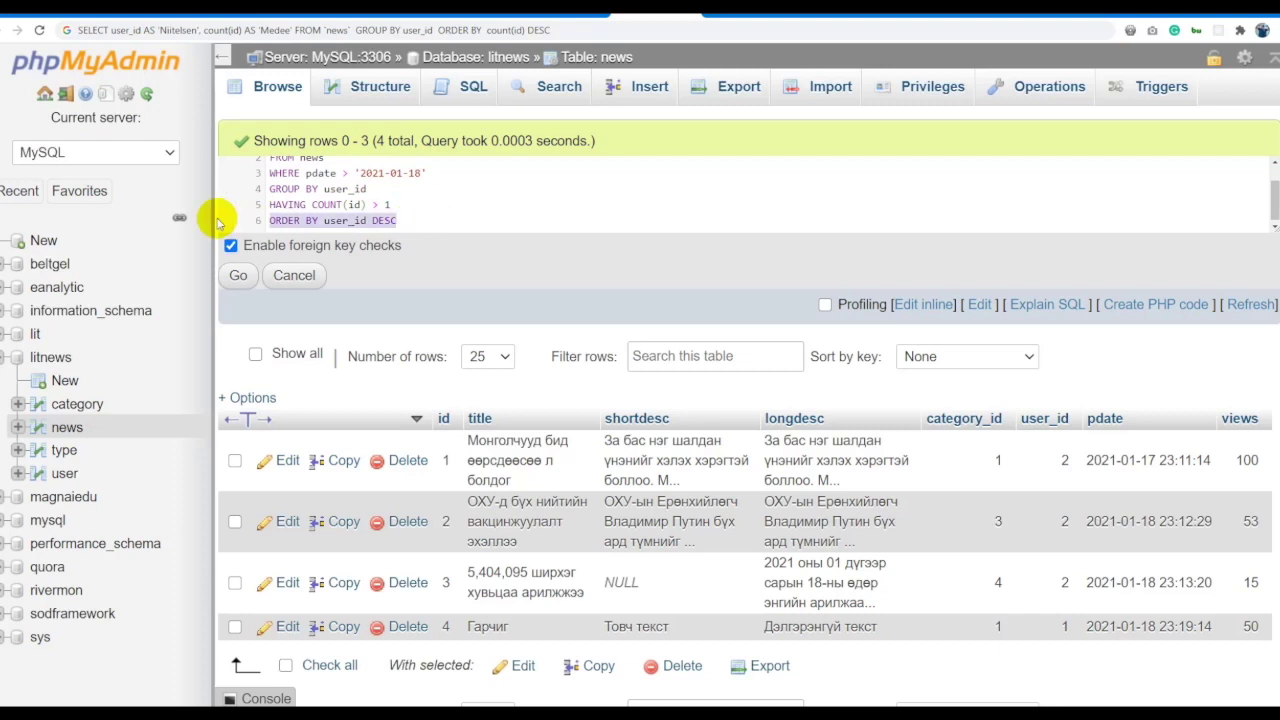
left_click(418, 206)
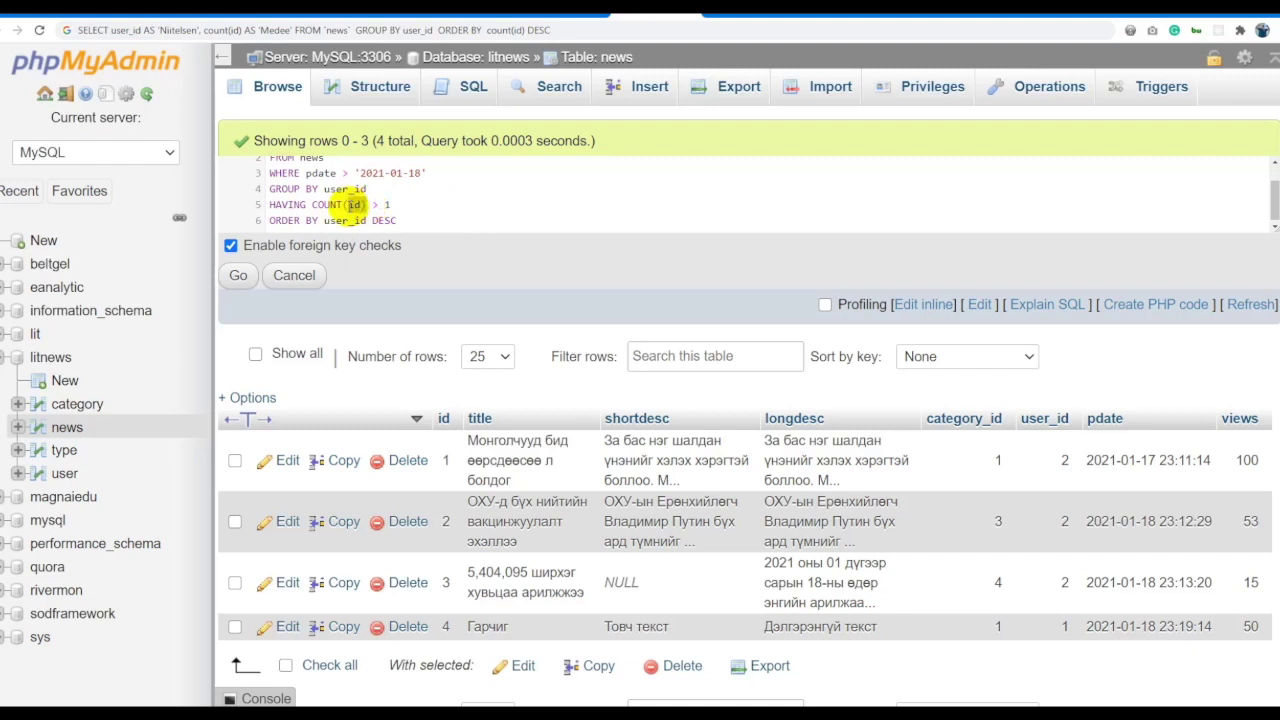
left_click_drag(405, 205, 165, 212)
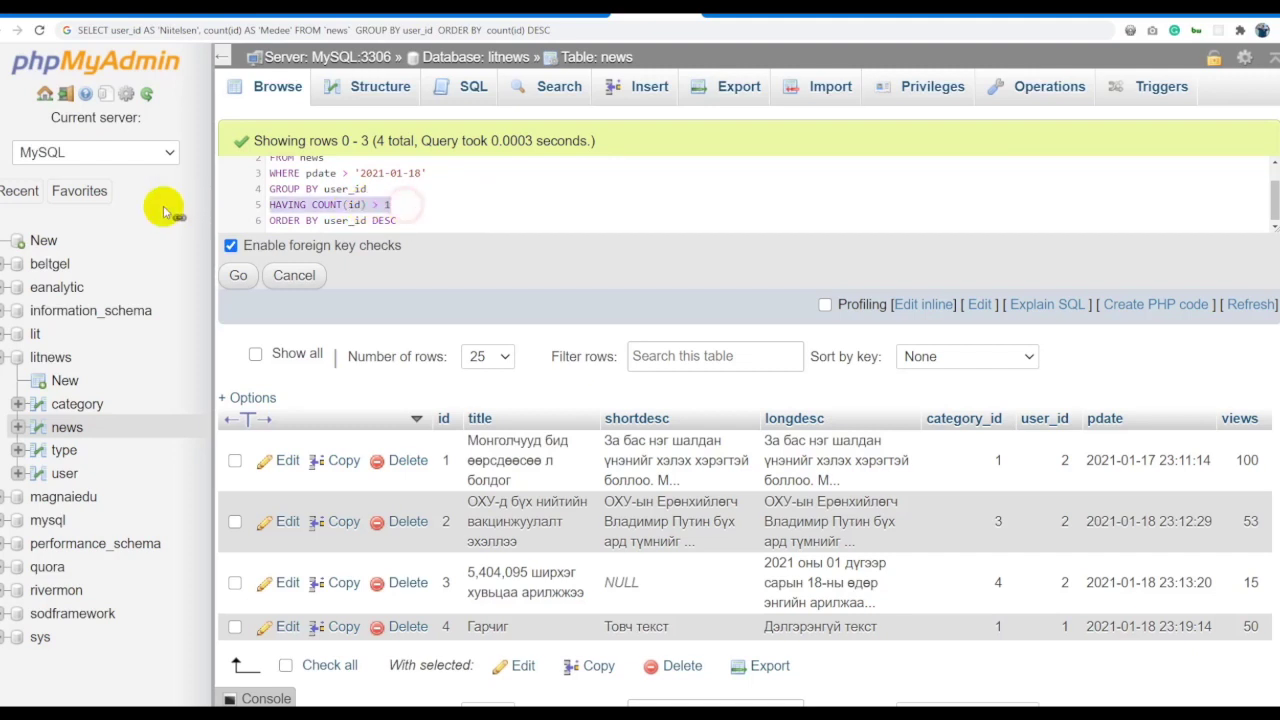
left_click(404, 204)
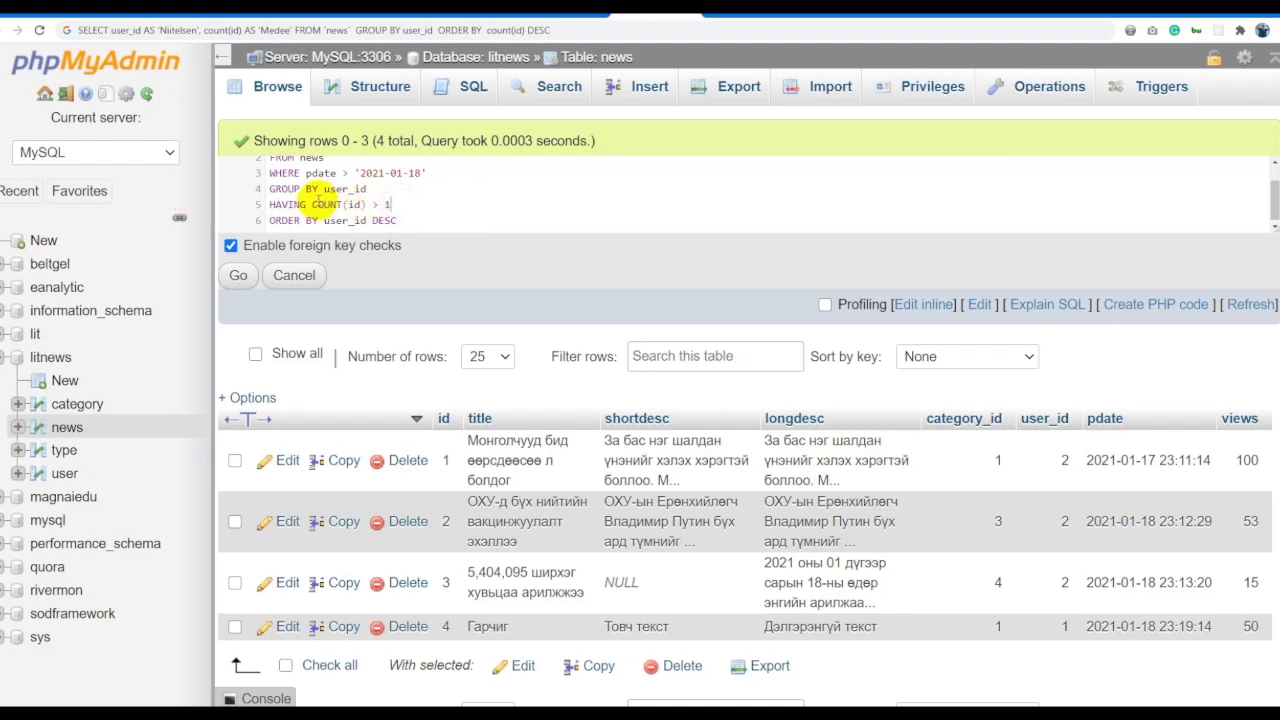
Change the condition to HAVING sum(views) > 15 and run it, returning users 2 and 1.
left_click_drag(312, 204, 360, 204)
type("sum(")
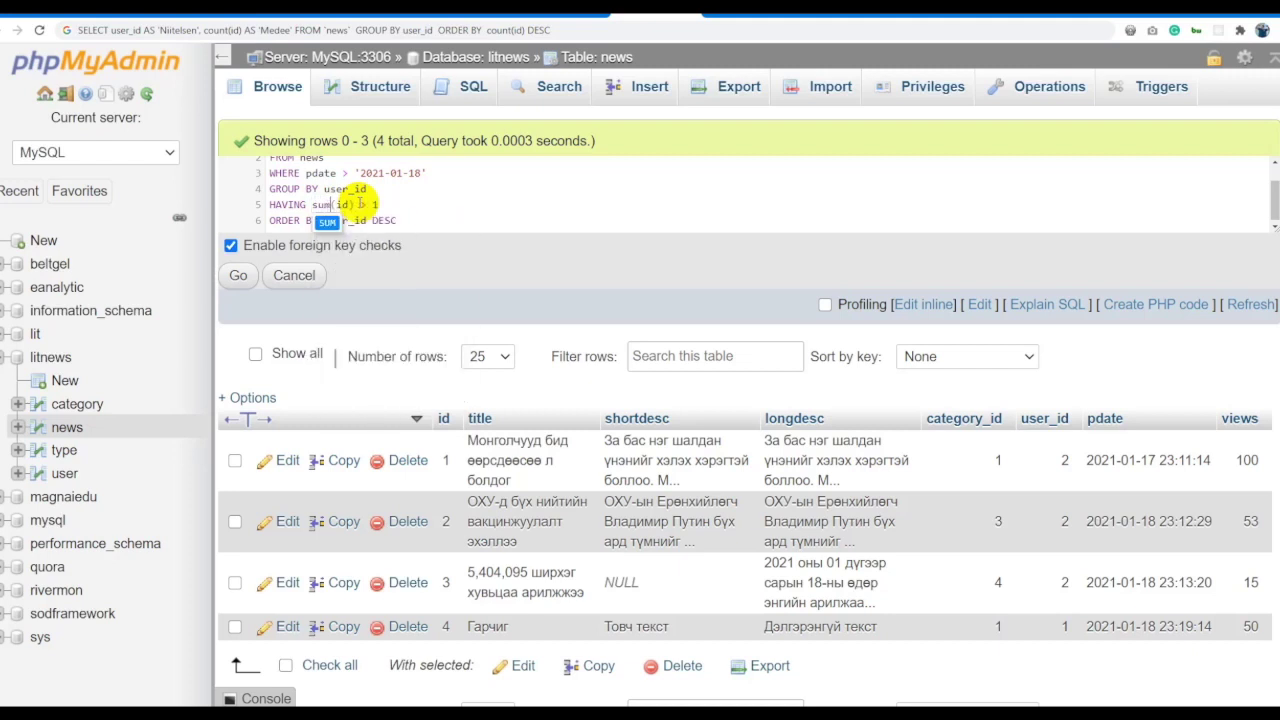
type("views) > ")
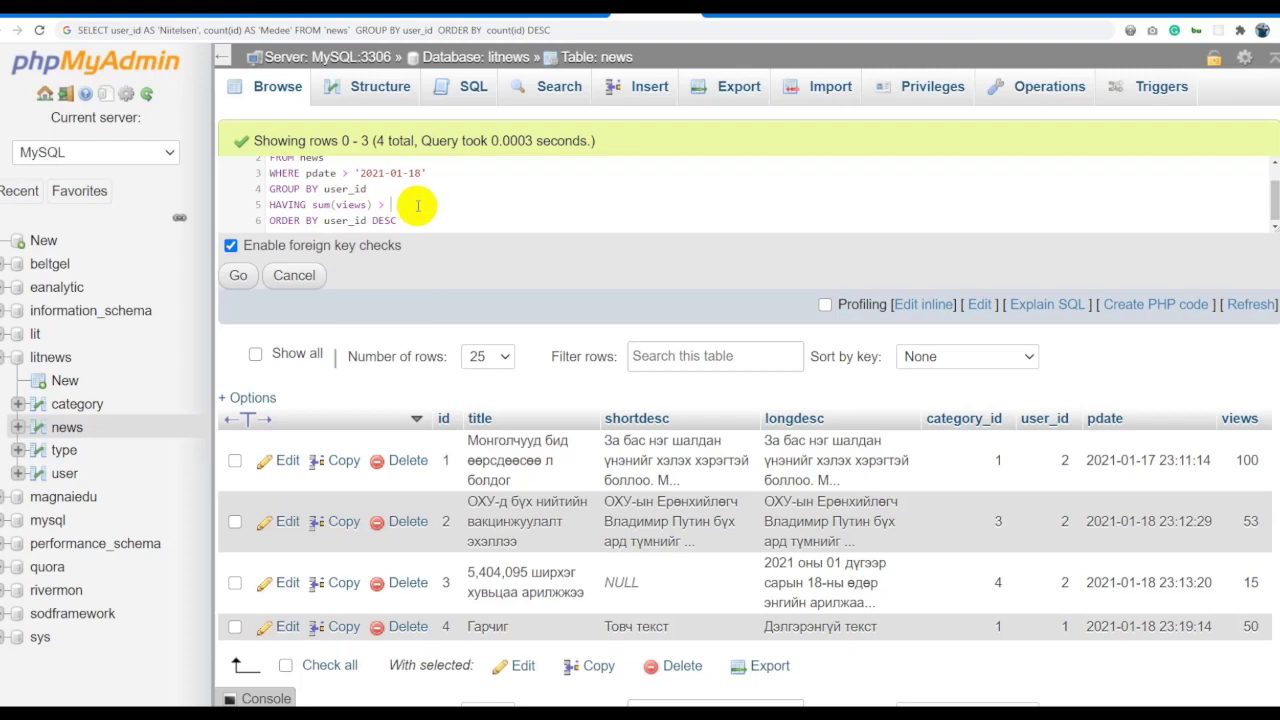
type("15")
left_click(238, 275)
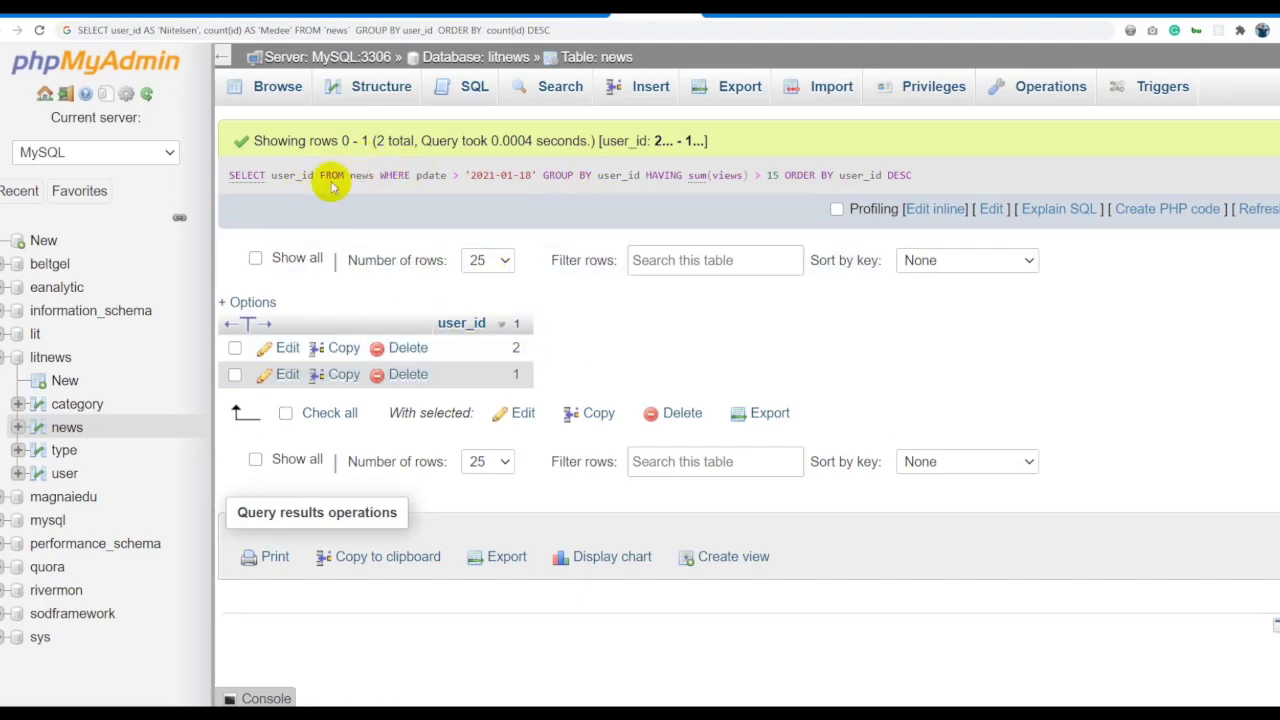
left_click(927, 208)
Add views to the SELECT list of the grouped query and run it.
left_click(366, 172)
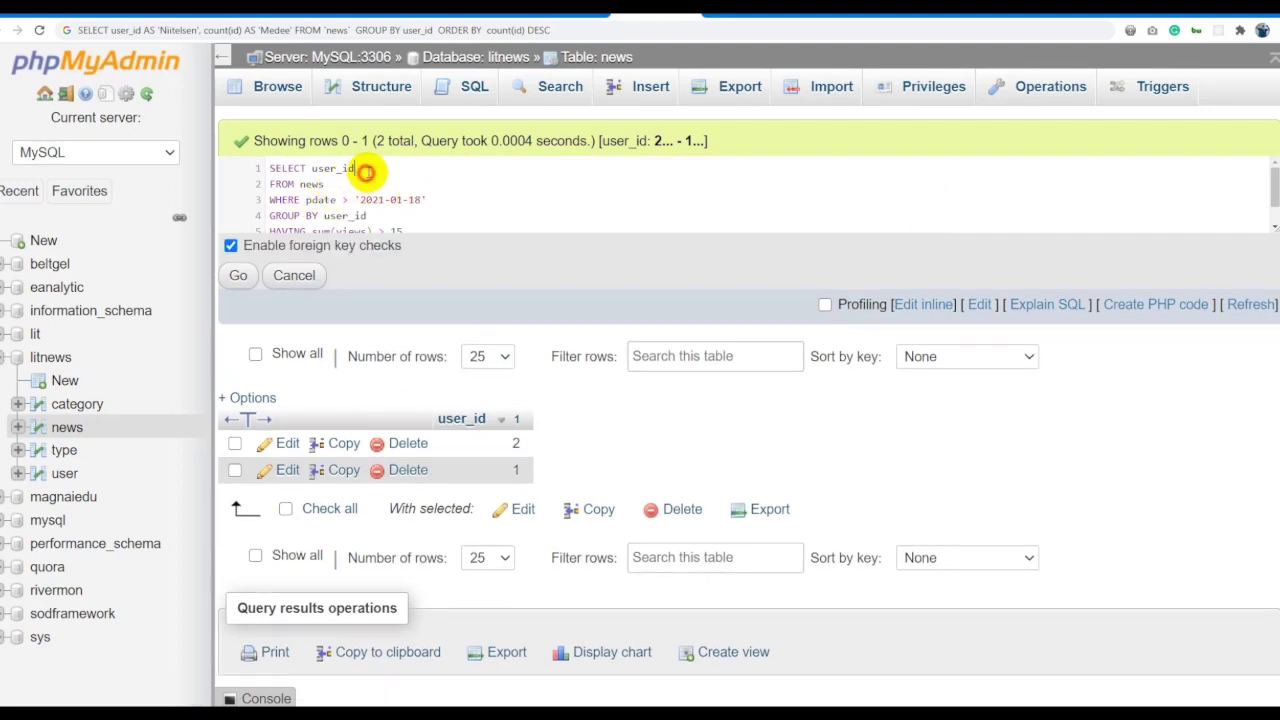
type(", v")
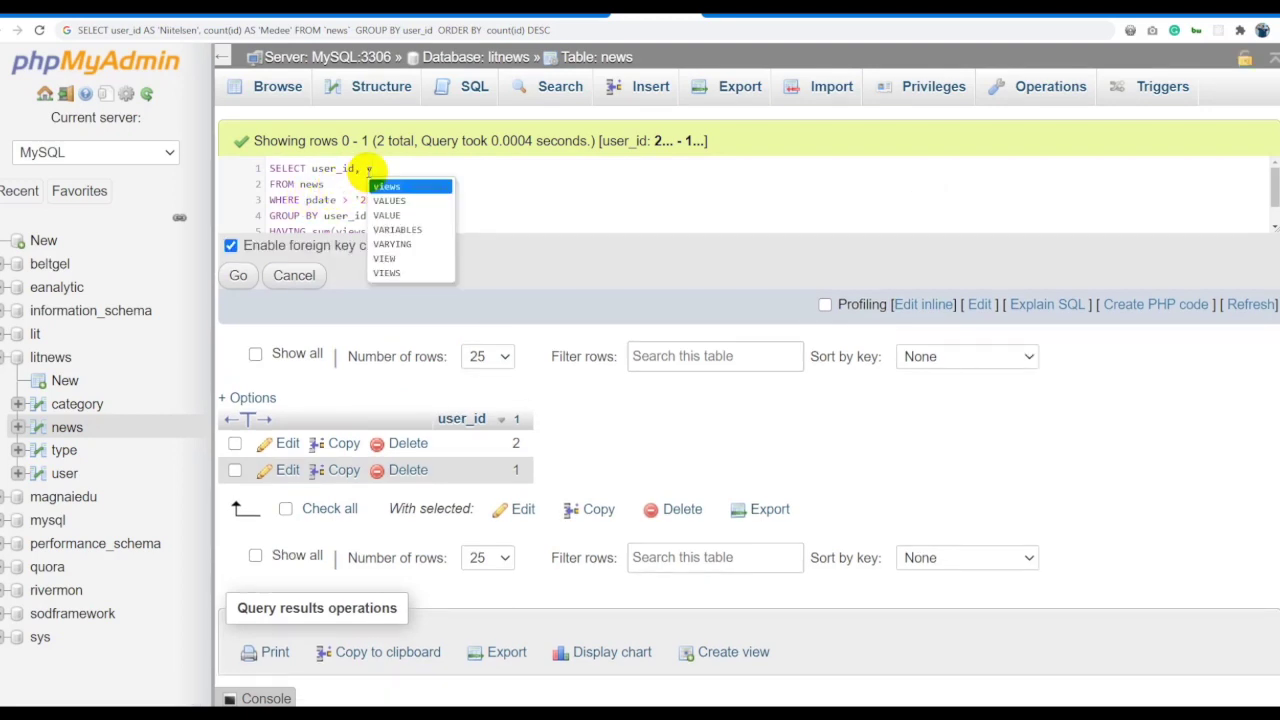
type("iew")
key("Return")
key("ctrl+a")
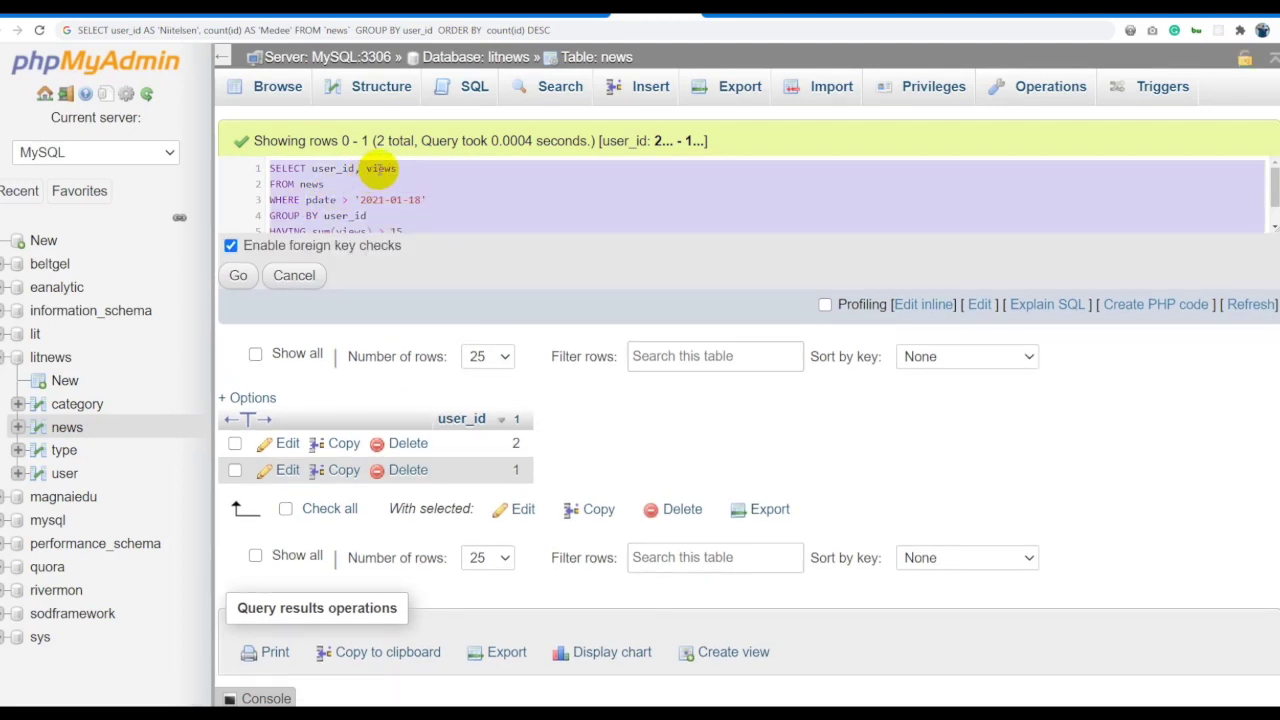
left_click(380, 163)
key("ctrl+a")
left_click(238, 275)
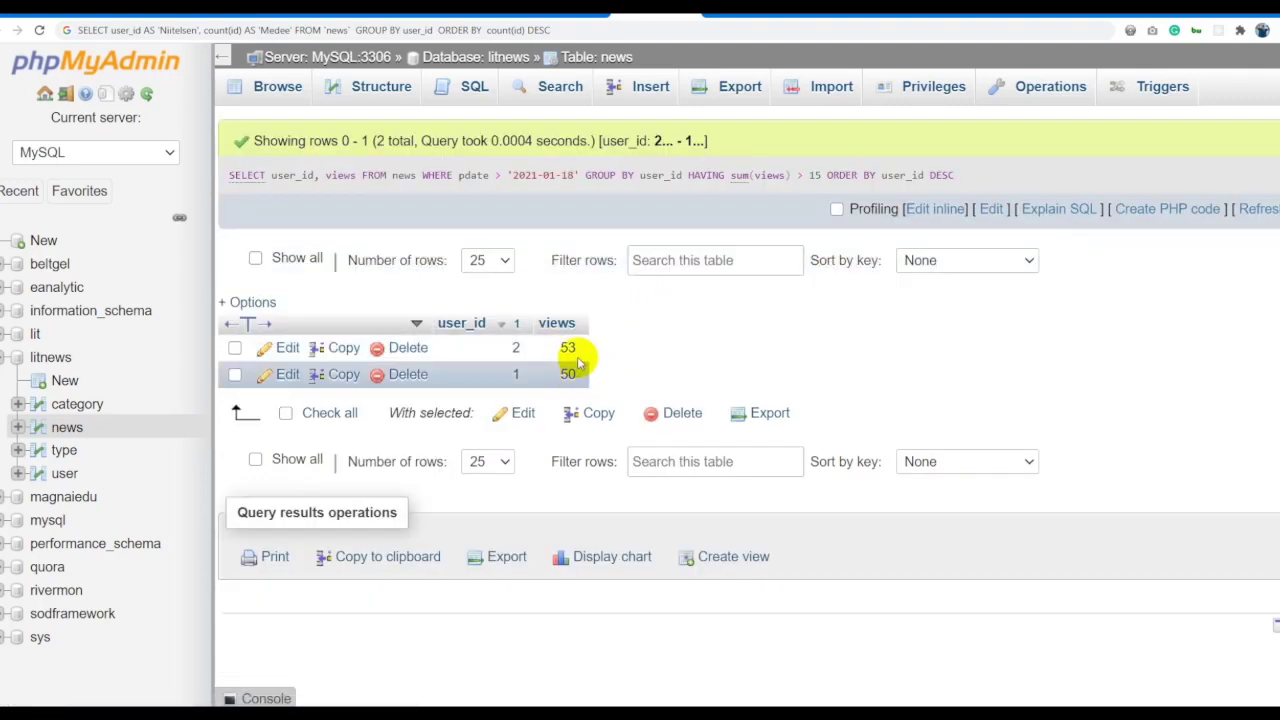
Raise the threshold to HAVING sum(views) > 50 and run, leaving only user 2 with 53 views.
left_click(933, 209)
left_click(480, 230)
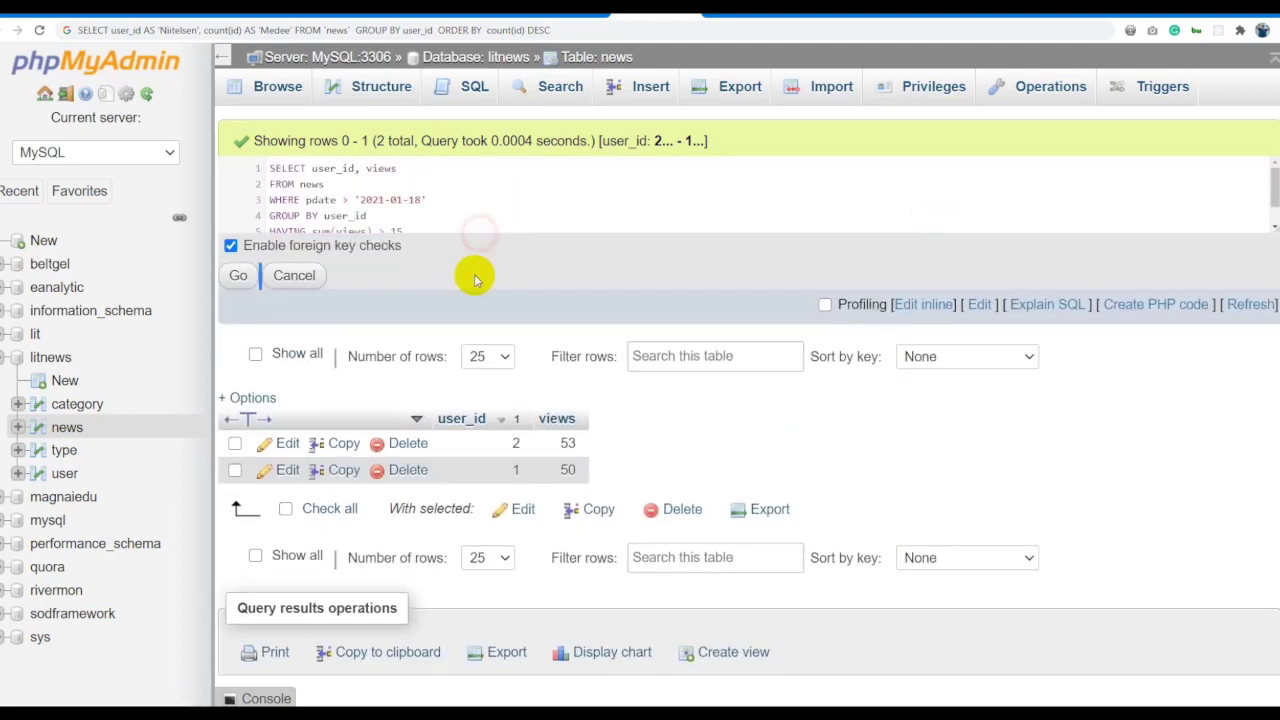
left_click_drag(480, 237, 471, 323)
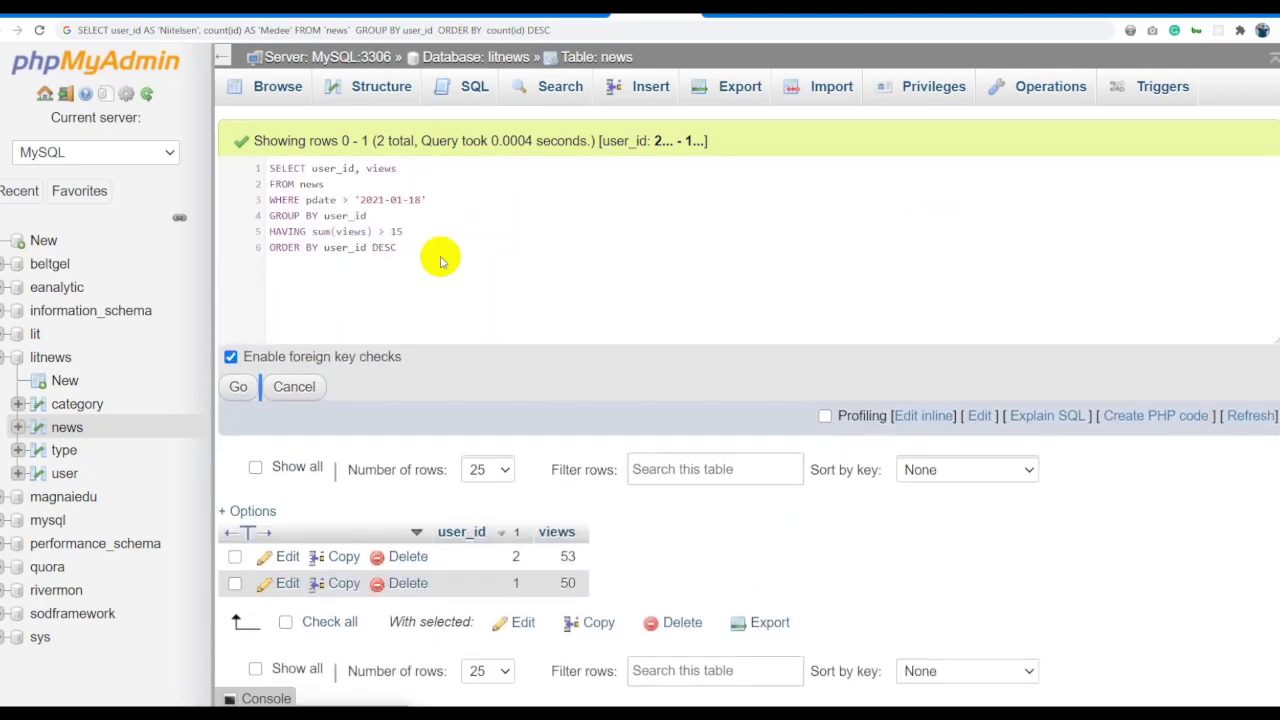
double_click(380, 168)
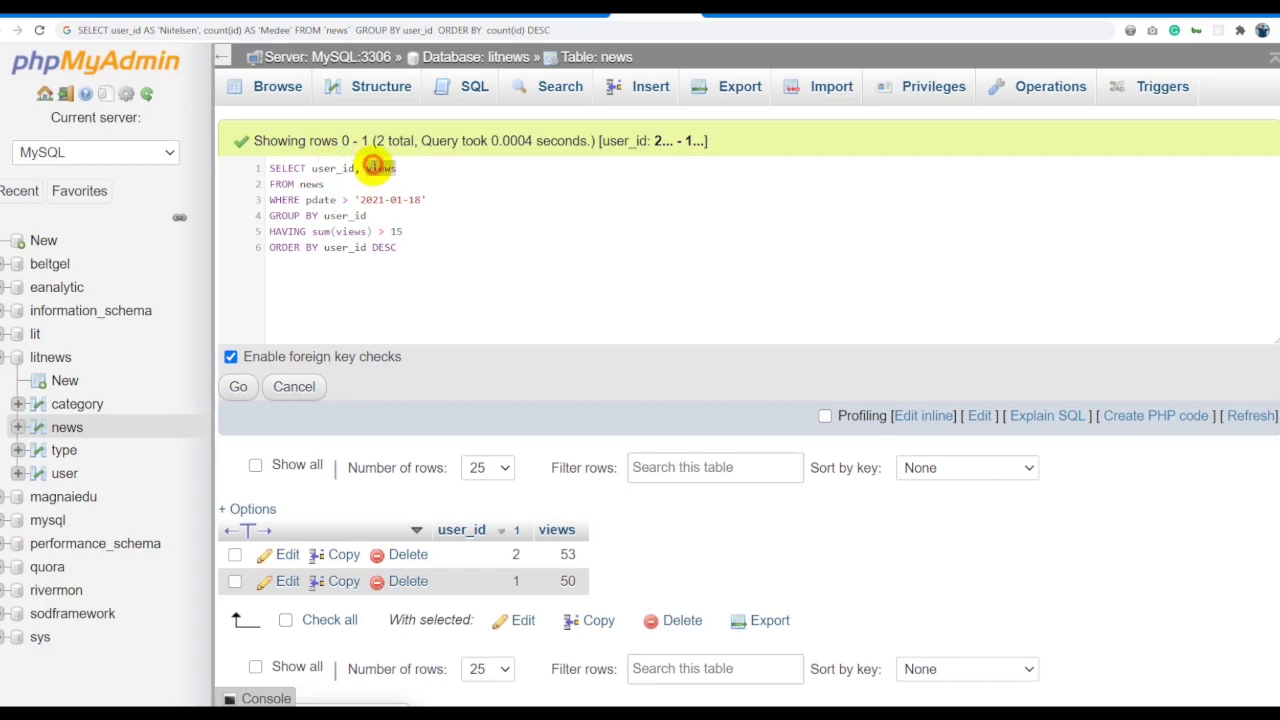
double_click(312, 183)
double_click(320, 199)
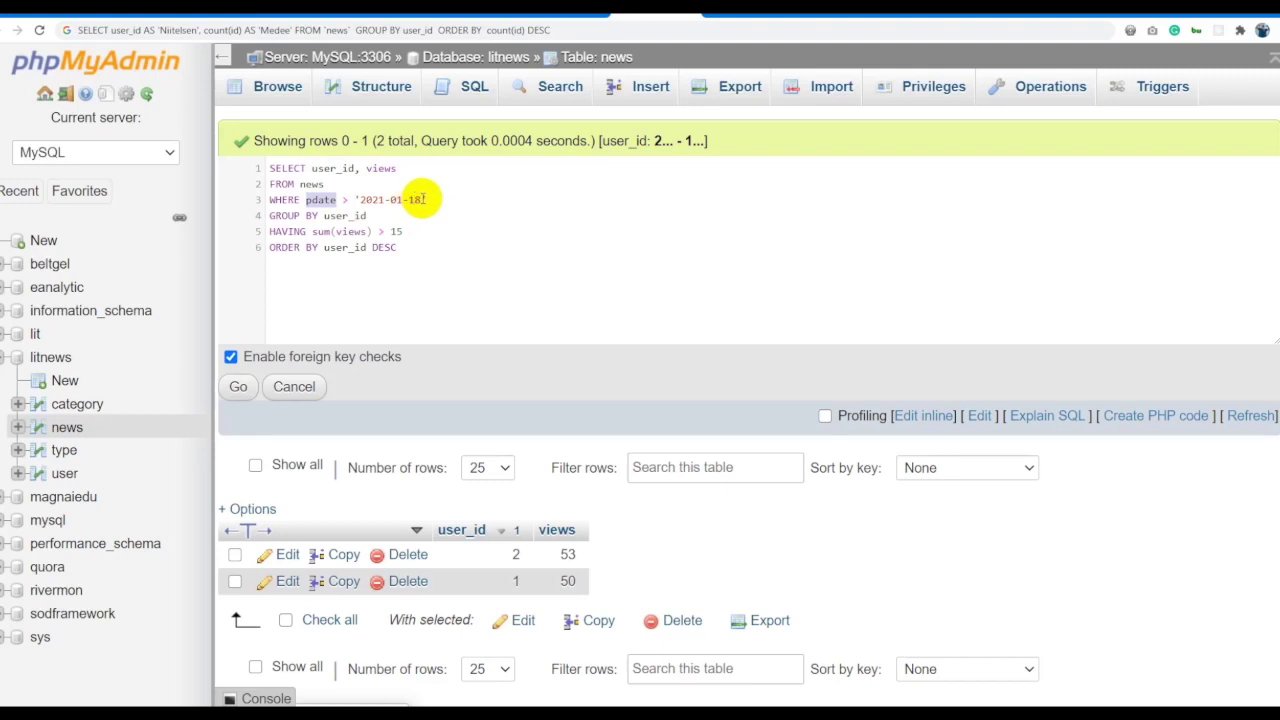
double_click(345, 215)
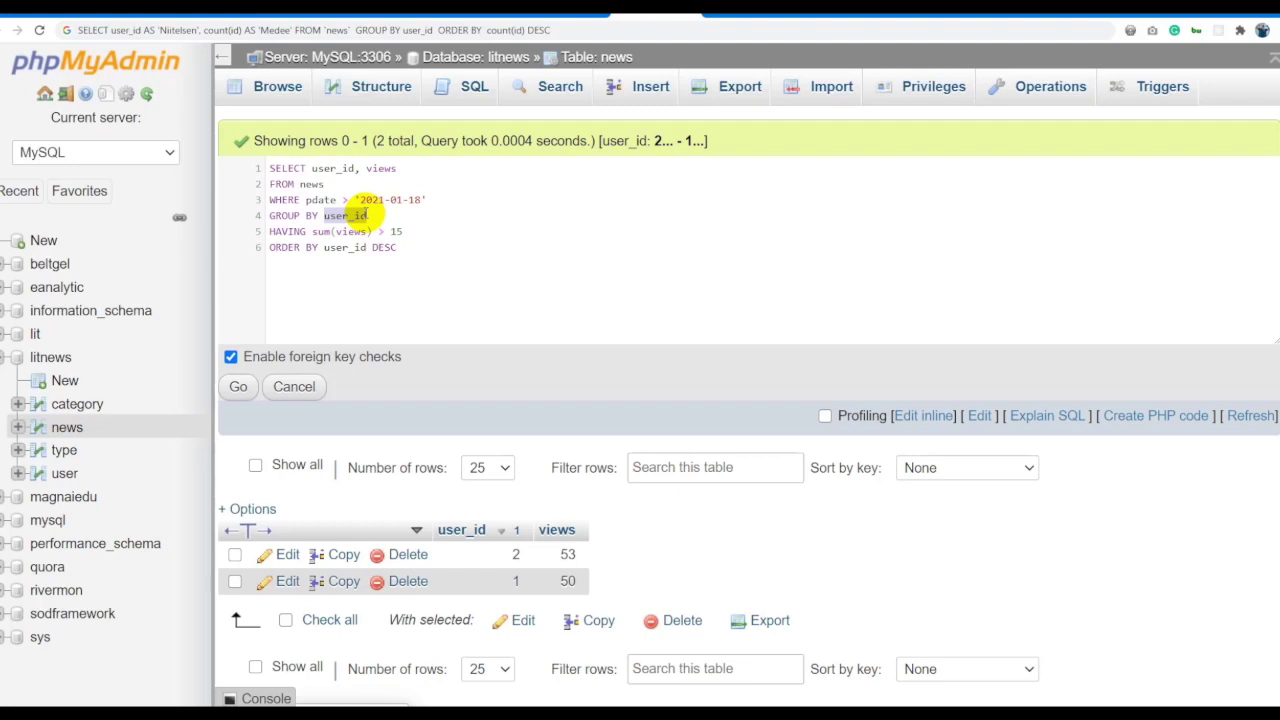
left_click(410, 229)
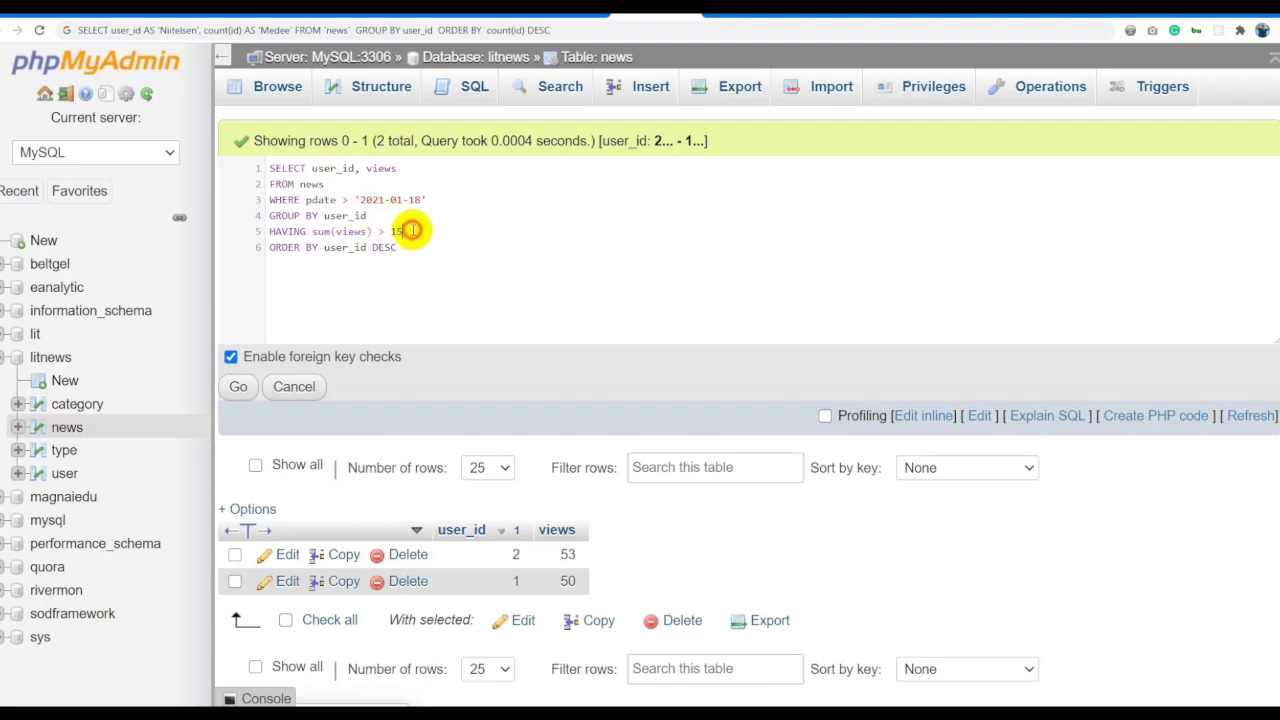
key("BackSpace")
key("BackSpace")
key("ctrl+a")
left_click(238, 386)
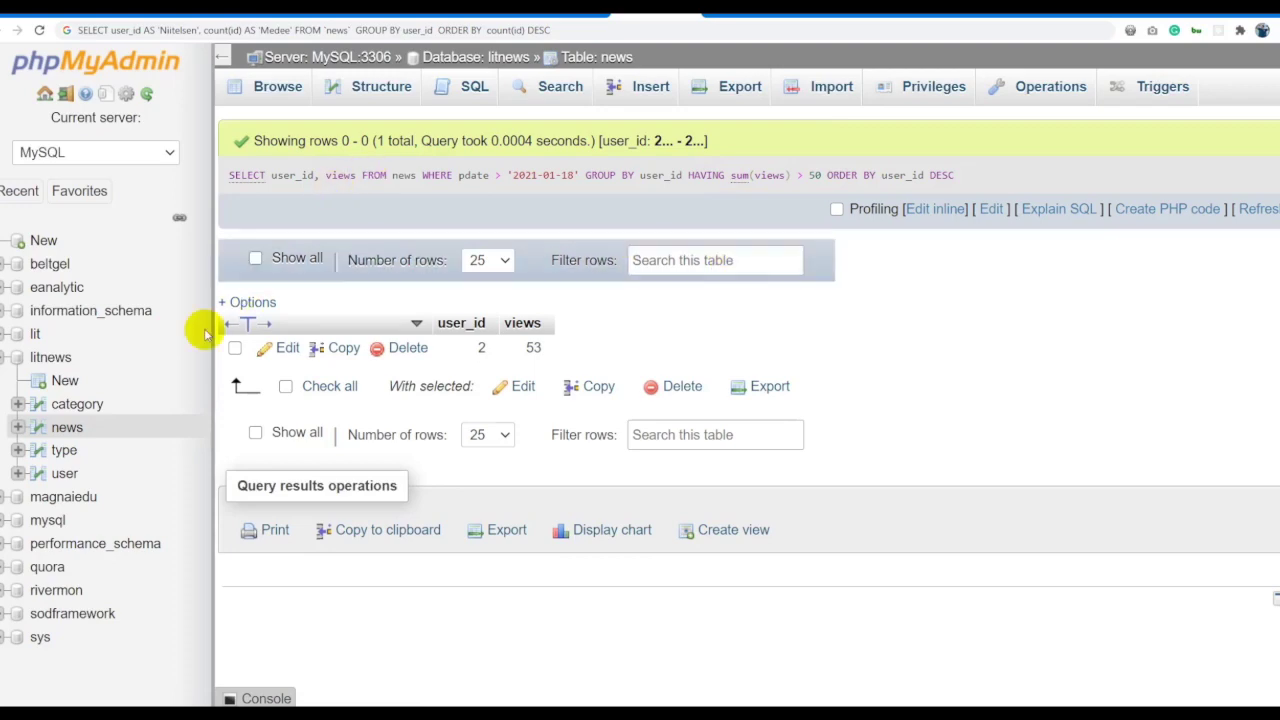
left_click(100, 427)
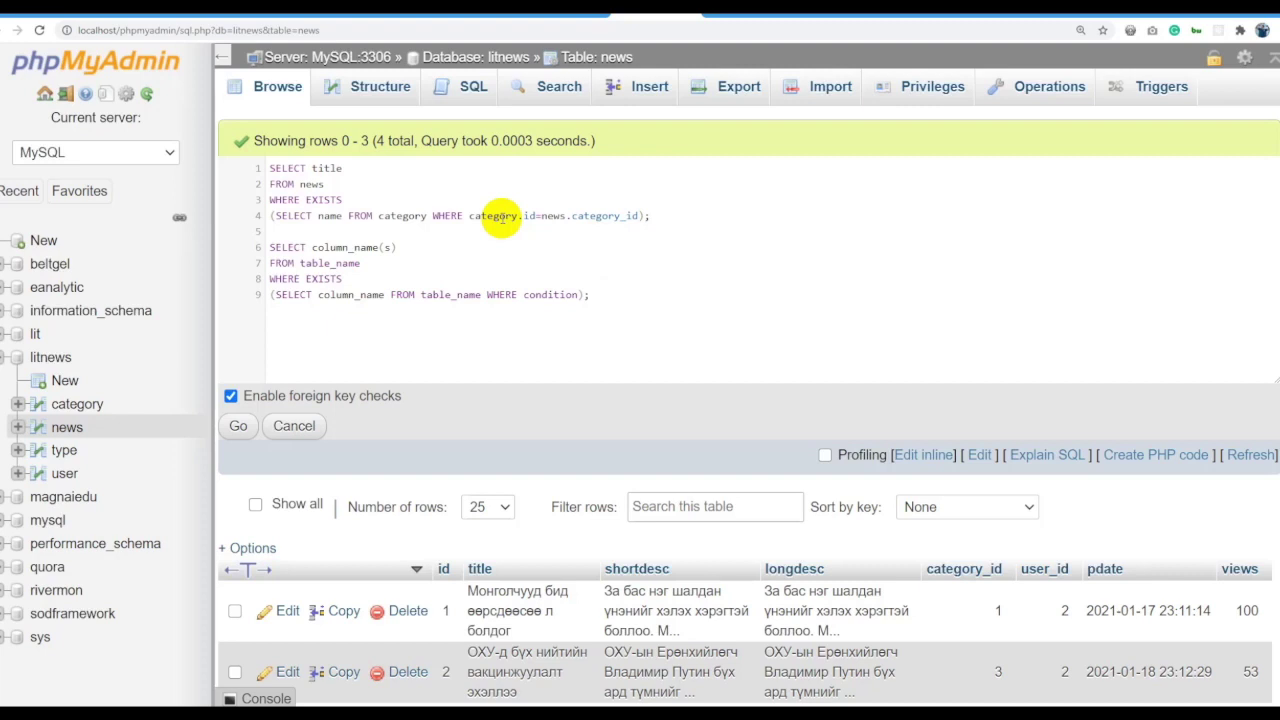
Highlight title, news and EXISTS, then the SELECT name FROM category subquery and its category.id condition.
double_click(326, 168)
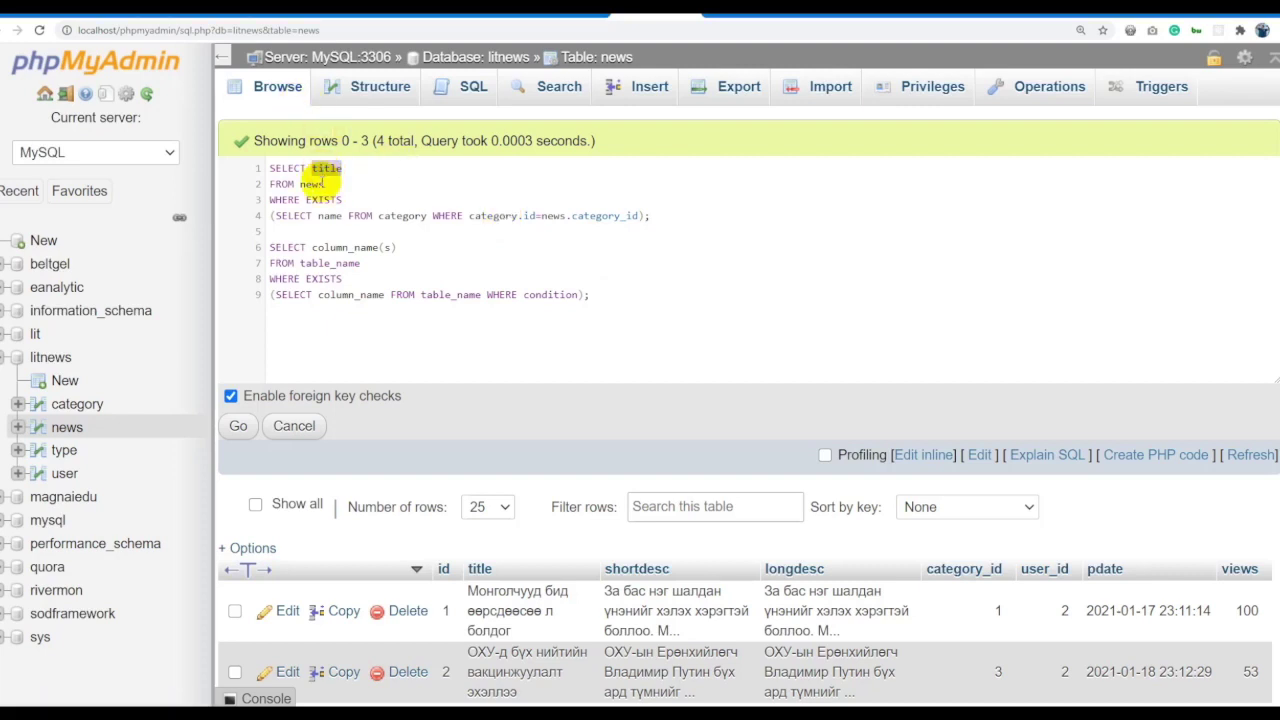
double_click(311, 184)
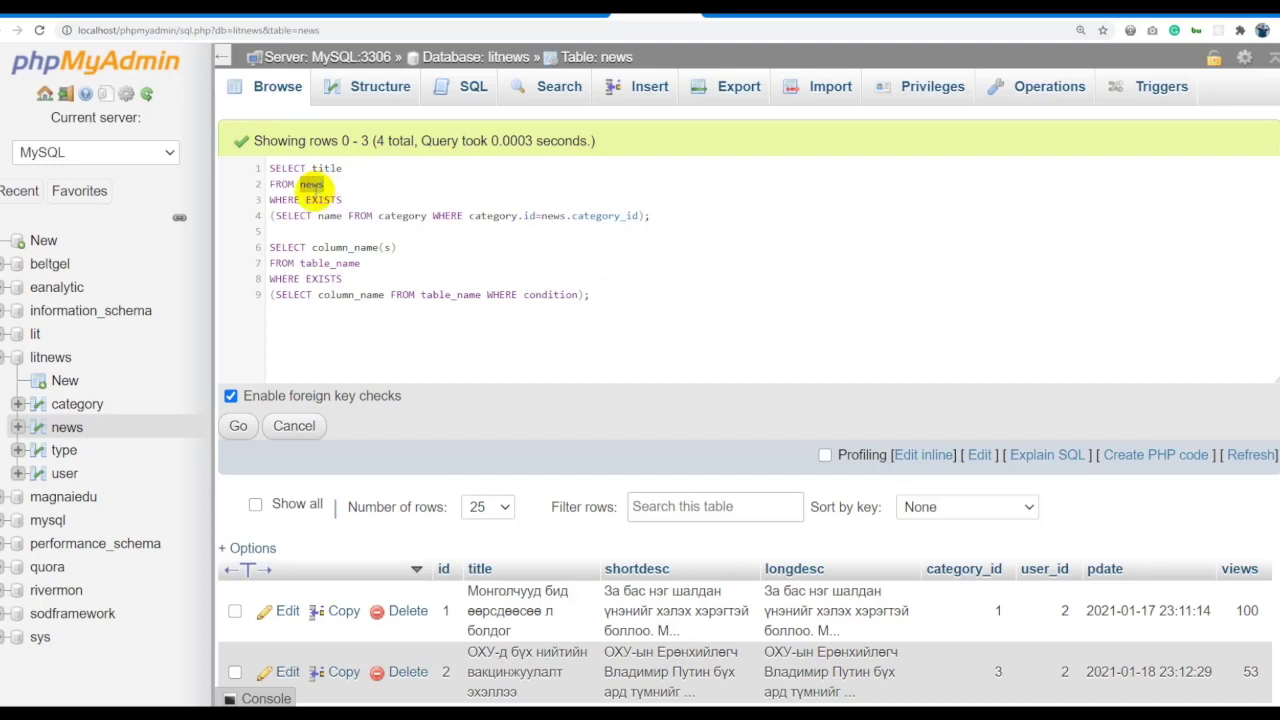
double_click(323, 199)
left_click(364, 196)
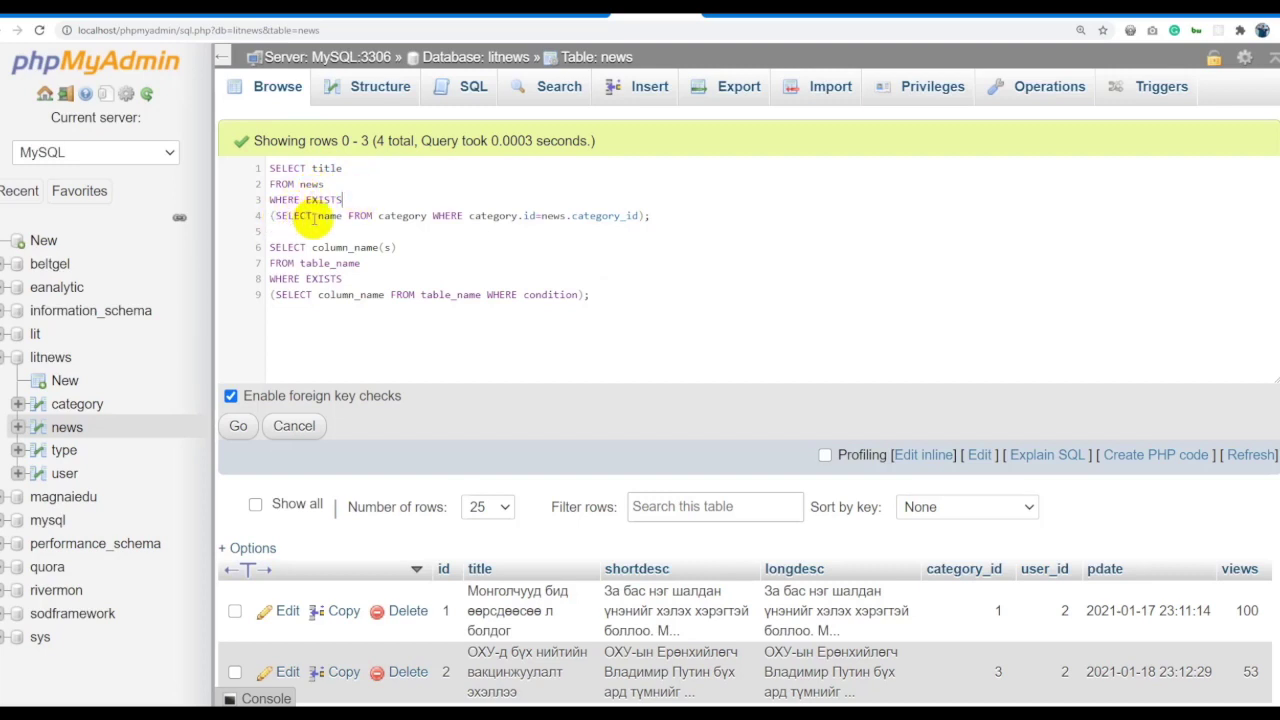
left_click(344, 215)
double_click(330, 215)
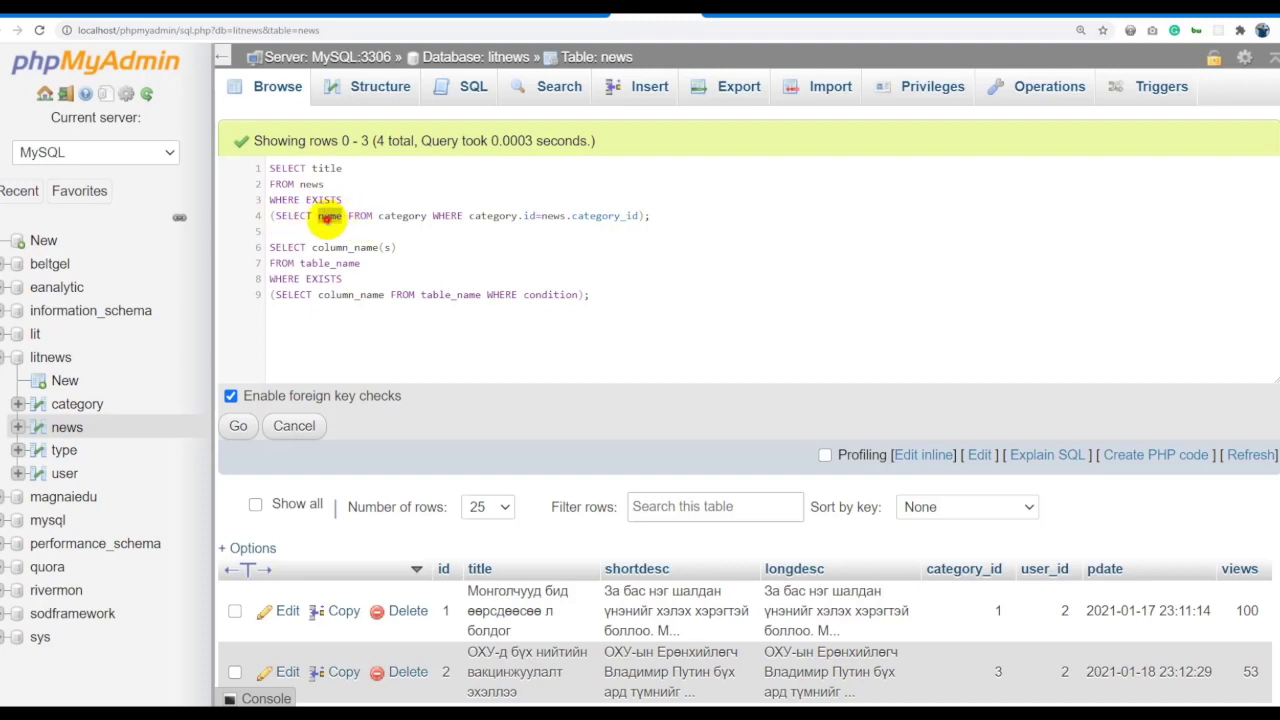
double_click(398, 215)
left_click_drag(426, 215, 276, 220)
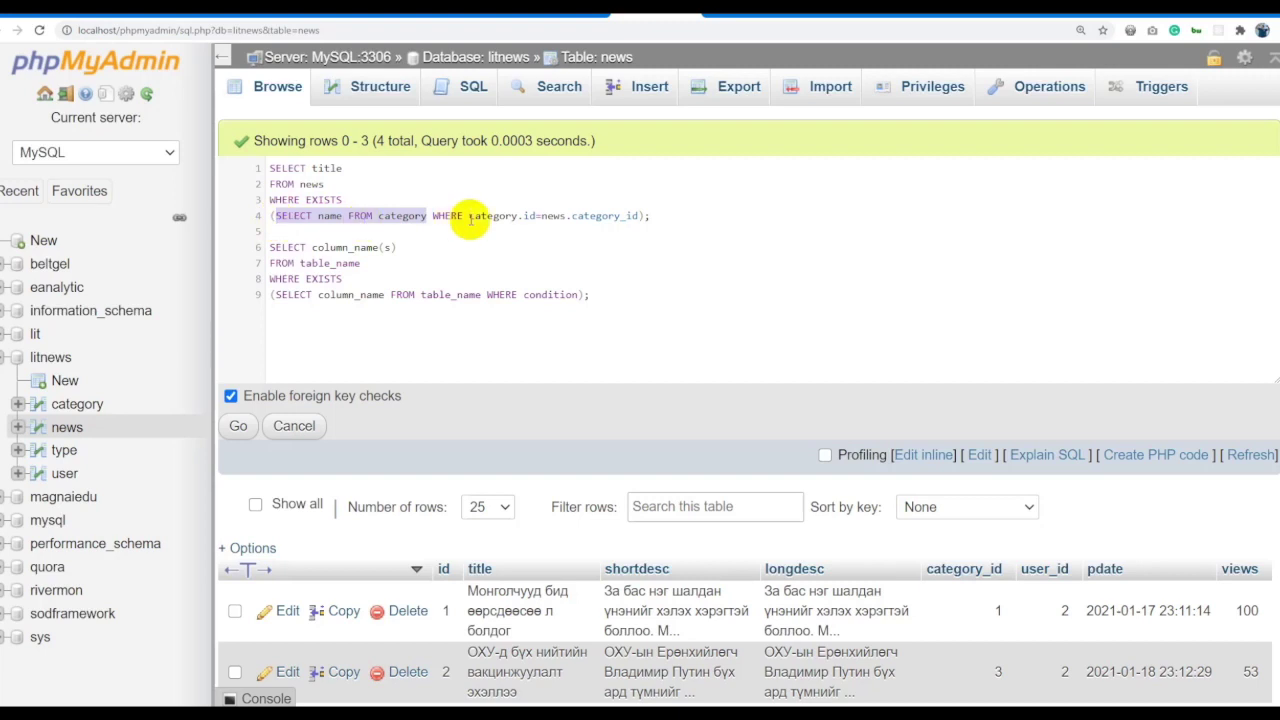
left_click_drag(462, 218, 537, 215)
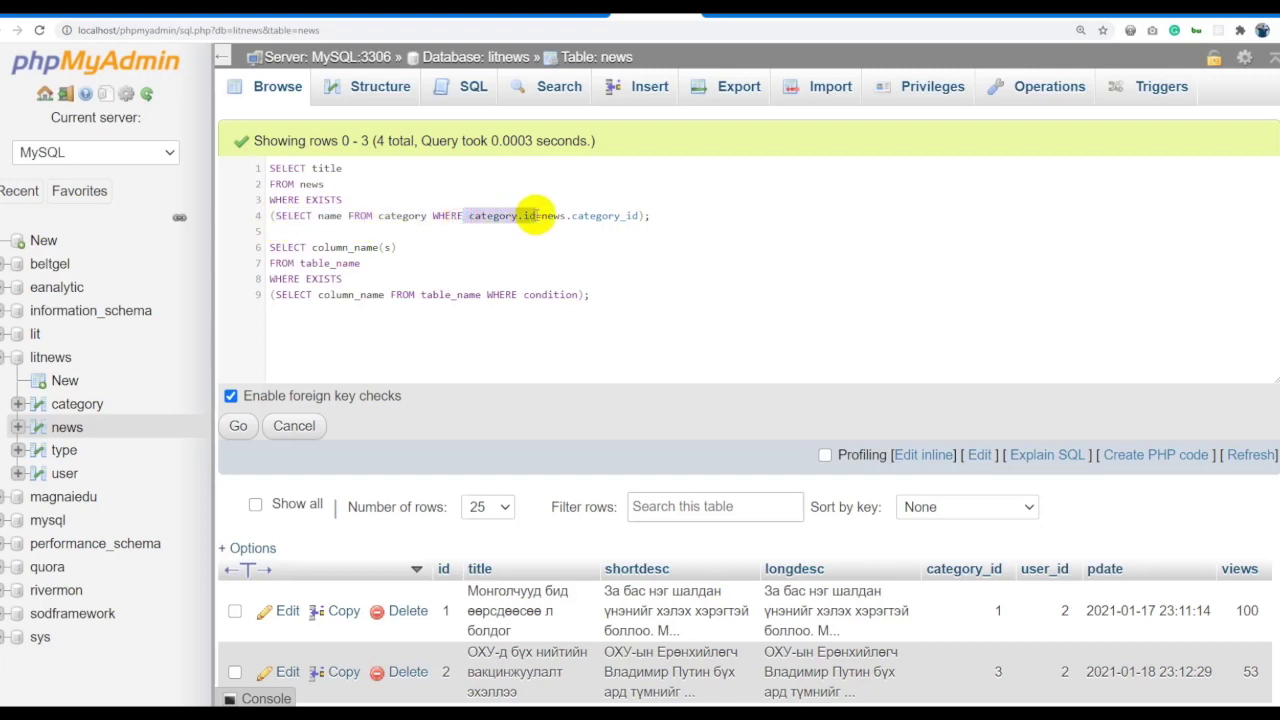
left_click_drag(517, 215, 318, 216)
double_click(398, 215)
left_click(528, 215)
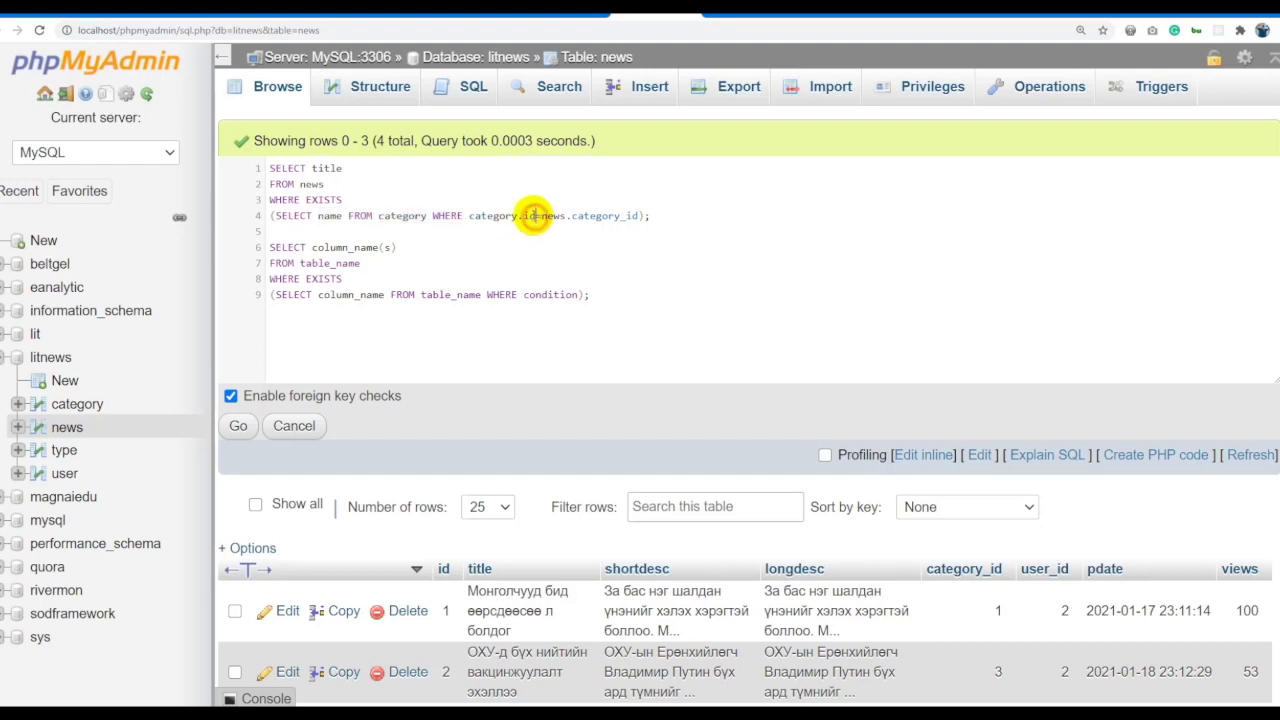
Highlight the outer SELECT title FROM news lines and the whole WHERE EXISTS subquery clause.
left_click(360, 178)
left_click_drag(352, 200, 209, 157)
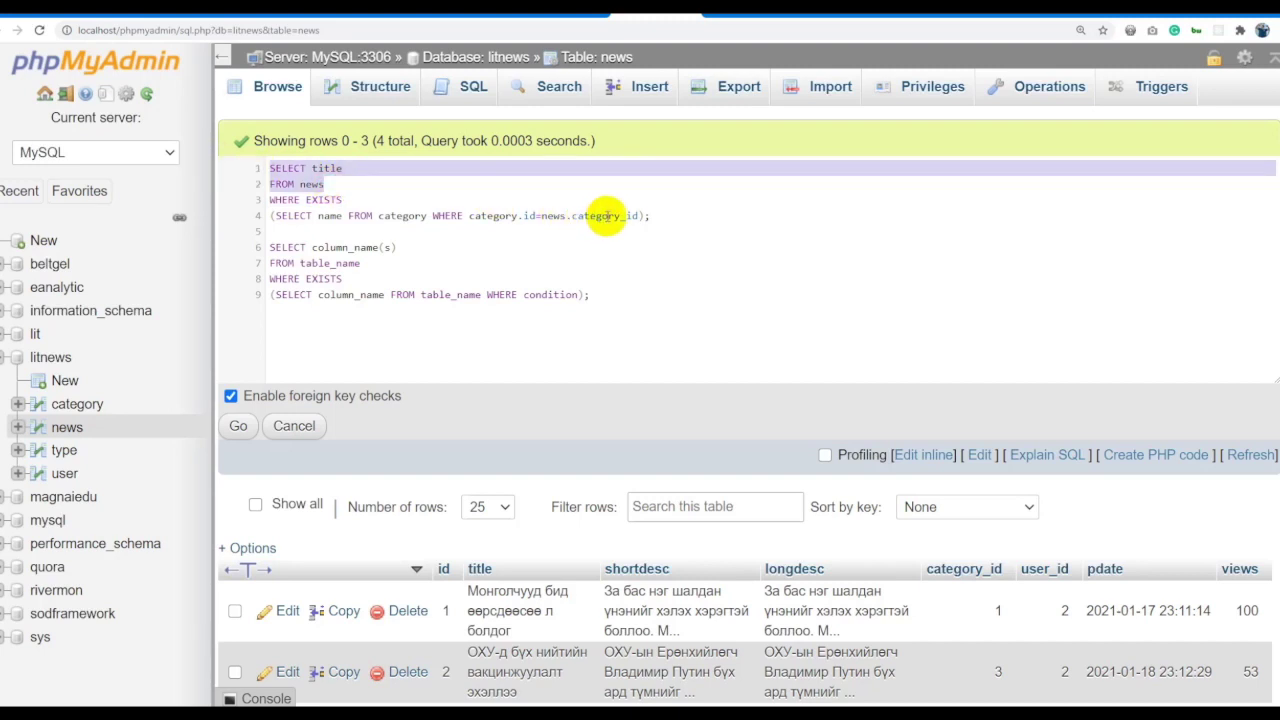
left_click(610, 216)
left_click_drag(686, 216, 229, 212)
double_click(401, 216)
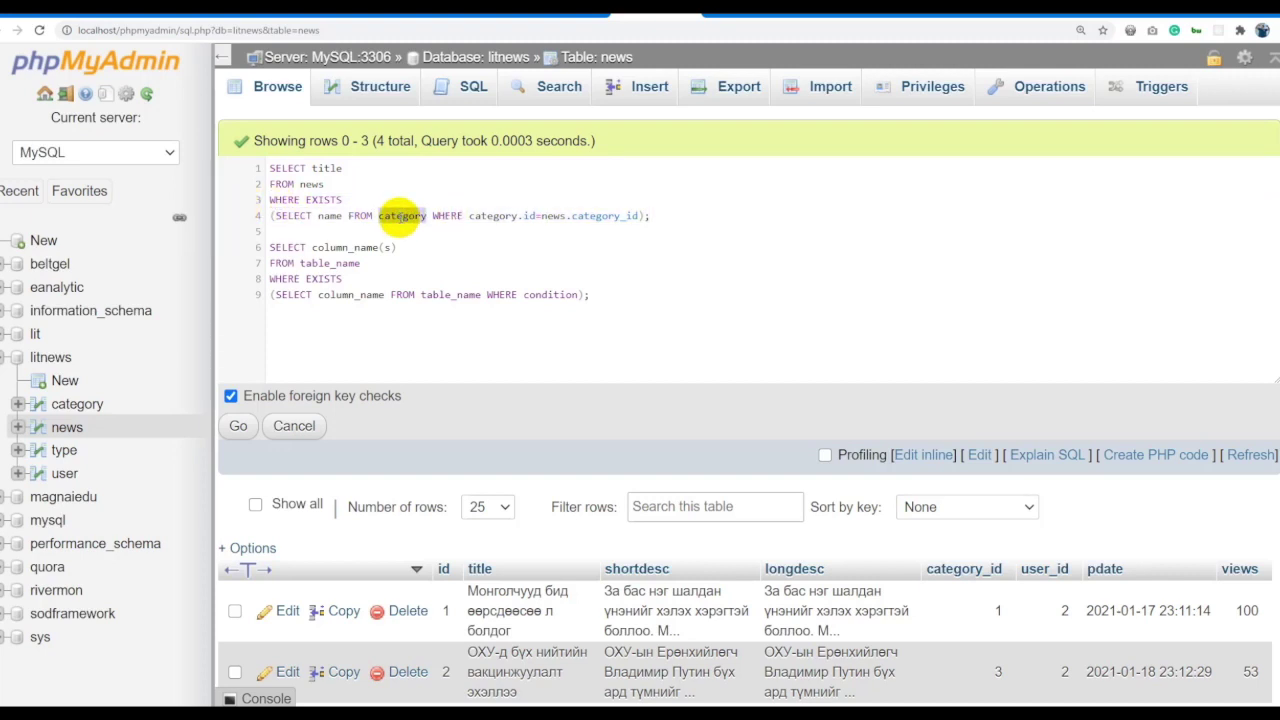
double_click(310, 184)
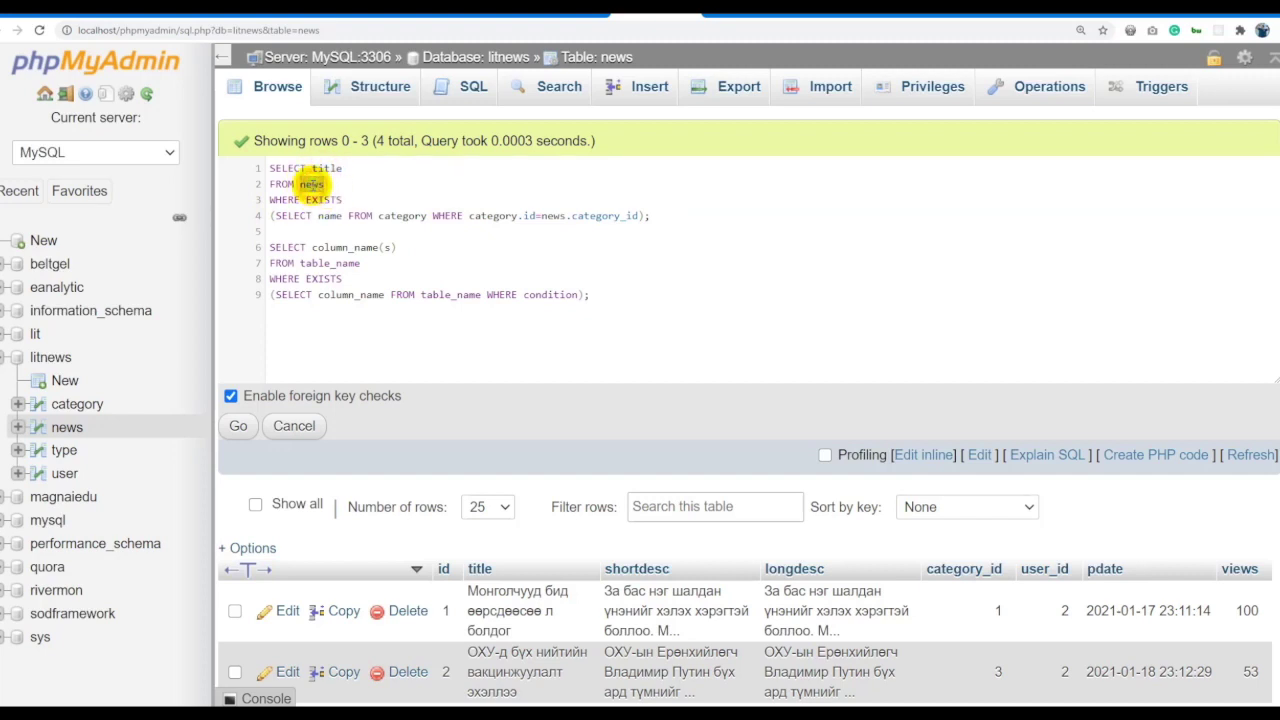
left_click(497, 216)
Delete template lines 6–9 and run the EXISTS query, returning four news titles.
left_click_drag(605, 293, 257, 252)
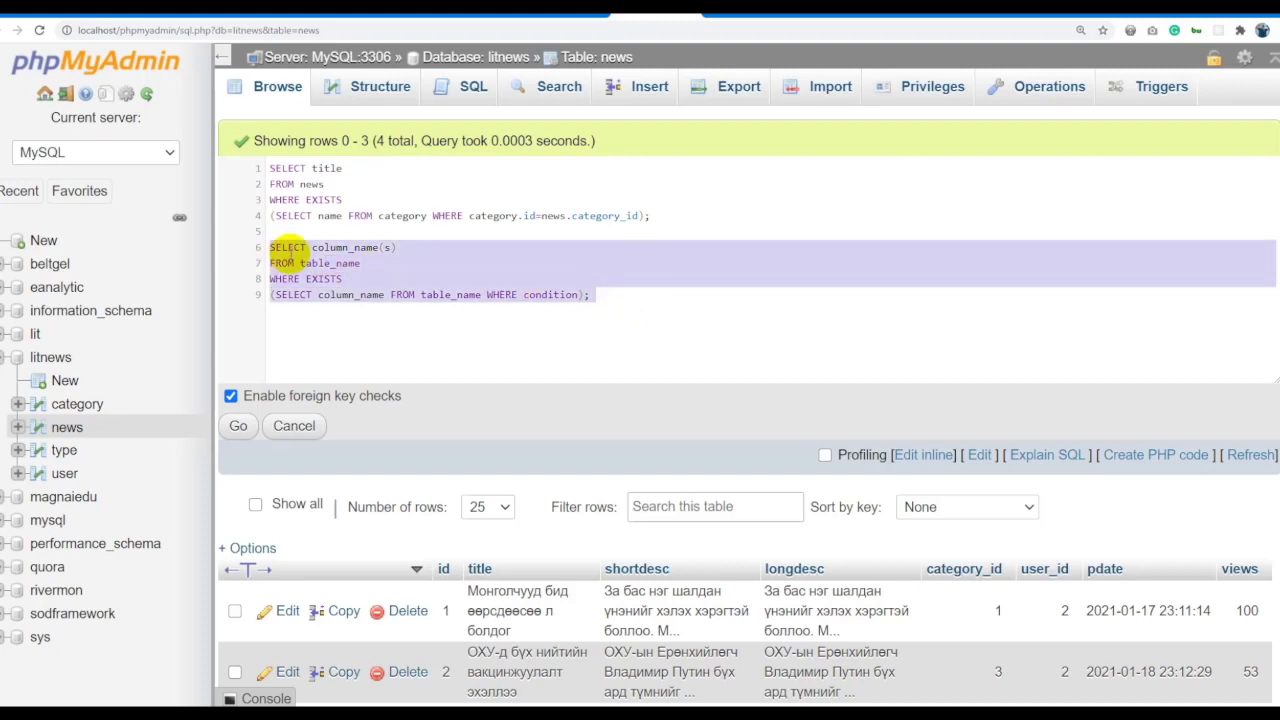
key("BackSpace")
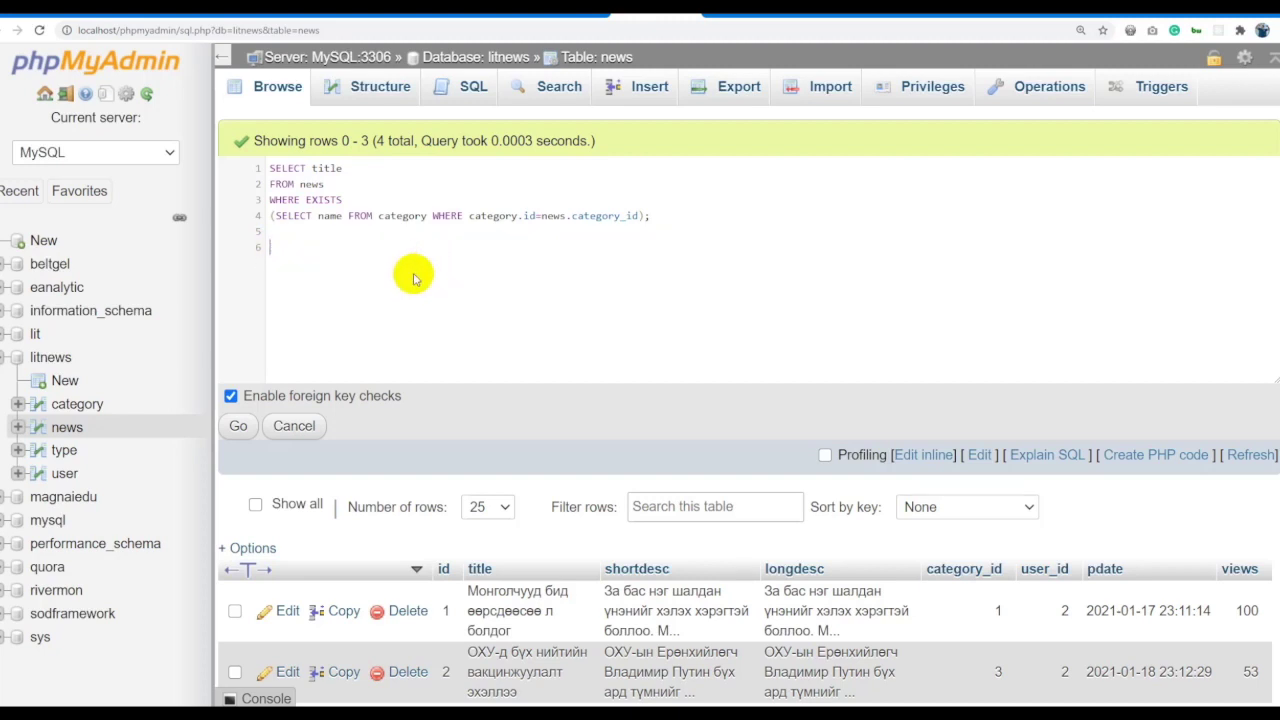
left_click(238, 425)
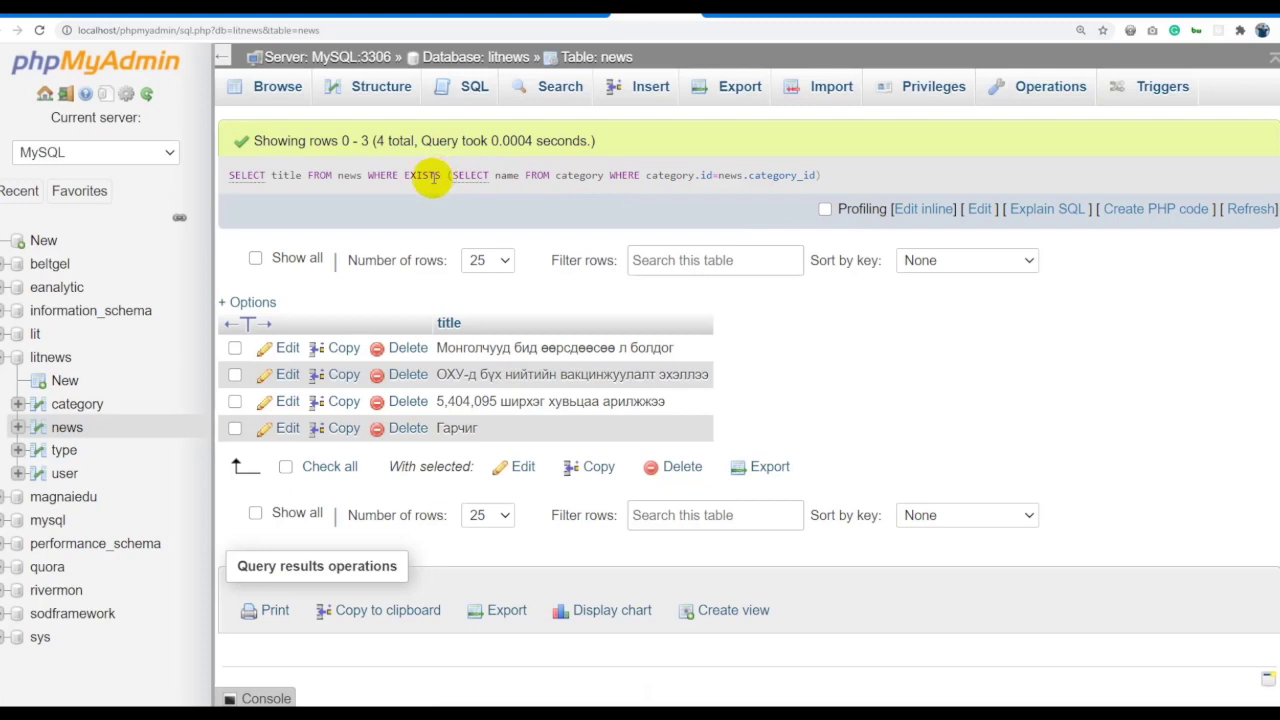
double_click(412, 175)
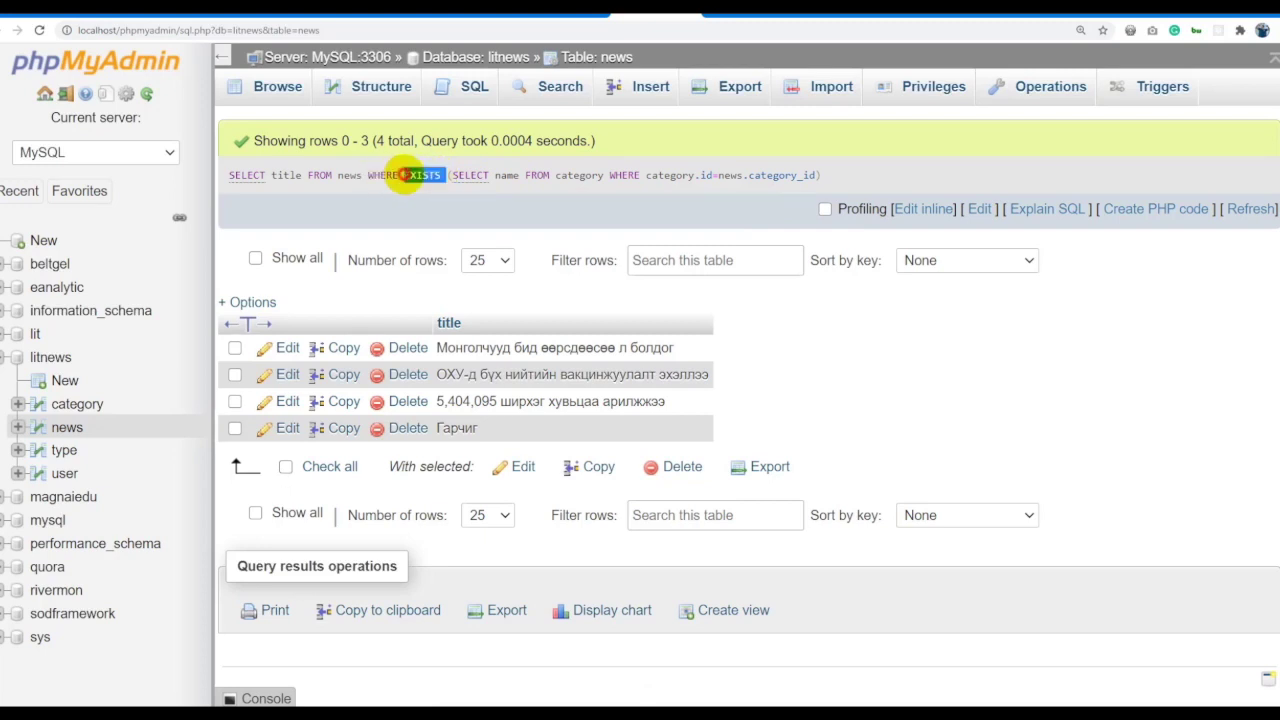
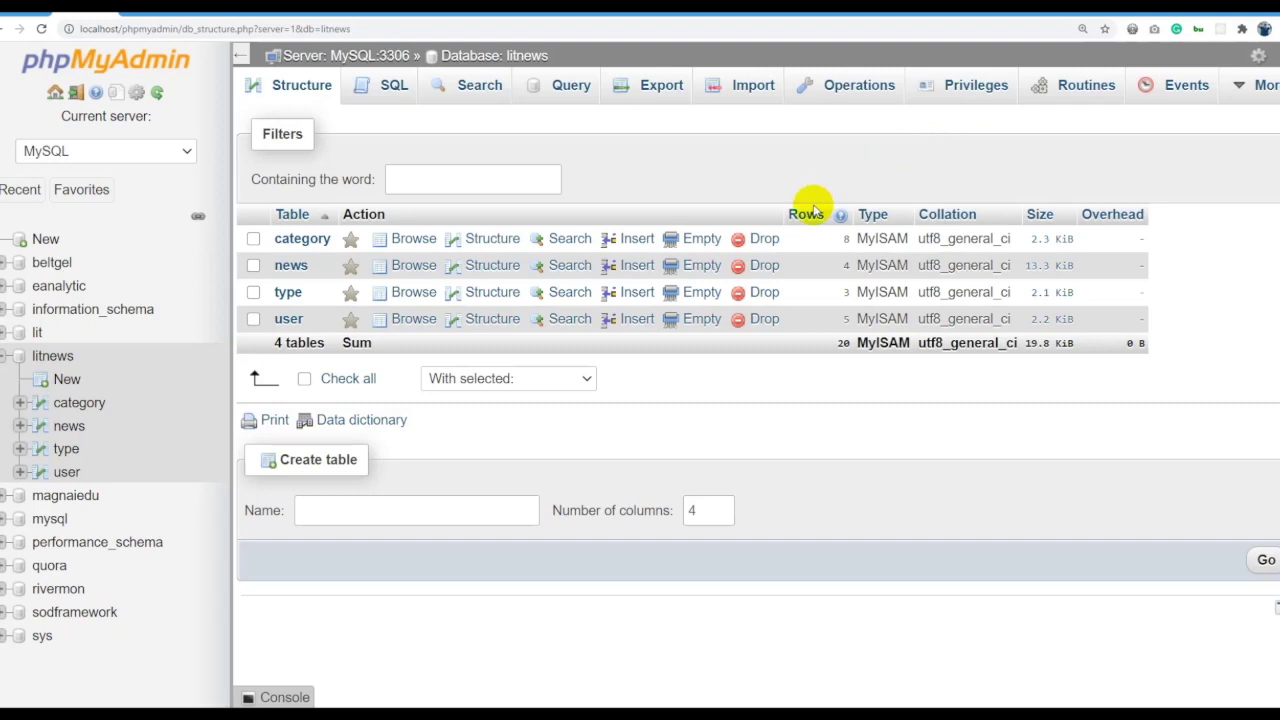
Start a new litnews routine of type PROCEDURE named GETALLNEWS.
mouse_move(842, 218)
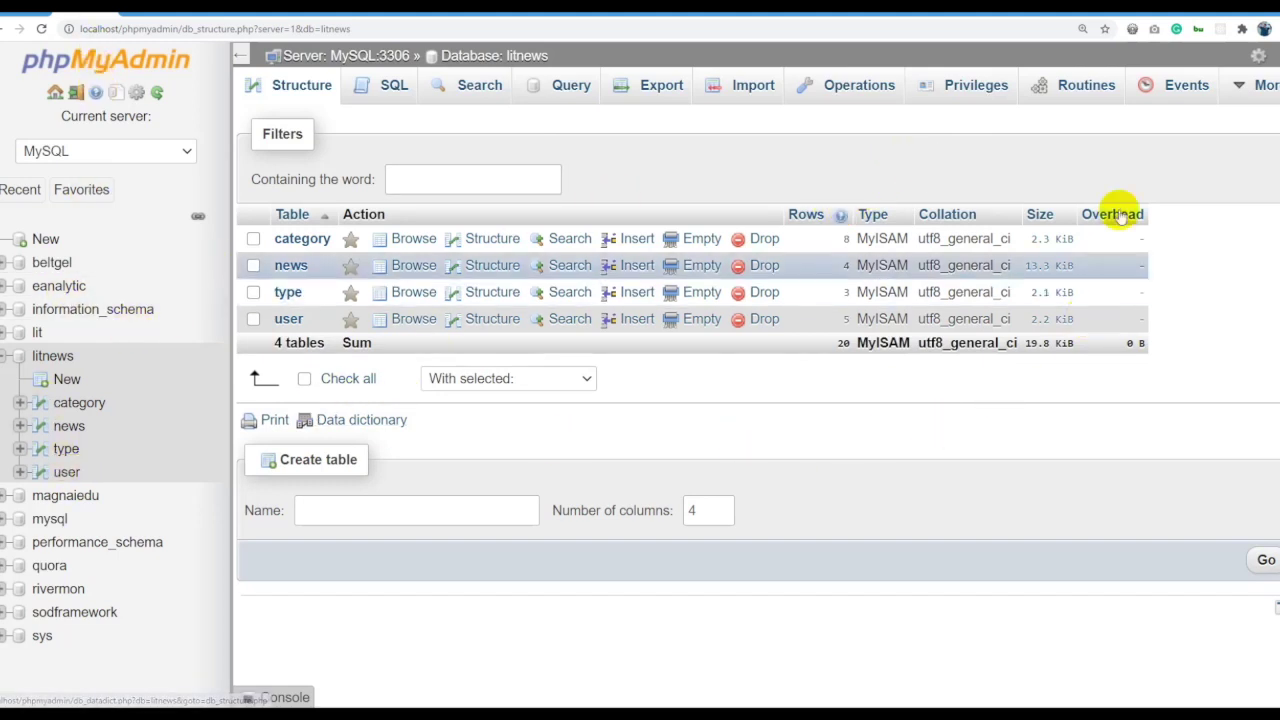
left_click(1076, 96)
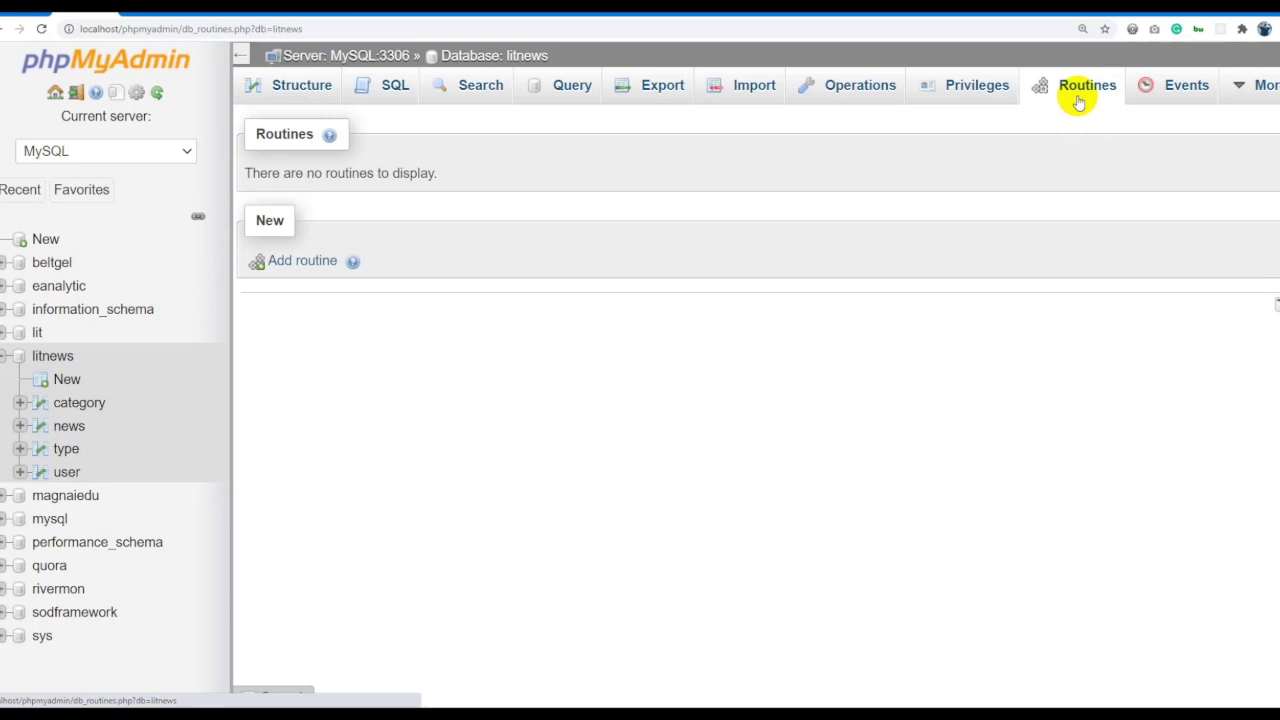
left_click(312, 260)
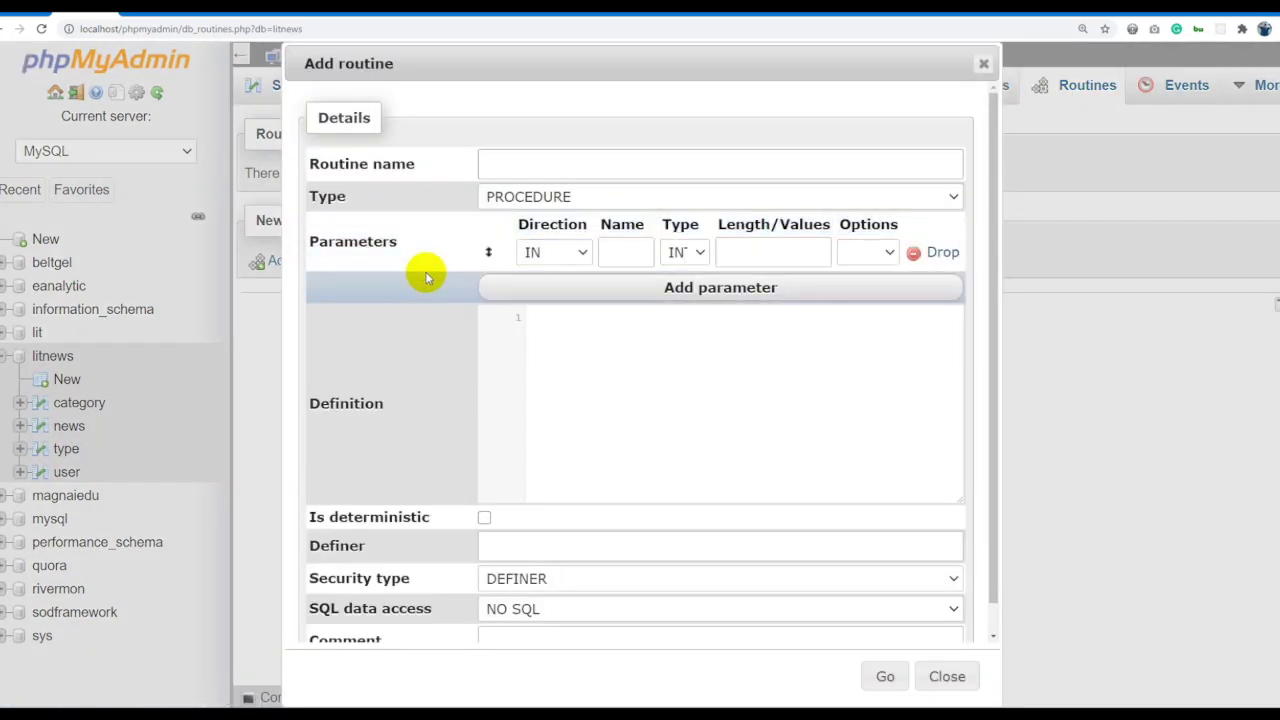
left_click(520, 196)
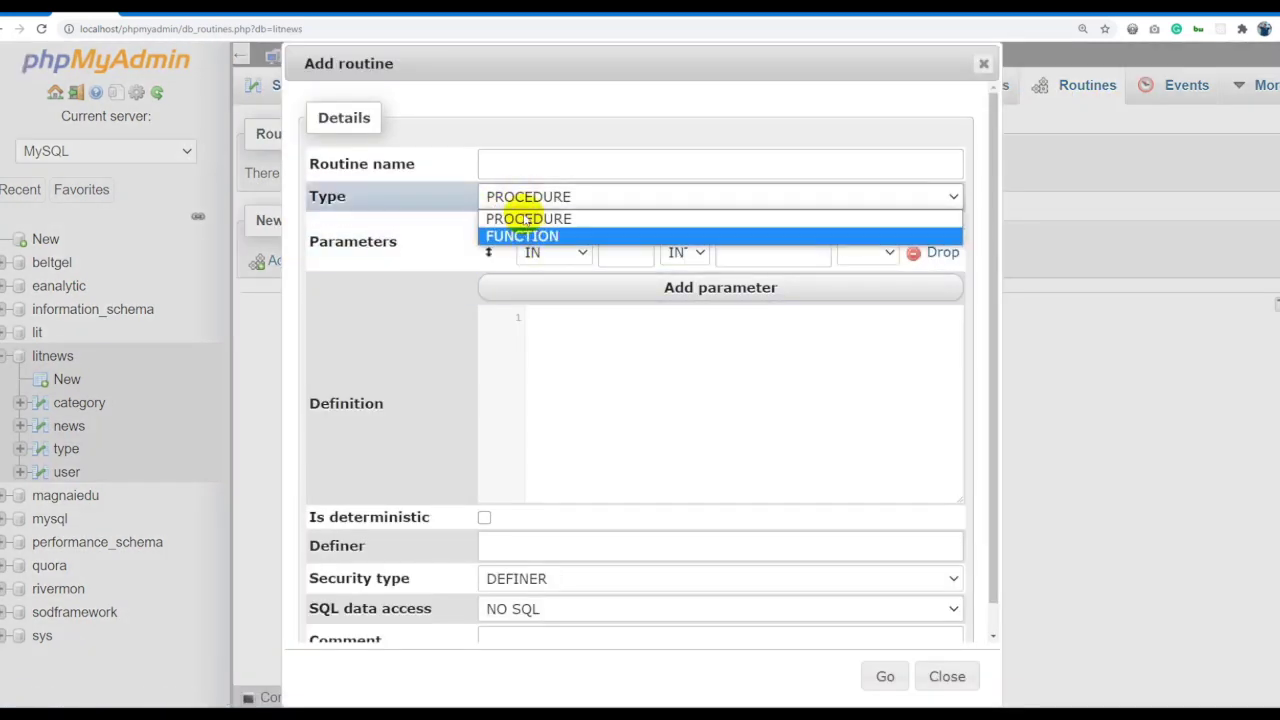
left_click(526, 216)
left_click(525, 200)
left_click(526, 204)
left_click(523, 168)
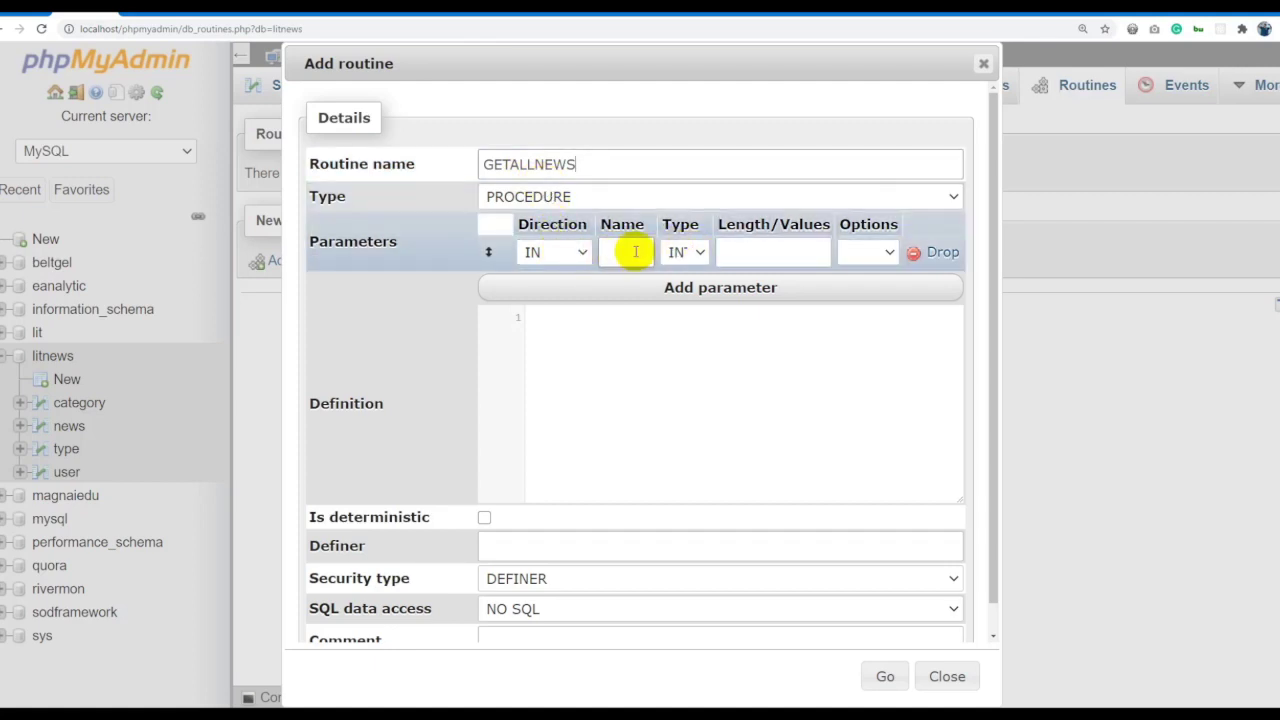
Enter the routine definition SELECT * FROM news.
left_click(689, 324)
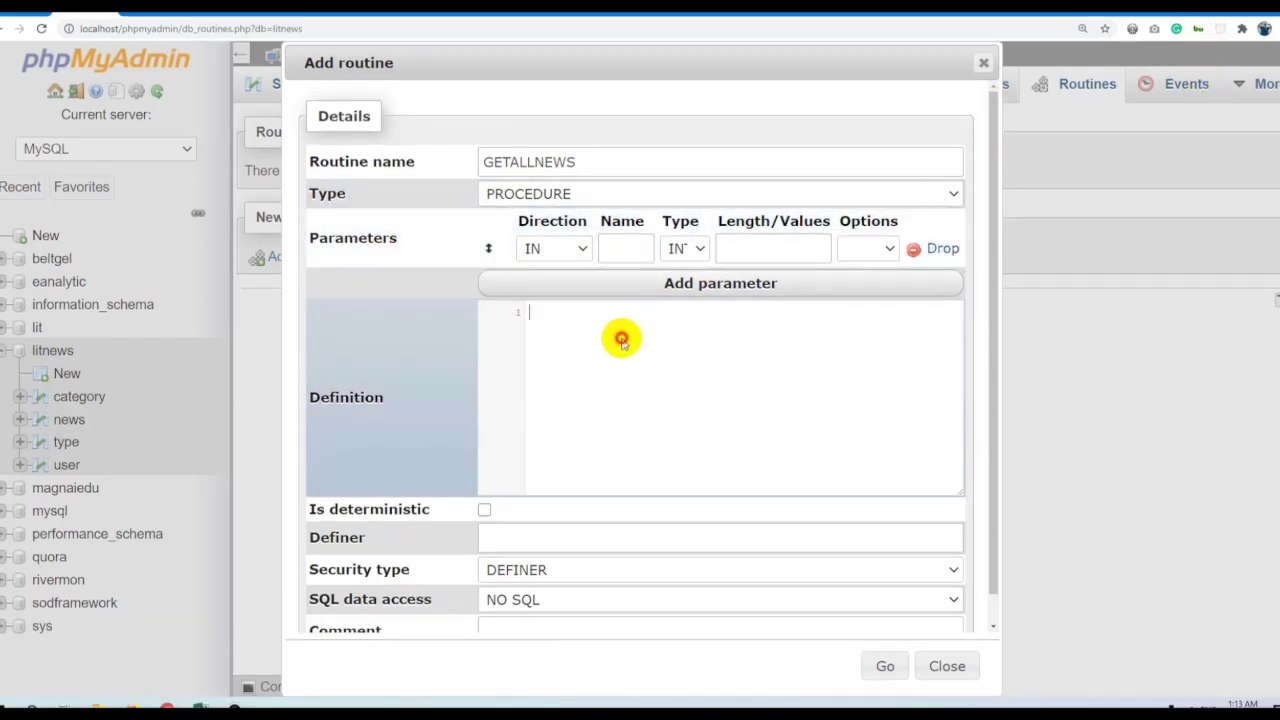
type("sele")
key("Return")
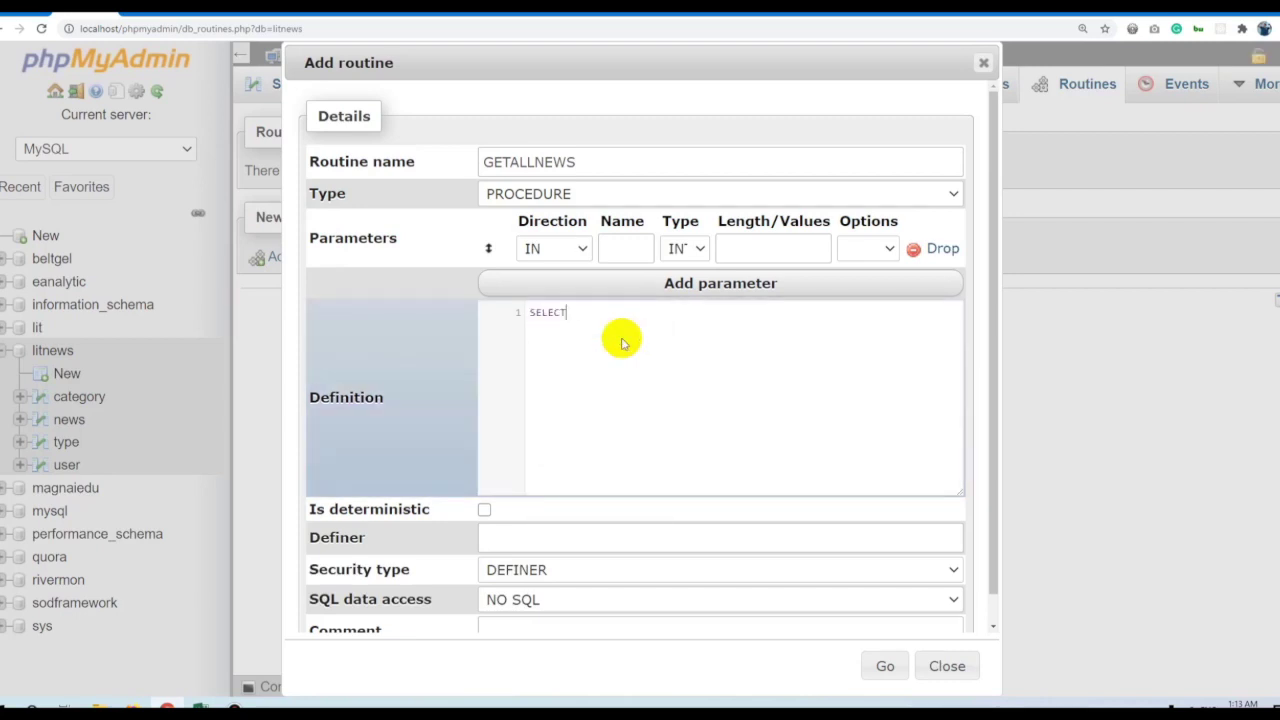
type("* fro")
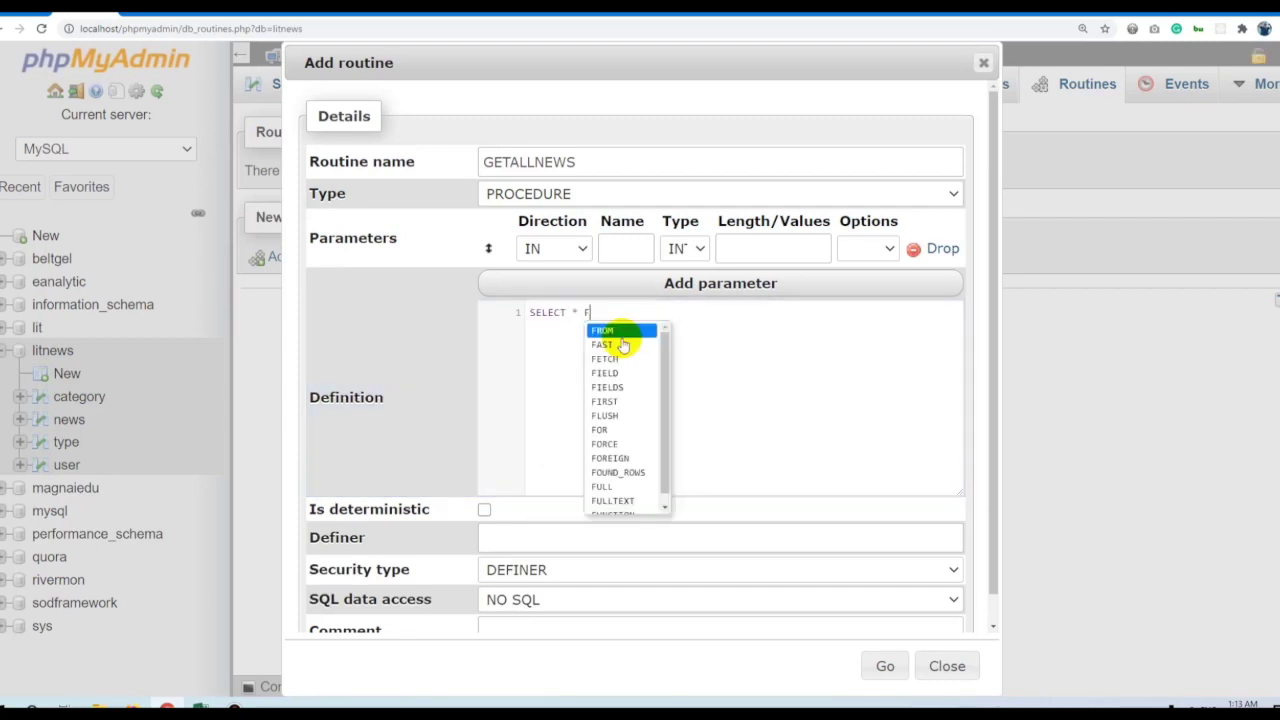
key("Return")
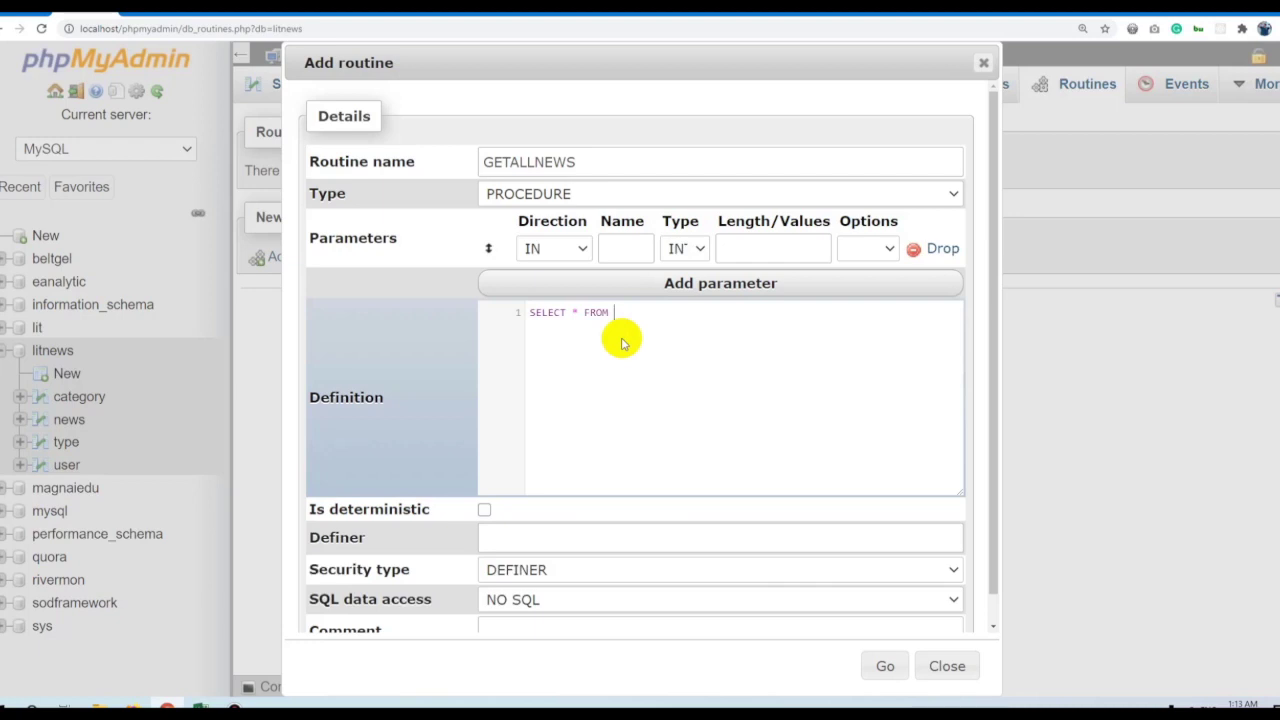
type("news")
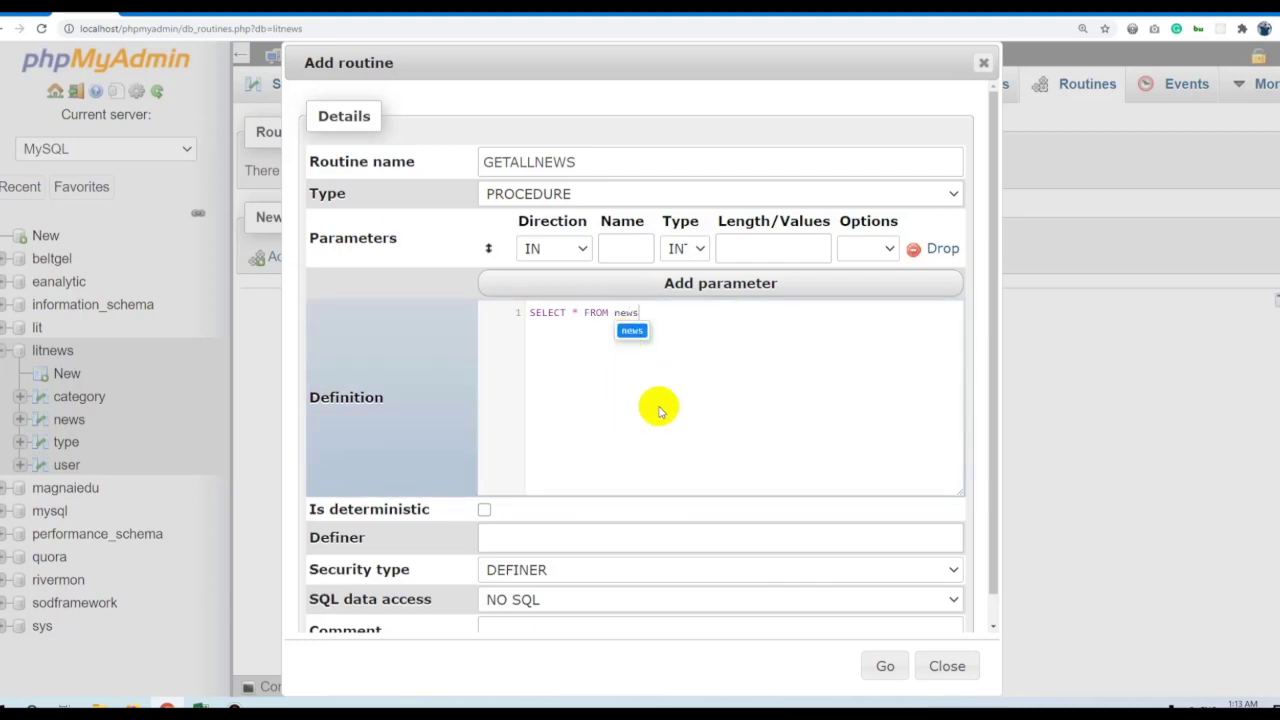
key("ctrl+a")
scroll(685, 393, "down", 1)
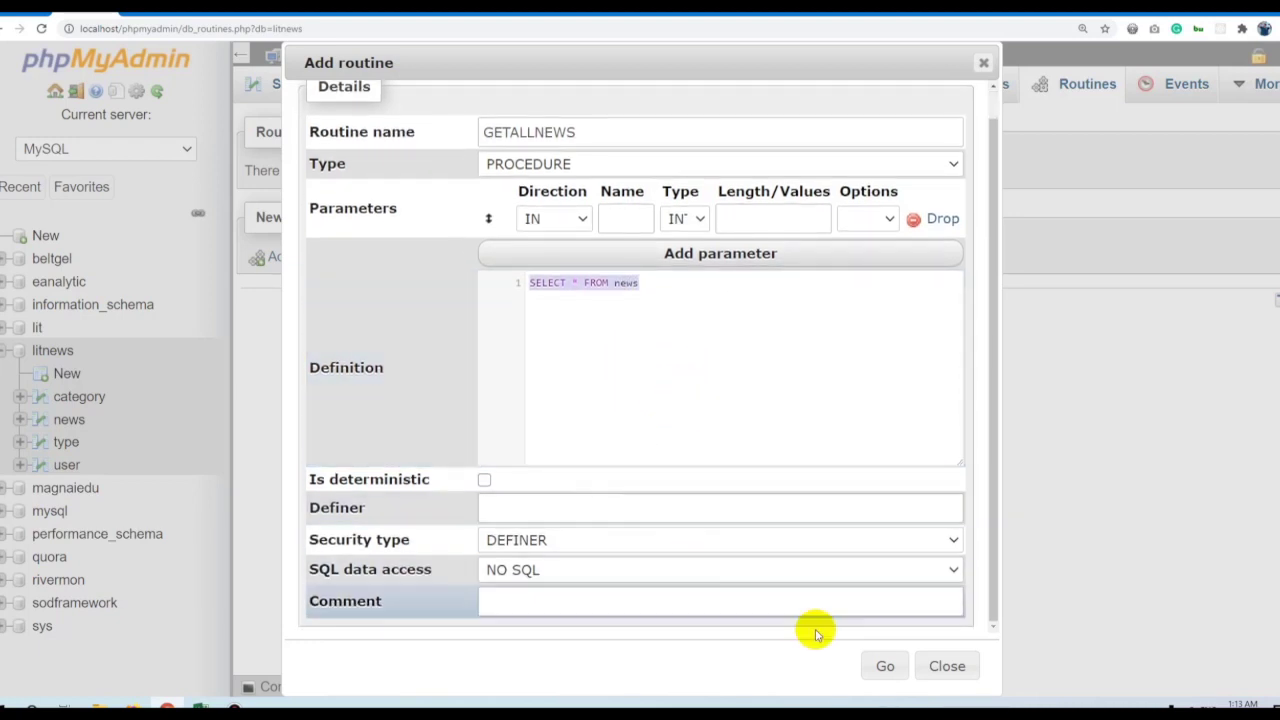
Set the definer to the local root account and remove the empty parameter row.
left_click(876, 664)
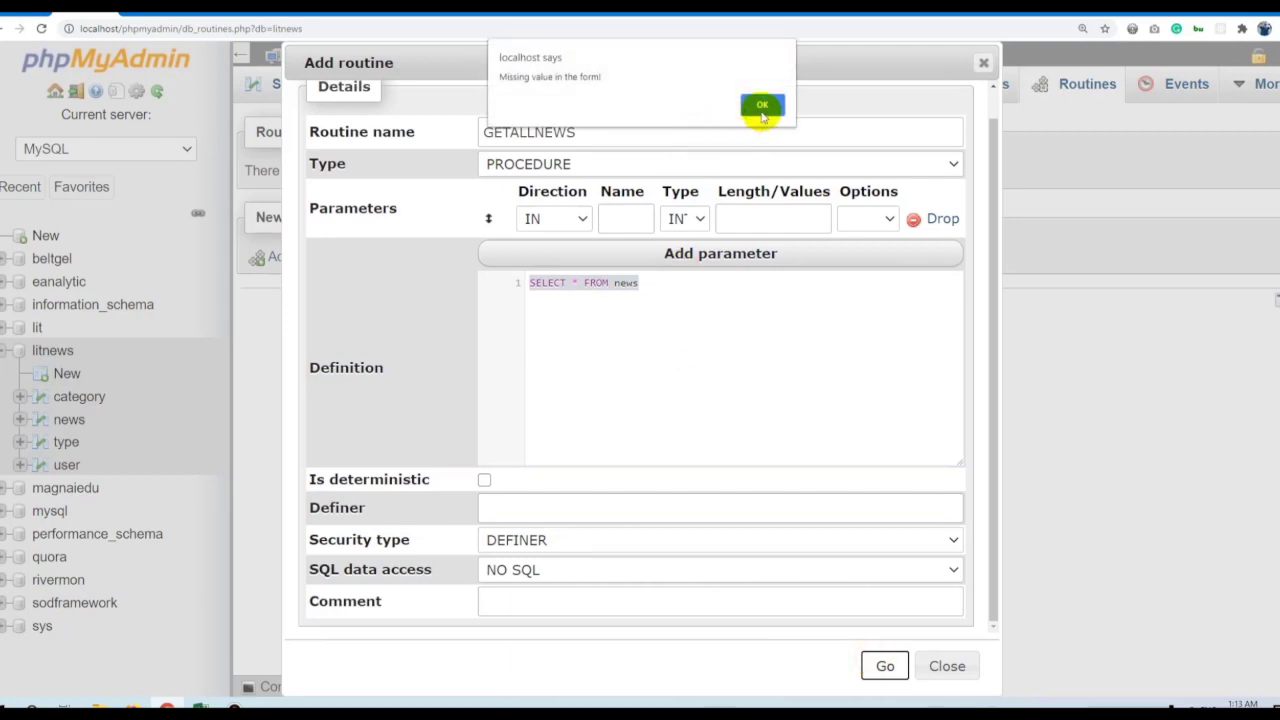
left_click(762, 105)
left_click(400, 500)
scroll(510, 440, "up", 1)
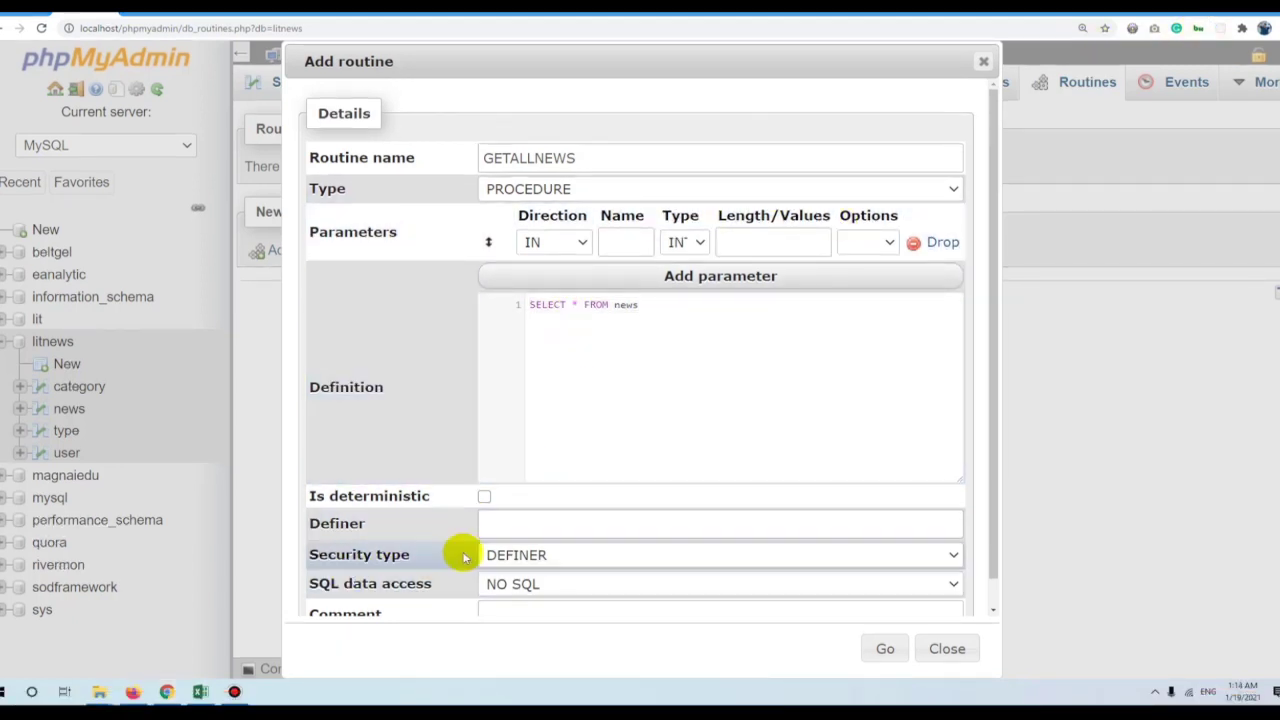
left_click(497, 518)
type("root@localhost")
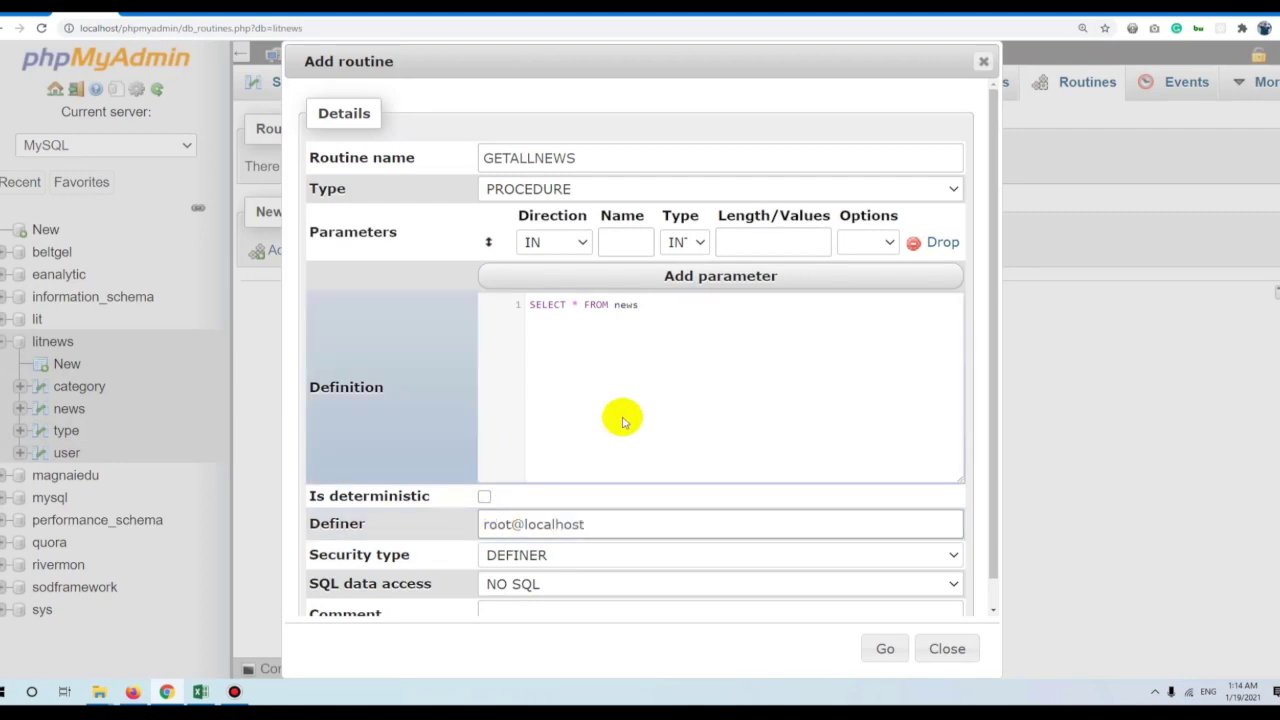
scroll(680, 415, "down", 1)
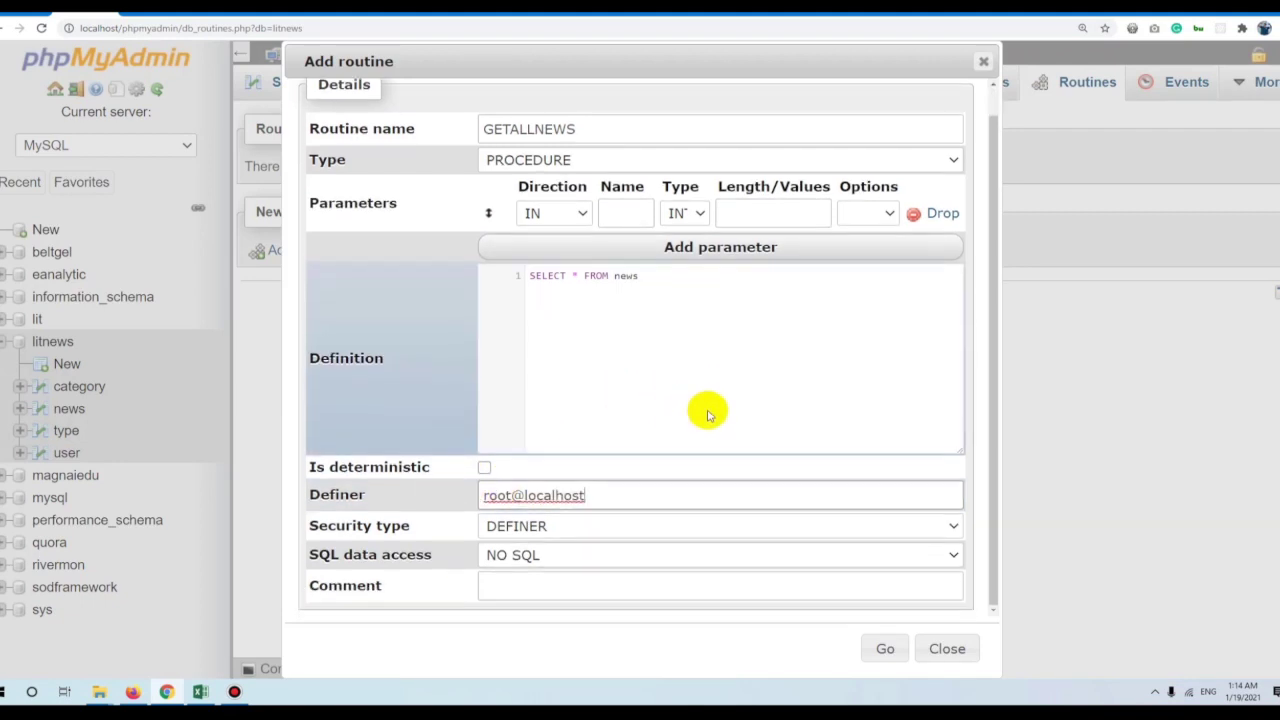
left_click(885, 651)
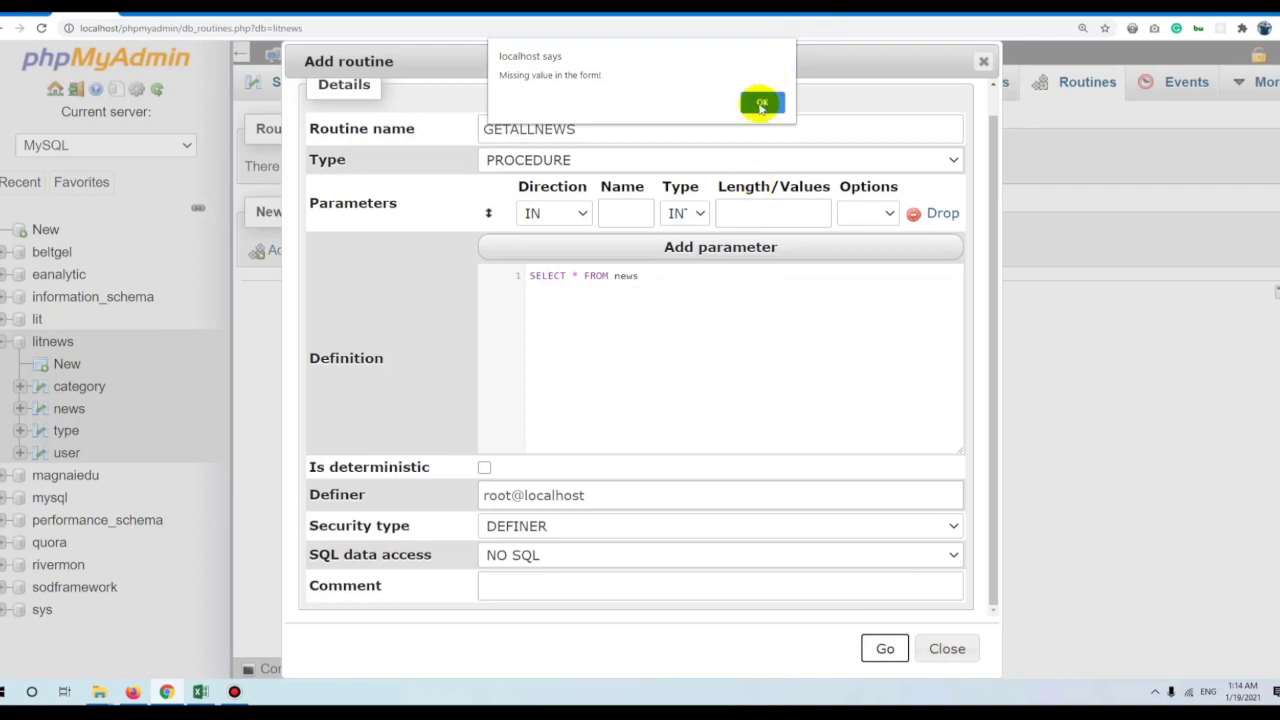
left_click(760, 103)
left_click(940, 213)
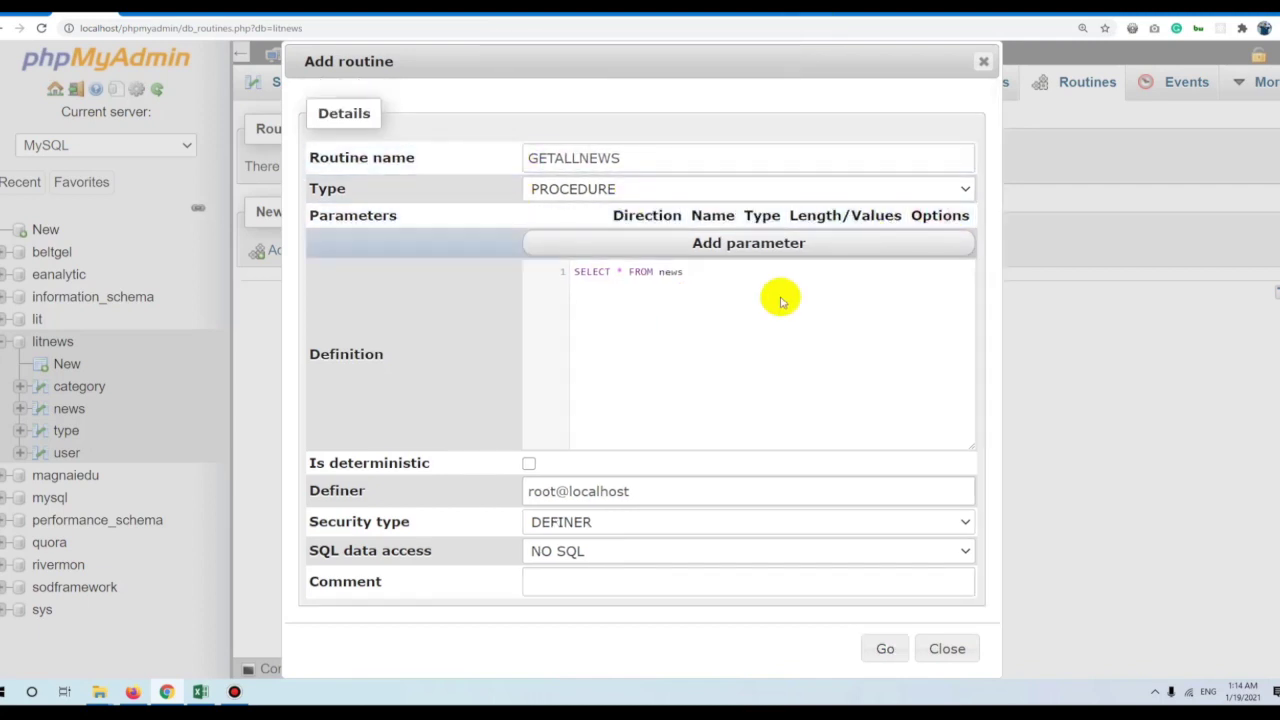
Clear the definer and extend the definition with ORDER BY id DESC LIMIT.
left_click(503, 489)
triple_click(563, 486)
key("BackSpace")
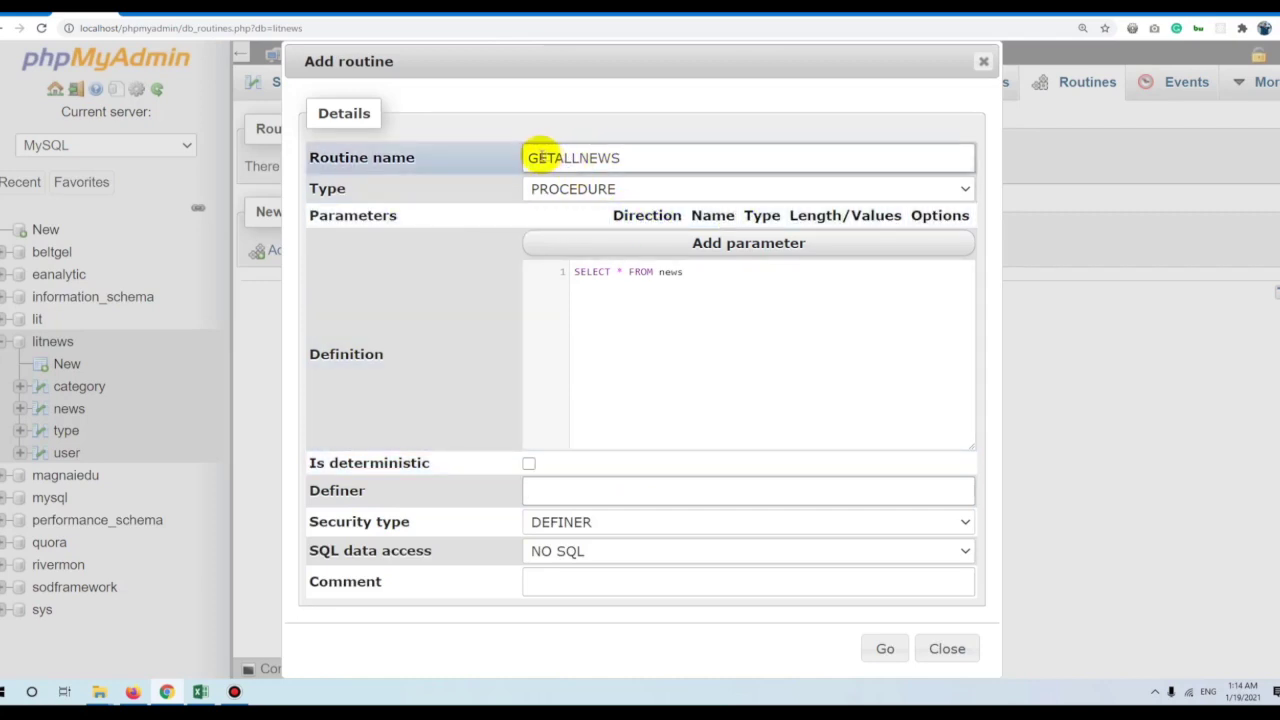
left_click_drag(523, 157, 718, 157)
left_click(706, 277)
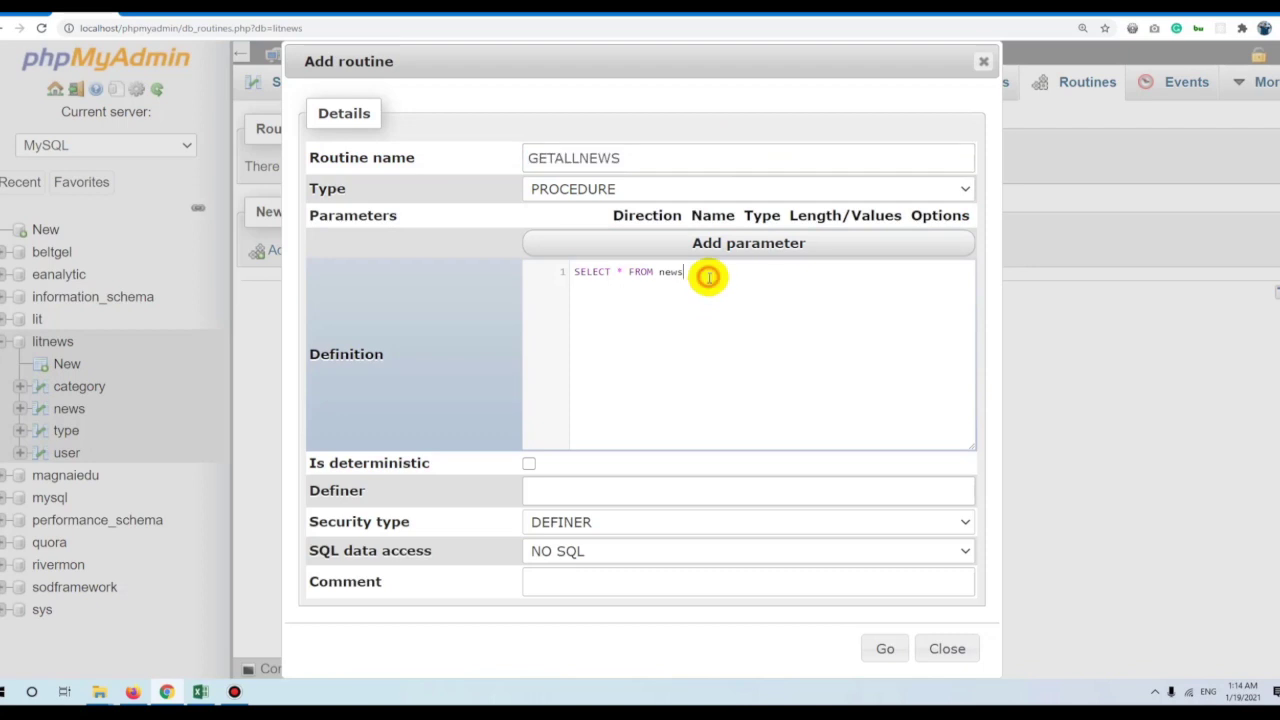
type("ORDER ")
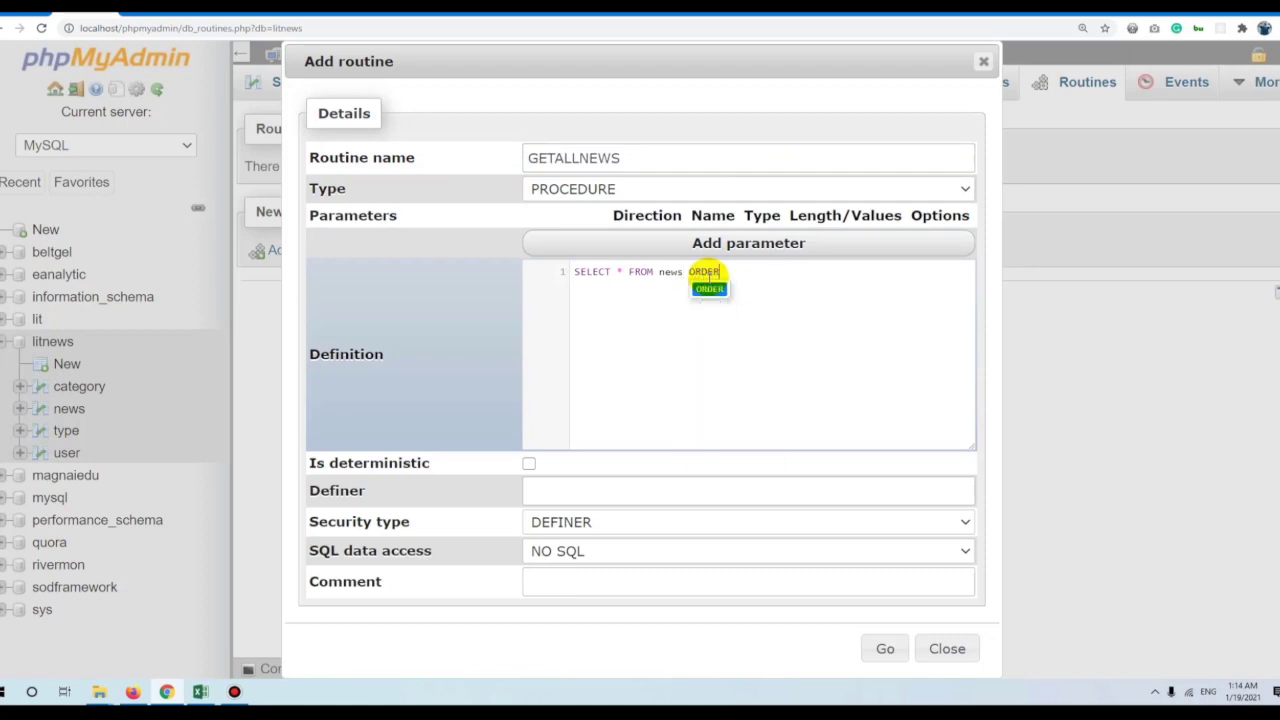
type("BY ID DESC")
left_click(748, 272)
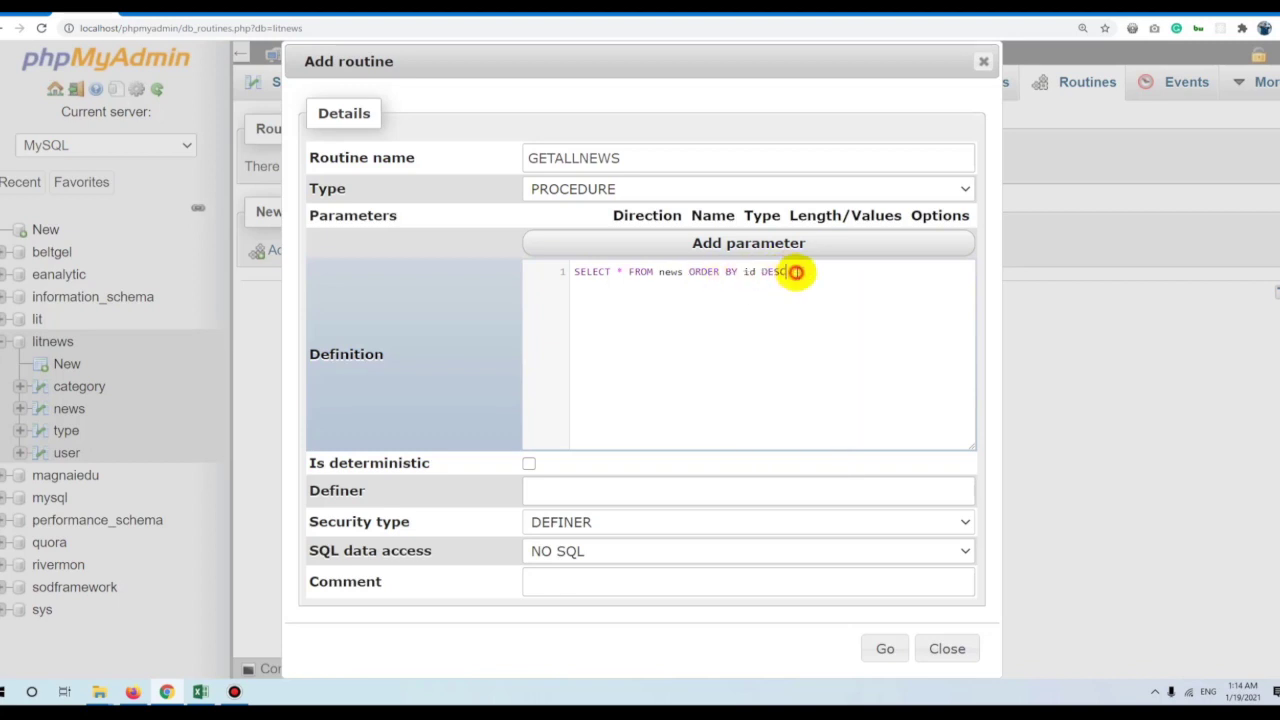
type("LIMIT 100")
key("ctrl+a")
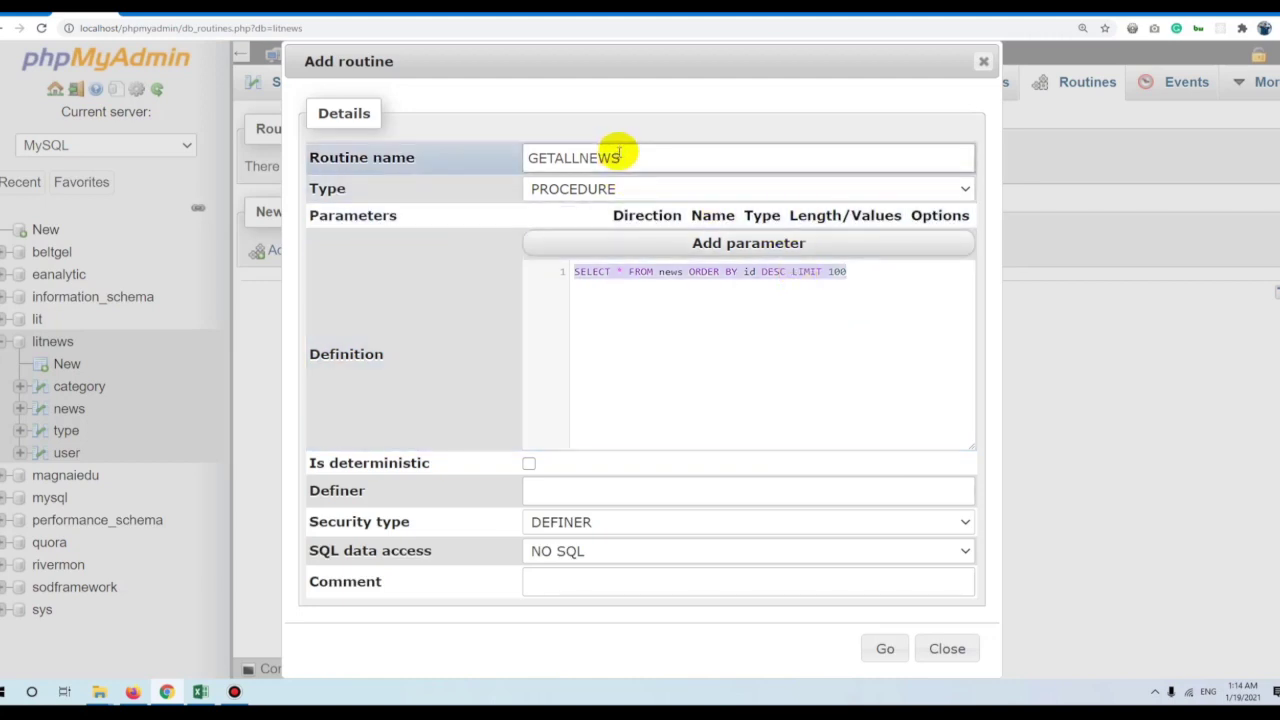
Finish with LIMIT 100, rename the procedure to getallnews and create it.
left_click(634, 159)
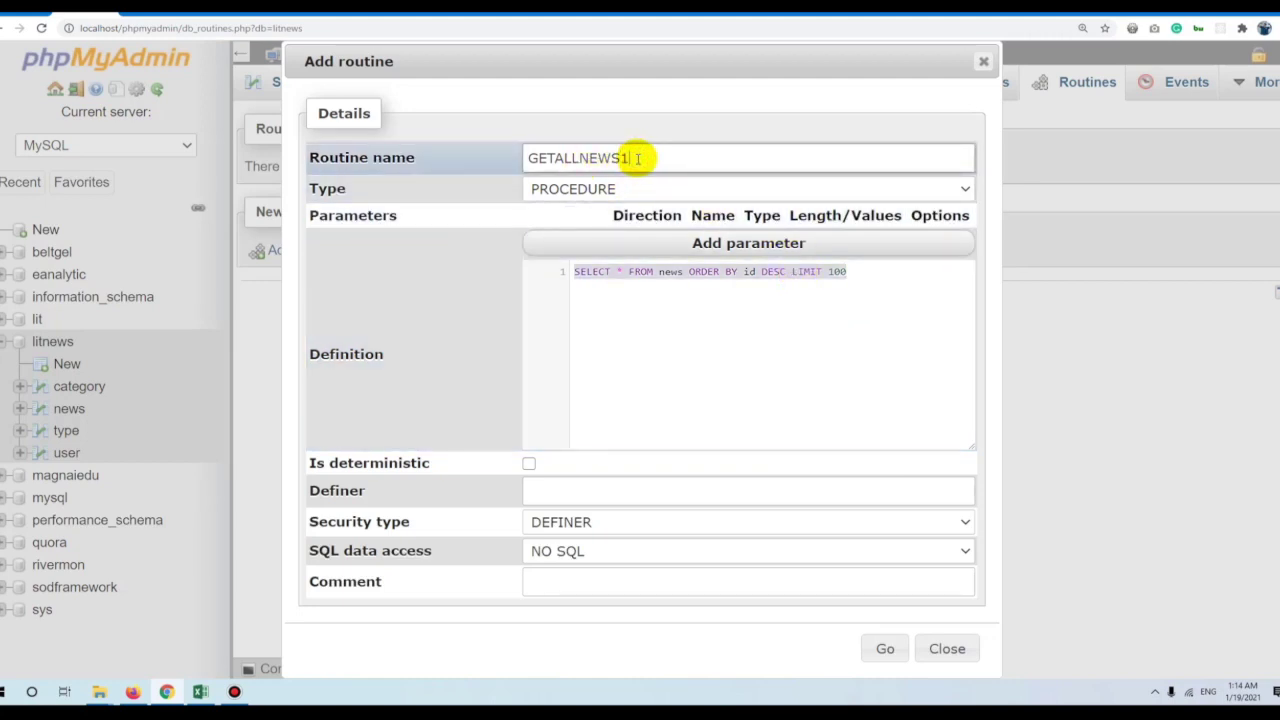
type("100")
left_click_drag(666, 163, 443, 163)
type("getallnews")
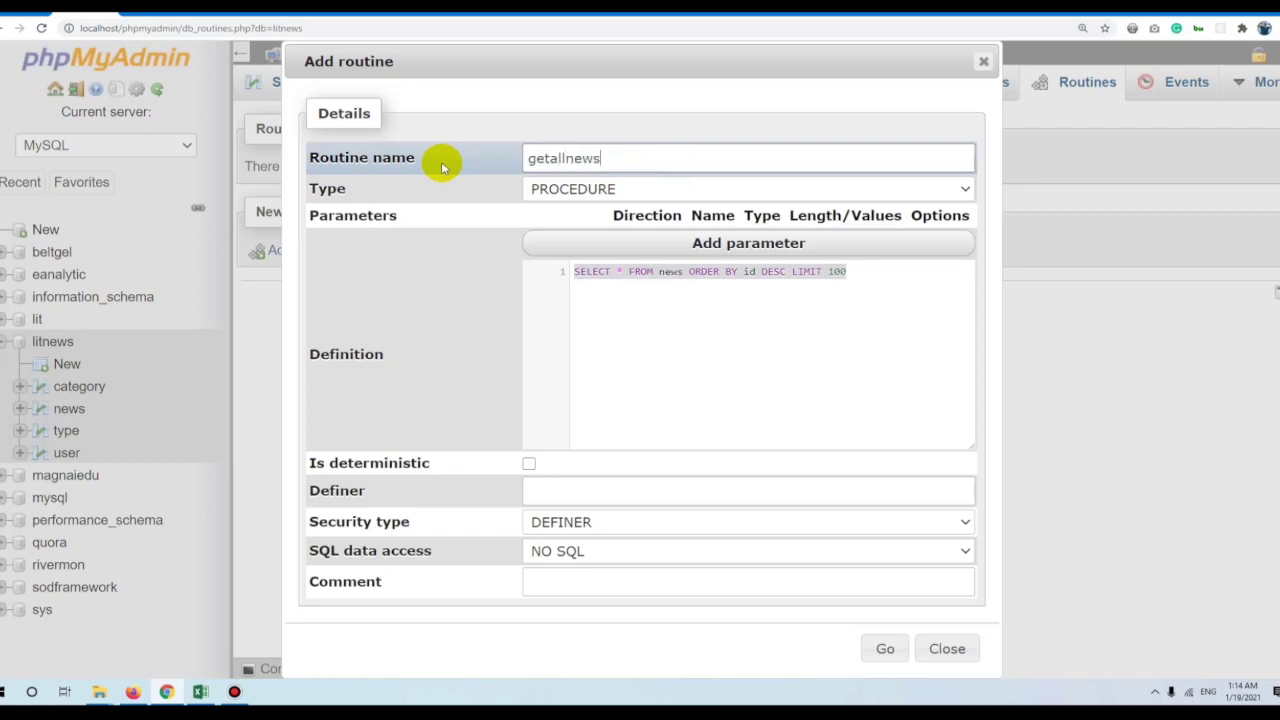
left_click(885, 648)
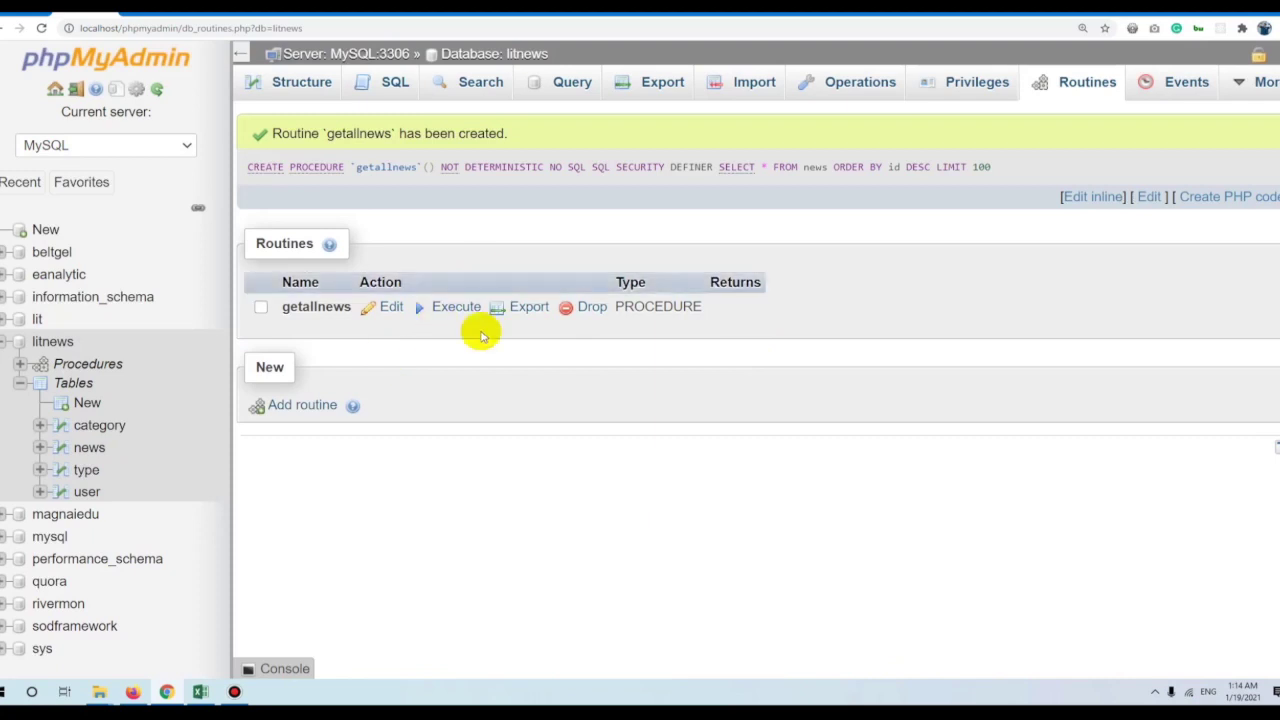
Return to litnews, open getallnews from the procedure tree, then close its details.
left_click(45, 341)
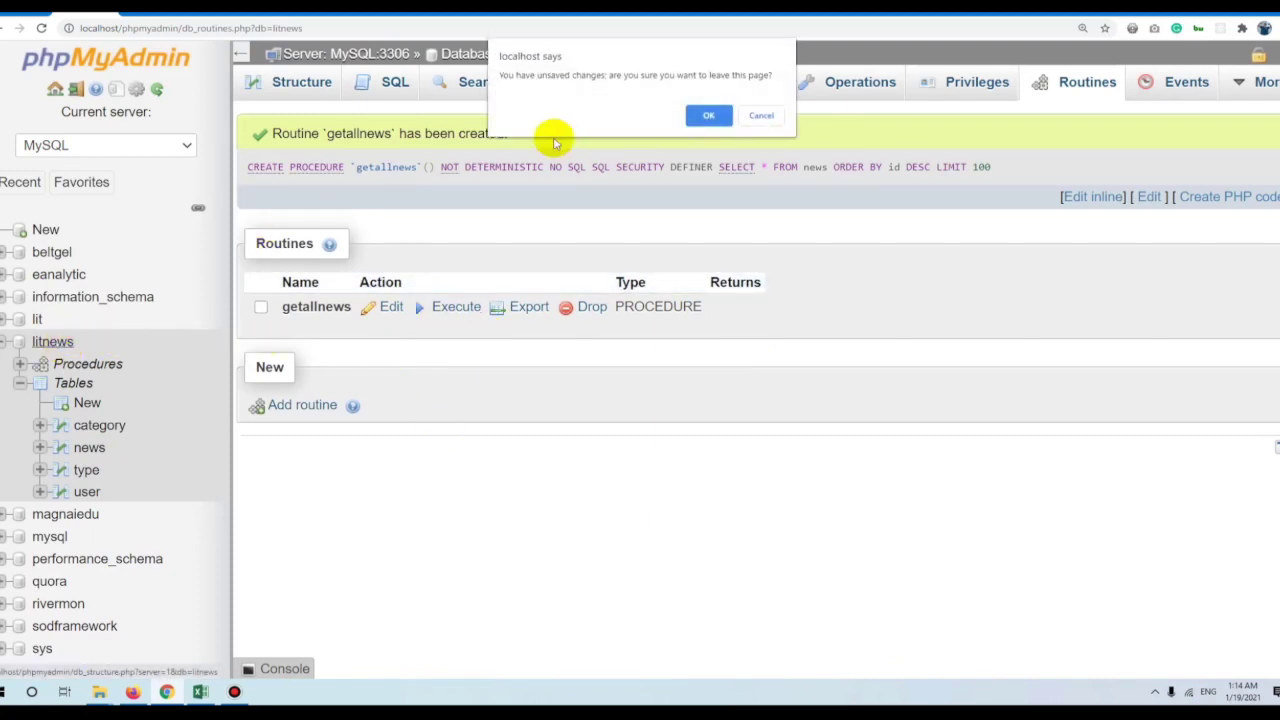
left_click(710, 115)
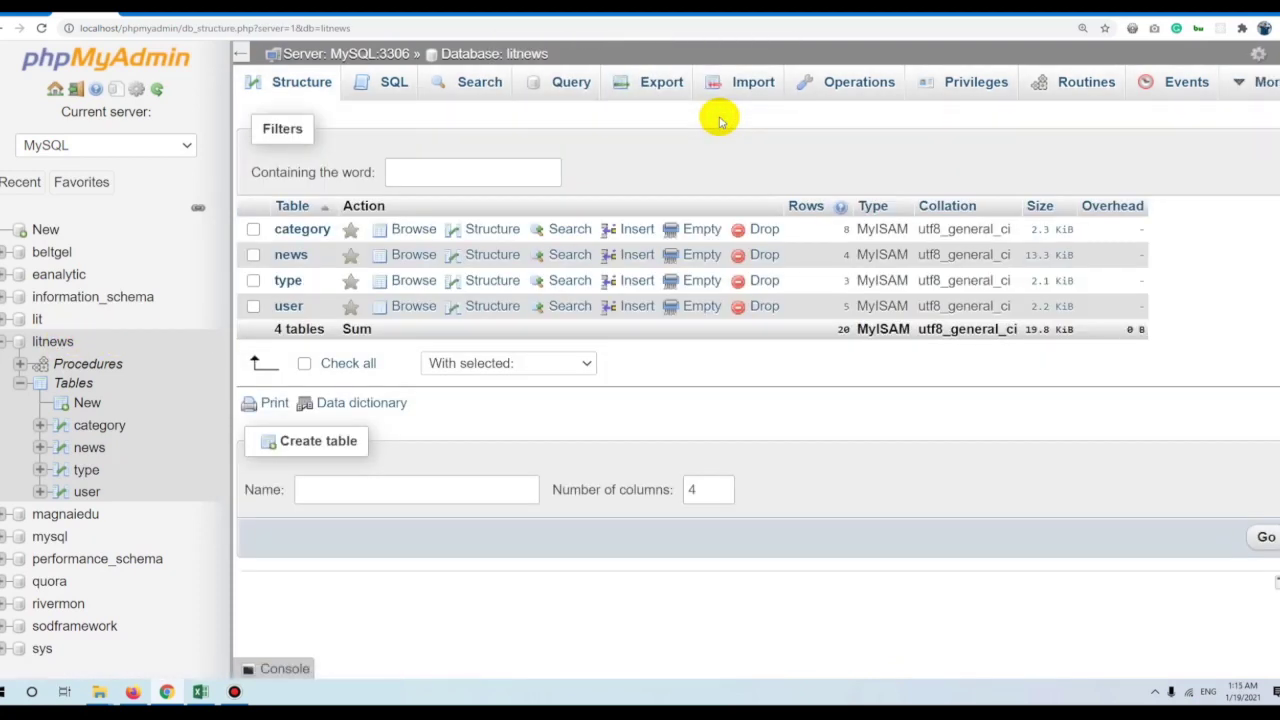
left_click(20, 363)
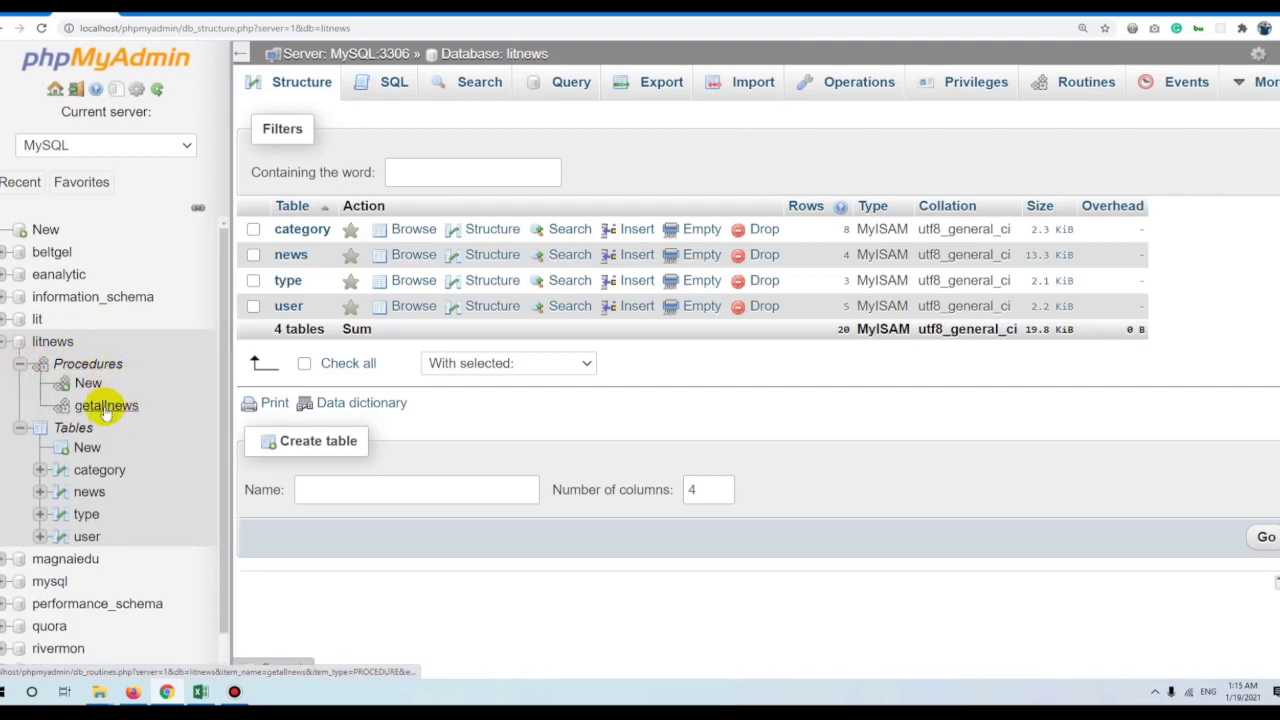
left_click(106, 408)
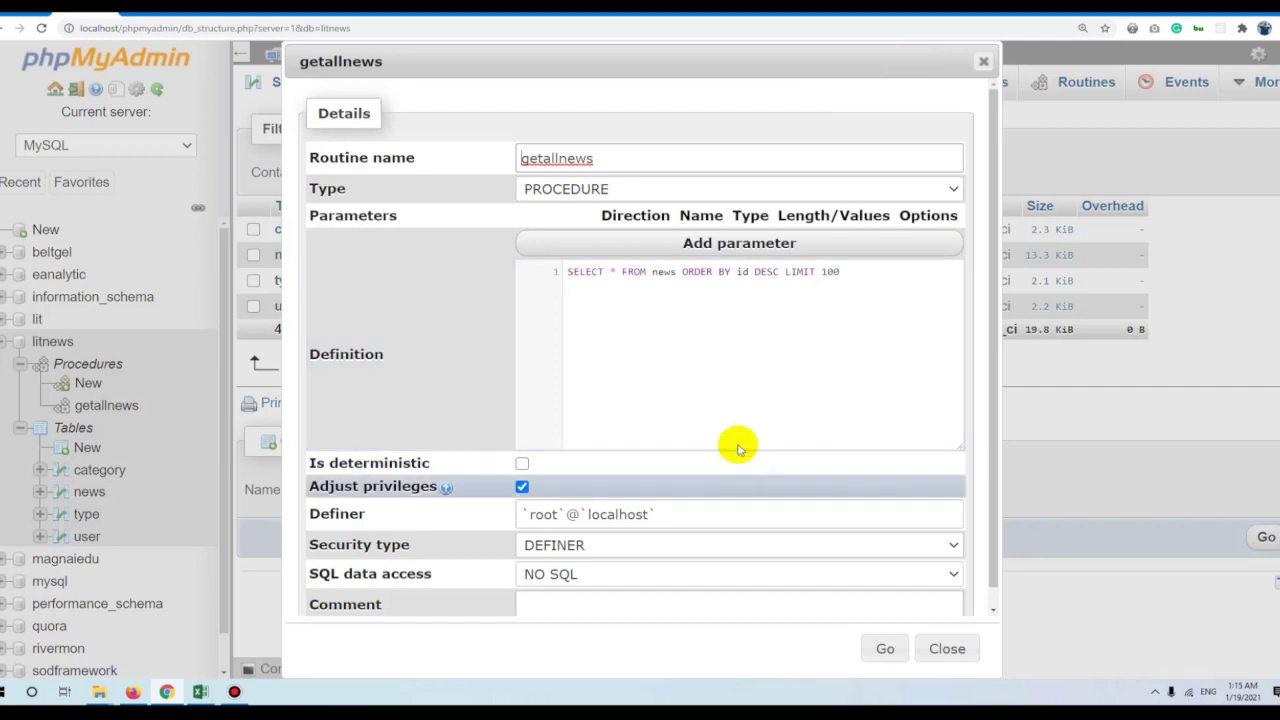
left_click(946, 649)
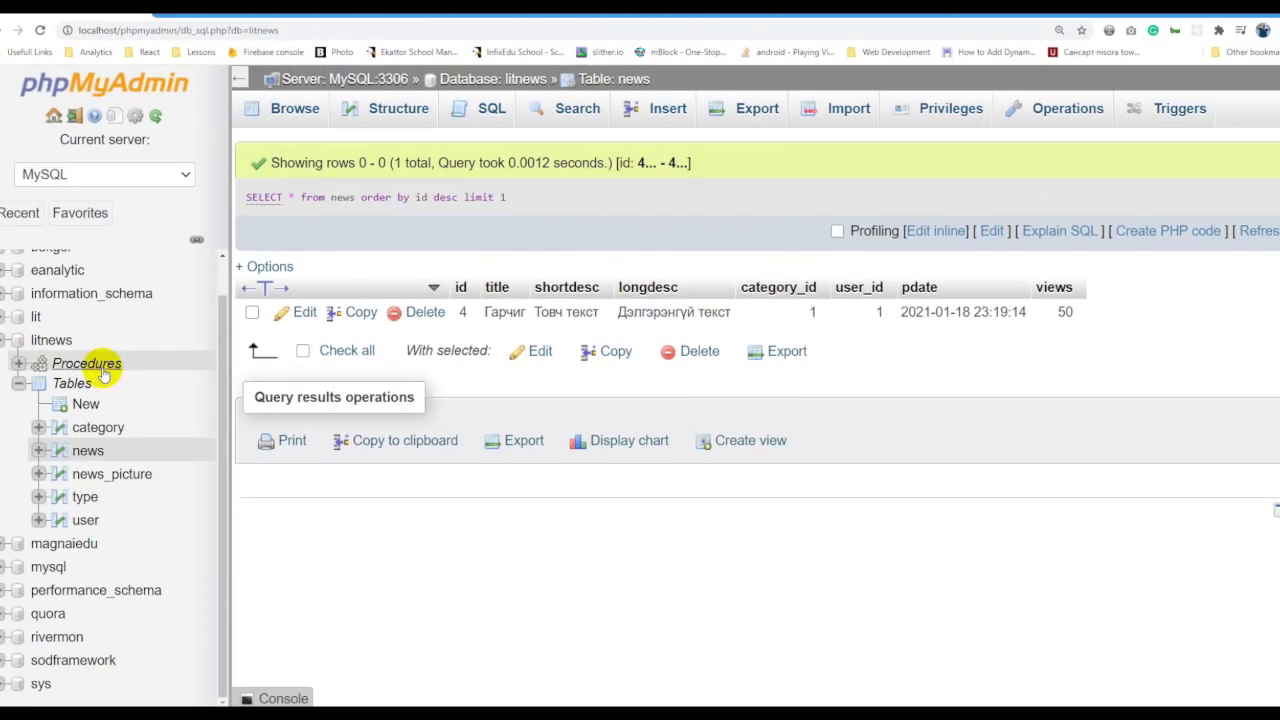
Expand the litnews procedures and review the get_news_by_user definition.
left_click(87, 366)
left_click(18, 363)
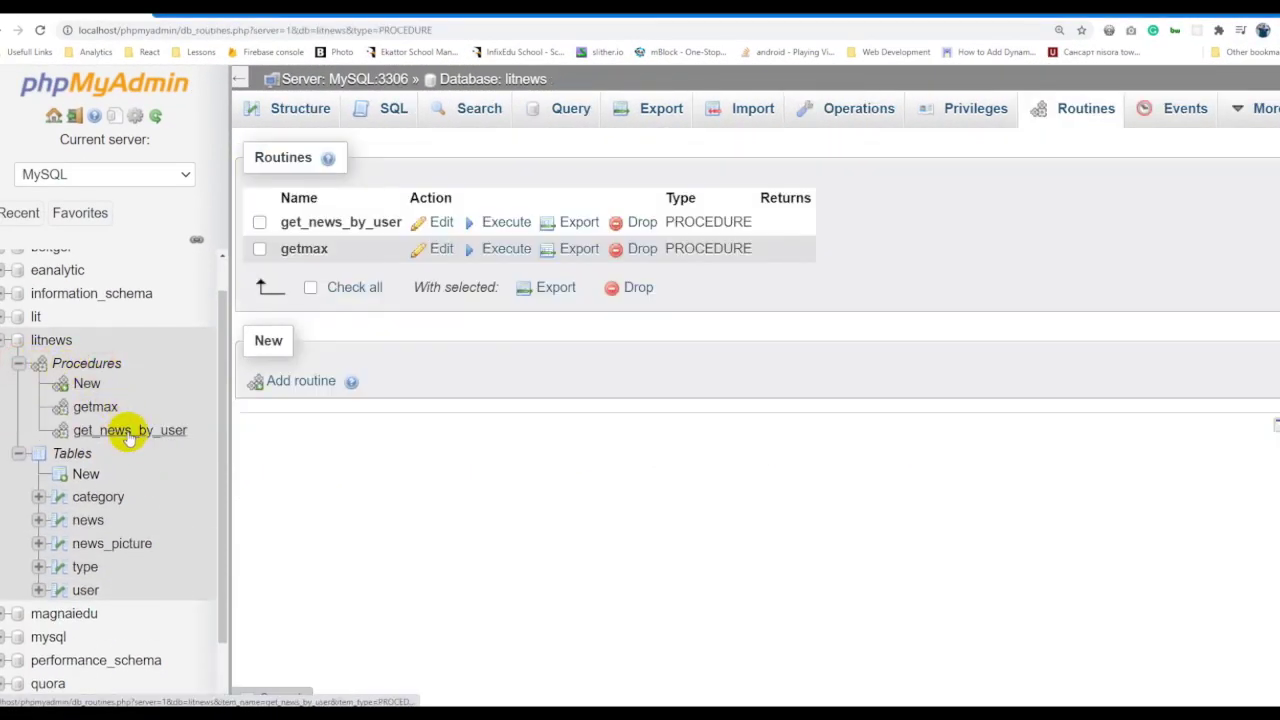
left_click(134, 429)
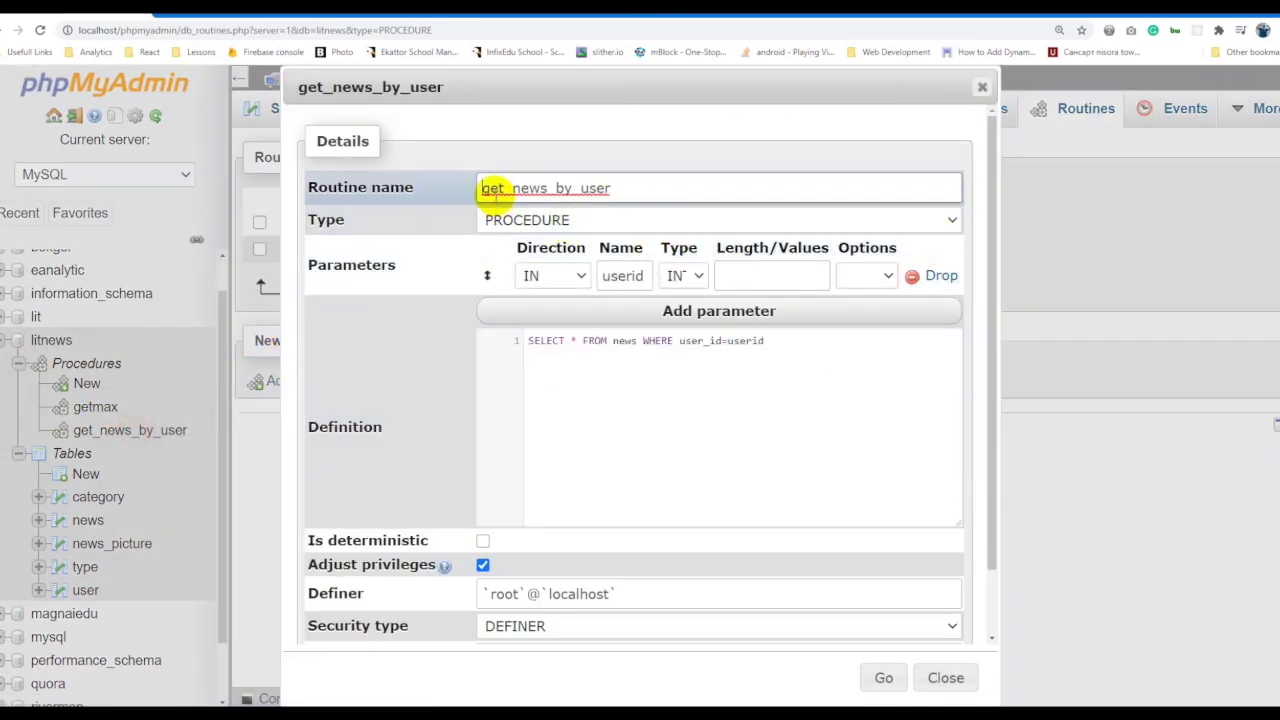
left_click(643, 187)
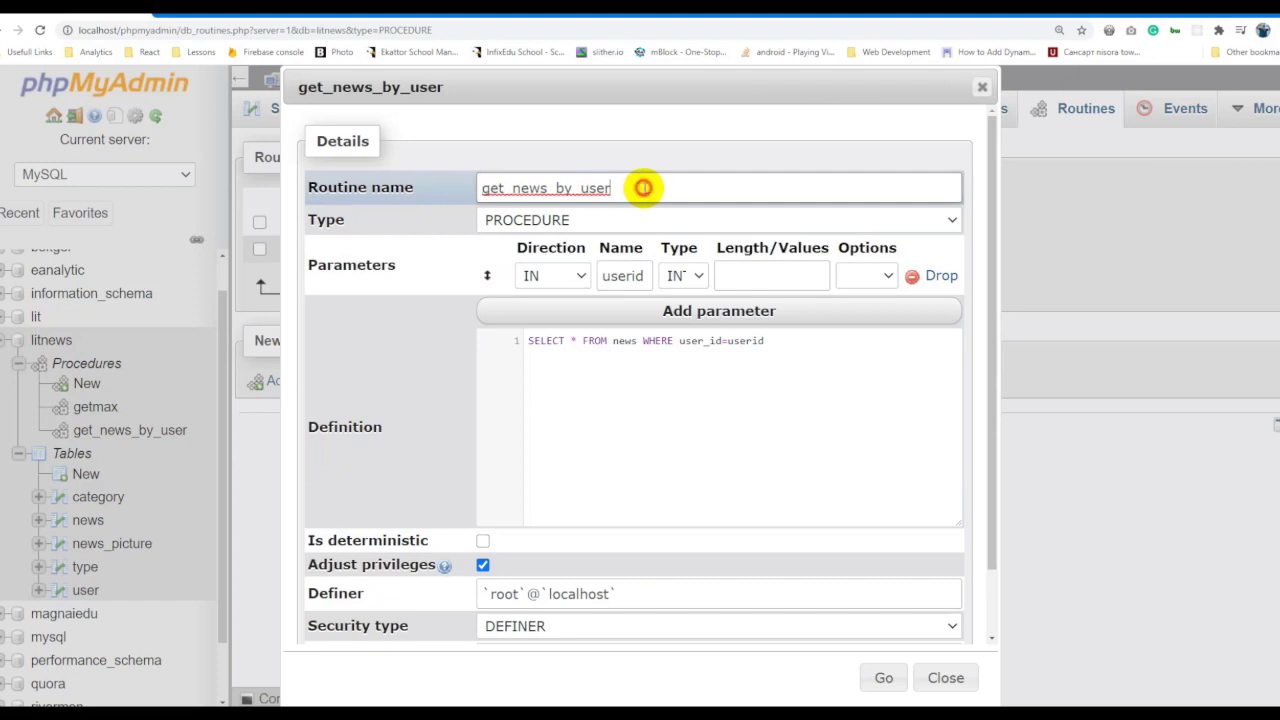
left_click(952, 677)
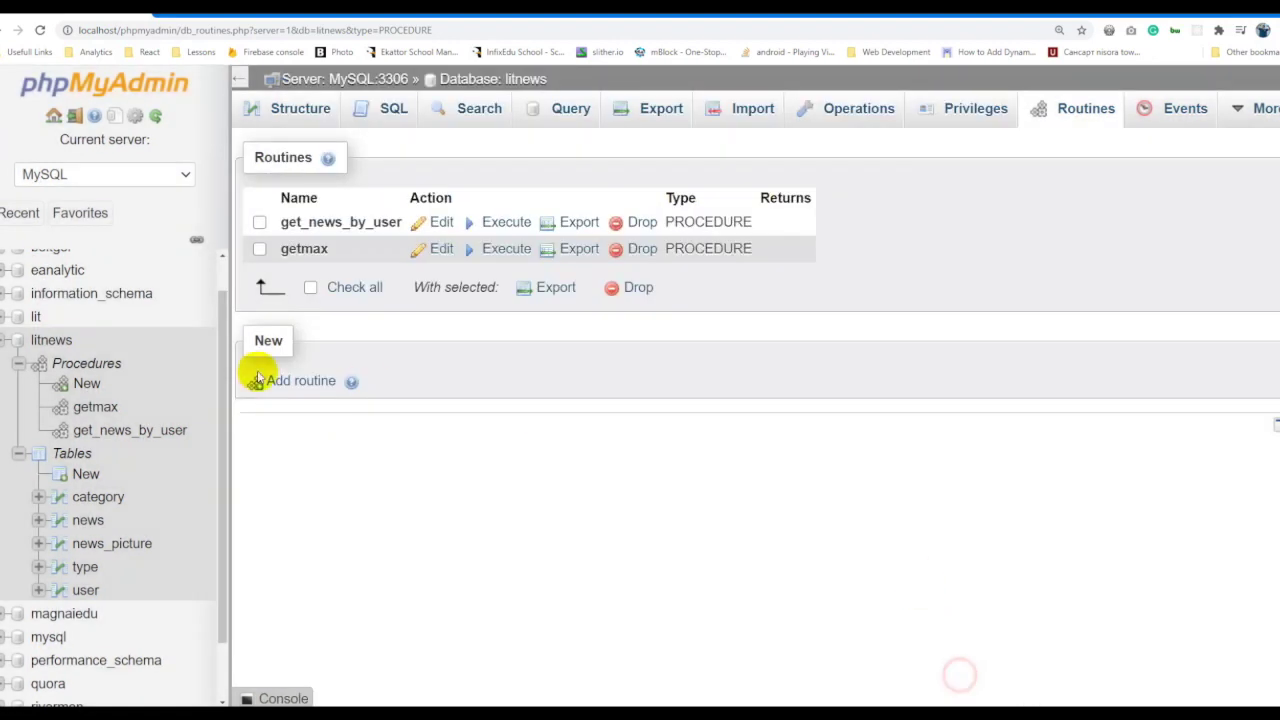
Review the getmax definition with LIMIT 100, then begin a CALL in the litnews SQL editor.
left_click(95, 407)
left_click_drag(643, 190, 407, 255)
left_click(707, 370)
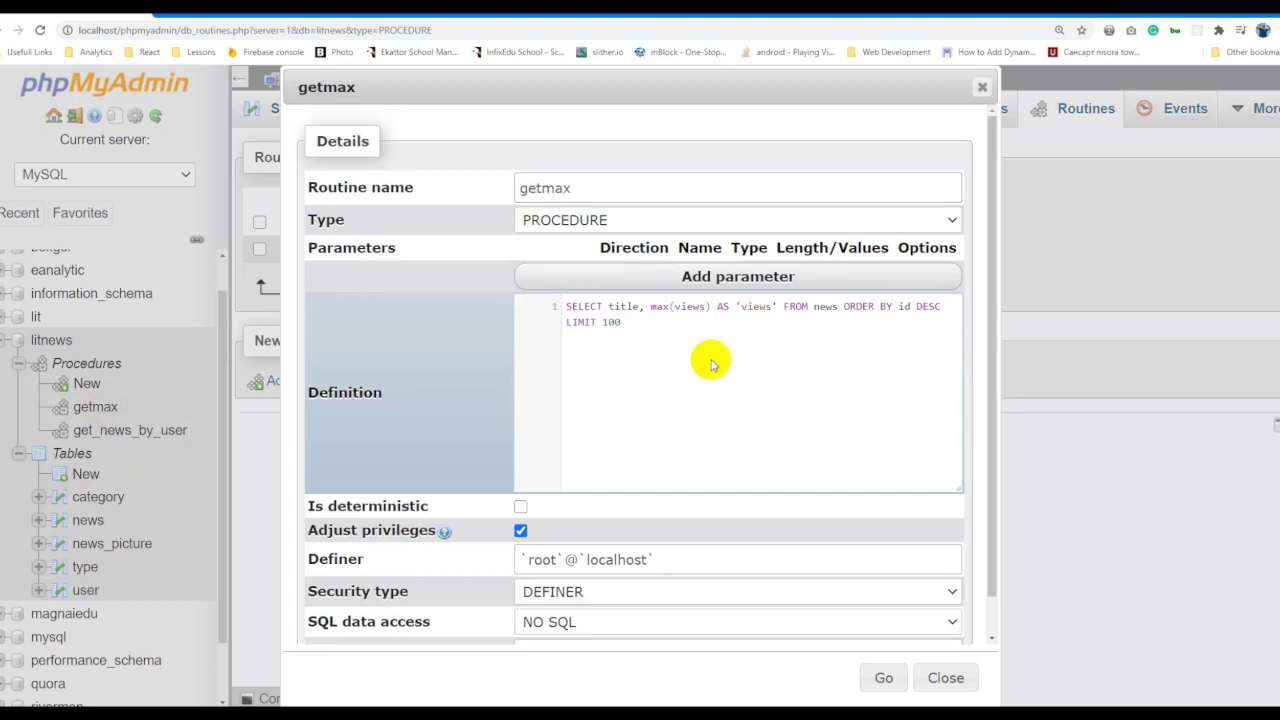
triple_click(674, 331)
left_click(674, 331)
left_click(608, 307)
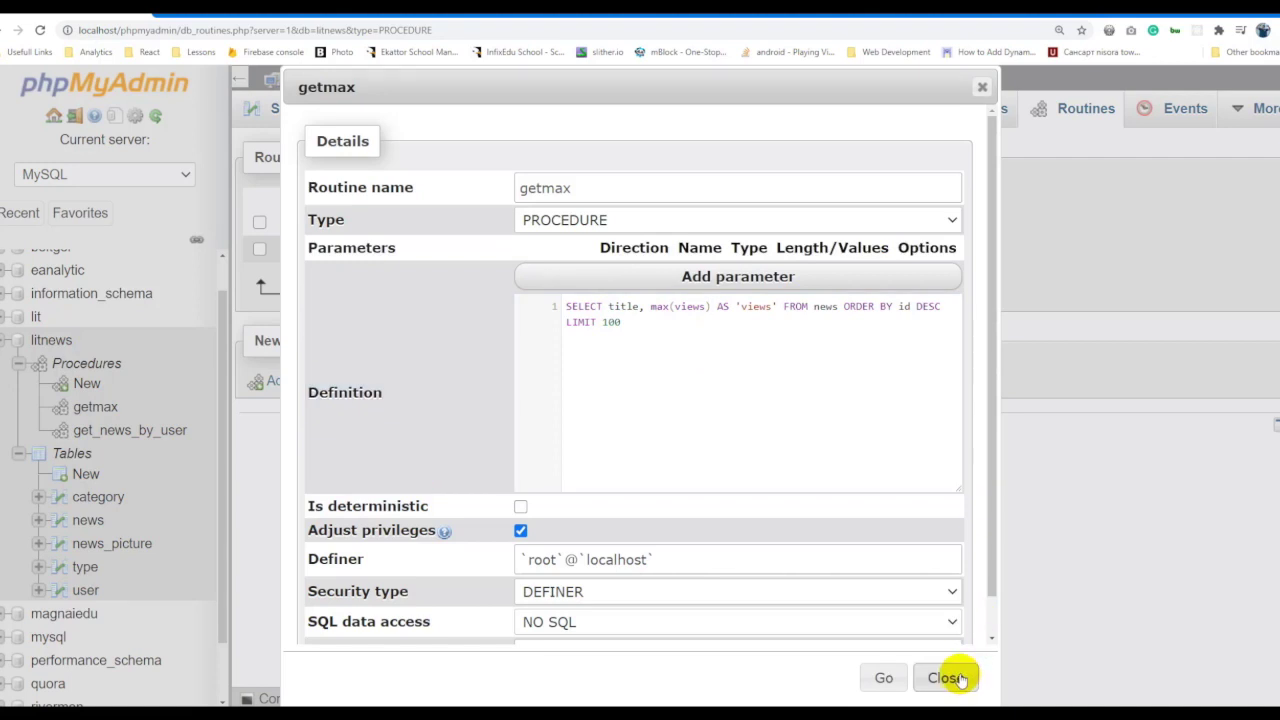
left_click_drag(634, 320, 566, 318)
left_click(638, 322)
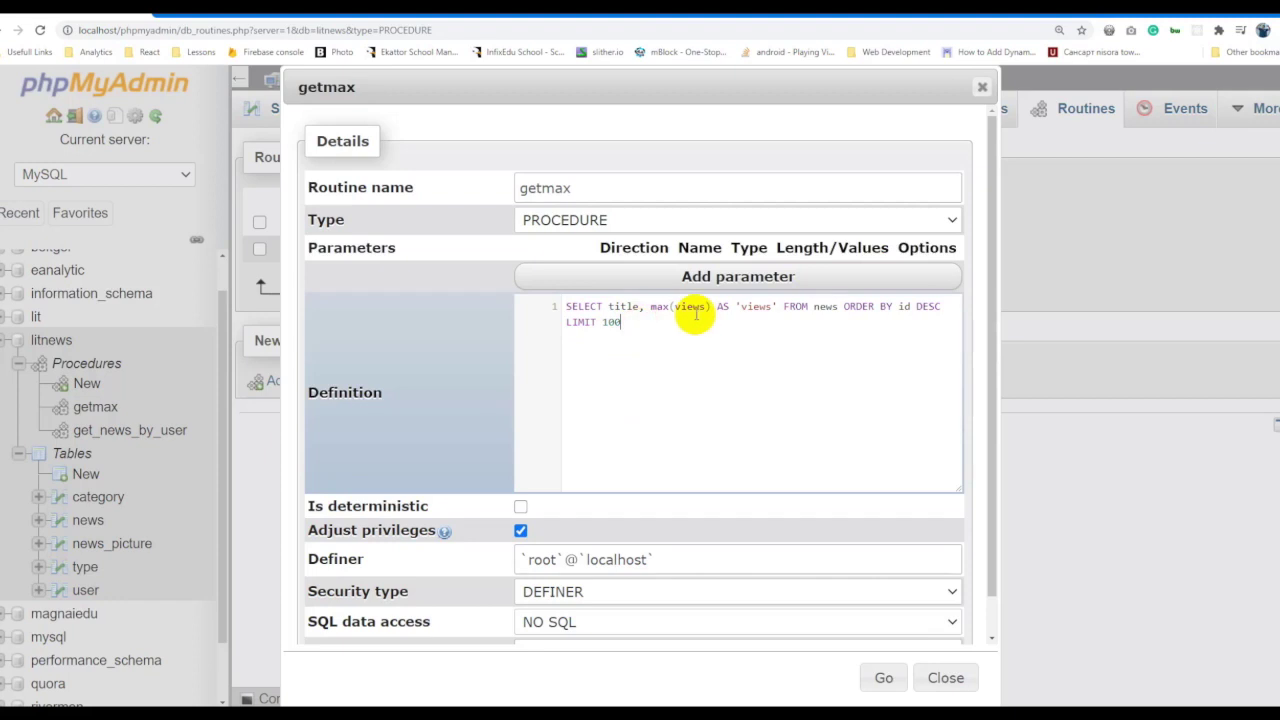
left_click(962, 675)
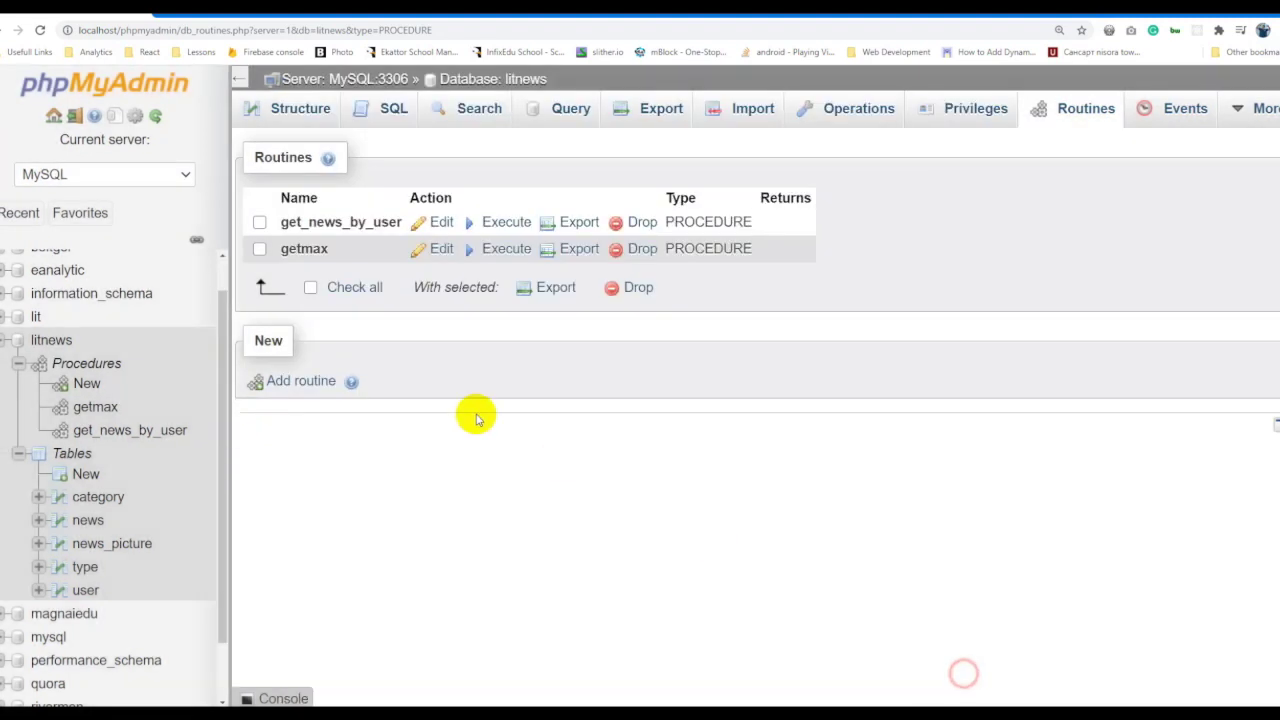
left_click(384, 120)
type("CALL")
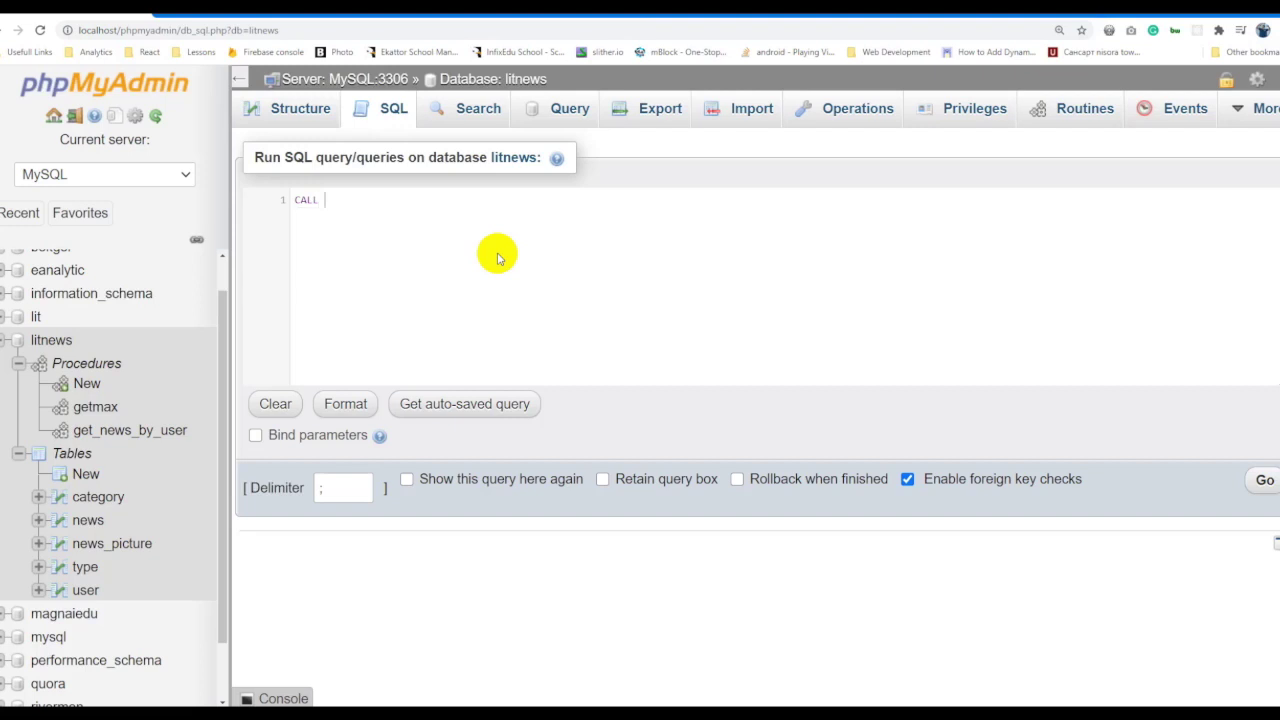
Run CALL getmax to get the top news row with 100 views, then open get_news_by_user.
type("GET")
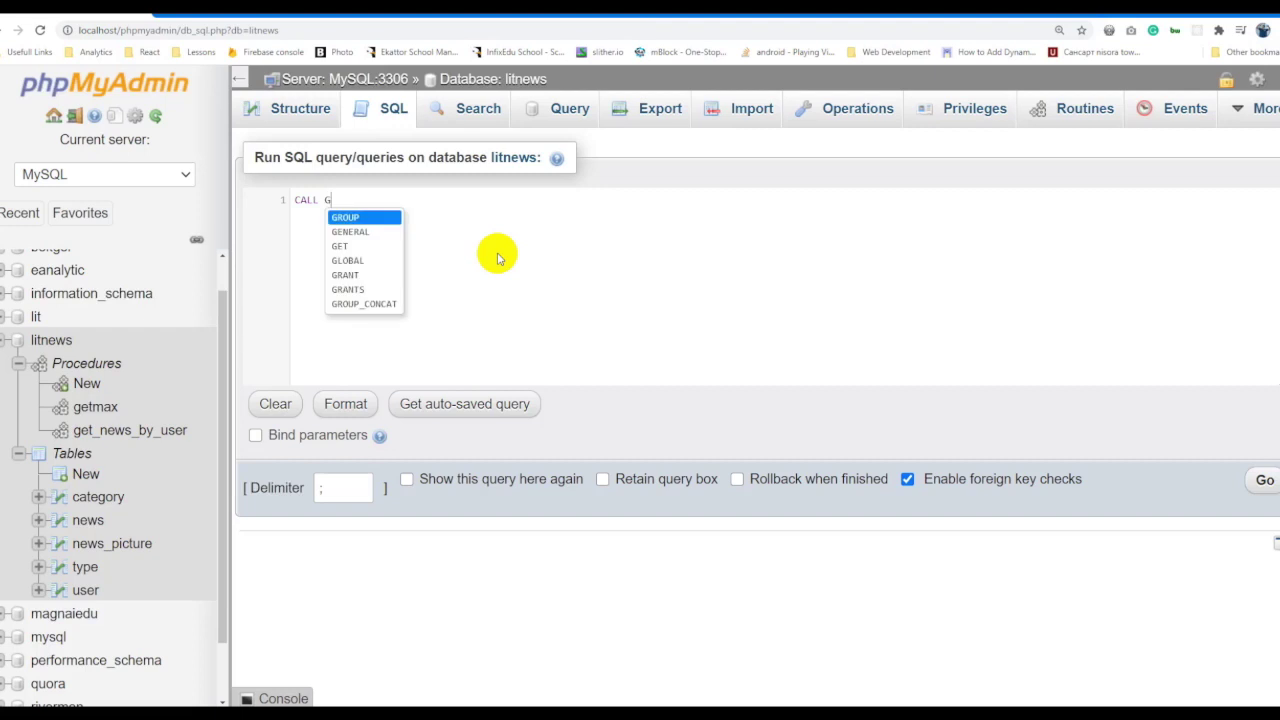
key("BackSpace")
key("BackSpace")
key("BackSpace")
type("getmax")
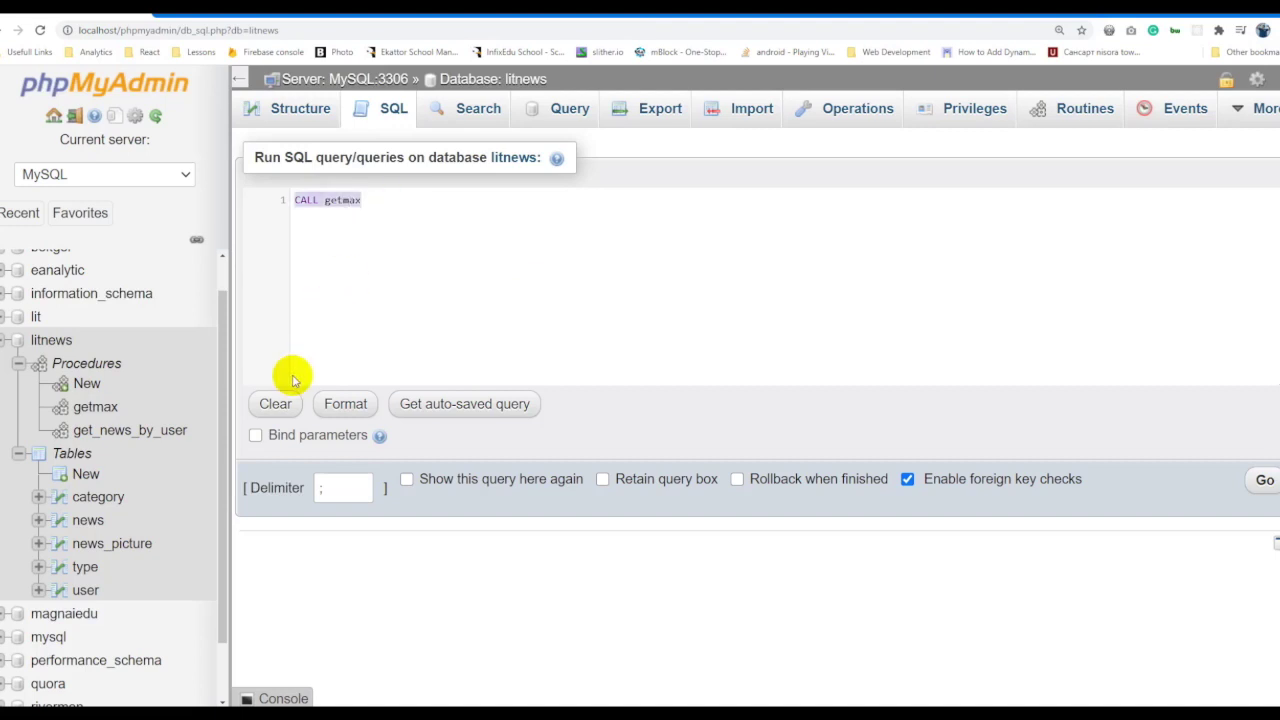
left_click(1262, 479)
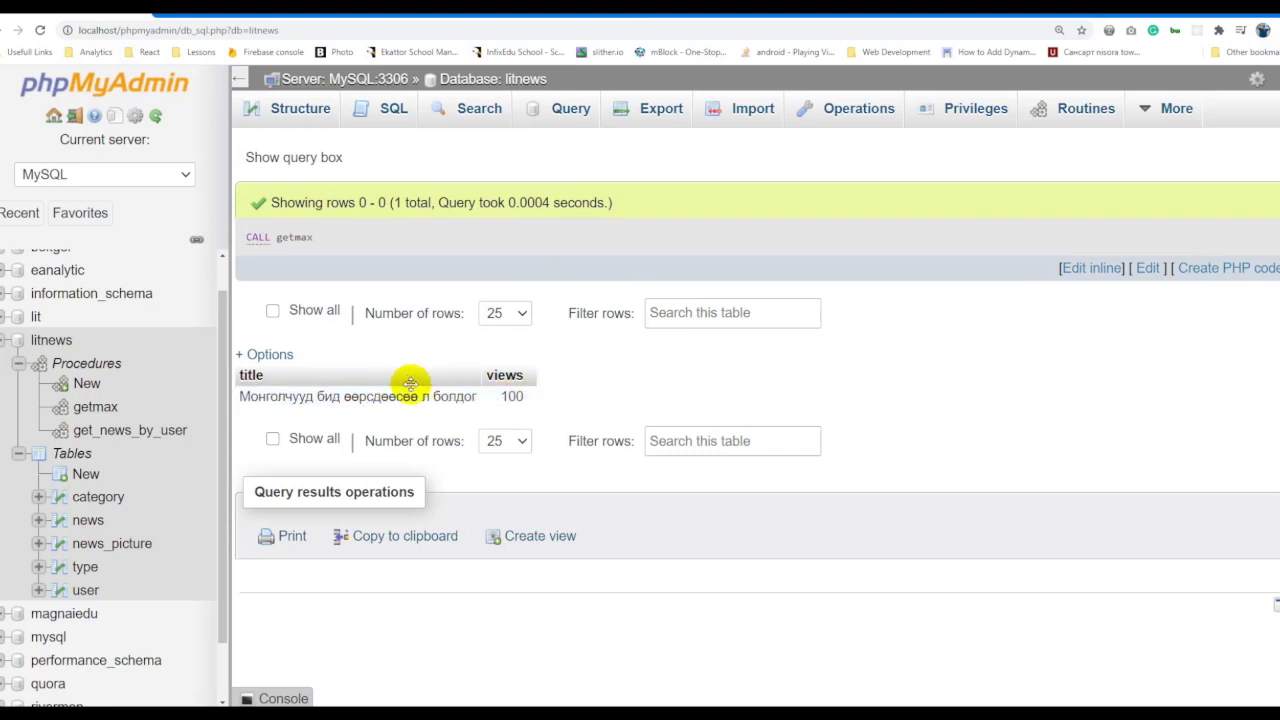
left_click(150, 430)
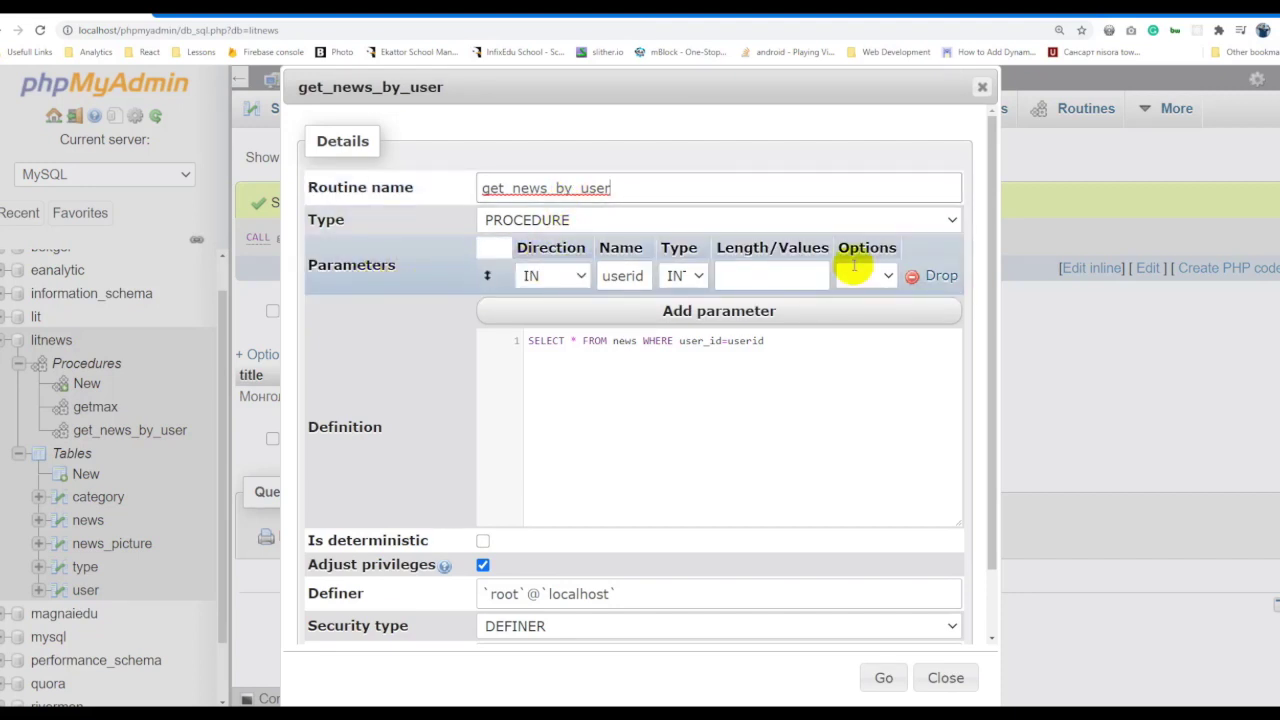
Check the IN userid parameter and WHERE user_id=userid query, then resave get_news_by_user.
double_click(622, 276)
left_click(603, 370)
left_click(543, 340)
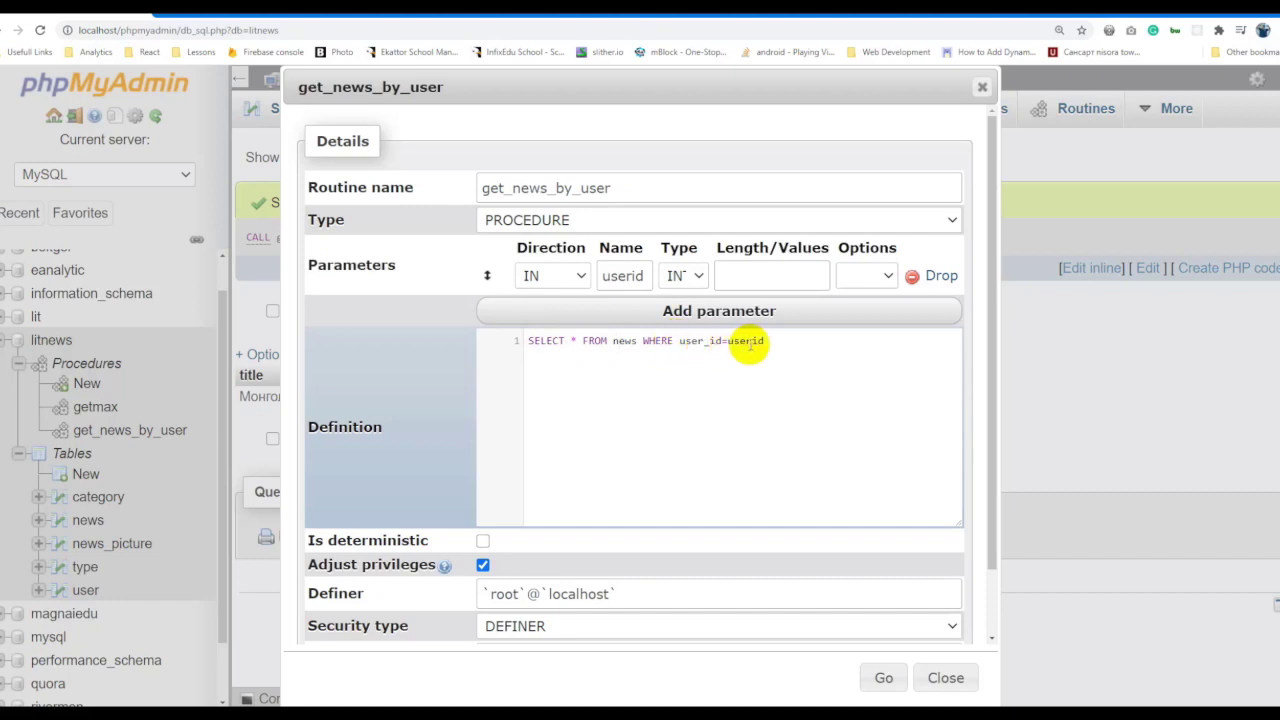
double_click(622, 275)
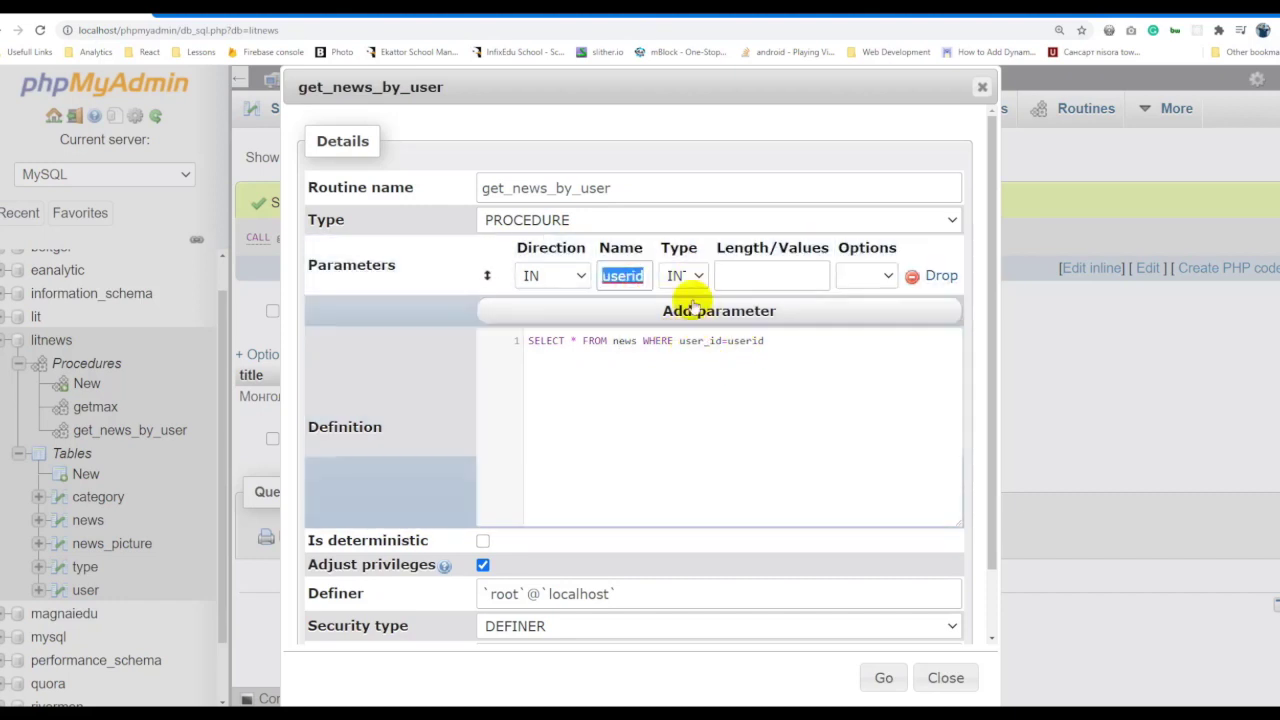
double_click(745, 340)
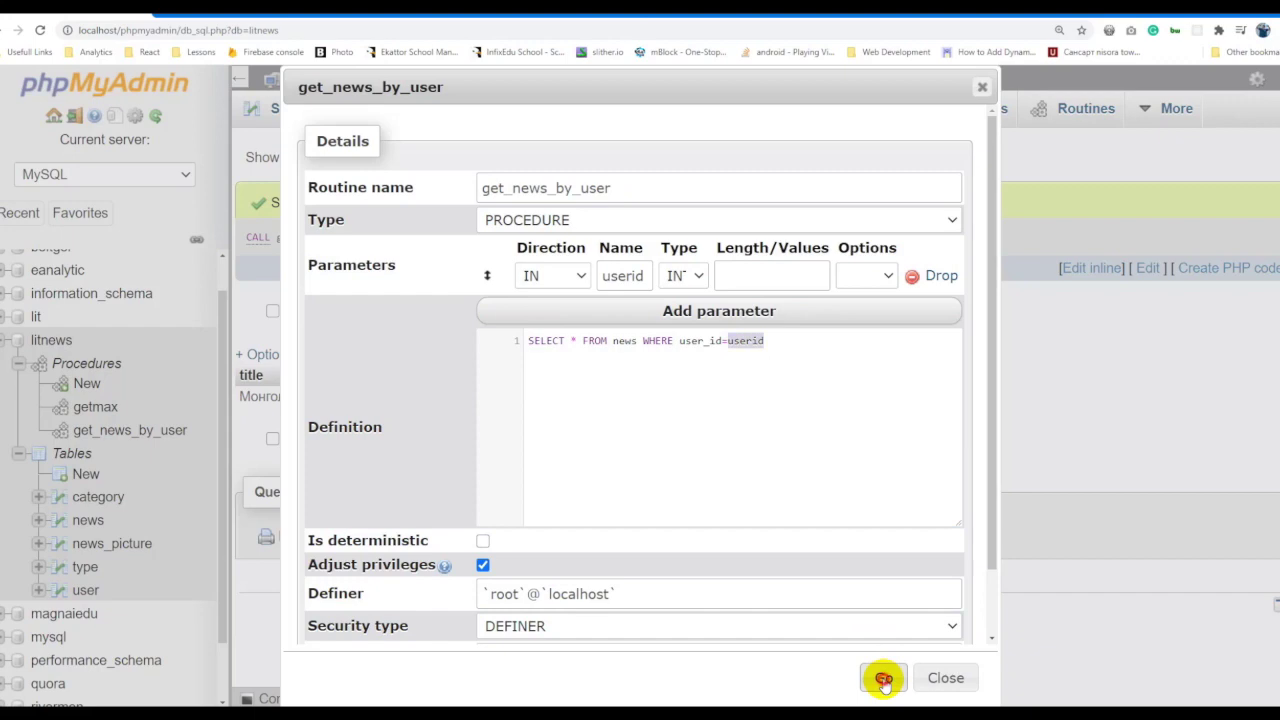
left_click(883, 680)
left_click_drag(428, 213, 248, 198)
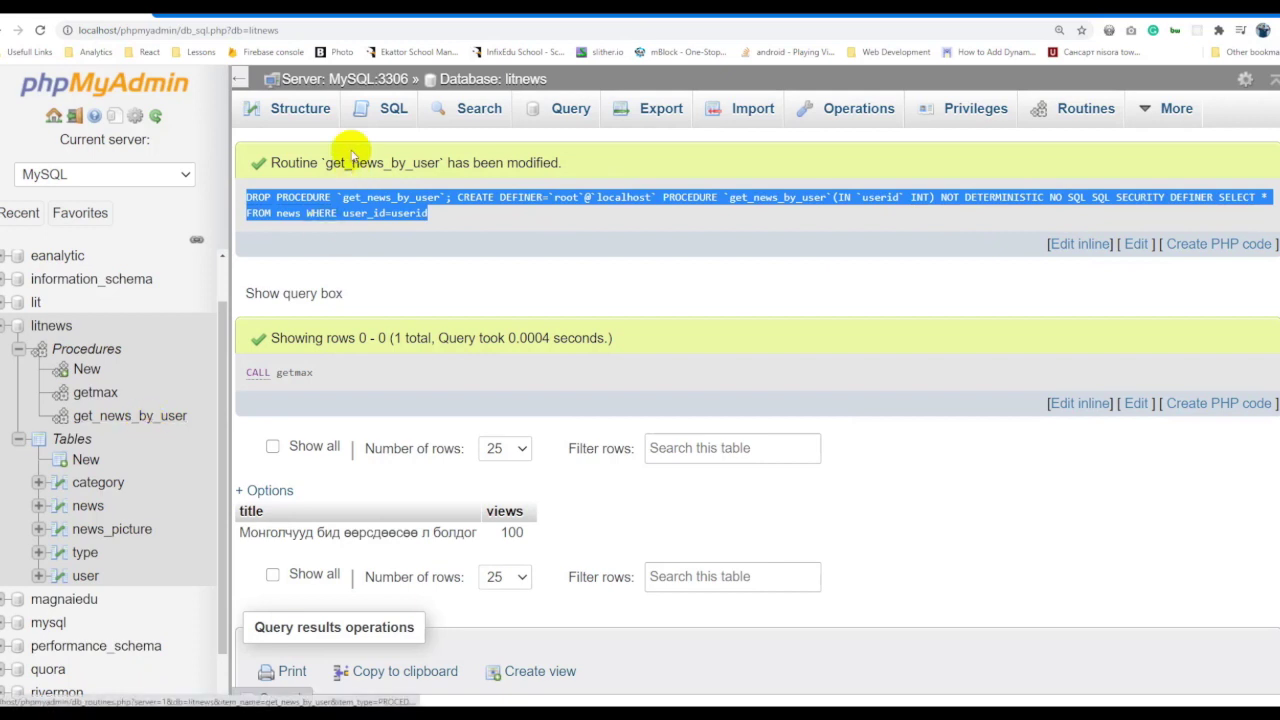
left_click(388, 110)
Run CALL get_news_by_user(1), then re-run it inline for user 2.
type("CALL get_news_by_user(1")
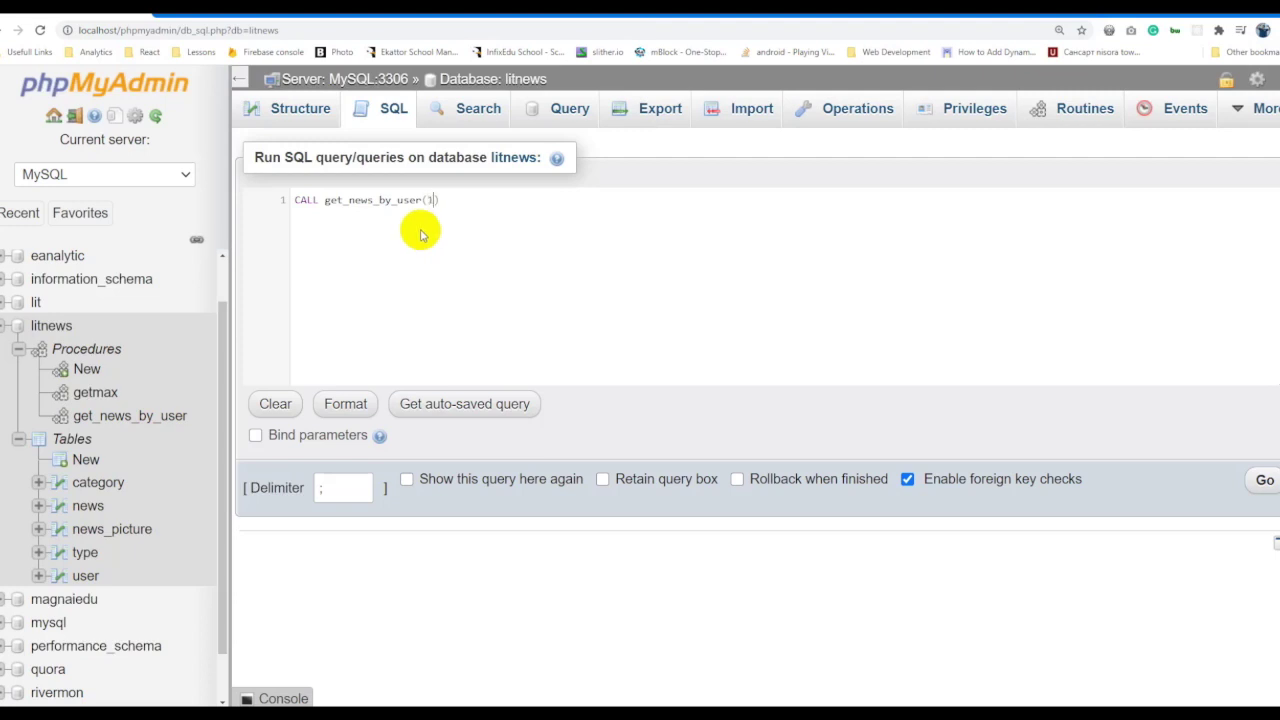
key("ctrl+a")
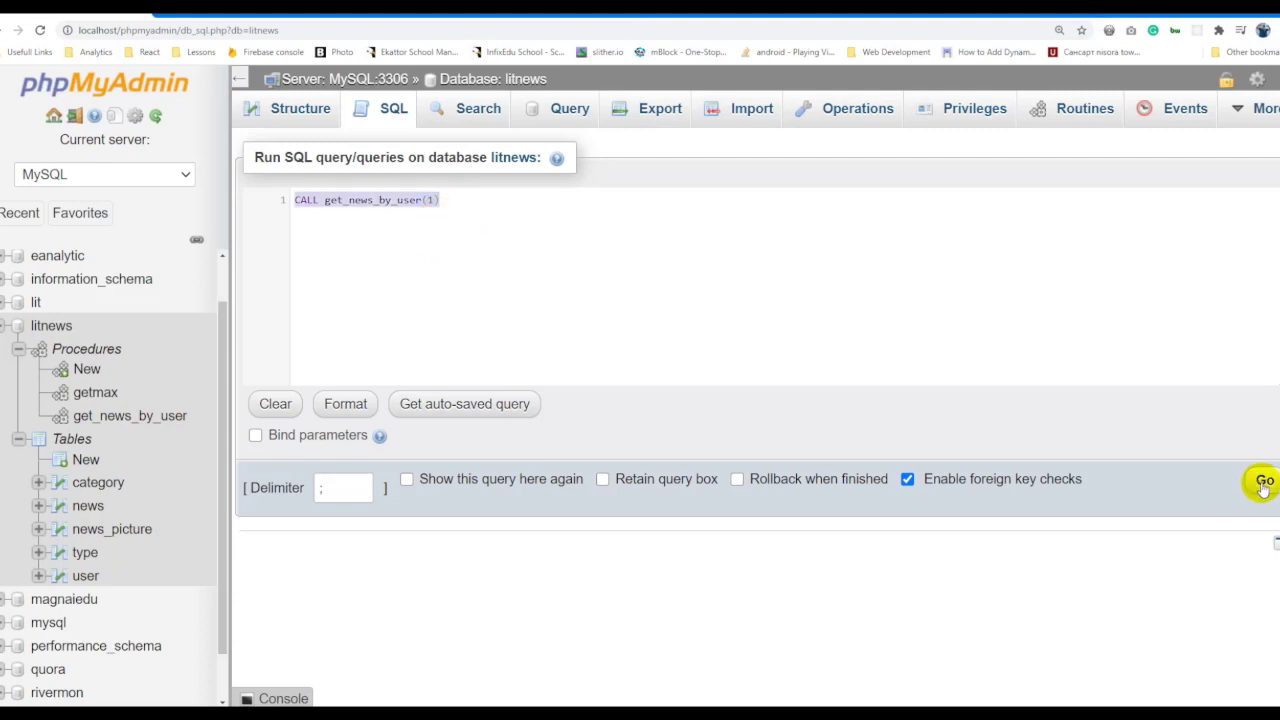
left_click(1265, 483)
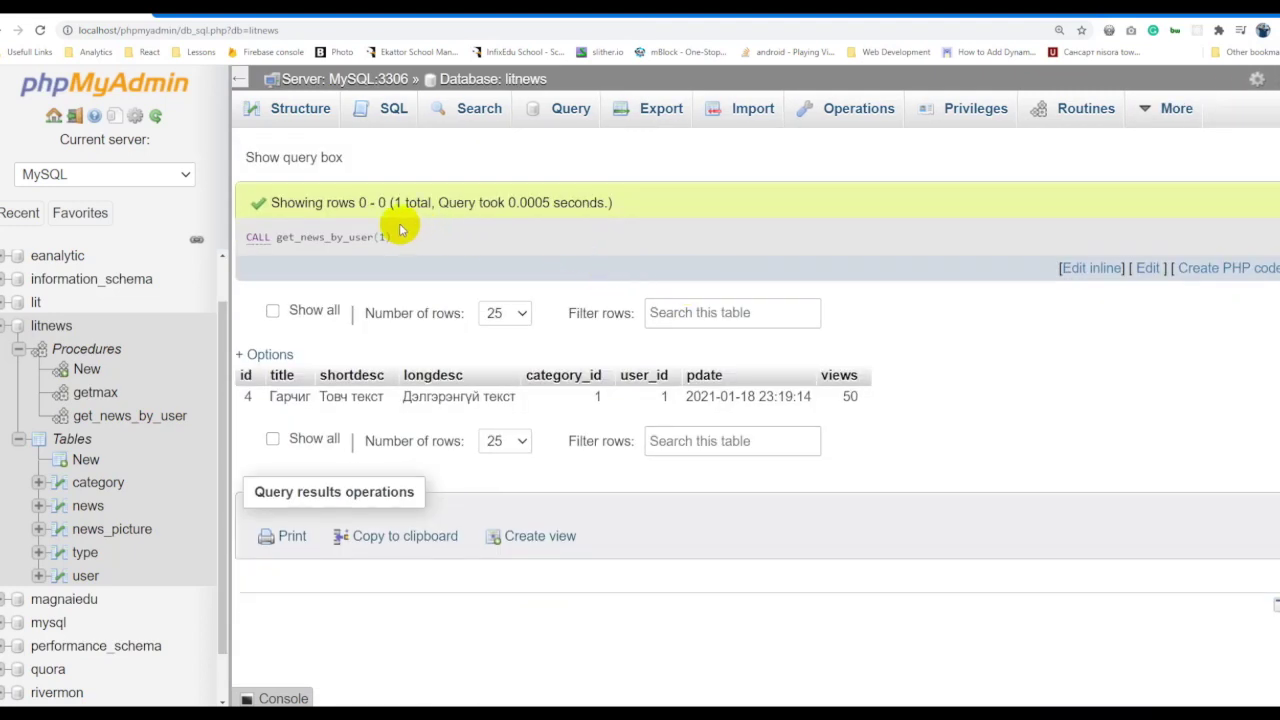
left_click(1104, 268)
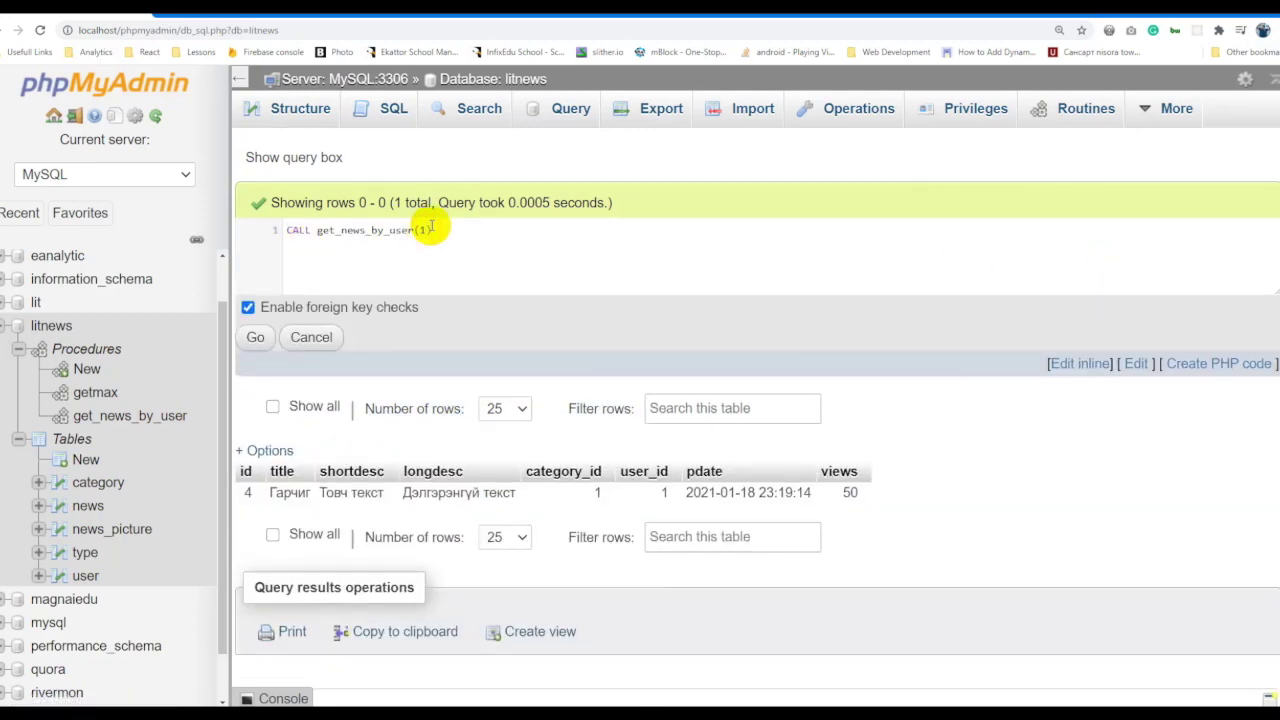
left_click(256, 337)
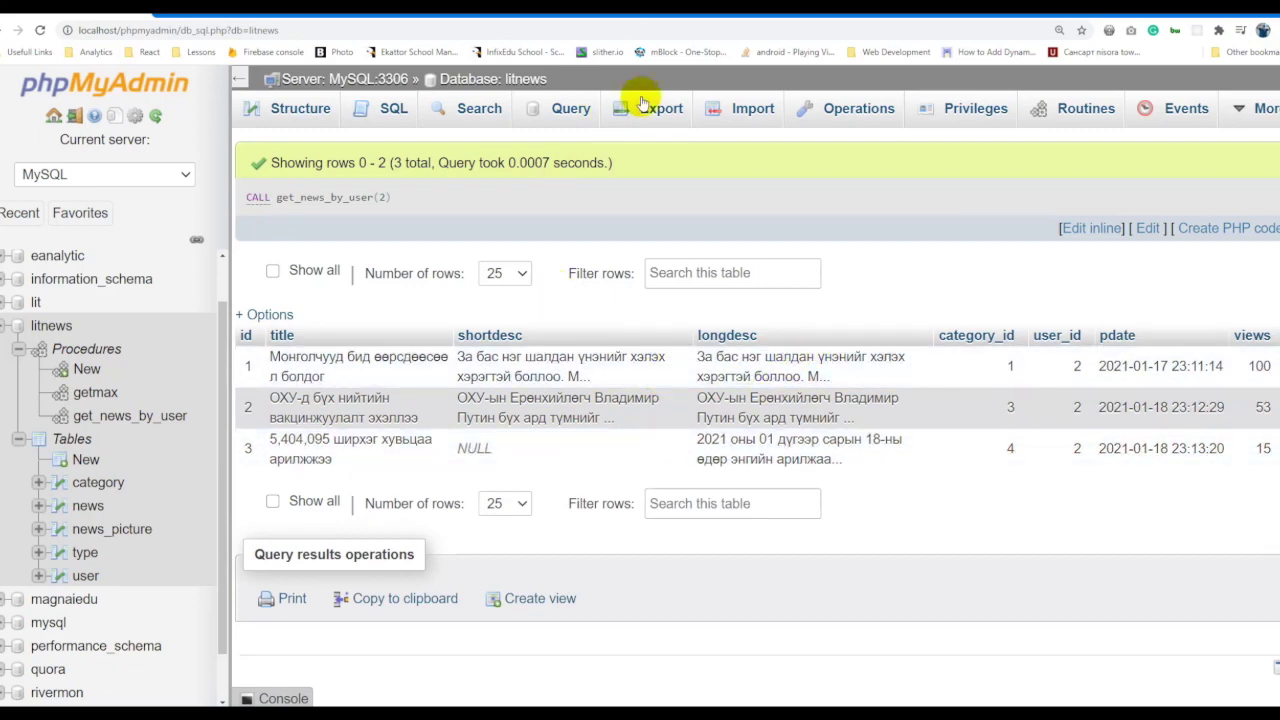
Inspect the get_news_by_user definition and close it.
left_click(126, 414)
left_click(770, 345)
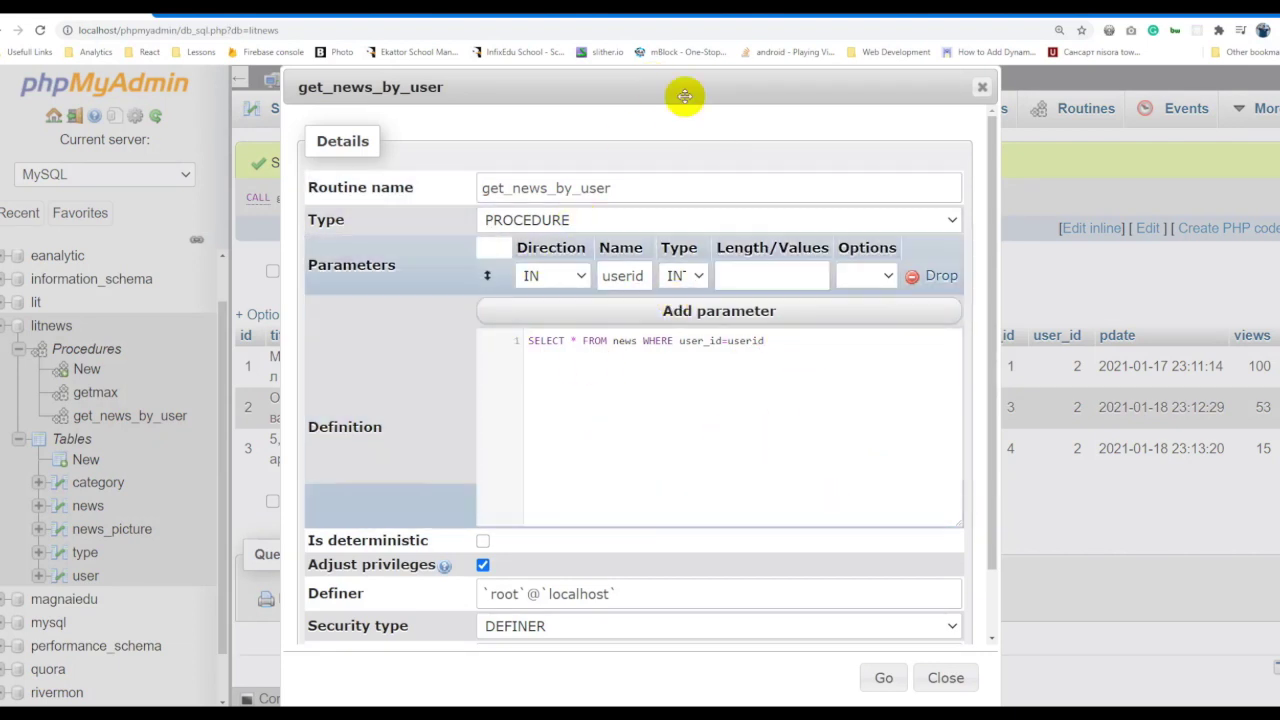
left_click(804, 345)
left_click_drag(804, 345, 343, 323)
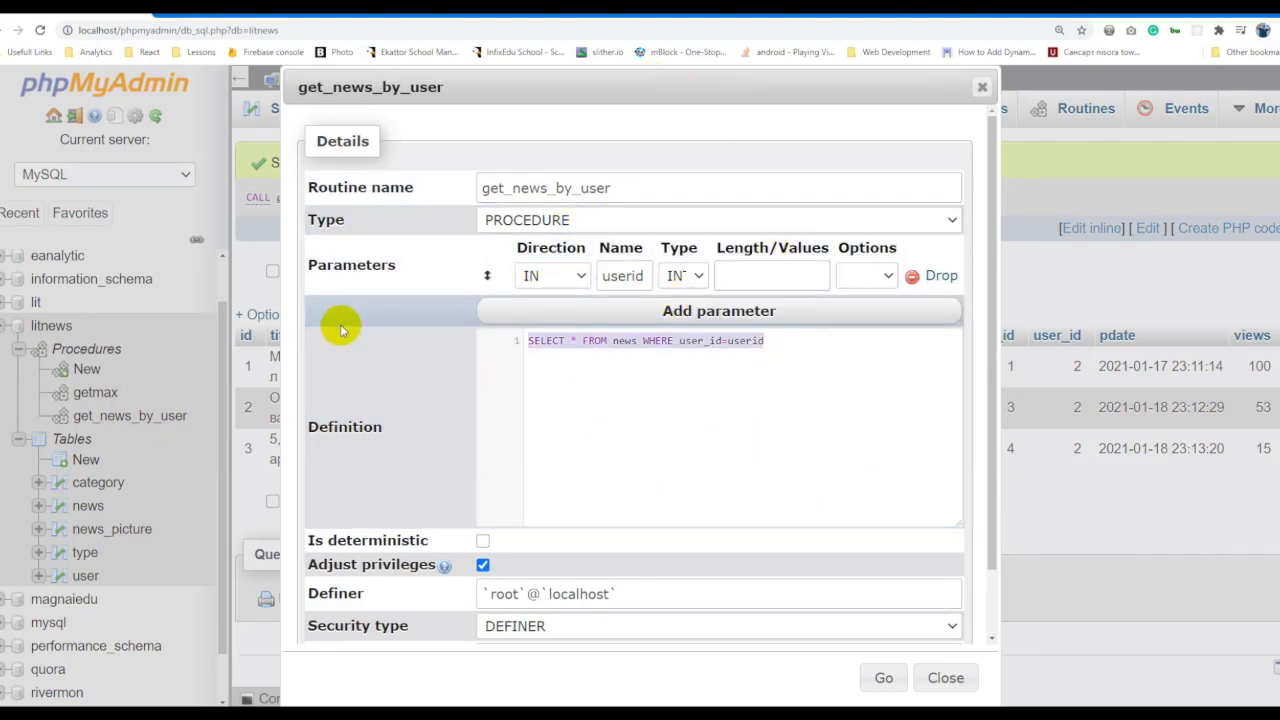
left_click(725, 370)
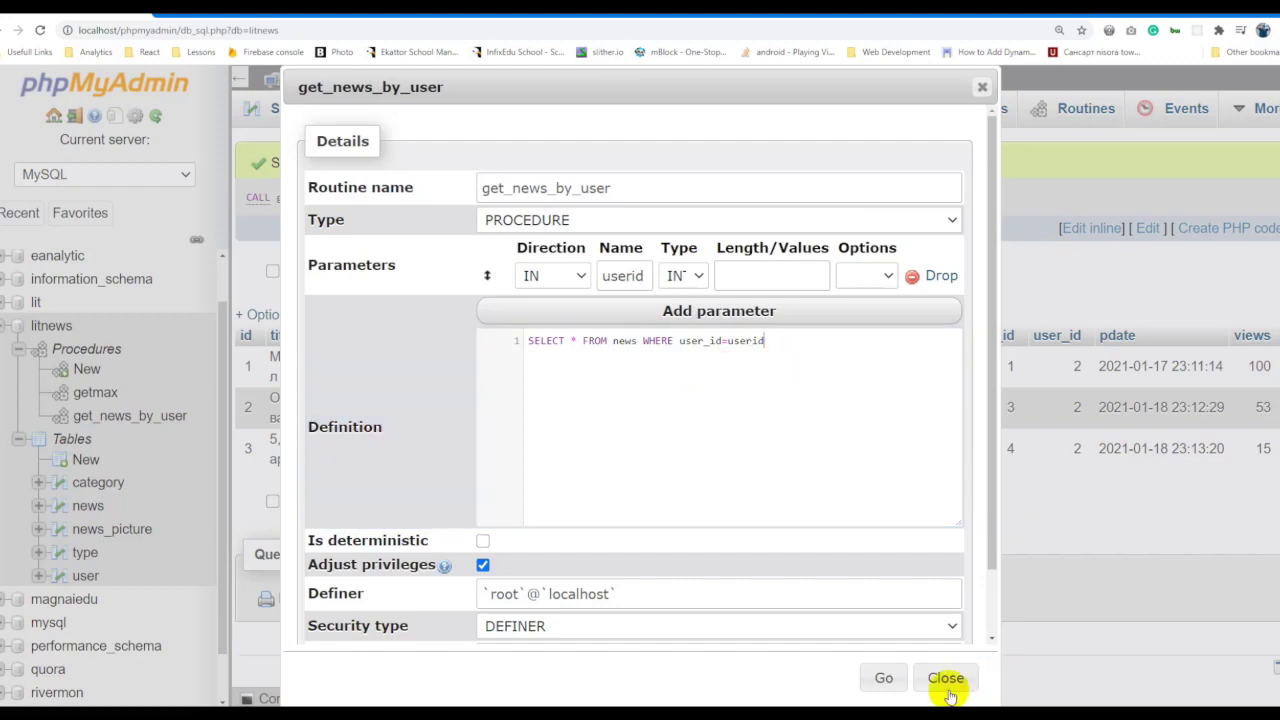
left_click(945, 677)
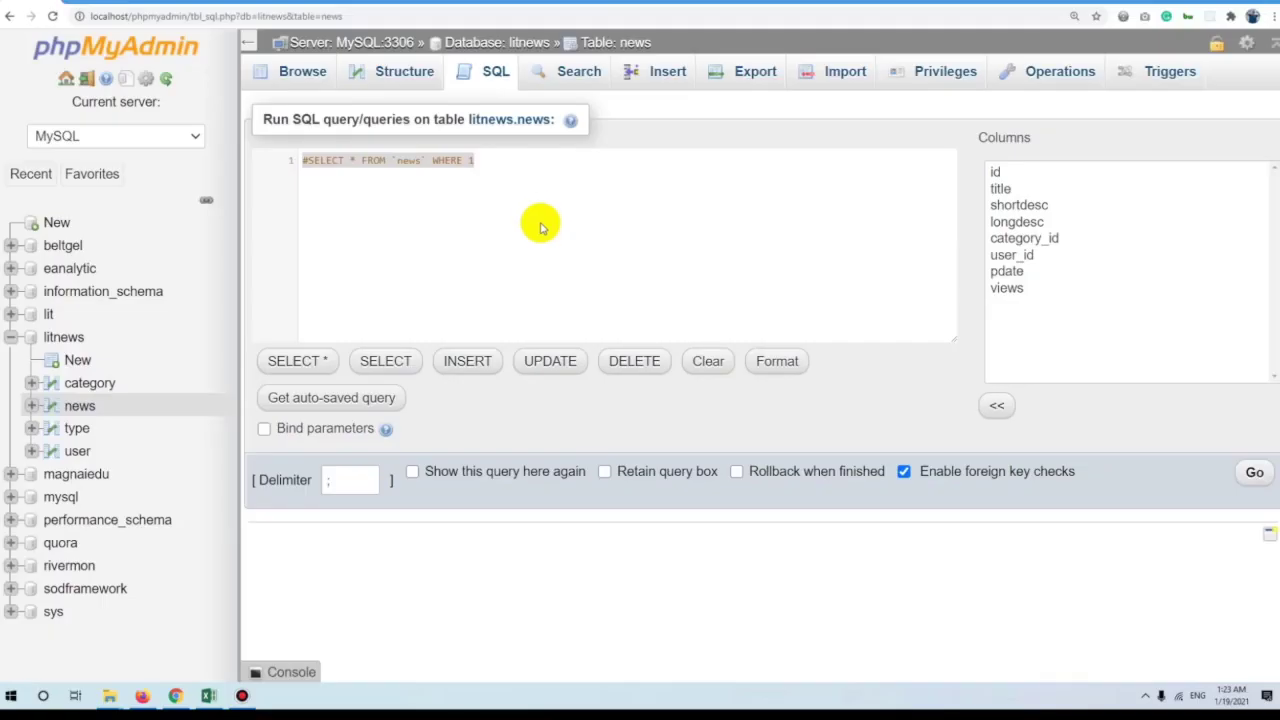
Strip WHERE 1 and the # markers and run SELECT * FROM `news`.
left_click(596, 178)
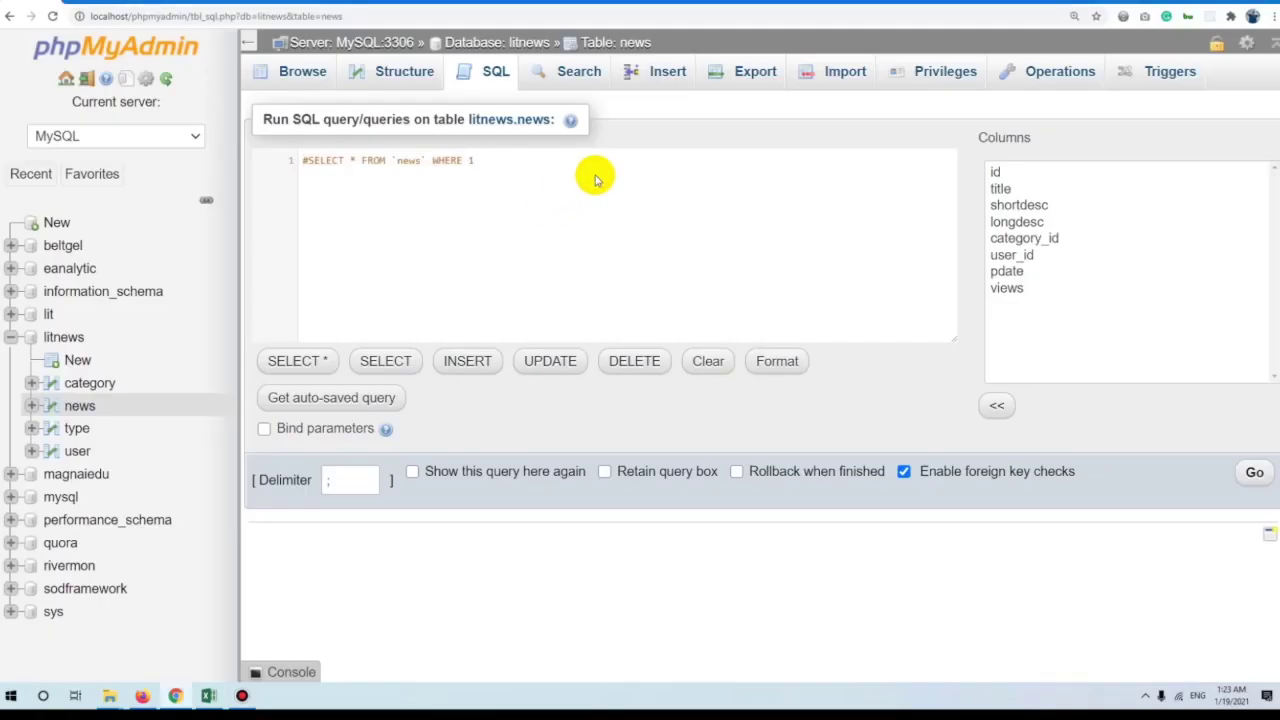
left_click(310, 163, "shift")
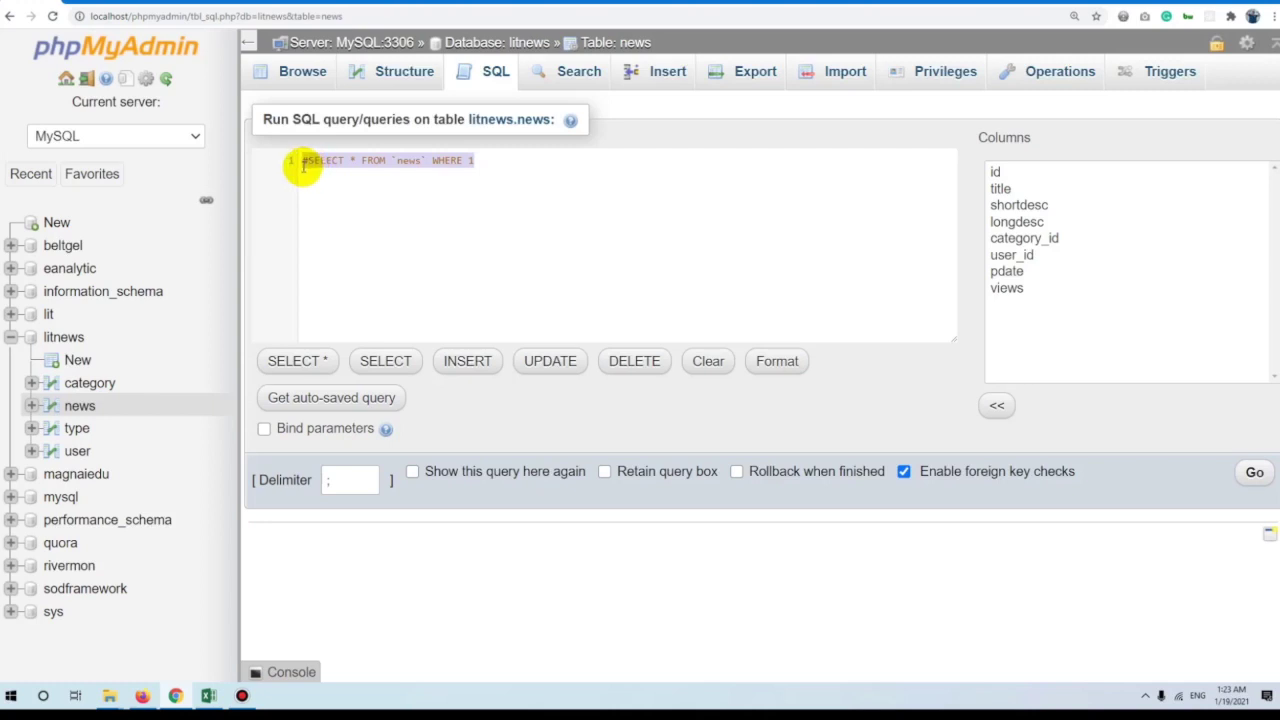
left_click(537, 172)
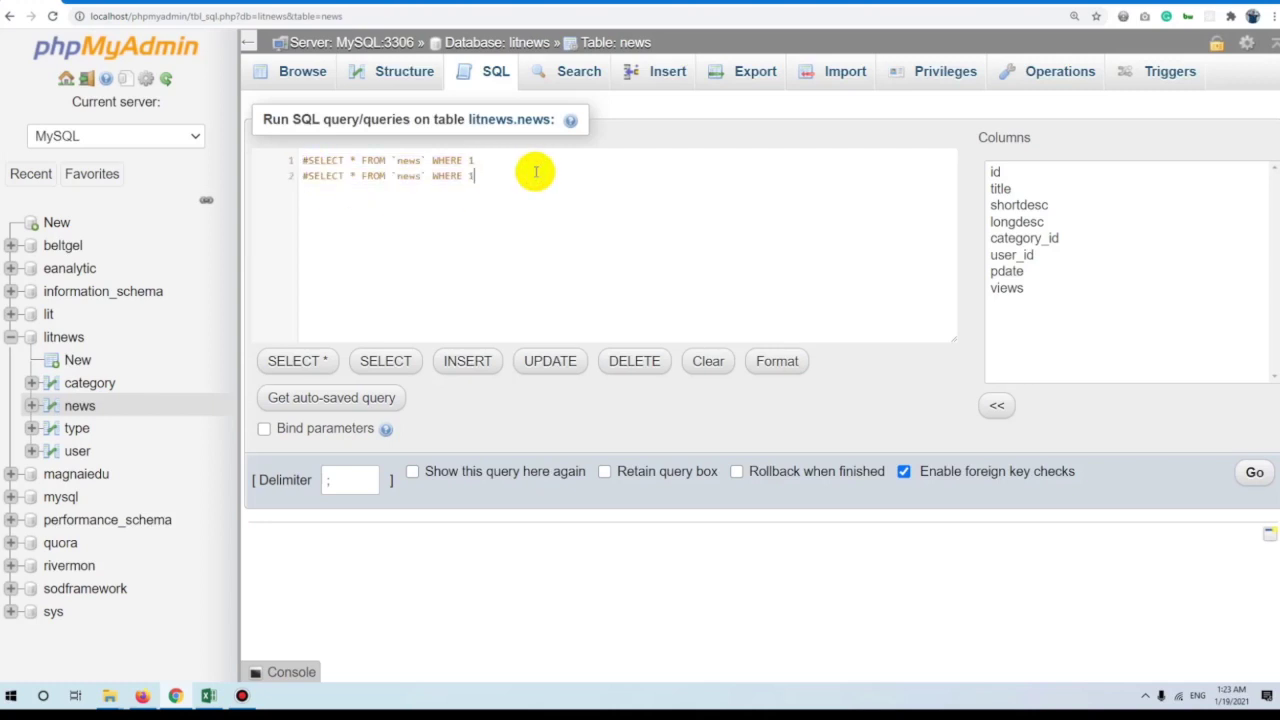
left_click(494, 168)
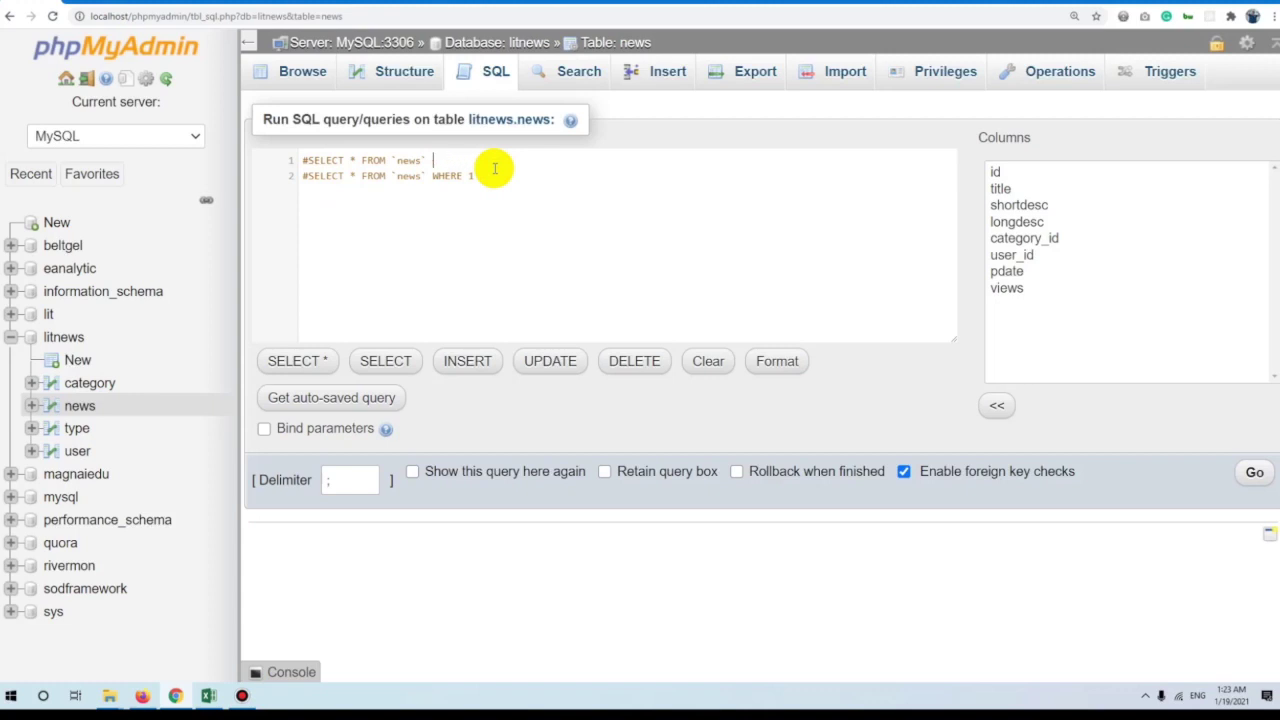
left_click_drag(483, 178, 430, 180)
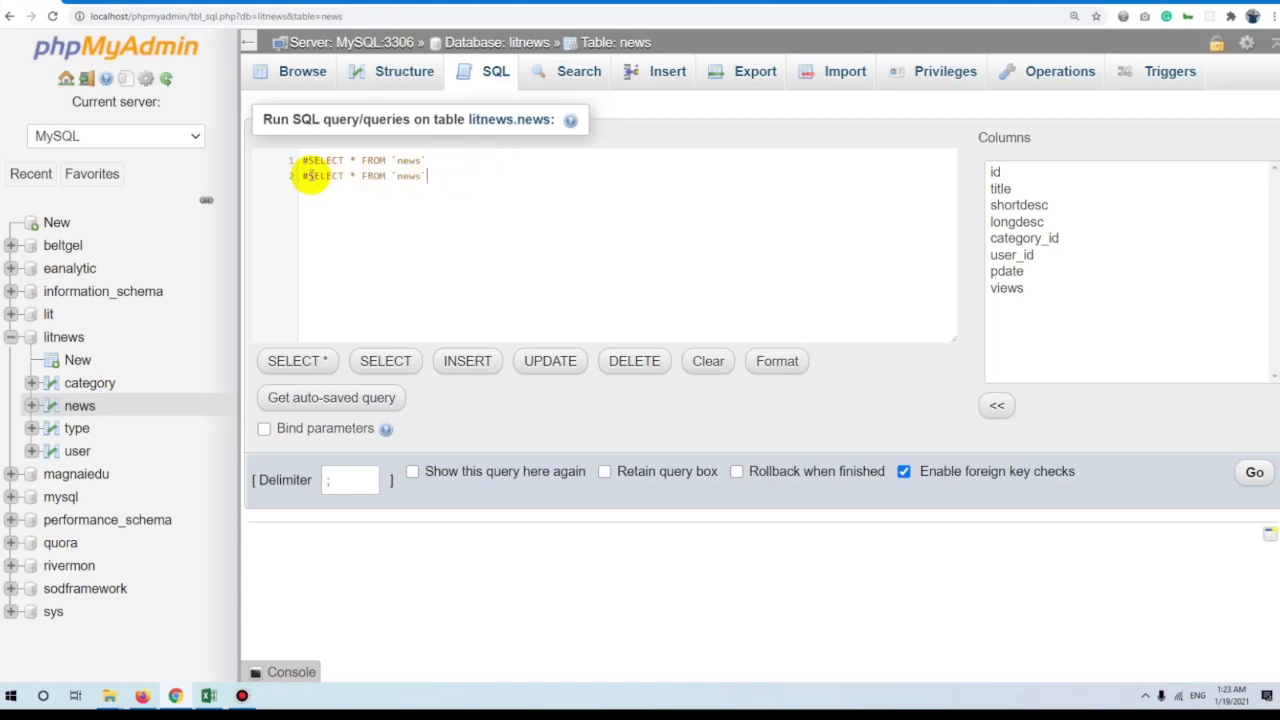
key("ctrl+z")
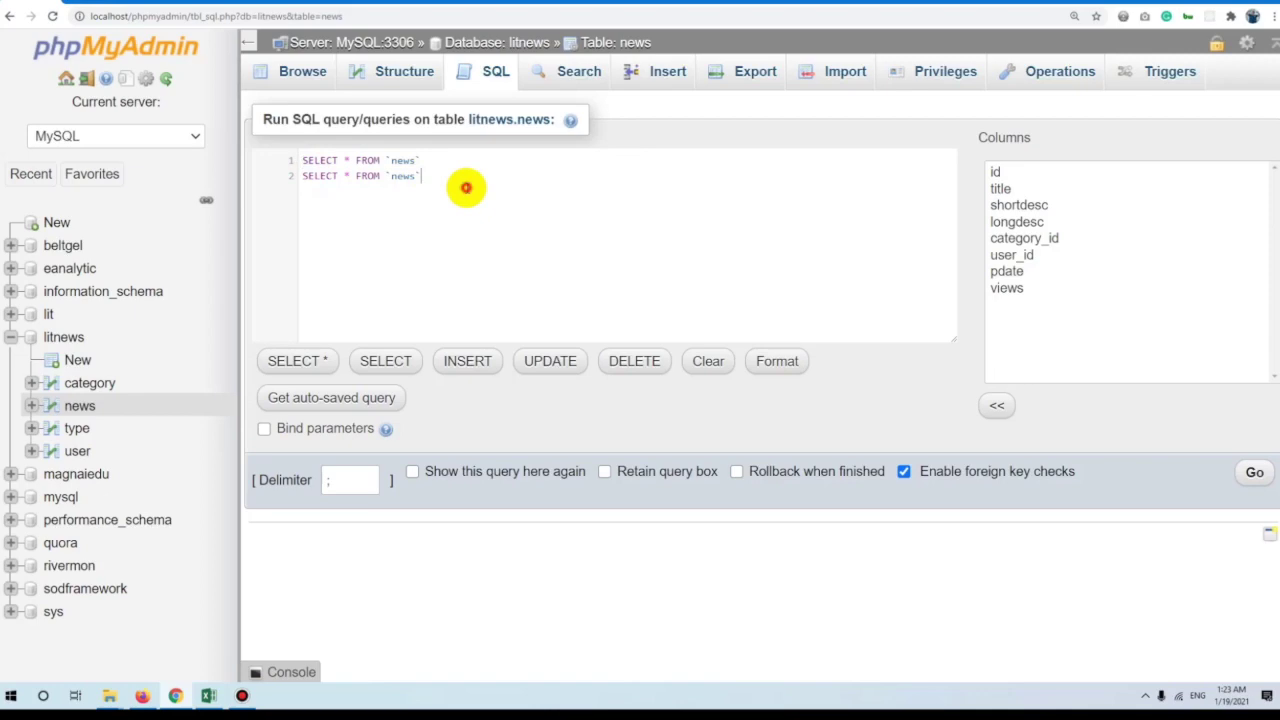
key("ctrl+a")
left_click(487, 159)
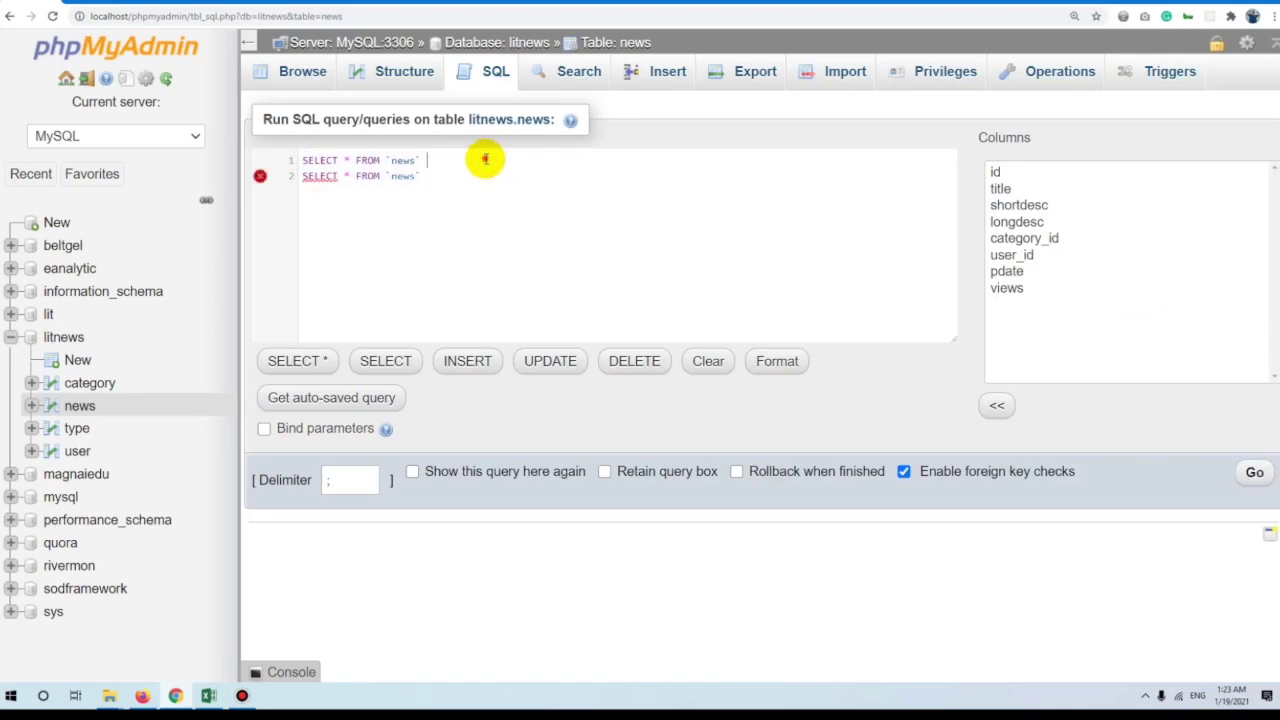
left_click(1252, 472)
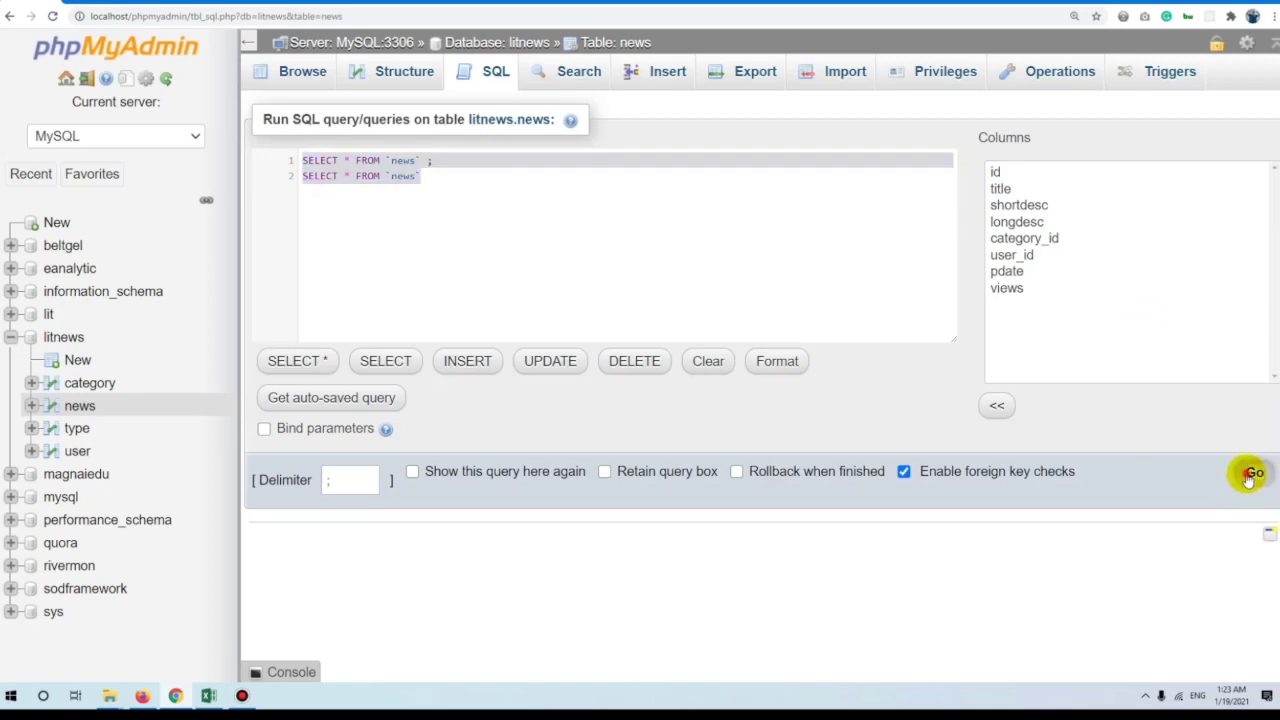
scroll(451, 291, "down", 7)
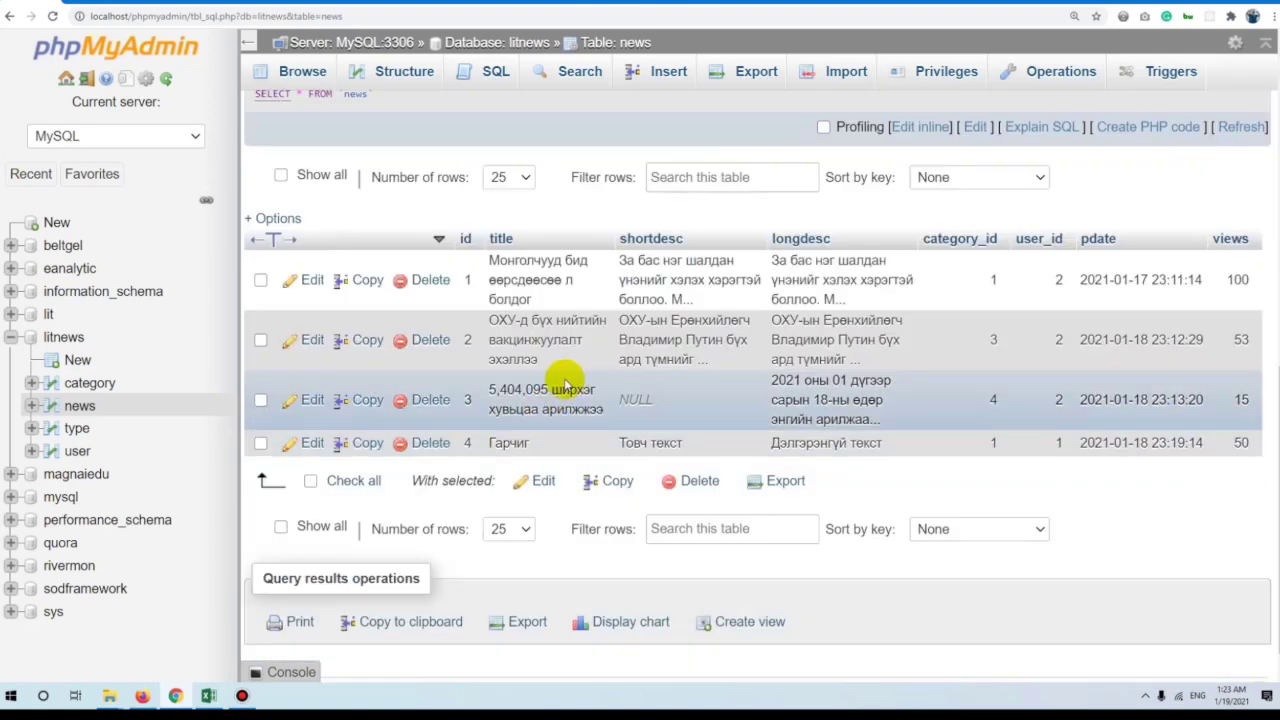
scroll(565, 385, "up", 3)
Duplicate the query line with a semicolon separator and re-run it inline.
left_click(917, 226)
left_click_drag(502, 207, 326, 197)
key("ctrl+c")
key("End")
type(";")
key("Return")
key("ctrl+v")
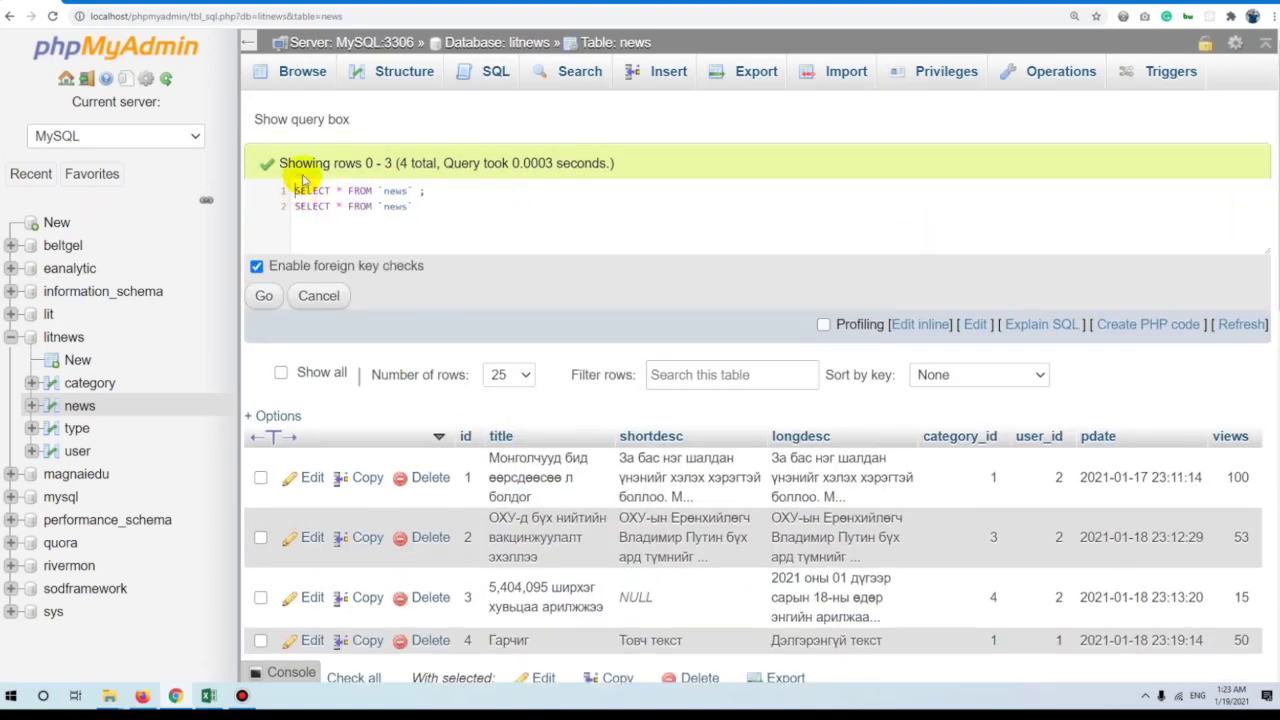
left_click(264, 295)
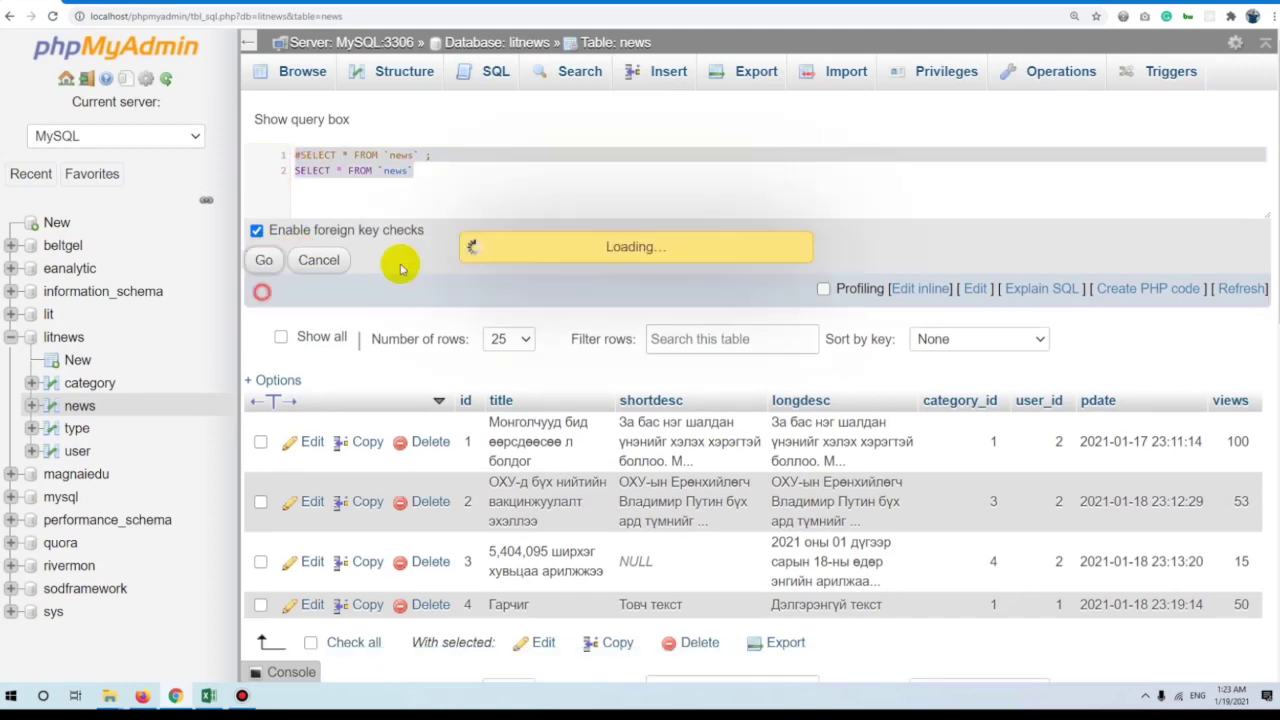
scroll(590, 345, "down", 1)
scroll(608, 334, "up", 1)
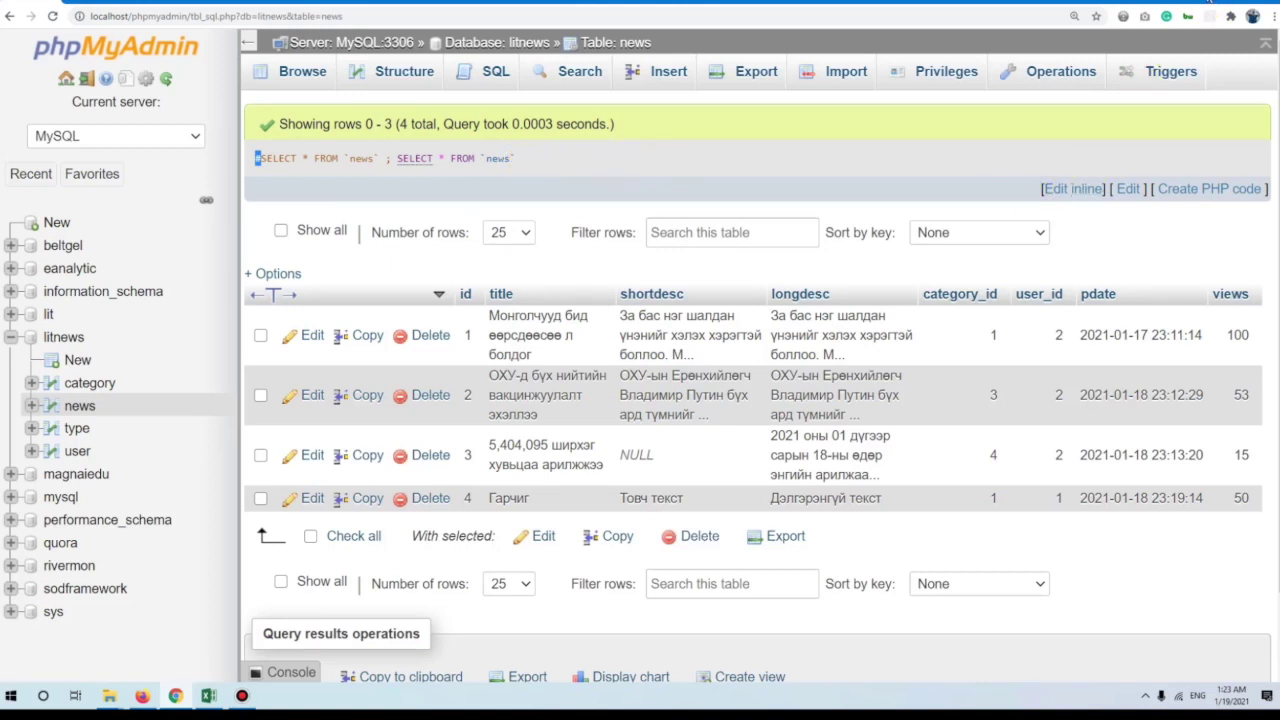
Add the /* Buh medeeg haruulj bn */ comment above the news query and run it.
left_click(1076, 189)
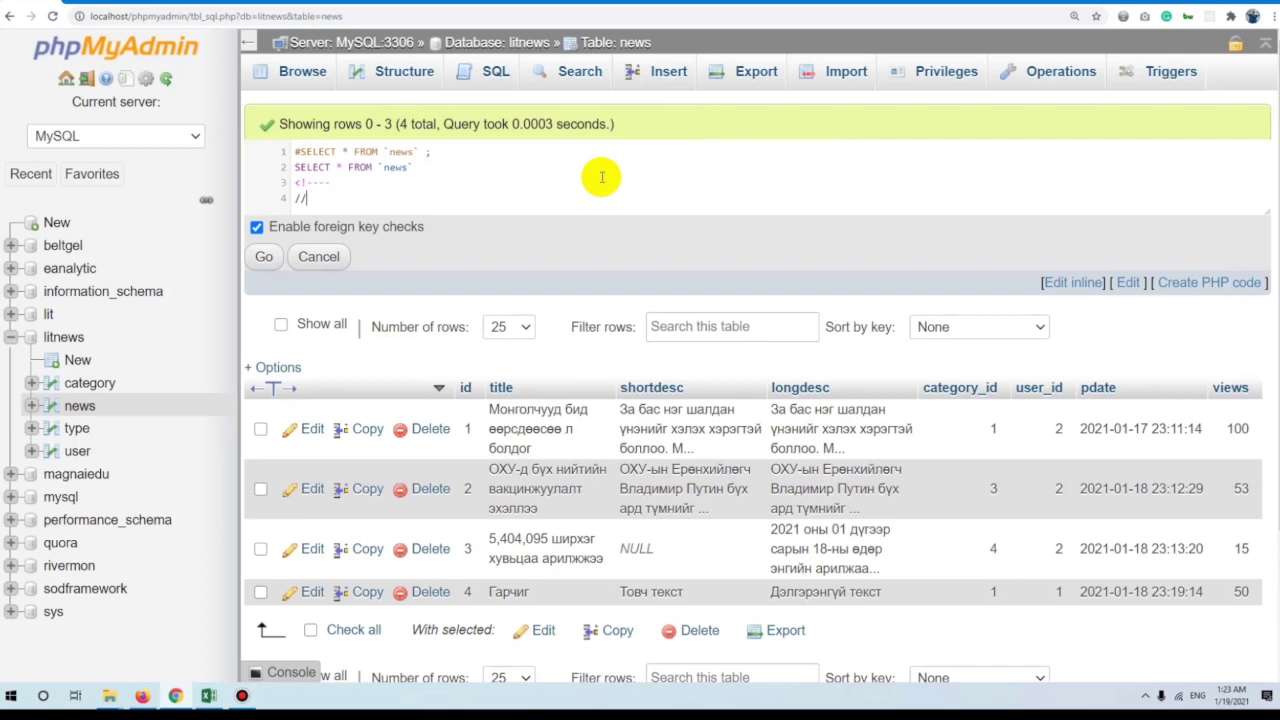
key("Return")
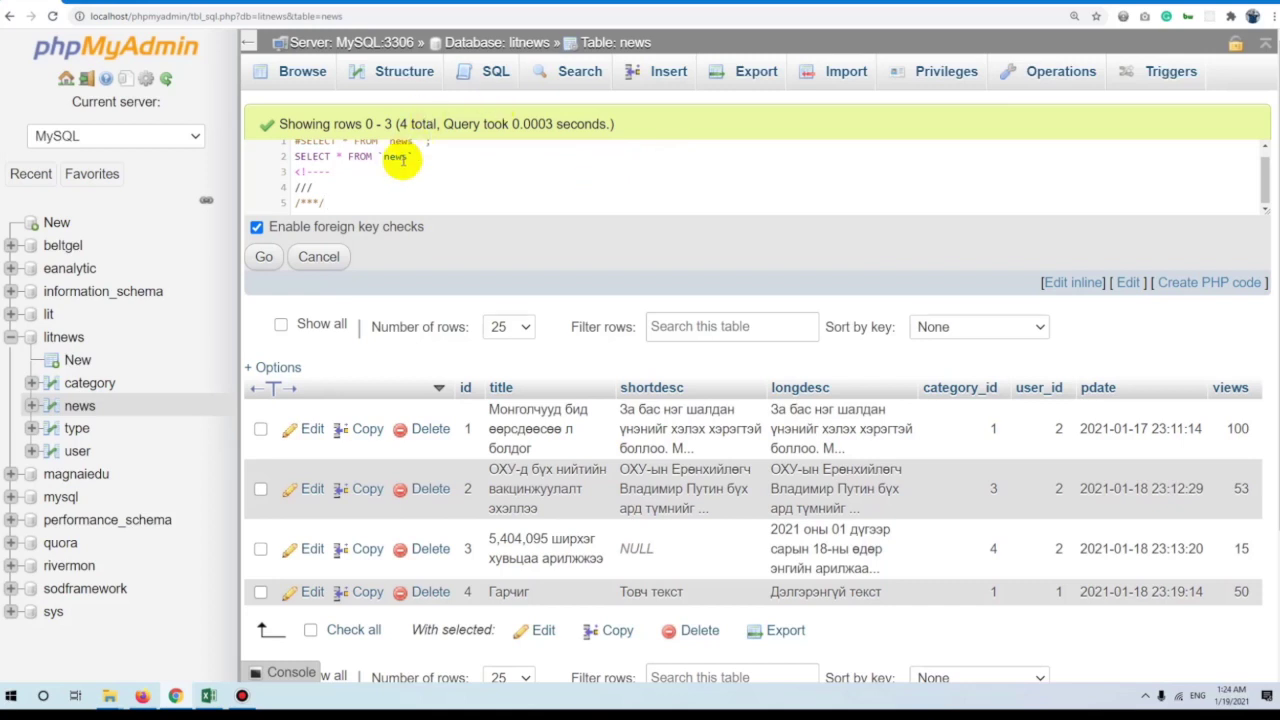
left_click_drag(334, 194, 278, 165)
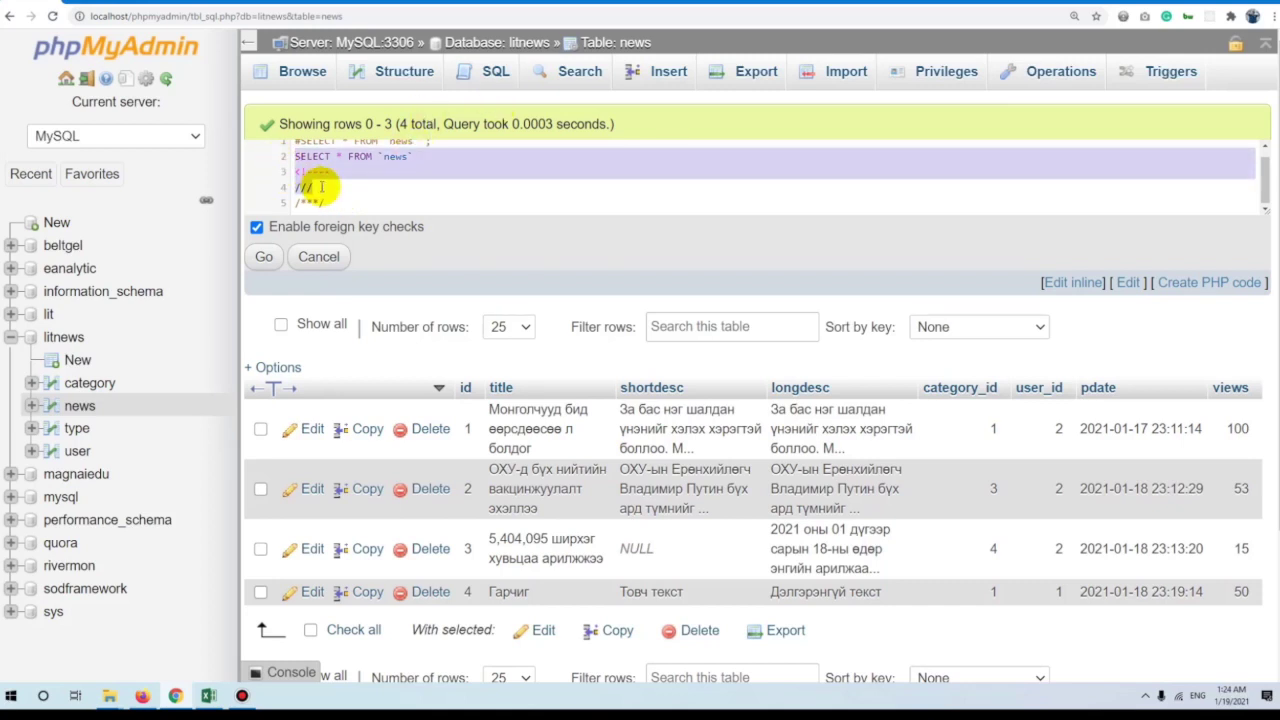
left_click(308, 200)
key("Return")
key("shift+End")
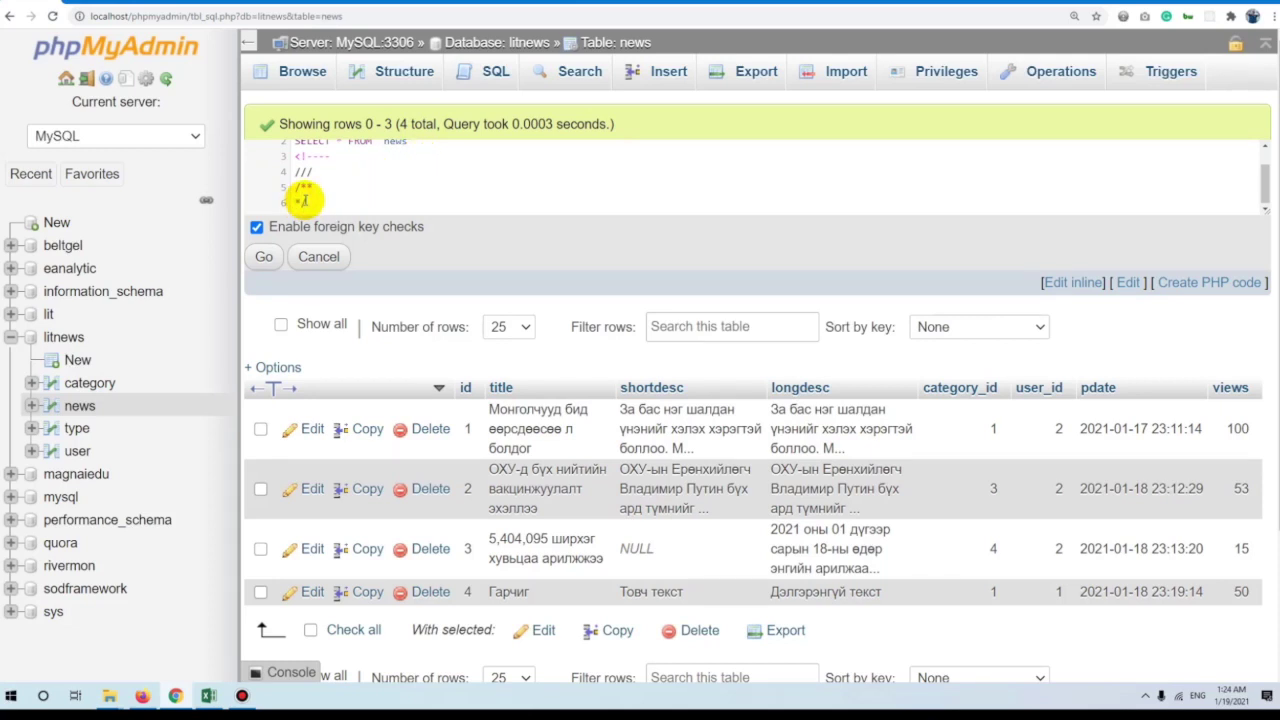
left_click_drag(326, 194, 346, 177)
scroll(277, 190, "up", 2)
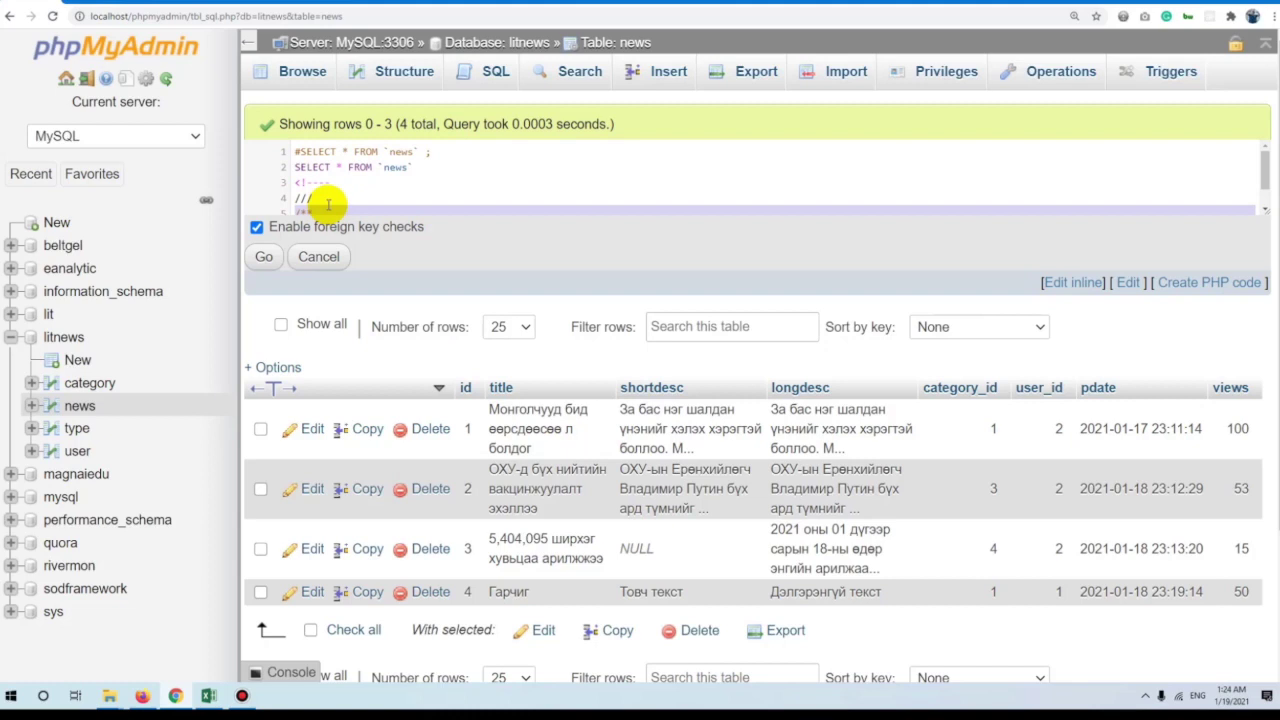
left_click(335, 199)
left_click_drag(451, 153, 248, 150)
key("ctrl+v")
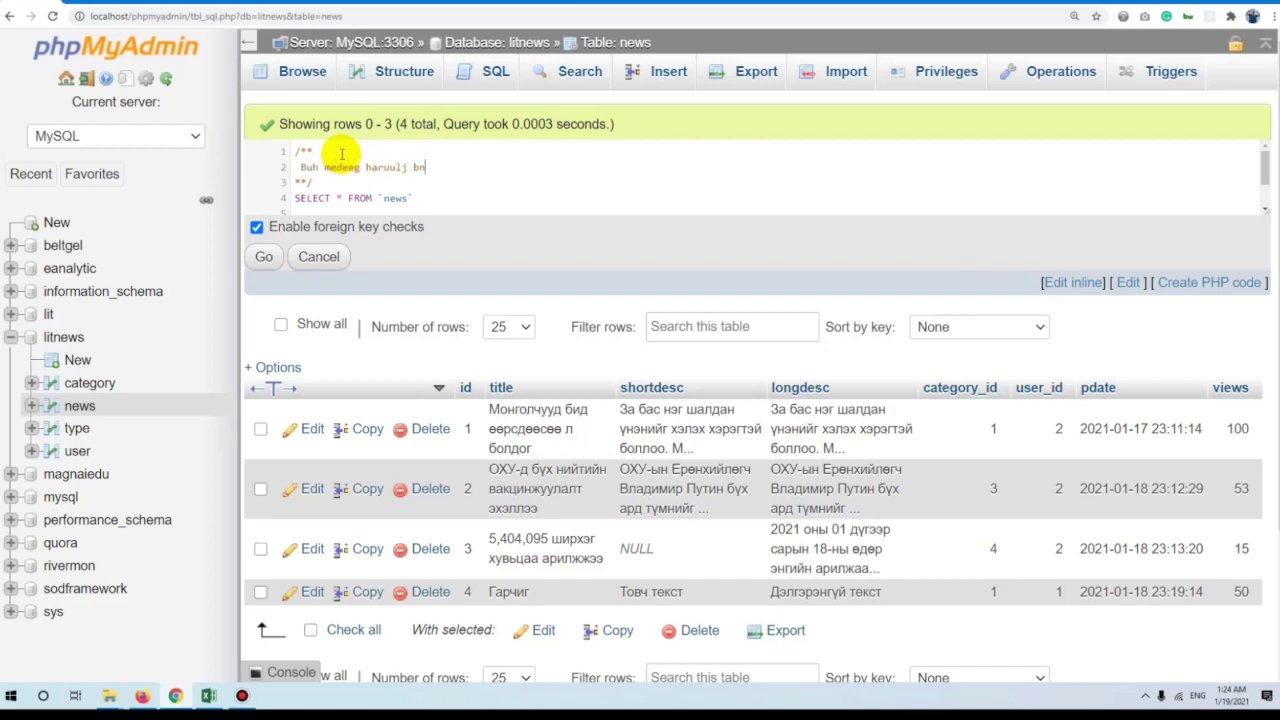
scroll(320, 177, "down", 2)
scroll(443, 171, "up", 2)
left_click(435, 192)
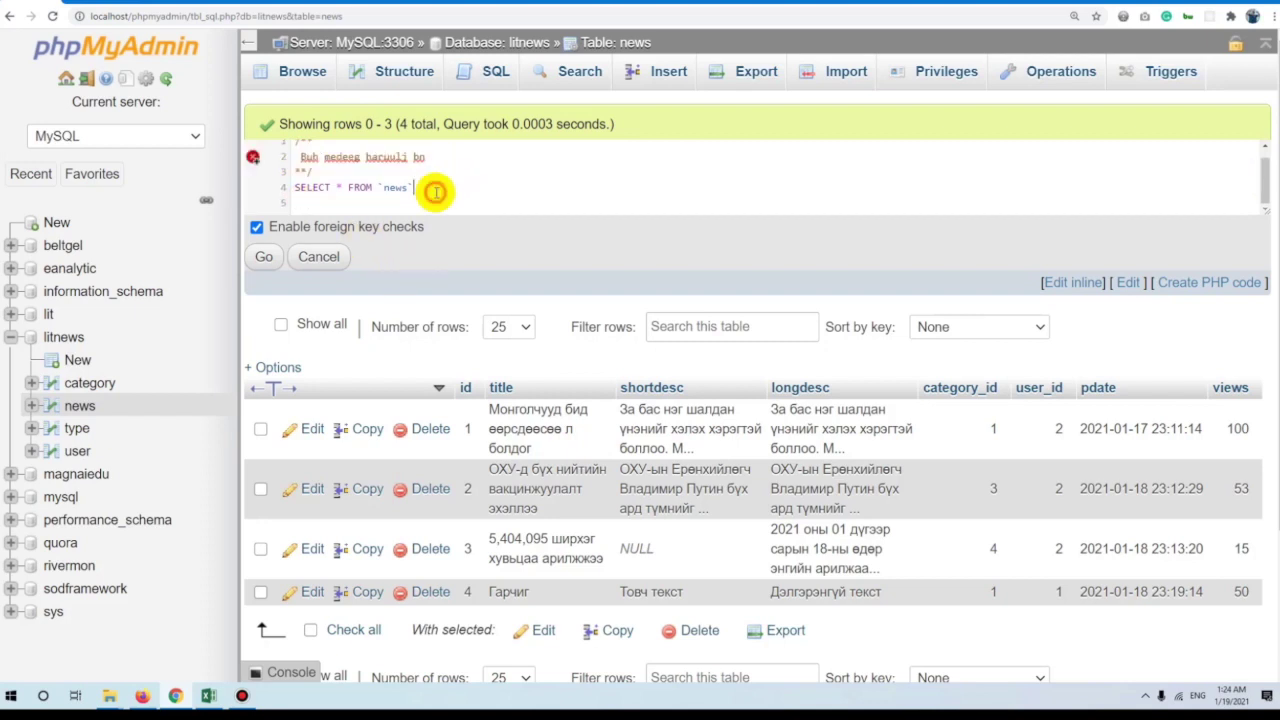
key("ctrl+a")
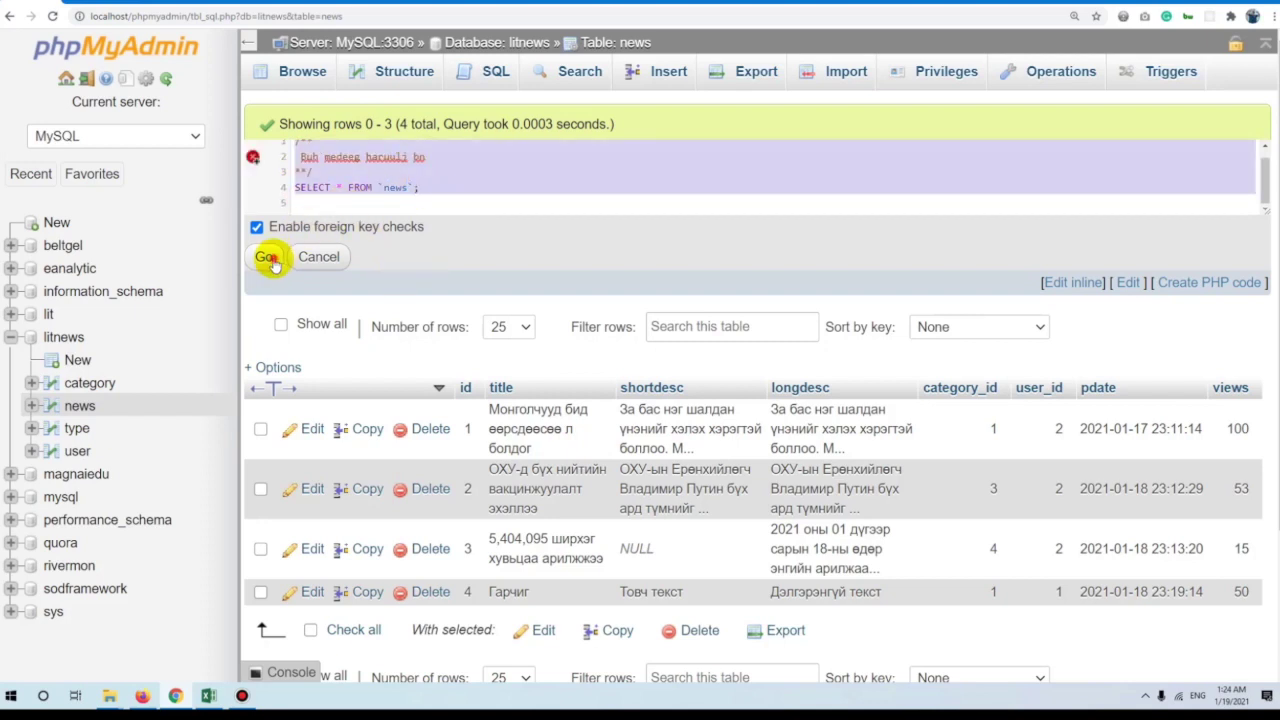
left_click(264, 257)
Fix the block comment markers, re-run the query, and start typing a new query.
left_click_drag(428, 158, 257, 170)
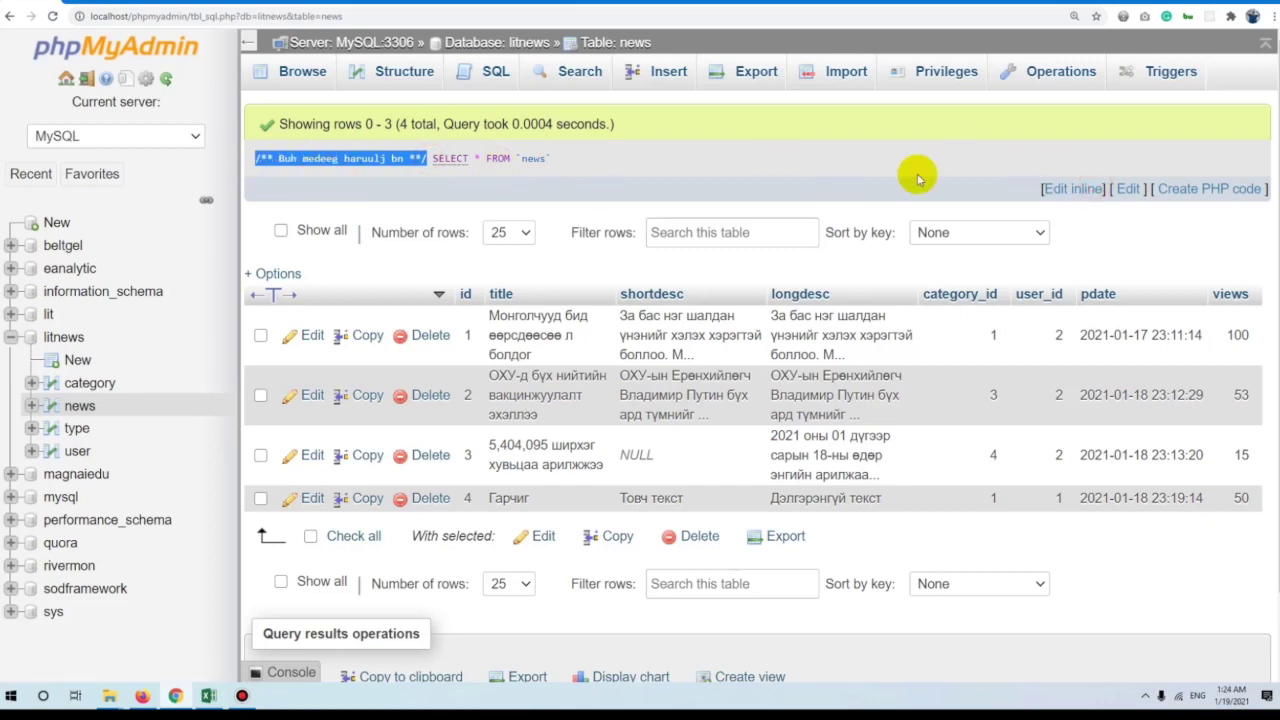
left_click(1085, 186)
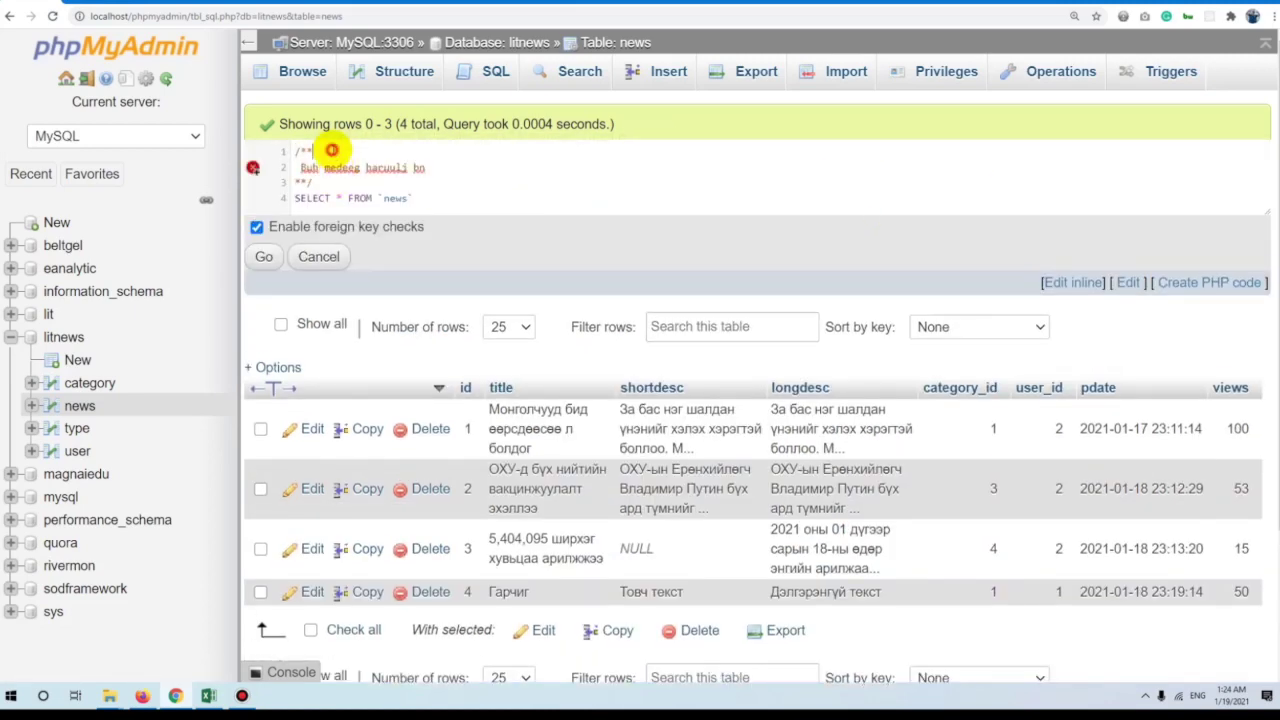
key("BackSpace")
left_click(322, 183)
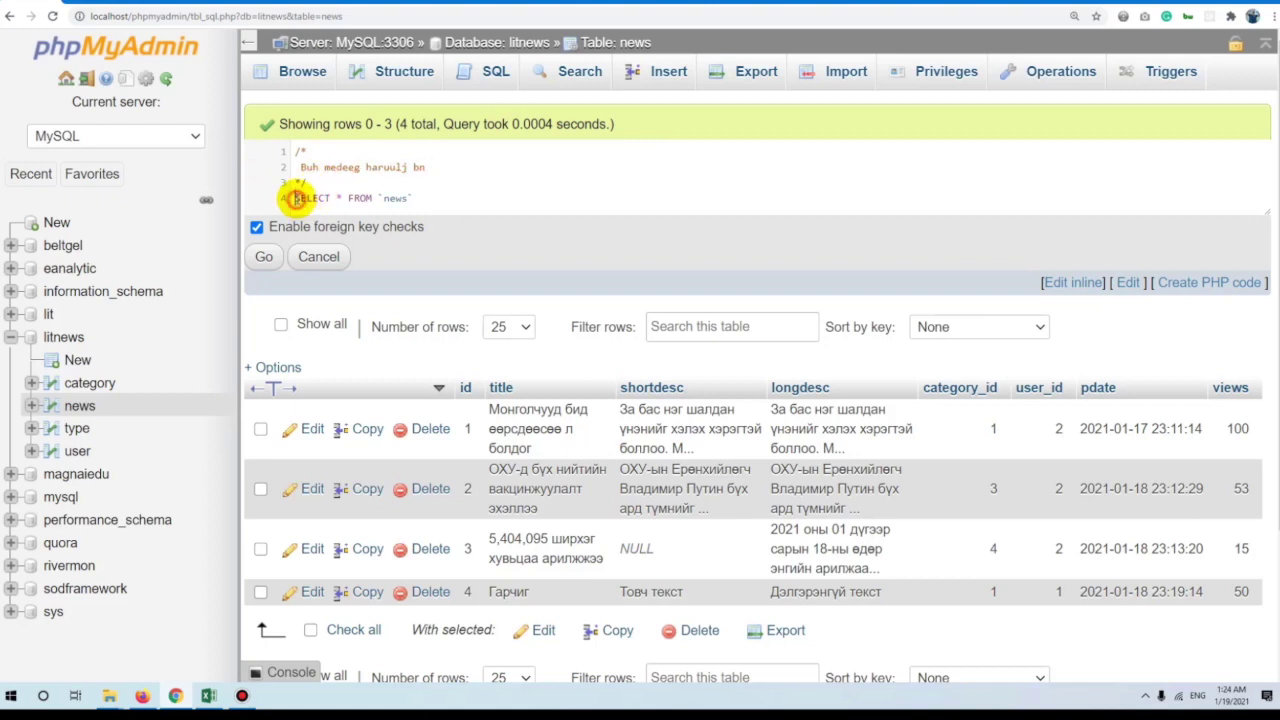
left_click(264, 256)
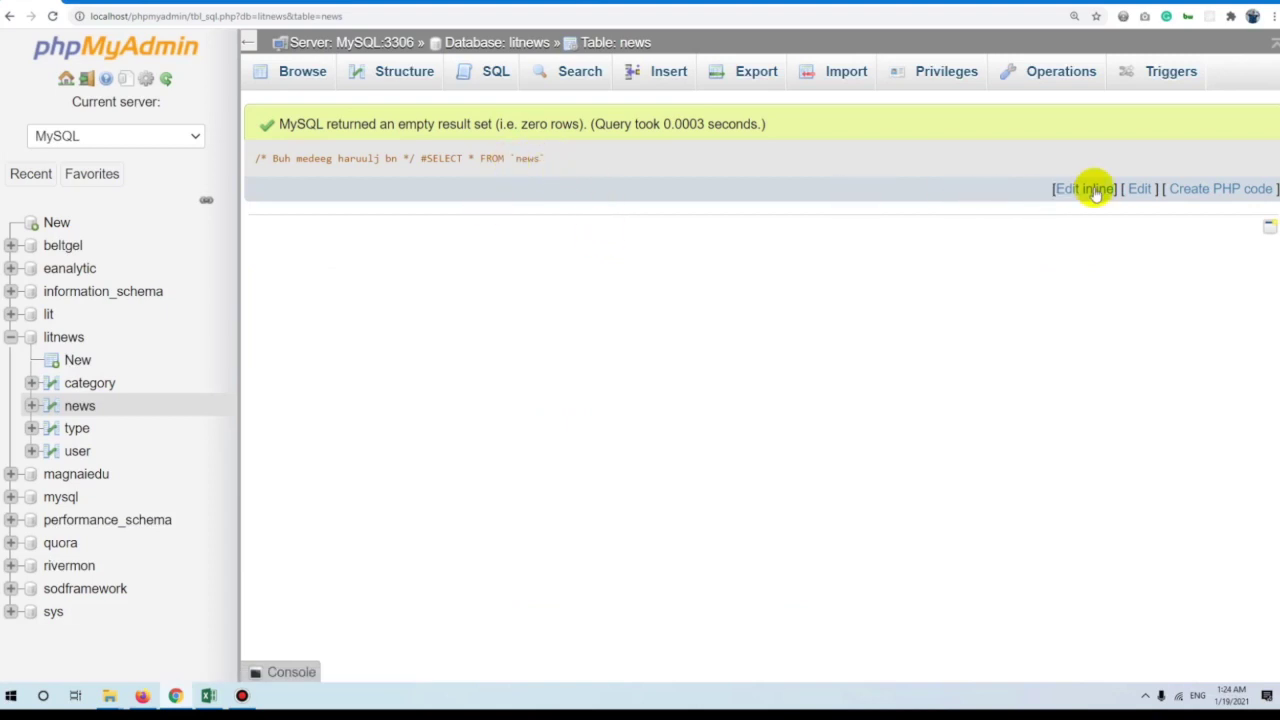
left_click(1086, 188)
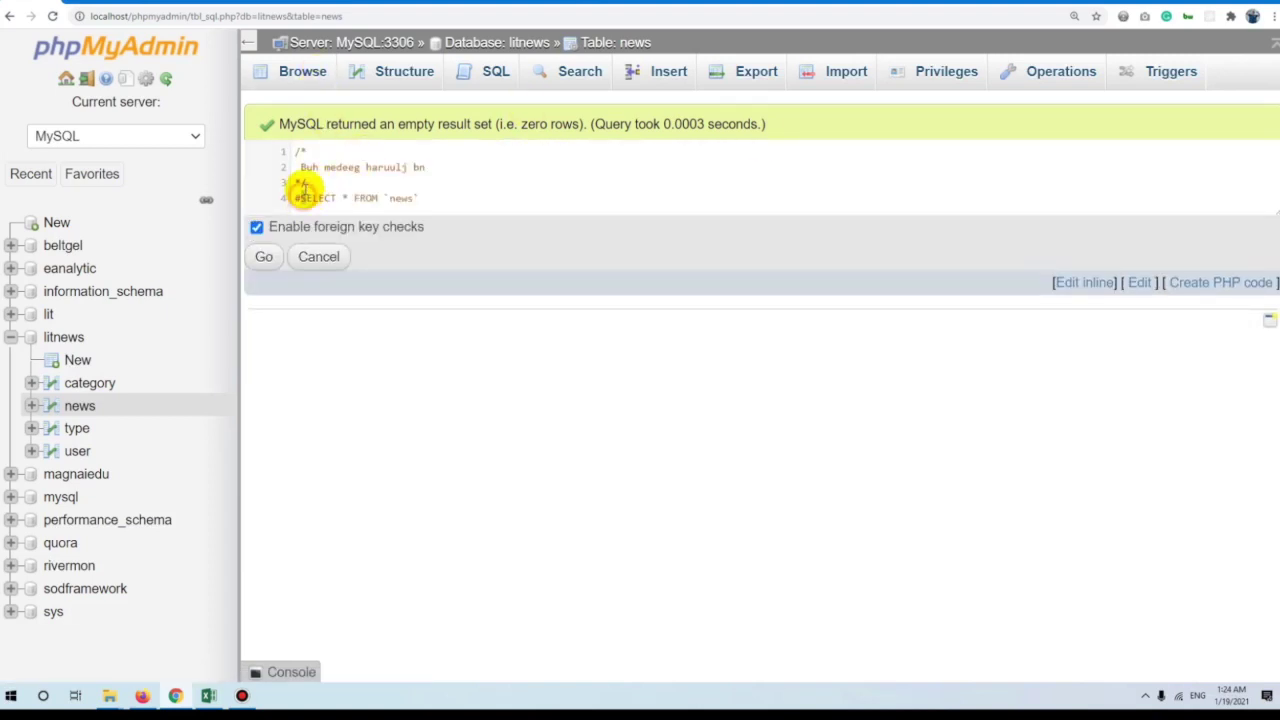
type("S")
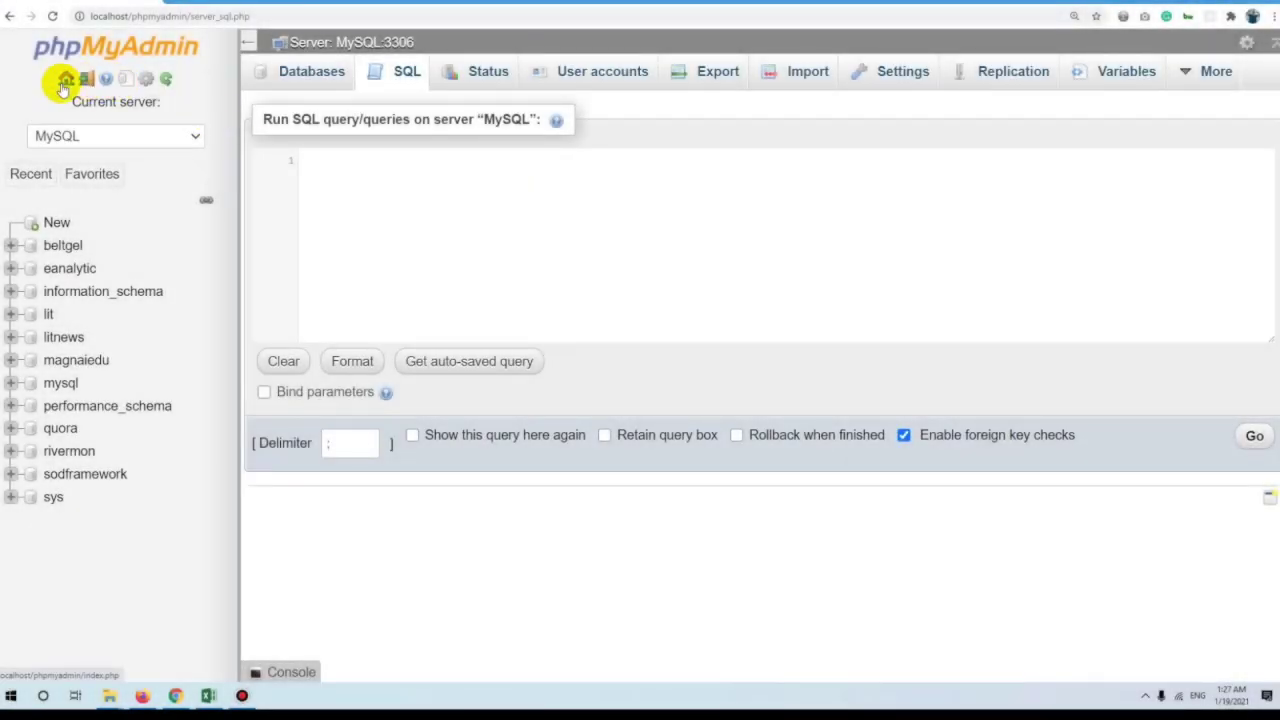
Paste the CREATE DATABASE template into the server SQL box and name the database litnews2.
left_click(375, 74)
left_click(461, 176)
type("CREATE DATABASE [IF NOT EXISTS] database_name [CHARACTER SET charset_name]")
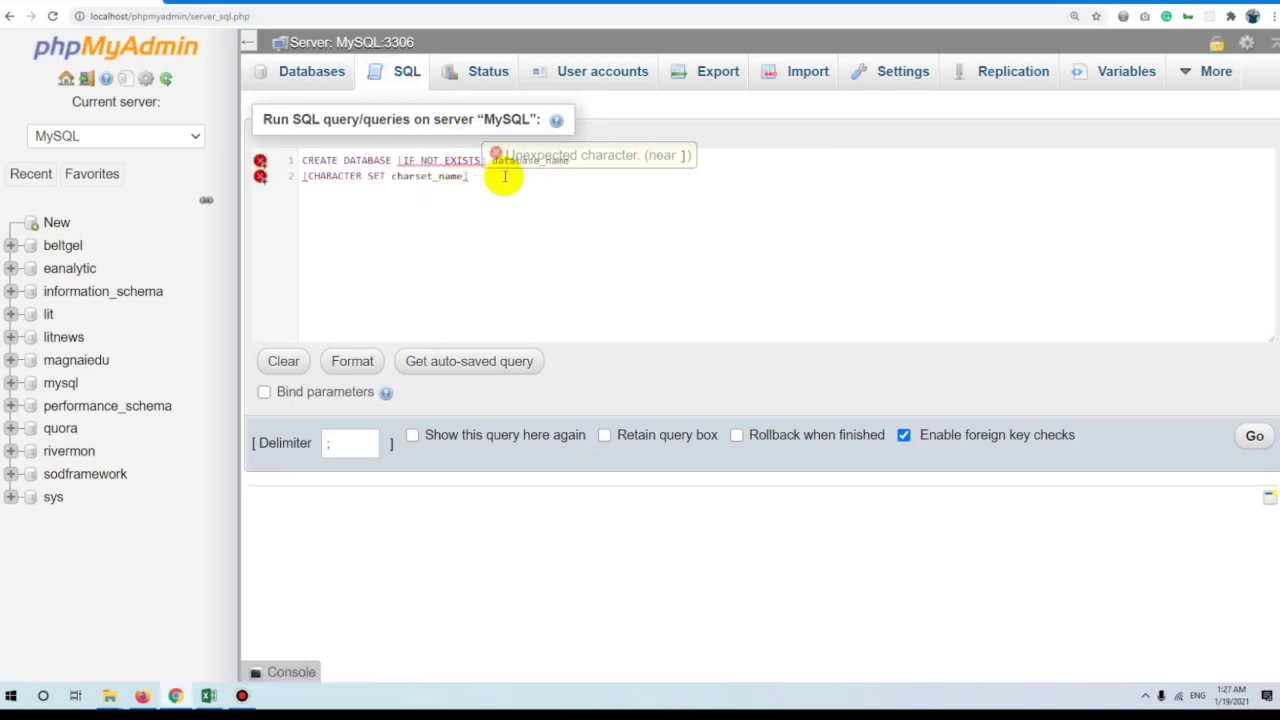
left_click_drag(543, 177, 205, 137)
left_click(447, 187)
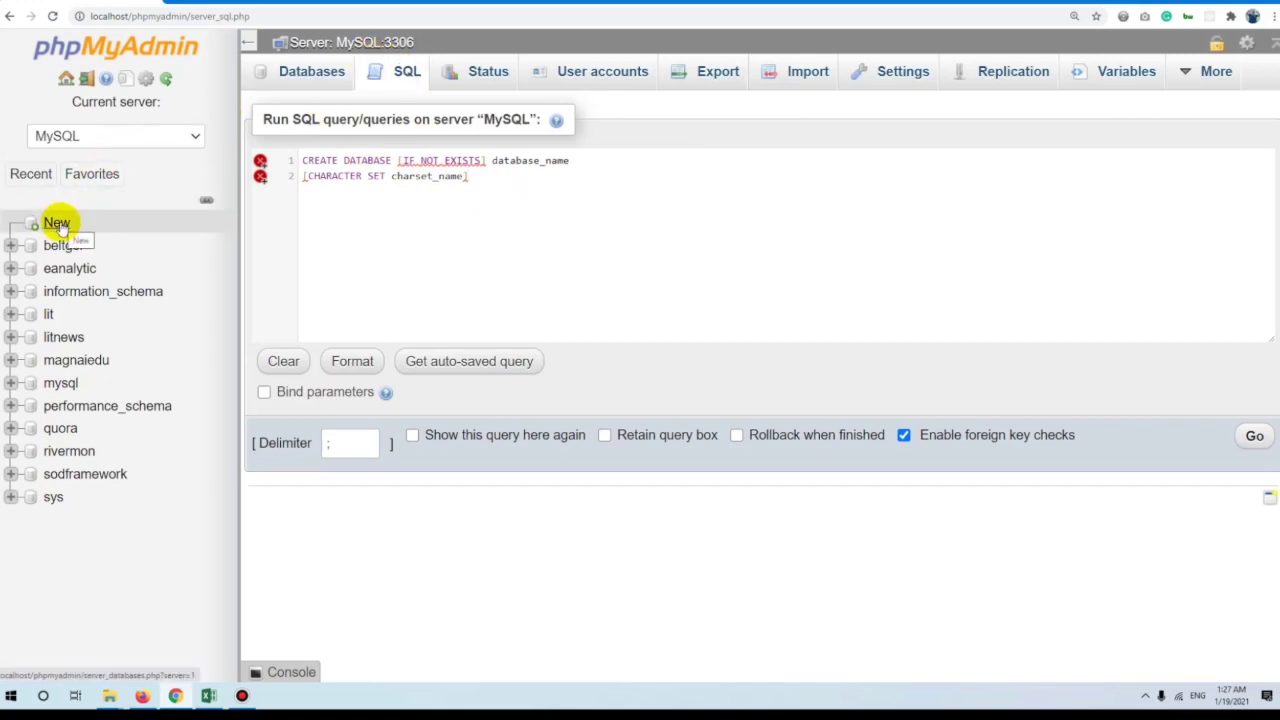
double_click(523, 160)
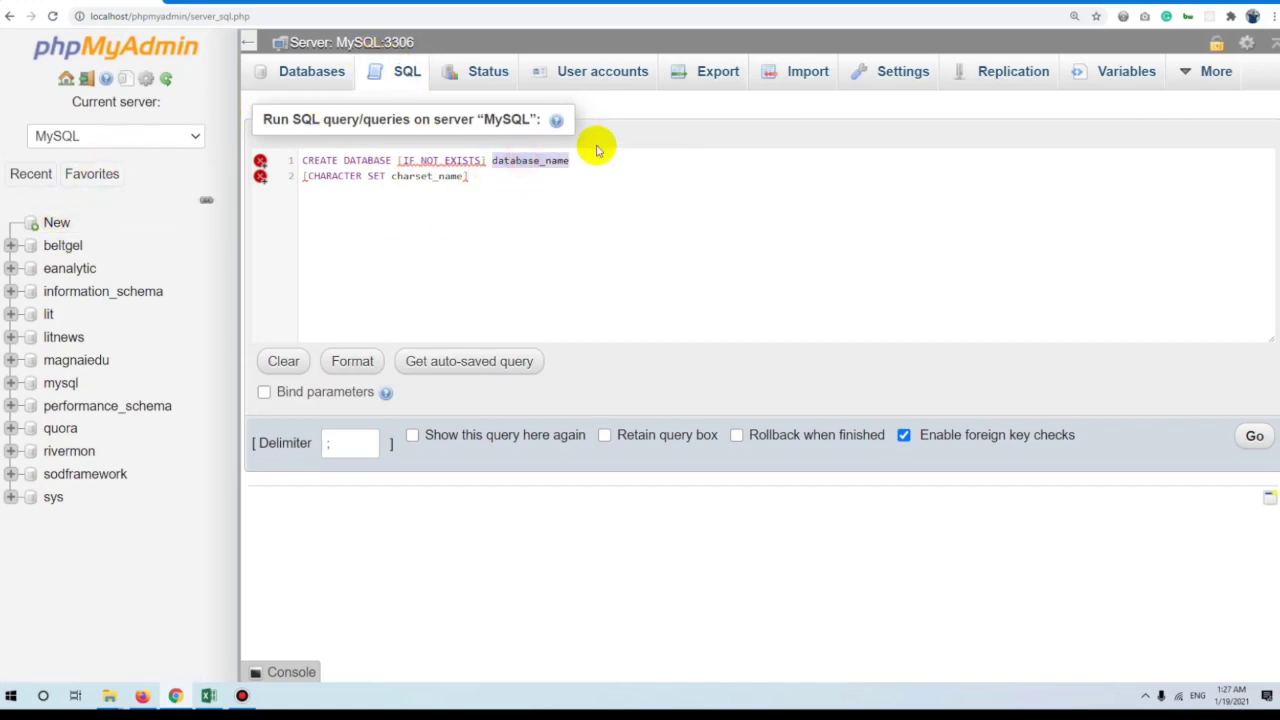
type("LIT")
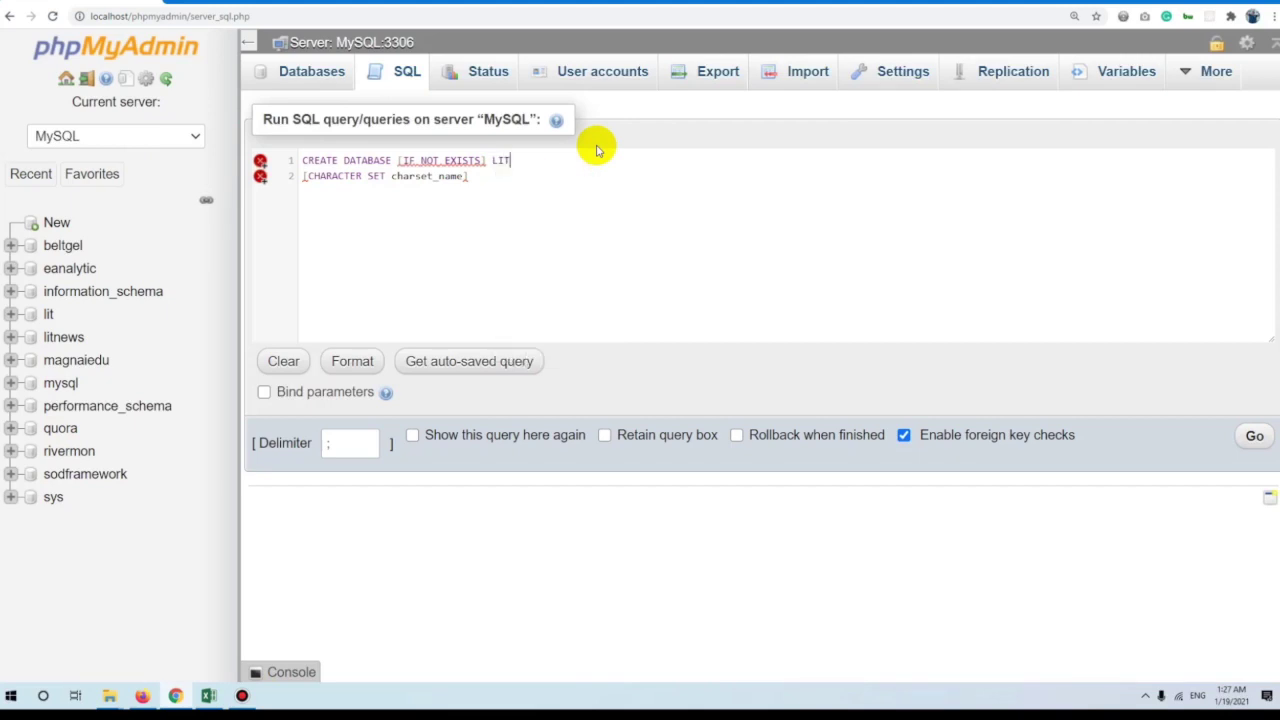
key("BackSpace")
key("BackSpace")
key("BackSpace")
type("litnews2")
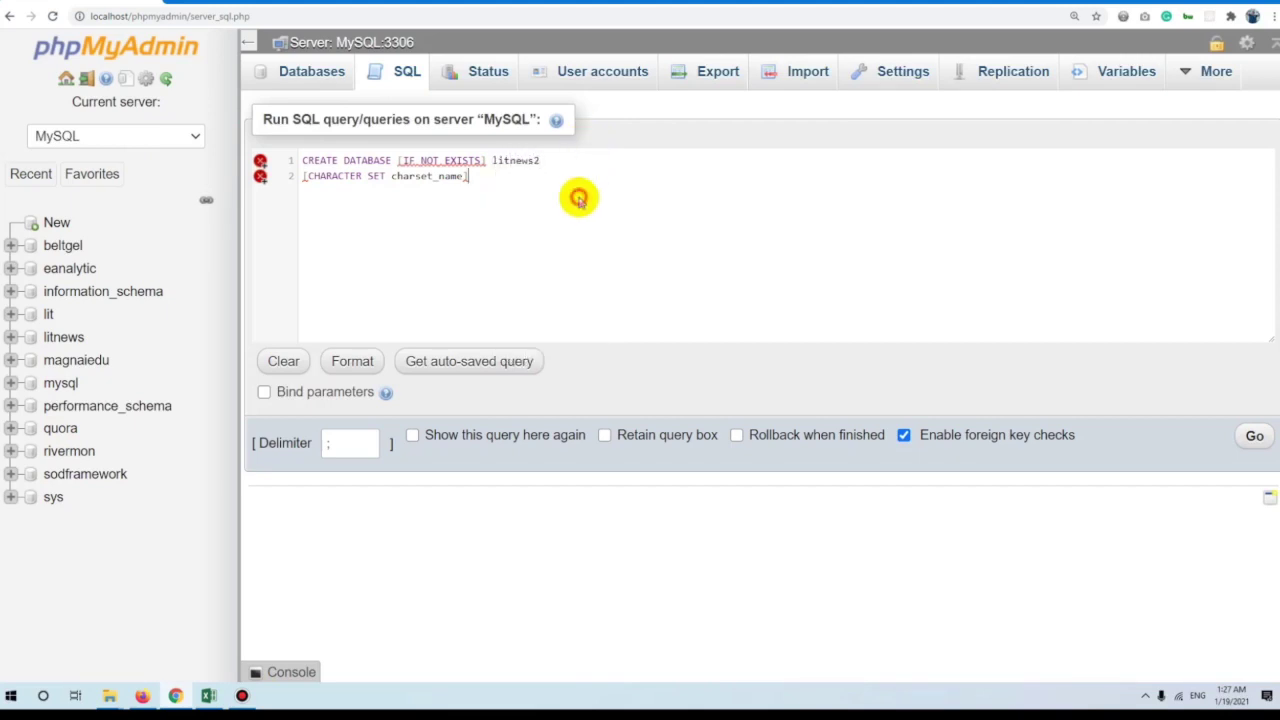
left_click_drag(463, 176, 401, 179)
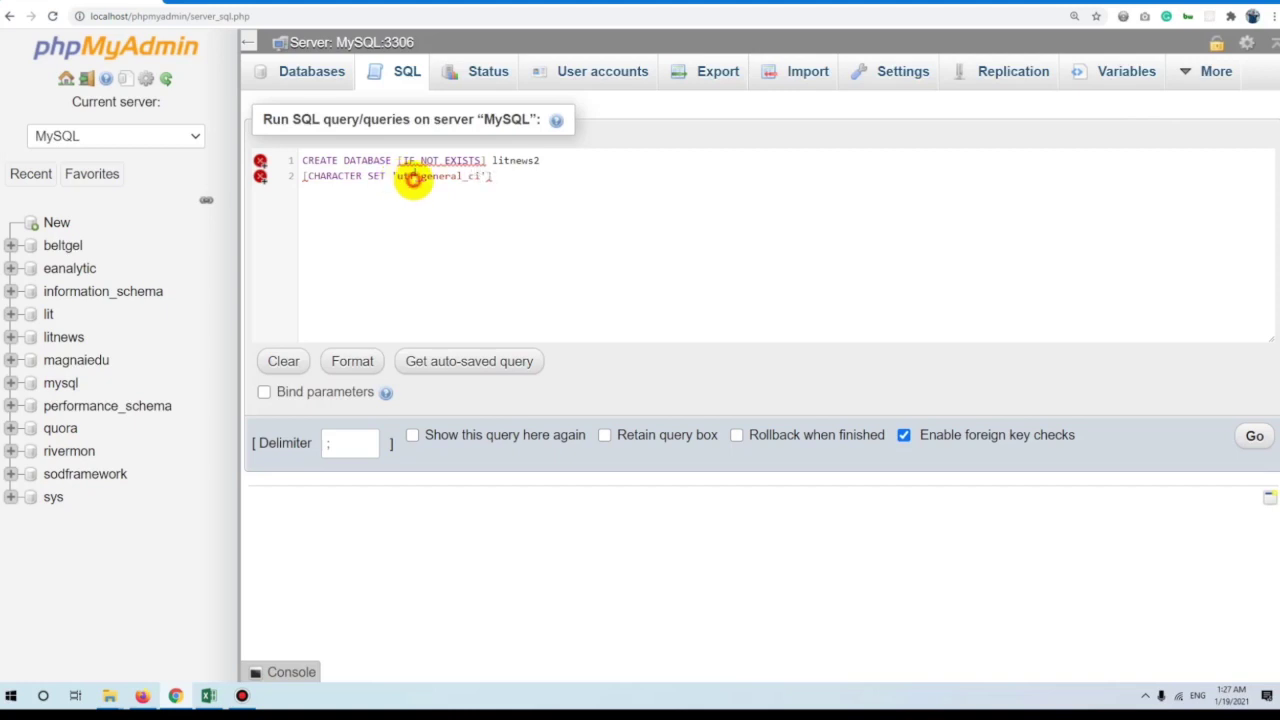
Remove the optional brackets and run the query, which fails with error #1115 Unknown character set.
left_click(561, 168)
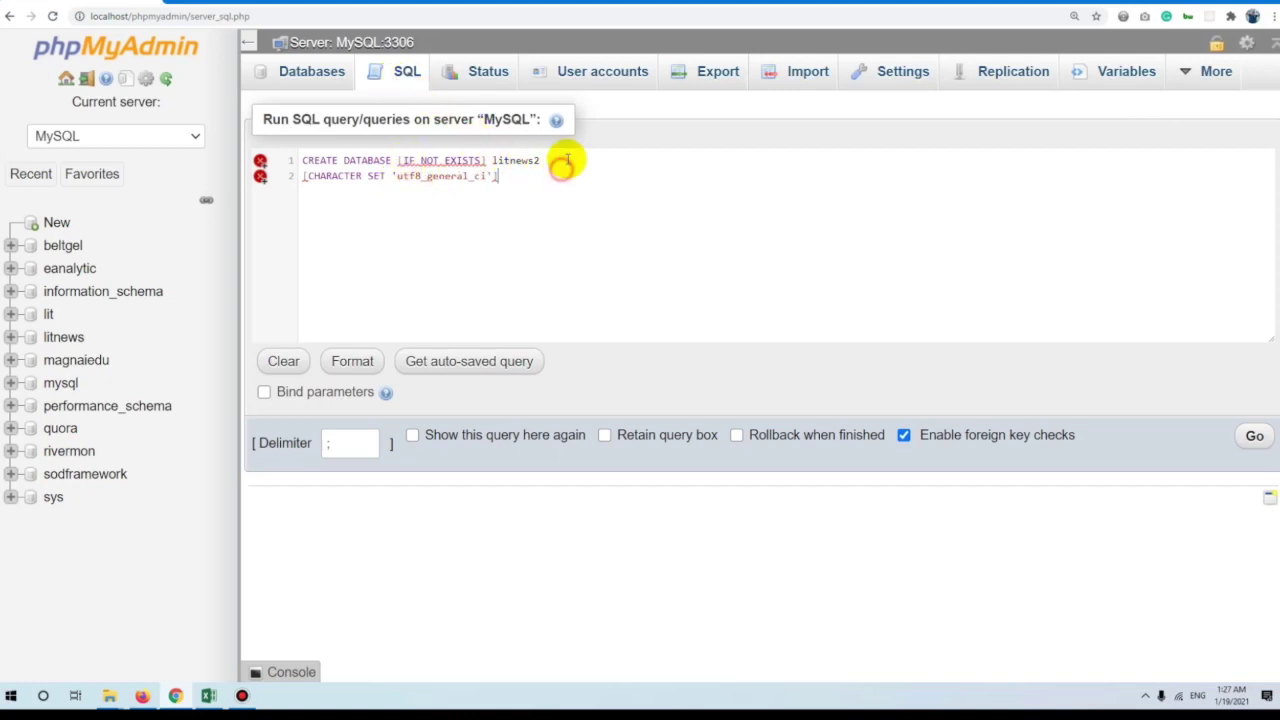
left_click(402, 161)
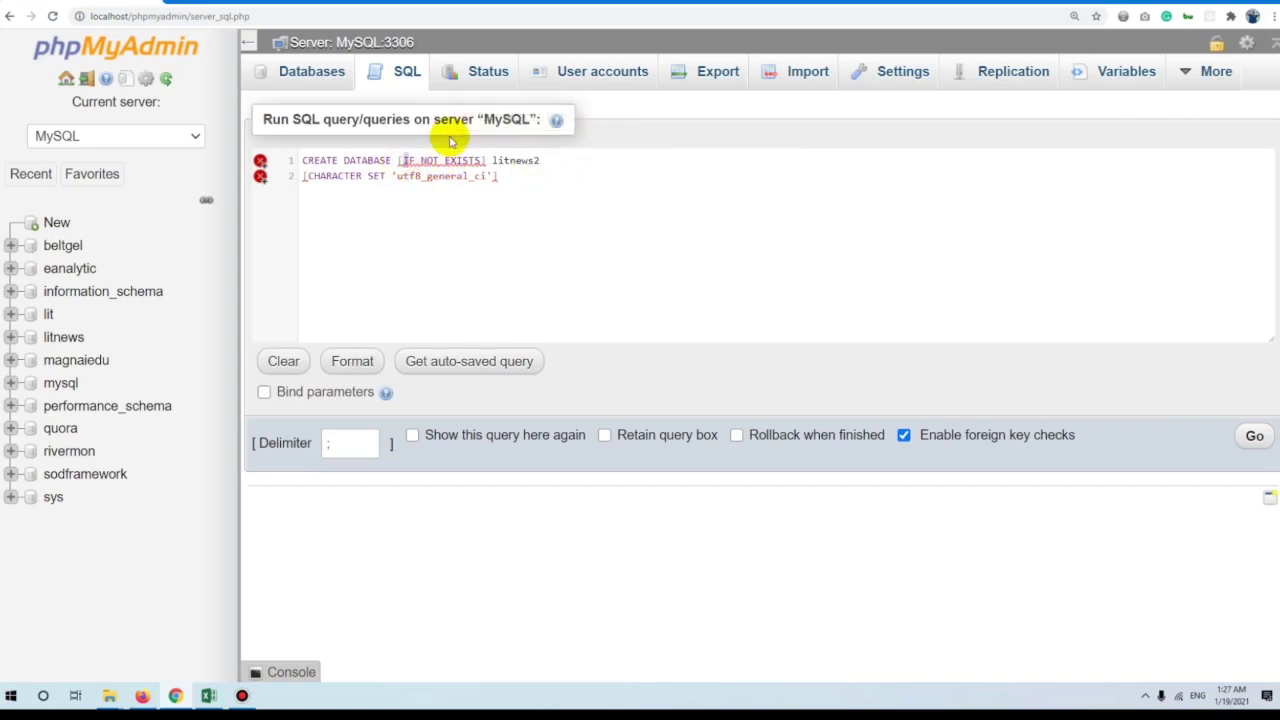
key("BackSpace")
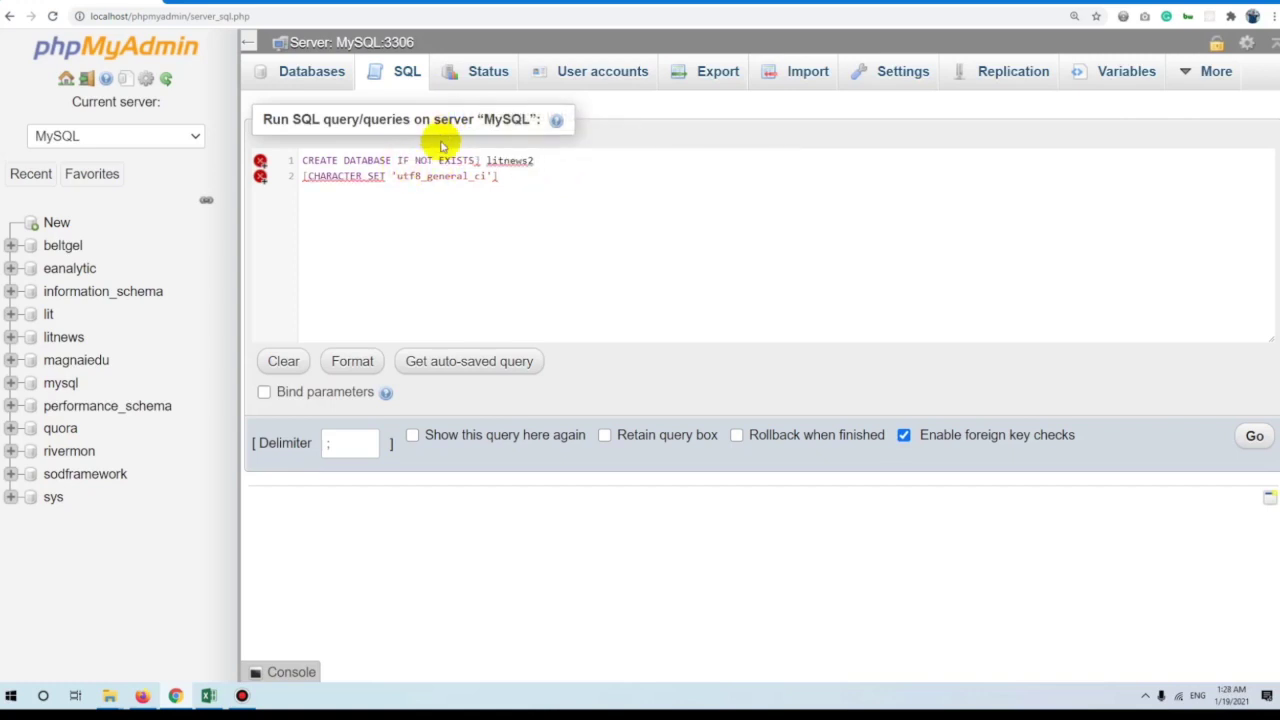
left_click(480, 161)
key("BackSpace")
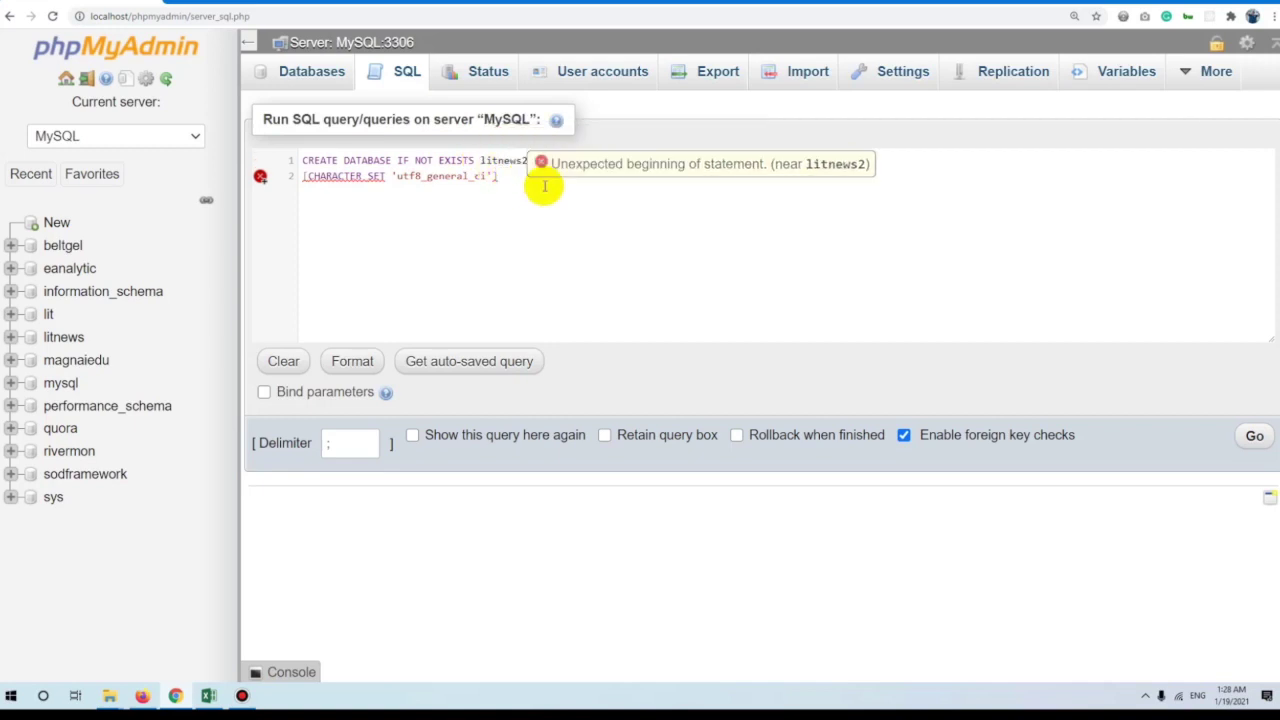
left_click(546, 166)
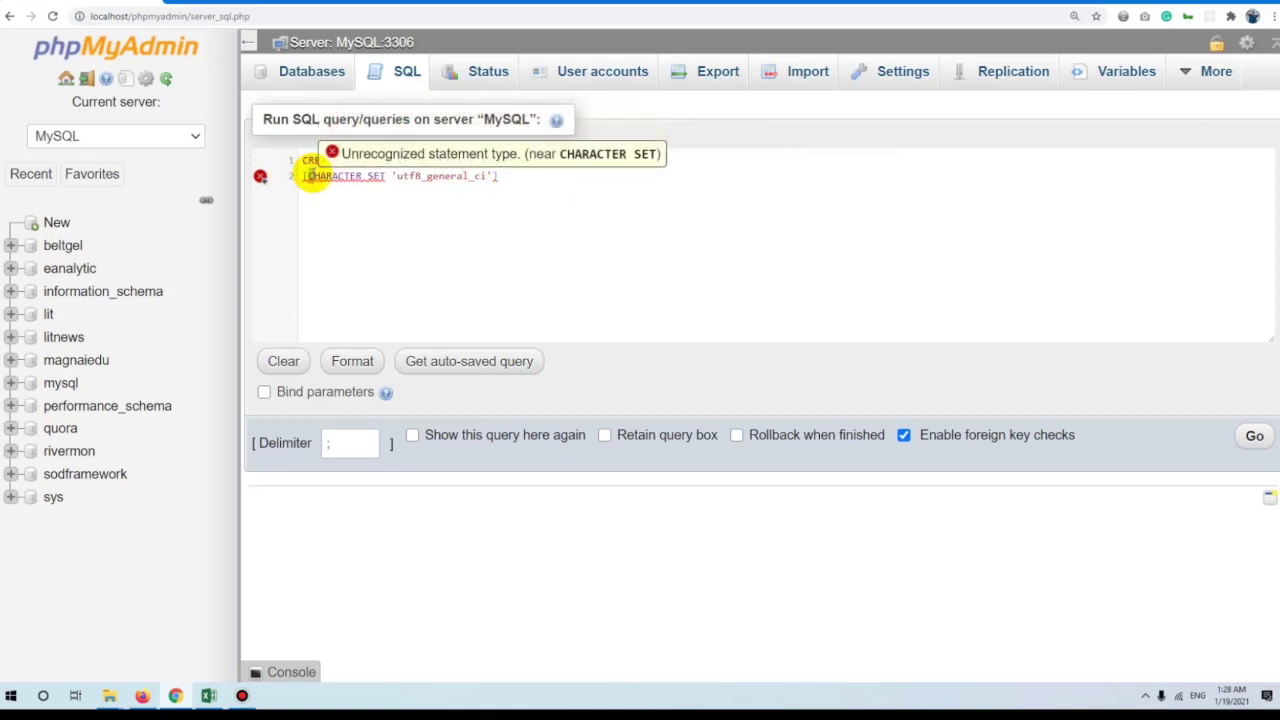
left_click(308, 176)
key("BackSpace")
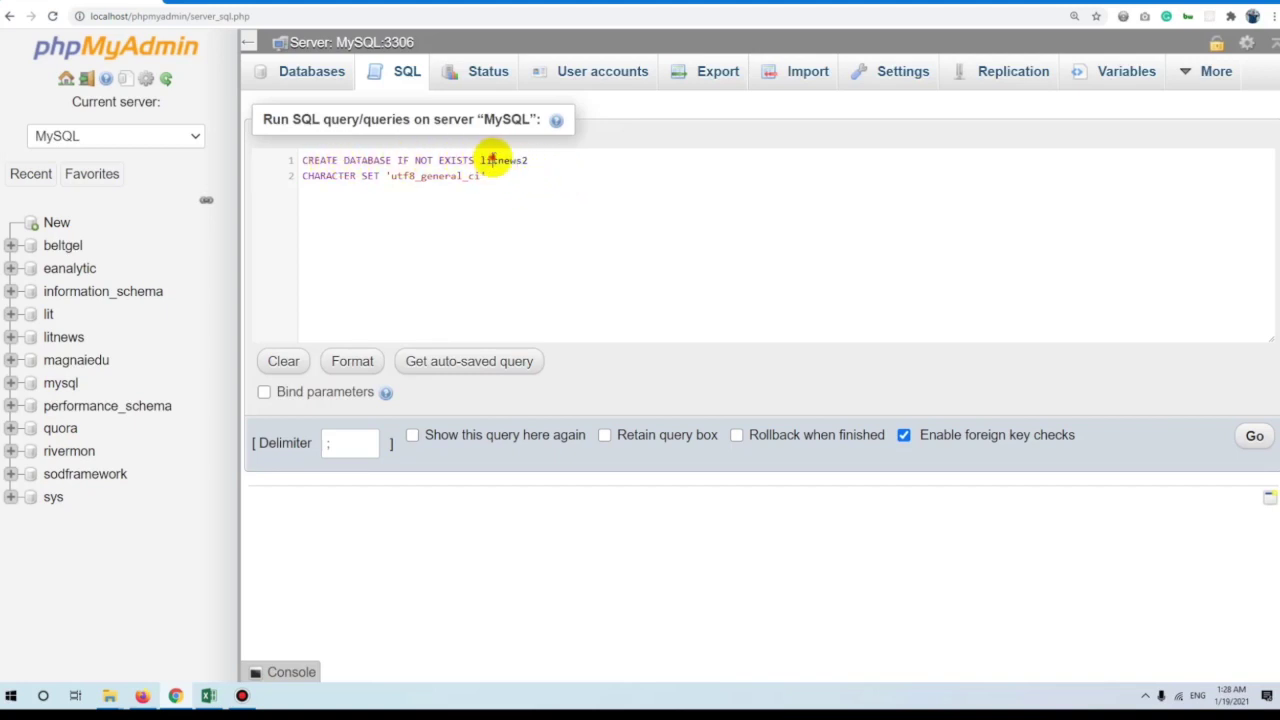
left_click(490, 176)
key("ctrl+a")
key("ctrl+c")
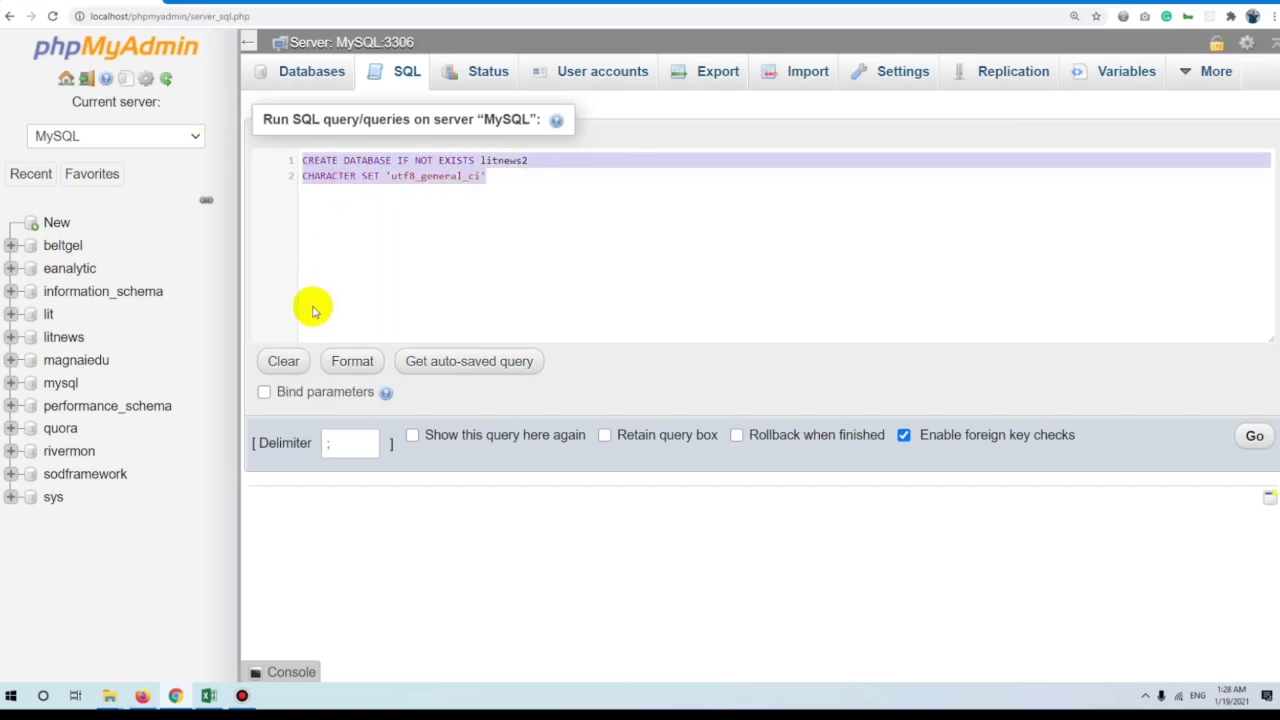
left_click(1257, 436)
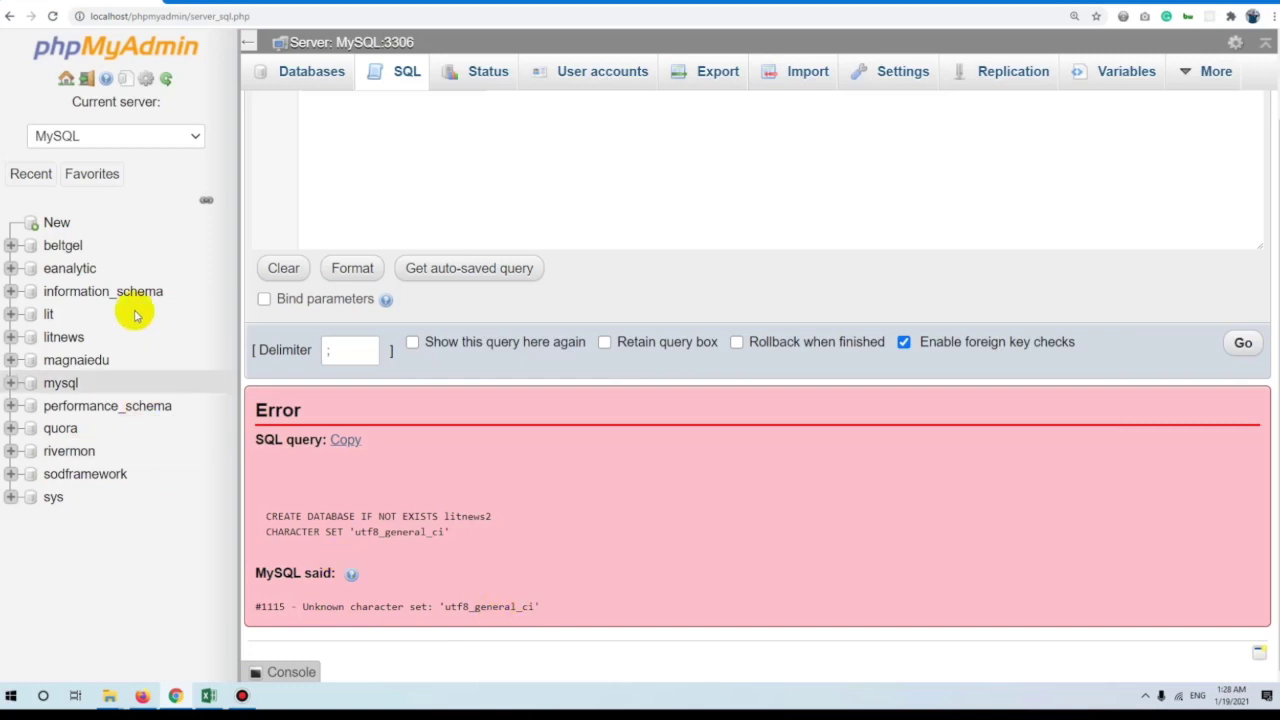
Check on the sodframework Operations page that its collation is utf8_general_ci.
scroll(470, 232, "up", 1)
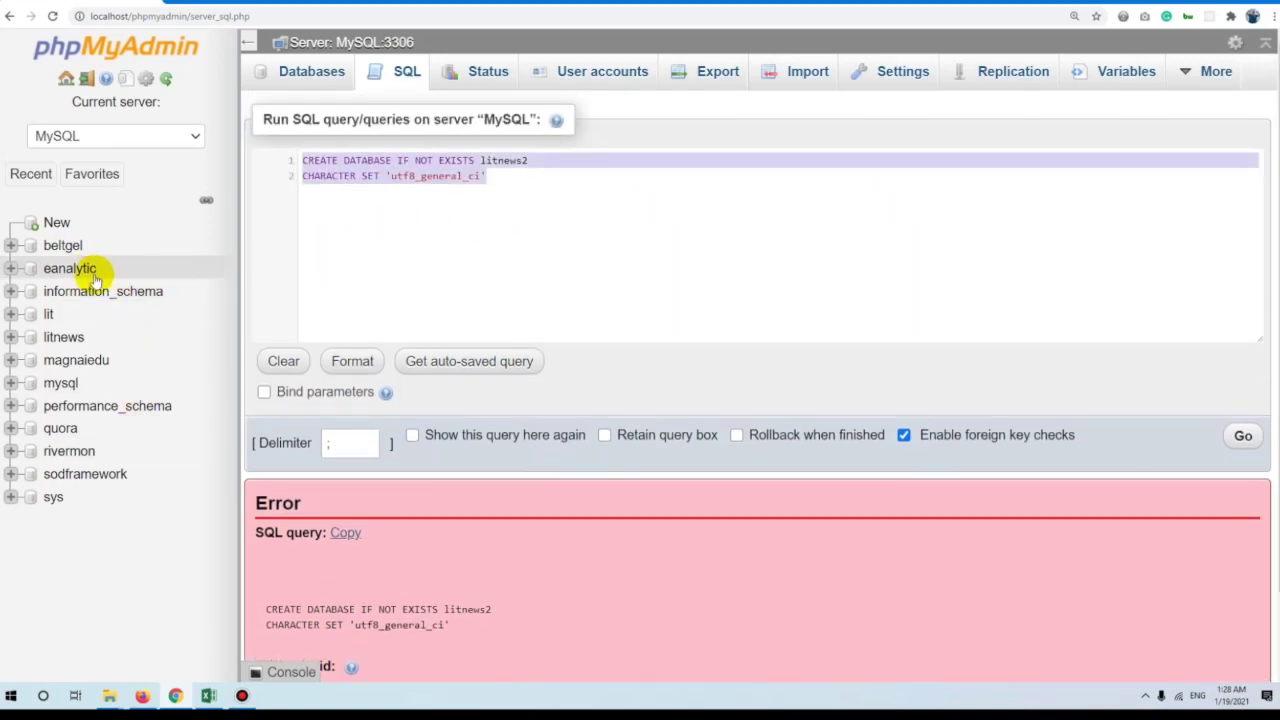
left_click(63, 247)
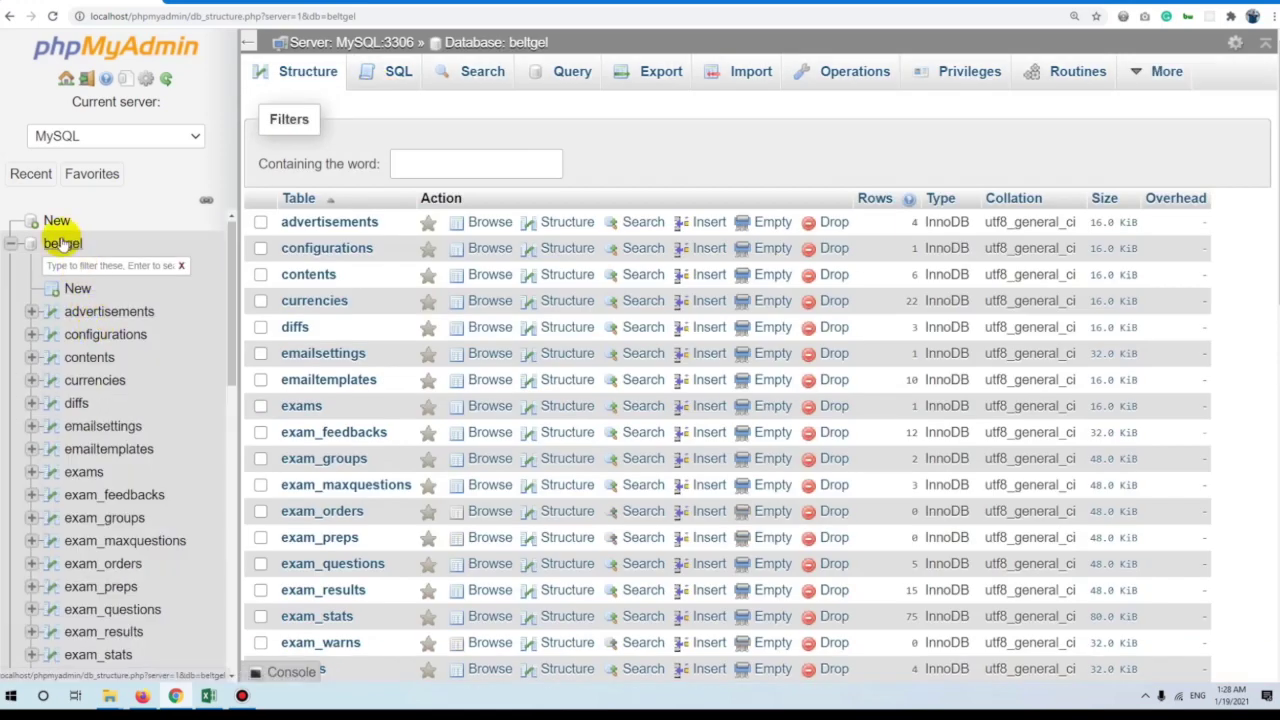
left_click(11, 243)
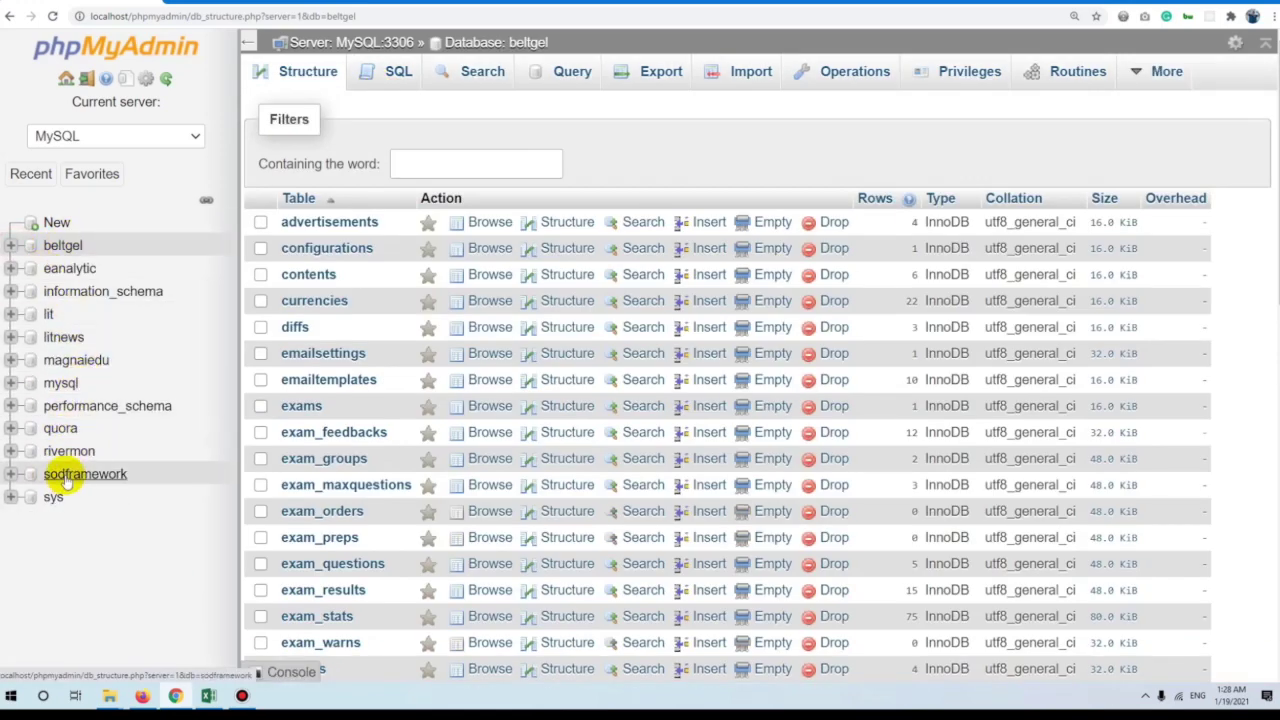
left_click(108, 482)
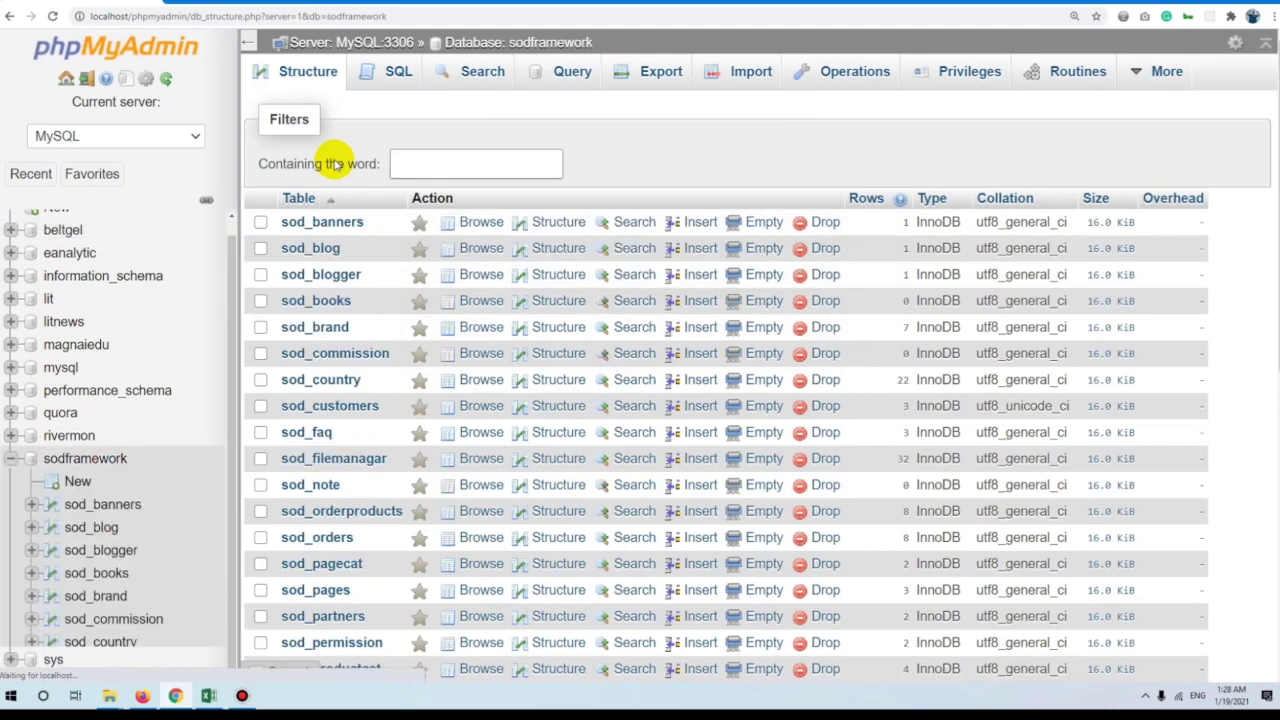
left_click(871, 71)
scroll(412, 395, "down", 3)
scroll(412, 390, "down", 2)
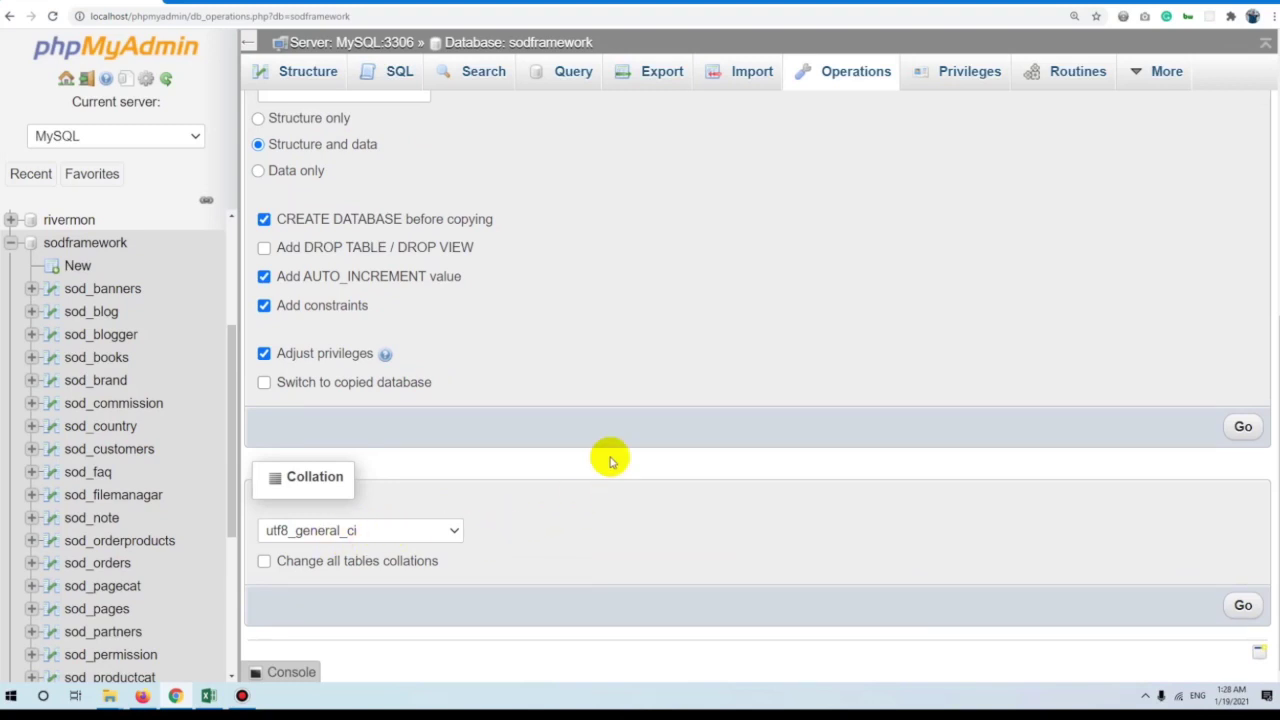
left_click(307, 538)
left_click(307, 538)
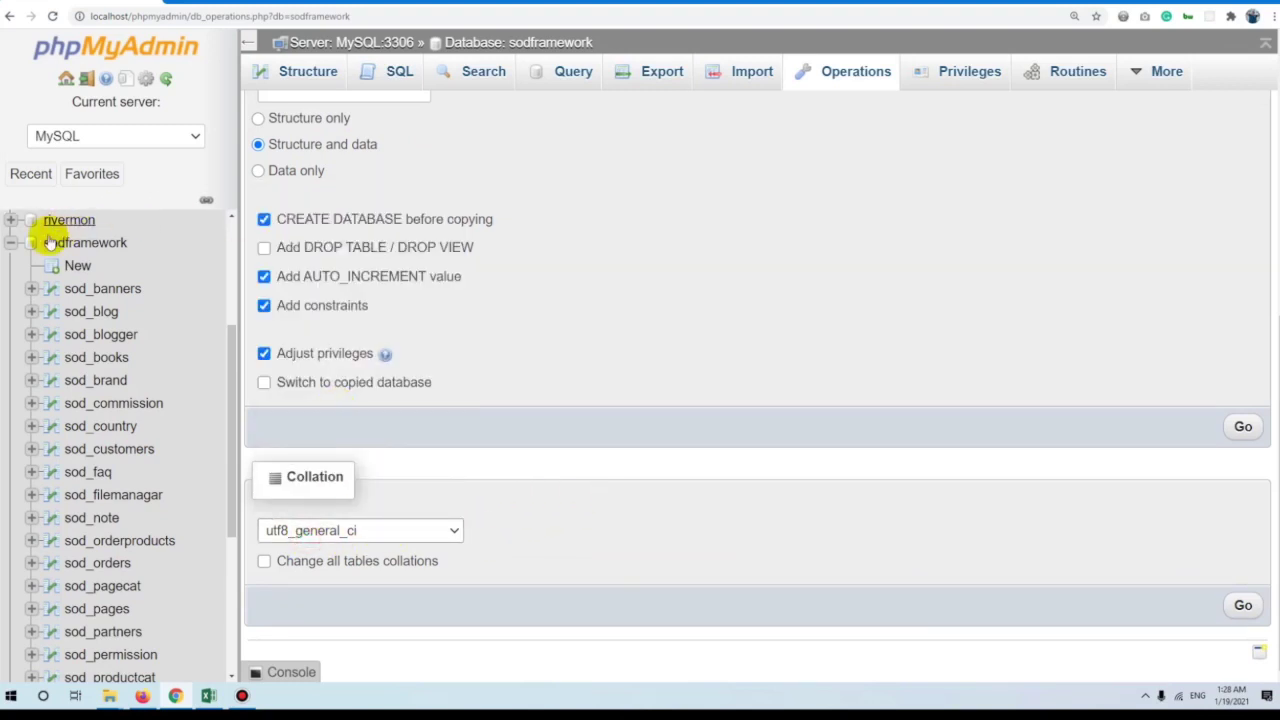
Return to the server-level SQL page and paste the litnews2 CREATE DATABASE query back in.
left_click(10, 242)
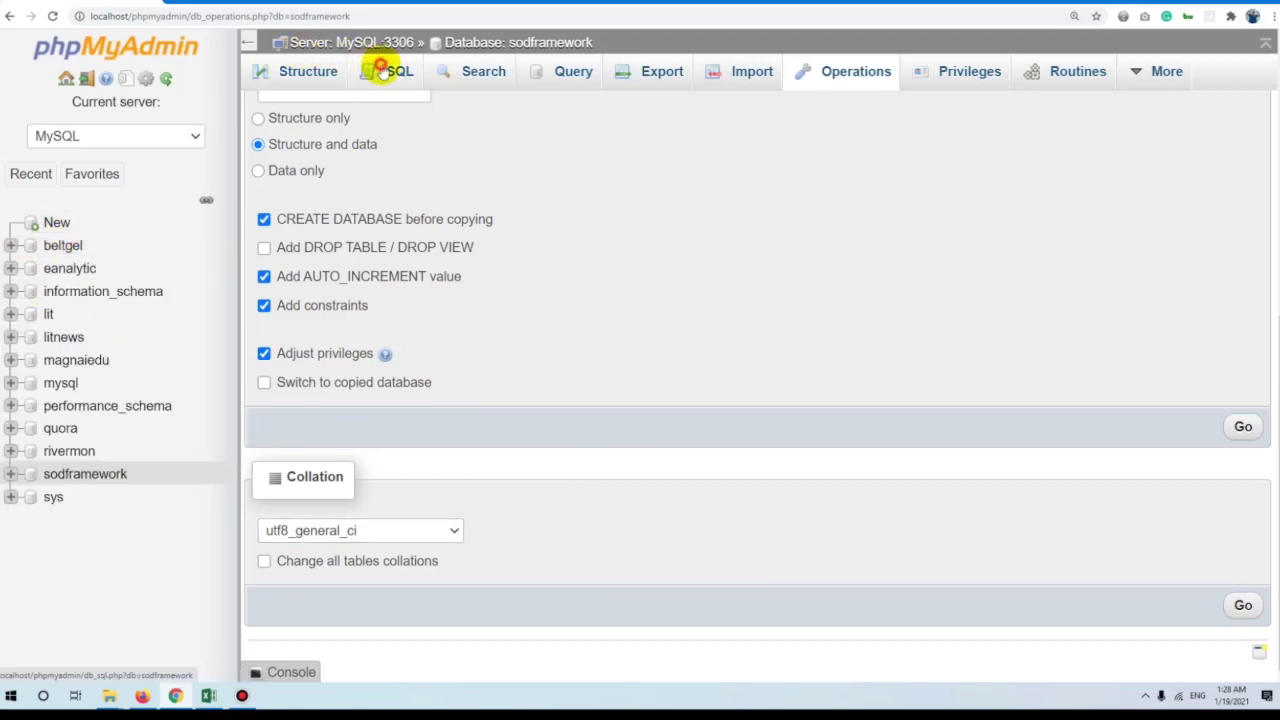
left_click(388, 70)
left_click(72, 173)
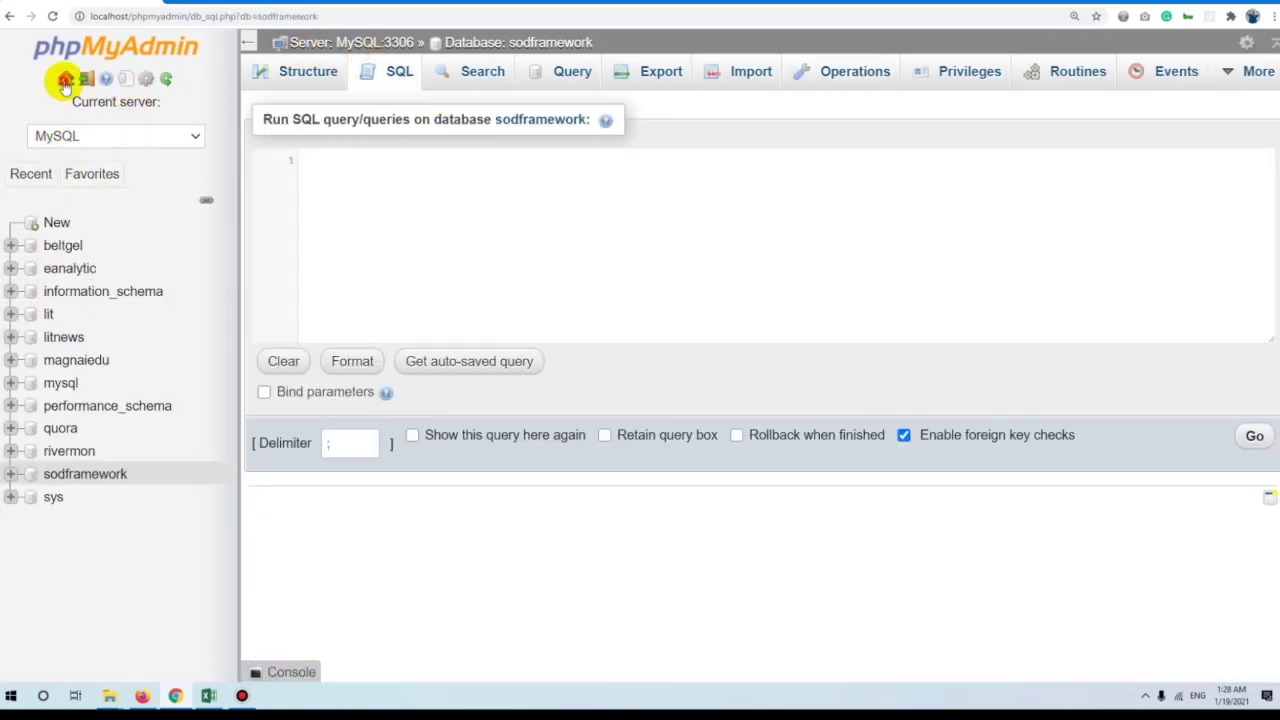
left_click(65, 78)
left_click(390, 82)
key("ctrl+v")
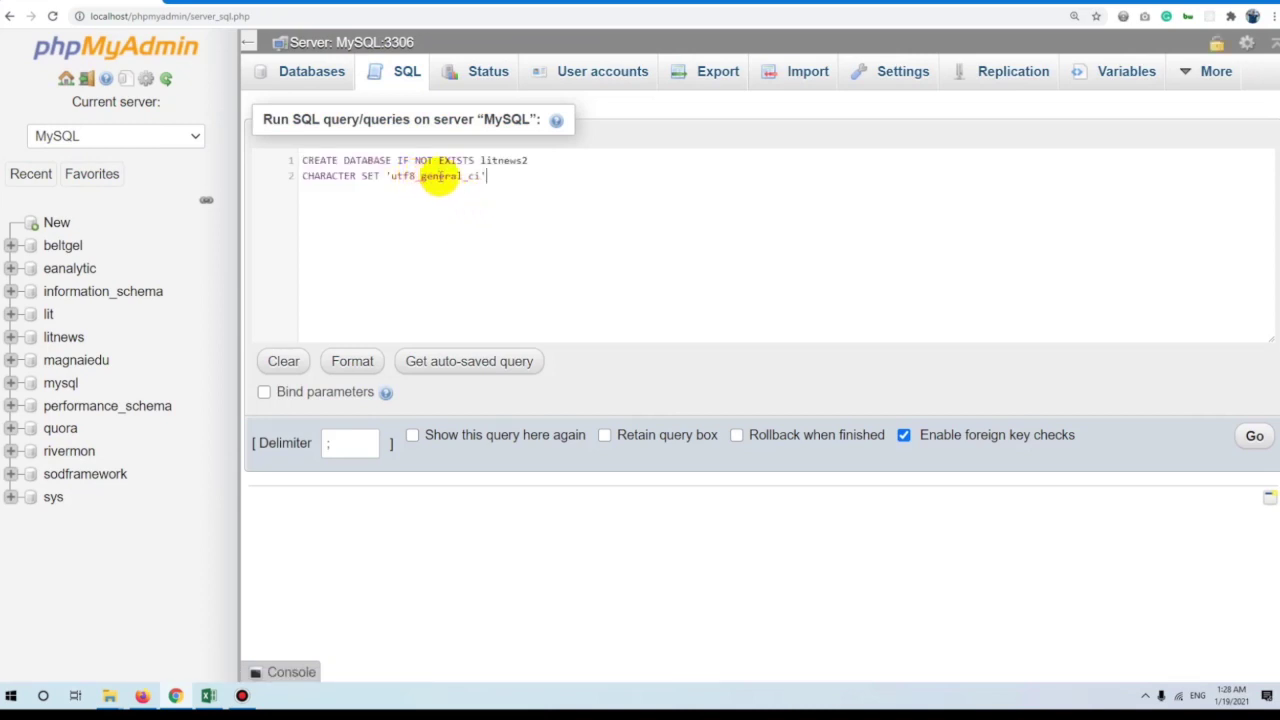
Change line 2 to CHARACTER SET utf8 COLLATE utf8_general_ci and run the litnews2 query.
left_click(563, 163)
left_click(537, 209)
key("Return")
key("Return")
key("Return")
left_click_drag(486, 175, 372, 177)
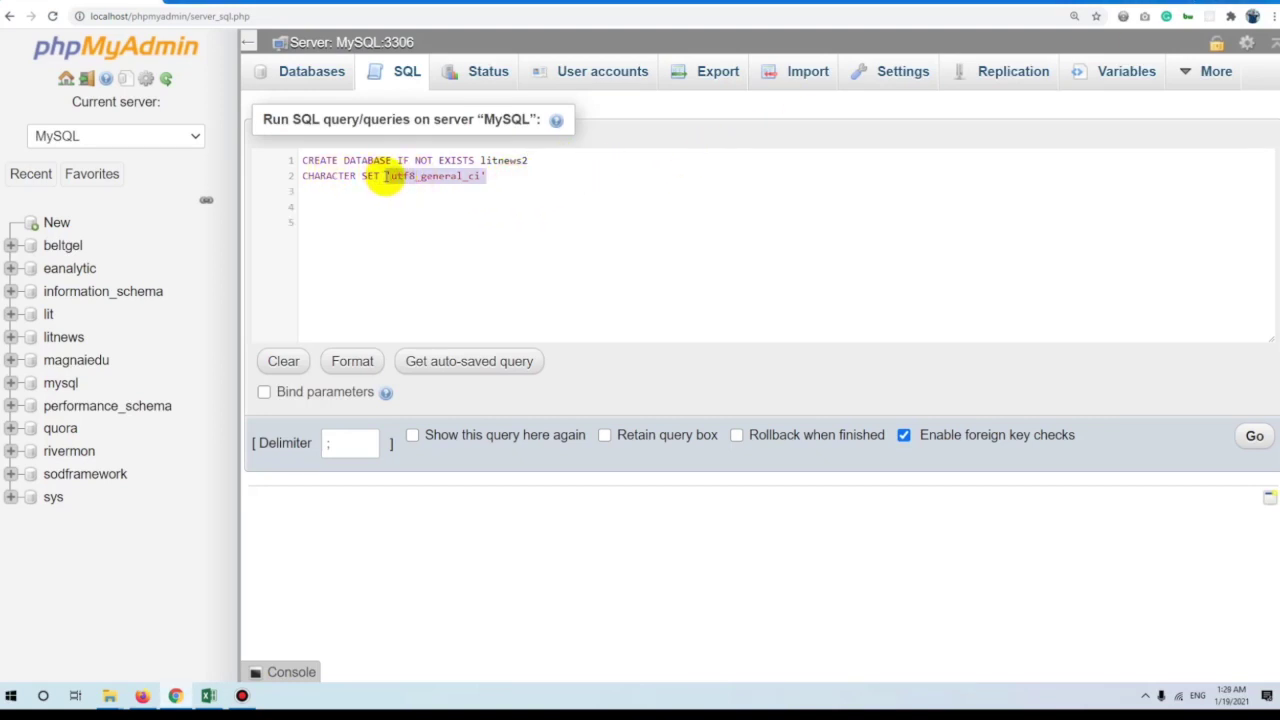
type("utf")
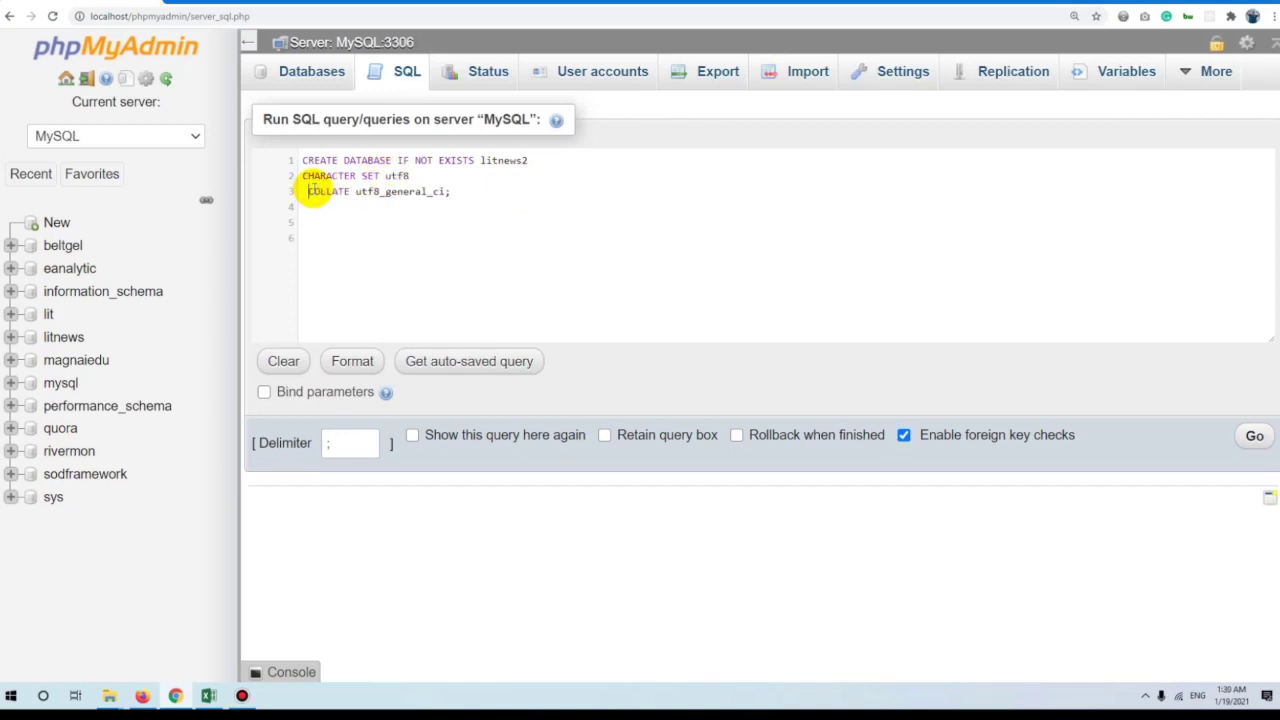
key("ctrl+a")
left_click(443, 191)
key("ctrl+a")
key("ctrl+c")
left_click(1252, 434)
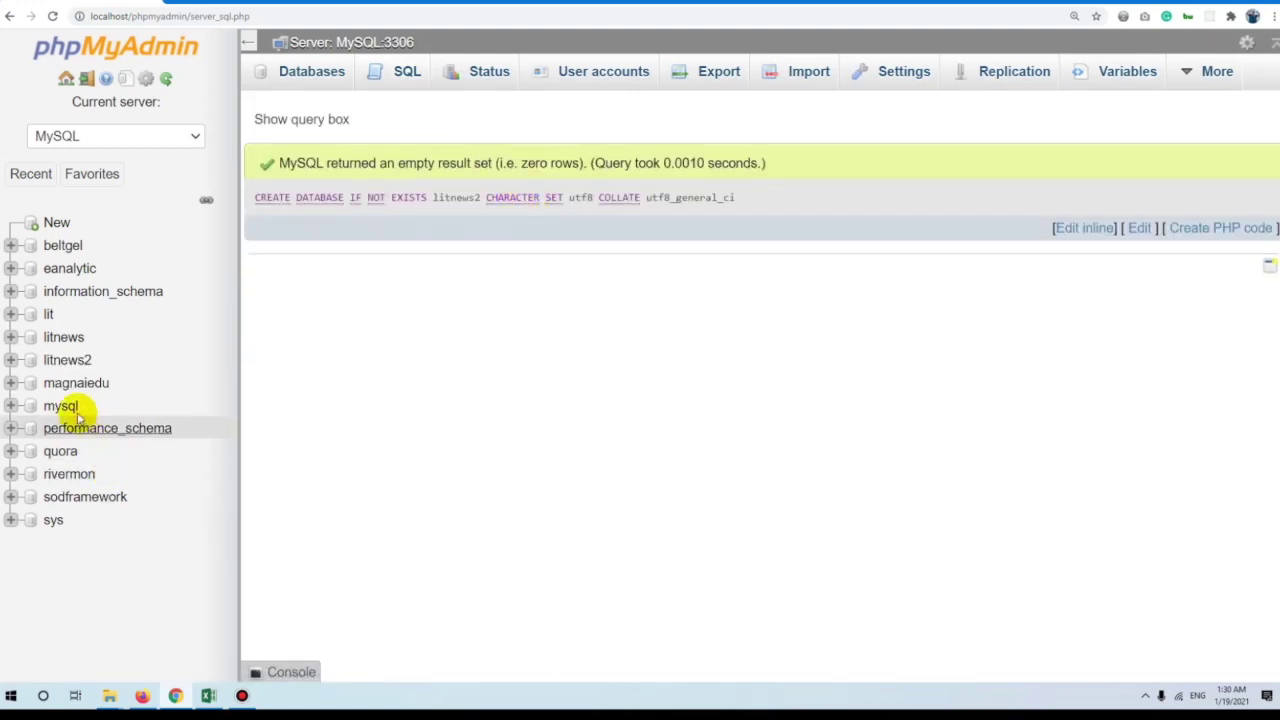
Confirm on litnews2's Operations page that its collation is utf8_general_ci.
left_click(70, 362)
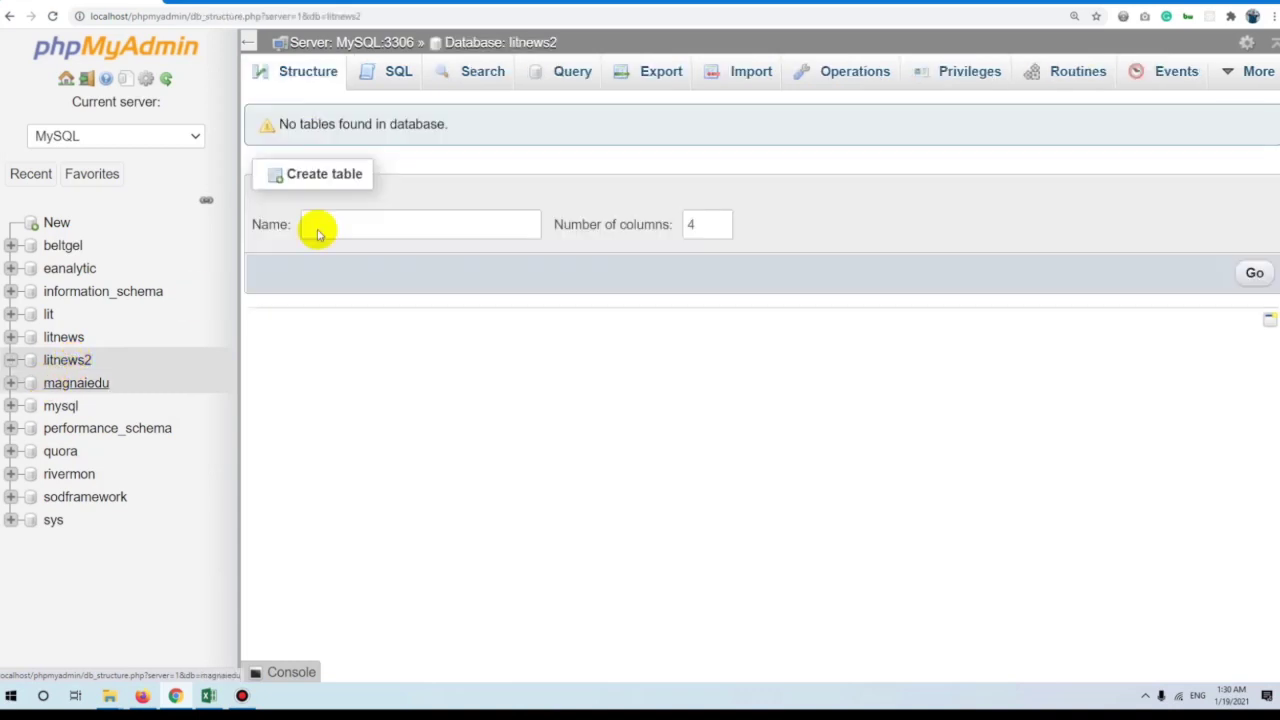
left_click(856, 73)
scroll(537, 306, "down", 3)
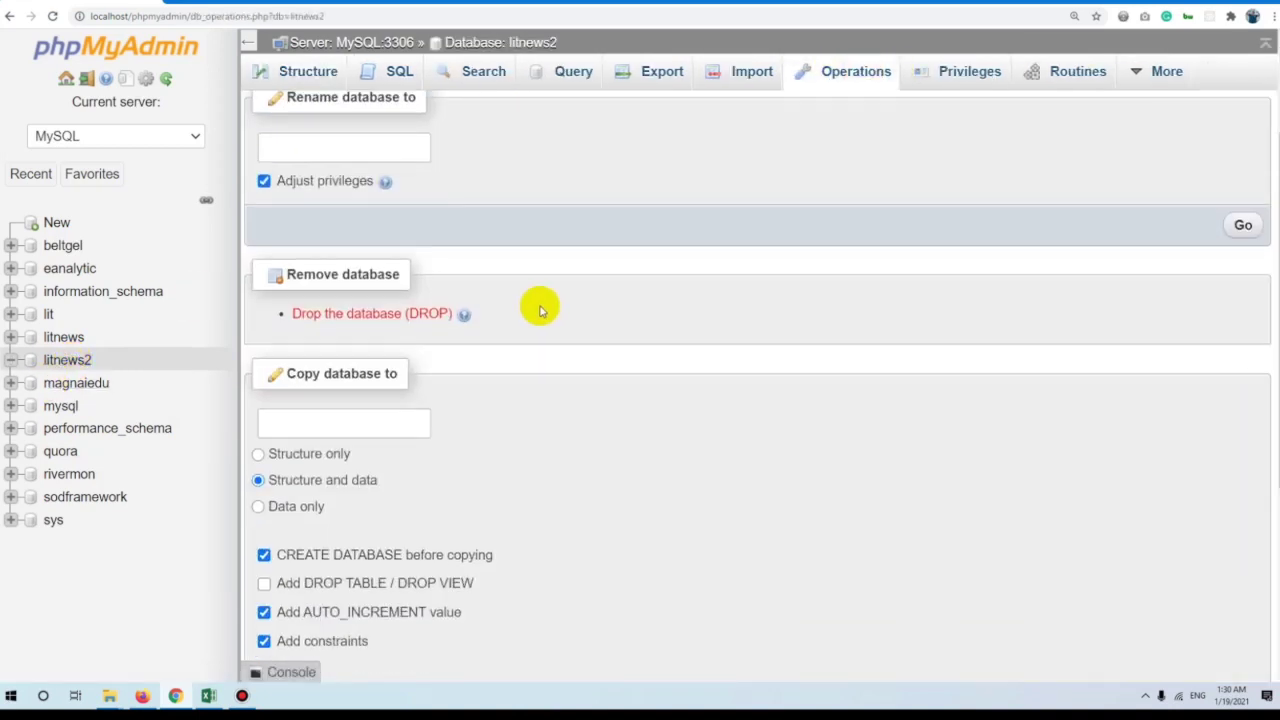
scroll(408, 360, "down", 3)
left_click(386, 529)
left_click(388, 528)
Open litnews2's SQL page and paste the CREATE DATABASE query into the editor.
left_click(68, 362)
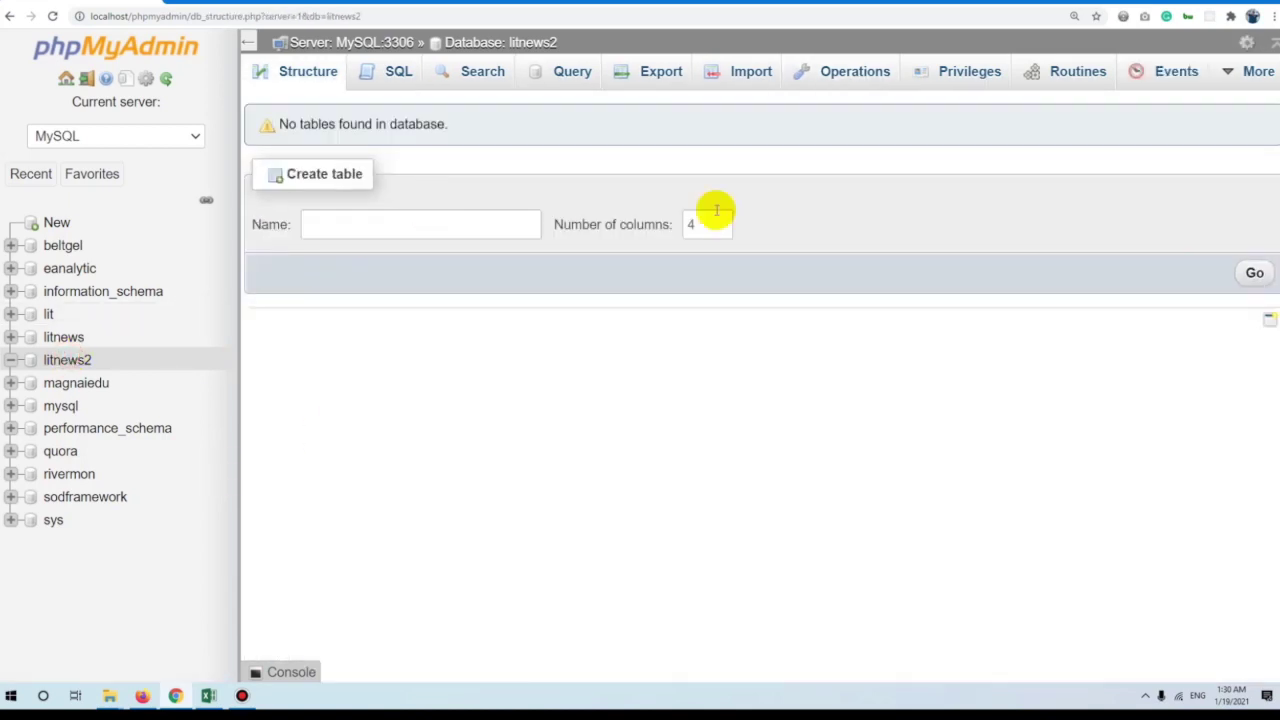
left_click(412, 76)
key("ctrl+v")
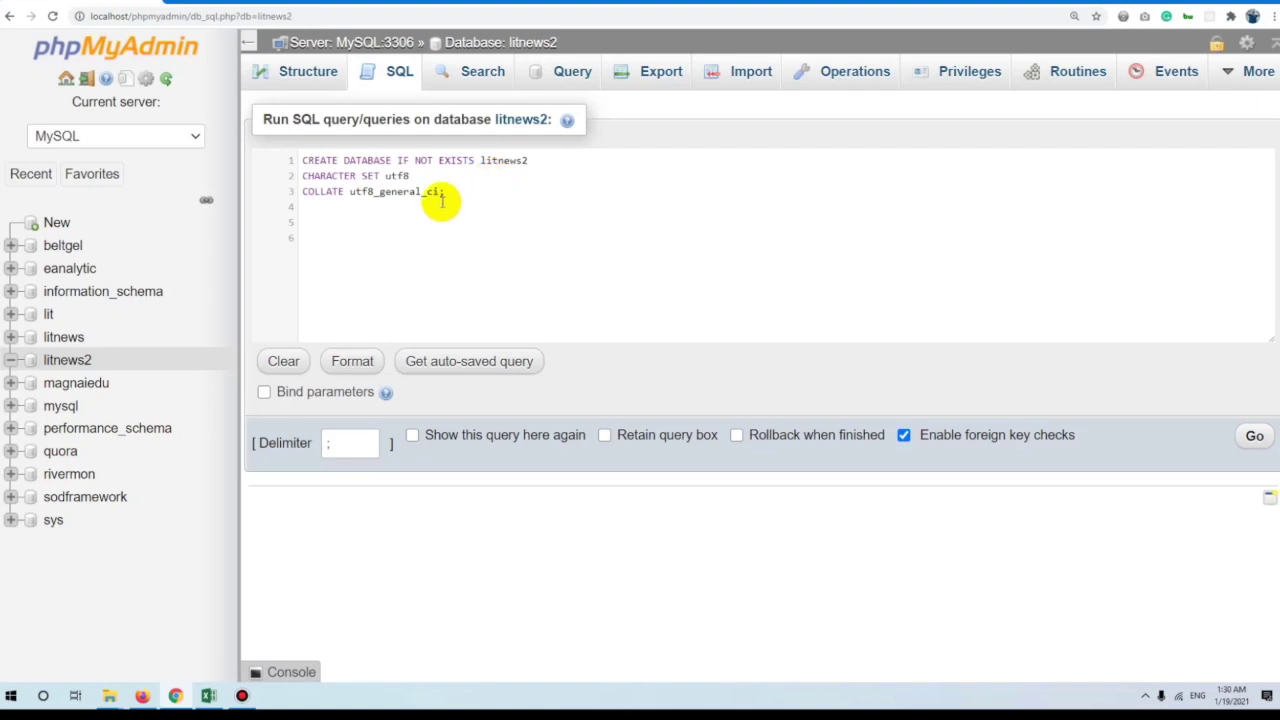
key("ctrl+a")
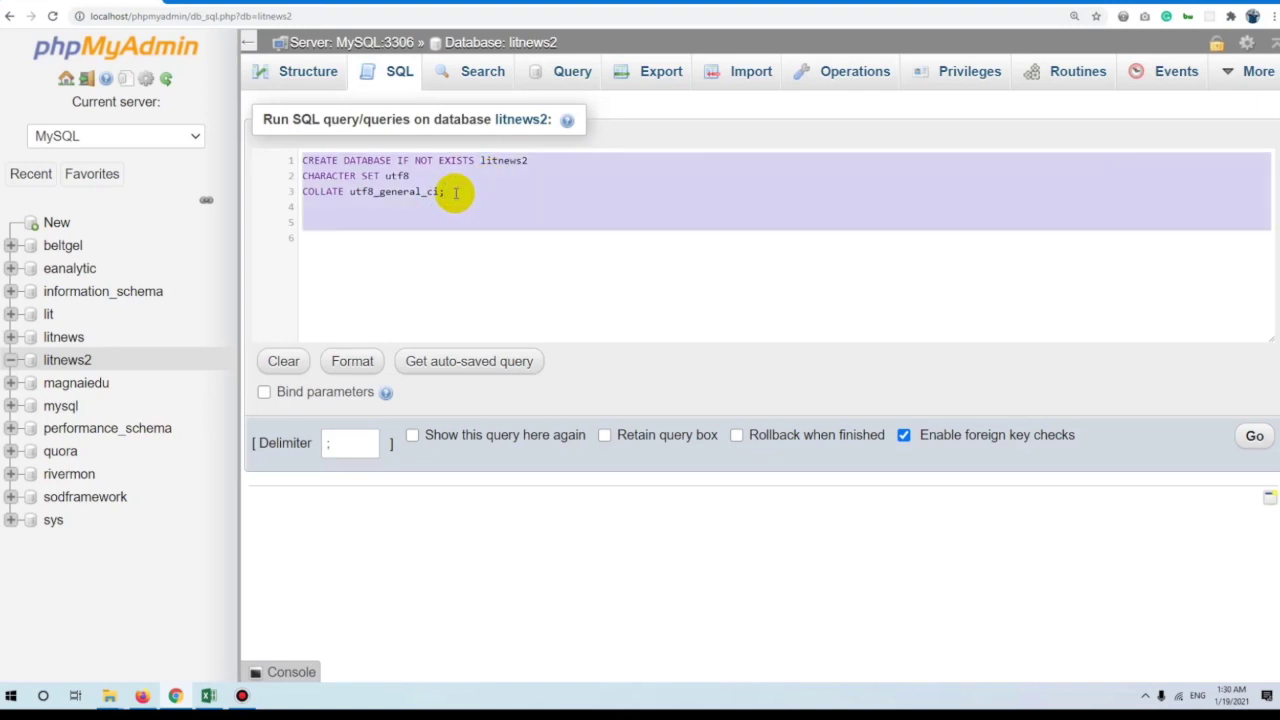
left_click(398, 161)
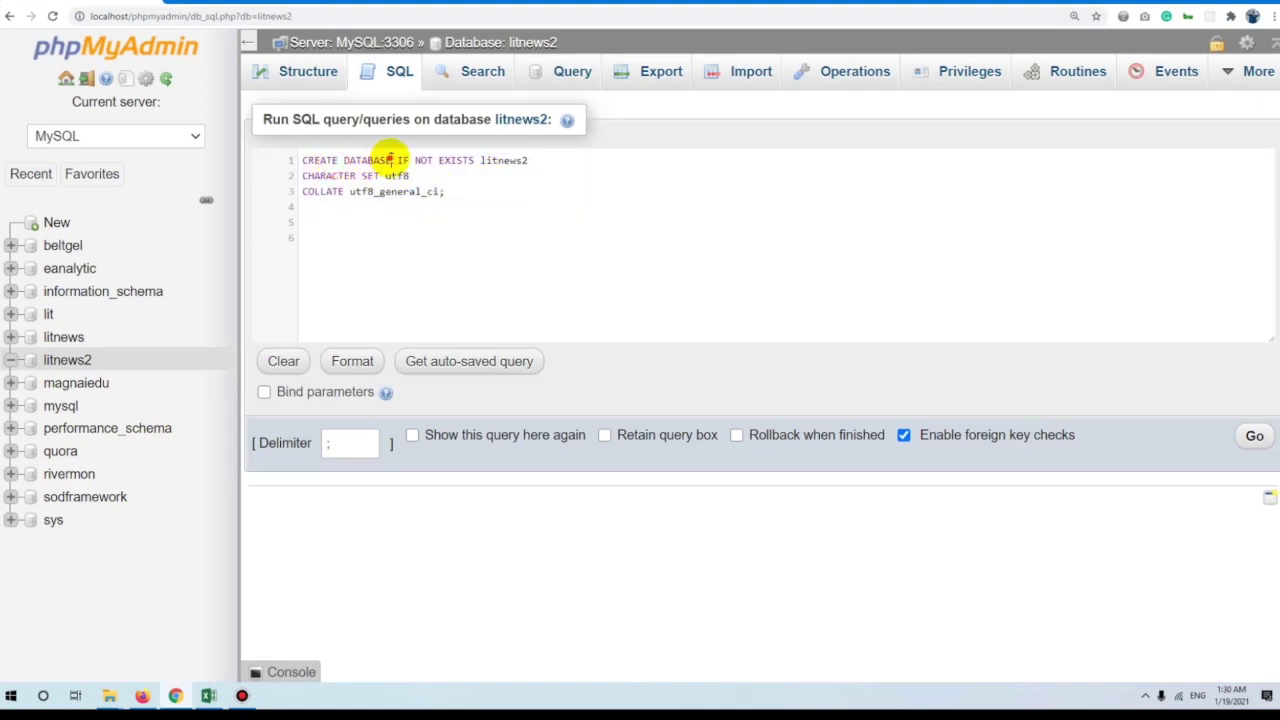
left_click_drag(399, 161, 474, 162)
left_click(506, 161)
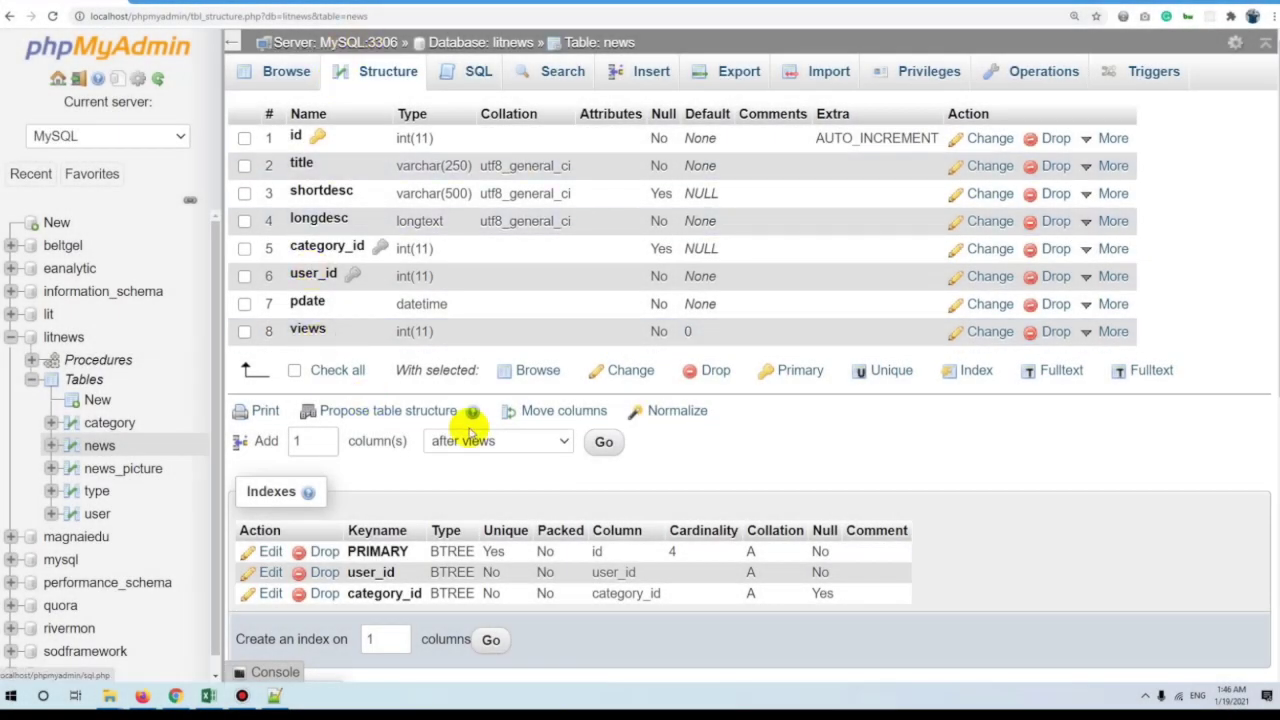
Start adding a column after views and browse the list of column data types.
left_click(603, 442)
left_click(430, 135)
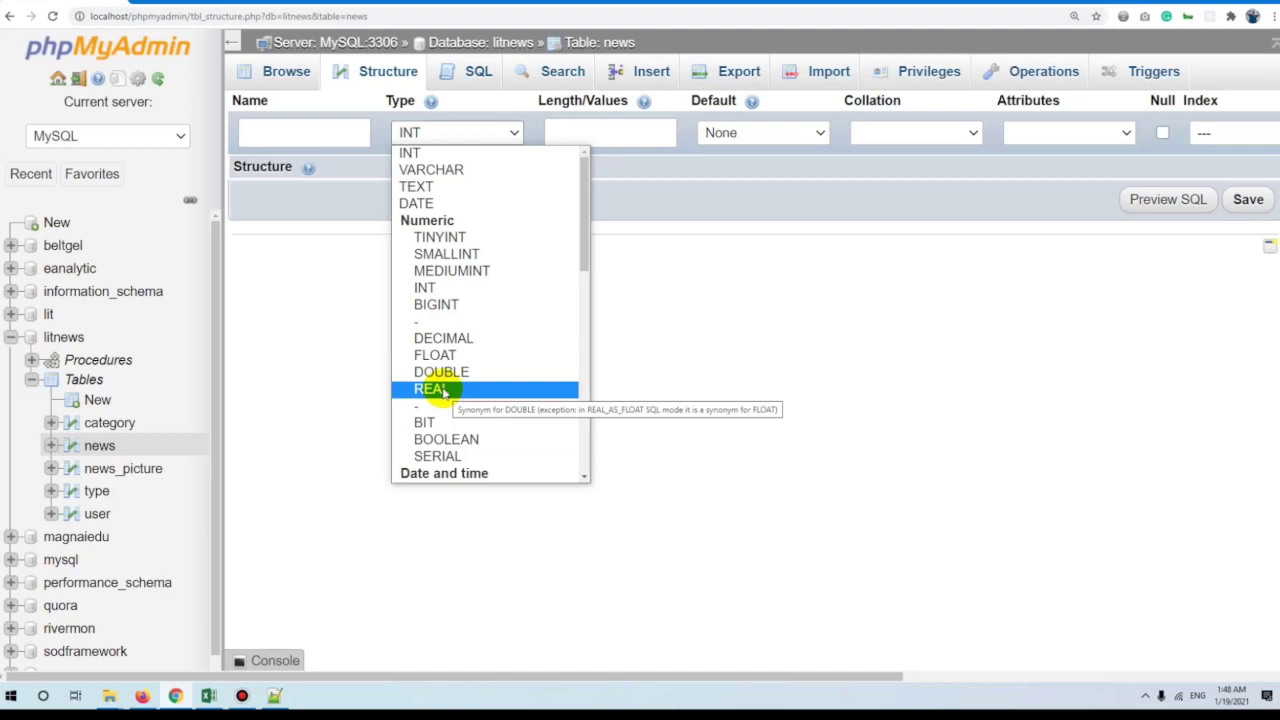
scroll(435, 390, "down", 3)
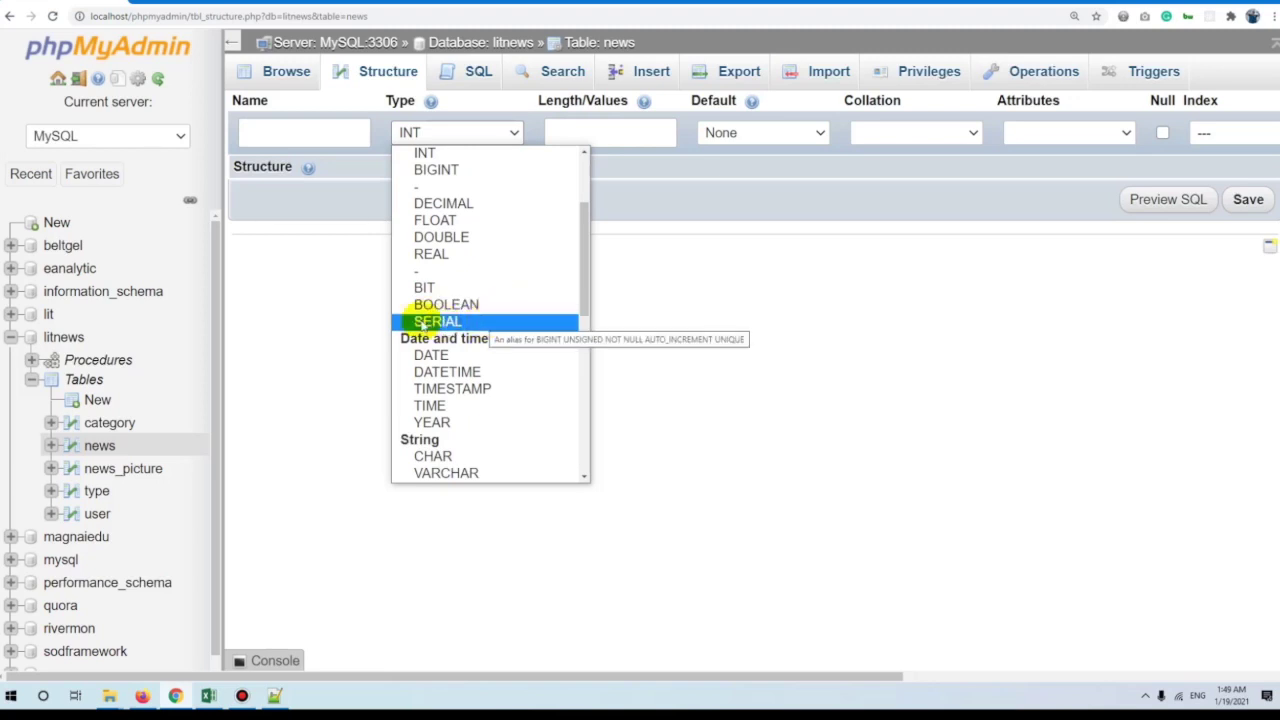
scroll(465, 240, "down", 2)
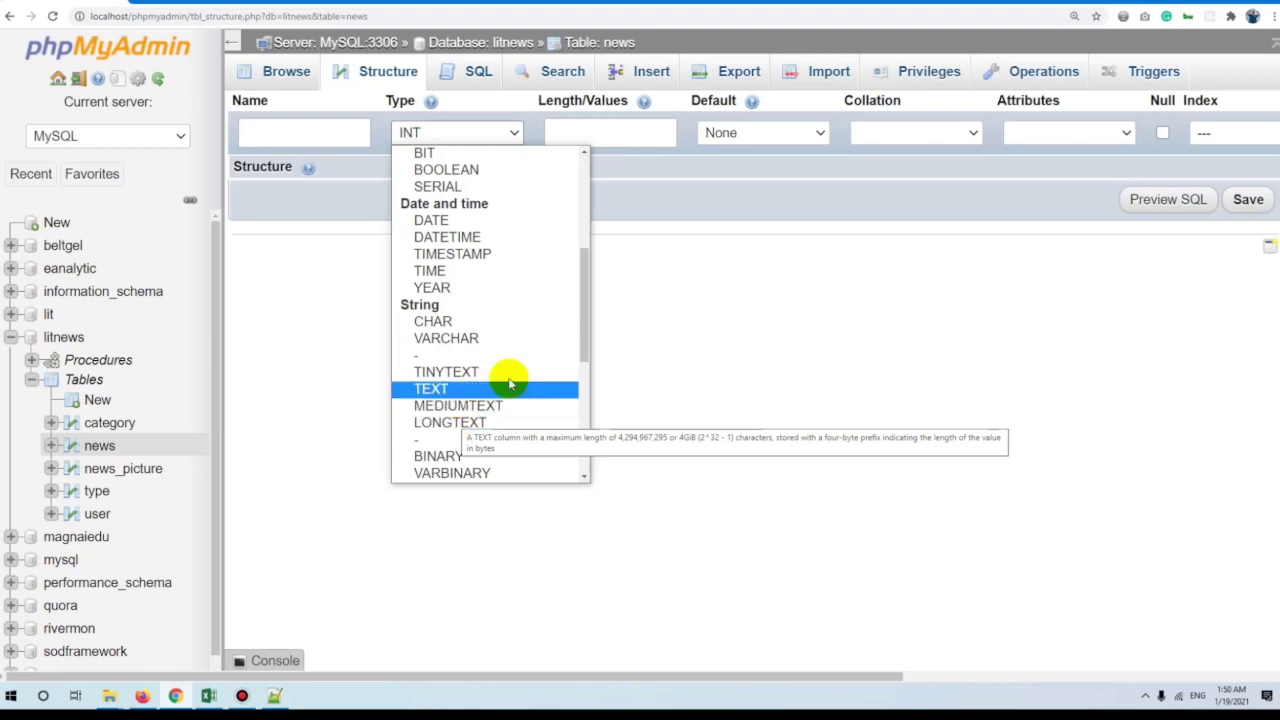
scroll(503, 380, "down", 3)
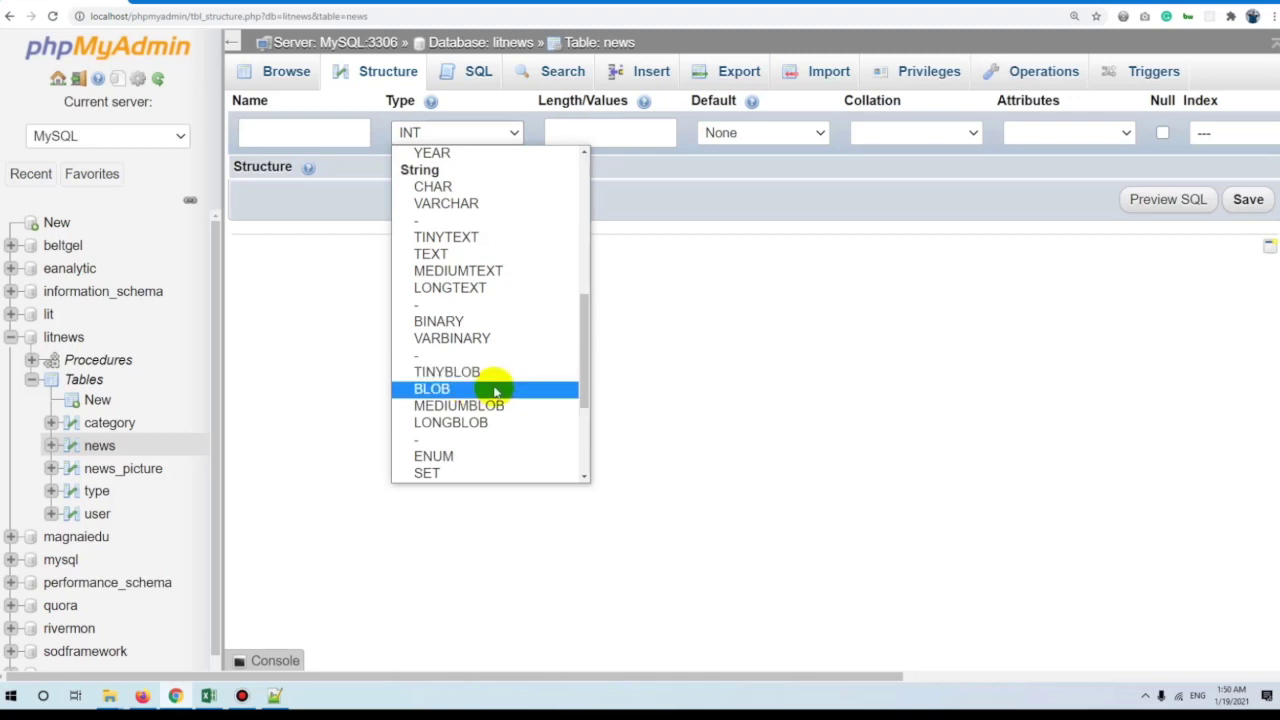
scroll(480, 380, "down", 3)
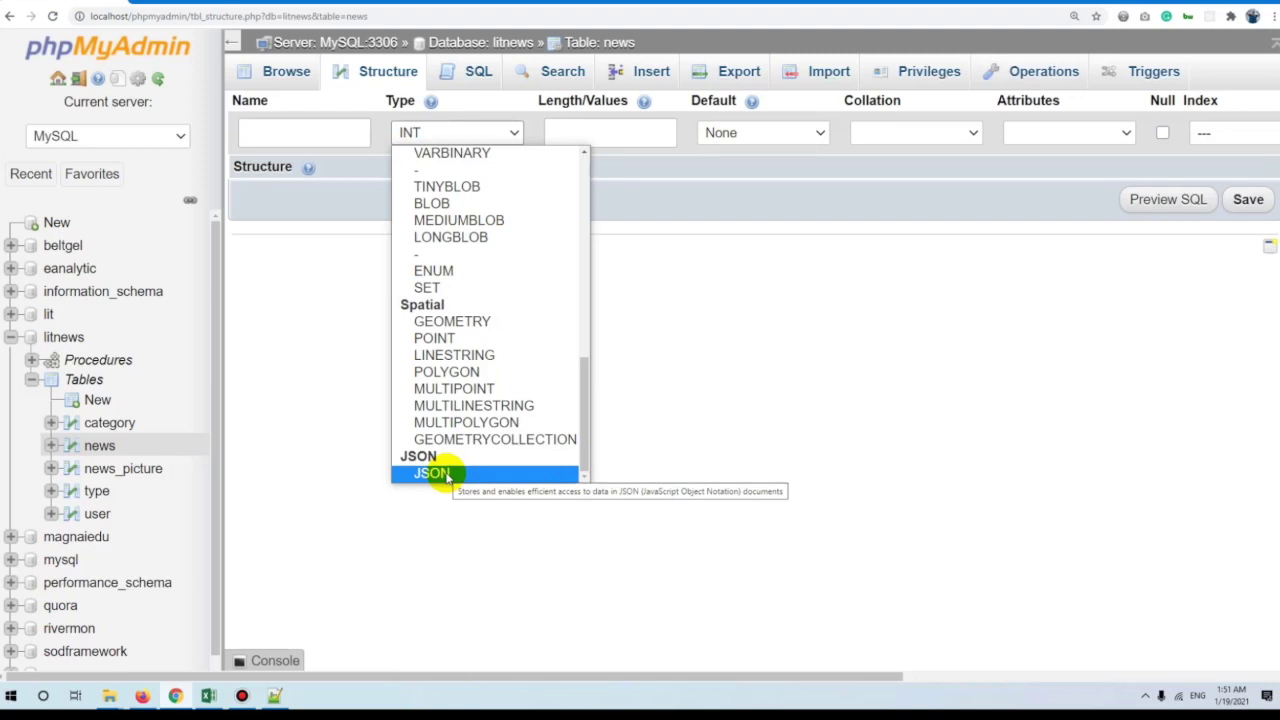
scroll(440, 473, "up", 10)
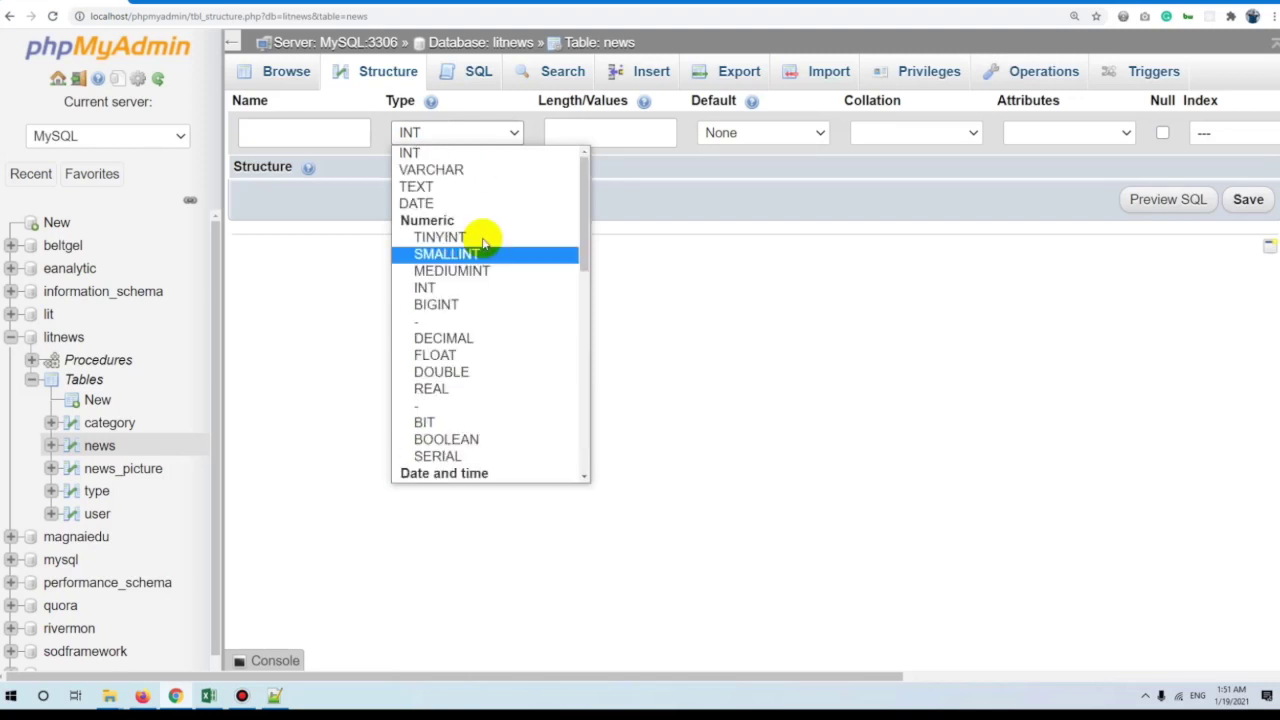
key("t")
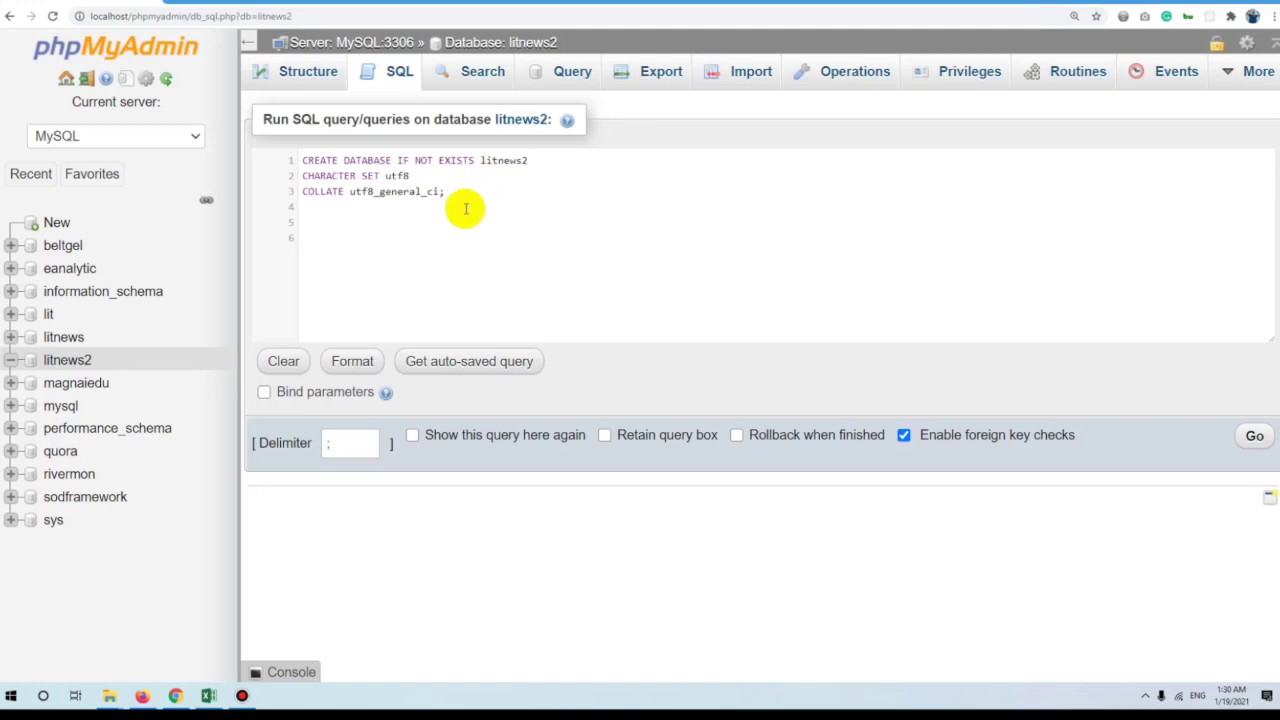
Replace the query with DROP TABLE litnews2; and run it, confirming the prompt.
left_click_drag(551, 194, 154, 143)
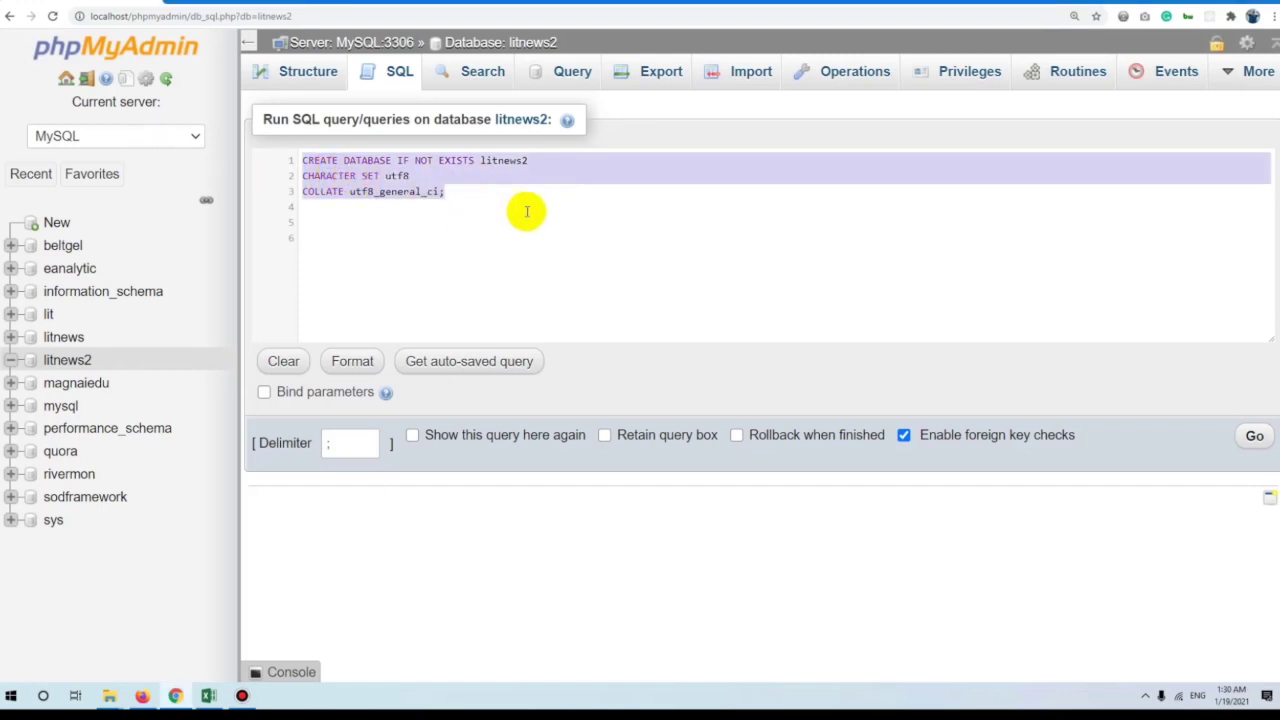
type("DROP DATABASE databasename;")
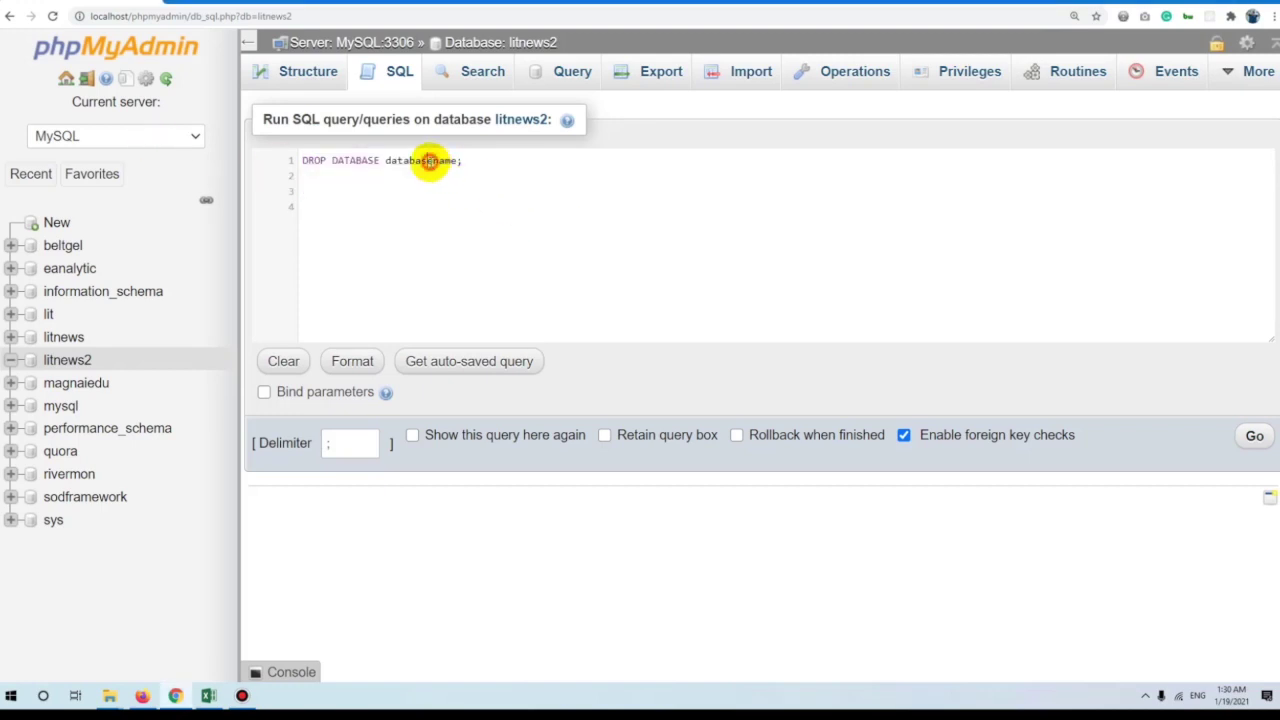
type("lit")
key("ctrl+z")
key("ctrl+z")
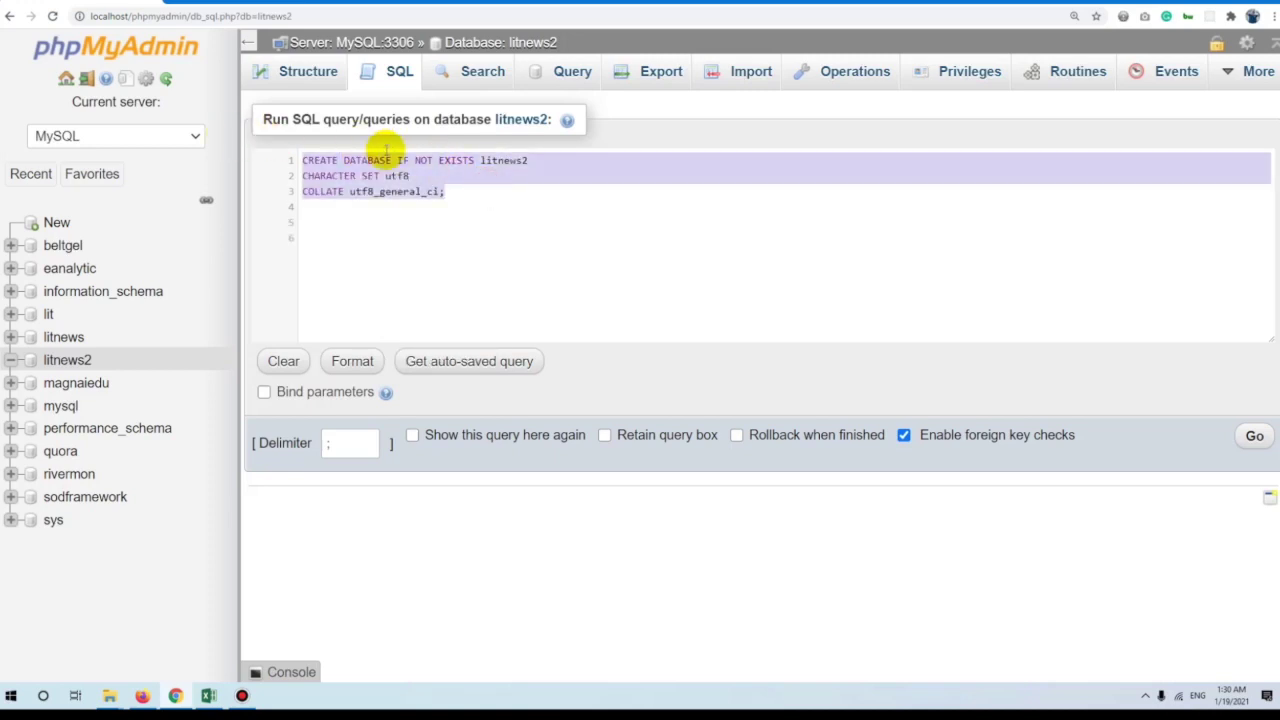
key("Delete")
key("ctrl+z")
key("ctrl+a")
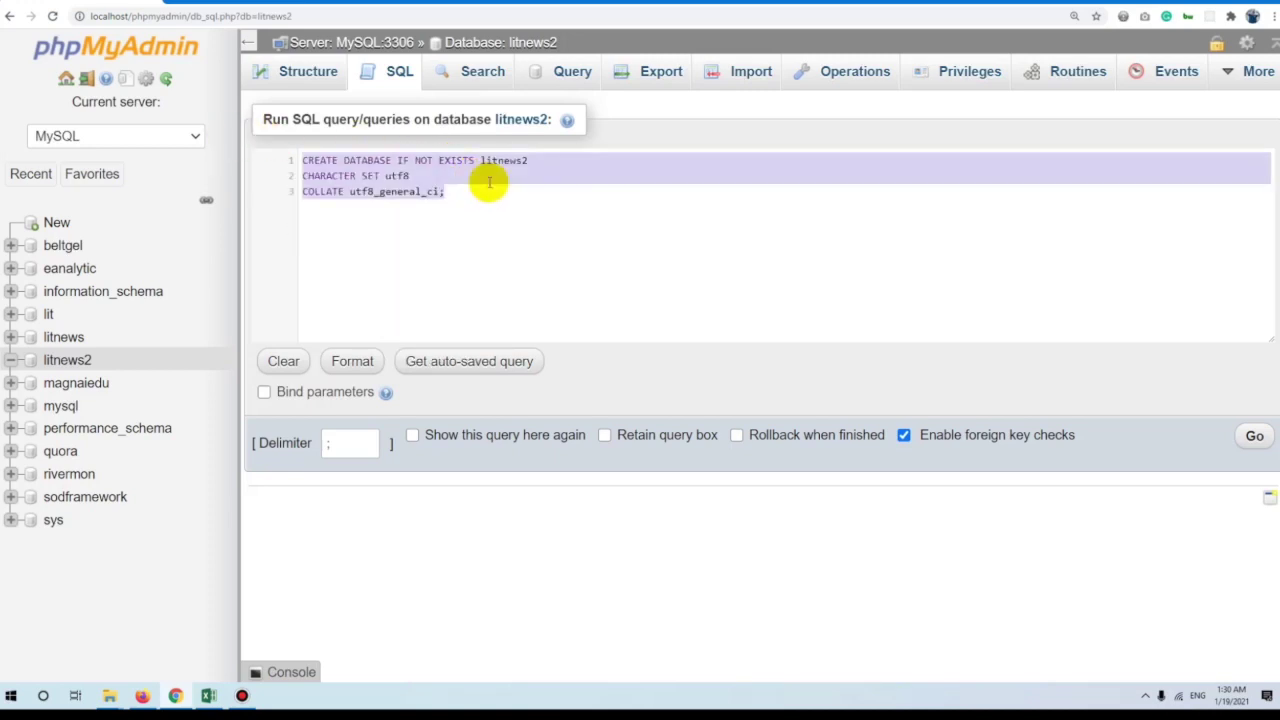
type("drop table")
key("ctrl+a")
type("DROP TABLE litnew")
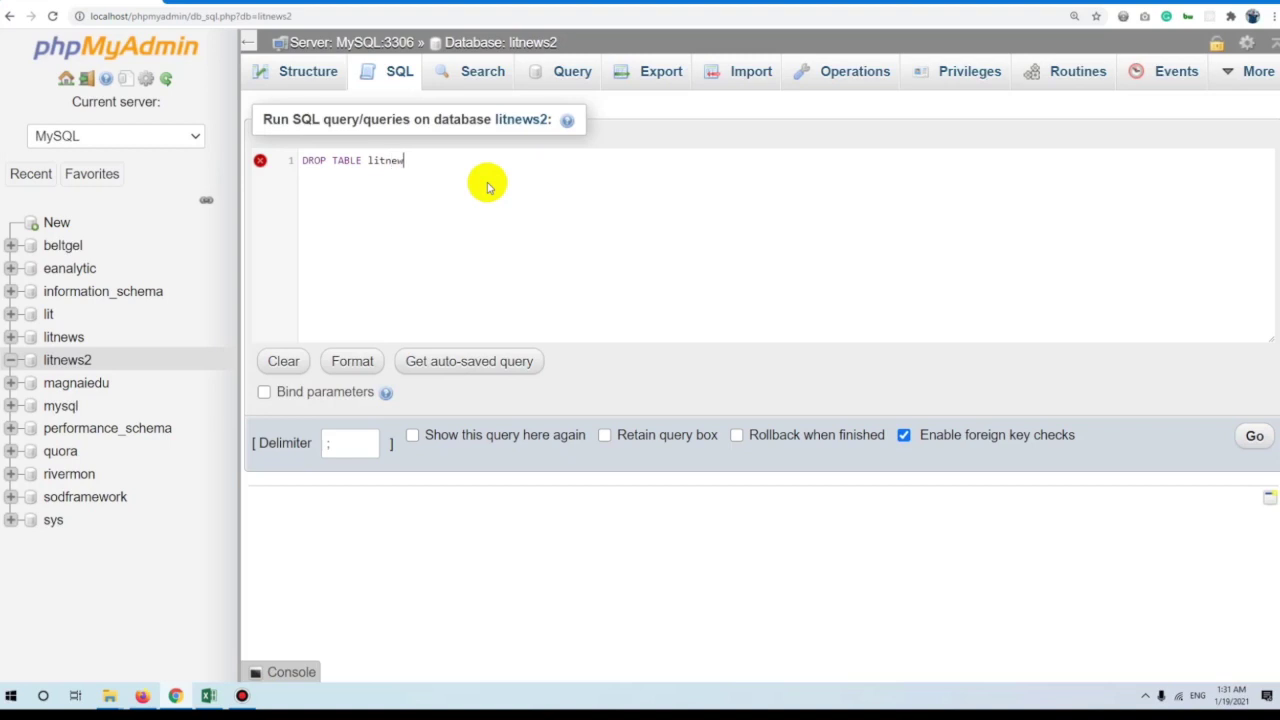
type("s2;")
left_click(1250, 436)
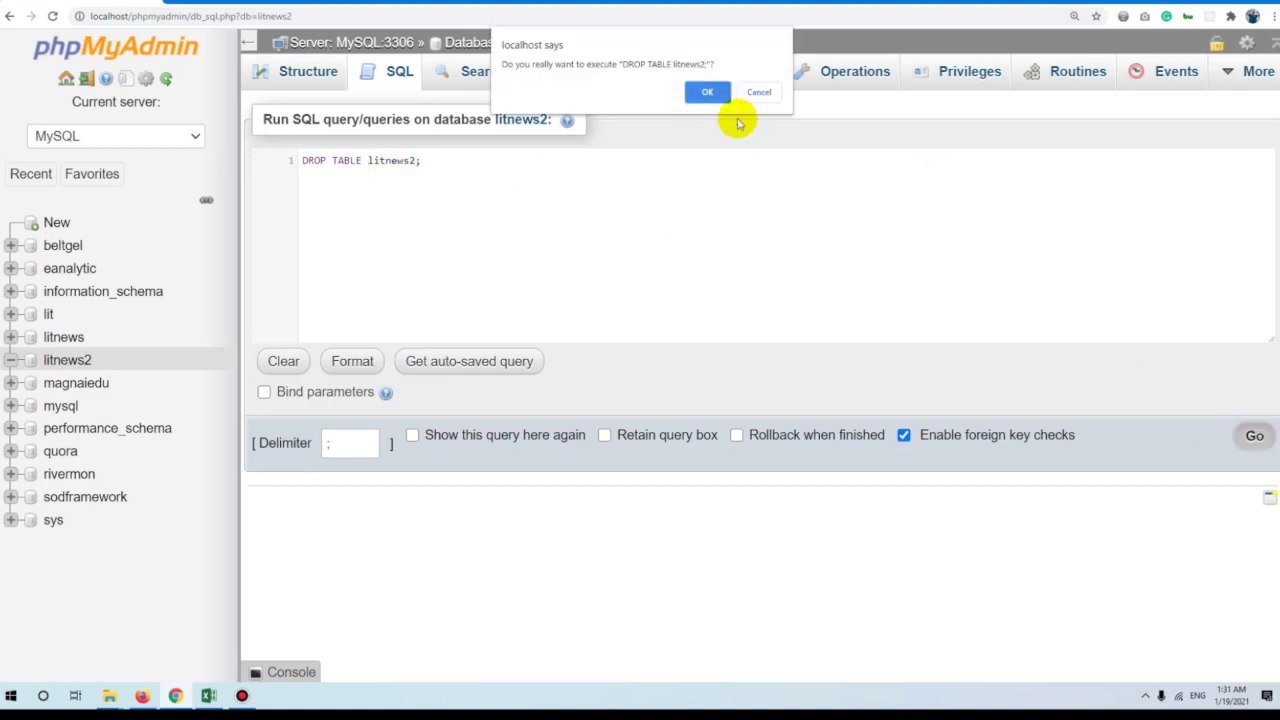
left_click(708, 91)
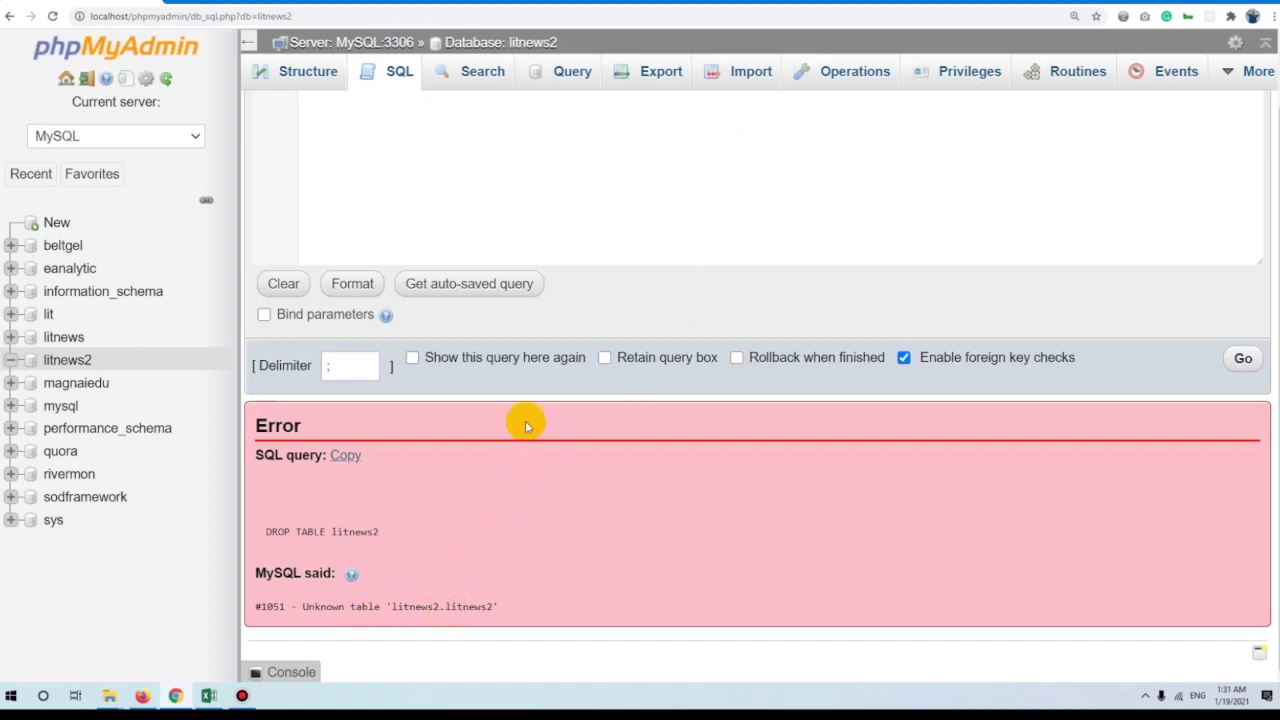
Correct the statement to DROP DATABASE litnews2; and run it, removing litnews2.
scroll(500, 450, "up", 2)
double_click(347, 160)
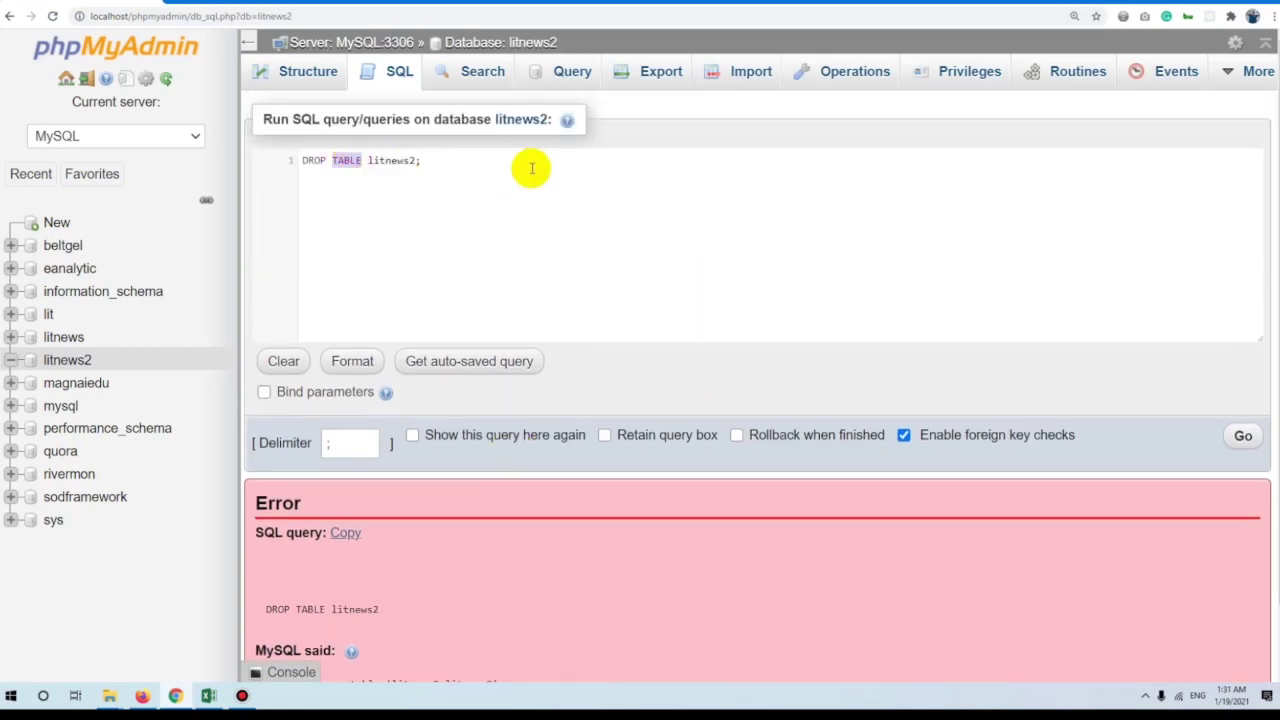
type("DATAB")
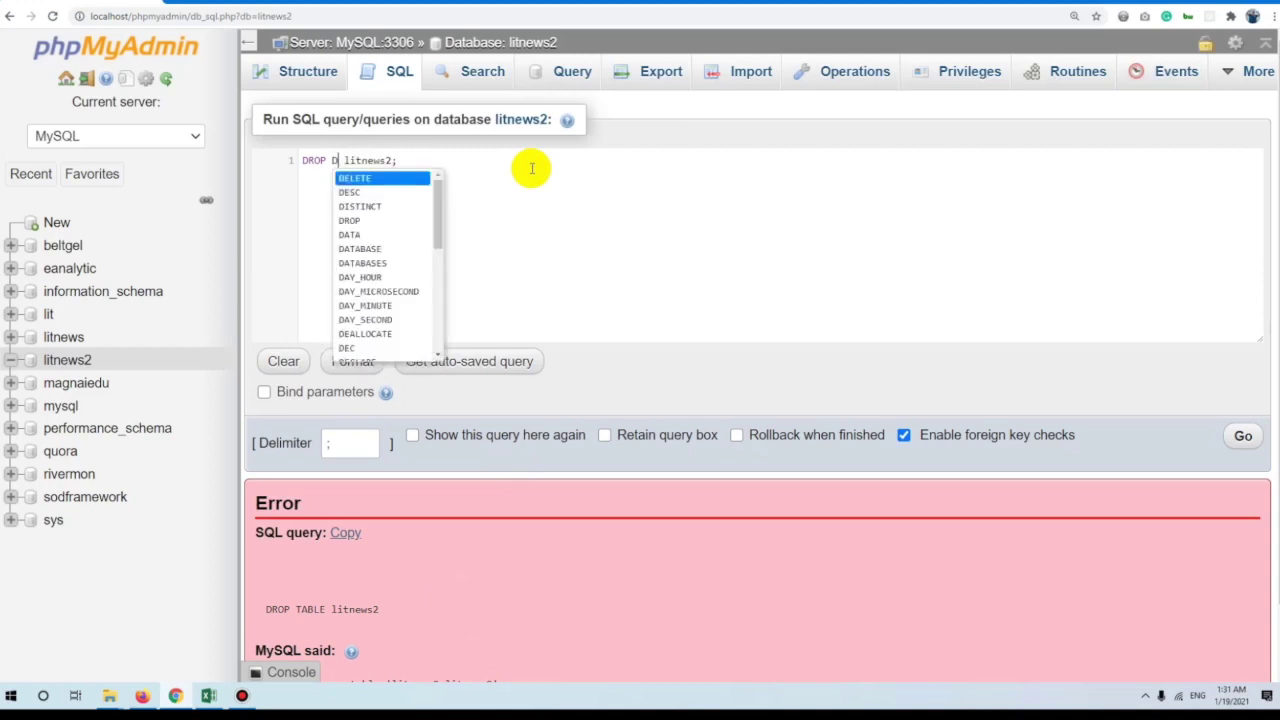
type("AE")
key("BackSpace")
key("BackSpace")
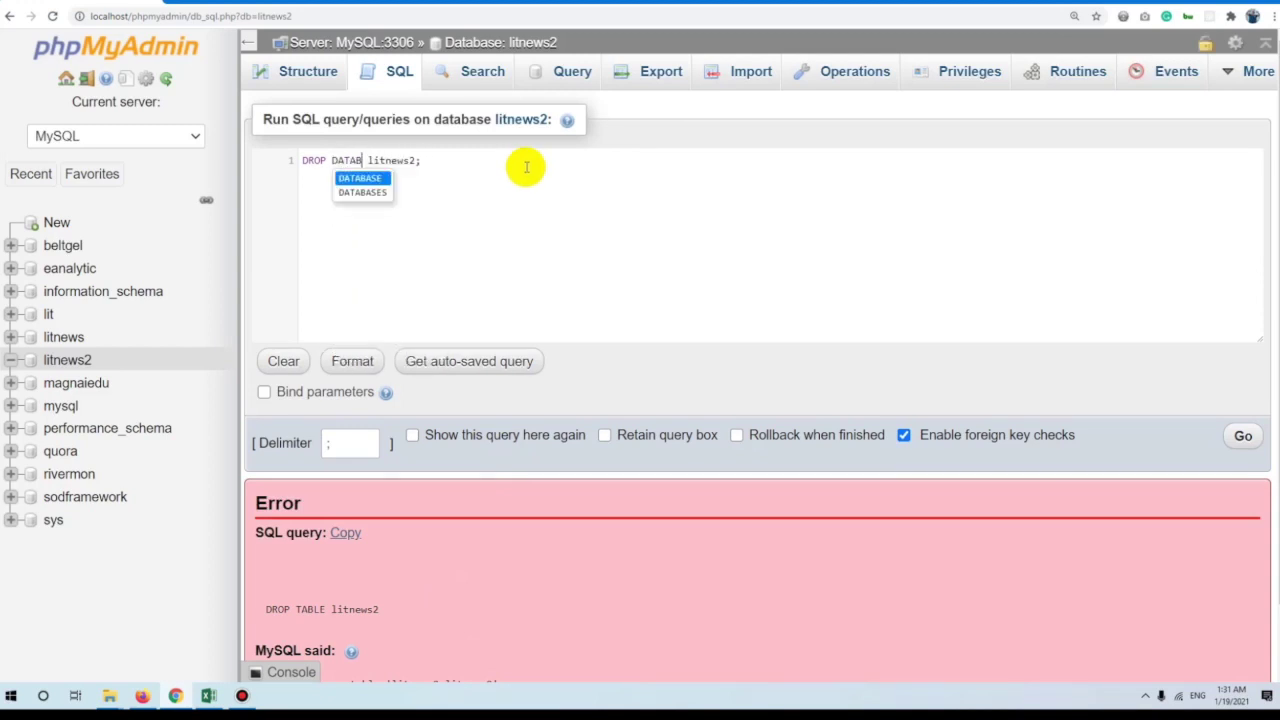
type("ASE")
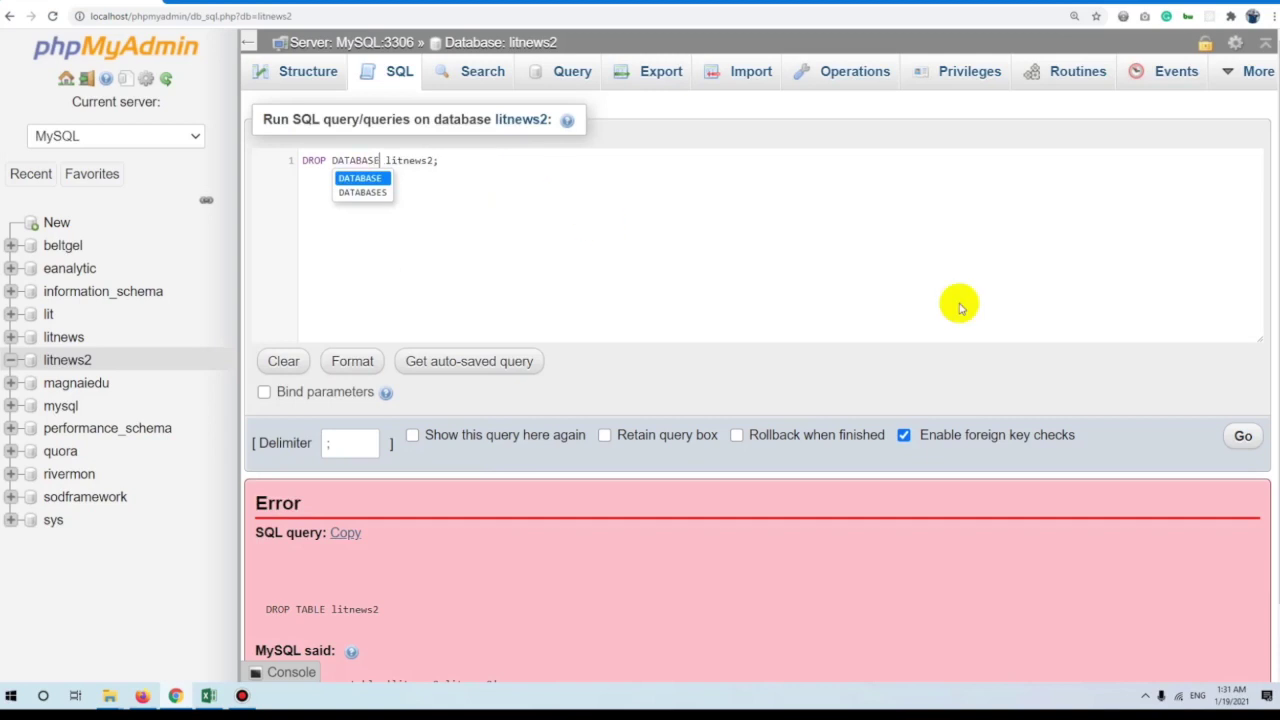
left_click(1243, 435)
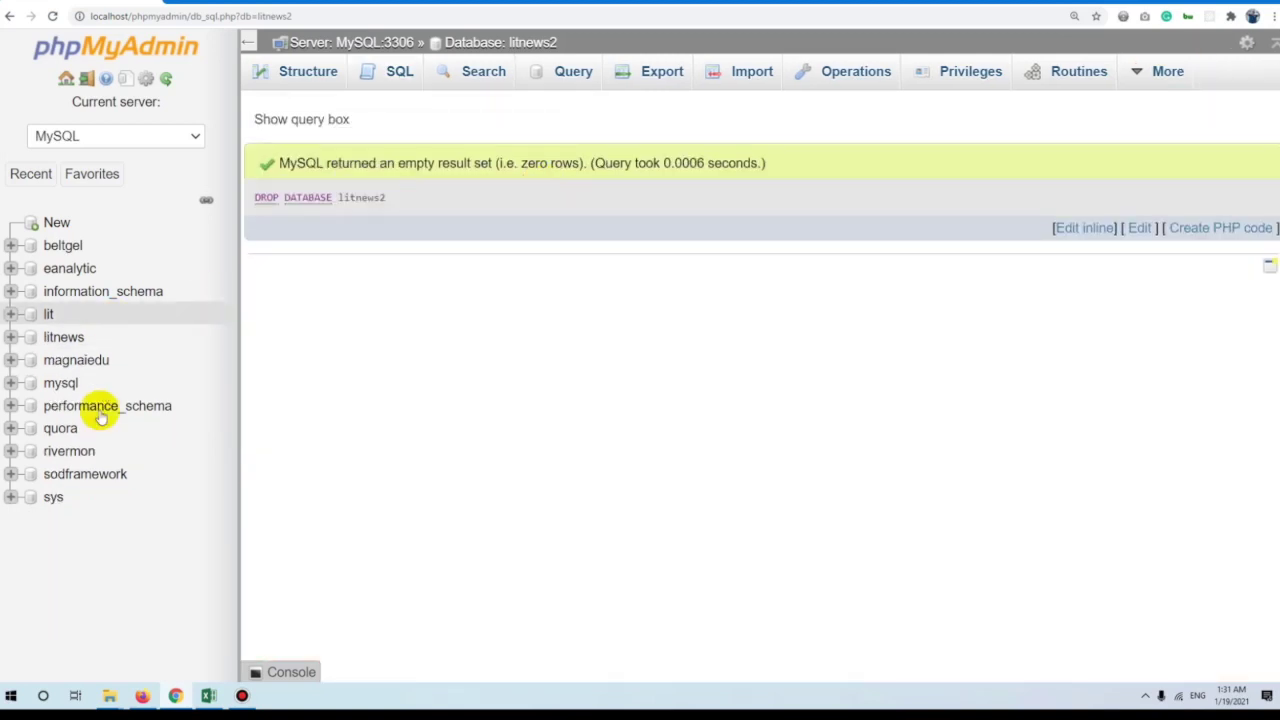
left_click(72, 343)
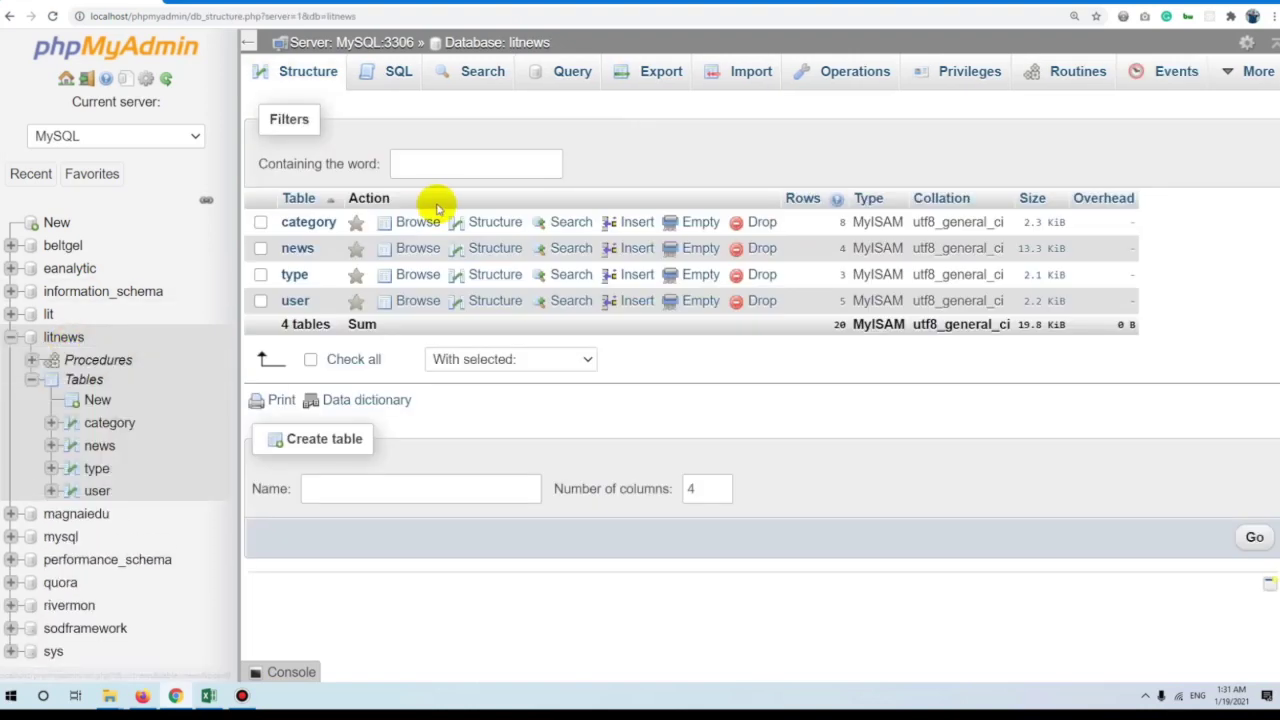
Recreate litnews2 with the CREATE DATABASE query, then paste that query into litnews2's SQL editor.
left_click(408, 76)
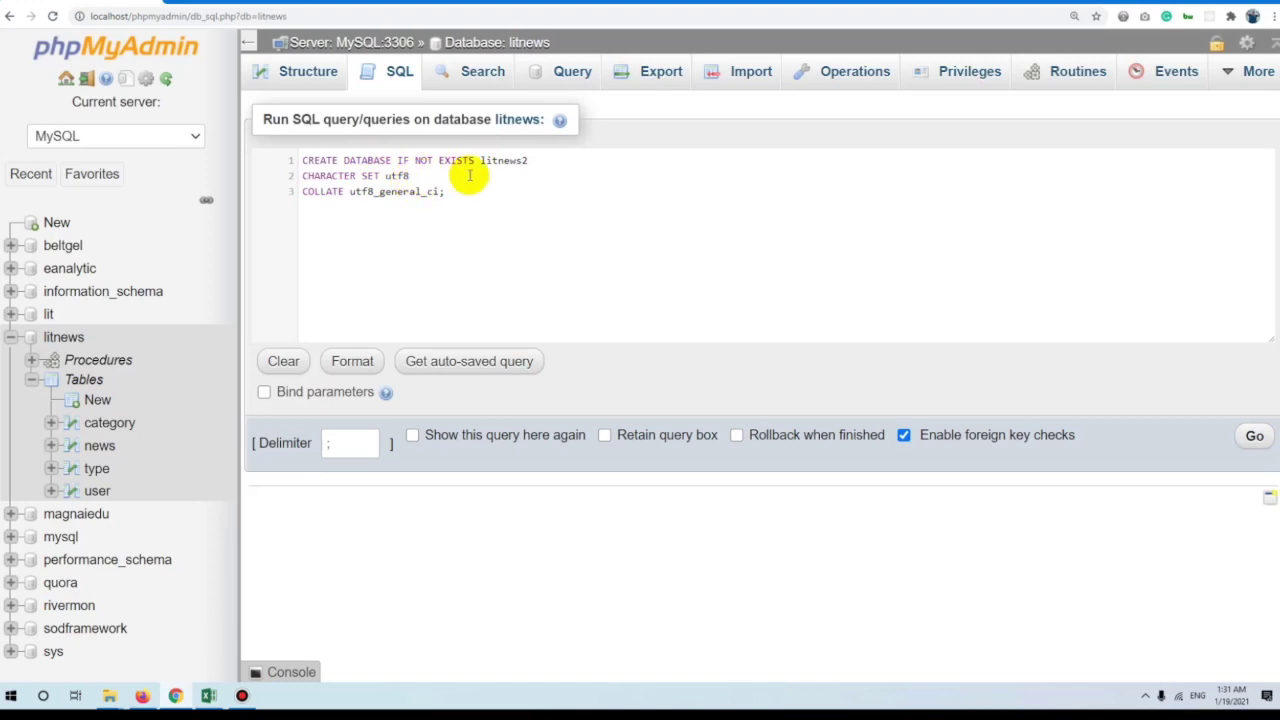
key("ctrl+a")
key("ctrl+c")
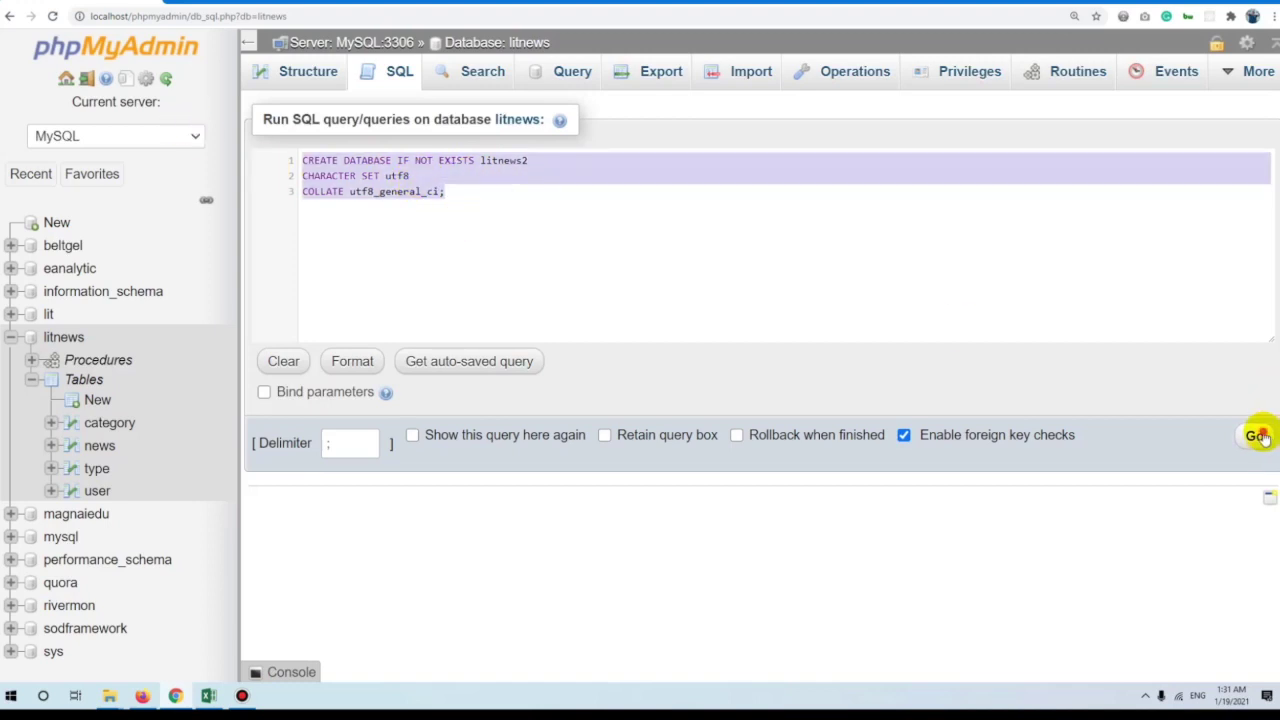
left_click(1257, 436)
left_click(118, 510)
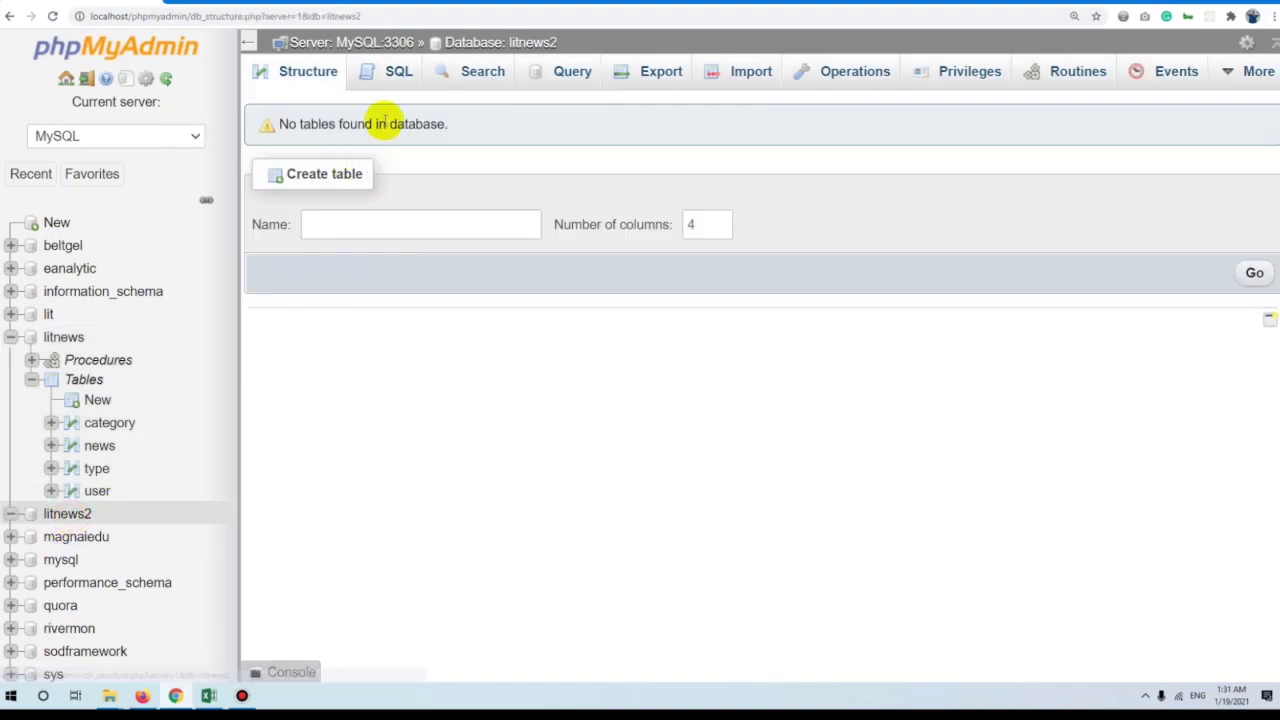
left_click(394, 72)
key("ctrl+v")
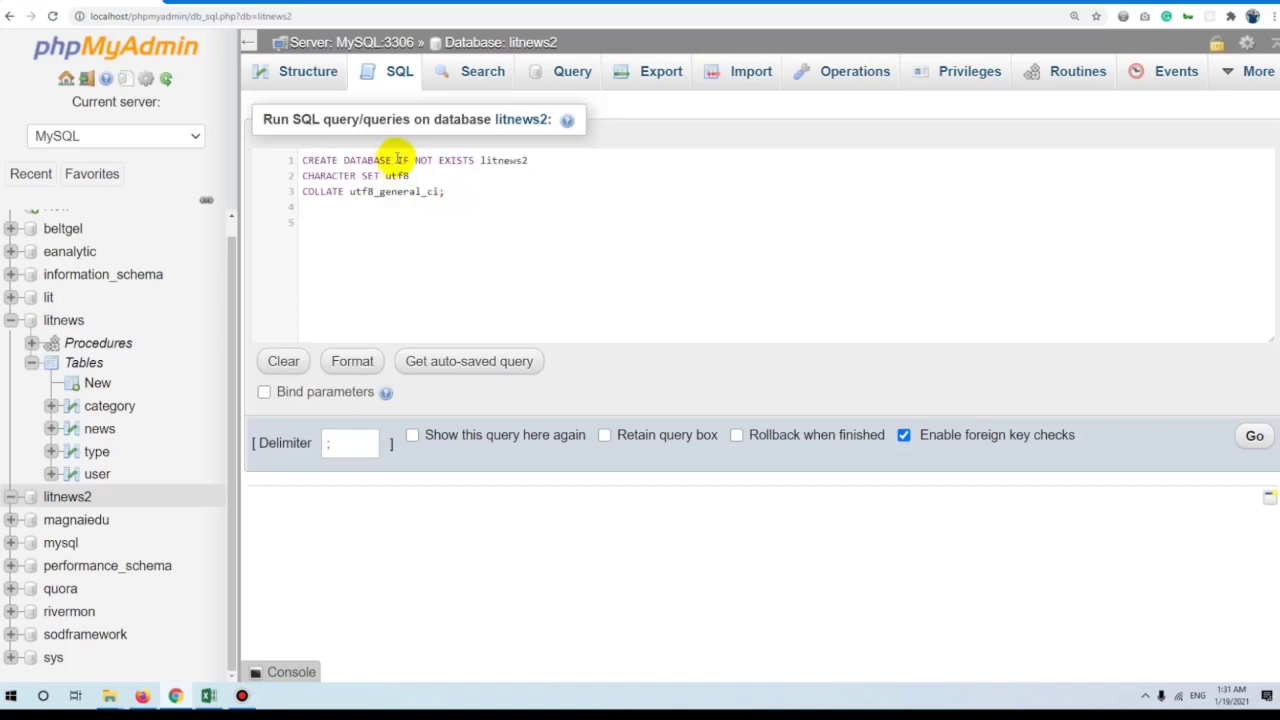
Add 'DROP DATABASE IF EXISTS litnews2;' on line 5 and run the whole script.
left_click(329, 219)
type("d")
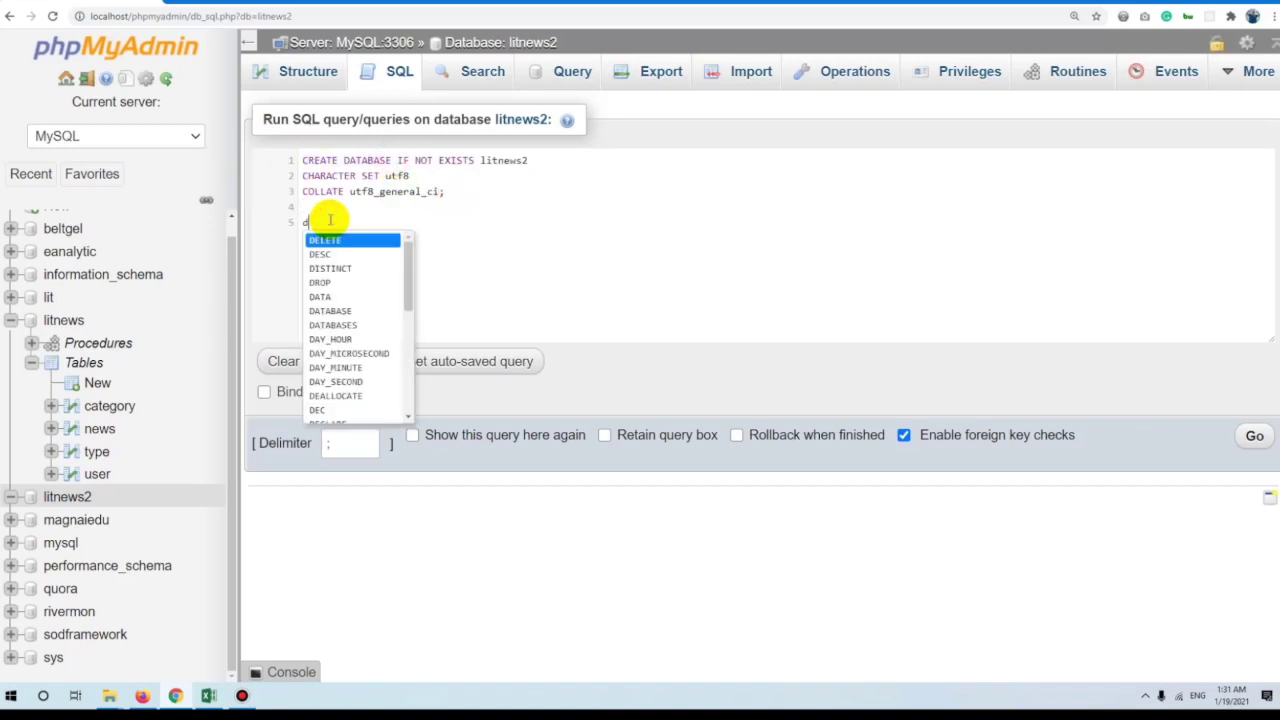
key("BackSpace")
type("DROP DATABASE")
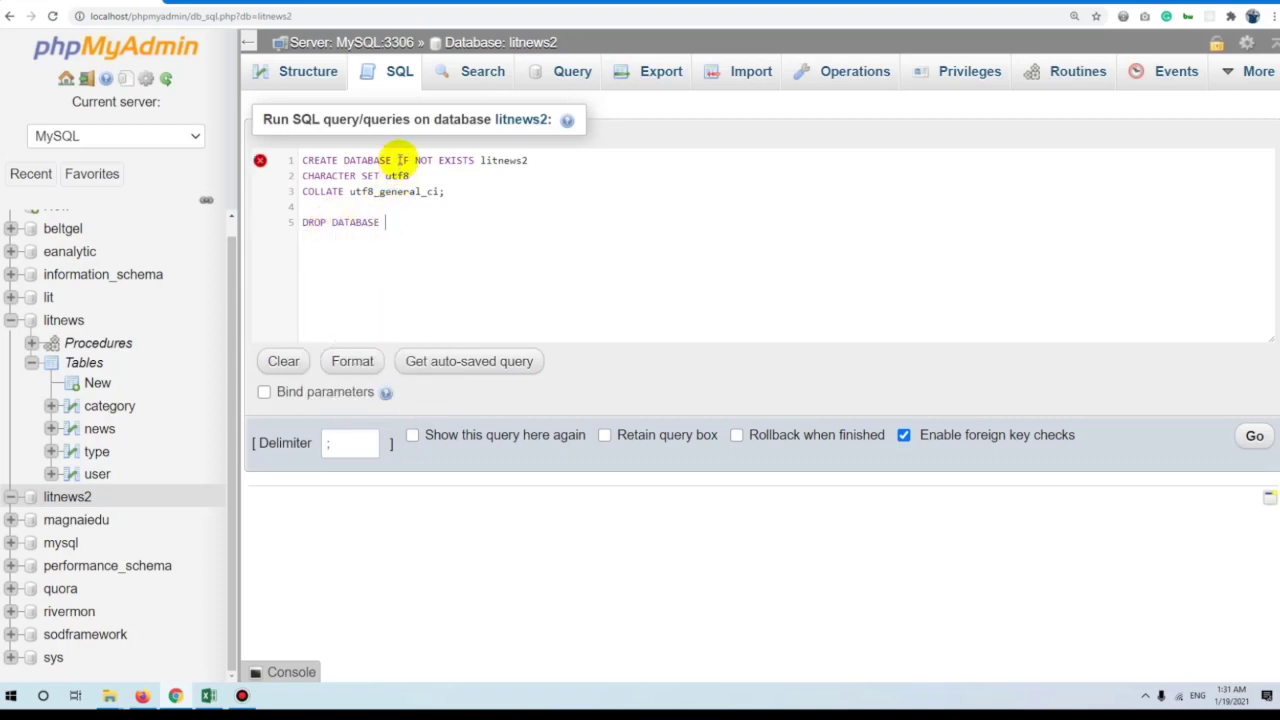
left_click_drag(397, 160, 476, 160)
left_click(424, 226)
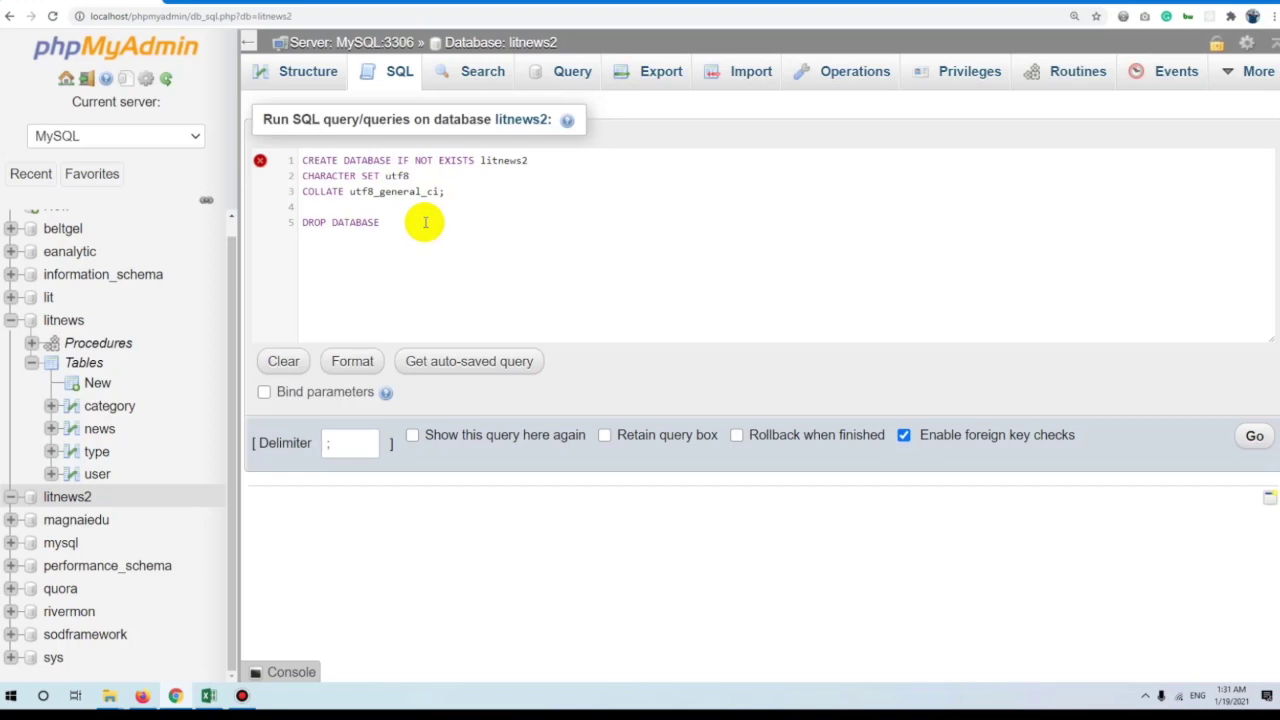
type("IF EXISTS")
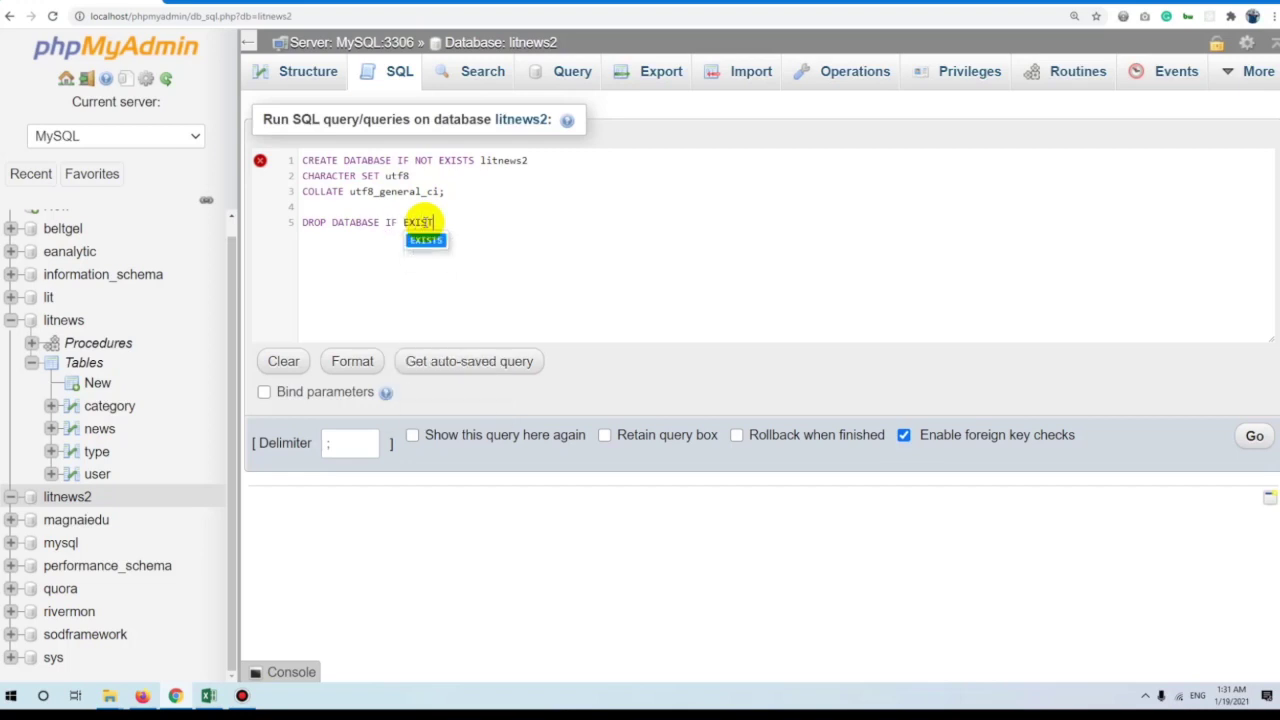
type(" l")
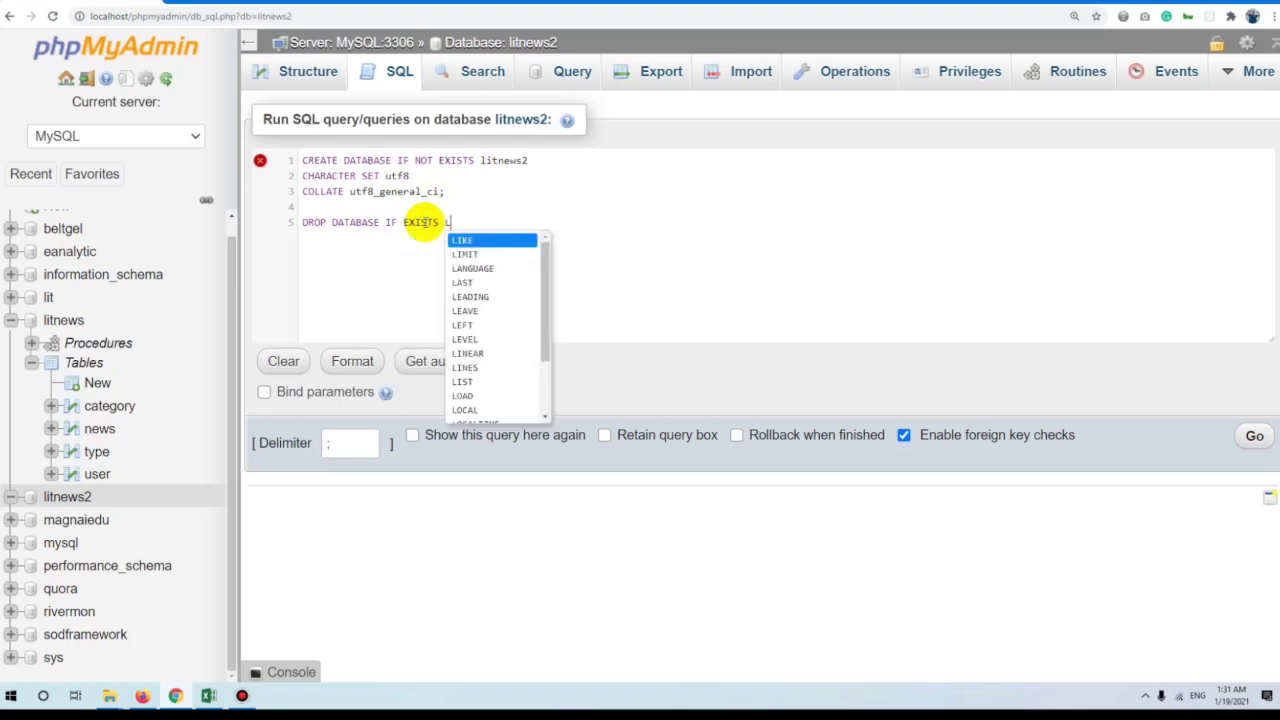
type("itnew")
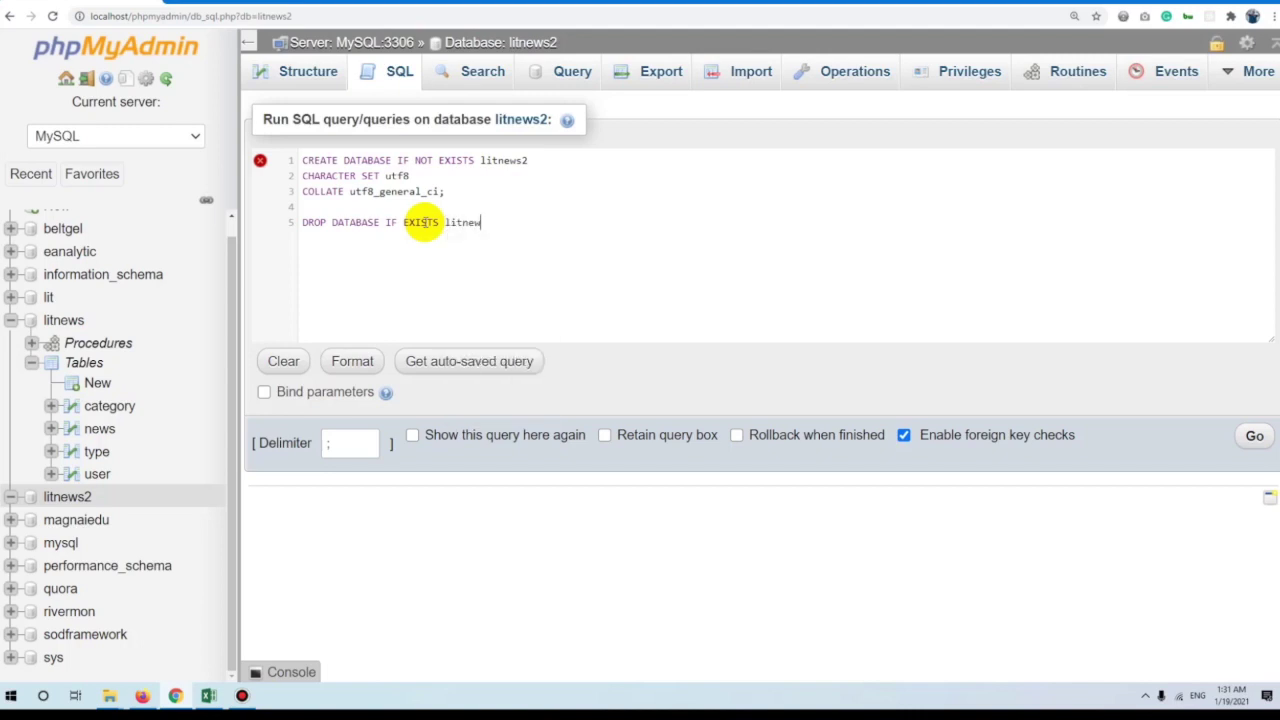
type("s2")
key("ctrl+a")
left_click(515, 224)
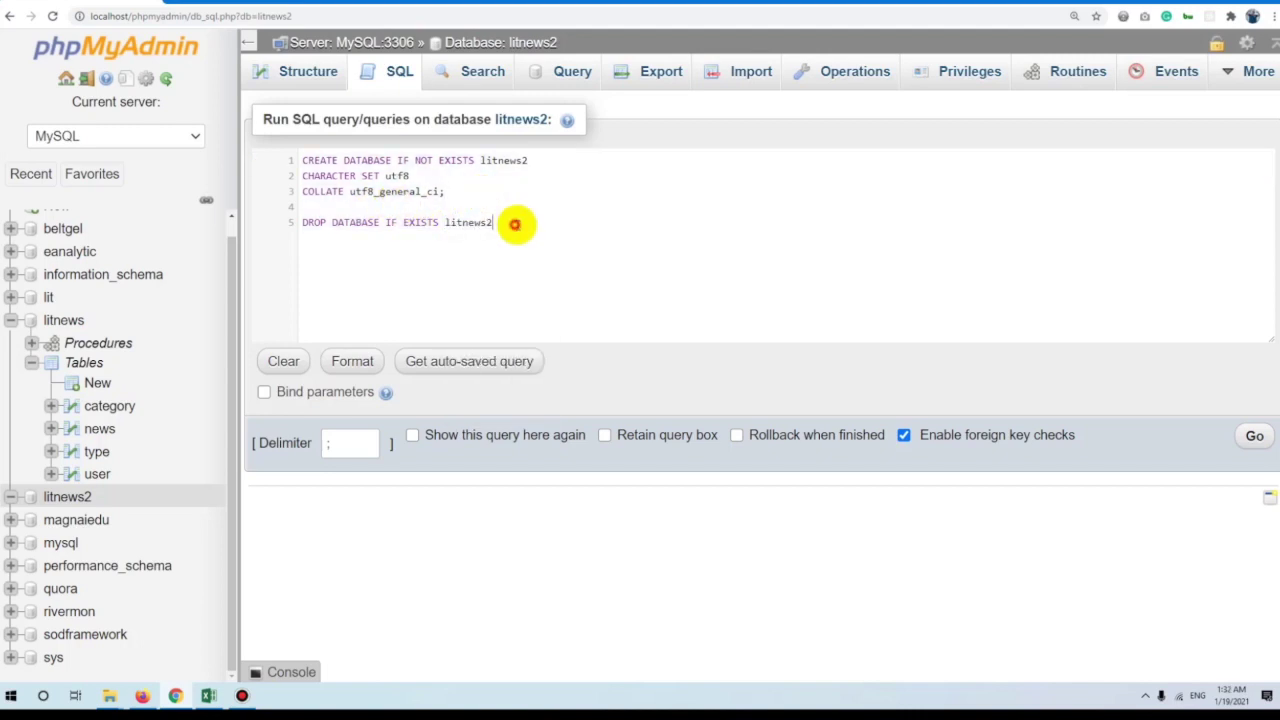
type(";")
key("ctrl+a")
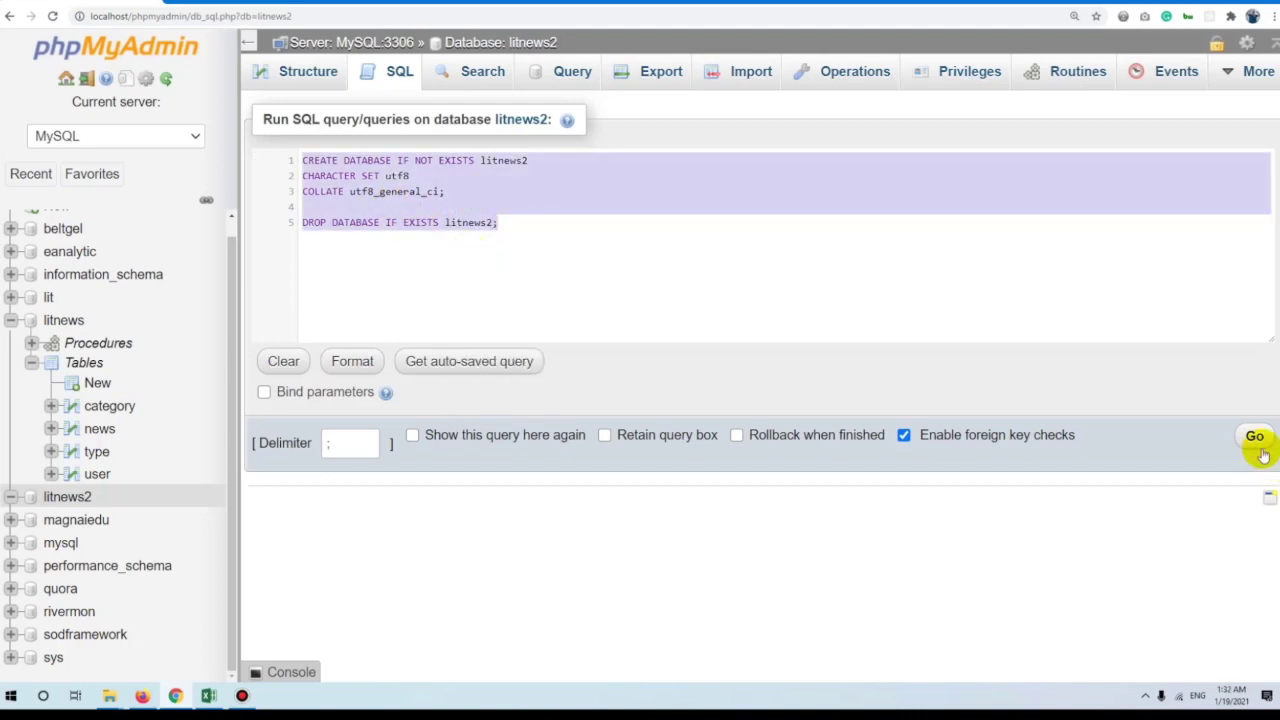
left_click(1255, 436)
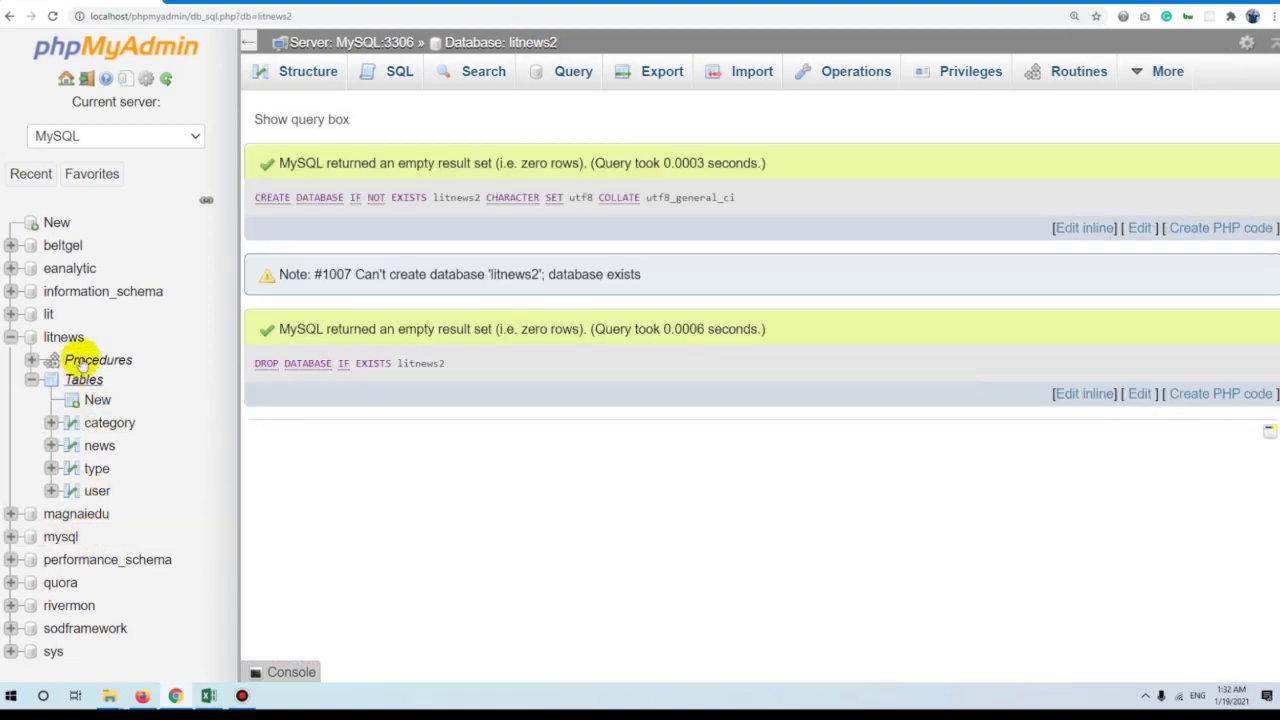
Go from the SQL tab to the server home's SQL query editor.
left_click(392, 74)
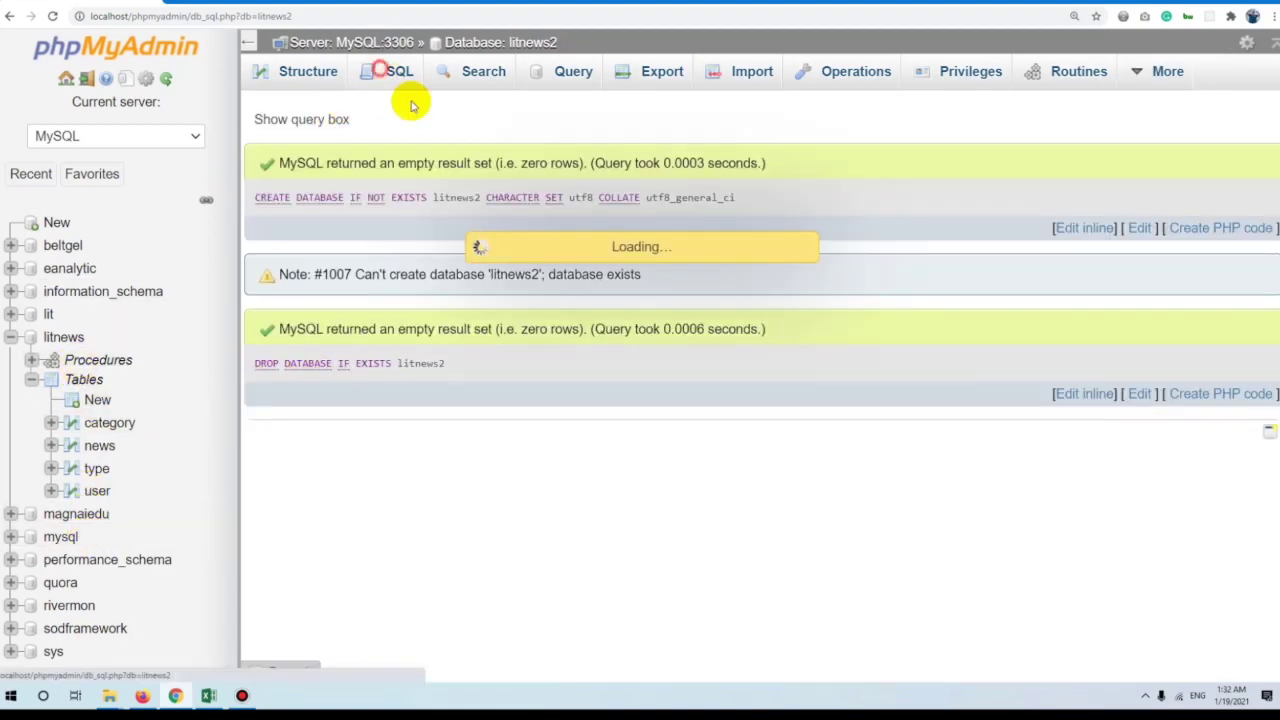
left_click(392, 72)
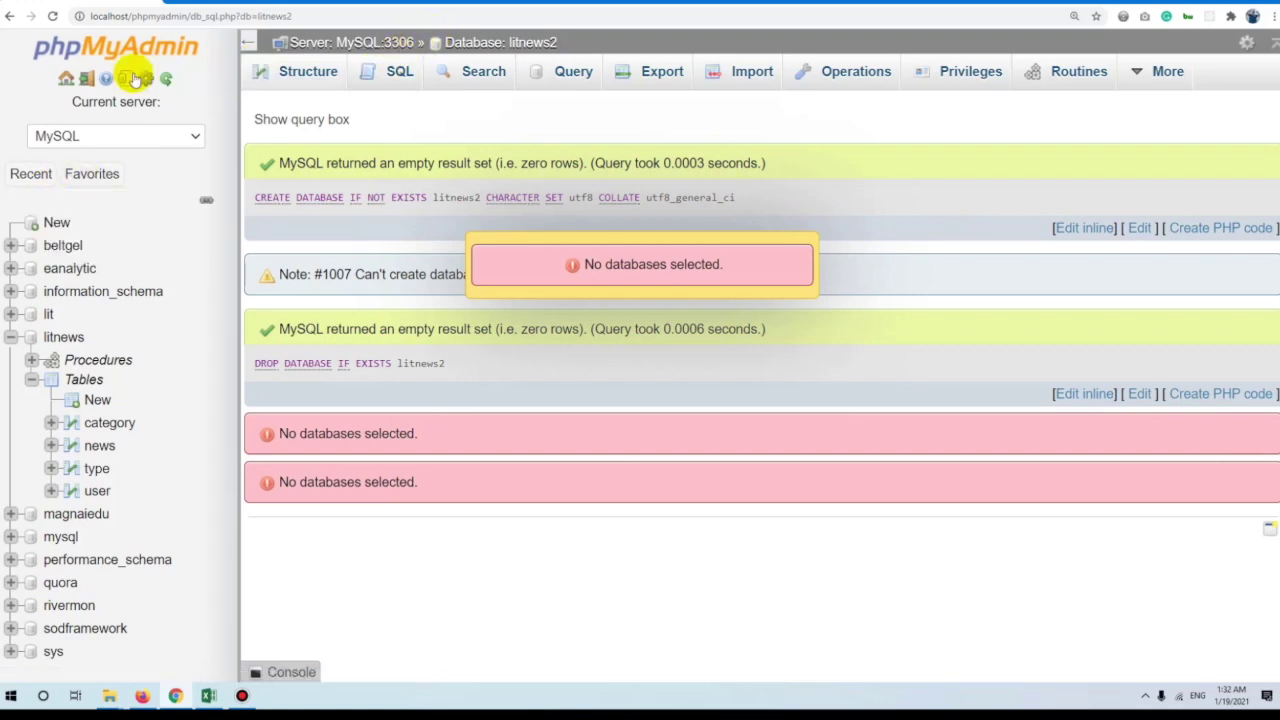
left_click(83, 80)
left_click(405, 72)
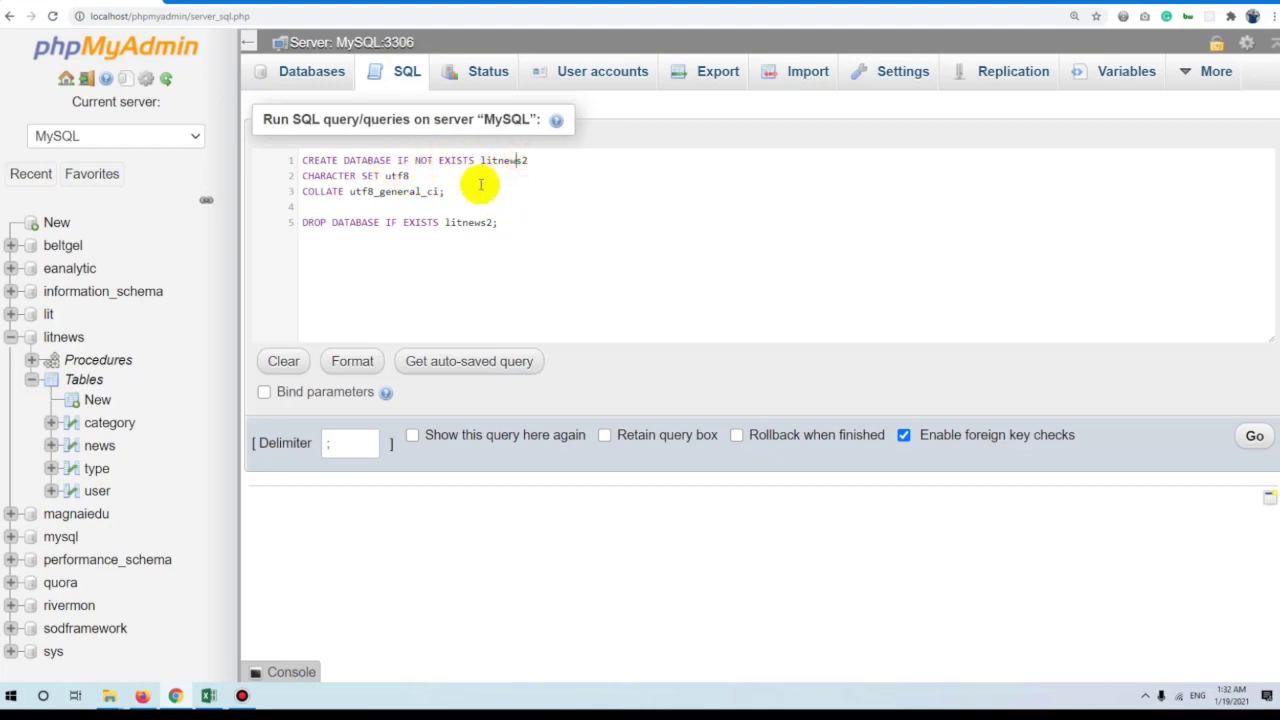
Restore the earlier CREATE and DROP DATABASE litnews2 script with undo and review its statements.
left_click_drag(477, 195, 106, 128)
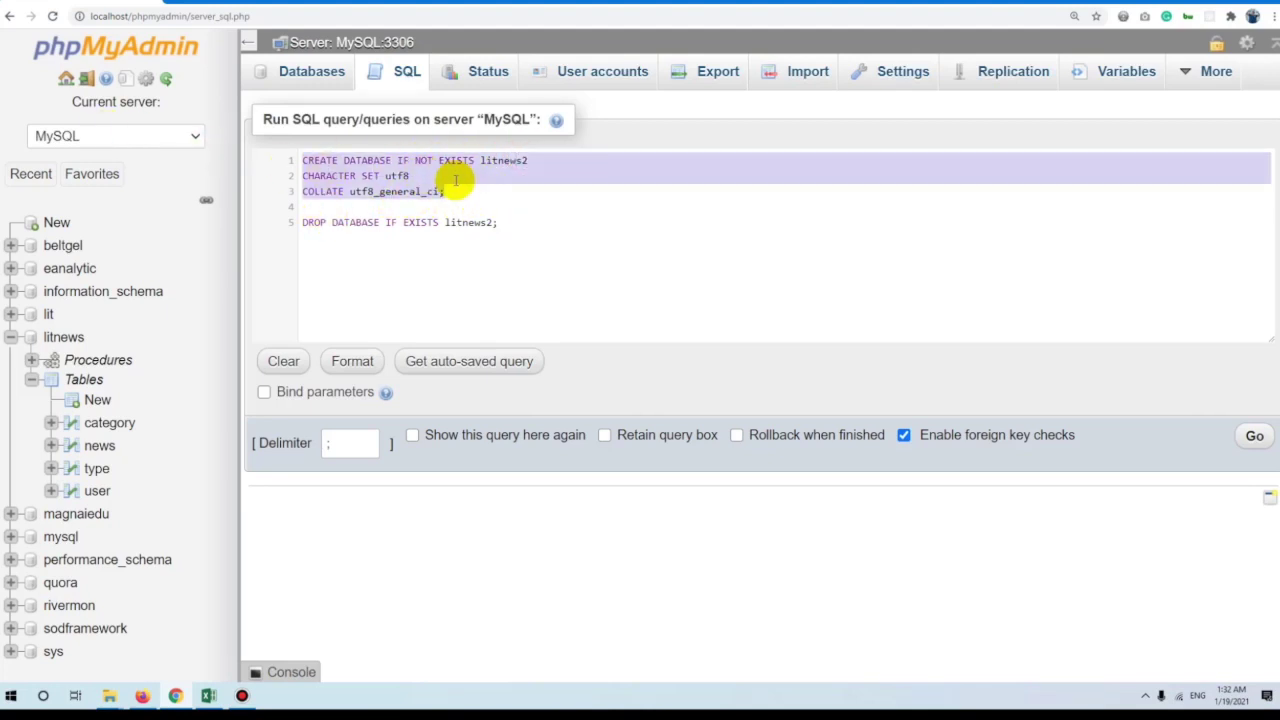
left_click(462, 182)
left_click(300, 222)
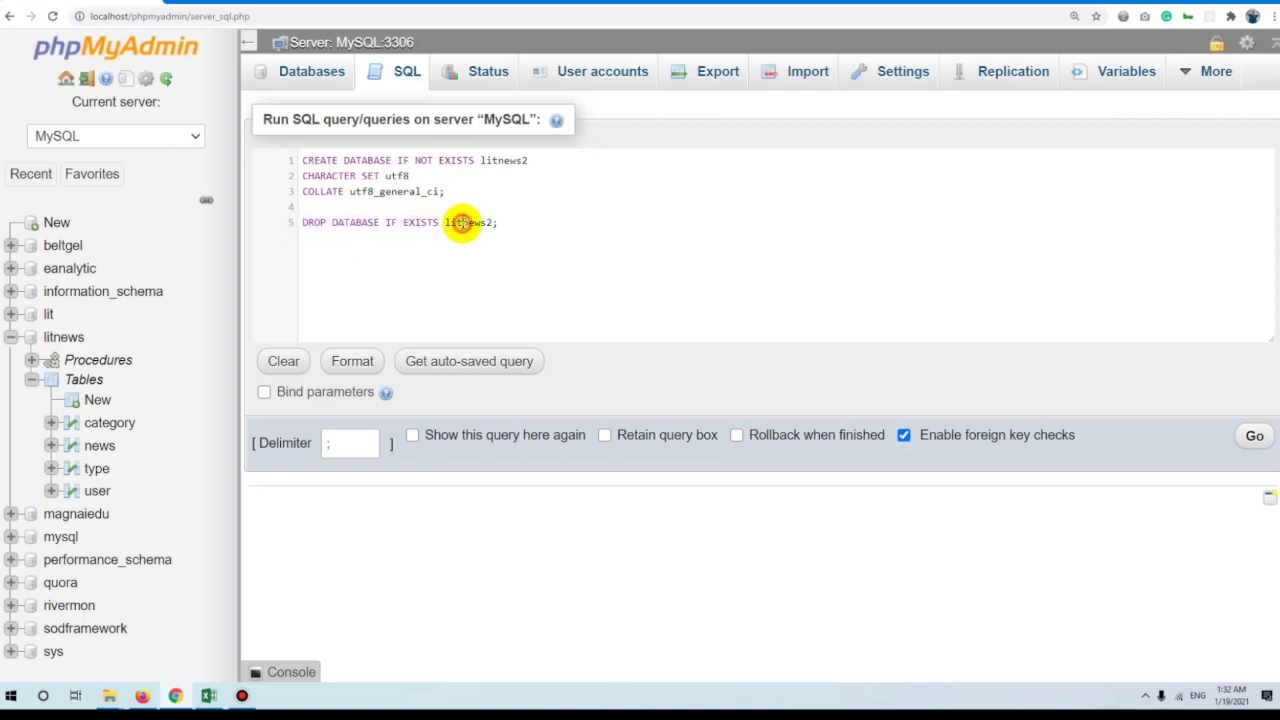
left_click_drag(526, 224, 229, 220)
left_click(561, 229)
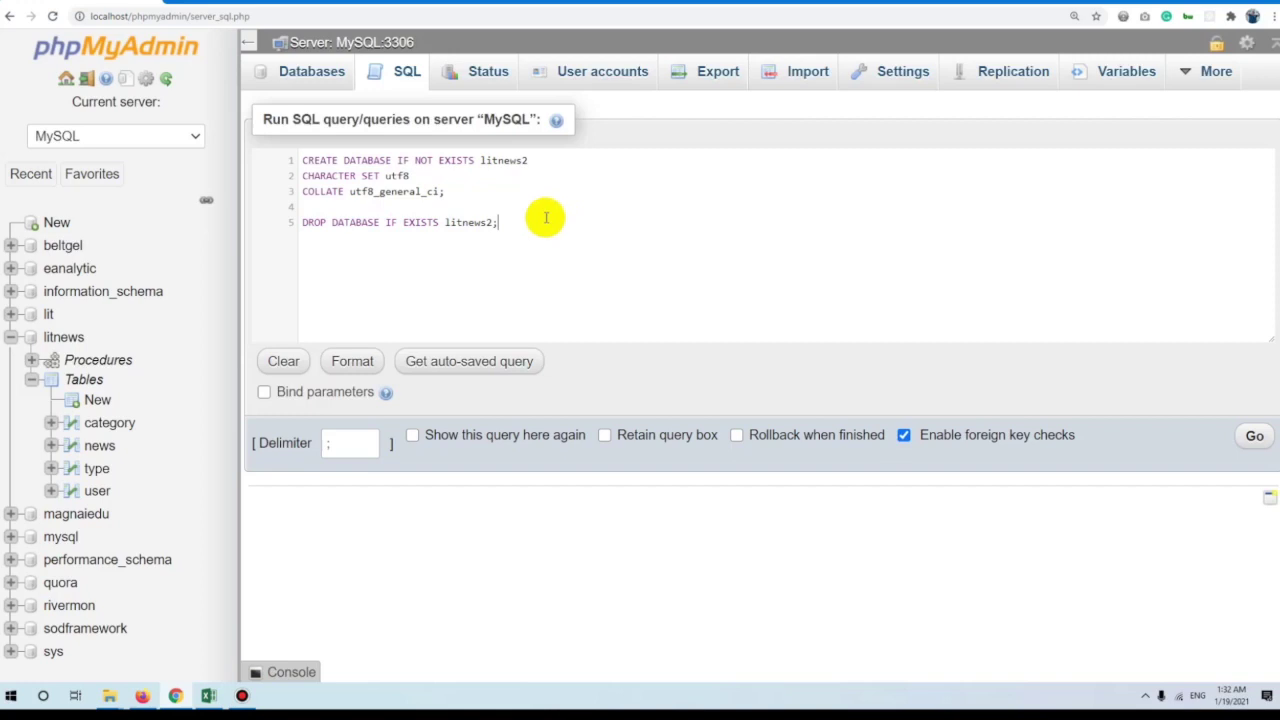
left_click_drag(536, 228, 186, 220)
left_click(537, 247)
key("ctrl+a")
left_click(571, 197)
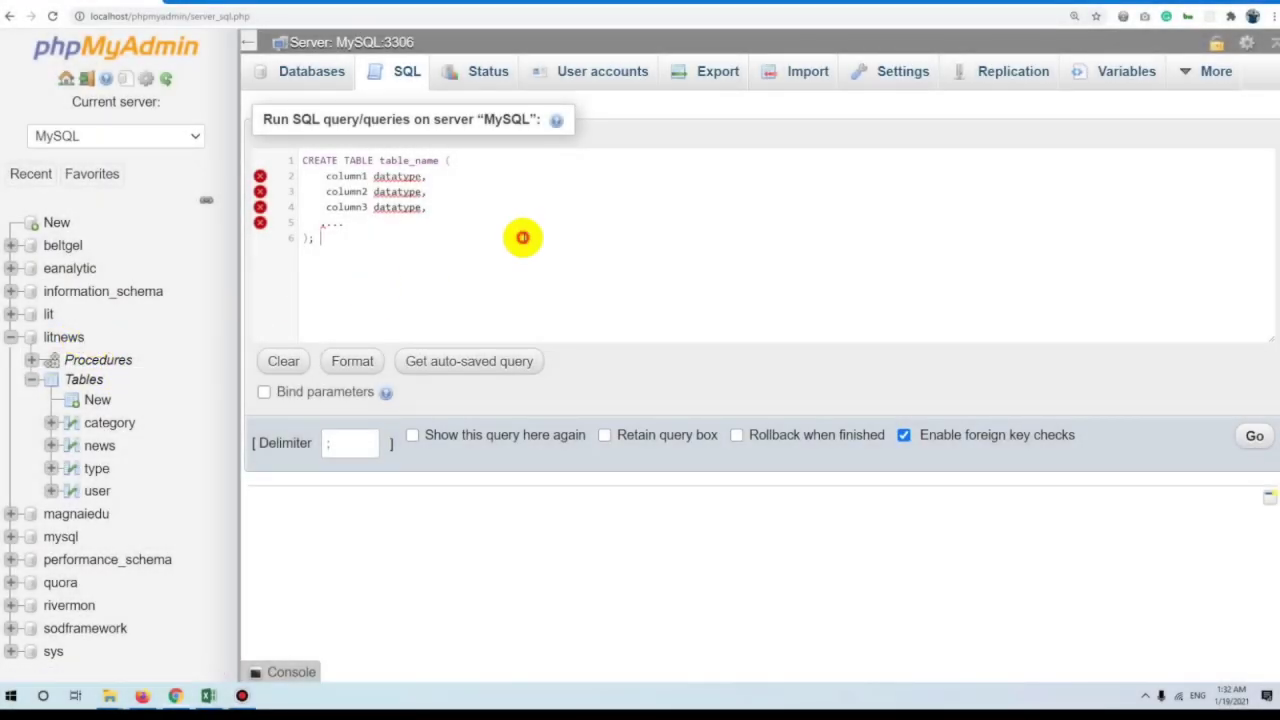
key("ctrl+z")
left_click(522, 240)
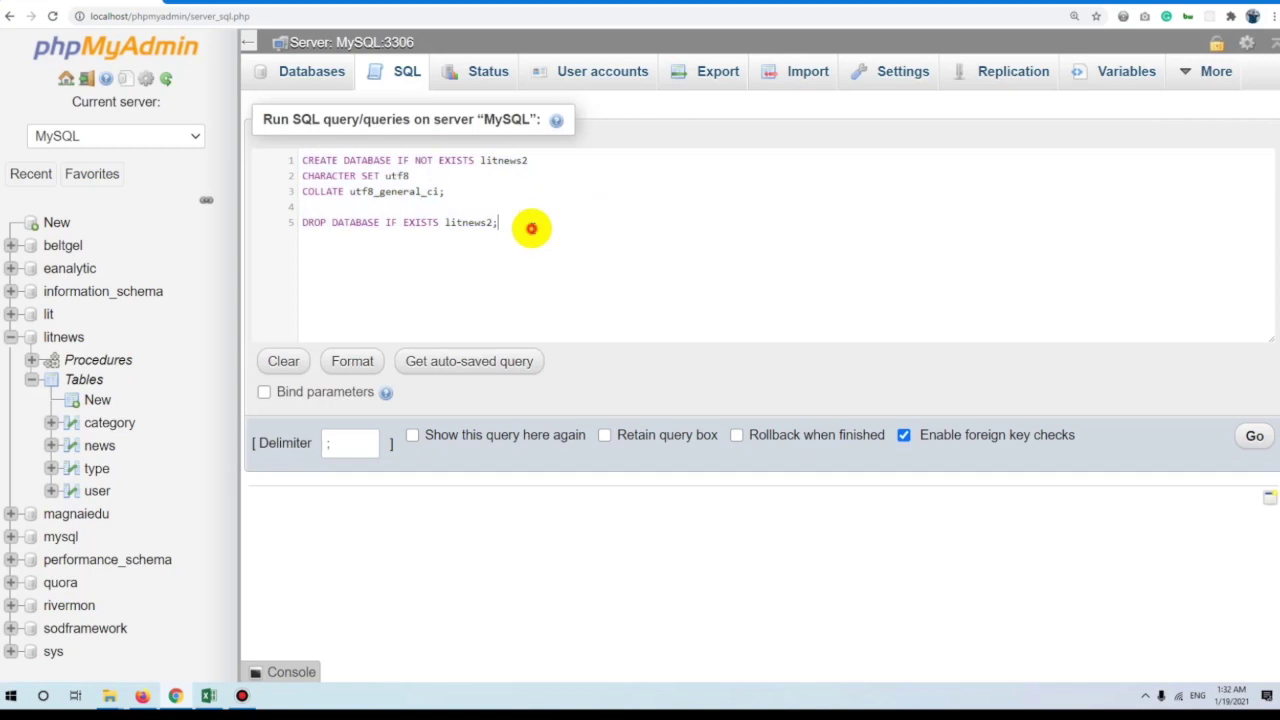
key("shift+Home")
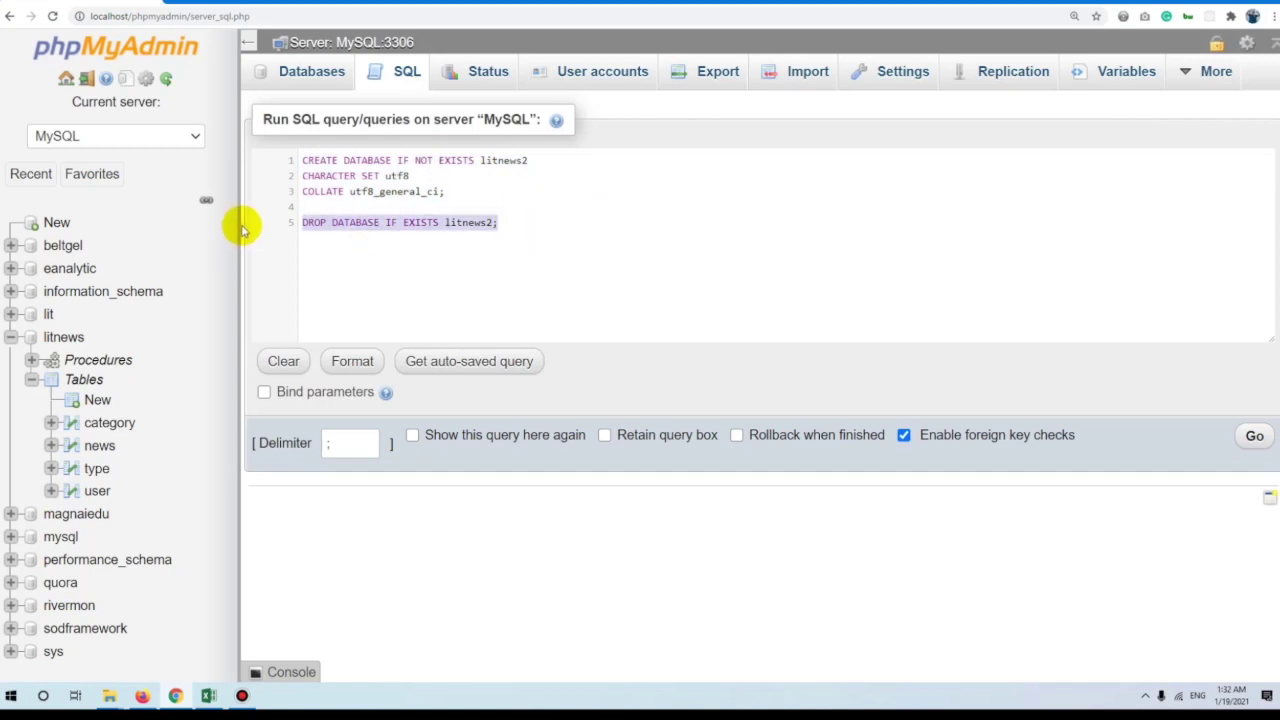
left_click(88, 339)
Start a CREATE TABLE news_picture template in litnews's SQL editor with first column id.
left_click(707, 105)
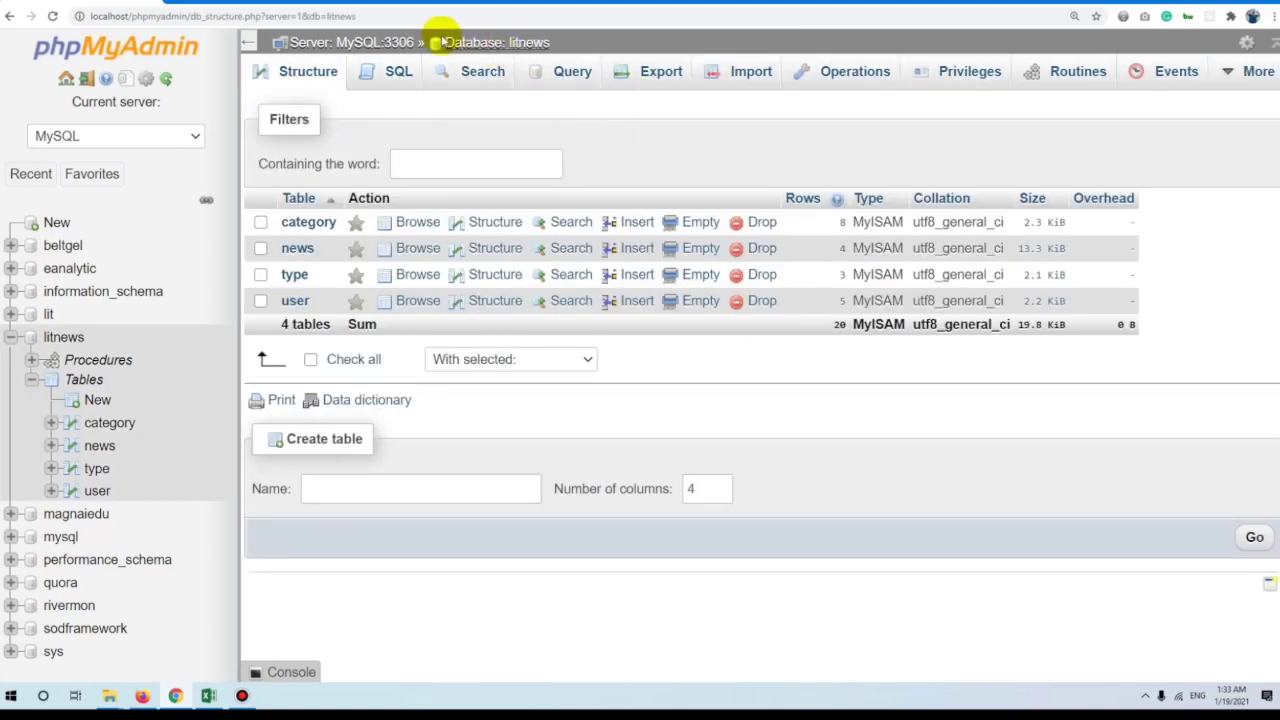
left_click(397, 72)
type("CREATE TABLE table_name (     column1 datatype,     column2 datatype,     column3 datatype,    .... );")
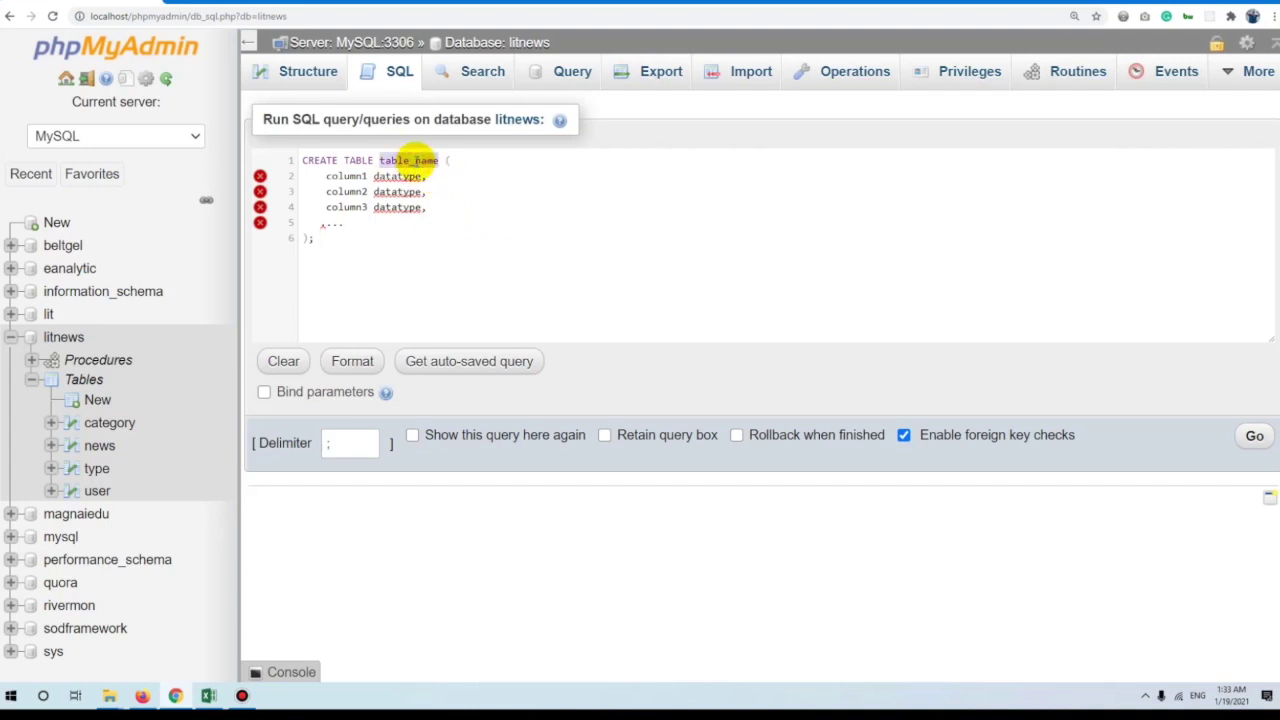
type("news_pictur")
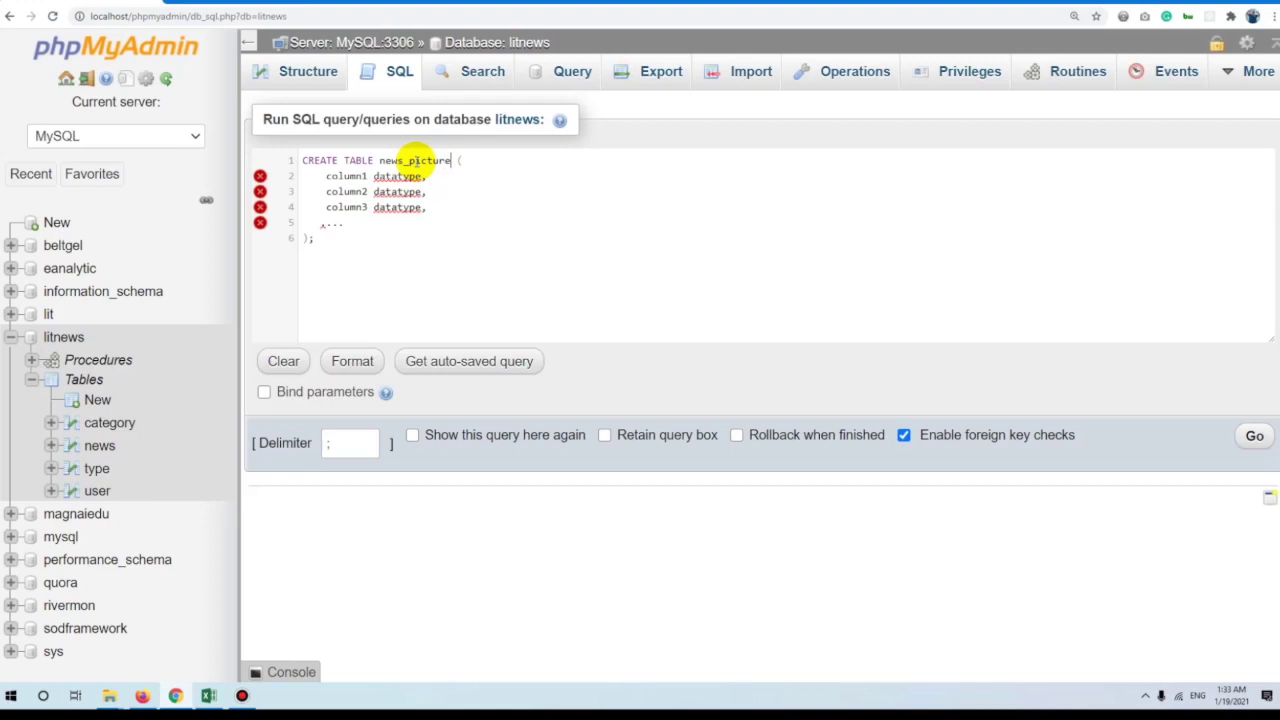
left_click_drag(428, 177, 328, 178)
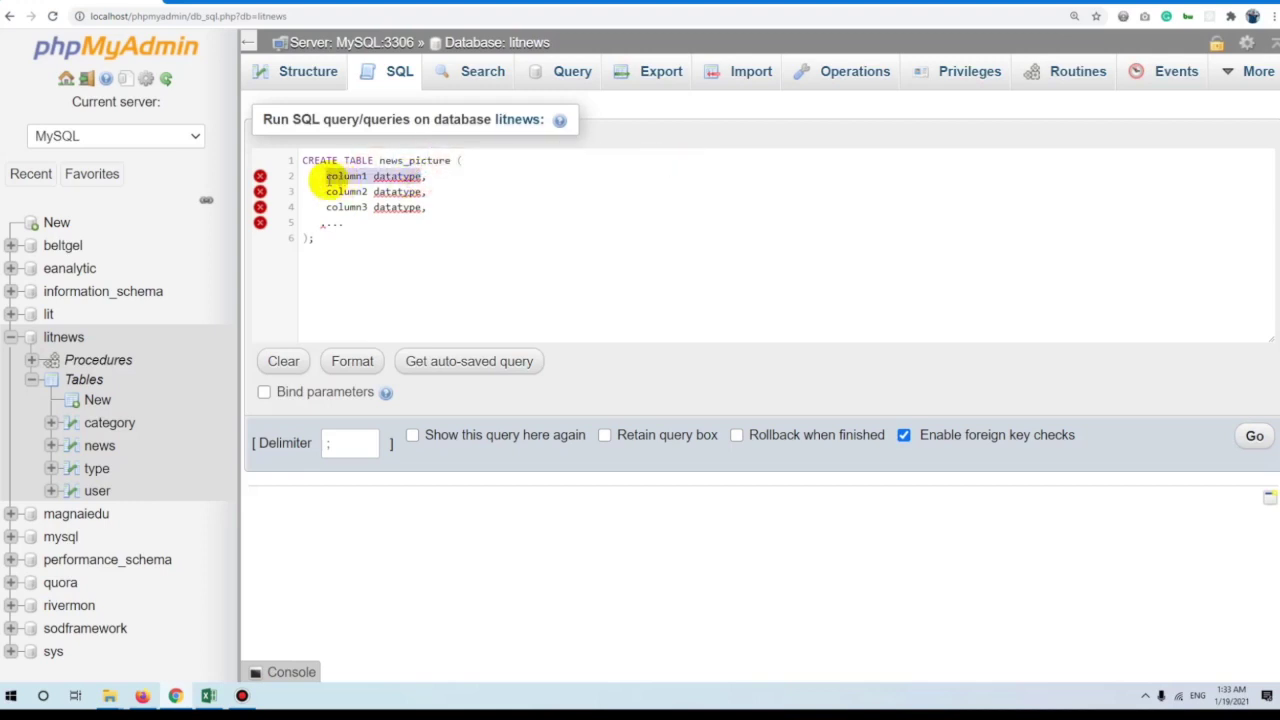
type("id")
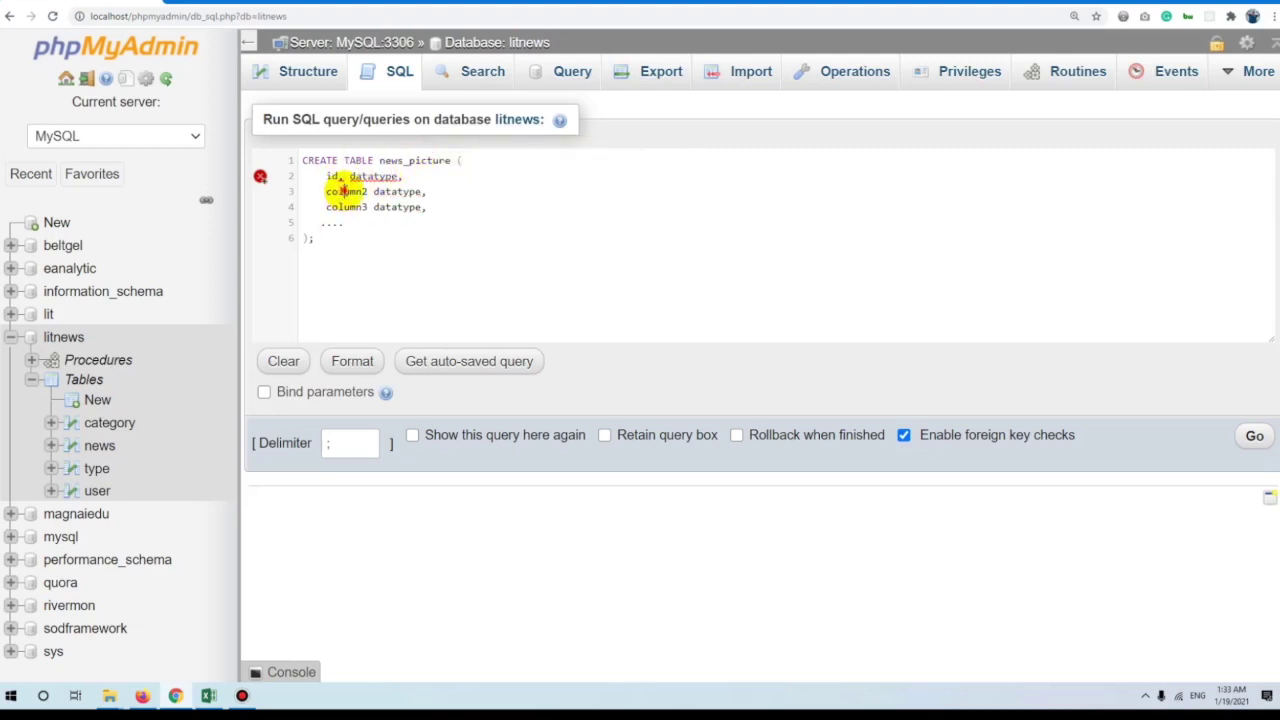
Rename the other columns to title and picture and set id's datatype to INT.
double_click(341, 190)
left_click(342, 177)
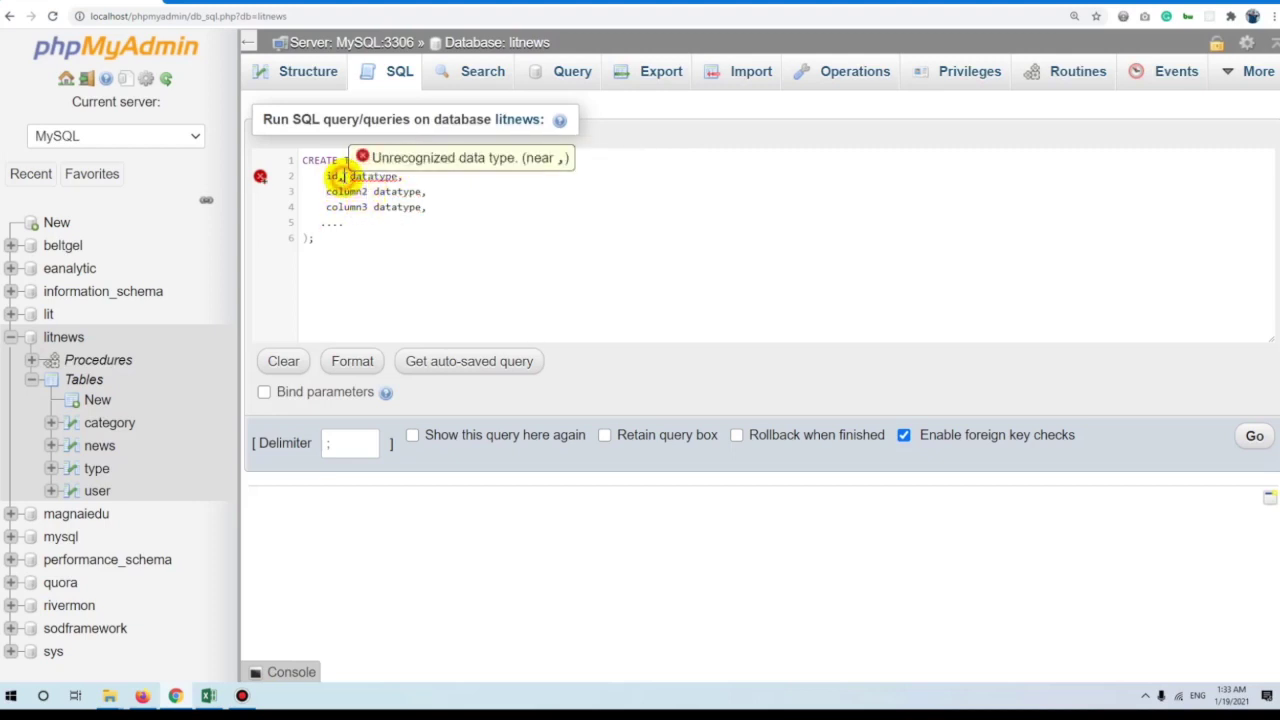
double_click(346, 191)
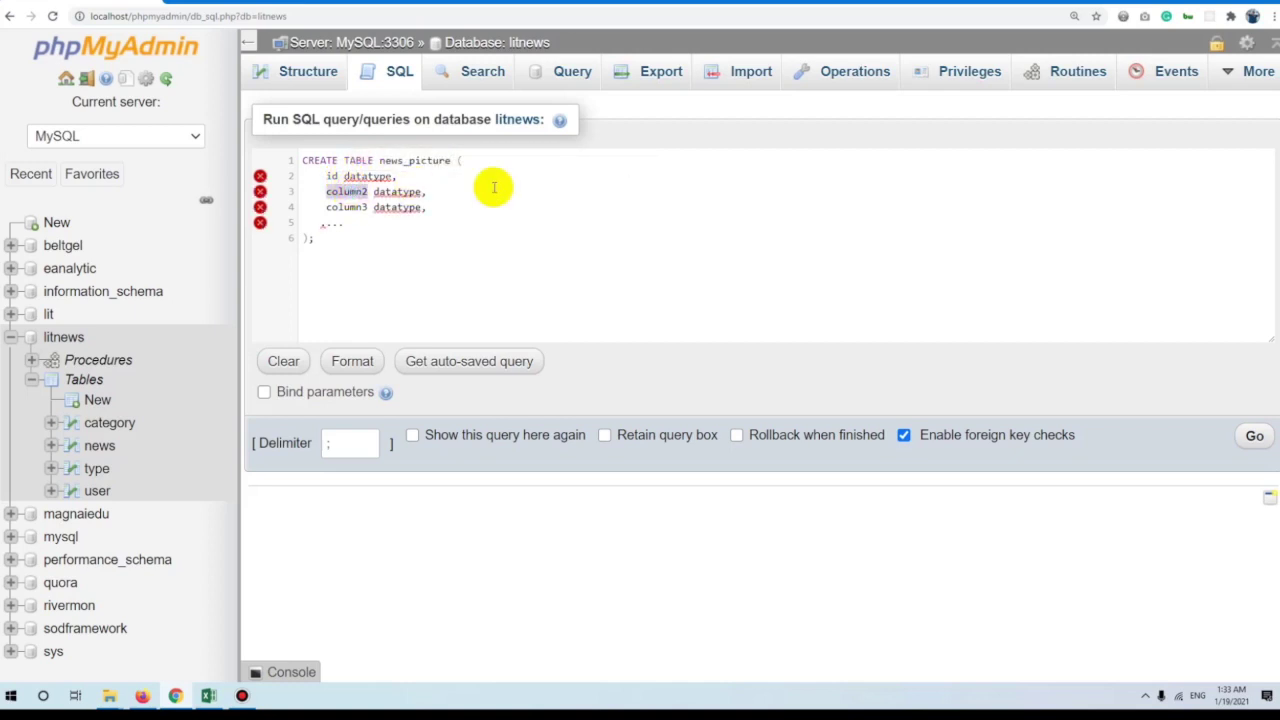
type("name")
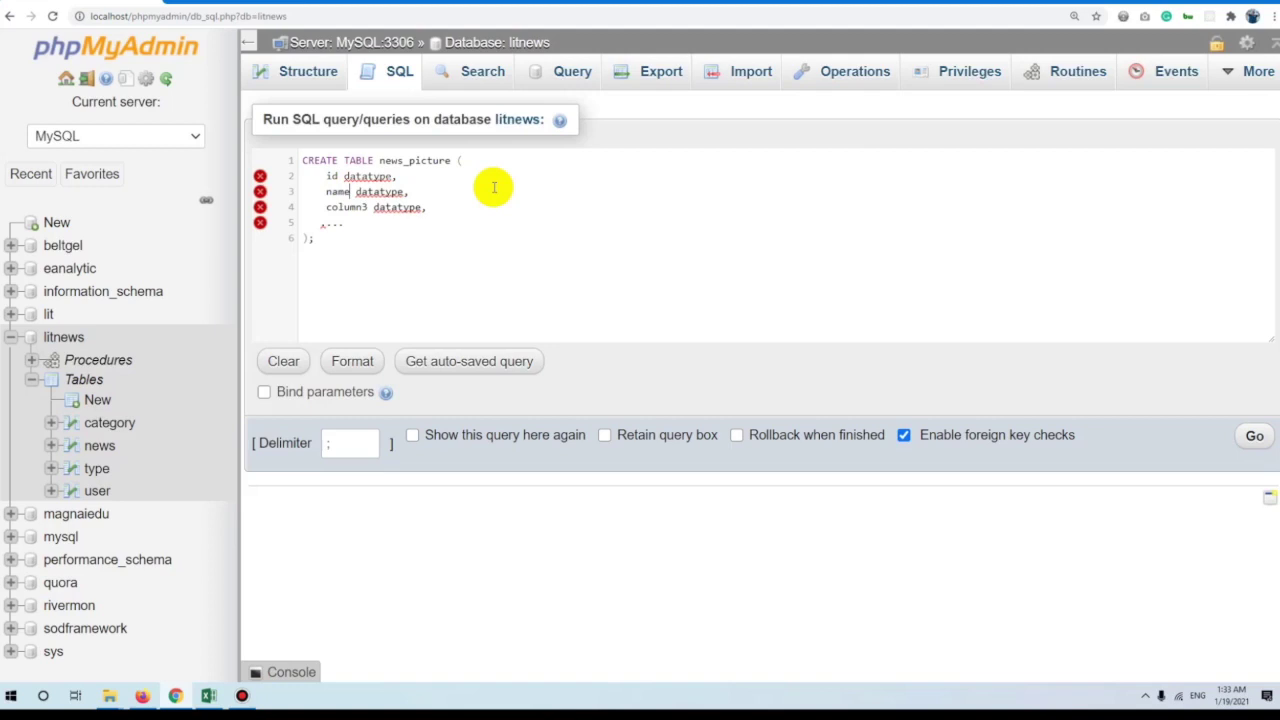
left_click(331, 195)
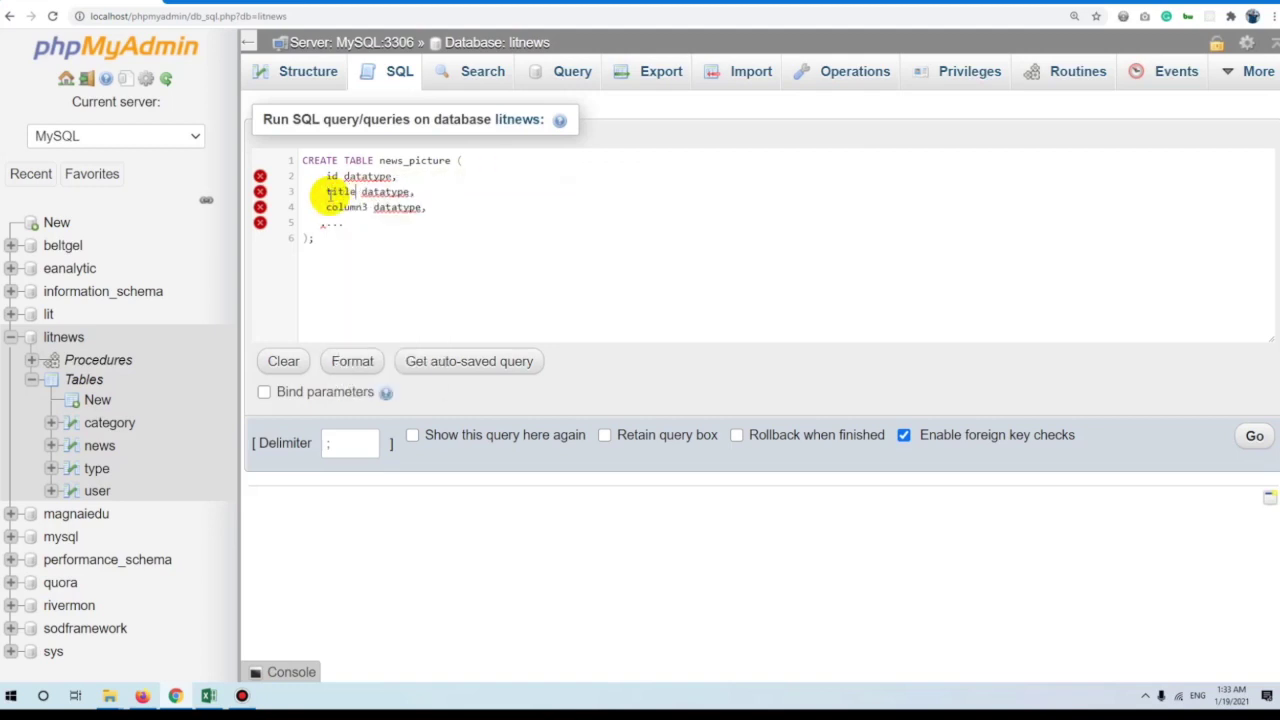
double_click(346, 207)
type("pciture")
double_click(356, 207)
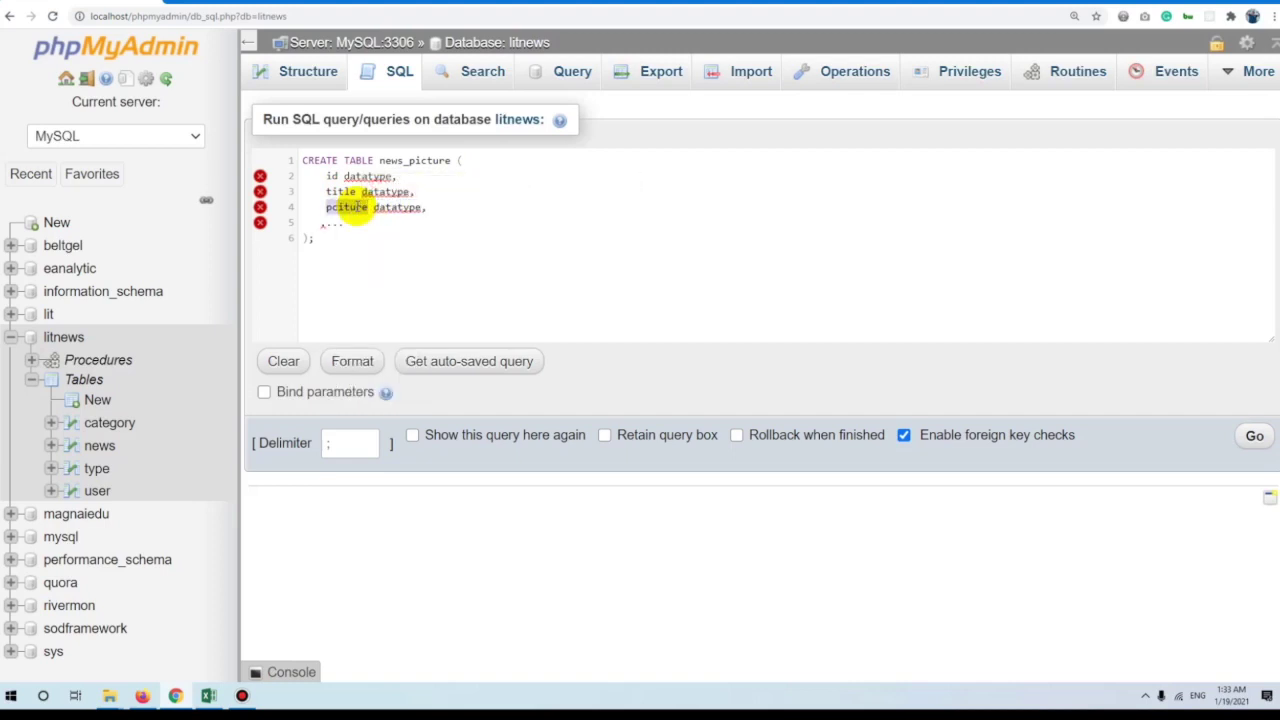
type("picture")
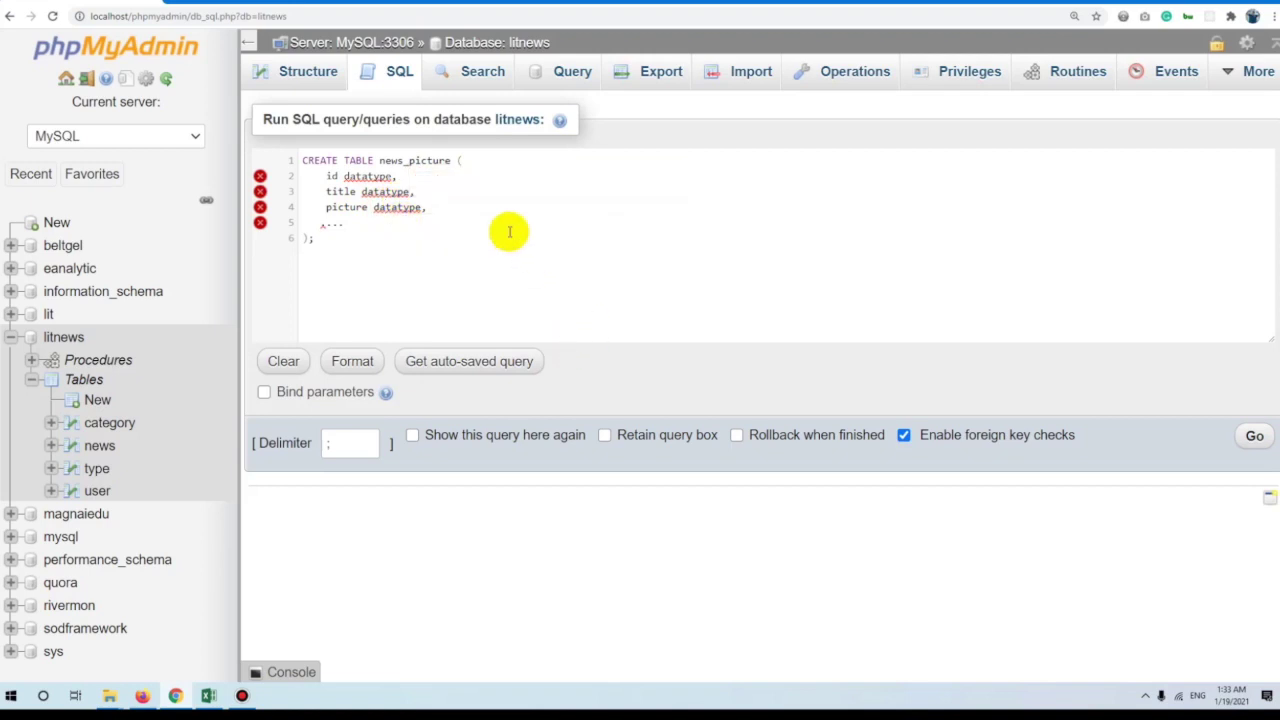
double_click(362, 176)
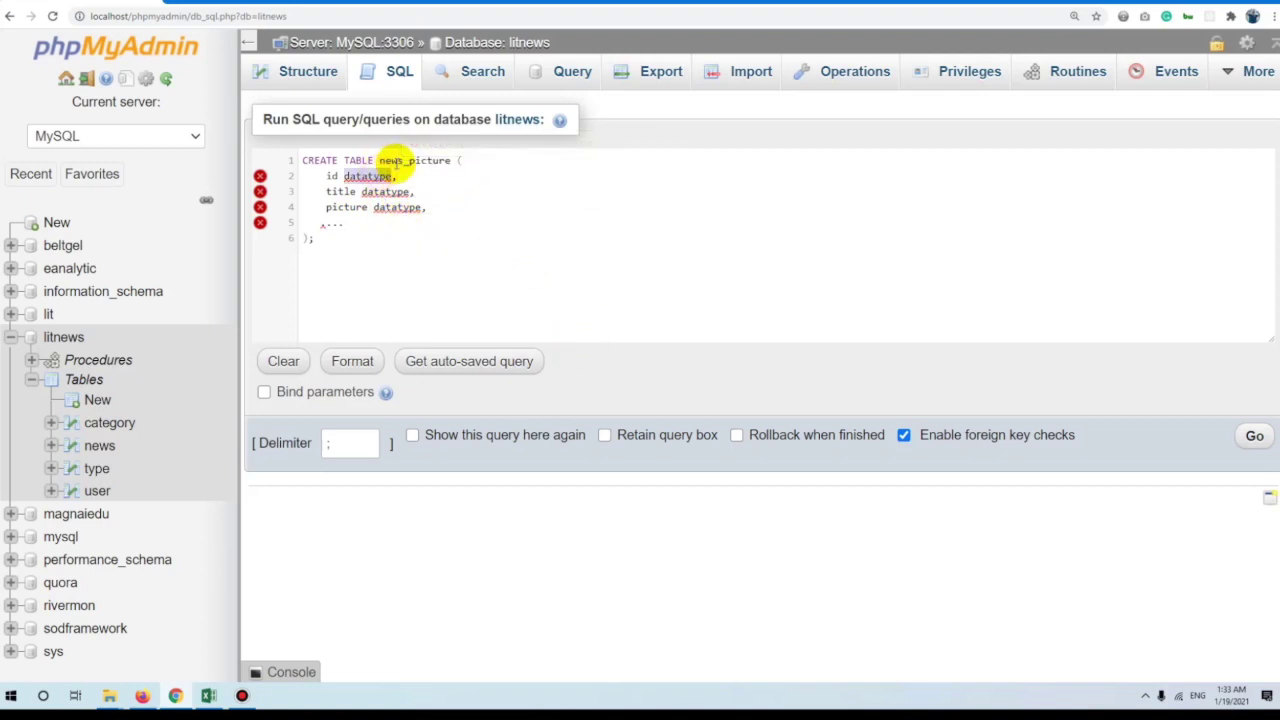
type("INT,")
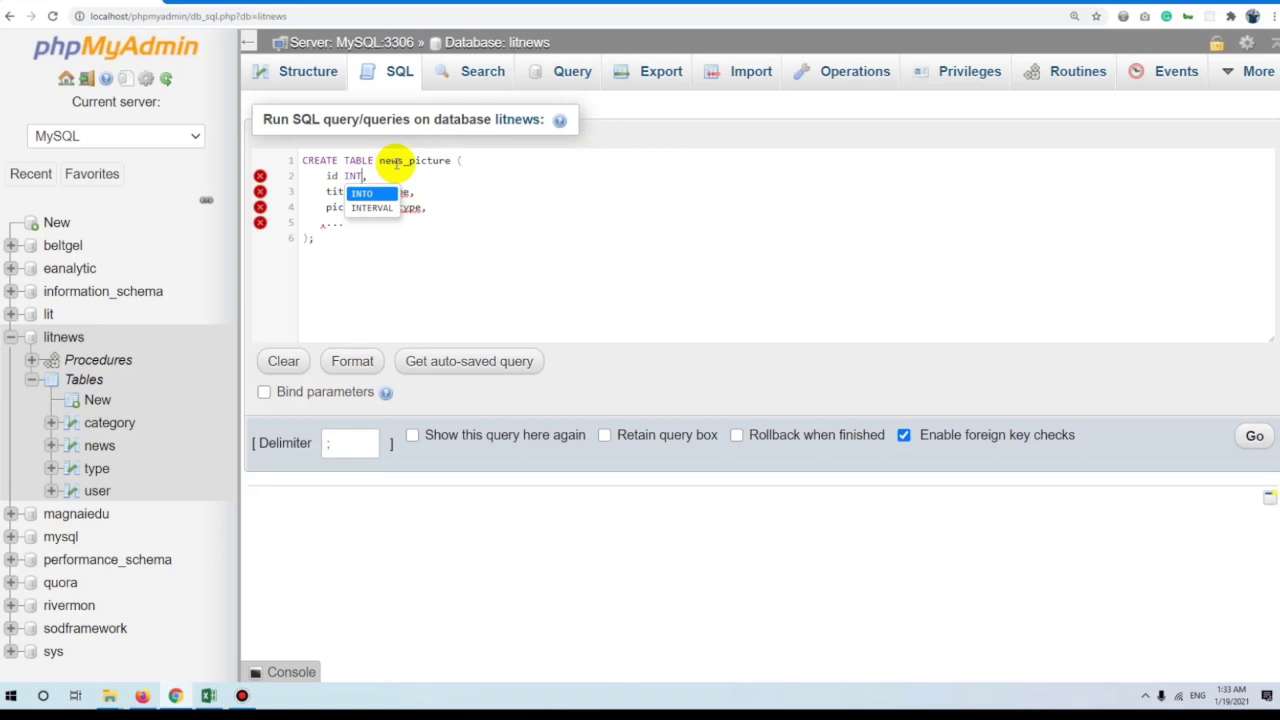
Give title and picture the VARCHAR(150) type and remove the placeholder line and trailing comma.
double_click(395, 191)
type("VARC")
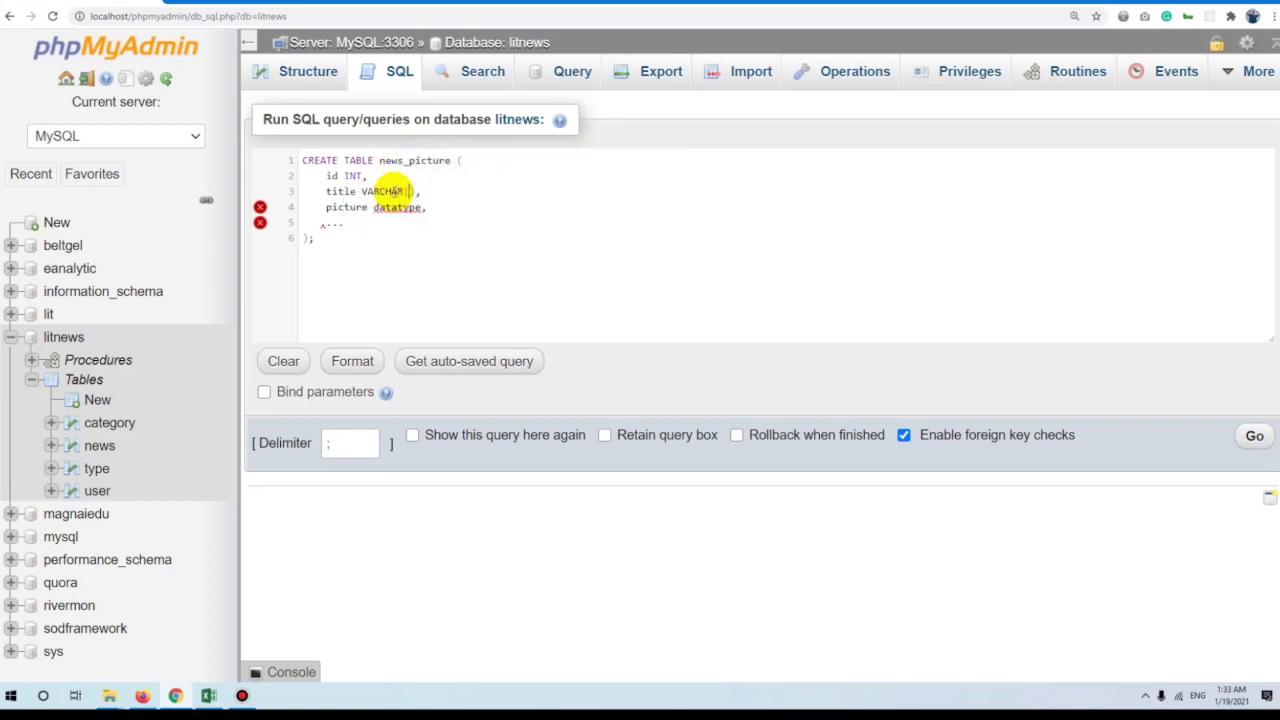
type("HAR(150")
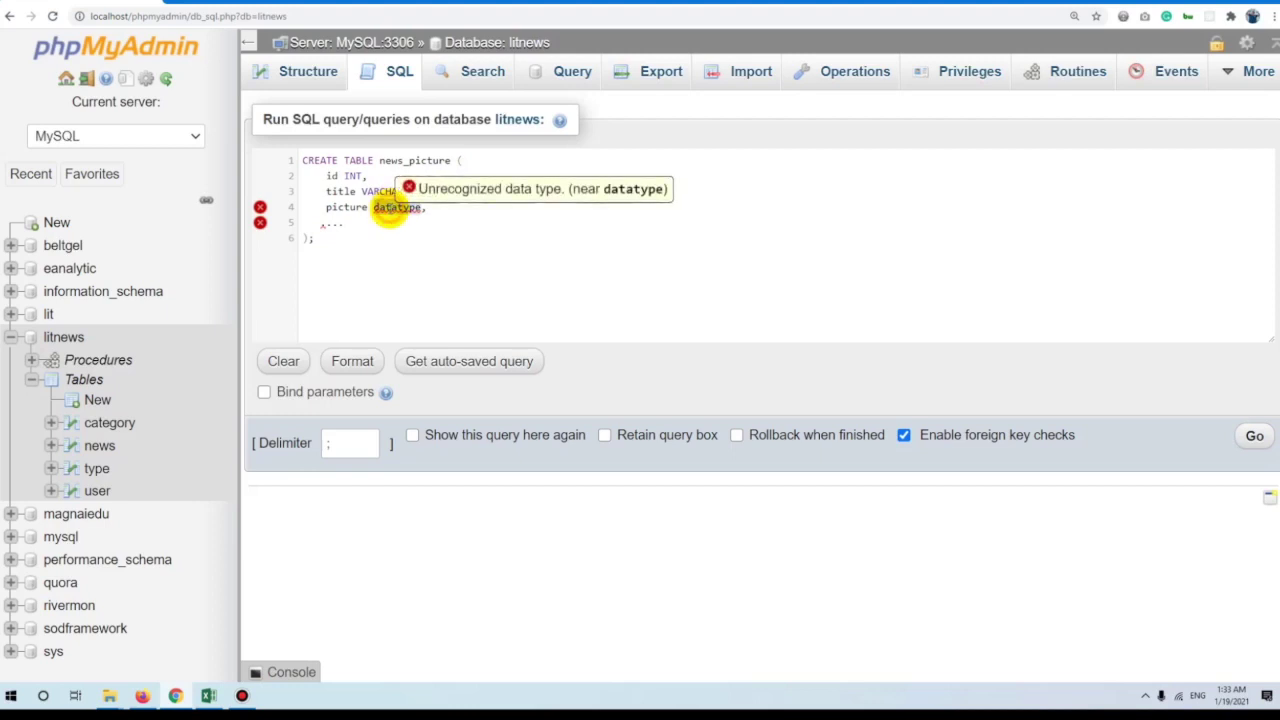
double_click(388, 207)
type("VARCHAR")
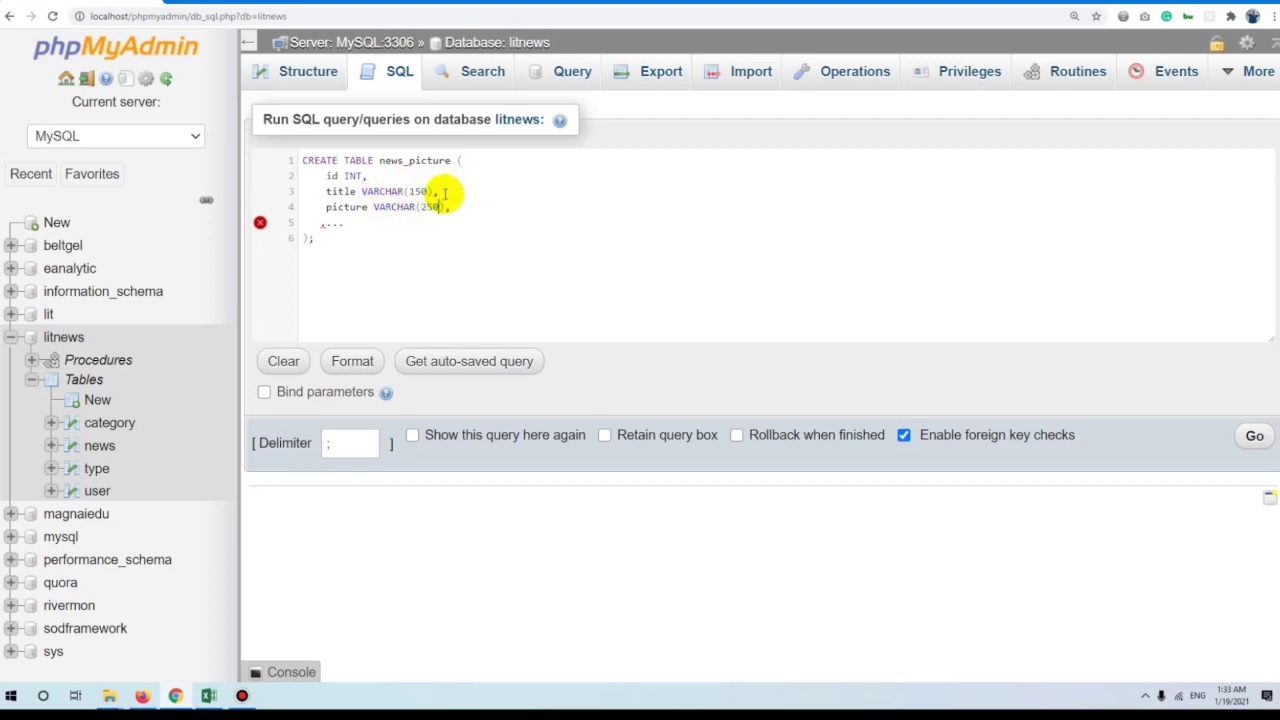
left_click_drag(350, 223, 278, 224)
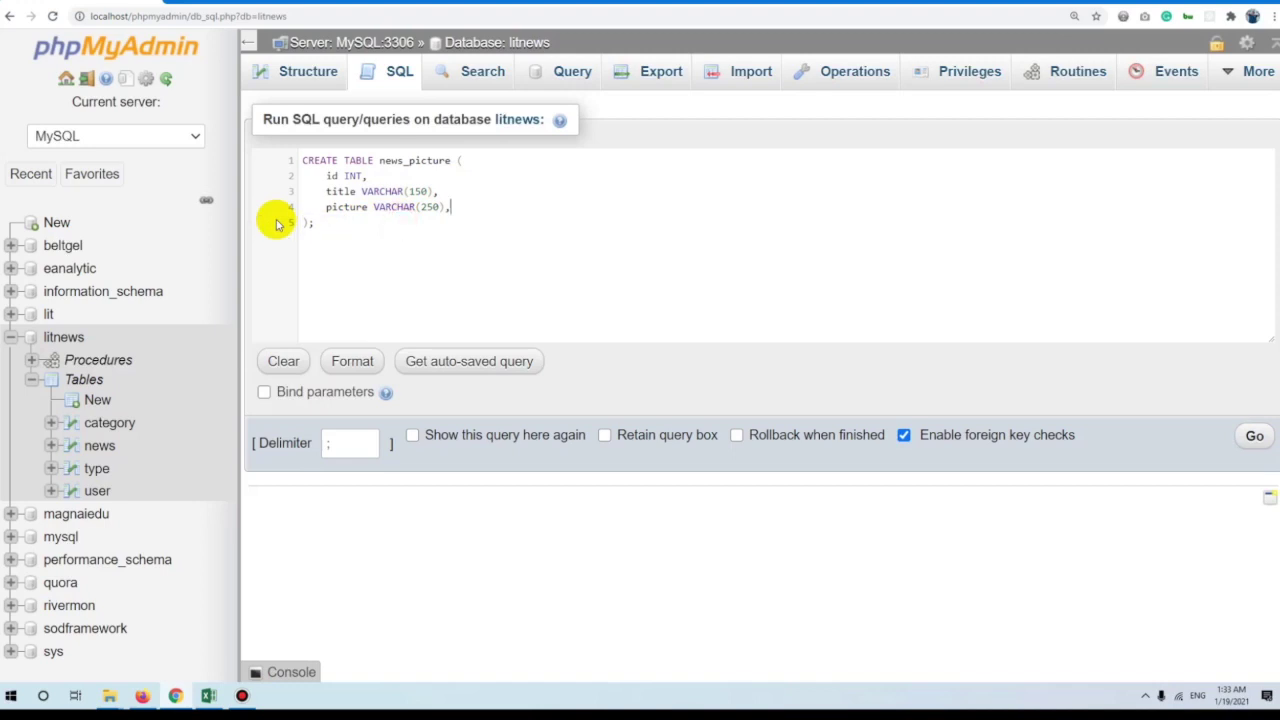
key("BackSpace")
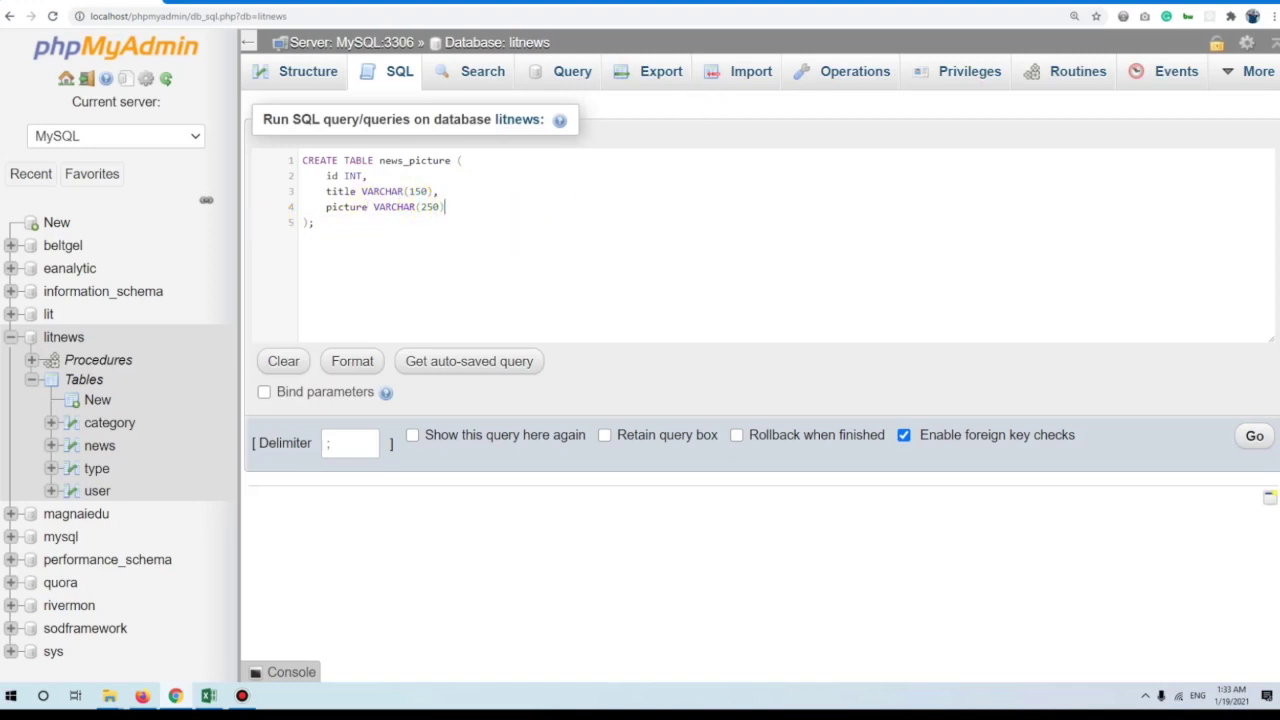
Declare id as NOT NULL AUTO_INCREMENT and add the null constraint to title.
left_click(366, 176)
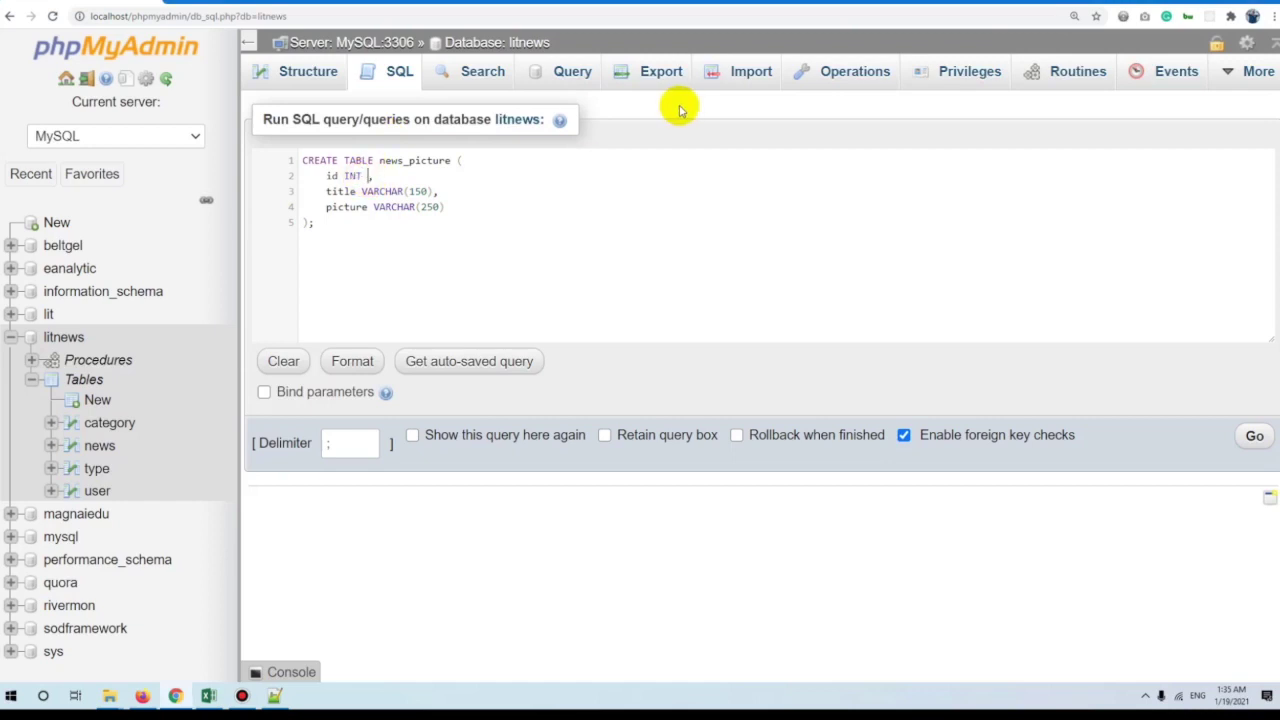
type("NOT NULL AUTO_")
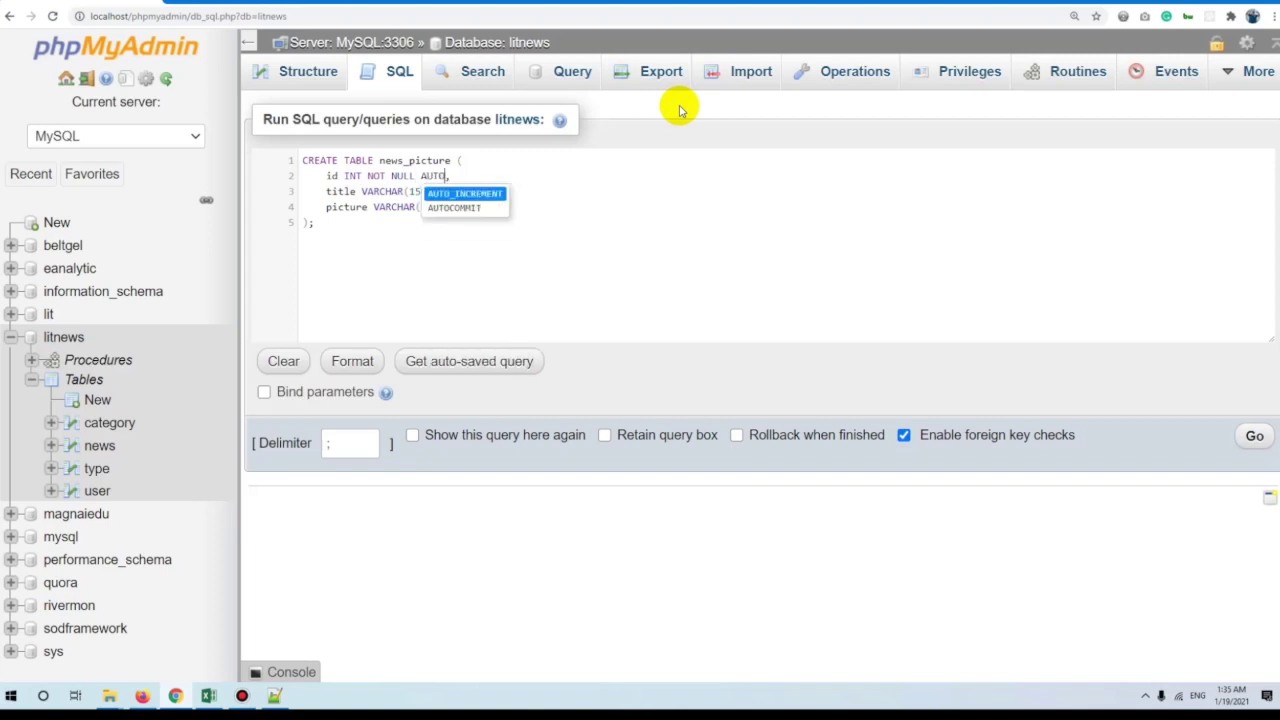
key("Return")
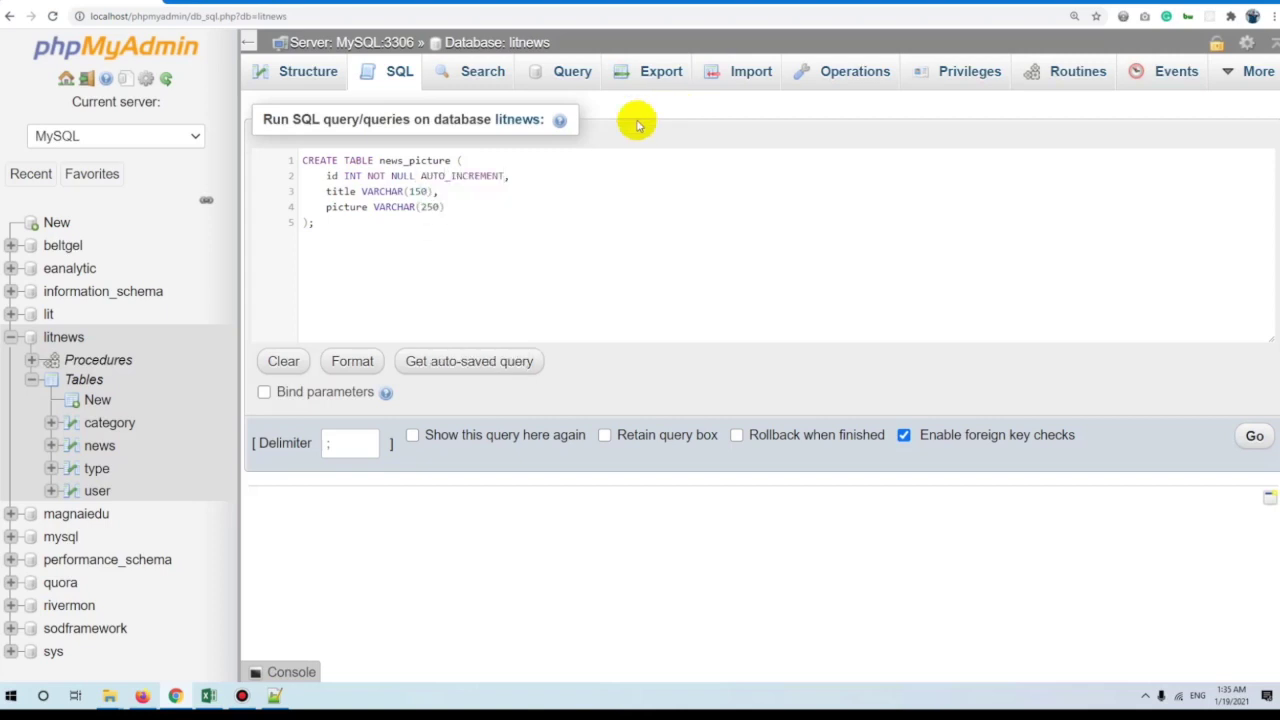
double_click(450, 176)
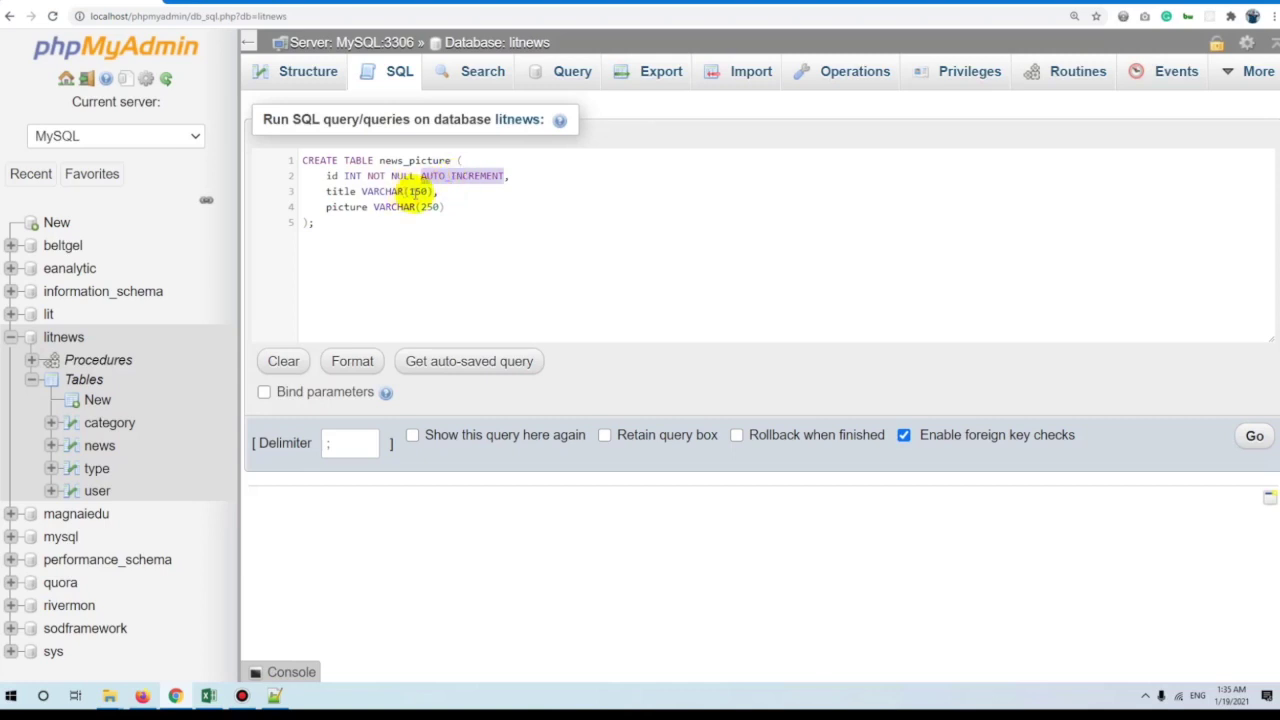
left_click_drag(414, 176, 366, 176)
key("ctrl+c")
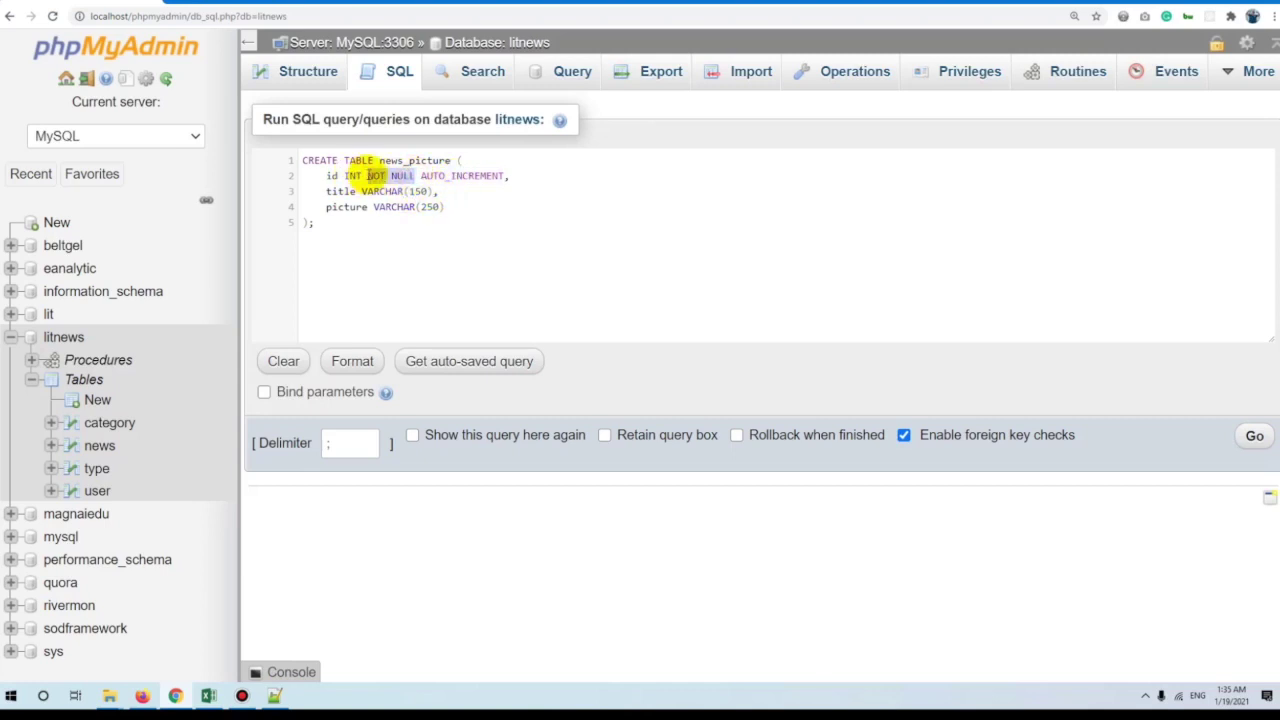
left_click(433, 191)
key("ctrl+v")
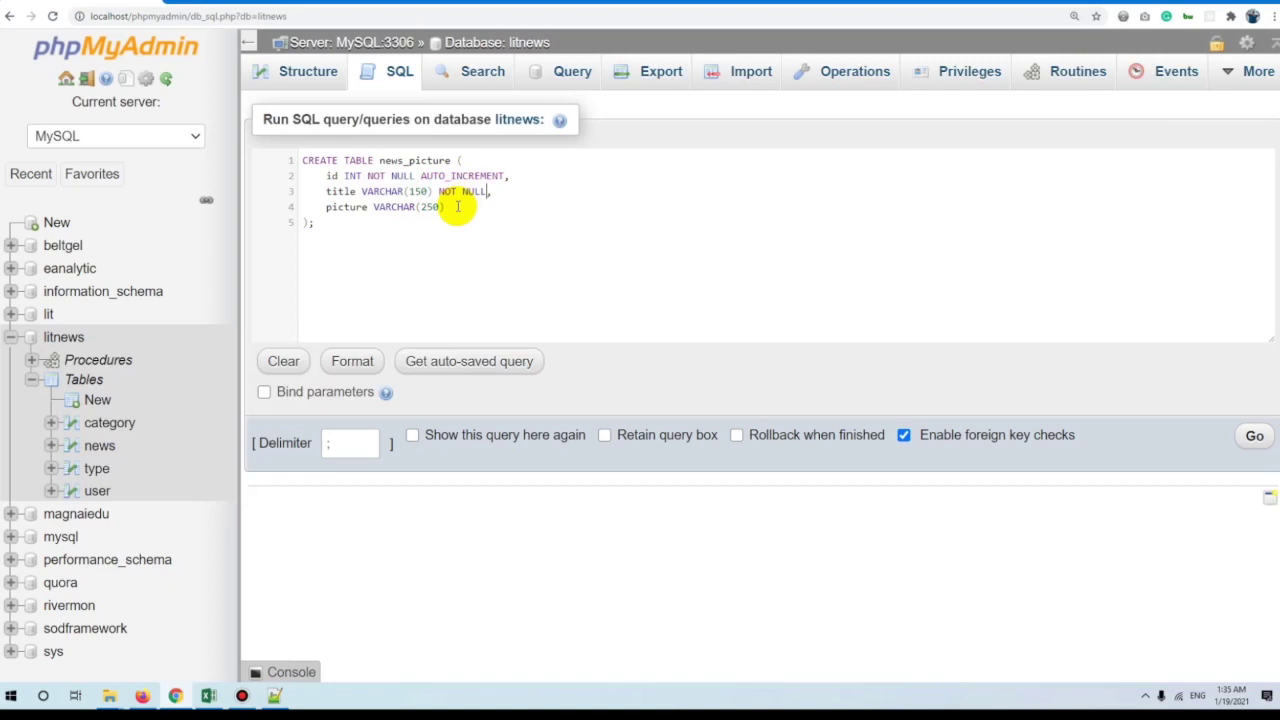
left_click_drag(487, 191, 437, 191)
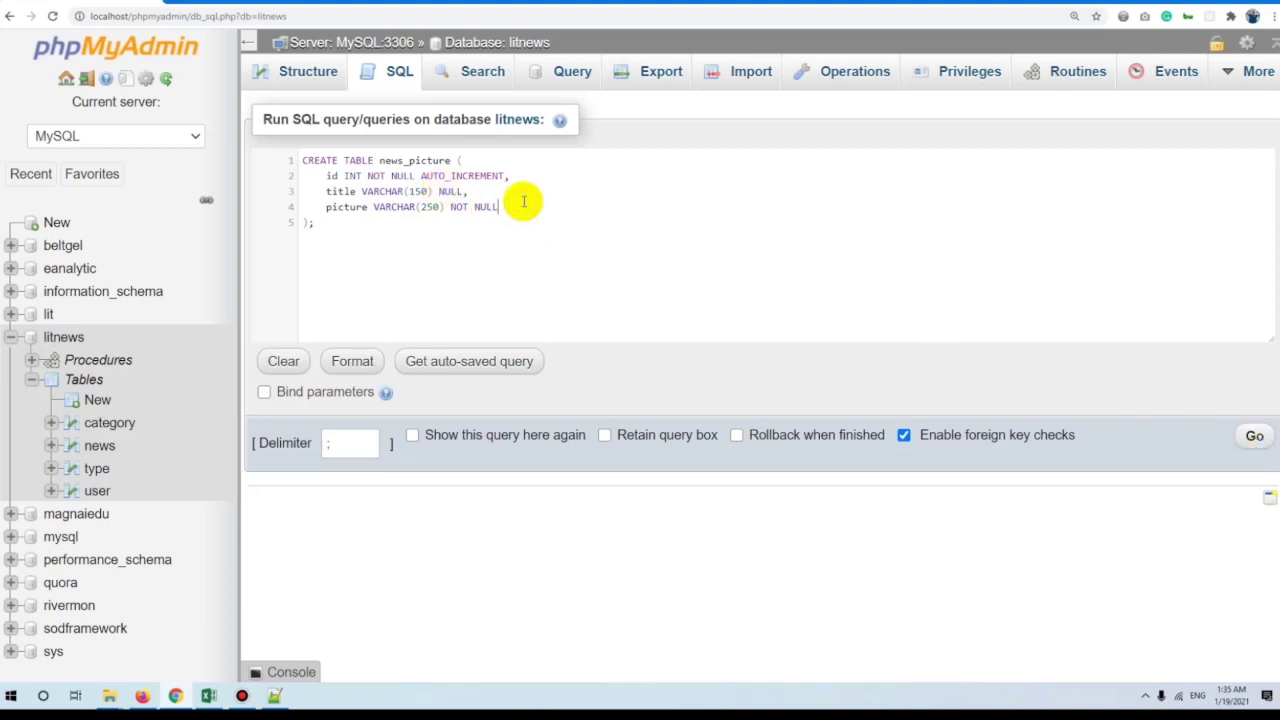
Add a news_id INT column, make picture NOT NULL, and run the CREATE TABLE query.
type("news_id INT")
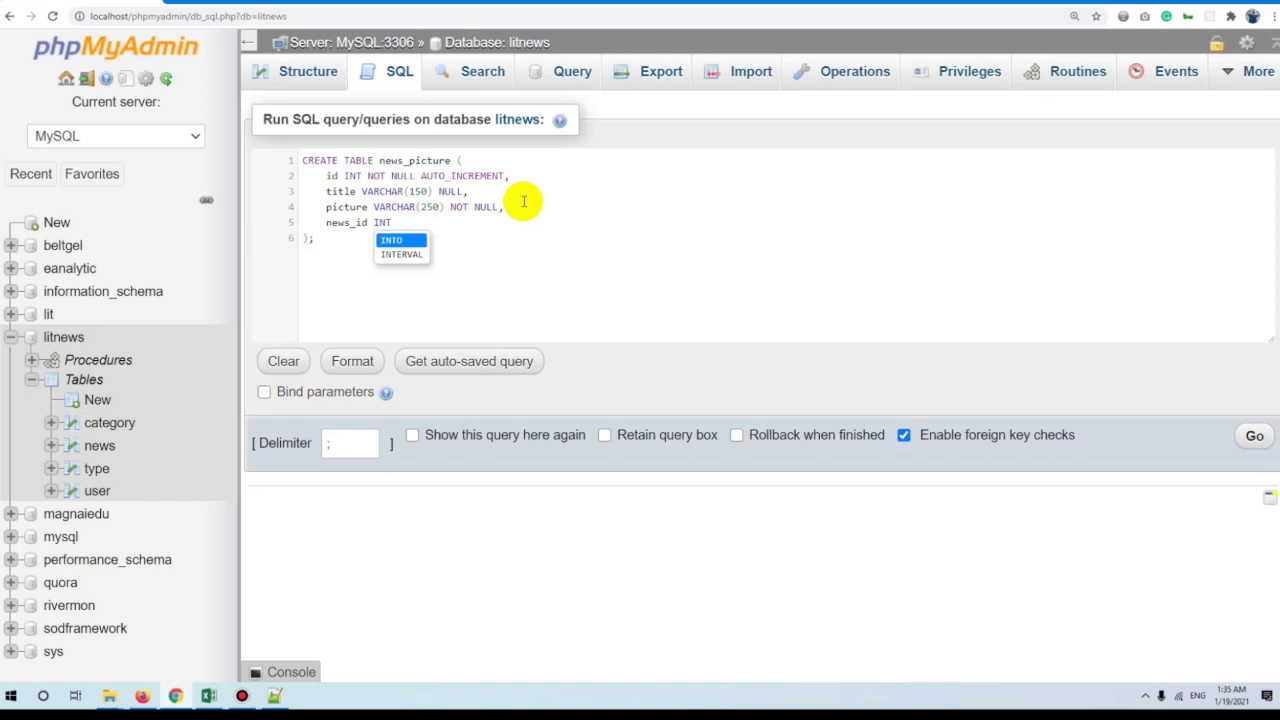
left_click(523, 202)
left_click_drag(500, 207, 428, 226)
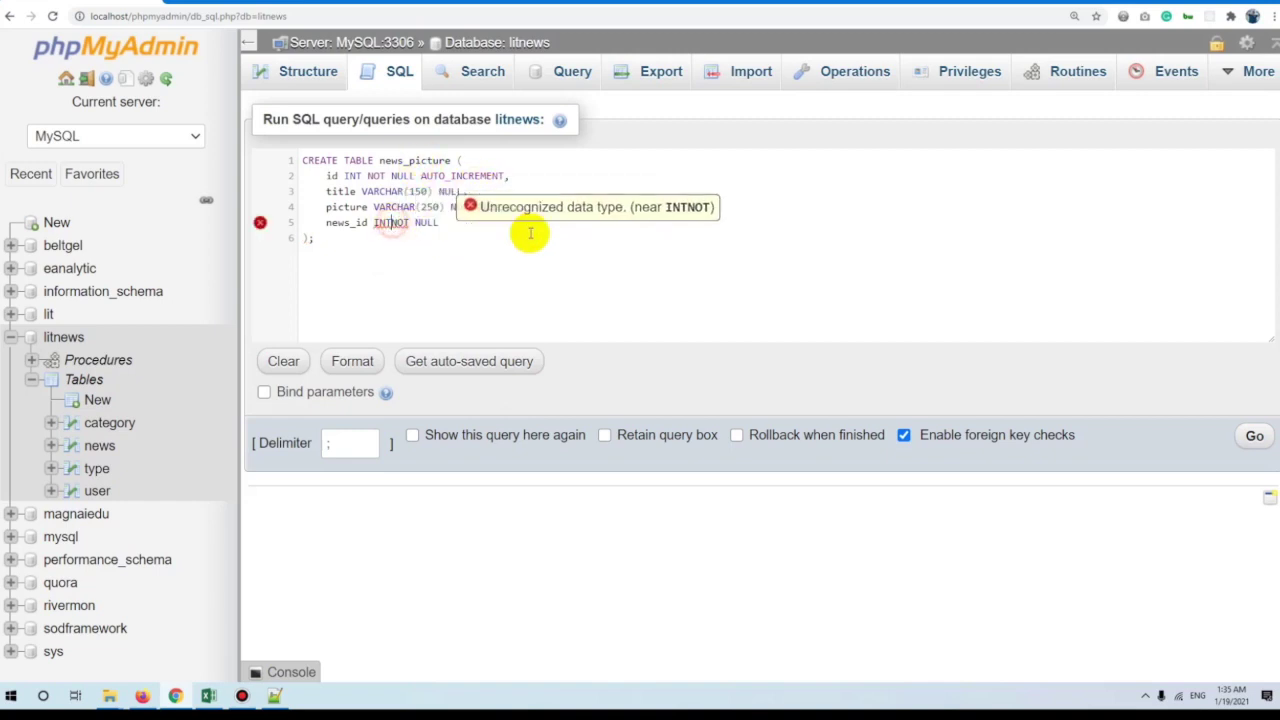
key("ctrl+a")
left_click(1252, 435)
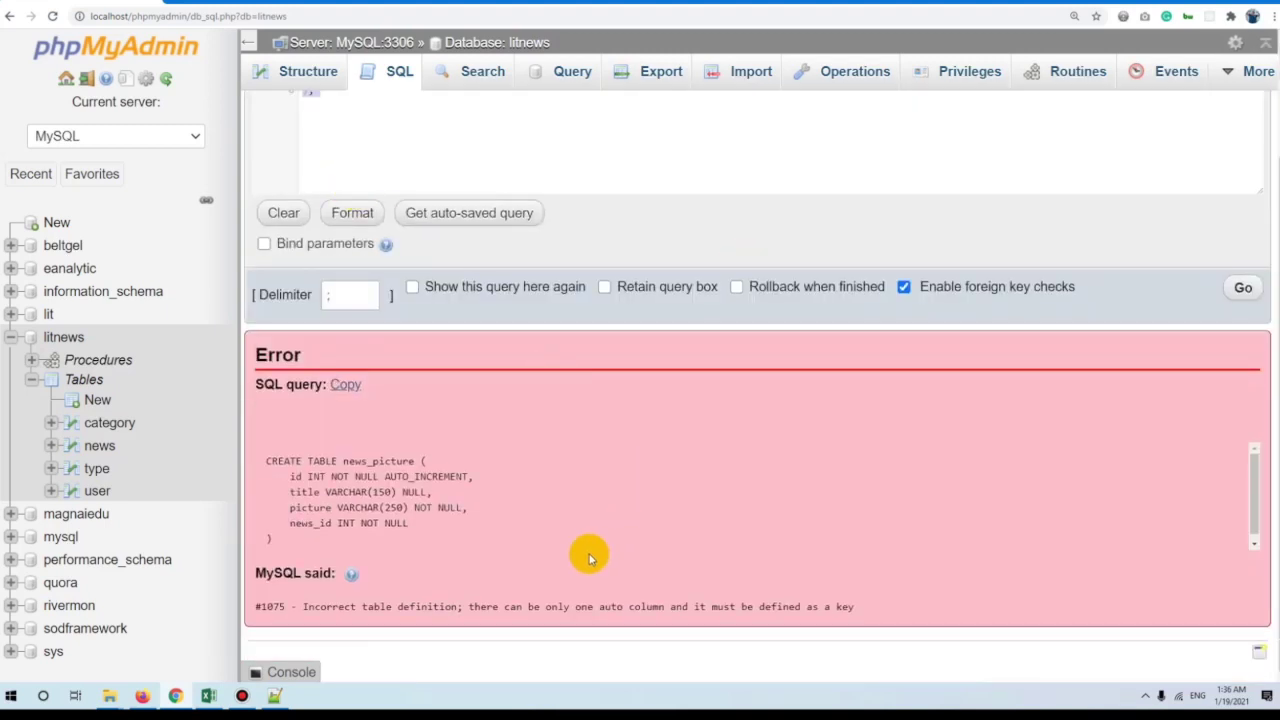
Add a PRIMARY KEY line after the news_id column in the failed query.
scroll(641, 424, "up", 3)
left_click(562, 241)
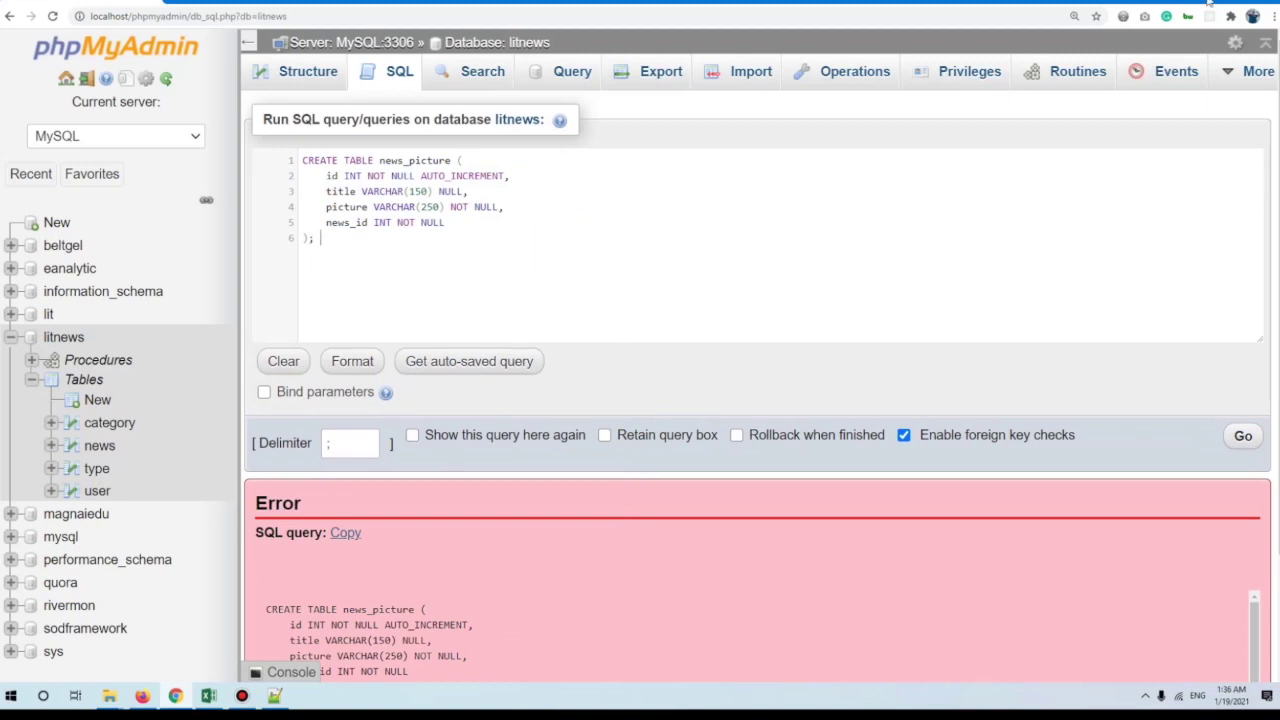
left_click(505, 228)
left_click(495, 227)
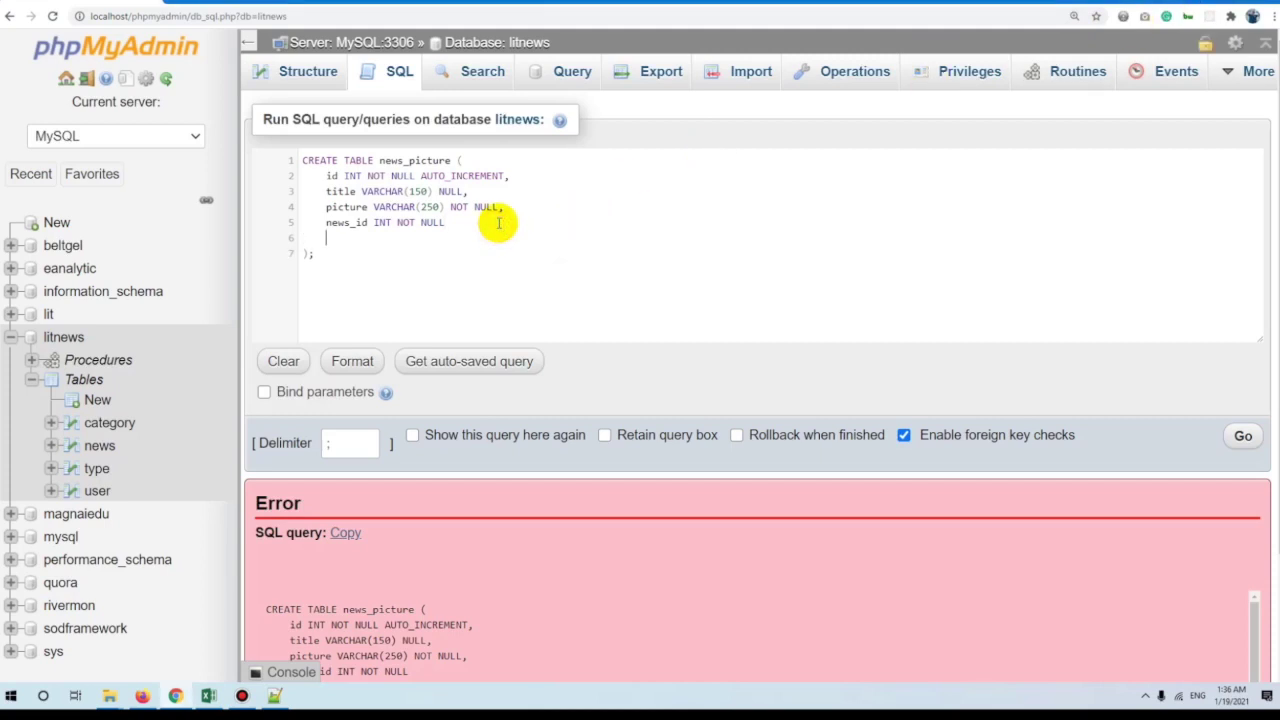
key("Down")
type("PRI")
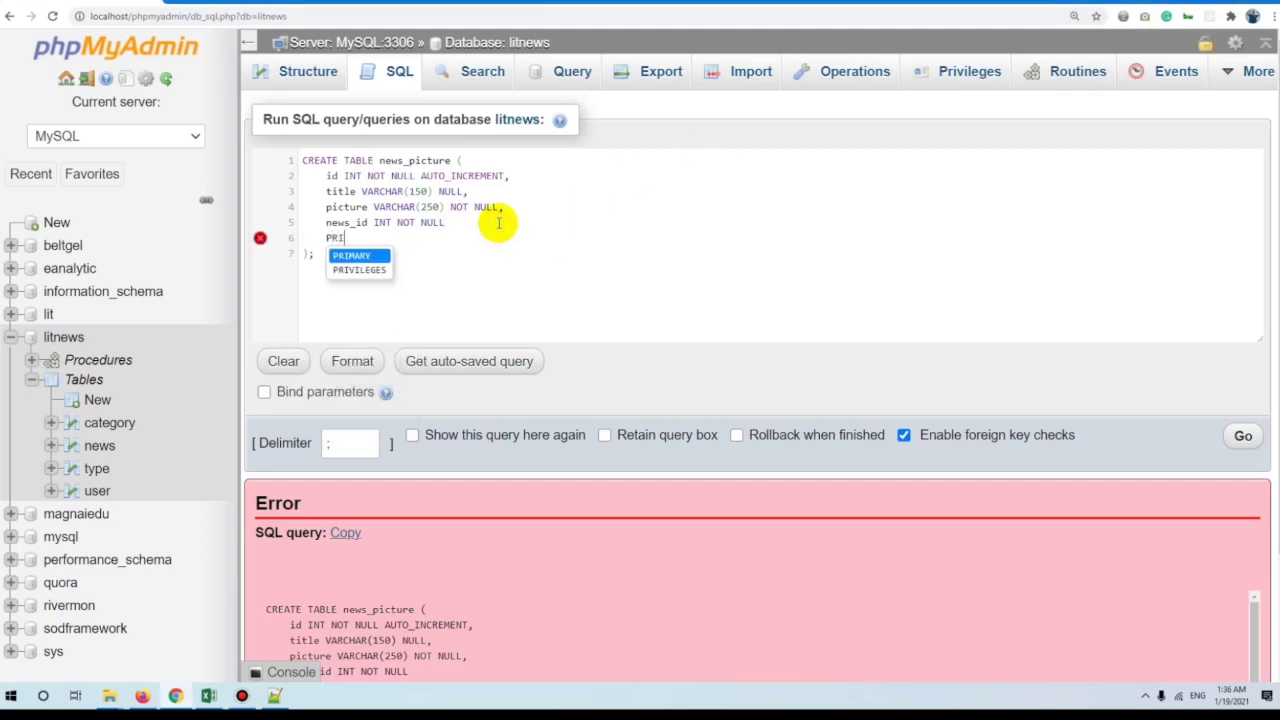
key("Return")
type("KEY (")
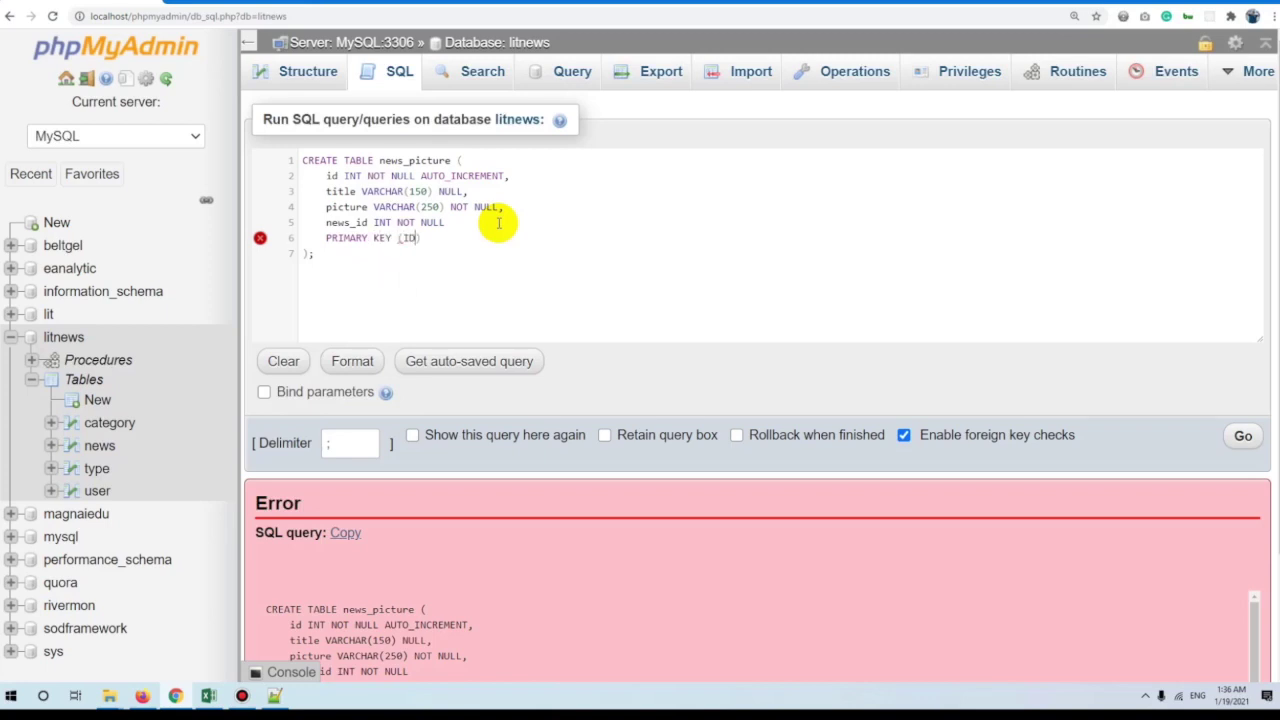
Add the missing comma after news_id, rerun the query, and open news_picture's structure.
key("ctrl+a")
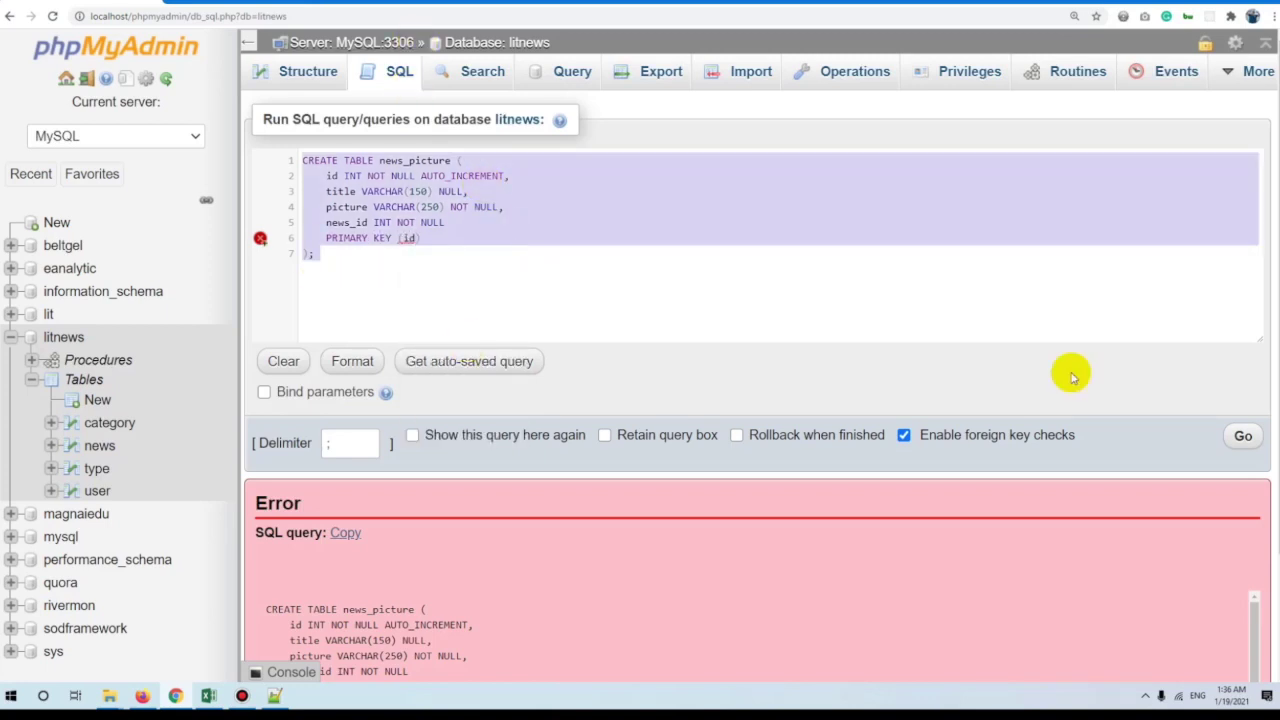
left_click(480, 224)
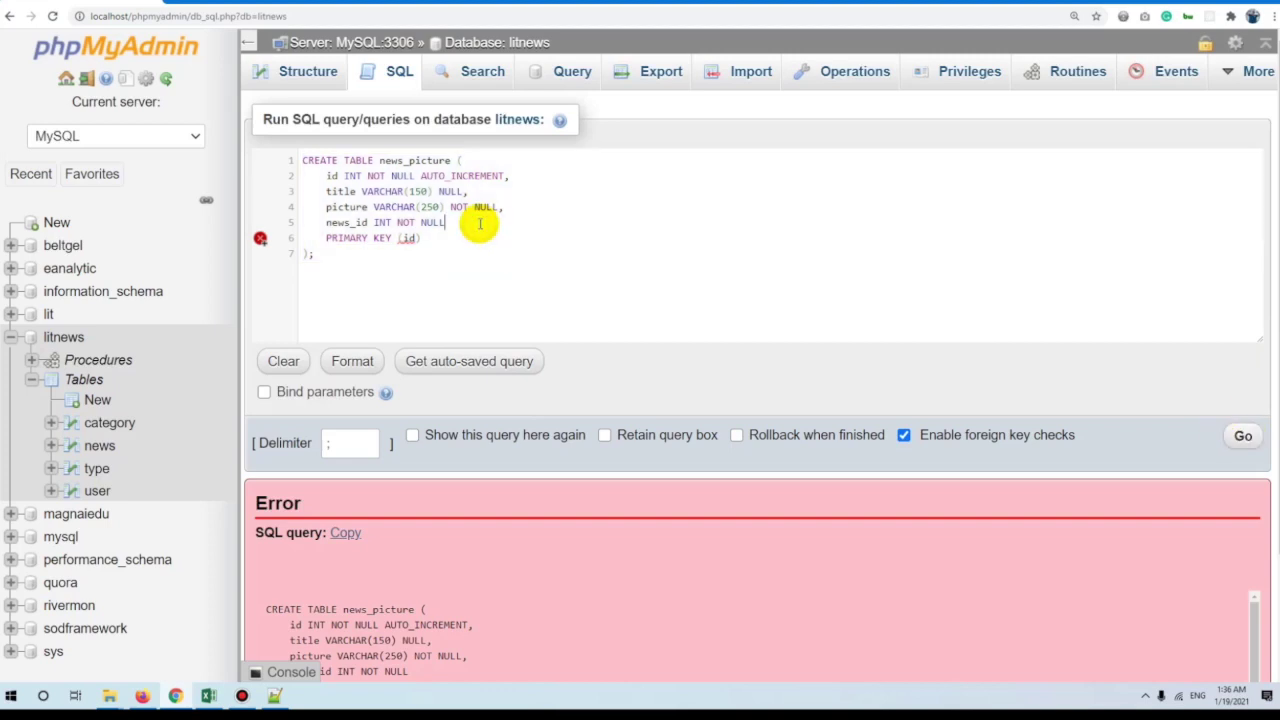
key("ctrl+a")
key("ctrl+c")
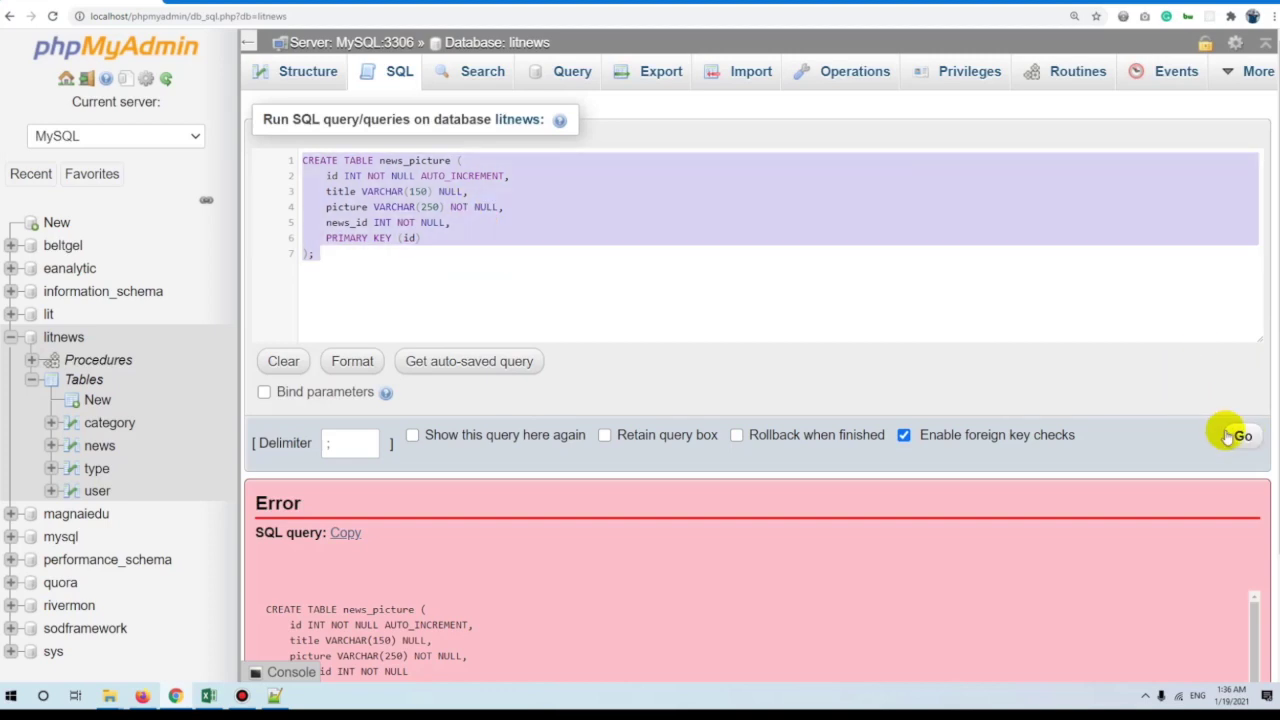
left_click(1240, 435)
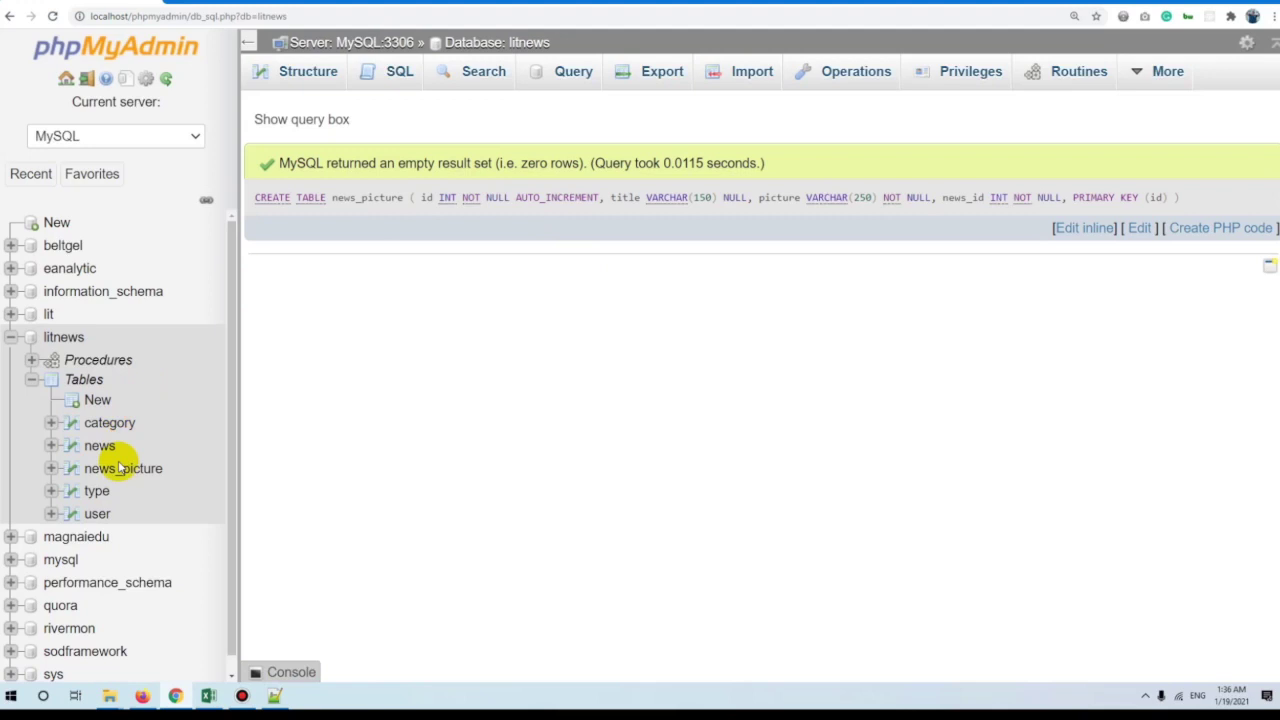
left_click(120, 470)
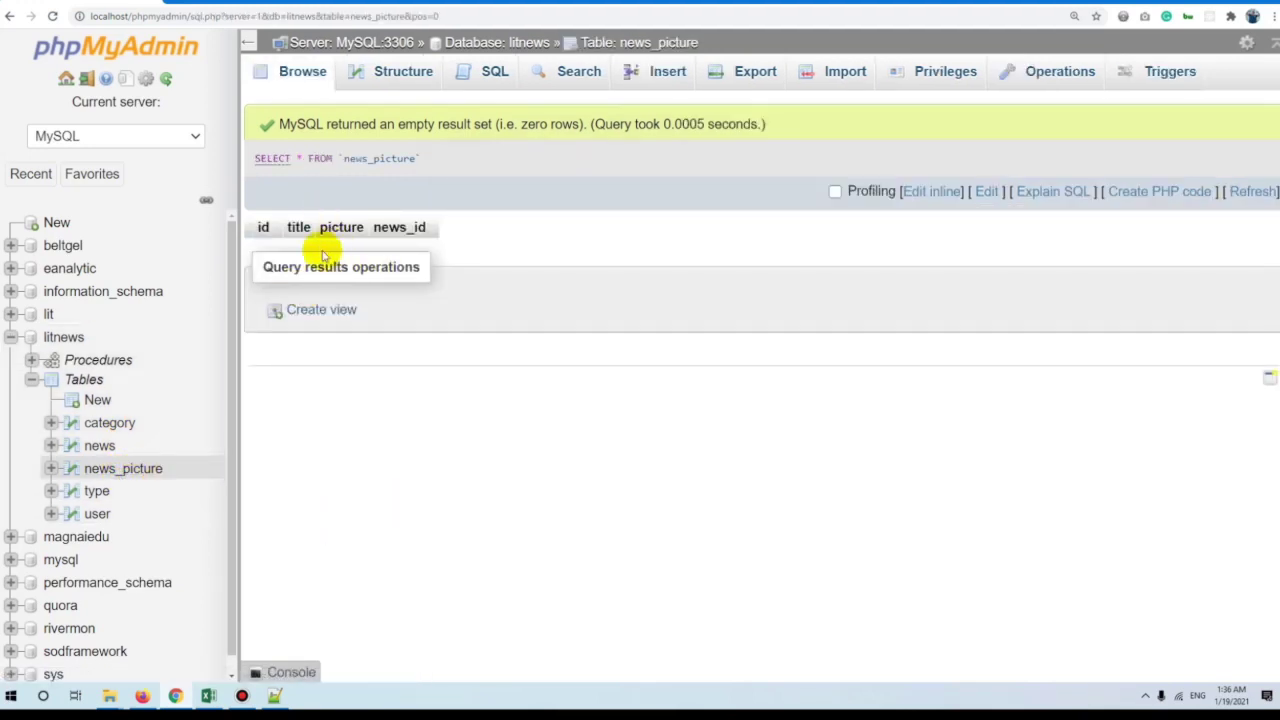
left_click(400, 90)
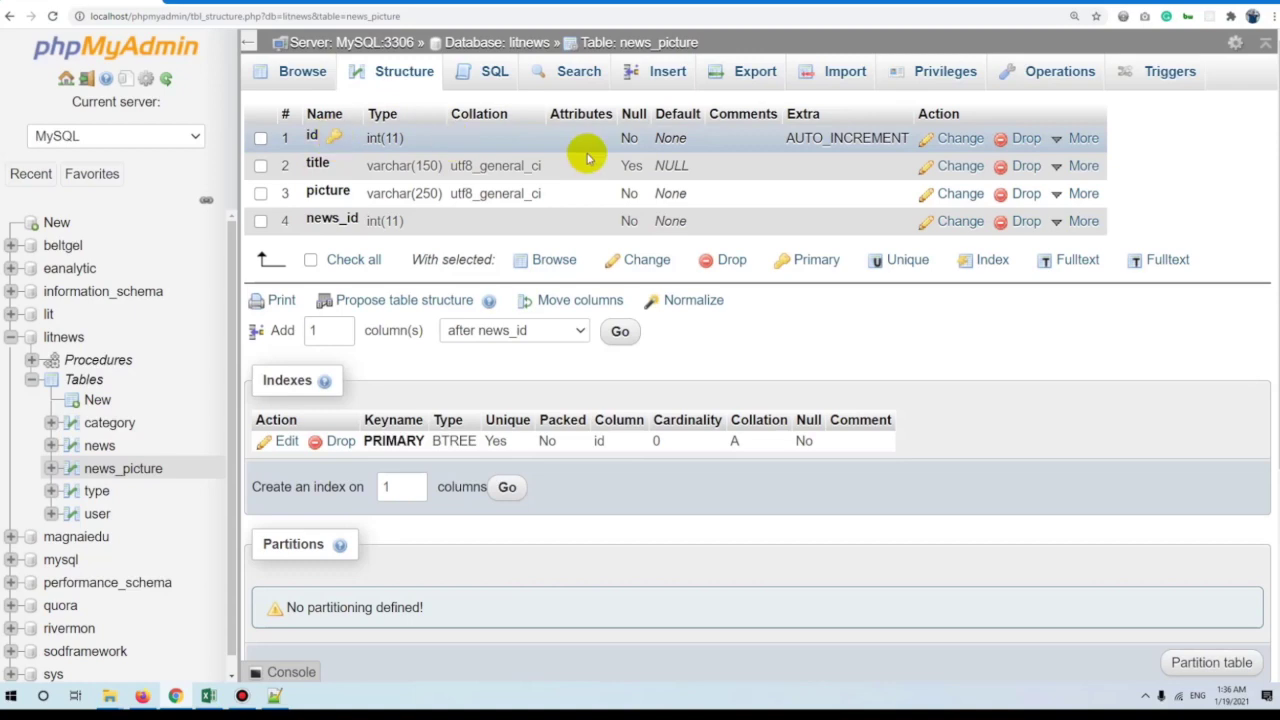
Paste the saved CREATE TABLE statement into news_picture's SQL editor and begin a DROP TABLE IF EXISTS statement.
left_click(488, 71)
key("ctrl+a")
key("ctrl+v")
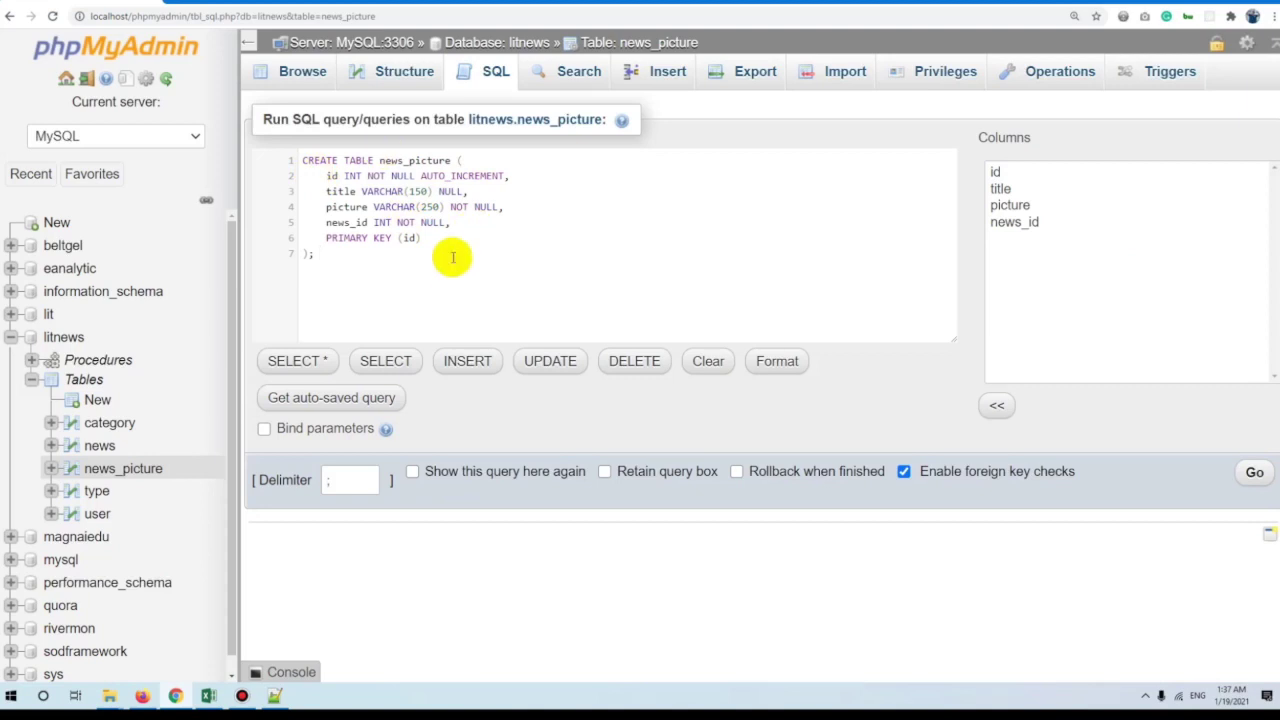
type("drop table")
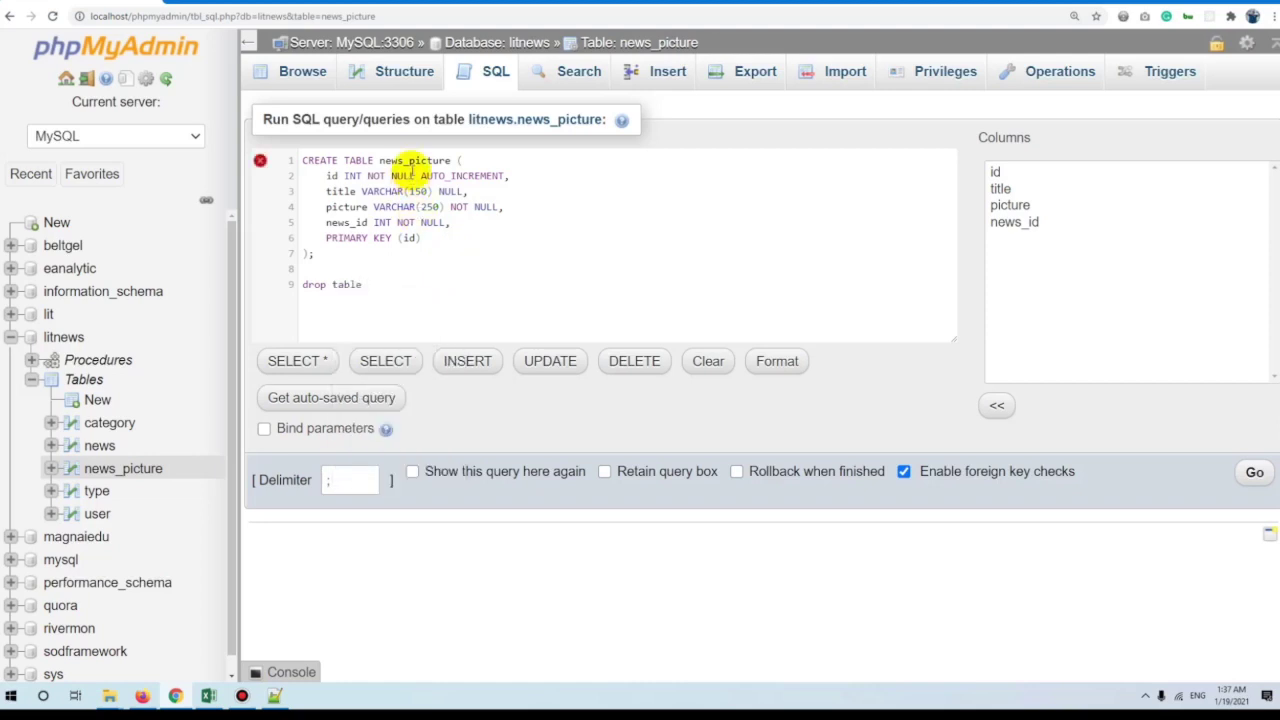
left_click(398, 284)
type("news_picture")
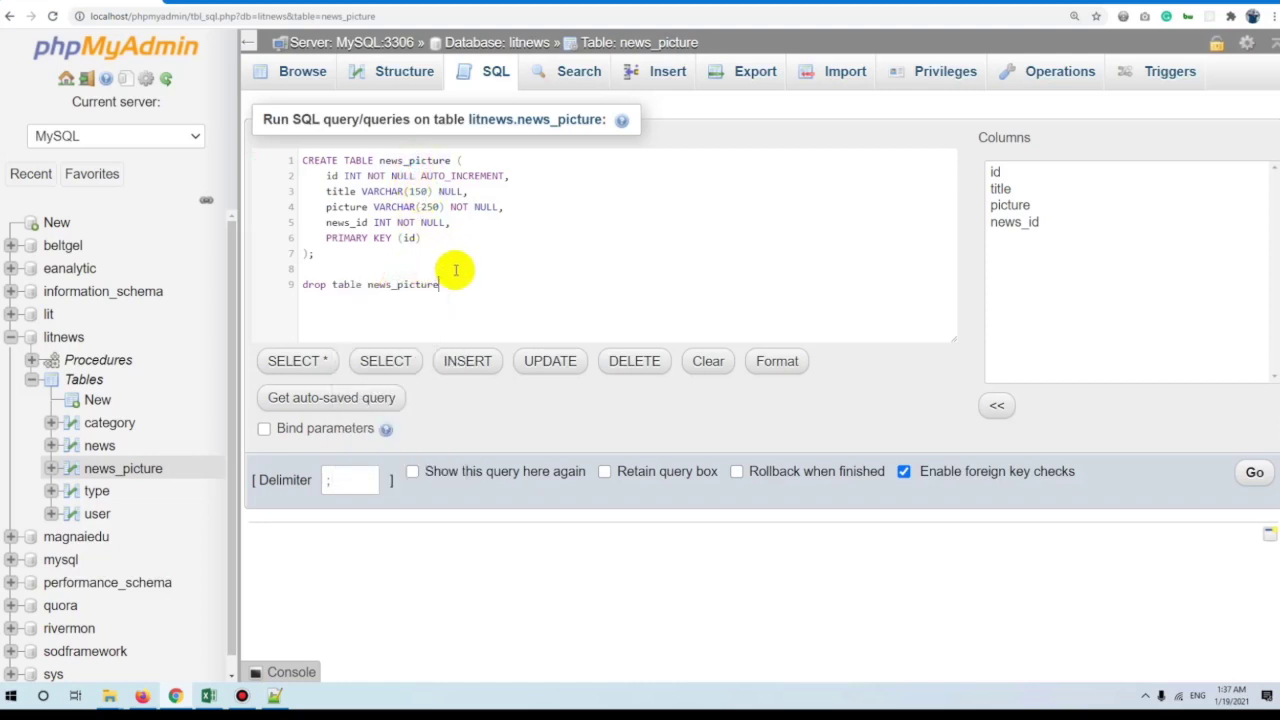
left_click_drag(442, 285, 368, 286)
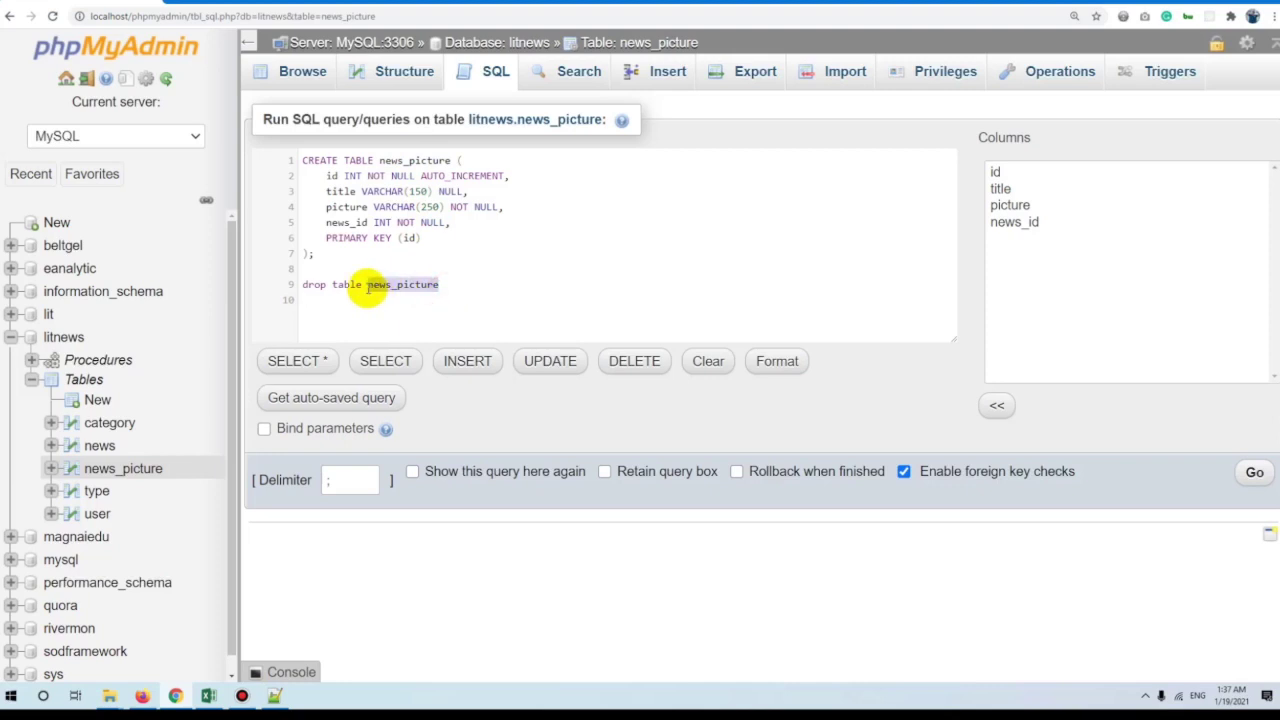
type("if")
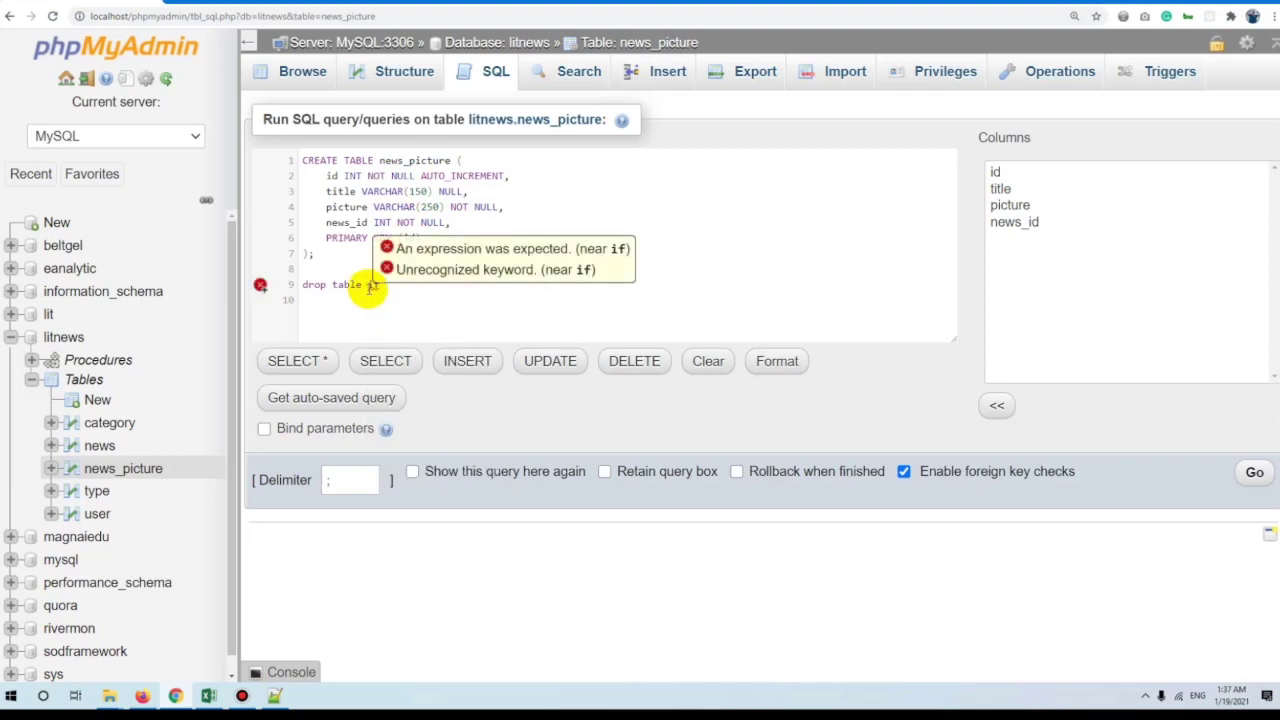
type(" is")
key("BackSpace")
key("BackSpace")
type("exists")
key("Return")
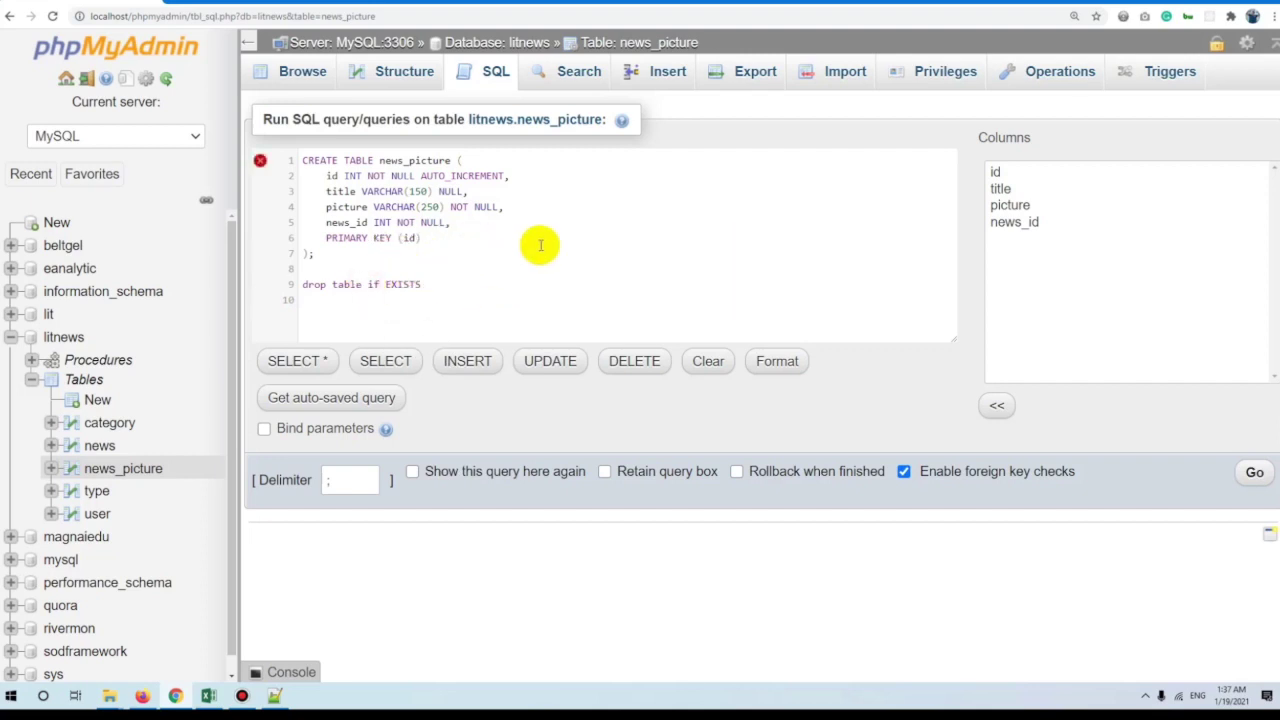
Complete it as DROP TABLE IF EXISTS news_picture and review the query lines.
left_click(470, 282)
double_click(415, 161)
key("ctrl+c")
left_click(461, 286)
key("ctrl+v")
left_click(419, 247)
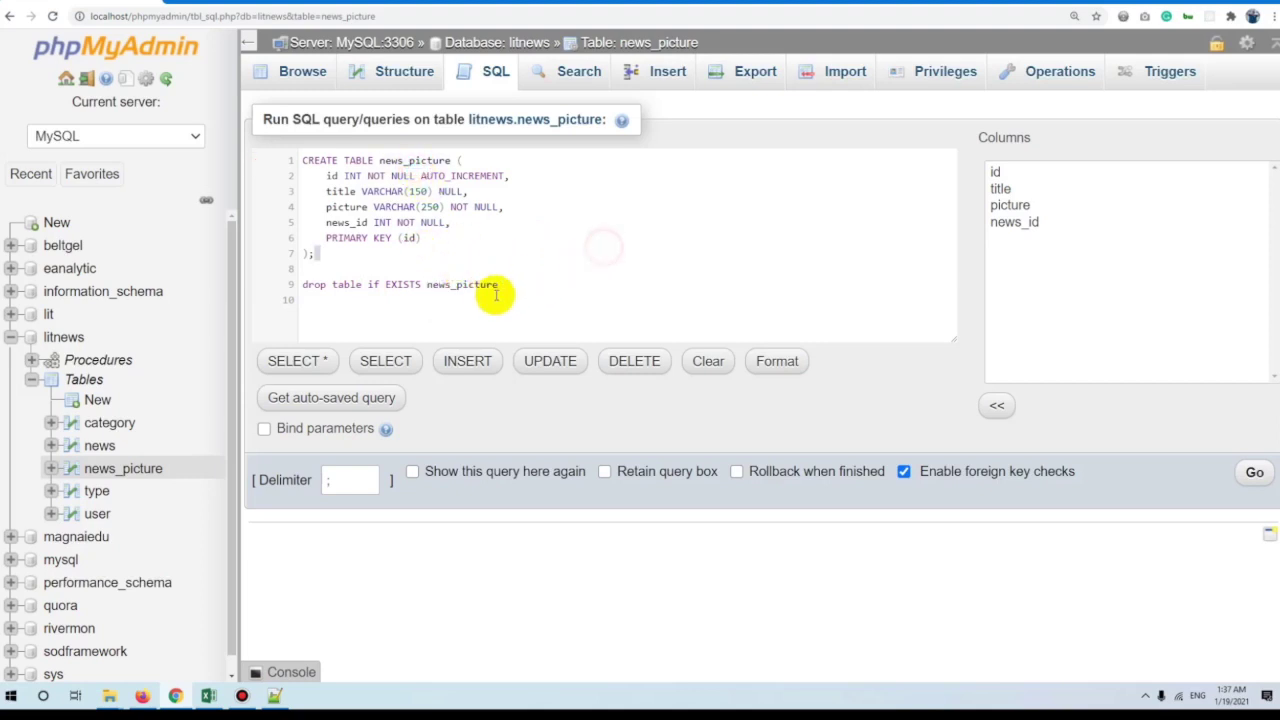
left_click_drag(531, 289, 143, 280)
left_click_drag(358, 258, 220, 172)
left_click(432, 288)
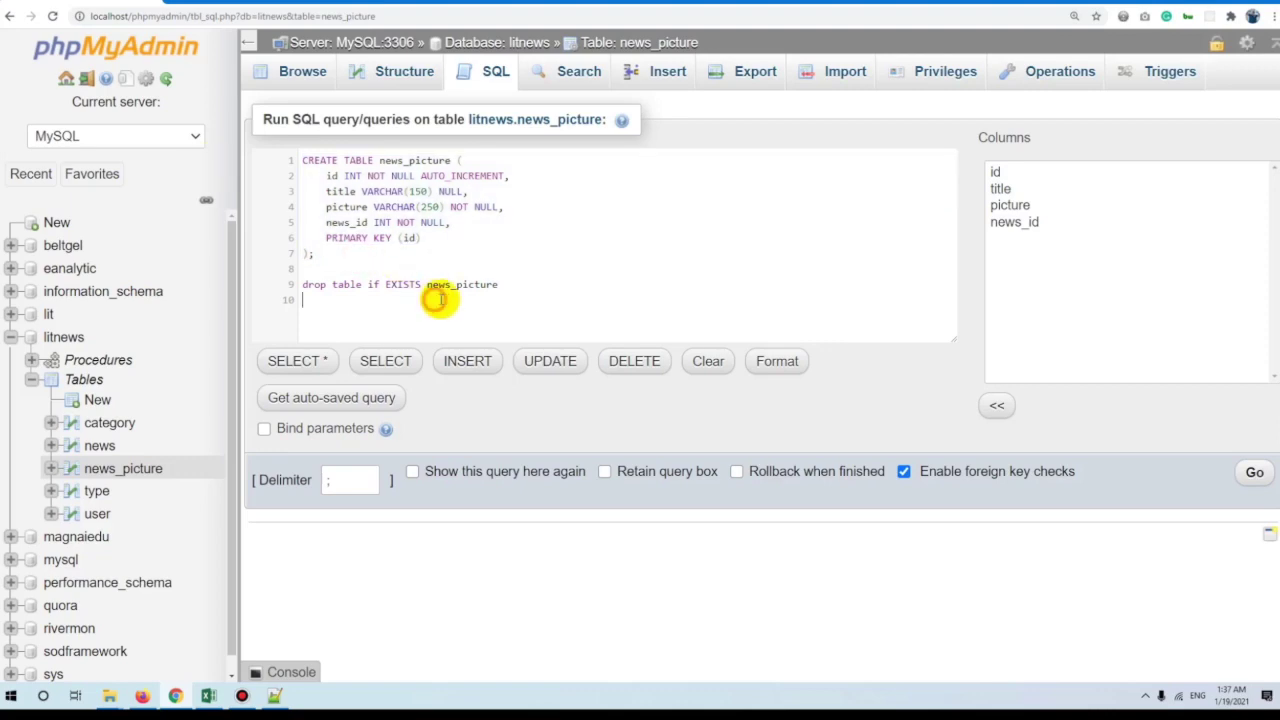
triple_click(679, 286)
left_click(569, 250)
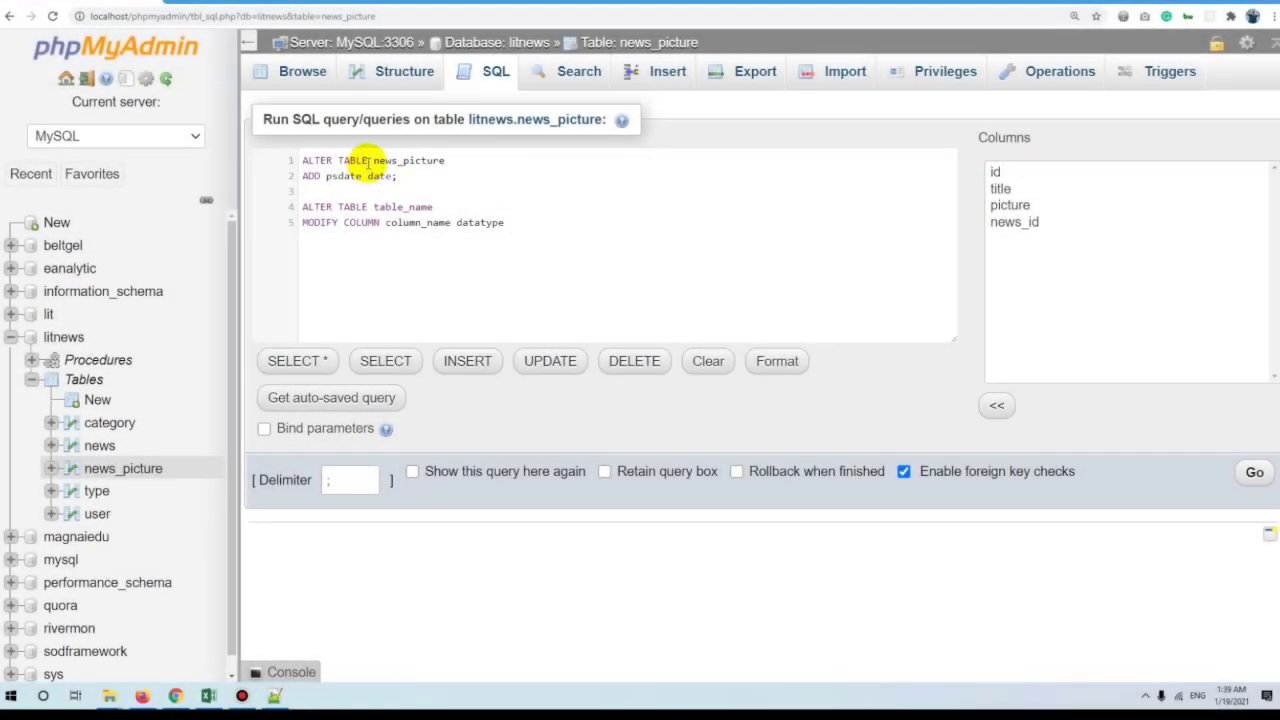
Check news_picture's rows and structure, then return to the SQL query page.
left_click_drag(369, 163, 301, 161)
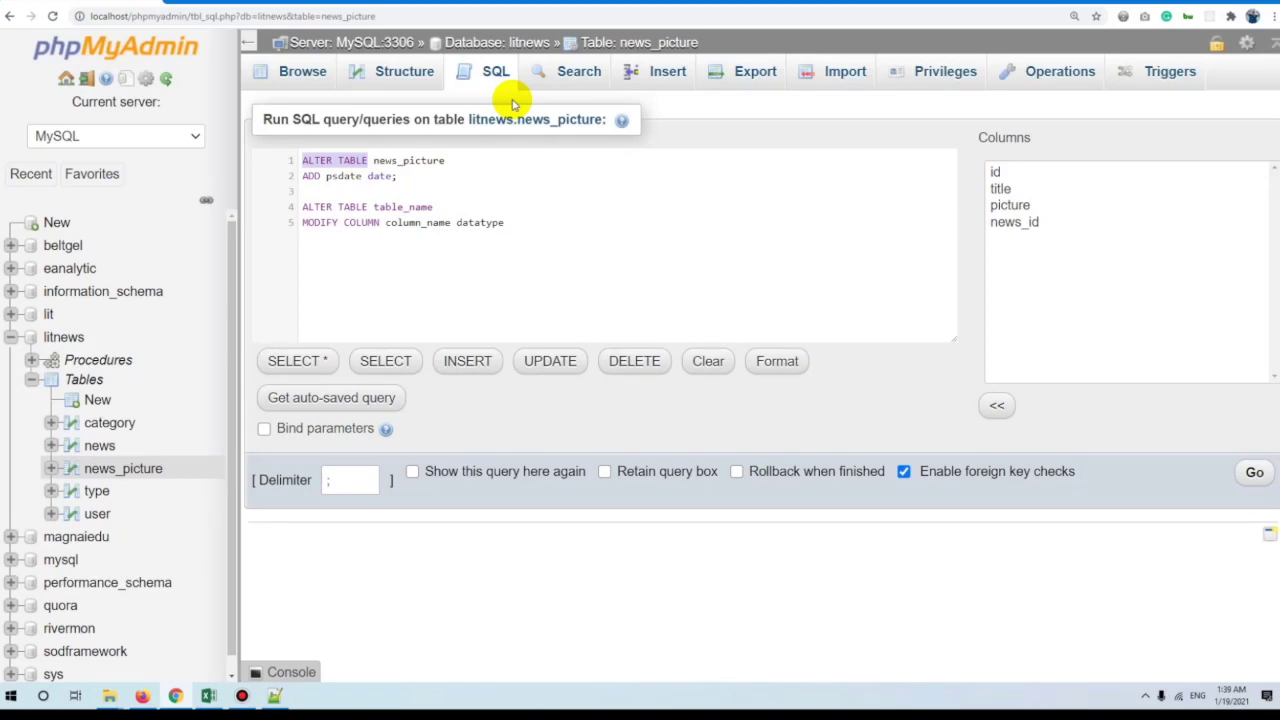
left_click(643, 48)
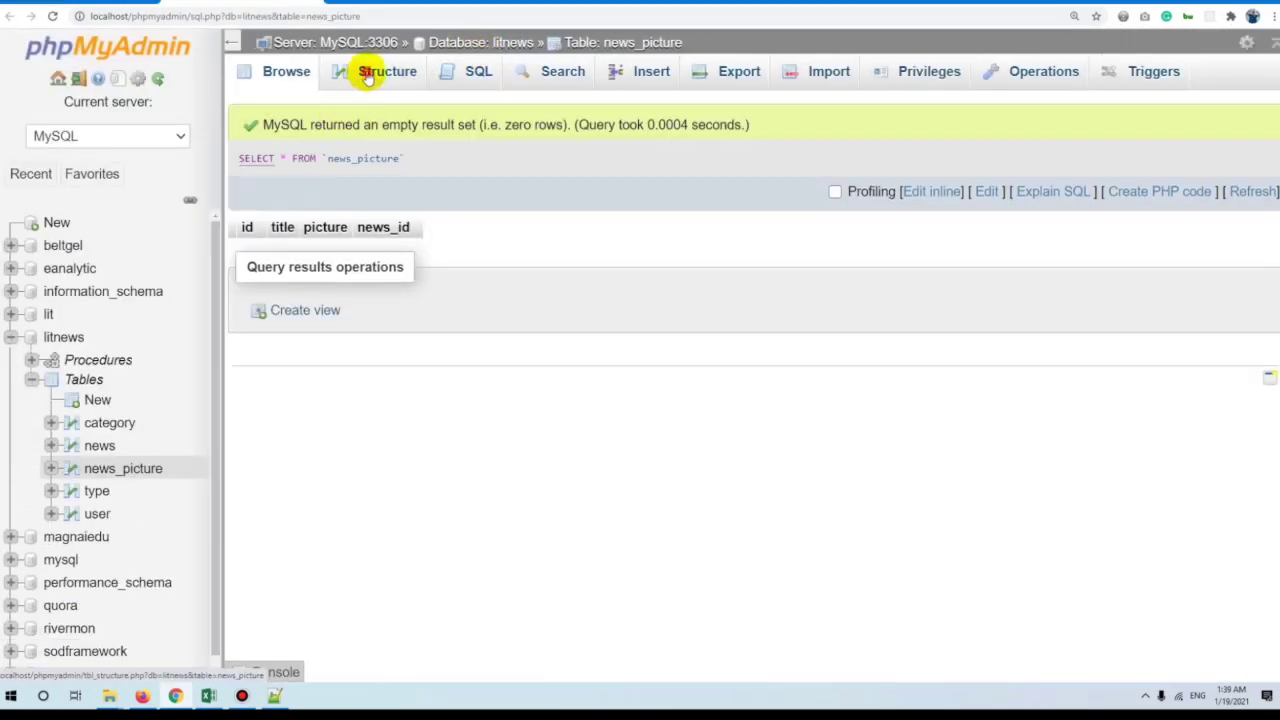
left_click(369, 78)
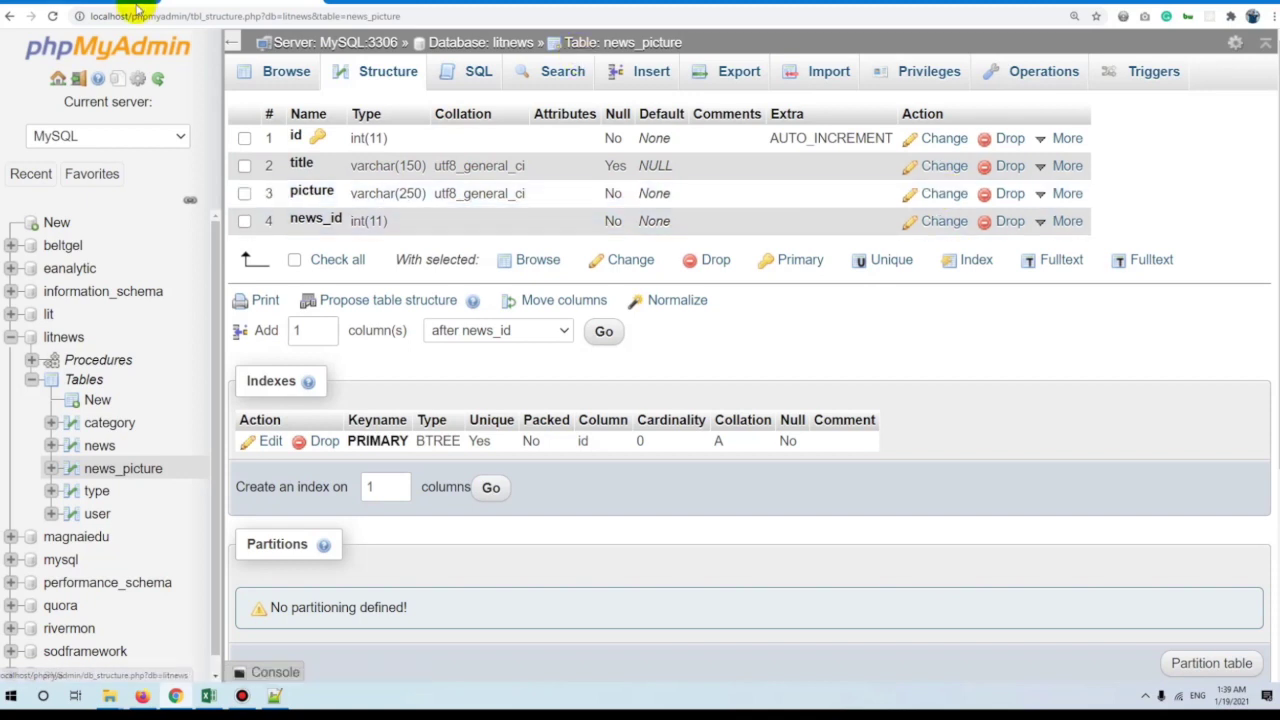
key("alt+Left")
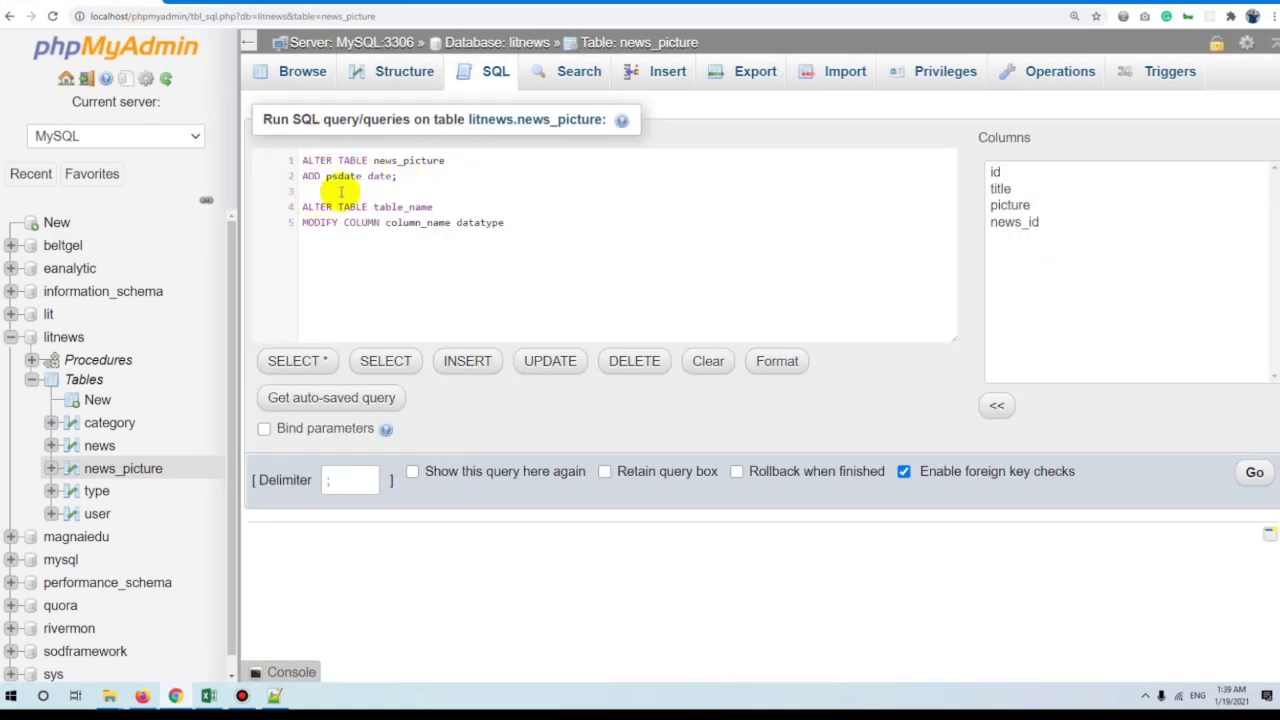
Rename the added column to pdate, delete the MODIFY COLUMN template, and run the ALTER TABLE.
double_click(420, 162)
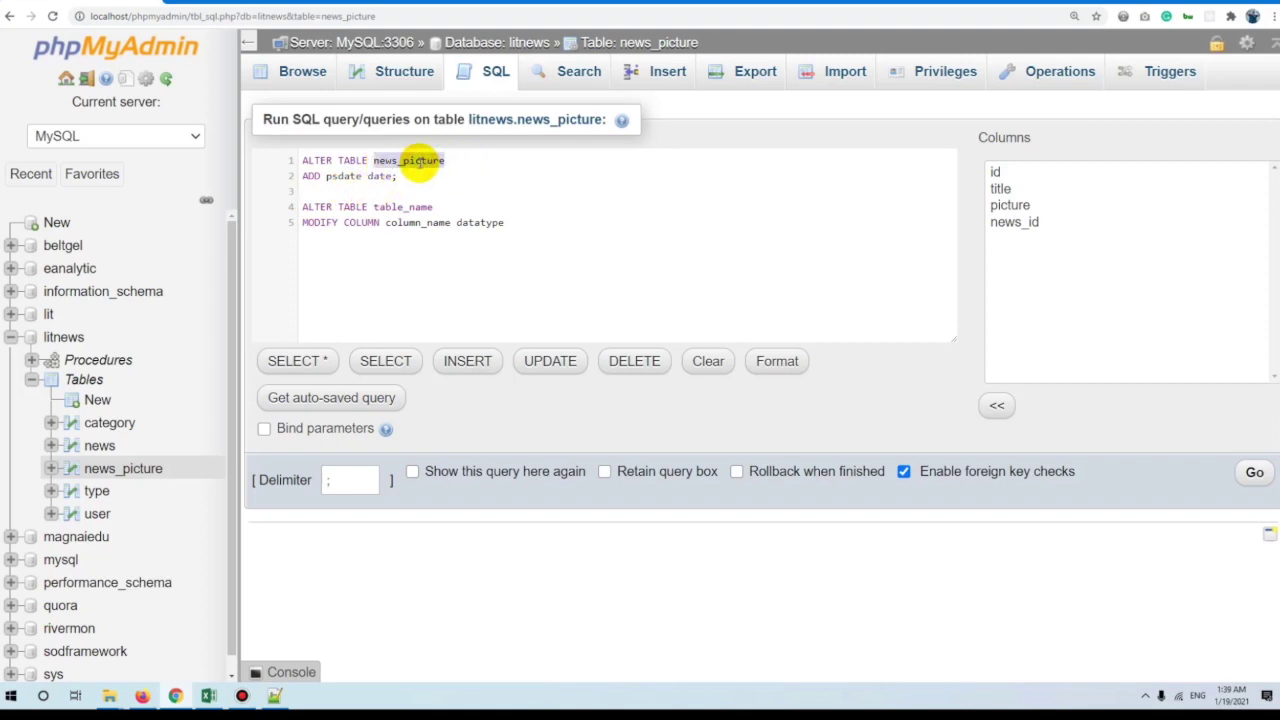
double_click(311, 176)
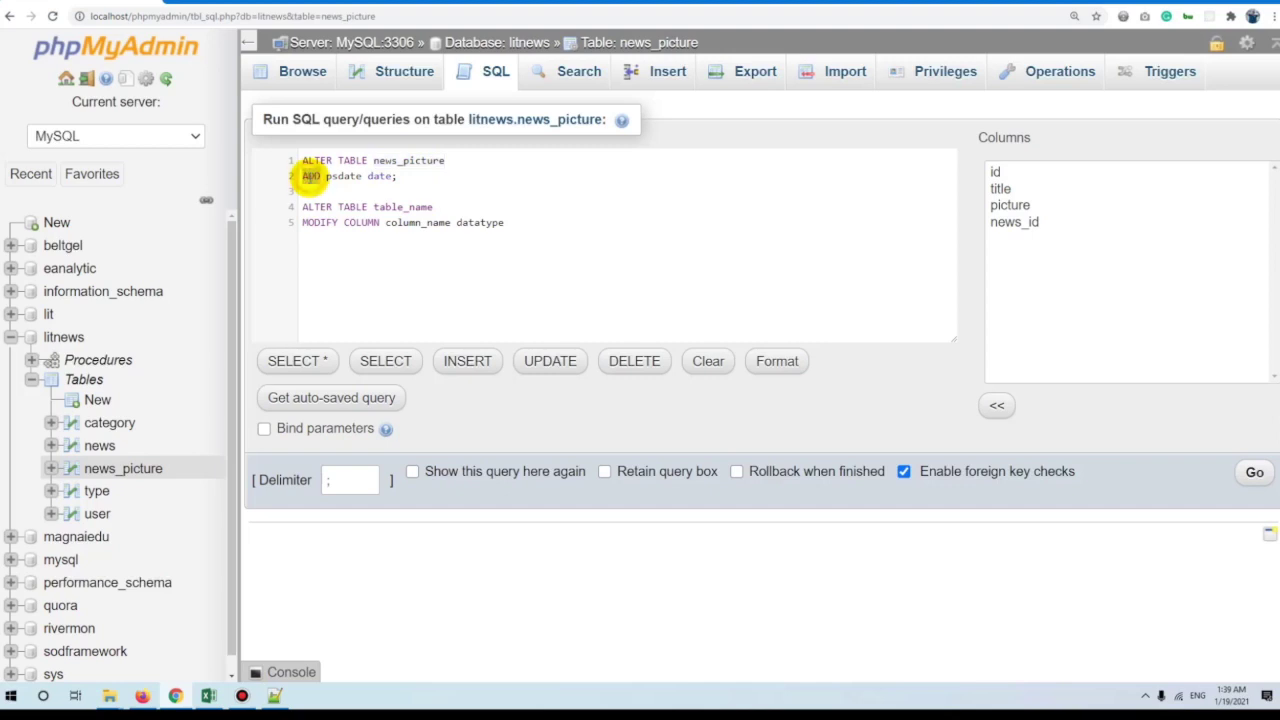
double_click(342, 175)
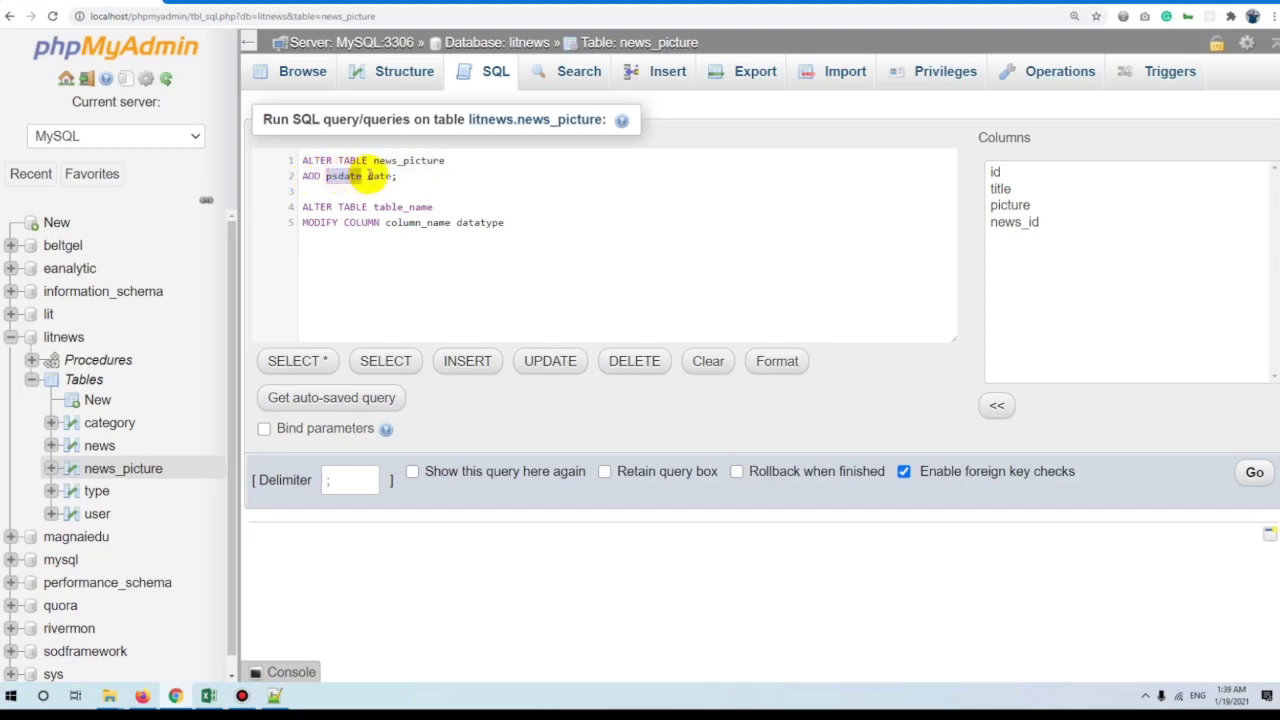
left_click(333, 176)
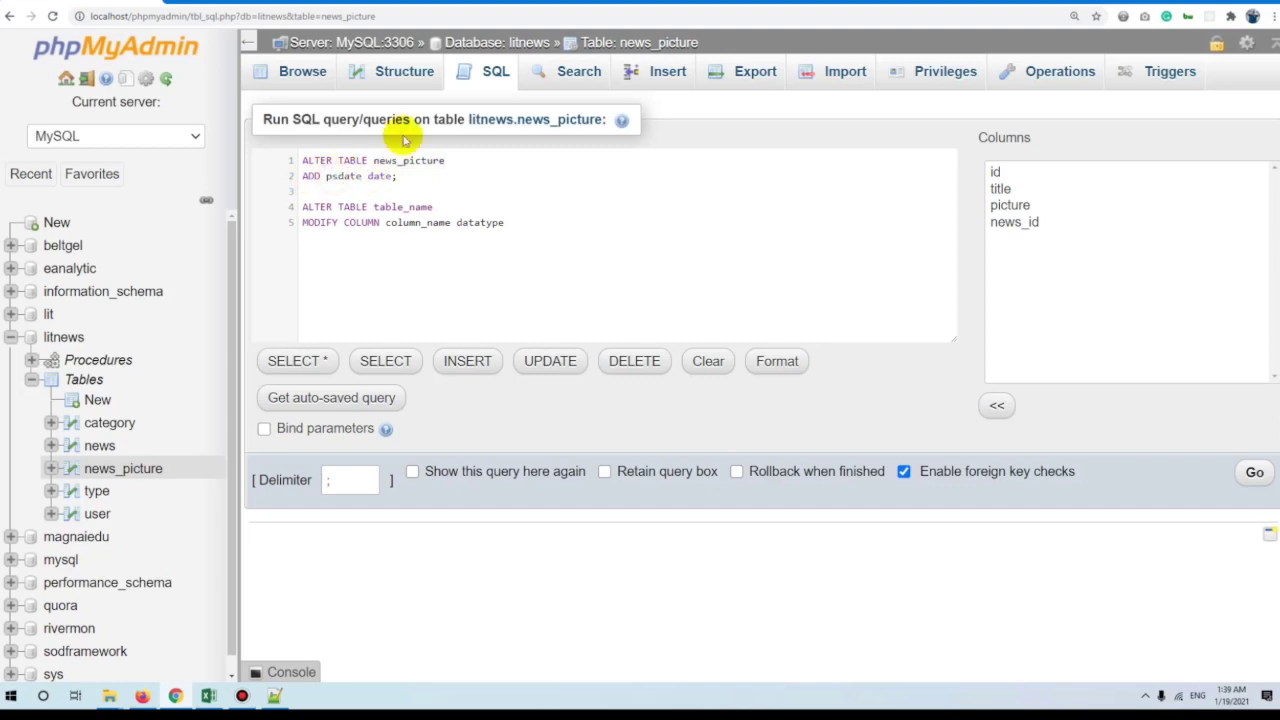
left_click_drag(537, 227, 295, 203)
key("Delete")
left_click(1254, 472)
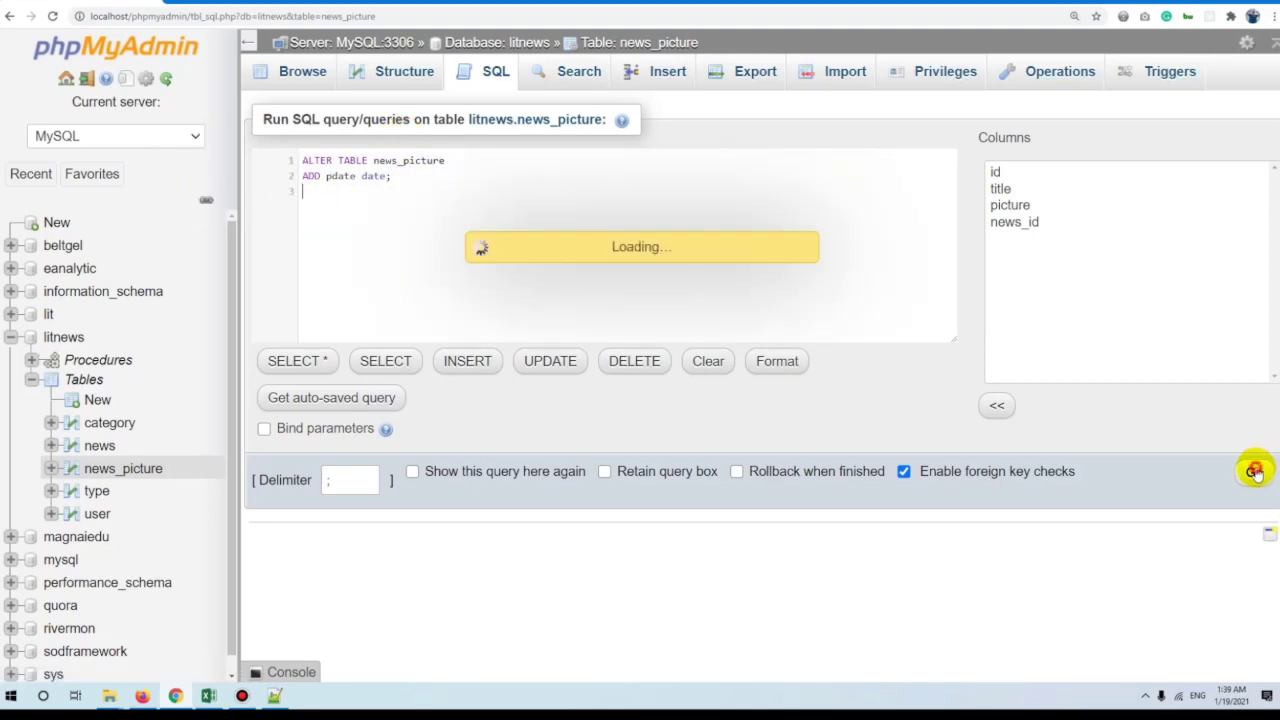
left_click(651, 42)
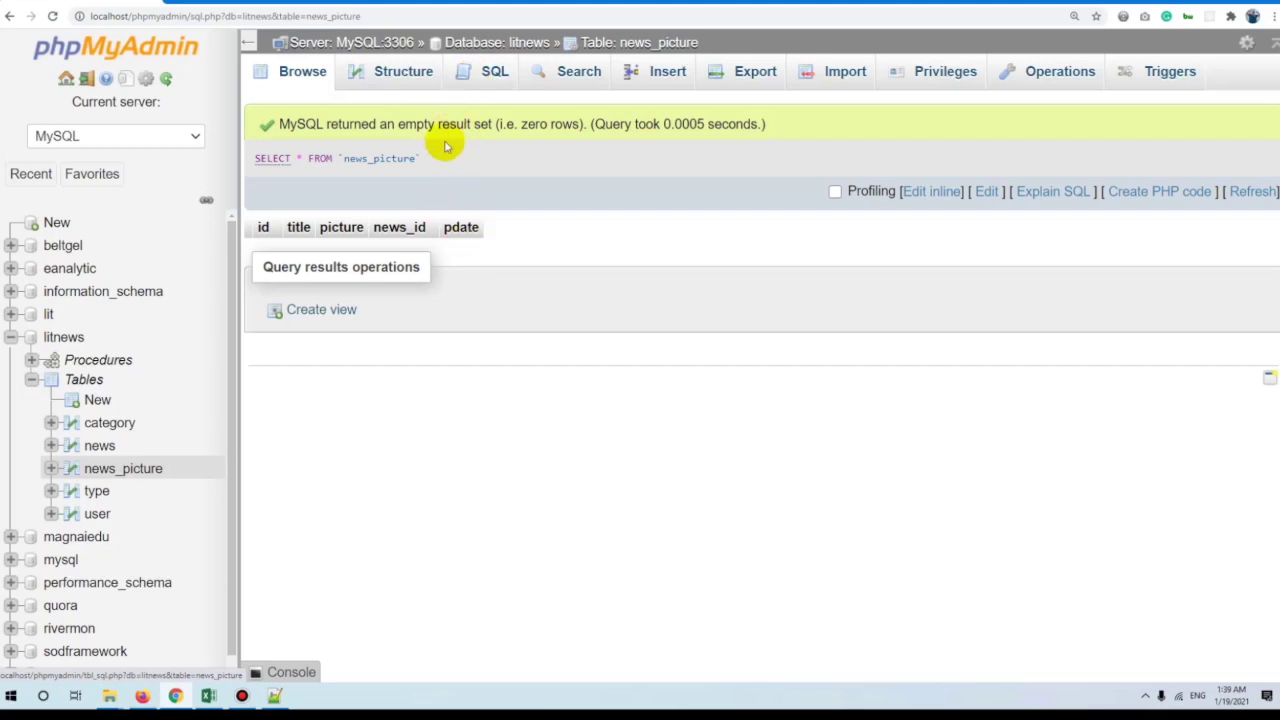
left_click(480, 72)
Replace the default SELECT query with the ALTER TABLE table_name MODIFY COLUMN column_name datatype template.
key("ctrl+a")
key("ctrl+v")
key("ctrl+v")
key("ctrl+z")
left_click(412, 156)
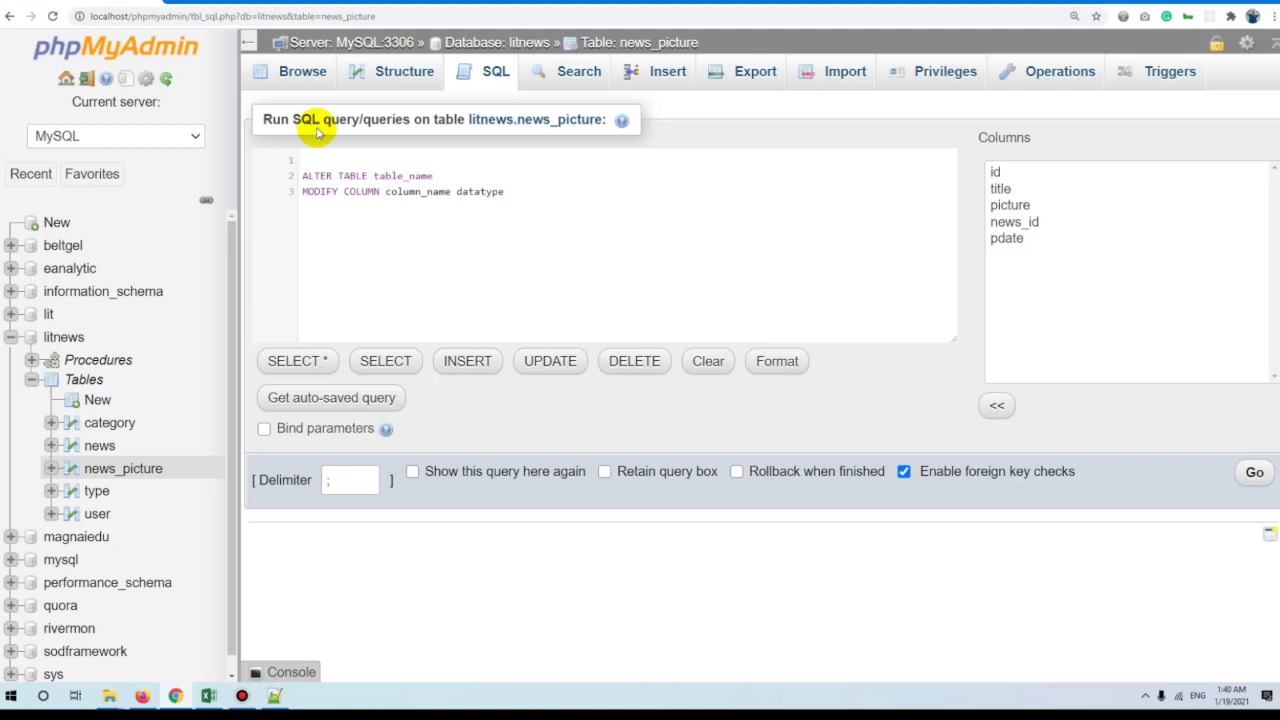
Remove the blank first line and fill in news_picture as the table name.
left_click(351, 162)
key("Delete")
double_click(378, 160)
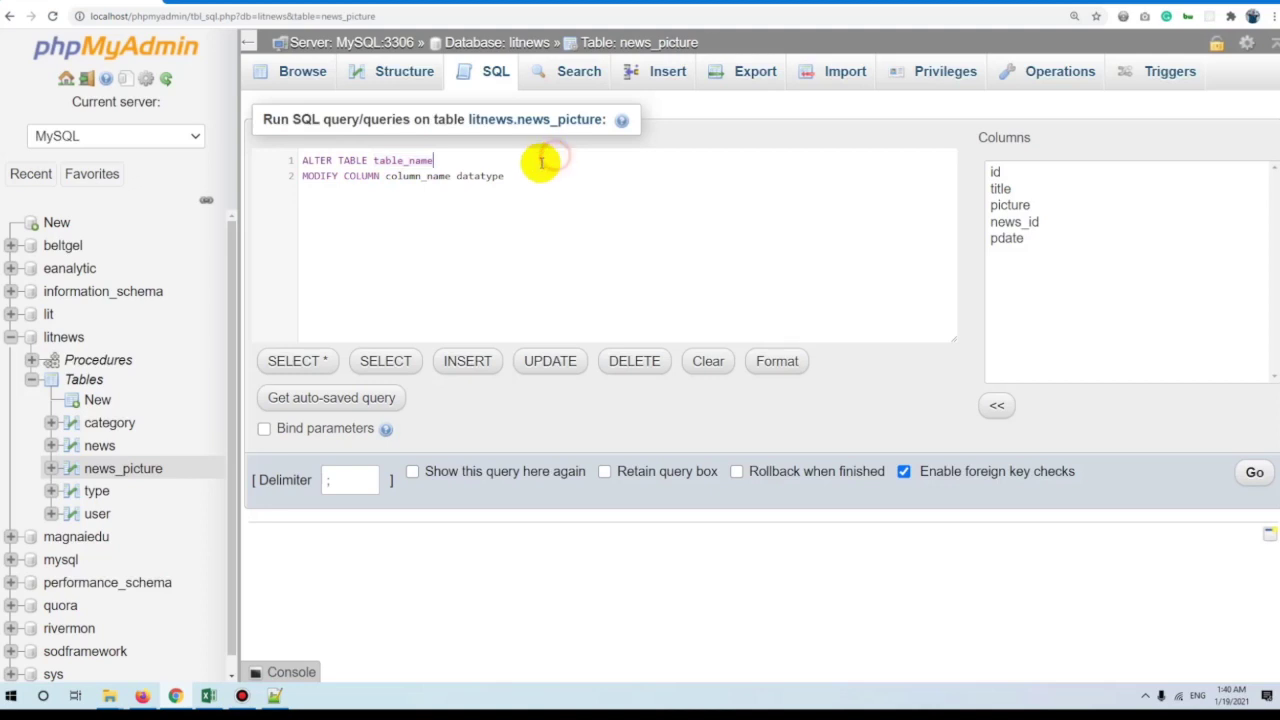
key("ctrl+a")
left_click(476, 206)
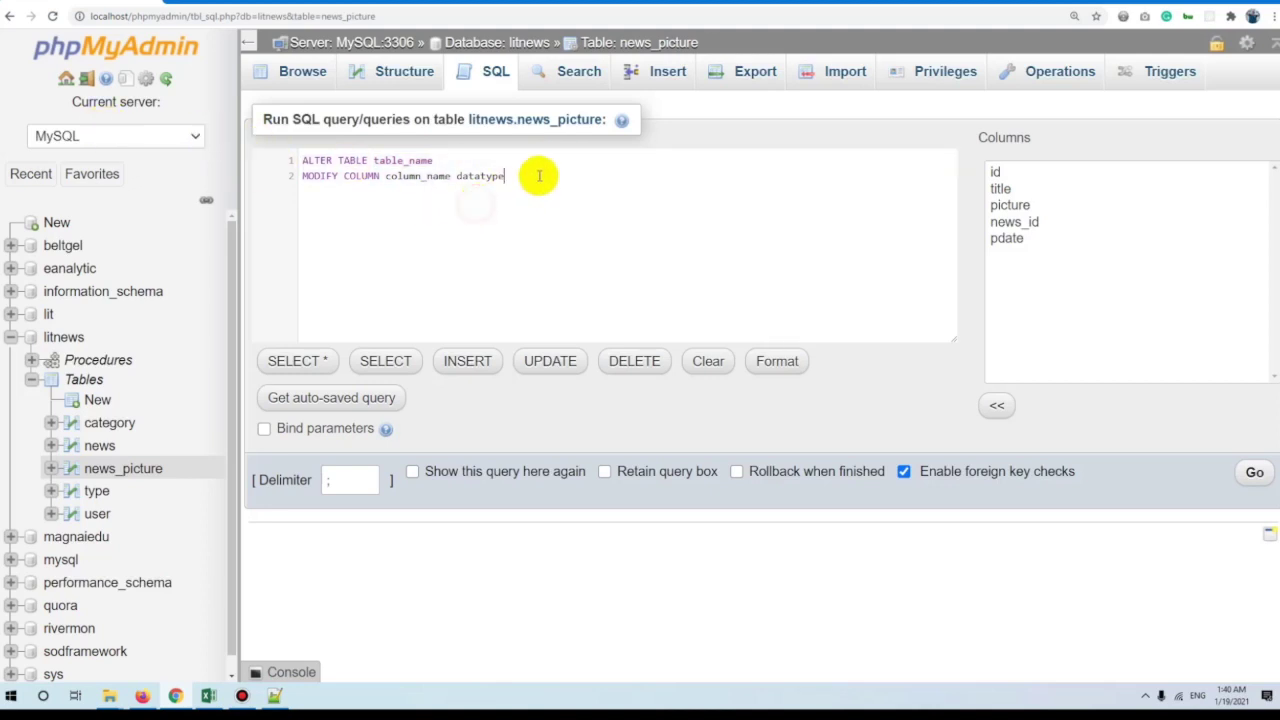
double_click(390, 161)
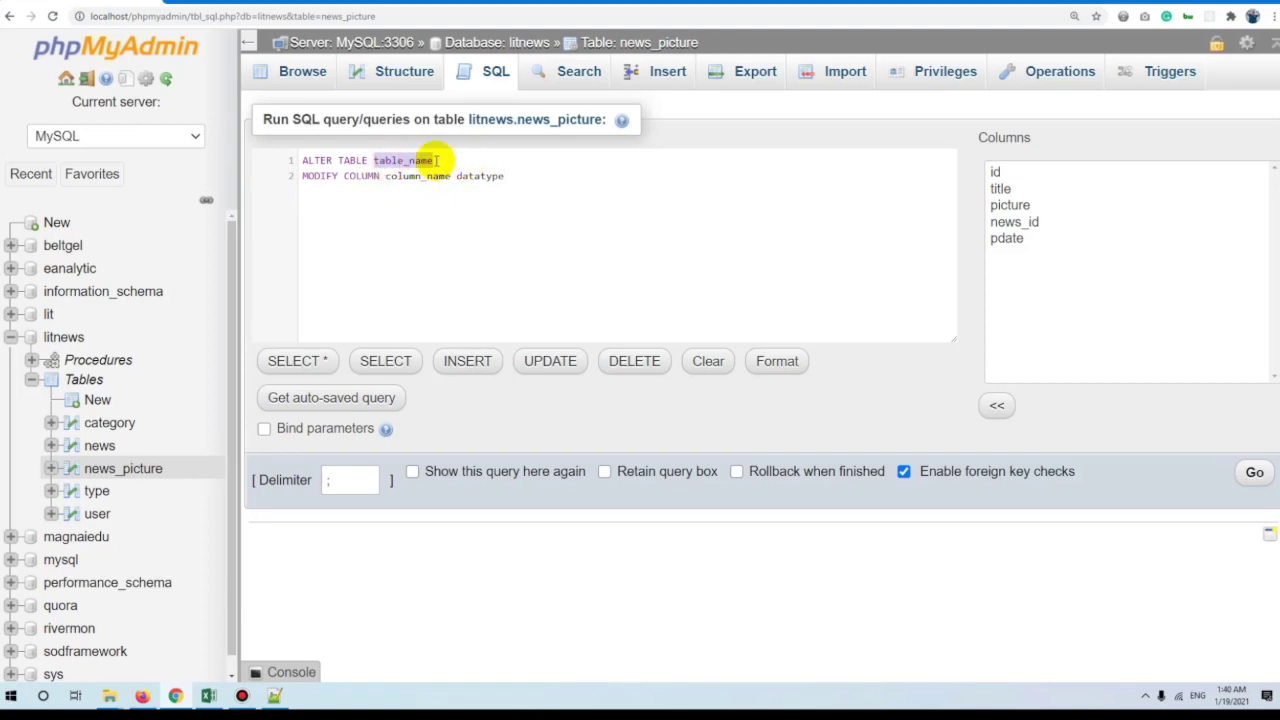
type("news_picture")
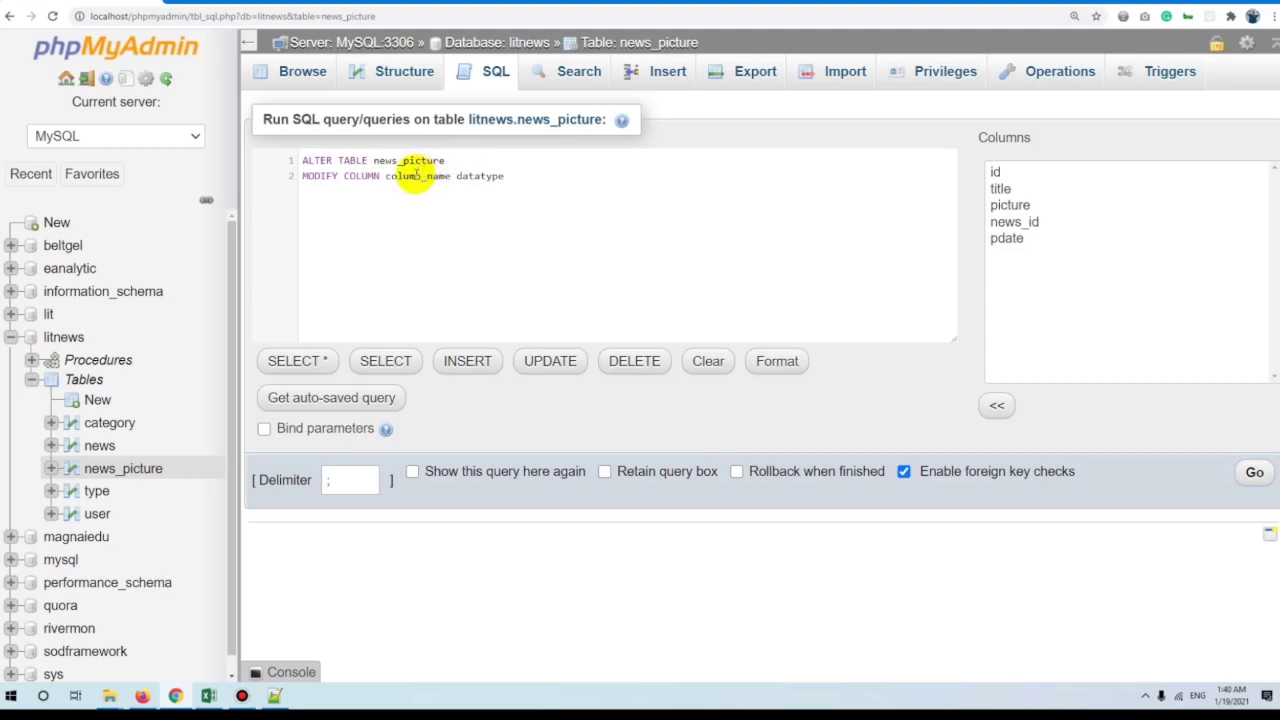
Set the column to pdate with type DATETIME NULL, run it, and check the structure.
double_click(415, 176)
type("psdate")
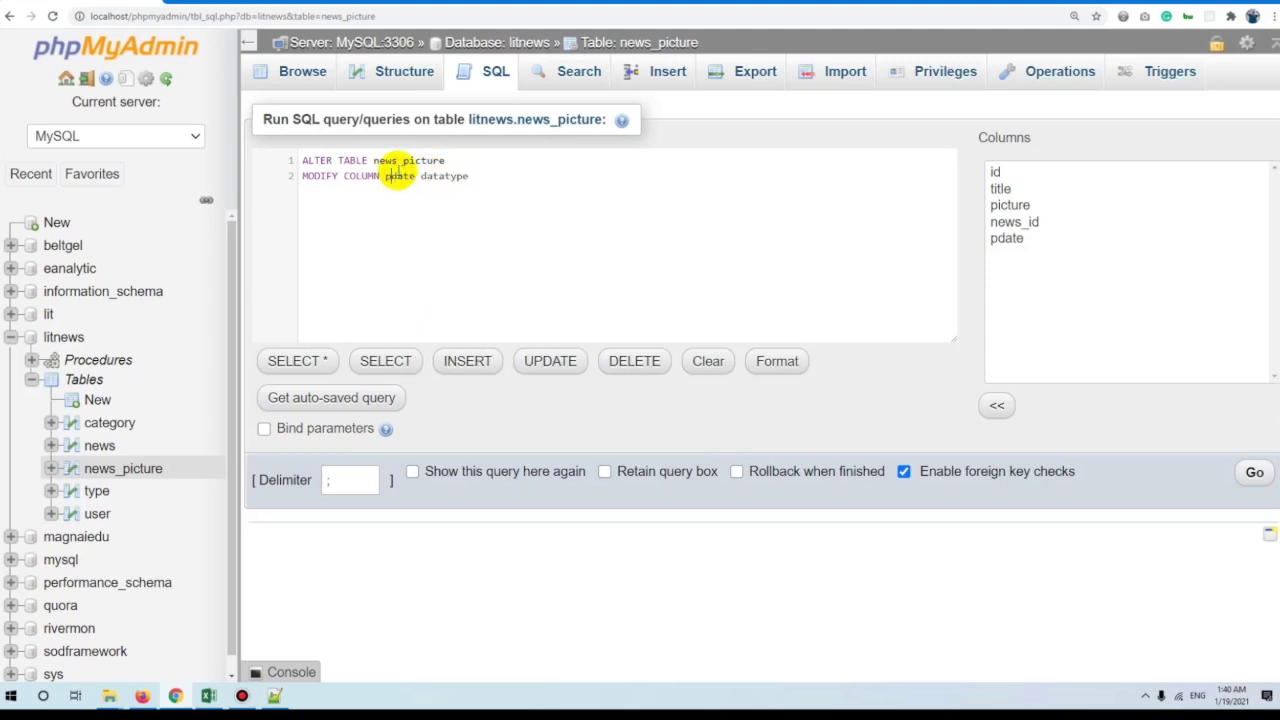
double_click(428, 176)
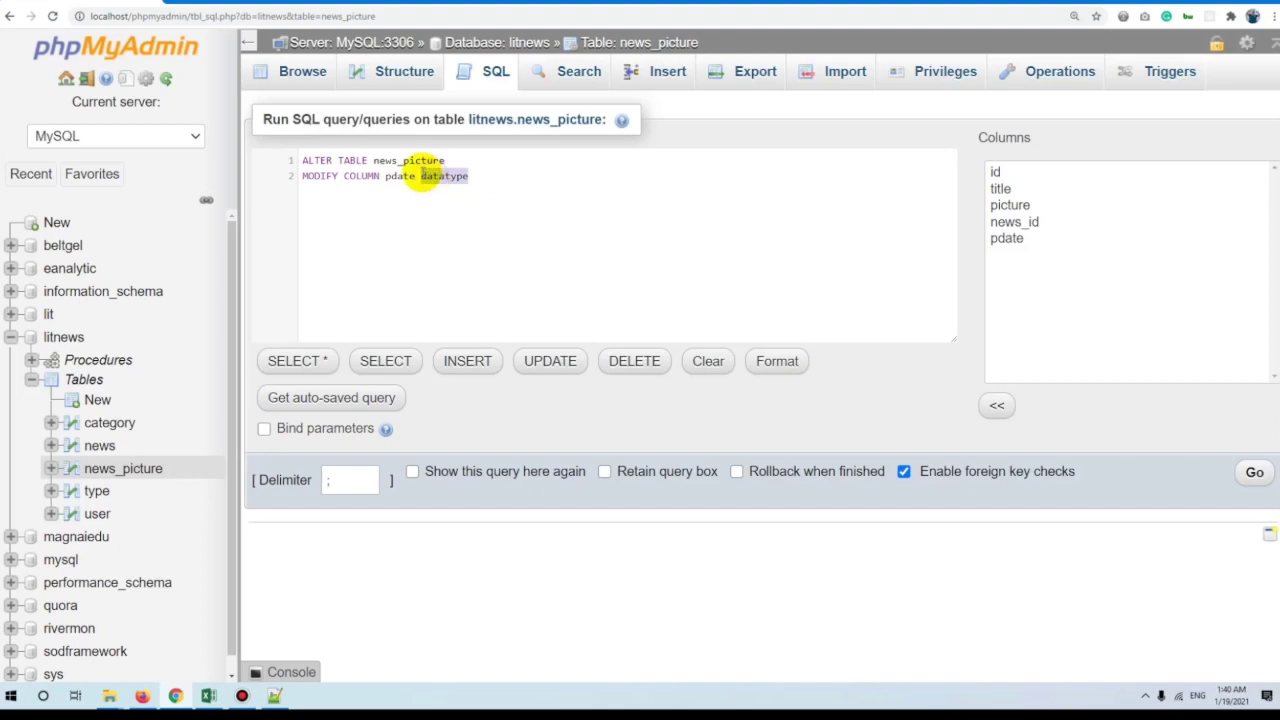
type("date")
key("ctrl+space")
key("Return")
type("T")
key("Escape")
type("IME not")
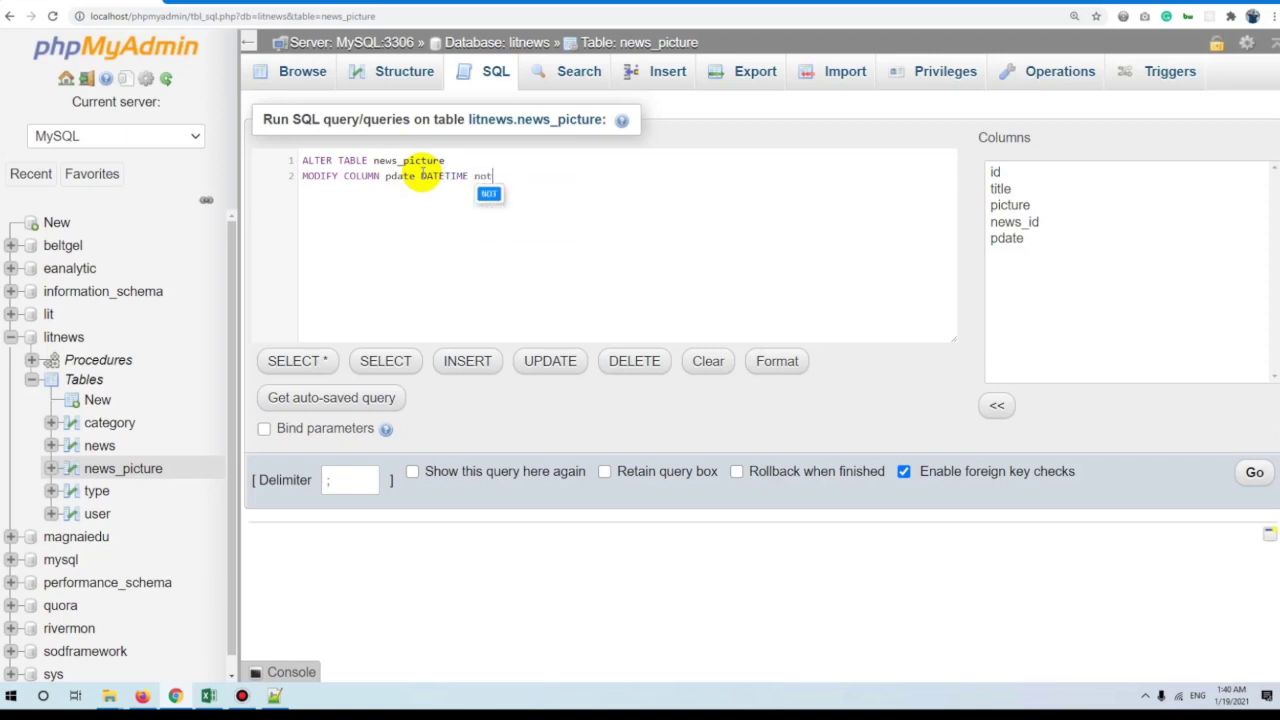
type(" nuNULL")
key("ctrl+a")
key("ctrl+c")
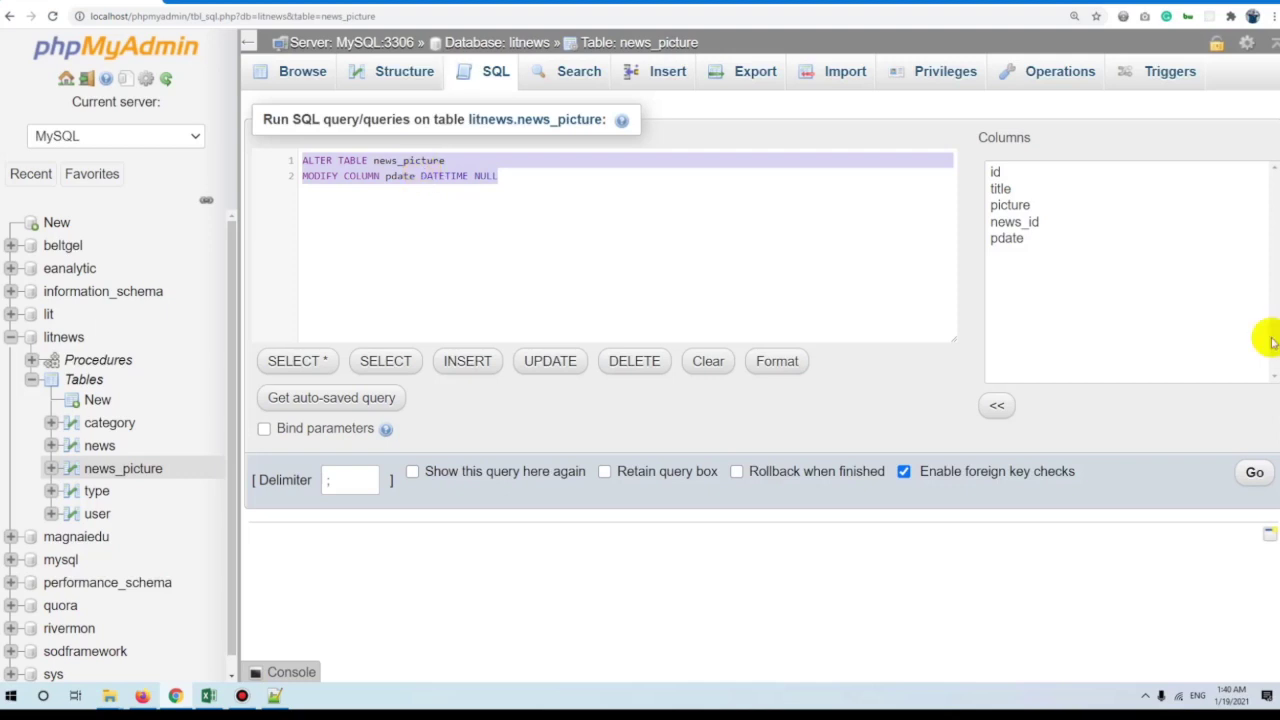
left_click(1252, 474)
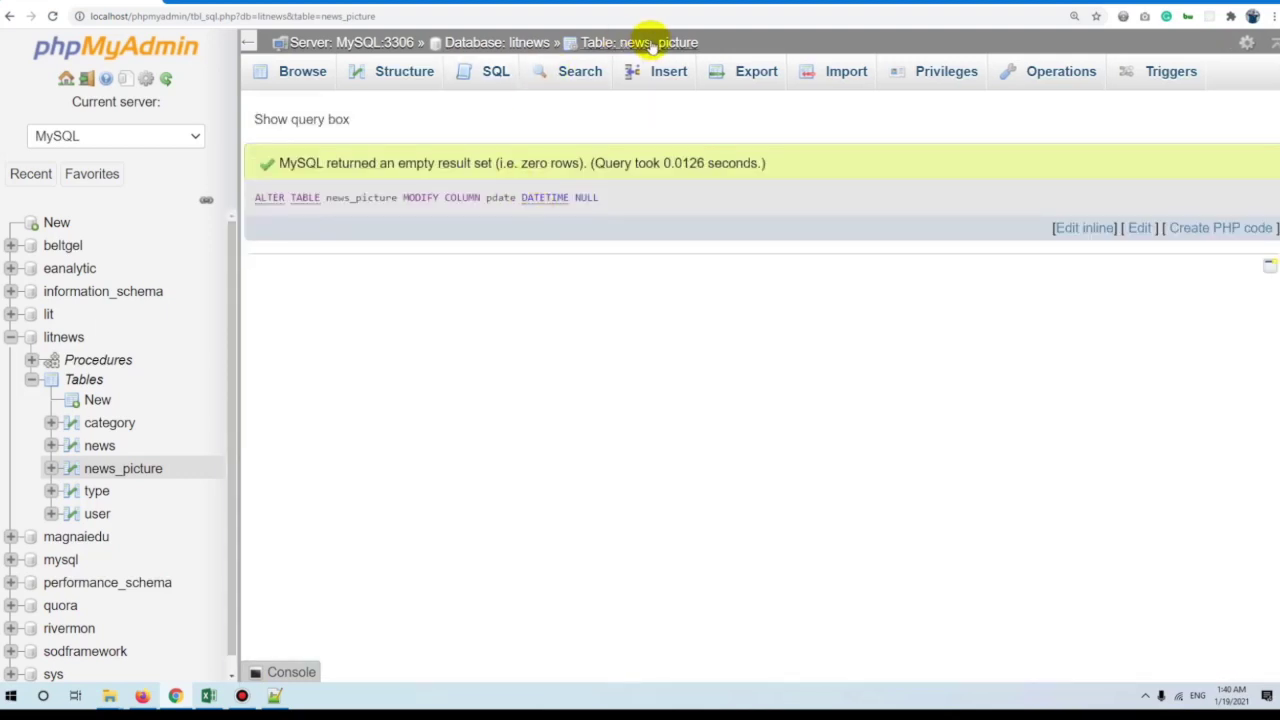
left_click(650, 45)
left_click(390, 66)
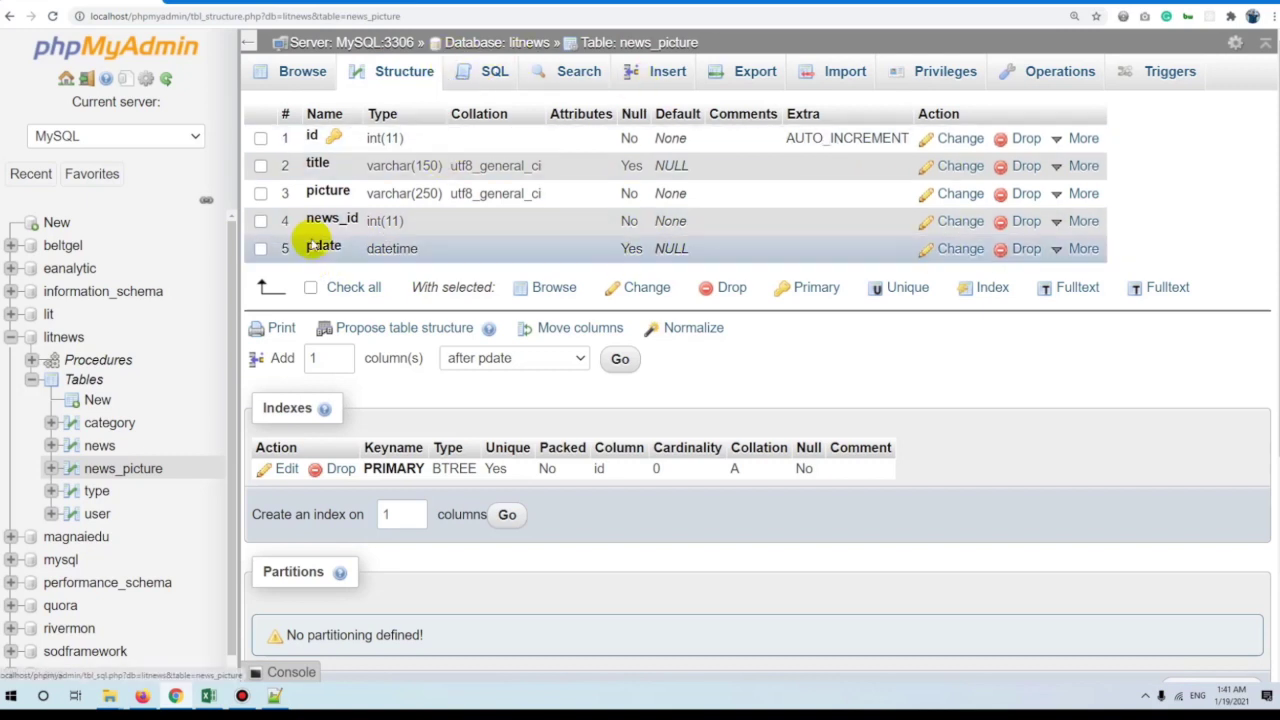
Run and confirm ALTER TABLE news_picture DROP COLUMN pdate, then browse the table.
left_click(480, 72)
key("ctrl+a")
key("ctrl+v")
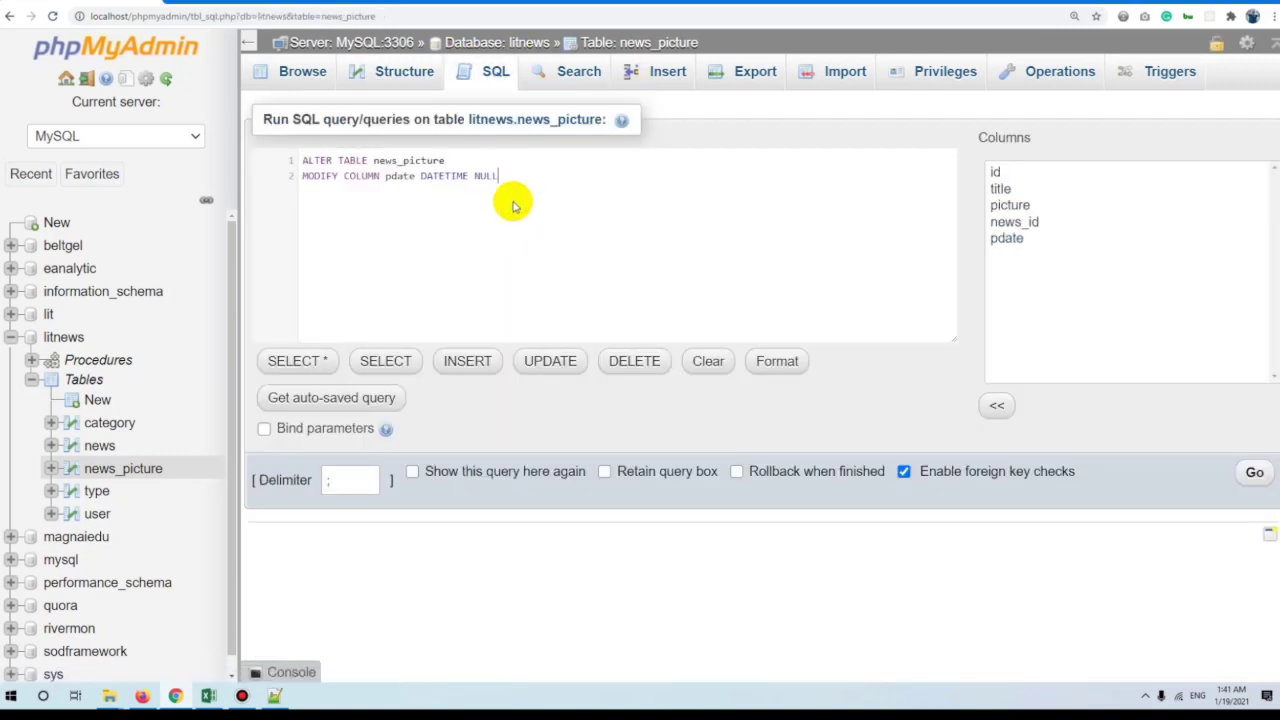
double_click(400, 161)
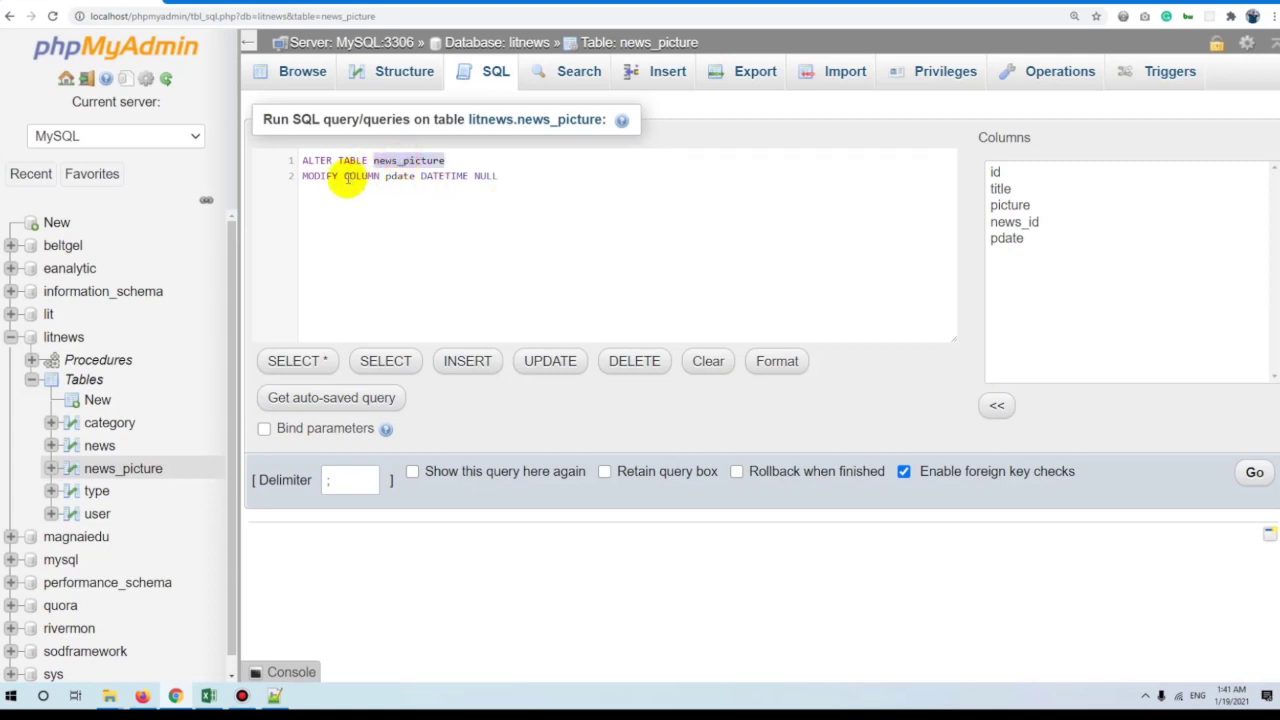
double_click(320, 176)
type("DROP")
left_click_drag(409, 177, 695, 186)
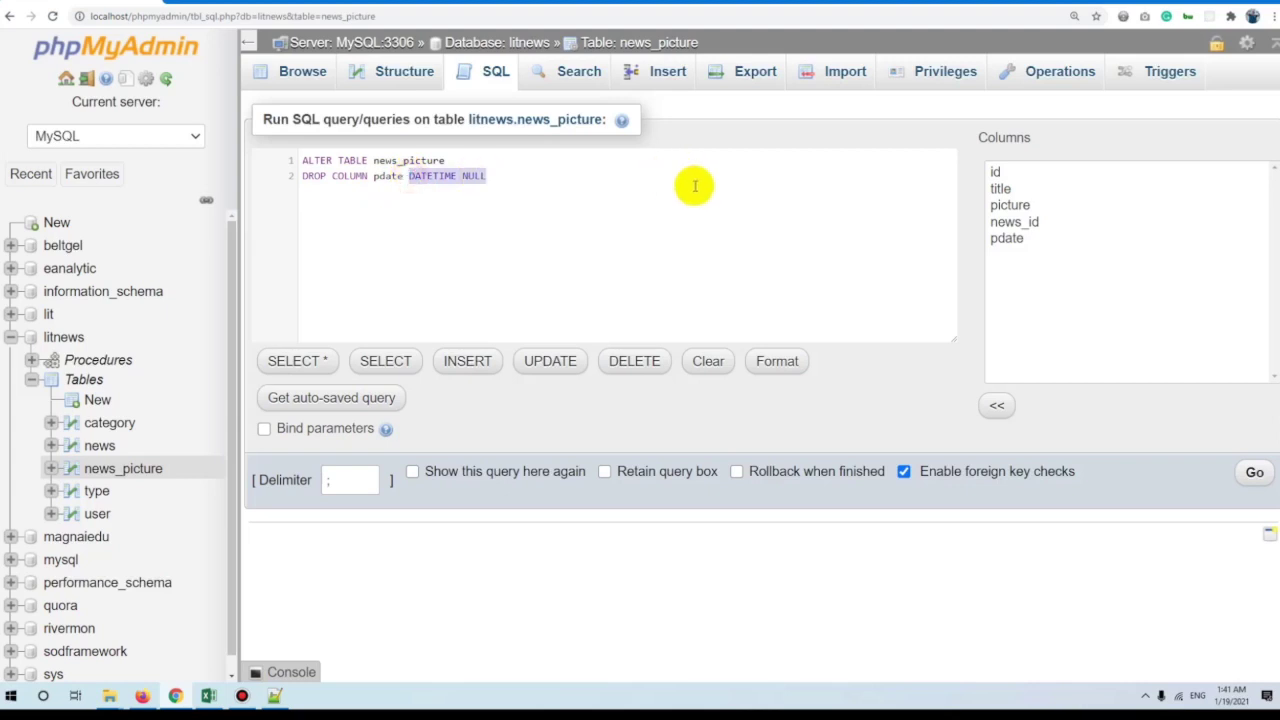
key("BackSpace")
key("ctrl+a")
left_click(1255, 472)
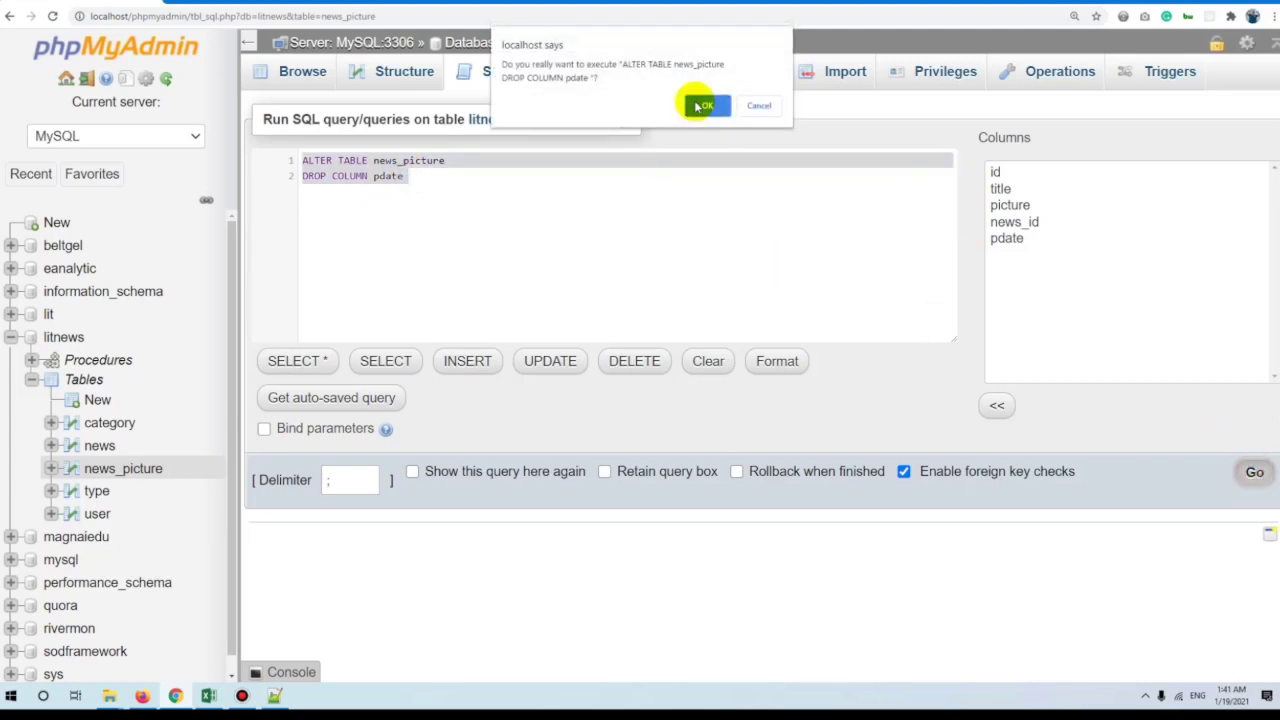
left_click(703, 106)
left_click(615, 42)
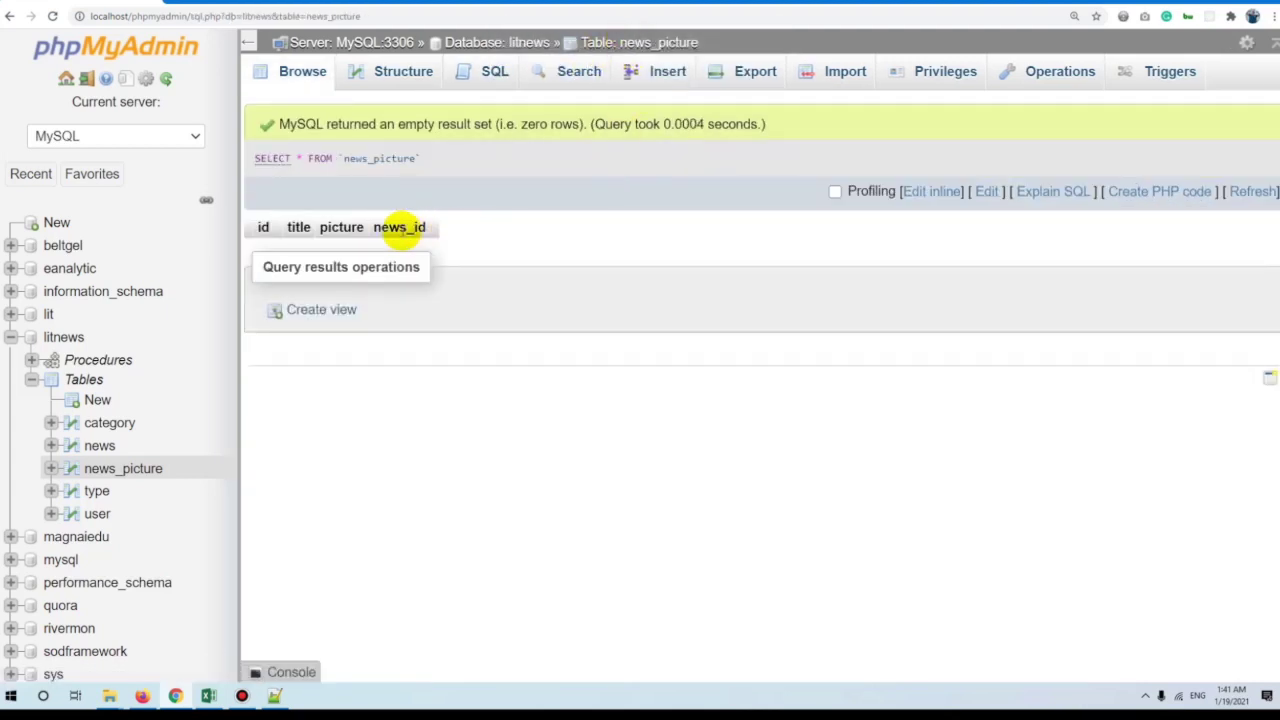
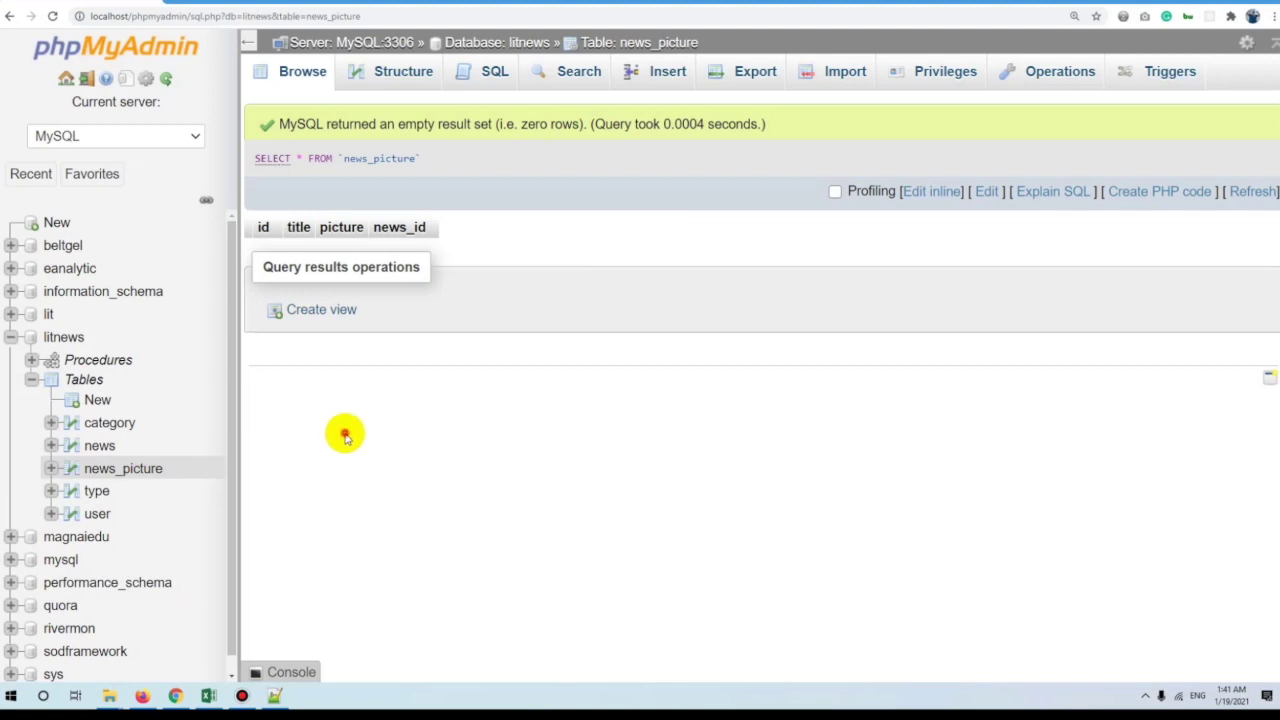
Open the news table's structure, tick category_id and bring up its Change form (INT, length 11).
left_click(100, 447)
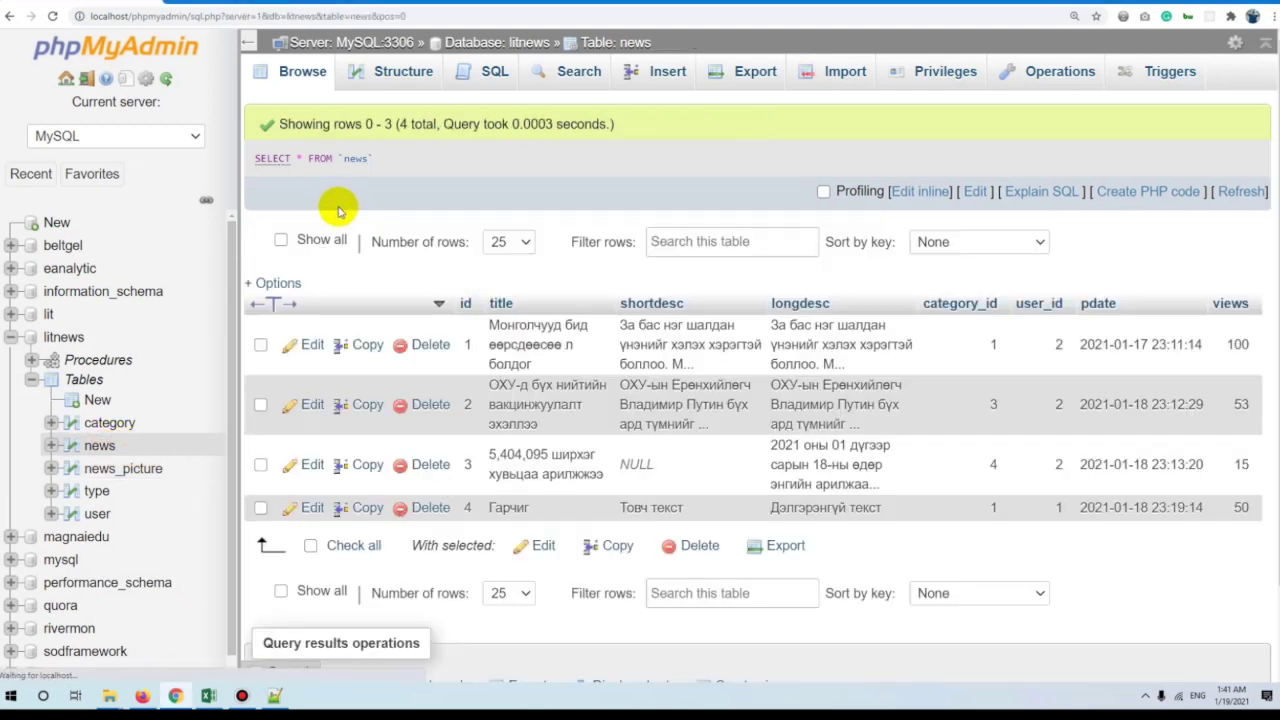
left_click(400, 80)
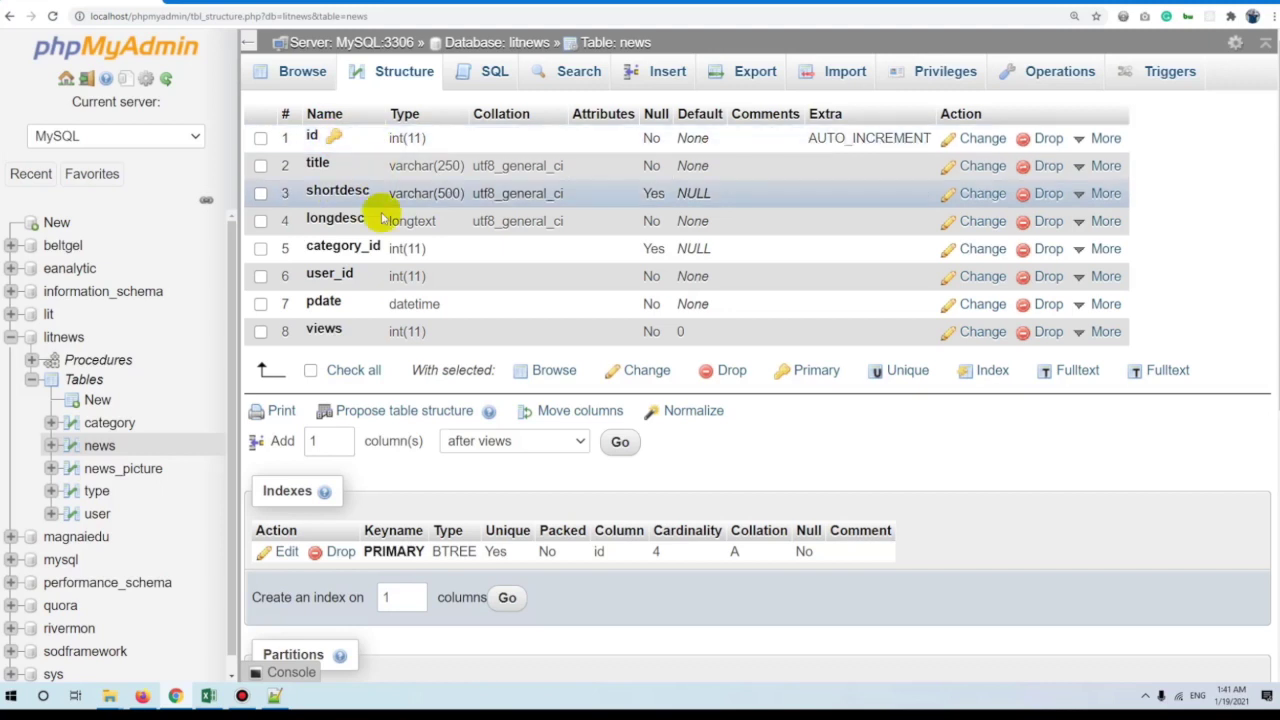
double_click(340, 247)
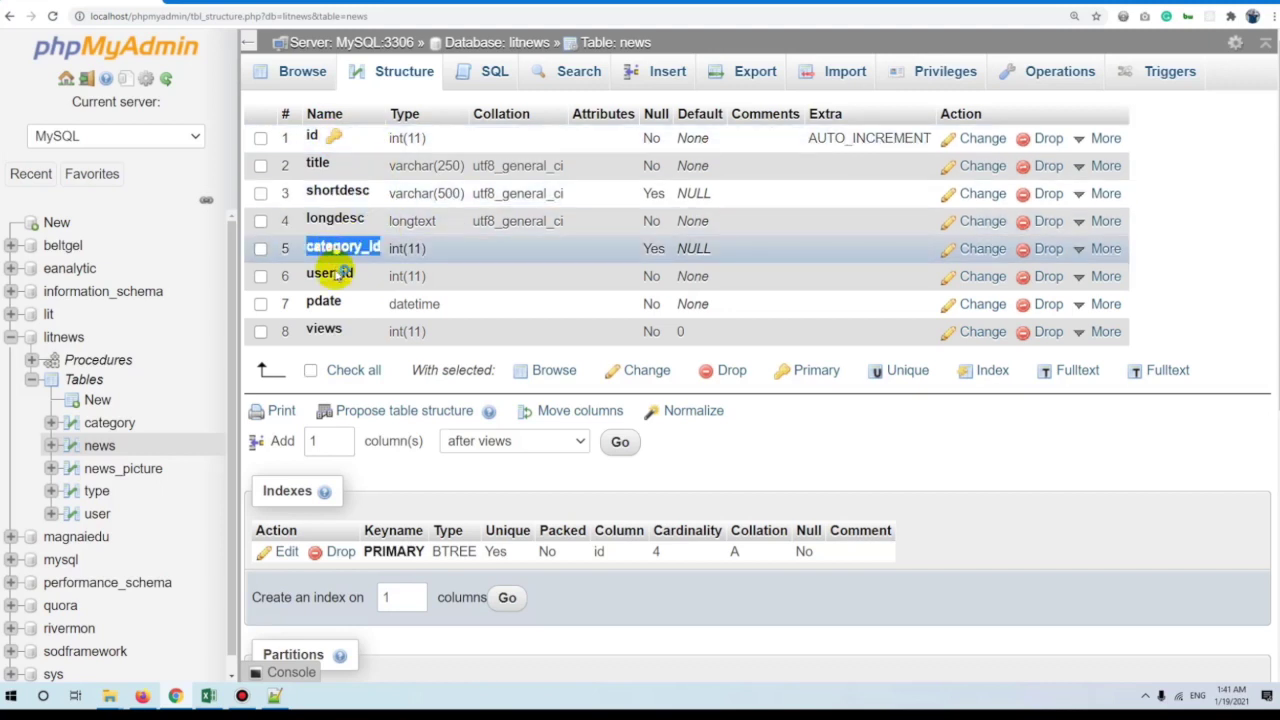
double_click(330, 275)
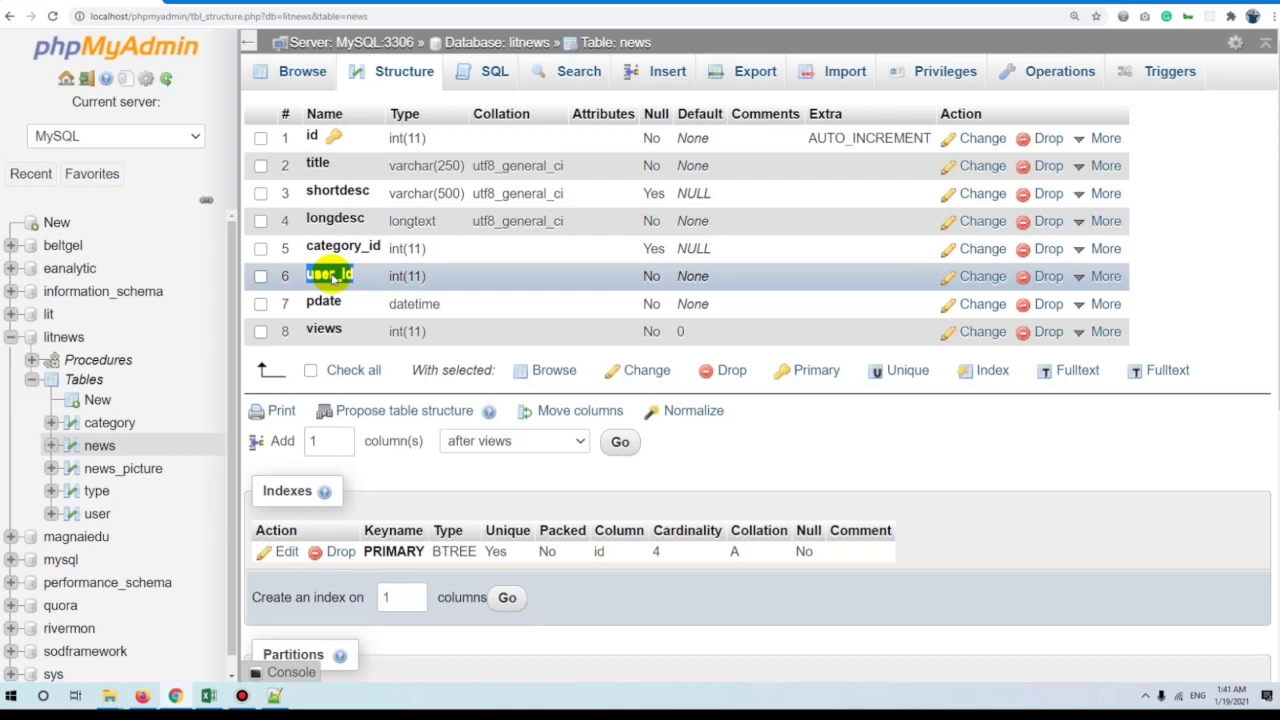
scroll(411, 366, "down", 2)
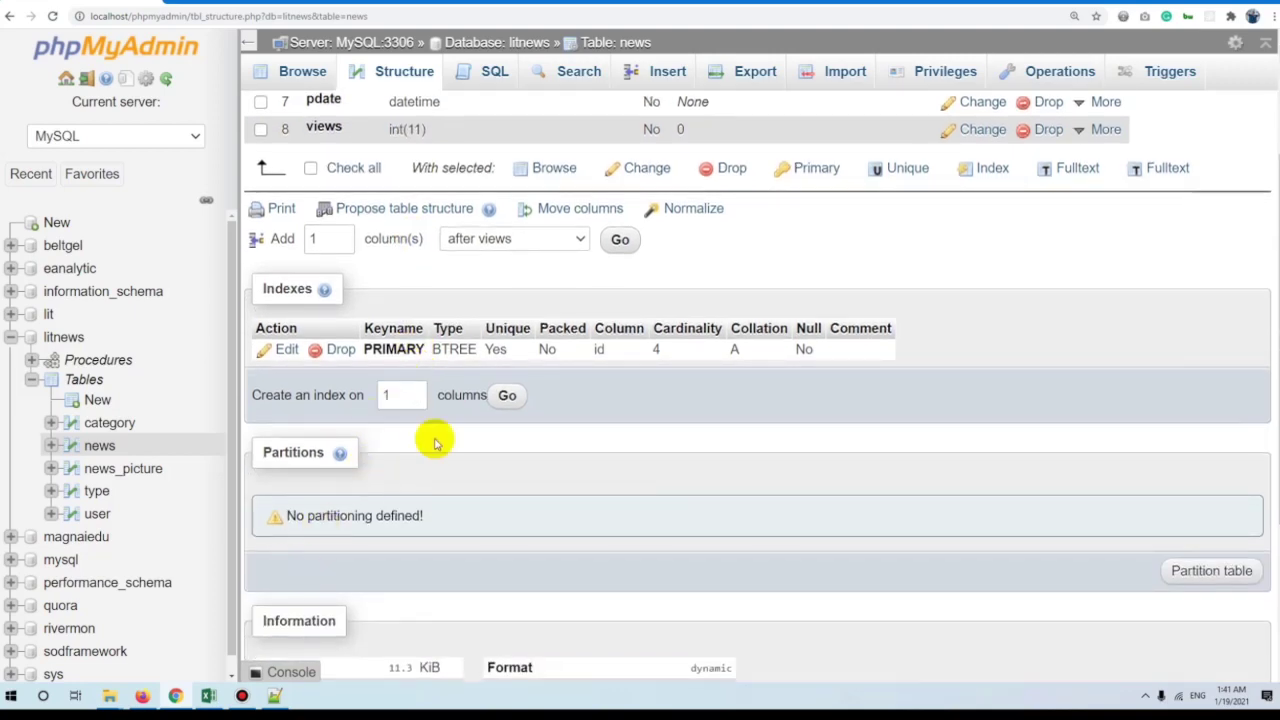
scroll(440, 400, "down", 3)
scroll(463, 290, "up", 5)
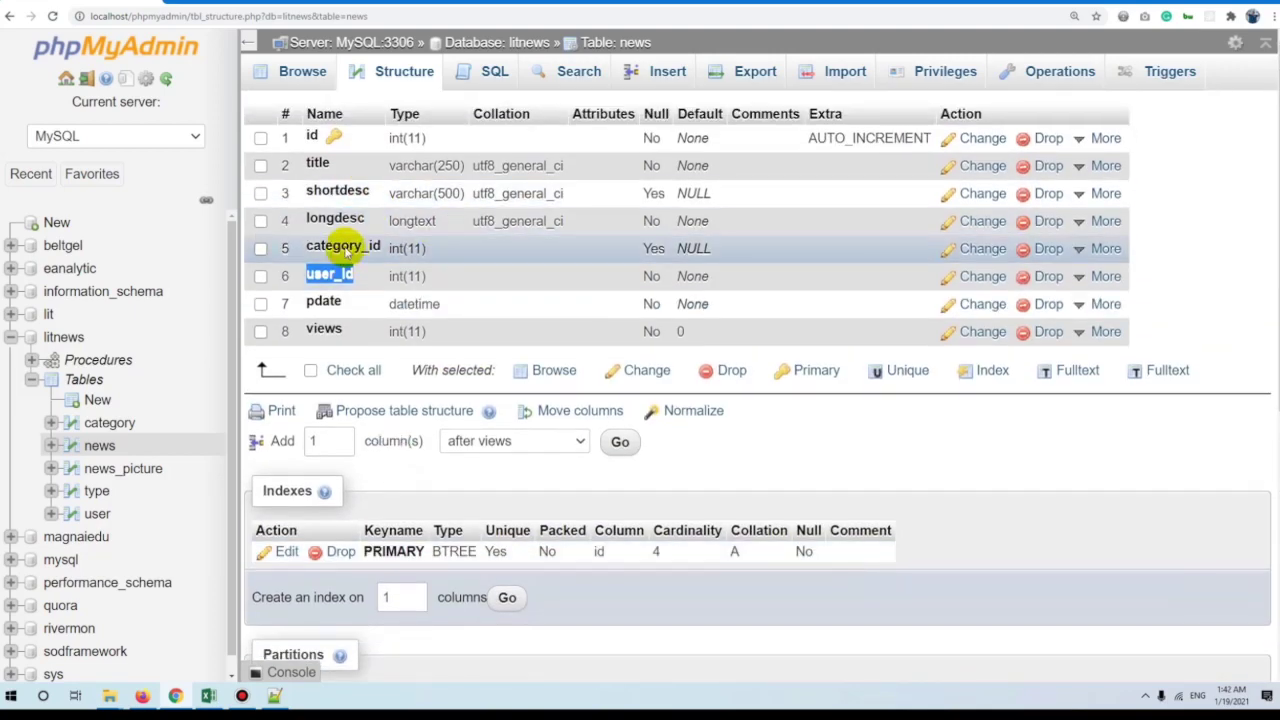
left_click(345, 250)
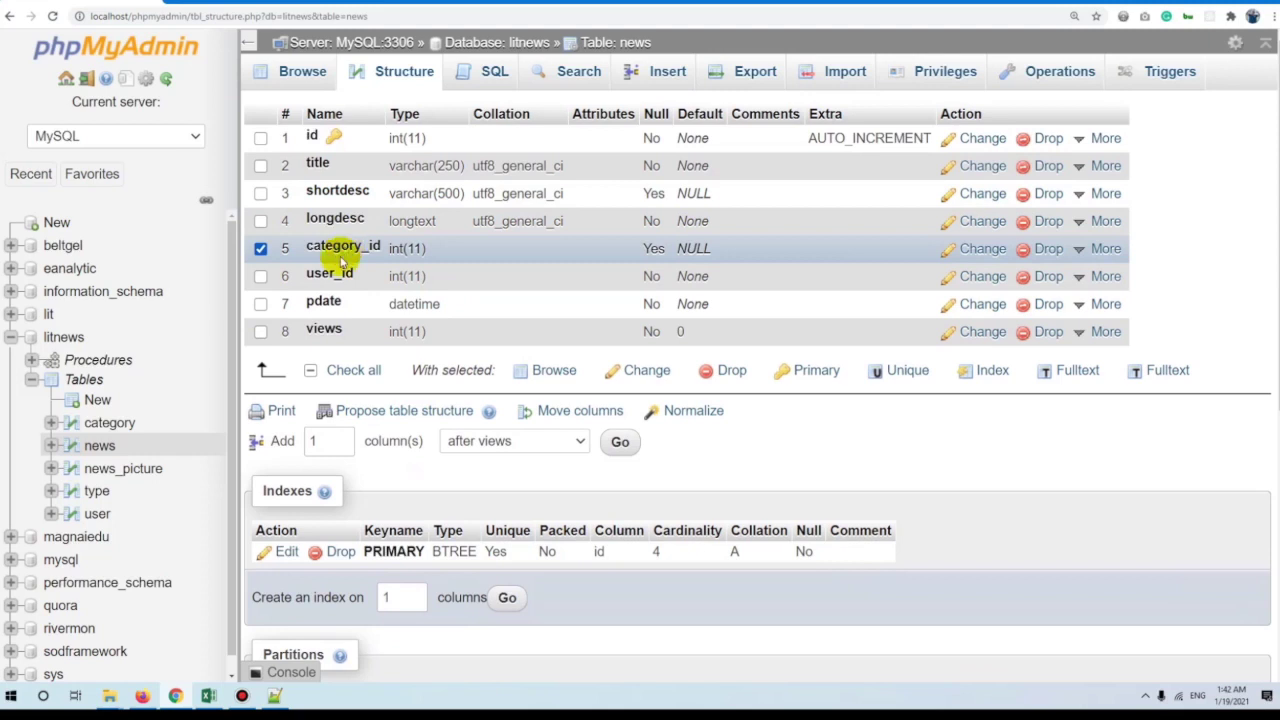
double_click(330, 274)
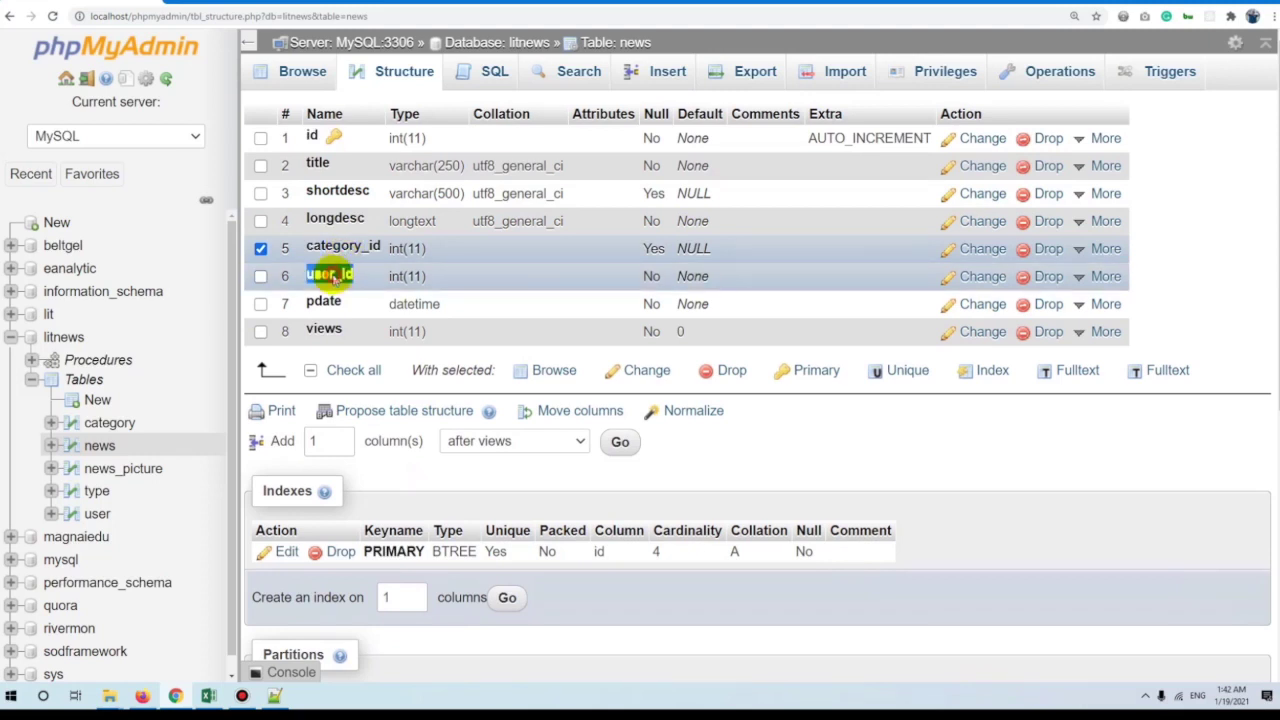
left_click(983, 250)
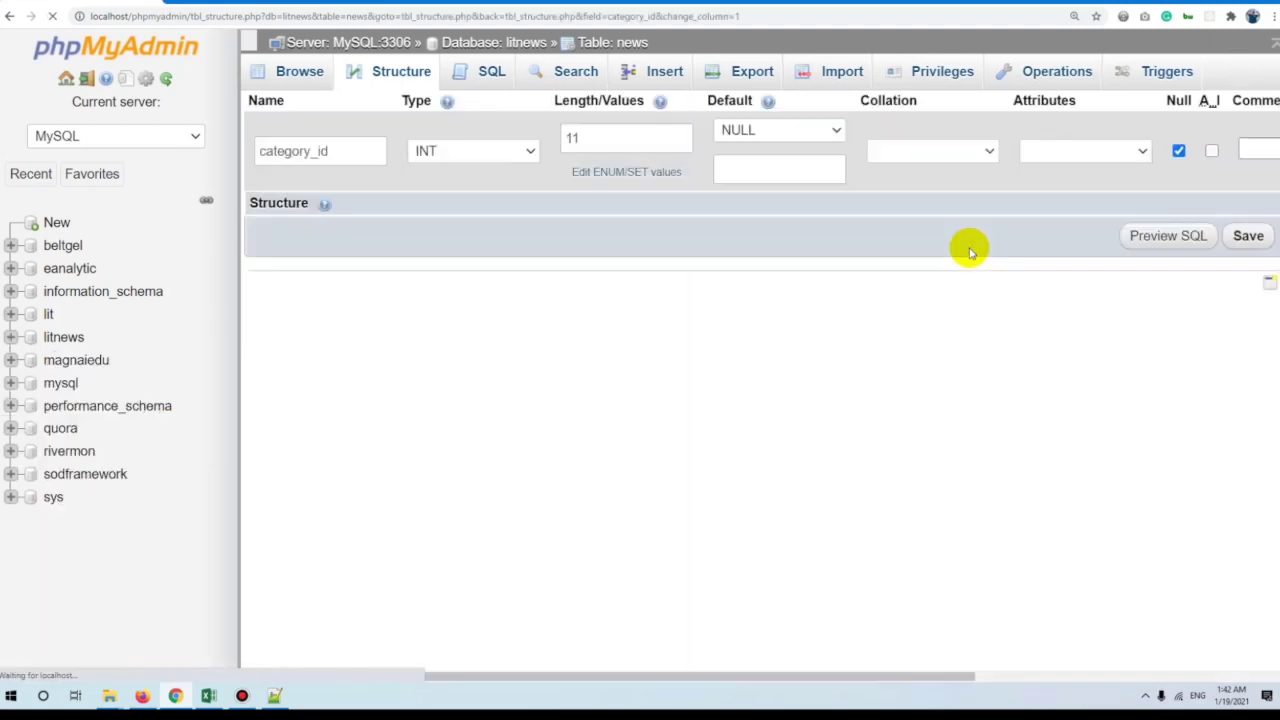
Review category_id's Collation and Attributes choices without changing anything.
scroll(959, 231, "right", 5)
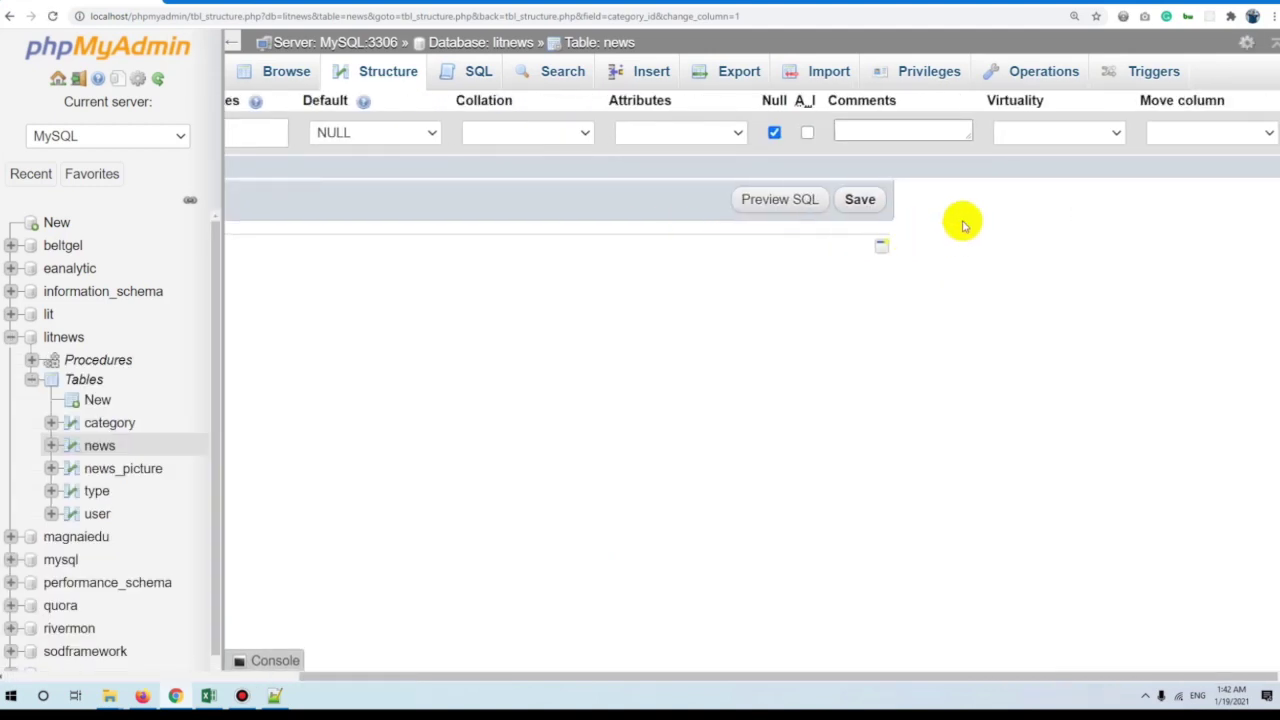
left_click(582, 134)
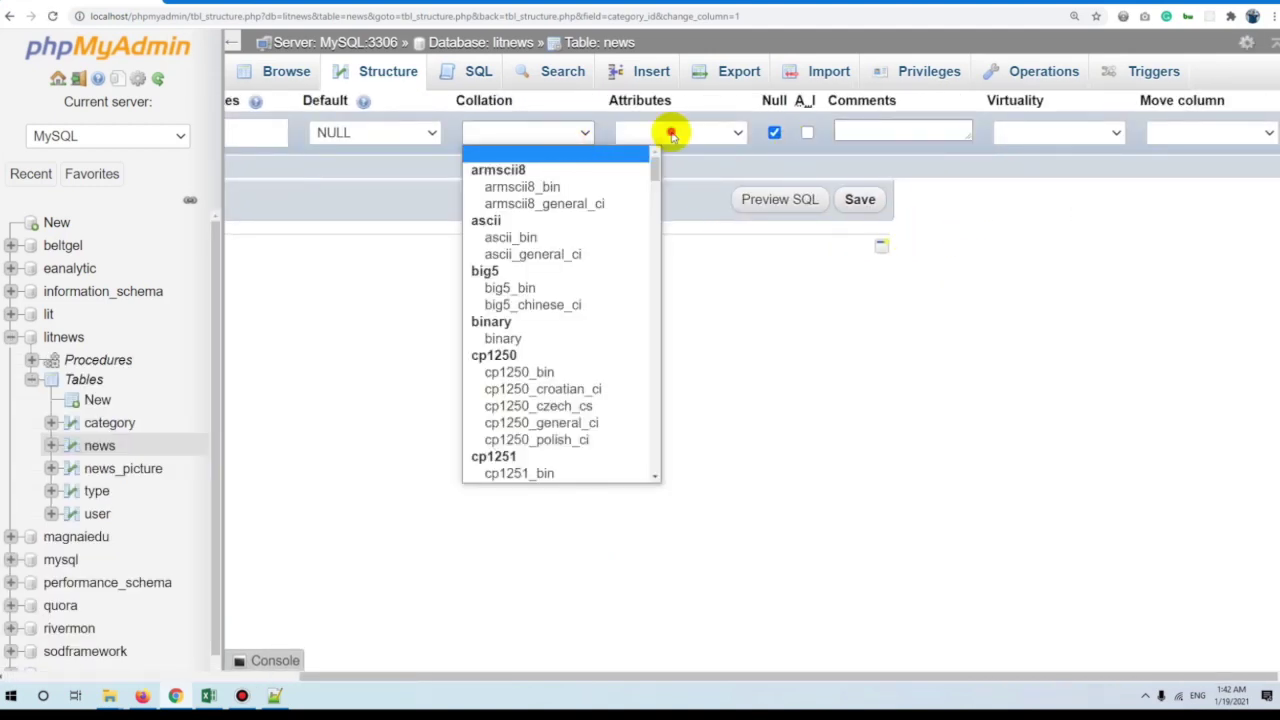
left_click(671, 134)
left_click(440, 300)
scroll(300, 317, "left", 5)
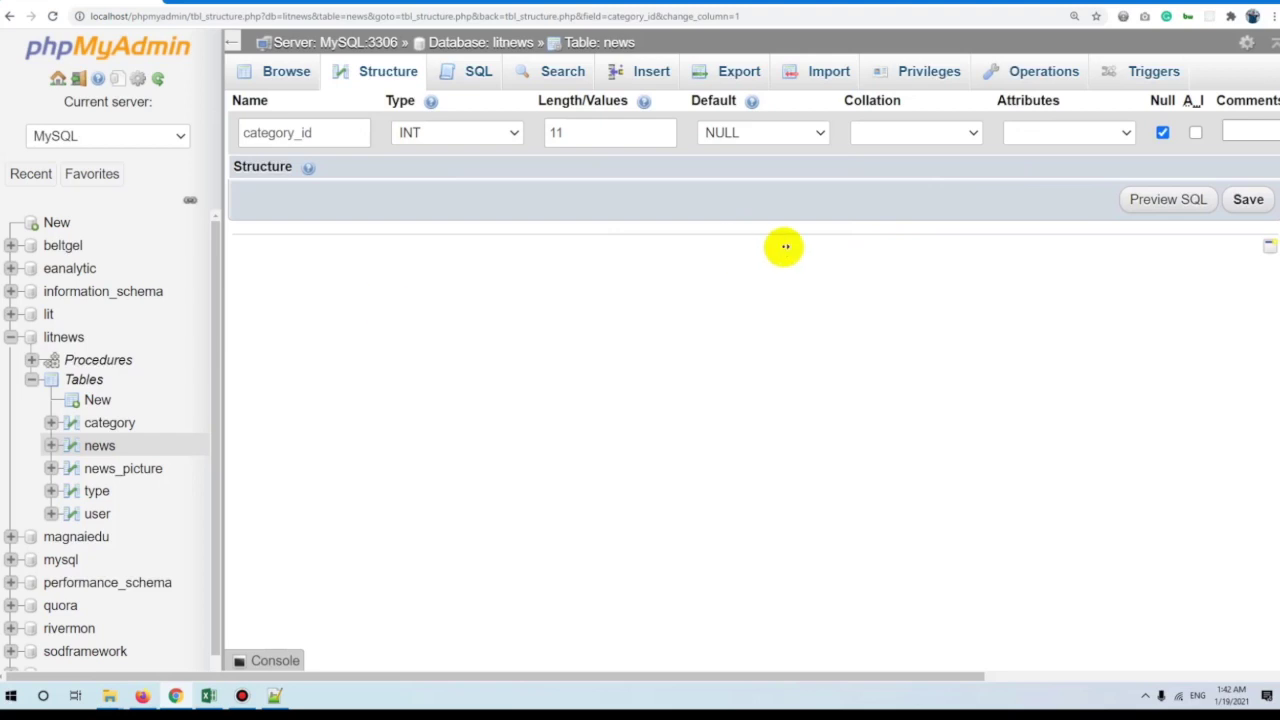
scroll(785, 246, "right", 5)
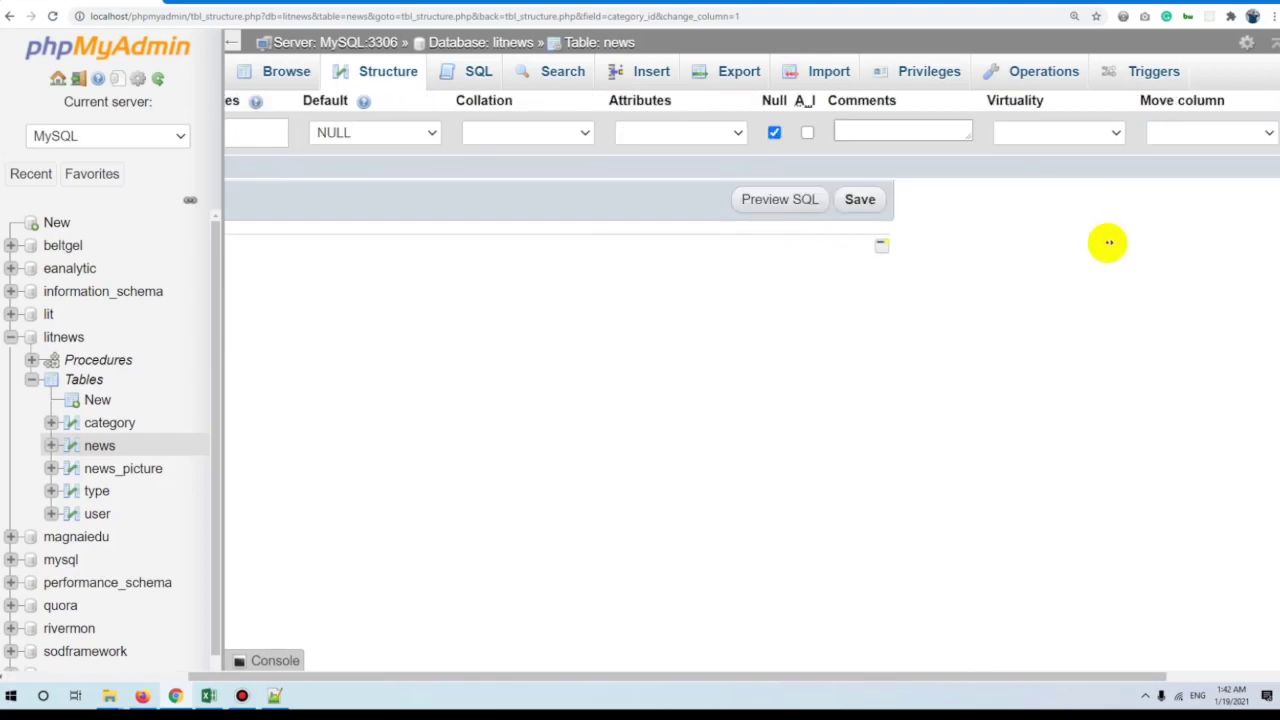
Review the Virtuality and Move column choices unsaved, then switch to the news SQL query box.
left_click(1084, 140)
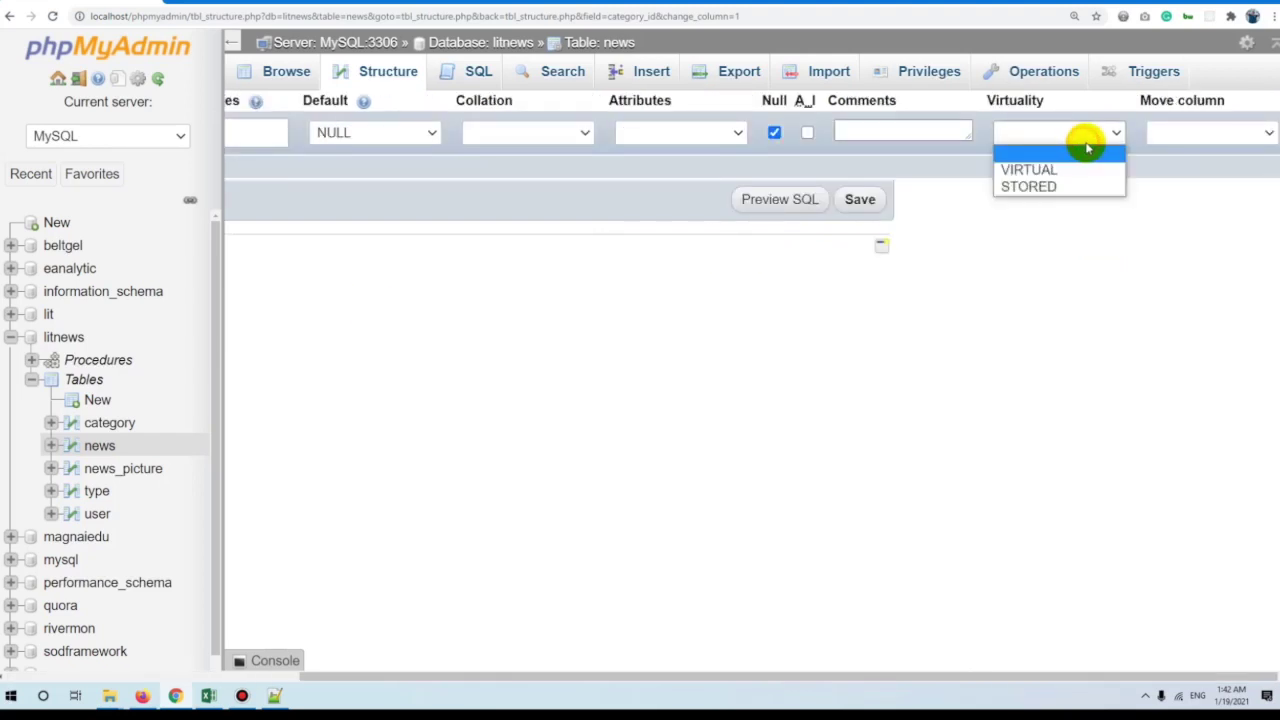
left_click(1196, 133)
left_click(1197, 133)
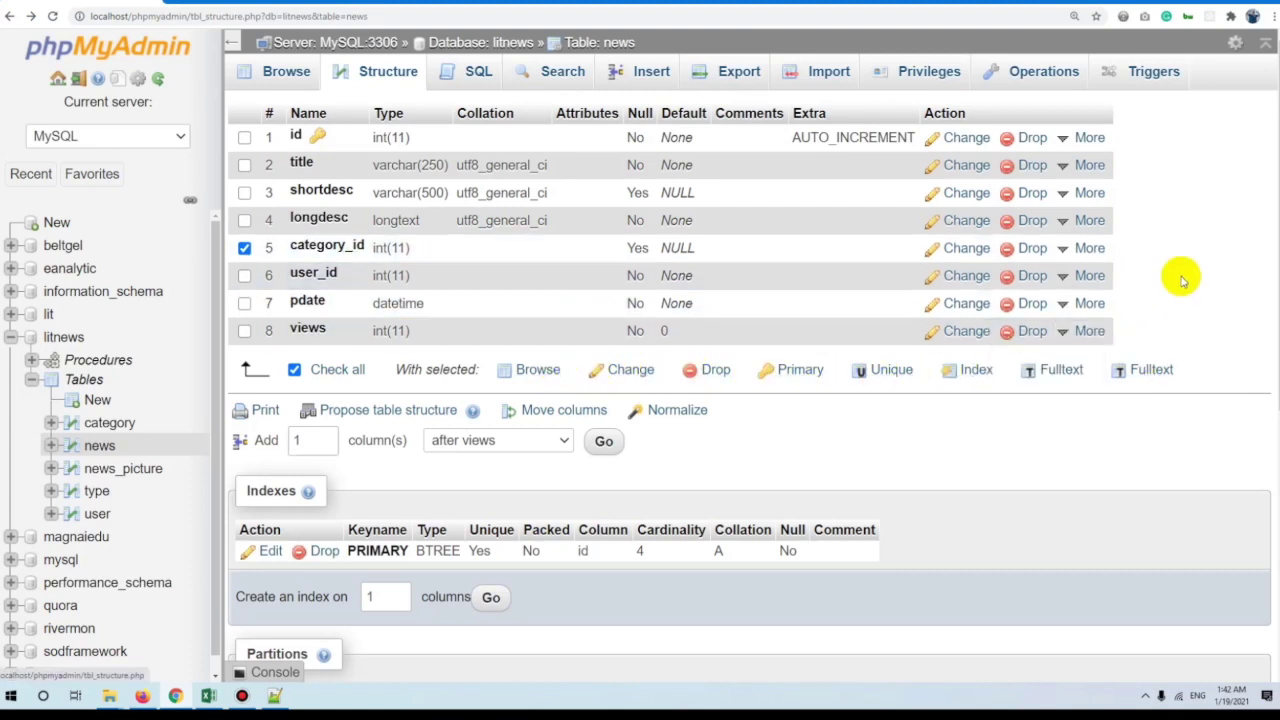
mouse_move(1086, 248)
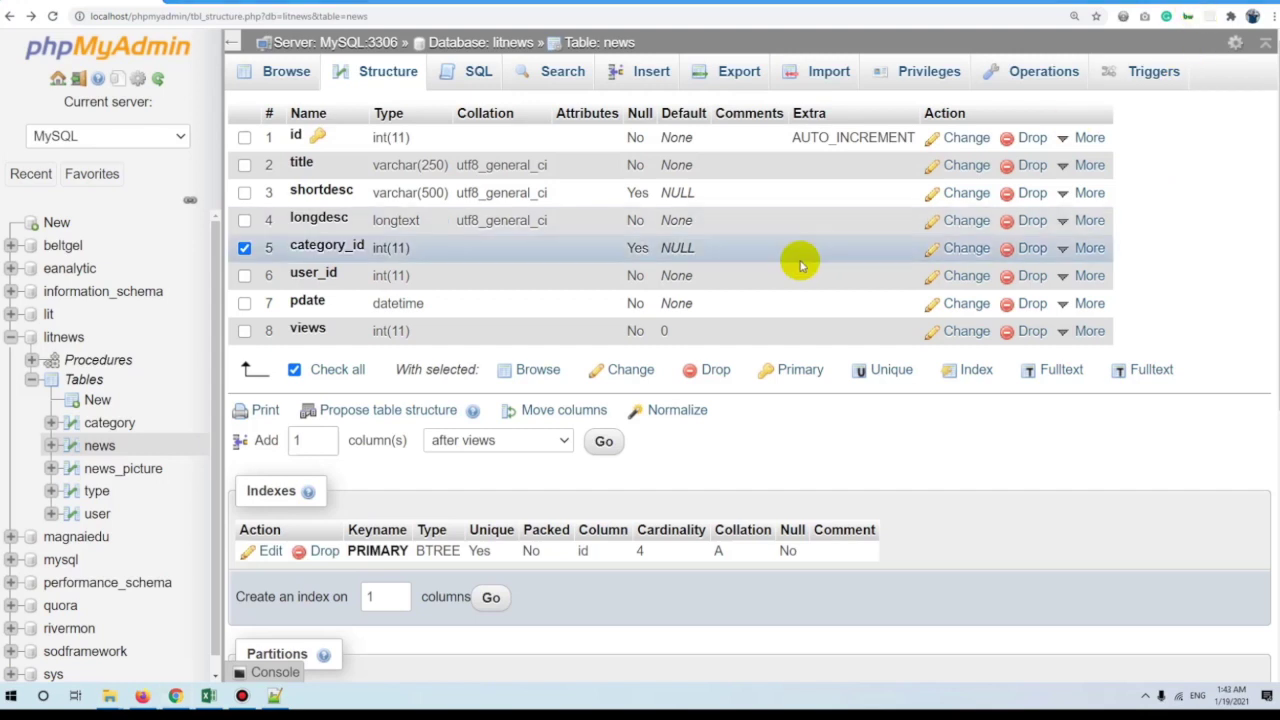
left_click(481, 73)
Begin the query with 'ALTER TABLE news_picture' on the first line.
left_click(72, 175)
type("aloe")
key("BackSpace")
key("BackSpace")
key("BackSpace")
type("ALTER TABLE ")
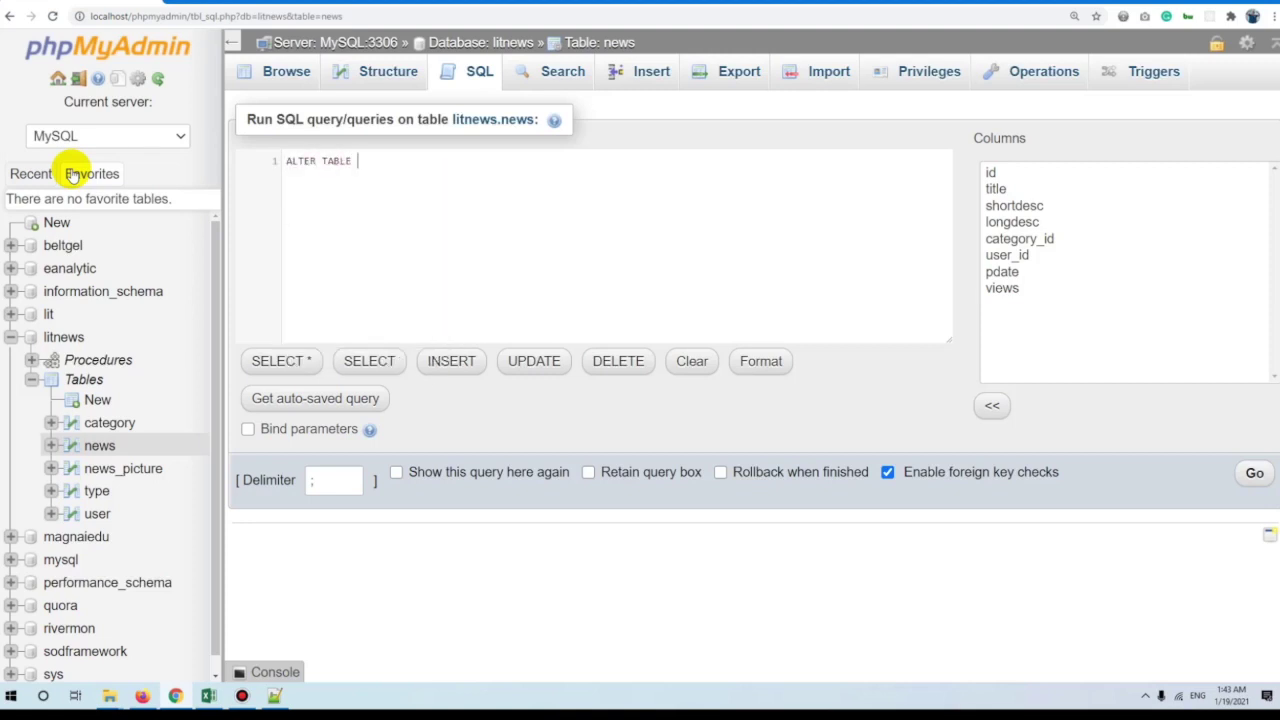
type("news")
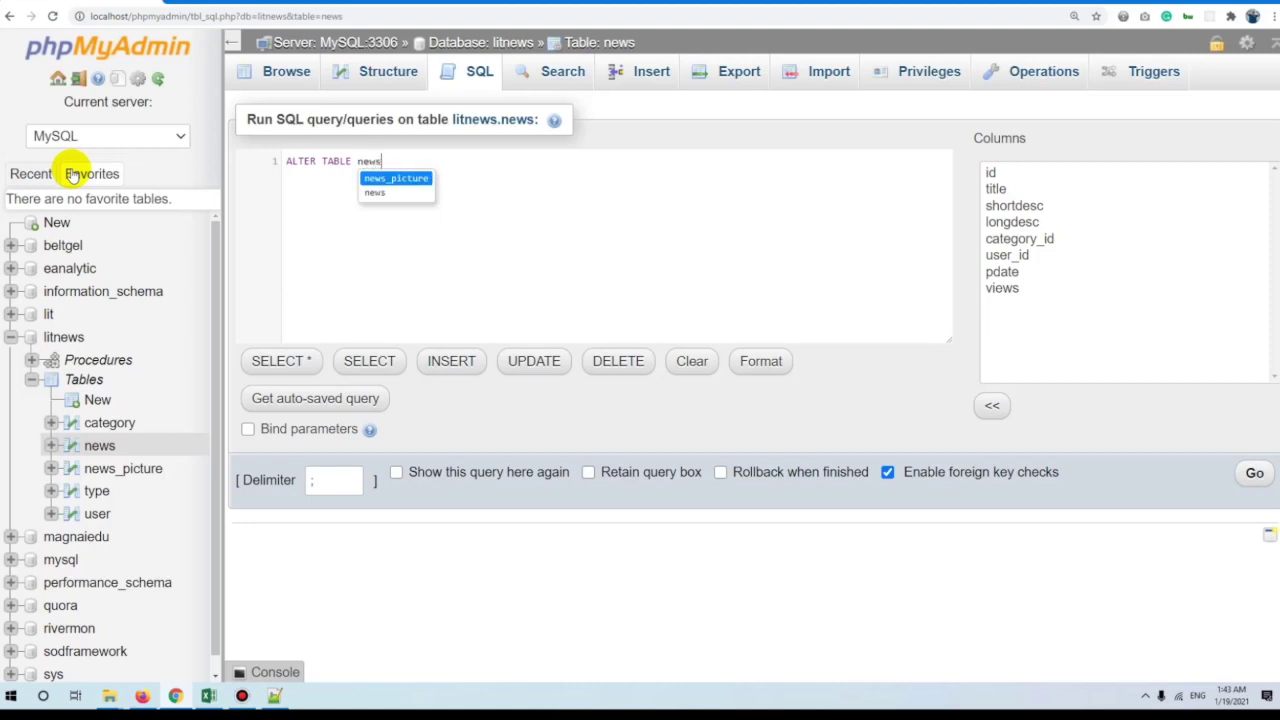
key("Return")
key("Return")
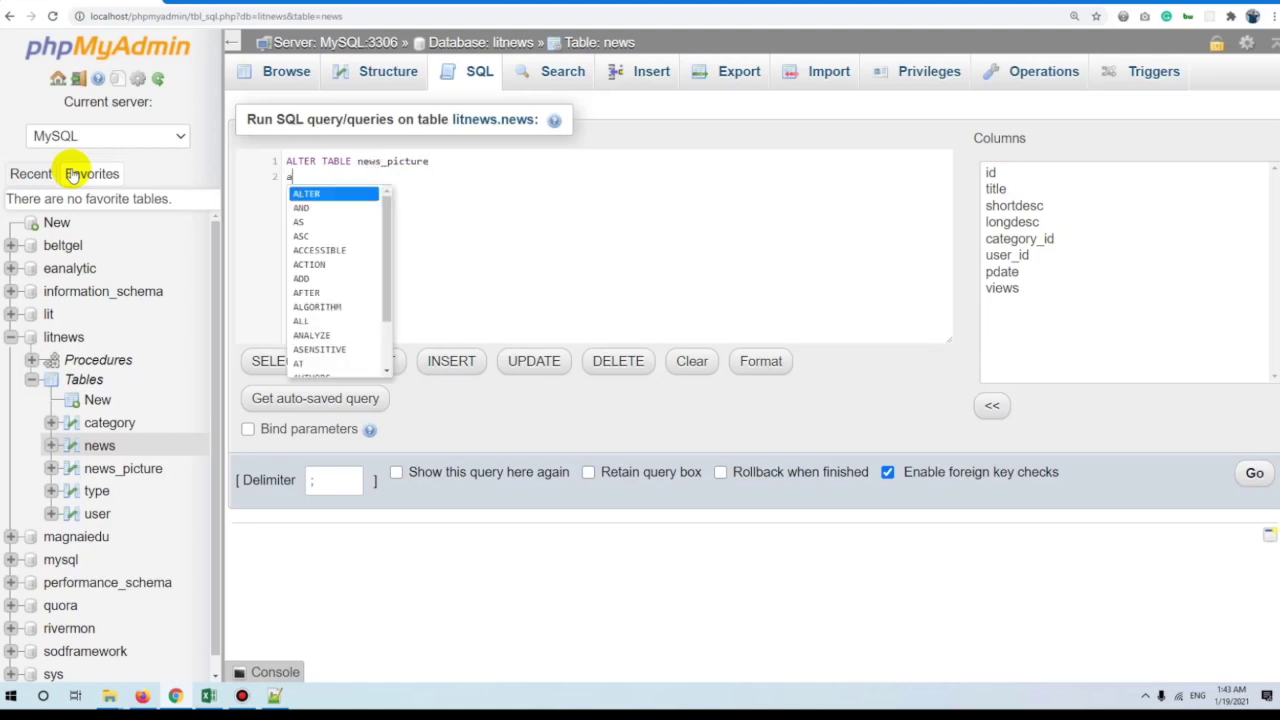
Add the clause 'ADD FOREIGN KEY (UserID)' on the second line.
type("ADD FOR")
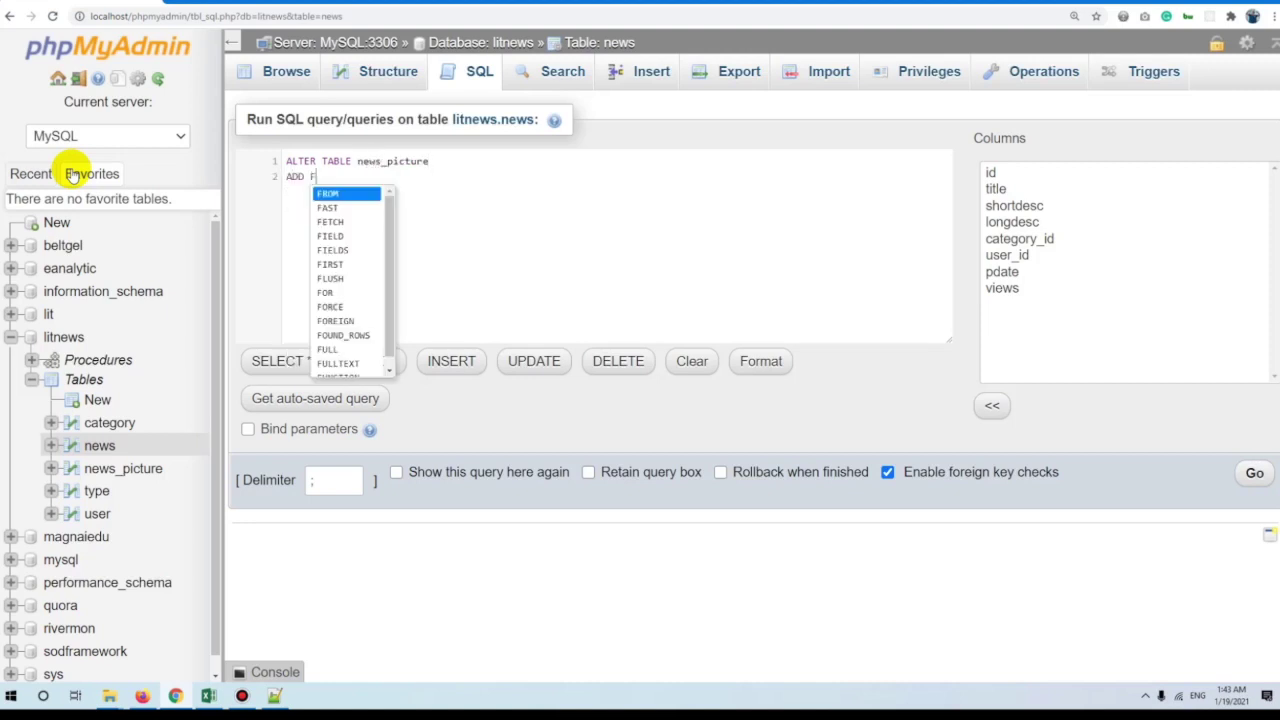
key("Down")
key("Down")
type("KEY")
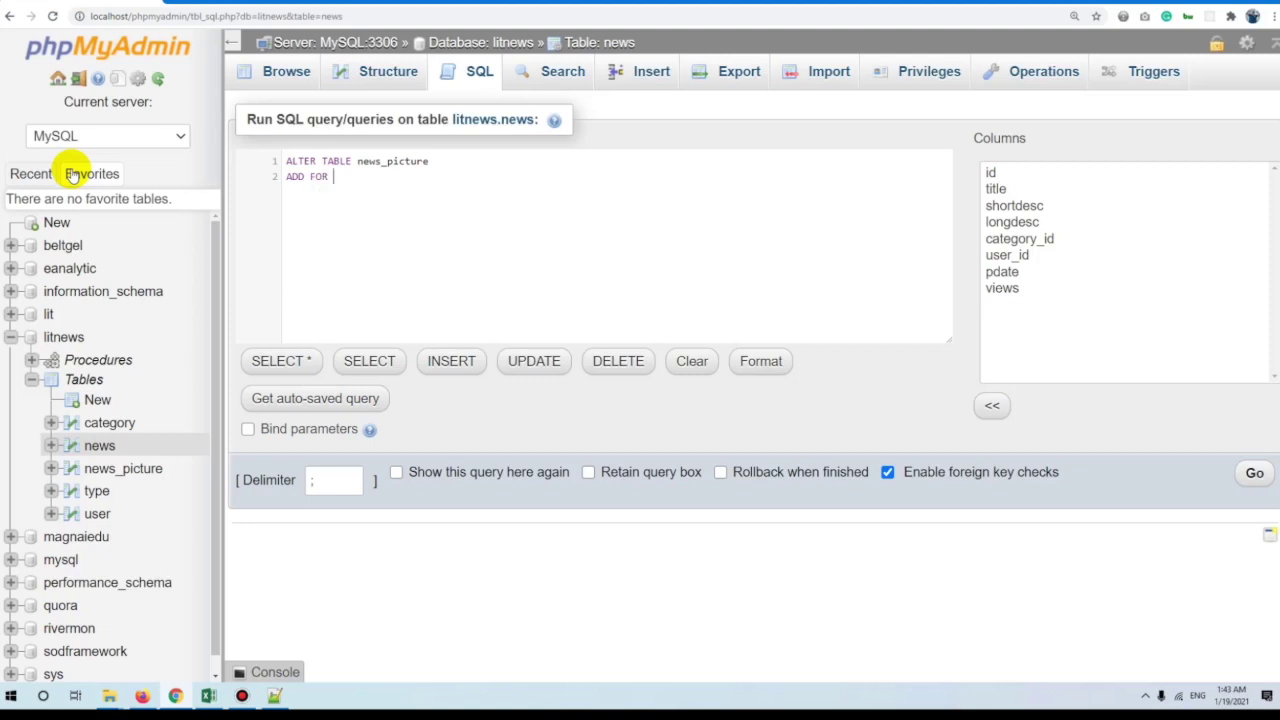
key("Left")
key("Left")
key("Left")
key("ctrl+space")
key("Down")
key("Down")
key("Return")
key("End")
type("(U")
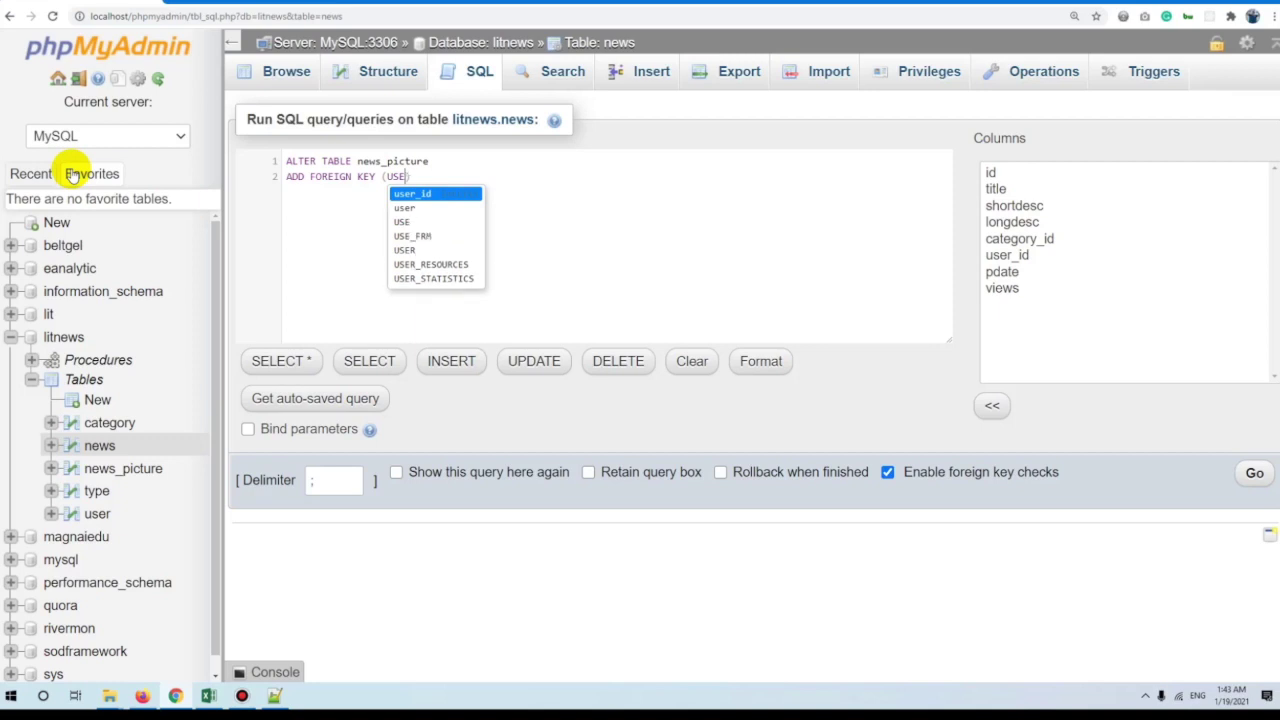
type("ser")
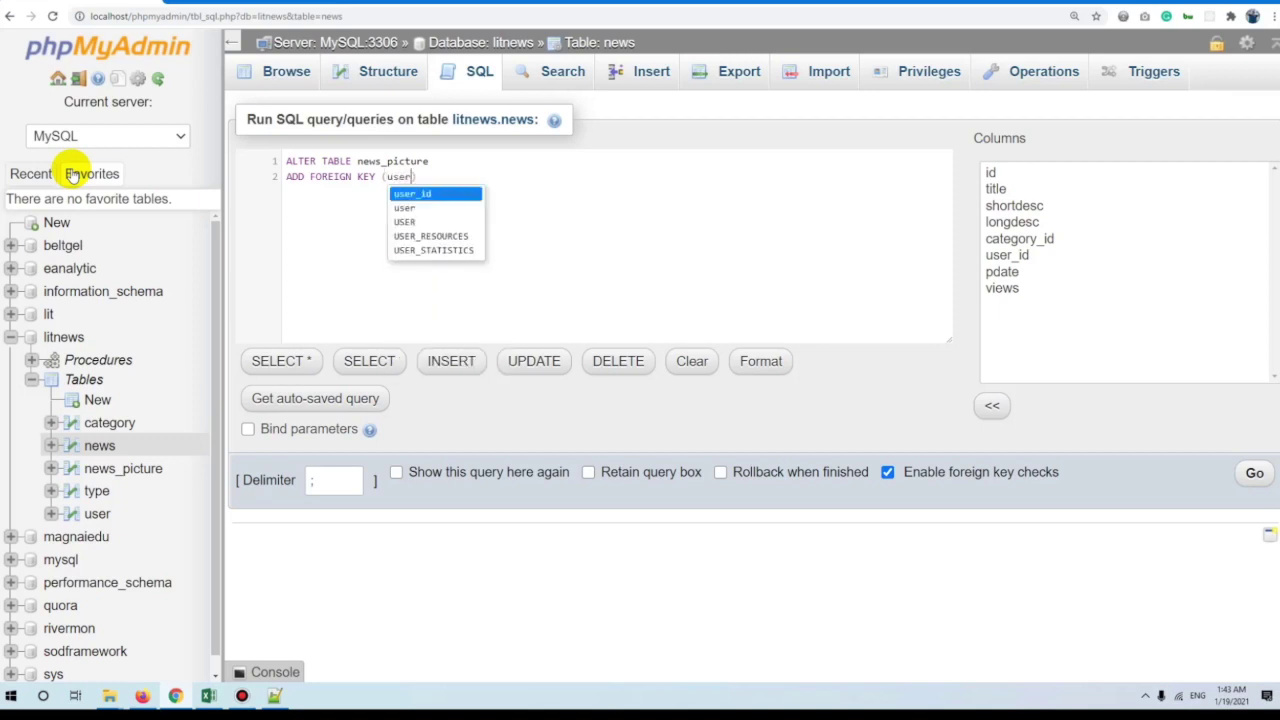
type("ID")
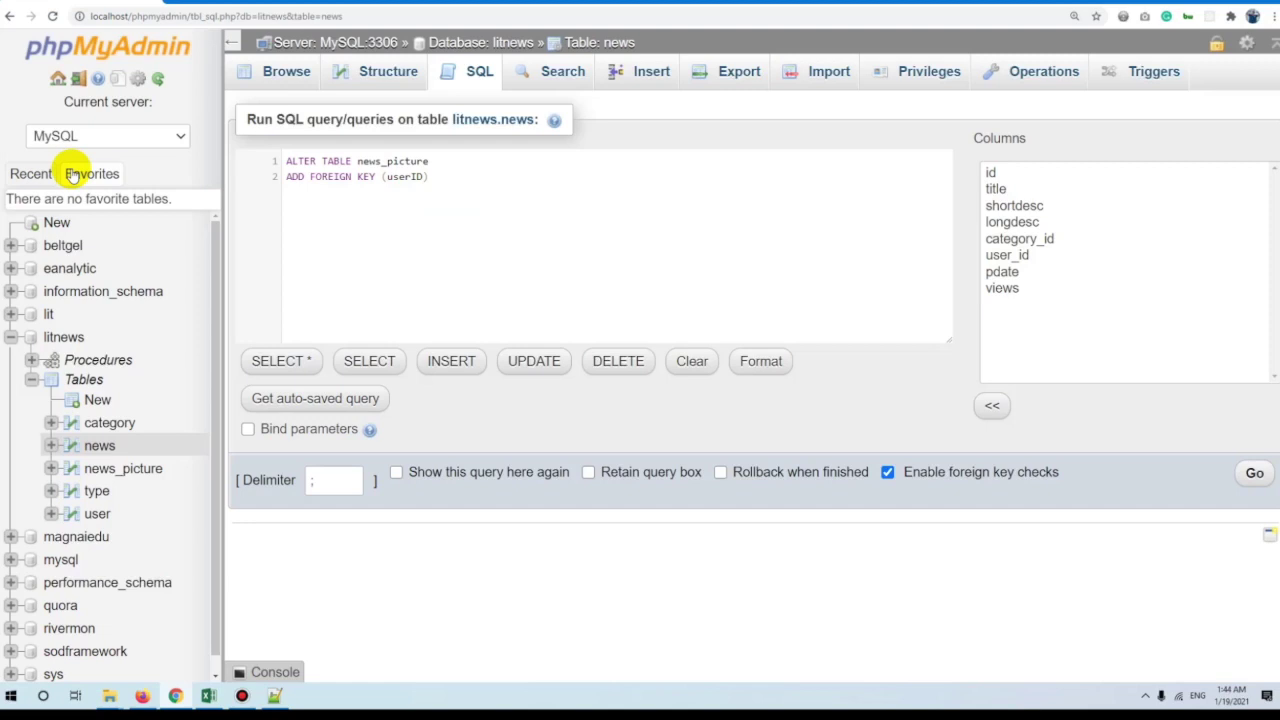
Finish with 'REFERENCES user(user_id)' and run it, which fails with error #1072.
type("ref")
key("Return")
type("USE")
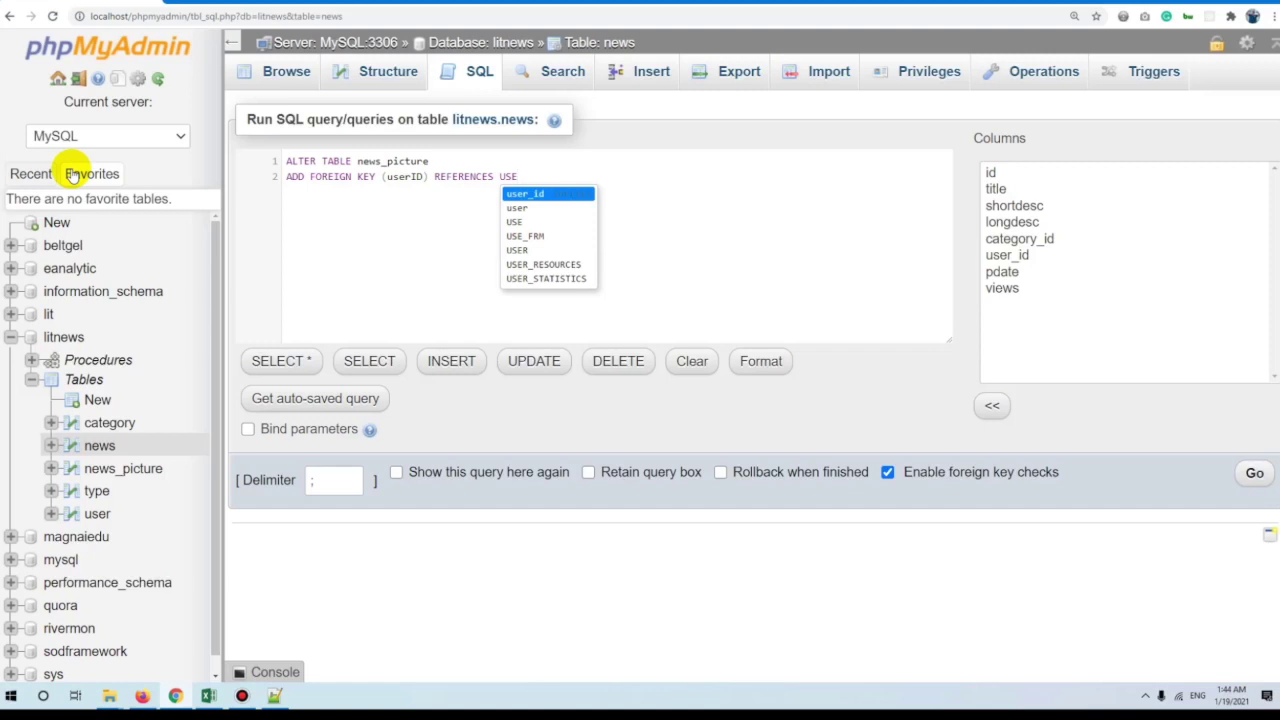
key("BackSpace")
key("BackSpace")
key("BackSpace")
type("user")
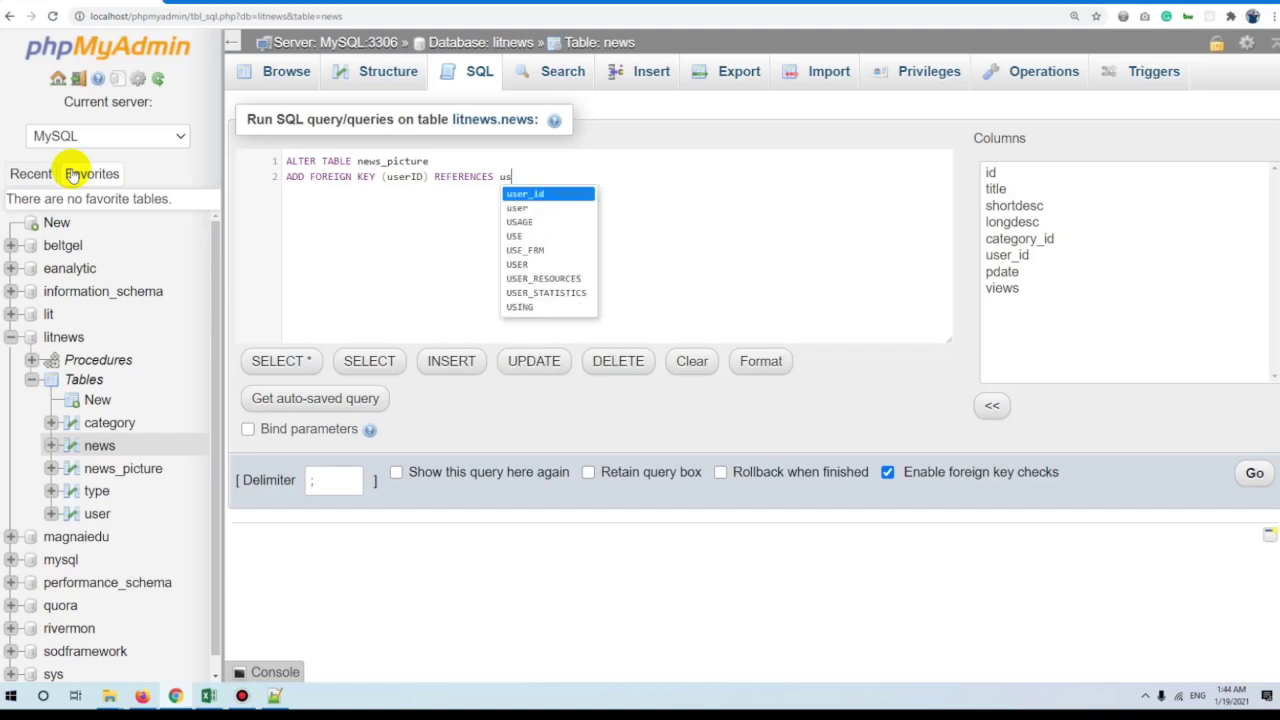
type("()")
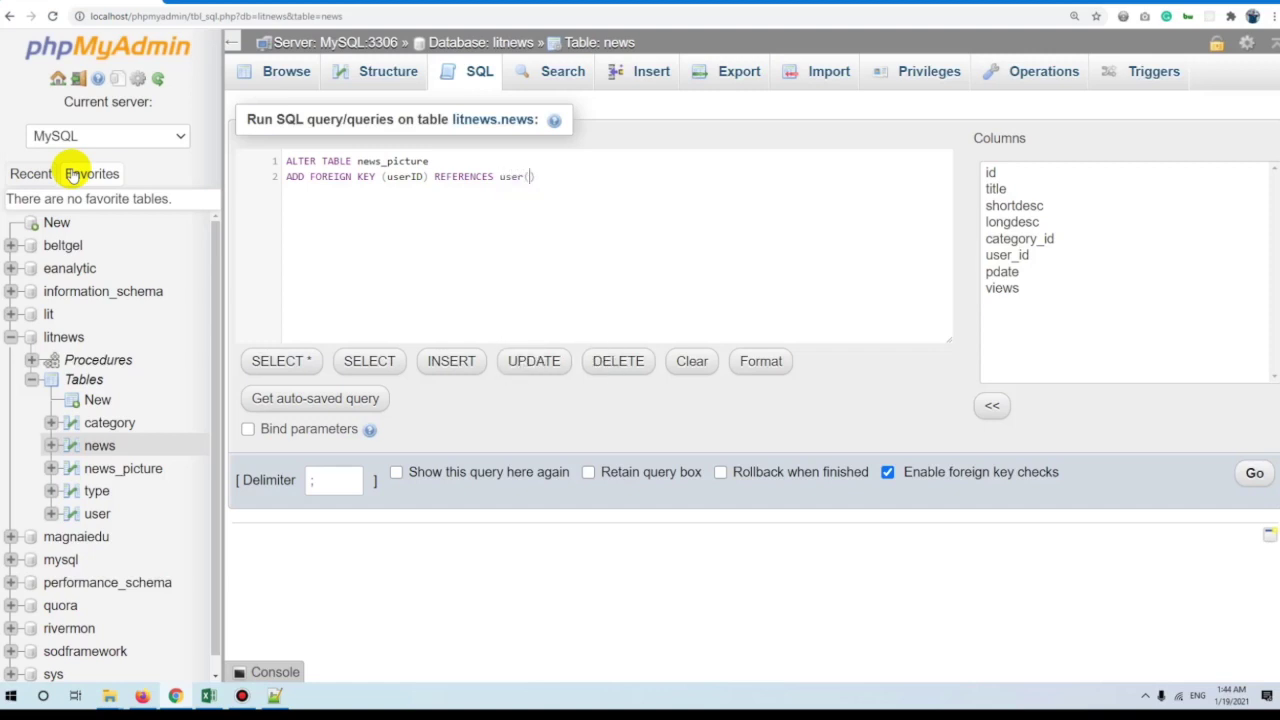
type("U")
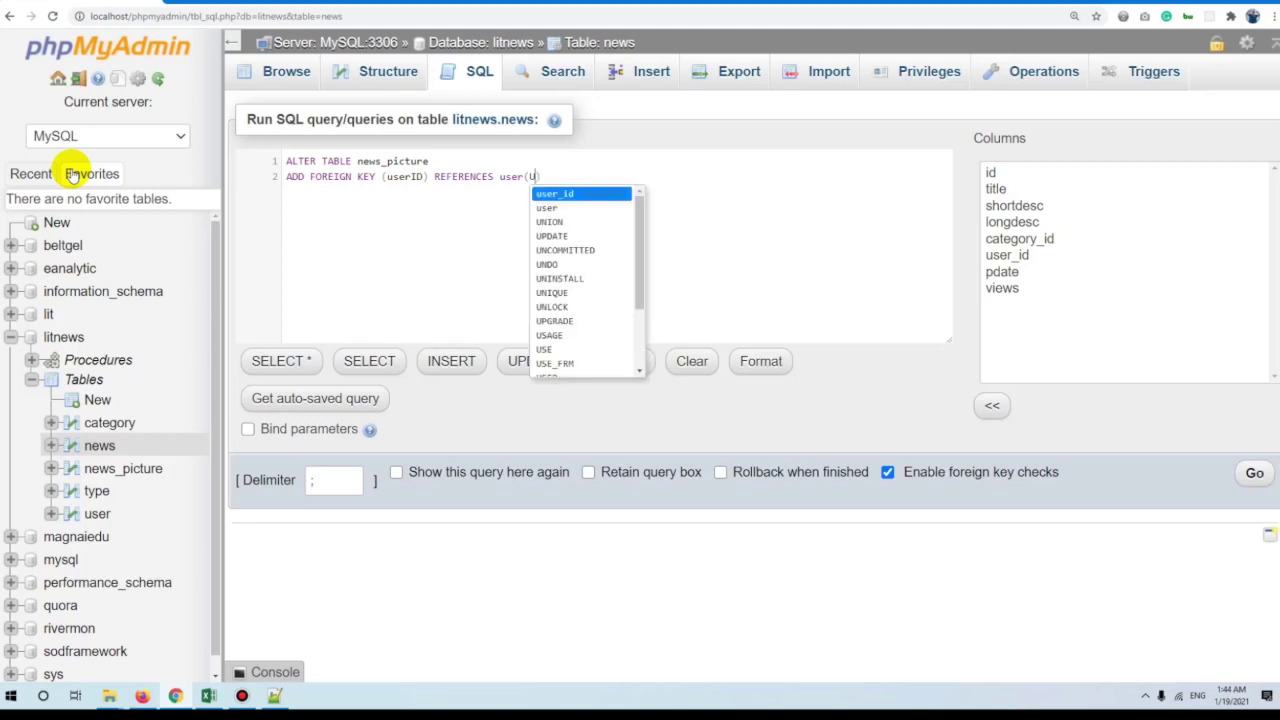
type("ser")
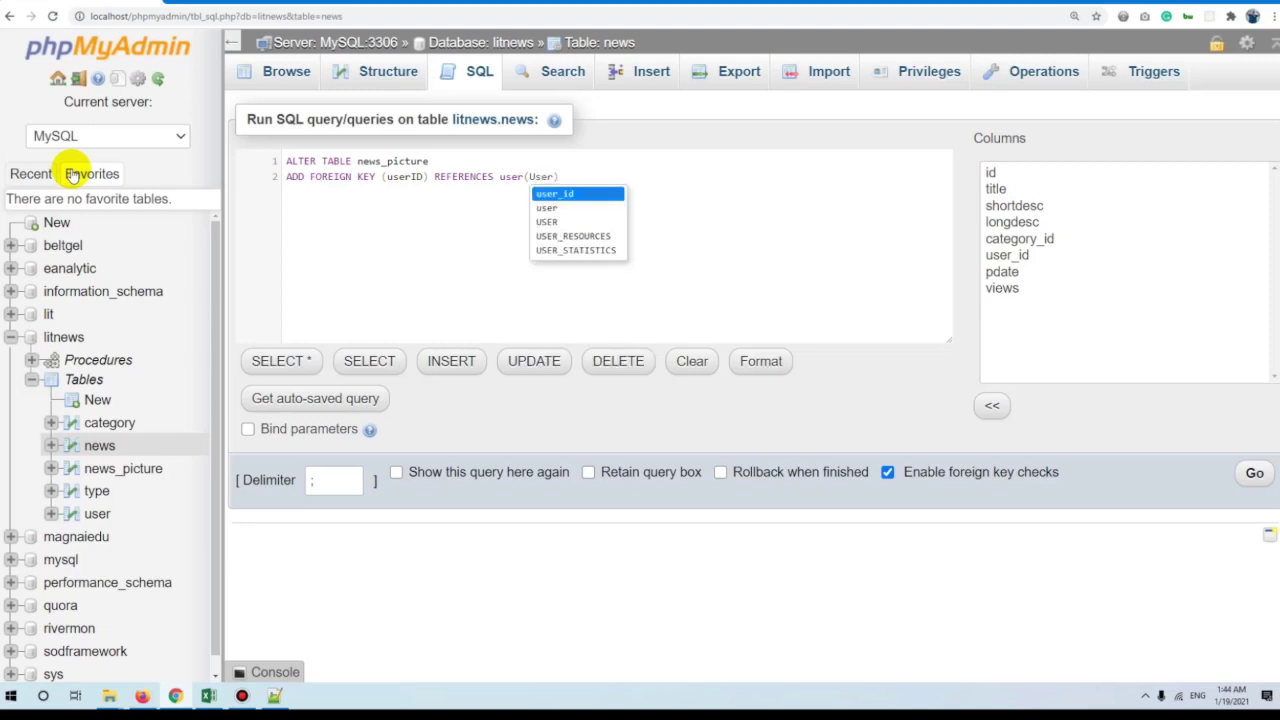
key("Return")
key("ctrl+a")
left_click(1254, 472)
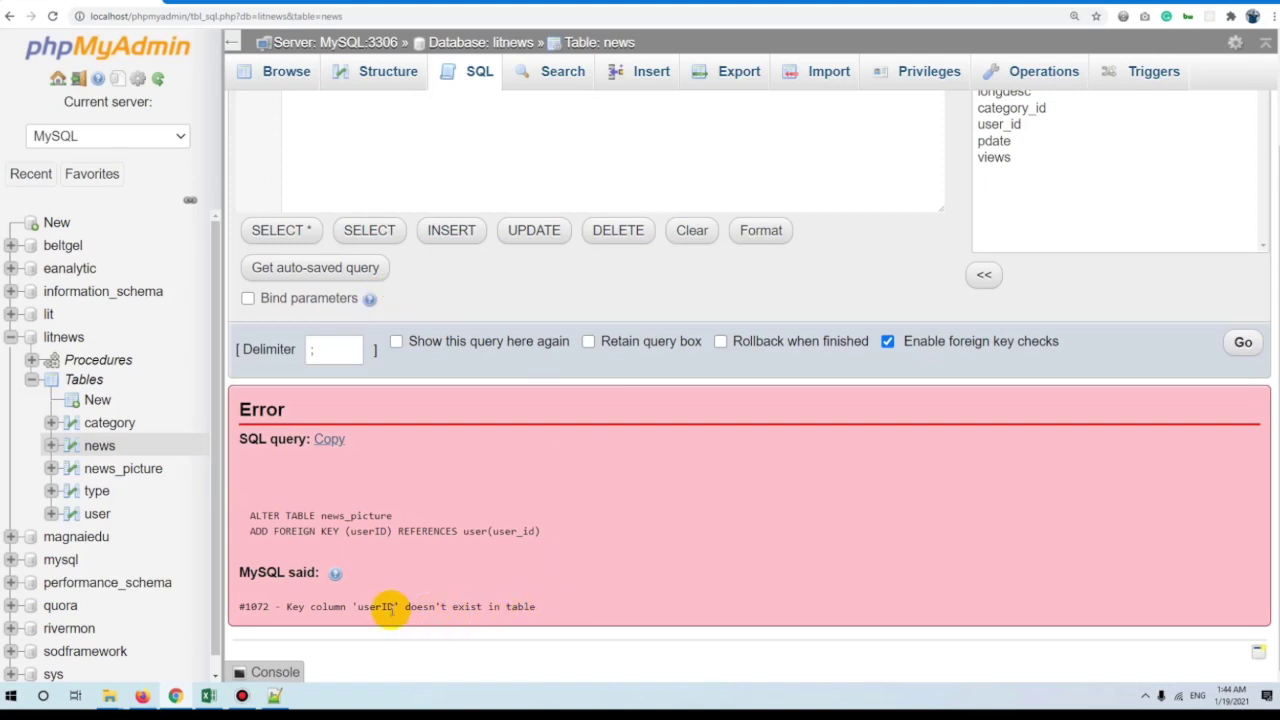
Change the key column from userID to user_id and rerun the query.
scroll(471, 557, "up", 2)
left_click(422, 180)
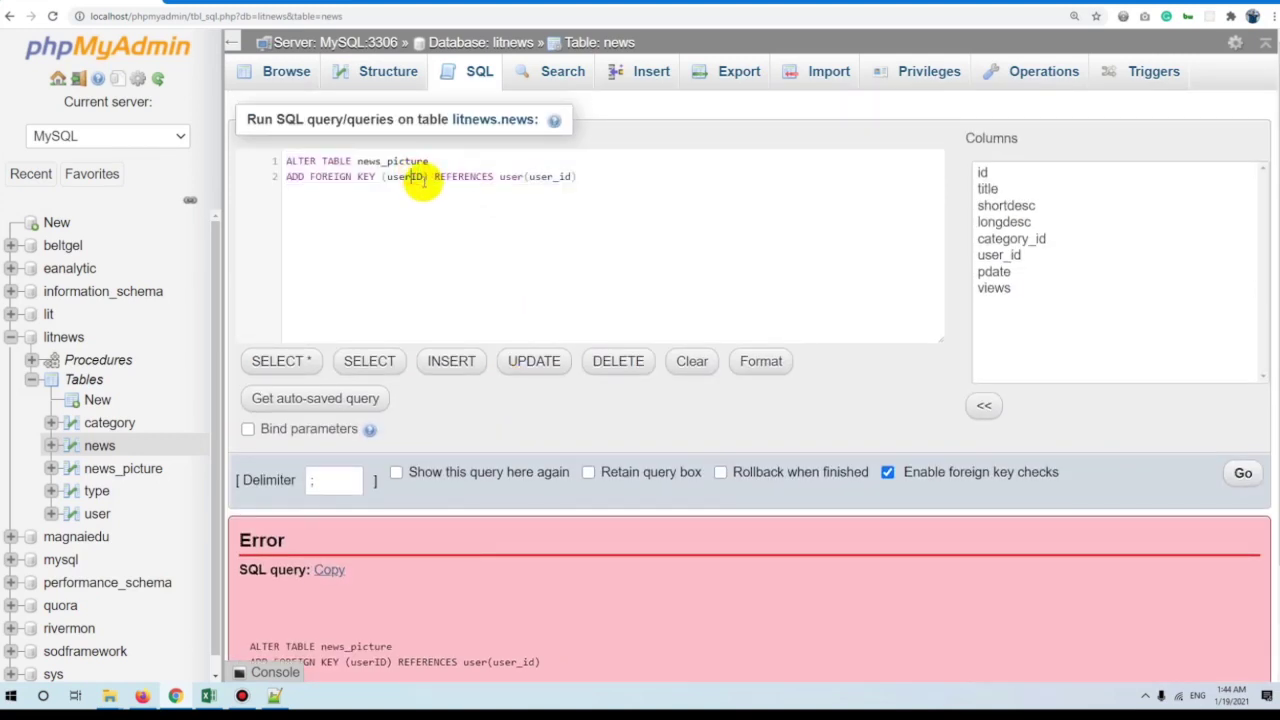
key("BackSpace")
key("BackSpace")
type("_id")
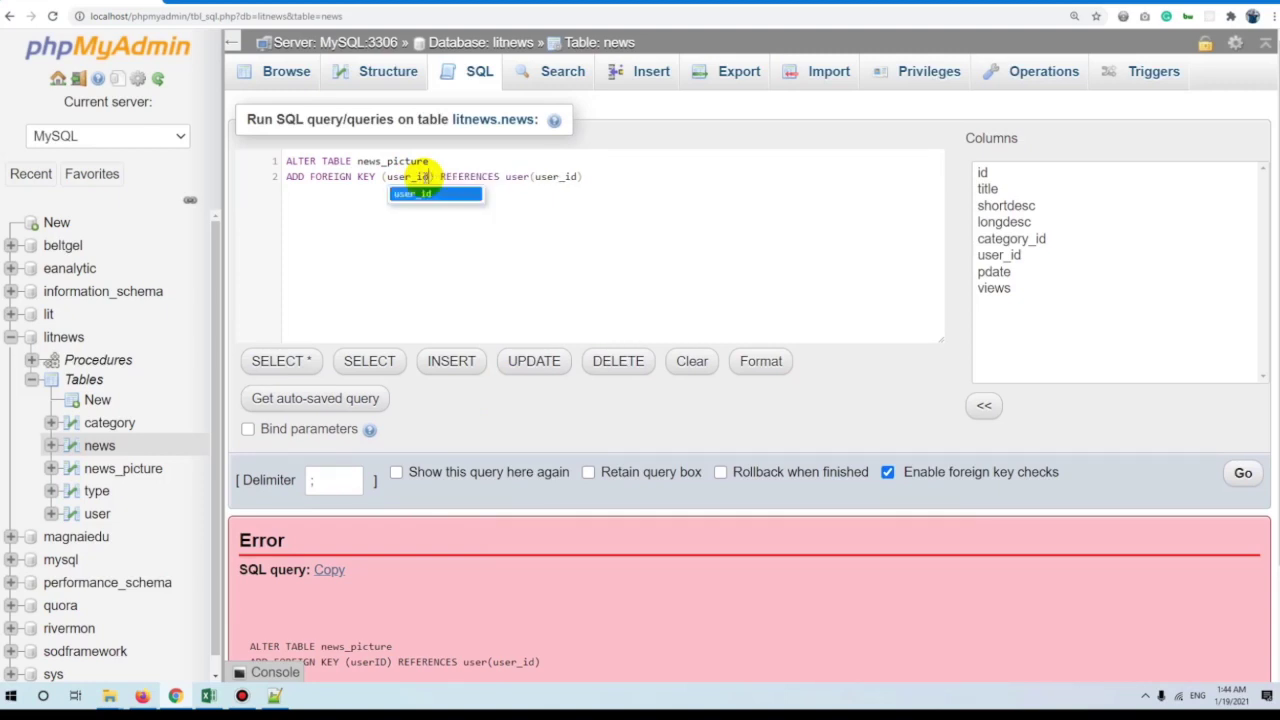
left_click(598, 177)
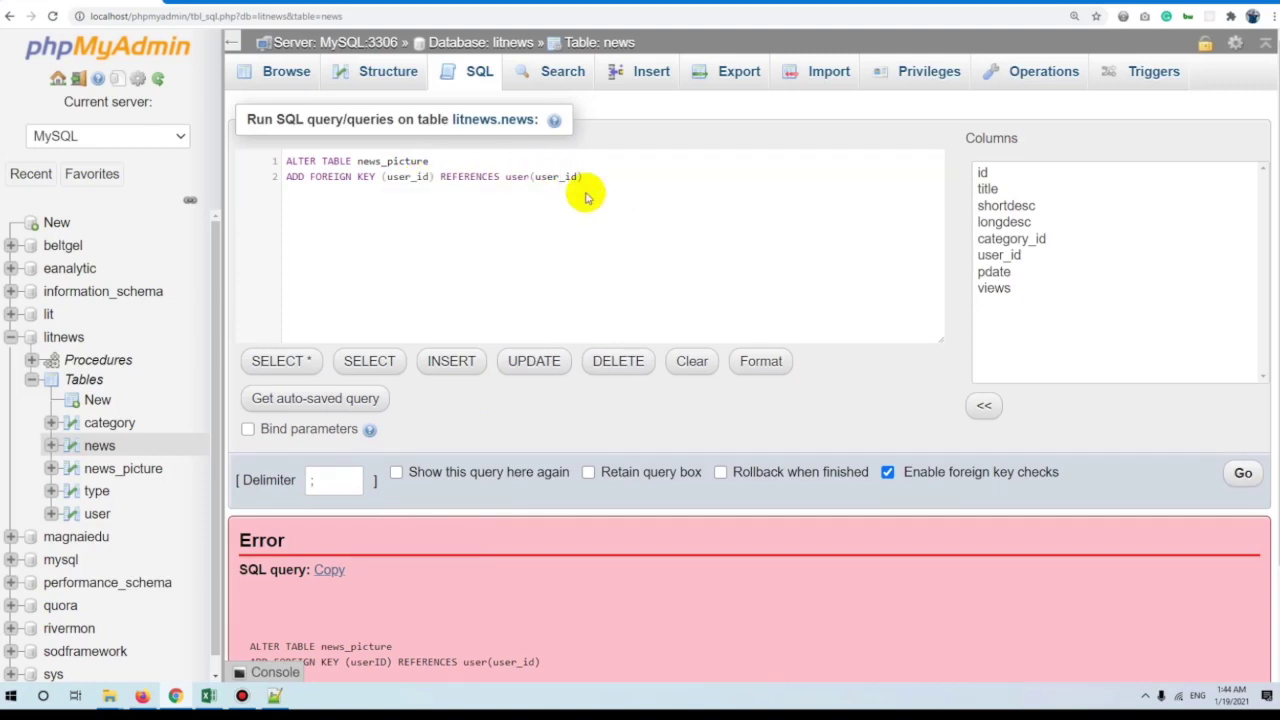
key("ctrl+a")
left_click(1242, 472)
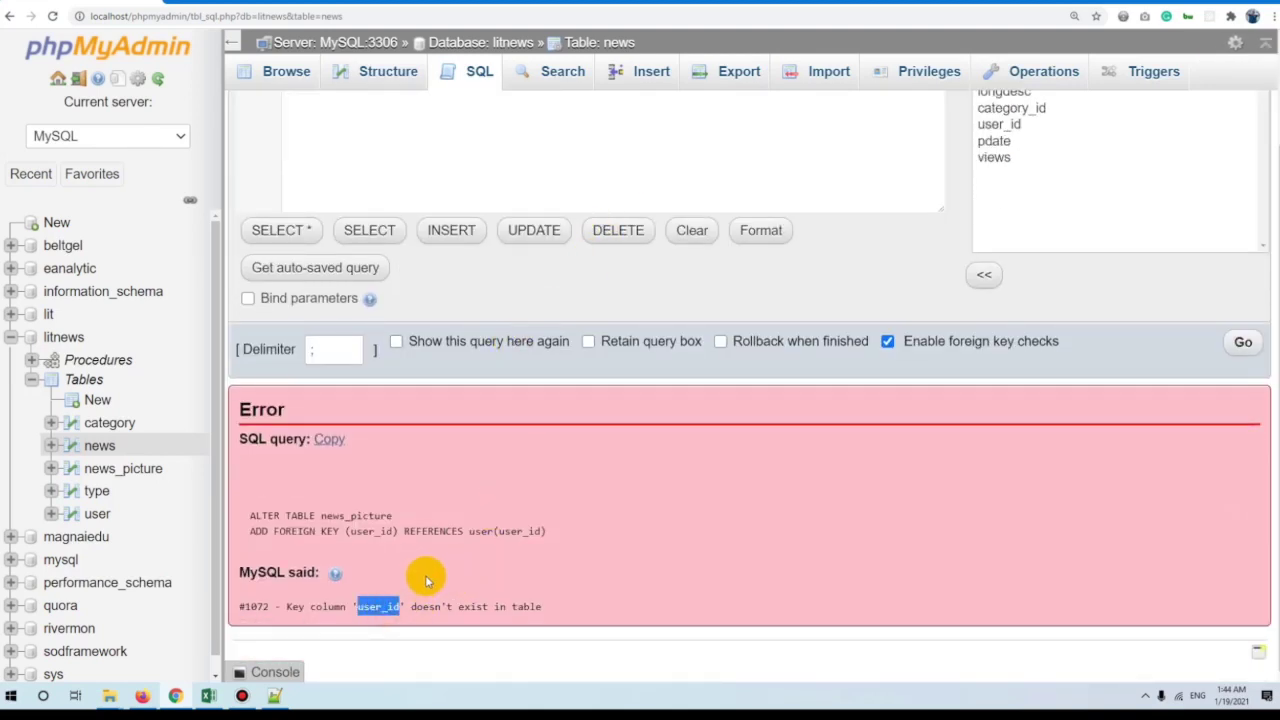
Change the table from news_picture to news and run the foreign key query successfully.
scroll(510, 575, "up", 2)
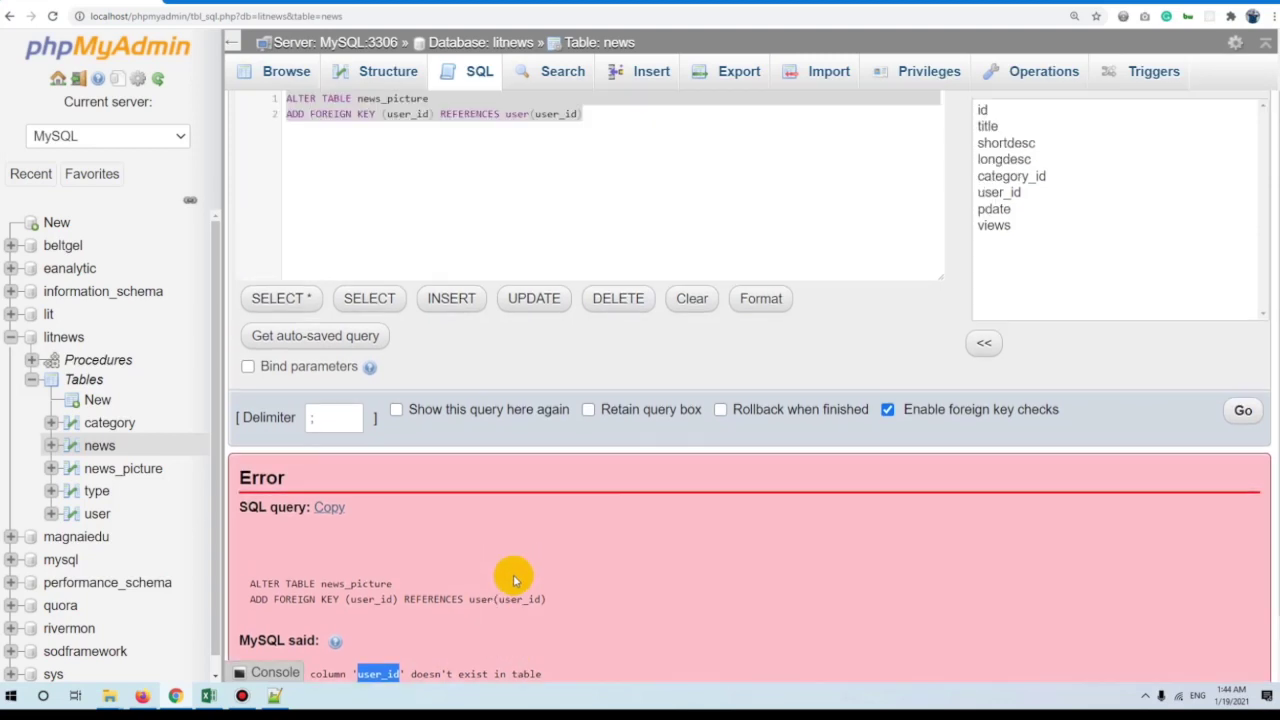
scroll(513, 572, "down", 2)
scroll(457, 520, "up", 2)
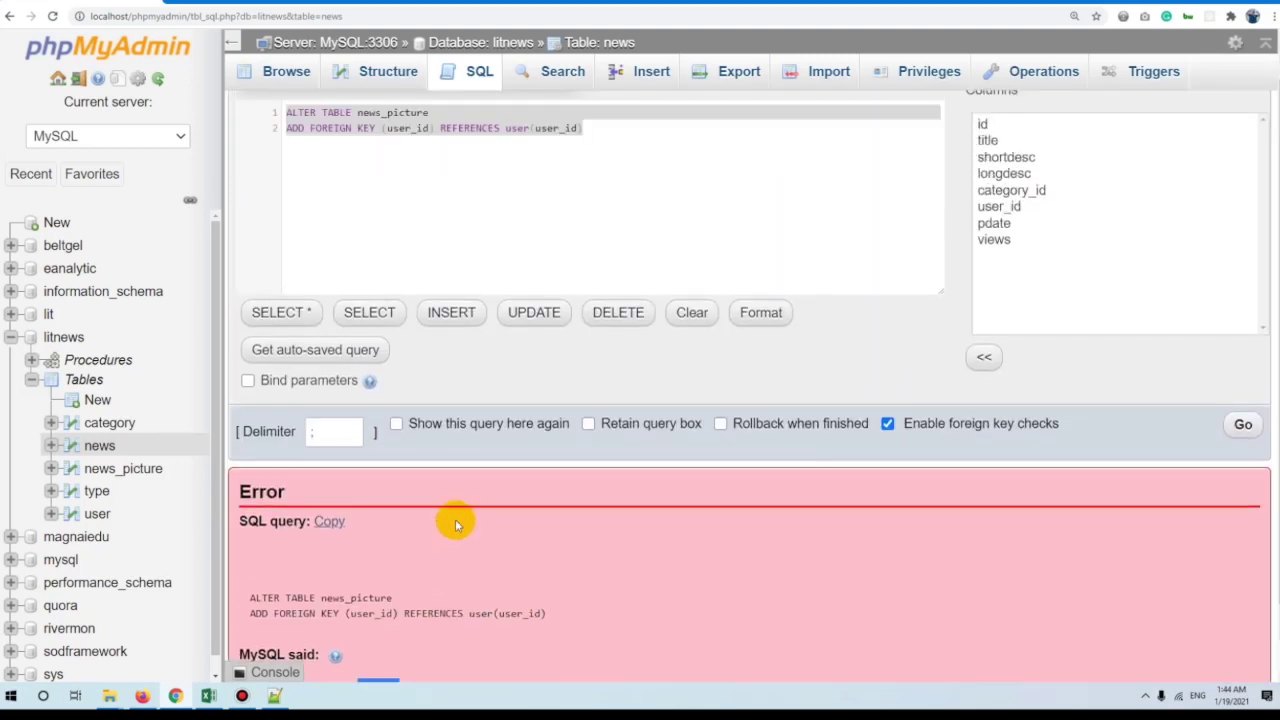
double_click(420, 178)
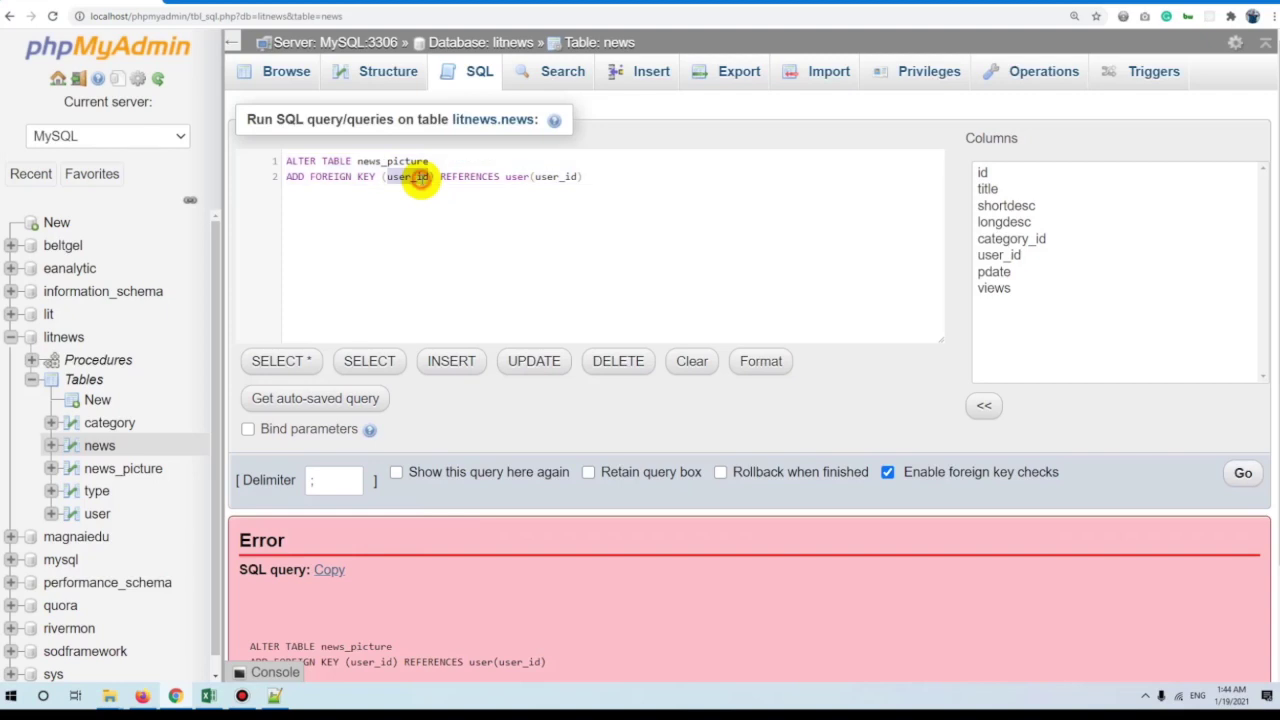
left_click_drag(380, 161, 636, 126)
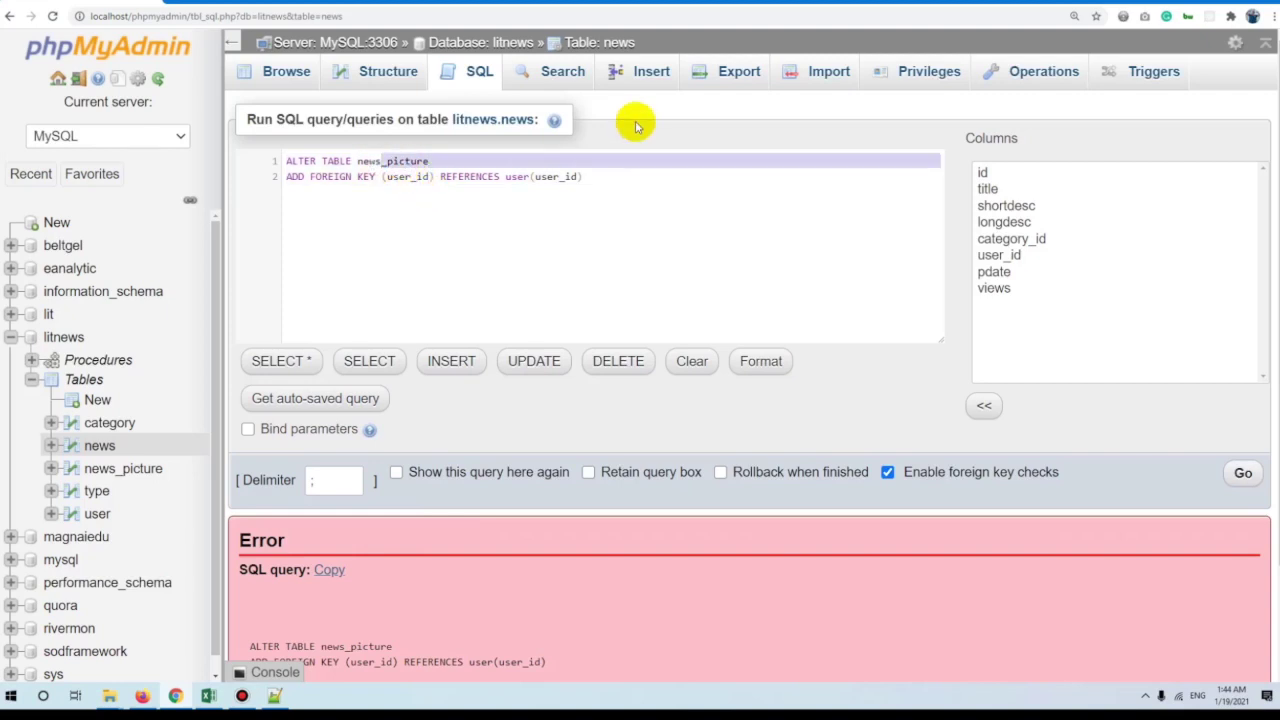
key("BackSpace")
key("Return")
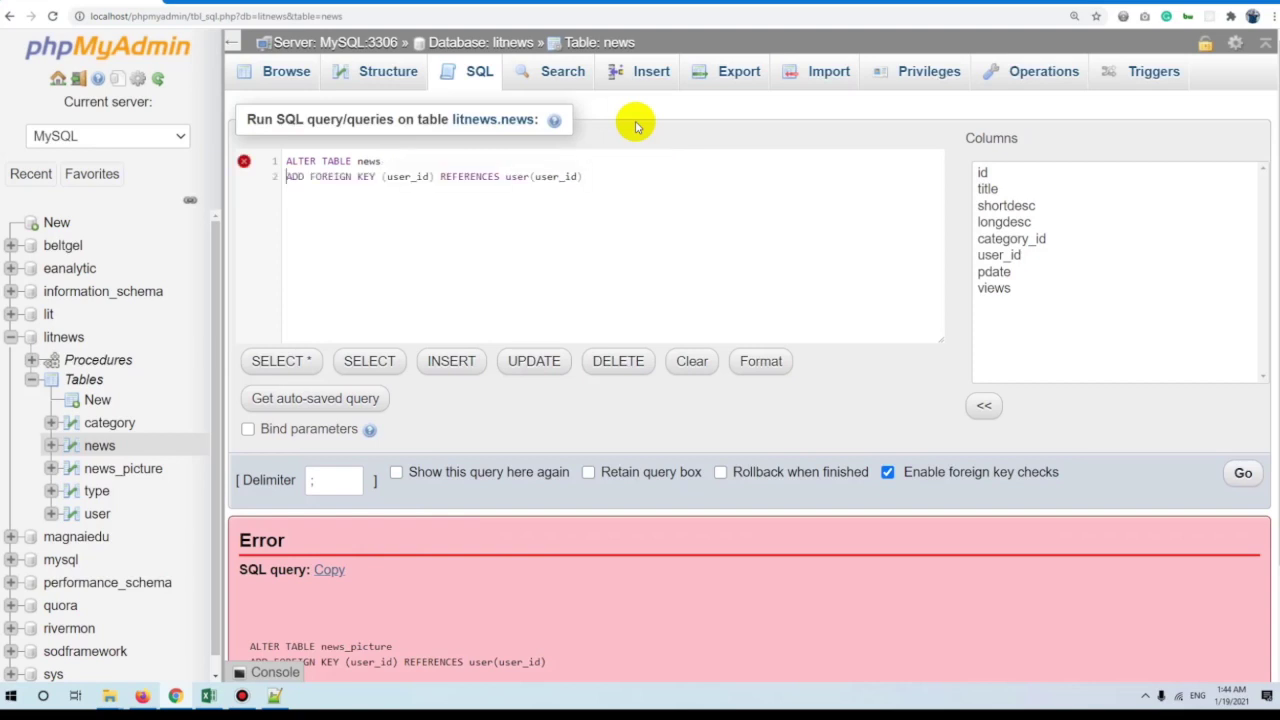
key("ctrl+a")
key("ctrl+c")
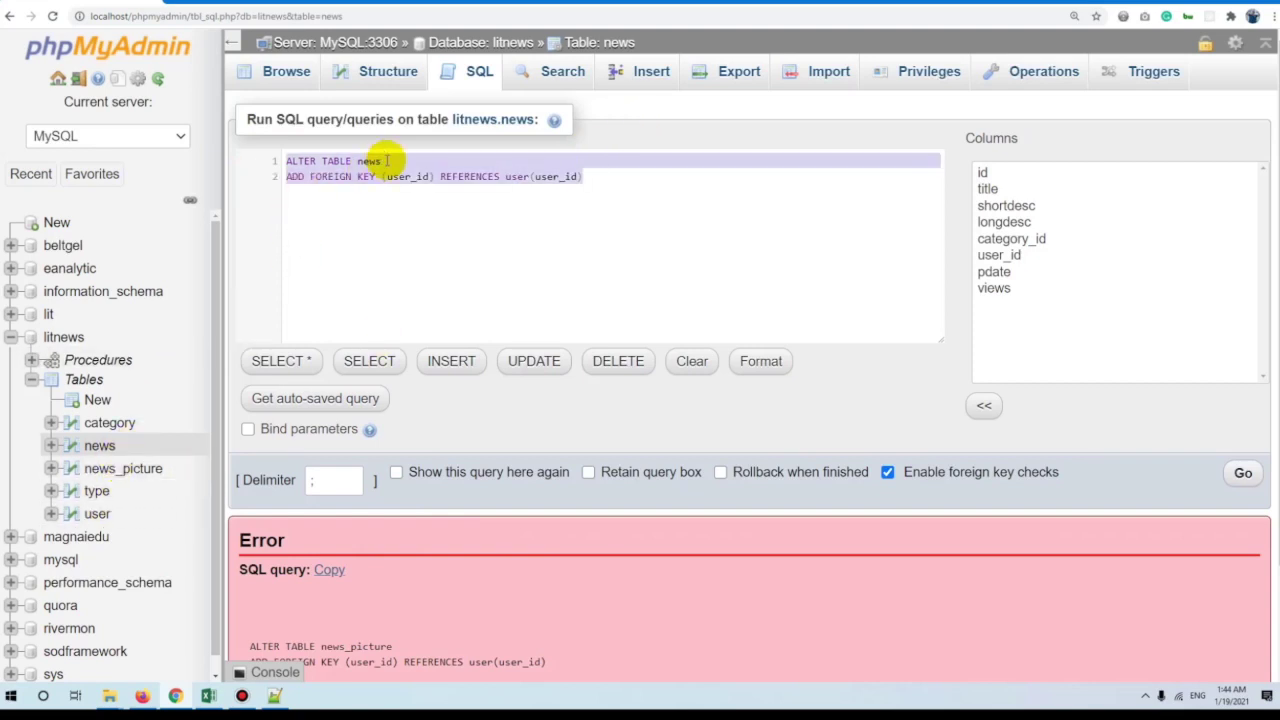
left_click(1243, 470)
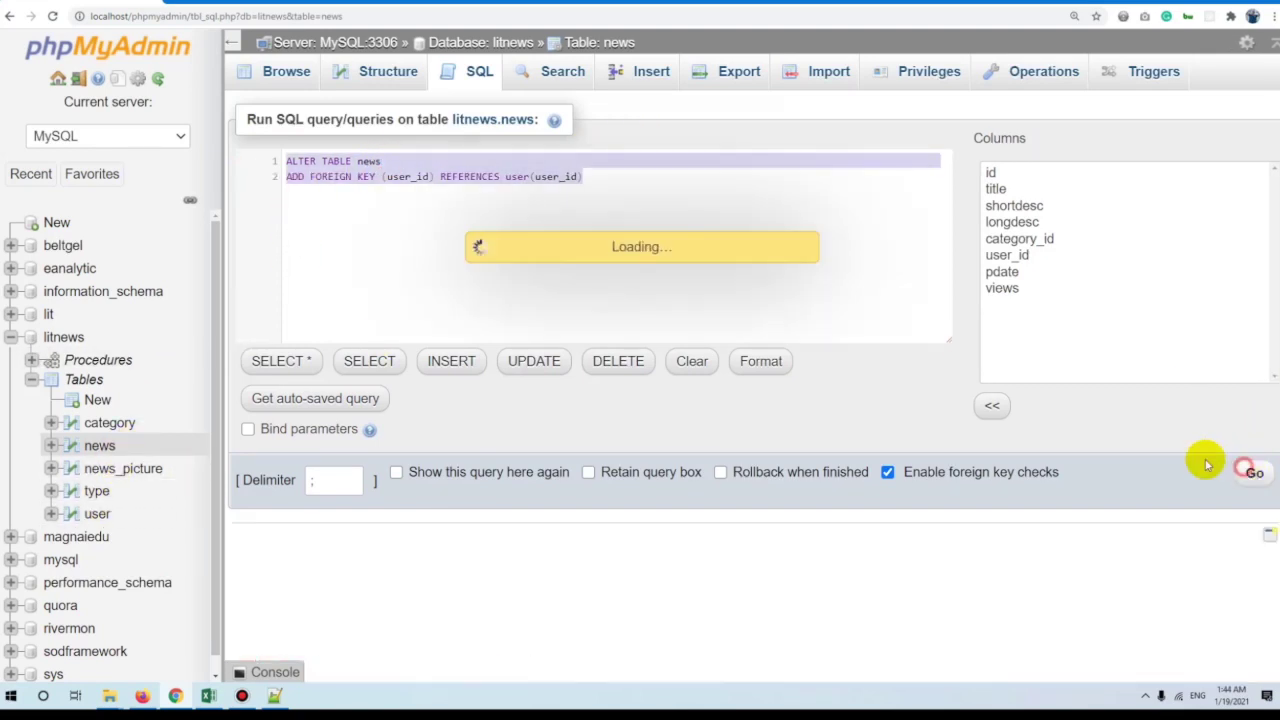
Check the news table's structure, then paste the foreign key statement into a new SQL query.
left_click(123, 445)
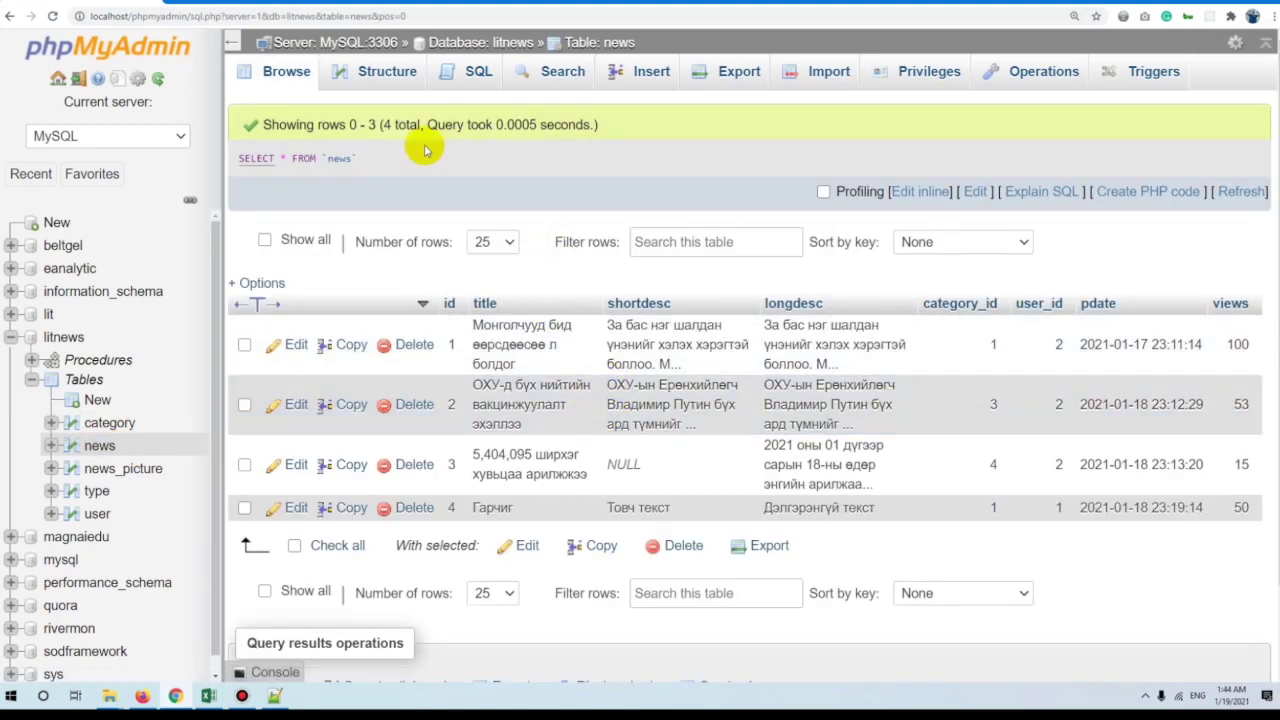
left_click(377, 86)
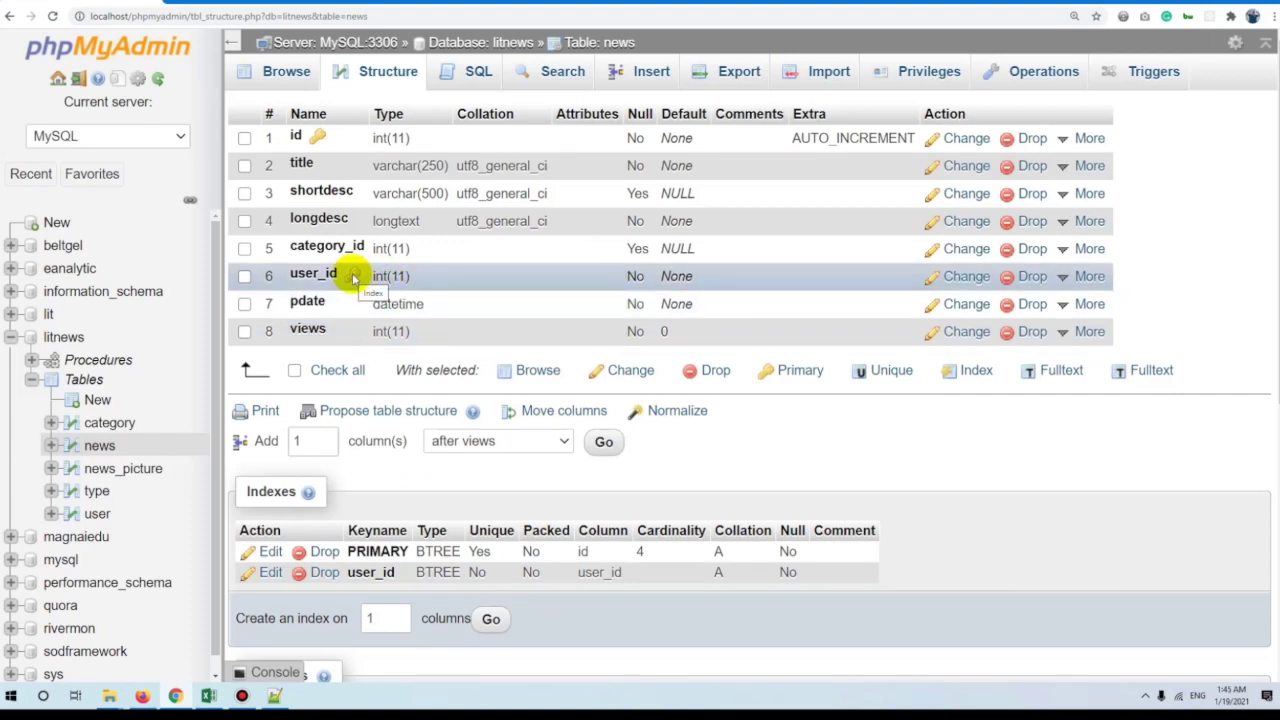
left_click(471, 68)
key("ctrl+a")
key("ctrl+v")
Edit the query to 'ADD FOREIGN KEY (category_id) REFERENCES category(category_id)' and run it.
double_click(395, 175)
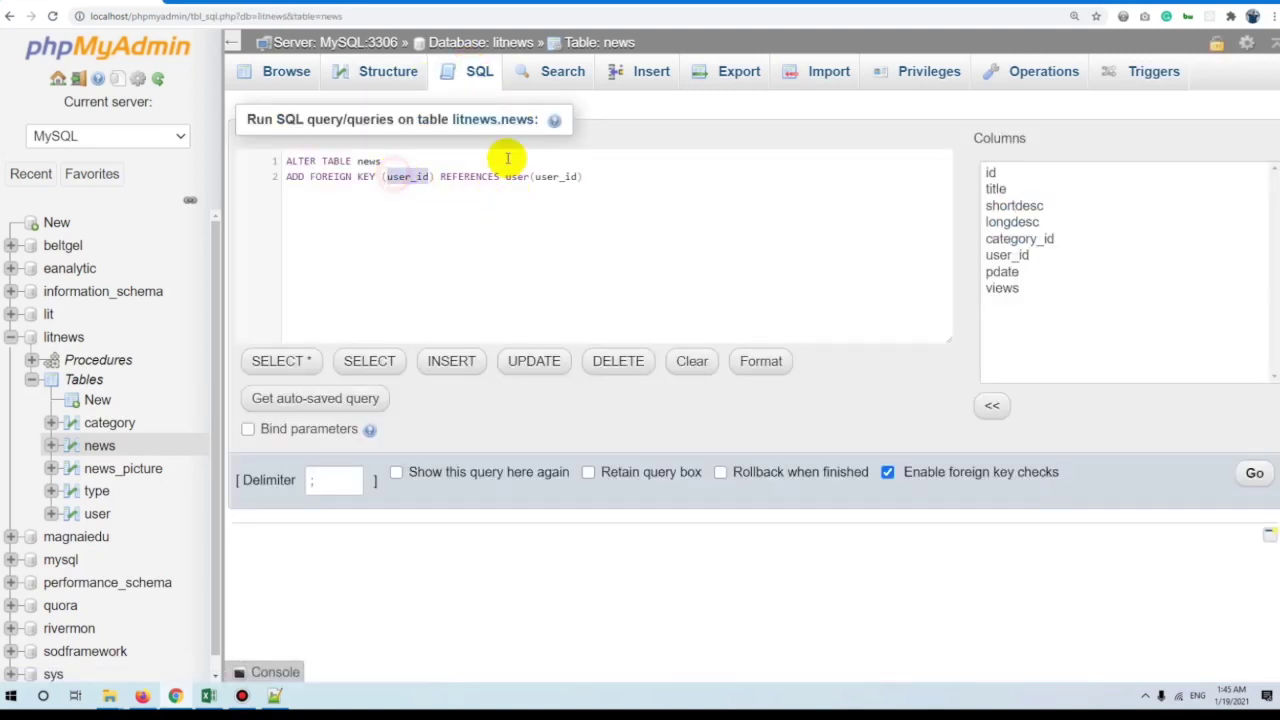
key("BackSpace")
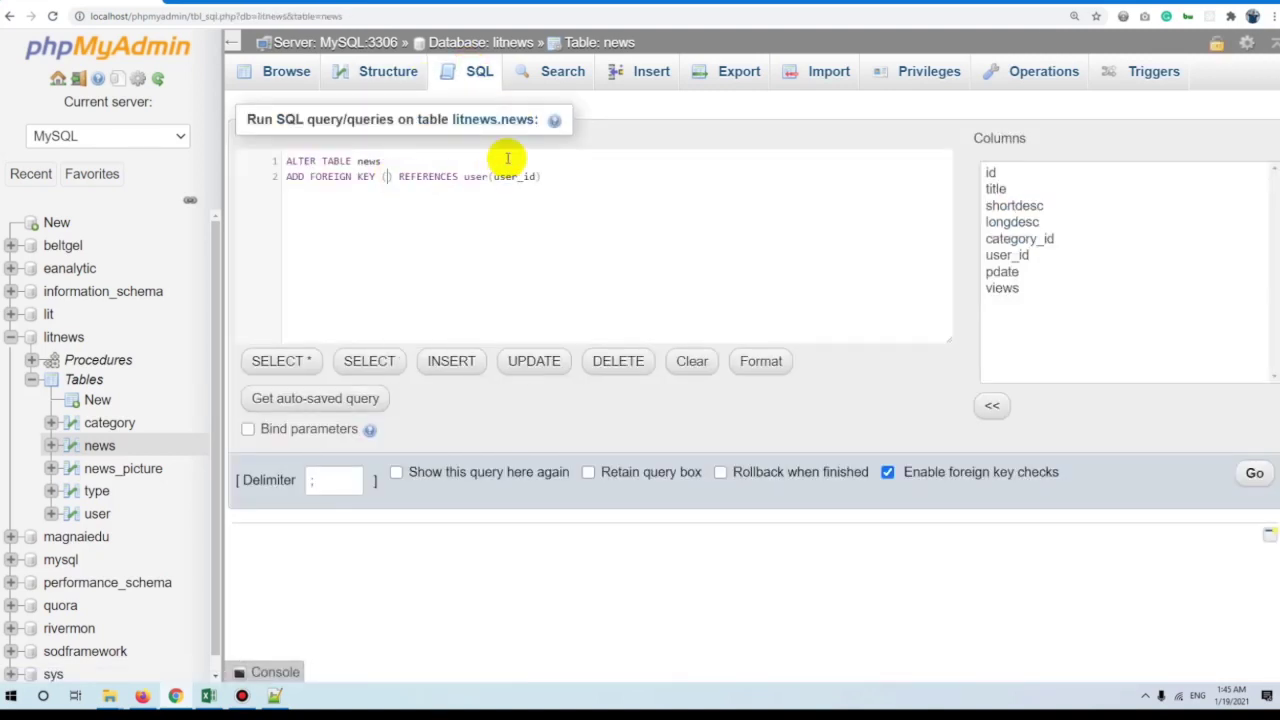
type("category_id")
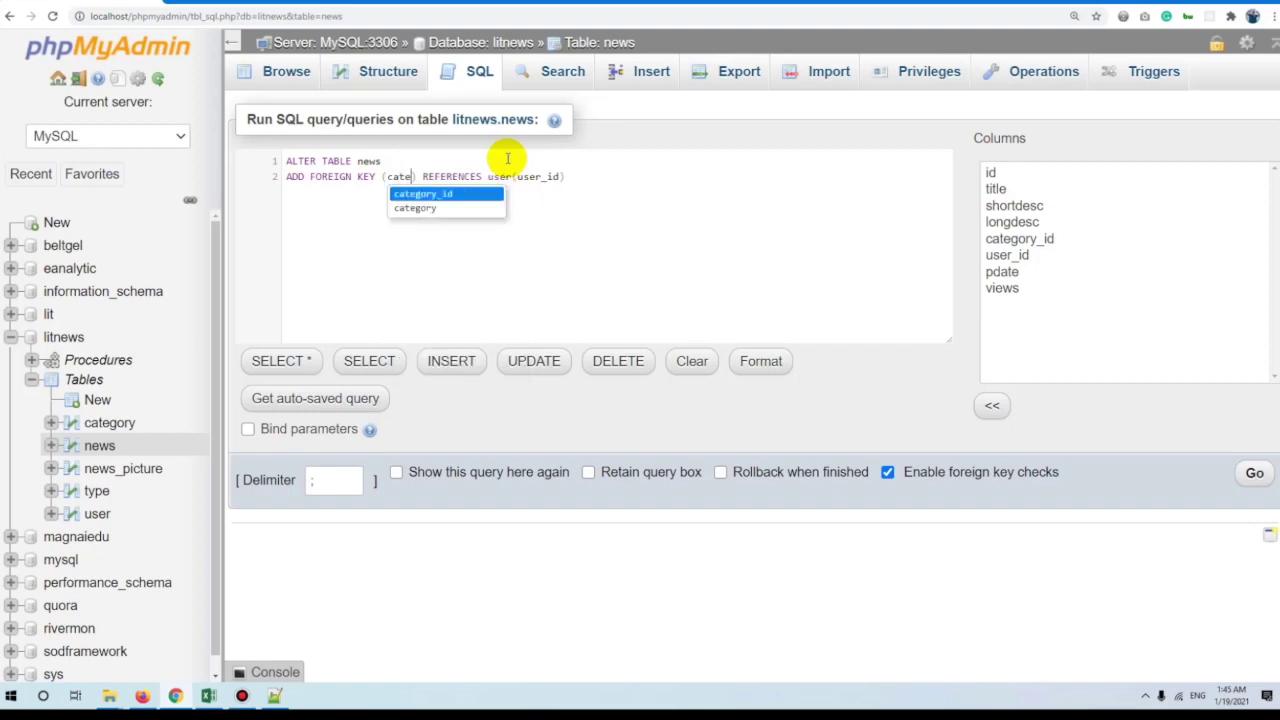
double_click(541, 176)
type("cat")
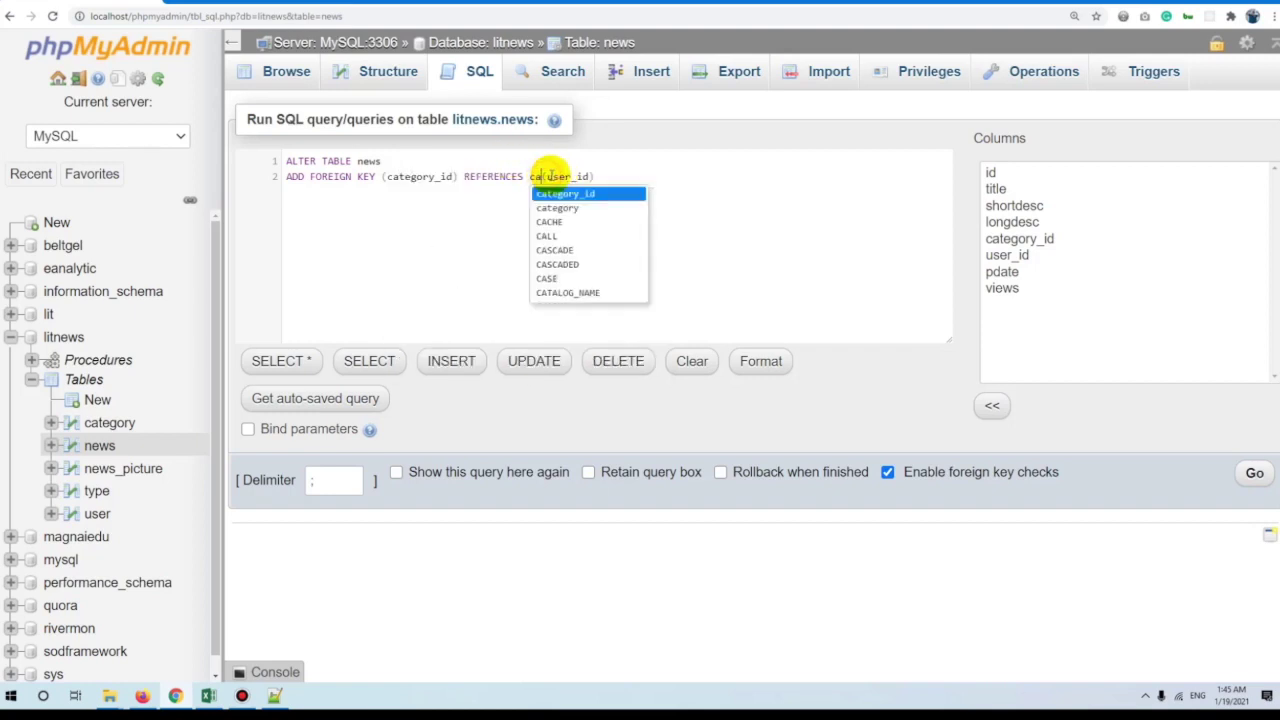
left_click(575, 192)
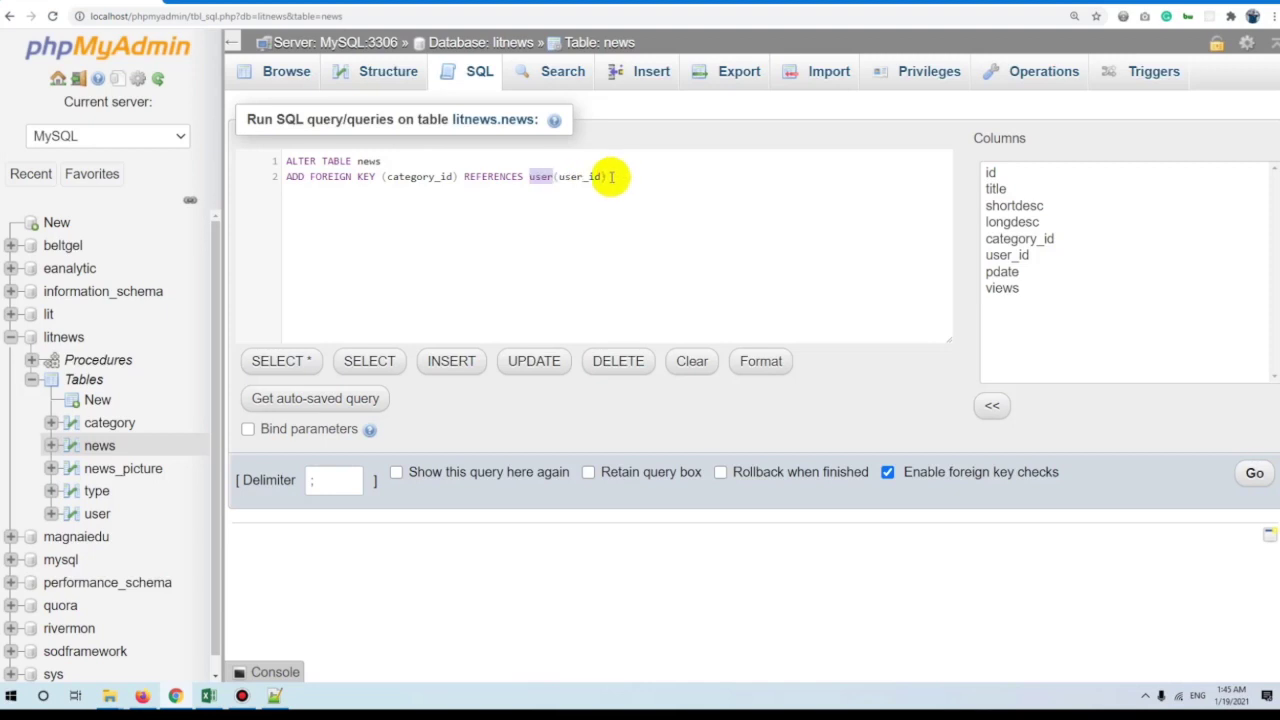
type("cate")
key("Down")
key("Return")
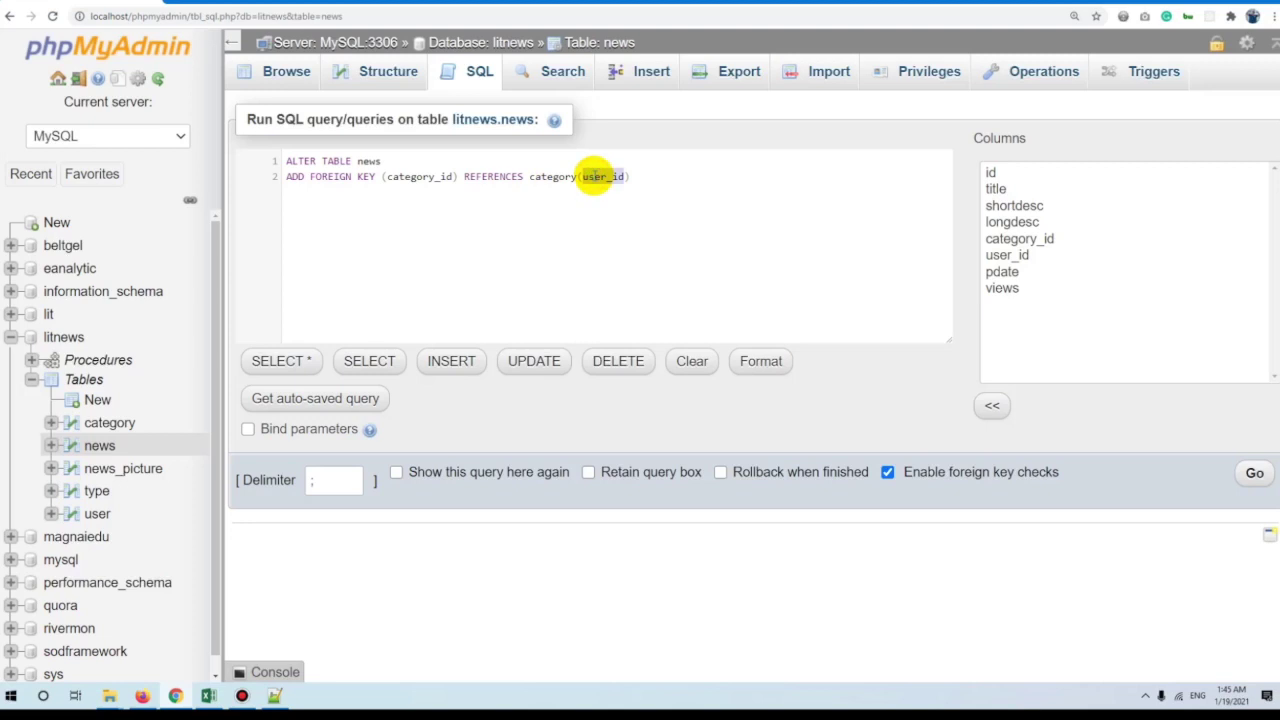
type("cat")
key("Return")
key("ctrl+a")
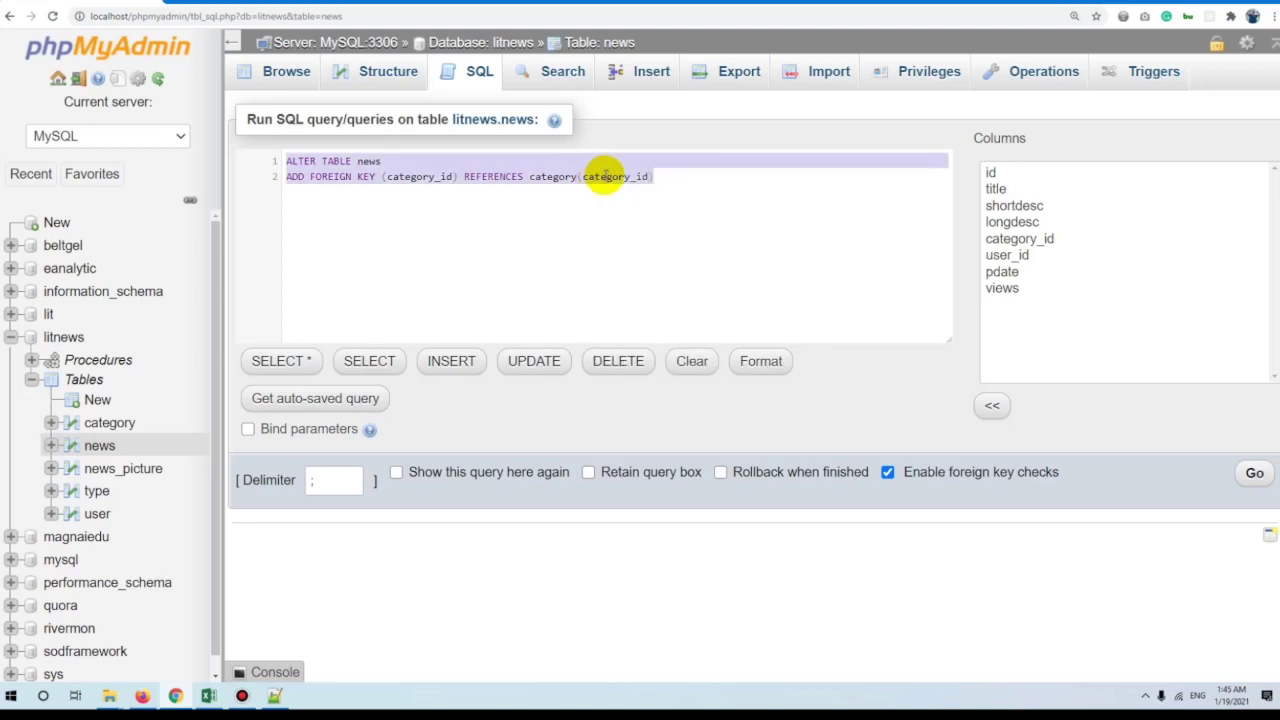
left_click(1250, 480)
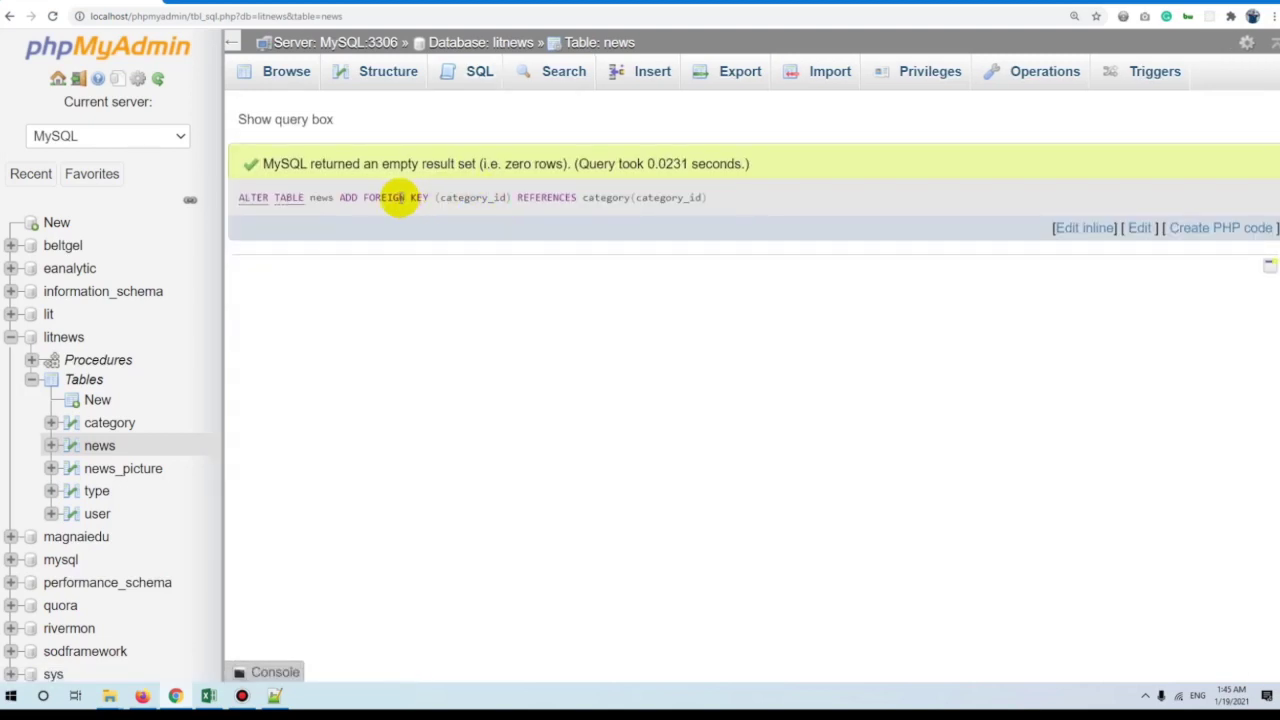
Open the news table's structure and inspect its index list for user_id and category_id.
left_click(605, 42)
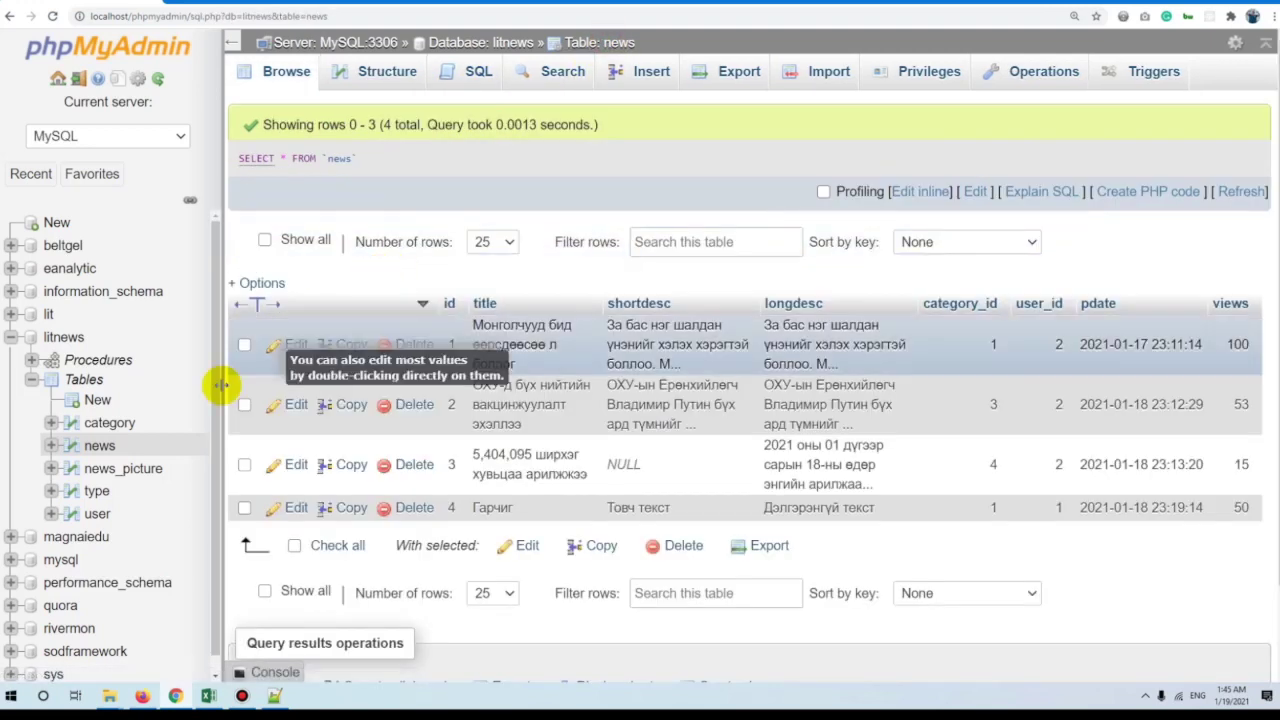
left_click(386, 71)
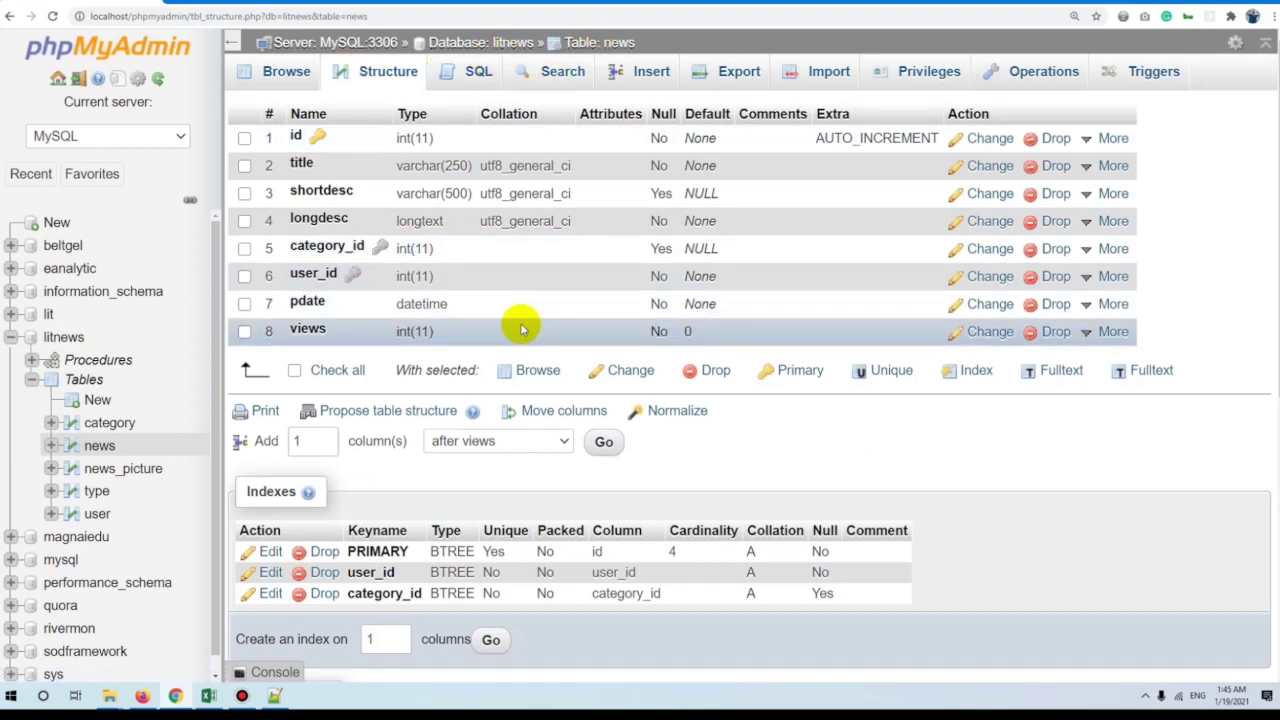
left_click_drag(877, 594, 230, 560)
left_click(935, 558)
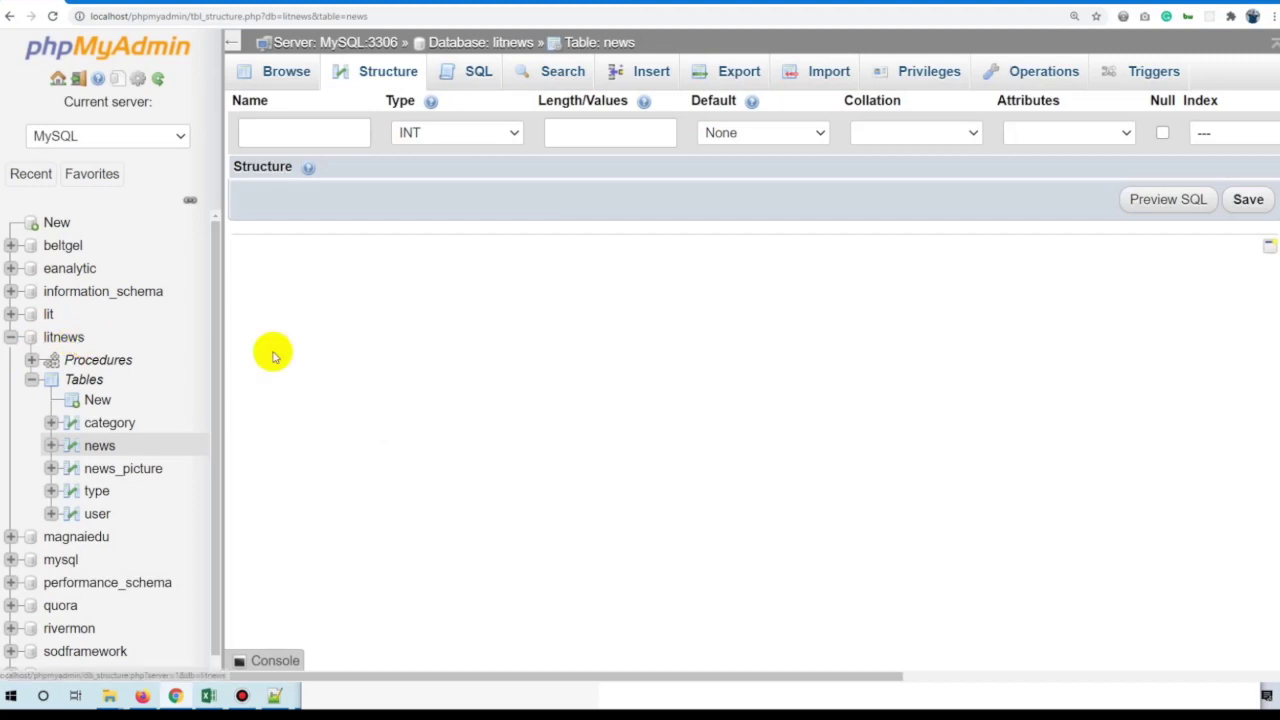
Export the litnews database with Quick SQL, downloading litnews.sql.
left_click(10, 337)
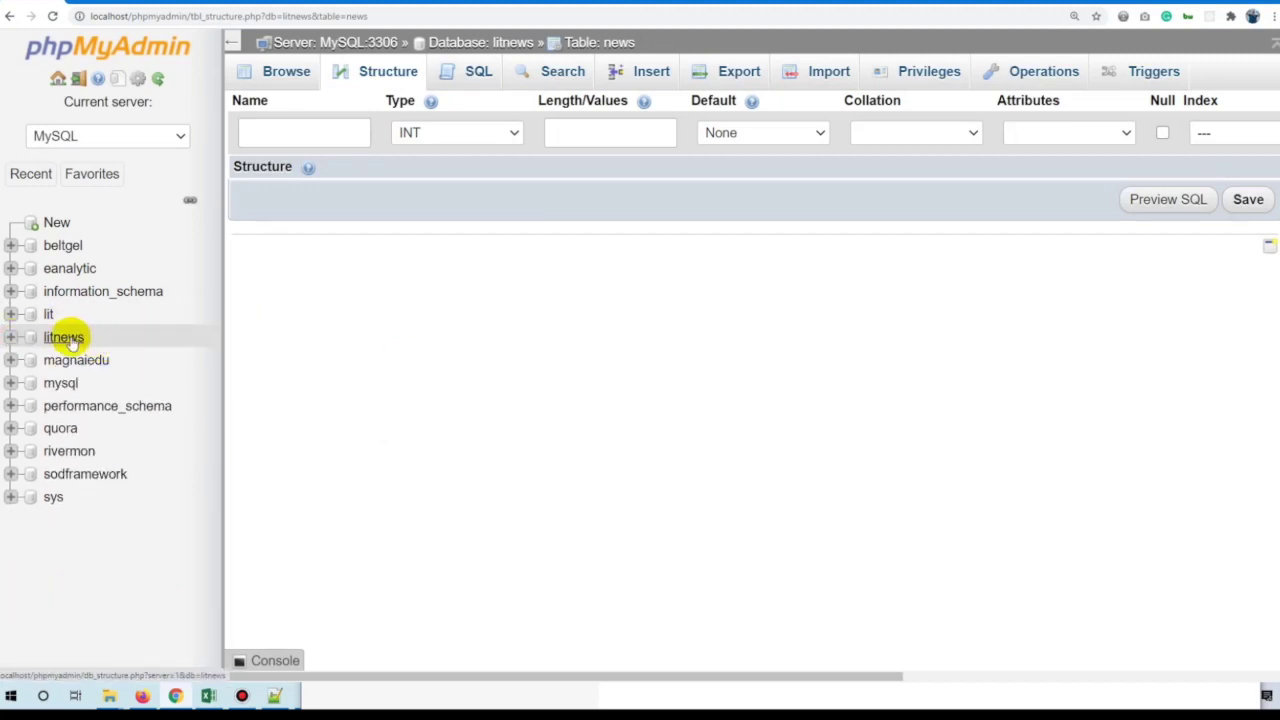
left_click(66, 338)
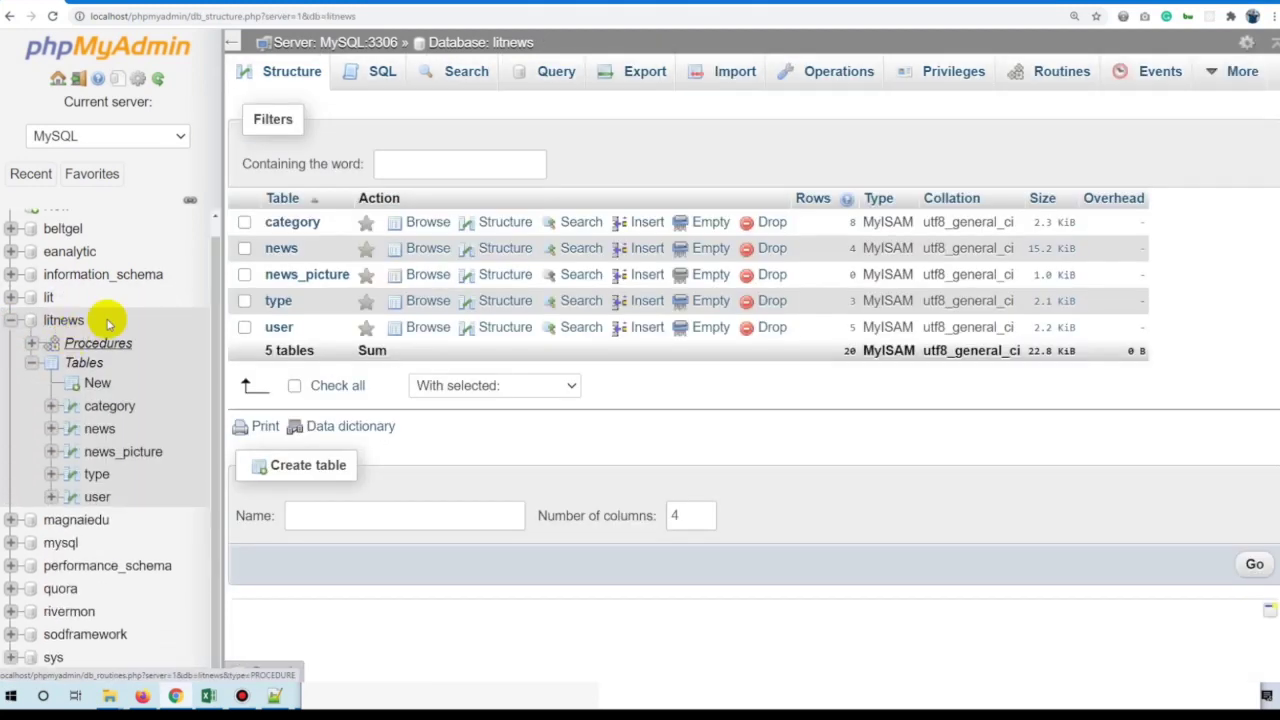
left_click(244, 249)
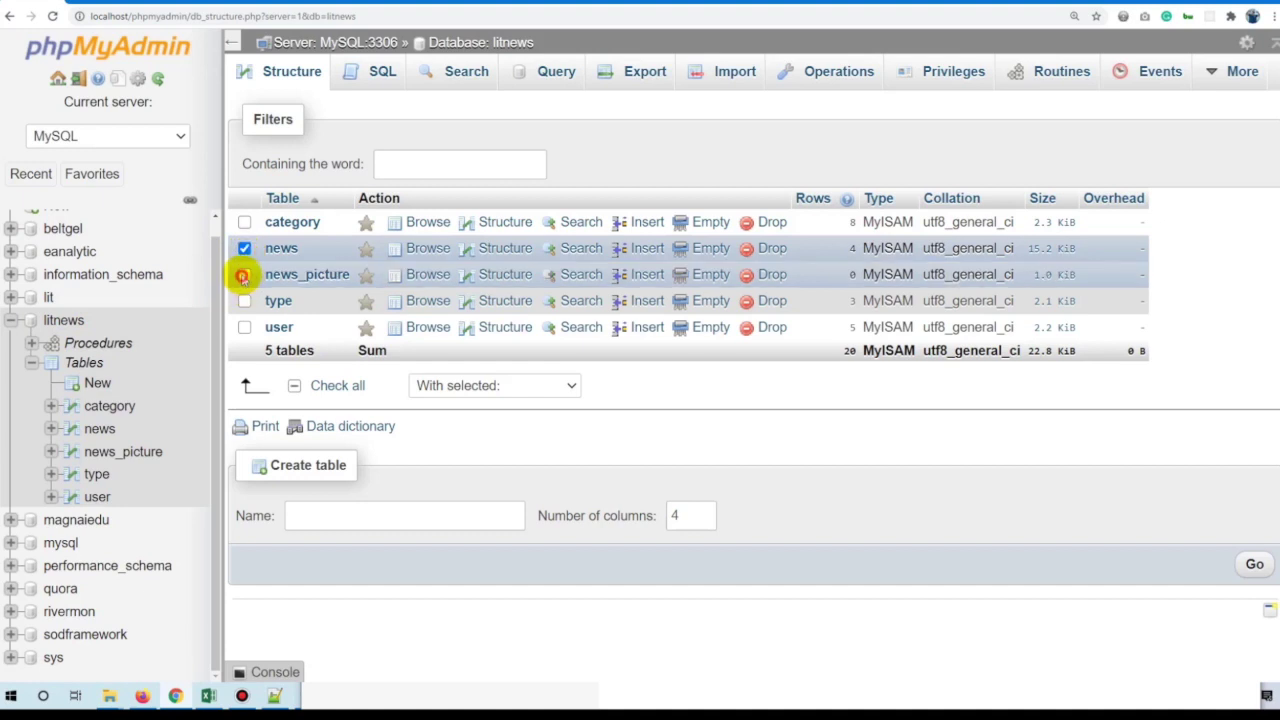
left_click(244, 249)
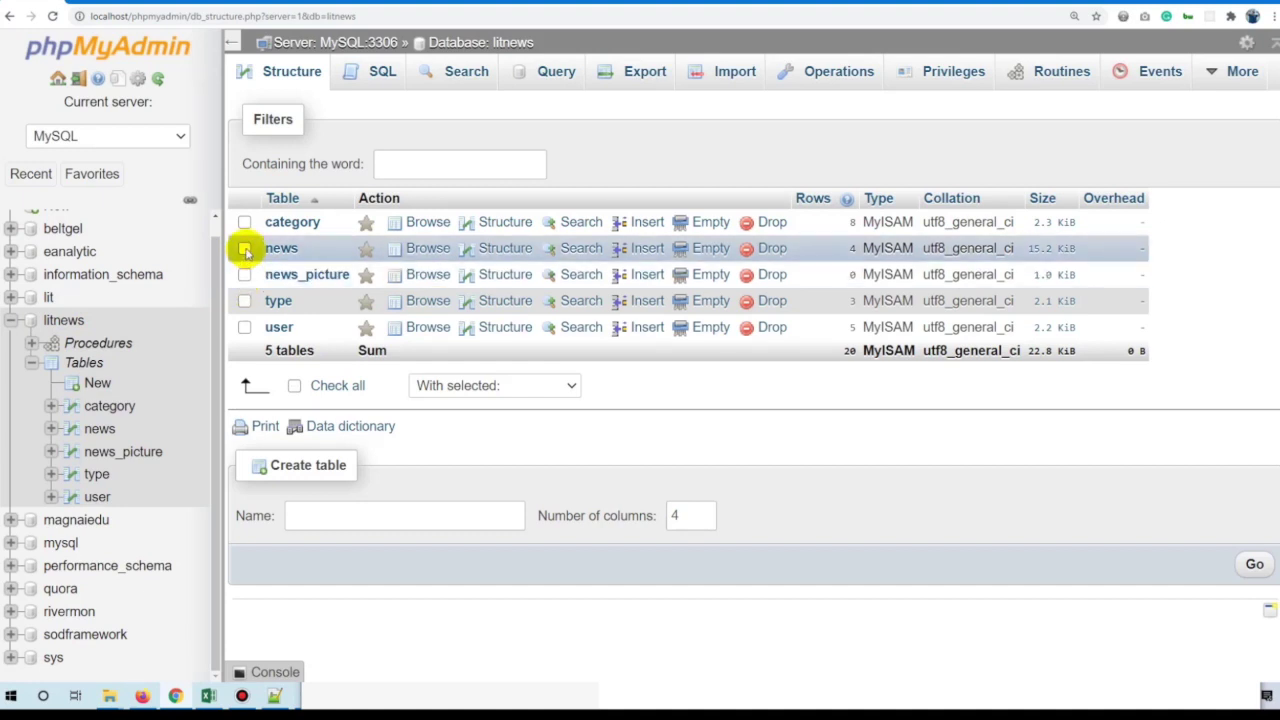
left_click(625, 71)
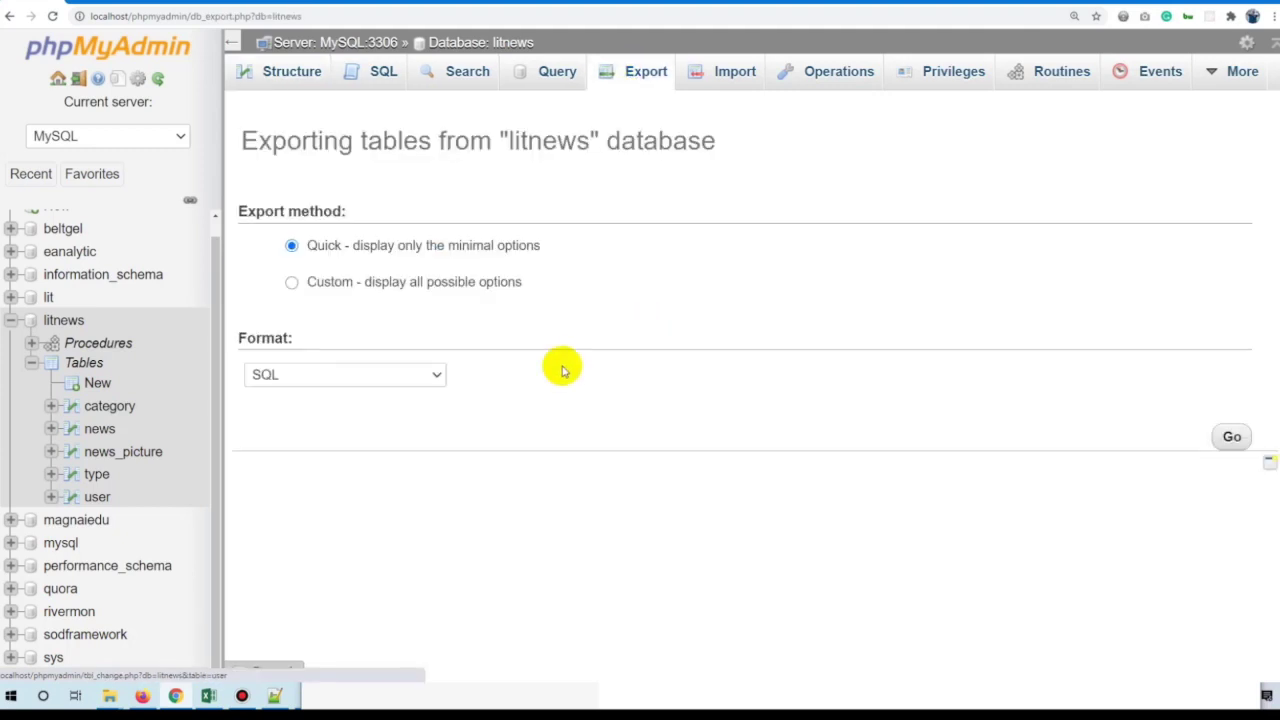
left_click(1232, 436)
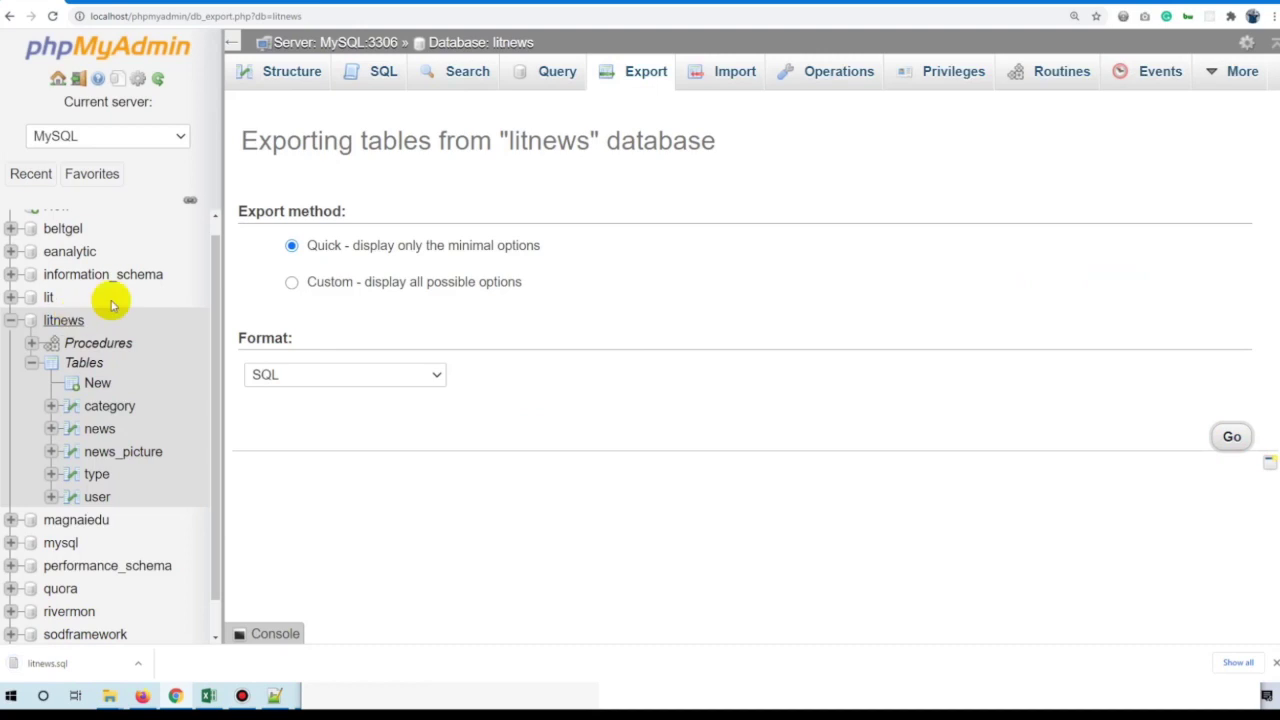
Drop the news table from litnews, leaving four tables.
left_click(513, 44)
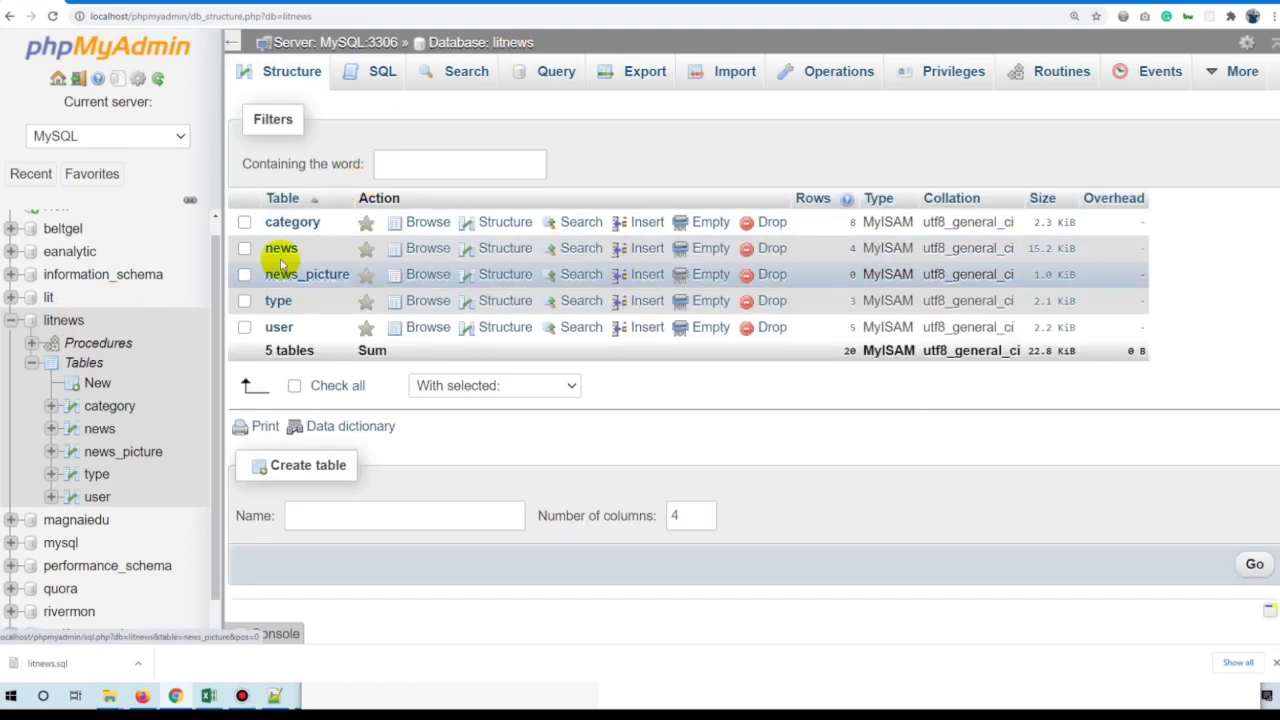
left_click(243, 249)
left_click(470, 385)
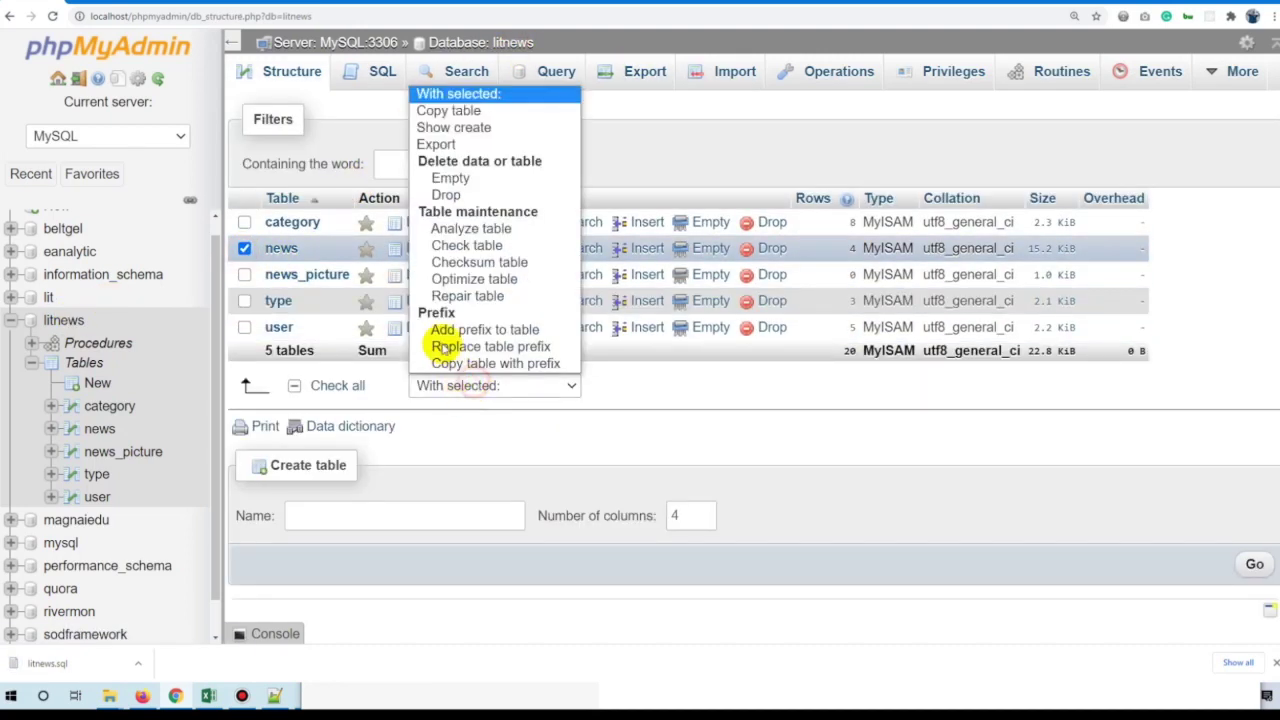
left_click(475, 190)
left_click(1215, 195)
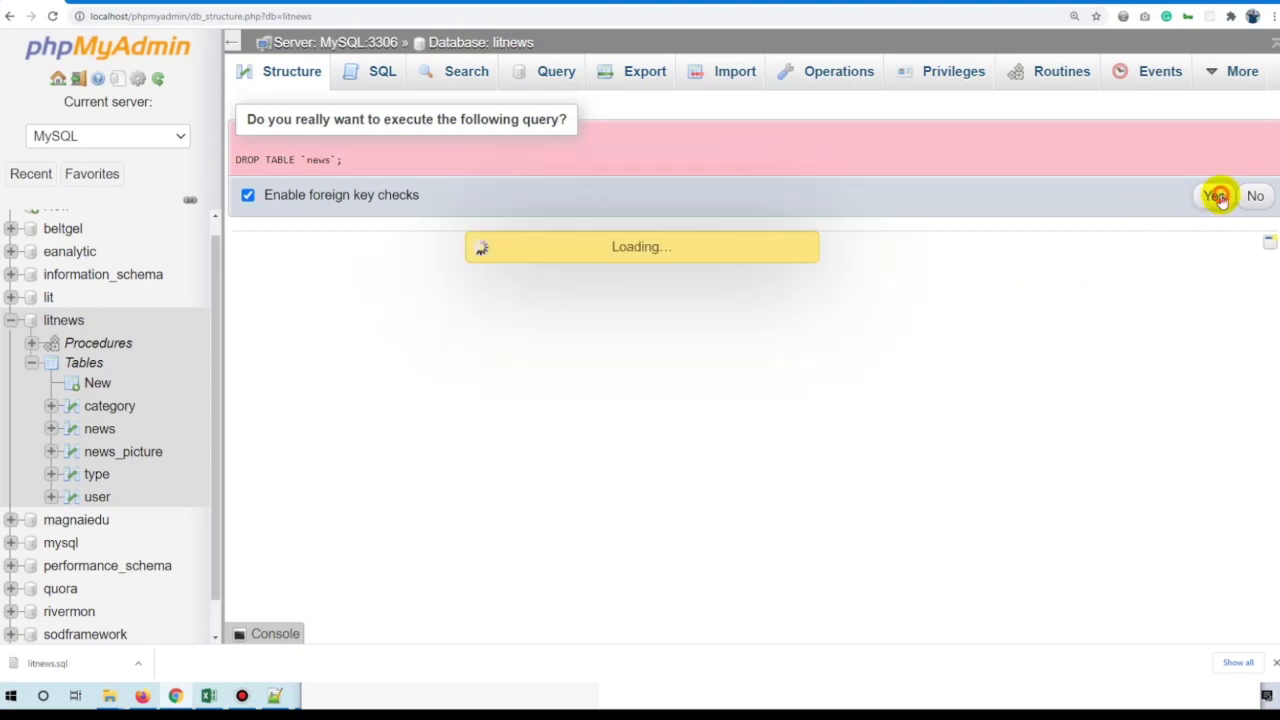
key("super+e")
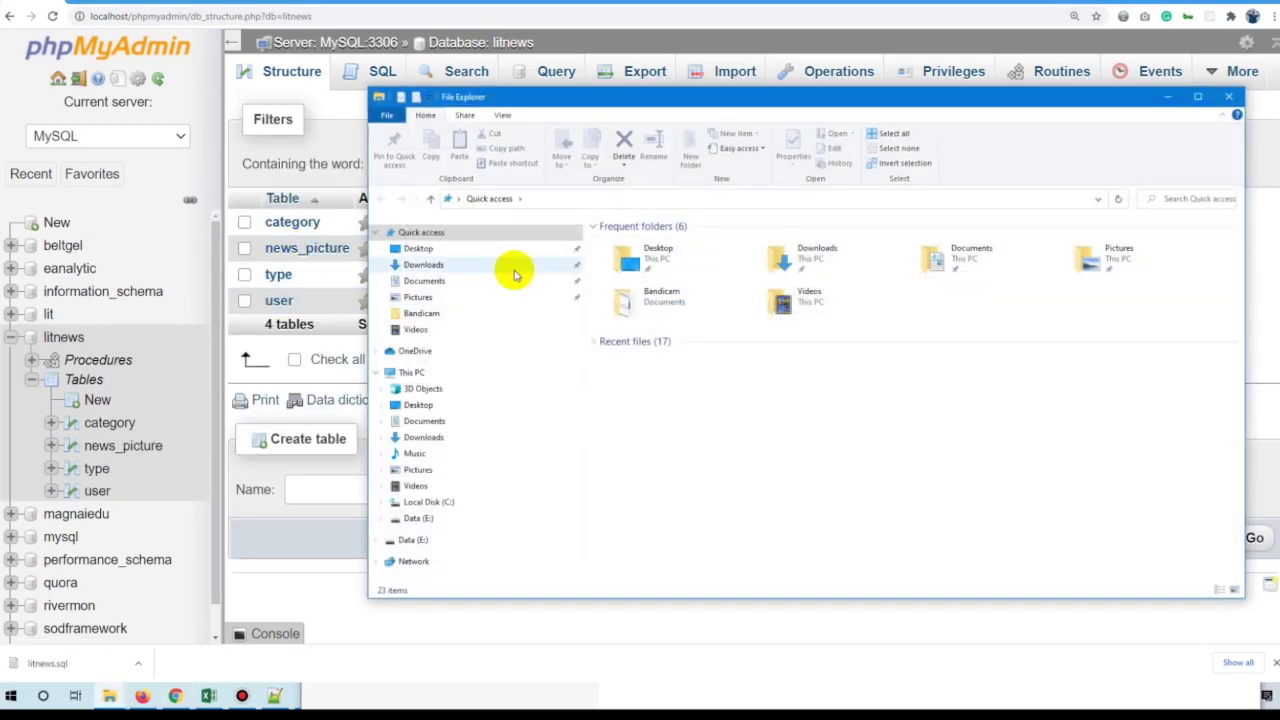
Open Downloads' litnews.sql in Notepad++ and check the news table's CREATE statement and four rows.
left_click(423, 264)
left_click(645, 285)
right_click(645, 285)
left_click(700, 331)
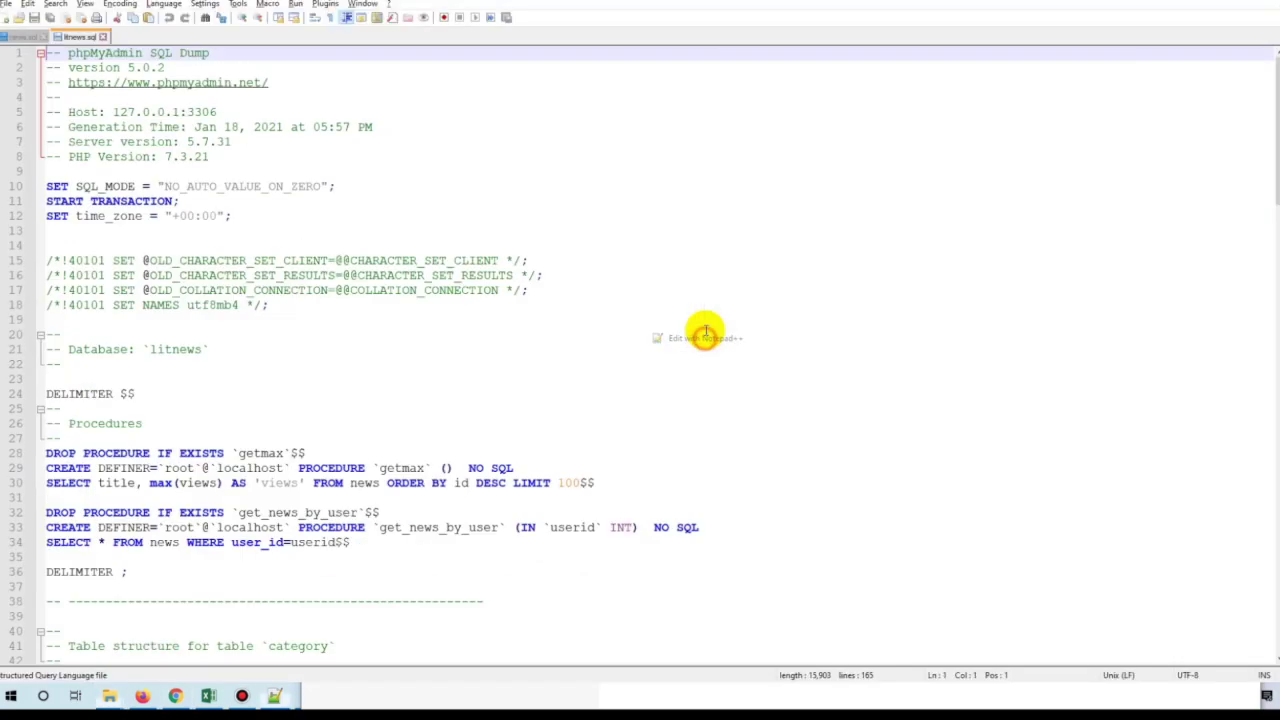
scroll(463, 309, "down", 19)
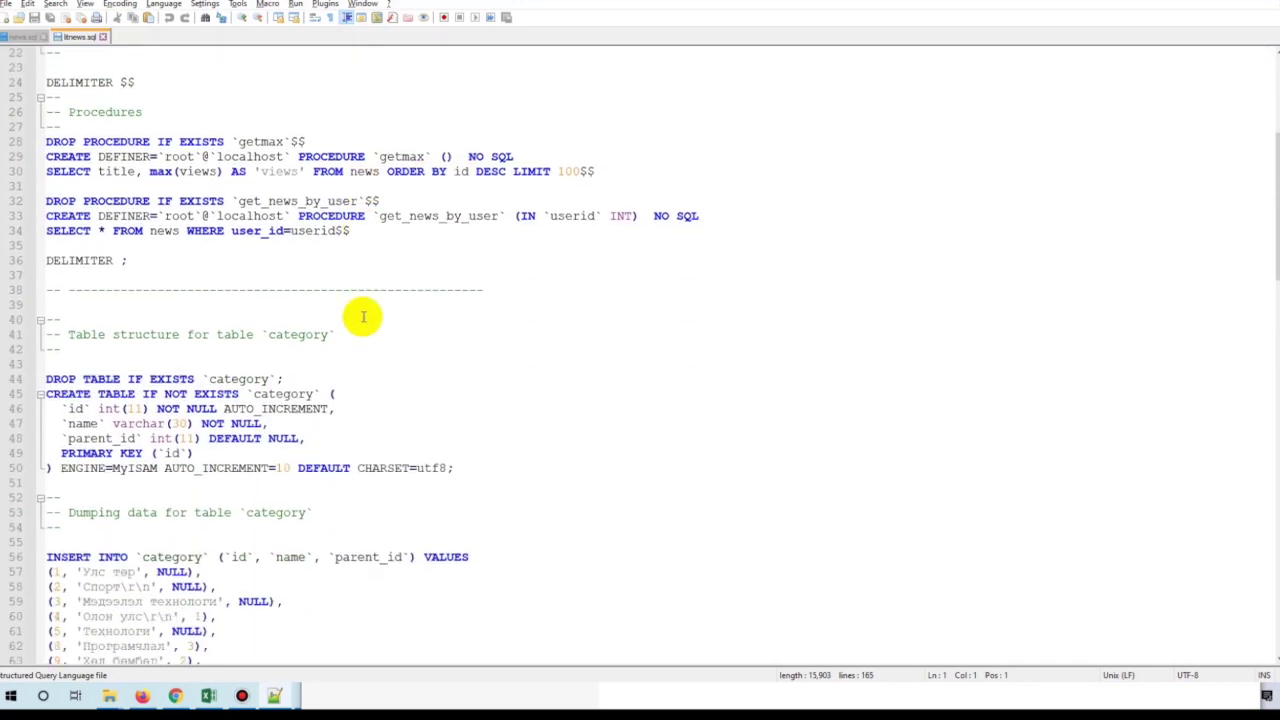
scroll(362, 313, "down", 13)
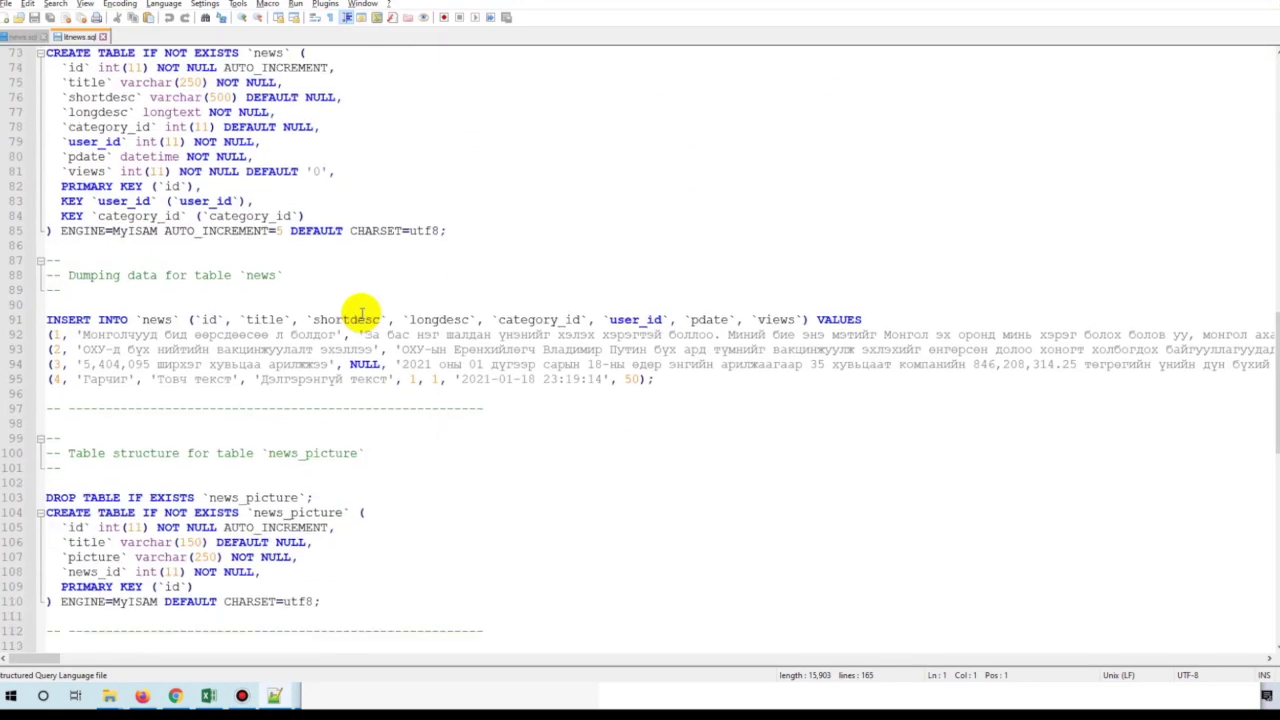
scroll(374, 350, "up", 12)
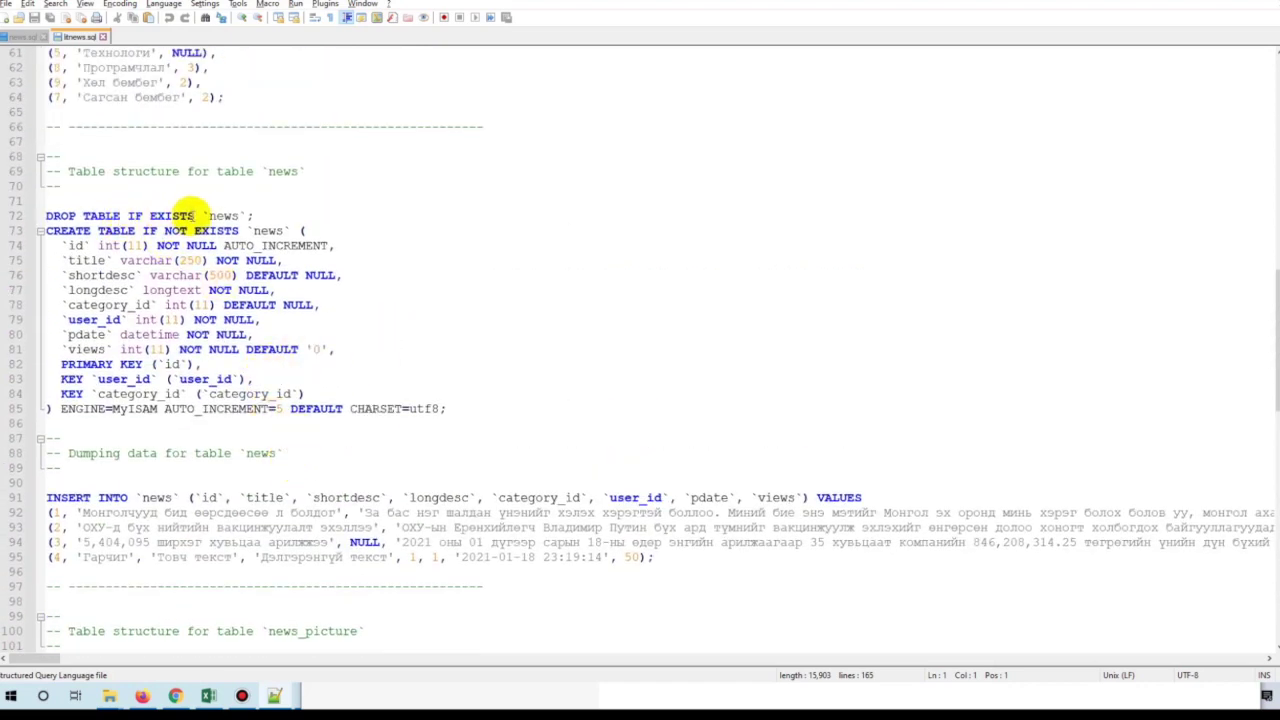
key("alt+Tab")
left_click(645, 128)
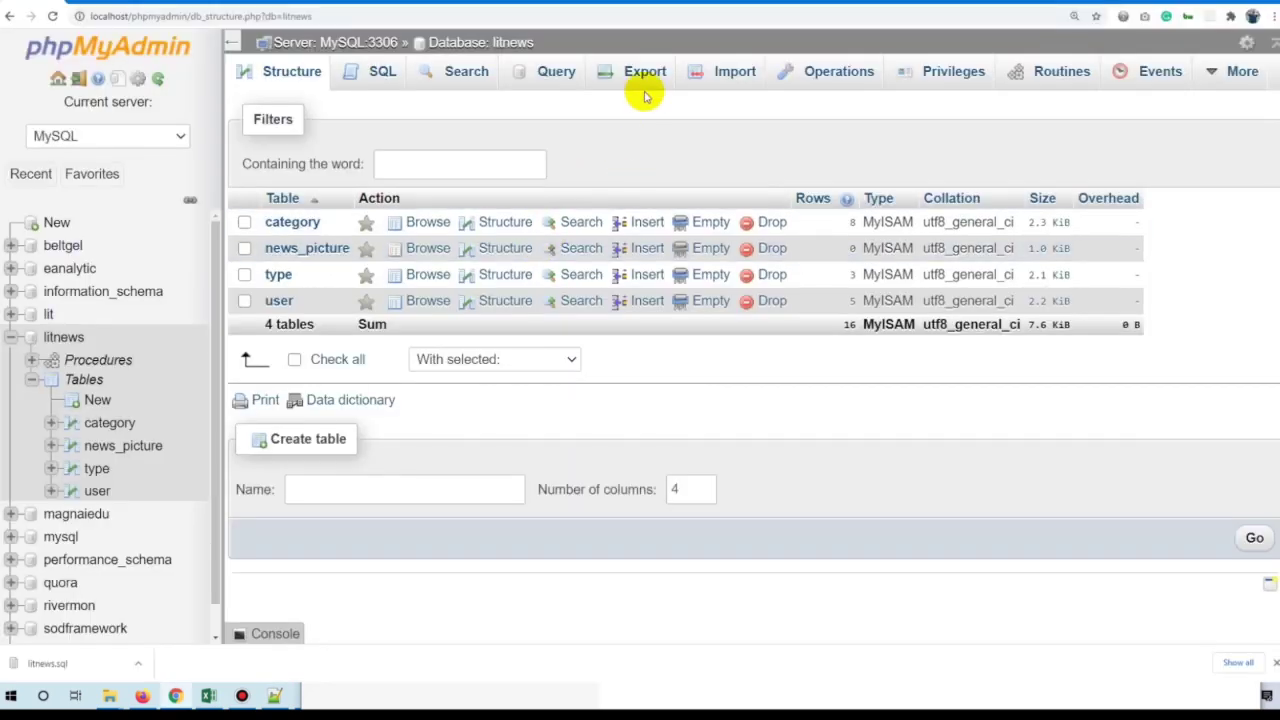
Import litnews.sql from Downloads into litnews, running 29 queries successfully.
left_click(730, 71)
left_click(430, 292)
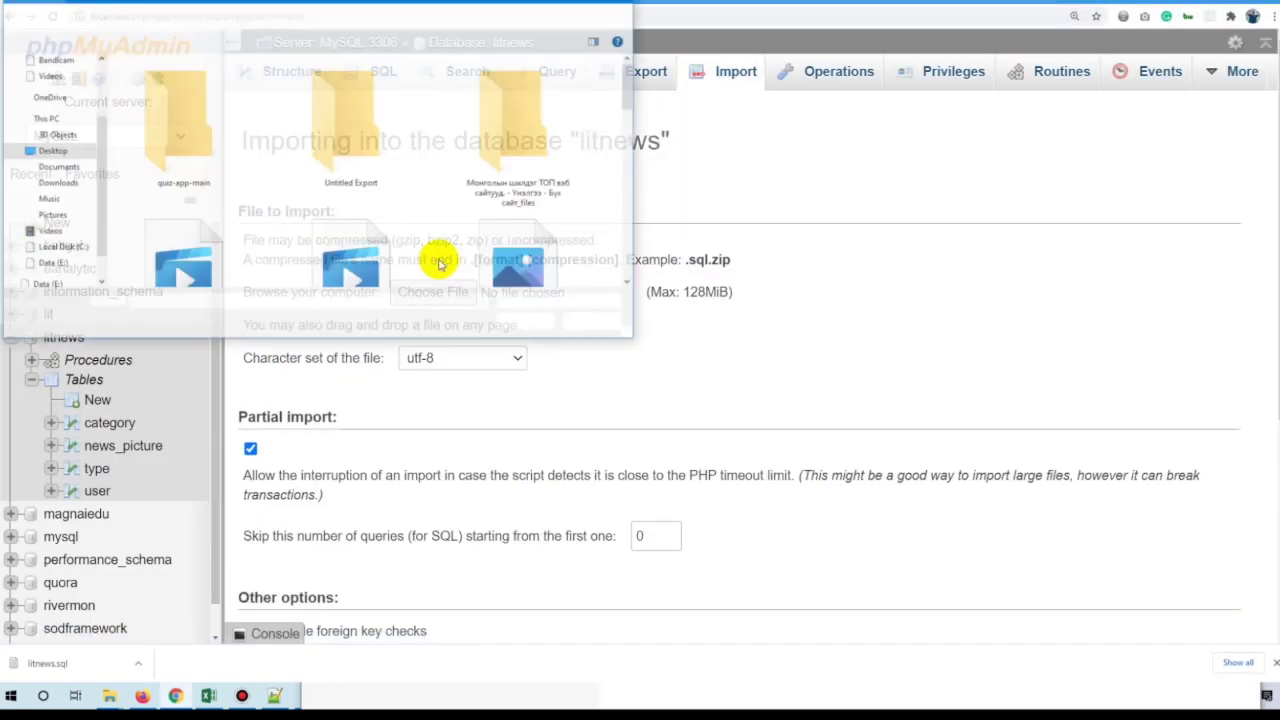
left_click(50, 182)
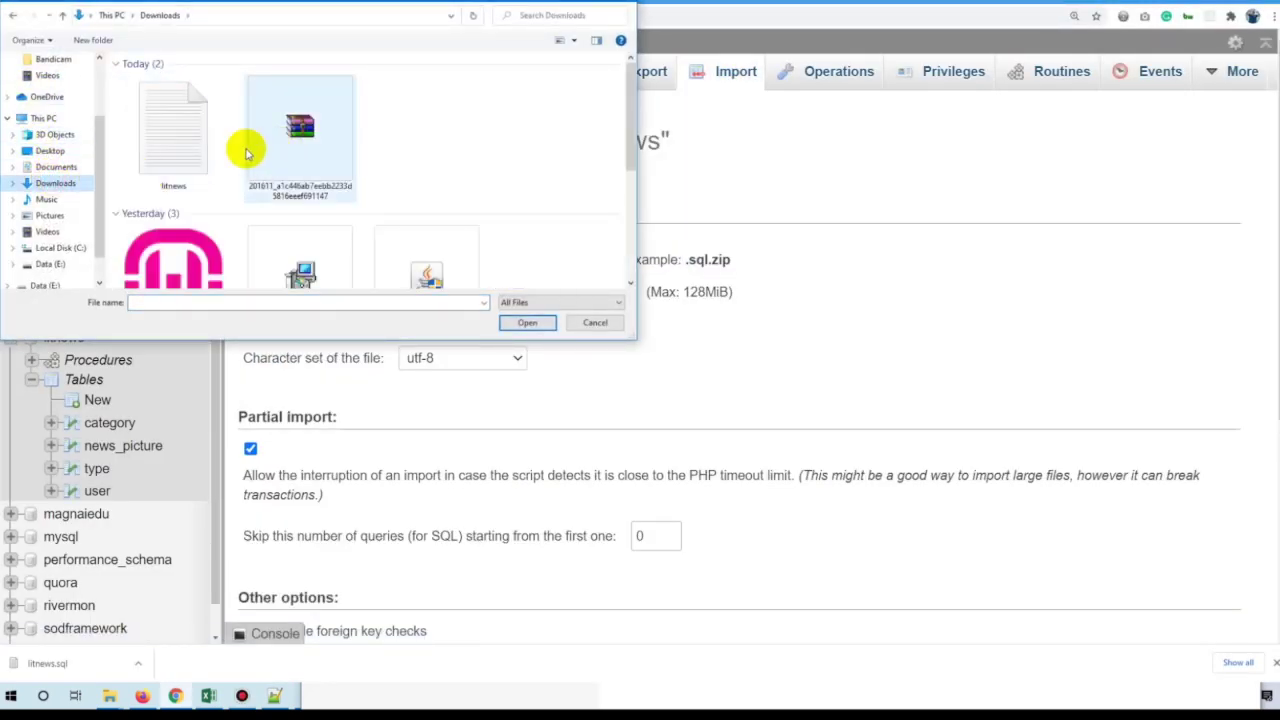
double_click(180, 149)
scroll(441, 320, "down", 3)
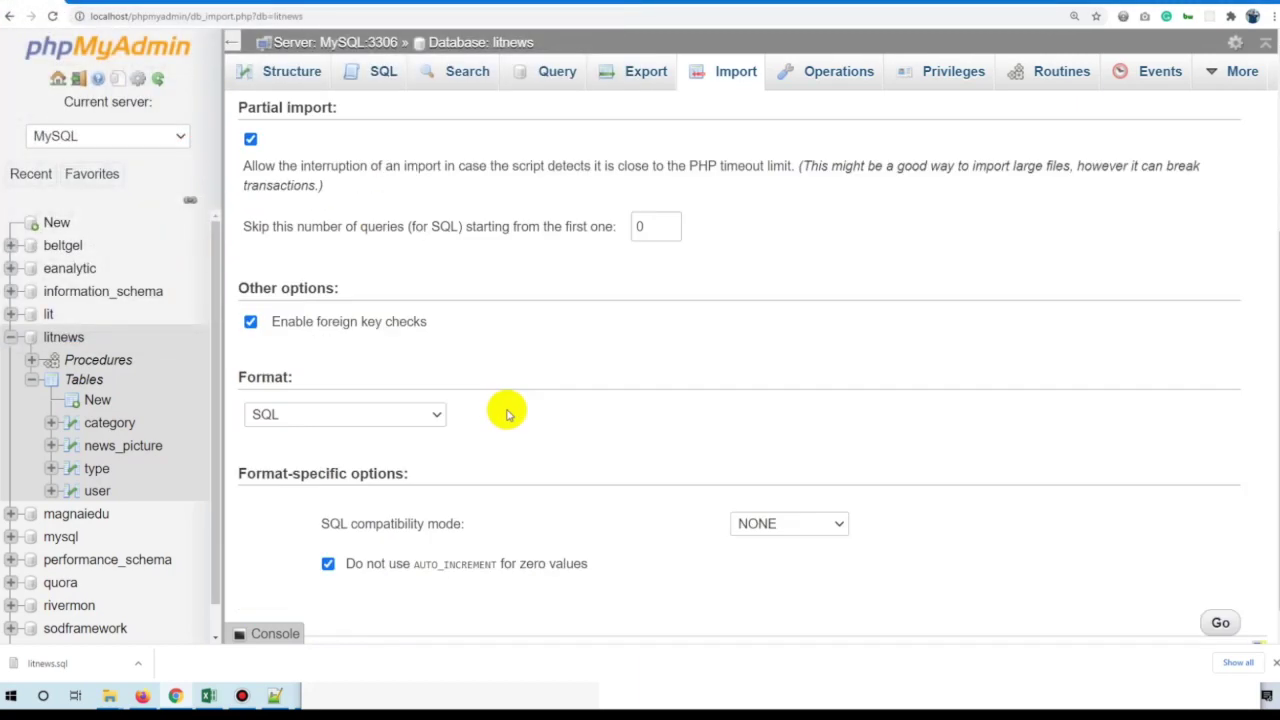
left_click(1220, 588)
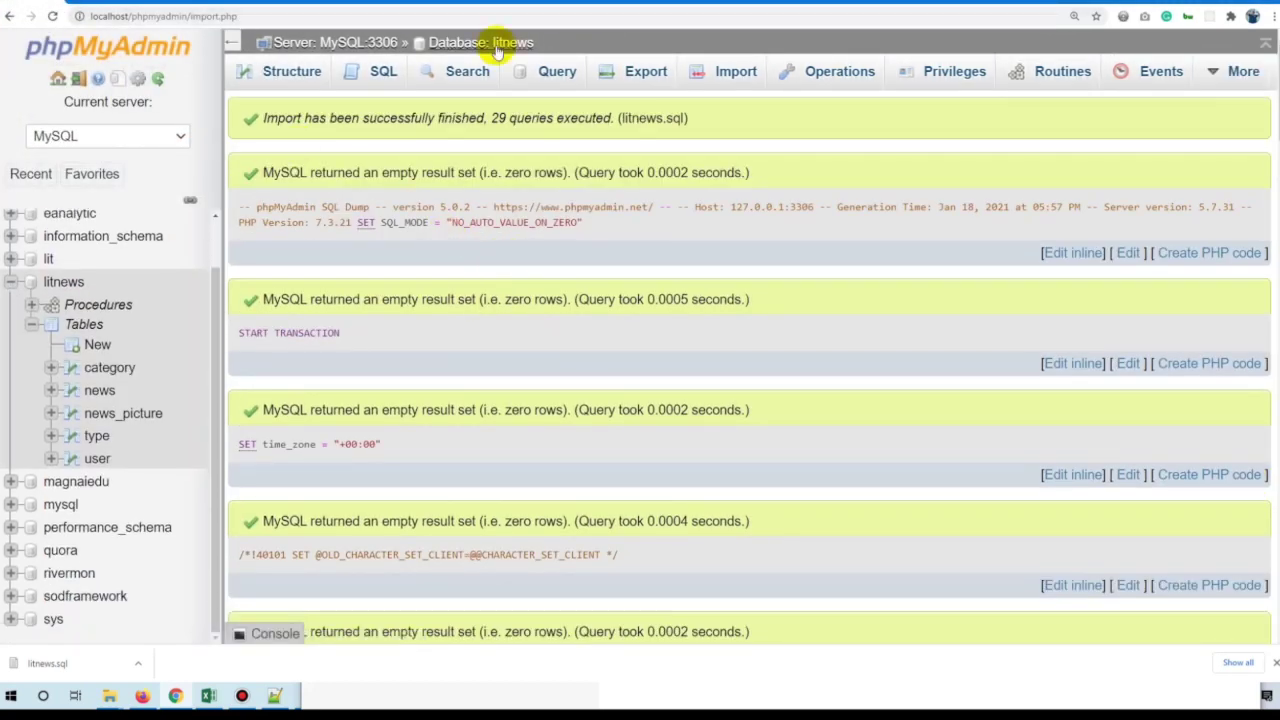
Browse the restored news table's 4 rows and tick all five litnews tables.
left_click(497, 44)
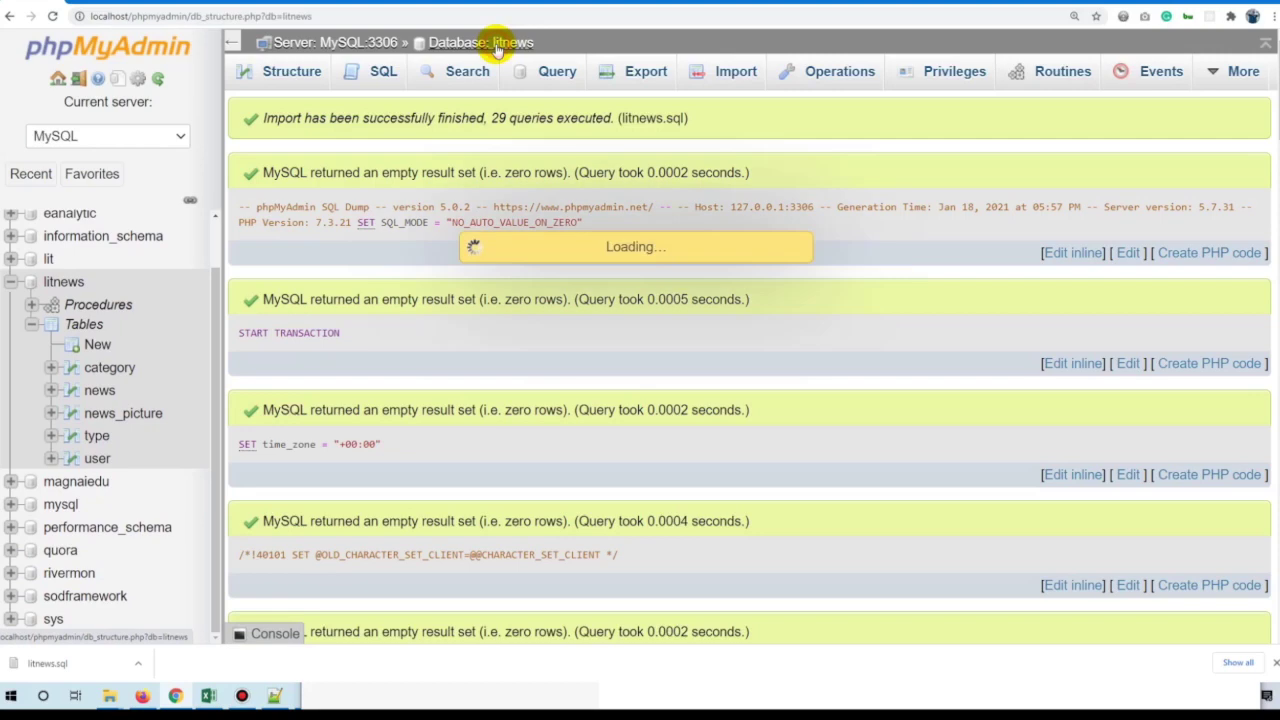
left_click(286, 249)
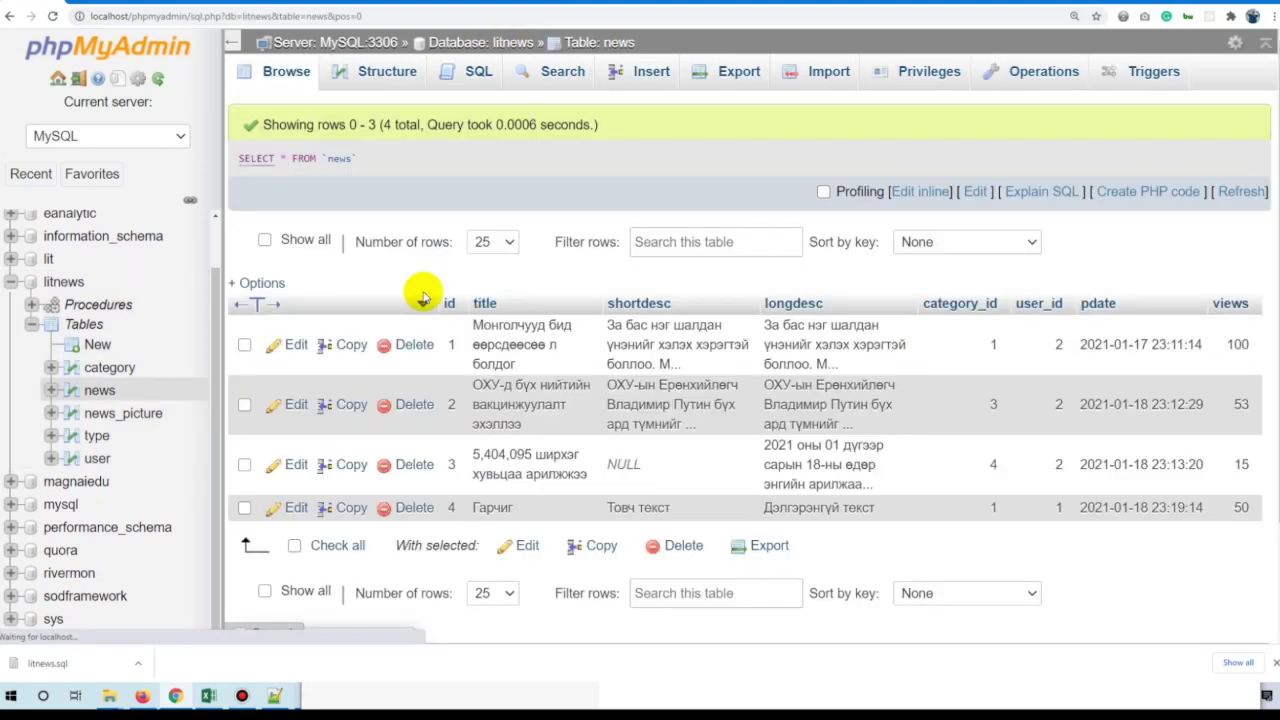
left_click(527, 45)
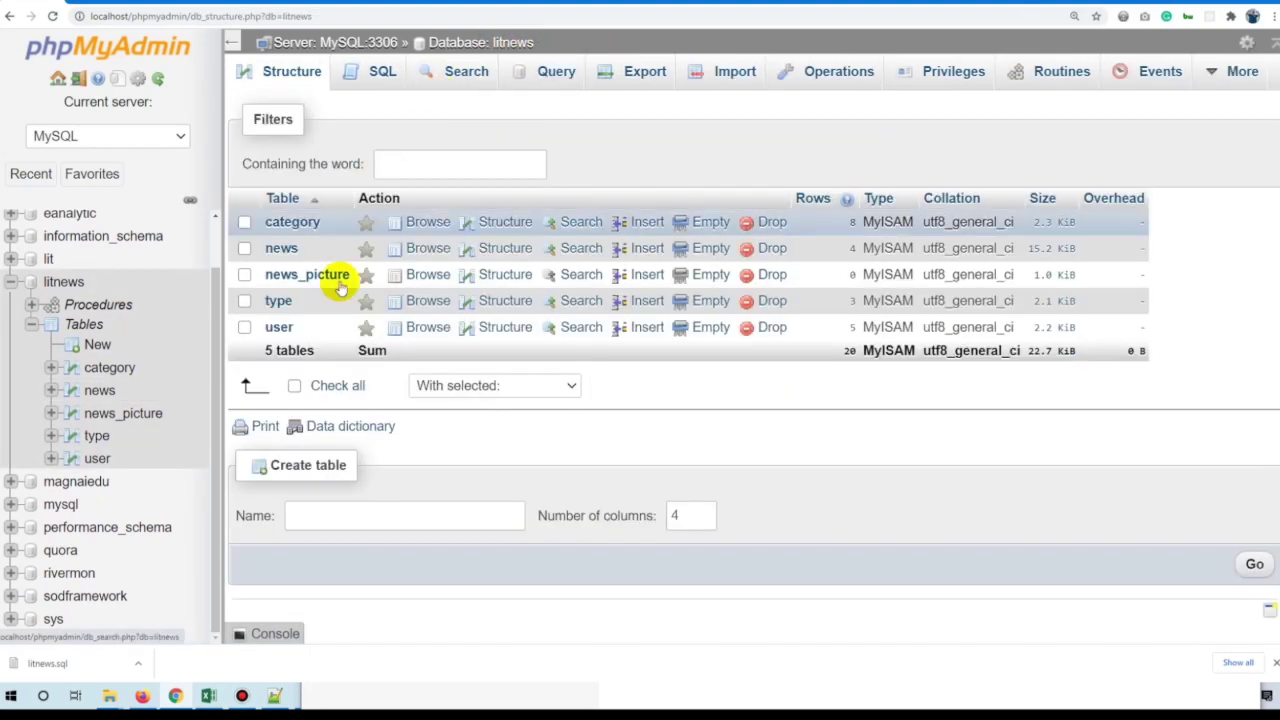
left_click(329, 386)
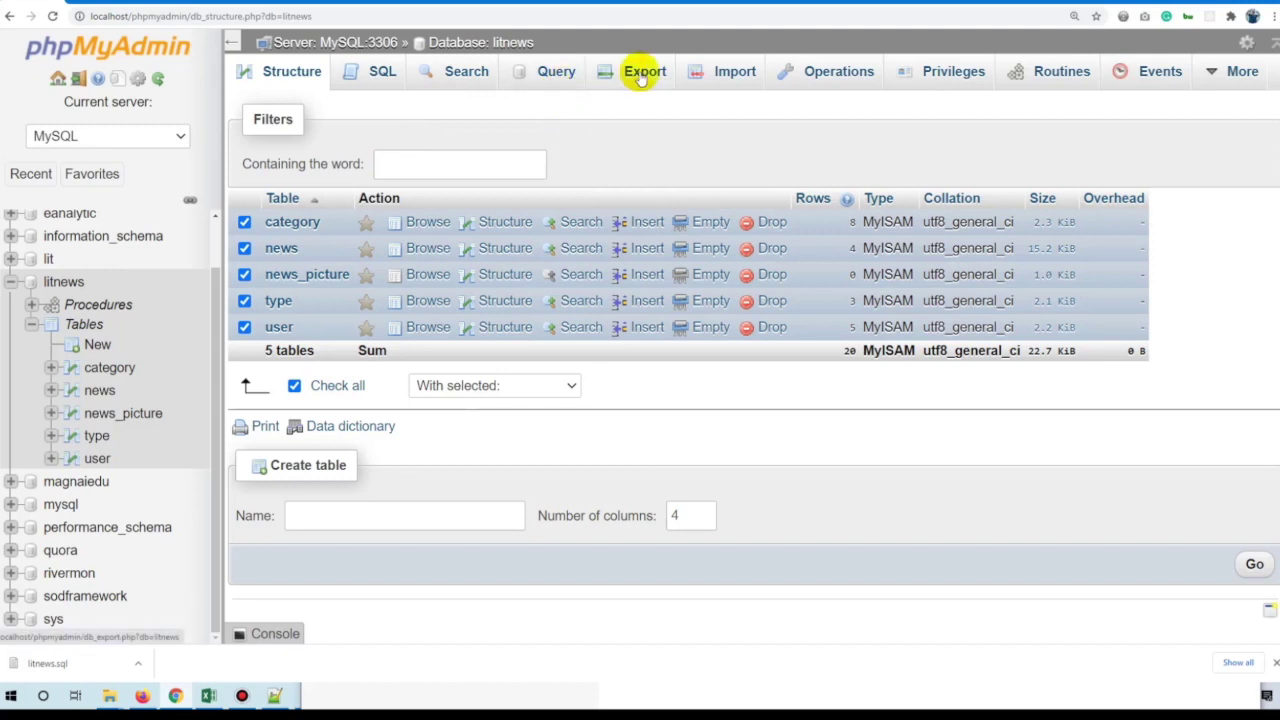